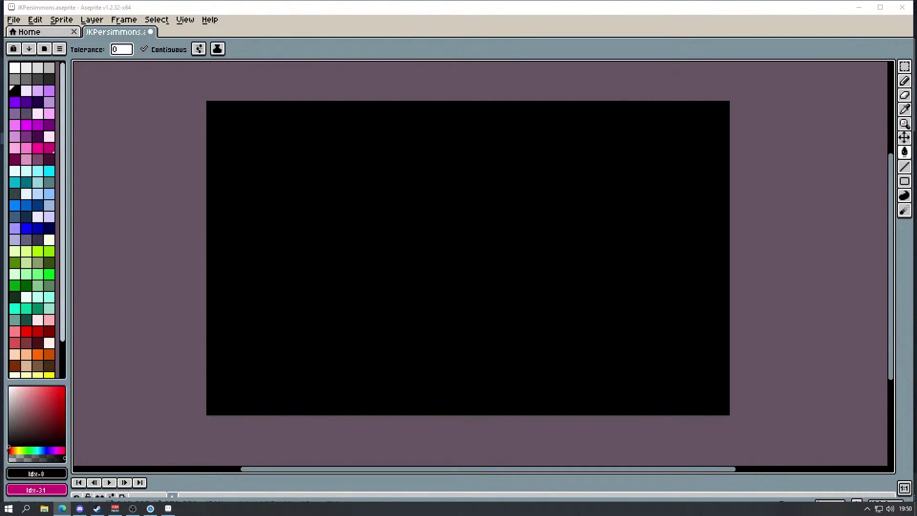
Step: Select the teal-green palette colour Idx-85 and switch to the Pencil tool for freehand painting
scroll(31, 220, "down", 3)
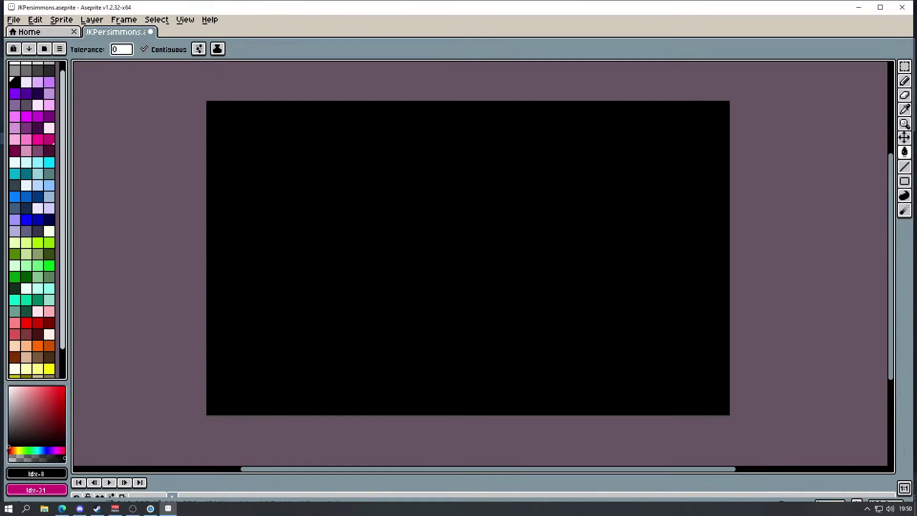
scroll(32, 219, "up", 1)
scroll(26, 235, "up", 2)
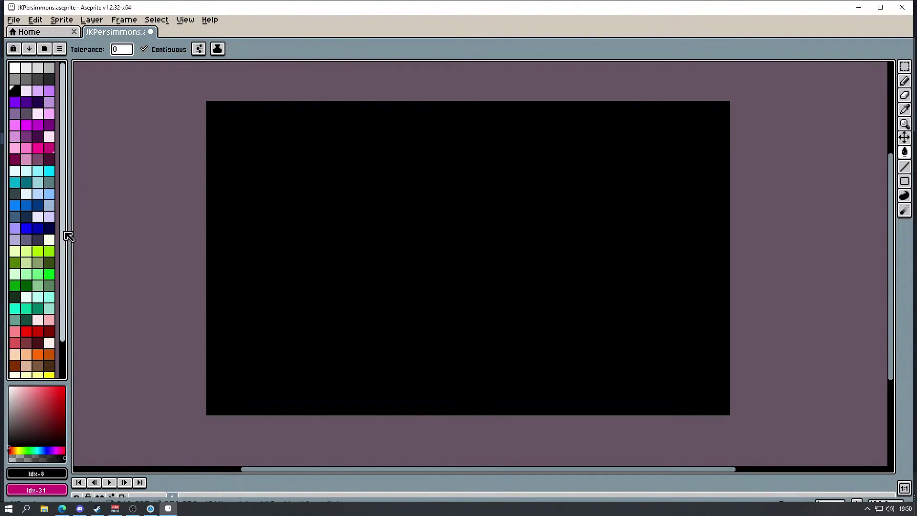
mouse_move(62, 228)
left_mouse_down()
mouse_move(65, 265)
mouse_move(63, 238)
left_mouse_up()
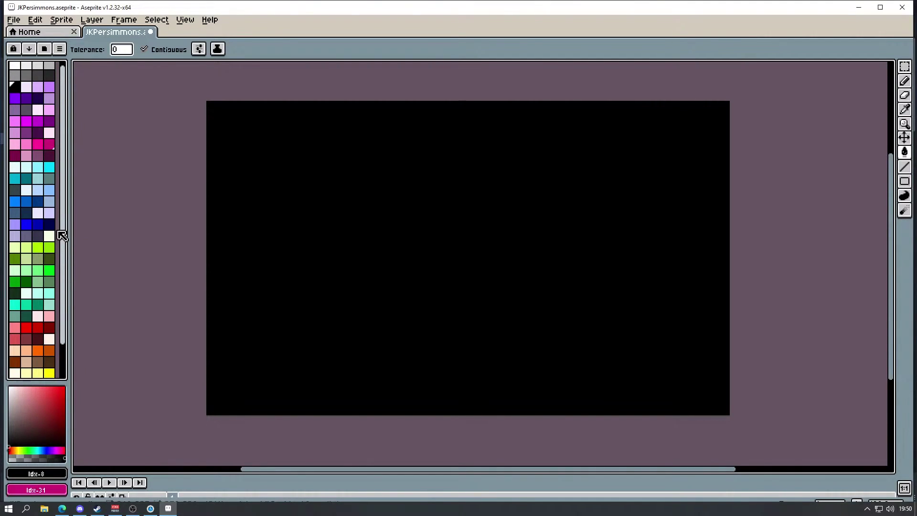
left_click_drag(63, 232, 70, 267)
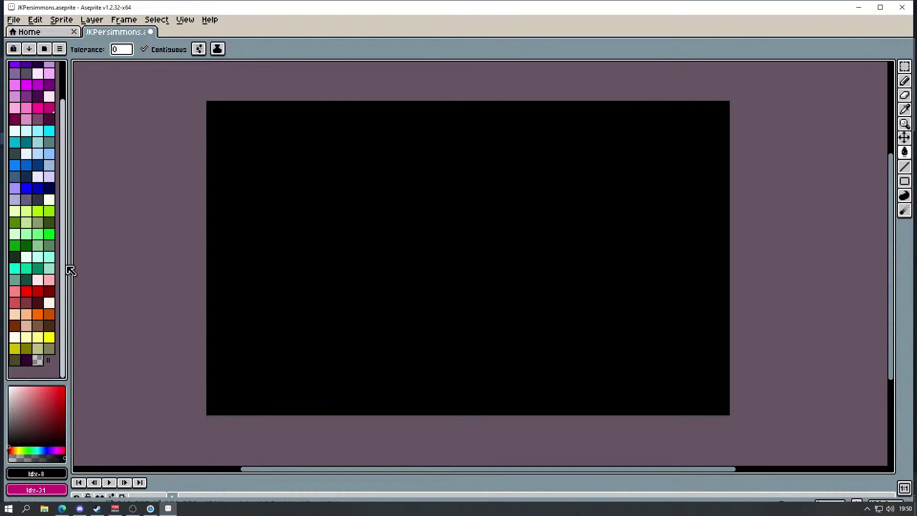
left_click(26, 269)
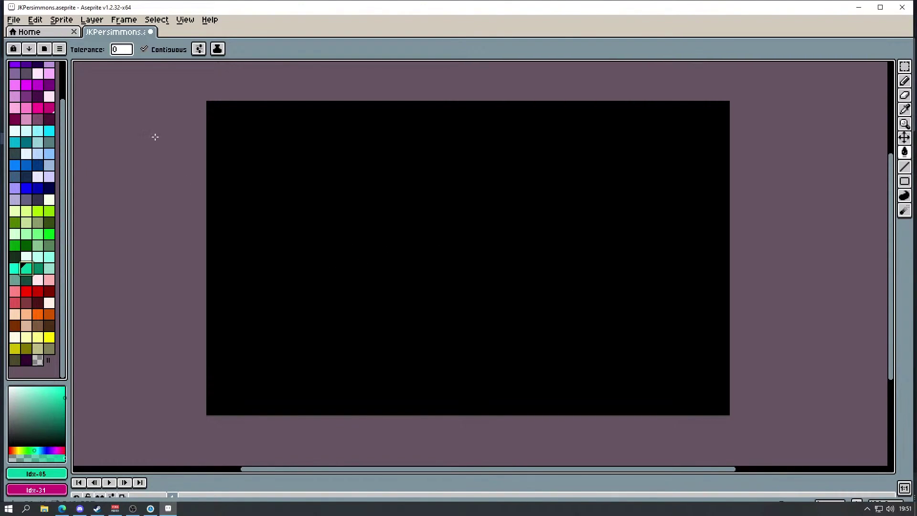
left_click(905, 82)
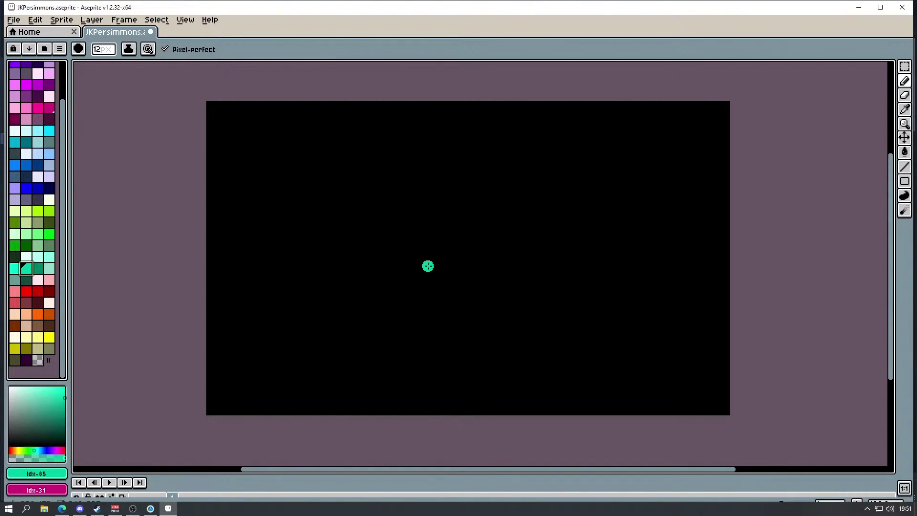
Step: Paint a small filled green blob near the canvas centre and make the brush size respond to pen pressure
mouse_move(414, 240)
left_mouse_down()
mouse_move(407, 253)
mouse_move(420, 261)
mouse_move(433, 242)
mouse_move(408, 243)
mouse_move(418, 244)
left_mouse_up()
left_click(148, 49)
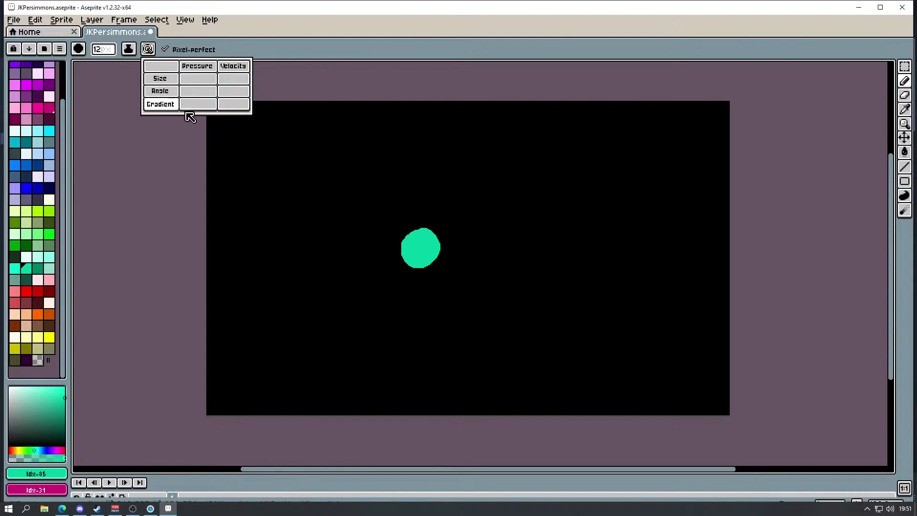
left_click(203, 82)
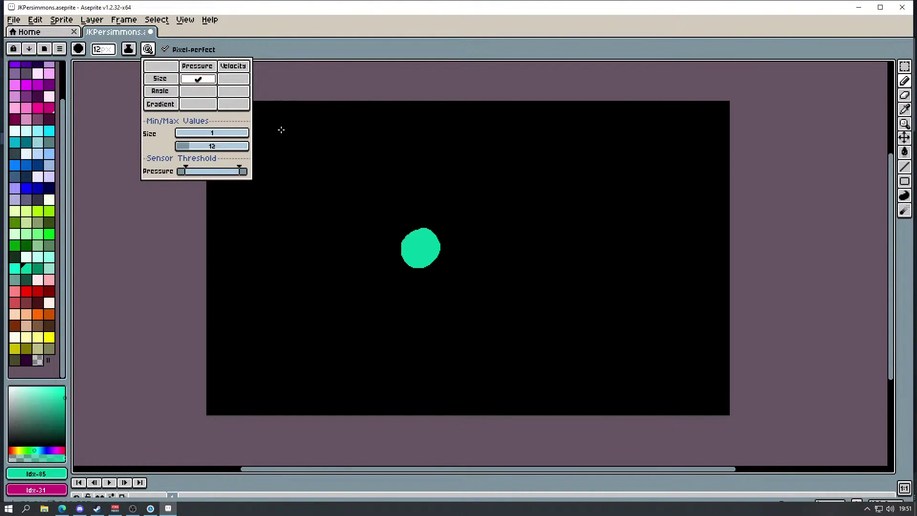
left_click(406, 219)
mouse_move(410, 207)
left_mouse_down()
mouse_move(428, 219)
mouse_move(420, 195)
mouse_move(441, 209)
mouse_move(441, 223)
mouse_move(440, 191)
mouse_move(459, 230)
left_mouse_up()
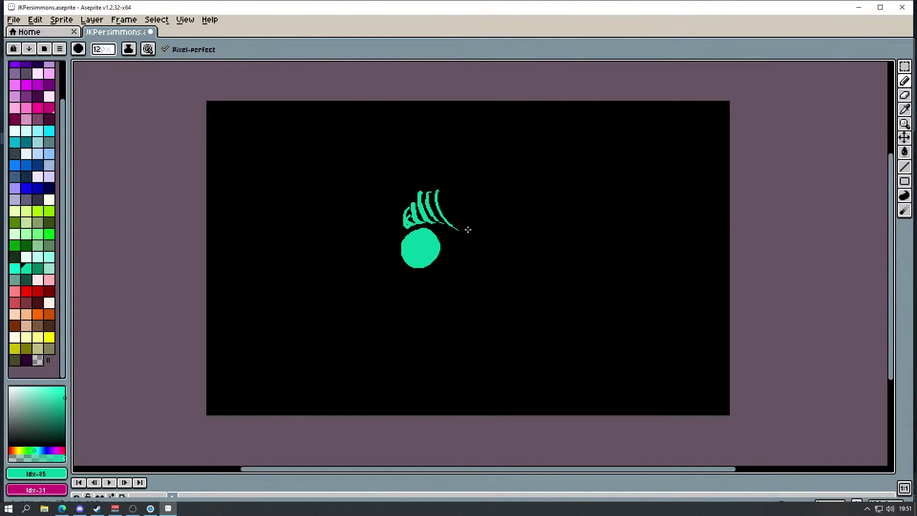
key("ctrl+z")
key("ctrl+z")
key("ctrl+z")
key("ctrl+z")
key("ctrl+z")
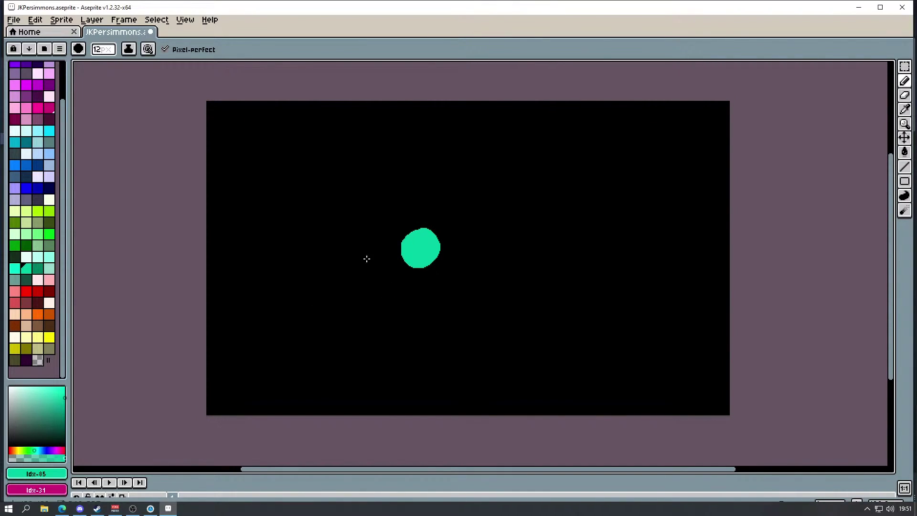
mouse_move(407, 265)
left_mouse_down()
mouse_move(397, 249)
mouse_move(401, 228)
mouse_move(430, 222)
mouse_move(440, 265)
left_mouse_up()
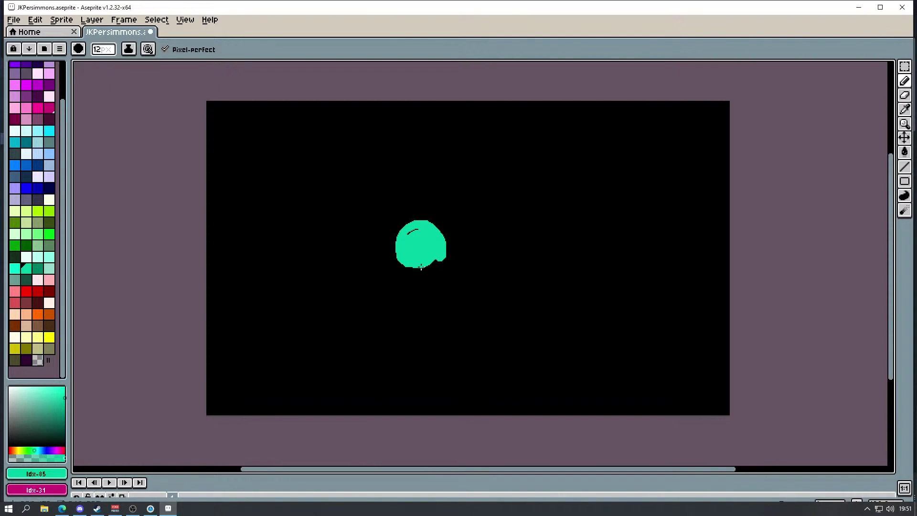
key("ctrl+z")
key("ctrl+z")
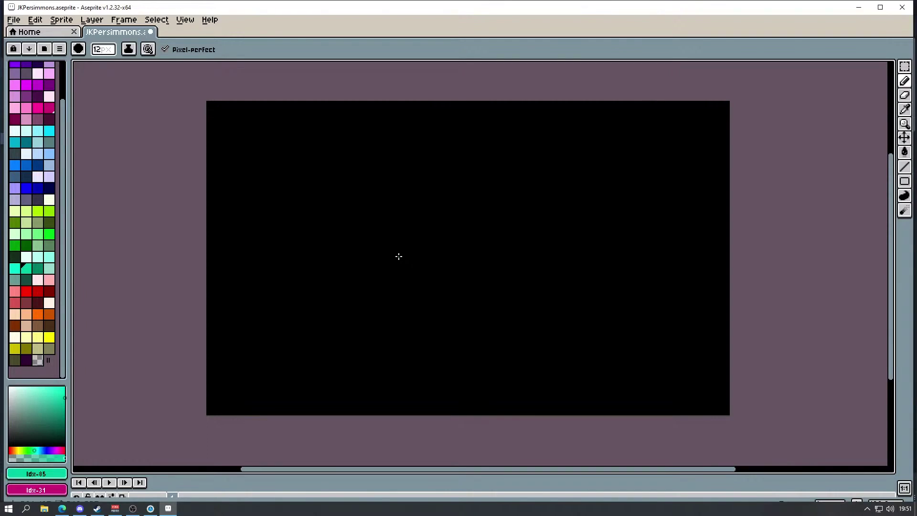
Step: Expand the timeline and add a new layer above Layer 1
left_click_drag(289, 473, 293, 440)
left_click(92, 20)
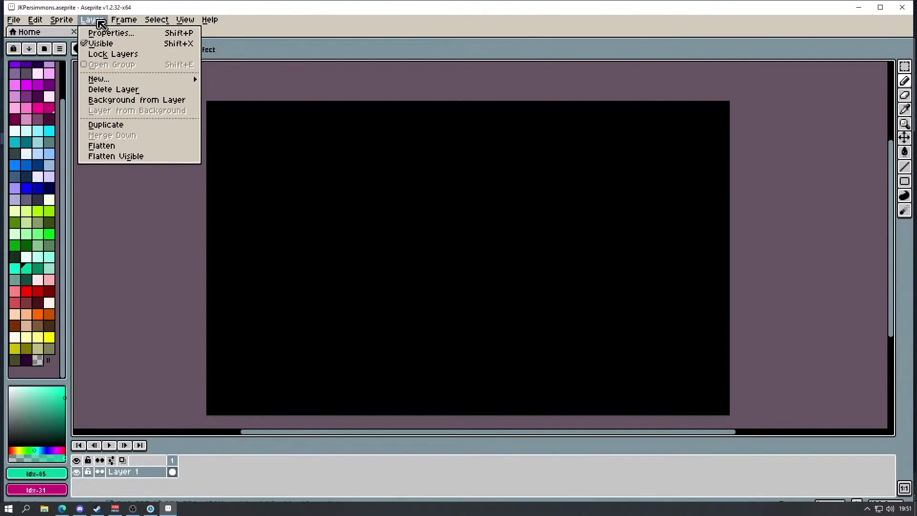
mouse_move(135, 79)
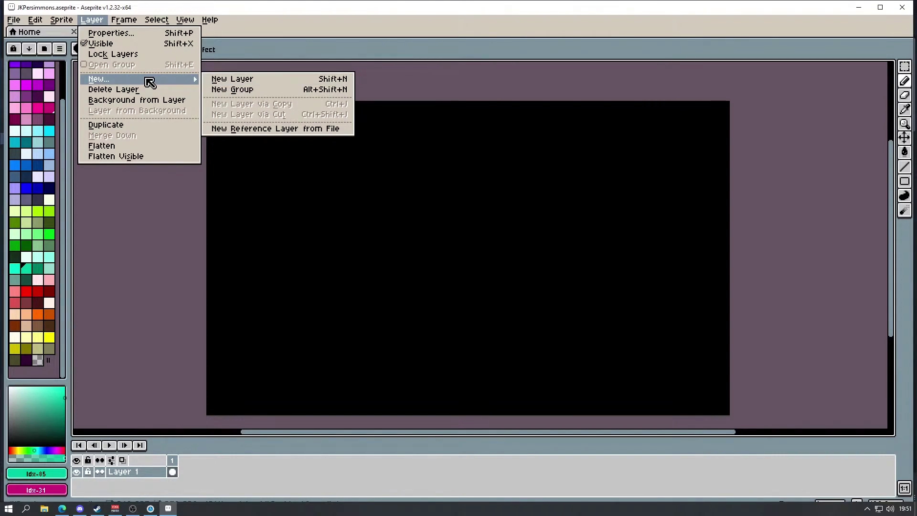
left_click(217, 80)
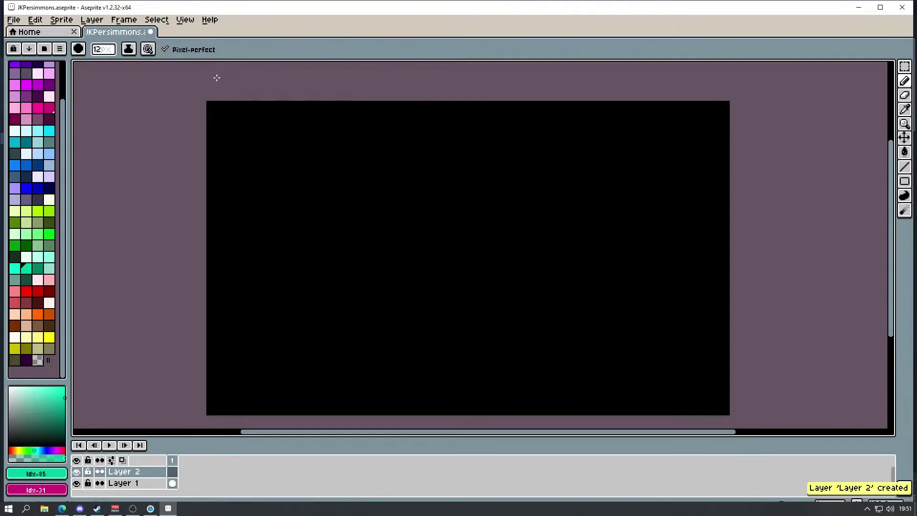
Step: Paint a solid green circle on Layer 2, in the upper part of the canvas just left of centre
mouse_move(891, 143)
left_mouse_down()
mouse_move(895, 161)
mouse_move(895, 145)
left_mouse_up()
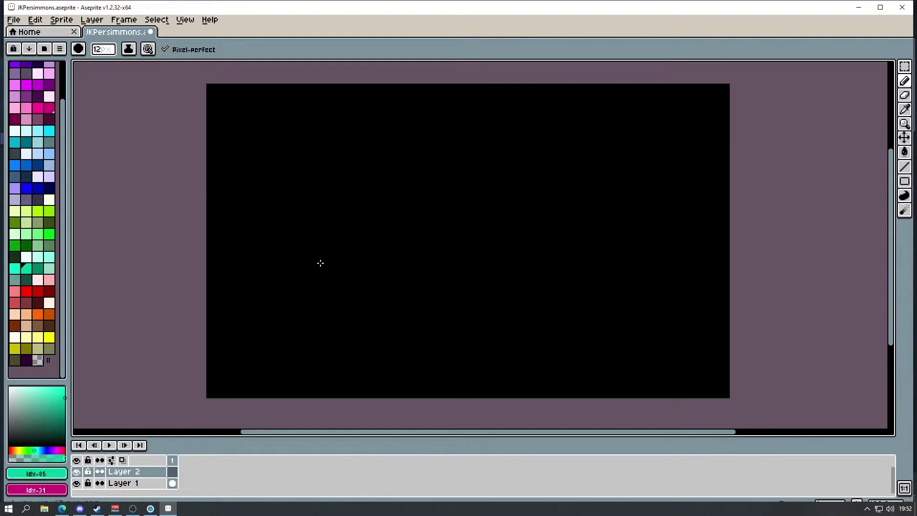
mouse_move(415, 159)
left_mouse_down()
mouse_move(412, 193)
mouse_move(425, 199)
mouse_move(444, 194)
mouse_move(452, 173)
mouse_move(440, 157)
mouse_move(413, 157)
mouse_move(406, 184)
mouse_move(422, 199)
left_mouse_up()
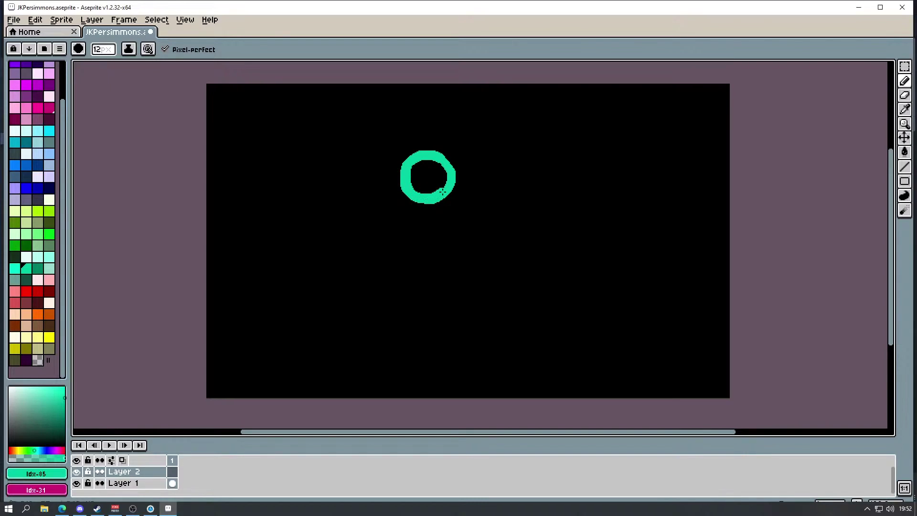
left_click_drag(435, 160, 452, 163)
left_click_drag(415, 153, 405, 161)
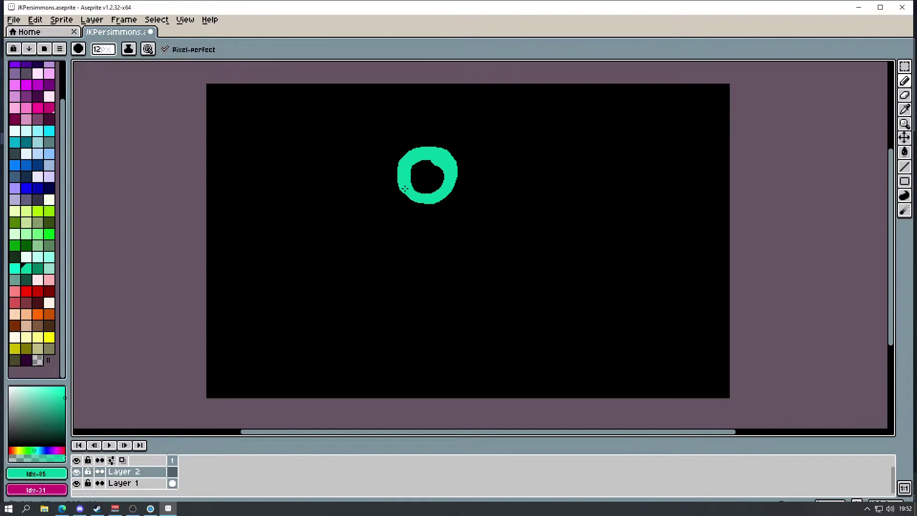
mouse_move(415, 202)
left_mouse_down()
mouse_move(444, 198)
mouse_move(450, 184)
mouse_move(427, 178)
mouse_move(428, 164)
left_mouse_up()
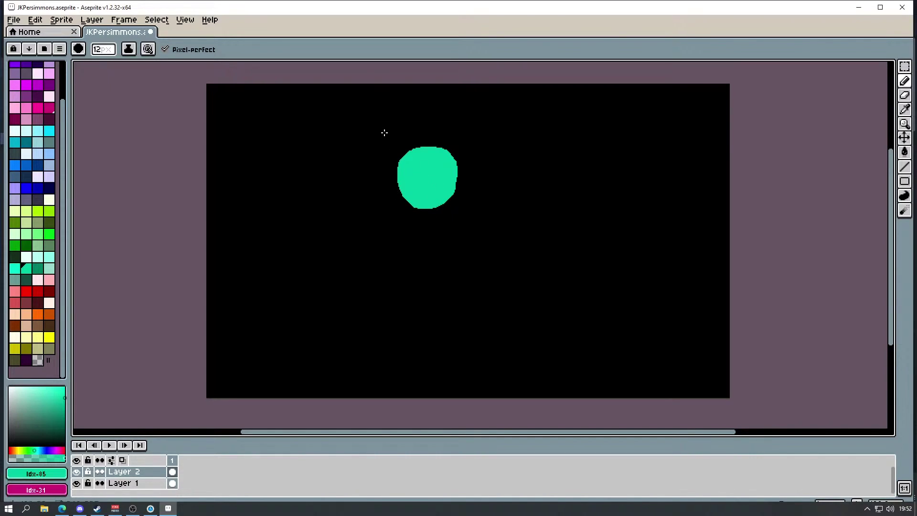
Step: Enlarge the green circle slightly and round out its uneven edges with Pencil strokes in the same colour
scroll(428, 119, "up", 2)
left_click_drag(891, 223, 892, 231)
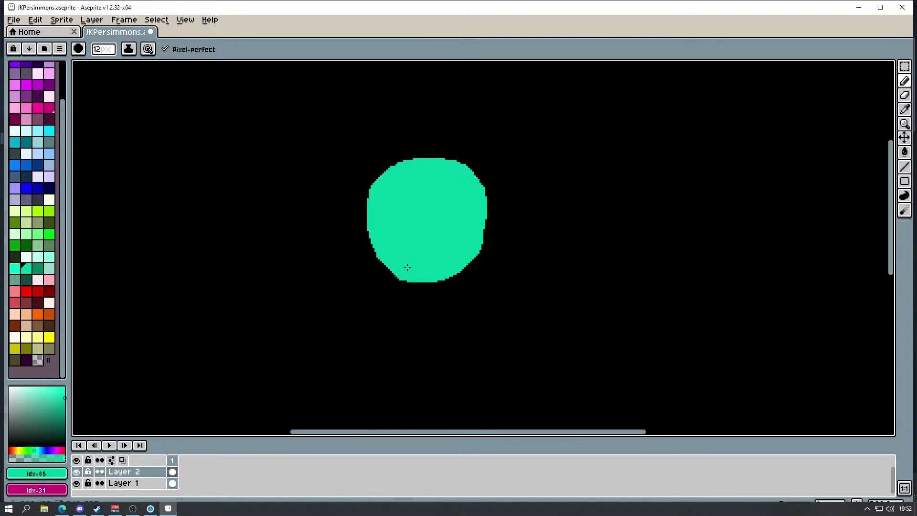
mouse_move(398, 268)
left_mouse_down()
mouse_move(406, 274)
mouse_move(378, 258)
mouse_move(369, 239)
mouse_move(376, 187)
mouse_move(392, 174)
mouse_move(450, 162)
mouse_move(481, 188)
mouse_move(485, 234)
mouse_move(469, 262)
mouse_move(417, 277)
left_mouse_up()
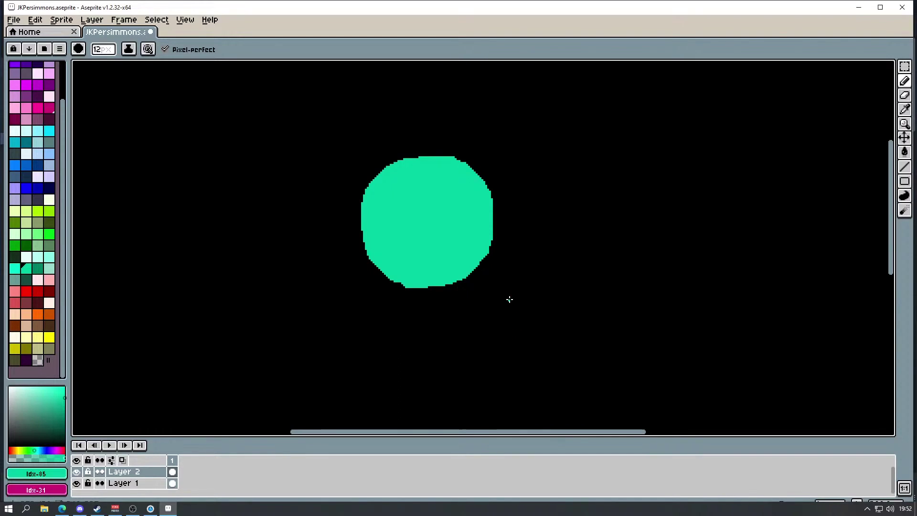
left_click(15, 268)
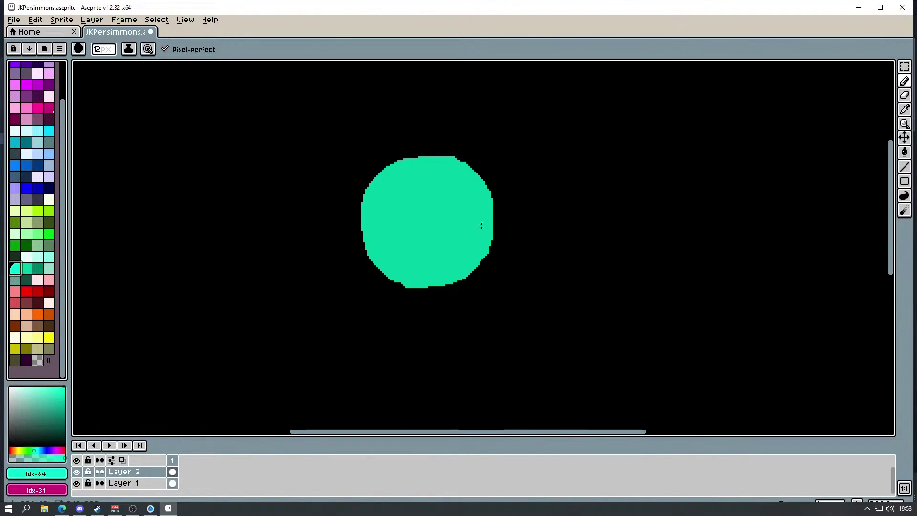
left_click_drag(362, 237, 364, 271)
key("ctrl+z")
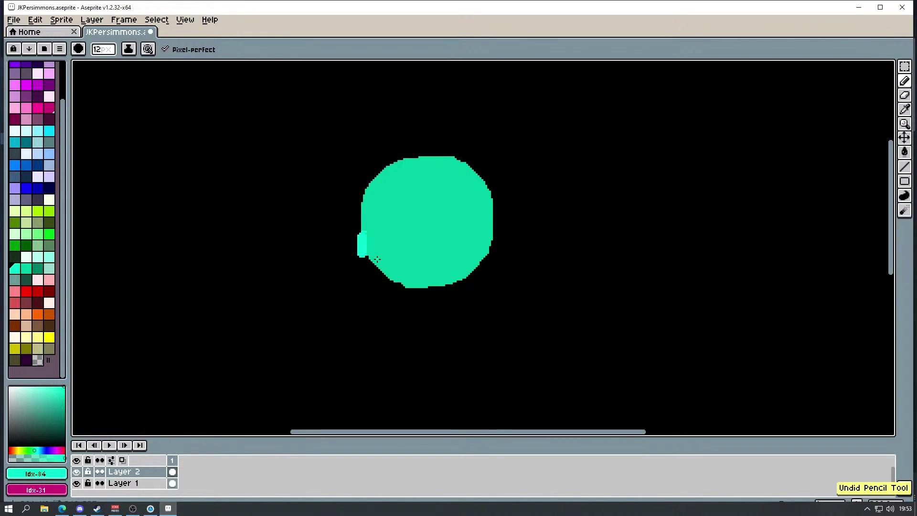
key("ctrl+z")
left_click(26, 257, "shift")
left_click(26, 269)
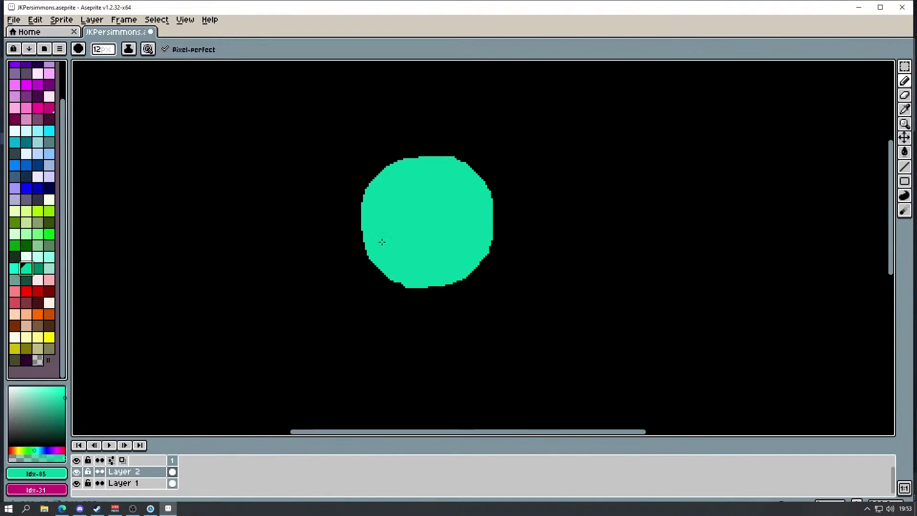
Step: Smooth the lower edge of the green circle with more Pencil strokes
mouse_move(399, 276)
left_mouse_down()
mouse_move(466, 275)
mouse_move(473, 260)
left_mouse_up()
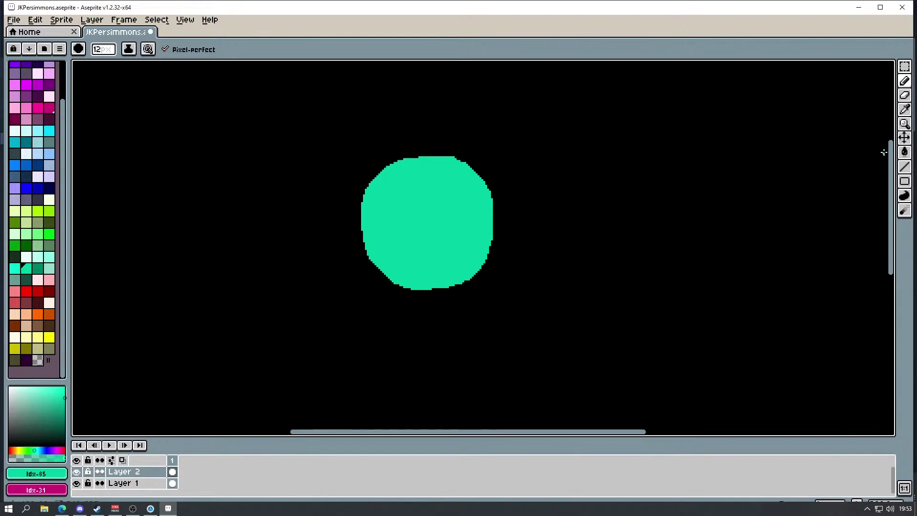
left_click_drag(892, 153, 891, 195)
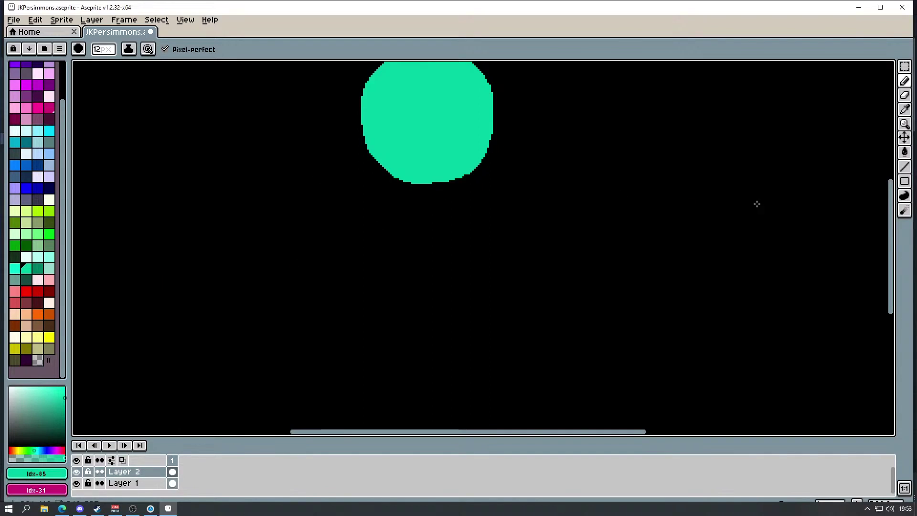
left_click_drag(892, 242, 882, 214)
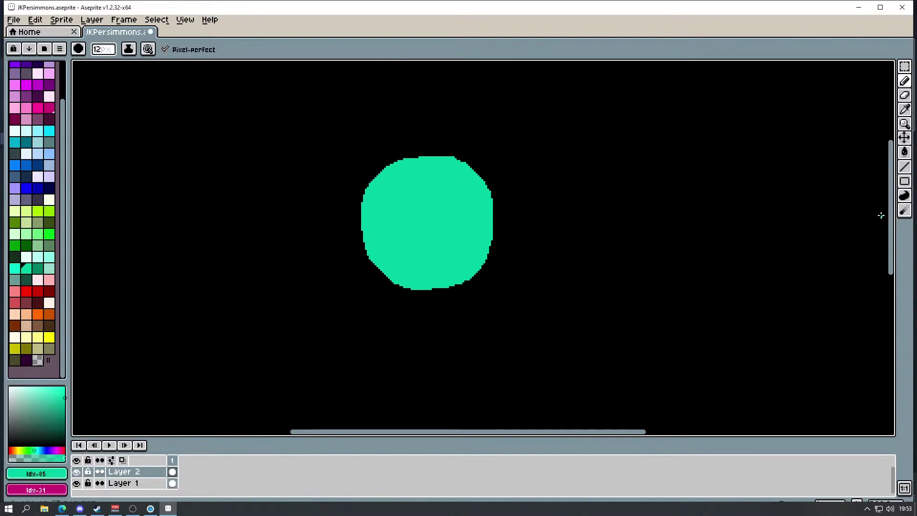
Step: Add a new layer above the green circle's Layer 2
scroll(66, 266, "up", 3)
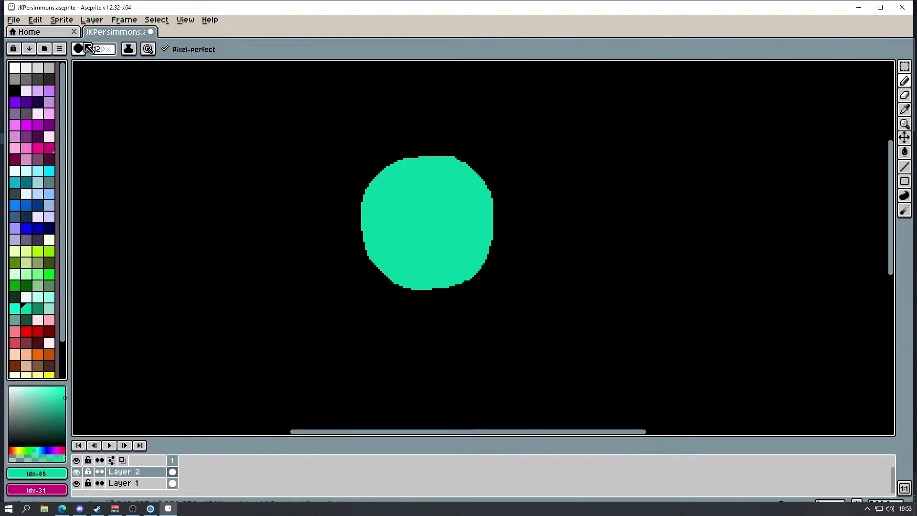
left_click(91, 20)
mouse_move(188, 81)
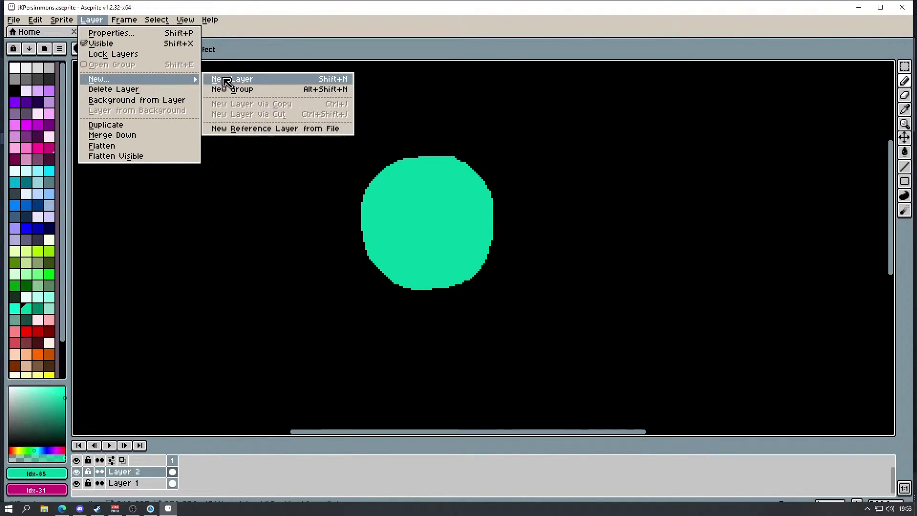
left_click(229, 80)
scroll(69, 309, "down", 2)
scroll(74, 326, "down", 1)
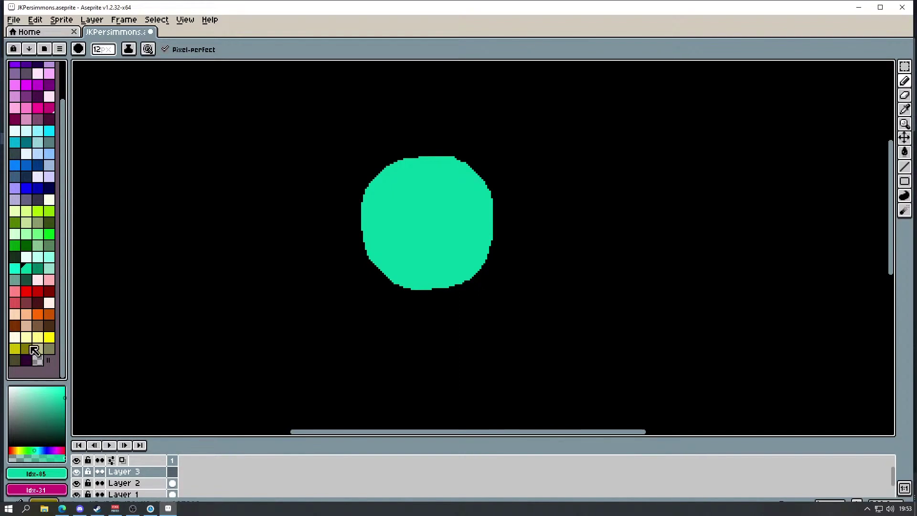
left_click_drag(63, 317, 63, 282)
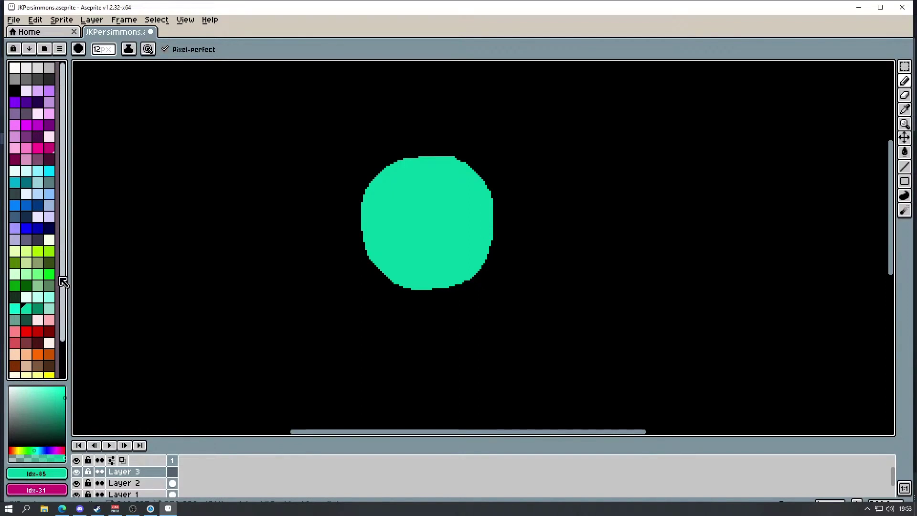
left_click(14, 193)
left_click(27, 218)
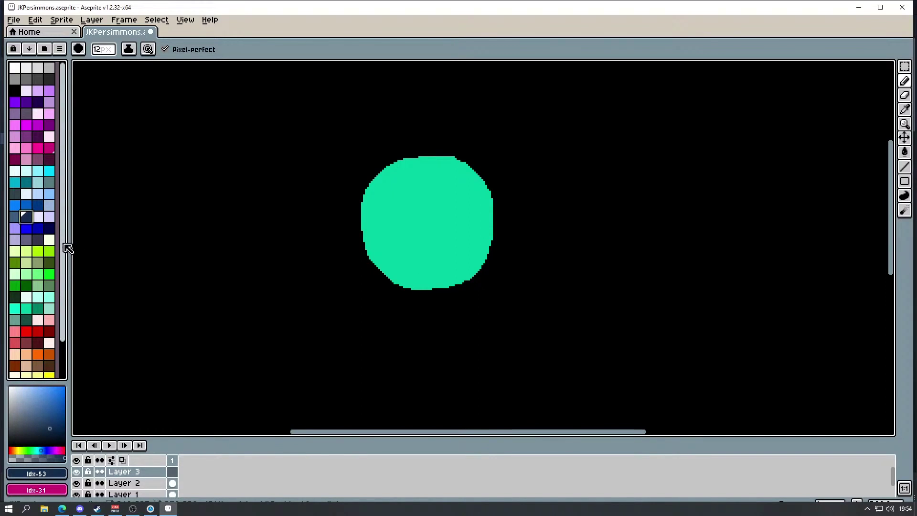
left_click(49, 79)
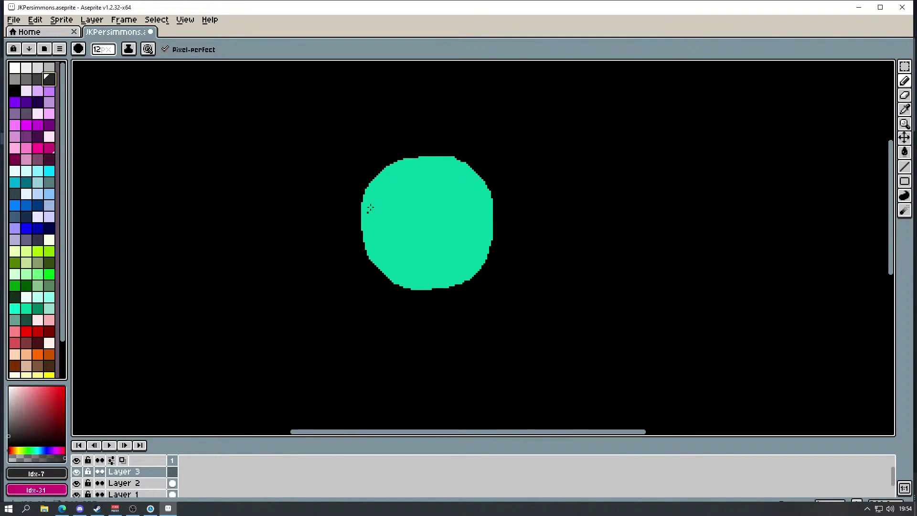
mouse_move(397, 207)
left_mouse_down()
mouse_move(390, 218)
mouse_move(406, 203)
mouse_move(391, 195)
mouse_move(382, 210)
mouse_move(393, 236)
left_mouse_up()
key("ctrl+z")
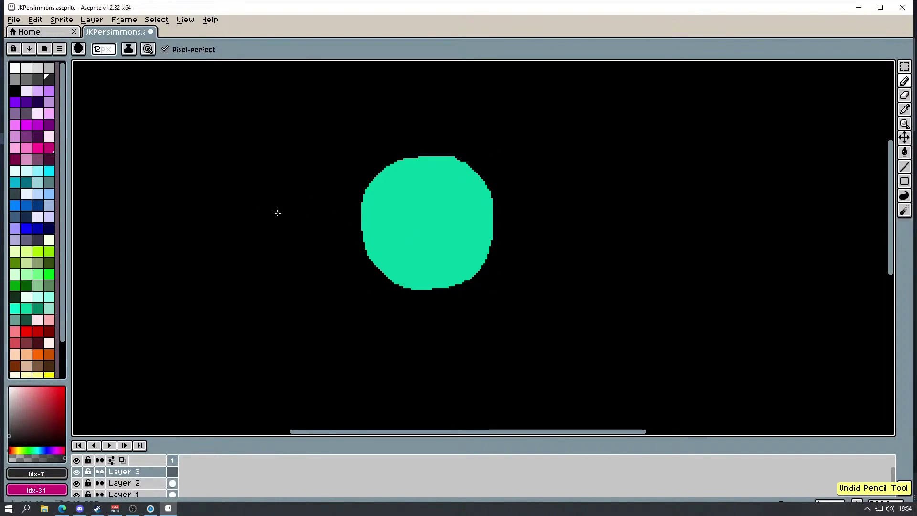
Step: Paint two large off-white oval eyes side by side on the upper half of the green face, on Layer 3
left_click(26, 68)
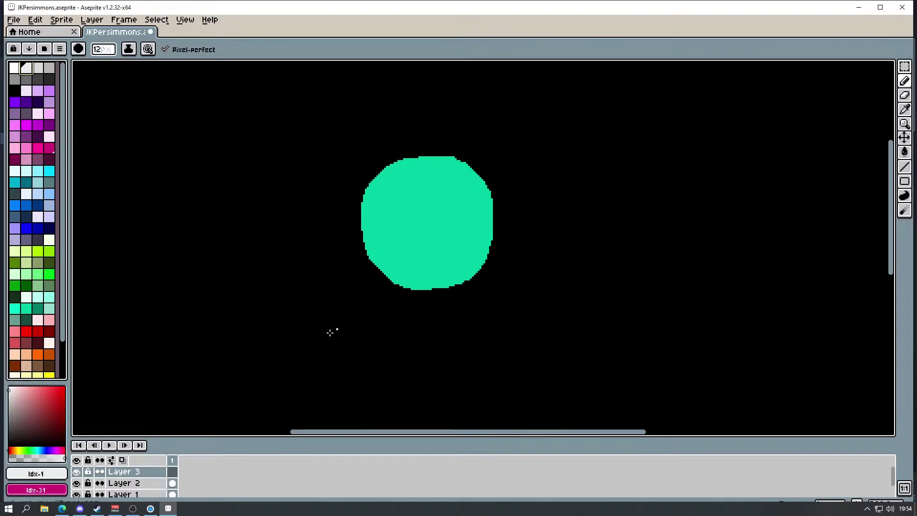
mouse_move(394, 200)
left_mouse_down()
mouse_move(401, 216)
mouse_move(401, 195)
mouse_move(380, 207)
mouse_move(392, 224)
mouse_move(403, 218)
mouse_move(398, 192)
mouse_move(380, 195)
mouse_move(383, 215)
mouse_move(396, 210)
mouse_move(380, 214)
mouse_move(394, 227)
mouse_move(411, 212)
left_mouse_up()
mouse_move(458, 186)
left_mouse_down()
mouse_move(457, 228)
mouse_move(475, 211)
mouse_move(460, 193)
mouse_move(472, 201)
mouse_move(463, 220)
mouse_move(467, 201)
mouse_move(455, 211)
mouse_move(464, 231)
mouse_move(479, 219)
mouse_move(462, 190)
left_mouse_up()
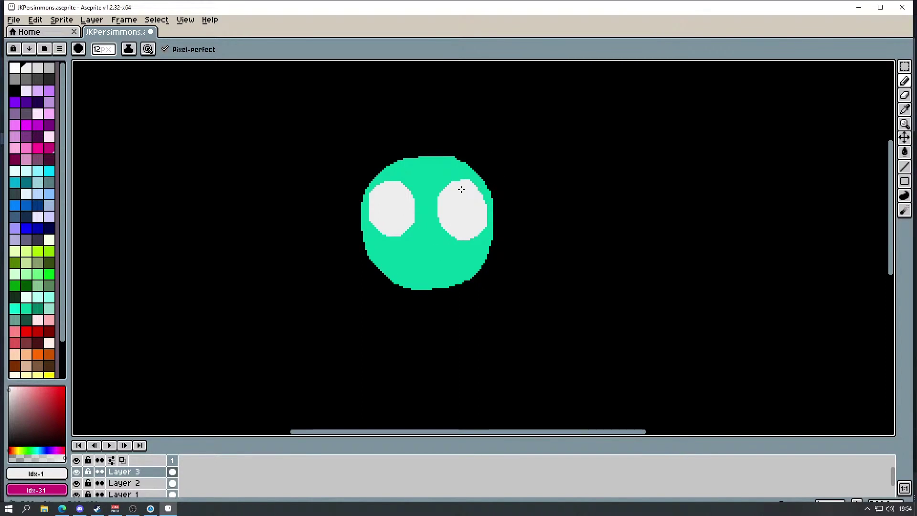
mouse_move(405, 217)
left_mouse_down()
mouse_move(410, 228)
mouse_move(390, 239)
mouse_move(370, 223)
mouse_move(374, 198)
left_mouse_up()
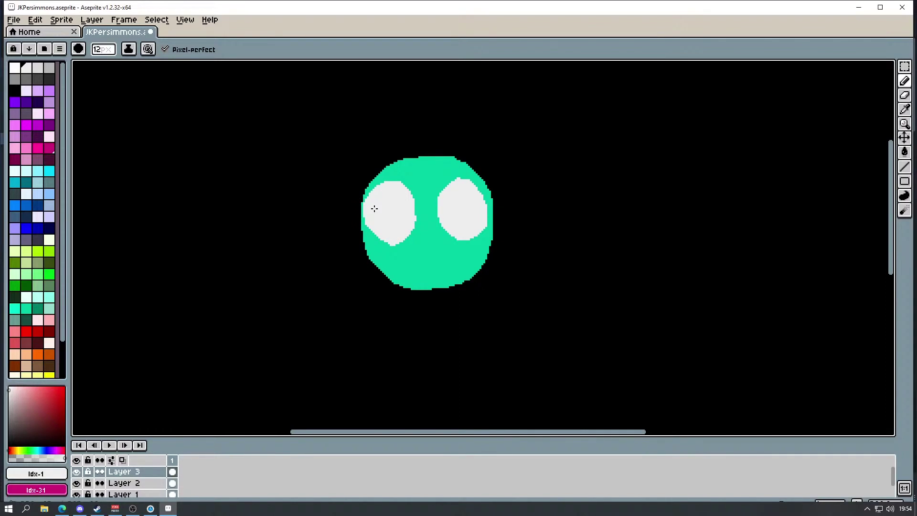
left_click_drag(388, 243, 391, 239)
mouse_move(443, 209)
left_mouse_down()
mouse_move(441, 232)
mouse_move(473, 239)
left_mouse_up()
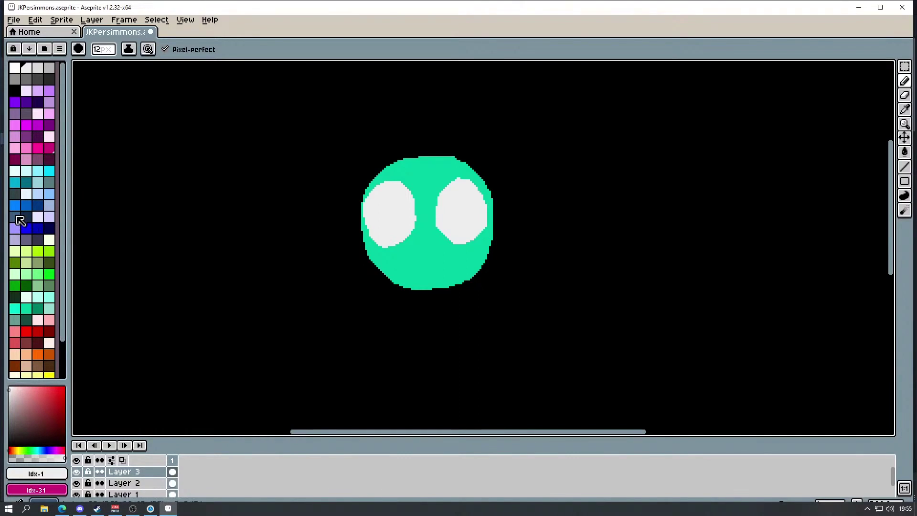
Step: Paint a dark slate pupil with a curled stroke over its top inside each eye, facing the same way
left_click(15, 194)
mouse_move(398, 221)
left_mouse_down()
mouse_move(396, 194)
mouse_move(401, 212)
mouse_move(391, 227)
mouse_move(395, 210)
mouse_move(374, 197)
mouse_move(391, 194)
mouse_move(388, 211)
mouse_move(404, 220)
mouse_move(400, 208)
left_mouse_up()
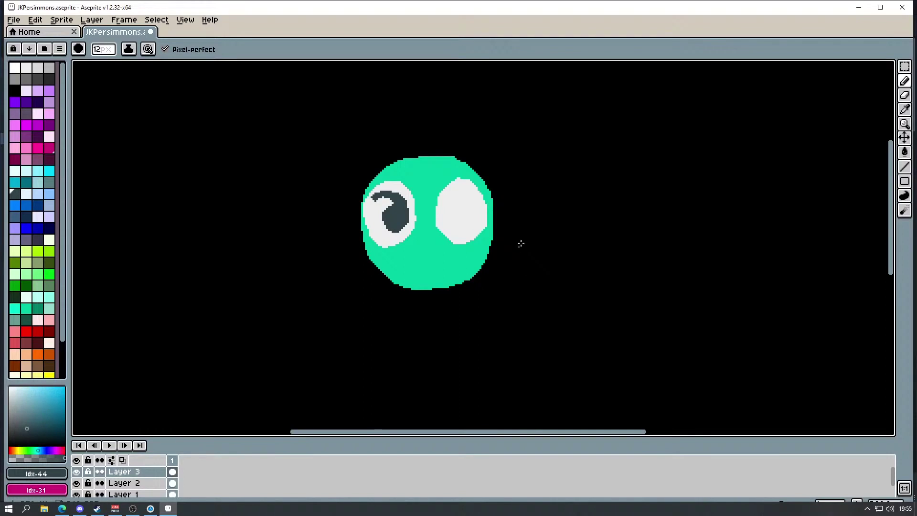
mouse_move(473, 207)
left_mouse_down()
mouse_move(478, 224)
mouse_move(467, 230)
mouse_move(465, 208)
mouse_move(460, 221)
mouse_move(473, 219)
mouse_move(476, 203)
mouse_move(458, 192)
left_mouse_up()
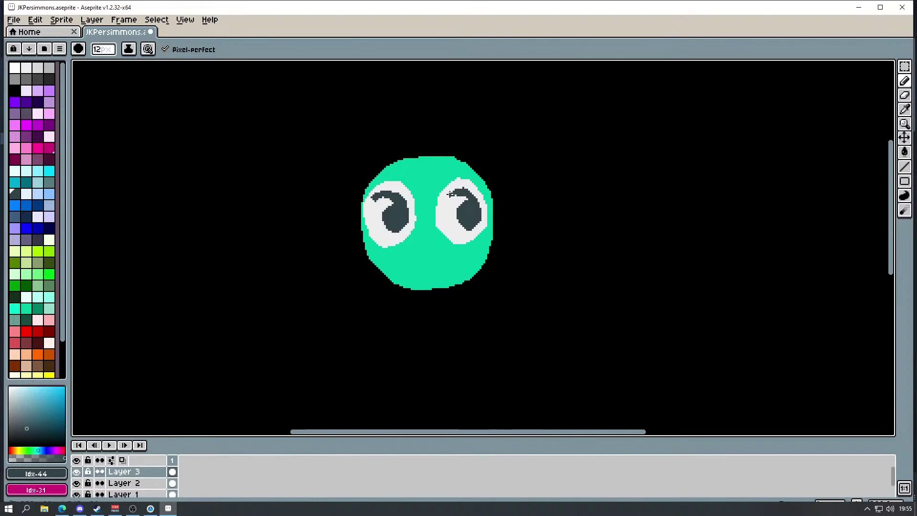
key("ctrl+z")
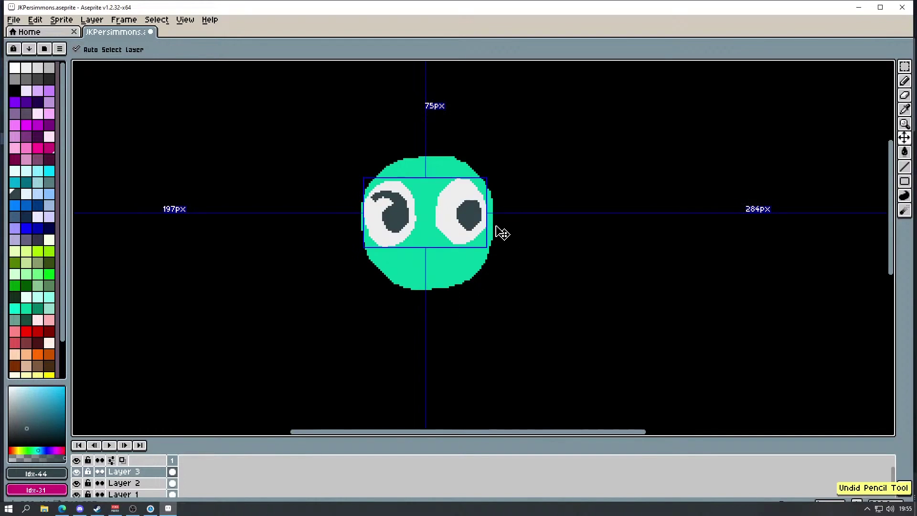
mouse_move(475, 201)
left_mouse_down()
mouse_move(458, 192)
mouse_move(446, 199)
left_mouse_up()
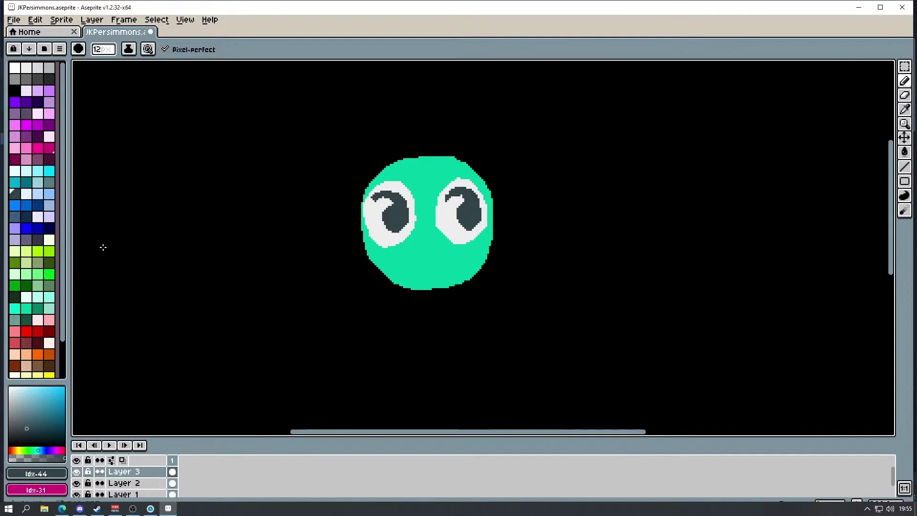
Step: Paint a short, thin off-white bridge joining the two eyes
left_click(16, 68)
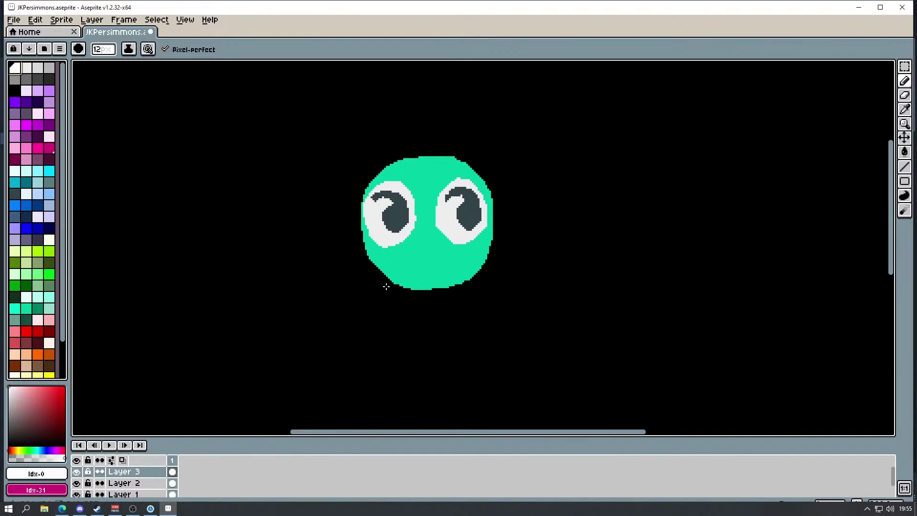
left_click_drag(413, 216, 443, 214)
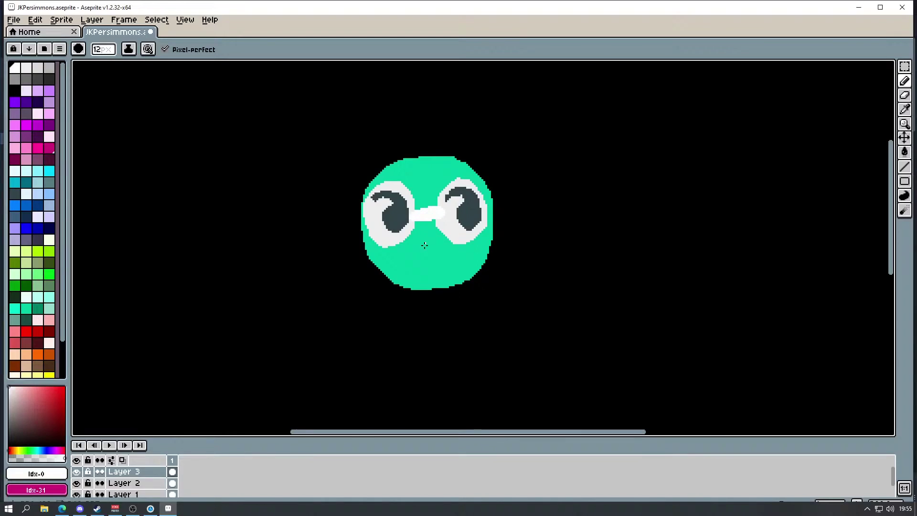
key("ctrl")
key("ctrl+z")
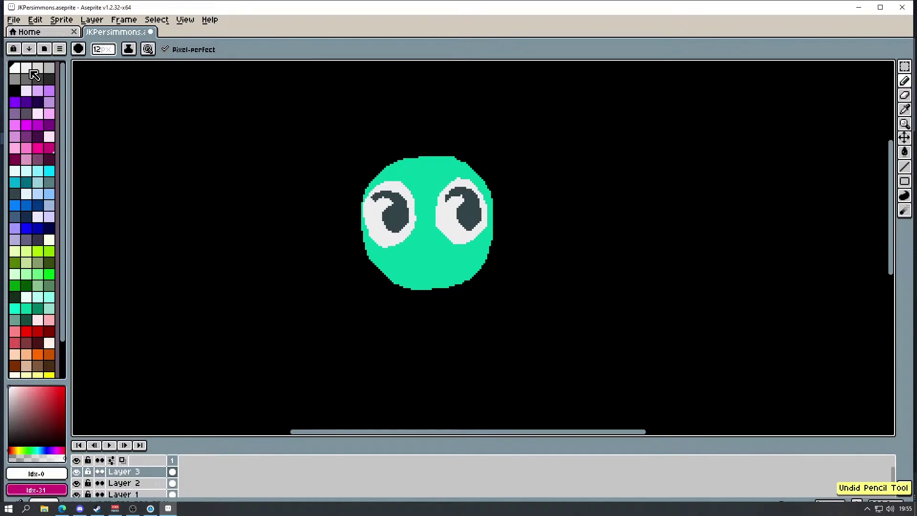
key("0")
left_click_drag(416, 216, 442, 216)
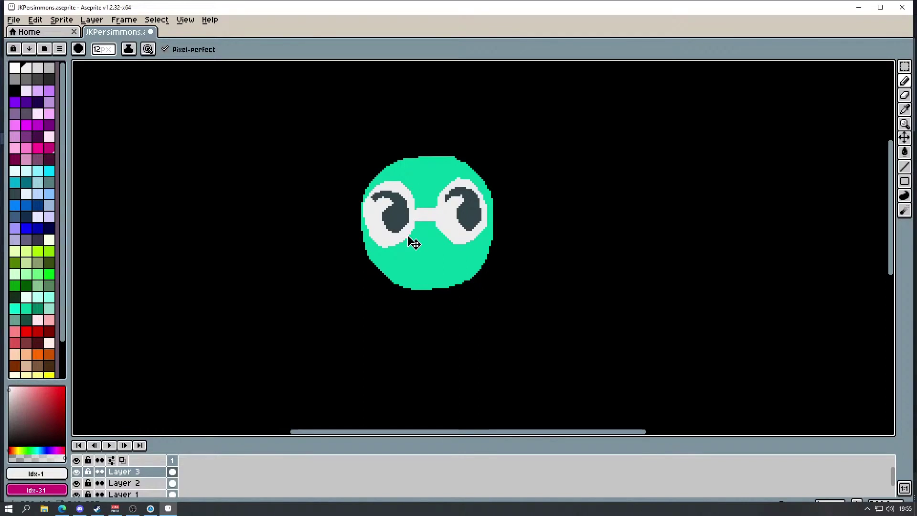
key("ctrl+z")
mouse_move(411, 216)
left_mouse_down()
mouse_move(439, 218)
mouse_move(420, 215)
left_mouse_up()
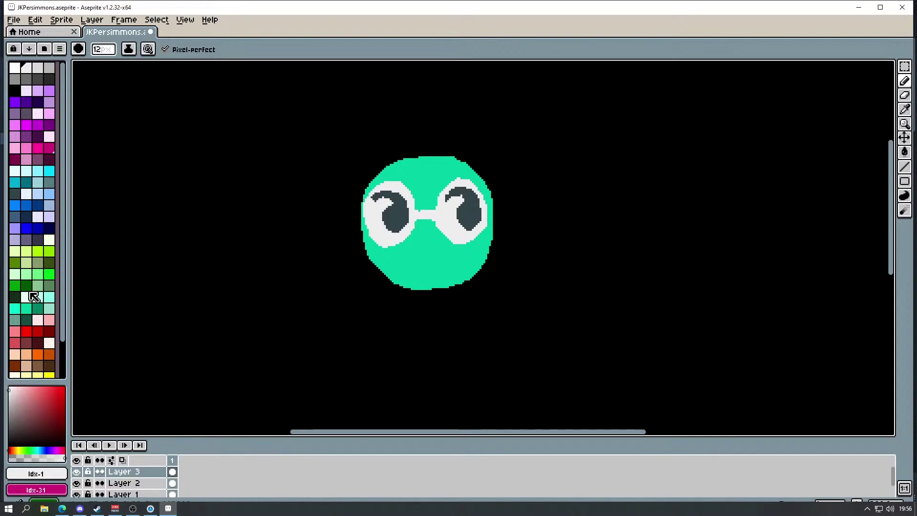
Step: Try dark green frames around both eyes and across the bridge, and undo those strokes
left_click(26, 320)
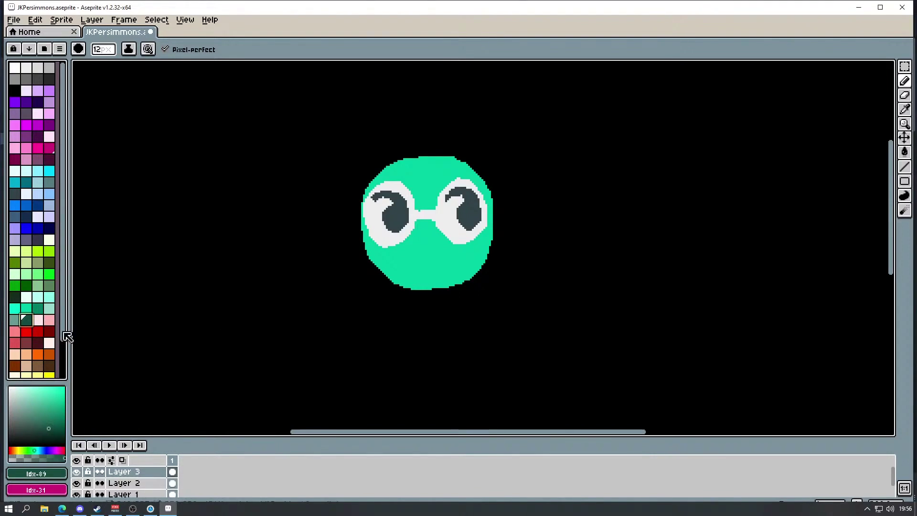
mouse_move(414, 228)
left_mouse_down()
mouse_move(387, 250)
mouse_move(382, 245)
mouse_move(393, 244)
mouse_move(367, 237)
mouse_move(359, 211)
mouse_move(387, 180)
mouse_move(417, 209)
left_mouse_up()
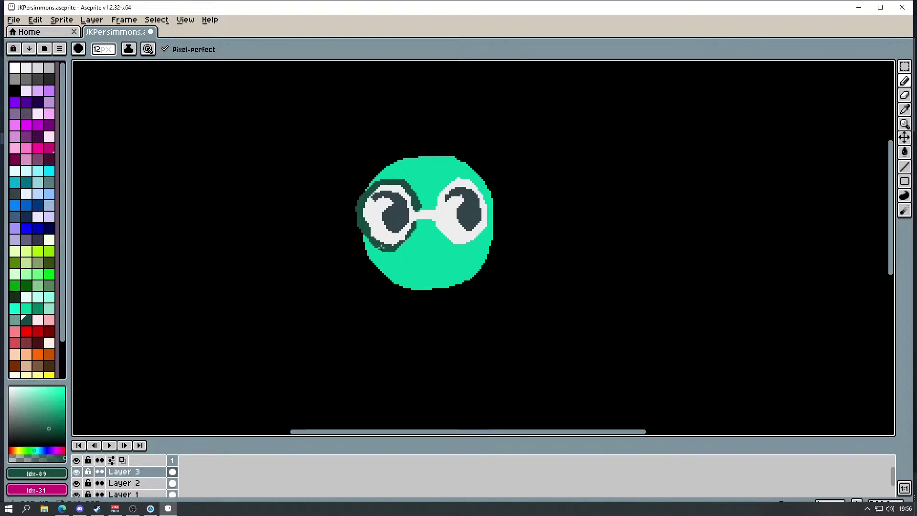
mouse_move(420, 207)
left_mouse_down()
mouse_move(440, 210)
mouse_move(431, 210)
mouse_move(434, 201)
mouse_move(456, 176)
mouse_move(486, 195)
mouse_move(479, 238)
mouse_move(455, 244)
mouse_move(437, 226)
mouse_move(437, 206)
mouse_move(434, 217)
mouse_move(450, 239)
mouse_move(490, 227)
left_mouse_up()
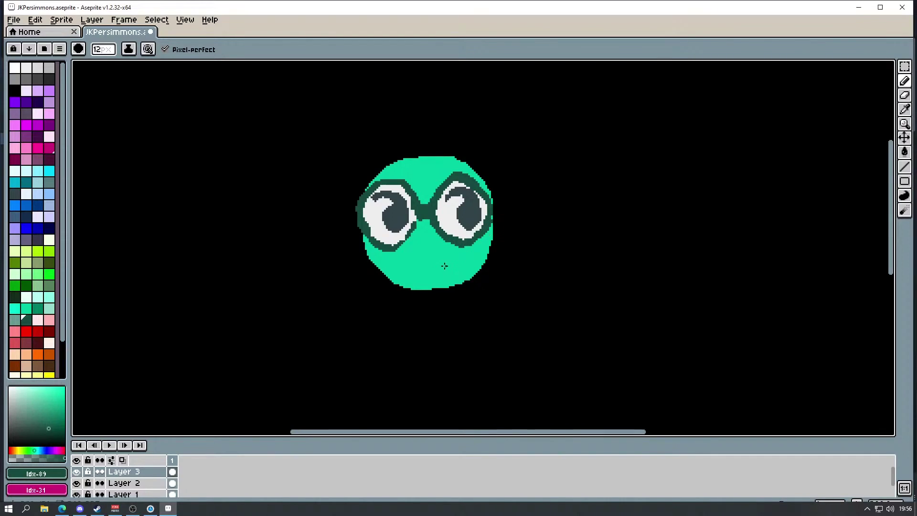
key("ctrl+z")
key("ctrl+z")
key("ctrl+z")
key("ctrl+z")
key("ctrl+z")
key("ctrl+z")
key("ctrl+z")
key("ctrl+z")
key("ctrl+z")
Step: Reduce the Pencil's maximum pressure-based size to 6 and paint over the bridge between the eyes in the face's green
left_click(147, 48)
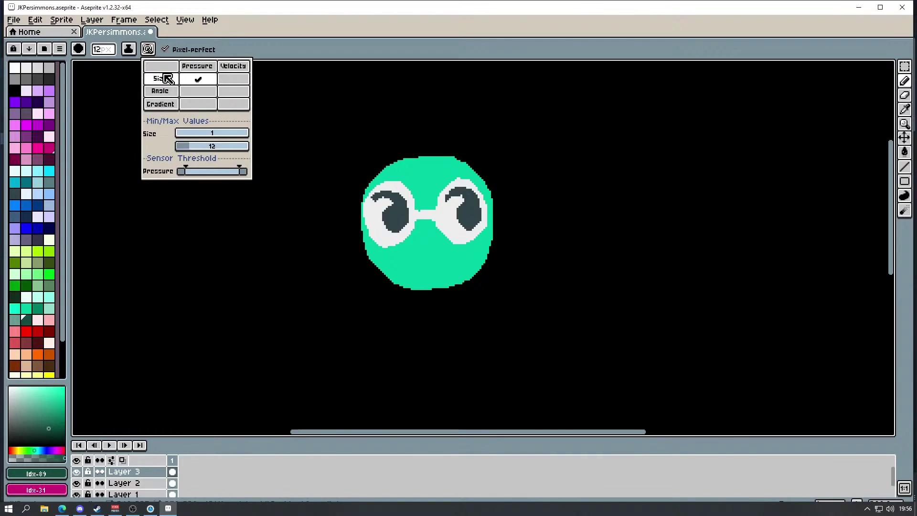
left_click(183, 147)
left_click_drag(185, 152, 189, 154)
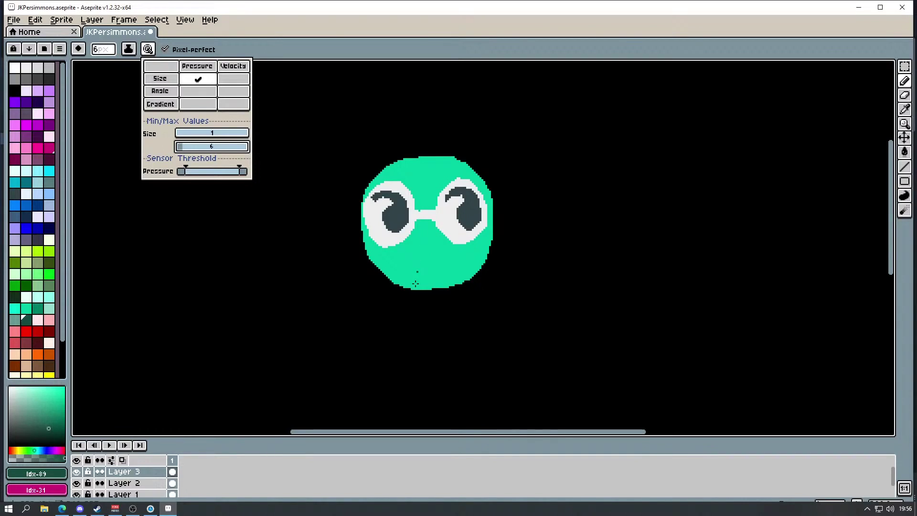
left_click(27, 309)
left_click_drag(417, 207, 431, 223)
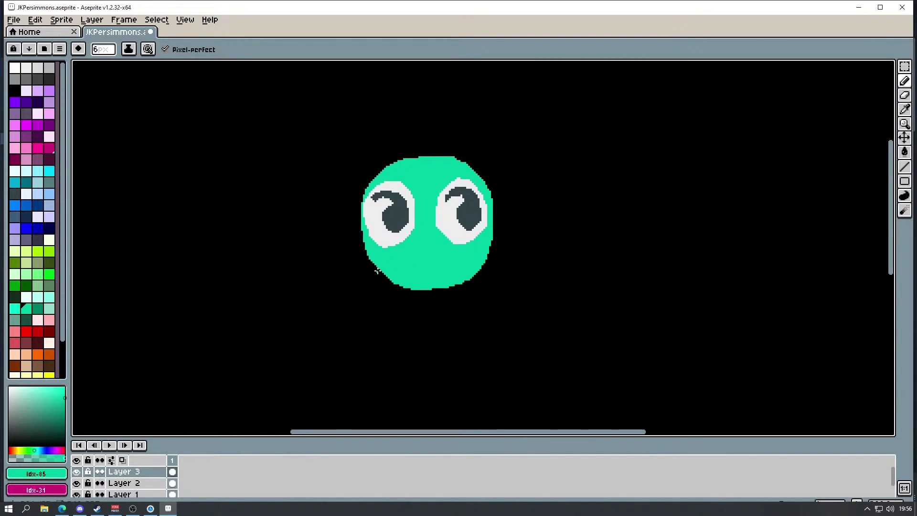
Step: Paint a small curved smile below and between the eyes in the pupils' dark slate colour
key("i")
left_click(408, 212)
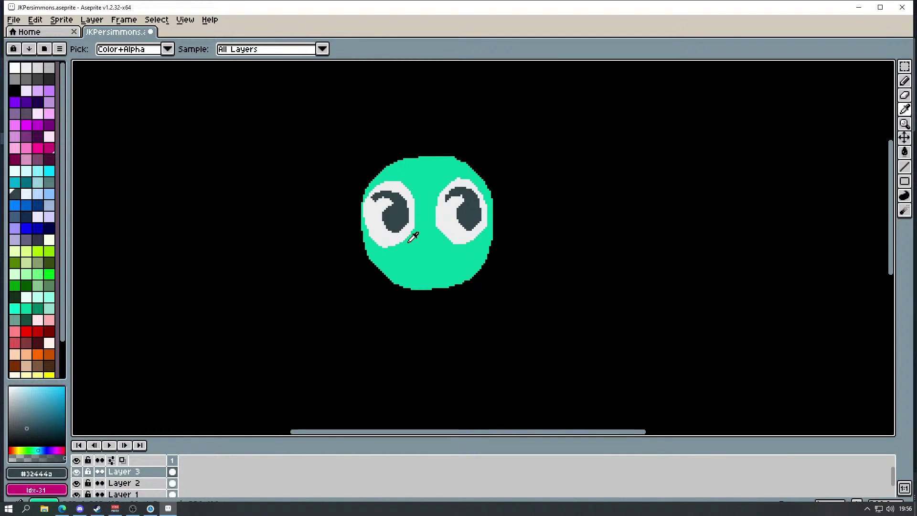
key("b")
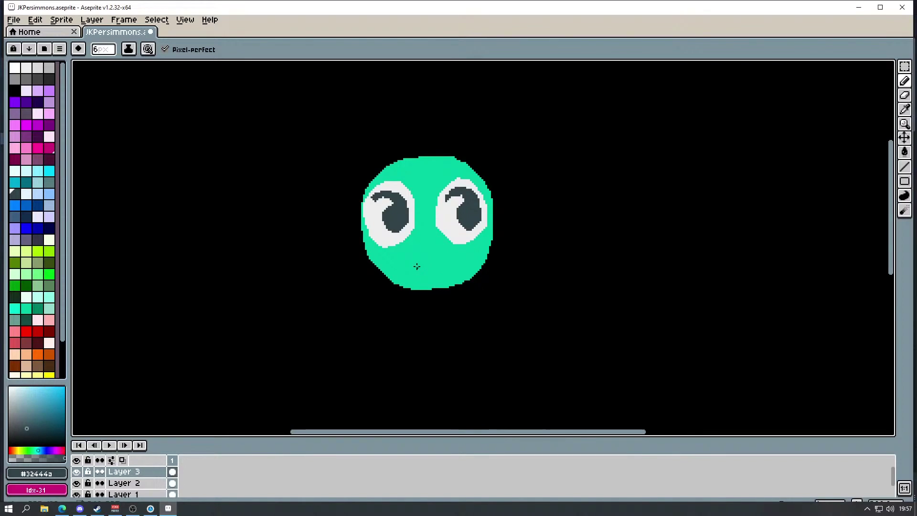
mouse_move(416, 249)
left_mouse_down()
mouse_move(434, 250)
mouse_move(414, 248)
left_mouse_up()
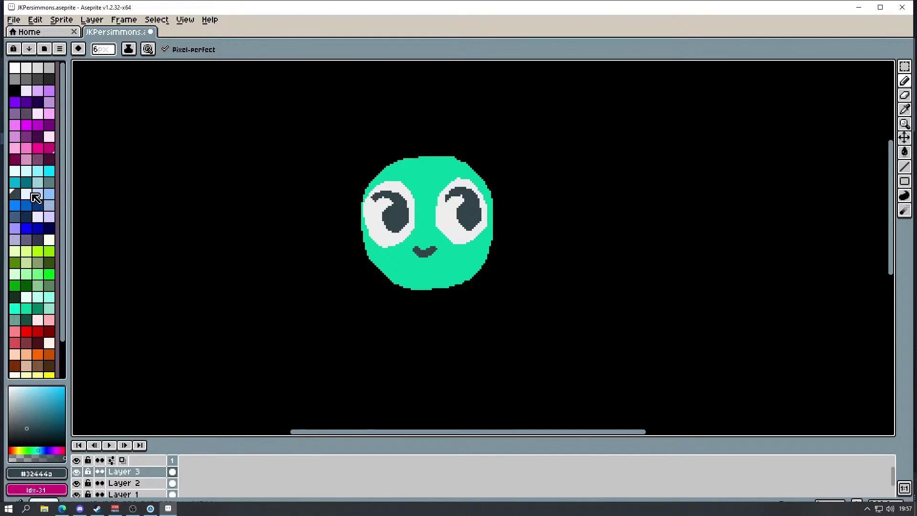
Step: Outline long hair with a centre parting and flared ends around the face in cyan, touching up its lower ends with the face's green
left_click(19, 182)
mouse_move(425, 150)
left_mouse_down()
mouse_move(404, 133)
mouse_move(375, 144)
mouse_move(353, 174)
mouse_move(344, 215)
mouse_move(358, 276)
mouse_move(345, 283)
mouse_move(363, 294)
mouse_move(401, 287)
left_mouse_up()
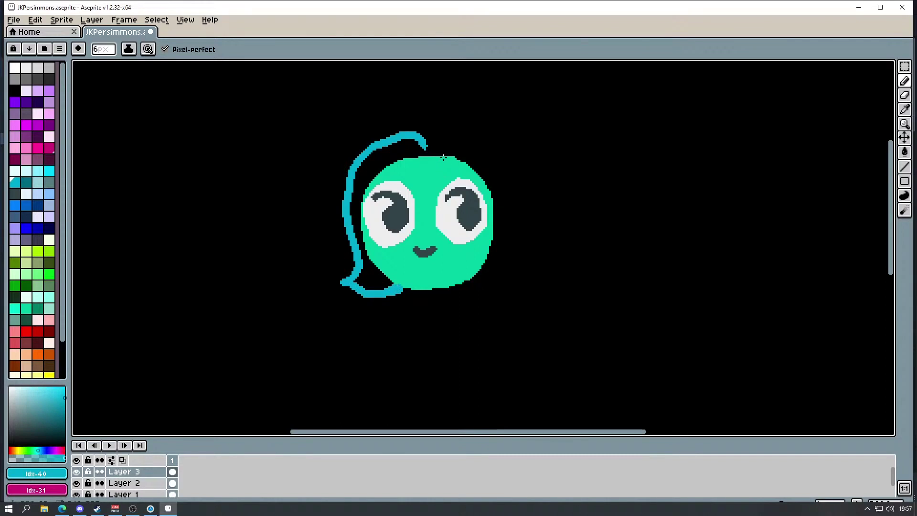
mouse_move(426, 150)
left_mouse_down()
mouse_move(468, 134)
mouse_move(486, 142)
mouse_move(501, 170)
mouse_move(510, 256)
mouse_move(525, 278)
mouse_move(451, 286)
left_mouse_up()
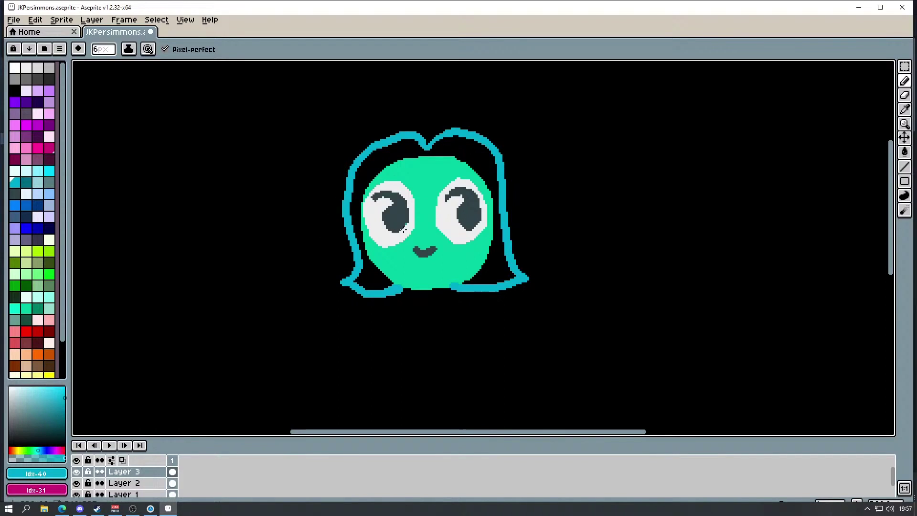
left_click(411, 280, "alt")
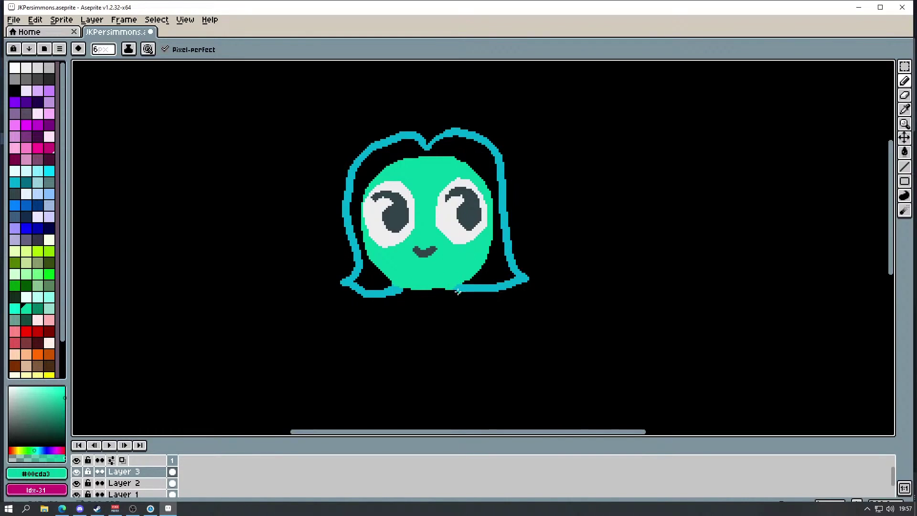
Step: Try to fill the area inside the hair outline with dark teal using the Paint Bucket, and undo the fill
key("g")
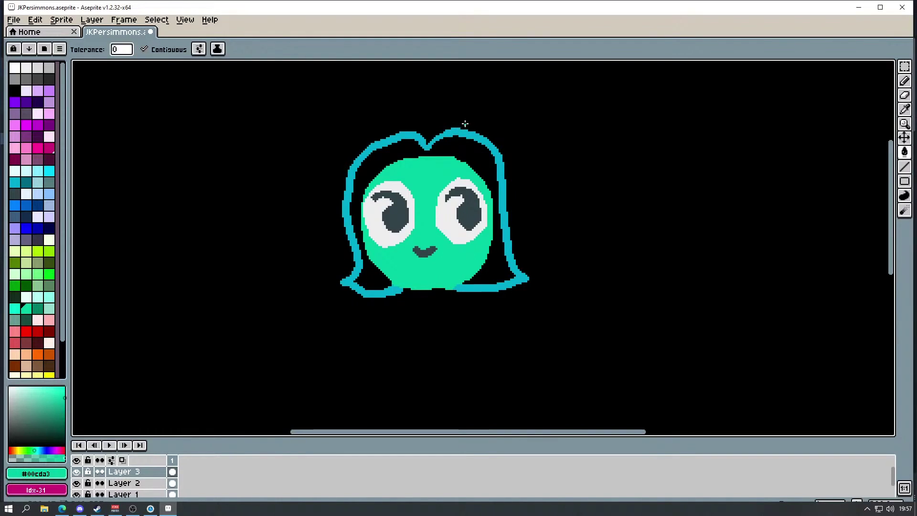
key("i")
left_click(465, 130)
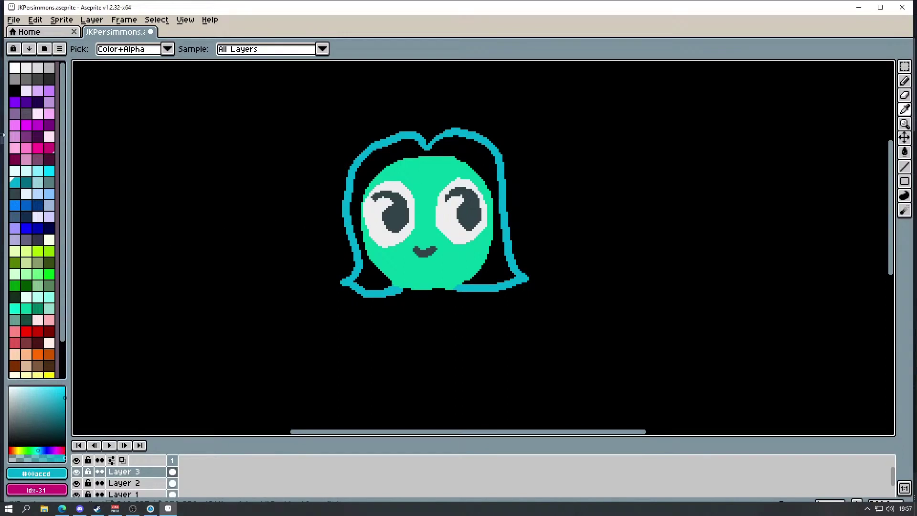
left_click(26, 182)
key("g")
left_click(383, 163)
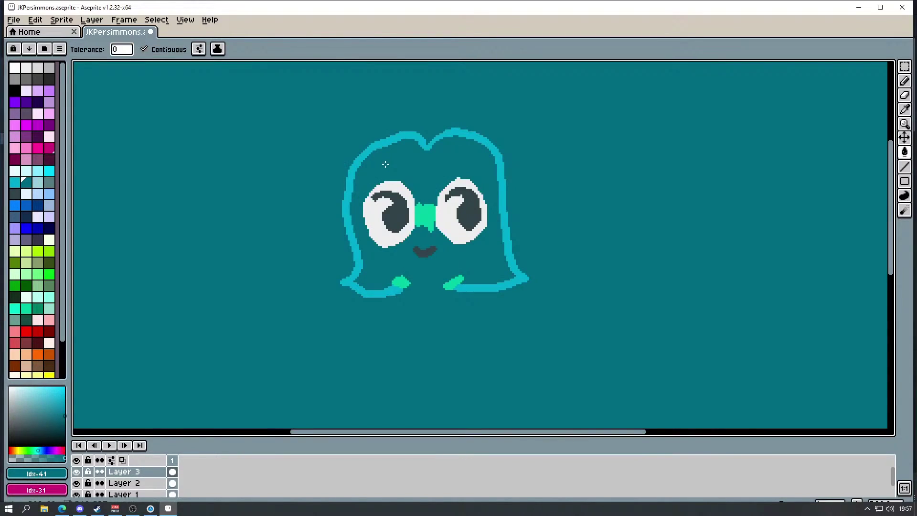
key("ctrl+z")
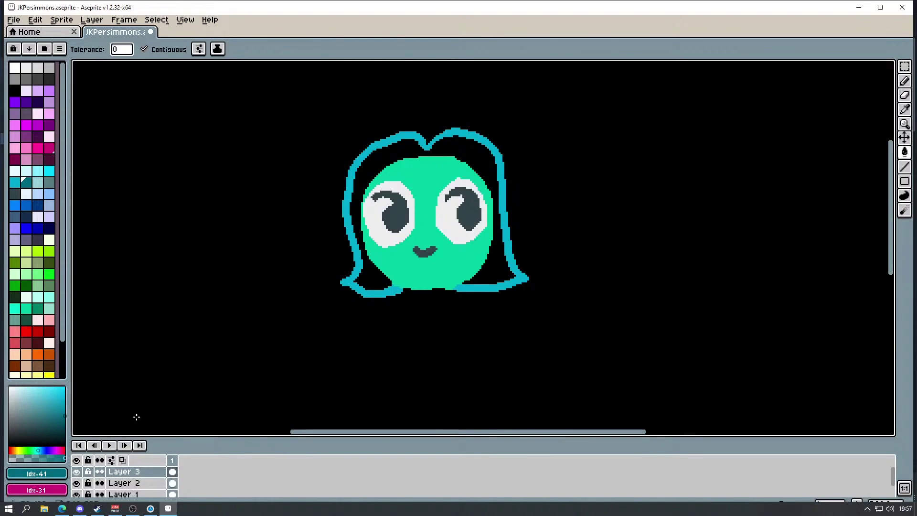
Step: Delete the leftover green patches from Layer 3 with the Magic Wand while Layer 2 is hidden, and show Layer 2 again
left_click(76, 483)
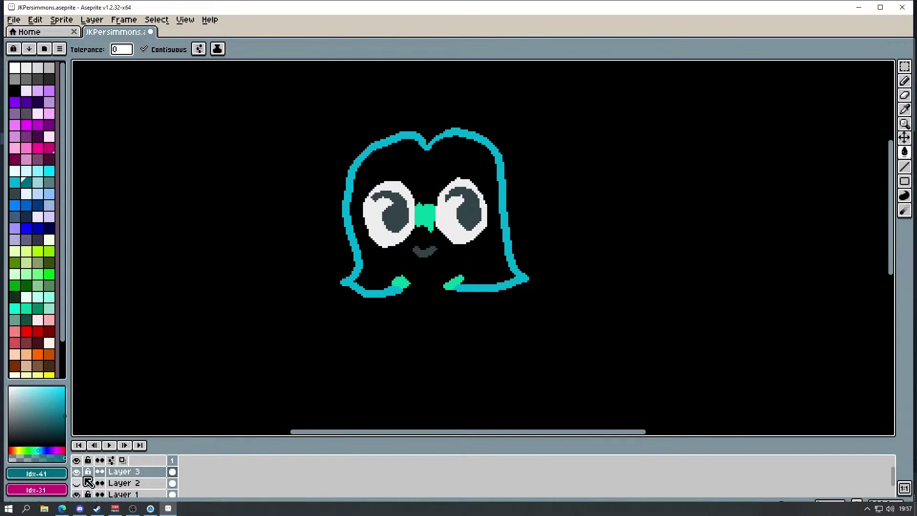
key("i")
left_click(428, 210)
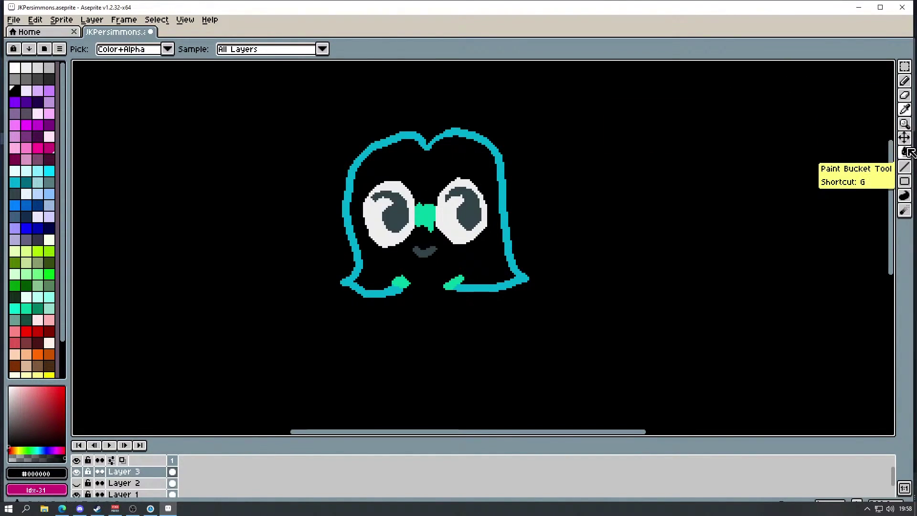
left_click_drag(906, 67, 833, 68)
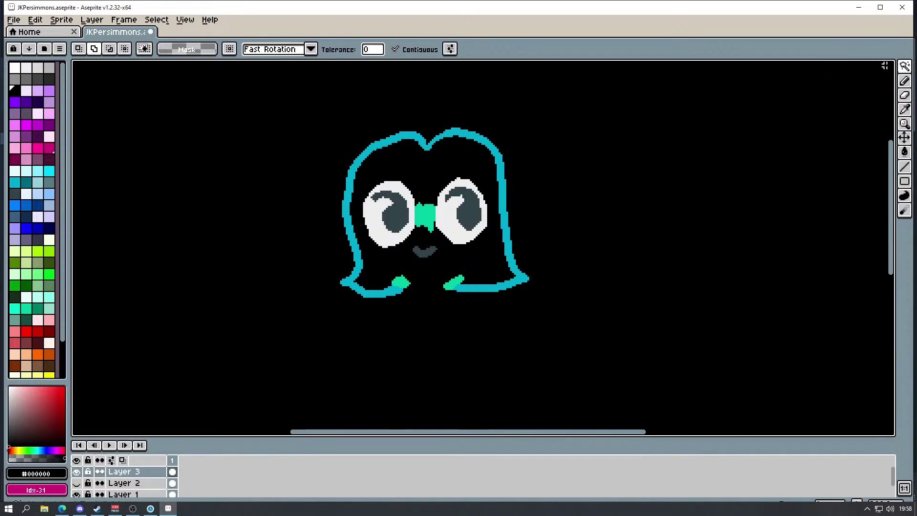
left_click(422, 211)
key("Delete")
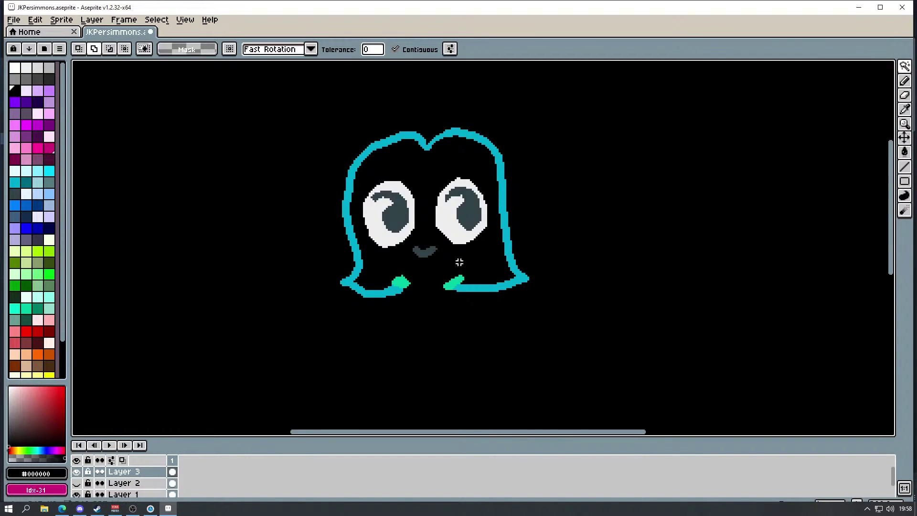
key("Delete")
left_click(453, 284)
key("Delete")
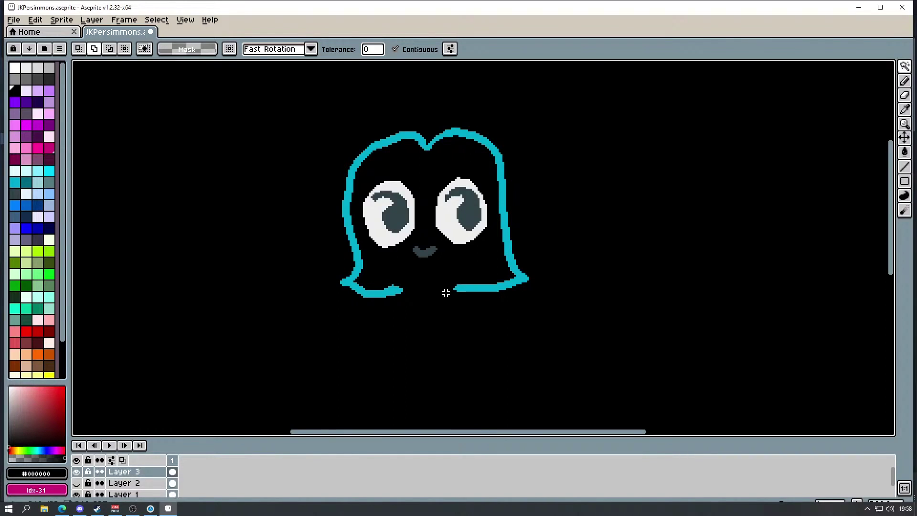
left_click(76, 483)
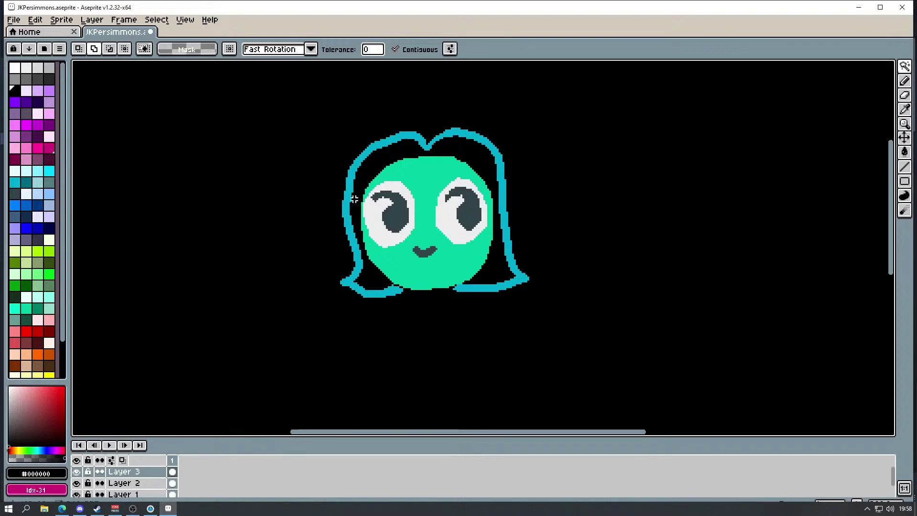
Step: Move the cyan hair outline from Layer 3 to Layer 2 by cutting and pasting it in place, and deselect it
left_click(403, 134)
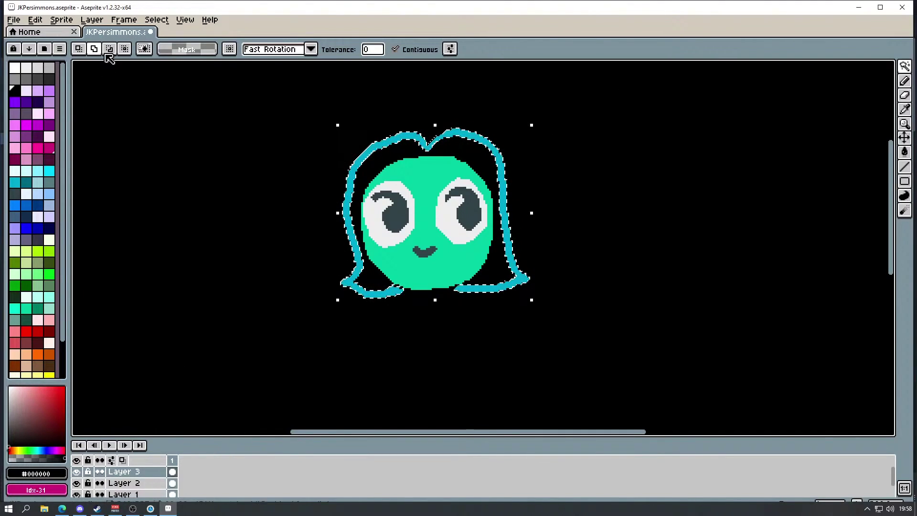
left_click(62, 20)
mouse_move(80, 25)
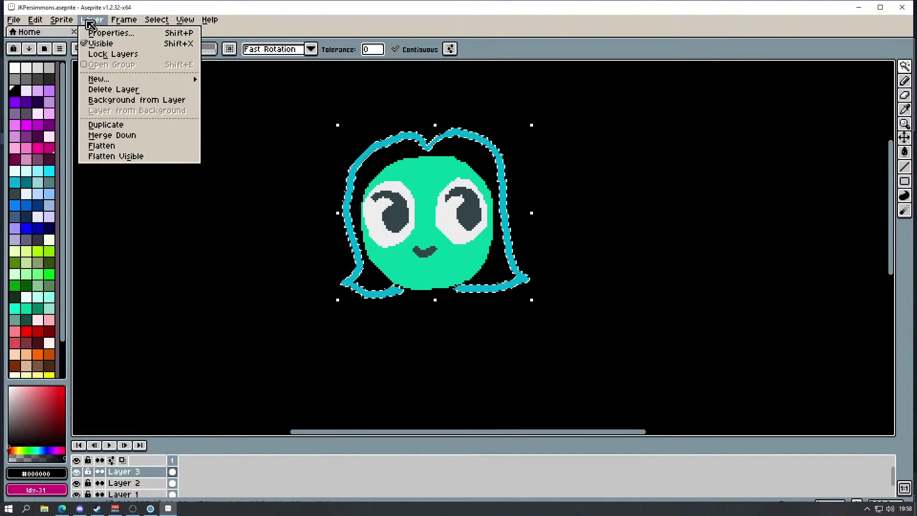
mouse_move(35, 20)
left_click(50, 65)
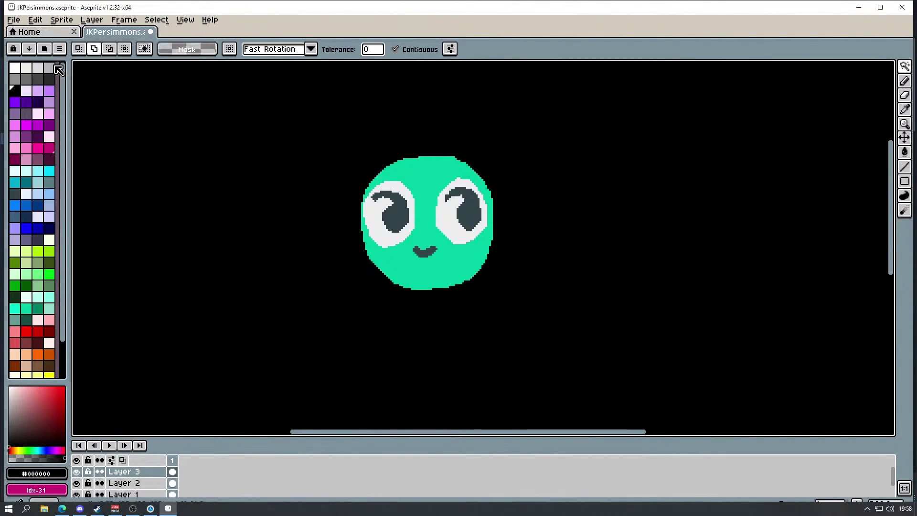
left_click(129, 483)
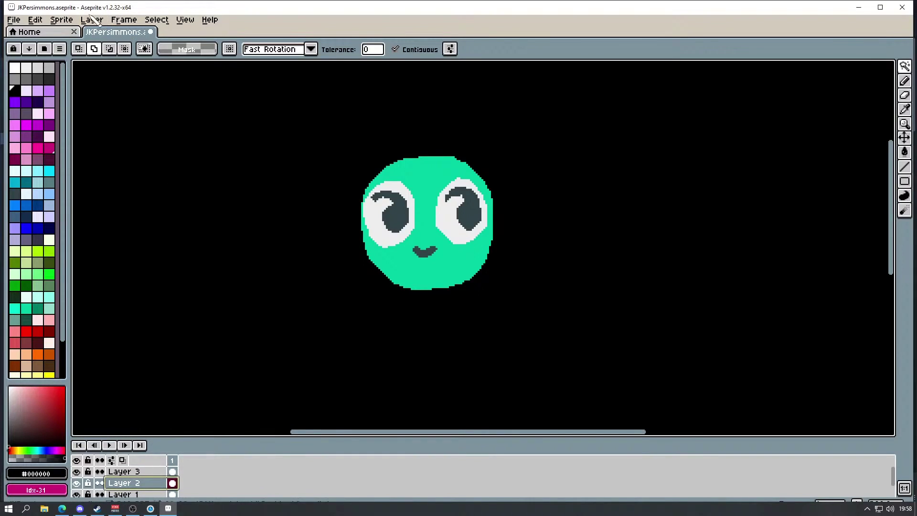
left_click(36, 20)
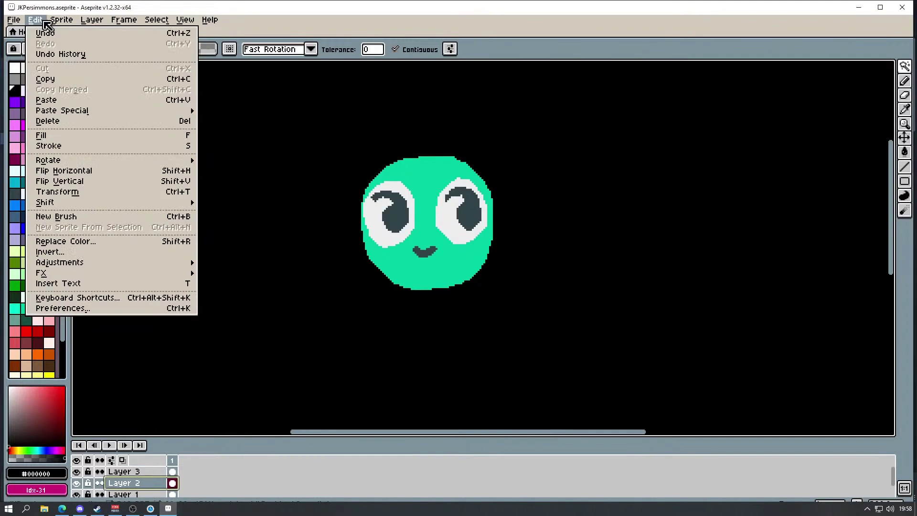
left_click(64, 99)
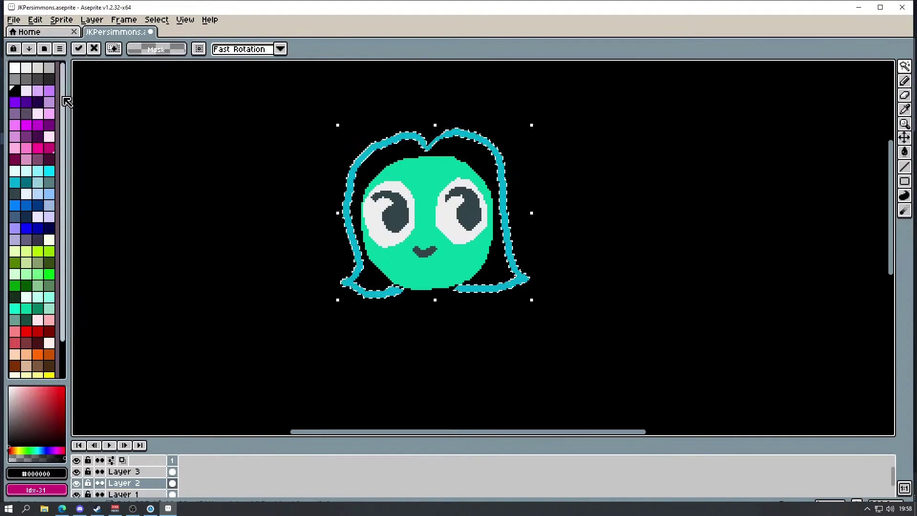
left_click(87, 132)
key("ctrl+d")
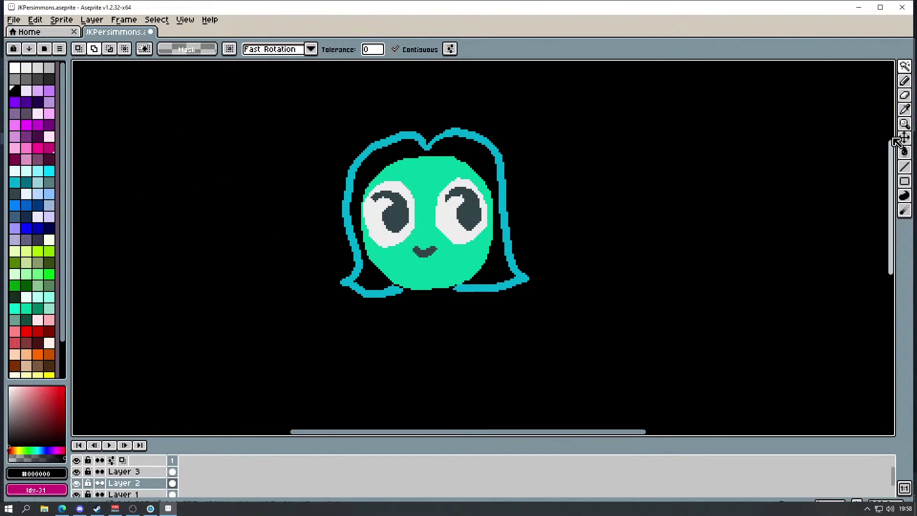
Step: Fill the area inside the hair outline with dark teal using the Paint Bucket, undoing a trial fill in the outline's cyan
left_click(904, 152)
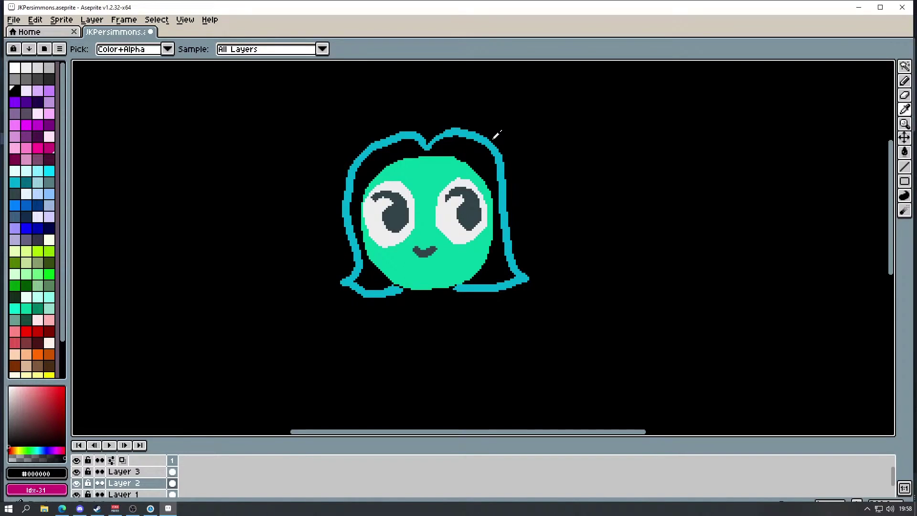
left_click(492, 140, "alt")
left_click(473, 151)
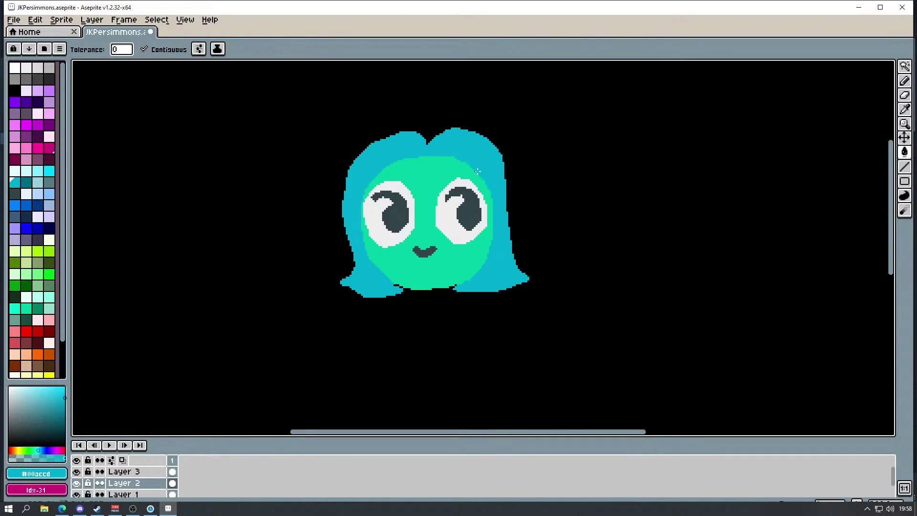
key("ctrl+z")
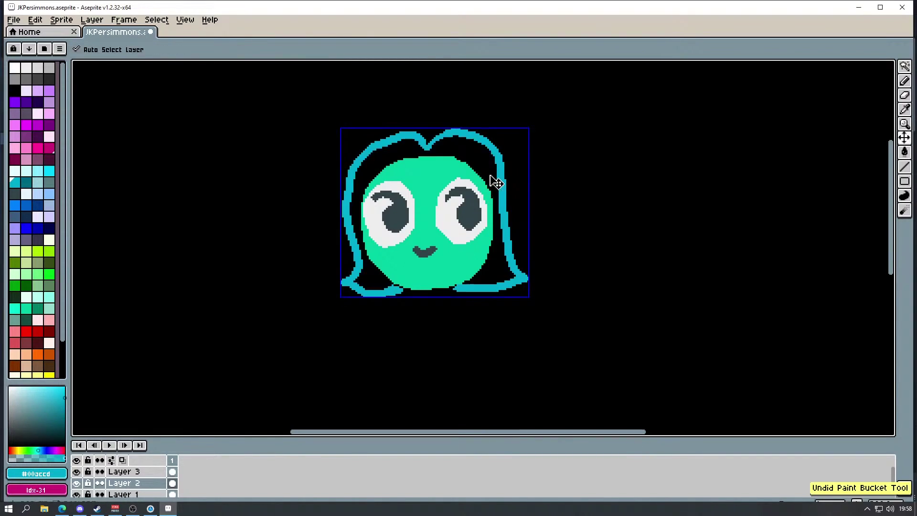
left_click(26, 182)
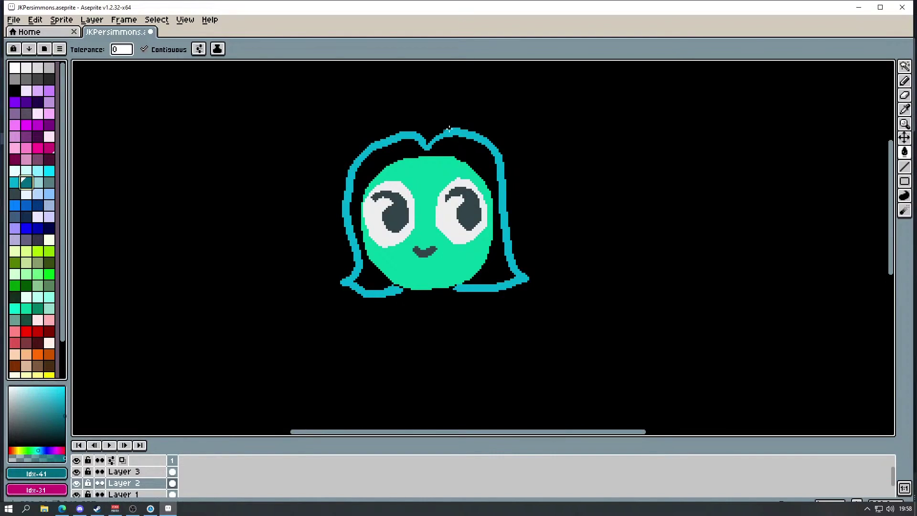
left_click(413, 149)
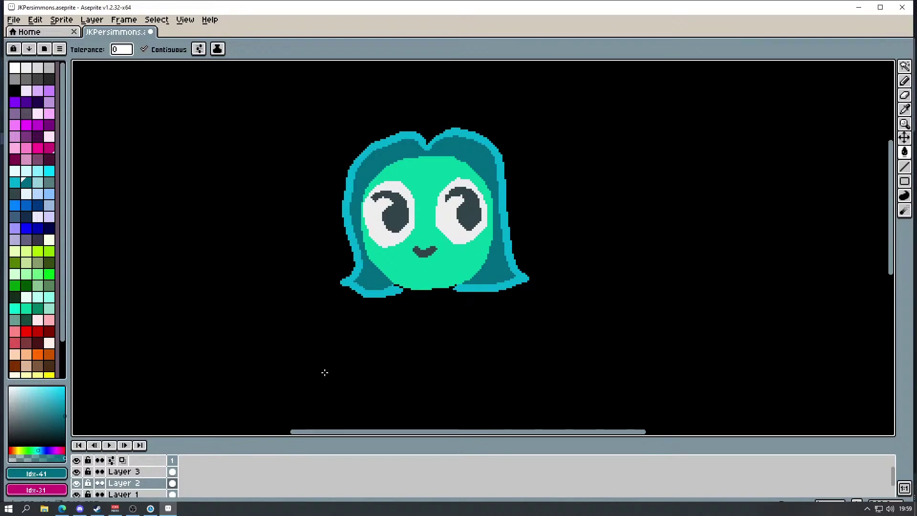
Step: Touch up the hair's lower ends beside the chin on Layer 2 with cyan and face green while Layer 3 is hidden, and show Layer 3 again
left_click(77, 472)
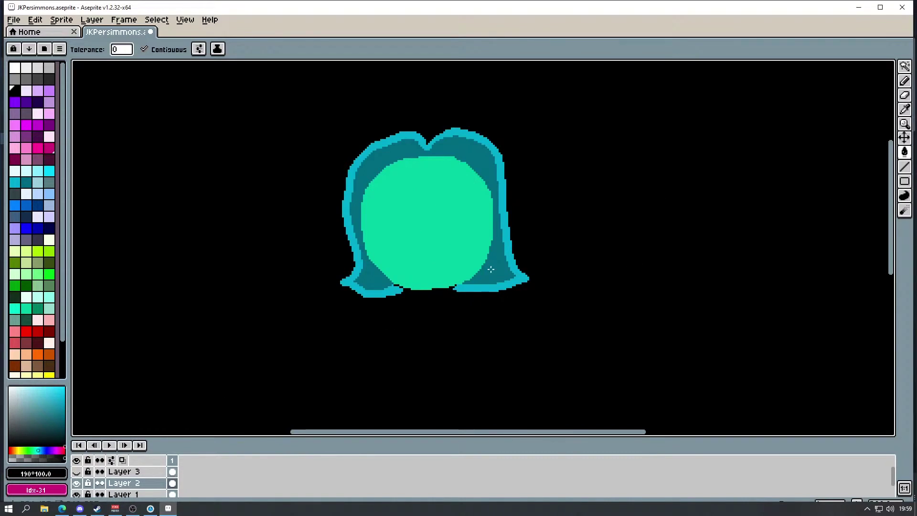
key("i")
left_click(398, 287)
left_click(77, 484)
left_click(77, 484)
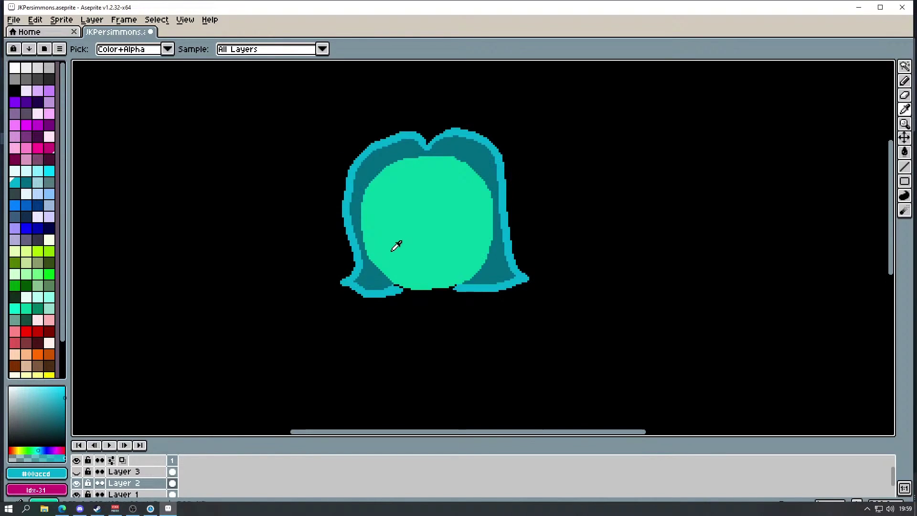
key("b")
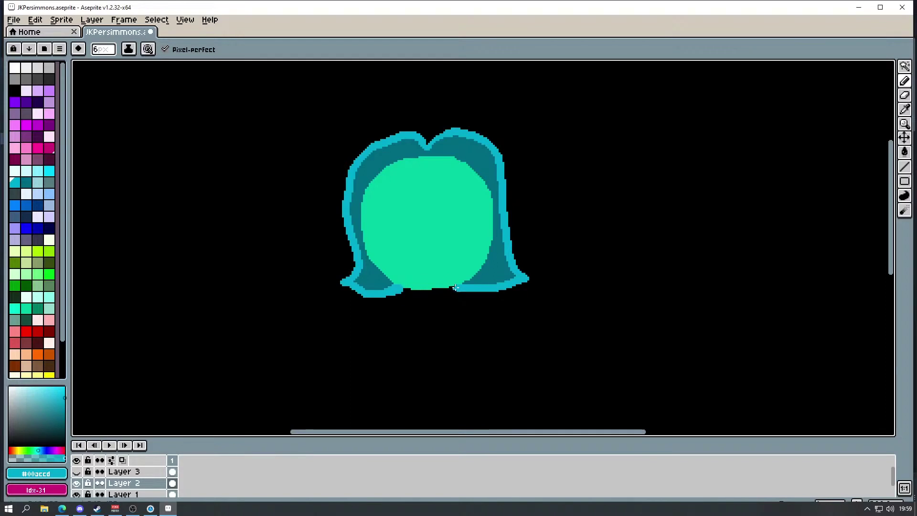
key("i")
left_click(445, 249)
key("b")
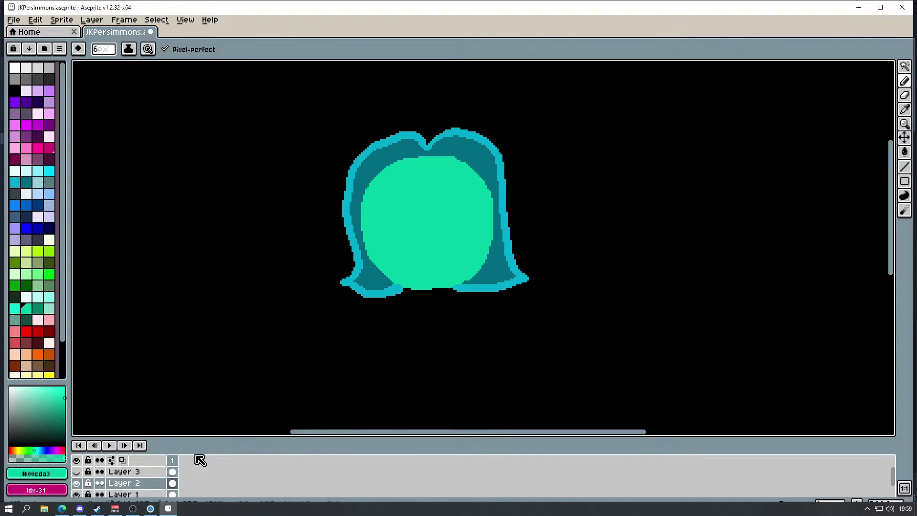
left_click(76, 471)
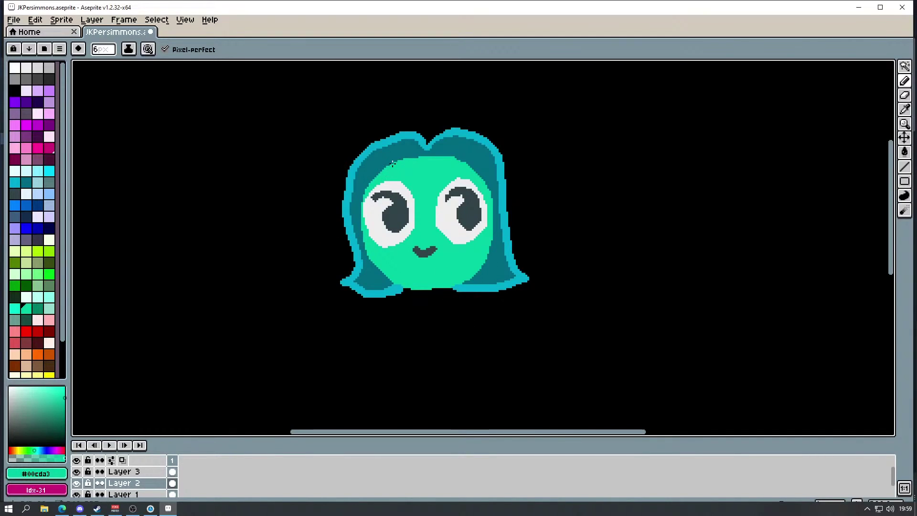
Step: Try bright cyan as the hair's colour with the Paint Bucket, and undo the fill
key("i")
left_click(407, 136)
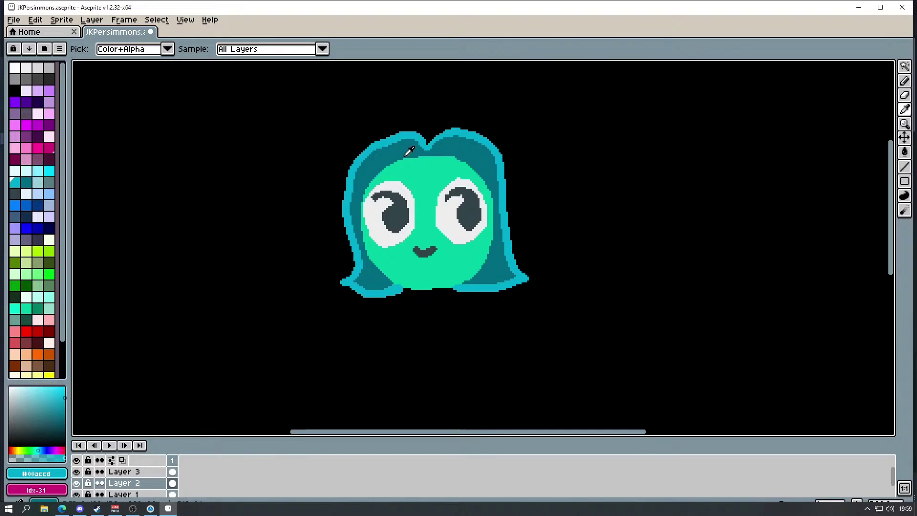
left_click(49, 174)
key("g")
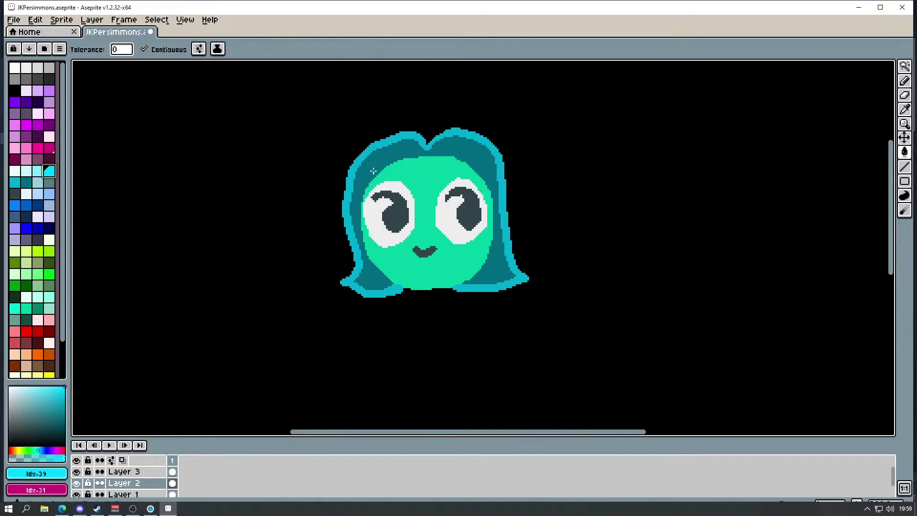
left_click(380, 187)
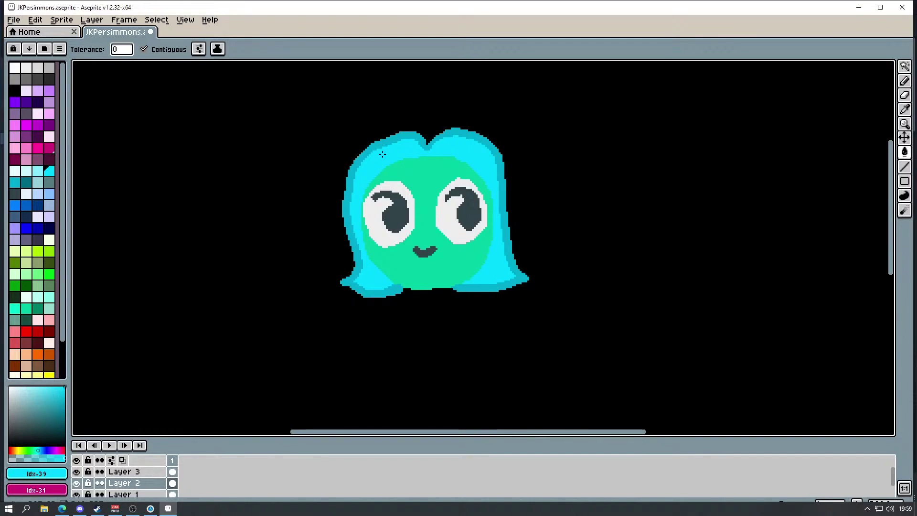
key("ctrl+z")
key("ctrl+z")
key("ctrl+y")
Step: Recolour the hair with a medium cyan interior and a dark teal outline using the Paint Bucket
left_click(15, 183)
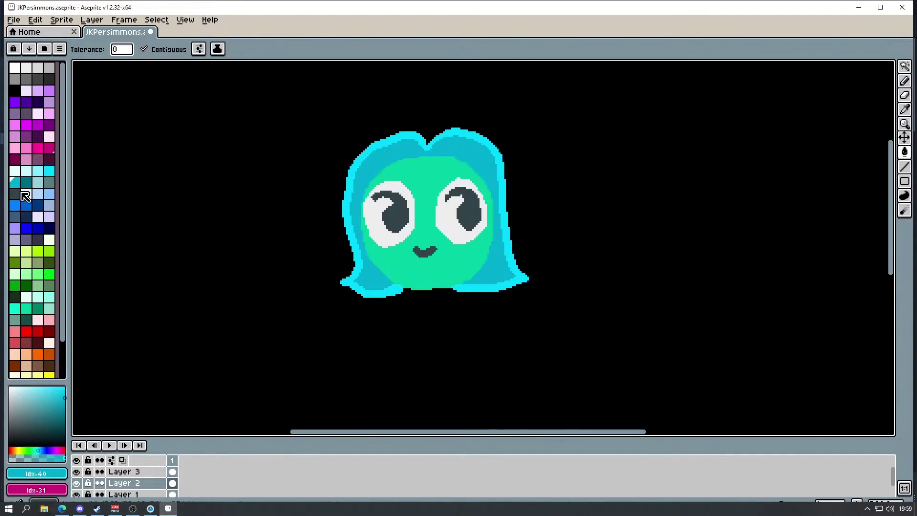
left_click(26, 182)
left_click(390, 140)
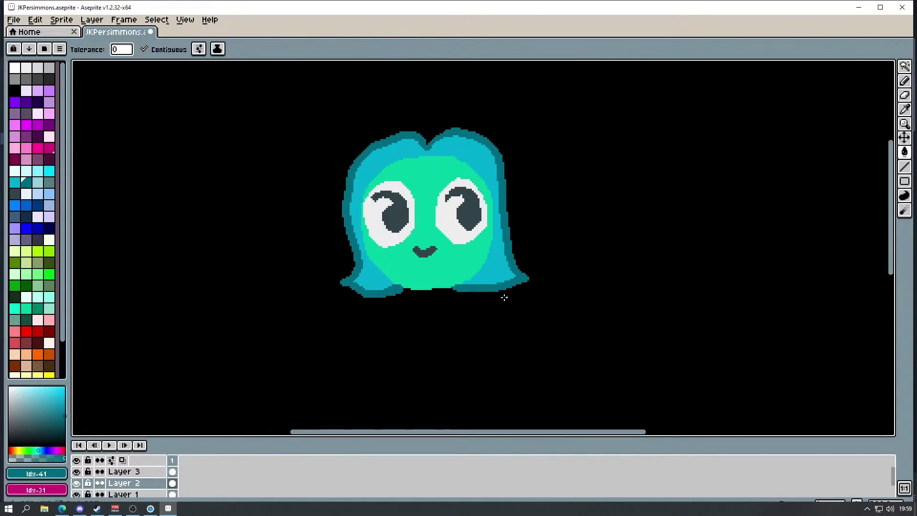
Step: Touch up the face edge where it meets the hair's lower left end with the face's green
key("i")
left_click(443, 254)
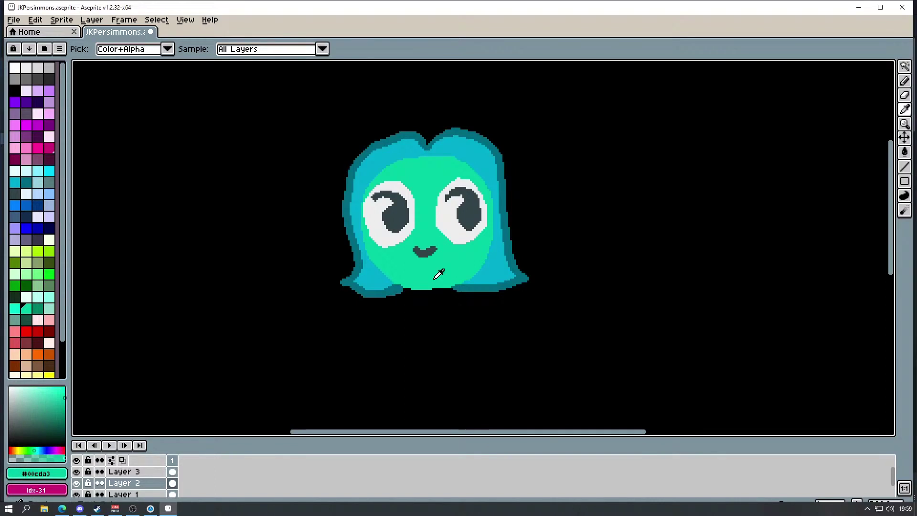
key("b")
left_click_drag(404, 284, 400, 282)
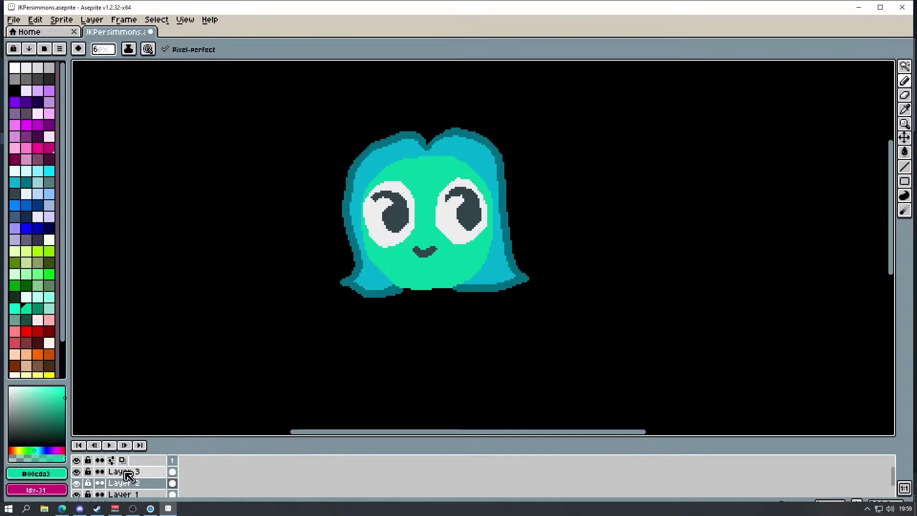
Step: Paint an off-white glasses bridge between the two eyes on Layer 3
left_click(77, 471)
left_click(76, 472)
left_click(23, 70)
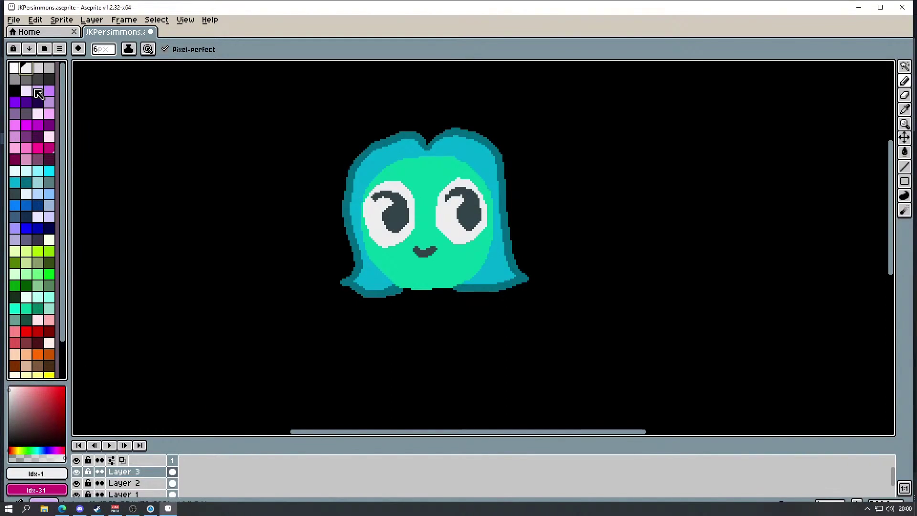
left_click_drag(414, 209, 432, 208)
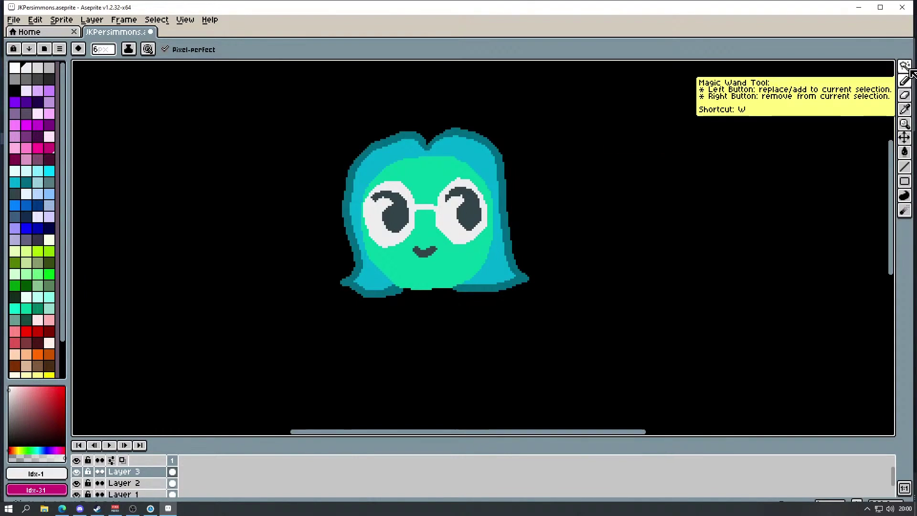
Step: Move the eyes, bridge and smile slightly lower on the face with a rectangular selection, and deselect them
left_click(905, 66)
left_click(833, 66)
left_click_drag(313, 164, 540, 297)
left_click_drag(452, 180, 449, 214)
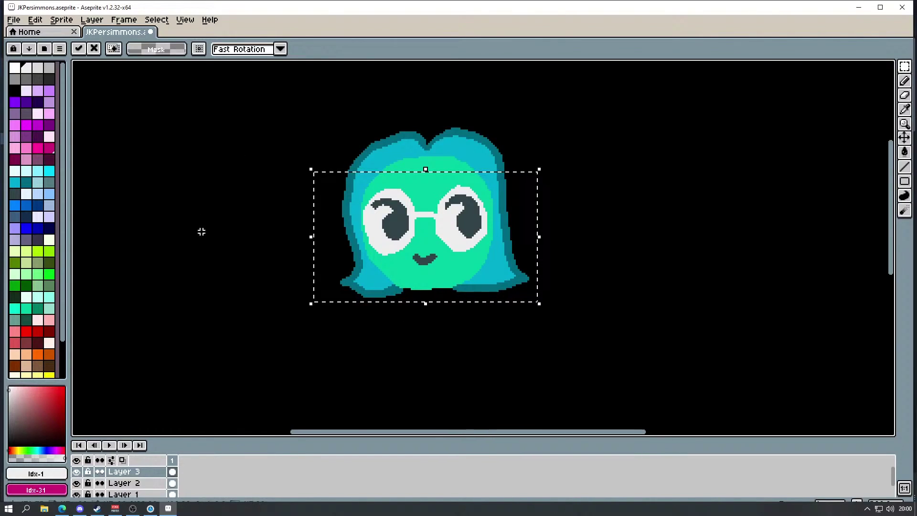
left_click(199, 229)
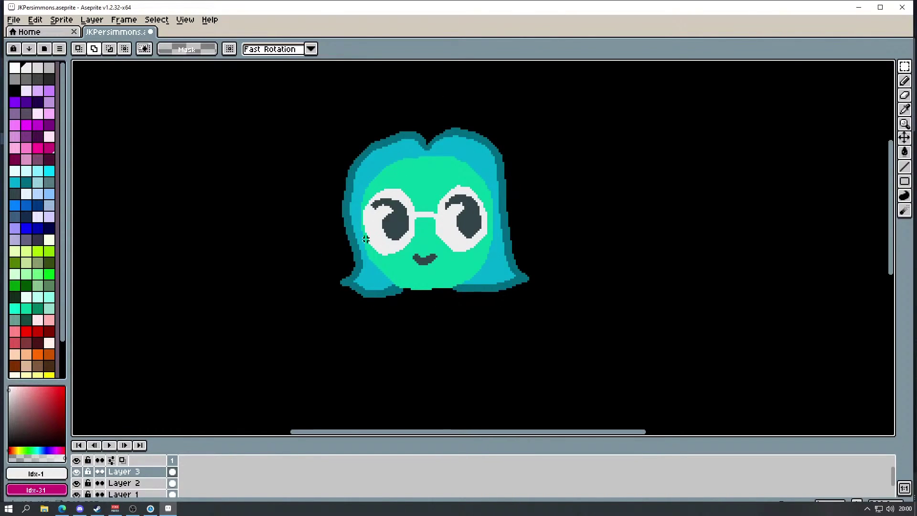
Step: Refine the outer and lower edges of both eye whites with the 3 px Eraser and the 6 px Pencil in off-white
key("b")
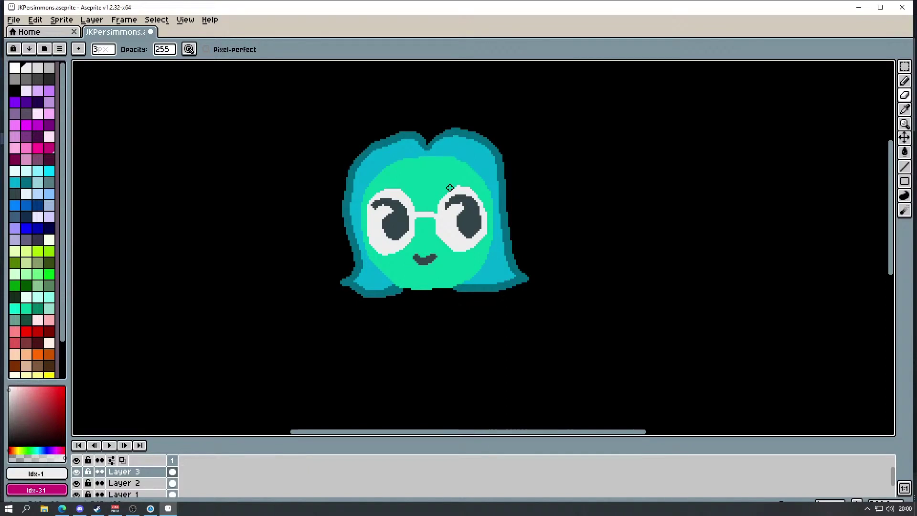
key("i")
left_click(471, 232)
key("b")
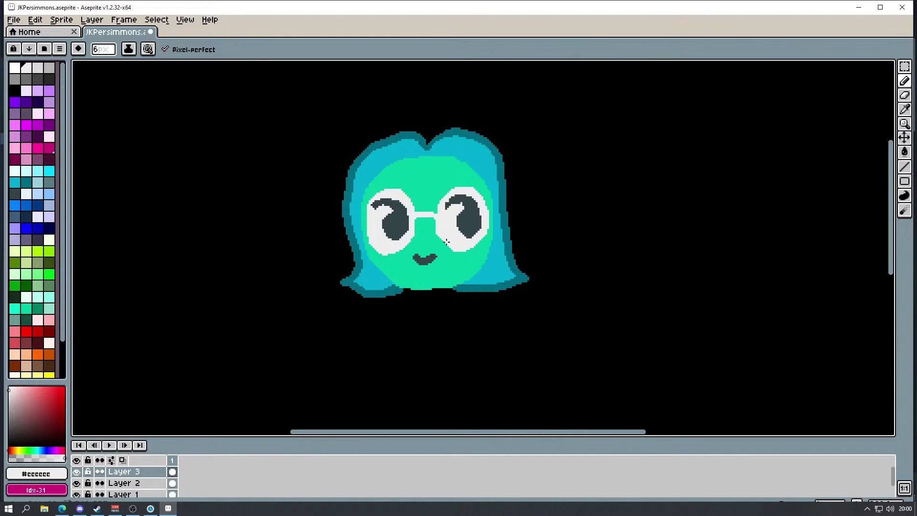
key("e")
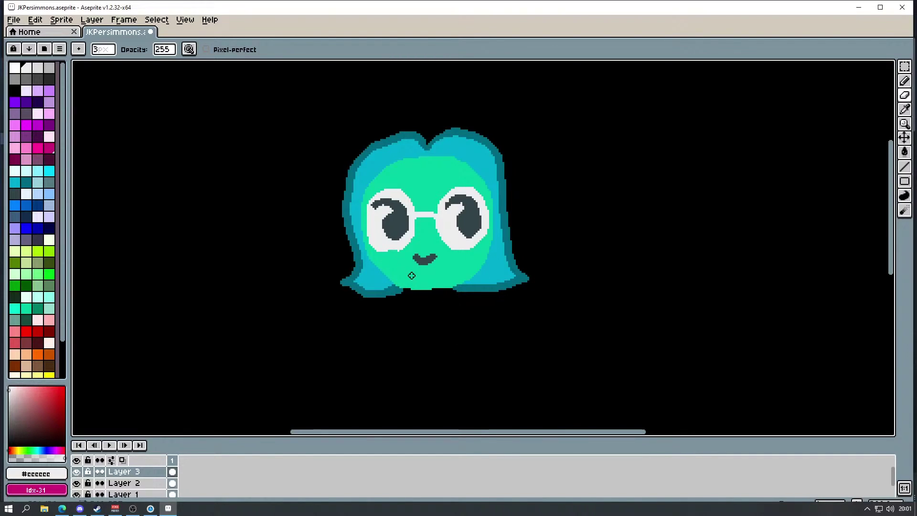
key("i")
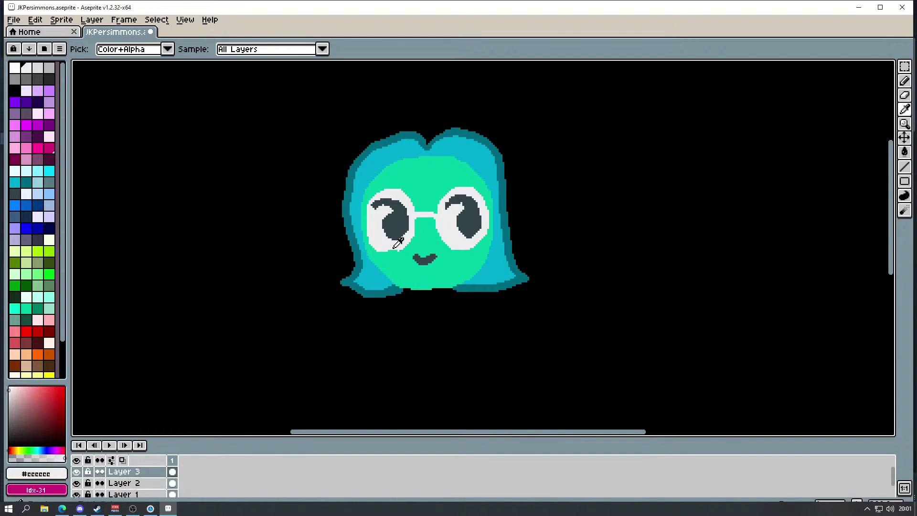
key("b")
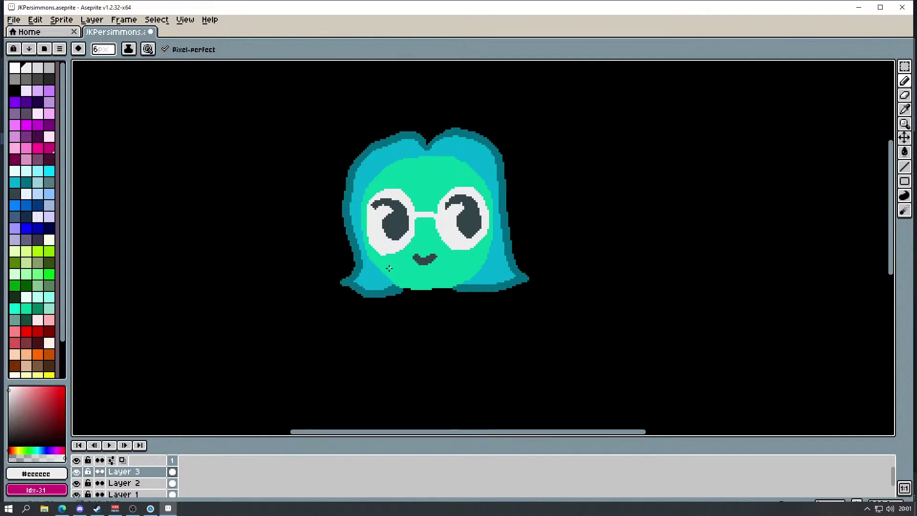
key("e")
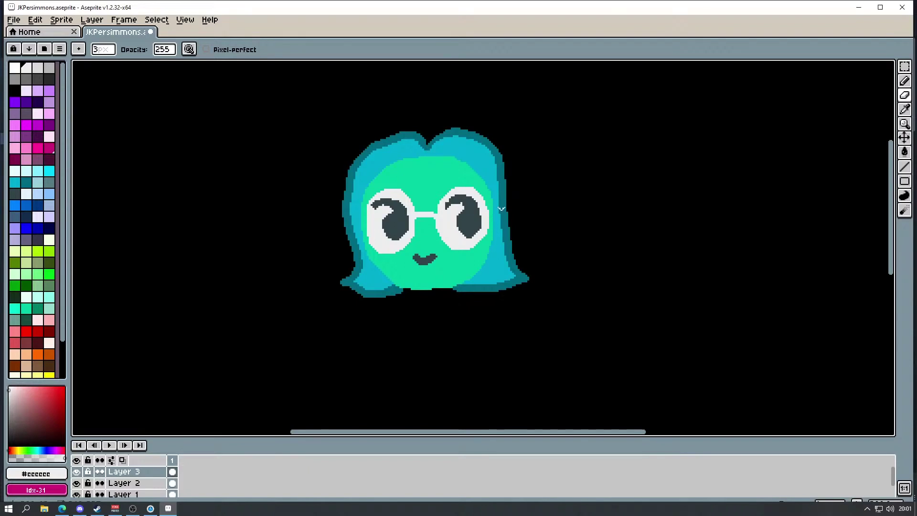
Step: Refine the pupils and their highlights in both eyes with the 6 px Pencil, alternating the dark grey #32444a and the off-white #eeeeee
key("i")
left_click(473, 217)
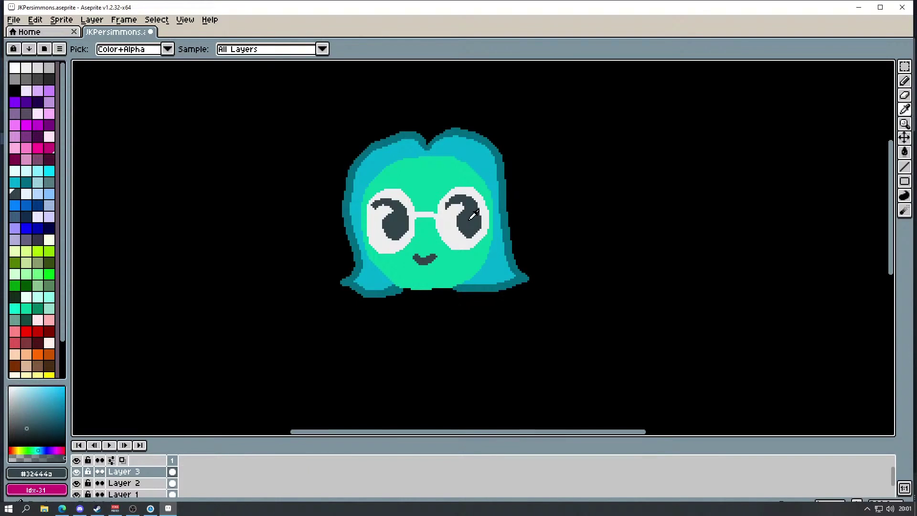
key("b")
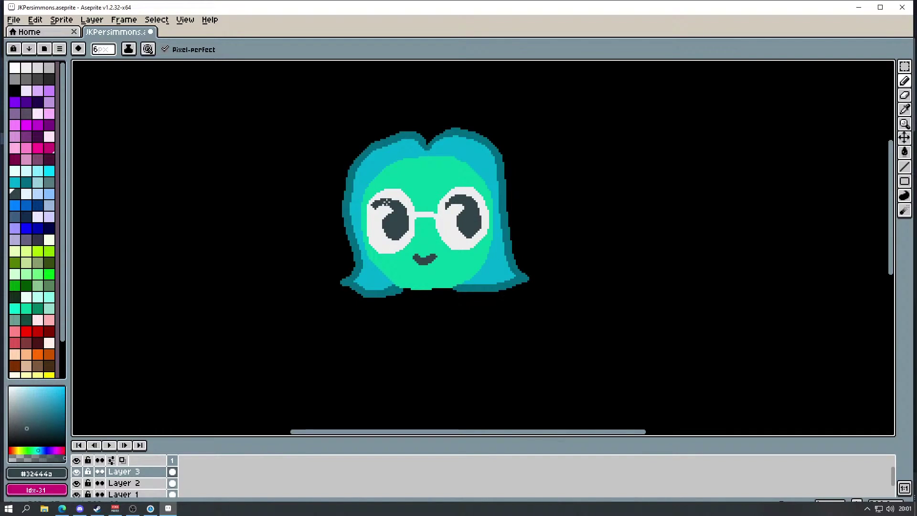
key("i")
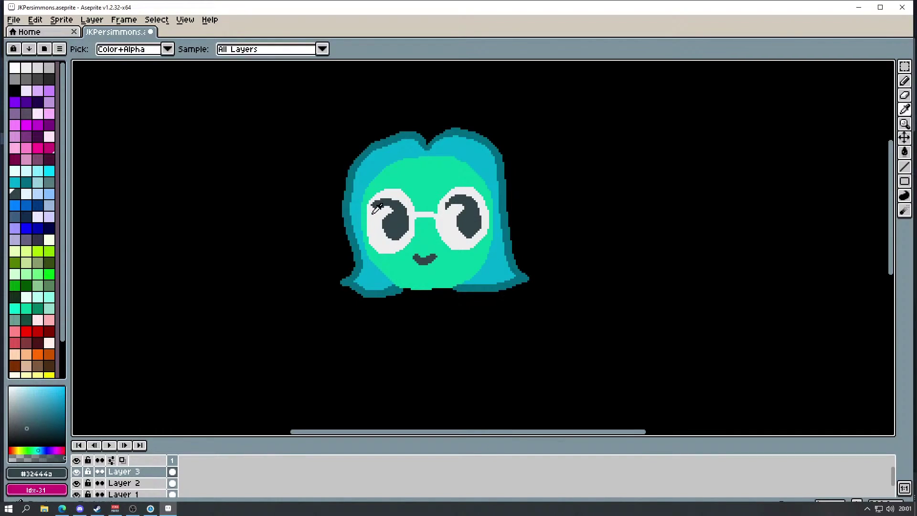
left_click(378, 213)
key("b")
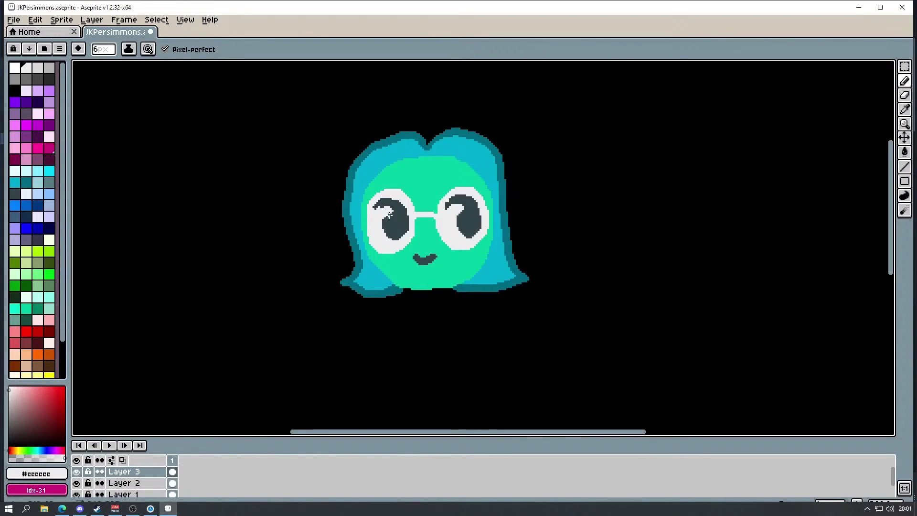
key("i")
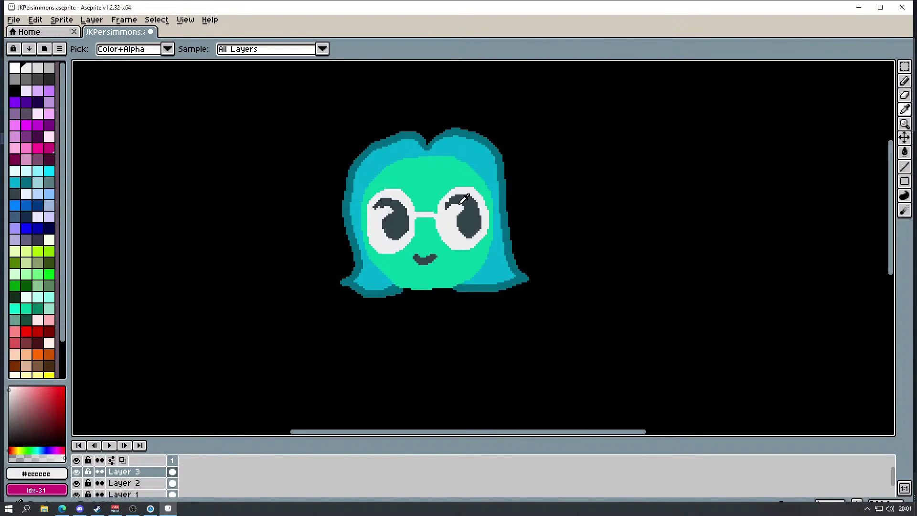
left_click(466, 200)
key("b")
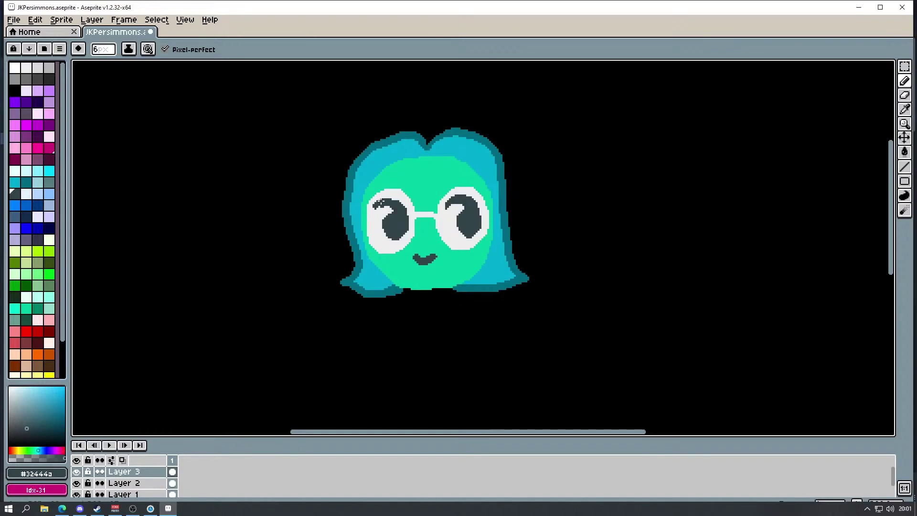
key("i")
left_click(382, 210)
key("b")
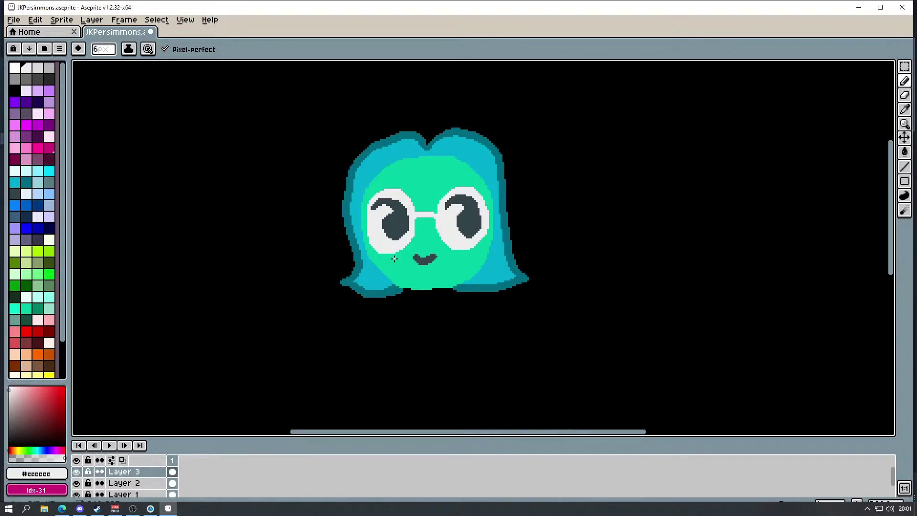
Step: Extend the bottom edge of the chin between the two hair ends with the face's green, and sample the hair outline's teal
left_click(444, 273, "alt")
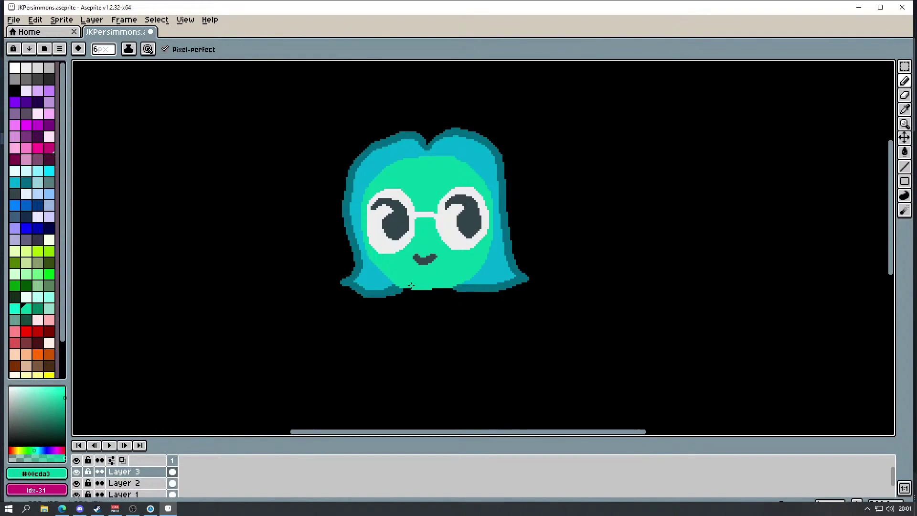
left_click_drag(430, 285, 427, 286)
key("ctrl+z")
left_click(477, 287, "alt")
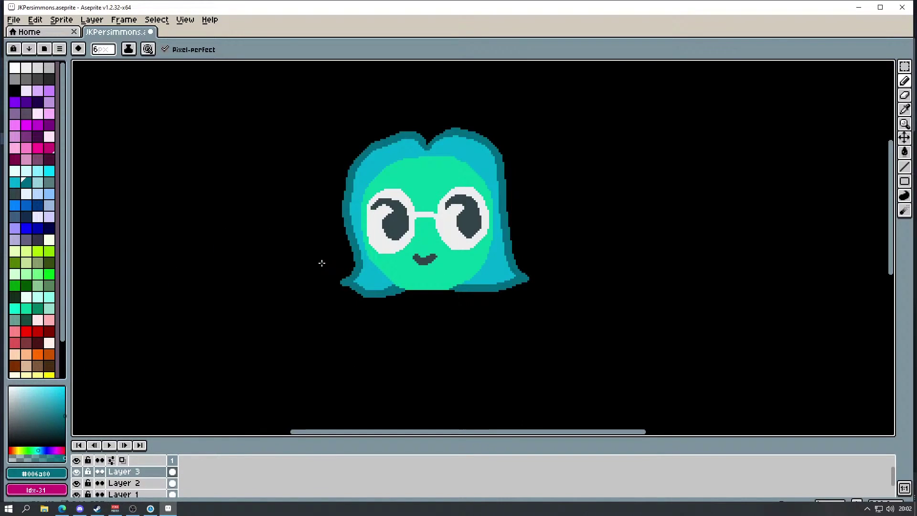
Step: Outline a bell-shaped dress below the head in bright yellow (palette index 111) with the 6 px Pencil
left_click_drag(891, 145, 867, 201)
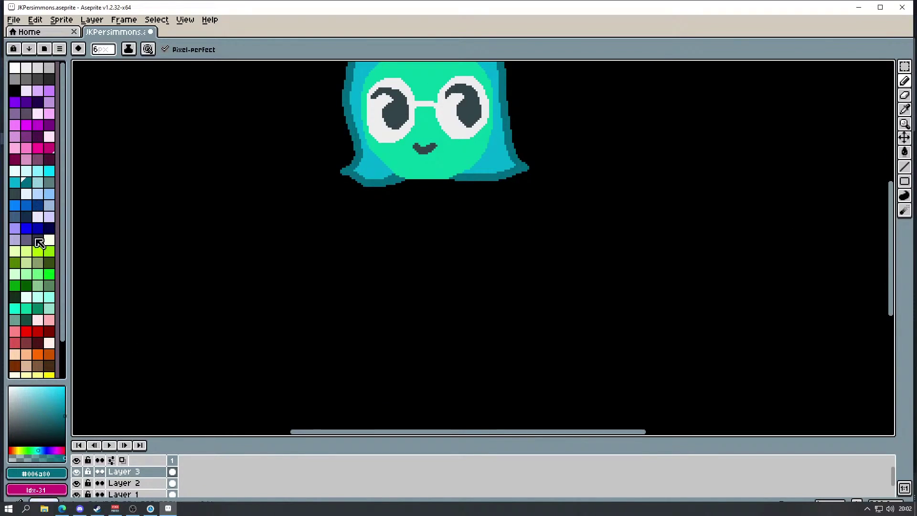
left_click(26, 320)
scroll(61, 316, "down", 3)
left_click(49, 347)
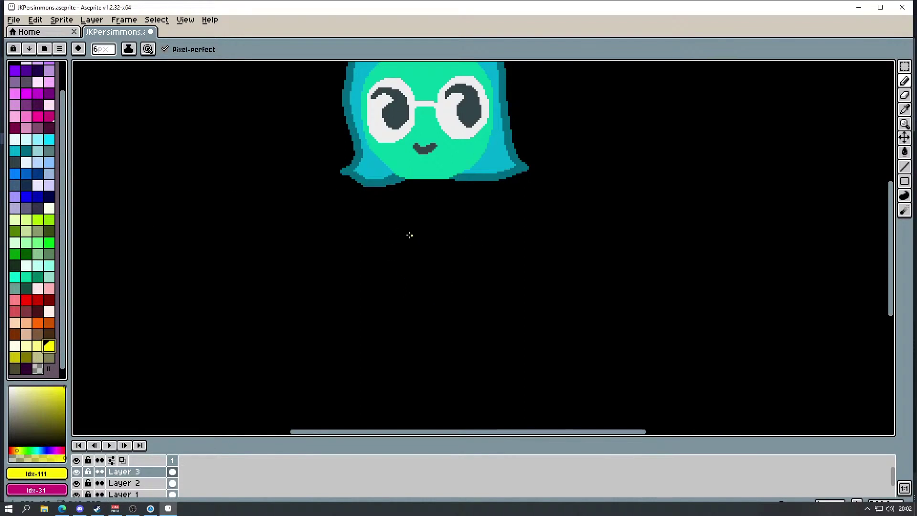
mouse_move(404, 190)
left_mouse_down()
mouse_move(402, 225)
mouse_move(403, 191)
mouse_move(380, 257)
mouse_move(389, 260)
mouse_move(379, 259)
mouse_move(414, 273)
mouse_move(479, 266)
left_mouse_up()
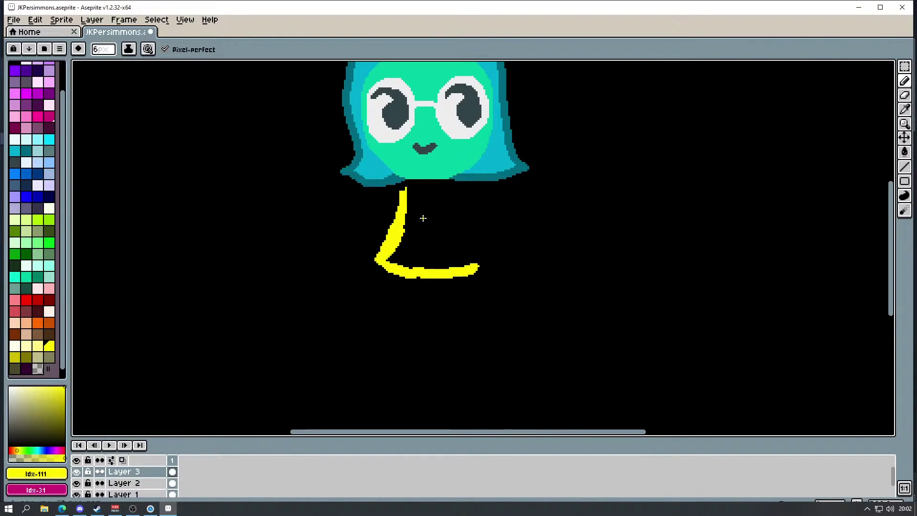
mouse_move(457, 192)
left_mouse_down()
mouse_move(485, 262)
mouse_move(473, 245)
mouse_move(486, 266)
mouse_move(478, 273)
left_mouse_up()
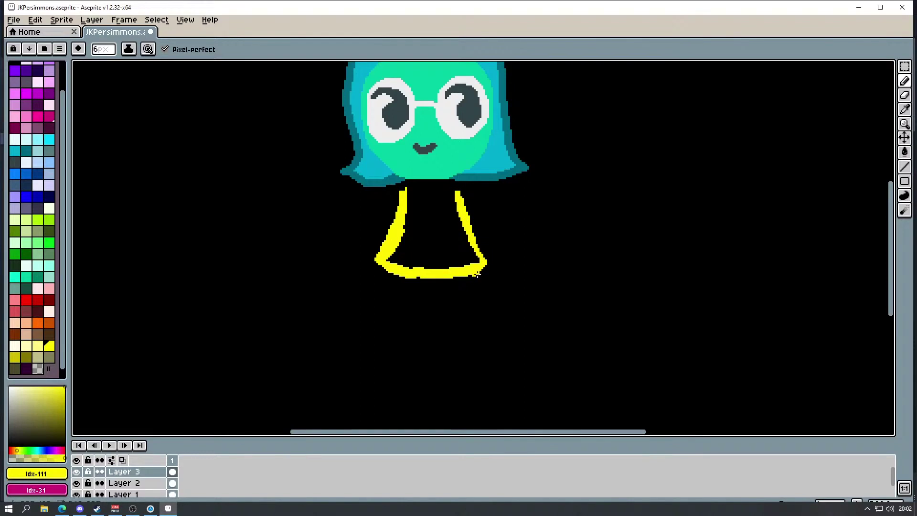
left_click_drag(407, 193, 450, 192)
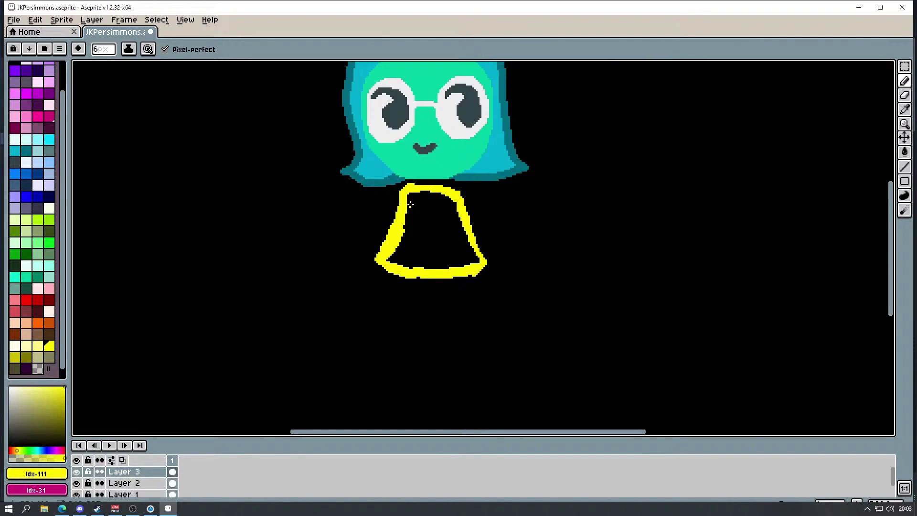
Step: Fill the inside of the dress outline with the same yellow, up to just below the chin
mouse_move(410, 195)
left_mouse_down()
mouse_move(432, 192)
mouse_move(429, 209)
mouse_move(443, 202)
mouse_move(452, 213)
mouse_move(451, 202)
mouse_move(471, 253)
mouse_move(453, 245)
mouse_move(408, 262)
mouse_move(392, 252)
mouse_move(425, 220)
mouse_move(415, 251)
mouse_move(448, 212)
mouse_move(448, 254)
mouse_move(448, 210)
mouse_move(459, 204)
mouse_move(435, 212)
mouse_move(415, 240)
mouse_move(419, 201)
mouse_move(403, 220)
left_mouse_up()
left_click_drag(392, 263, 431, 264)
left_click(456, 206)
mouse_move(415, 190)
left_mouse_down()
mouse_move(449, 190)
mouse_move(428, 187)
left_mouse_up()
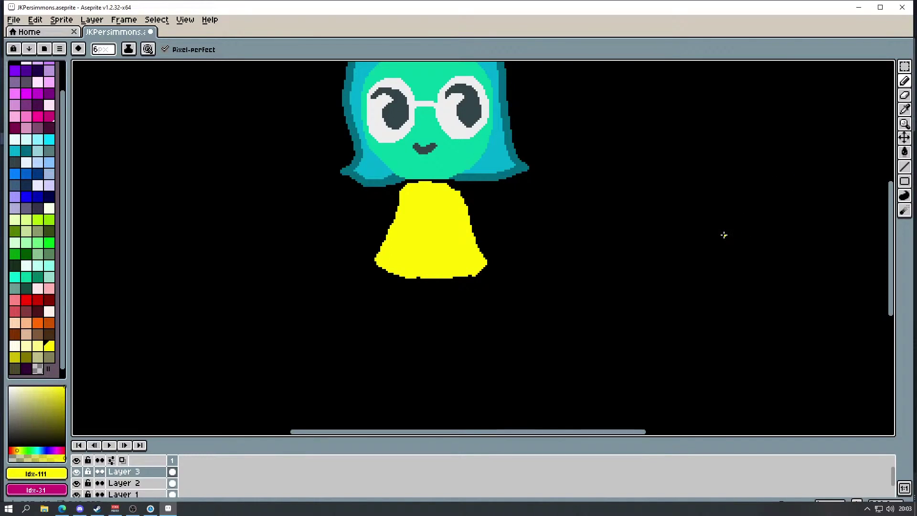
Step: Paint a short neck in the face's green between the chin and the yellow dress
scroll(667, 228, "down", 2)
scroll(627, 173, "up", 3)
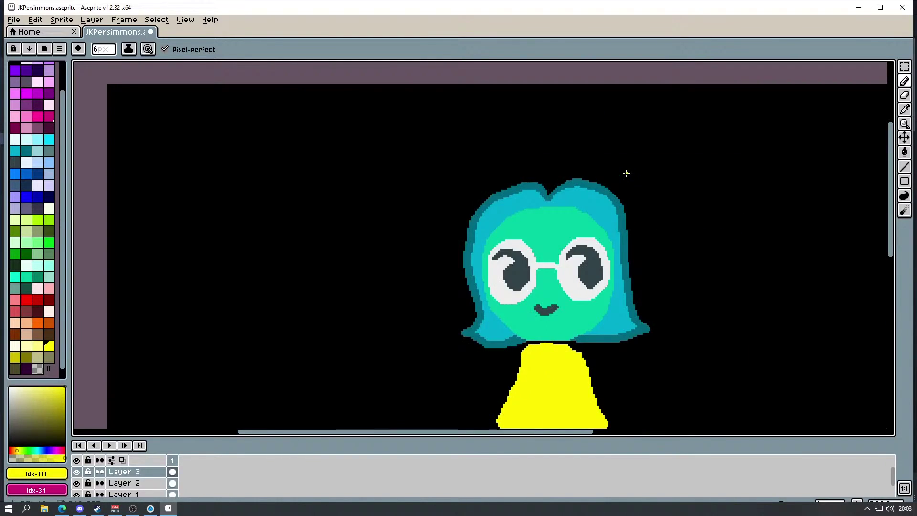
left_click_drag(892, 174, 892, 195)
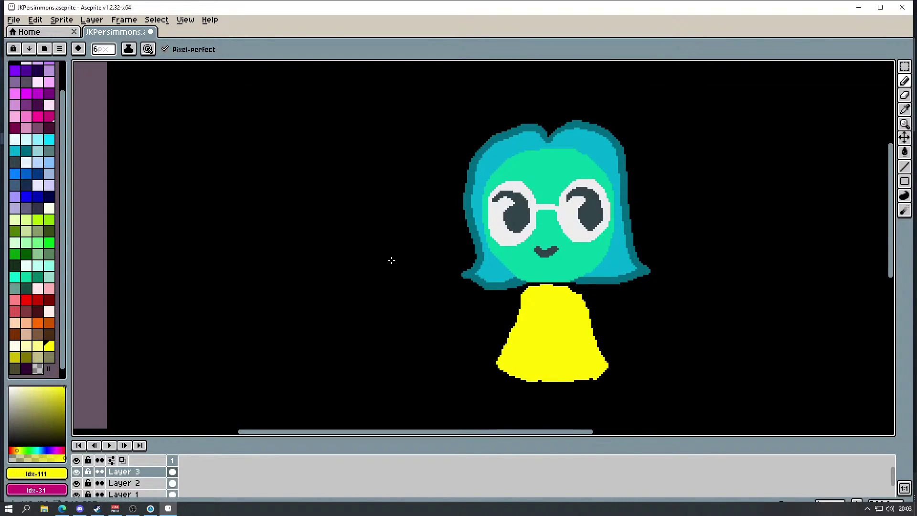
left_click(550, 271, "alt")
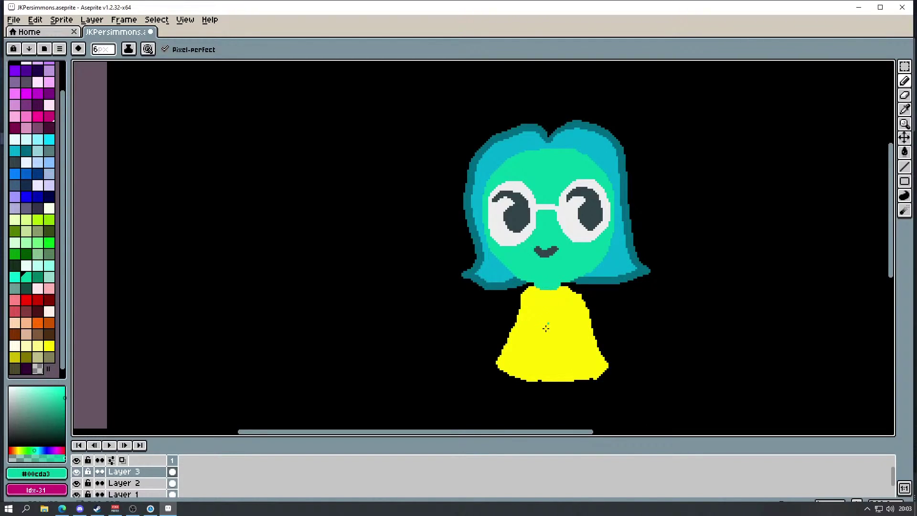
Step: Cut the neck and yellow dress out of Layer 3 with a rectangular selection and paste them onto a new layer
left_click_drag(890, 192, 890, 214)
left_click(76, 473)
left_click(77, 472)
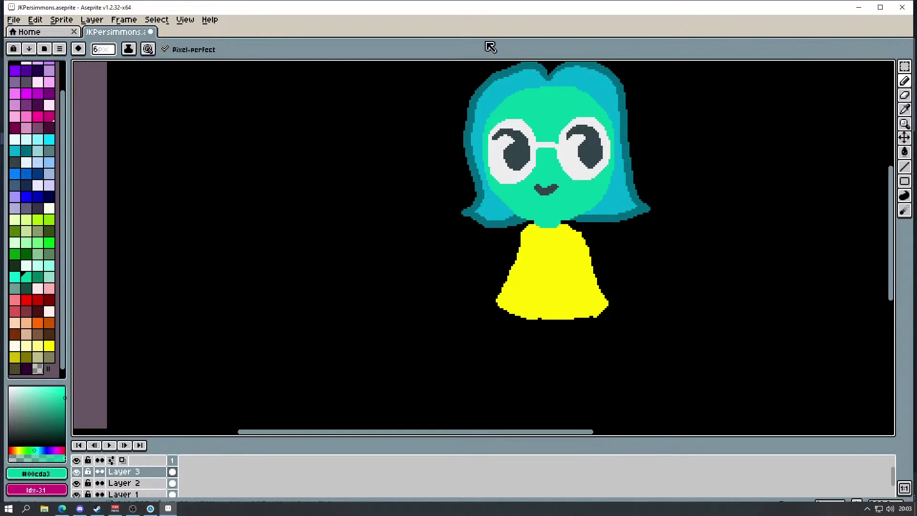
left_click(904, 67)
left_click_drag(431, 203, 666, 348)
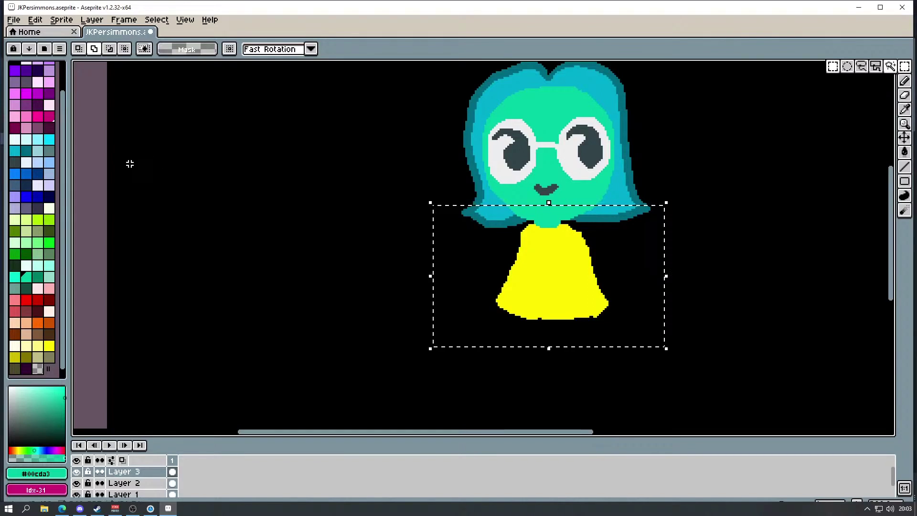
left_click(36, 19)
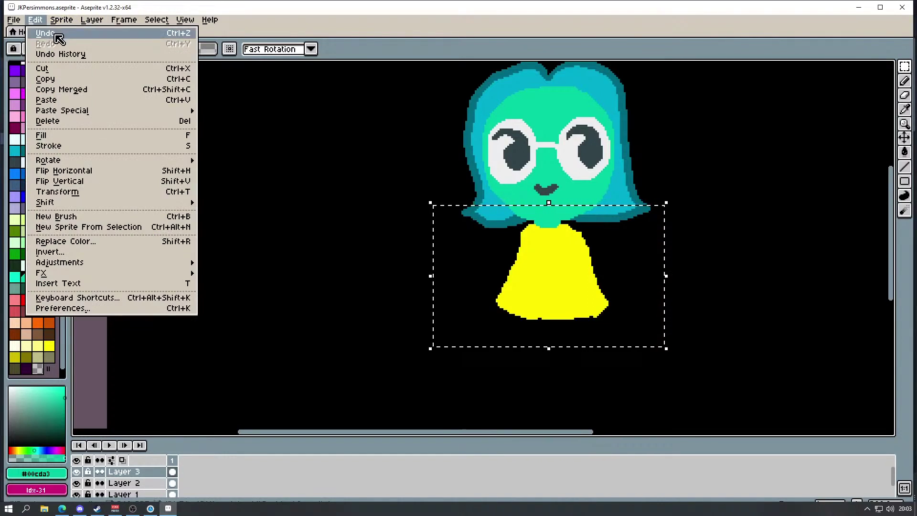
left_click(68, 68)
left_click(92, 19)
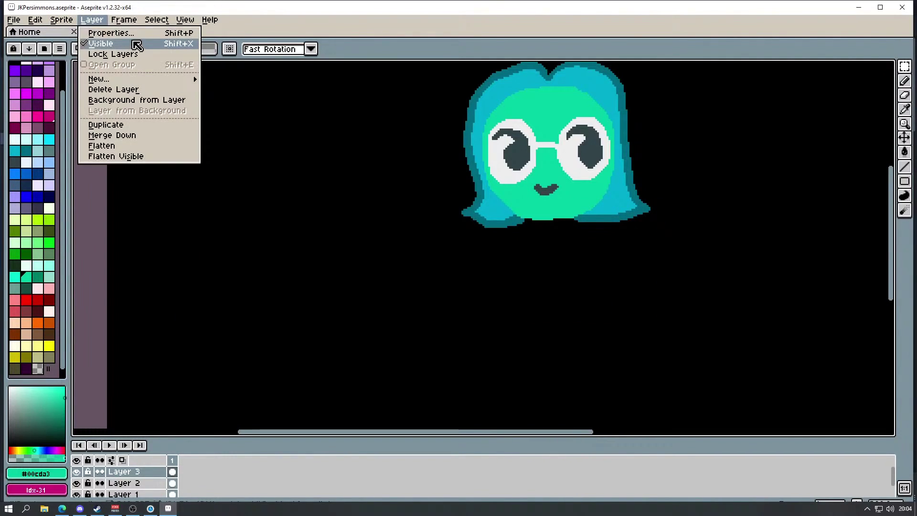
mouse_move(152, 78)
left_click(237, 77)
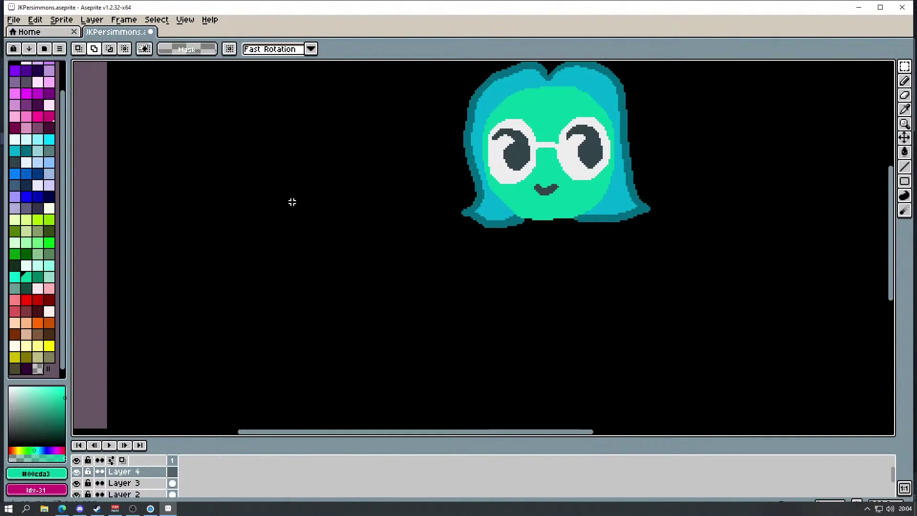
key("ctrl+v")
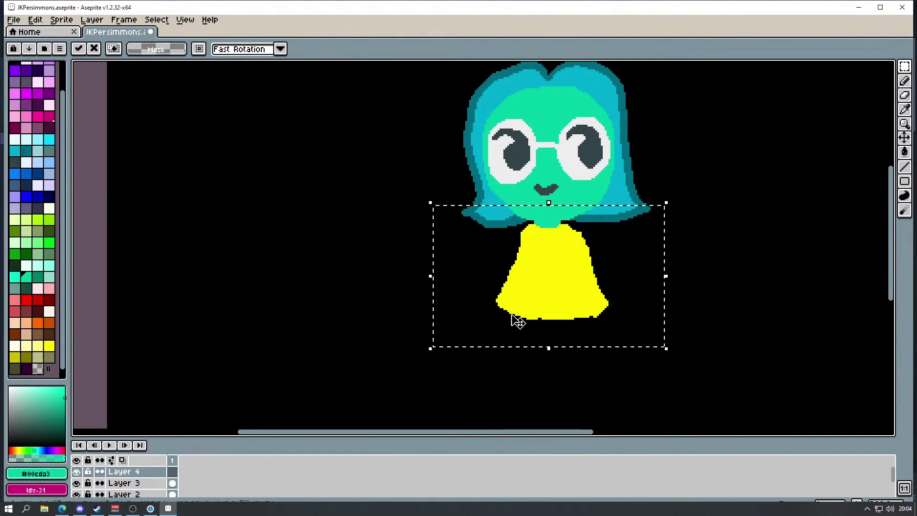
Step: Move the eyes, bridge and smile on Layer 3 slightly lower on the face with a rectangular selection, and deselect them
left_click(134, 483)
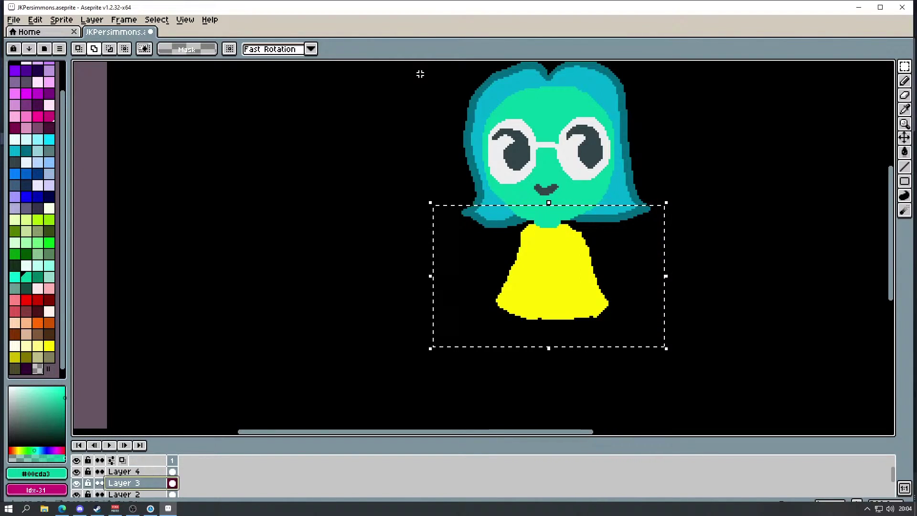
left_click(450, 89)
left_click_drag(420, 91, 670, 230)
left_click_drag(581, 143, 599, 163)
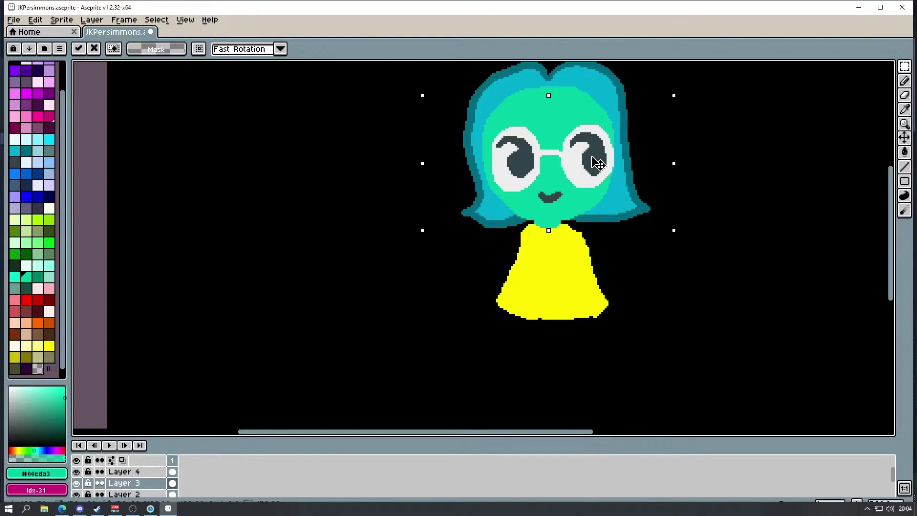
key("Left")
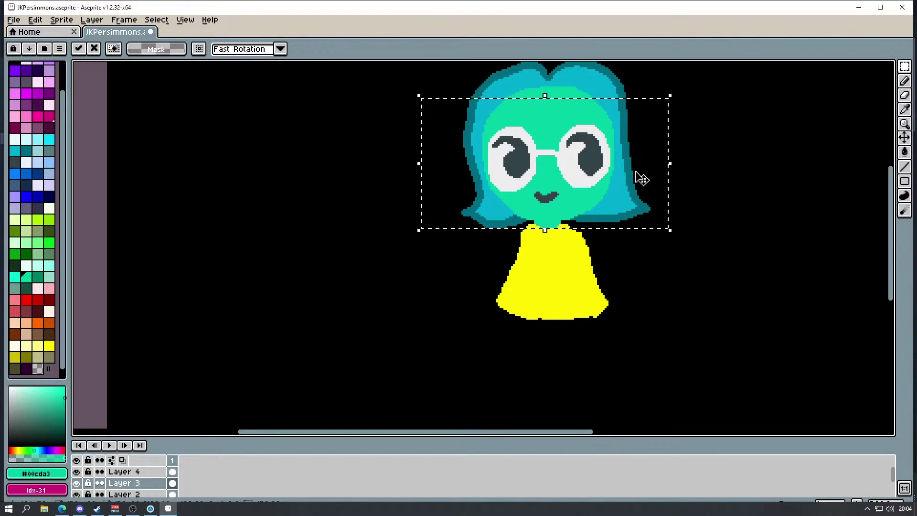
key("Up")
key("Up")
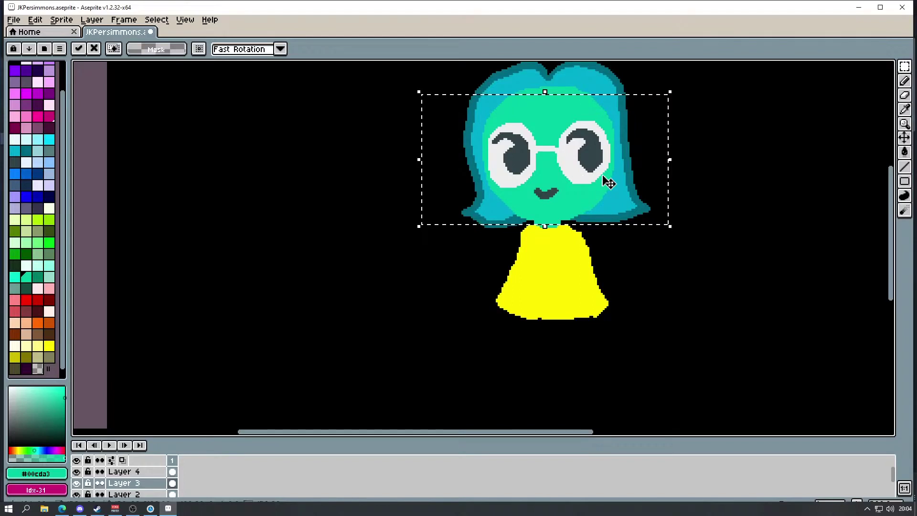
left_click(670, 195)
Step: Smooth the hem, side and shoulder edges of the dress on Layer 4 with the 6 px Pencil in bright yellow
left_click(125, 472)
left_click(50, 345)
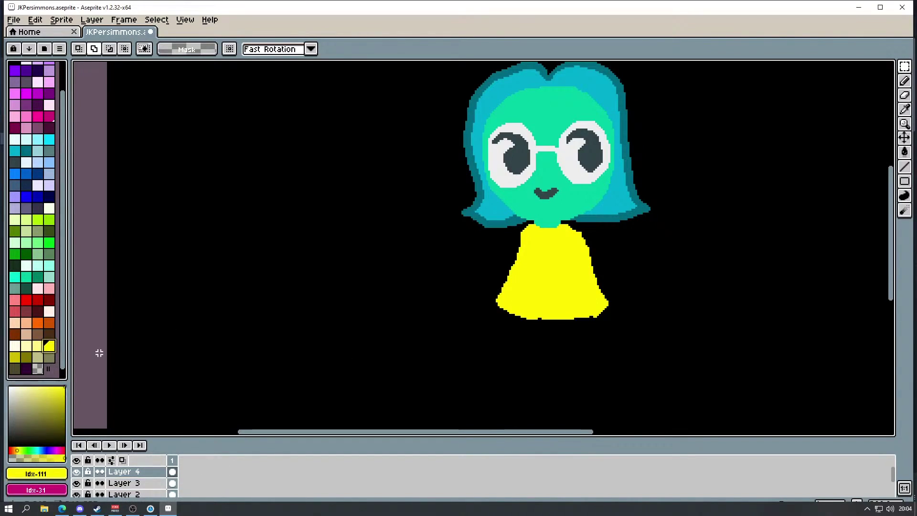
key("b")
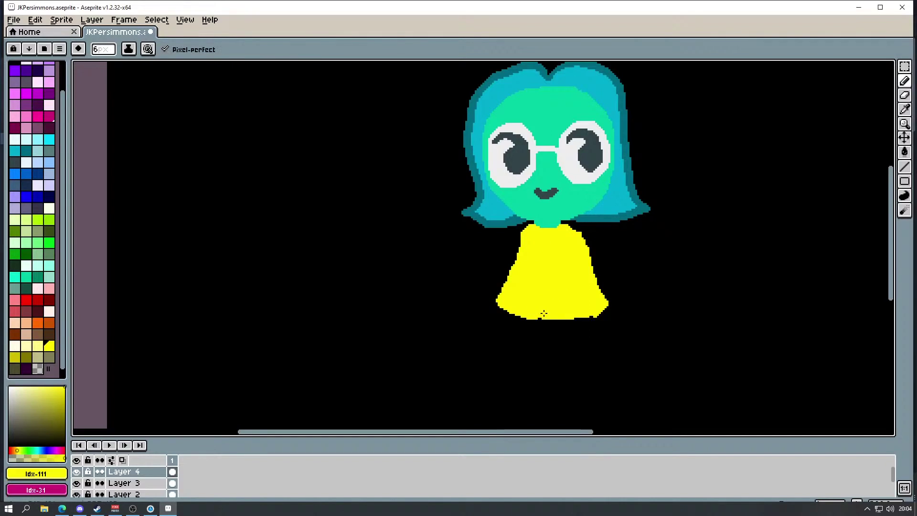
mouse_move(508, 305)
left_mouse_down()
mouse_move(518, 316)
mouse_move(580, 320)
mouse_move(592, 314)
mouse_move(594, 279)
left_mouse_up()
left_click_drag(583, 241, 571, 230)
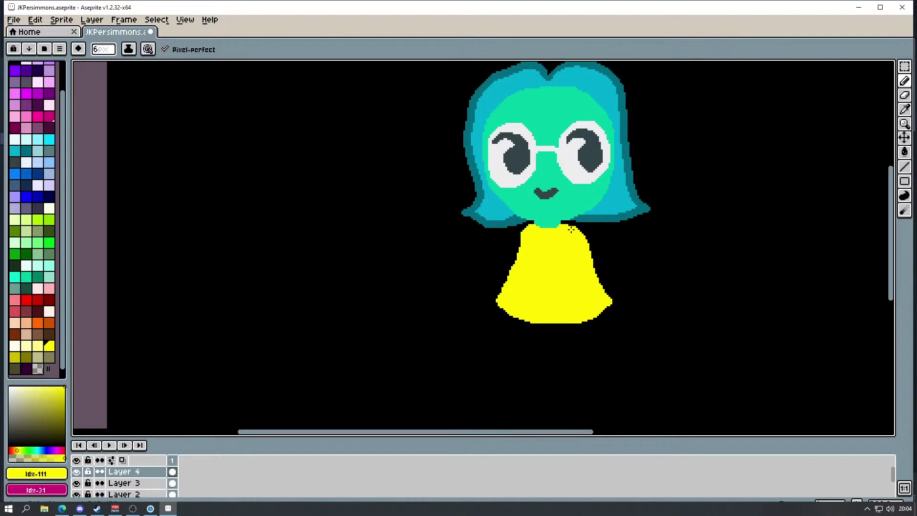
Step: Paint the left arm on Layer 4 in the face's green, sloping outward from the dress's left shoulder, with the 6 px Pencil
left_click_drag(892, 224, 820, 257)
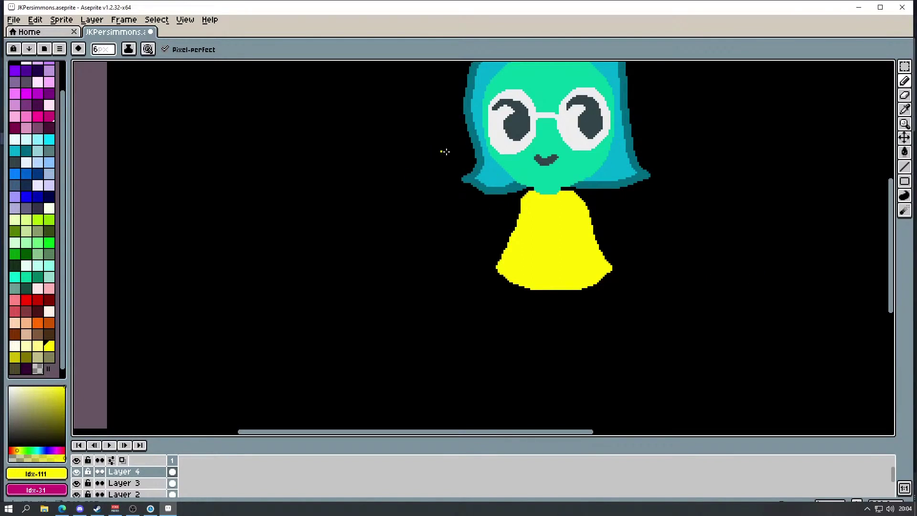
left_click(578, 159, "alt")
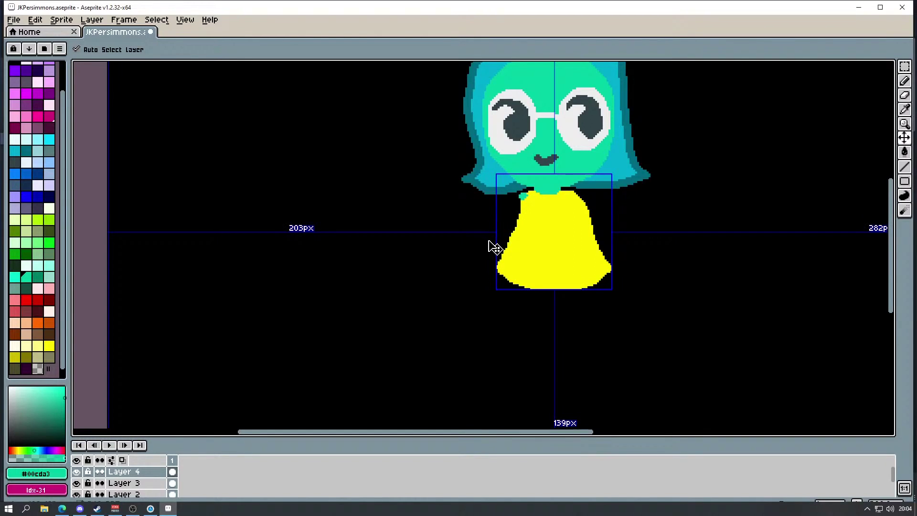
key("ctrl+z")
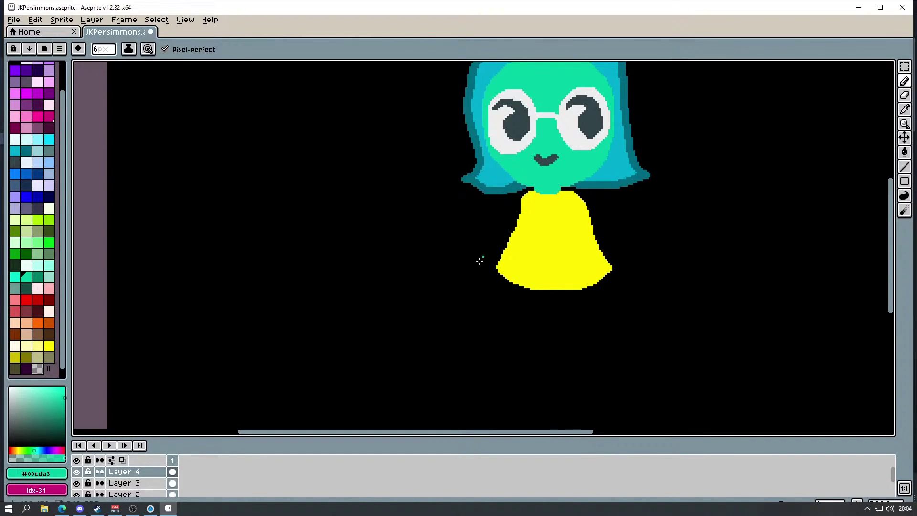
mouse_move(519, 201)
left_mouse_down()
mouse_move(485, 234)
mouse_move(516, 204)
left_mouse_up()
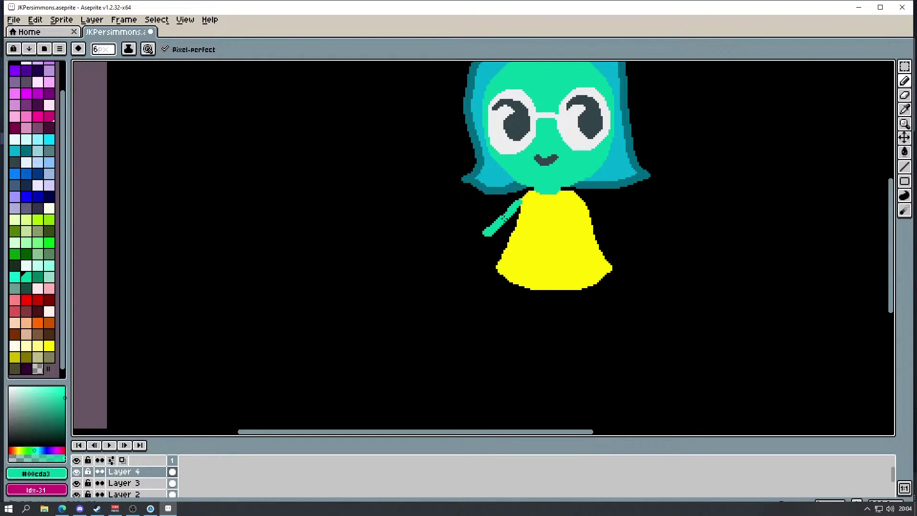
mouse_move(481, 239)
left_mouse_down()
mouse_move(465, 243)
mouse_move(484, 236)
left_mouse_up()
Step: Trim the dress's right side straighter with the 3 px Eraser and paint a matching green arm sloping outward from the right shoulder
key("e")
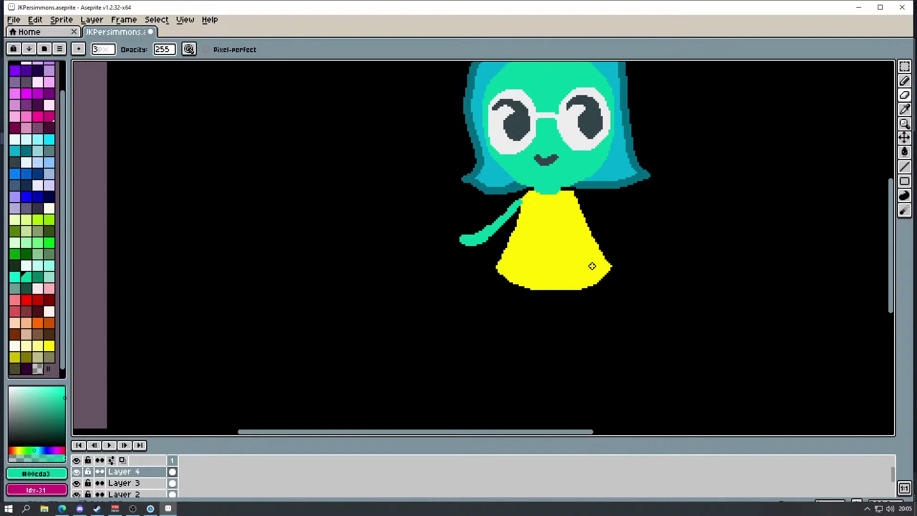
key("e")
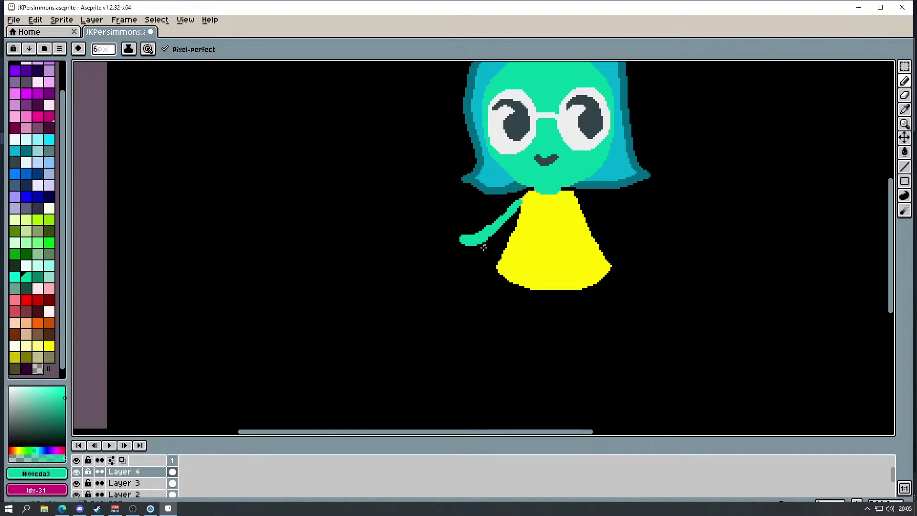
key("alt")
mouse_move(581, 205)
left_mouse_down()
mouse_move(633, 233)
mouse_move(614, 231)
left_mouse_up()
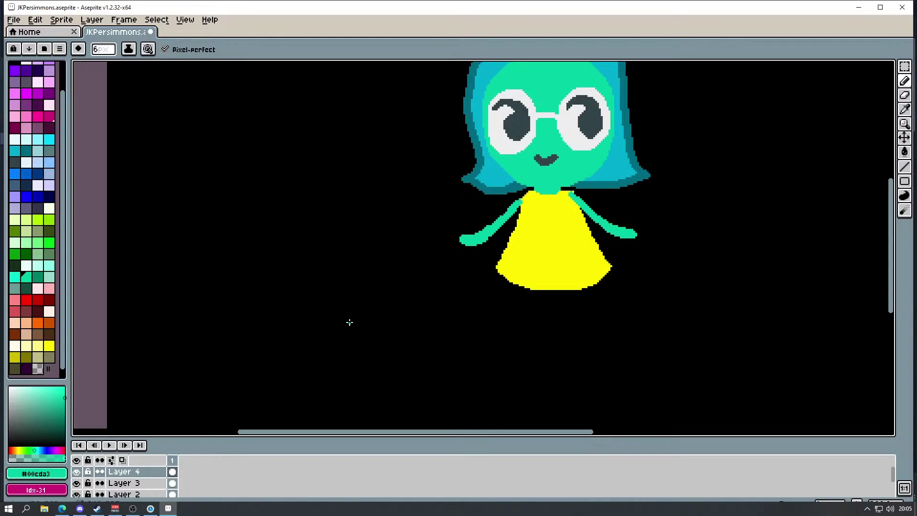
scroll(582, 244, "down", 2)
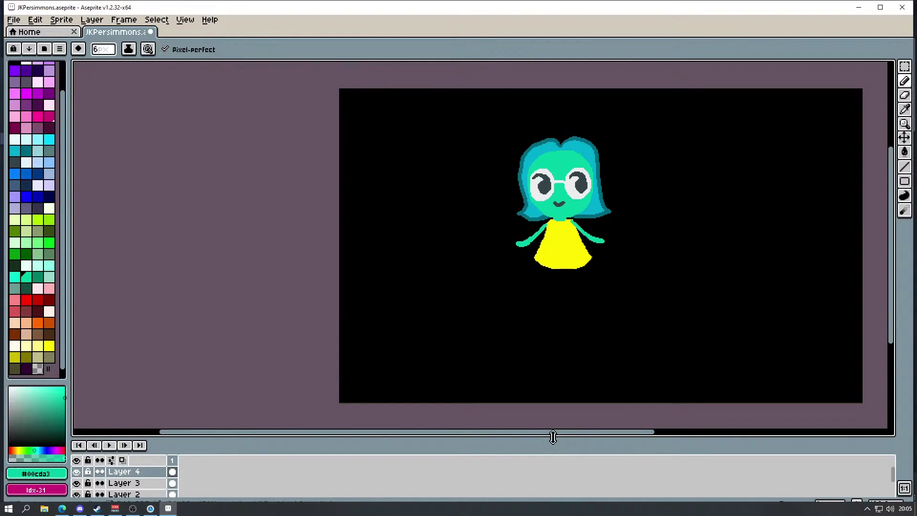
left_click_drag(564, 439, 655, 432)
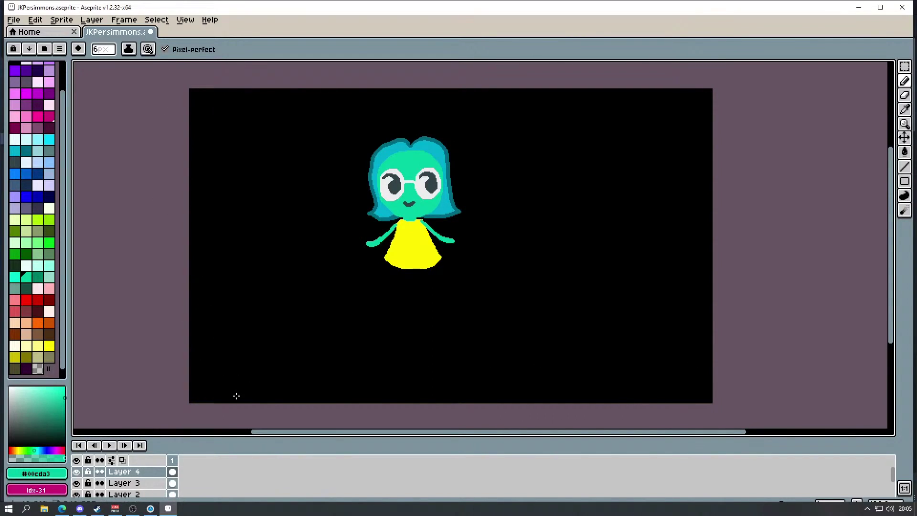
left_click_drag(638, 96, 683, 428)
scroll(678, 411, "down", 3)
key("ctrl+z")
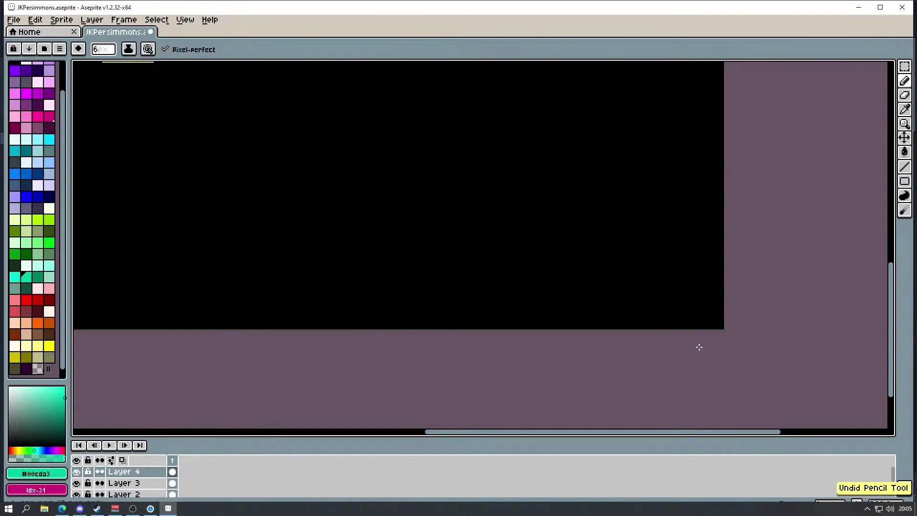
mouse_move(892, 263)
left_mouse_down()
mouse_move(893, 270)
mouse_move(896, 209)
mouse_move(898, 219)
left_mouse_up()
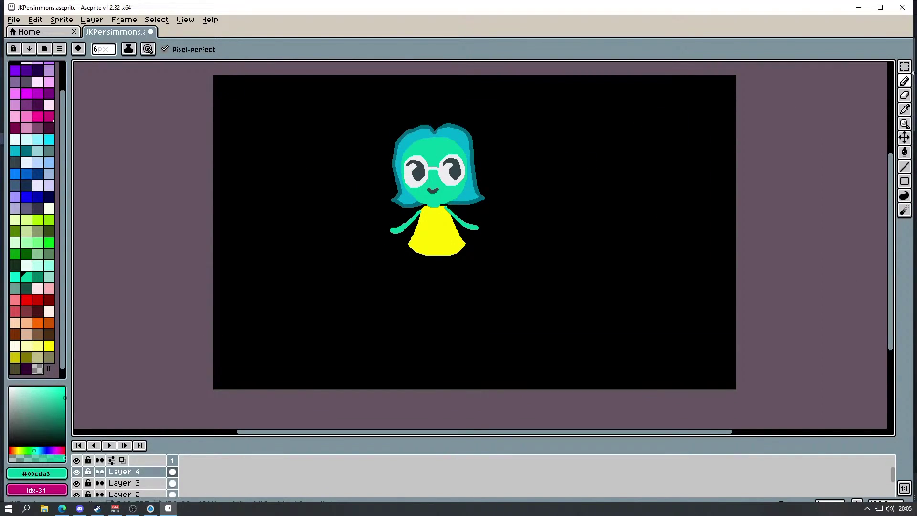
left_click(905, 66)
left_click_drag(573, 78, 673, 399)
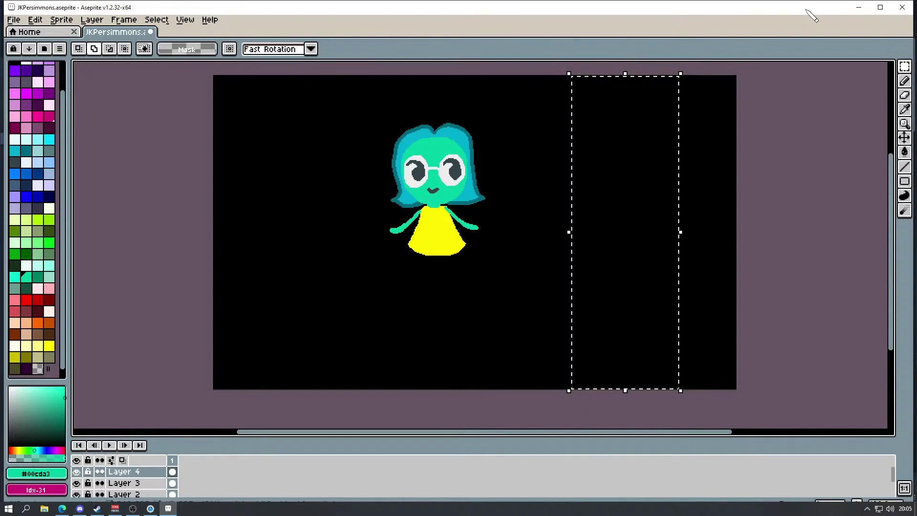
Step: Maximize the window and turn on full screen mode
left_click(880, 7)
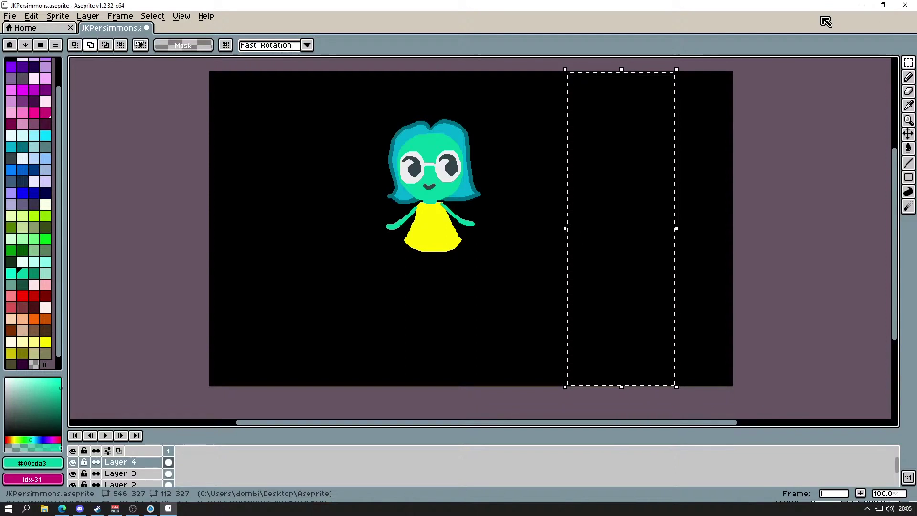
key("ctrl+m")
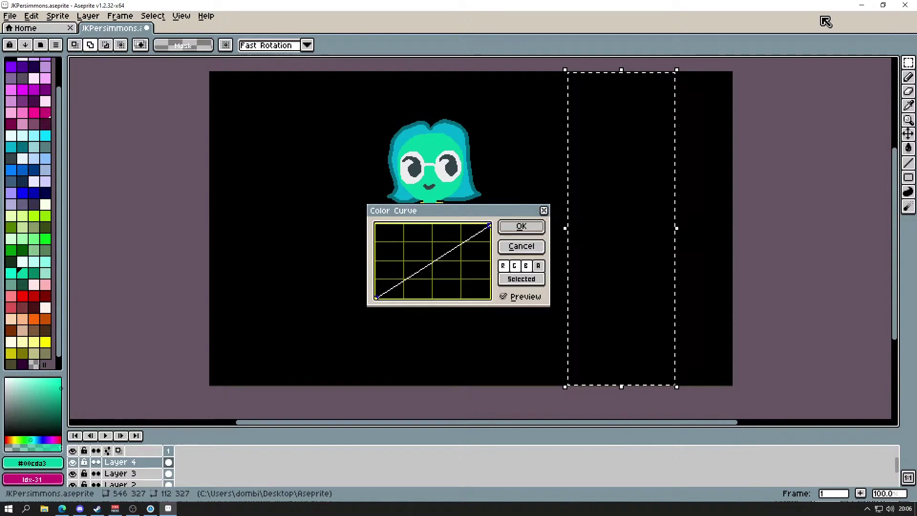
left_click(544, 211)
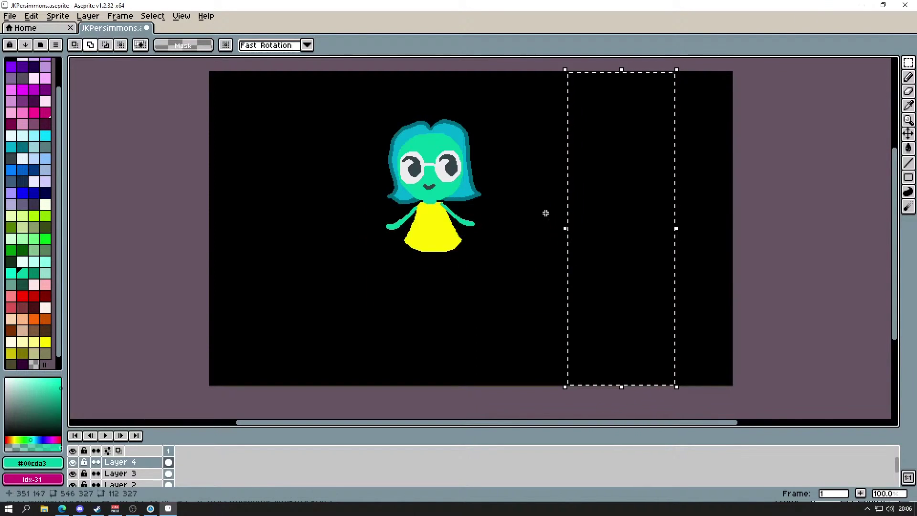
key("F11")
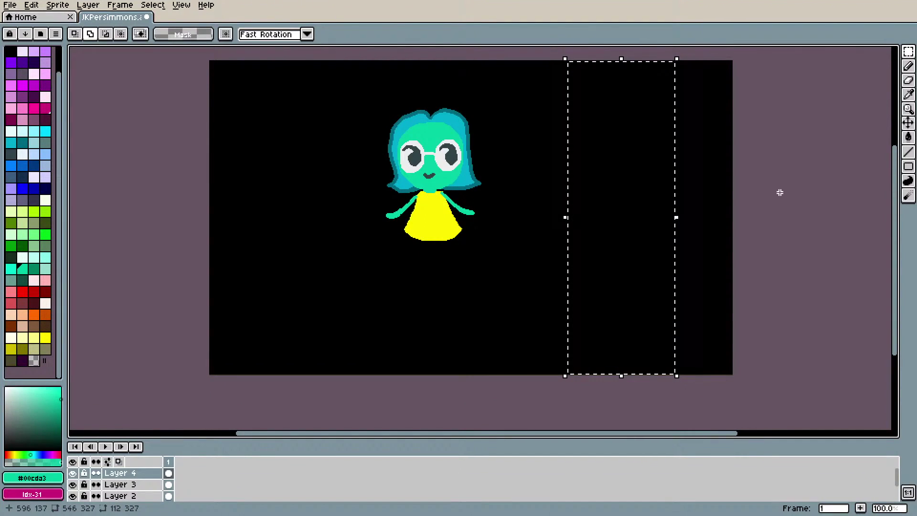
left_click(695, 63)
left_click_drag(695, 62, 545, 393)
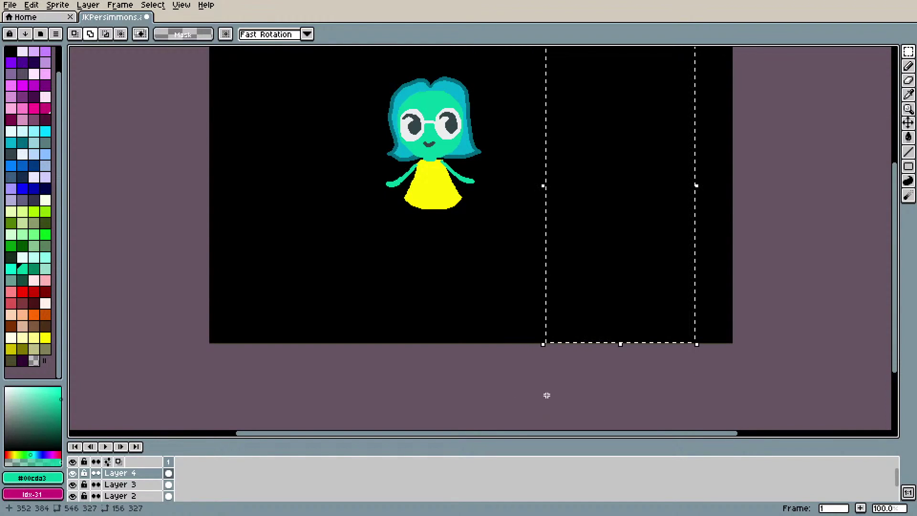
left_click(500, 374)
left_click_drag(893, 195, 893, 162)
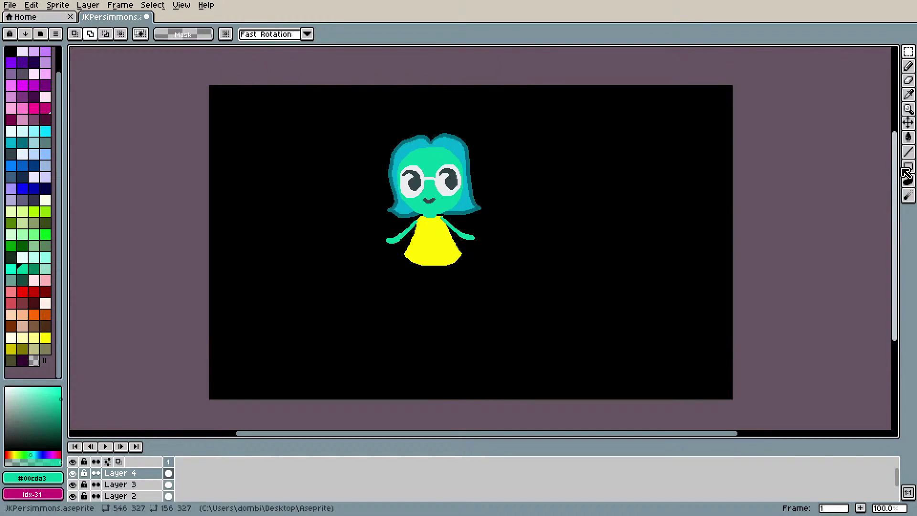
Step: Extend both green arms up to the dress's shoulders beside the neck with the 6 px Pencil and tidy the shoulder edge
scroll(493, 158, "up", 1)
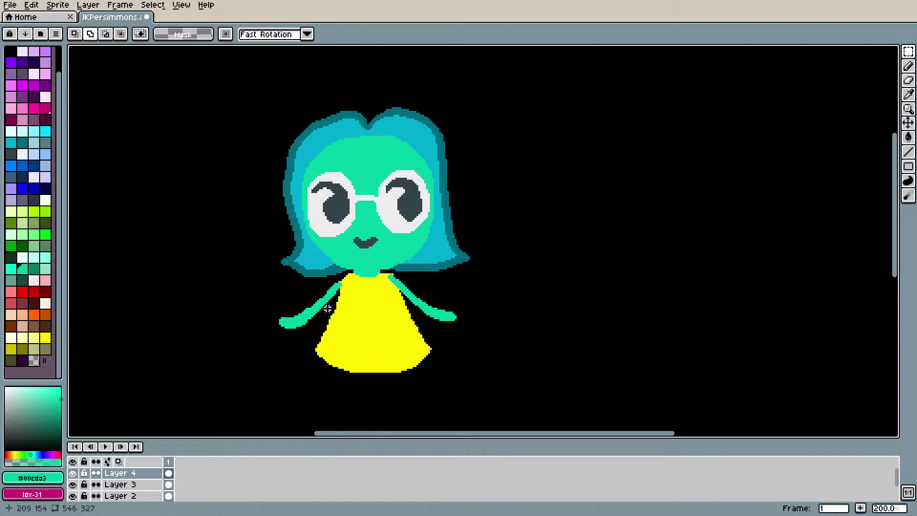
key("i")
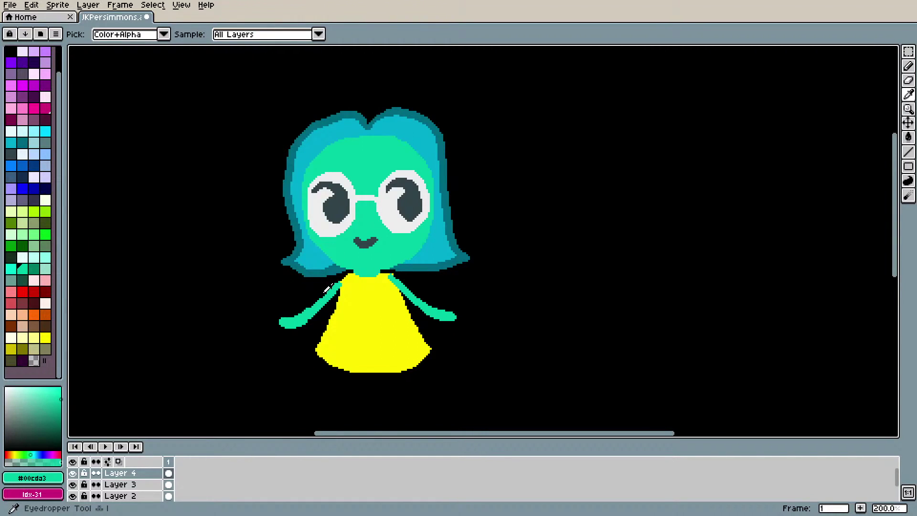
key("b")
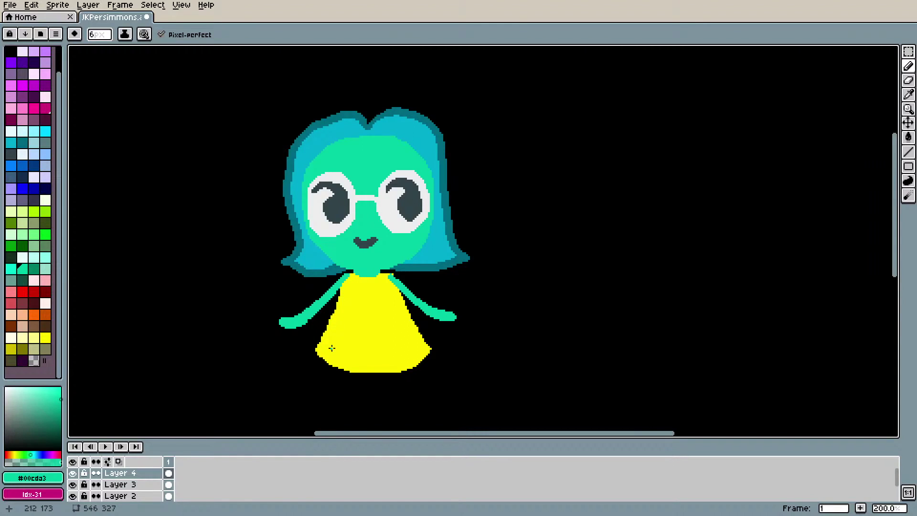
left_click(390, 277)
left_click_drag(390, 277, 443, 321)
key("e")
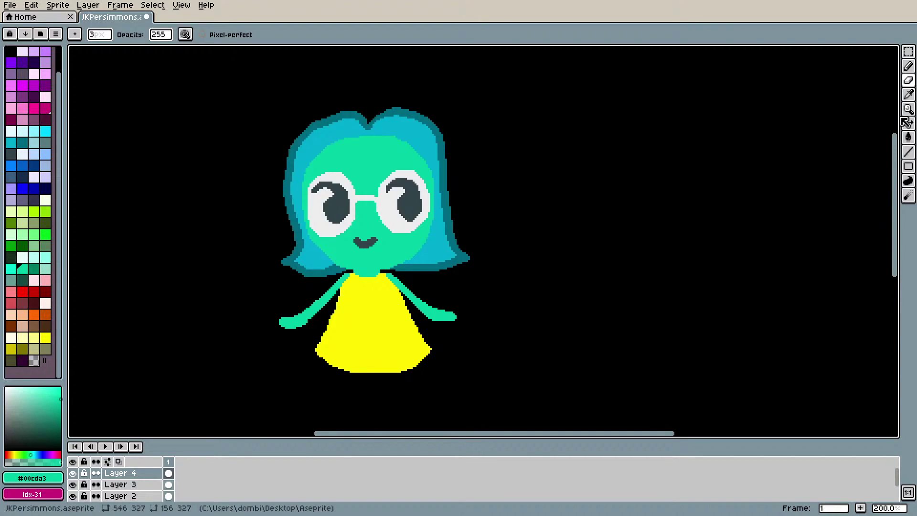
Step: Choose bright red (Idx-93) as the drawing color for the legs and switch to the Pencil
mouse_move(895, 144)
left_mouse_down()
mouse_move(897, 168)
mouse_move(897, 149)
left_mouse_up()
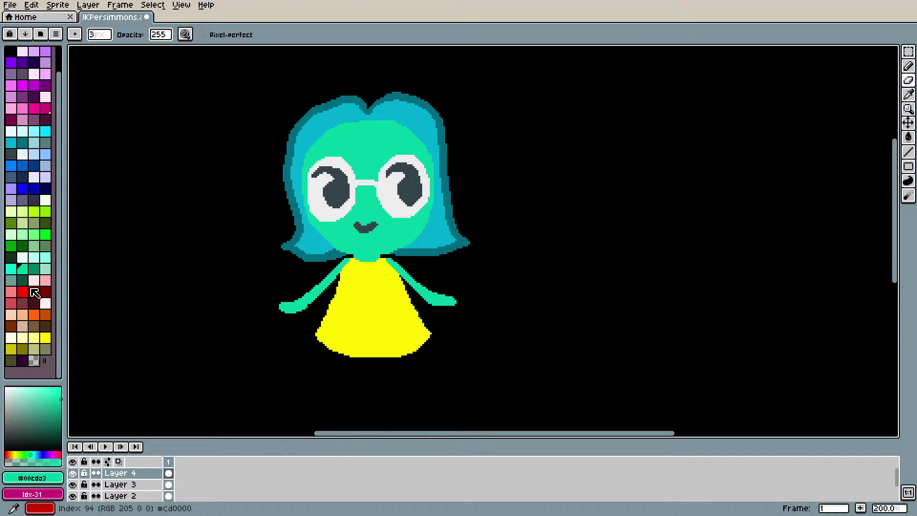
left_click(23, 293)
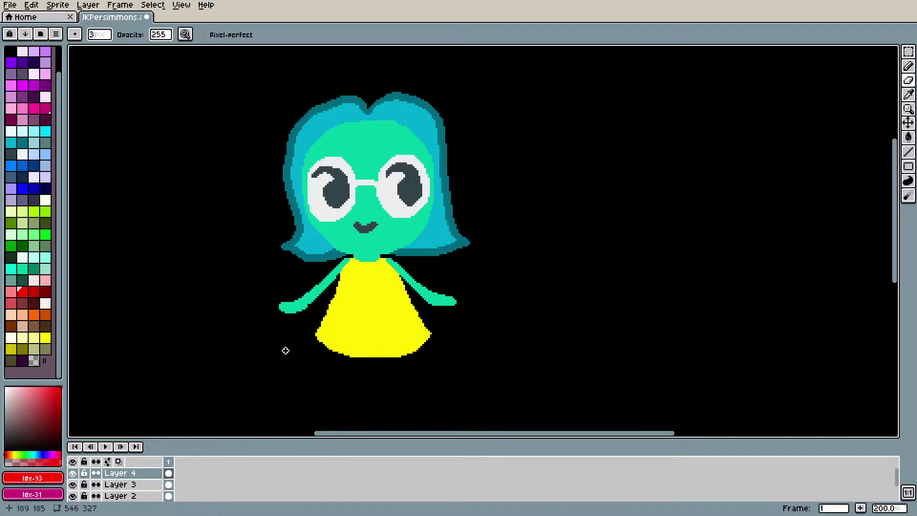
key("b")
left_click_drag(334, 355, 332, 386)
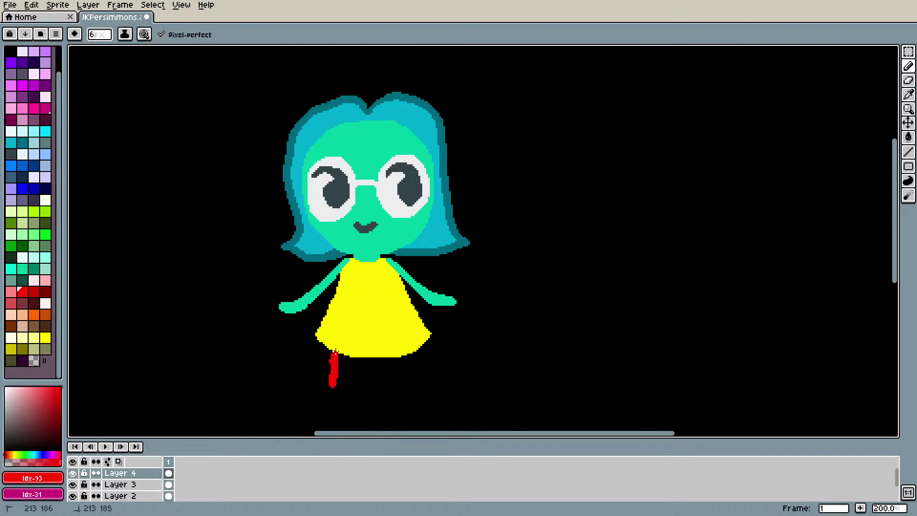
mouse_move(334, 355)
left_mouse_down()
mouse_move(331, 399)
mouse_move(306, 405)
left_mouse_up()
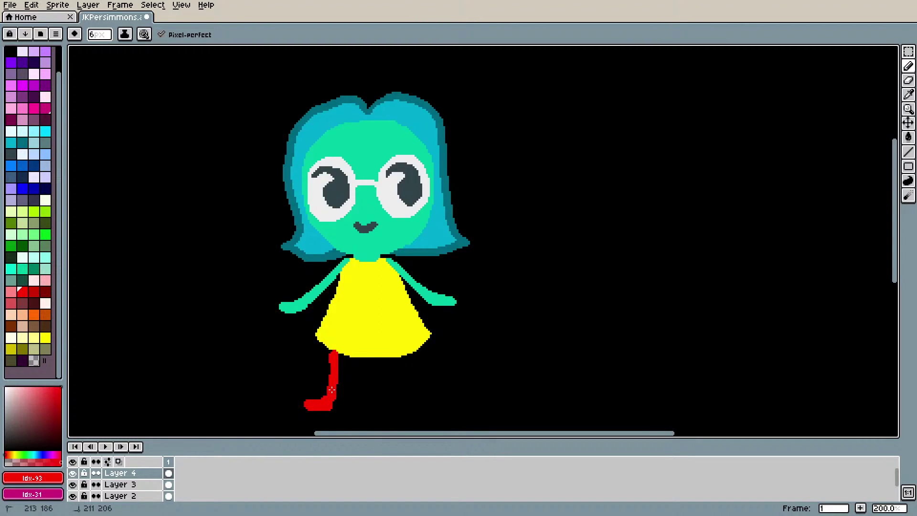
mouse_move(401, 357)
left_mouse_down()
mouse_move(415, 406)
mouse_move(431, 409)
left_mouse_up()
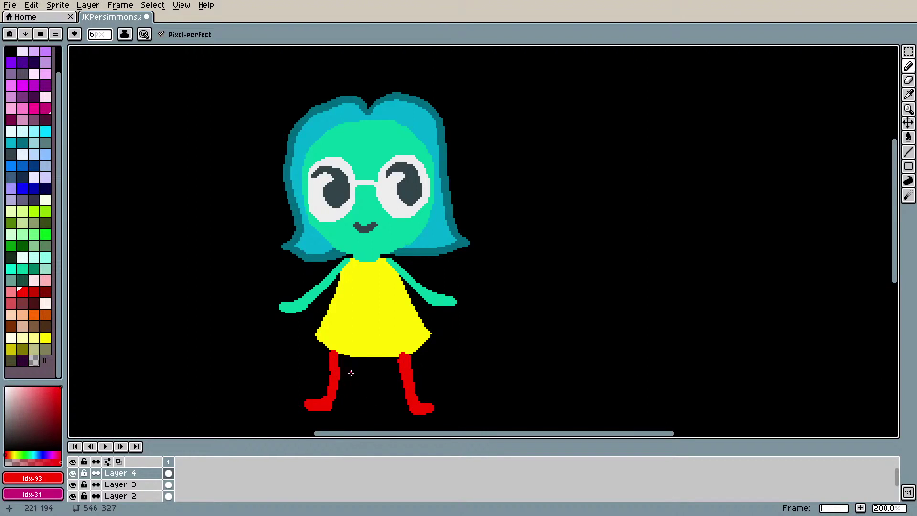
key("ctrl+z")
key("ctrl+z")
key("ctrl+z")
key("ctrl+z")
key("ctrl+z")
key("ctrl+z")
key("ctrl+z")
Step: Paint two closely spaced red legs with outward-pointing feet below the middle of the dress hem on Layer 4
left_click_drag(352, 359, 338, 402)
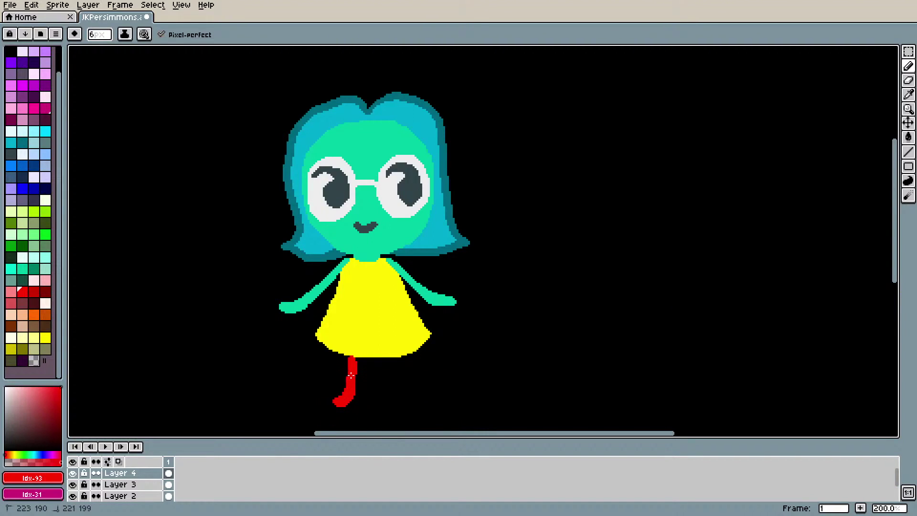
left_click_drag(382, 357, 398, 403)
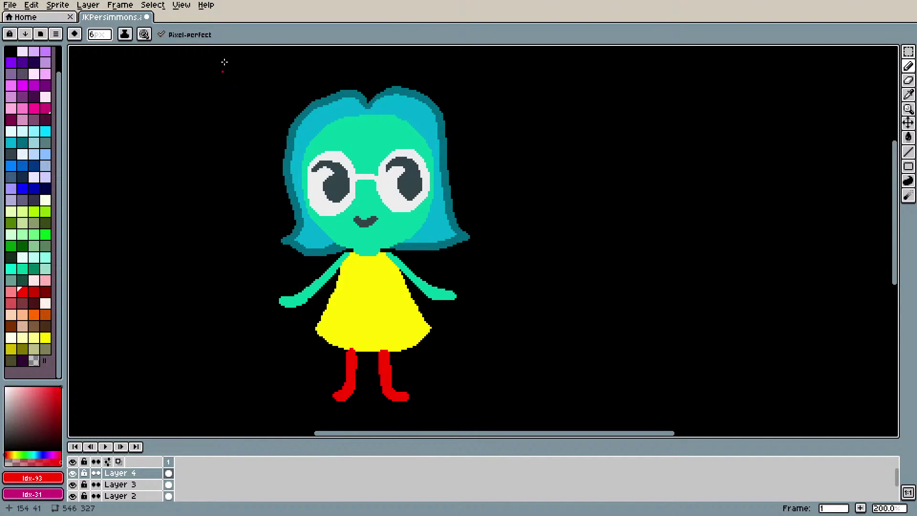
left_click(152, 4)
mouse_move(182, 5)
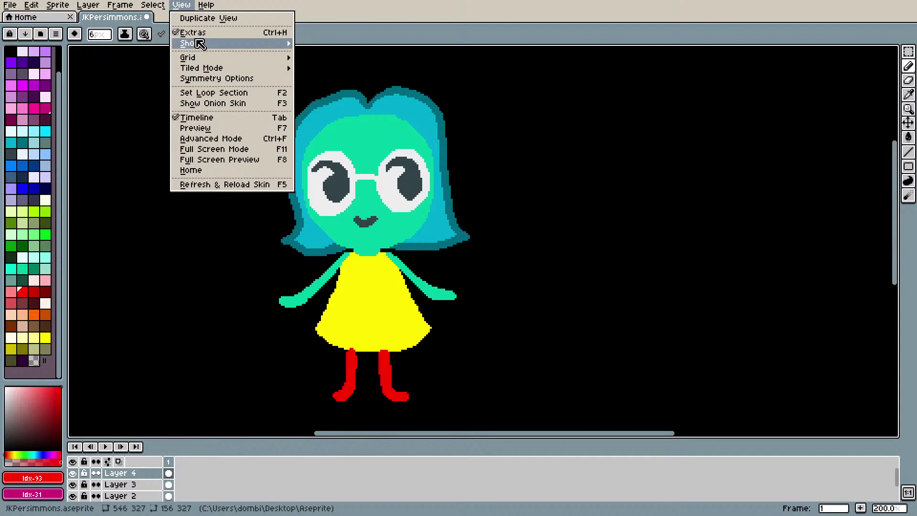
mouse_move(202, 43)
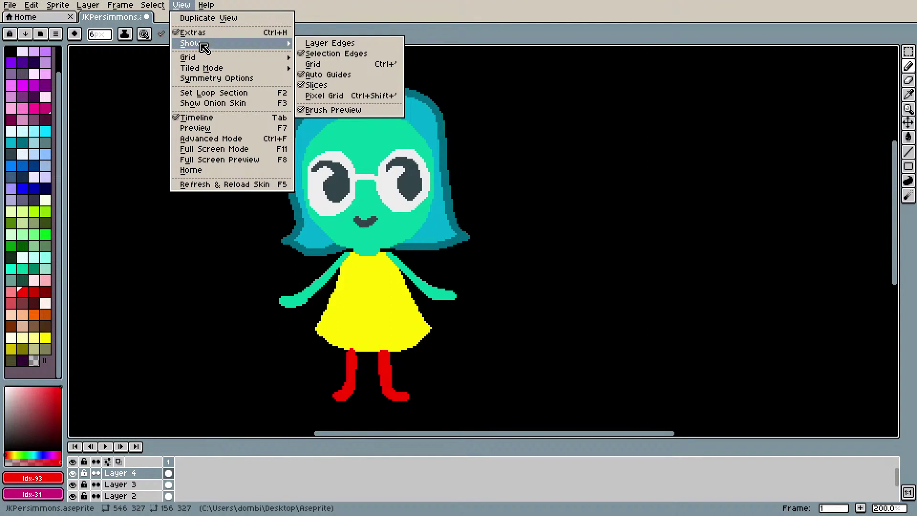
mouse_move(203, 69)
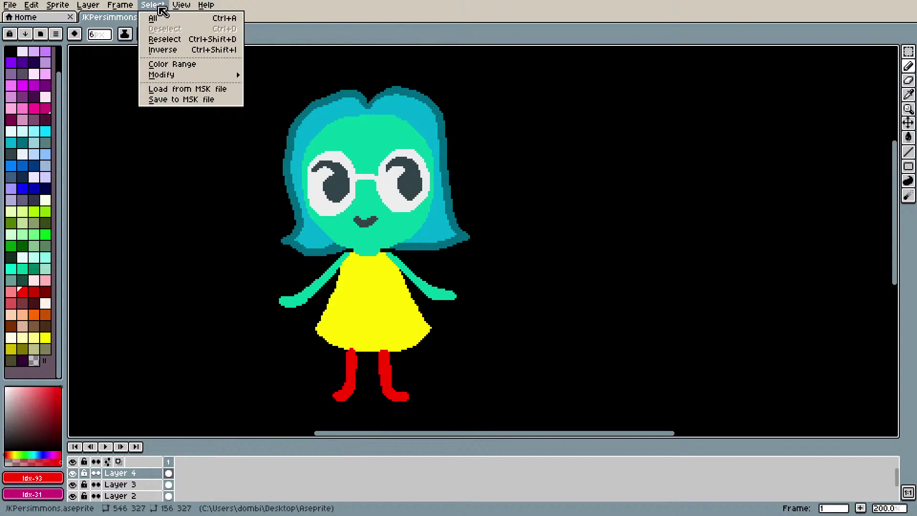
mouse_move(124, 5)
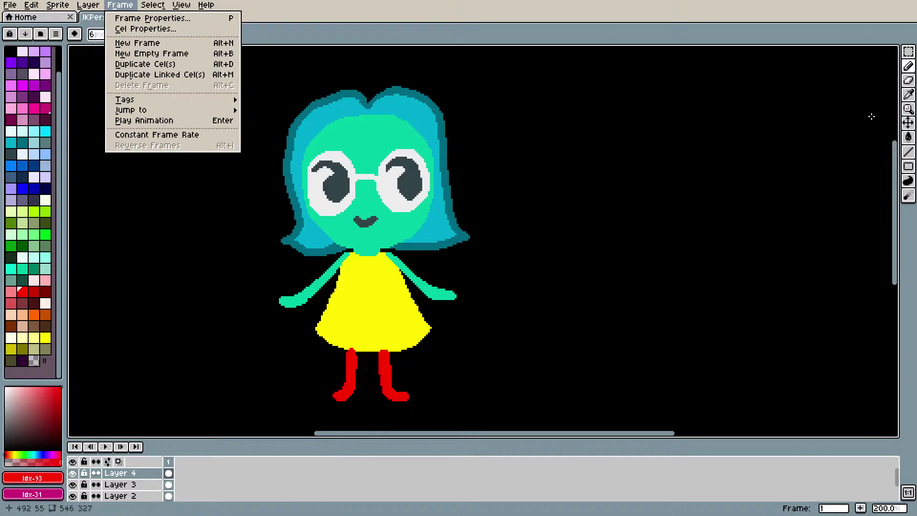
left_click(909, 199)
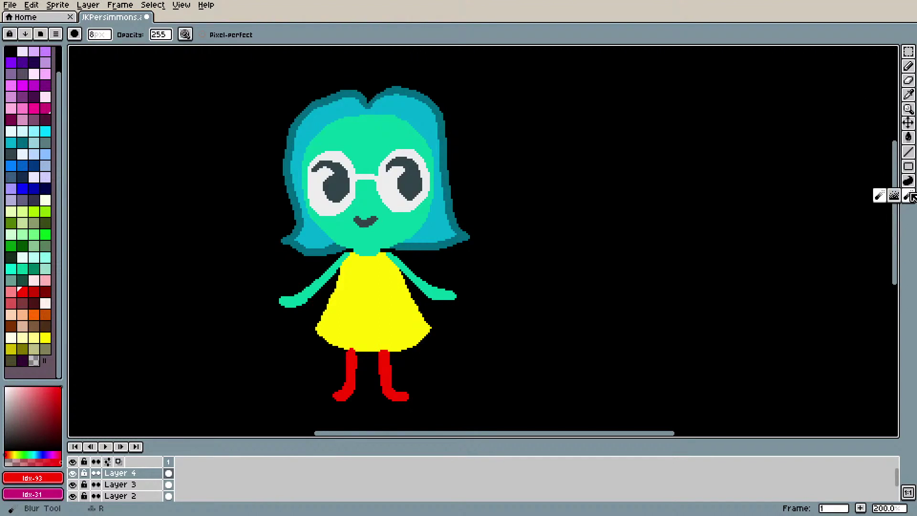
left_click(909, 181)
left_click(909, 167)
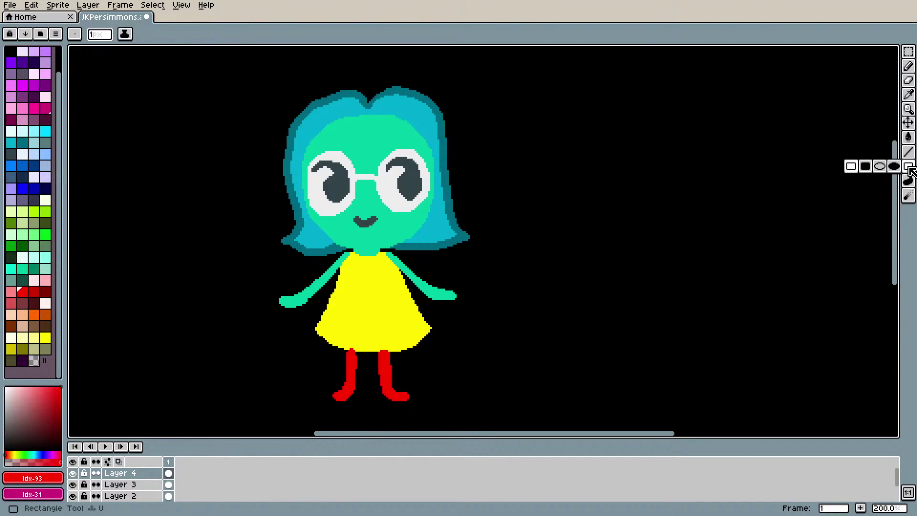
Step: Switch to the Rectangular Marquee tool
left_click(909, 138)
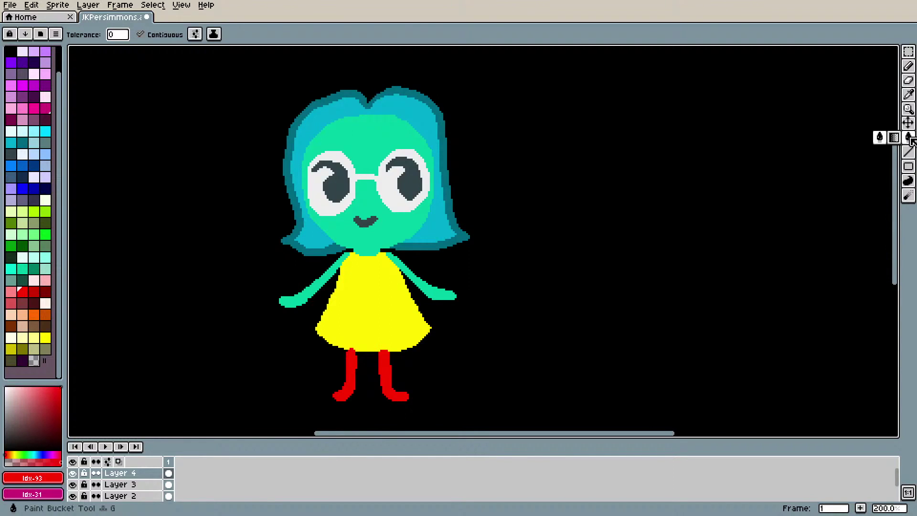
left_click(909, 124)
left_click(911, 108)
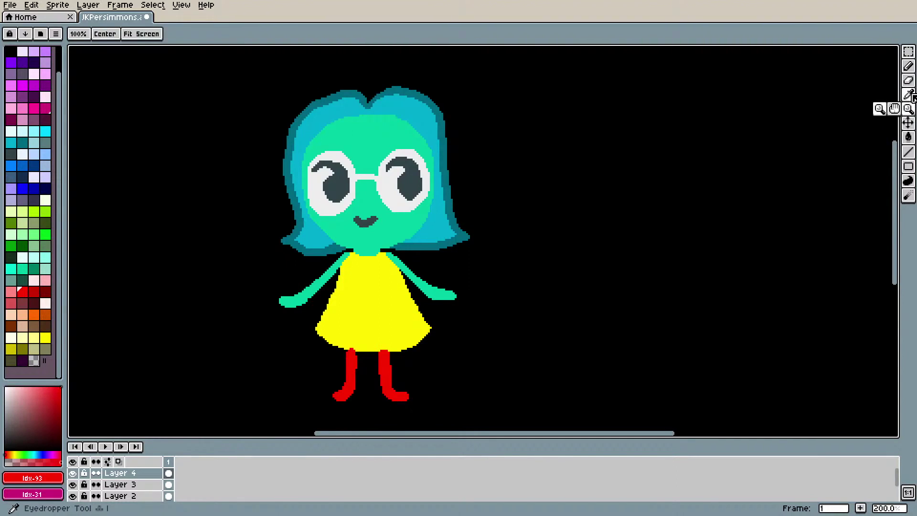
left_click(910, 95)
left_click(911, 80)
left_click(909, 51)
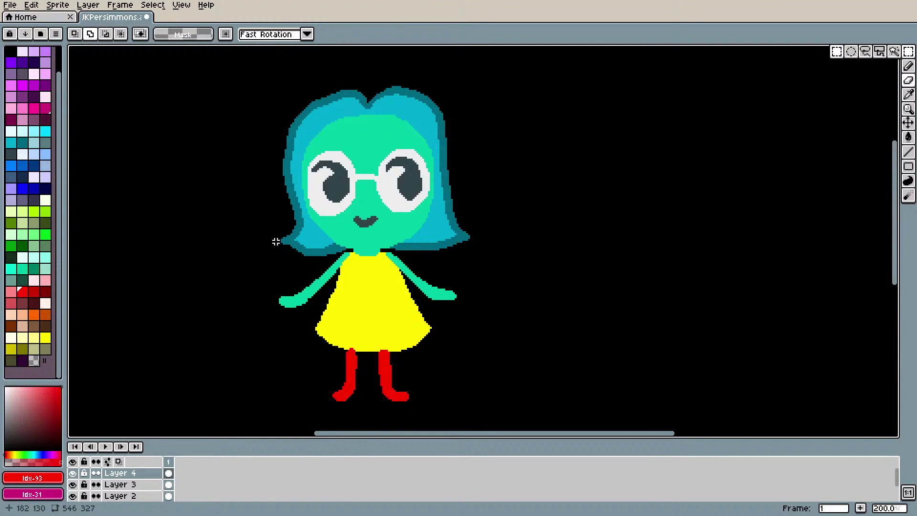
left_click_drag(269, 234, 316, 400)
key("ctrl+d")
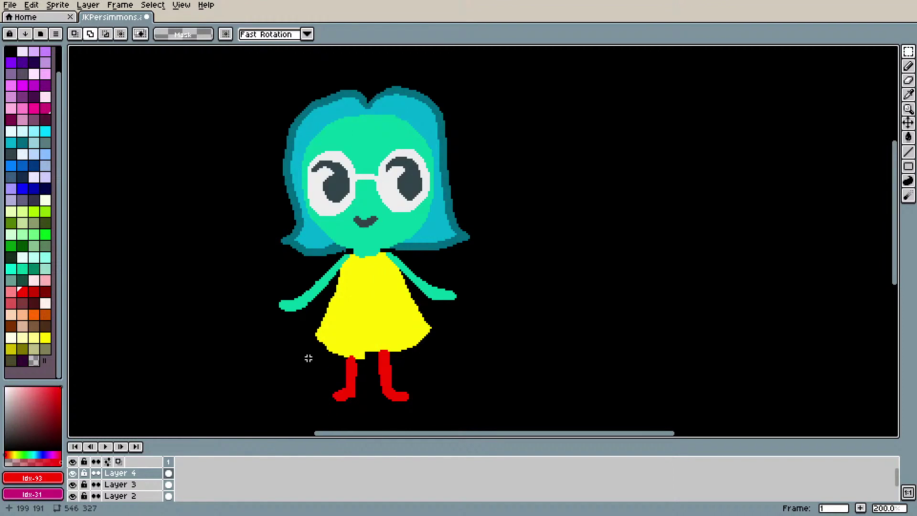
key("ctrl+z")
key("ctrl+z")
key("ctrl+z")
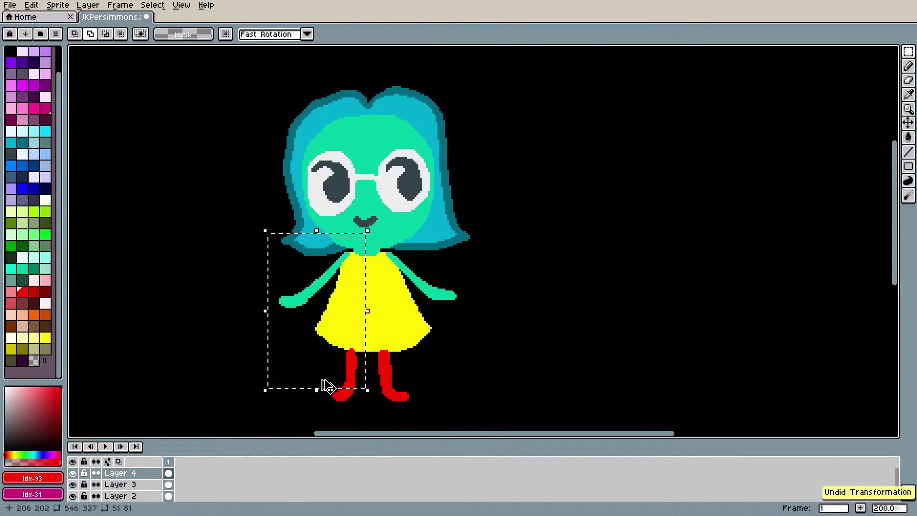
left_click(247, 364)
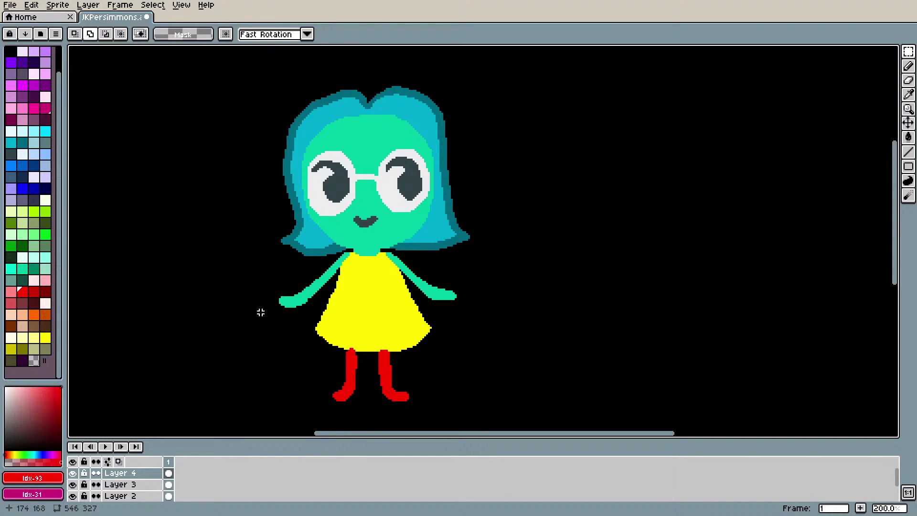
Step: Duplicate the left half of the body, with its arm and leg, into the empty space beside the character
left_click_drag(234, 223, 369, 421)
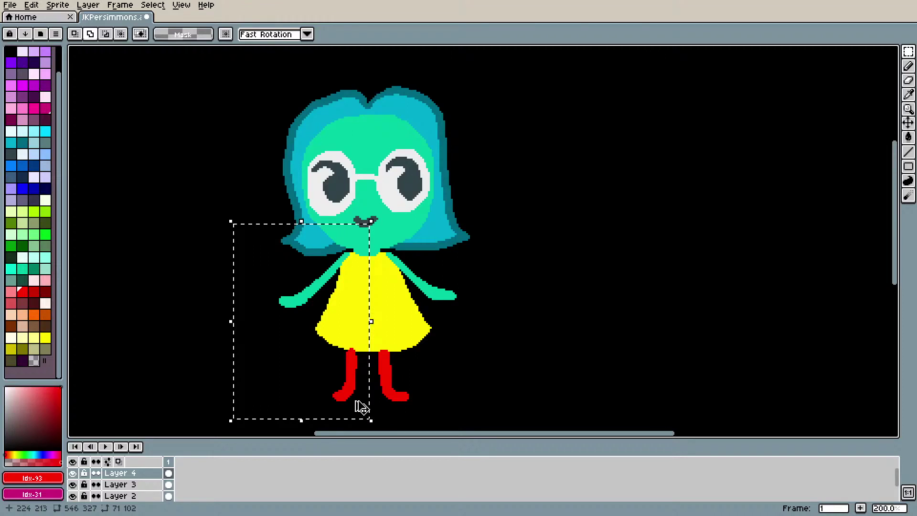
left_click(359, 405)
left_click_drag(332, 334, 536, 323)
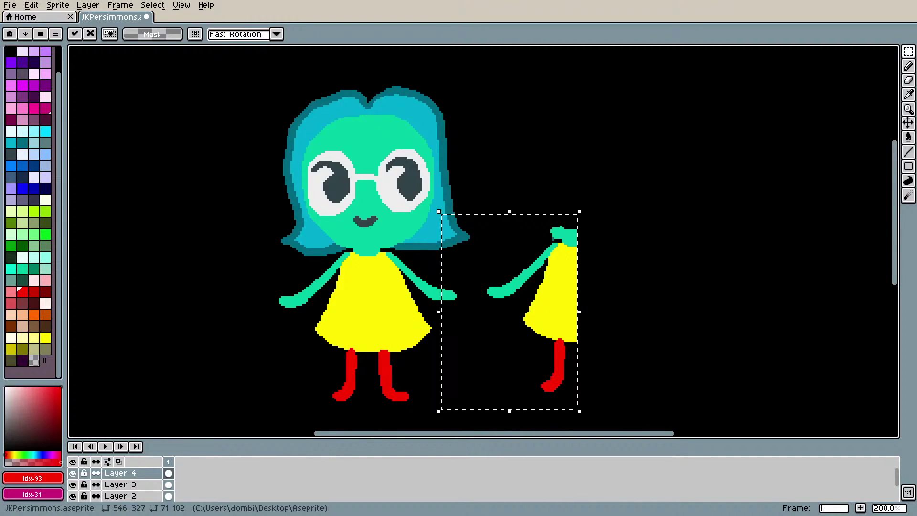
left_click(412, 382)
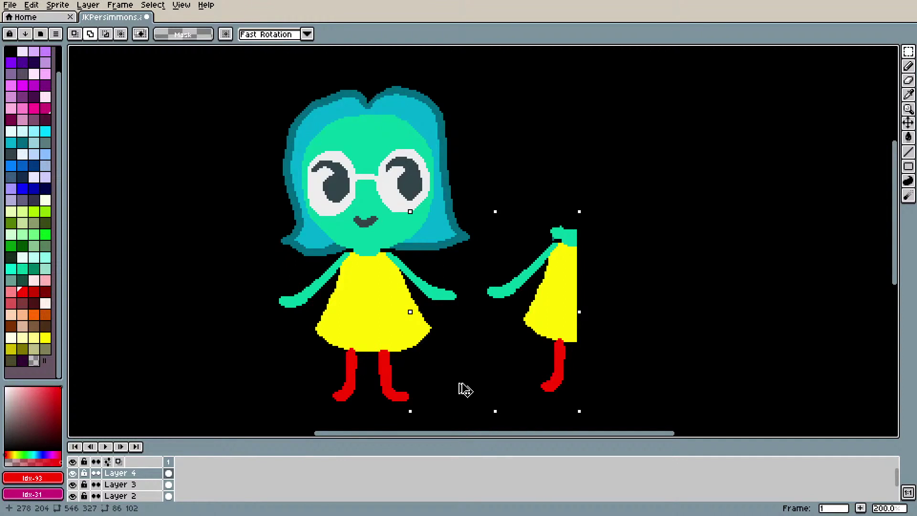
left_click_drag(478, 387, 683, 348)
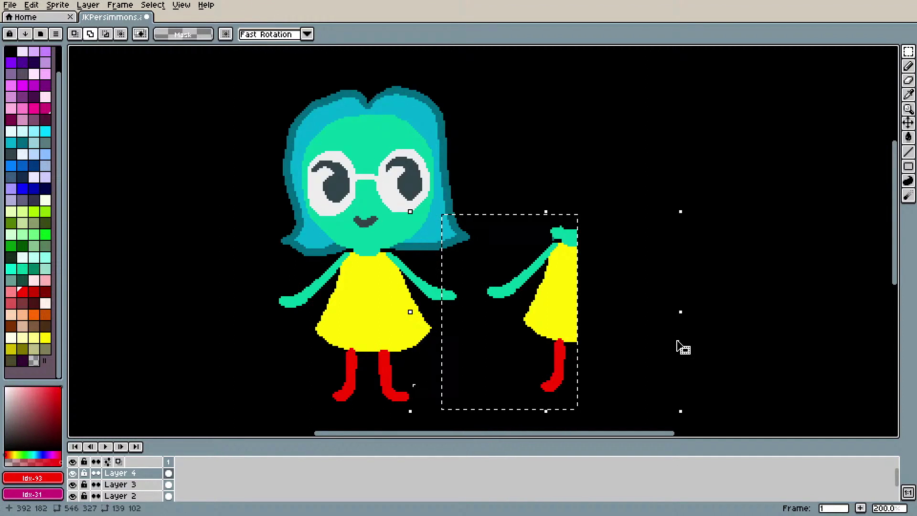
key("ctrl+z")
key("ctrl+z")
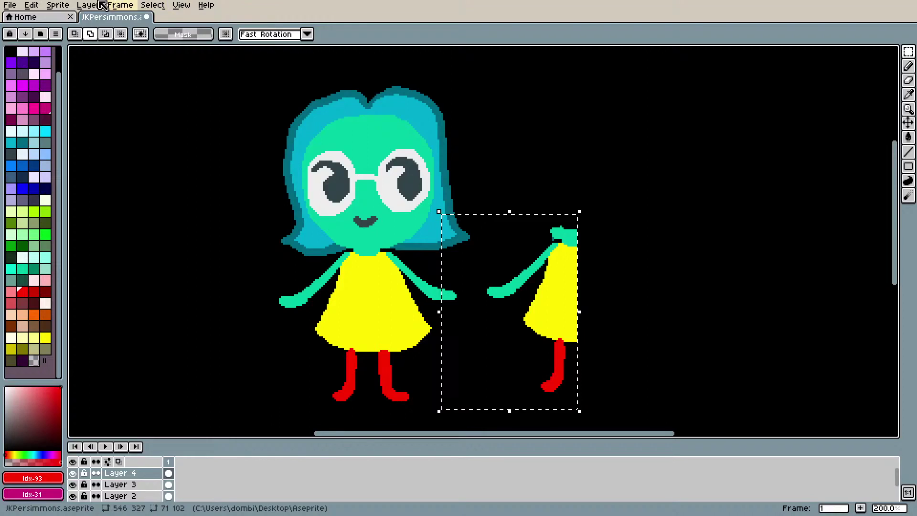
Step: Try flipping the duplicated body half horizontally and moving it further away from the character
left_click(39, 7)
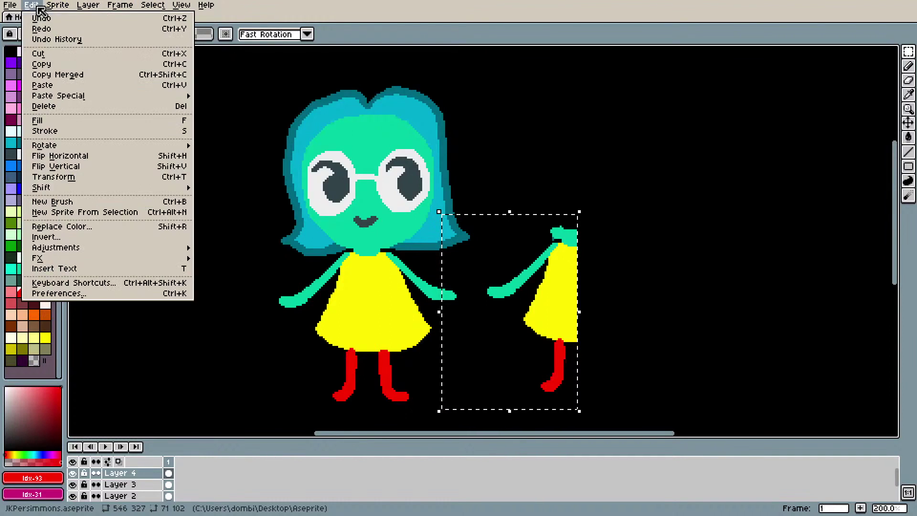
left_click(124, 159)
left_click_drag(477, 311, 542, 308)
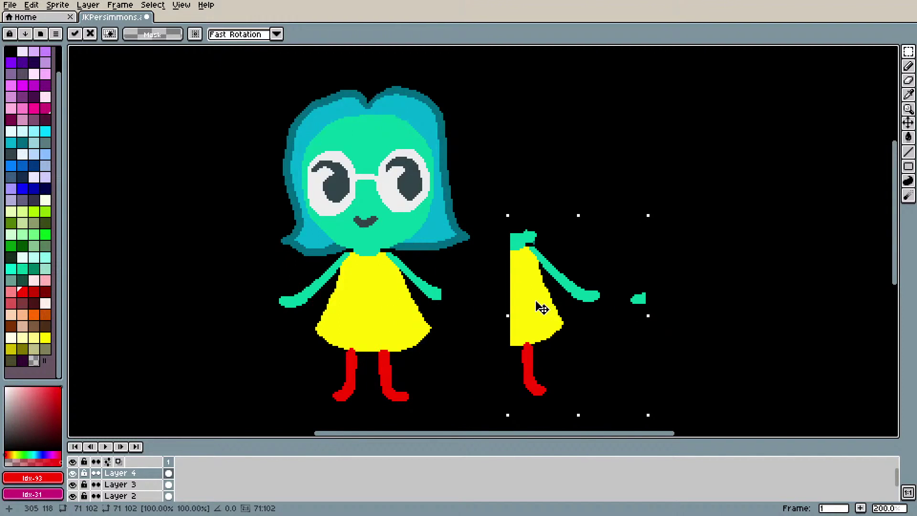
mouse_move(571, 278)
left_mouse_down()
mouse_move(597, 275)
mouse_move(580, 272)
left_mouse_up()
key("Escape")
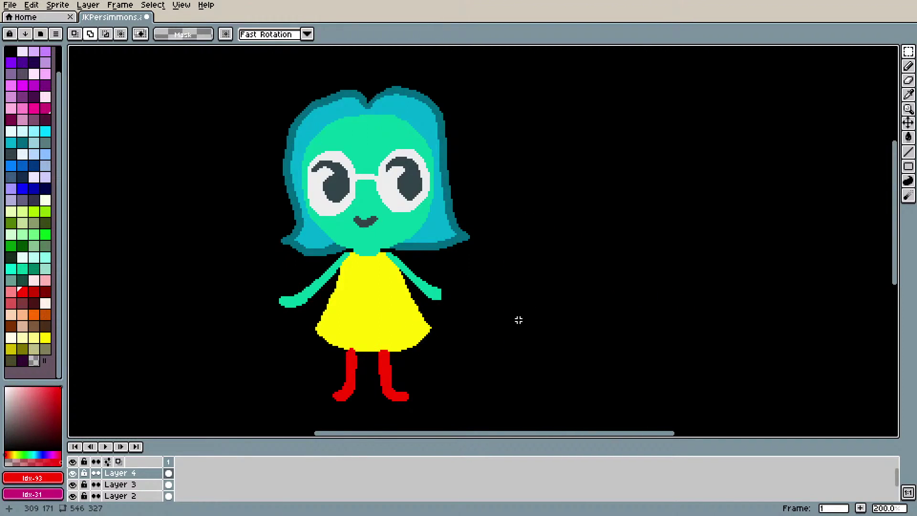
Step: Undo the flip and the pasted body half, and clear the selection
key("ctrl+z")
key("ctrl+z")
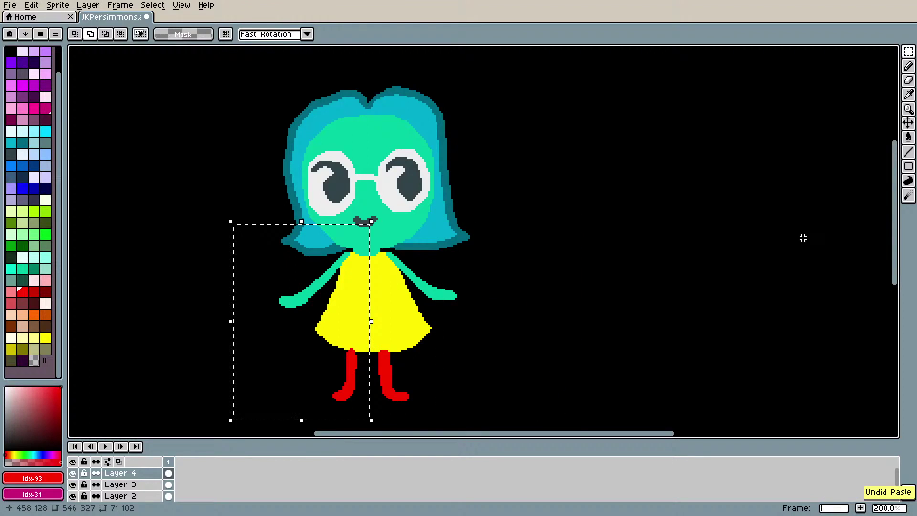
left_click(418, 258)
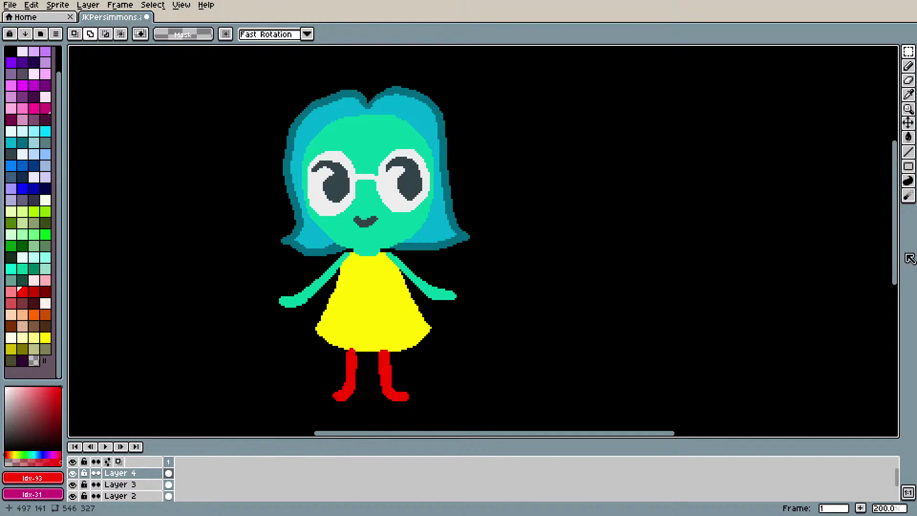
Step: Delete the right half of the neck, dress, arm and leg on Layer 4, cutting along the body's vertical centerline
left_click_drag(897, 191, 898, 208)
scroll(524, 356, "up", 2)
scroll(489, 344, "down", 1)
left_click_drag(487, 439, 446, 419)
scroll(446, 410, "up", 1)
scroll(446, 409, "down", 1)
left_click_drag(895, 255, 895, 248)
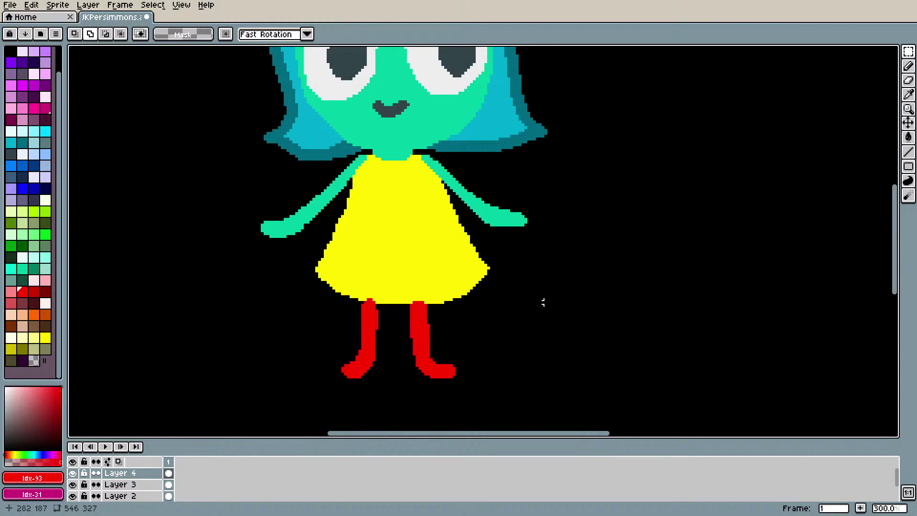
left_click_drag(612, 392, 394, 149)
key("Delete")
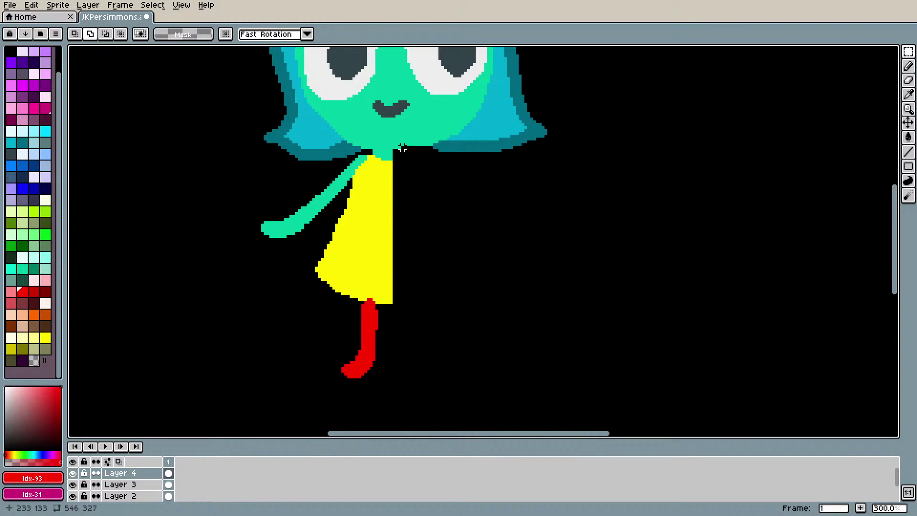
Step: Duplicate the remaining left half of the body, with its arm and leg, into the empty space beside it
left_click_drag(404, 138, 239, 398)
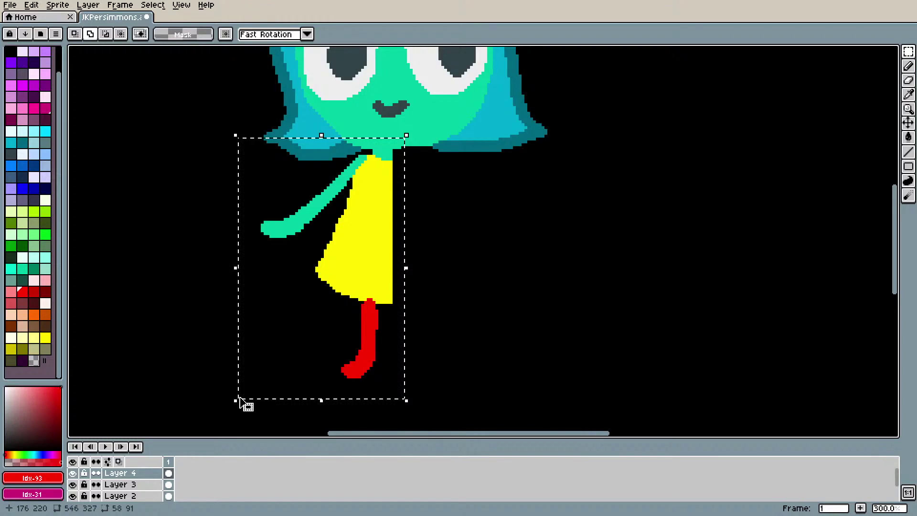
key("ctrl+c")
key("ctrl+v")
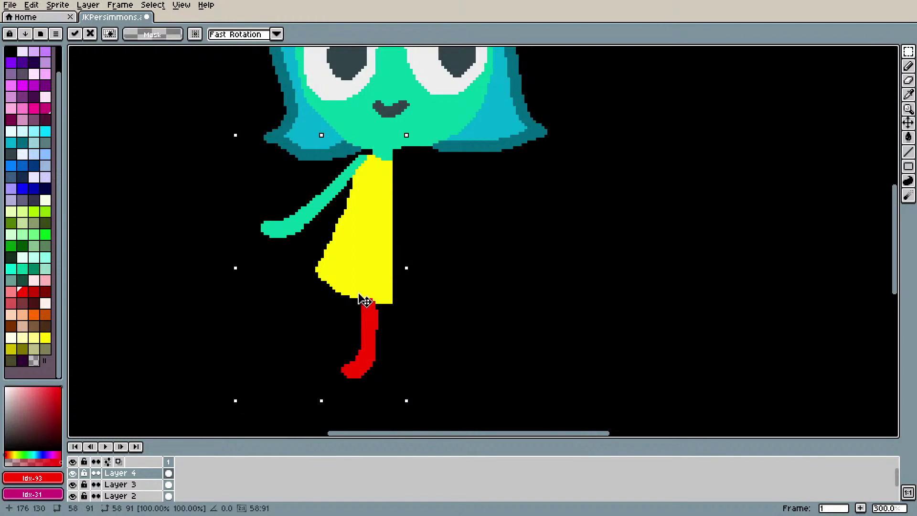
left_click_drag(359, 301, 631, 301)
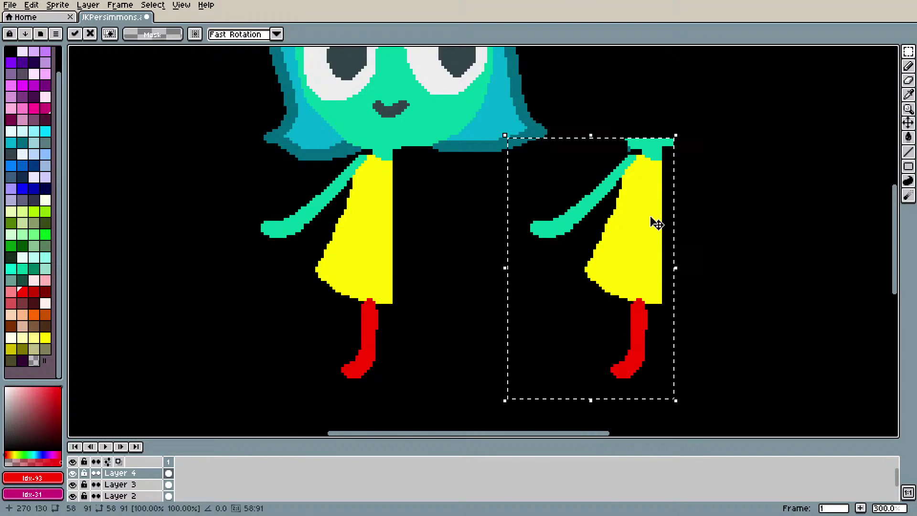
Step: Flip the duplicated half horizontally and join it to the left half to form a symmetrical body, then deselect
left_click(31, 5)
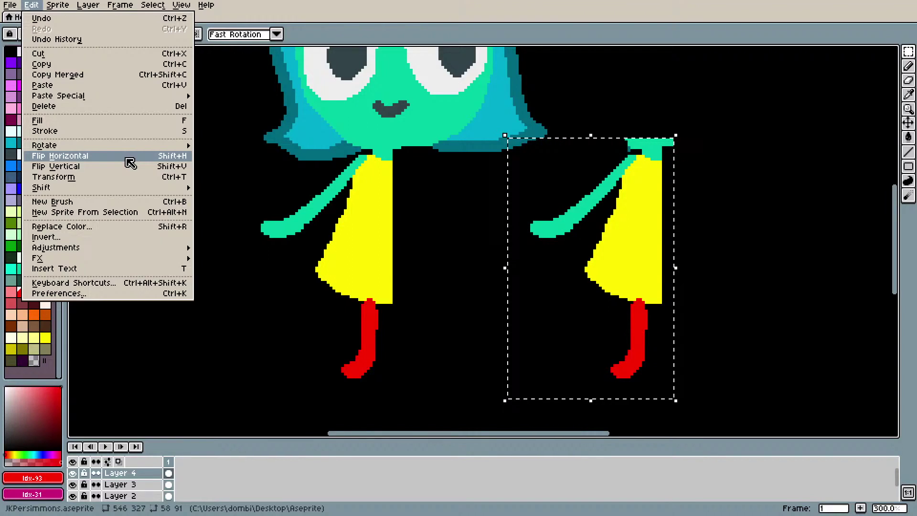
left_click_drag(623, 293, 449, 254)
key("shift+h")
left_click(579, 216)
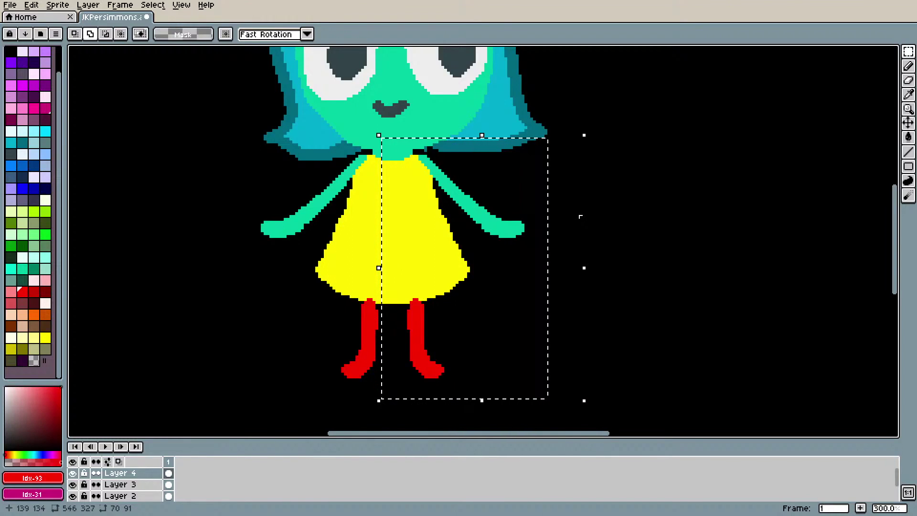
key("ctrl+d")
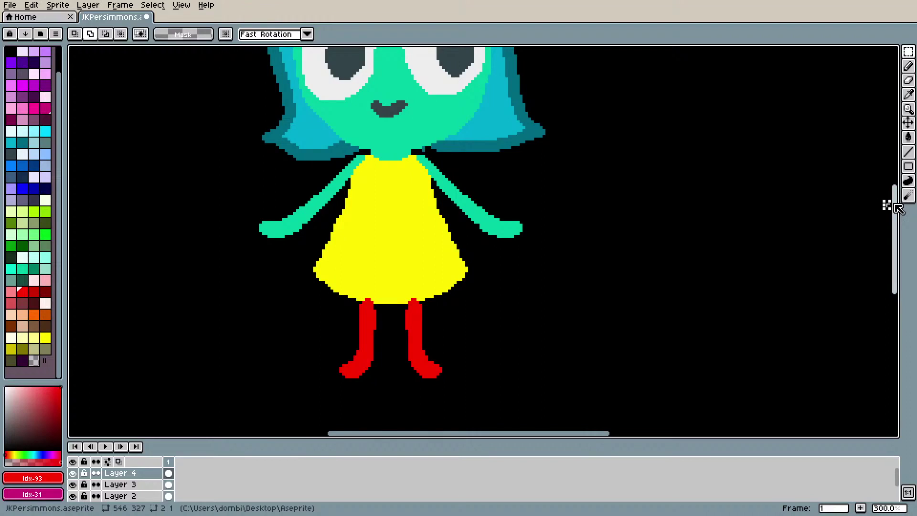
scroll(894, 230, "up", 3)
left_click_drag(864, 275, 837, 203)
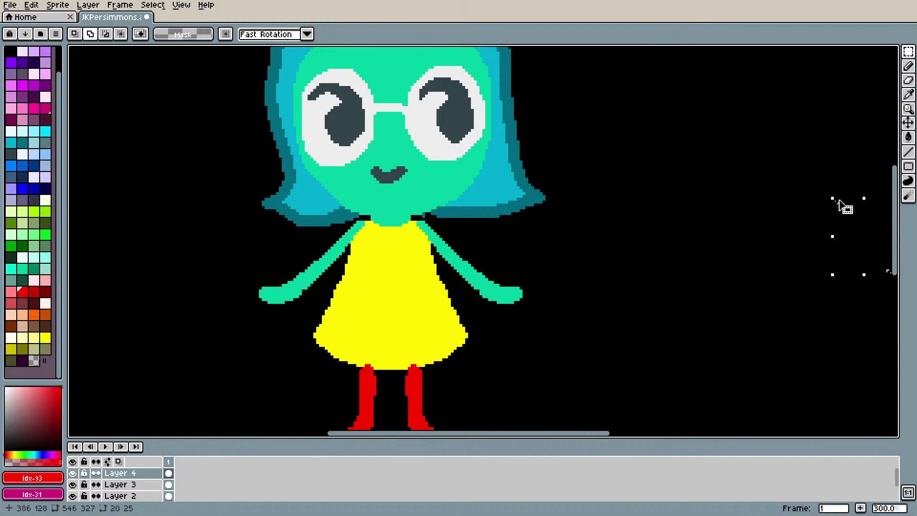
left_click(879, 187)
key("ctrl+z")
key("ctrl+z")
key("ctrl+z")
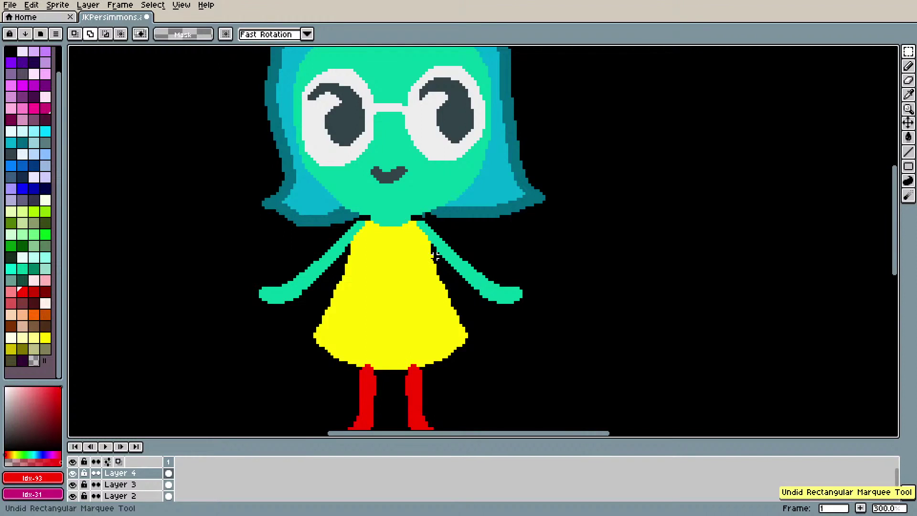
Step: Try nudging the mirrored right half of the body one pixel inward, undo the move and deselect
left_click(435, 256)
left_click_drag(434, 256, 432, 256)
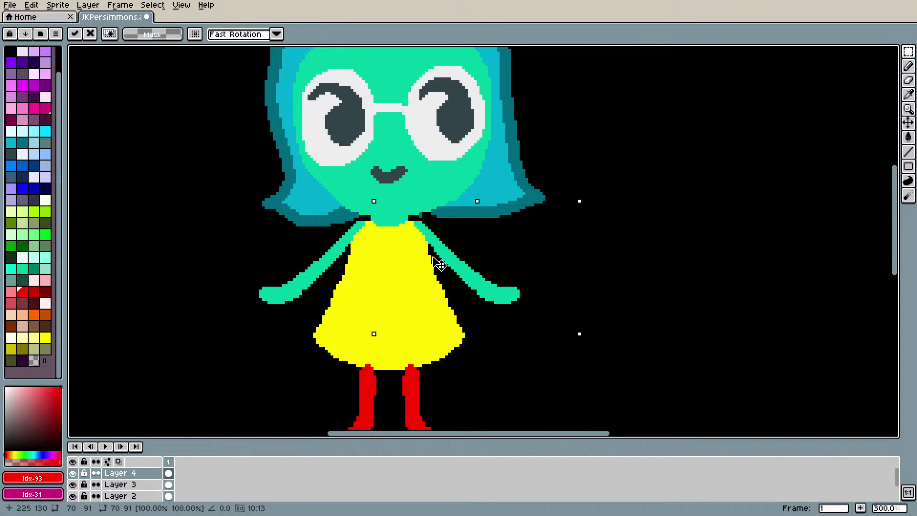
key("ctrl+z")
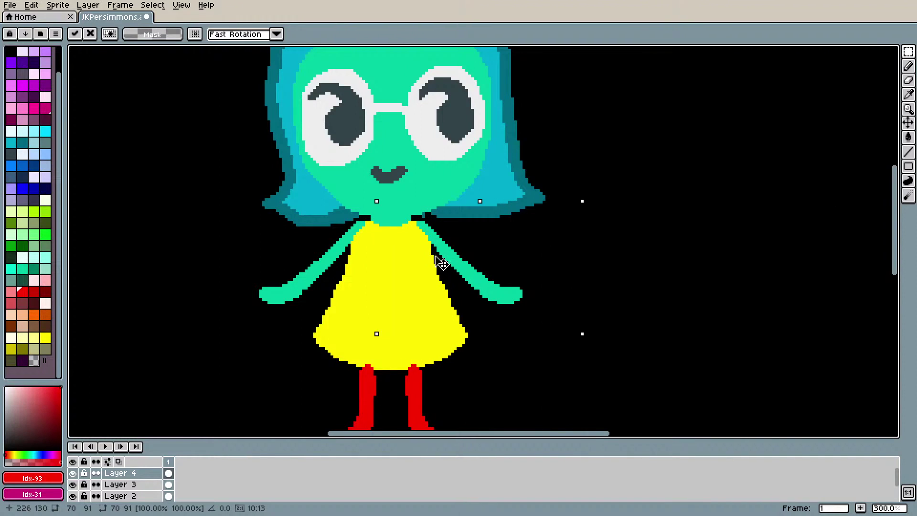
key("Return")
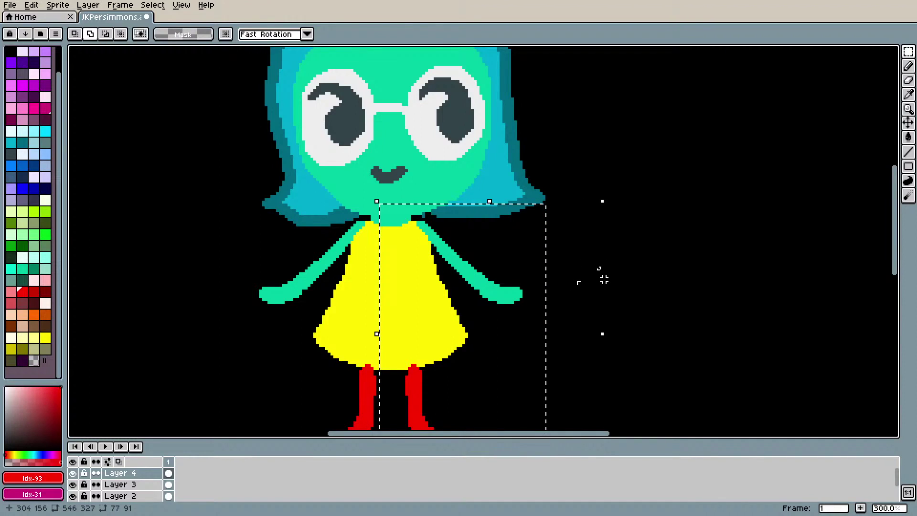
key("ctrl+d")
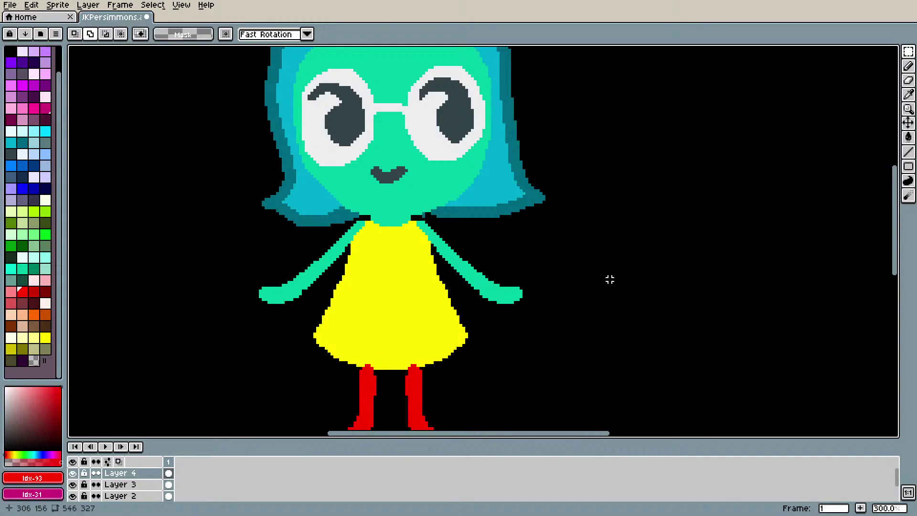
Step: Select the whole body from the shoulders to the feet, center it horizontally beneath the head and deselect
left_click_drag(897, 208, 897, 229)
left_click_drag(563, 394, 219, 143)
left_click_drag(398, 205, 401, 205)
scroll(400, 203, "down", 4)
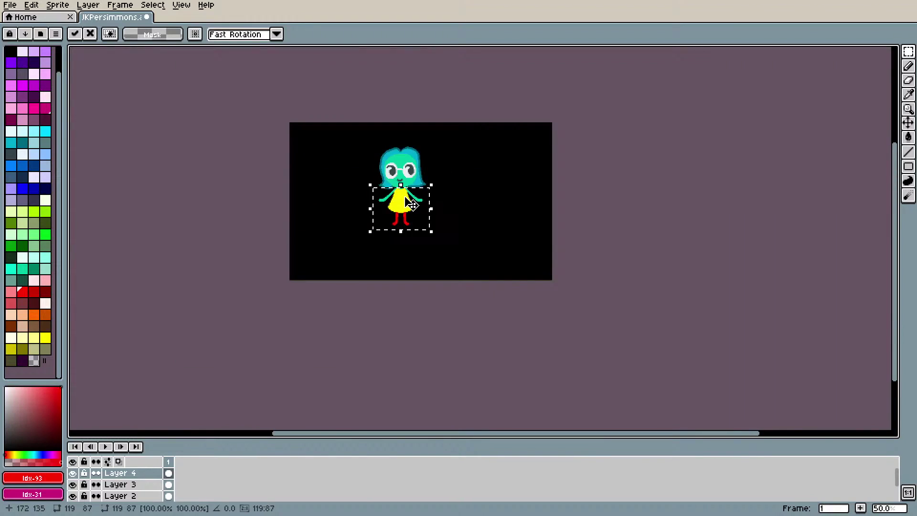
scroll(408, 202, "up", 3)
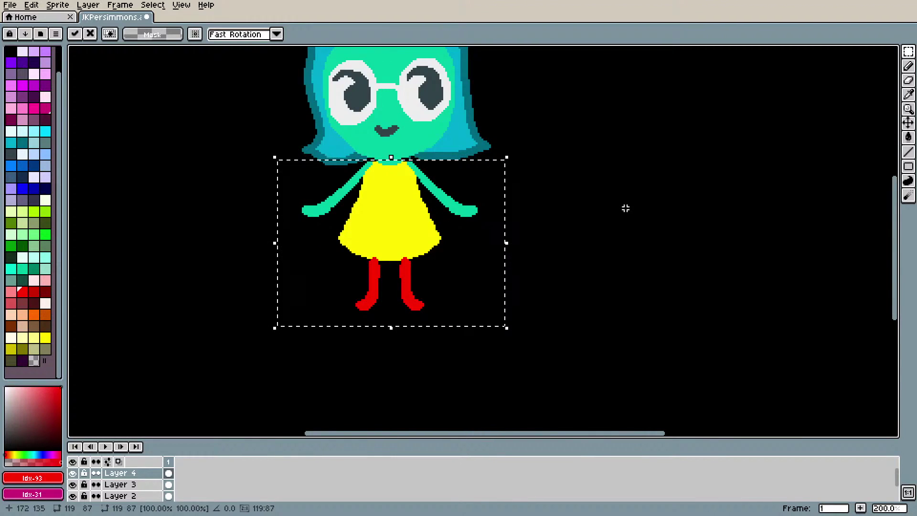
left_click_drag(498, 214, 504, 221)
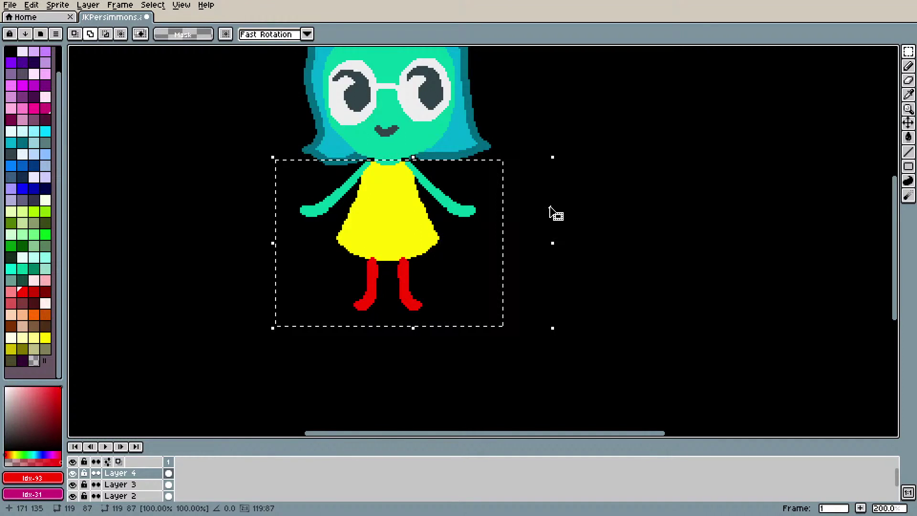
scroll(556, 213, "up", 1)
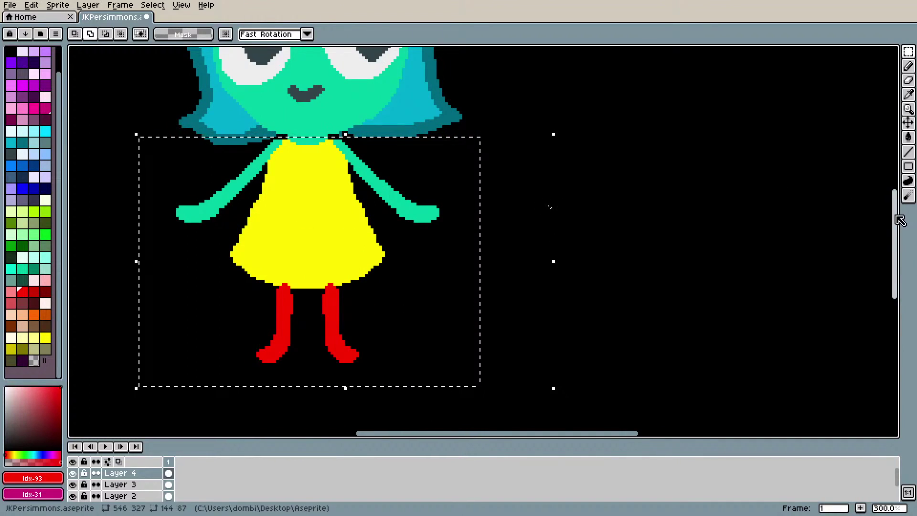
scroll(894, 239, "up", 1)
left_click(161, 106)
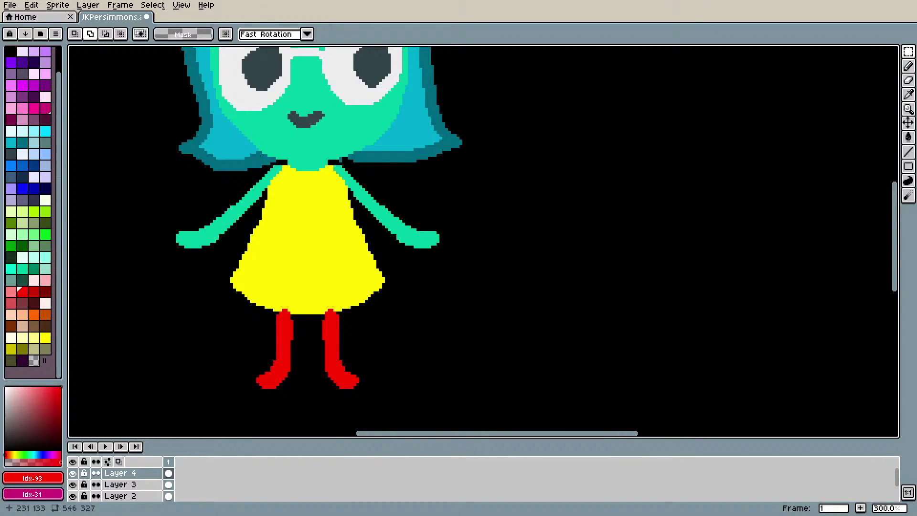
Step: Paint yellow over the rounded tops of both red legs where they overlap the dress hem
left_click_drag(909, 52, 897, 57)
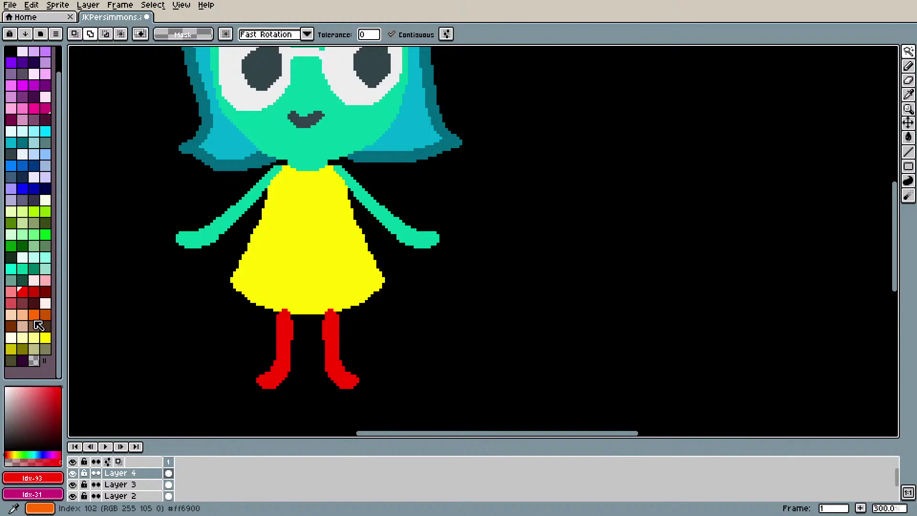
left_click(46, 340)
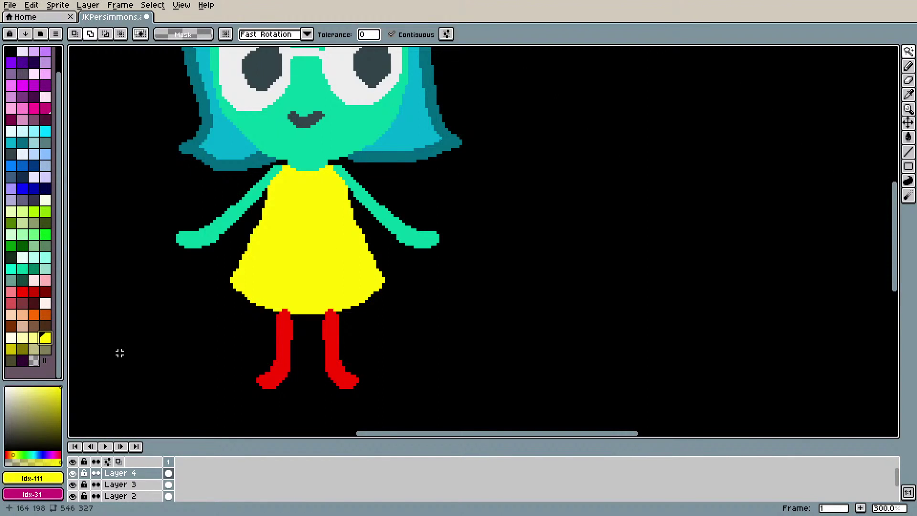
left_click(326, 307)
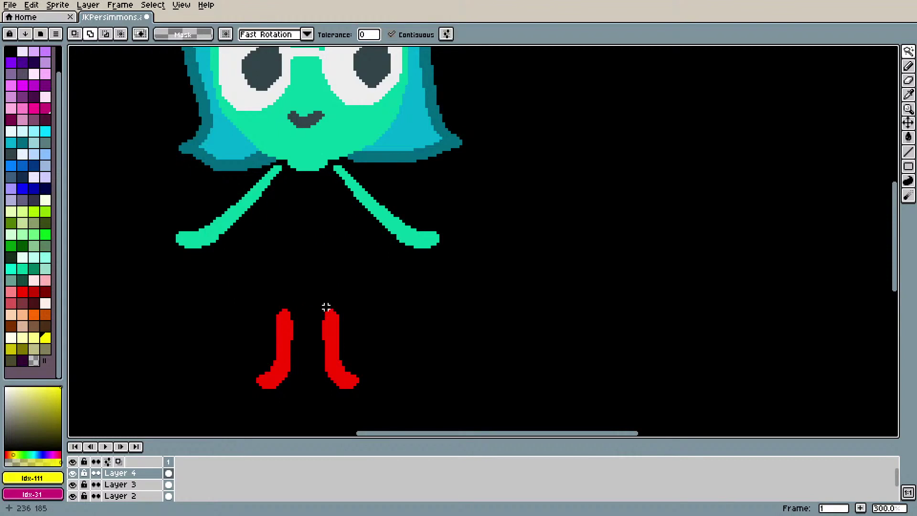
left_click(909, 66)
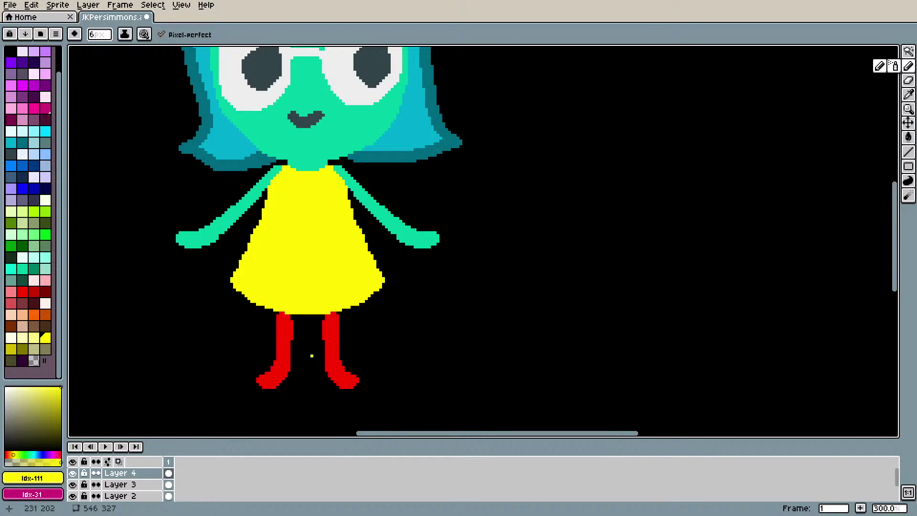
Step: Erase the bulges along the inner edges of both legs and retouch the leg tops below the hem in the legs' red
key("e")
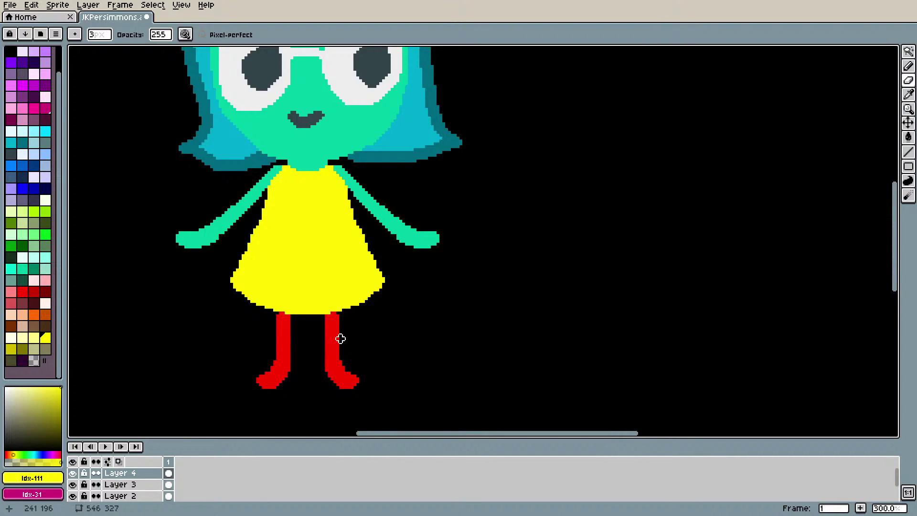
key("i")
left_click(335, 323)
key("b")
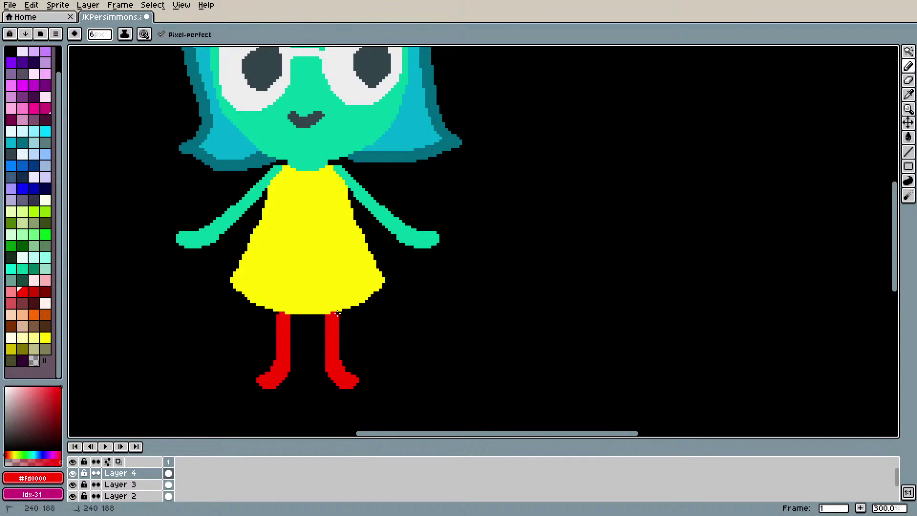
left_click(281, 316)
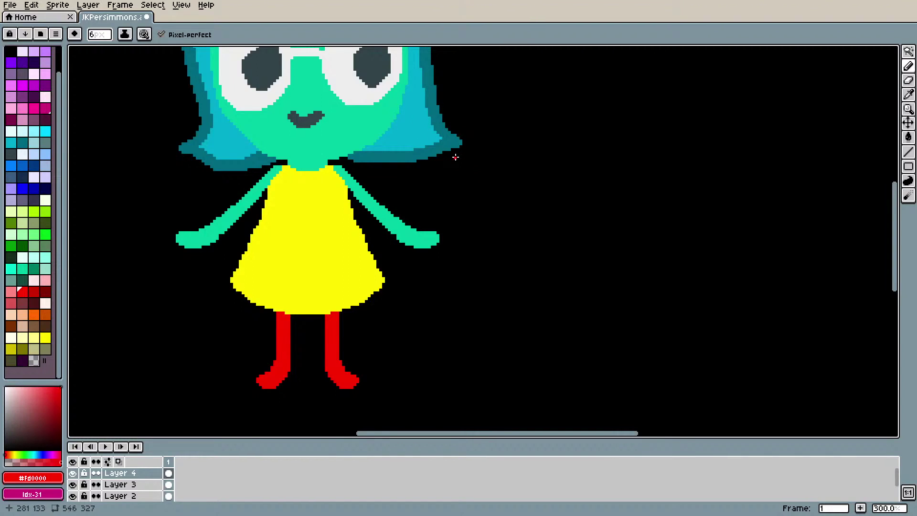
Step: Extend the dark teal hair outline inward to the neck on both sides, using the colour #006a80 sampled from the outline
scroll(454, 158, "down", 2)
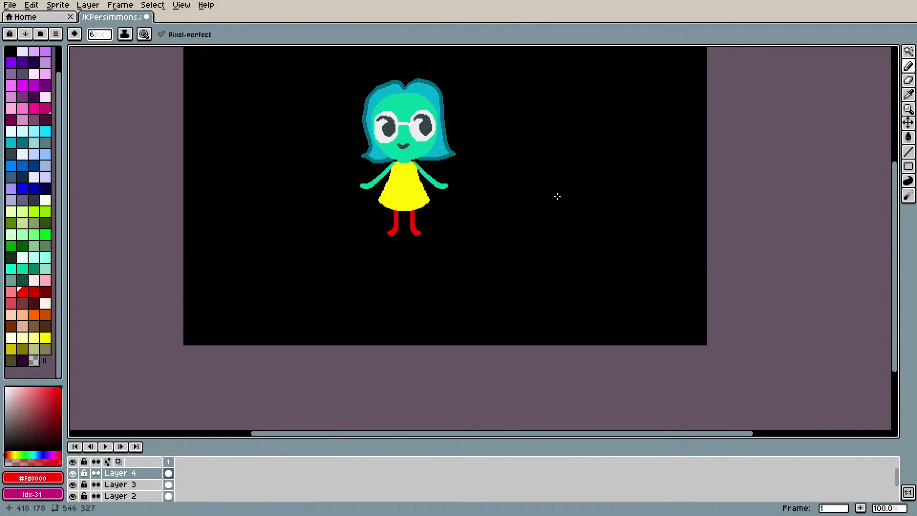
scroll(467, 169, "up", 1)
left_click_drag(894, 201, 895, 160)
scroll(316, 145, "up", 2)
left_click_drag(894, 202, 889, 214)
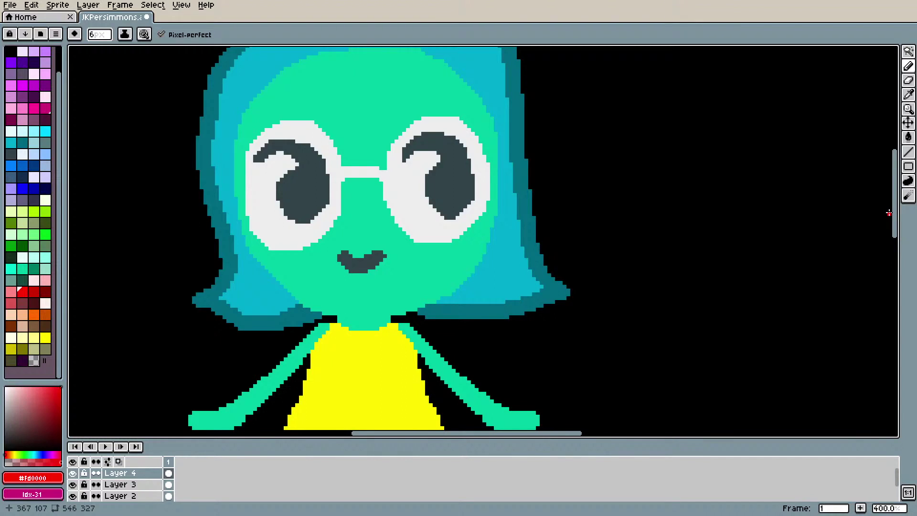
key("i")
left_click(449, 307)
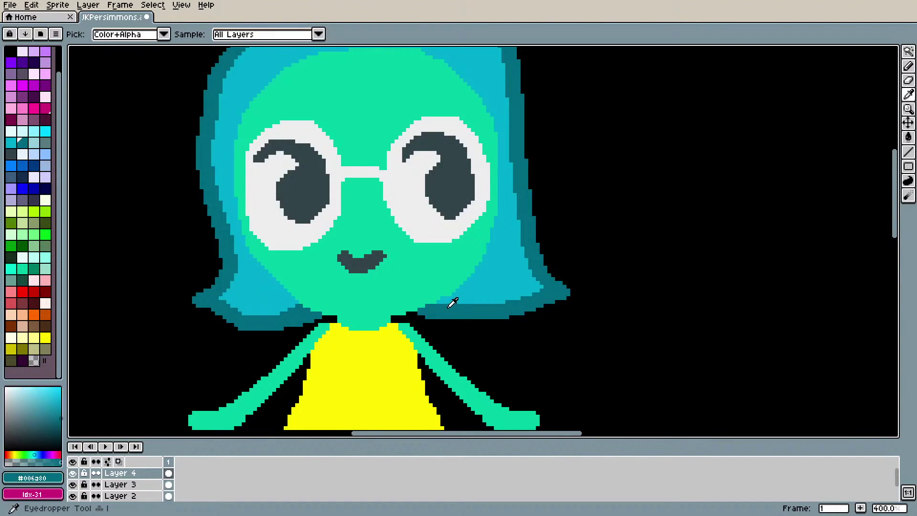
key("b")
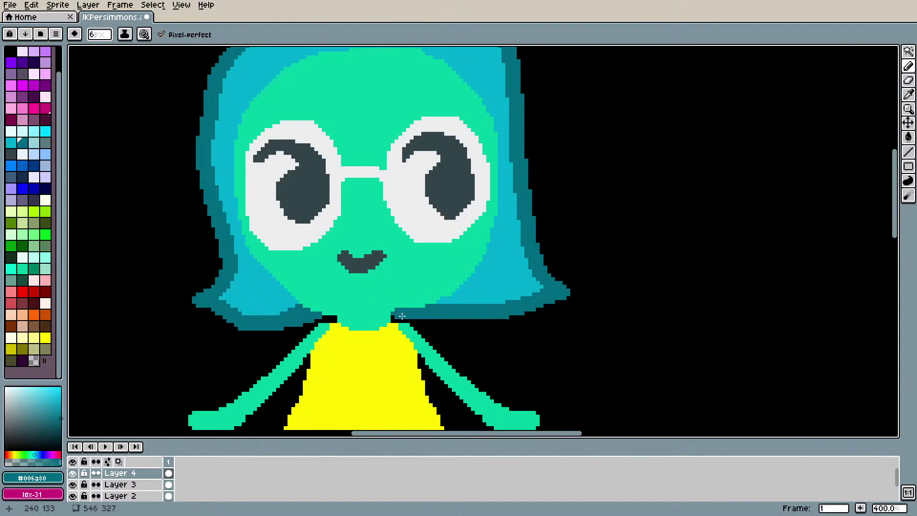
left_click(318, 315)
left_click_drag(326, 316, 335, 316)
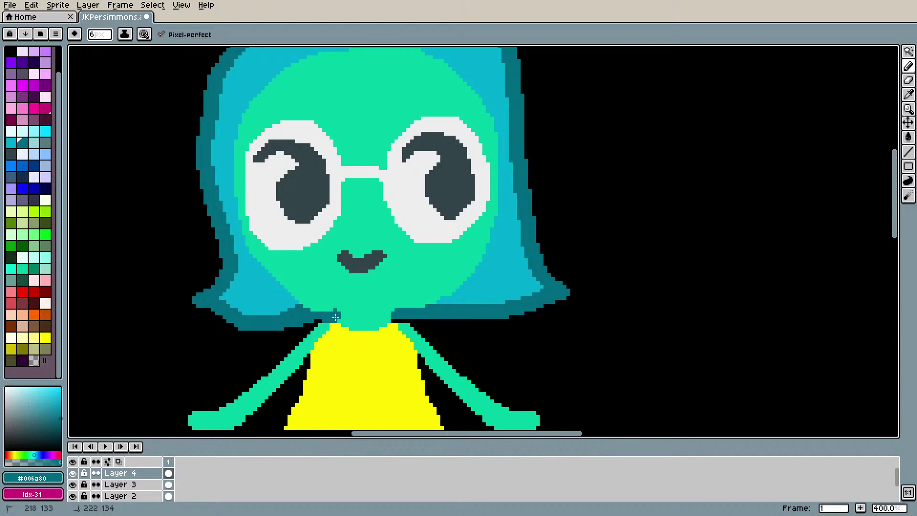
left_click(330, 316)
Step: Clean up the junction of chin, neck and left hair outline, alternating the sampled skin green #00cda3 and dark teal #006a80
key("i")
left_click(357, 316)
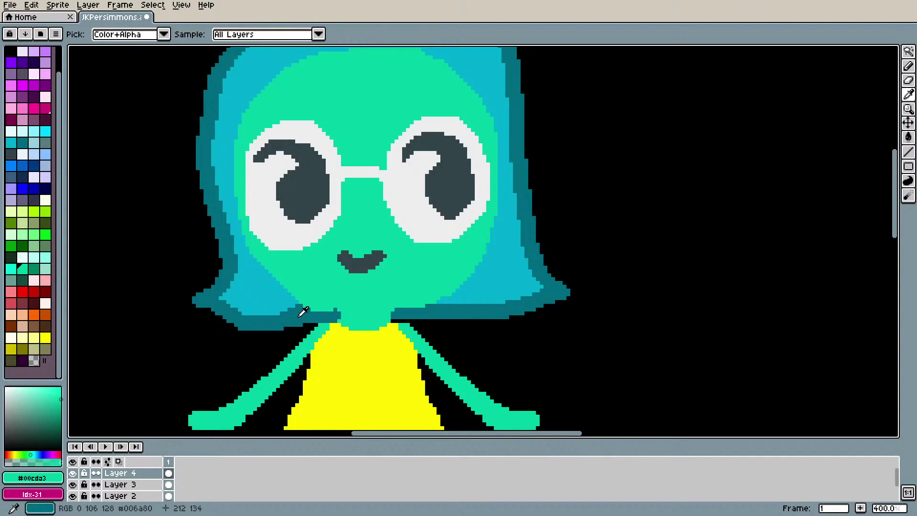
key("b")
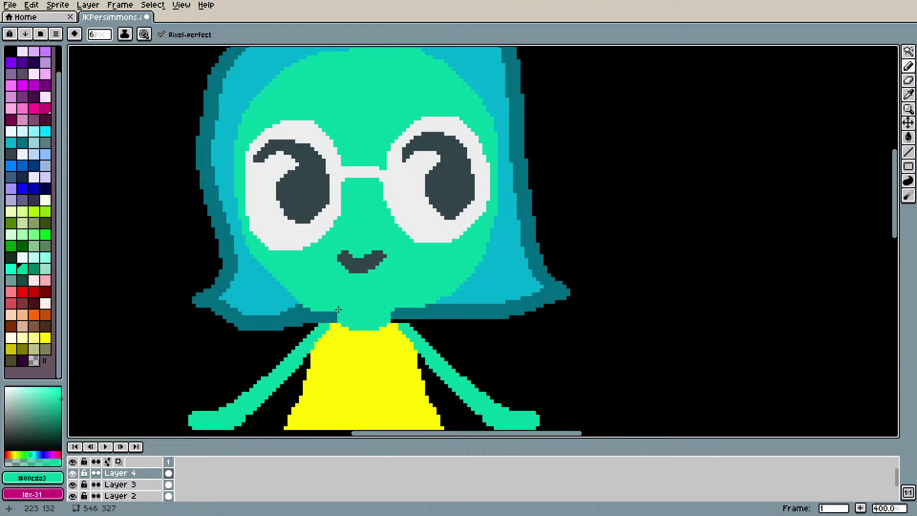
key("v")
key("b")
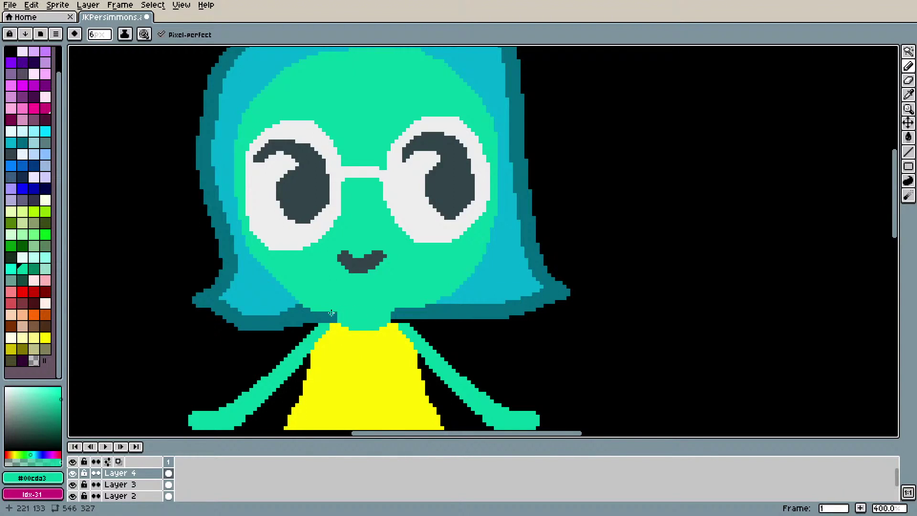
left_click(313, 313, "alt")
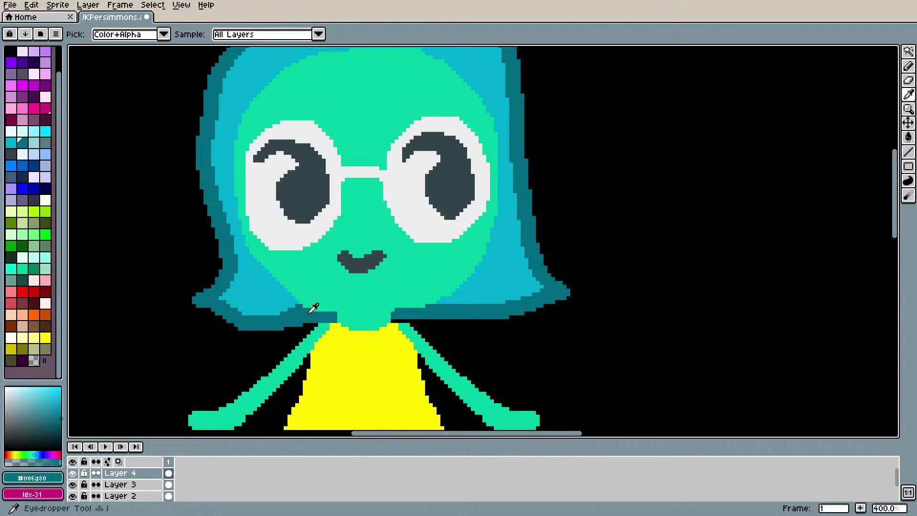
left_click_drag(315, 311, 330, 311)
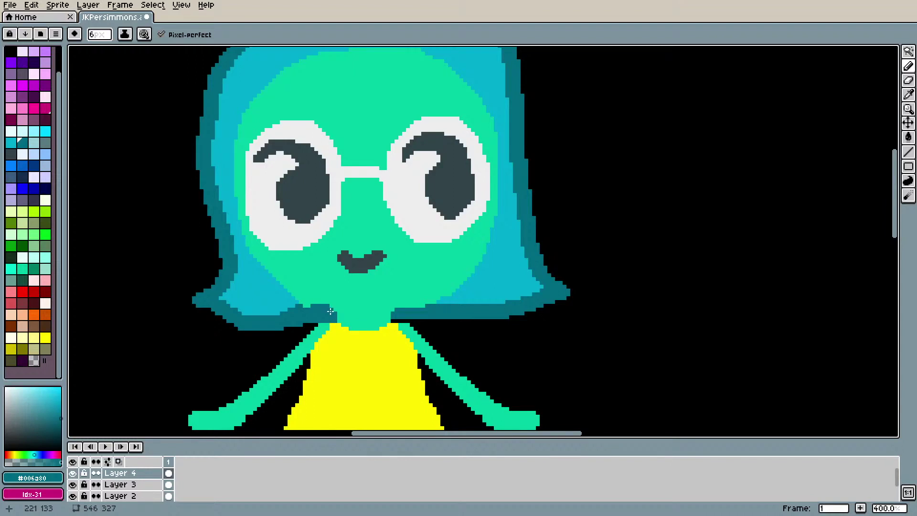
left_click(356, 301, "alt")
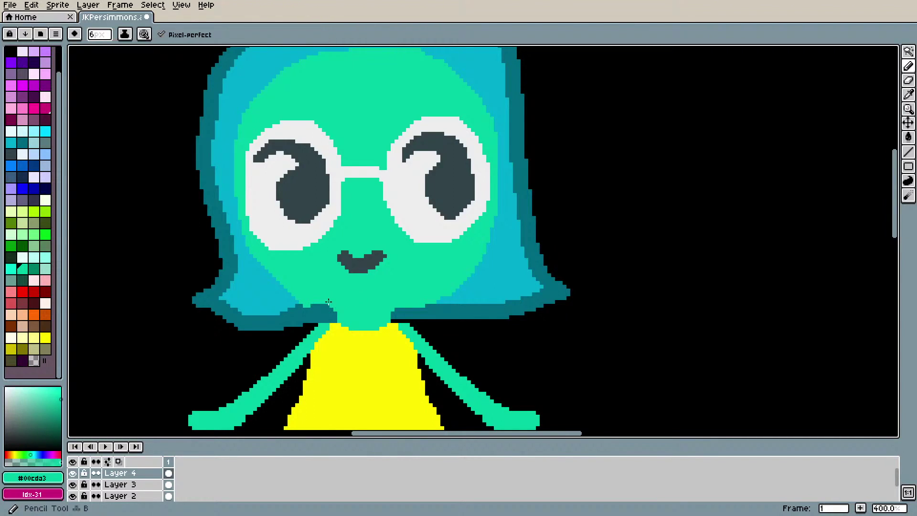
mouse_move(326, 300)
left_mouse_down()
mouse_move(313, 304)
mouse_move(350, 300)
left_mouse_up()
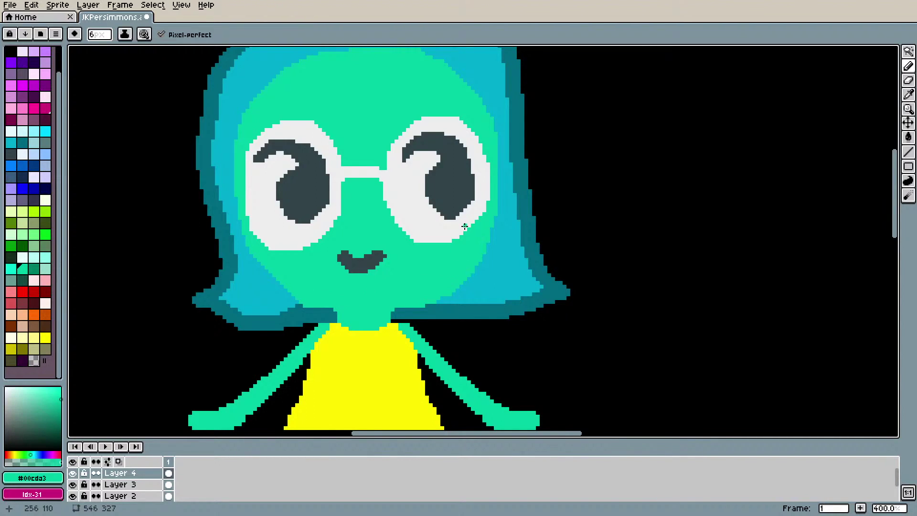
Step: Smooth the jawline where it meets the hair outline on both sides of the neck with skin green #00cda3
scroll(449, 242, "down", 6)
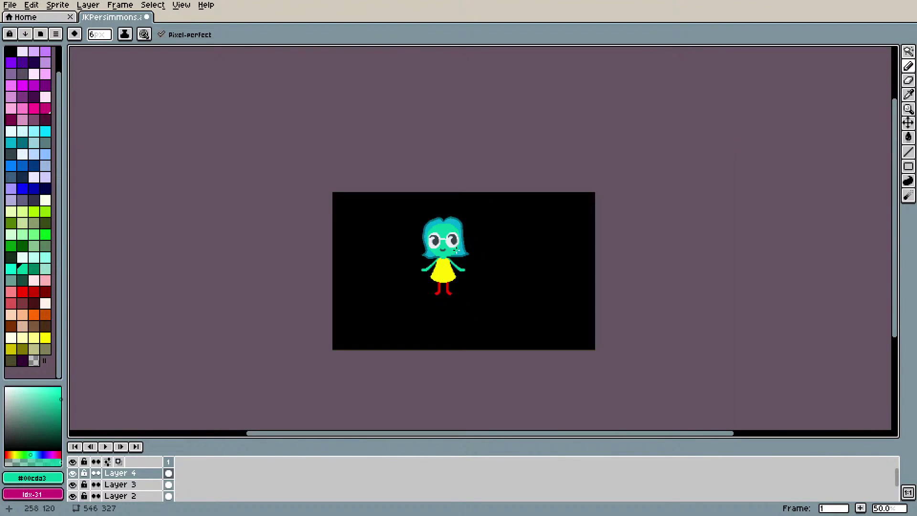
scroll(506, 260, "up", 6)
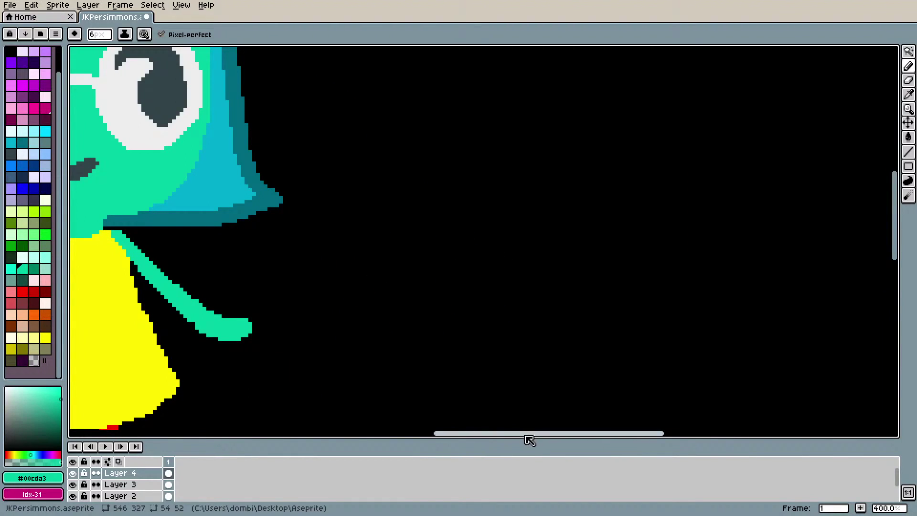
left_click_drag(477, 437, 401, 437)
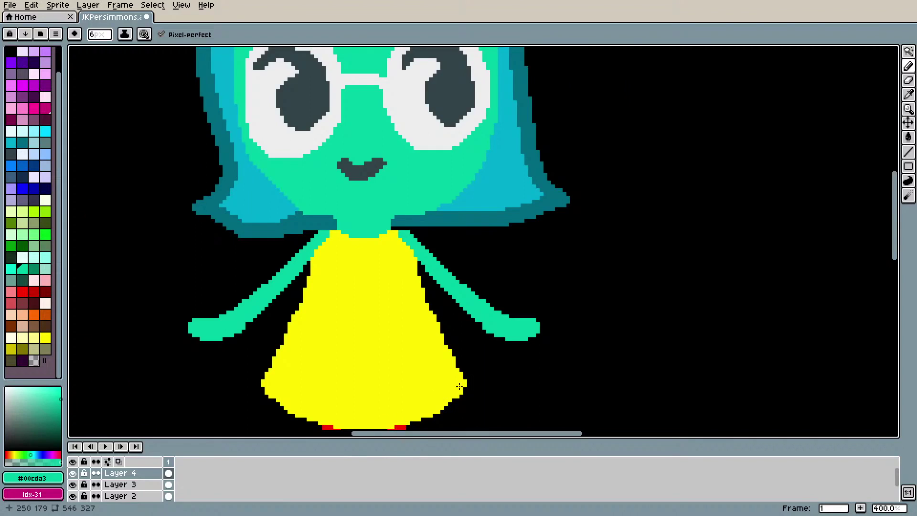
key("i")
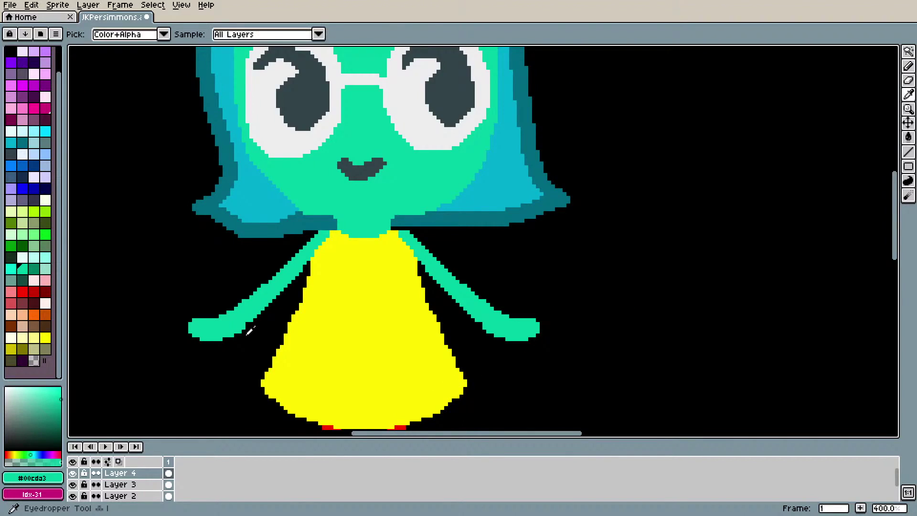
key("b")
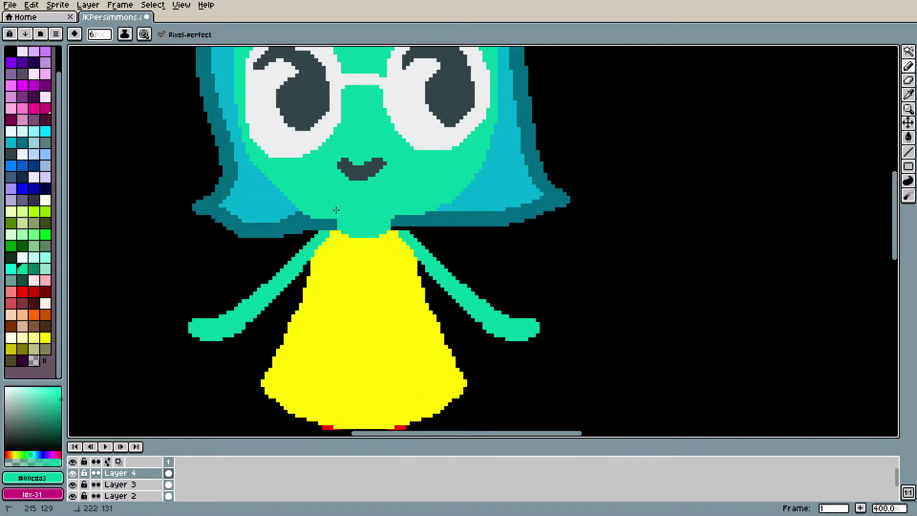
left_click(388, 212)
left_click_drag(405, 211, 409, 215)
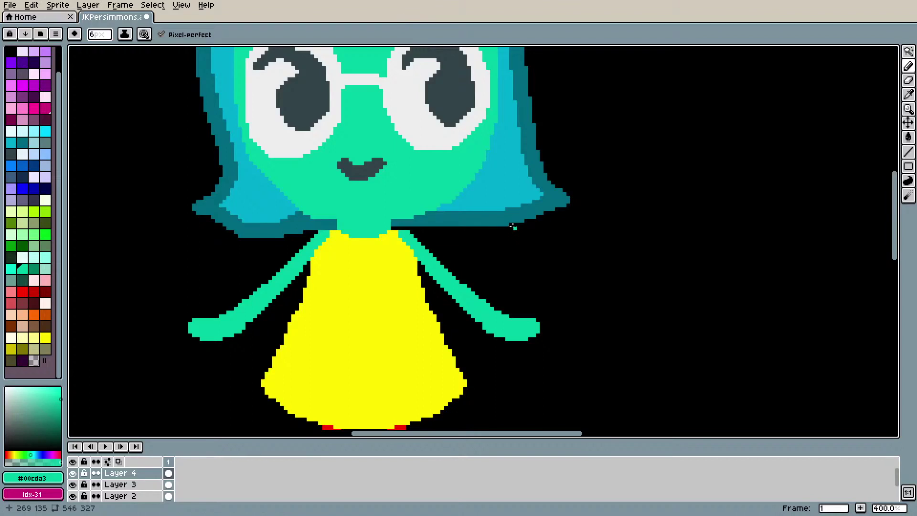
Step: Add a new empty layer above Layer 4
scroll(511, 233, "down", 3)
scroll(510, 266, "up", 1)
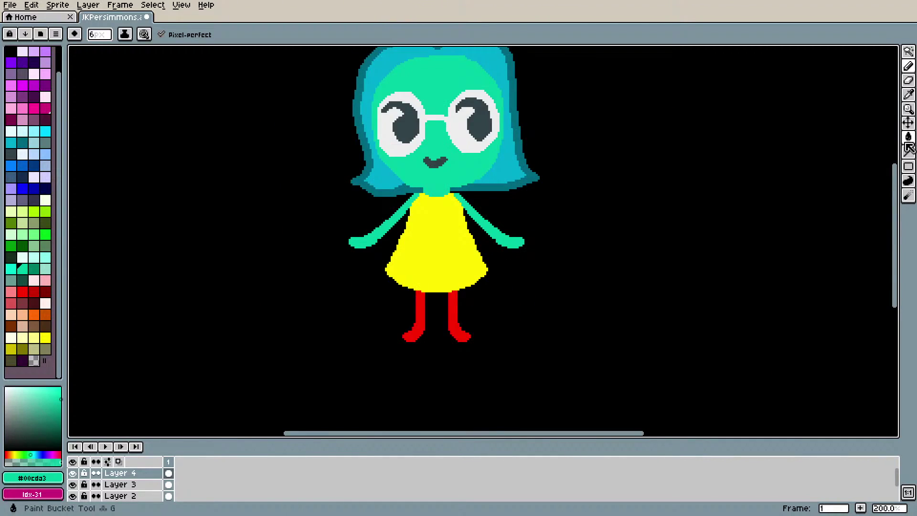
left_click_drag(900, 177, 901, 156)
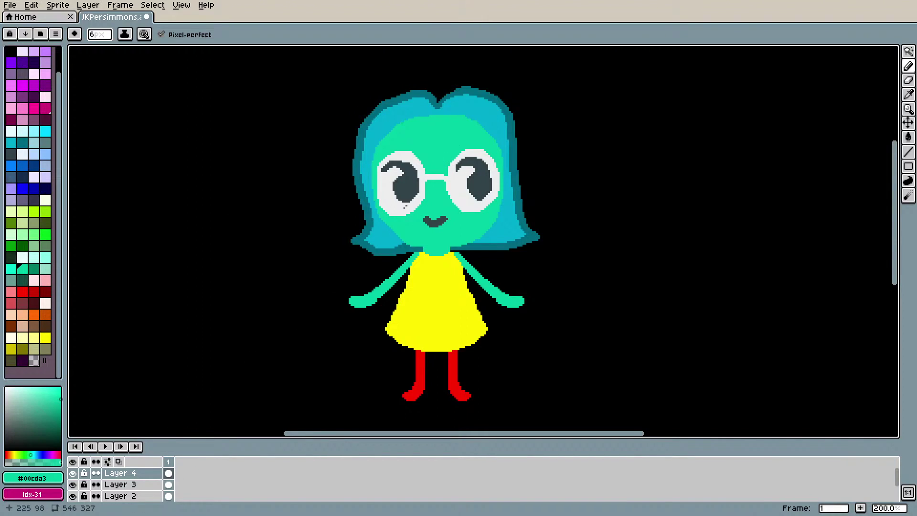
left_click(88, 4)
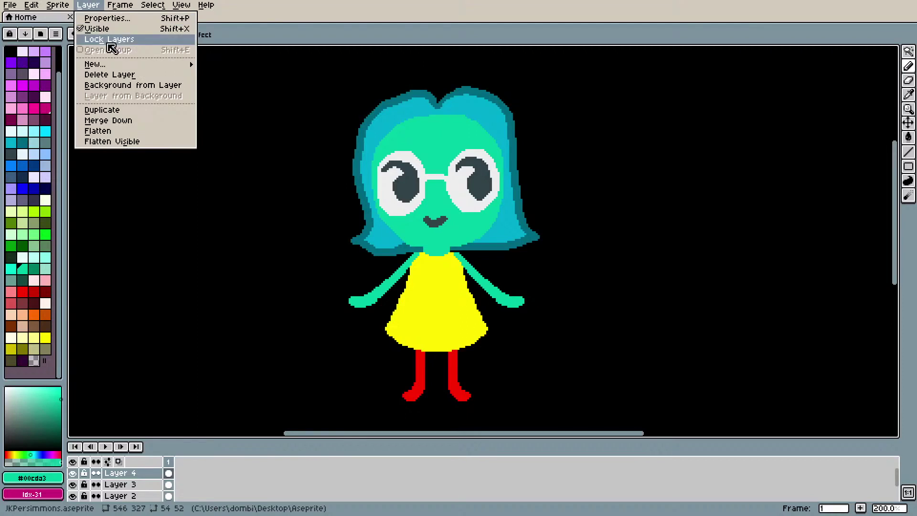
mouse_move(123, 71)
left_click(221, 64)
Step: Paint a parted fringe across both sides of the forehead on the new layer in the cyan sampled from the hair
key("i")
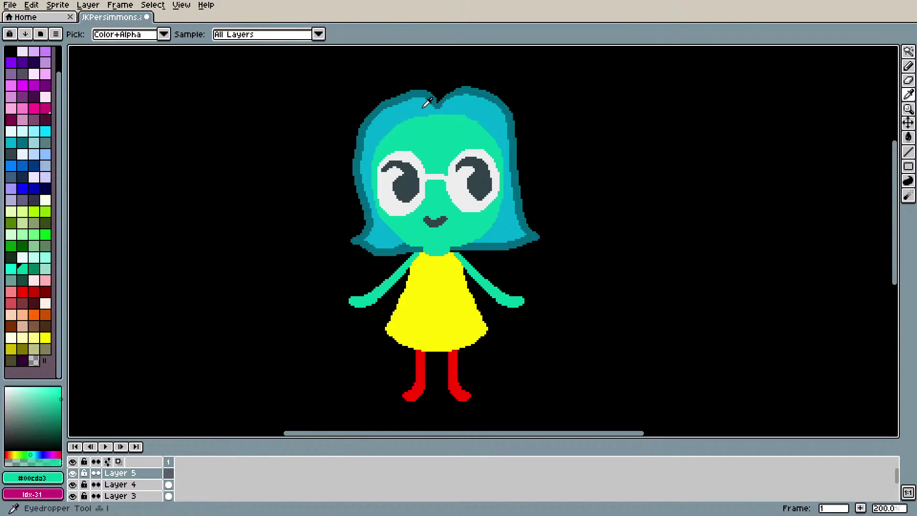
left_click(425, 109)
key("b")
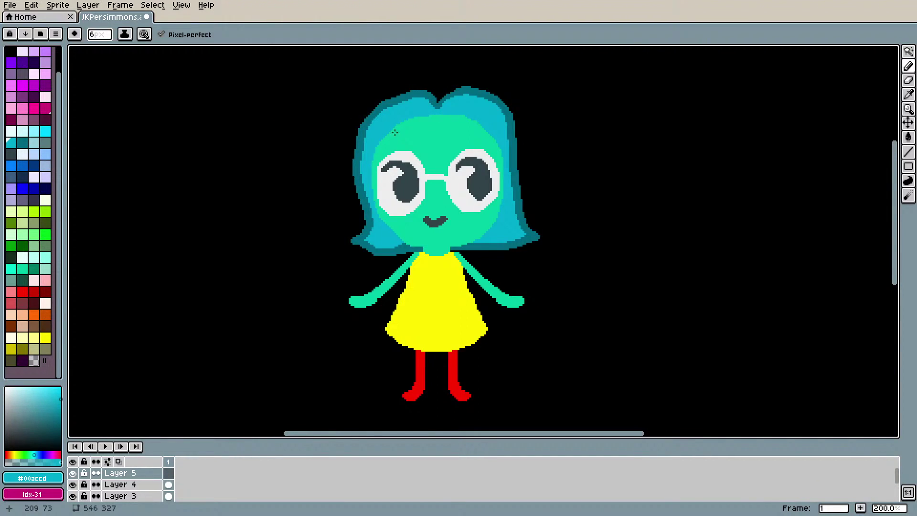
mouse_move(375, 143)
left_mouse_down()
mouse_move(436, 113)
mouse_move(449, 129)
mouse_move(492, 141)
mouse_move(444, 118)
mouse_move(483, 133)
left_mouse_up()
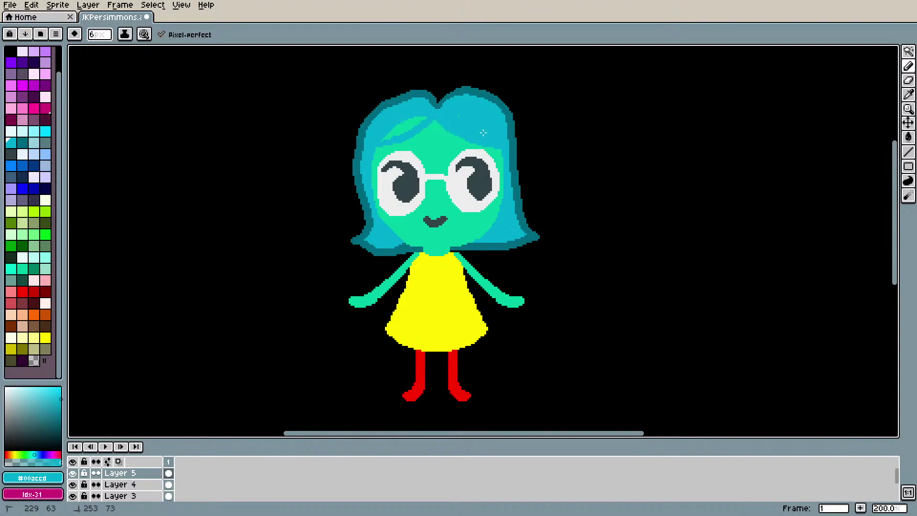
left_click_drag(420, 118, 393, 132)
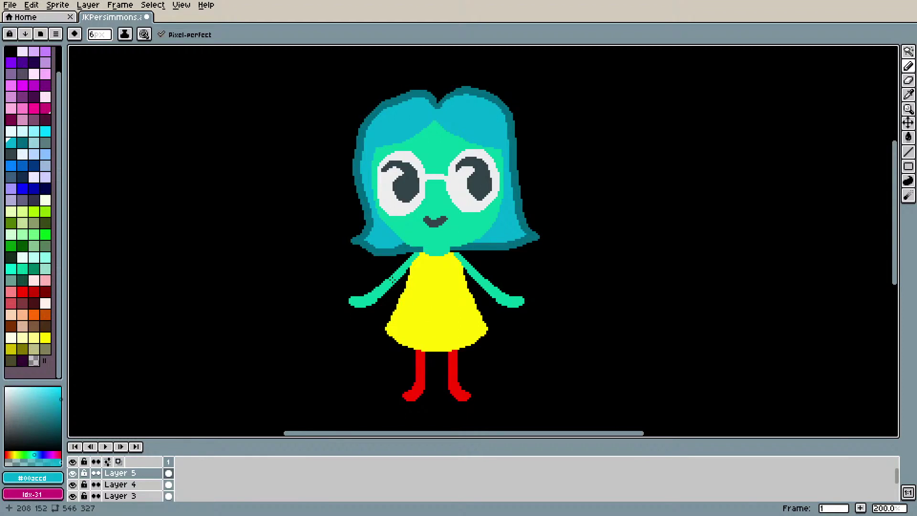
Step: Outline the lower edge of the fringe's right half from the parting outward in the hair outline's dark teal #006a80
key("i")
left_click(478, 88)
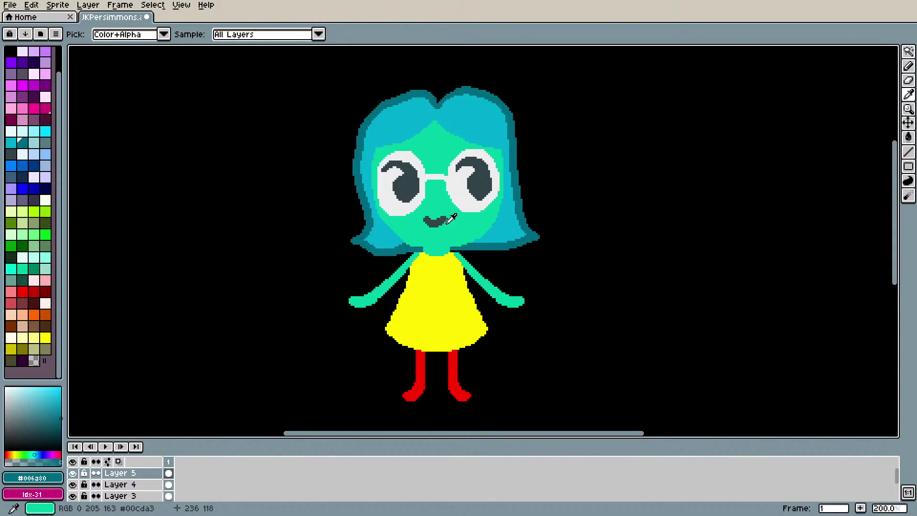
key("b")
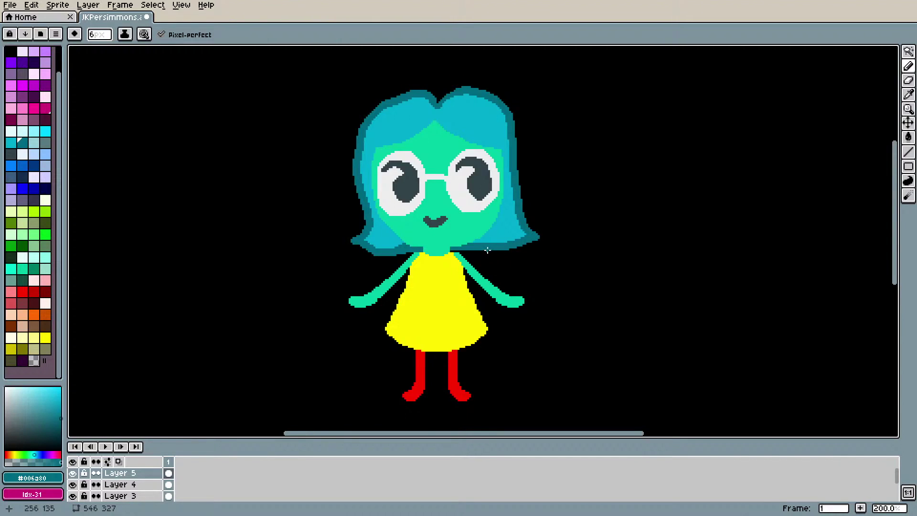
left_click_drag(435, 121, 498, 147)
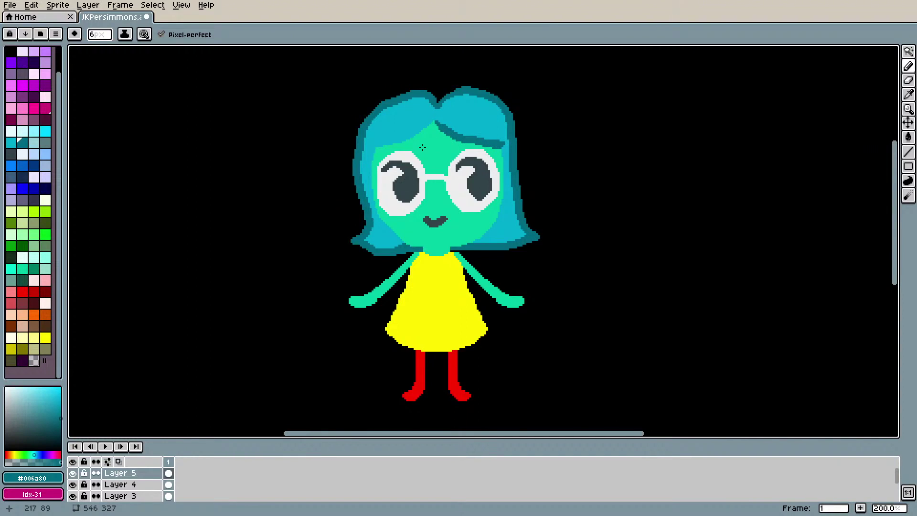
Step: Outline the lower edge of the fringe's left half from the parting outward in dark teal #006a80
left_click(433, 122)
left_click_drag(425, 128, 373, 149)
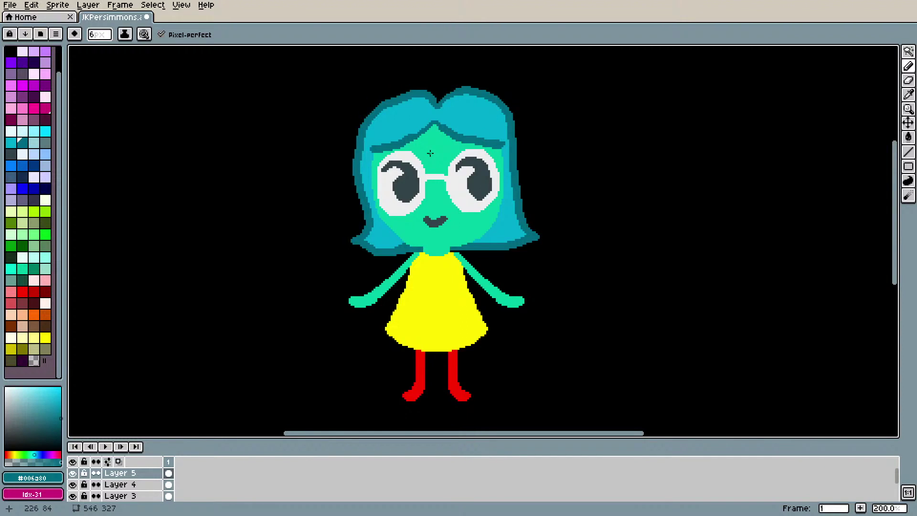
scroll(429, 146, "down", 4)
scroll(430, 146, "up", 5)
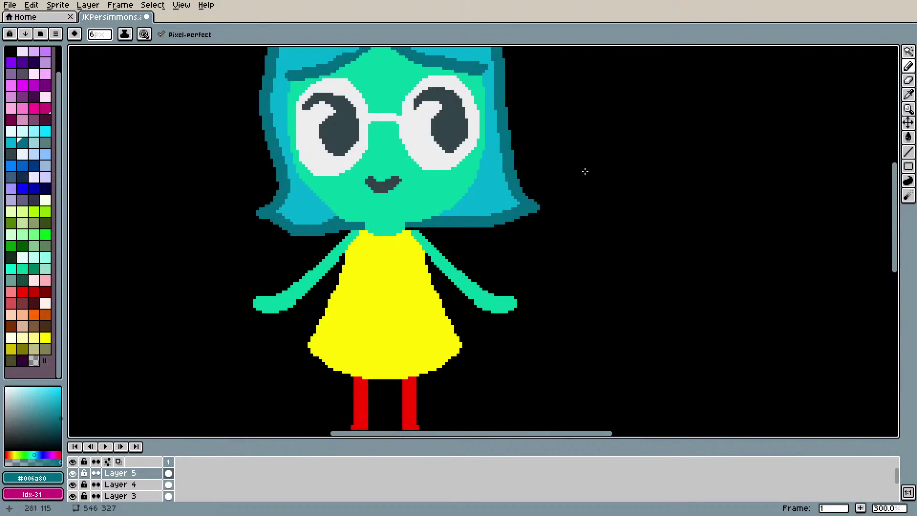
Step: Select the fringe with a rectangular marquee, move it slightly lower on the forehead and deselect it
left_click_drag(895, 191, 895, 165)
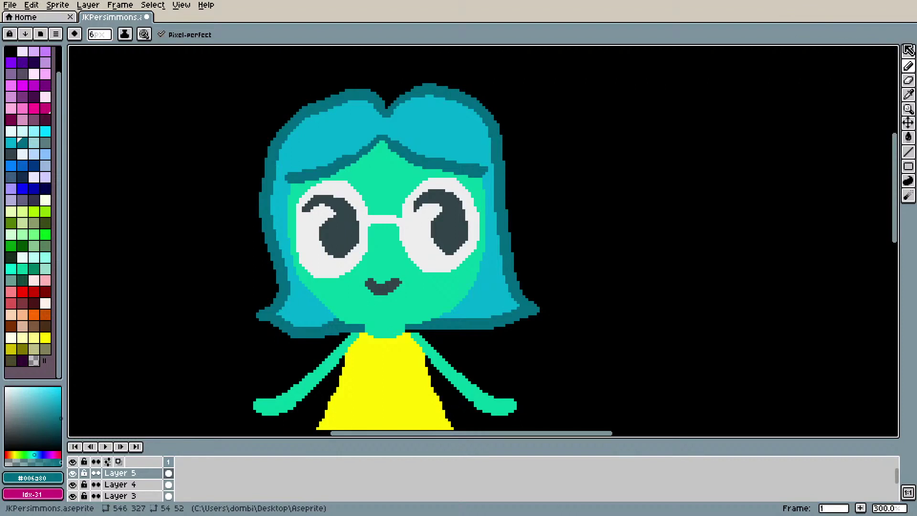
left_click(909, 51)
left_click_drag(213, 70, 651, 272)
left_click_drag(486, 159, 485, 187)
left_click_drag(487, 204, 475, 169)
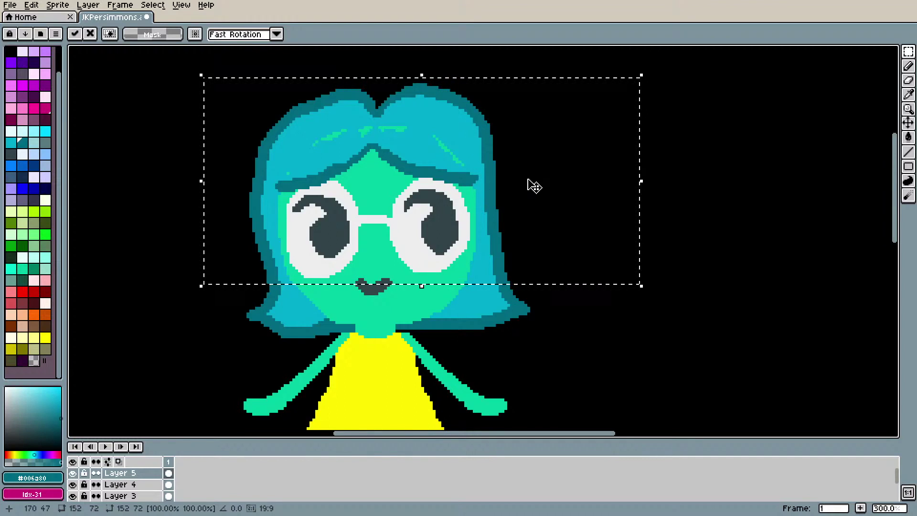
key("ctrl+d")
key("b")
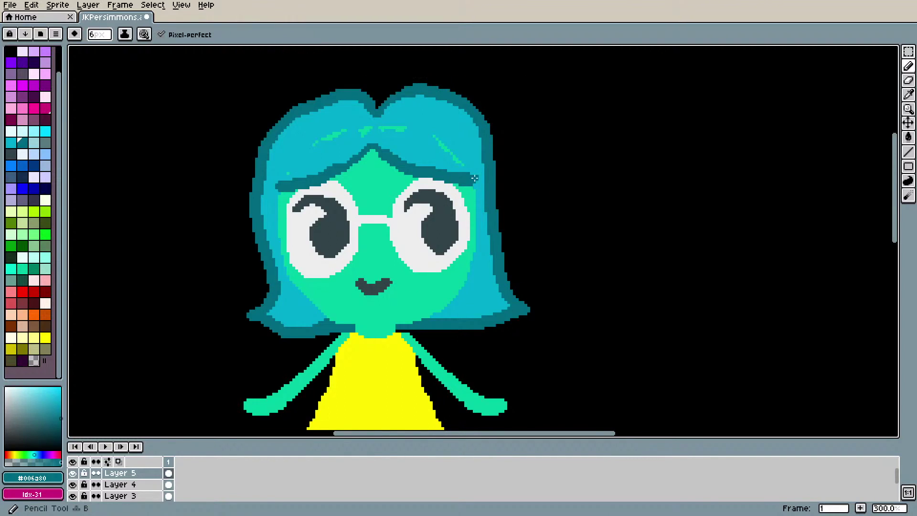
Step: Paint over the green gaps above the moved fringe in the hair's cyan #00accd
left_click_drag(438, 134, 449, 153)
key("ctrl+z")
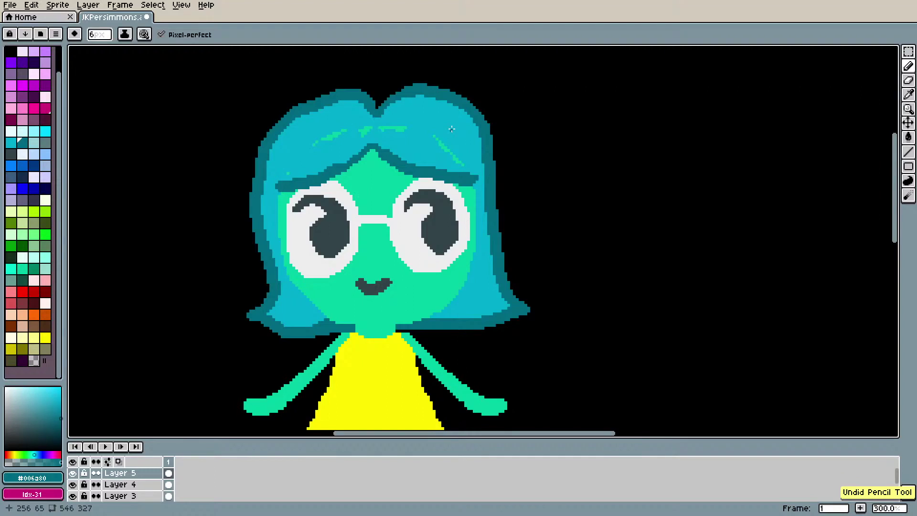
left_click(452, 127, "alt")
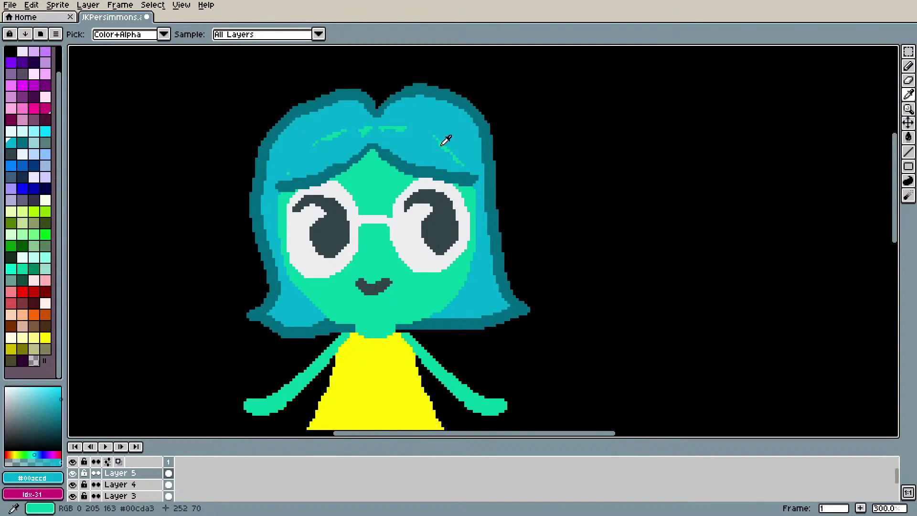
left_click_drag(404, 127, 321, 143)
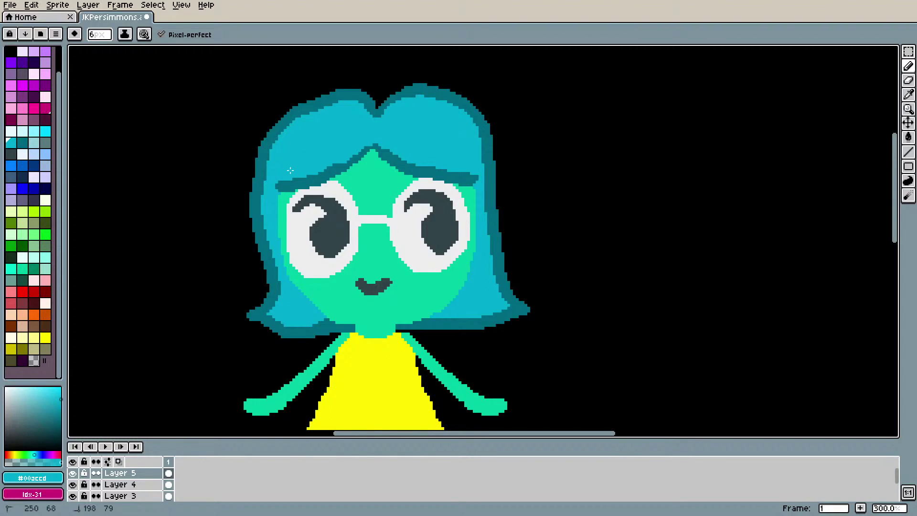
Step: Sample the skin green #00cda3 from the face and make Layer 2 active for the pencil
scroll(392, 149, "down", 3)
scroll(424, 188, "up", 1)
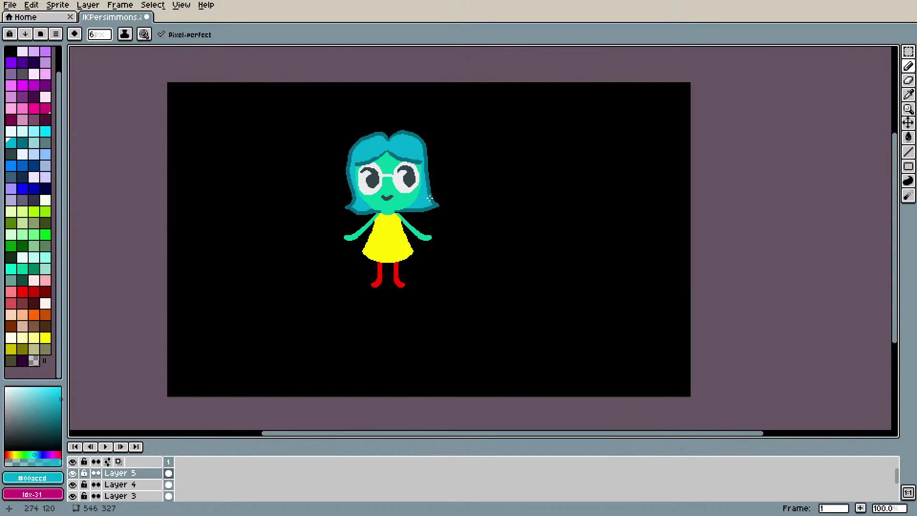
scroll(430, 199, "up", 1)
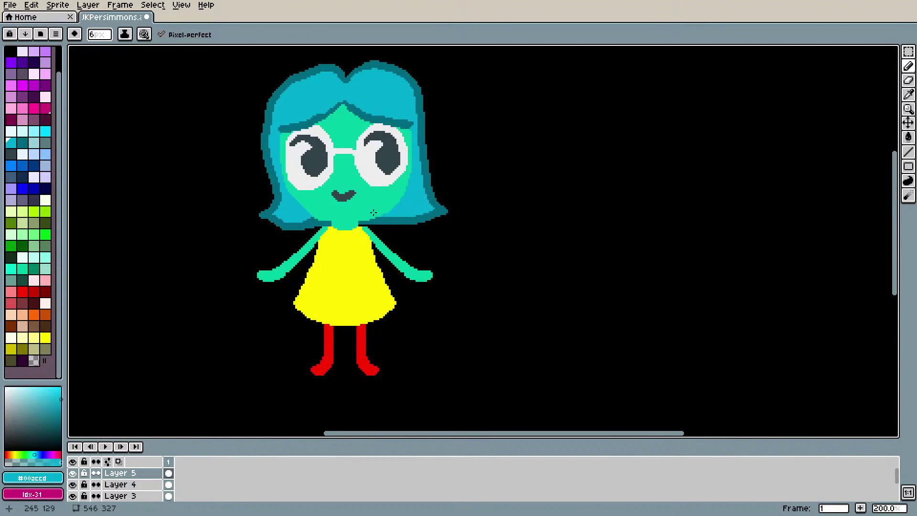
key("i")
left_click(382, 199)
left_click(72, 496)
left_click(74, 497)
scroll(81, 497, "down", 1)
left_click(75, 498)
left_click(76, 498)
left_click(115, 496)
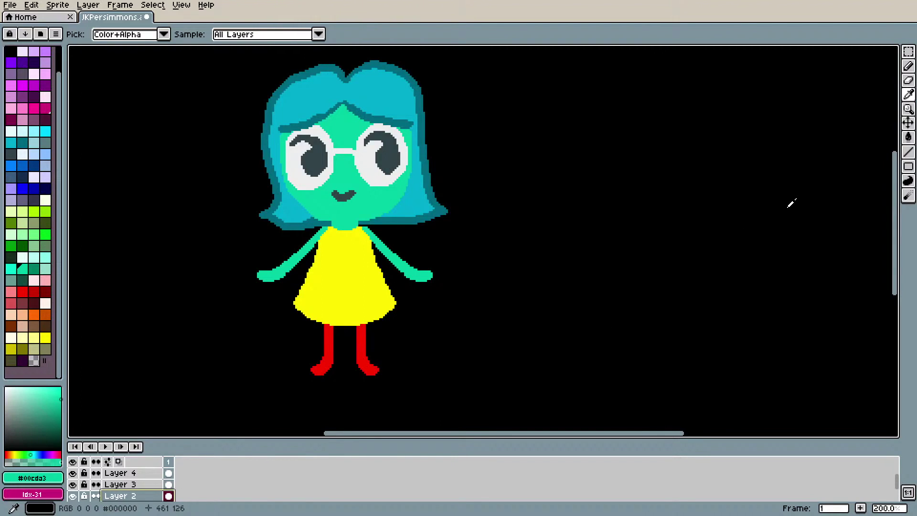
key("i")
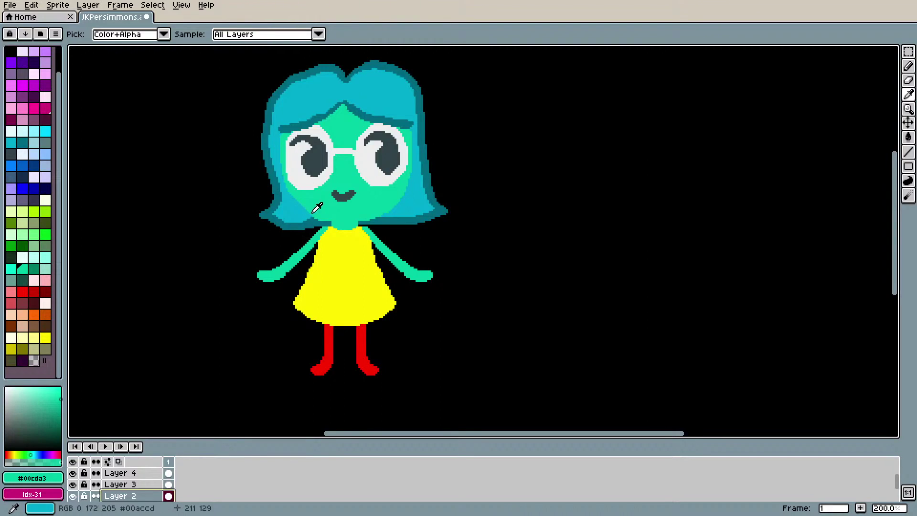
key("b")
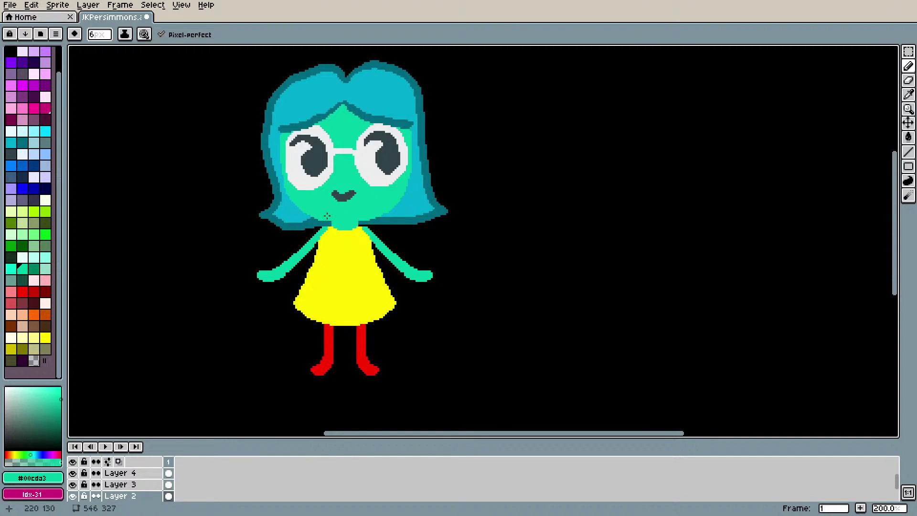
Step: Set the drawing colour to the pale mint palette entry 83
scroll(364, 213, "down", 1)
scroll(416, 243, "up", 1)
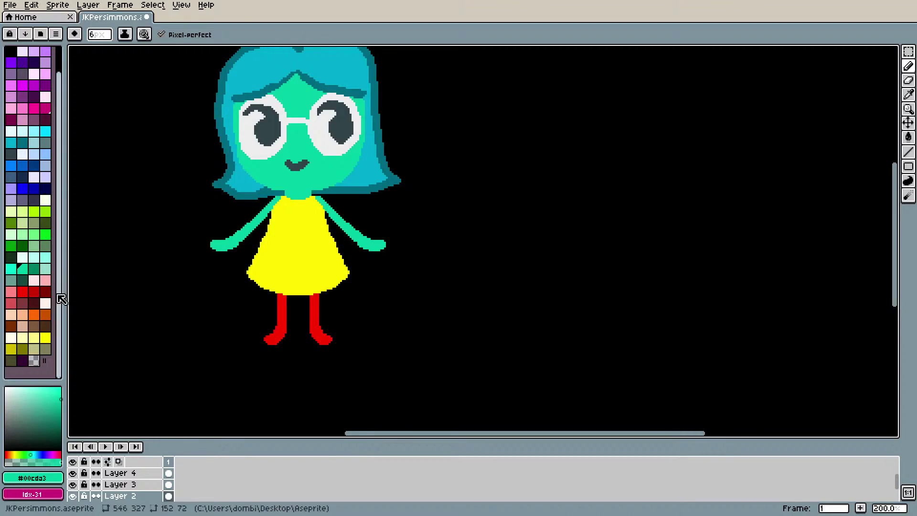
left_click(46, 258)
Step: Try pale mint blush scribbles on both cheeks and undo them
left_click_drag(255, 171, 268, 168)
left_click_drag(324, 163, 341, 161)
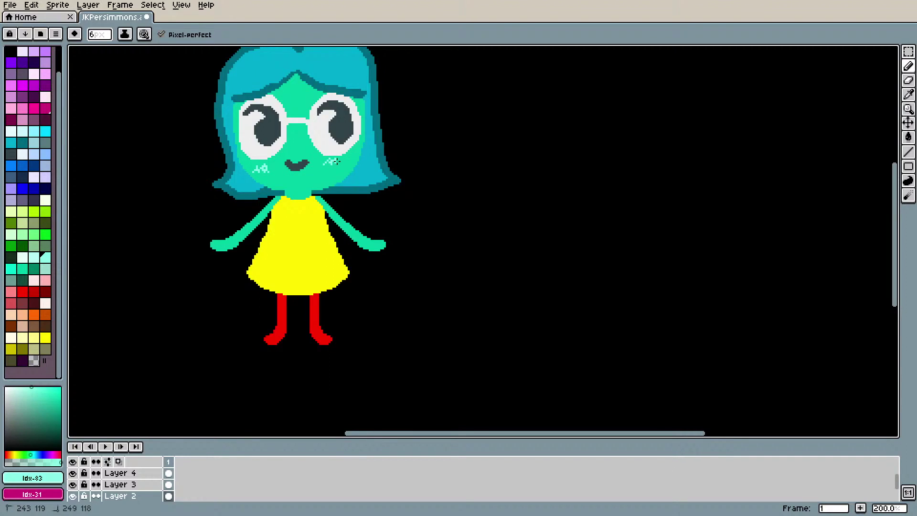
key("ctrl+z")
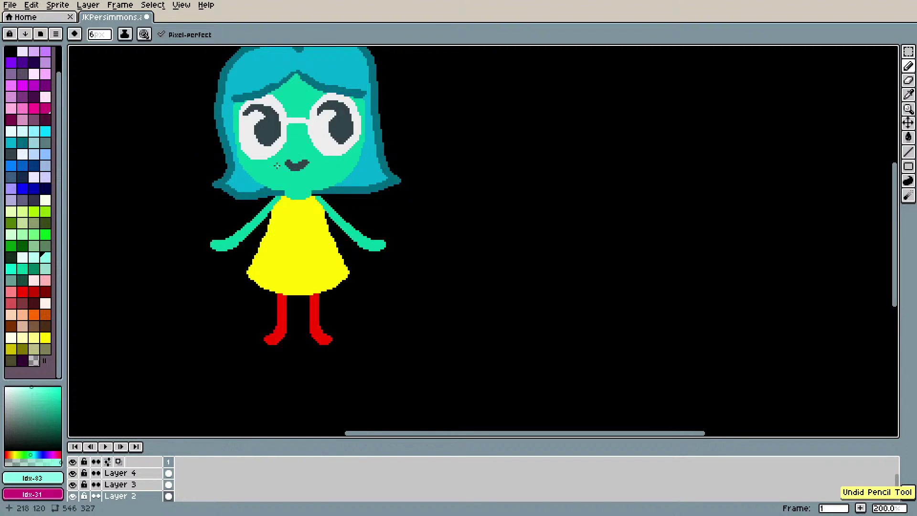
key("ctrl+z")
Step: Scribble small pale mint blush marks on both cheeks just below the glasses
left_click_drag(253, 170, 276, 168)
left_click(328, 162)
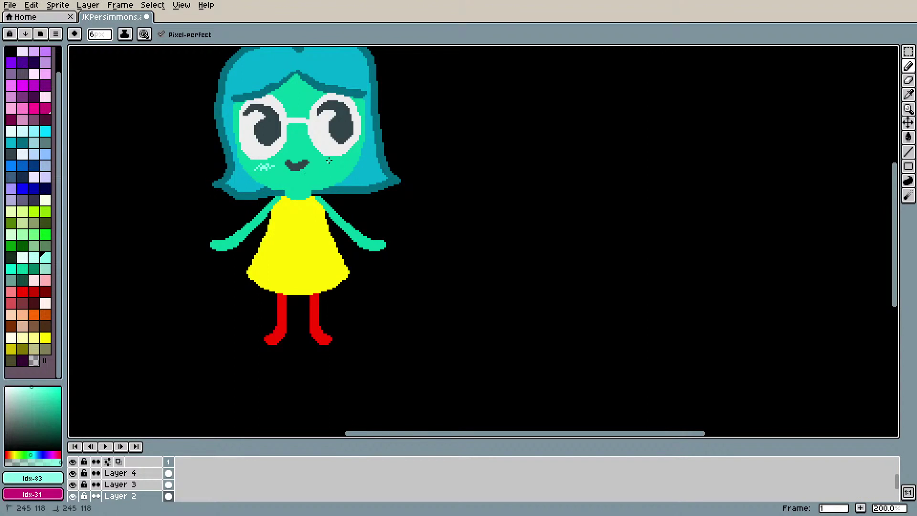
left_click_drag(342, 161, 345, 161)
scroll(296, 167, "up", 4)
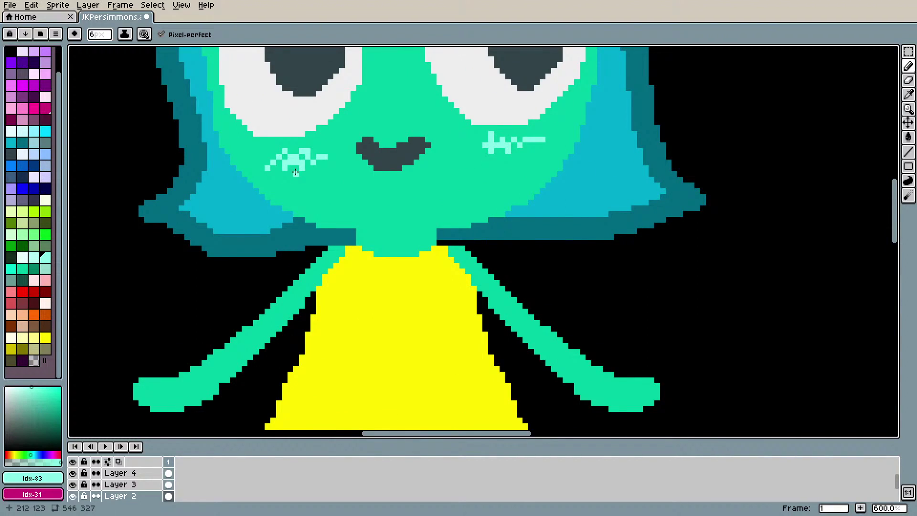
scroll(288, 178, "down", 4)
scroll(268, 158, "up", 1)
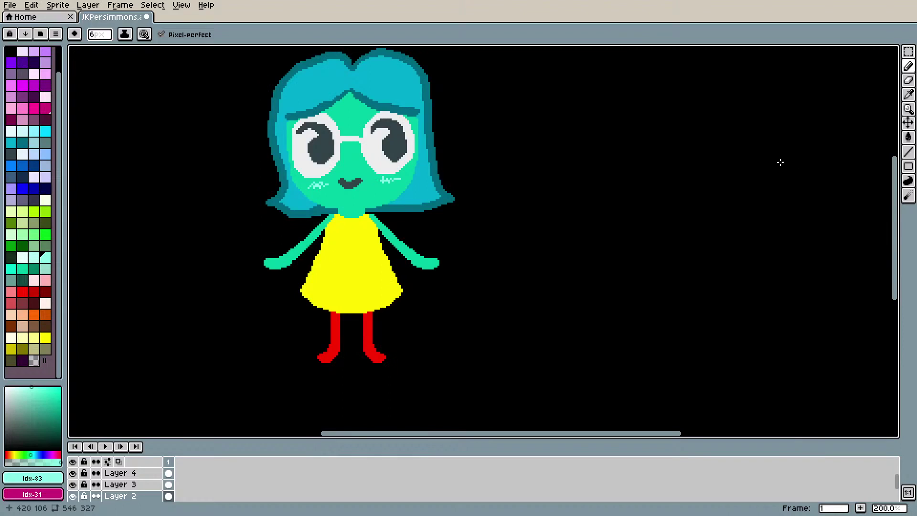
Step: Hide and reshow Layer 4 to check its contents, and set the drawing colour to dark yellow #cebe00
left_click_drag(895, 192, 893, 202)
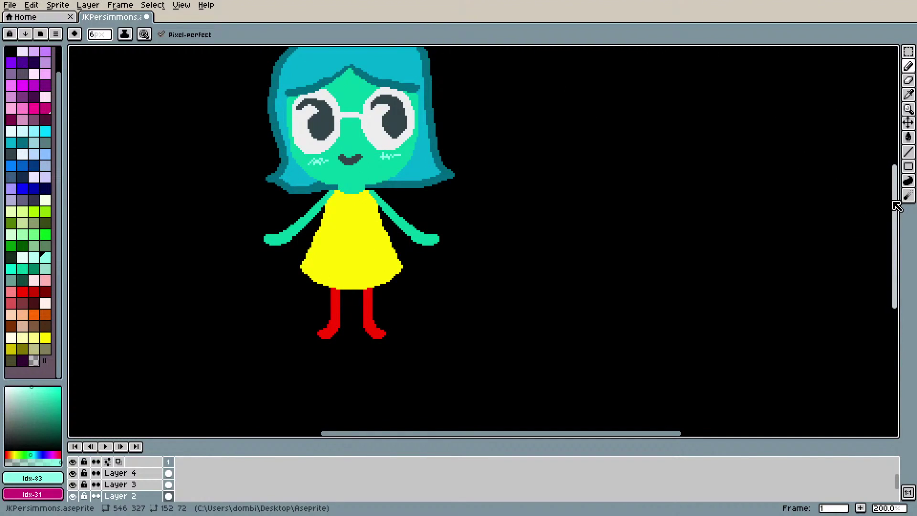
left_click(74, 473)
left_click(74, 473)
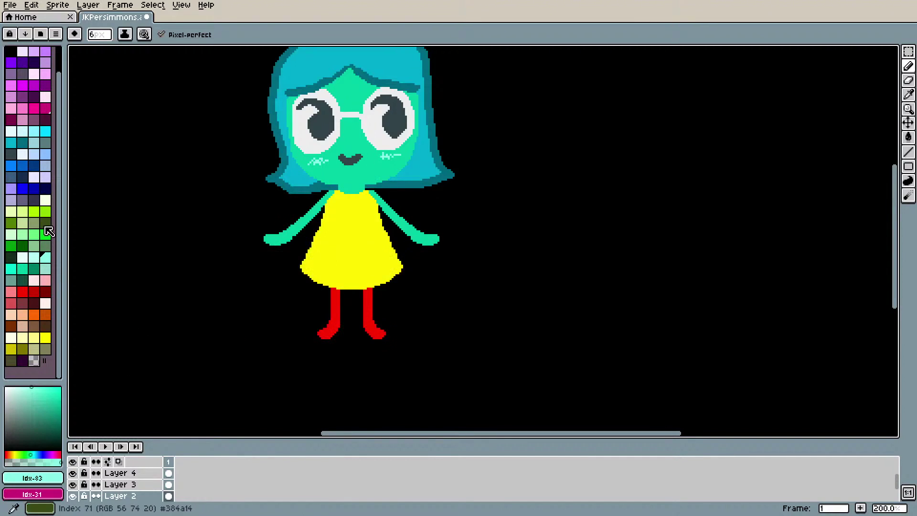
left_click(10, 349)
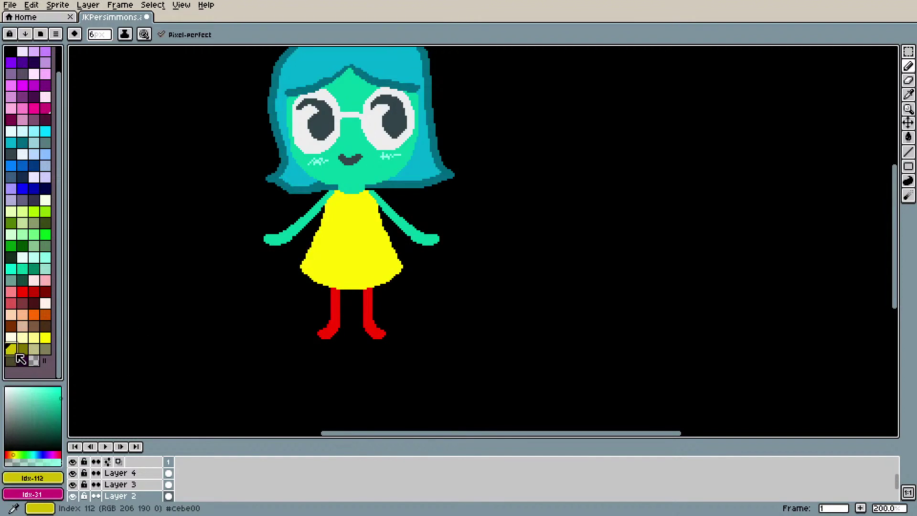
Step: Set the brush dynamics so pressure controls the gradient instead of the size, with Bayer Matrix 8x8 dithering
left_click(144, 33)
left_click(194, 90)
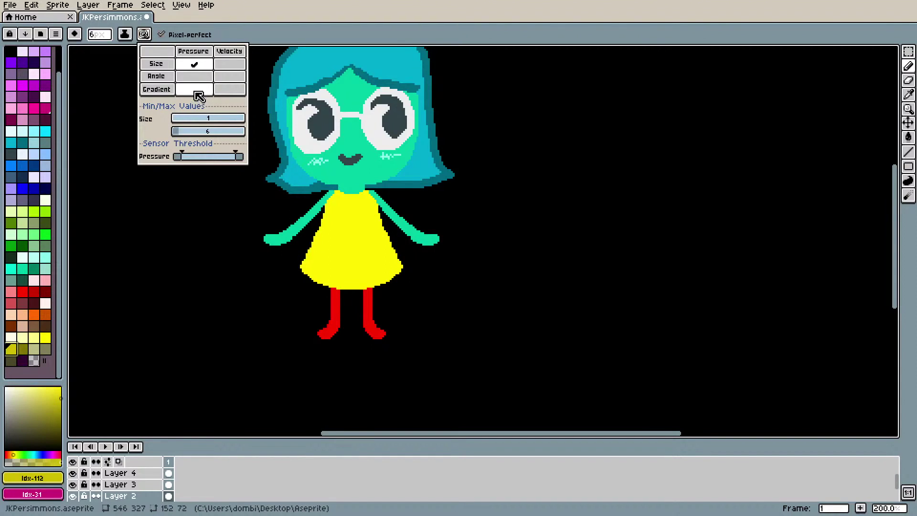
left_click(196, 66)
left_click(288, 125)
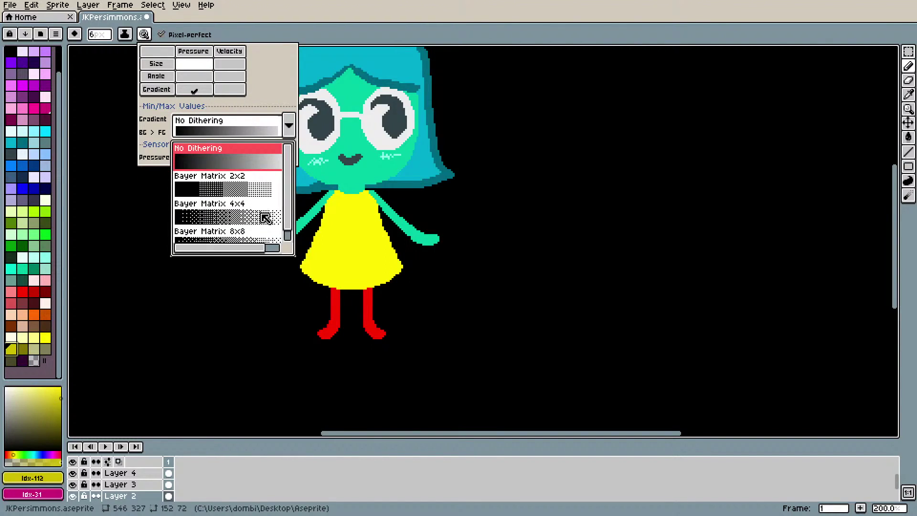
scroll(292, 186, "down", 1)
left_click(266, 232)
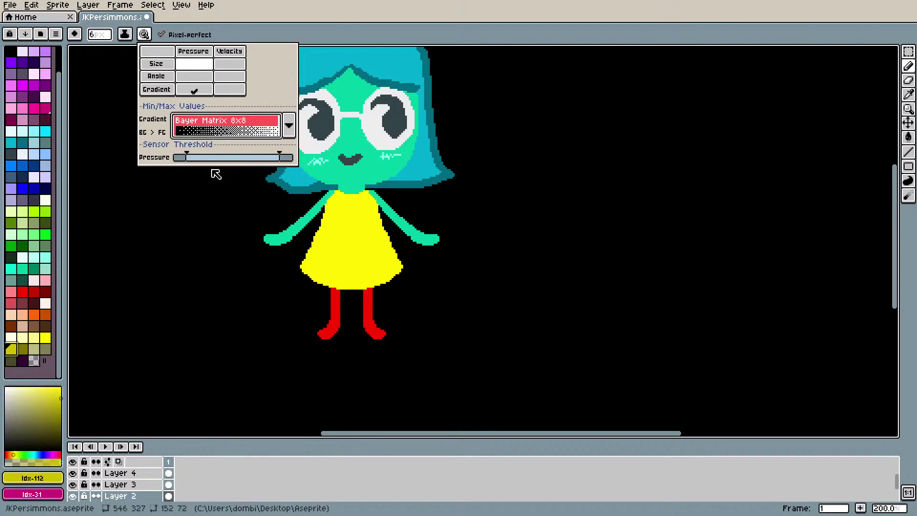
Step: Replace the magenta background colour with the transparent palette entry and undo the test dabs on the canvas
left_click(220, 311)
mouse_move(219, 311)
left_mouse_down()
mouse_move(239, 336)
mouse_move(222, 243)
mouse_move(203, 267)
mouse_move(196, 303)
left_mouse_up()
key("ctrl+z")
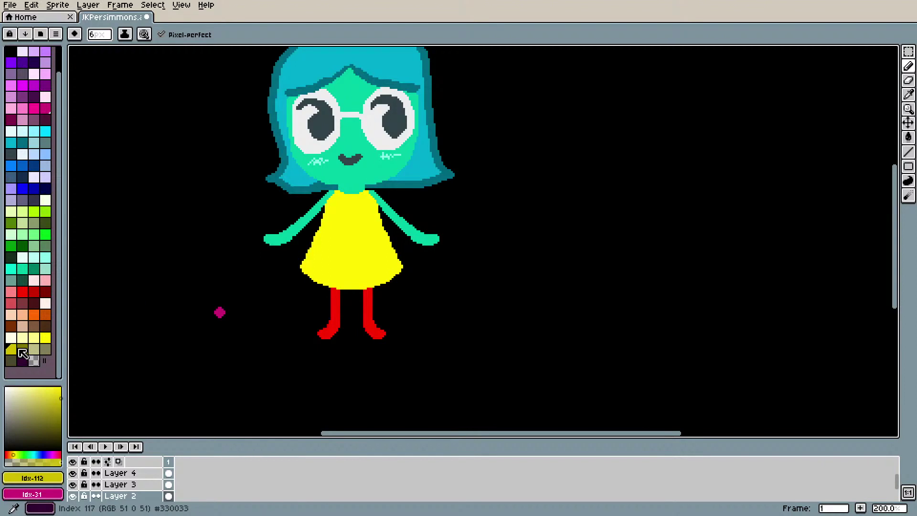
right_click(47, 349)
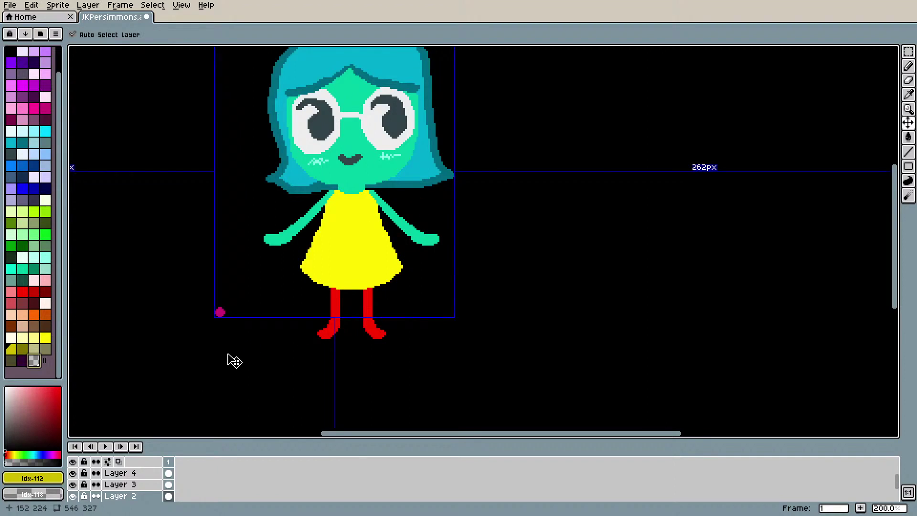
key("ctrl+z")
Step: Test dithered dark yellow strokes on the empty canvas beside the dress and undo them
left_click_drag(484, 277, 488, 291)
left_click_drag(497, 270, 506, 272)
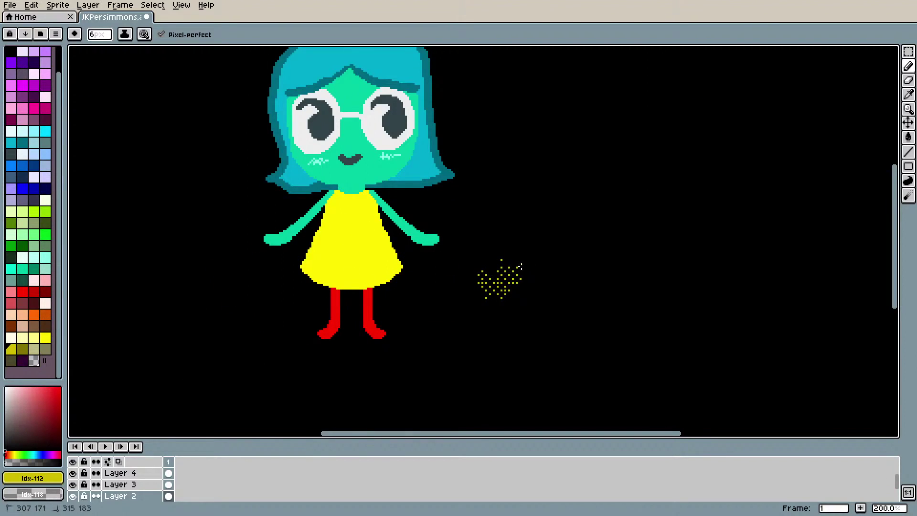
key("ctrl+z")
key("ctrl+z")
Step: Undo the strokes made in dark olive palette colour 113 and redo the right cheek's blush marks
left_click(22, 349)
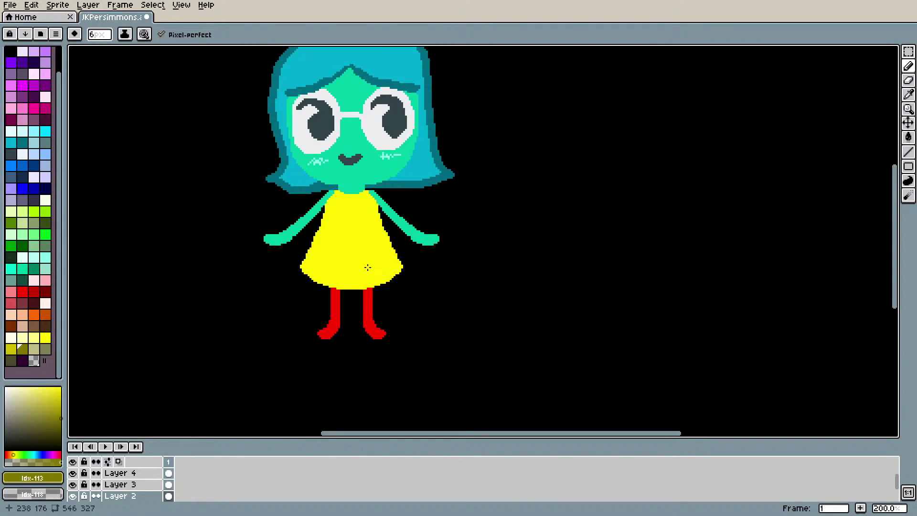
key("ctrl")
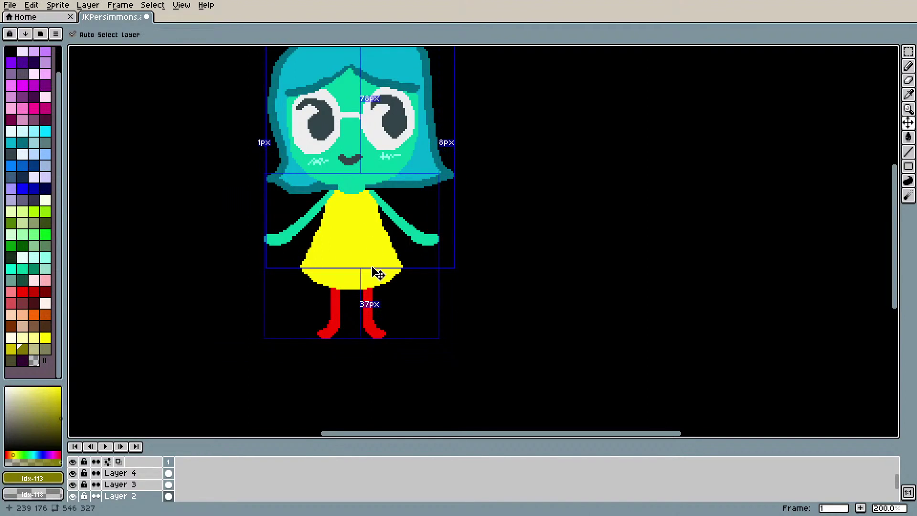
key("ctrl+z")
key("ctrl+z")
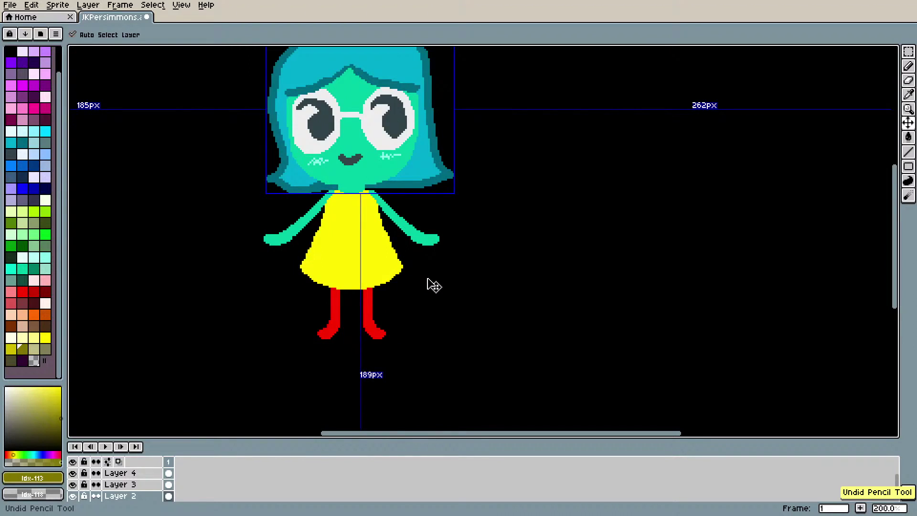
left_click(57, 5)
mouse_move(31, 5)
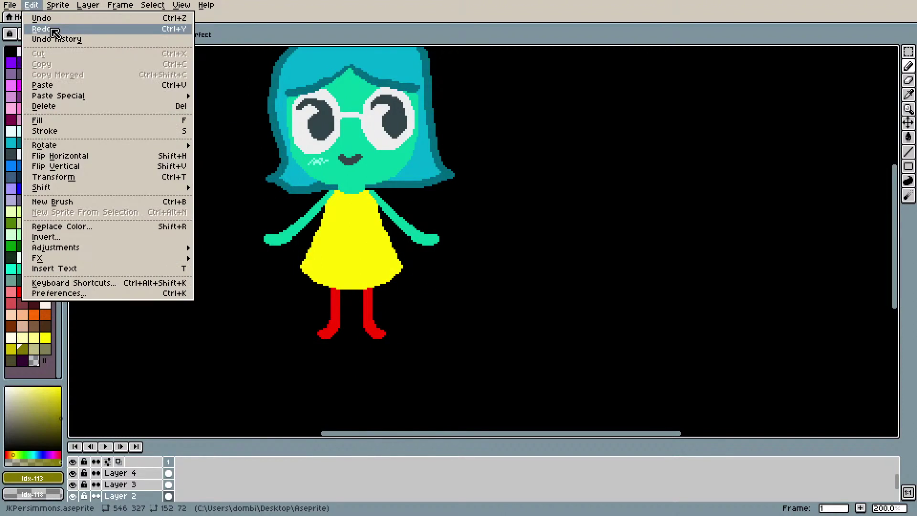
left_click(47, 27)
Step: Toggle the visibility of Layers 3 and 4 to find the dress, and make Layer 4 active
left_click(74, 485)
left_click(74, 484)
left_click(74, 476)
left_click(75, 476)
left_click(119, 474)
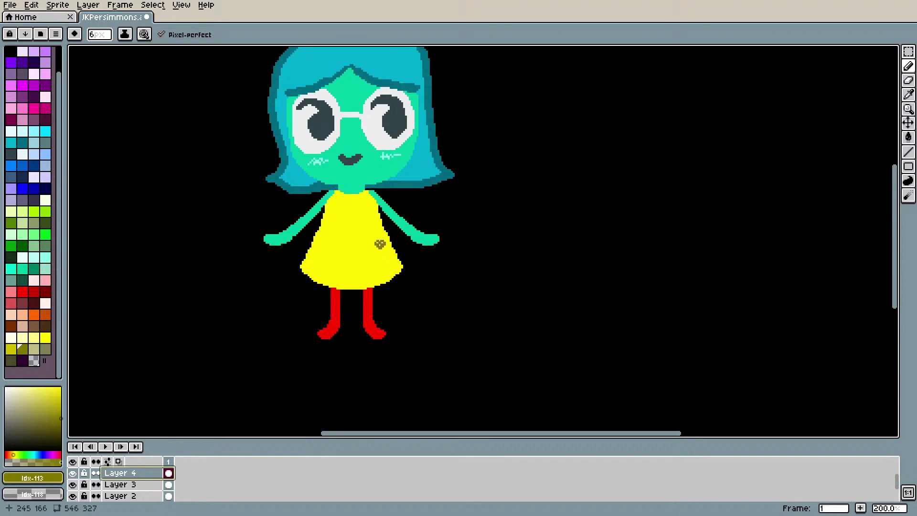
Step: Try shading the dress's right side with dithered dark olive strokes and undo them
mouse_move(399, 234)
left_mouse_down()
mouse_move(375, 239)
mouse_move(383, 251)
left_mouse_up()
mouse_move(370, 216)
left_mouse_down()
mouse_move(389, 255)
mouse_move(378, 232)
left_mouse_up()
key("v")
key("ctrl+z")
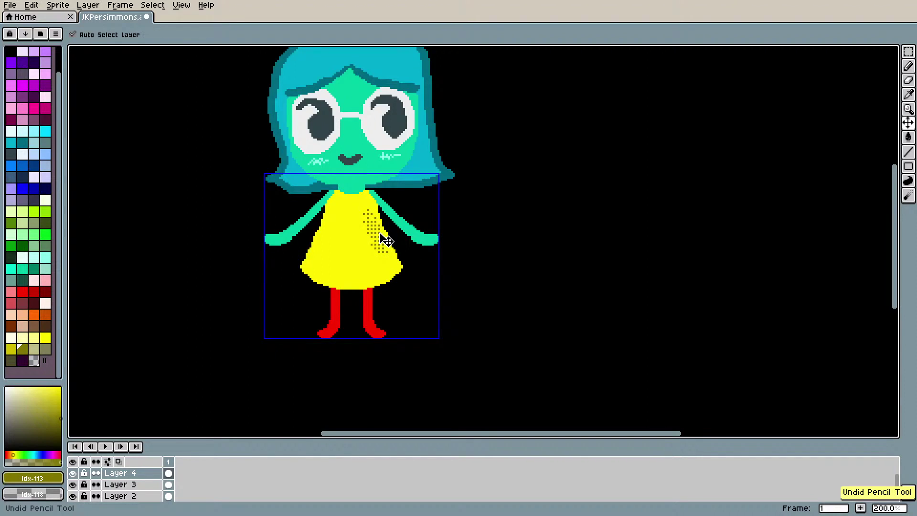
key("ctrl+z")
Step: Shade the dress's right side and lower hem with dithered strokes in dark yellow palette colour 112, using the 6 px pencil
key("b")
left_click(11, 349)
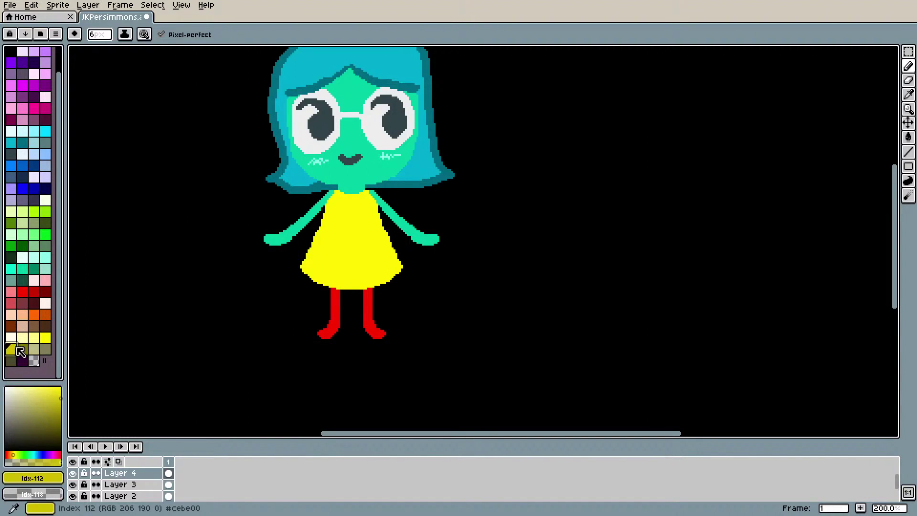
mouse_move(373, 217)
left_mouse_down()
mouse_move(378, 249)
mouse_move(371, 220)
mouse_move(390, 254)
mouse_move(368, 208)
mouse_move(389, 258)
left_mouse_up()
left_click(366, 197)
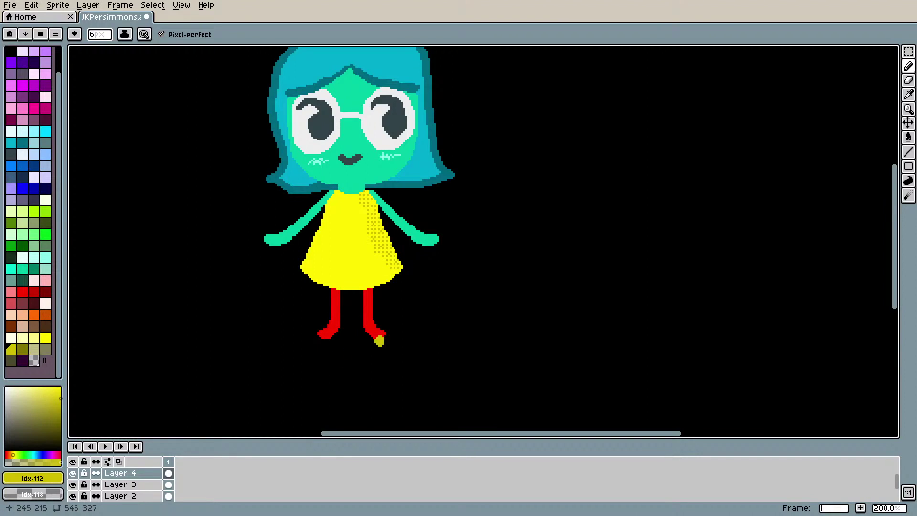
left_click_drag(367, 282, 390, 274)
key("ctrl+z")
left_click_drag(359, 282, 387, 274)
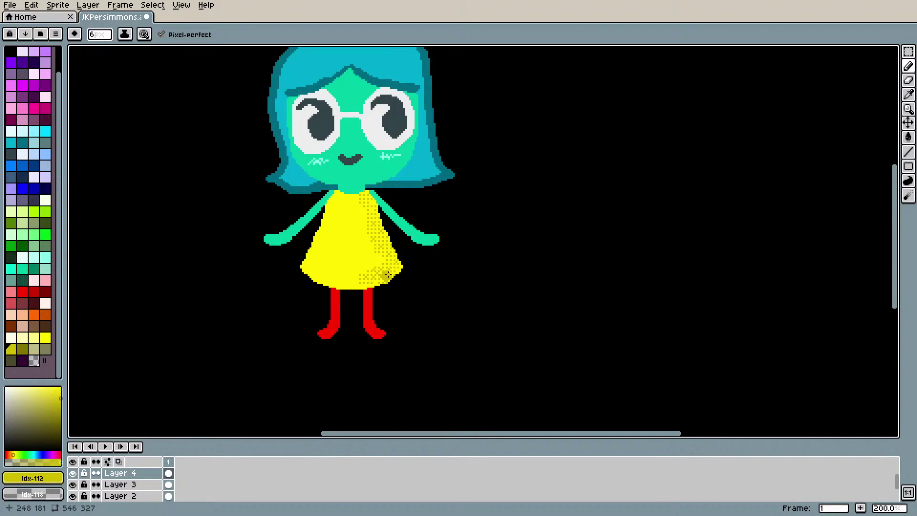
key("v")
key("b")
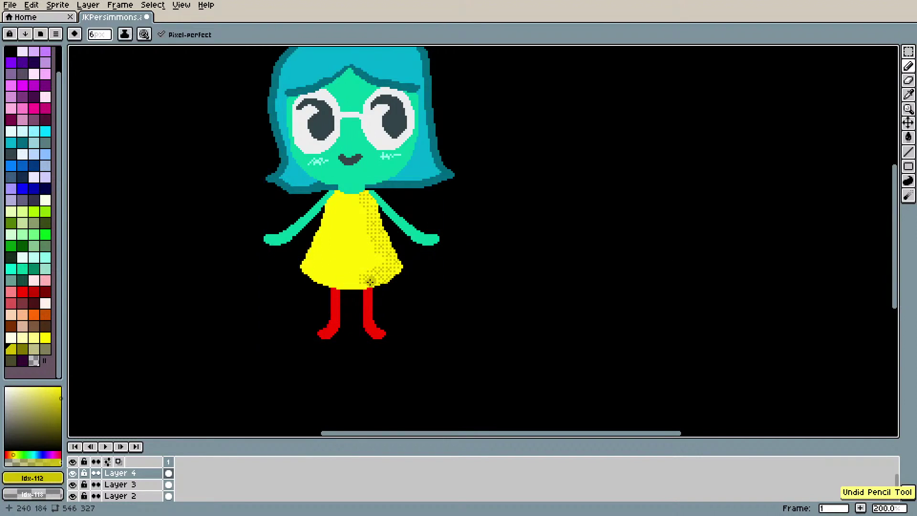
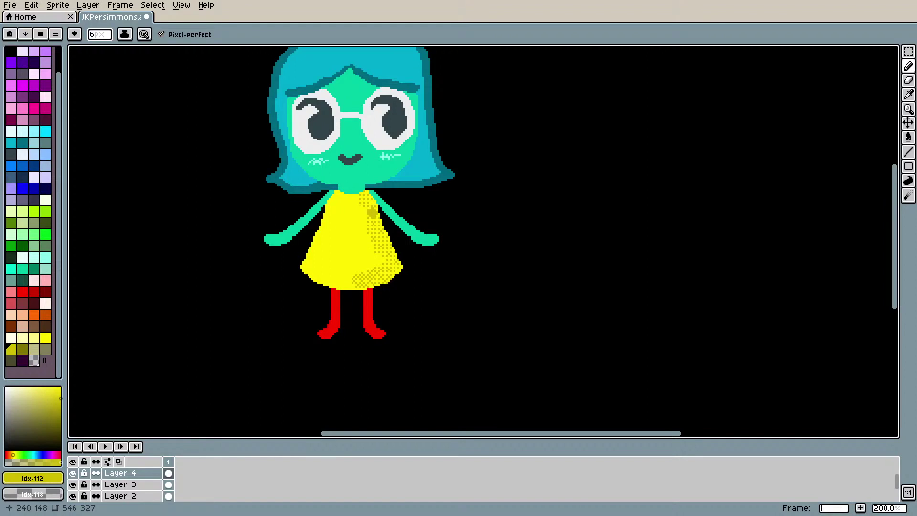
Step: Reduce the pencil to 2 px and add finer dithered shading along the dress's right edge, hem and neckline
mouse_move(108, 39)
left_mouse_down()
mouse_move(93, 53)
mouse_move(99, 63)
left_mouse_up()
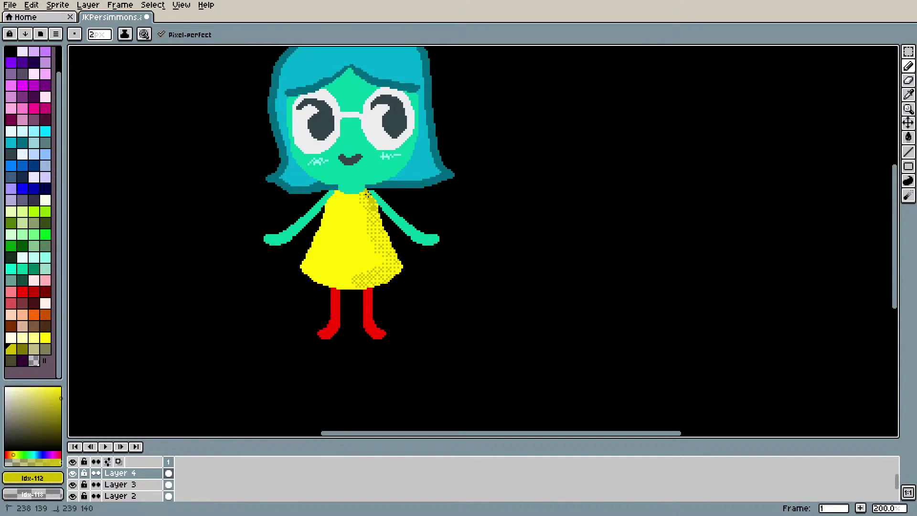
left_click_drag(377, 214, 384, 229)
left_click_drag(377, 222, 379, 215)
mouse_move(345, 285)
left_mouse_down()
mouse_move(370, 281)
mouse_move(346, 285)
left_mouse_up()
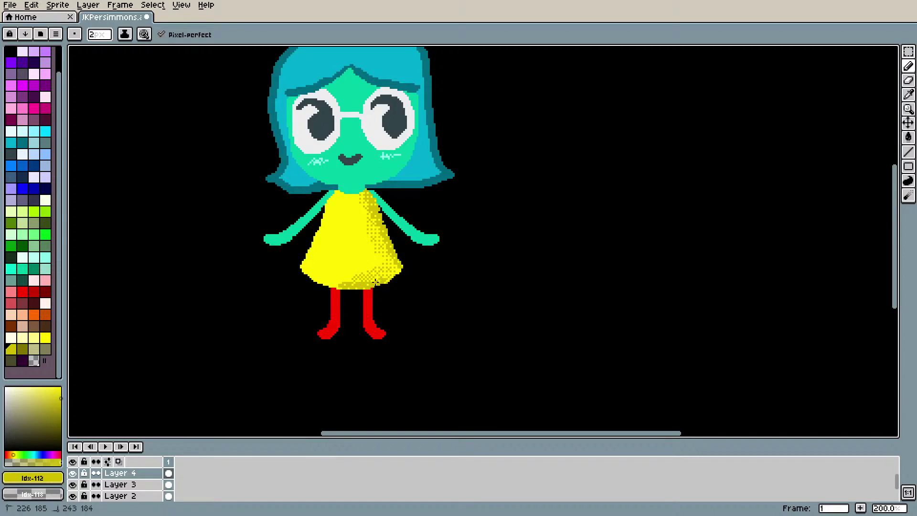
left_click_drag(399, 269, 331, 286)
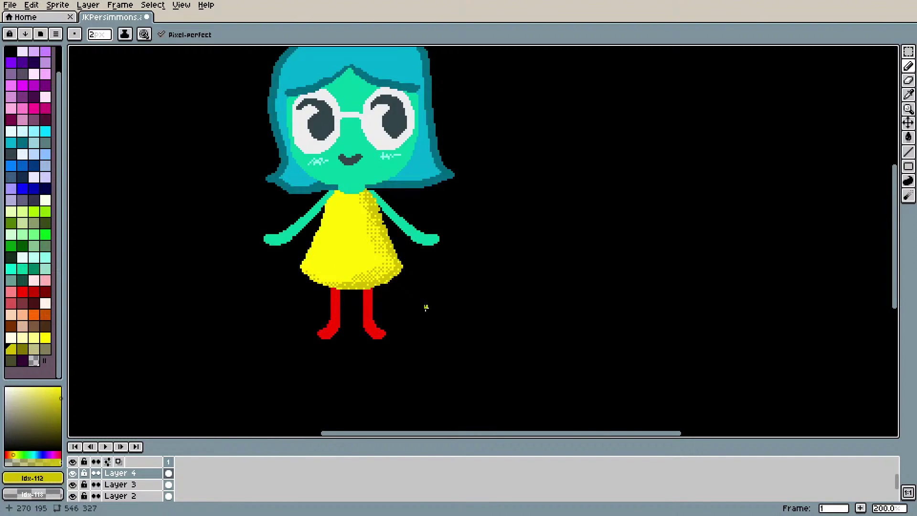
mouse_move(377, 245)
left_mouse_down()
mouse_move(381, 270)
mouse_move(379, 262)
left_mouse_up()
left_click_drag(350, 196, 350, 196)
left_click_drag(338, 191, 374, 199)
Step: Set the eraser size to 1 px and clean up the dress's edge below the right shoulder
key("e")
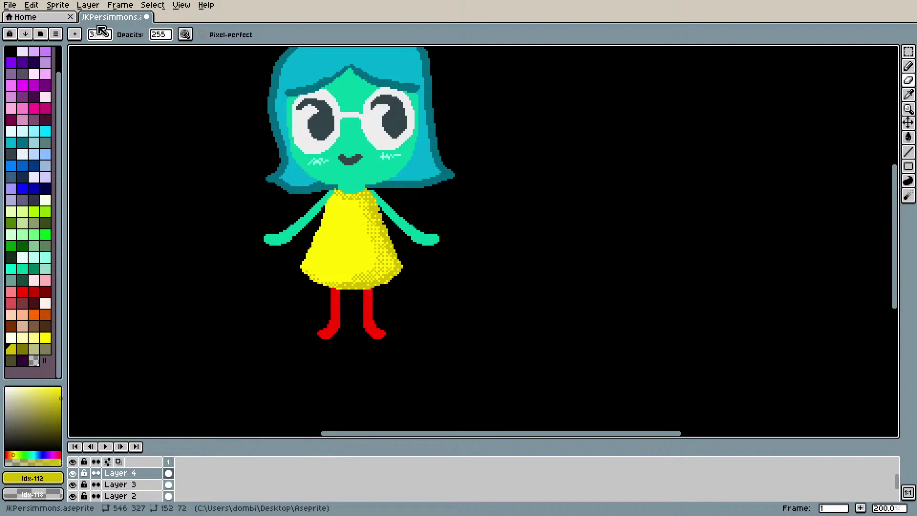
left_click(107, 43)
left_click_drag(105, 50, 94, 49)
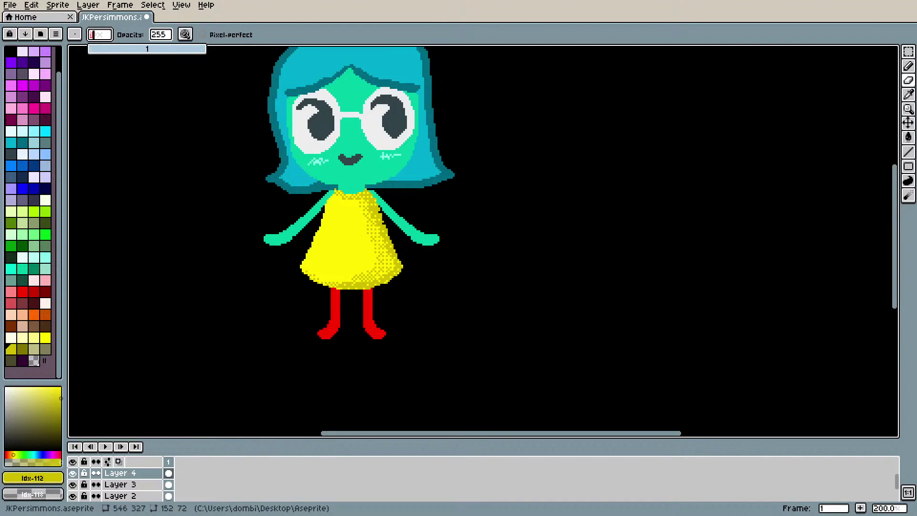
key("Return")
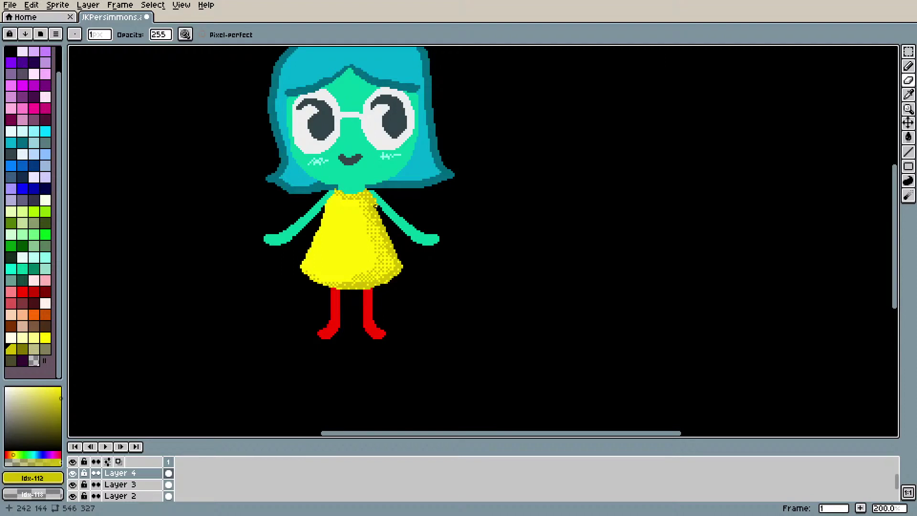
left_click(377, 207)
Step: Sample the arm's green #00cda3, turn off the pencil's pressure-controlled gradient and touch up the right shoulder
key("i")
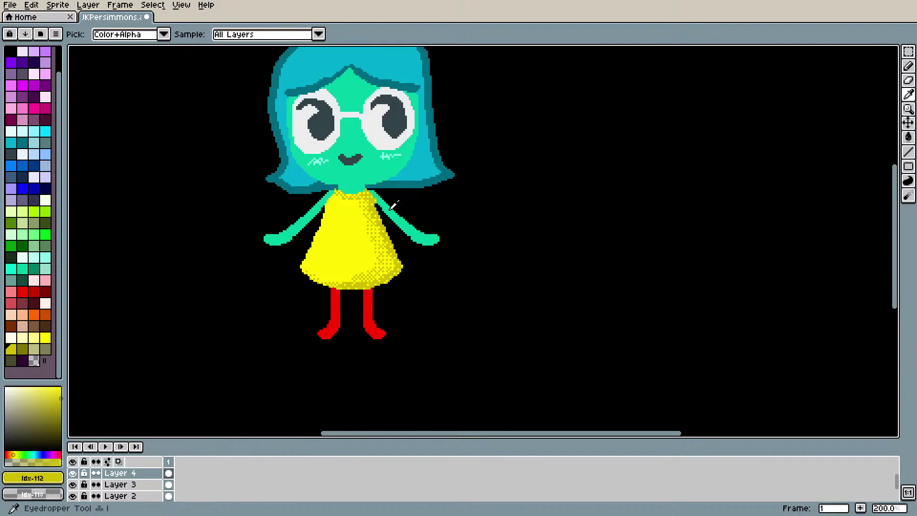
left_click(392, 205)
key("b")
left_click(375, 199)
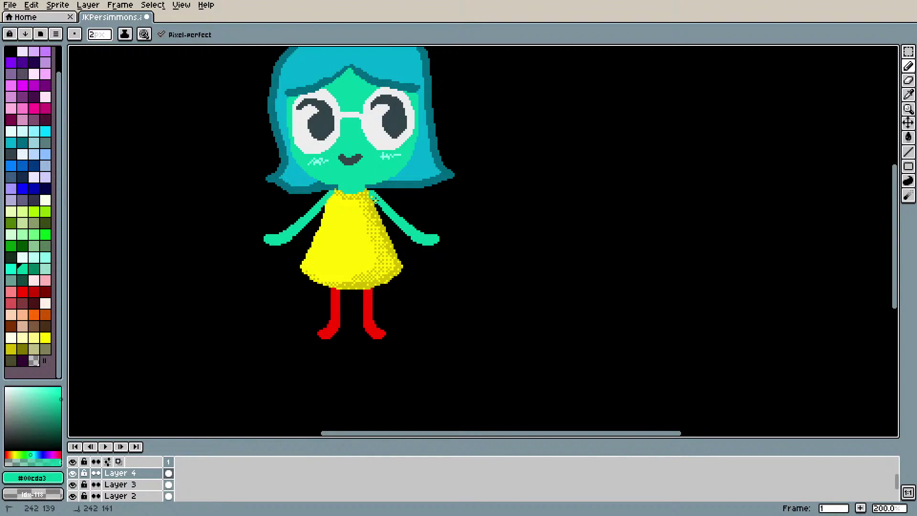
left_click(125, 33)
left_click(143, 35)
left_click(143, 34)
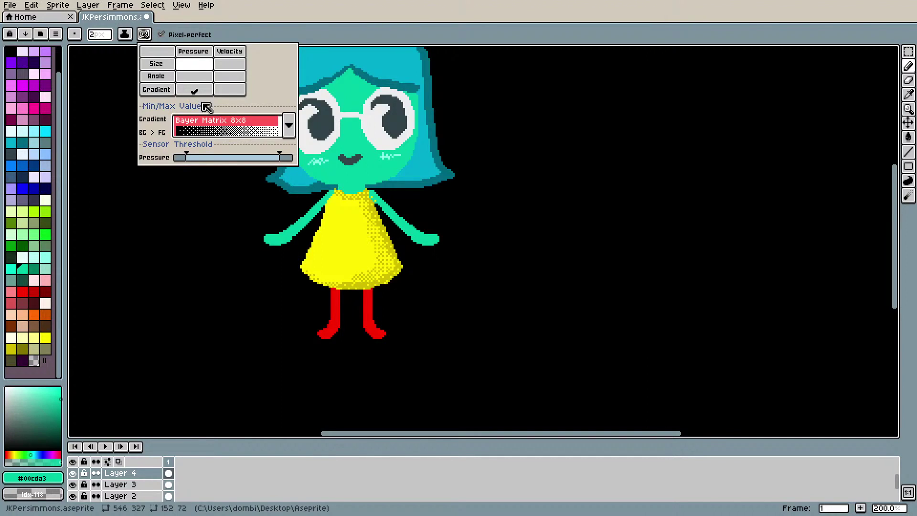
left_click(194, 89)
left_click(375, 197)
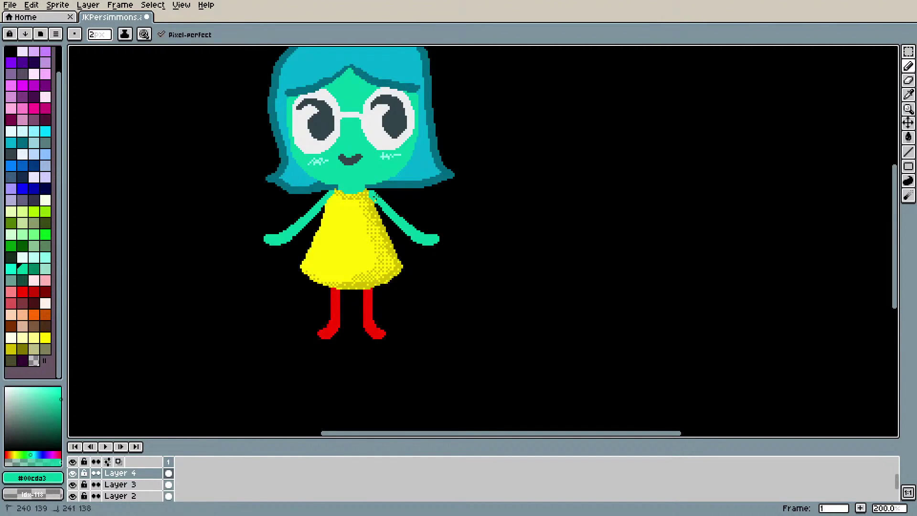
Step: Sample the dress's dark yellow #cebe00 and its bright yellow with the Eyedropper for touch-ups near the shoulders
key("i")
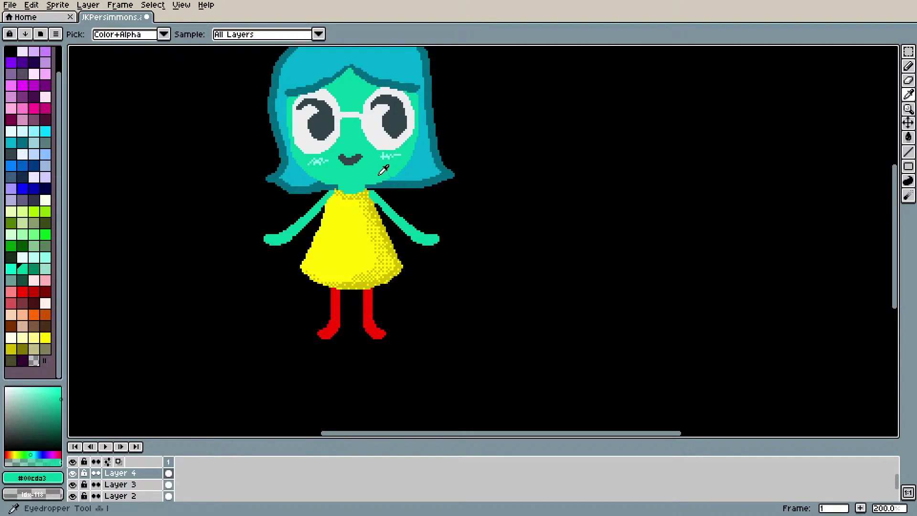
left_click(375, 197)
key("b")
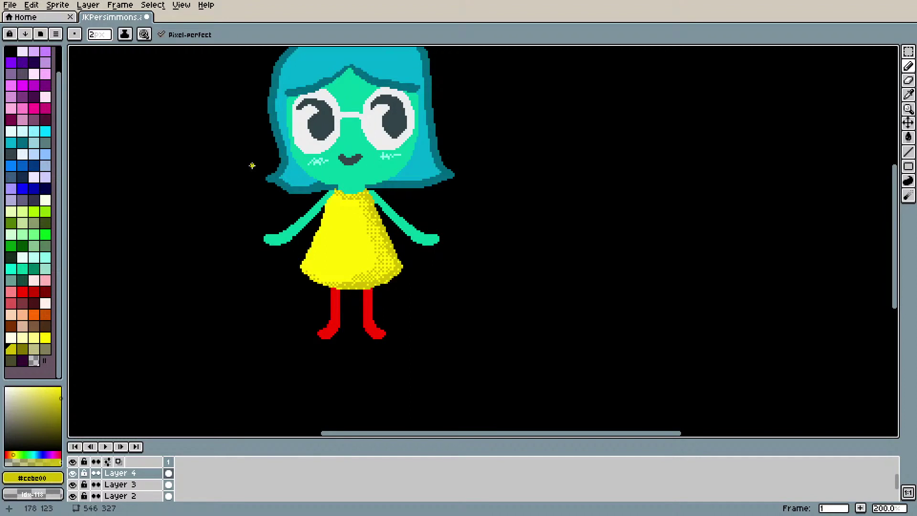
scroll(292, 162, "up", 1)
scroll(515, 235, "up", 1)
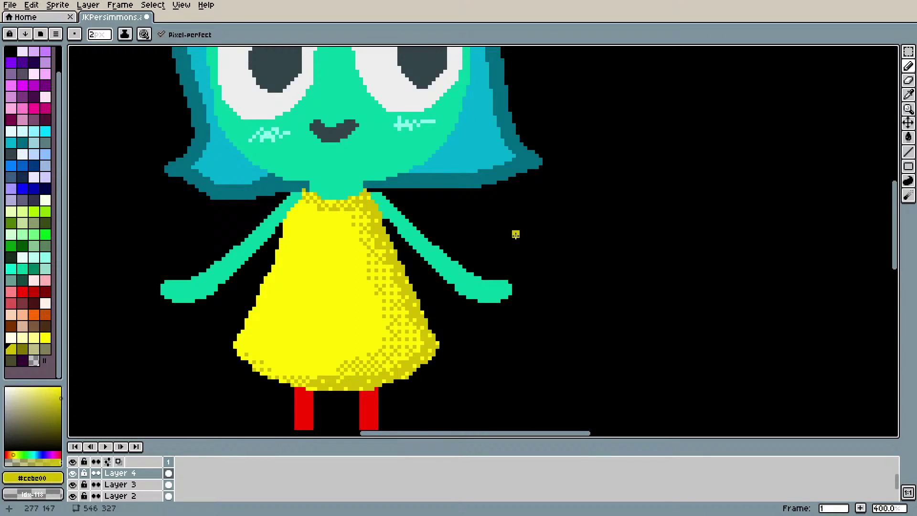
key("i")
left_click(314, 264)
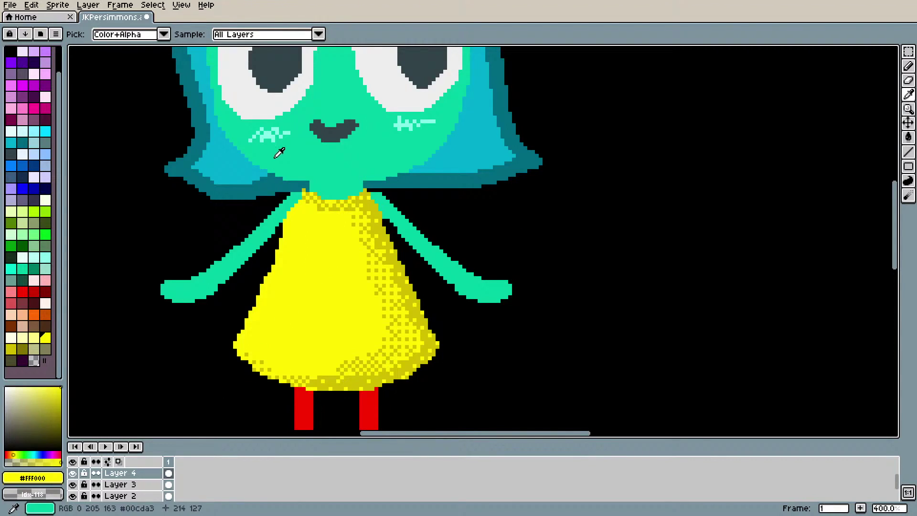
key("b")
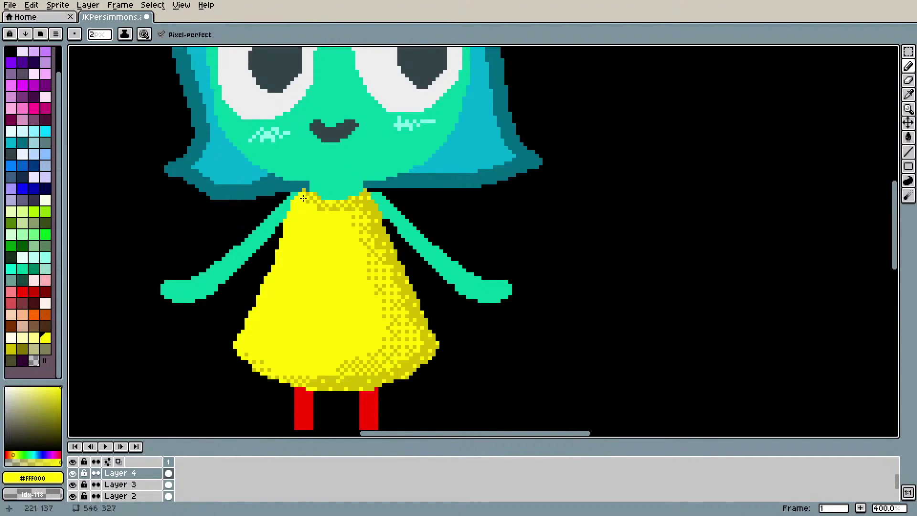
Step: Sample the hair outline's dark teal #006a80 and paint over the stray dress pixels at both corners of the neckline
key("i")
left_click(307, 190)
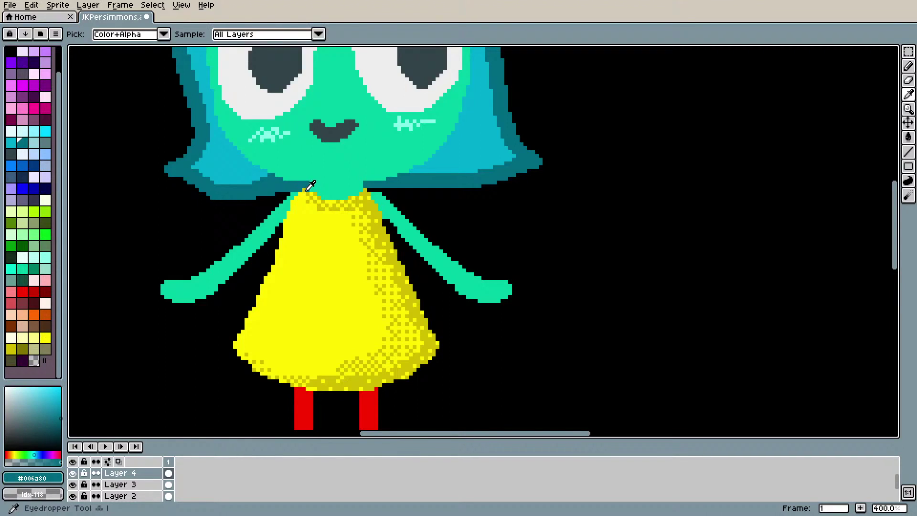
key("b")
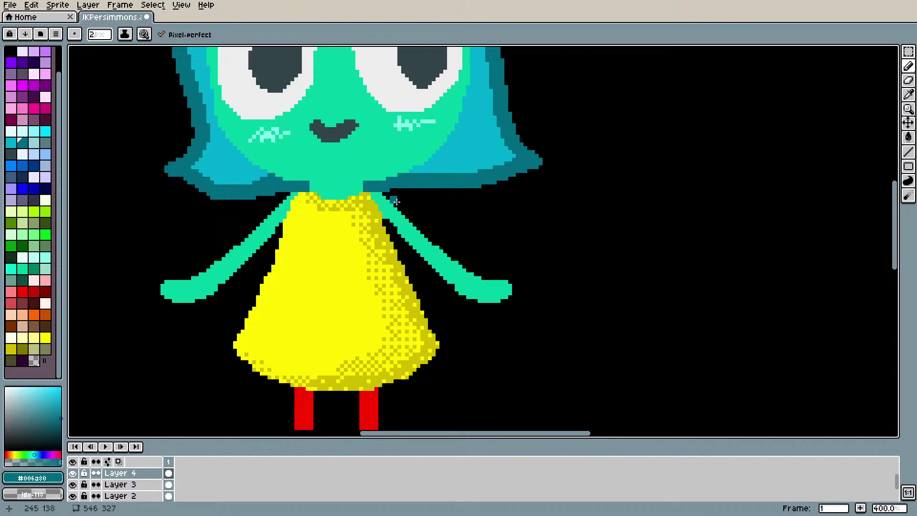
scroll(390, 205, "down", 4)
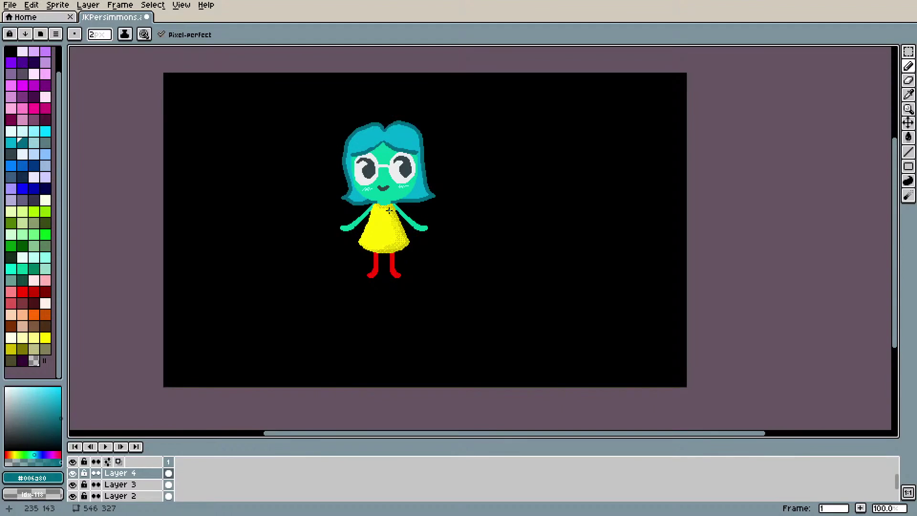
scroll(389, 208, "up", 3)
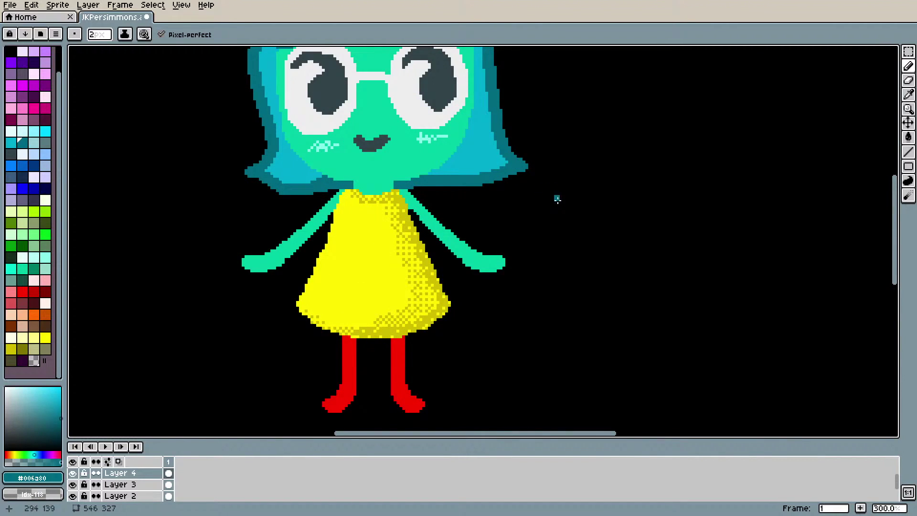
Step: Toggle the visibility of Layers 4, 3, 2 and 1 in turn to examine which parts of the character each contains
left_click_drag(896, 234, 899, 187)
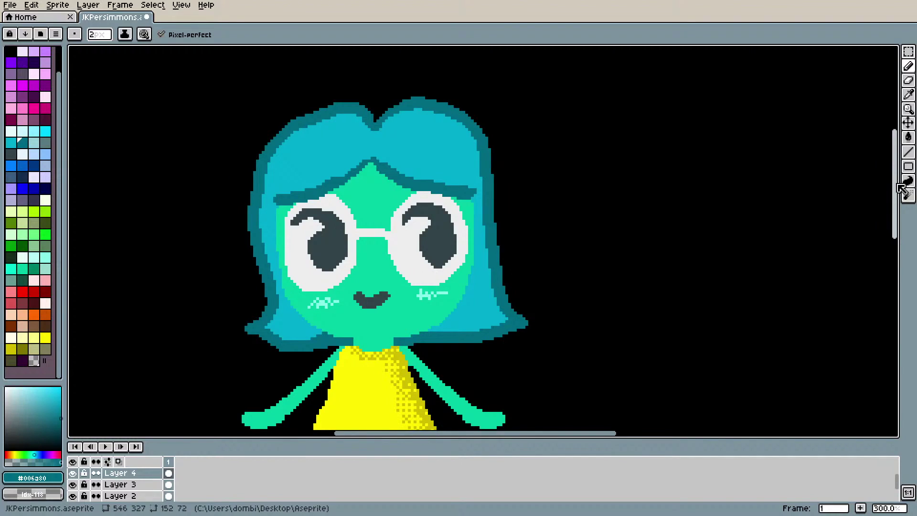
left_click(73, 473)
left_click(73, 473)
left_click(73, 485)
left_click(73, 485)
left_click(73, 496)
left_click(73, 496)
left_click(73, 496)
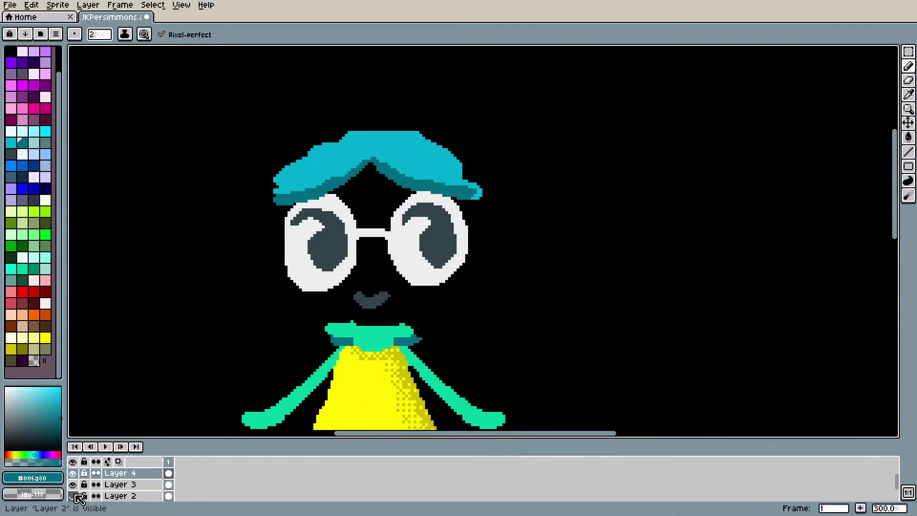
left_click(73, 496)
left_click(80, 499)
left_click(72, 496)
left_click(72, 496)
scroll(301, 483, "down", 2)
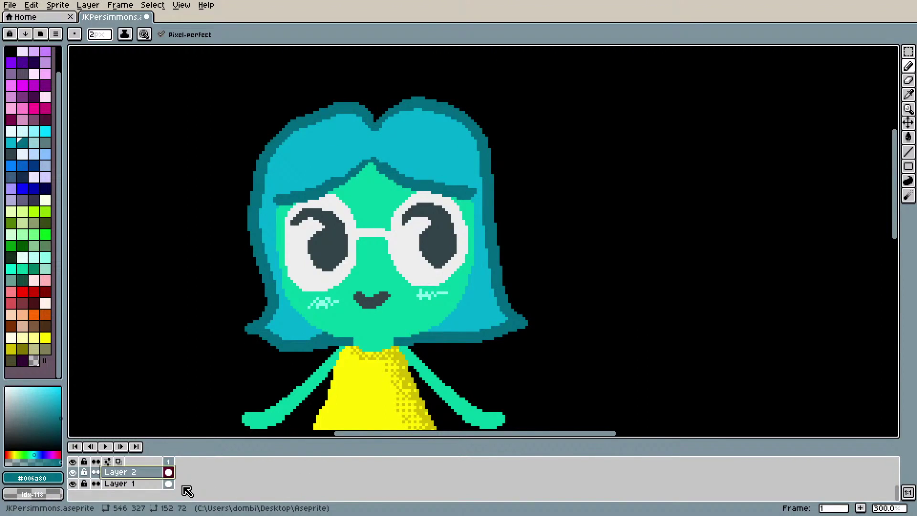
left_click(72, 484)
left_click(72, 484)
Step: Rename Layer 1 as BG
left_click(114, 484)
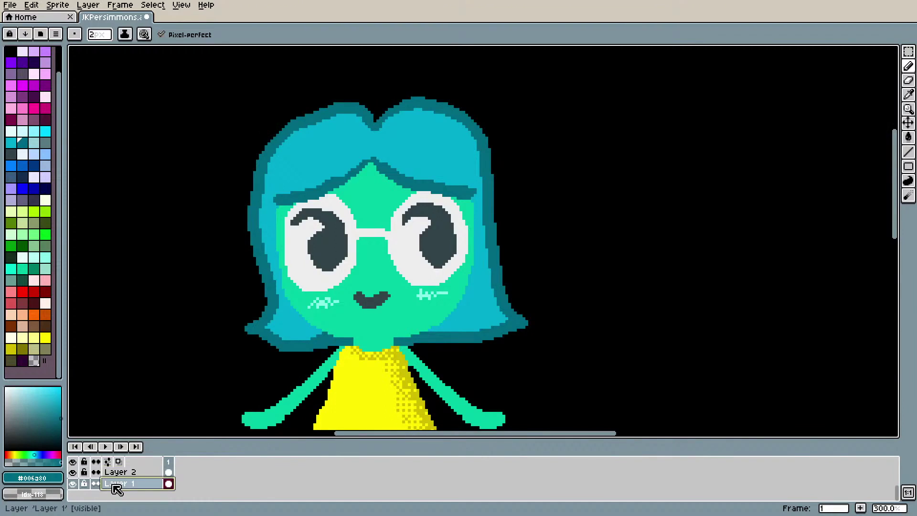
right_click(113, 484)
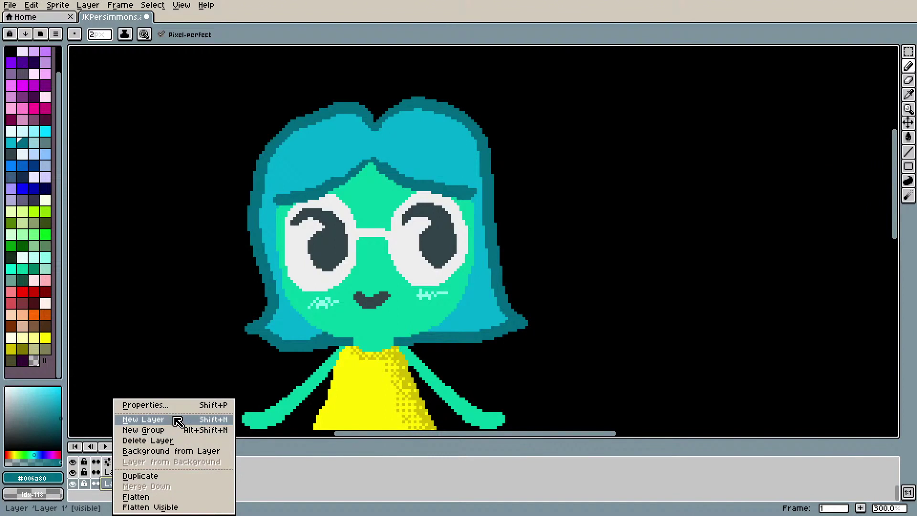
left_click(157, 406)
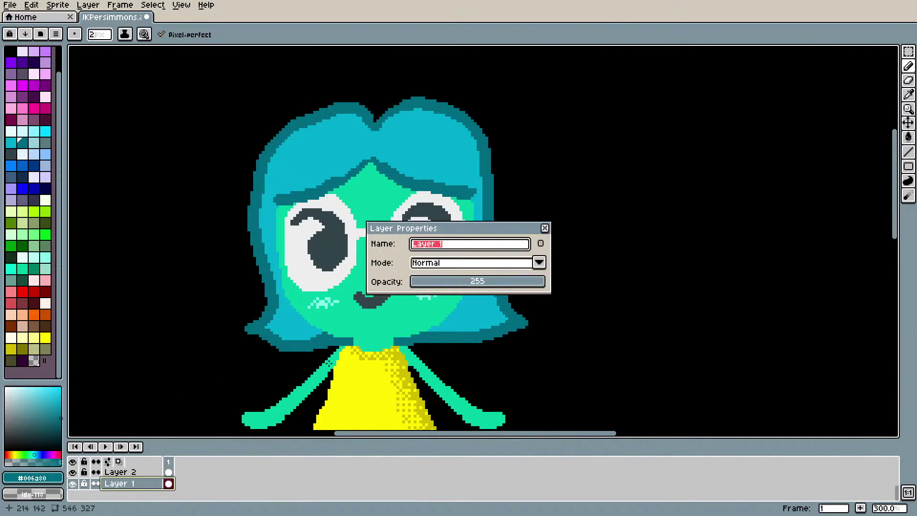
type("BG")
left_click(547, 229)
Step: Rename Layer 2 as Head
left_click(119, 472)
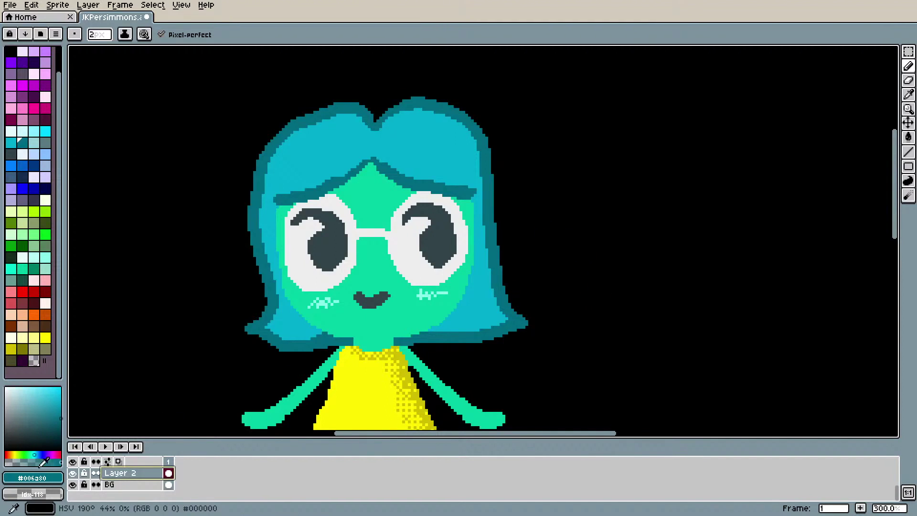
right_click(118, 473)
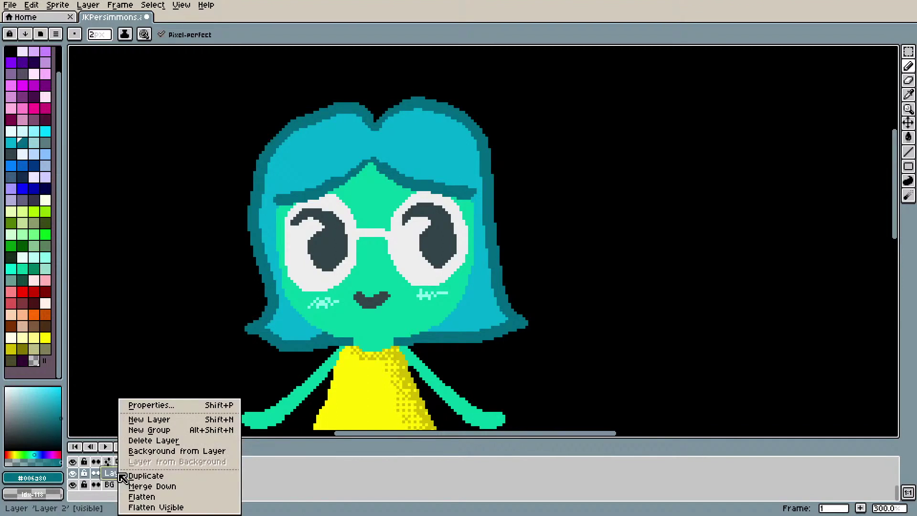
left_click(181, 406)
type("Heaf")
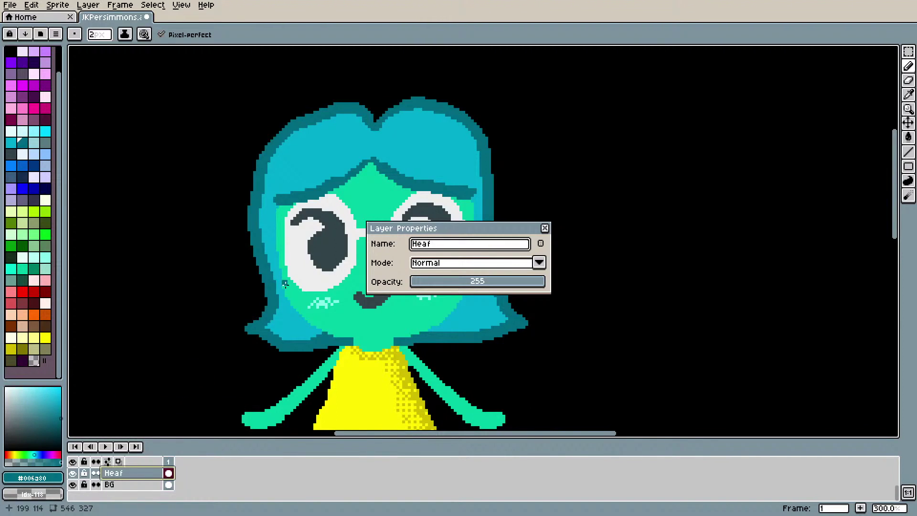
left_click(545, 228)
key("shift+n")
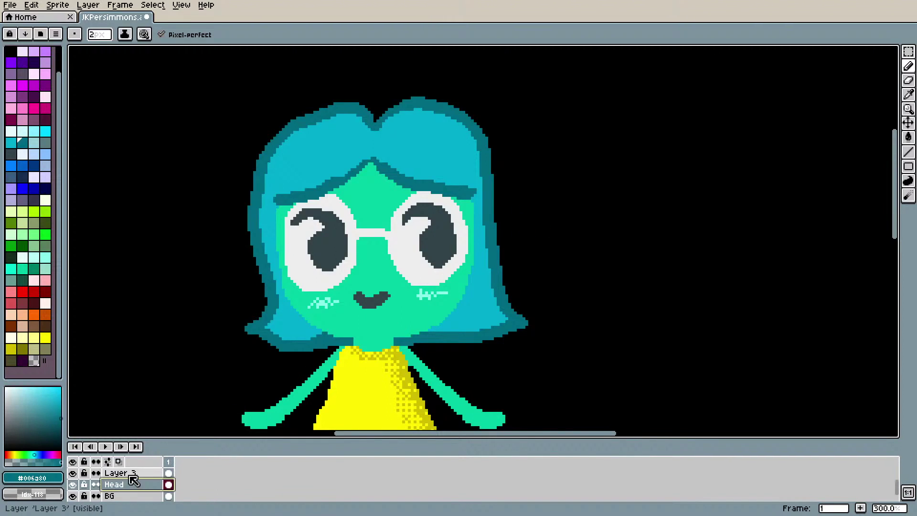
Step: Rename Layer 3 as Face
right_click(114, 473)
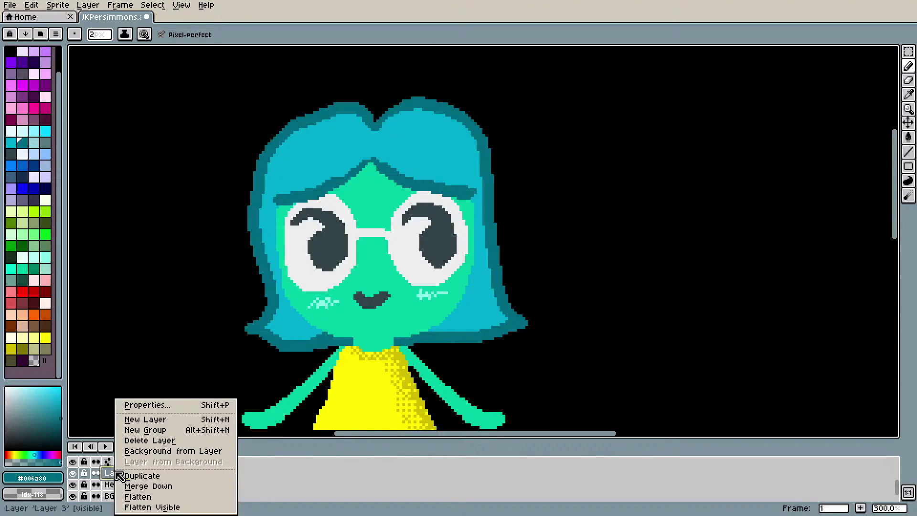
left_click(165, 406)
type("Face")
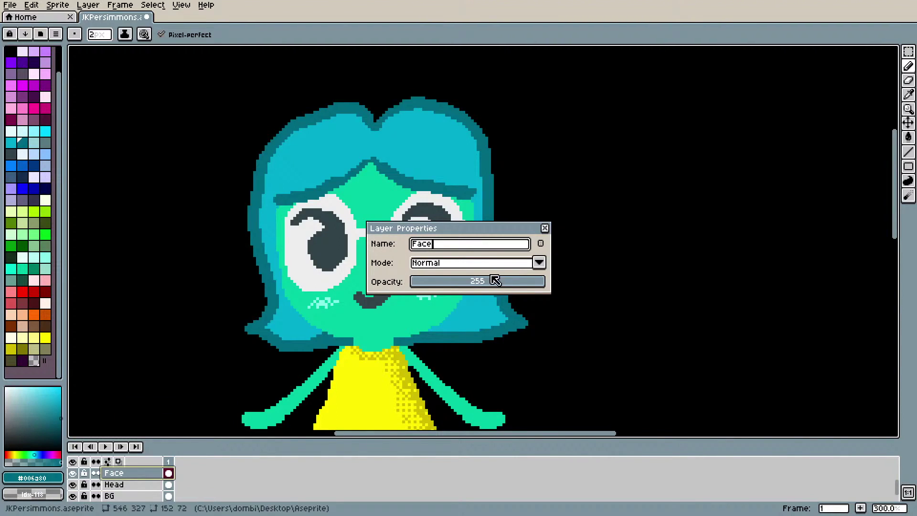
left_click(545, 228)
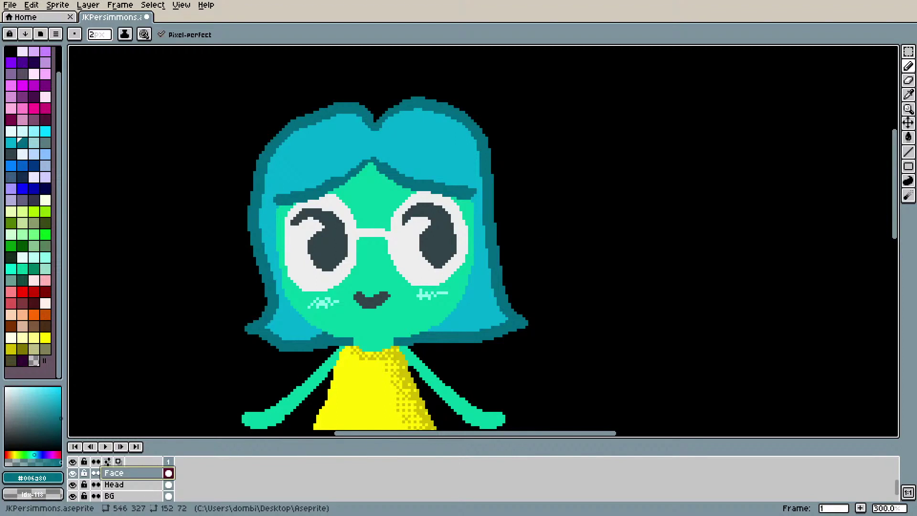
Step: Toggle the visibility of Layer 4 to check its content, and rename the layer as Body
scroll(134, 473, "up", 2)
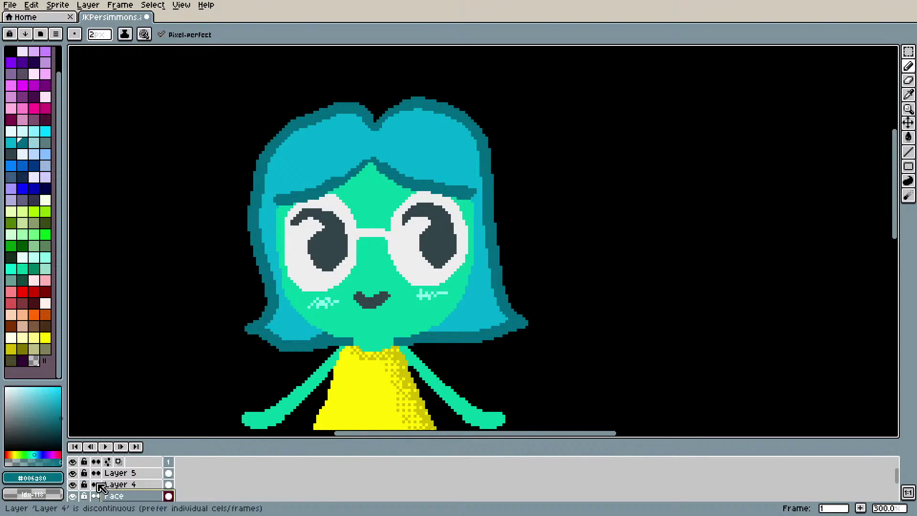
left_click(73, 485)
left_click(73, 485)
left_click(73, 485)
left_click(73, 485)
double_click(117, 485)
type("Body")
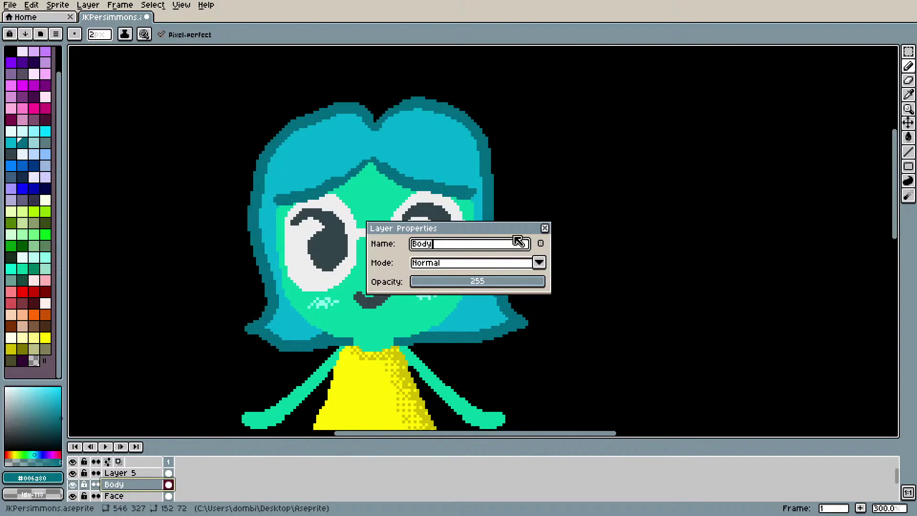
left_click(545, 228)
Step: Toggle the visibility of Layer 5 to check its content, and rename the layer as Fringe
left_click(73, 473)
left_click(72, 473)
double_click(122, 474)
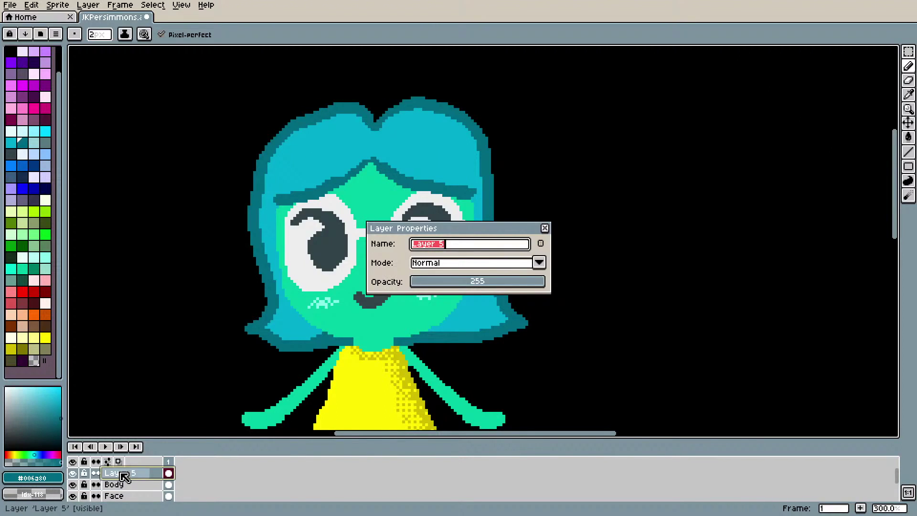
type("Fringe")
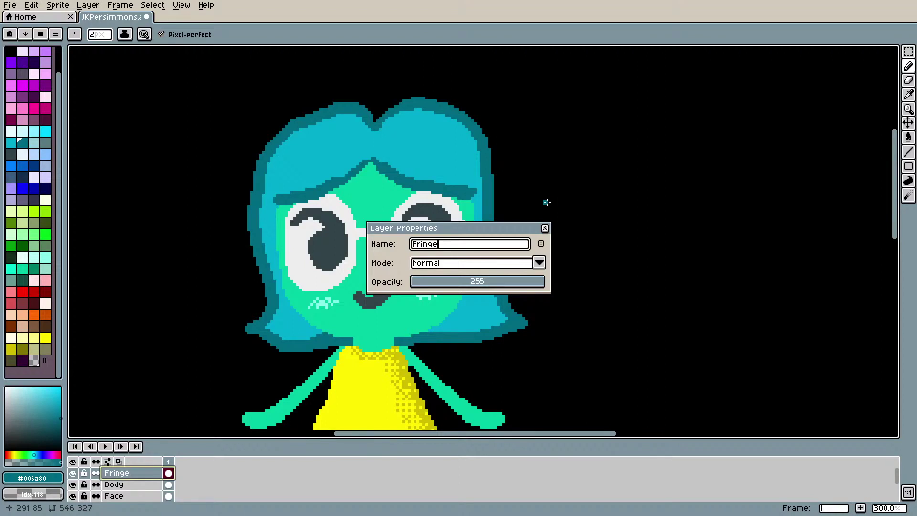
left_click(544, 228)
Step: Select the Head layer and set the pencil's dynamics so pressure controls both the size and the dithering gradient
scroll(173, 492, "down", 1)
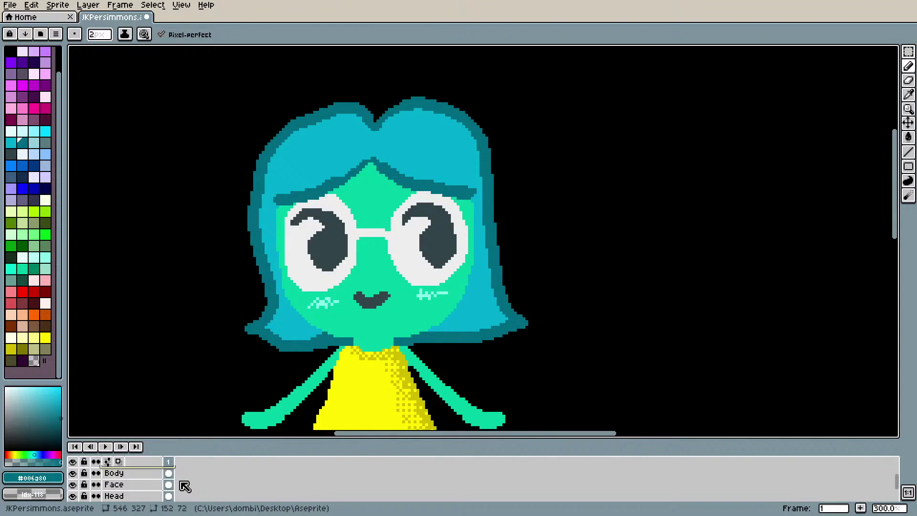
left_click(130, 496)
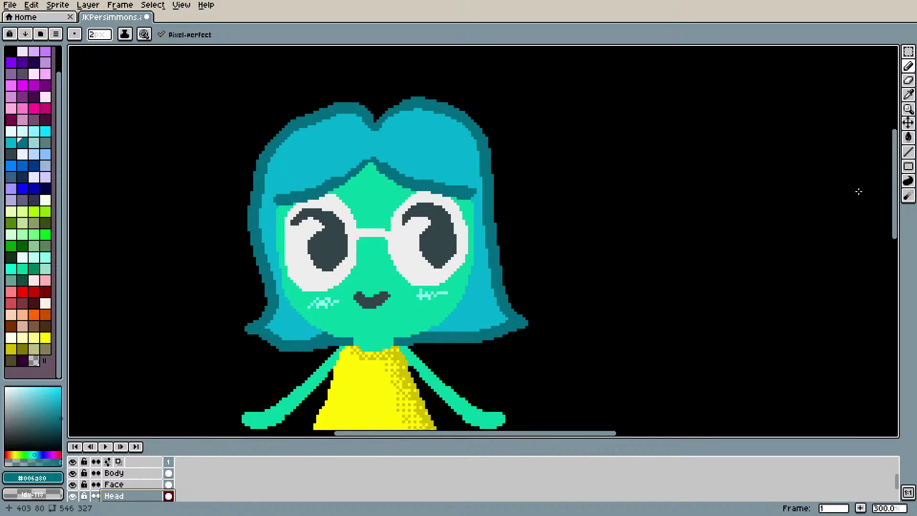
left_click(144, 34)
left_click(190, 89)
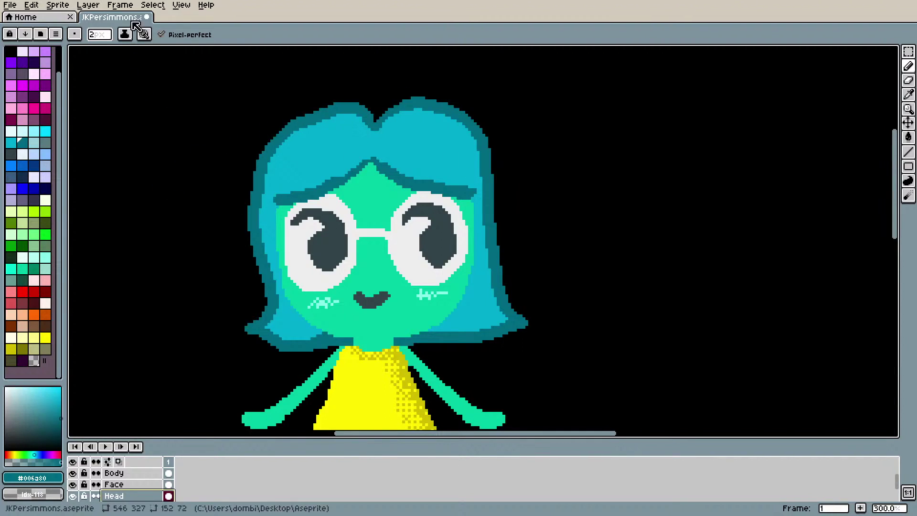
left_click(143, 36)
left_click(191, 64)
left_click(190, 66)
Step: Dither-shade the inner edge of the right-hand hair outline in dark teal #006a80, from the crown down to the flared tip
mouse_move(457, 129)
left_mouse_down()
mouse_move(476, 146)
mouse_move(454, 115)
mouse_move(481, 155)
mouse_move(462, 123)
mouse_move(483, 180)
mouse_move(480, 138)
mouse_move(494, 191)
mouse_move(477, 166)
mouse_move(483, 203)
mouse_move(479, 162)
mouse_move(483, 187)
left_mouse_up()
left_click_drag(485, 224, 486, 236)
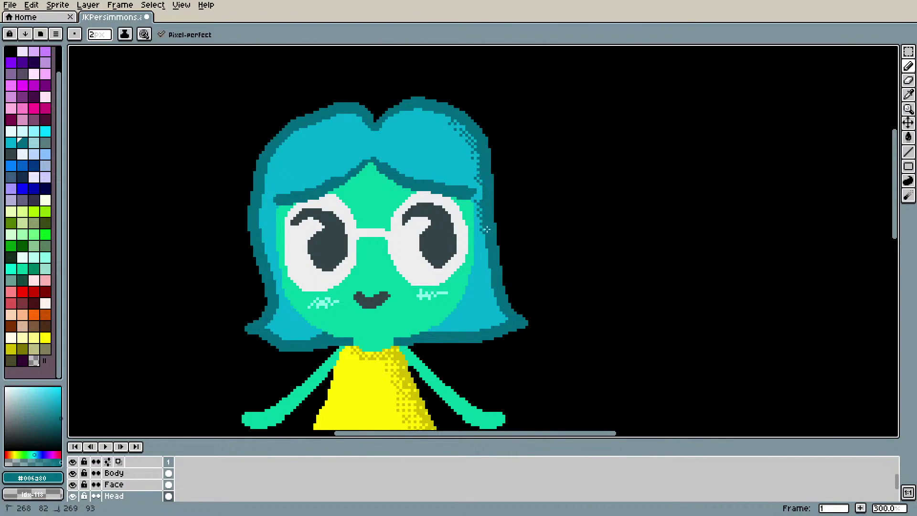
left_click_drag(488, 238, 501, 320)
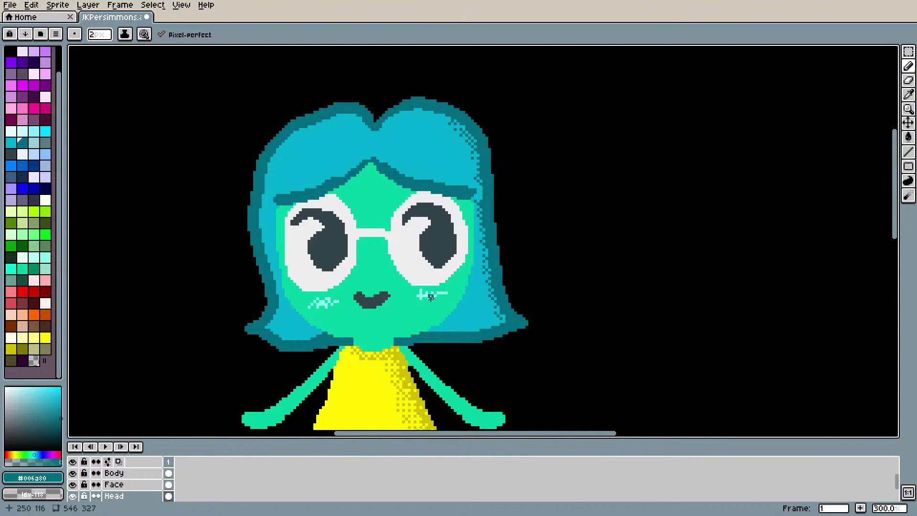
mouse_move(433, 327)
left_mouse_down()
mouse_move(459, 296)
mouse_move(457, 330)
left_mouse_up()
key("ctrl+z")
key("v")
key("ctrl+z")
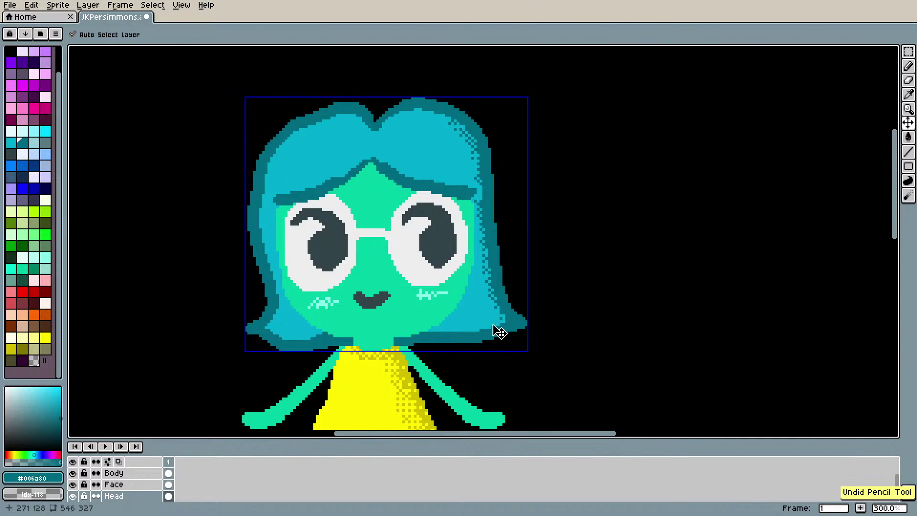
key("b")
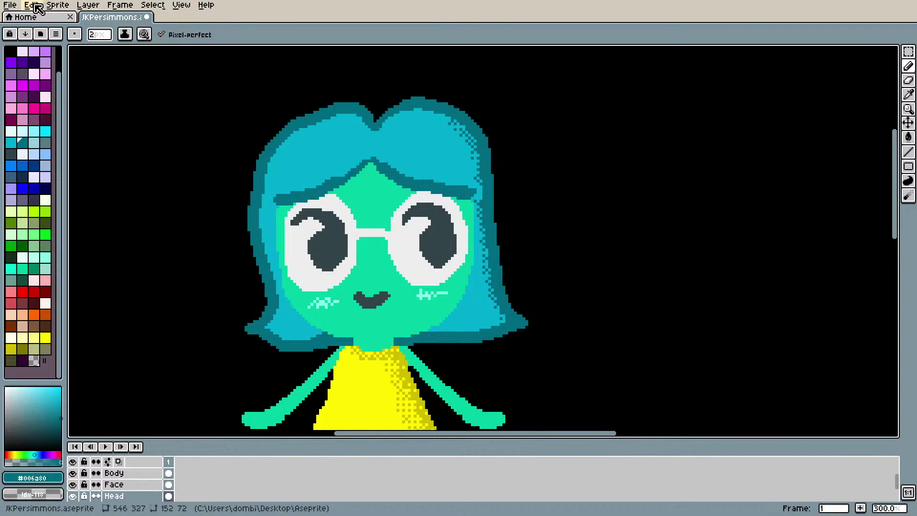
left_click(57, 6)
mouse_move(31, 6)
left_click(38, 28)
left_click(34, 6)
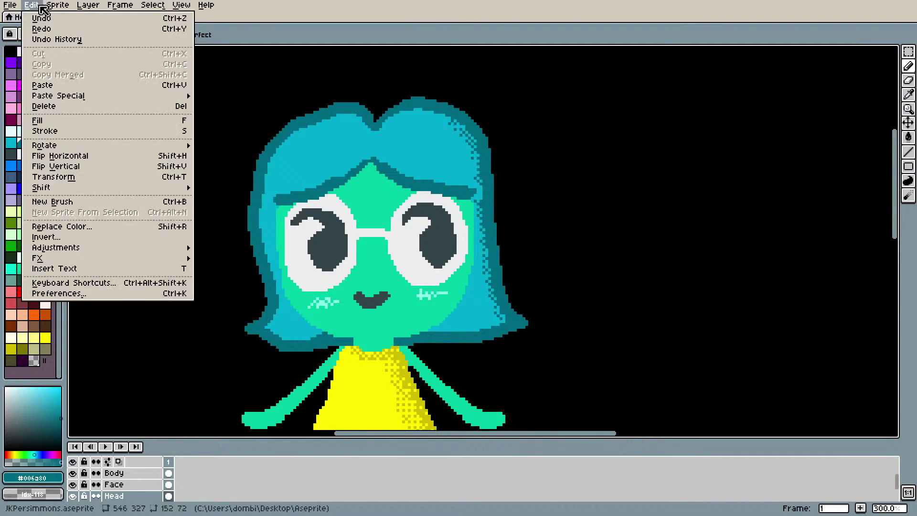
left_click(40, 28)
left_click(32, 6)
left_click(39, 28)
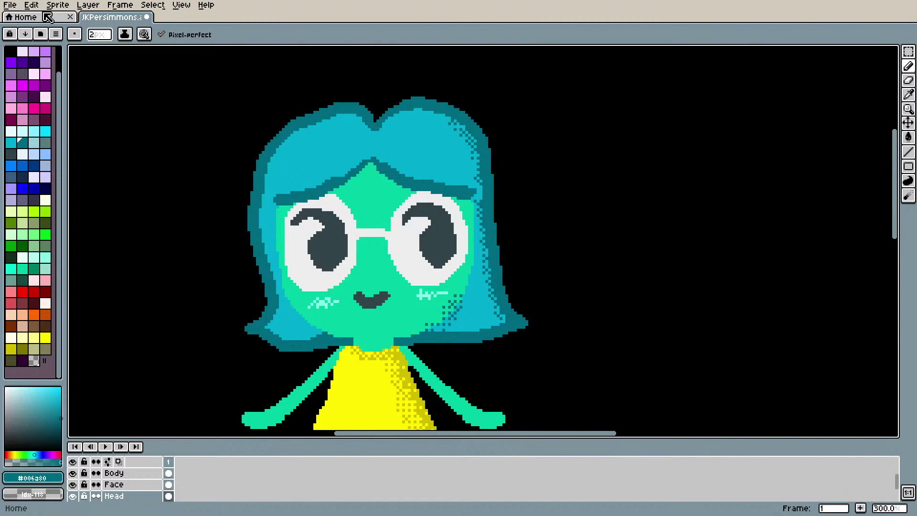
key("ctrl+z")
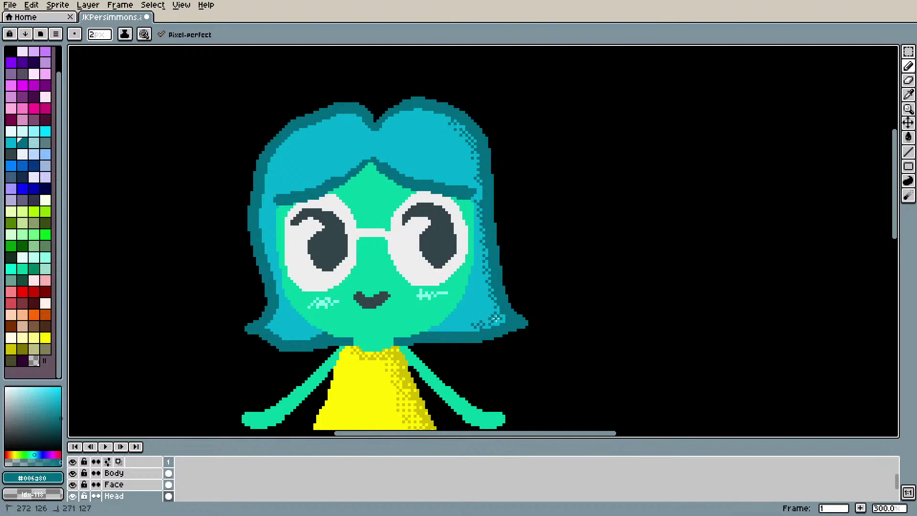
Step: Fill the hair beside the face with dark teal dithering, on the lower right section and from the lower left tip up to the fringe
left_click_drag(492, 304, 478, 325)
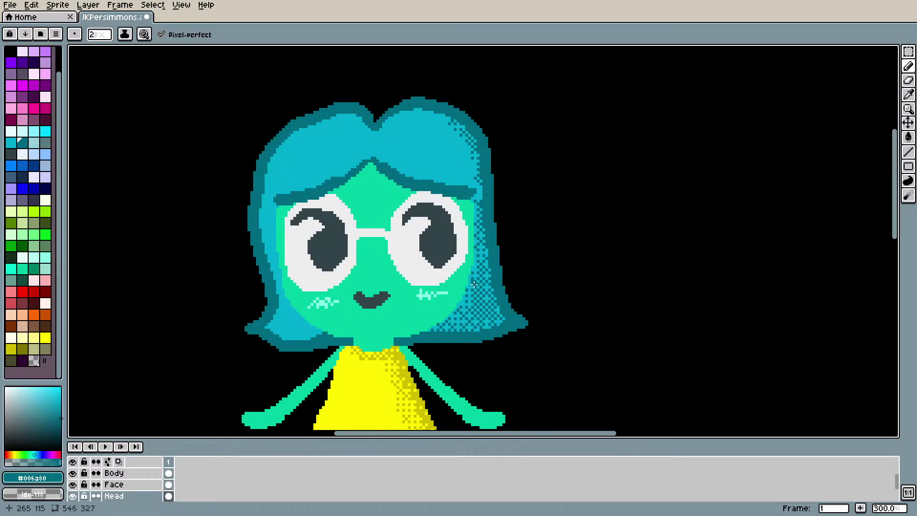
scroll(457, 272, "down", 2)
scroll(418, 303, "up", 3)
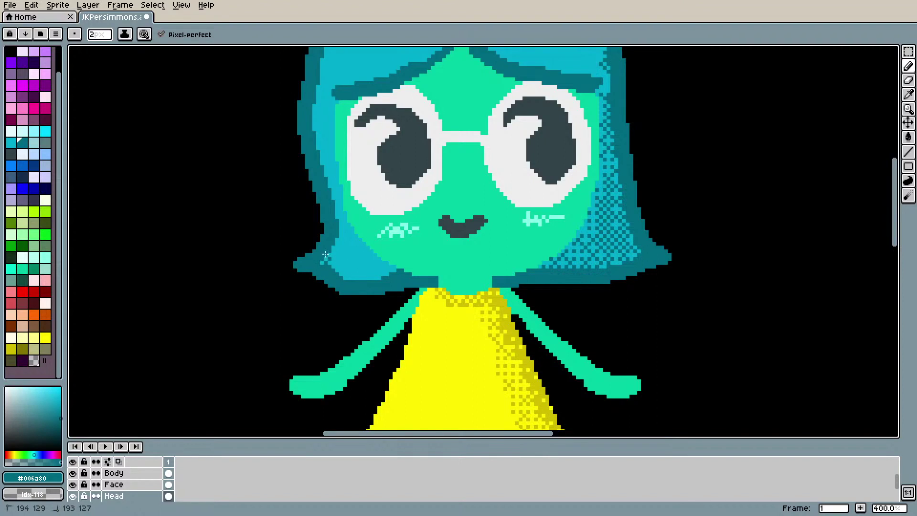
left_click_drag(344, 275, 358, 276)
left_click_drag(340, 237, 361, 253)
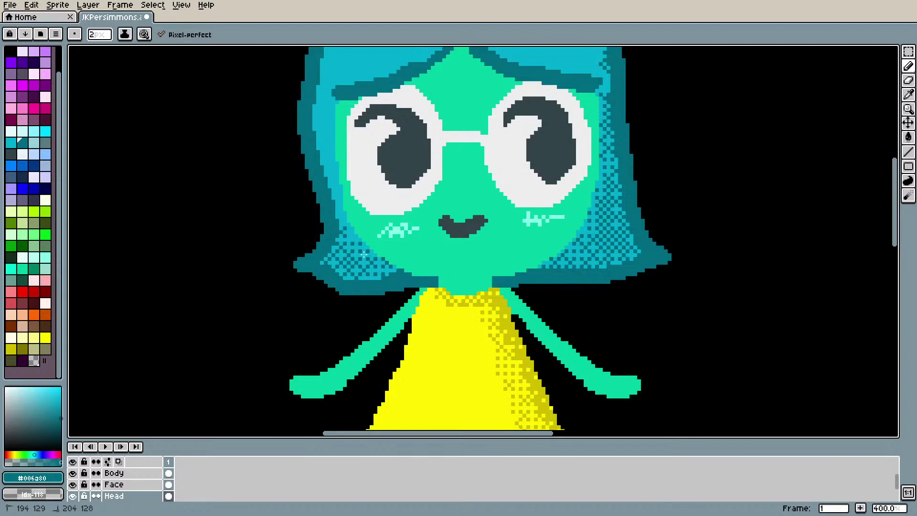
mouse_move(322, 151)
left_mouse_down()
mouse_move(315, 109)
mouse_move(329, 130)
left_mouse_up()
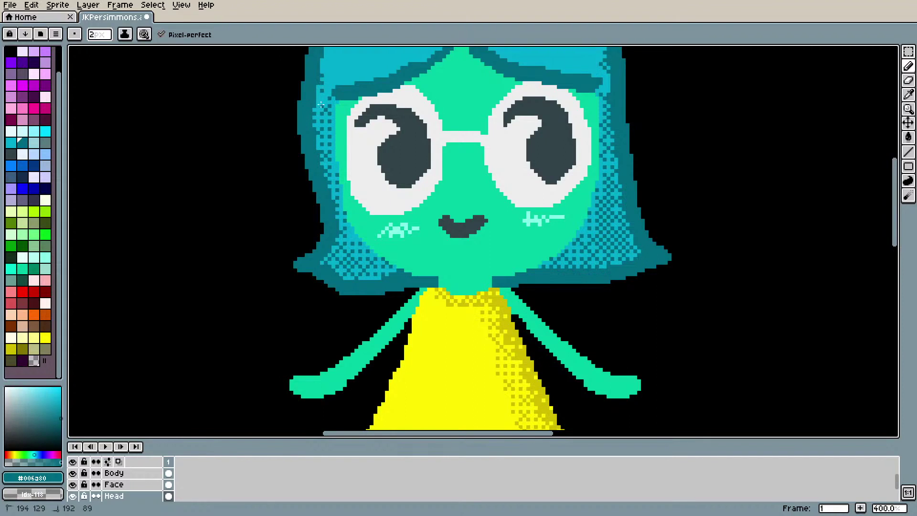
scroll(301, 196, "down", 2)
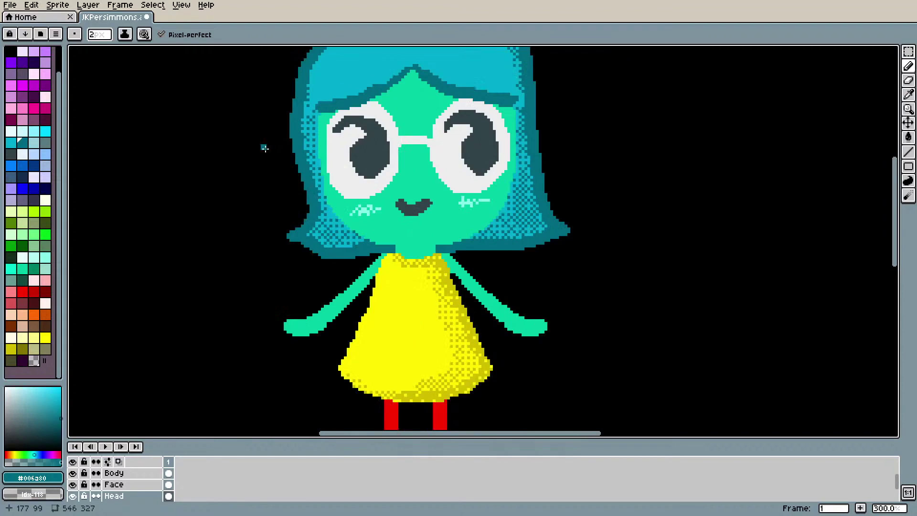
scroll(263, 146, "up", 2)
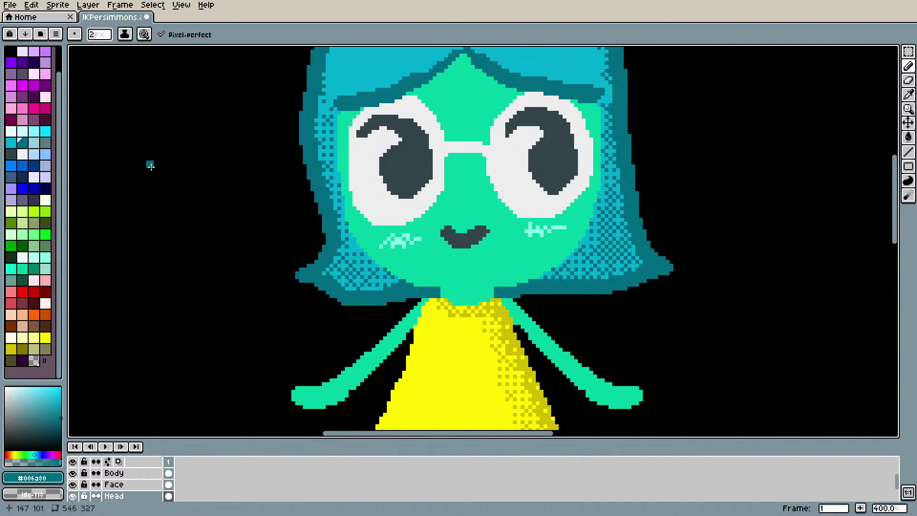
Step: Turn off the pencil's pressure gradient and start erasing along the right-hand hair outline beside the glasses
left_click(143, 34)
left_click(195, 71)
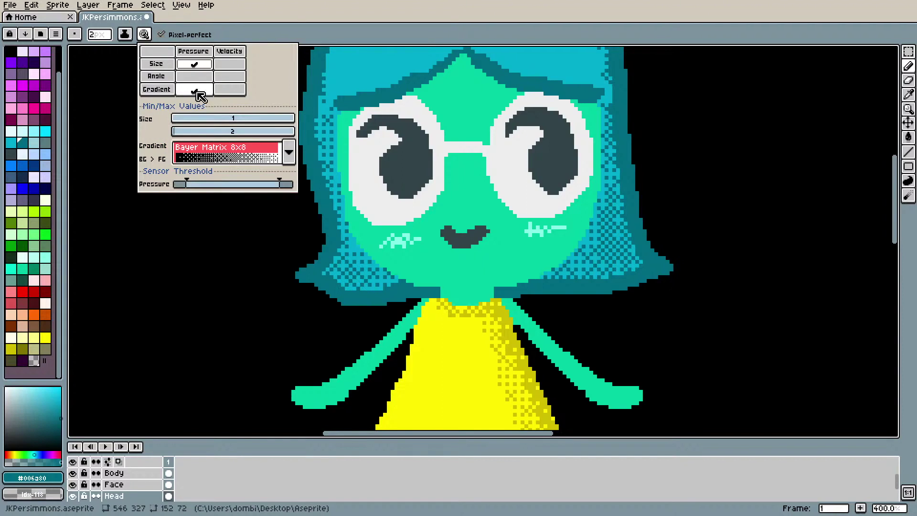
left_click(195, 89)
left_click(312, 282)
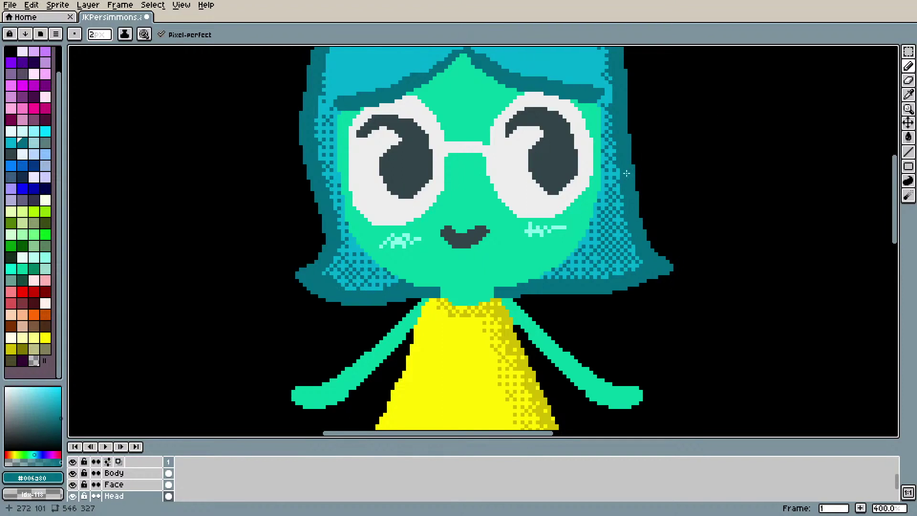
key("l")
mouse_move(667, 242)
left_mouse_down()
mouse_move(642, 227)
mouse_move(630, 175)
left_mouse_up()
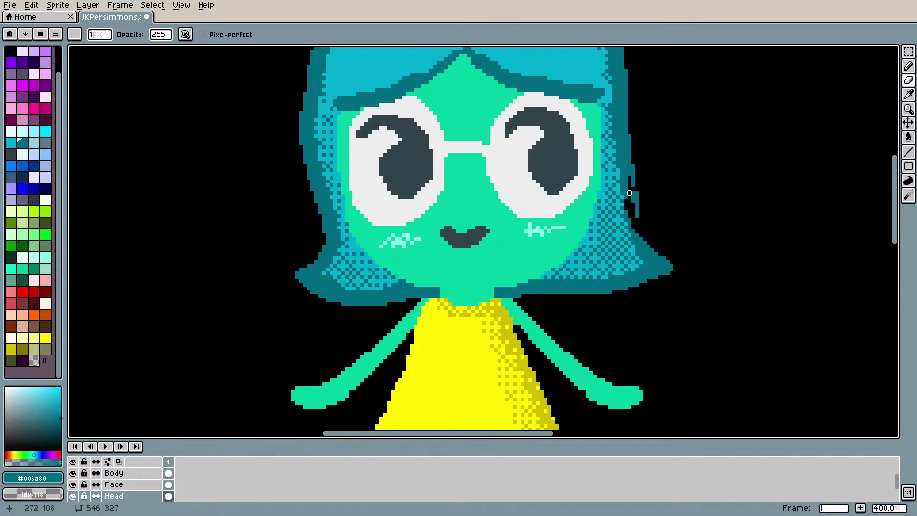
Step: Enlarge the eraser to 5 px and trim the outer edge of the right-hand hair outline down to the flared tip
left_click(185, 35)
left_click_drag(252, 131, 222, 137)
left_click(662, 216)
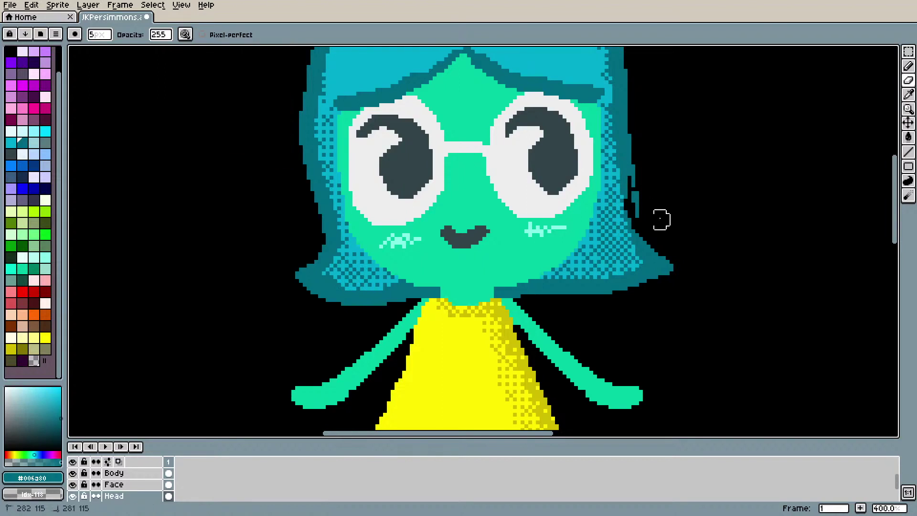
key("ctrl+z")
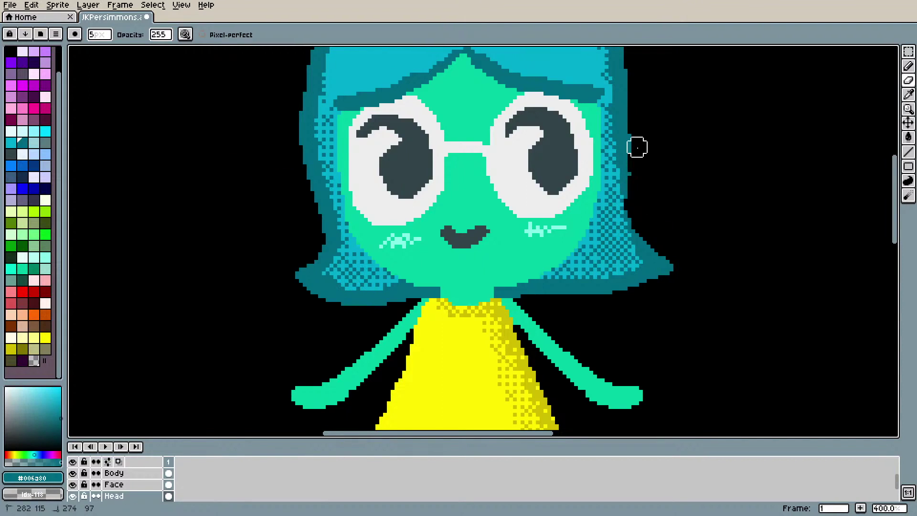
left_click_drag(642, 205, 653, 231)
key("i")
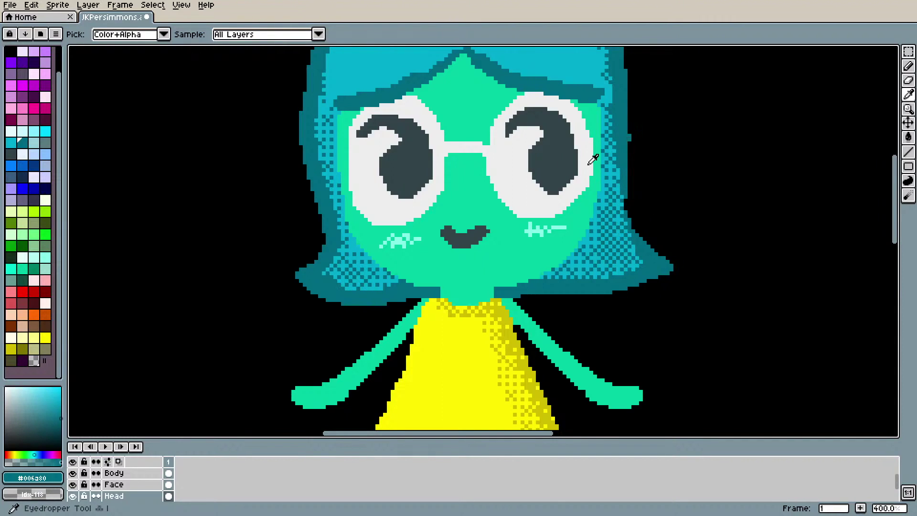
key("b")
left_click_drag(630, 145, 645, 184)
key("ctrl")
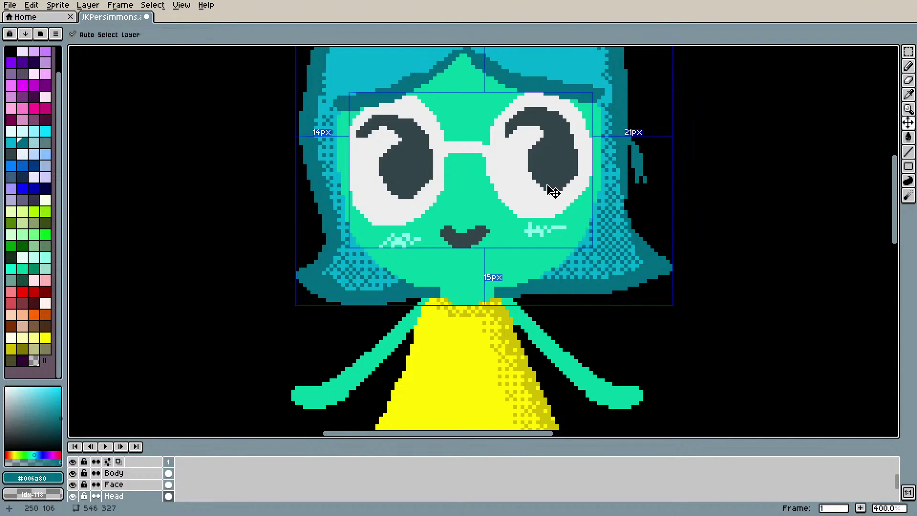
key("ctrl+z")
left_click(144, 35)
left_click(194, 64)
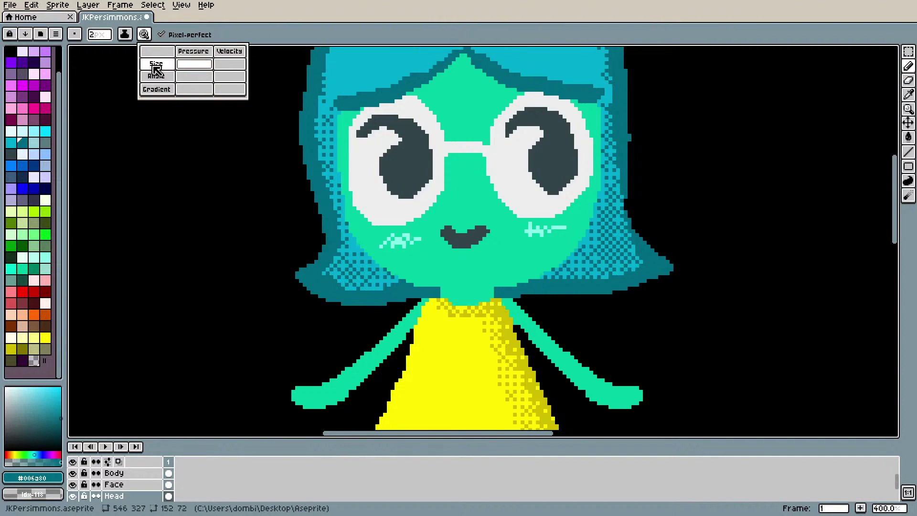
left_click(217, 160)
key("b")
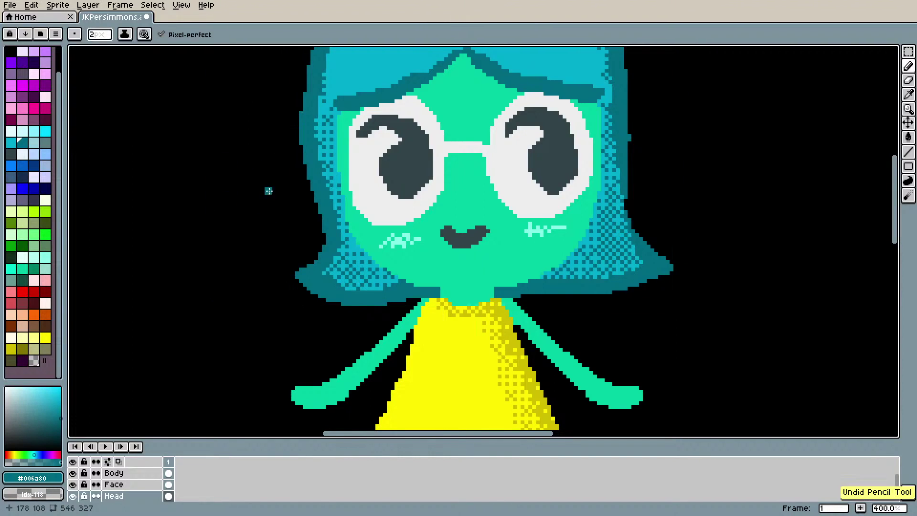
left_click(144, 34)
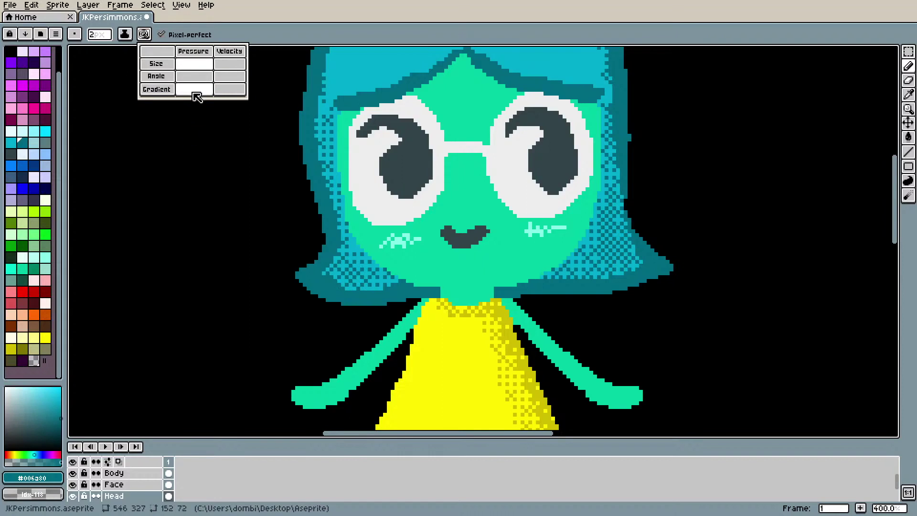
left_click(208, 64)
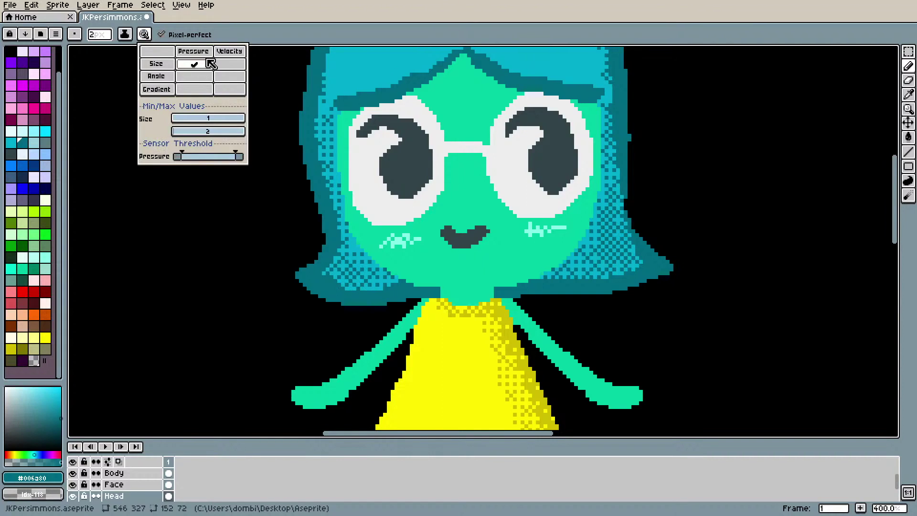
Step: Repaint the trimmed right-hand hair outline beside the glasses with the dark teal pencil
left_click(624, 132)
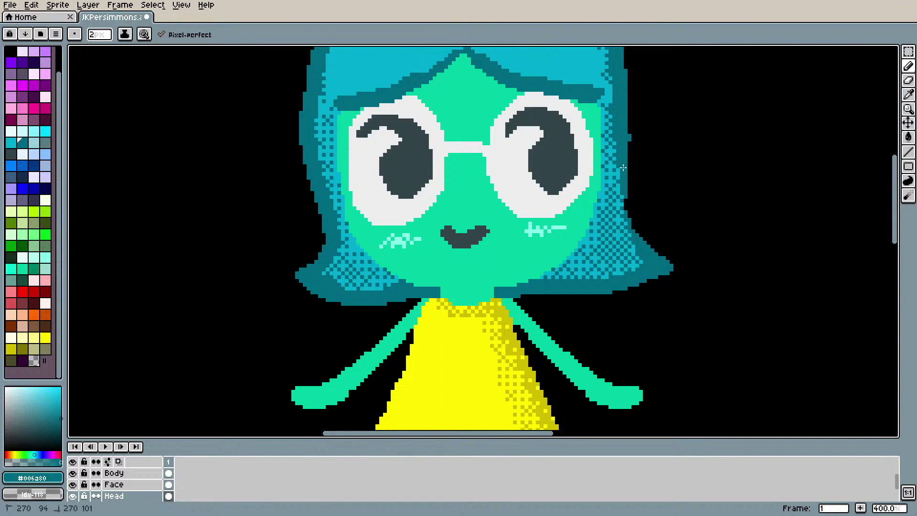
left_click_drag(627, 137, 626, 174)
left_click(102, 41)
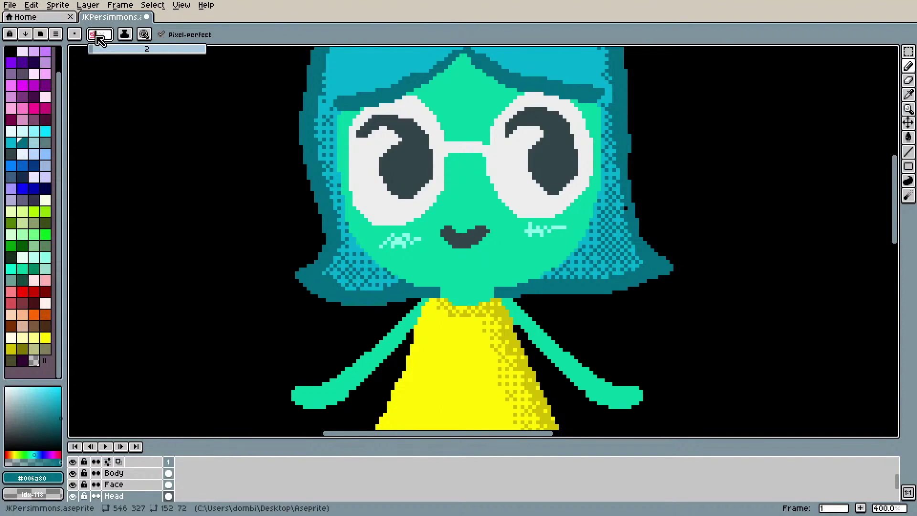
Step: Set the pencil to 5 px, thicken the dark teal outline right of the hair, and repaint its inner edge in the light hair teal
left_click_drag(97, 49, 106, 54)
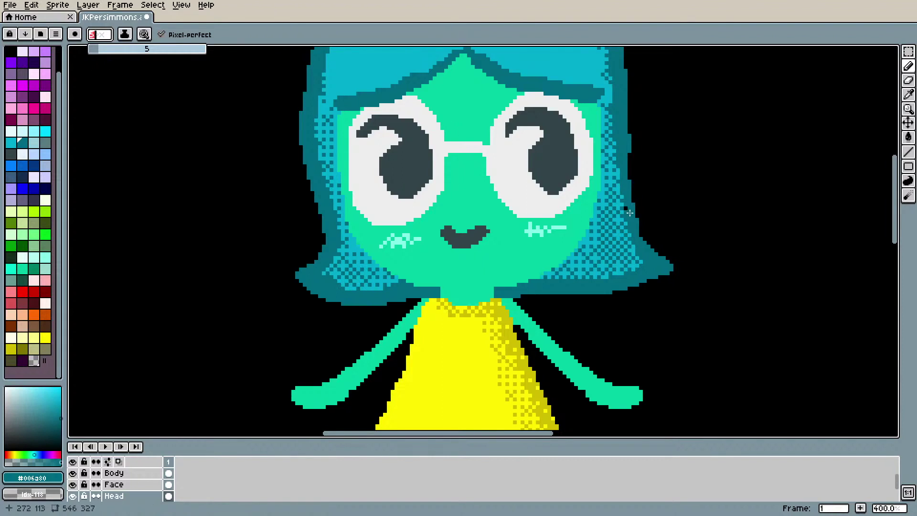
mouse_move(631, 165)
left_mouse_down()
mouse_move(621, 70)
mouse_move(625, 90)
left_mouse_up()
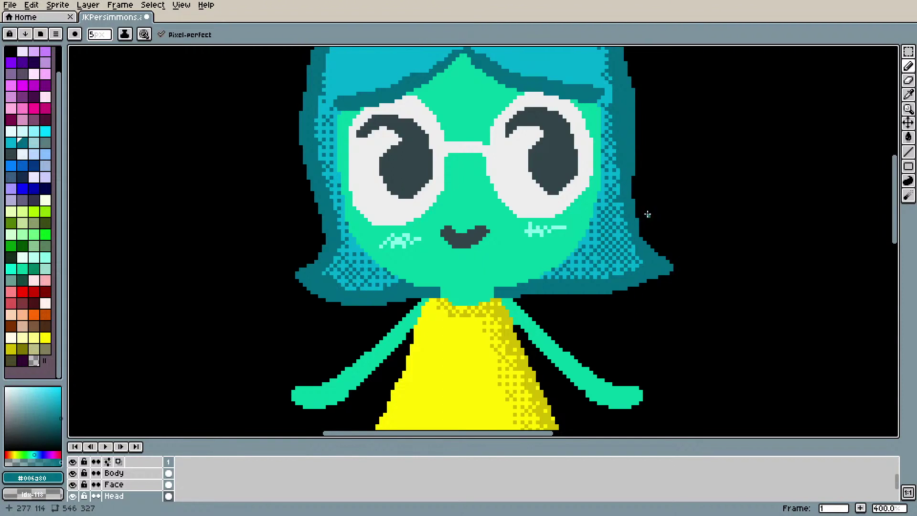
left_click_drag(896, 182, 850, 179)
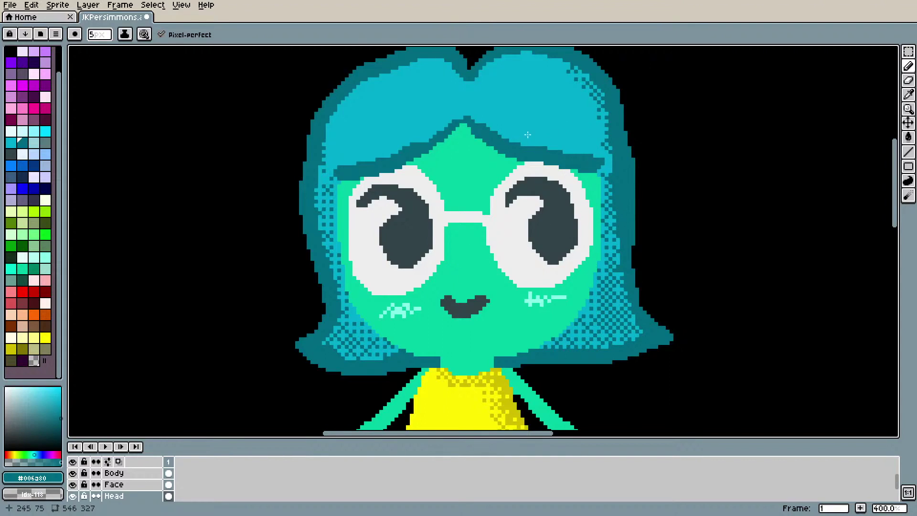
left_click(554, 126, "alt")
mouse_move(617, 211)
left_mouse_down()
mouse_move(619, 275)
mouse_move(614, 157)
mouse_move(622, 194)
left_mouse_up()
left_click_drag(608, 137, 623, 201)
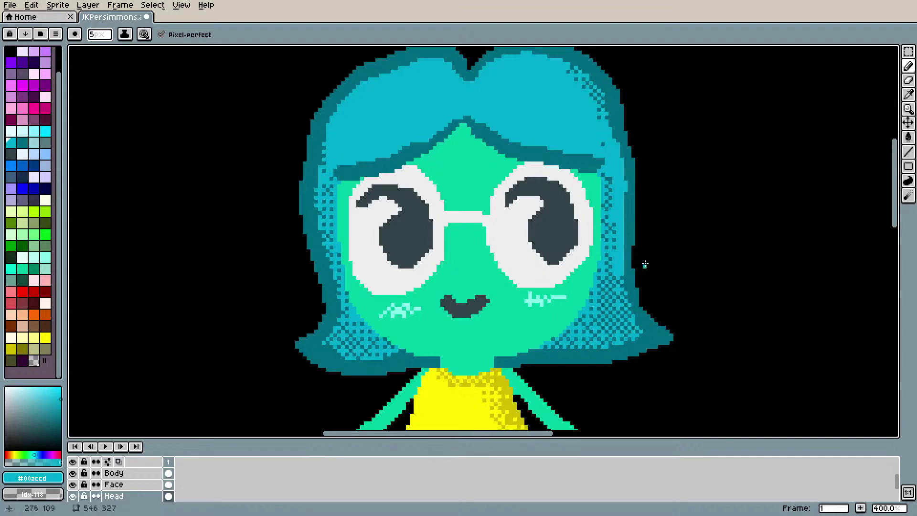
Step: Pick the dark teal outline colour, undo the misplaced stroke, and redraw the hair's right outline from the lower flick up to the crown
left_click(634, 282, "alt")
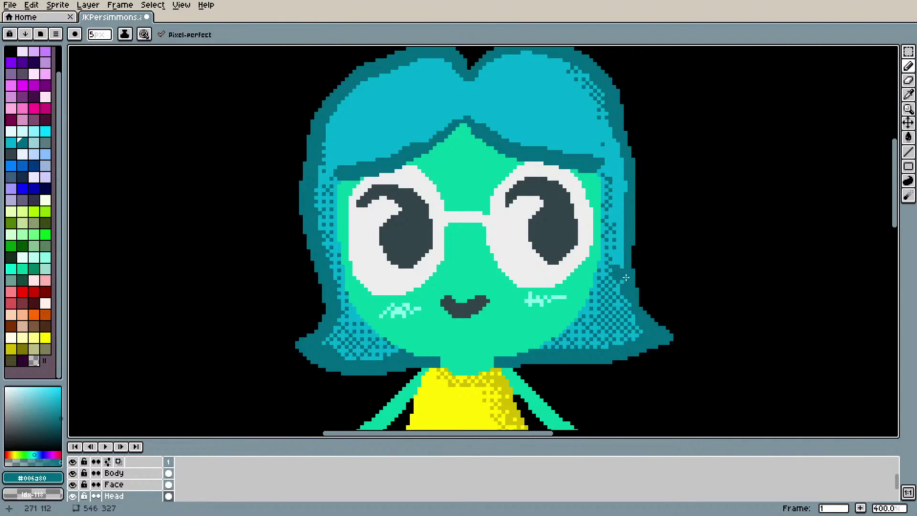
key("ctrl+z")
left_click_drag(624, 274, 629, 180)
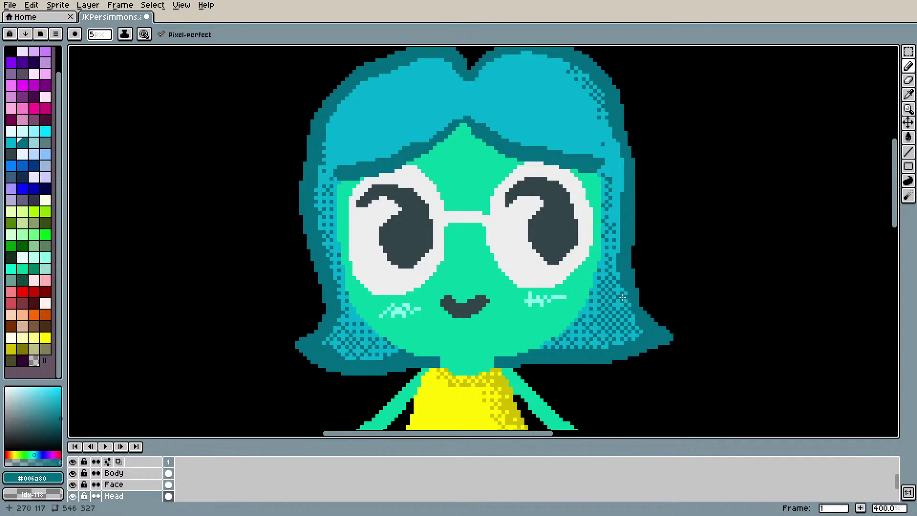
left_click_drag(895, 154, 886, 144)
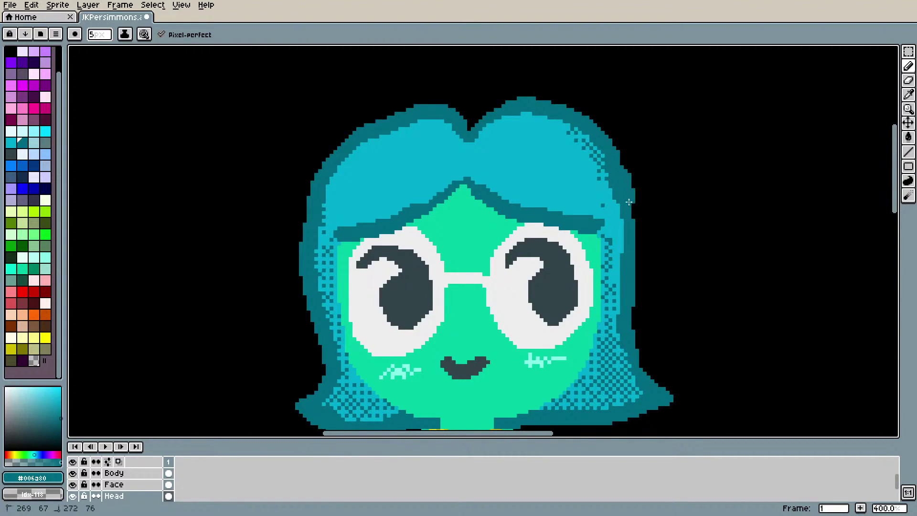
mouse_move(627, 183)
left_mouse_down()
mouse_move(633, 218)
mouse_move(624, 236)
left_mouse_up()
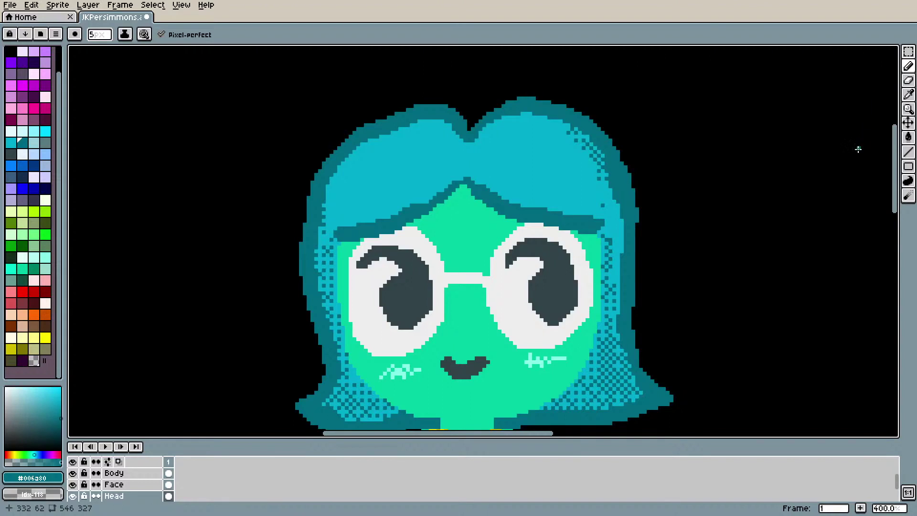
Step: Widen the dark teal outline outward beside the temple on the right side of the hair
scroll(747, 200, "down", 2)
scroll(750, 243, "up", 1)
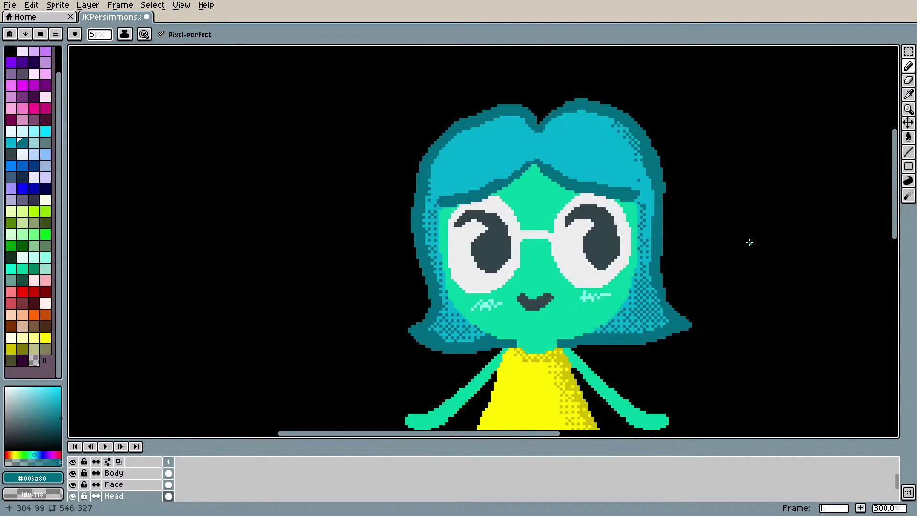
key("e")
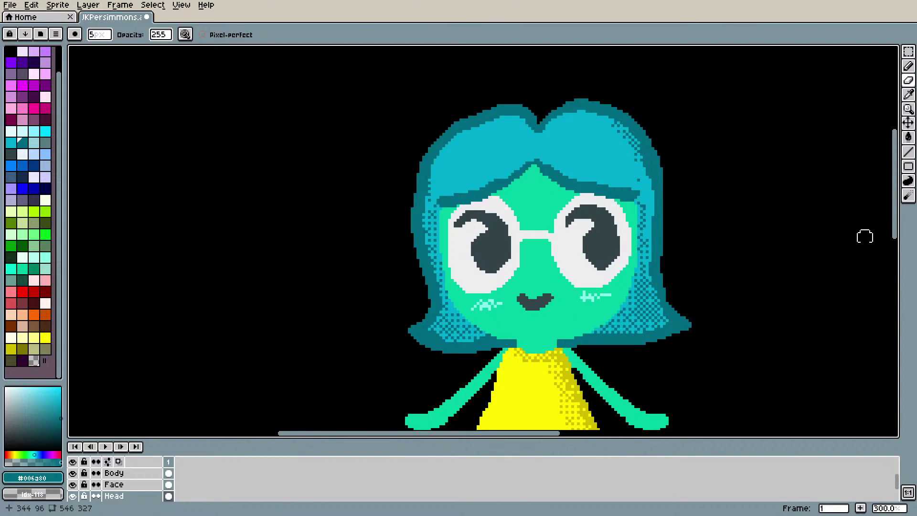
key("b")
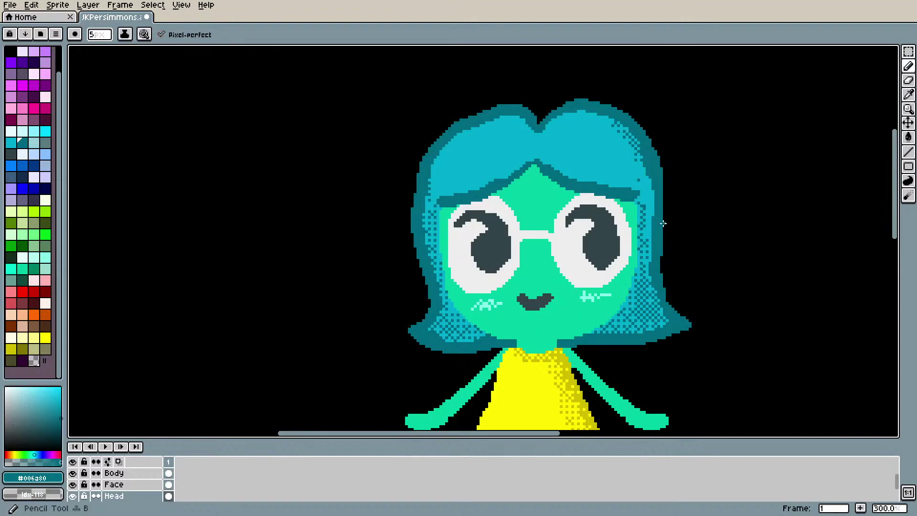
left_click_drag(662, 219, 662, 189)
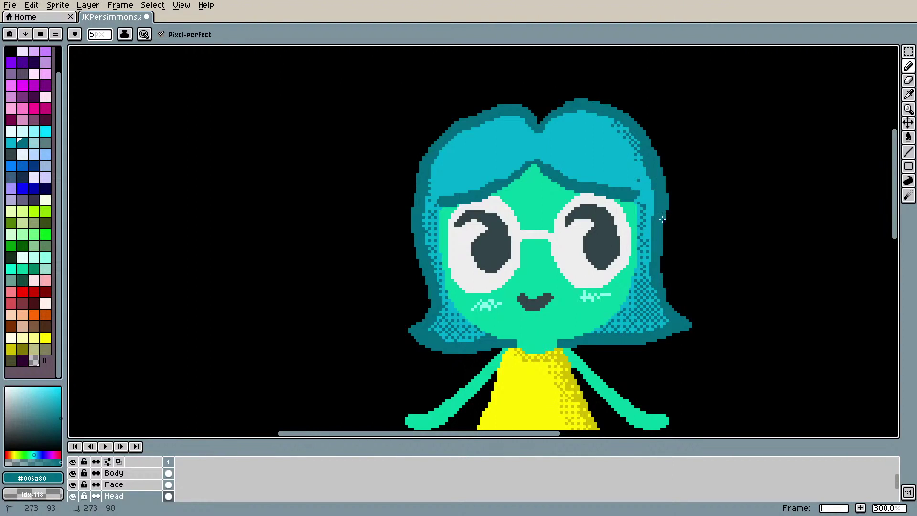
left_click_drag(662, 183, 662, 211)
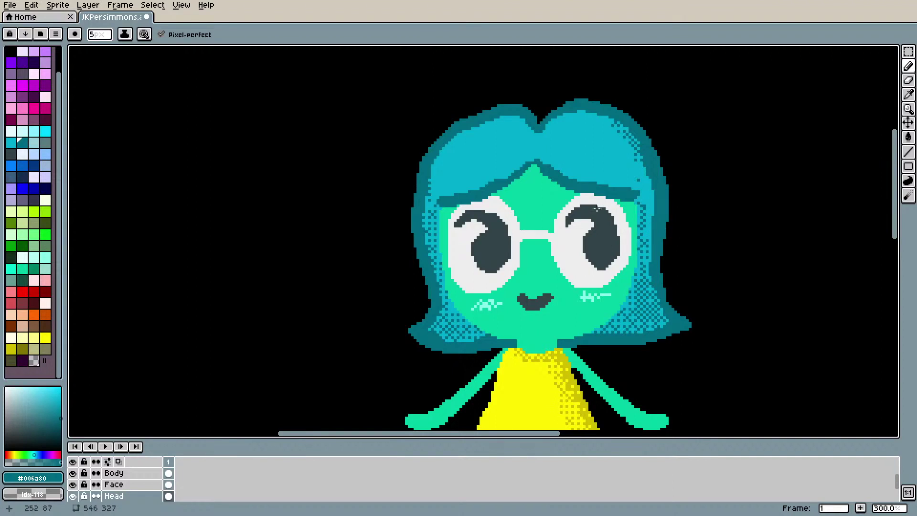
Step: Repaint the inner side of the right hair outline in light teal and restore its lower bend in dark teal
key("i")
left_click(624, 127)
key("b")
left_click_drag(645, 165, 647, 244)
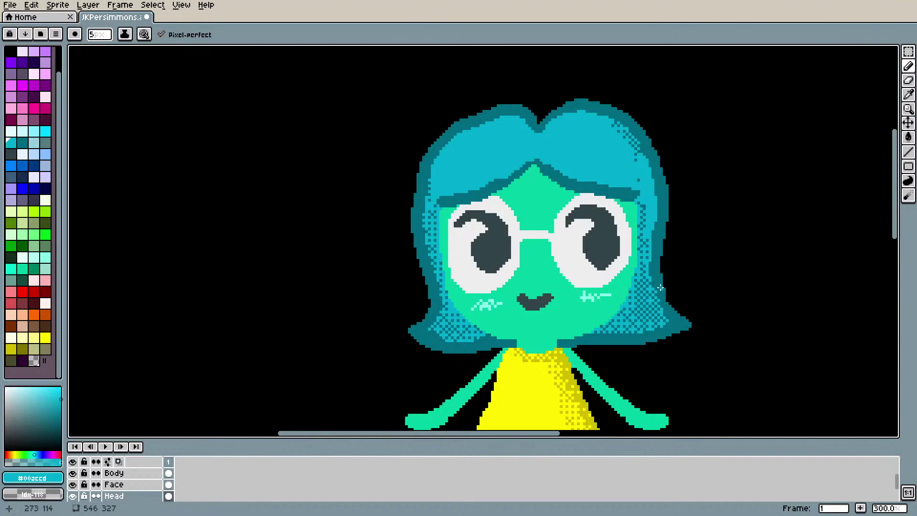
key("i")
left_click(661, 282)
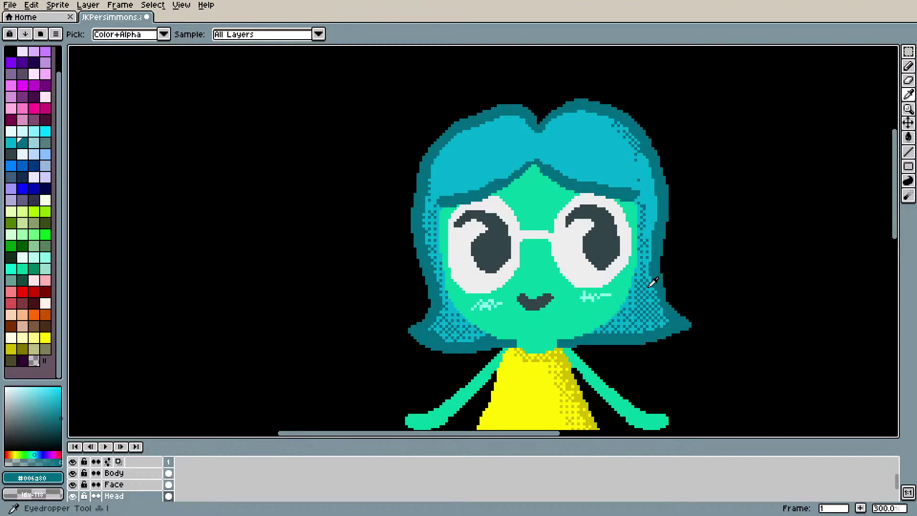
key("b")
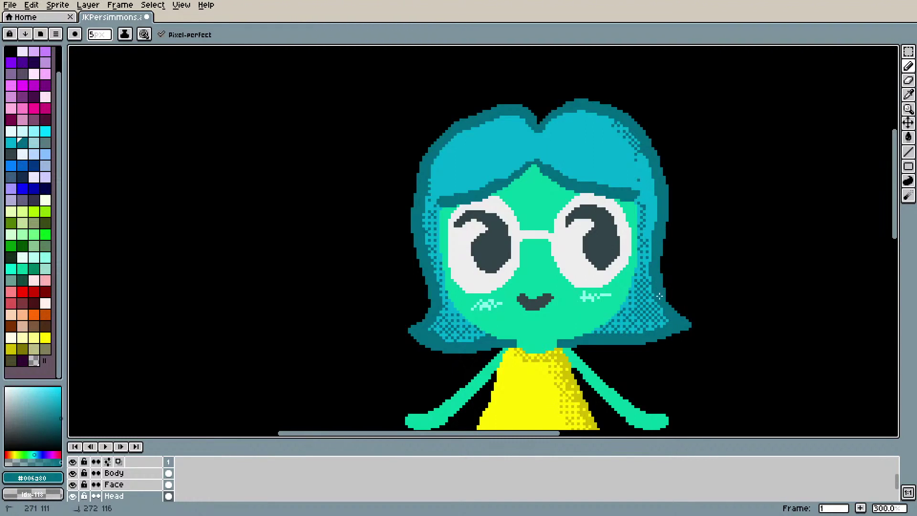
left_click_drag(653, 273, 656, 280)
Step: Adjust the pencil dynamics and add dithered dark teal shading along the inner right and upper left edges of the hair
left_click(144, 34)
left_click(194, 90)
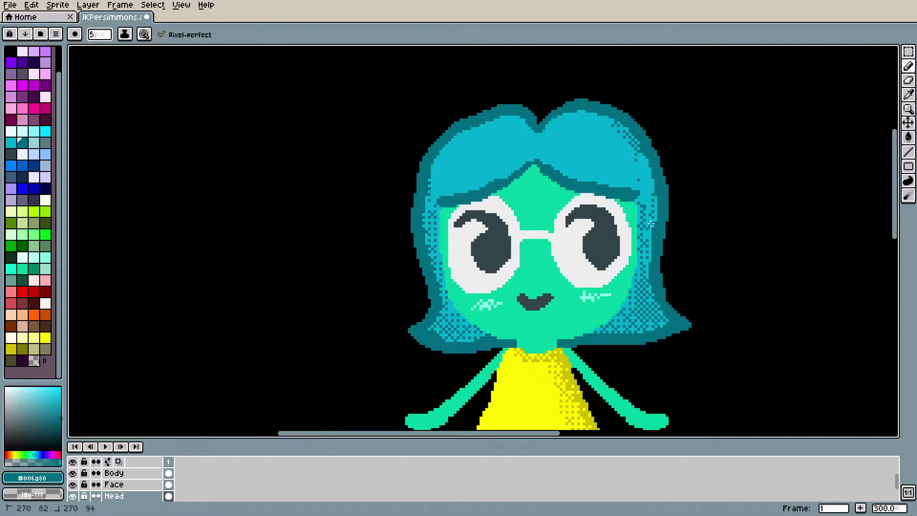
mouse_move(649, 209)
left_mouse_down()
mouse_move(641, 158)
mouse_move(651, 196)
mouse_move(647, 182)
left_mouse_up()
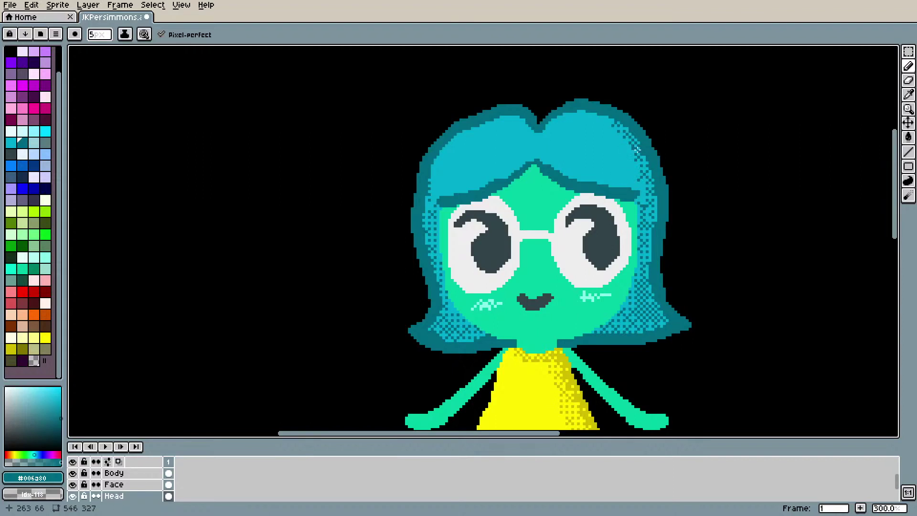
mouse_move(425, 202)
left_mouse_down()
mouse_move(435, 161)
mouse_move(429, 213)
mouse_move(428, 194)
left_mouse_up()
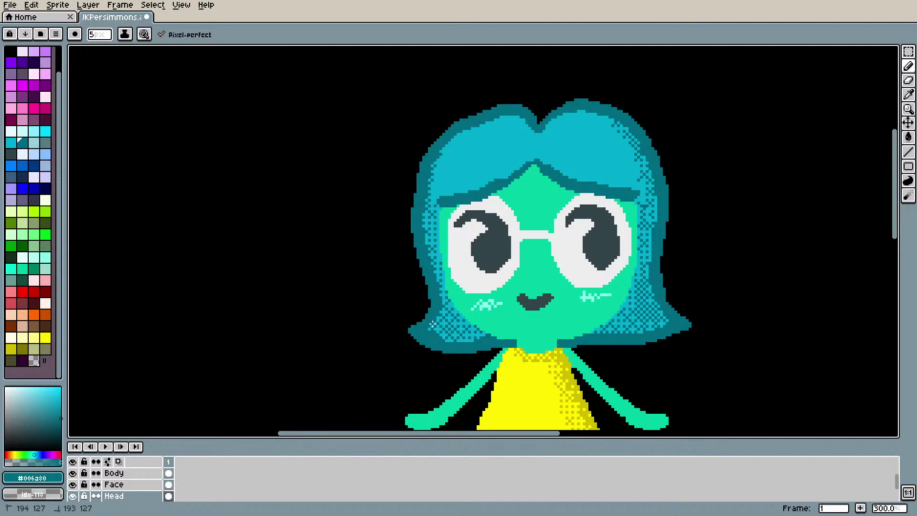
Step: Lighten the inside of the lower left hair flick with light teal, and add dark teal dithering over it
key("i")
left_click(448, 326)
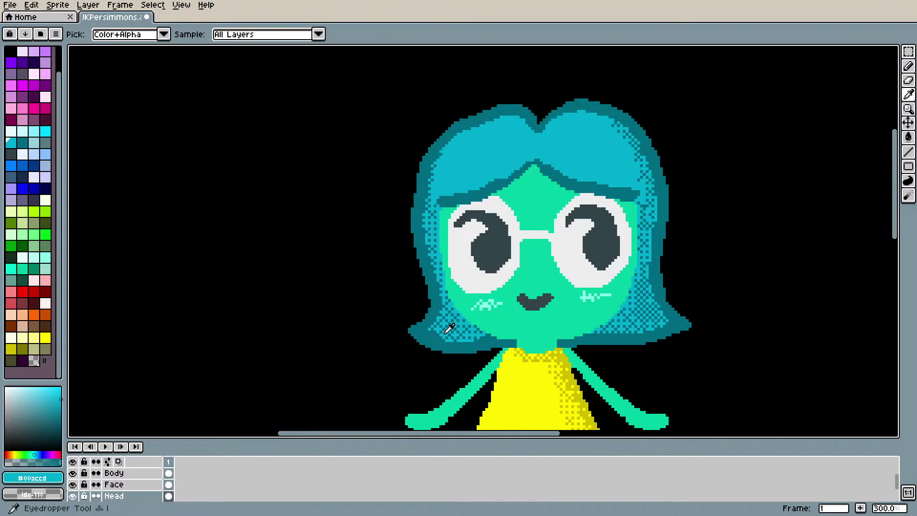
key("b")
left_click_drag(440, 339, 447, 338)
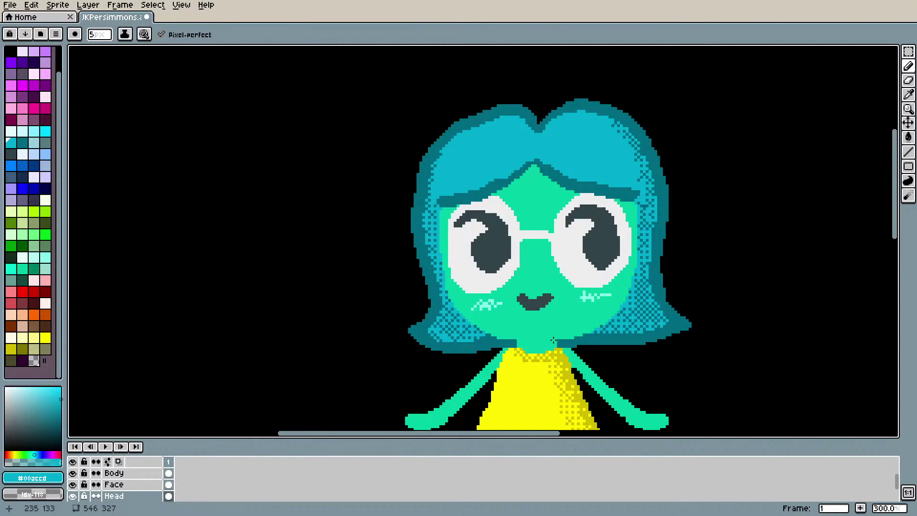
left_click(604, 334, "alt")
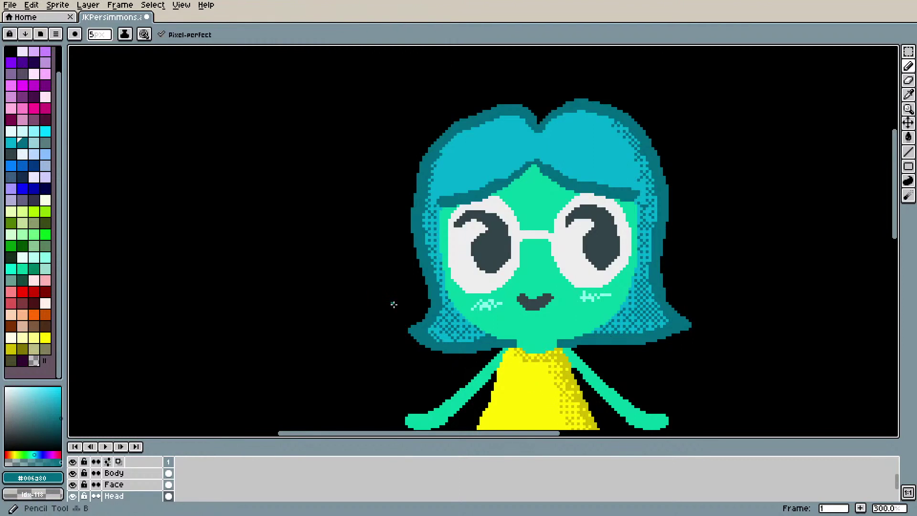
left_click_drag(435, 326, 451, 341)
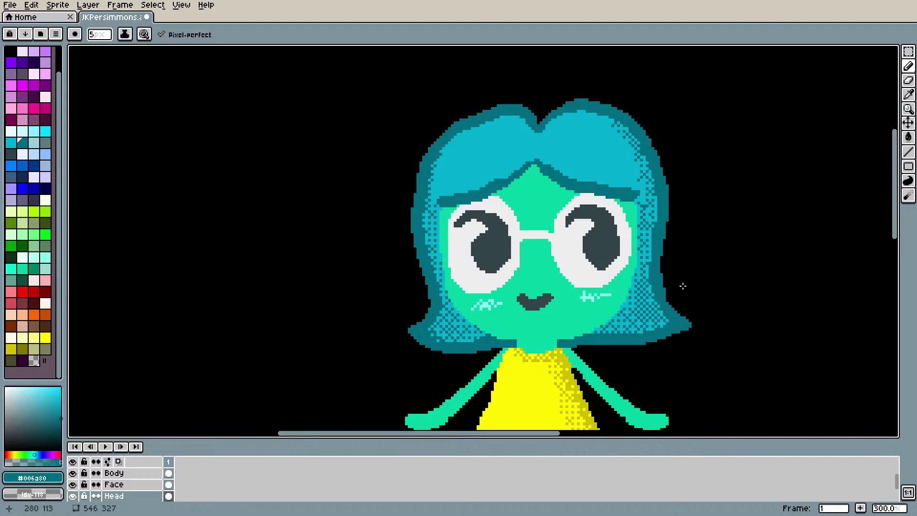
Step: Extend the dark teal dithering along the right hair side and up the left edge to the top of the fringe
left_click_drag(659, 315, 666, 317)
mouse_move(650, 267)
left_mouse_down()
mouse_move(657, 202)
mouse_move(649, 242)
left_mouse_up()
left_click_drag(653, 206, 655, 198)
left_click_drag(426, 200, 425, 203)
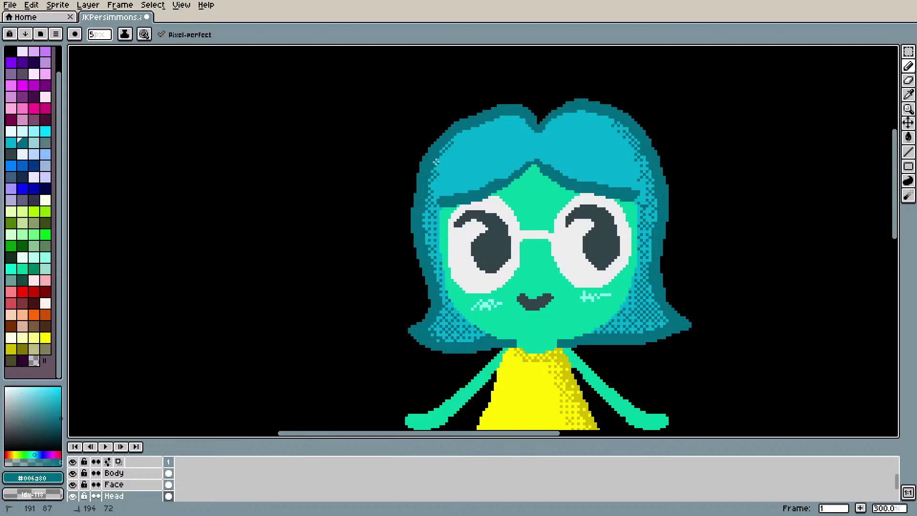
mouse_move(461, 135)
left_mouse_down()
mouse_move(476, 119)
mouse_move(464, 135)
mouse_move(521, 117)
mouse_move(456, 142)
left_mouse_up()
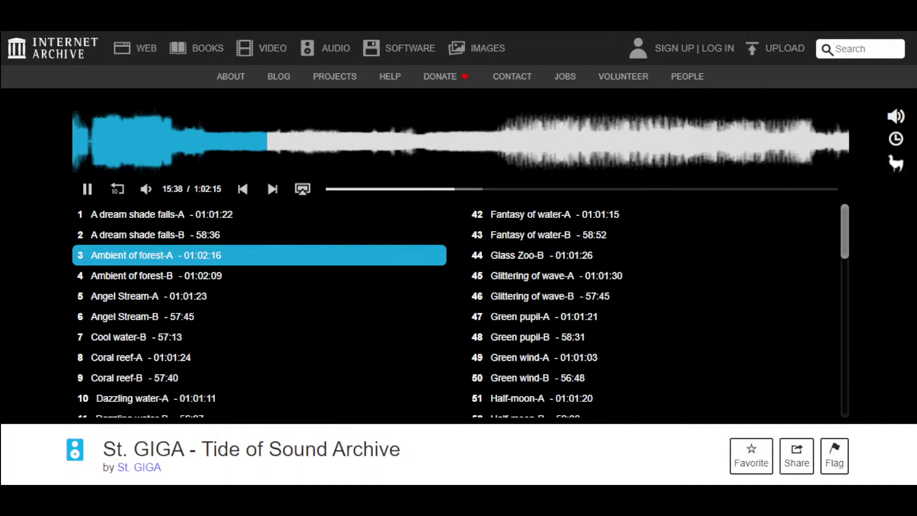
Step: Switch back to Aseprite and dither dark teal shading along the lower edge of the fringe on the Fringe layer
key("alt+Tab")
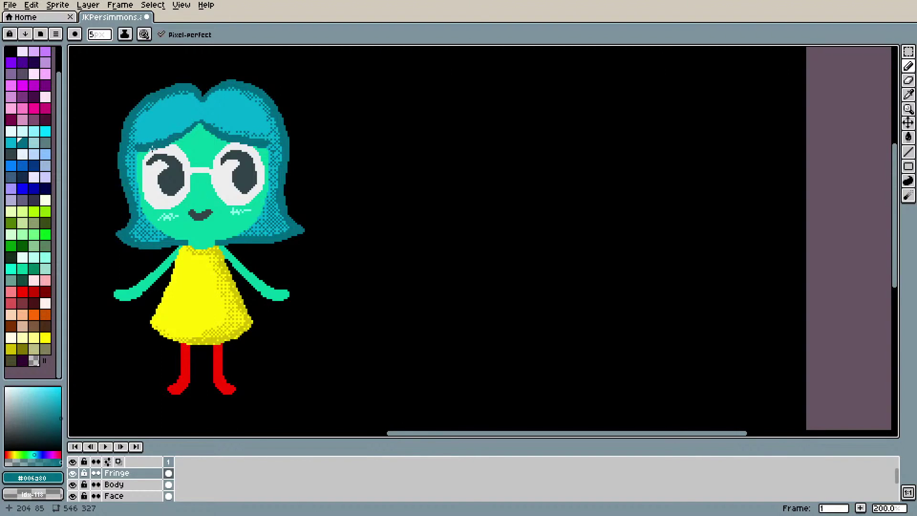
mouse_move(148, 142)
left_mouse_down()
mouse_move(156, 139)
mouse_move(137, 138)
mouse_move(195, 122)
mouse_move(197, 139)
left_mouse_up()
Step: Select bright cyan palette colour Idx-39 and paint dithered highlights across the upper part of both fringe halves
left_click_drag(497, 434, 453, 435)
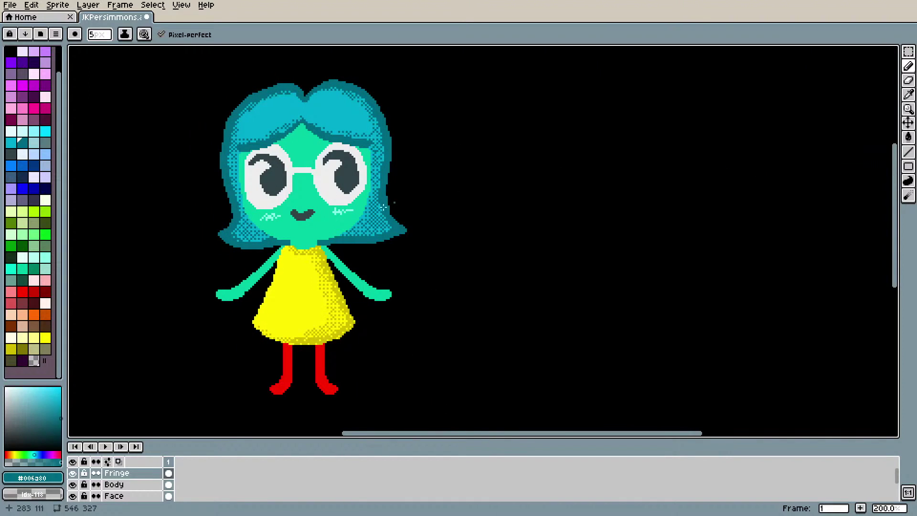
left_click(46, 131)
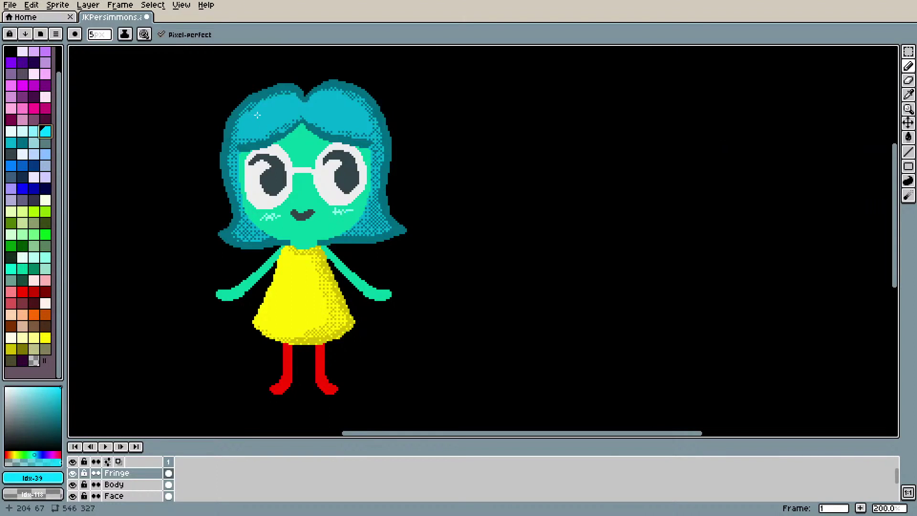
left_click_drag(244, 123, 290, 96)
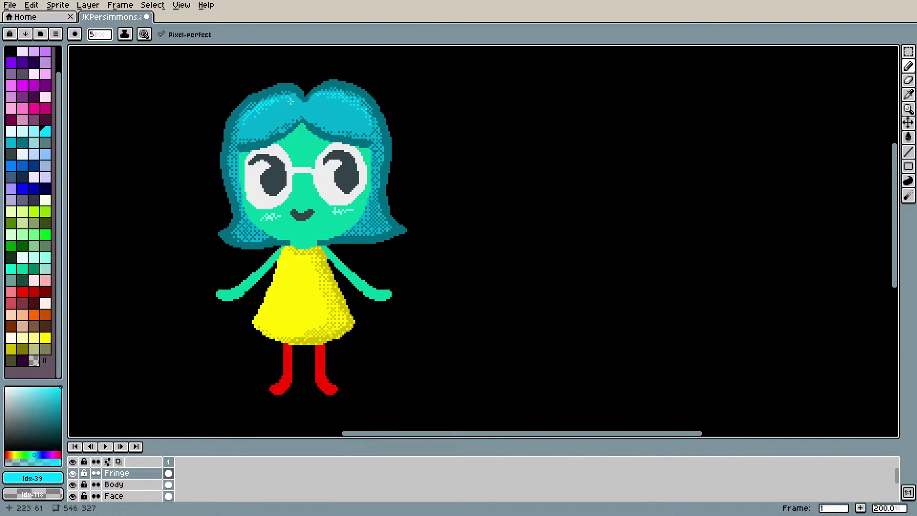
mouse_move(246, 113)
left_mouse_down()
mouse_move(237, 133)
mouse_move(247, 115)
mouse_move(239, 130)
mouse_move(289, 95)
mouse_move(277, 94)
mouse_move(342, 129)
left_mouse_up()
Step: Hide the BG layer to check the character against transparency, and show it again
scroll(132, 496, "down", 1)
scroll(131, 496, "down", 2)
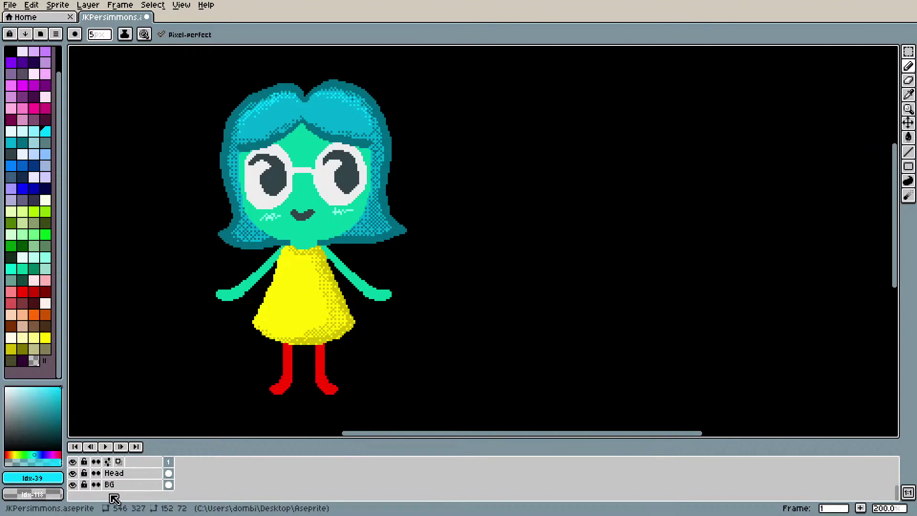
left_click(73, 485)
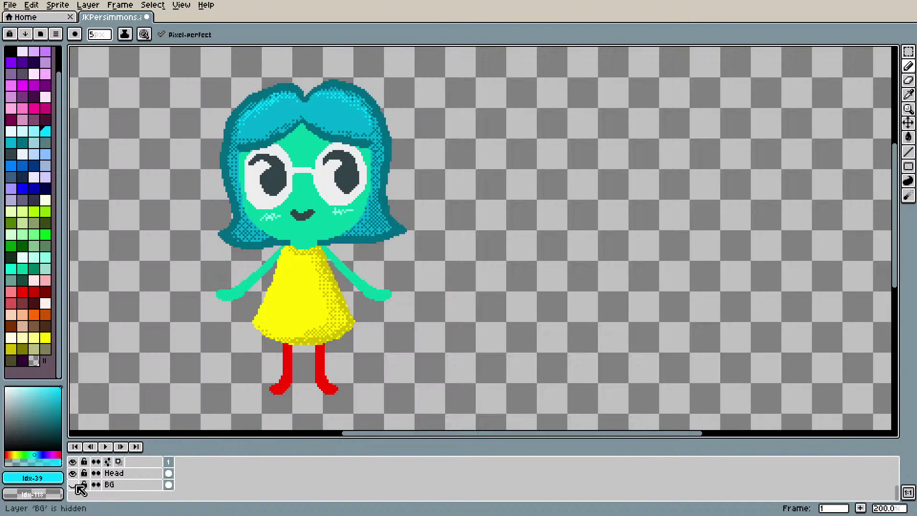
left_click(76, 487)
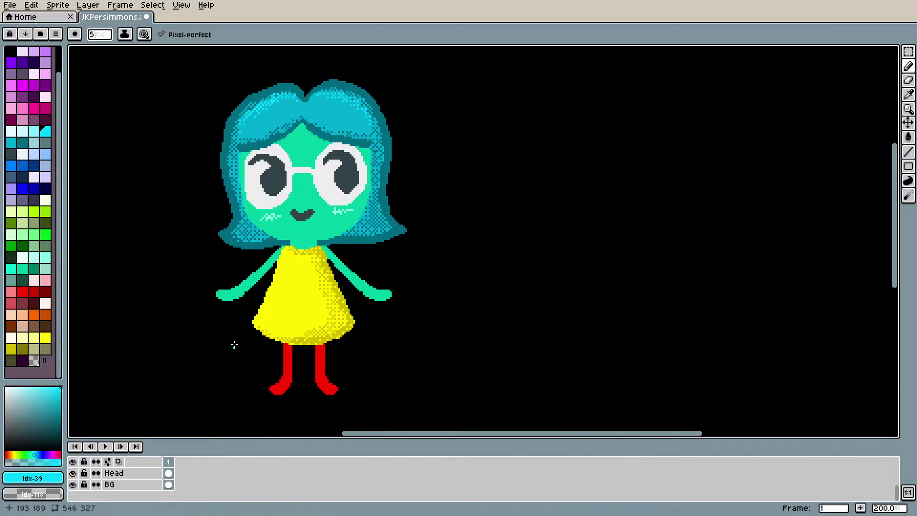
scroll(895, 241, "up", 2)
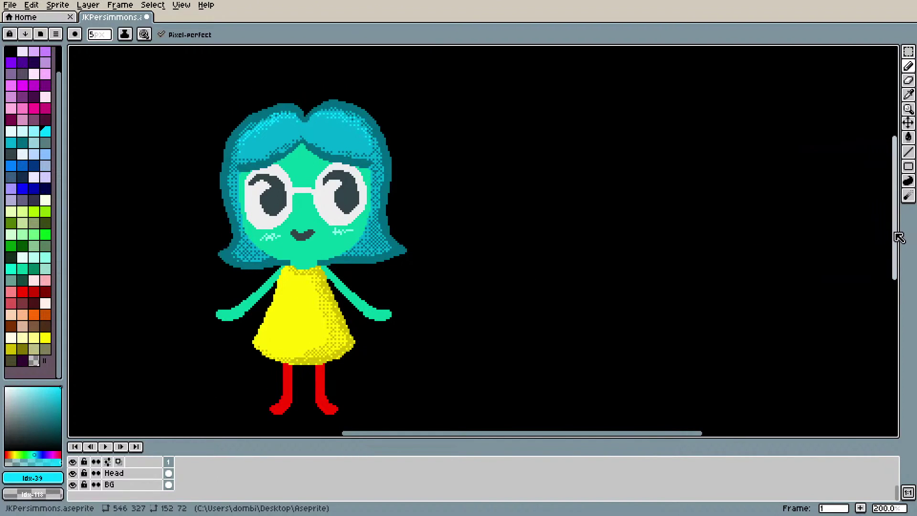
left_click_drag(896, 236, 896, 238)
mouse_move(647, 436)
left_mouse_down()
mouse_move(680, 436)
mouse_move(657, 436)
left_mouse_up()
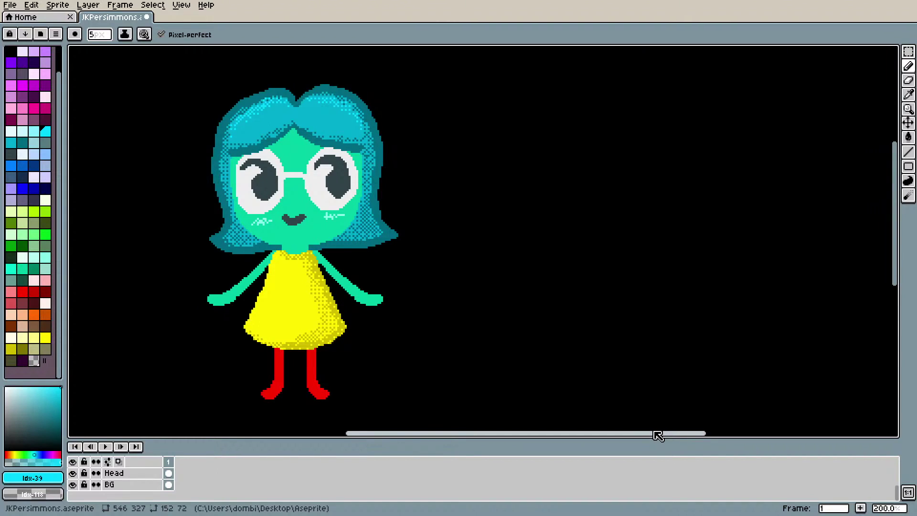
left_click_drag(658, 436, 653, 435)
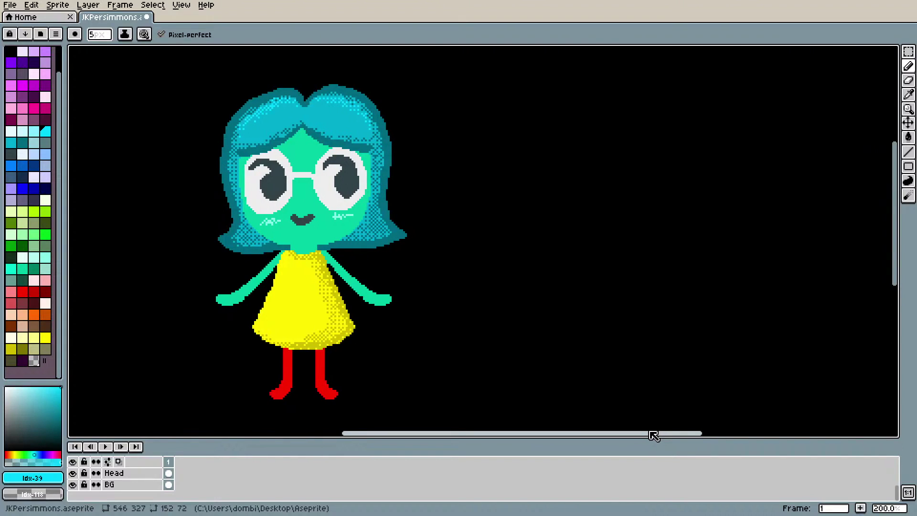
Step: Select the Head layer and dark green Idx-86, try dithered shading along the face's lower edge, and undo it
left_click_drag(654, 436, 626, 435)
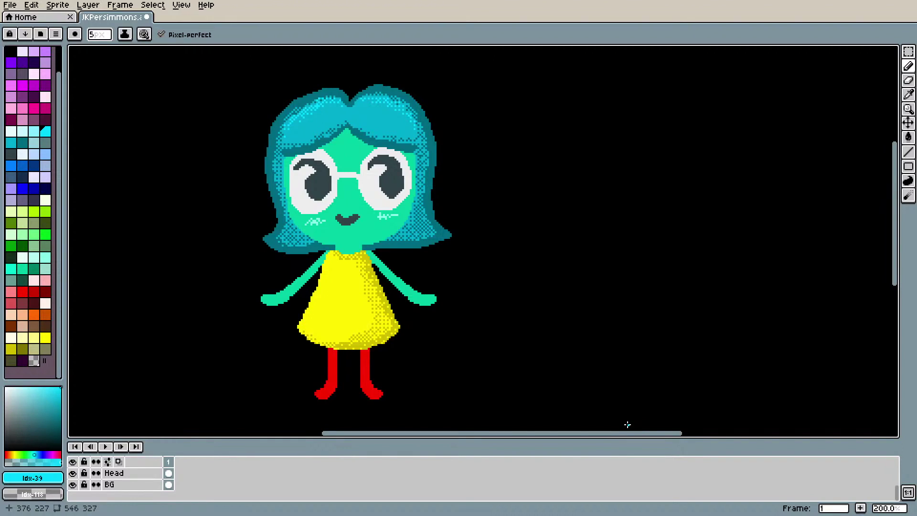
left_click(28, 270)
left_click(120, 474)
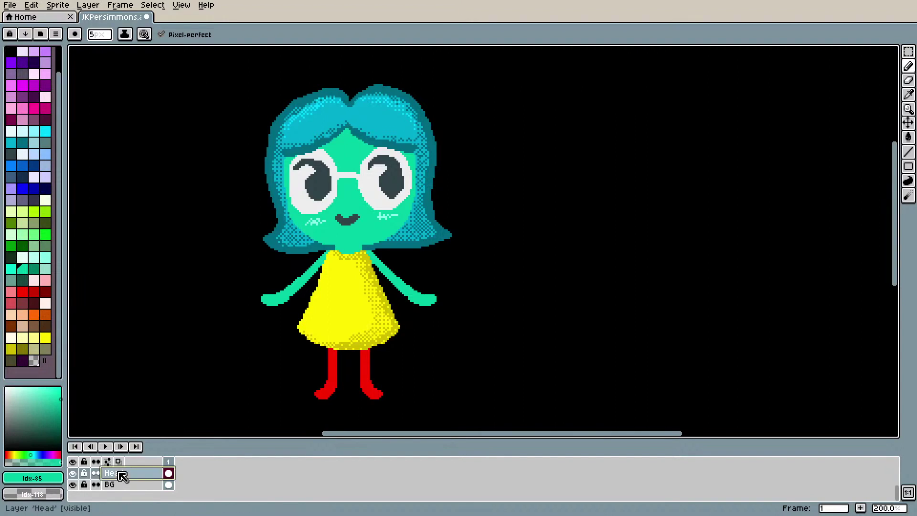
left_click(394, 226)
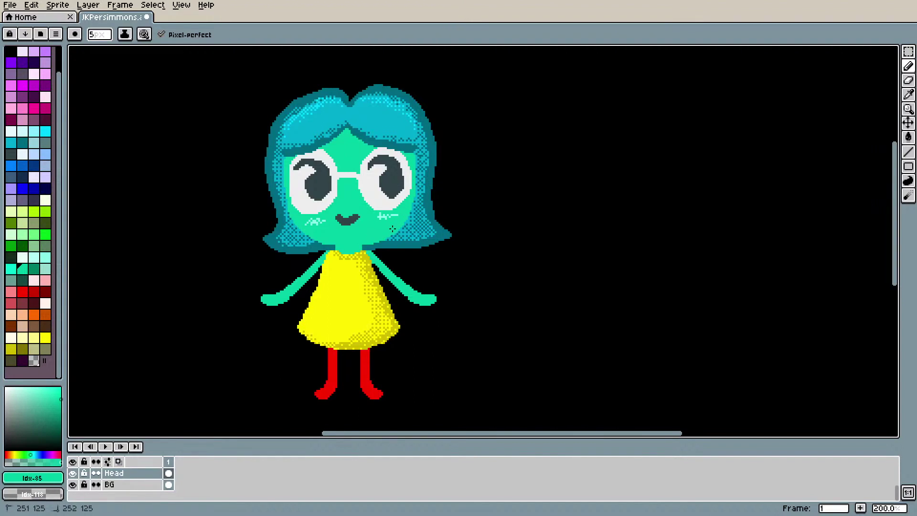
key("0")
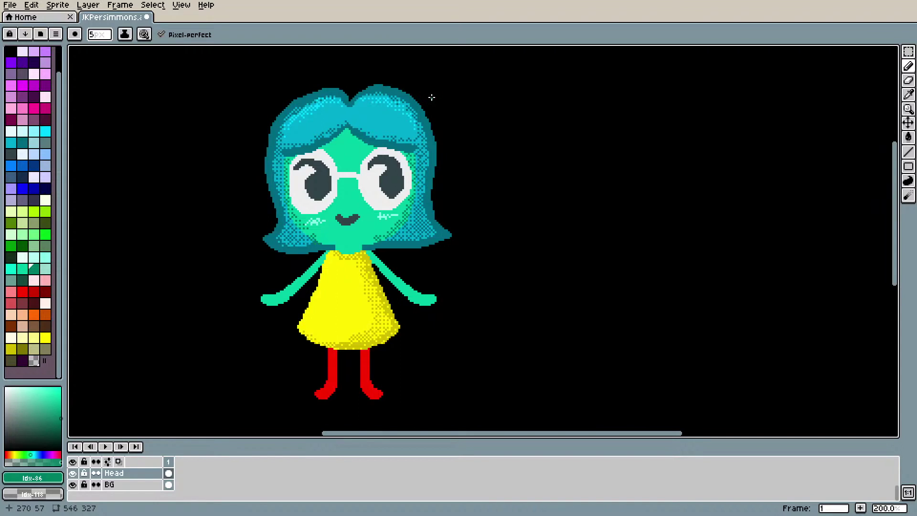
key("ctrl+z")
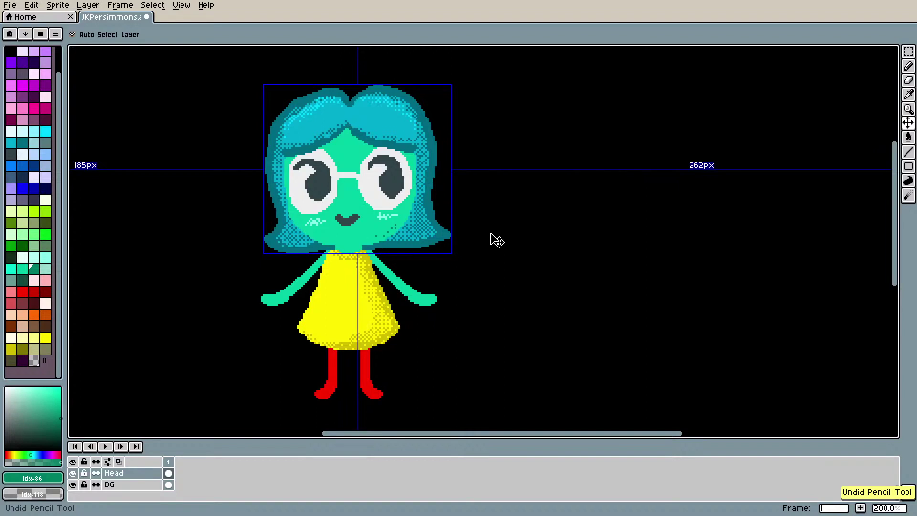
Step: Dither dark green Idx-86 shading on the face directly beneath both halves of the fringe with the Pencil tool
key("b")
scroll(417, 212, "down", 2)
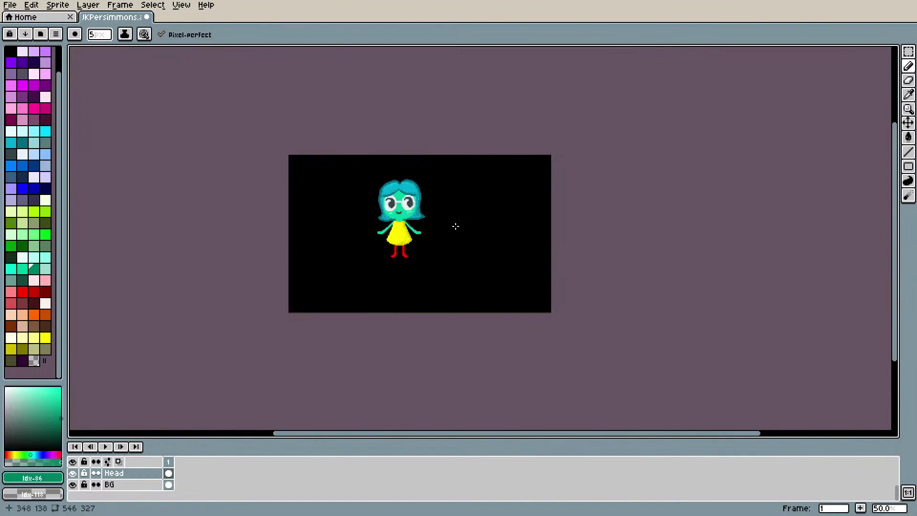
scroll(394, 219, "up", 2)
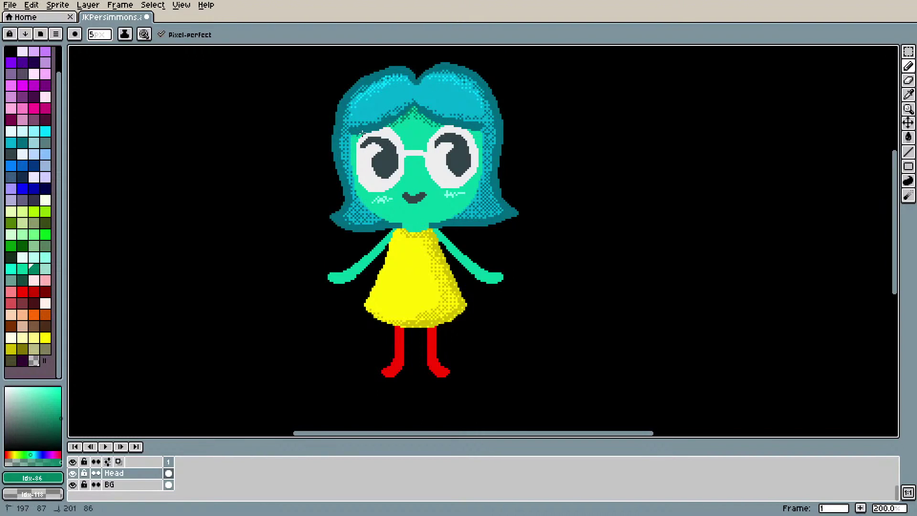
left_click(461, 127)
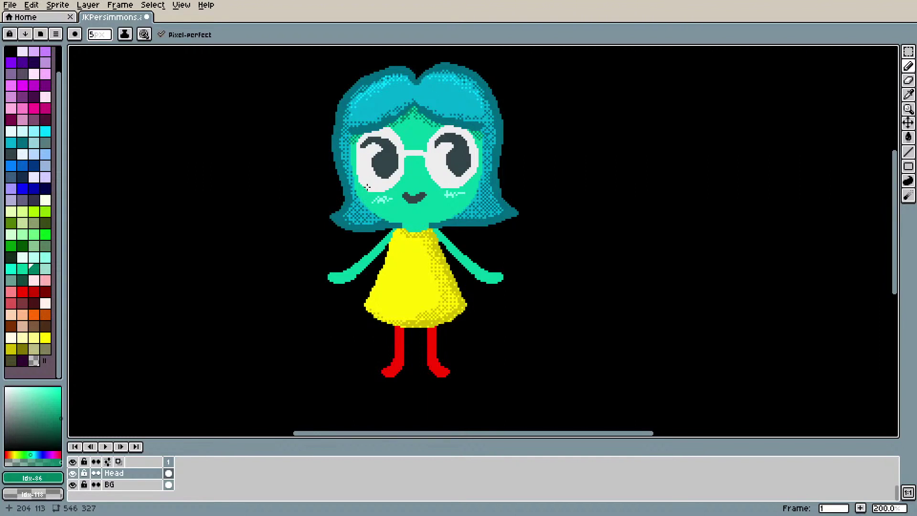
scroll(402, 160, "down", 3)
scroll(384, 166, "up", 3)
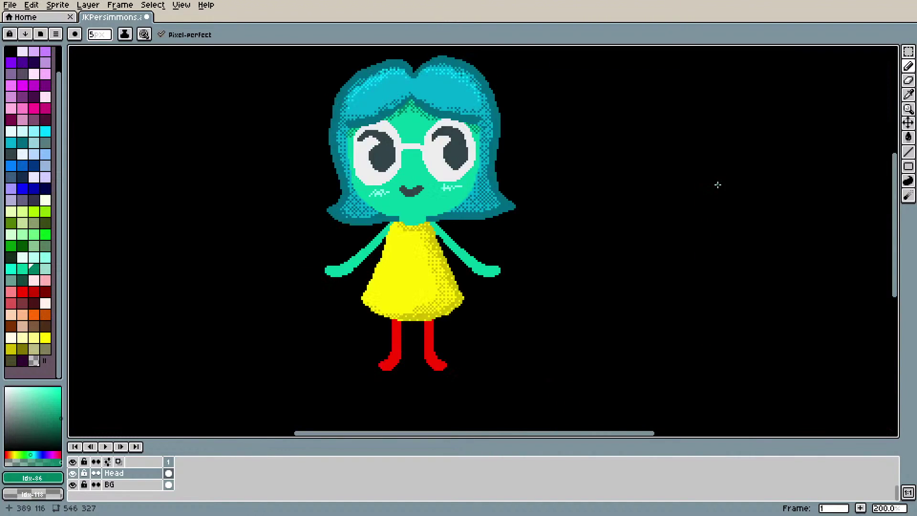
left_click_drag(896, 197, 895, 216)
Step: Make the Body layer active and hide the Head layer to expose the neck piece above the dress
scroll(130, 486, "up", 2)
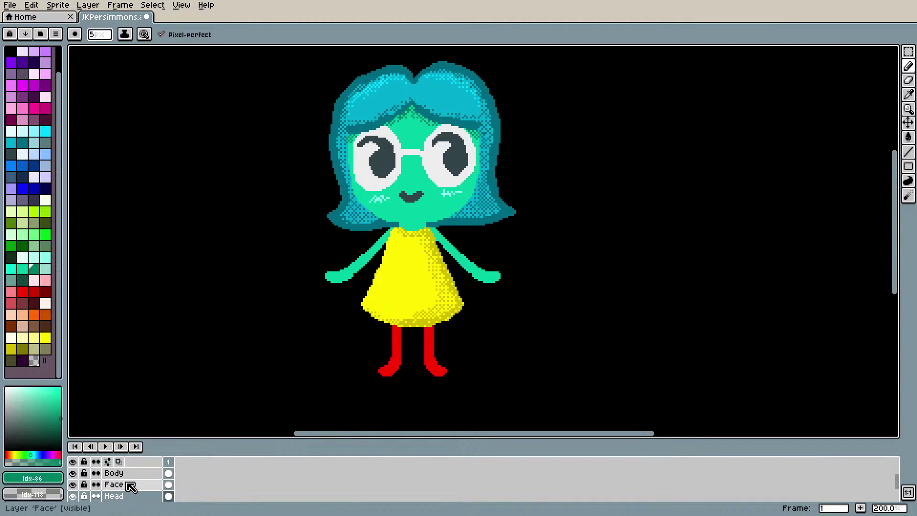
left_click(125, 474)
left_click(73, 473)
left_click(73, 474)
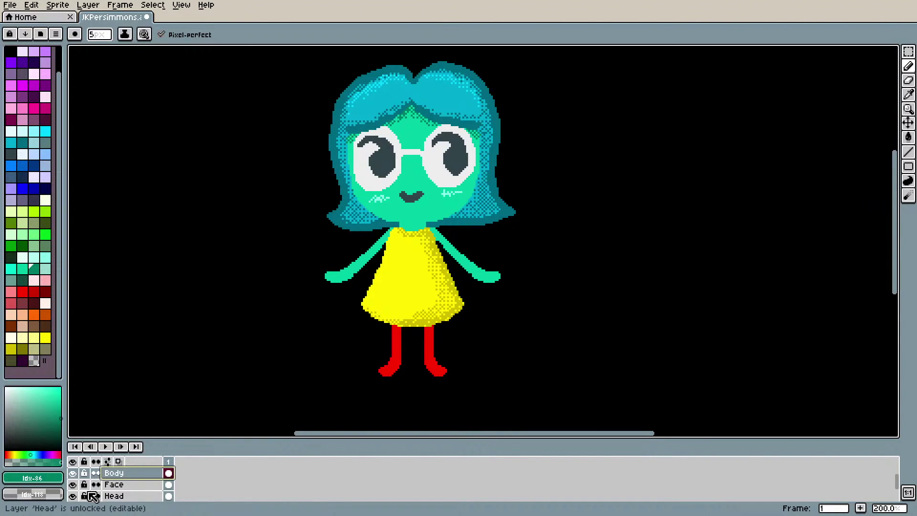
scroll(96, 492, "down", 1)
left_click(73, 485)
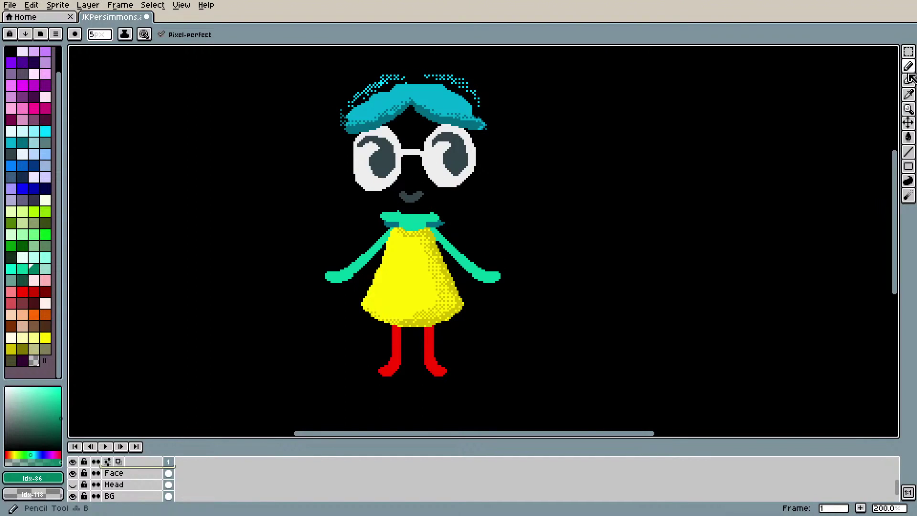
Step: Select the green and teal neck piece on the Body layer with the Magic Wand and cut it
left_click(909, 51)
left_click(874, 52)
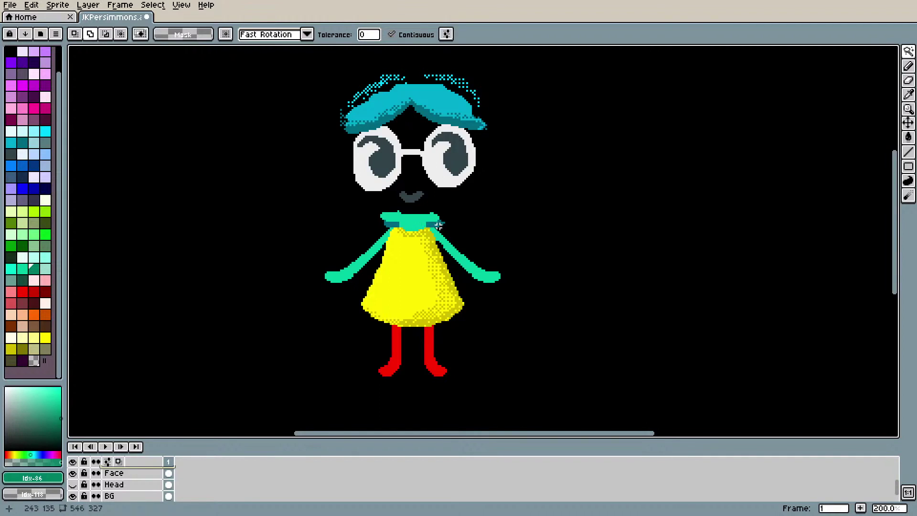
left_click(438, 226)
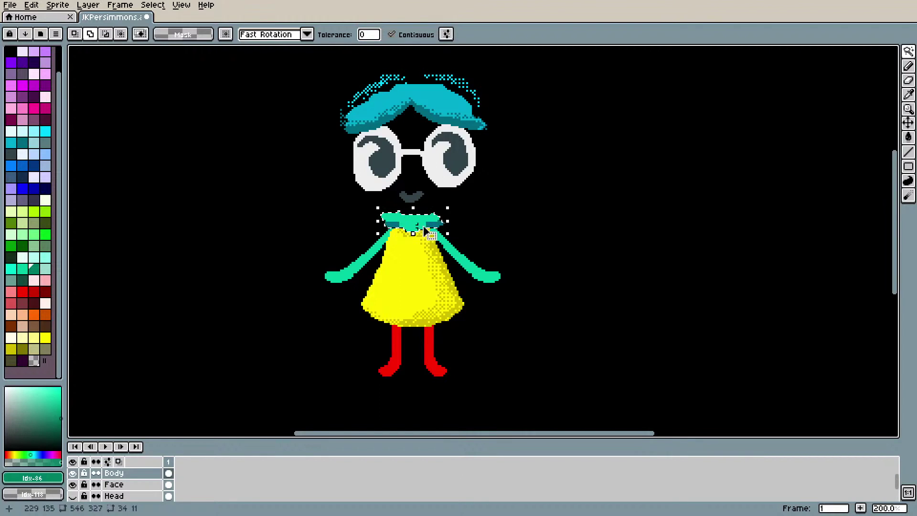
left_click(31, 5)
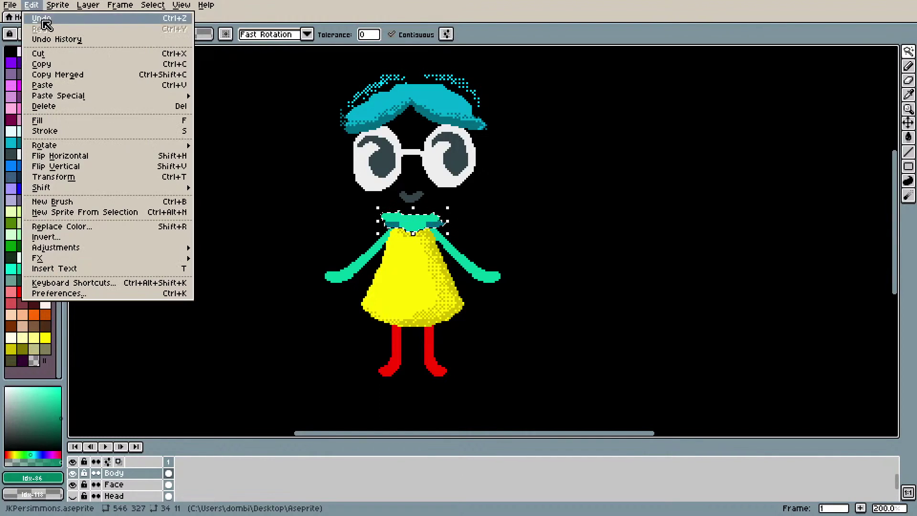
left_click(48, 54)
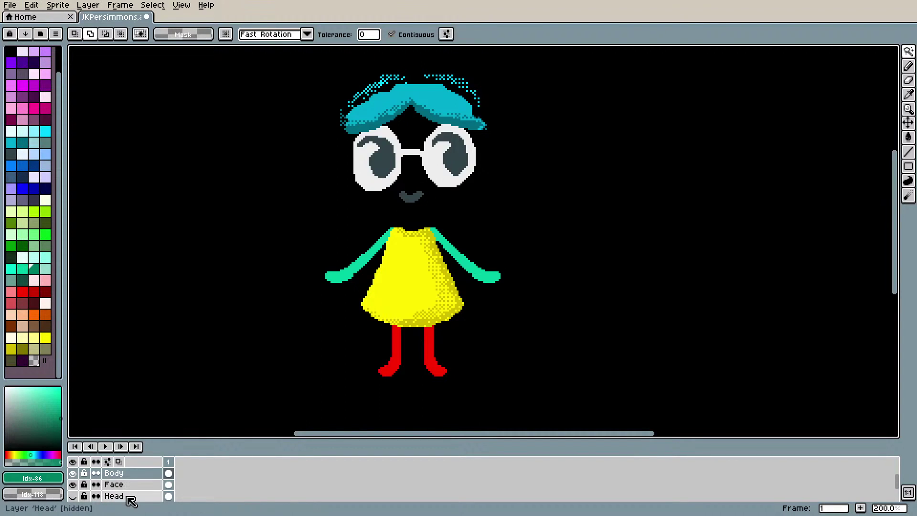
Step: Try pasting the neck piece back onto the Body layer, and undo the paste
scroll(129, 497, "down", 1)
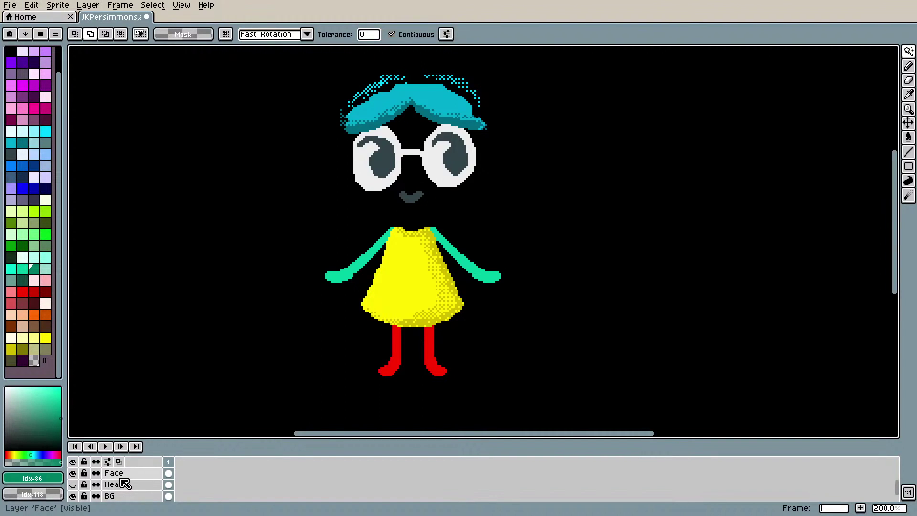
scroll(118, 479, "up", 1)
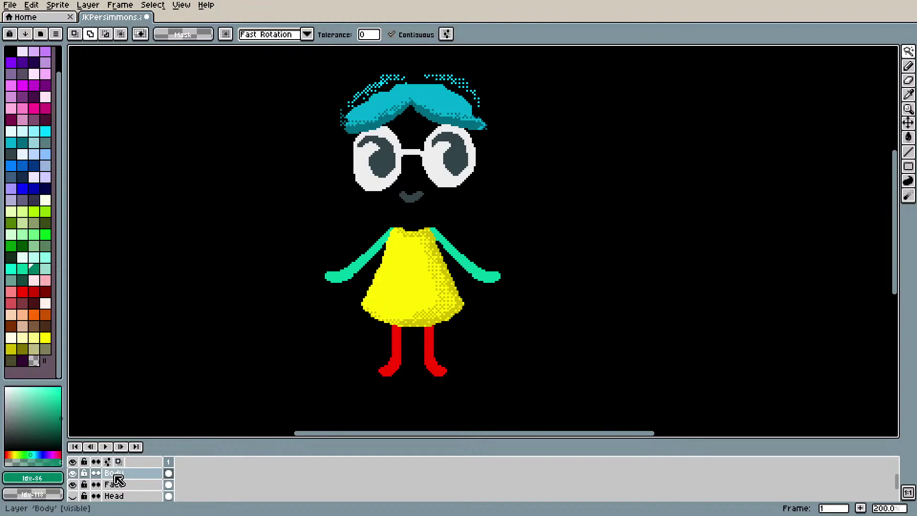
left_click(41, 16)
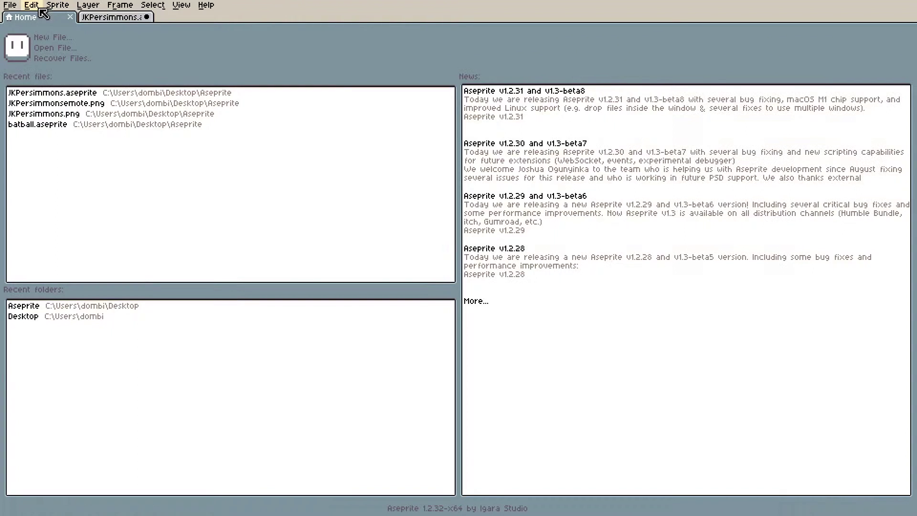
left_click(105, 17)
left_click(31, 5)
left_click(62, 87)
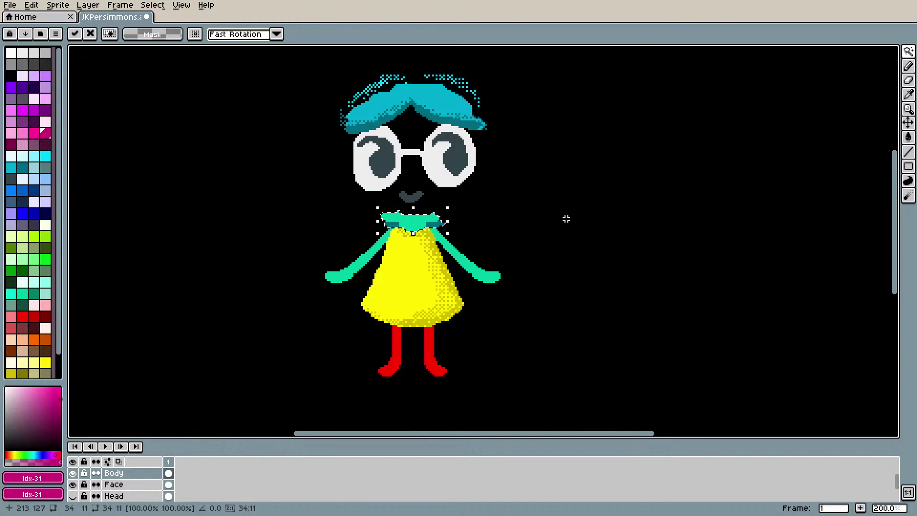
key("Return")
key("ctrl+d")
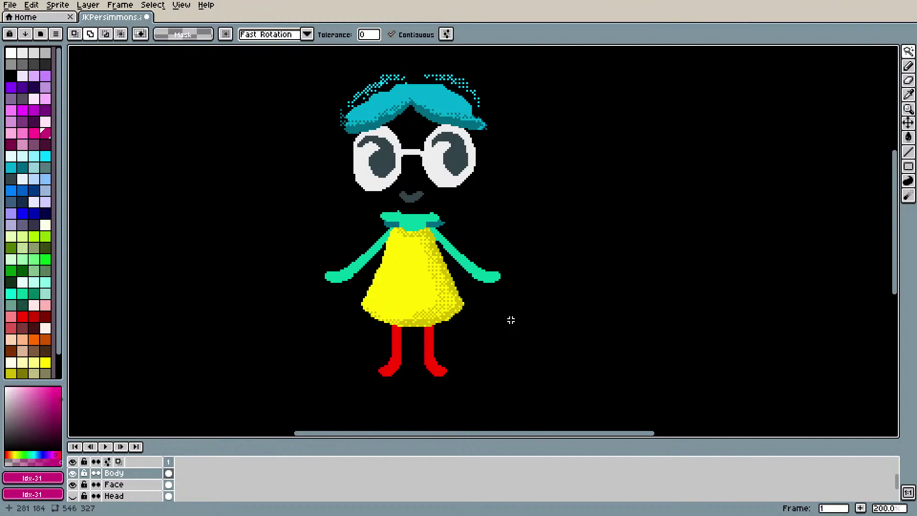
key("ctrl+z")
key("ctrl+z")
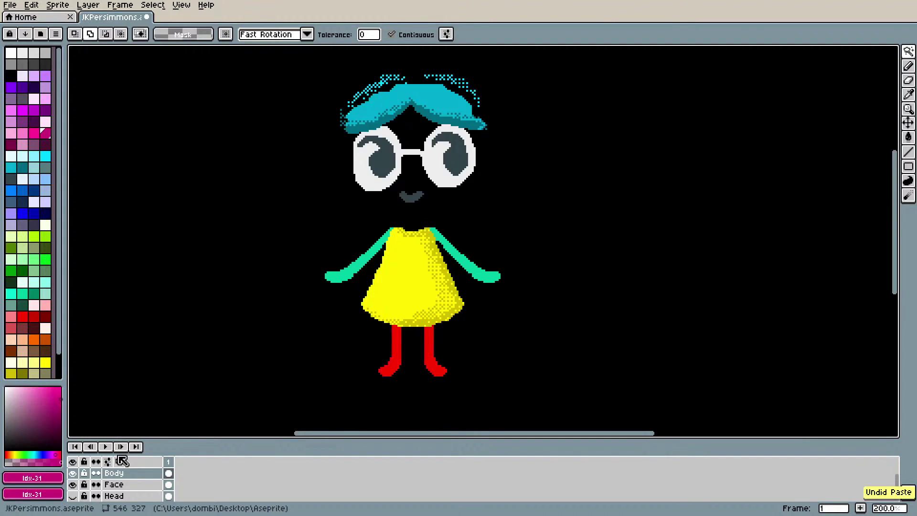
Step: Show the Head layer again, hide the Body layer, and try pasting the cut neck piece onto the Head layer
left_click(72, 496)
left_click(115, 495)
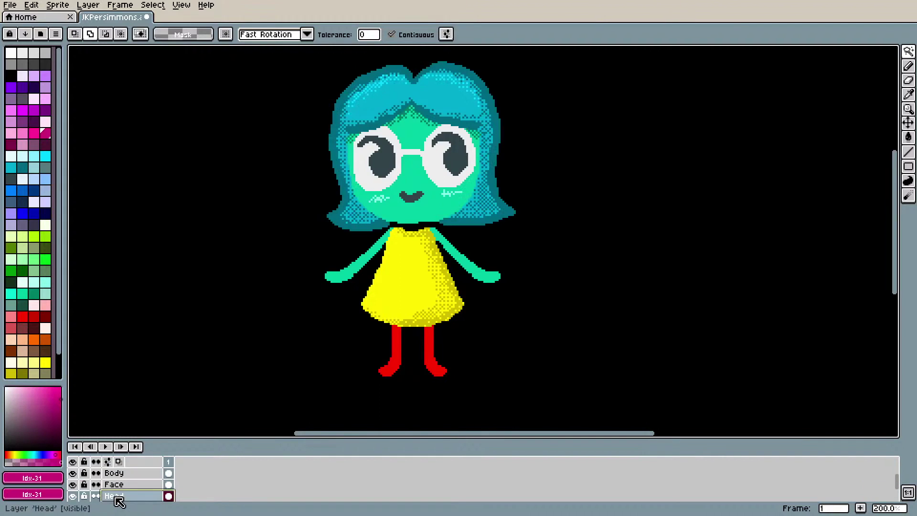
left_click(72, 473)
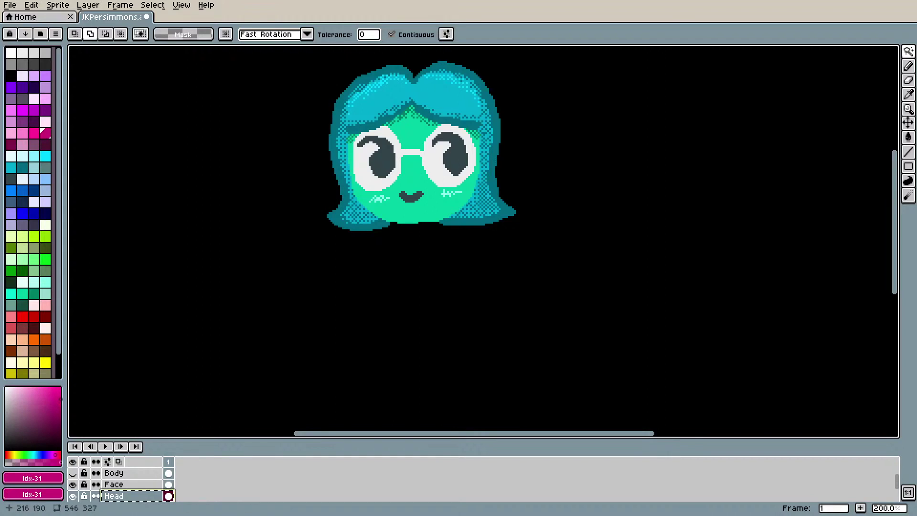
left_click(125, 474)
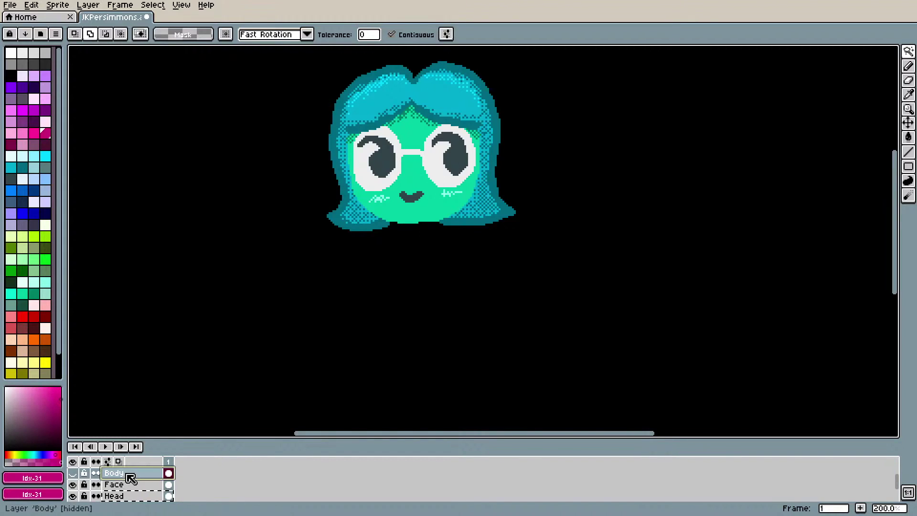
left_click_drag(114, 496, 190, 442)
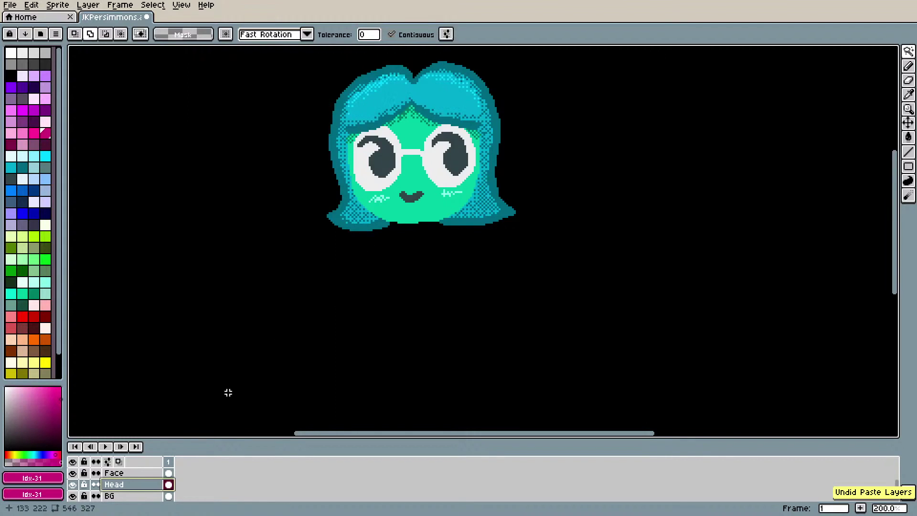
left_click(31, 5)
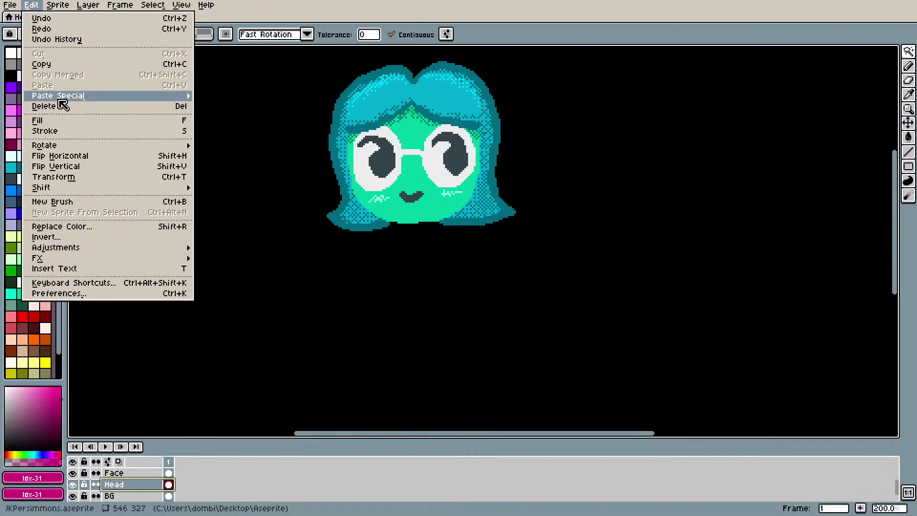
mouse_move(61, 98)
left_click(301, 285)
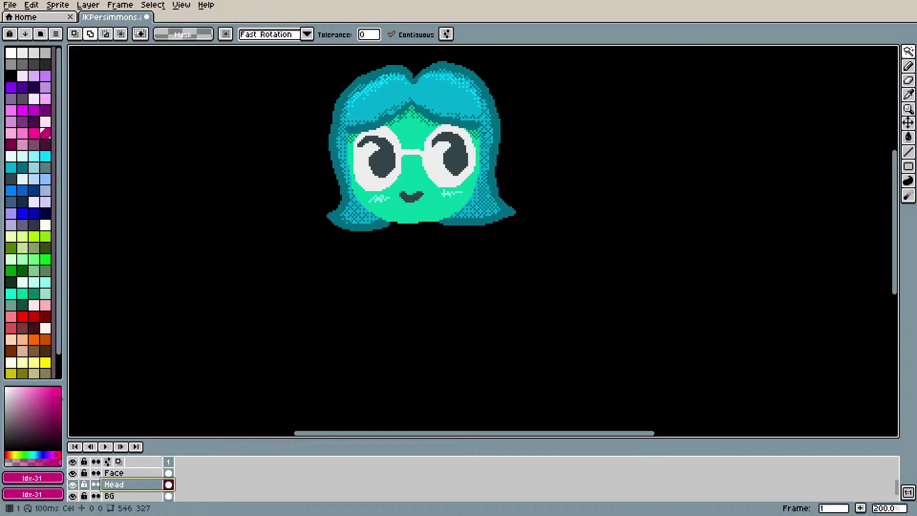
Step: Show the Body layer again and undo the cut of the neck piece
scroll(120, 485, "up", 1)
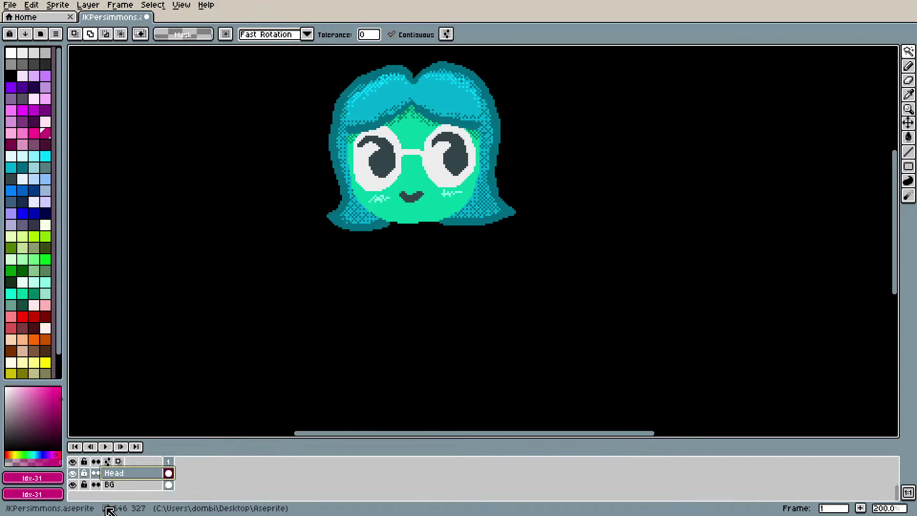
left_click(73, 473)
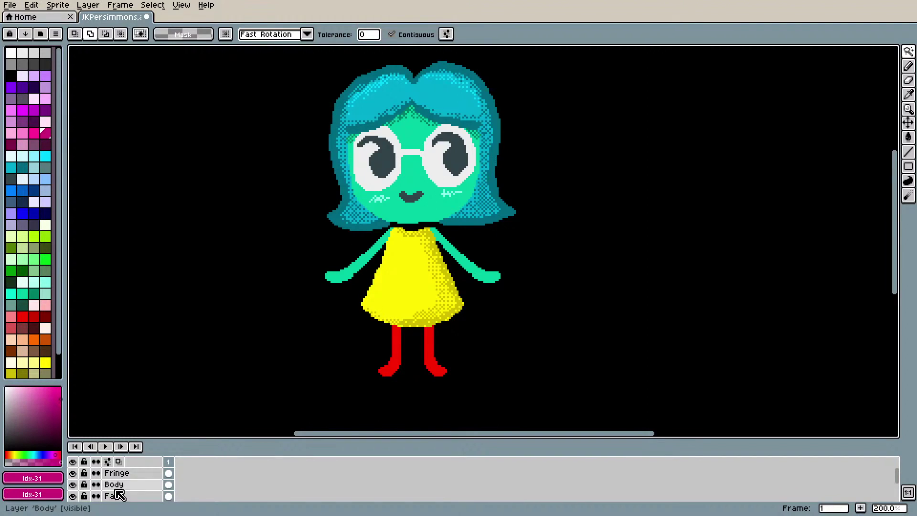
scroll(127, 495, "down", 2)
scroll(126, 495, "up", 2)
key("ctrl+z")
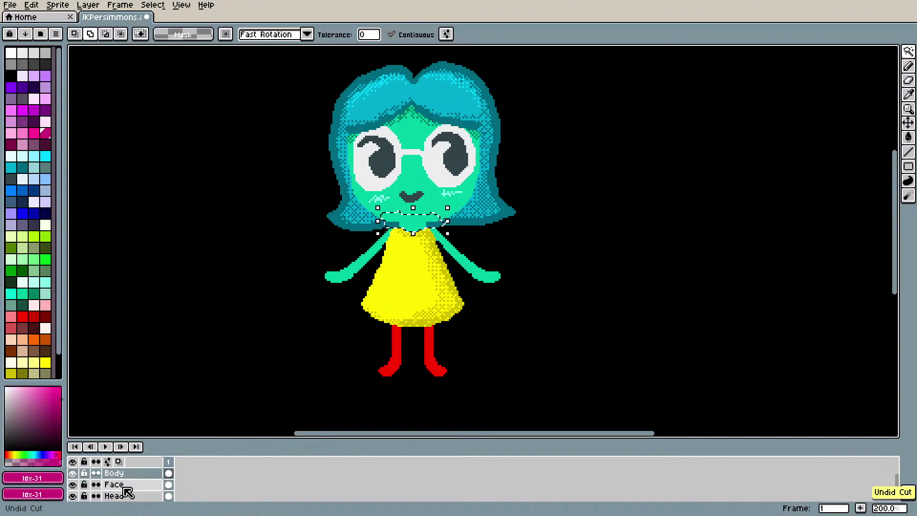
Step: Move the selected neck piece from the Body layer to the Head layer by cutting and pasting, and hide the Body layer
left_click(31, 5)
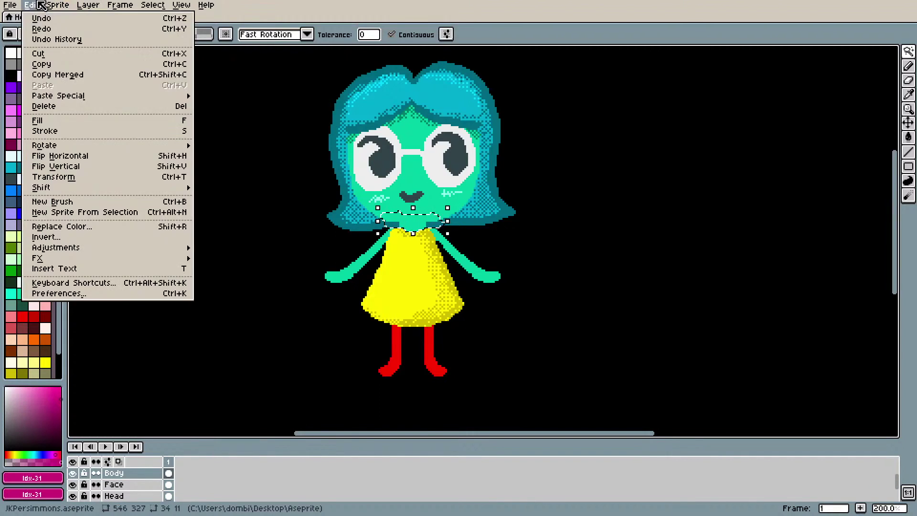
left_click(45, 54)
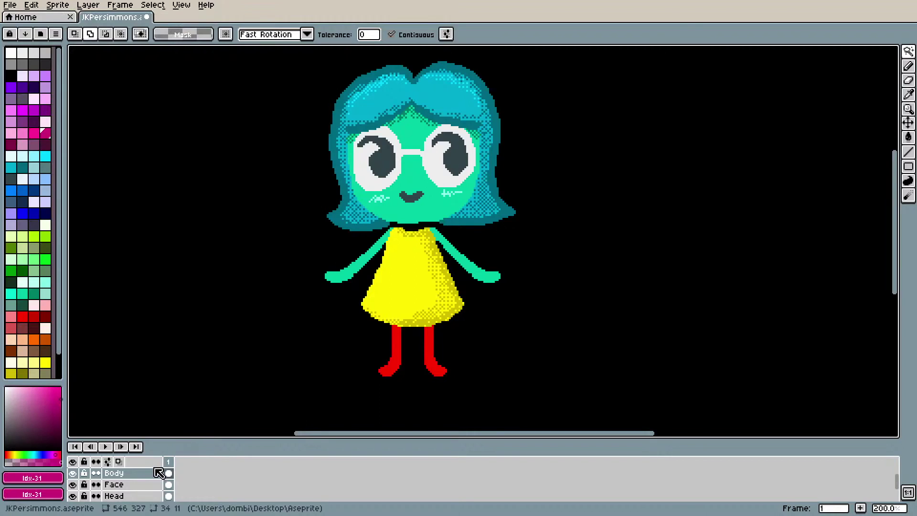
scroll(133, 483, "down", 1)
scroll(133, 483, "up", 1)
scroll(133, 482, "down", 1)
left_click(135, 475)
key("ctrl+v")
scroll(141, 478, "up", 1)
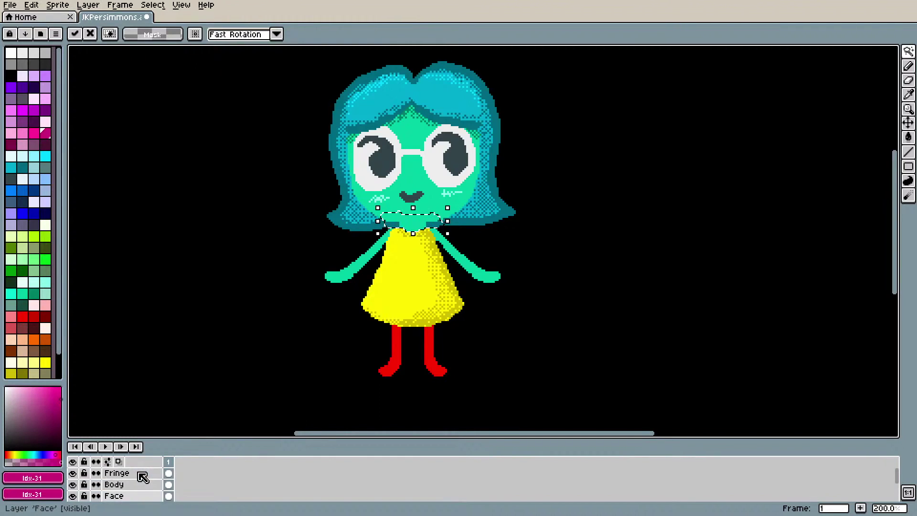
left_click(72, 484)
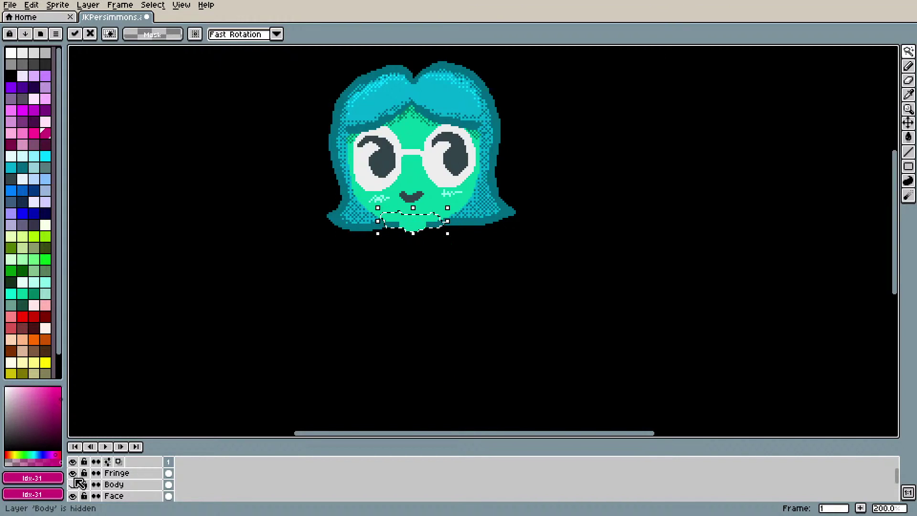
Step: Drop the pasted neck piece onto the Head layer and clear the selection
key("w")
left_click(451, 277)
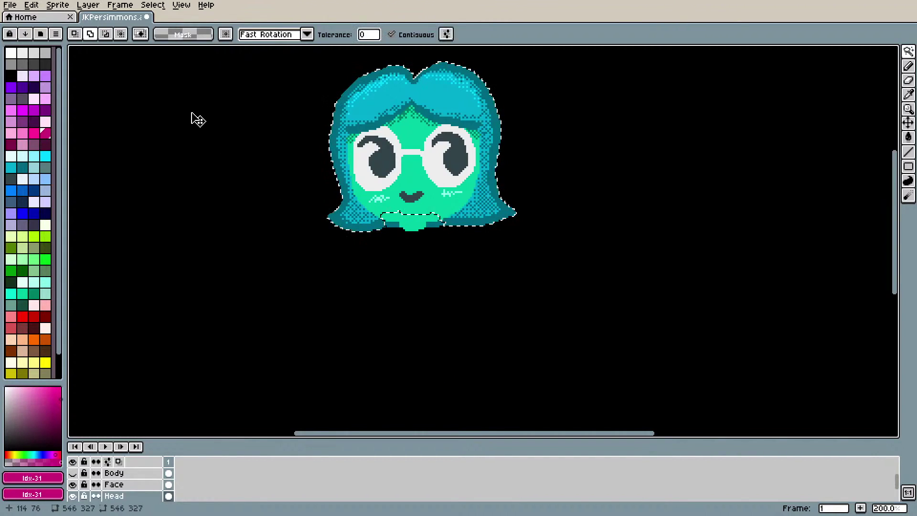
key("ctrl+d")
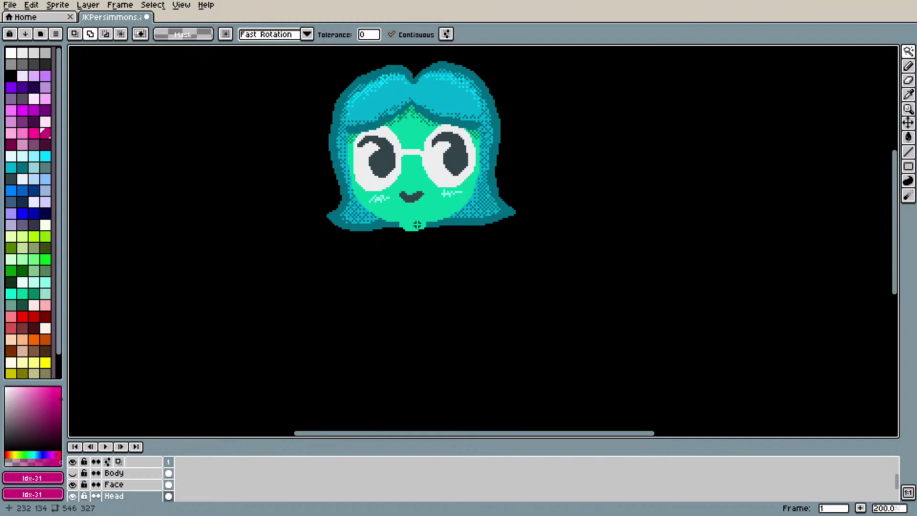
Step: Dither the neck with the dark green #008164 sampled from the forehead shading, using transparent as the secondary colour
key("b")
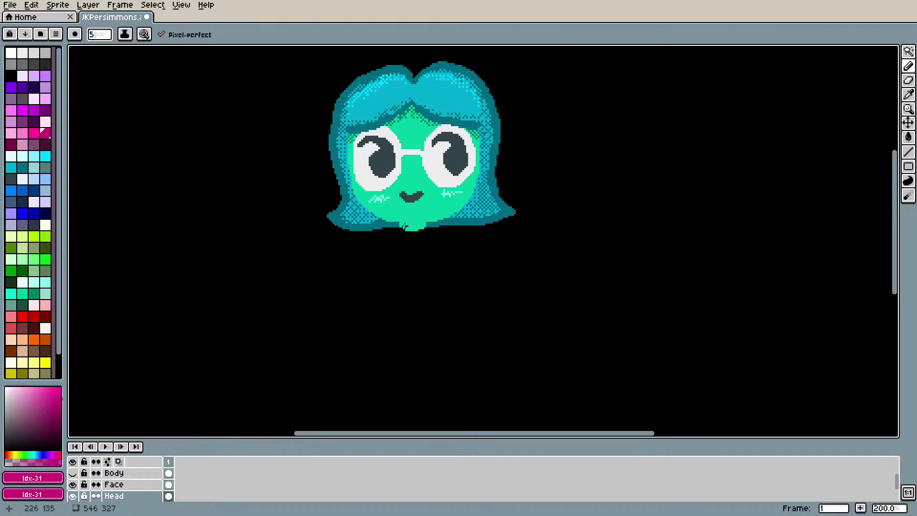
key("i")
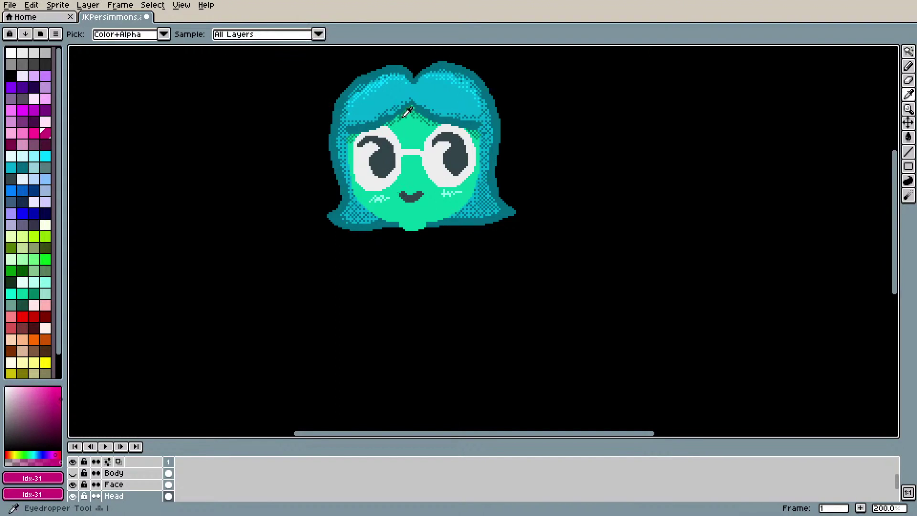
left_click(406, 113)
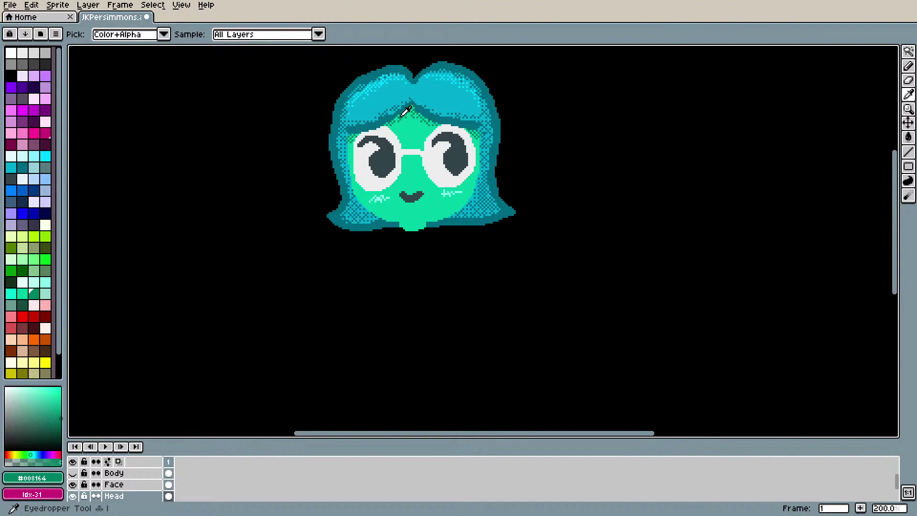
key("b")
right_click(406, 224)
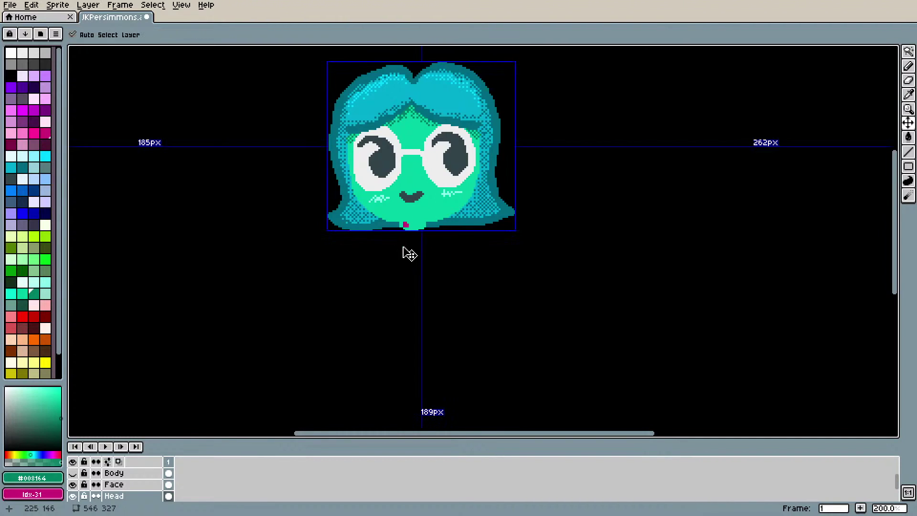
key("ctrl+z")
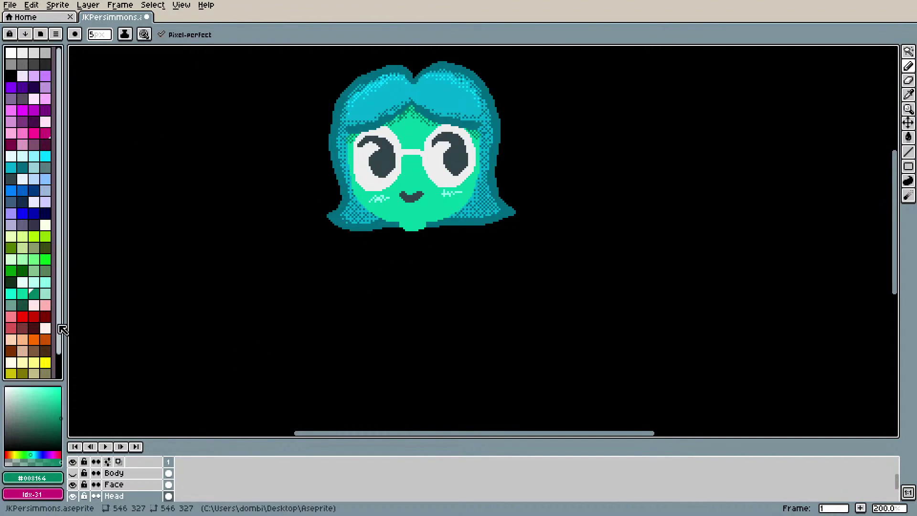
scroll(62, 332, "down", 2)
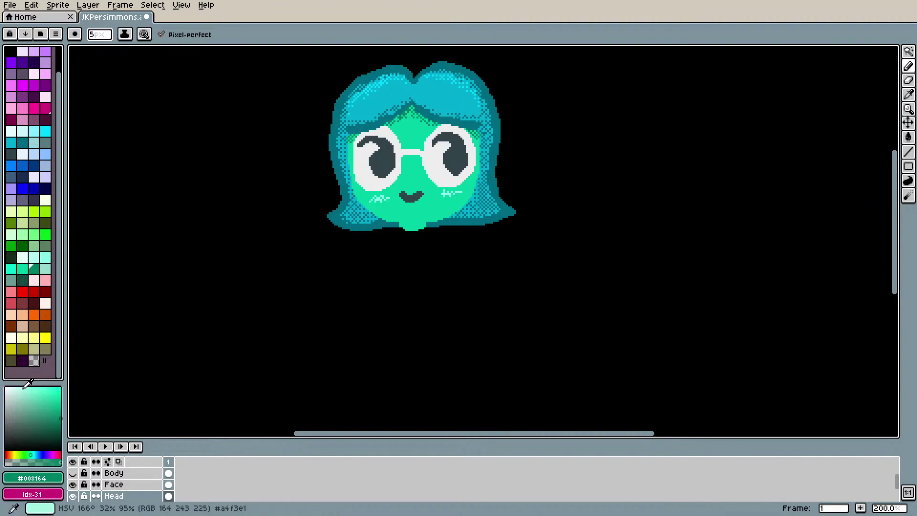
right_click(33, 361)
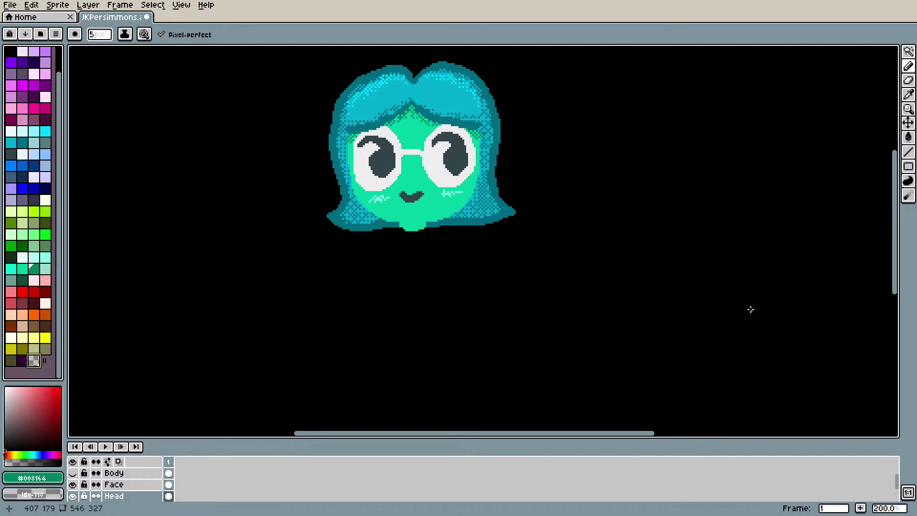
left_click(412, 226)
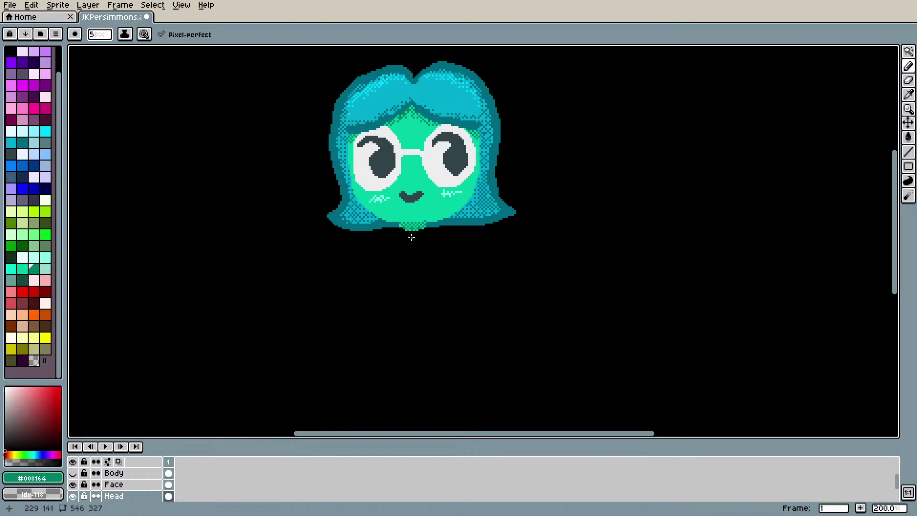
Step: Show the Body layer again and repaint the chin's lower edge with the face green #00cda3
left_click(73, 473)
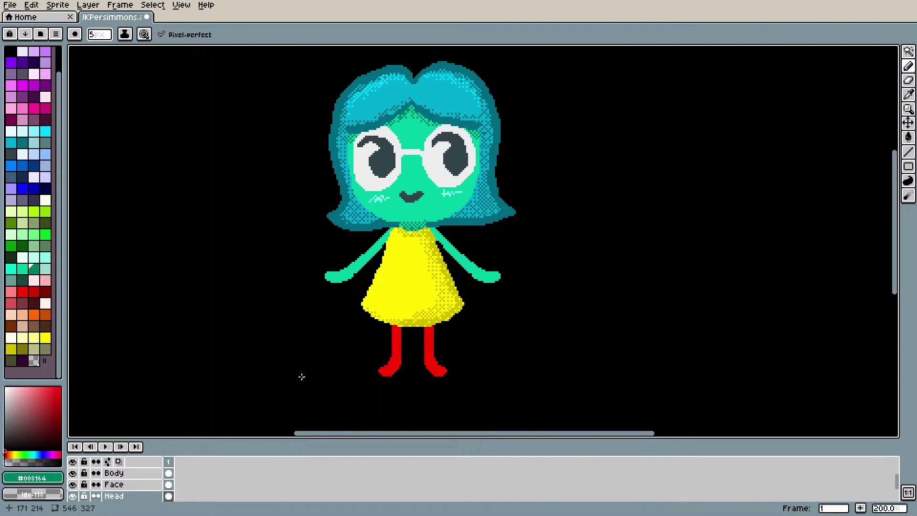
key("i")
left_click(431, 204)
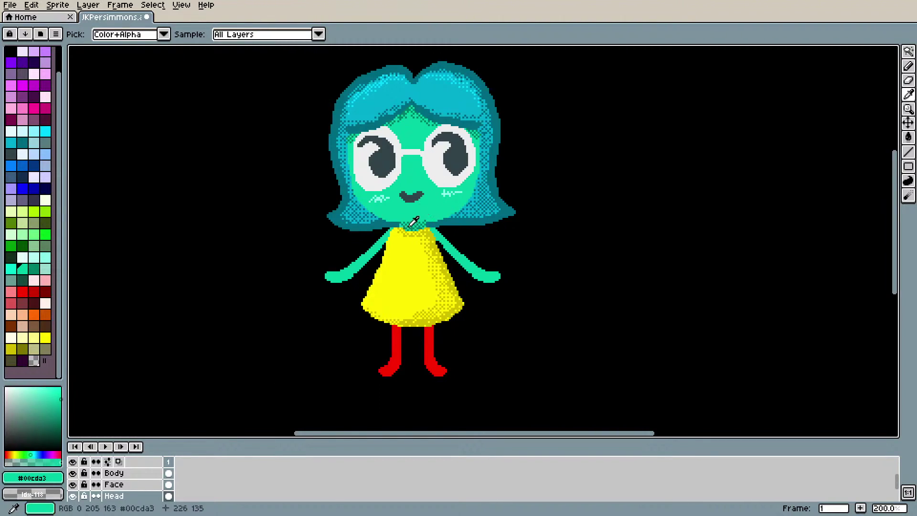
key("b")
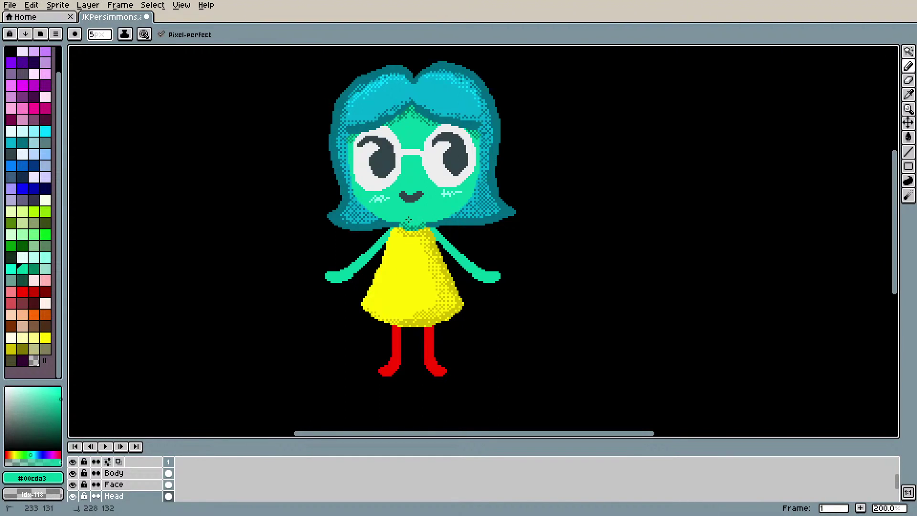
left_click_drag(401, 219, 427, 221)
left_click_drag(403, 221, 403, 224)
Step: Touch up the neck dithering under the chin, alternating between dark green #008164 and face green #00cda3
key("i")
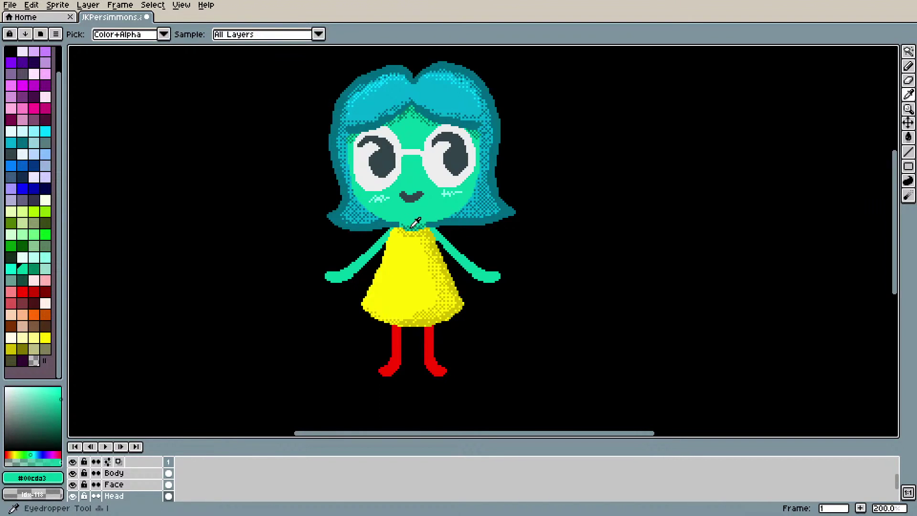
left_click(418, 229)
key("b")
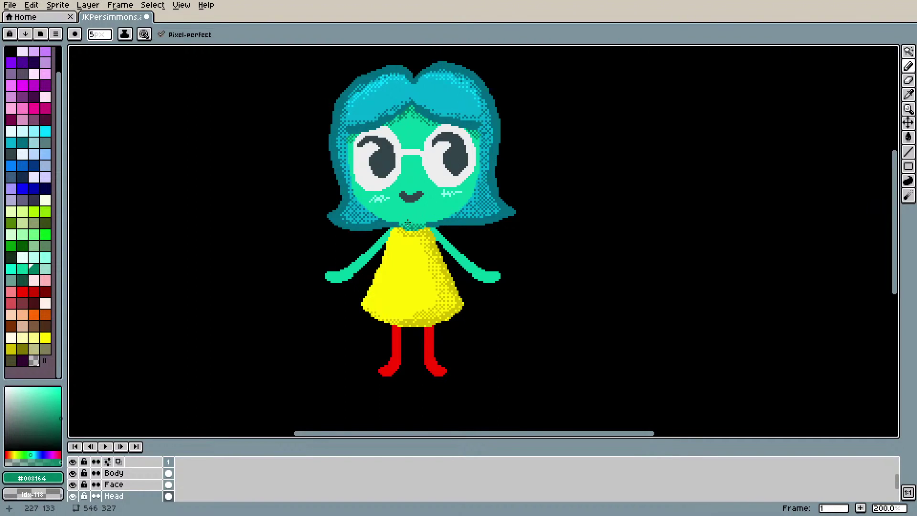
key("i")
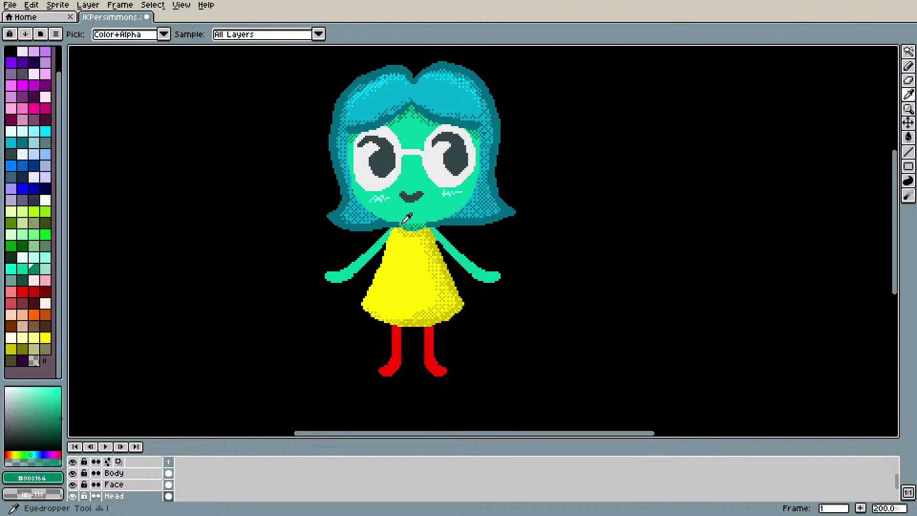
key("b")
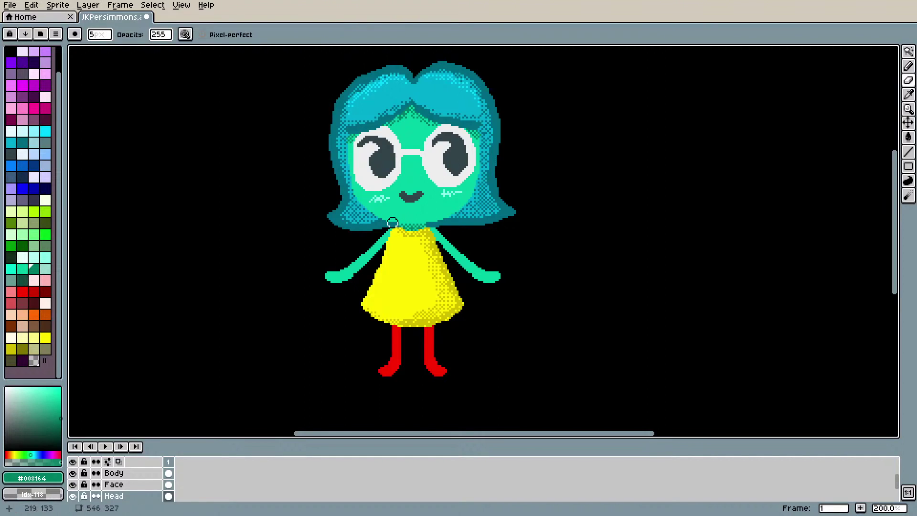
key("i")
left_click(414, 210)
key("b")
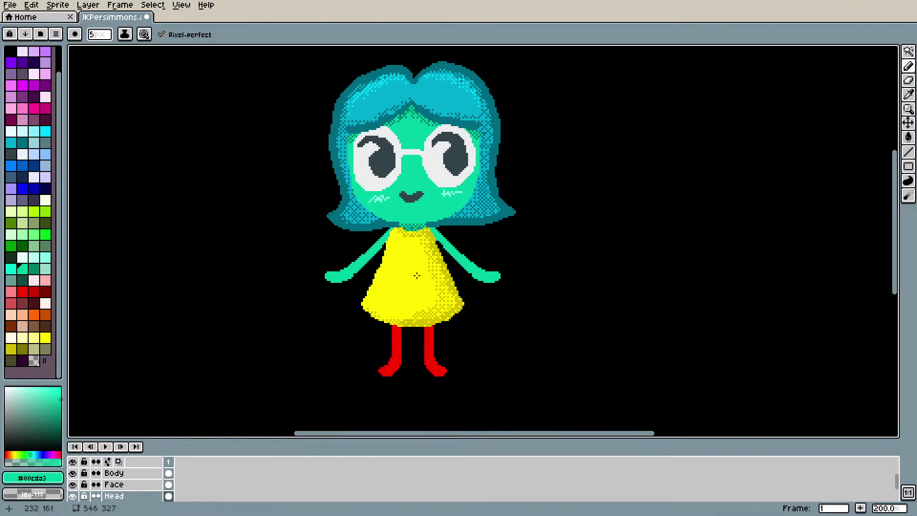
Step: Switch to the Body layer and dither the top of the left leg with dark red Idx-94
scroll(417, 275, "down", 1)
scroll(533, 326, "up", 1)
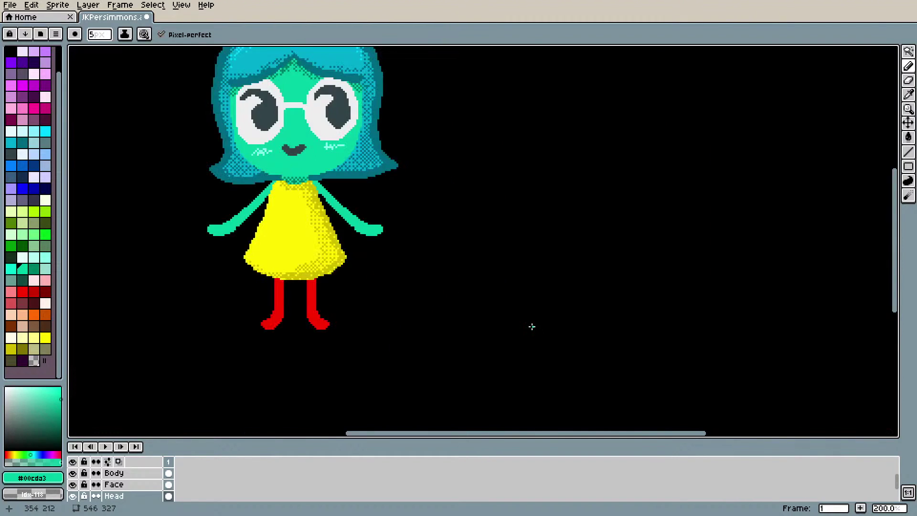
left_click_drag(466, 433, 407, 429)
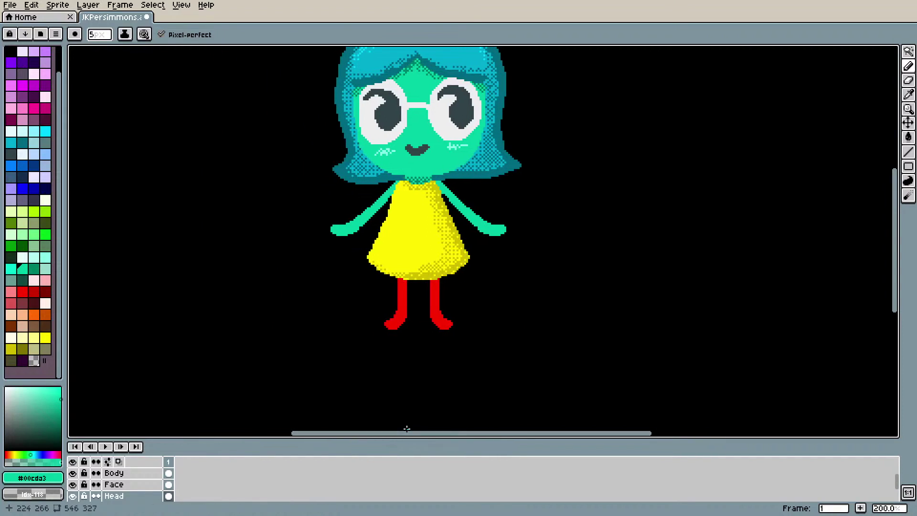
left_click(115, 473)
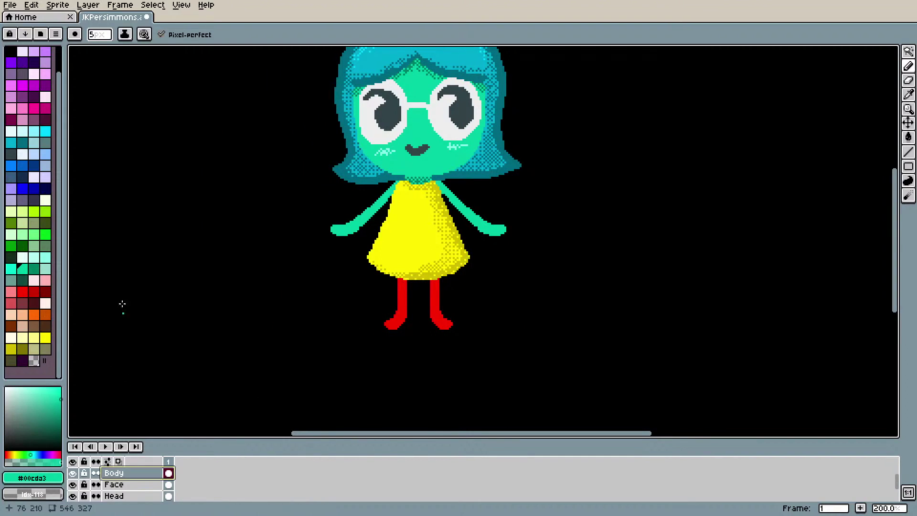
left_click(34, 292)
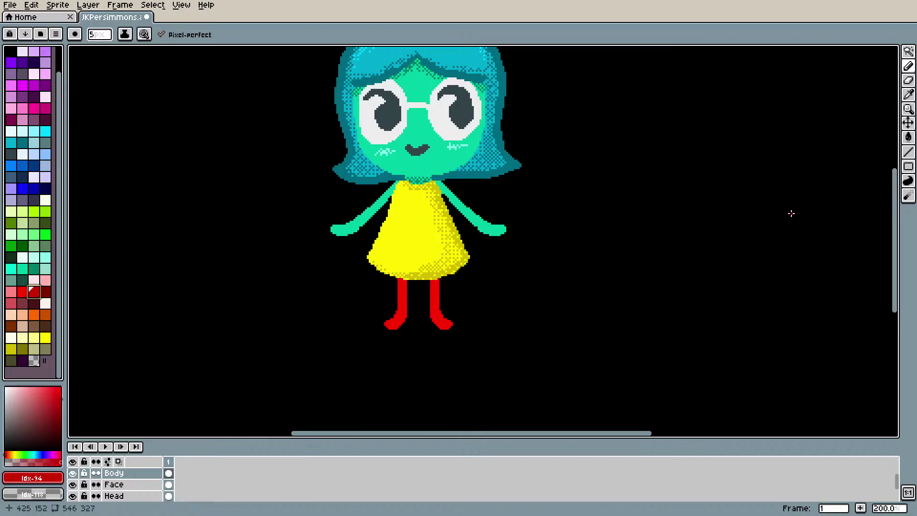
left_click(403, 283)
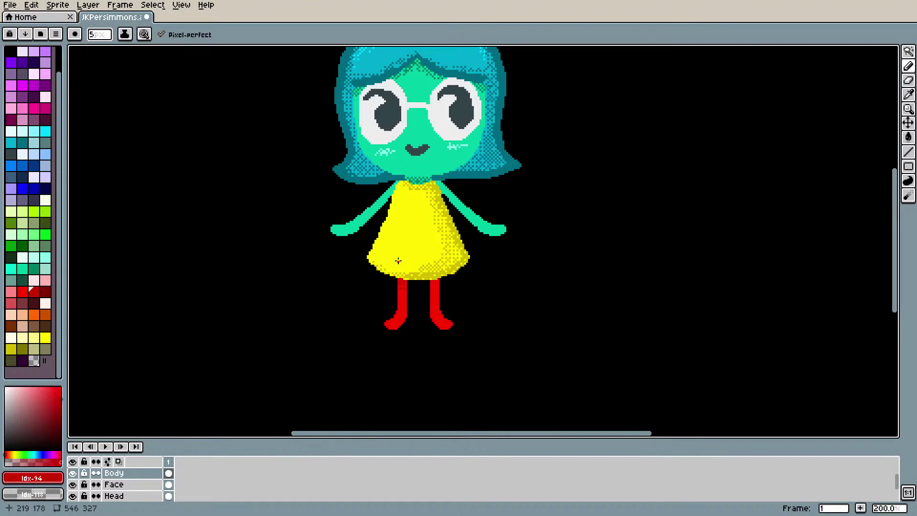
Step: Choose the deeper red Idx-95 and undo the shading on the left leg
scroll(445, 257, "up", 3)
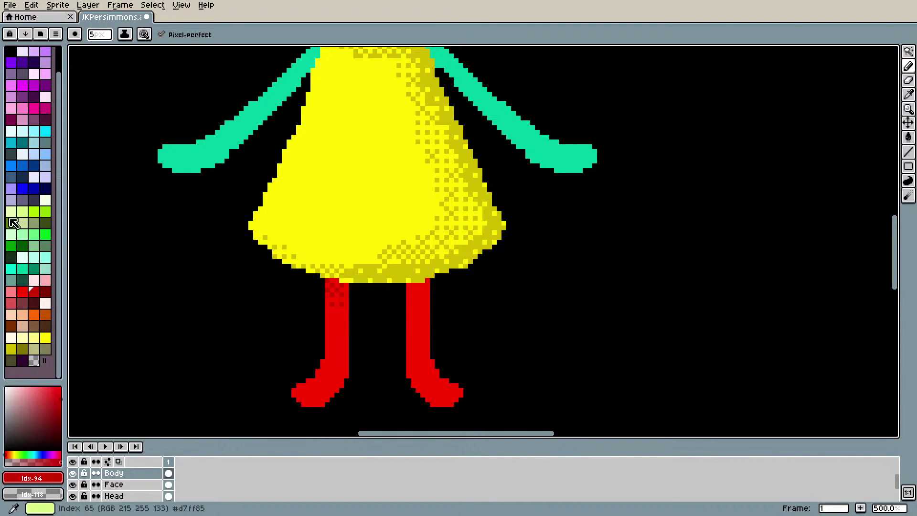
left_click(46, 291)
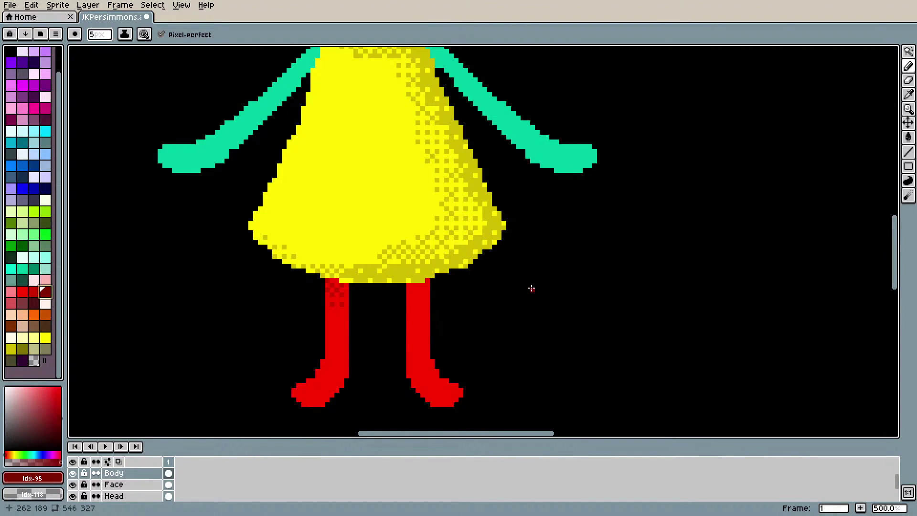
key("ctrl+z")
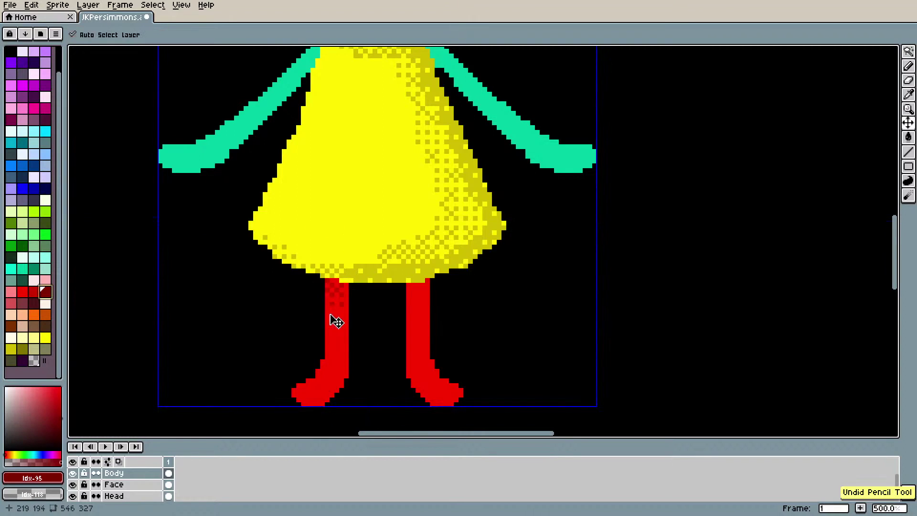
key("ctrl+z")
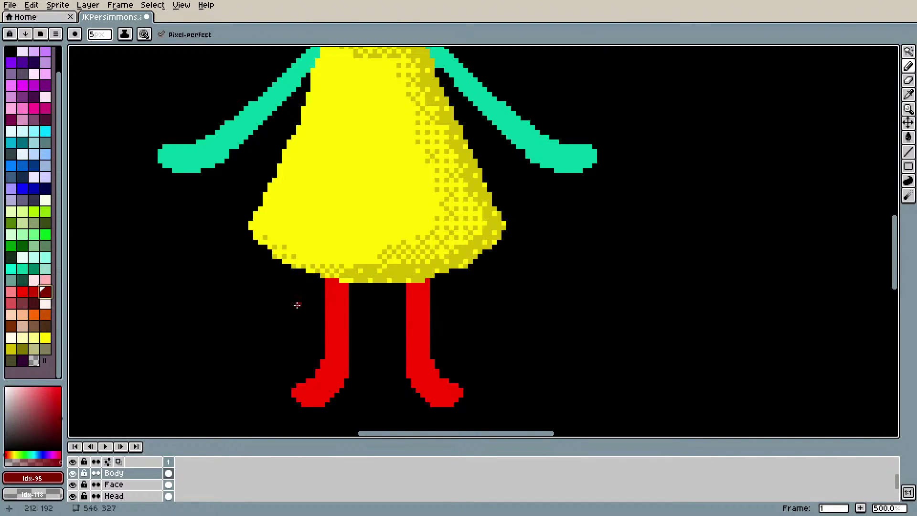
Step: Try dithering the top of the left leg with deep red Idx-95, and undo the attempts
left_click(323, 296)
left_click(332, 305)
left_click(332, 286)
key("ctrl+z")
key("ctrl+z")
key("ctrl+z")
left_click(331, 297)
key("ctrl+z")
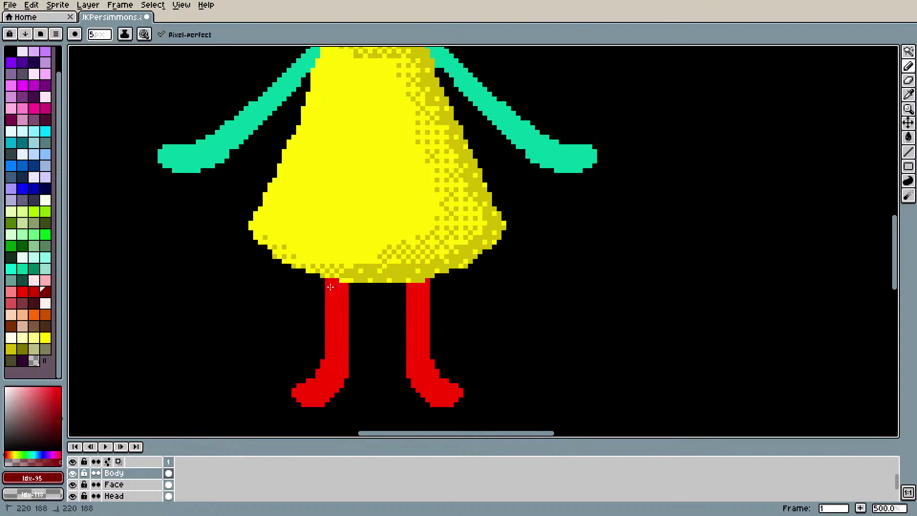
Step: Dither the tops of both legs just below the dress hem with deep red Idx-95
key("ctrl+z")
key("ctrl+z")
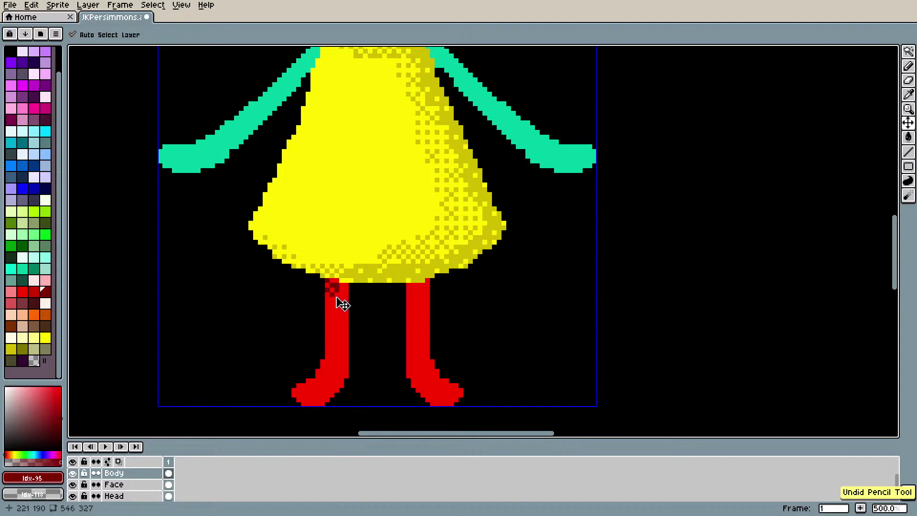
key("ctrl+z")
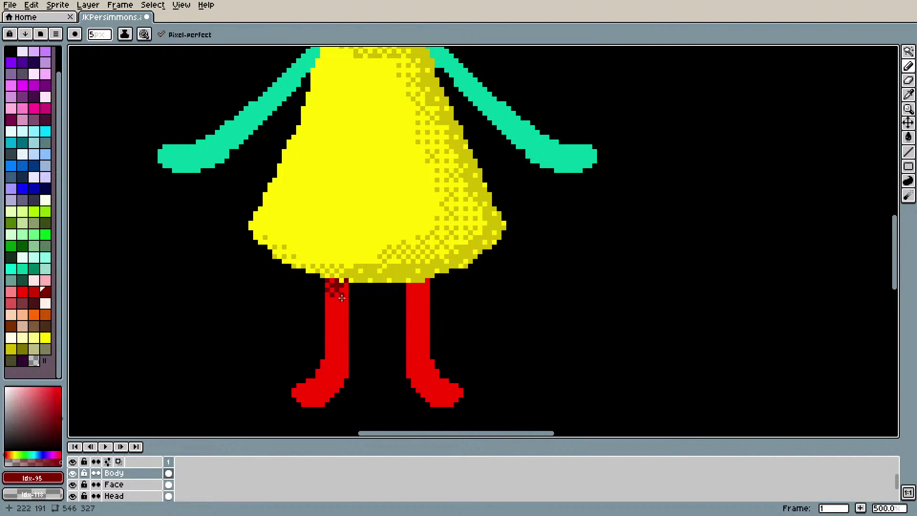
left_click(345, 288)
left_click_drag(345, 289, 347, 297)
left_click(409, 285)
left_click(411, 294)
left_click(427, 291)
Step: Turn off pressure control of size and gradient for the eraser, and erase the stray red pixels beside the right leg
key("e")
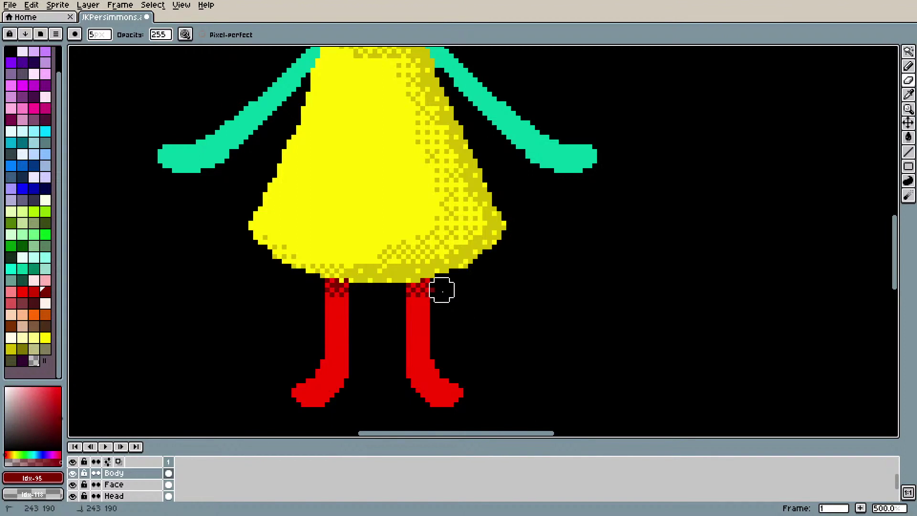
left_click(186, 35)
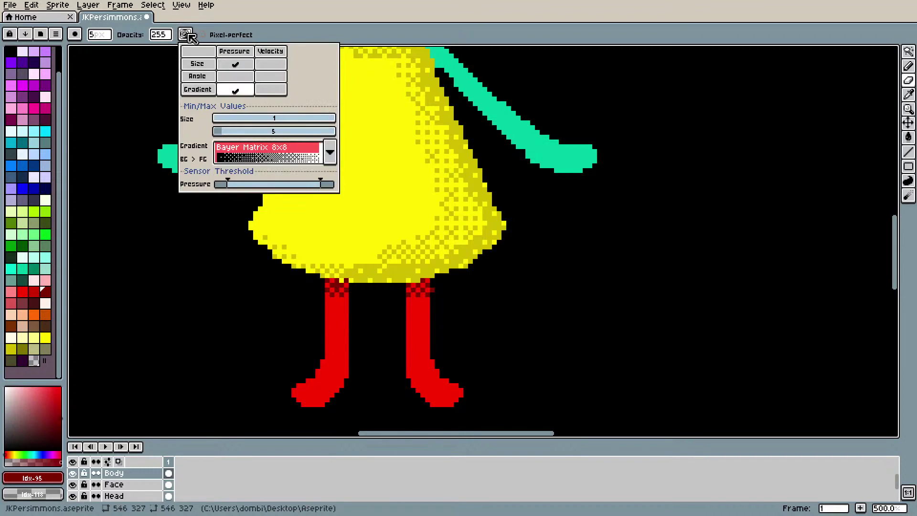
left_click(231, 64)
left_click(235, 89)
left_click(441, 293)
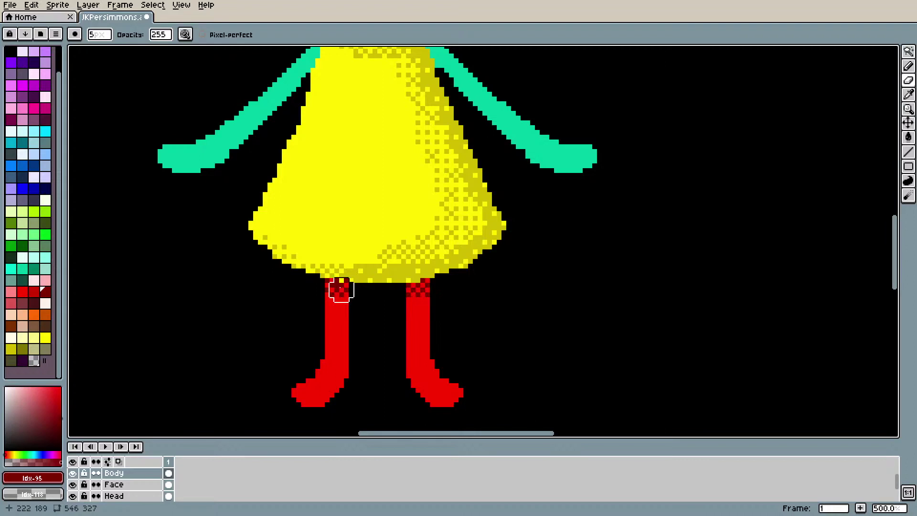
Step: Turn off the pencil's pressure-controlled gradient and retouch the dress hem above the left leg with its yellows #FFF000 and #cebe00
left_click(356, 221, "alt")
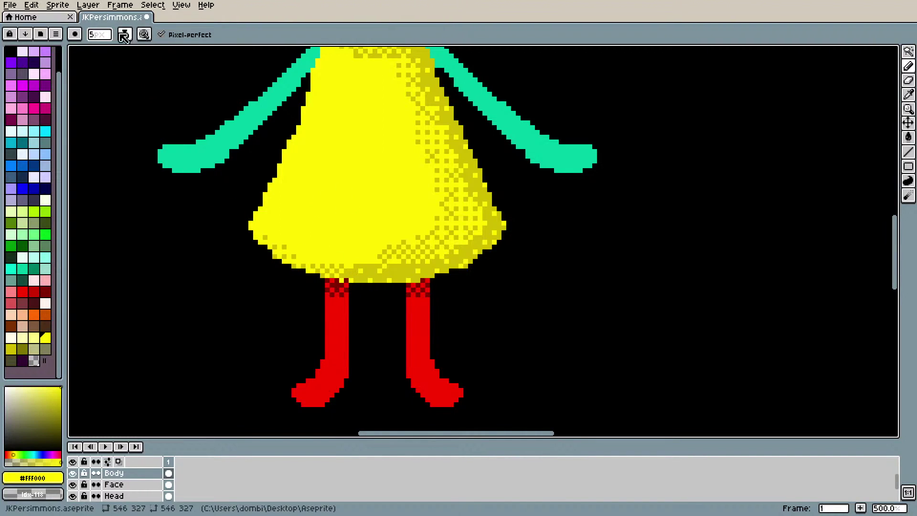
left_click(144, 34)
left_click(194, 64)
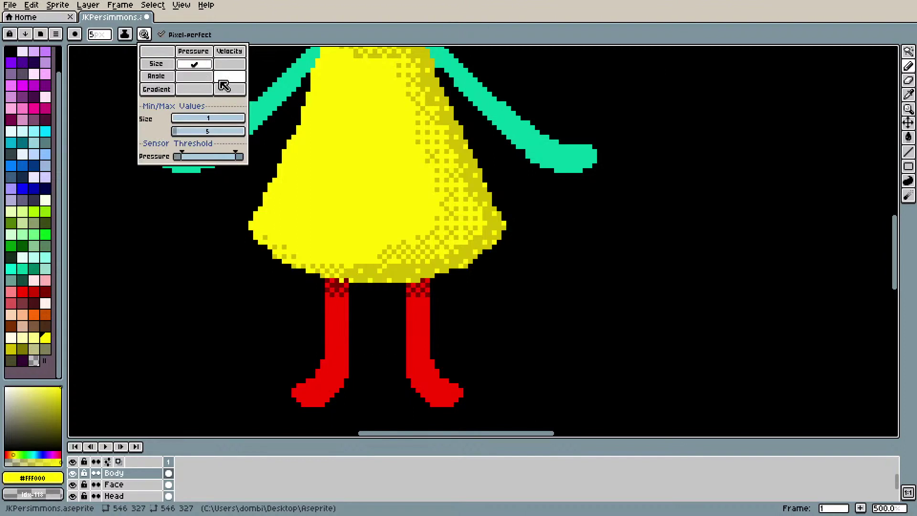
left_click(194, 90)
left_click(355, 275)
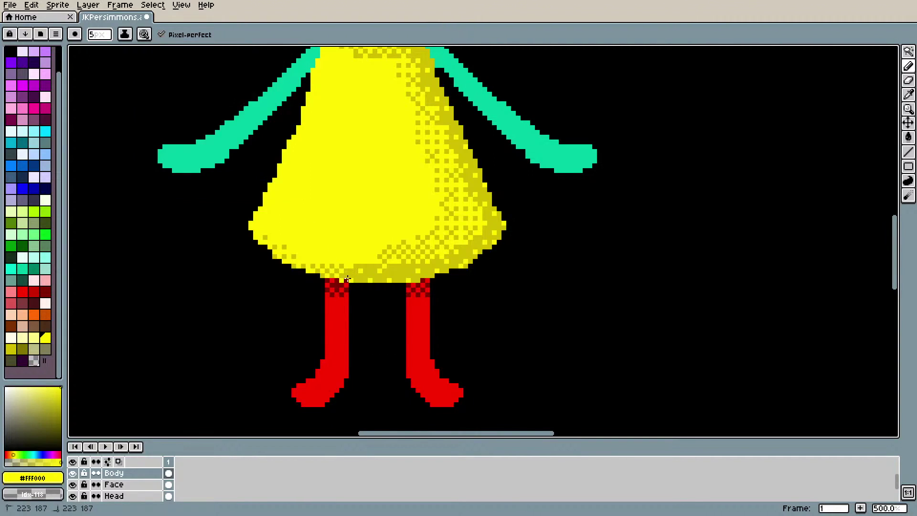
left_click(350, 274, "alt")
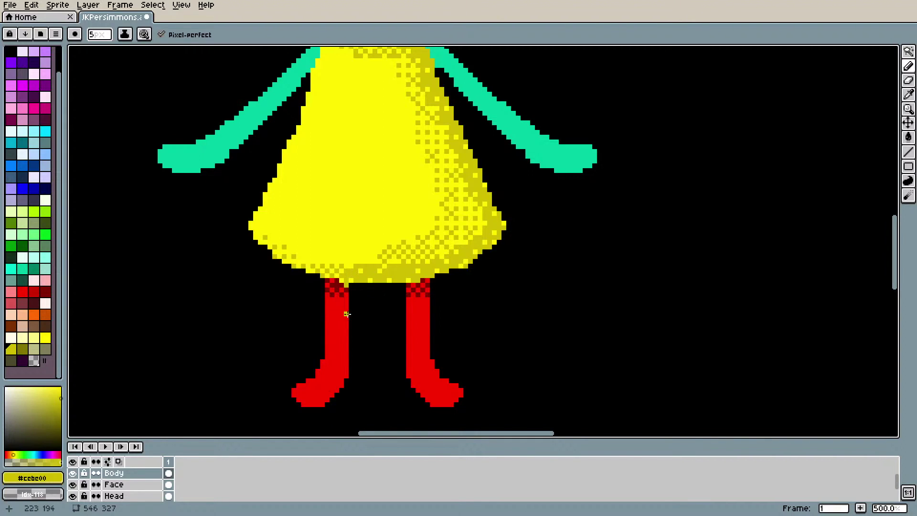
Step: Touch up the top of the left leg with its red #fd0000 and turn on pressure control of the pencil's gradient
left_click(346, 300, "alt")
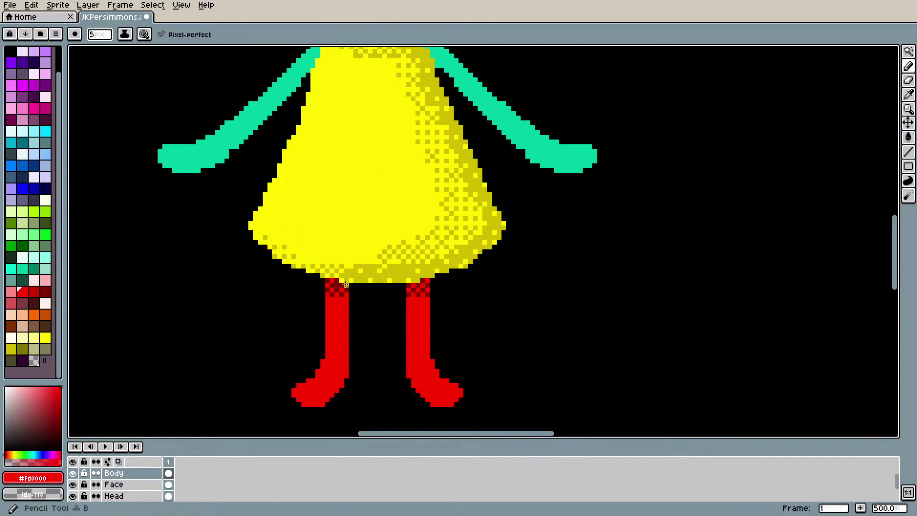
left_click(144, 35)
left_click(144, 34)
left_click(144, 35)
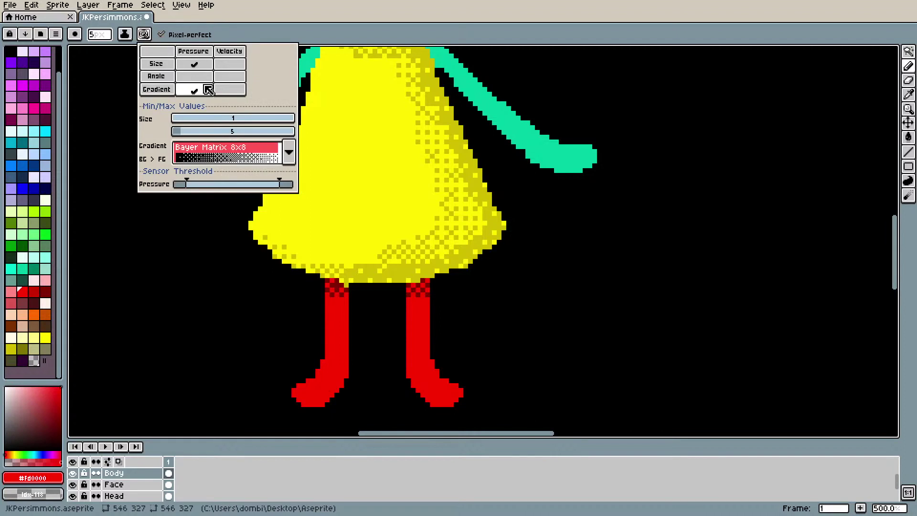
left_click(348, 287)
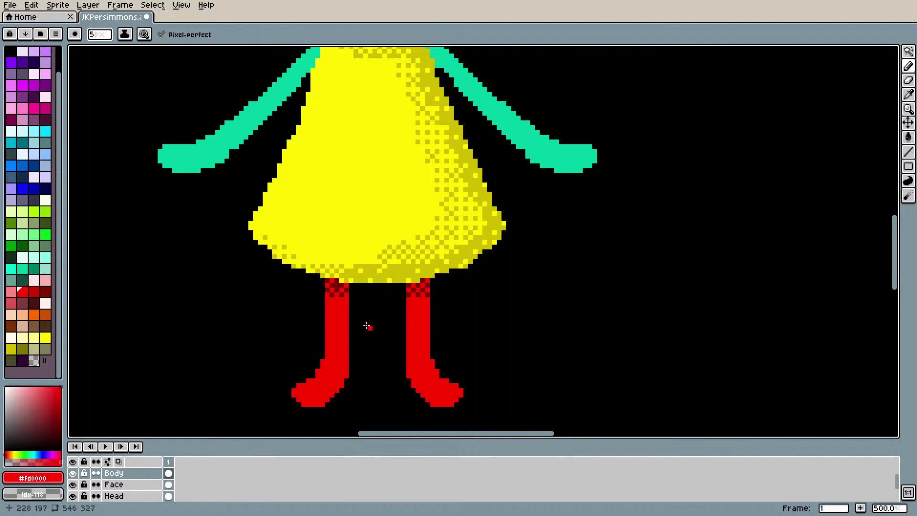
Step: Examine the shading on the whole character, then the area where the hair, neck and dress meet
scroll(456, 169, "down", 1)
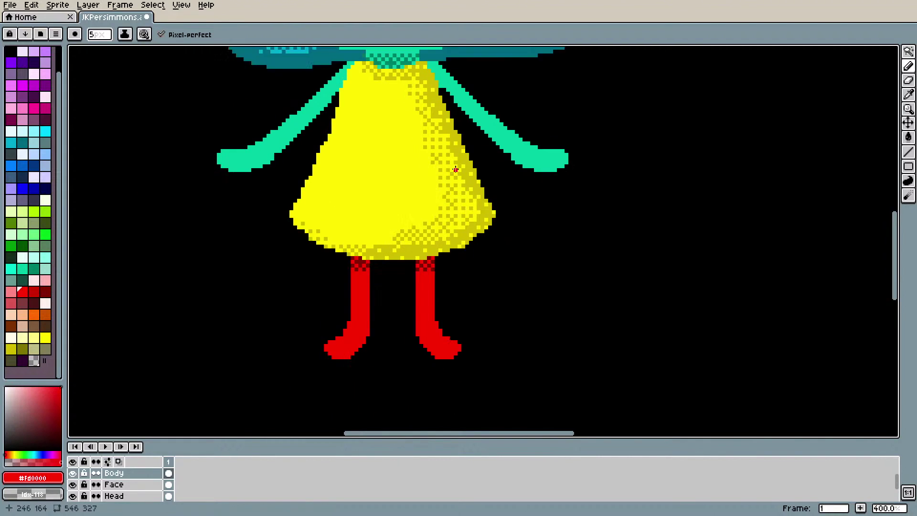
left_click_drag(891, 257, 890, 224)
scroll(861, 219, "down", 1)
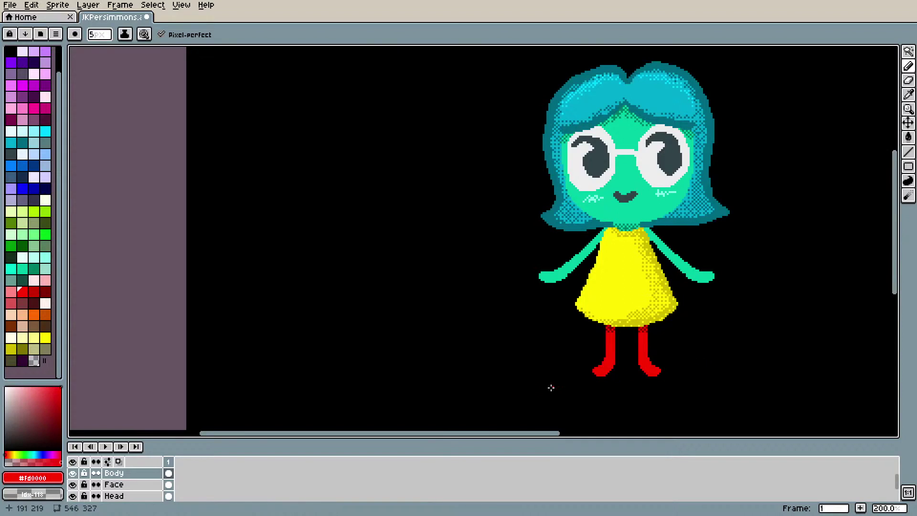
left_click_drag(495, 428, 571, 428)
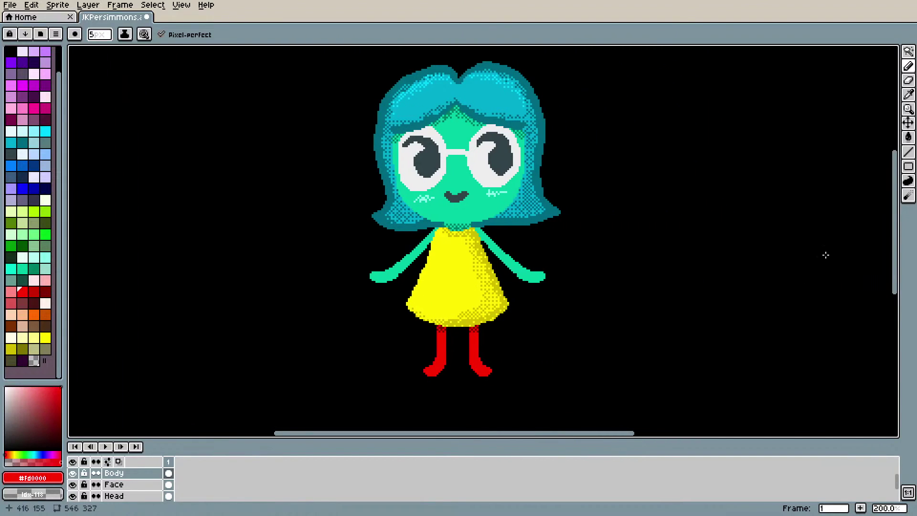
scroll(894, 214, "up", 1)
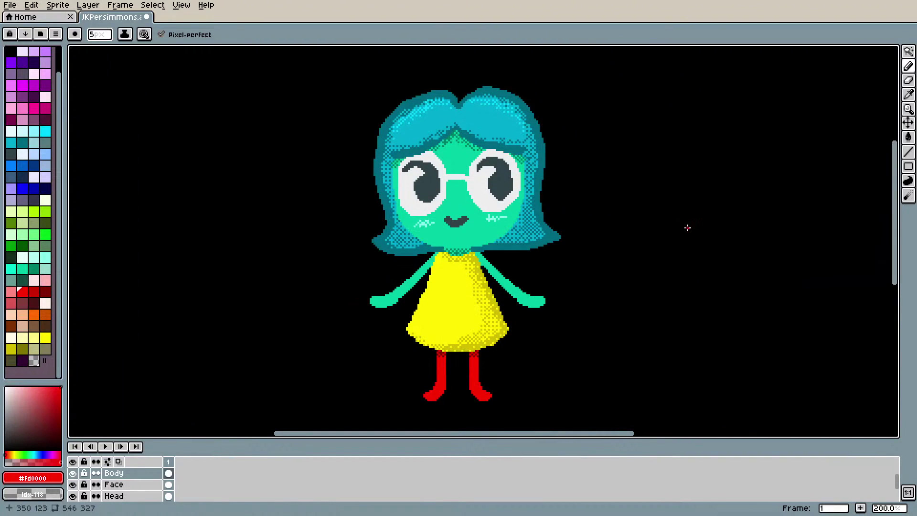
scroll(895, 226, "up", 1)
scroll(895, 226, "down", 2)
scroll(548, 227, "up", 1)
scroll(540, 220, "up", 1)
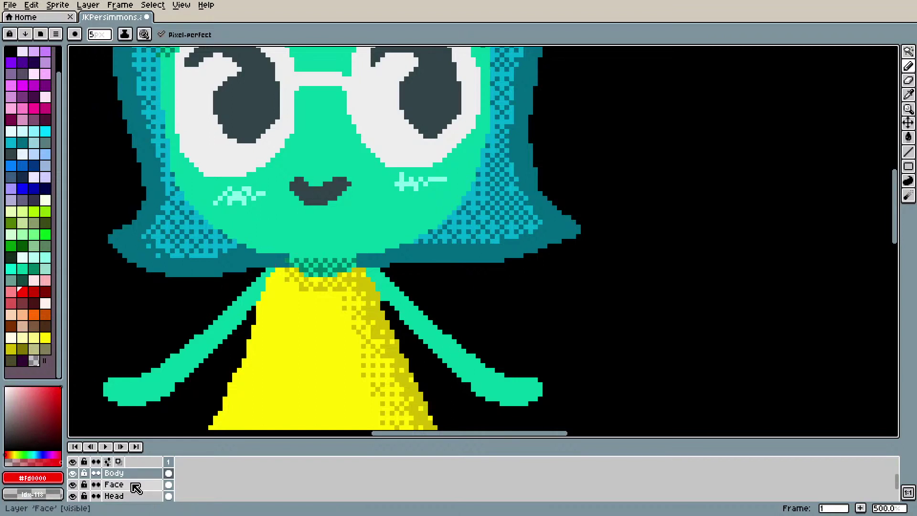
Step: Try painting the neck's left edge on the Head layer with the hair's dark teal #006a80, and undo the stroke
left_click(72, 496)
left_click(72, 496)
left_click(114, 496)
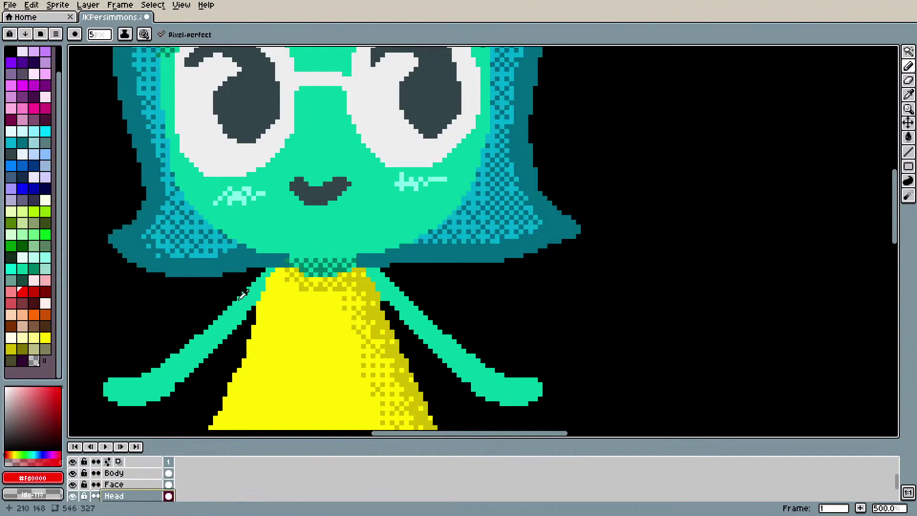
key("i")
left_click(268, 257)
key("b")
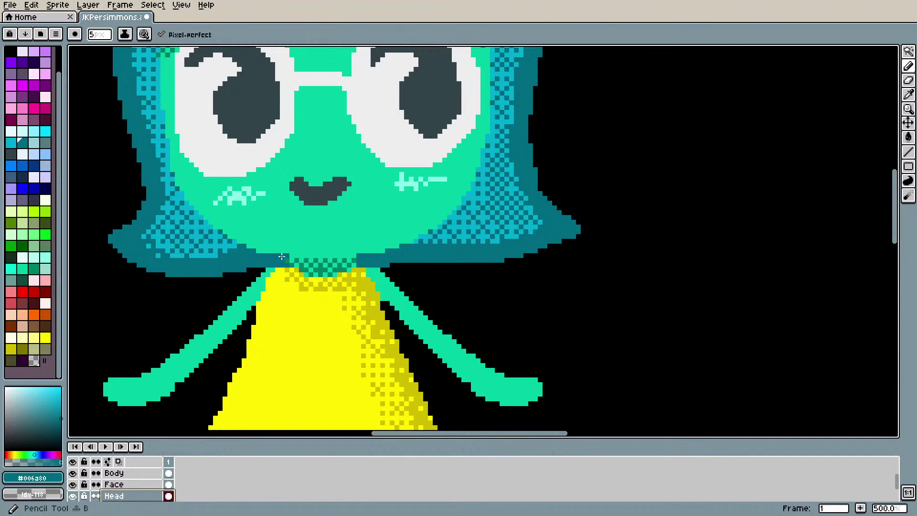
left_click(290, 258)
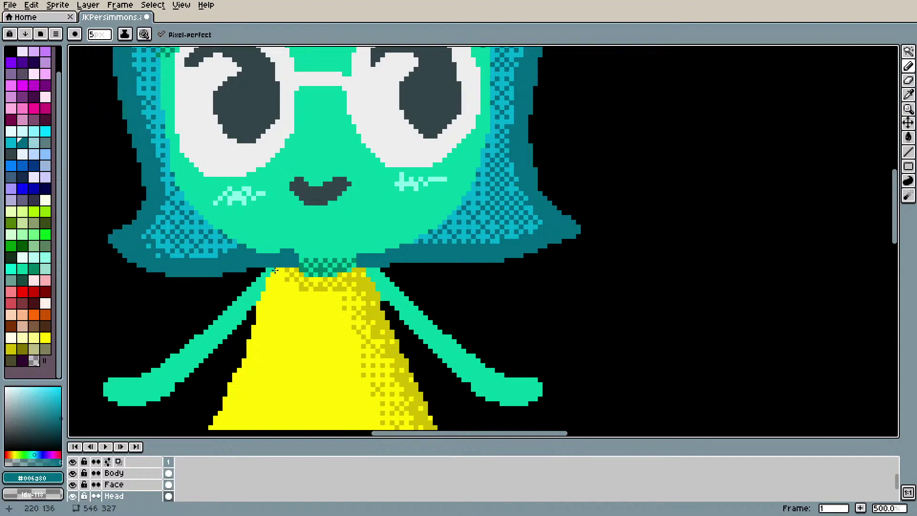
key("ctrl+z")
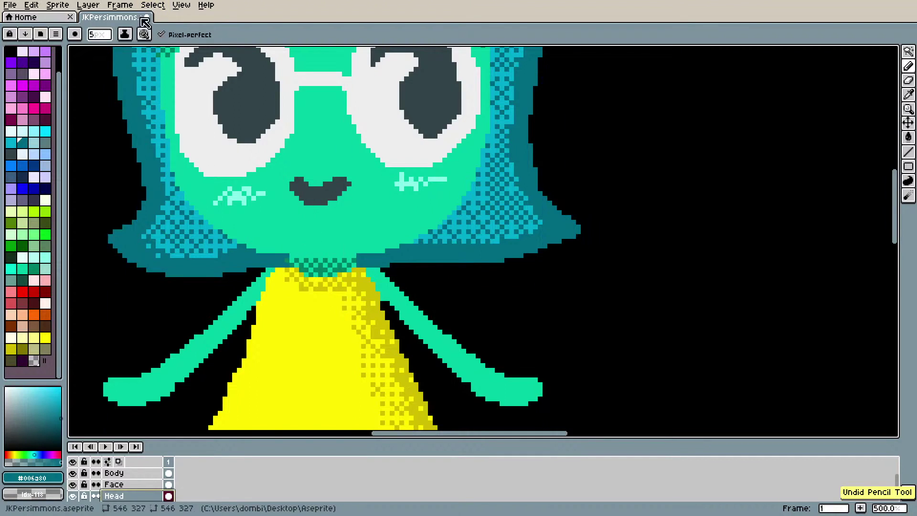
Step: Set the pencil size to 1 px and look over the whole character on the canvas
left_click(101, 34)
type("1")
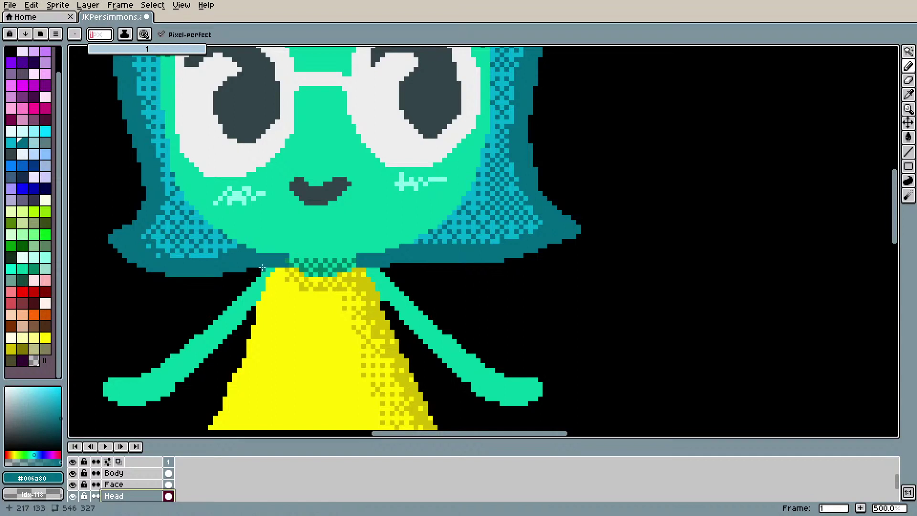
scroll(420, 273, "down", 5)
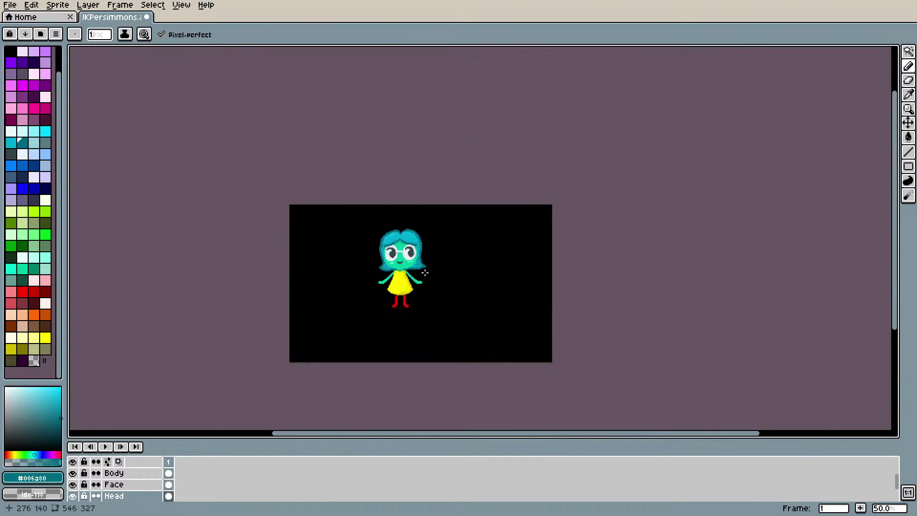
scroll(420, 272, "up", 3)
left_click_drag(557, 435, 415, 438)
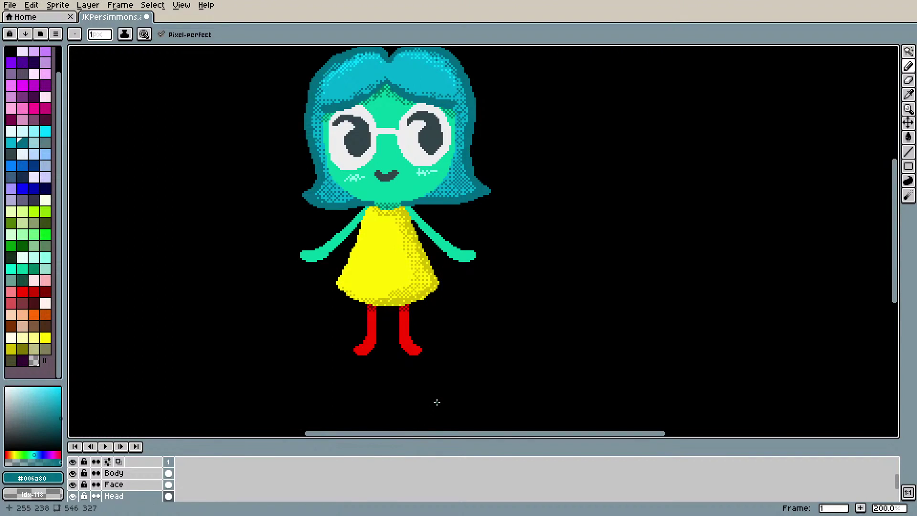
scroll(437, 402, "down", 1)
scroll(437, 403, "down", 3)
scroll(437, 402, "up", 3)
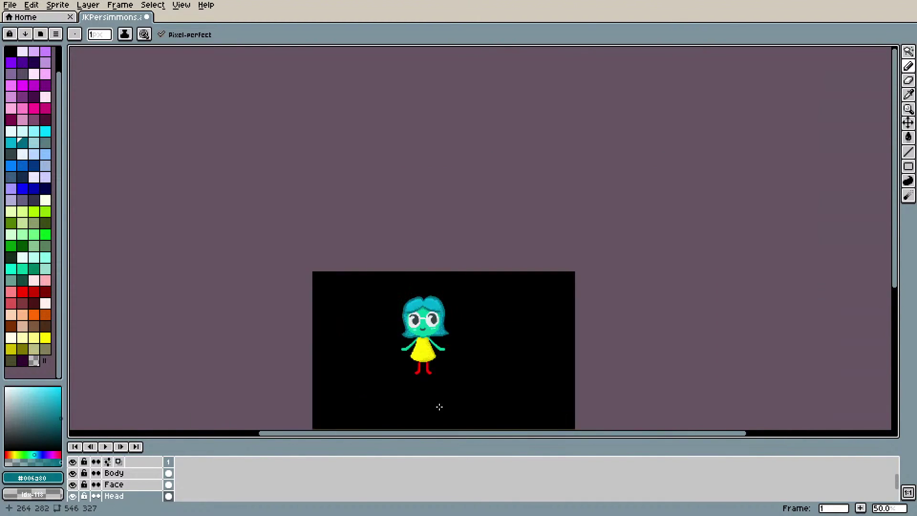
left_click_drag(895, 143, 895, 174)
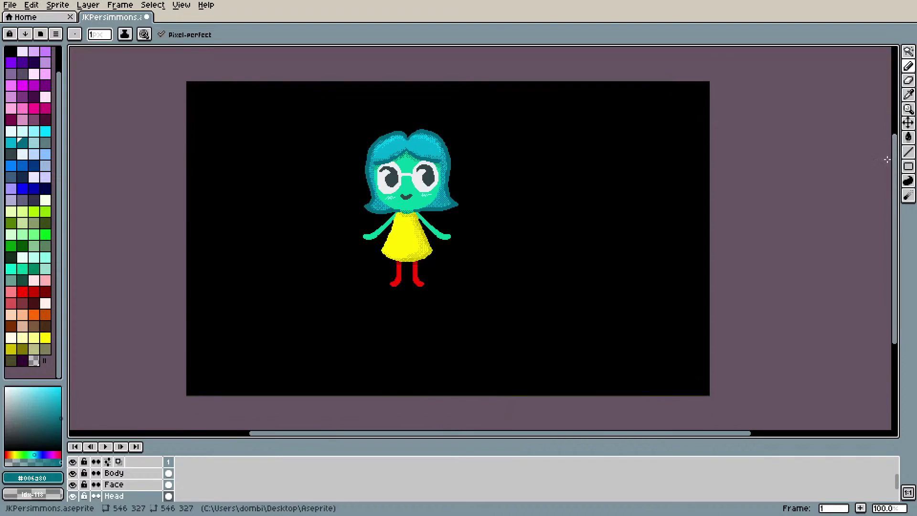
Step: Create a new layer group containing the Fringe and Head layers
scroll(138, 486, "down", 2)
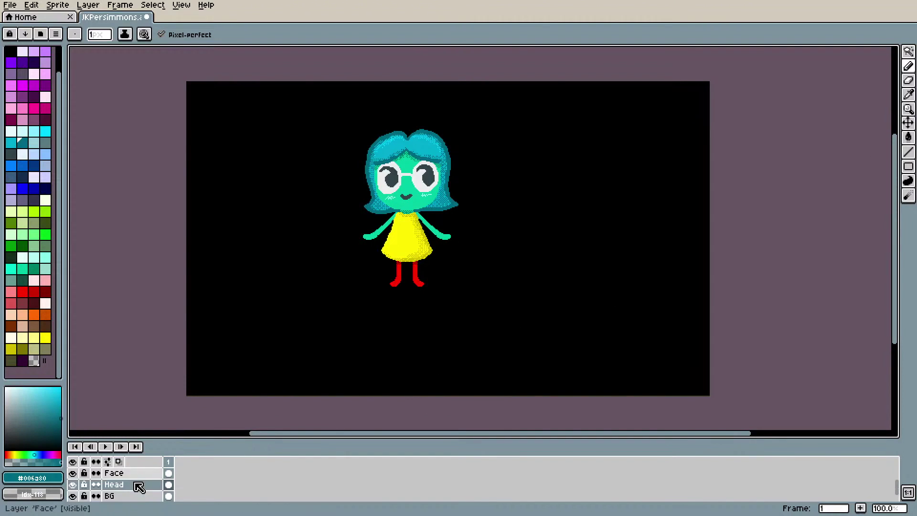
left_click(140, 485)
scroll(139, 485, "up", 3)
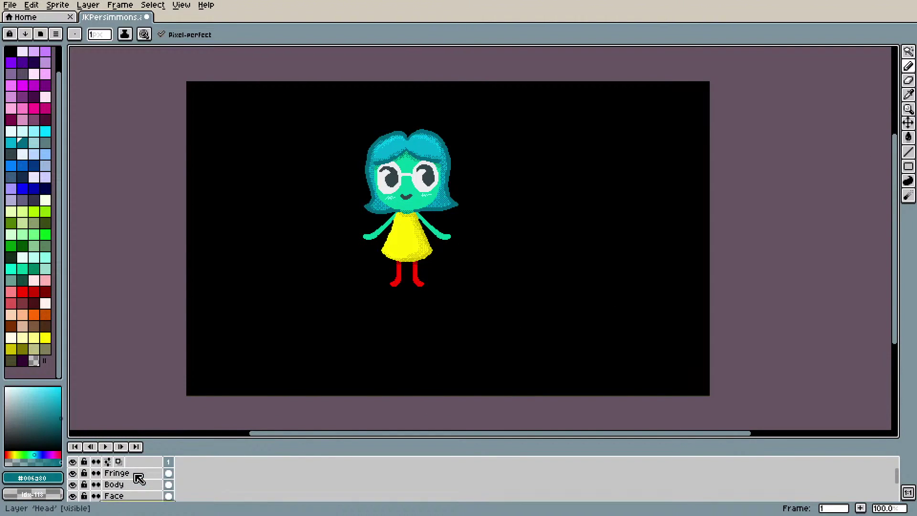
left_click(139, 480)
right_click(139, 480)
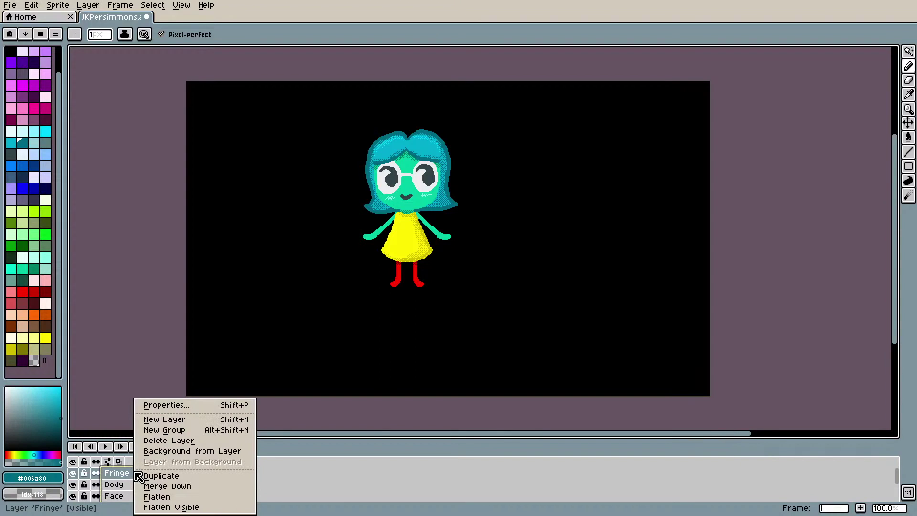
left_click(185, 431)
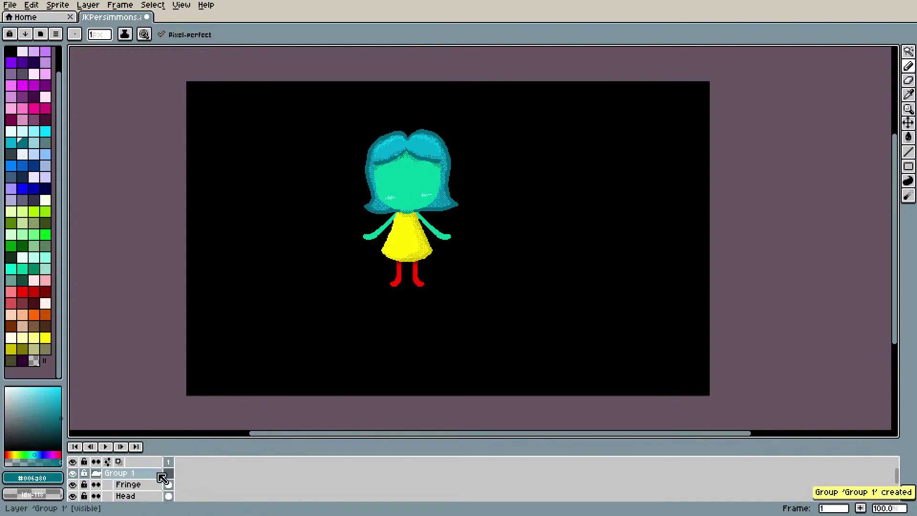
Step: Move the Body and Face layers into the new group, above the Head layer
scroll(132, 485, "down", 2)
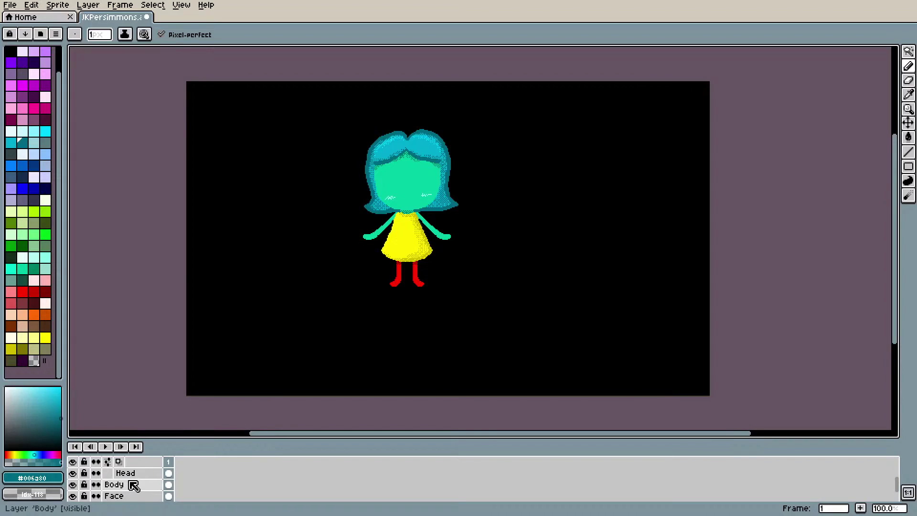
scroll(131, 491, "up", 2)
scroll(144, 488, "down", 2)
scroll(146, 490, "up", 2)
scroll(148, 489, "down", 3)
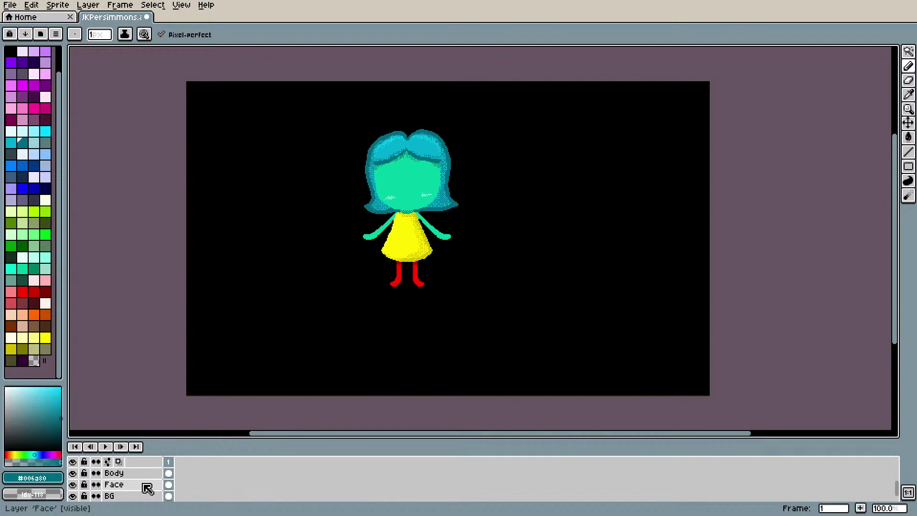
scroll(148, 489, "up", 3)
scroll(147, 486, "down", 1)
scroll(147, 486, "up", 1)
scroll(146, 485, "down", 2)
scroll(146, 486, "up", 1)
scroll(147, 486, "down", 1)
scroll(140, 486, "down", 1)
scroll(142, 486, "up", 2)
mouse_move(143, 485)
left_mouse_down()
mouse_move(143, 469)
mouse_move(144, 478)
left_mouse_up()
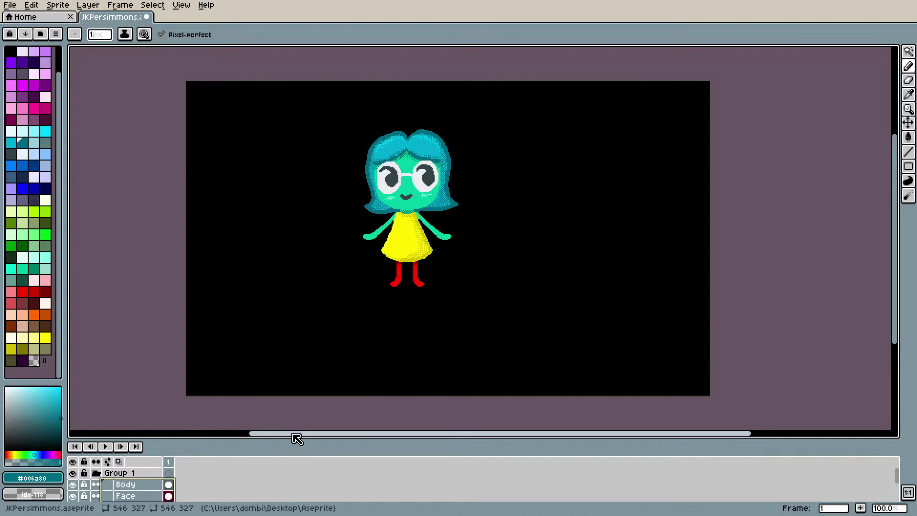
Step: Rename the layer group to "unnamed charater" and collapse it
left_click(131, 478)
right_click(132, 479)
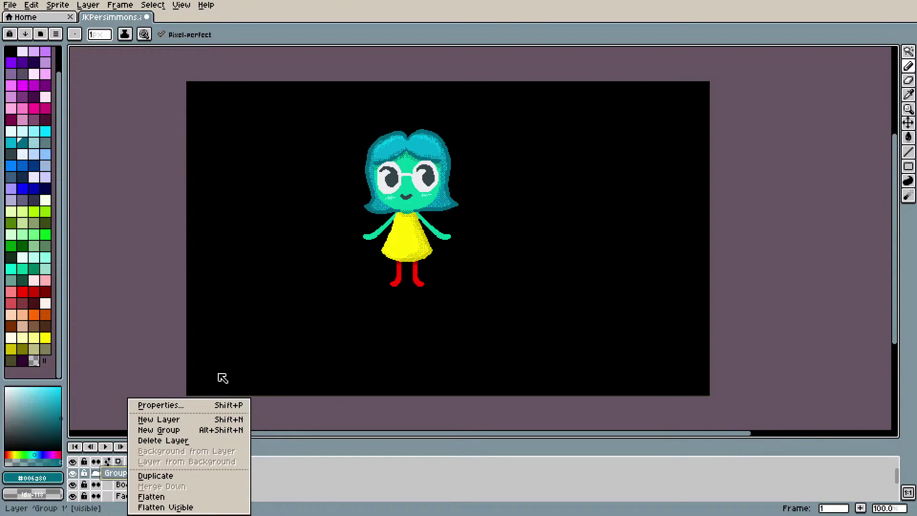
left_click(193, 411)
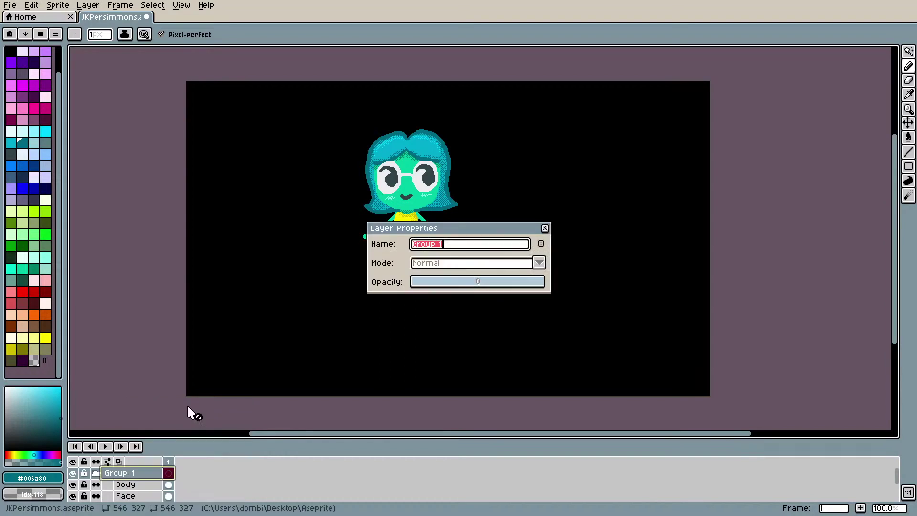
key("BackSpace")
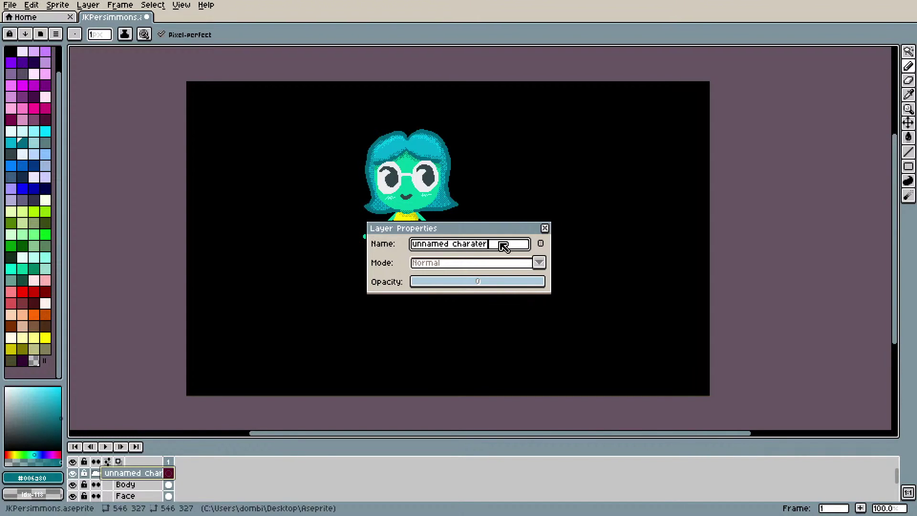
left_click(545, 229)
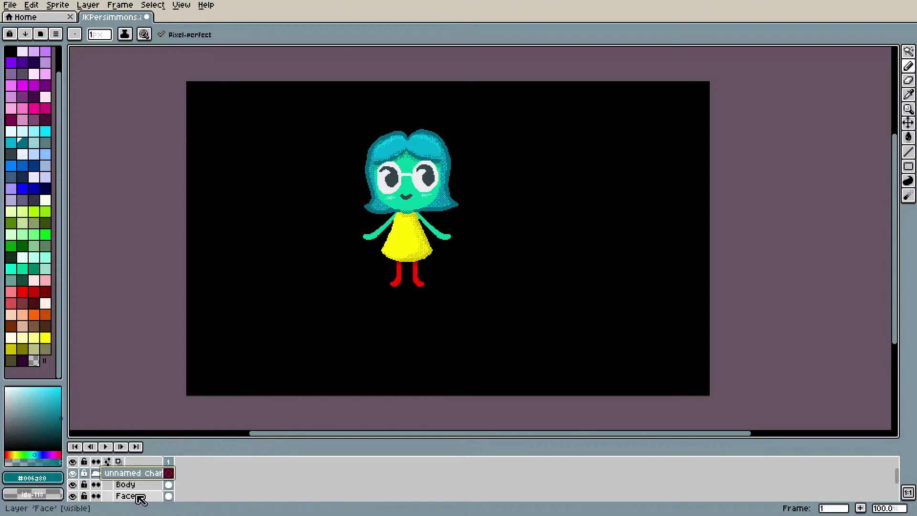
left_click(95, 473)
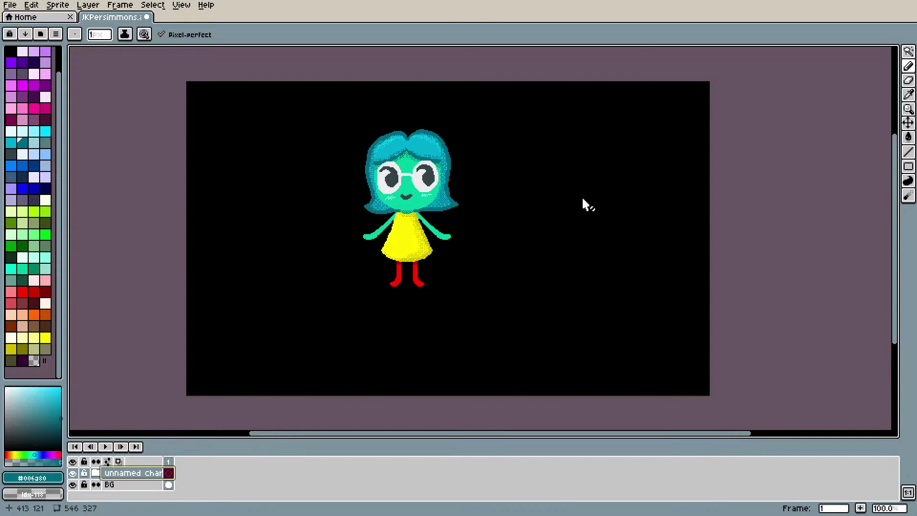
scroll(583, 201, "up", 1)
scroll(580, 217, "down", 1)
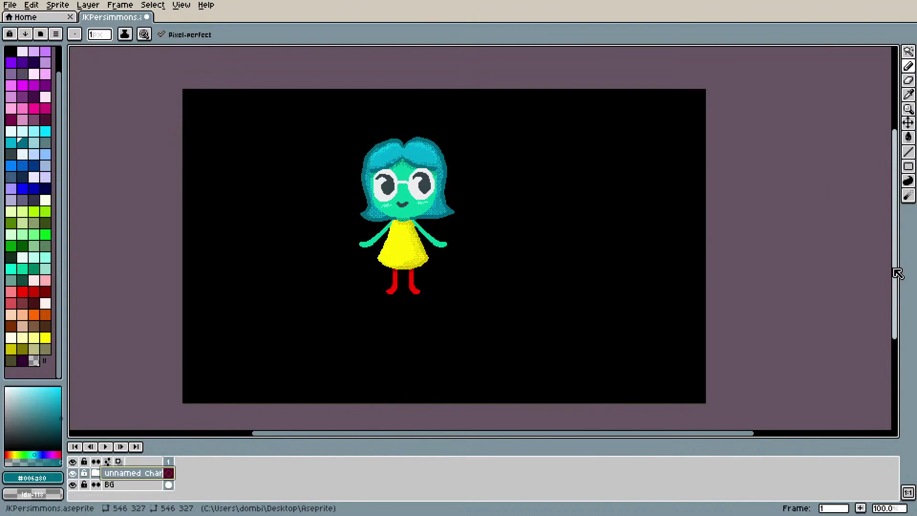
left_click_drag(895, 266, 891, 256)
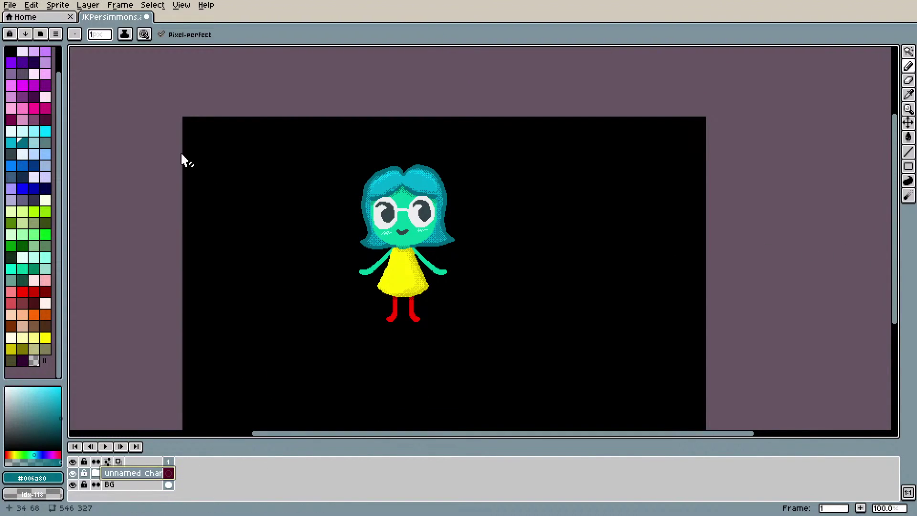
Step: Move the "unnamed charater" group with the Move tool to the lower-left corner of the canvas
left_click(909, 123)
left_click_drag(428, 282, 280, 359)
scroll(314, 368, "down", 1)
scroll(295, 352, "up", 1)
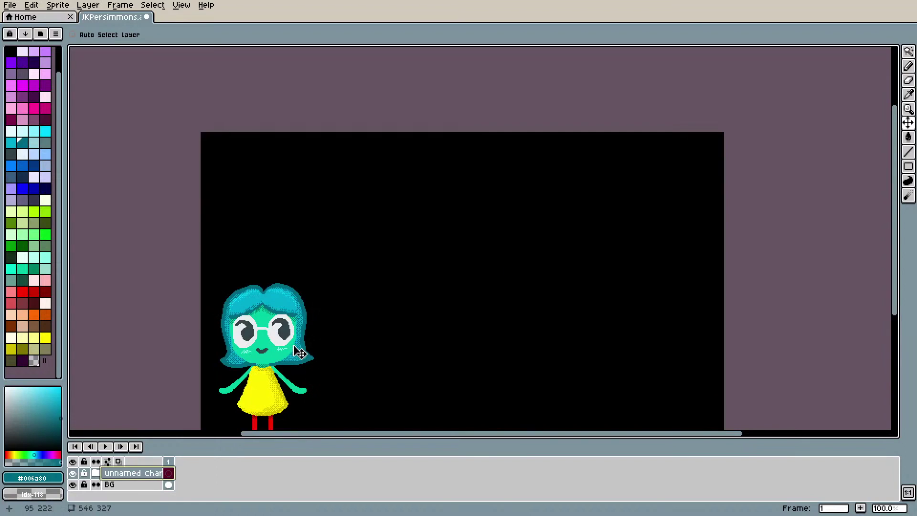
left_click_drag(896, 163, 888, 191)
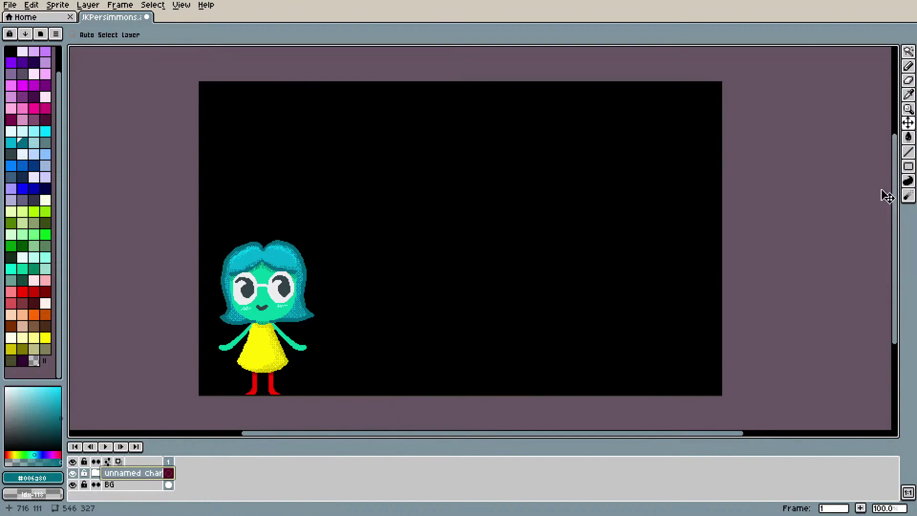
scroll(707, 297, "up", 2)
scroll(707, 297, "down", 2)
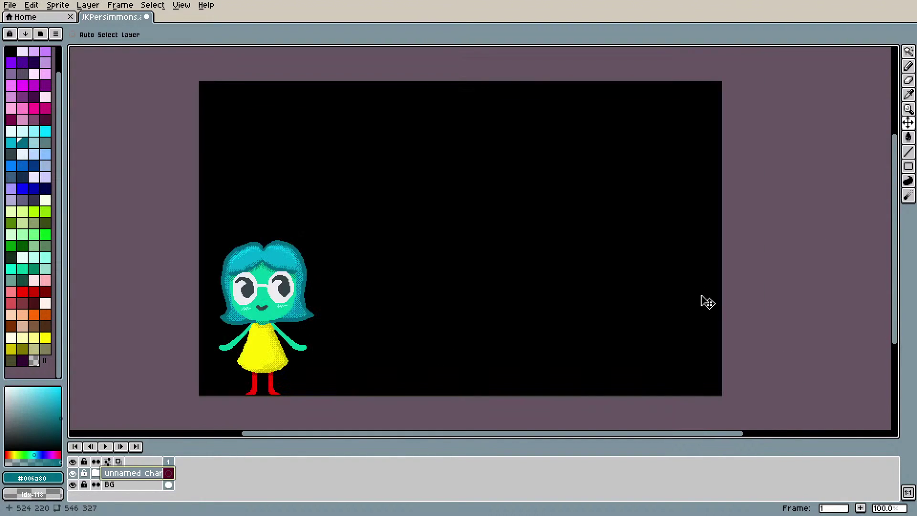
left_click_drag(482, 437, 459, 433)
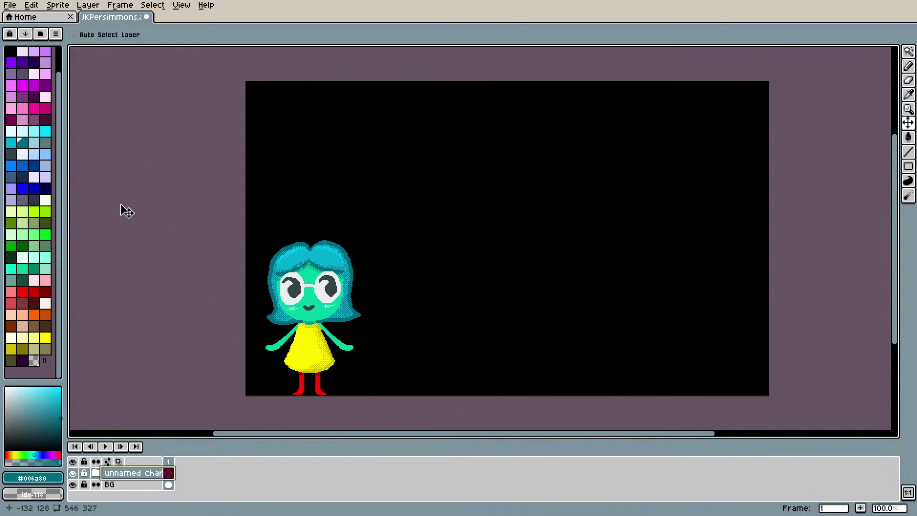
Step: Choose light cyan (index 38) as the pencil colour and add a new layer above the character group
left_click(34, 135)
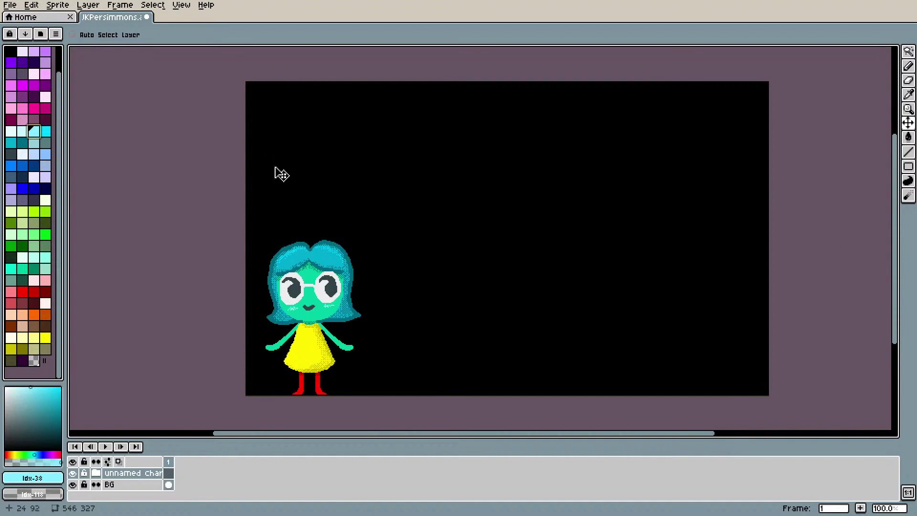
left_click(908, 65)
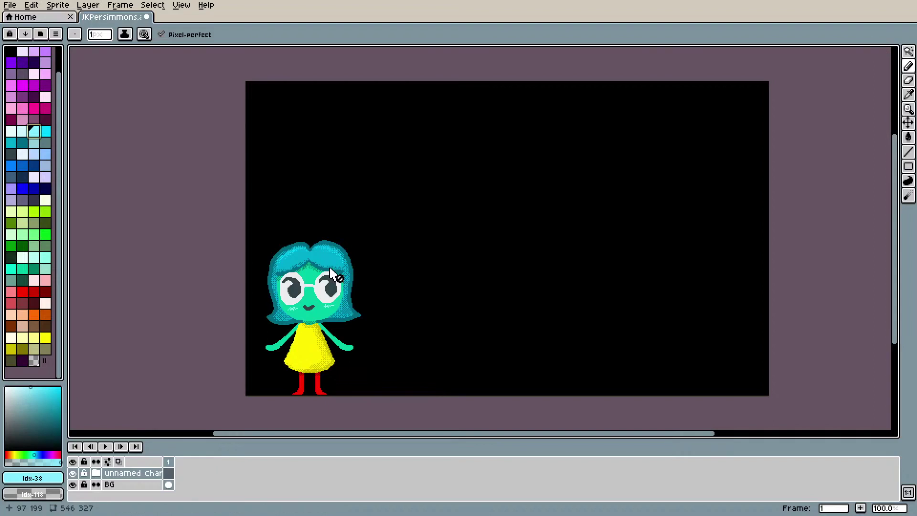
left_click(910, 70)
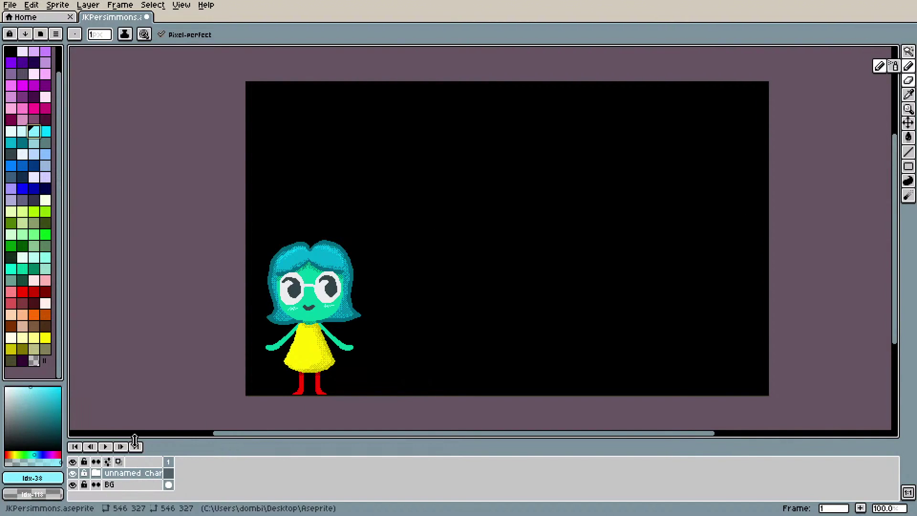
left_click(88, 5)
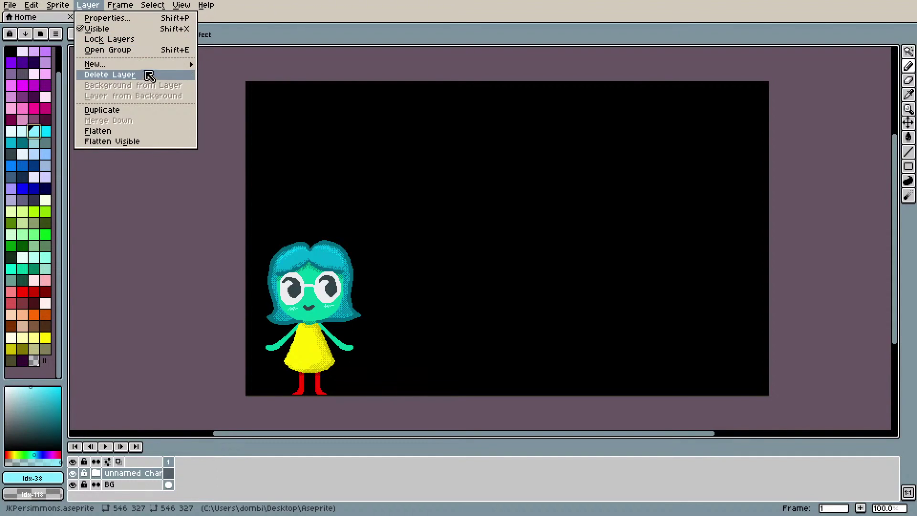
left_click(214, 66)
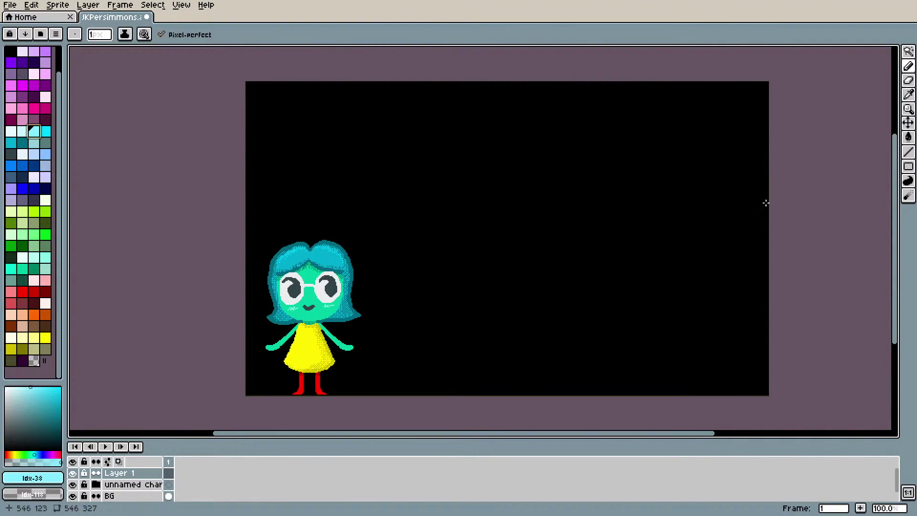
Step: Nudge the character group slightly up and to the right, so her feet clear the canvas's bottom edge
left_click(135, 485)
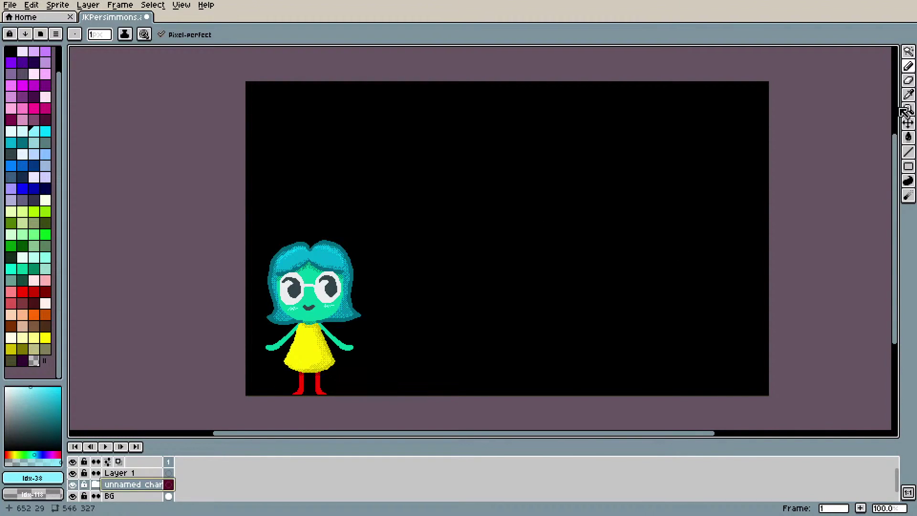
left_click(908, 123)
left_click_drag(380, 344, 397, 328)
Step: Select Layer 1 for drawing and set the pencil's maximum dynamic size to 7 px
left_click(138, 474)
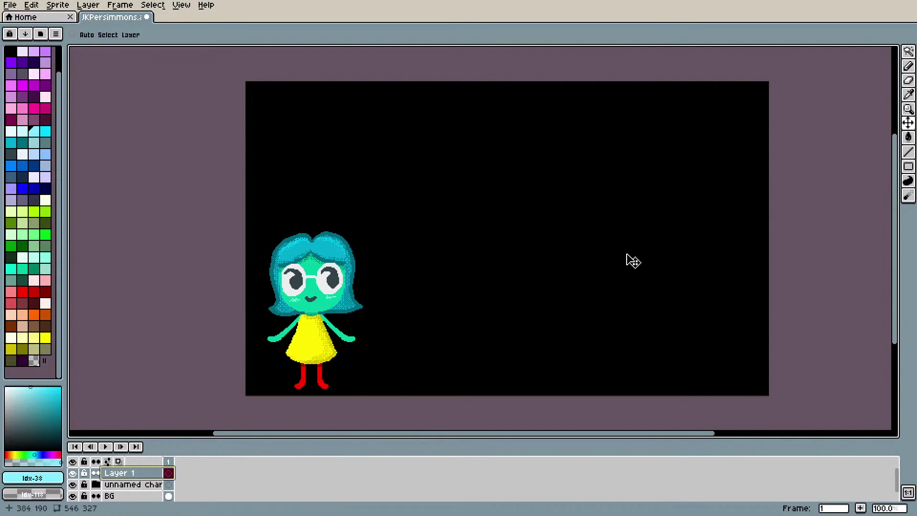
left_click(908, 66)
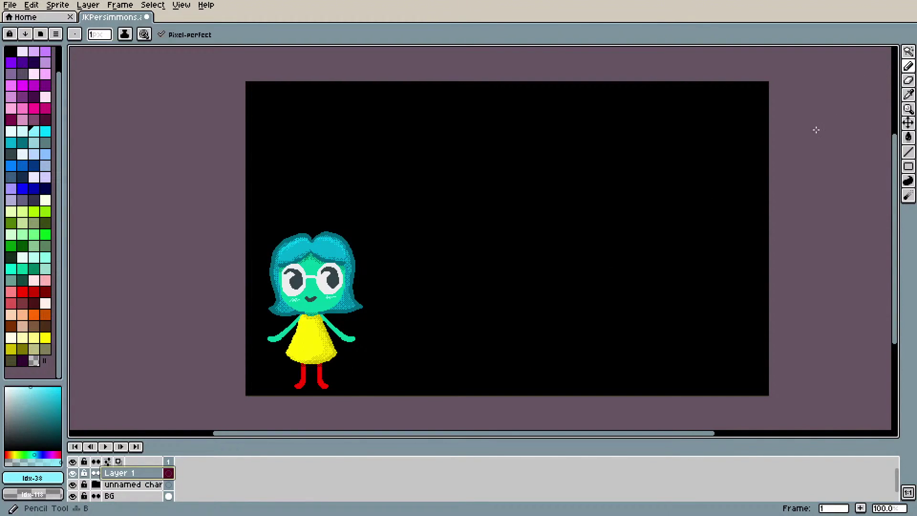
mouse_move(468, 192)
left_mouse_down()
mouse_move(494, 196)
mouse_move(490, 204)
left_mouse_up()
key("ctrl+z")
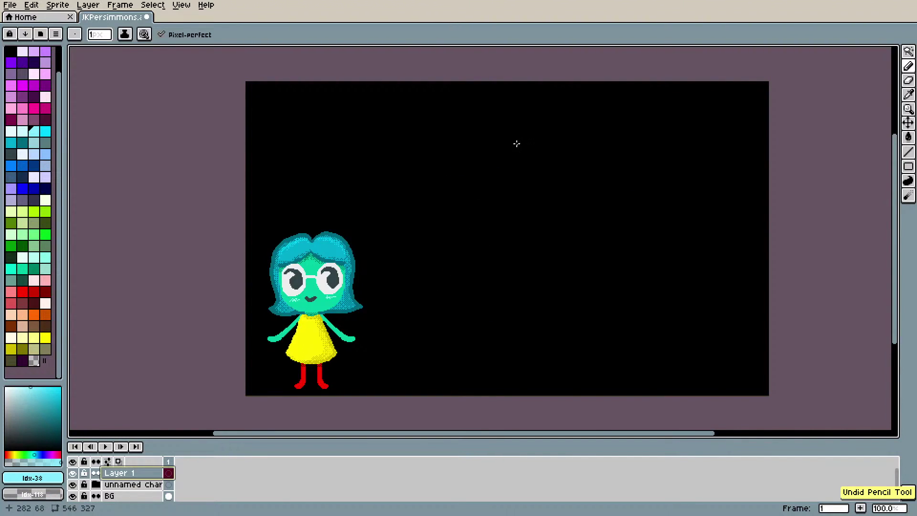
left_click(144, 34)
left_click(194, 90)
left_click(194, 90)
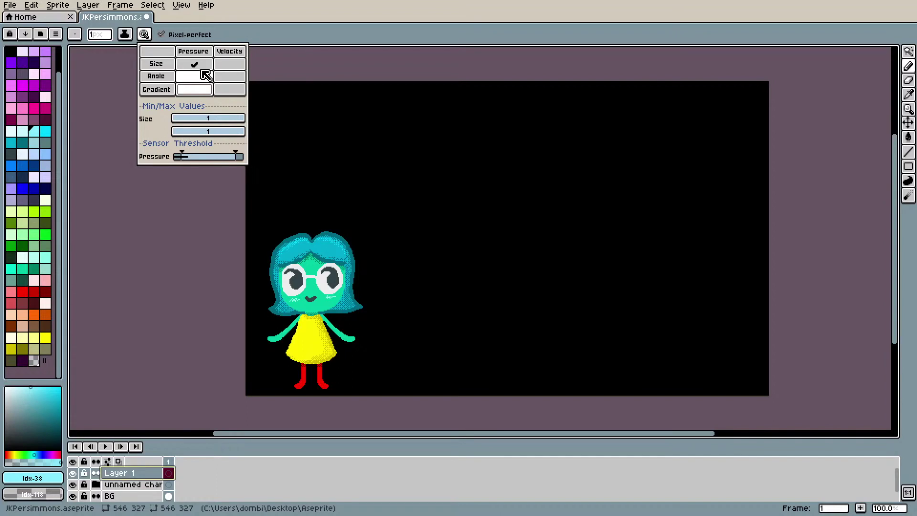
left_click(183, 133)
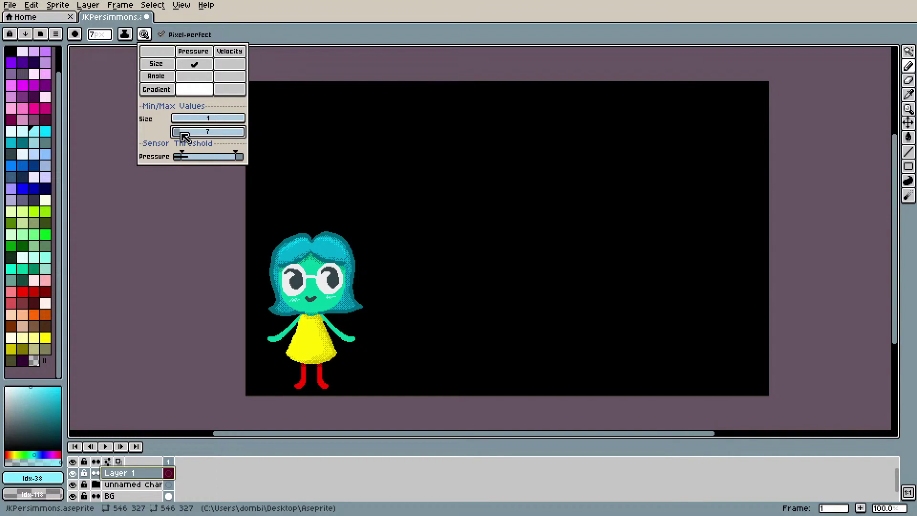
left_click(868, 115)
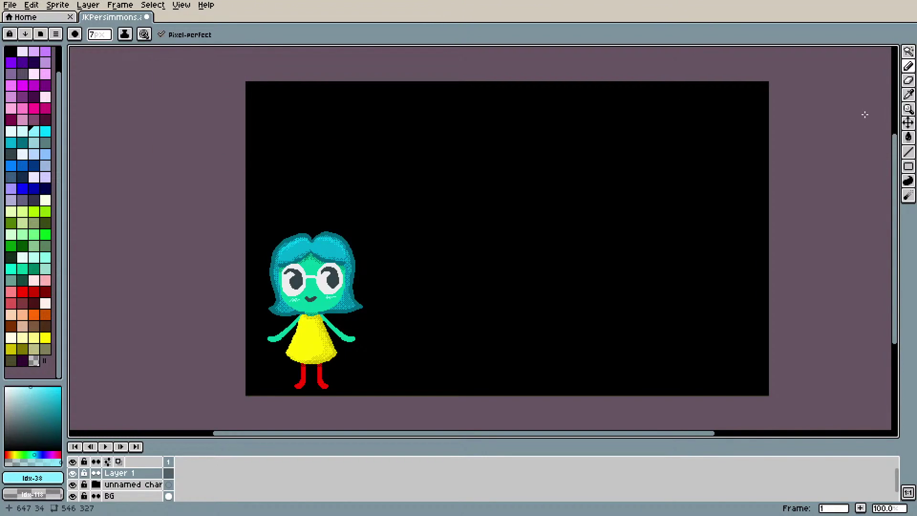
Step: Draw a light cyan circle above and to the right of the girl on Layer 1 and fill its interior with pencil strokes
mouse_move(464, 163)
left_mouse_down()
mouse_move(439, 212)
mouse_move(497, 220)
mouse_move(505, 191)
left_mouse_up()
key("ctrl+z")
mouse_move(432, 147)
left_mouse_down()
mouse_move(416, 158)
mouse_move(413, 182)
mouse_move(443, 202)
mouse_move(448, 145)
left_mouse_up()
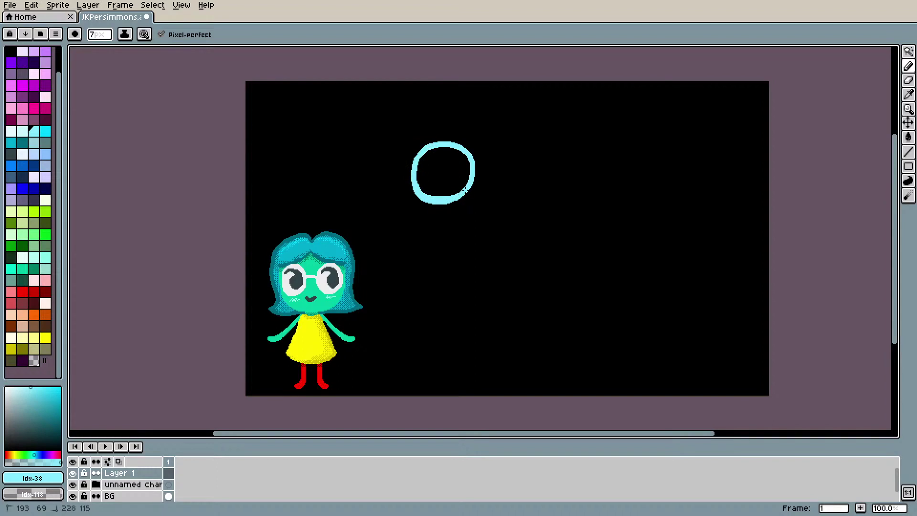
mouse_move(420, 173)
left_mouse_down()
mouse_move(455, 176)
mouse_move(454, 195)
mouse_move(431, 195)
mouse_move(449, 195)
mouse_move(439, 191)
mouse_move(435, 167)
left_mouse_up()
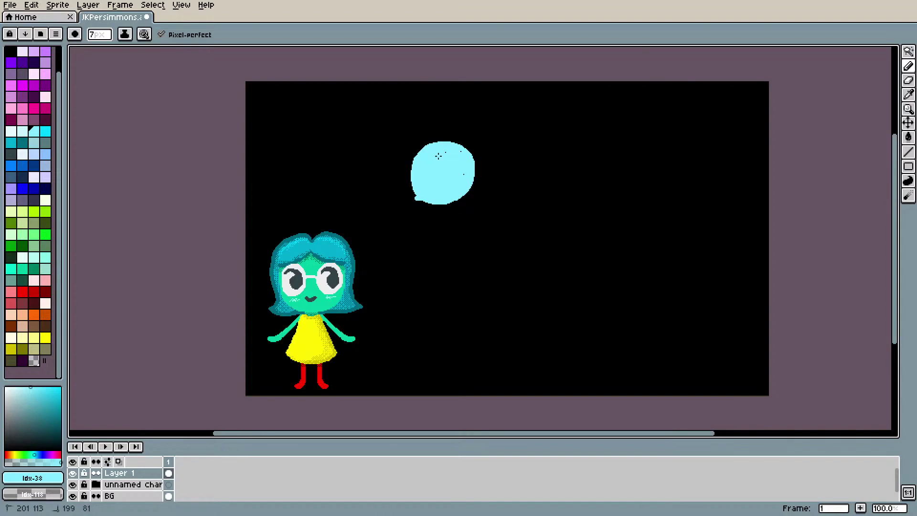
left_click_drag(464, 169, 446, 189)
Step: Smooth the circle's outline by erasing the lower-left bump and adding pencil strokes in the sampled cyan #86ecff
key("e")
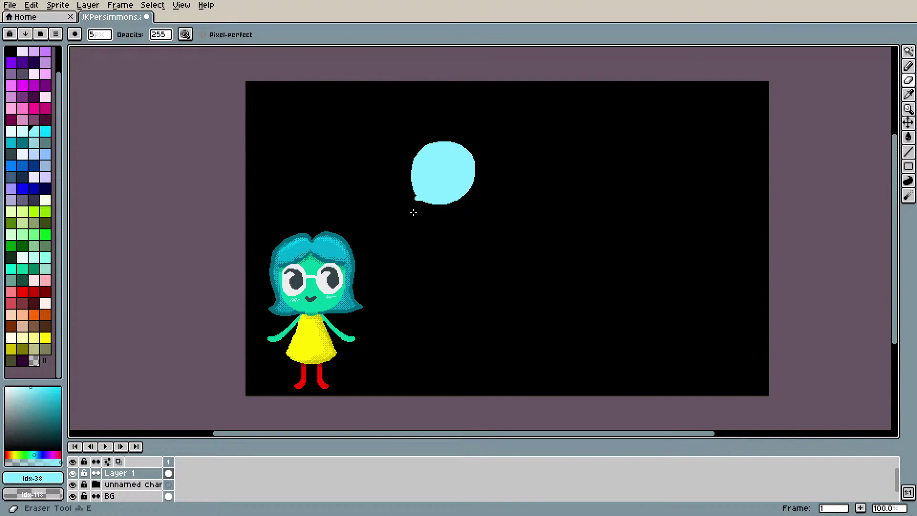
mouse_move(424, 218)
left_mouse_down()
mouse_move(411, 196)
mouse_move(420, 219)
left_mouse_up()
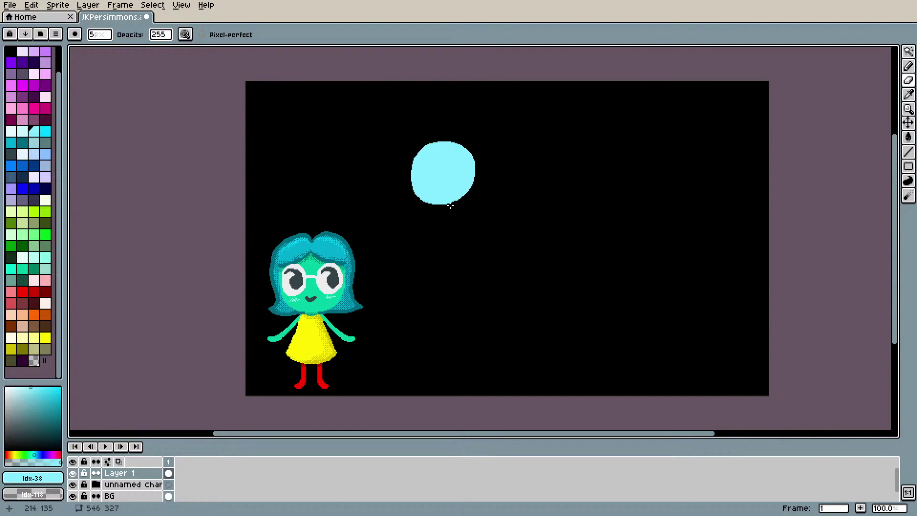
key("i")
left_click(447, 156)
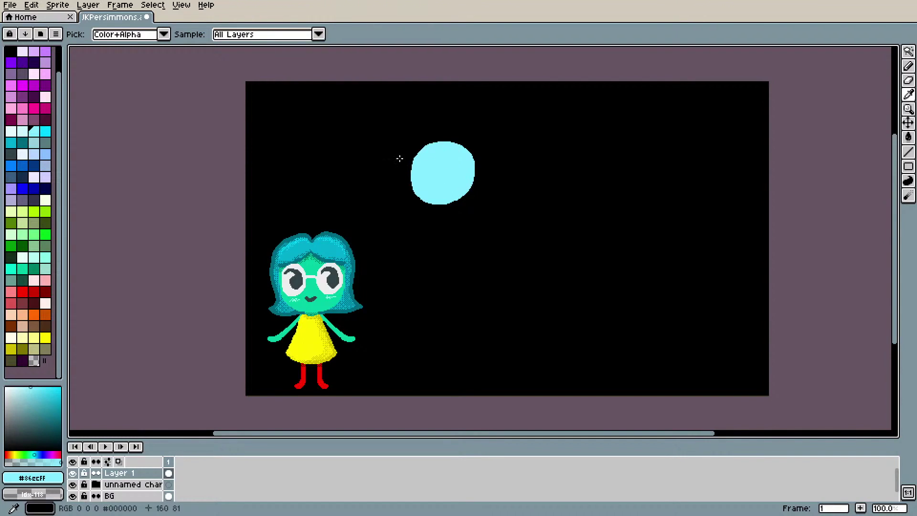
key("b")
left_click_drag(430, 177, 428, 147)
left_click_drag(414, 186, 419, 190)
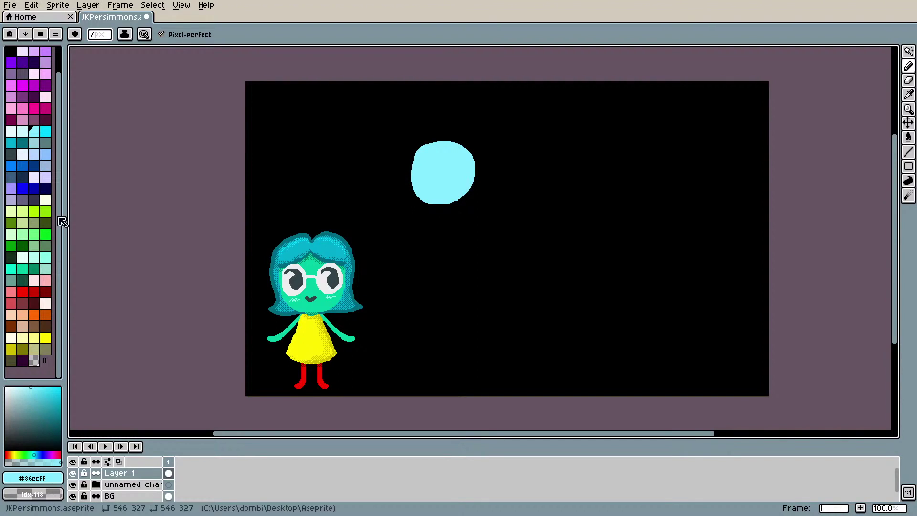
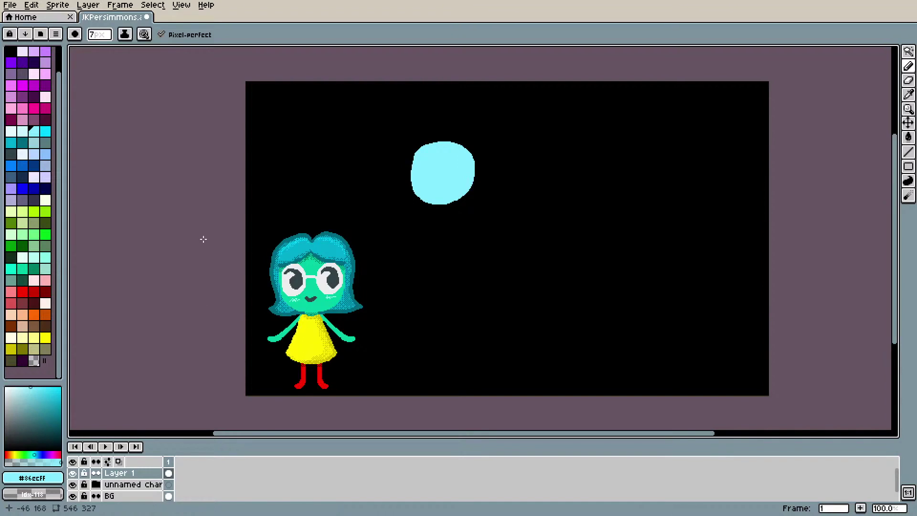
Step: Recolour the circle light pink (index 91) with a bucket fill and round off its upper-left edge with the pencil
left_click(45, 282)
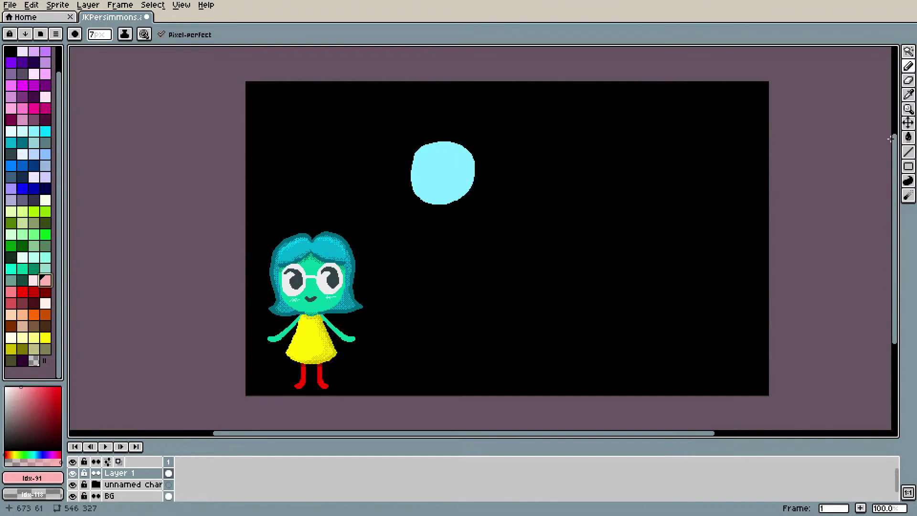
left_click(911, 138)
left_click(428, 153)
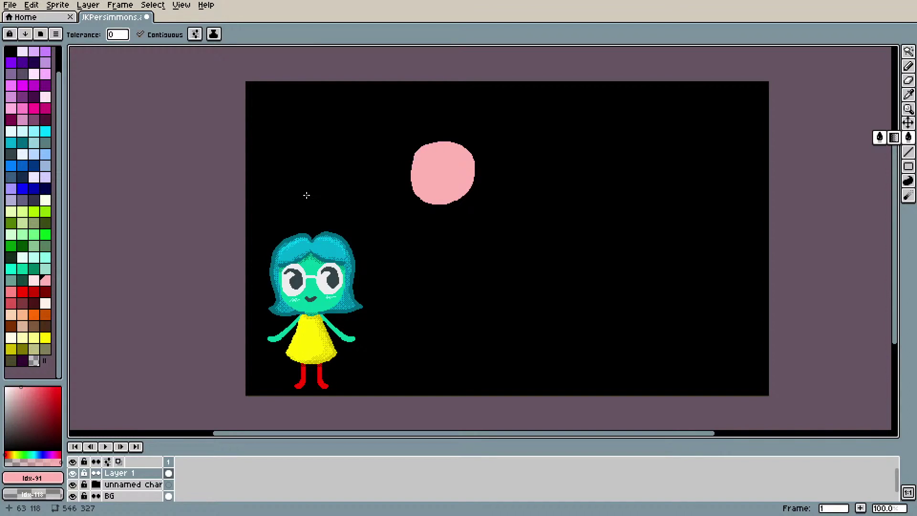
key("b")
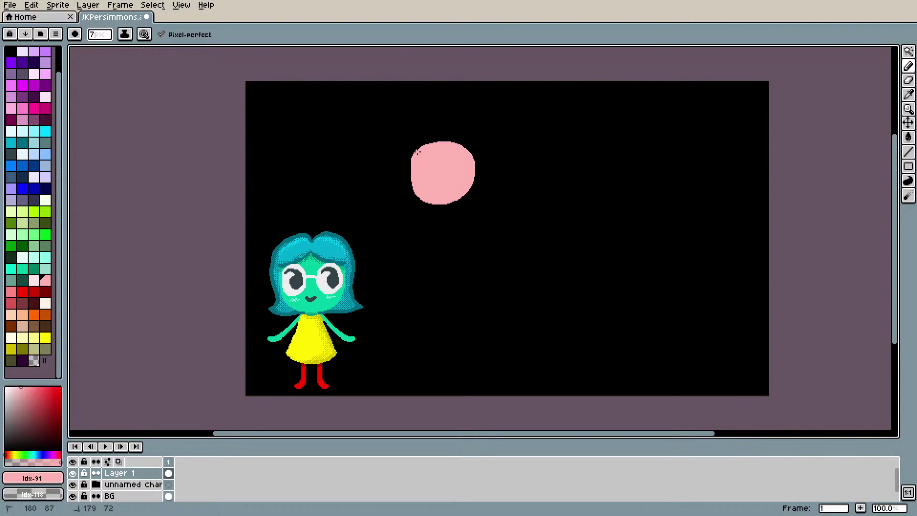
mouse_move(428, 145)
left_mouse_down()
mouse_move(443, 143)
mouse_move(425, 146)
left_mouse_up()
Step: Erase two small vertical oval eyes out of the pink head and refine their edges with the sampled pink #ffb3b3
key("e")
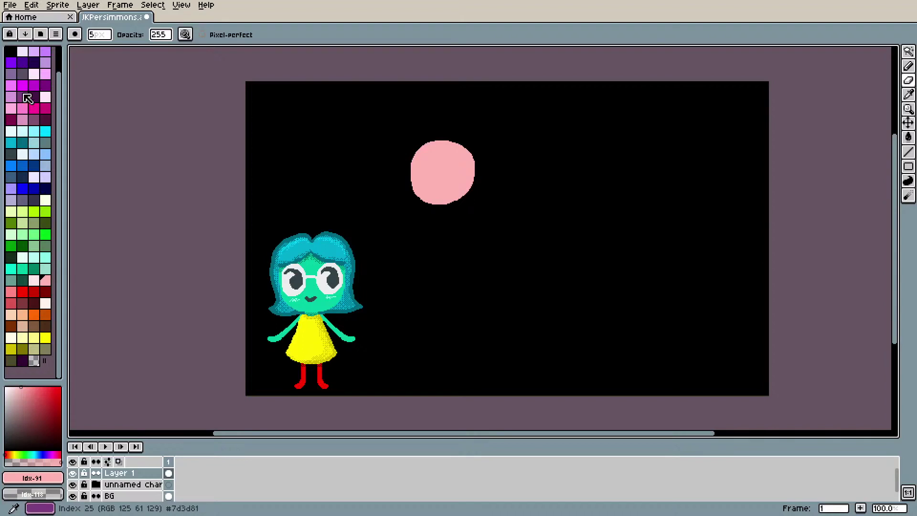
scroll(60, 213, "up", 2)
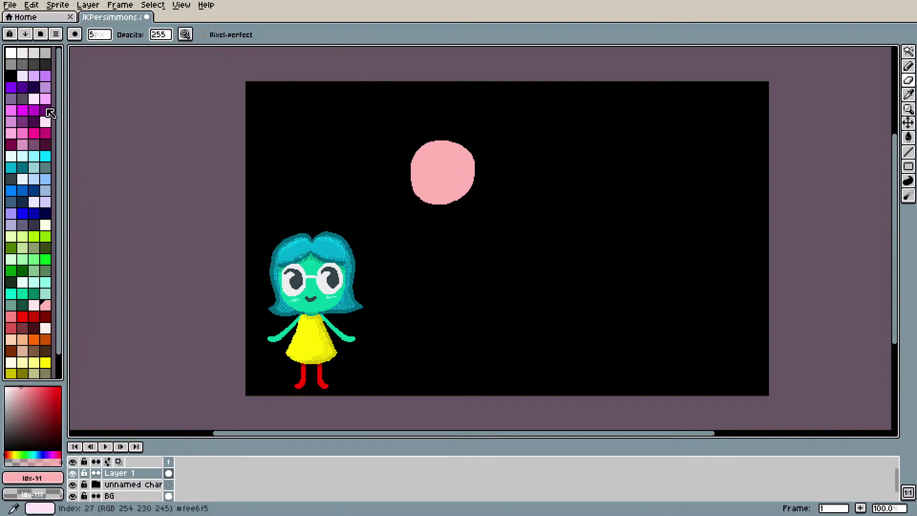
left_click(47, 65)
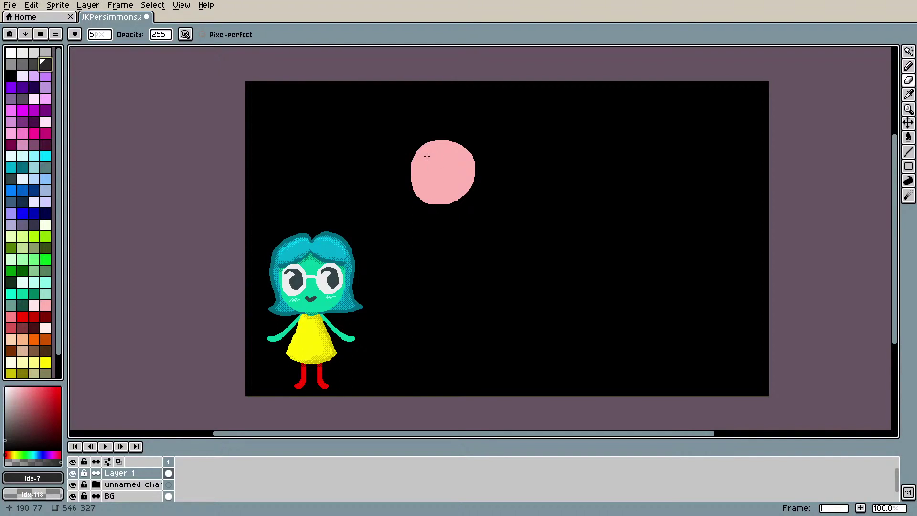
left_click_drag(426, 170, 454, 174)
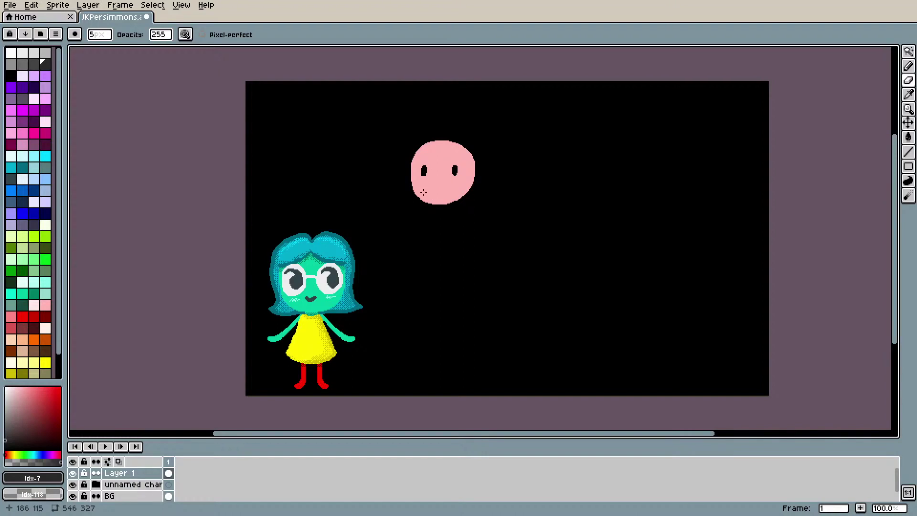
key("i")
left_click(432, 190)
key("b")
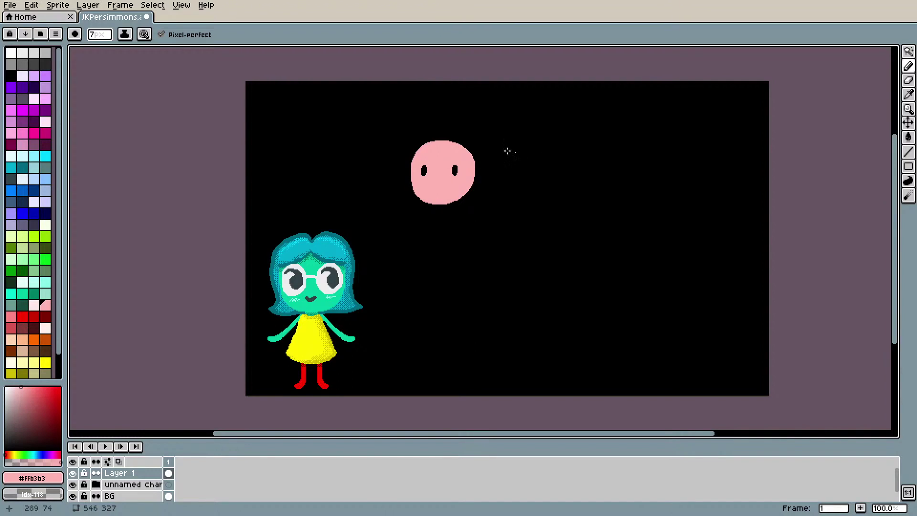
Step: Draw two short dark grey (index 7) eyebrows above the eyes with the pencil
left_click(46, 64)
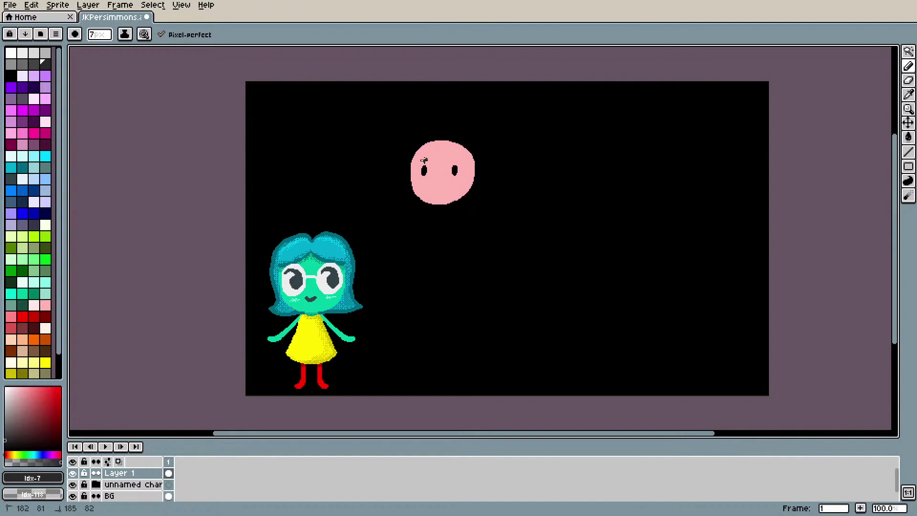
left_click_drag(425, 160, 457, 161)
scroll(446, 112, "up", 2)
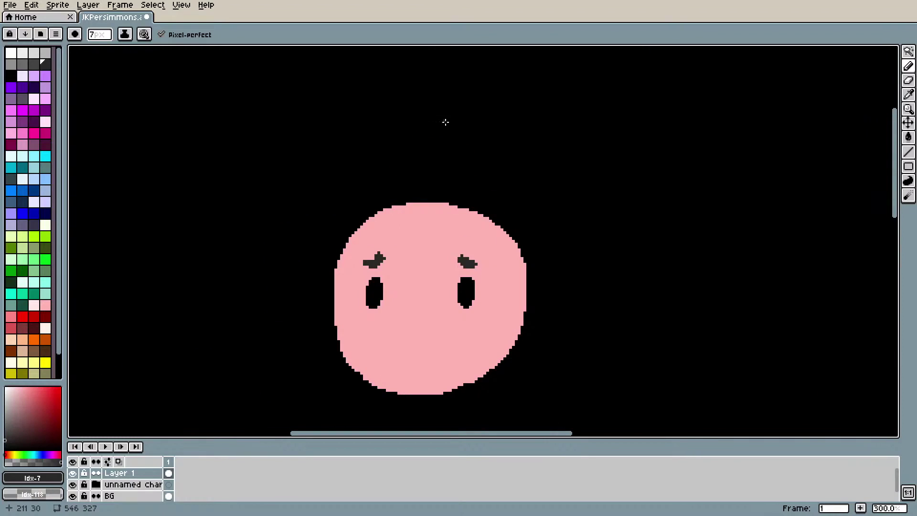
Step: Fill both cut-out eyes of the pink head with dark grey (index 7) using the paint bucket
scroll(893, 162, "down", 1)
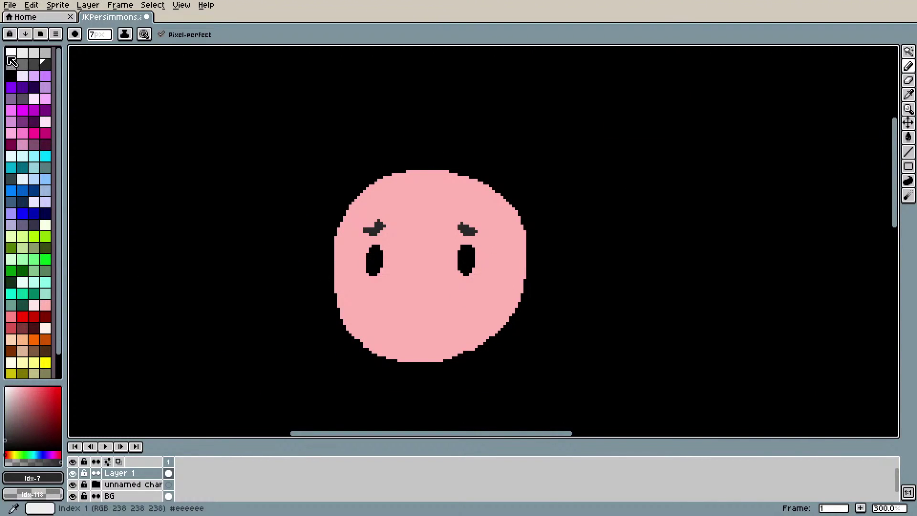
key("g")
left_click(374, 254)
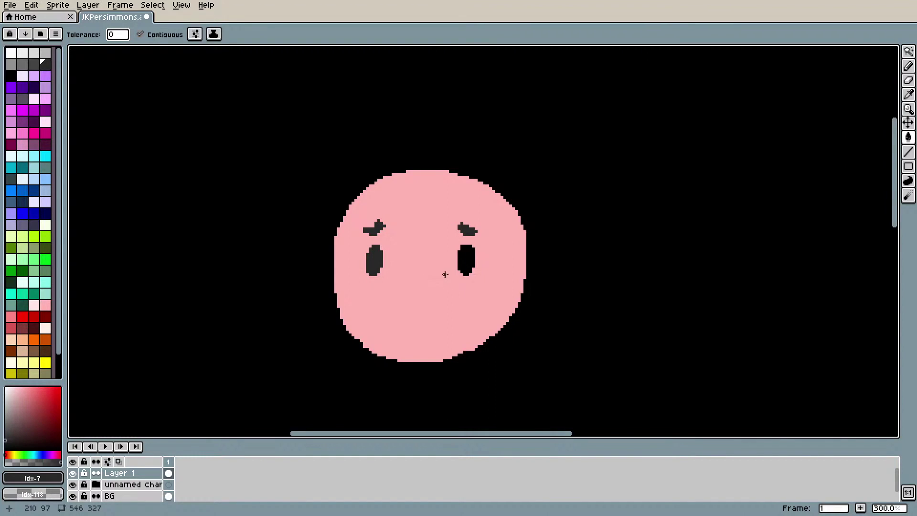
left_click(471, 261)
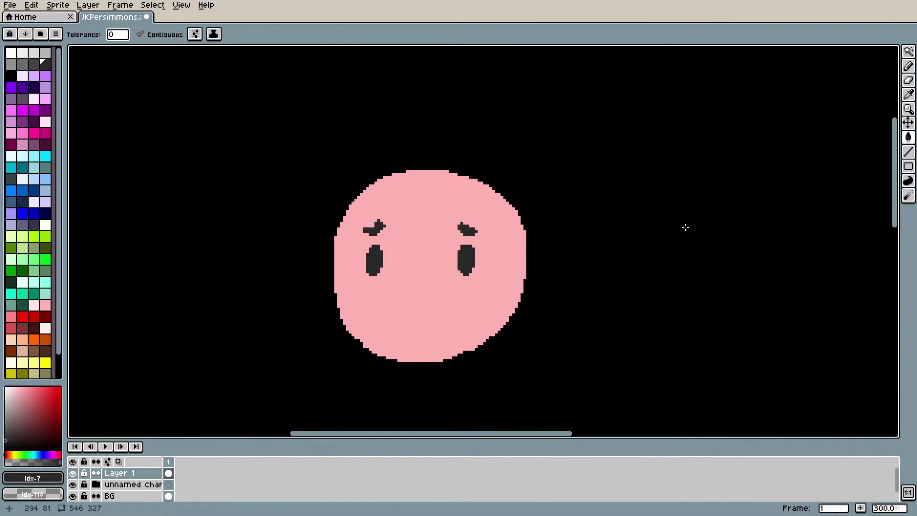
Step: Thicken and lengthen both dark grey eyebrows with the 7 px pencil, extending the left one outwards and inwards
scroll(683, 226, "up", 1)
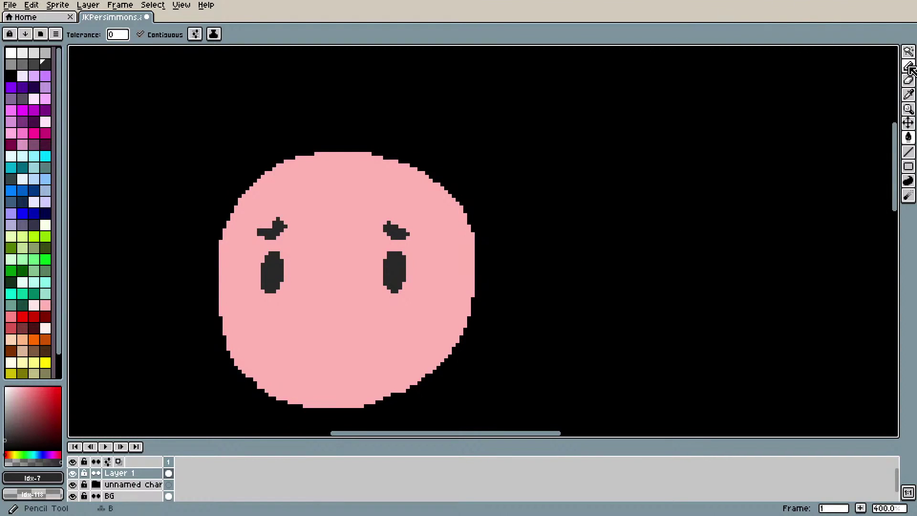
left_click(908, 66)
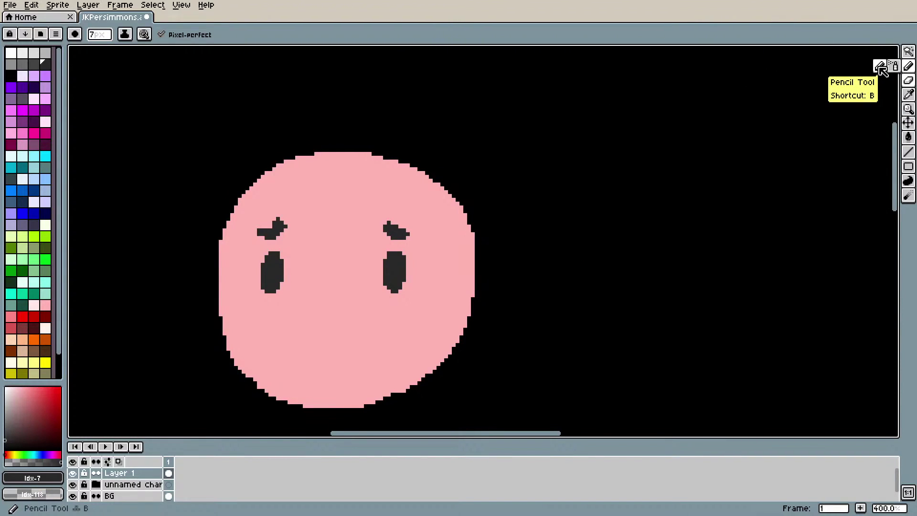
left_click_drag(275, 228, 270, 228)
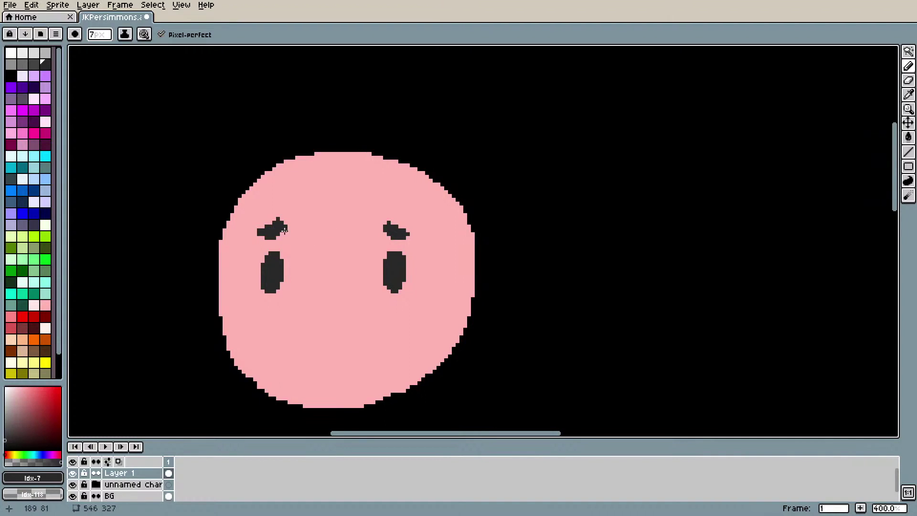
left_click(385, 226)
left_click_drag(386, 228, 389, 233)
left_click(410, 237)
left_click(258, 235)
left_click_drag(256, 234, 251, 236)
left_click_drag(389, 224, 399, 232)
left_click_drag(276, 232, 278, 237)
left_click_drag(285, 229, 297, 232)
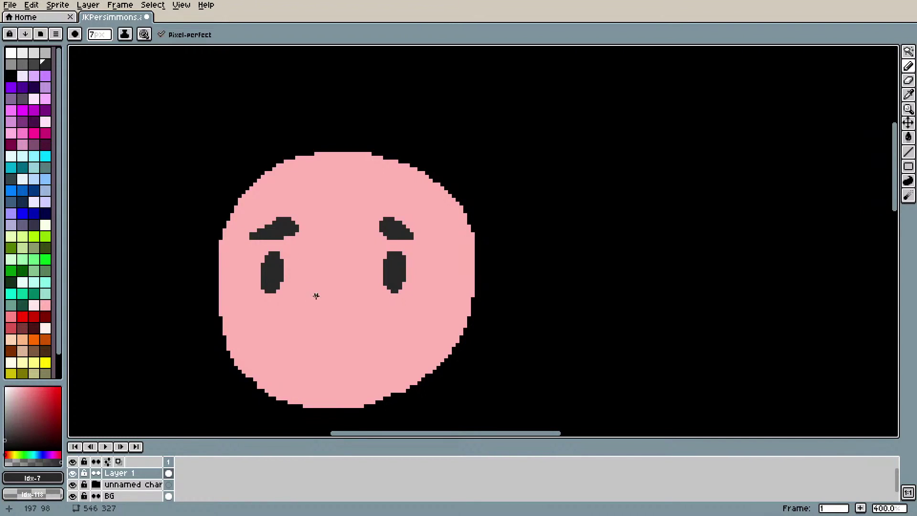
Step: Undo the last eyebrow stroke and trim the left eyebrow's inner end with the sampled pink #ffb3b3
key("ctrl+z")
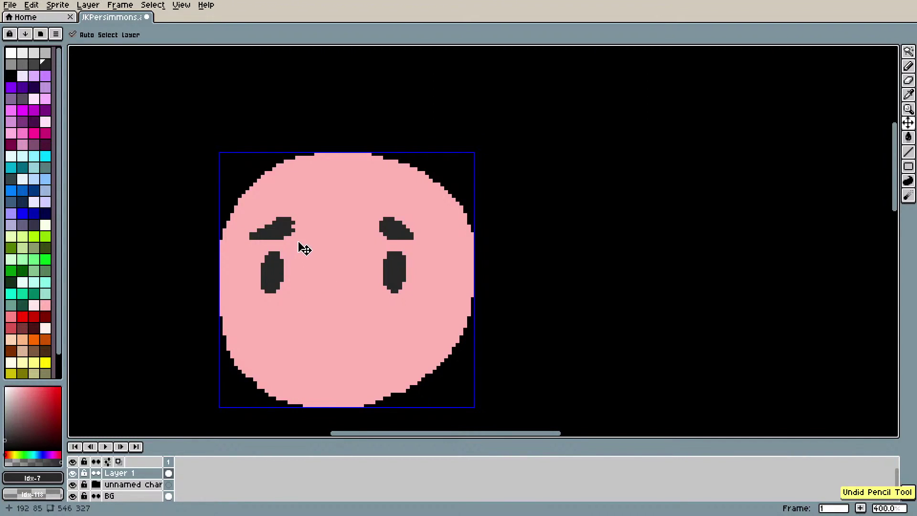
left_click(321, 250, "alt")
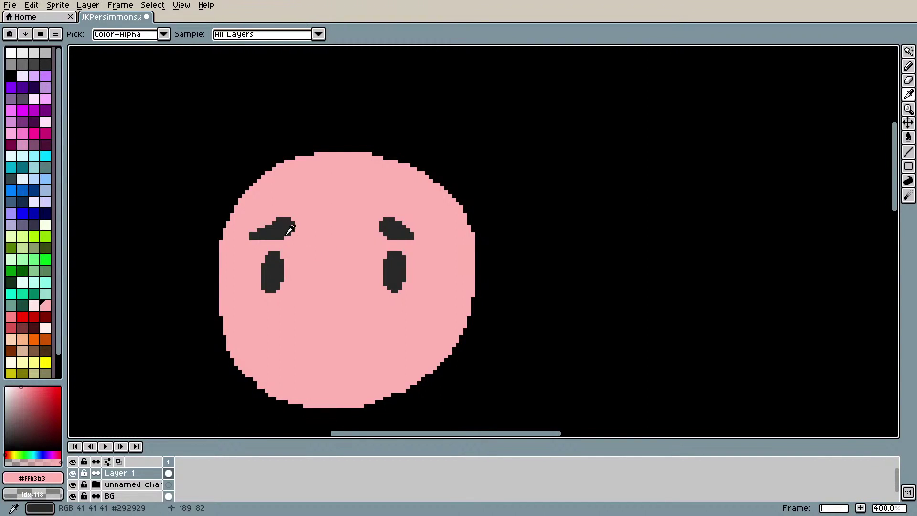
left_click_drag(296, 231, 305, 235)
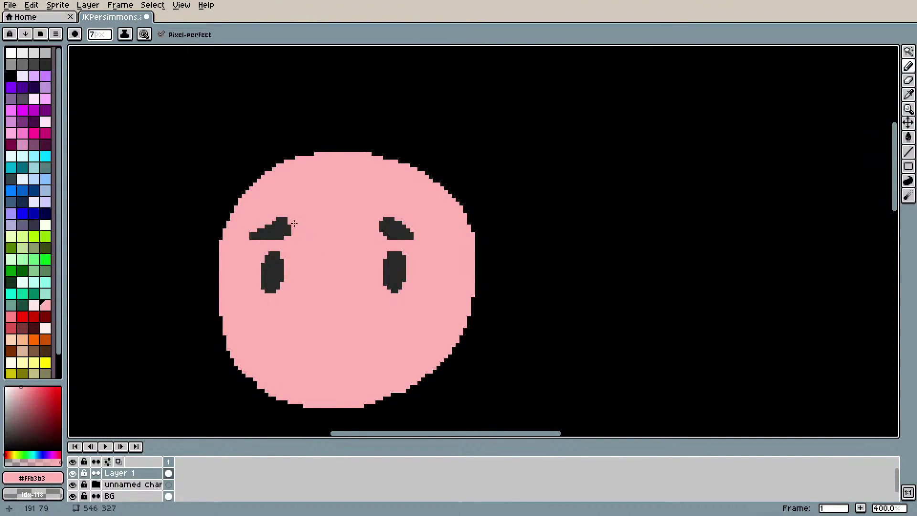
key("ctrl+z")
left_click(296, 218)
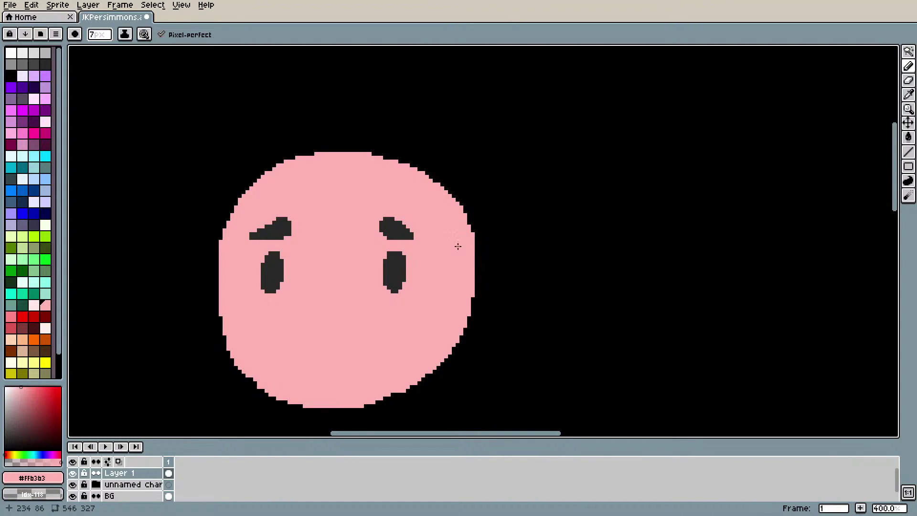
Step: Try outlining the left eye in black (index 8) with the 7 px pencil
mouse_move(899, 145)
left_mouse_down()
mouse_move(899, 161)
mouse_move(900, 151)
left_mouse_up()
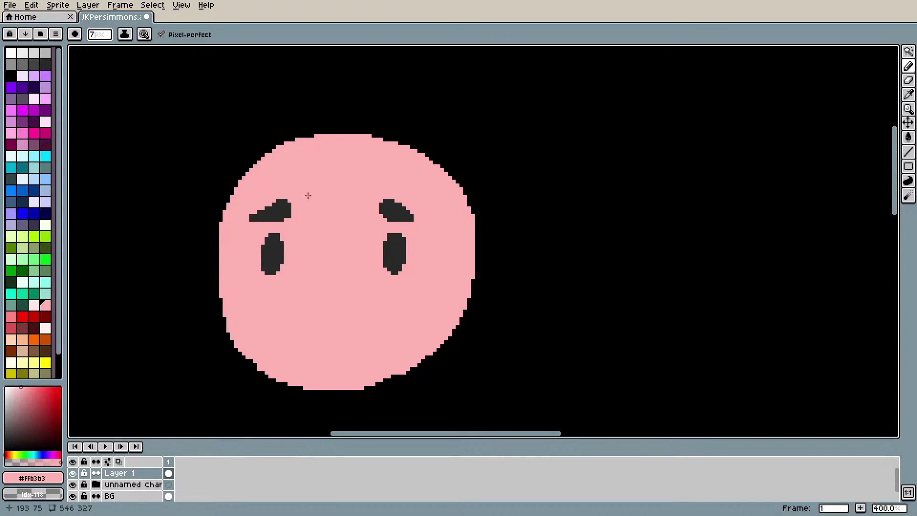
left_click(16, 75)
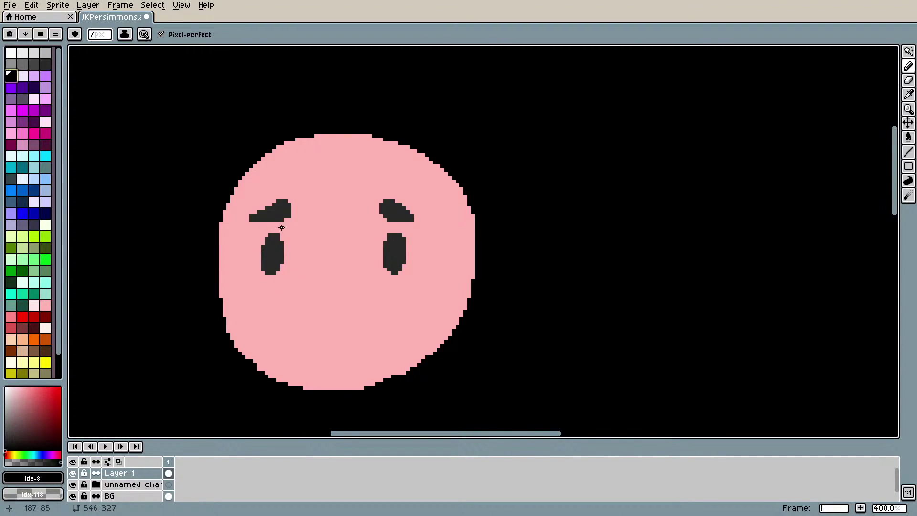
left_click_drag(251, 228, 265, 232)
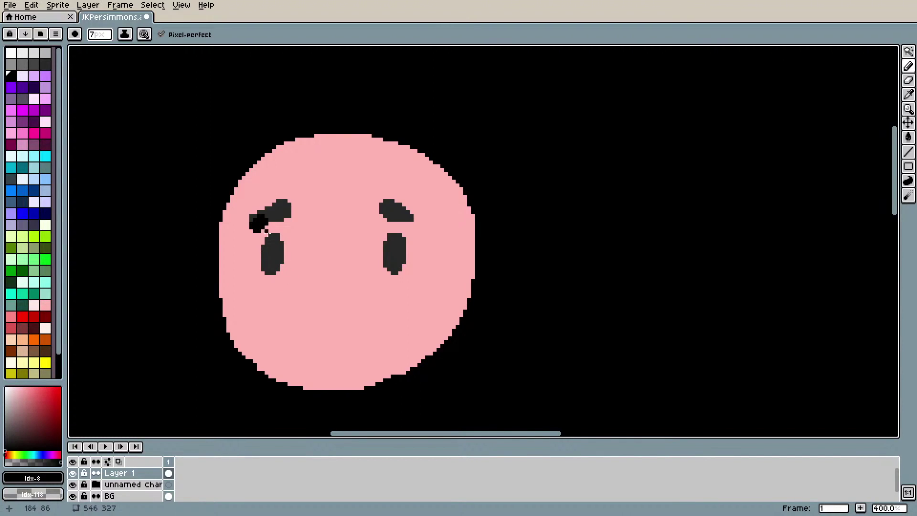
key("ctrl+z")
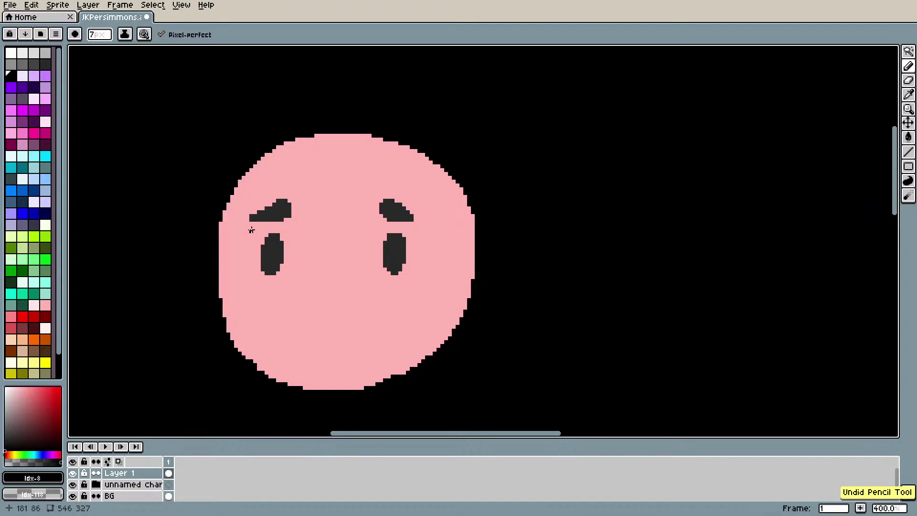
mouse_move(257, 230)
left_mouse_down()
mouse_move(292, 228)
mouse_move(295, 242)
mouse_move(298, 229)
mouse_move(298, 257)
left_mouse_up()
key("ctrl+z")
key("ctrl+z")
Step: Set the pencil size to 3 px and undo the leftover black strokes above the left eye
left_click(98, 34)
left_click_drag(109, 48, 100, 50)
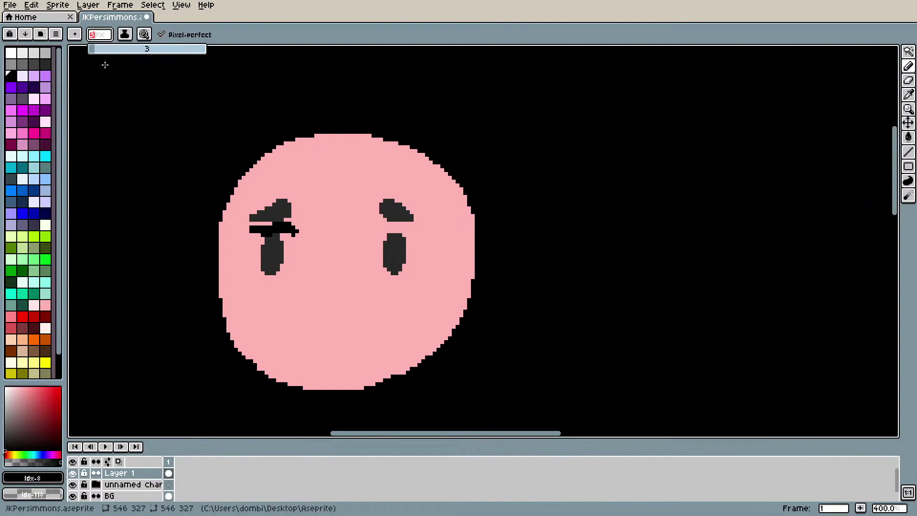
left_click(306, 238)
key("ctrl+z")
key("ctrl+z")
Step: Try drawing black glasses frames around both eyes on Layer 1 and touching up the right eyebrow in #292929
mouse_move(246, 226)
left_mouse_down()
mouse_move(299, 232)
mouse_move(294, 276)
mouse_move(280, 287)
mouse_move(252, 282)
mouse_move(245, 226)
left_mouse_up()
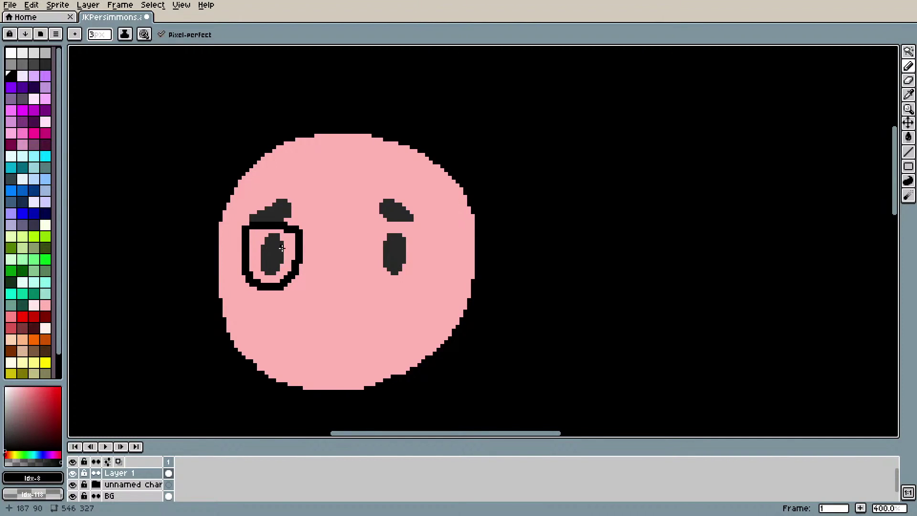
mouse_move(374, 227)
left_mouse_down()
mouse_move(421, 230)
mouse_move(413, 276)
mouse_move(399, 286)
mouse_move(372, 275)
mouse_move(371, 234)
left_mouse_up()
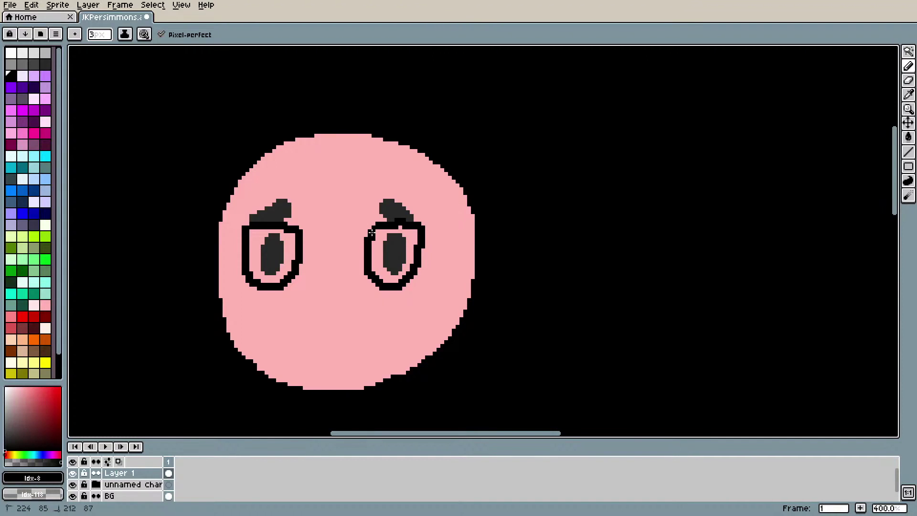
left_click_drag(423, 258, 426, 225)
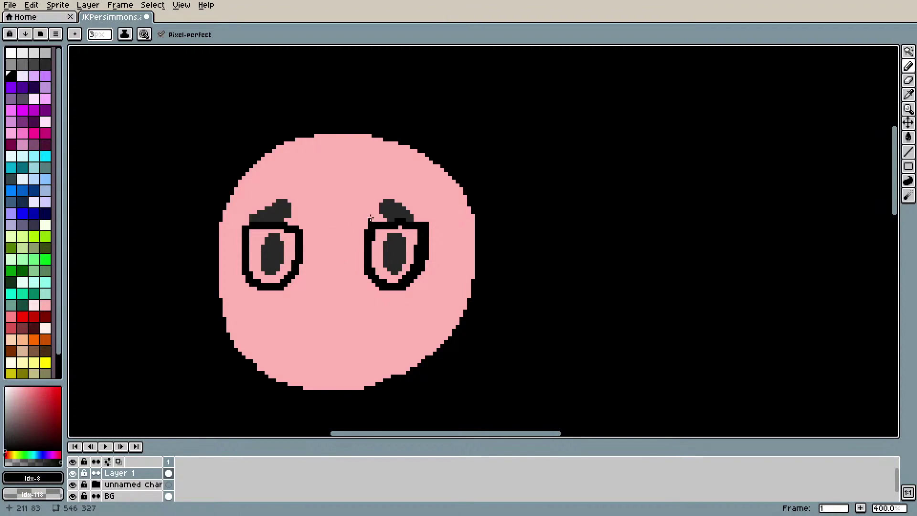
left_click(452, 226, "alt")
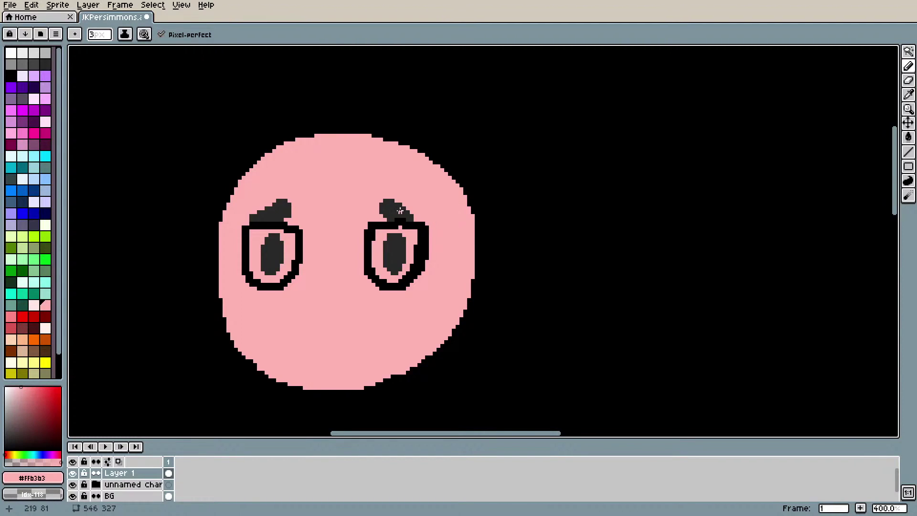
left_click(400, 211, "alt")
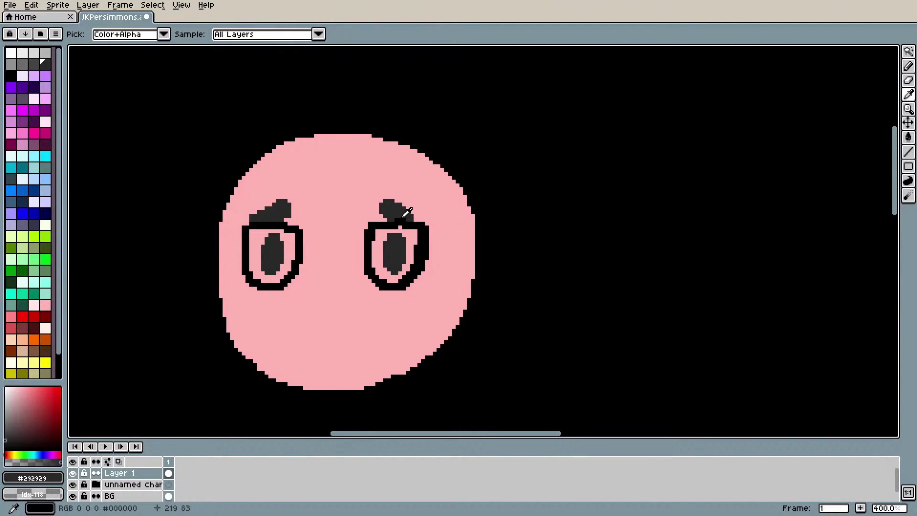
left_click_drag(400, 218, 420, 219)
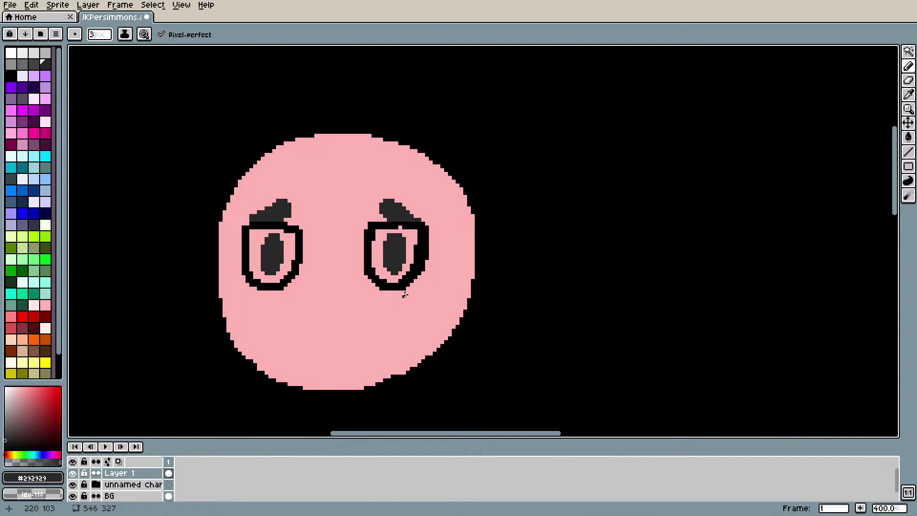
Step: Undo the glasses frames and the right eyebrow touch-up on Layer 1
key("ctrl+z")
key("ctrl+z")
key("ctrl+z")
key("ctrl+z")
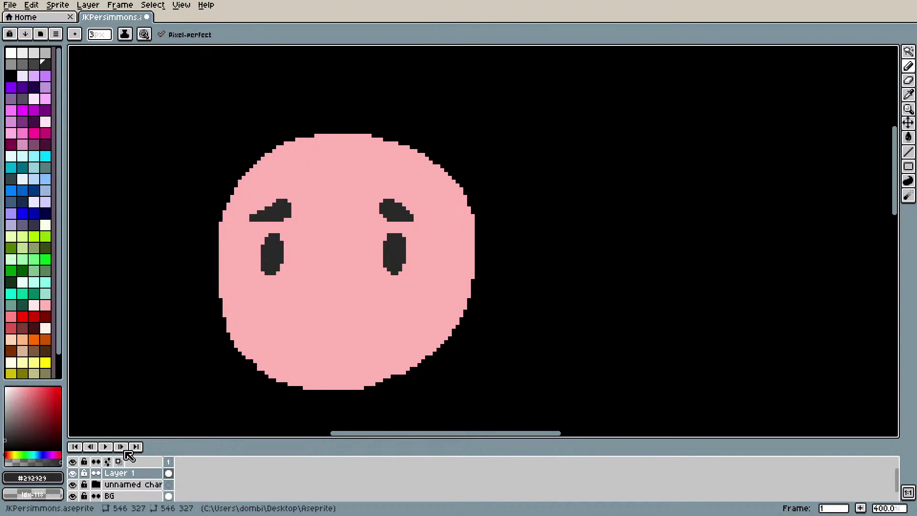
Step: Add a new layer directly above Layer 1 for the glasses
left_click(94, 5)
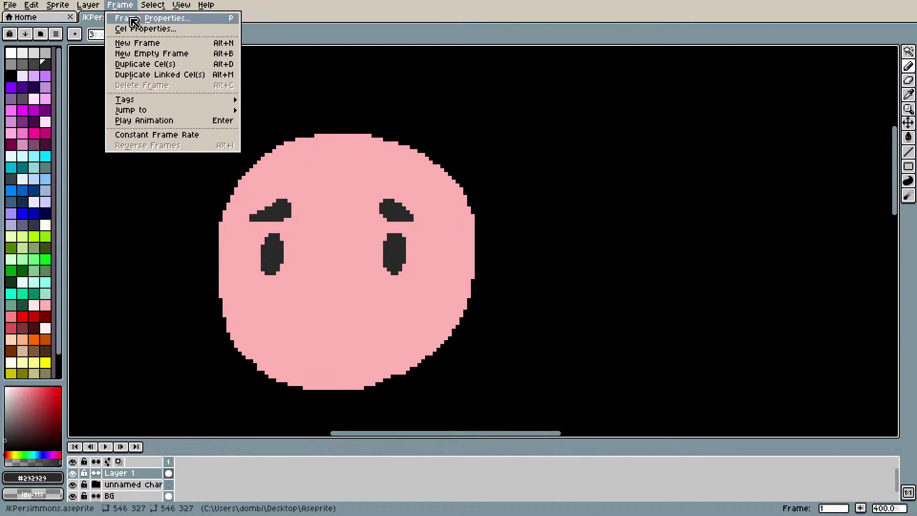
mouse_move(143, 64)
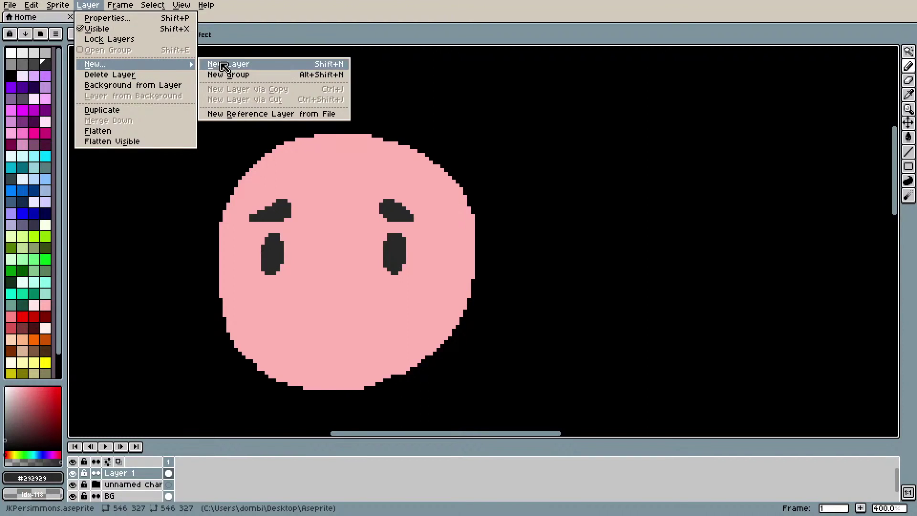
left_click(221, 67)
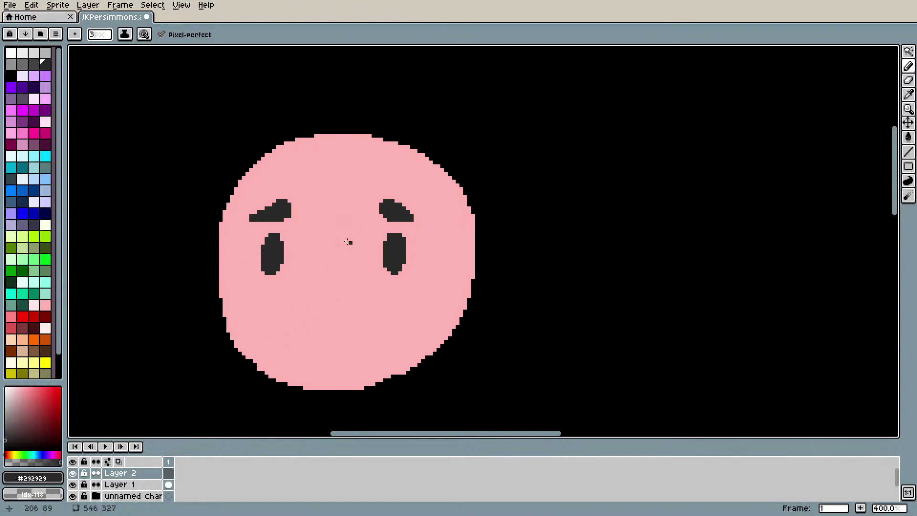
Step: Draw a glasses frame with a flat top and rounded bottom around the right eye in black (index 8) with the 3 px pencil
left_click_drag(373, 226, 420, 225)
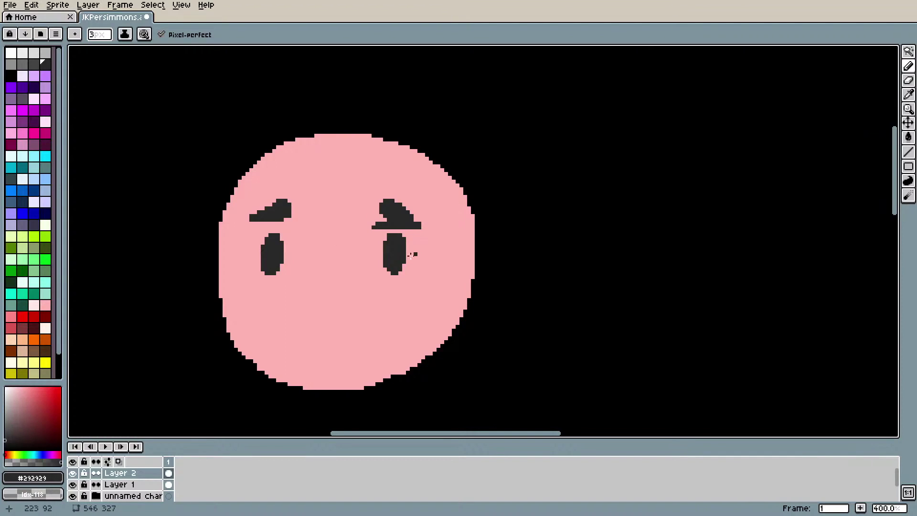
key("ctrl+z")
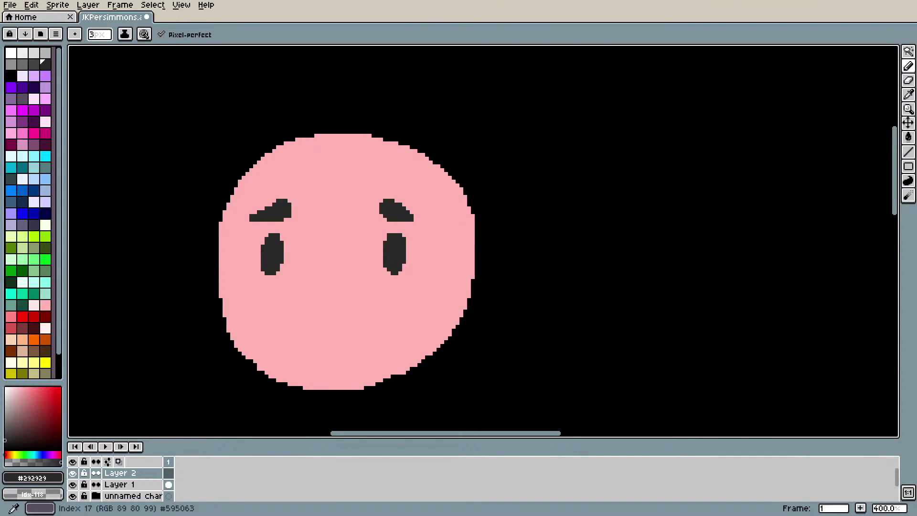
left_click(14, 77)
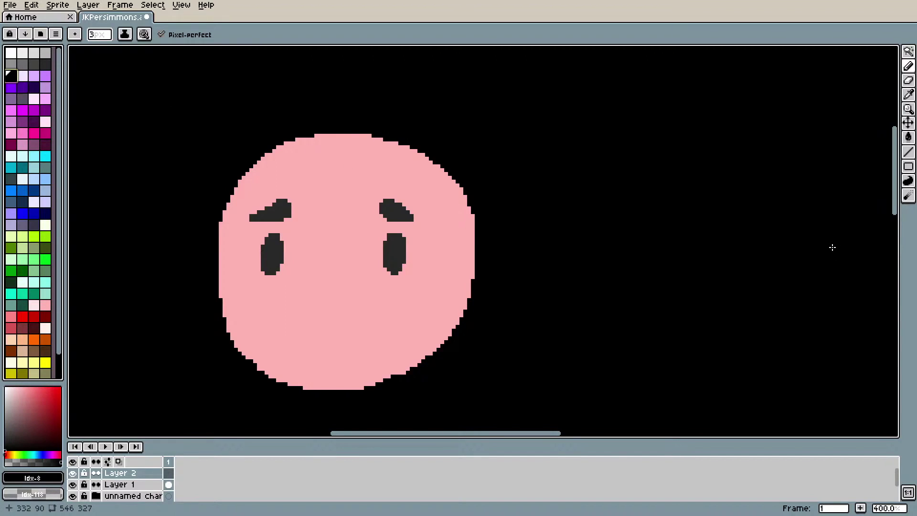
left_click_drag(383, 229, 382, 230)
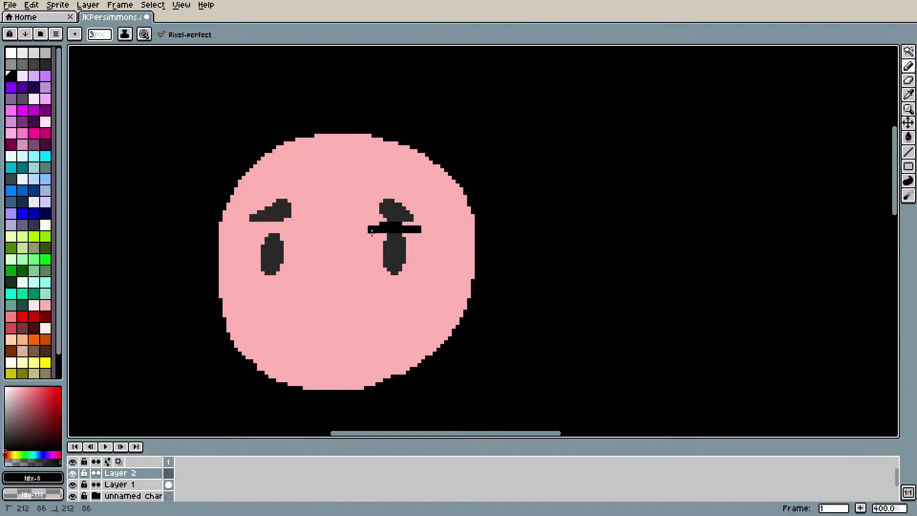
mouse_move(376, 273)
left_mouse_down()
mouse_move(409, 281)
mouse_move(425, 256)
left_mouse_up()
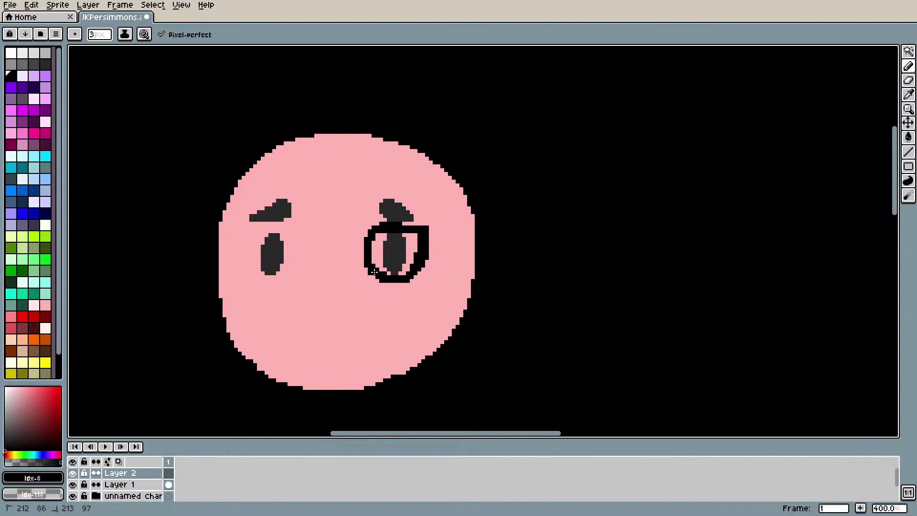
left_click(372, 231)
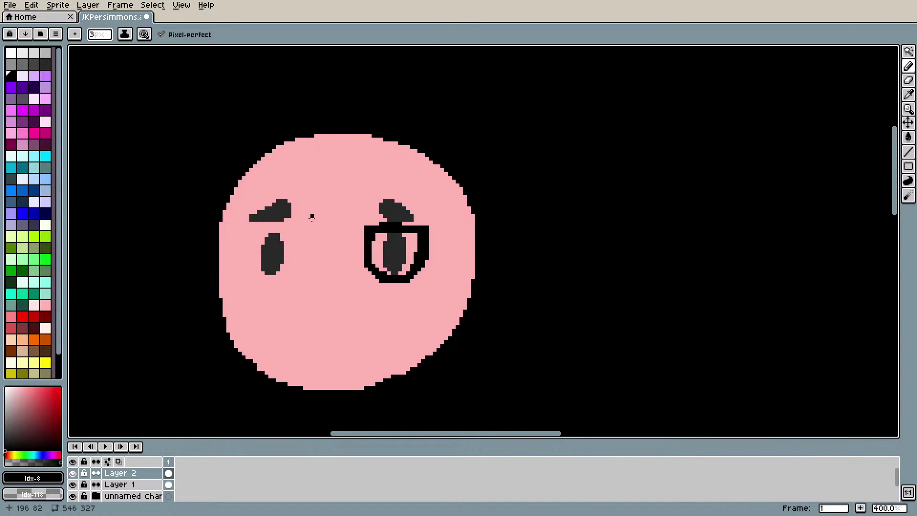
Step: Draw the matching black frame around the left eye and connect both frames with a bridge
mouse_move(244, 231)
left_mouse_down()
mouse_move(252, 273)
mouse_move(272, 284)
mouse_move(292, 279)
mouse_move(304, 235)
left_mouse_up()
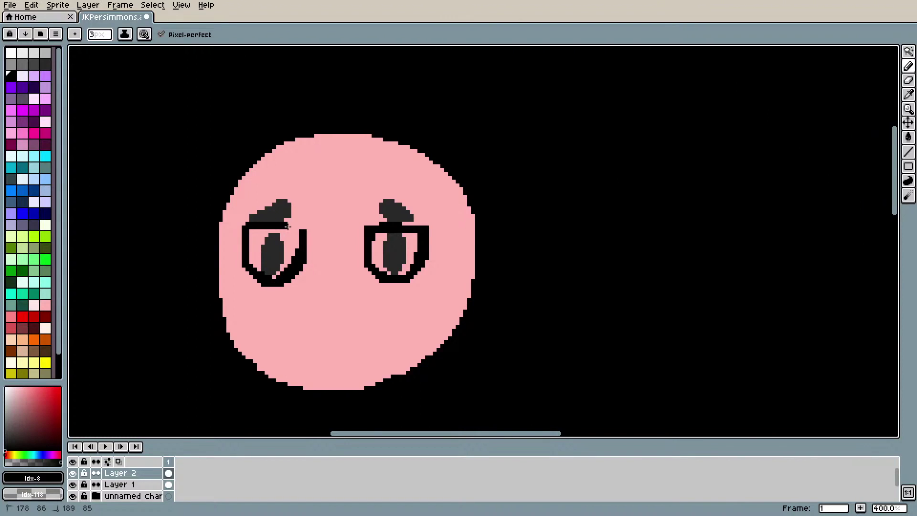
left_click(304, 225)
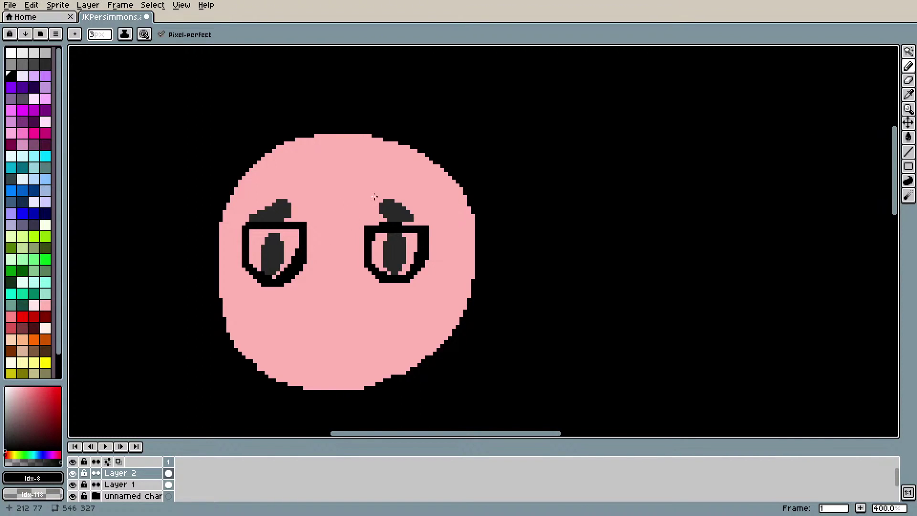
mouse_move(308, 241)
left_mouse_down()
mouse_move(369, 244)
mouse_move(314, 238)
left_mouse_up()
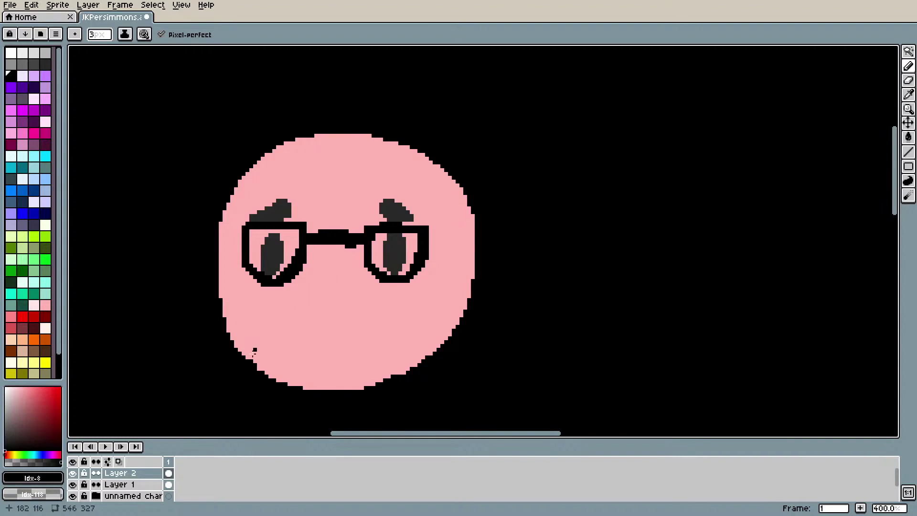
Step: Erase the bump under the glasses' bridge and move the glasses down below the eyes
key("e")
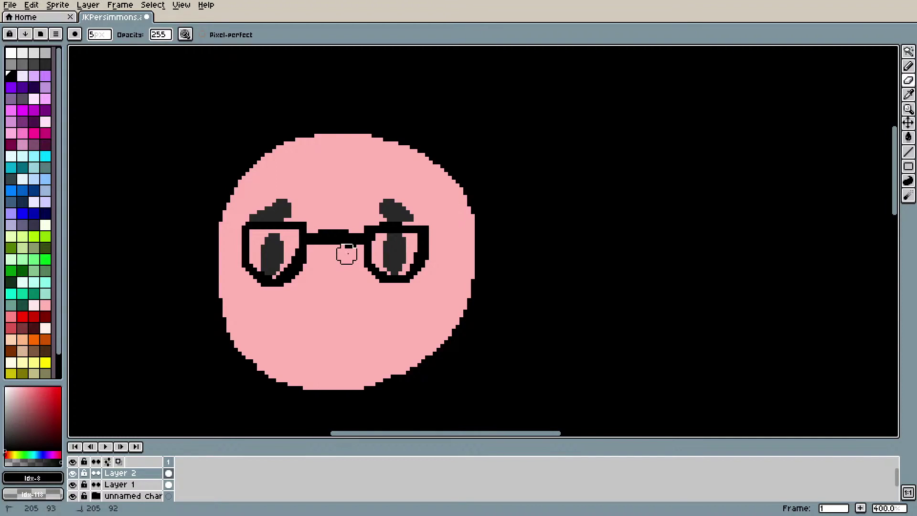
mouse_move(350, 250)
left_mouse_down()
mouse_move(328, 248)
mouse_move(340, 244)
left_mouse_up()
left_click(908, 109)
left_click(909, 123)
left_click_drag(480, 250, 491, 300)
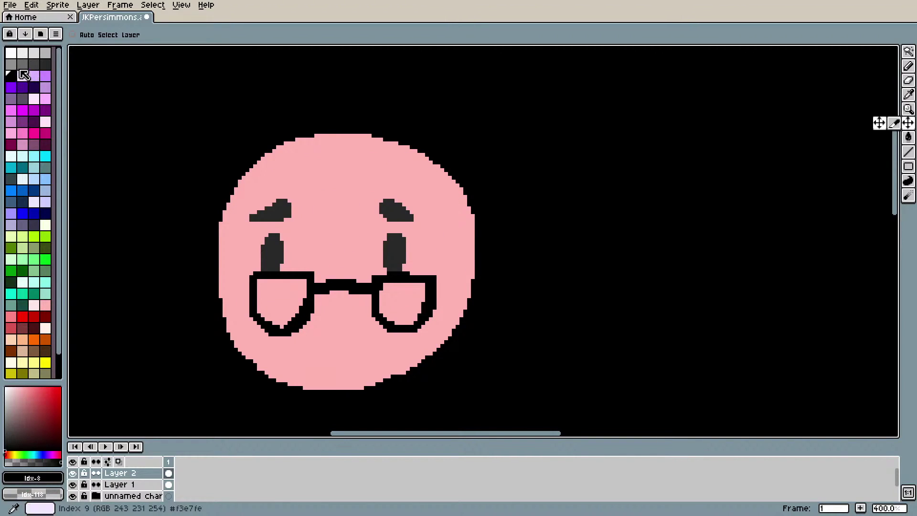
Step: Recolour the glasses frame grey (index 5) with the Paint Bucket and move it onto the empty area beside the face
left_click(22, 63)
key("g")
left_click(299, 278)
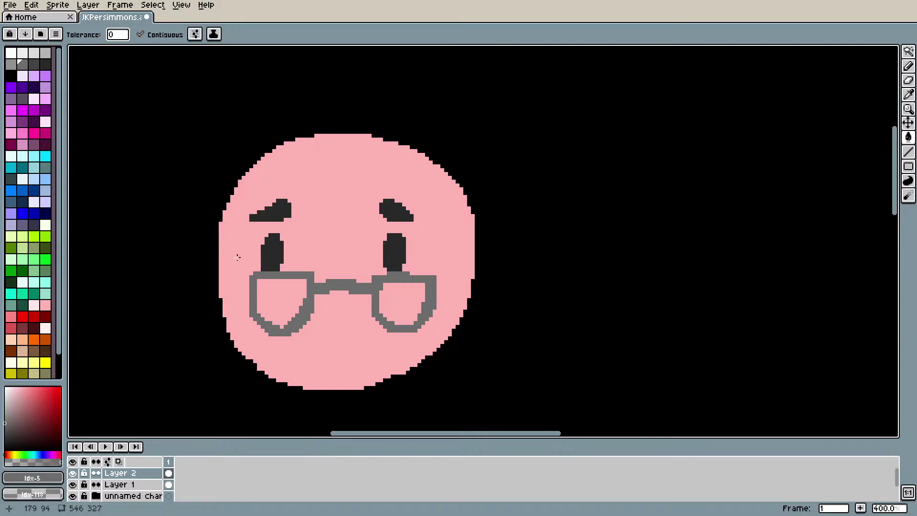
left_click(909, 123)
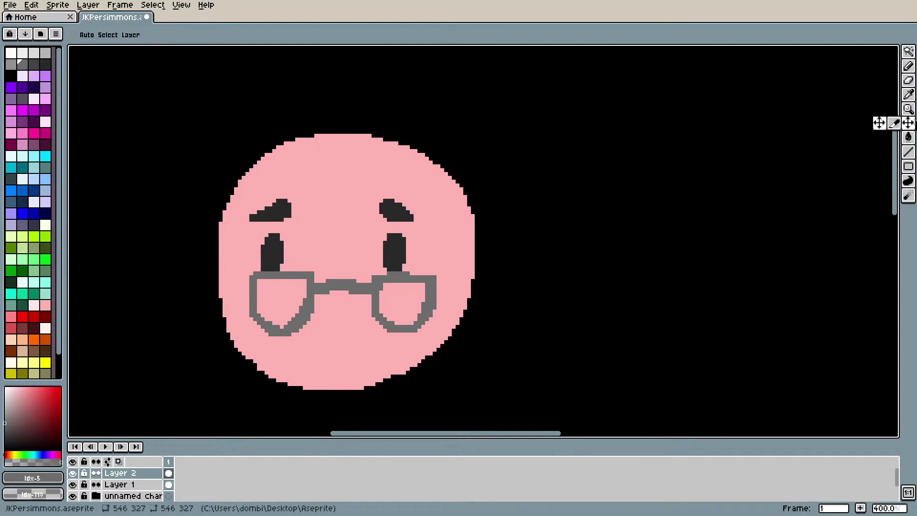
mouse_move(301, 307)
left_mouse_down()
mouse_move(502, 246)
mouse_move(588, 239)
left_mouse_up()
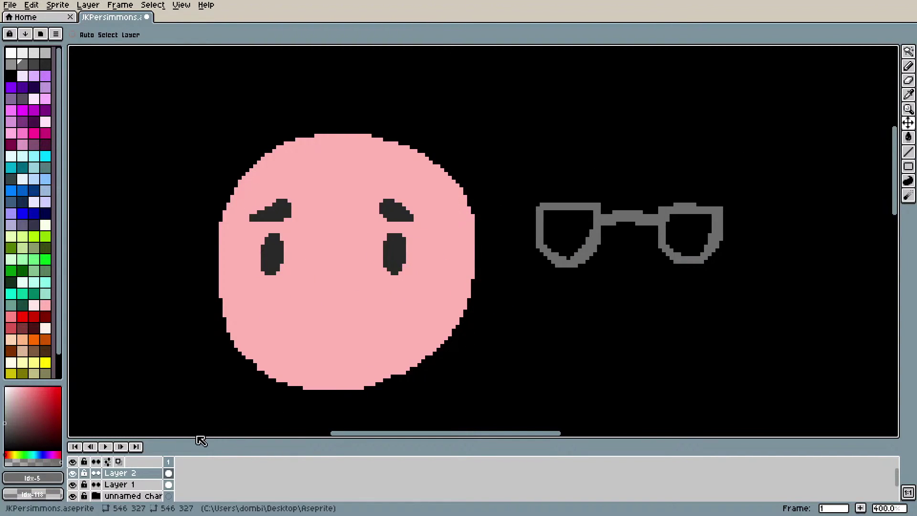
Step: Make Layer 1 active and sample the eyes' dark grey (#292929) for drawing with the 3 px pencil
left_click(128, 485)
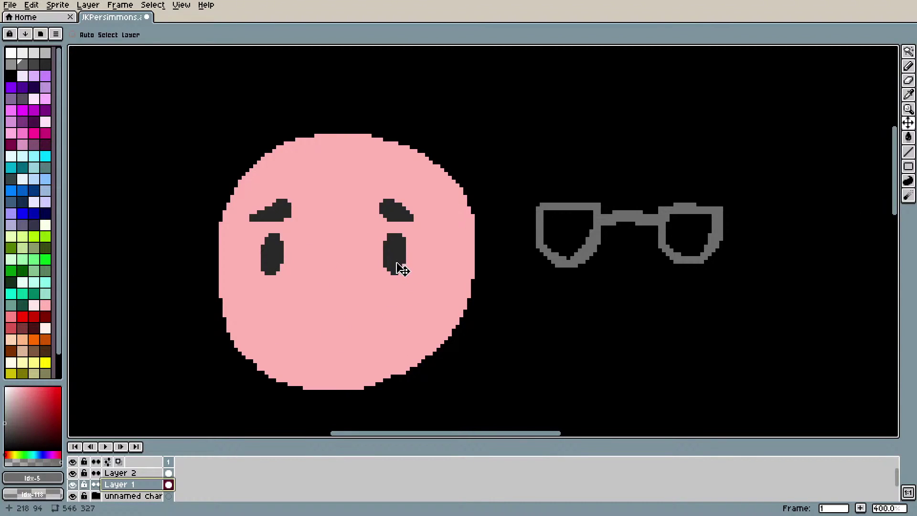
key("i")
left_click(406, 234)
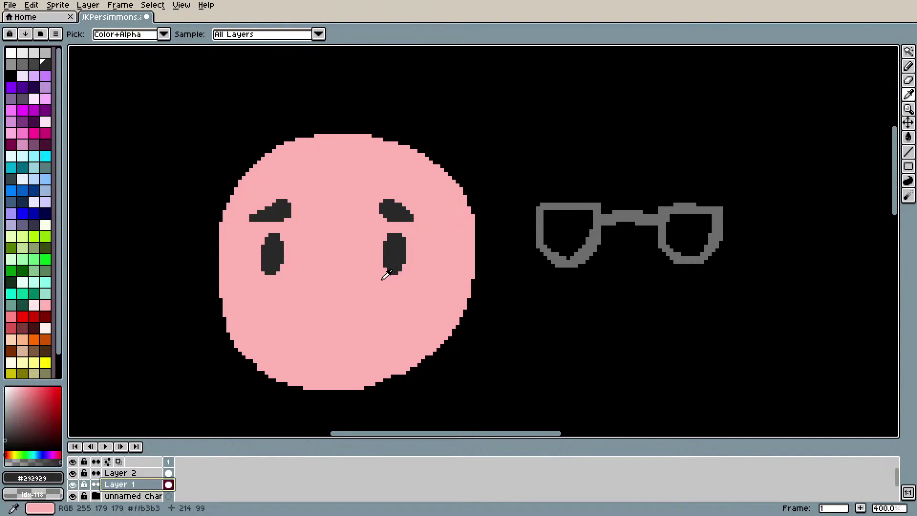
key("b")
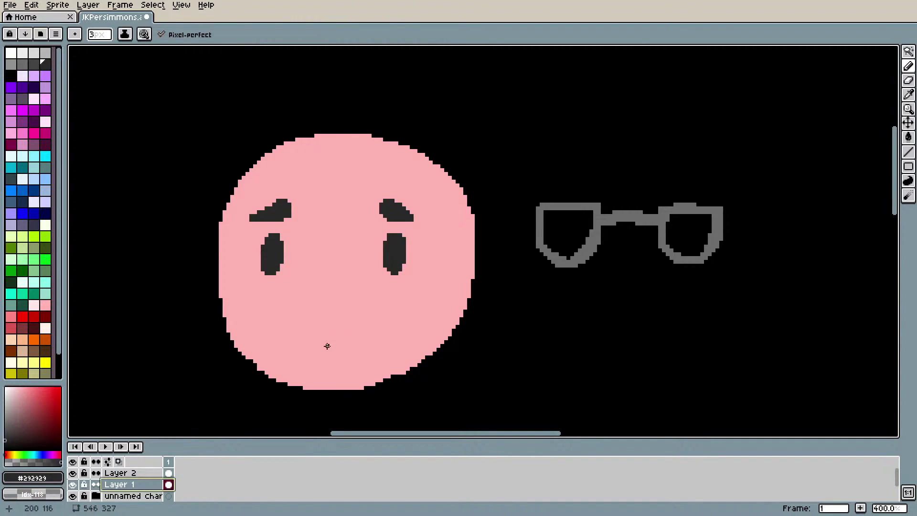
mouse_move(346, 342)
left_mouse_down()
mouse_move(391, 322)
mouse_move(346, 343)
left_mouse_up()
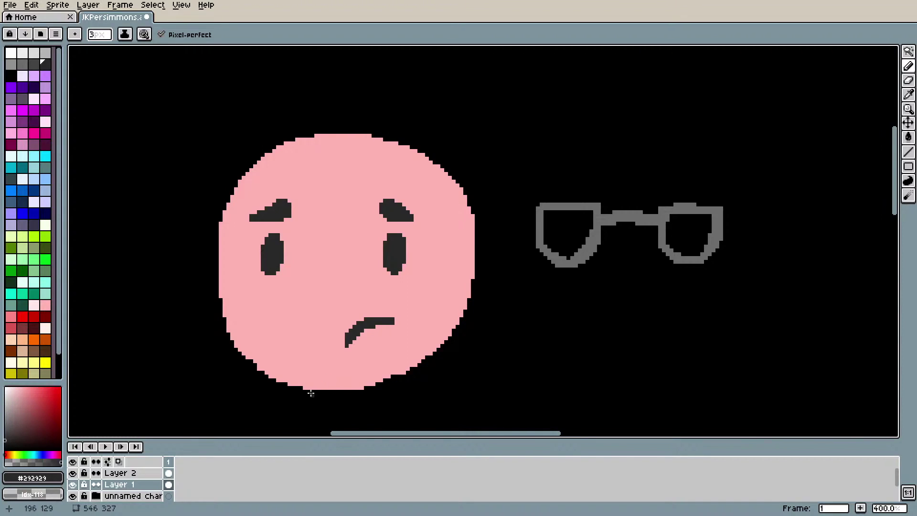
key("ctrl+z")
key("ctrl+z")
mouse_move(297, 336)
left_mouse_down()
mouse_move(315, 328)
mouse_move(390, 338)
left_mouse_up()
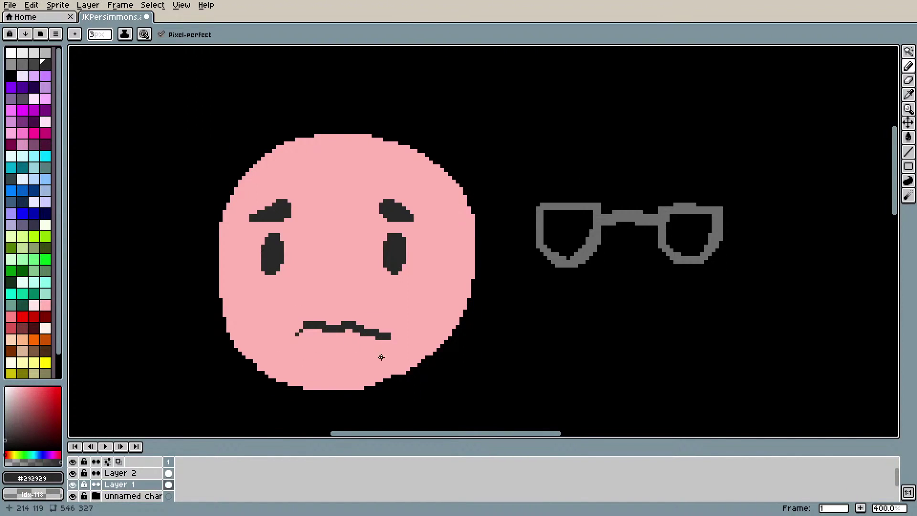
left_click_drag(304, 327, 281, 333)
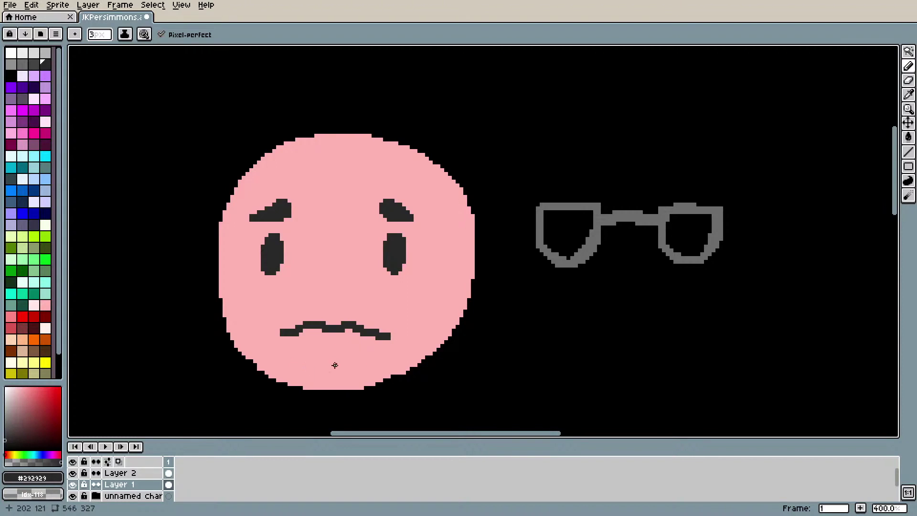
key("ctrl+z")
key("ctrl+z")
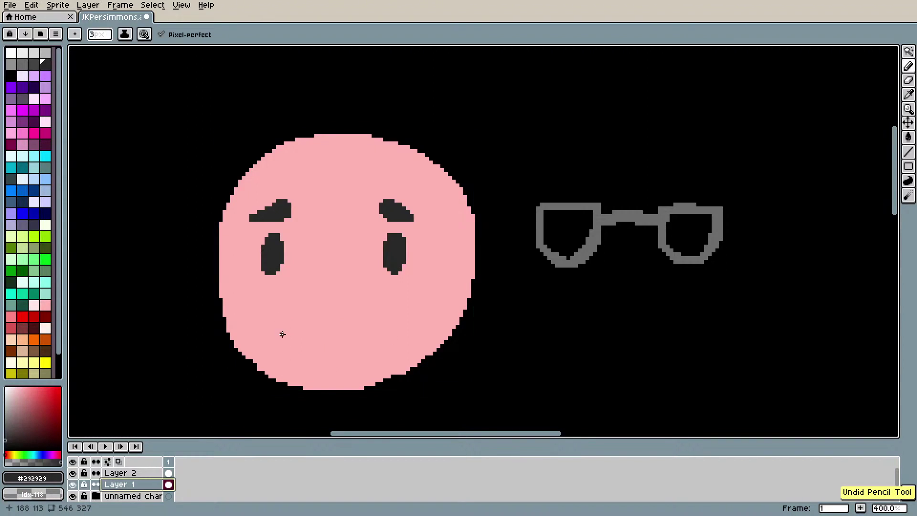
Step: Draw a wavy, moustache-like mouth across the lower face in dark grey and extend and thicken its ends
mouse_move(280, 334)
left_mouse_down()
mouse_move(317, 313)
mouse_move(333, 321)
mouse_move(344, 313)
mouse_move(393, 333)
left_mouse_up()
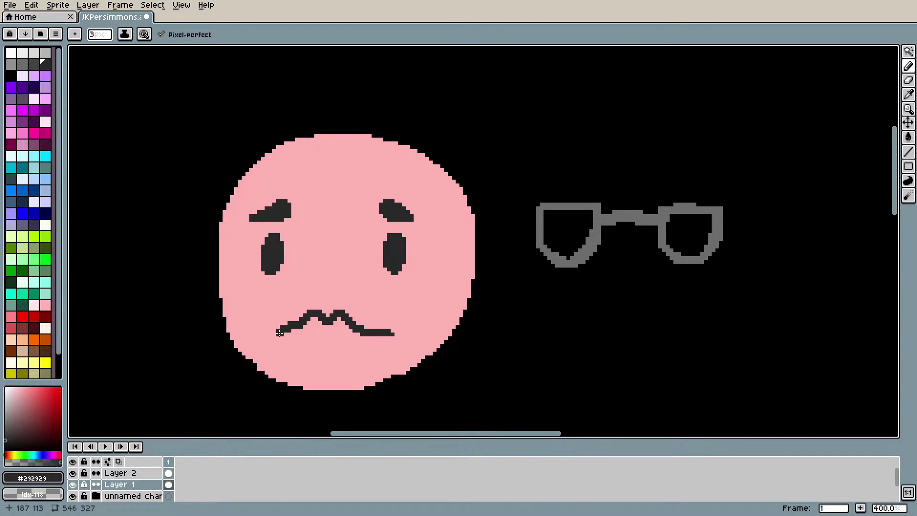
left_click_drag(269, 329, 266, 329)
mouse_move(898, 177)
left_mouse_down()
mouse_move(899, 268)
mouse_move(898, 168)
left_mouse_up()
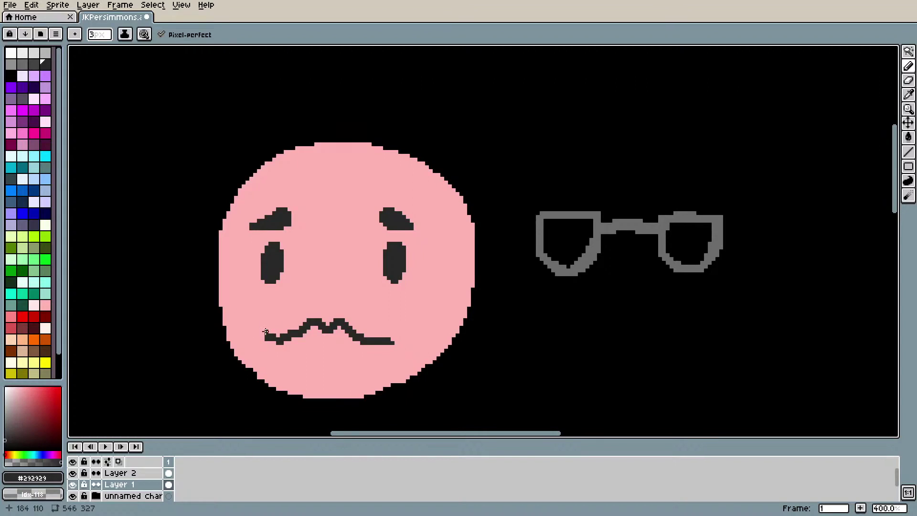
left_click(277, 340)
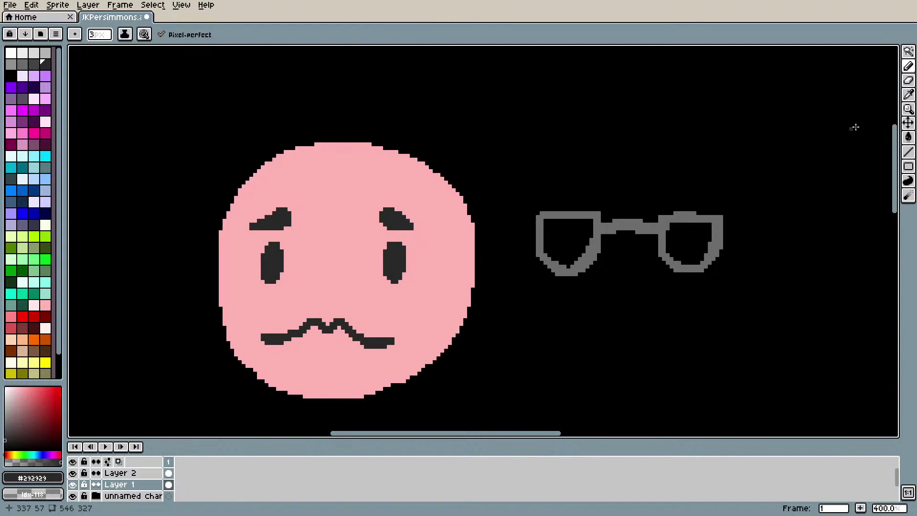
Step: Select the mouth, eyes and eyebrows with the Magic Wand, cut them from Layer 1 and paste them as a new layer
key("w")
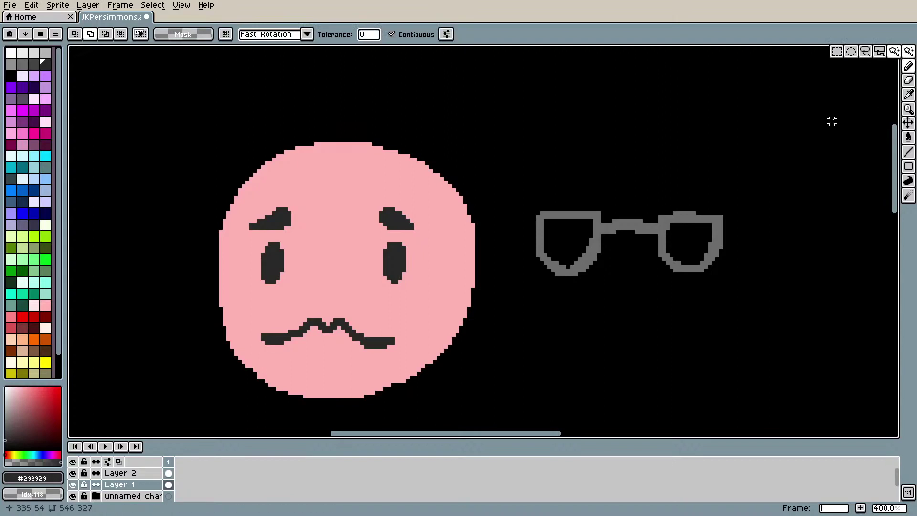
left_click(377, 342)
left_click(400, 259, "shift")
left_click(397, 219, "shift")
left_click(271, 219, "shift")
left_click(273, 263, "shift")
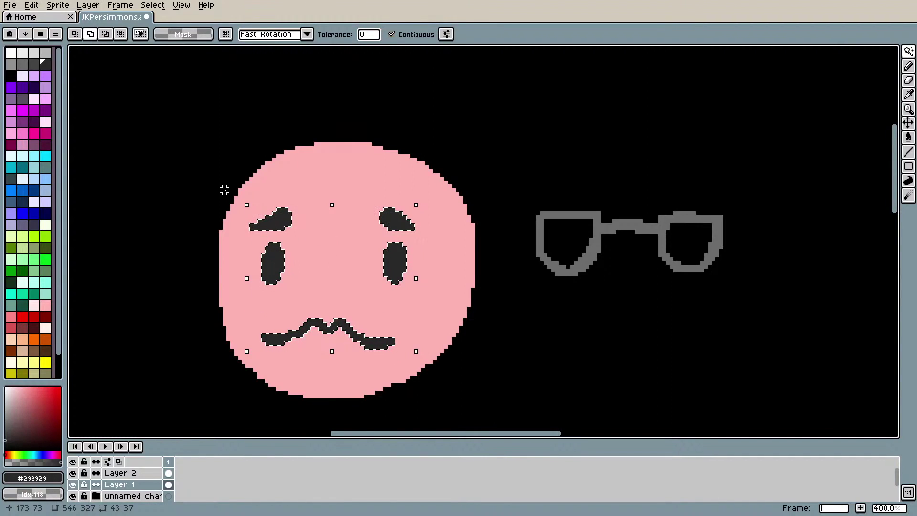
left_click(31, 6)
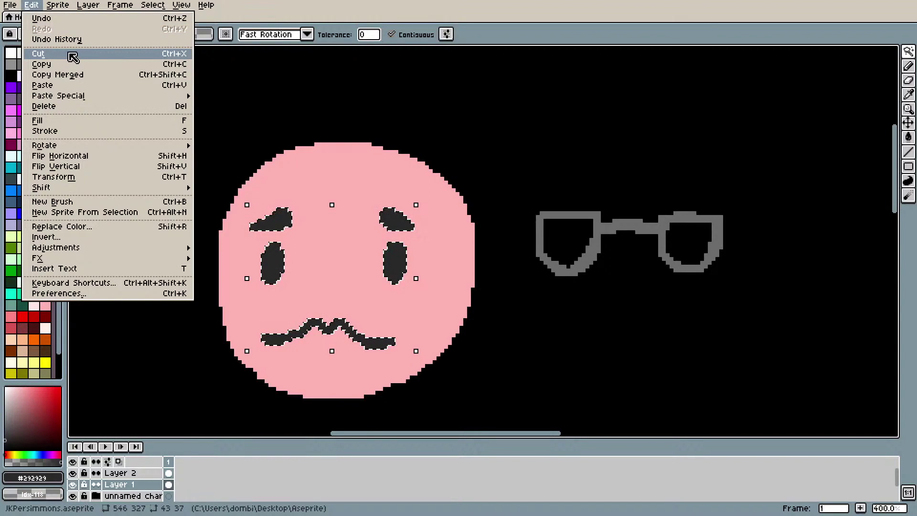
left_click(71, 57)
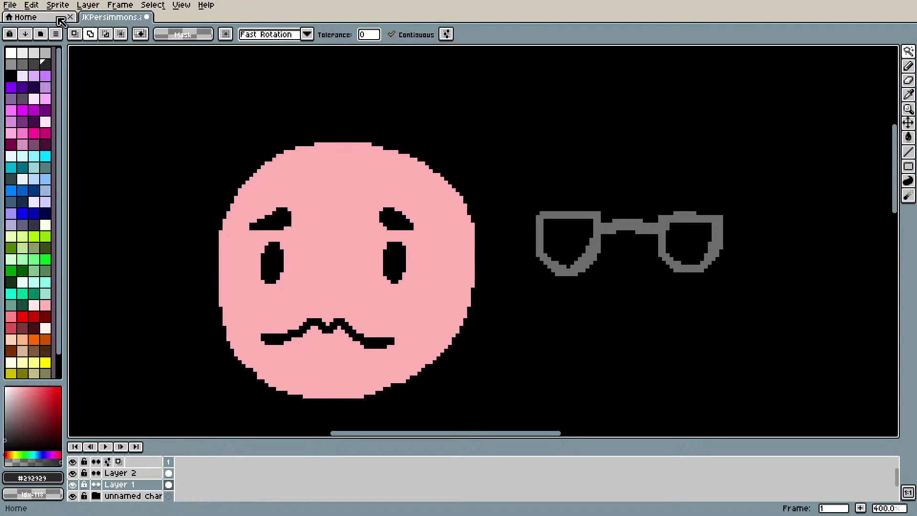
left_click(79, 5)
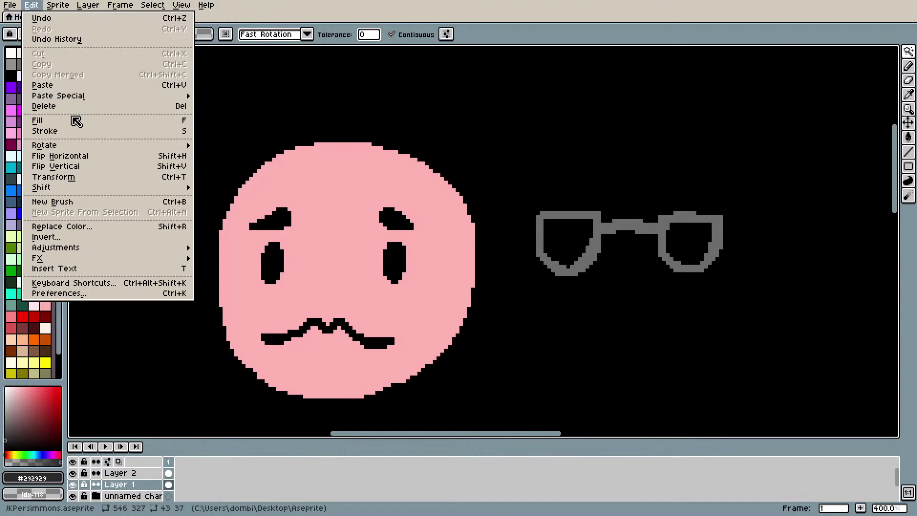
mouse_move(128, 97)
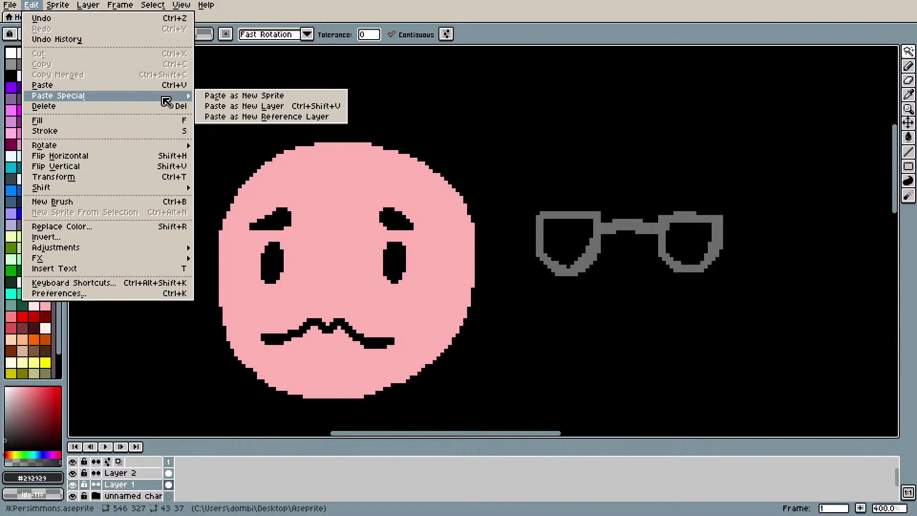
left_click(258, 110)
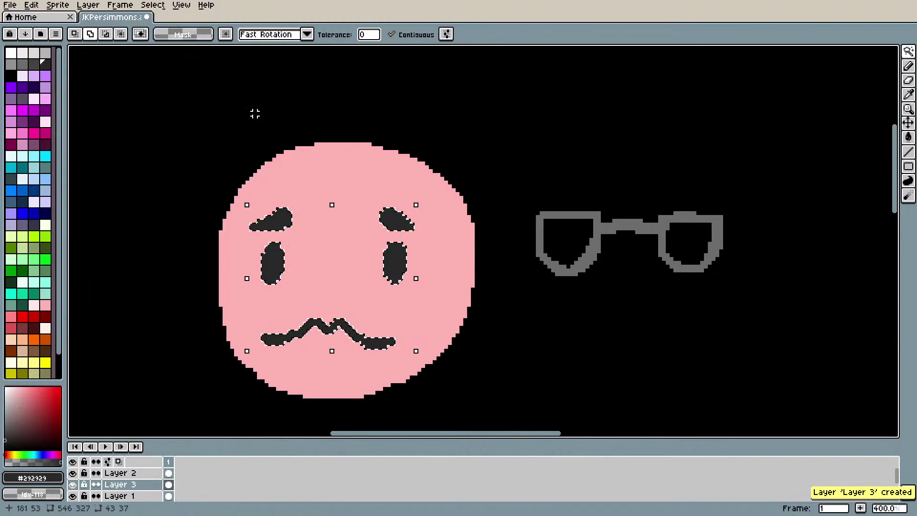
Step: Fill the eyebrows, eyes and mouth on Layer 3 with black (index 8)
left_click(11, 75)
key("Return")
left_click(279, 224)
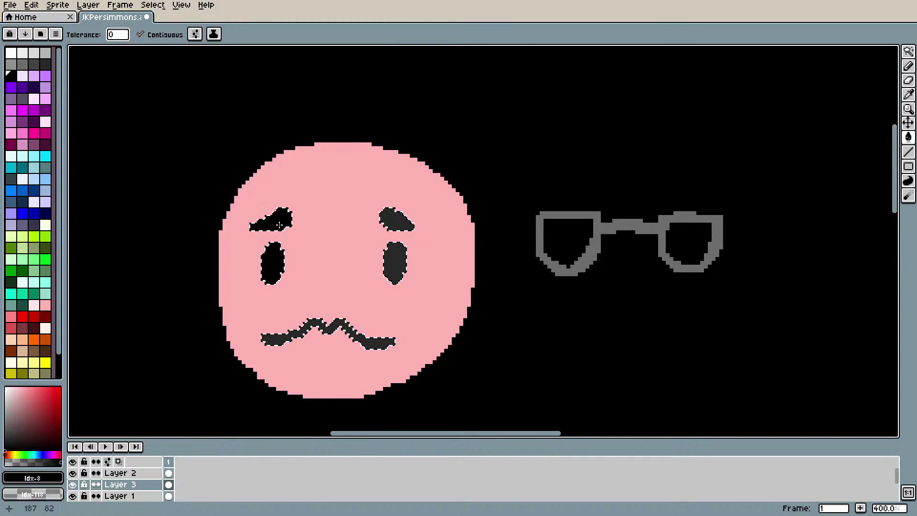
left_click(396, 219)
left_click(395, 263)
left_click(273, 263)
left_click(287, 338)
left_click(342, 327)
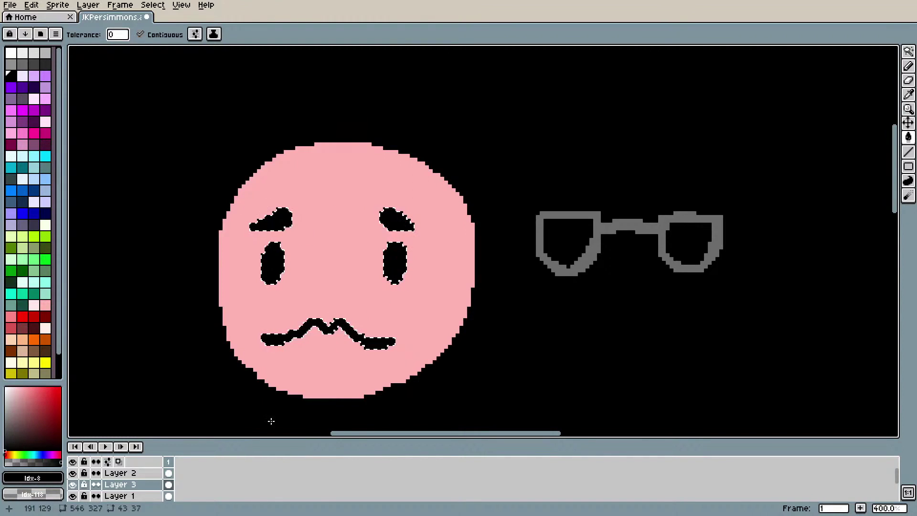
Step: Hide Layer 3 and sample the face's pink (#ffb3b3) for the Paint Bucket
left_click(72, 484)
left_click(73, 484)
left_click(73, 484)
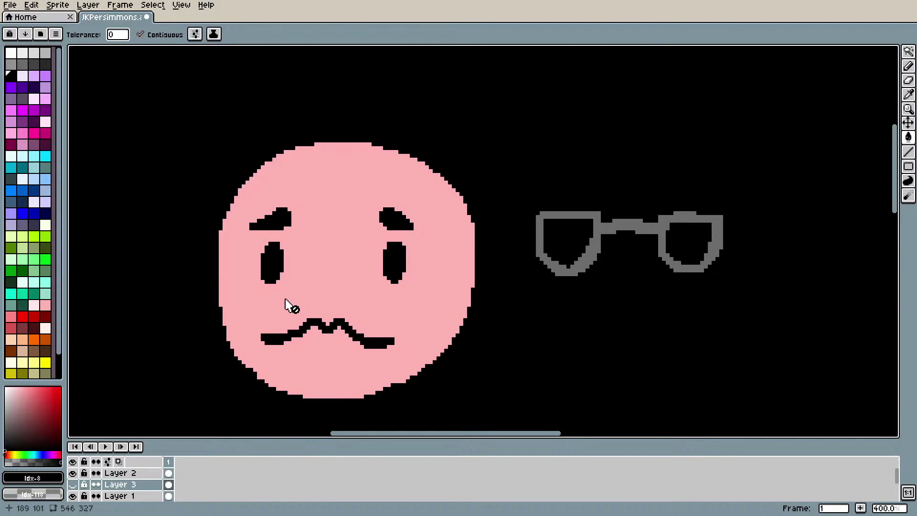
key("i")
left_click(303, 277)
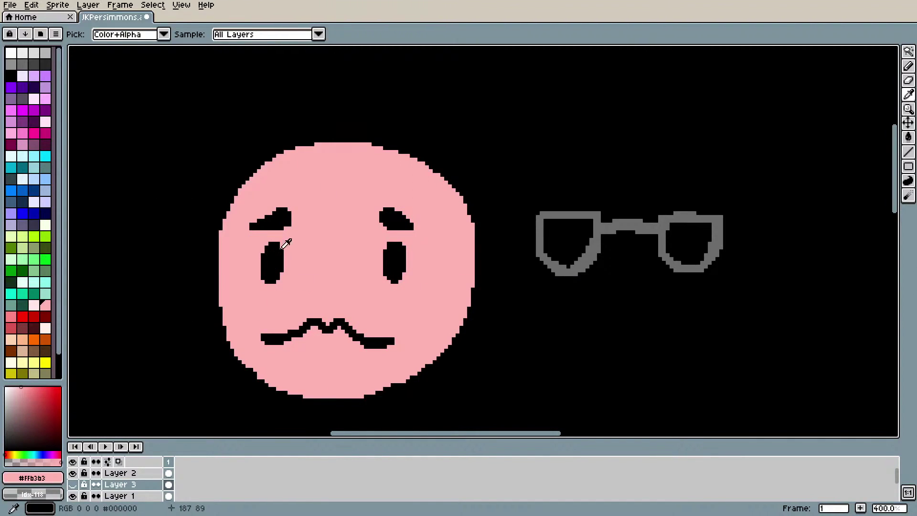
key("g")
left_click(285, 265)
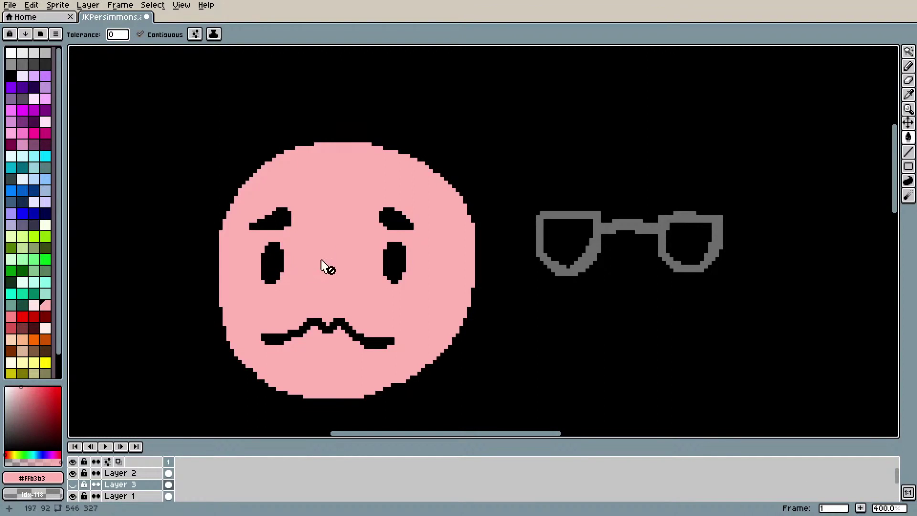
Step: Fill the eyebrow, eye and mouth cut-outs on Layer 1 with the face pink, and show Layer 3 again
left_click(127, 473)
left_click(74, 473)
left_click(74, 473)
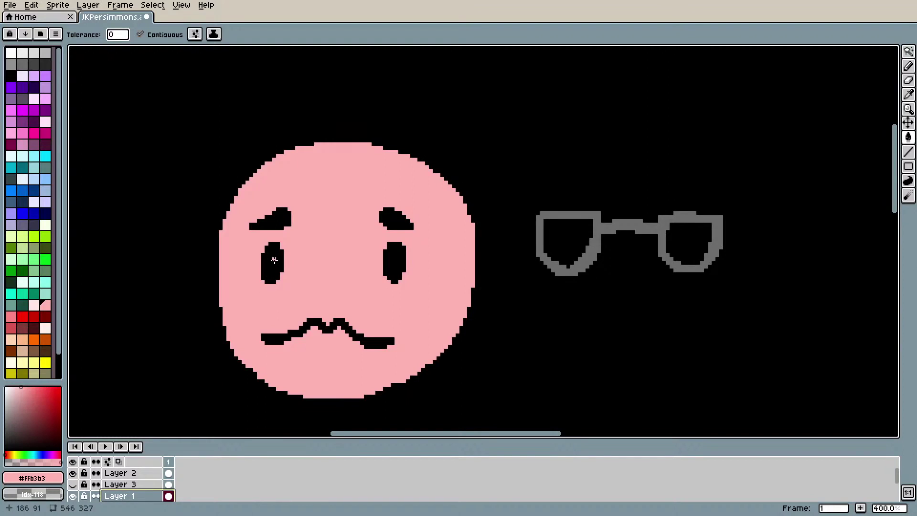
left_click(274, 259)
left_click(279, 220)
left_click(394, 219)
left_click(394, 261)
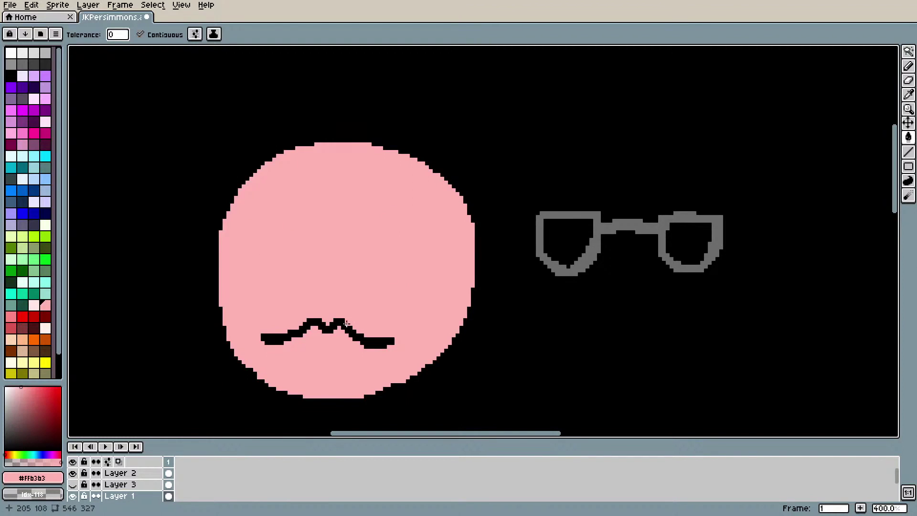
left_click(347, 326)
left_click(72, 484)
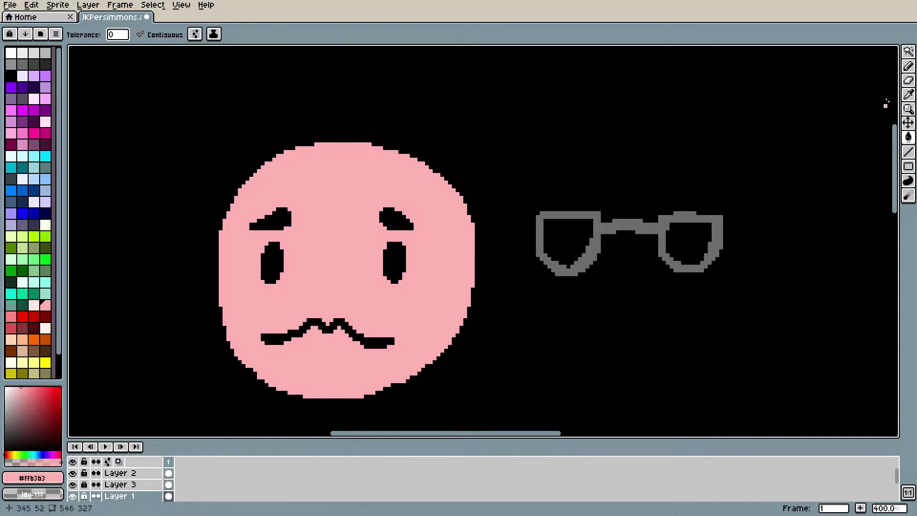
Step: Make Layer 2 active and move the grey glasses slightly up and closer to the face
left_click(121, 473)
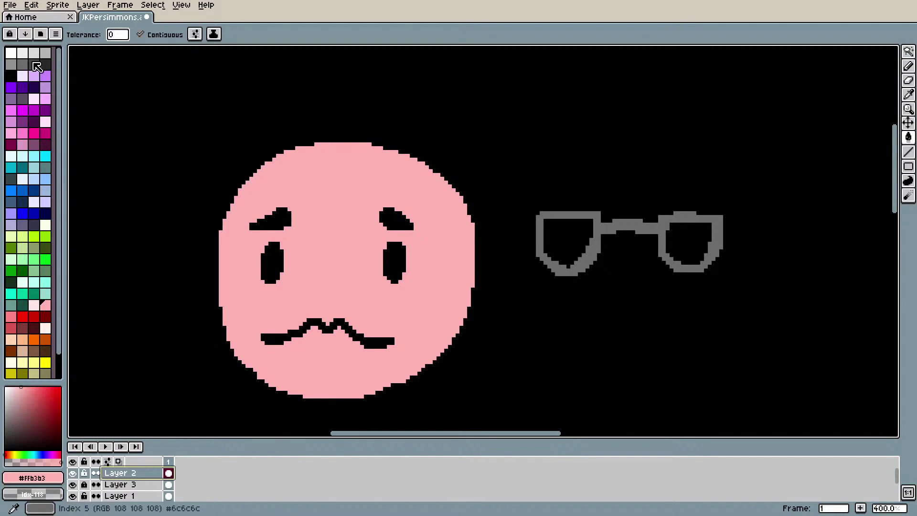
left_click(909, 109)
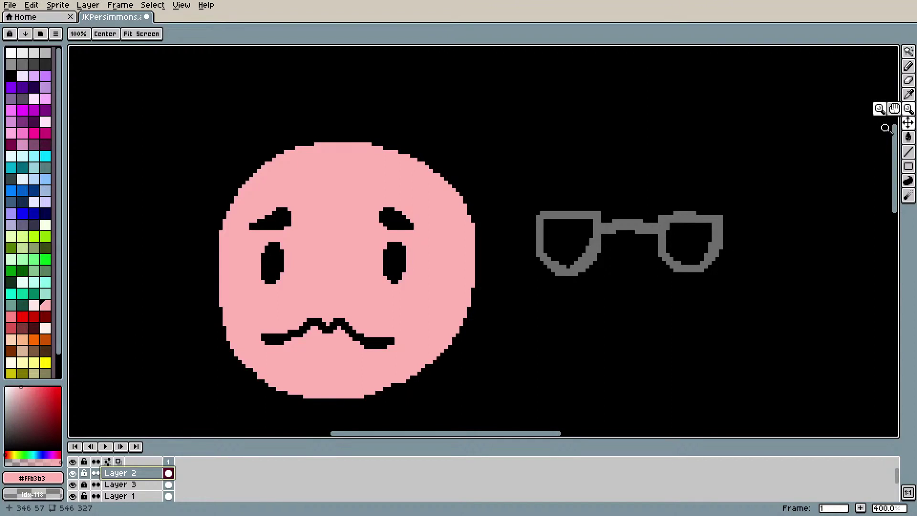
left_click(909, 123)
left_click_drag(643, 248, 633, 229)
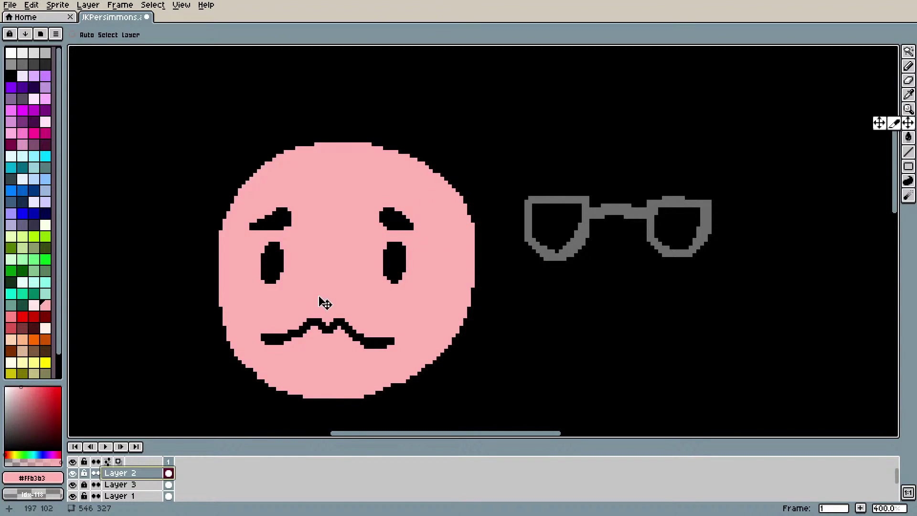
Step: Make Layer 3 the active layer and ready the Pencil with white (index 0)
left_click(11, 52)
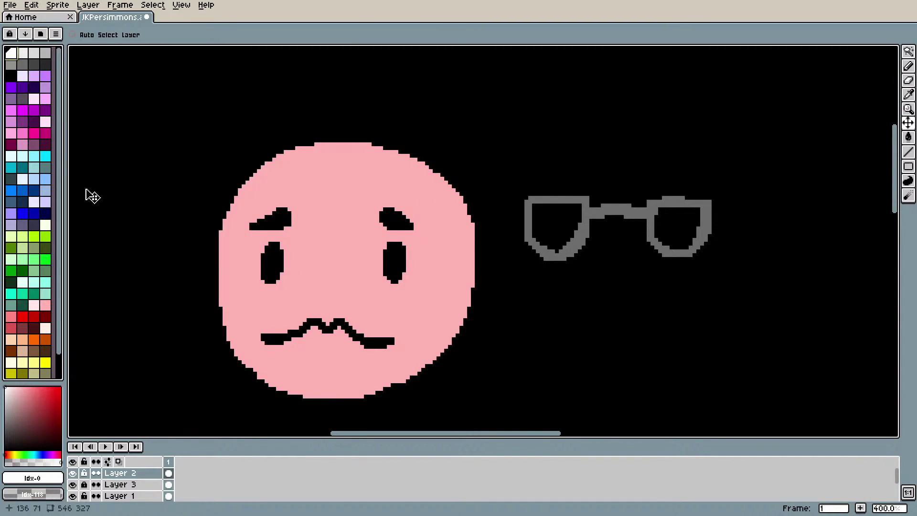
left_click(73, 484)
left_click(72, 484)
left_click(73, 473)
left_click(72, 473)
left_click(119, 484)
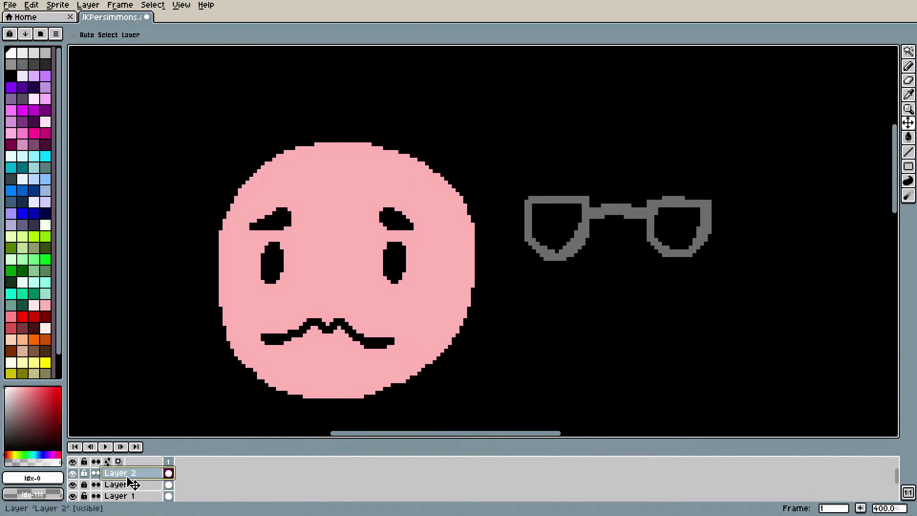
key("b")
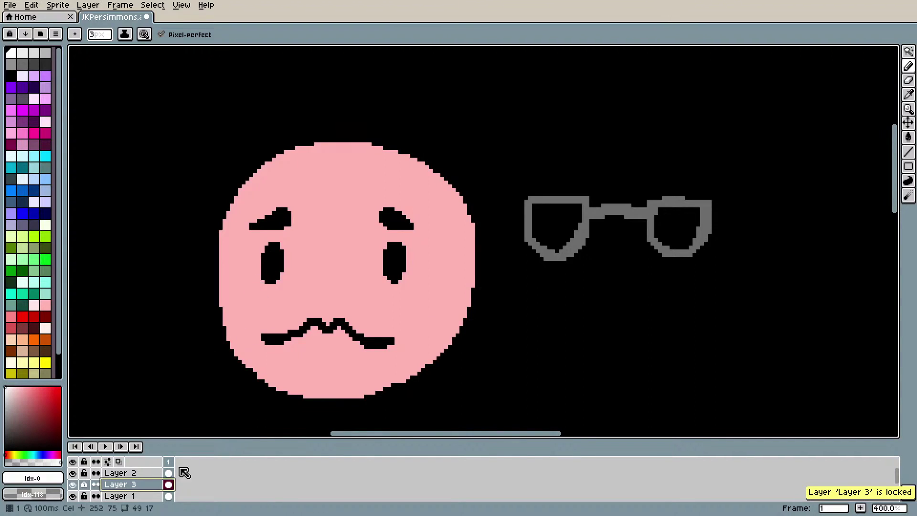
key("ctrl")
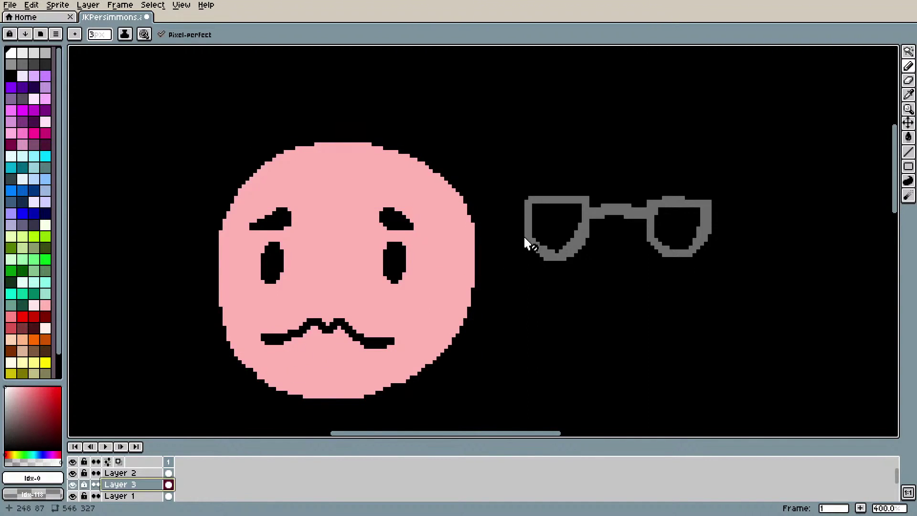
left_click(360, 263)
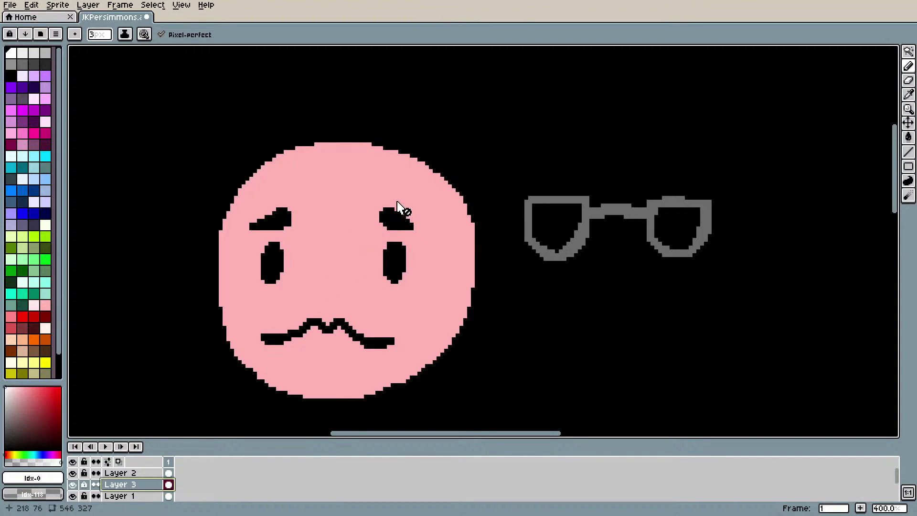
left_click(909, 93)
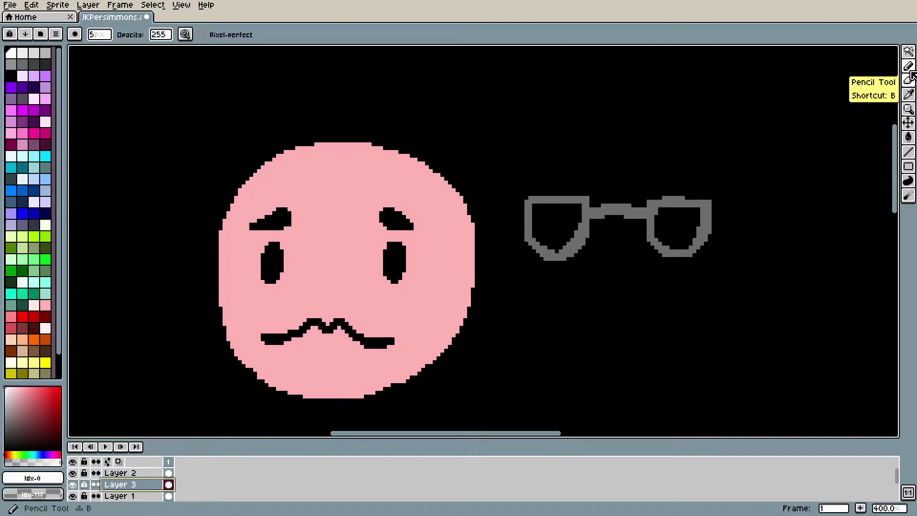
left_click(909, 65)
left_click(340, 268)
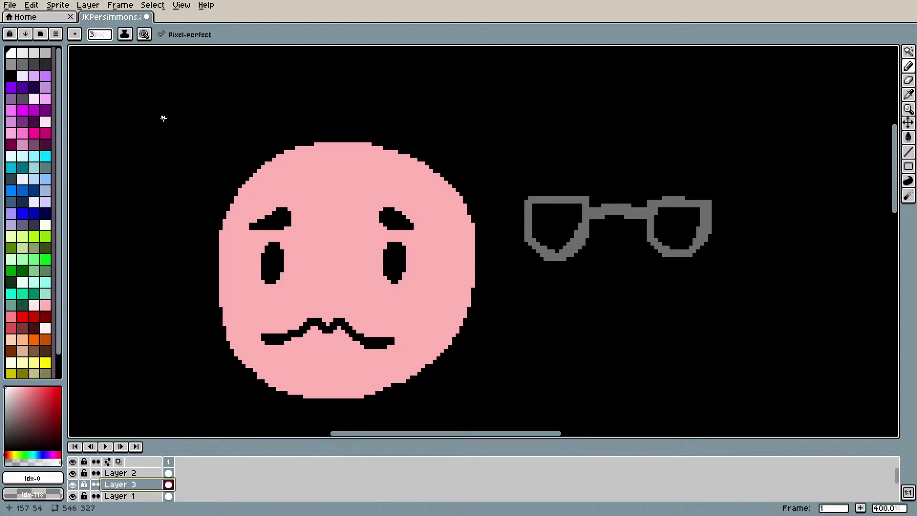
Step: Outline both eyes in white on Layer 3 and fill the space around the black pupils with white
left_click(11, 54)
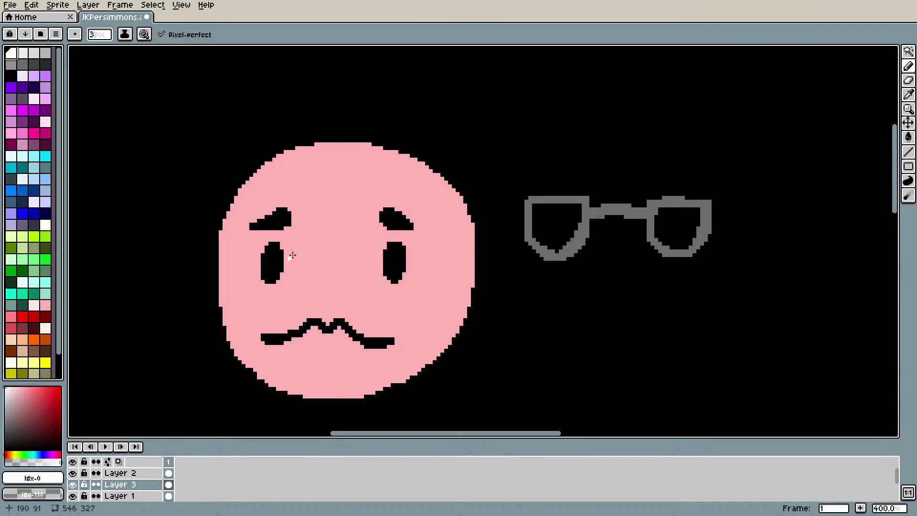
left_click(283, 239)
mouse_move(287, 240)
left_mouse_down()
mouse_move(296, 254)
mouse_move(276, 293)
mouse_move(247, 263)
mouse_move(257, 243)
mouse_move(285, 238)
left_mouse_up()
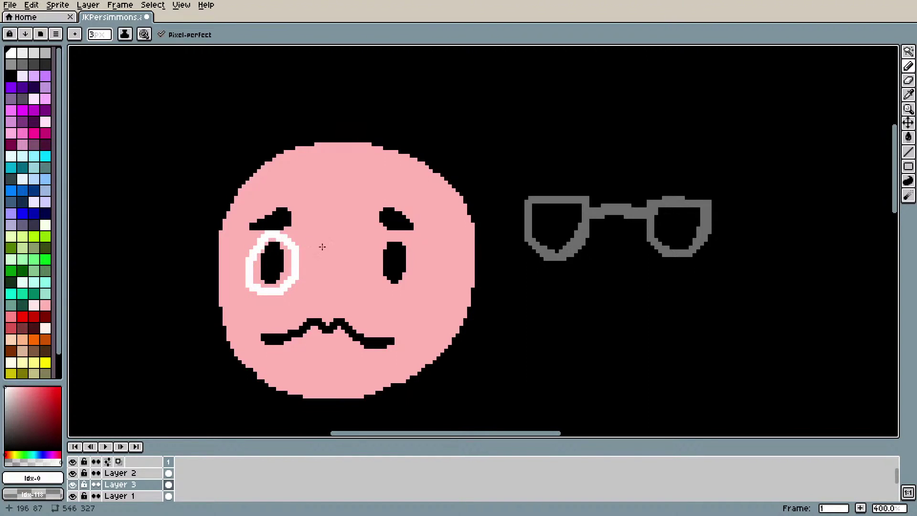
mouse_move(394, 234)
left_mouse_down()
mouse_move(382, 233)
mouse_move(366, 258)
mouse_move(371, 283)
mouse_move(404, 295)
mouse_move(430, 260)
mouse_move(412, 232)
mouse_move(394, 233)
left_mouse_up()
key("g")
left_click(414, 247)
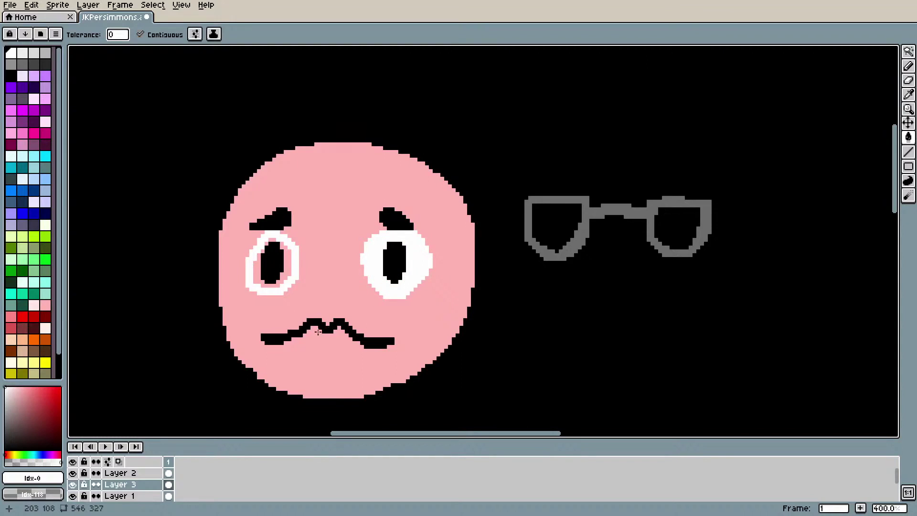
left_click(287, 261)
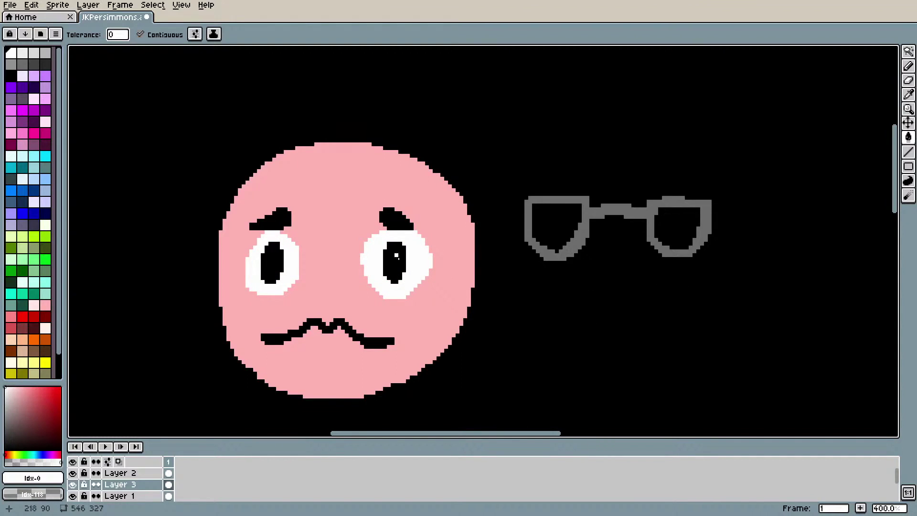
Step: Set the Eraser to a 3 px brush with pressure-controlled size turned off
key("b")
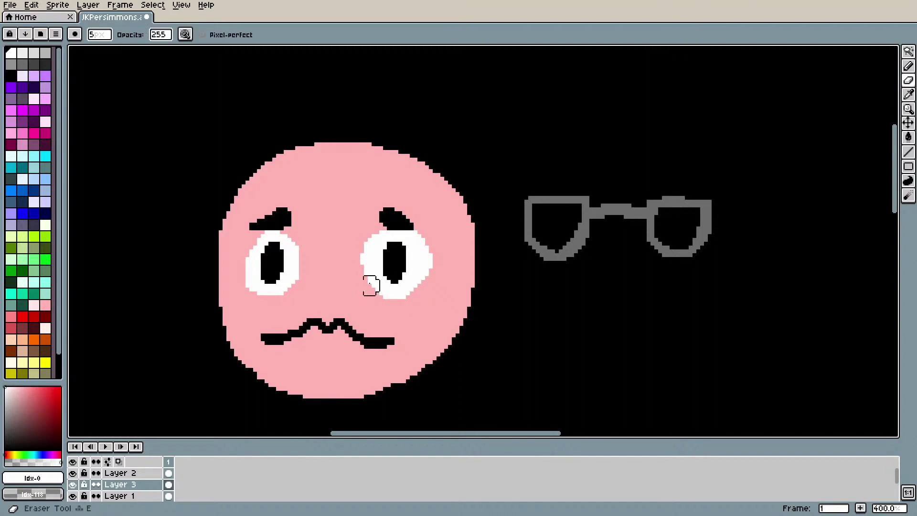
left_click(99, 34)
left_click_drag(107, 51, 98, 52)
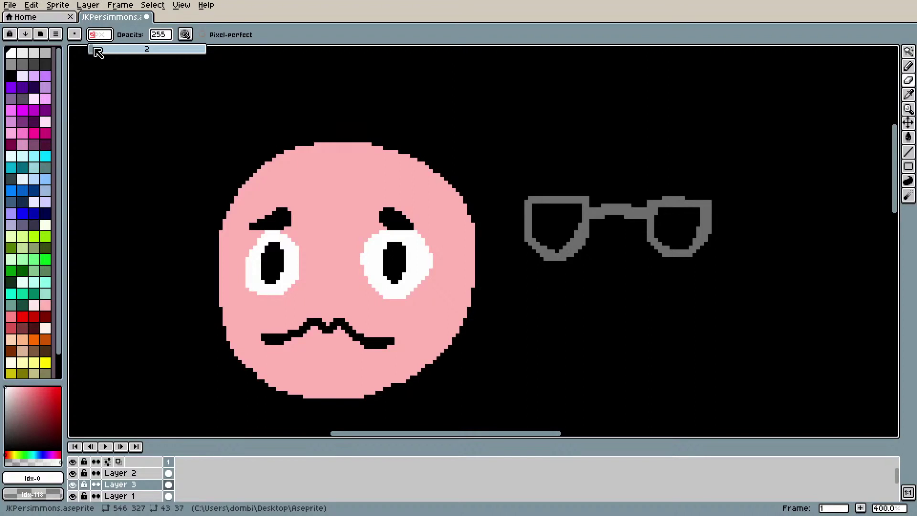
left_click(400, 304)
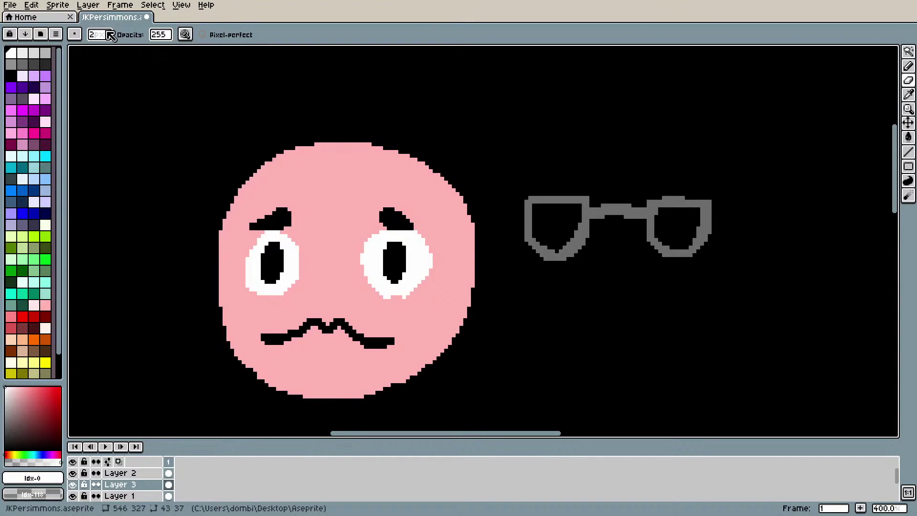
left_click(74, 34)
left_click(94, 55)
left_click_drag(101, 35, 100, 55)
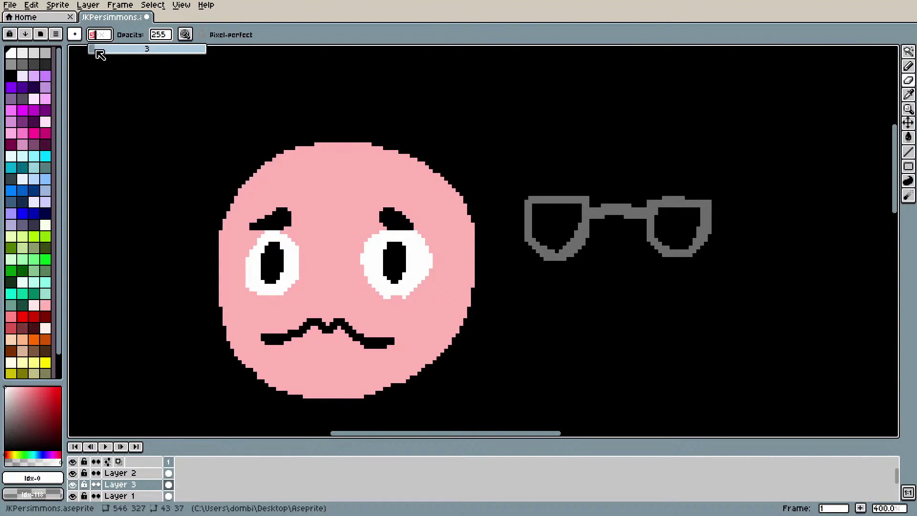
left_click(185, 35)
left_click(235, 63)
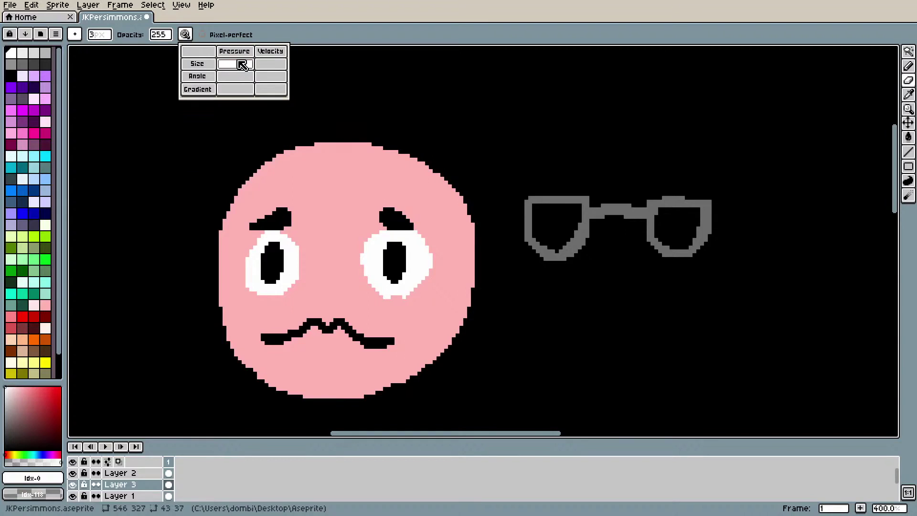
Step: Trim the outer edges of the right-hand eye's white with the Eraser
left_click(385, 305)
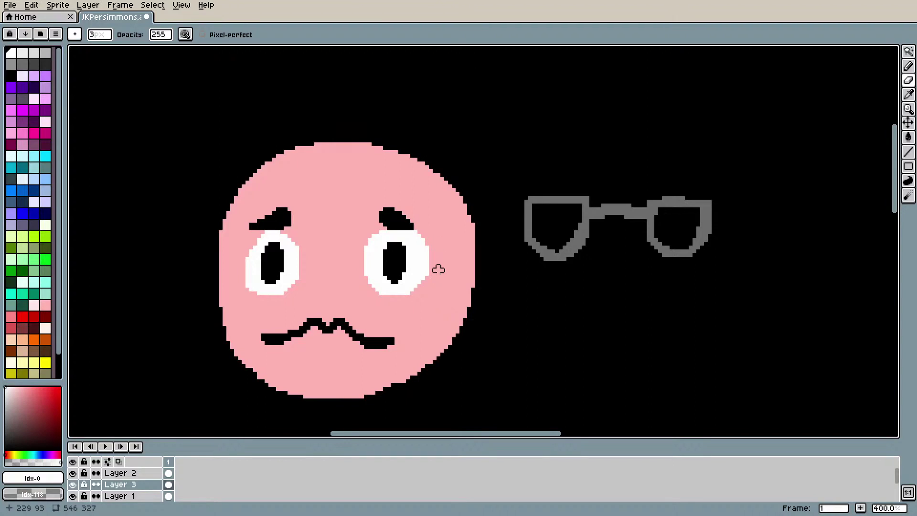
left_click_drag(429, 248, 431, 254)
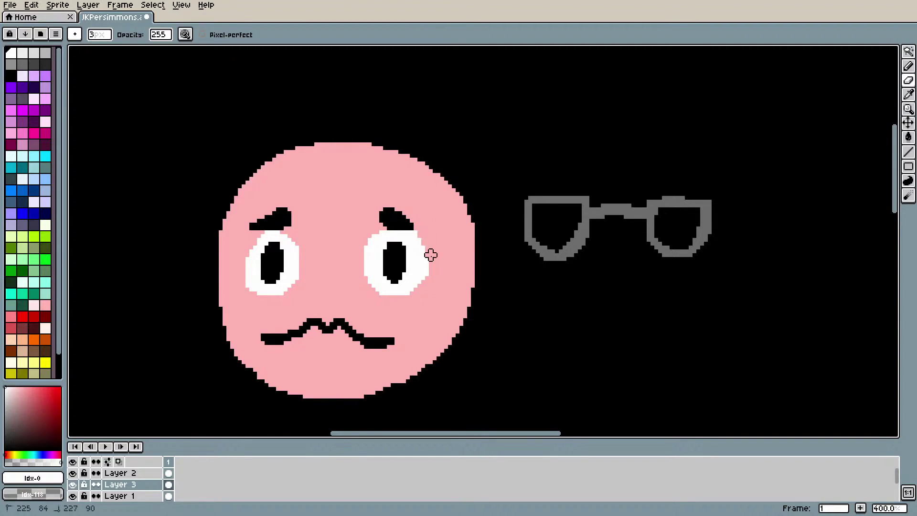
left_click(427, 292, "shift")
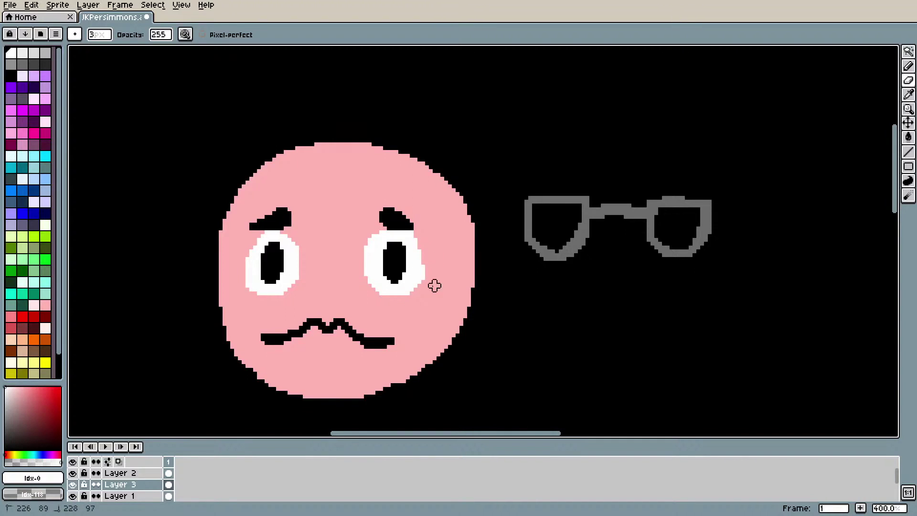
Step: Touch up the right-hand eye's edge in its sampled white (#fefefe), using the Pencil with pressure-controlled size
left_click(420, 265, "alt")
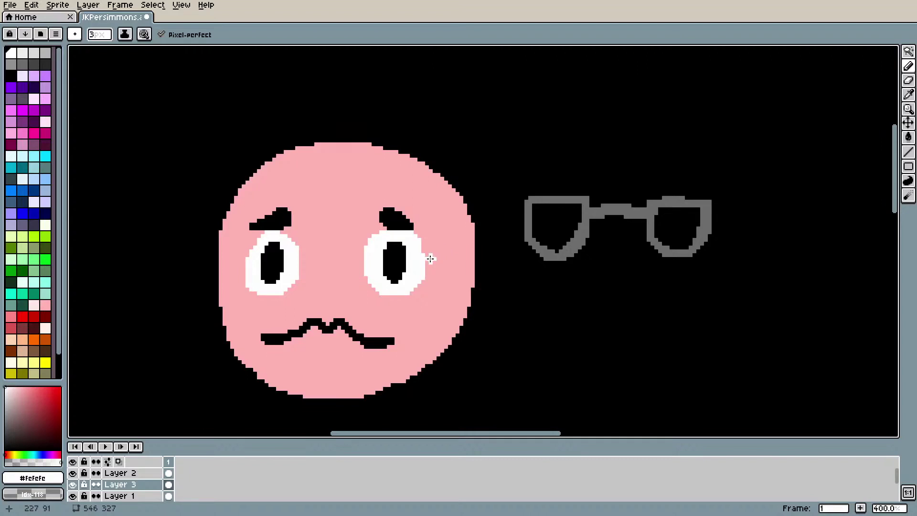
left_click(144, 34)
left_click(194, 63)
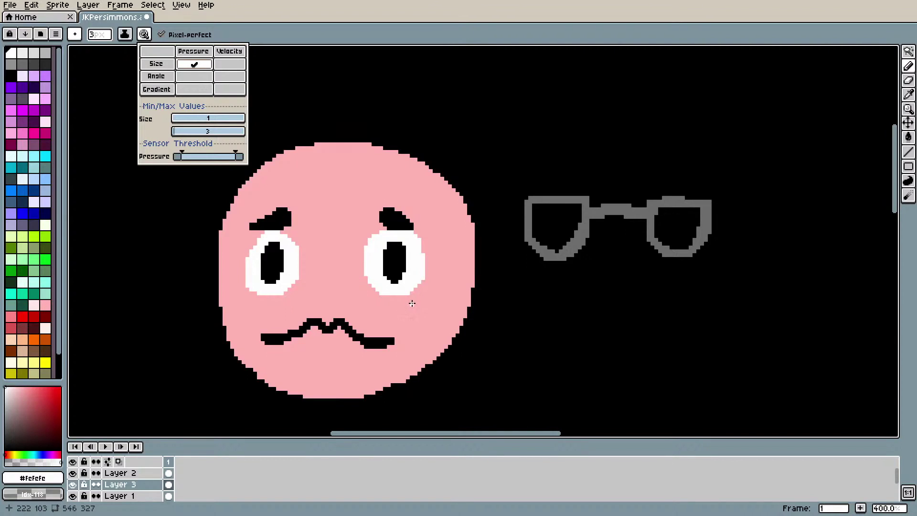
mouse_move(415, 263)
left_mouse_down()
mouse_move(418, 273)
mouse_move(429, 266)
mouse_move(427, 238)
left_mouse_up()
key("l")
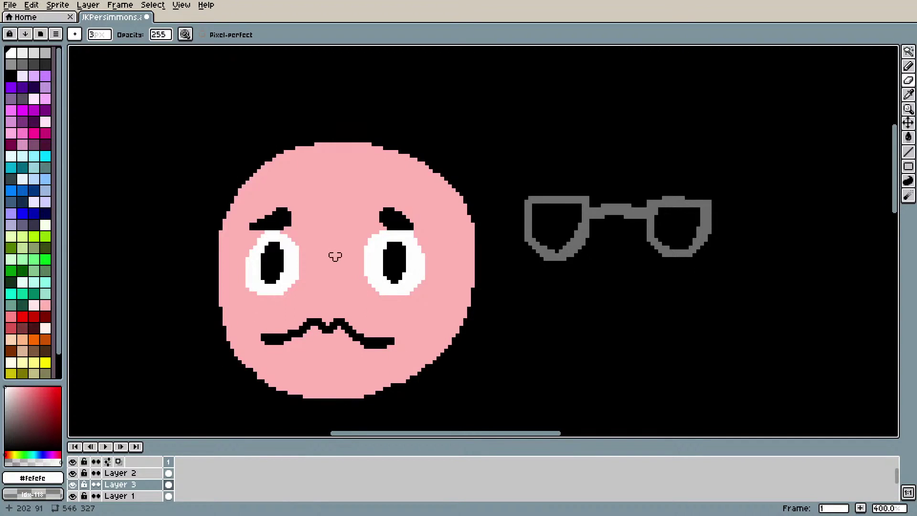
Step: Erase the right-hand eyebrow and select the left-hand eyebrow with the Magic Wand
mouse_move(375, 203)
left_mouse_down()
mouse_move(401, 213)
mouse_move(380, 220)
mouse_move(391, 213)
mouse_move(401, 221)
mouse_move(392, 225)
mouse_move(400, 237)
left_mouse_up()
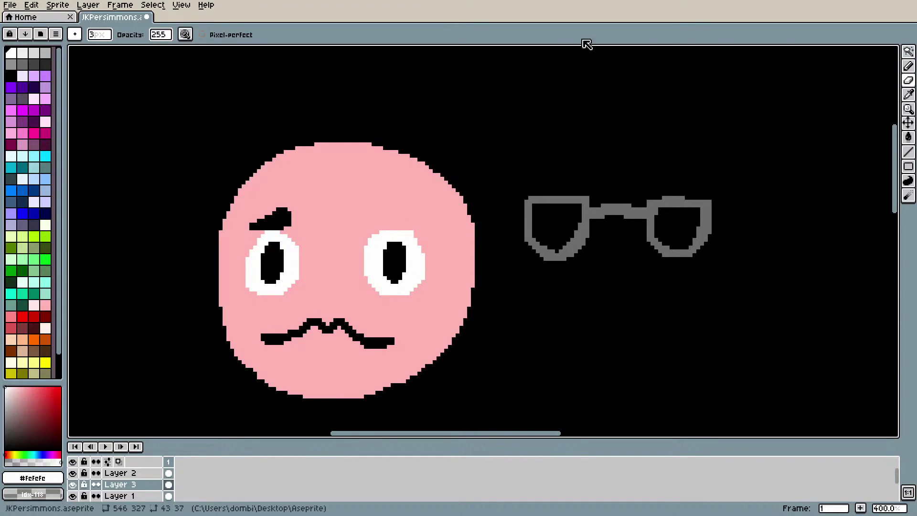
left_click(908, 51)
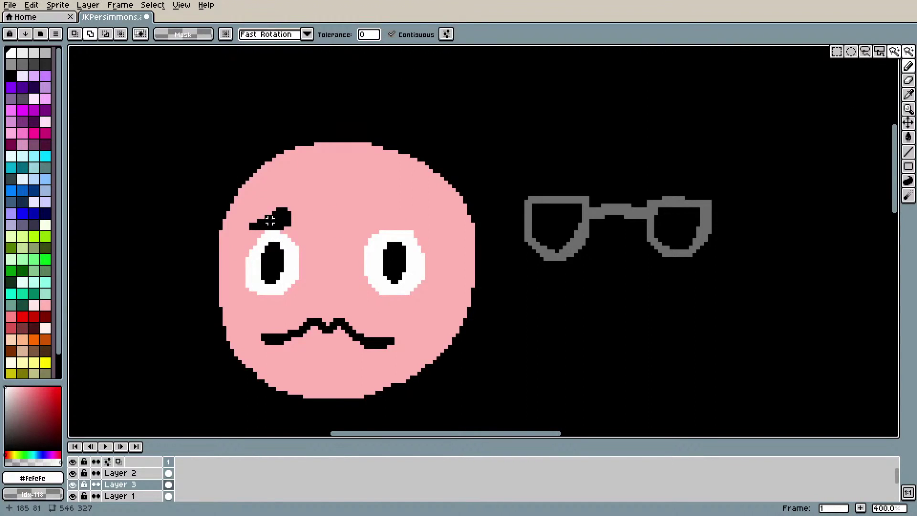
left_click(270, 219)
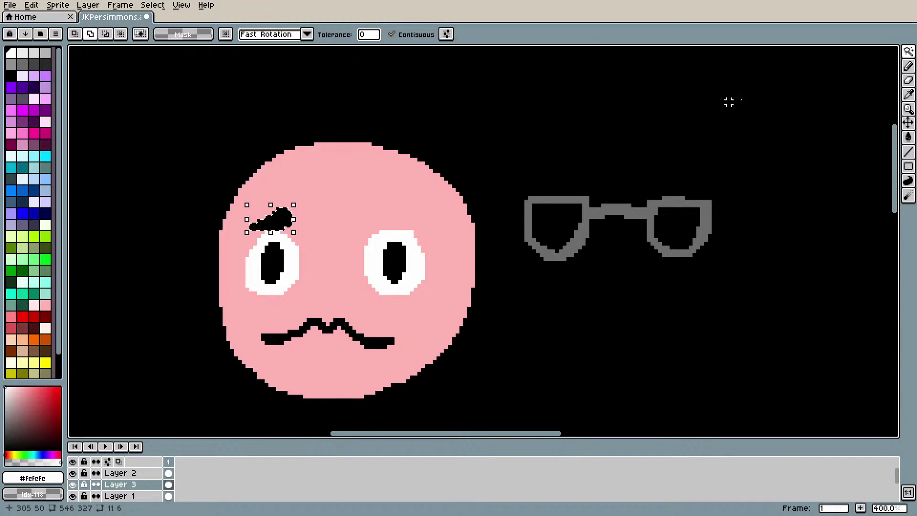
left_click(909, 123)
left_click_drag(282, 219, 282, 212)
key("ctrl+z")
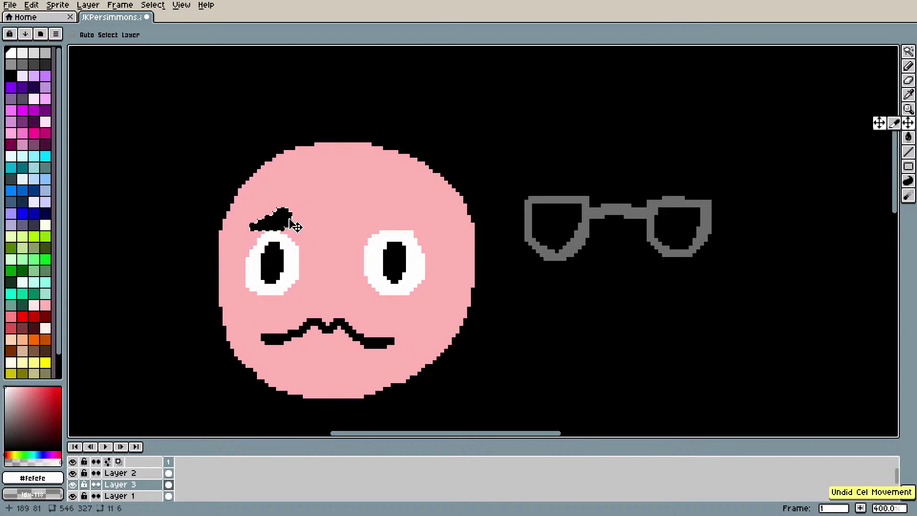
Step: Move the selected left-hand eyebrow slightly higher above its eye and apply the move
left_click(909, 51)
left_click_drag(271, 233, 271, 222)
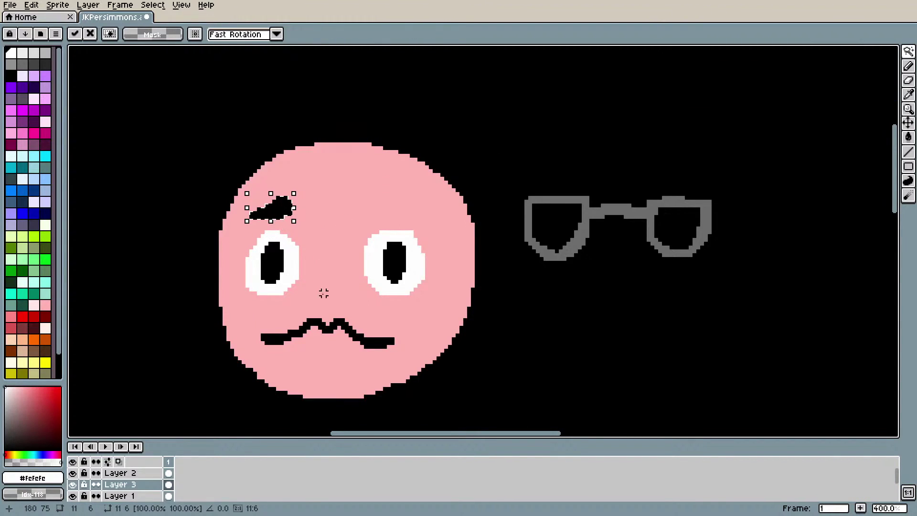
key("Return")
Step: Place a horizontally mirrored copy of the left-hand eyebrow above the right-hand eye at the same height
left_click_drag(284, 215, 406, 212)
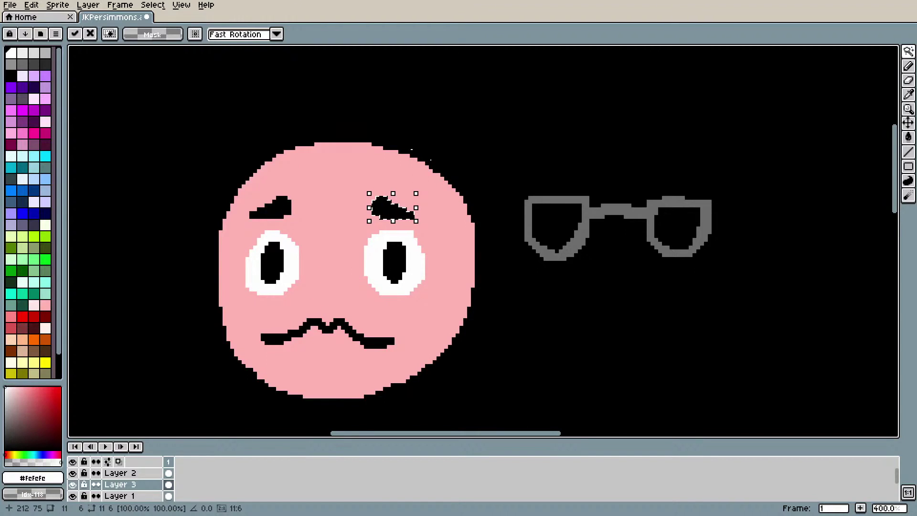
left_click(909, 123)
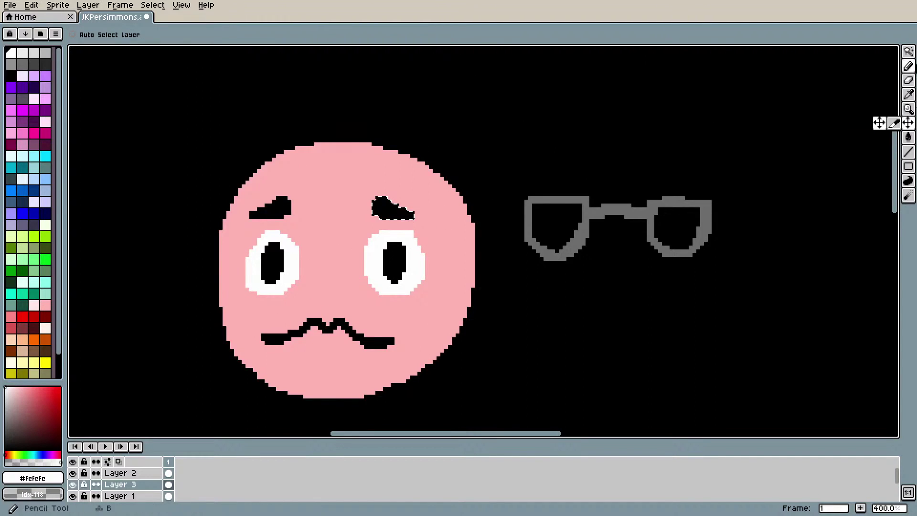
Step: Clear the eyebrow selection, then select the right-hand eye with a rectangular marquee and delete it
left_click(908, 51)
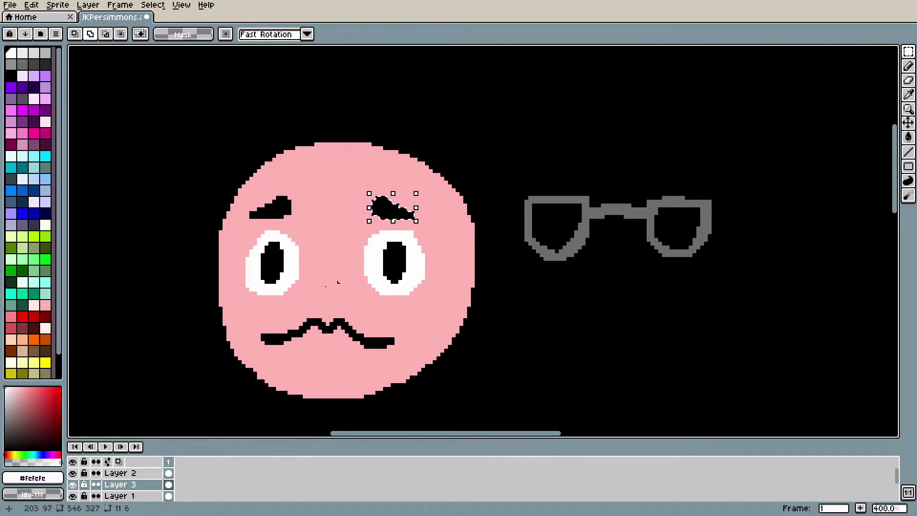
left_click_drag(347, 224, 450, 304)
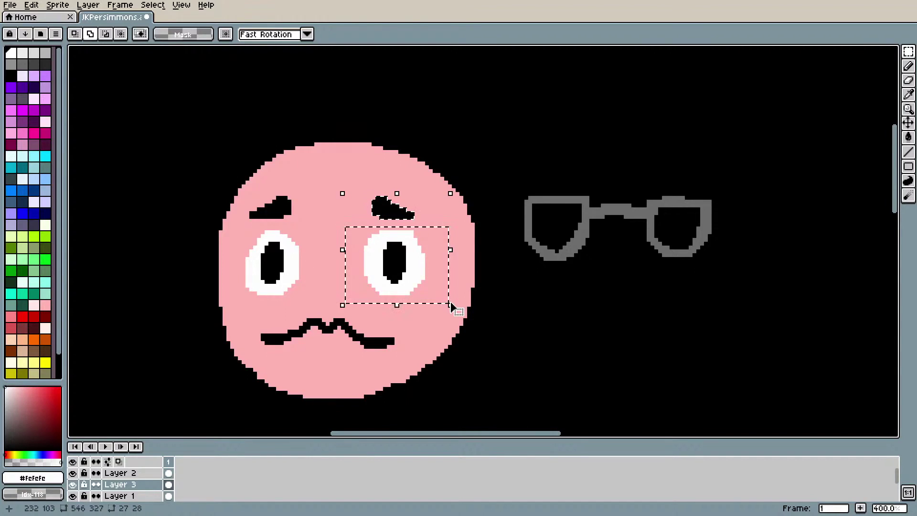
key("ctrl+d")
left_click_drag(346, 228, 452, 311)
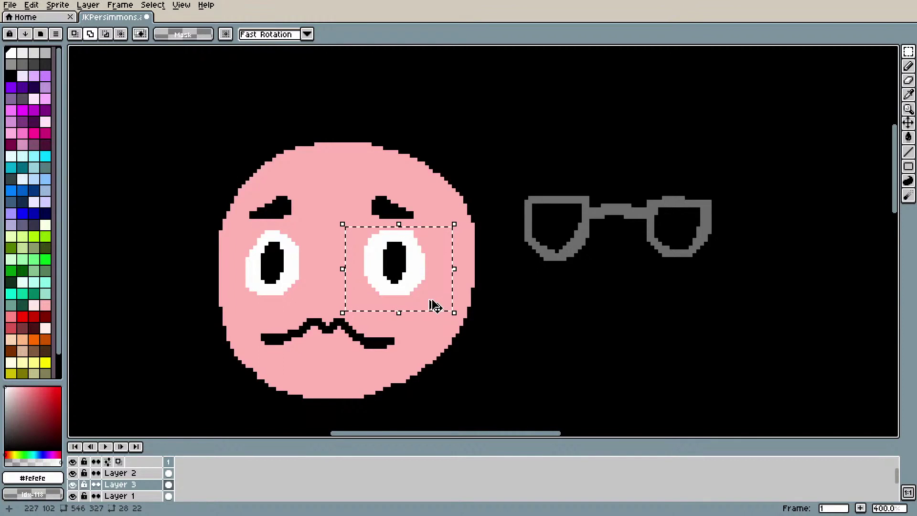
key("Delete")
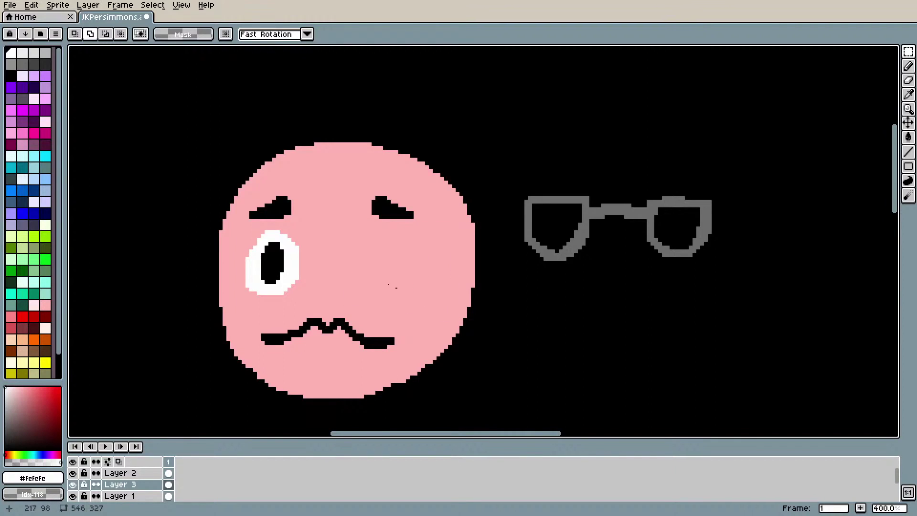
Step: Copy the left-hand eye and paste it level with the original, below the right-hand eyebrow
left_click_drag(225, 221, 320, 316)
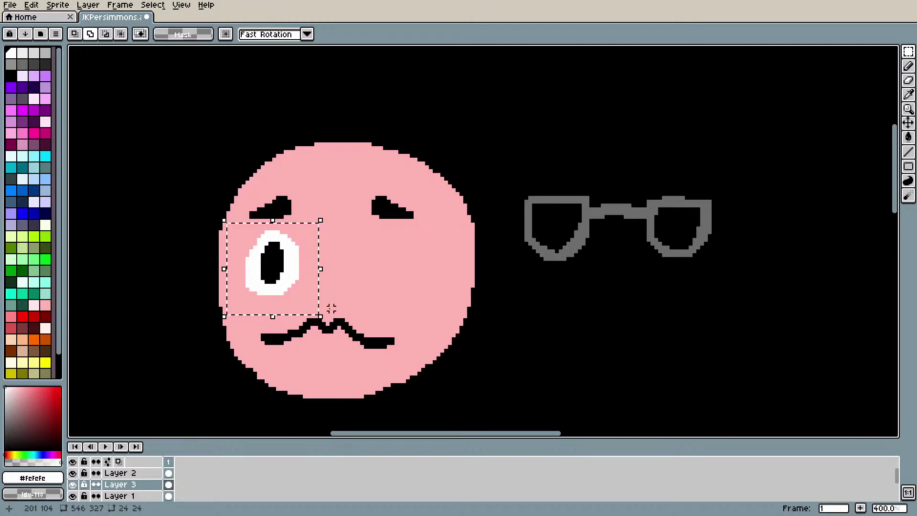
key("ctrl+c")
key("ctrl+v")
left_click_drag(267, 269, 397, 270)
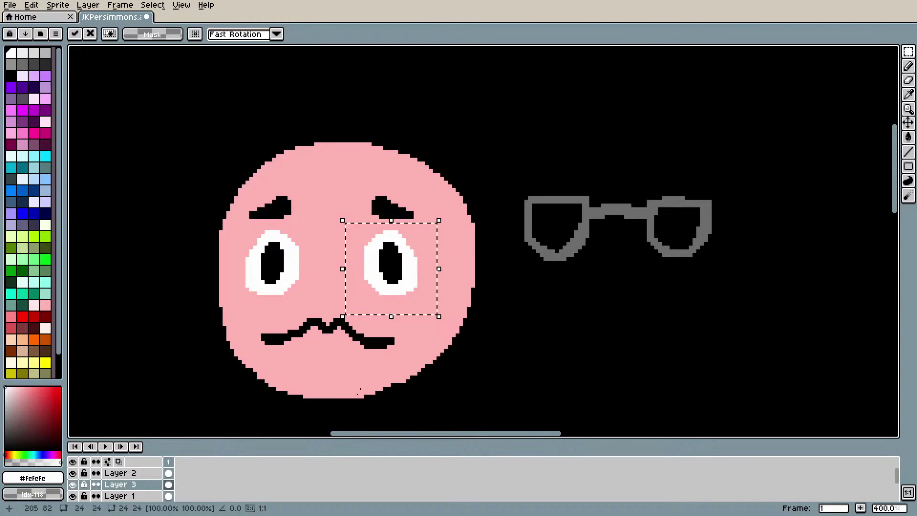
Step: Apply the pasted eye, clear the selection, and shift all the facial features slightly left and down on the face
key("Return")
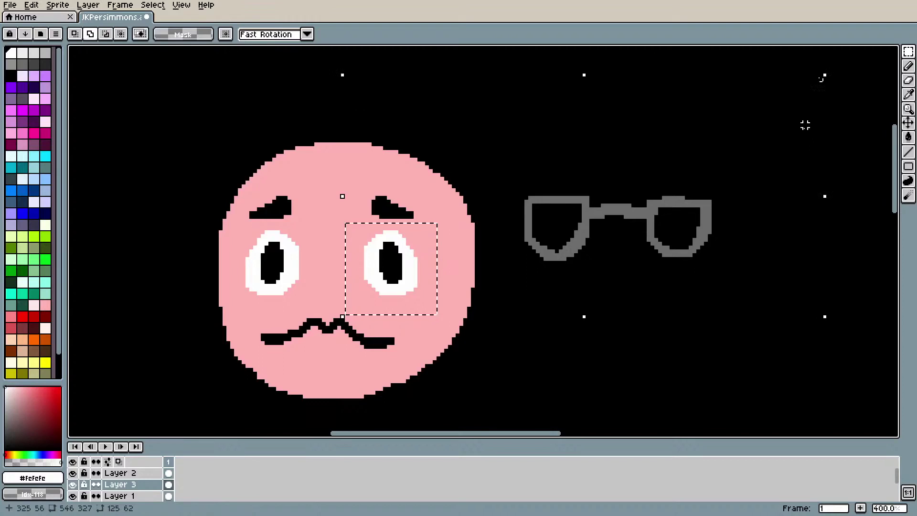
left_click(729, 186)
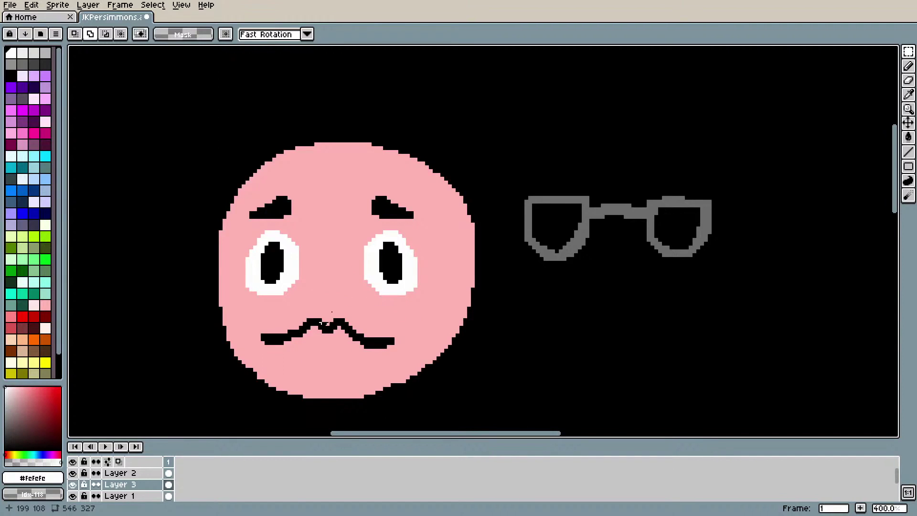
left_click(907, 123)
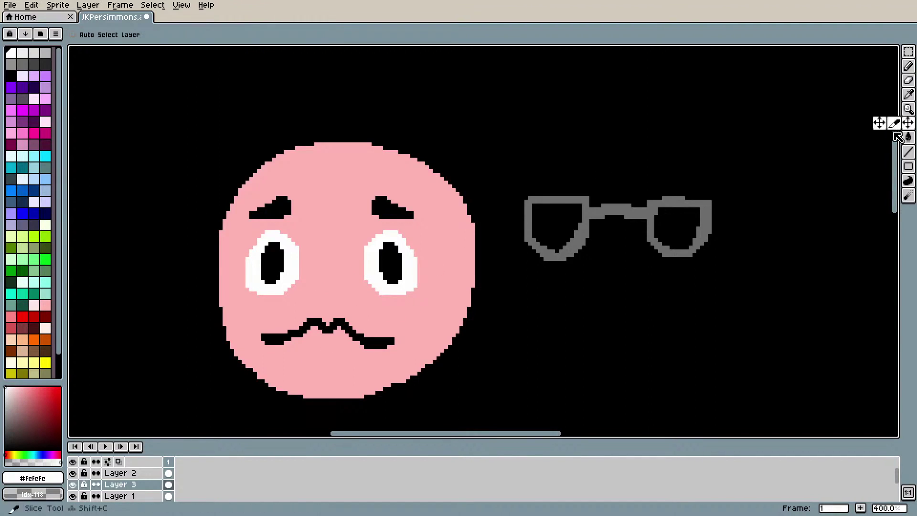
left_click_drag(484, 232, 448, 238)
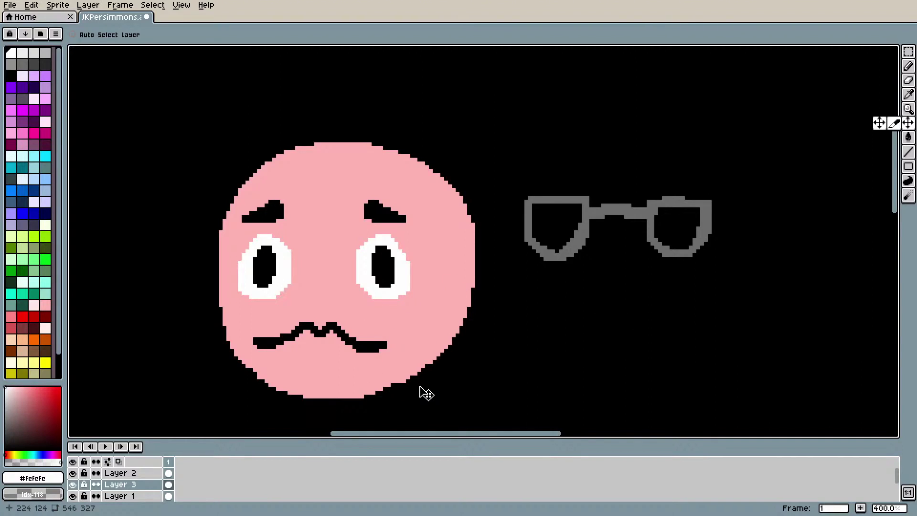
Step: Select Layers 1, 2 and 3 together and move the head, features and glasses further right and down on the canvas
left_click_drag(899, 152, 898, 175)
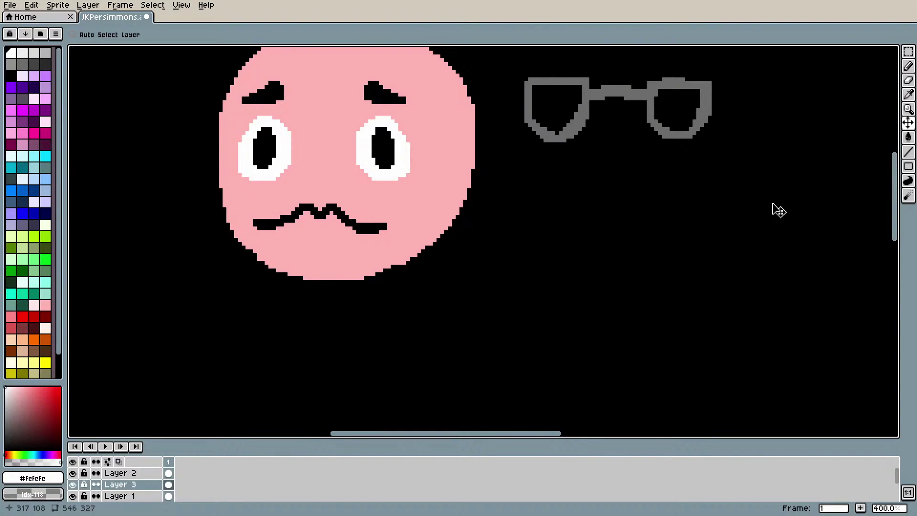
scroll(778, 210, "down", 4)
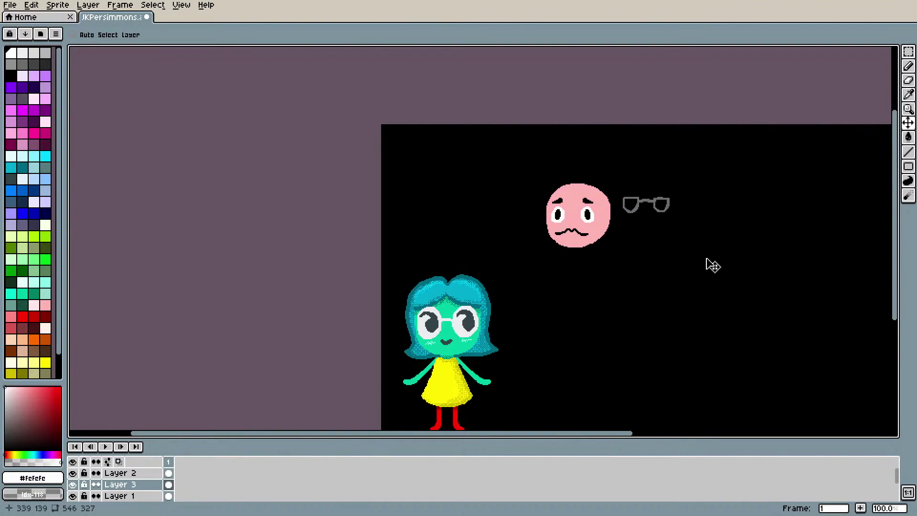
scroll(713, 265, "up", 3)
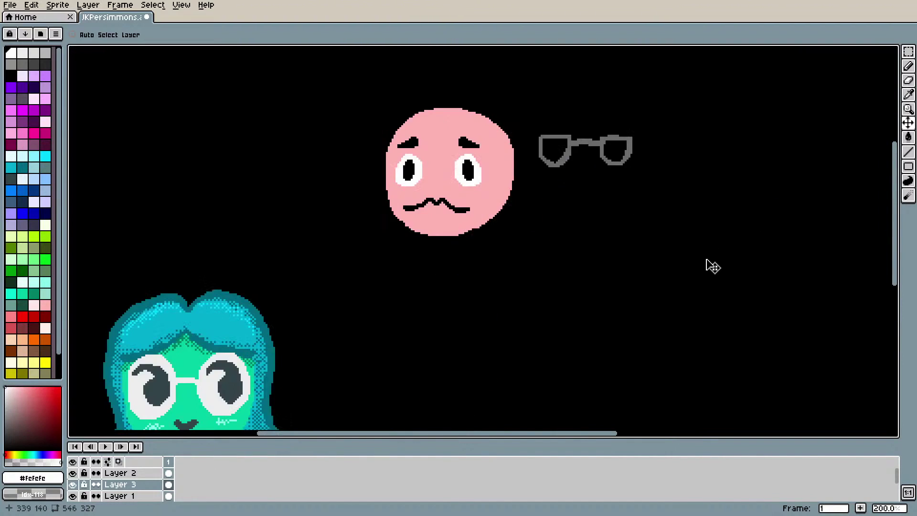
left_click(122, 473)
left_click(138, 497)
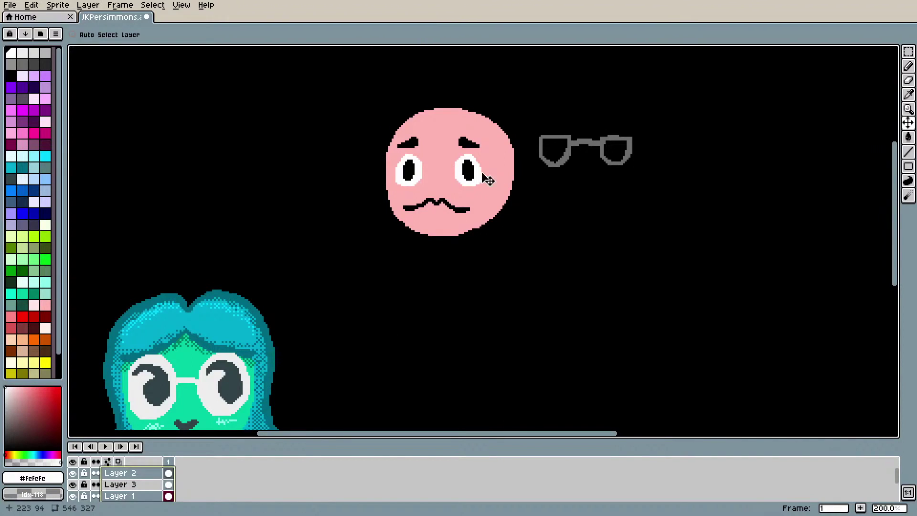
left_click_drag(460, 184, 468, 185)
key("ctrl+z")
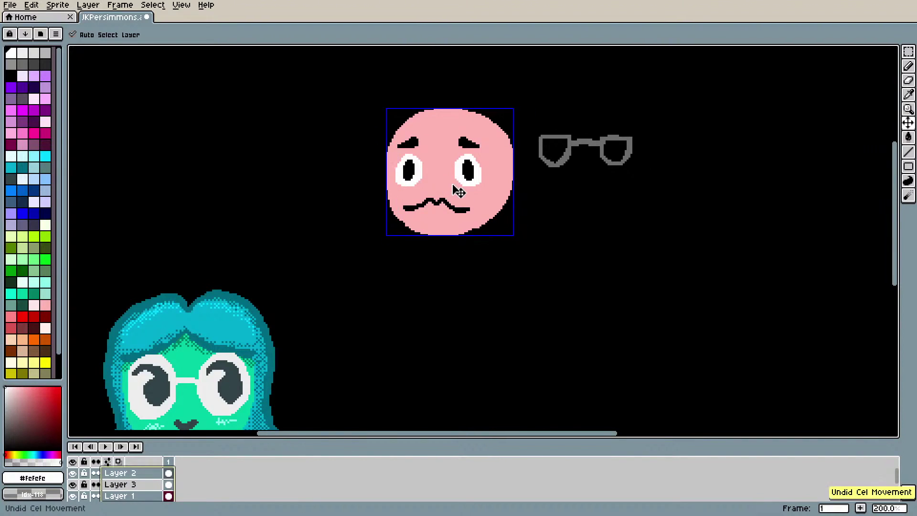
left_click(153, 484)
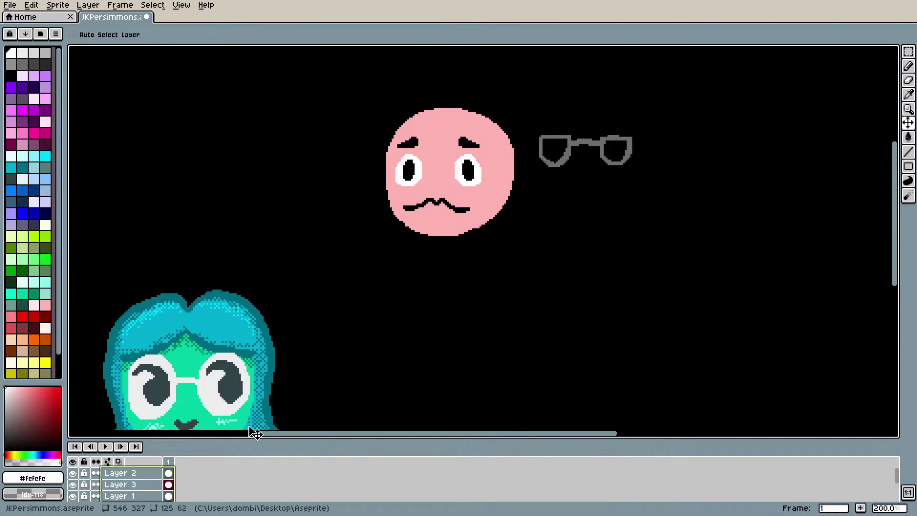
left_click_drag(521, 148, 553, 211)
scroll(547, 244, "down", 2)
scroll(547, 244, "up", 2)
left_click_drag(899, 190, 902, 160)
scroll(858, 170, "up", 1)
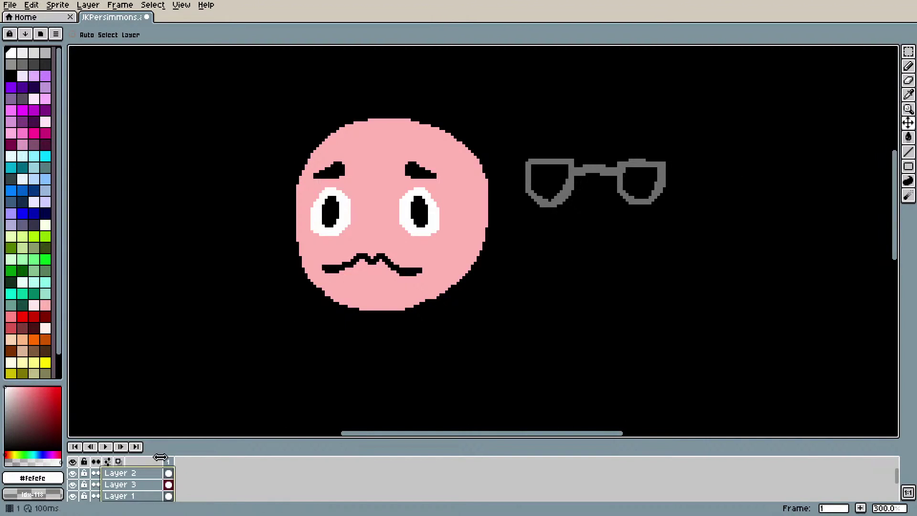
Step: Marquee-select the mouth on Layer 3, move it slightly lower on the face, and clear the selection
left_click(72, 474)
left_click(72, 474)
left_click(72, 485)
left_click(73, 484)
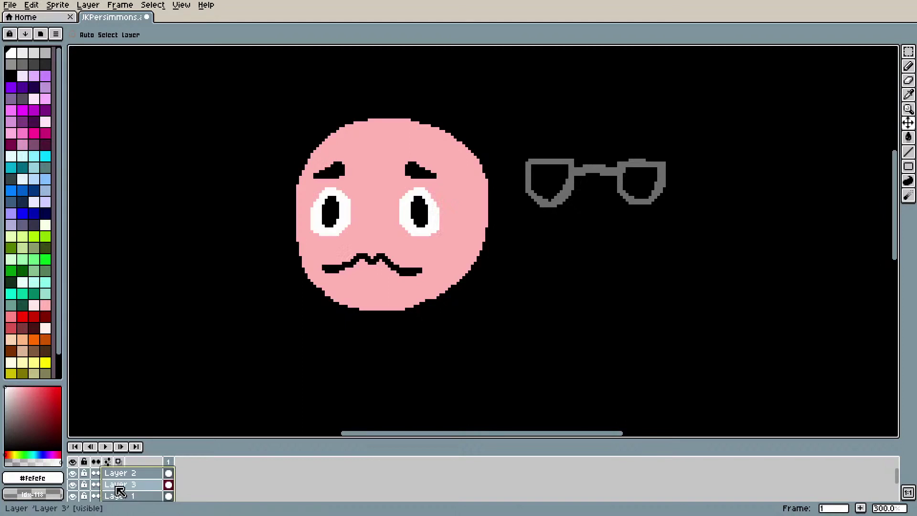
left_click(909, 51)
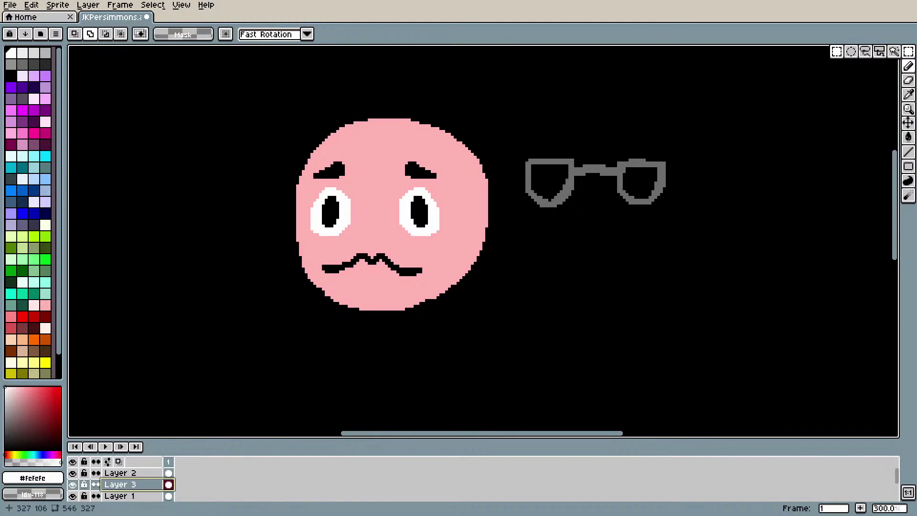
left_click_drag(311, 248, 439, 289)
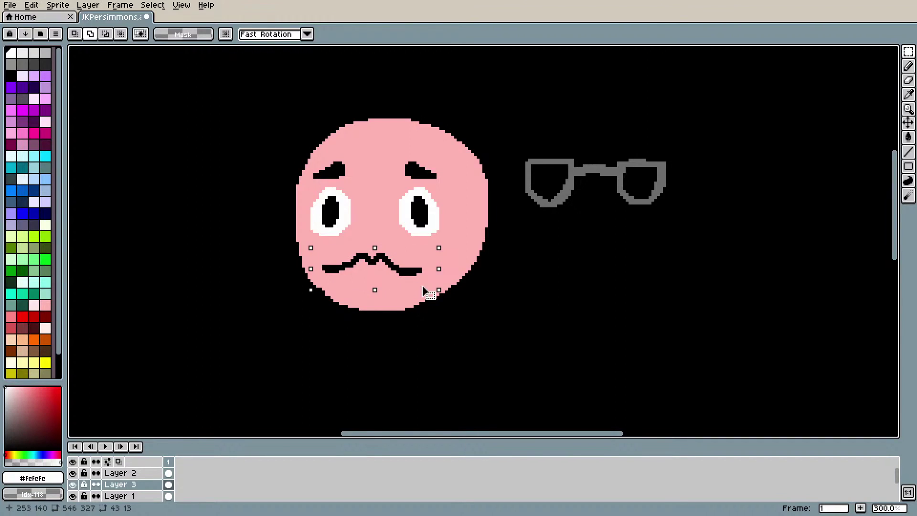
key("ctrl+z")
left_click_drag(312, 246, 429, 279)
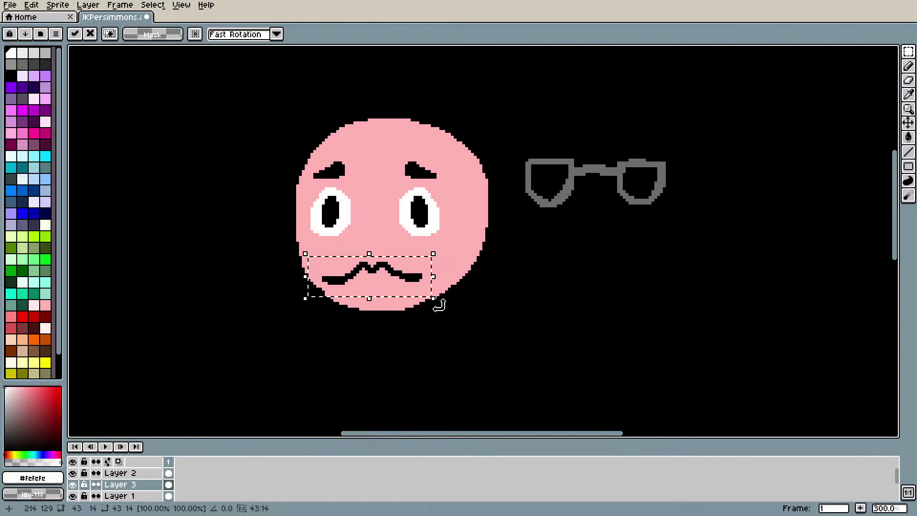
left_click(410, 332)
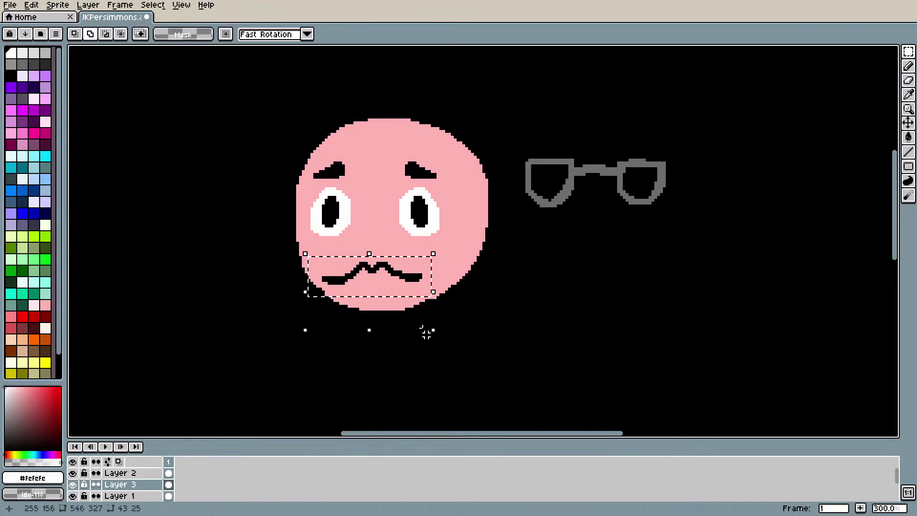
left_click(426, 324)
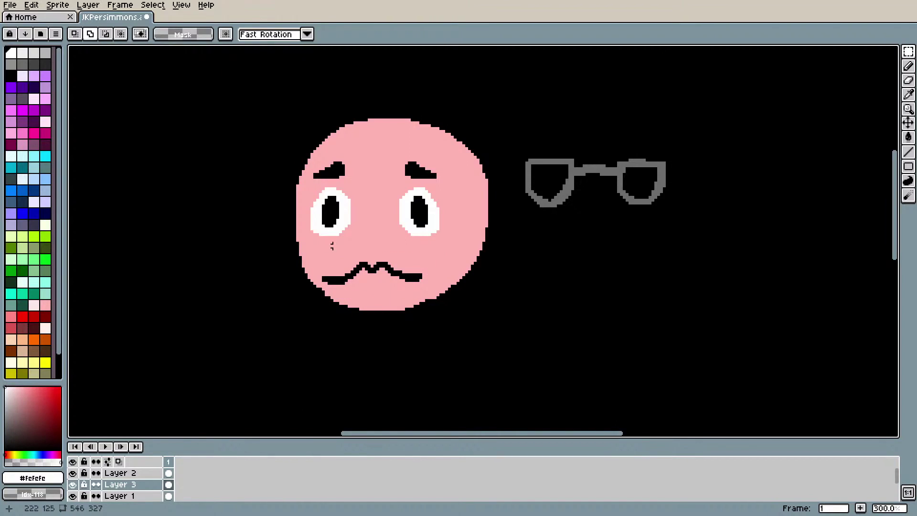
Step: Thin both outer ends of the mouth with a 3 px eraser
key("b")
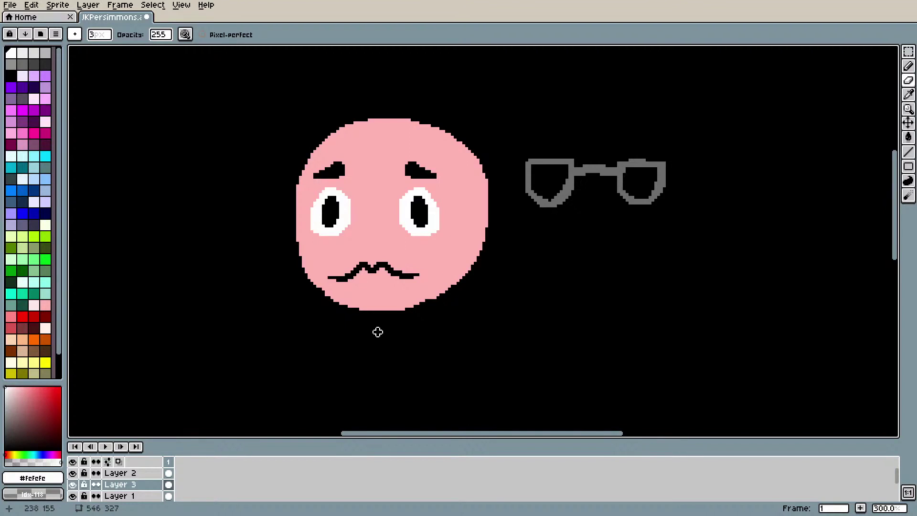
left_click_drag(898, 205, 897, 200)
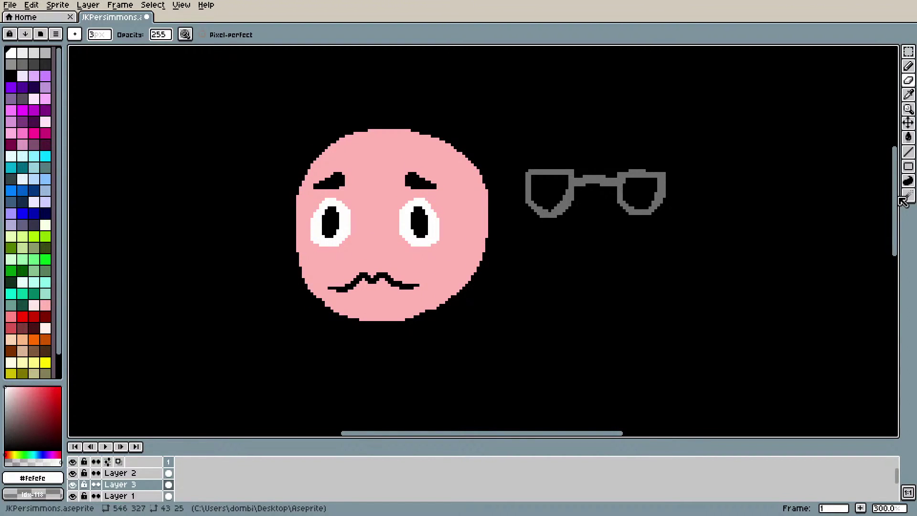
left_click_drag(900, 197, 899, 205)
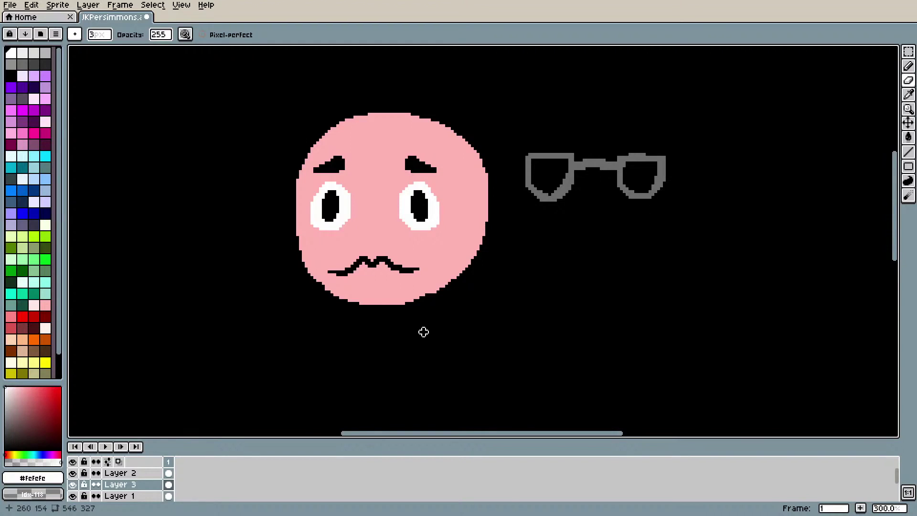
Step: Move the grey glasses on Layer 2 slightly lower, keeping them separate beside the face
left_click(164, 474)
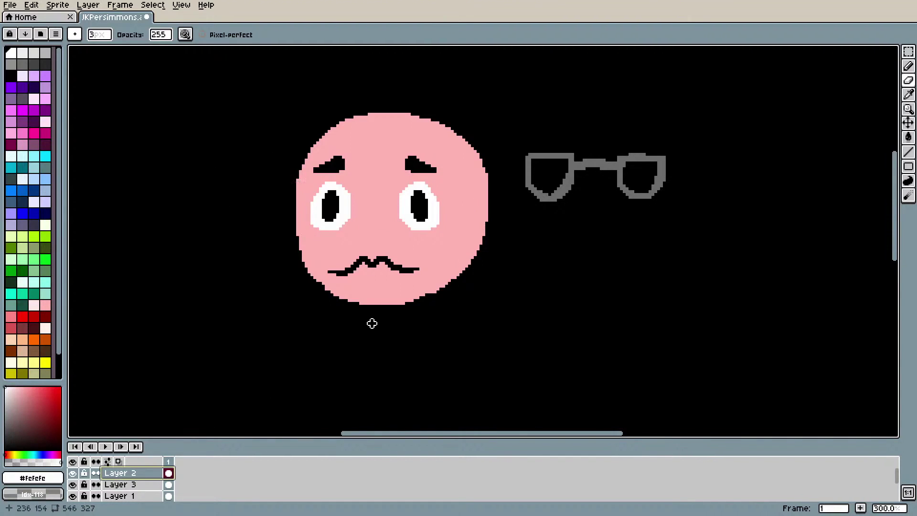
left_click(909, 123)
left_click_drag(595, 165, 597, 192)
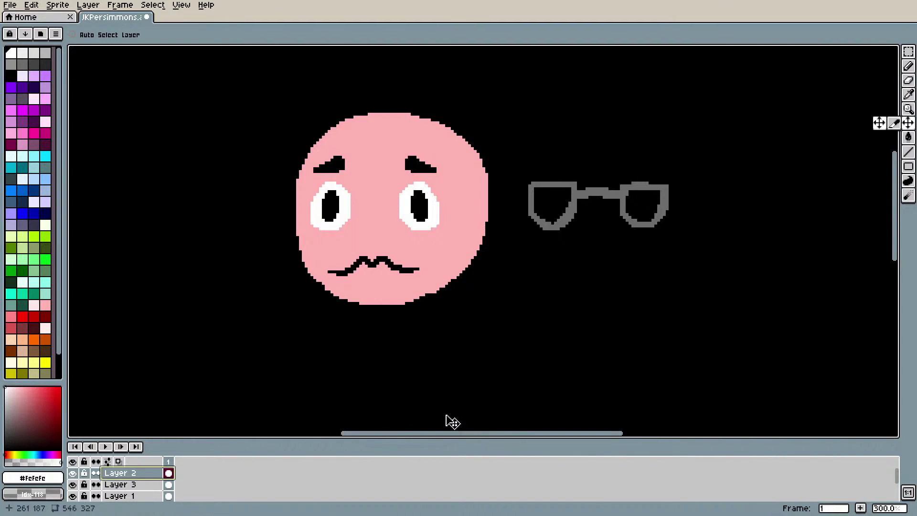
left_click_drag(893, 189, 893, 186)
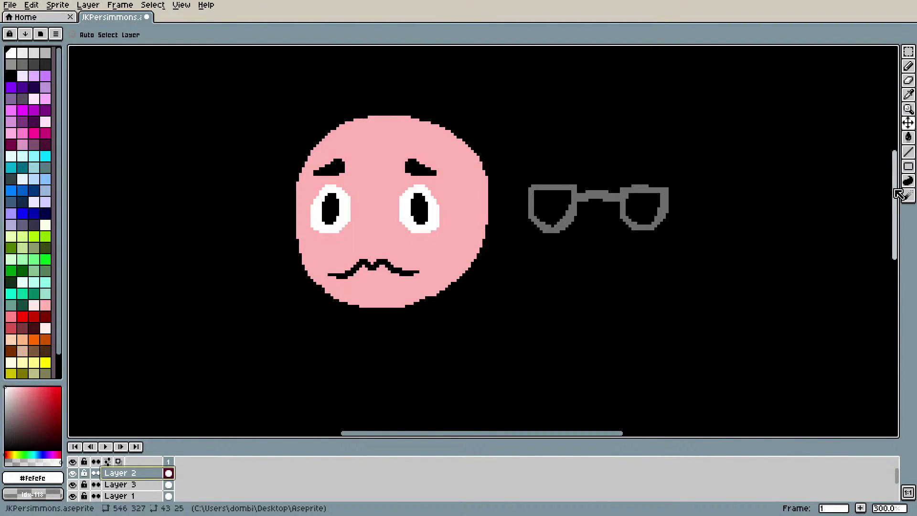
Step: Outline puffy hair lobes, a hairline and both sides of the head on Layer 2 with a 3 px pencil in dark navy, palette index 53
left_click(44, 216)
left_click(23, 202)
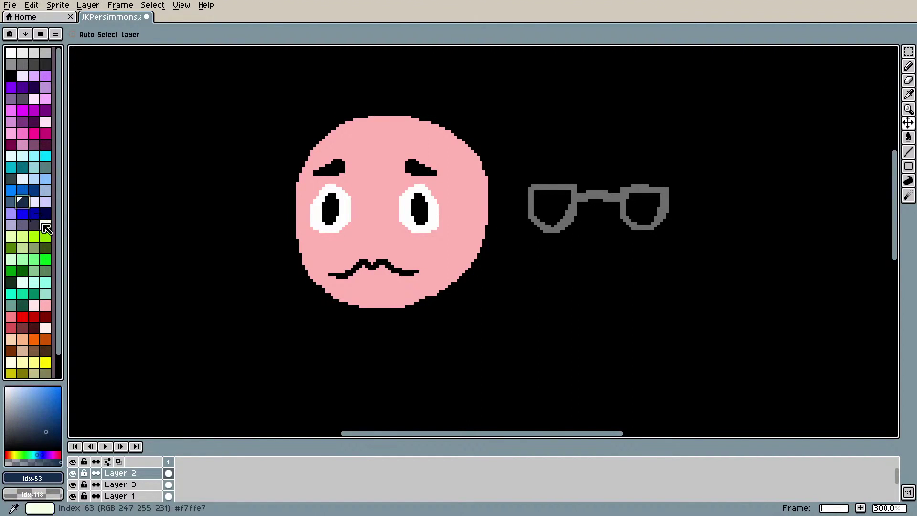
key("b")
mouse_move(344, 144)
left_mouse_down()
mouse_move(315, 129)
mouse_move(300, 102)
mouse_move(311, 67)
mouse_move(341, 53)
mouse_move(368, 62)
mouse_move(393, 117)
left_mouse_up()
mouse_move(327, 140)
left_mouse_down()
mouse_move(295, 117)
mouse_move(280, 128)
mouse_move(279, 149)
mouse_move(312, 157)
left_mouse_up()
mouse_move(393, 115)
left_mouse_down()
mouse_move(422, 74)
mouse_move(444, 126)
left_mouse_up()
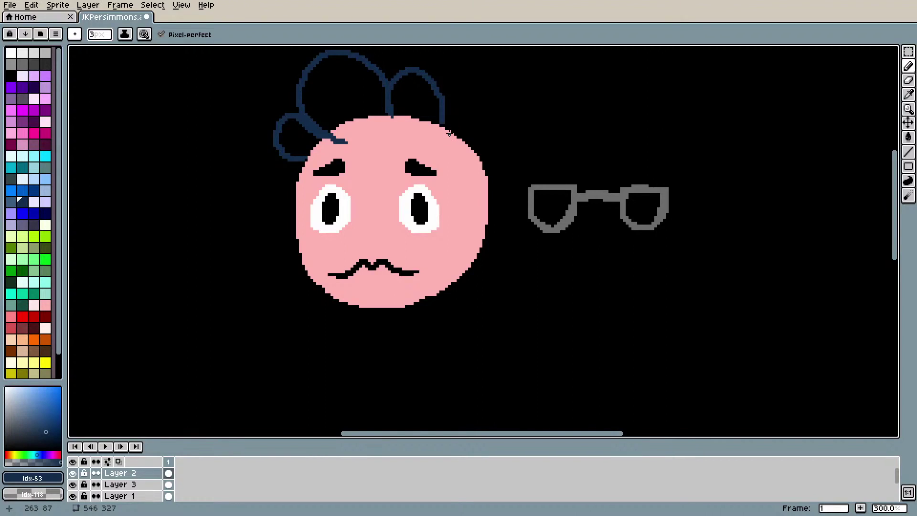
mouse_move(342, 142)
left_mouse_down()
mouse_move(296, 179)
mouse_move(303, 160)
mouse_move(293, 198)
left_mouse_up()
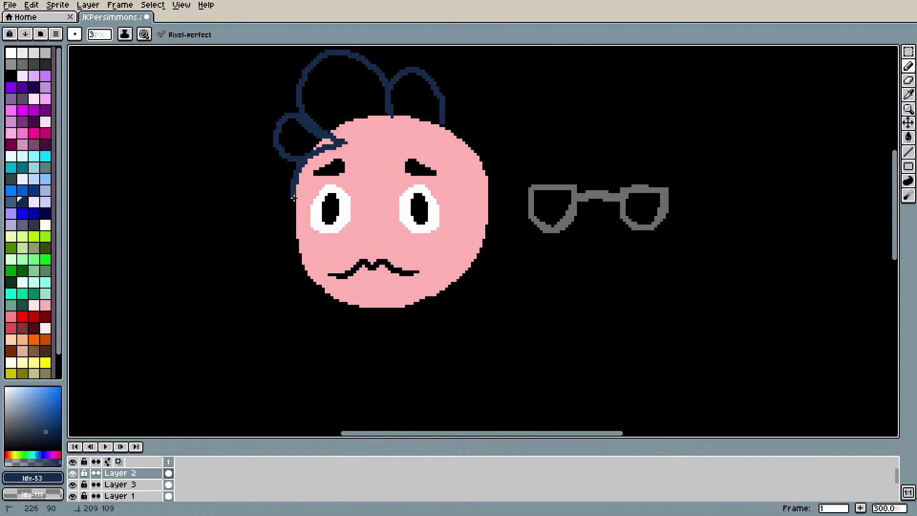
mouse_move(341, 142)
left_mouse_down()
mouse_move(404, 128)
mouse_move(449, 138)
mouse_move(470, 164)
mouse_move(489, 229)
mouse_move(475, 151)
mouse_move(451, 126)
left_mouse_up()
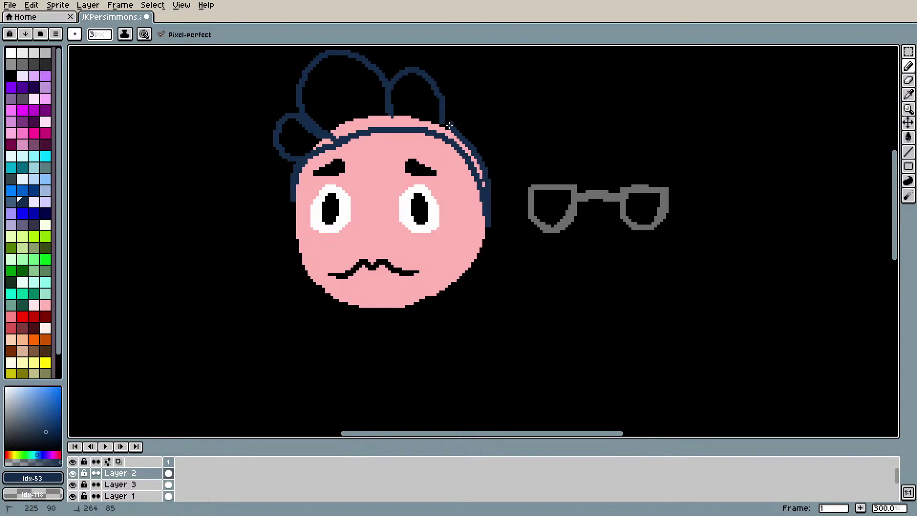
Step: Fill the outlined hair with the same navy and paint over the remaining pink gaps on the right-hand side
key("g")
left_click(368, 102)
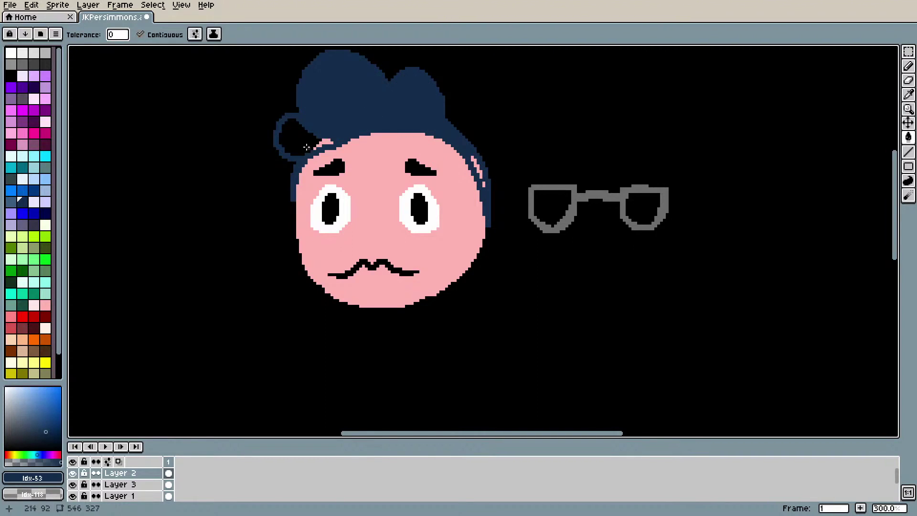
left_click(291, 136)
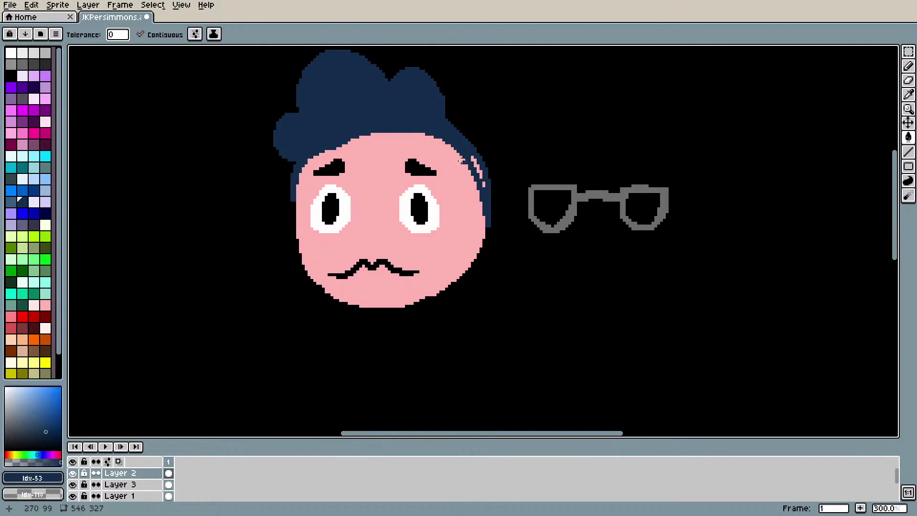
key("b")
left_click_drag(472, 158, 484, 185)
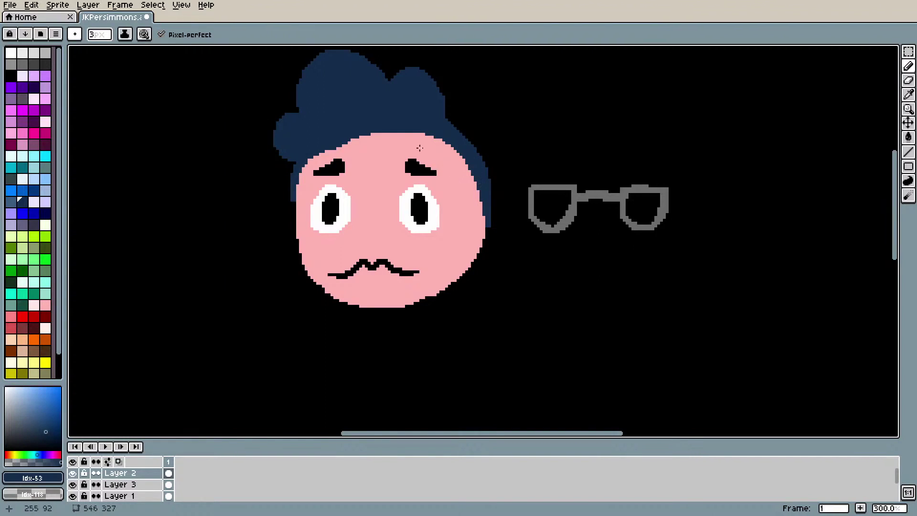
Step: Thicken the hair down the right-hand side of the face and lower the right-hand fringe towards the eyebrow
mouse_move(349, 141)
left_mouse_down()
mouse_move(307, 148)
mouse_move(320, 152)
mouse_move(306, 158)
left_mouse_up()
mouse_move(360, 127)
left_mouse_down()
mouse_move(439, 143)
mouse_move(471, 183)
mouse_move(486, 228)
left_mouse_up()
mouse_move(464, 167)
left_mouse_down()
mouse_move(446, 142)
mouse_move(477, 188)
left_mouse_up()
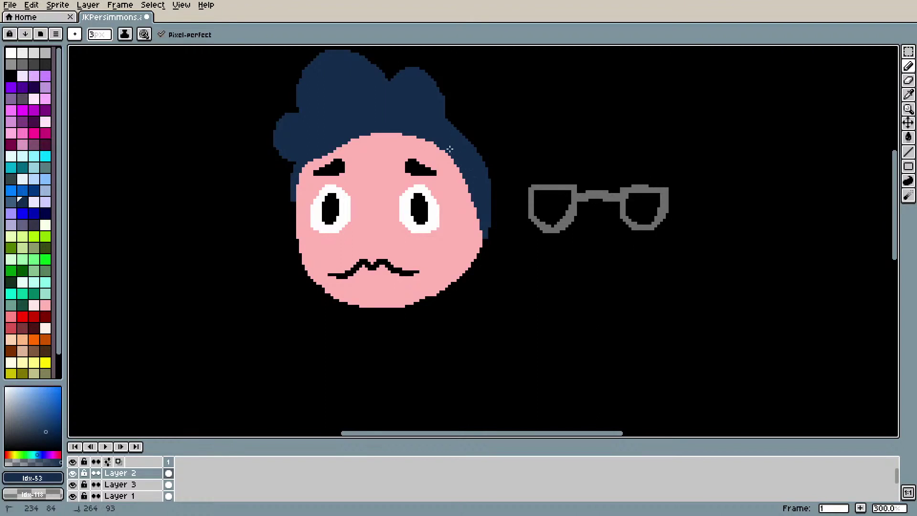
mouse_move(392, 137)
left_mouse_down()
mouse_move(464, 168)
mouse_move(412, 149)
mouse_move(398, 132)
mouse_move(448, 153)
left_mouse_up()
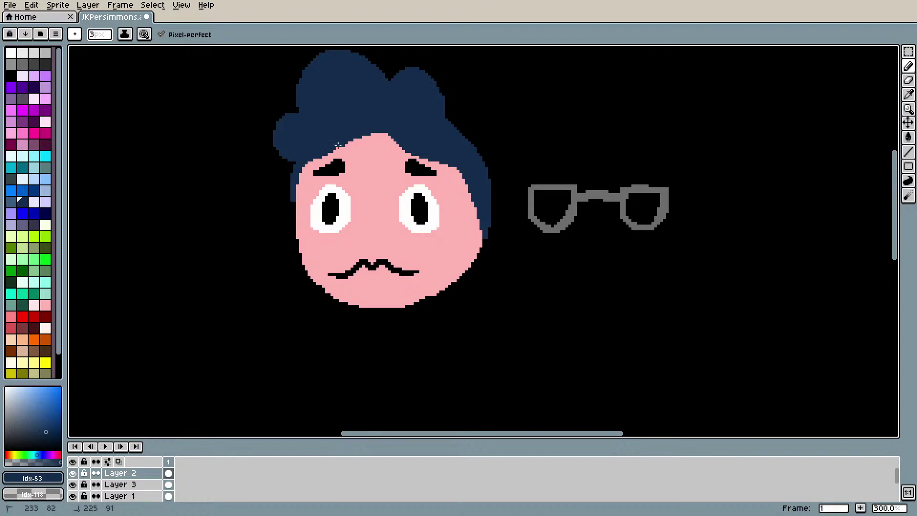
Step: Lower the left-hand fringe to meet a pointed peak at the forehead's centre, and undo the last stroke at the peak
mouse_move(351, 141)
left_mouse_down()
mouse_move(319, 153)
mouse_move(362, 134)
mouse_move(330, 152)
mouse_move(307, 150)
left_mouse_up()
key("ctrl+z")
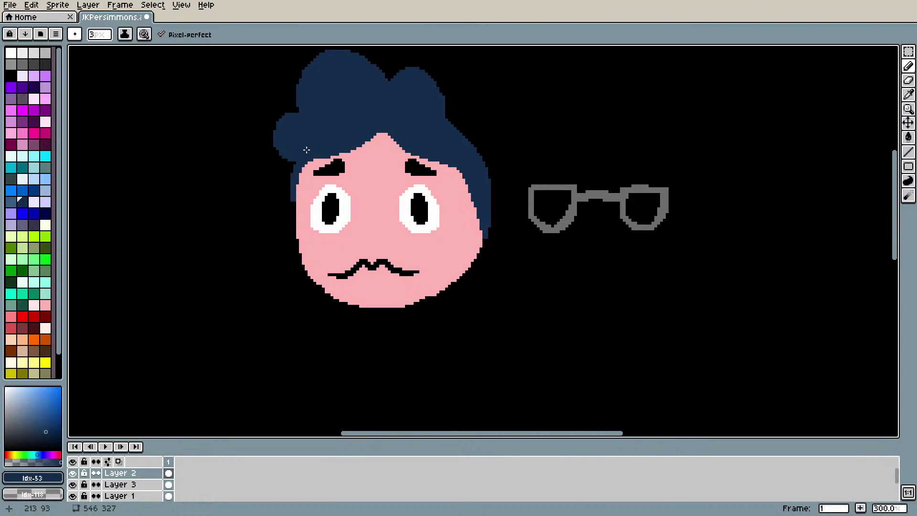
mouse_move(401, 146)
left_mouse_down()
mouse_move(380, 134)
mouse_move(392, 136)
left_mouse_up()
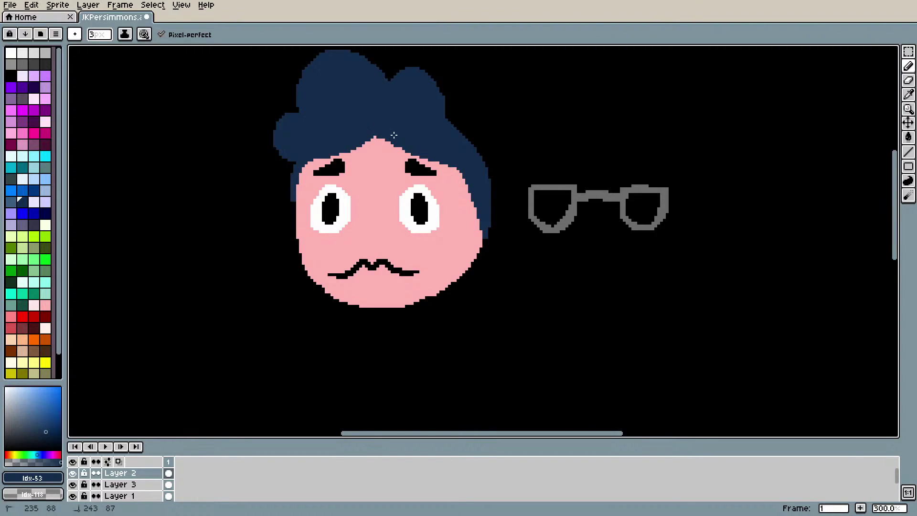
key("ctrl+z")
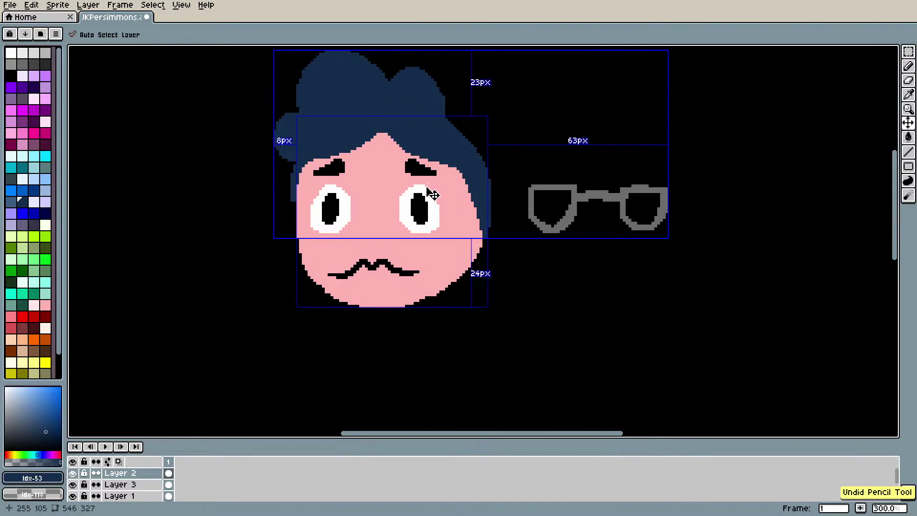
Step: Undo the pointed fringe peak and extend the navy hair down the left-hand side of the face to the eye's lower edge
key("ctrl+z")
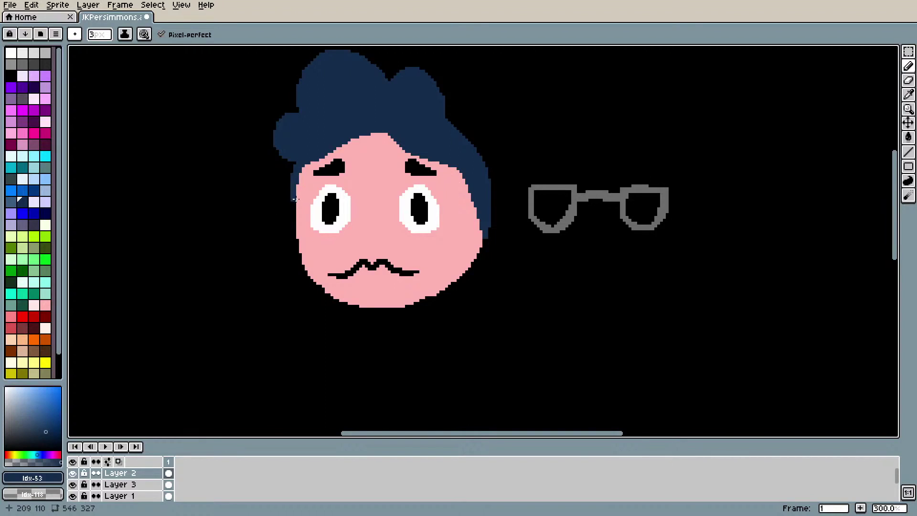
key("ctrl+z")
left_click(293, 200)
left_click_drag(300, 160, 367, 130)
Step: Try to outline a narrow curved nose between the eyes in pink, palette index 29, and undo the attempts
left_click(22, 133)
mouse_move(367, 213)
left_mouse_down()
mouse_move(364, 238)
mouse_move(380, 224)
mouse_move(373, 214)
mouse_move(361, 222)
mouse_move(375, 220)
mouse_move(371, 228)
mouse_move(349, 228)
mouse_move(366, 239)
left_mouse_up()
key("ctrl+z")
key("v")
key("ctrl+z")
key("b")
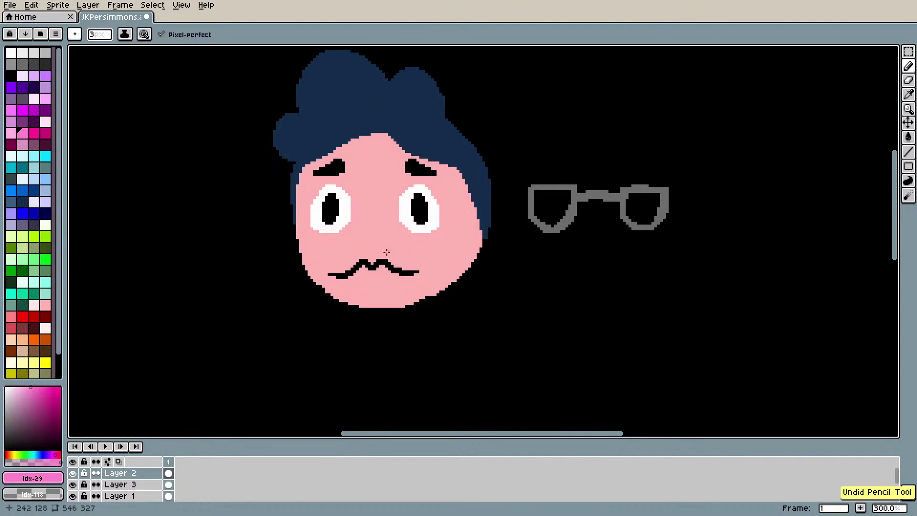
mouse_move(363, 191)
left_mouse_down()
mouse_move(365, 226)
mouse_move(349, 245)
mouse_move(377, 242)
mouse_move(384, 222)
mouse_move(378, 198)
mouse_move(366, 194)
mouse_move(374, 220)
mouse_move(358, 234)
mouse_move(366, 240)
mouse_move(382, 233)
mouse_move(377, 197)
left_mouse_up()
key("v")
key("ctrl+z")
key("b")
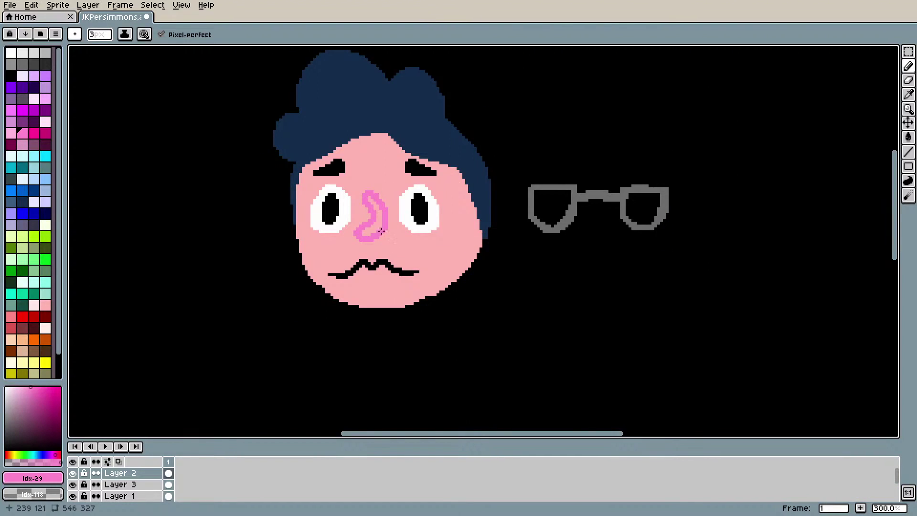
key("ctrl+z")
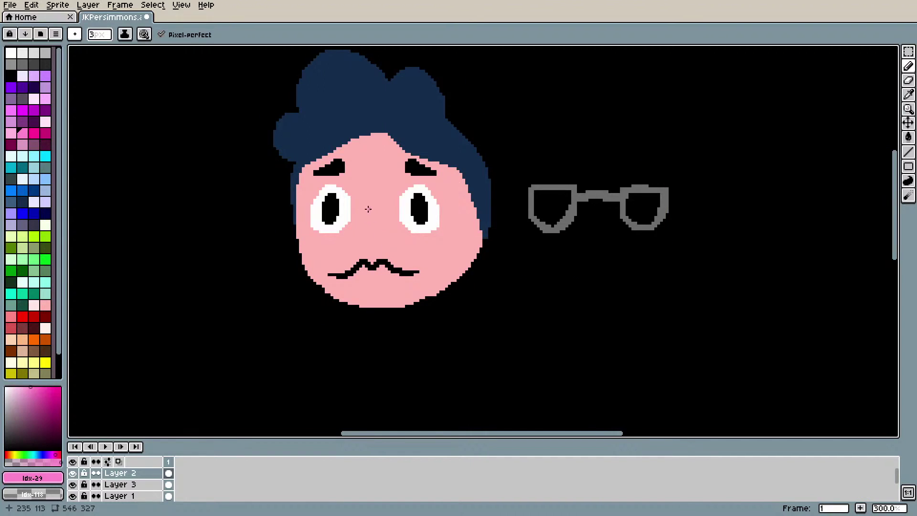
Step: Try a closed pear-shaped nose outline and an open arched nose with a nostril, undoing both
mouse_move(366, 195)
left_mouse_down()
mouse_move(351, 243)
mouse_move(378, 242)
mouse_move(386, 235)
mouse_move(366, 195)
left_mouse_up()
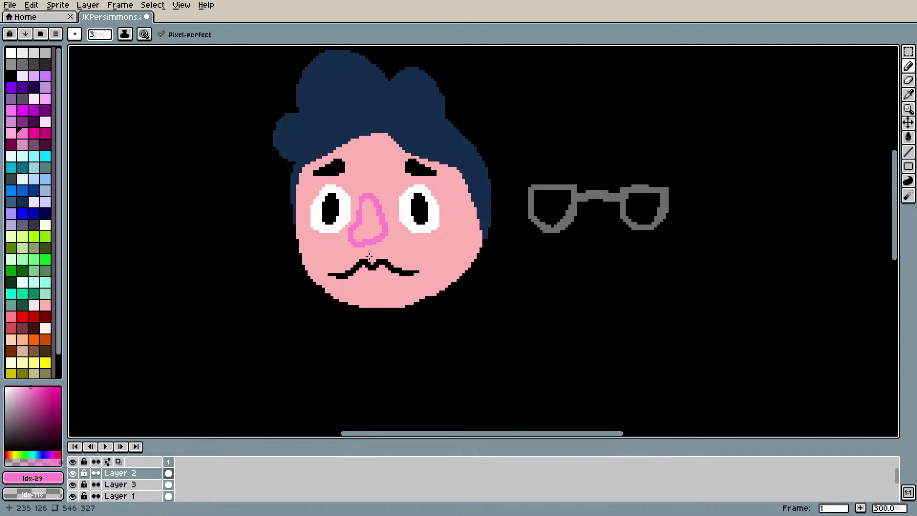
key("ctrl+z")
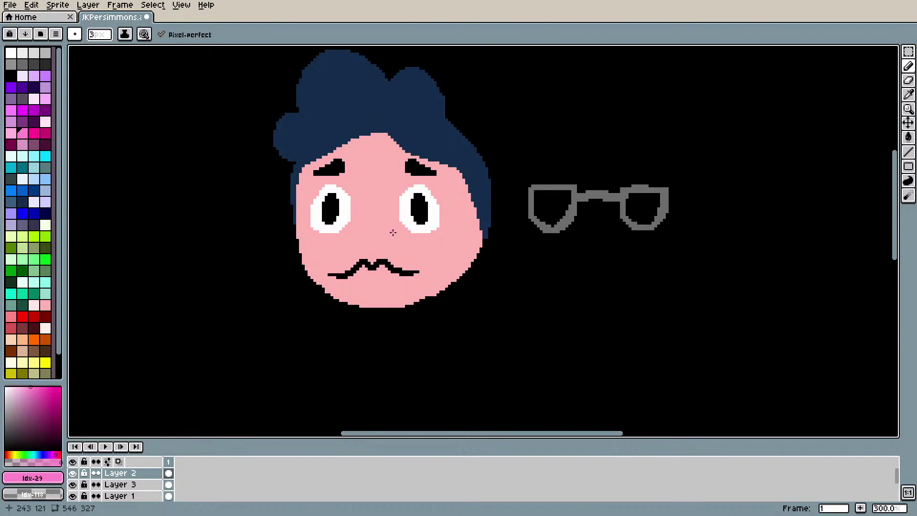
mouse_move(360, 236)
left_mouse_down()
mouse_move(369, 217)
mouse_move(391, 236)
left_mouse_up()
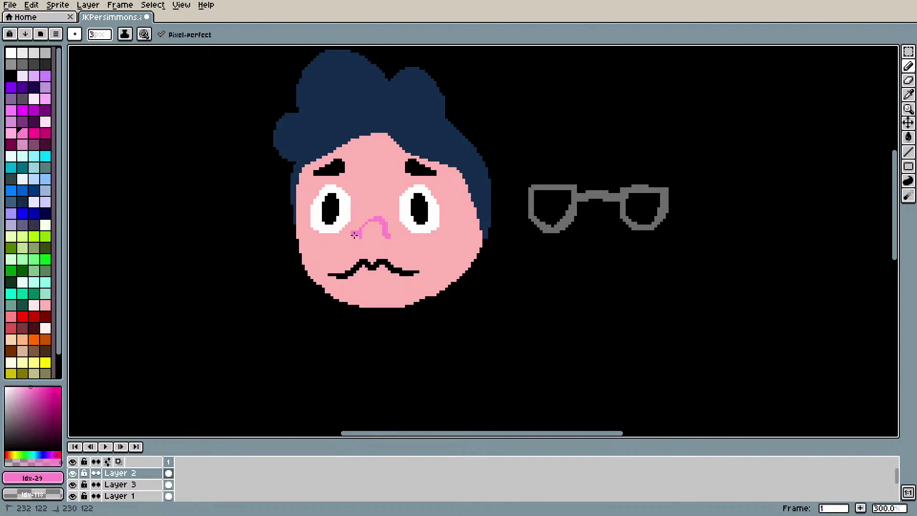
left_click_drag(376, 222, 373, 231)
key("ctrl+z")
key("ctrl+z")
key("ctrl+z")
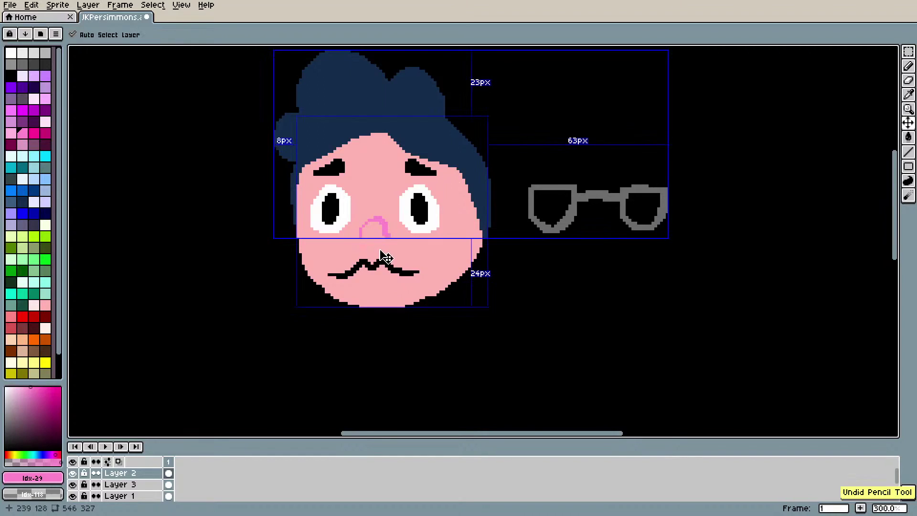
Step: Try an L-shaped nose, a small filled oval and a V-shaped nose between the eyes, undoing each one
mouse_move(370, 215)
left_mouse_down()
mouse_move(367, 233)
mouse_move(387, 251)
left_mouse_up()
key("ctrl+z")
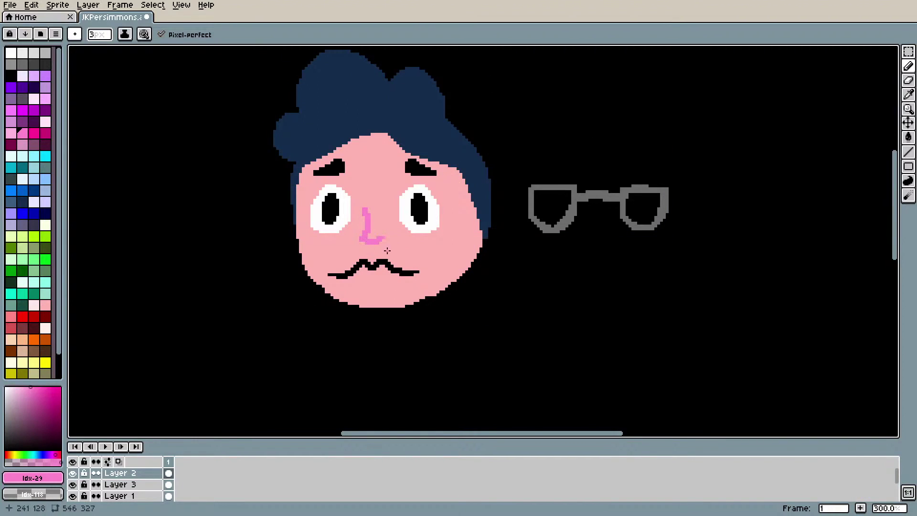
key("ctrl+z")
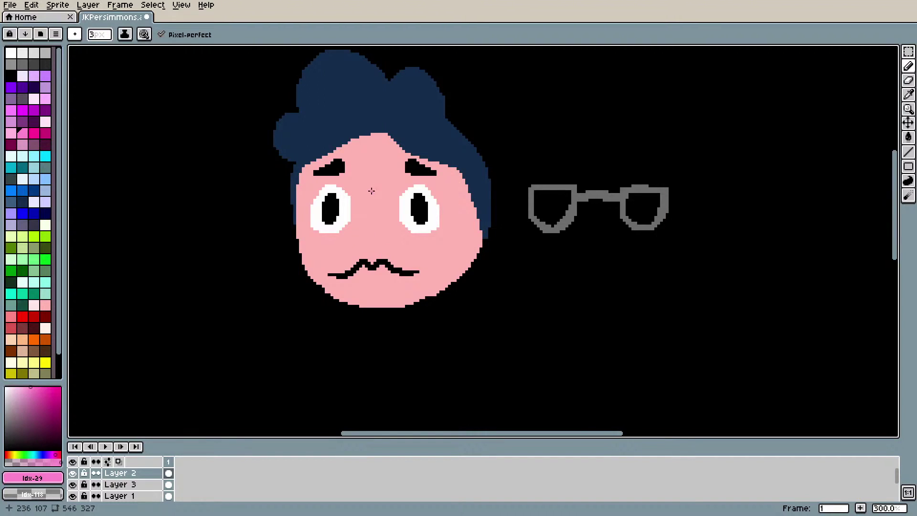
mouse_move(377, 228)
left_mouse_down()
mouse_move(360, 230)
mouse_move(362, 237)
mouse_move(367, 226)
mouse_move(359, 227)
mouse_move(371, 238)
left_mouse_up()
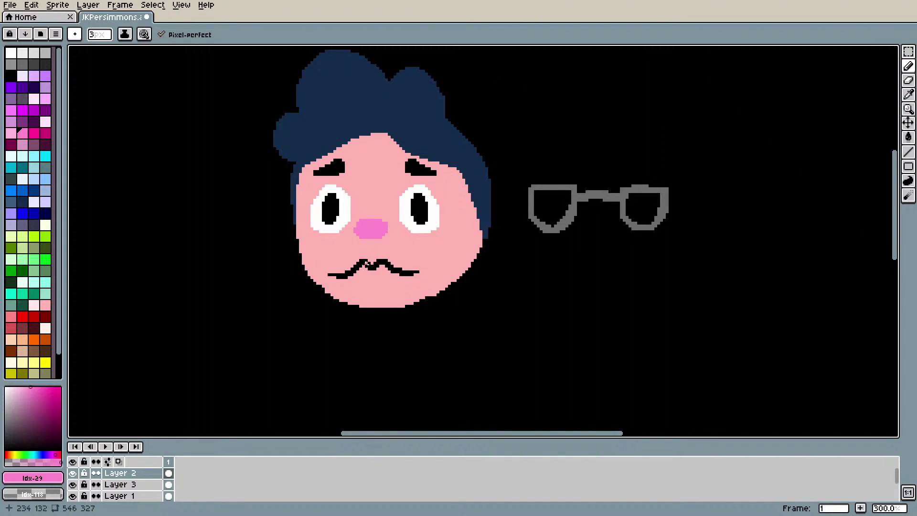
key("ctrl+z")
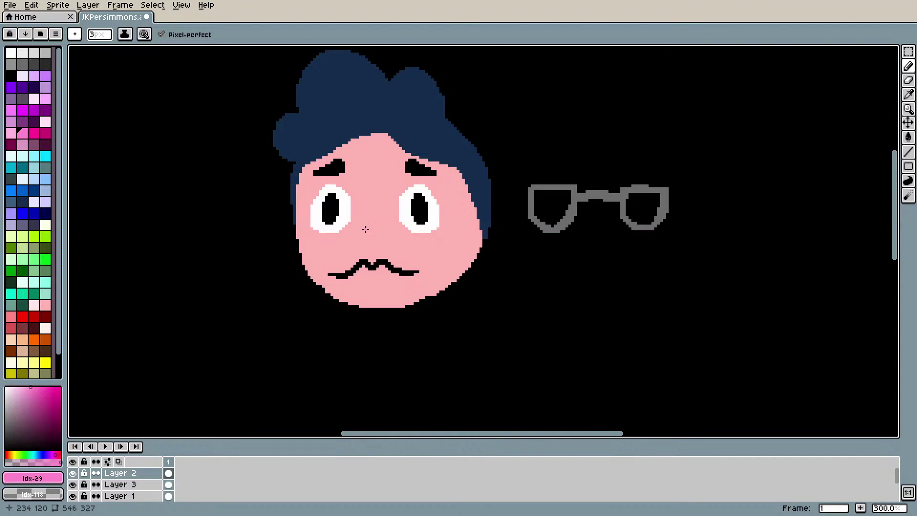
mouse_move(366, 213)
left_mouse_down()
mouse_move(368, 251)
mouse_move(384, 226)
mouse_move(371, 248)
mouse_move(363, 209)
left_mouse_up()
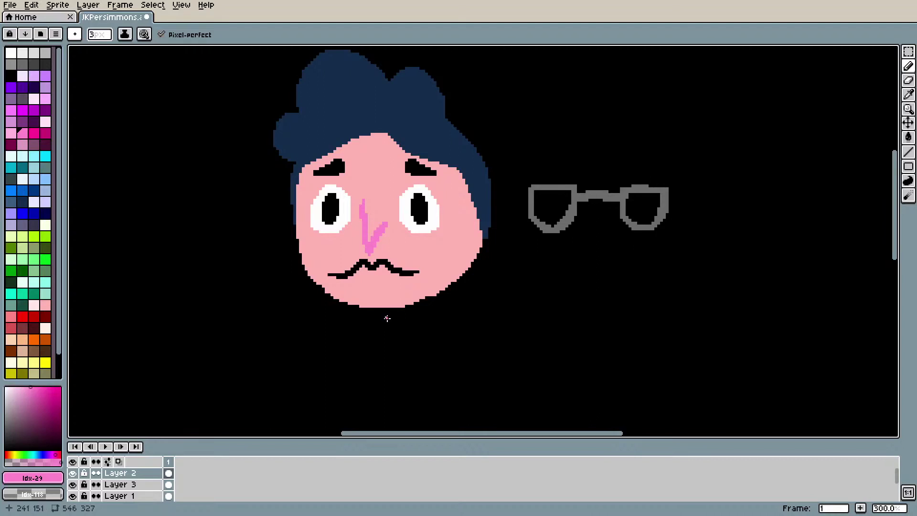
key("ctrl+z")
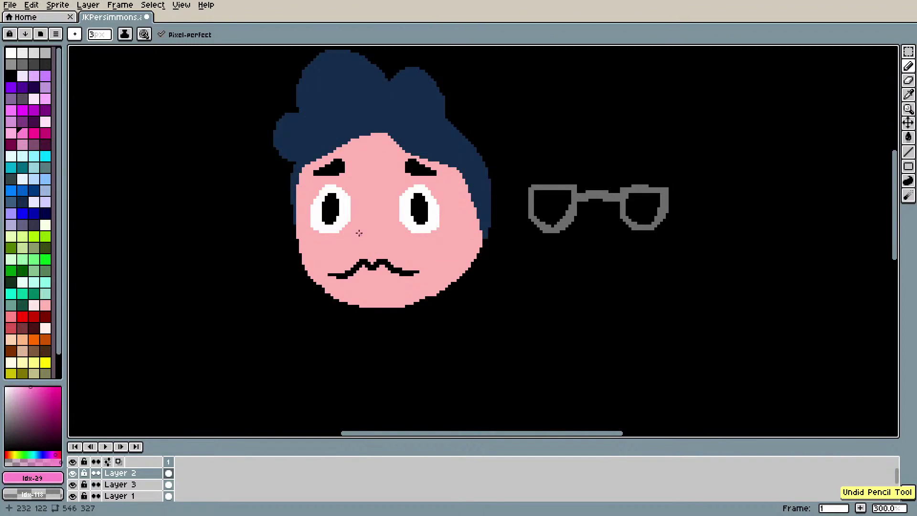
Step: Discard one more nose sketch and paint a large filled oval nose in pink, palette index 29, just above the mouth
mouse_move(363, 232)
left_mouse_down()
mouse_move(335, 244)
mouse_move(365, 239)
mouse_move(358, 242)
mouse_move(325, 239)
mouse_move(361, 248)
mouse_move(381, 234)
left_mouse_up()
key("ctrl+z")
key("ctrl+z")
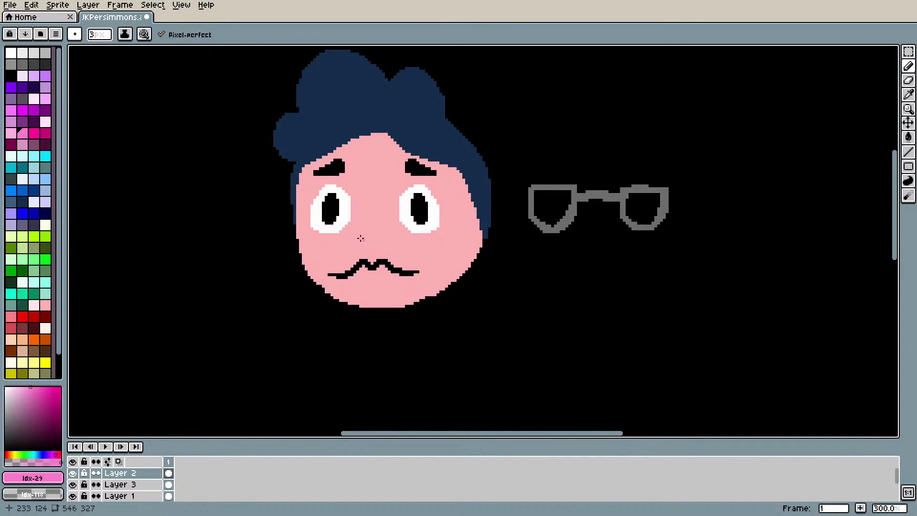
mouse_move(375, 230)
left_mouse_down()
mouse_move(355, 226)
mouse_move(348, 241)
mouse_move(383, 244)
mouse_move(382, 226)
mouse_move(367, 222)
mouse_move(355, 237)
mouse_move(373, 244)
left_mouse_up()
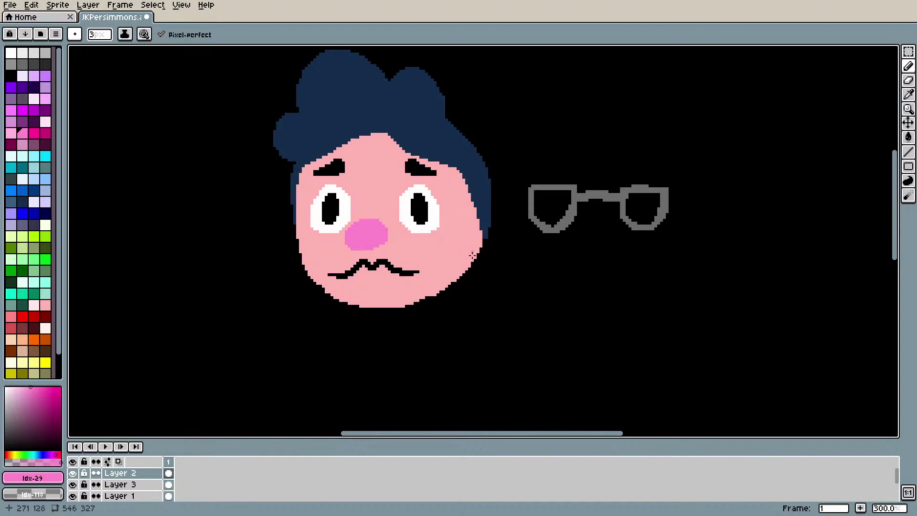
Step: Sample the hair's navy #142d4c, paint a sideburn in front of a pink ear shape and extend the hair down behind the ear
left_click(456, 153, "alt")
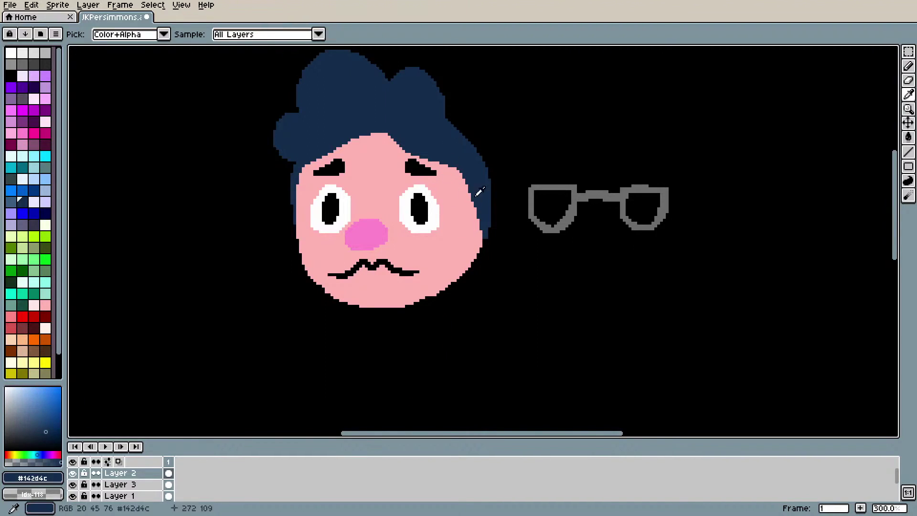
mouse_move(455, 157)
left_mouse_down()
mouse_move(467, 211)
mouse_move(464, 201)
mouse_move(462, 230)
mouse_move(460, 193)
mouse_move(459, 235)
mouse_move(463, 202)
mouse_move(459, 231)
mouse_move(462, 204)
mouse_move(466, 224)
mouse_move(454, 287)
mouse_move(484, 212)
mouse_move(475, 204)
mouse_move(484, 215)
mouse_move(475, 234)
mouse_move(481, 209)
mouse_move(476, 234)
left_mouse_up()
key("e")
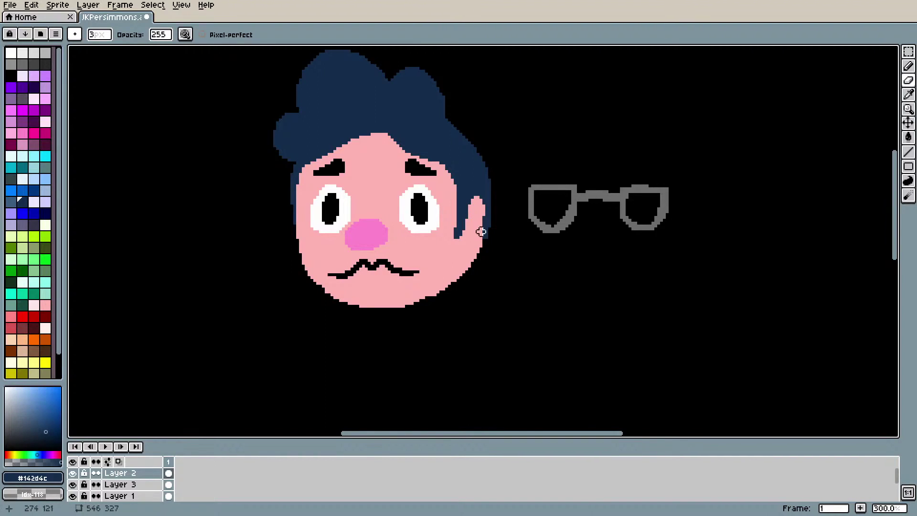
key("i")
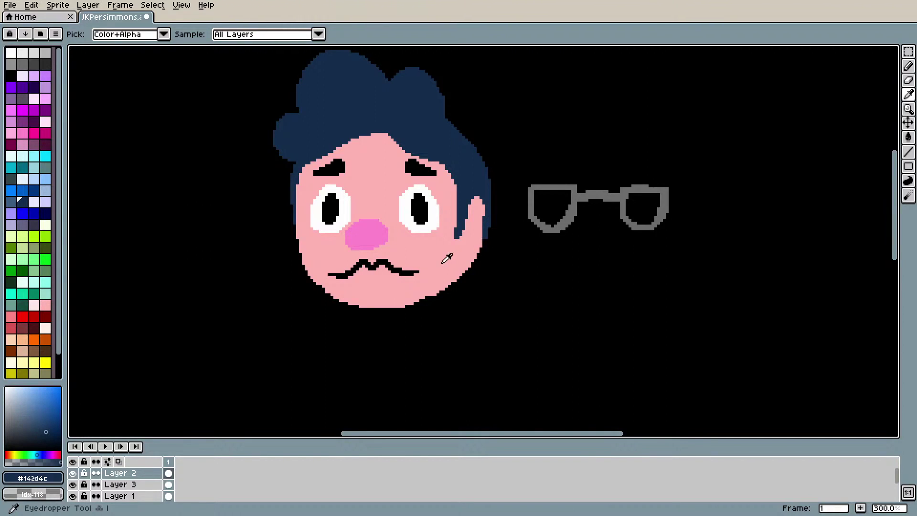
key("b")
mouse_move(483, 232)
left_mouse_down()
mouse_move(480, 252)
mouse_move(487, 230)
mouse_move(483, 263)
mouse_move(464, 280)
left_mouse_up()
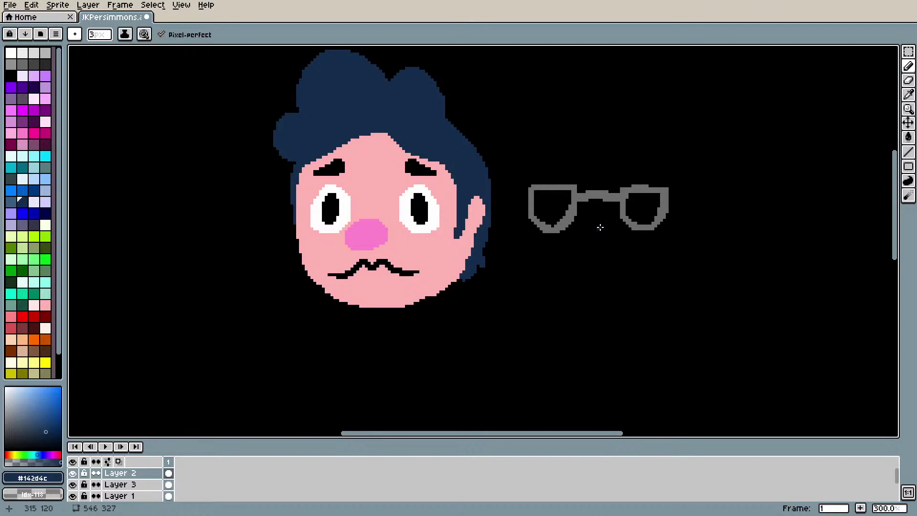
Step: Add a new layer and outline a tall oval torso beneath the head in off-white, palette index 1, with thick pencil strokes
left_click_drag(896, 206, 894, 235)
left_click(94, 5)
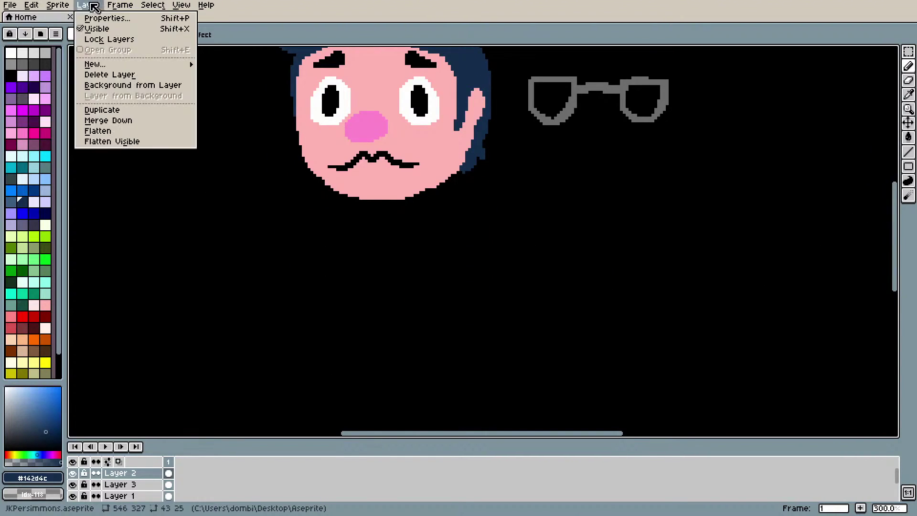
mouse_move(144, 67)
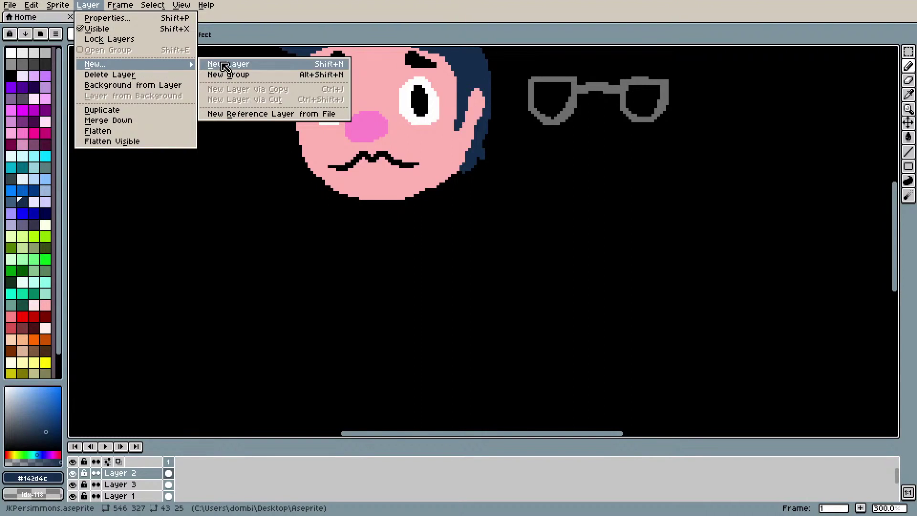
left_click(224, 65)
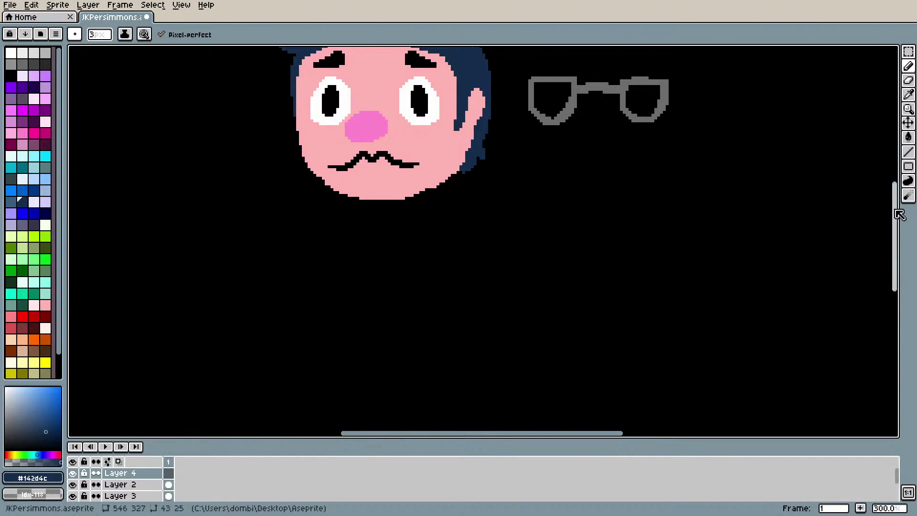
left_click(339, 204, "alt")
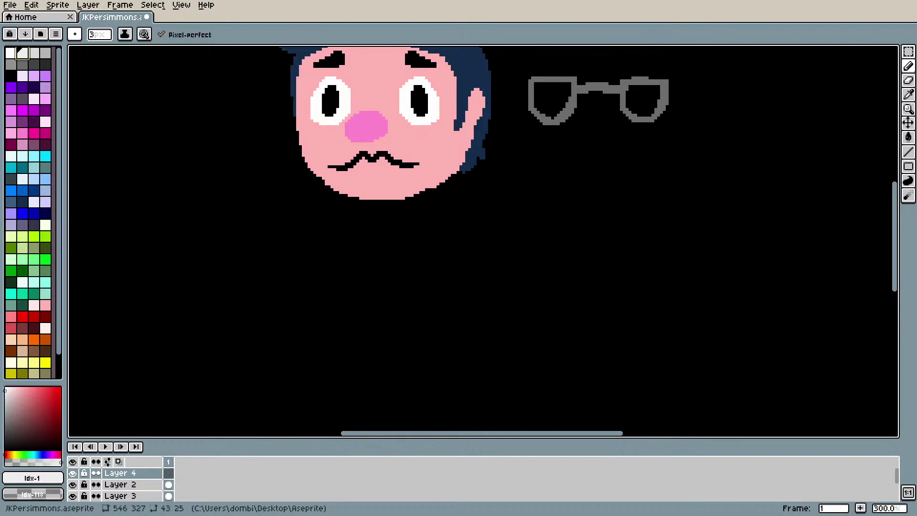
mouse_move(356, 222)
left_mouse_down()
mouse_move(354, 313)
mouse_move(375, 360)
mouse_move(416, 321)
mouse_move(414, 256)
mouse_move(393, 227)
mouse_move(367, 225)
mouse_move(348, 276)
mouse_move(379, 375)
mouse_move(410, 336)
mouse_move(413, 264)
mouse_move(401, 224)
mouse_move(383, 216)
mouse_move(359, 311)
mouse_move(389, 360)
mouse_move(380, 369)
mouse_move(359, 332)
mouse_move(368, 351)
mouse_move(388, 368)
mouse_move(411, 316)
mouse_move(411, 223)
mouse_move(380, 214)
mouse_move(364, 220)
mouse_move(357, 242)
left_mouse_up()
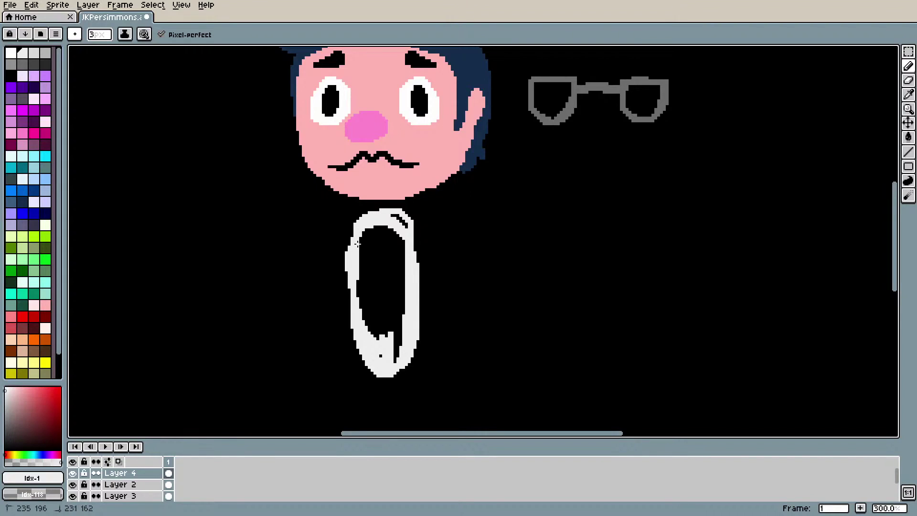
mouse_move(363, 332)
left_mouse_down()
mouse_move(406, 338)
mouse_move(407, 243)
left_mouse_up()
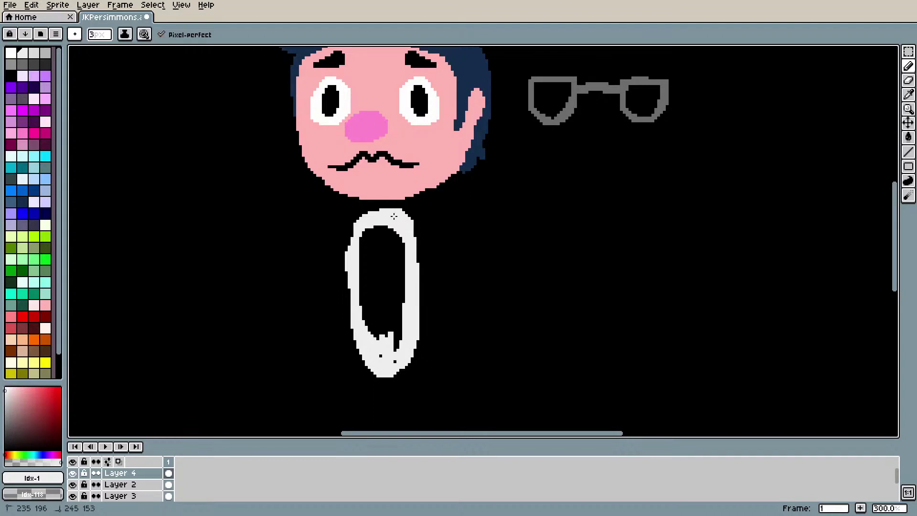
mouse_move(368, 218)
left_mouse_down()
mouse_move(351, 302)
mouse_move(364, 365)
left_mouse_up()
Step: Extend the torso outline downwards with a broad rounded base and fill the whole shape with off-white
scroll(344, 336, "down", 2)
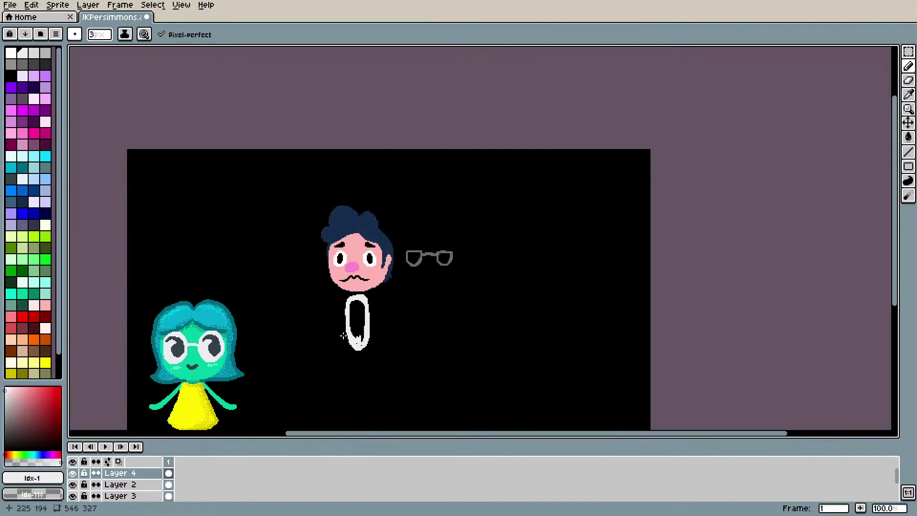
scroll(436, 224, "down", 3)
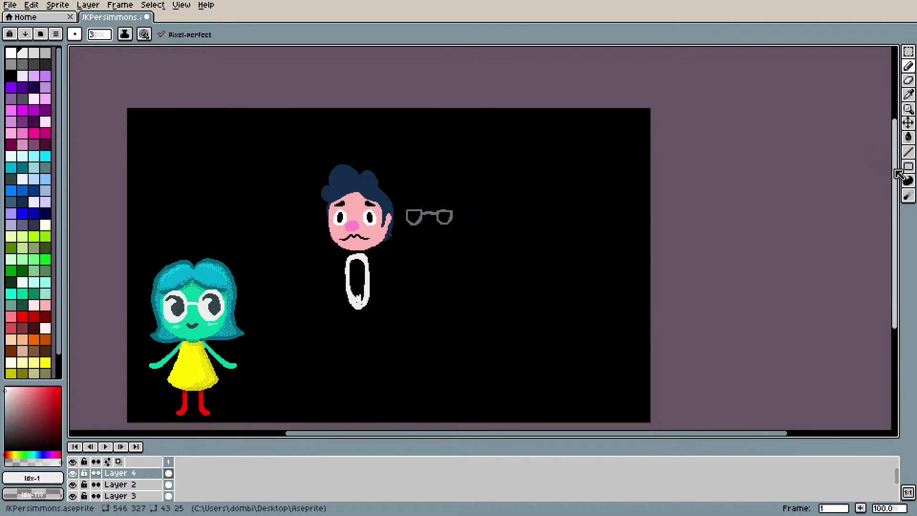
scroll(379, 220, "up", 1)
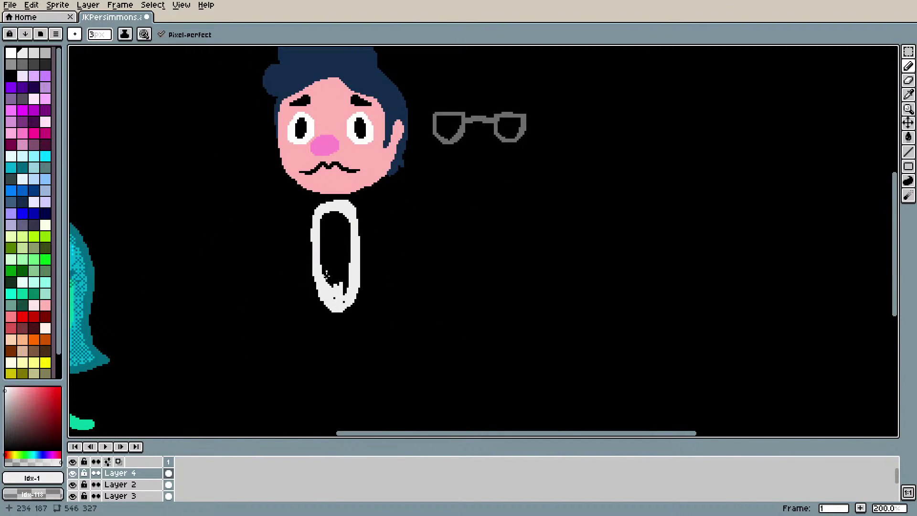
mouse_move(318, 270)
left_mouse_down()
mouse_move(315, 324)
mouse_move(341, 335)
mouse_move(361, 308)
mouse_move(357, 248)
left_mouse_up()
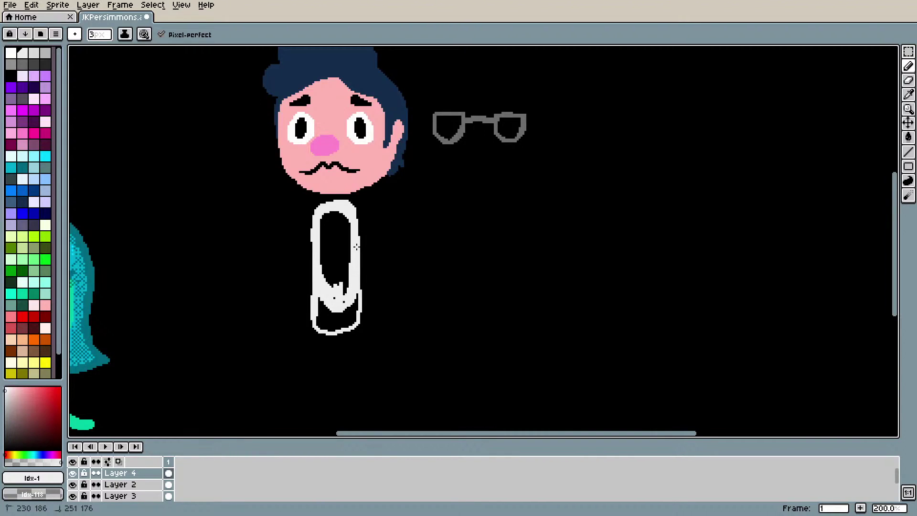
key("g")
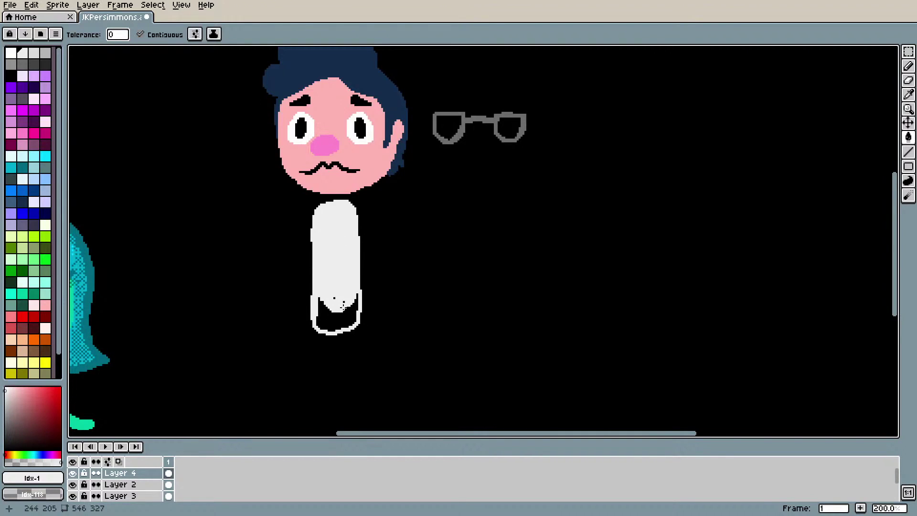
left_click(344, 305)
Step: Outline a slim arm hanging from the left-hand shoulder of the torso in the same off-white with the 3 px pencil
key("b")
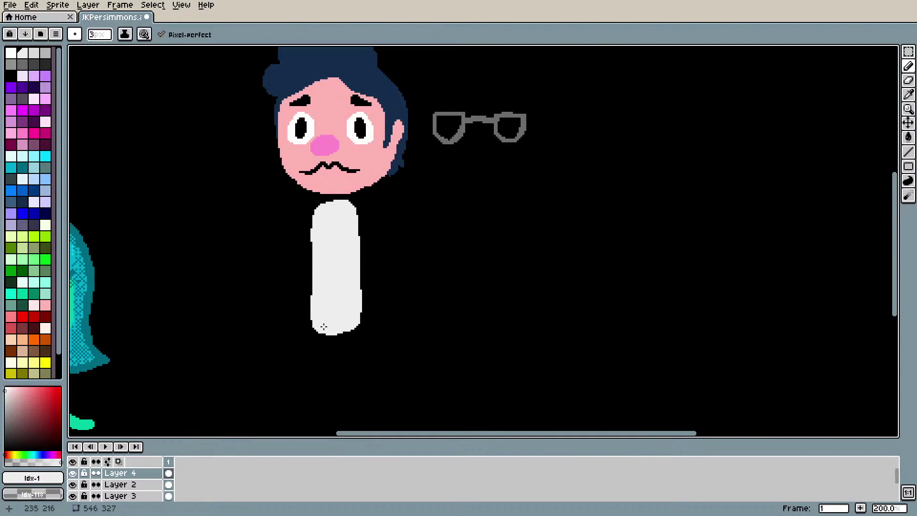
left_click_drag(318, 210, 286, 302)
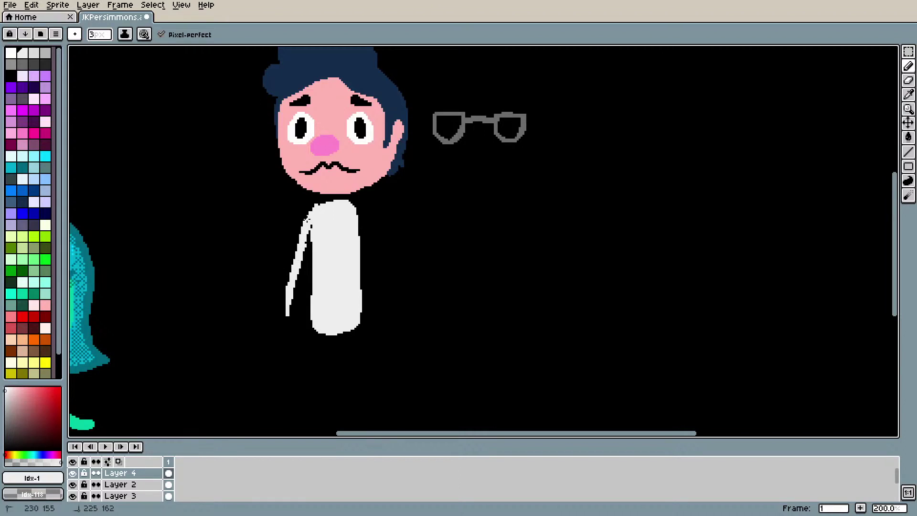
Step: Paint a thin white arm down the torso's right side and fill out the left shoulder joint
left_click_drag(366, 221, 388, 319)
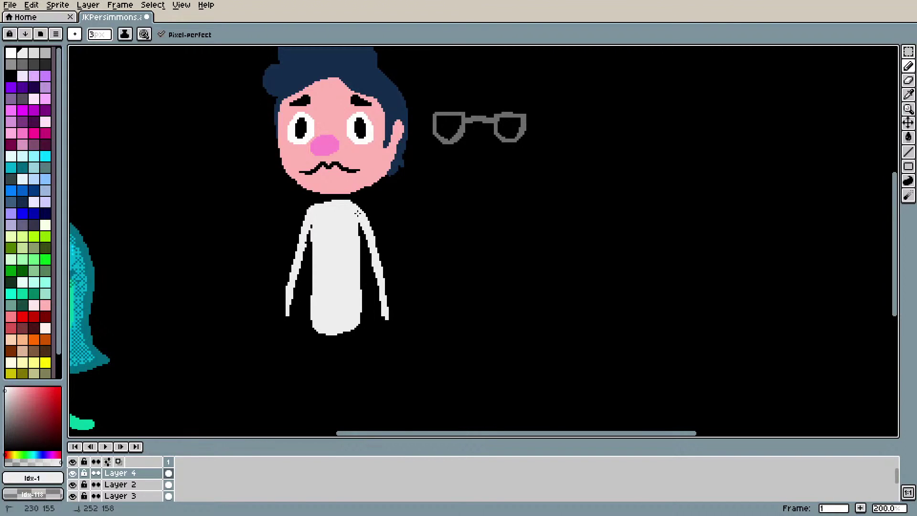
left_click_drag(312, 225, 318, 221)
Step: Paint a long dark grey leg (palette index 7) down from the torso's lower left with the 3 px brush
left_click_drag(902, 203, 898, 228)
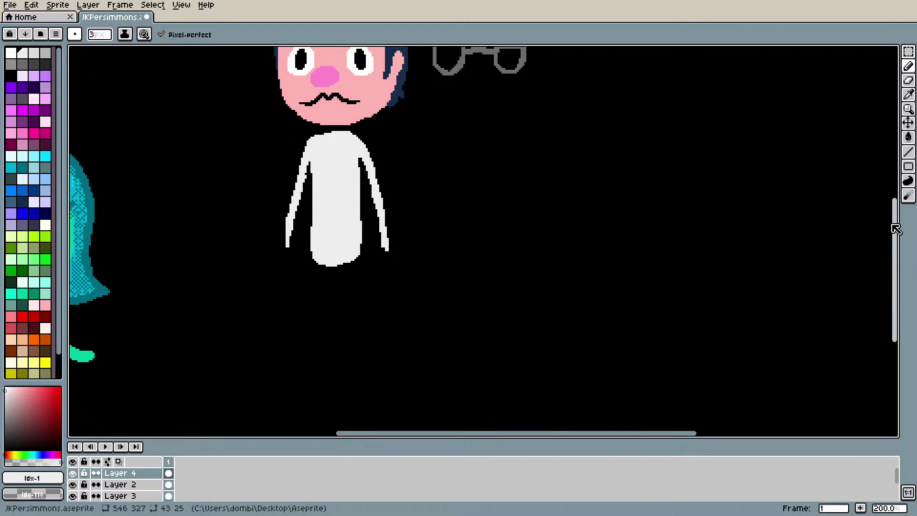
left_click(46, 64)
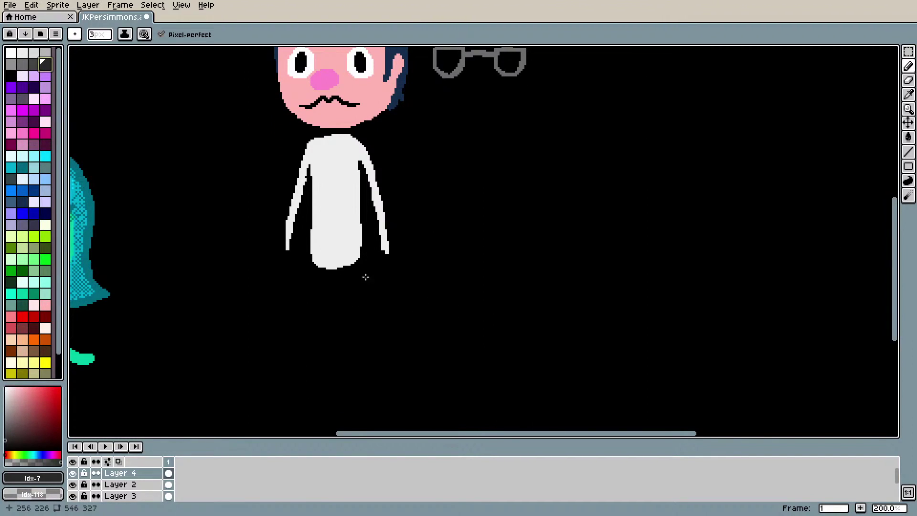
mouse_move(313, 269)
left_mouse_down()
mouse_move(318, 363)
mouse_move(317, 290)
mouse_move(310, 367)
mouse_move(313, 332)
mouse_move(319, 380)
left_mouse_up()
left_click_drag(318, 271, 321, 314)
left_click_drag(323, 364, 323, 393)
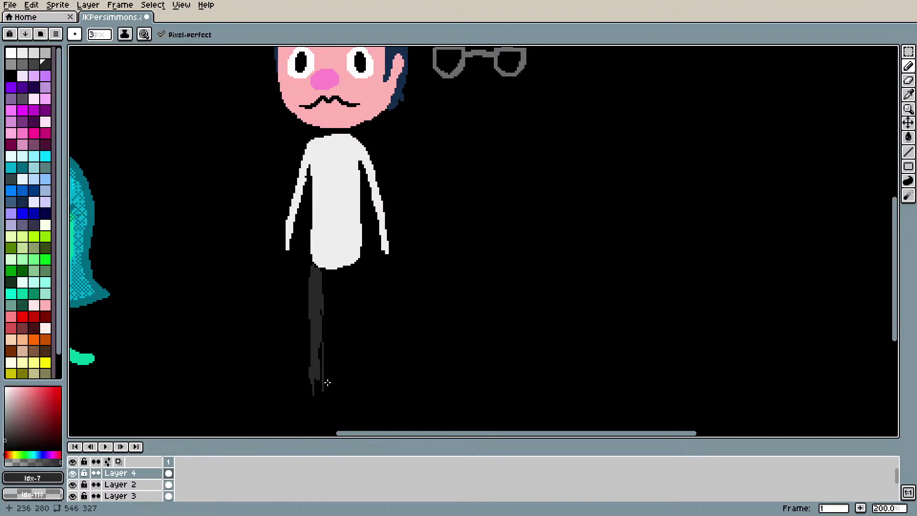
mouse_move(315, 368)
left_mouse_down()
mouse_move(321, 346)
mouse_move(319, 365)
left_mouse_up()
Step: Paint a matching dark grey right leg beneath the white torso
mouse_move(319, 300)
left_mouse_down()
mouse_move(317, 275)
mouse_move(350, 305)
mouse_move(353, 379)
left_mouse_up()
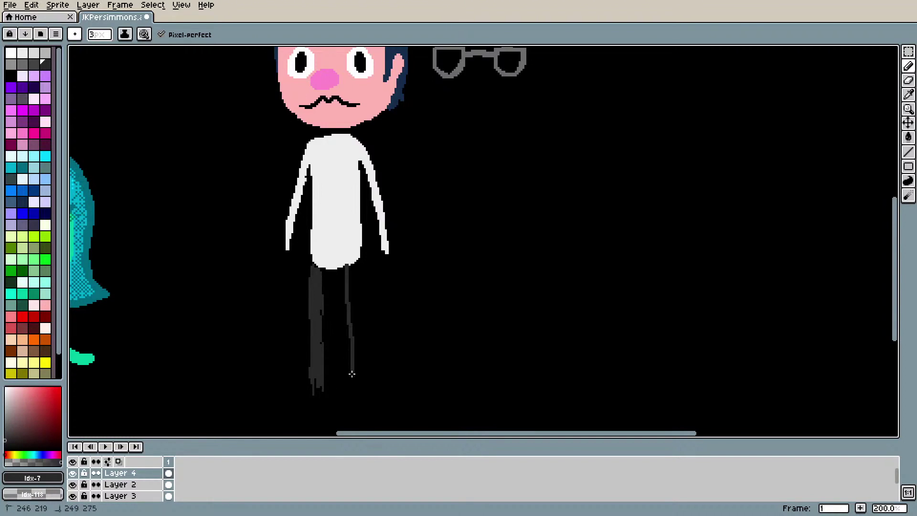
mouse_move(340, 334)
left_mouse_down()
mouse_move(351, 384)
mouse_move(351, 269)
mouse_move(355, 392)
mouse_move(348, 330)
mouse_move(351, 386)
left_mouse_up()
left_click_drag(345, 300, 345, 300)
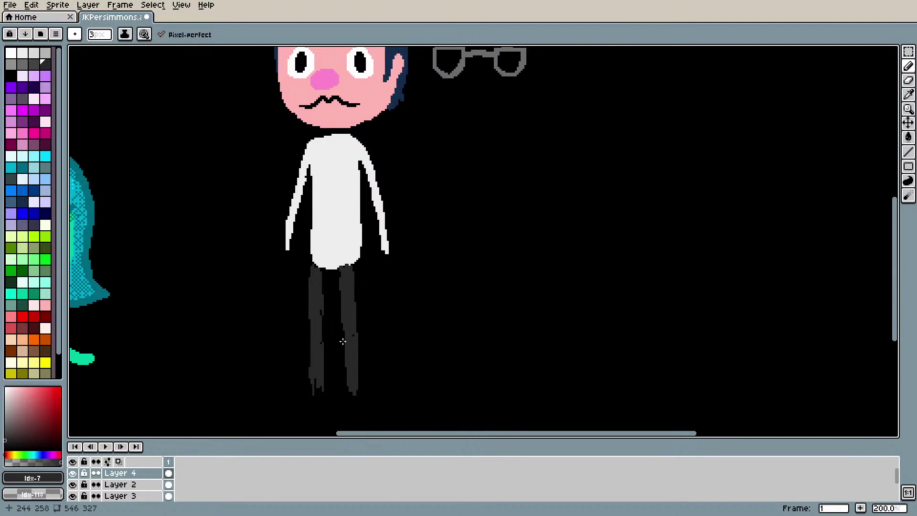
Step: Check the whole figure's proportions and even out the right leg's edges with dark grey
scroll(338, 292, "down", 3)
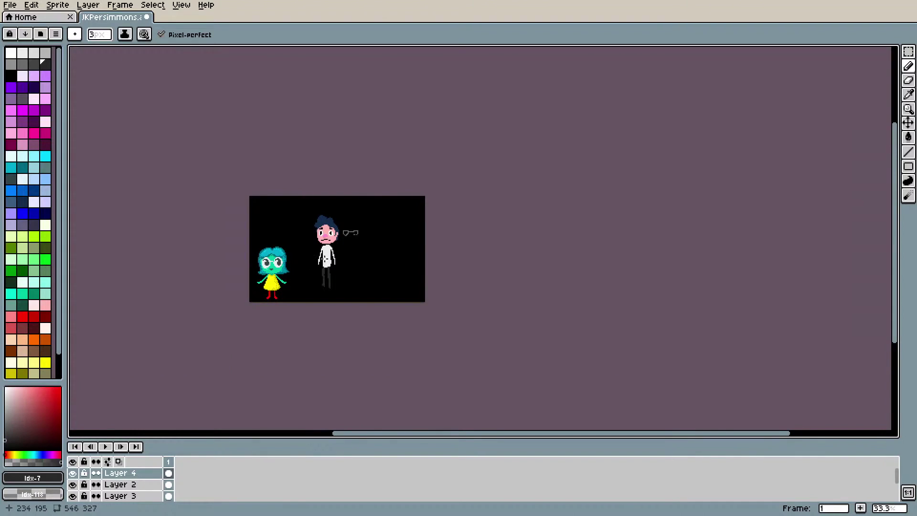
scroll(325, 262, "up", 1)
scroll(324, 261, "up", 2)
scroll(324, 261, "down", 3)
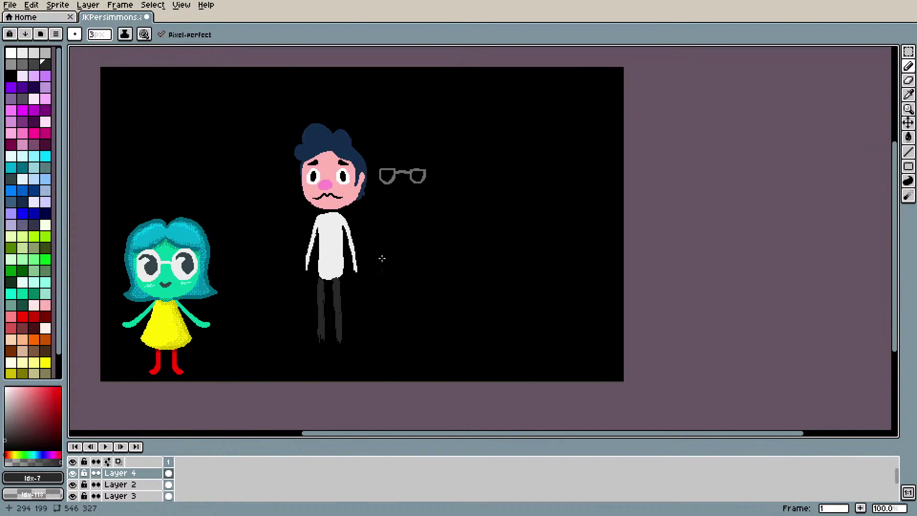
scroll(345, 258, "up", 3)
scroll(397, 239, "down", 1)
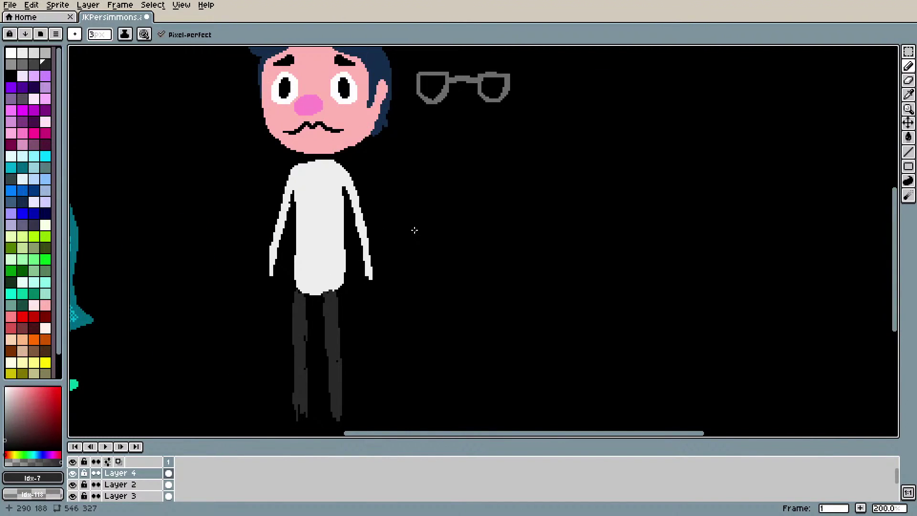
left_click_drag(340, 290, 339, 299)
left_click_drag(329, 379, 329, 349)
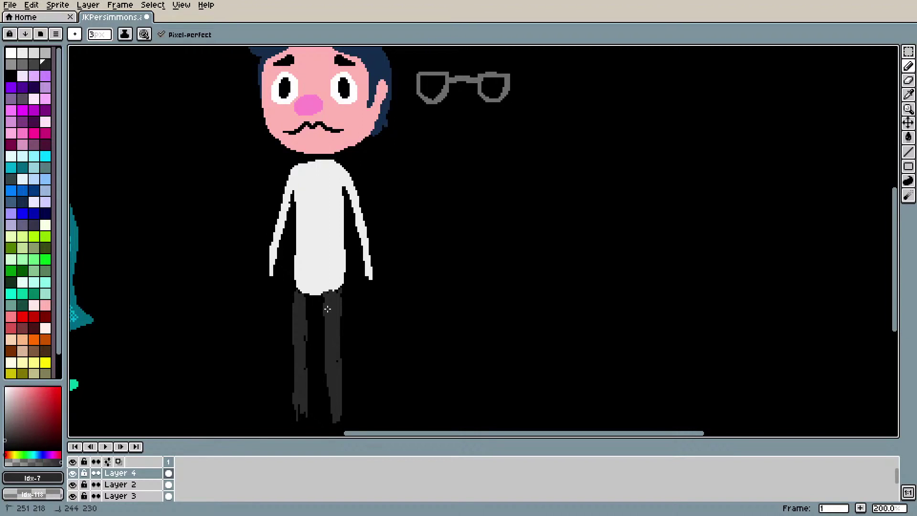
Step: Paint dark grey outward-pointing feet with flat soles at the ends of both legs
mouse_move(302, 425)
left_mouse_down()
mouse_move(299, 405)
mouse_move(272, 421)
mouse_move(302, 421)
left_mouse_up()
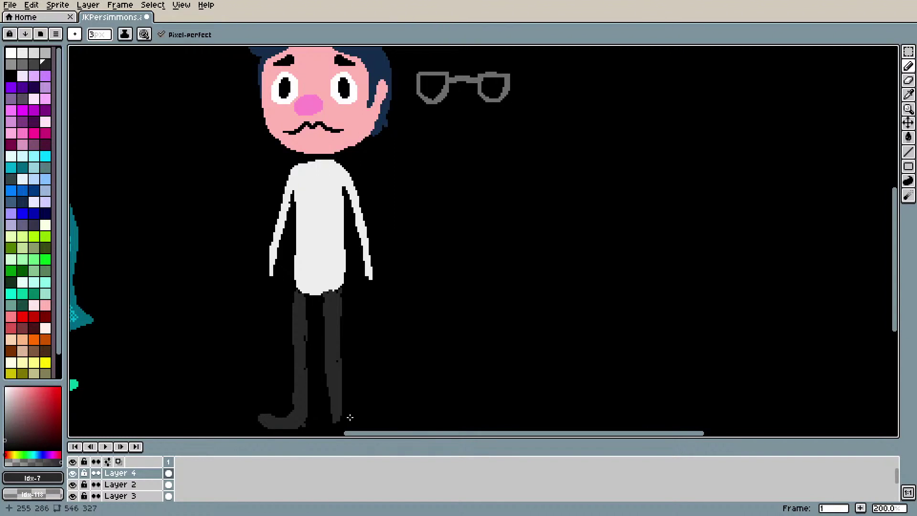
left_click_drag(896, 208, 893, 228)
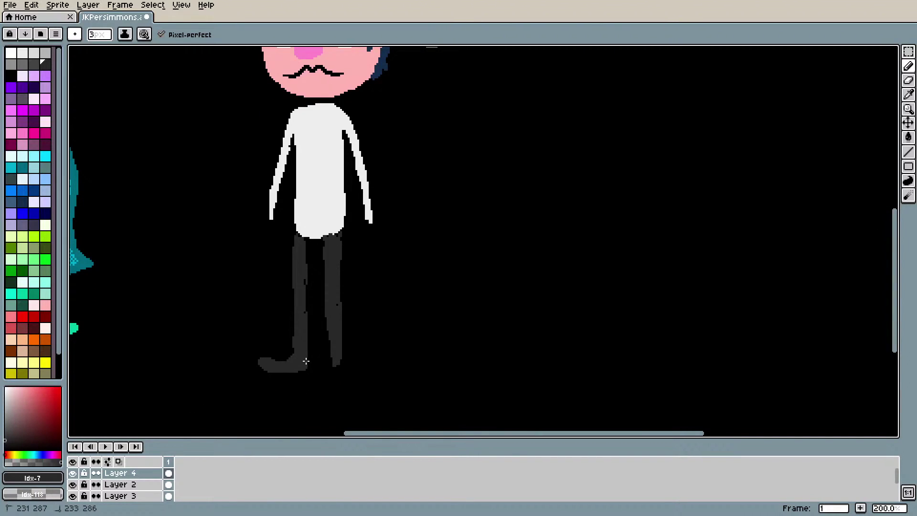
mouse_move(300, 371)
left_mouse_down()
mouse_move(364, 356)
mouse_move(360, 370)
left_mouse_up()
key("ctrl+z")
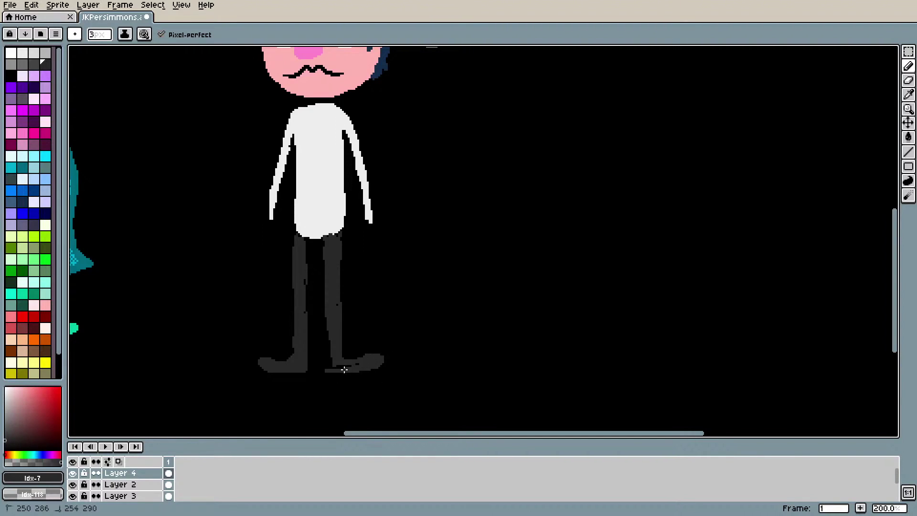
left_click_drag(336, 368, 328, 351)
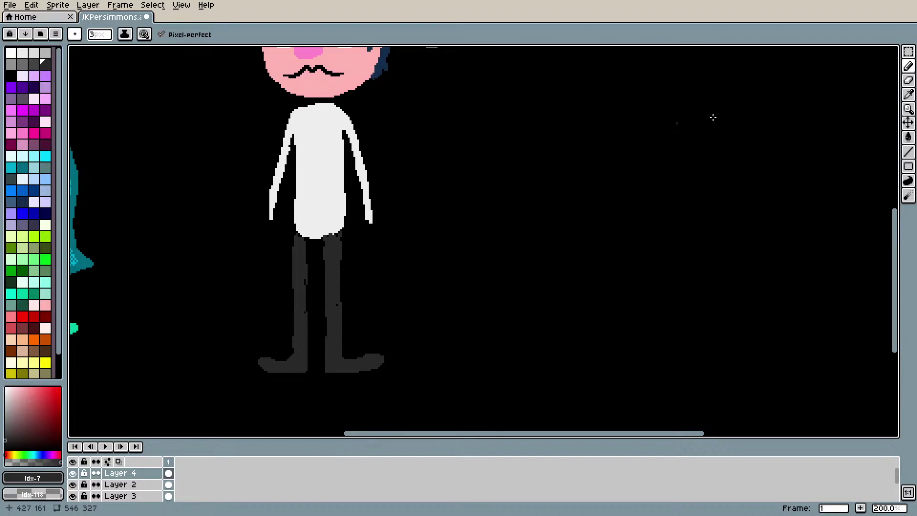
Step: Select the hand-drawn right foot with the rectangular marquee and delete it
left_click(908, 52)
left_click_drag(311, 334, 425, 383)
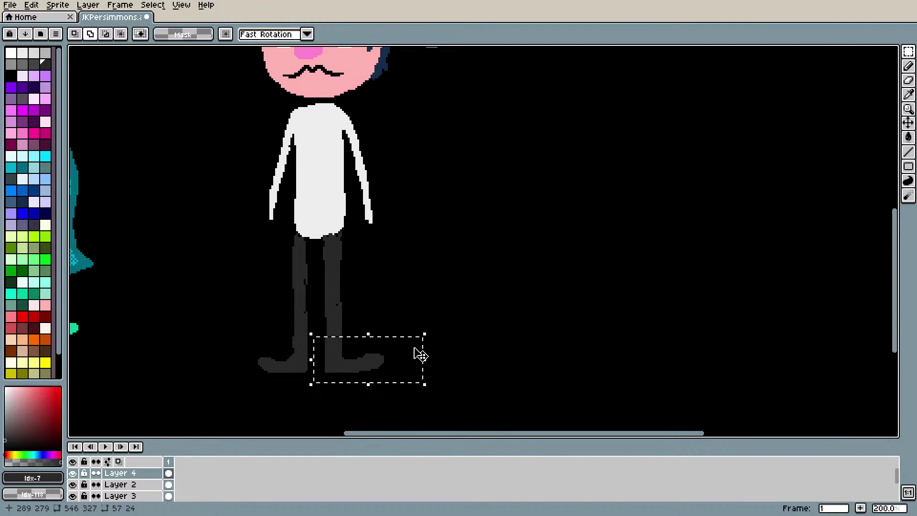
key("Delete")
Step: Duplicate the left foot, flip the copy horizontally and align it beneath the right leg
left_click_drag(236, 334, 328, 402)
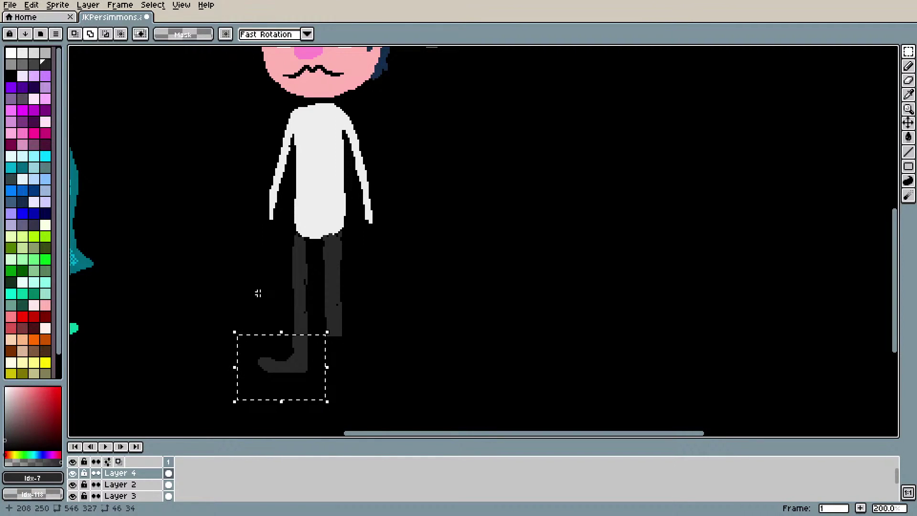
left_click(313, 366)
left_click_drag(314, 366, 379, 366)
left_click(31, 5)
left_click(57, 4)
left_click(31, 4)
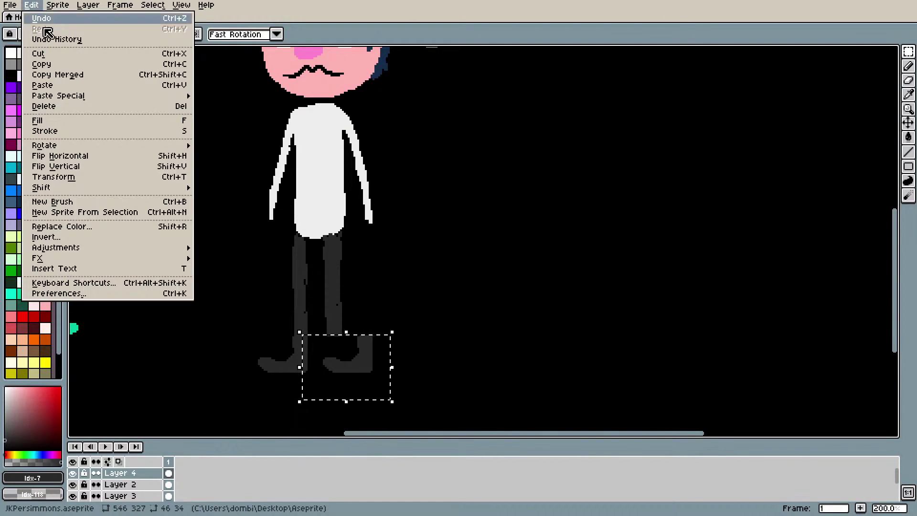
left_click(98, 156)
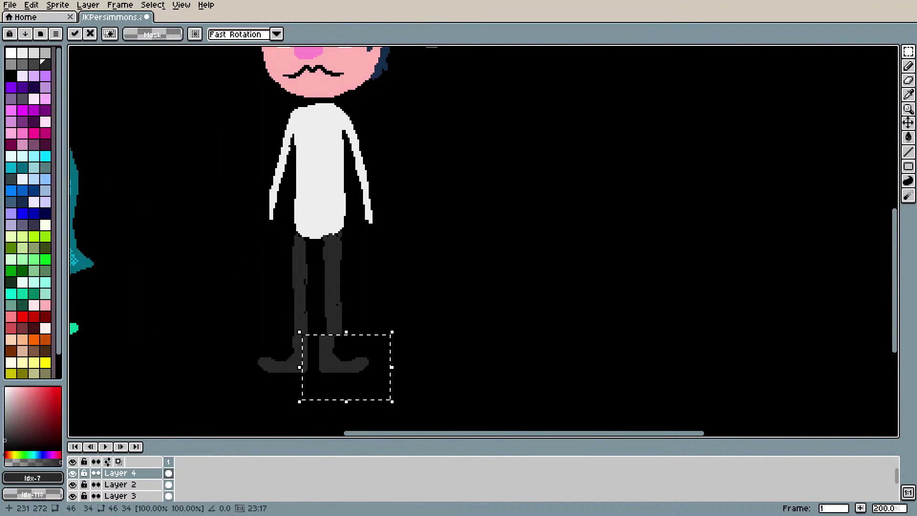
left_click_drag(340, 353, 348, 354)
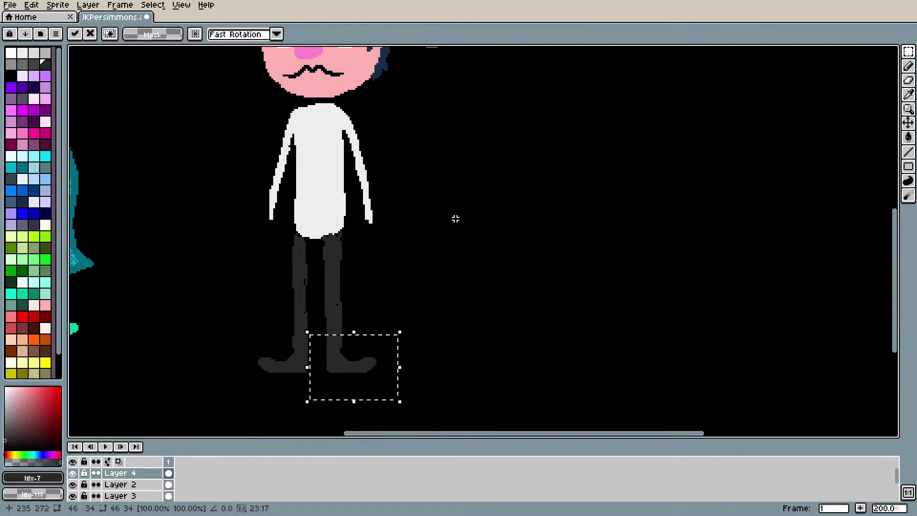
Step: Sample the face's pink skin colour, #ffb3b3, and undo the last paste
left_click_drag(897, 233, 782, 236)
key("i")
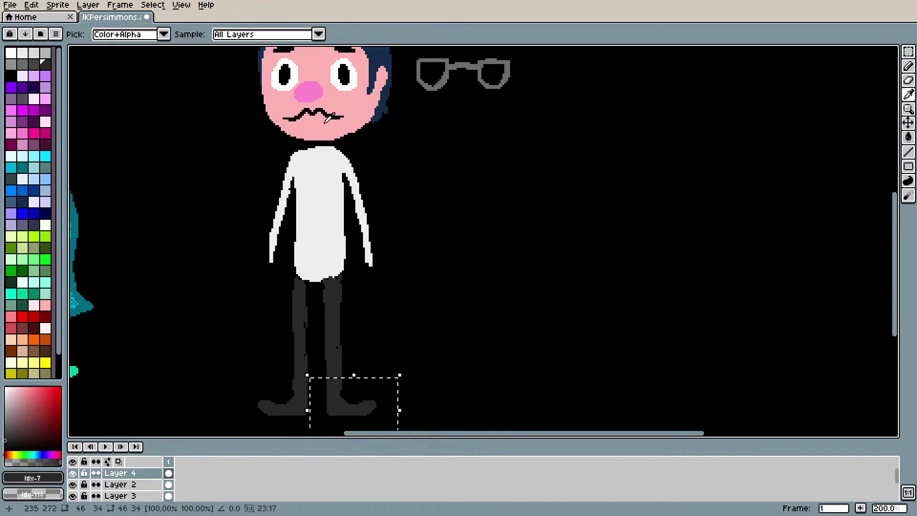
key("ctrl+v")
key("ctrl+z")
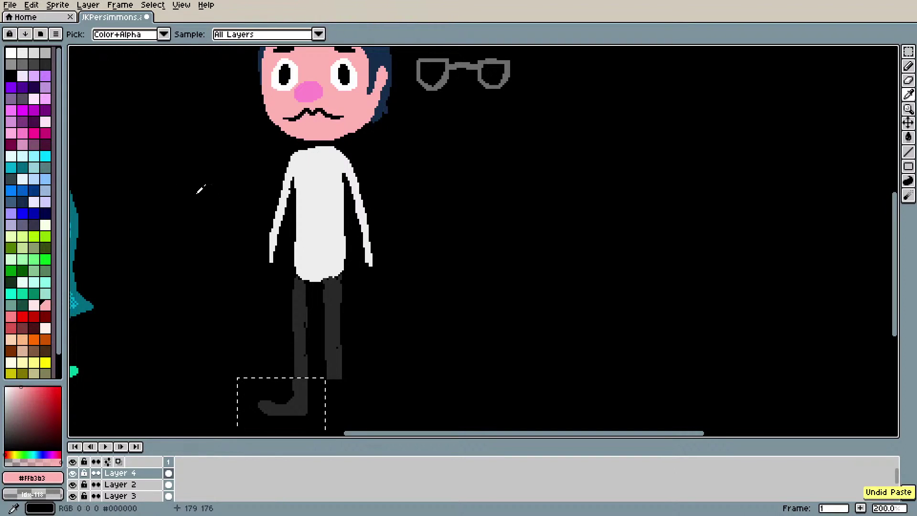
Step: Try to bring back the flipped foot copy and move it towards the right leg
left_click(305, 289)
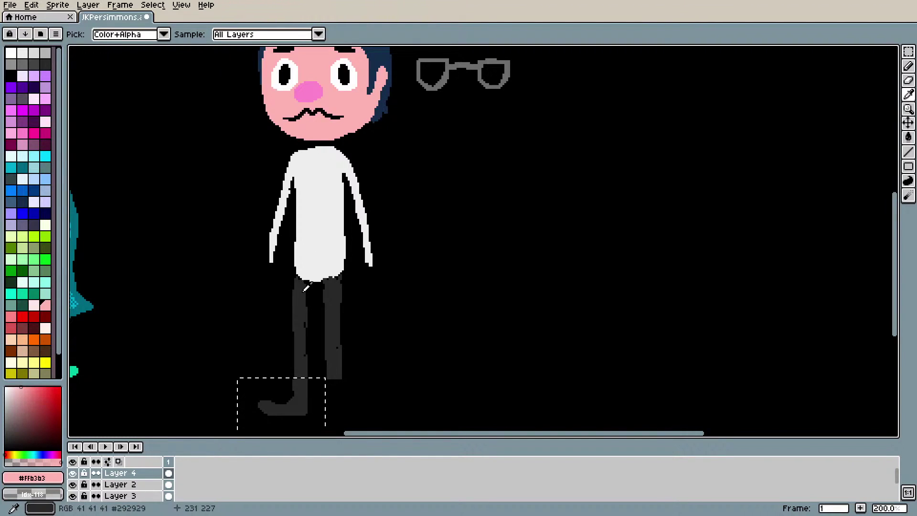
key("v")
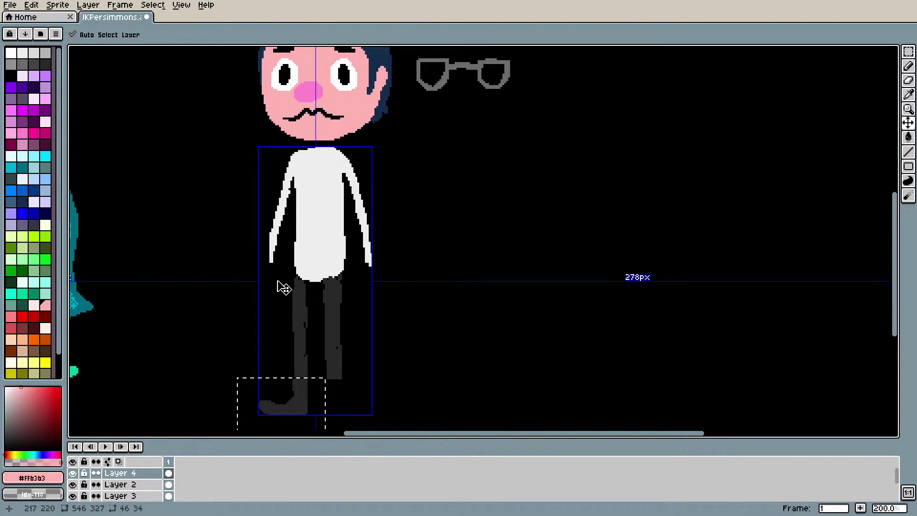
key("i")
left_click(31, 5)
left_click(116, 21)
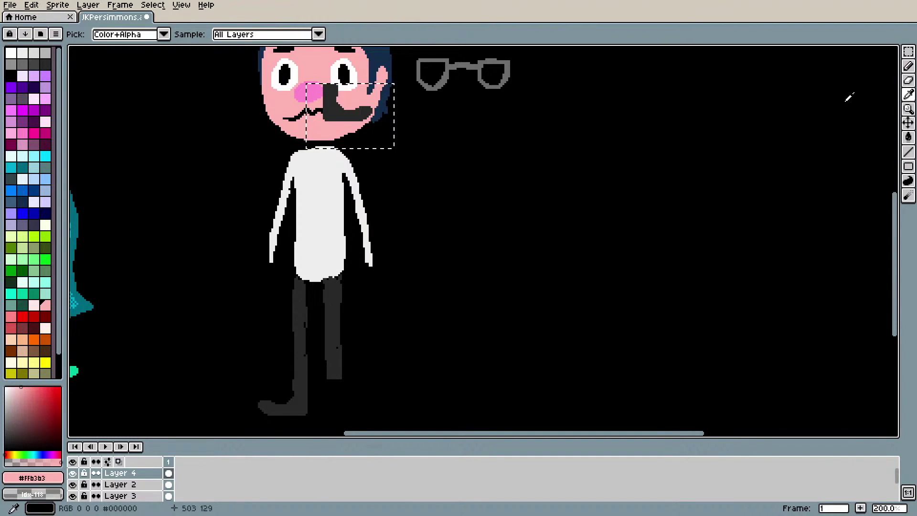
key("v")
left_click_drag(396, 147, 395, 145)
Step: Step back and forth through the edit history to the state where only the right foot is removed
key("ctrl+z")
key("ctrl+z")
key("ctrl+z")
key("ctrl+z")
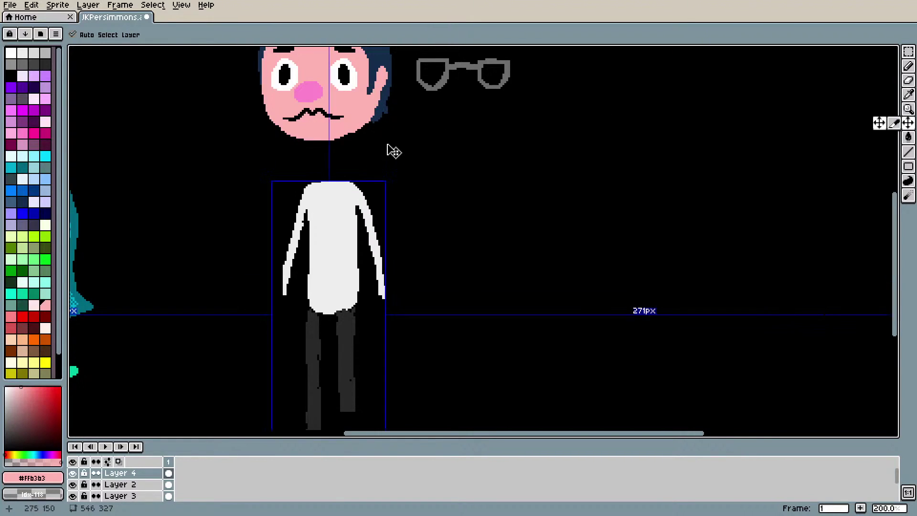
key("ctrl+y")
key("ctrl+y")
key("ctrl+y")
key("ctrl+z")
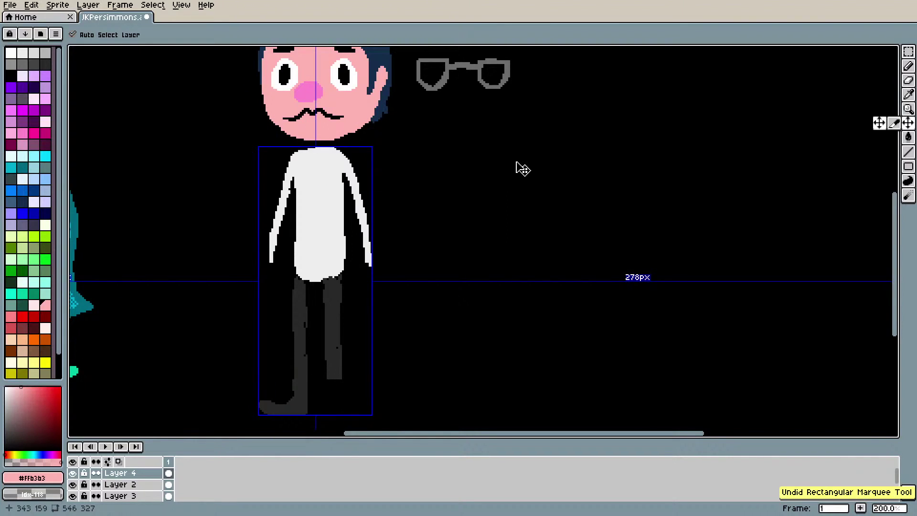
key("ctrl+y")
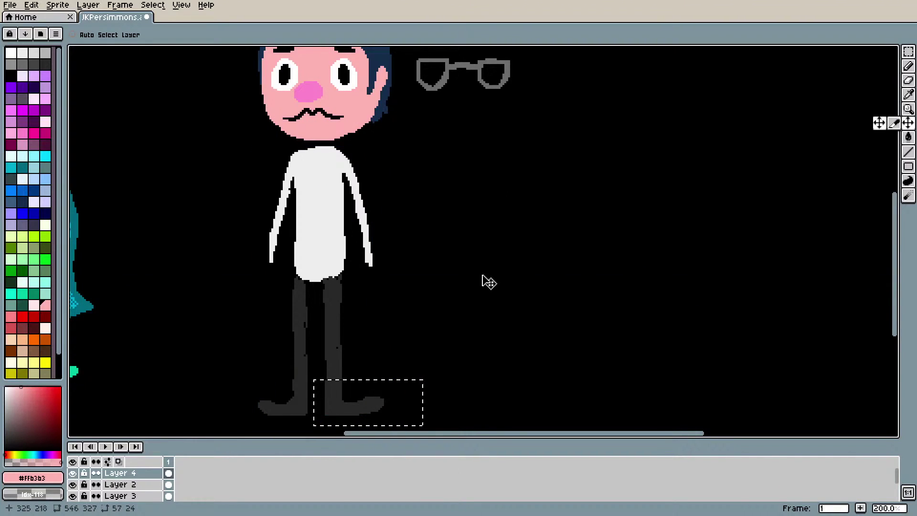
key("ctrl+z")
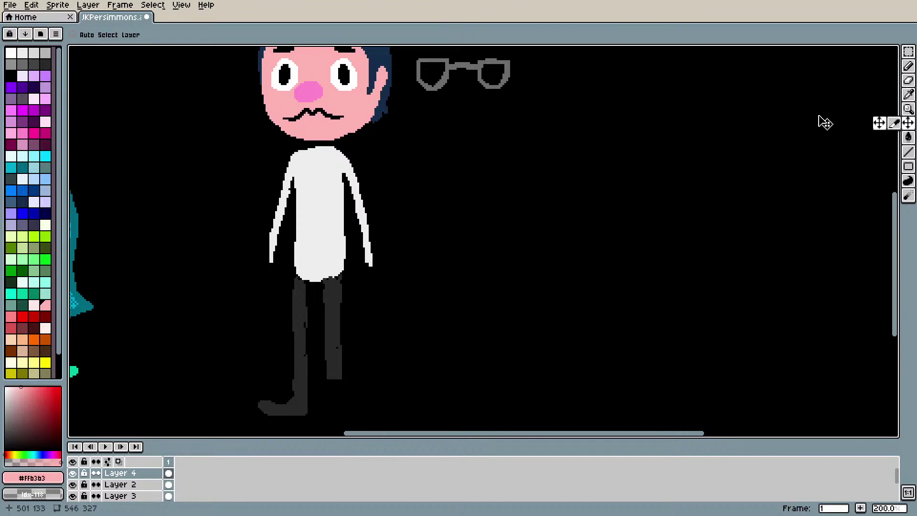
Step: Marquee-select the left foot, place a copy of it near the right leg and flip it horizontally
left_click(908, 51)
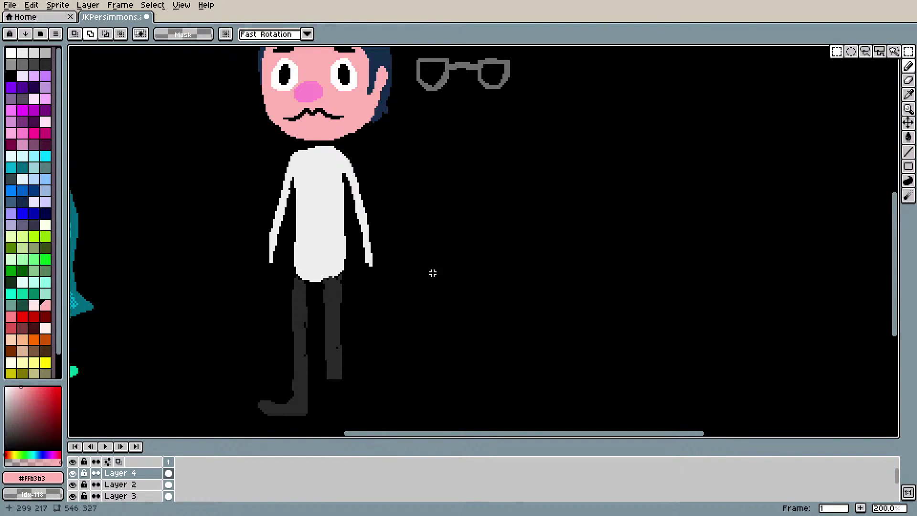
left_click_drag(242, 390, 337, 321)
key("Down")
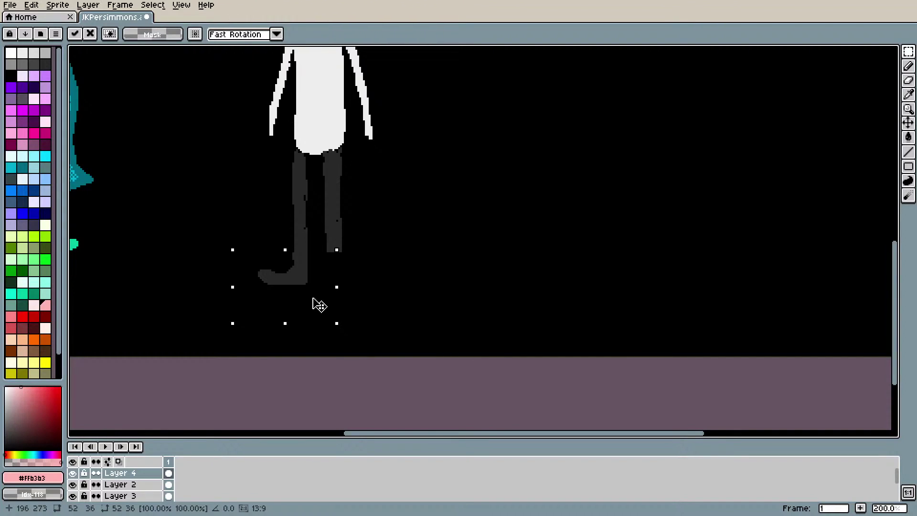
left_click_drag(290, 292, 347, 287)
key("Right")
key("Right")
key("Right")
key("Right")
key("Right")
key("Right")
key("Right")
key("Right")
key("shift+h")
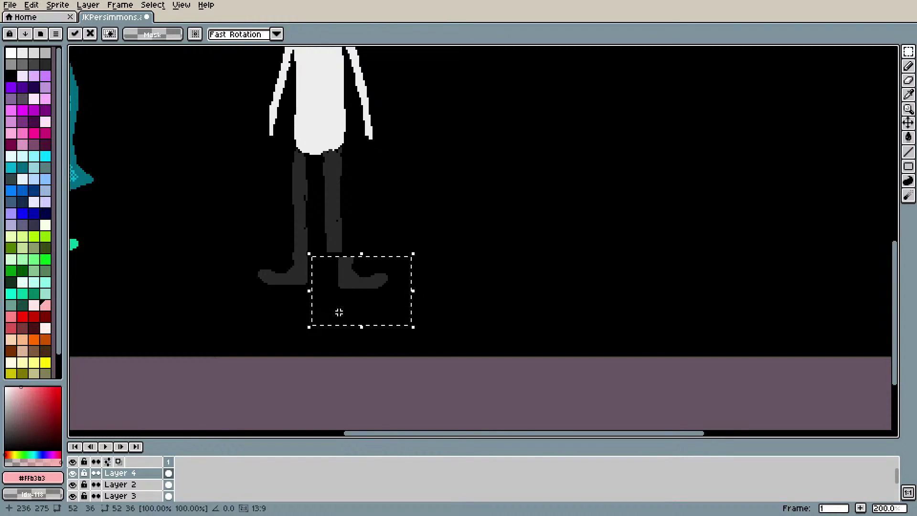
Step: Nudge the flipped foot into line with the right leg and the left foot's sole, and deselect it
key("Left")
key("Left")
key("Left")
key("Up")
key("Up")
key("Up")
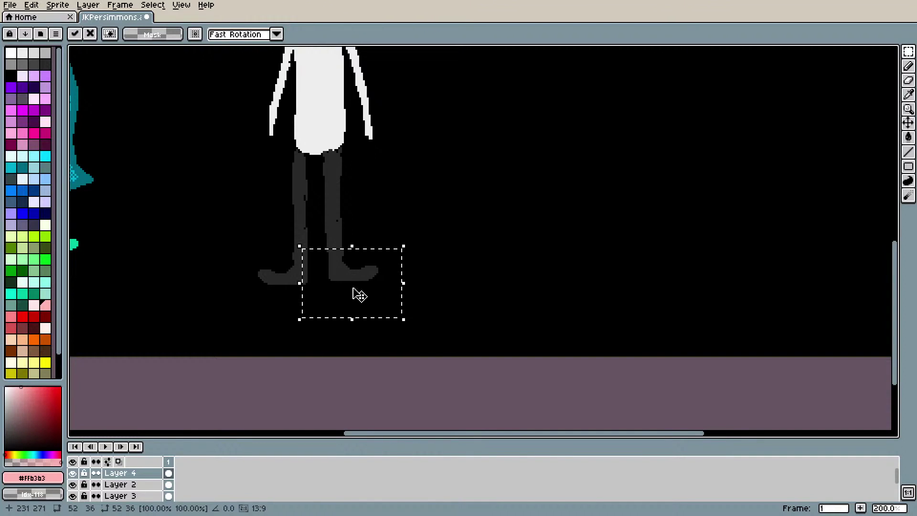
key("Left")
key("Down")
key("Down")
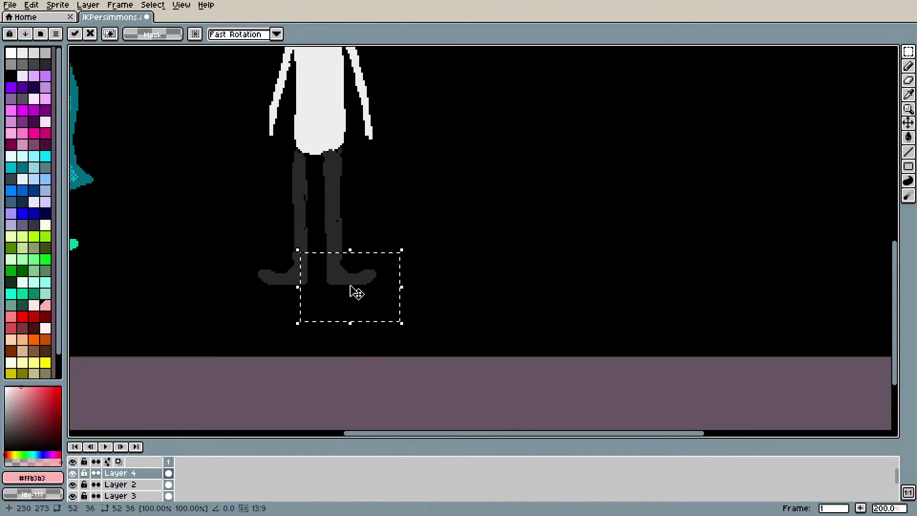
left_click_drag(895, 254, 905, 217)
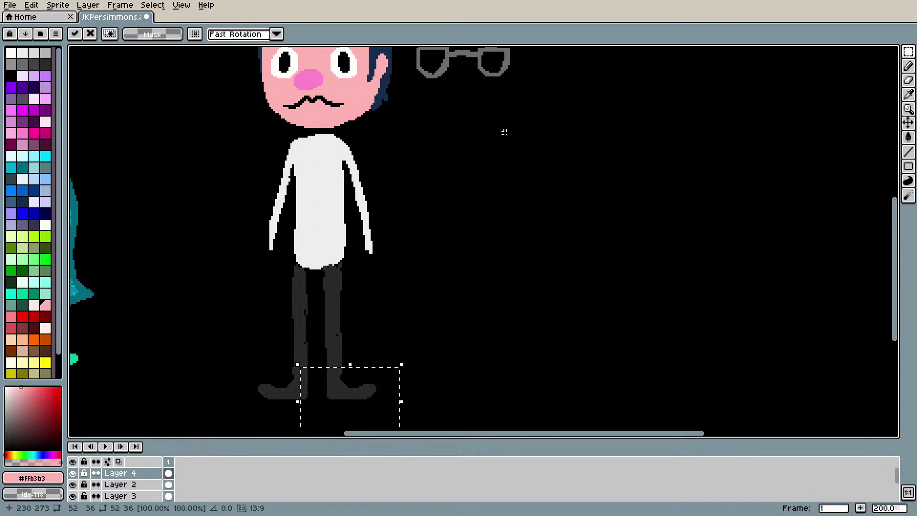
key("ctrl+d")
Step: Paint a rounded hand in pink #ffb3b3 at the end of each arm with the 3 px pencil
key("i")
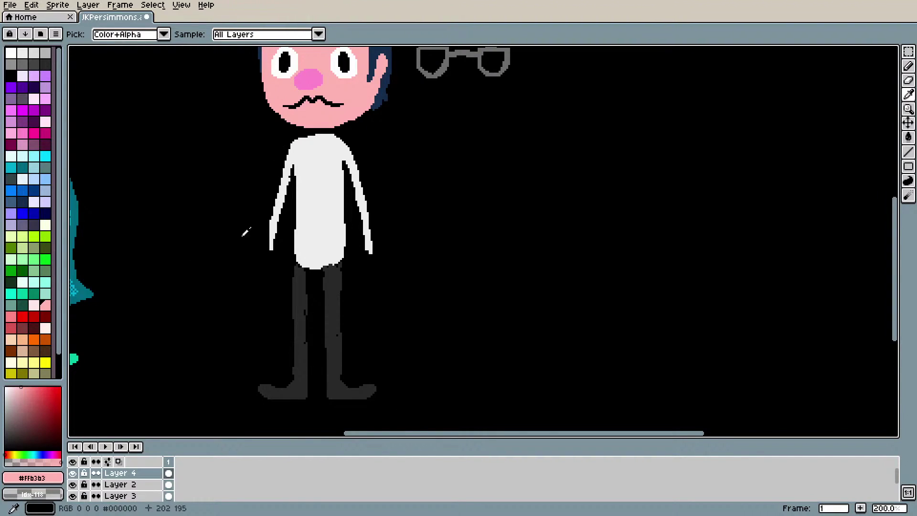
key("b")
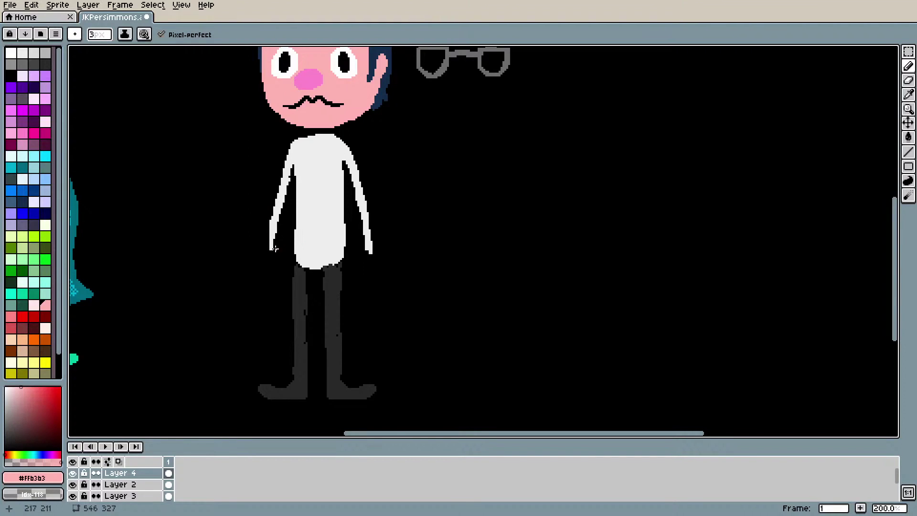
mouse_move(270, 248)
left_mouse_down()
mouse_move(263, 258)
mouse_move(270, 248)
left_mouse_up()
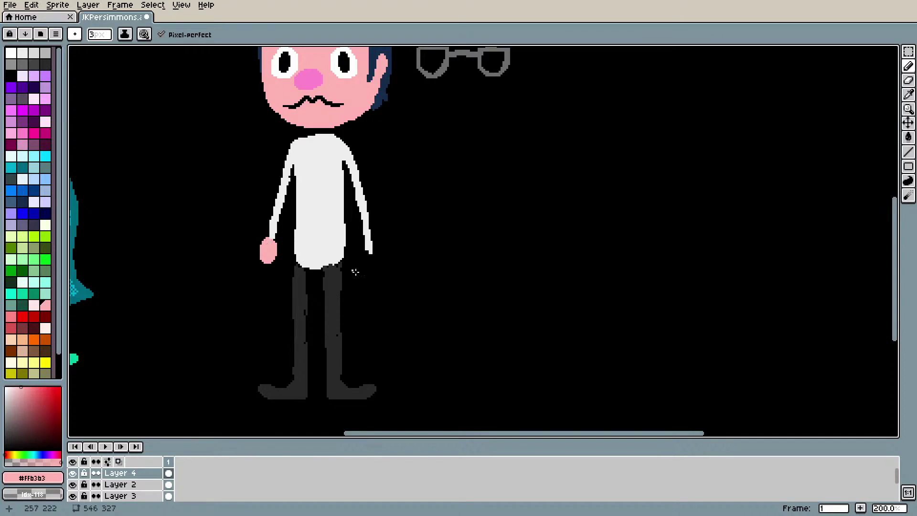
left_click_drag(367, 249, 367, 263)
Step: Sample the trousers' dark grey #292929 and draw a small handled bag hanging from the left hand
key("i")
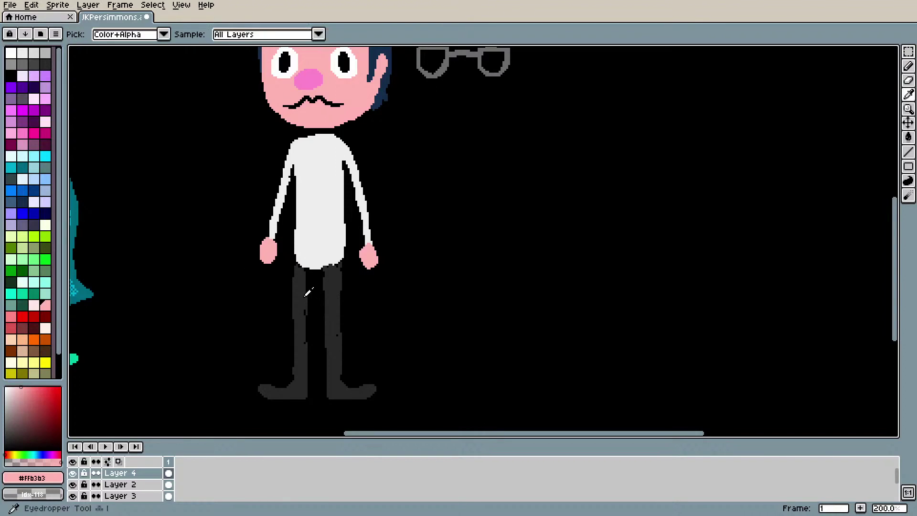
left_click(295, 297)
key("b")
mouse_move(256, 263)
left_mouse_down()
mouse_move(254, 271)
mouse_move(255, 263)
left_mouse_up()
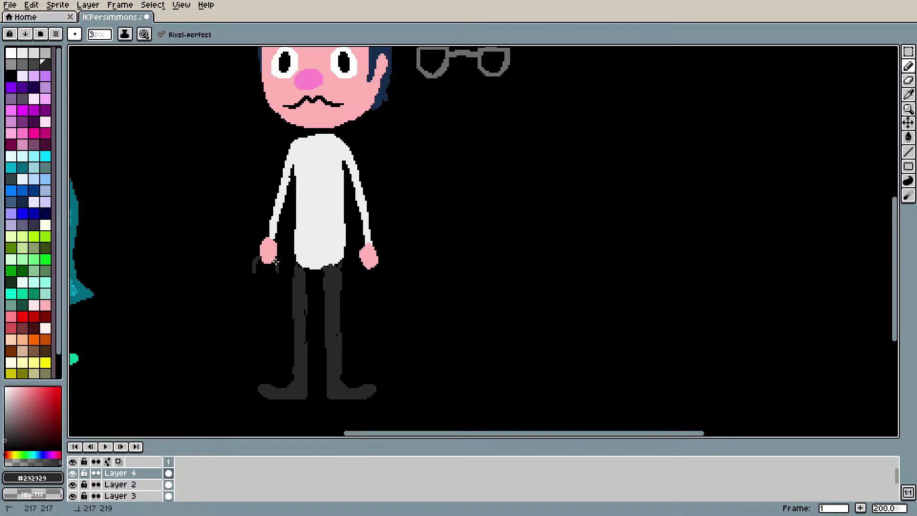
left_click_drag(251, 267, 257, 271)
mouse_move(243, 292)
left_mouse_down()
mouse_move(242, 265)
mouse_move(278, 271)
mouse_move(245, 265)
mouse_move(287, 284)
mouse_move(284, 272)
mouse_move(281, 307)
mouse_move(242, 293)
left_mouse_up()
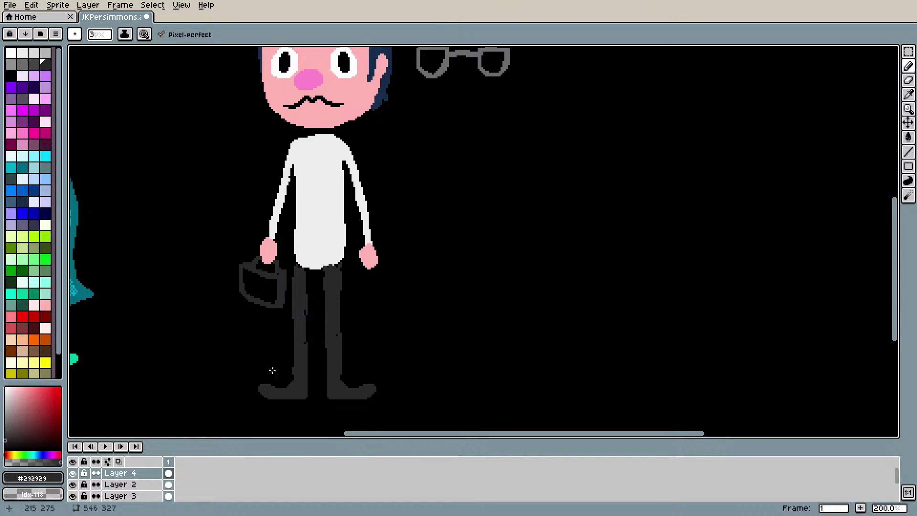
left_click(245, 266)
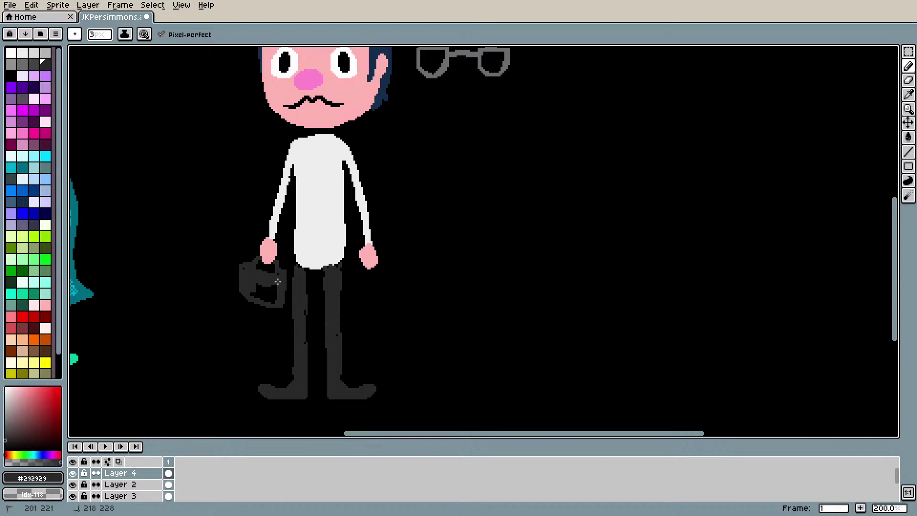
Step: Examine the Tablet and Cursors settings in the preferences and leave them without changes
scroll(278, 282, "down", 3)
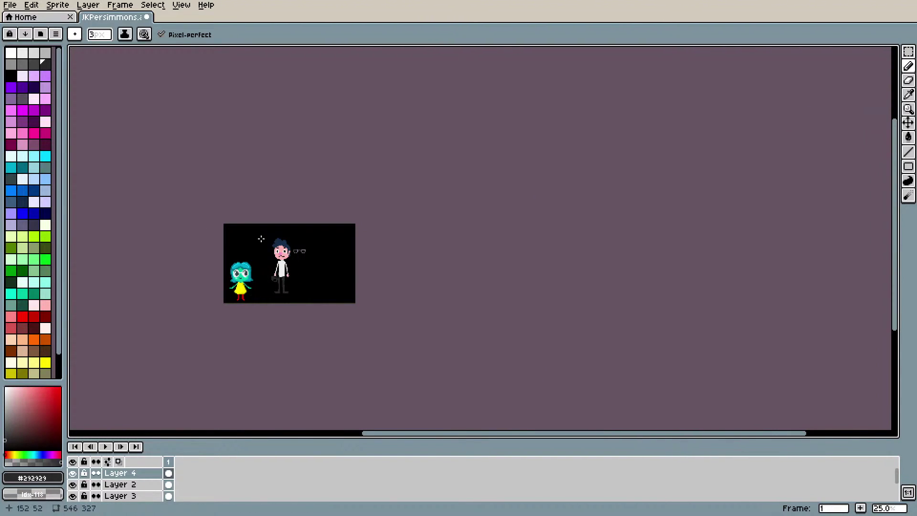
scroll(253, 239, "up", 3)
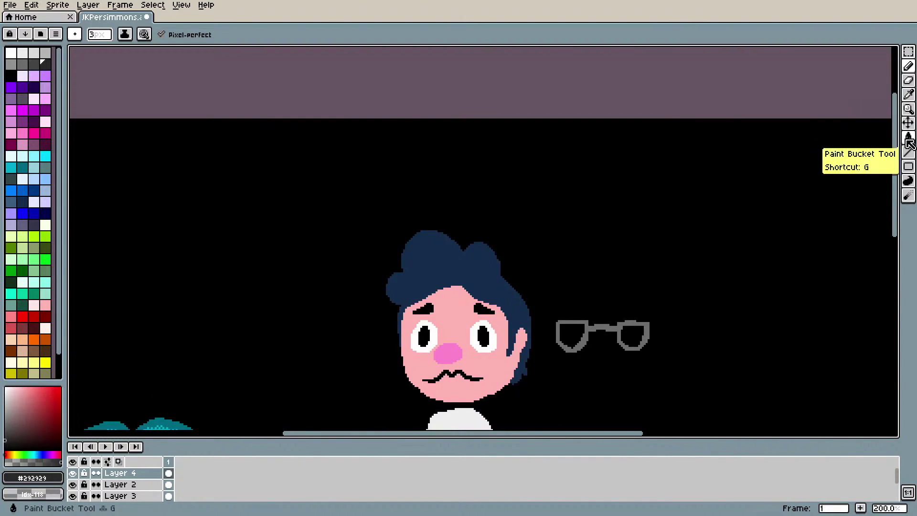
left_click_drag(894, 141, 886, 217)
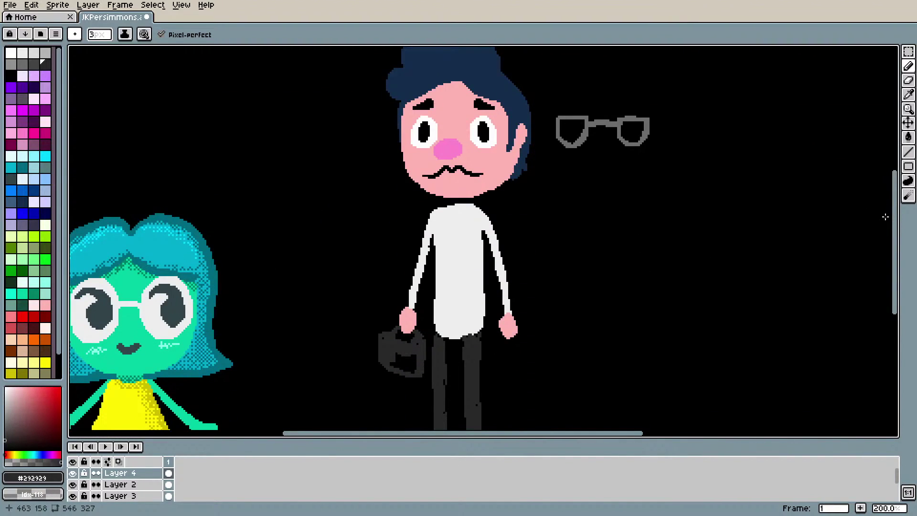
left_click(11, 6)
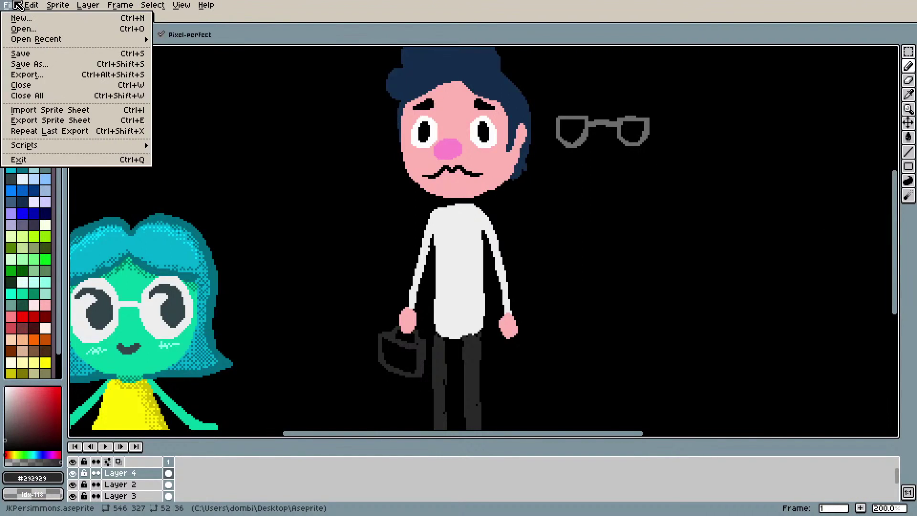
mouse_move(31, 5)
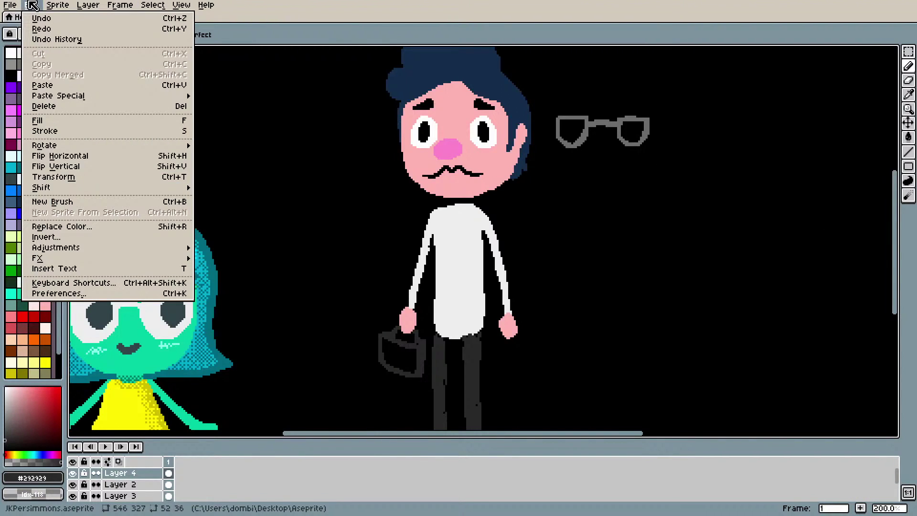
left_click(98, 293)
left_click(312, 166)
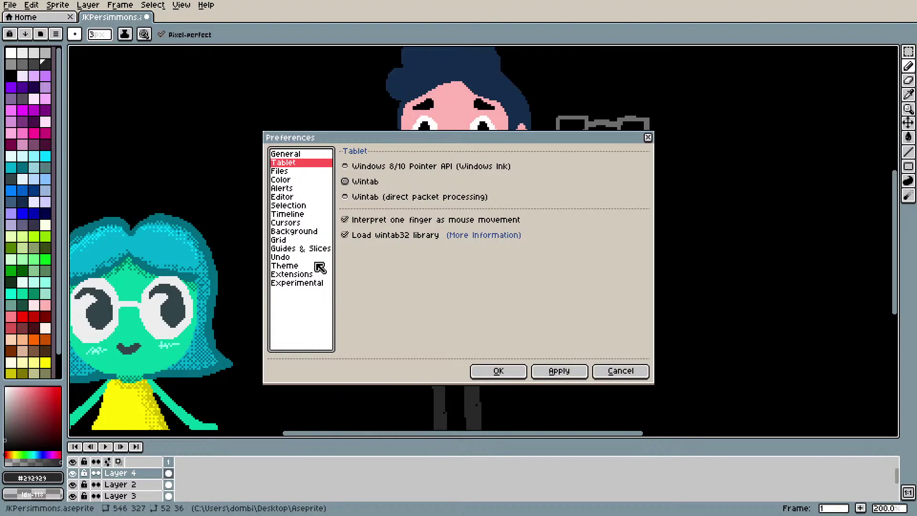
left_click(308, 223)
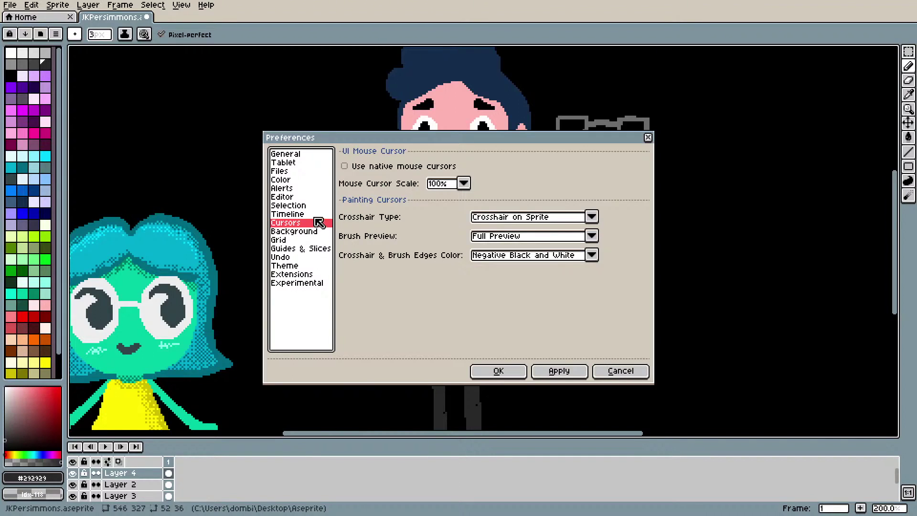
left_click(313, 165)
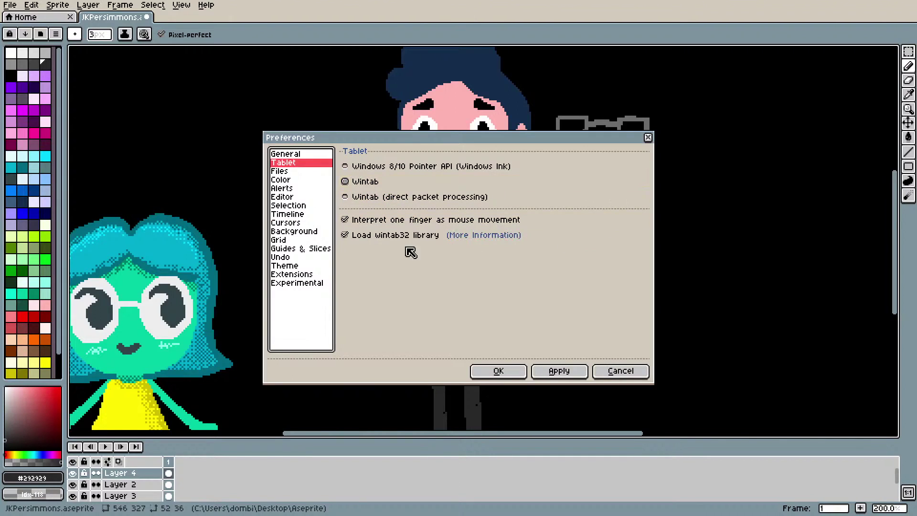
left_click(648, 138)
Step: Look through the keyboard shortcut lists for menus, commands, tools, action modifiers and mouse wheel
left_click(41, 6)
mouse_move(54, 6)
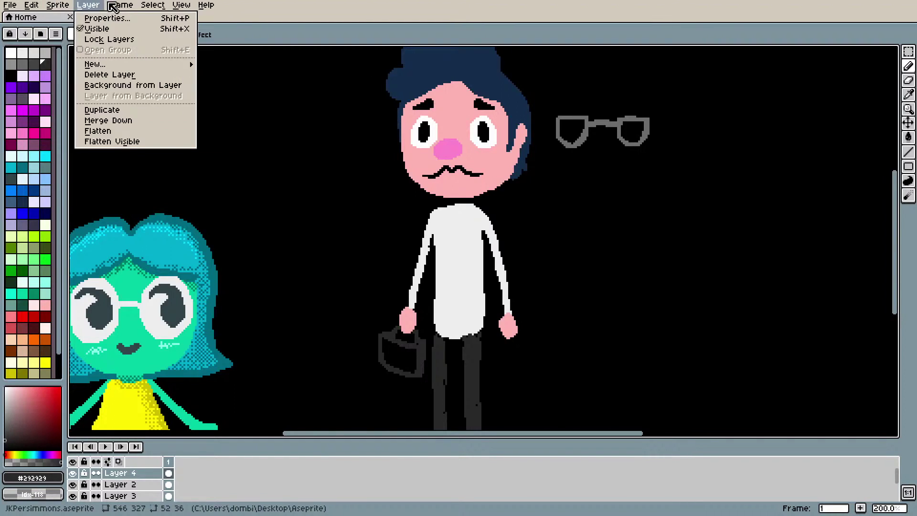
mouse_move(159, 6)
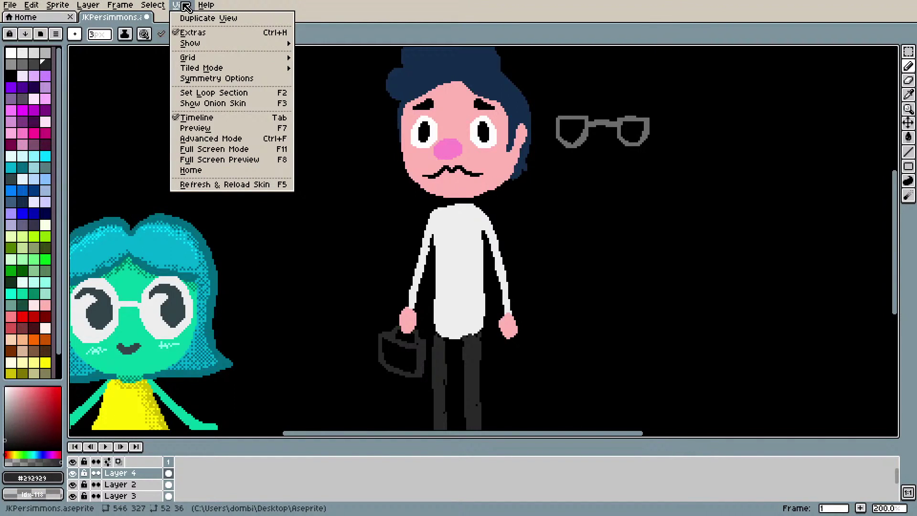
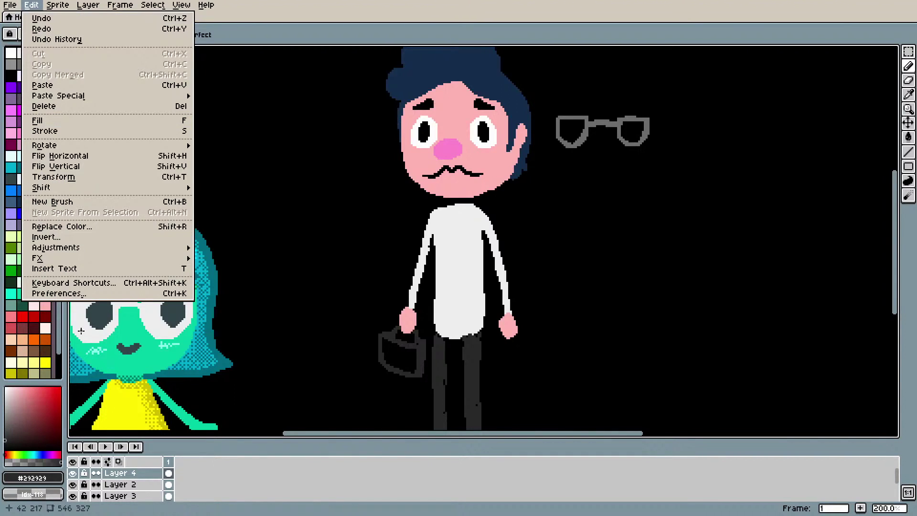
left_click(119, 287)
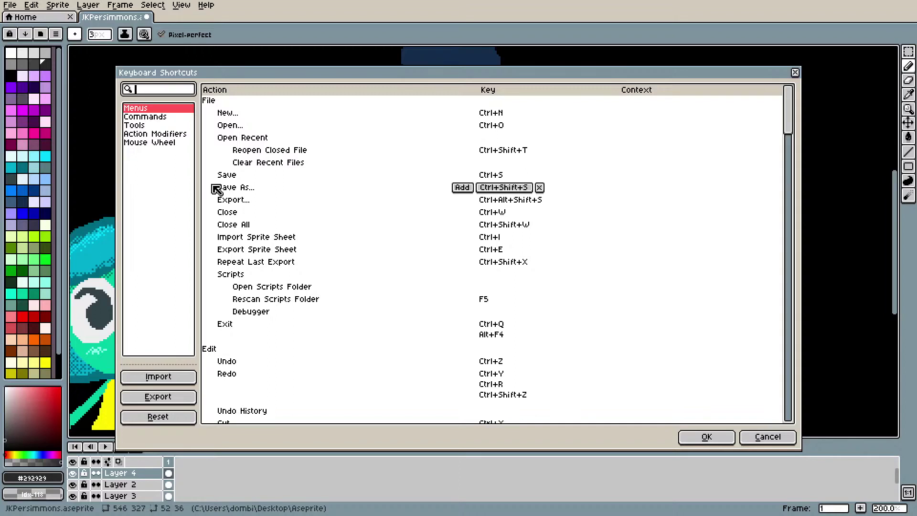
left_click(167, 127)
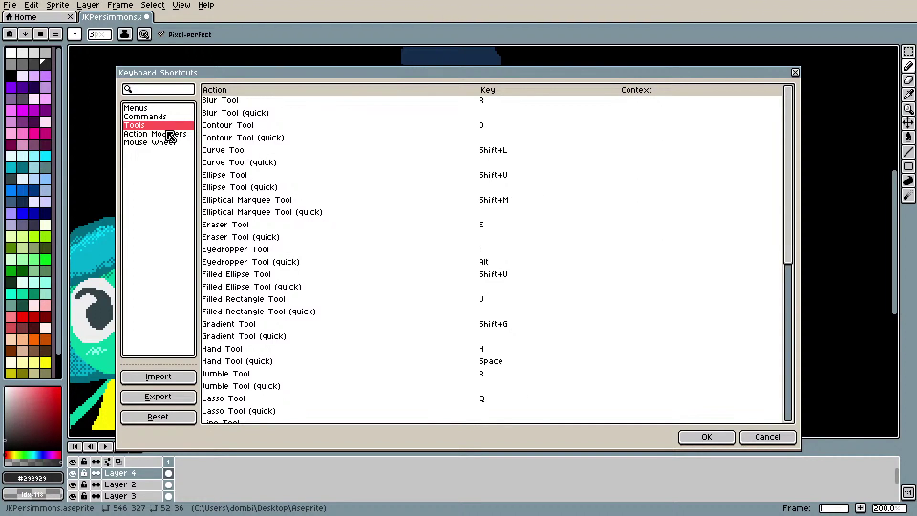
left_click(171, 134)
left_click(167, 143)
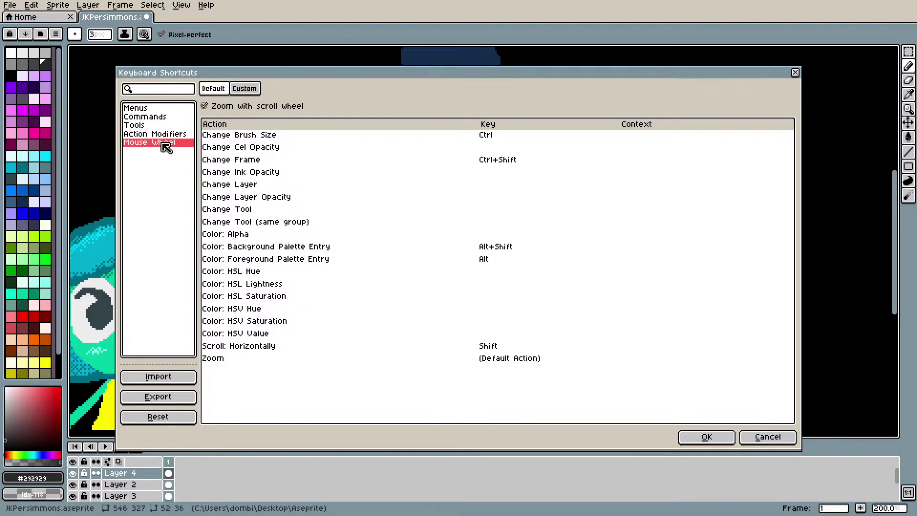
left_click(162, 117)
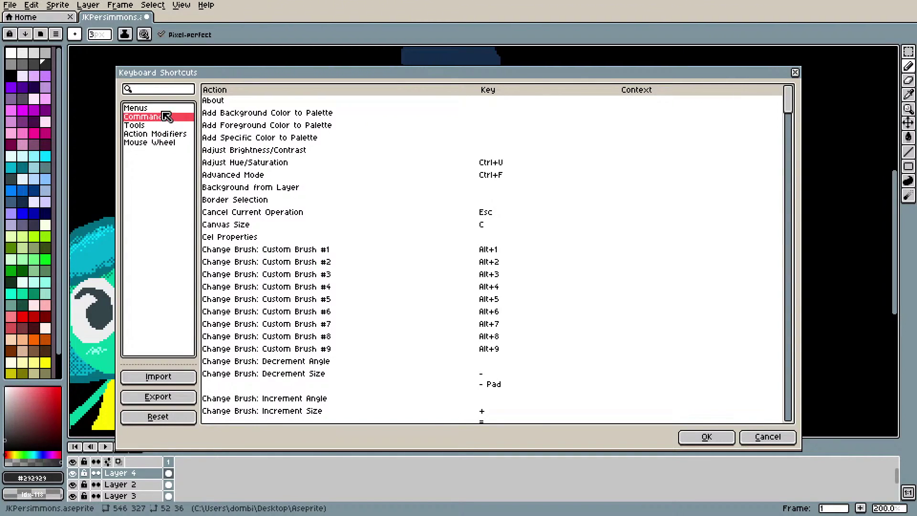
left_click(161, 109)
mouse_move(591, 190)
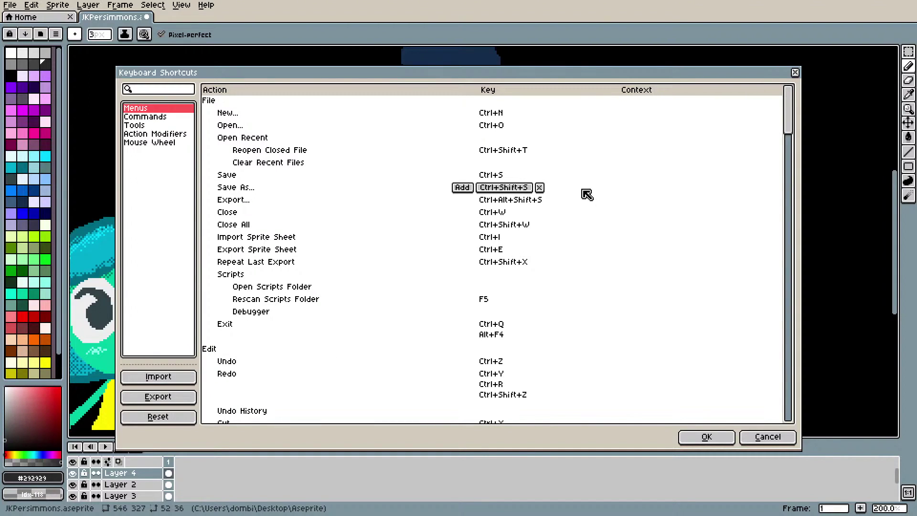
scroll(587, 196, "down", 15)
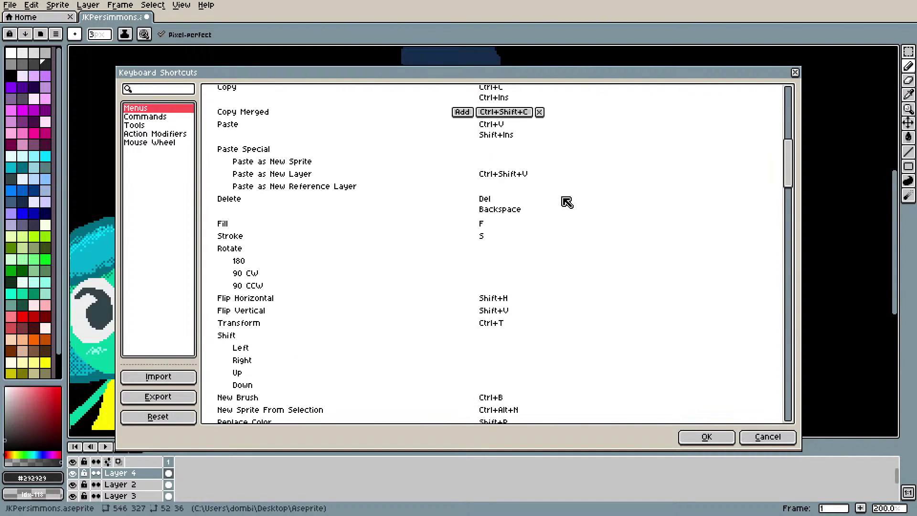
scroll(565, 202, "down", 5)
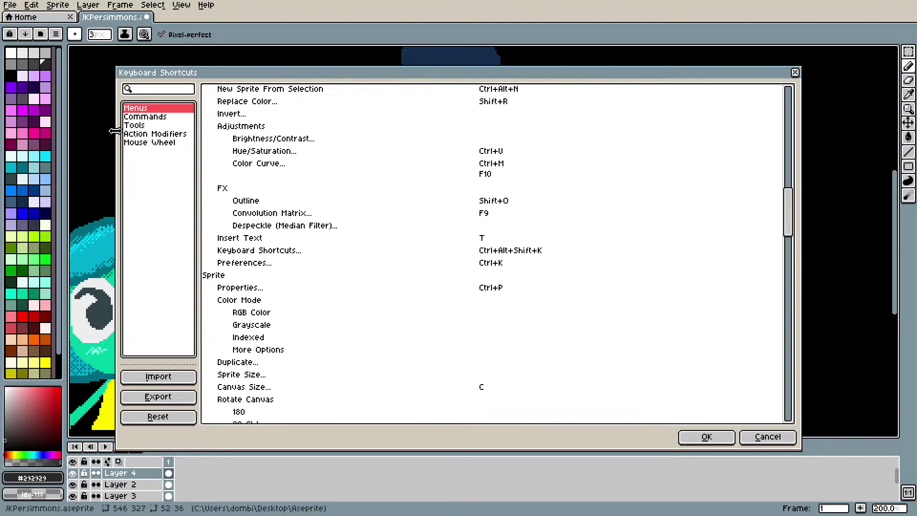
Step: Search the keyboard shortcuts for "zoom" and leave the dialog without changes
left_click(171, 92)
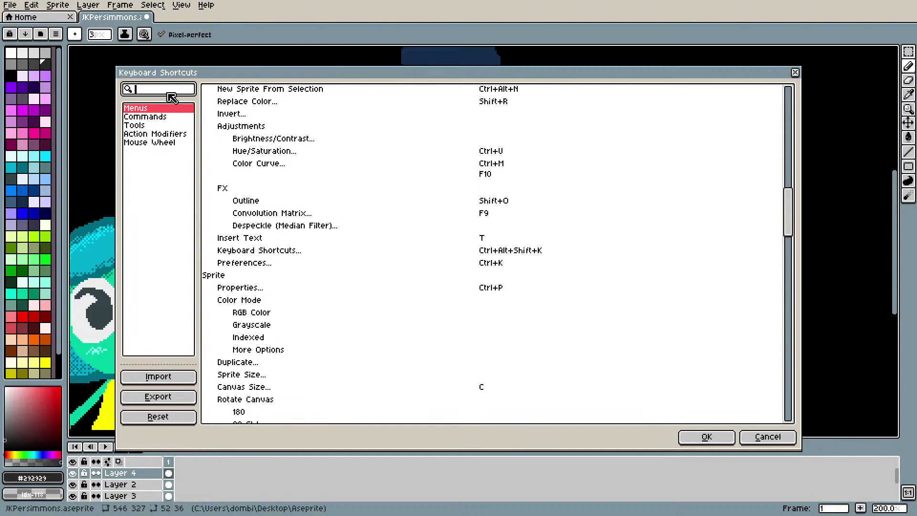
type("zoom")
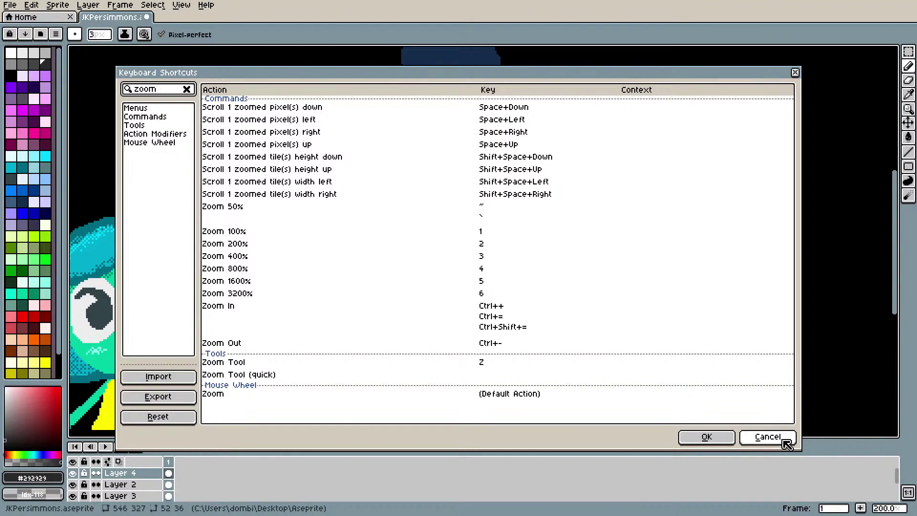
left_click(768, 438)
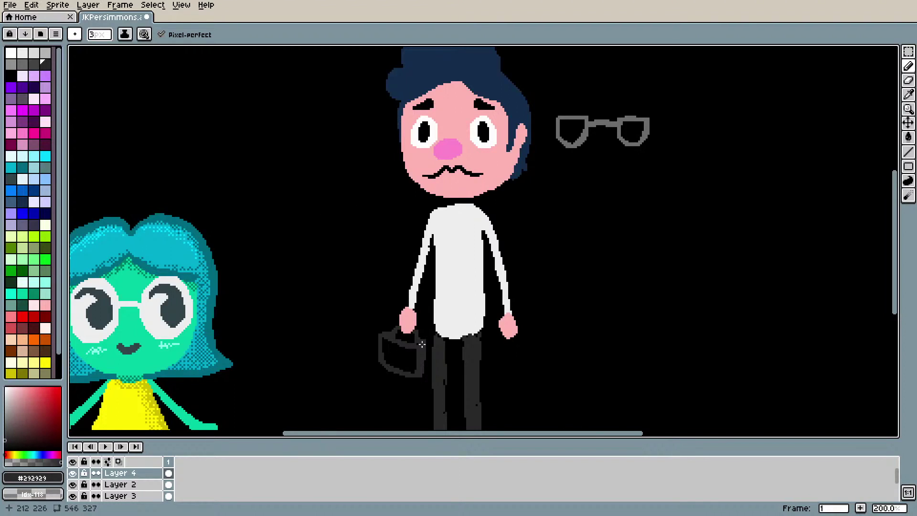
Step: Fill the inside of the bag with dark grey #292929 using the Paint Bucket tool
key("g")
left_click(409, 359)
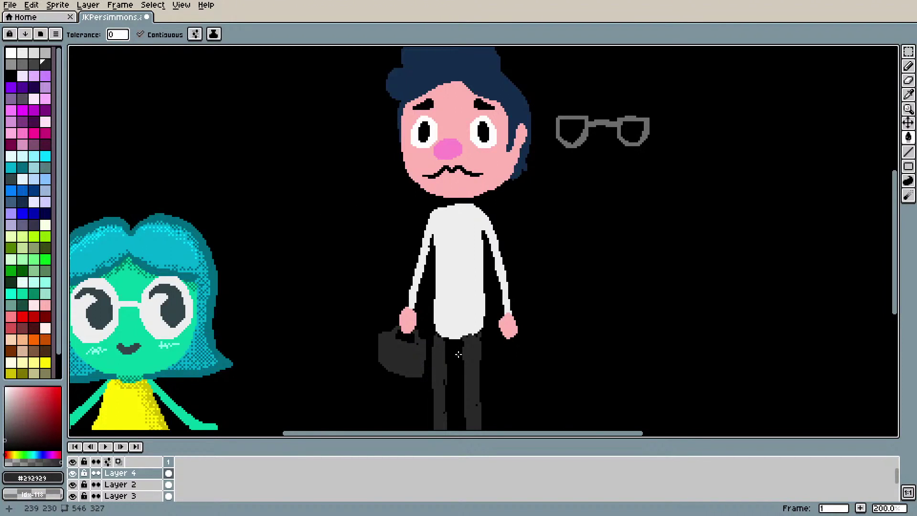
Step: Check Layer 3 by switching its visibility off and on, and make Layer 2 the active layer
left_click_drag(894, 187, 895, 152)
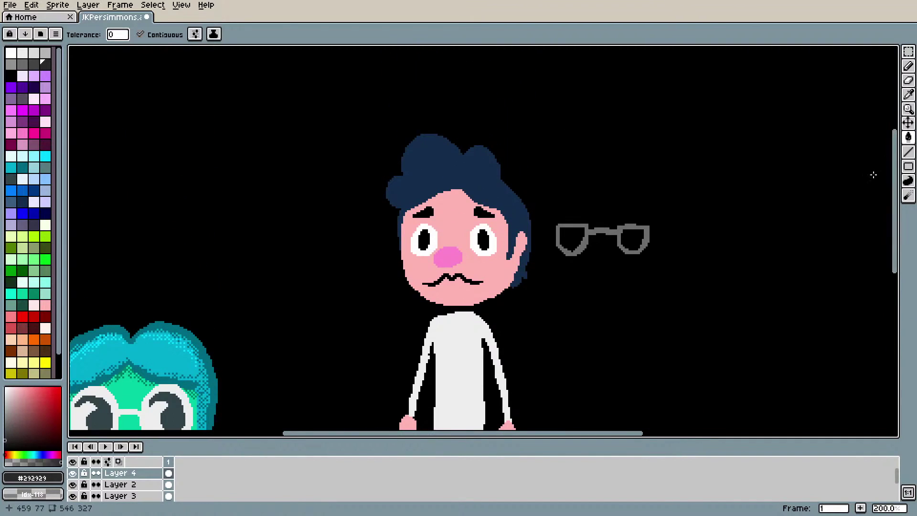
left_click(73, 496)
left_click(73, 496)
left_click(119, 485)
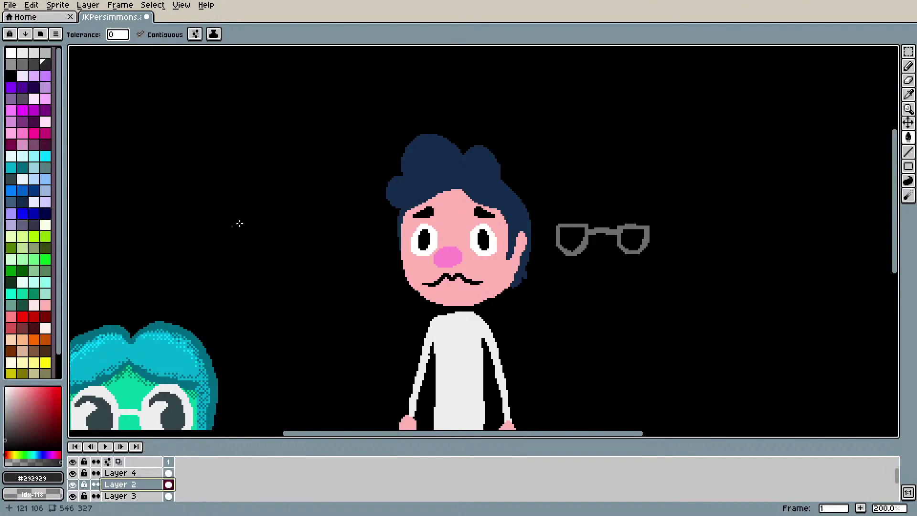
Step: Try to shift the whole content of Layer 2 towards the face with the Move tool, and undo it
left_click(909, 123)
left_click_drag(668, 258, 598, 258)
key("ctrl+z")
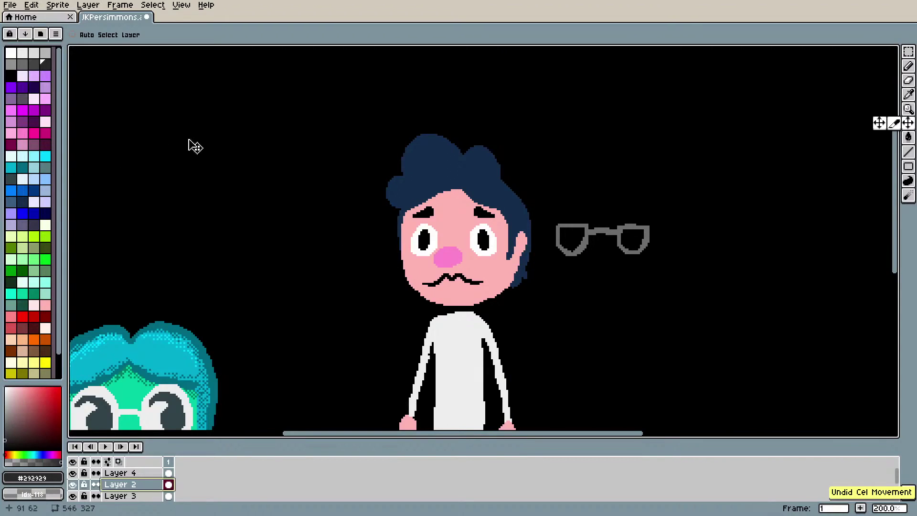
Step: Marquee-select the grey glasses on Layer 2 and move them onto the character's face over his eyes
left_click(909, 51)
left_click_drag(540, 206, 684, 278)
left_click_drag(637, 240, 502, 242)
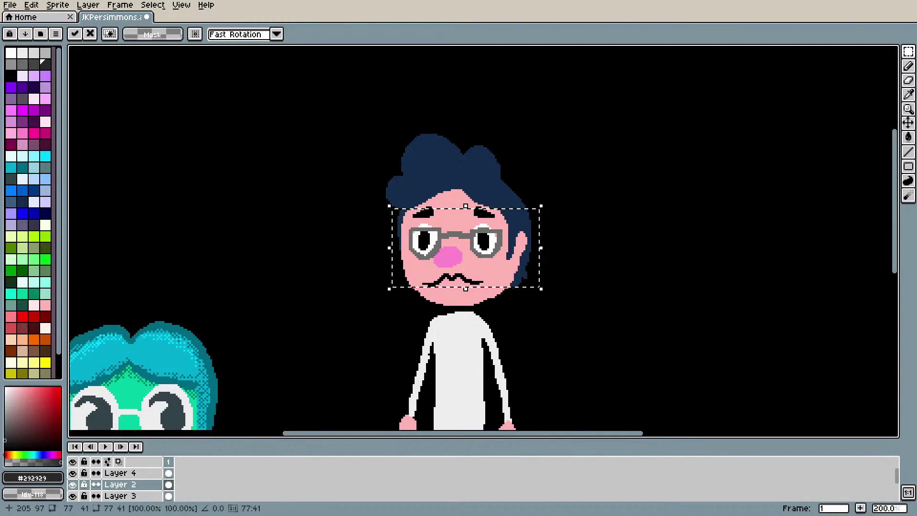
scroll(687, 157, "up", 3)
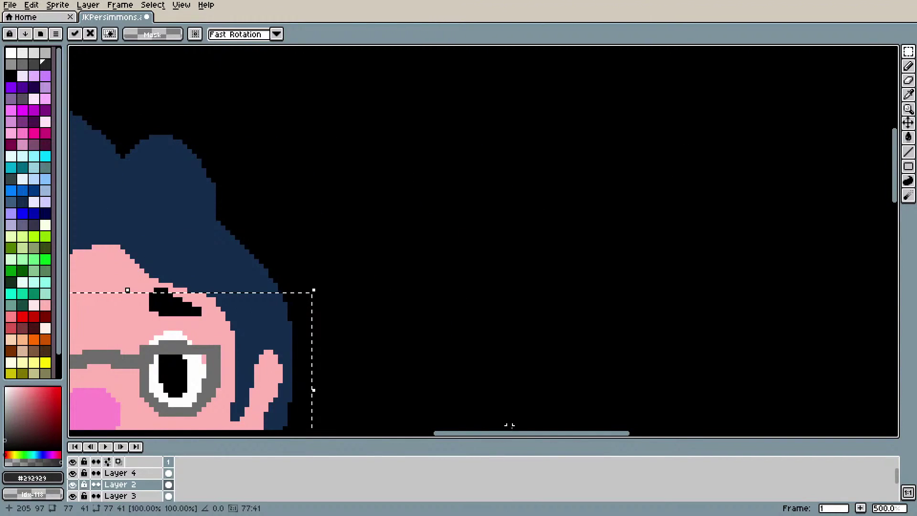
left_click_drag(514, 434, 450, 418)
scroll(449, 418, "down", 1)
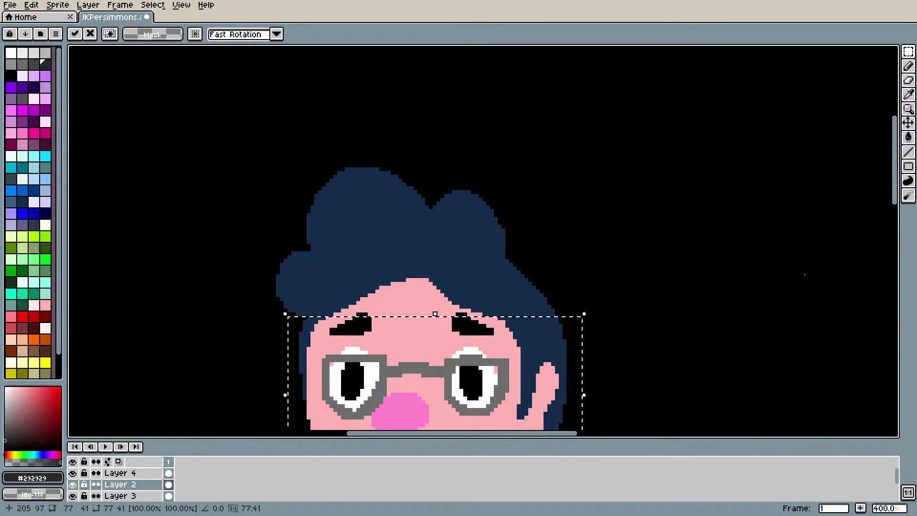
Step: Apply the moved glasses, clear the selection, and recolour the grey frames with the dark grey palette colour Idx-7 using the Paint Bucket
left_click_drag(895, 143, 894, 181)
scroll(809, 229, "up", 1)
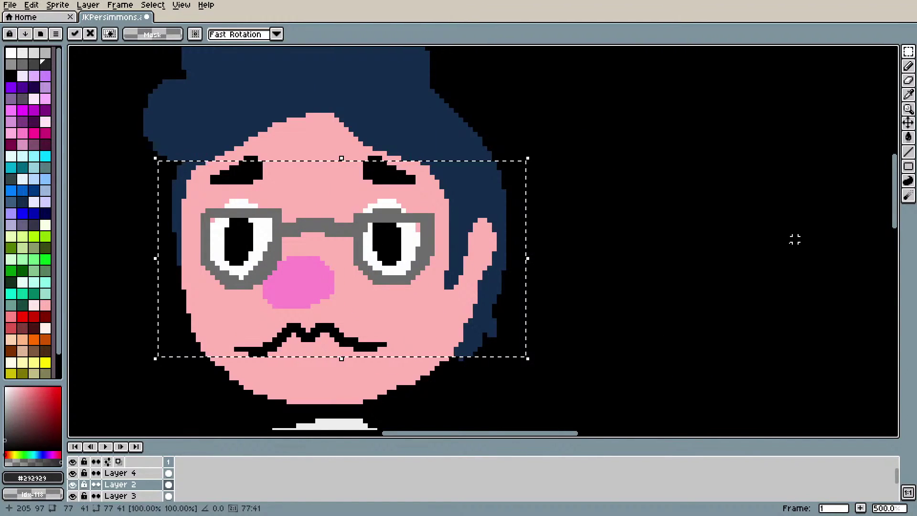
key("Return")
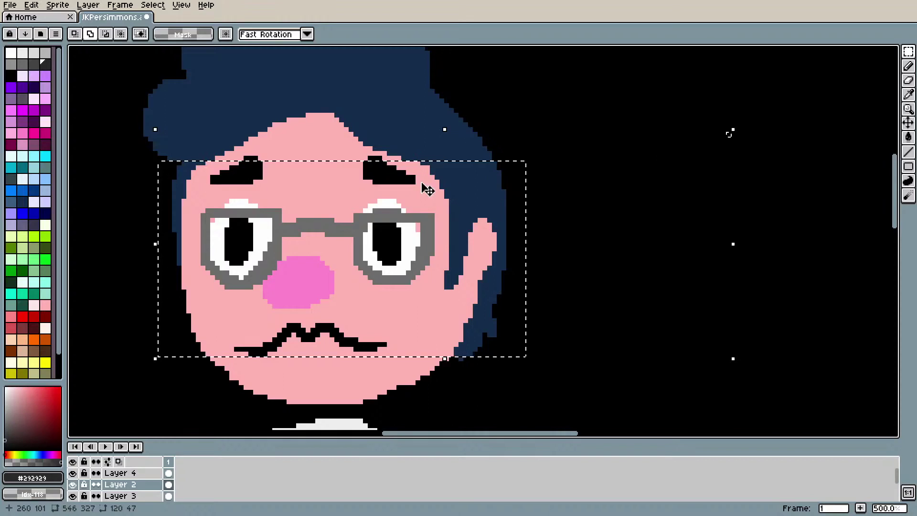
key("ctrl+d")
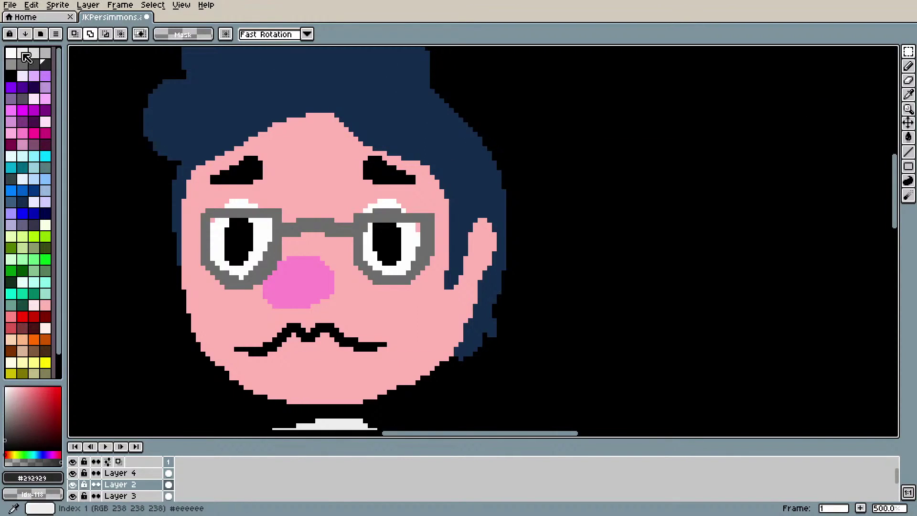
left_click(43, 66)
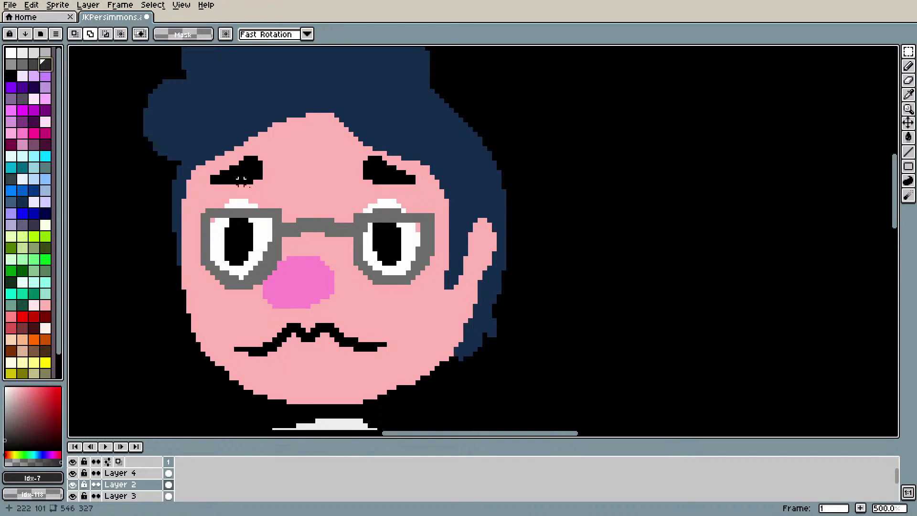
key("g")
left_click(277, 226)
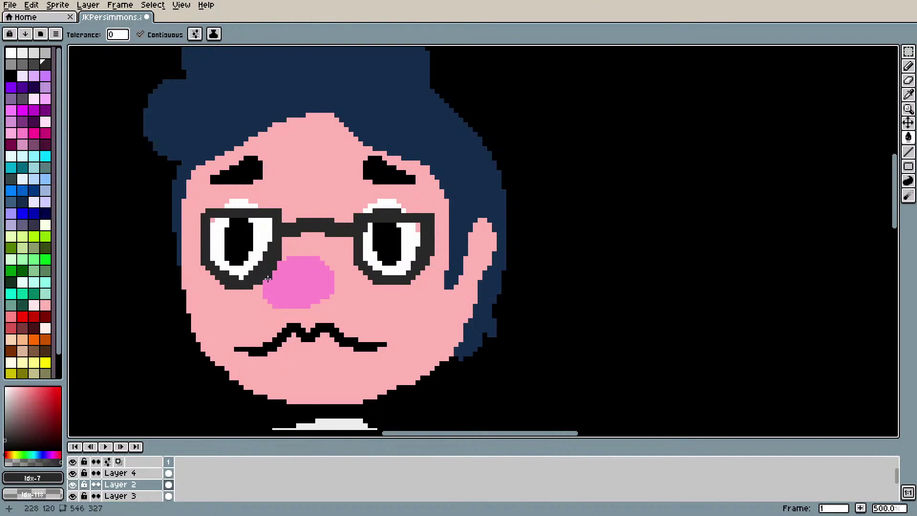
Step: Redraw the frame around the eye nearest the ear as a rounded ring with the 3 px Pencil and erase its join with the bridge
key("b")
mouse_move(367, 219)
left_mouse_down()
mouse_move(395, 214)
mouse_move(384, 224)
mouse_move(409, 231)
left_mouse_up()
mouse_move(365, 213)
left_mouse_down()
mouse_move(365, 253)
mouse_move(366, 220)
mouse_move(351, 205)
mouse_move(347, 229)
left_mouse_up()
key("e")
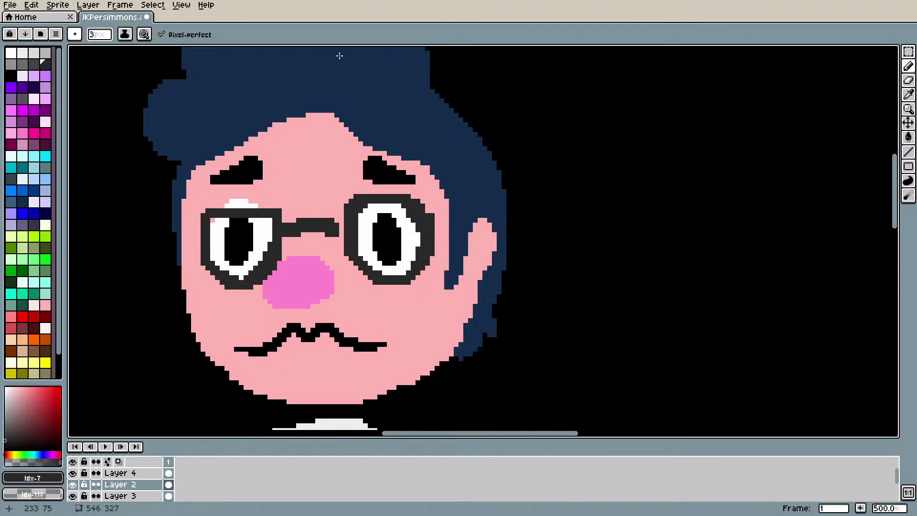
Step: Try to delete the other lens and bridge with a rectangular marquee, undo the deletion, and clear the selection
left_click(909, 52)
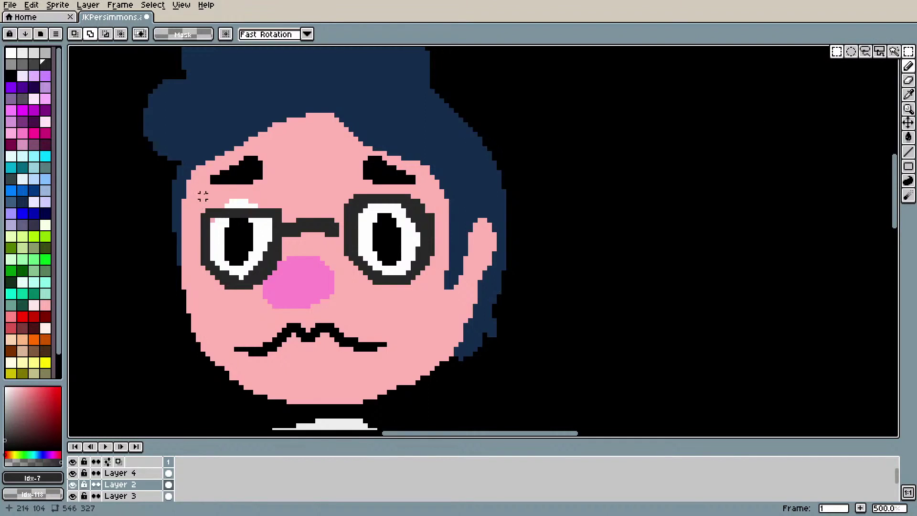
left_click_drag(184, 200, 320, 278)
left_click_drag(341, 300, 345, 305)
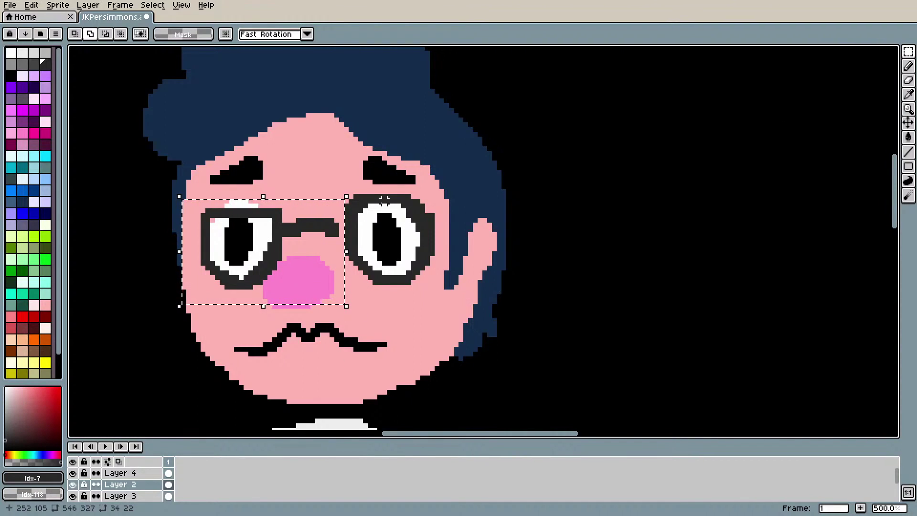
key("Delete")
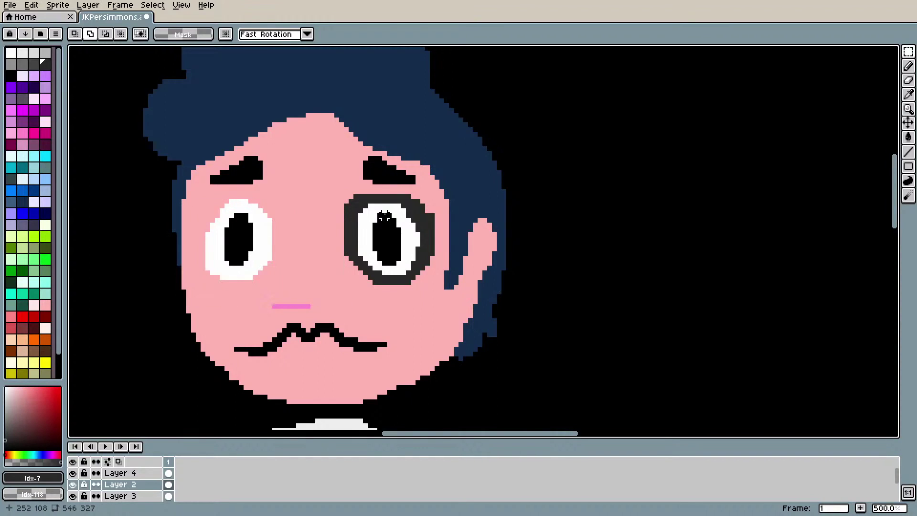
key("ctrl+z")
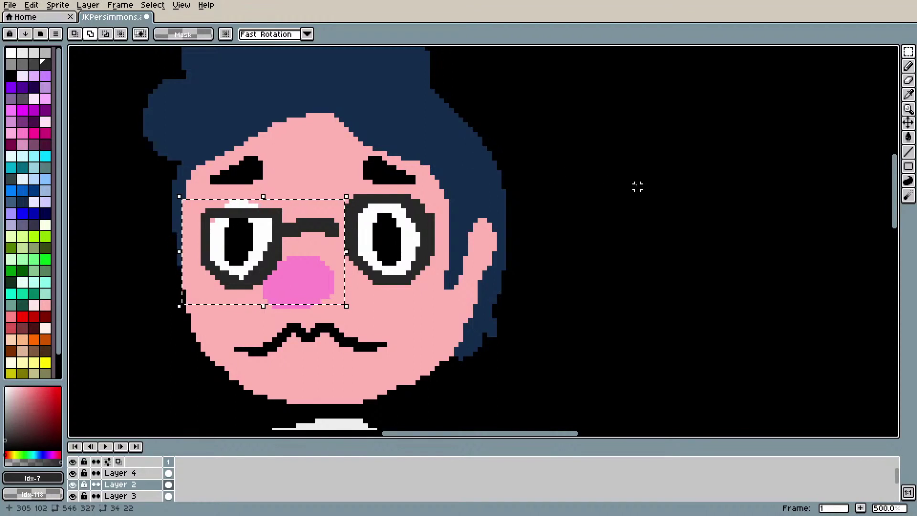
left_click(681, 140)
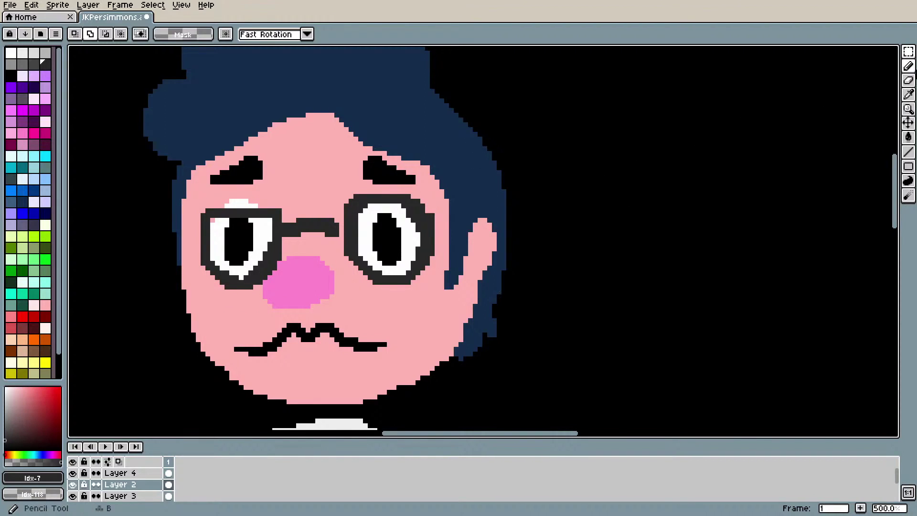
Step: Select the old lens frame and bridge around the eye farther from the ear with the Magic Wand and delete them
left_click(908, 51)
left_click(866, 51)
left_click(209, 243)
key("Delete")
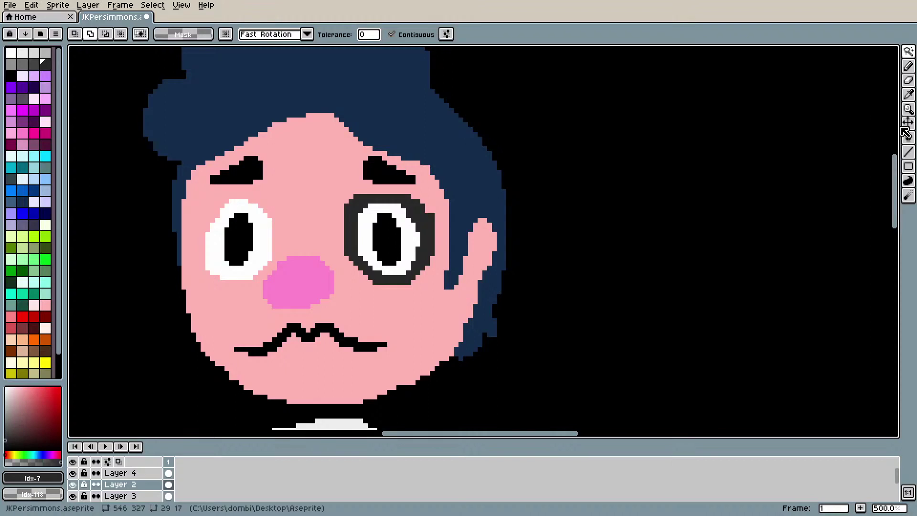
Step: Try to place the round frame over the other eye using a rectangular marquee selection, and undo it
left_click(908, 167)
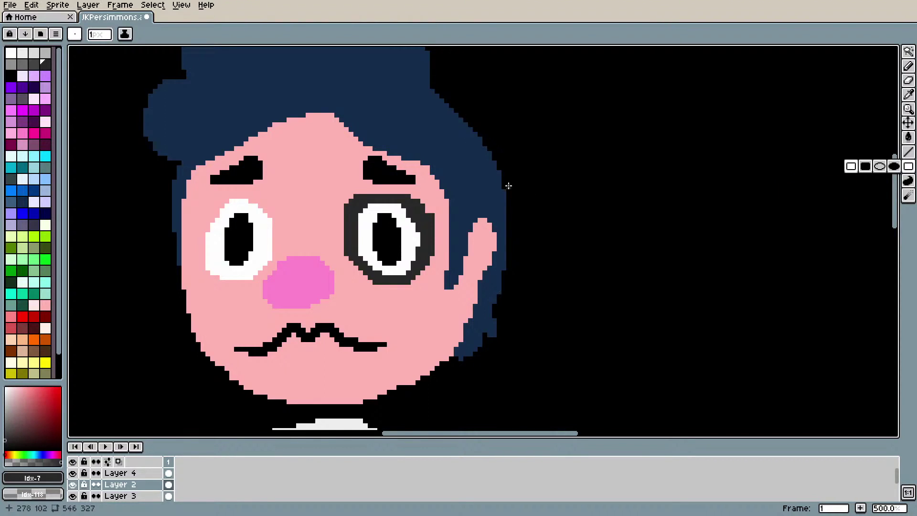
key("m")
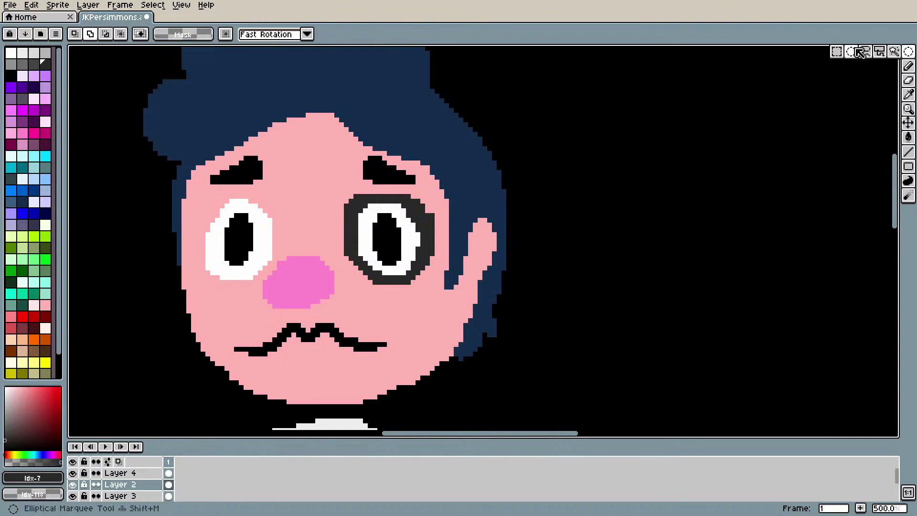
left_click_drag(322, 187, 456, 296)
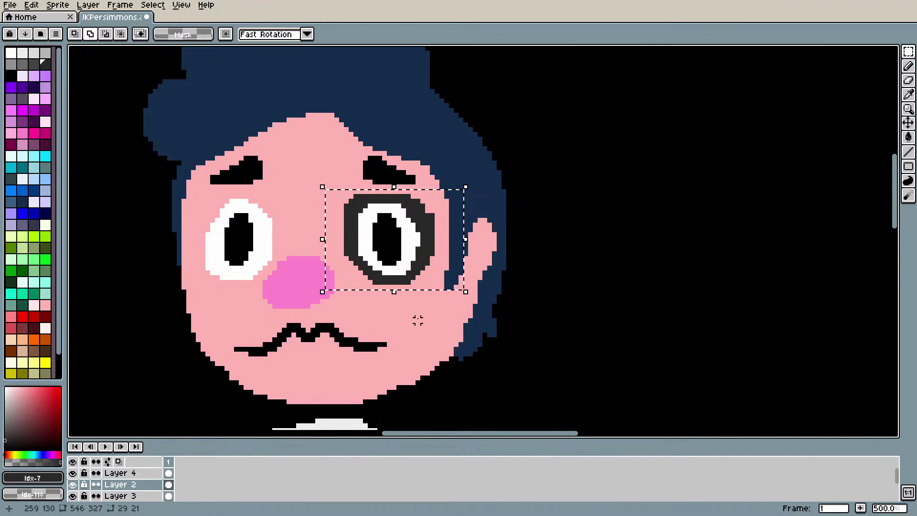
key("ctrl+t")
left_click_drag(434, 236, 292, 235)
key("Escape")
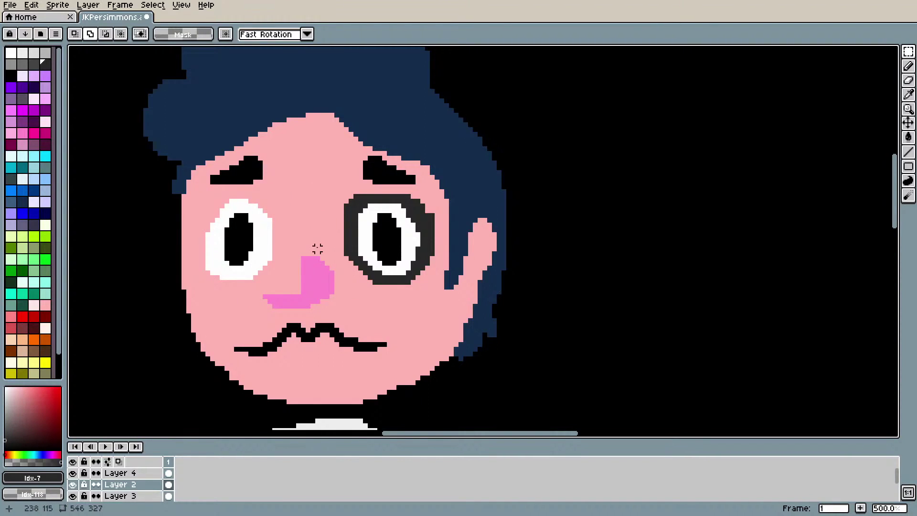
key("ctrl+z")
key("ctrl+z")
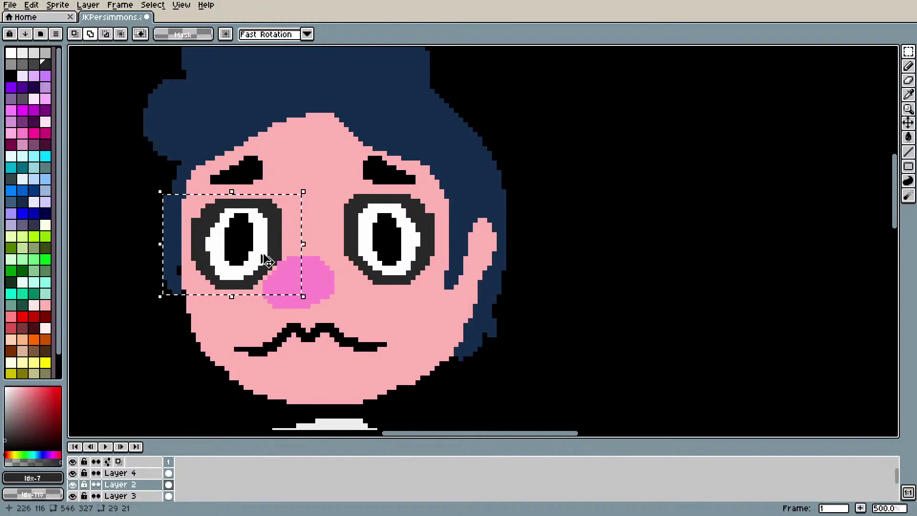
key("ctrl+z")
left_click_drag(375, 258, 361, 263)
key("Escape")
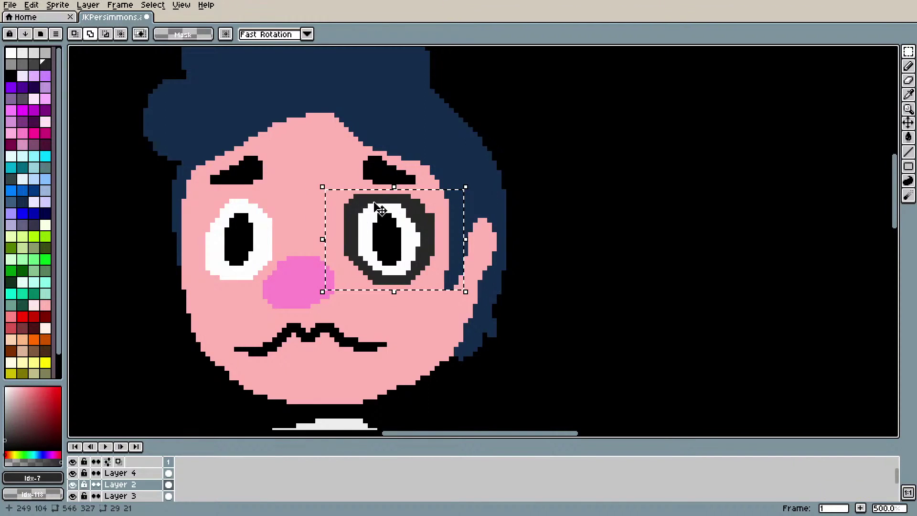
Step: Replace the rectangular selection with a Magic Wand selection of only the round dark frame around the eye nearest the ear
left_click(908, 51)
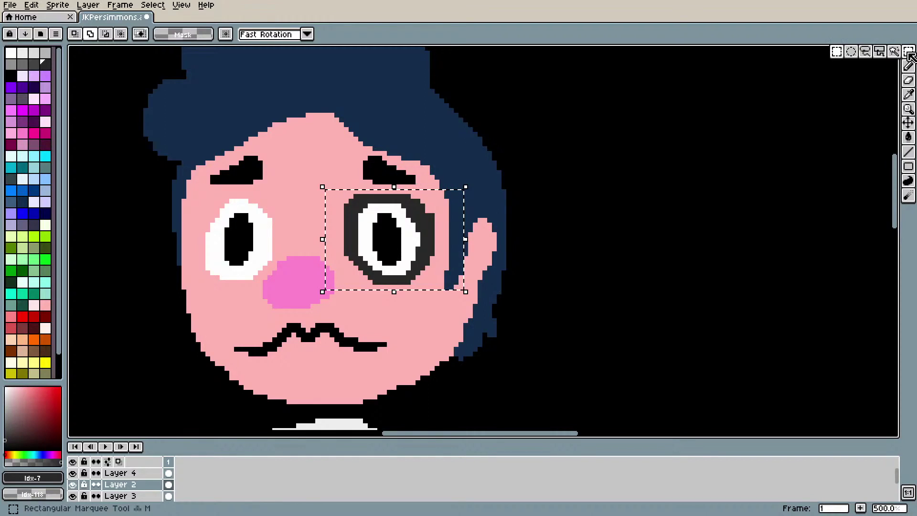
left_click(884, 53)
key("ctrl+d")
left_click(423, 239)
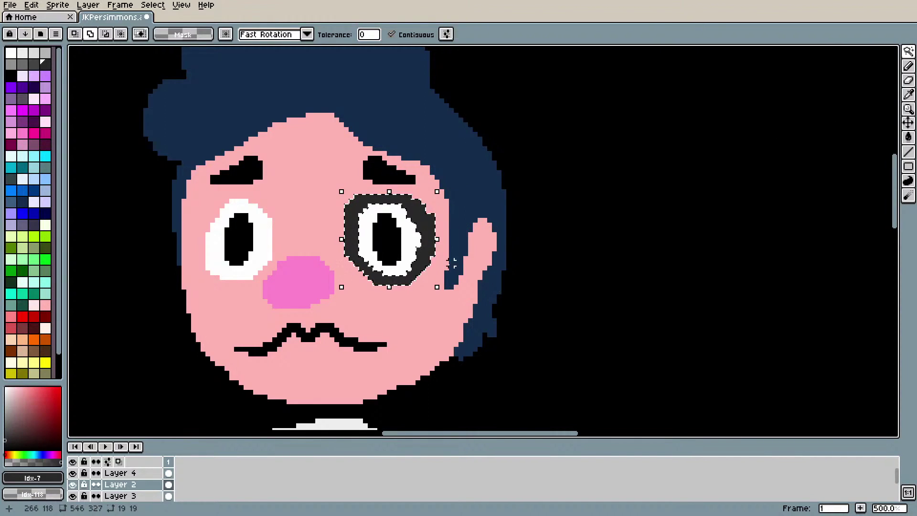
Step: Try to shift the selected round frame with the Move tool, and undo back to the original wand selection
left_click(452, 264)
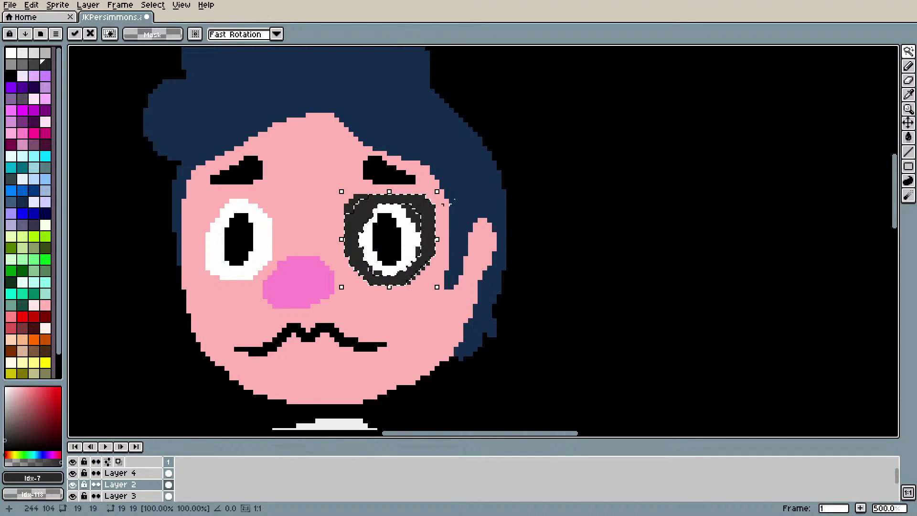
key("v")
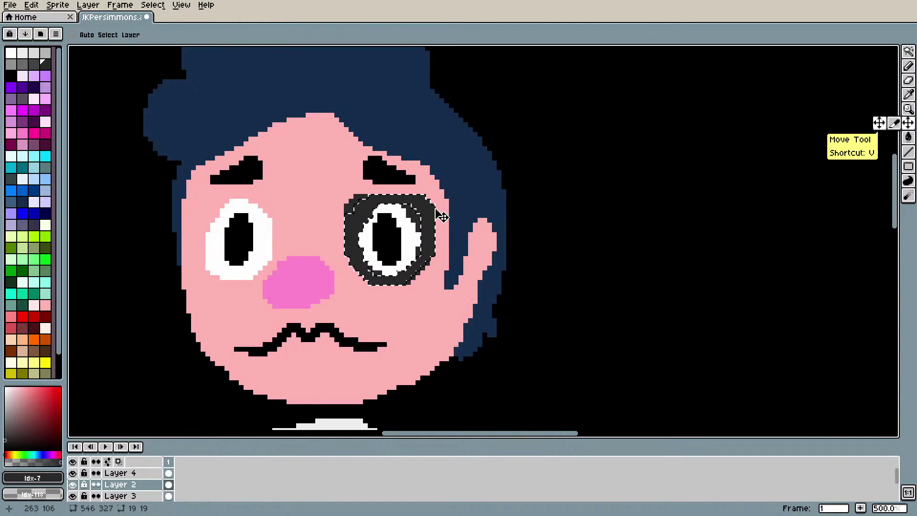
left_click_drag(447, 212, 396, 217)
key("ctrl+z")
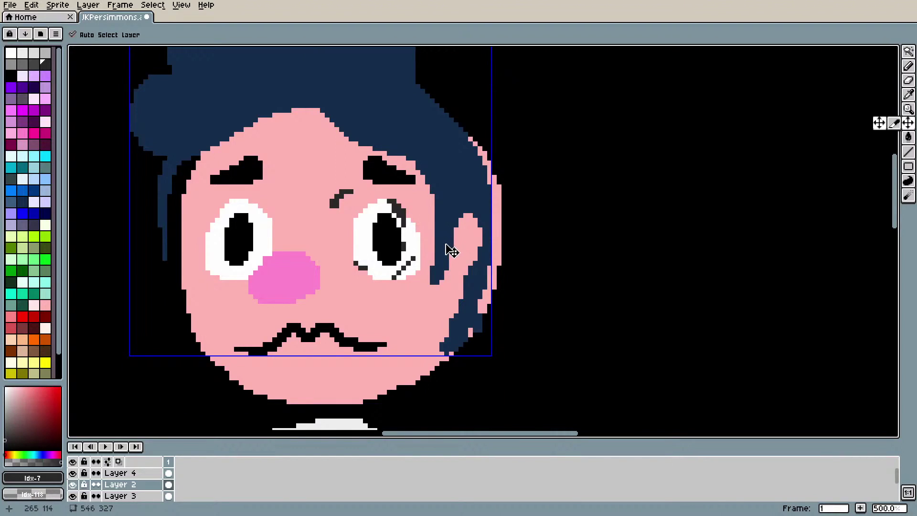
key("ctrl+z")
key("ctrl+z")
key("ctrl+z")
key("ctrl+z")
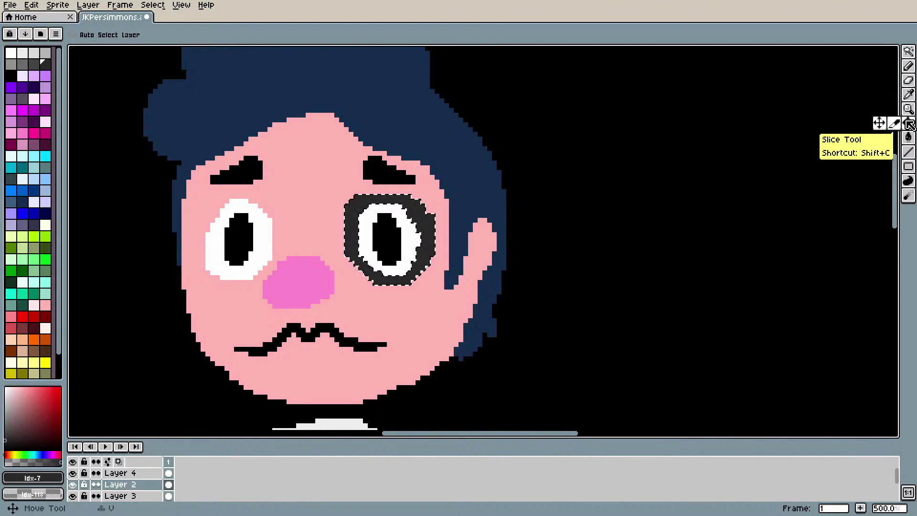
Step: Try to paste and shift the selected frame towards the other eye with the Magic Wand active, and undo it
key("w")
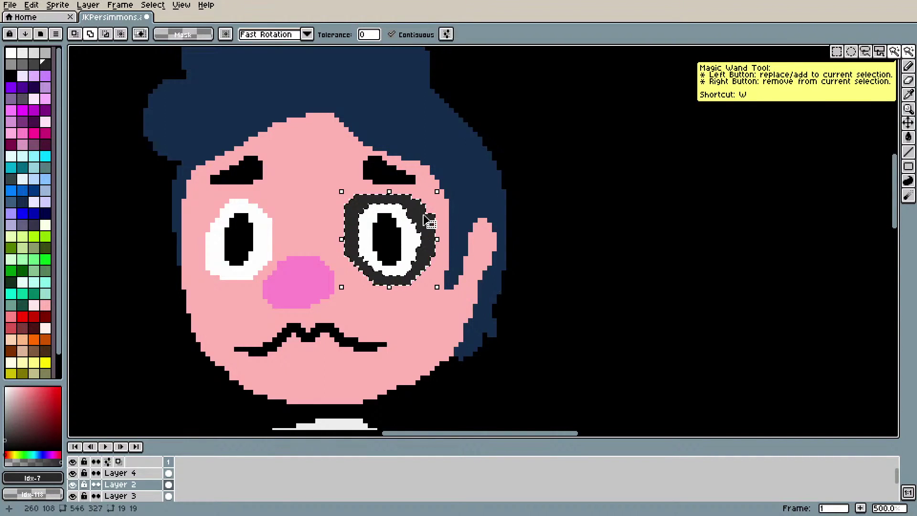
key("ctrl+v")
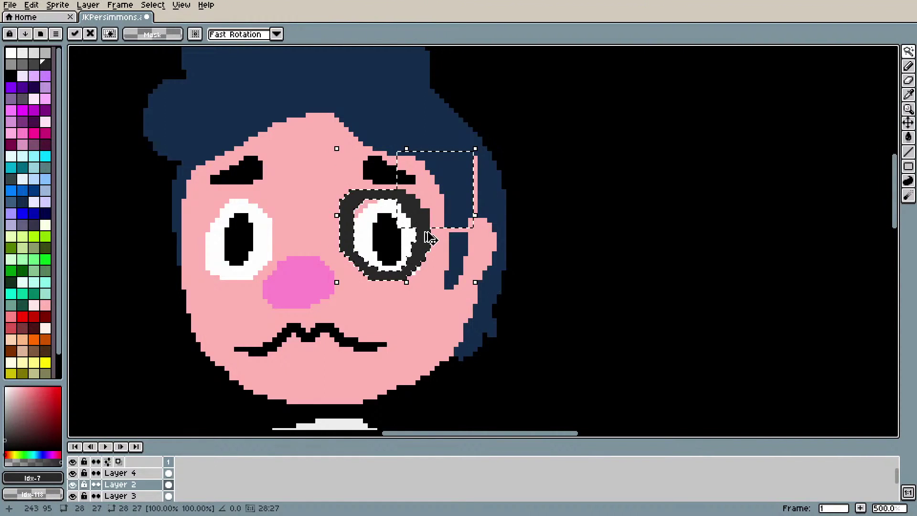
left_click_drag(430, 238, 359, 234)
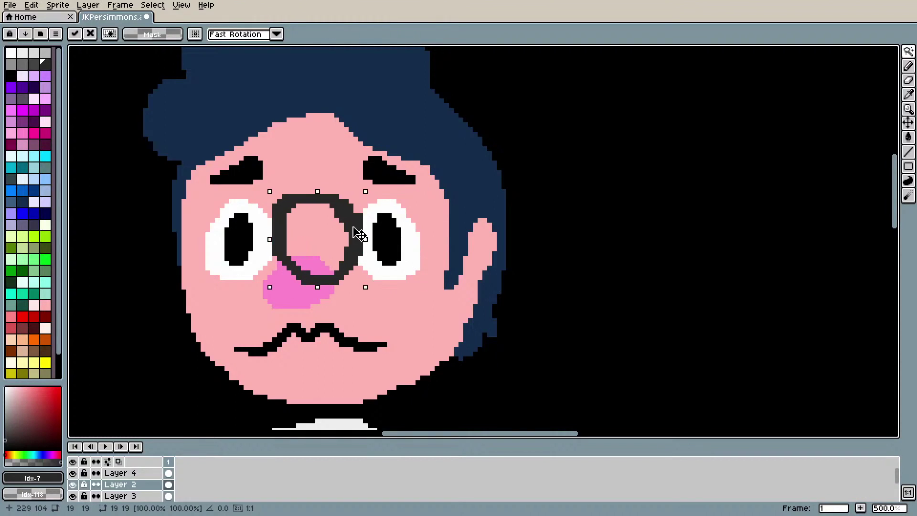
key("ctrl+z")
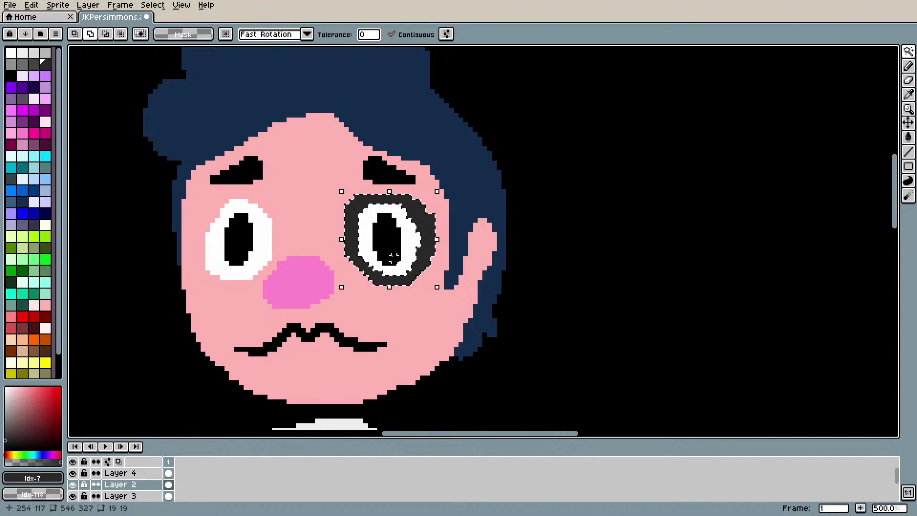
Step: Place a mirrored copy of the round frame around the eye farther from the ear and clear the selection
left_click(394, 253)
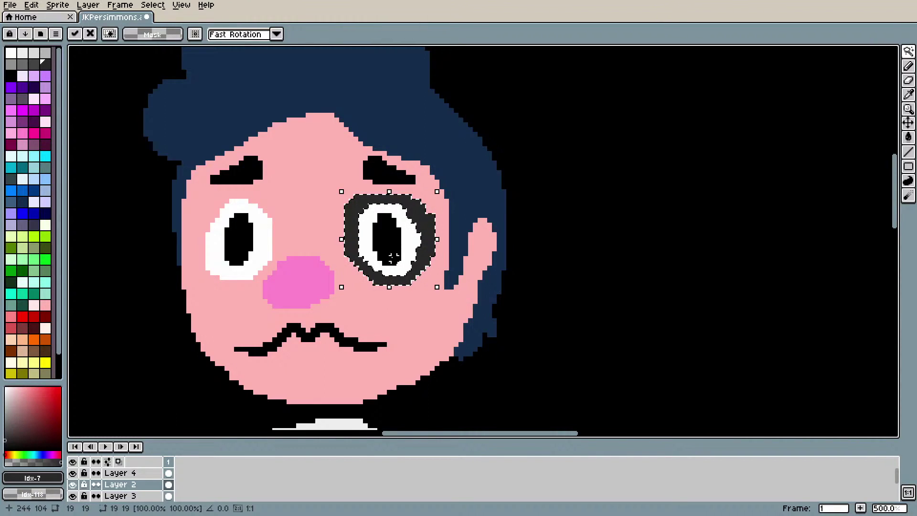
left_click_drag(421, 220, 275, 219)
left_click_drag(280, 251, 287, 256)
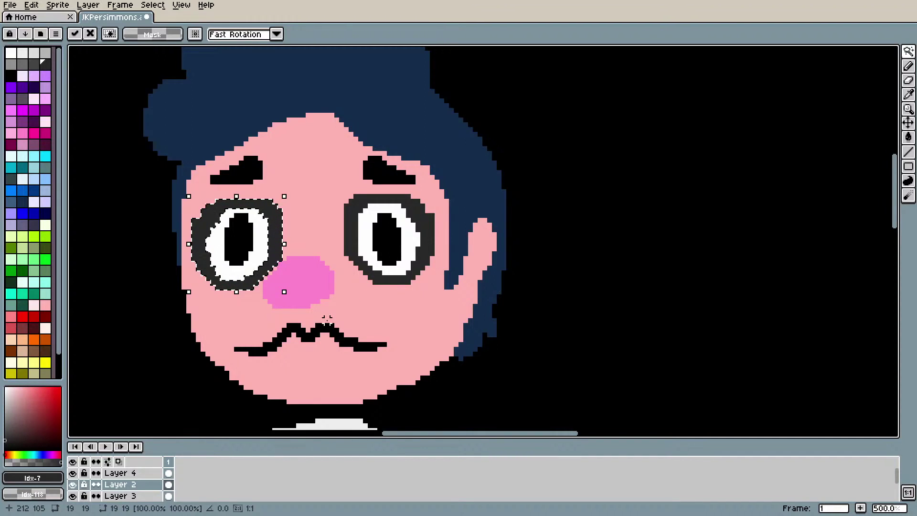
key("ctrl+d")
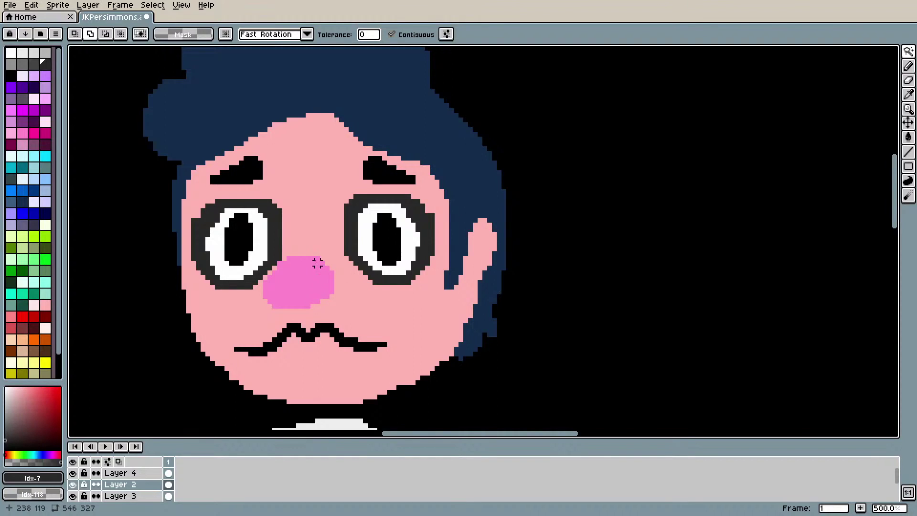
Step: Sample the nose's pink and extend the nose over the lower inner edge of the copied frame with the 3 px Pencil
key("i")
left_click(308, 281)
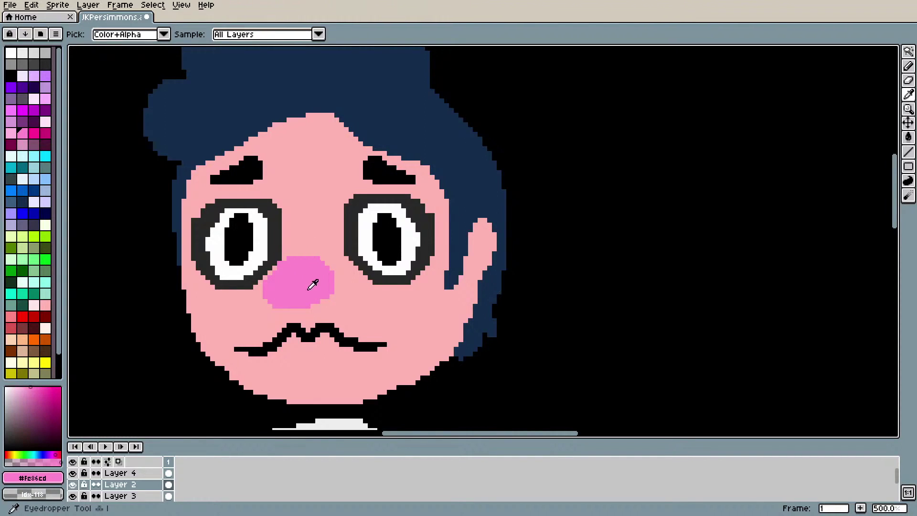
key("b")
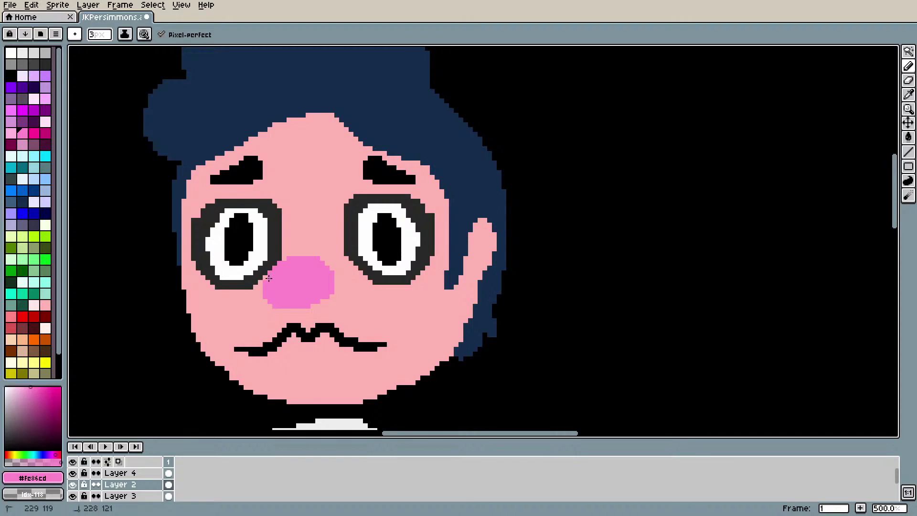
left_click(266, 278)
left_click_drag(266, 273, 273, 270)
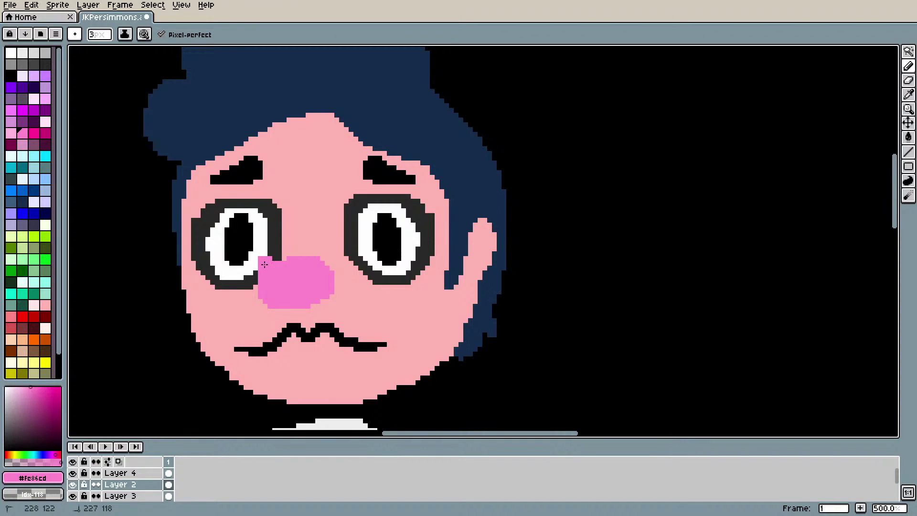
left_click_drag(269, 264, 261, 281)
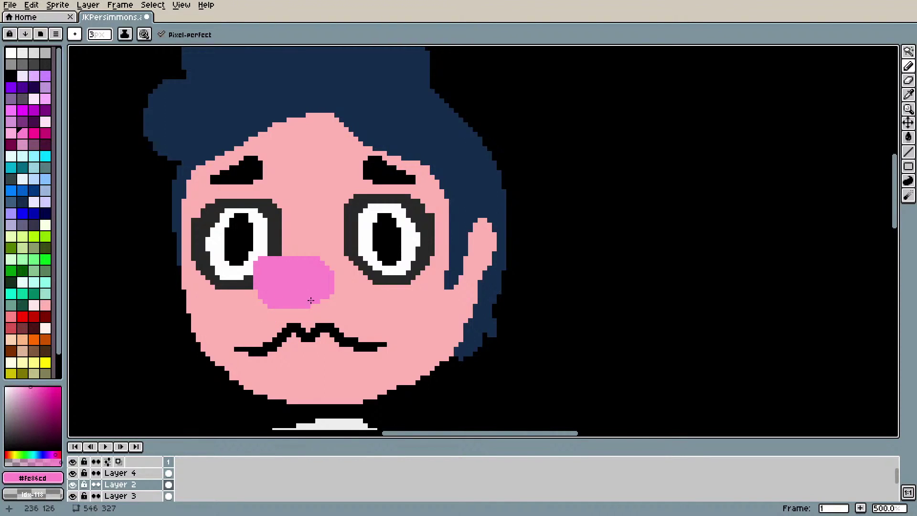
Step: Sample the dark grey #292929 of the frames and draw a straight bridge between the two round frames with the 3 px Pencil
key("i")
left_click(356, 219)
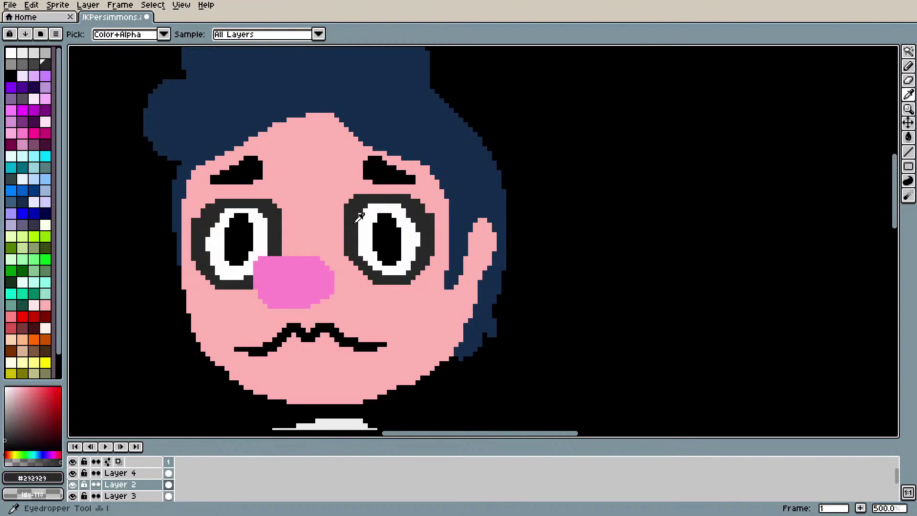
key("b")
left_click(284, 229)
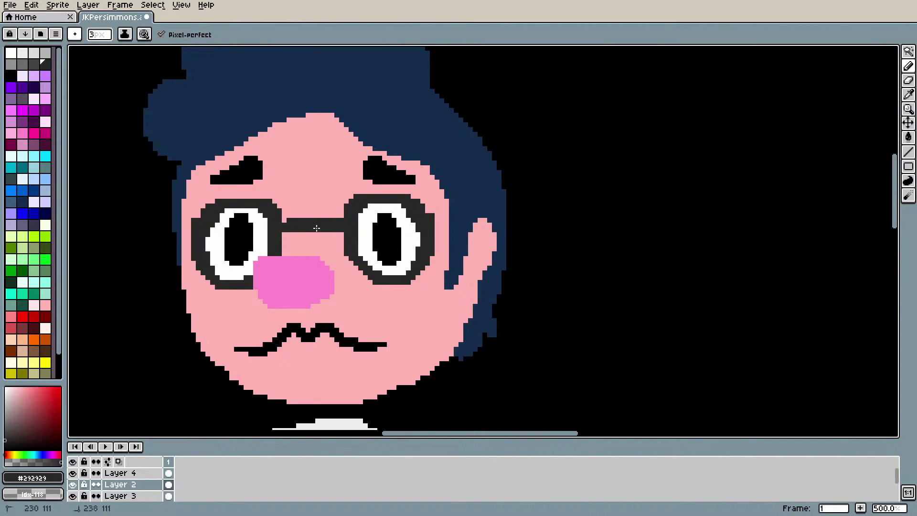
left_click(292, 225, "shift")
Step: Paint a light grey #dadada patch over the middle of the glasses' bridge and trim its corners with the Eraser
left_click(22, 53)
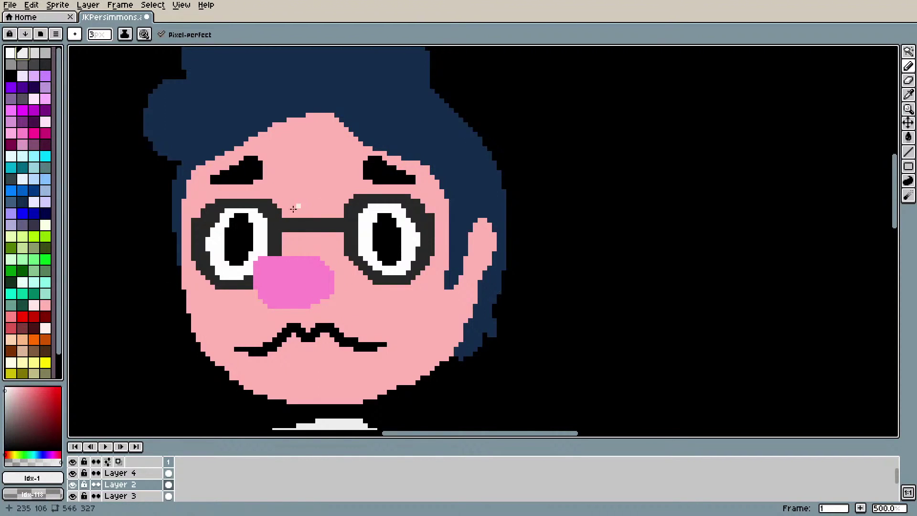
left_click(33, 52)
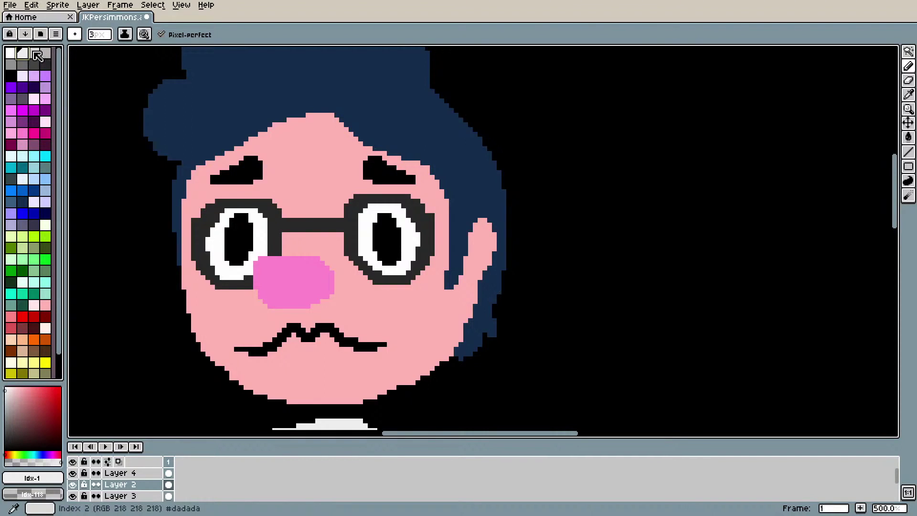
mouse_move(299, 224)
left_mouse_down()
mouse_move(323, 232)
mouse_move(309, 231)
left_mouse_up()
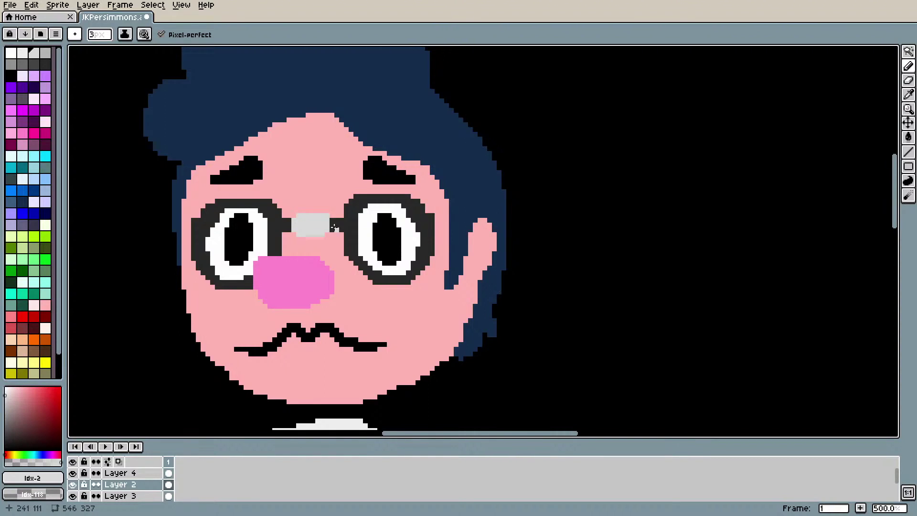
key("e")
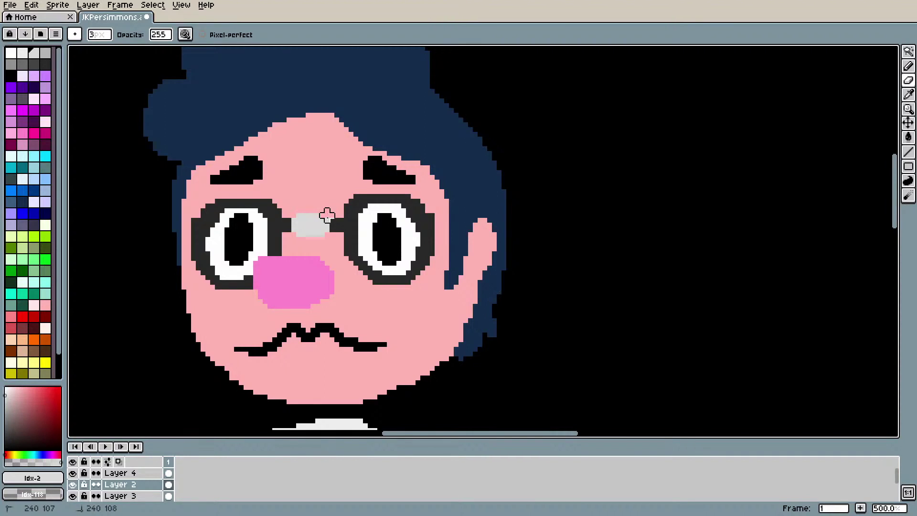
key("b")
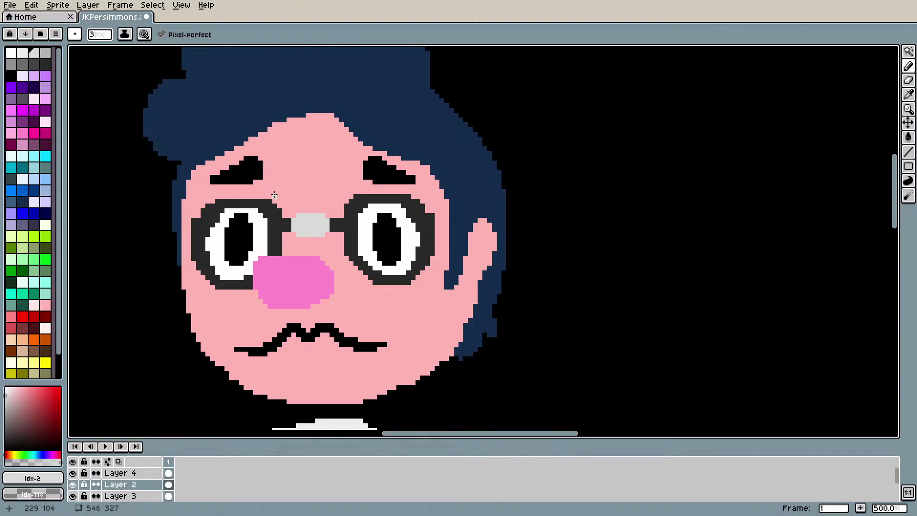
scroll(270, 195, "down", 4)
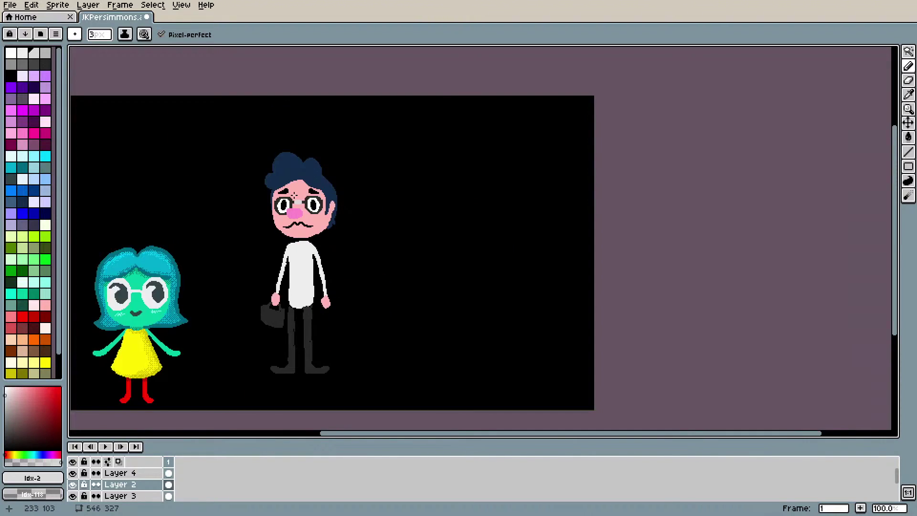
scroll(280, 196, "up", 4)
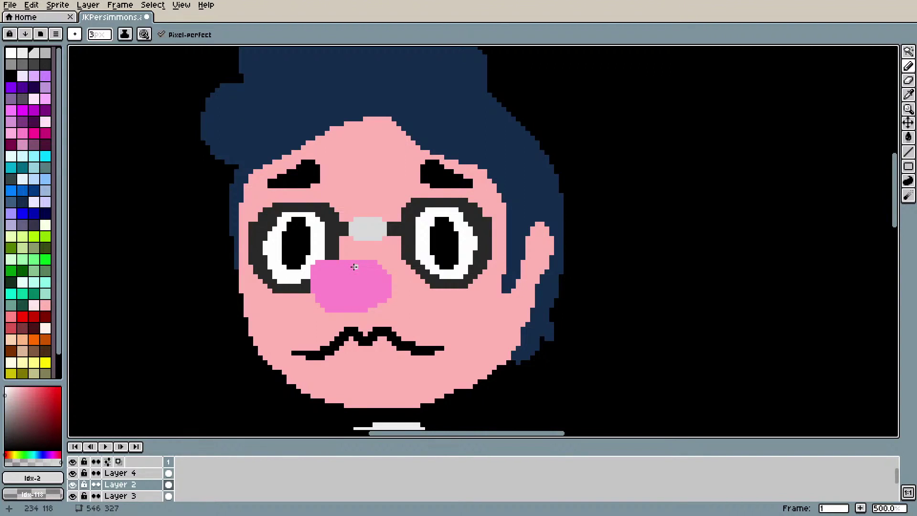
Step: Undo the grey patch, the glasses' bridge and the nose extension, back to the selected round frame
key("v")
key("ctrl+z")
key("ctrl+z")
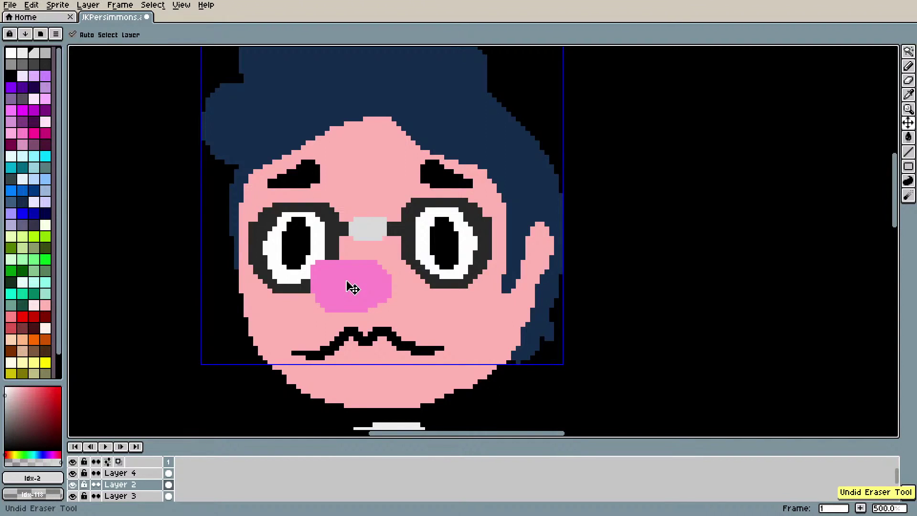
key("ctrl+z")
key("ctrl+z")
key("ctrl+z")
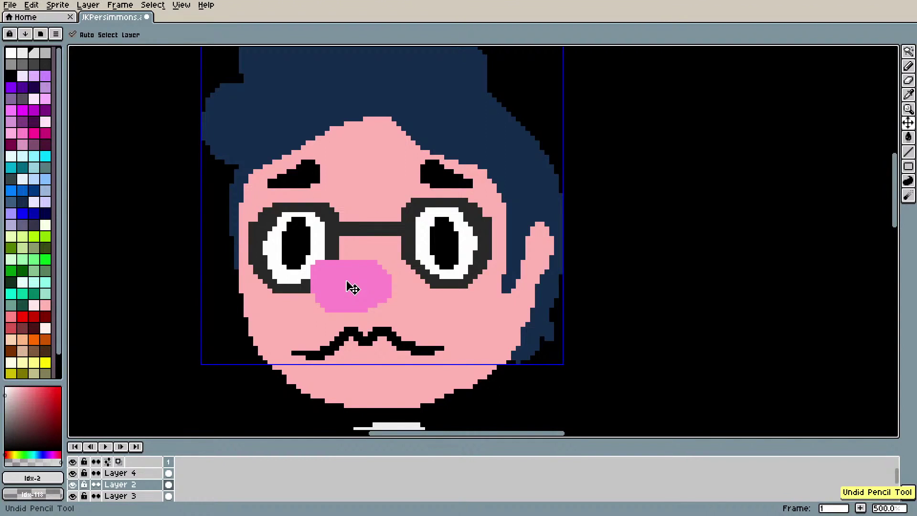
key("ctrl+z")
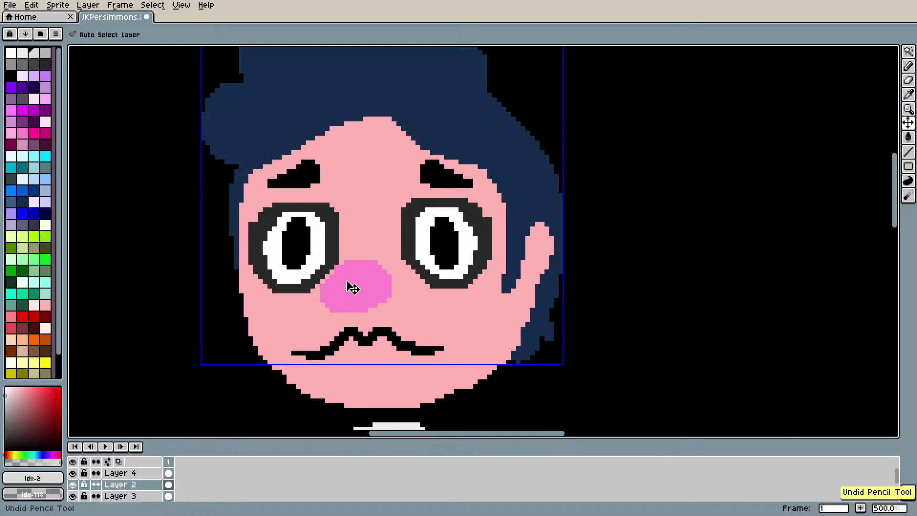
key("ctrl+z")
key("b")
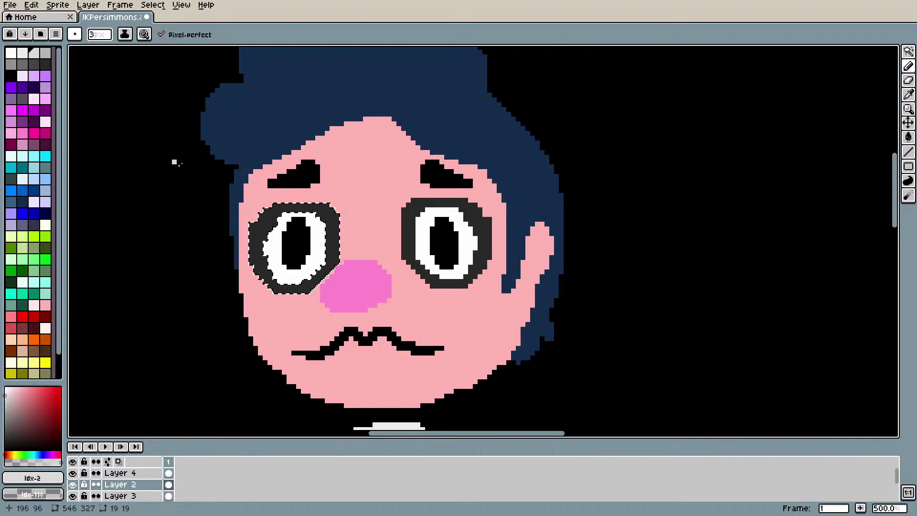
Step: Select the pink nose with the Magic Wand, cut it, paste it as a new layer and clear the selection
left_click(908, 51)
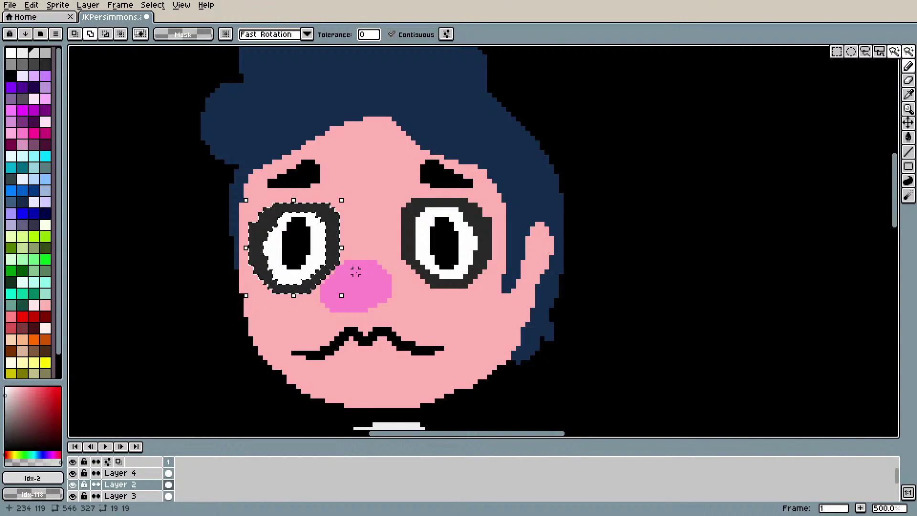
left_click(359, 281, "shift")
left_click(332, 294)
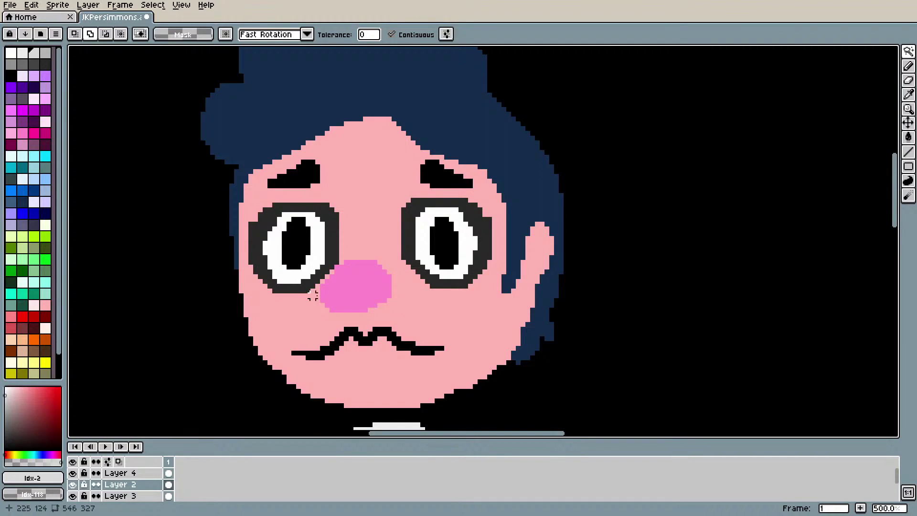
left_click(31, 5)
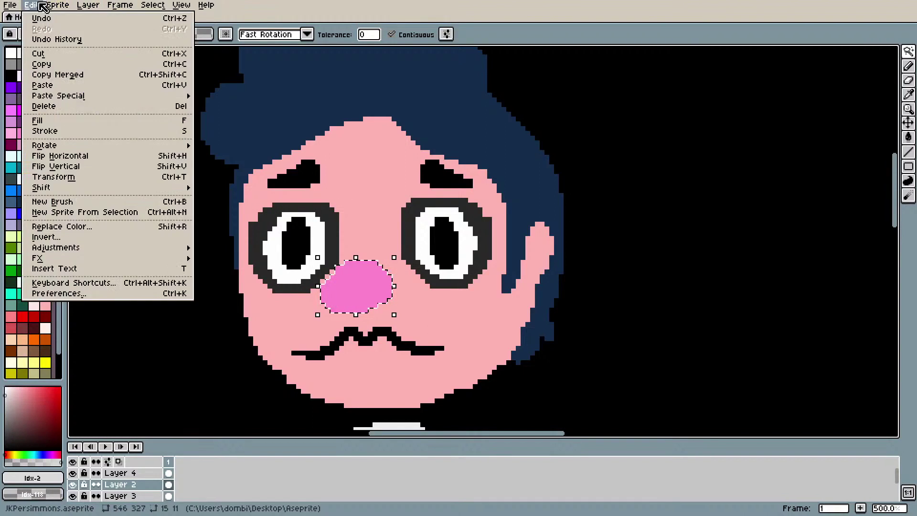
left_click(50, 55)
left_click(31, 5)
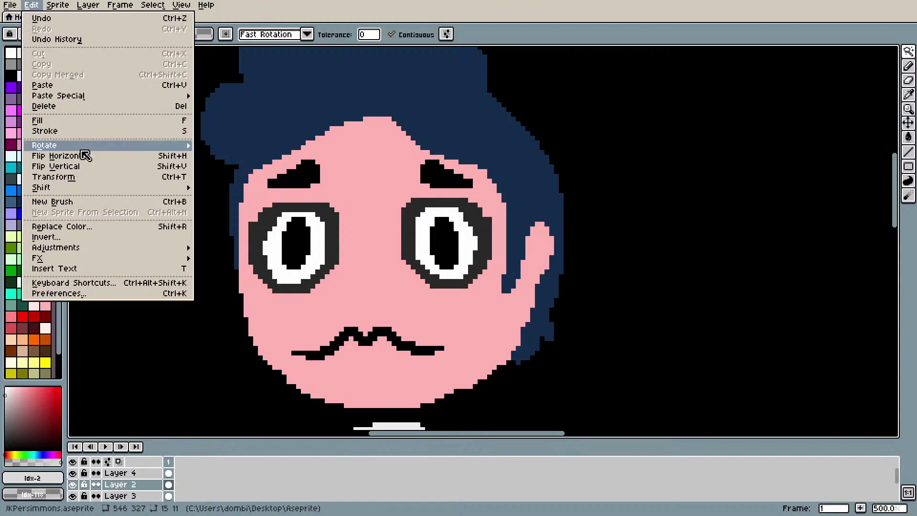
mouse_move(107, 97)
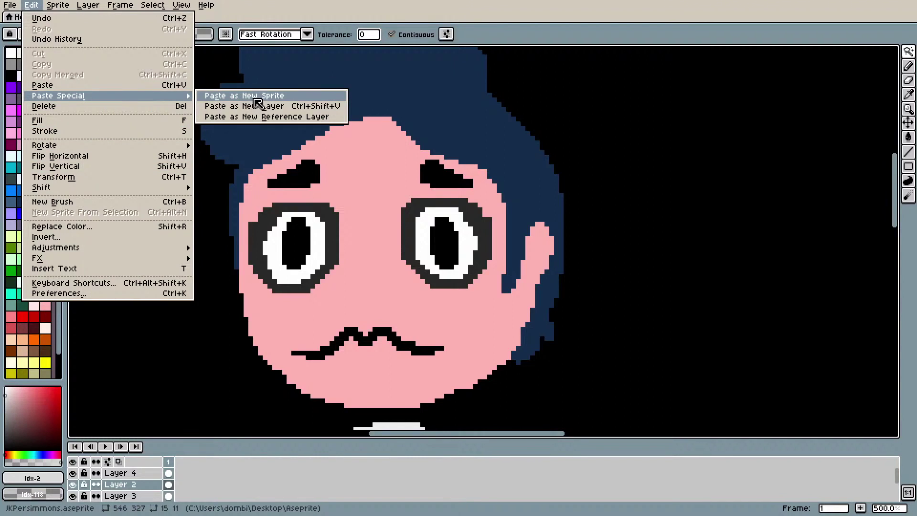
left_click(258, 109)
key("ctrl+d")
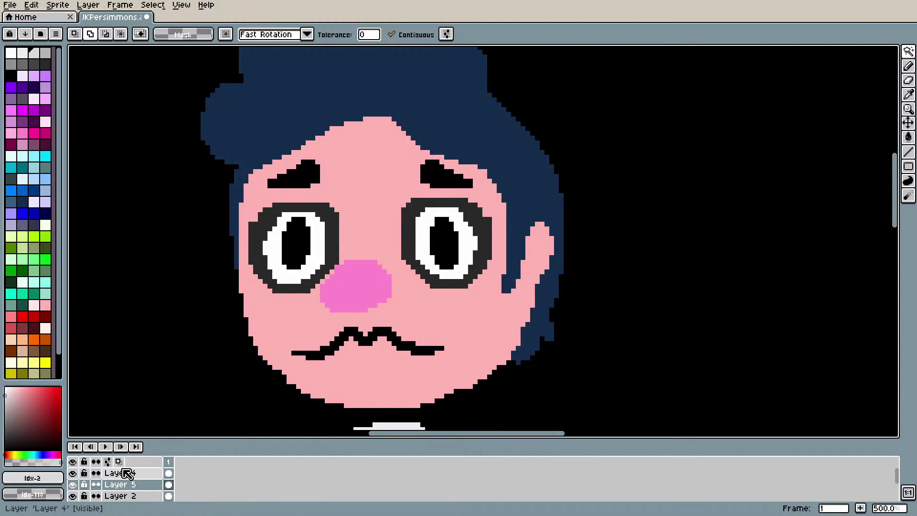
Step: Toggle the visibility of the character's layers one at a time to identify which part each layer holds
scroll(78, 487, "down", 1)
scroll(79, 487, "down", 1)
left_click(73, 485)
left_click(73, 485)
left_click(73, 473)
left_click(73, 474)
scroll(76, 487, "down", 2)
left_click(72, 496)
left_click(73, 496)
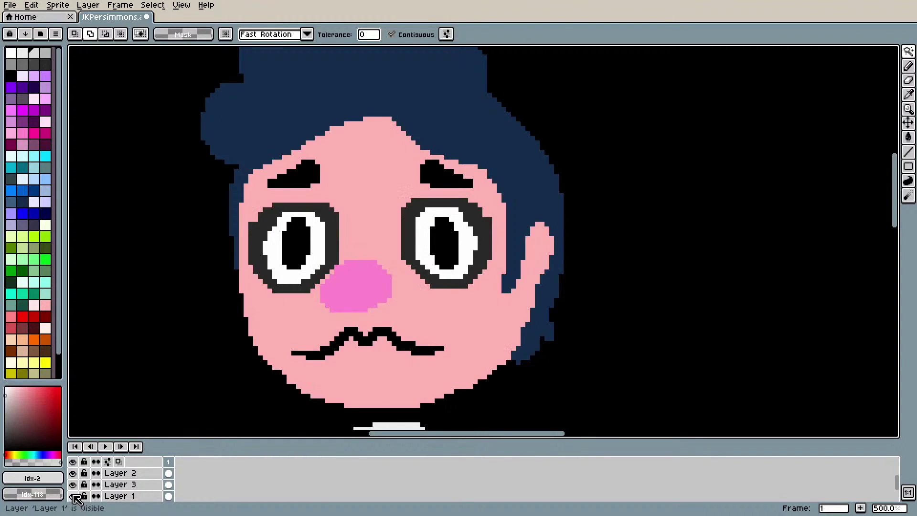
scroll(76, 488, "up", 4)
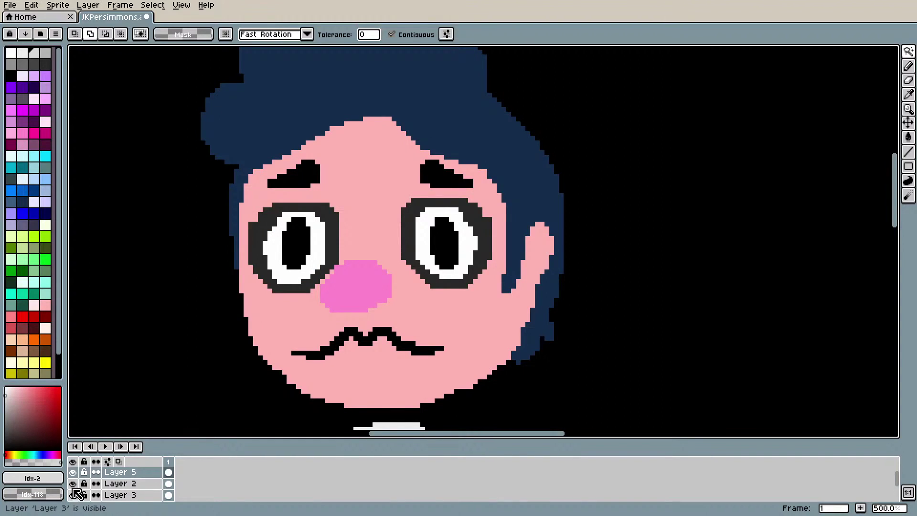
left_click(73, 473)
left_click(73, 473)
left_click(73, 484)
left_click(73, 484)
scroll(128, 485, "down", 3)
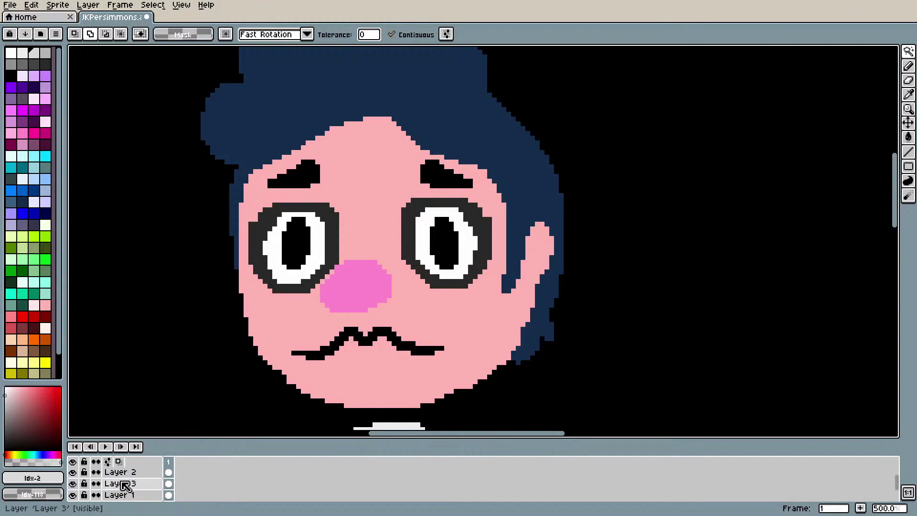
left_click(73, 484)
left_click(73, 485)
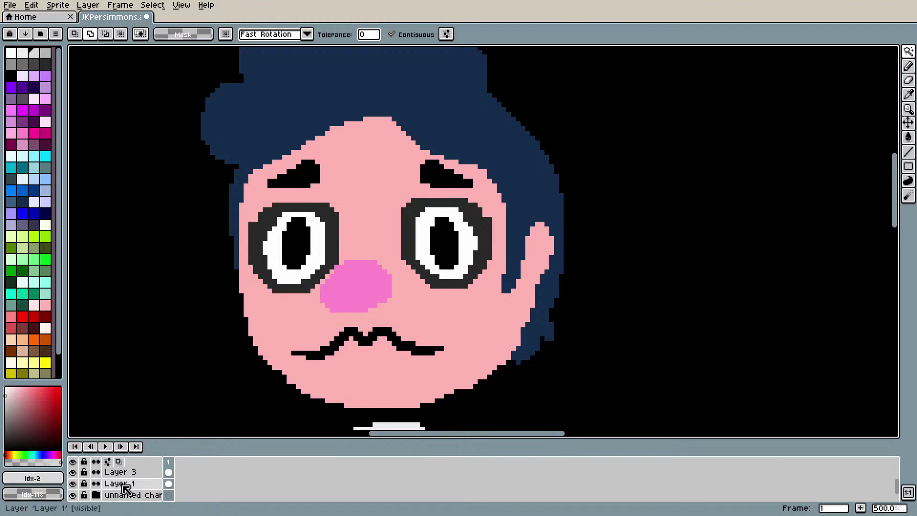
Step: Rename Layer 1 as Head
right_click(123, 484)
left_click(140, 406)
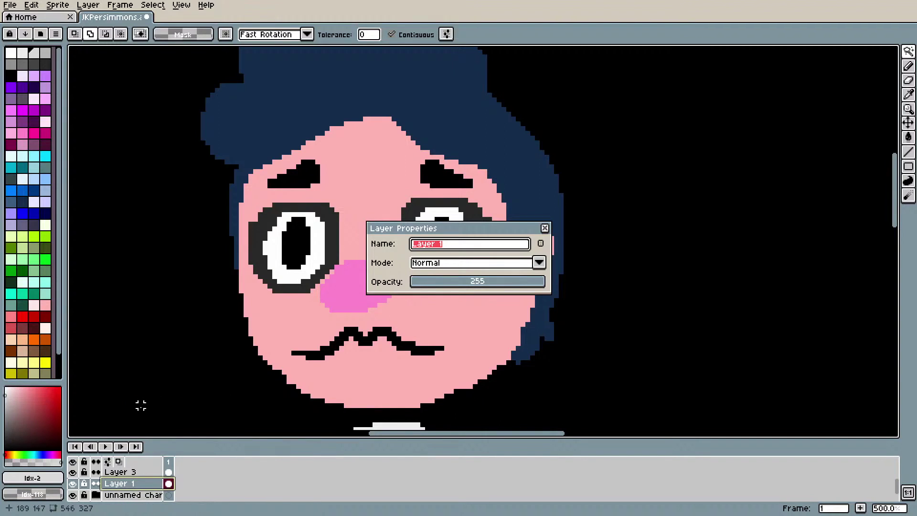
type("Head")
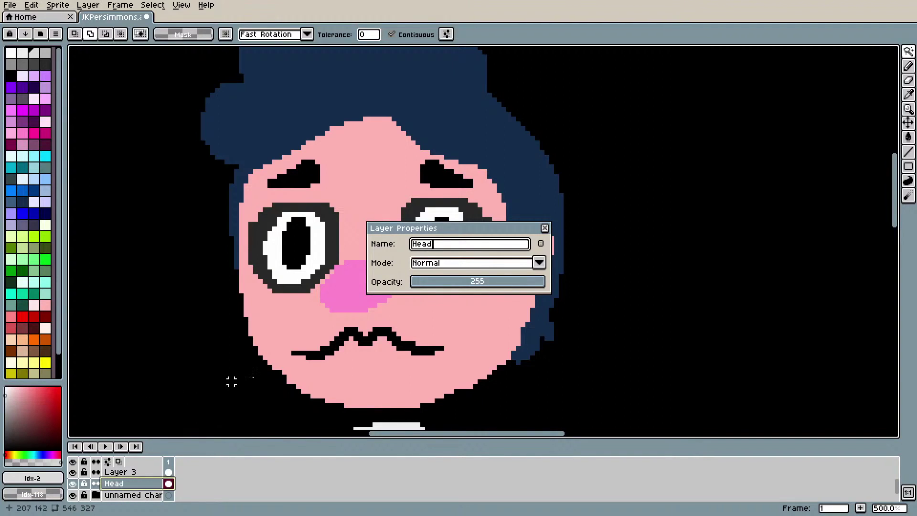
key("Return")
Step: Check what Layer 3 contains by toggling its visibility and rename it as Face
left_click(72, 472)
left_click(73, 472)
left_click(120, 473)
right_click(129, 473)
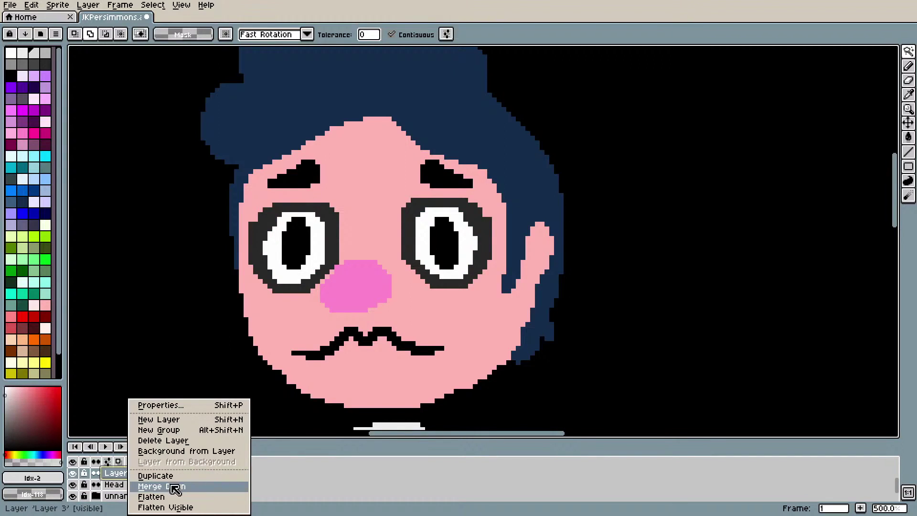
left_click(185, 408)
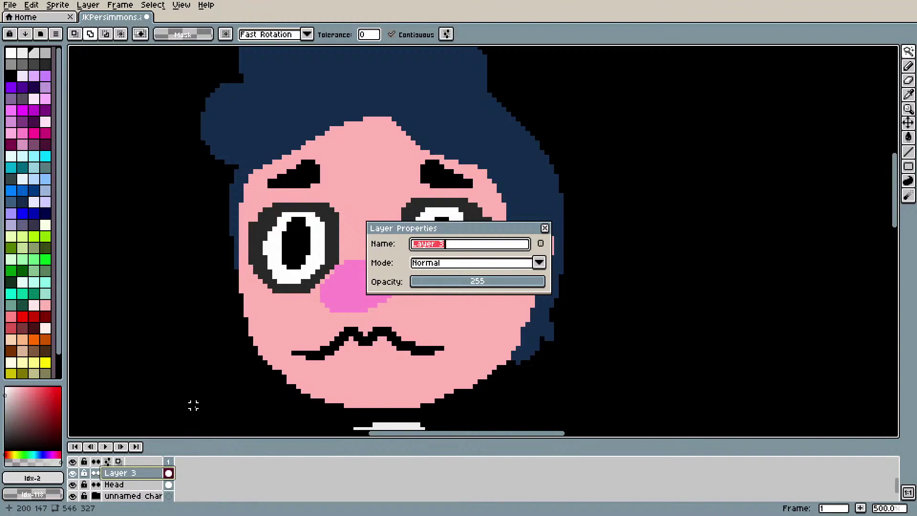
key("BackSpace")
left_click(545, 228)
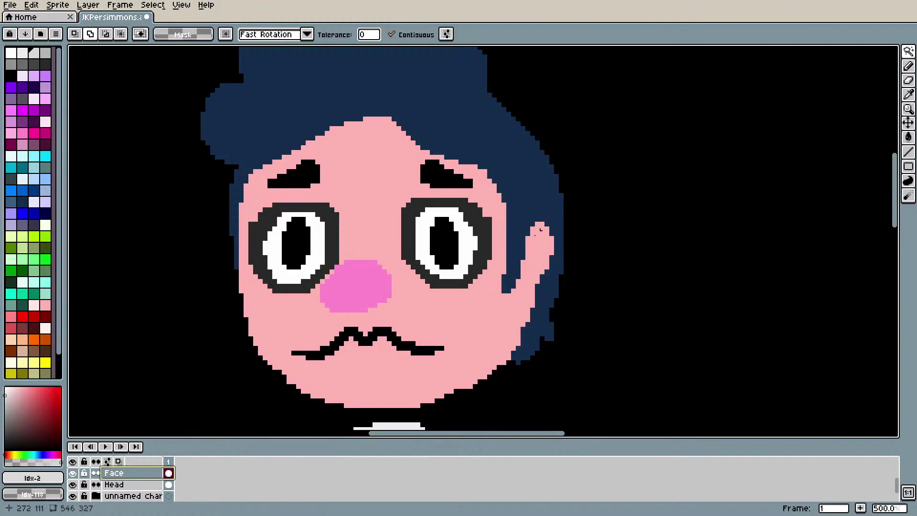
Step: Check what Layer 2 contains by toggling its visibility and rename it as Hair & Glasses
scroll(144, 473, "up", 1)
left_click(73, 474)
left_click(73, 474)
left_click(73, 474)
left_click(72, 474)
left_click(73, 474)
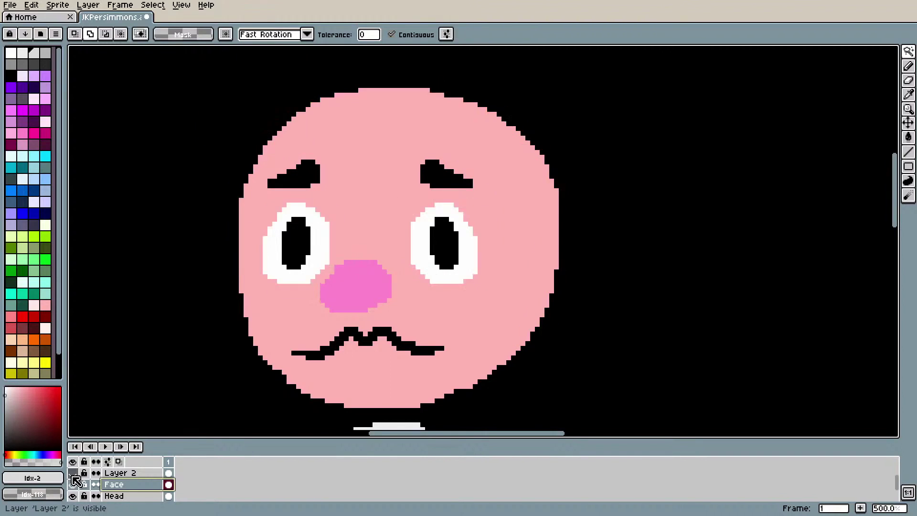
left_click(73, 474)
left_click(123, 473)
right_click(122, 473)
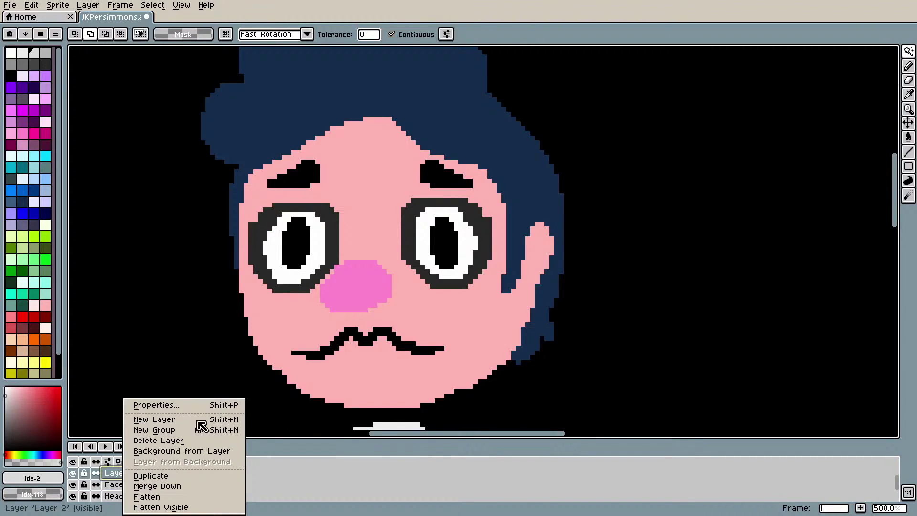
left_click(207, 411)
type("Hair & Glasses")
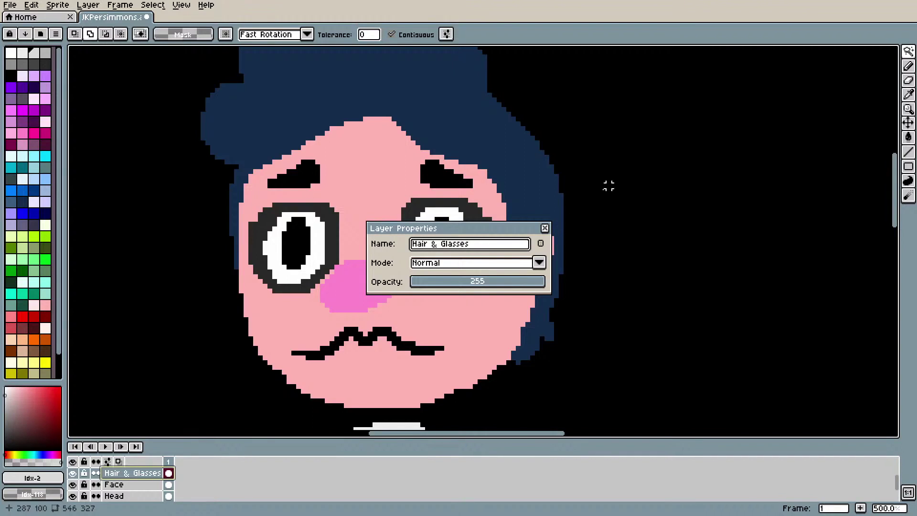
left_click(545, 228)
Step: Check what Layer 5 and Layer 4 contain by toggling their visibility and rename Layer 4 as Body
scroll(158, 482, "up", 2)
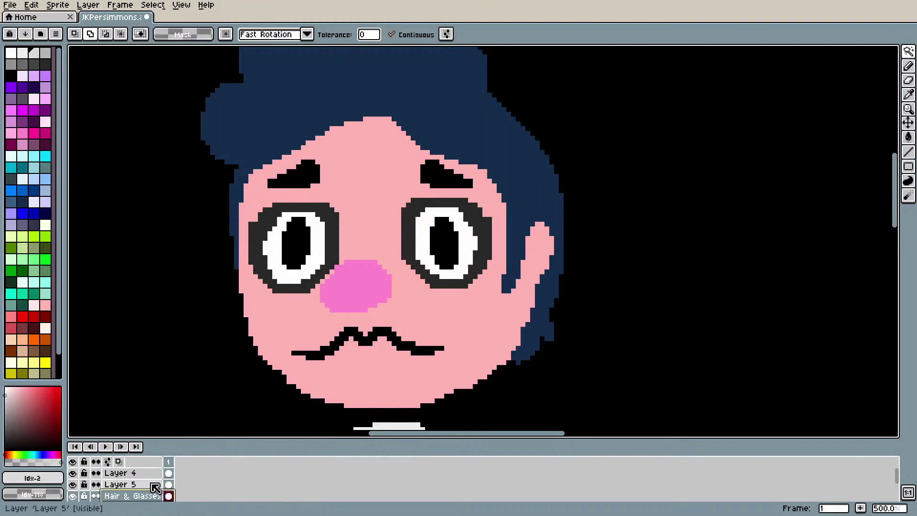
left_click(72, 484)
left_click(73, 485)
left_click(72, 473)
left_click(73, 473)
scroll(256, 410, "down", 3)
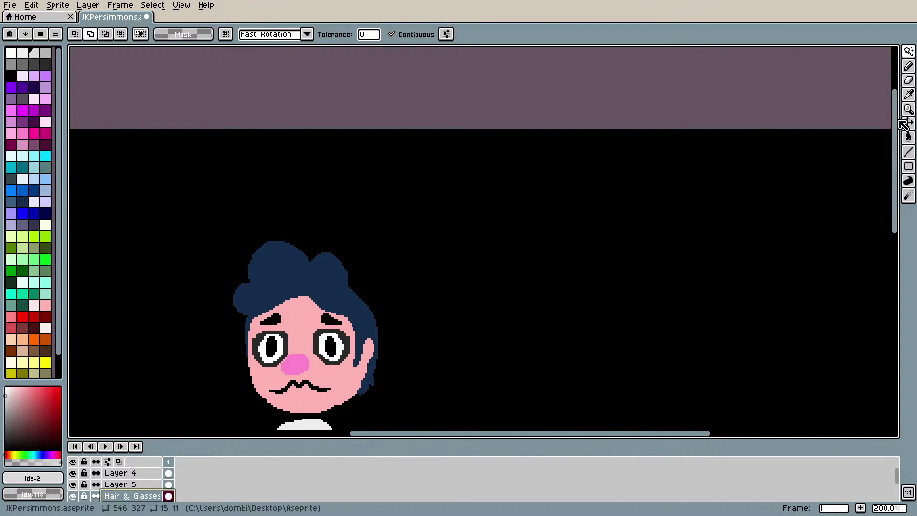
left_click_drag(895, 143, 895, 206)
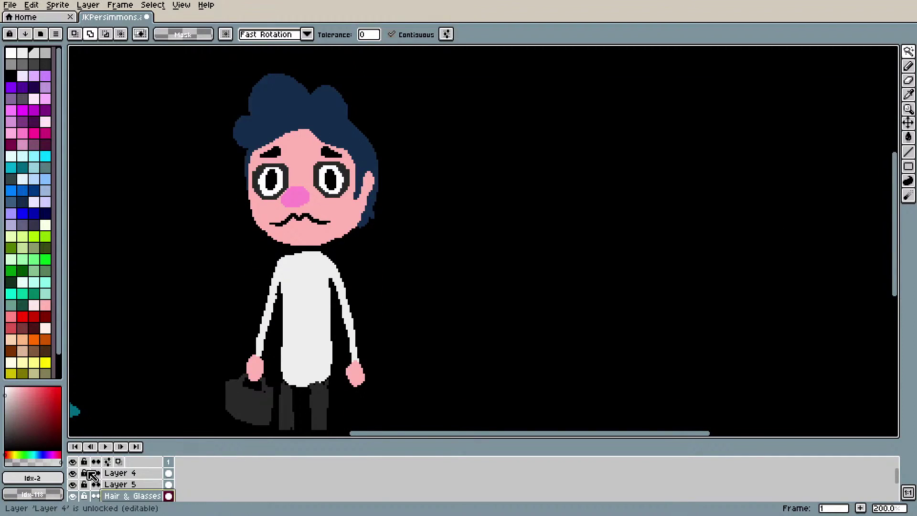
right_click(114, 473)
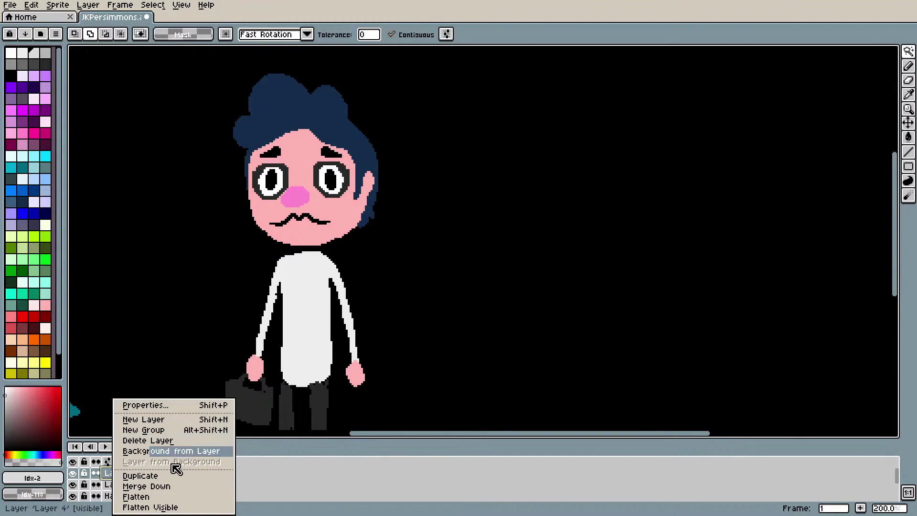
left_click(172, 405)
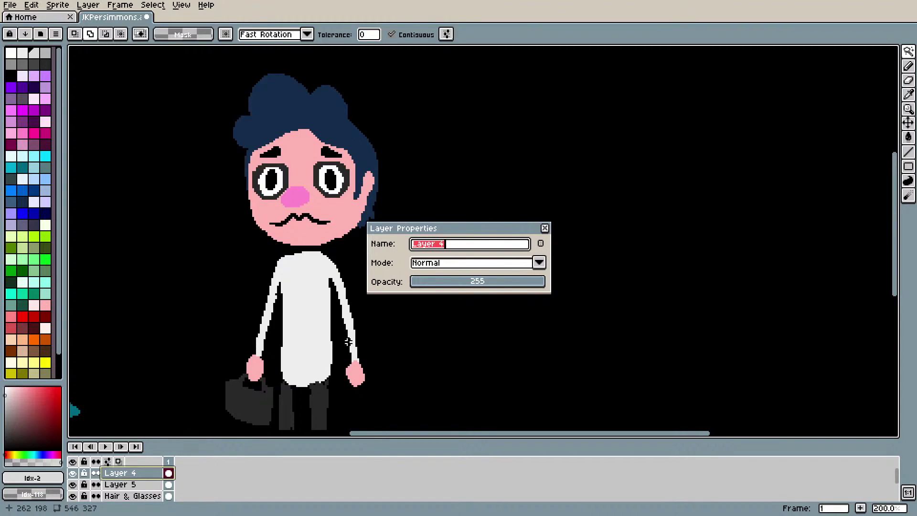
type("BOs")
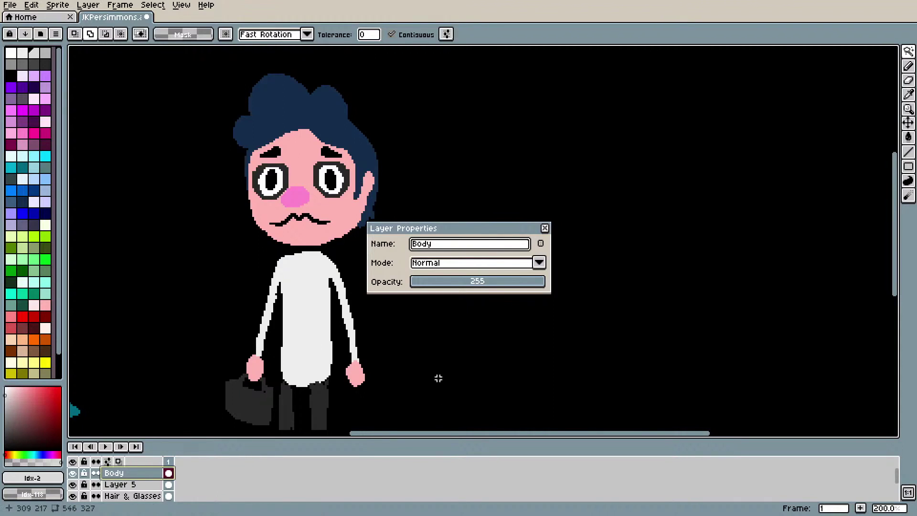
left_click(544, 228)
Step: Rename Layer 5 as Nose
scroll(199, 332, "down", 1)
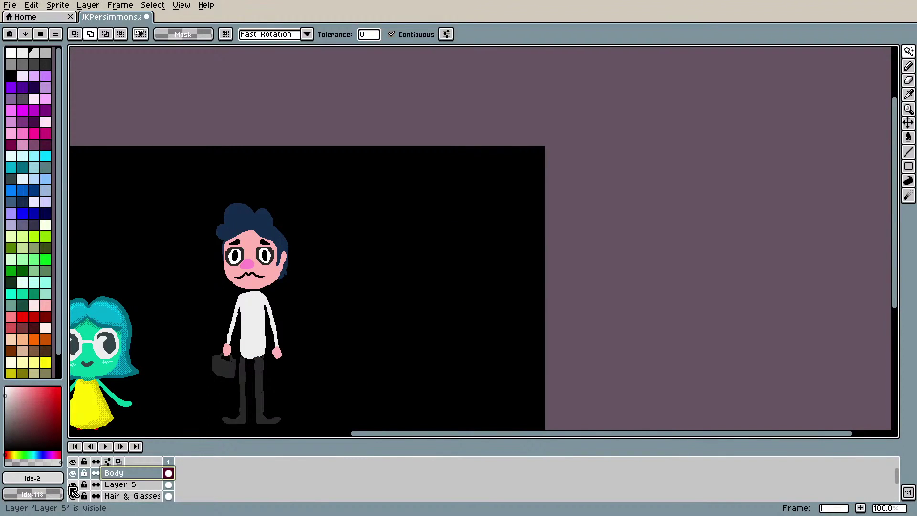
left_click(129, 486)
right_click(129, 487)
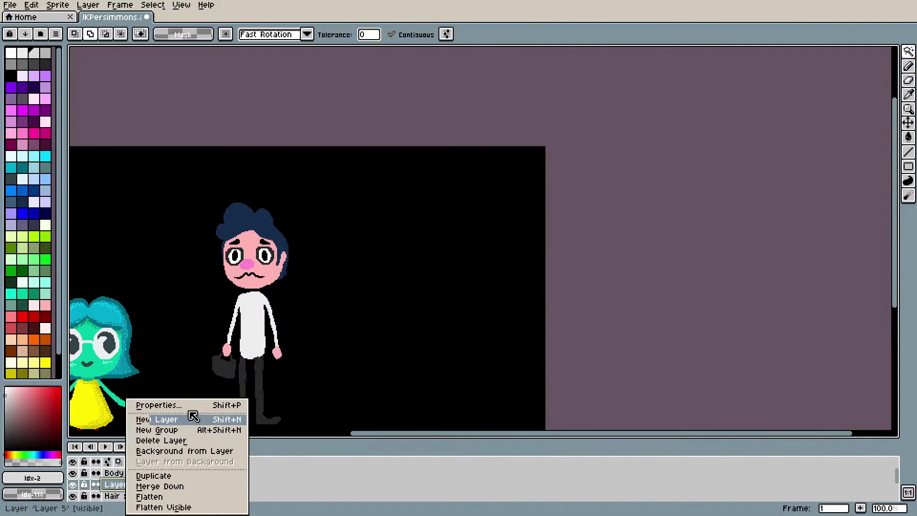
left_click(186, 405)
type("N")
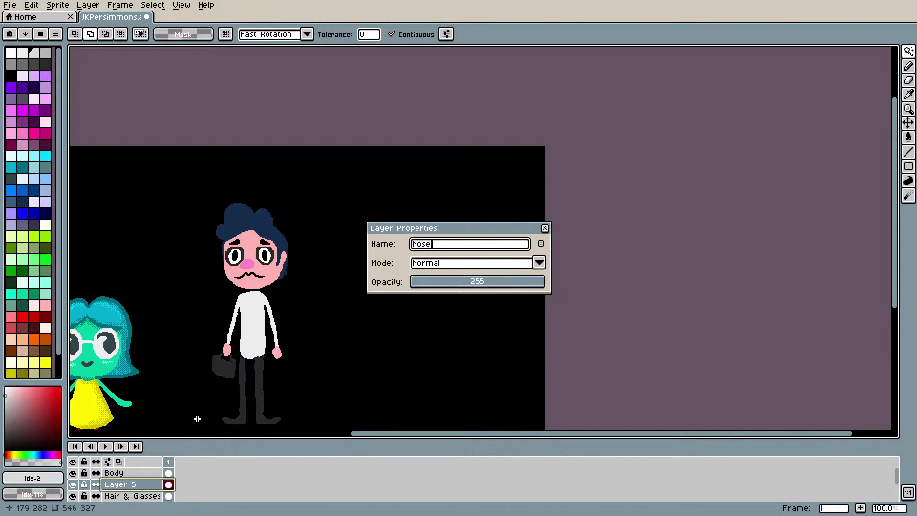
type("ose")
left_click(545, 228)
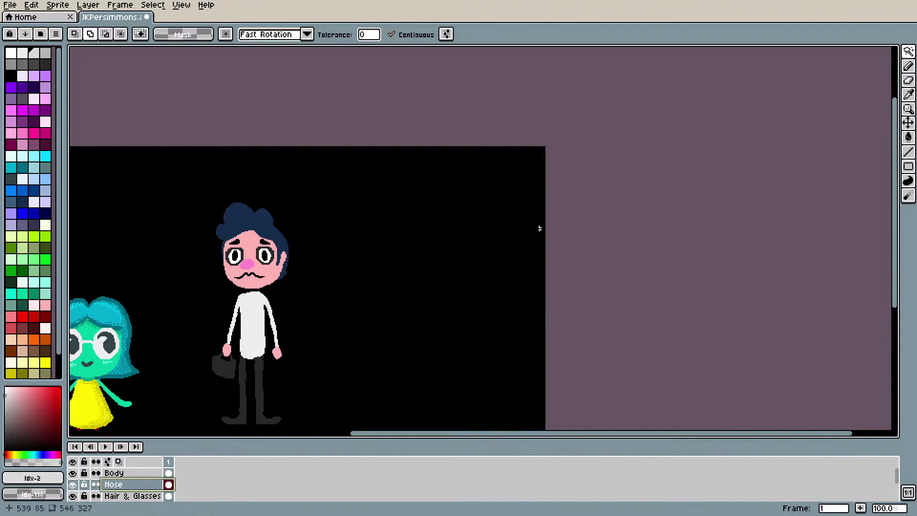
Step: Save the sprite under the new name cooldudes.aseprite in the Aseprite folder on the Desktop
left_click(18, 6)
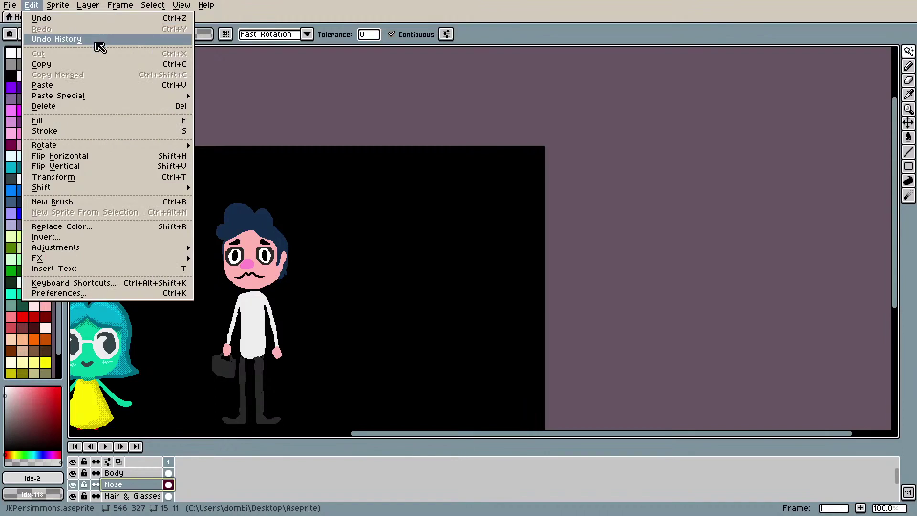
left_click(25, 73)
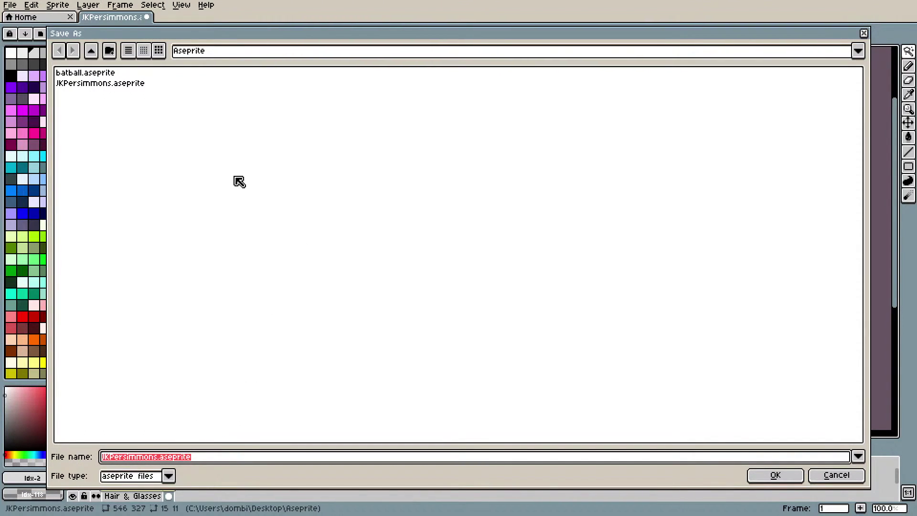
left_click(864, 53)
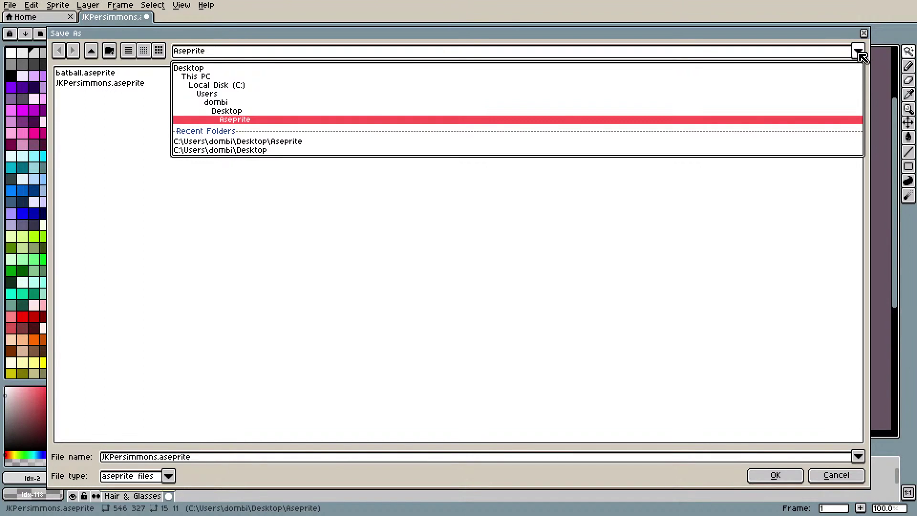
left_click(365, 112)
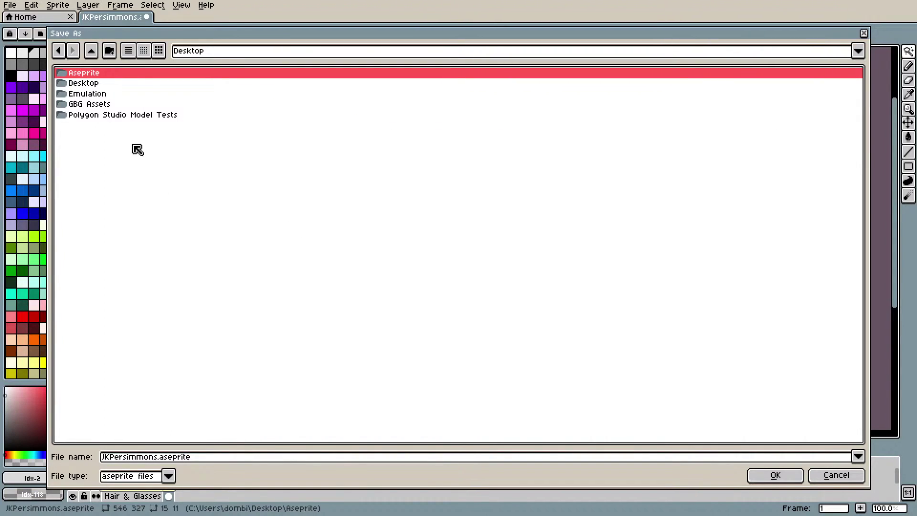
double_click(98, 75)
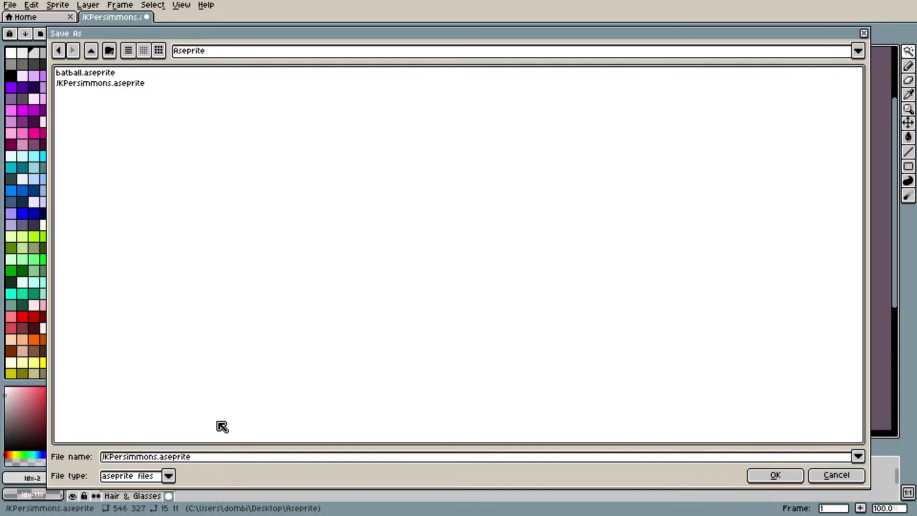
left_click(157, 459)
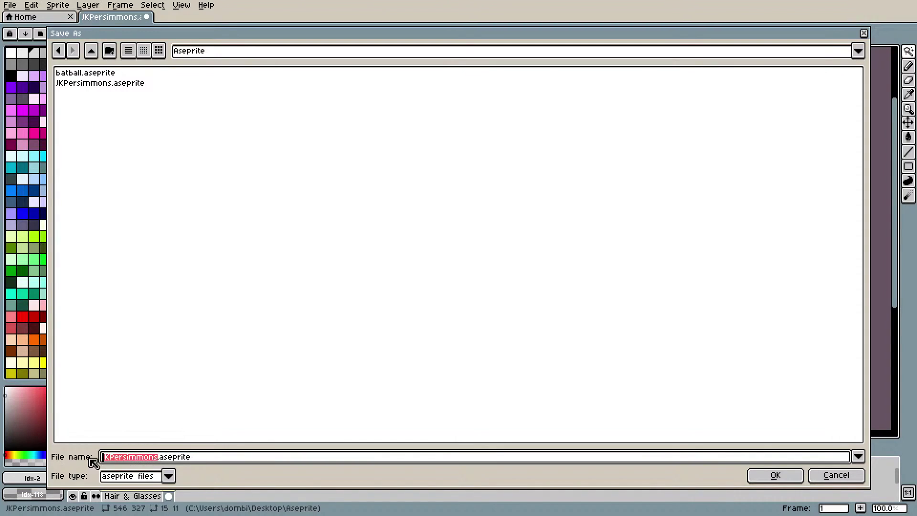
type("cooldudes")
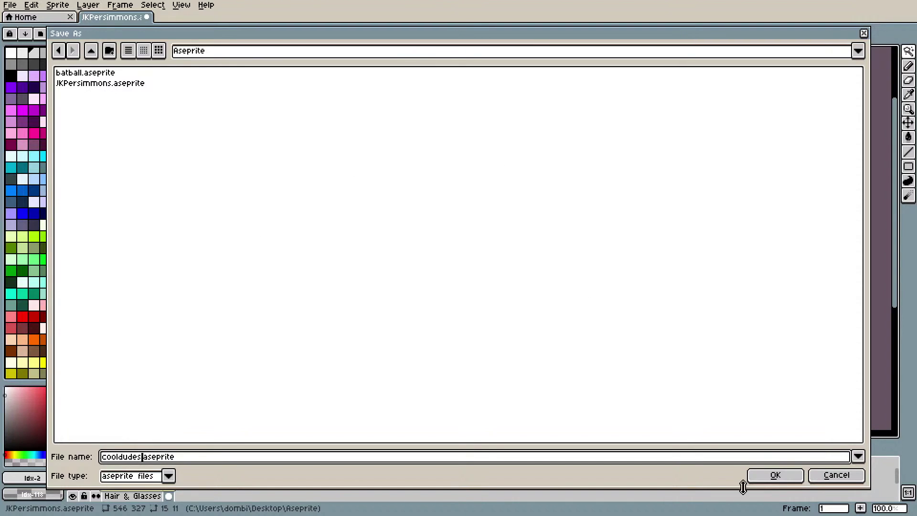
left_click(771, 476)
Step: Enlarge the nose on the Nose layer with 3 px pencil strokes in its own pink and shift it slightly left and down
left_click_drag(439, 434, 367, 435)
scroll(366, 258, "up", 2)
scroll(366, 258, "up", 1)
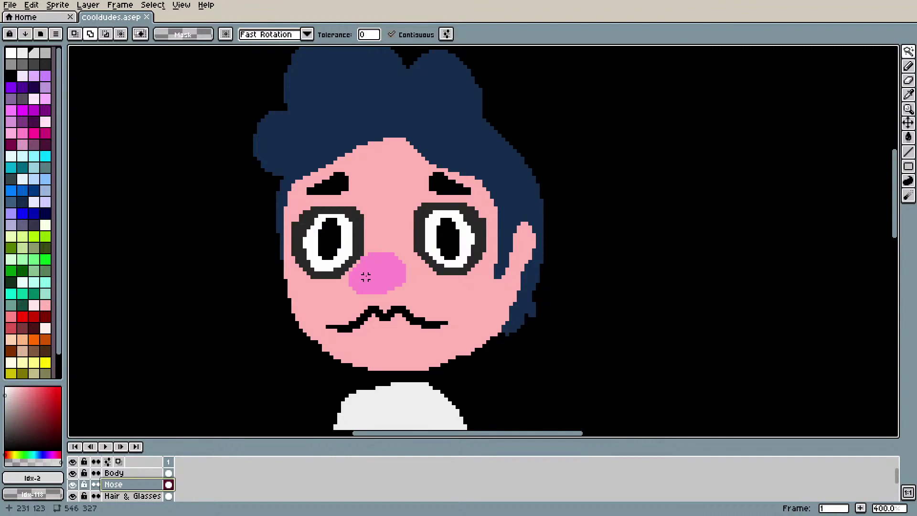
scroll(531, 243, "down", 4)
scroll(519, 298, "up", 2)
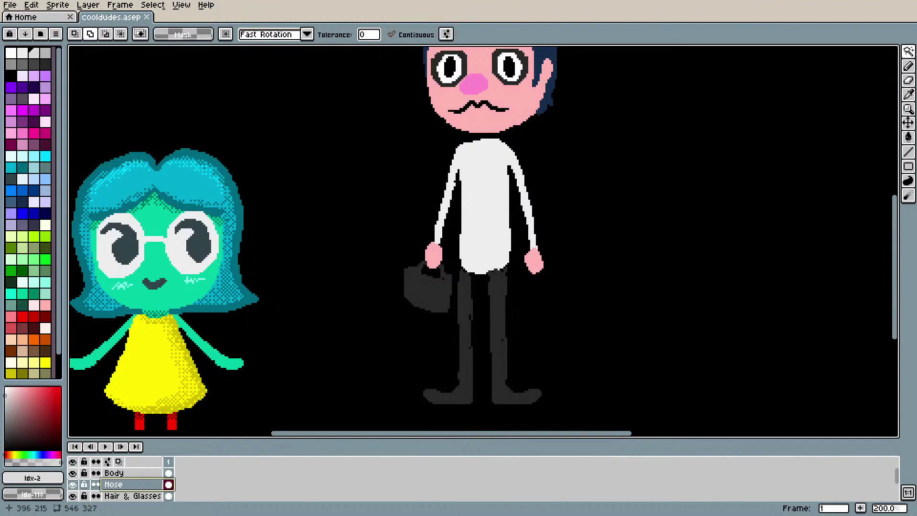
left_click_drag(895, 265, 894, 215)
scroll(632, 133, "up", 1)
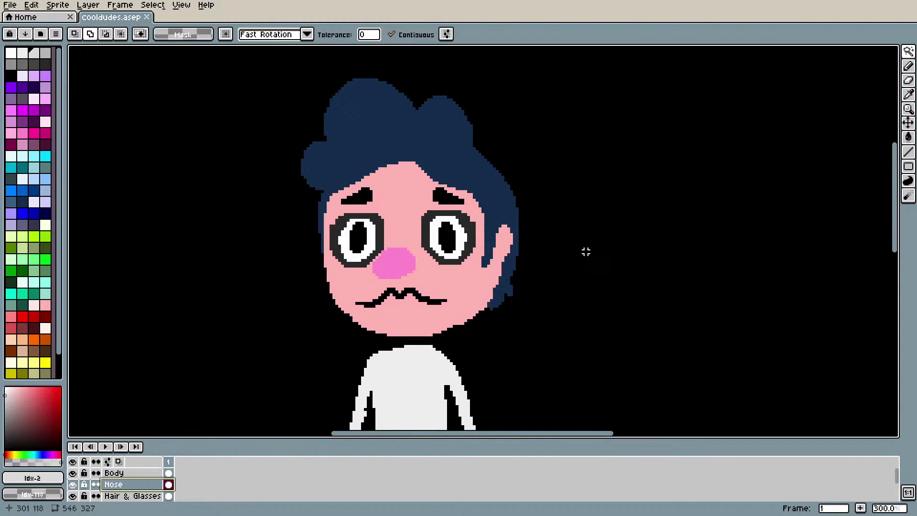
key("i")
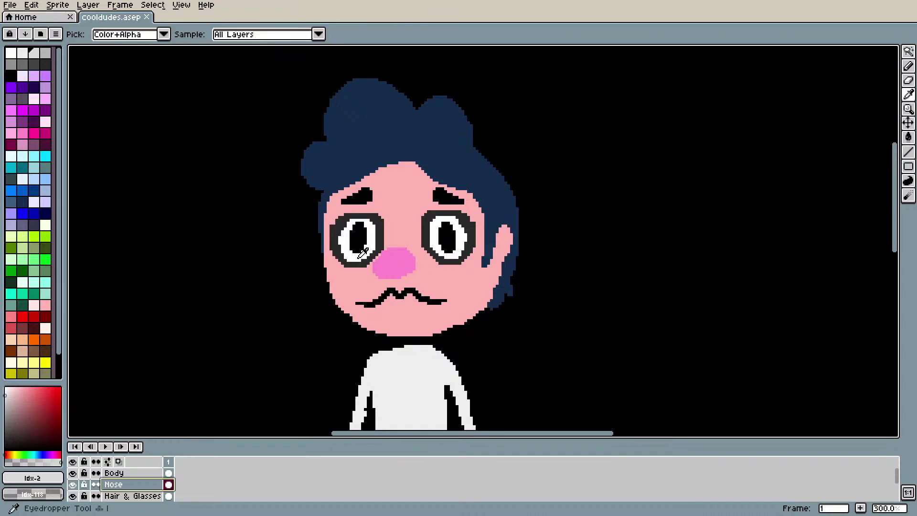
left_click(401, 256)
key("b")
left_click_drag(392, 249, 370, 269)
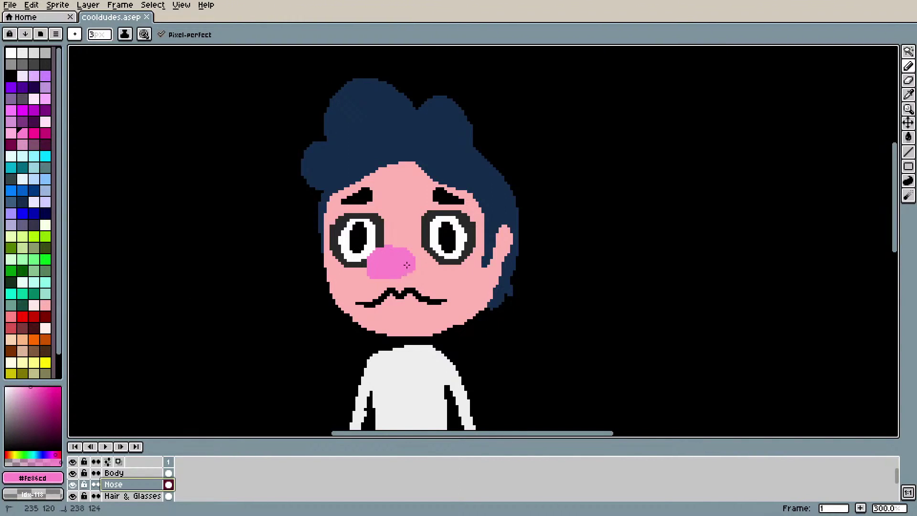
mouse_move(410, 259)
left_mouse_down()
mouse_move(397, 277)
mouse_move(398, 268)
mouse_move(389, 355)
mouse_move(286, 348)
mouse_move(409, 269)
mouse_move(397, 269)
left_mouse_up()
key("v")
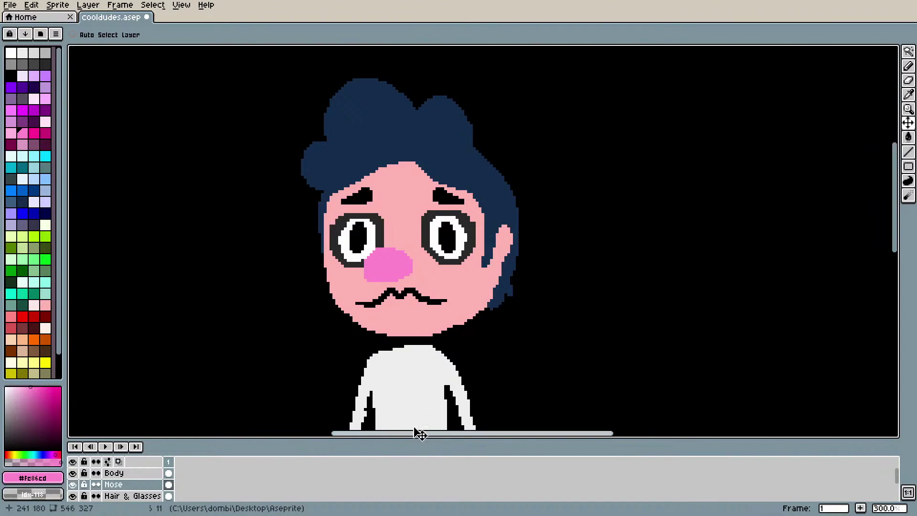
key("e")
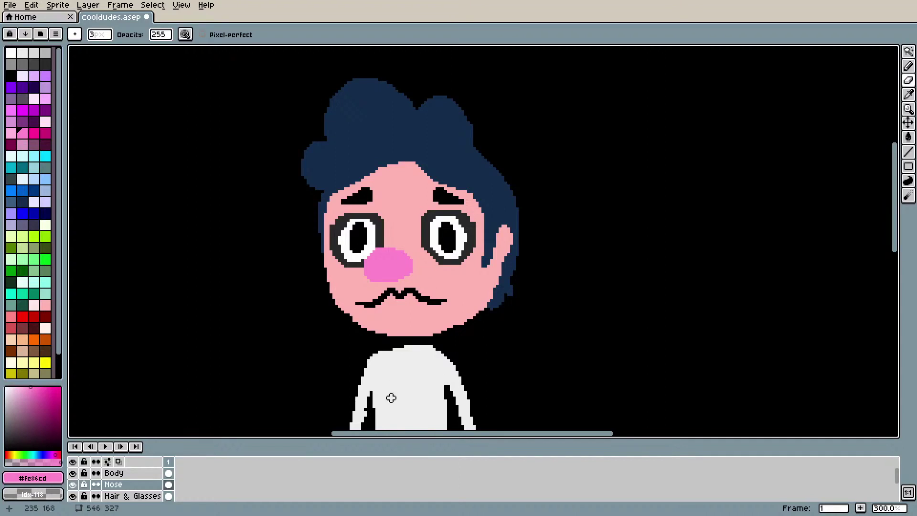
Step: Draw a straight 3 px glasses bridge in the frame colour #292929 between the two lenses on the Hair & Glasses layer
left_click(143, 496)
key("b")
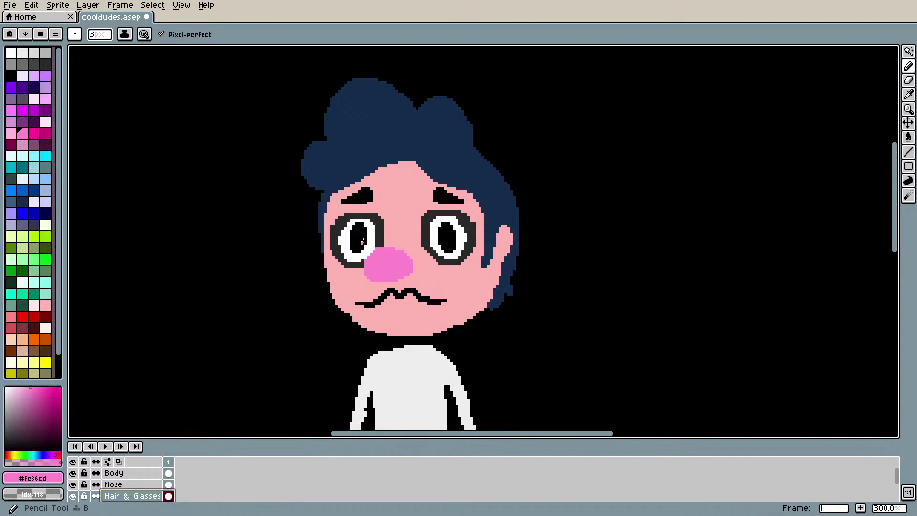
key("i")
left_click(380, 233)
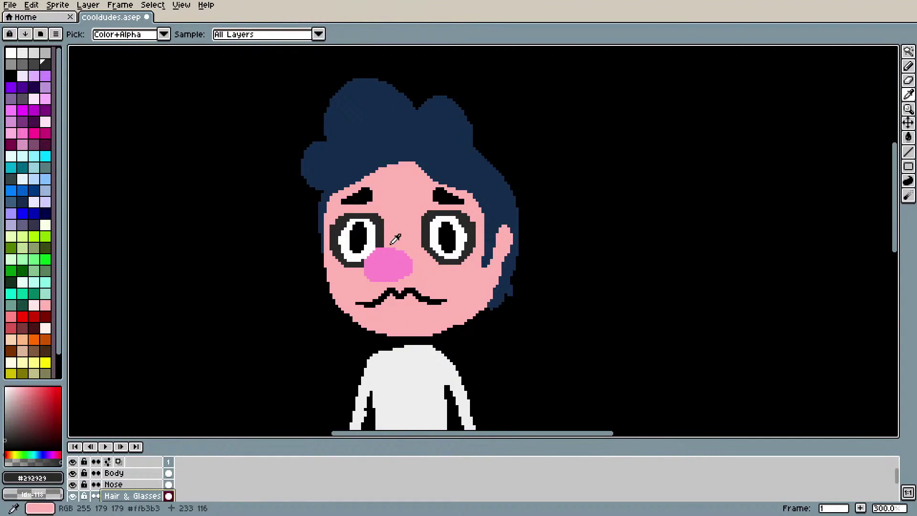
key("b")
left_click_drag(403, 234, 424, 231)
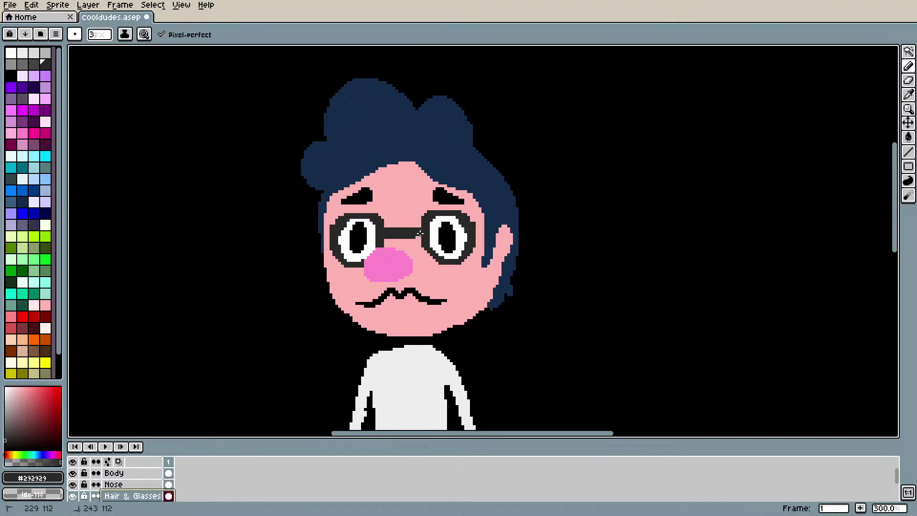
left_click(443, 304, "ctrl")
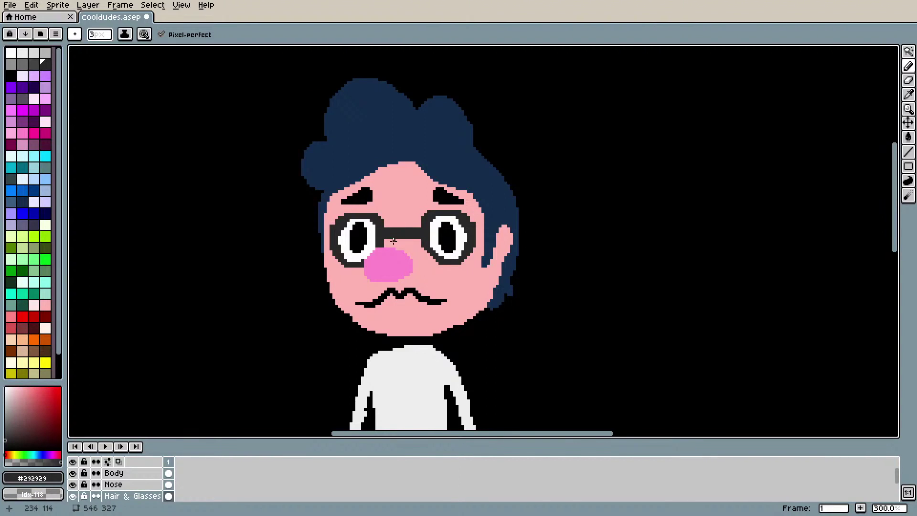
Step: Thin the underside of the glasses bridge with the eraser and touch it up in #292929
key("e")
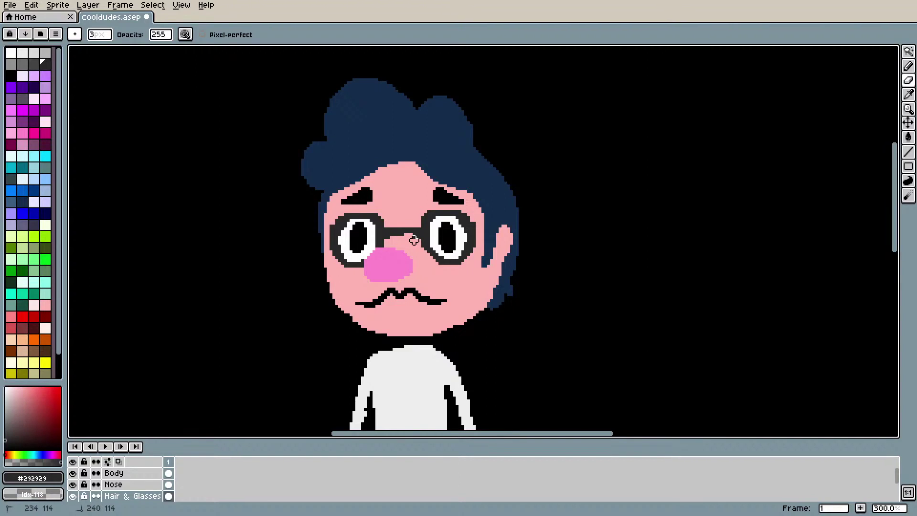
left_click_drag(413, 240, 414, 245)
key("i")
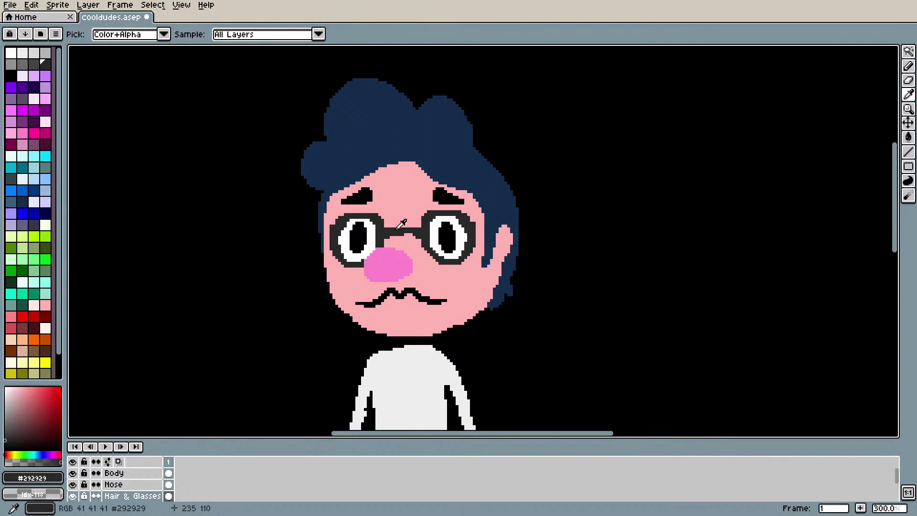
key("b")
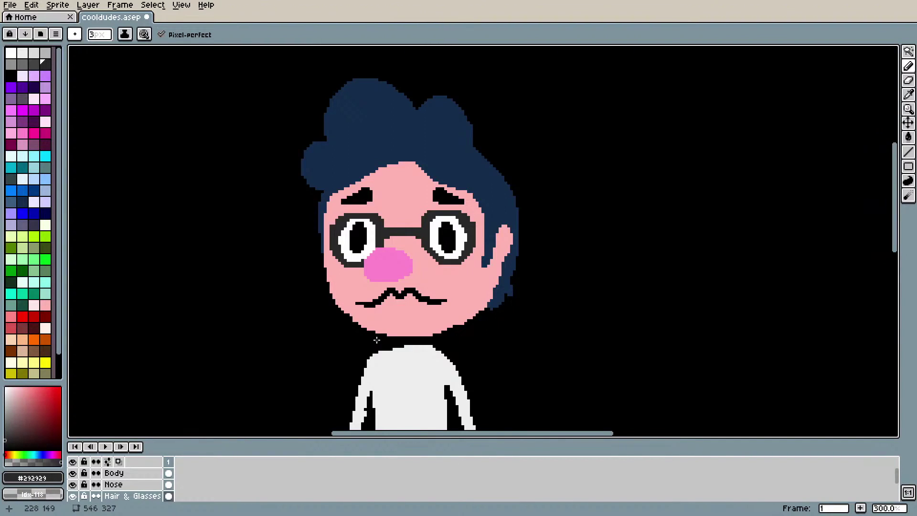
Step: Examine the whole canvas to compare the dark-haired man with the teal-haired girl beside him
scroll(231, 248, "down", 2)
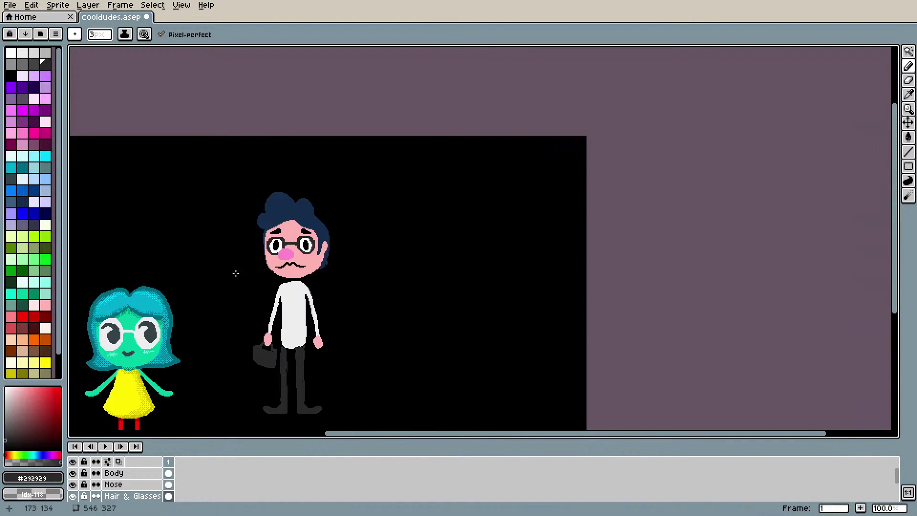
left_click_drag(424, 438, 340, 403)
scroll(368, 383, "down", 1)
scroll(360, 394, "up", 2)
scroll(361, 394, "down", 1)
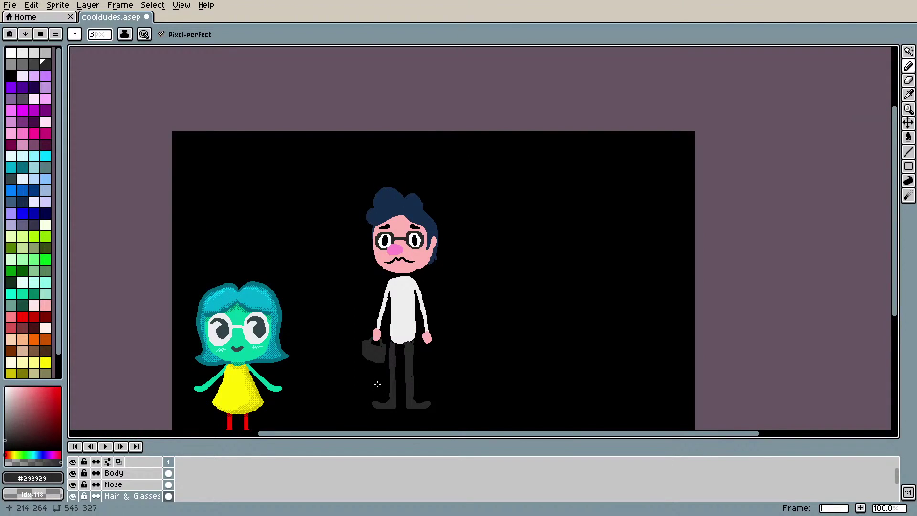
scroll(386, 358, "up", 1)
scroll(405, 329, "down", 2)
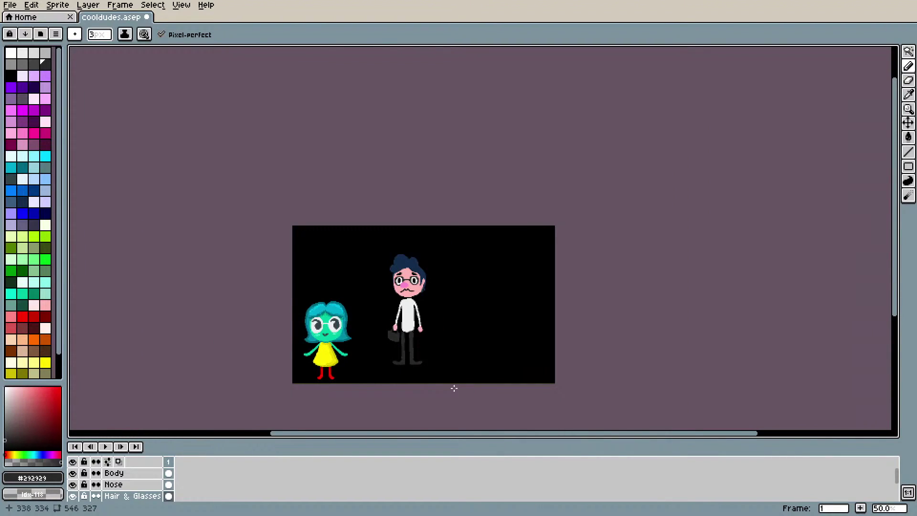
scroll(423, 411, "up", 1)
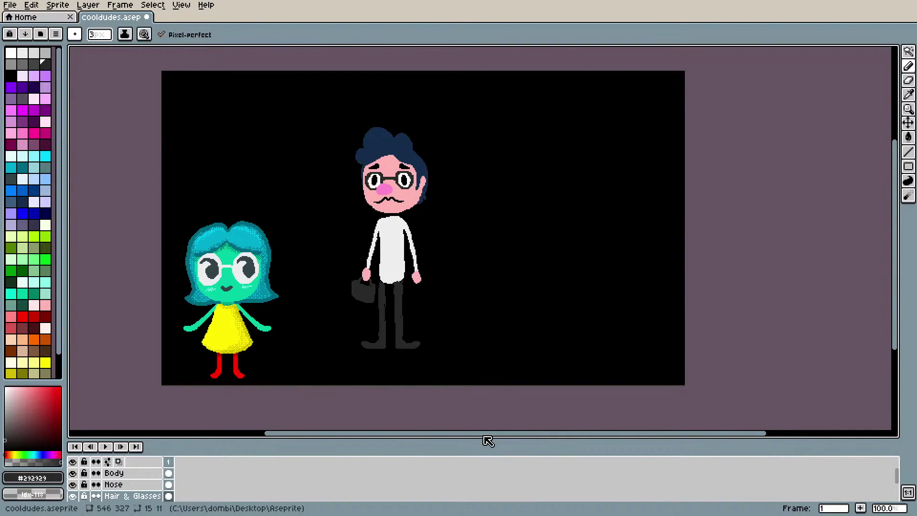
Step: Select the man's layers from Body through Head together and move him left and slightly up, closer to the teal-haired girl
left_click_drag(467, 434, 448, 436)
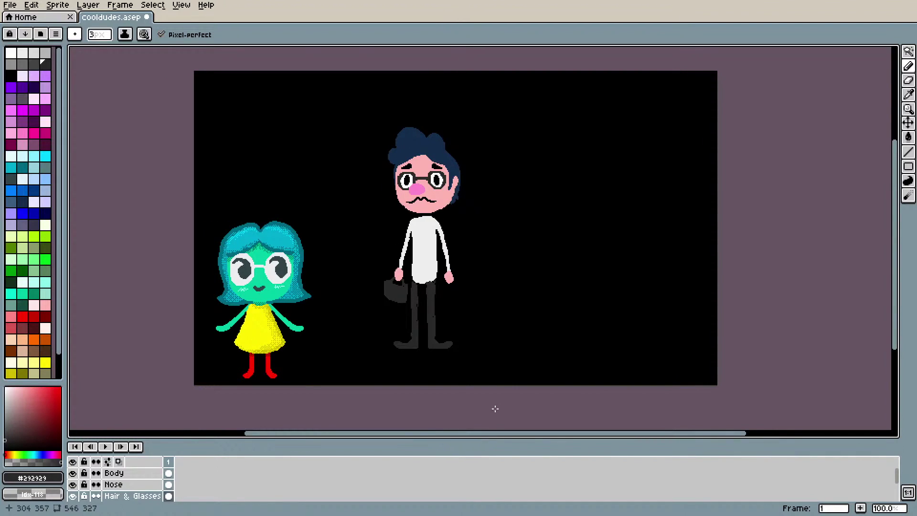
scroll(143, 485, "down", 2)
scroll(144, 490, "up", 2)
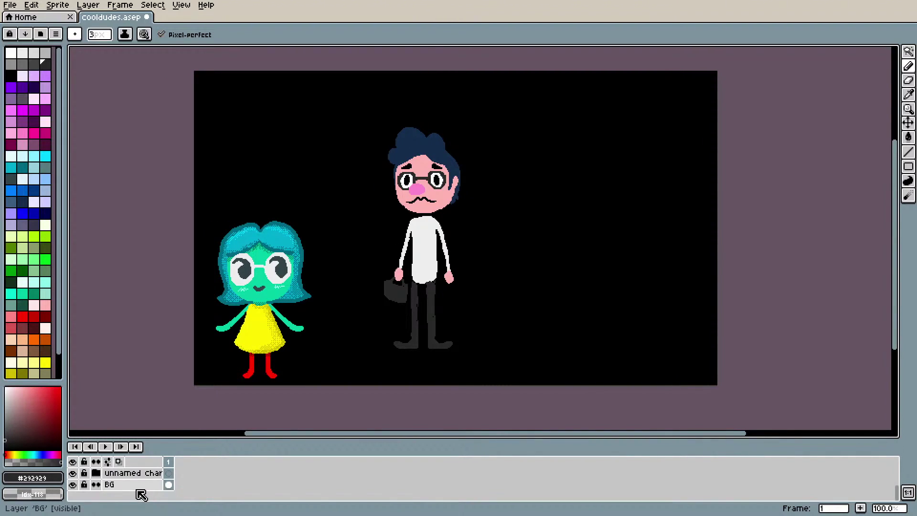
left_click(136, 473)
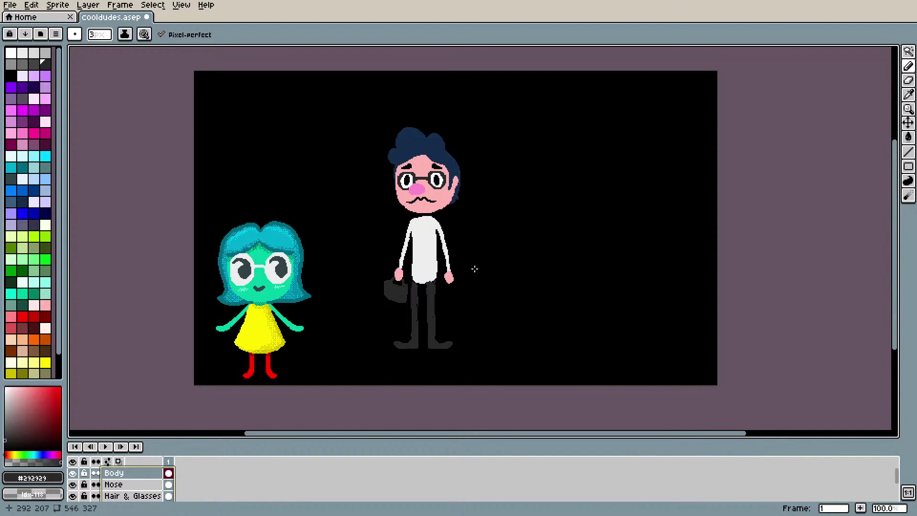
left_click(909, 123)
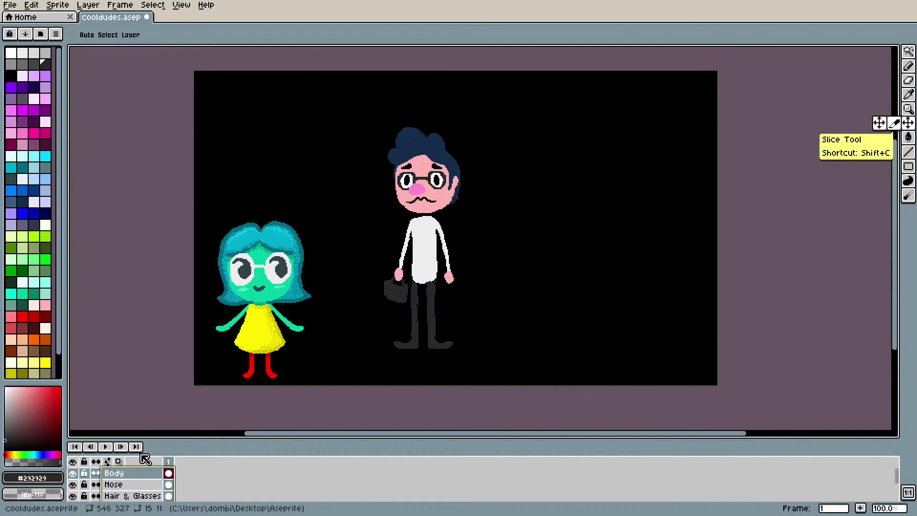
left_click(132, 496)
scroll(133, 496, "down", 1)
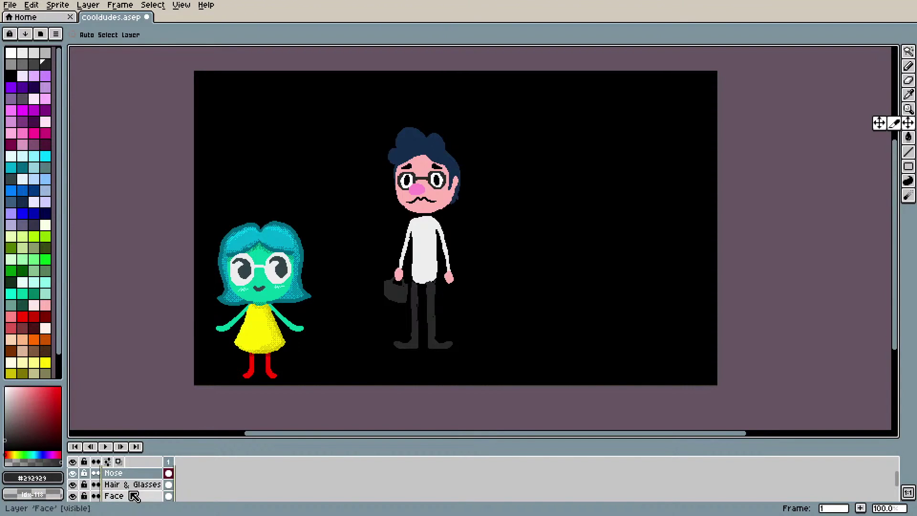
left_click(136, 496)
scroll(134, 492, "down", 1)
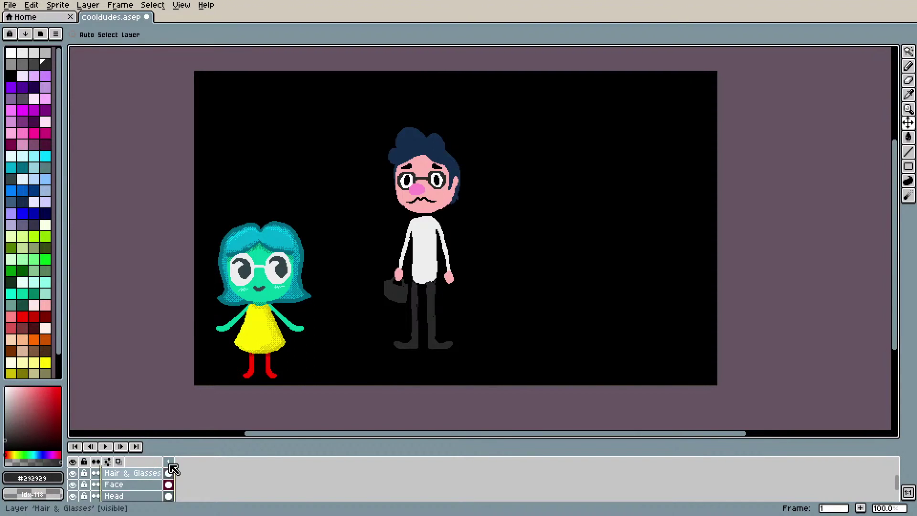
left_click_drag(437, 184, 430, 203)
Step: On the Body layer, marquee-select an area about 132 × 166 px around the man's body, legs and briefcase and delete its contents
scroll(491, 247, "up", 1)
scroll(492, 248, "down", 1)
scroll(113, 497, "down", 2)
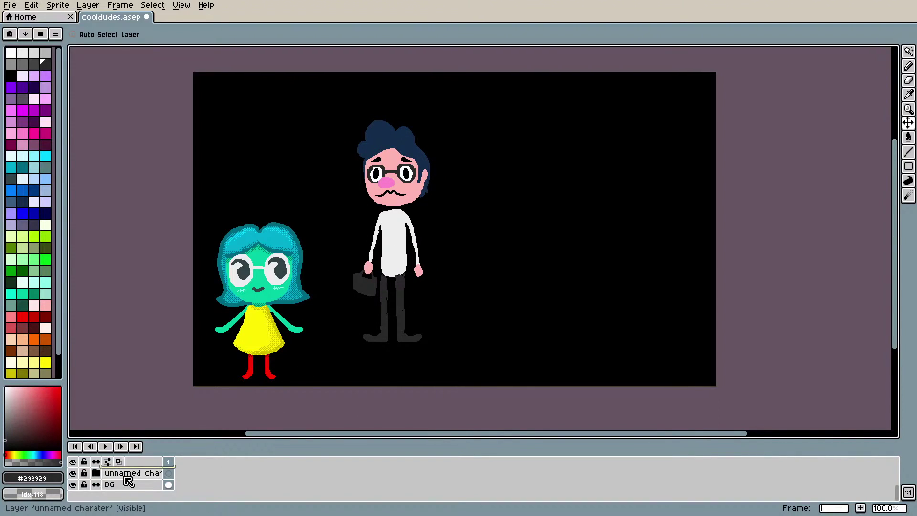
scroll(135, 490, "up", 1)
scroll(133, 486, "up", 2)
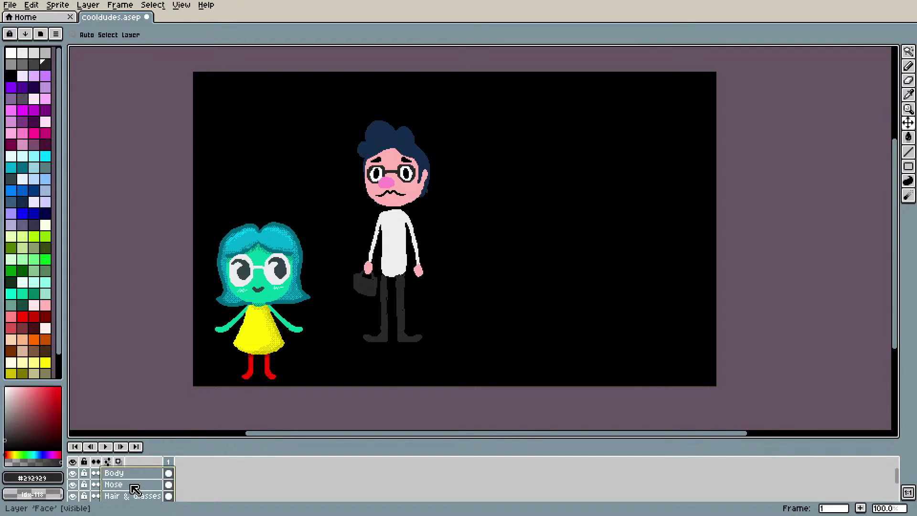
left_click(167, 473)
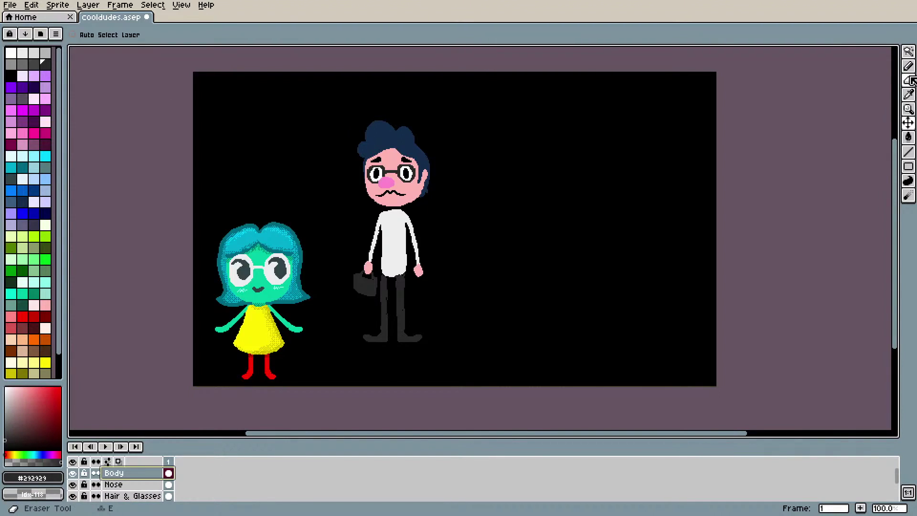
left_click(910, 52)
left_click(837, 52)
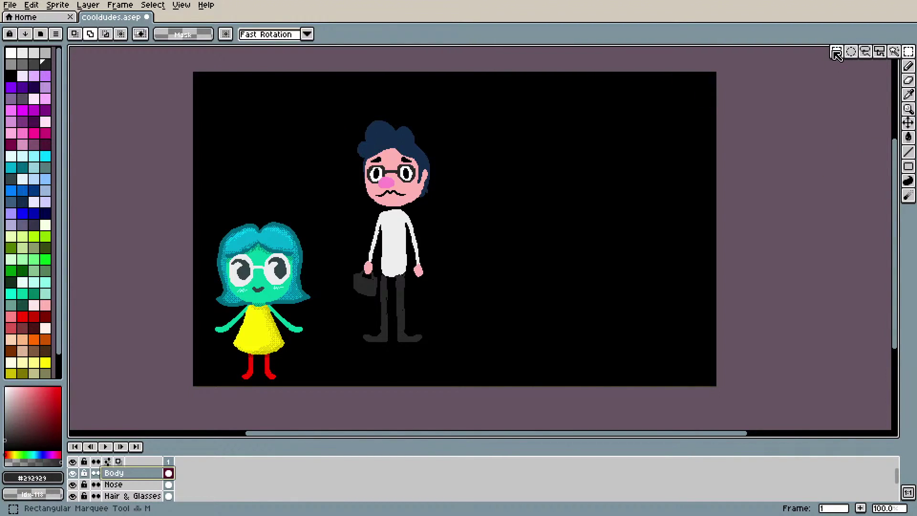
left_click_drag(338, 206, 463, 365)
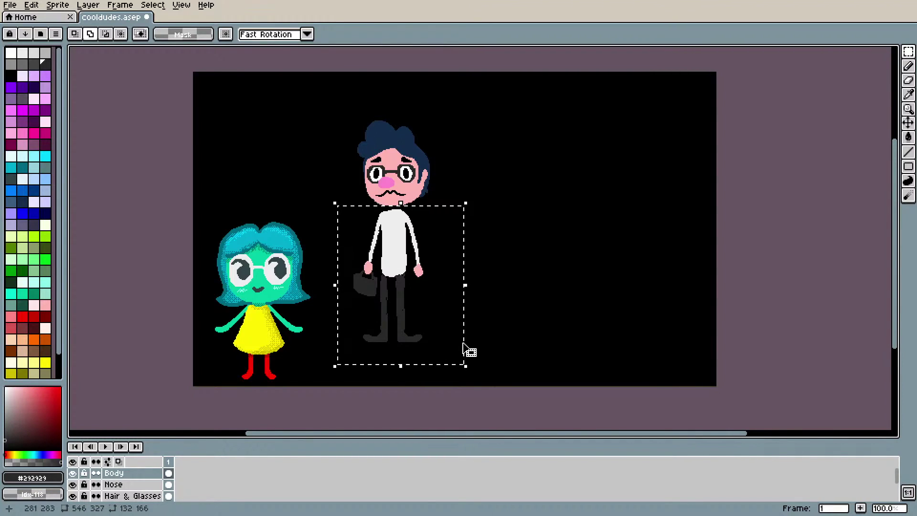
key("Delete")
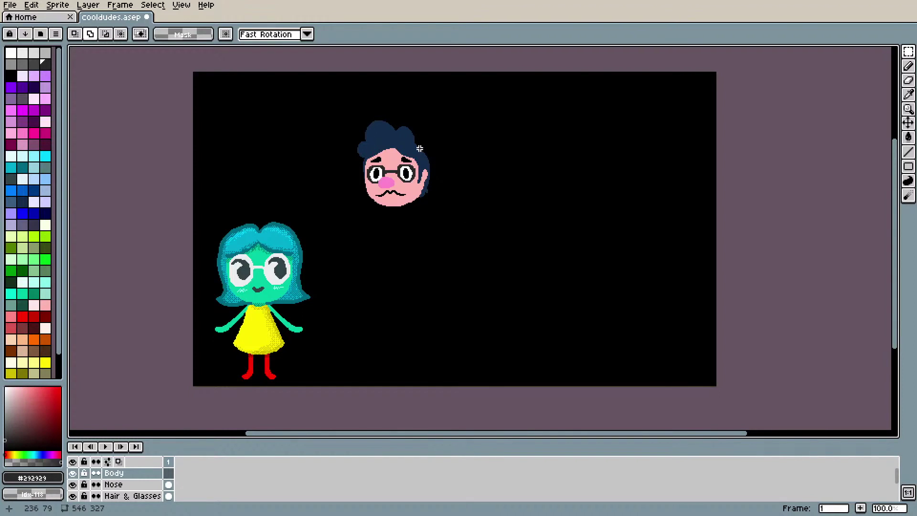
Step: Shift the glasses on the Hair & Glasses layer and the eyes on the Face layer about 2 px left
scroll(420, 148, "up", 3)
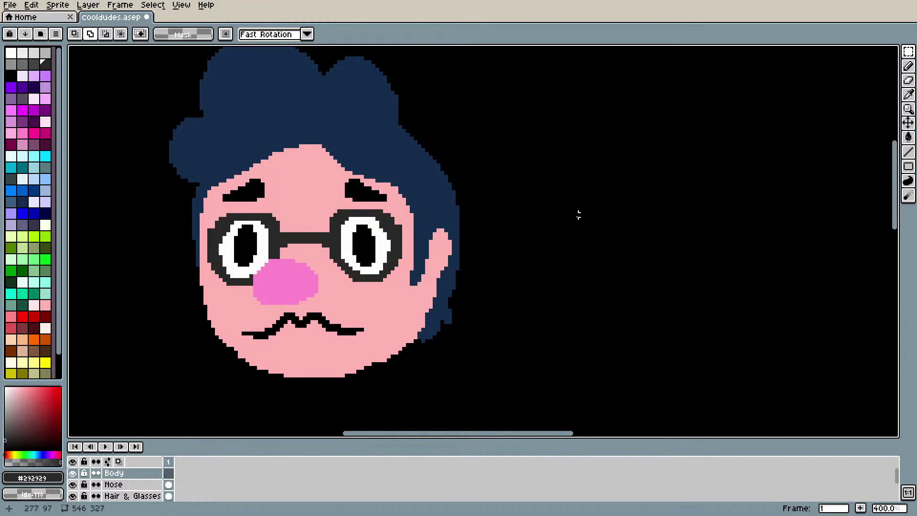
left_click_drag(412, 437, 390, 437)
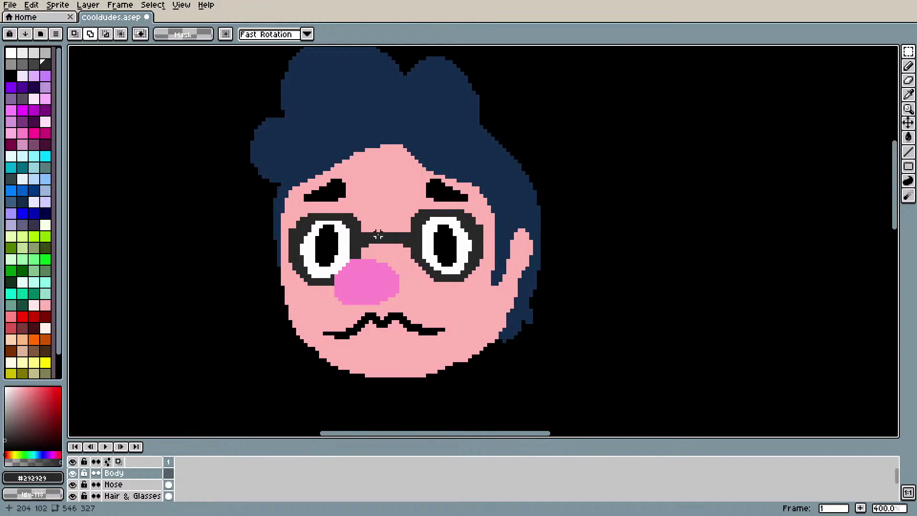
left_click(126, 495)
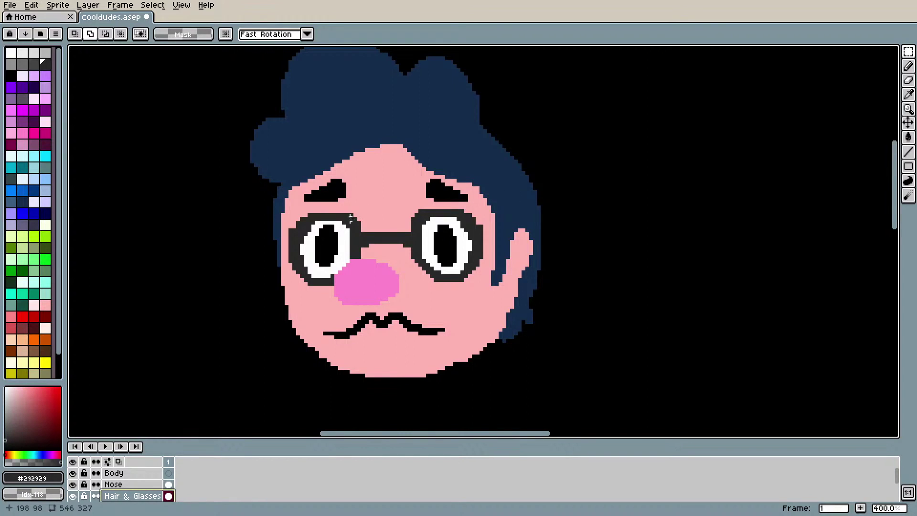
left_click_drag(285, 210, 435, 258)
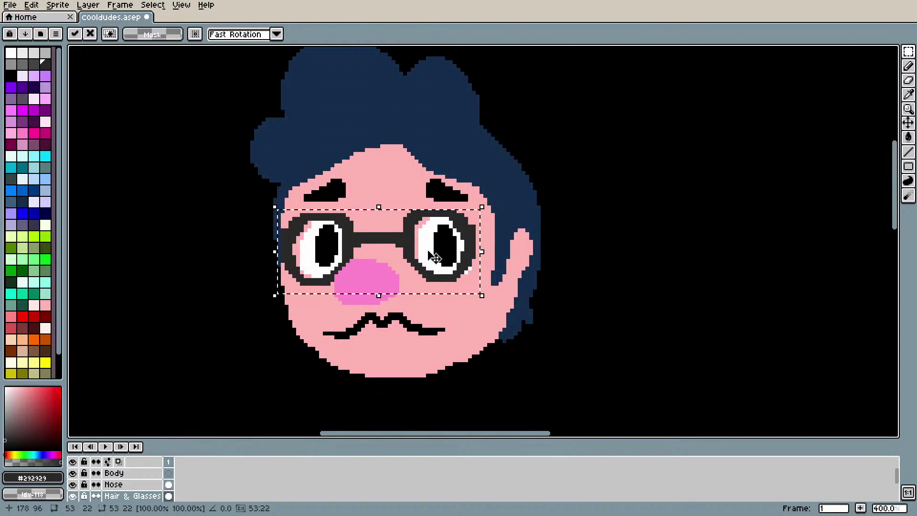
scroll(128, 484, "down", 1)
left_click(120, 495)
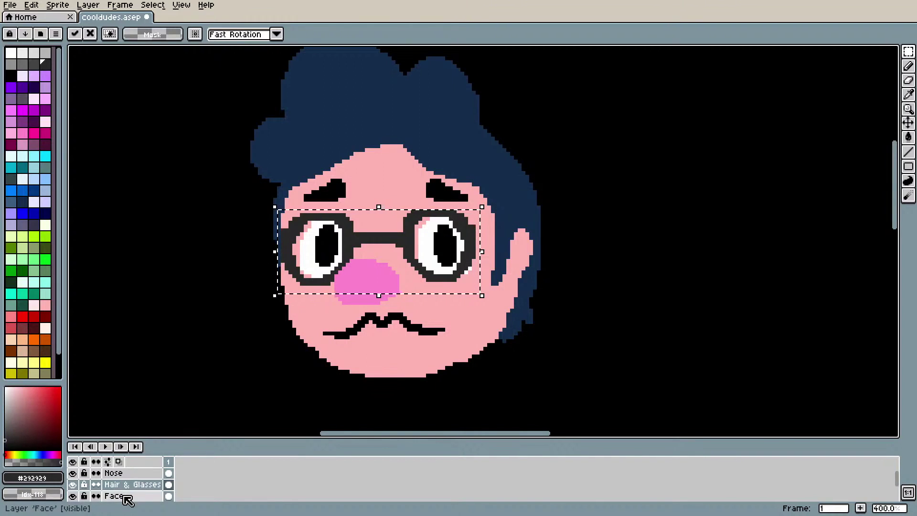
mouse_move(448, 264)
left_mouse_down()
mouse_move(431, 264)
mouse_move(442, 263)
left_mouse_up()
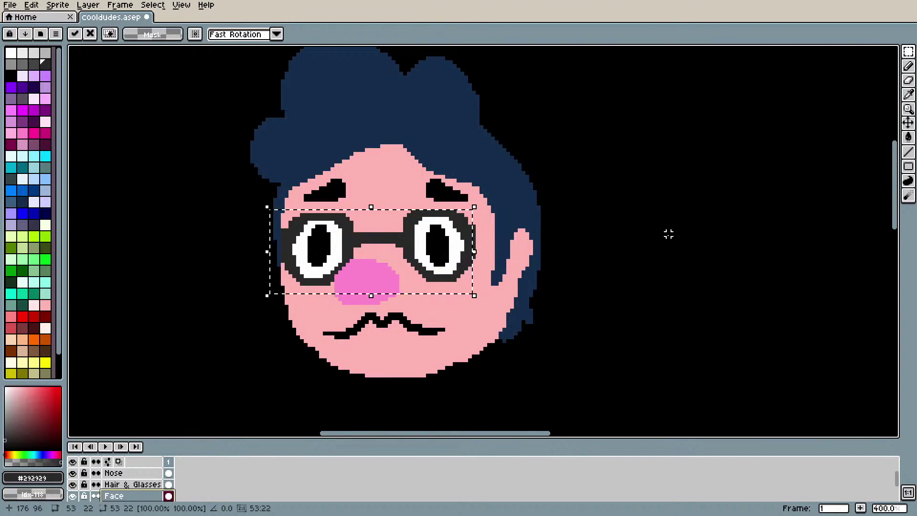
left_click(668, 234)
Step: Marquee-select the moustache on the Face layer, move it about 3 px left and 1 px down, and clear the selection
left_click_drag(469, 345, 308, 305)
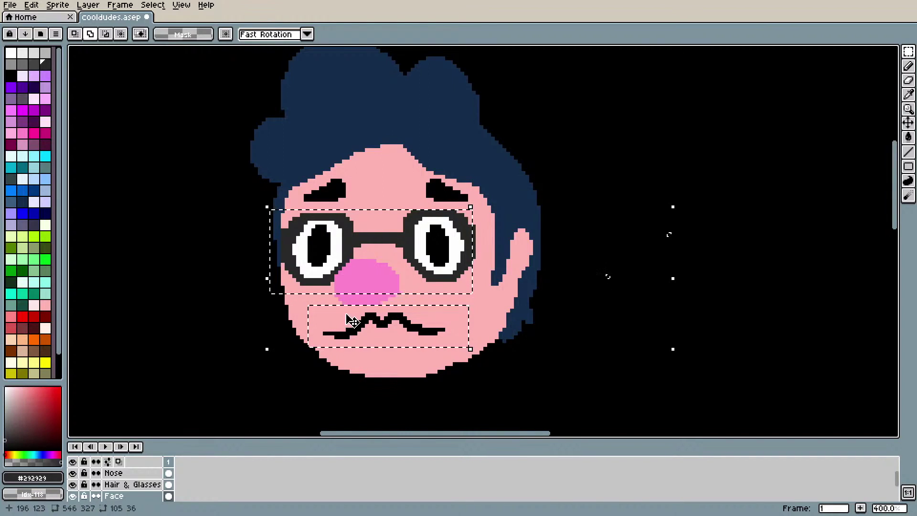
key("ctrl+d")
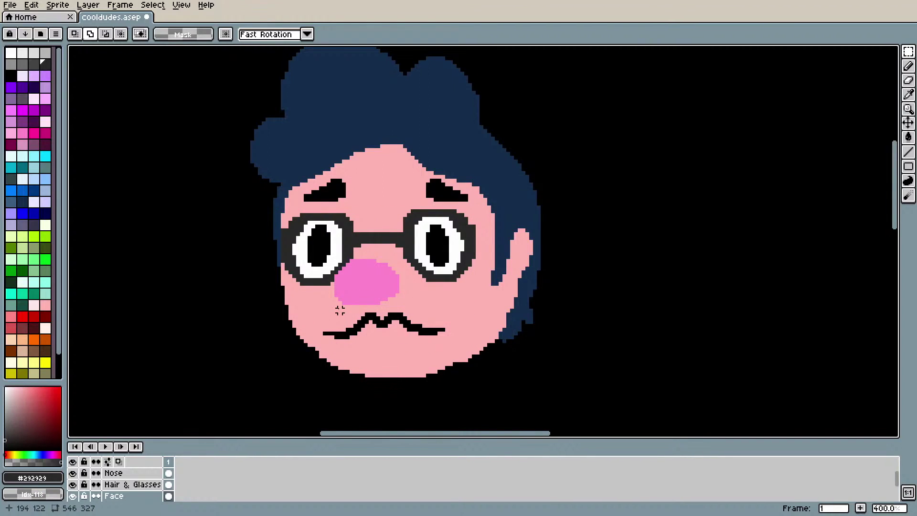
left_click_drag(317, 306, 436, 344)
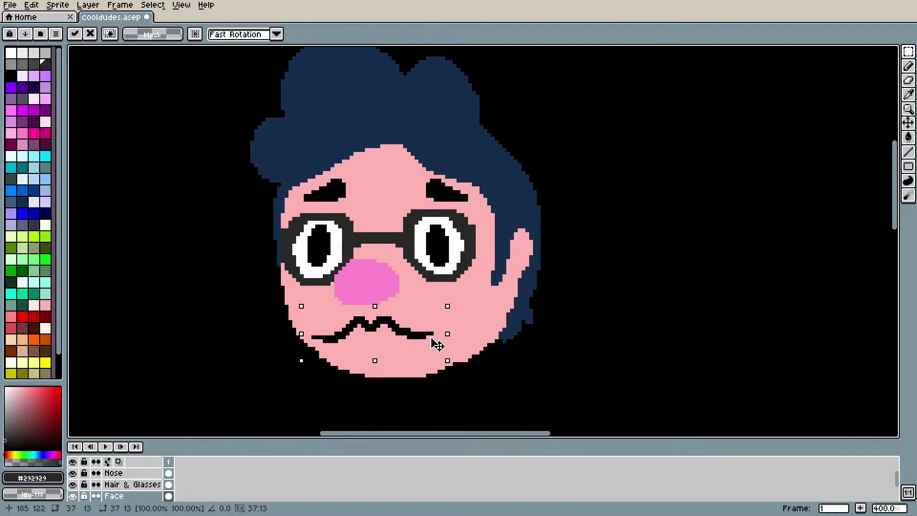
left_click(579, 328)
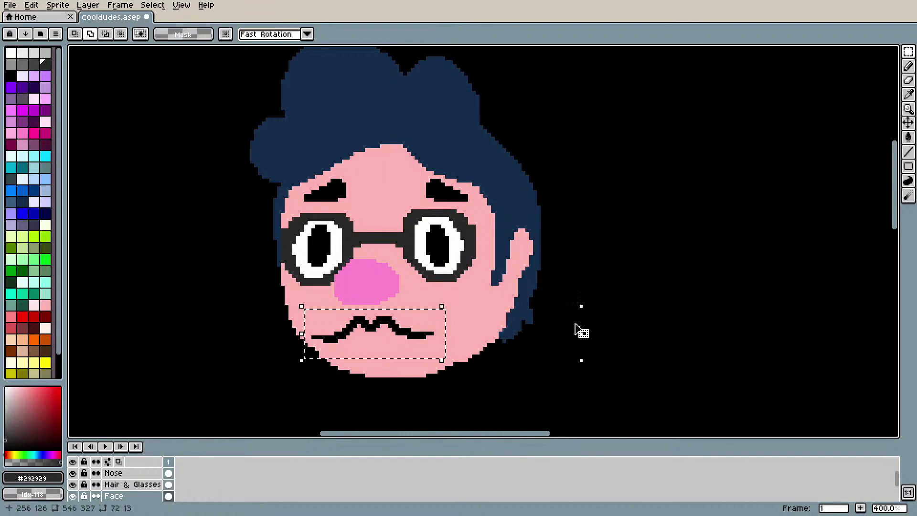
key("ctrl+d")
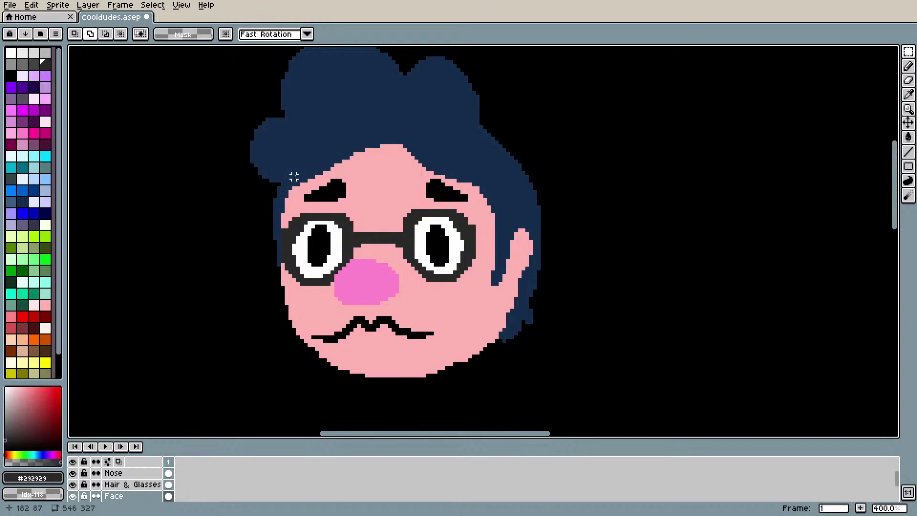
Step: Marquee-select both eyebrows on the Face layer, nudge them about 1 px left, and clear the selection
left_click_drag(294, 165, 470, 205)
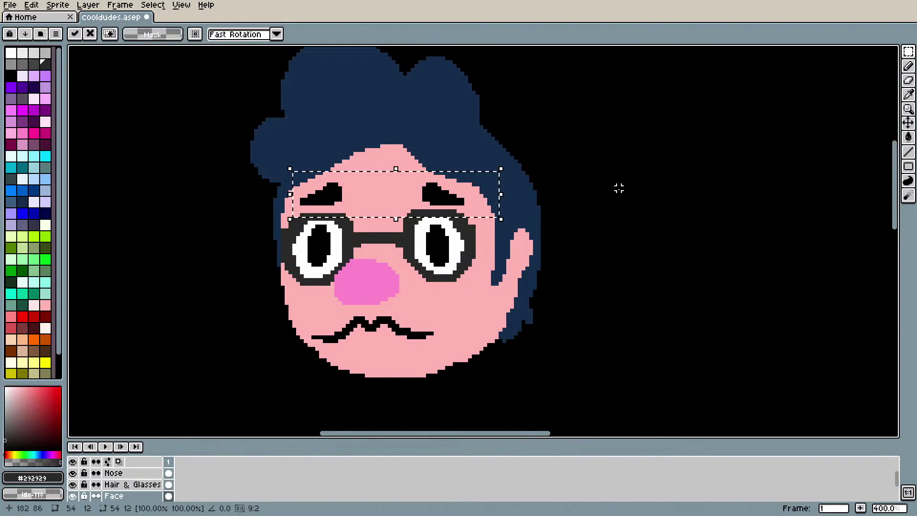
left_click(621, 193)
scroll(626, 194, "down", 3)
scroll(634, 203, "up", 3)
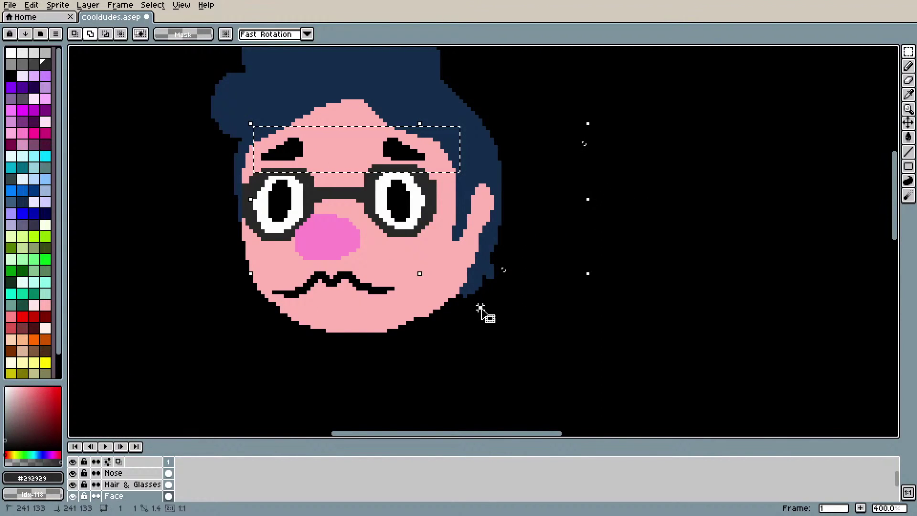
left_click(445, 310)
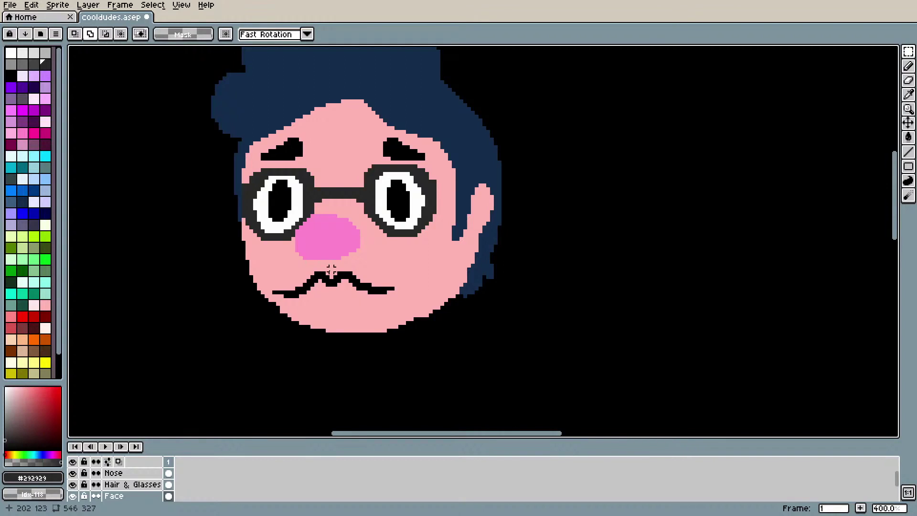
Step: Delete the moustache's left half and join a mirrored copy of its right half to the outer end, forming an upward-curving mouth
left_click_drag(331, 267, 270, 307)
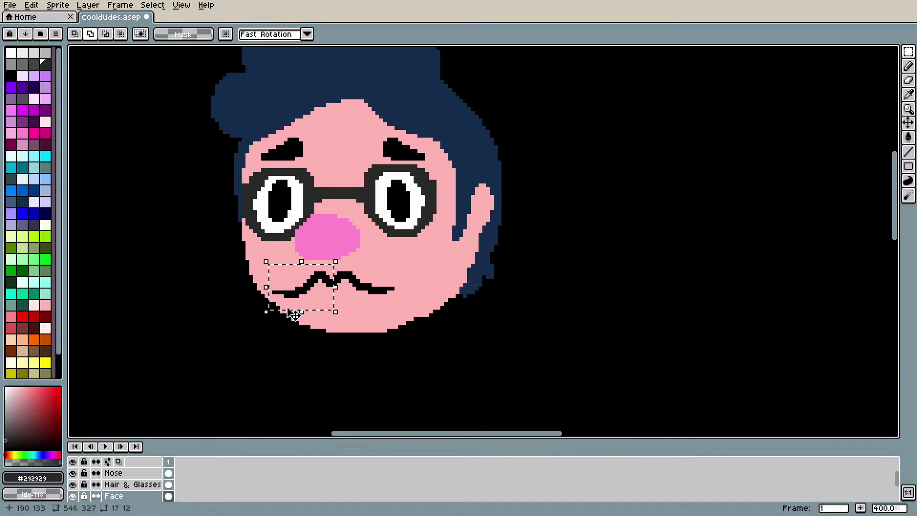
key("Delete")
mouse_move(408, 304)
left_mouse_down()
mouse_move(330, 261)
mouse_move(322, 262)
mouse_move(363, 287)
mouse_move(308, 291)
mouse_move(406, 291)
left_mouse_up()
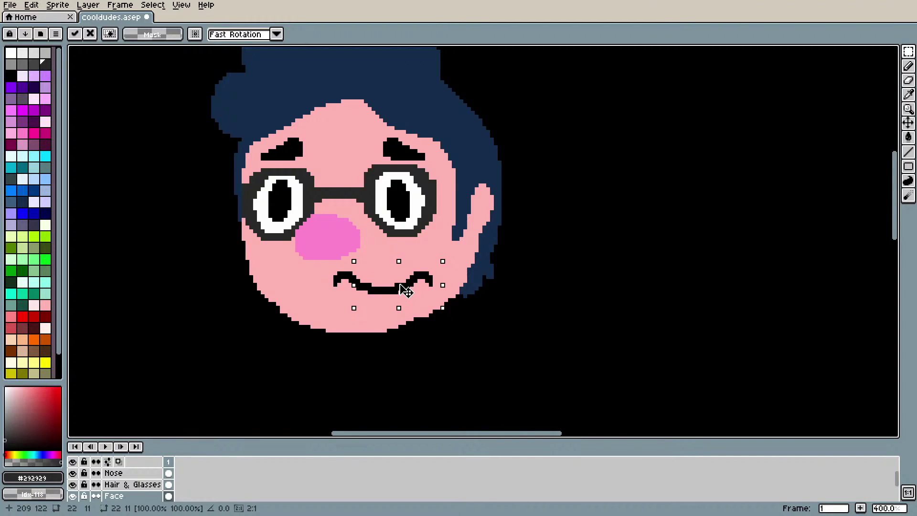
left_click_drag(406, 292, 406, 291)
Step: Select the whole curved mouth in a 38 × 17 px marquee and move it left and slightly up, centring it beneath the nose
left_click_drag(354, 262, 323, 258)
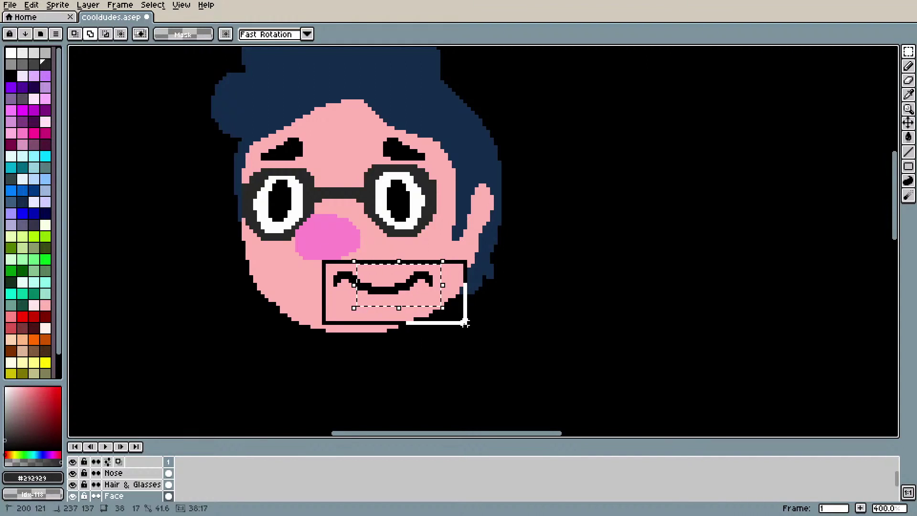
left_click_drag(434, 301, 380, 292)
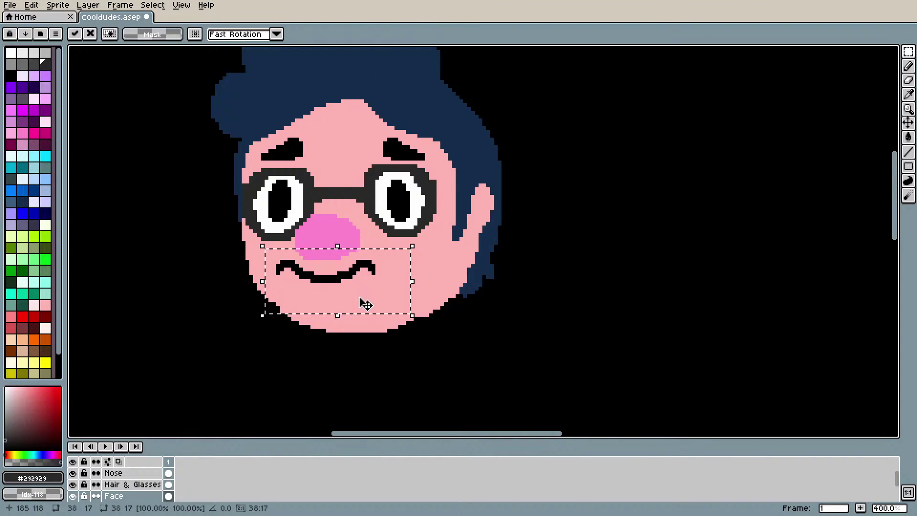
left_click_drag(370, 280, 374, 283)
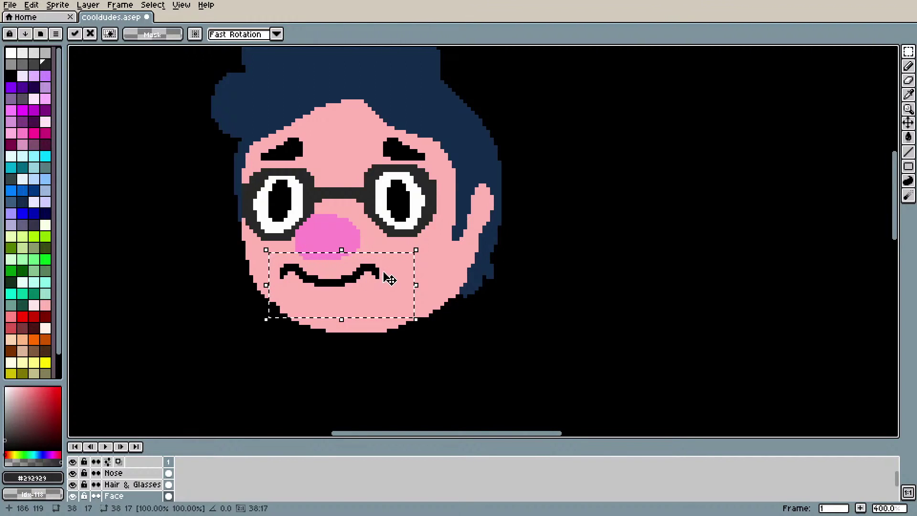
left_click_drag(389, 270, 391, 268)
scroll(392, 282, "down", 2)
scroll(401, 298, "up", 2)
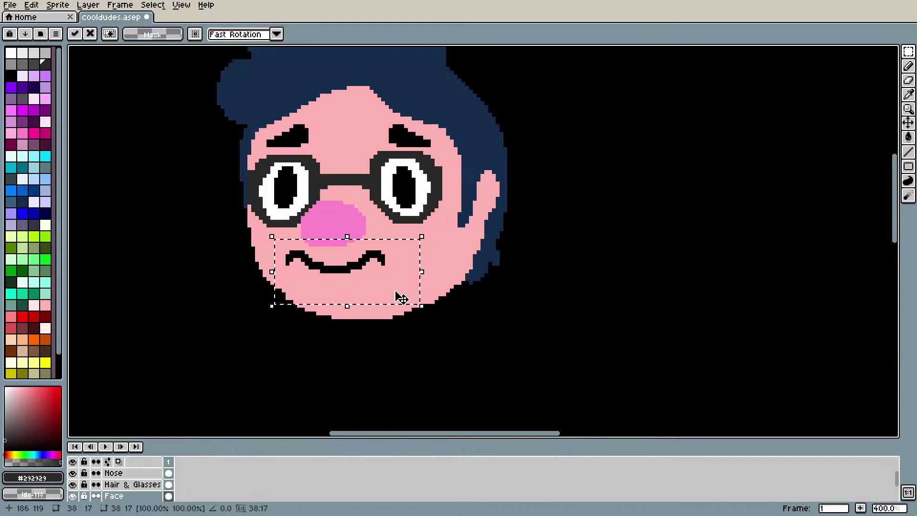
mouse_move(391, 274)
left_mouse_down()
mouse_move(389, 306)
mouse_move(408, 306)
mouse_move(412, 292)
mouse_move(381, 266)
mouse_move(390, 276)
left_mouse_up()
Step: Try rotating the mouth about -177° into a downward-curving frown and undo the transformation
left_click_drag(427, 232, 286, 300)
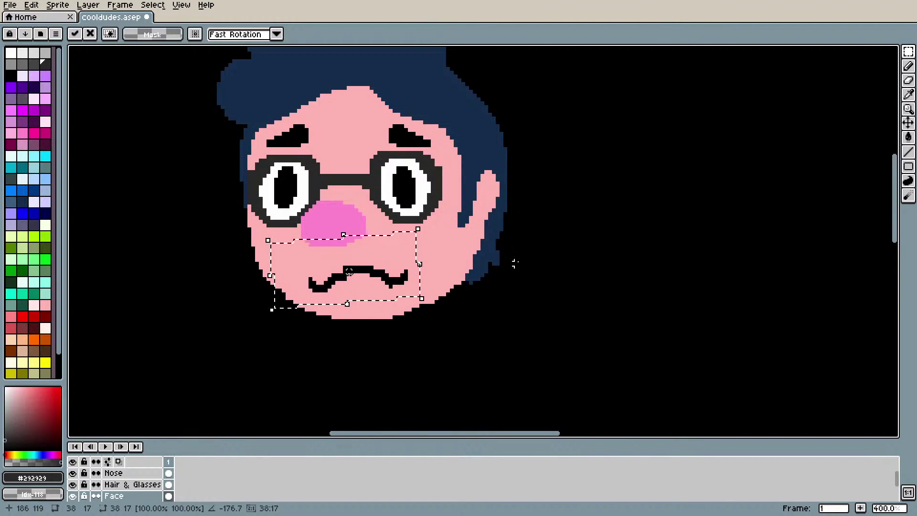
key("Return")
key("ctrl+z")
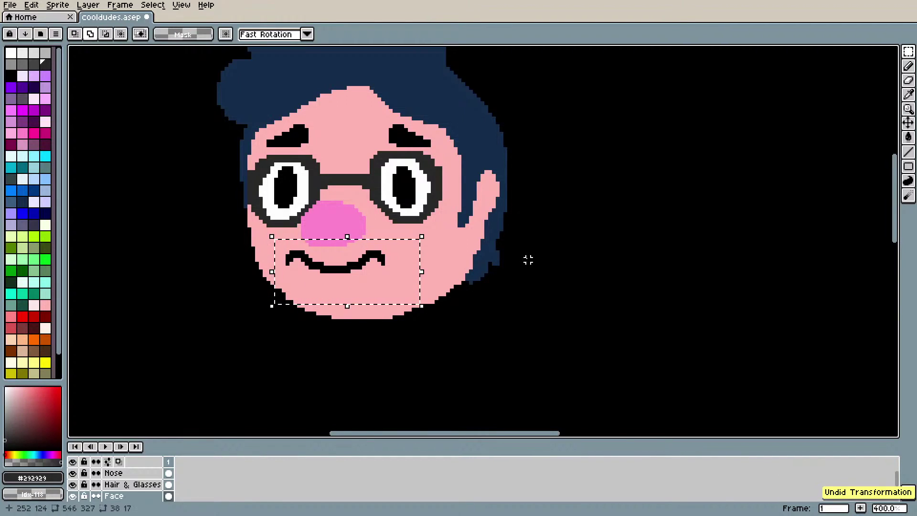
key("ctrl+z")
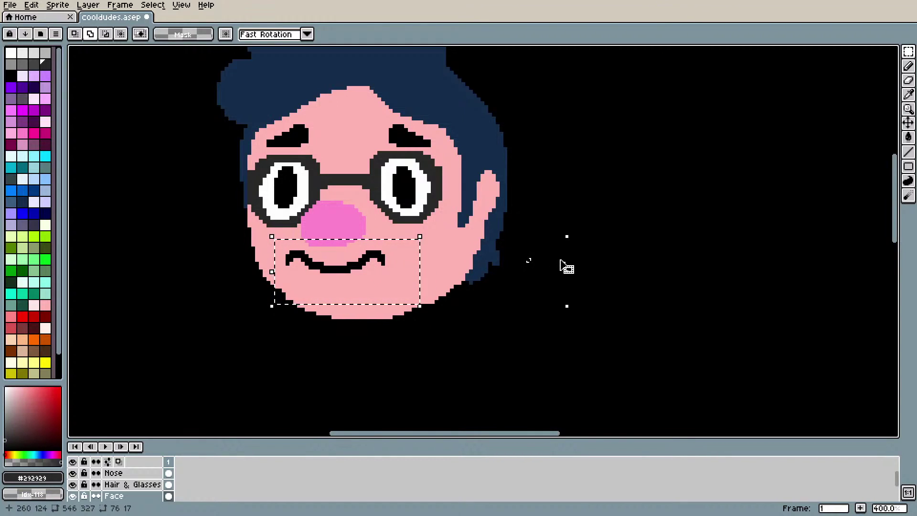
Step: Marquee-select the curved mouth in a 33 × 12 px area on the Face layer and shift it slightly down beneath the nose
left_click(431, 259)
mouse_move(272, 240)
left_mouse_down()
mouse_move(289, 255)
mouse_move(402, 291)
mouse_move(384, 283)
left_mouse_up()
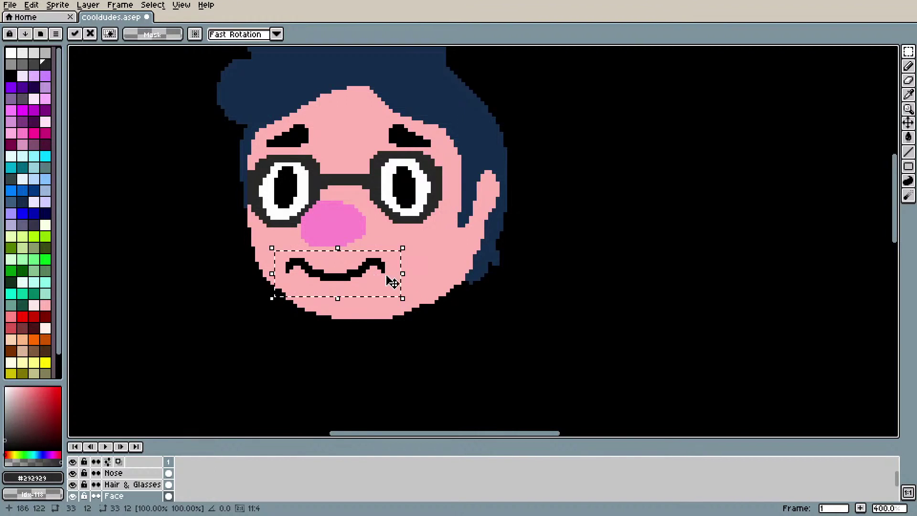
scroll(526, 278, "down", 2)
scroll(525, 278, "up", 2)
left_click_drag(378, 265, 399, 273)
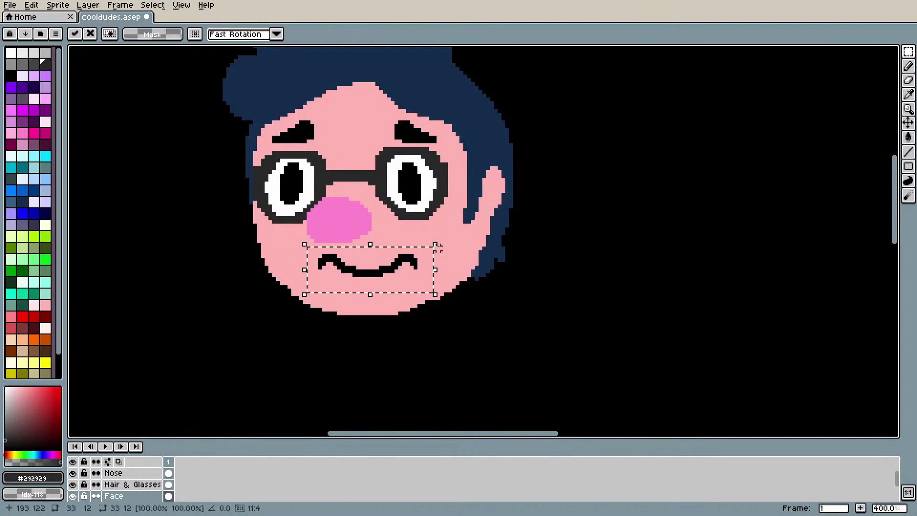
Step: Enlarge the selected mouth area to 36 × 13 px, keep it centred below the nose, and clear the selection
left_click_drag(438, 248, 392, 252)
left_click_drag(450, 244, 423, 282)
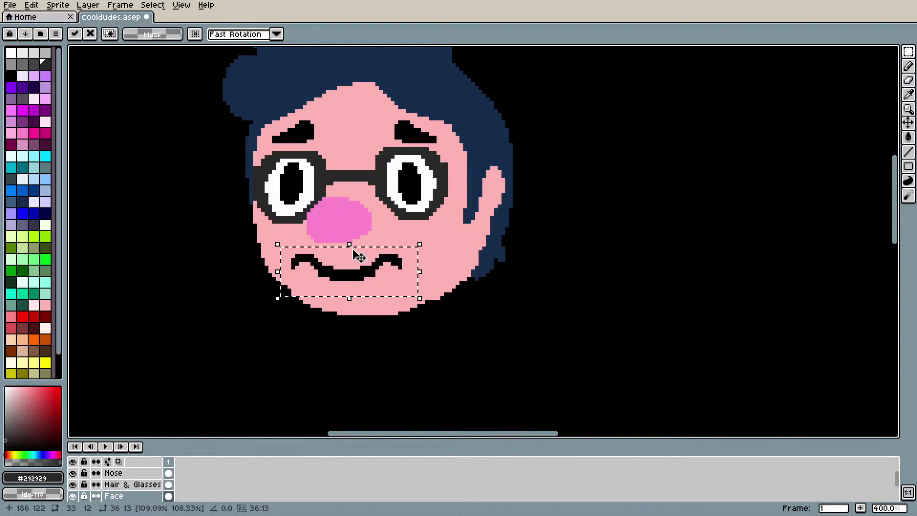
left_click_drag(358, 249, 401, 270)
left_click_drag(349, 225, 378, 265)
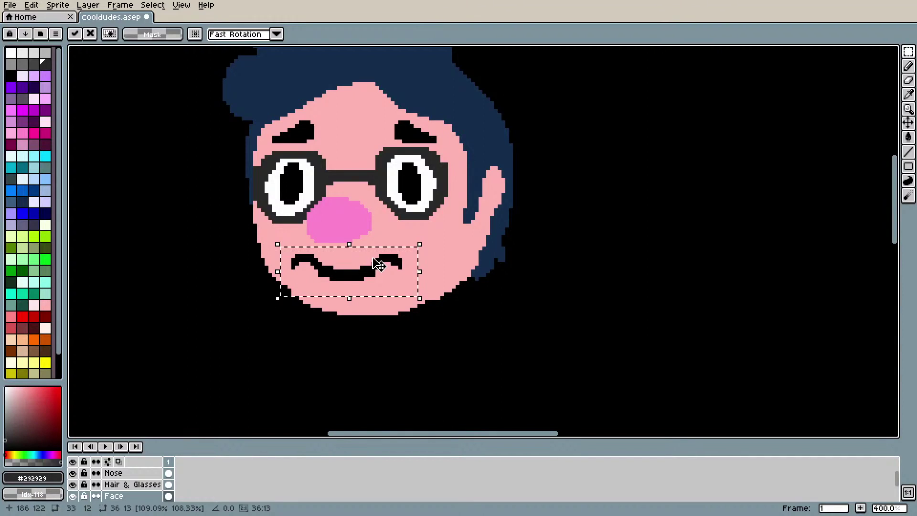
left_click(626, 306)
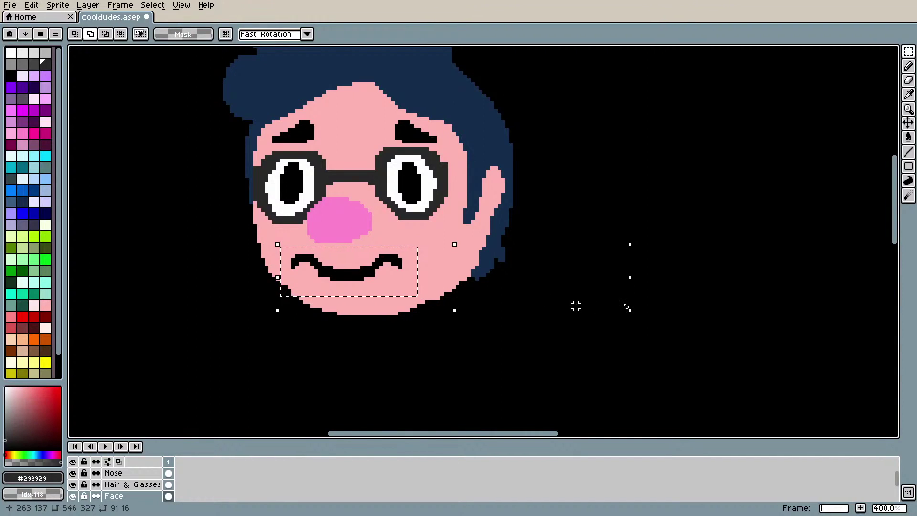
key("Return")
scroll(575, 306, "down", 1)
scroll(575, 304, "down", 2)
scroll(575, 304, "up", 2)
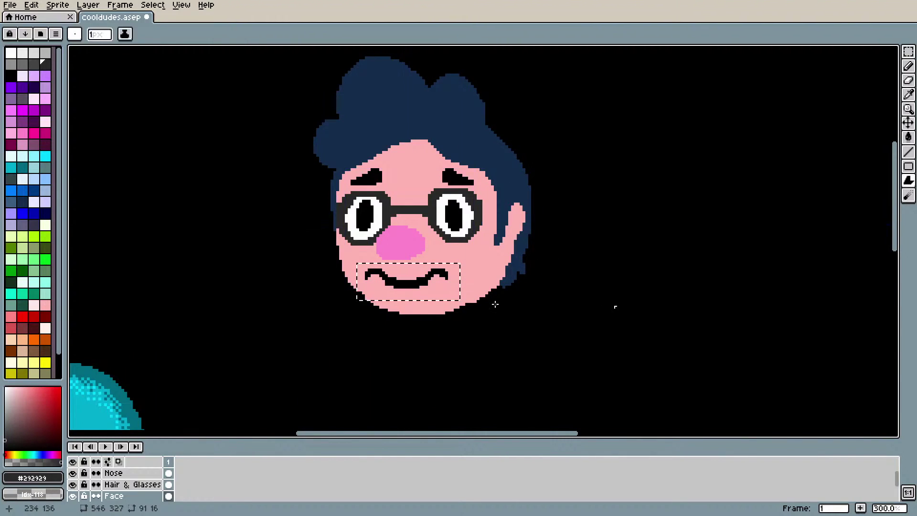
key("ctrl+d")
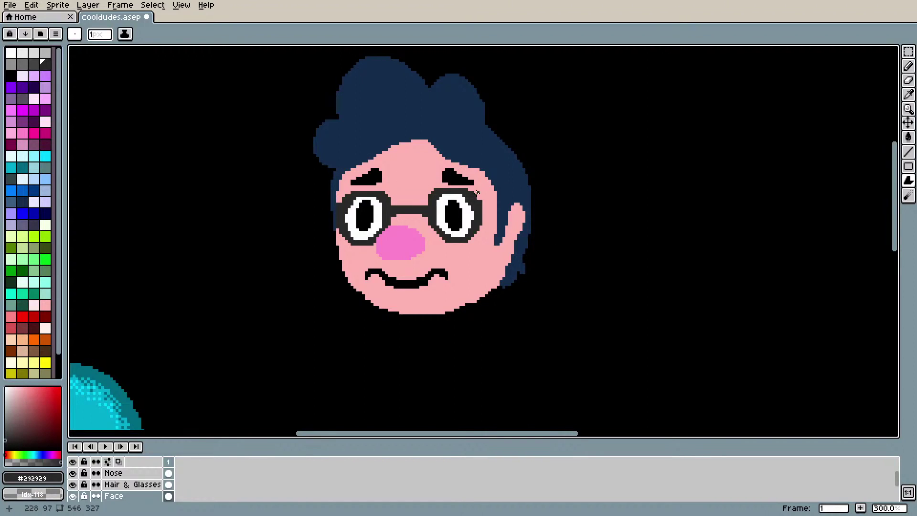
Step: Try a 3 px dark Pencil stroke across the eyebrow above the ear-side lens and undo it
left_click(909, 65)
left_click_drag(430, 155, 458, 187)
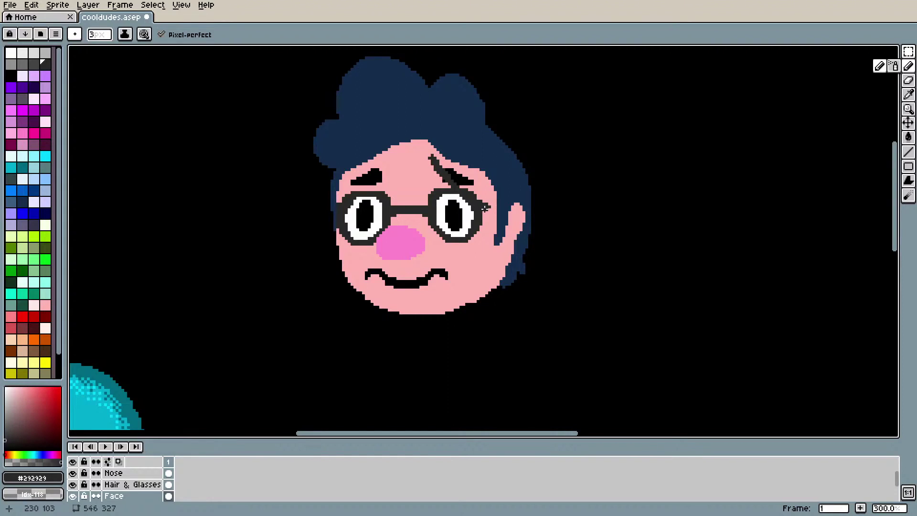
key("ctrl+z")
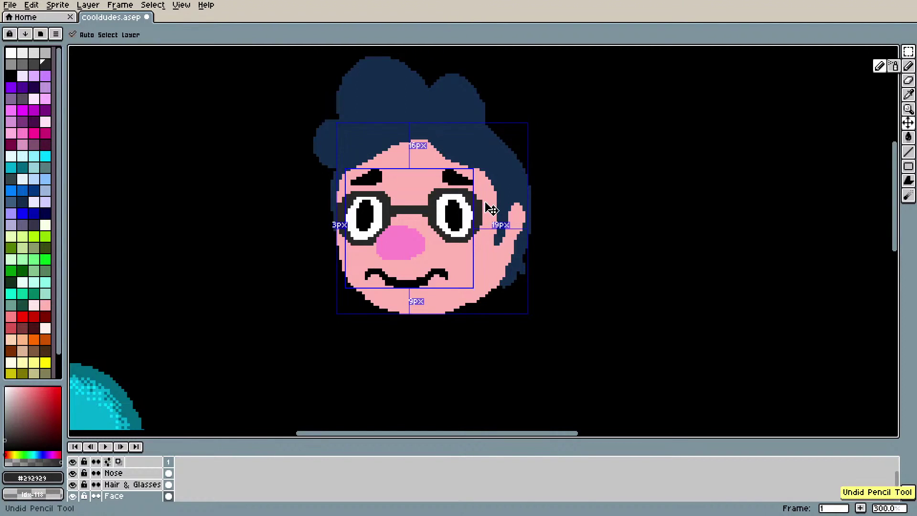
Step: Try shifting the ear-side eyebrow with a rectangular marquee around it and undo the change
left_click(909, 51)
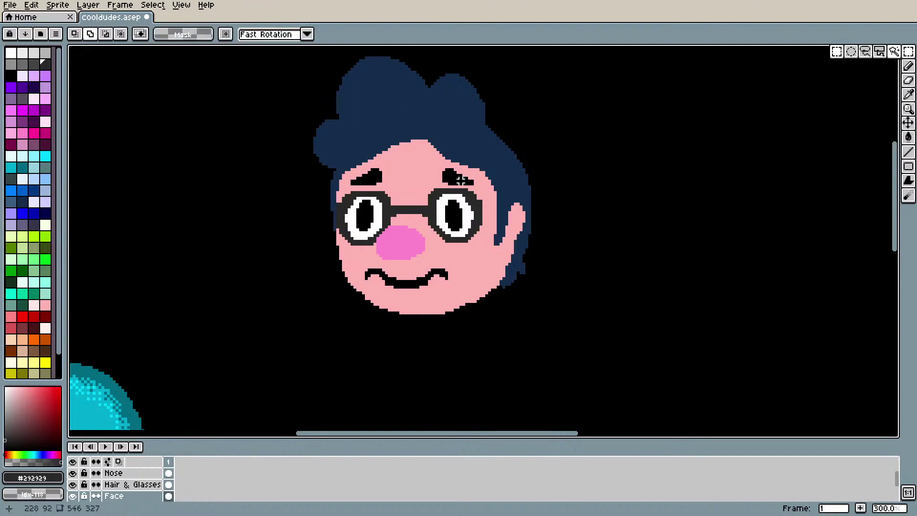
mouse_move(425, 146)
left_mouse_down()
mouse_move(503, 200)
mouse_move(480, 181)
left_mouse_up()
key("Return")
scroll(473, 179, "down", 5)
scroll(886, 139, "up", 5)
key("ctrl+d")
key("ctrl+z")
key("ctrl+z")
key("ctrl+z")
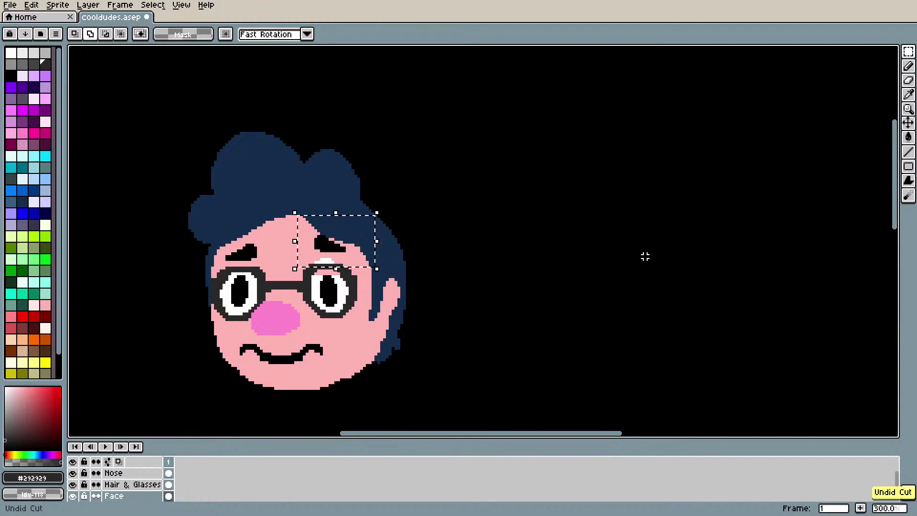
Step: Select only the ear-side eyebrow with the Magic Wand, move it about 1 px left and up, and clear the selection
left_click(909, 51)
left_click(883, 53)
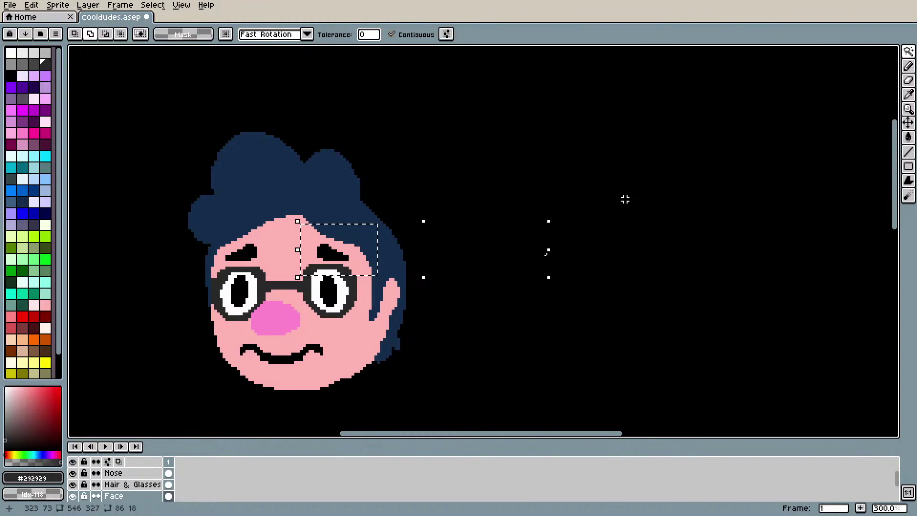
key("ctrl+d")
left_click(347, 257)
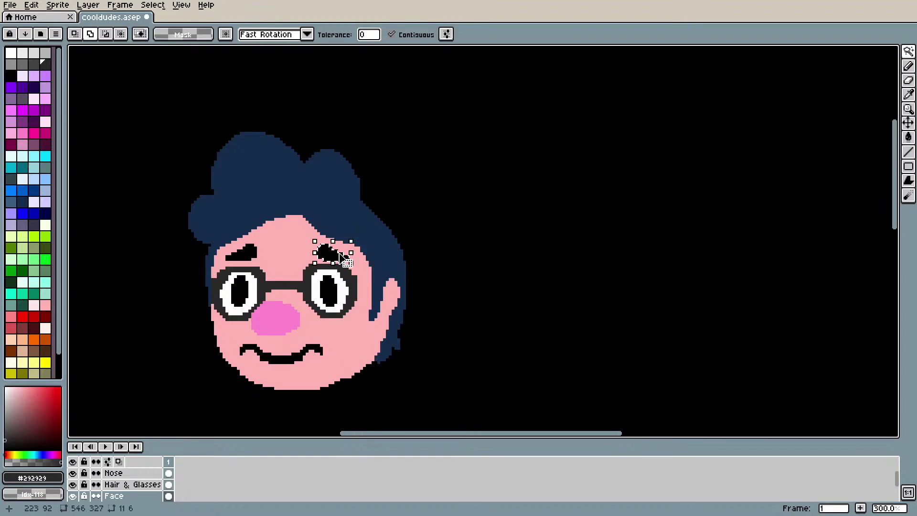
left_click_drag(337, 260, 334, 256)
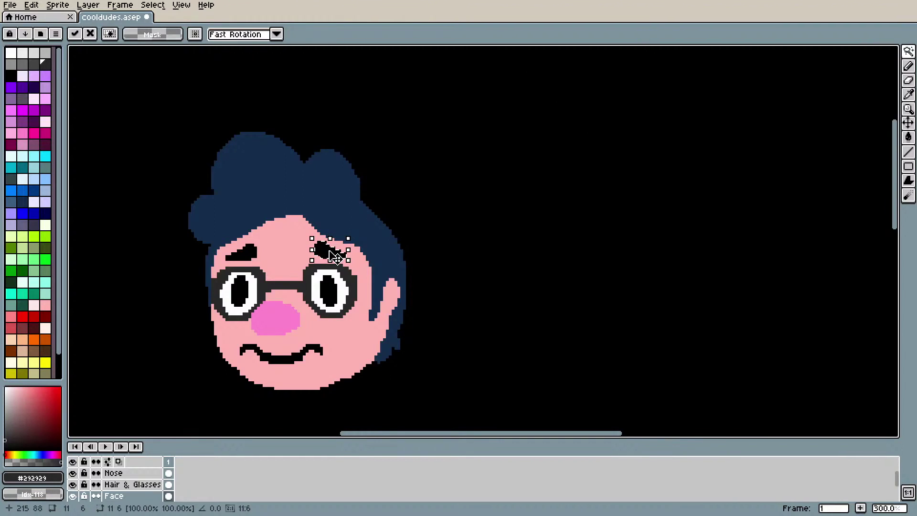
left_click(452, 239)
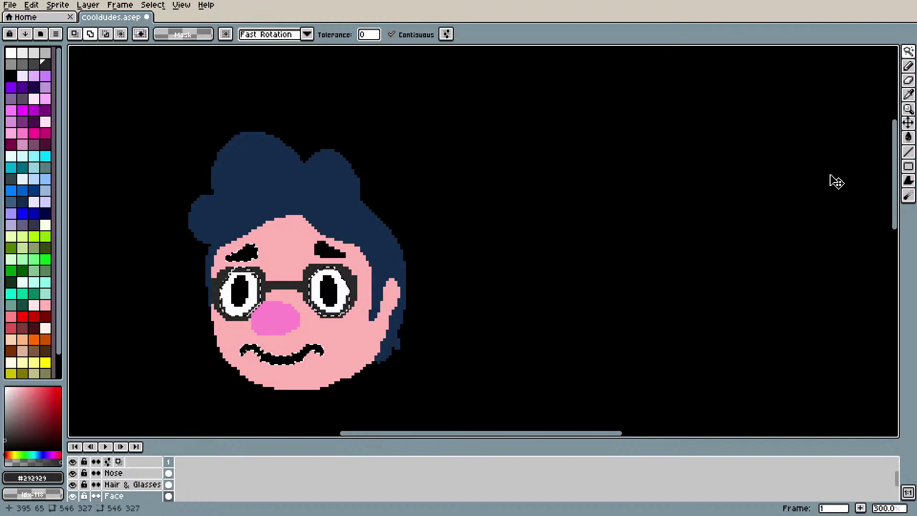
key("ctrl+d")
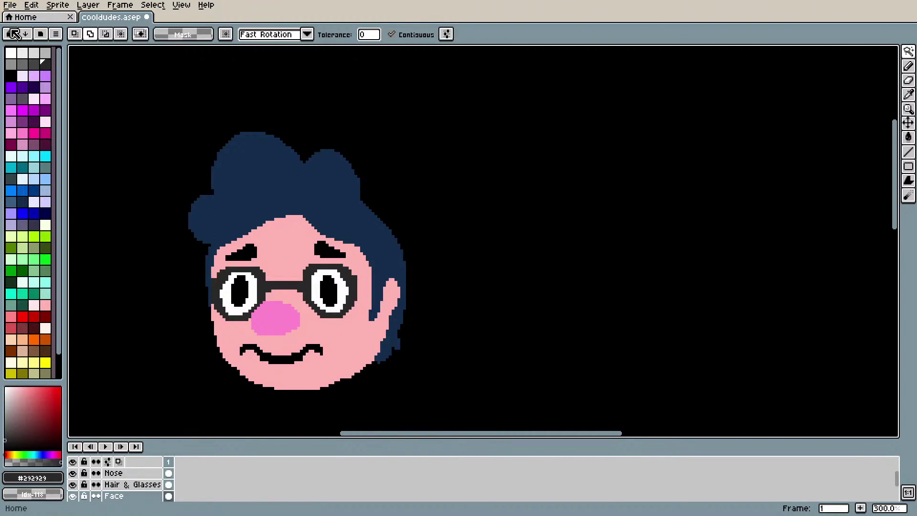
Step: Try dotting dark grey stubble over the cheeks and chin with the Pencil and undo the dots
left_click(25, 67)
left_click(45, 65)
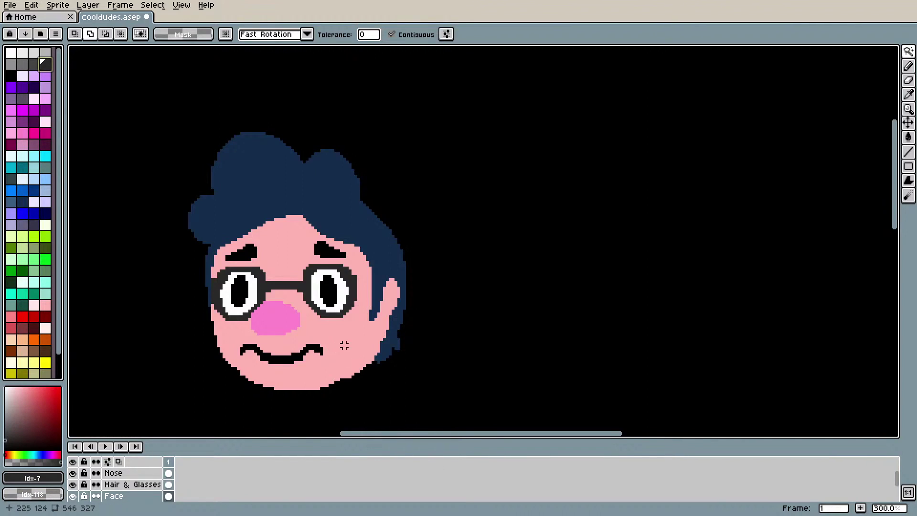
left_click(908, 95)
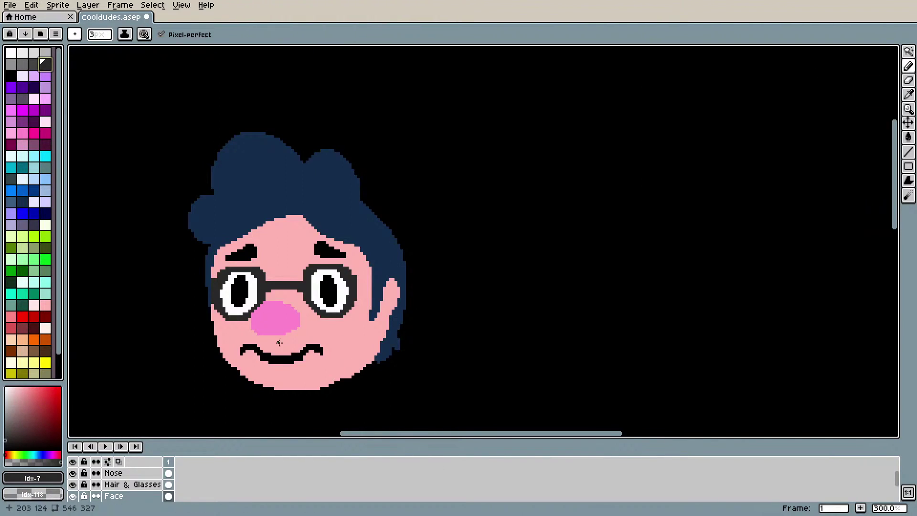
left_click(333, 362)
left_click(344, 342)
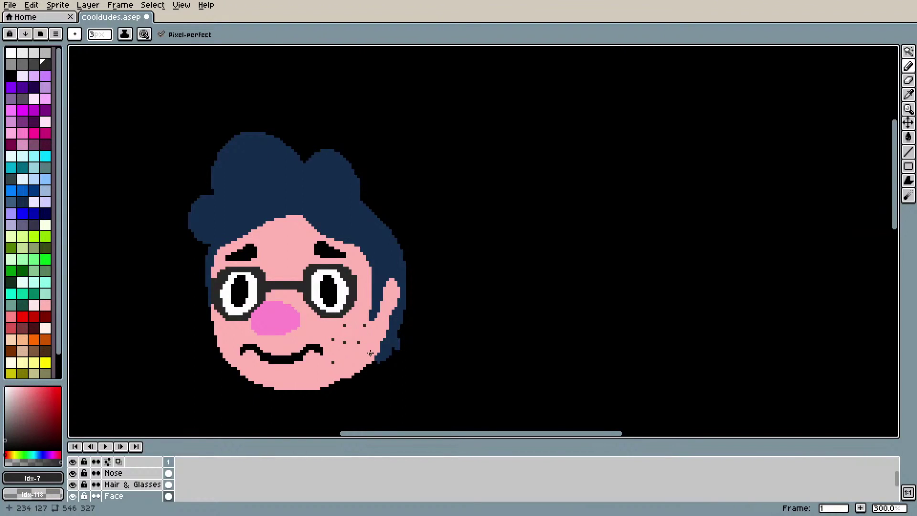
left_click(282, 380)
left_click(266, 368)
left_click(250, 368)
key("ctrl+z")
key("ctrl+z")
key("ctrl+z")
key("ctrl+z")
Step: Draw two short vertical frown lines between the eyebrows with the Pencil in the darker pink palette colour Idx-92
key("i")
left_click(346, 351)
left_click(14, 317)
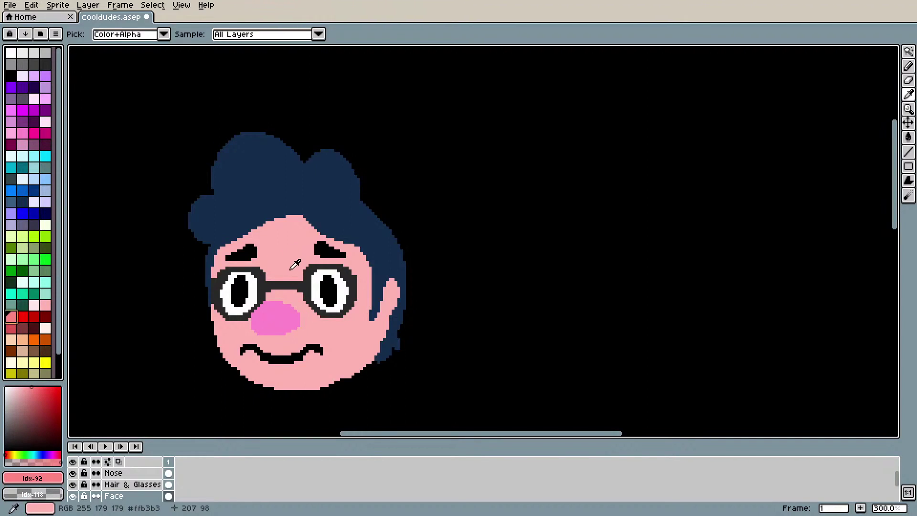
key("b")
mouse_move(280, 243)
left_mouse_down()
mouse_move(278, 261)
mouse_move(290, 259)
left_mouse_up()
key("ctrl+z")
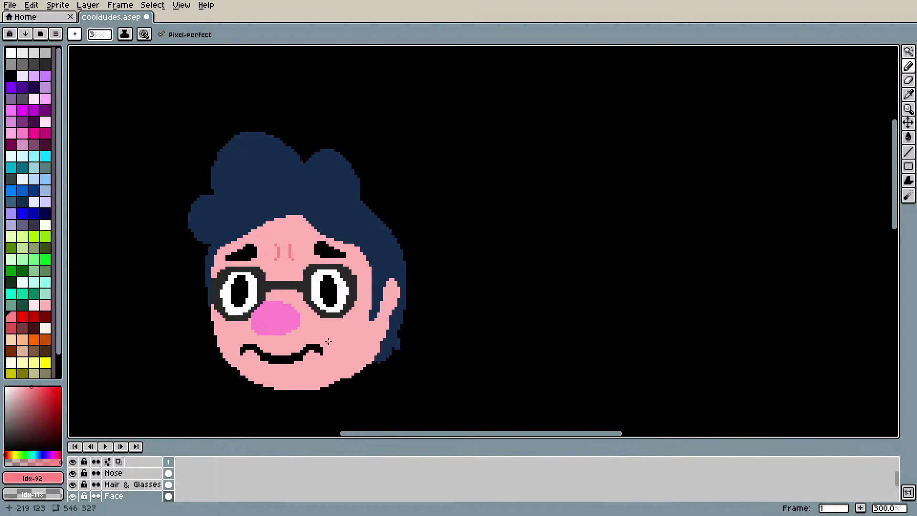
Step: Try drawing darker pink wrinkle lines on the cheeks beside the mouth and undo them
left_click_drag(333, 334, 339, 351)
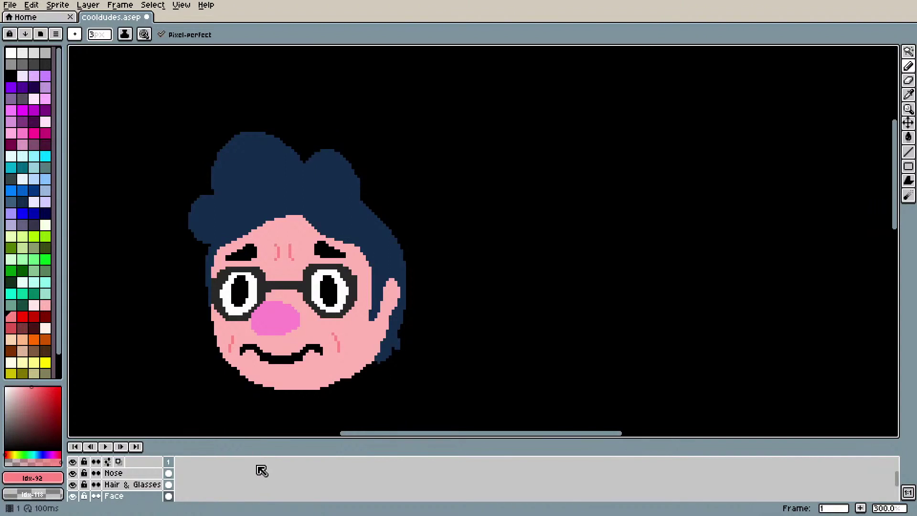
key("ctrl+z")
left_click_drag(336, 325, 347, 355)
key("ctrl+z")
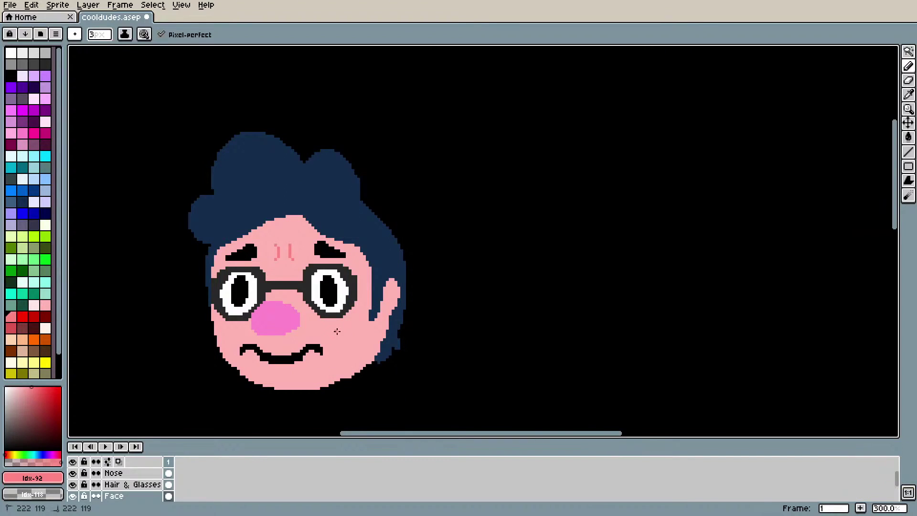
key("ctrl+z")
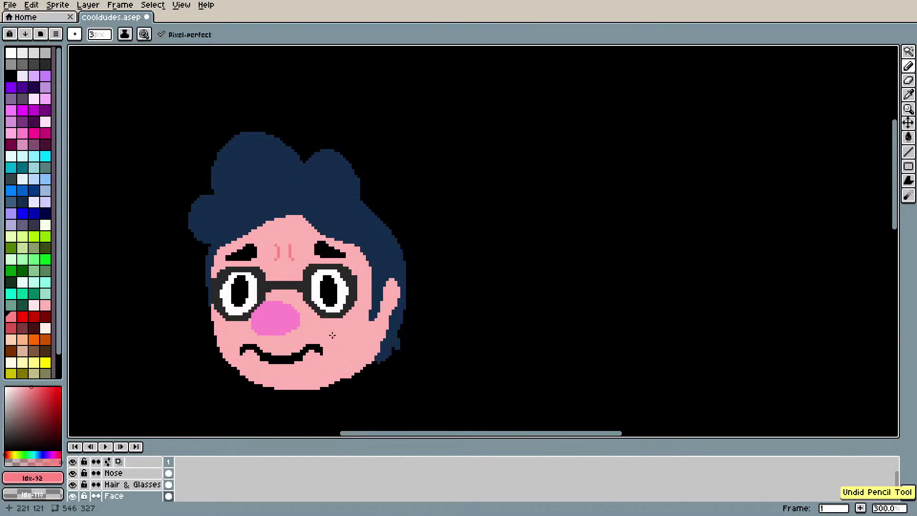
Step: Sample the nose's pink on the Nose layer and paint a narrow nose bridge up to the middle of the glasses
scroll(306, 265, "down", 2)
scroll(302, 273, "up", 1)
scroll(302, 273, "up", 1)
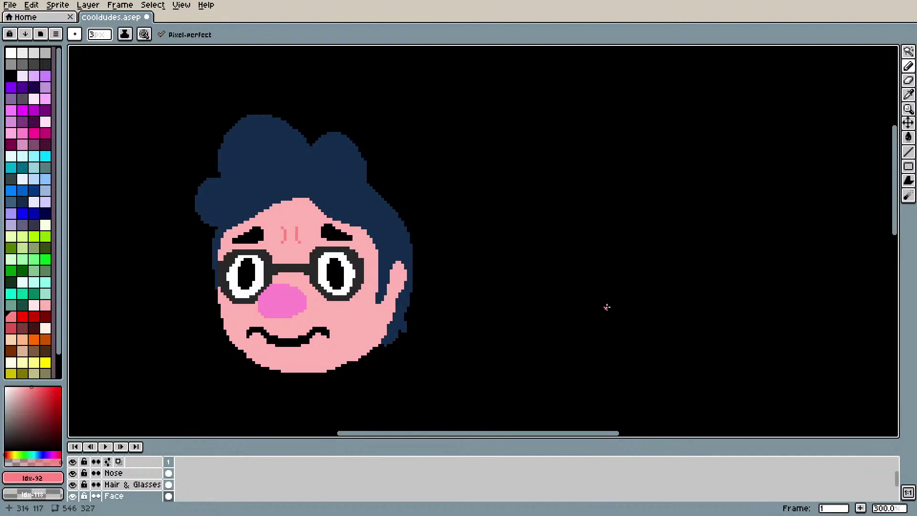
scroll(879, 238, "up", 1)
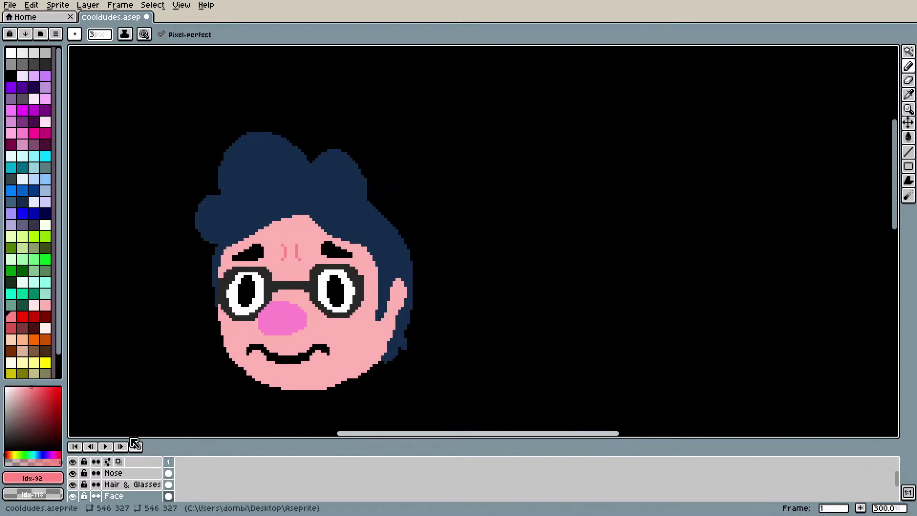
left_click(138, 473)
key("i")
left_click(292, 310)
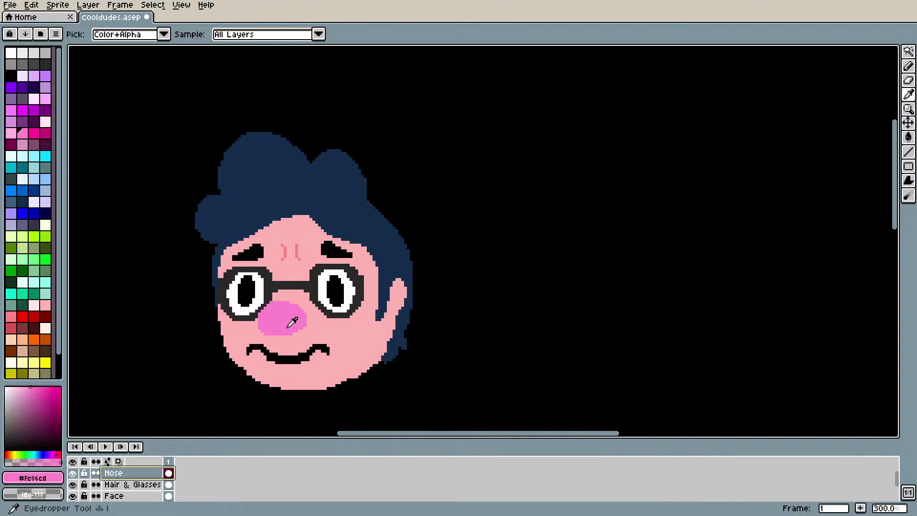
key("b")
left_click_drag(290, 301, 293, 298)
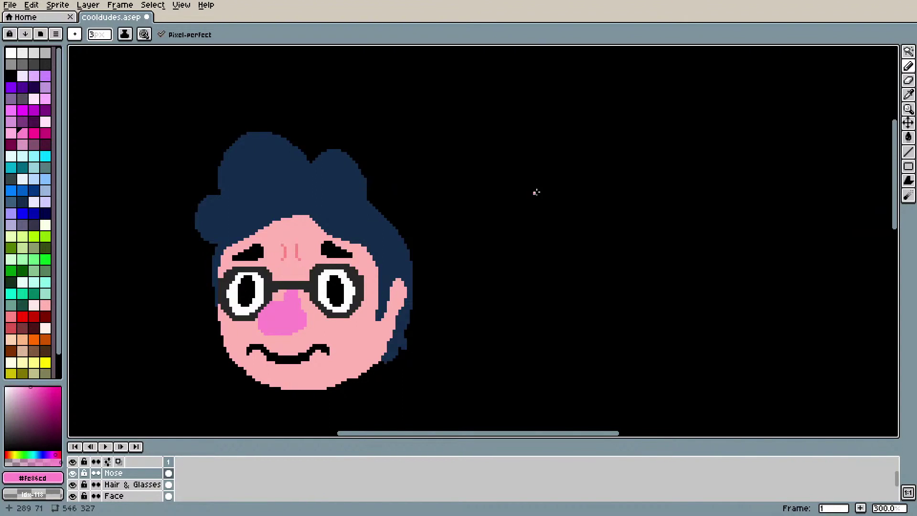
Step: Try pink Pencil touch-ups on the Nose layer around the forehead and glasses and undo the strokes
scroll(294, 266, "up", 2)
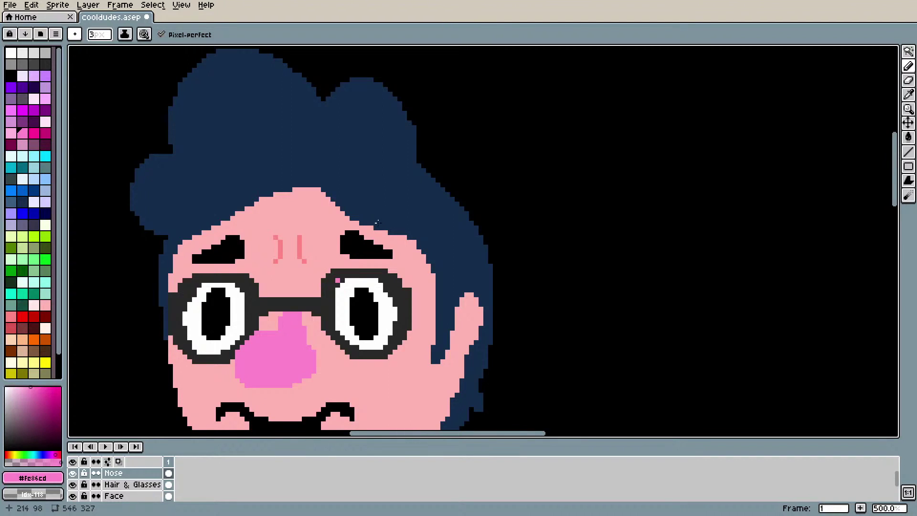
left_click_drag(298, 235, 306, 236)
left_click_drag(378, 223, 312, 236)
key("ctrl+z")
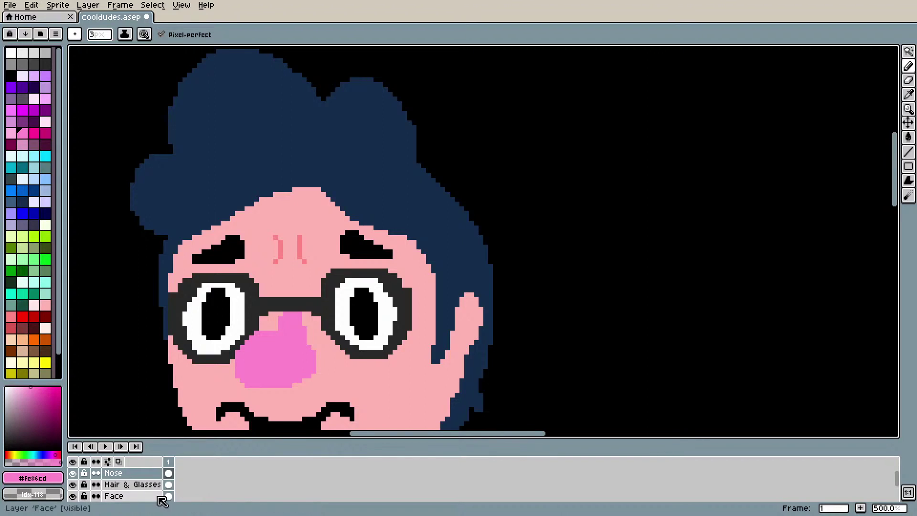
Step: Make the Face layer active and set the Eraser size to 1 px
scroll(122, 487, "down", 1)
scroll(133, 493, "down", 1)
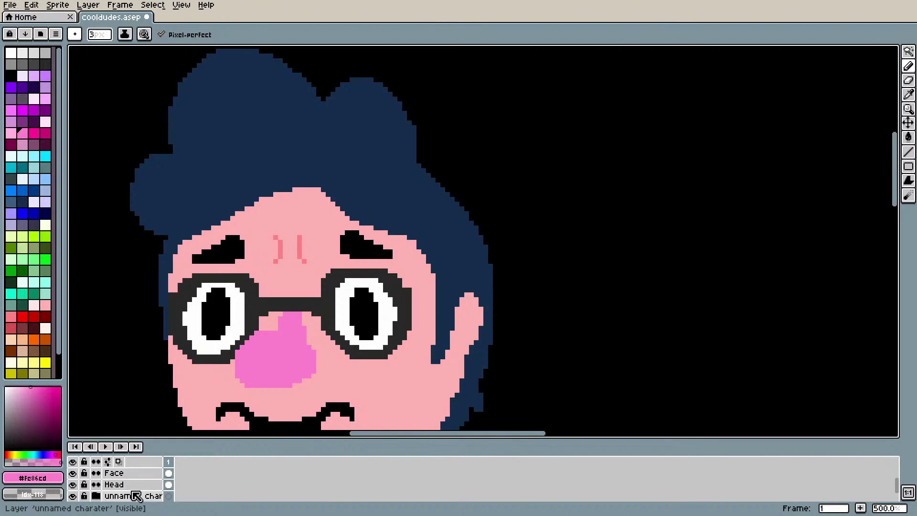
scroll(135, 494, "up", 1)
left_click(120, 485)
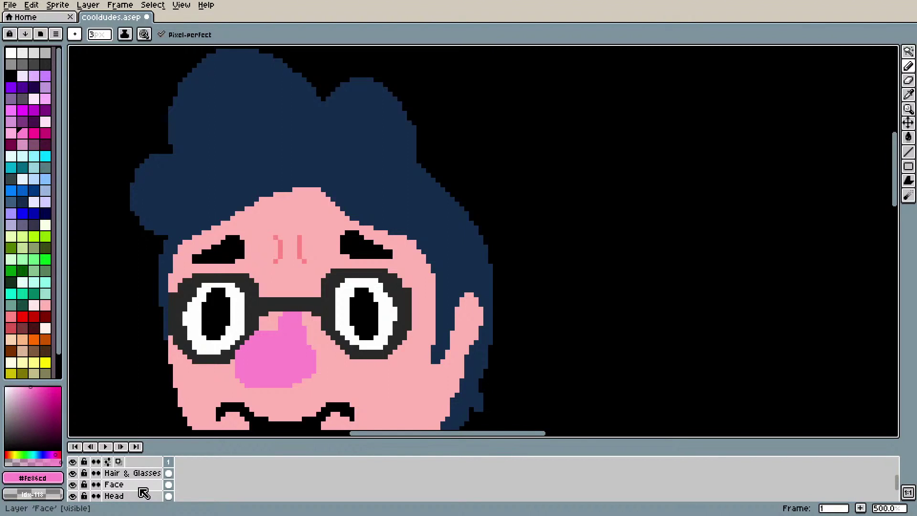
left_click(73, 484)
left_click(73, 485)
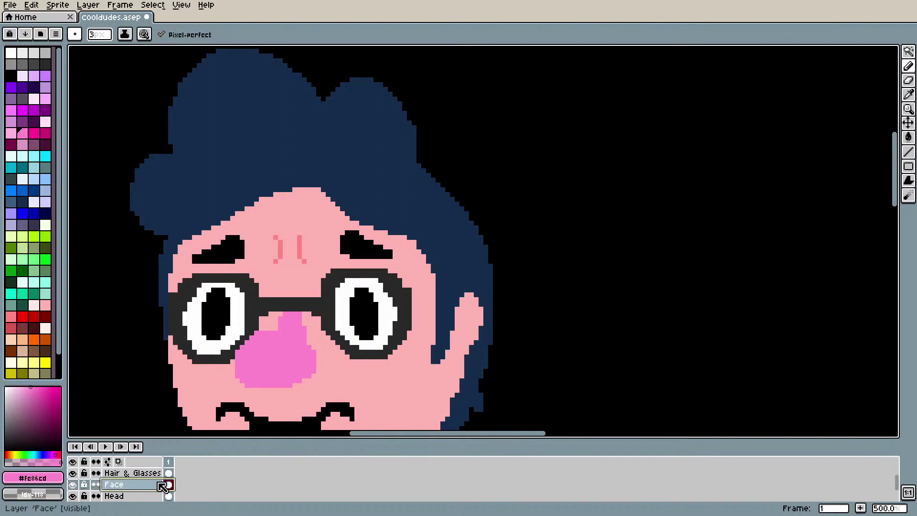
key("e")
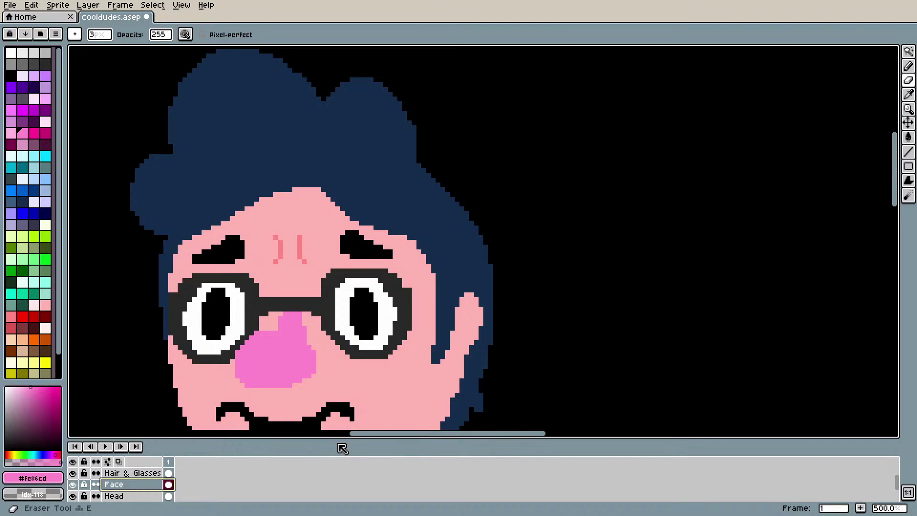
left_click(98, 38)
type("1")
key("Return")
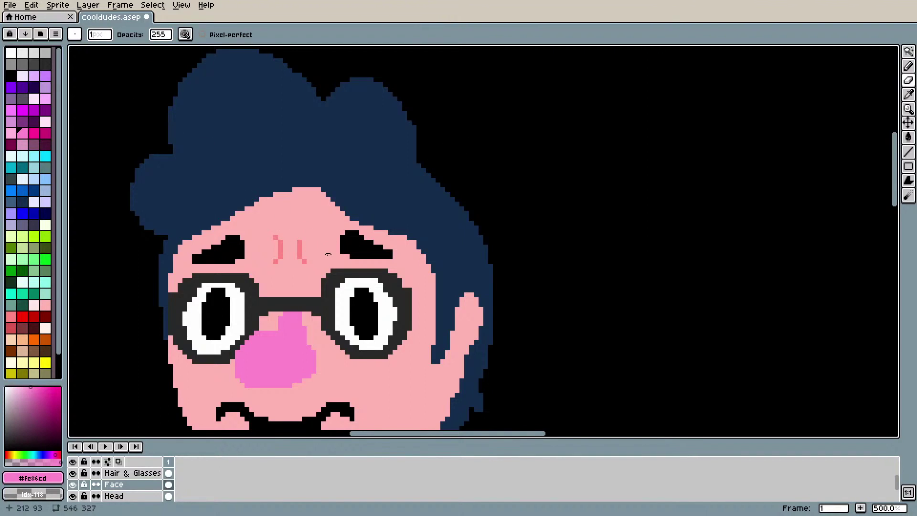
Step: Sample the frown lines' darker pink and curve the upper end of the right frown line outward with the Pencil
key("i")
left_click(303, 246)
key("b")
left_click(305, 238)
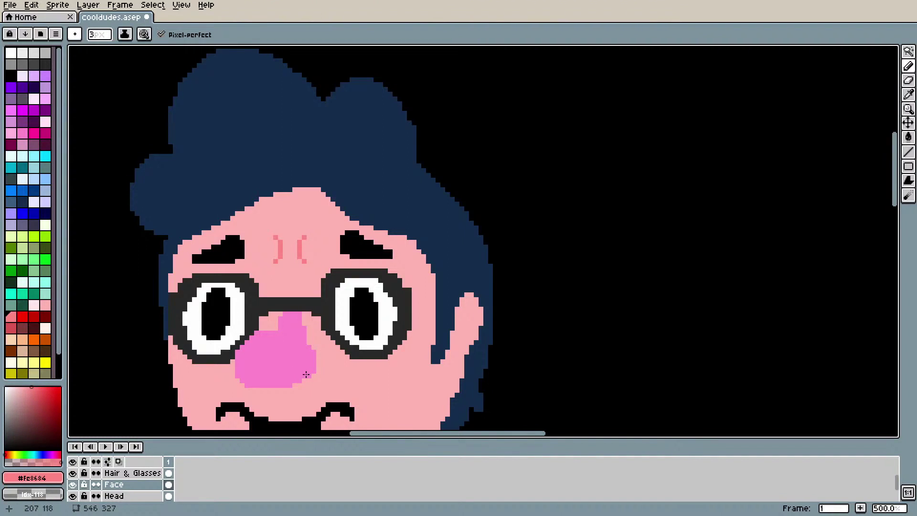
scroll(219, 248, "down", 2)
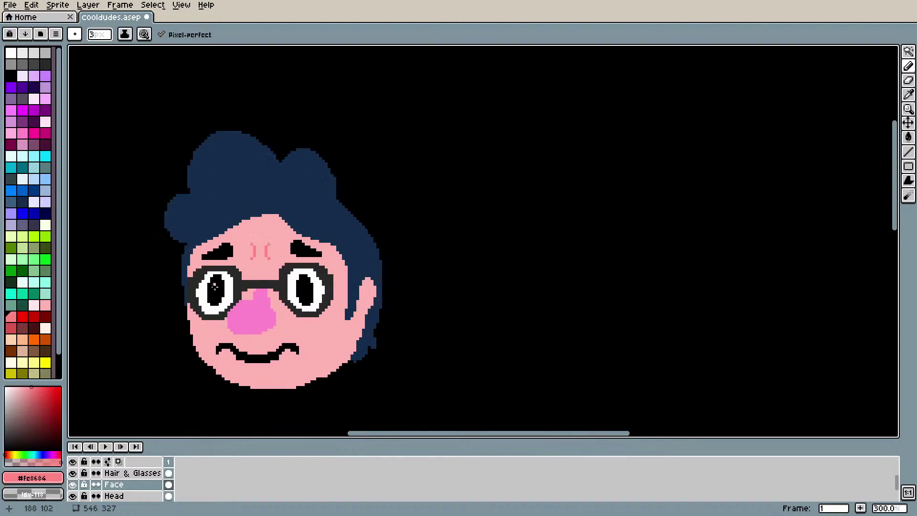
scroll(191, 341, "up", 1)
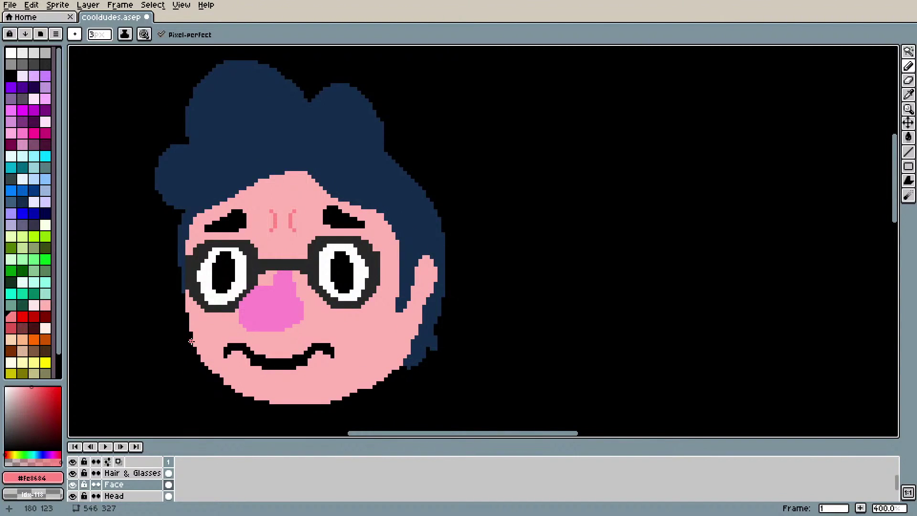
scroll(191, 341, "up", 1)
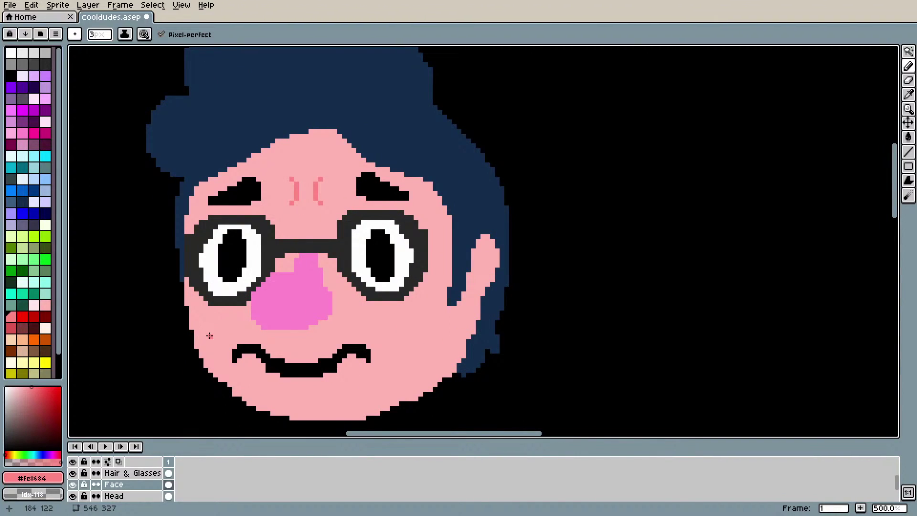
scroll(210, 336, "down", 5)
scroll(187, 335, "up", 3)
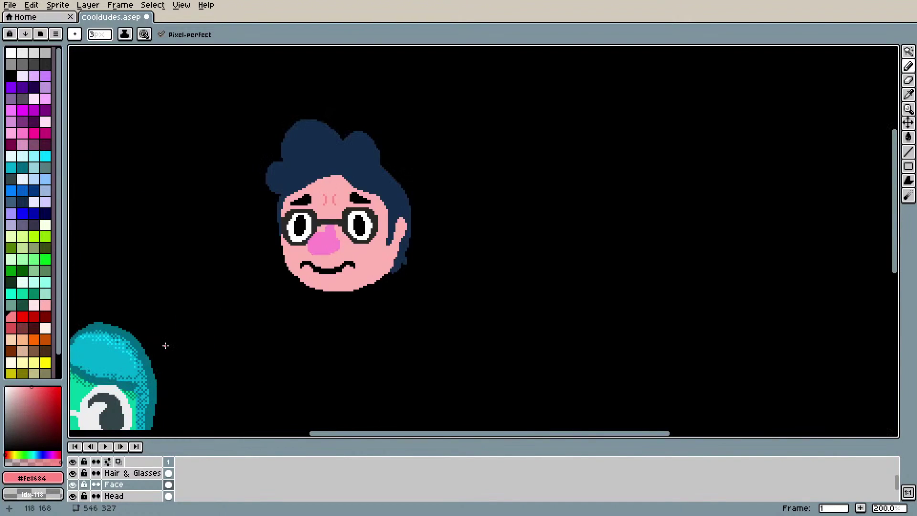
mouse_move(895, 203)
left_mouse_down()
mouse_move(897, 174)
mouse_move(893, 204)
left_mouse_up()
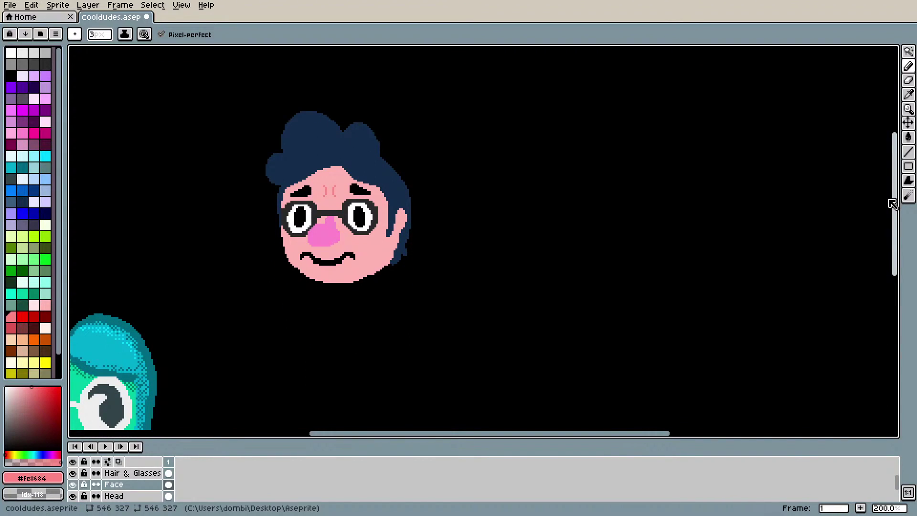
Step: Make the Hair & Glasses layer active and sample the glasses frame's dark gray #292929
scroll(401, 205, "up", 2)
left_click(125, 473)
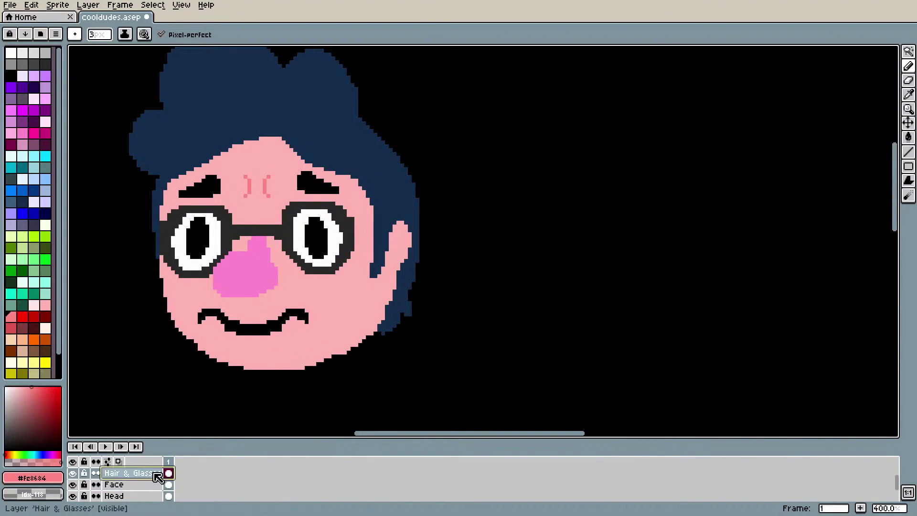
key("i")
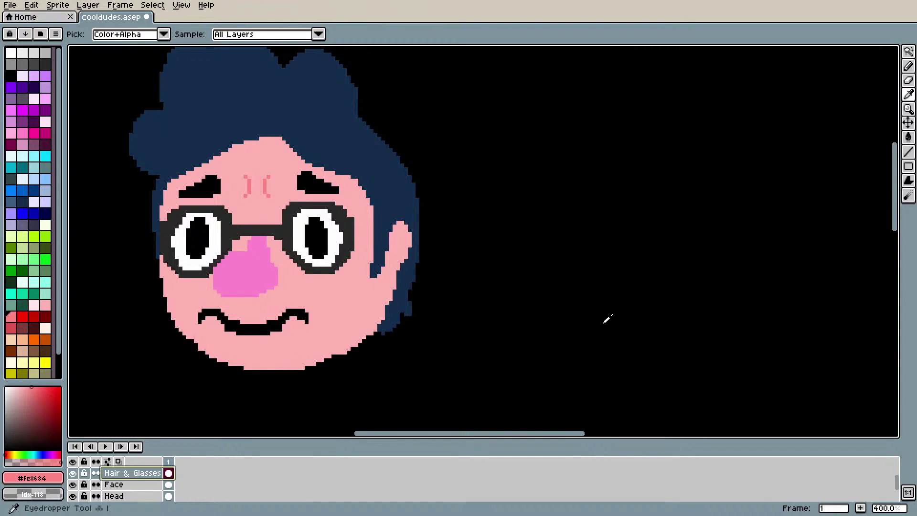
left_click(348, 231)
Step: Try drawing a glasses arm from the right lens diagonally up across the hair and undo the strokes
key("b")
left_click_drag(355, 213, 421, 170)
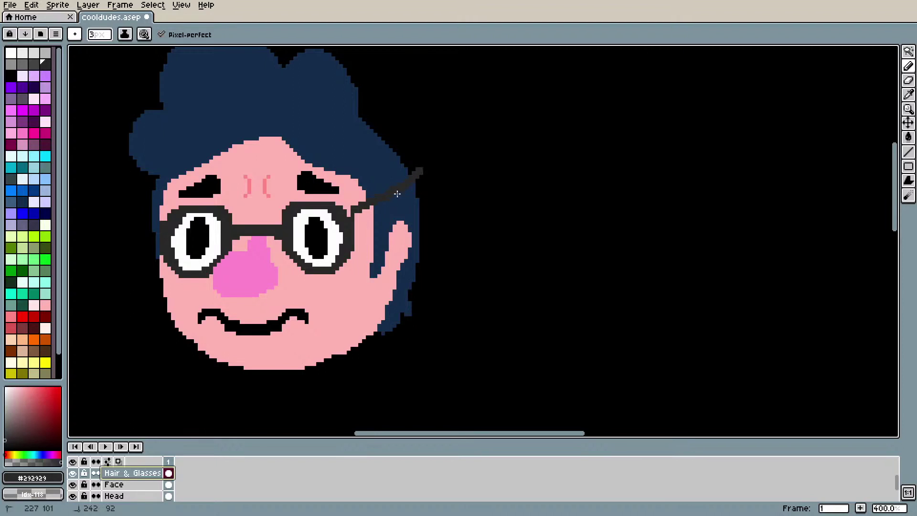
key("v")
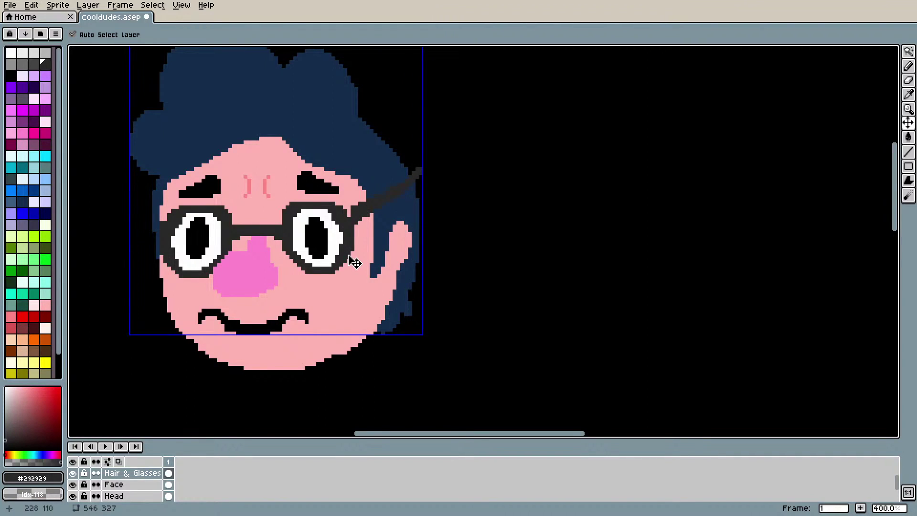
key("b")
mouse_move(352, 219)
left_mouse_down()
mouse_move(421, 178)
mouse_move(351, 225)
mouse_move(429, 169)
left_mouse_up()
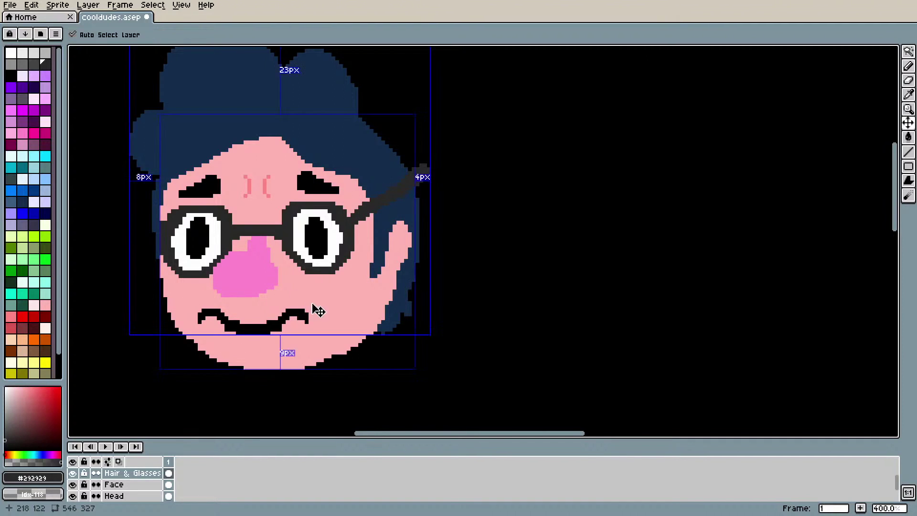
key("ctrl+z")
key("ctrl+z")
Step: Draw a thin glasses arm with a hooked tip from the right lens past the hair, plus a short arm beyond the left lens
left_click_drag(352, 221, 427, 173)
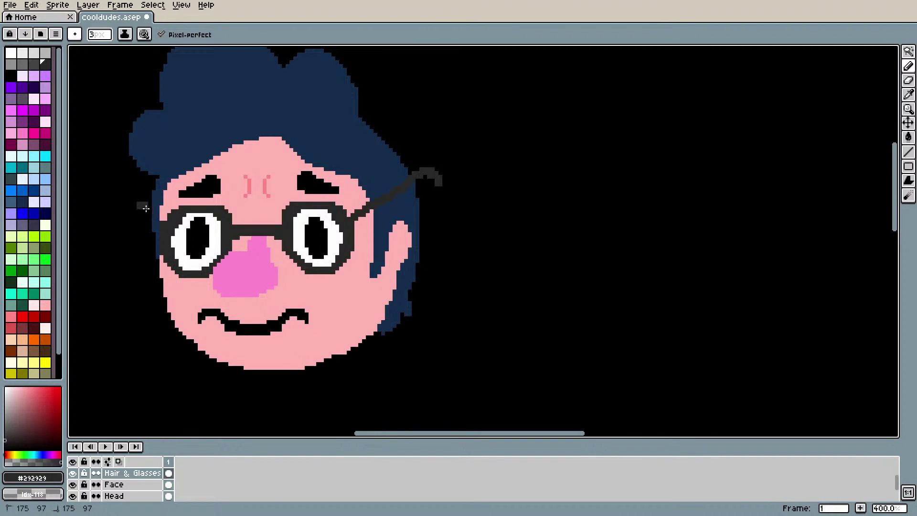
left_click_drag(157, 217, 131, 213)
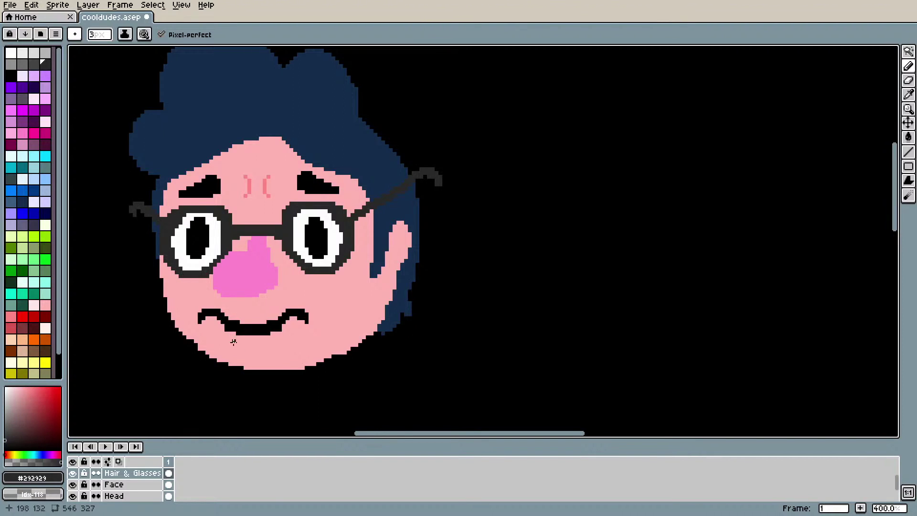
key("ctrl+z")
left_click_drag(153, 217, 138, 204)
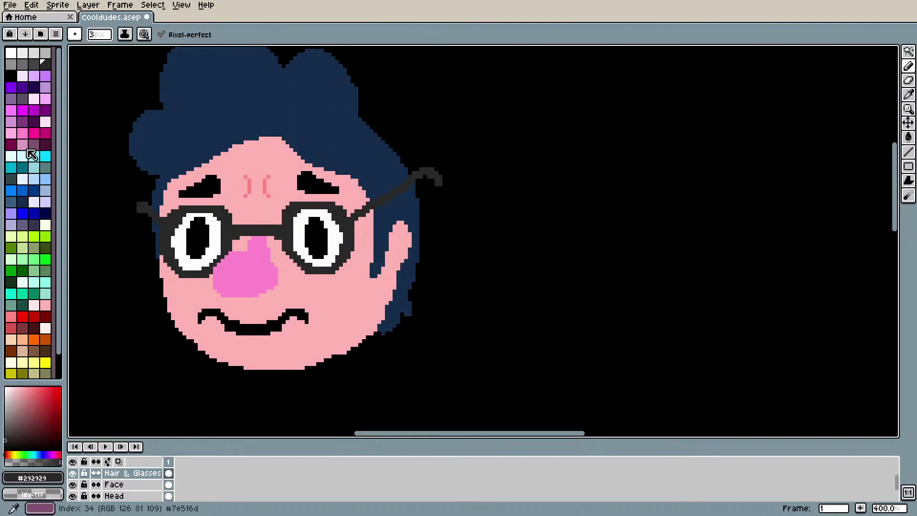
Step: Replace the left glasses arm with a shorter stub just past the hair beside the left lens
scroll(214, 249, "down", 3)
scroll(196, 272, "up", 2)
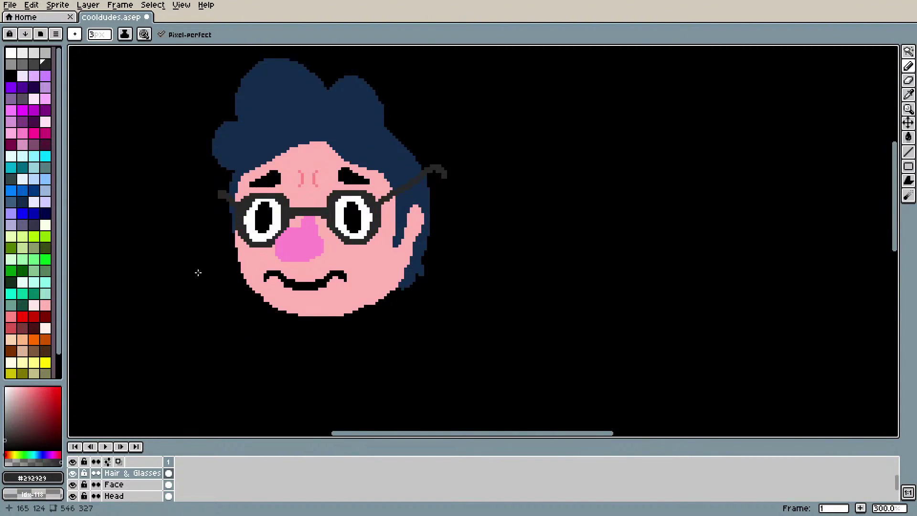
scroll(200, 260, "up", 2)
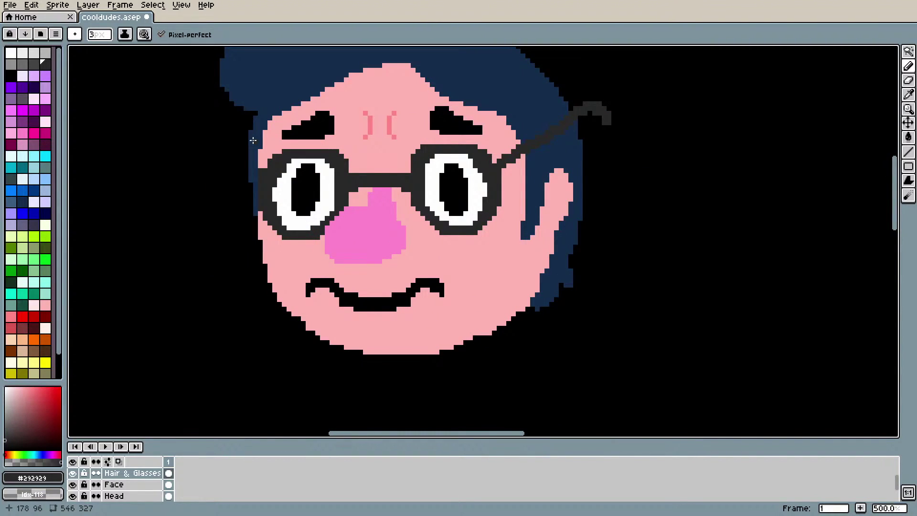
left_click_drag(244, 166, 260, 178)
scroll(274, 281, "down", 1)
scroll(275, 281, "down", 1)
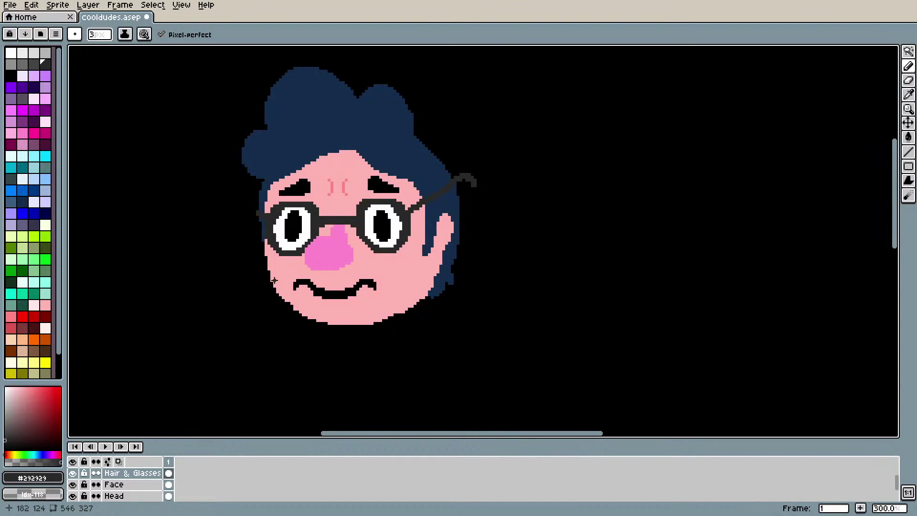
Step: On the Head layer, sample the skin pink #ffb3b3 and paint a small ear beside the left lens with the Pencil
scroll(275, 280, "up", 1)
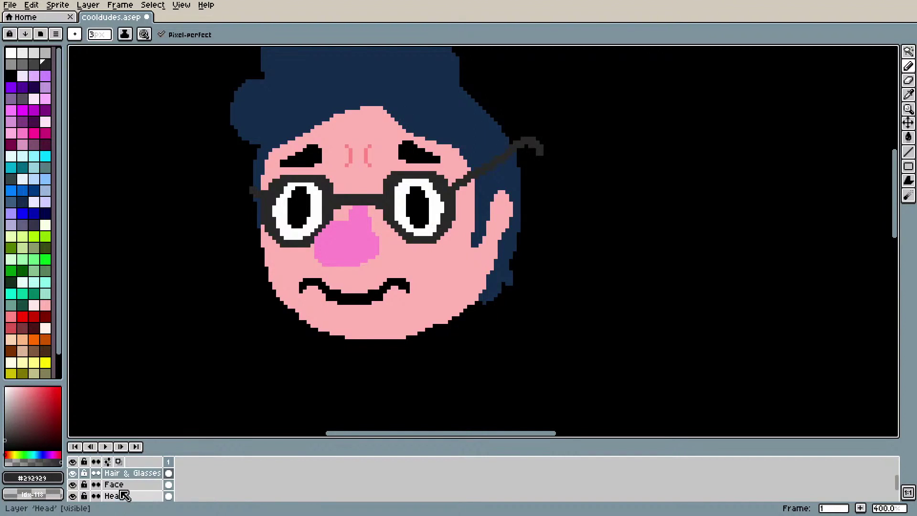
scroll(124, 496, "down", 1)
left_click(139, 484)
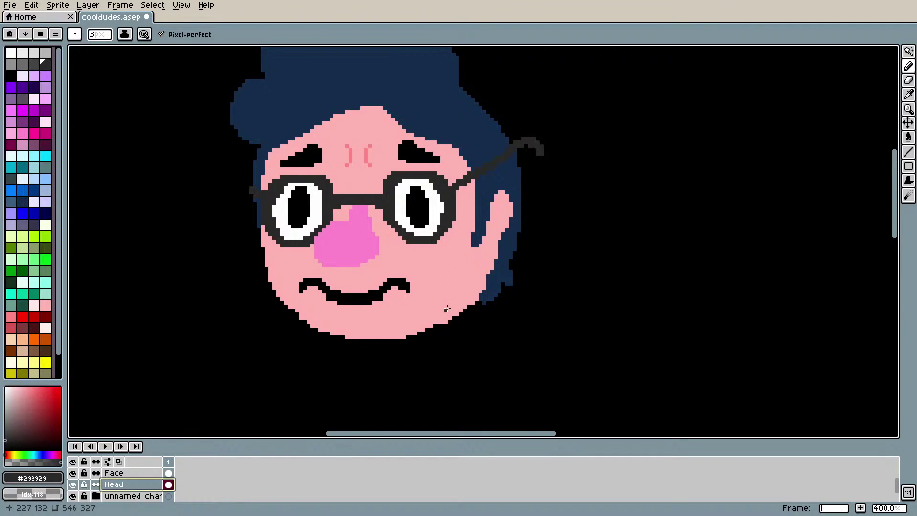
key("i")
left_click(422, 258)
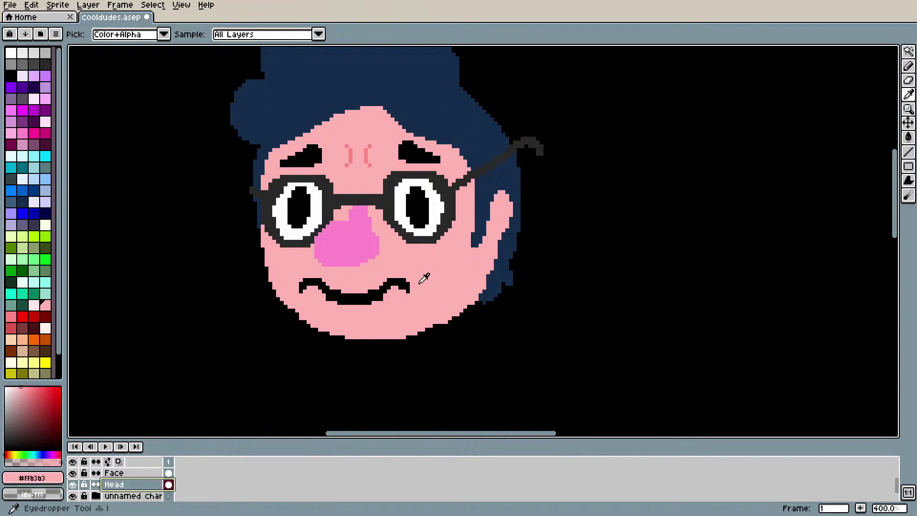
key("b")
mouse_move(253, 207)
left_mouse_down()
mouse_move(248, 197)
mouse_move(263, 234)
left_mouse_up()
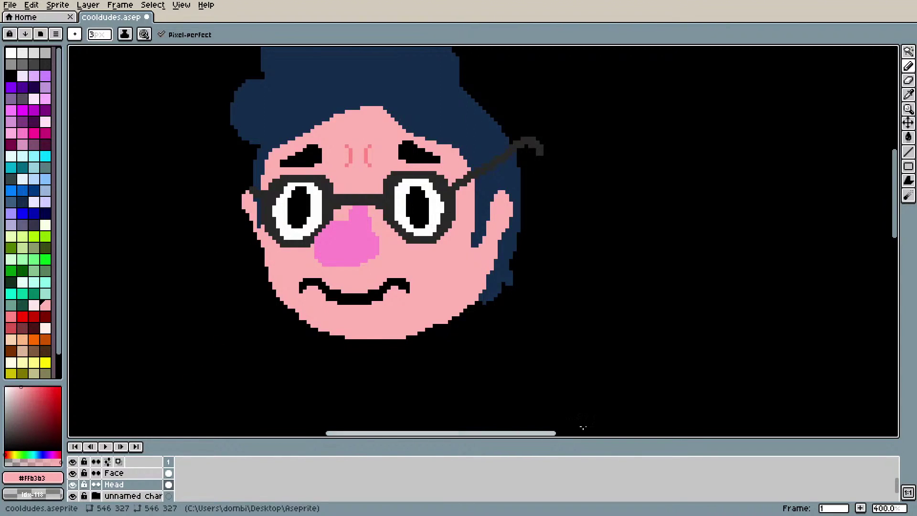
Step: On the Hair & Glasses layer, erase the end of the left glasses stub that overlaps the new ear
scroll(895, 475, "up", 3)
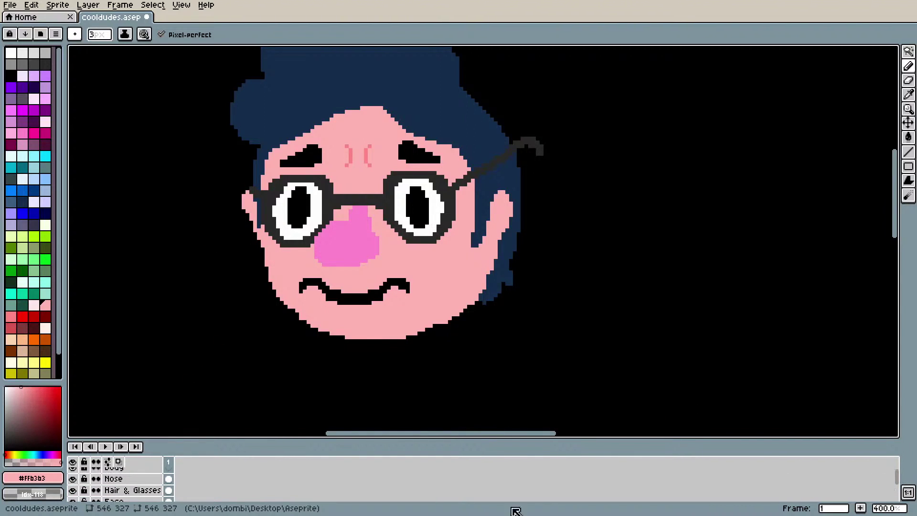
left_click(133, 490)
key("e")
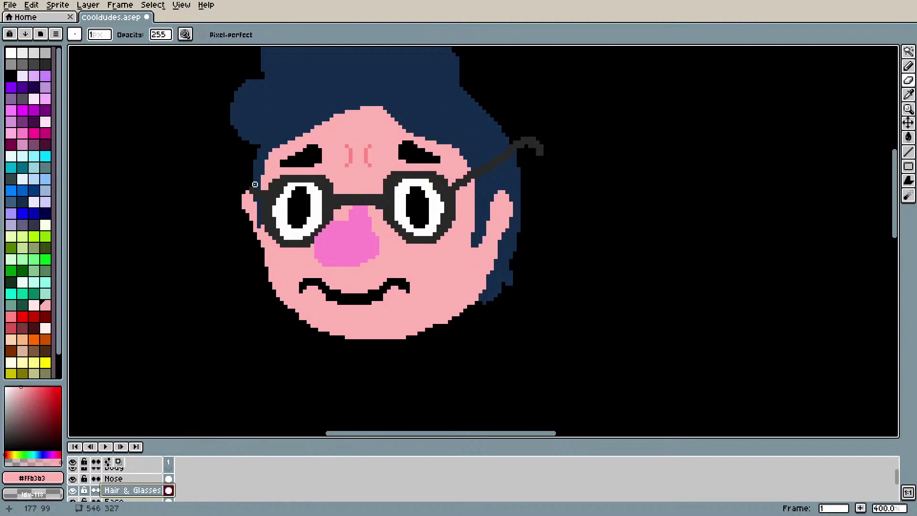
left_click(251, 277)
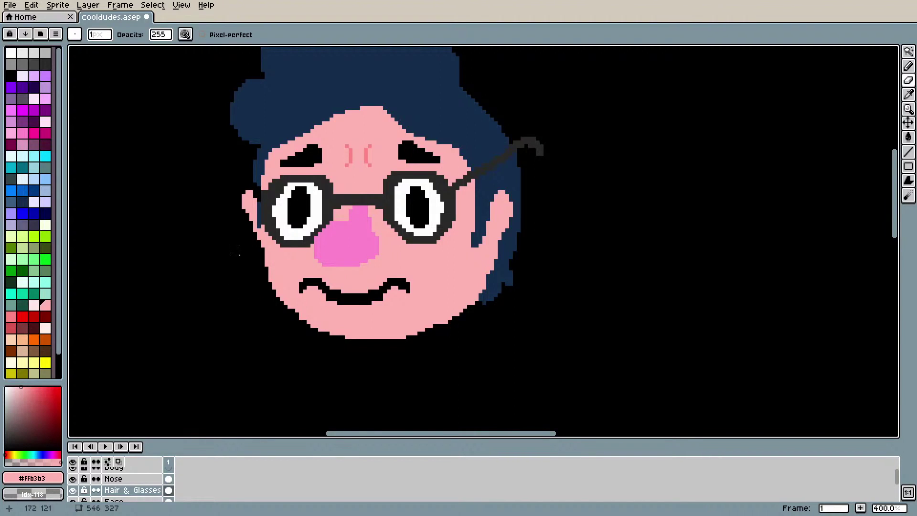
Step: Sample the frame's dark gray #292929 and draw a left glasses arm with a hooked tip rising above the ear, redoing strokes as needed
key("b")
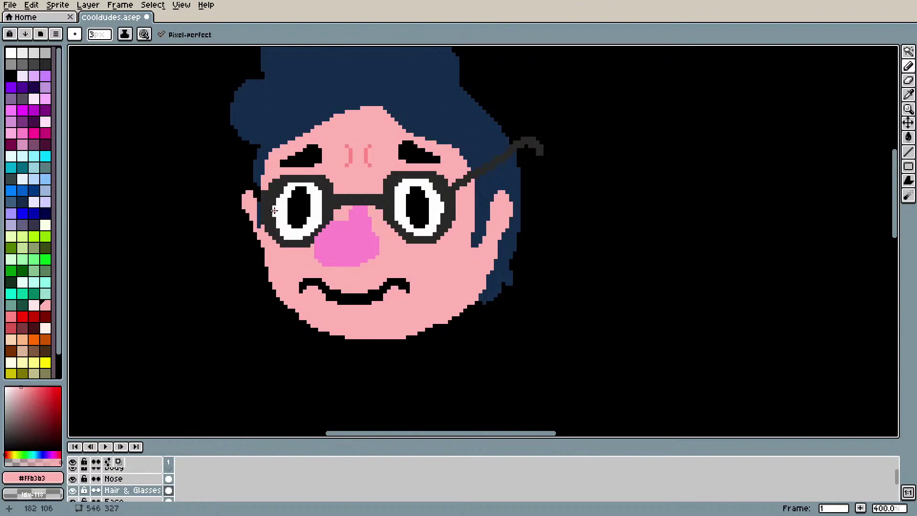
key("i")
left_click(275, 201)
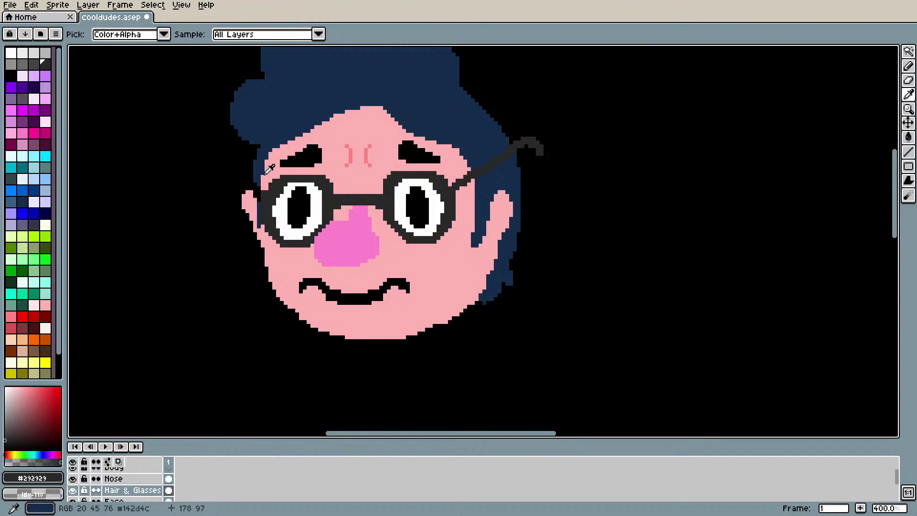
key("b")
mouse_move(243, 168)
left_mouse_down()
mouse_move(290, 239)
mouse_move(239, 175)
left_mouse_up()
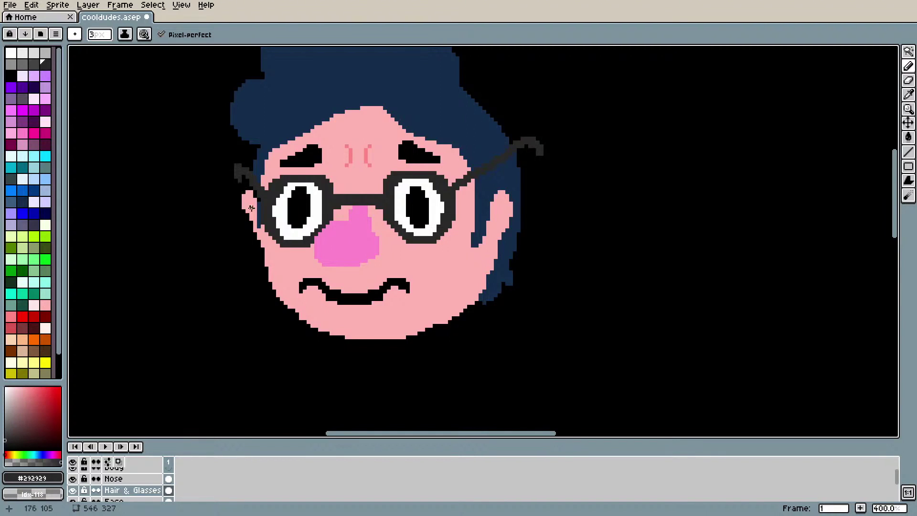
key("ctrl+z")
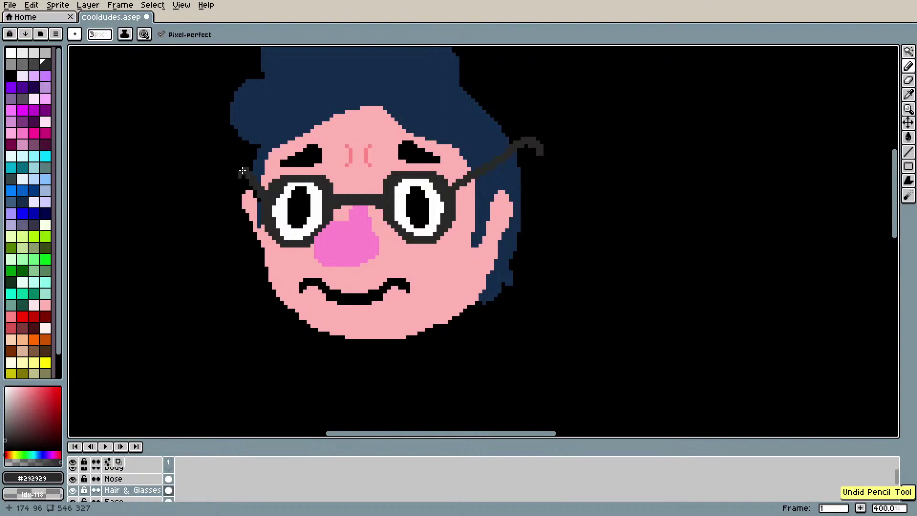
key("ctrl+z")
key("ctrl+z")
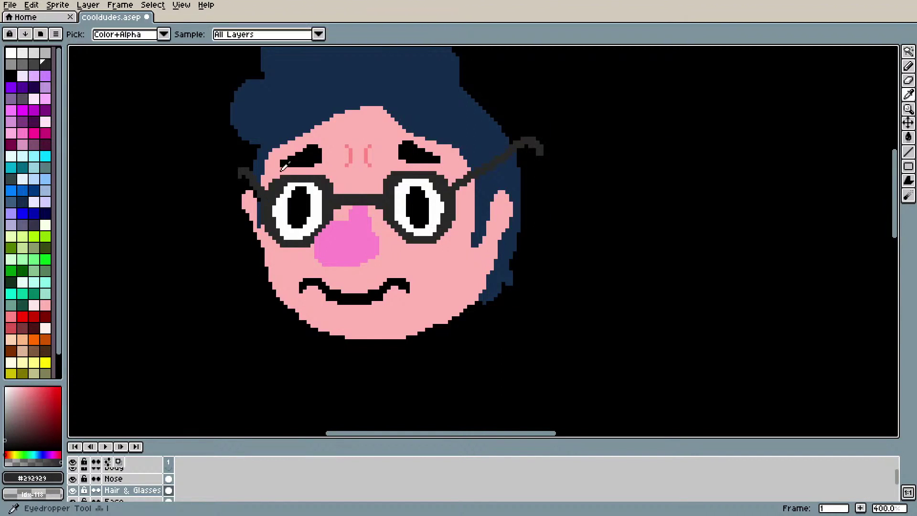
left_click(276, 144, "alt")
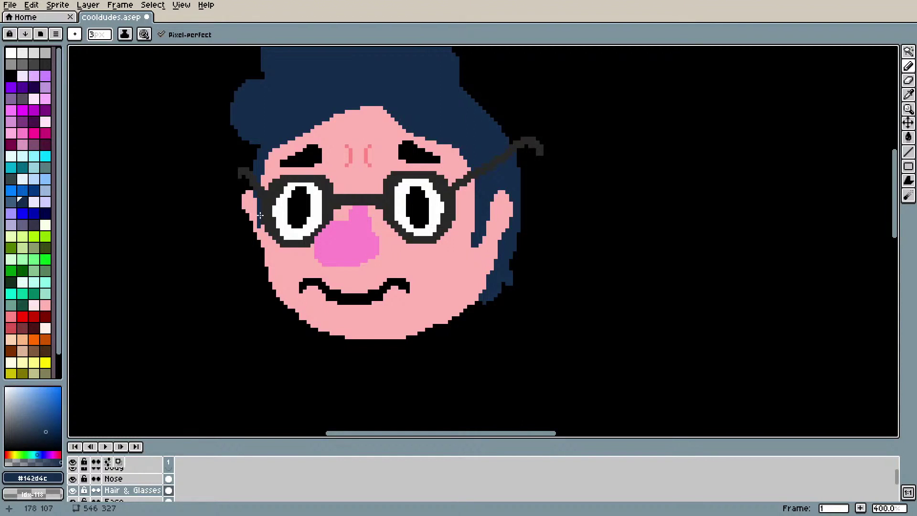
scroll(225, 278, "down", 2)
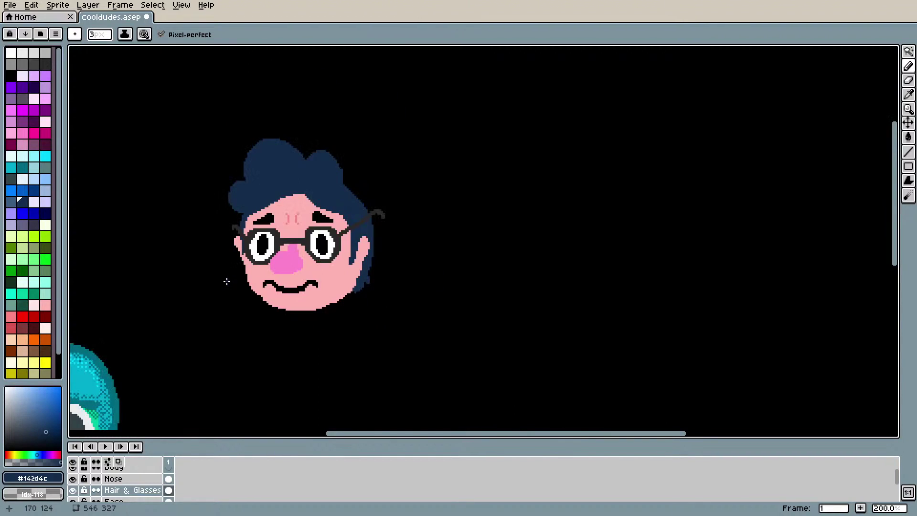
scroll(184, 334, "down", 1)
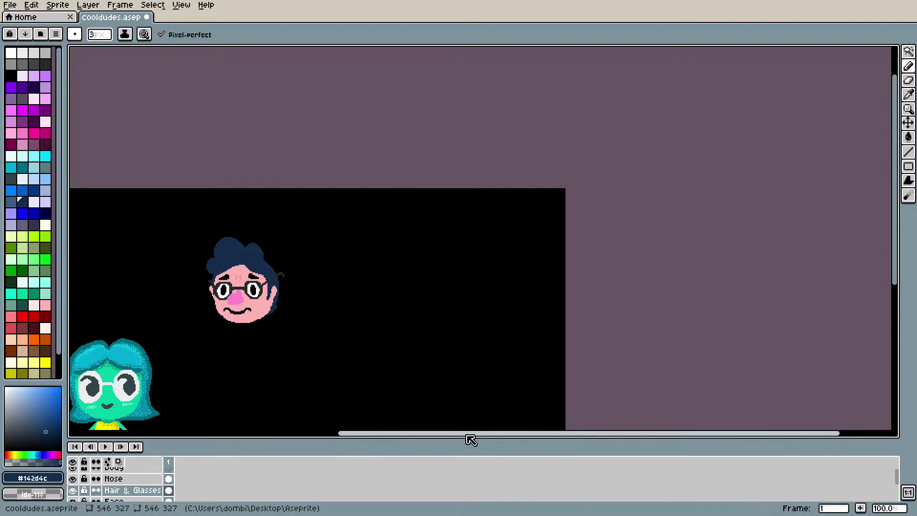
left_click_drag(469, 436, 389, 440)
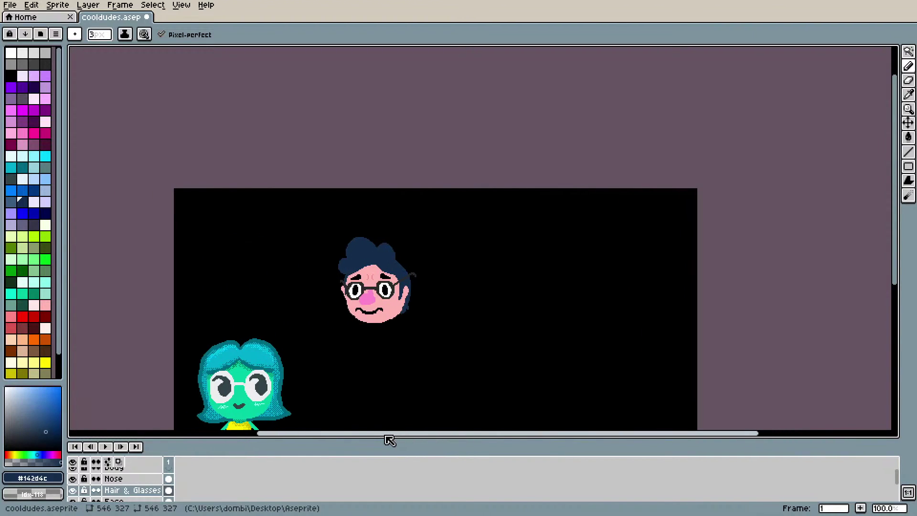
scroll(364, 404, "up", 2)
left_click_drag(894, 247, 894, 191)
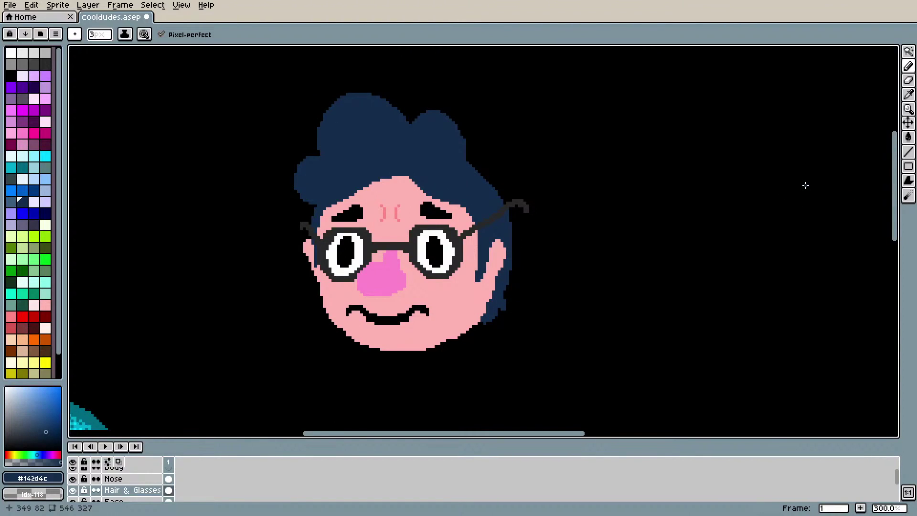
Step: Try painting rounded blush patches on both cheeks in the nose pink with the Pencil
left_click(24, 136)
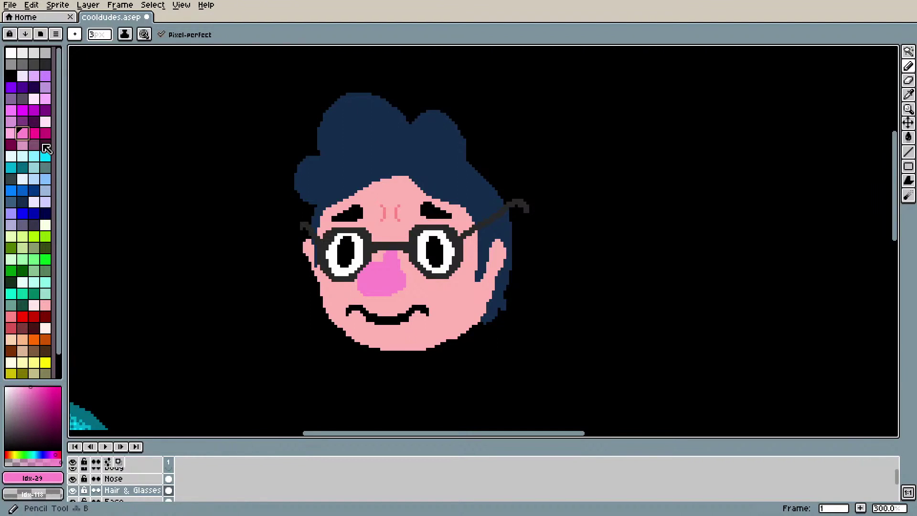
mouse_move(443, 299)
left_mouse_down()
mouse_move(464, 293)
mouse_move(403, 277)
mouse_move(445, 300)
left_mouse_up()
key("ctrl+z")
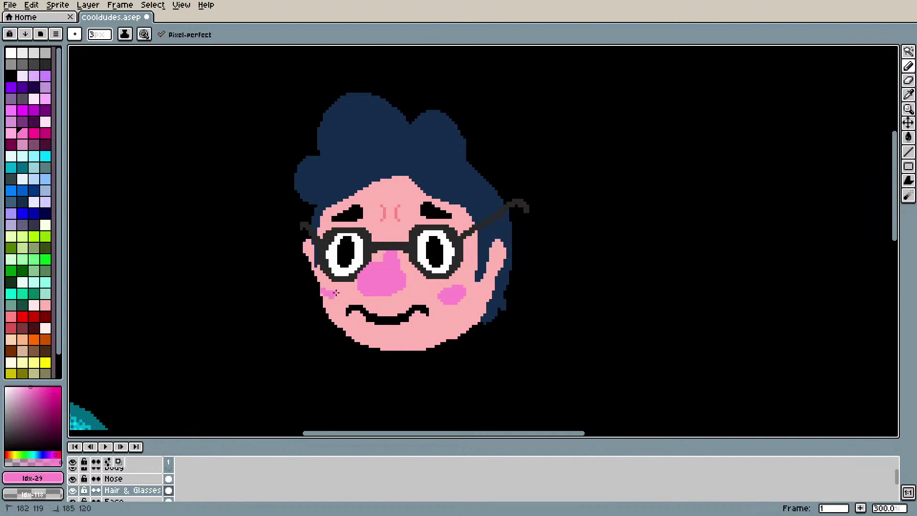
key("ctrl+z")
key("ctrl+z")
mouse_move(454, 295)
left_mouse_down()
mouse_move(448, 290)
mouse_move(449, 306)
mouse_move(460, 306)
mouse_move(447, 289)
mouse_move(463, 286)
left_mouse_up()
key("ctrl+z")
key("ctrl+z")
key("ctrl+z")
left_click_drag(328, 289, 340, 305)
key("ctrl+z")
key("ctrl+z")
key("ctrl+z")
key("ctrl+z")
key("ctrl+z")
key("ctrl+z")
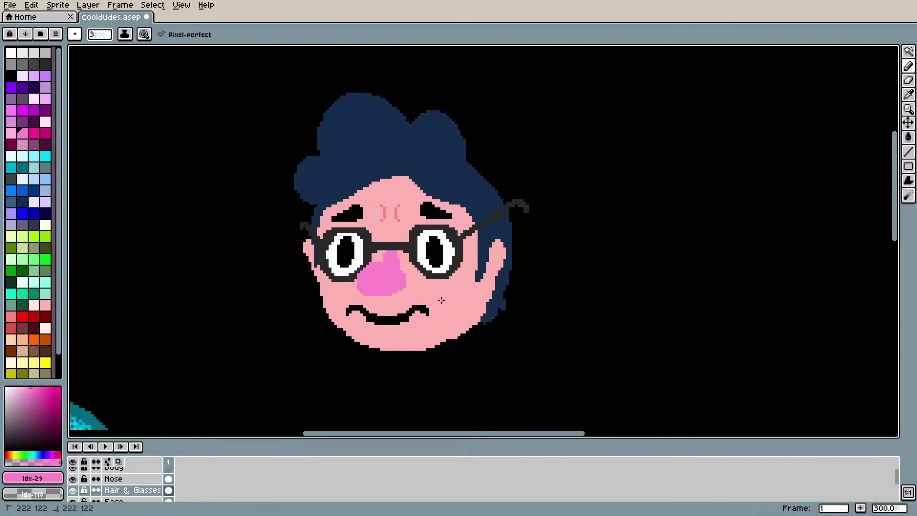
Step: Try drawing thin zigzag blush lines in pink on both cheeks
left_click_drag(453, 290, 463, 291)
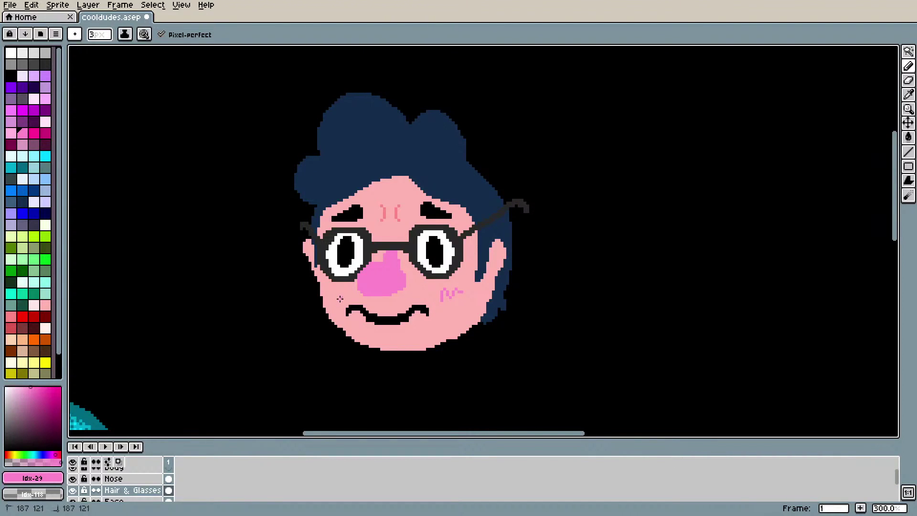
key("ctrl+z")
left_click_drag(325, 298, 340, 292)
key("ctrl+z")
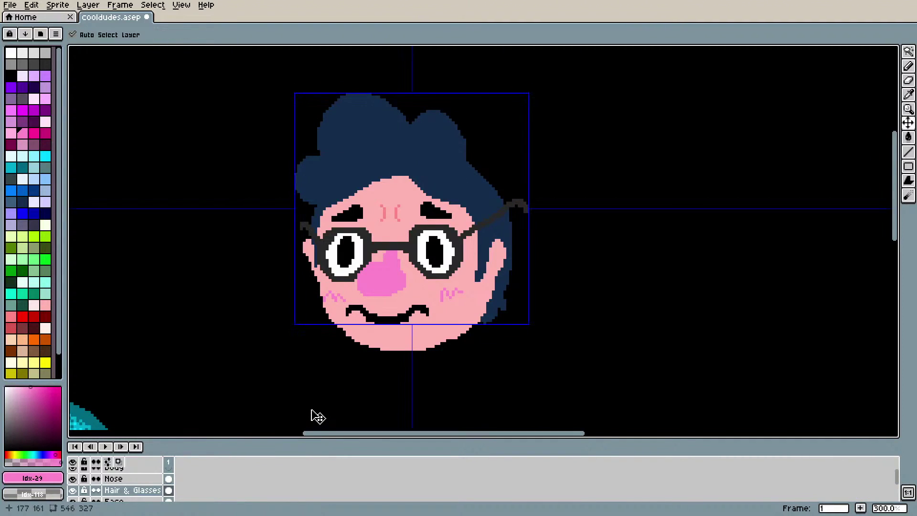
key("ctrl+z")
key("ctrl+z")
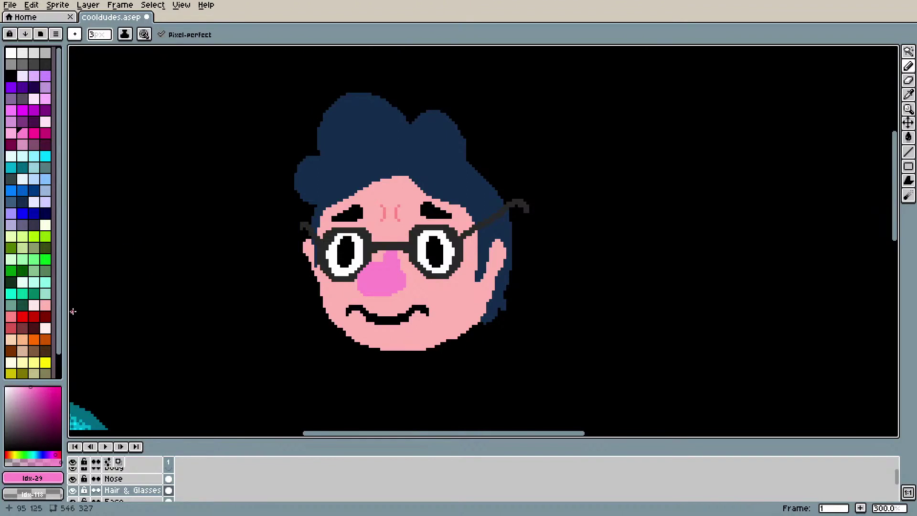
Step: Choose the muted red #db5554 and try zigzag blush lines on both cheeks
left_click(10, 328)
mouse_move(439, 304)
left_mouse_down()
mouse_move(451, 290)
mouse_move(465, 294)
left_mouse_up()
left_click_drag(325, 302, 346, 300)
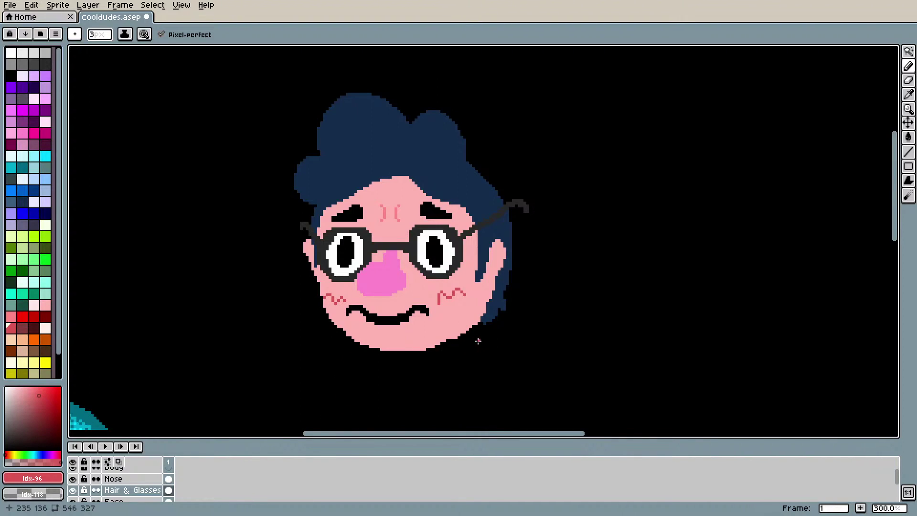
key("ctrl+z")
key("ctrl+z")
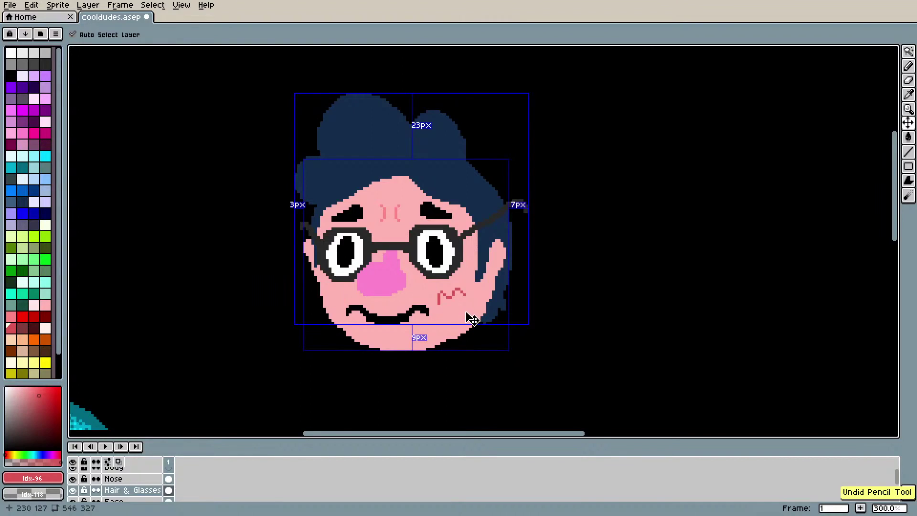
Step: Try a slanted oval outline and short slanted hatch strokes as red blush marks on the cheeks
left_click_drag(453, 301, 465, 293)
key("ctrl+z")
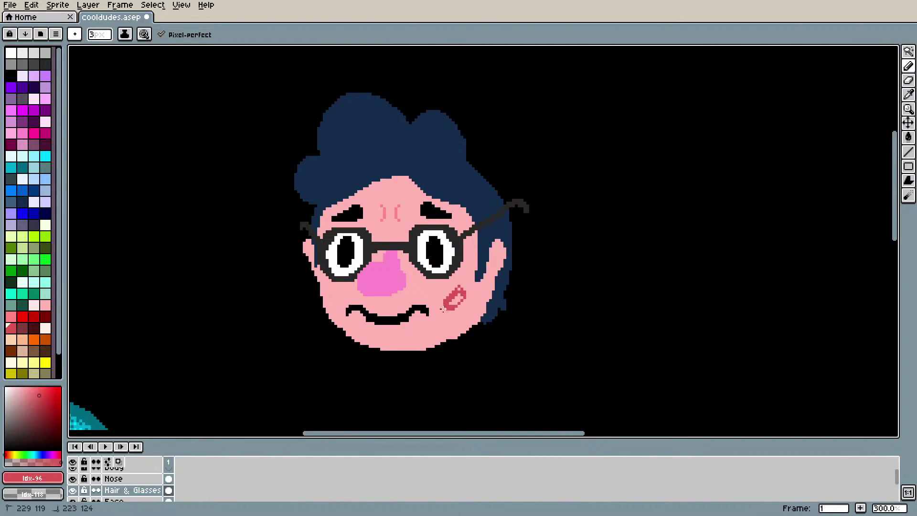
key("ctrl+z")
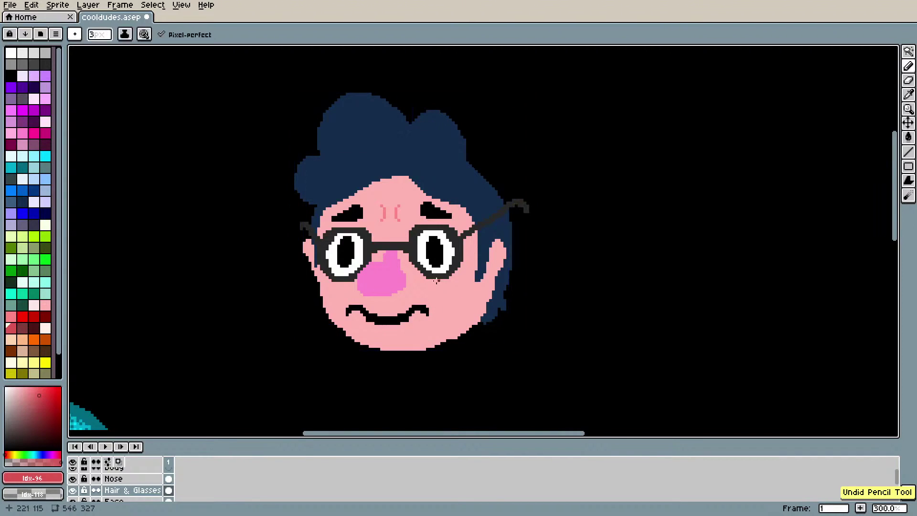
left_click_drag(447, 290, 450, 303)
left_click_drag(460, 282, 456, 301)
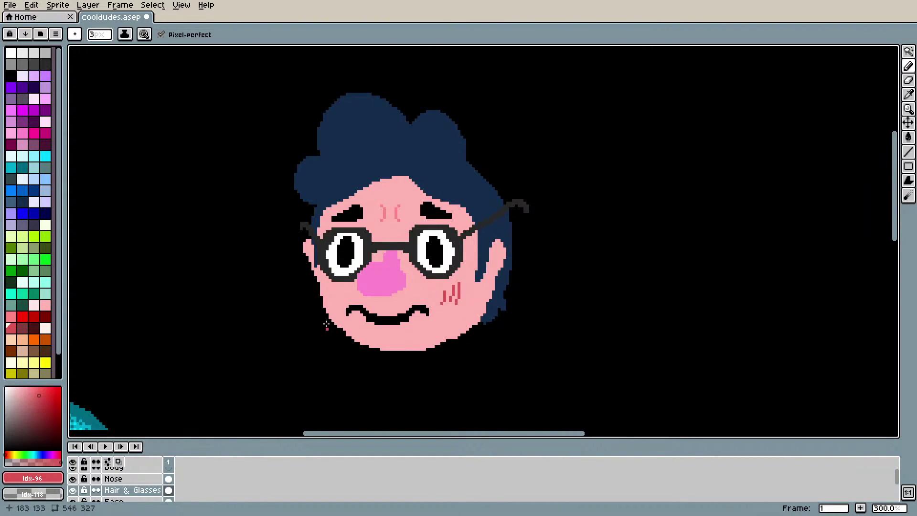
left_click_drag(333, 290, 329, 306)
left_click_drag(338, 290, 340, 305)
key("ctrl+z")
key("ctrl+z")
key("ctrl+z")
key("ctrl+z")
key("ctrl+z")
key("ctrl+z")
Step: Paint a solid slanted blush patch in muted red on each cheek with the Pencil
mouse_move(461, 285)
left_mouse_down()
mouse_move(453, 299)
mouse_move(460, 287)
left_mouse_up()
left_click_drag(333, 302, 323, 292)
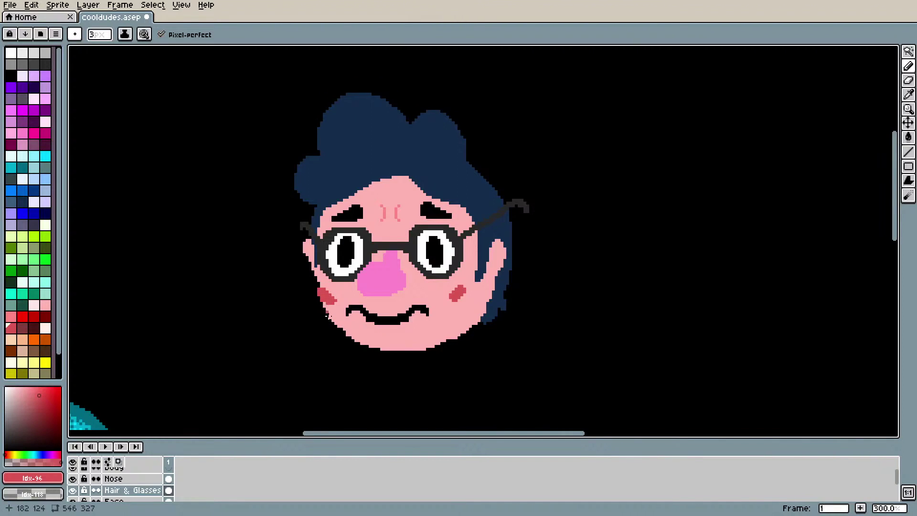
mouse_move(453, 301)
left_mouse_down()
mouse_move(467, 285)
mouse_move(457, 307)
left_mouse_up()
Step: Resample the blush red #db5554, extend the left patch past the face's edge and touch up the right patch
key("i")
left_click(395, 268)
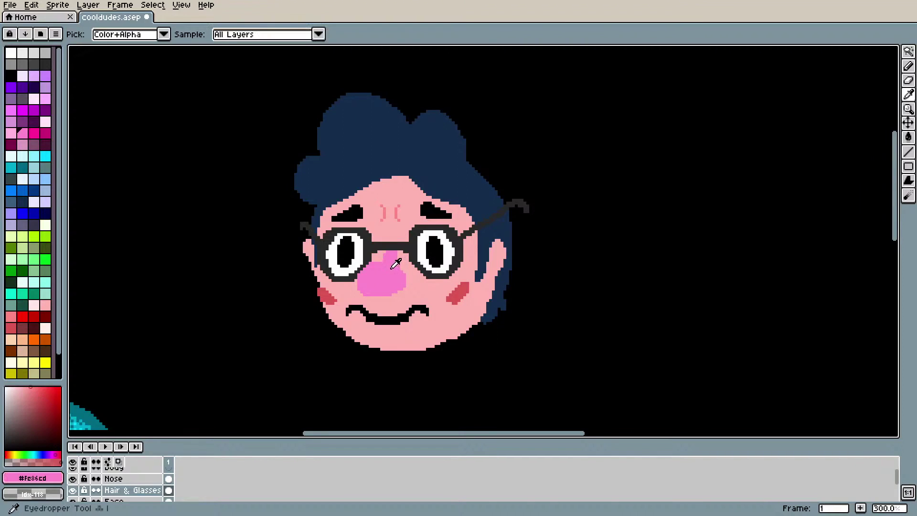
key("b")
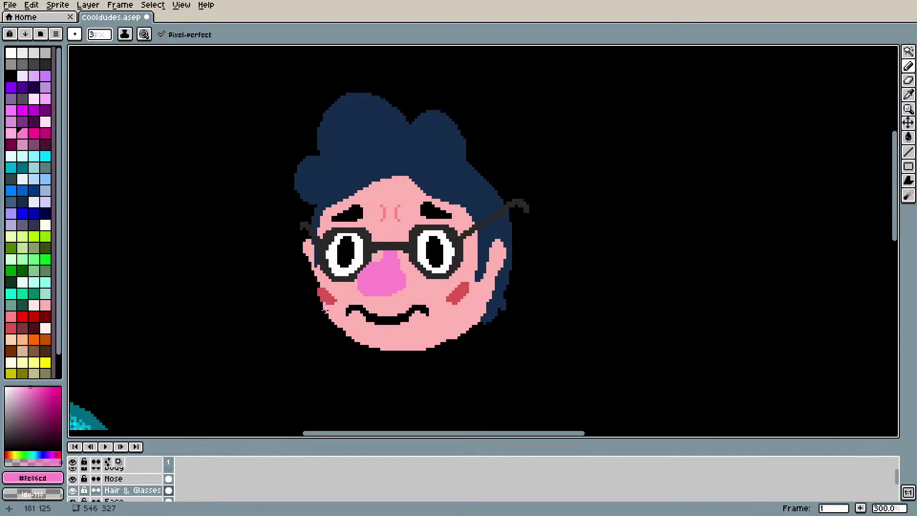
left_click(325, 297, "alt")
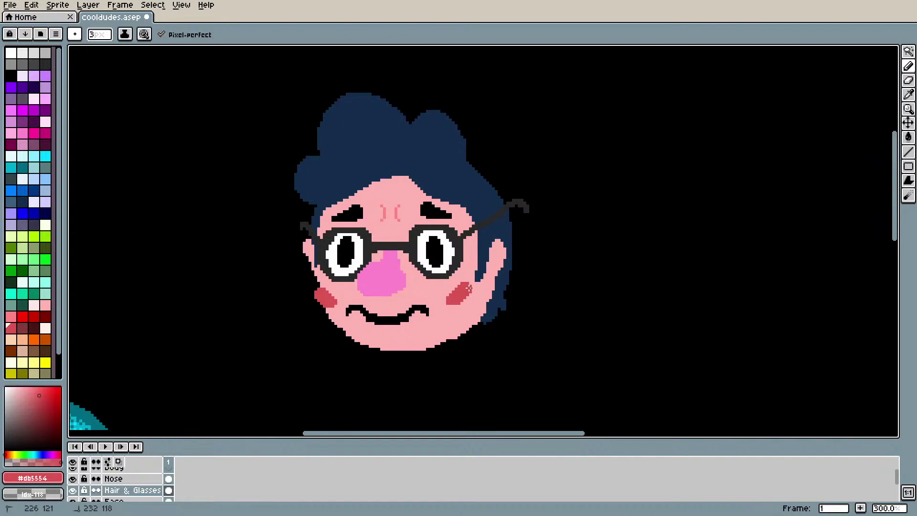
left_click(451, 304)
Step: Sample the skin pink #ffb3b3 and, on the Head layer, erase the face edge around the left blush patch
key("i")
left_click(362, 330)
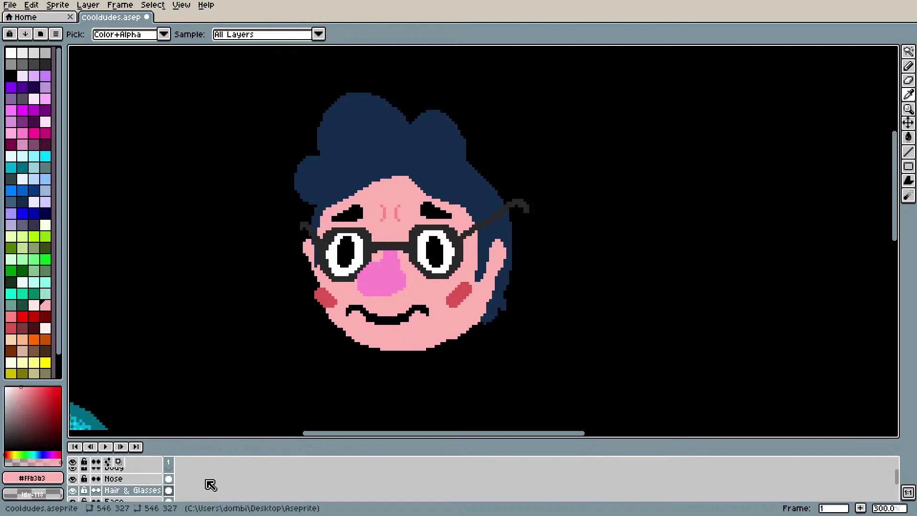
left_click_drag(896, 469, 897, 484)
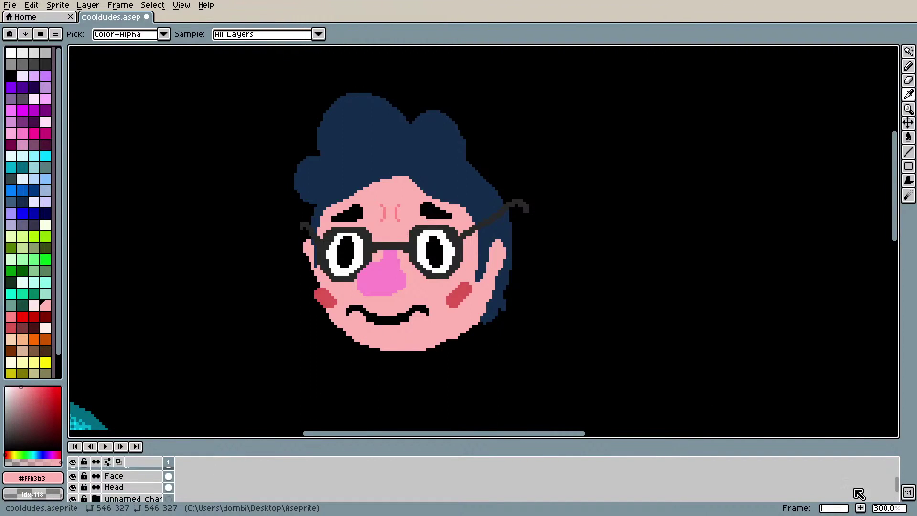
left_click(129, 478)
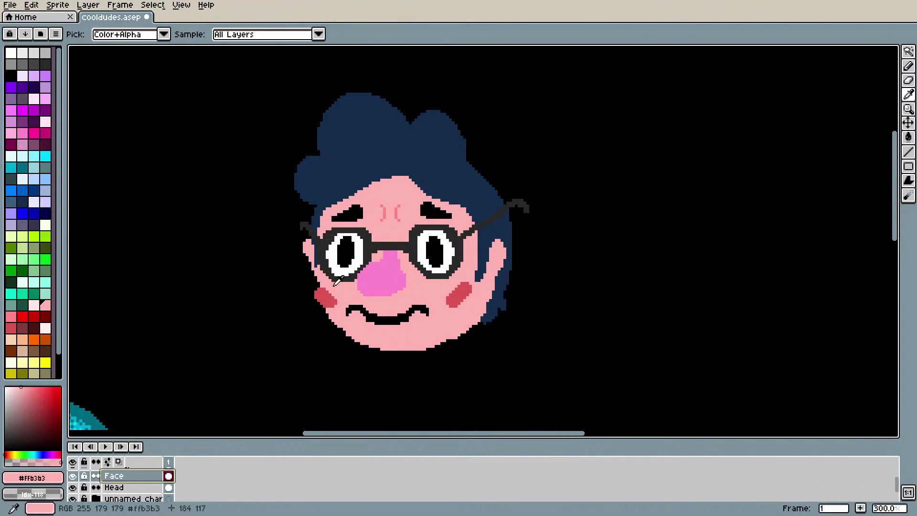
key("b")
key("l")
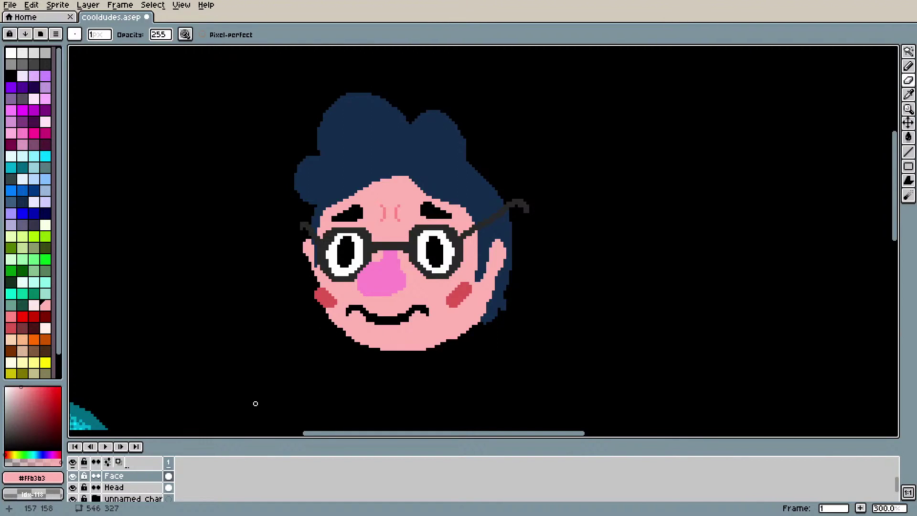
left_click(117, 487)
mouse_move(318, 284)
left_mouse_down()
mouse_move(325, 318)
mouse_move(324, 301)
left_mouse_up()
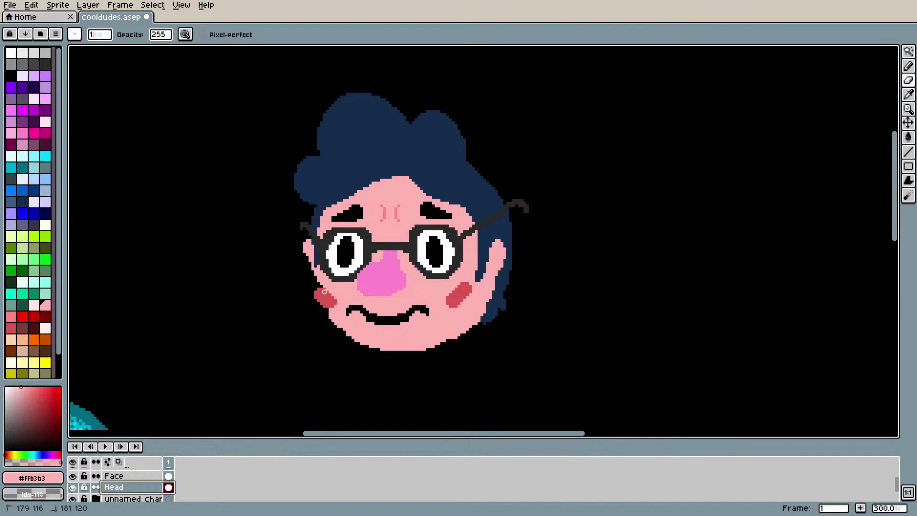
Step: Try extending the jaw below the left blush patch into a lower, narrower chin with the Pencil
key("i")
key("l")
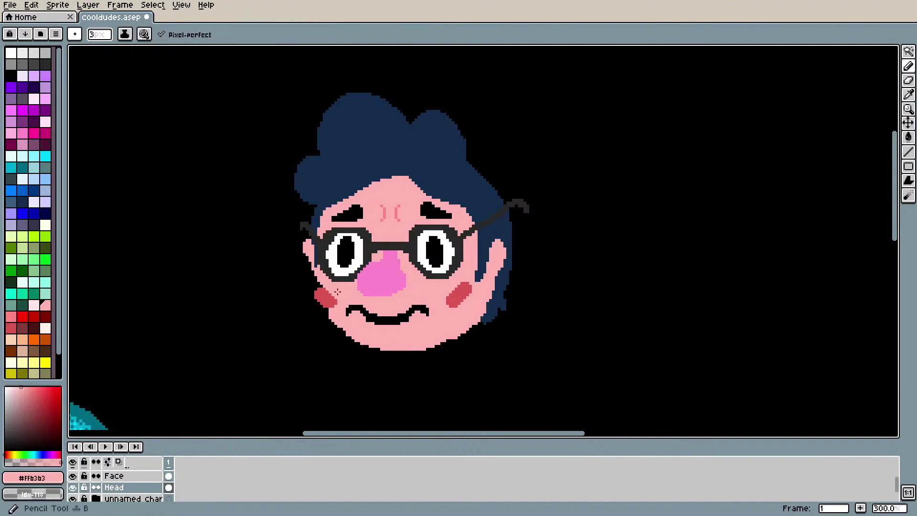
mouse_move(330, 318)
left_mouse_down()
mouse_move(349, 344)
mouse_move(397, 351)
mouse_move(350, 343)
mouse_move(366, 357)
mouse_move(413, 340)
mouse_move(377, 361)
mouse_move(407, 357)
mouse_move(400, 362)
left_mouse_up()
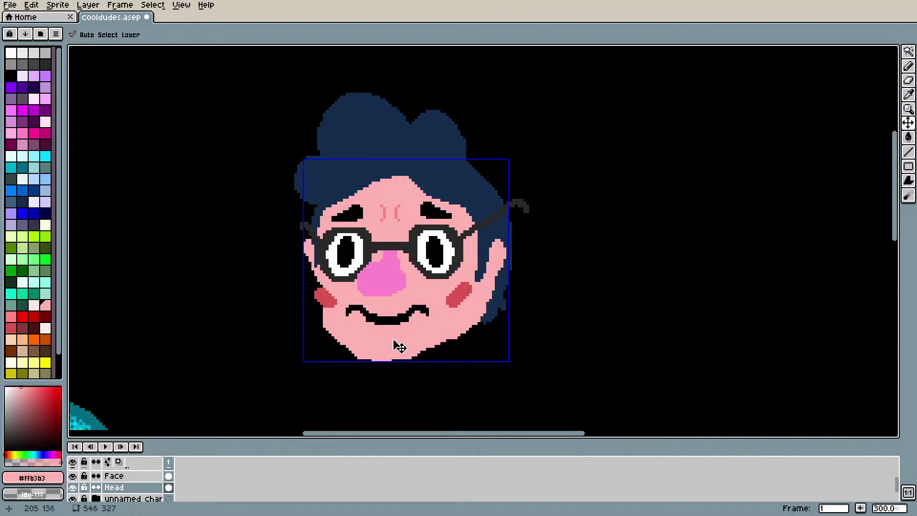
key("ctrl+z")
key("ctrl+z")
Step: Try a jaw jutting past the left cheek with a lower chin, and restore the erased face edge
mouse_move(327, 322)
left_mouse_down()
mouse_move(335, 342)
mouse_move(421, 337)
mouse_move(357, 341)
mouse_move(332, 331)
mouse_move(388, 356)
mouse_move(407, 352)
mouse_move(358, 342)
mouse_move(384, 351)
left_mouse_up()
mouse_move(326, 331)
left_mouse_down()
mouse_move(396, 362)
mouse_move(333, 340)
mouse_move(442, 349)
mouse_move(451, 337)
mouse_move(407, 358)
left_mouse_up()
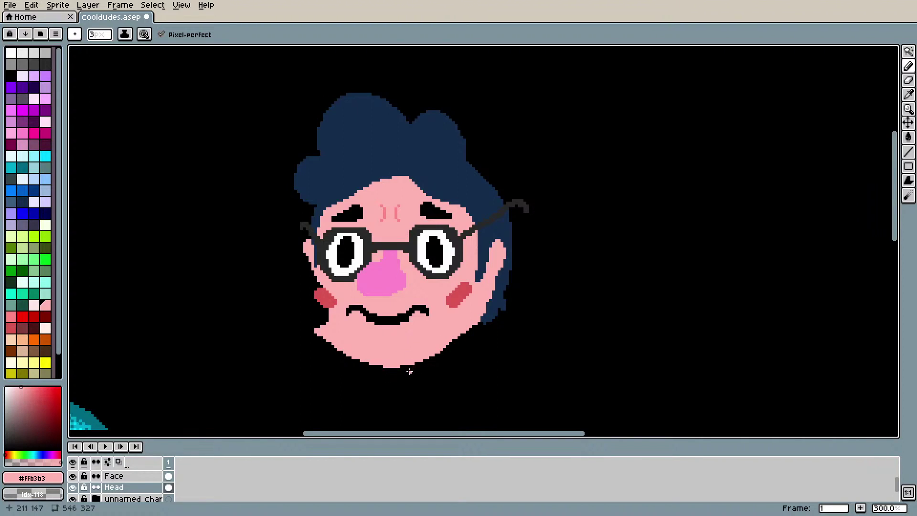
key("ctrl+z")
key("ctrl+z")
key("ctrl+z")
key("ctrl+z")
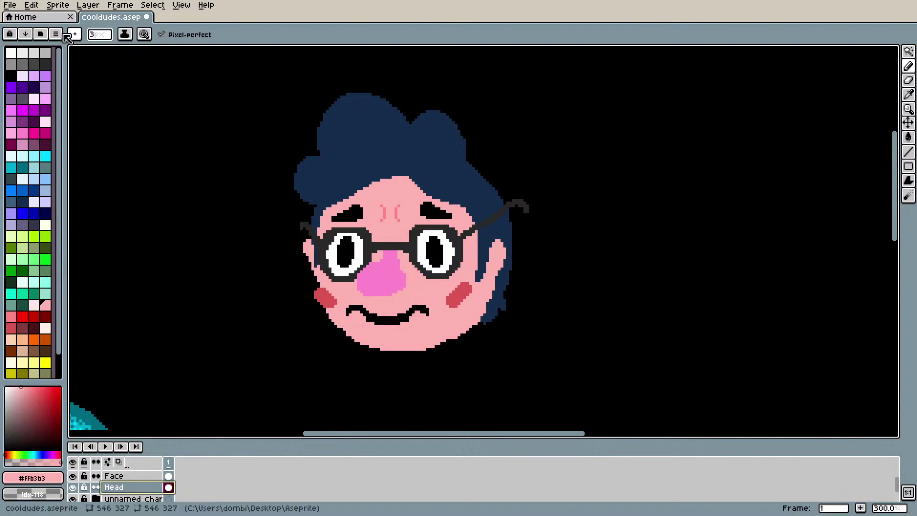
left_click(31, 5)
left_click(47, 28)
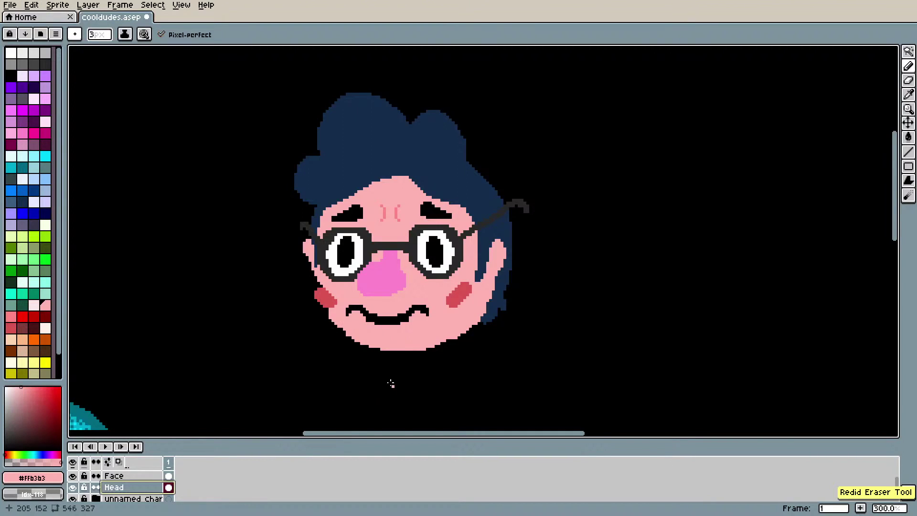
Step: Paint a fuller, squarer jaw with a flat chin in skin pink on the Head layer
mouse_move(349, 339)
left_mouse_down()
mouse_move(391, 346)
mouse_move(365, 350)
mouse_move(384, 352)
left_mouse_up()
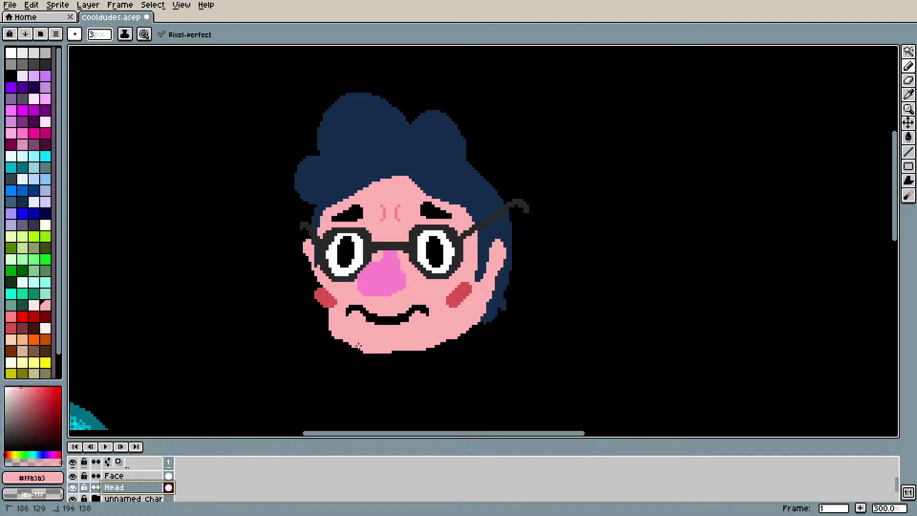
left_click_drag(332, 329, 355, 350)
mouse_move(356, 351)
left_mouse_down()
mouse_move(443, 341)
mouse_move(427, 353)
mouse_move(406, 353)
mouse_move(463, 332)
mouse_move(402, 411)
mouse_move(450, 344)
mouse_move(422, 353)
left_mouse_up()
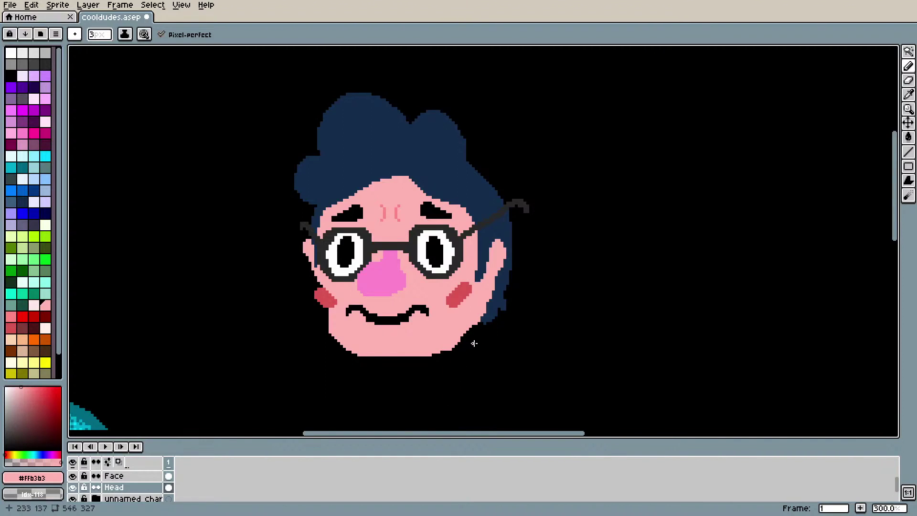
Step: Try to shift the mouth slightly left on the Face layer by moving its Magic Wand selection
left_click(114, 476)
left_click(72, 476)
left_click(72, 488)
left_click(72, 488)
left_click(72, 476)
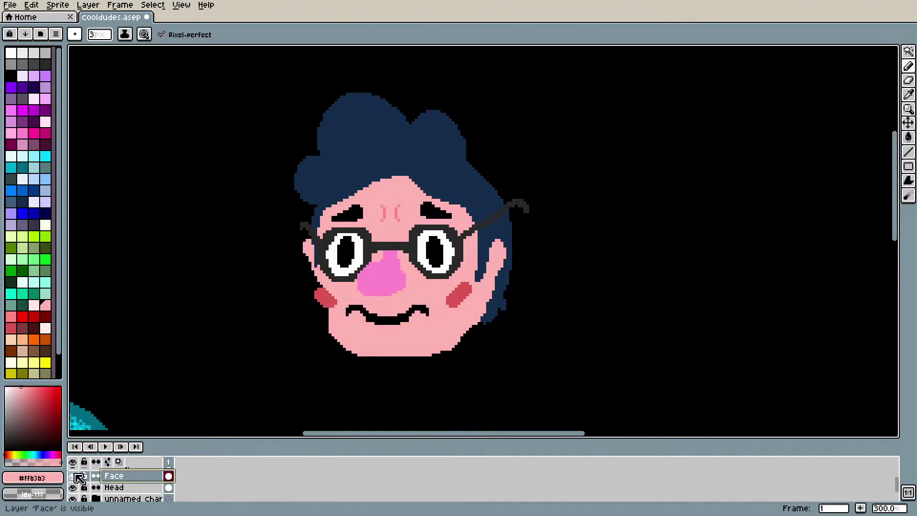
left_click(909, 51)
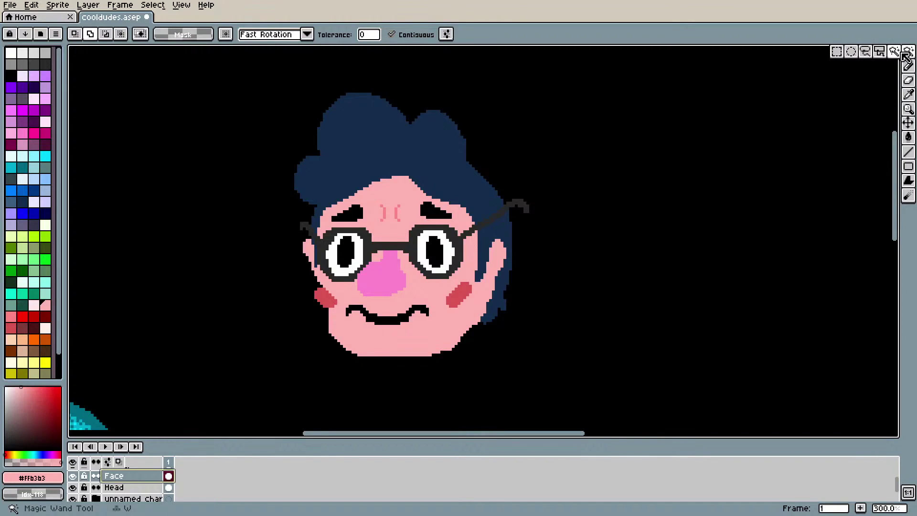
left_click(390, 324)
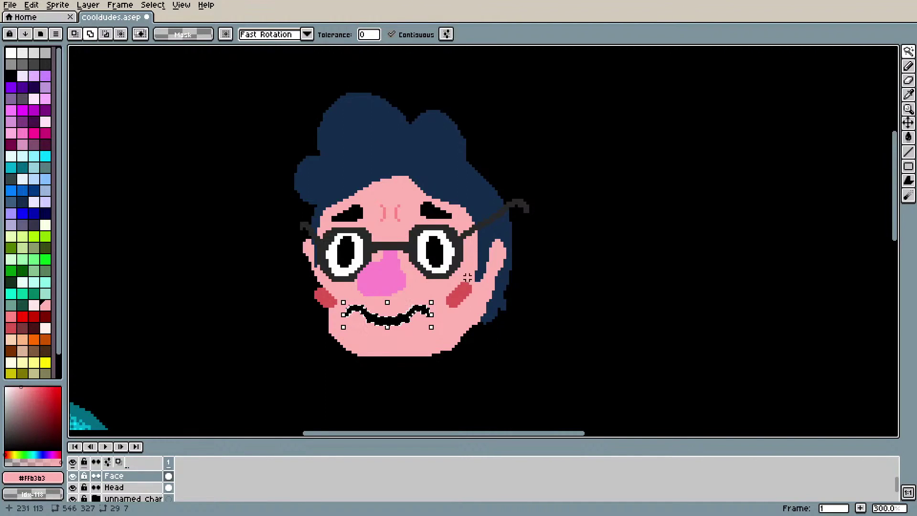
mouse_move(395, 329)
left_mouse_down()
mouse_move(396, 338)
mouse_move(398, 327)
left_mouse_up()
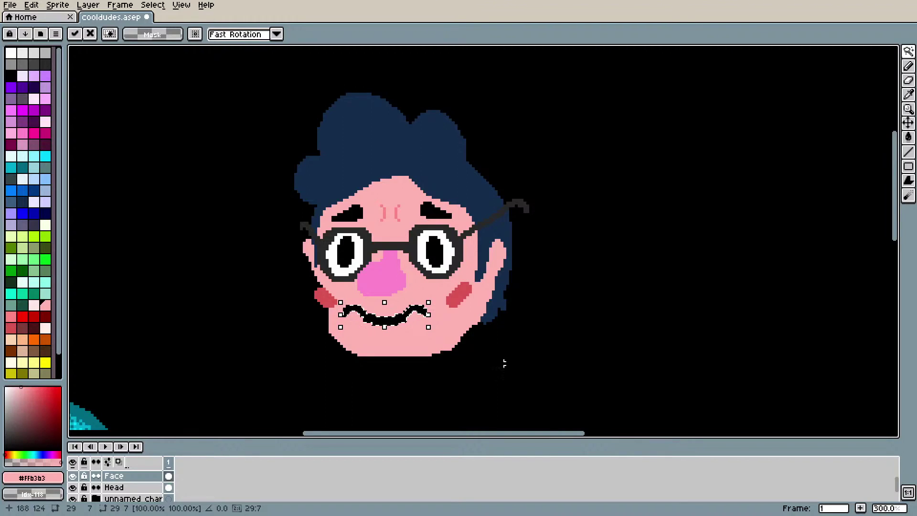
Step: Undo the mouth shift and the painted square jaw strokes, going back to the rounded chin
key("ctrl+z")
key("ctrl+z")
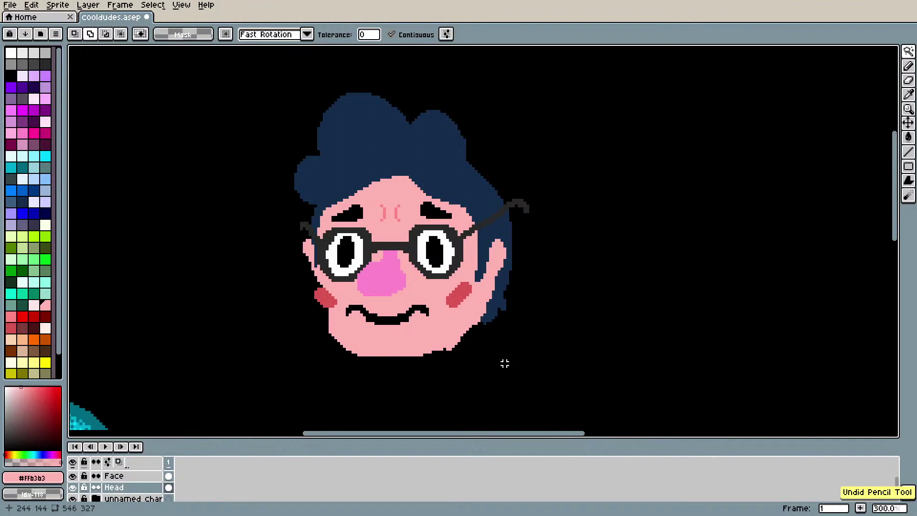
key("ctrl+z")
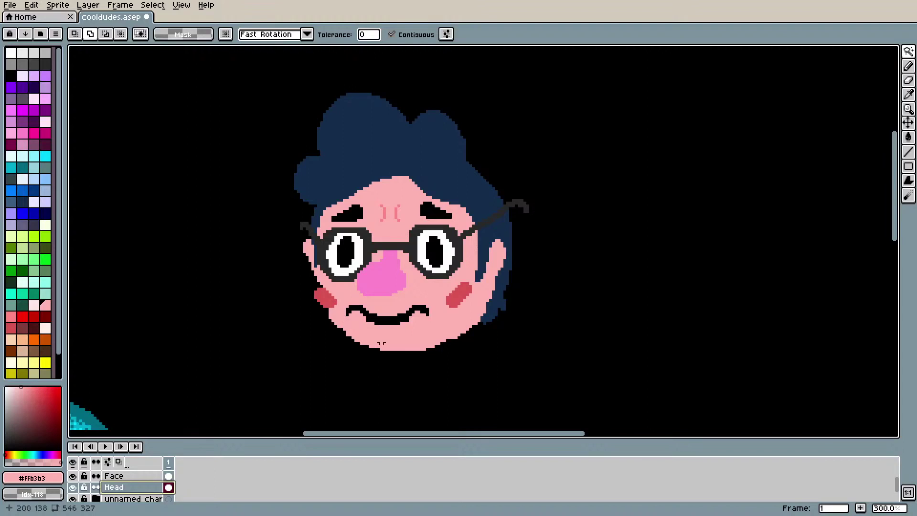
key("ctrl+z")
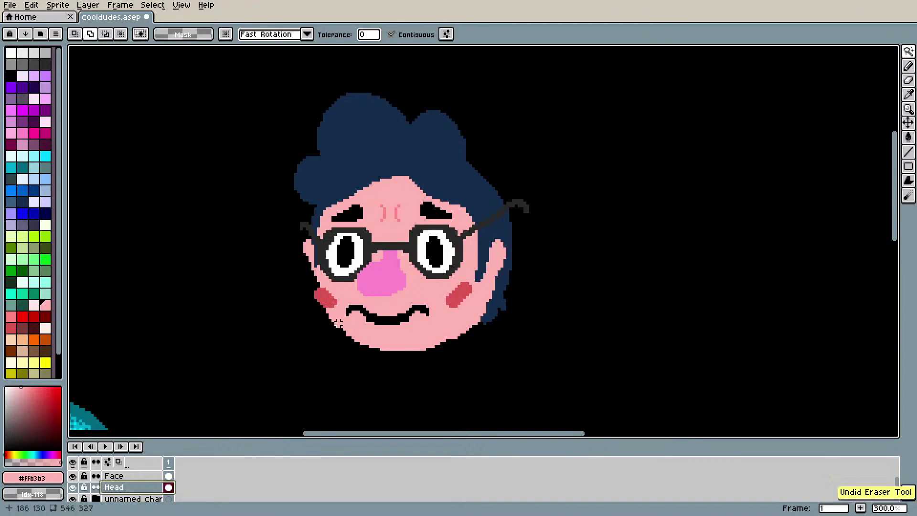
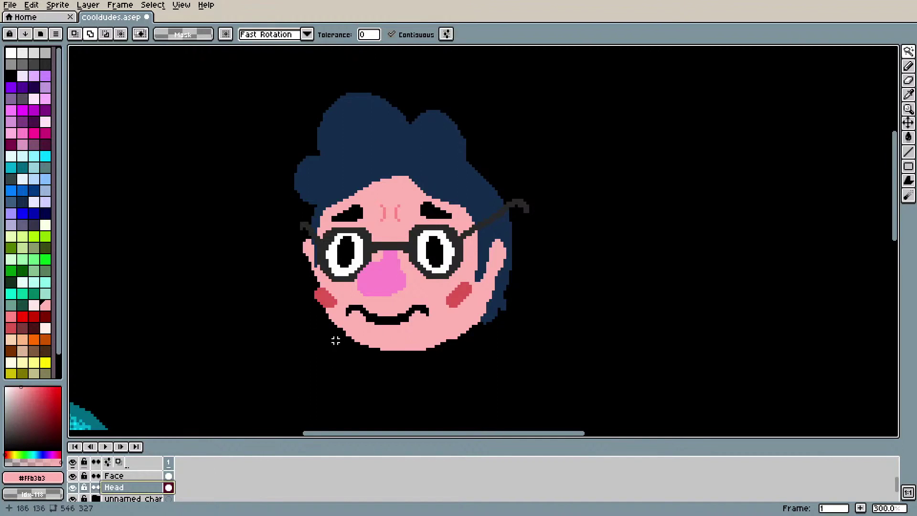
left_click(341, 300)
key("i")
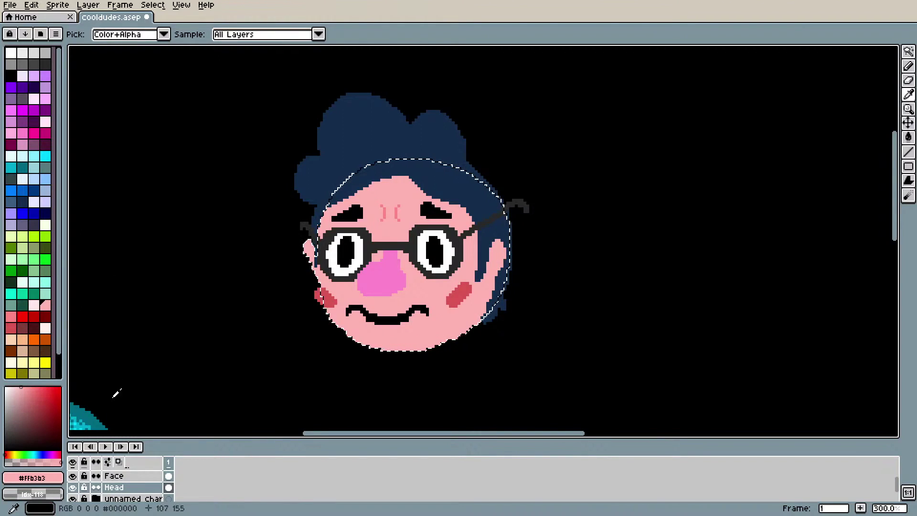
scroll(64, 334, "down", 2)
scroll(63, 335, "up", 2)
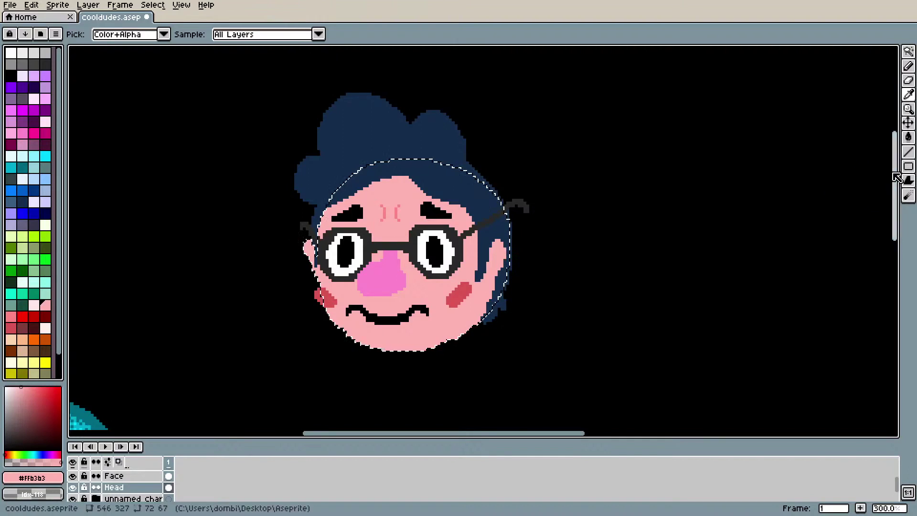
key("ctrl+d")
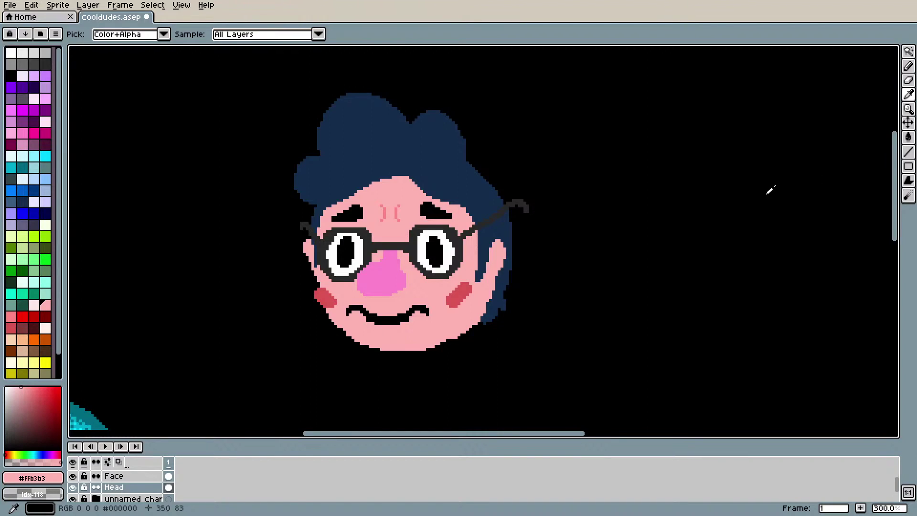
Step: Paint a flat chin and a straighter, angled jaw edge below the left blush patch in skin pink on the Head layer
scroll(516, 217, "down", 1)
scroll(402, 325, "down", 1)
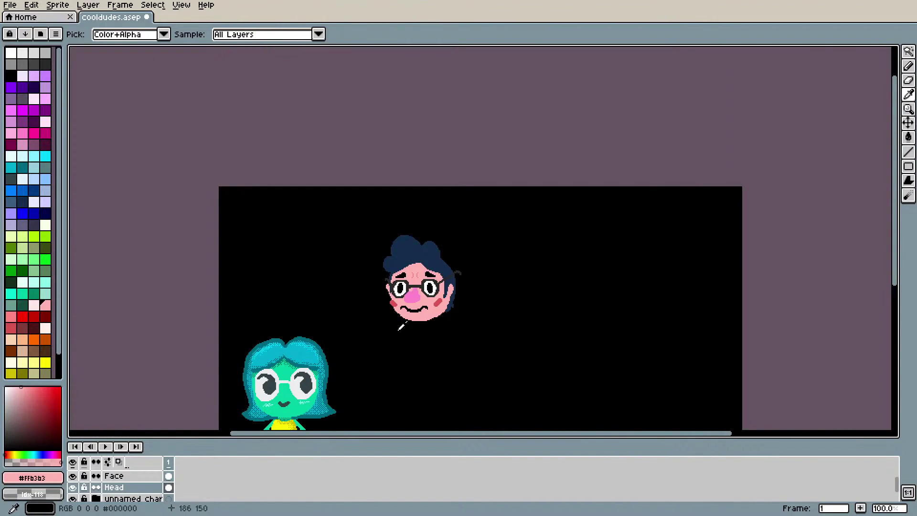
scroll(401, 326, "down", 1)
scroll(445, 303, "up", 1)
scroll(356, 398, "up", 1)
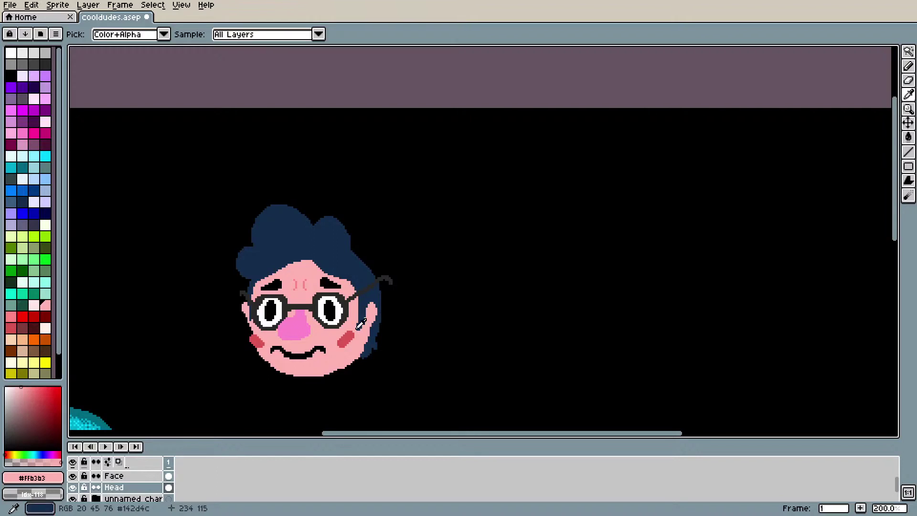
left_click_drag(346, 437, 317, 437)
scroll(328, 402, "up", 2)
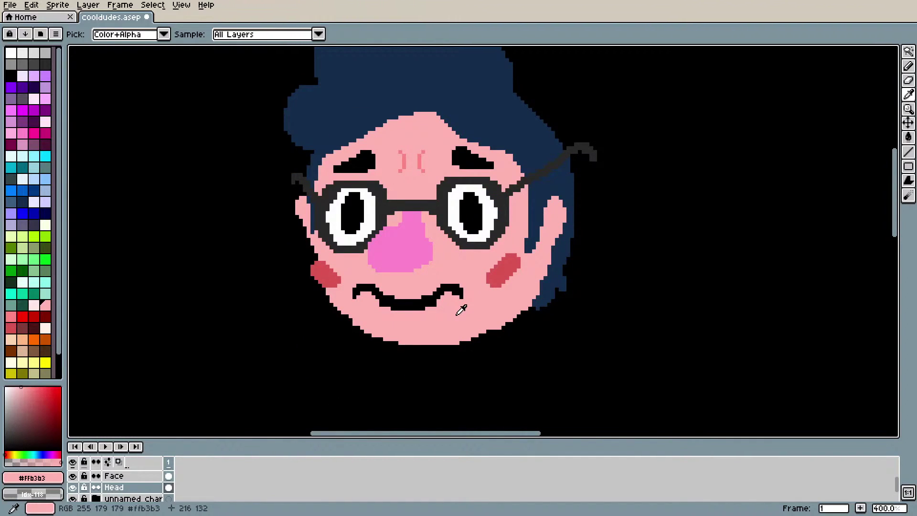
key("b")
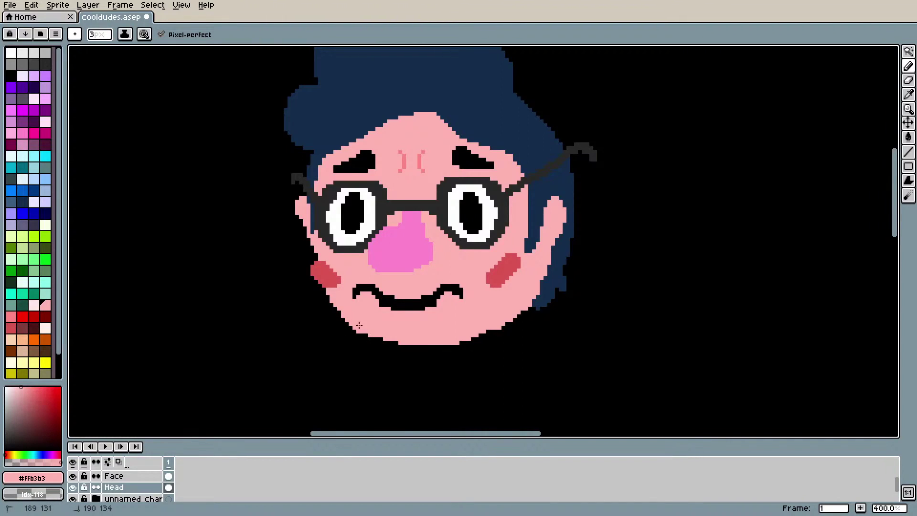
right_click(394, 342)
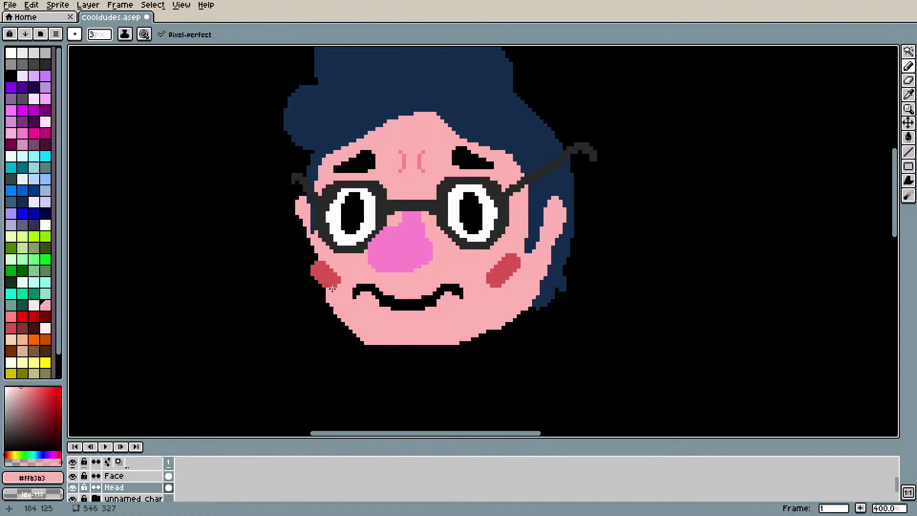
mouse_move(330, 299)
left_mouse_down()
mouse_move(323, 282)
mouse_move(329, 302)
left_mouse_up()
Step: Erase the bottom pixel row of the chin and trim the right side of the jaw on the Head layer
key("e")
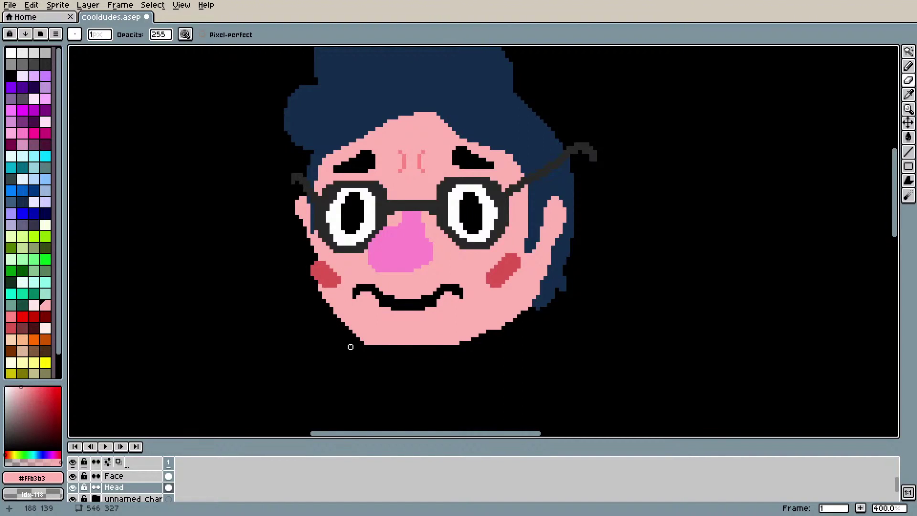
scroll(436, 223, "down", 4)
scroll(437, 218, "up", 3)
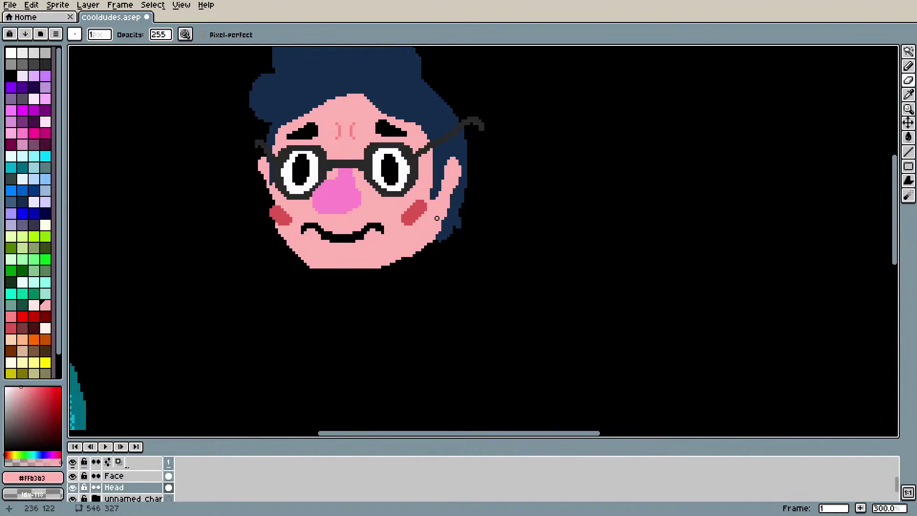
scroll(437, 218, "up", 1)
key("e")
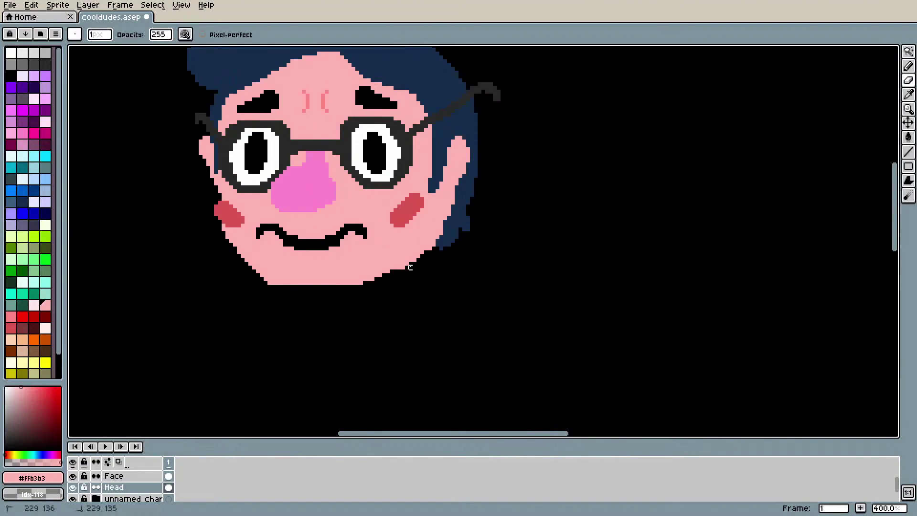
left_click_drag(402, 271, 385, 302)
left_click_drag(267, 286, 368, 286)
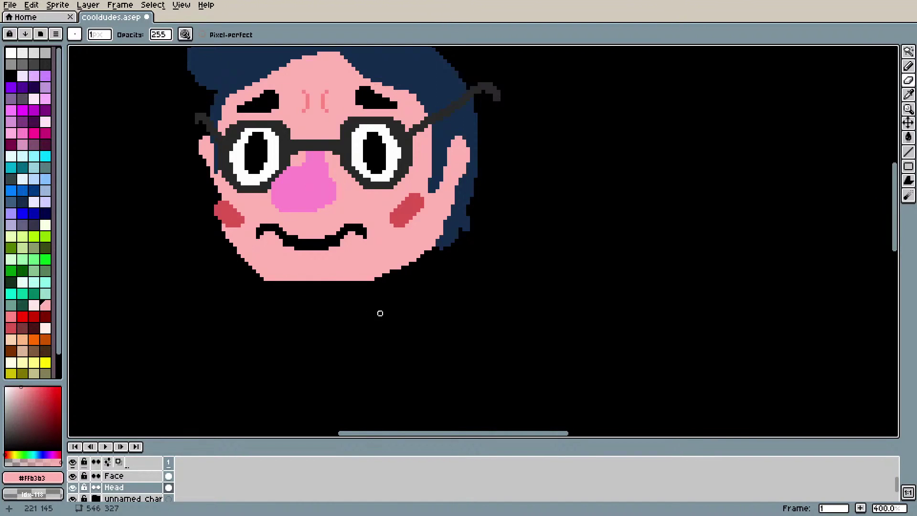
Step: Trim the left jaw corner below the blush patch with the Eraser and undo the last erasing stroke
scroll(381, 313, "down", 3)
scroll(376, 325, "up", 3)
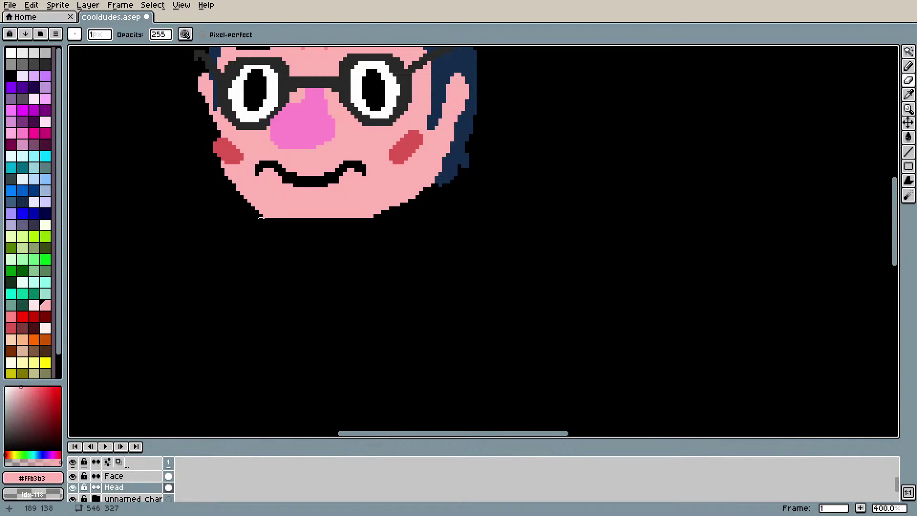
mouse_move(249, 204)
left_mouse_down()
mouse_move(276, 223)
mouse_move(249, 208)
mouse_move(286, 227)
left_mouse_up()
scroll(314, 351, "down", 2)
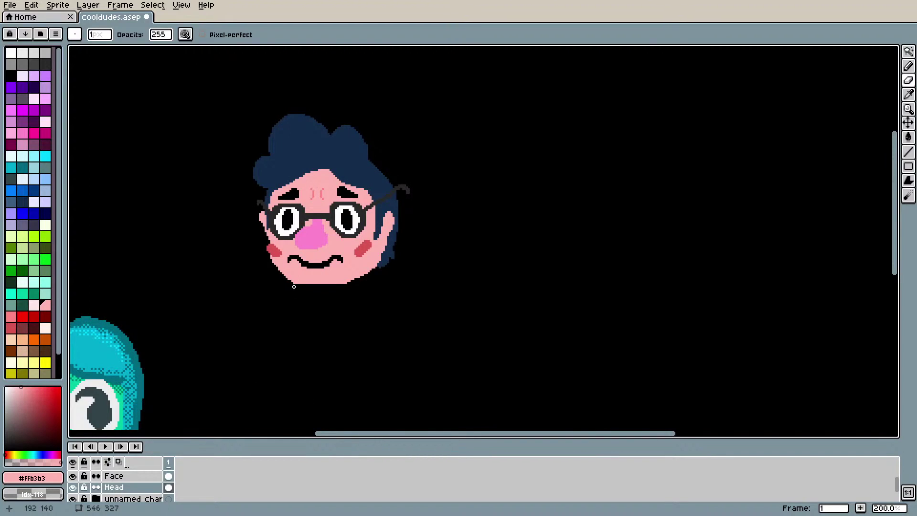
scroll(280, 282, "up", 2)
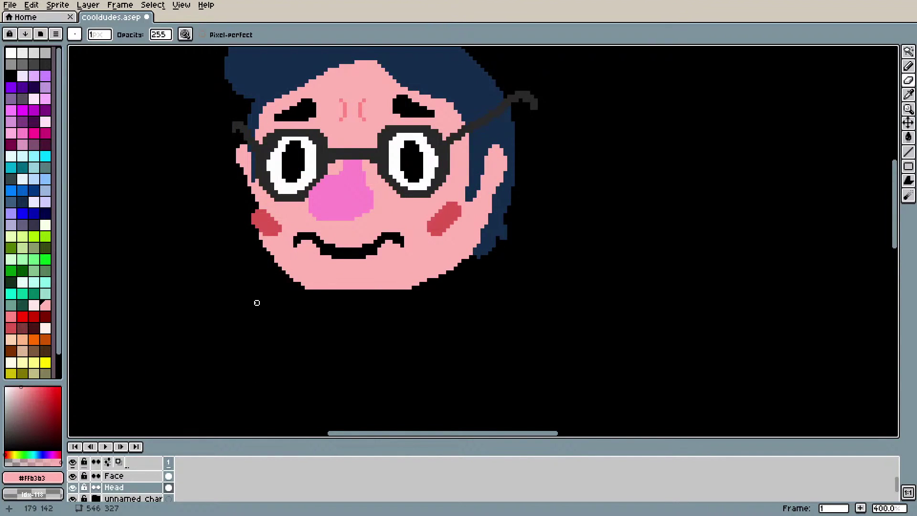
left_click_drag(258, 240, 268, 257)
key("ctrl+z")
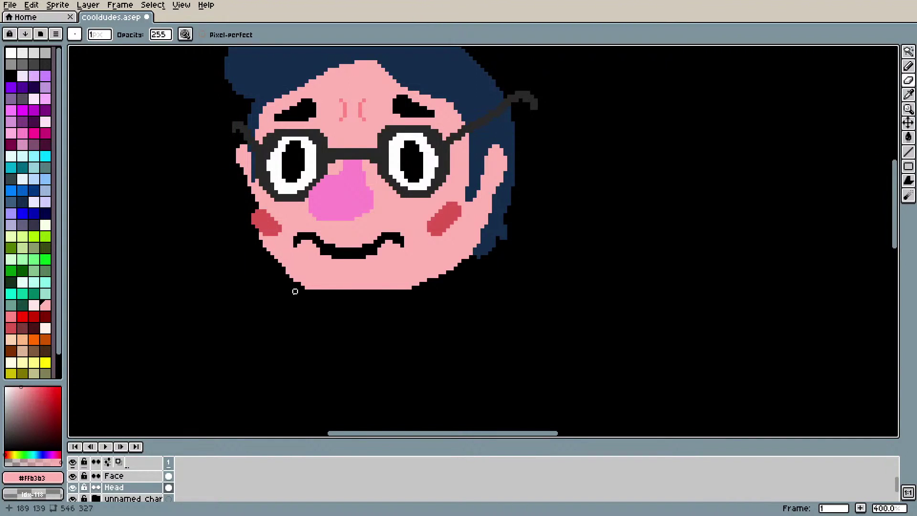
Step: On the Hair & Glasses layer, erase the part of the left blush patch that sticks out past the face edge
left_click(119, 476)
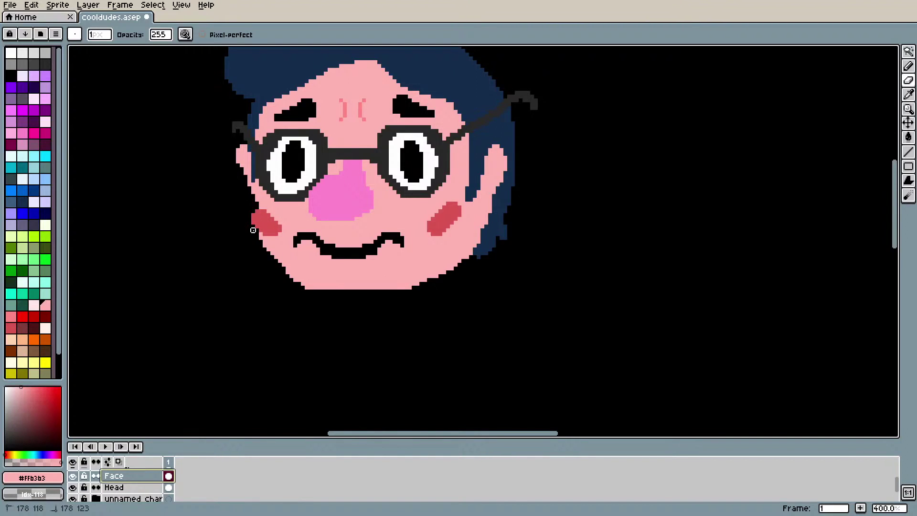
scroll(901, 483, "up", 3)
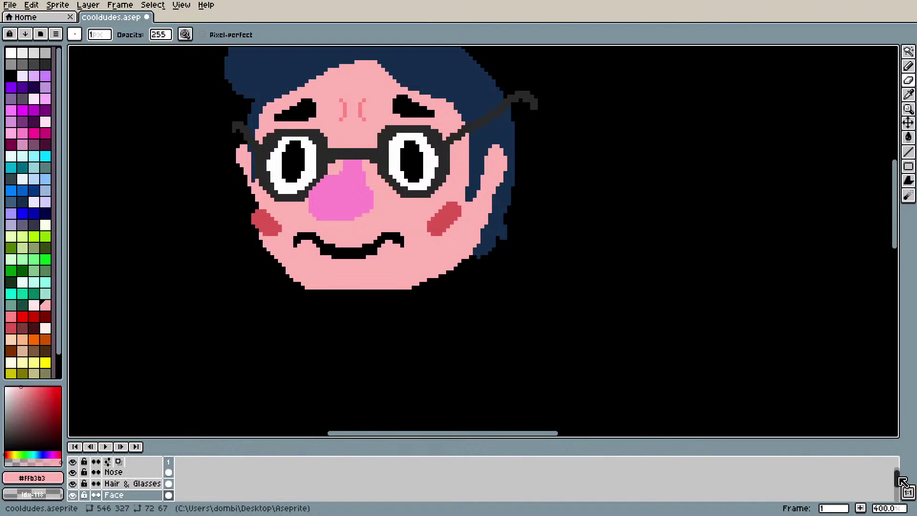
left_click(129, 491)
left_click_drag(253, 222, 257, 211)
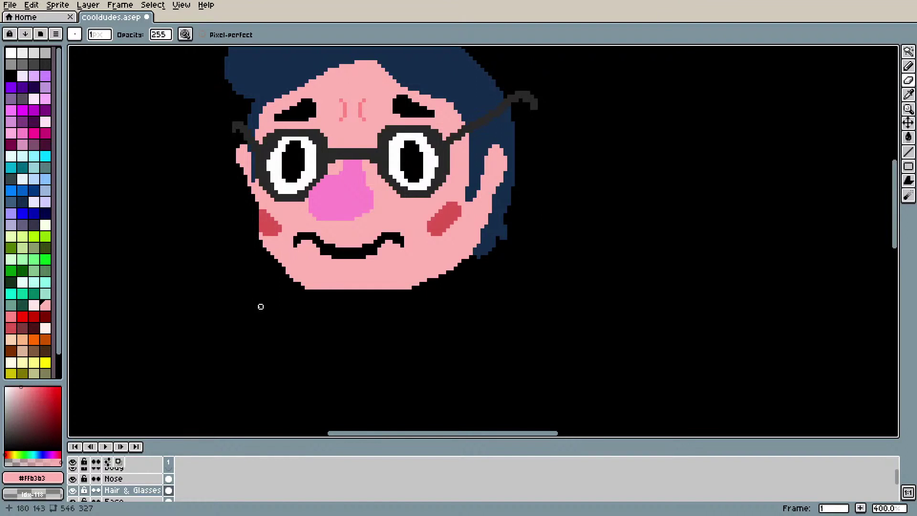
Step: Try to extend the left blush patch along the face edge with the Pencil in the sampled red #db5554
key("i")
left_click(268, 221)
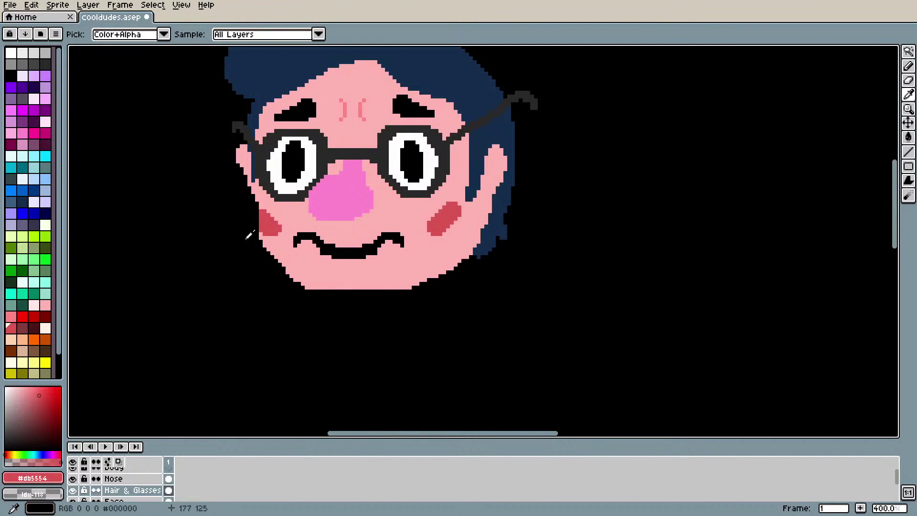
key("b")
left_click_drag(258, 213, 259, 223)
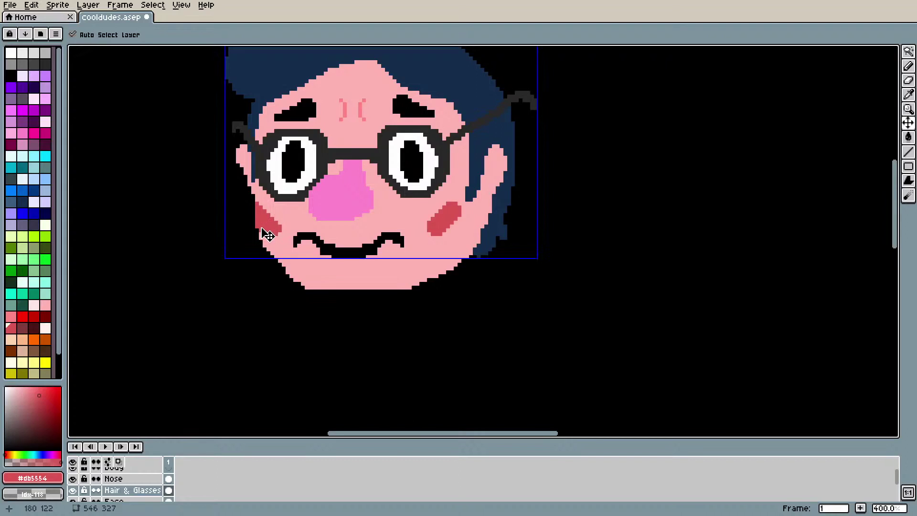
key("ctrl+z")
Step: Erase the frown wrinkles between the eyebrows on the Face layer
scroll(261, 258, "down", 3)
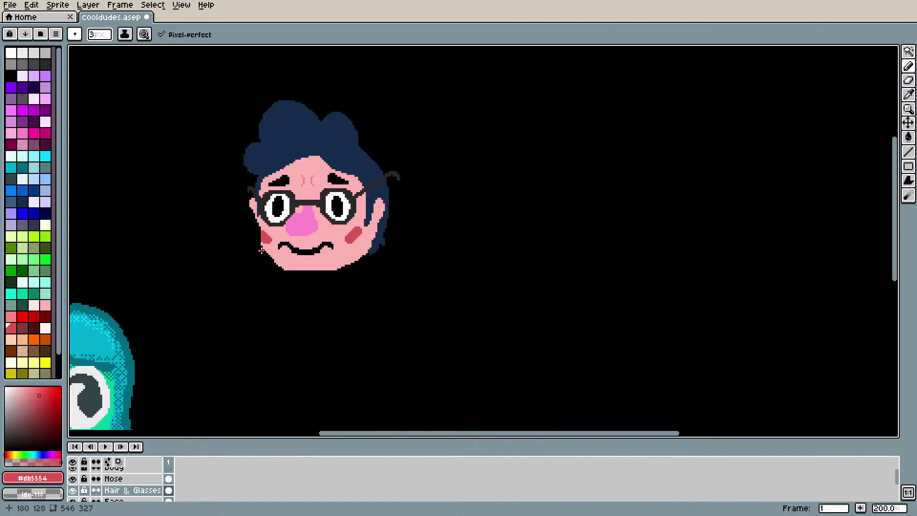
scroll(278, 313, "up", 1)
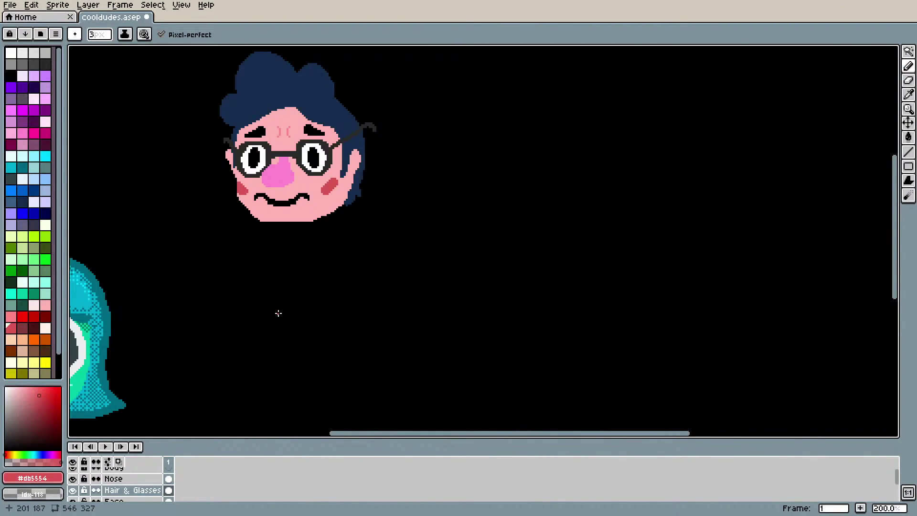
left_click_drag(430, 433, 376, 435)
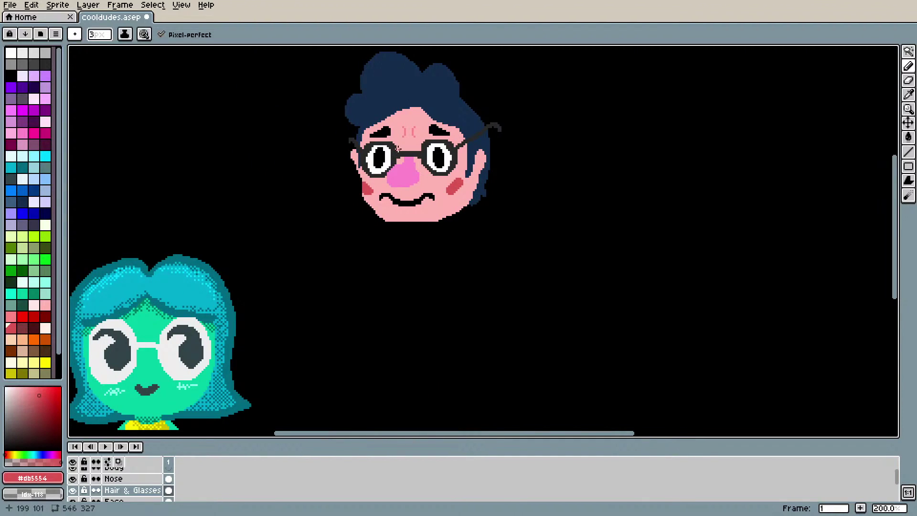
key("l")
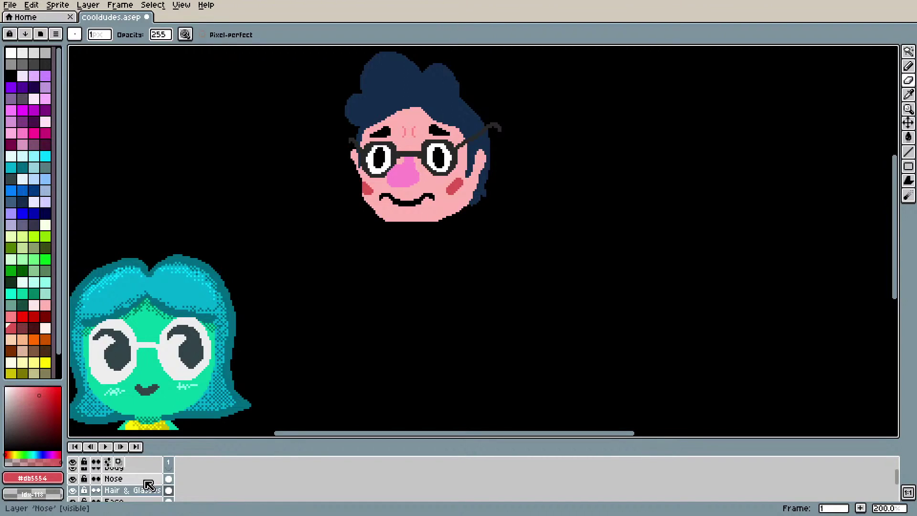
scroll(144, 485, "down", 1)
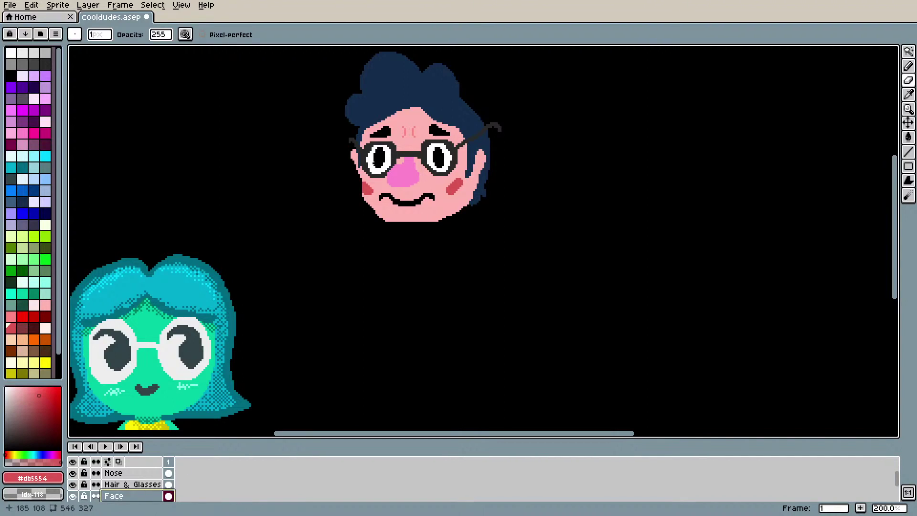
mouse_move(404, 125)
left_mouse_down()
mouse_move(405, 136)
mouse_move(415, 130)
left_mouse_up()
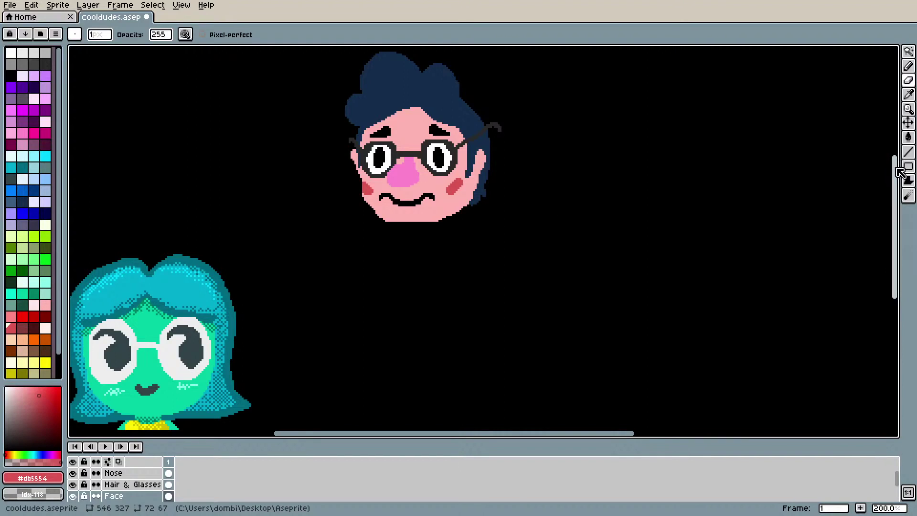
Step: Make the Body layer above Nose active and set up the Pencil with white (Idx-0) for drawing below the man's head
left_click_drag(890, 176, 884, 236)
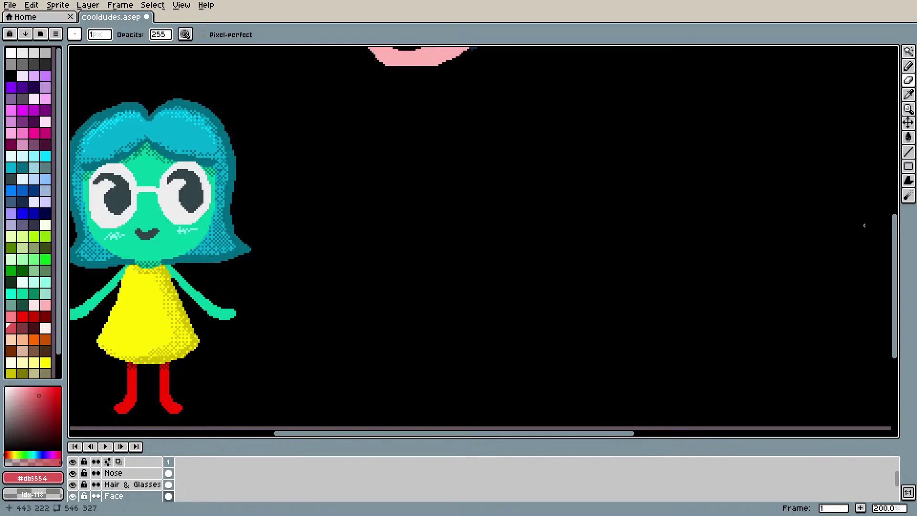
mouse_move(896, 239)
left_mouse_down()
mouse_move(902, 189)
mouse_move(895, 240)
left_mouse_up()
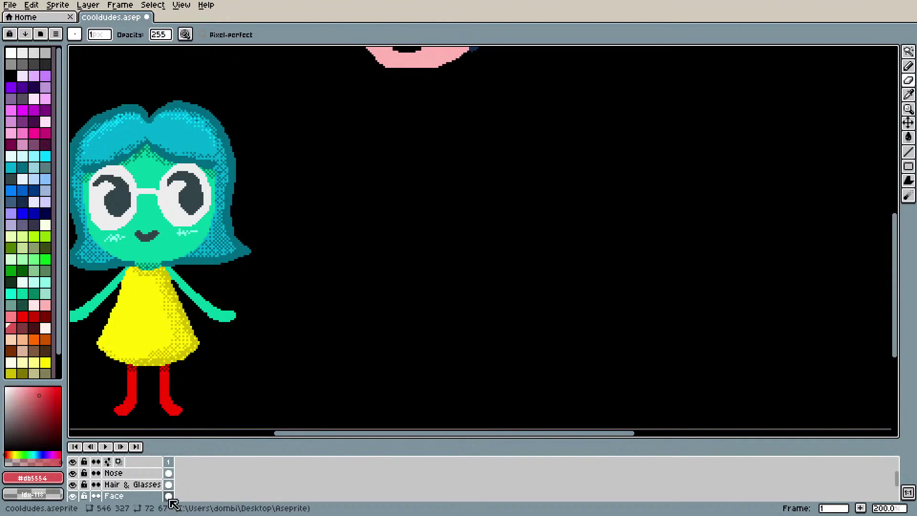
scroll(140, 499, "up", 2)
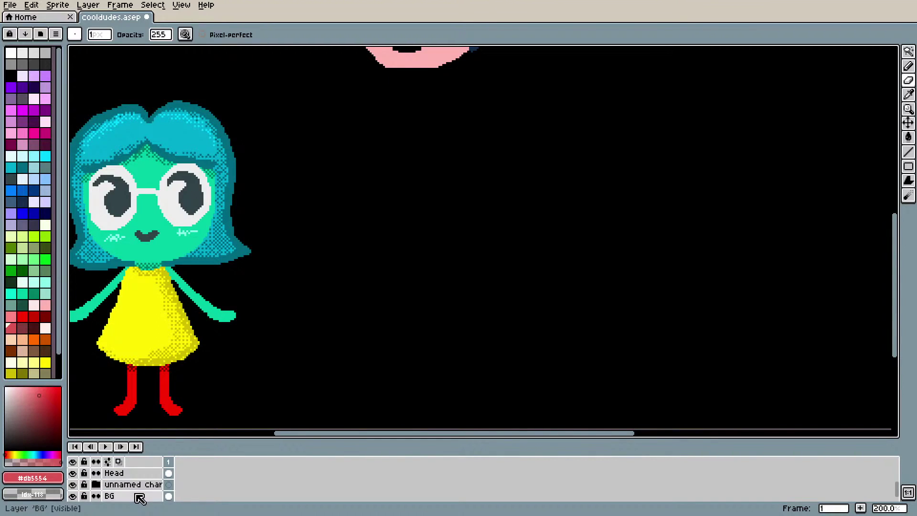
left_click(136, 475)
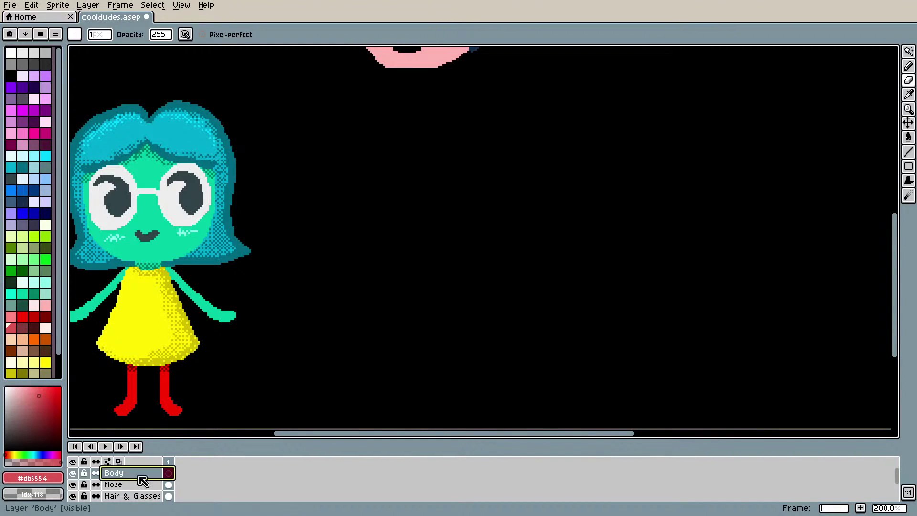
left_click_drag(895, 231, 900, 218)
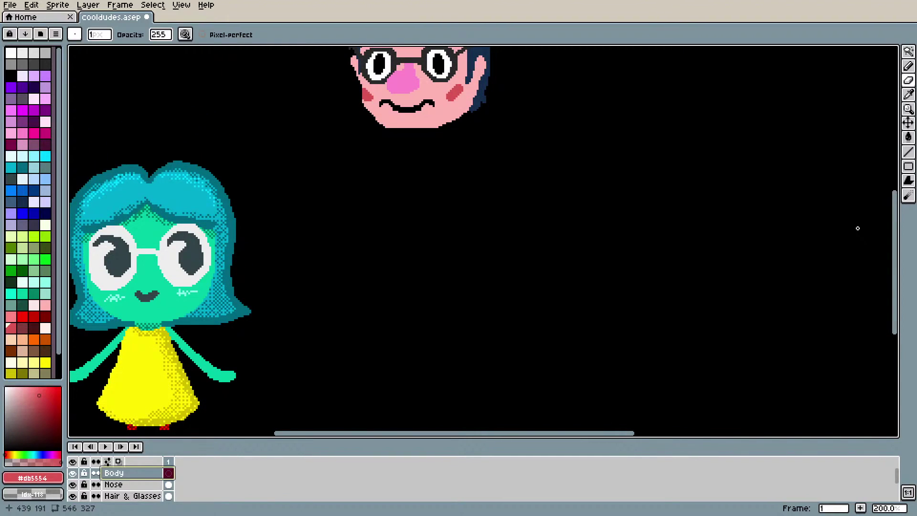
key("i")
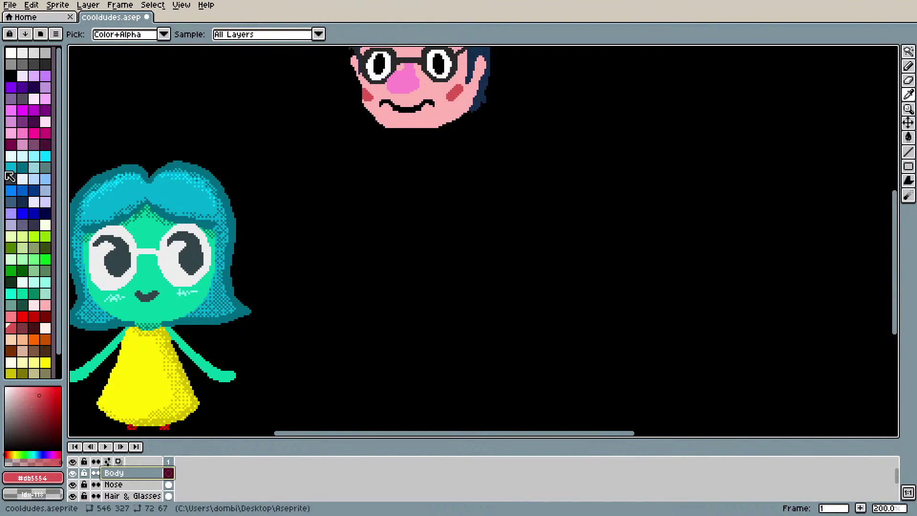
left_click(12, 53)
key("b")
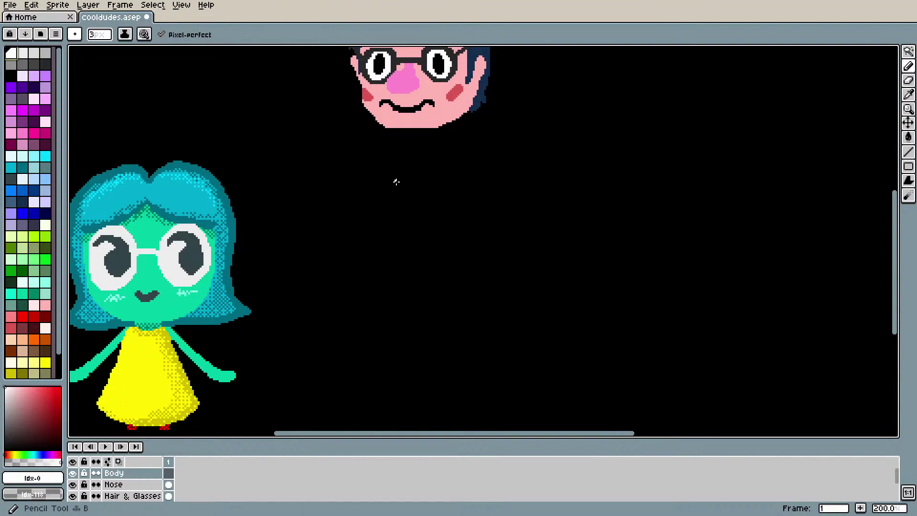
Step: Draw a tall white oval torso outline below the man's head on the Body layer and shift it slightly right
mouse_move(445, 144)
left_mouse_down()
mouse_move(406, 142)
mouse_move(387, 160)
mouse_move(374, 191)
mouse_move(377, 242)
mouse_move(407, 287)
mouse_move(431, 287)
mouse_move(451, 262)
mouse_move(442, 144)
mouse_move(454, 180)
mouse_move(439, 270)
mouse_move(451, 246)
mouse_move(439, 273)
left_mouse_up()
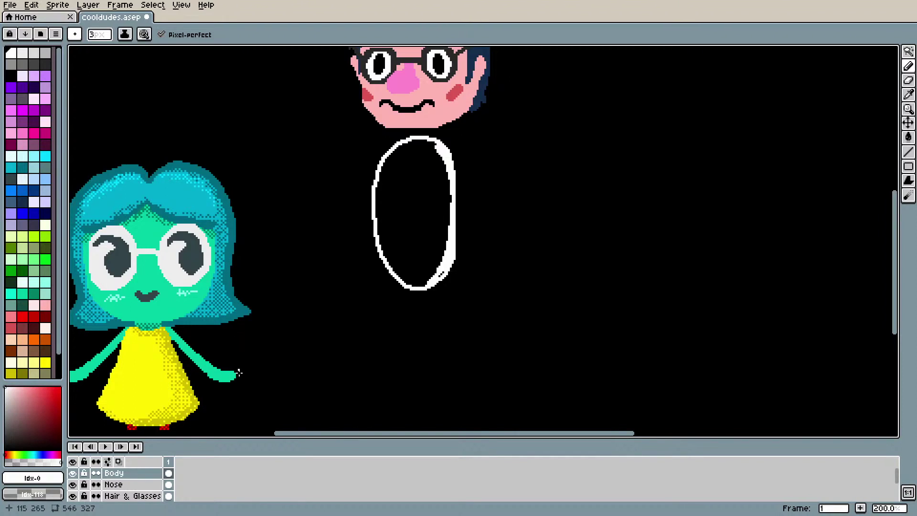
left_click(908, 52)
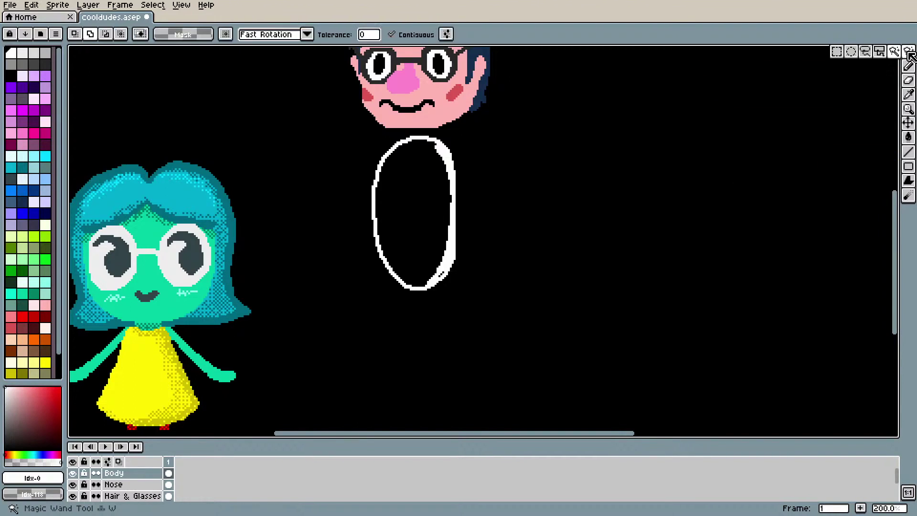
left_click(908, 122)
left_click_drag(483, 214, 492, 232)
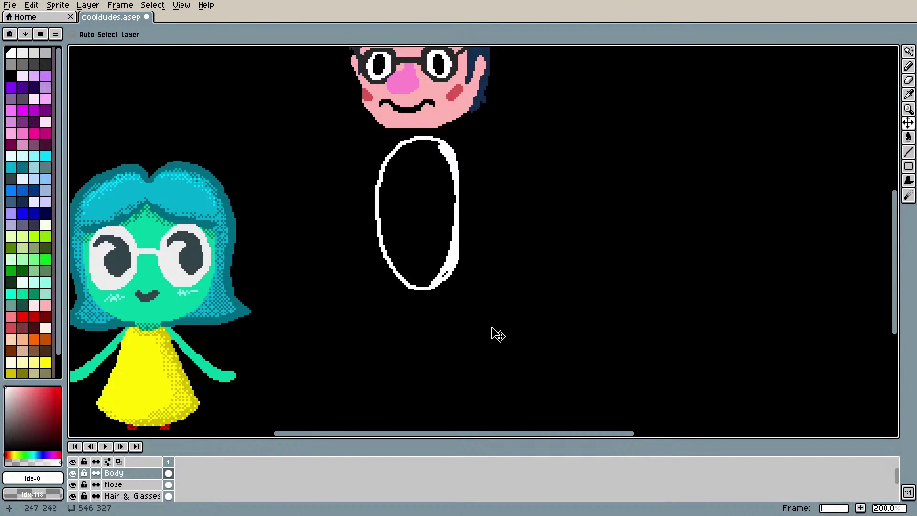
Step: Fill the torso oval with white and touch up the small gap near its lower right edge
mouse_move(899, 226)
left_mouse_down()
mouse_move(901, 194)
mouse_move(901, 212)
left_mouse_up()
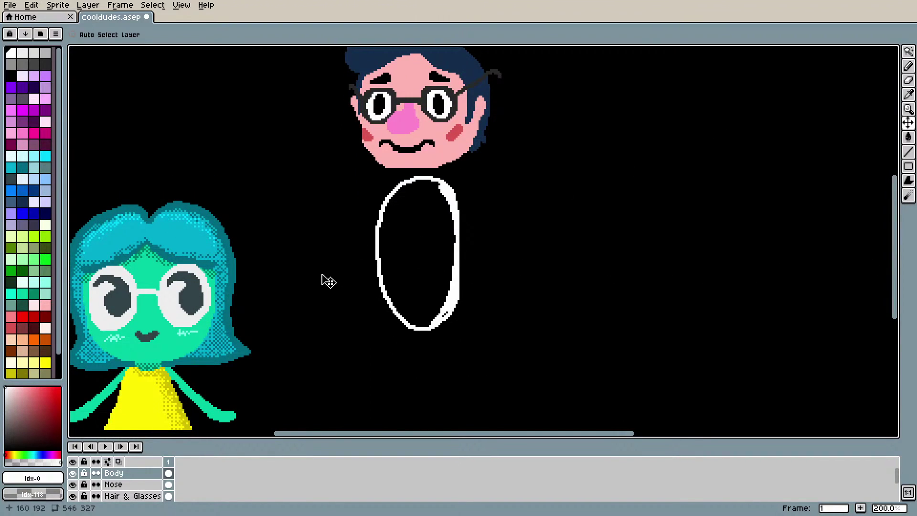
key("g")
left_click(411, 245)
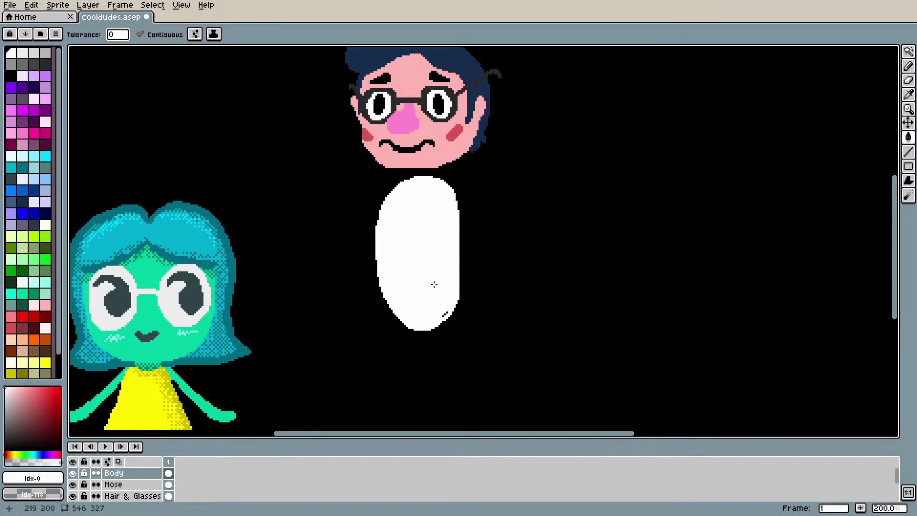
key("b")
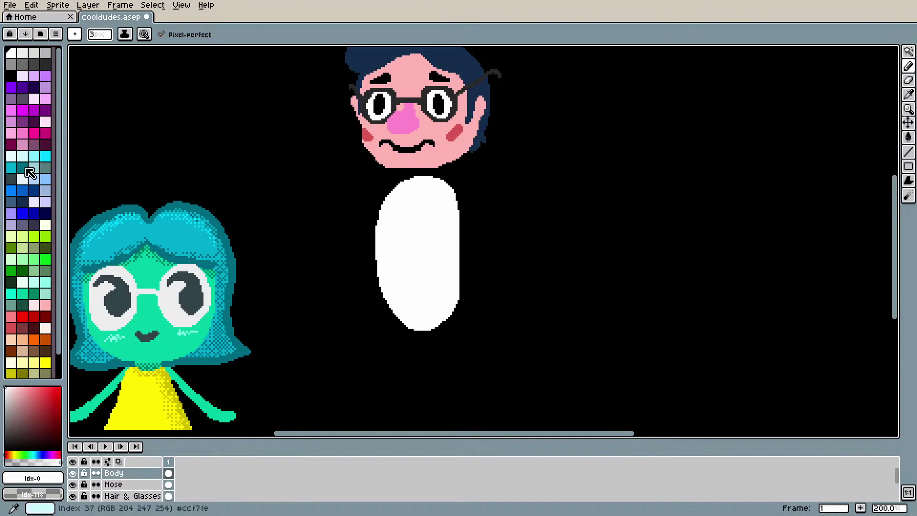
Step: Pick the dark orange palette colour idx-103 and paint a round tie knot on the upper torso
left_click(34, 339)
left_click(47, 338)
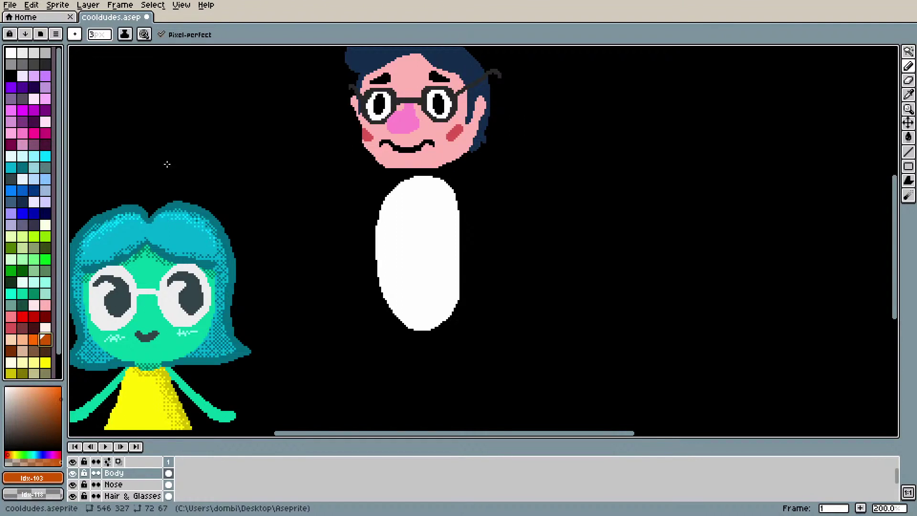
left_click_drag(407, 186, 407, 236)
Step: Try a thin vertical stripe below the tie knot and undo its strokes
left_click_drag(408, 201, 407, 258)
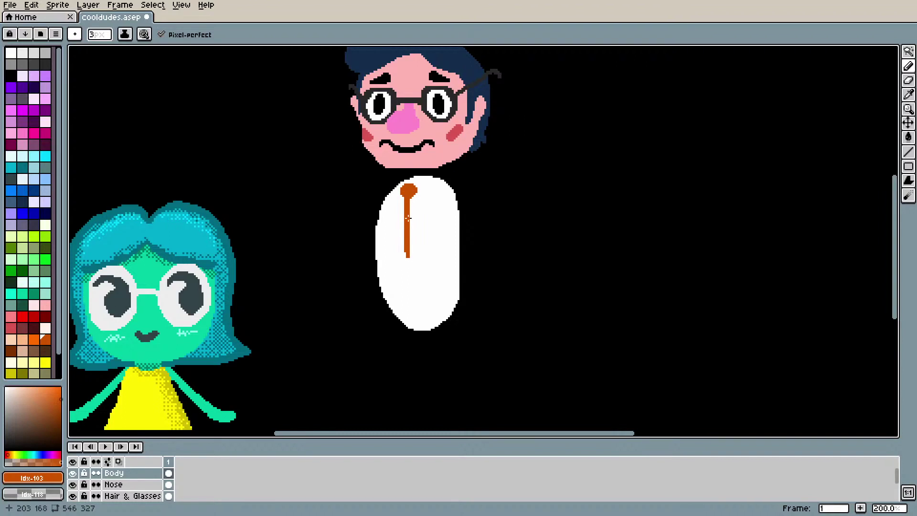
key("ctrl+z")
key("ctrl+z")
key("ctrl+z")
key("ctrl+z")
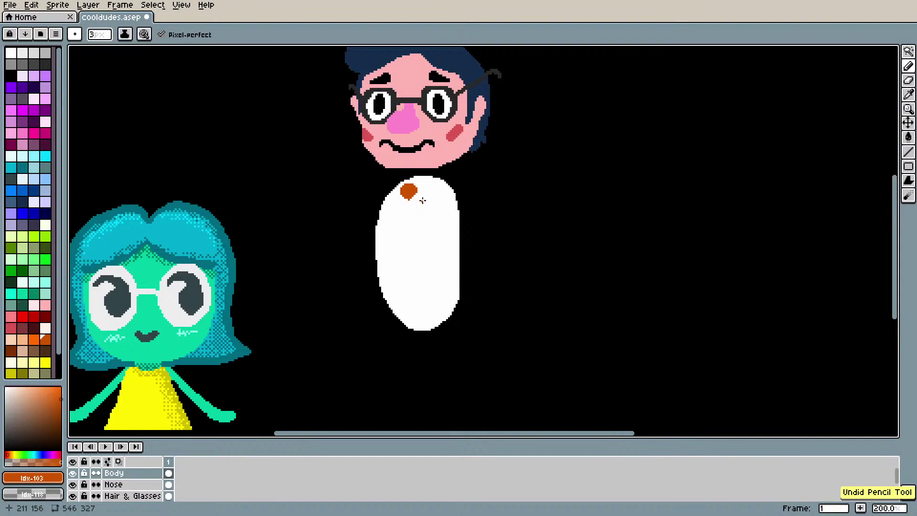
Step: Try outlining the tie's tail with two vertical lines below the knot, and undo them
mouse_move(412, 191)
left_mouse_down()
mouse_move(412, 223)
mouse_move(398, 233)
mouse_move(413, 235)
left_mouse_up()
key("ctrl+z")
key("v")
key("b")
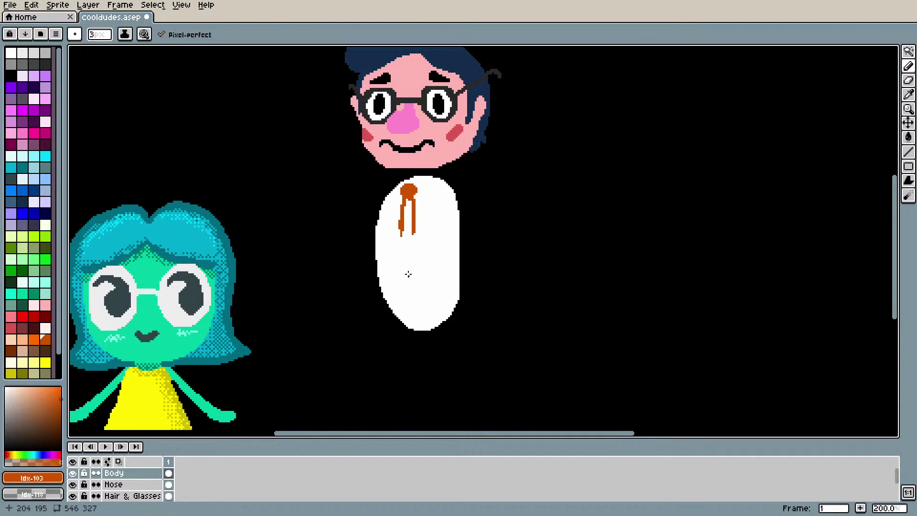
scroll(403, 265, "up", 3)
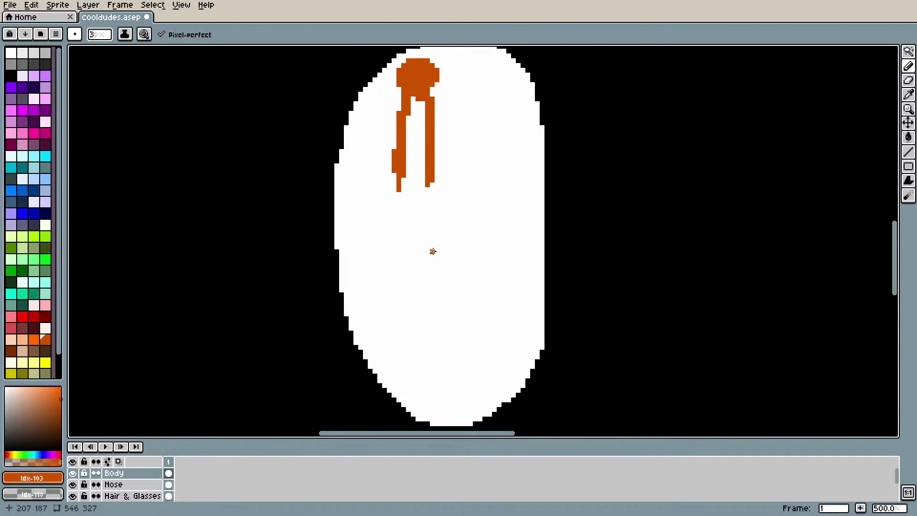
scroll(432, 250, "down", 2)
mouse_move(901, 233)
left_mouse_down()
mouse_move(895, 180)
mouse_move(892, 239)
left_mouse_up()
key("v")
key("ctrl+z")
key("ctrl+z")
key("ctrl+z")
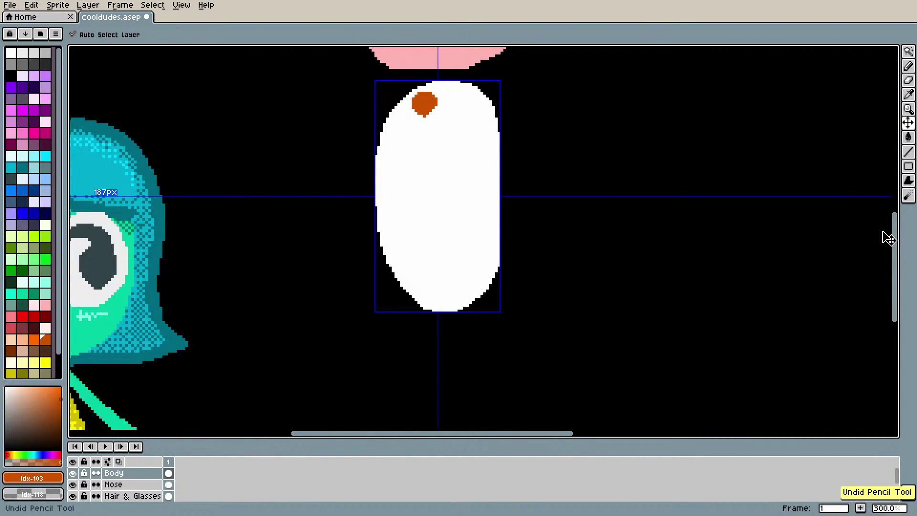
Step: Paint a thick vertical orange tie tail from the knot down to about the middle of the torso
key("b")
scroll(793, 193, "up", 1)
scroll(791, 194, "down", 1)
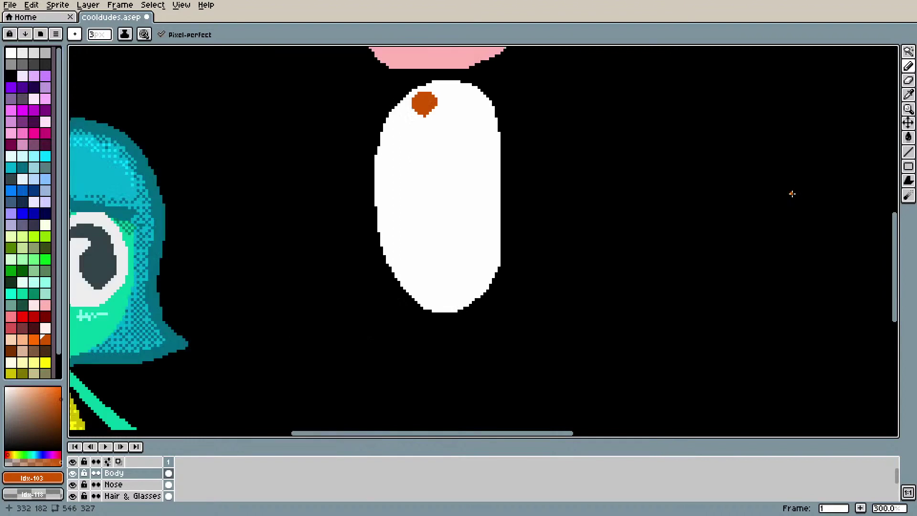
left_click_drag(897, 230, 897, 210)
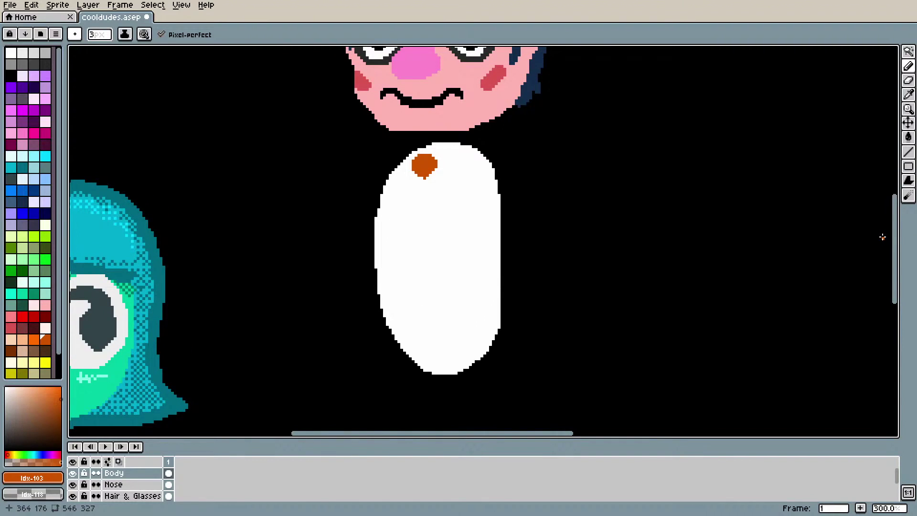
mouse_move(422, 181)
left_mouse_down()
mouse_move(428, 232)
mouse_move(417, 174)
mouse_move(425, 179)
mouse_move(433, 158)
mouse_move(415, 159)
mouse_move(411, 172)
mouse_move(419, 179)
mouse_move(420, 255)
mouse_move(425, 222)
left_mouse_up()
left_click_drag(424, 264, 427, 231)
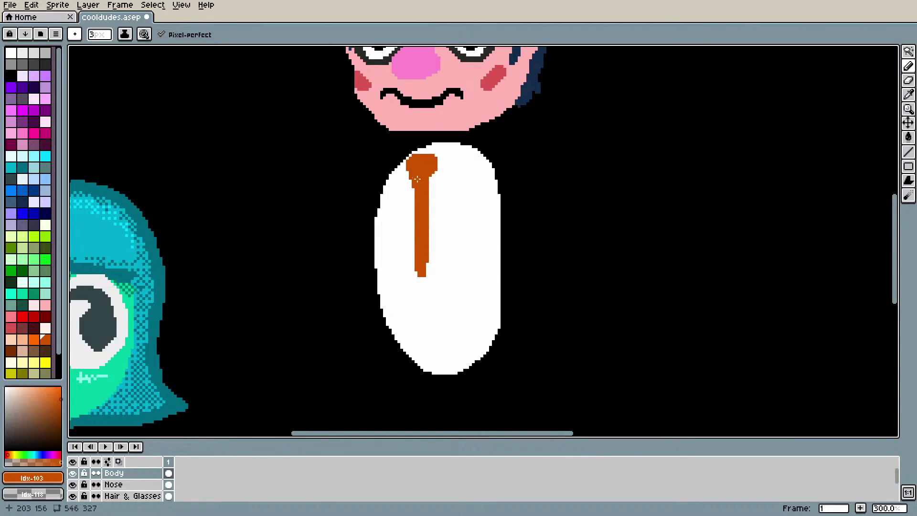
Step: Clean up the tie's left edge just below the knot by painting over it in the shirt white #fefefe
key("e")
left_click_drag(413, 193, 413, 181)
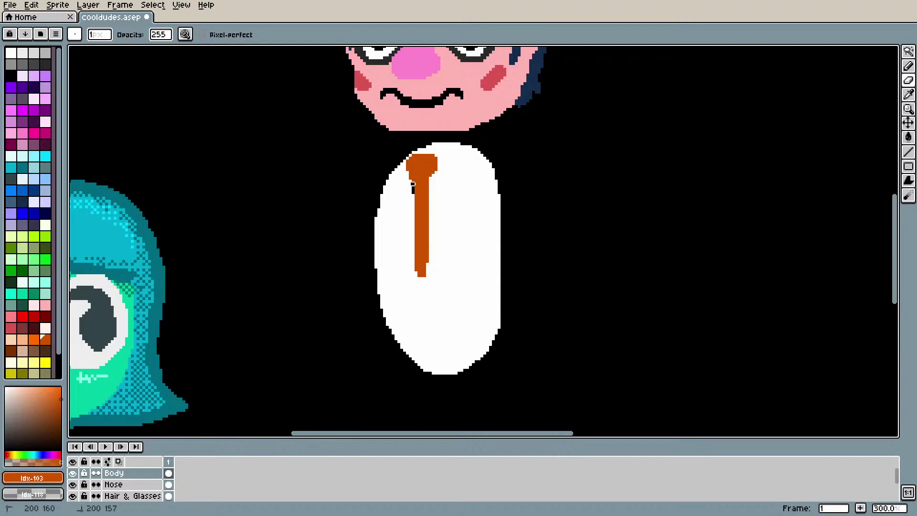
key("ctrl+z")
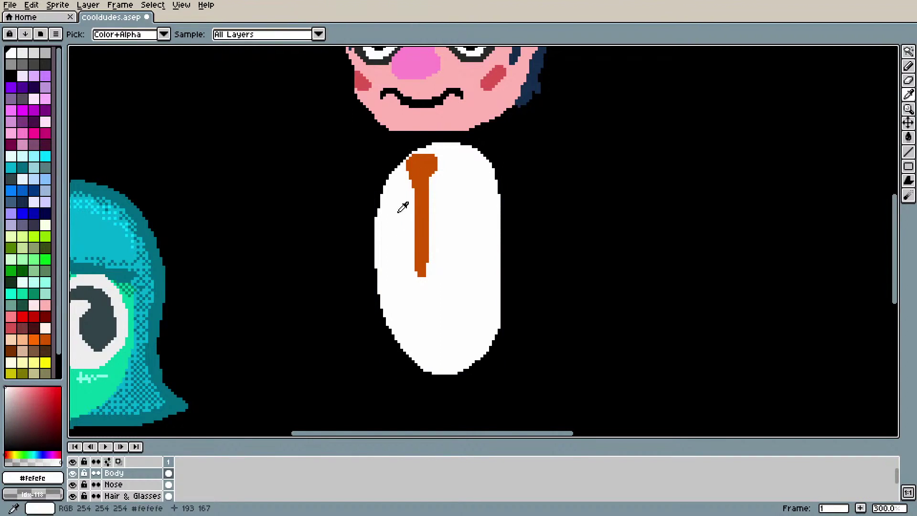
key("b")
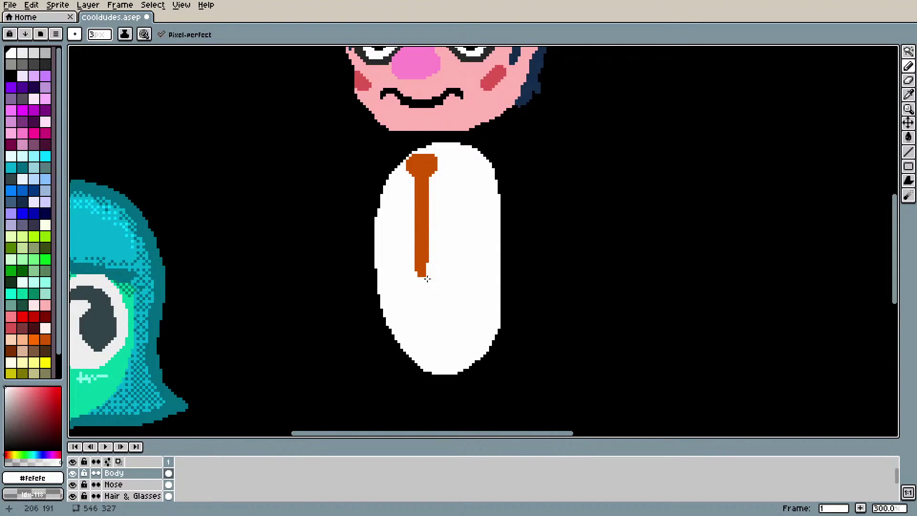
Step: Try sketching a white arm outward from the torso's right shoulder, and undo the strokes
mouse_move(896, 216)
left_mouse_down()
mouse_move(896, 158)
mouse_move(896, 211)
left_mouse_up()
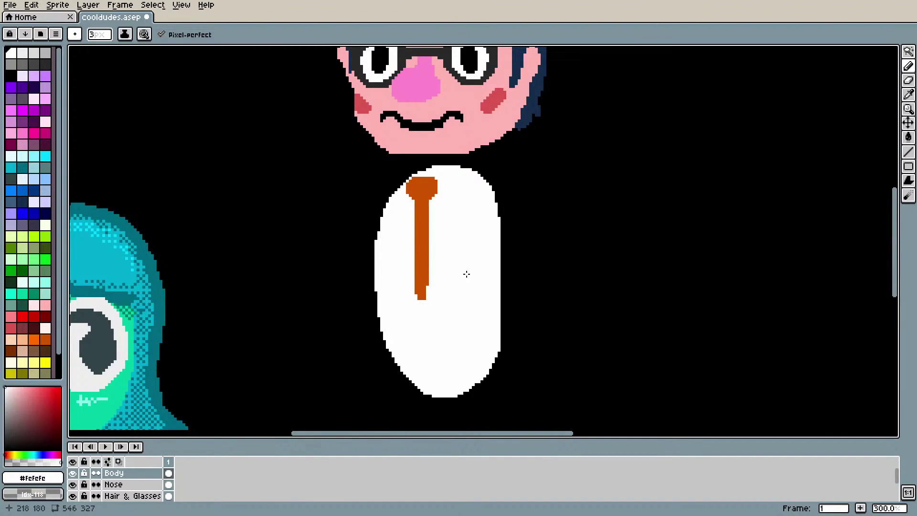
mouse_move(507, 184)
left_mouse_down()
mouse_move(536, 211)
mouse_move(546, 230)
mouse_move(518, 198)
mouse_move(545, 234)
left_mouse_up()
mouse_move(557, 198)
left_mouse_down()
mouse_move(575, 190)
mouse_move(587, 168)
mouse_move(609, 239)
left_mouse_up()
key("ctrl+z")
key("ctrl+z")
key("ctrl+z")
key("ctrl+z")
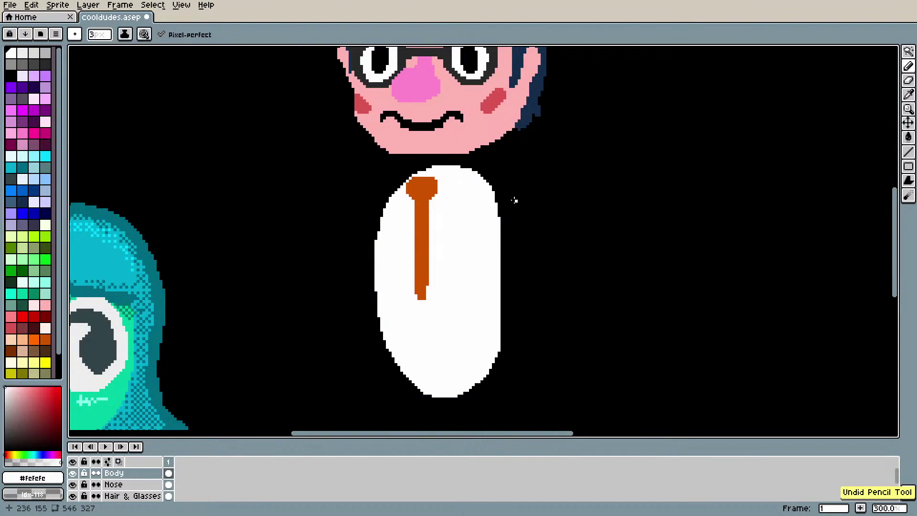
mouse_move(507, 190)
left_mouse_down()
mouse_move(543, 217)
mouse_move(554, 259)
mouse_move(512, 199)
mouse_move(544, 253)
left_mouse_up()
key("ctrl+z")
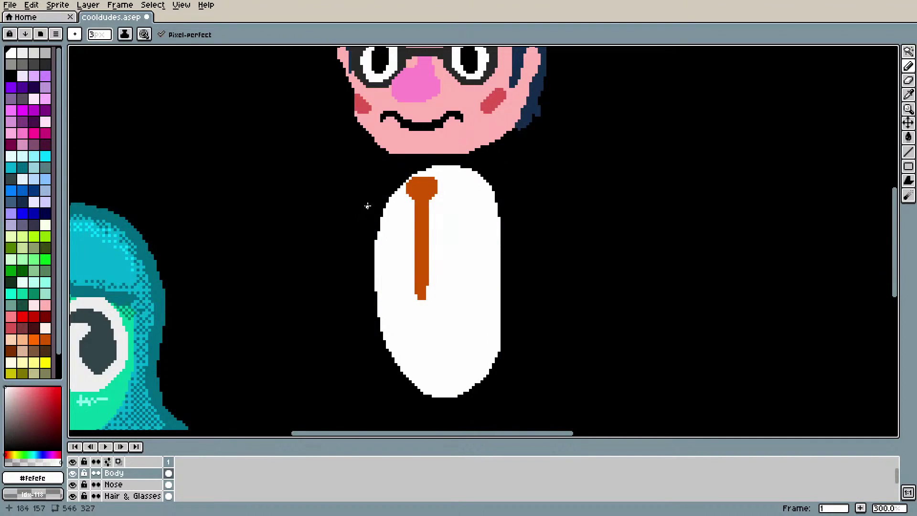
Step: Draw a thin white slanting arm line outward and downward from each shoulder of the torso
left_click_drag(368, 211, 350, 234)
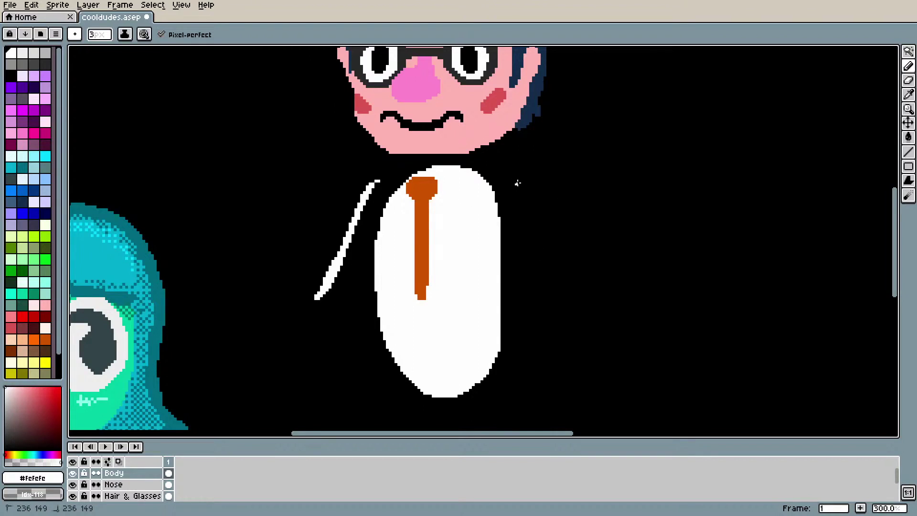
left_click_drag(514, 180, 573, 277)
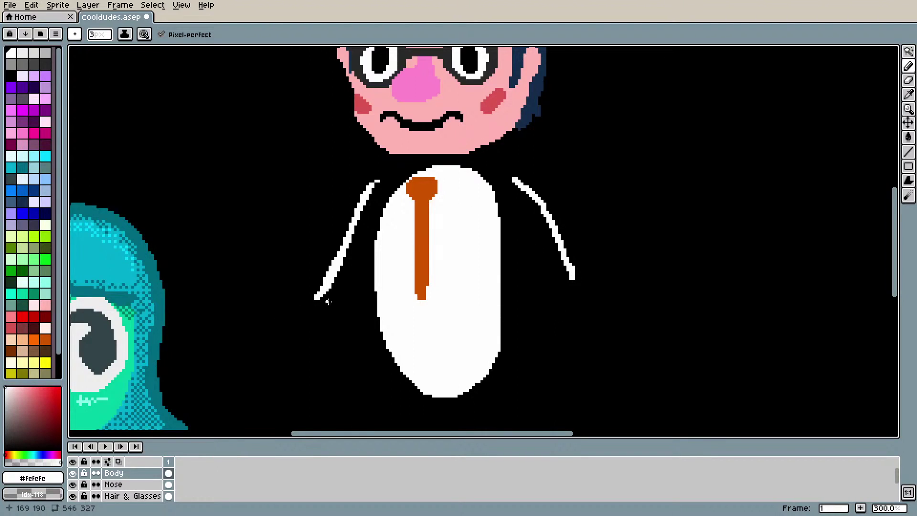
Step: Thicken both arm lines into solid white sleeves with rounded shoulders that taper toward the wrists
mouse_move(324, 302)
left_mouse_down()
mouse_move(387, 192)
mouse_move(358, 224)
mouse_move(386, 183)
mouse_move(361, 193)
left_mouse_up()
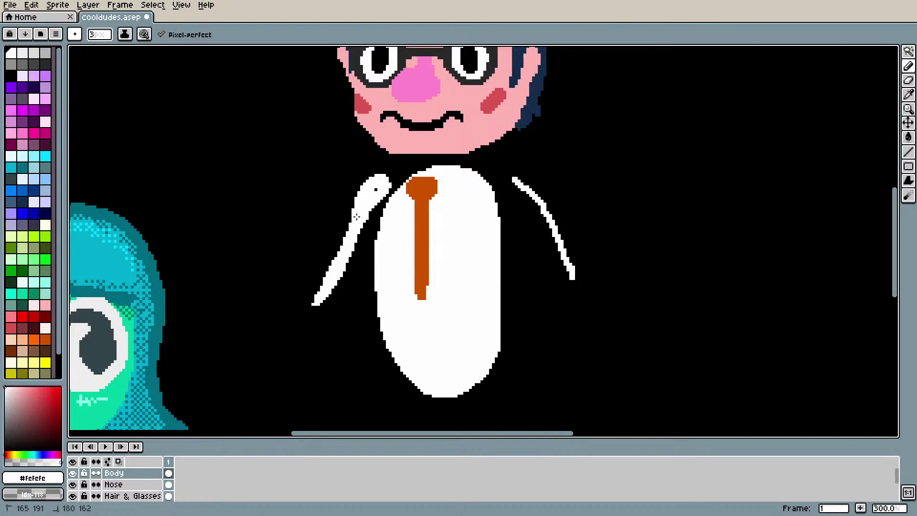
left_click_drag(362, 204, 346, 244)
mouse_move(327, 282)
left_mouse_down()
mouse_move(330, 267)
mouse_move(312, 304)
left_mouse_up()
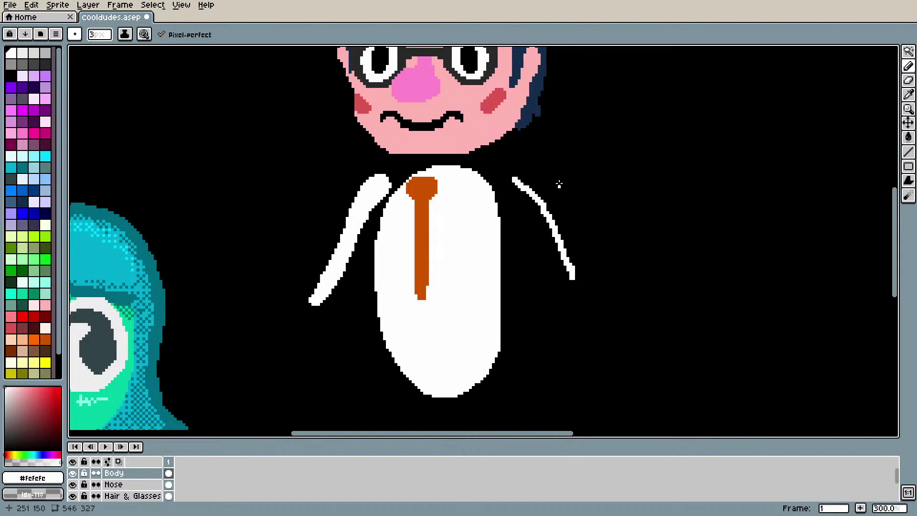
mouse_move(513, 176)
left_mouse_down()
mouse_move(514, 196)
mouse_move(512, 186)
mouse_move(575, 278)
mouse_move(543, 210)
mouse_move(516, 182)
mouse_move(573, 284)
left_mouse_up()
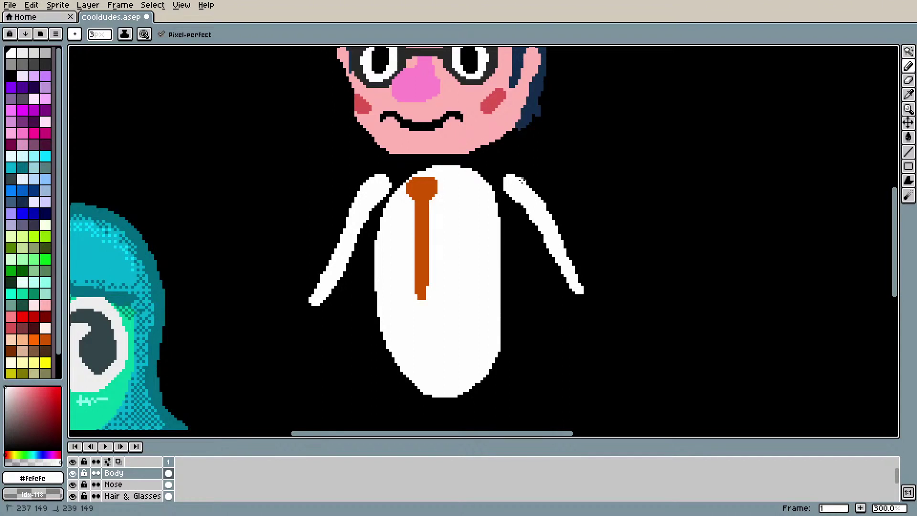
left_click_drag(506, 178, 563, 287)
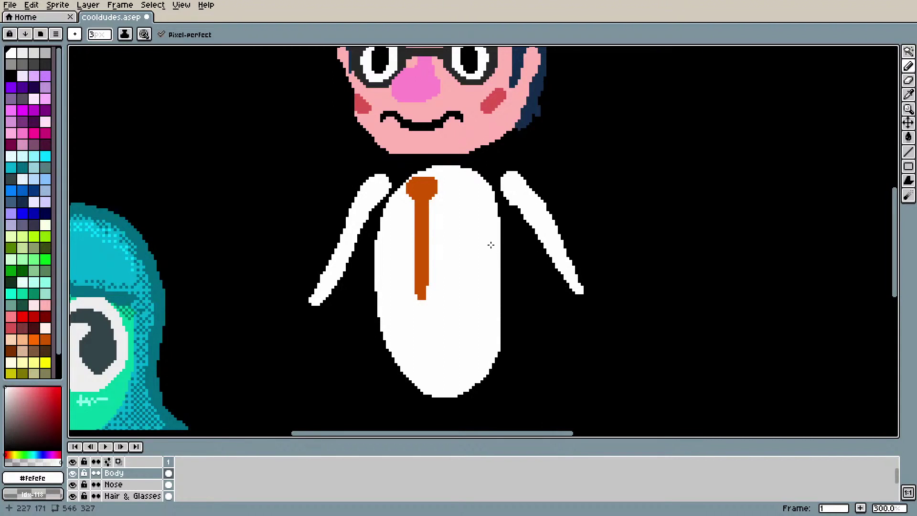
Step: Erase the bulging left edge of the torso to make that side narrower and straighter
scroll(492, 252, "down", 3)
scroll(492, 253, "up", 2)
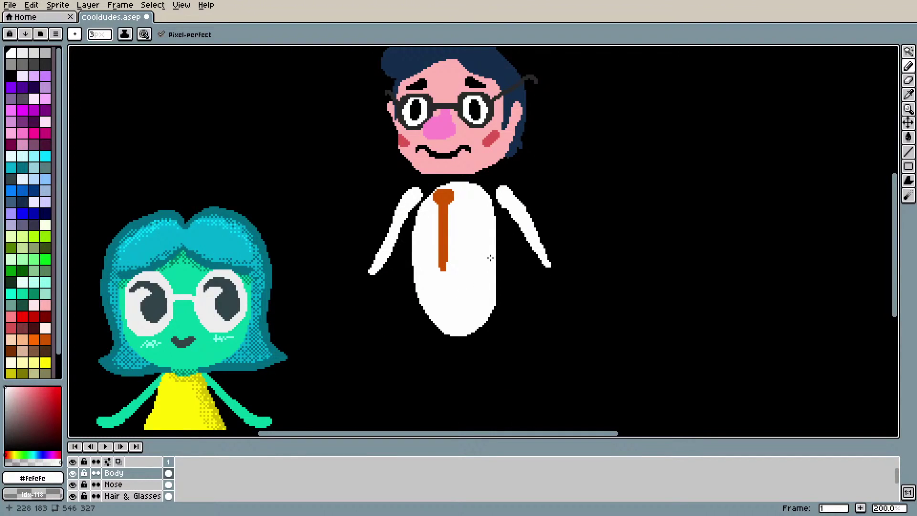
scroll(490, 255, "up", 1)
scroll(490, 256, "down", 1)
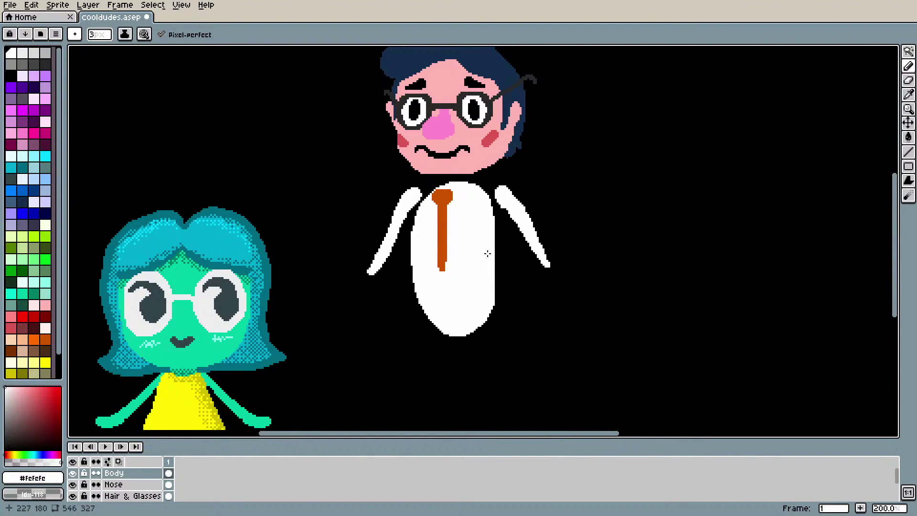
scroll(488, 253, "up", 1)
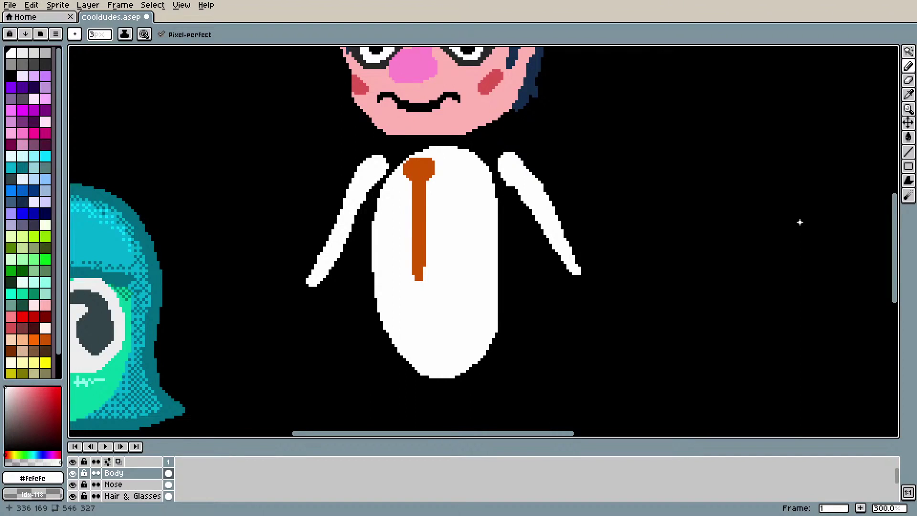
left_click(909, 80)
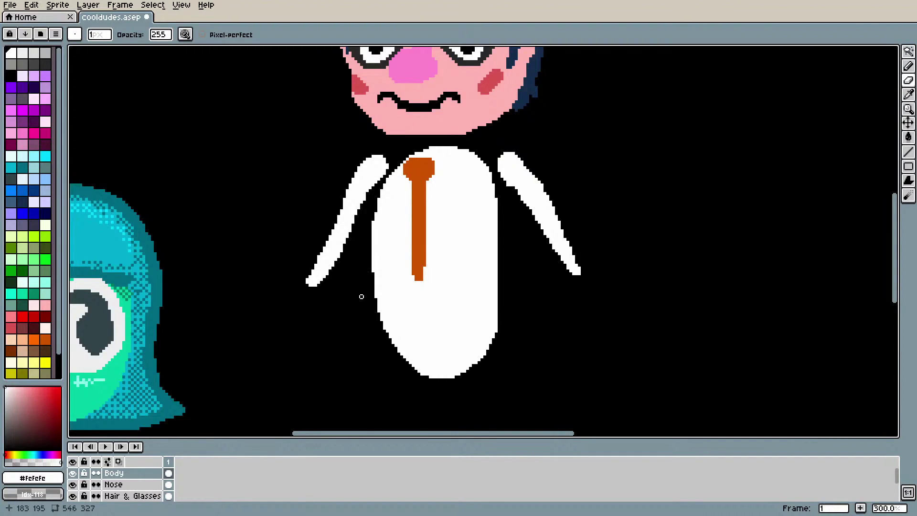
mouse_move(373, 222)
left_mouse_down()
mouse_move(373, 253)
mouse_move(375, 209)
mouse_move(375, 308)
left_mouse_up()
left_click_drag(373, 193, 376, 199)
left_click_drag(379, 257, 379, 324)
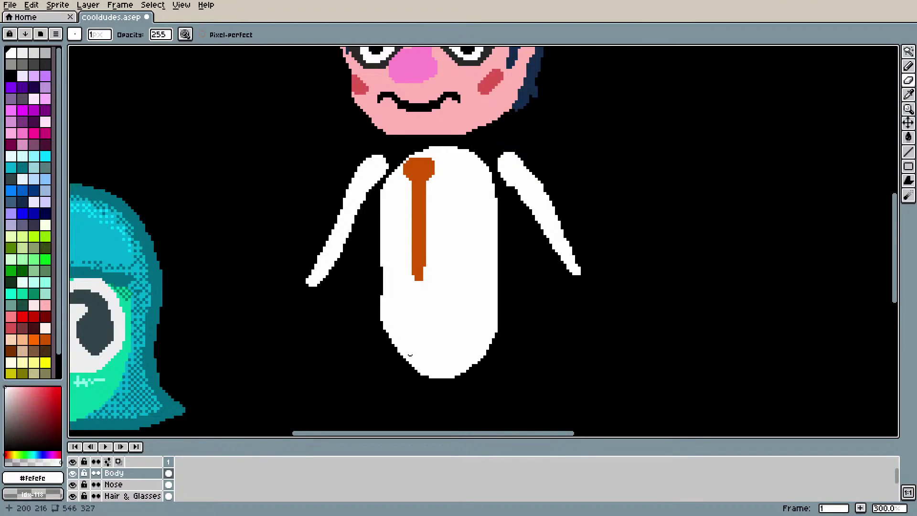
Step: Smooth the uneven pixels along the torso's left edge with small white pencil and eraser touch-ups
key("i")
key("b")
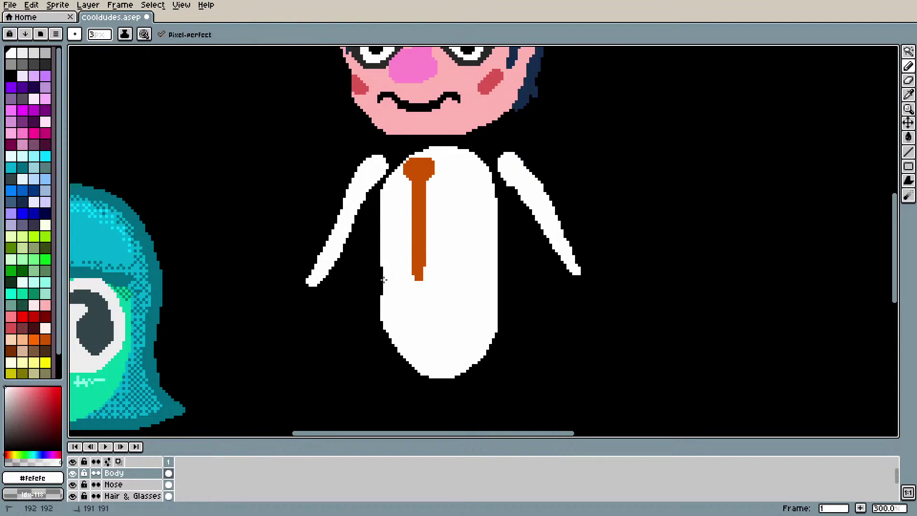
left_click(382, 269)
key("e")
left_click(382, 264)
key("b")
left_click_drag(381, 260, 382, 277)
key("v")
key("b")
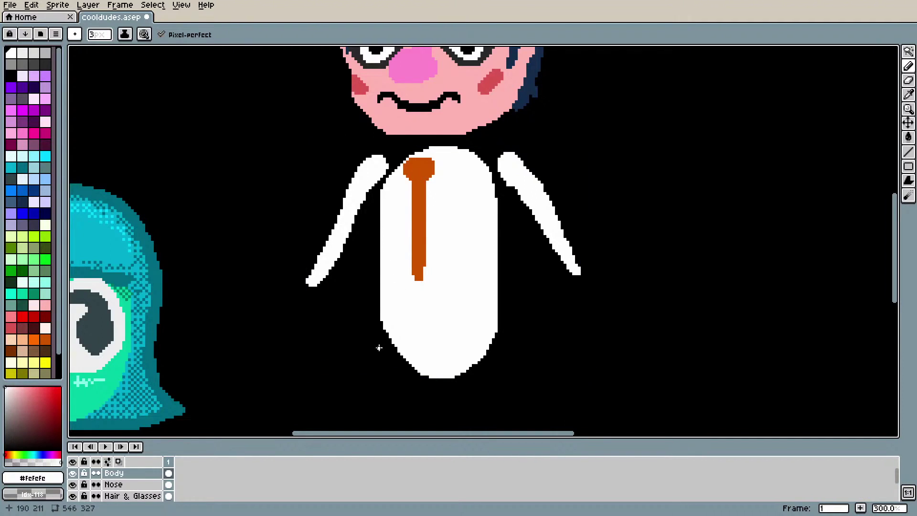
Step: Sample the face's skin pink #ffb3b3 and paint a round hand at the end of the left arm
left_click(455, 117, "alt")
mouse_move(324, 273)
left_mouse_down()
mouse_move(314, 296)
mouse_move(304, 283)
mouse_move(327, 282)
left_mouse_up()
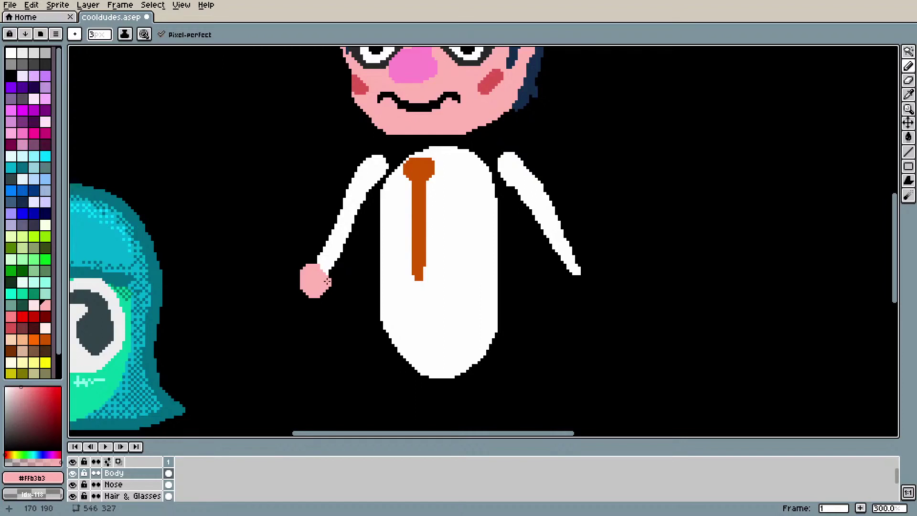
Step: Paint a matching skin-pink hand at the end of the right arm
mouse_move(572, 276)
left_mouse_down()
mouse_move(583, 270)
mouse_move(577, 277)
left_mouse_up()
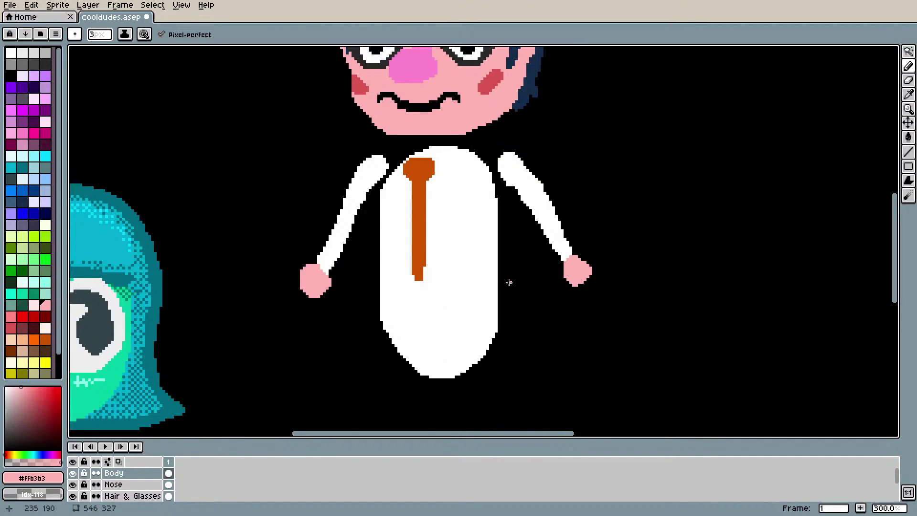
scroll(447, 253, "down", 2)
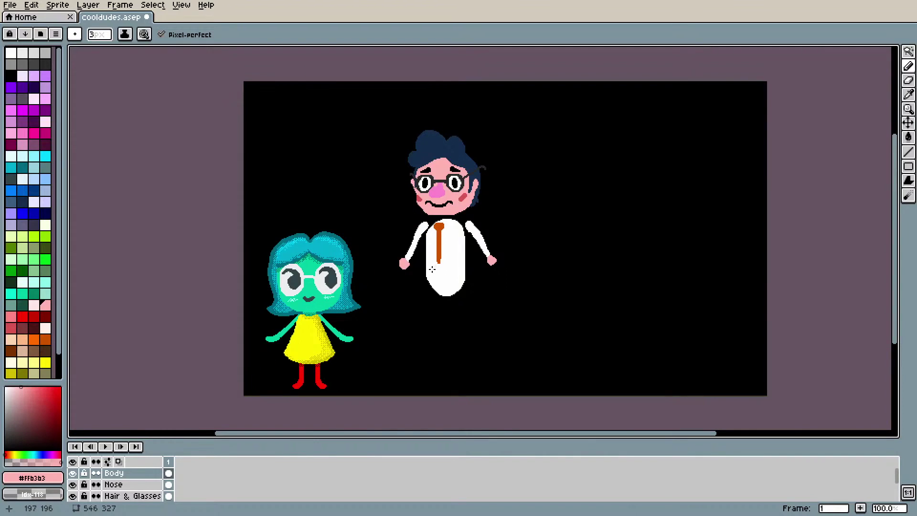
scroll(432, 270, "up", 2)
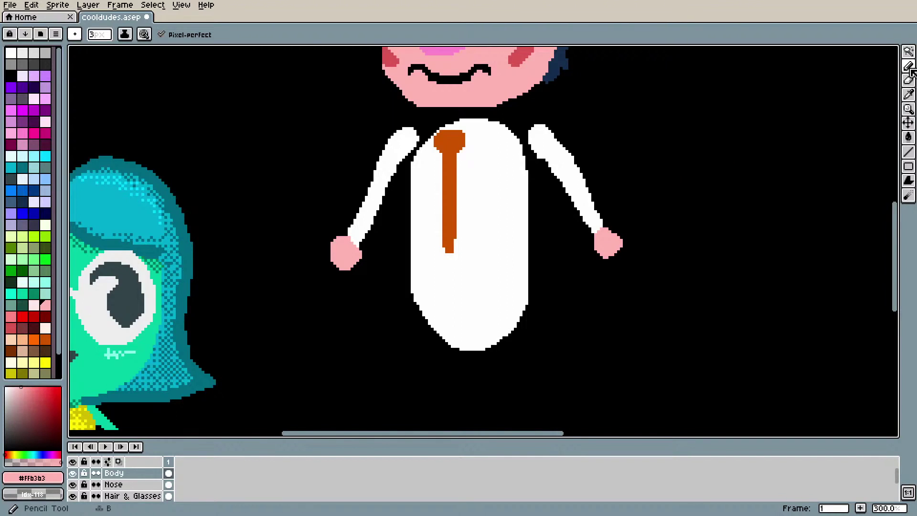
Step: Select both arms and hands with the Magic Wand, stretch them to about 178% height and shift them slightly down beside the torso
left_click(908, 51)
left_click(349, 254)
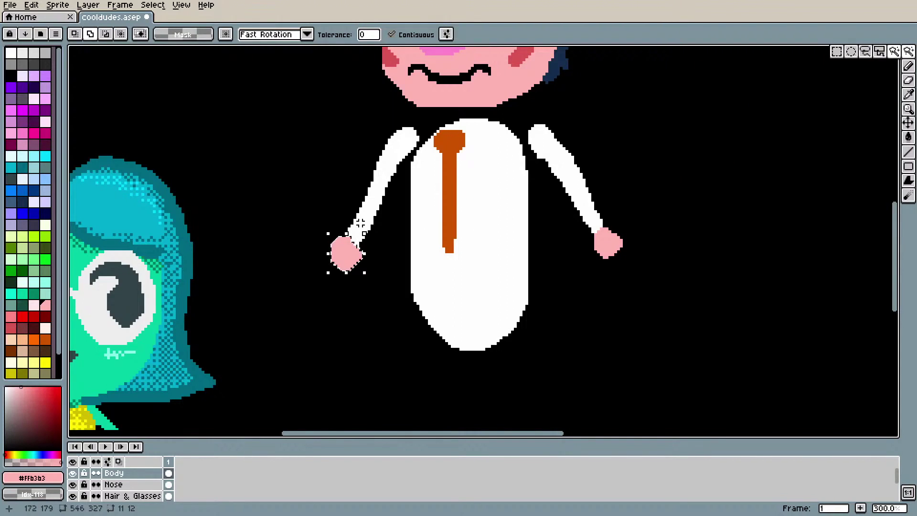
left_click(377, 191, "shift")
left_click(608, 243, "shift")
left_click(564, 172, "shift")
left_click_drag(477, 272, 478, 386)
scroll(495, 352, "down", 2)
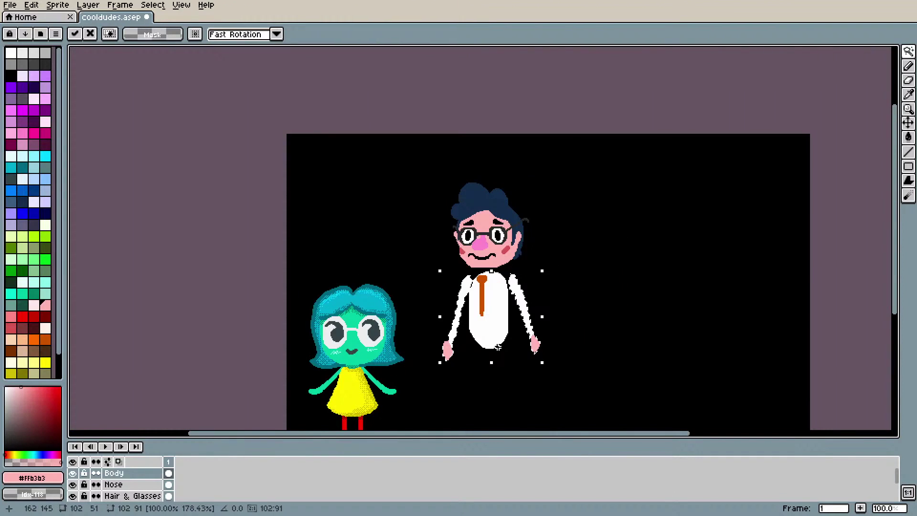
left_click_drag(526, 316, 522, 321)
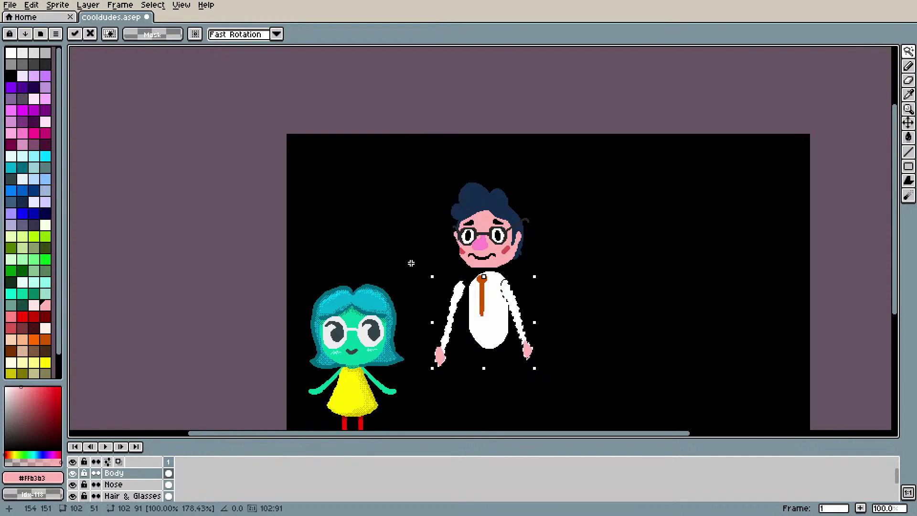
key("Return")
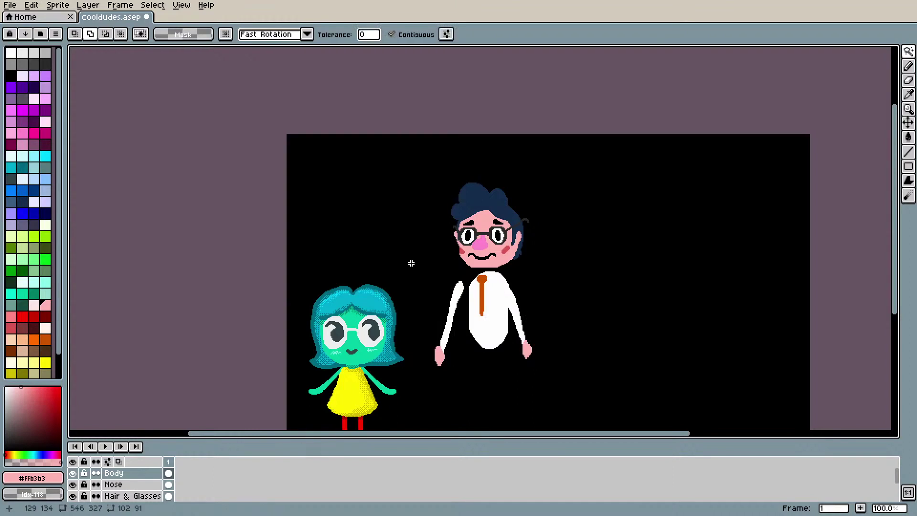
key("ctrl+a")
left_click(441, 303)
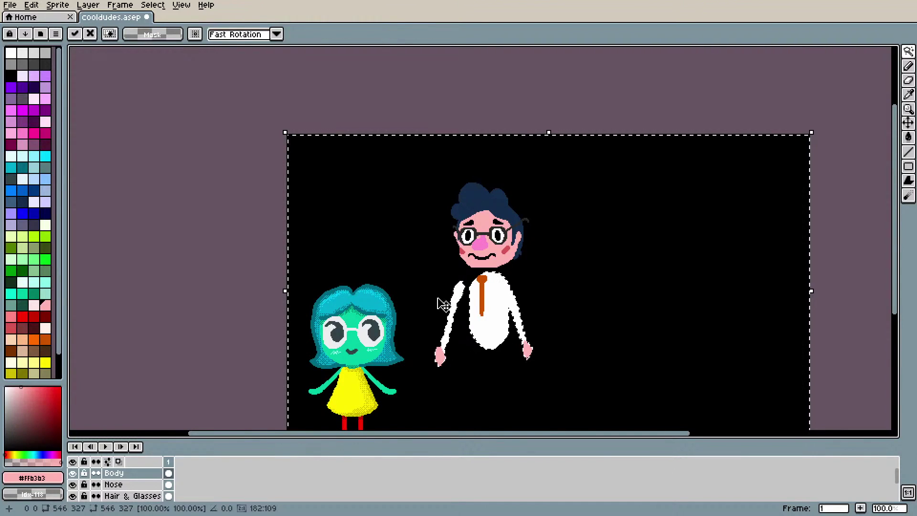
key("ctrl+d")
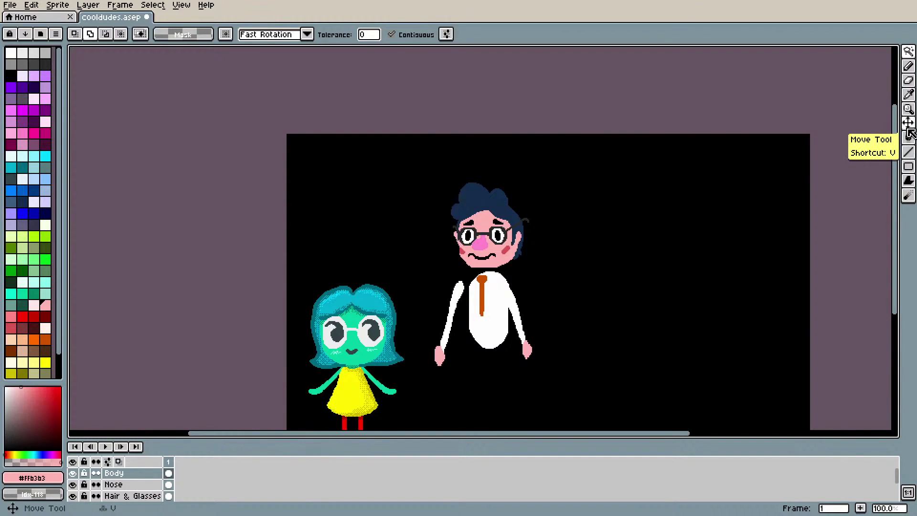
Step: Undo the recent selection changes and remove both arms with their hands from the Body layer
key("ctrl+z")
key("ctrl+z")
key("ctrl+z")
key("ctrl+z")
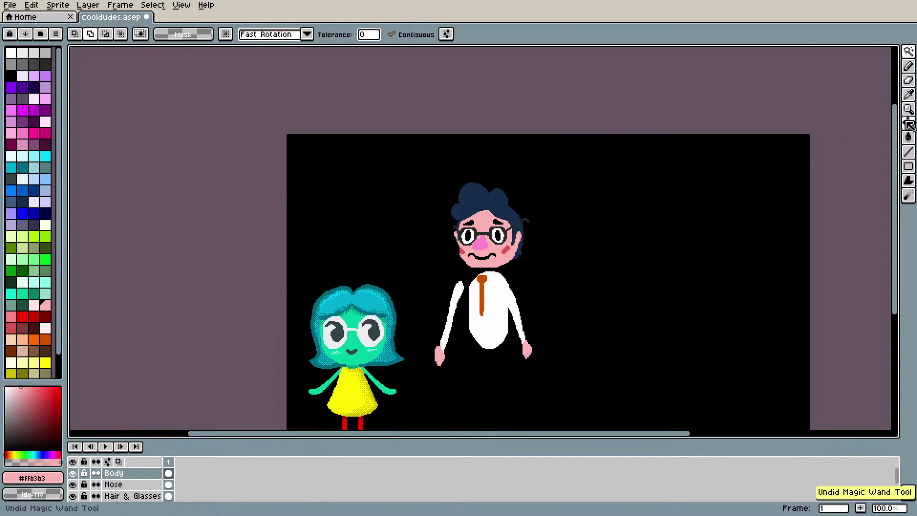
Step: Draw a curved light gray collar line across the upper torso beside the tie and a gray patch at the neck opening
scroll(503, 303, "up", 2)
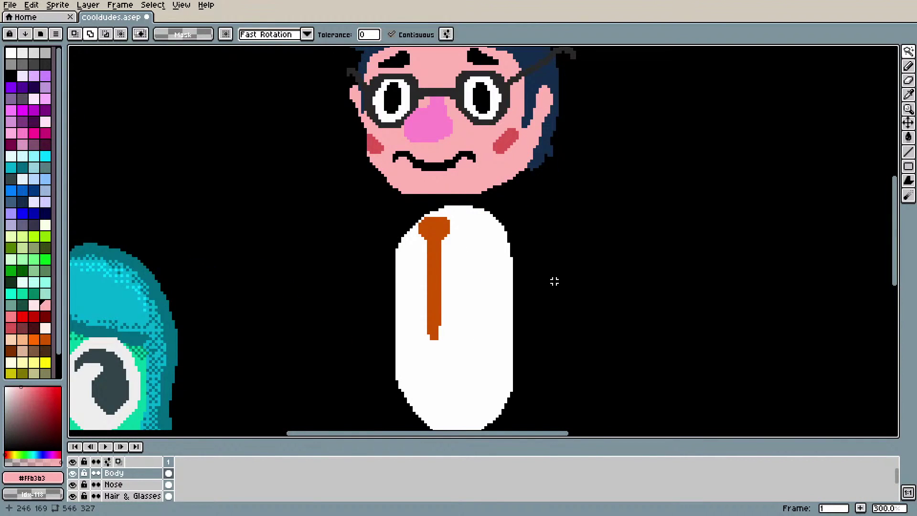
scroll(558, 282, "down", 1)
left_click_drag(893, 192, 852, 182)
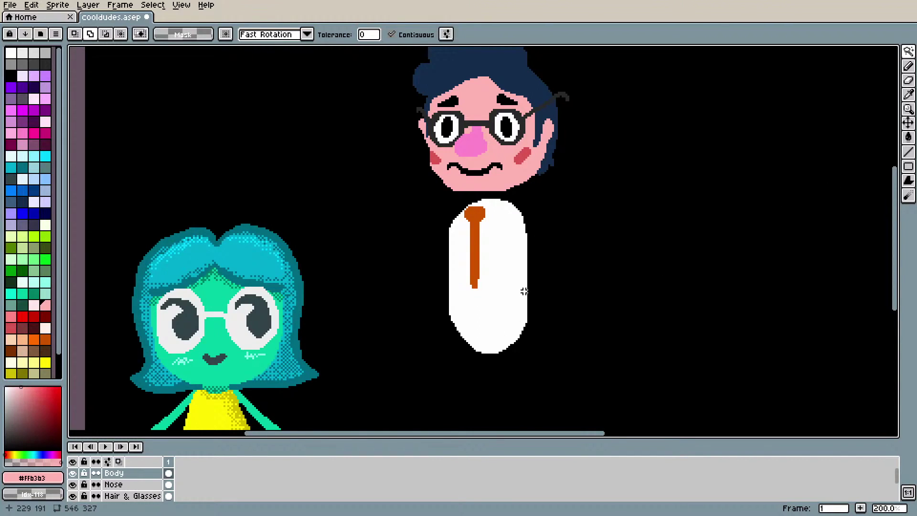
left_click(45, 53)
key("b")
mouse_move(483, 215)
left_mouse_down()
mouse_move(512, 208)
mouse_move(485, 215)
left_mouse_up()
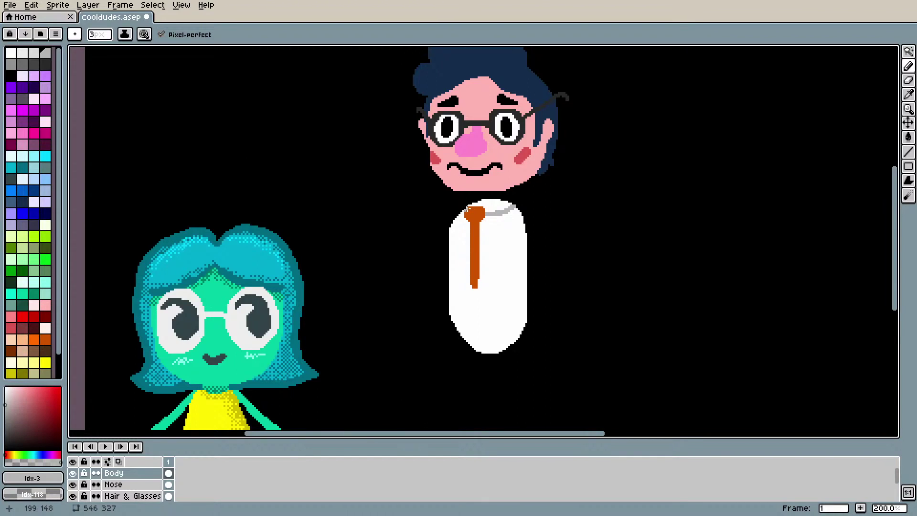
left_click_drag(485, 202, 492, 201)
Step: Sample the collar gray #b6b6b6 and extend the neck opening's shading toward both sides of the collar
key("l")
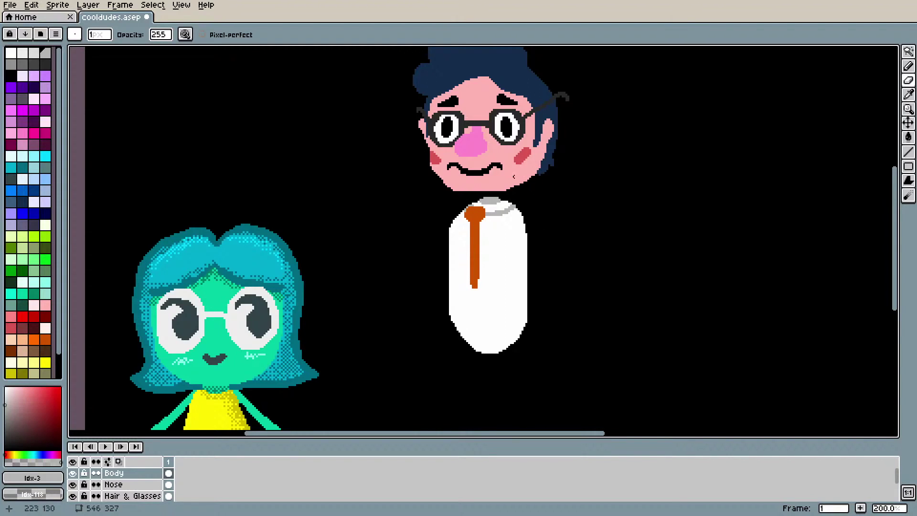
scroll(514, 176, "up", 3)
scroll(495, 208, "up", 1)
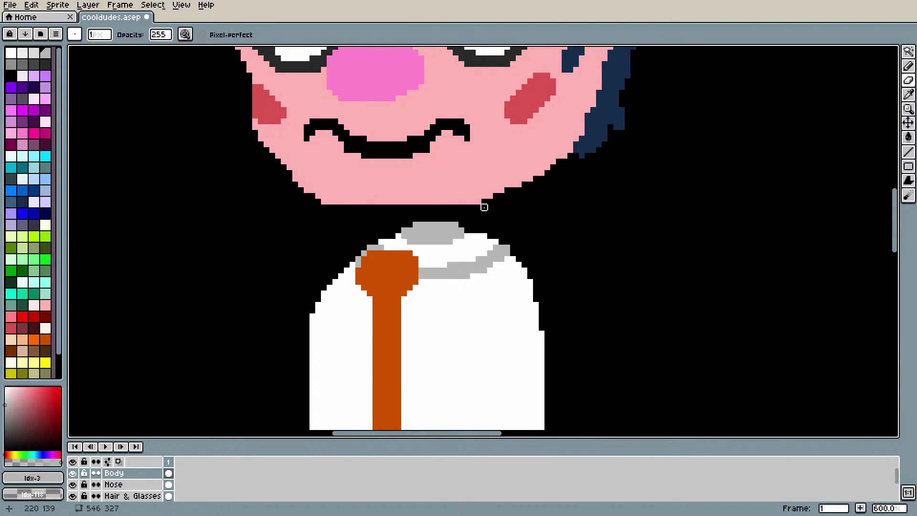
key("i")
left_click(419, 235)
key("b")
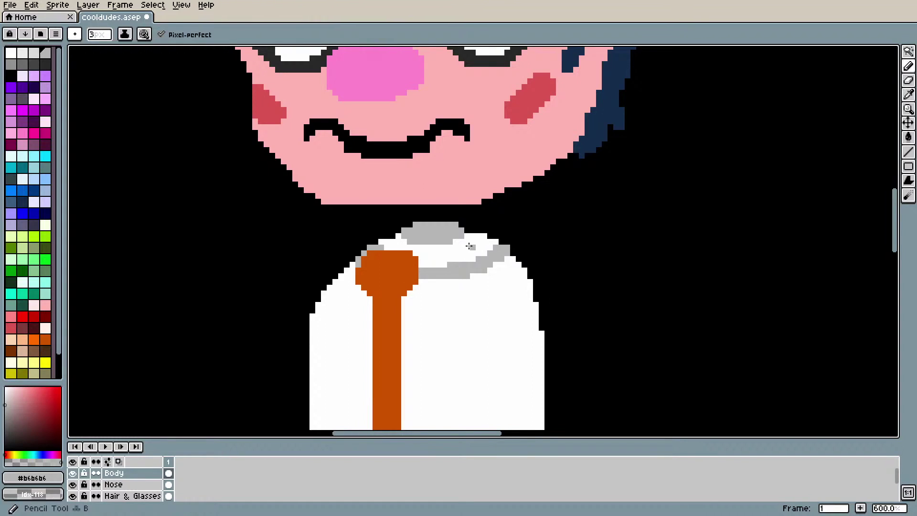
left_click(467, 232)
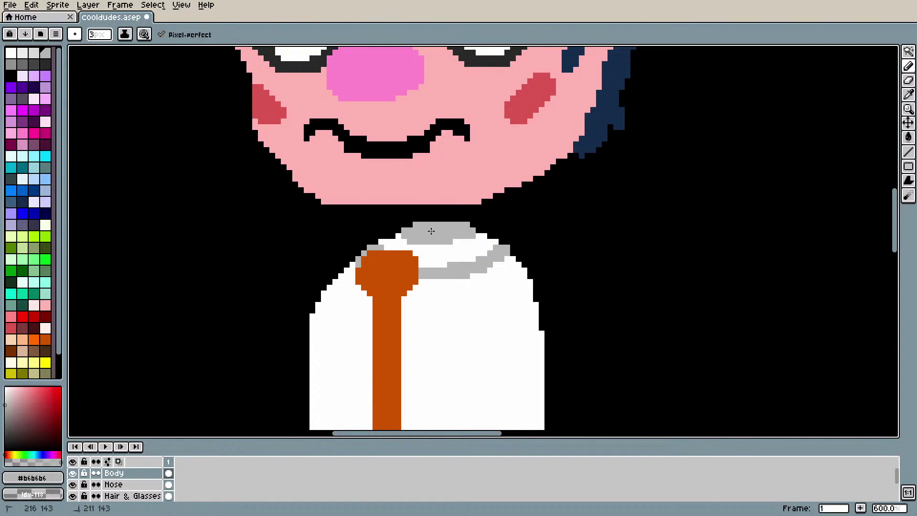
left_click_drag(396, 233, 407, 237)
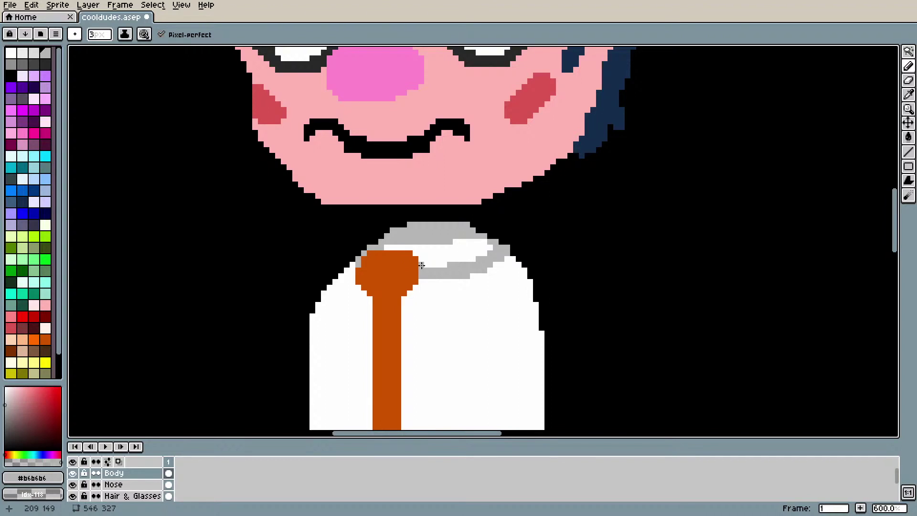
scroll(422, 265, "down", 5)
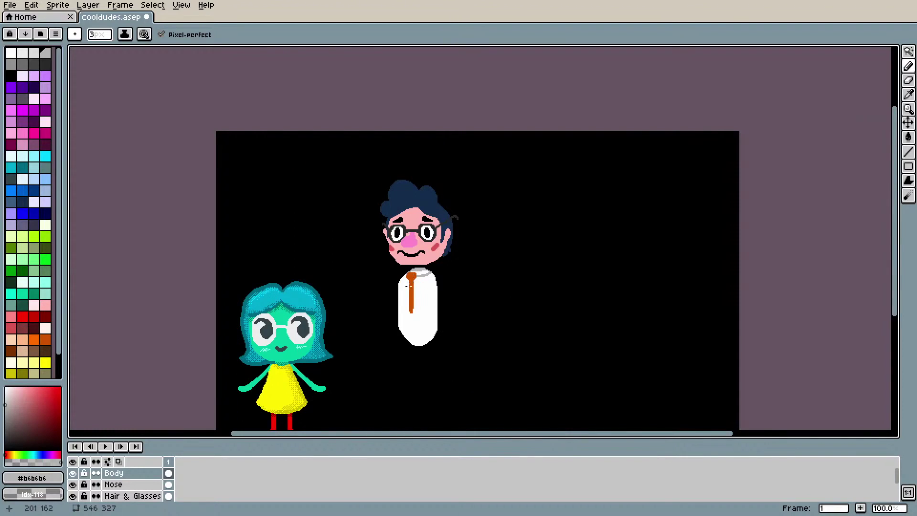
Step: Sample the shirt white #fefefe and clean up the inner edge of the gray neck shading above the tie
scroll(408, 289, "up", 4)
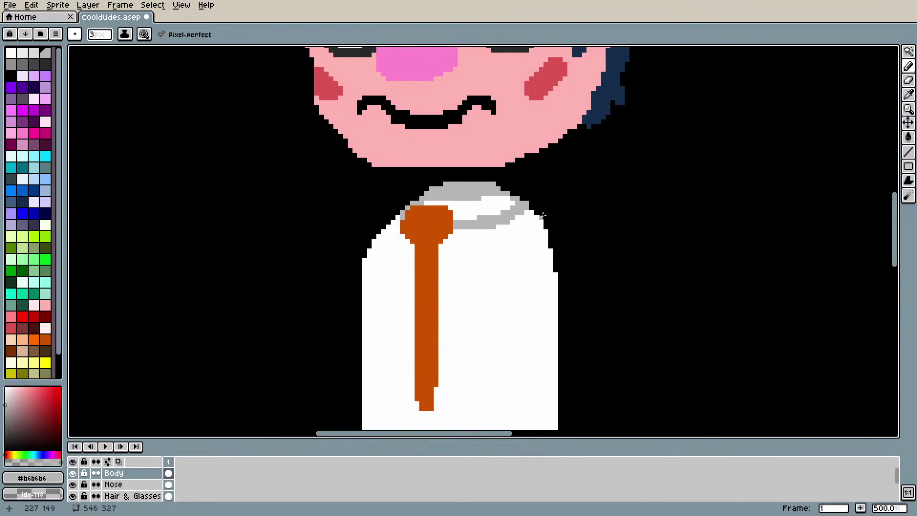
key("i")
left_click(496, 211)
key("b")
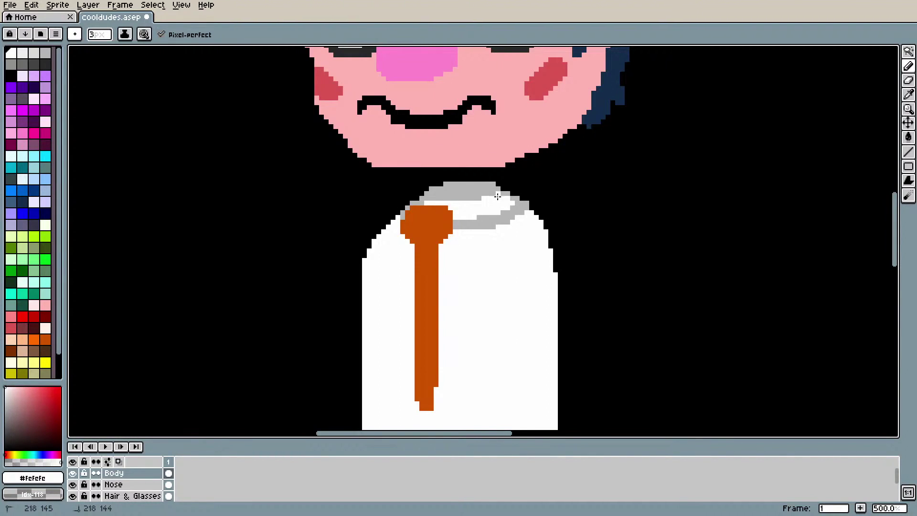
left_click(433, 201)
scroll(486, 201, "down", 1)
scroll(483, 202, "up", 2)
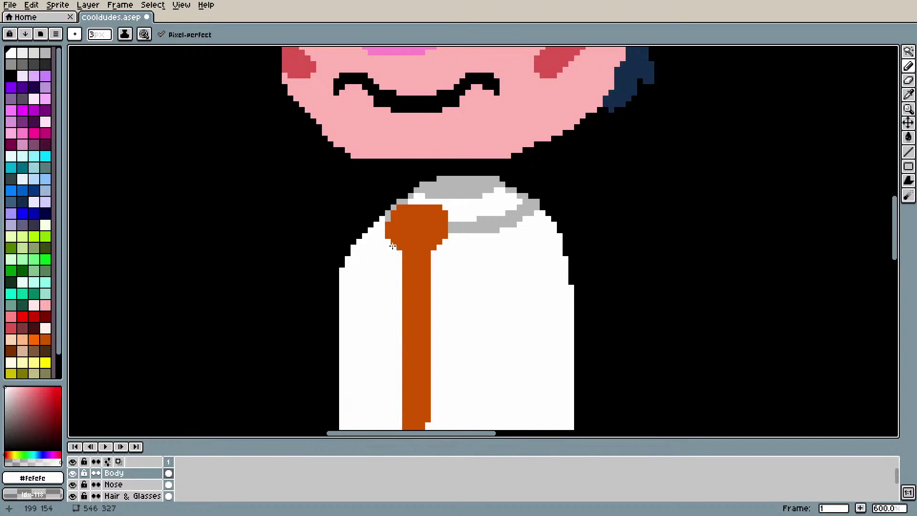
Step: Select the orange tie with the Magic Wand and move it off the shirt to the empty area left of the torso
scroll(392, 247, "down", 4)
scroll(382, 259, "up", 1)
scroll(383, 260, "up", 1)
scroll(383, 259, "down", 3)
scroll(382, 261, "up", 3)
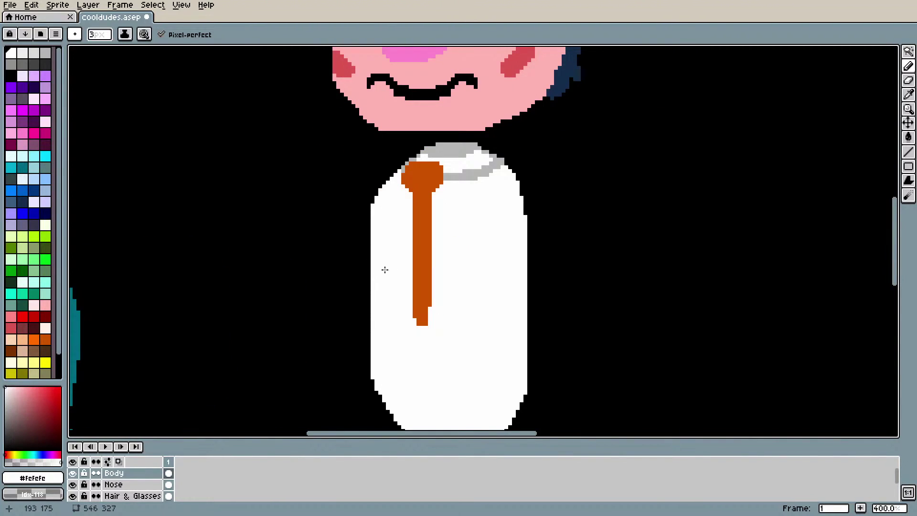
left_click(910, 51)
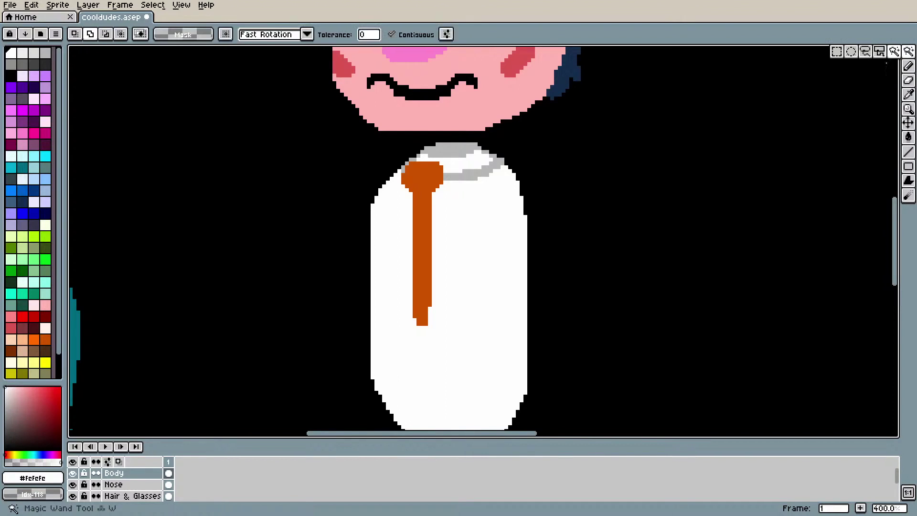
left_click(423, 182)
left_click_drag(428, 190, 442, 211)
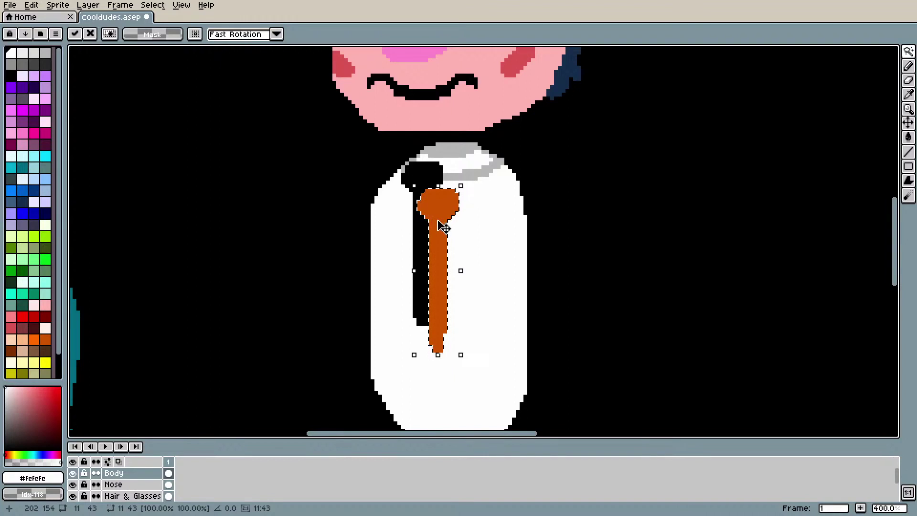
left_click(57, 5)
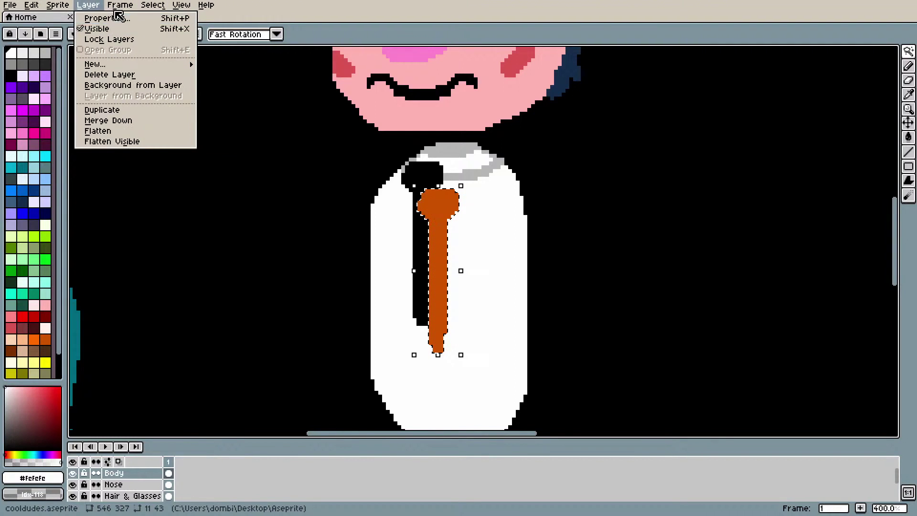
mouse_move(130, 66)
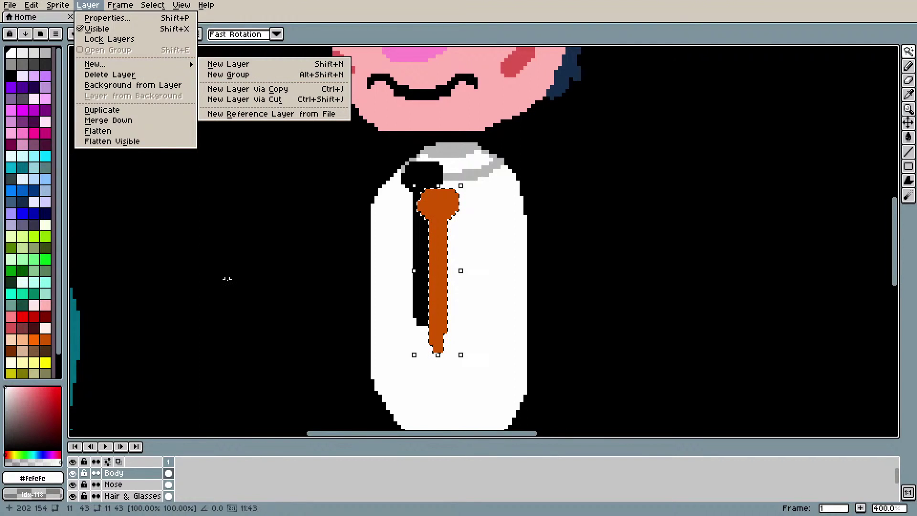
left_click_drag(442, 215, 232, 286)
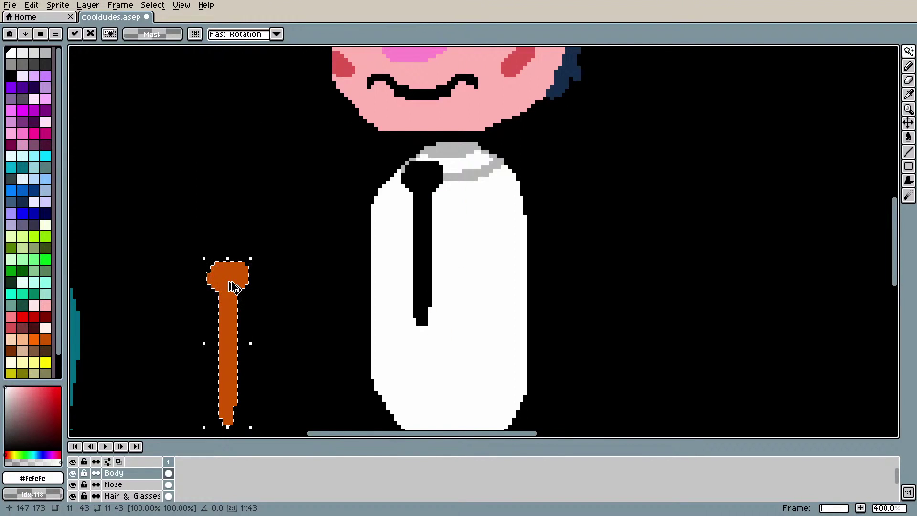
Step: Cut the selected tie, paste it as a new layer and name that layer "details"
left_click(31, 5)
left_click(61, 54)
left_click(33, 5)
mouse_move(99, 101)
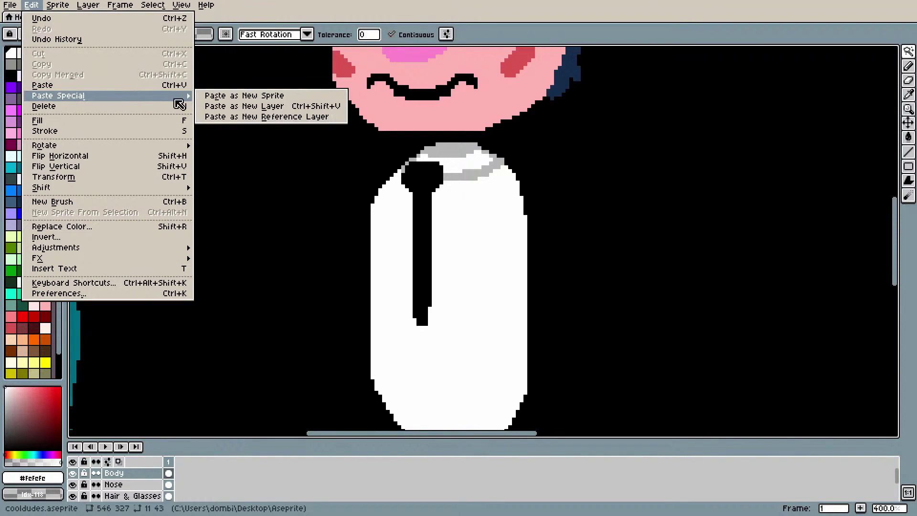
left_click(304, 106)
double_click(134, 473)
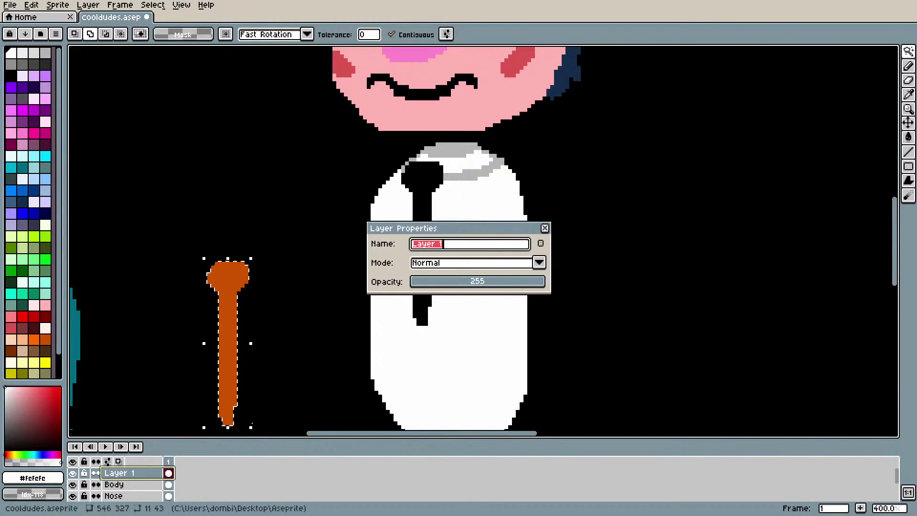
type("details")
left_click(543, 229)
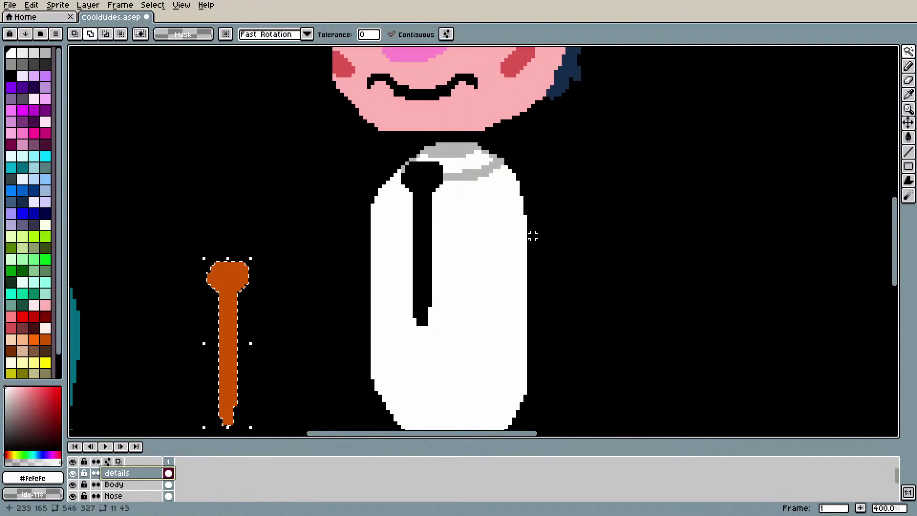
Step: Move the tie back onto the shirt just below the collar, and fill the tie-shaped hole on the Body layer with white
left_click_drag(244, 294, 458, 228)
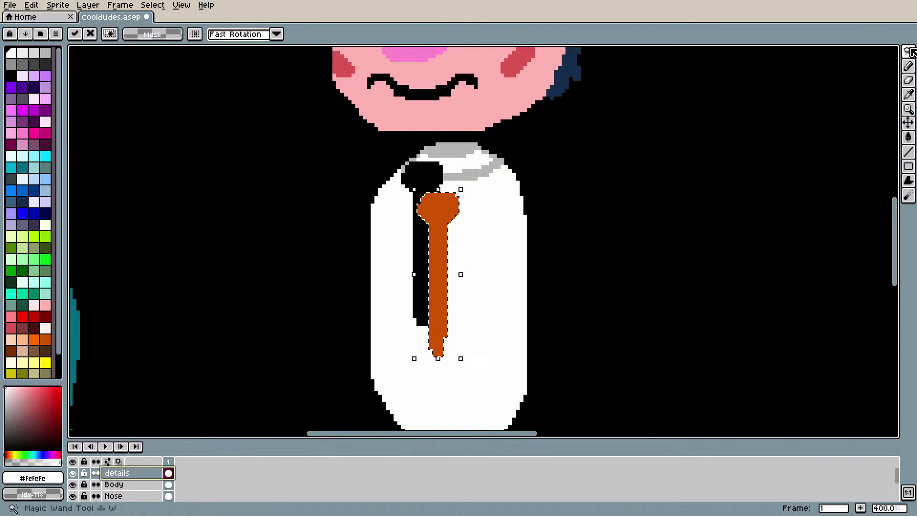
left_click(910, 51)
left_click(121, 485)
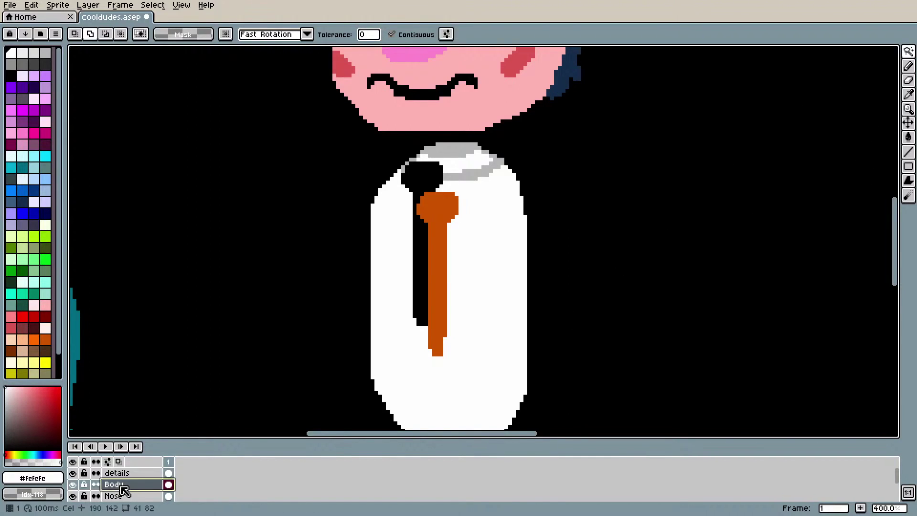
key("i")
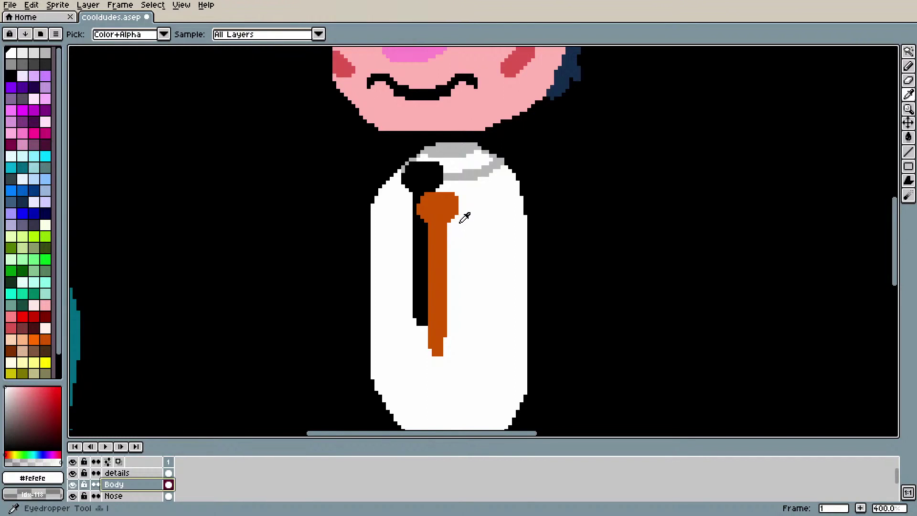
key("g")
left_click(423, 175)
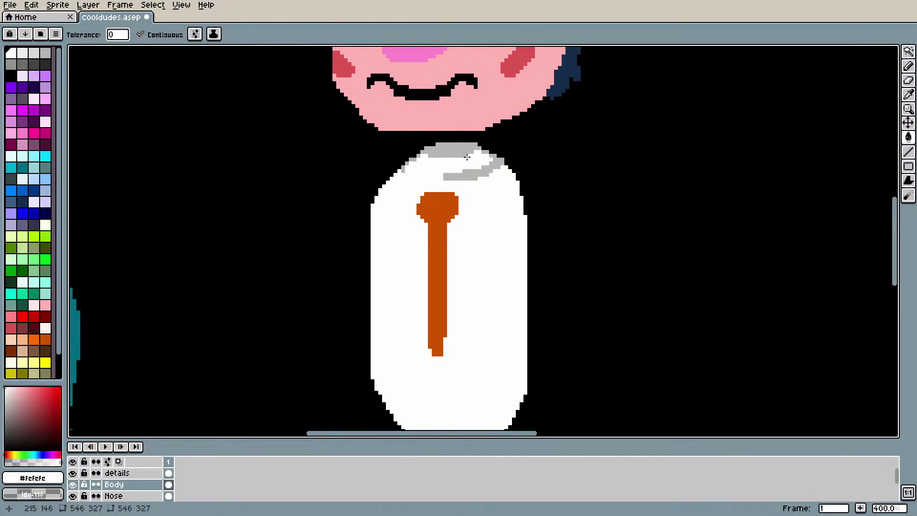
Step: Sample the collar gray #b6b6b6 and complete the lower gray ring of the collar across the shirt's neckline with the Pencil
key("i")
left_click(466, 148)
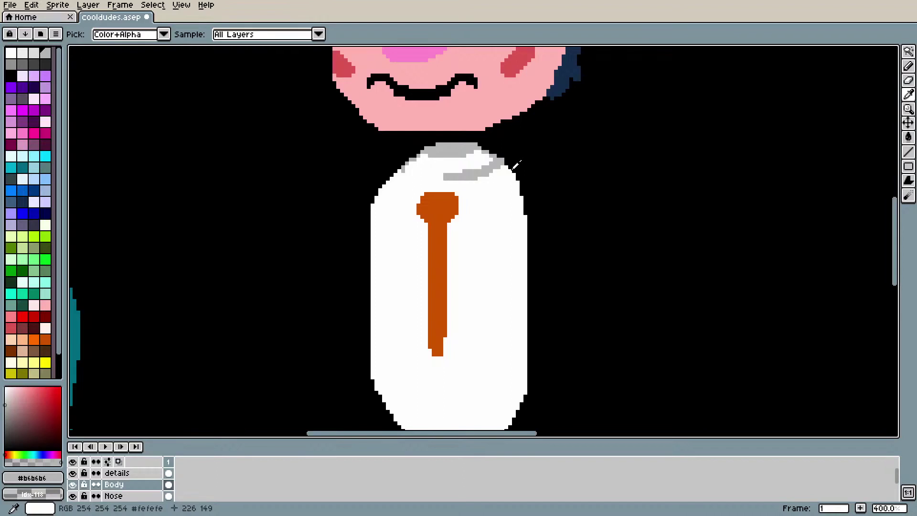
key("b")
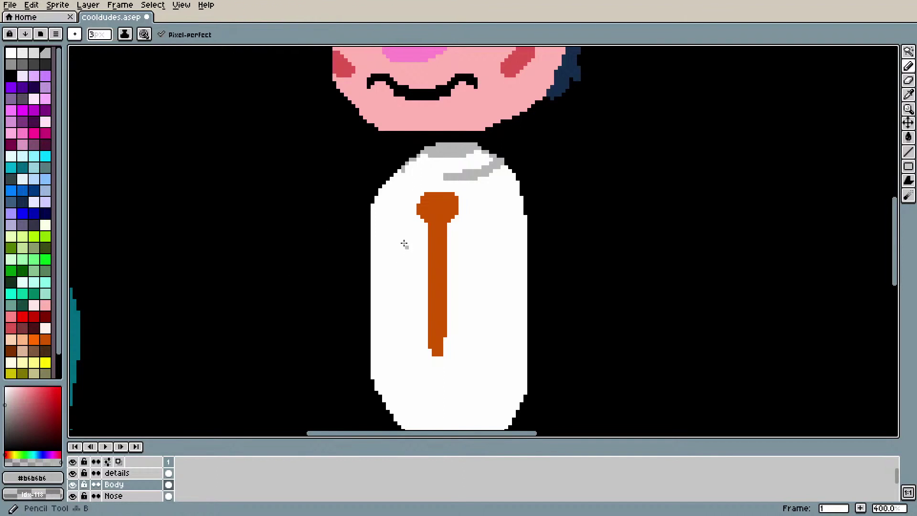
mouse_move(410, 170)
left_mouse_down()
mouse_move(448, 176)
mouse_move(410, 164)
left_mouse_up()
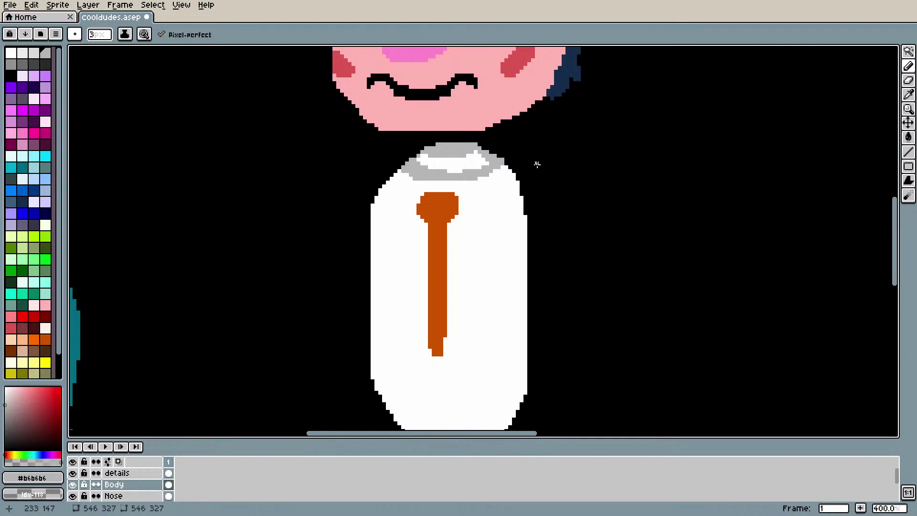
Step: Clear the canvas selection and make the Body layer's cel in frame 1 active
scroll(540, 168, "down", 2)
scroll(541, 167, "up", 1)
scroll(541, 169, "down", 2)
scroll(542, 170, "up", 1)
left_click_drag(896, 226, 888, 201)
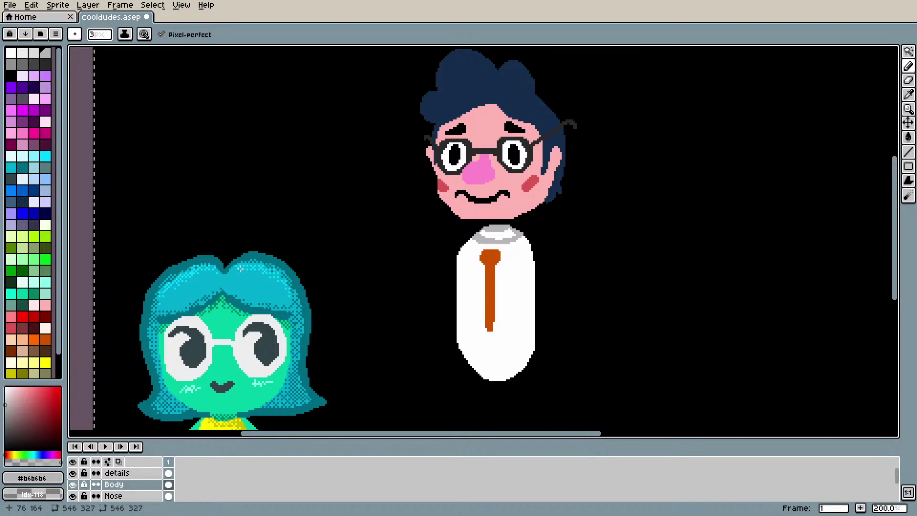
key("ctrl+d")
left_click(162, 484)
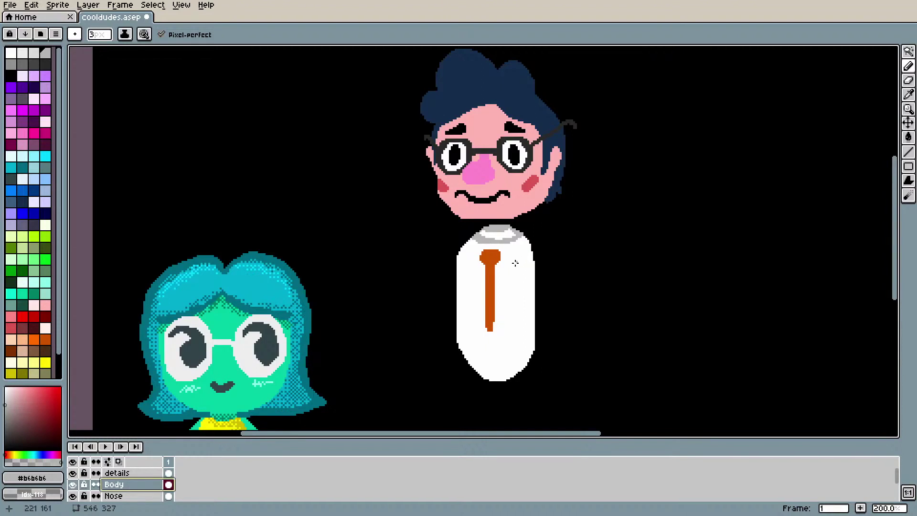
left_click_drag(506, 263, 527, 261)
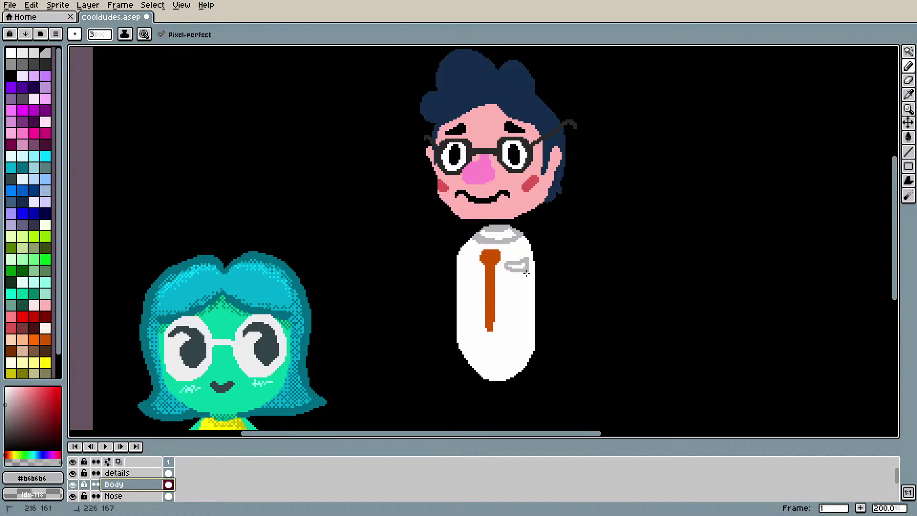
left_click_drag(519, 283, 507, 282)
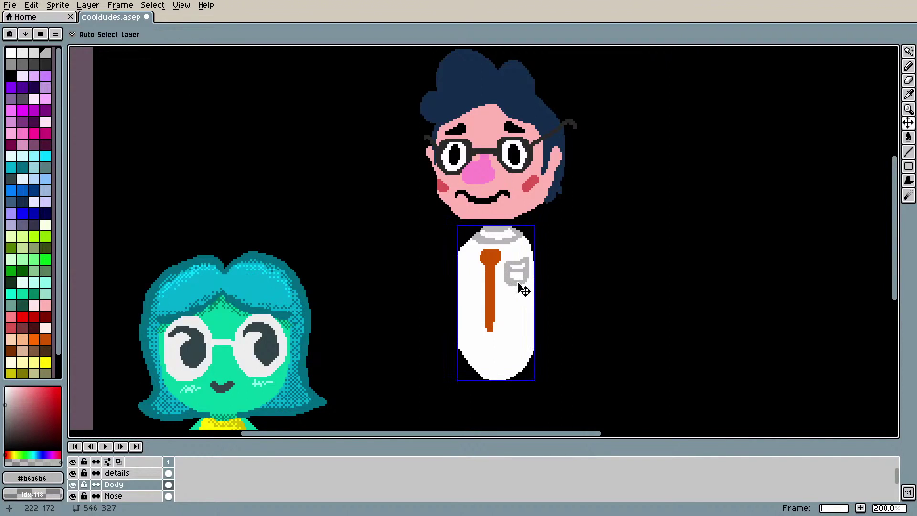
key("ctrl+z")
key("ctrl+z")
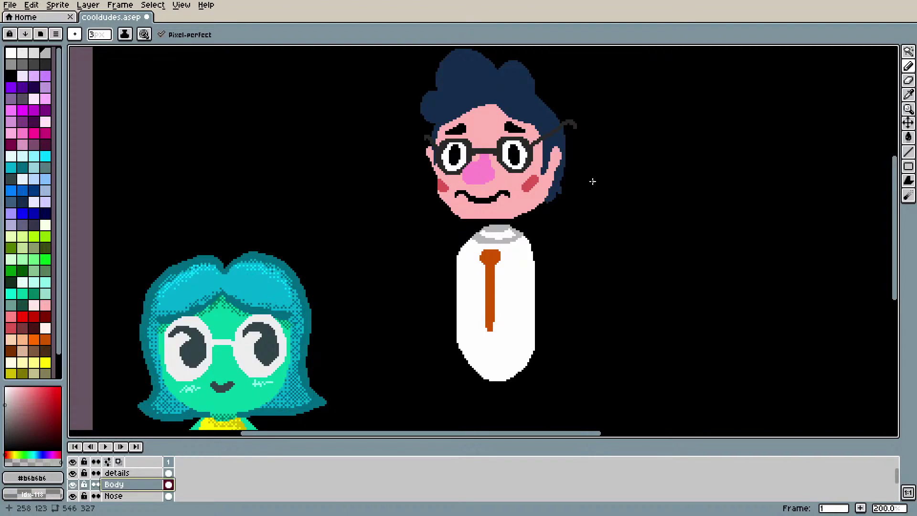
Step: Draw a short gray pocket edge on the shirt beside the tie, with two bright orange pen bodies hanging below it
scroll(562, 311, "up", 4)
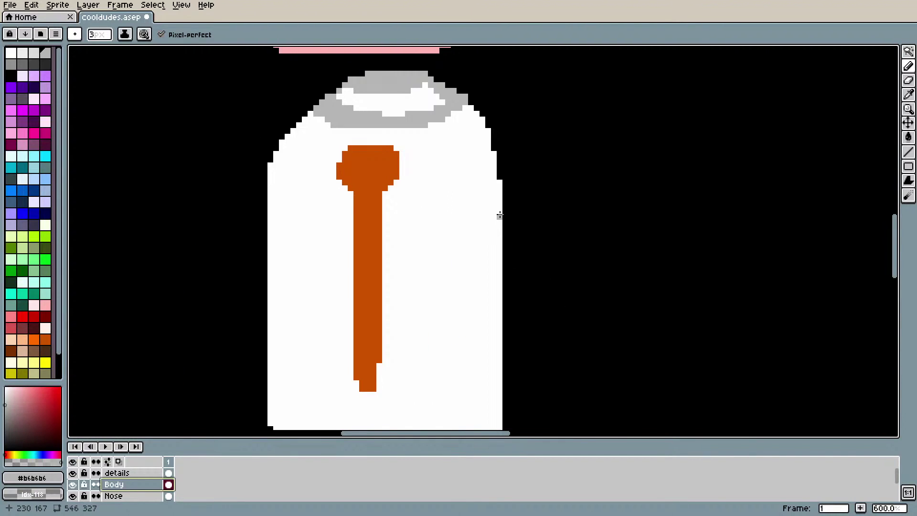
left_click_drag(423, 199, 478, 192)
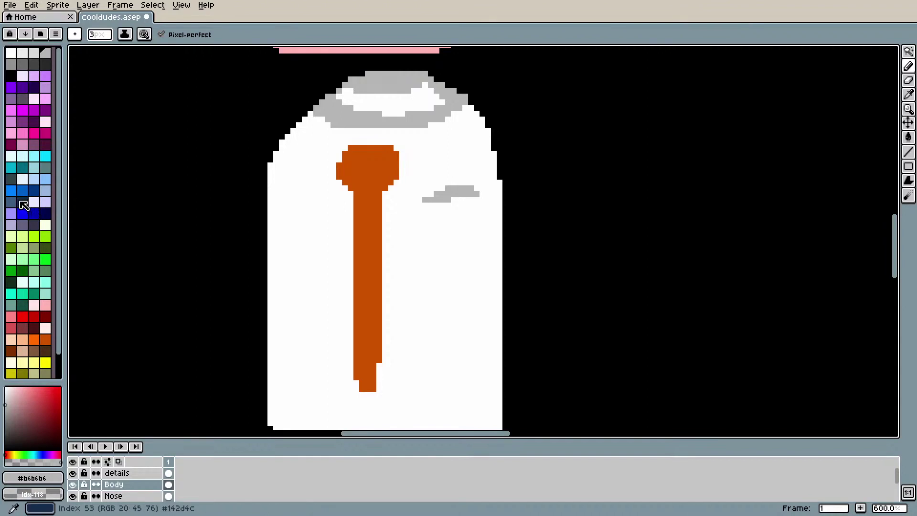
left_click(34, 339)
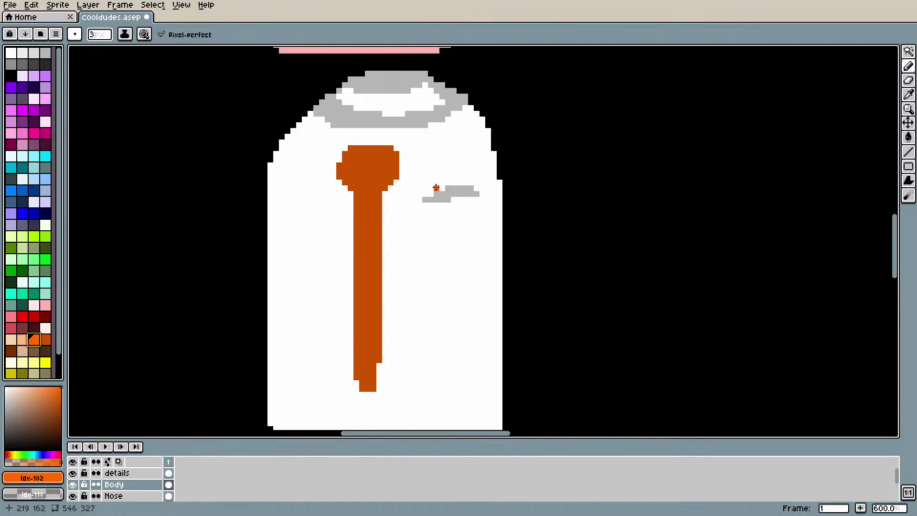
mouse_move(434, 203)
left_mouse_down()
mouse_move(428, 219)
mouse_move(436, 207)
mouse_move(436, 235)
left_mouse_up()
key("ctrl+z")
key("ctrl+z")
mouse_move(465, 201)
left_mouse_down()
mouse_move(462, 232)
mouse_move(442, 227)
mouse_move(444, 207)
mouse_move(471, 201)
mouse_move(467, 226)
left_mouse_up()
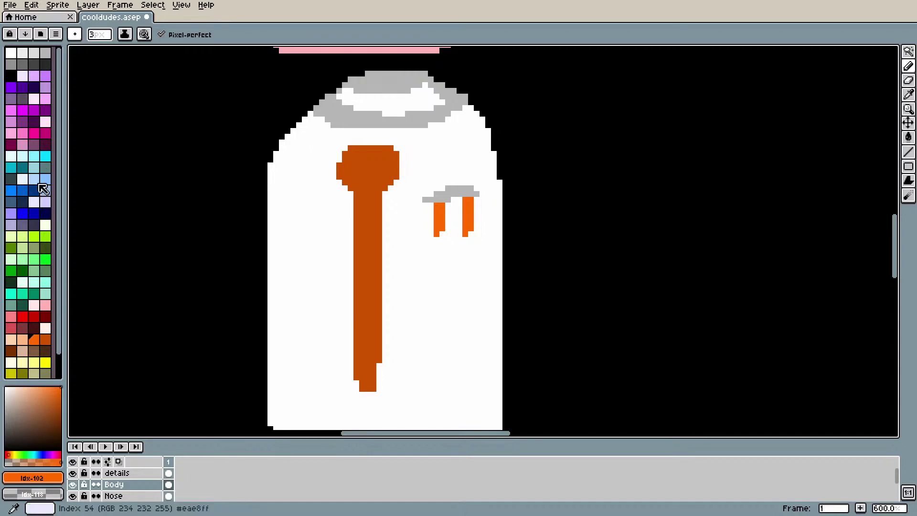
Step: Paint black caps and black tips on the two orange pens in the shirt pocket
left_click(10, 75)
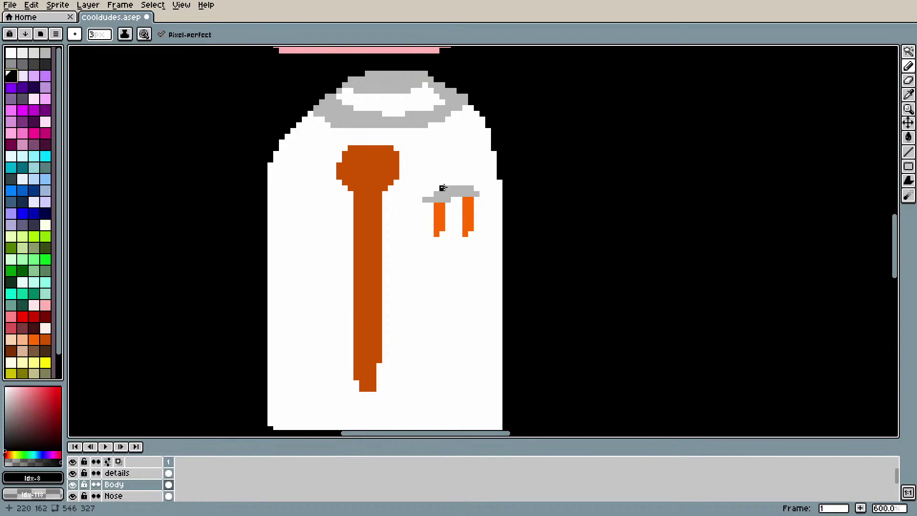
left_click(439, 185)
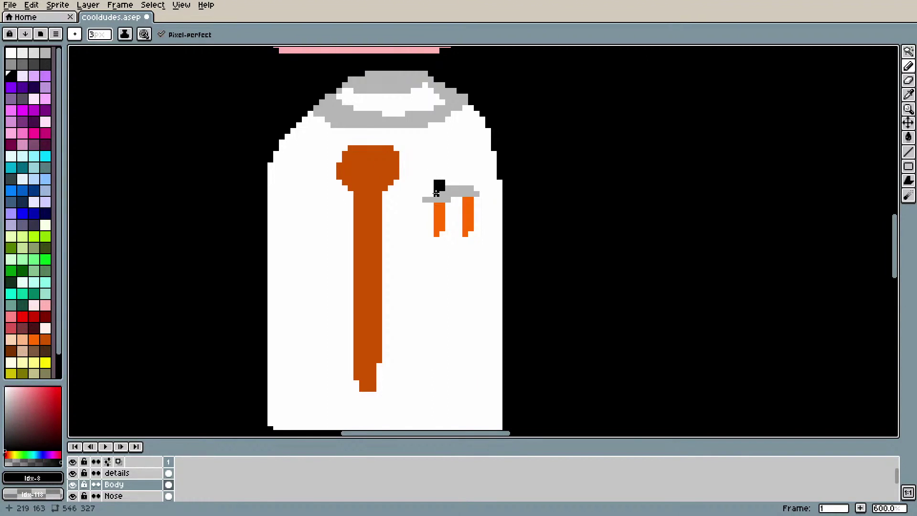
left_click(439, 196)
left_click_drag(472, 189, 471, 184)
left_click(469, 194)
left_click(442, 234)
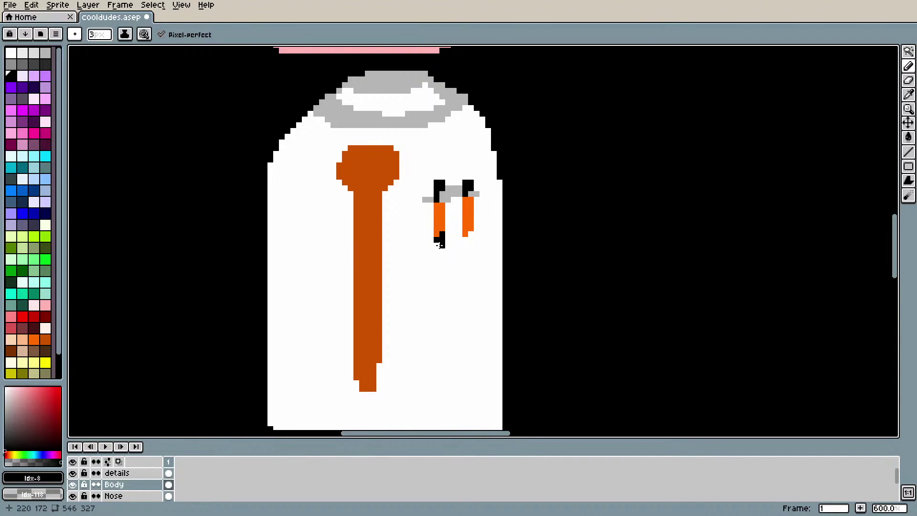
left_click(465, 238)
left_click(465, 246)
scroll(431, 280, "down", 4)
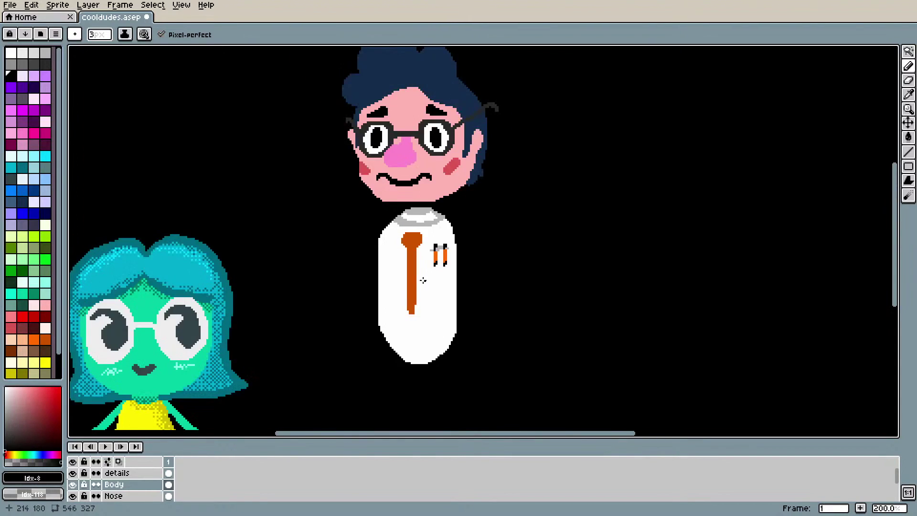
Step: Extend the black caps of both pens upward, making the outer pen slightly taller than the one nearer the tie
scroll(427, 274, "up", 10)
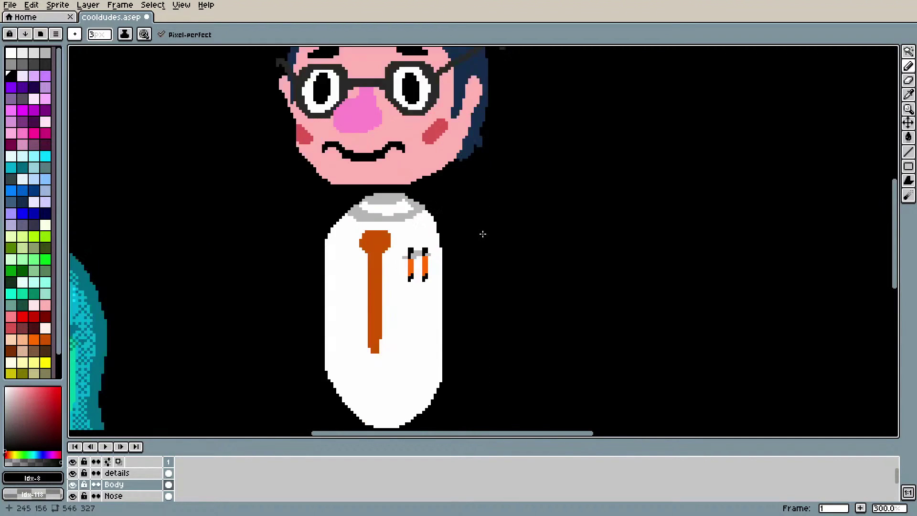
scroll(393, 276, "down", 1)
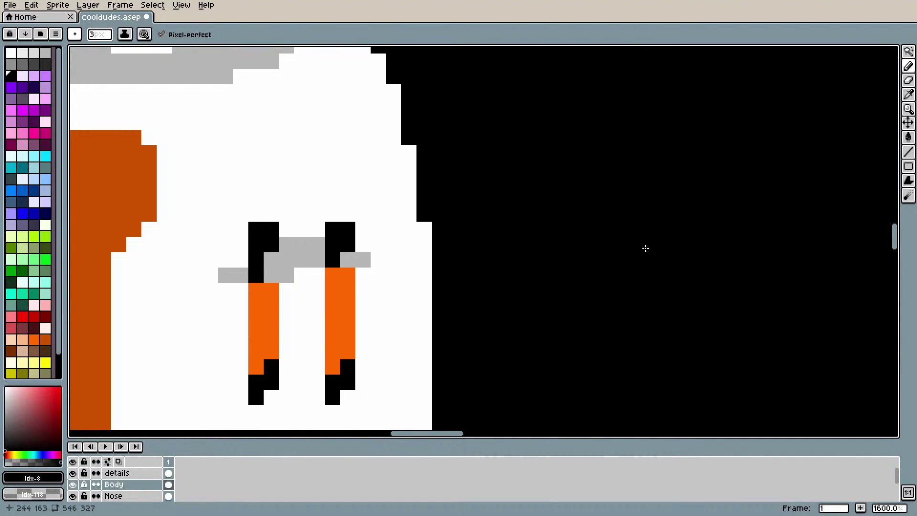
left_click(334, 211)
left_click_drag(334, 211, 346, 197)
left_click(262, 217)
mouse_move(262, 218)
left_mouse_down()
mouse_move(267, 210)
mouse_move(241, 205)
mouse_move(270, 243)
left_mouse_up()
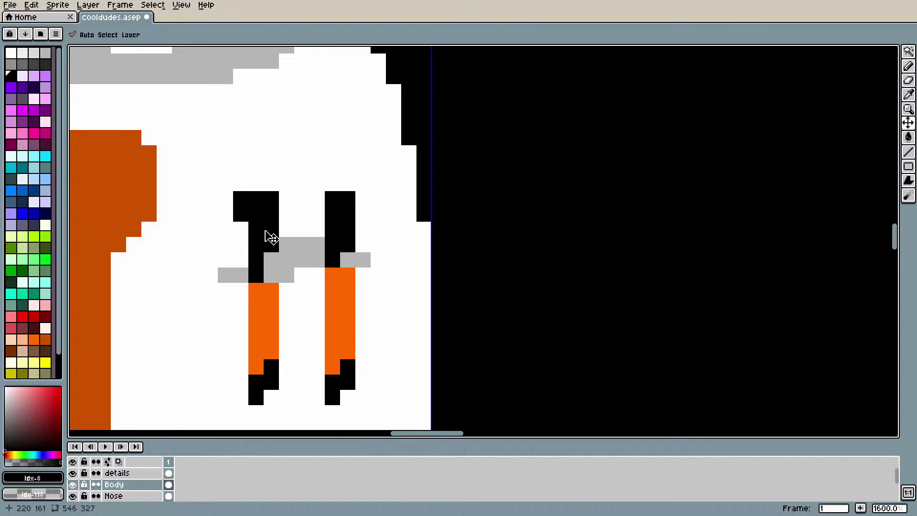
key("ctrl+z")
left_click(257, 214)
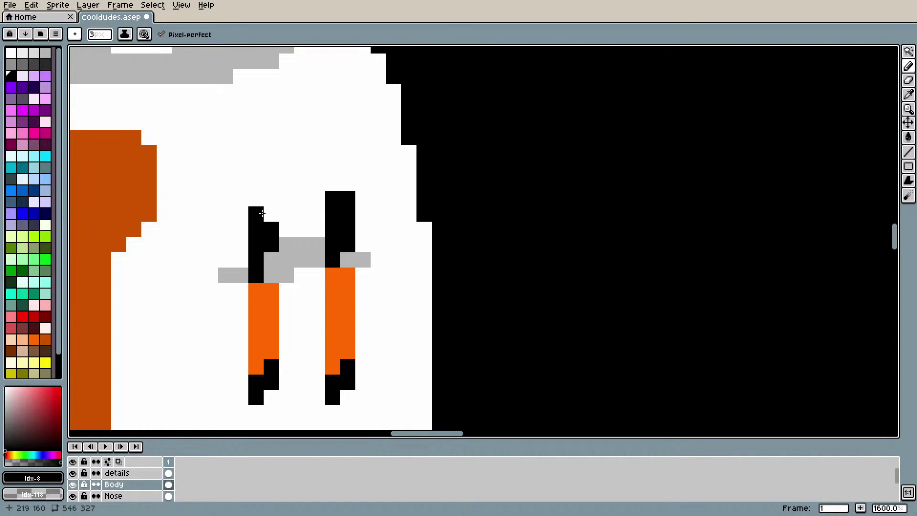
left_click(289, 258)
key("ctrl+z")
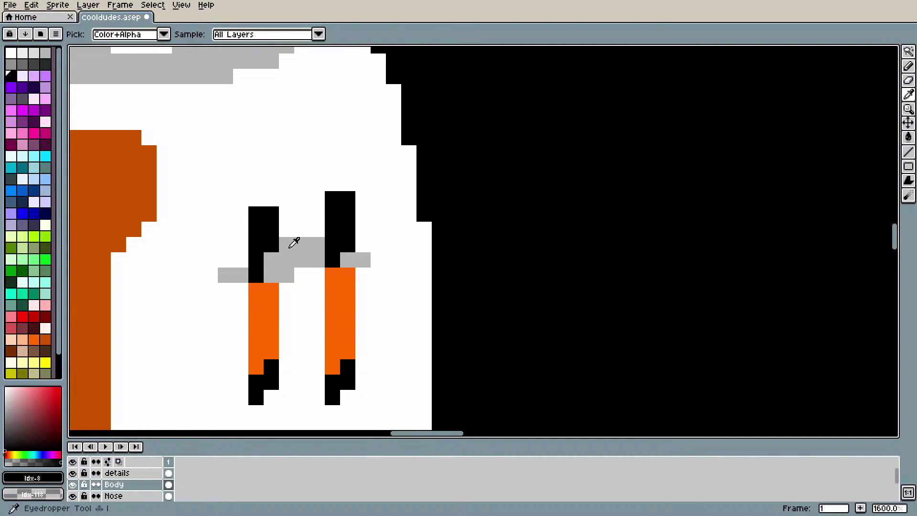
Step: Sample the pocket gray #b6b6b6, then thicken both ends of the pocket edge and lengthen it past the outer pen
left_click(293, 240, "alt")
left_click(241, 262)
left_click_drag(241, 262, 210, 245)
key("ctrl+z")
key("ctrl+z")
left_click(225, 260)
left_click(361, 248)
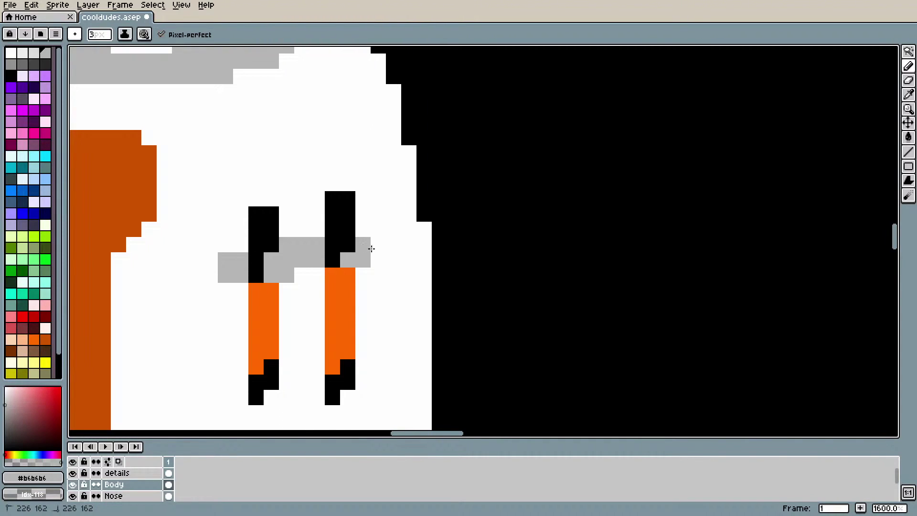
left_click_drag(371, 252, 377, 258)
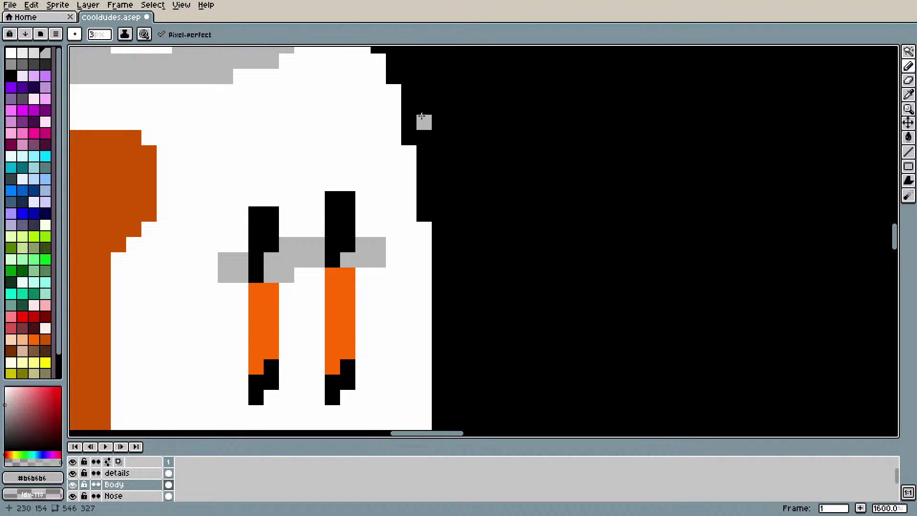
scroll(455, 185, "down", 8)
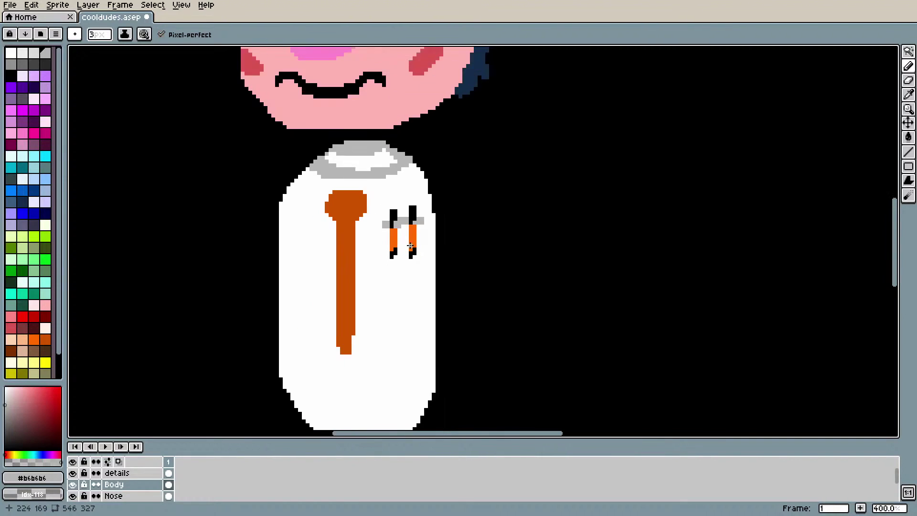
scroll(407, 242, "up", 5)
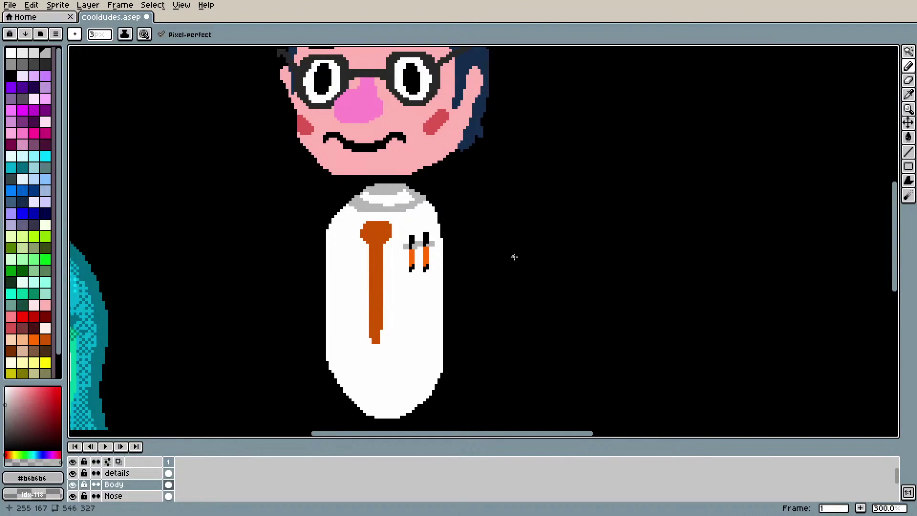
scroll(514, 257, "up", 1)
mouse_move(898, 208)
left_mouse_down()
mouse_move(895, 262)
mouse_move(889, 148)
mouse_move(891, 252)
mouse_move(876, 202)
mouse_move(867, 235)
left_mouse_up()
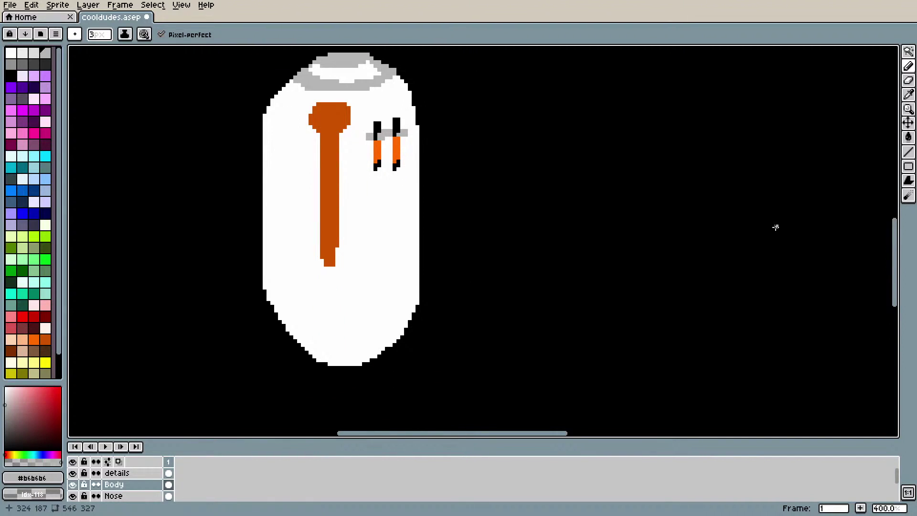
scroll(755, 231, "down", 2)
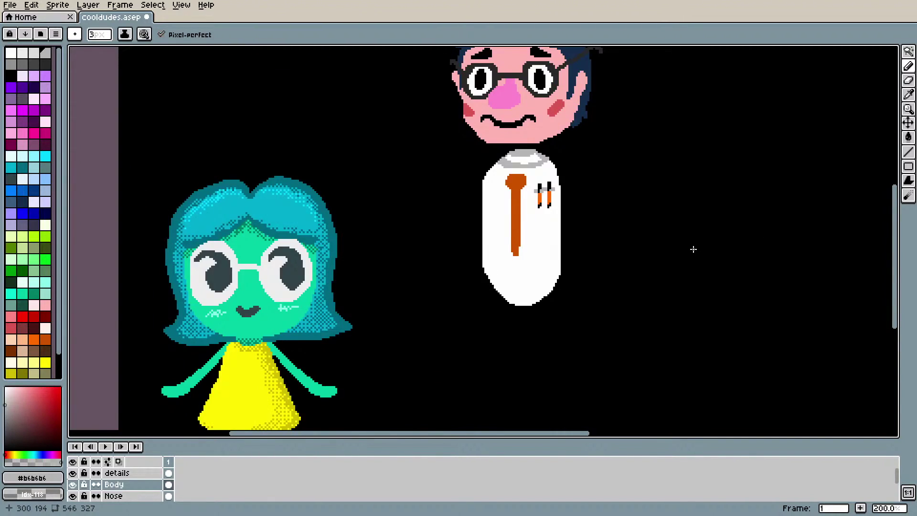
scroll(693, 249, "up", 1)
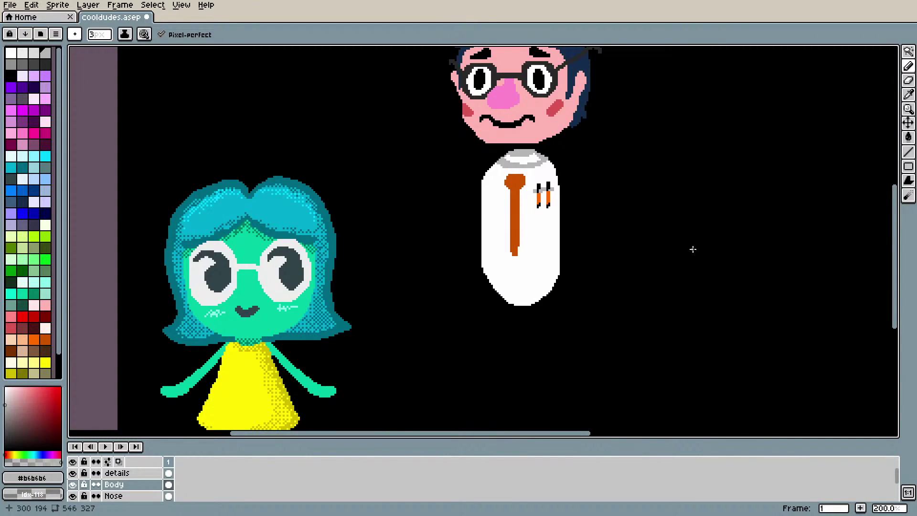
scroll(693, 249, "up", 1)
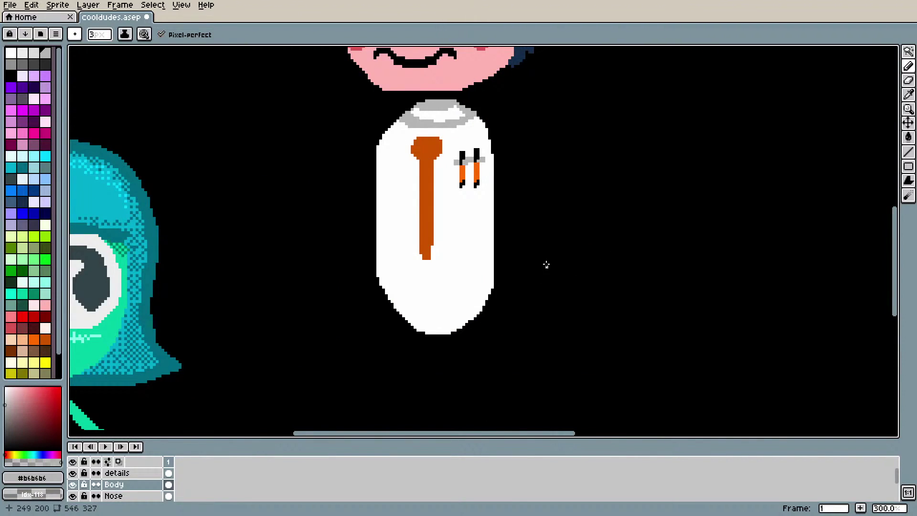
Step: Sample the bright cyan highlight from the girl's hair as the drawing color
key("i")
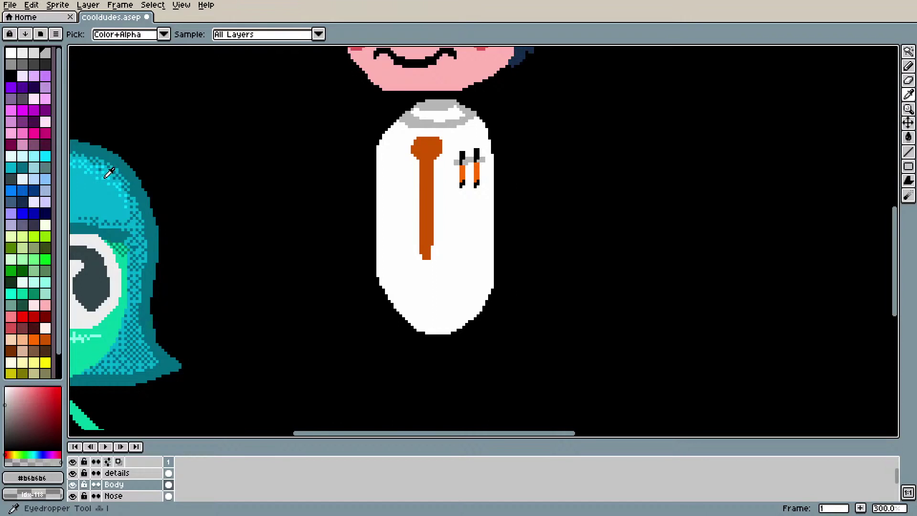
left_click(105, 175)
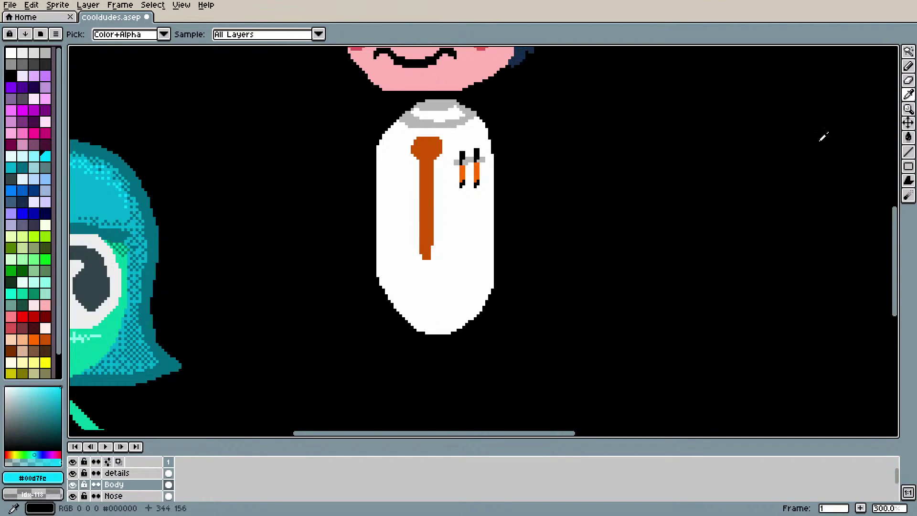
scroll(804, 147, "down", 3)
scroll(801, 178, "up", 1)
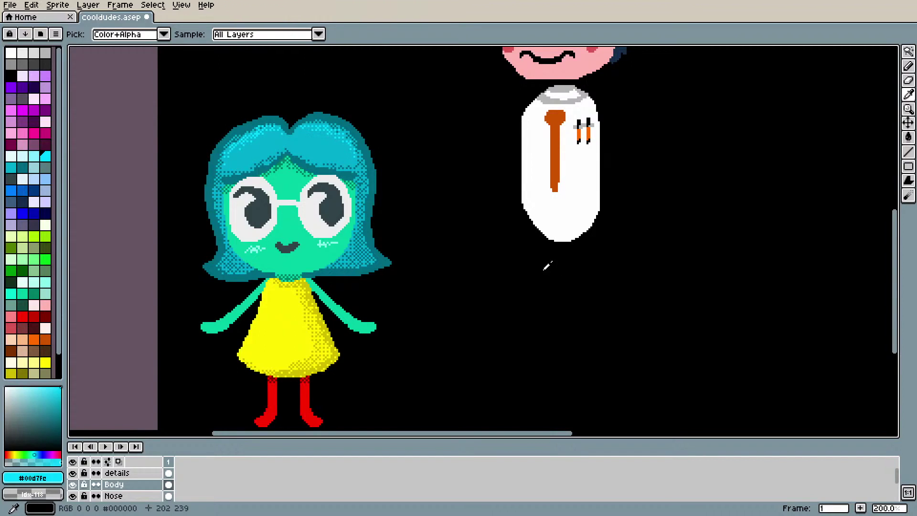
Step: Try a cyan sketch of stacked, widening coils beneath the shirt as the man's lower body
key("b")
mouse_move(591, 251)
left_mouse_down()
mouse_move(576, 250)
mouse_move(581, 260)
mouse_move(530, 291)
mouse_move(598, 282)
mouse_move(616, 313)
mouse_move(521, 311)
left_mouse_up()
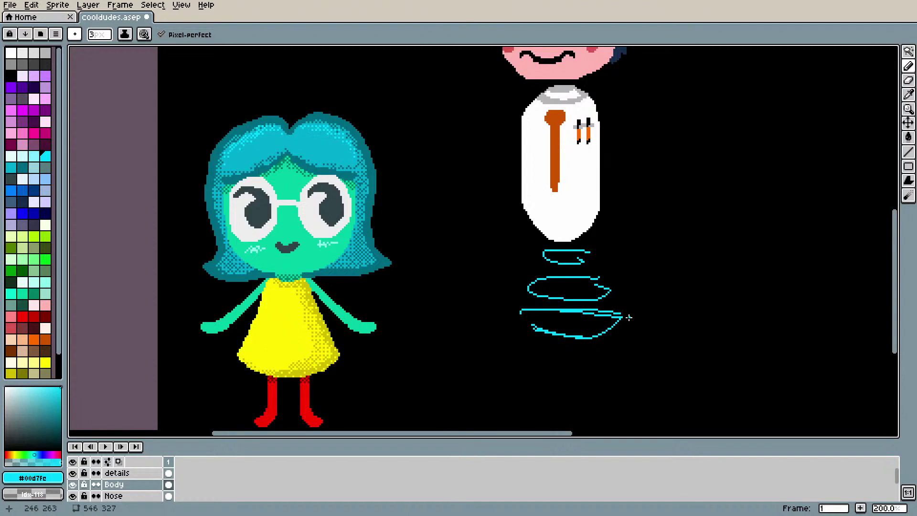
scroll(665, 133, "down", 3)
scroll(666, 142, "up", 2)
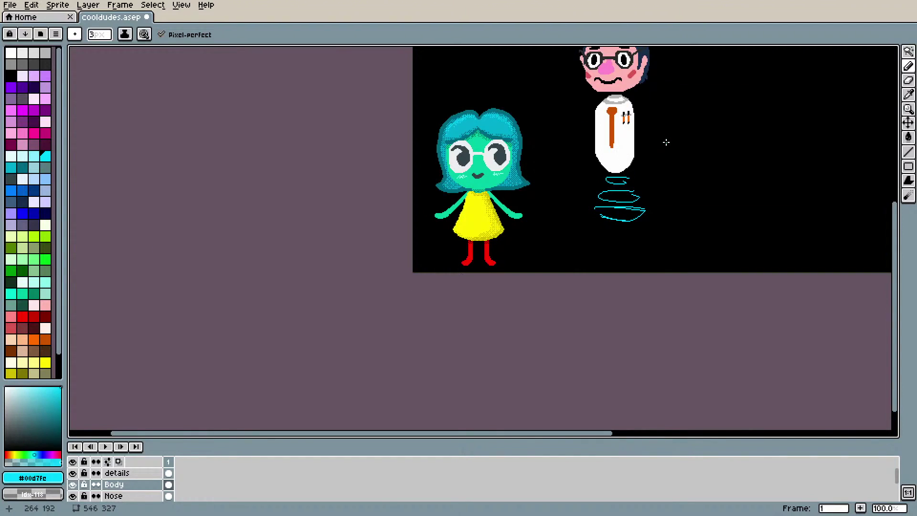
key("ctrl+z")
key("ctrl+z")
key("ctrl+z")
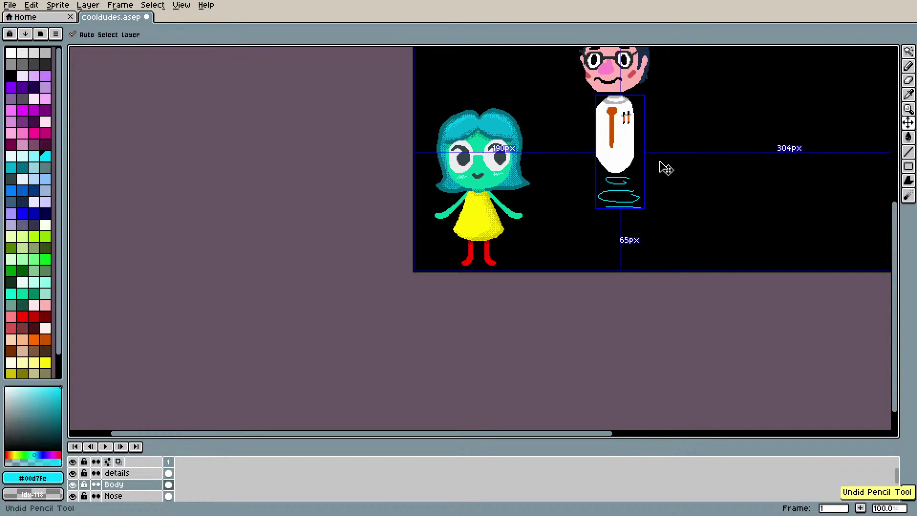
Step: Outline the outer edges of the man's trouser legs in dark gray palette color Idx-7, extending down from the shirt's lower corners
scroll(657, 166, "up", 1)
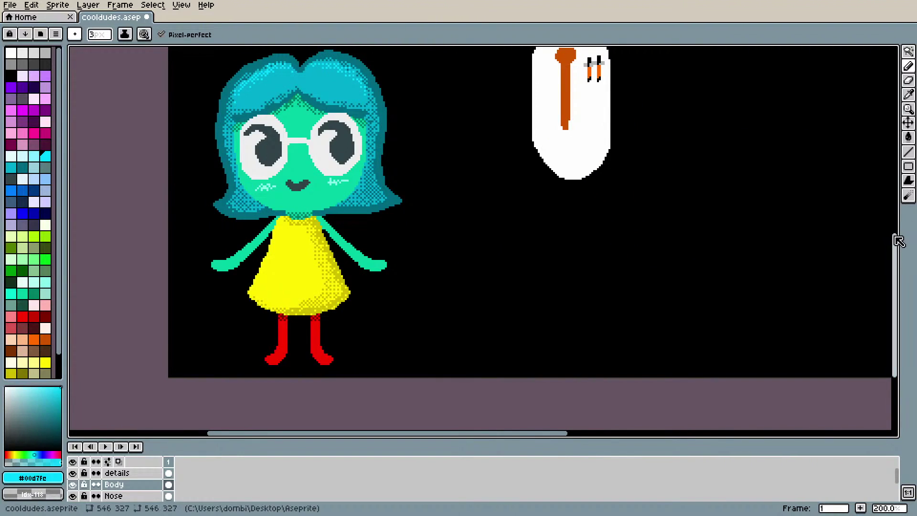
left_click_drag(896, 242, 896, 195)
left_click(46, 64)
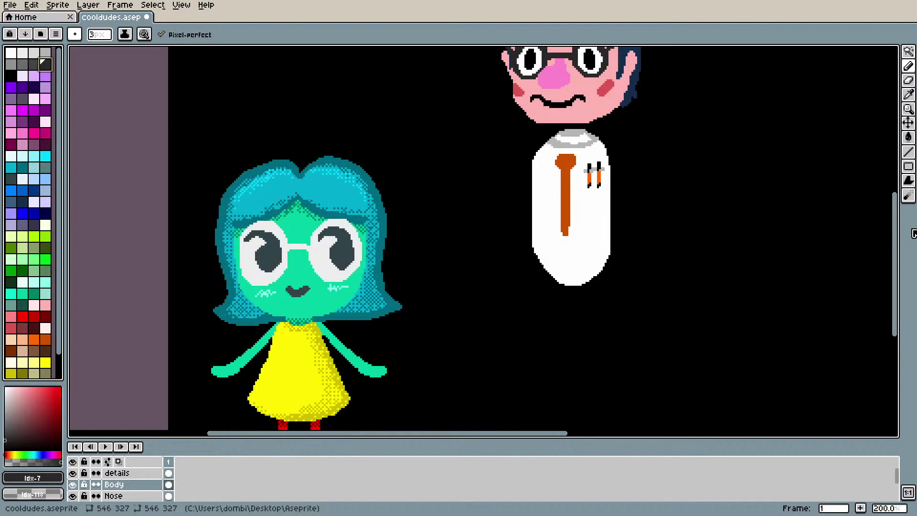
left_click_drag(540, 261, 557, 386)
mouse_move(611, 262)
left_mouse_down()
mouse_move(594, 325)
mouse_move(593, 390)
left_mouse_up()
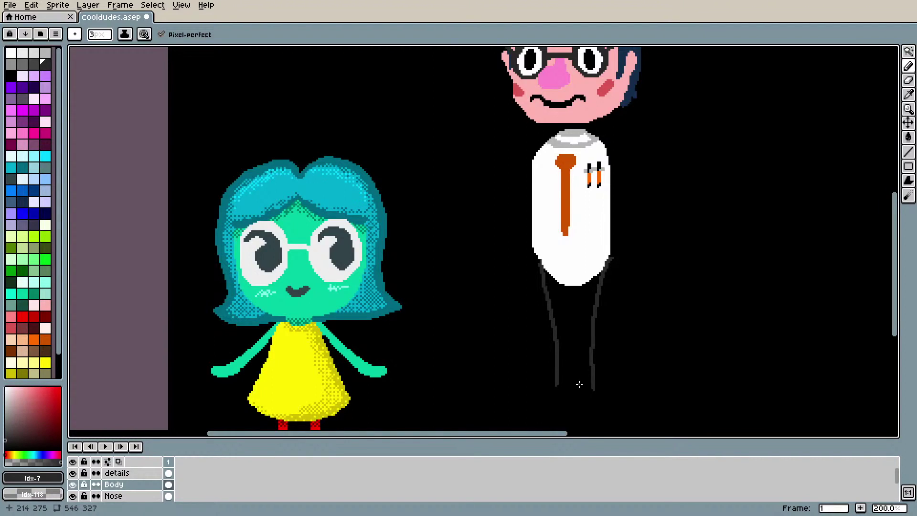
scroll(615, 328, "down", 3)
scroll(607, 368, "up", 5)
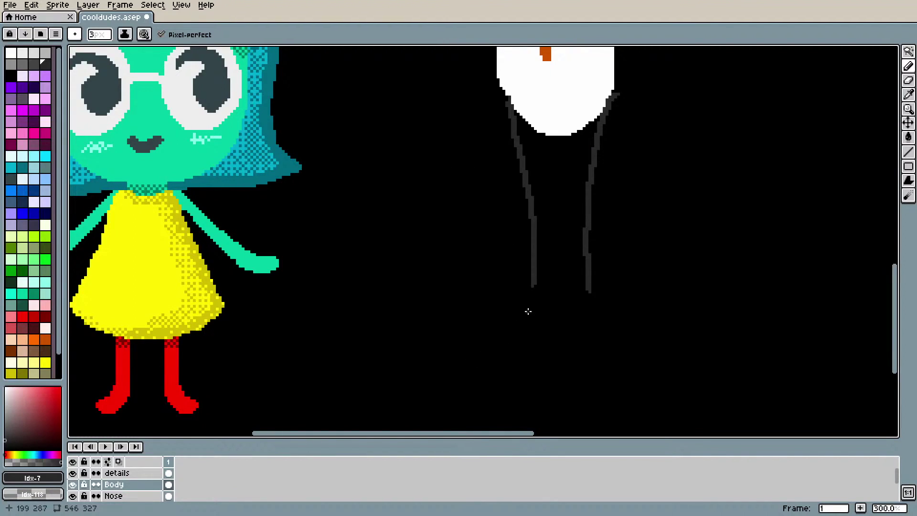
left_click_drag(534, 284, 527, 332)
left_click_drag(589, 289, 586, 336)
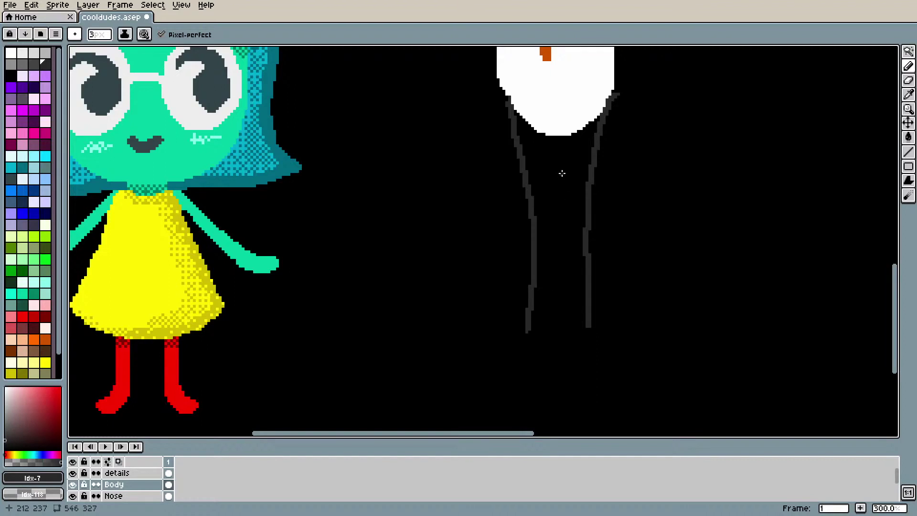
Step: Try a dark gray dividing line down the middle between the two trouser edges
left_click_drag(558, 162, 552, 308)
key("v")
key("ctrl+z")
key("b")
left_click_drag(554, 156, 559, 321)
key("ctrl+z")
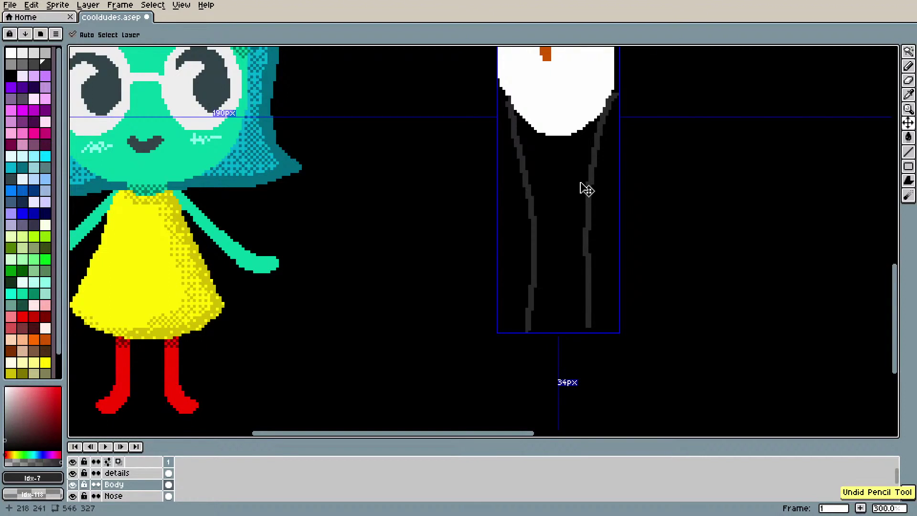
mouse_move(554, 162)
left_mouse_down()
mouse_move(562, 243)
mouse_move(552, 329)
left_mouse_up()
key("ctrl+z")
Step: Draw the line dividing the trouser legs and outline two shoes at the ankles, with the one on the pen side pointing outward
mouse_move(555, 171)
left_mouse_down()
mouse_move(553, 329)
mouse_move(522, 332)
mouse_move(529, 332)
mouse_move(492, 360)
mouse_move(590, 349)
mouse_move(588, 324)
mouse_move(536, 359)
mouse_move(598, 353)
mouse_move(595, 324)
left_mouse_up()
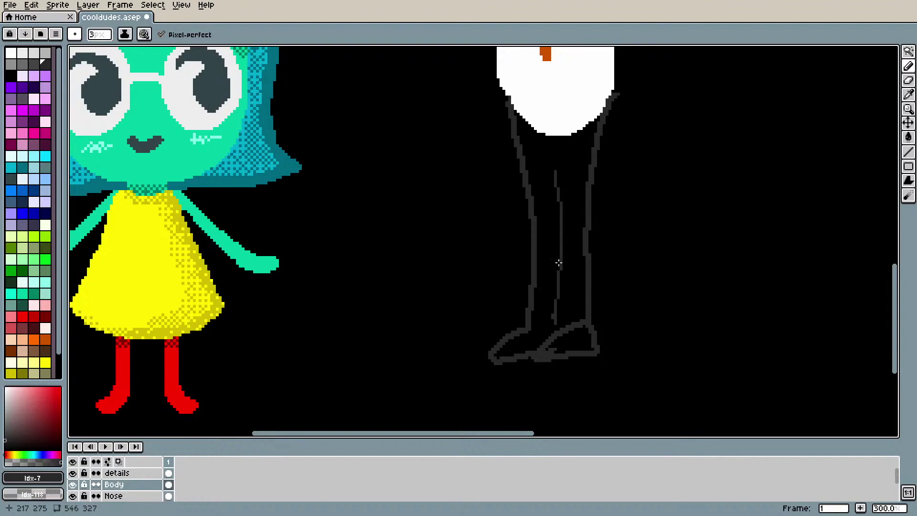
scroll(568, 272, "down", 3)
scroll(554, 270, "up", 3)
key("ctrl")
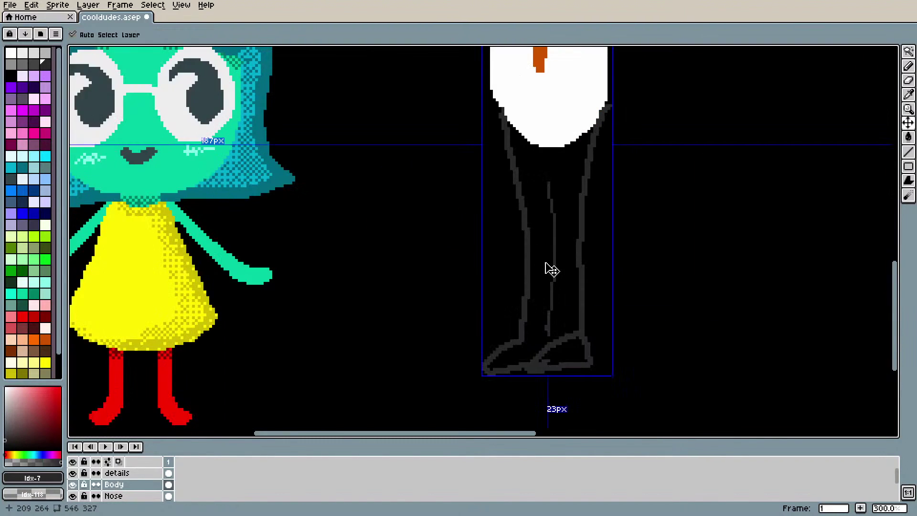
key("ctrl+z")
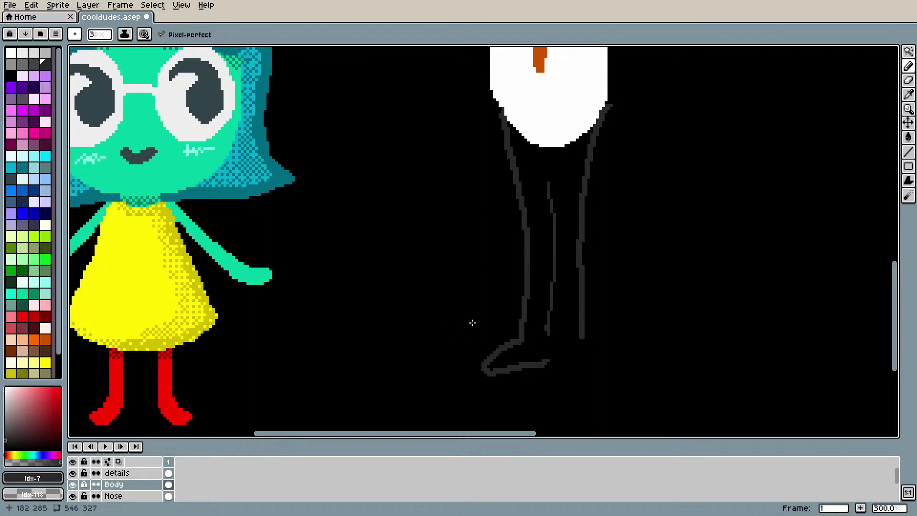
mouse_move(562, 337)
left_mouse_down()
mouse_move(605, 349)
mouse_move(612, 367)
mouse_move(544, 365)
left_mouse_up()
scroll(530, 346, "down", 2)
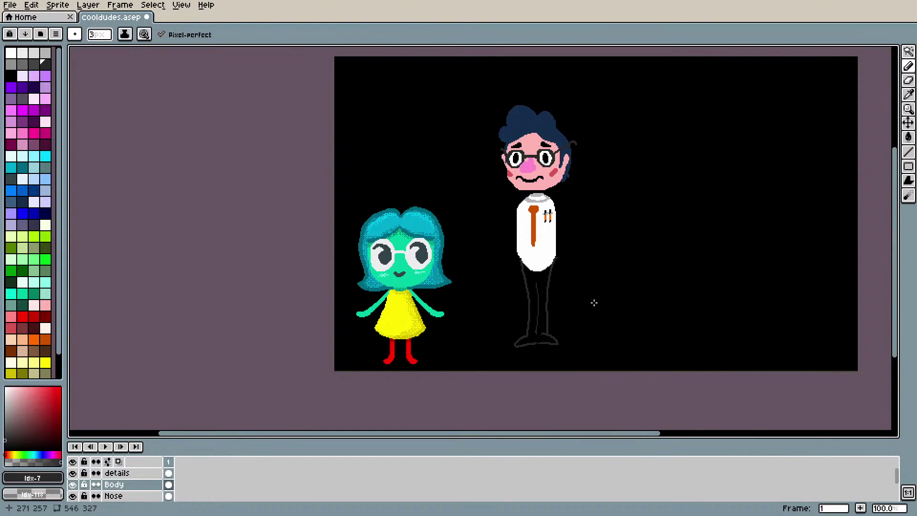
Step: Remove both shoe outlines from below the trouser legs
scroll(594, 303, "up", 3)
scroll(594, 303, "down", 2)
key("v")
key("ctrl+z")
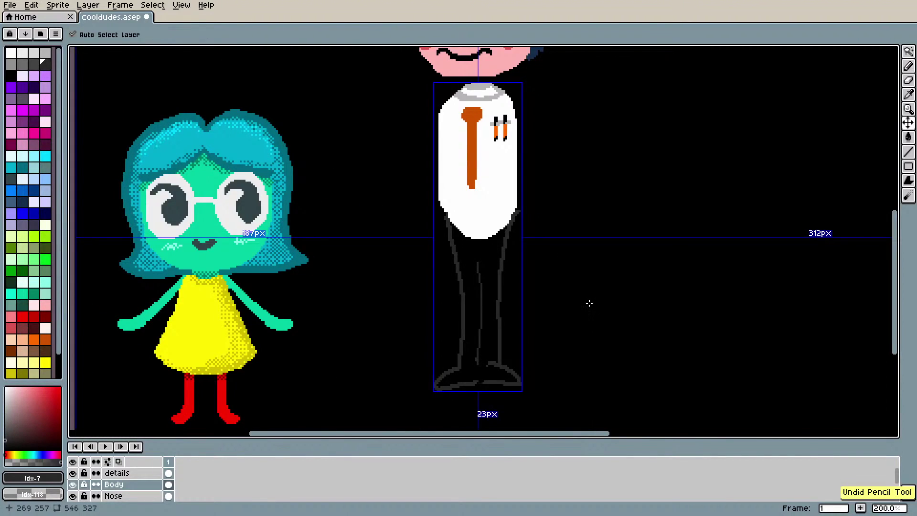
key("b")
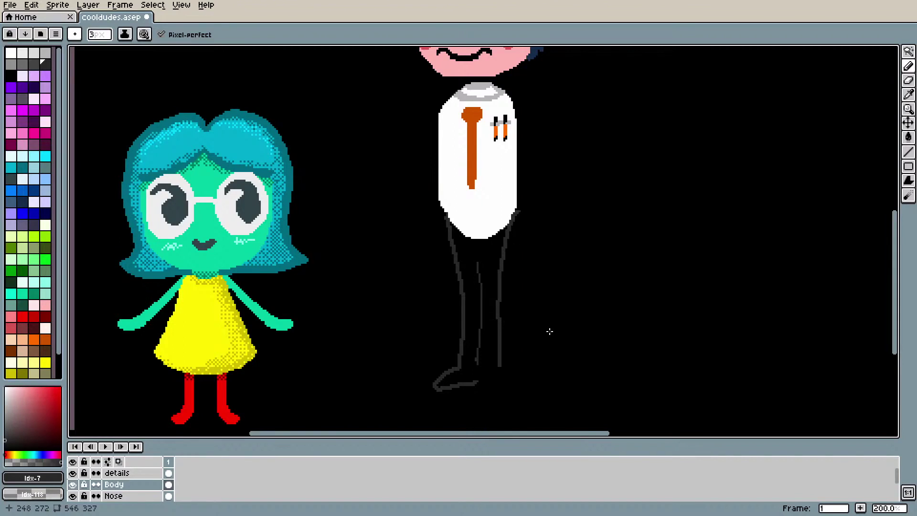
key("l")
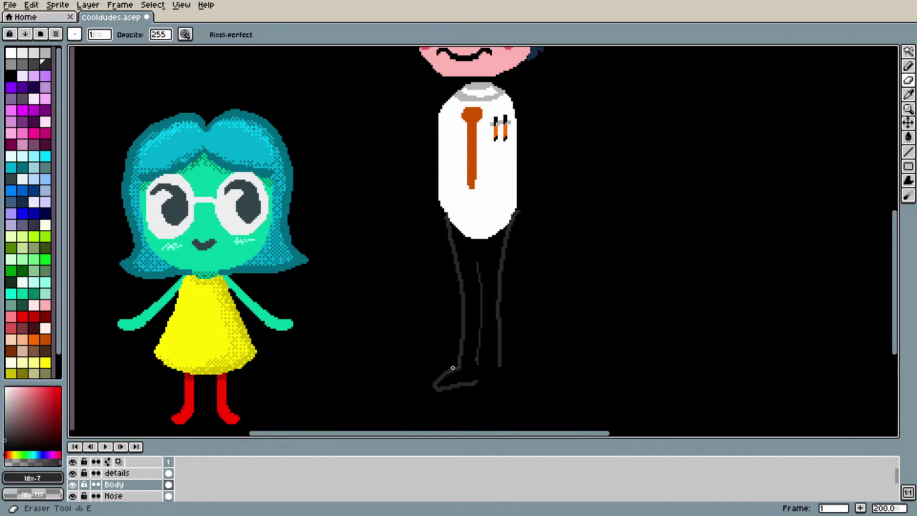
mouse_move(449, 375)
left_mouse_down()
mouse_move(443, 392)
mouse_move(482, 382)
mouse_move(460, 388)
left_mouse_up()
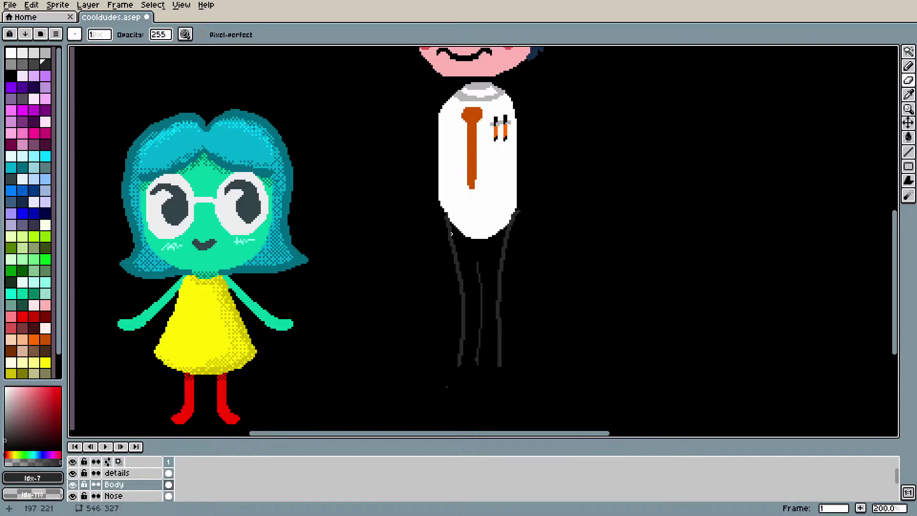
Step: Try dark strokes along the shirt's lower edge where the trousers begin
key("b")
mouse_move(445, 216)
left_mouse_down()
mouse_move(501, 213)
mouse_move(510, 221)
left_mouse_up()
key("ctrl+z")
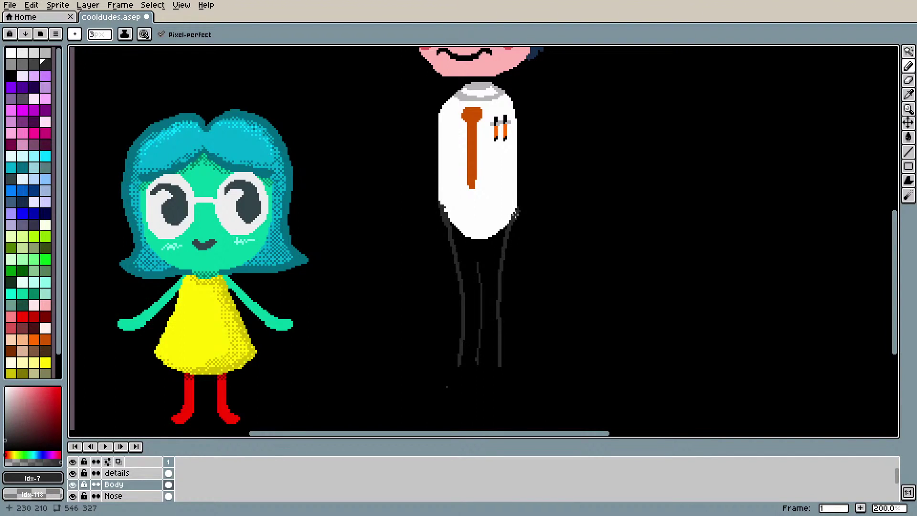
Step: Sample the shirt white #fefefe and extend both lower corners of the shirt into small flared tails over the trouser tops
left_click(498, 213, "alt")
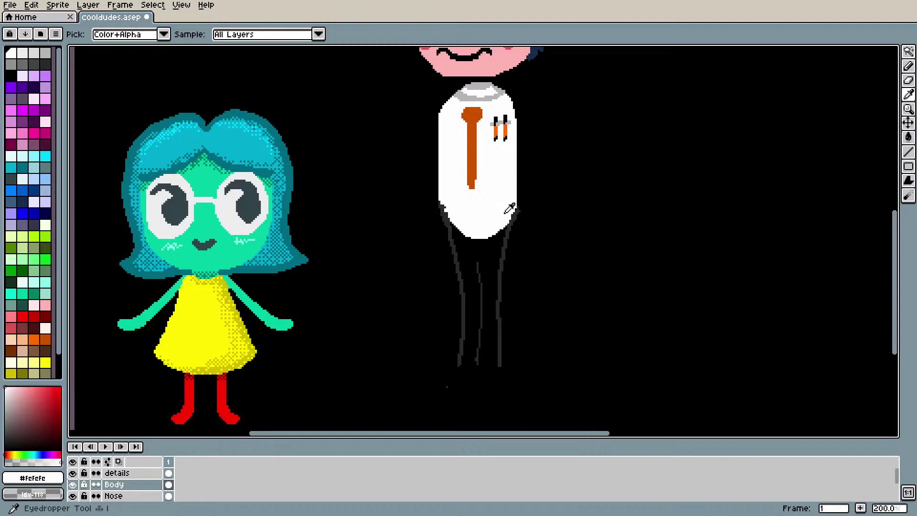
left_click_drag(512, 229, 514, 219)
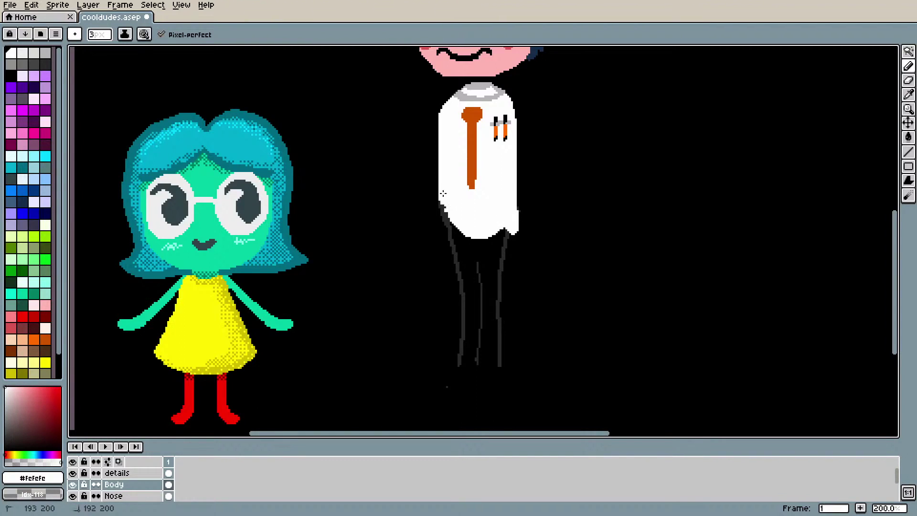
left_click_drag(438, 219, 445, 207)
key("ctrl+z")
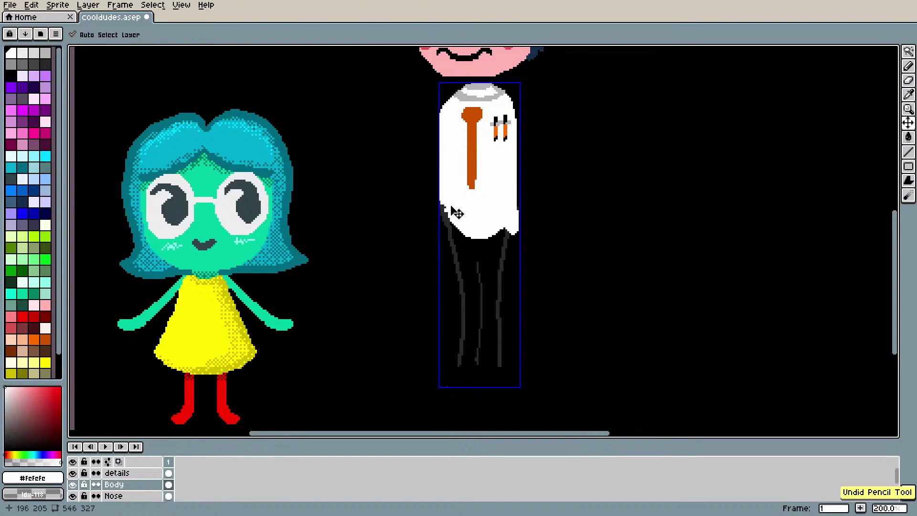
key("ctrl+z")
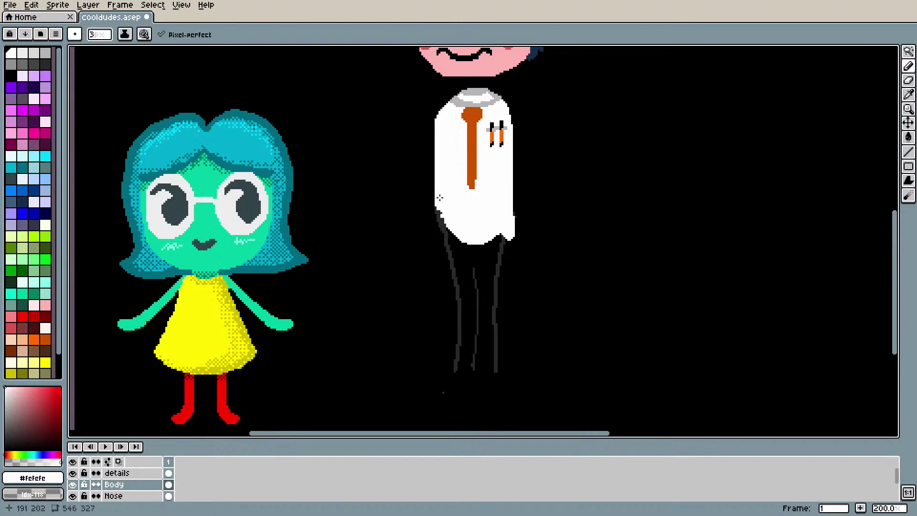
key("ctrl+z")
key("ctrl+z")
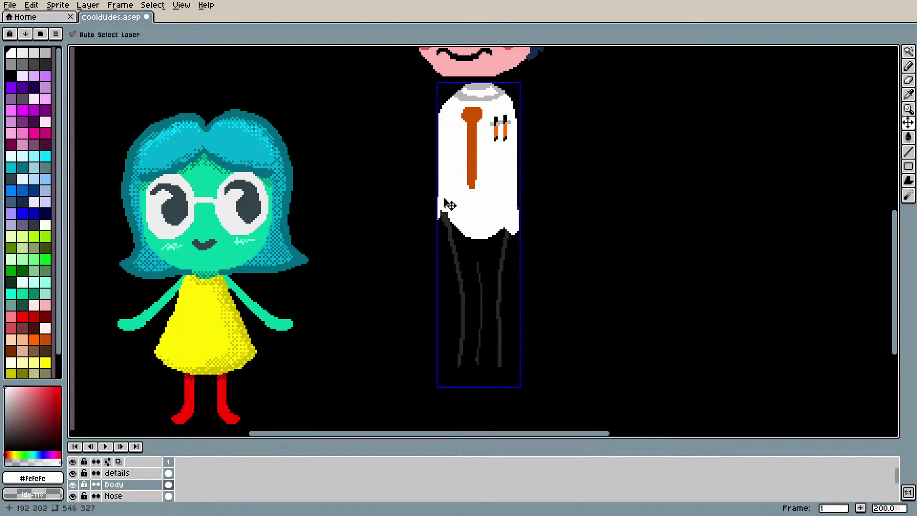
mouse_move(441, 215)
left_mouse_down()
mouse_move(441, 224)
mouse_move(449, 212)
left_mouse_up()
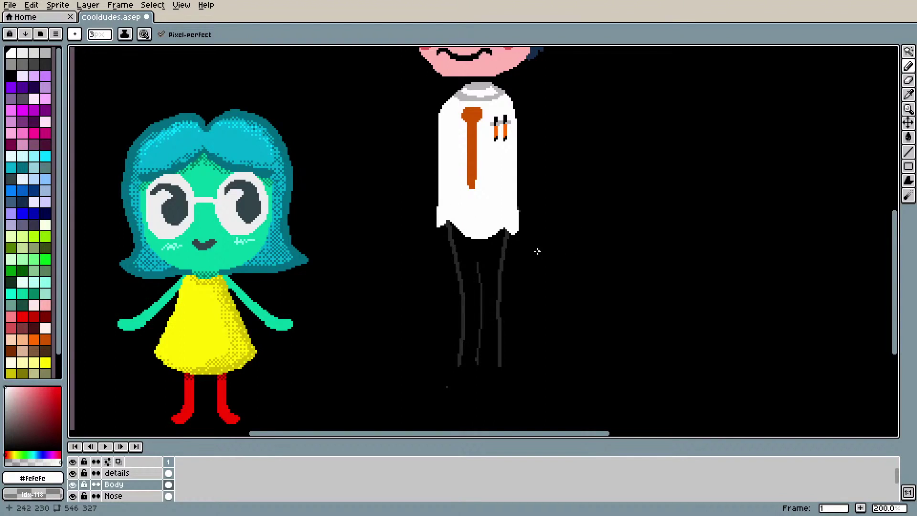
Step: Close and fill the trousers with the sampled dark gray #292929, and clean up the stray pixels around the hem
key("b")
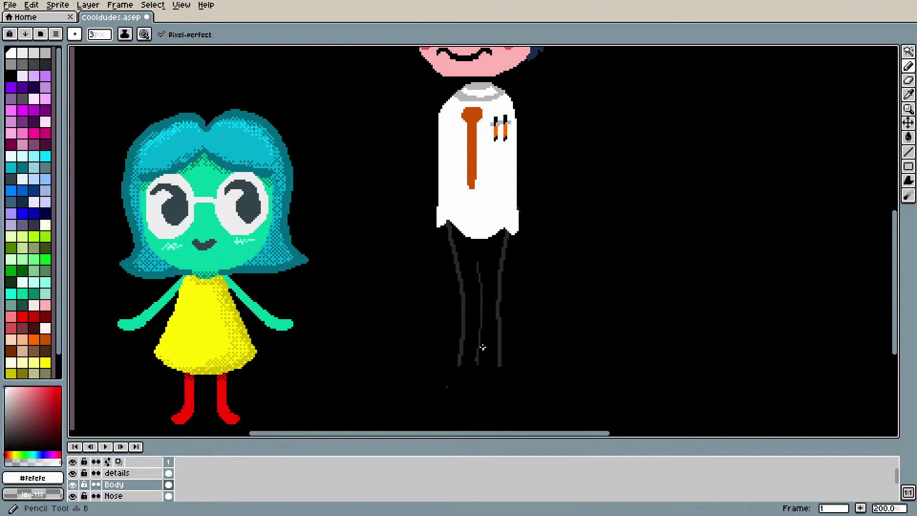
key("i")
left_click(466, 317)
key("b")
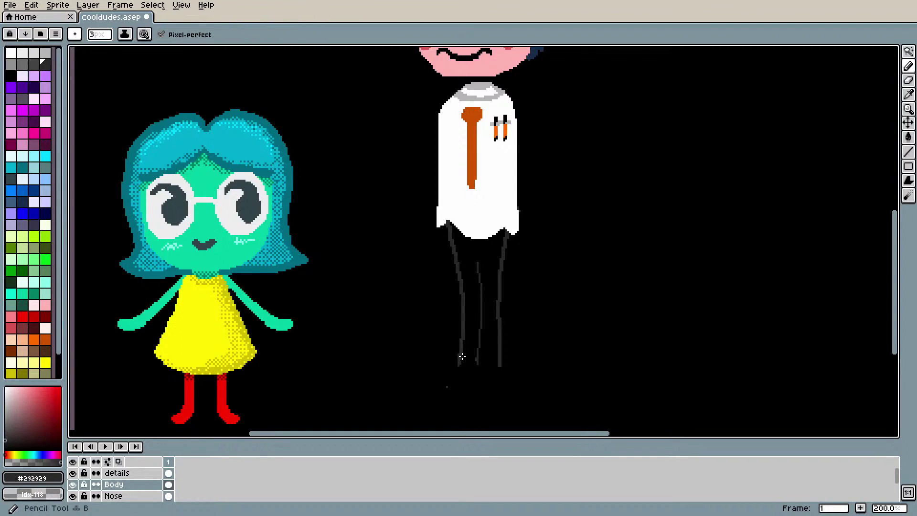
left_click_drag(459, 366, 504, 366)
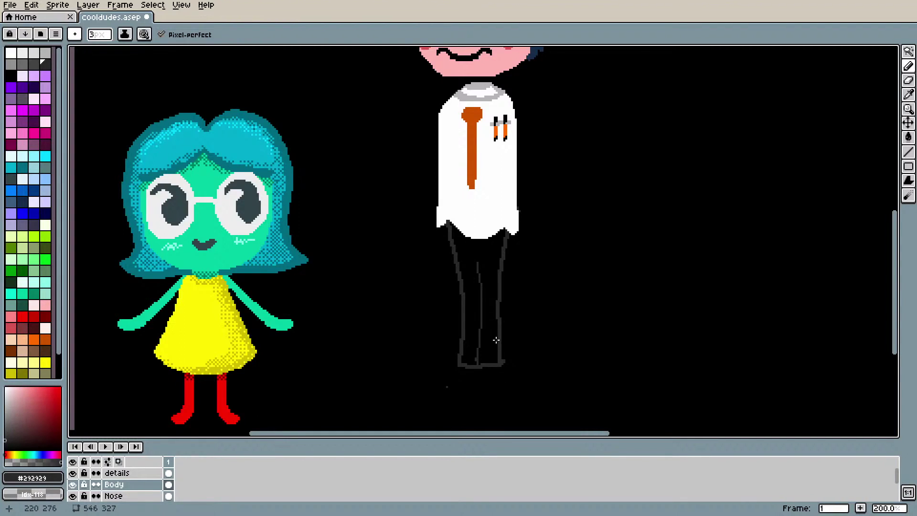
key("g")
left_click(480, 313)
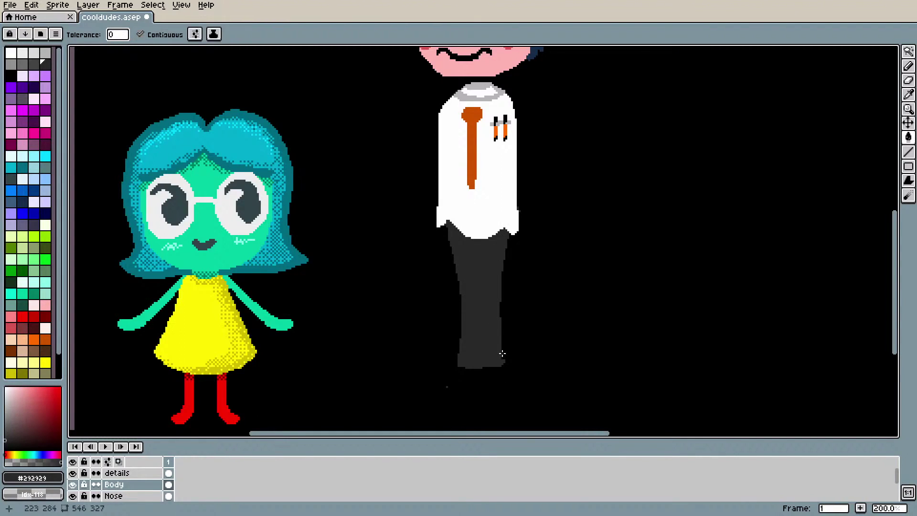
mouse_move(896, 271)
left_mouse_down()
mouse_move(897, 239)
mouse_move(897, 260)
mouse_move(870, 291)
left_mouse_up()
key("b")
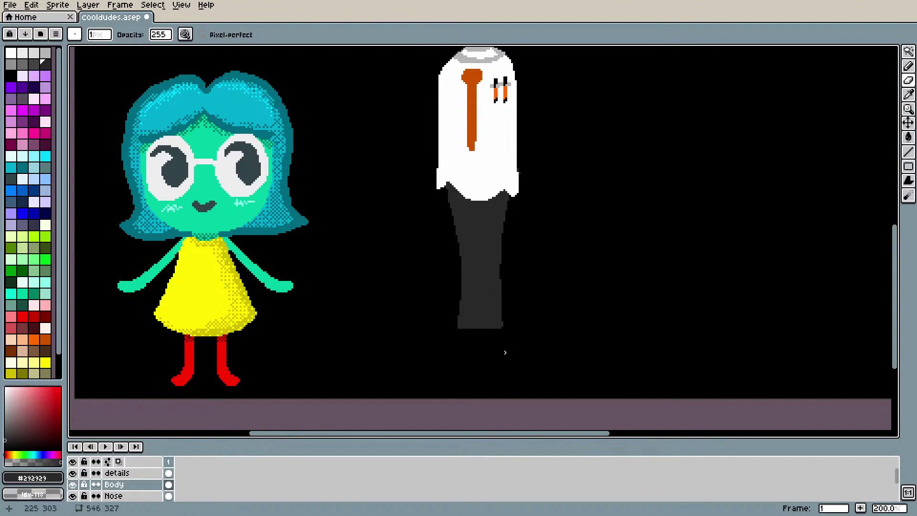
Step: Sample the collar gray #b6b6b6 as the pencil color for the man's arms
left_click_drag(894, 274, 898, 226)
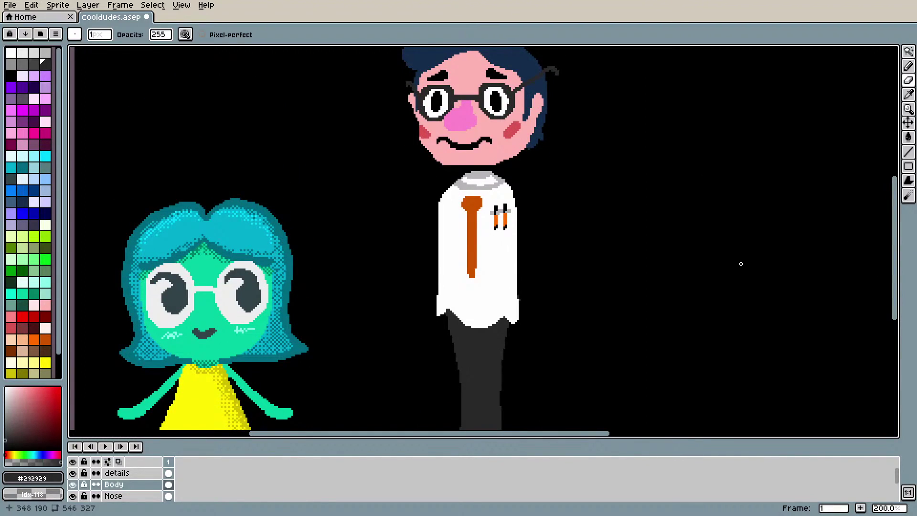
key("i")
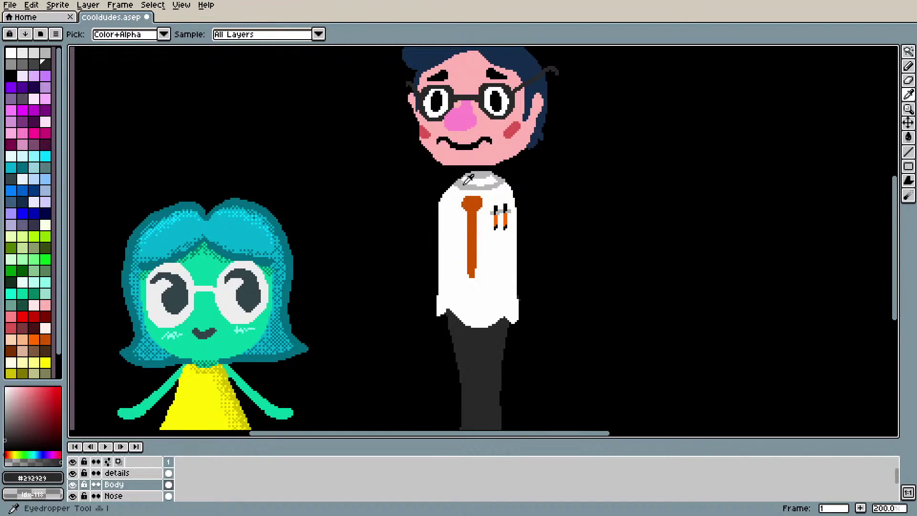
left_click(468, 181)
key("b")
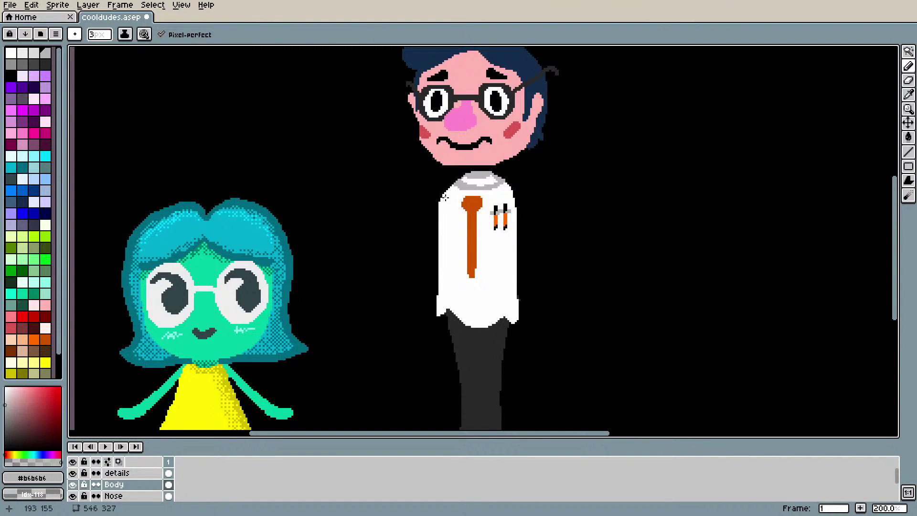
Step: Try gray outlines of two bent arms running from the shoulders out and back to the waist
mouse_move(449, 186)
left_mouse_down()
mouse_move(406, 222)
mouse_move(437, 262)
left_mouse_up()
mouse_move(509, 177)
left_mouse_down()
mouse_move(535, 199)
mouse_move(555, 239)
mouse_move(522, 264)
left_mouse_up()
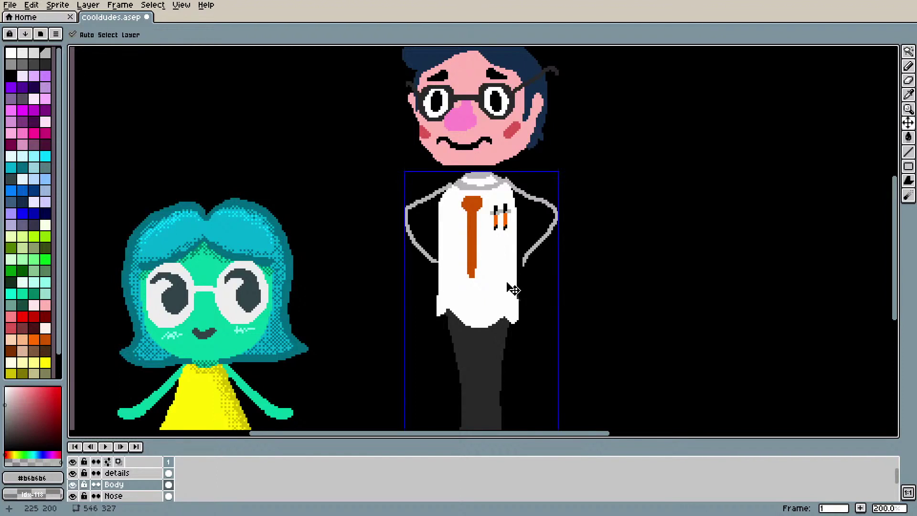
key("ctrl+z")
key("ctrl+z")
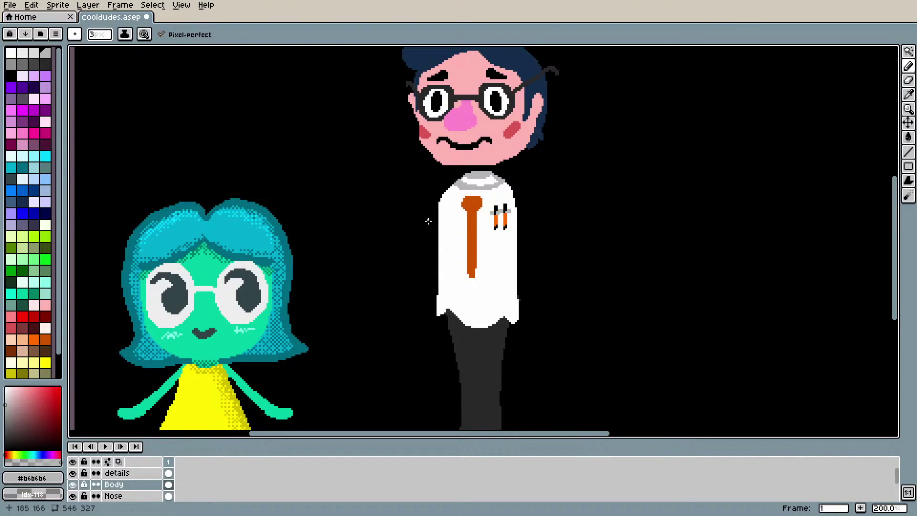
mouse_move(439, 197)
left_mouse_down()
mouse_move(426, 207)
mouse_move(420, 267)
left_mouse_up()
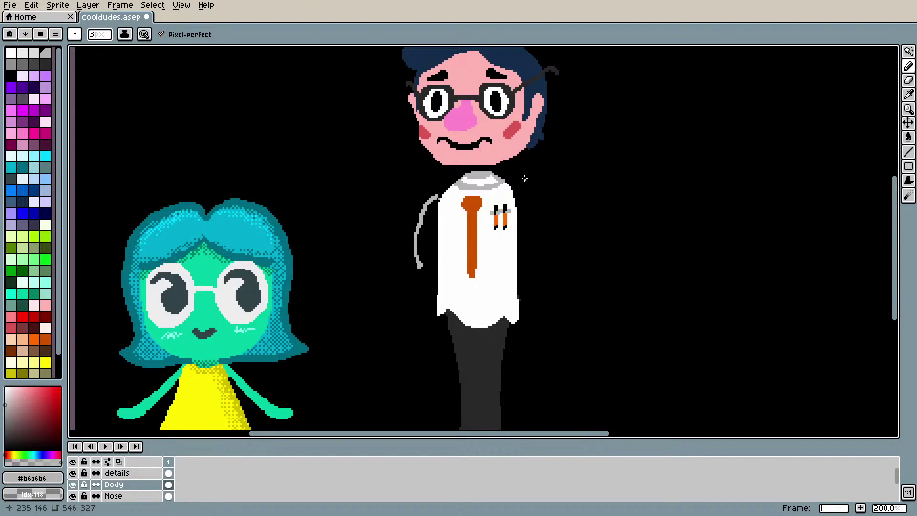
key("ctrl+z")
mouse_move(435, 198)
left_mouse_down()
mouse_move(413, 222)
mouse_move(415, 260)
mouse_move(432, 304)
left_mouse_up()
mouse_move(515, 191)
left_mouse_down()
mouse_move(537, 206)
mouse_move(561, 275)
mouse_move(532, 325)
left_mouse_up()
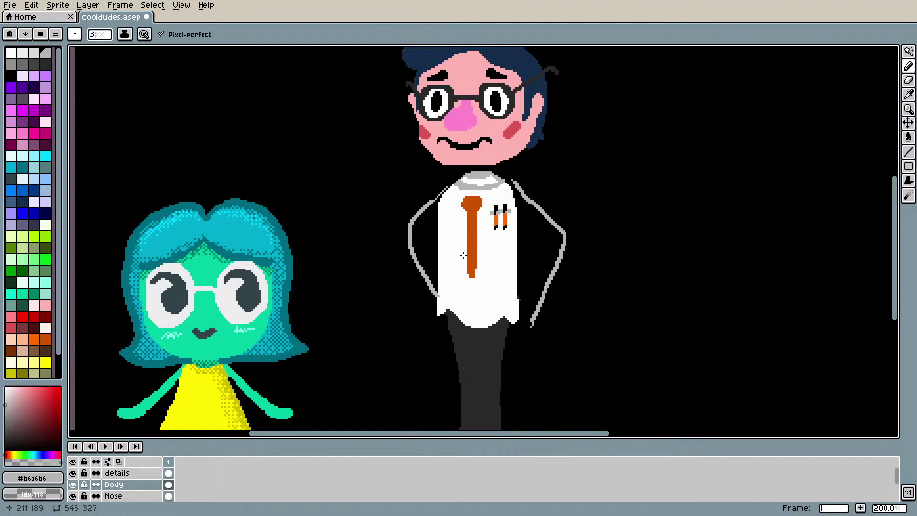
left_click_drag(435, 198, 454, 177)
key("ctrl+z")
key("ctrl+z")
key("ctrl+z")
key("ctrl+z")
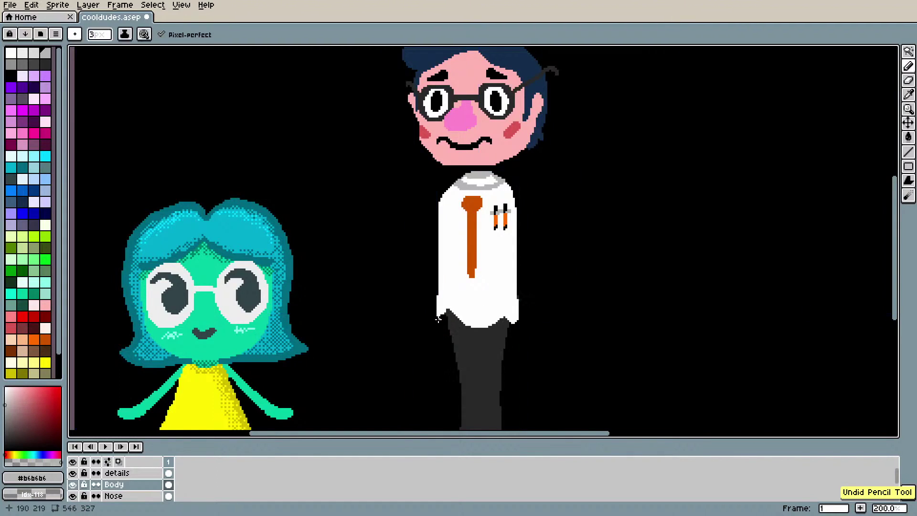
Step: Sample the face's skin pink #ffb3b3 and paint a rounded hand at each lower corner of the man's shirt
left_click(490, 161, "alt")
left_click_drag(423, 301, 445, 321)
mouse_move(521, 316)
left_mouse_down()
mouse_move(525, 310)
mouse_move(524, 323)
mouse_move(524, 308)
left_mouse_up()
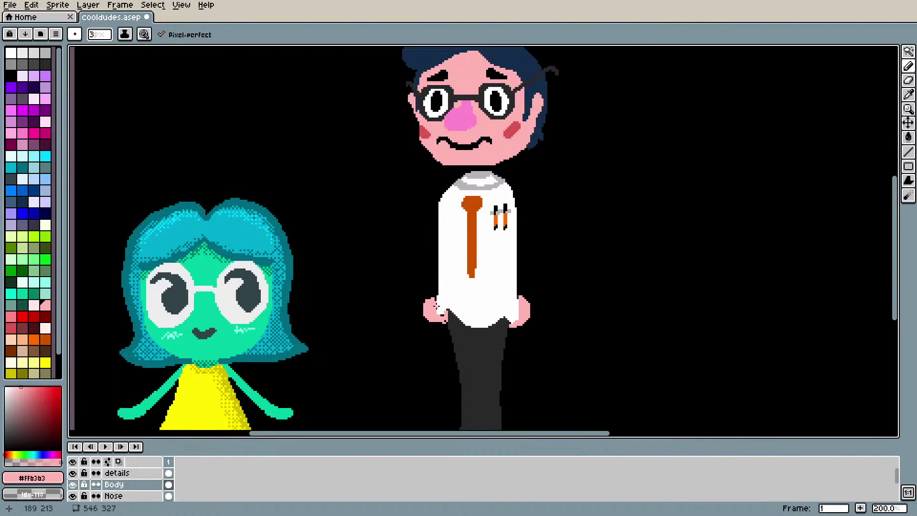
left_click_drag(440, 313, 449, 327)
left_click(523, 304)
left_click_drag(518, 300, 516, 300)
Step: Pick a light gray and paint a narrow sleeve down the shirt's right side to the hand
key("i")
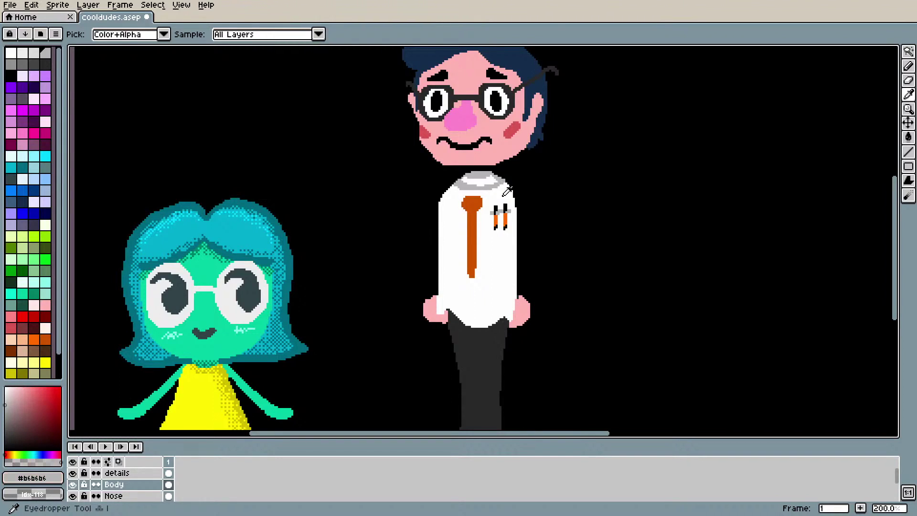
left_click(113, 101)
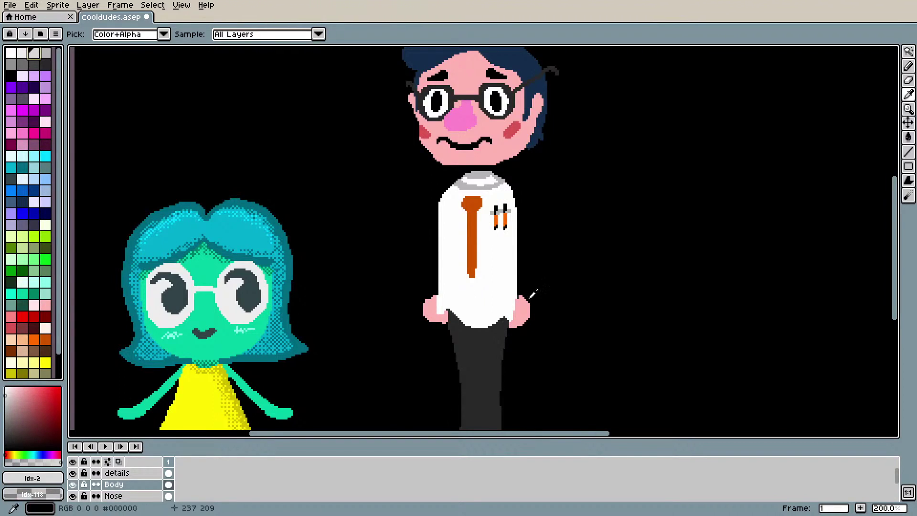
key("b")
left_click(524, 219, "alt")
mouse_move(518, 210)
left_mouse_down()
mouse_move(522, 290)
mouse_move(521, 245)
mouse_move(519, 273)
left_mouse_up()
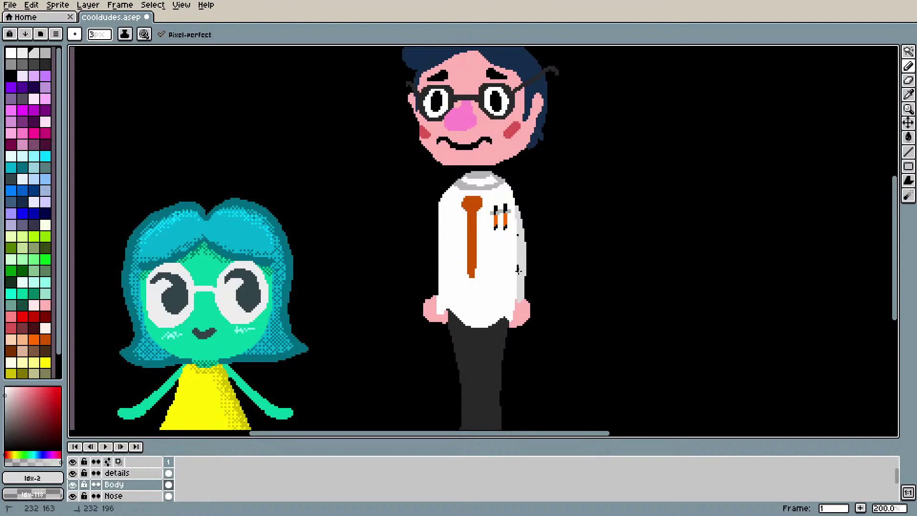
mouse_move(438, 210)
left_mouse_down()
mouse_move(429, 301)
mouse_move(444, 232)
left_mouse_up()
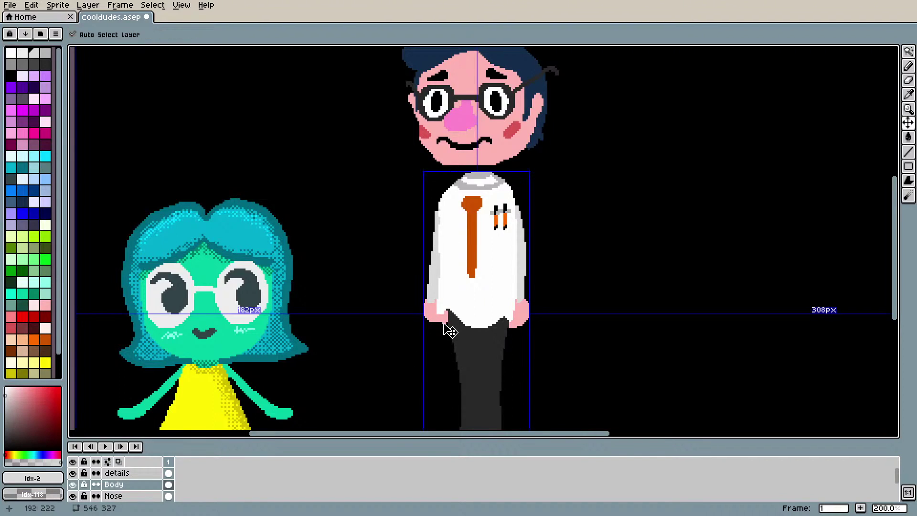
key("ctrl+z")
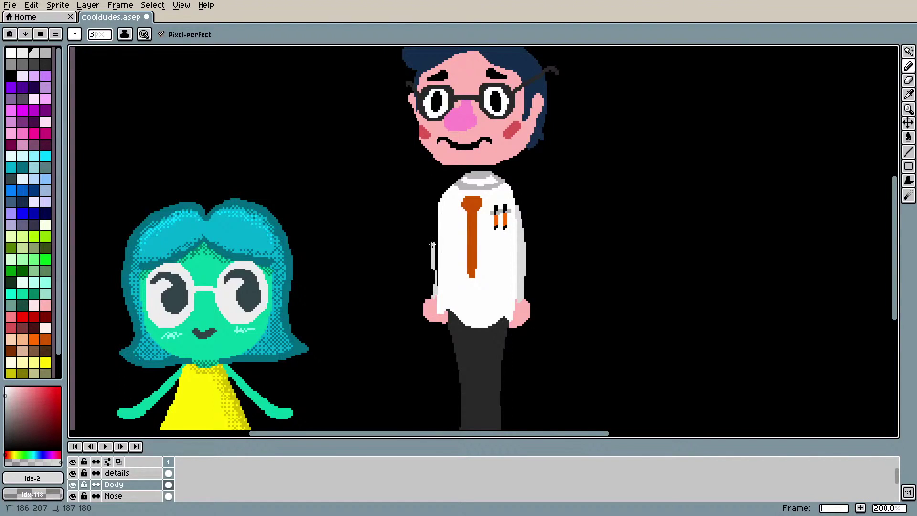
key("ctrl+z")
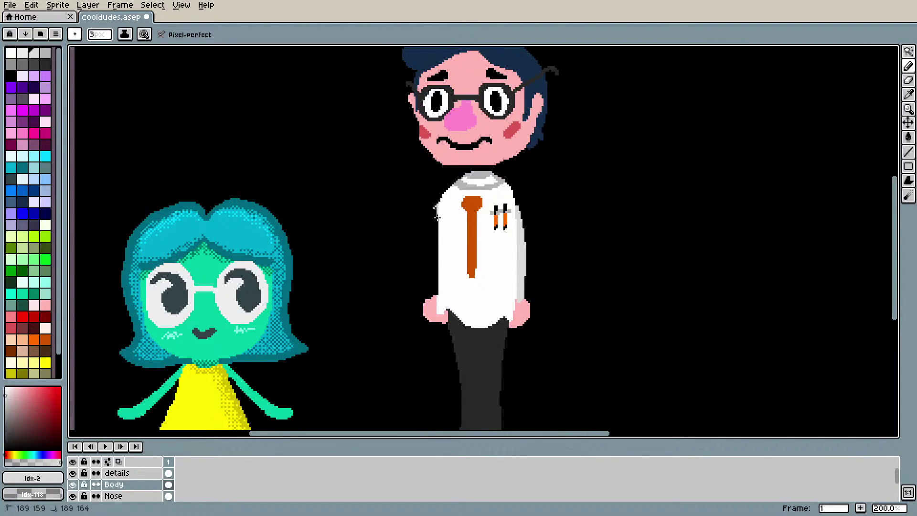
Step: Paint a matching light gray sleeve down the shirt's left side, and erase pixels to round its shoulder
left_click_drag(435, 221, 433, 285)
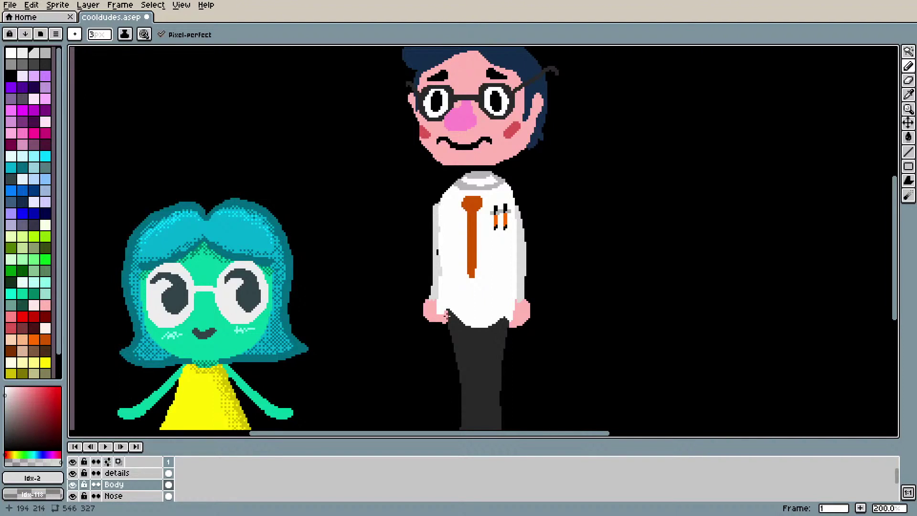
left_click_drag(436, 205, 439, 201)
key("e")
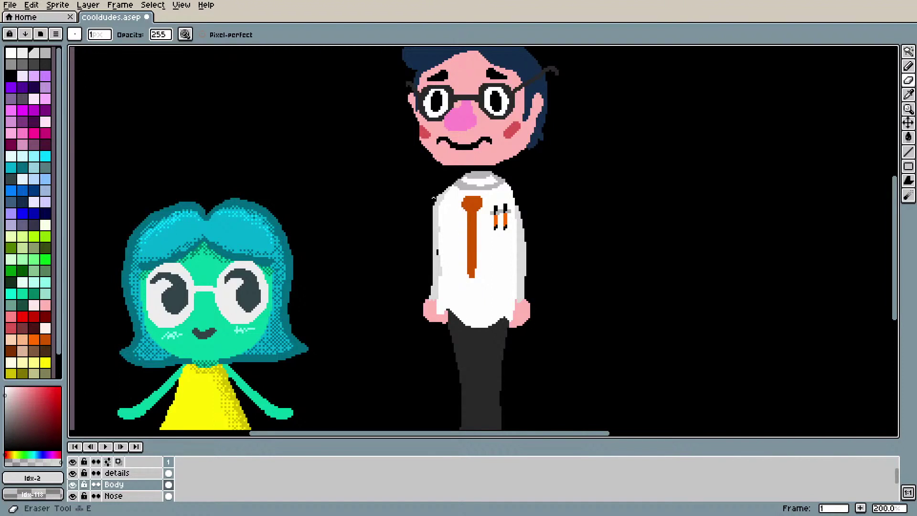
mouse_move(436, 197)
left_mouse_down()
mouse_move(434, 207)
mouse_move(447, 183)
mouse_move(434, 225)
mouse_move(438, 194)
left_mouse_up()
key("ctrl+z")
left_click_drag(434, 206, 432, 221)
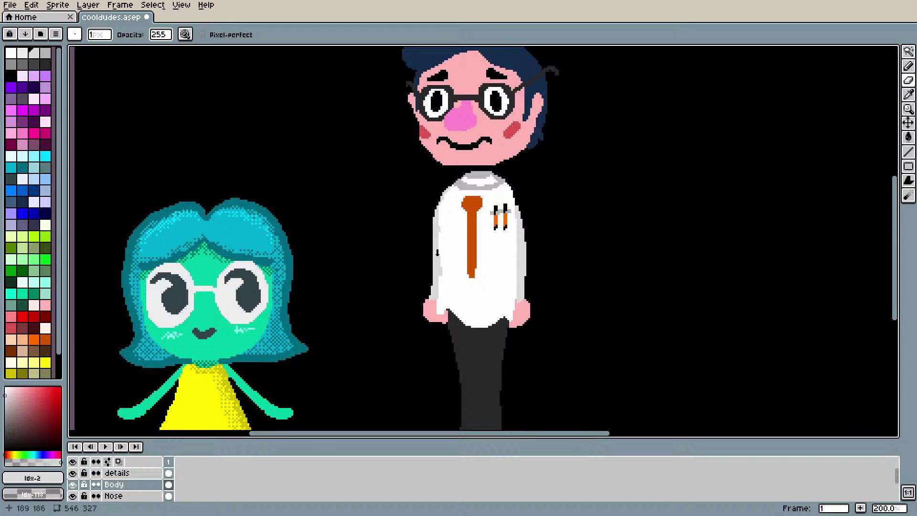
Step: Fill the gaps in the left sleeve with light gray #dadada and even out its inner edge up to the shoulder
key("i")
left_click(437, 238)
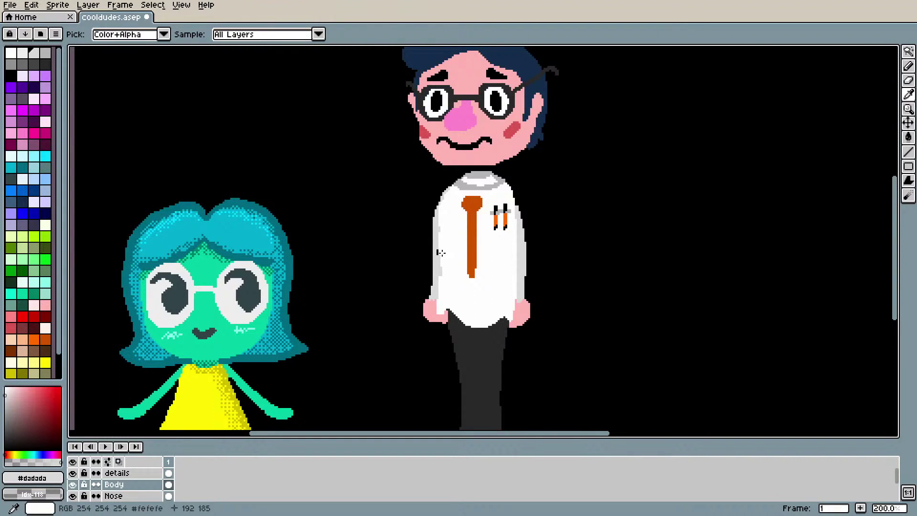
key("b")
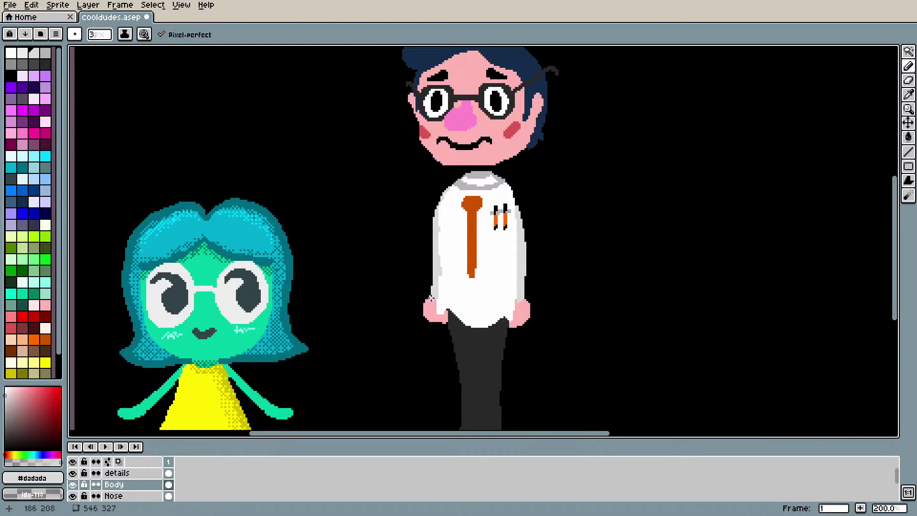
scroll(382, 268, "down", 4)
scroll(401, 262, "up", 4)
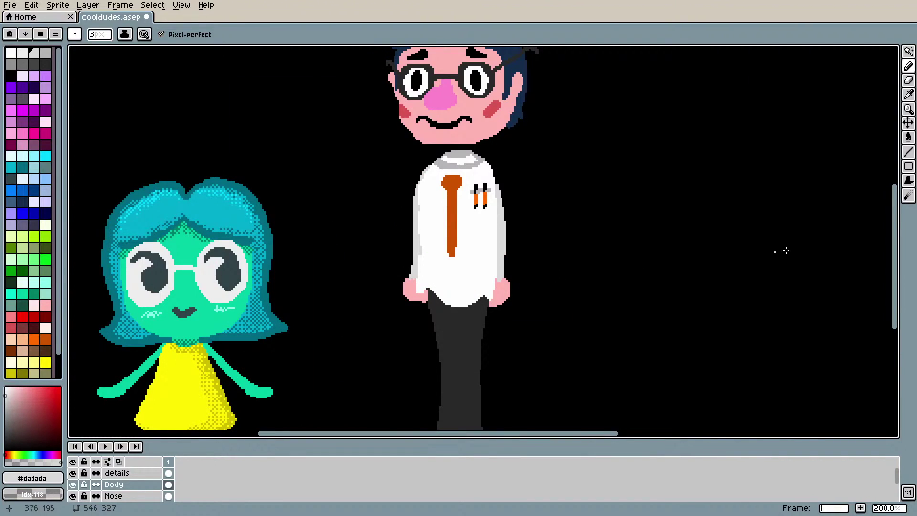
scroll(889, 225, "up", 2)
scroll(656, 266, "up", 1)
scroll(657, 268, "down", 1)
scroll(655, 268, "up", 1)
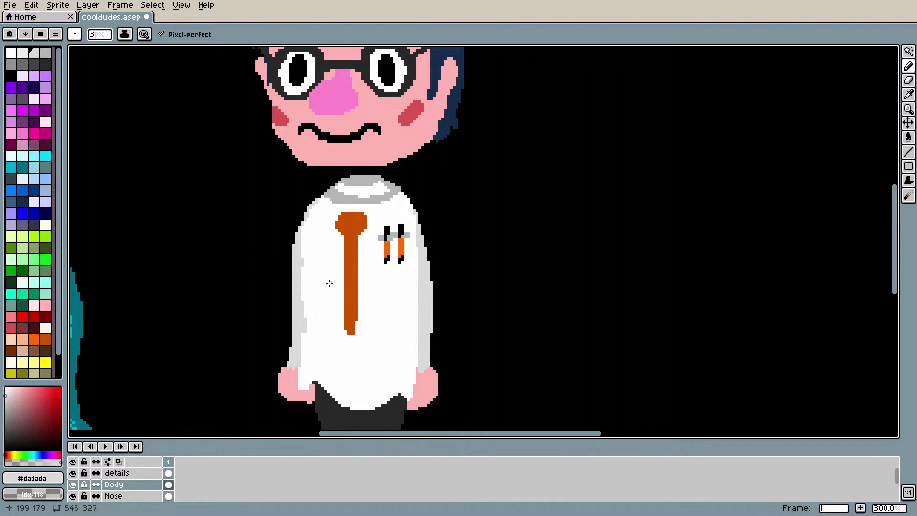
mouse_move(300, 303)
left_mouse_down()
mouse_move(303, 341)
mouse_move(305, 213)
left_mouse_up()
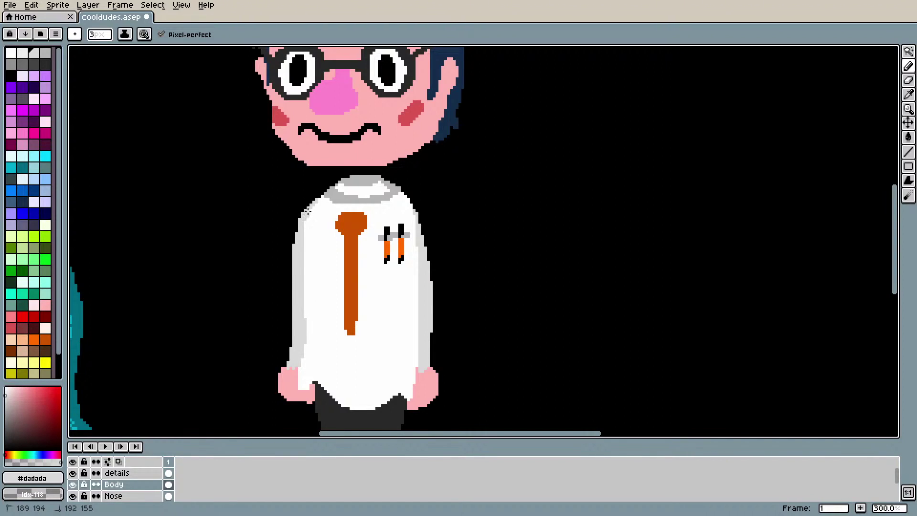
Step: Sample the shirt white #fefefe and clean up the left shoulder where the sleeve meets the shirt
left_click(332, 207, "alt")
left_click(318, 205)
left_click_drag(318, 206, 306, 222)
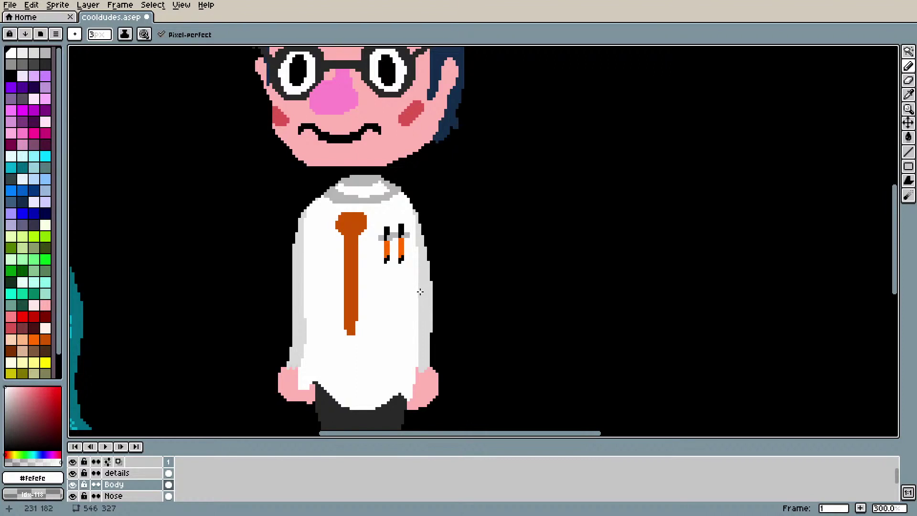
Step: Refine the sleeve edges using the sampled light gray #dadada and shirt white #fefefe, undoing the stray white stroke on the right sleeve
left_click(428, 274, "alt")
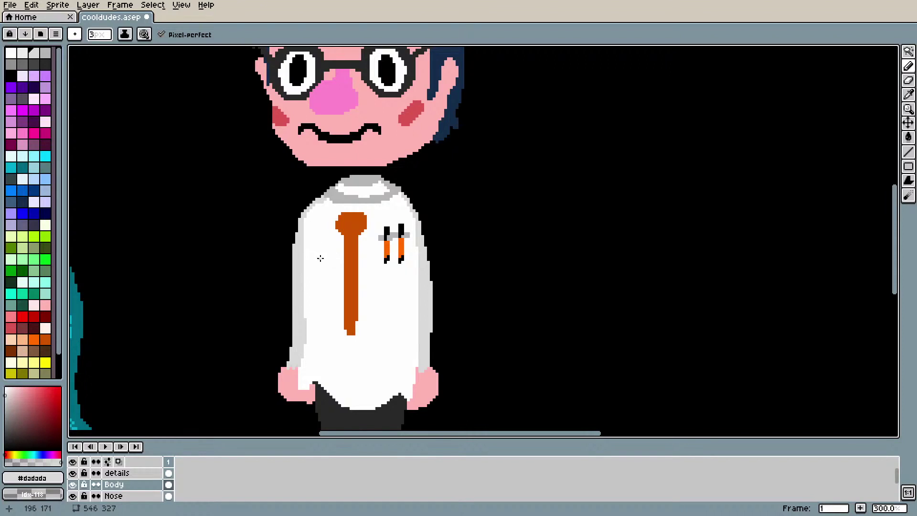
left_click(336, 264, "alt")
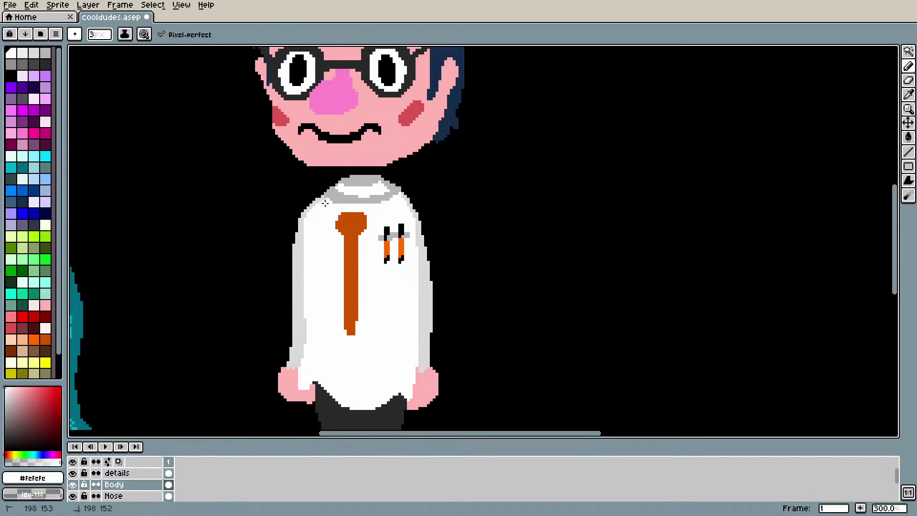
left_click(301, 294)
scroll(297, 258, "down", 3)
scroll(338, 360, "up", 1)
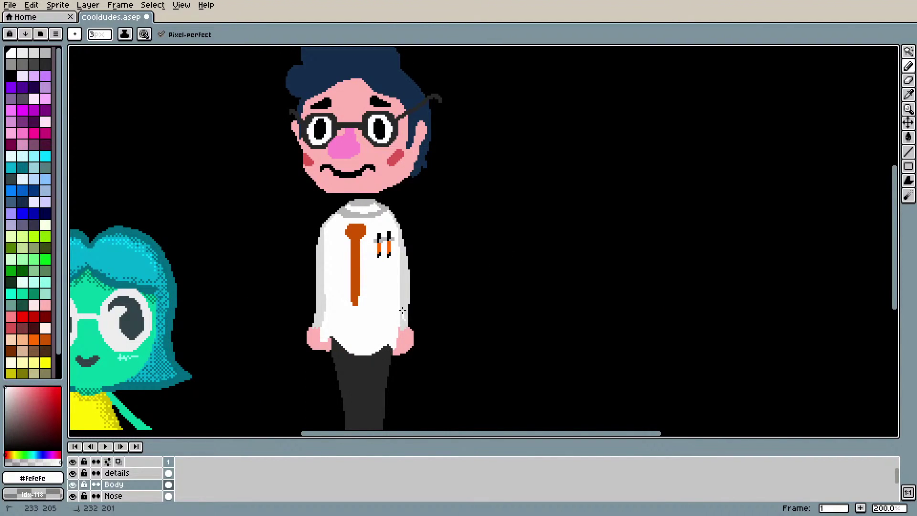
key("ctrl+z")
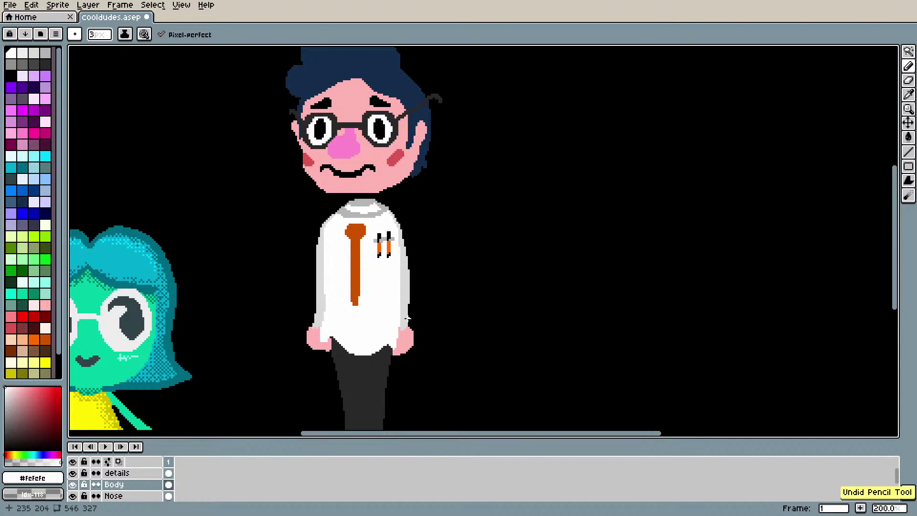
left_click(410, 311, "alt")
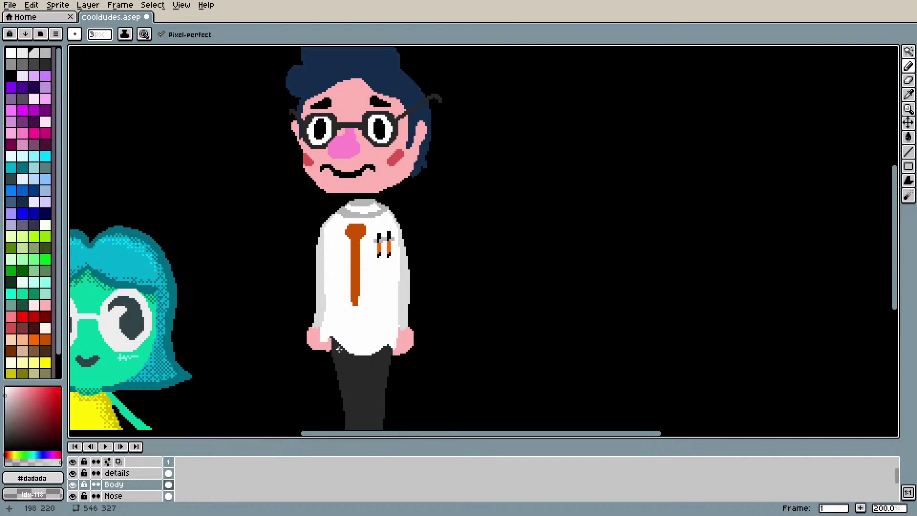
Step: Sample the shirt white #fefefe and fill in the shirt's lower left corner between the hand and the trousers
key("i")
left_click(328, 335)
key("b")
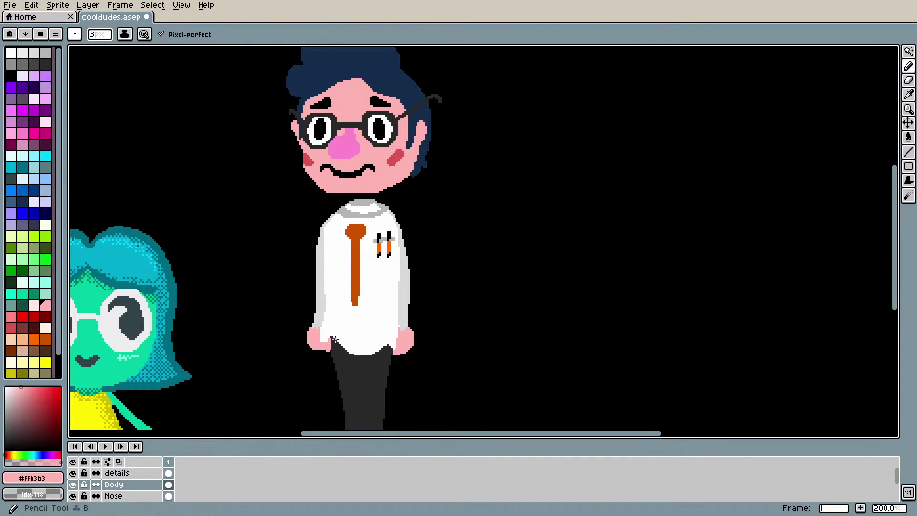
key("u")
key("i")
left_click(353, 319)
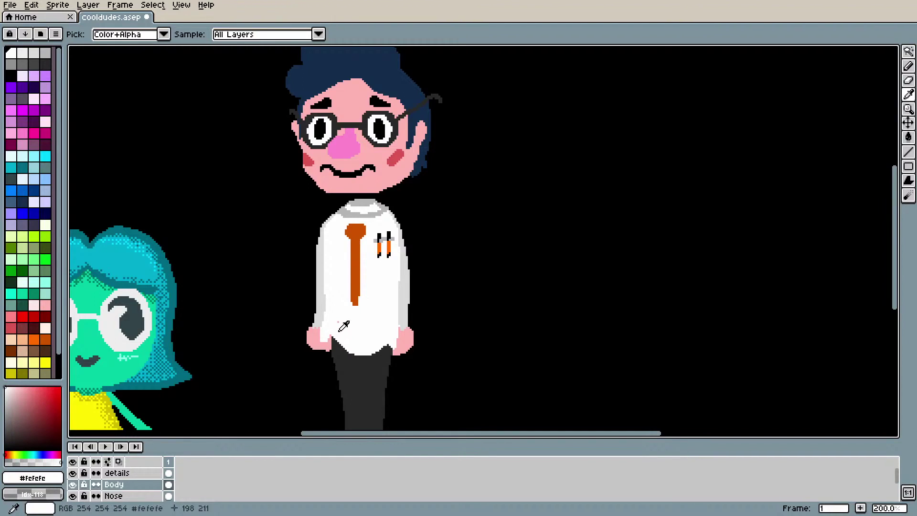
key("b")
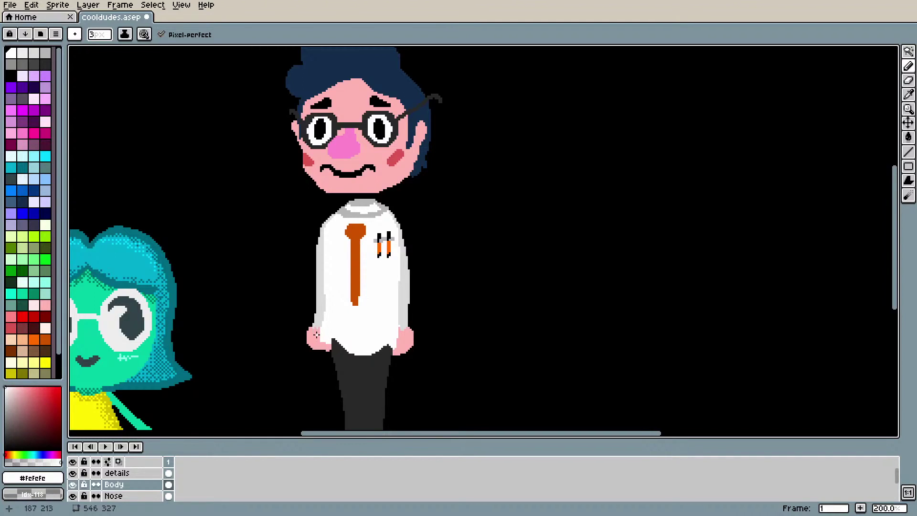
Step: Reshape the left hand and cuff with sampled pink #ffb3b3 and light gray #dadada, and erase excess pixels along the hand's outer edge
key("i")
left_click(317, 335)
key("b")
left_click_drag(318, 336, 321, 333)
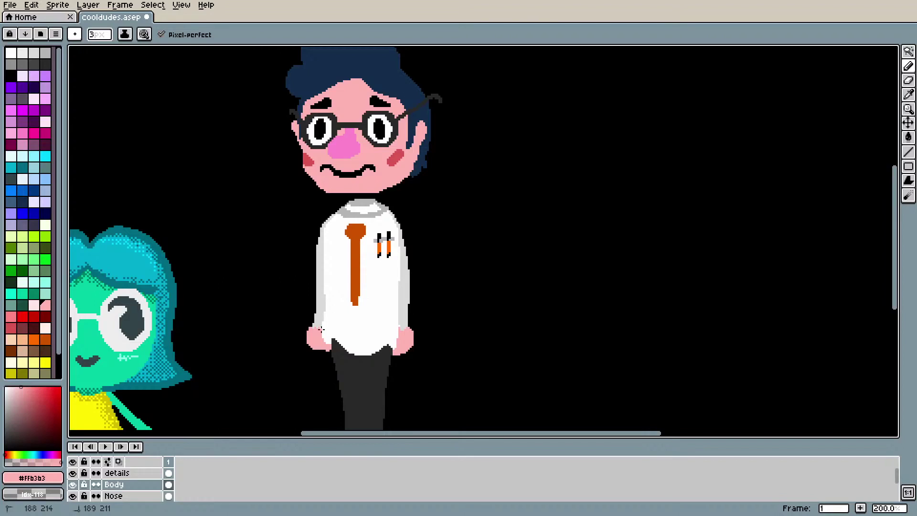
left_click(322, 329)
left_click_drag(319, 329, 319, 329)
left_click(322, 306, "alt")
left_click(322, 326)
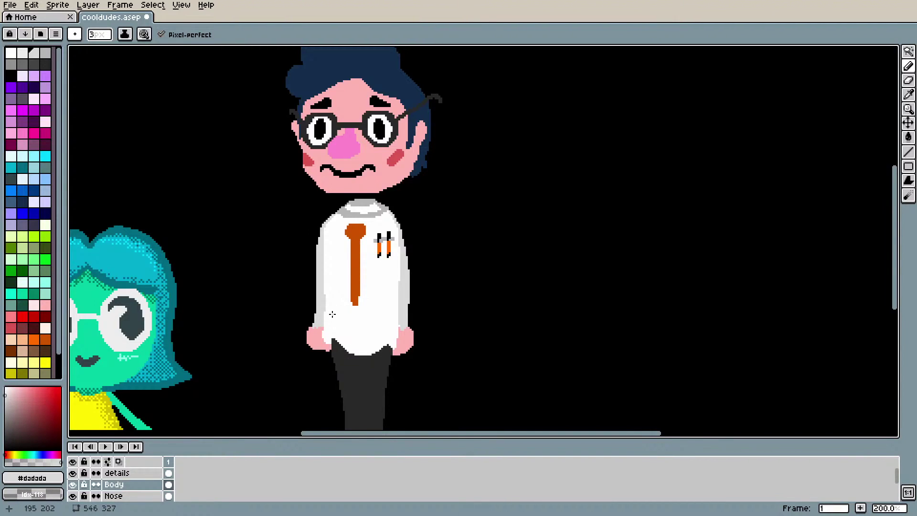
key("e")
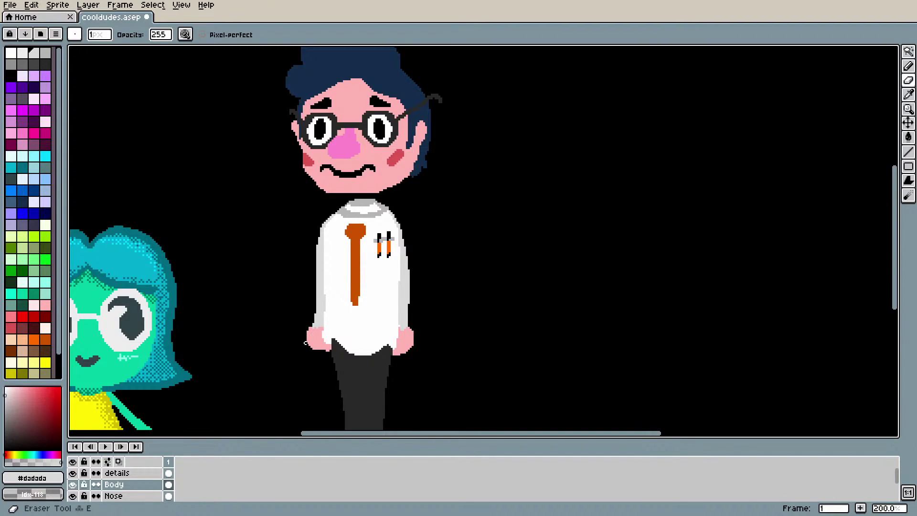
left_click_drag(308, 346, 309, 331)
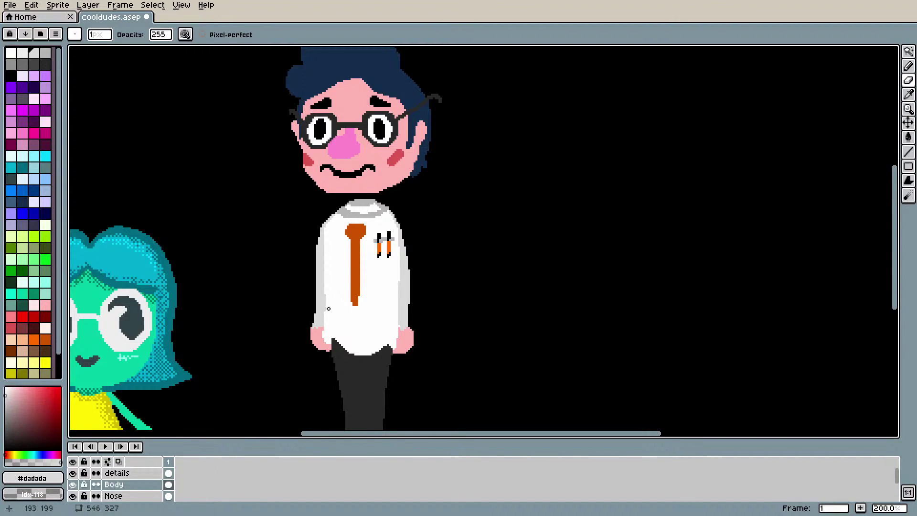
Step: Sample the hand pink #ffb3b3 and extend the left hand's inner edge over the shirt's lower corner
scroll(315, 351, "down", 1)
left_click_drag(902, 146, 901, 178)
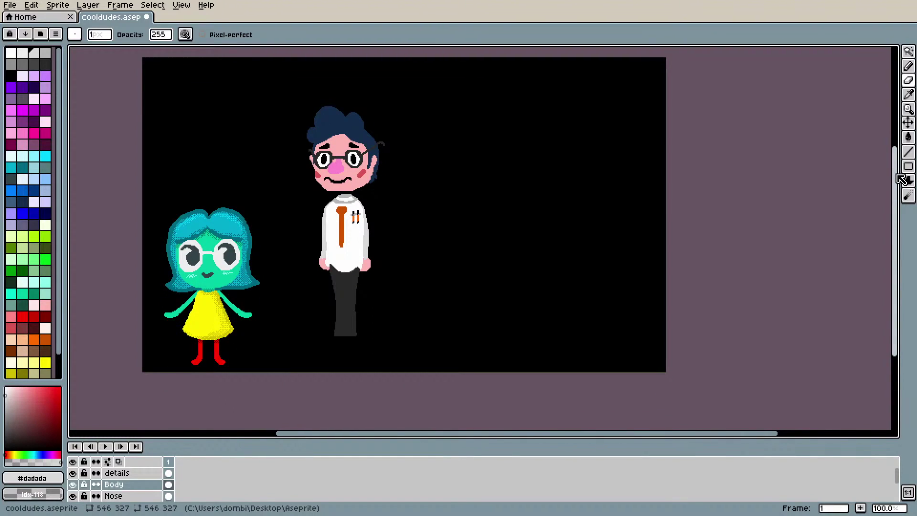
left_click_drag(902, 178, 901, 176)
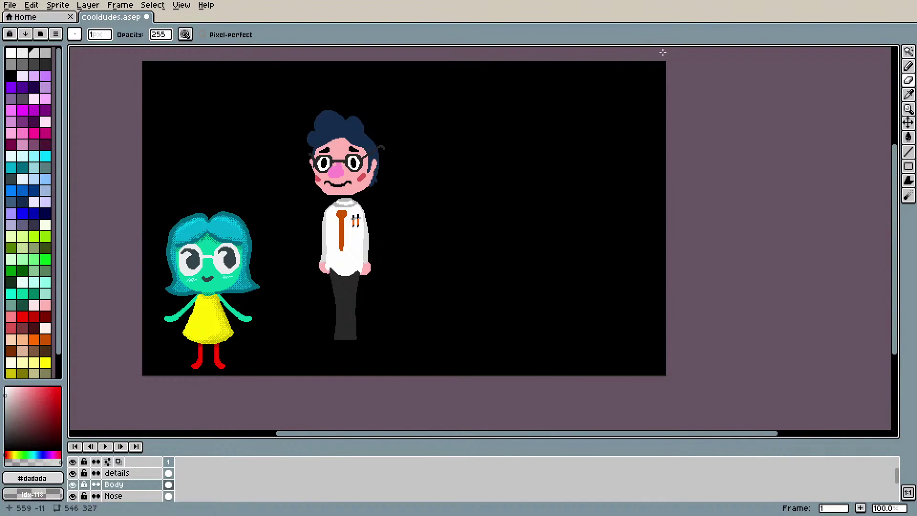
scroll(160, 232, "up", 1)
left_click_drag(896, 190, 896, 220)
scroll(725, 207, "up", 2)
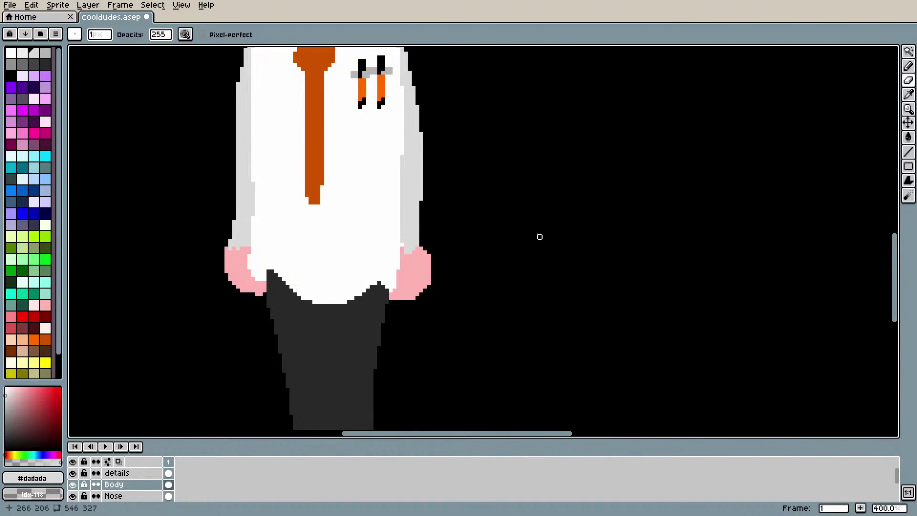
key("i")
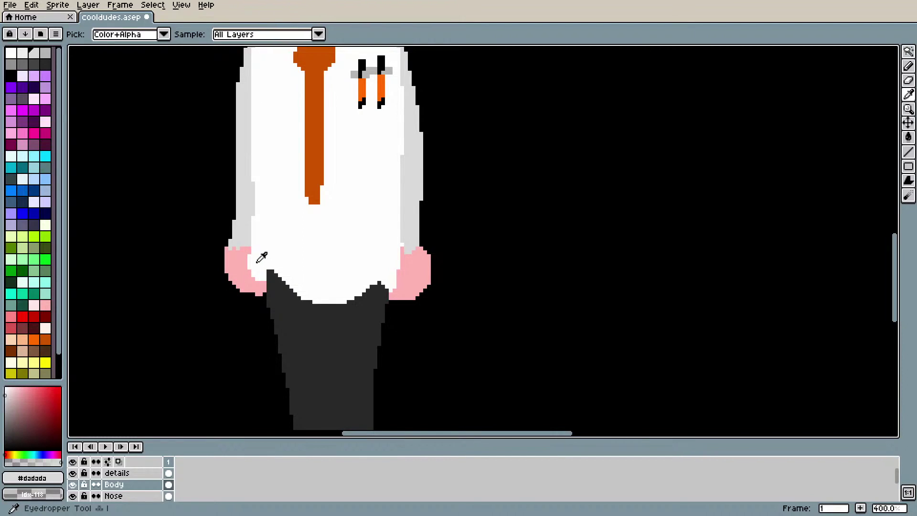
left_click(240, 276)
key("b")
left_click_drag(250, 256, 257, 278)
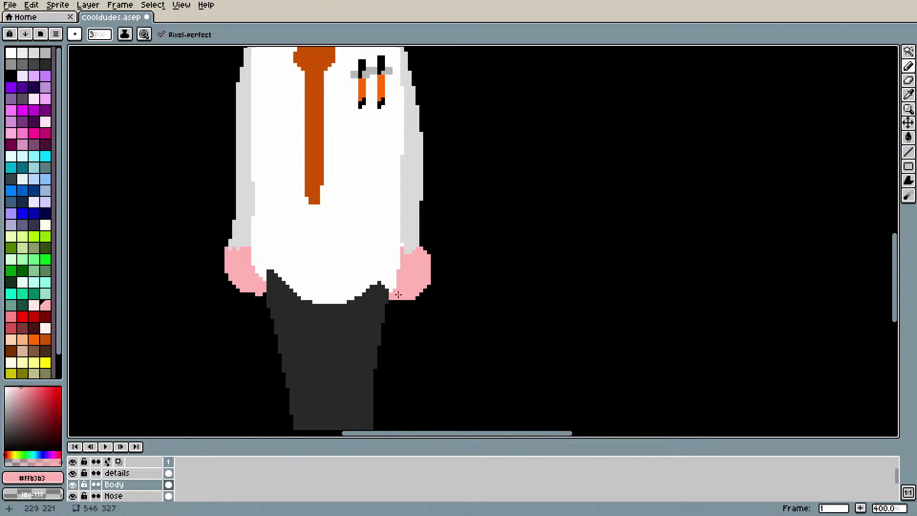
Step: Sample the shirt white #fefefe and blunt the two pointed upper corners of the trousers
left_click(279, 252, "alt")
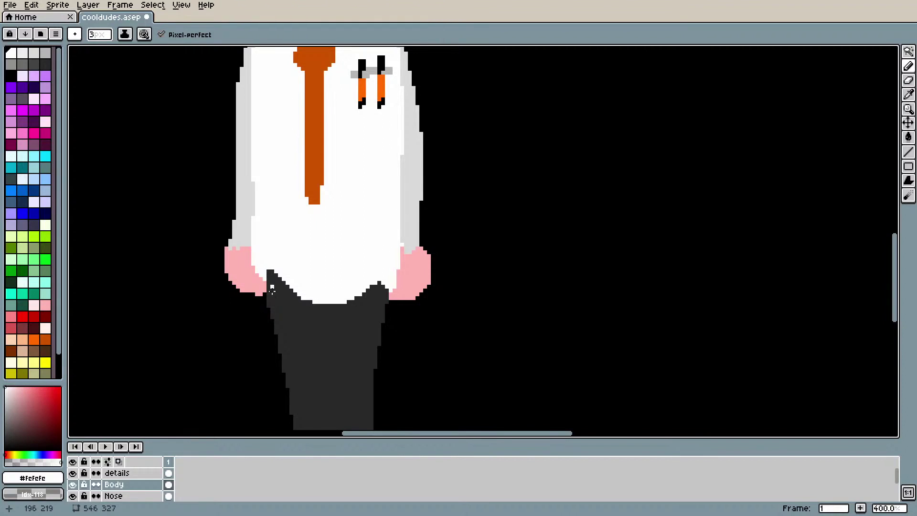
left_click(268, 270)
left_click_drag(375, 280, 385, 283)
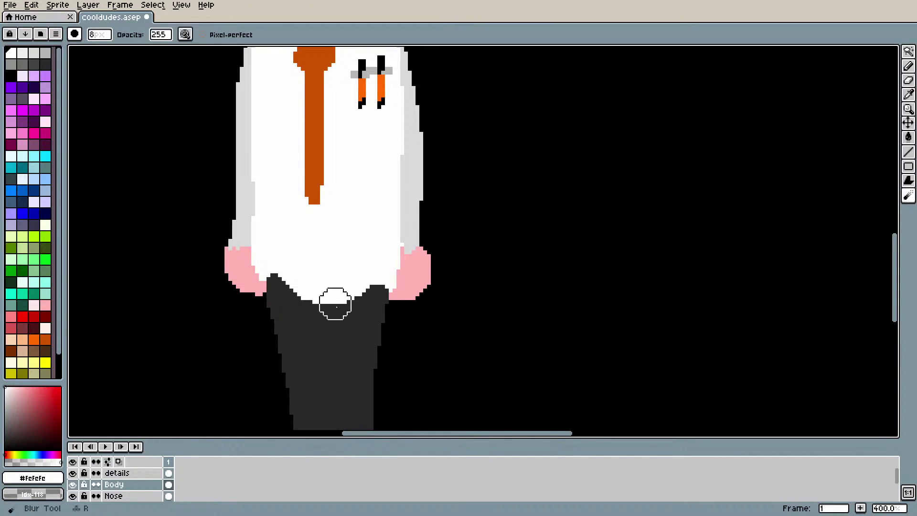
Step: Try to raise the middle of the trouser waistline into the shirt hem with sampled dark gray #292929, and undo it
left_click(334, 322, "alt")
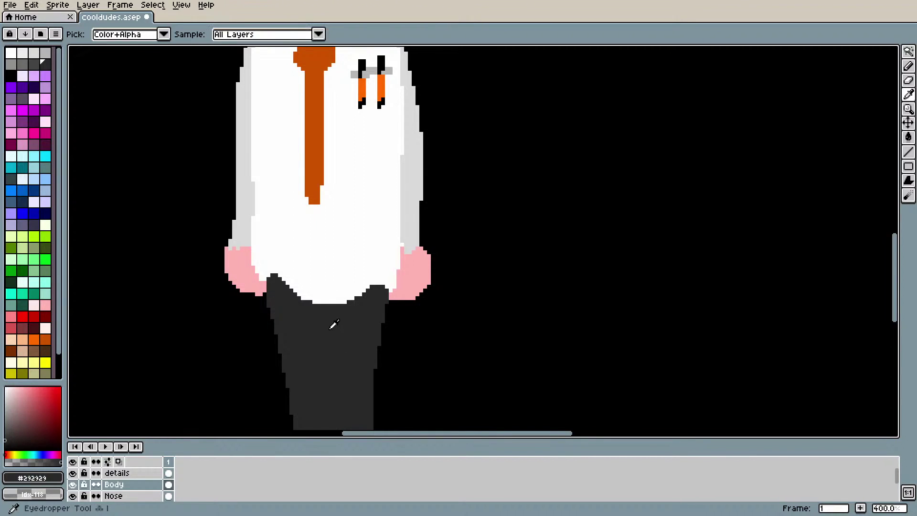
left_click(328, 297)
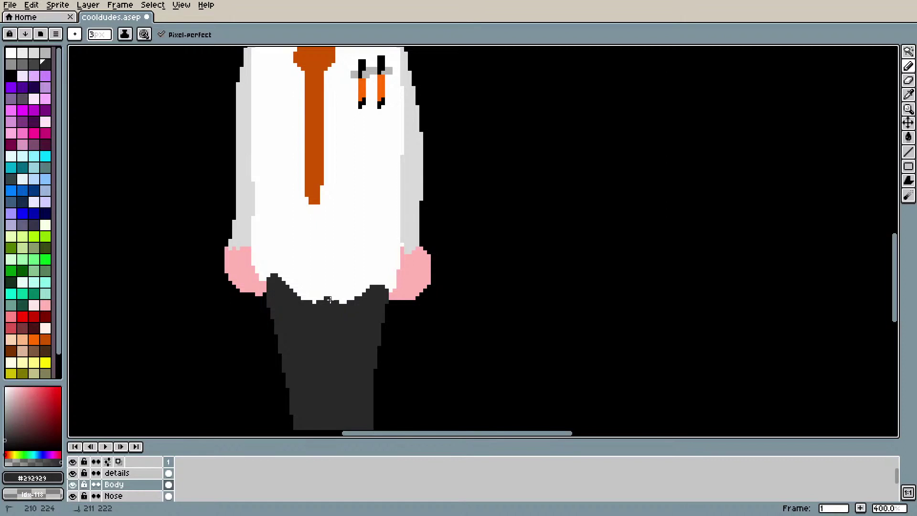
left_click(315, 302)
left_click(336, 301)
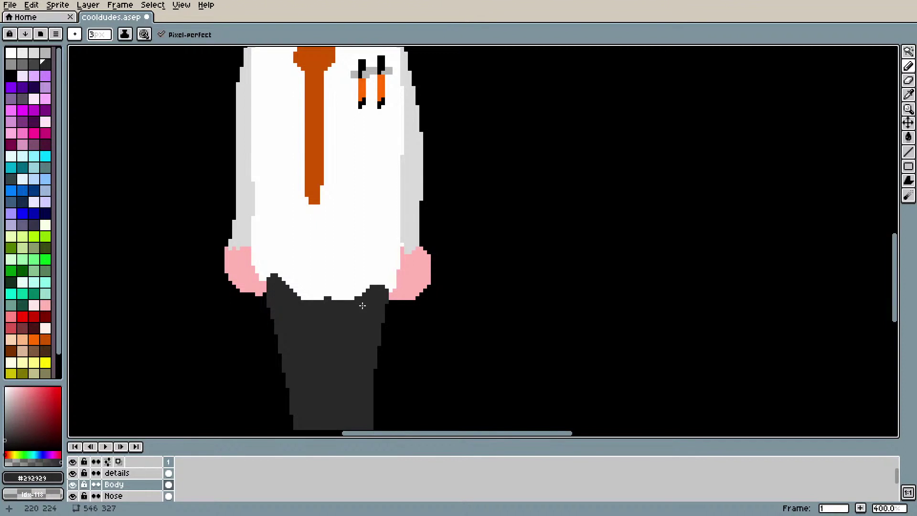
scroll(354, 271, "down", 1)
scroll(354, 271, "down", 4)
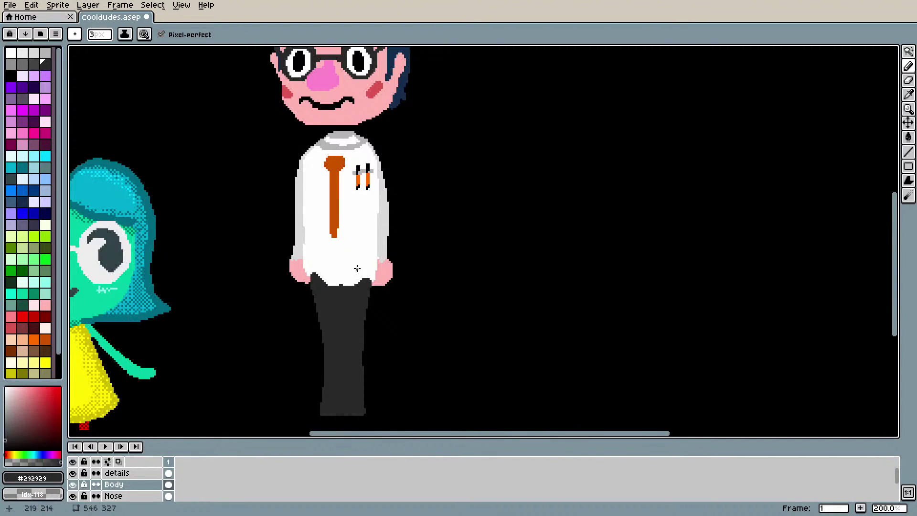
scroll(380, 235, "up", 3)
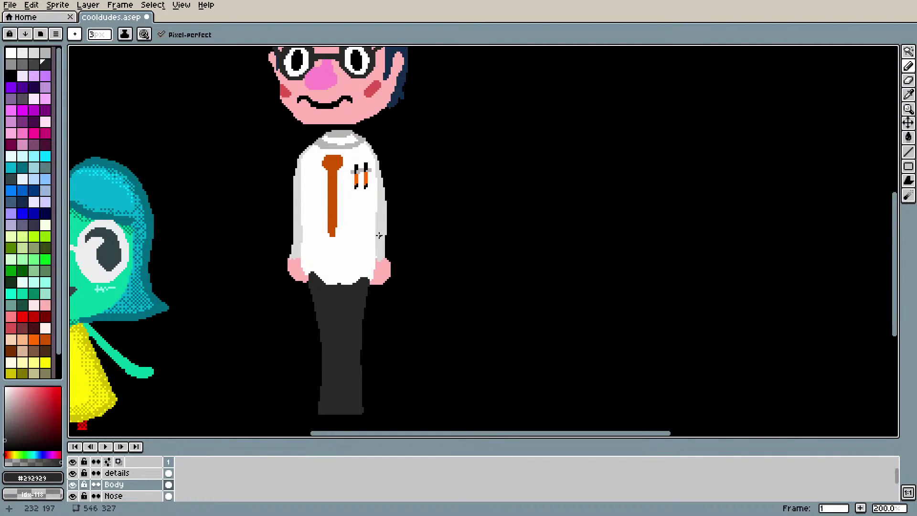
scroll(380, 235, "up", 1)
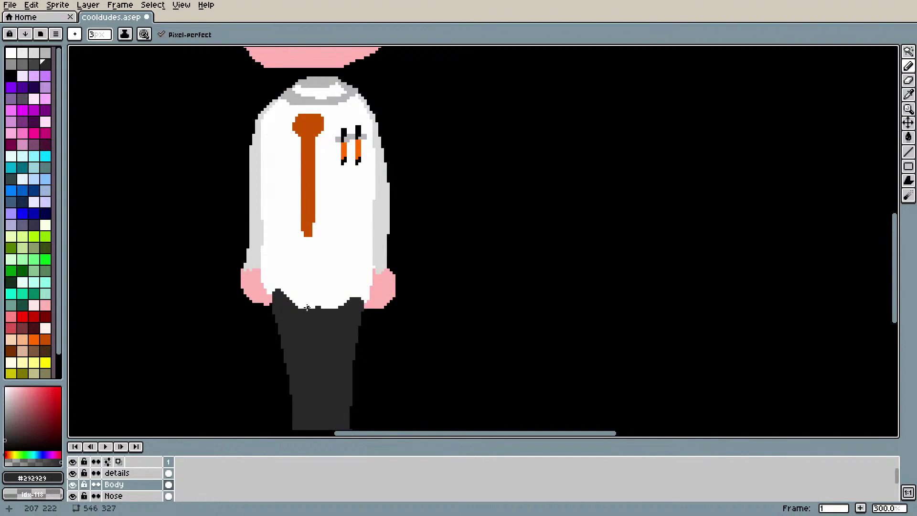
key("ctrl+z")
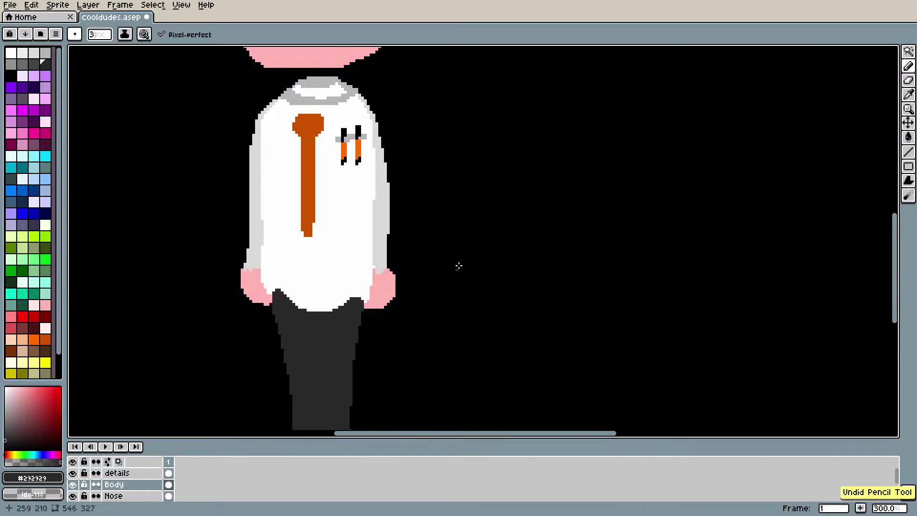
scroll(458, 254, "down", 1)
scroll(450, 254, "up", 1)
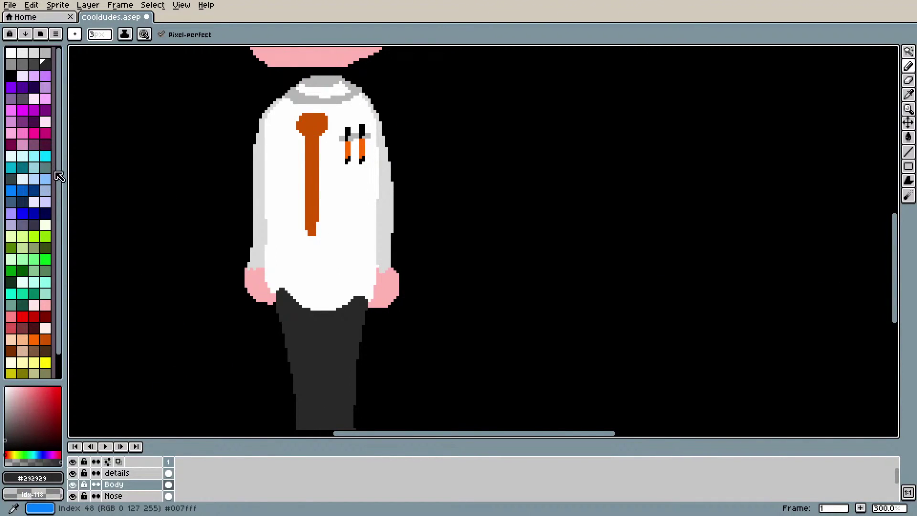
Step: Paint two light blue (Idx-51) buttons on the shirt below the tie and clean up their shape with sampled white #fefefe
left_click(45, 190)
left_click_drag(309, 286, 313, 296)
key("ctrl")
left_click(310, 254)
key("ctrl")
left_click_drag(311, 253, 316, 262)
key("ctrl")
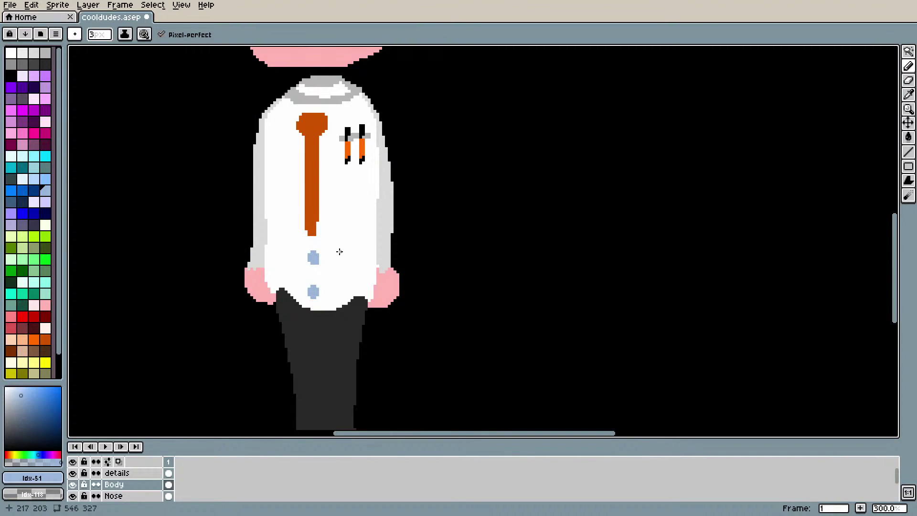
left_click(322, 261, "alt")
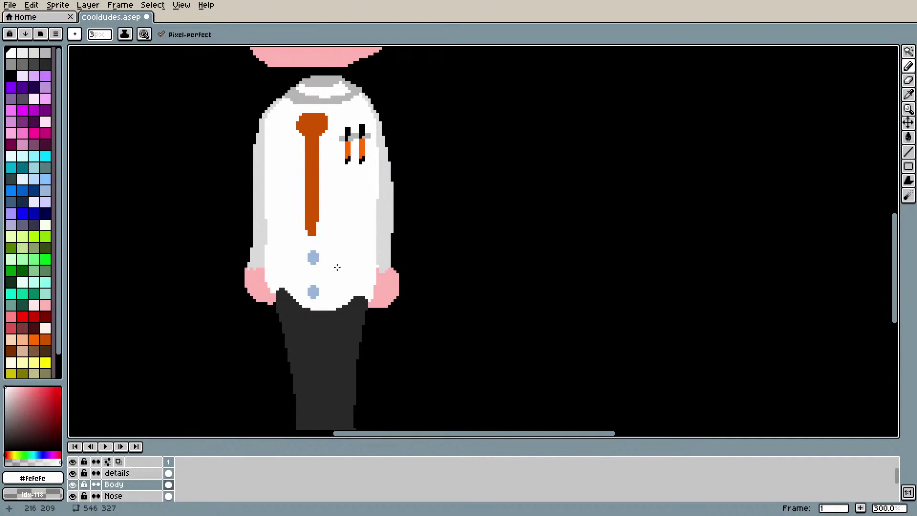
key("alt")
Step: Sample the button blue #99b6db and paint a third button at the collar just above the tie knot
left_click(315, 289, "alt")
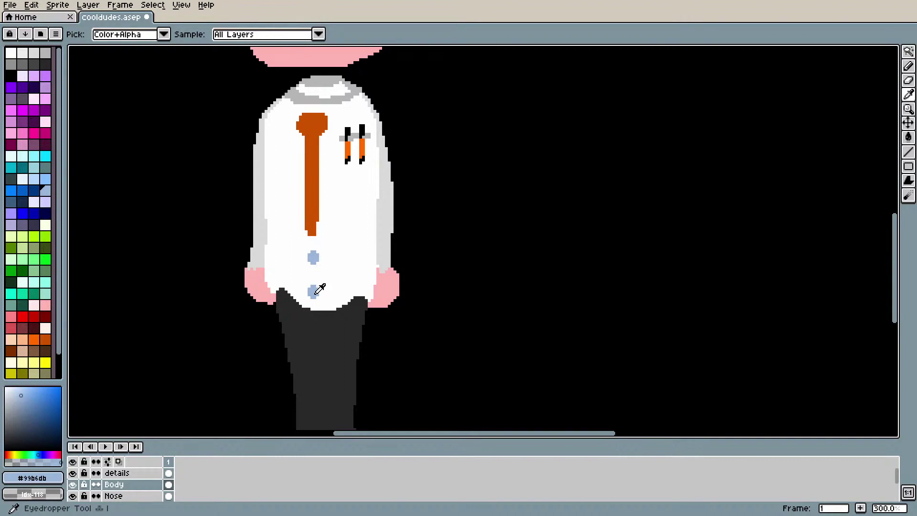
left_click(311, 106)
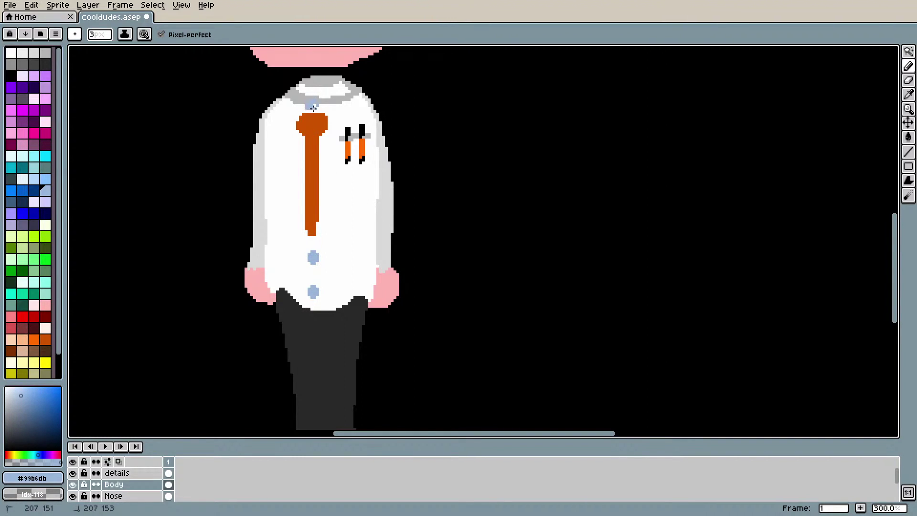
key("ctrl")
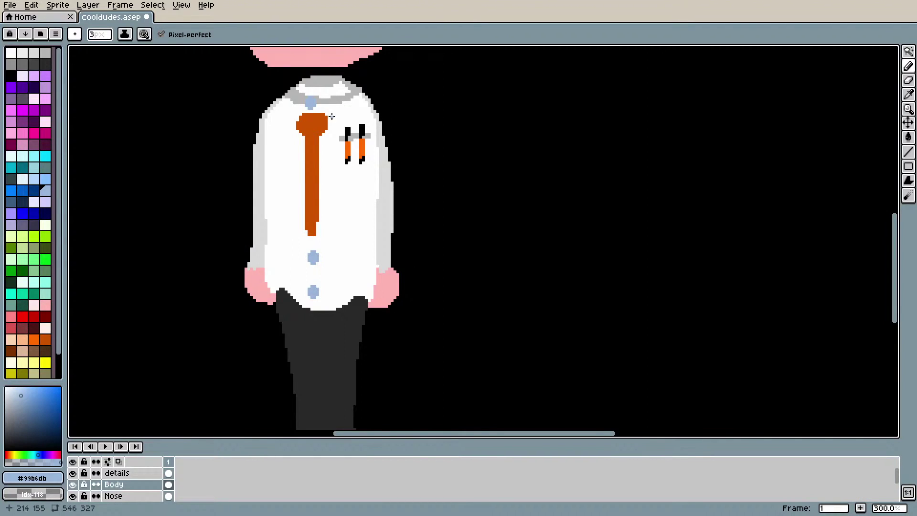
Step: Draw and fill two light gray (Idx-2) shoes under the trouser legs, and erase excess pixels along the left sole
scroll(344, 109, "down", 2)
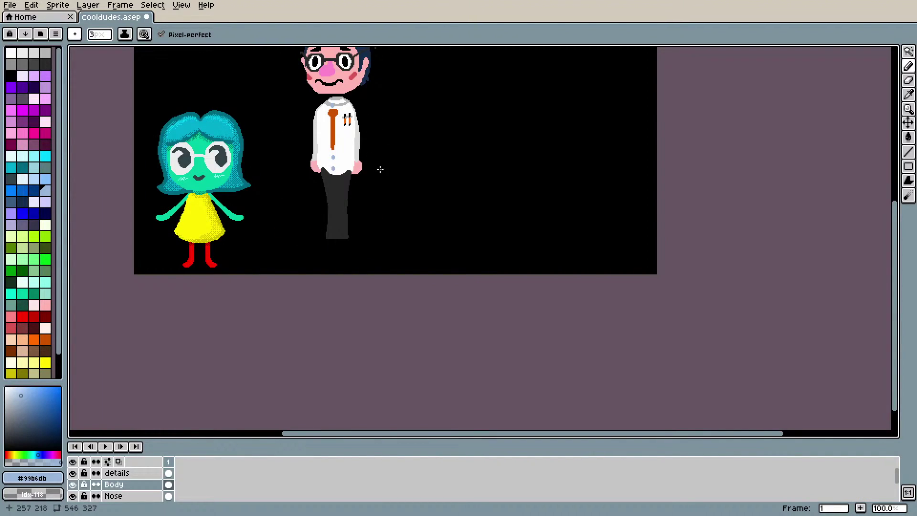
left_click_drag(896, 262, 895, 212)
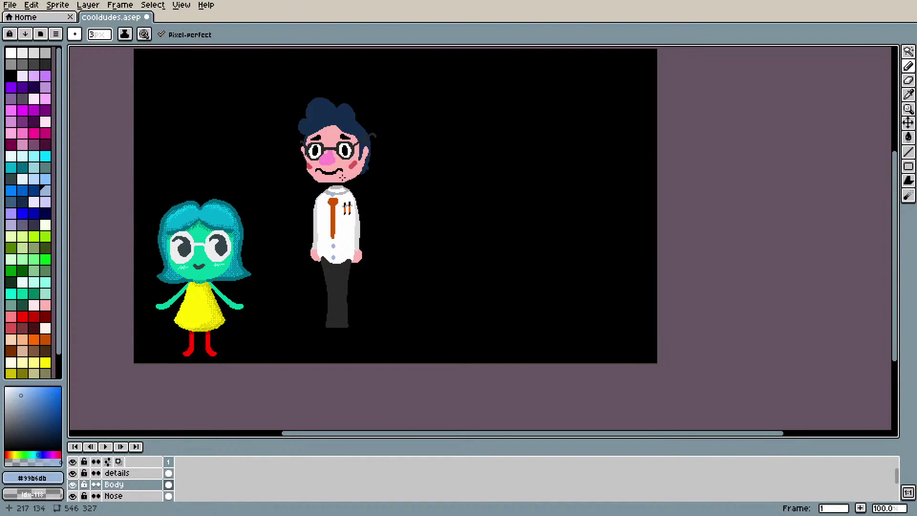
scroll(422, 210, "up", 2)
scroll(422, 211, "down", 2)
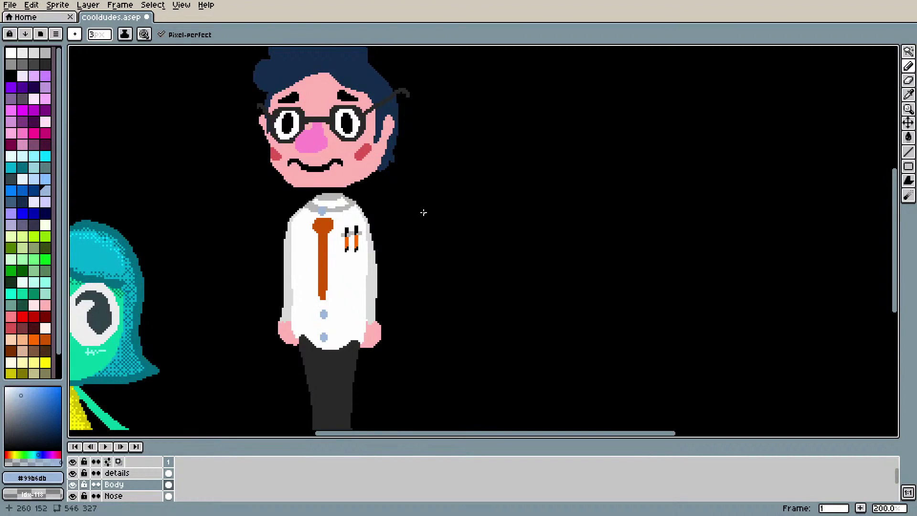
scroll(485, 323, "up", 1)
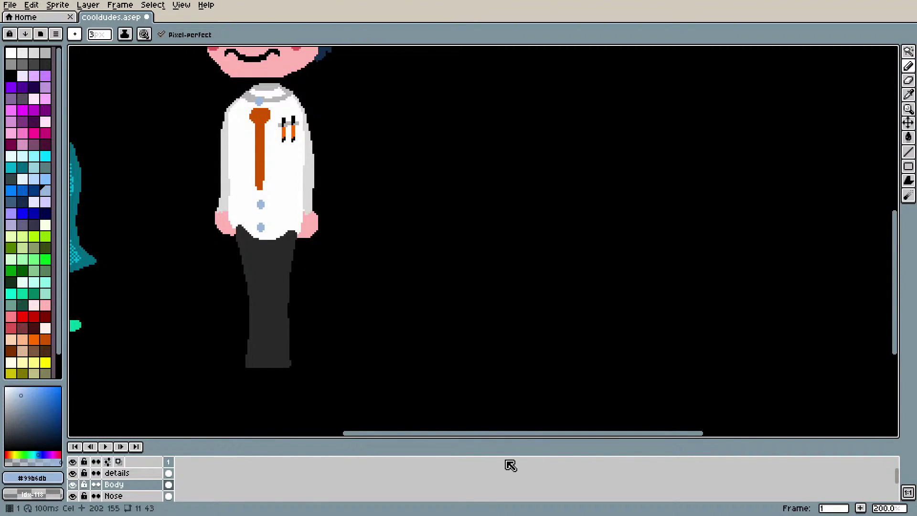
left_click_drag(506, 435, 434, 433)
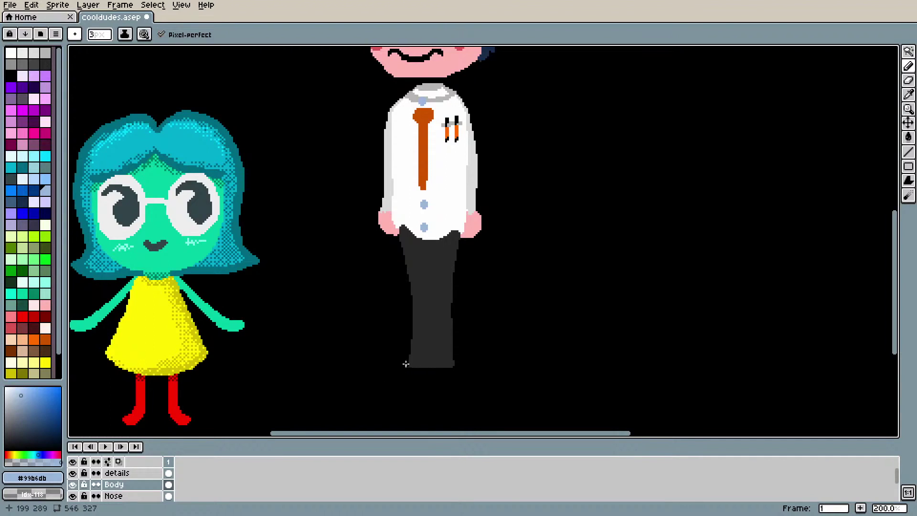
left_click(33, 54)
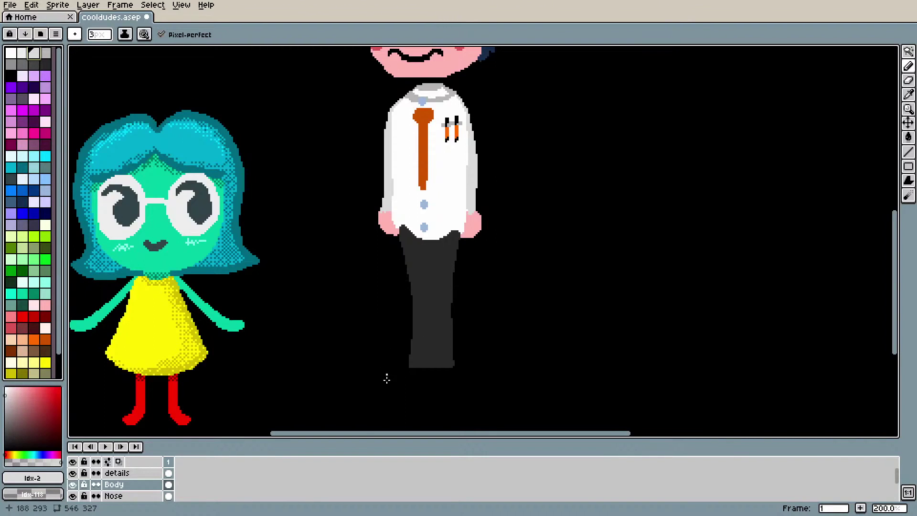
mouse_move(413, 368)
left_mouse_down()
mouse_move(393, 377)
mouse_move(401, 382)
mouse_move(430, 372)
mouse_move(407, 372)
left_mouse_up()
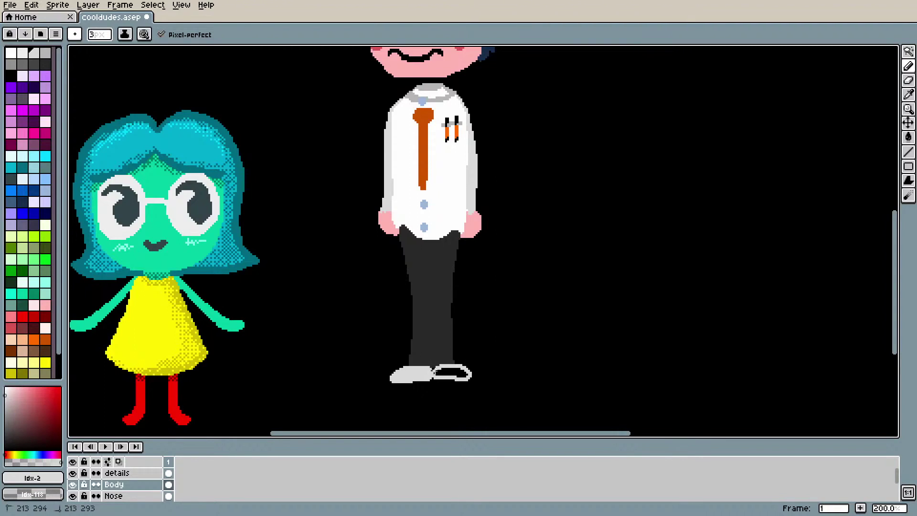
left_click_drag(446, 368, 464, 374)
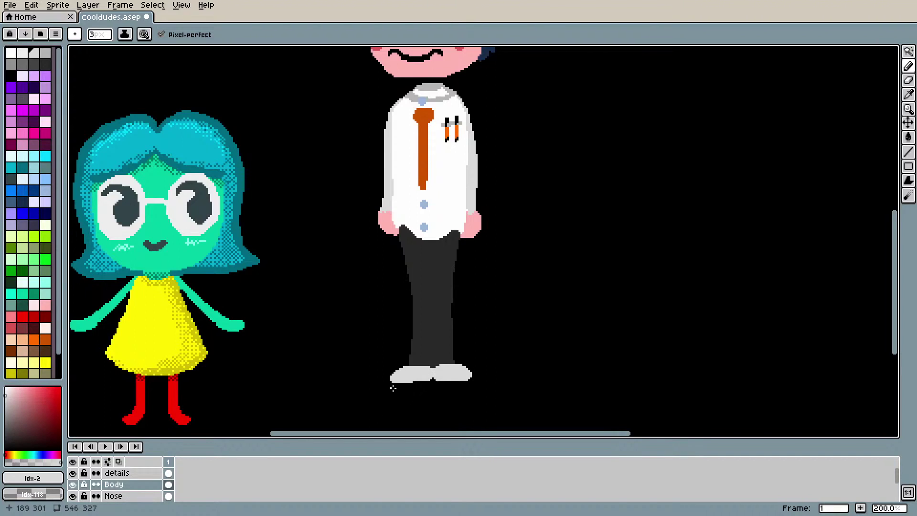
mouse_move(422, 366)
left_mouse_down()
mouse_move(405, 367)
mouse_move(428, 367)
left_mouse_up()
key("e")
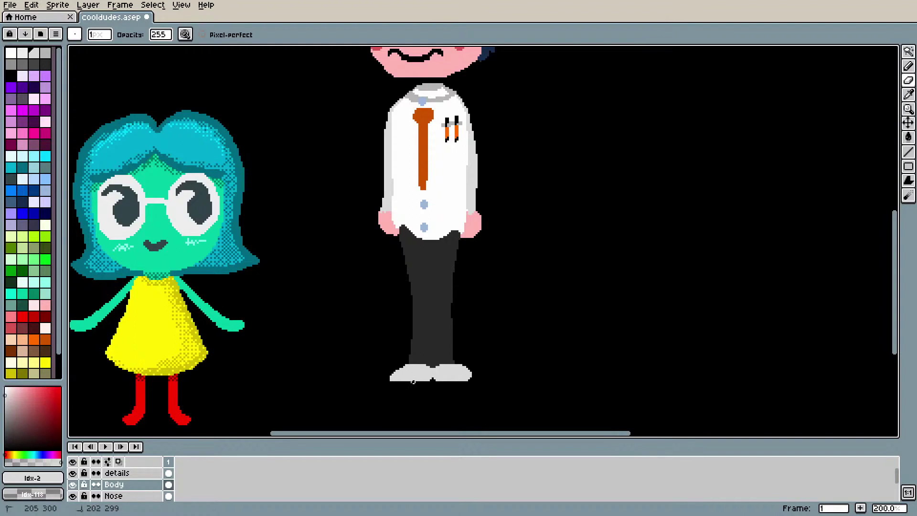
Step: Refine the edge between the trouser cuffs and the shoes with sampled dark gray #292929, the Eraser and light gray #dadada
key("i")
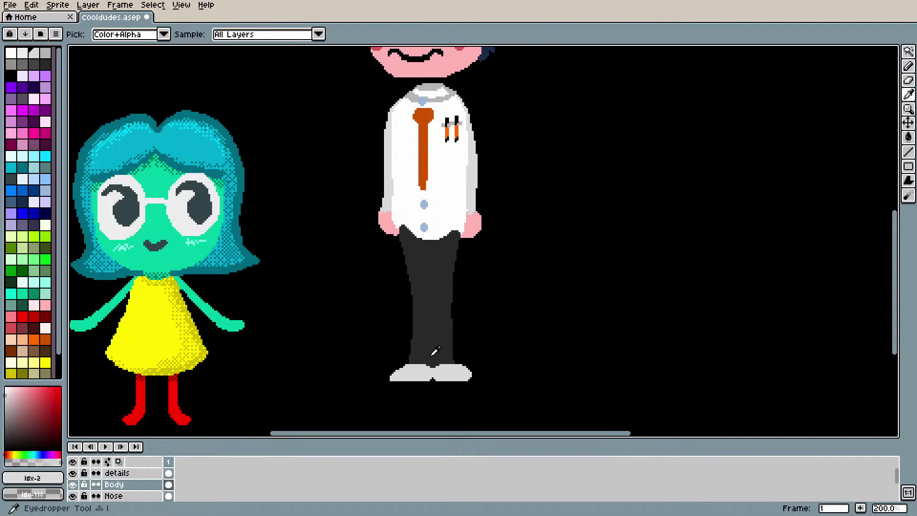
left_click(432, 358)
key("b")
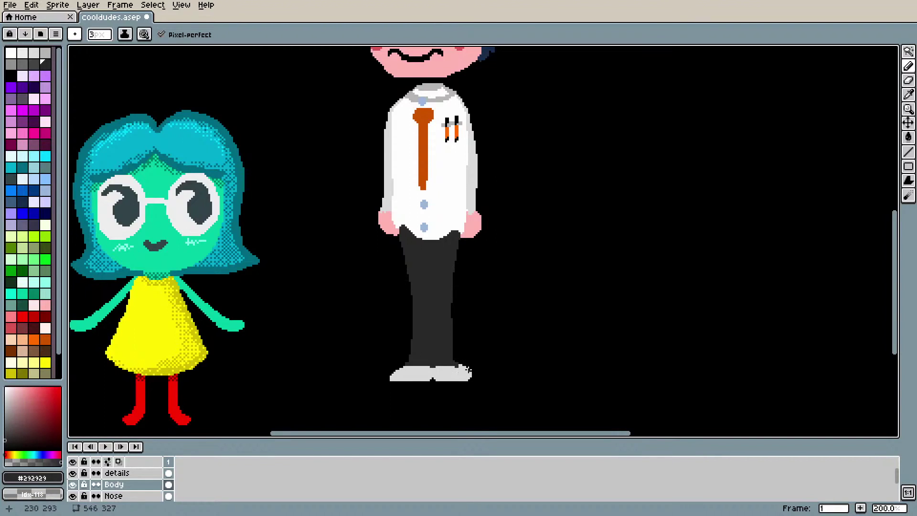
key("e")
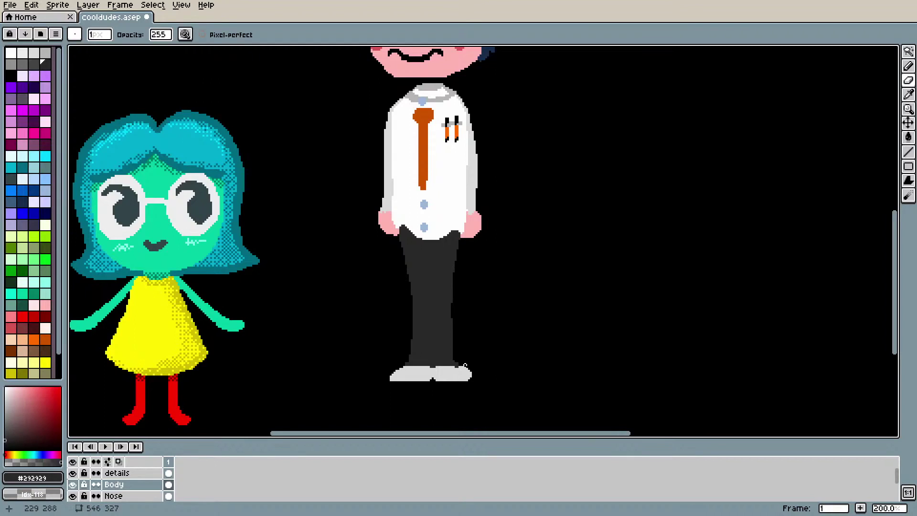
key("i")
left_click(461, 368)
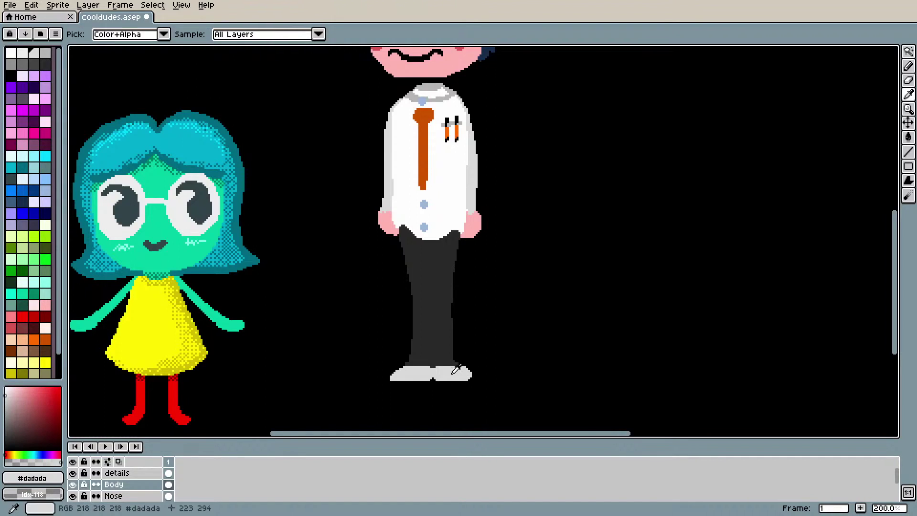
key("b")
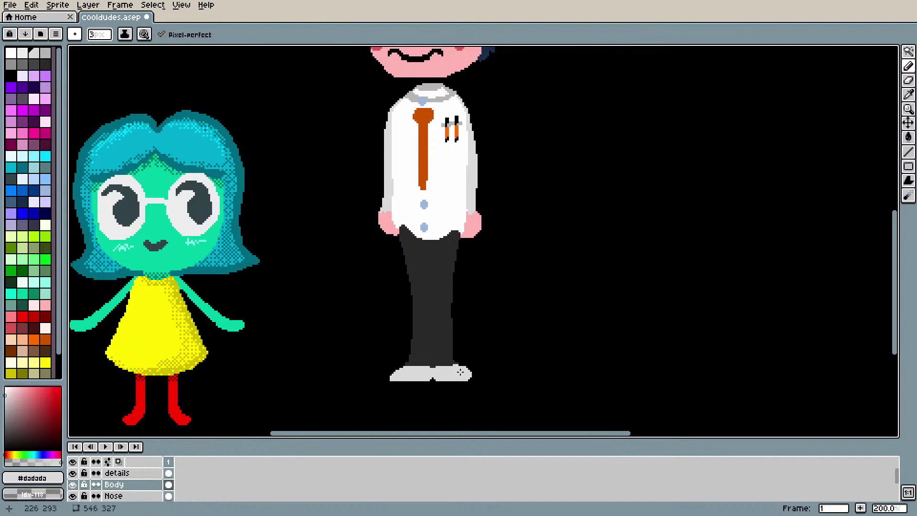
left_click(455, 368)
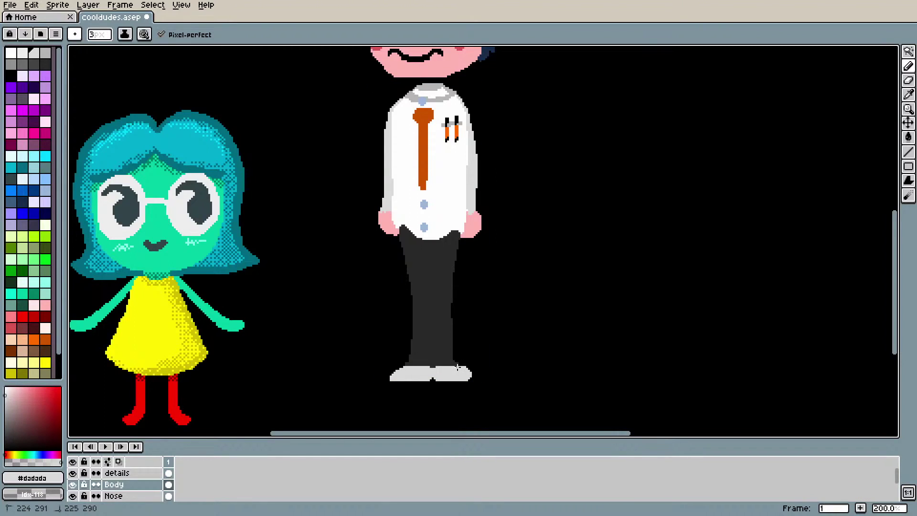
Step: Undo the last pencil stroke and reshape the right shoe's toe with the Eraser and light gray #dadada
key("ctrl+z")
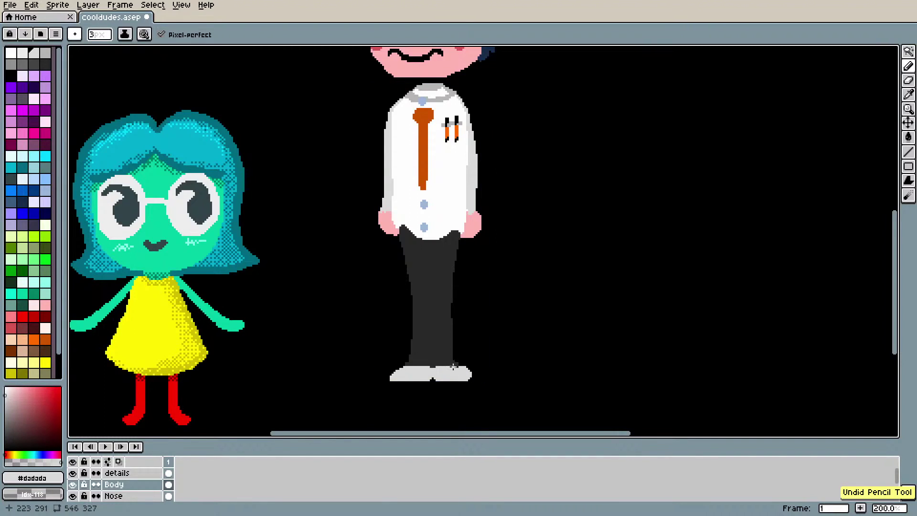
scroll(467, 365, "up", 4)
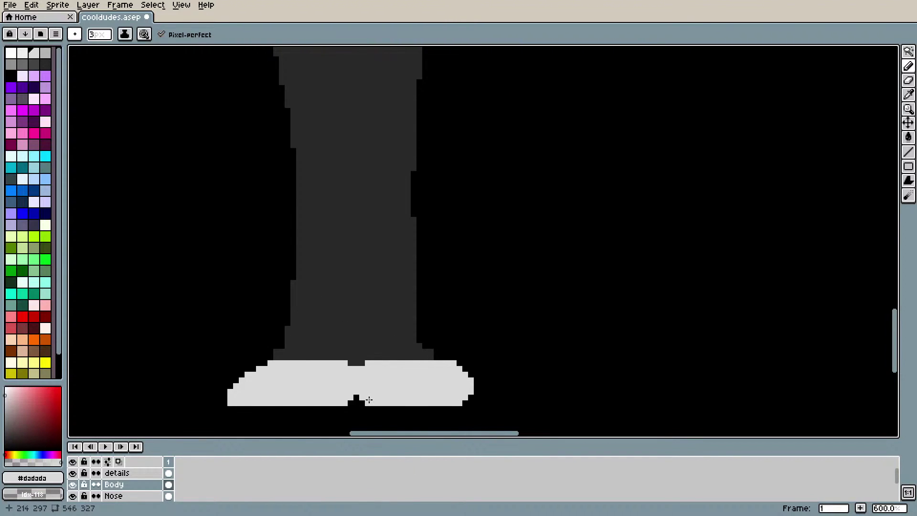
key("e")
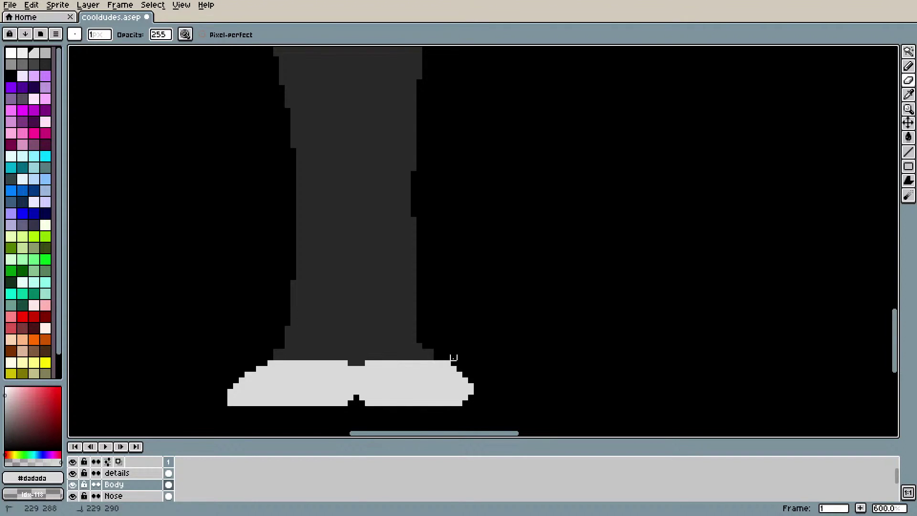
left_click_drag(461, 366, 471, 403)
key("i")
key("b")
left_click_drag(467, 389, 465, 404)
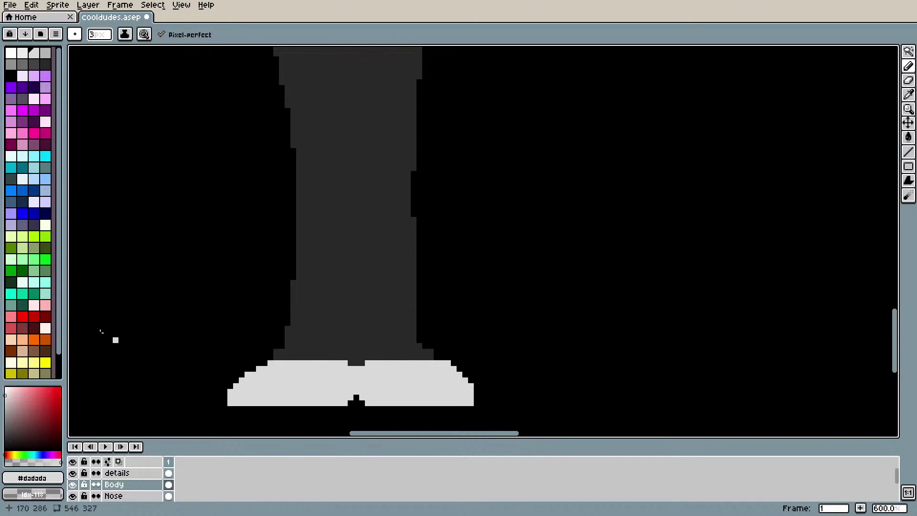
Step: Paint a red (Idx-96) round spot on the inner side of each shoe
left_click(11, 328)
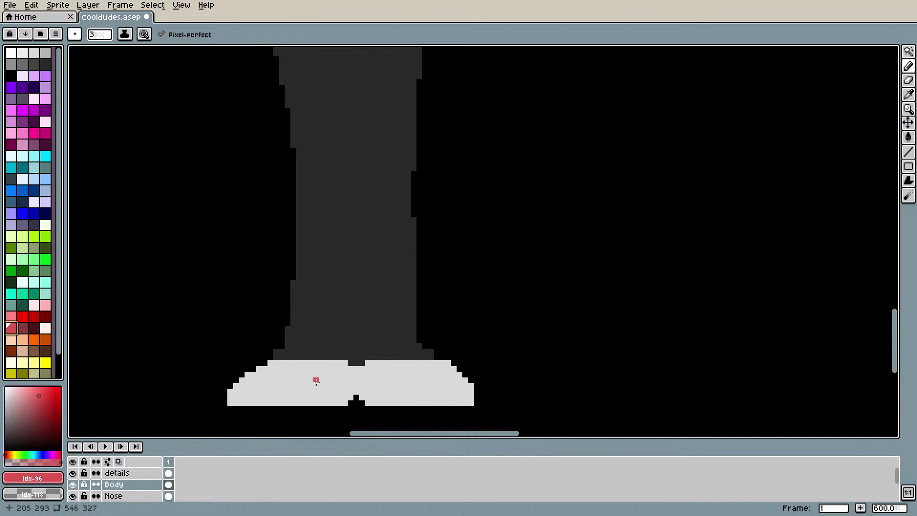
mouse_move(318, 379)
left_mouse_down()
mouse_move(330, 390)
mouse_move(319, 374)
mouse_move(330, 389)
mouse_move(325, 377)
mouse_move(393, 378)
mouse_move(389, 388)
left_mouse_up()
key("v")
key("ctrl+z")
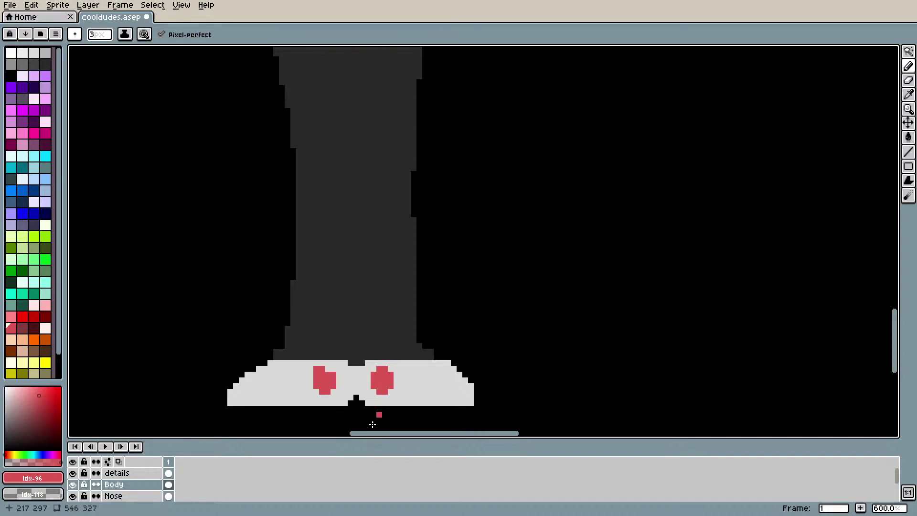
Step: Choose dark gray Idx-7 and paint two small diagonal lace marks along the left shoe's upper edge
left_click(34, 63)
left_click(44, 60)
left_click(11, 75)
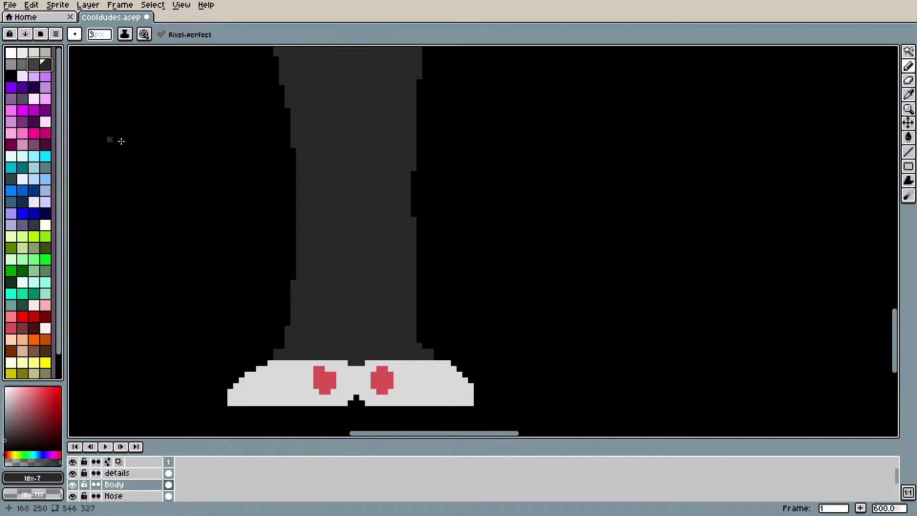
left_click(45, 64)
left_click(272, 371)
left_click(266, 365)
left_click_drag(249, 375, 249, 384)
left_click(242, 377)
Step: Paint matching dark gray lace marks on the right shoe's upper edge, undoing the misplaced strokes
mouse_move(453, 367)
left_mouse_down()
mouse_move(448, 375)
mouse_move(458, 379)
left_mouse_up()
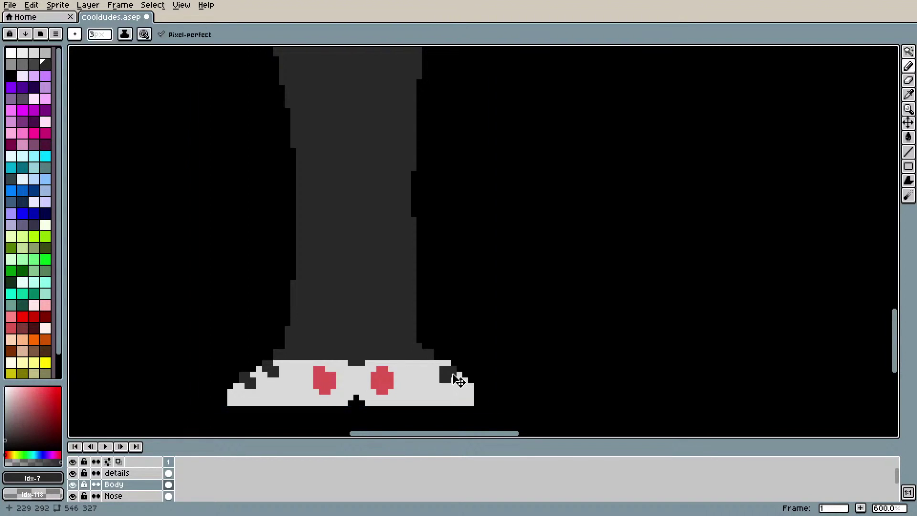
left_click(447, 377)
left_click(451, 373)
mouse_move(460, 383)
left_mouse_down()
mouse_move(459, 391)
mouse_move(440, 369)
mouse_move(436, 375)
left_mouse_up()
key("ctrl+z")
key("ctrl+z")
left_click(454, 381)
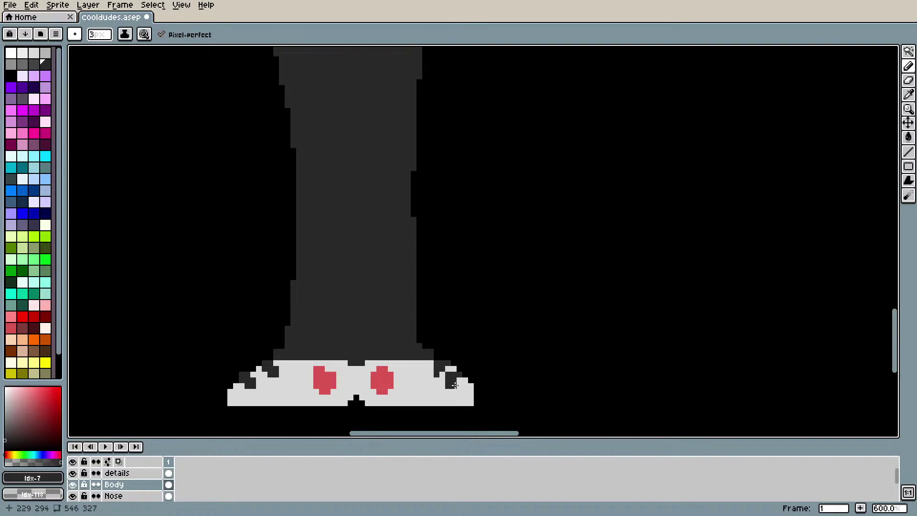
Step: Sample the tie's orange #cd5300 and fill both red shoe spots with it, undoing the accidental fill of the shoes
scroll(457, 385, "down", 5)
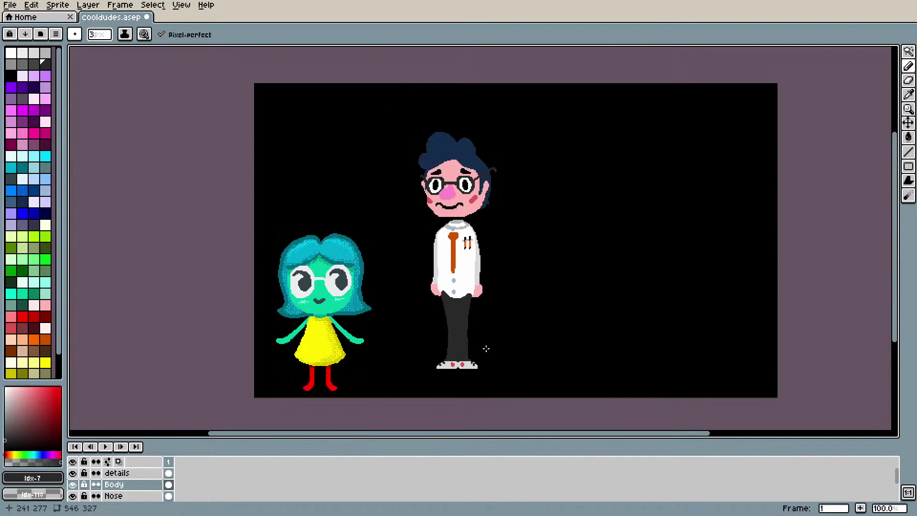
scroll(553, 322, "up", 1)
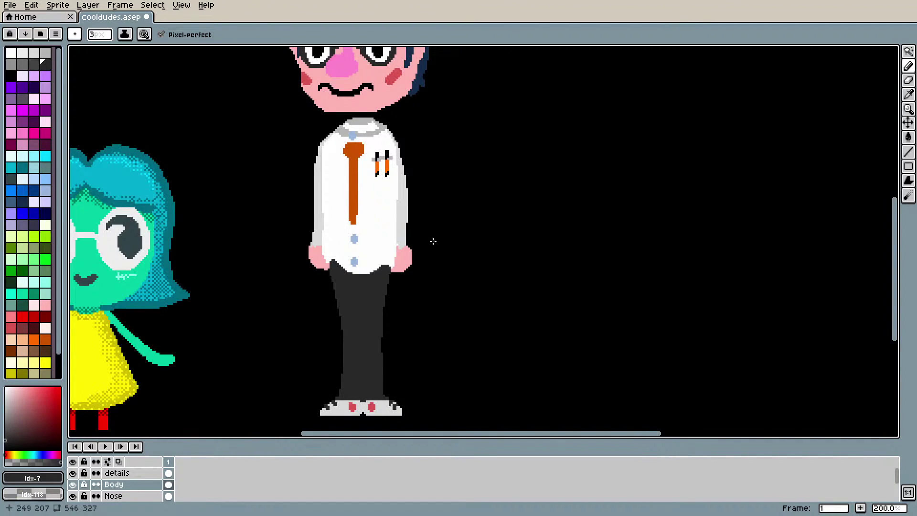
key("i")
left_click(358, 160)
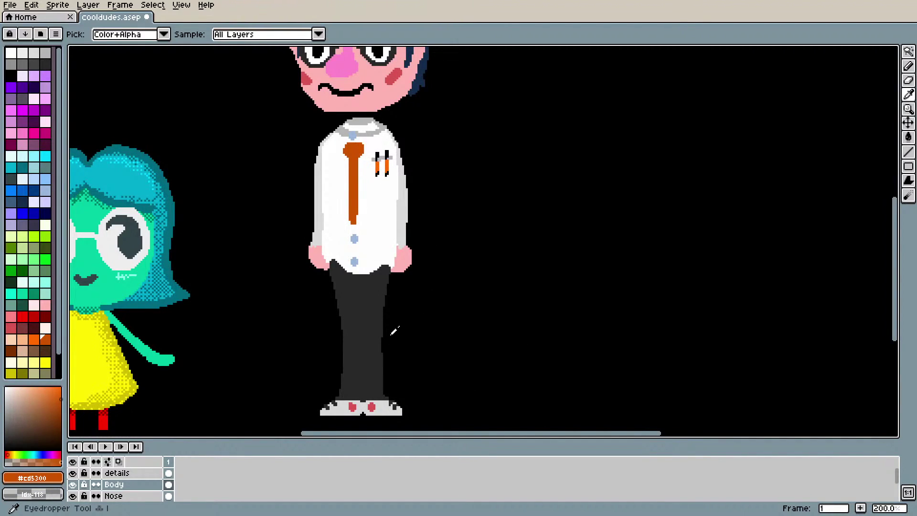
key("g")
left_click(354, 407)
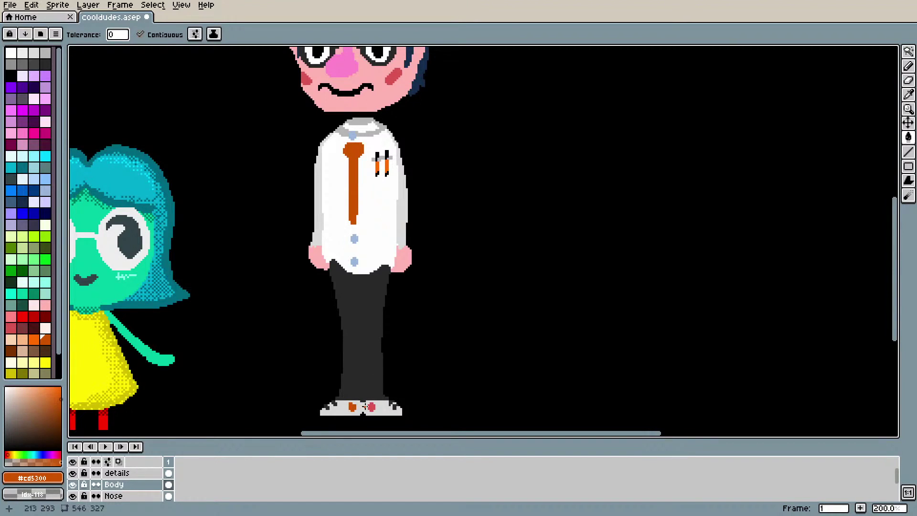
scroll(361, 407, "up", 4)
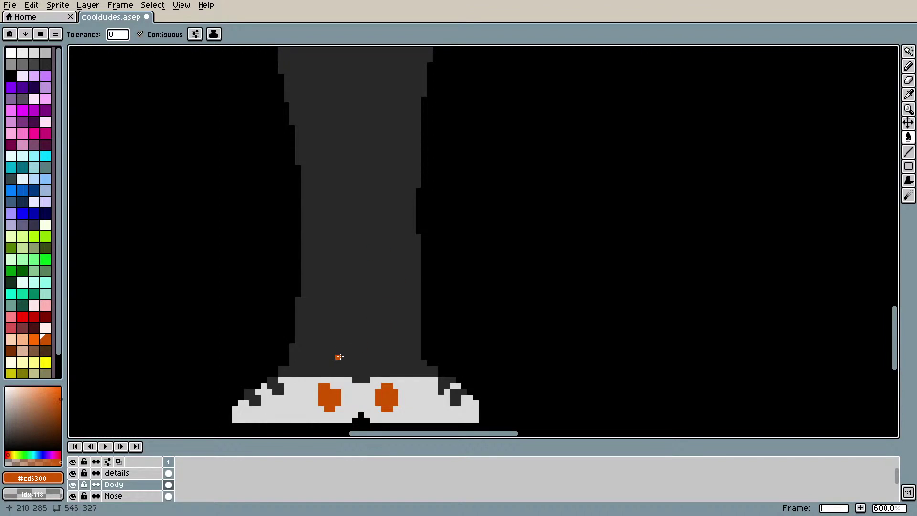
left_click(333, 387)
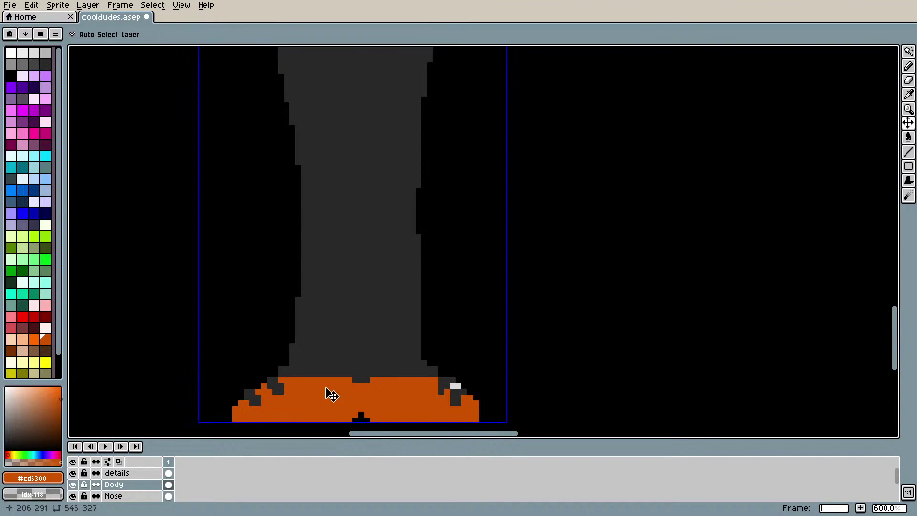
key("ctrl+z")
Step: Even out the left shoe's orange spot using the Pencil and sampled light gray #dadada
key("b")
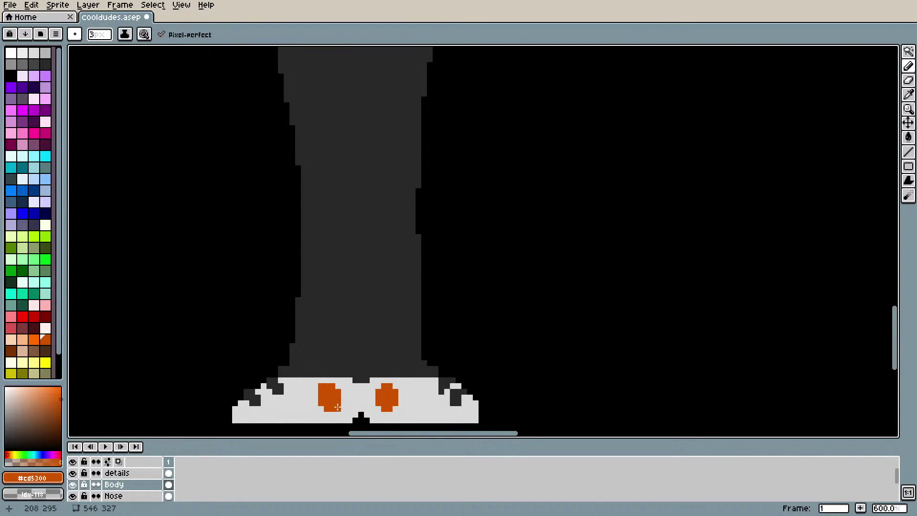
key("i")
left_click(312, 389)
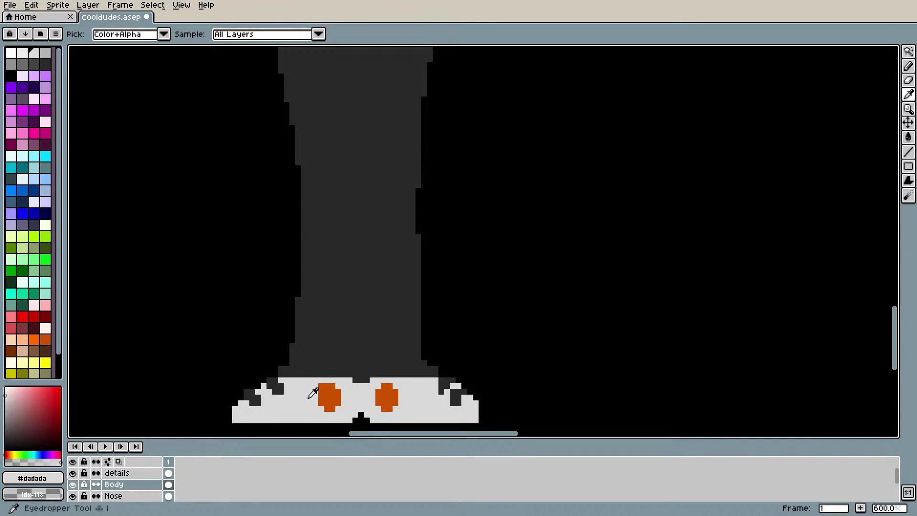
key("b")
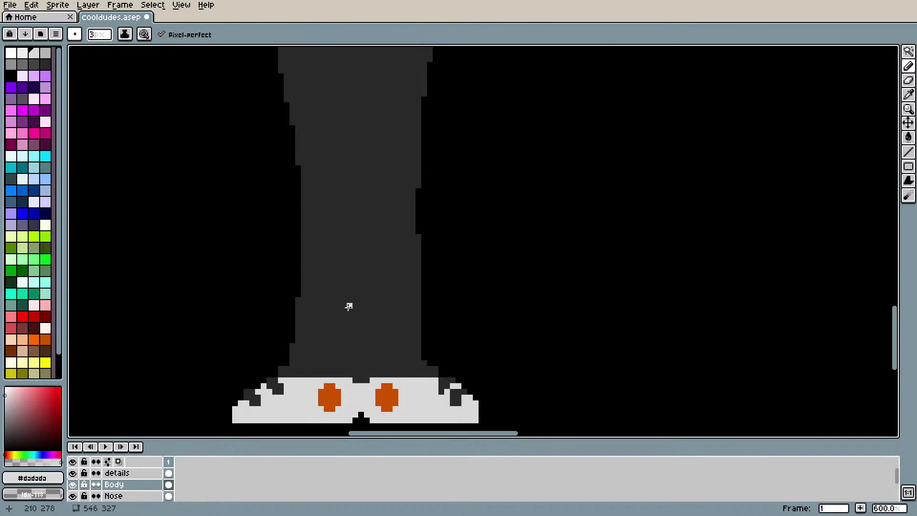
scroll(432, 187, "down", 2)
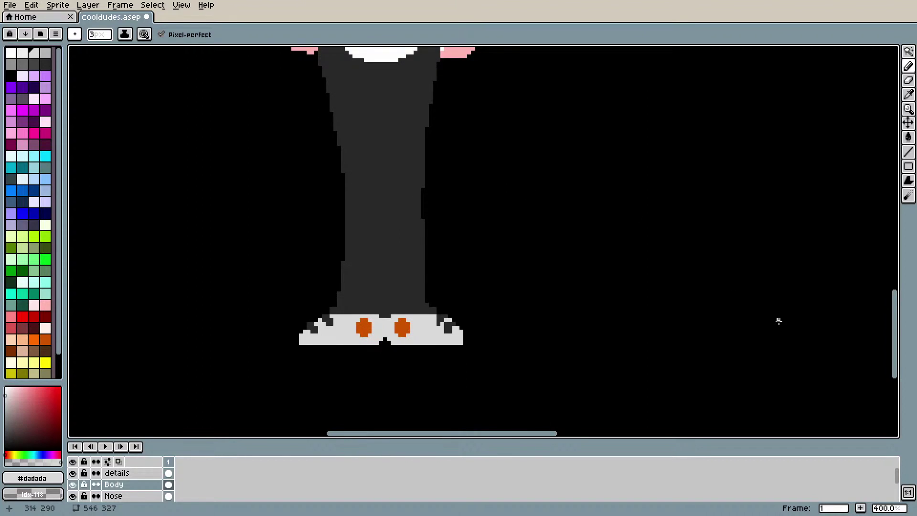
Step: Select both shoes with a rectangular marquee and stretch the selection horizontally to 83 pixels wide
left_click_drag(899, 299, 898, 275)
scroll(768, 228, "down", 2)
scroll(746, 366, "up", 3)
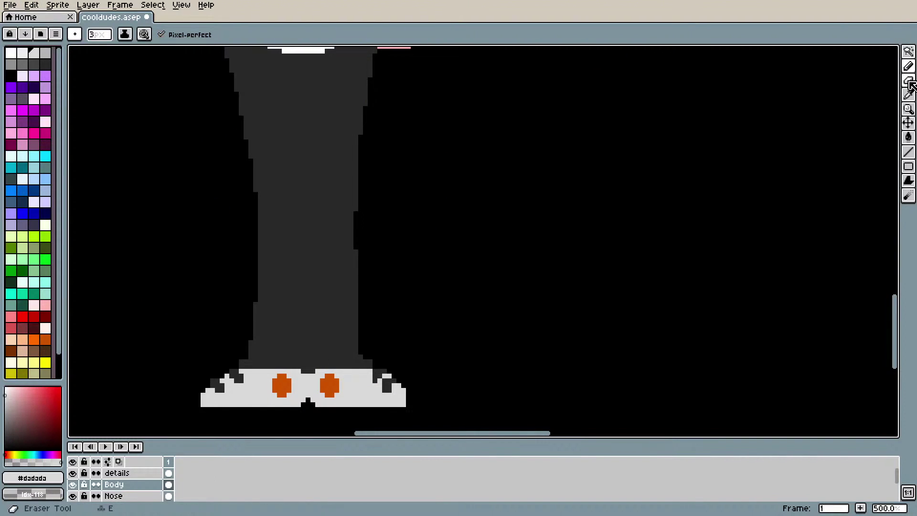
left_click(907, 52)
left_click(837, 51)
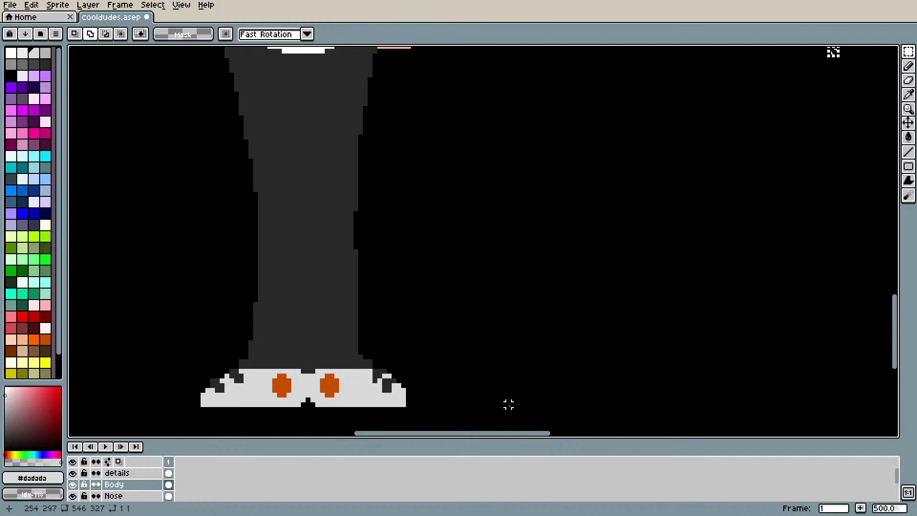
left_click_drag(484, 427, 127, 363)
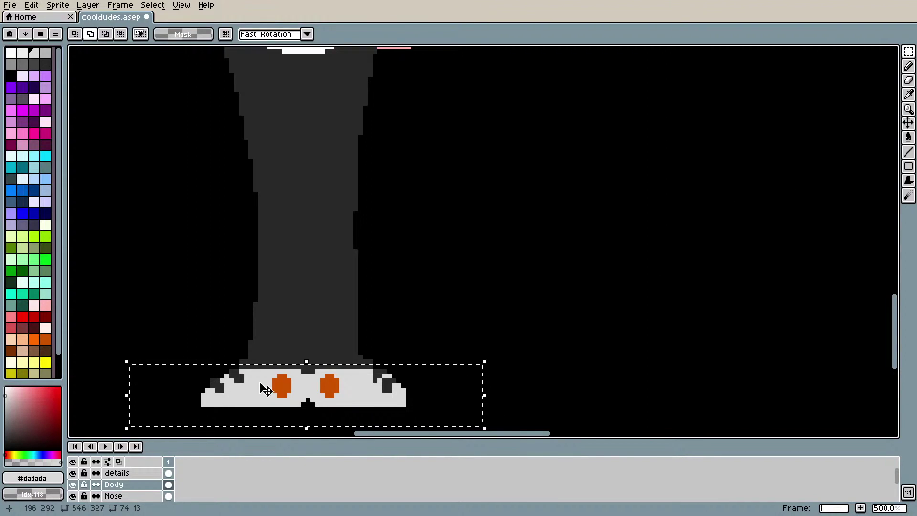
scroll(334, 386, "down", 1)
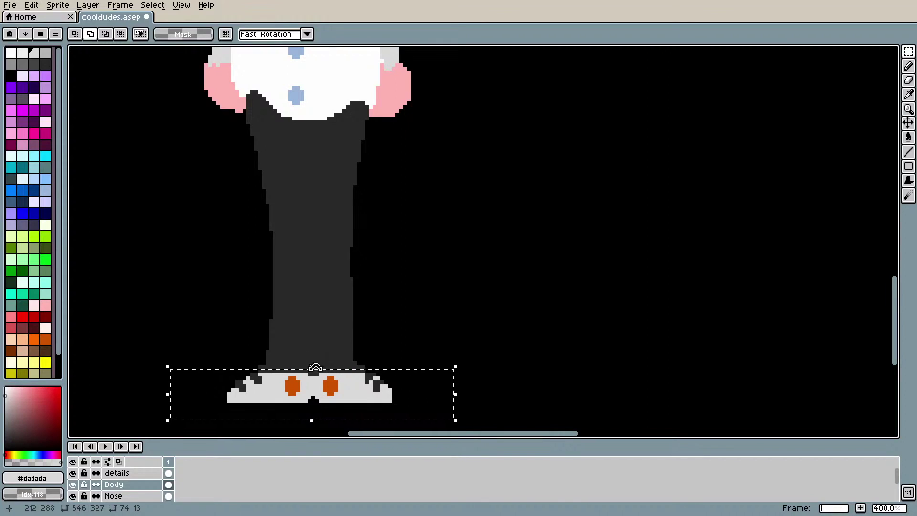
left_click_drag(457, 393, 490, 391)
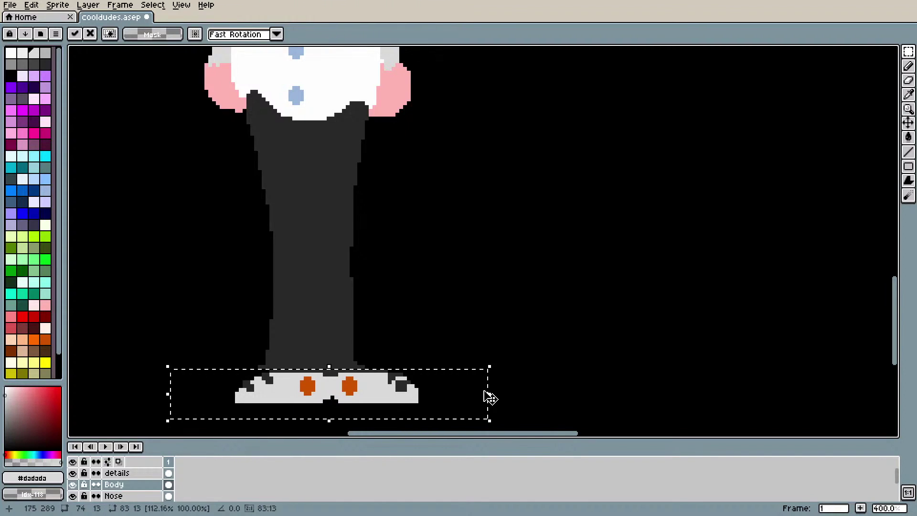
scroll(392, 385, "down", 3)
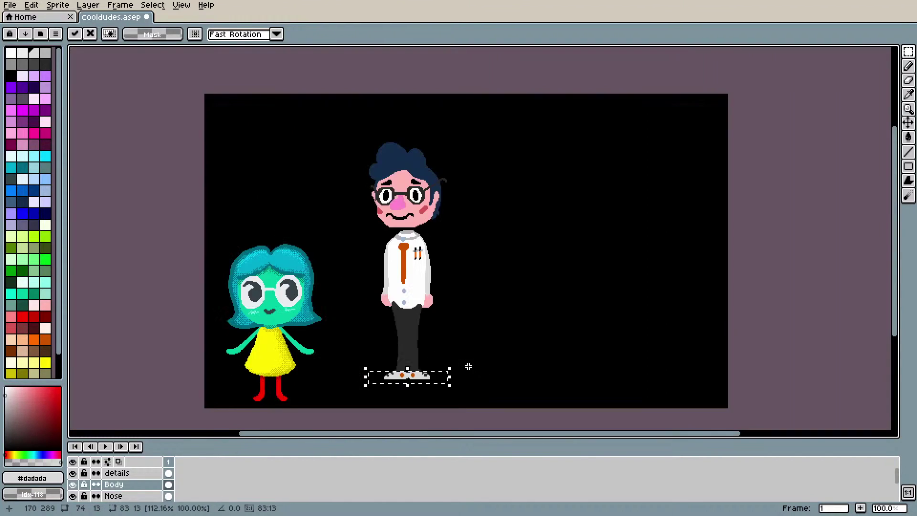
Step: Try stretching the shoes to 104 pixels wide, undo it, set the selection's width to 78 pixels and deselect
mouse_move(458, 374)
left_mouse_down()
mouse_move(456, 382)
mouse_move(467, 375)
mouse_move(458, 379)
left_mouse_up()
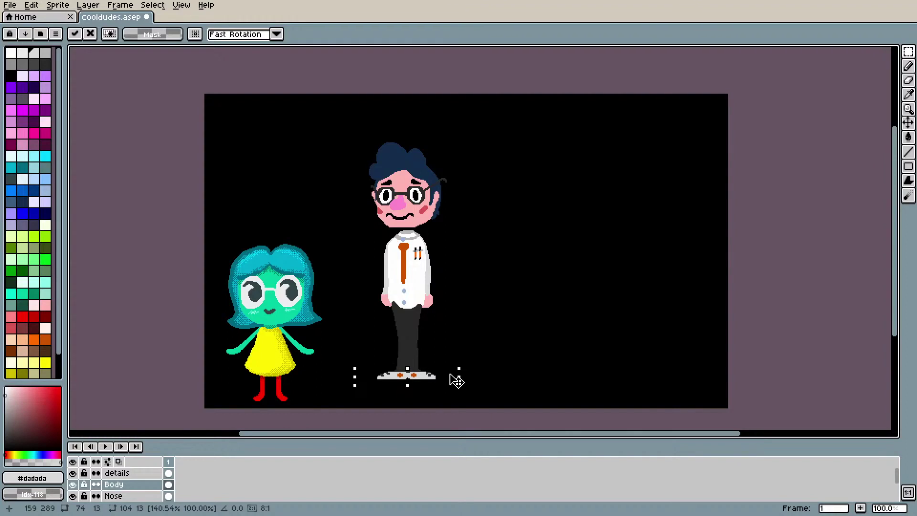
key("ctrl+z")
left_click_drag(456, 385, 446, 381)
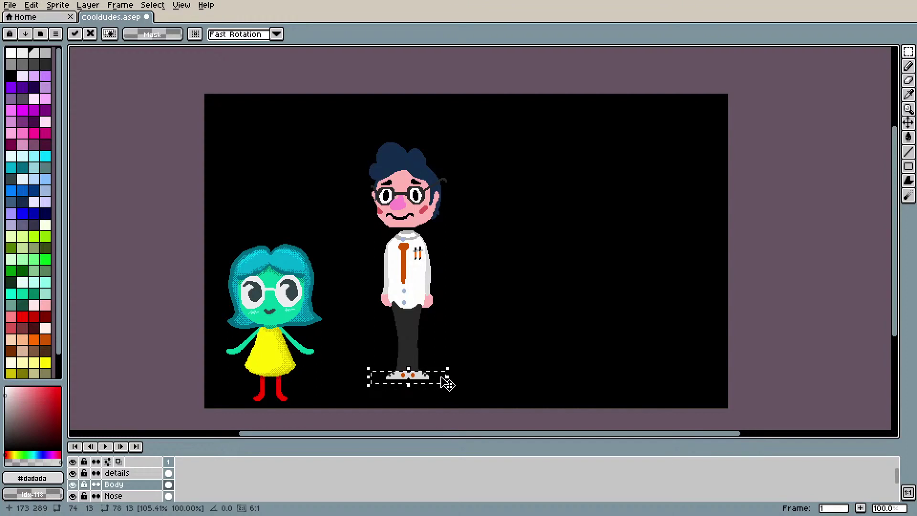
left_click(452, 293)
Step: Sample the face's pink #ffb3b3 and paint a neck between the chin and the shirt collar
scroll(308, 112, "up", 1)
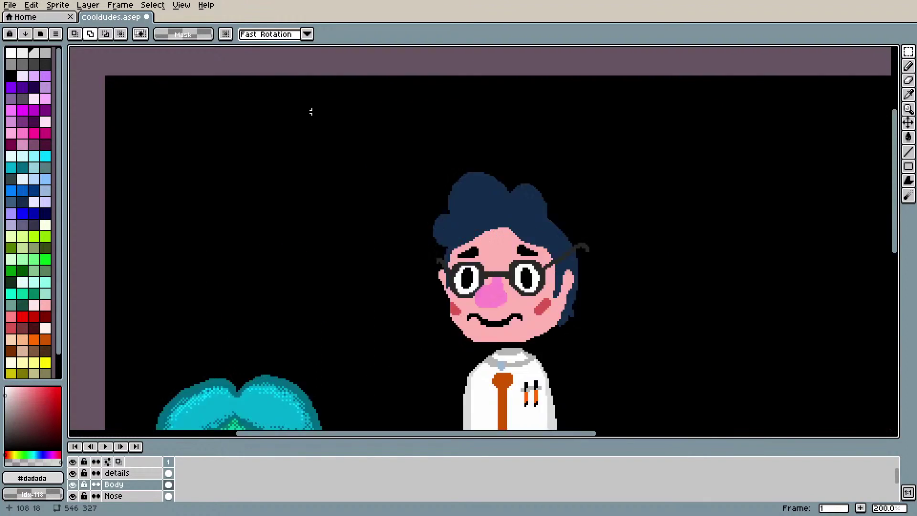
scroll(308, 112, "up", 1)
left_click_drag(895, 162, 906, 230)
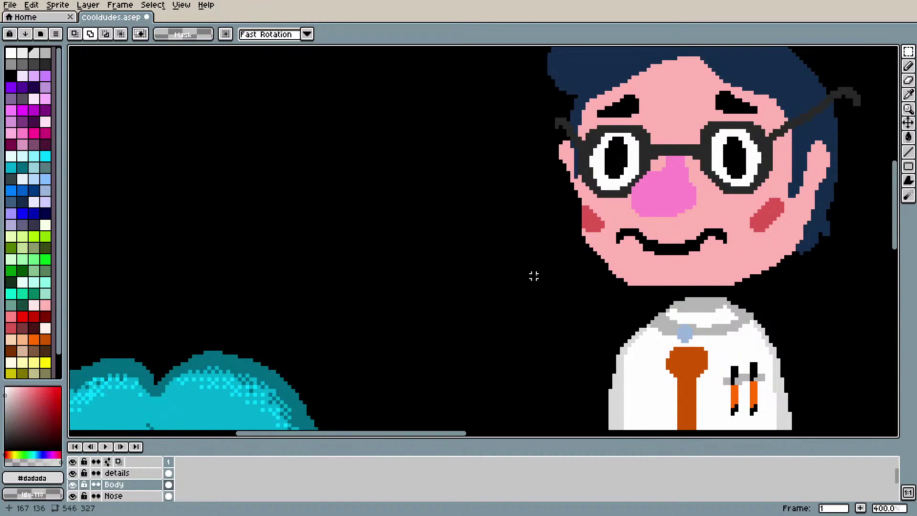
key("i")
left_click(708, 265)
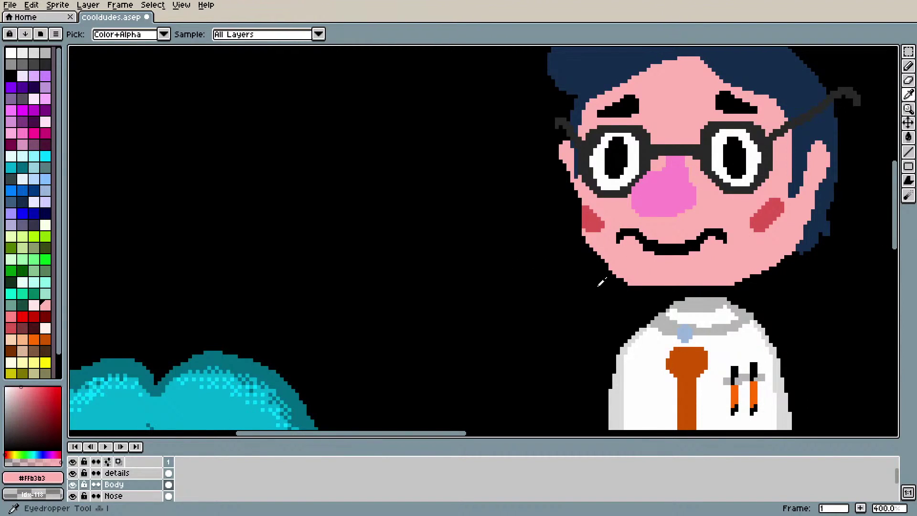
key("b")
mouse_move(686, 281)
left_mouse_down()
mouse_move(684, 302)
mouse_move(689, 284)
mouse_move(694, 299)
mouse_move(709, 283)
left_mouse_up()
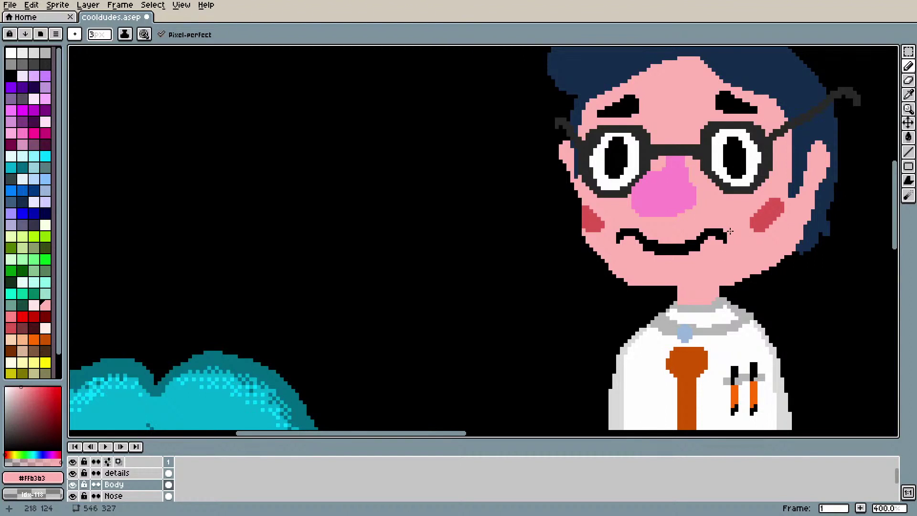
Step: Make the Hair & Glasses layer active and pick the hair's dark navy, palette index 53
scroll(730, 231, "down", 4)
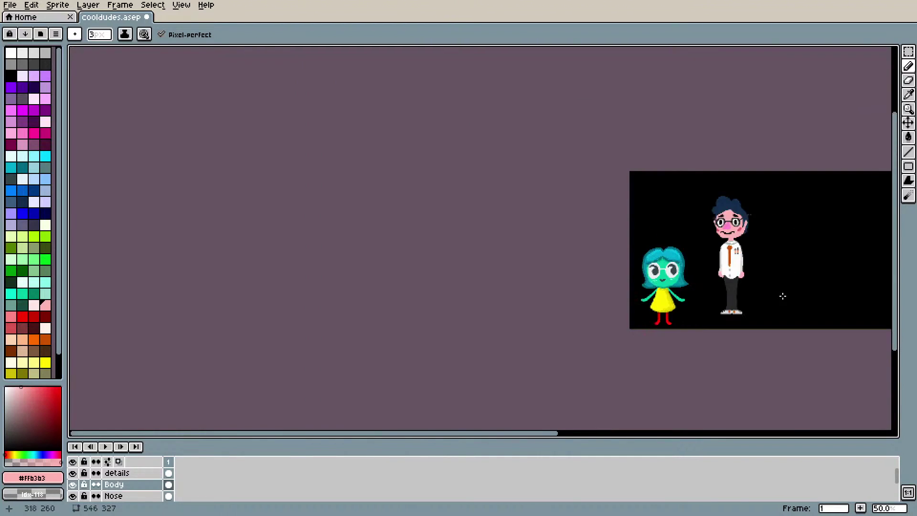
scroll(780, 295, "up", 3)
mouse_move(898, 262)
left_mouse_down()
mouse_move(894, 187)
mouse_move(894, 248)
left_mouse_up()
scroll(153, 479, "down", 3)
left_click(142, 477)
scroll(852, 267, "up", 2)
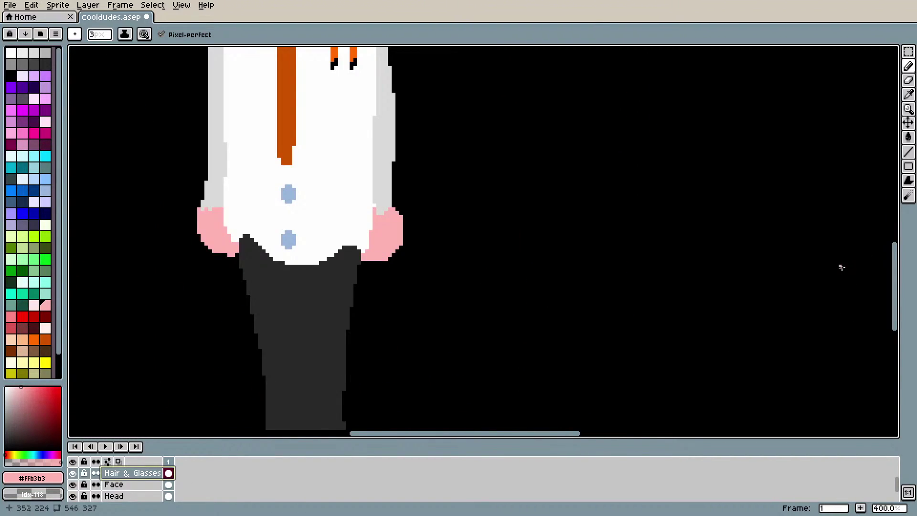
left_click_drag(895, 250, 862, 151)
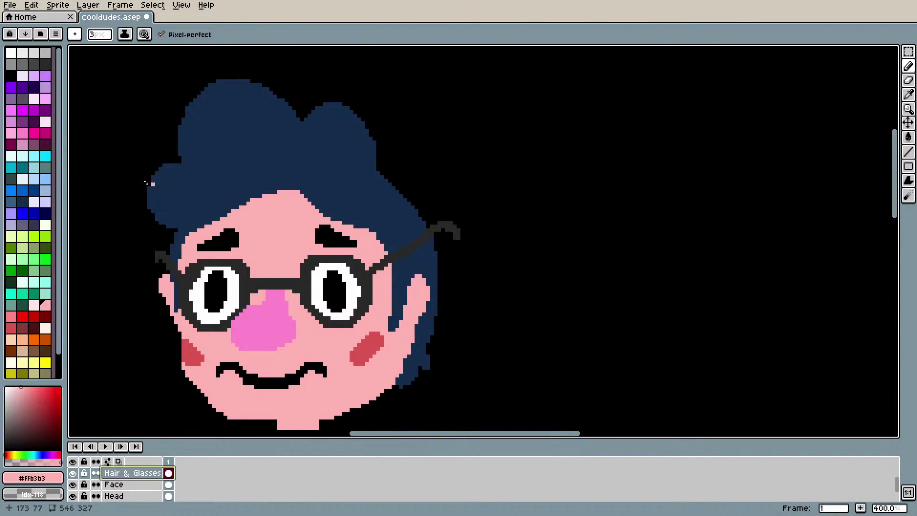
left_click(23, 202)
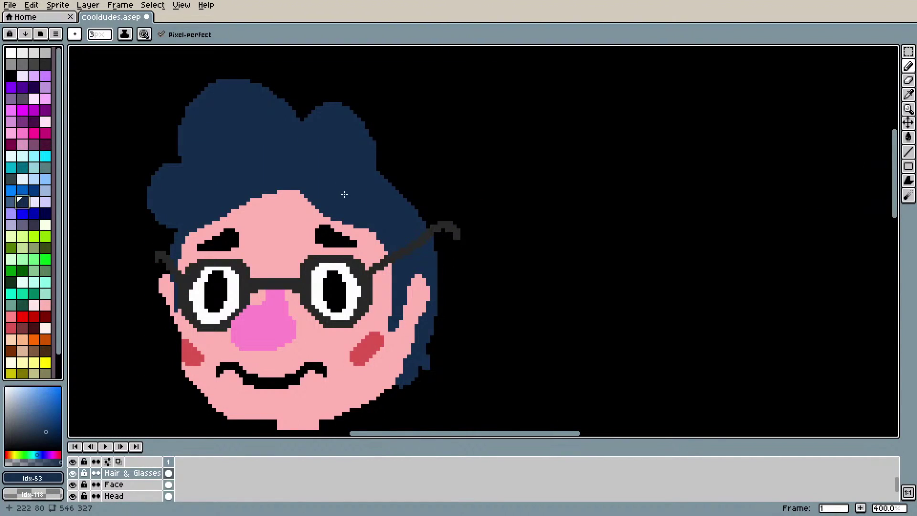
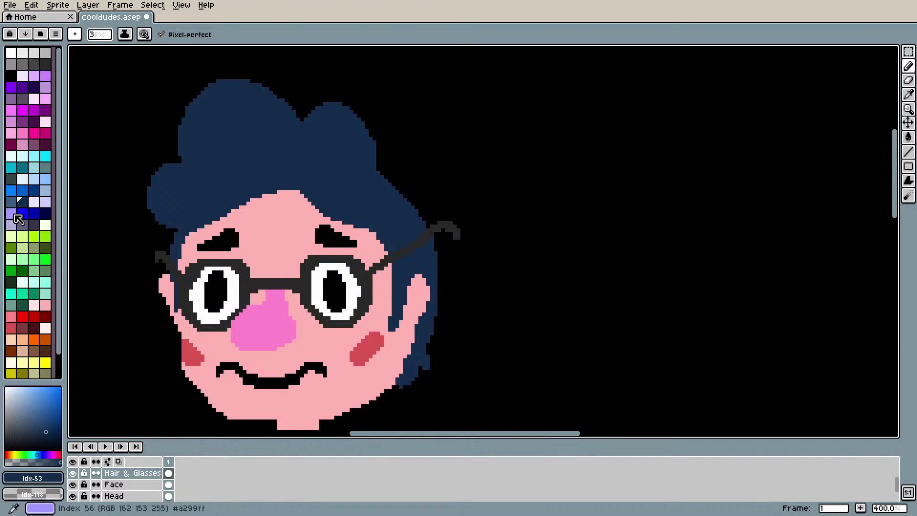
Step: Try a short highlight stroke in blue #003781 on the top of the hair and undo it
left_click(33, 193)
left_click_drag(257, 97, 283, 118)
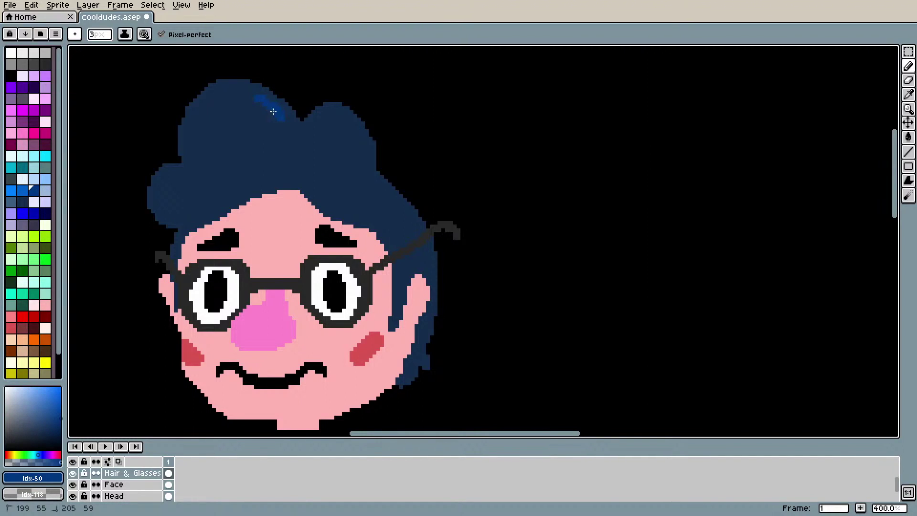
key("ctrl+z")
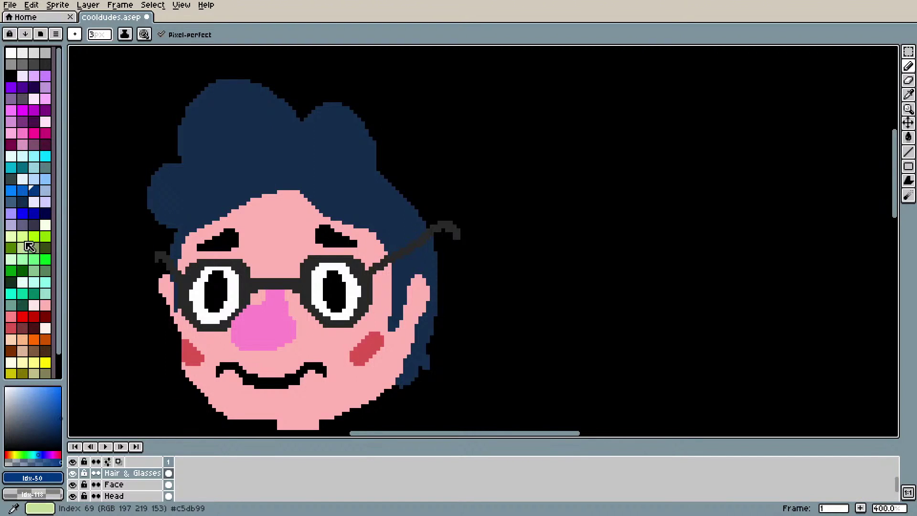
Step: Fill the top and right-side hair with slate blue, palette index 52, and undo the misplaced fill at the left temple
left_click(13, 206)
key("g")
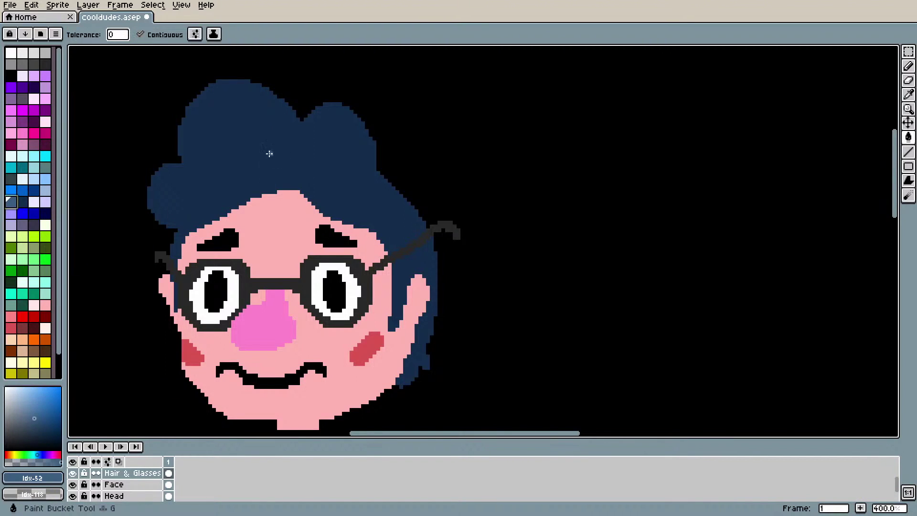
left_click(277, 186)
left_click(421, 256)
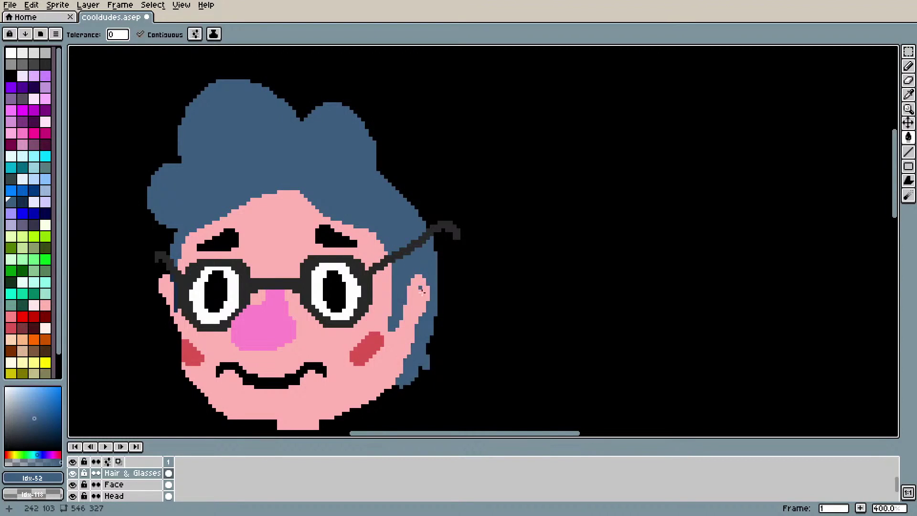
left_click(175, 298)
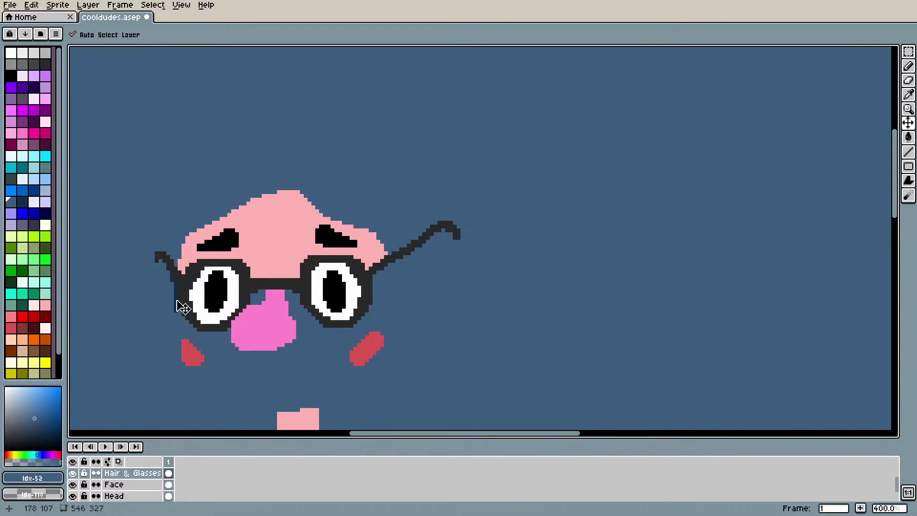
key("ctrl+z")
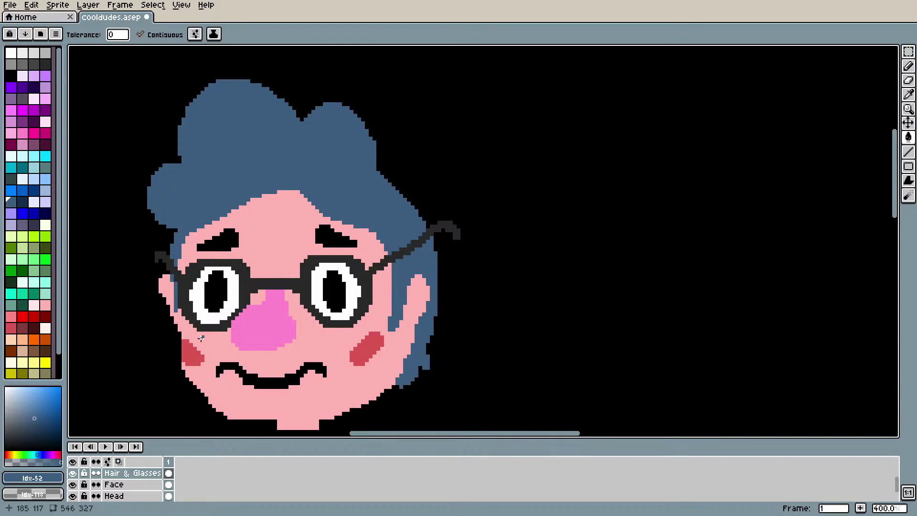
Step: Pick dark navy, palette index 53, and set the Pencil's dynamics so that pressure controls Gradient but not Size
scroll(225, 294, "down", 3)
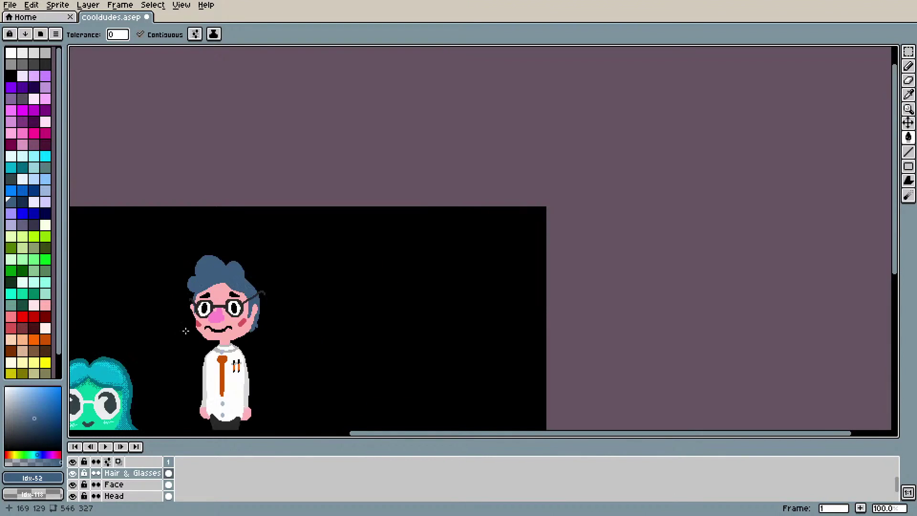
scroll(185, 332, "up", 2)
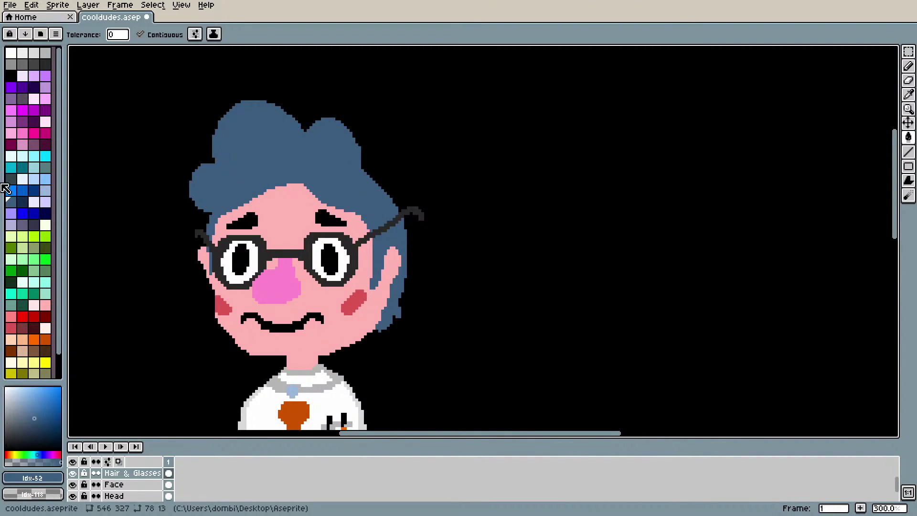
left_click(20, 207)
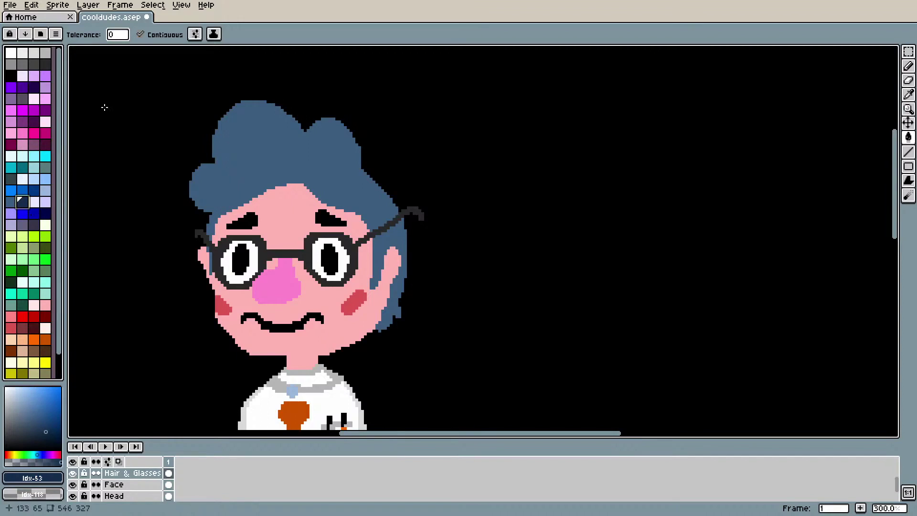
left_click(213, 34)
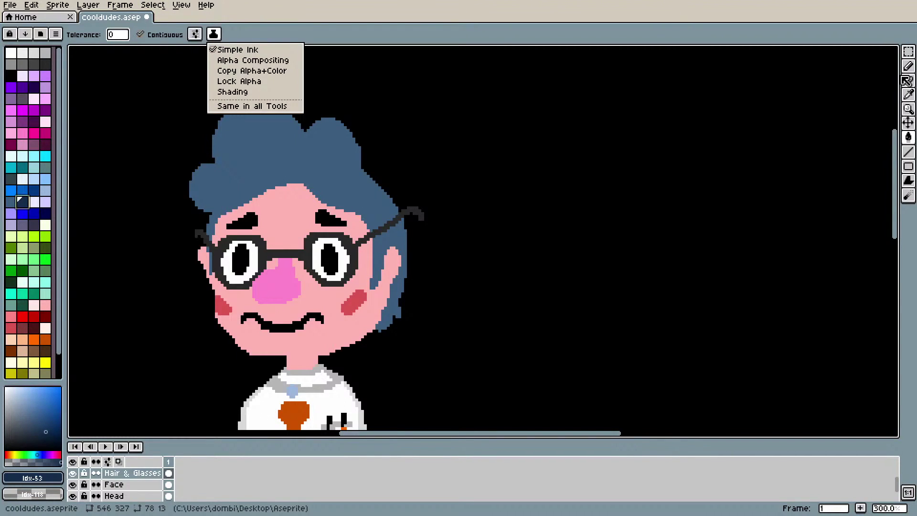
left_click(910, 69)
key("b")
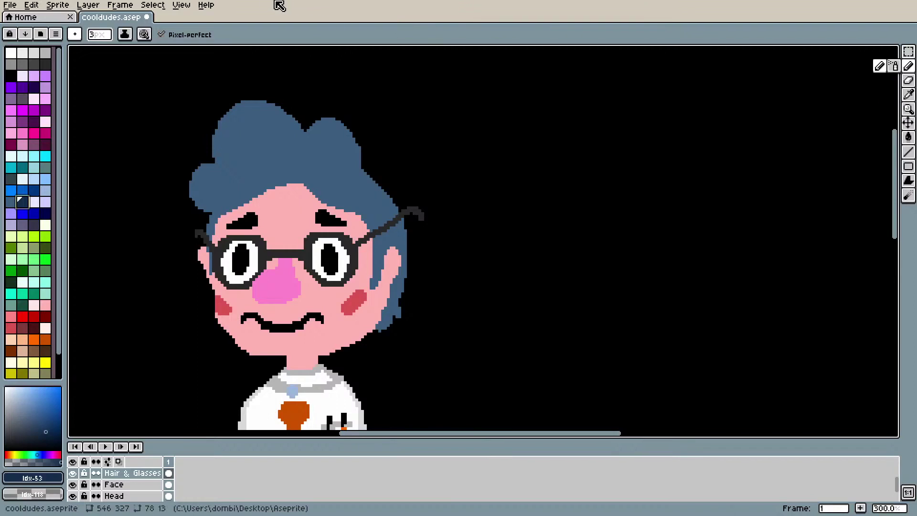
left_click(143, 34)
left_click(193, 90)
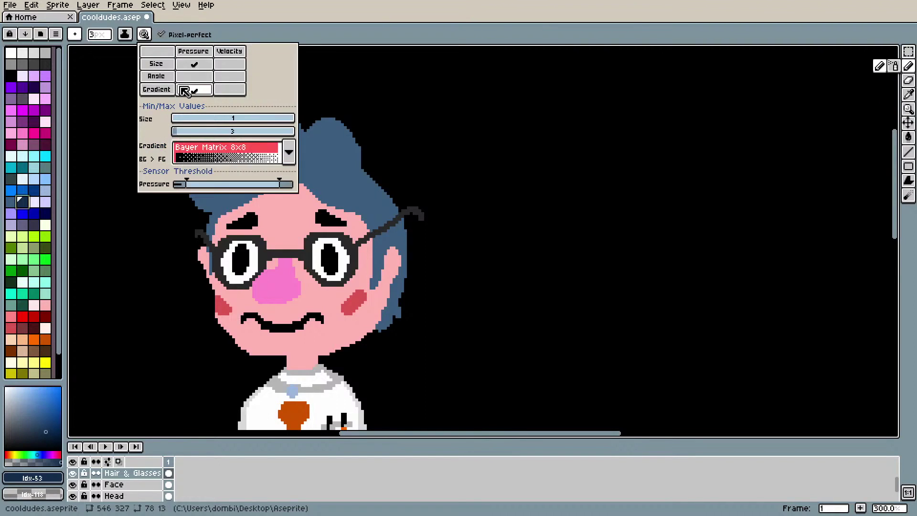
left_click(210, 63)
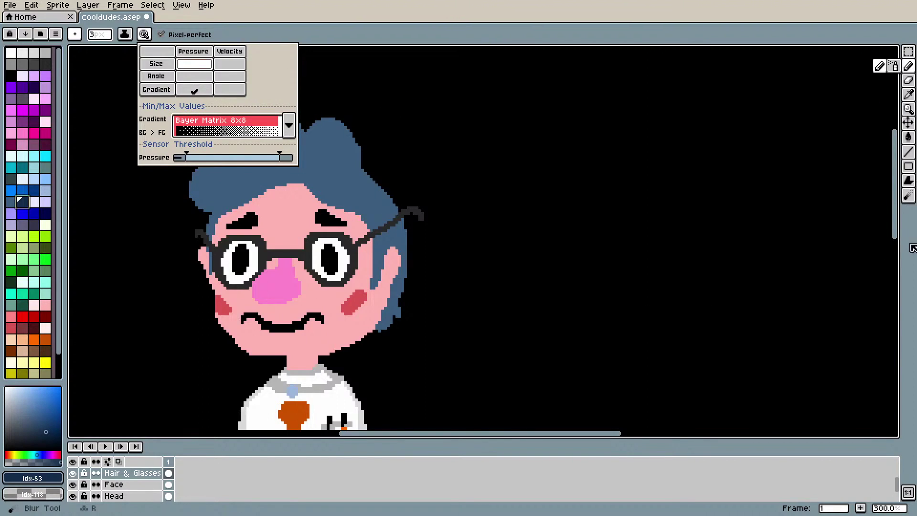
left_click(877, 230)
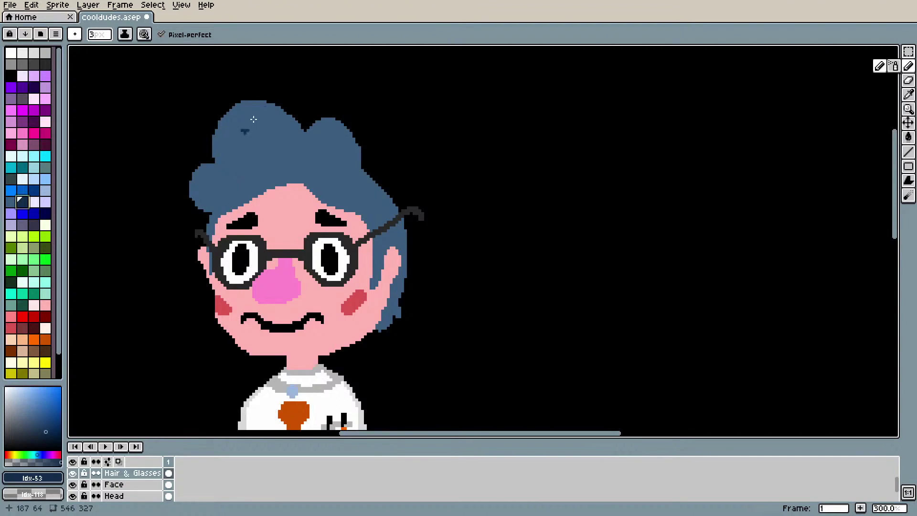
Step: Try dithered navy shading along the right edge of the hair and undo all of its strokes
mouse_move(306, 122)
left_mouse_down()
mouse_move(273, 115)
mouse_move(321, 152)
mouse_move(325, 126)
mouse_move(344, 143)
mouse_move(350, 132)
mouse_move(351, 145)
mouse_move(337, 139)
mouse_move(346, 162)
mouse_move(399, 216)
mouse_move(403, 270)
mouse_move(387, 316)
mouse_move(399, 308)
left_mouse_up()
mouse_move(377, 274)
left_mouse_down()
mouse_move(380, 296)
mouse_move(380, 249)
mouse_move(393, 230)
mouse_move(380, 243)
mouse_move(382, 263)
left_mouse_up()
key("ctrl+z")
key("ctrl+z")
key("ctrl+z")
key("ctrl+z")
key("ctrl+z")
key("ctrl+z")
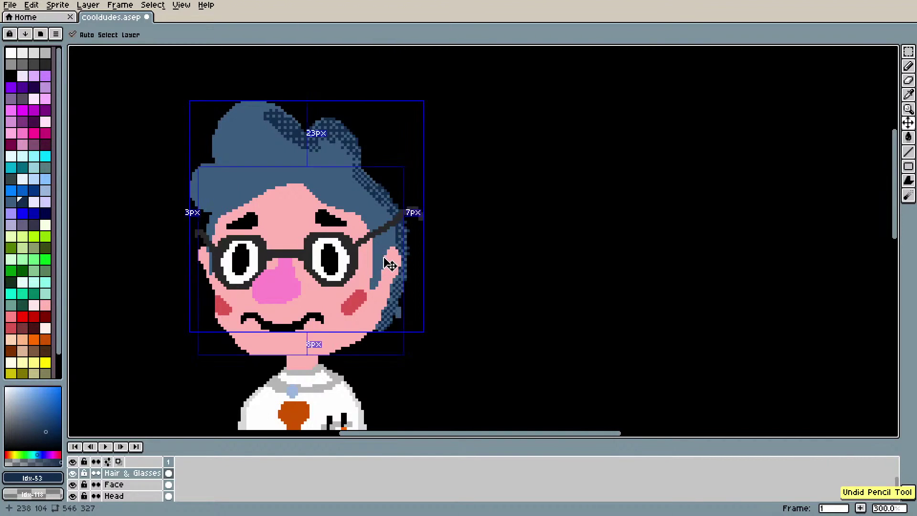
key("ctrl+z")
key("ctrl+z")
key("ctrl+z")
key("ctrl+z")
key("ctrl+z")
key("ctrl+z")
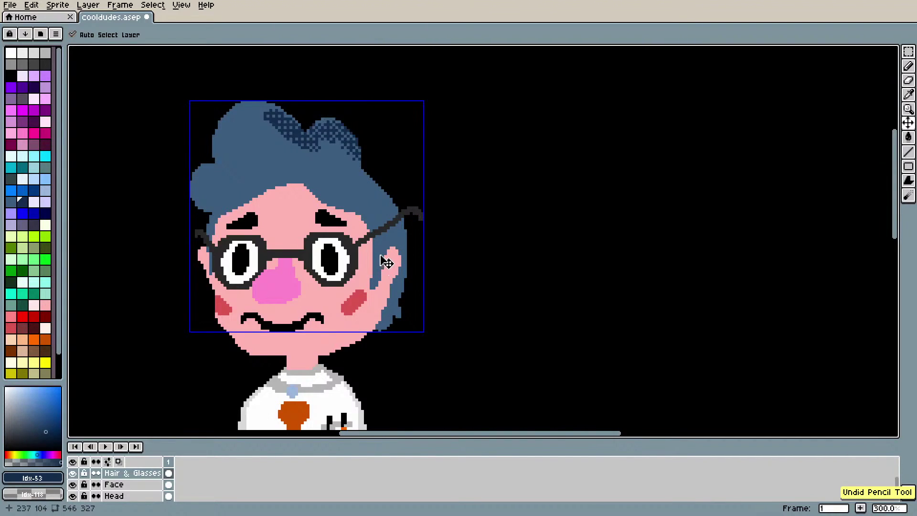
key("ctrl+z")
key("ctrl+z")
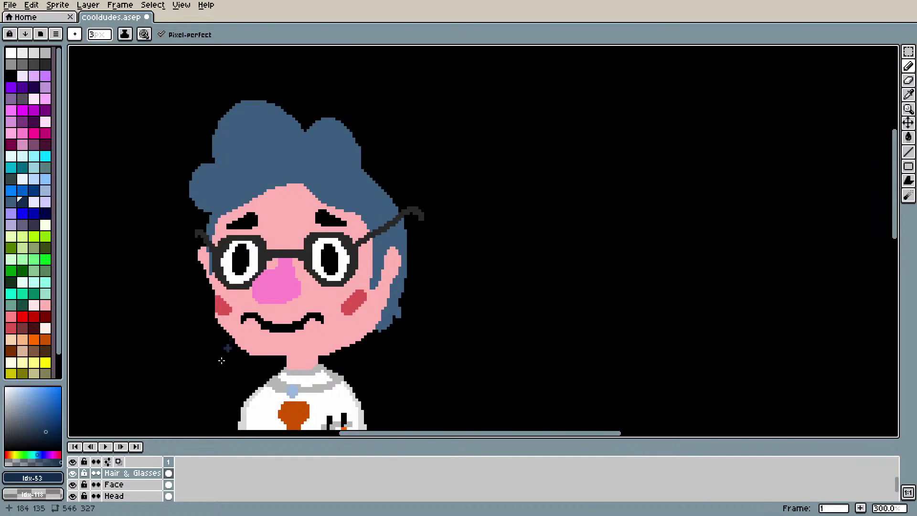
Step: Select the top hair with the Magic Wand and add the left and right side sections to the selection
left_click(910, 66)
left_click(909, 51)
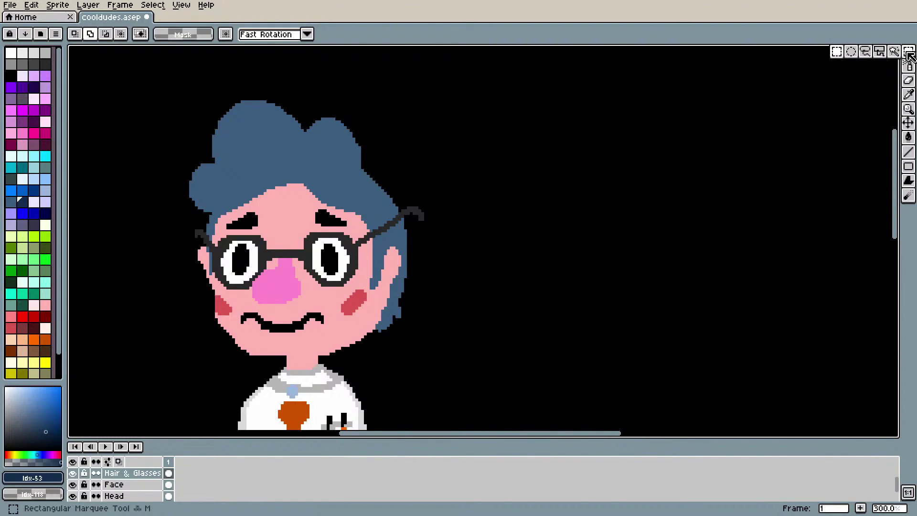
left_click(894, 52)
left_click(291, 142)
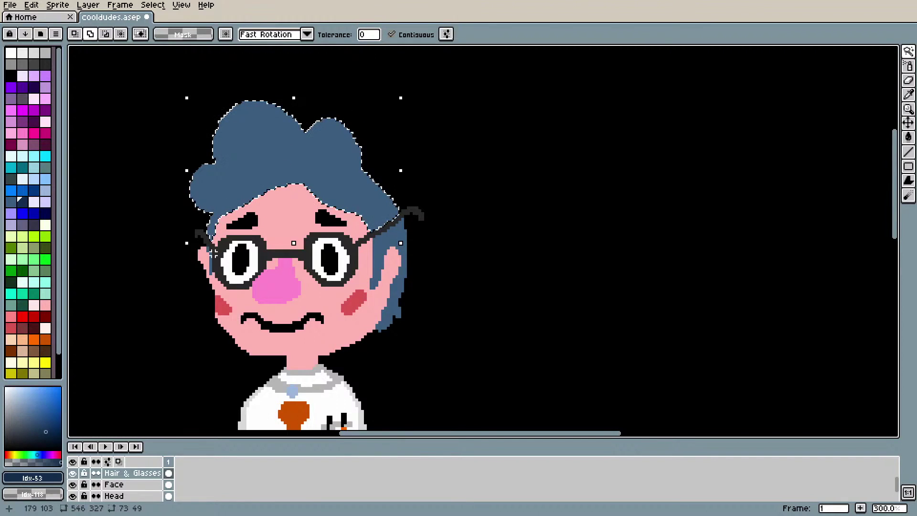
left_click(212, 260, "shift")
left_click(405, 260, "shift")
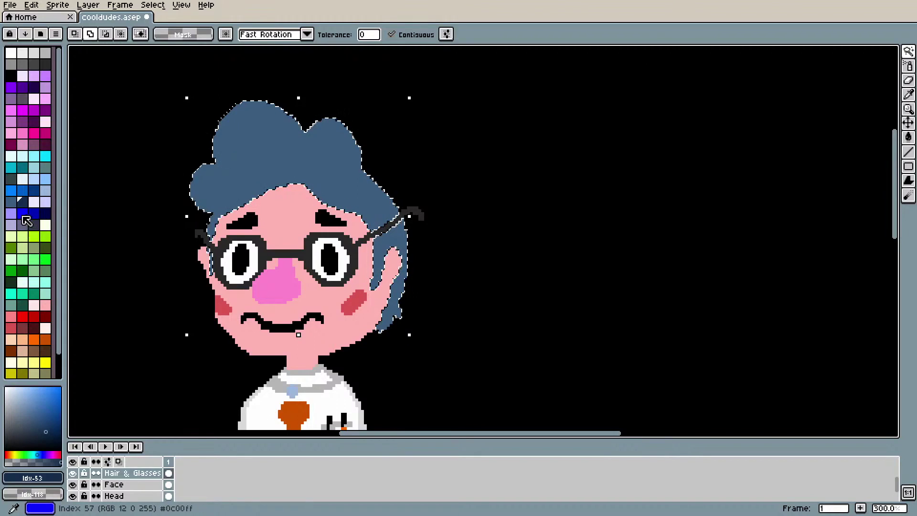
Step: Try blue #003781 as the fill of the selected hair and refill it with dark navy, palette index 53
left_click(34, 191)
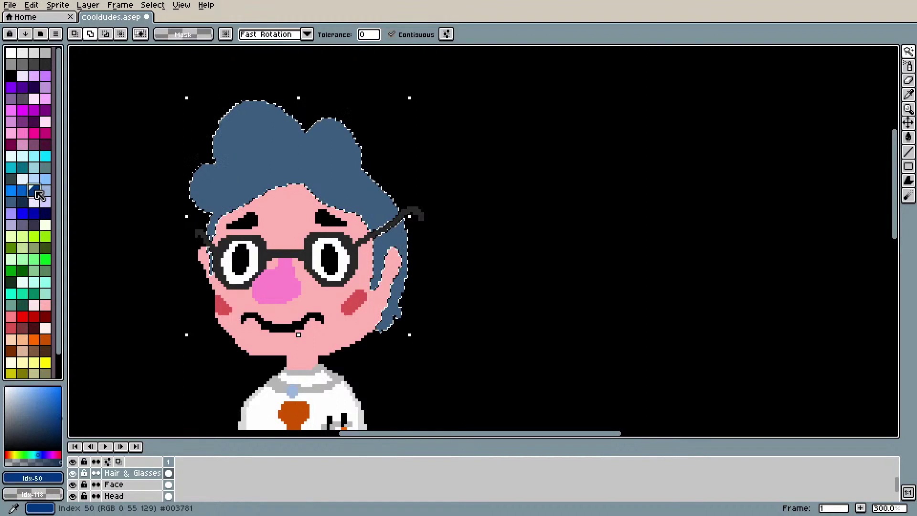
key("g")
left_click(243, 176)
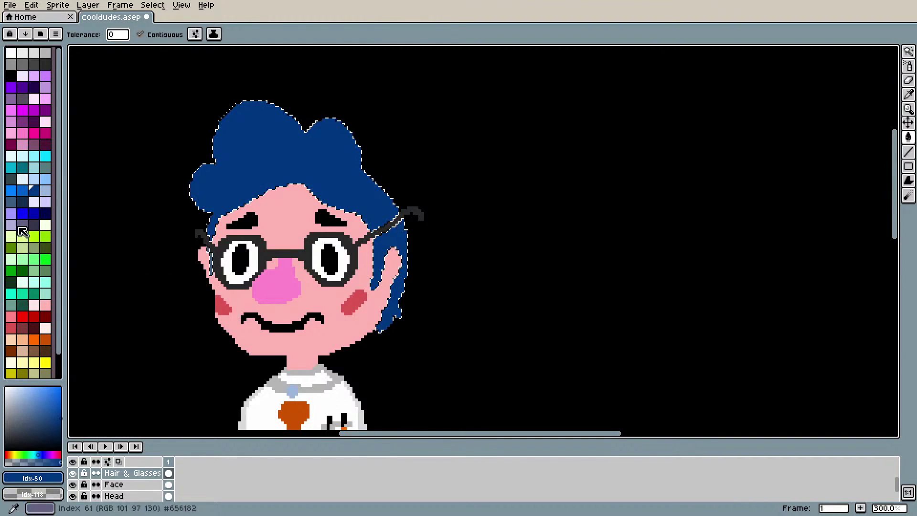
left_click(19, 206)
left_click(293, 168)
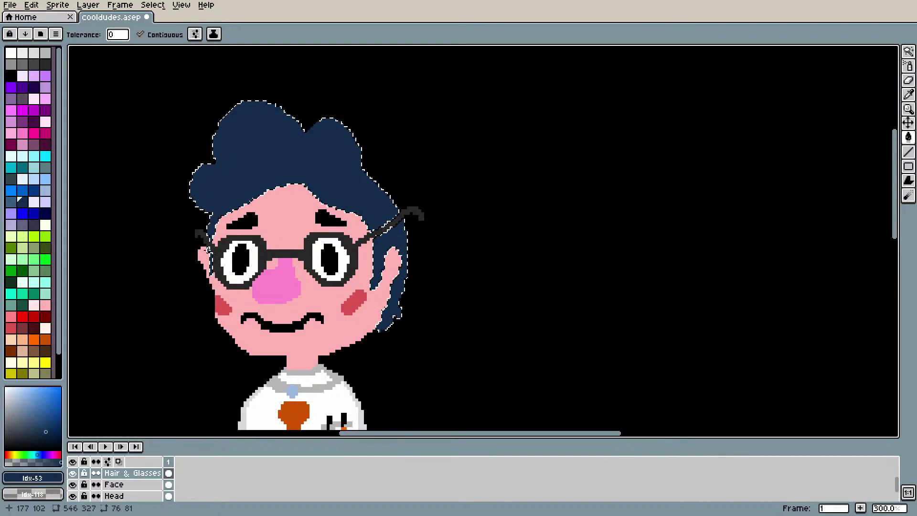
Step: Paint dithered shading in dark purple-gray, palette index 62, along the hair's right curl, right edge and sideburn with the Pencil
left_click(34, 226)
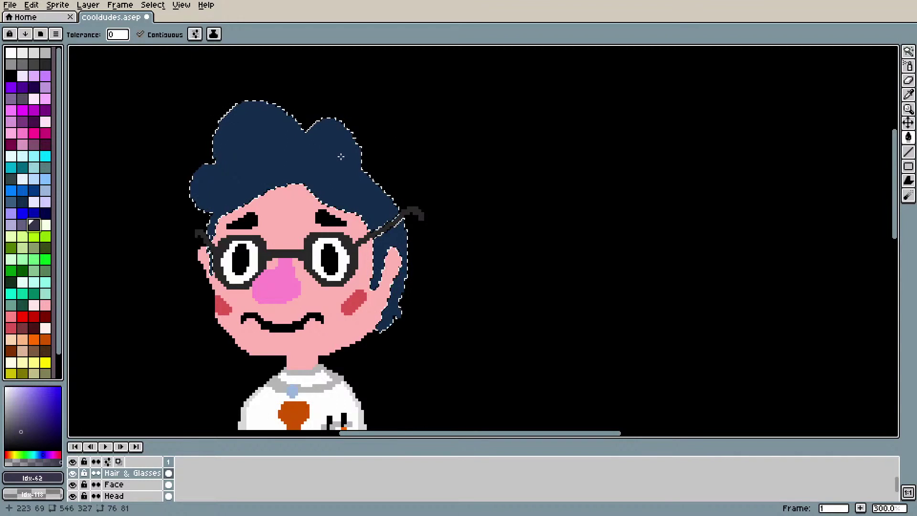
key("b")
left_click_drag(356, 157, 348, 146)
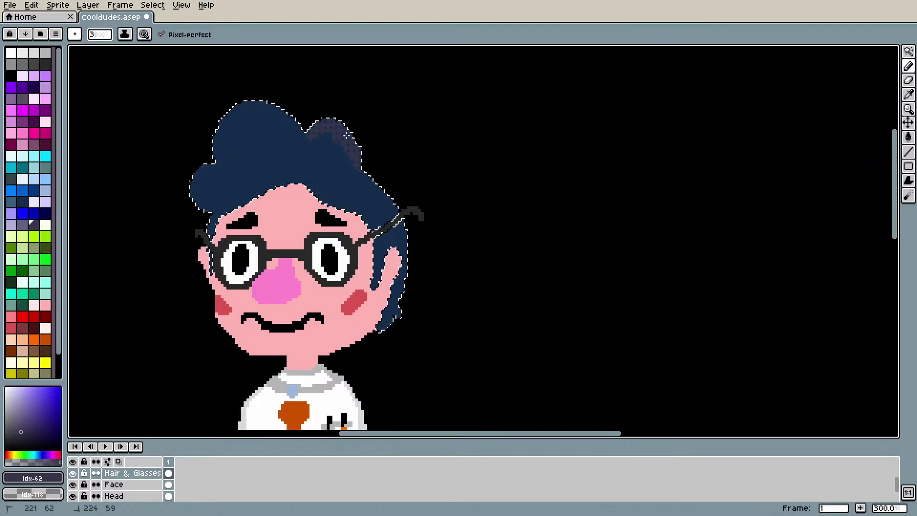
mouse_move(377, 195)
left_mouse_down()
mouse_move(408, 256)
mouse_move(406, 237)
mouse_move(406, 282)
left_mouse_up()
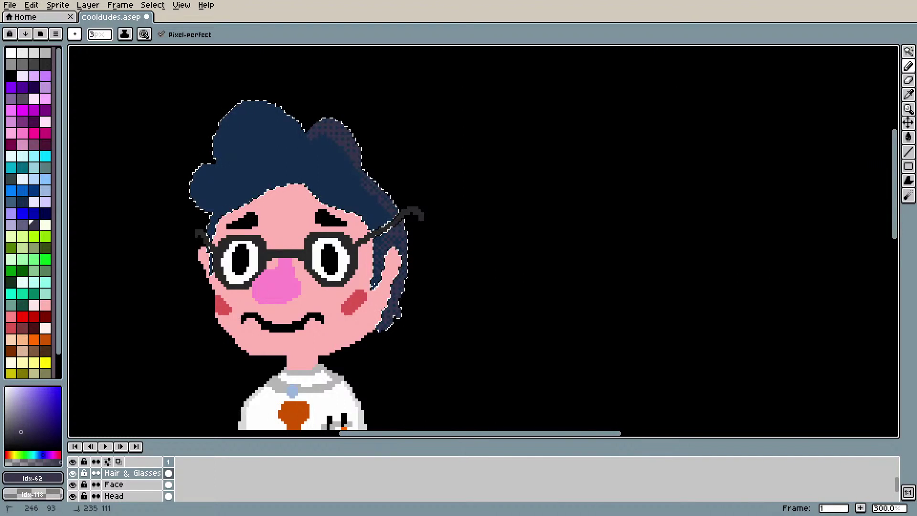
mouse_move(379, 266)
left_mouse_down()
mouse_move(391, 234)
mouse_move(378, 195)
left_mouse_up()
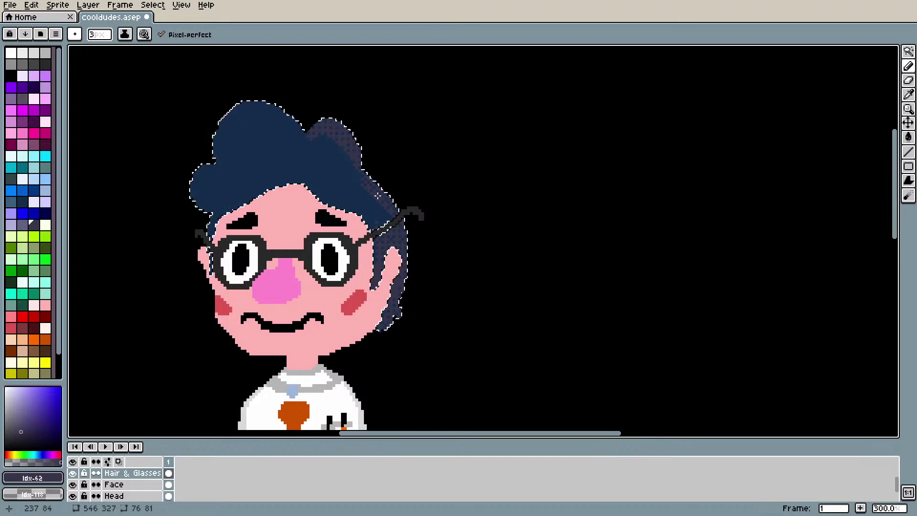
Step: Extend the dithered shading in dark purple-gray, palette index 62, along the hair's left curl and the hairline beside it
scroll(378, 196, "down", 3)
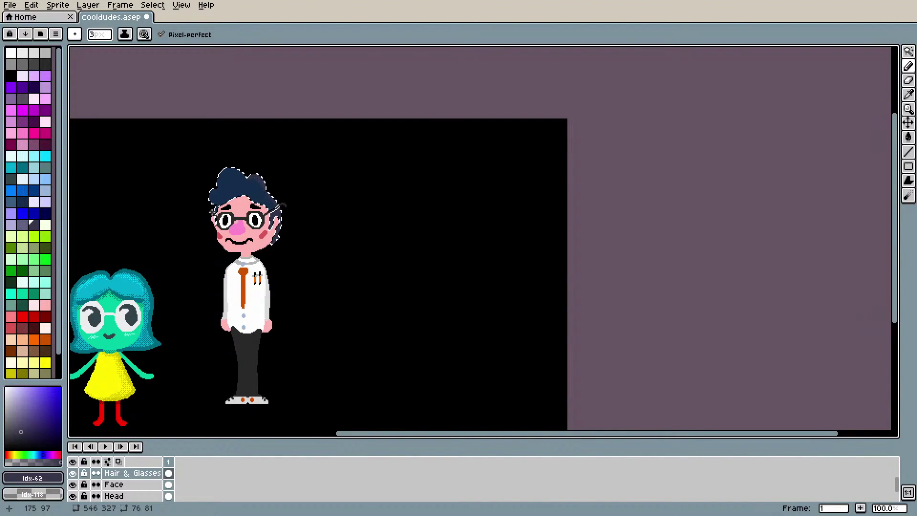
scroll(234, 178, "up", 2)
scroll(239, 179, "down", 3)
scroll(250, 184, "up", 2)
scroll(250, 184, "down", 1)
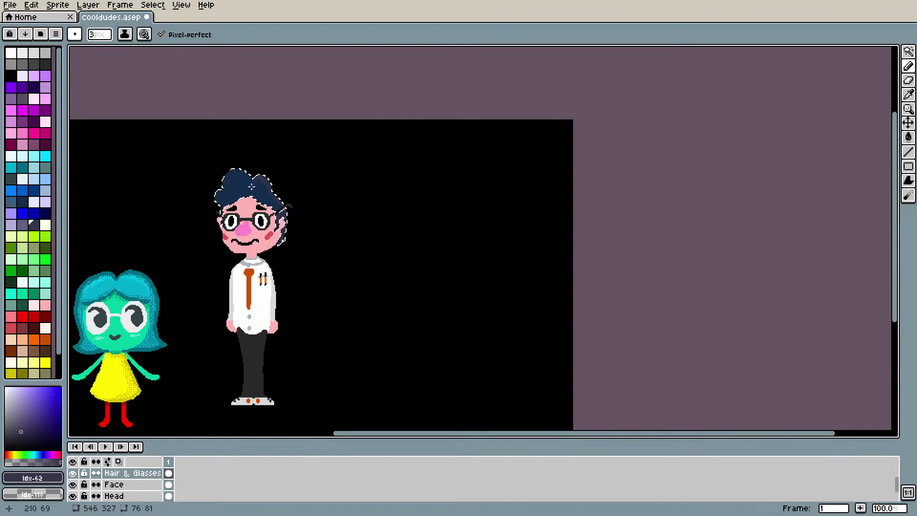
scroll(252, 186, "up", 1)
scroll(252, 186, "up", 2)
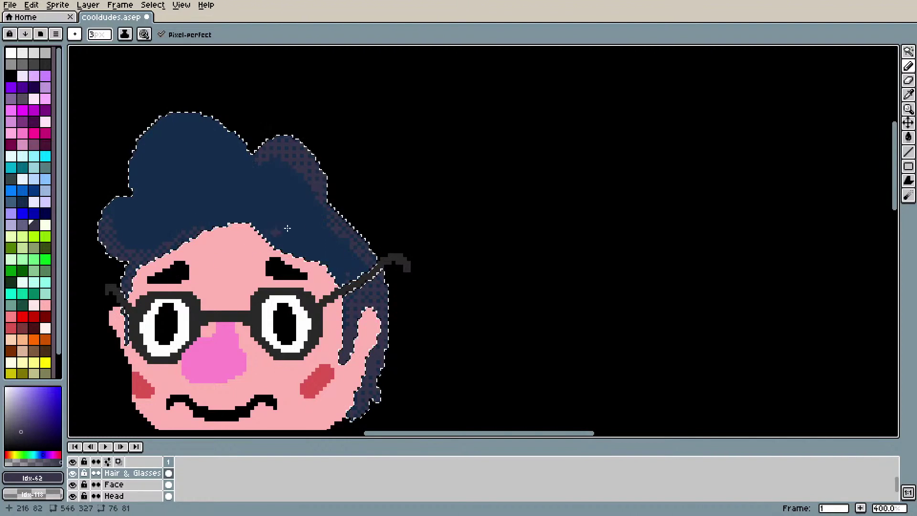
Step: Try erasing part of the shading on the hair's right curl with the Eraser, turning off its pressure-controlled gradient
key("e")
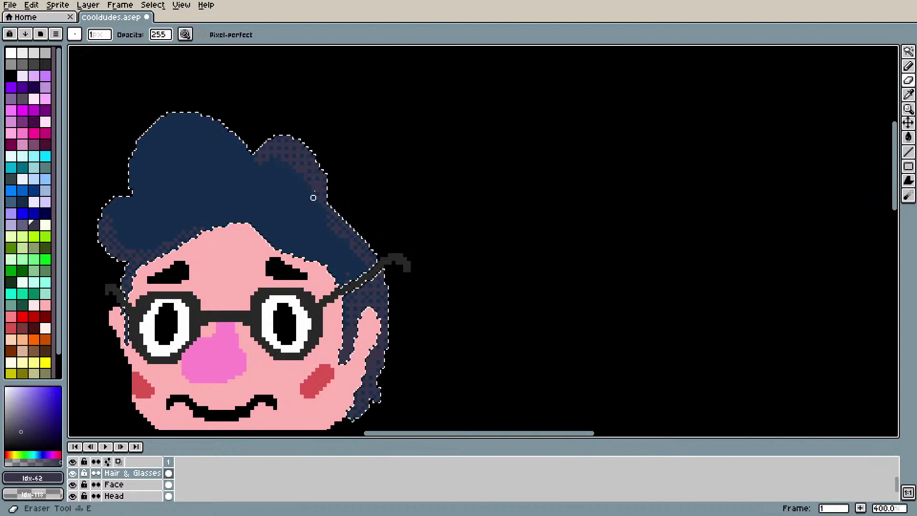
left_click(286, 159)
key("ctrl+z")
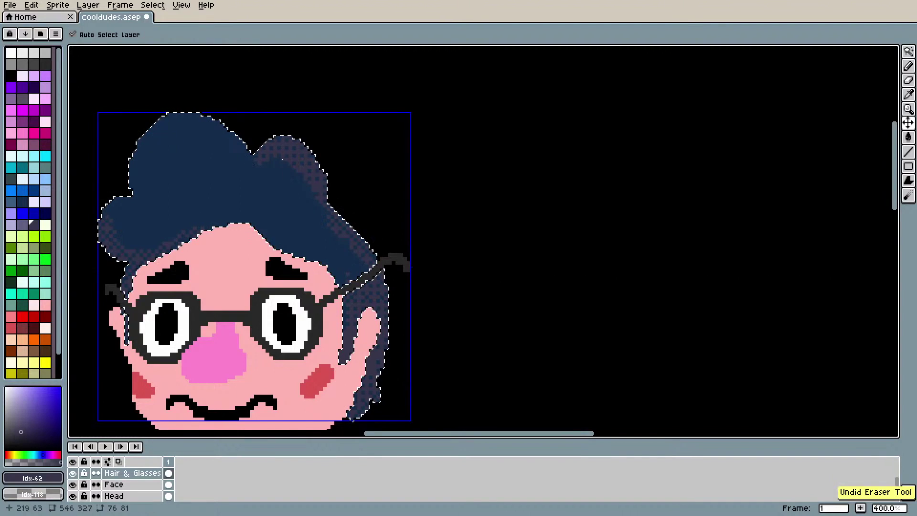
left_click(186, 35)
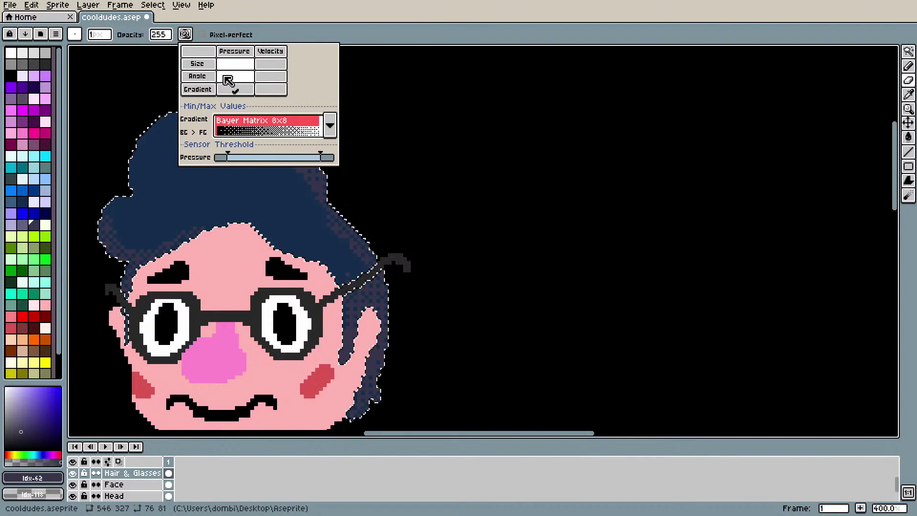
left_click_drag(299, 156, 309, 181)
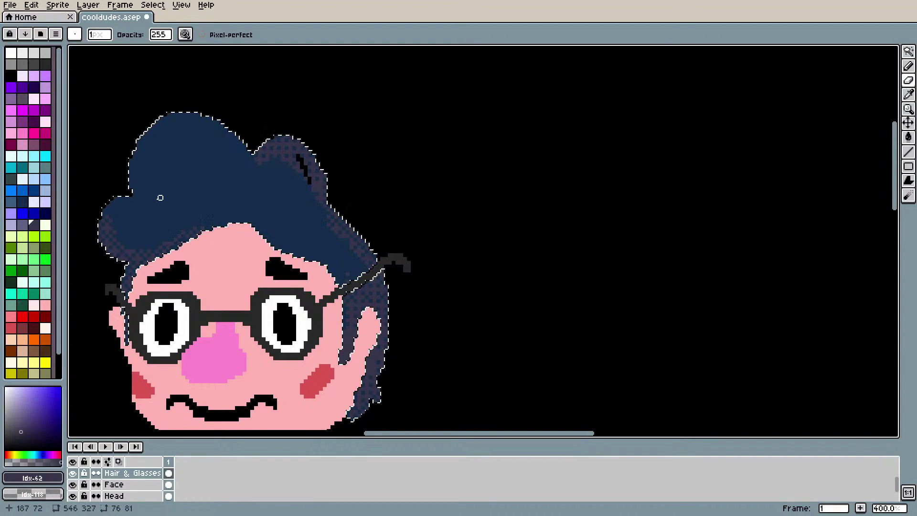
Step: Paint over the shading on the hair's right curl and right edge with dark navy, palette index 53, using the Pencil
key("b")
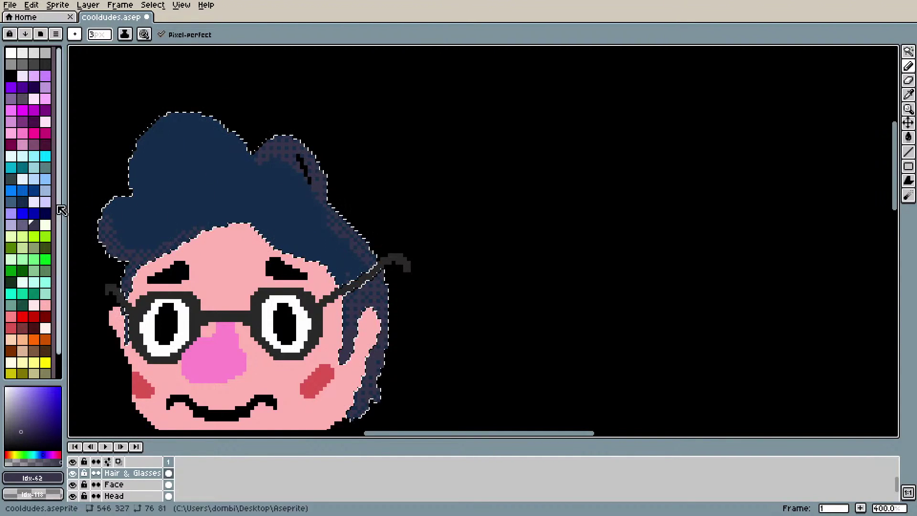
left_click(22, 202)
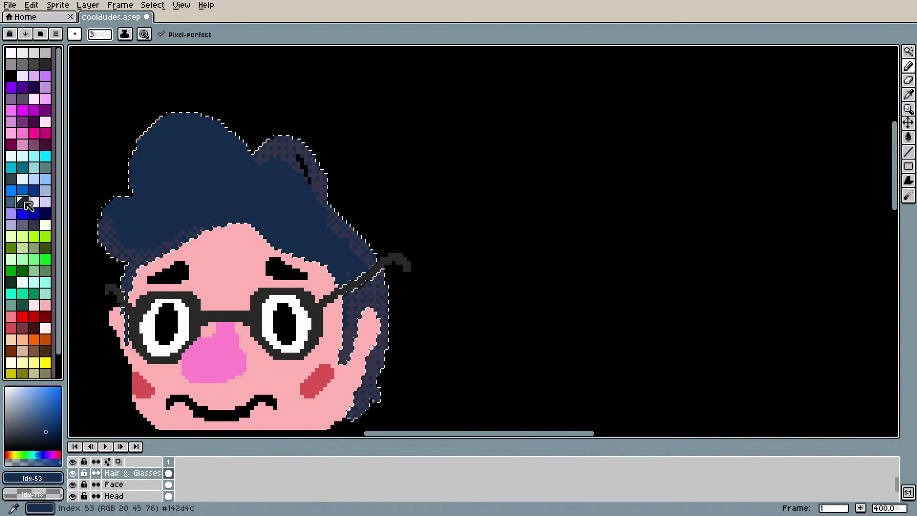
mouse_move(247, 170)
left_mouse_down()
mouse_move(271, 151)
mouse_move(298, 166)
left_mouse_up()
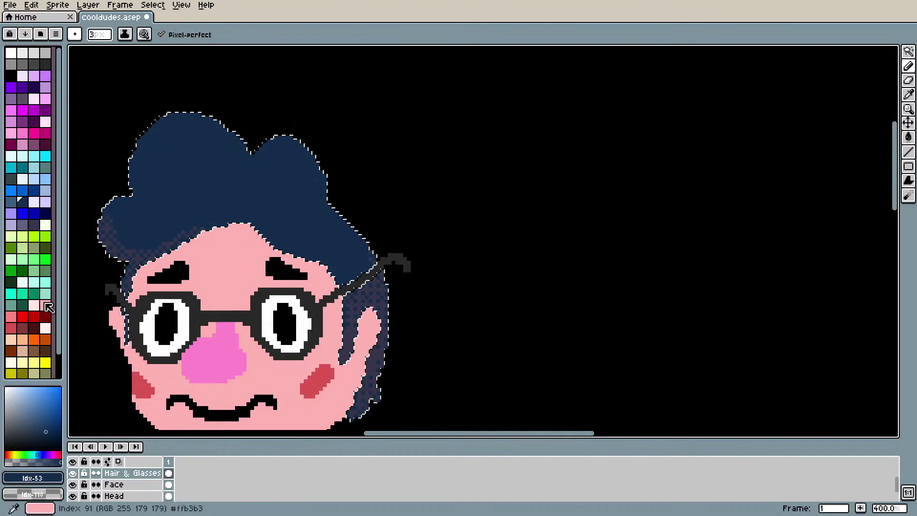
Step: Try a solid purple-gray stroke, palette index 62, between the hair's left curls and undo it
left_click(38, 223)
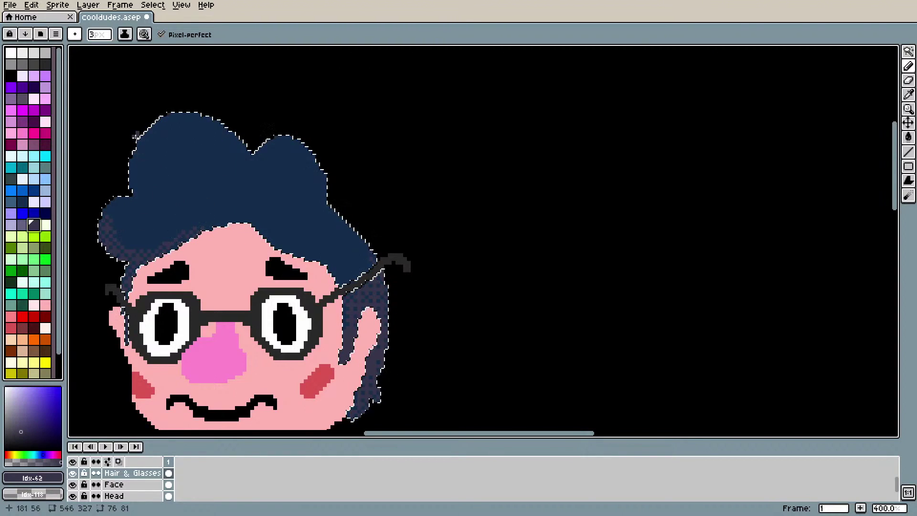
left_click_drag(133, 175, 175, 209)
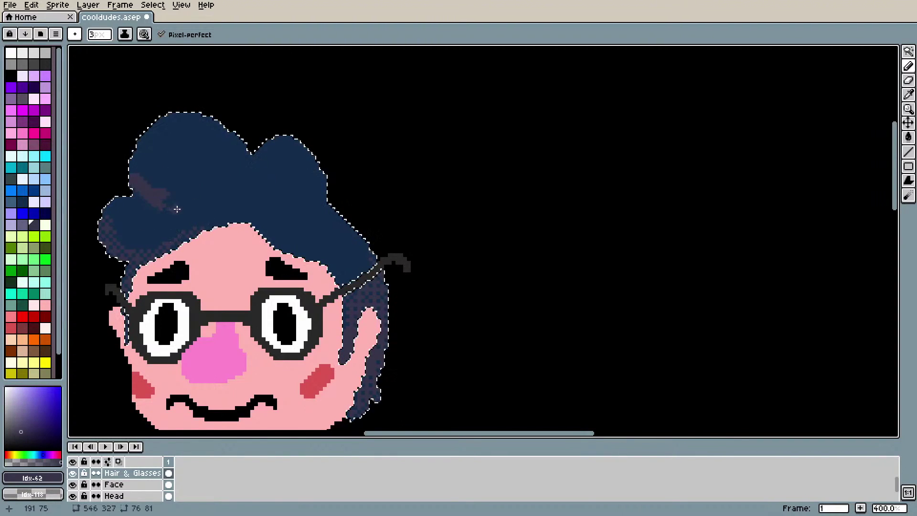
key("ctrl+x")
key("ctrl+z")
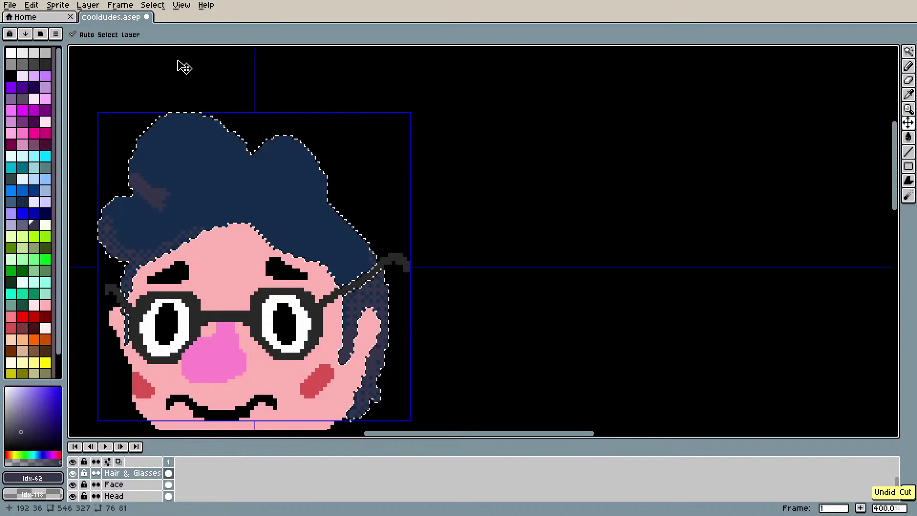
key("ctrl+z")
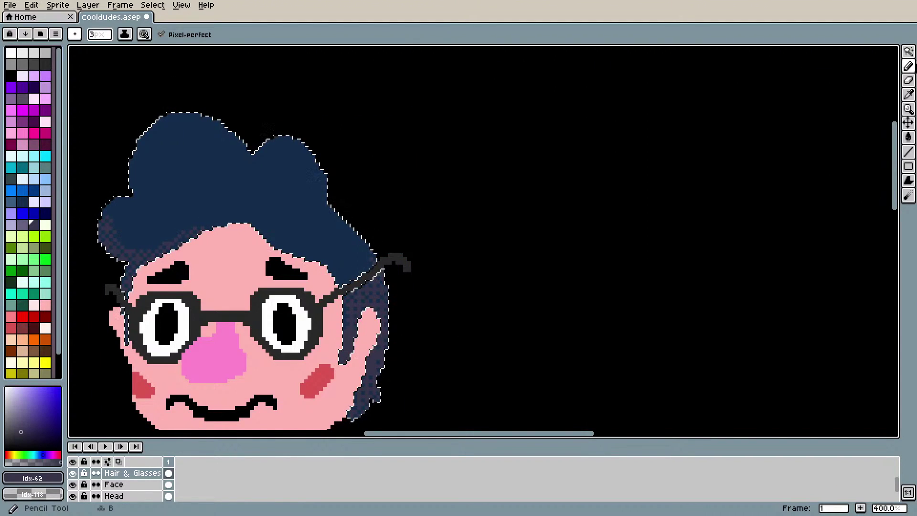
Step: Set the Pencil's pressure dynamics to control the gradient and paint dithered shading under the top-left and right curls
left_click(145, 33)
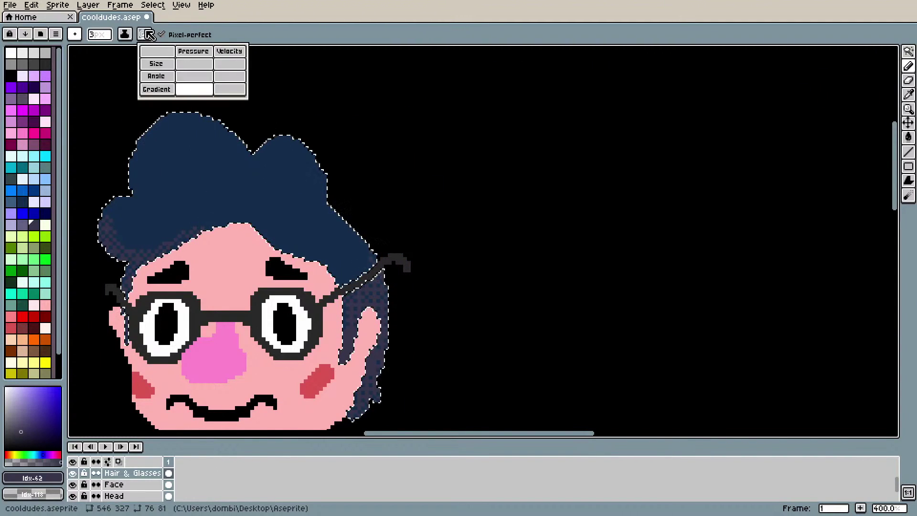
left_click(195, 66)
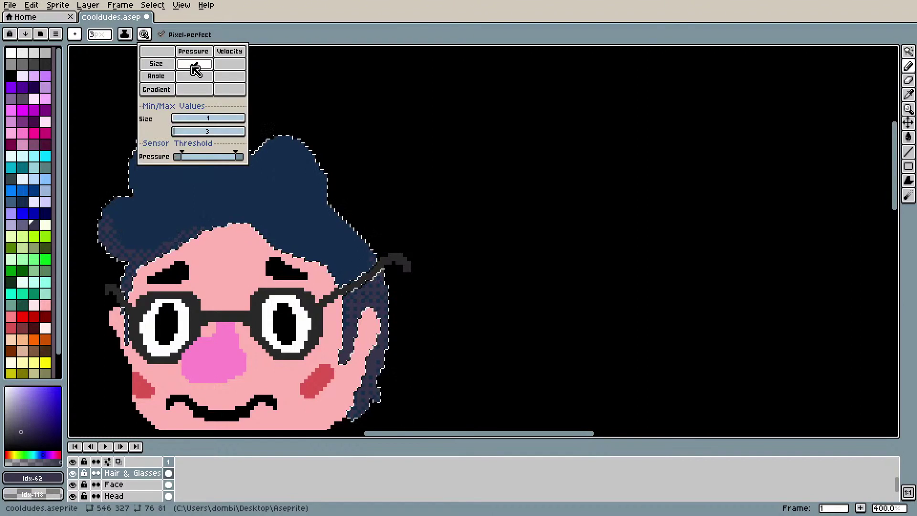
left_click(194, 89)
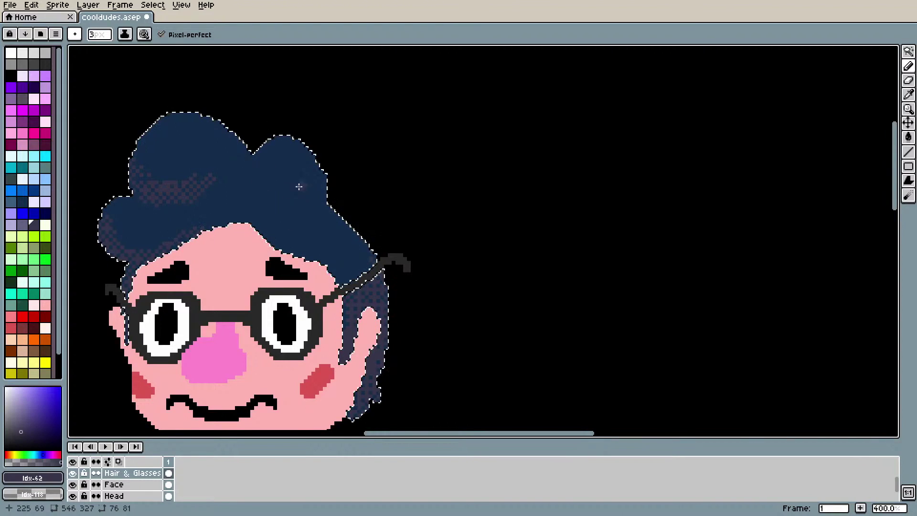
left_click_drag(326, 202, 276, 203)
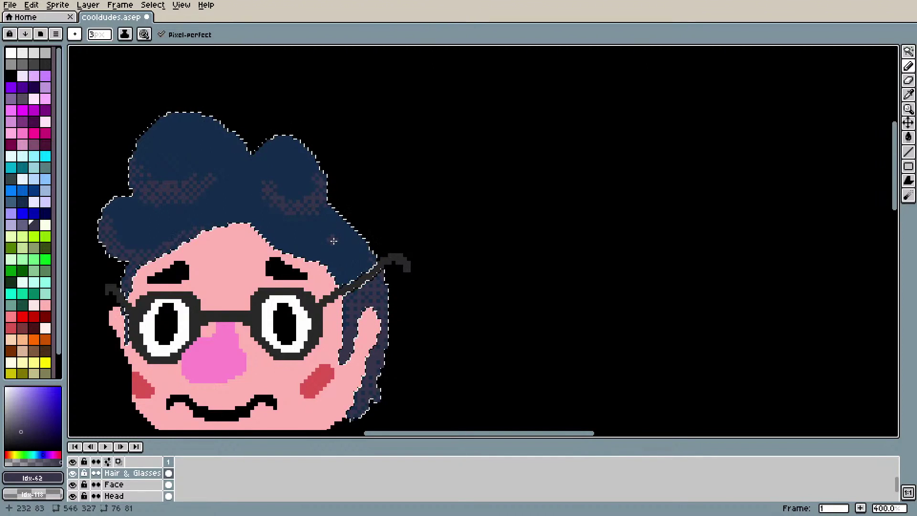
scroll(334, 241, "down", 2)
scroll(329, 242, "up", 1)
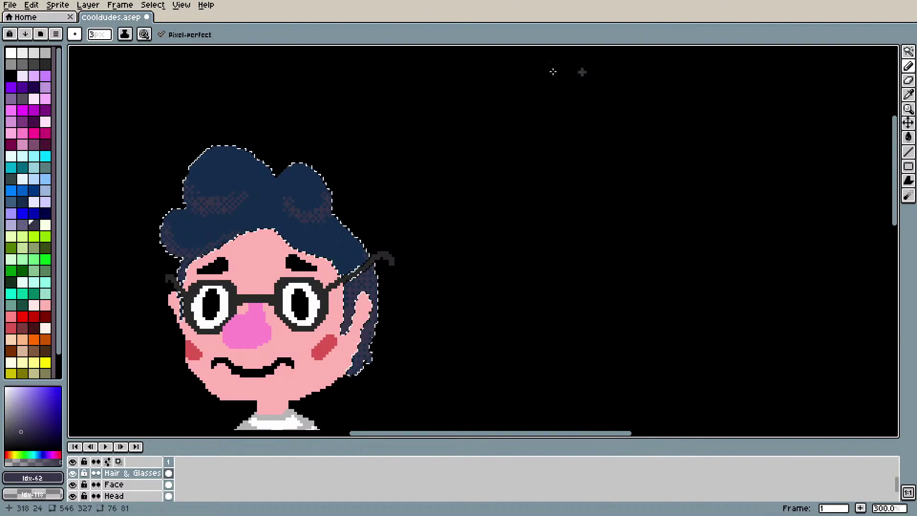
Step: Paint dithered shading in very dark blue, palette index 59, under the right curl, the top-left curl and the left curl
left_click(762, 201, "alt")
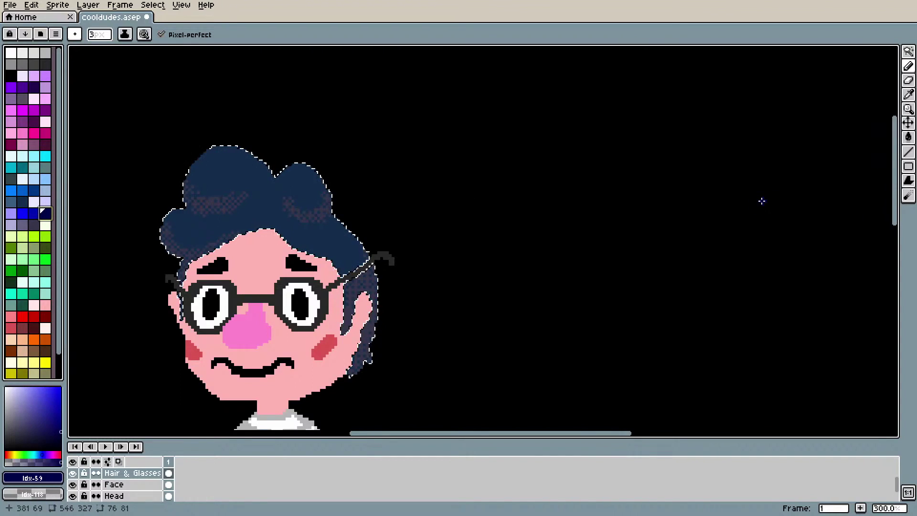
left_click_drag(289, 203, 289, 206)
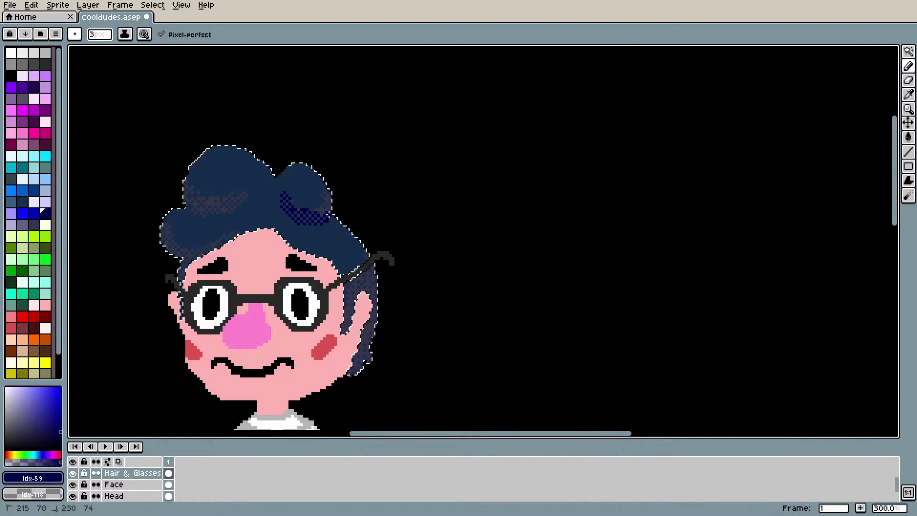
mouse_move(216, 214)
left_mouse_down()
mouse_move(188, 191)
mouse_move(230, 199)
left_mouse_up()
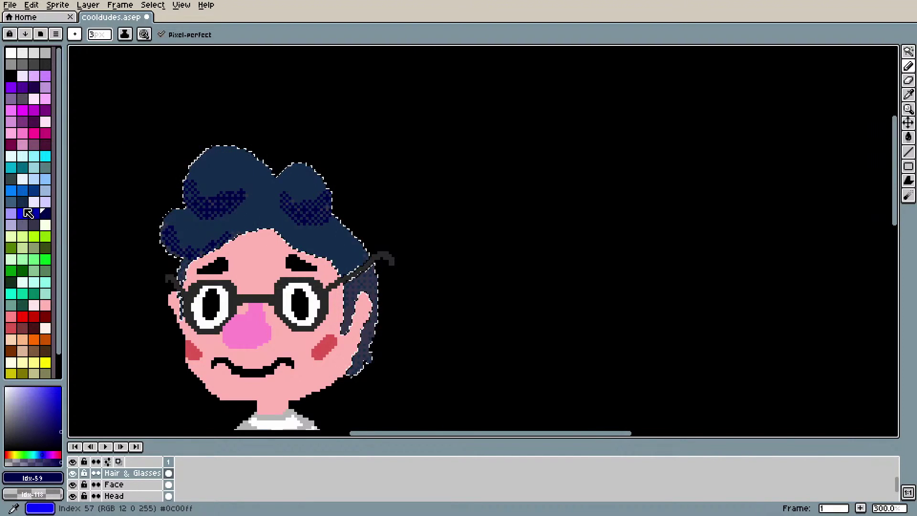
Step: Pick blue, palette index 49, and undo all the dithered shading strokes on the hair
left_click(25, 195)
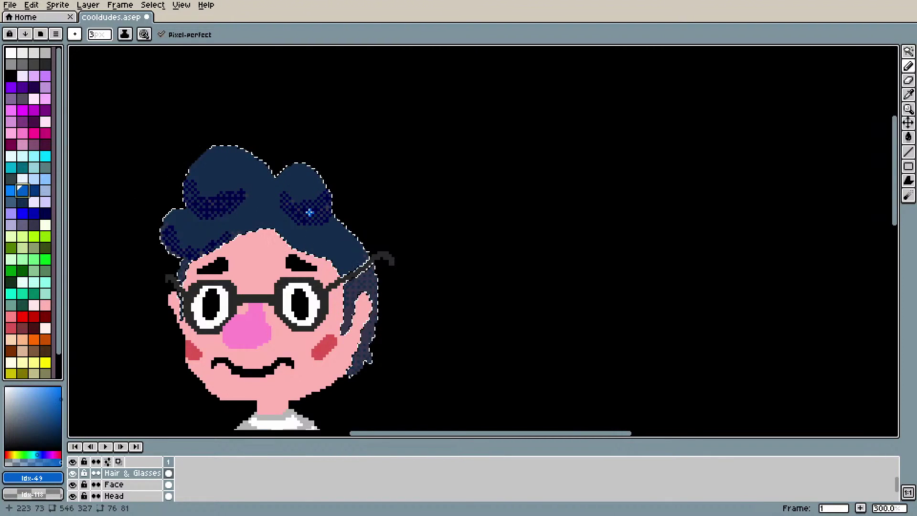
key("ctrl+z")
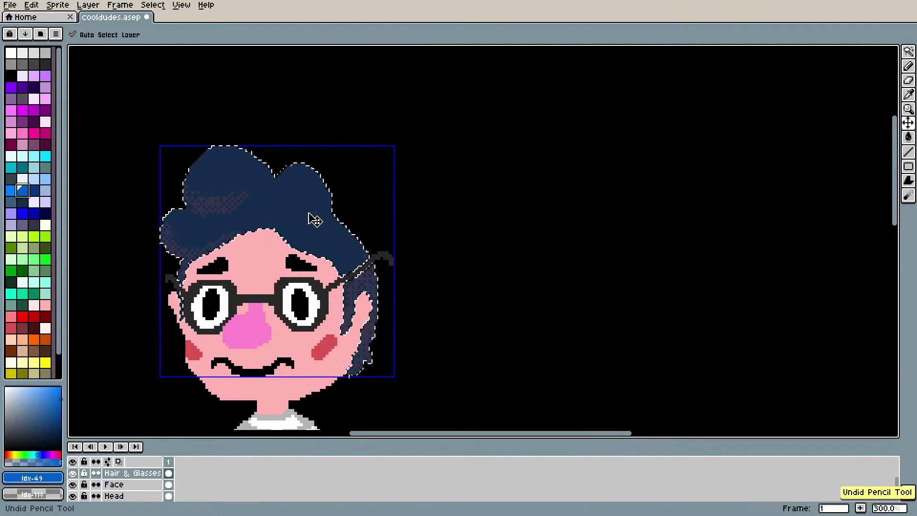
key("ctrl+z")
key("ctrl+z")
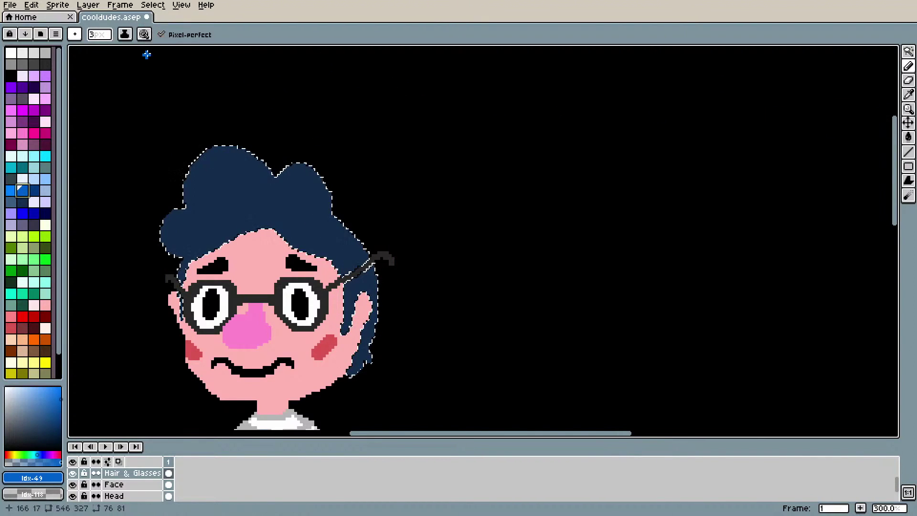
Step: Try blue, palette index 49, and bright blue, palette index 57, as the fill of the selected hair with the Paint Bucket
key("w")
left_click(164, 35)
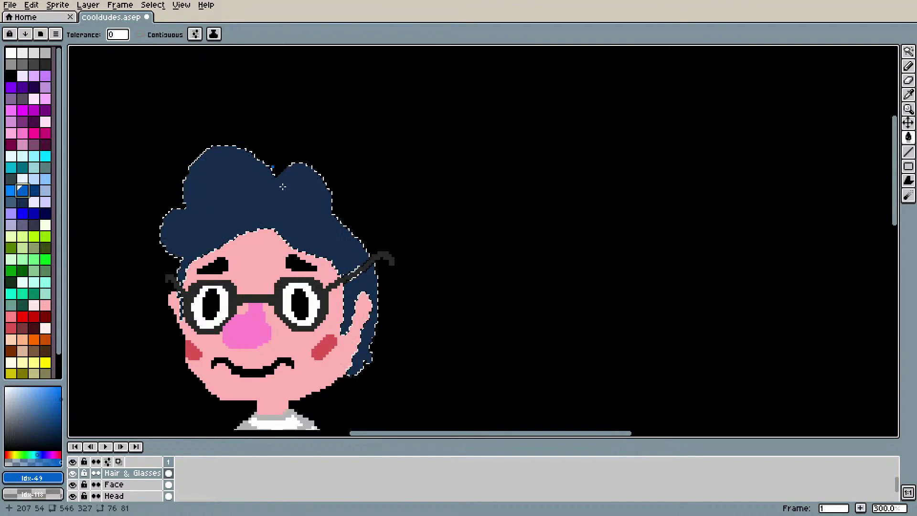
key("g")
left_click(281, 212)
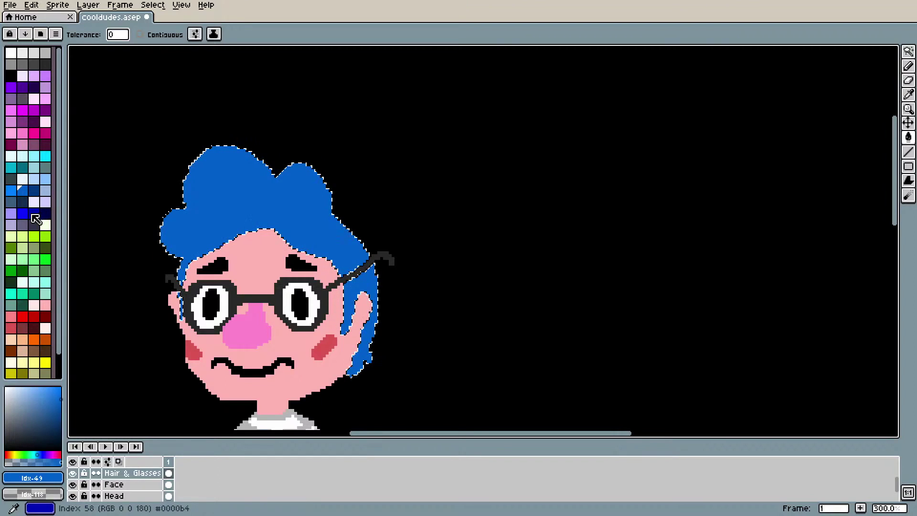
left_click(22, 214)
left_click(279, 204)
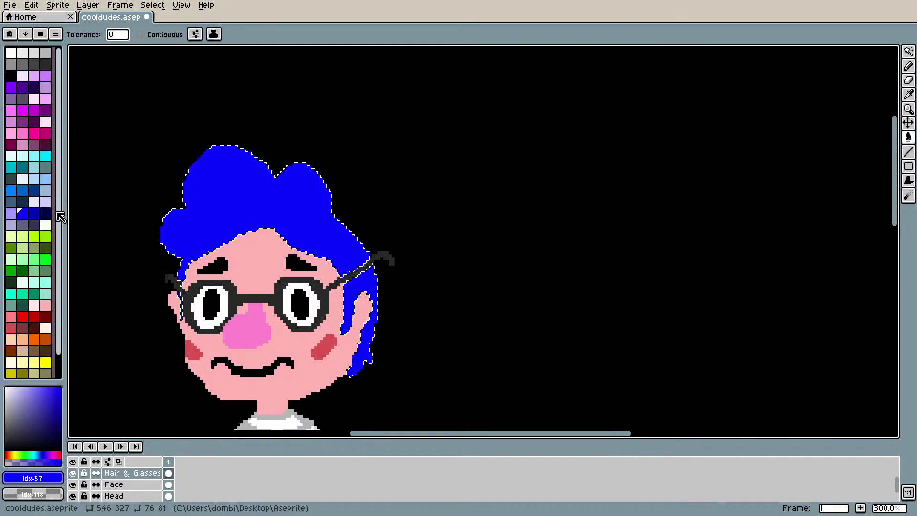
Step: Try teal #00accd, palette index 40, and slate blue, palette index 52, as the fill of the selected hair
left_click(10, 167)
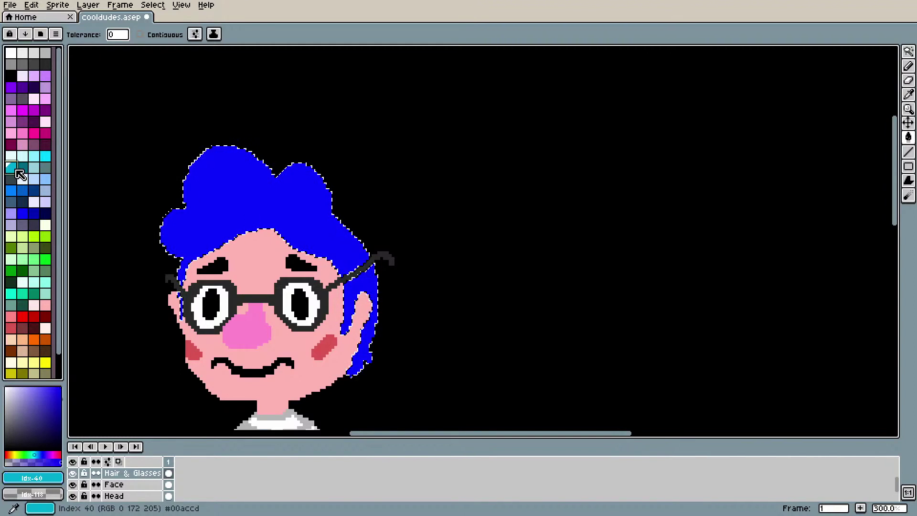
left_click(242, 202)
scroll(243, 203, "down", 2)
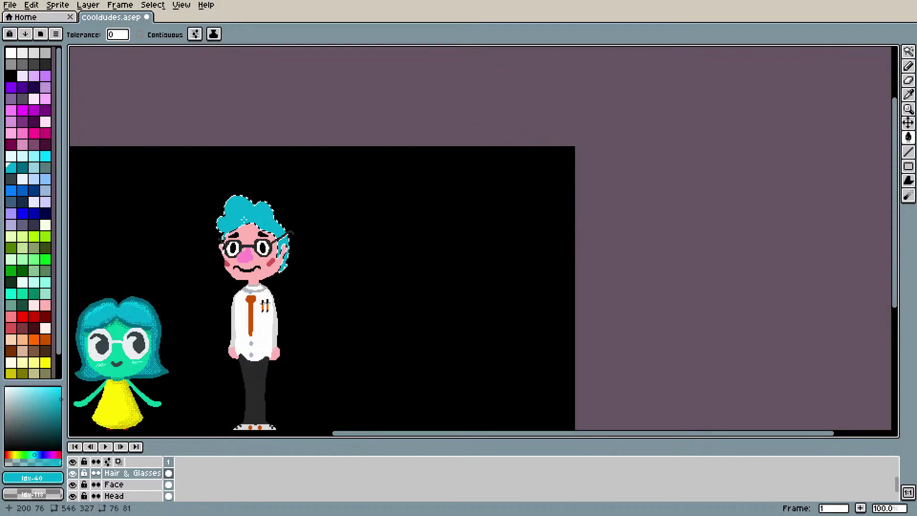
scroll(212, 266, "up", 1)
scroll(212, 265, "up", 1)
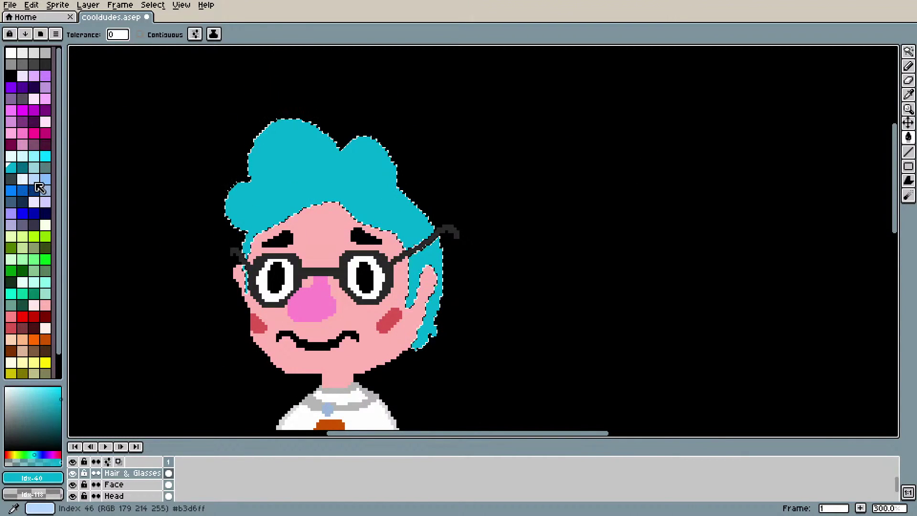
left_click(11, 202)
left_click(281, 179)
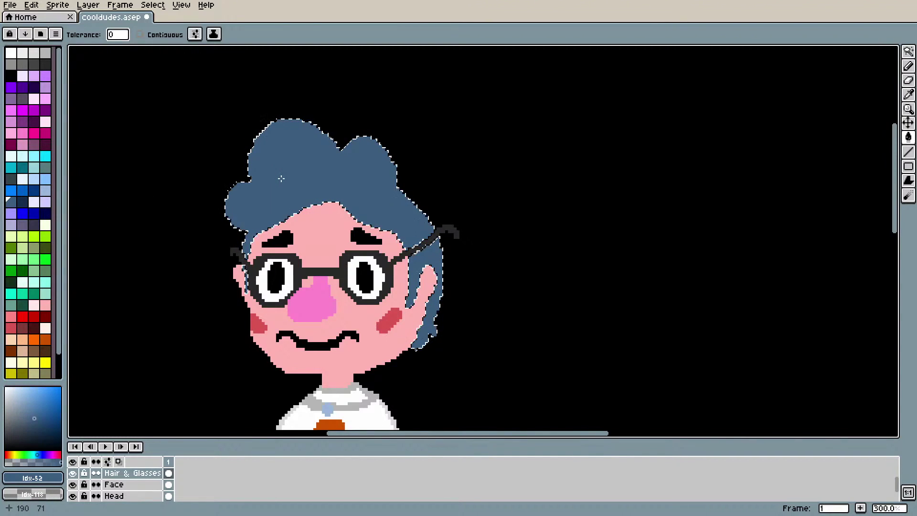
Step: Fill the selected hair with bright blue #0c00ff, palette index 57, and pick dark blue #0000b4, palette index 58, as the foreground color
left_click(22, 214)
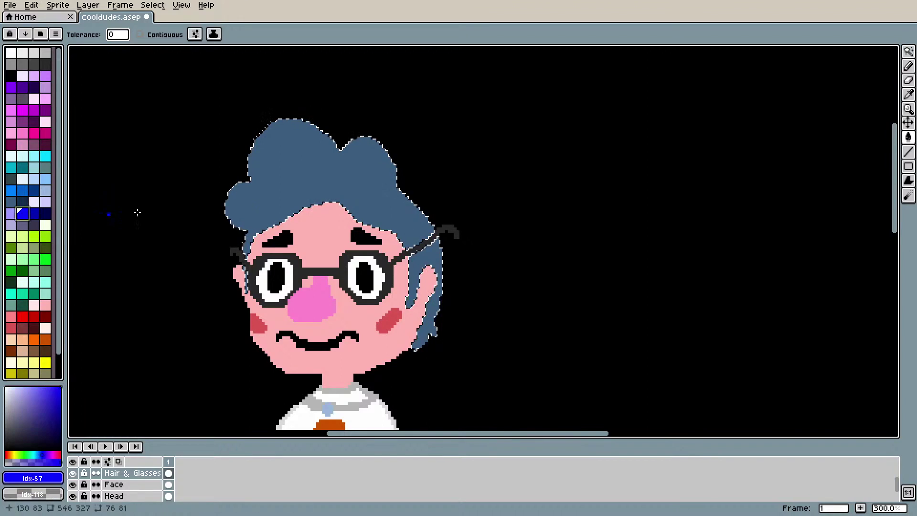
left_click(351, 198)
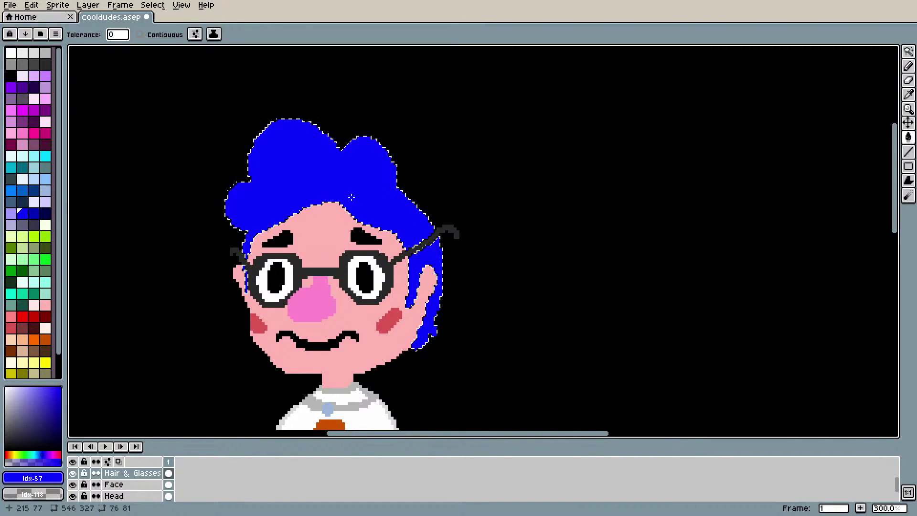
left_click(34, 213)
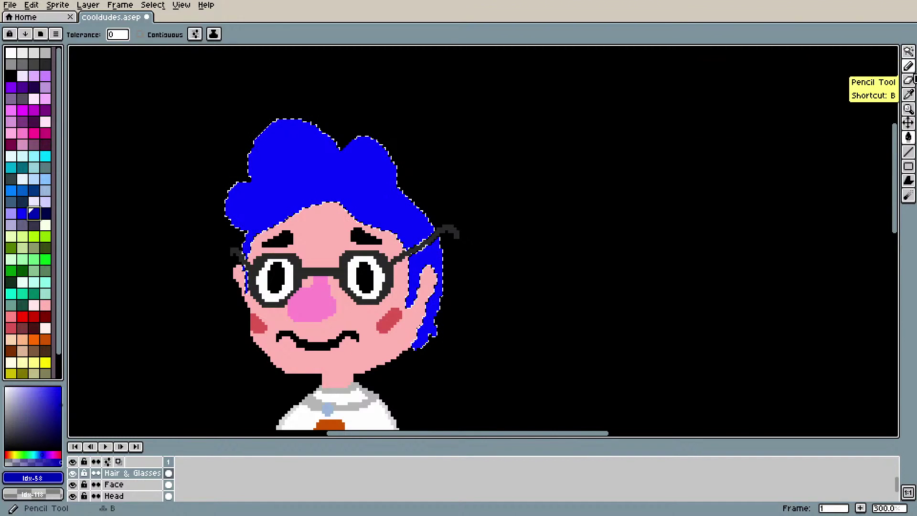
Step: Shade the selected bright blue hair with dithered dark blue Pencil strokes along the undersides and edges of its locks
left_click(909, 68)
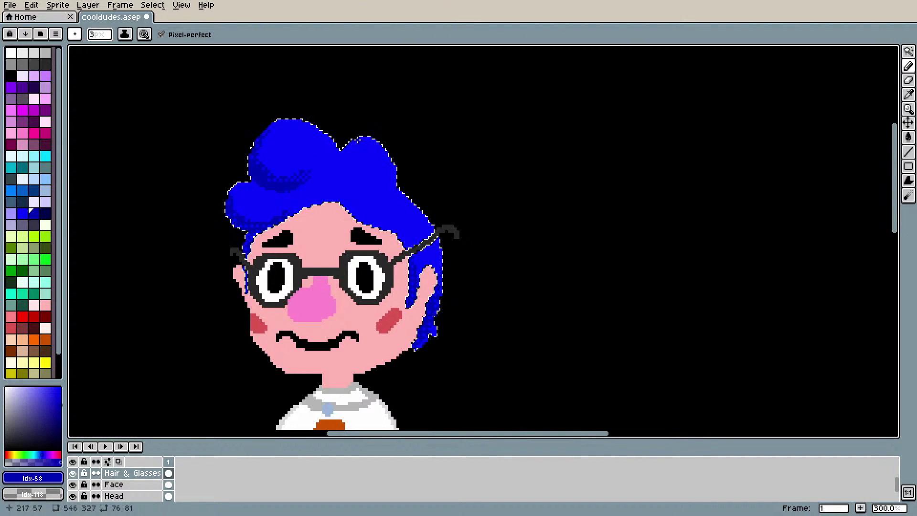
mouse_move(342, 152)
left_mouse_down()
mouse_move(358, 180)
mouse_move(342, 160)
mouse_move(358, 182)
mouse_move(347, 179)
mouse_move(364, 188)
left_mouse_up()
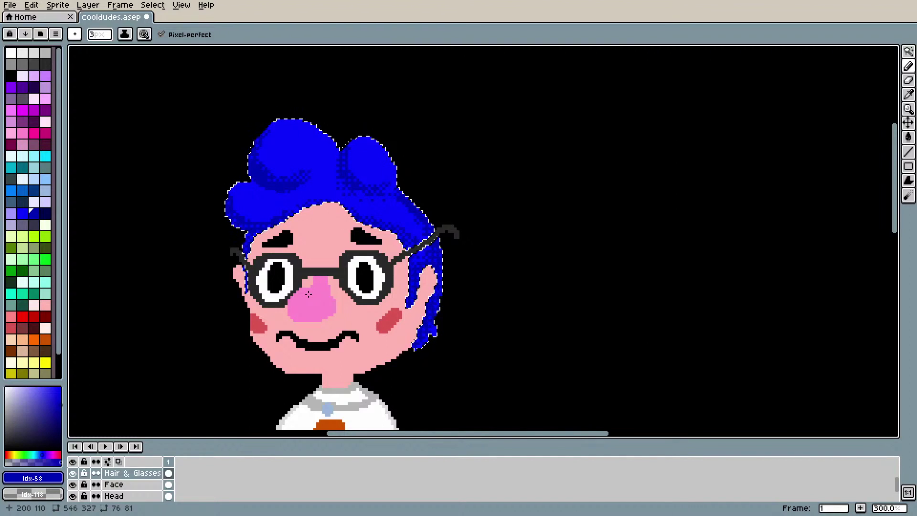
scroll(365, 186, "down", 2)
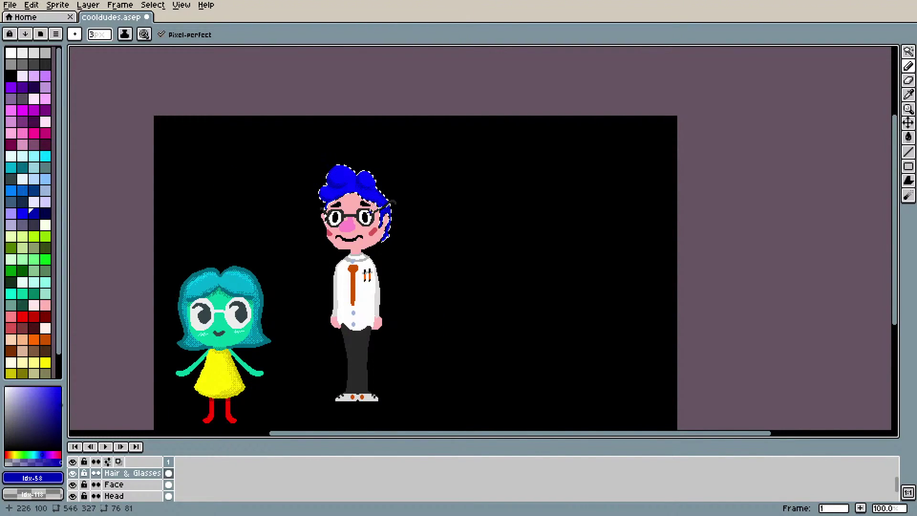
scroll(369, 209, "up", 3)
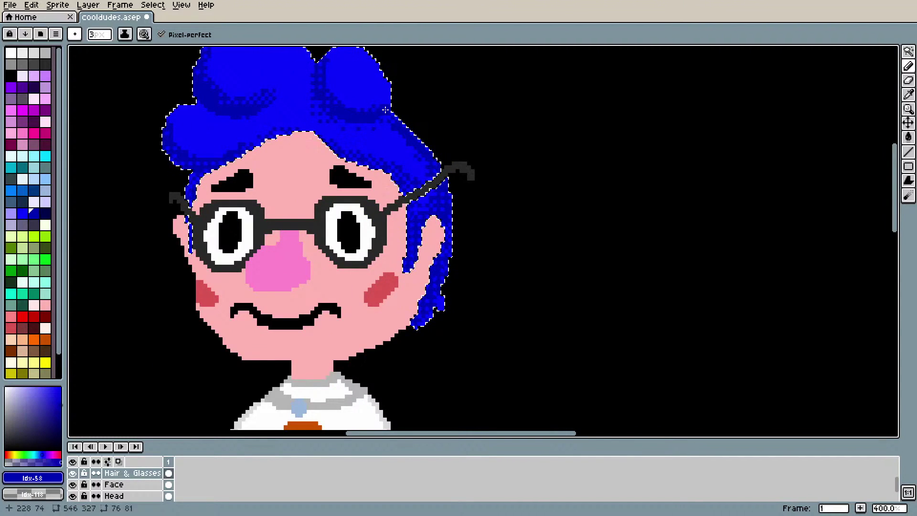
scroll(306, 117, "down", 3)
scroll(291, 143, "up", 2)
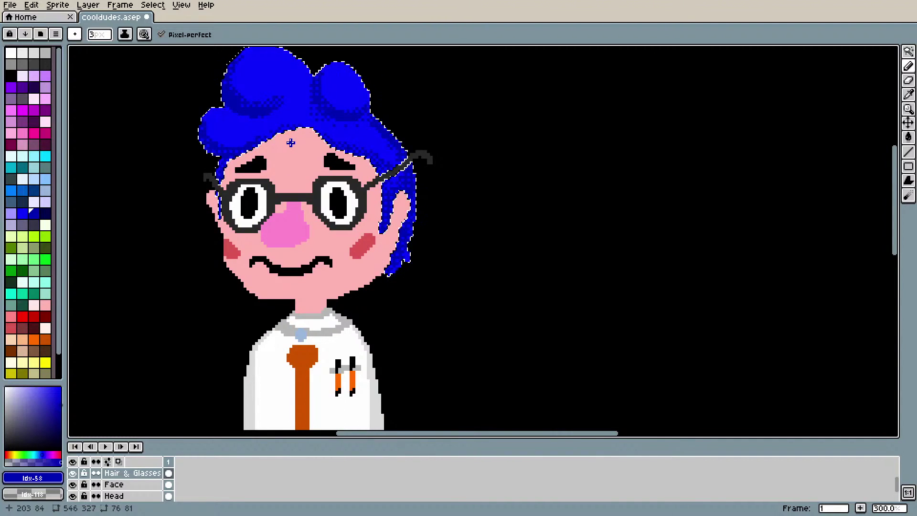
scroll(291, 143, "up", 1)
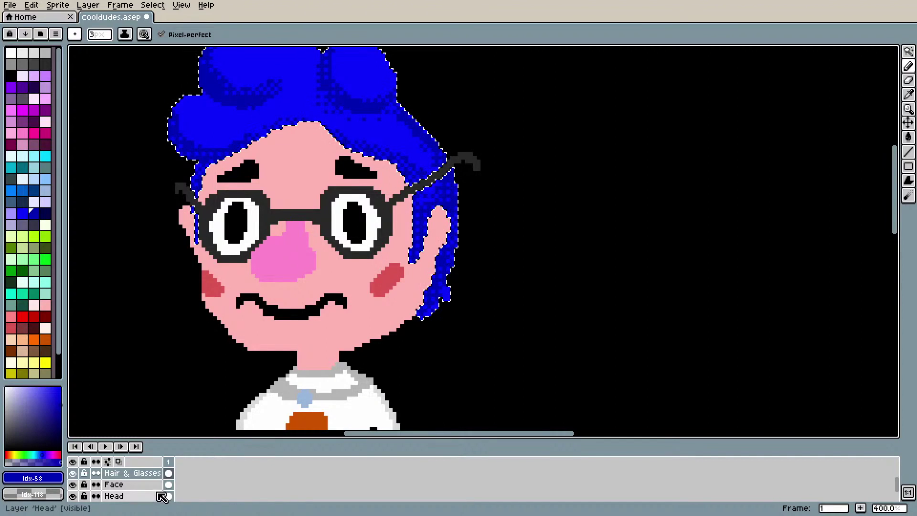
Step: Deselect the hair and dither a salmon pink shadow, palette index 92, along the hairline on the Face layer
left_click(124, 485)
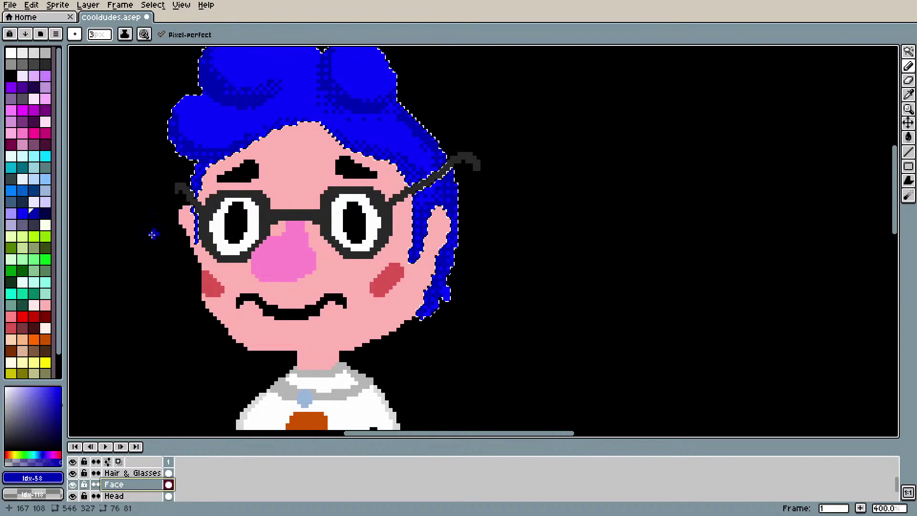
key("ctrl+d")
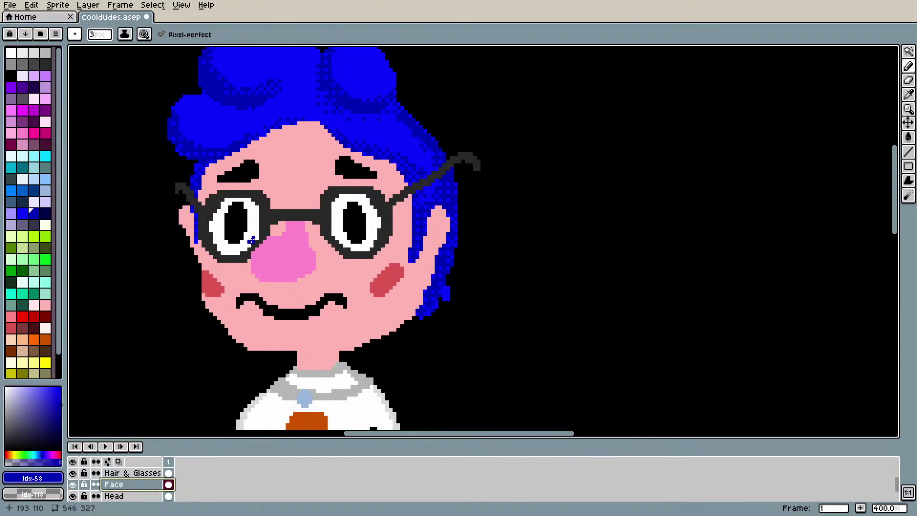
left_click(301, 206, "alt")
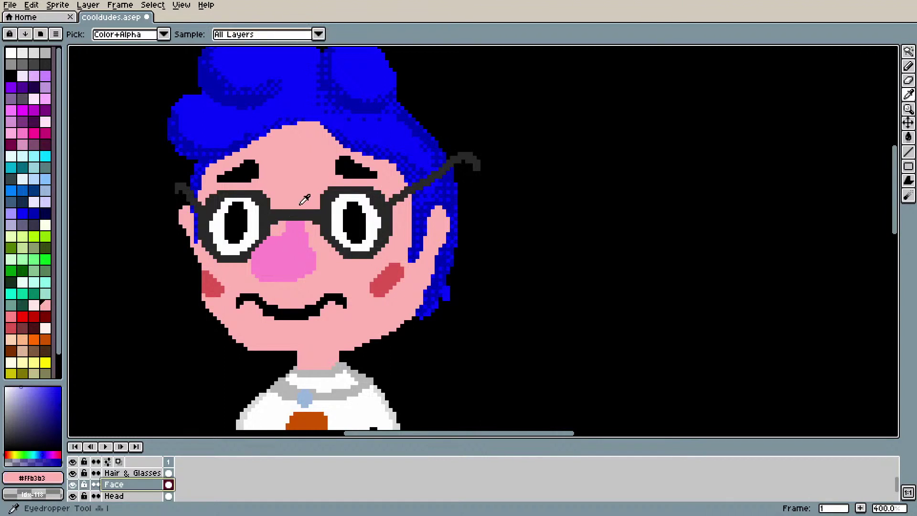
left_click(22, 318)
key("b")
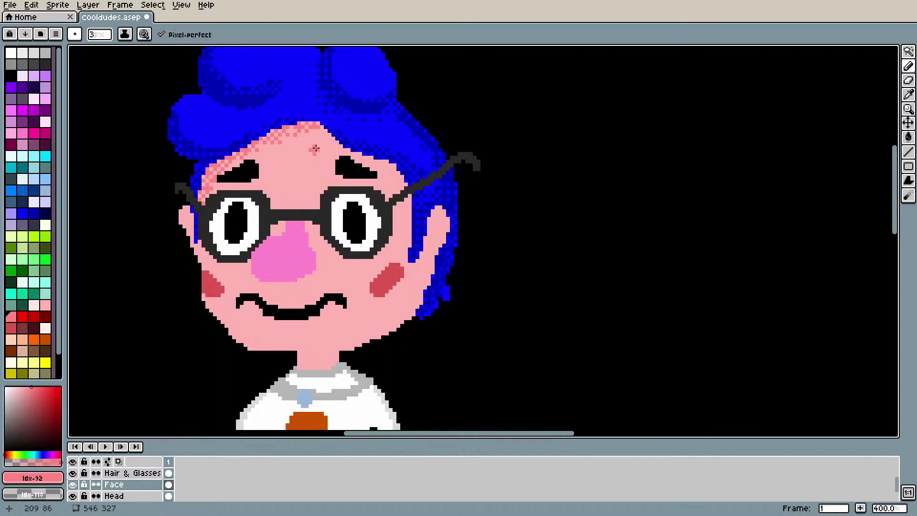
mouse_move(320, 123)
left_mouse_down()
mouse_move(393, 168)
mouse_move(407, 192)
mouse_move(375, 156)
mouse_move(403, 194)
mouse_move(397, 170)
mouse_move(361, 151)
mouse_move(406, 177)
mouse_move(428, 241)
left_mouse_up()
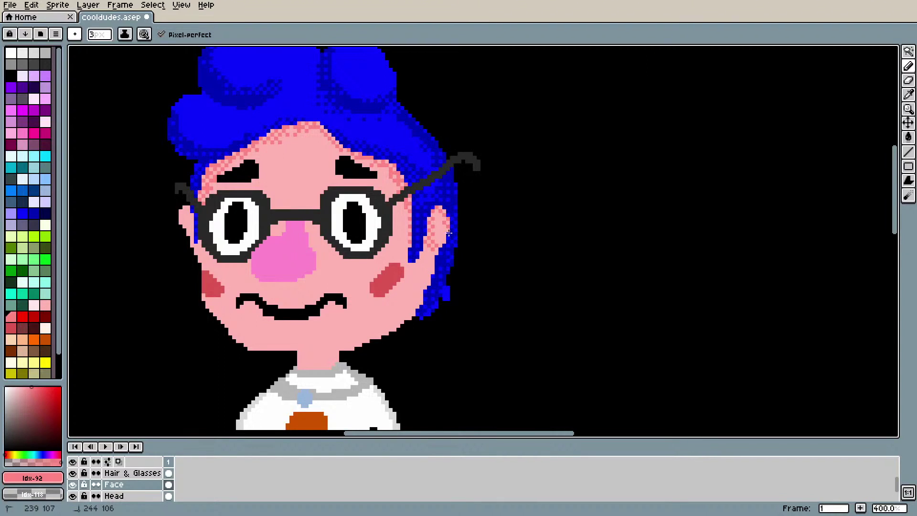
Step: Undo the heavy shading on the ear and redraw a light dithered shadow where the ear meets the hair
key("ctrl+z")
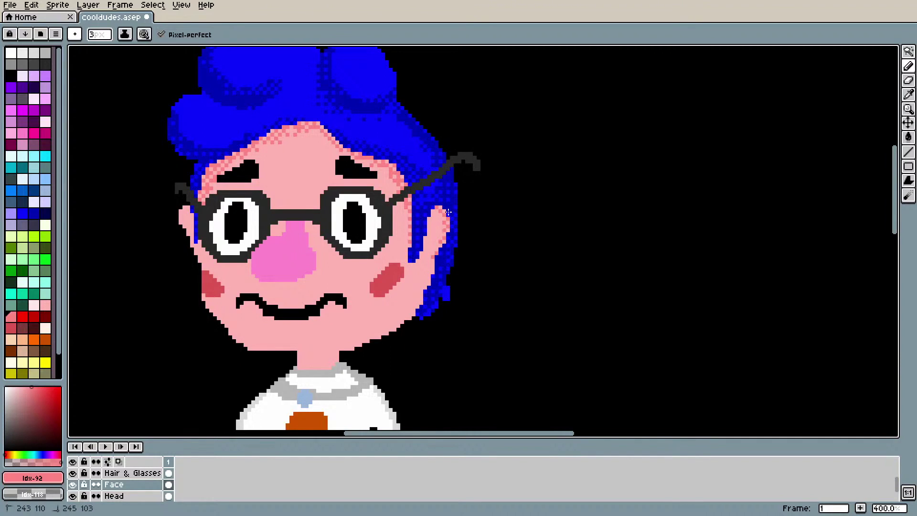
key("ctrl+z")
left_click(402, 302)
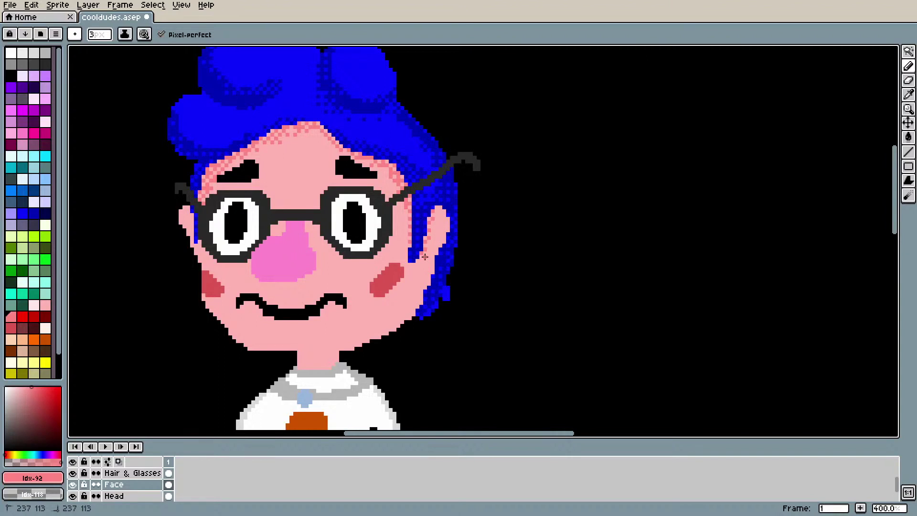
mouse_move(419, 247)
left_mouse_down()
mouse_move(423, 233)
mouse_move(423, 254)
left_mouse_up()
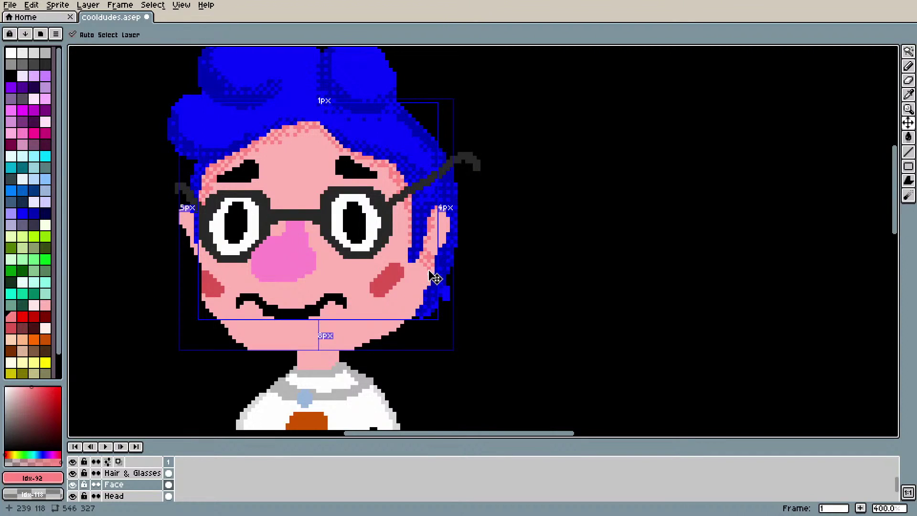
key("ctrl+z")
key("ctrl")
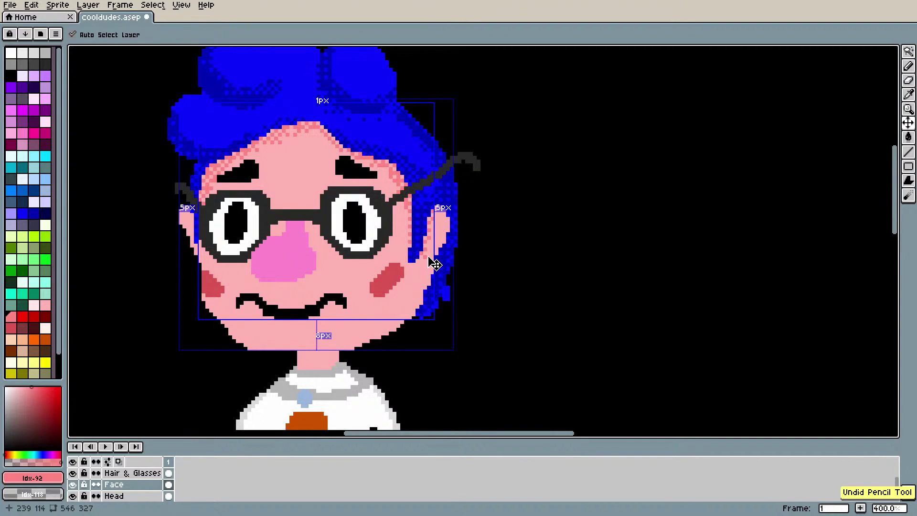
key("b")
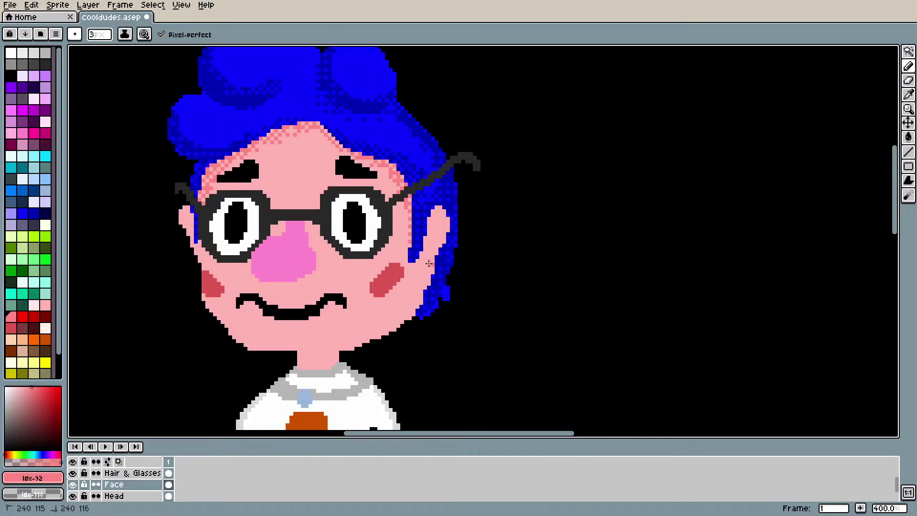
left_click(423, 256)
left_click_drag(430, 260, 427, 216)
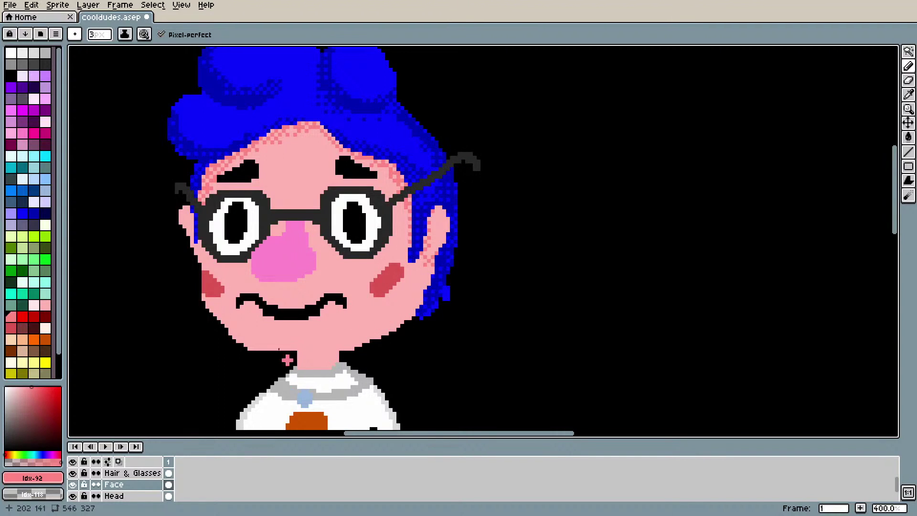
Step: Try dithered salmon pink shading along the jaw on the Face layer, and undo the strokes
mouse_move(211, 308)
left_mouse_down()
mouse_move(242, 338)
mouse_move(226, 321)
mouse_move(272, 348)
left_mouse_up()
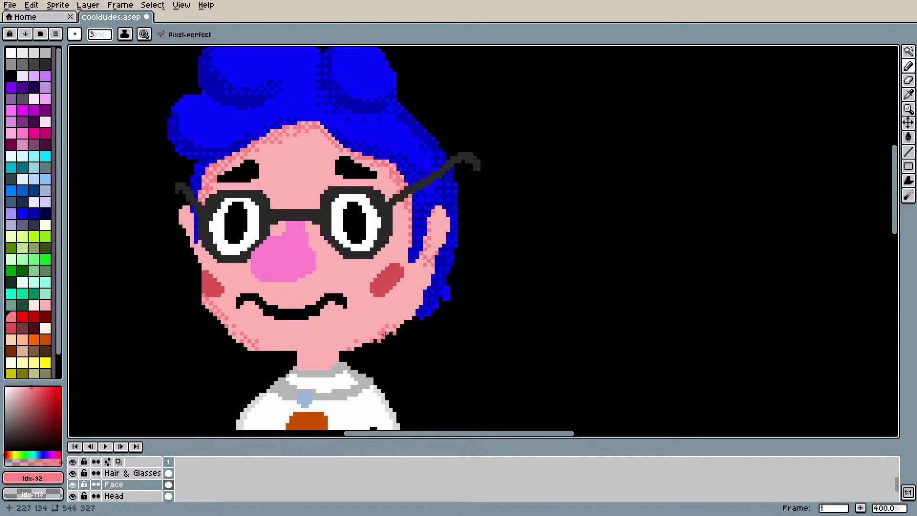
key("ctrl+z")
key("ctrl+z")
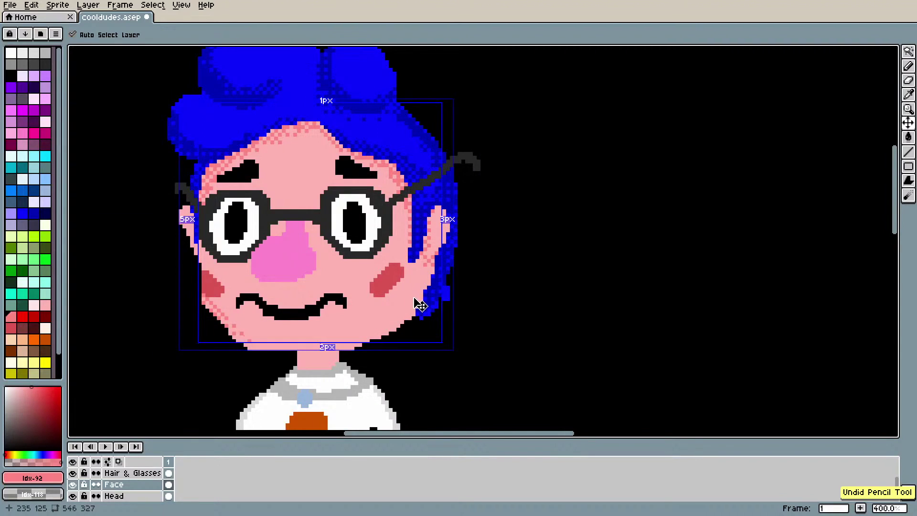
key("ctrl+z")
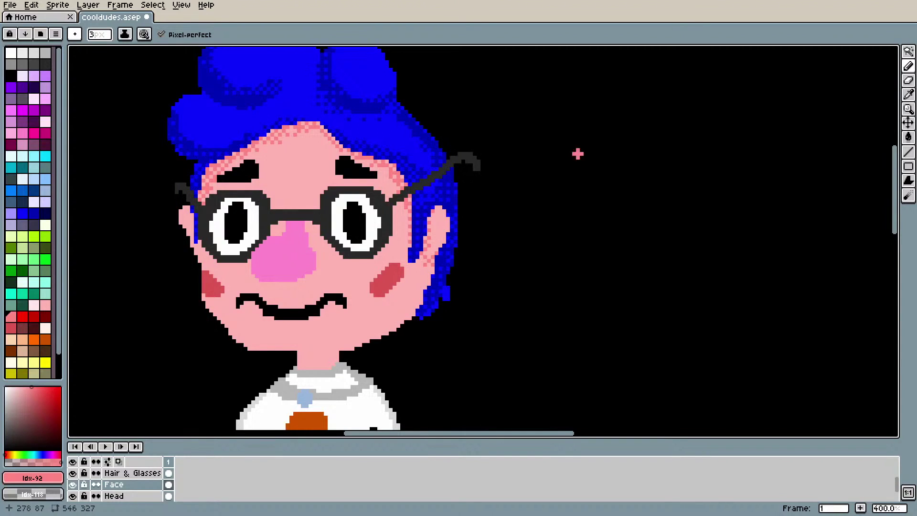
Step: Select the whole head shape on the Head layer with the Magic Wand, dropping the selection made from the Face layer
key("w")
left_click(329, 346)
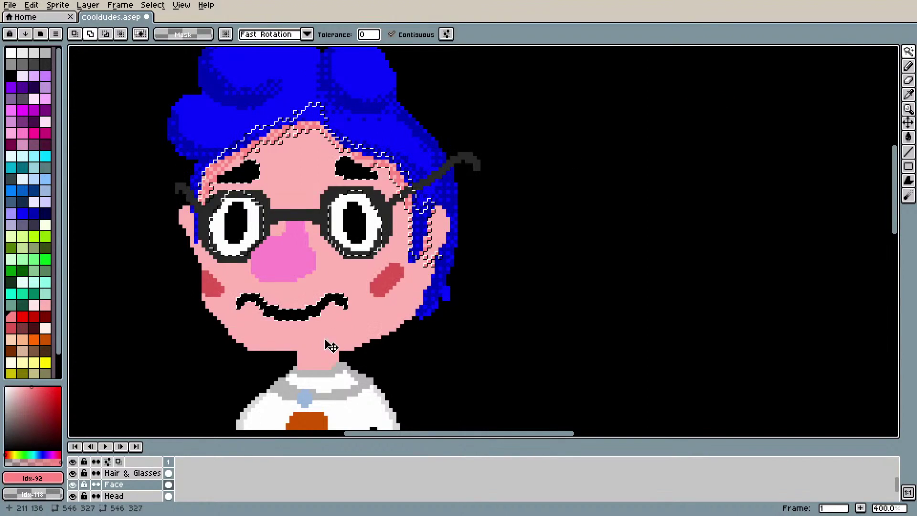
left_click(134, 497)
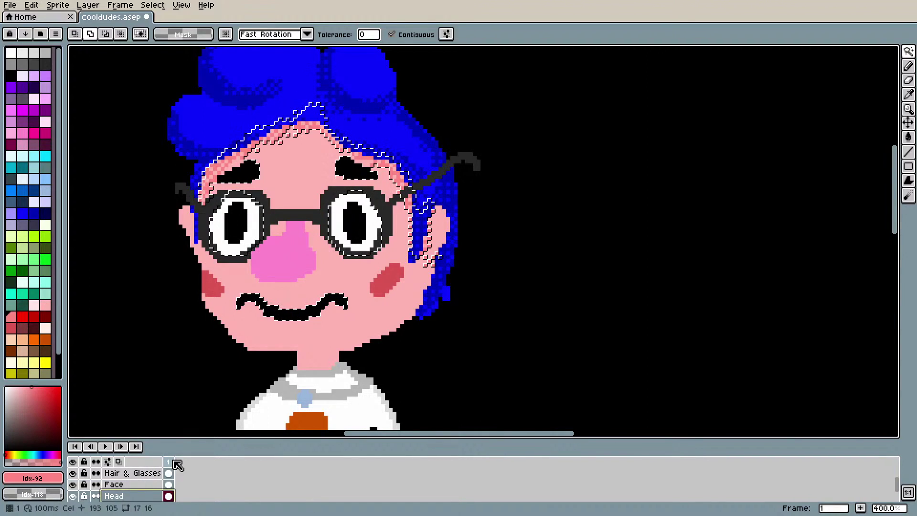
left_click(387, 323)
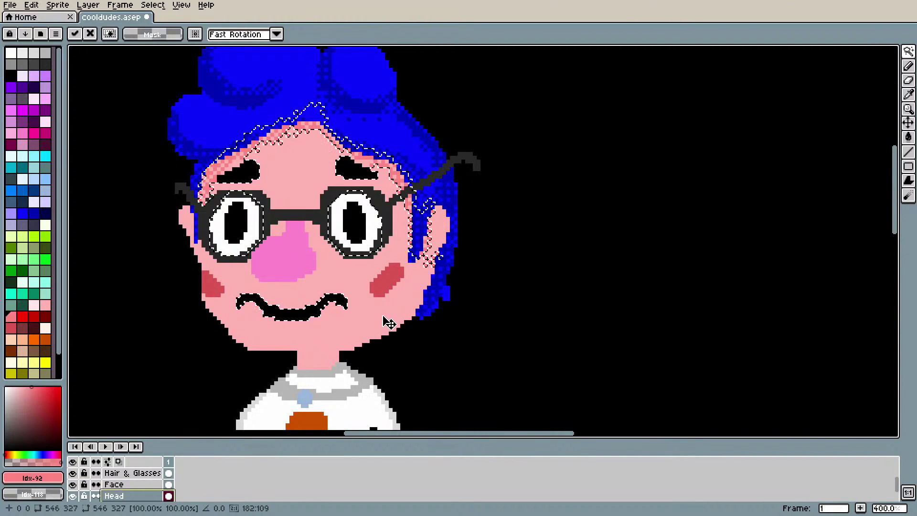
left_click(144, 497)
key("ctrl+d")
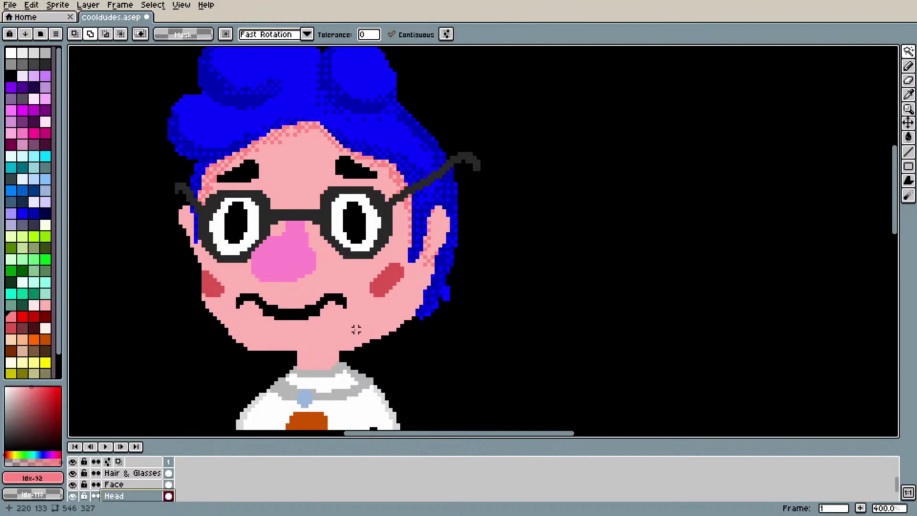
key("g")
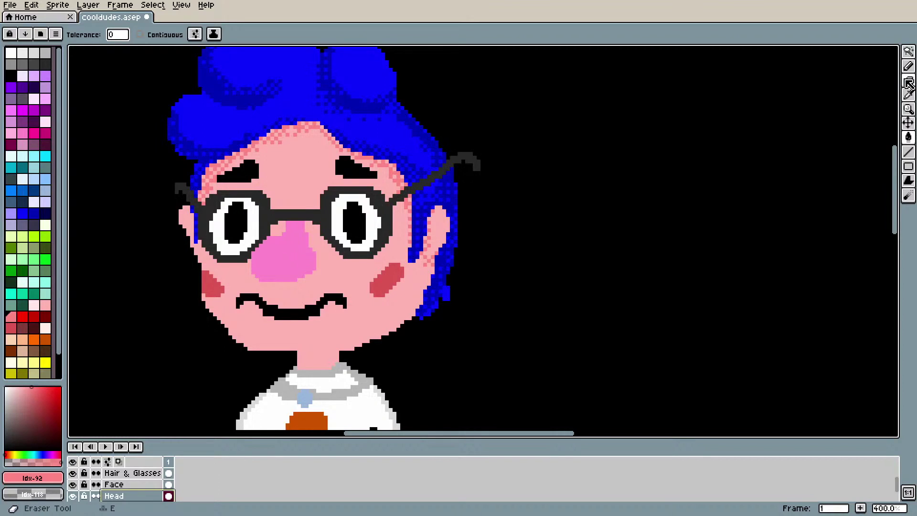
key("w")
left_click(344, 338)
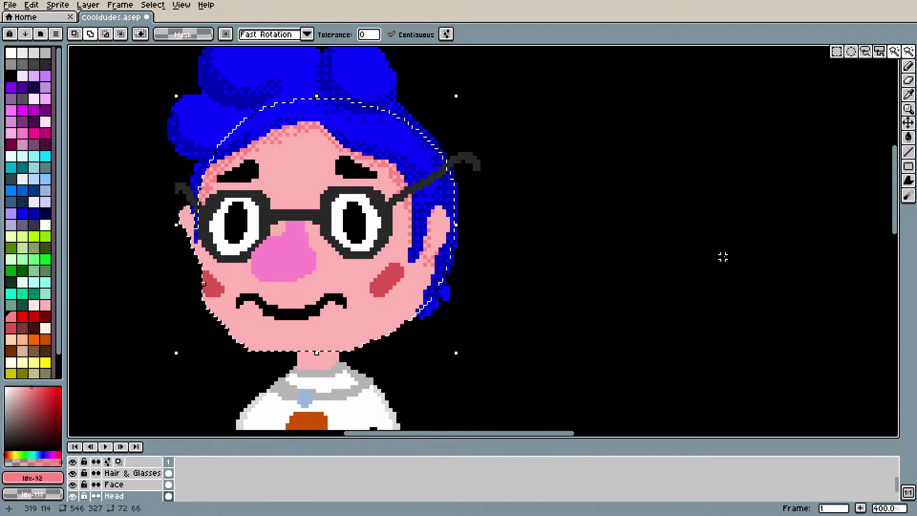
Step: Try dithered salmon pink shading along the jaw and beneath the glasses inside the head selection
left_click(912, 68)
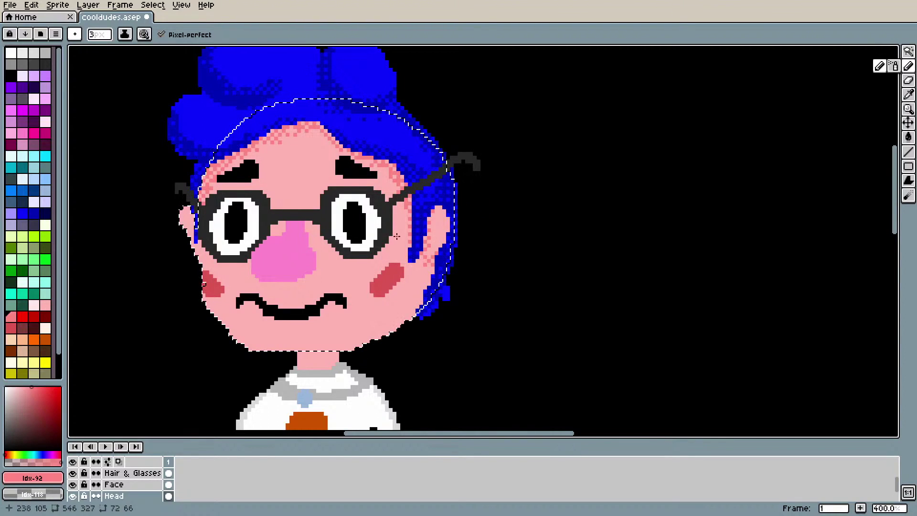
left_click_drag(342, 339, 352, 347)
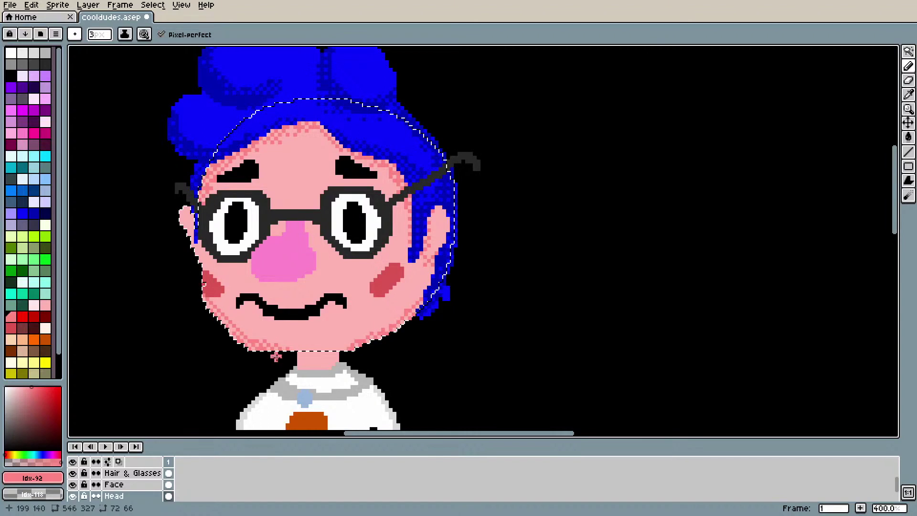
key("v")
key("ctrl+z")
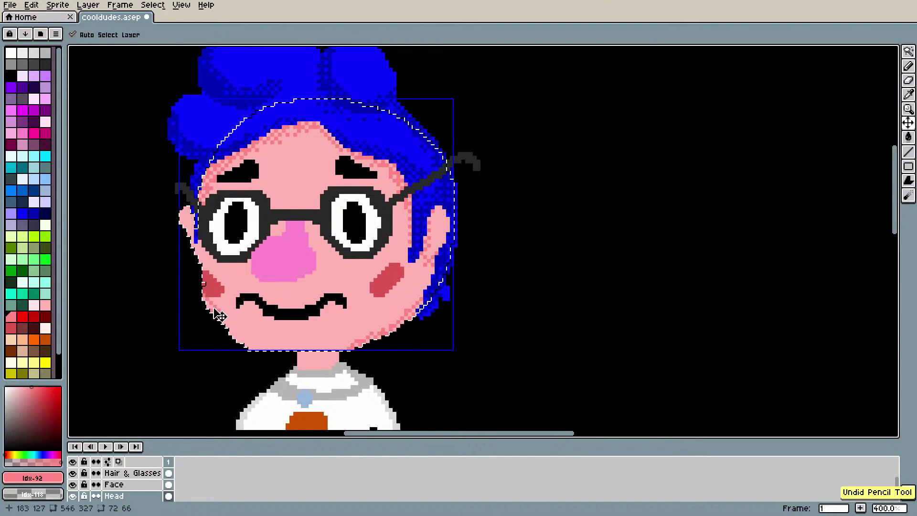
key("b")
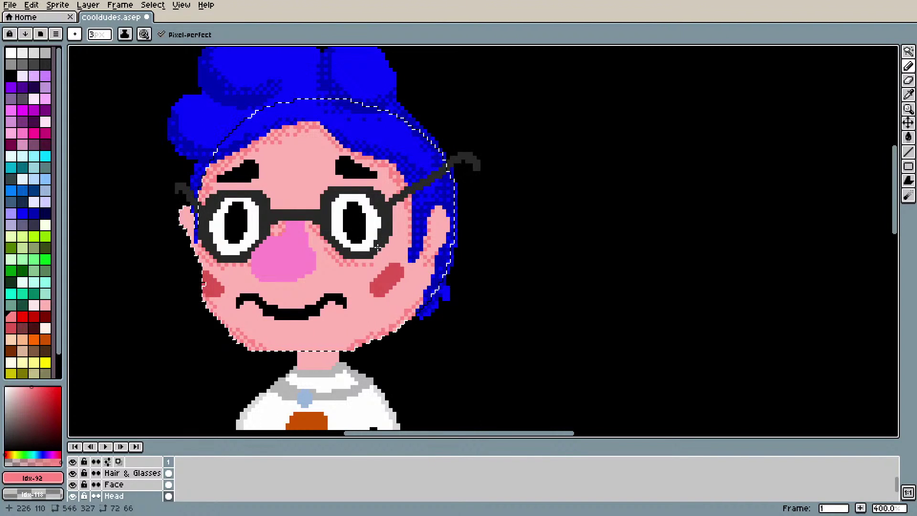
left_click_drag(312, 229, 316, 233)
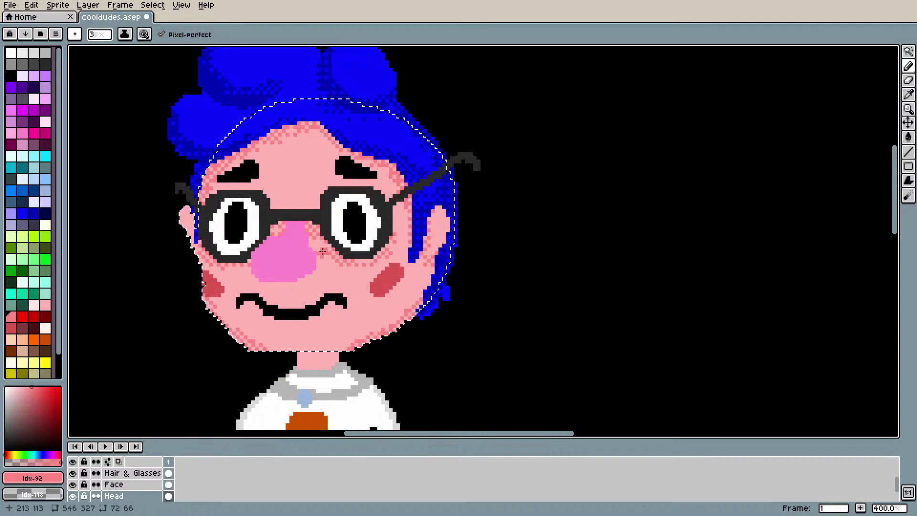
Step: Undo the dithered shading strokes beneath the glasses and along the jaw
scroll(322, 148, "down", 3)
scroll(334, 152, "up", 2)
key("v")
key("ctrl+z")
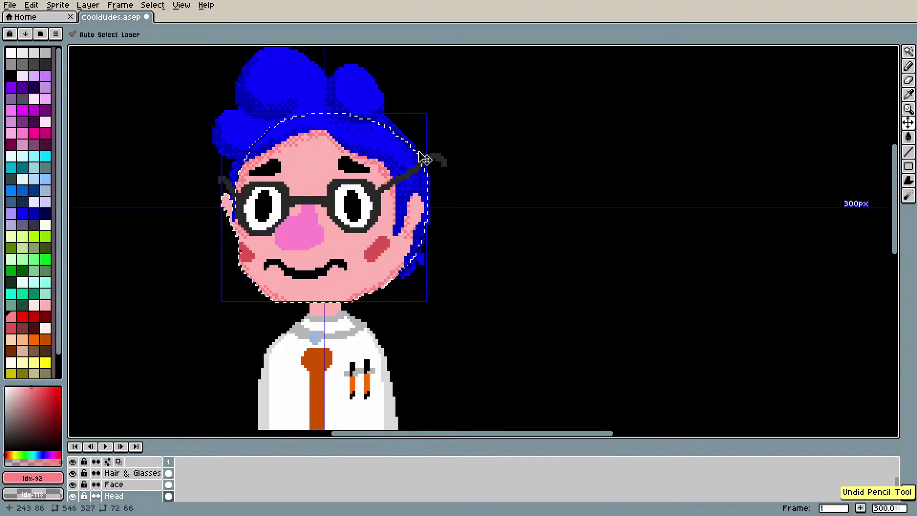
key("b")
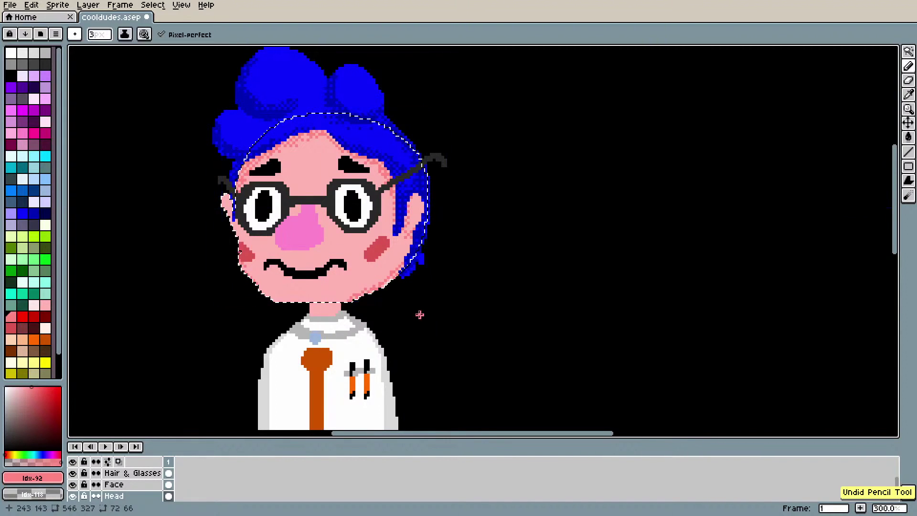
scroll(418, 313, "down", 3)
scroll(419, 314, "up", 2)
key("v")
key("ctrl+z")
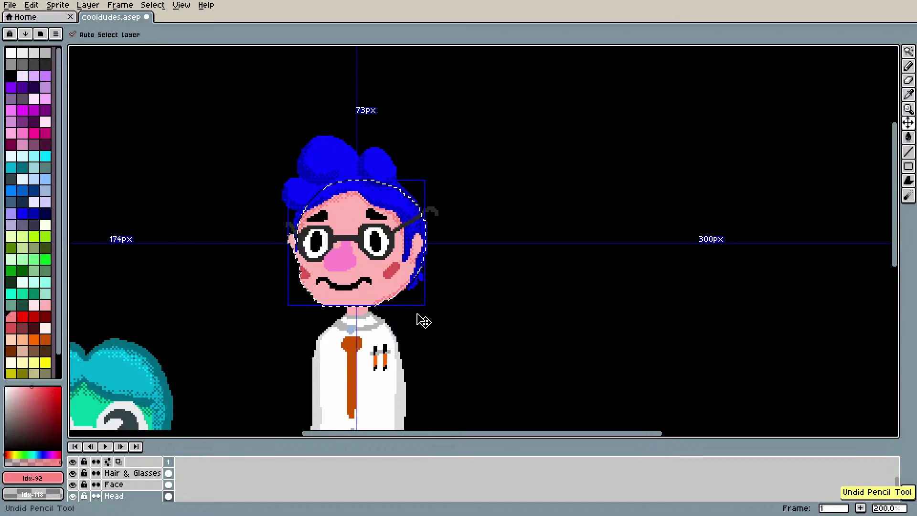
key("b")
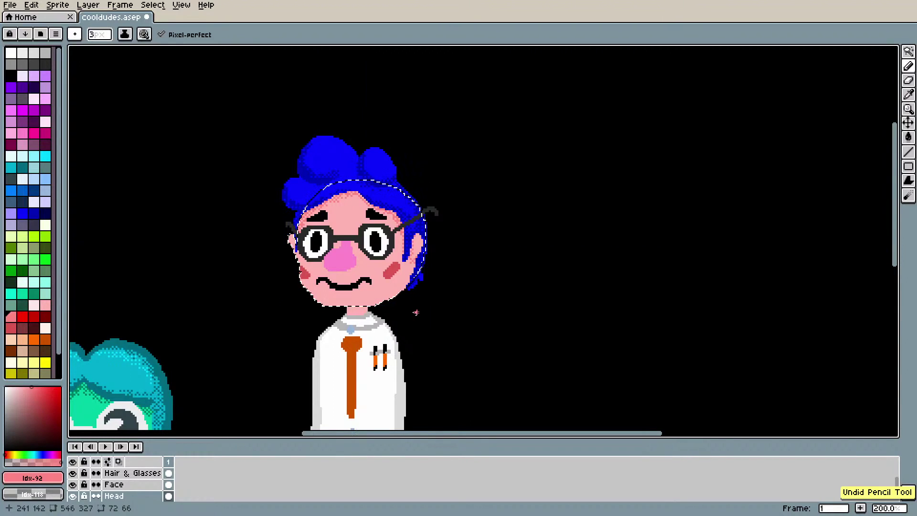
Step: Drop the head selection, then ready the Paint Bucket with dark grey palette colour 7 on the Hair & Glasses layer
scroll(420, 315, "down", 1)
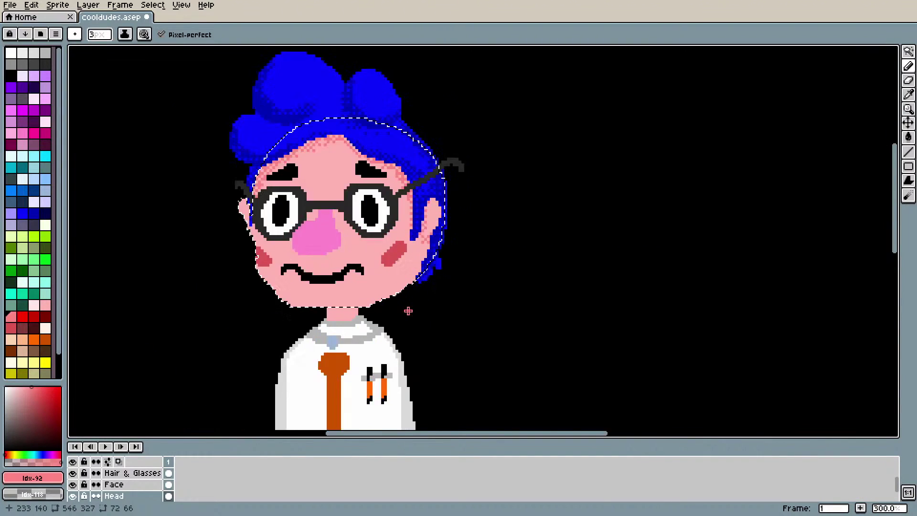
scroll(429, 311, "up", 3)
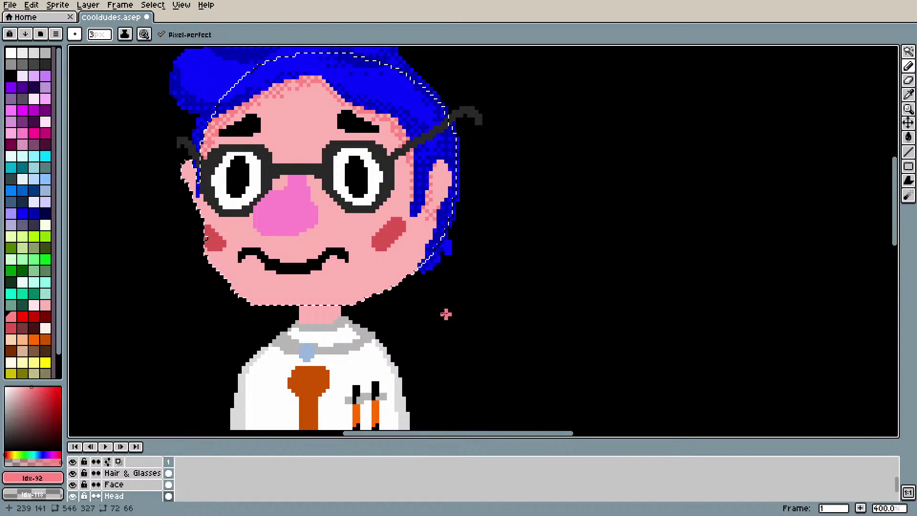
left_click_drag(895, 168, 895, 151)
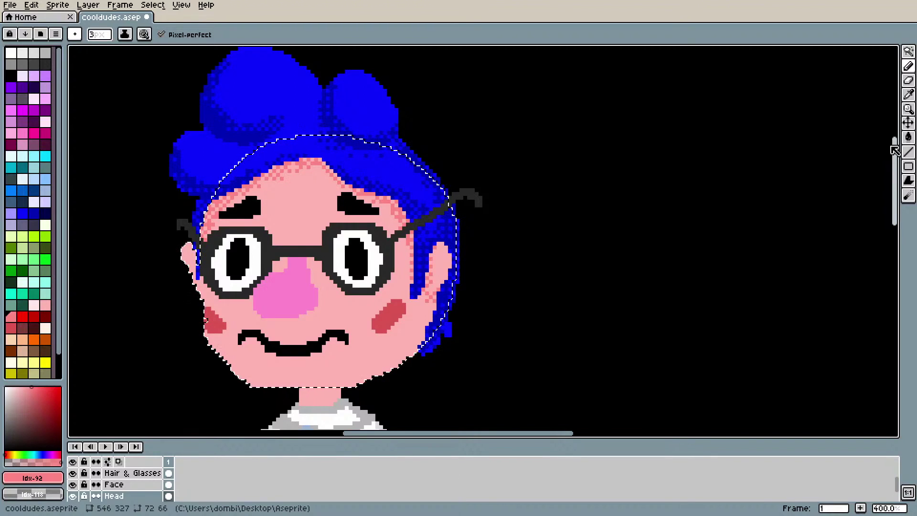
left_click(45, 64)
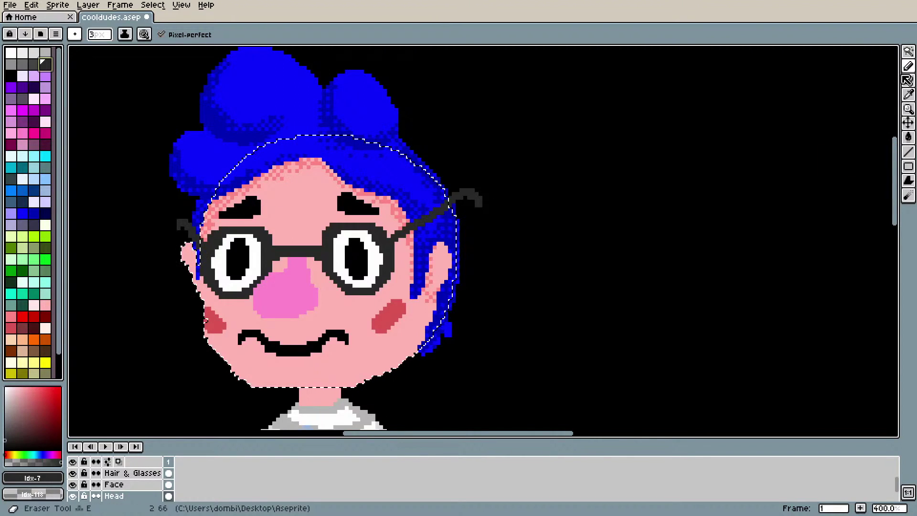
key("ctrl+d")
left_click(128, 473)
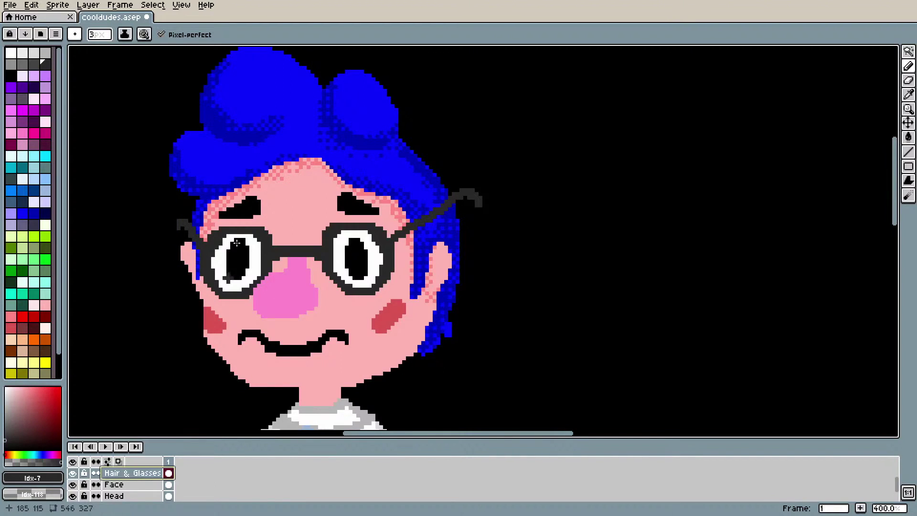
key("g")
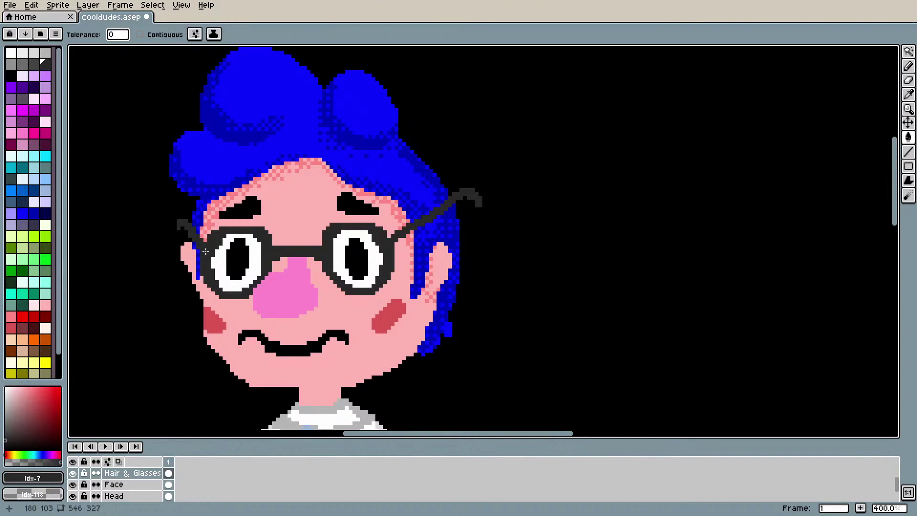
scroll(46, 129, "down", 2)
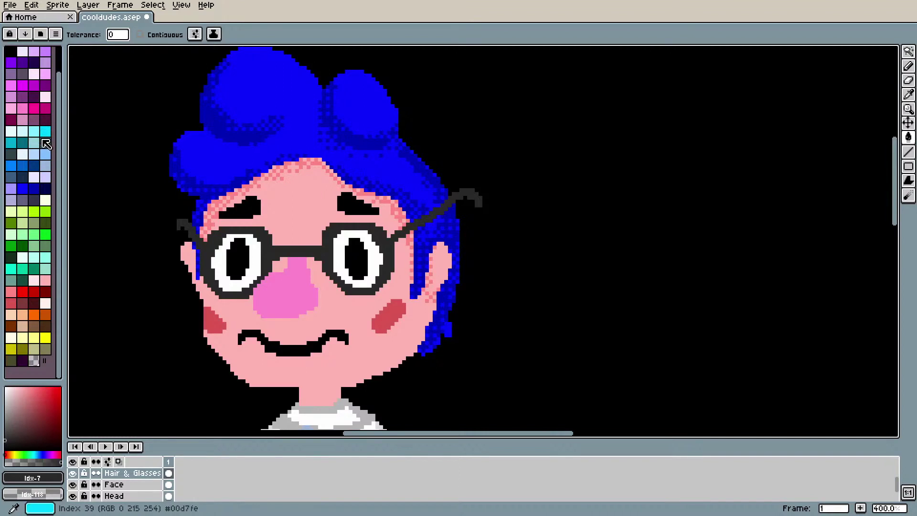
Step: Try the dark purple palette colours 117 and 26 on the character's glasses frame
left_click(23, 362)
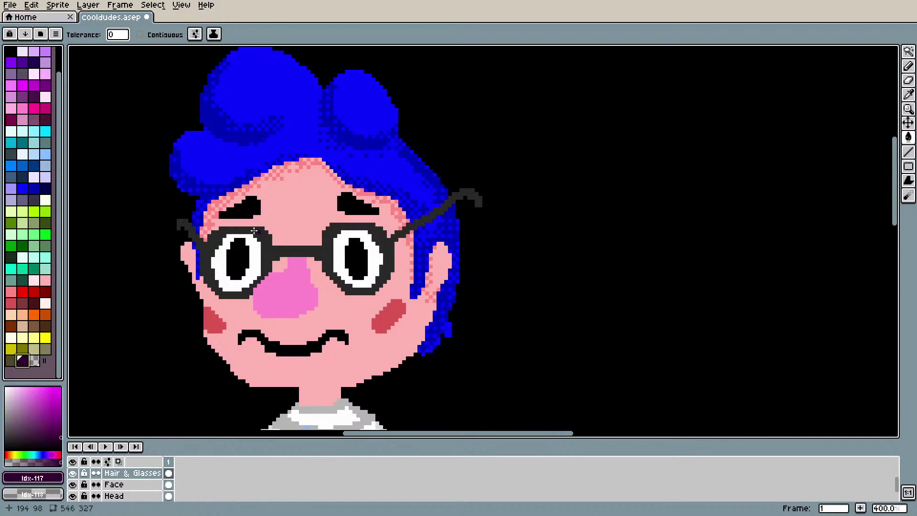
left_click(205, 248)
scroll(206, 248, "down", 3)
scroll(205, 250, "up", 2)
scroll(205, 254, "down", 1)
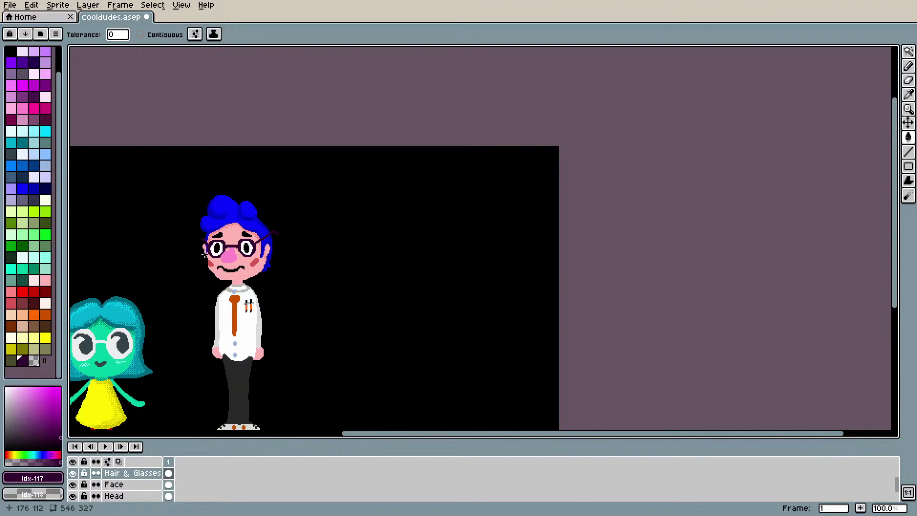
scroll(204, 254, "up", 3)
left_click(250, 207, "alt")
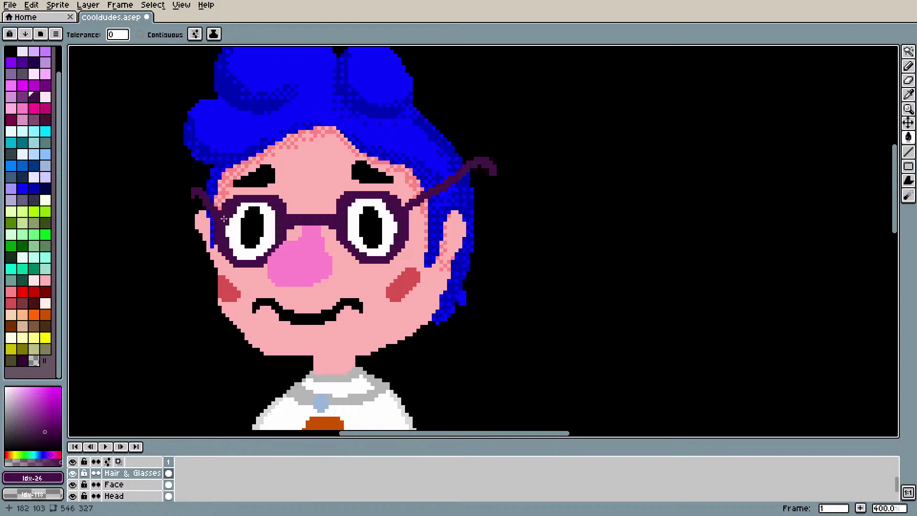
Step: Recolour the glasses frame with the dark maroon palette colour 35
left_click(46, 119)
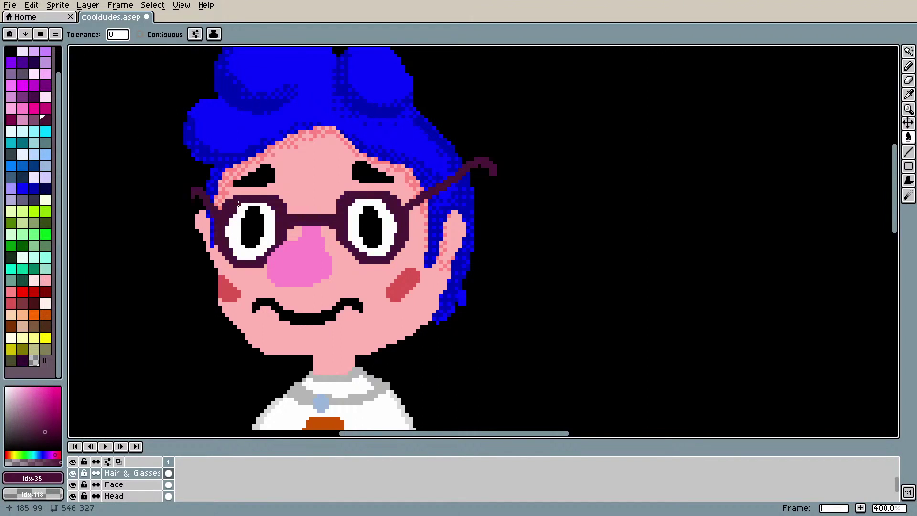
scroll(239, 205, "down", 3)
scroll(260, 244, "up", 1)
scroll(261, 244, "up", 2)
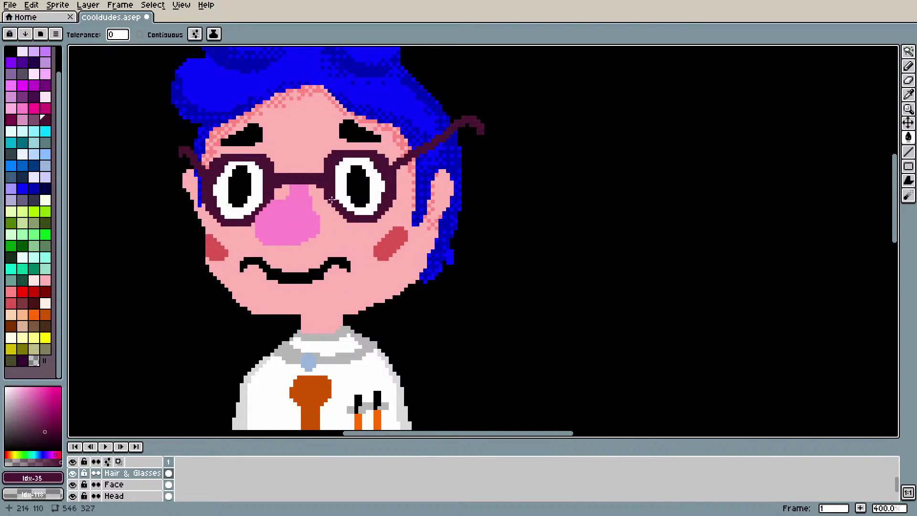
Step: Set the drawing colour to light grey, palette index 2, and make the Hair & Glasses layer active
scroll(133, 488, "down", 3)
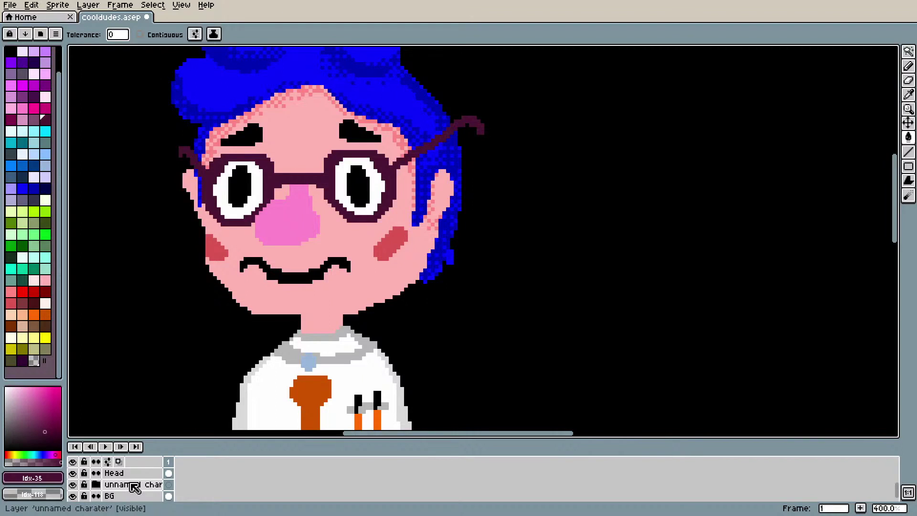
scroll(133, 487, "up", 3)
scroll(136, 495, "down", 1)
scroll(134, 492, "up", 4)
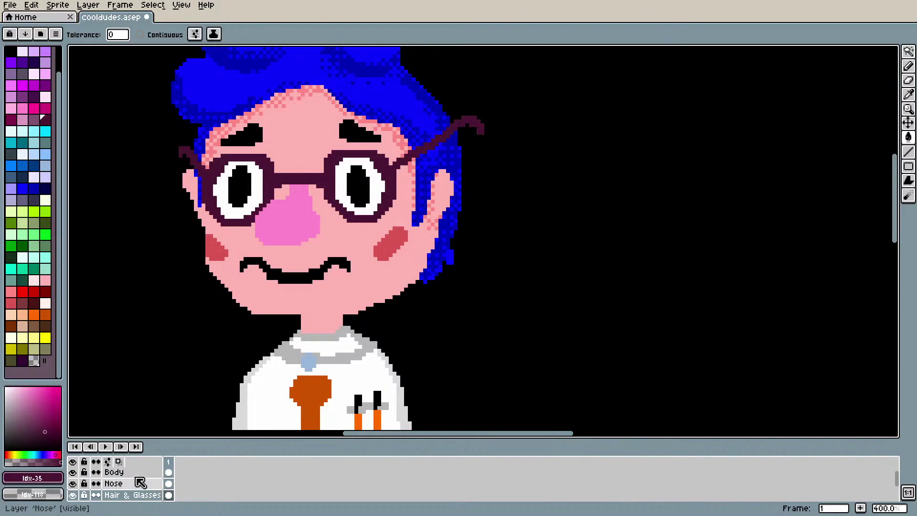
left_click(132, 487)
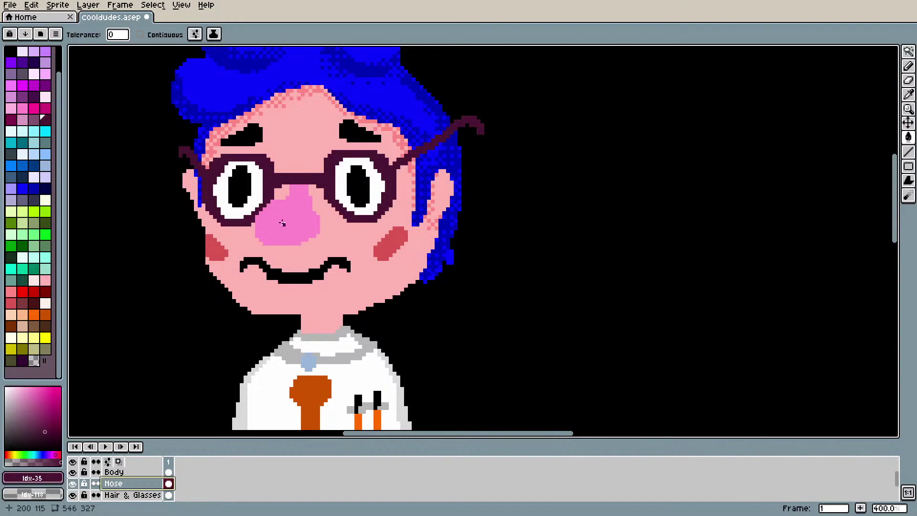
scroll(28, 62, "up", 2)
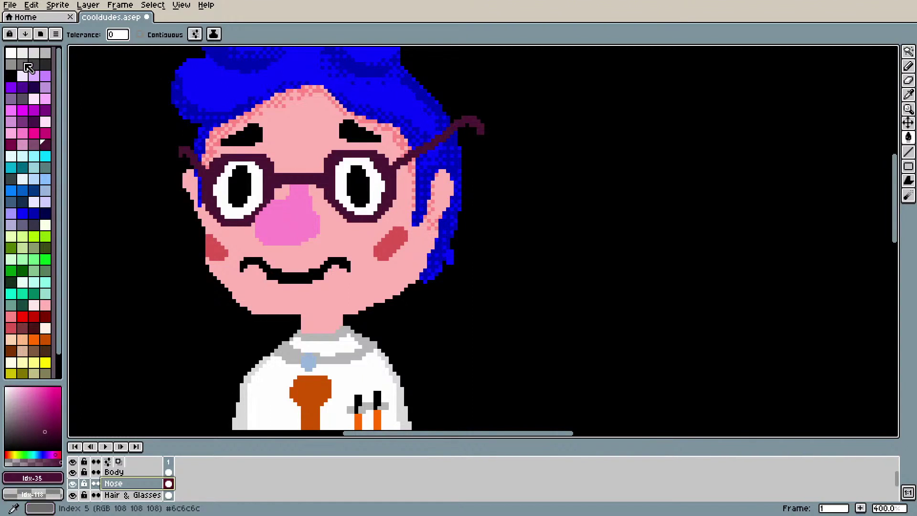
left_click(26, 54)
left_click(33, 54)
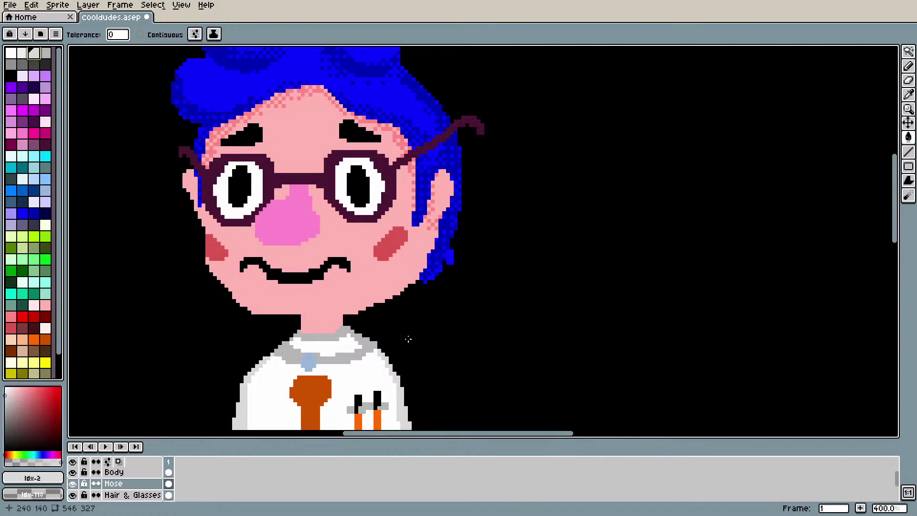
left_click(129, 495)
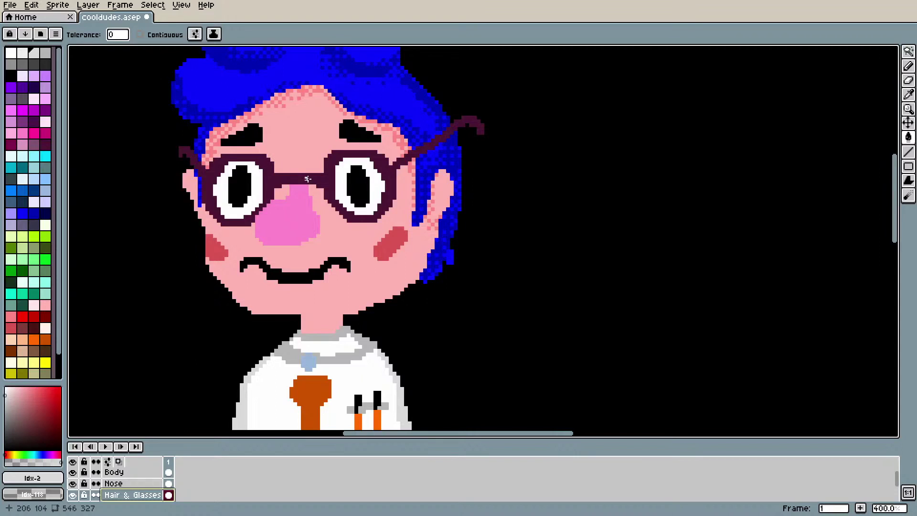
Step: Turn off the pencil's pressure-driven gradient and paint a light grey tape patch over the bridge of the glasses
left_click(284, 175)
key("ctrl+z")
key("b")
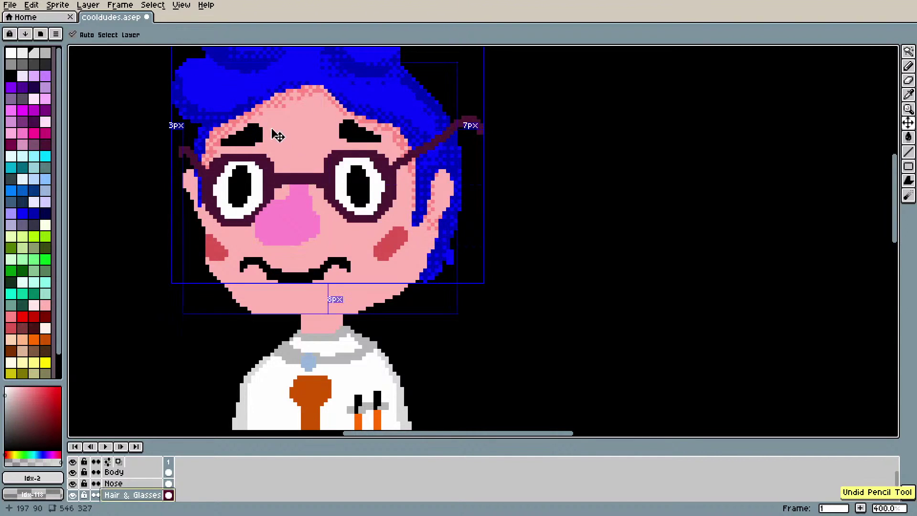
left_click(144, 34)
left_click(195, 90)
left_click(292, 180)
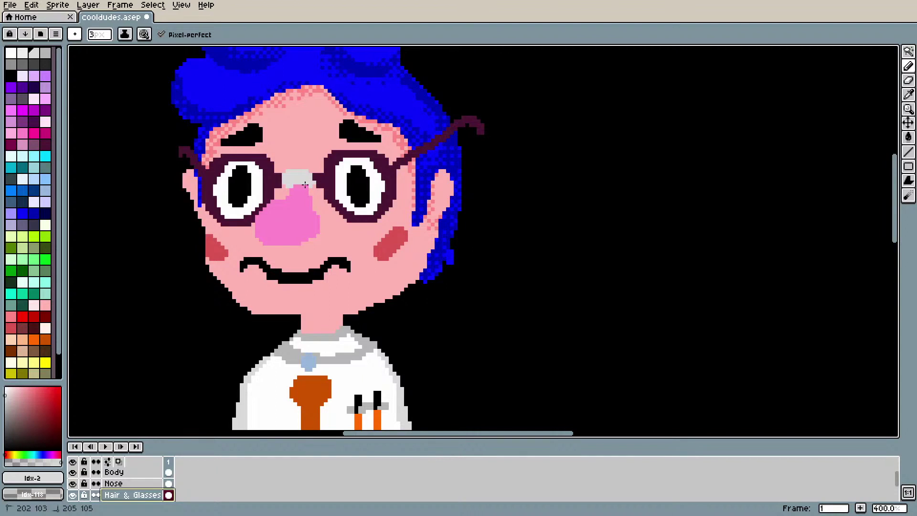
left_click_drag(299, 184, 292, 183)
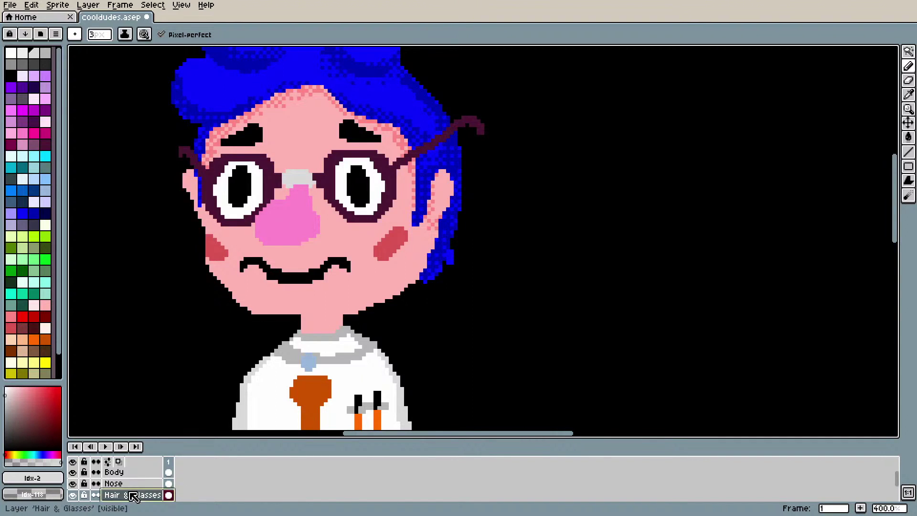
Step: Move the Hair & Glasses layer above the Nose layer and extend the grey tape patch towards the lens by the long temple arm
left_click_drag(139, 495, 137, 482)
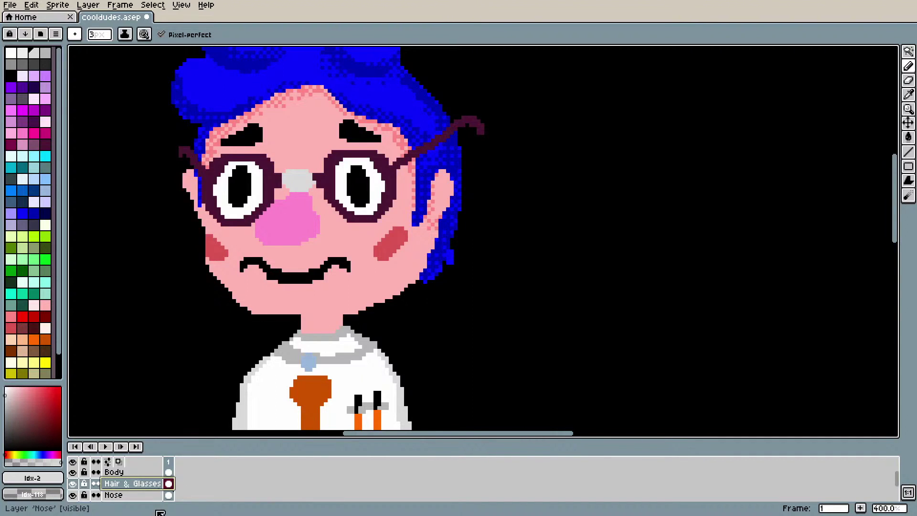
left_click(309, 180)
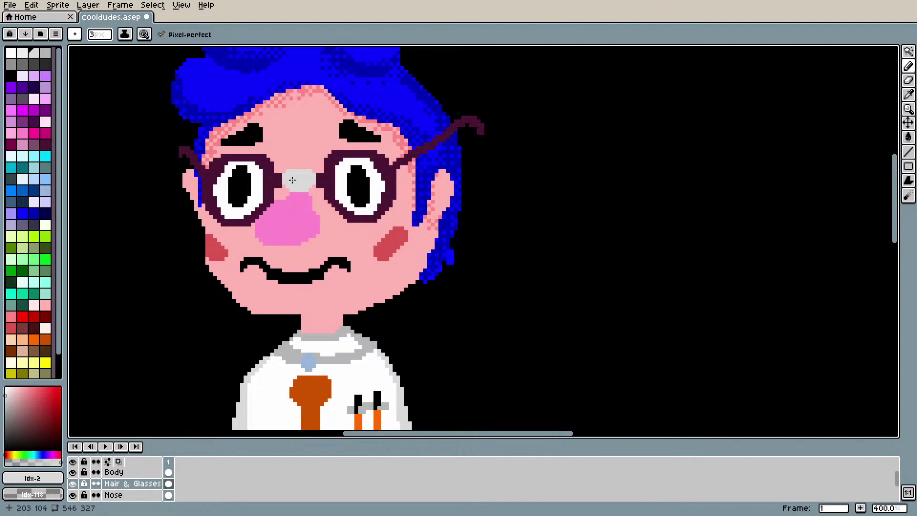
Step: Turn on pressure-controlled pencil size and widen the tape patch on its other side using its sampled grey, #dadada
key("l")
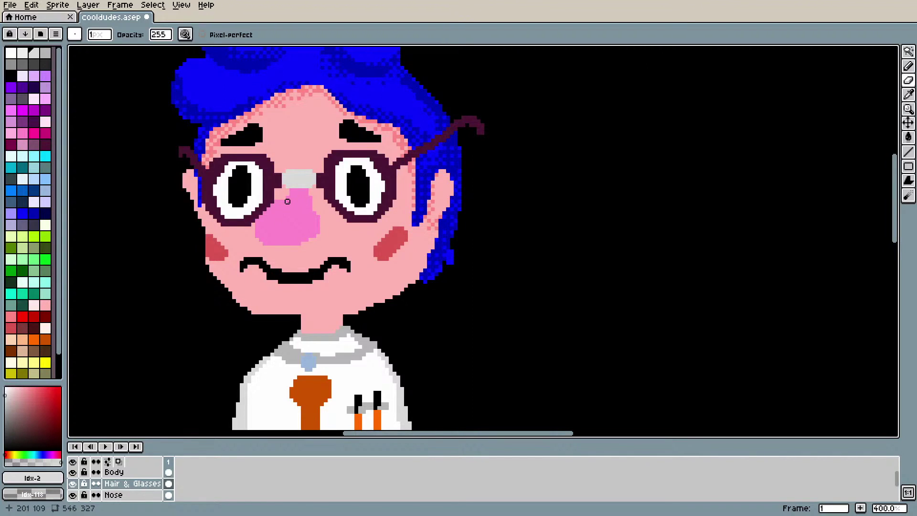
key("i")
left_click(301, 179)
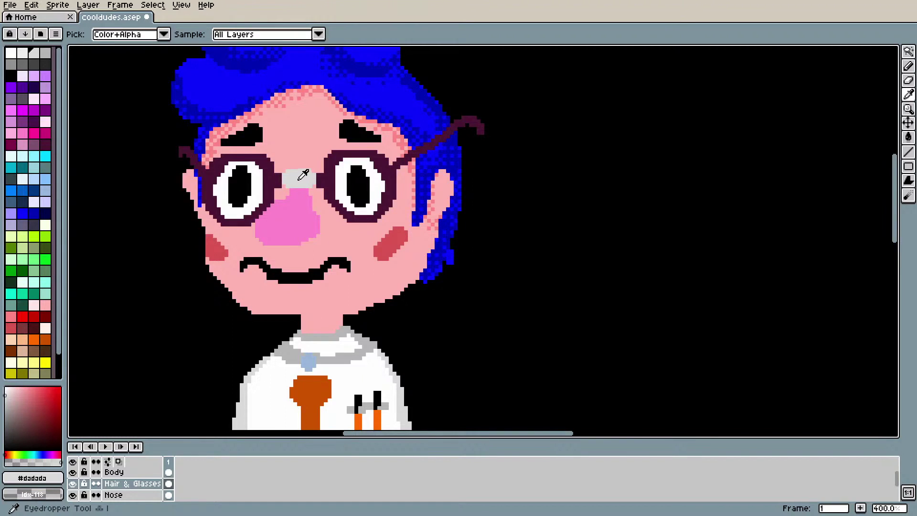
key("b")
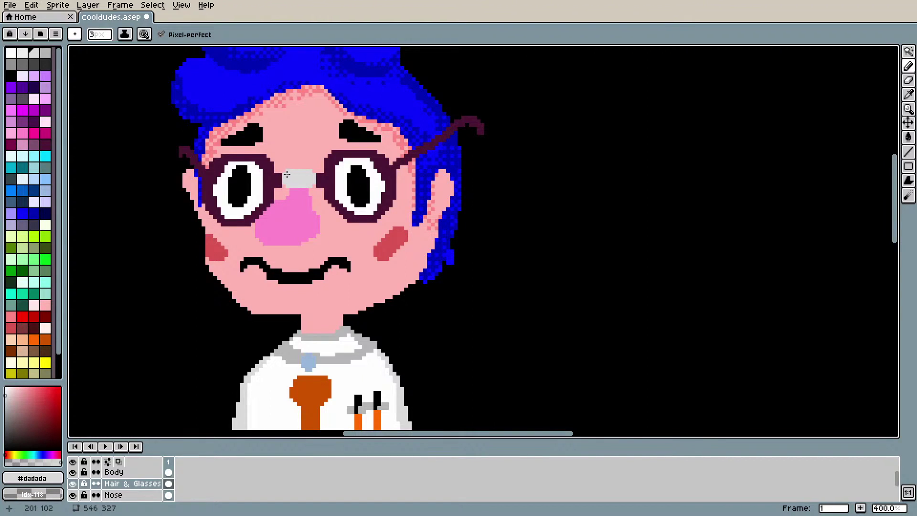
left_click(284, 173)
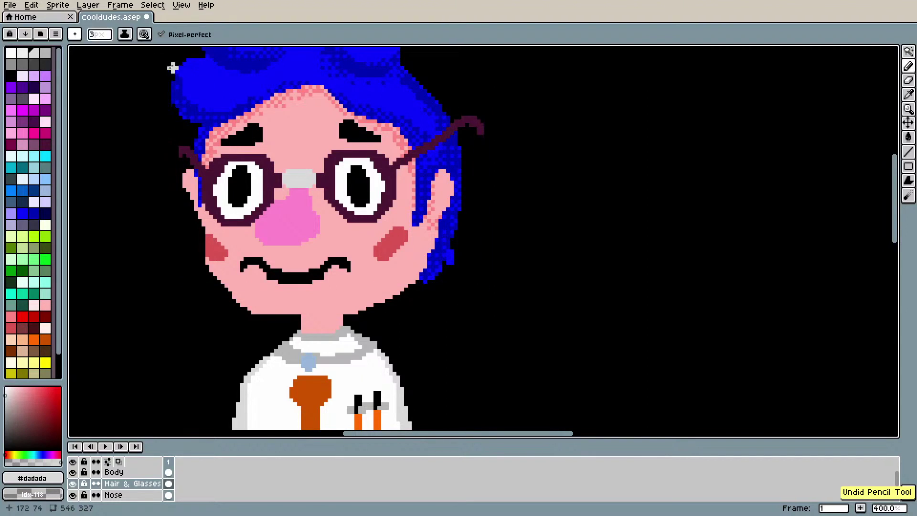
left_click(143, 34)
left_click(195, 64)
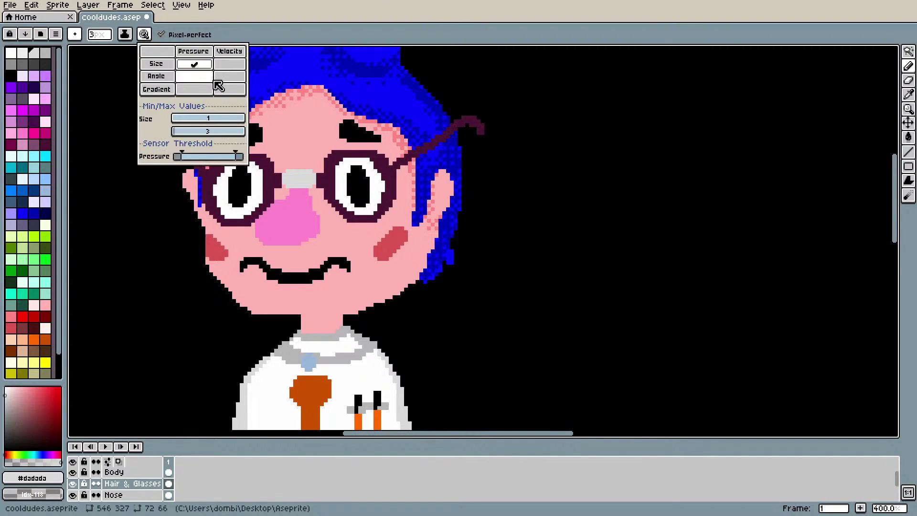
left_click(285, 172)
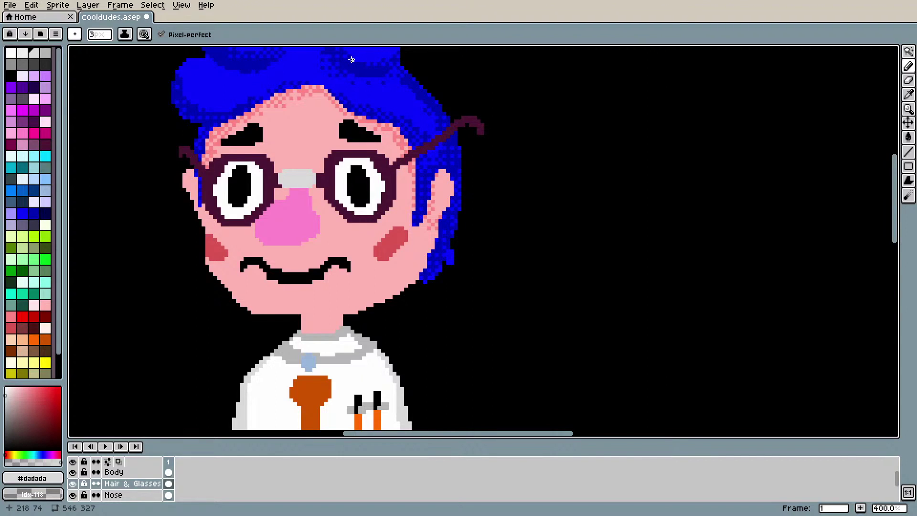
scroll(344, 196, "down", 2)
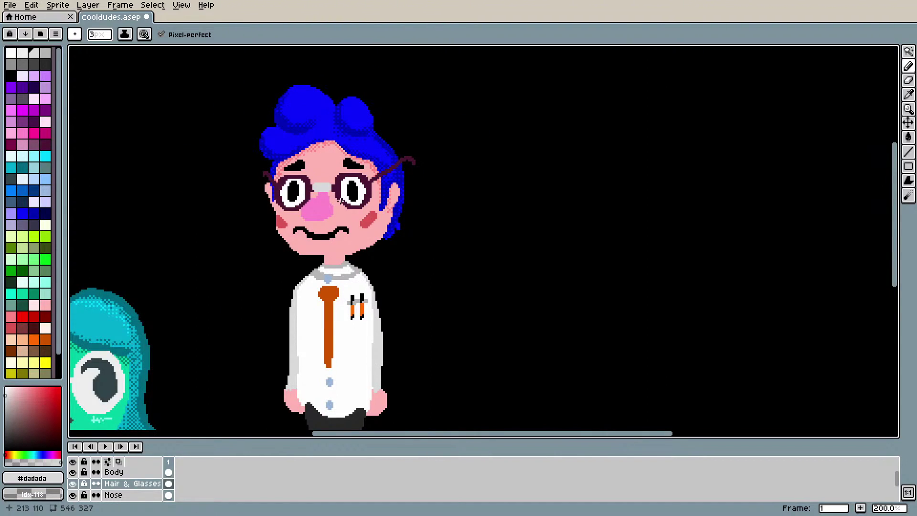
scroll(341, 201, "up", 3)
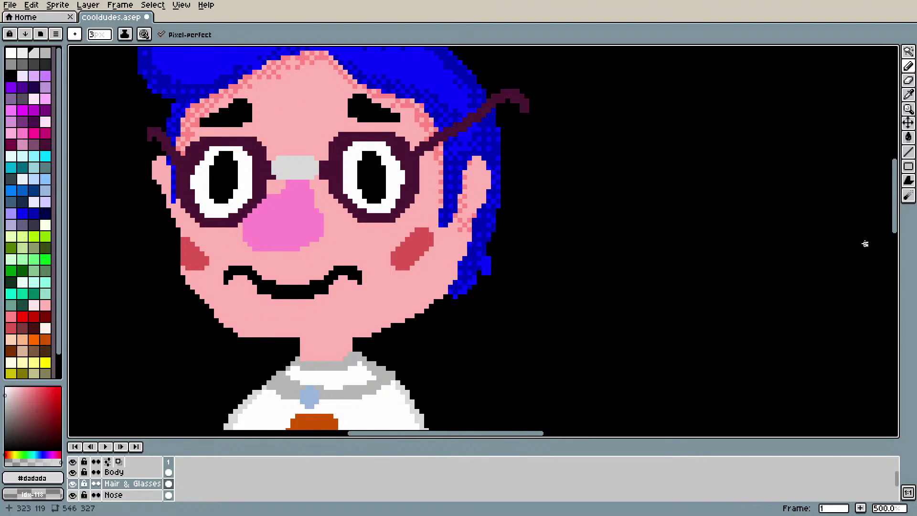
Step: On the Nose layer, sample the nose's pink and fill out the nose along its upper edge beside the long-armed lens
left_click_drag(897, 221, 897, 200)
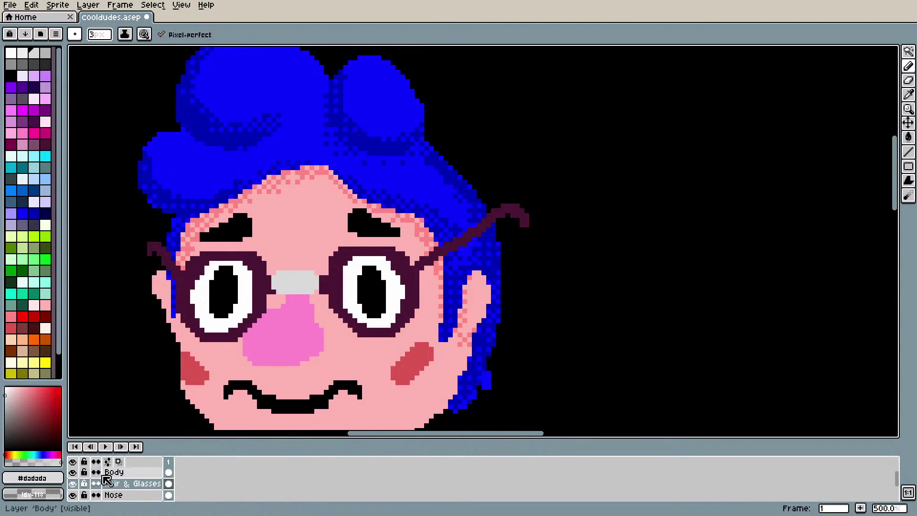
left_click(113, 495)
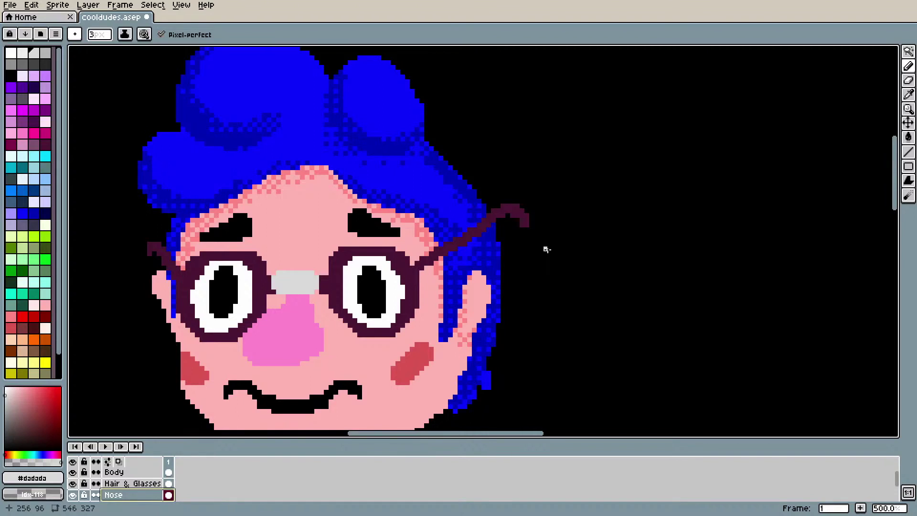
left_click(294, 329, "alt")
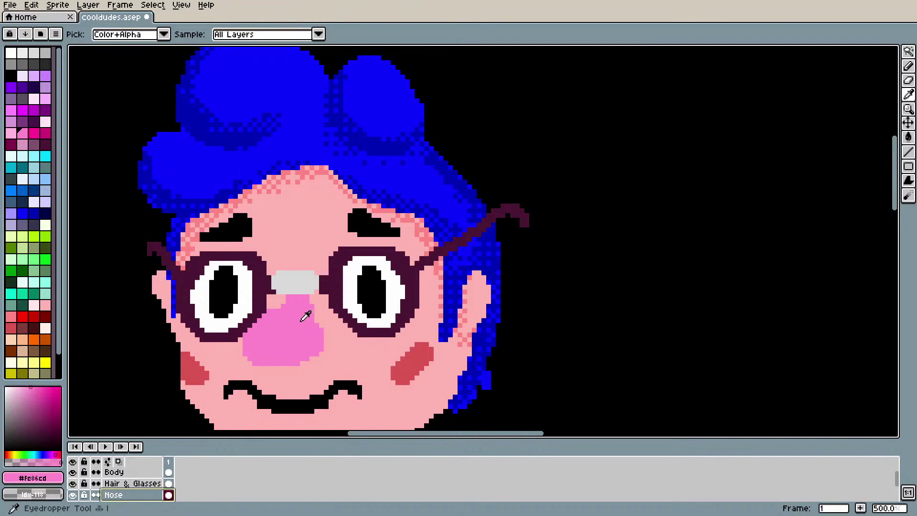
left_click(313, 315)
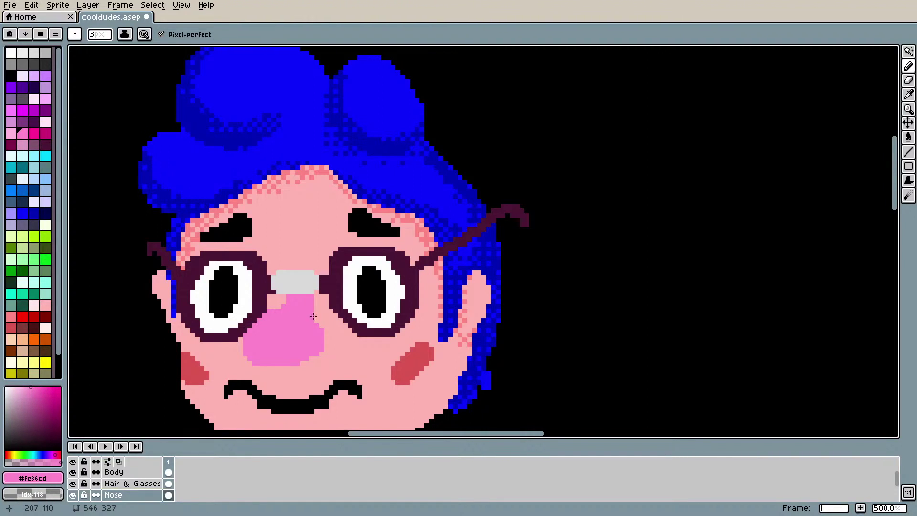
left_click_drag(309, 317, 320, 339)
Step: Move the Nose layer above Hair & Glasses and erase the nose pixels that overlap the tape patch
left_click_drag(127, 495, 136, 484)
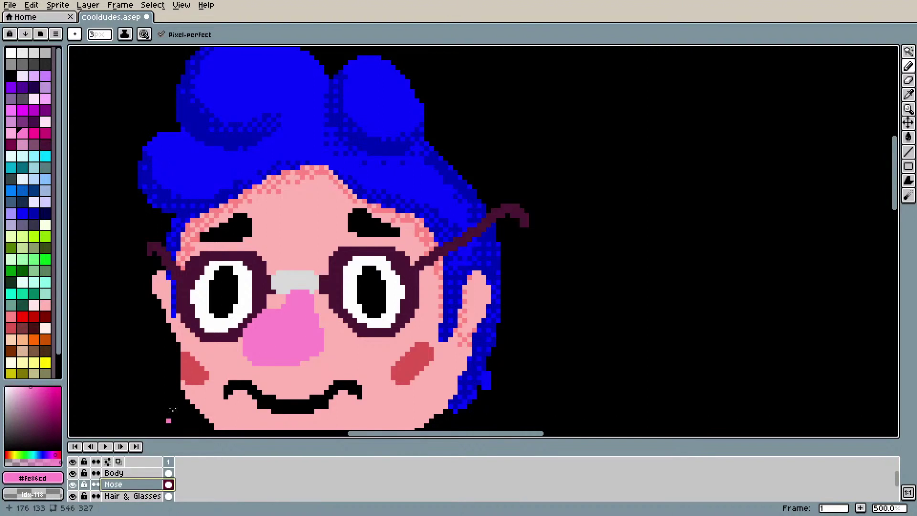
key("e")
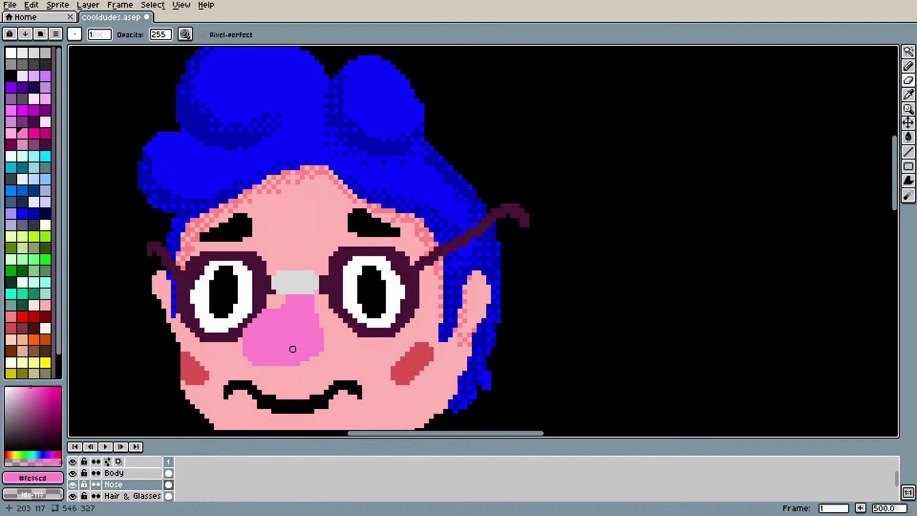
Step: Switch the pencil's pressure control from size to gradient and dither a pale pink (index 27) highlight on the nose beside the short-armed lens
key("i")
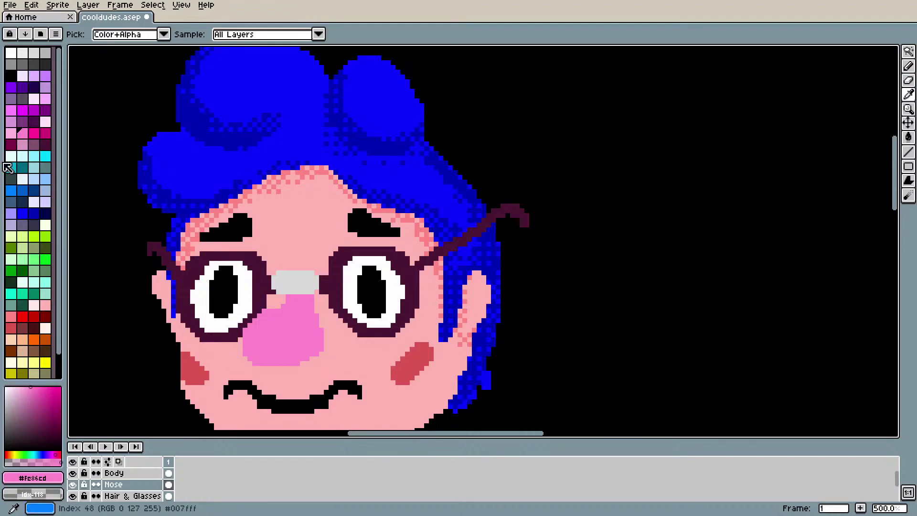
left_click(48, 125)
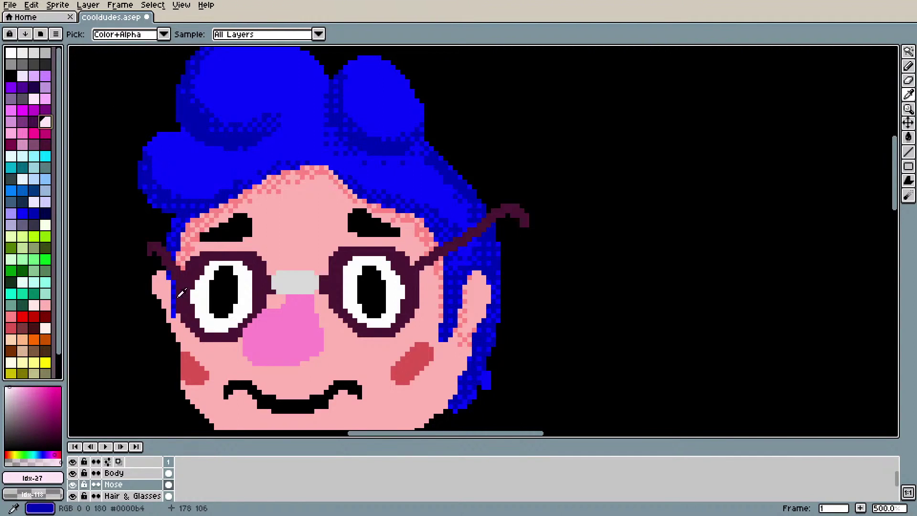
key("b")
left_click(144, 34)
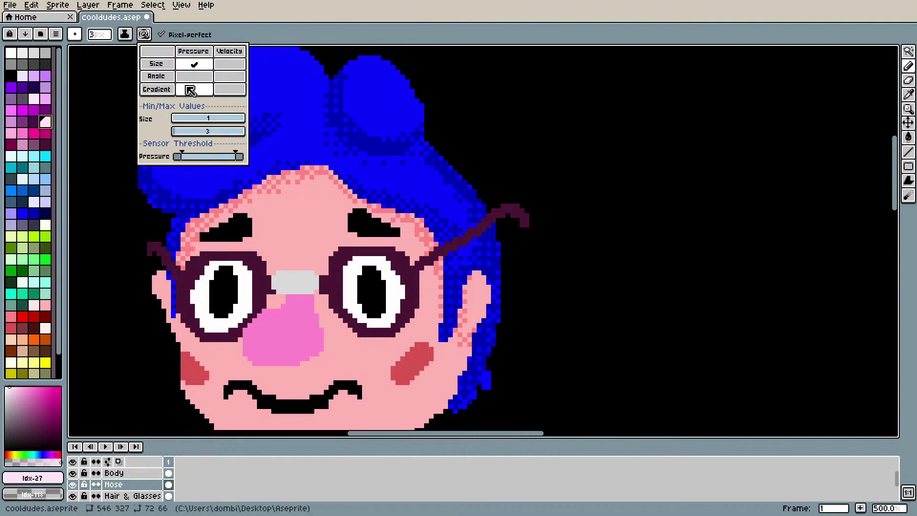
left_click(194, 90)
left_click(194, 64)
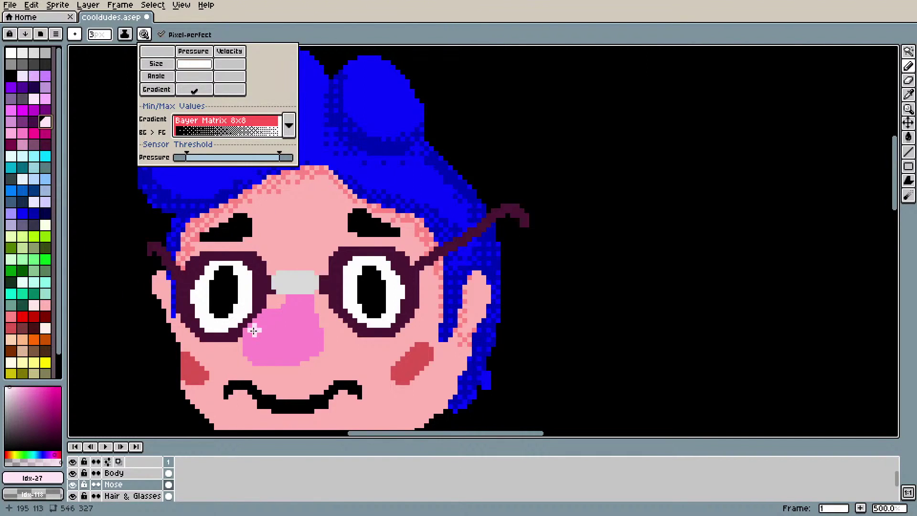
left_click(258, 326)
left_click_drag(249, 344, 261, 324)
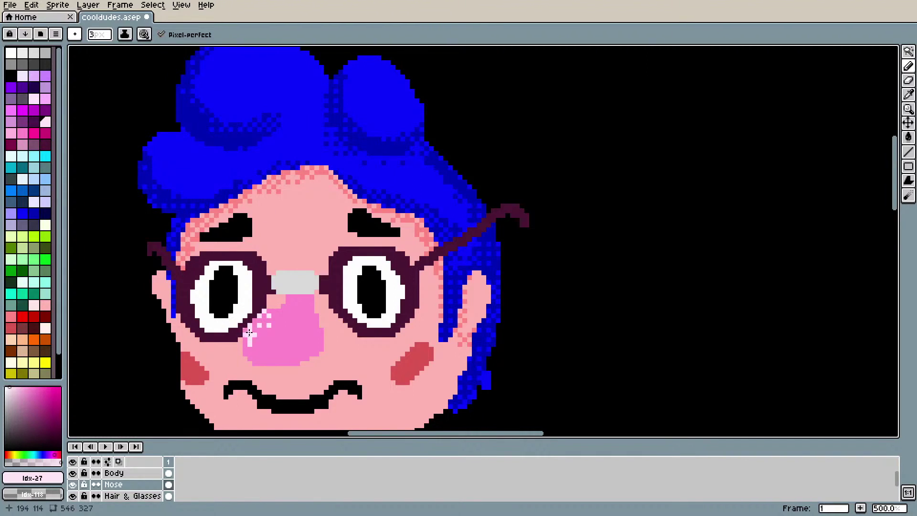
Step: Set the pencil size to 1 px and extend the pale dithered highlight along the nose's upper edge
left_click(99, 34)
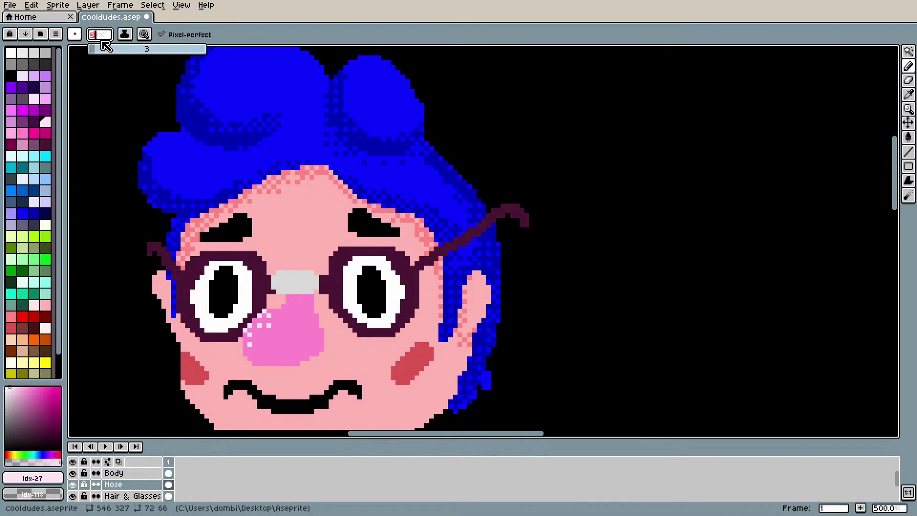
left_click_drag(103, 50, 92, 53)
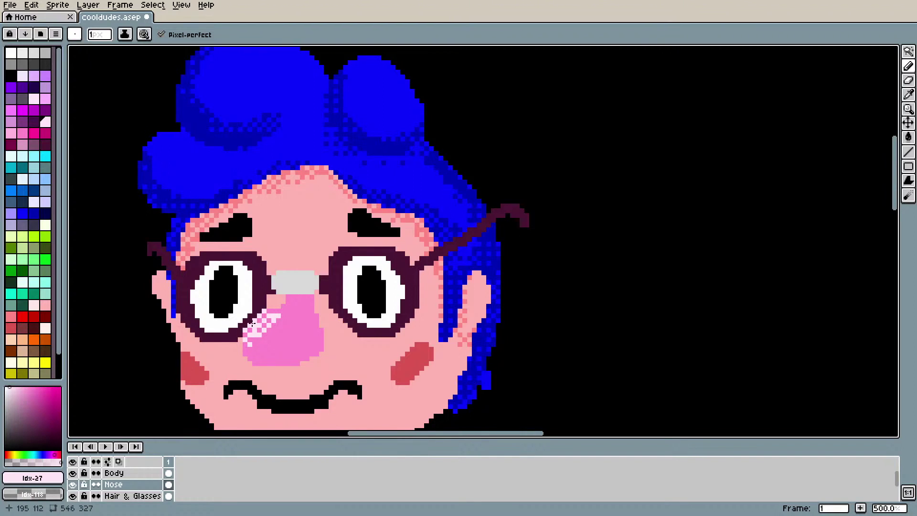
scroll(344, 315, "down", 2)
scroll(346, 314, "up", 2)
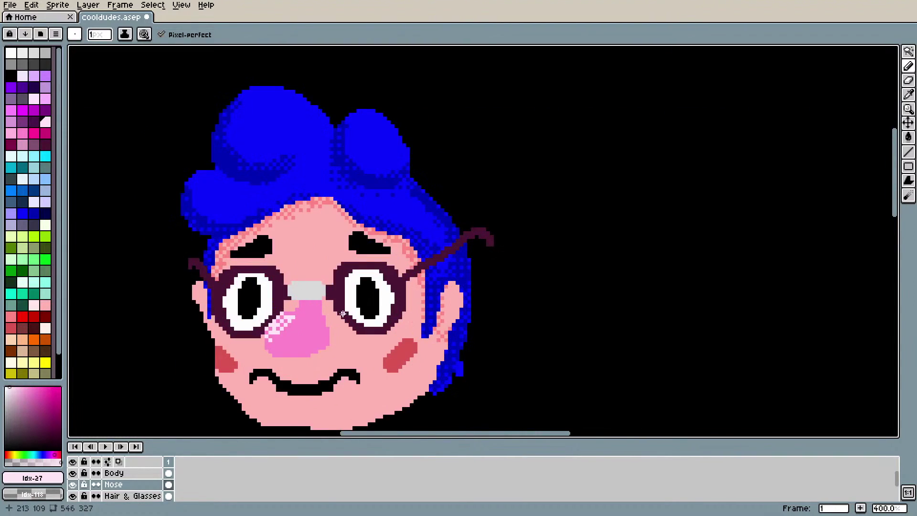
Step: Undo the pale highlight strokes on the nose and redo the eraser stroke that clears the tape patch
key("ctrl")
key("ctrl+z")
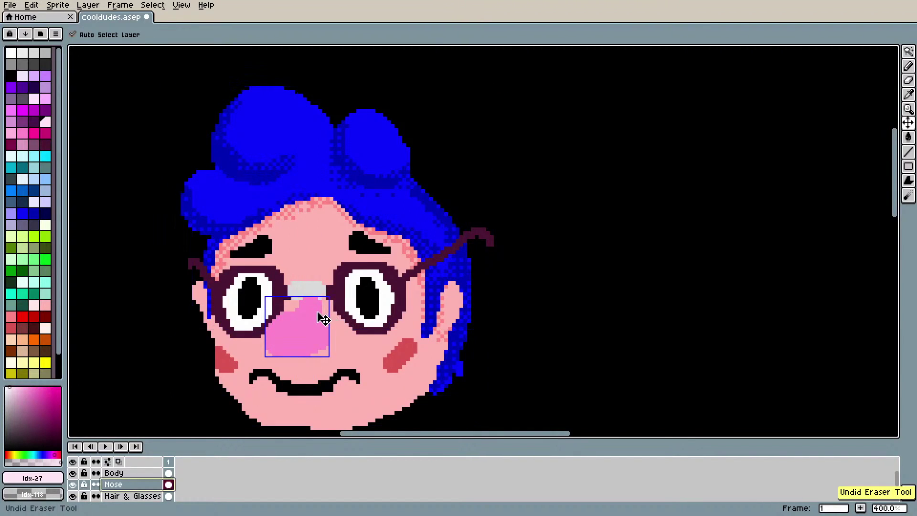
left_click(32, 5)
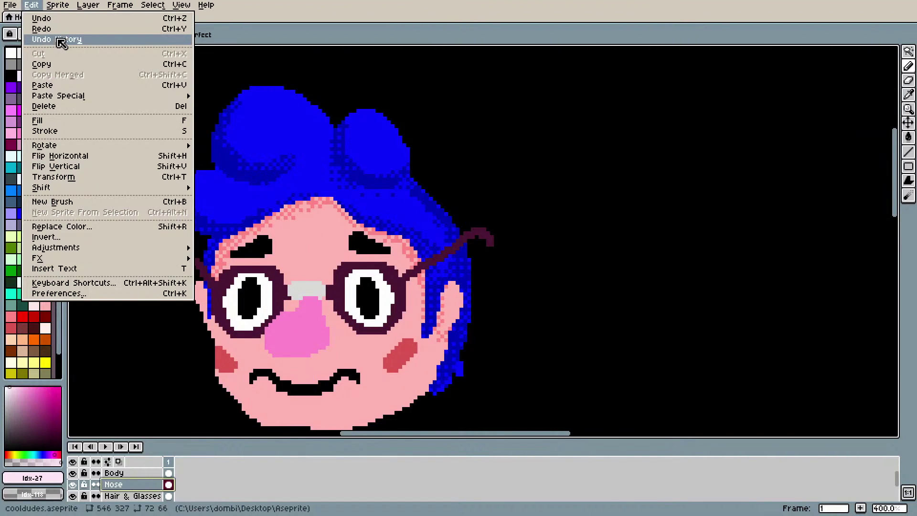
left_click(36, 27)
Step: Try a dithered highlight in light pink (index 28) on the nose's edge beside the short-armed lens, and undo it
left_click(10, 134)
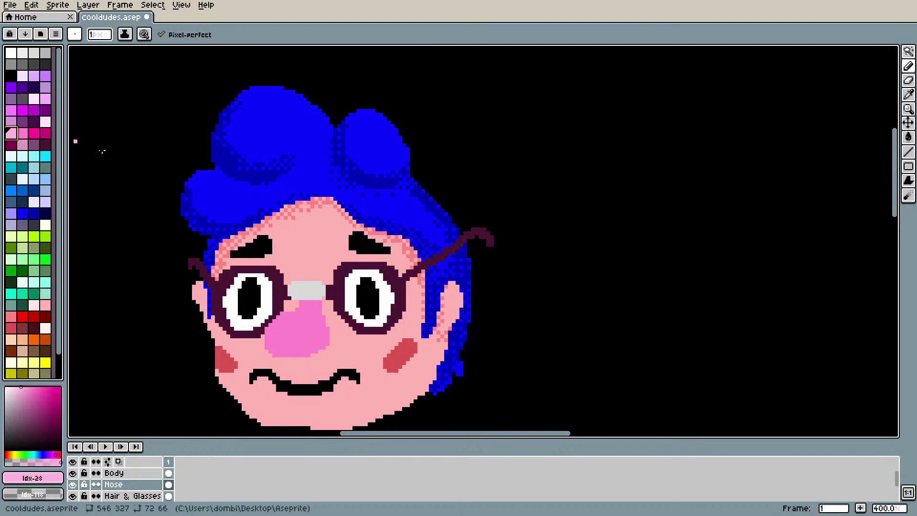
key("i")
left_click(302, 346)
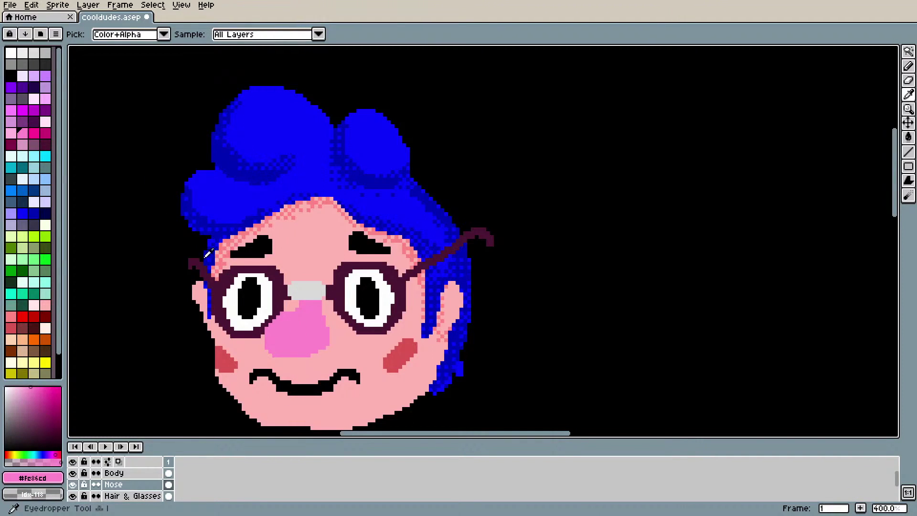
left_click(11, 134)
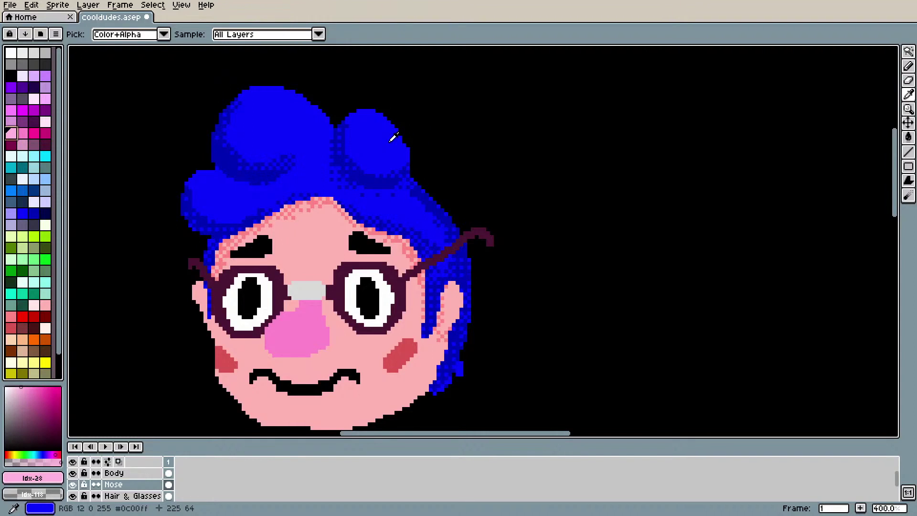
key("b")
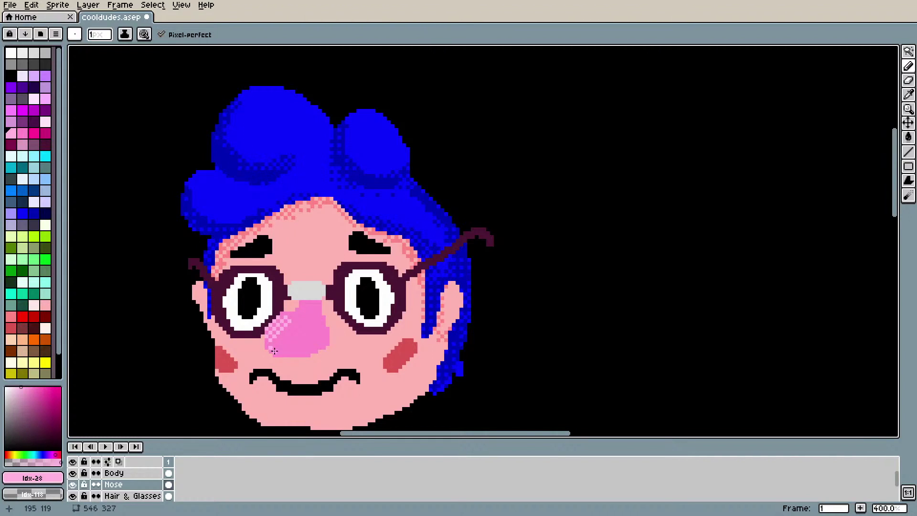
key("ctrl+z")
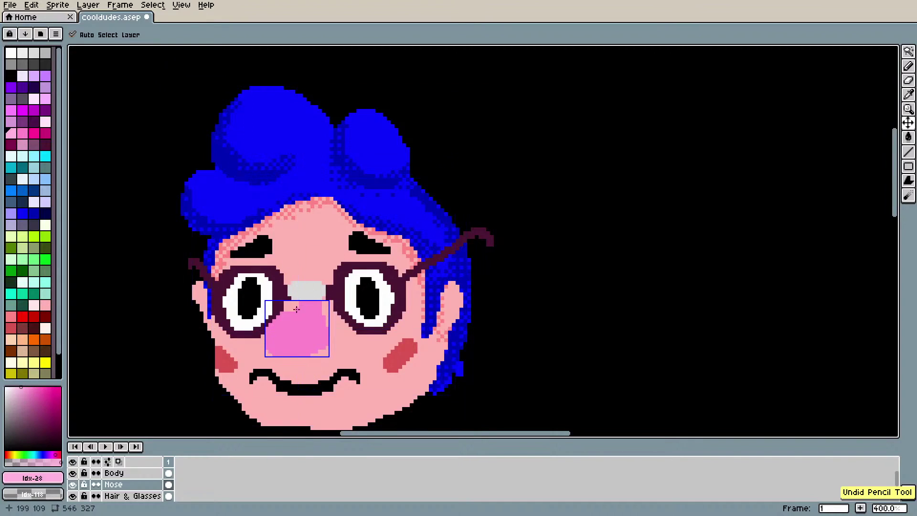
Step: Try a dithered light pink highlight on the nose's side facing the long-armed lens, and undo its strokes
key("b")
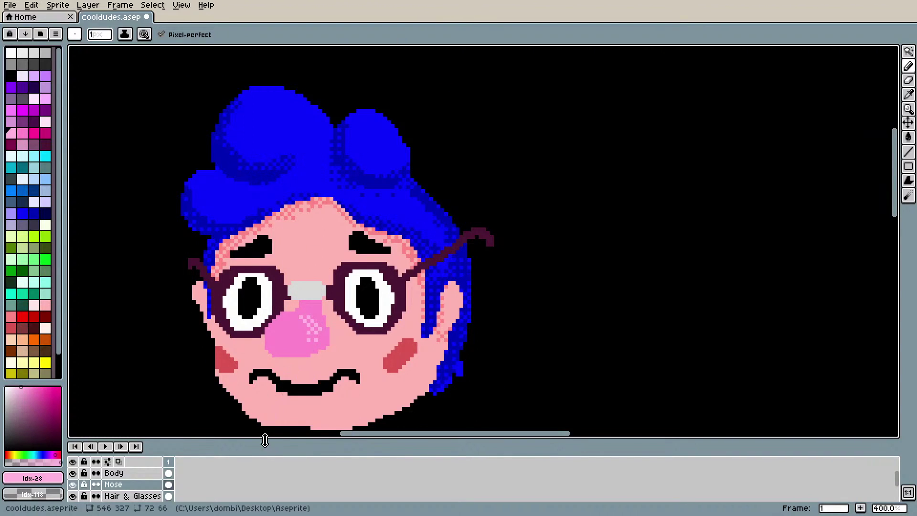
key("v")
key("ctrl+z")
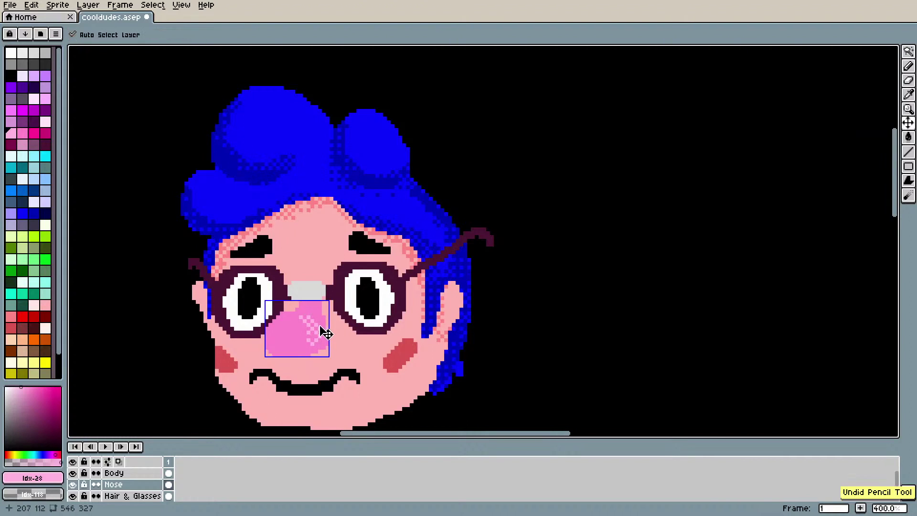
key("ctrl+z")
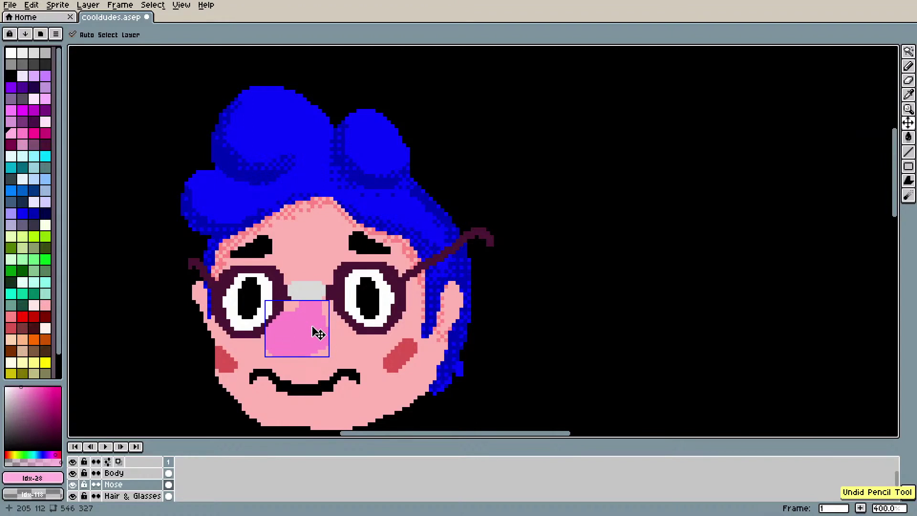
Step: Try a smaller light pink highlight of short dabs near the nose's upper part, and undo the dabs
key("b")
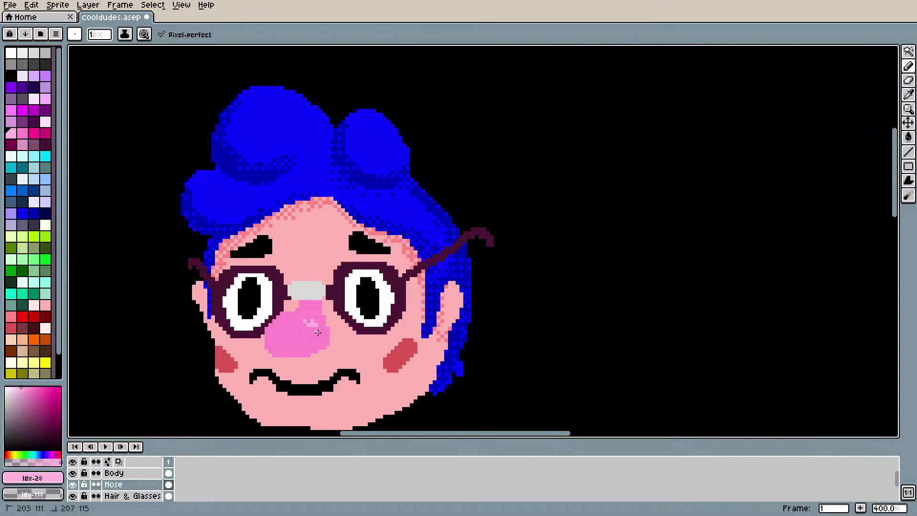
left_click(321, 324)
left_click(323, 331)
left_click(325, 329)
left_click(325, 328)
key("ctrl+z")
key("ctrl+z")
key("ctrl+z")
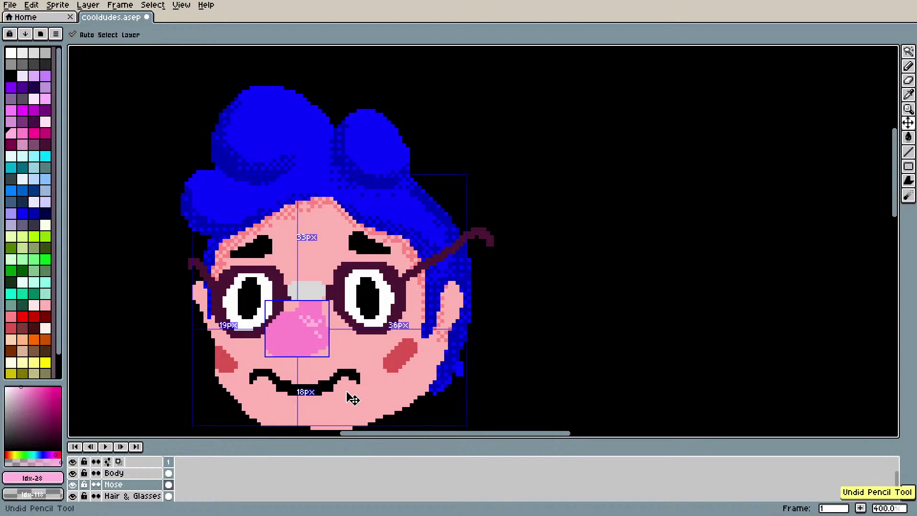
left_click(32, 4)
left_click(46, 27)
scroll(263, 266, "down", 2)
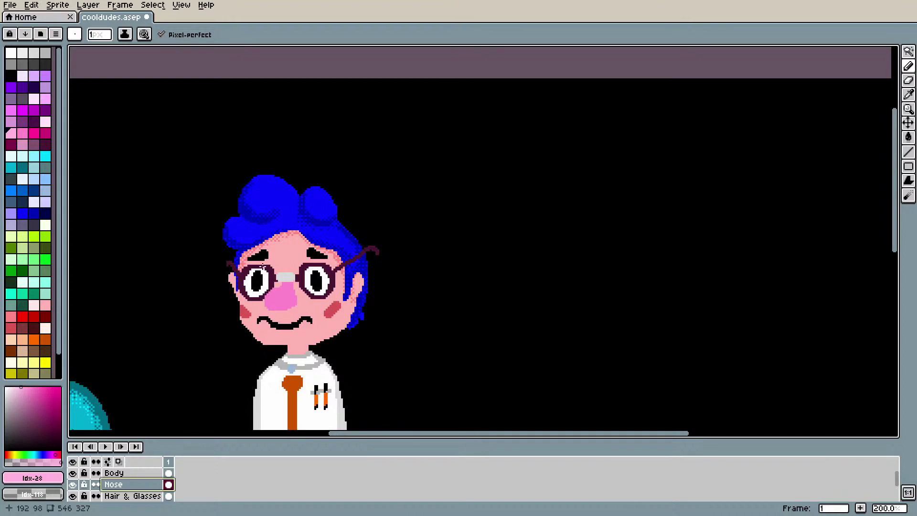
scroll(263, 267, "down", 1)
scroll(260, 266, "up", 3)
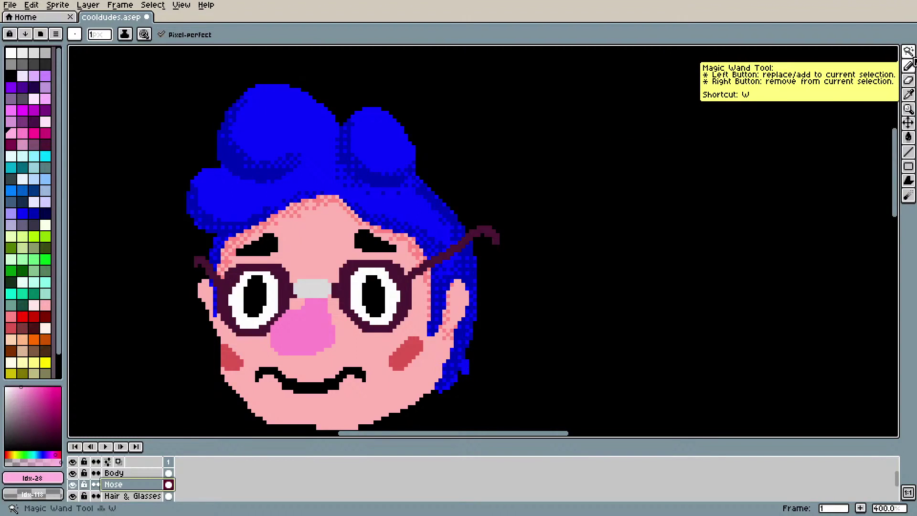
key("m")
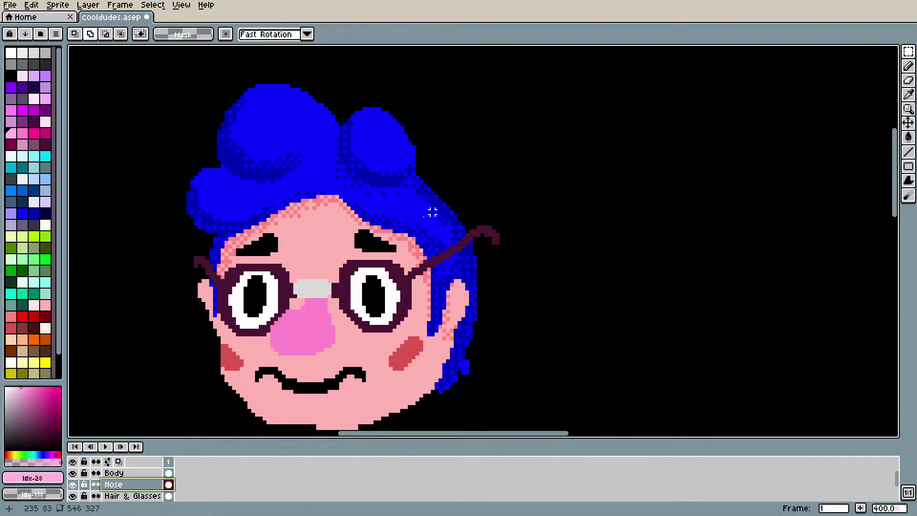
left_click_drag(237, 282, 452, 380)
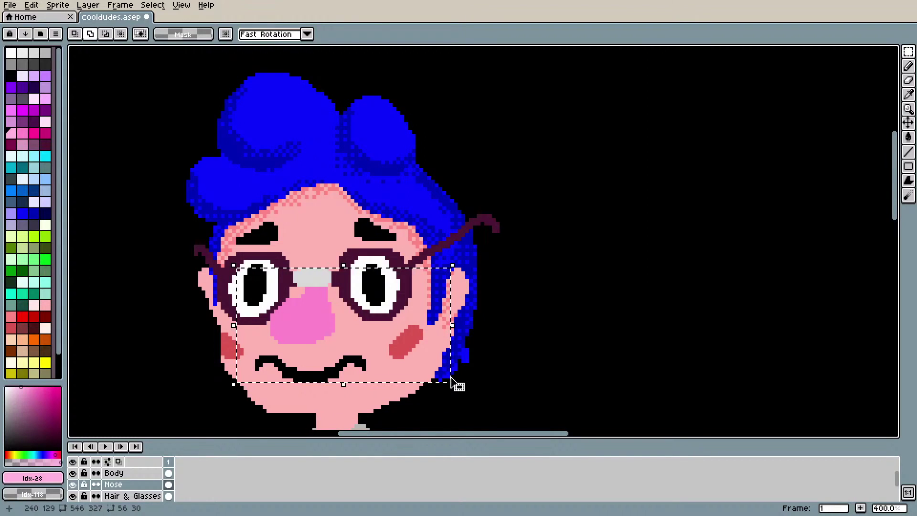
left_click(452, 381)
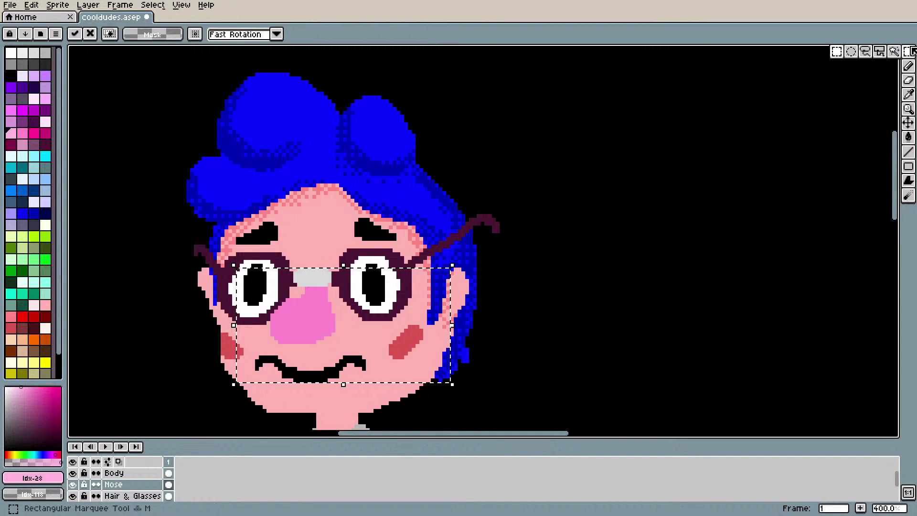
Step: Clear the rectangular selection, select the pink nose shape with the Magic Wand and delete it
left_click(894, 52)
key("ctrl+d")
left_click(291, 312)
key("Delete")
left_click(302, 296)
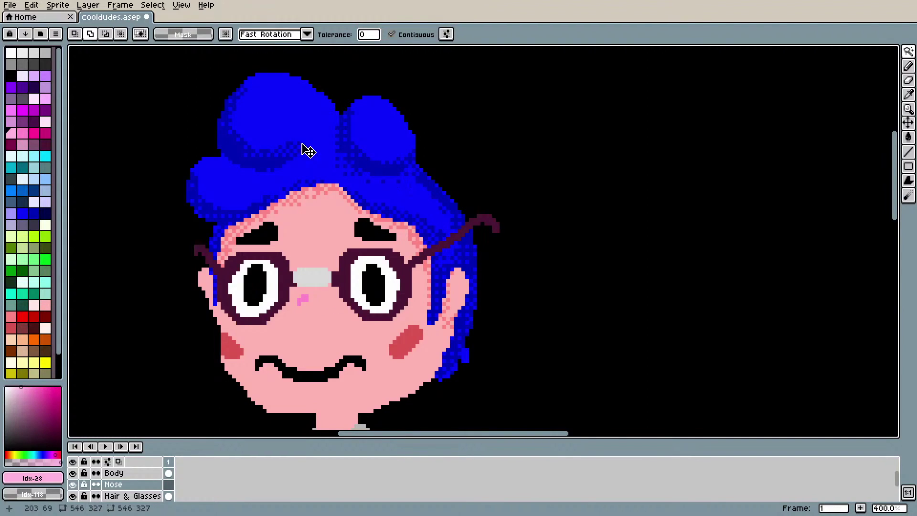
Step: Sample the pink of the leftover nose pixels and start a small new nose shape below the tape patch
key("b")
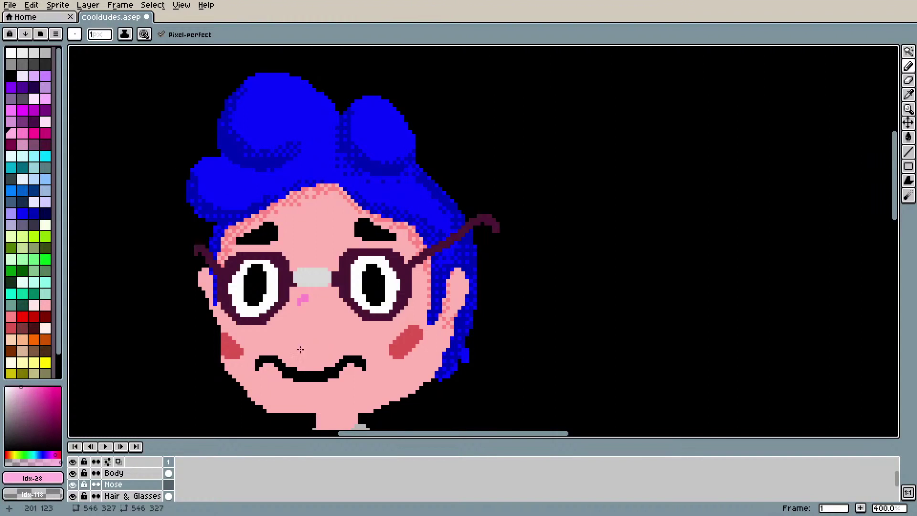
key("i")
left_click(305, 298)
key("b")
left_click_drag(303, 298, 300, 316)
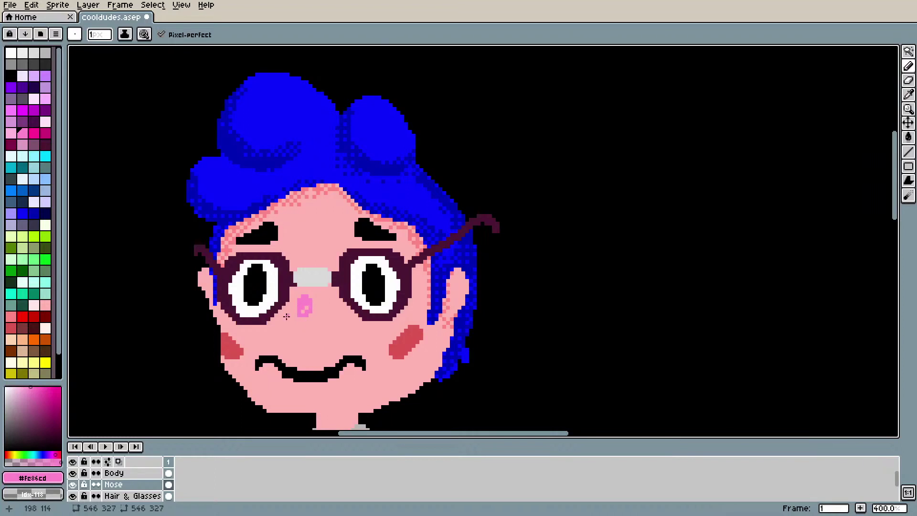
Step: Switch the pencil's pressure control from gradient to size, with a 4 px maximum, and paint an elongated oval nose below the tape patch
left_click(144, 34)
left_click(194, 76)
left_click(208, 65)
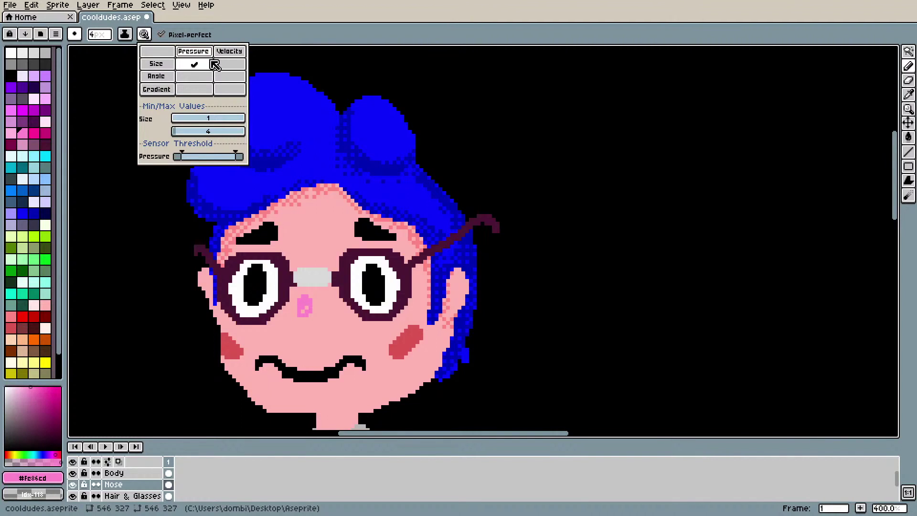
left_click(302, 287)
mouse_move(306, 301)
left_mouse_down()
mouse_move(303, 325)
mouse_move(302, 302)
mouse_move(311, 327)
mouse_move(296, 316)
mouse_move(303, 310)
mouse_move(298, 325)
mouse_move(300, 303)
mouse_move(294, 325)
mouse_move(306, 296)
mouse_move(296, 334)
mouse_move(278, 343)
mouse_move(362, 288)
mouse_move(345, 283)
mouse_move(315, 315)
mouse_move(304, 294)
mouse_move(319, 324)
left_mouse_up()
key("ctrl+z")
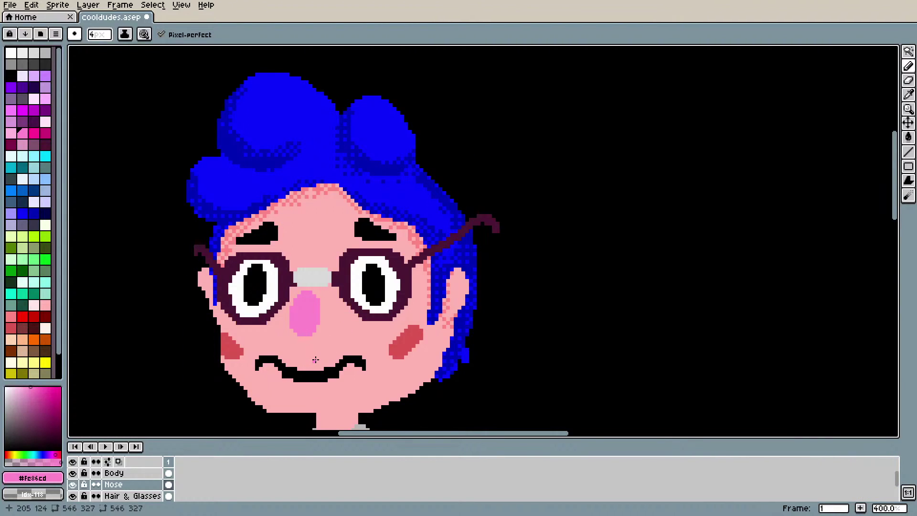
Step: Widen the lower end of the nose into a rounded pink bulb above the mouth and switch to the Eraser
scroll(385, 276, "down", 2)
scroll(370, 279, "up", 3)
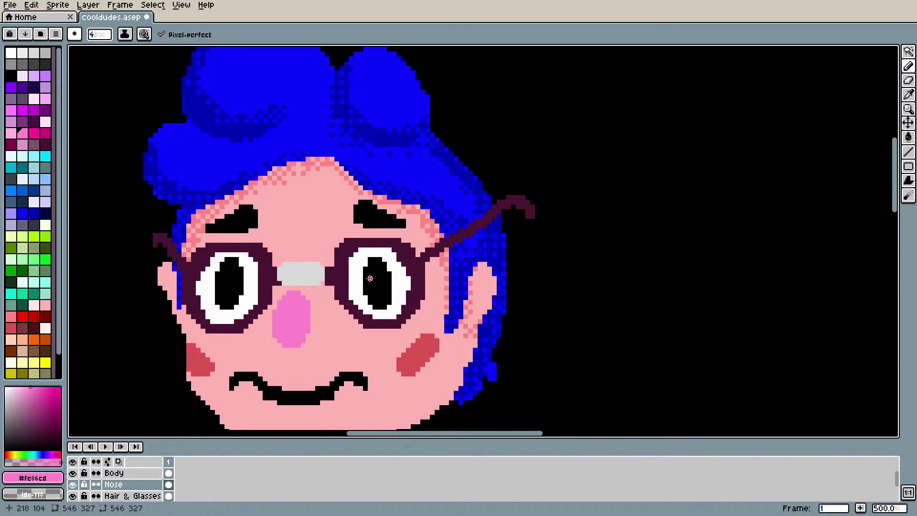
mouse_move(286, 343)
left_mouse_down()
mouse_move(313, 341)
mouse_move(310, 351)
mouse_move(279, 337)
mouse_move(285, 355)
mouse_move(302, 357)
mouse_move(285, 355)
mouse_move(307, 359)
left_mouse_up()
key("e")
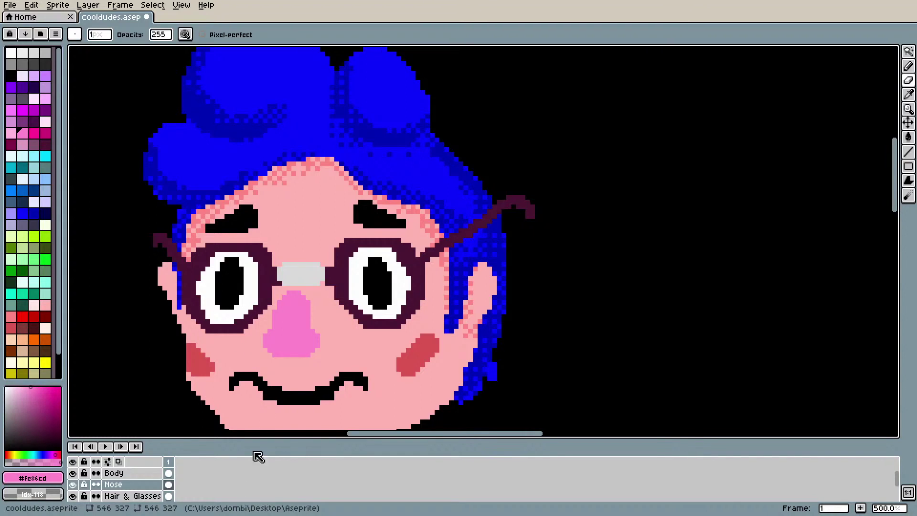
scroll(323, 189, "down", 2)
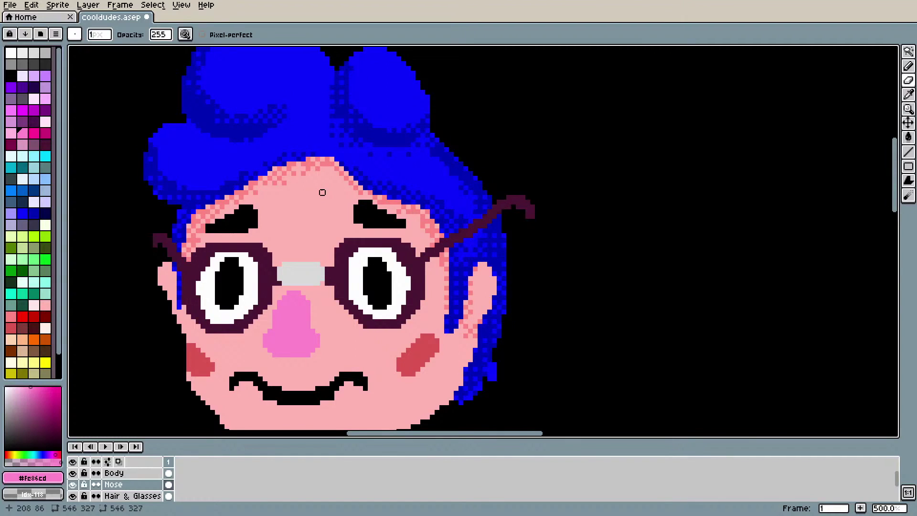
scroll(322, 193, "down", 1)
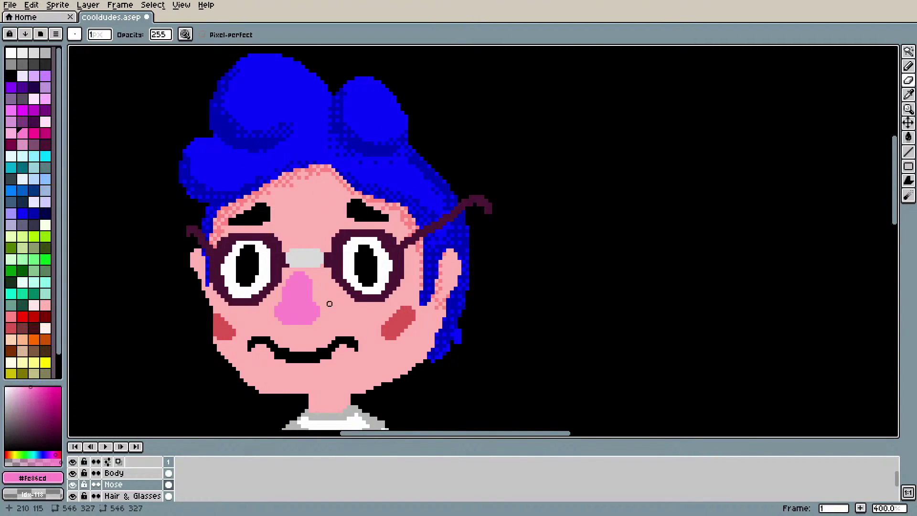
scroll(330, 303, "up", 1)
scroll(330, 304, "down", 2)
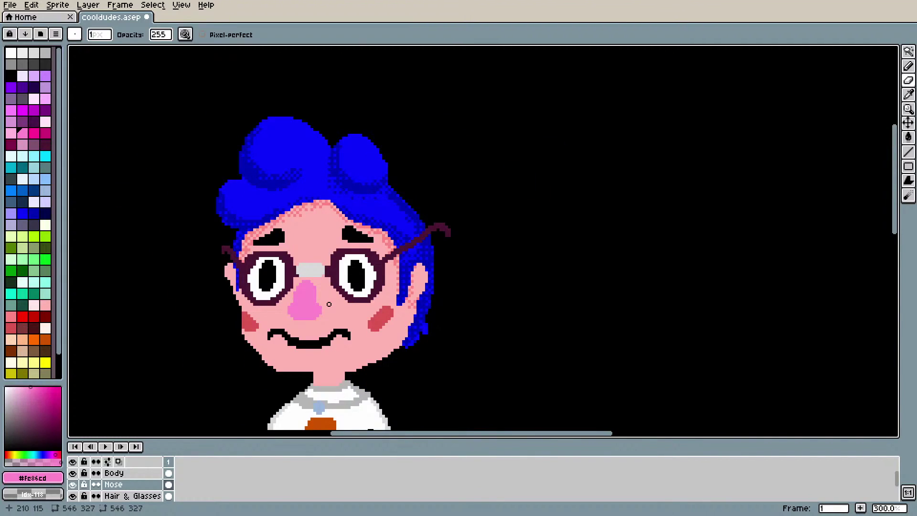
Step: Try a light pink pencil highlight along the left edge of the pink nose
scroll(329, 305, "up", 2)
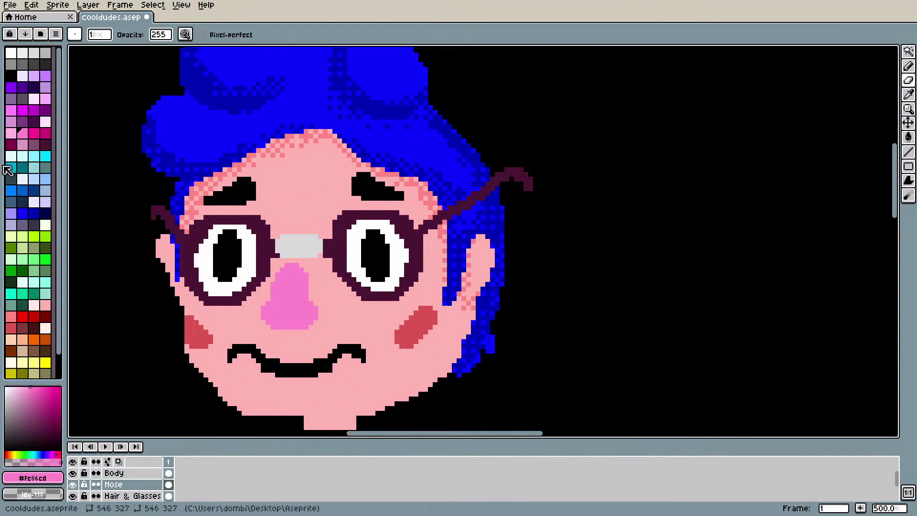
left_click(11, 134)
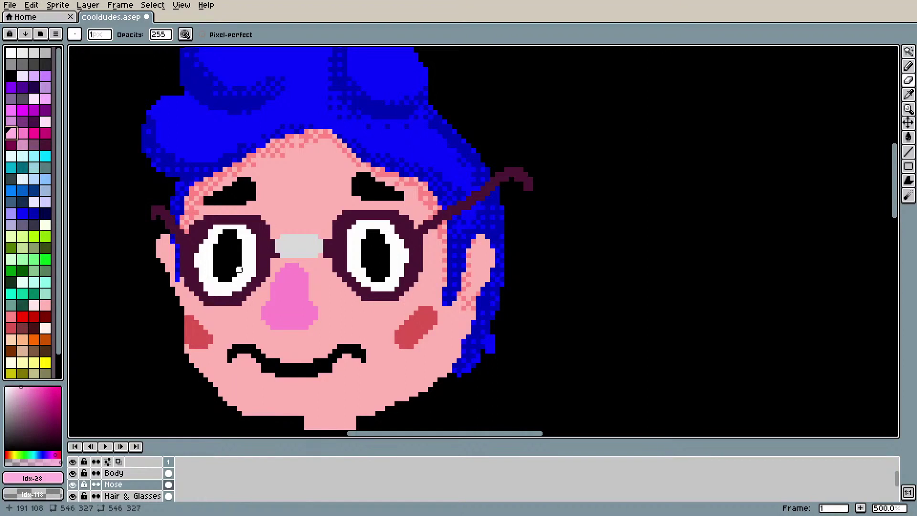
key("b")
left_click_drag(274, 300, 279, 282)
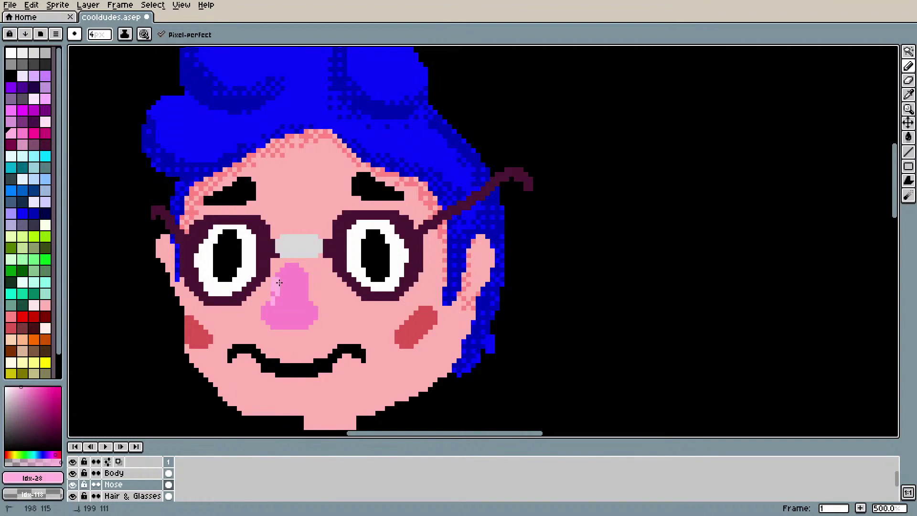
left_click(284, 272, "shift")
left_click(270, 308, "shift")
key("ctrl+z")
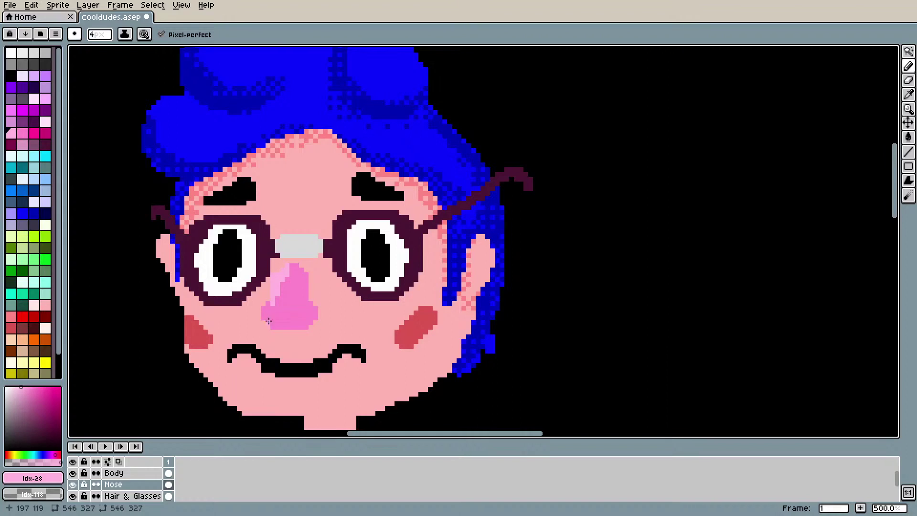
Step: Try a magenta #ff0095 shadow along the nose's lower edge and undo both the shadow and the highlight
left_click(33, 133)
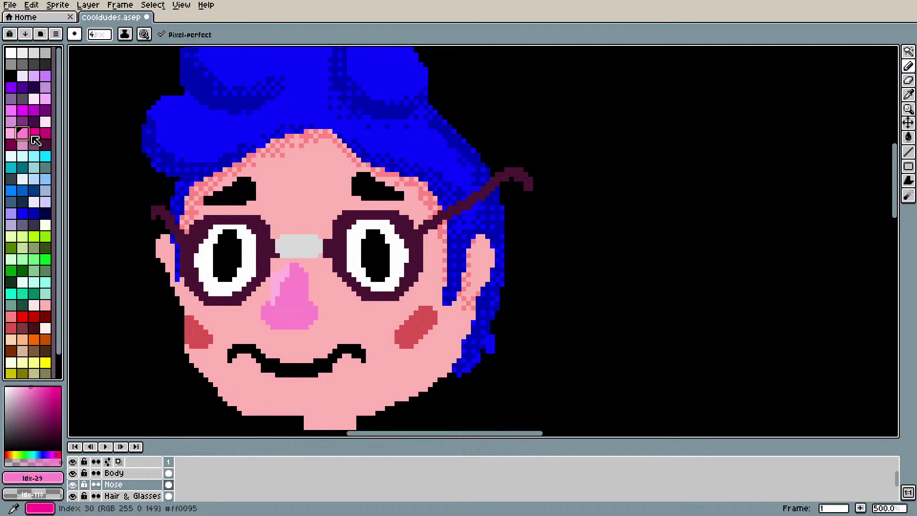
mouse_move(310, 309)
left_mouse_down()
mouse_move(276, 329)
mouse_move(265, 319)
mouse_move(303, 327)
left_mouse_up()
scroll(296, 317, "down", 3)
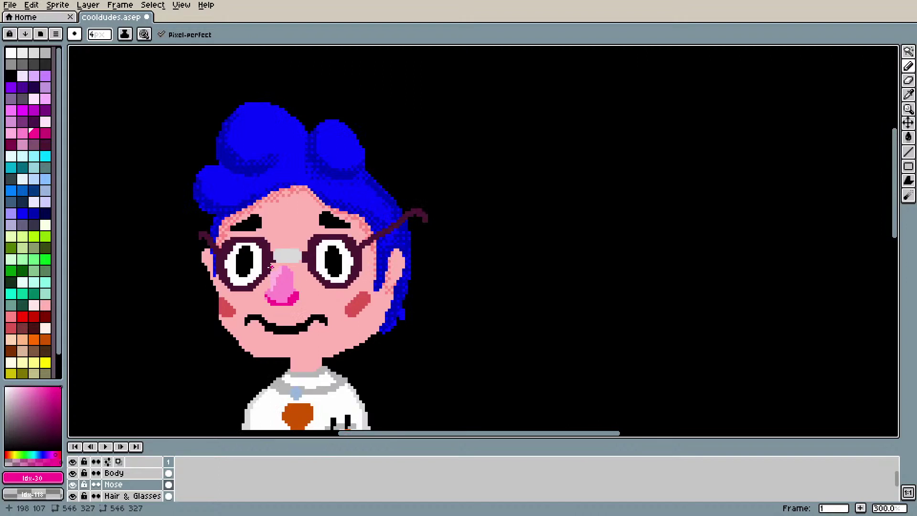
scroll(270, 267, "up", 4)
key("v")
key("ctrl+z")
key("ctrl+z")
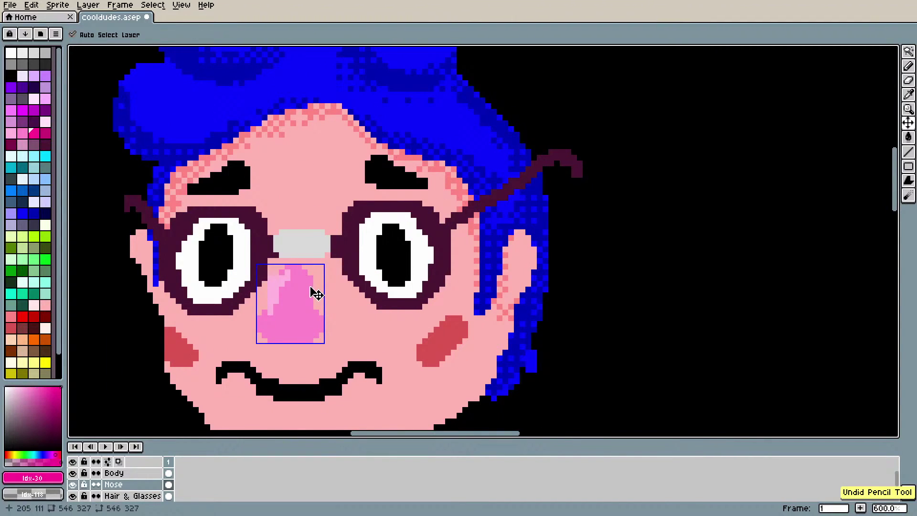
Step: Fill the whole nose with magenta #ff0095 using the Paint Bucket
key("b")
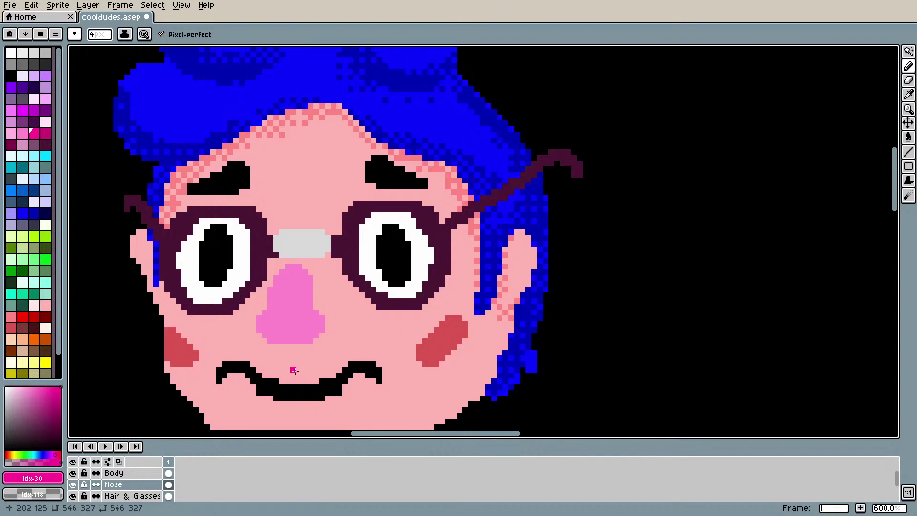
key("g")
left_click(306, 332)
scroll(308, 332, "down", 2)
scroll(307, 332, "down", 3)
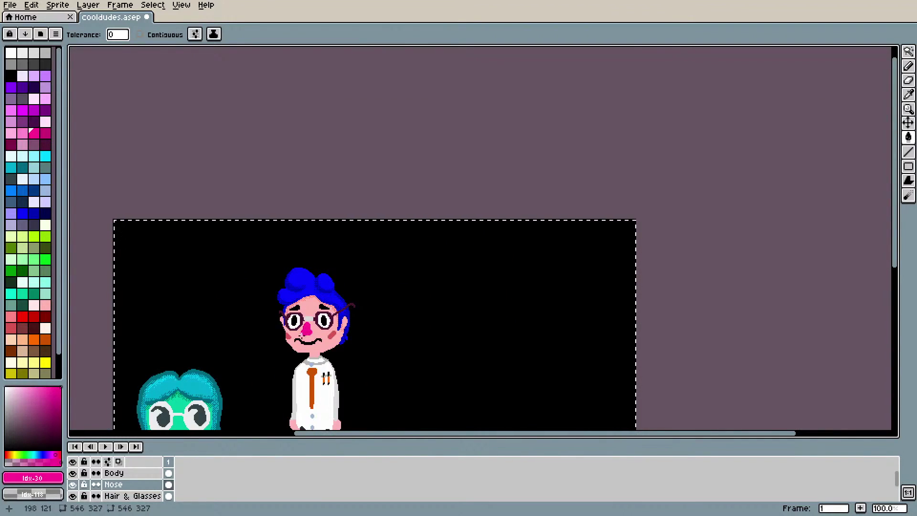
scroll(301, 334, "up", 3)
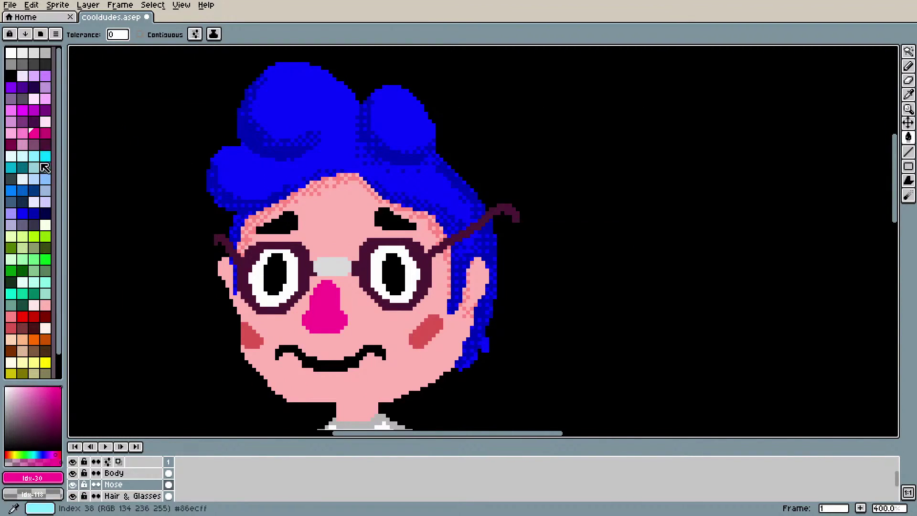
Step: Fill the nose with the muted red palette colour, index 96, to match the cheeks
scroll(45, 158, "down", 1)
left_click(11, 304)
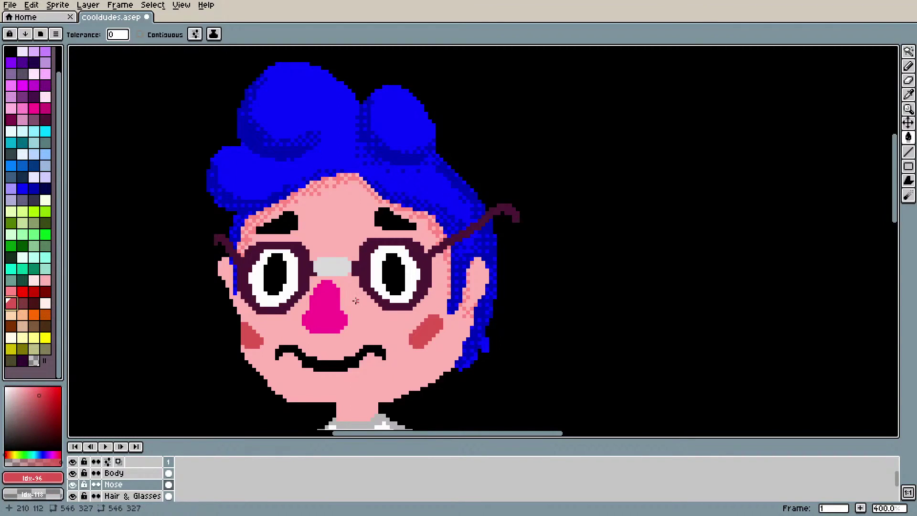
left_click(335, 308)
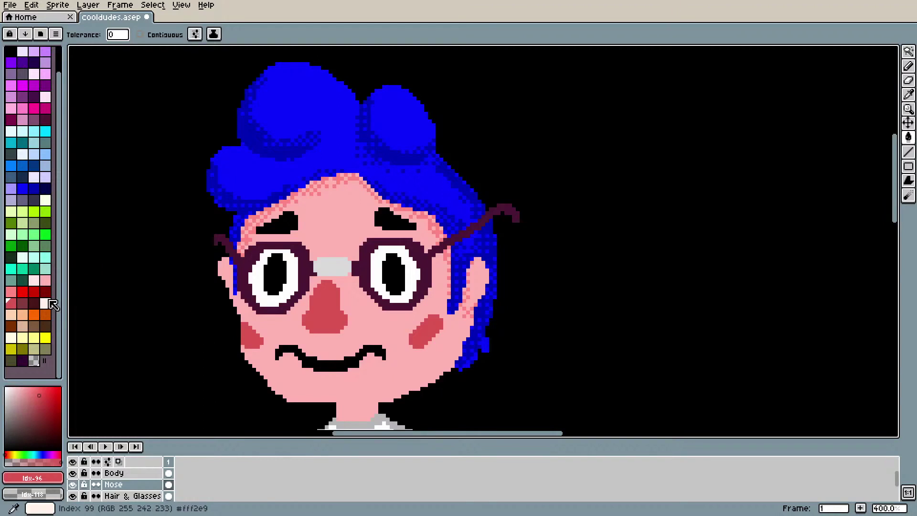
Step: Choose the dark red palette colour, index 97, and set the pencil to gradient pressure control with a 1 px size
left_click(22, 304)
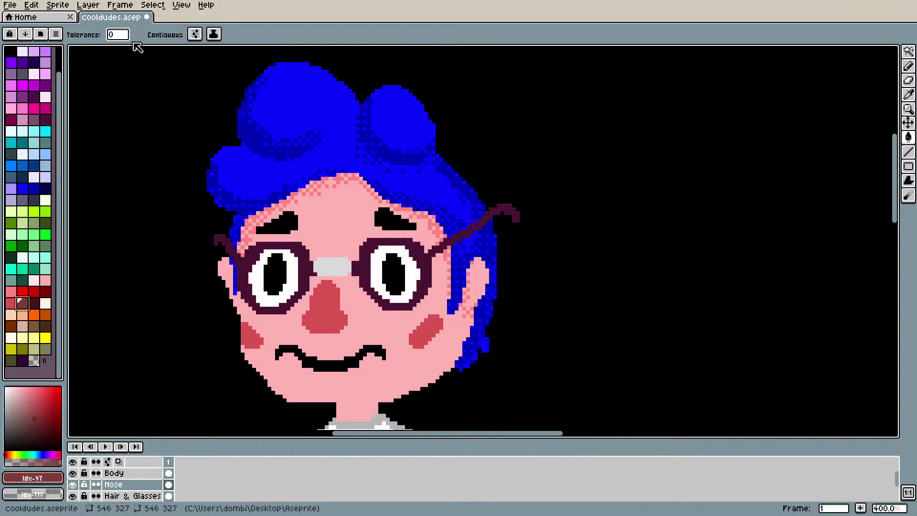
key("b")
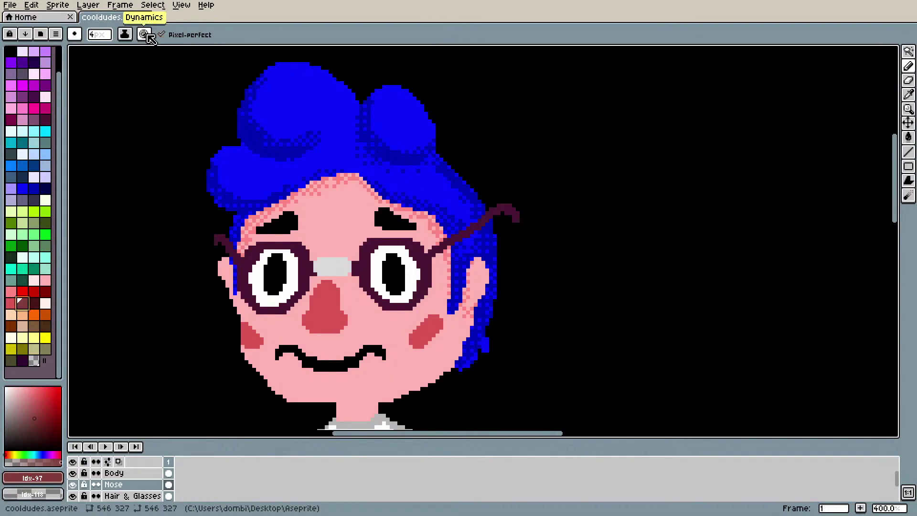
left_click(144, 34)
left_click(194, 89)
left_click(194, 64)
left_click_drag(99, 34, 97, 56)
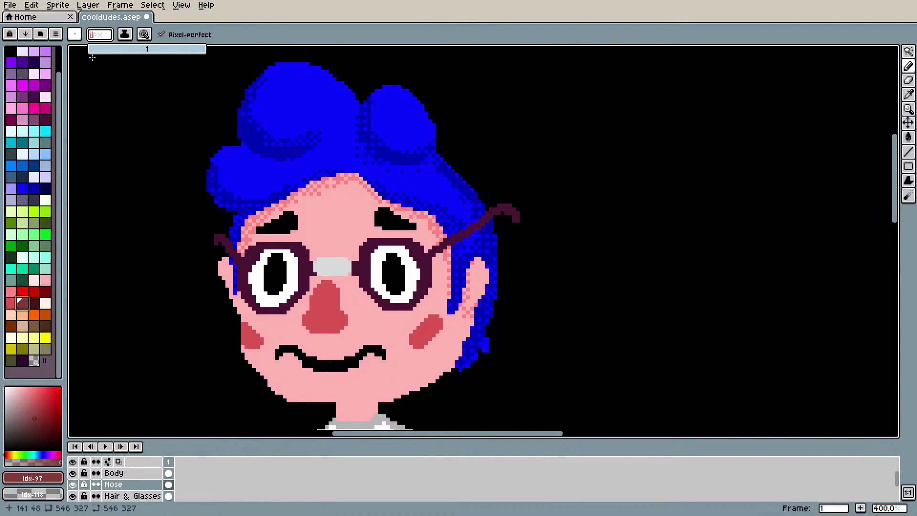
Step: Paint dithered dark red shading along the lower edge and right nostril of the nose
left_click(340, 325)
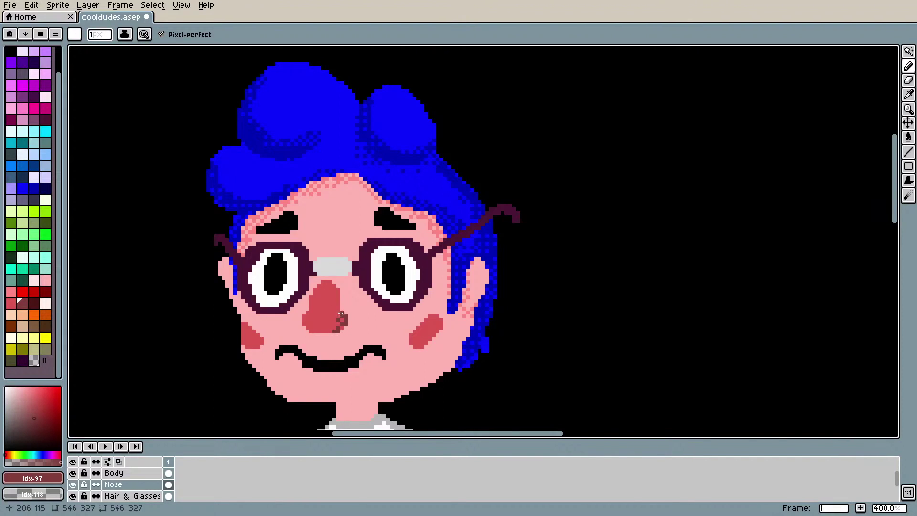
mouse_move(338, 324)
left_mouse_down()
mouse_move(306, 320)
mouse_move(338, 327)
left_mouse_up()
left_click(343, 327)
left_click_drag(313, 313, 337, 315)
Step: Sample the nose's red #db5554 and paint over the excess dark shading on the right nostril with the pencil
key("ctrl")
key("e")
key("i")
left_click(332, 316)
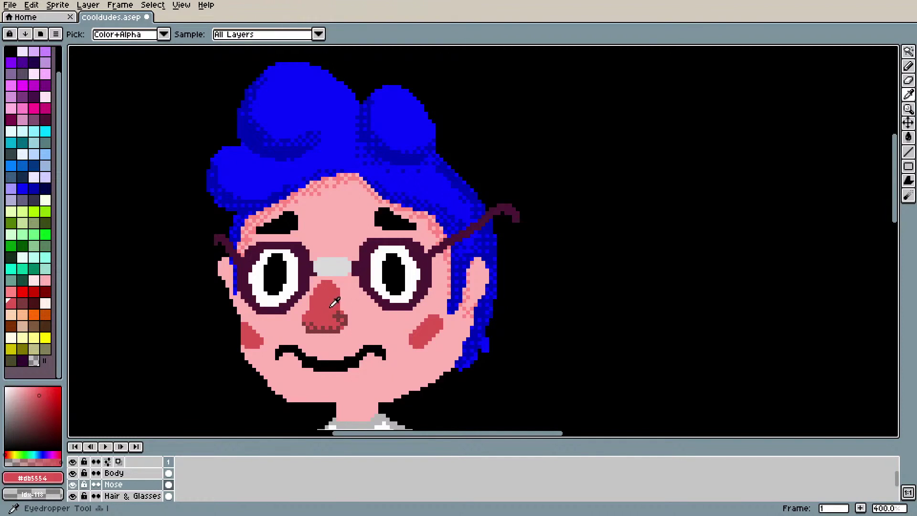
key("b")
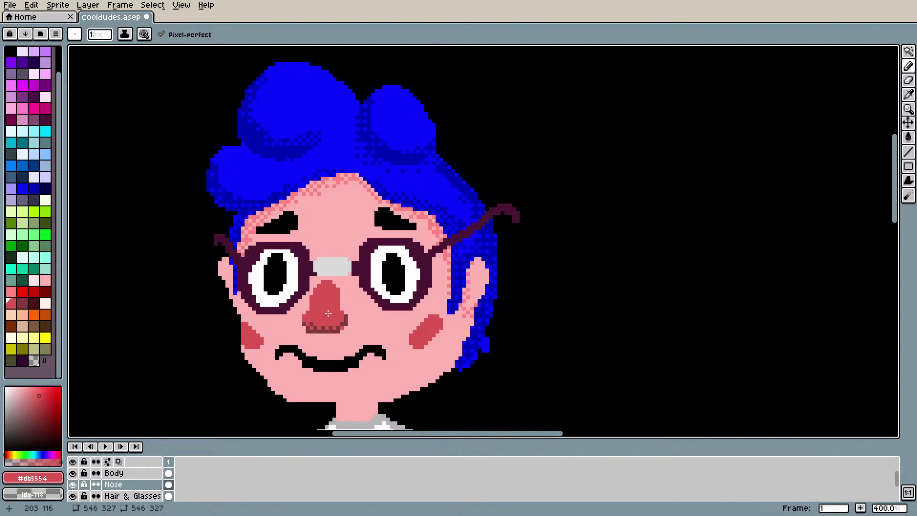
Step: Dot light coral highlights, index 92, across the nose tip and darken the bridge's right edge with the sampled #813d3c
left_click(11, 292)
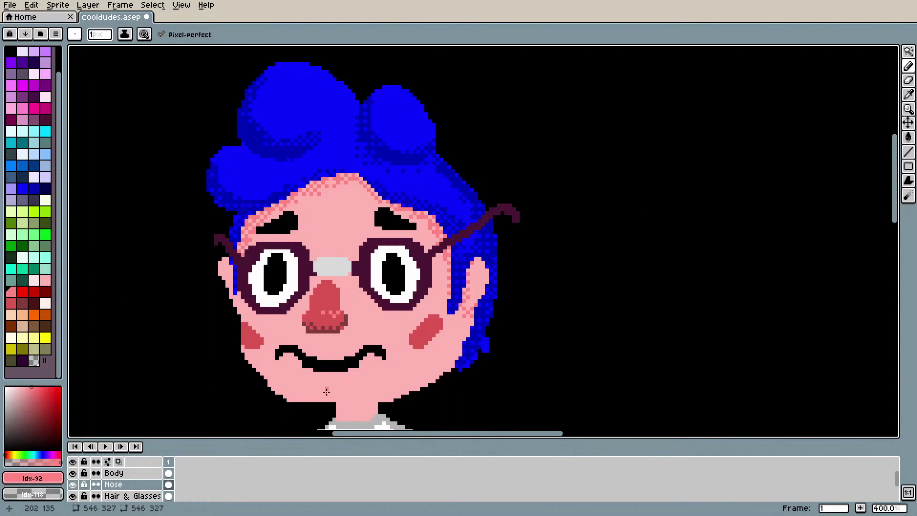
left_click(345, 311, "alt")
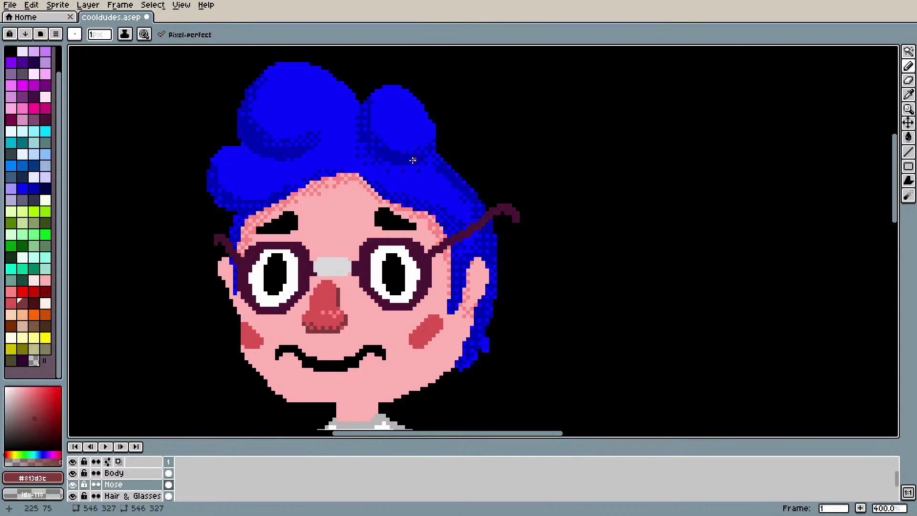
scroll(430, 234, "down", 4)
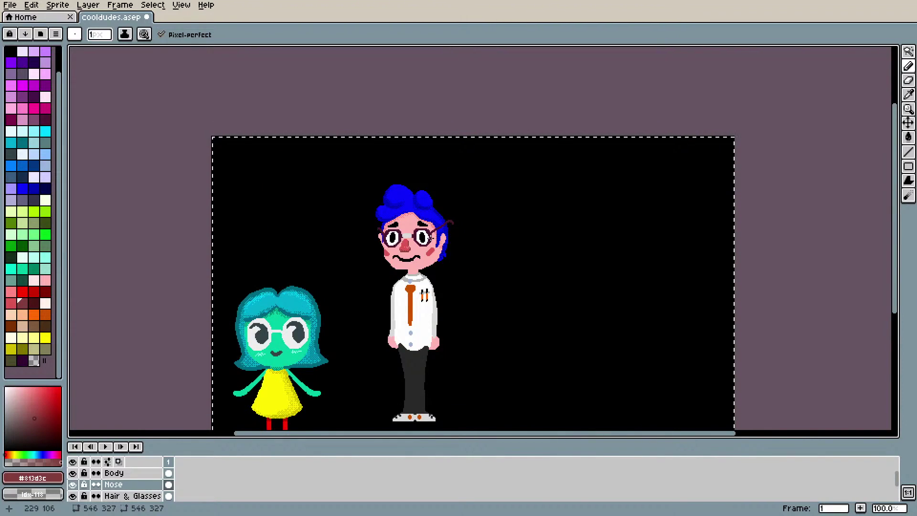
scroll(430, 238, "up", 3)
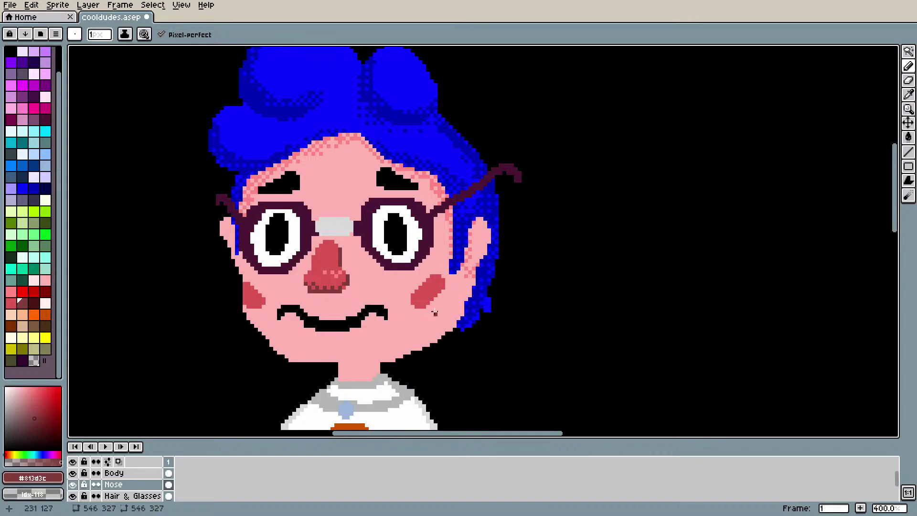
Step: Choose the pink palette colour, index 29, for the Paint Bucket and check the layers' visibility to find the one holding the cheeks
scroll(31, 254, "up", 2)
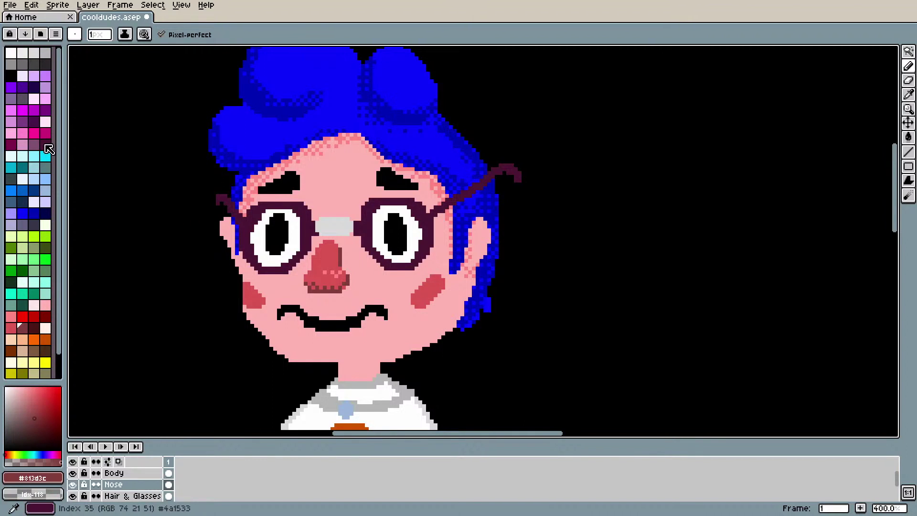
left_click(22, 136)
key("g")
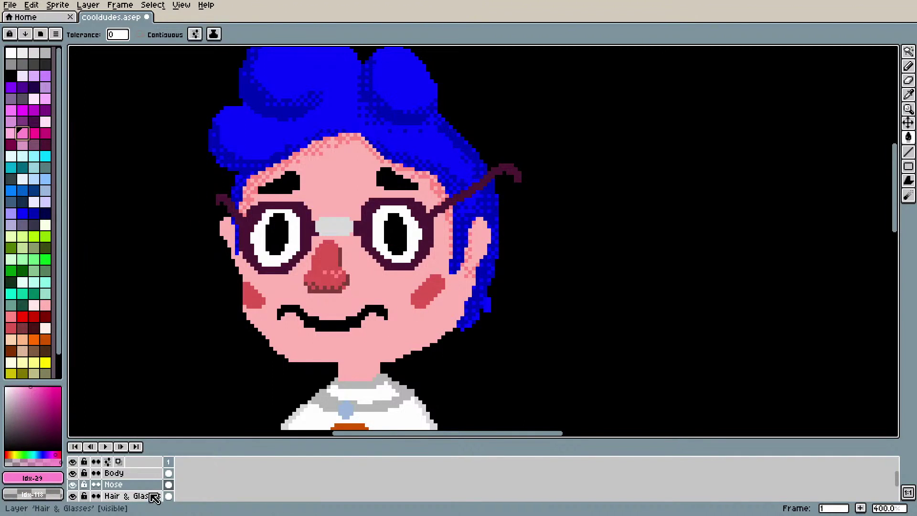
scroll(149, 495, "down", 1)
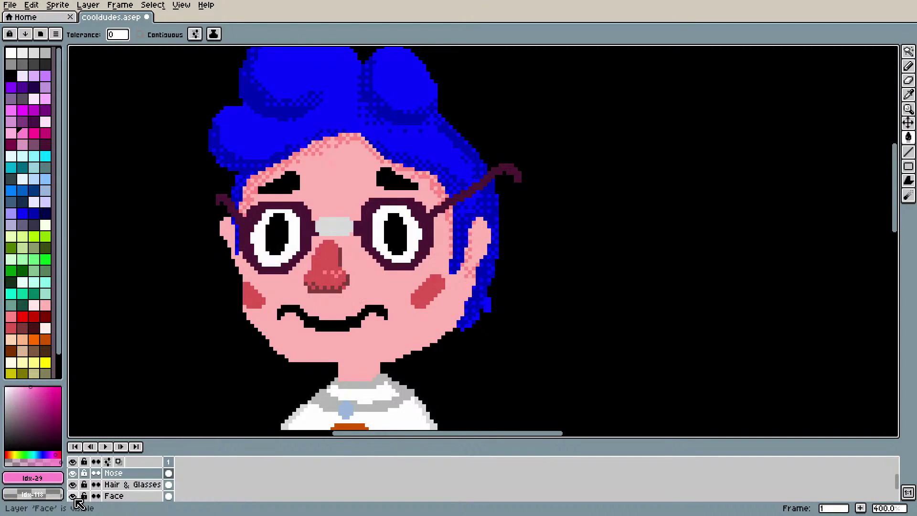
scroll(90, 495, "down", 2)
scroll(91, 497, "up", 2)
scroll(91, 497, "down", 2)
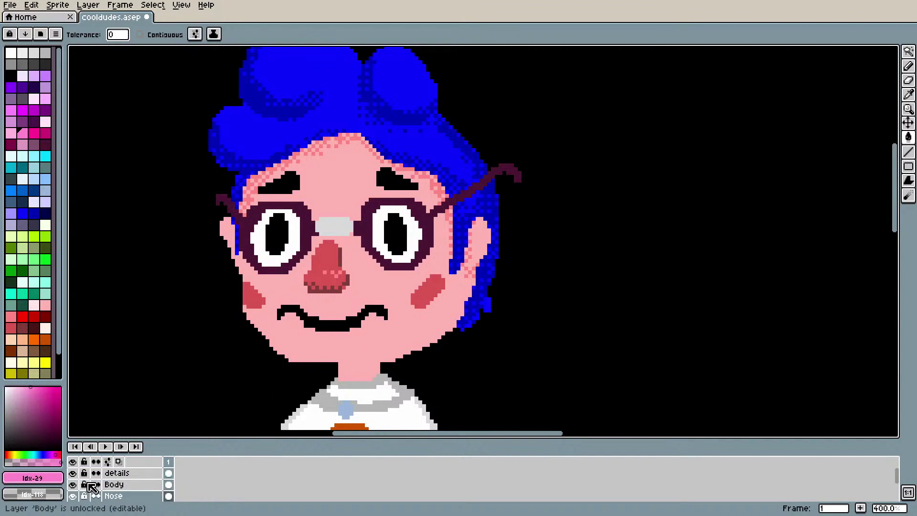
scroll(92, 492, "up", 3)
scroll(93, 485, "down", 2)
scroll(93, 486, "up", 1)
left_click(72, 485)
left_click(72, 484)
Step: Try to fill the right cheek with pink on the Nose layer and undo the fill
left_click(442, 301)
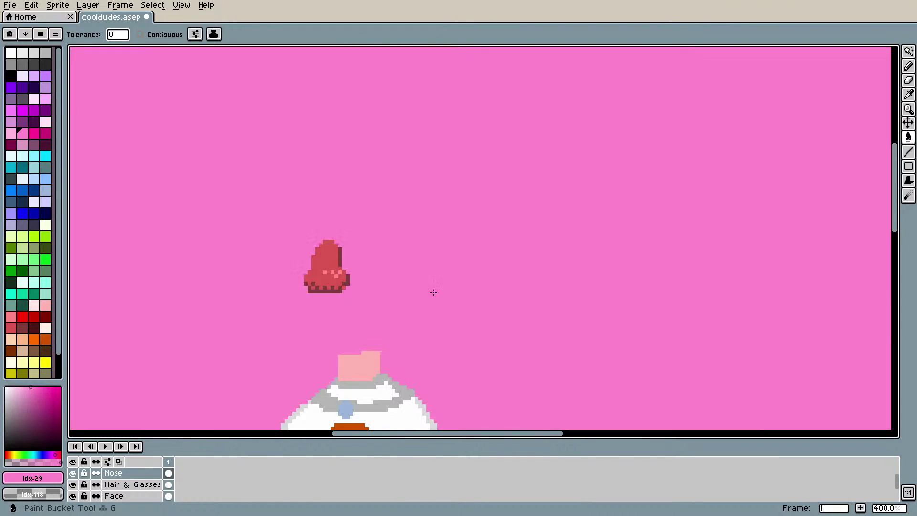
key("ctrl+z")
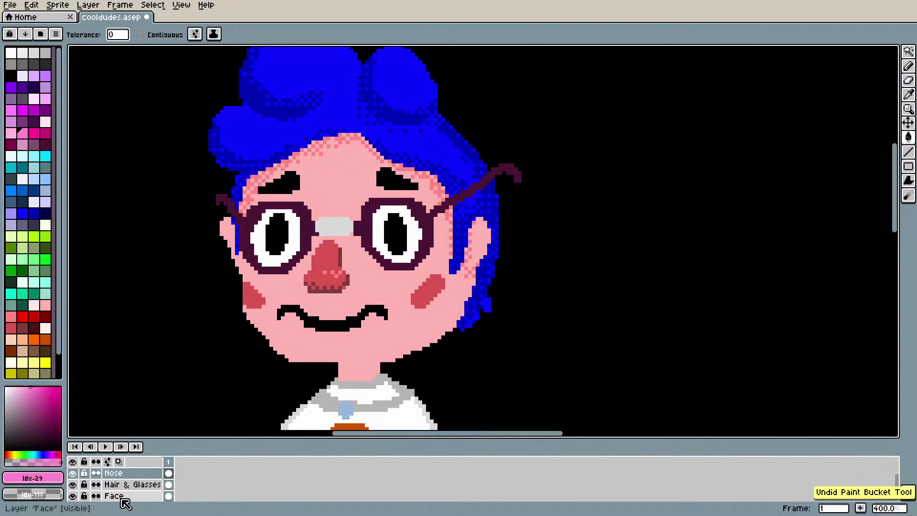
Step: Make the Hair & Glasses layer active and fill both cheek patches with pink
left_click(129, 485)
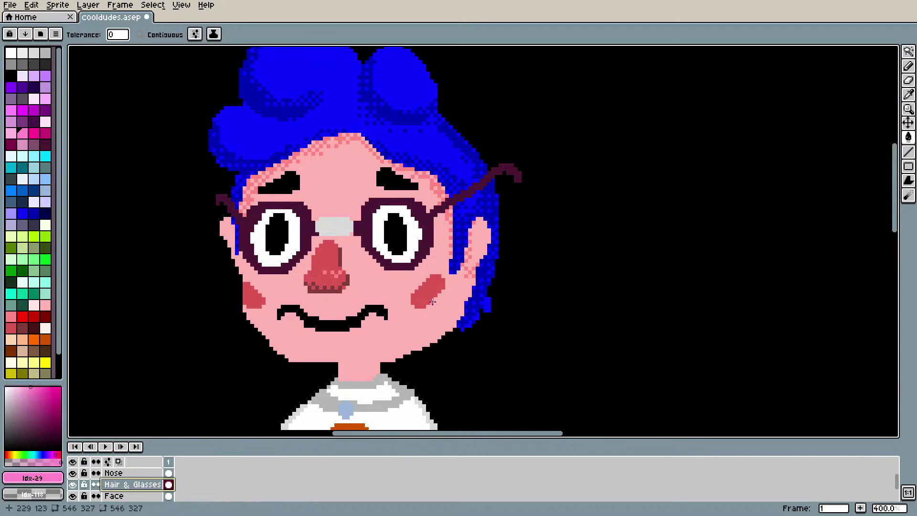
scroll(291, 350, "down", 2)
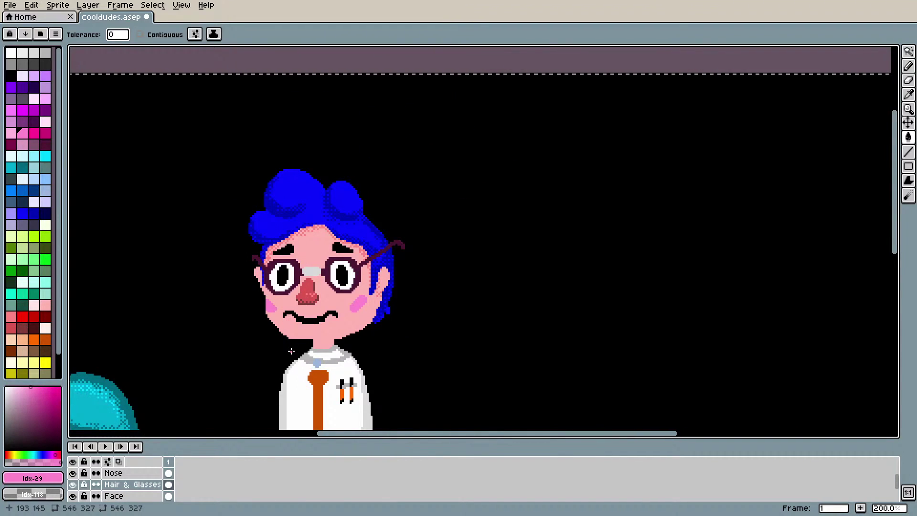
scroll(291, 351, "up", 2)
scroll(299, 343, "up", 1)
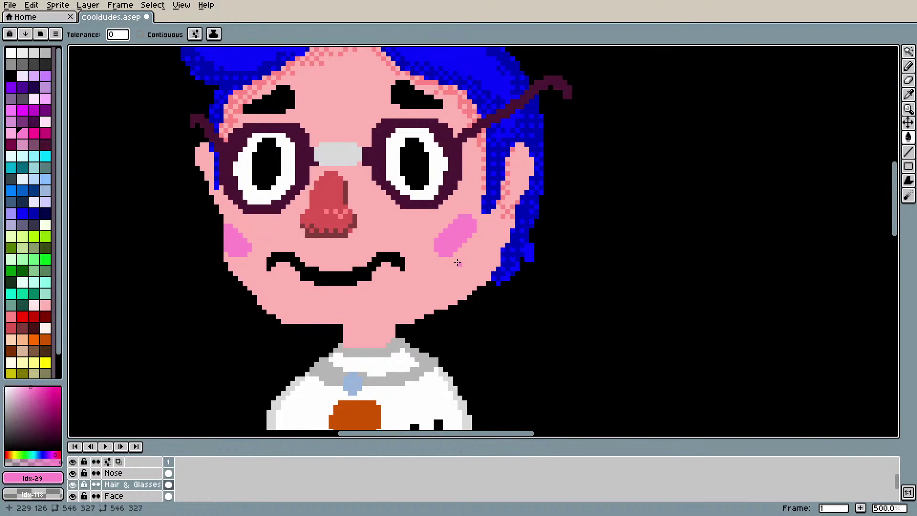
Step: Sample the nose's dark red #813d3c and make the Nose layer active for pencil work
key("i")
left_click(351, 196)
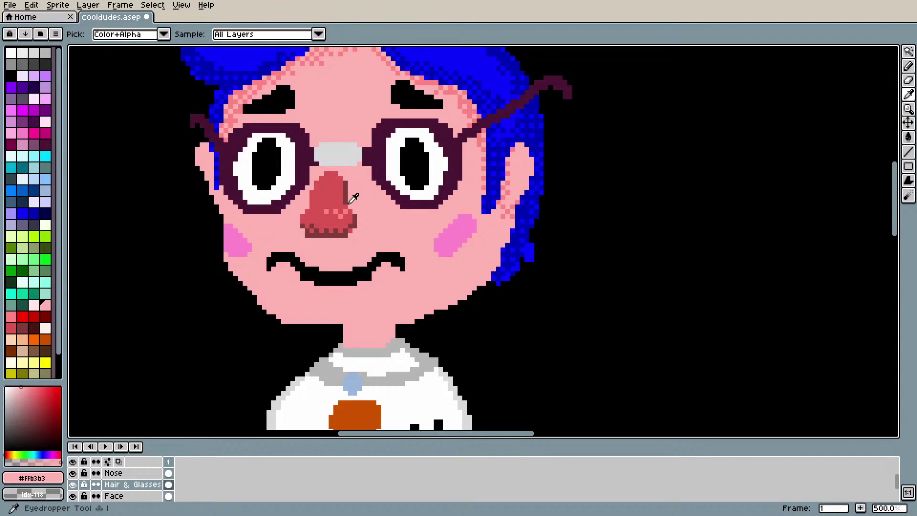
key("b")
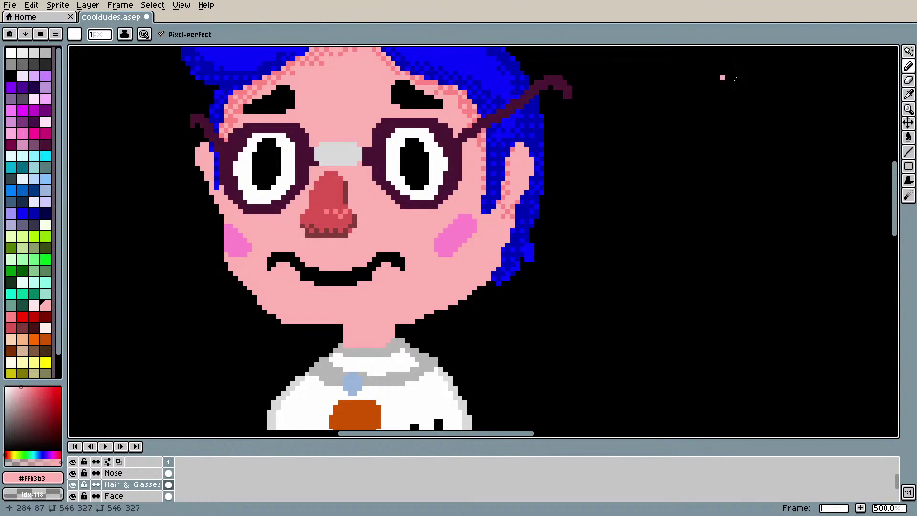
mouse_move(913, 66)
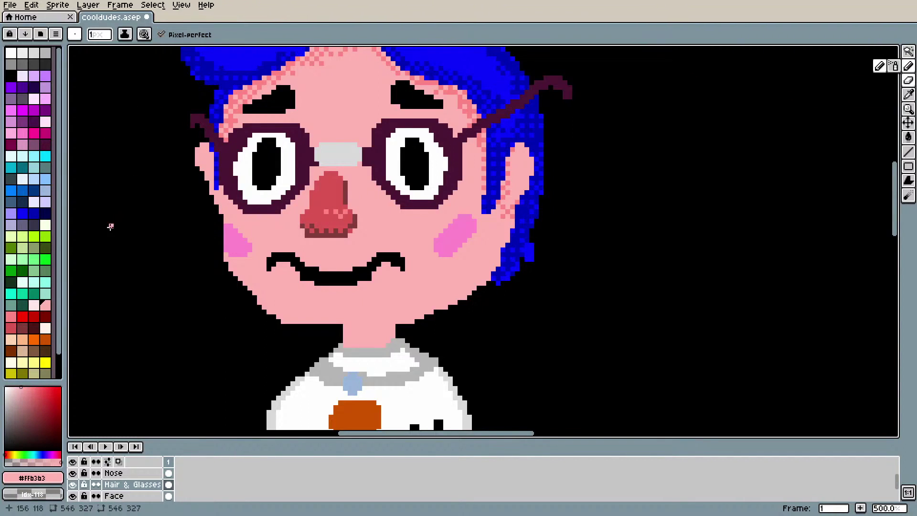
key("i")
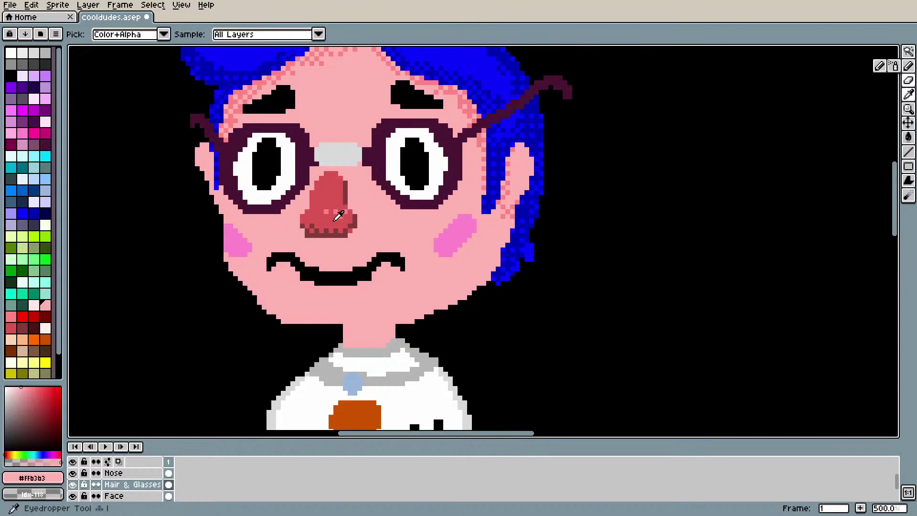
left_click(350, 188)
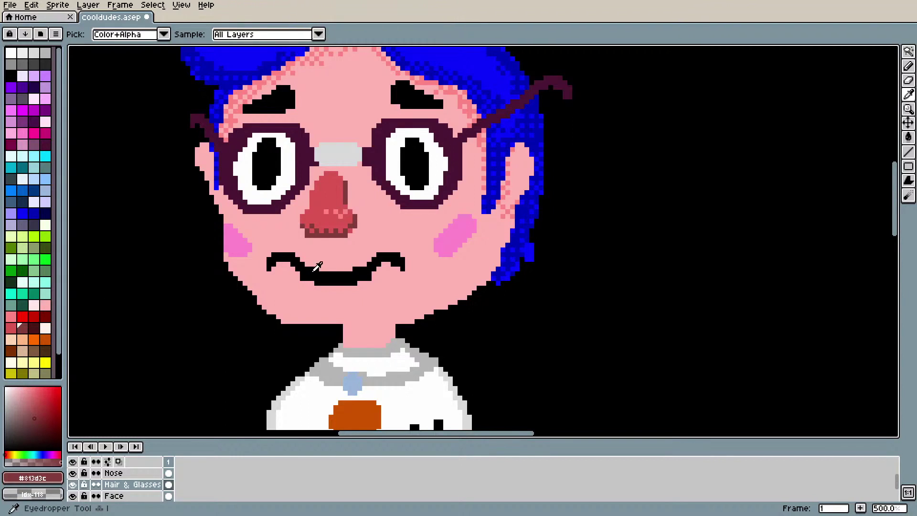
left_click(168, 473)
key("b")
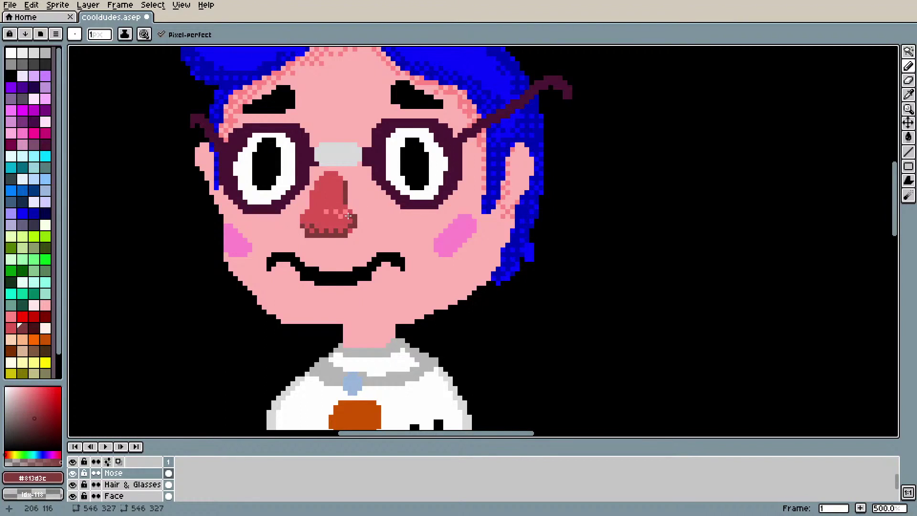
Step: Toggle the pencil's pressure-driven gradient setting and touch up the right edge of the nose bridge
left_click(144, 34)
left_click(194, 89)
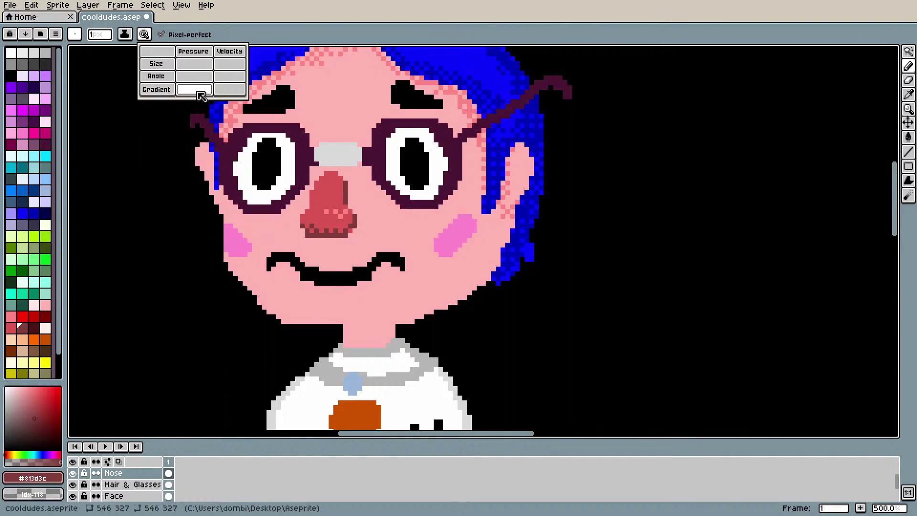
left_click(347, 199)
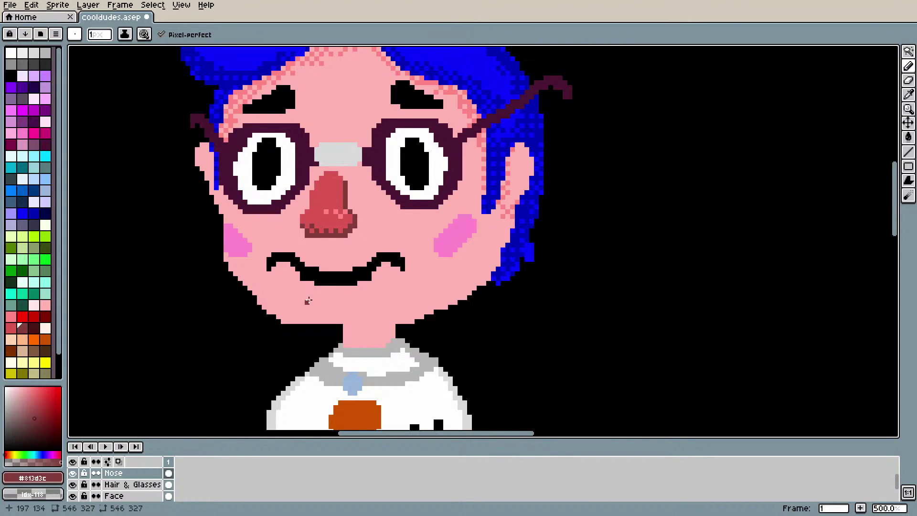
Step: Check the whole character with the Hair & Glasses layer hidden and shown again
scroll(392, 178, "down", 4)
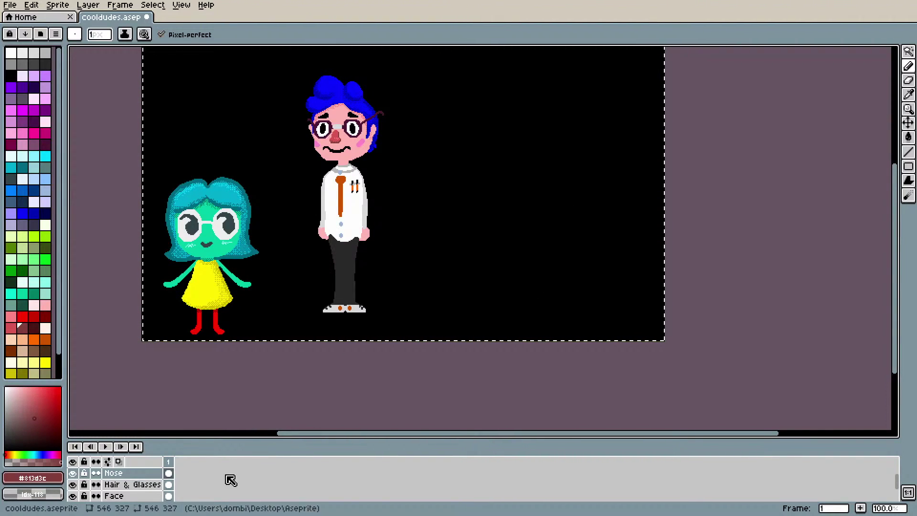
left_click(73, 484)
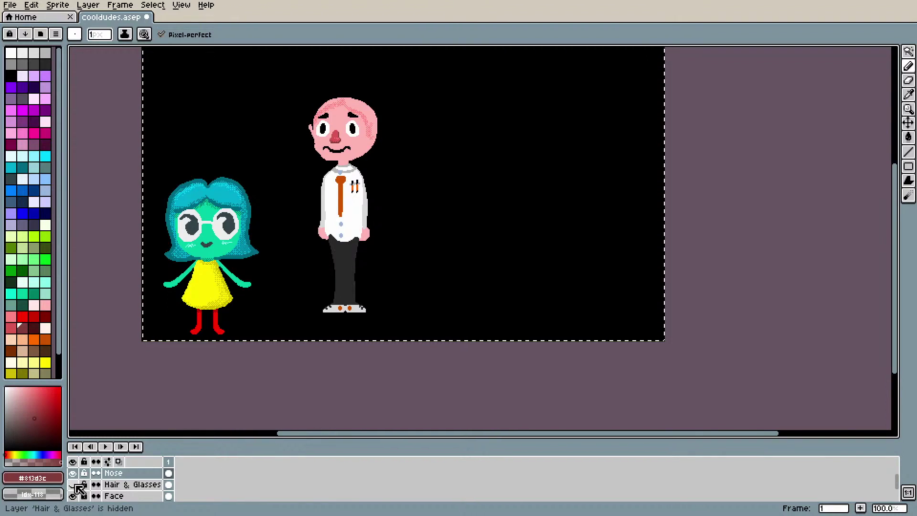
left_click(74, 484)
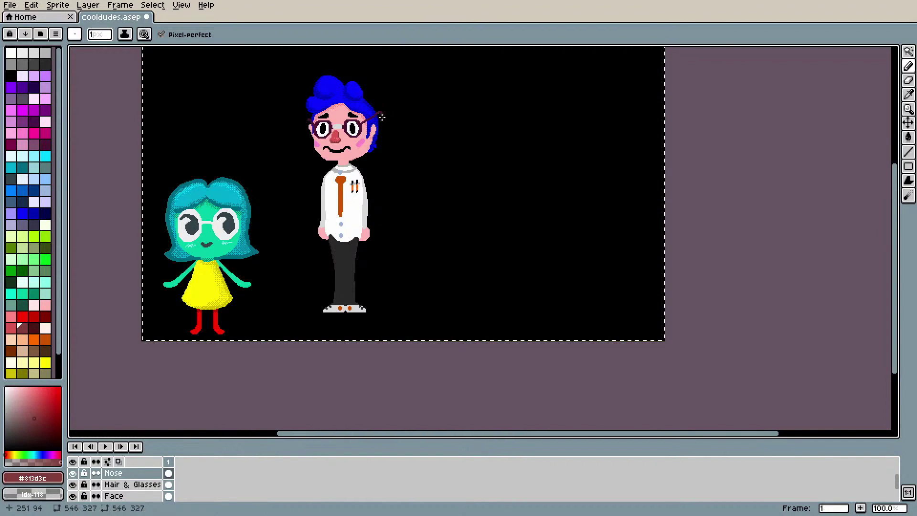
Step: Try to move the nose slightly lower on the face and undo the move
scroll(380, 118, "up", 1)
scroll(323, 141, "up", 1)
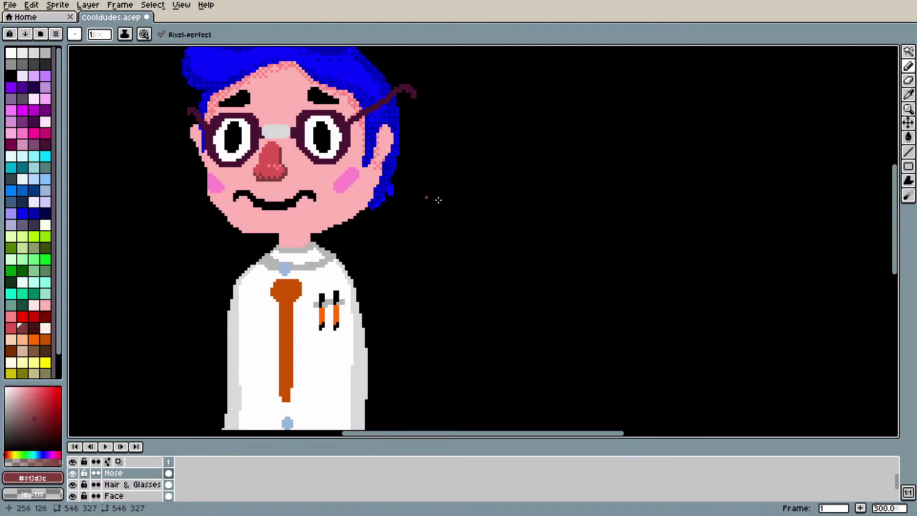
left_click(908, 122)
mouse_move(286, 145)
left_mouse_down()
mouse_move(287, 162)
mouse_move(282, 137)
mouse_move(289, 156)
left_mouse_up()
key("ctrl")
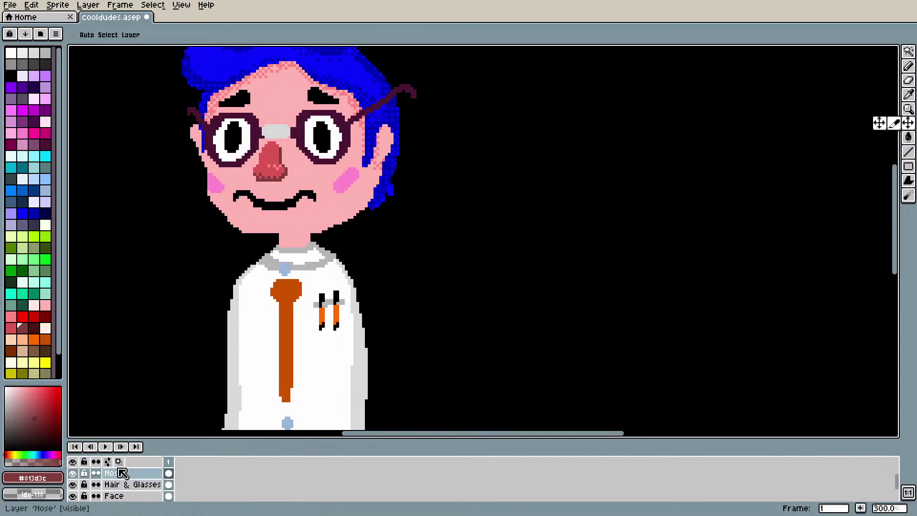
Step: Hide the Nose layer and check the Face and Head layers' visibility for the stray pink pixels beneath the nose
left_click(72, 473)
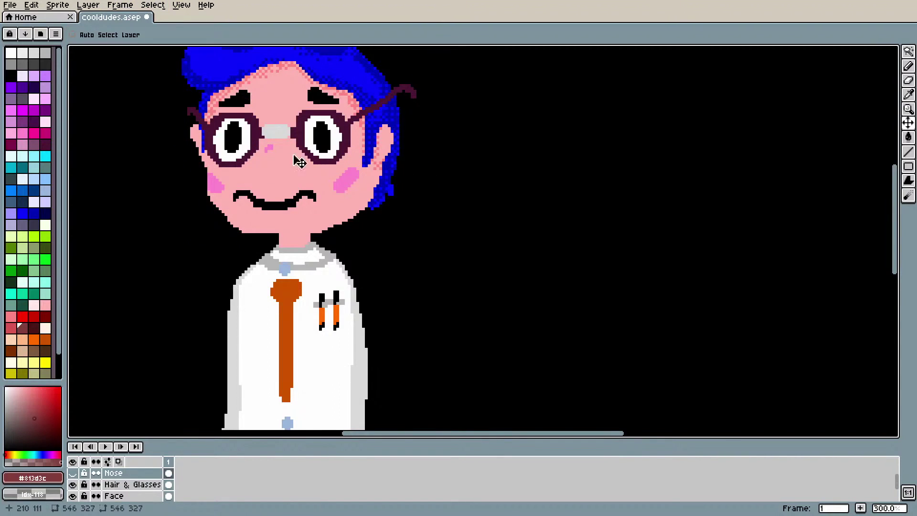
left_click(73, 496)
left_click(74, 496)
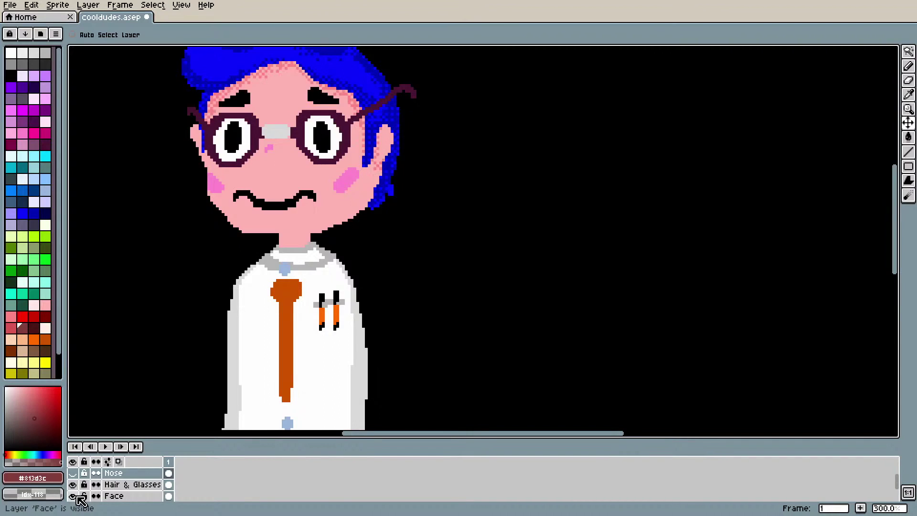
scroll(80, 500, "down", 1)
left_click(73, 496)
left_click(74, 496)
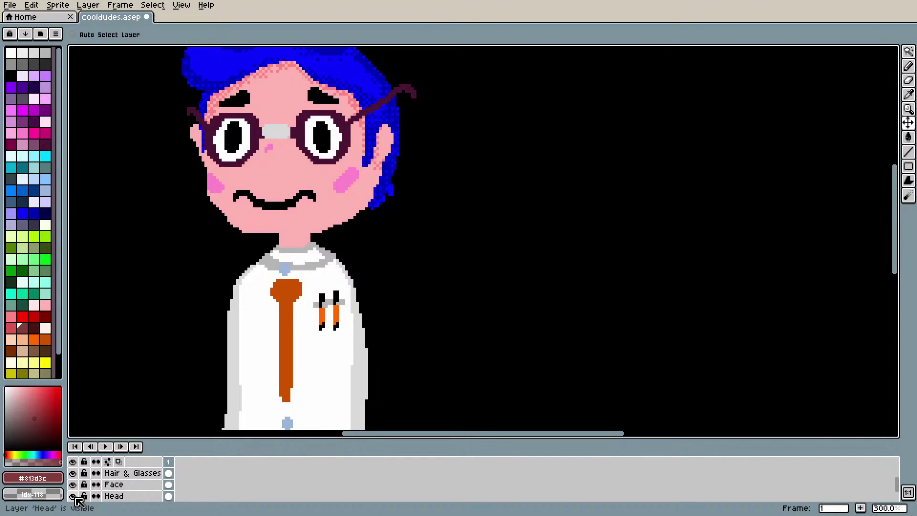
Step: Make the Hair & Glasses layer active and erase the stray pink pixels below the taped glasses bridge
left_click(72, 473)
left_click(72, 473)
left_click(118, 474)
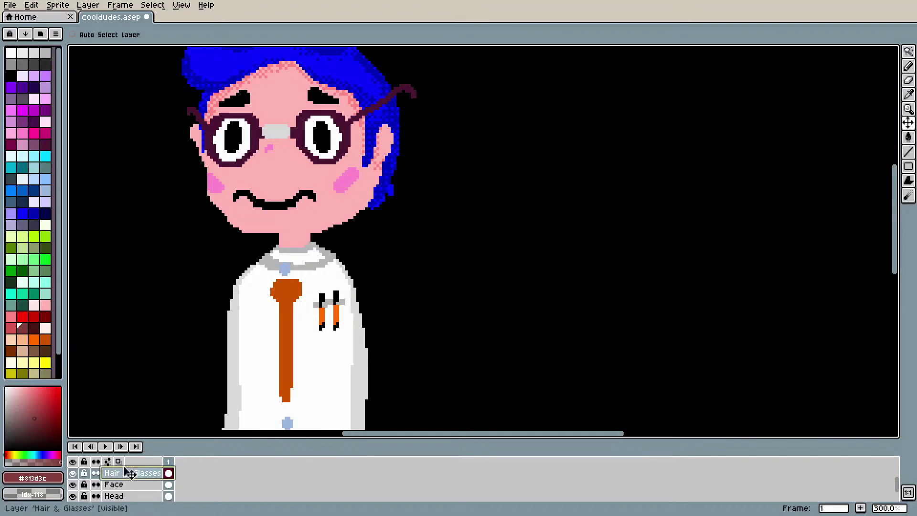
key("b")
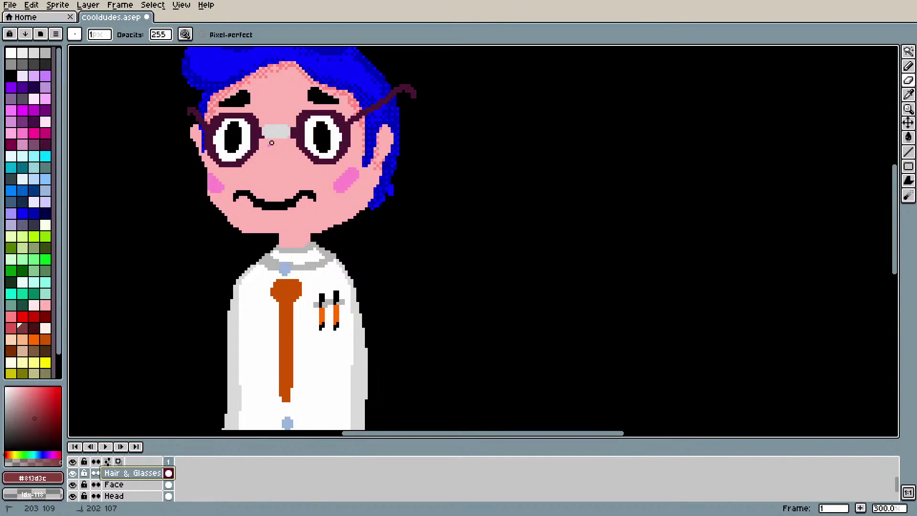
Step: Add a new layer directly above Hair & Glasses and name it nose2
left_click(90, 5)
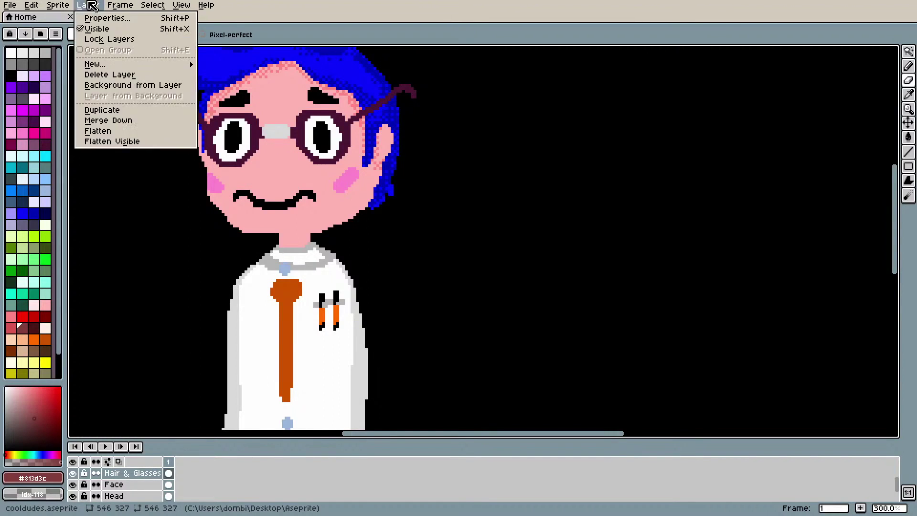
mouse_move(111, 65)
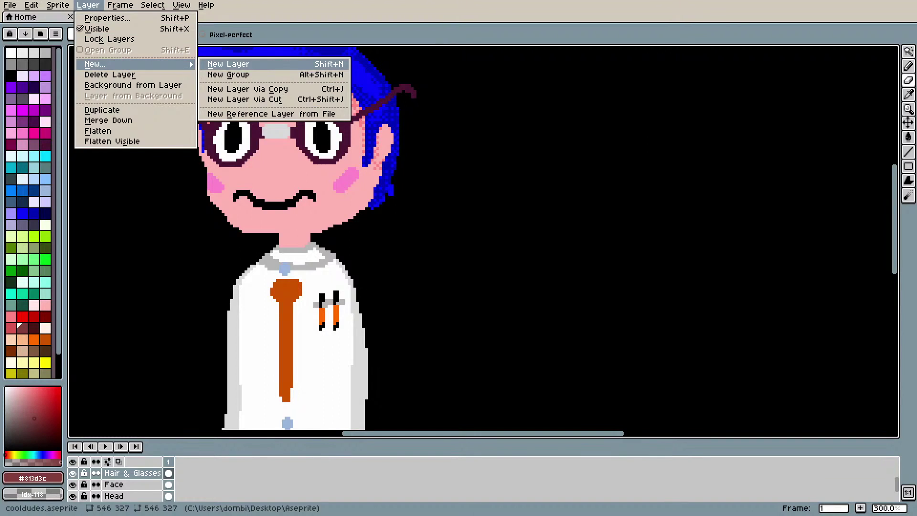
left_click(215, 62)
scroll(123, 484, "down", 1)
right_click(123, 485)
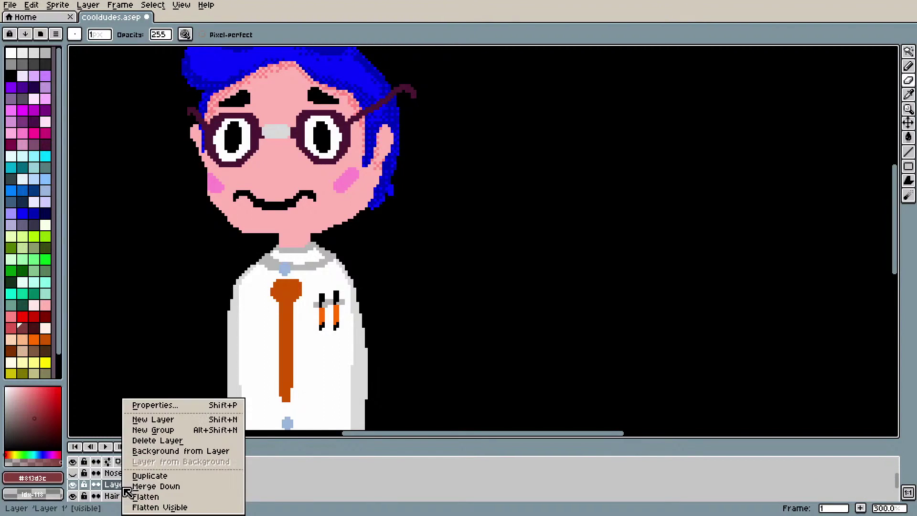
left_click(190, 404)
type("nose2")
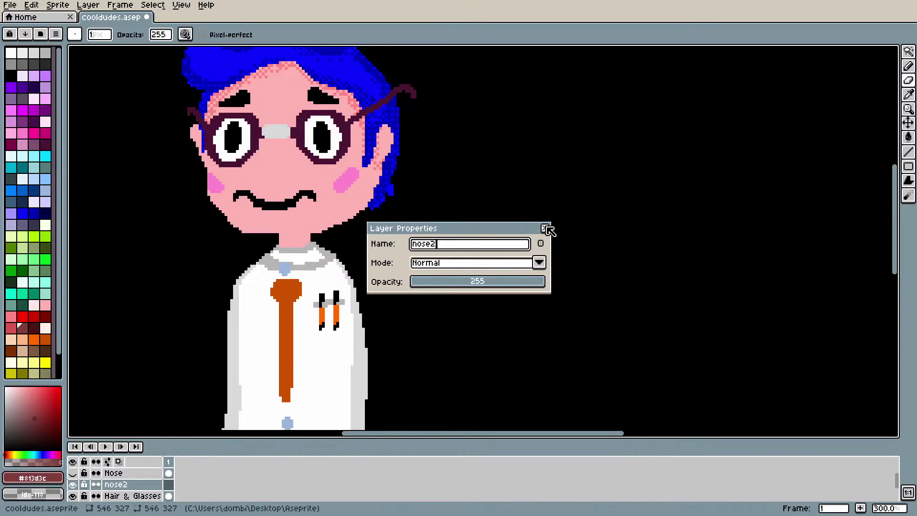
left_click(542, 227)
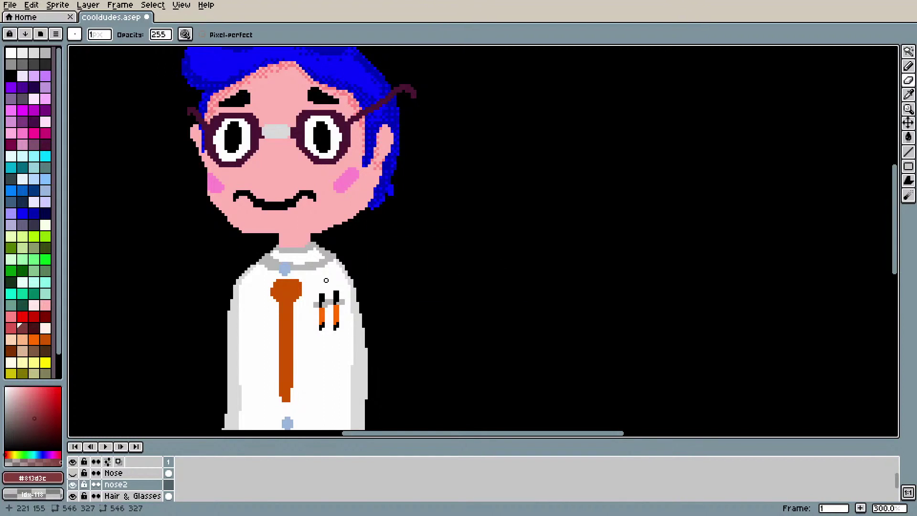
Step: Try a large round nose in #813d3c on the nose2 layer, filled with Contiguous enabled, and undo it
key("b")
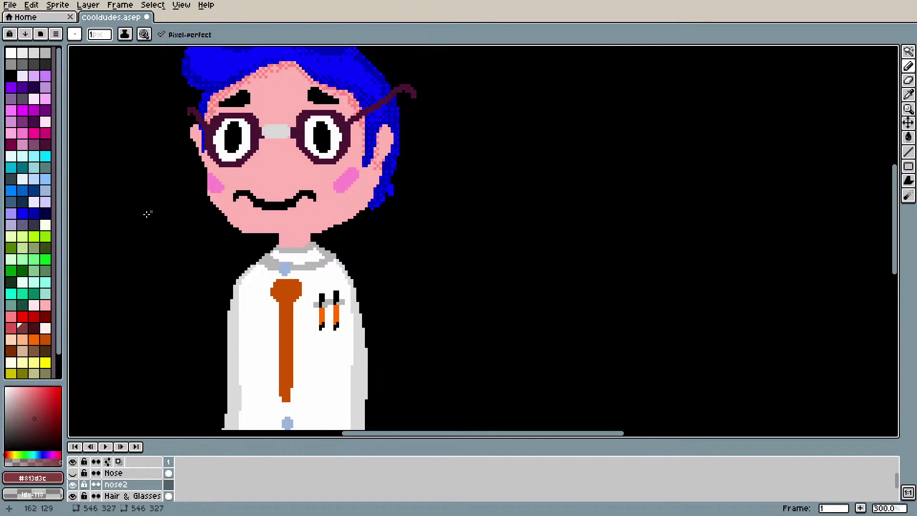
mouse_move(281, 162)
left_mouse_down()
mouse_move(246, 169)
mouse_move(268, 192)
mouse_move(297, 169)
mouse_move(281, 160)
left_mouse_up()
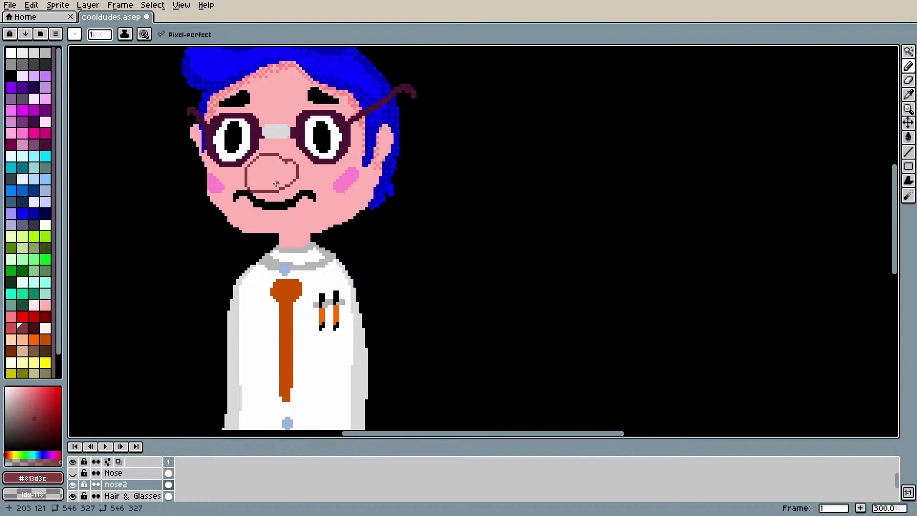
key("g")
left_click(264, 168)
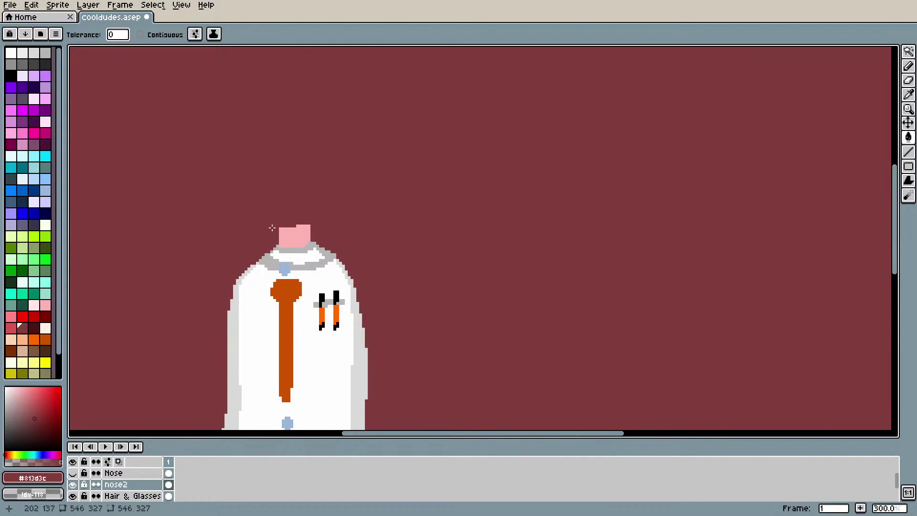
key("ctrl+z")
left_click(140, 35)
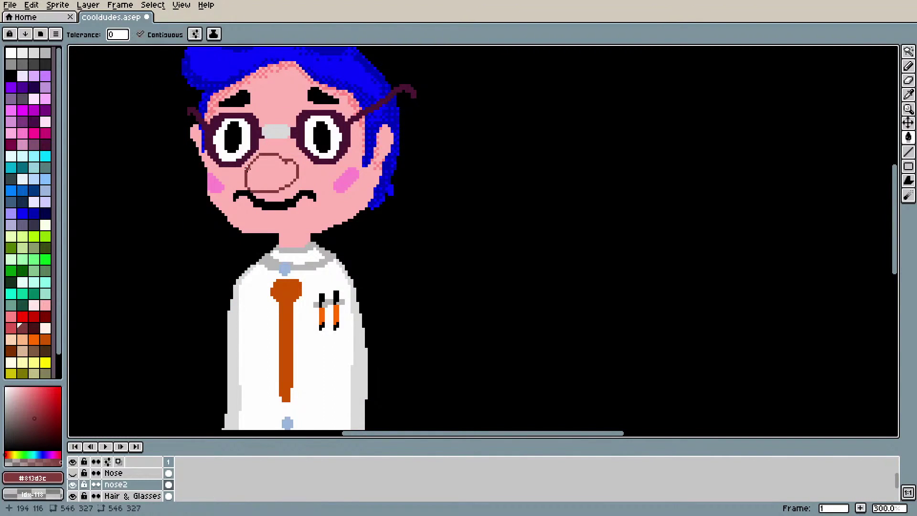
left_click(270, 173)
scroll(394, 299, "down", 2)
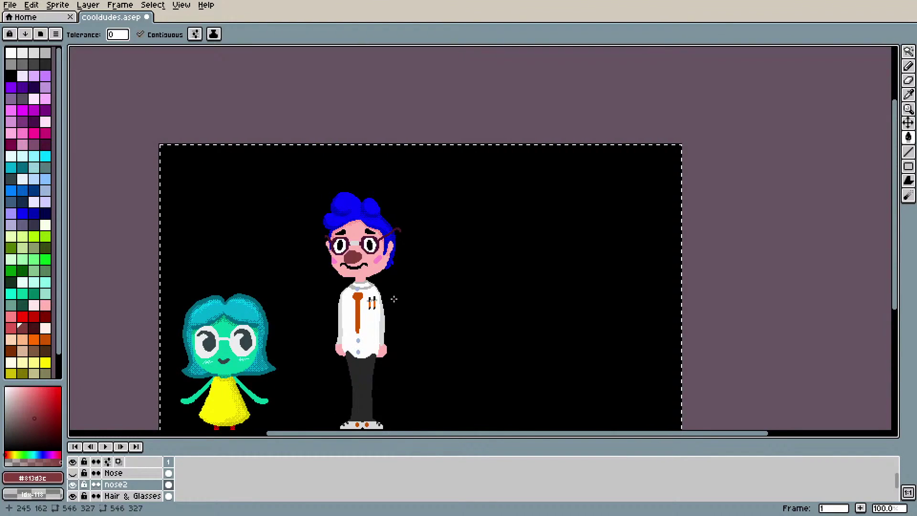
scroll(394, 299, "up", 2)
key("v")
Step: Paint a solid, long tapering nose in #813d3c on the nose2 layer, running from the taped bridge towards the mouth
key("b")
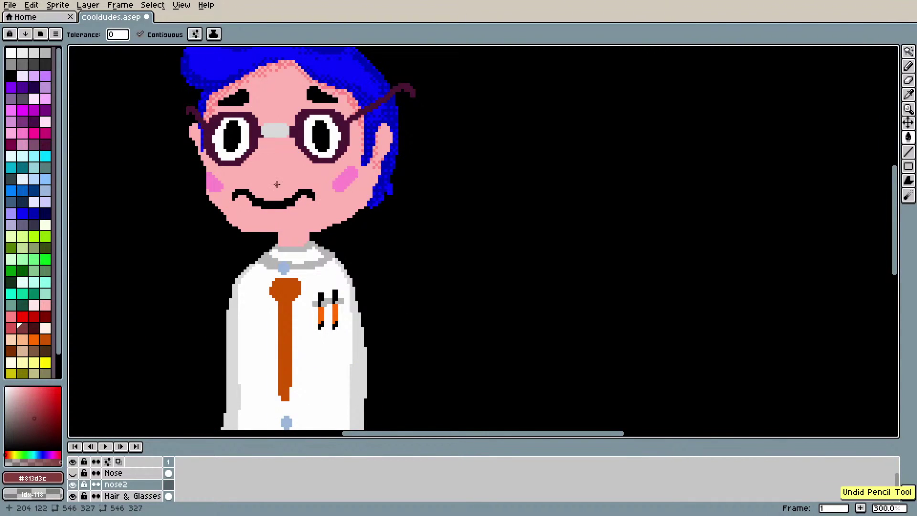
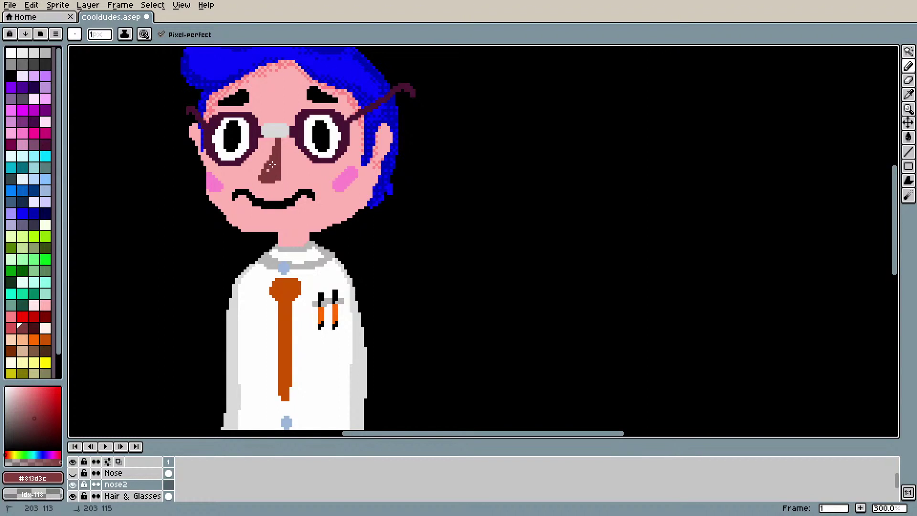
left_click_drag(266, 178, 271, 171)
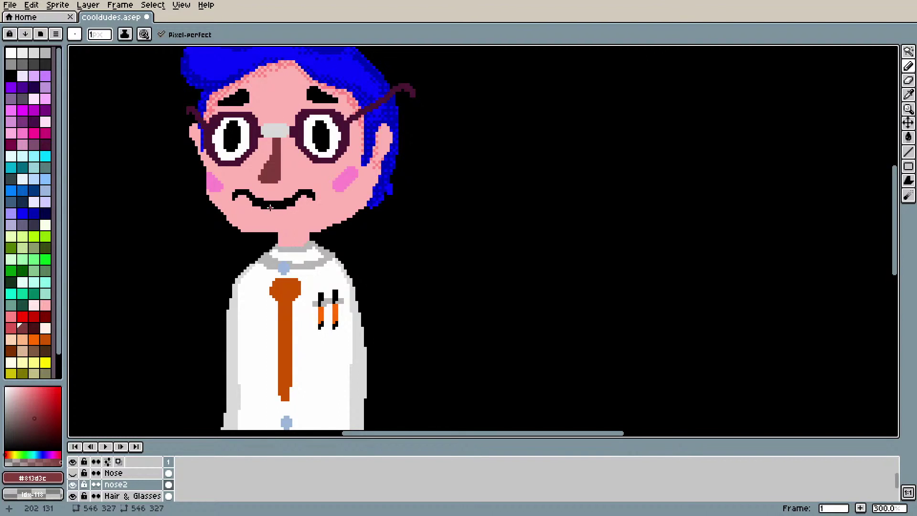
left_click(46, 225)
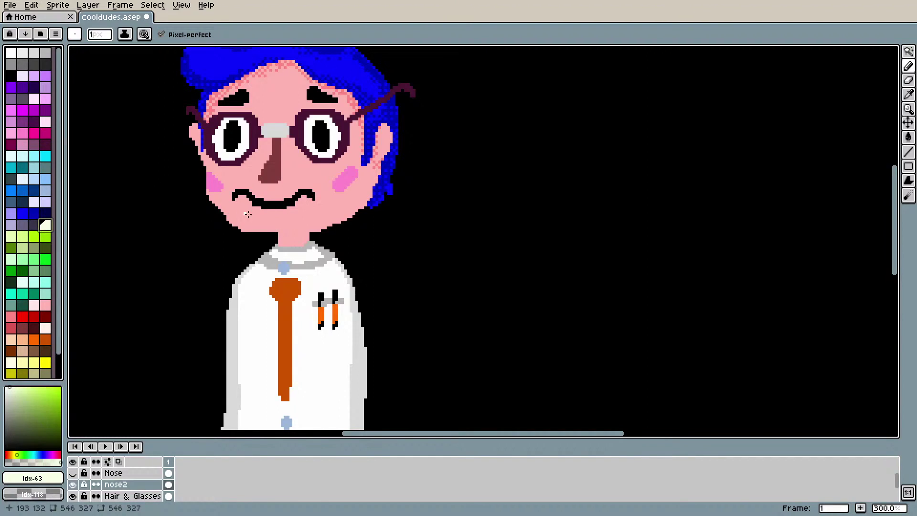
Step: Resample #813d3c from the new nose and extend its tip to the left with a rounded nostril
key("i")
left_click(266, 178)
key("b")
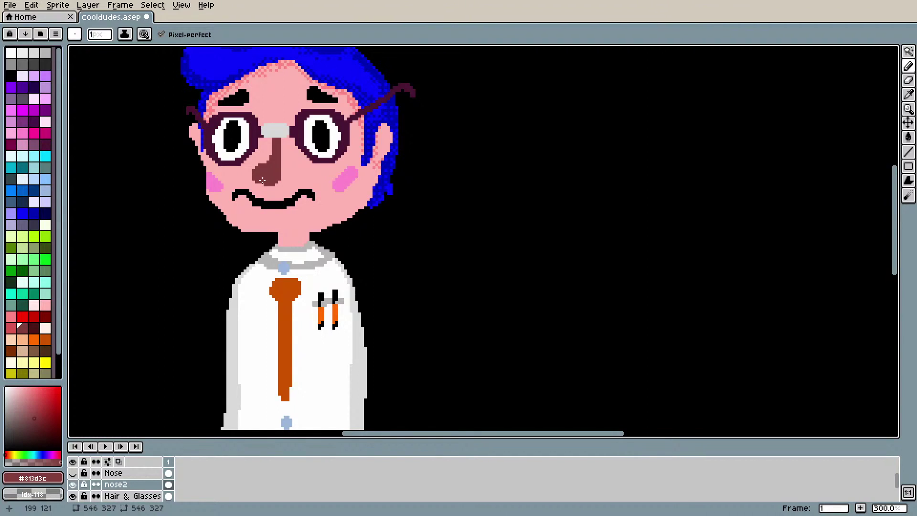
scroll(308, 113, "down", 3)
scroll(347, 210, "up", 3)
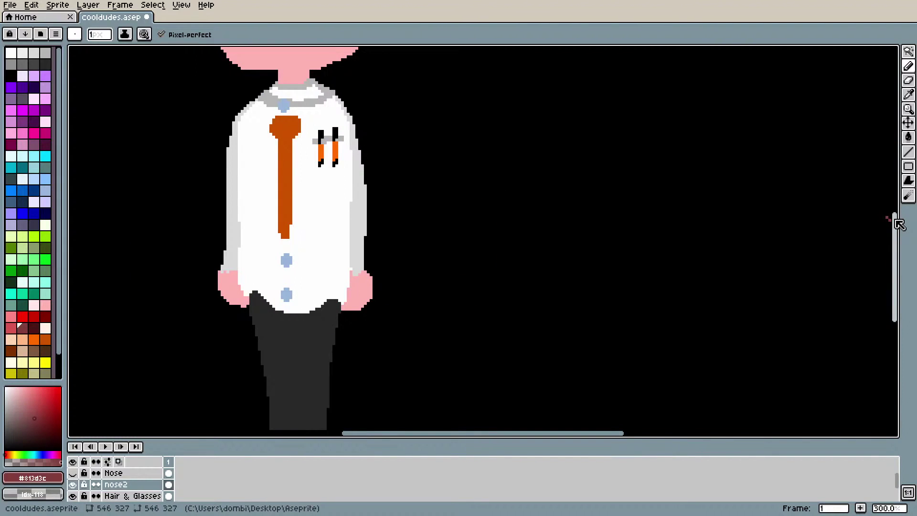
key("ctrl+z")
mouse_move(896, 222)
left_mouse_down()
mouse_move(892, 144)
mouse_move(893, 173)
mouse_move(893, 158)
left_mouse_up()
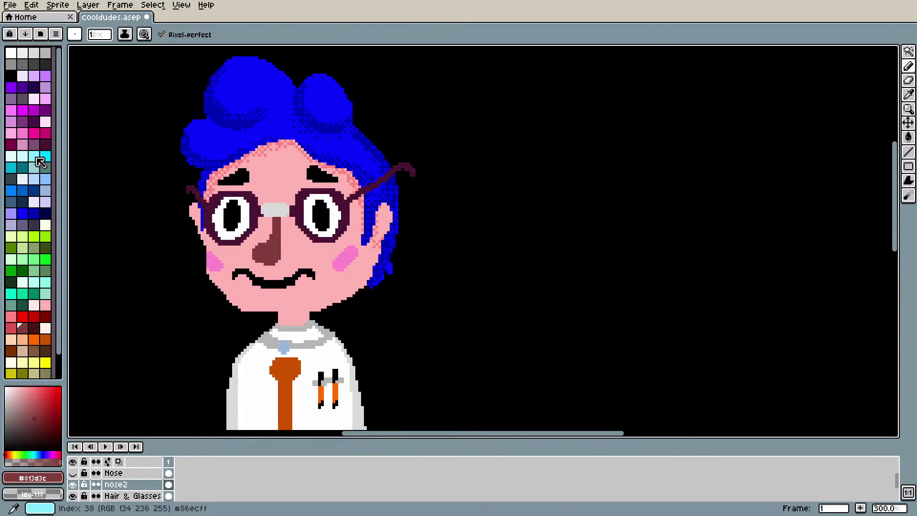
Step: Recolour the nose on the nose2 layer, trying a dusty mauve before filling it with bright pink #f885fe
left_click(25, 148)
key("g")
left_click(267, 244)
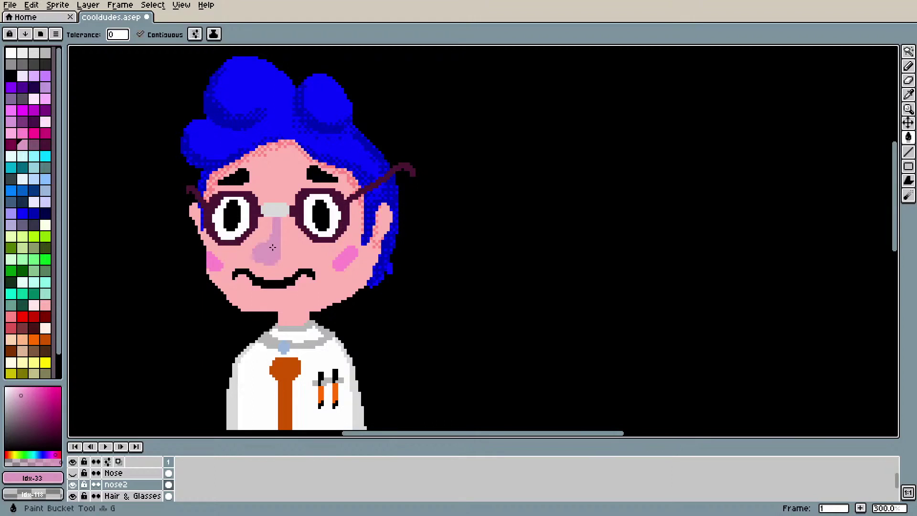
left_click(11, 110)
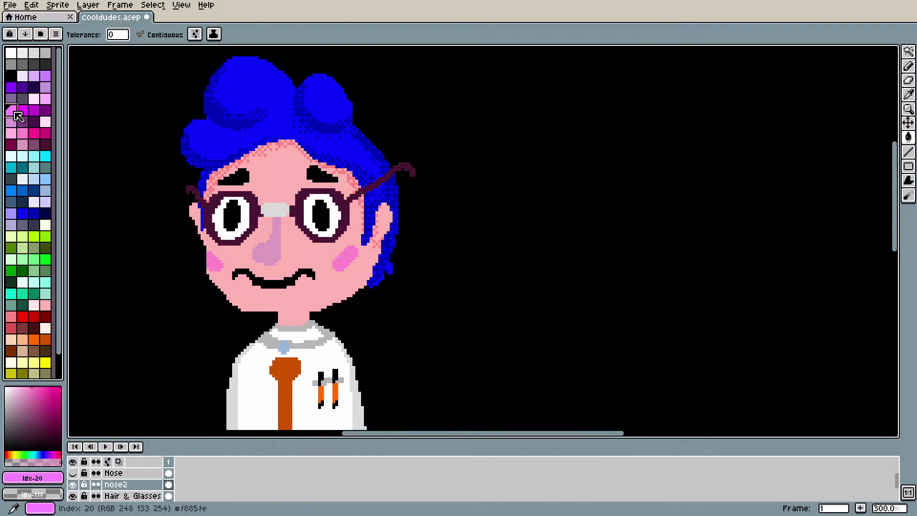
left_click(269, 251)
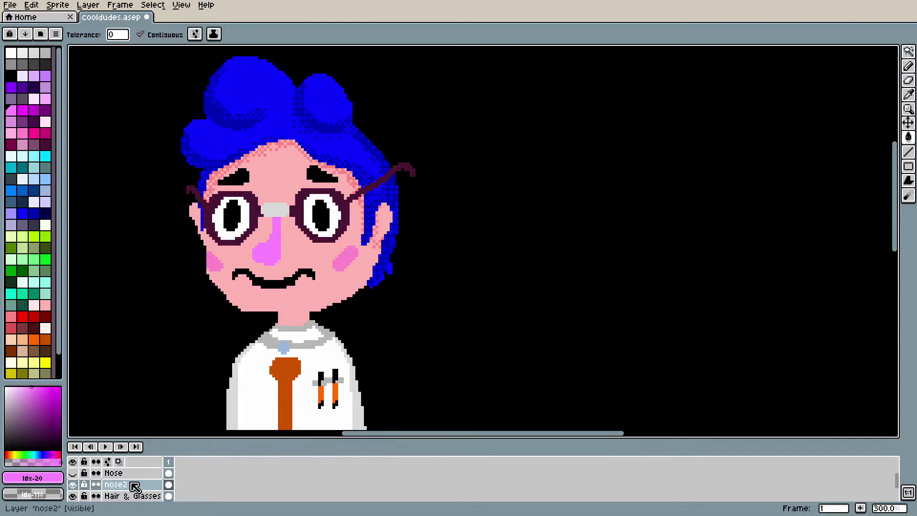
Step: Make the Face layer active
scroll(137, 487, "down", 3)
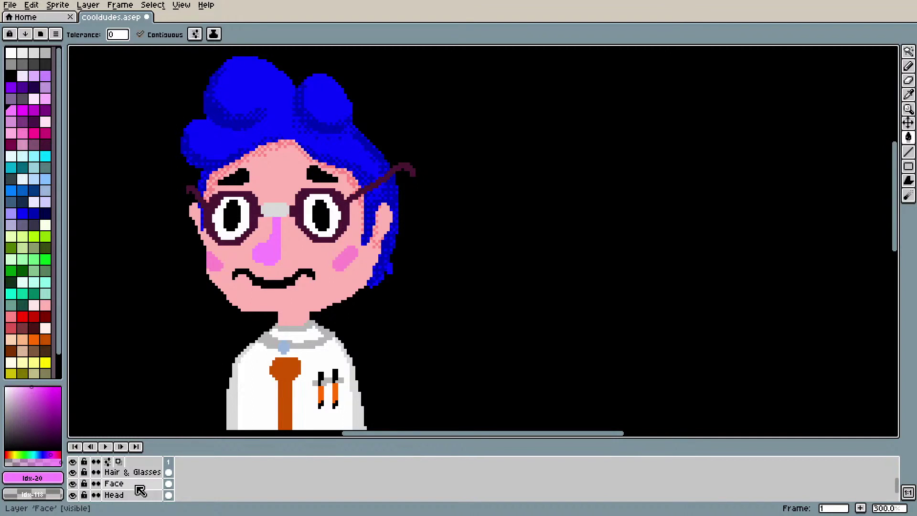
left_click(141, 490)
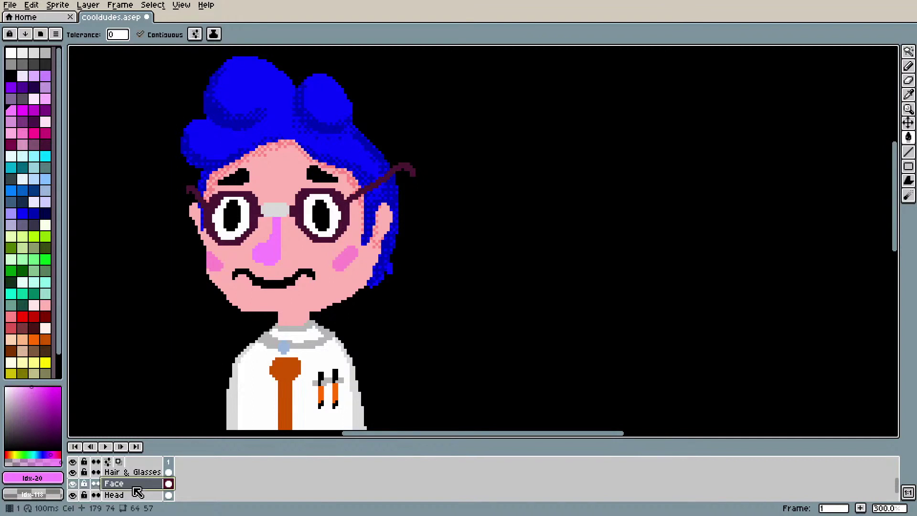
left_click(910, 52)
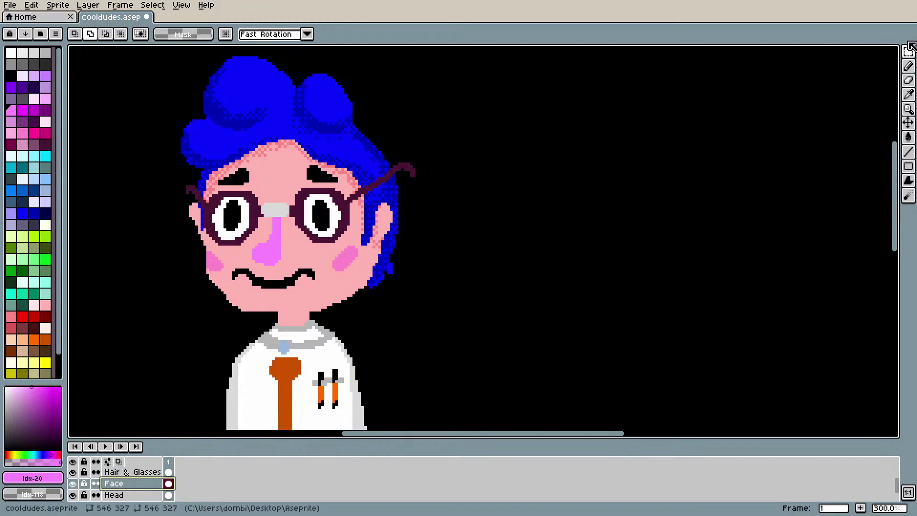
left_click(910, 49)
left_click(894, 52)
key("ctrl+t")
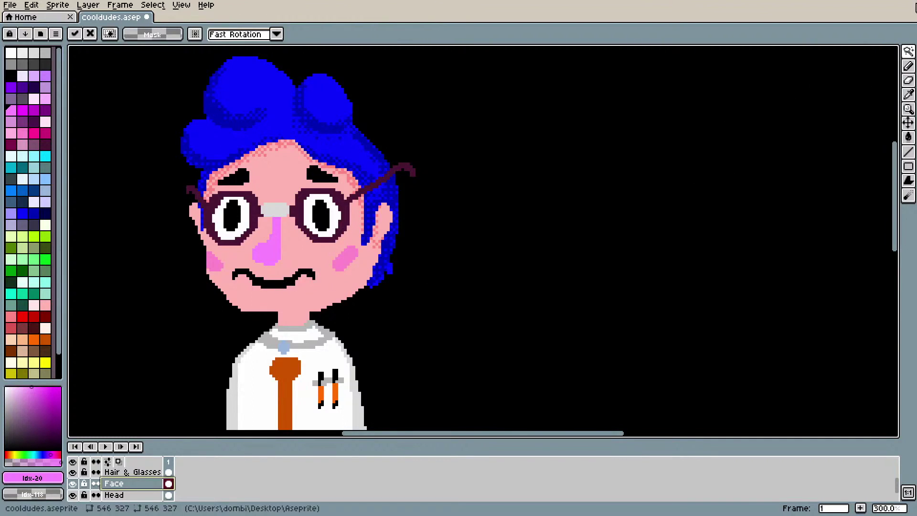
left_click(909, 51)
left_click(895, 53)
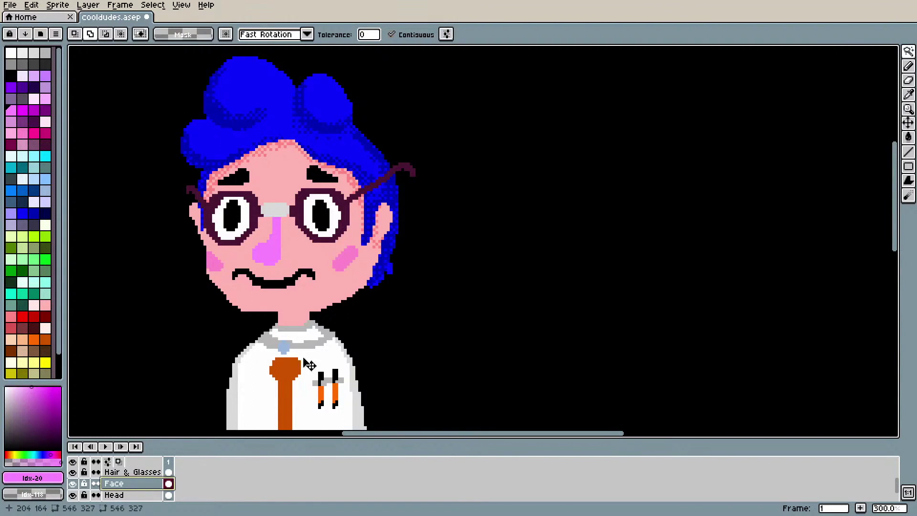
left_click(286, 292)
scroll(125, 499, "down", 2)
scroll(125, 497, "up", 1)
left_click(128, 474)
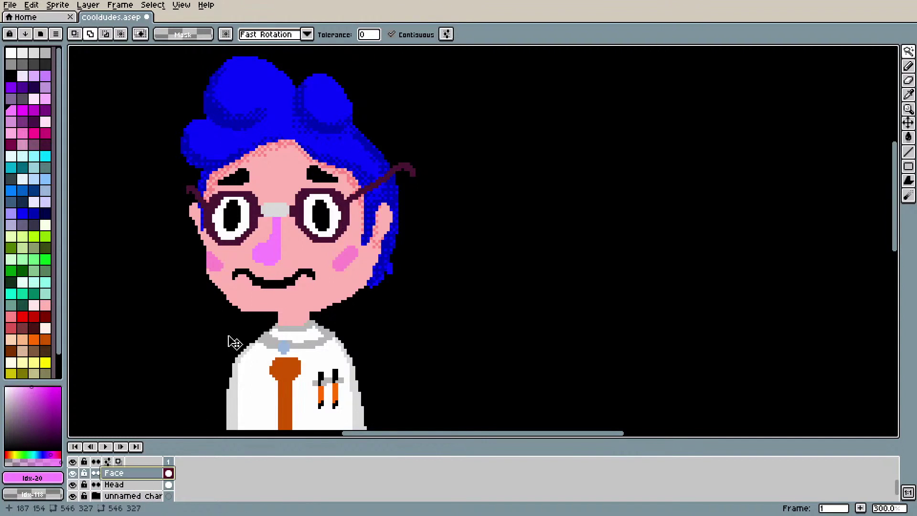
left_click(277, 292)
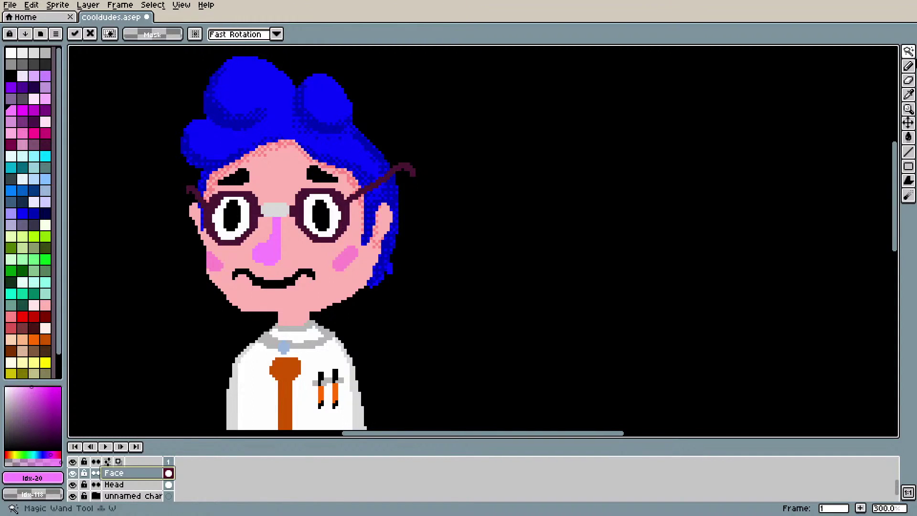
left_click(908, 51)
left_click(838, 52)
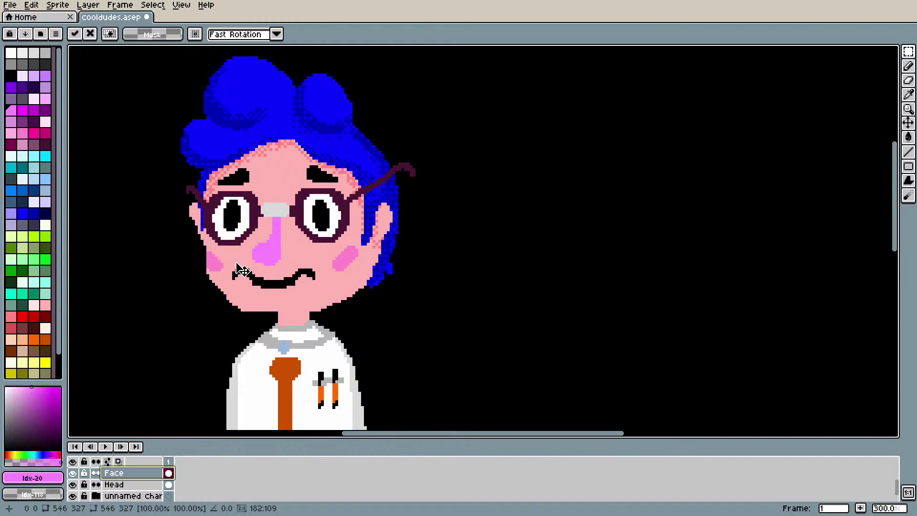
key("ctrl+z")
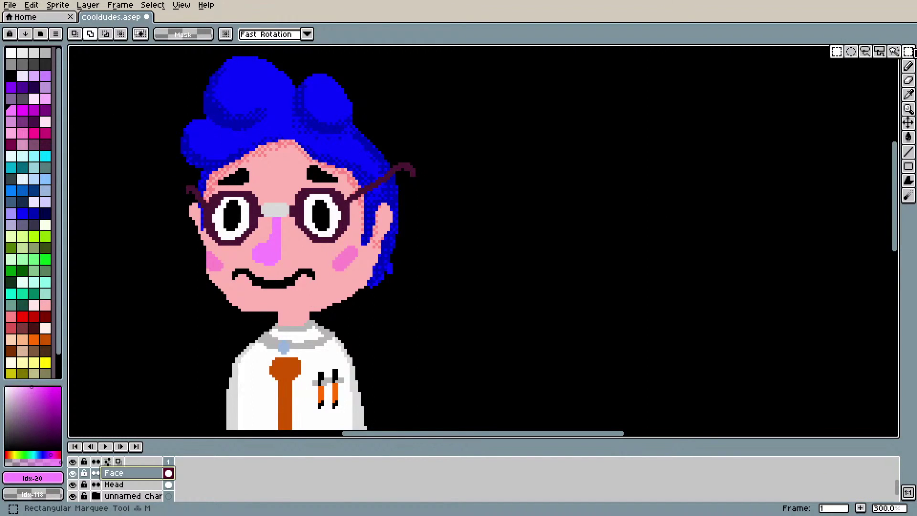
Step: Select the mouth on the Face layer with the Magic Wand, shift it about 2 px to the left and deselect it
left_click(894, 52)
left_click(286, 282)
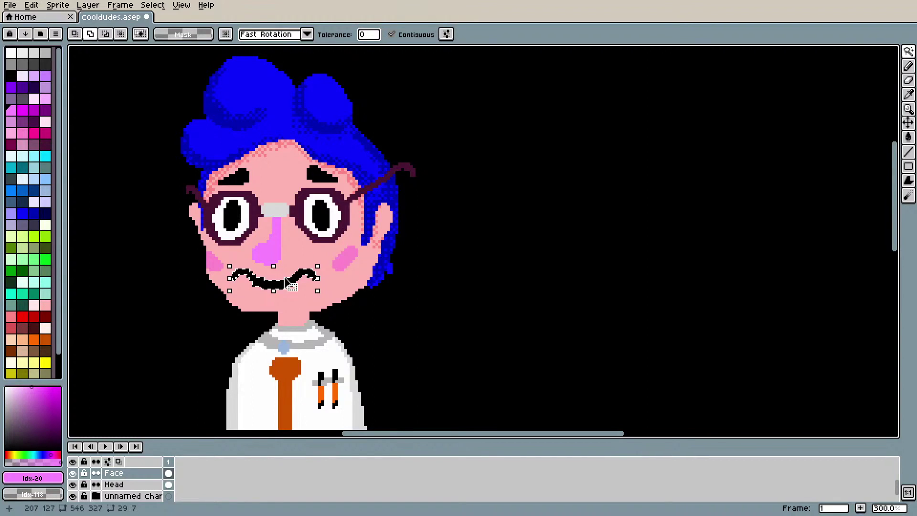
left_click_drag(286, 282, 270, 290)
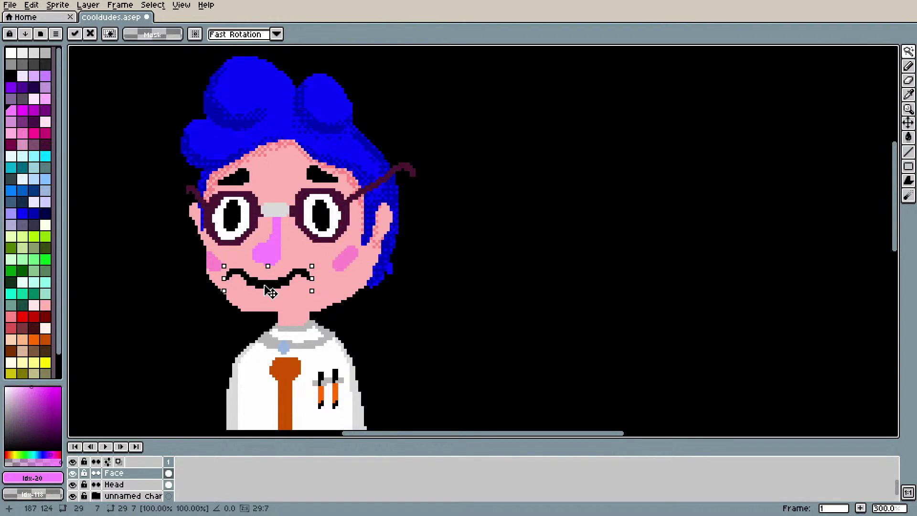
left_click(497, 264)
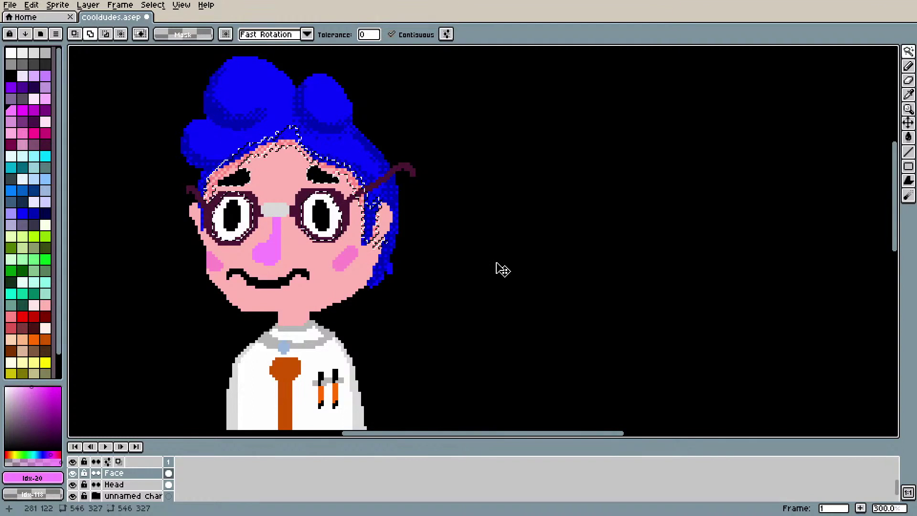
left_click(907, 51)
left_click(838, 52)
left_click(687, 209)
scroll(665, 227, "down", 2)
scroll(663, 229, "up", 1)
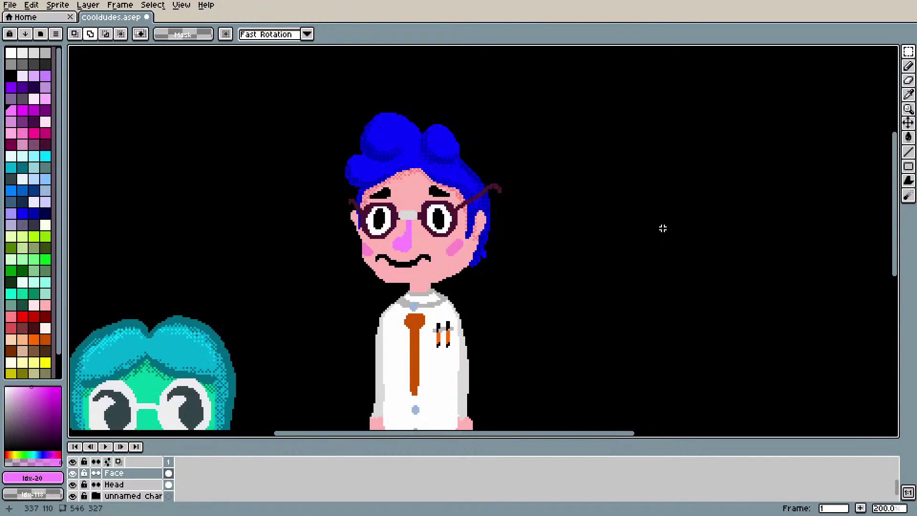
Step: Reselect the mouth and reposition it about 2 px to the right and 1 px lower on the face
left_click(893, 52)
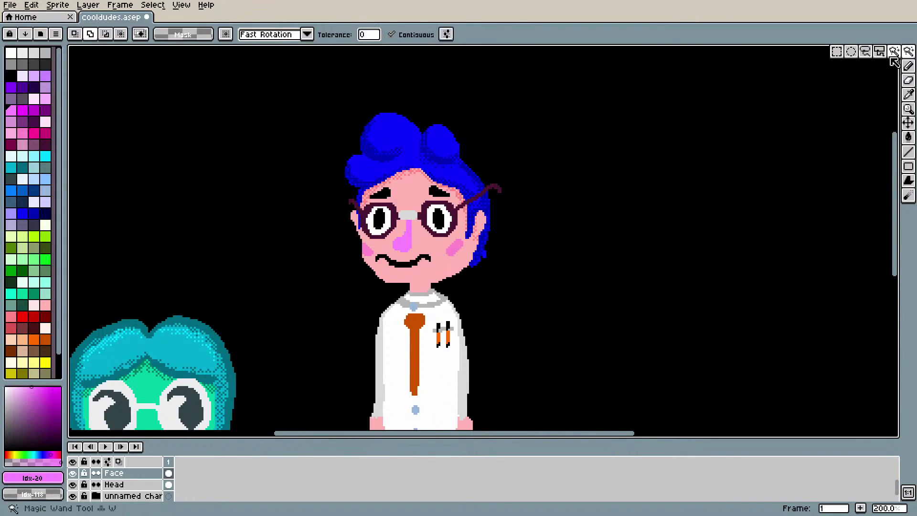
left_click(415, 263)
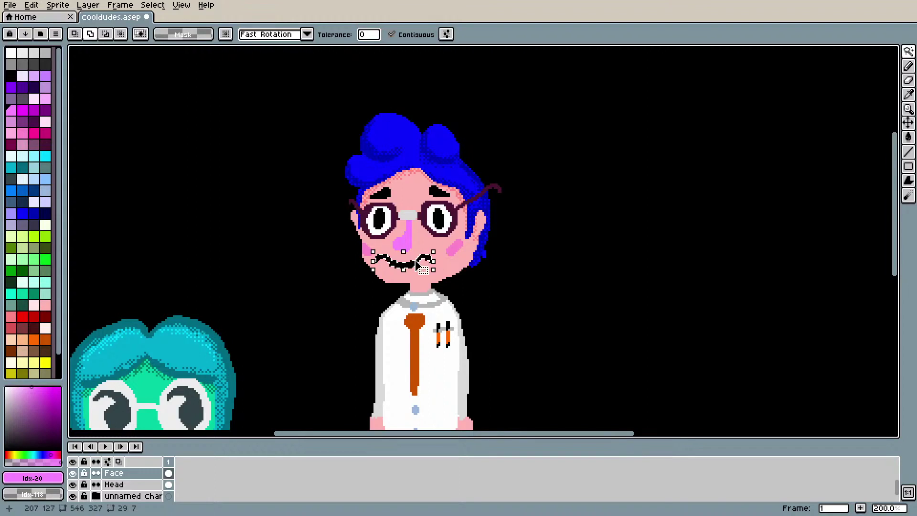
mouse_move(420, 271)
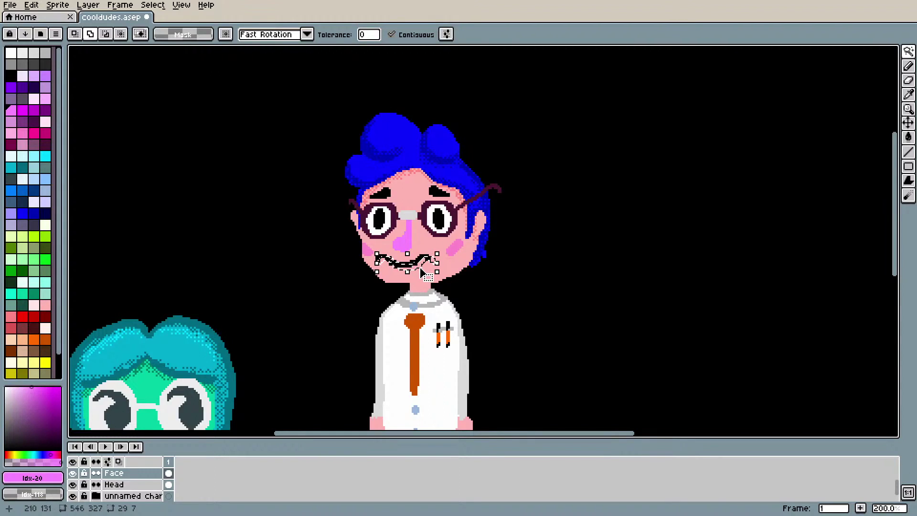
key("Left")
key("Left")
key("Up")
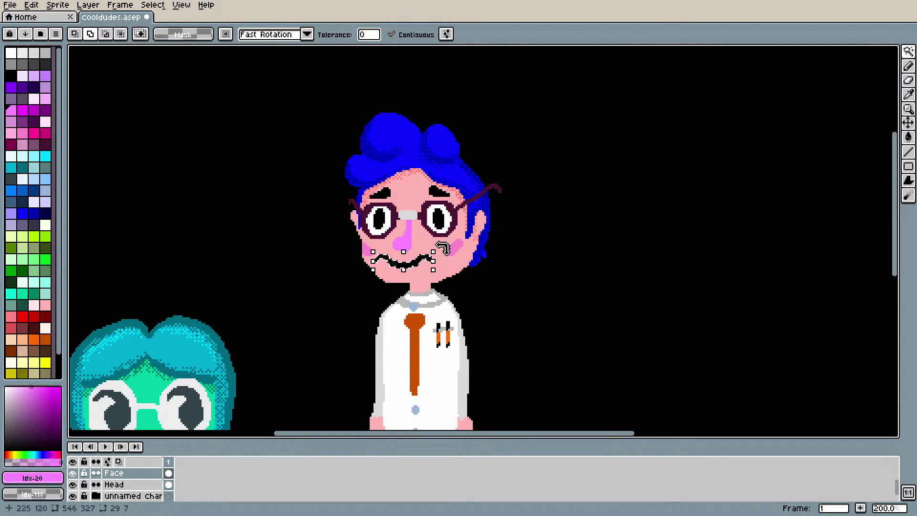
key("Return")
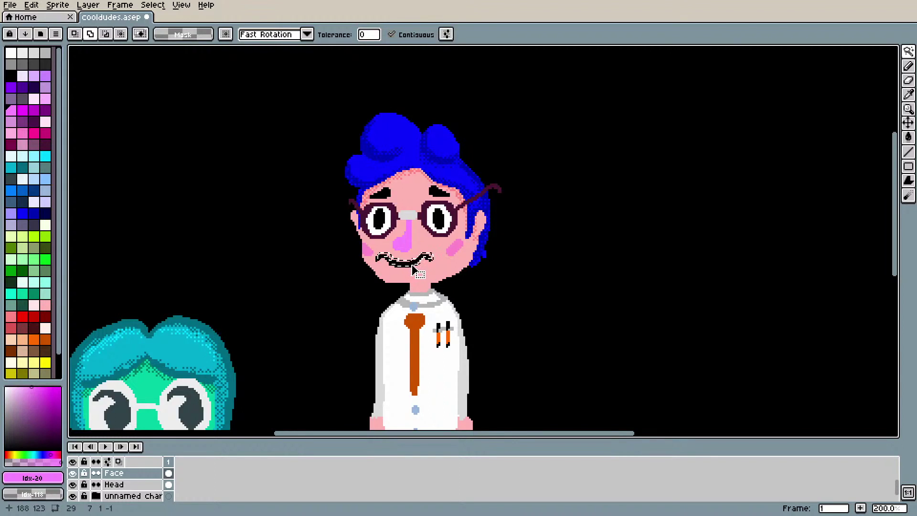
scroll(414, 269, "up", 5)
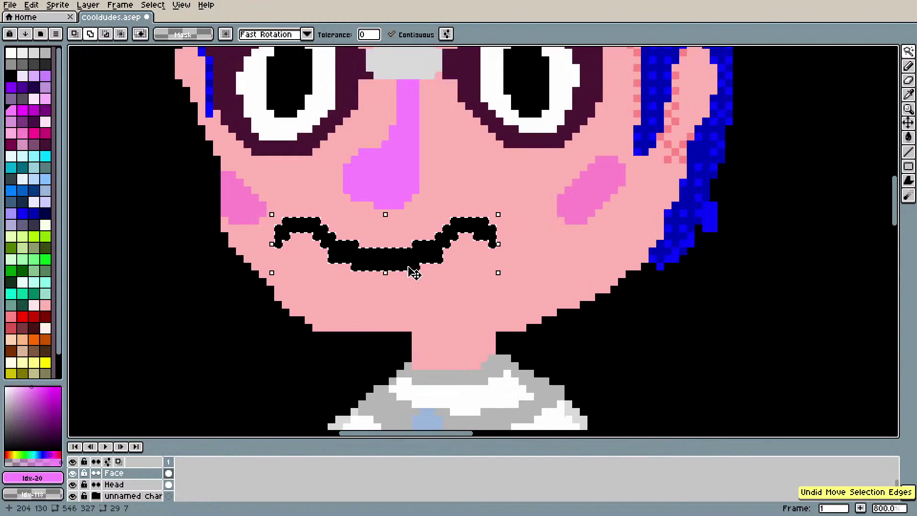
left_click_drag(410, 269, 410, 277)
scroll(414, 277, "down", 3)
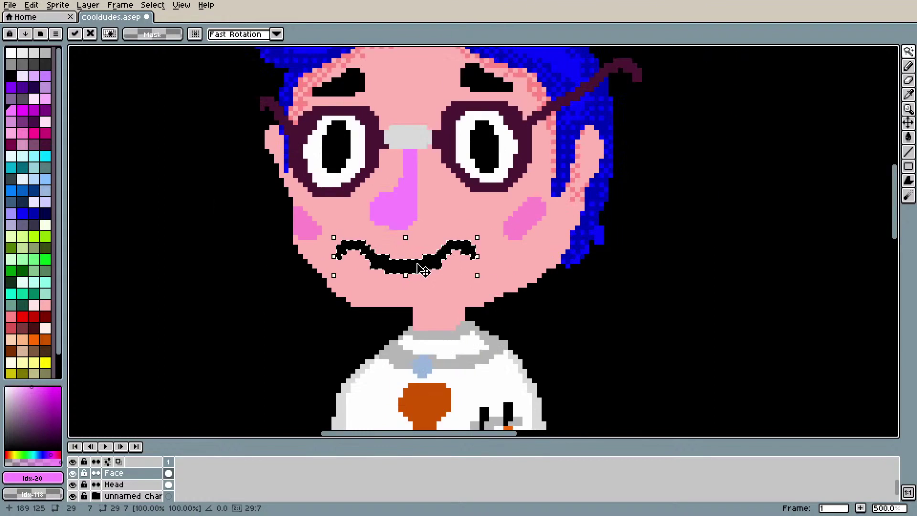
scroll(583, 257, "down", 1)
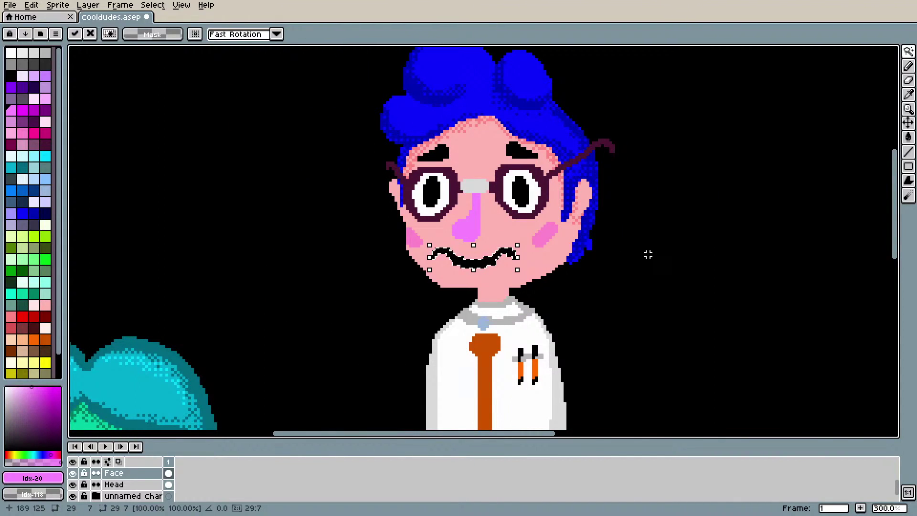
scroll(645, 257, "down", 2)
scroll(647, 256, "up", 1)
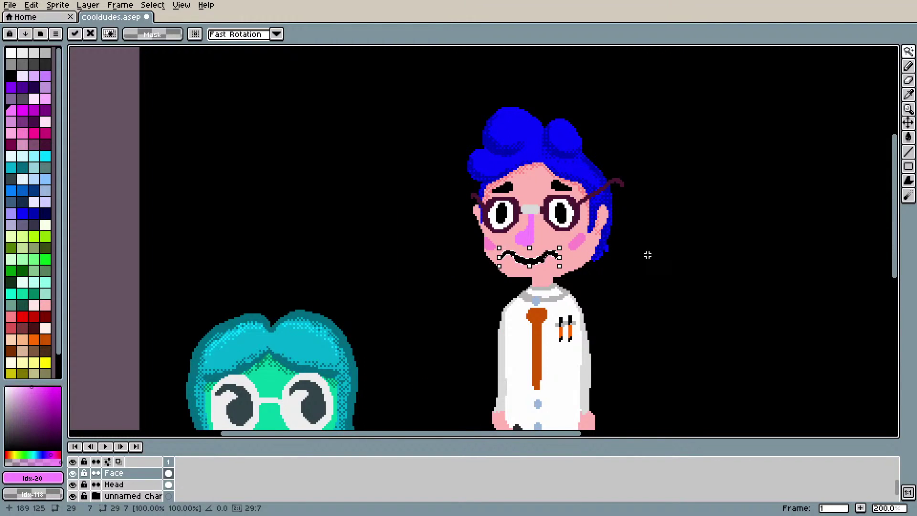
Step: Show the original Nose layer and hide the nose2 layer
scroll(108, 479, "up", 2)
scroll(108, 479, "up", 1)
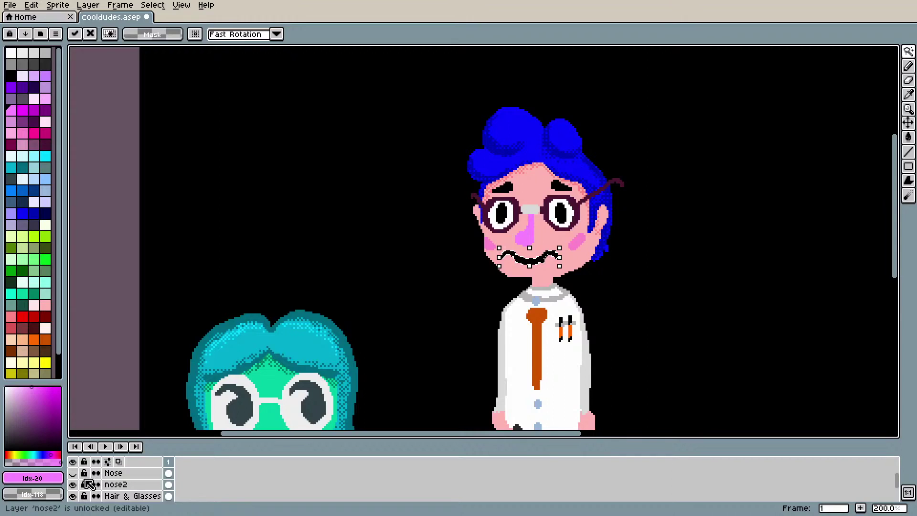
left_click(73, 484)
left_click(74, 484)
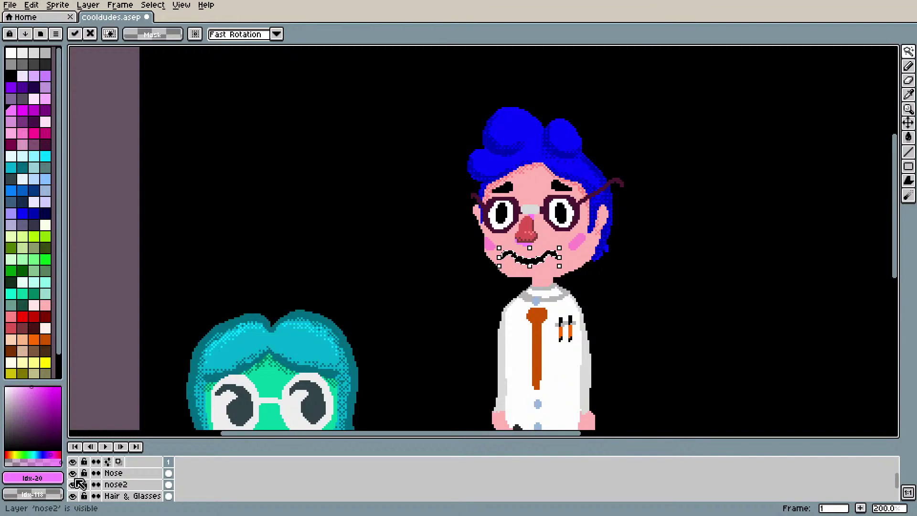
left_click(73, 484)
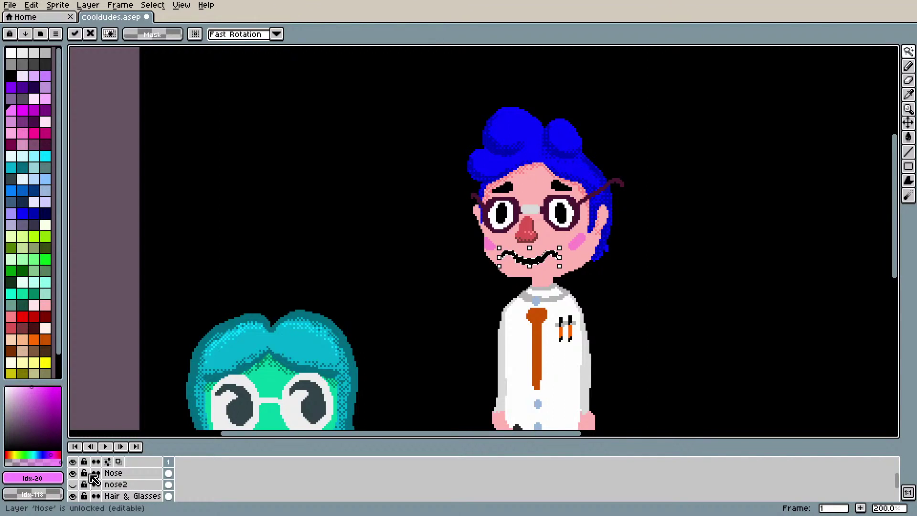
Step: On the Nose layer, sample #db5554 from the red nose and extend its upper end to meet the taped bridge
scroll(631, 220, "up", 3)
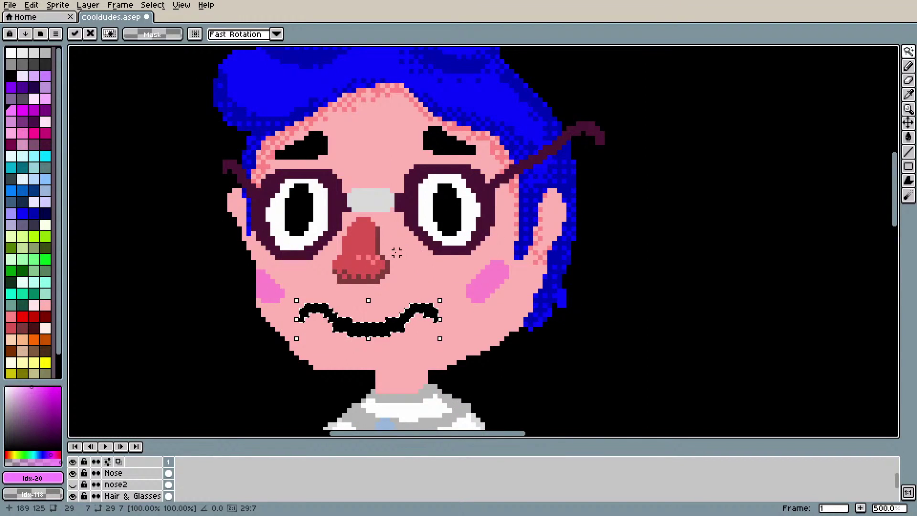
scroll(394, 248, "up", 1)
key("Return")
key("ctrl+shift+n")
double_click(133, 473)
type("Nose")
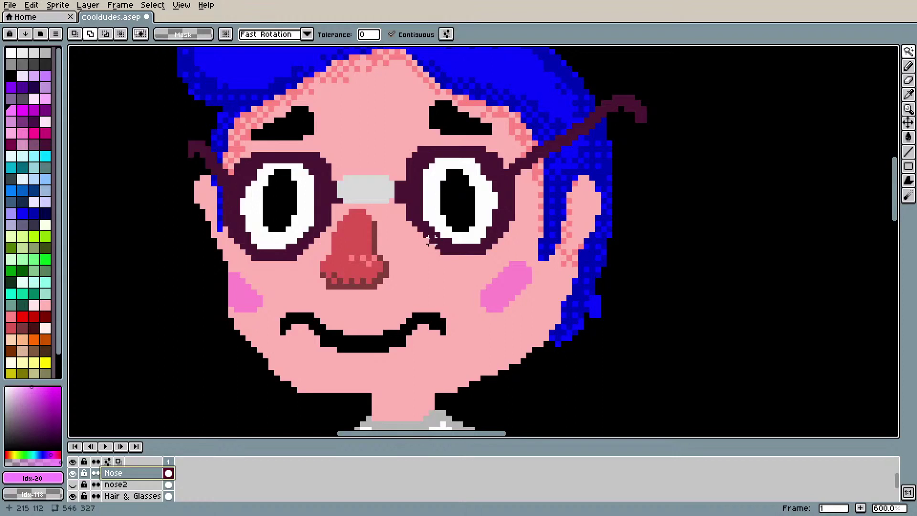
type("i")
left_click(356, 231)
key("b")
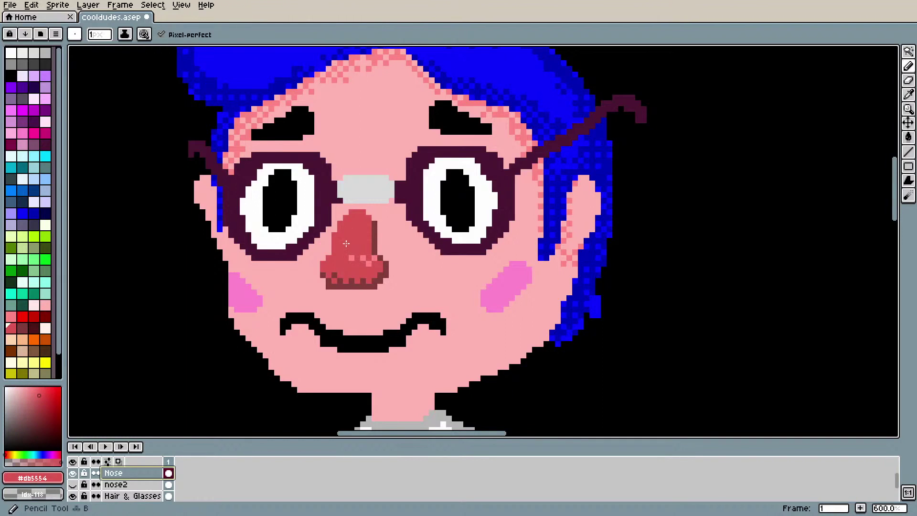
left_click_drag(366, 212, 367, 217)
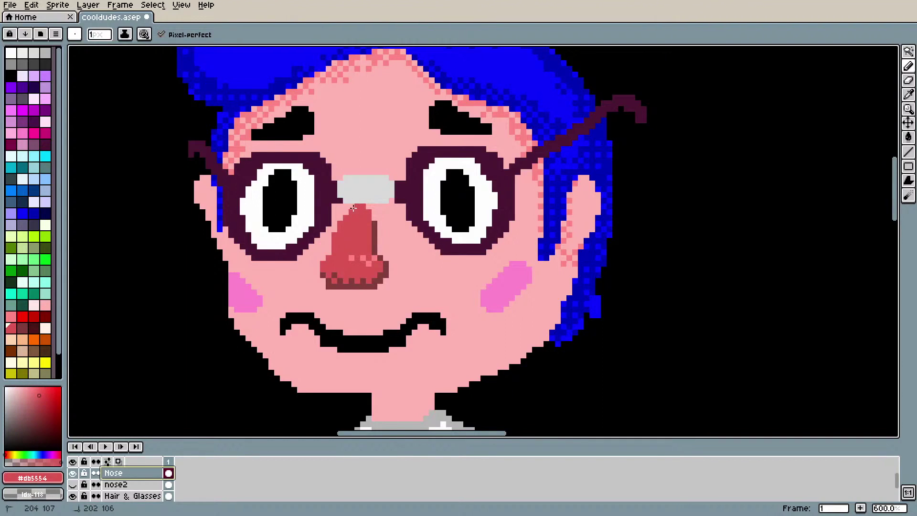
left_click_drag(371, 209, 362, 263)
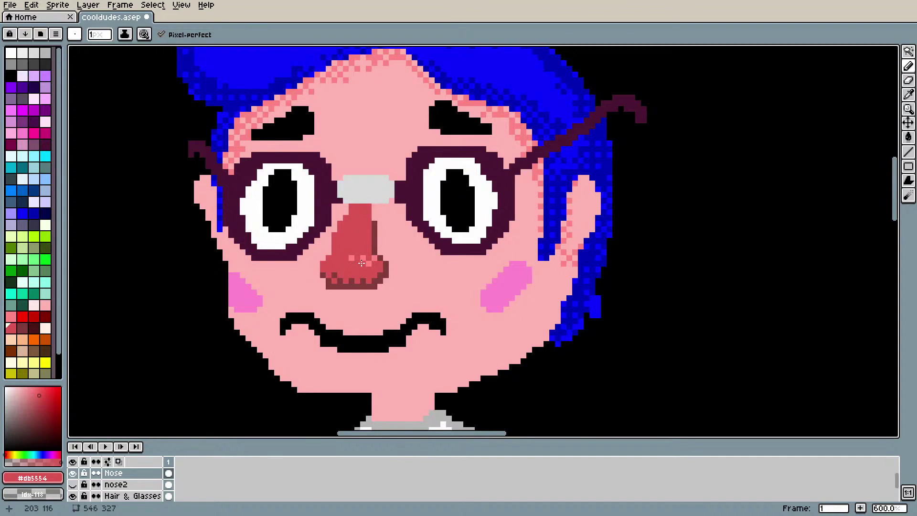
Step: Sample #813d3c from the nose's shaded edge and extend that shadow line up to the tape
key("i")
left_click(374, 229)
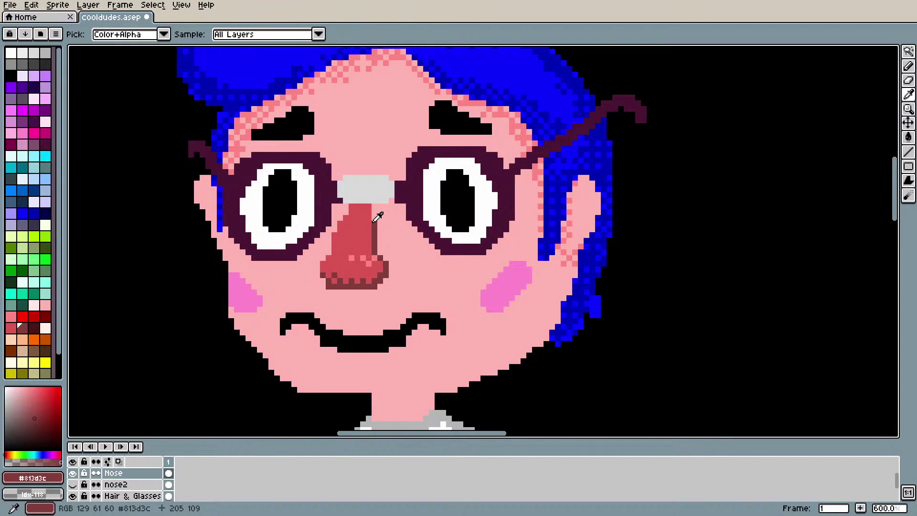
key("b")
left_click_drag(377, 218, 375, 215)
scroll(375, 208, "down", 4)
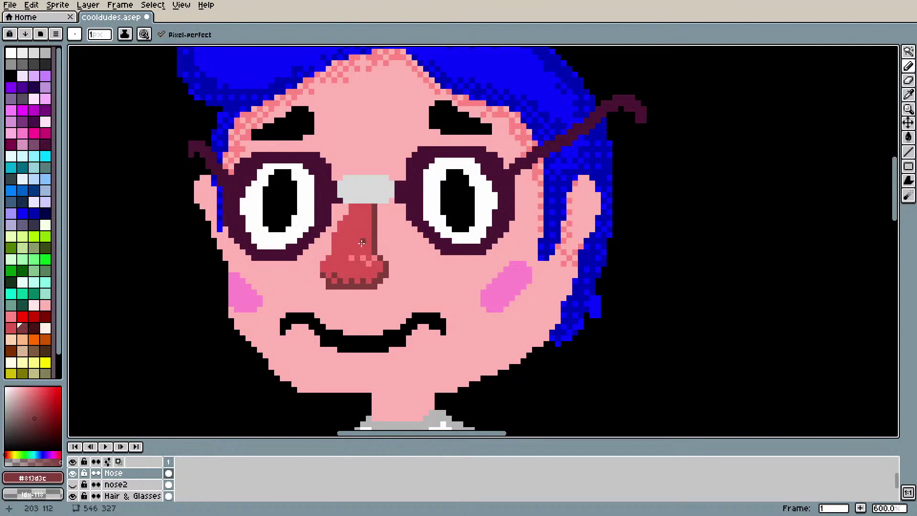
Step: Sample #db5554 from the nose and erase pixels along its left edge to narrow the bridge below the tape
scroll(480, 283, "up", 4)
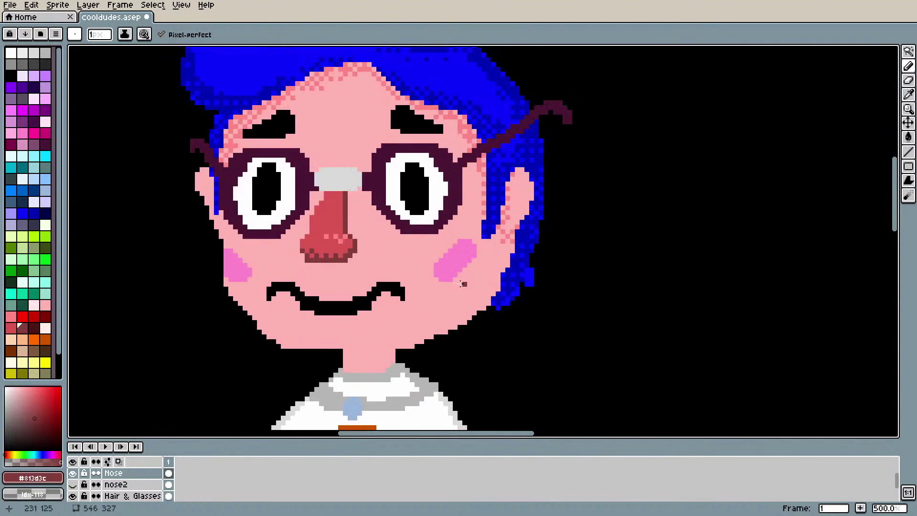
left_click(332, 201, "alt")
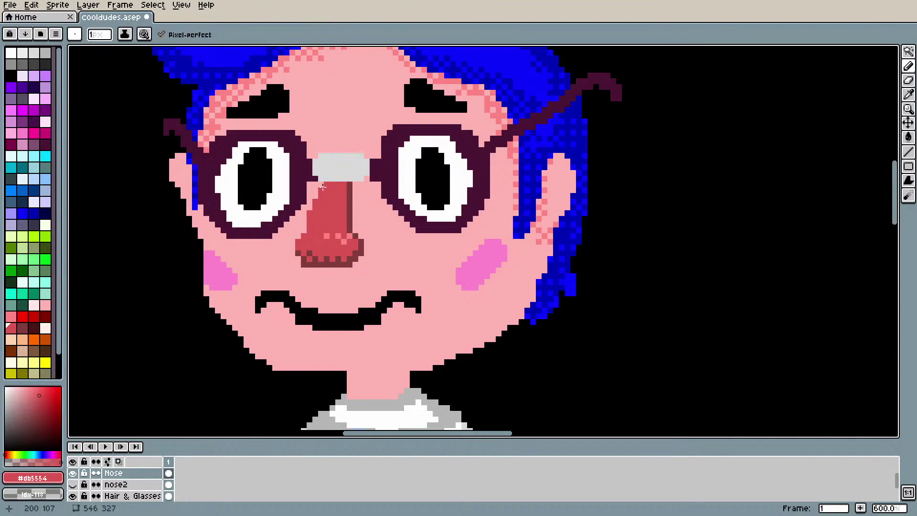
key("shift")
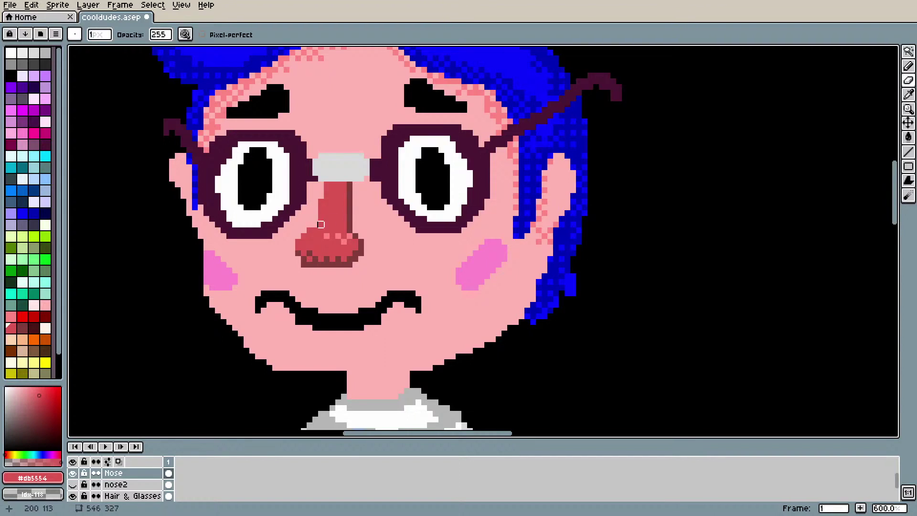
scroll(556, 207, "down", 3)
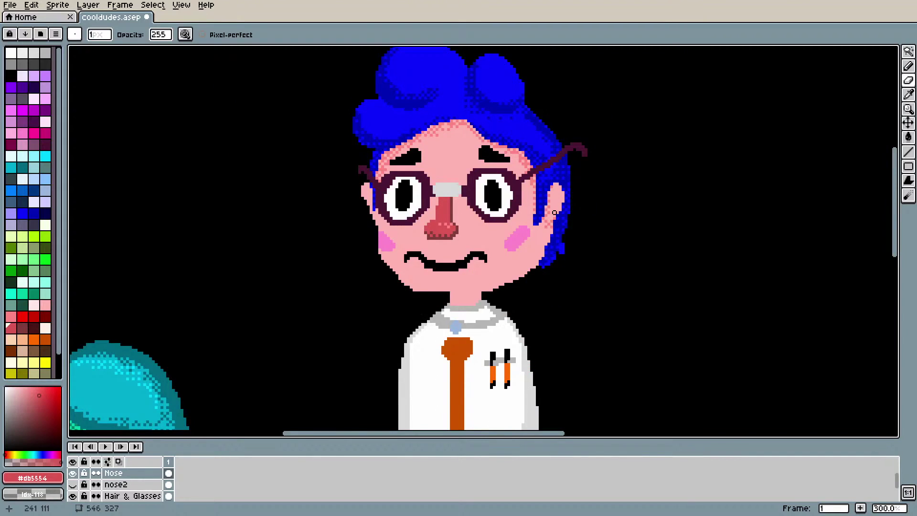
scroll(555, 213, "up", 2)
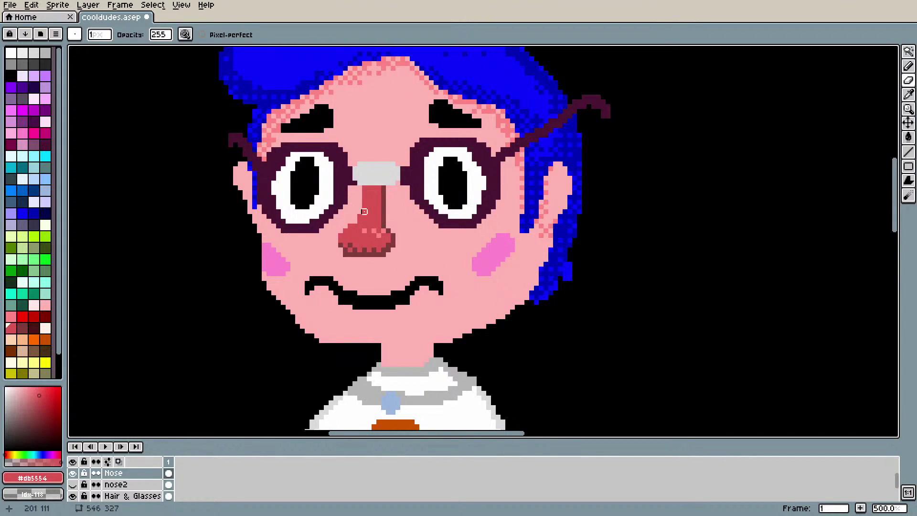
scroll(487, 197, "down", 3)
scroll(403, 223, "up", 1)
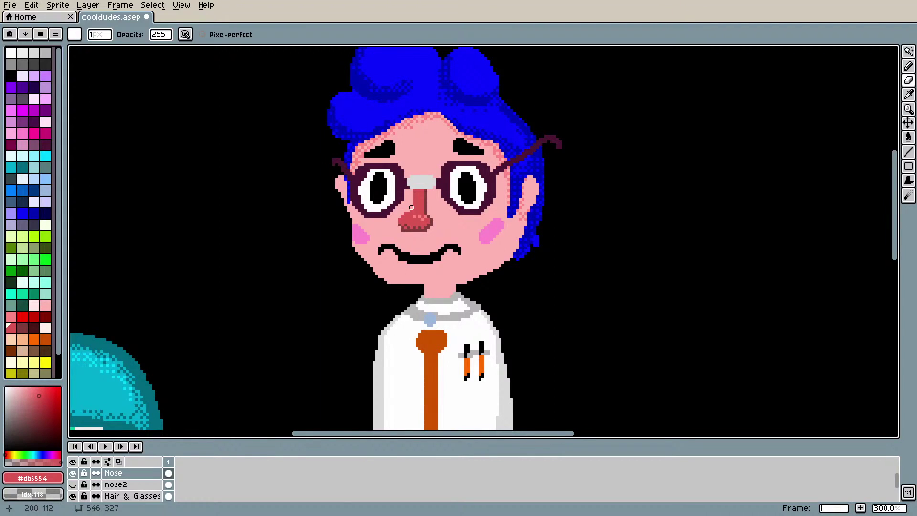
Step: On the Body layer, select the white area of the shirt with the Magic Wand
scroll(667, 184, "down", 2)
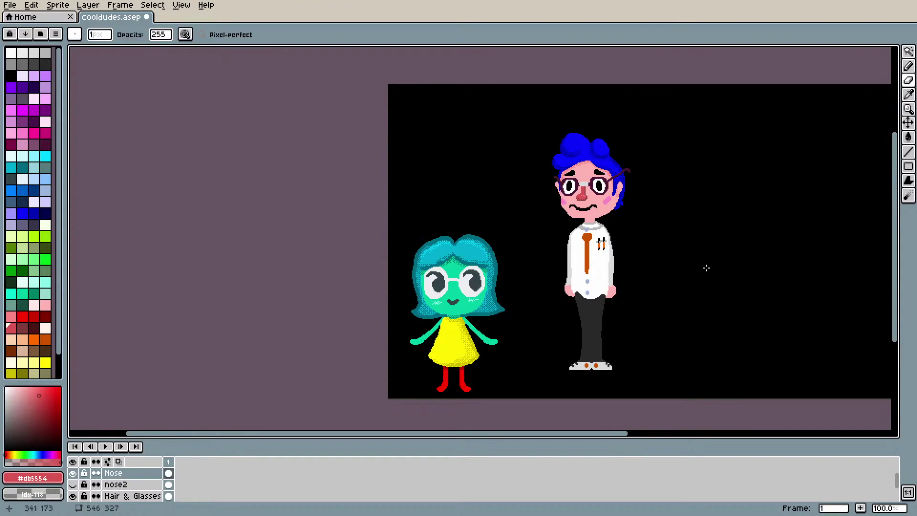
left_click_drag(469, 434, 573, 430)
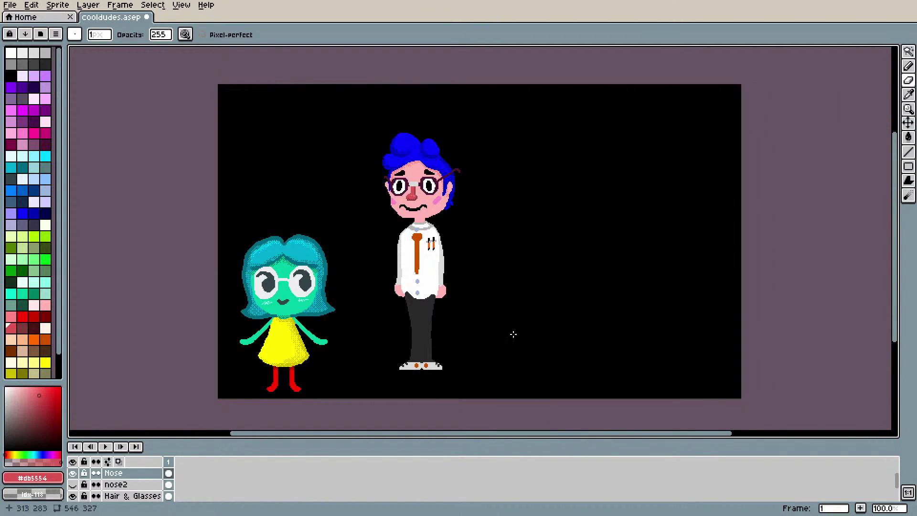
scroll(486, 228, "up", 1)
scroll(119, 487, "up", 3)
scroll(133, 486, "up", 4)
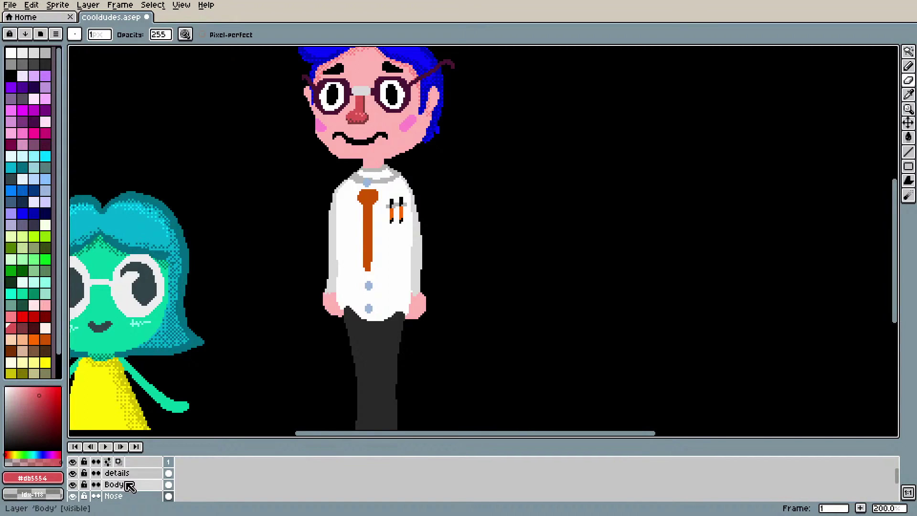
left_click(130, 486)
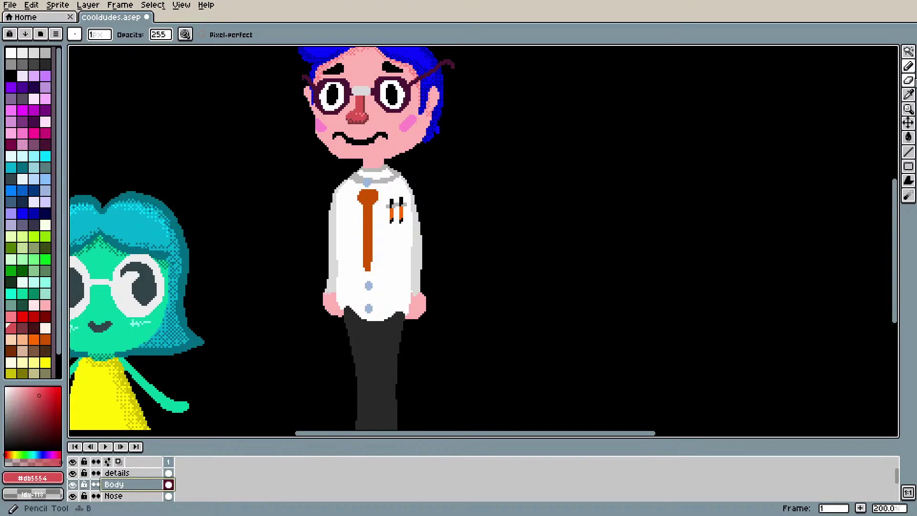
left_click(909, 51)
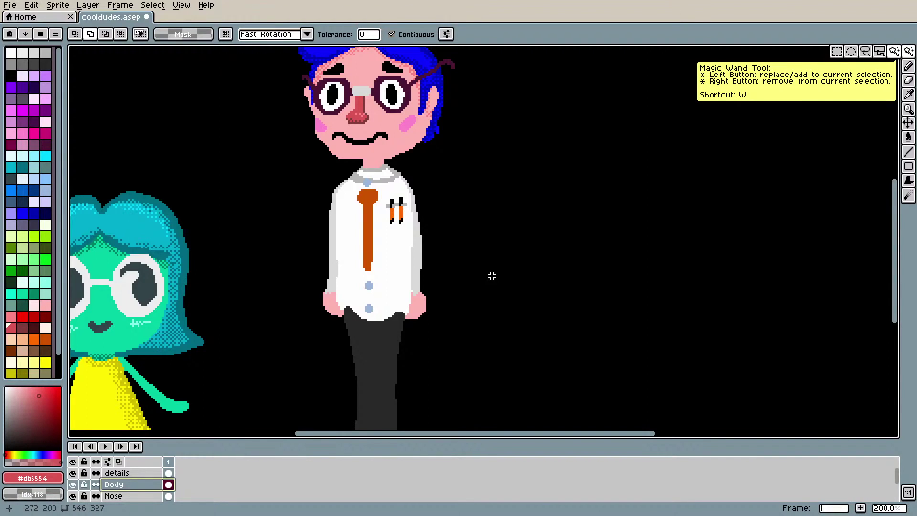
left_click(401, 276)
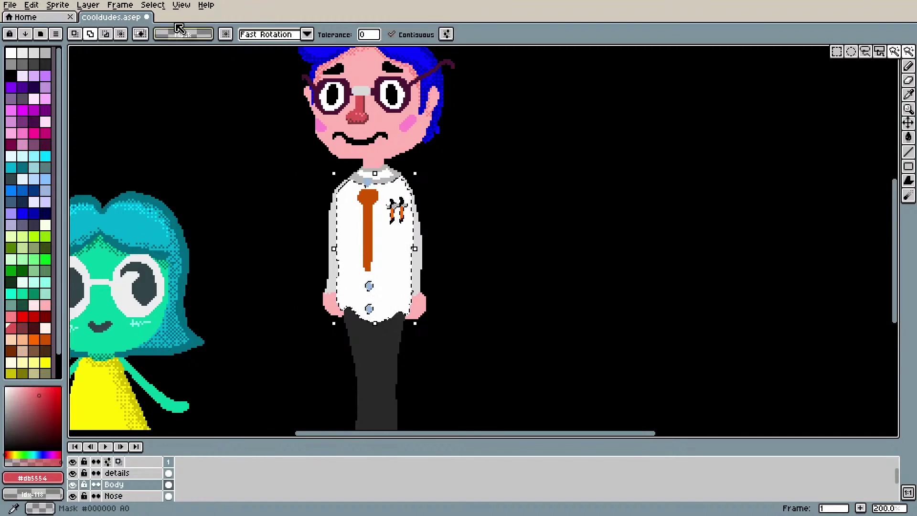
Step: Choose light grey palette colour 1 and set the Pencil to 3 px with pressure-controlled gradient dynamics
left_click(27, 55)
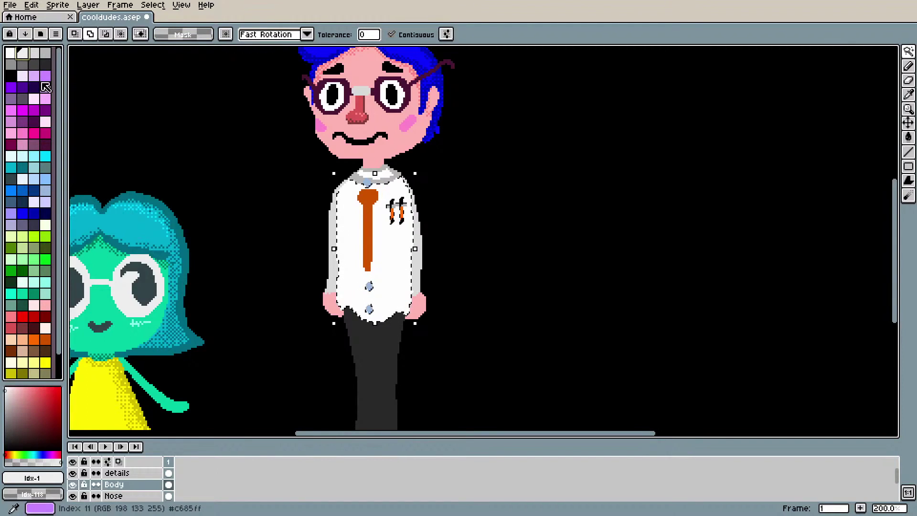
key("b")
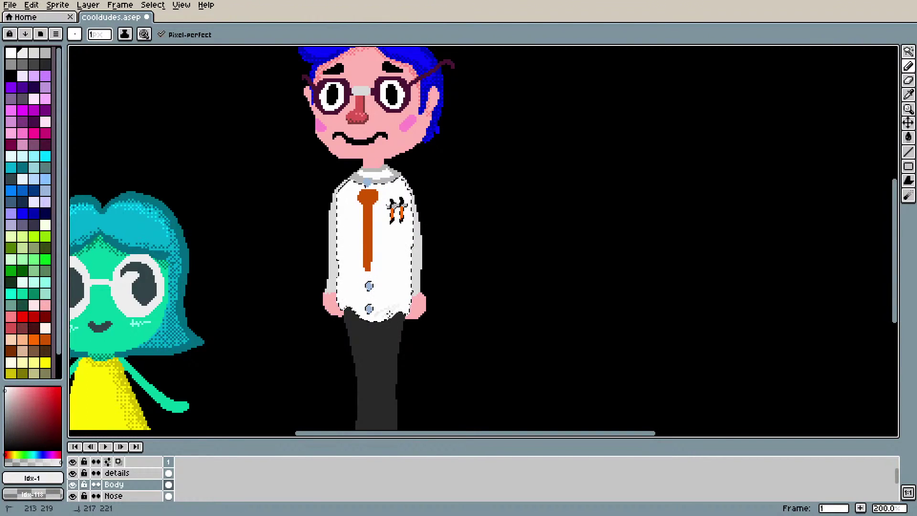
left_click(144, 34)
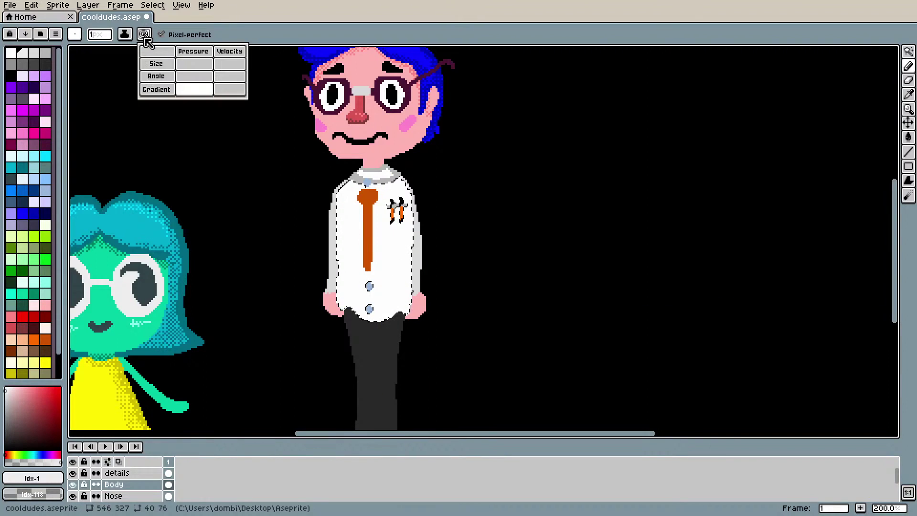
left_click(194, 96)
left_click_drag(98, 34, 100, 53)
Step: Paint dithered light grey shading along the right side and lower hem of the selected shirt
left_click(397, 291)
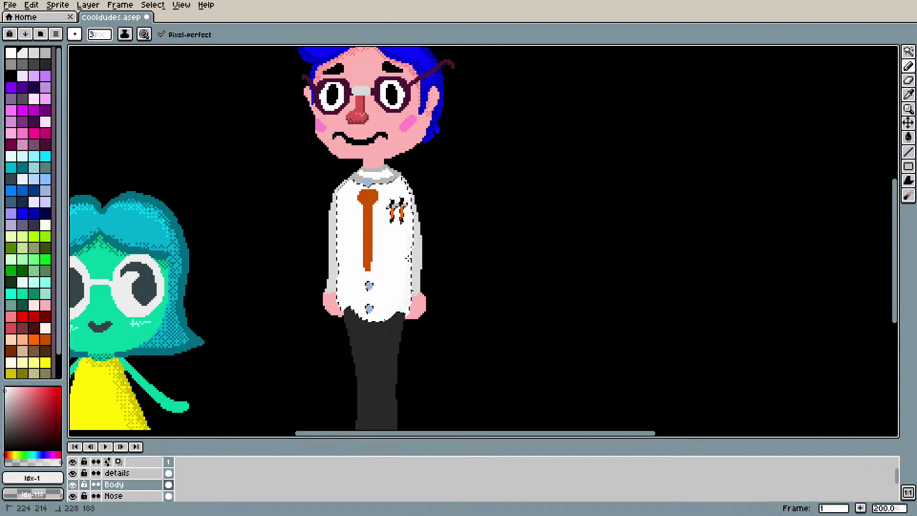
left_click_drag(406, 201, 403, 221)
left_click(396, 203)
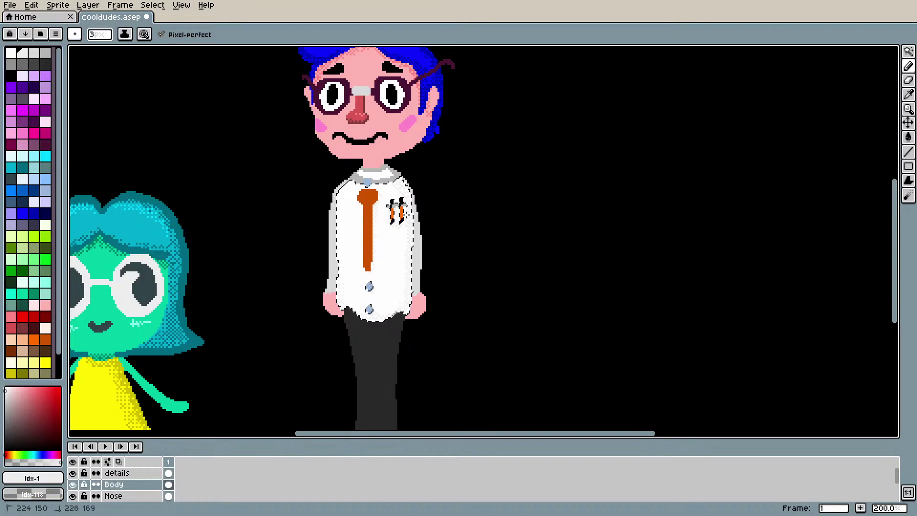
left_click_drag(408, 297, 408, 330)
left_click_drag(408, 232, 406, 232)
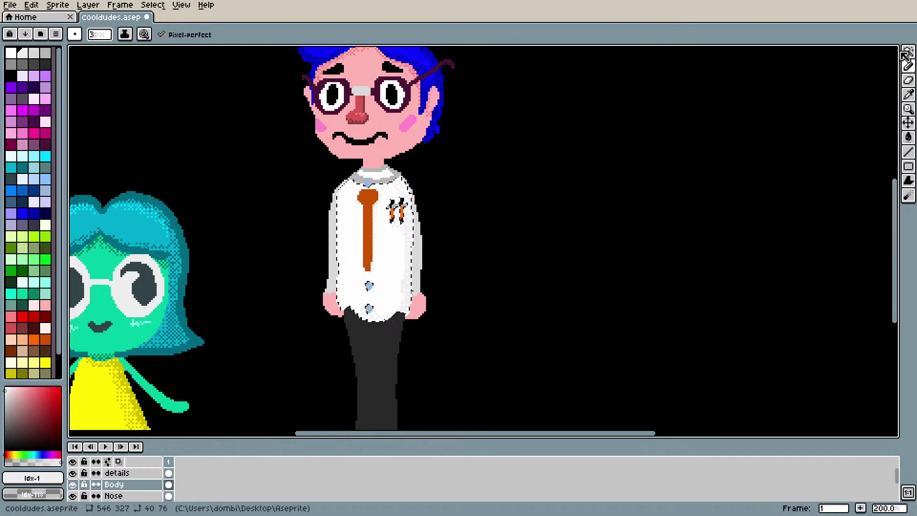
Step: Select both light grey sleeves, dither them with grey palette colour 3 as shading, and clear the selection
key("w")
key("ctrl+d")
left_click(416, 251)
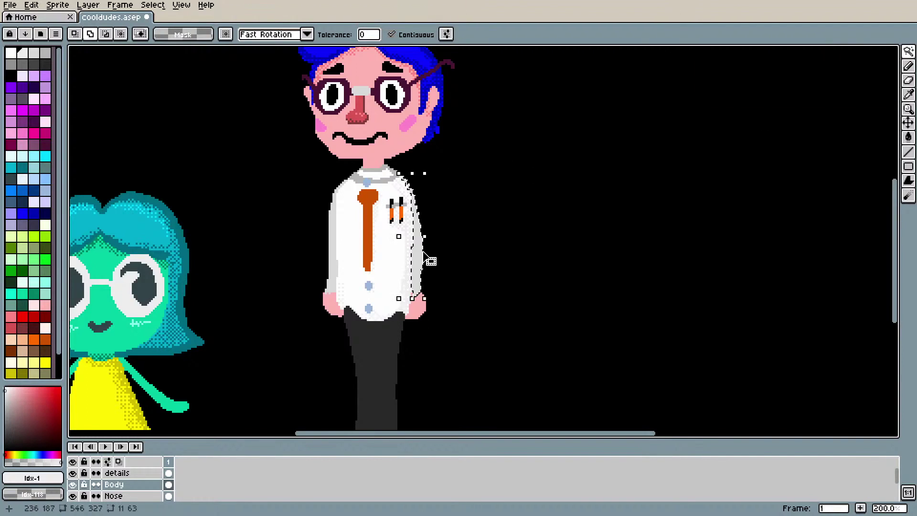
left_click(337, 232, "shift")
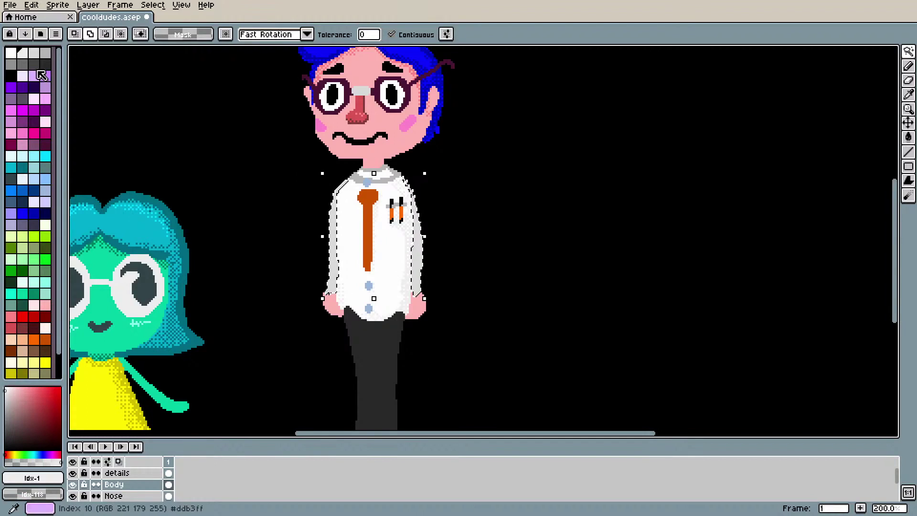
left_click(46, 55)
key("b")
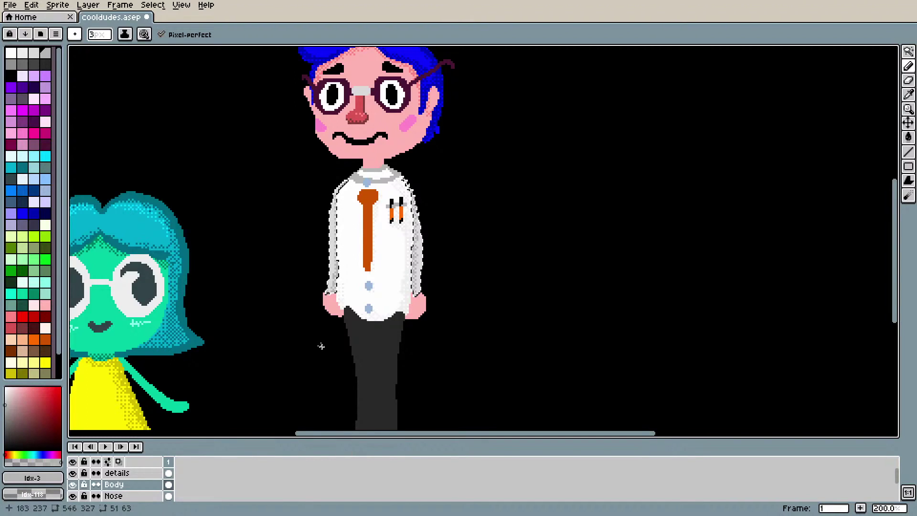
key("ctrl+d")
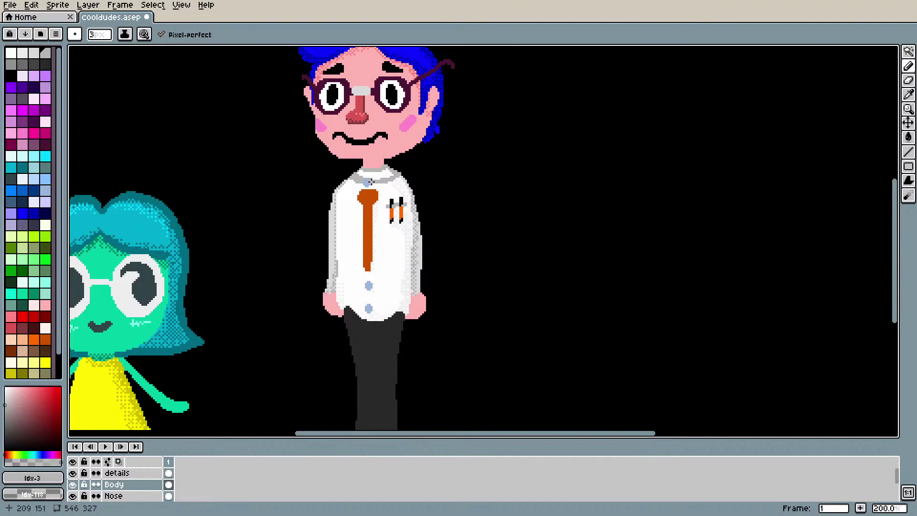
Step: Sample #eeeeee from the shirt's shading and dither it over the grey collar with the Pencil
key("i")
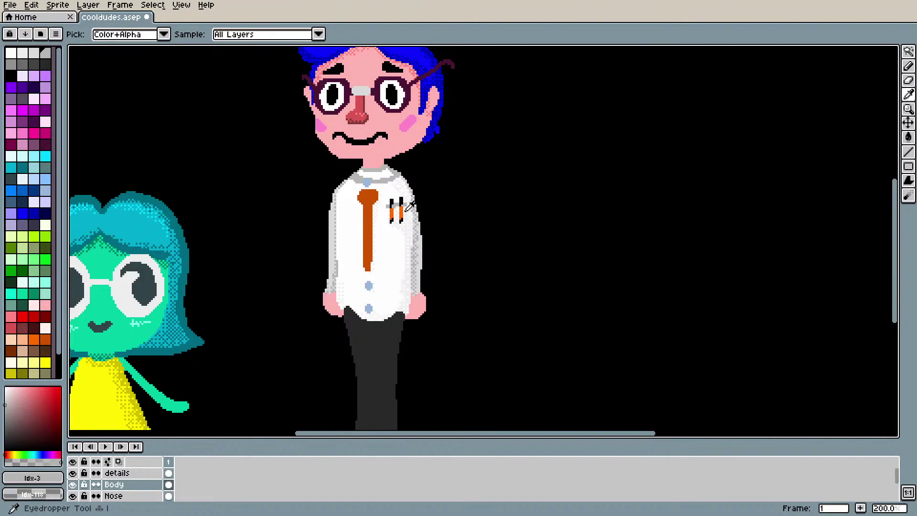
left_click(408, 228)
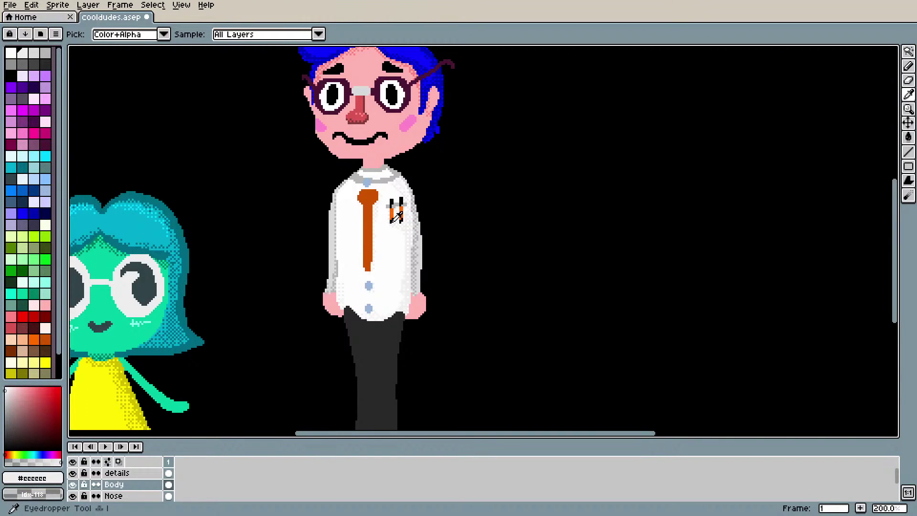
key("g")
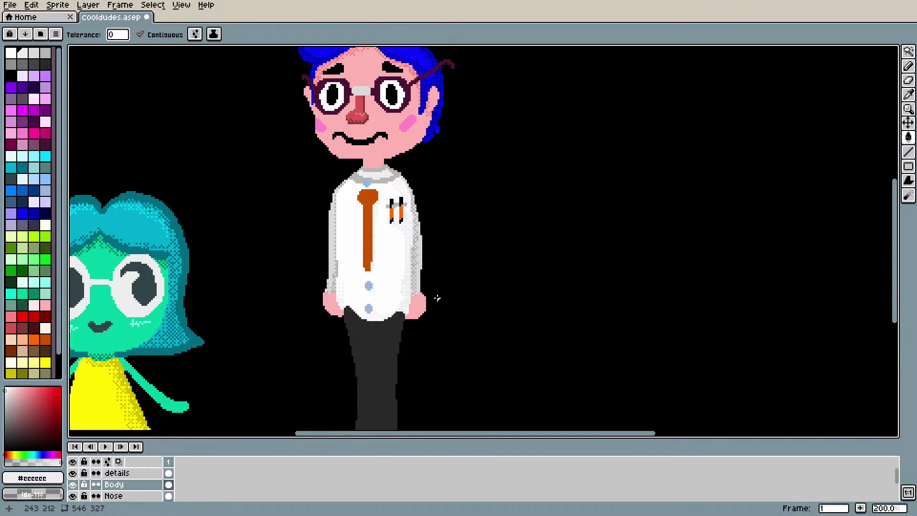
key("b")
mouse_move(363, 169)
left_mouse_down()
mouse_move(386, 175)
mouse_move(358, 177)
mouse_move(393, 172)
mouse_move(367, 186)
left_mouse_up()
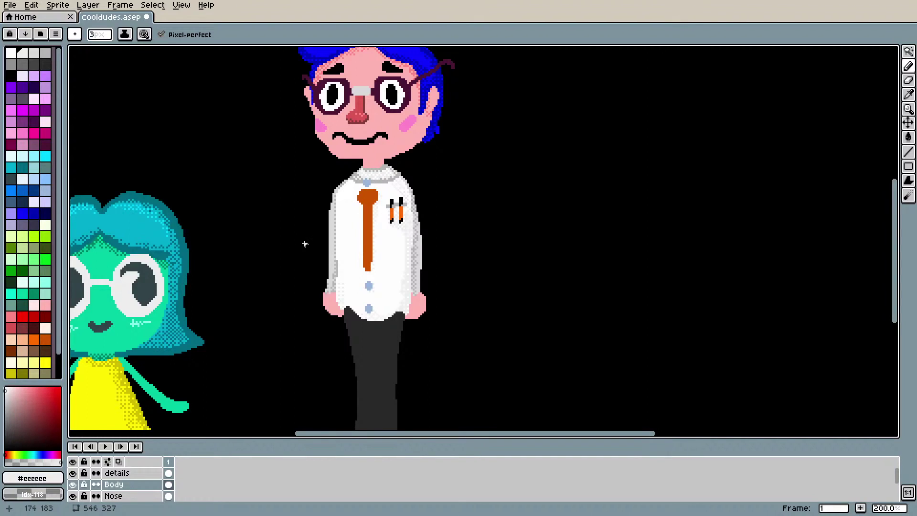
Step: Select the dark trousers with the Magic Wand and fill them with grey palette colour 5
scroll(298, 226, "down", 1)
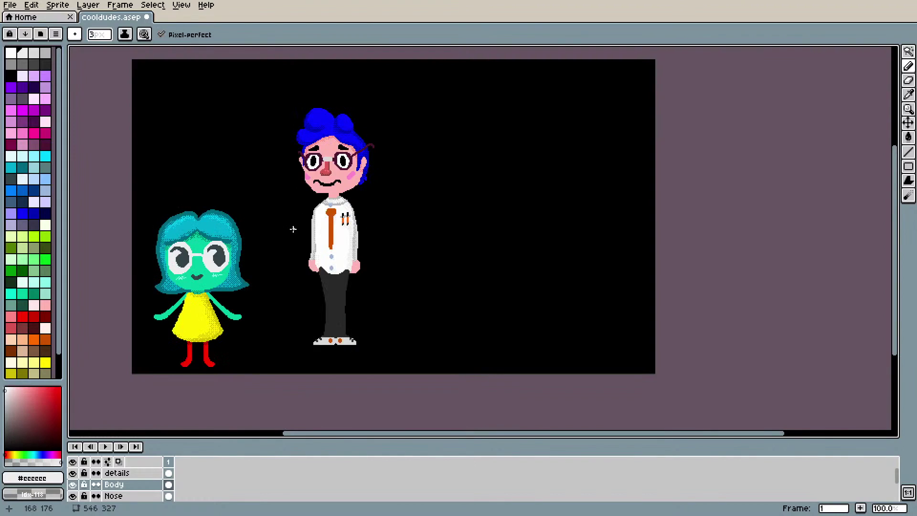
scroll(304, 307, "up", 2)
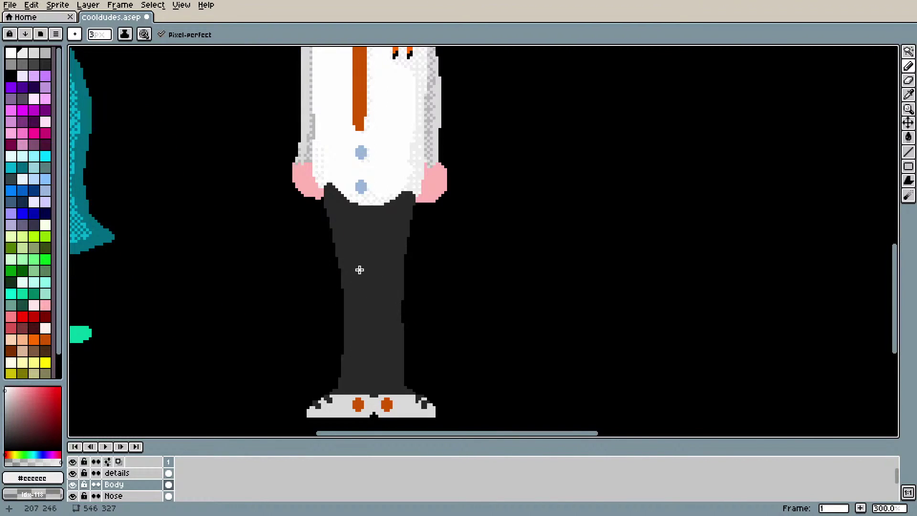
left_click(364, 266, "alt")
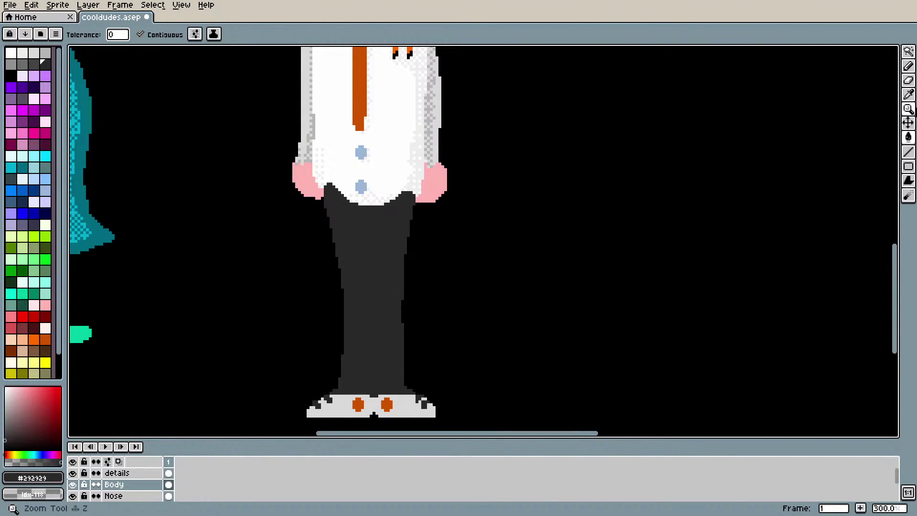
left_click(909, 52)
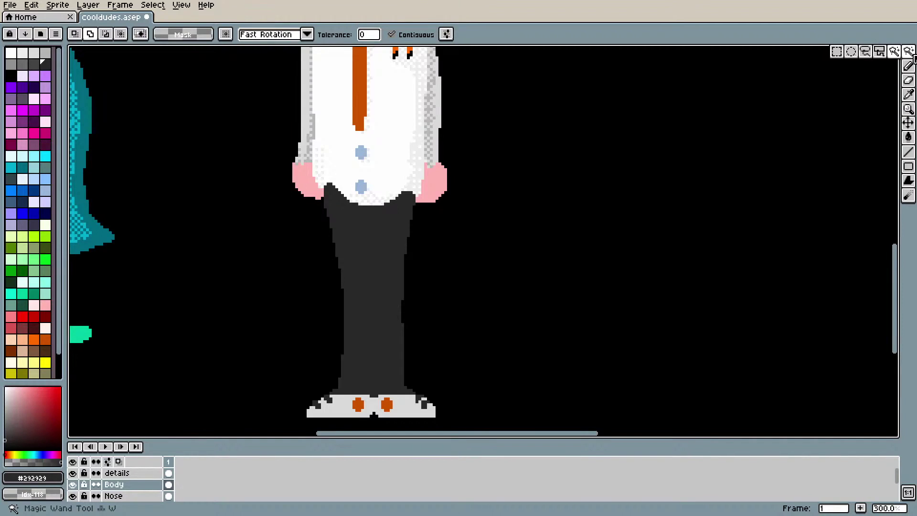
left_click(910, 52)
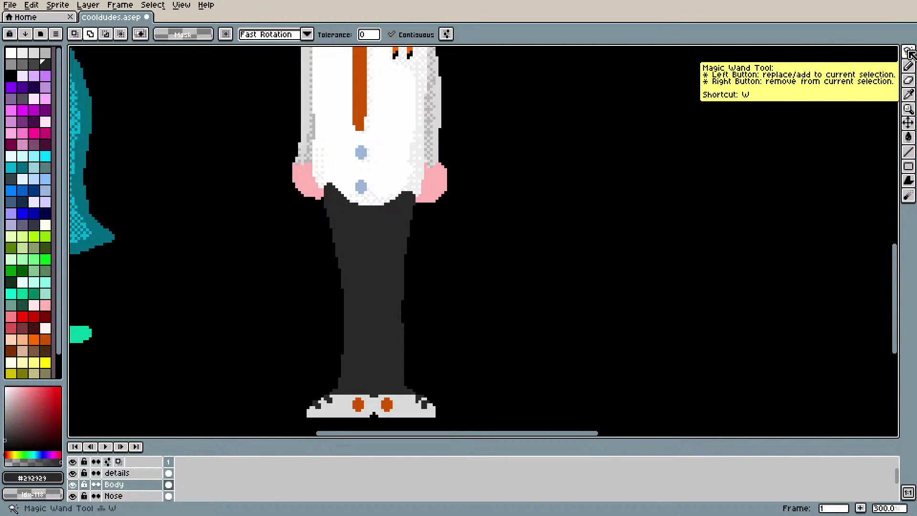
left_click(378, 284)
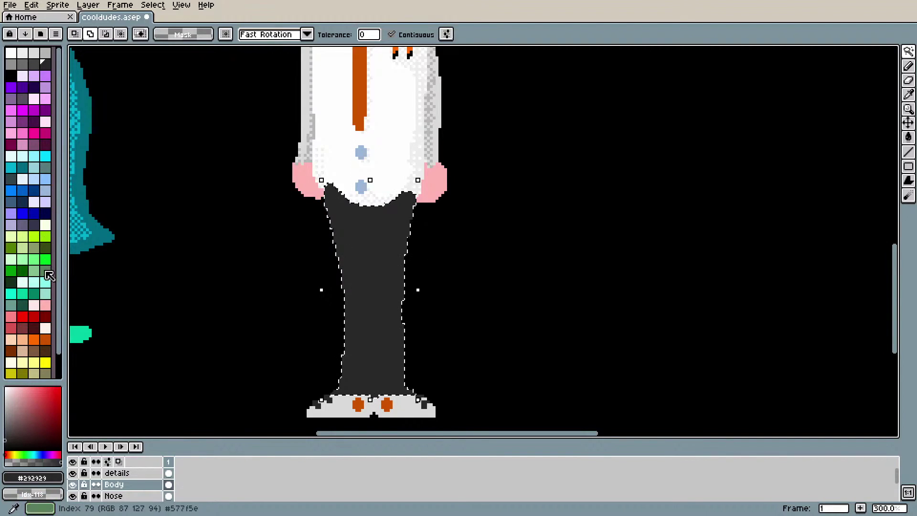
left_click(47, 190)
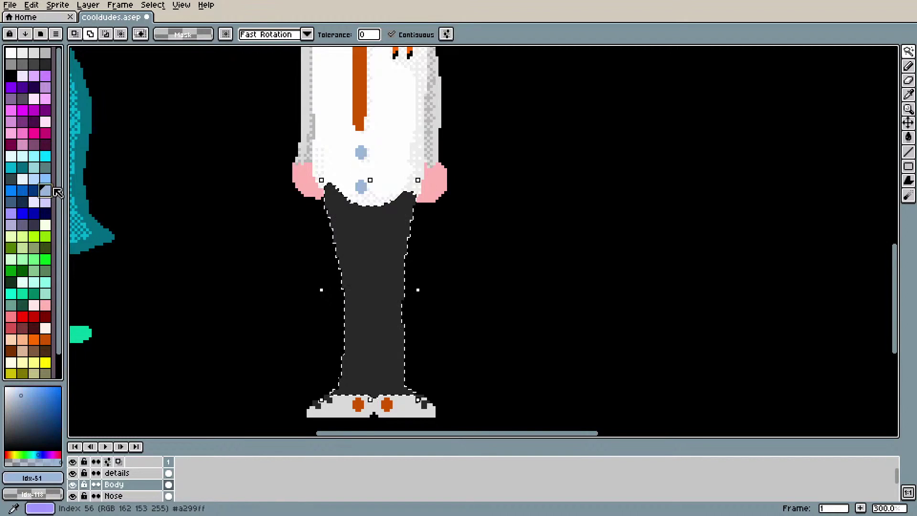
left_click(22, 64)
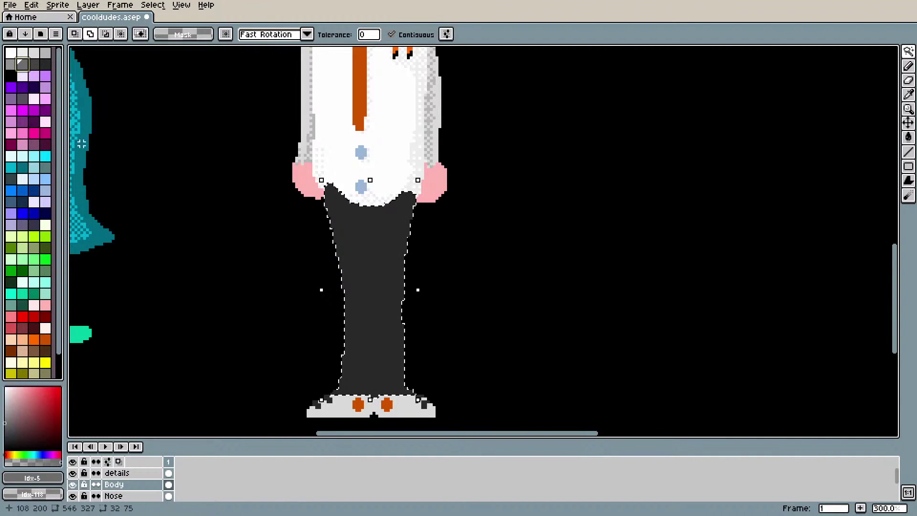
key("g")
left_click(361, 260)
Step: Dither grey palette colour 6 along the selected trousers' waist, right edge and centre seam with the 3 px Pencil
left_click(34, 65)
key("b")
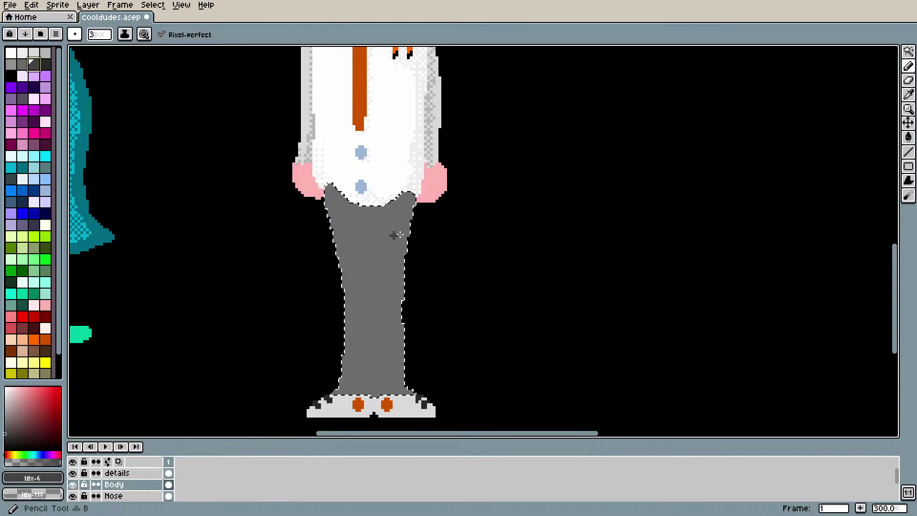
left_click_drag(411, 194, 393, 205)
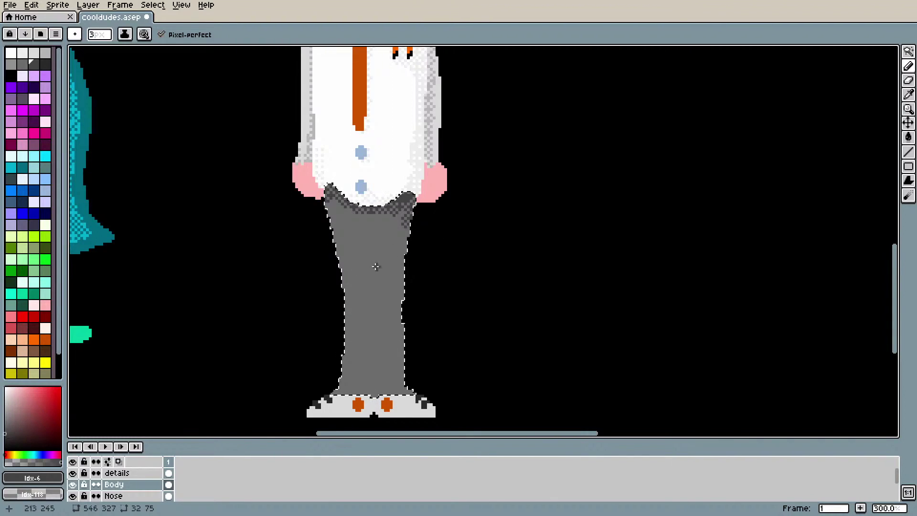
mouse_move(409, 219)
left_mouse_down()
mouse_move(399, 281)
mouse_move(401, 319)
mouse_move(404, 256)
mouse_move(410, 403)
mouse_move(374, 355)
mouse_move(373, 389)
left_mouse_up()
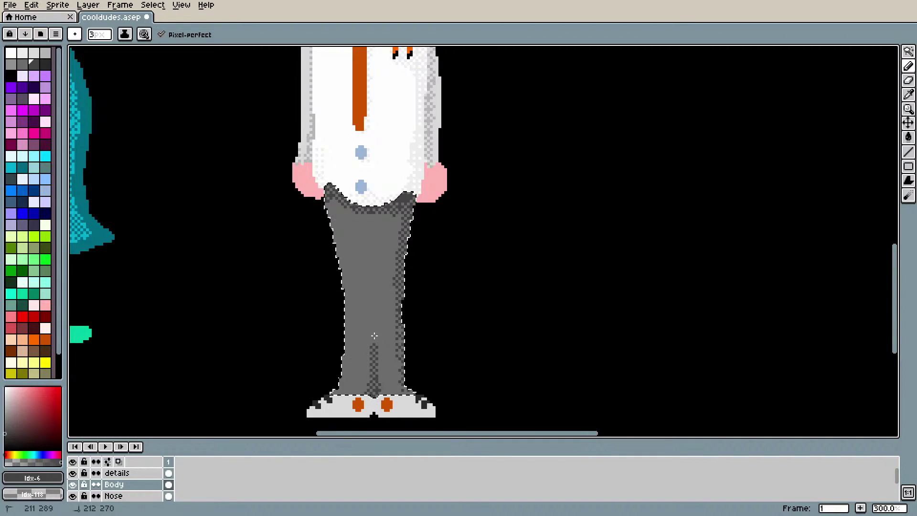
left_click_drag(370, 272, 371, 258)
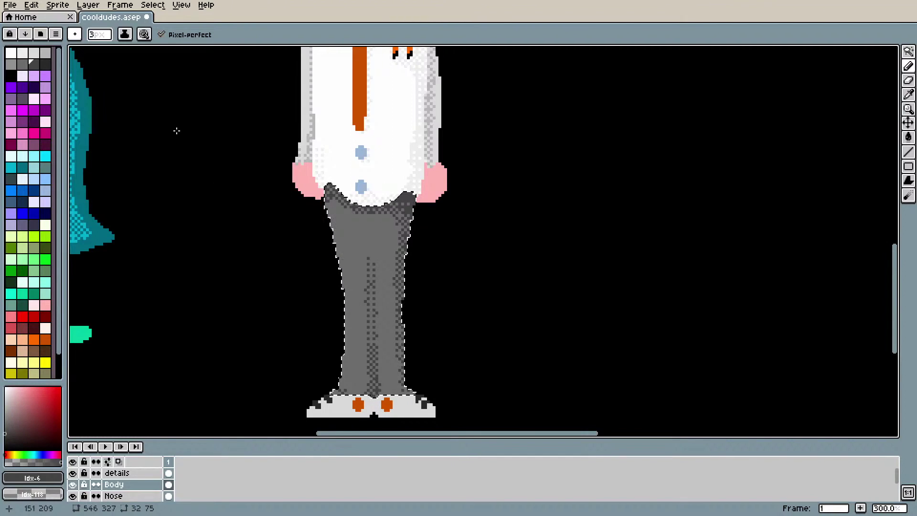
Step: Turn off the Pencil's pressure gradient, set its size to 1 px, and draw a solid dark crease down the middle of the trousers
left_click(147, 33)
left_click(191, 90)
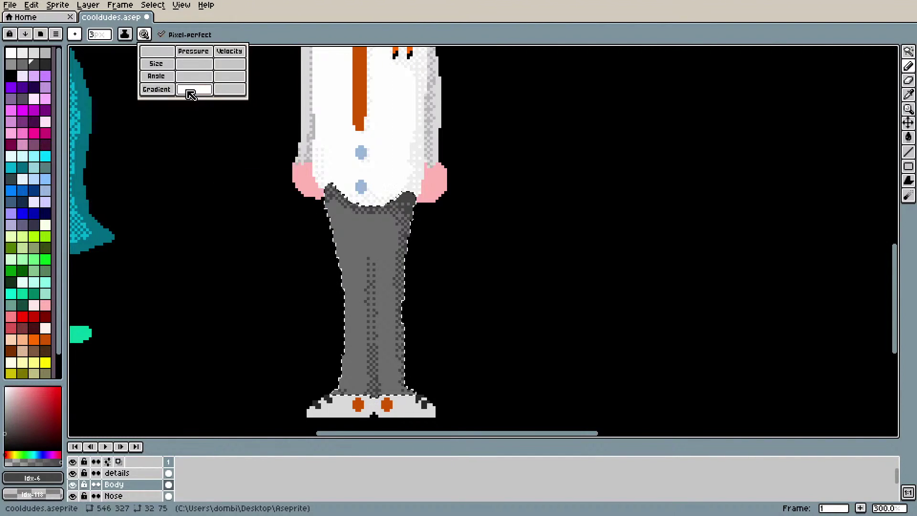
left_click(105, 35)
left_click(105, 50)
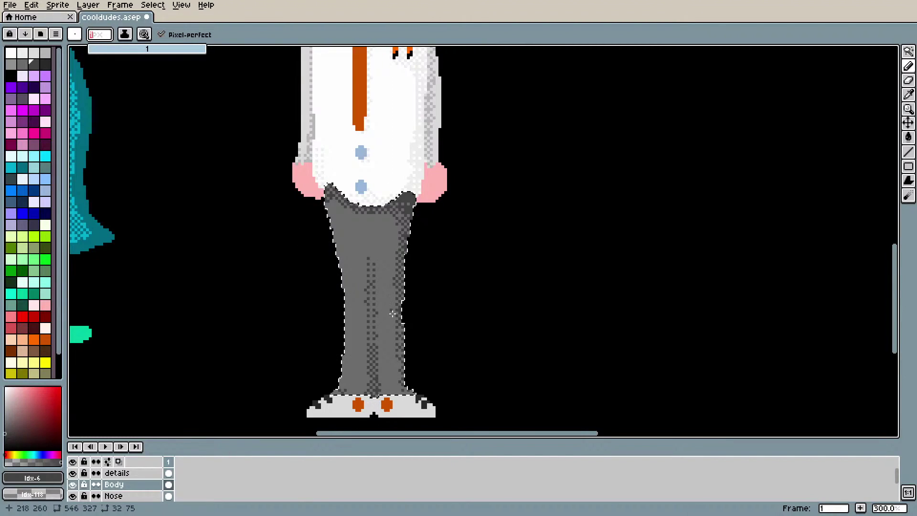
left_click(369, 293)
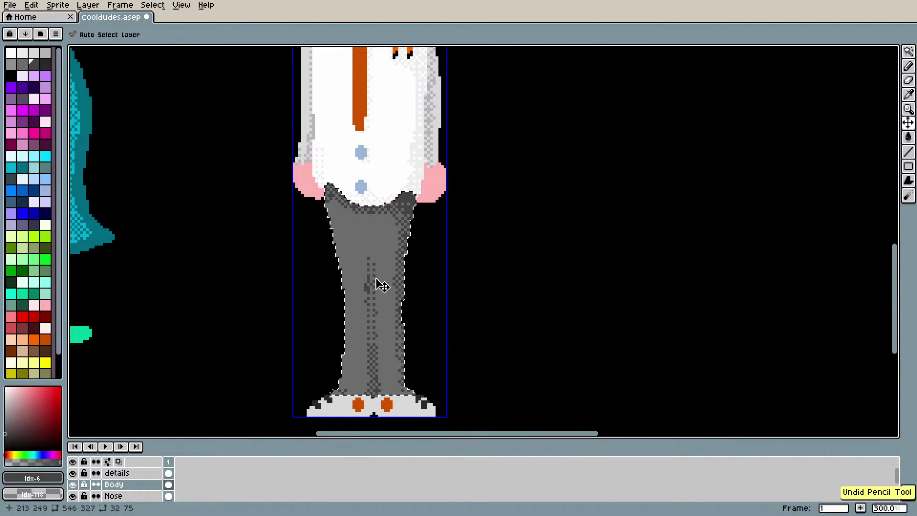
key("ctrl")
key("ctrl")
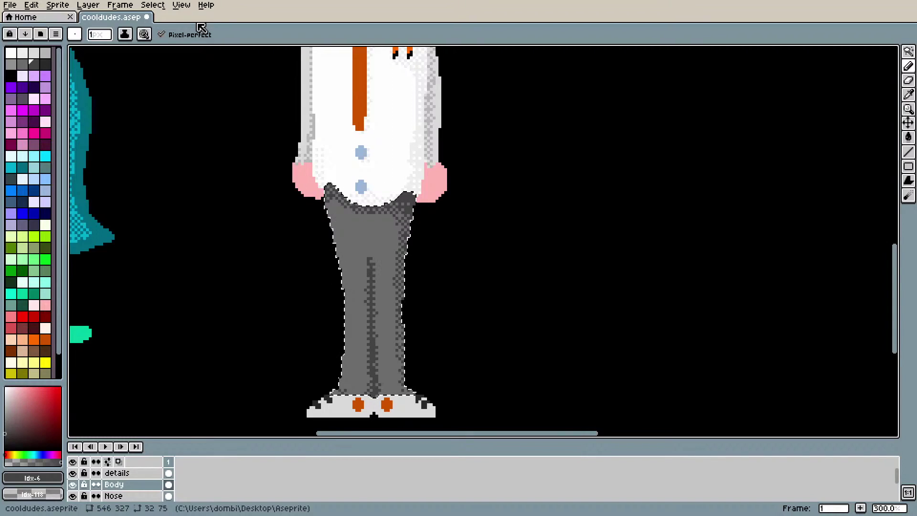
Step: Restore the Pencil's pressure gradient at 3 px and dither dark grey shading down the left side of the selected trousers
scroll(372, 181, "down", 2)
scroll(418, 195, "up", 2)
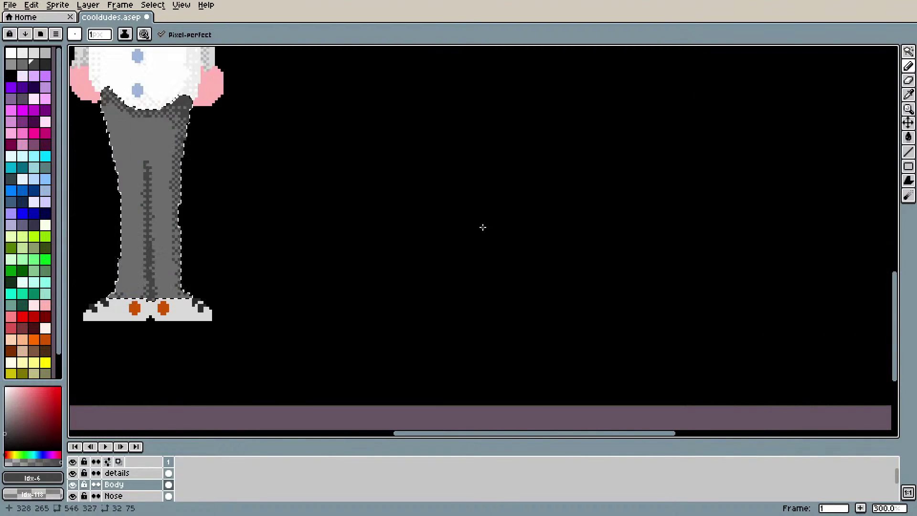
left_click_drag(434, 436, 369, 420)
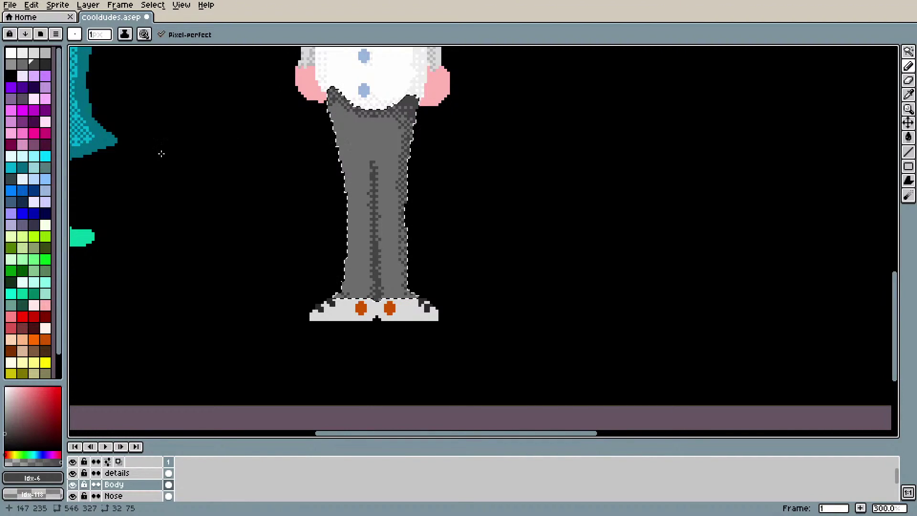
scroll(47, 243, "down", 2)
scroll(46, 243, "up", 2)
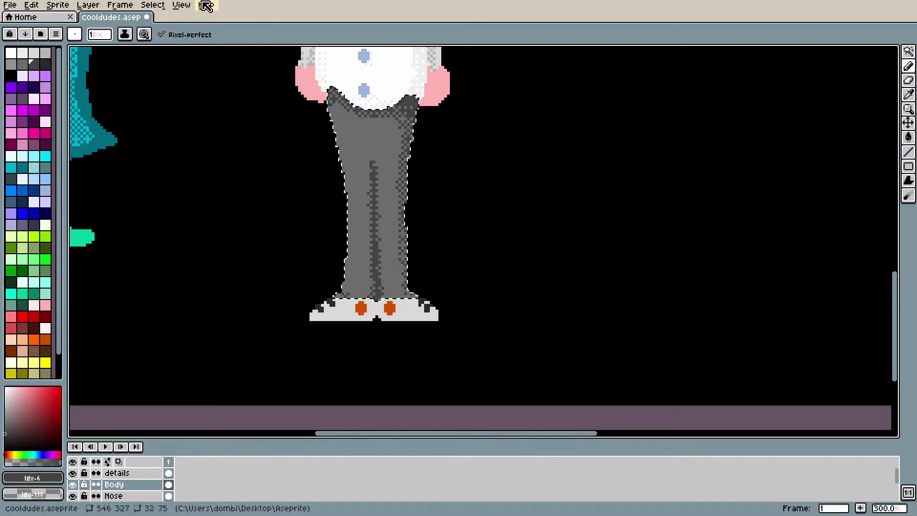
left_click(144, 34)
left_click(195, 90)
left_click(99, 35)
left_click(100, 53)
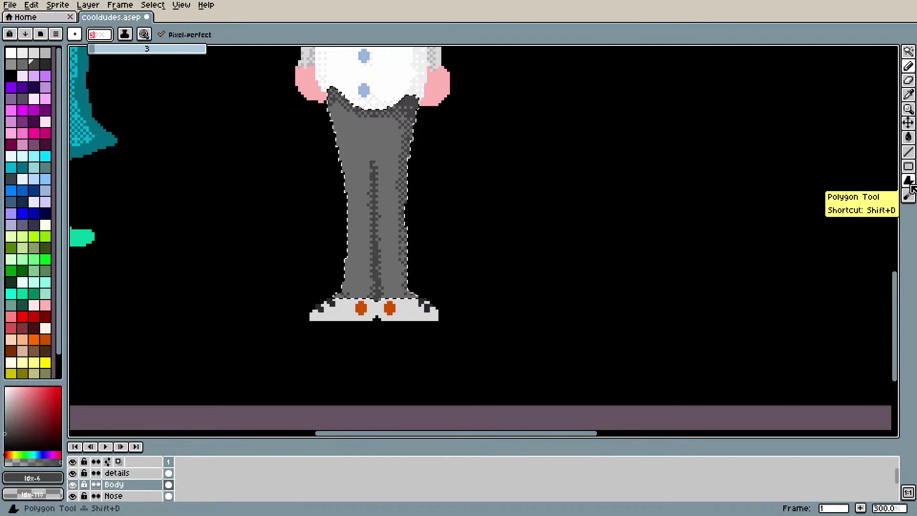
mouse_move(336, 118)
left_mouse_down()
mouse_move(335, 87)
mouse_move(348, 100)
mouse_move(331, 148)
mouse_move(333, 115)
mouse_move(348, 215)
left_mouse_up()
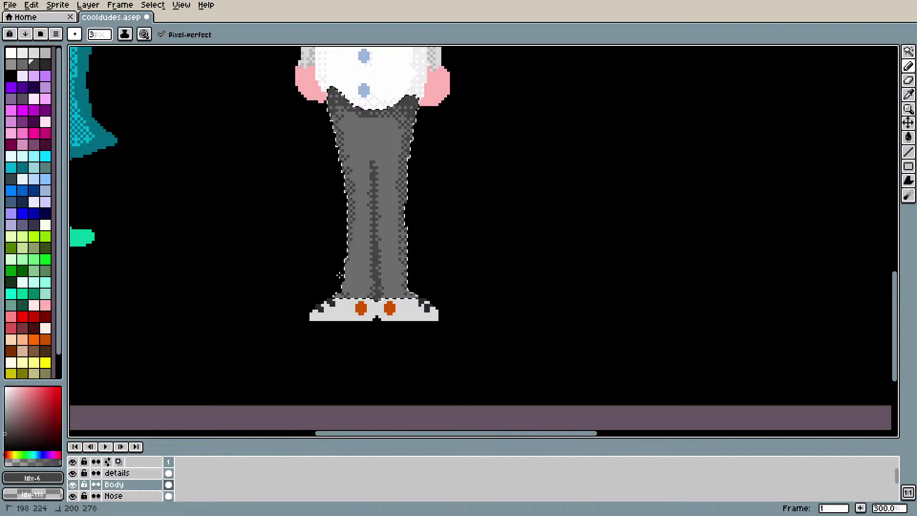
mouse_move(337, 93)
left_mouse_down()
mouse_move(353, 141)
mouse_move(343, 121)
mouse_move(354, 127)
mouse_move(354, 229)
left_mouse_up()
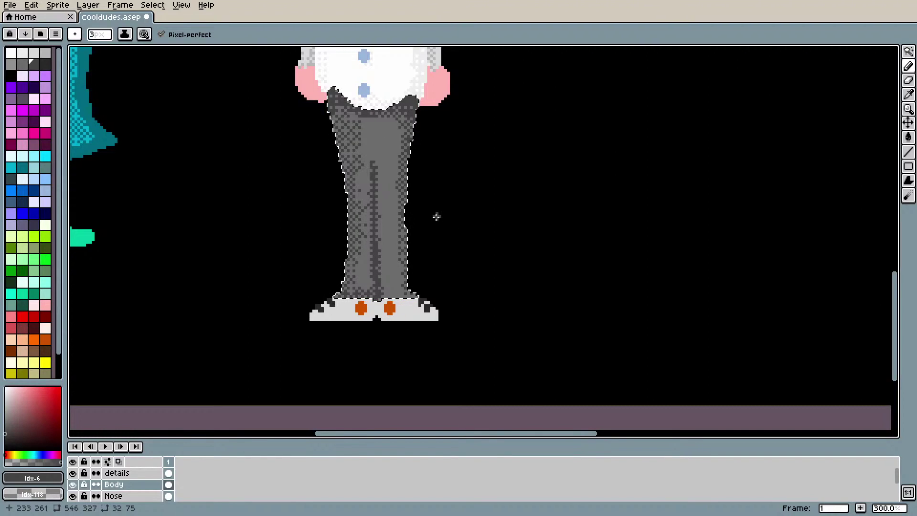
Step: Clear the selection and, on the Head layer, trim the lower-left edge of the jaw with the 1 px Eraser
key("1")
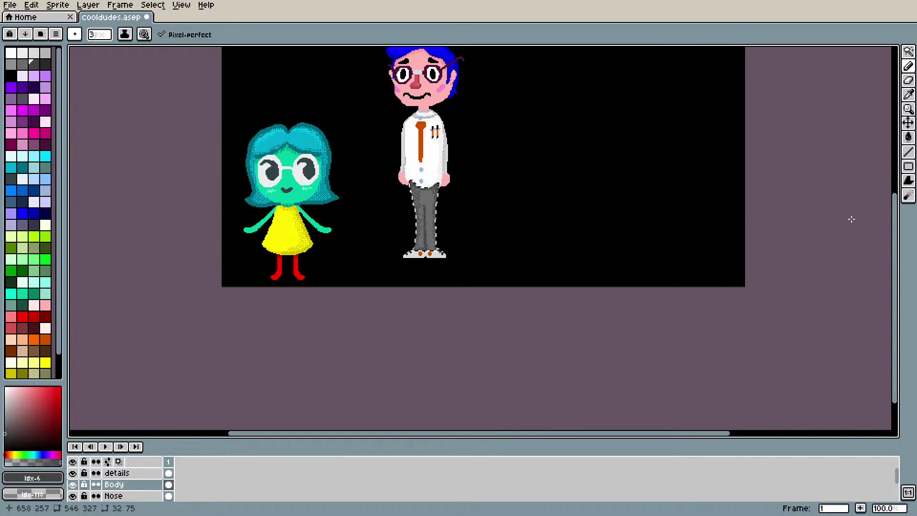
left_click_drag(896, 287, 895, 239)
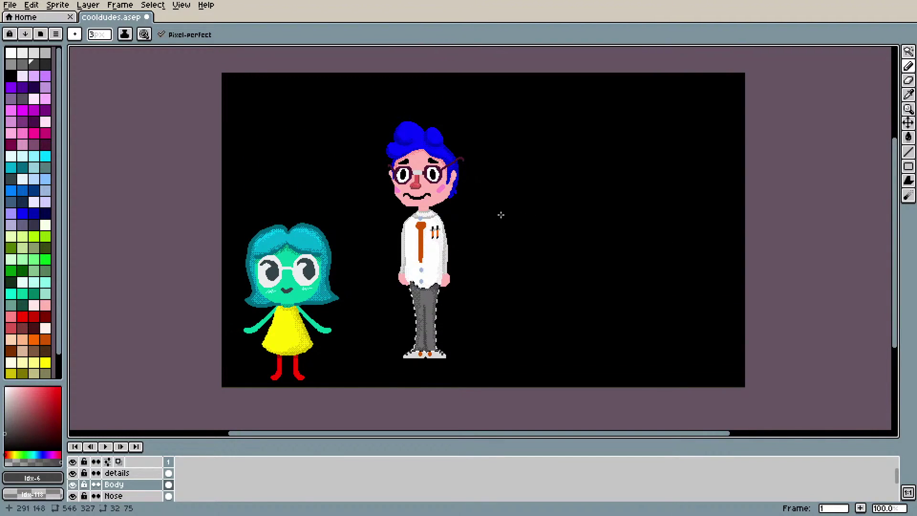
scroll(497, 213, "up", 1)
scroll(143, 495, "down", 3)
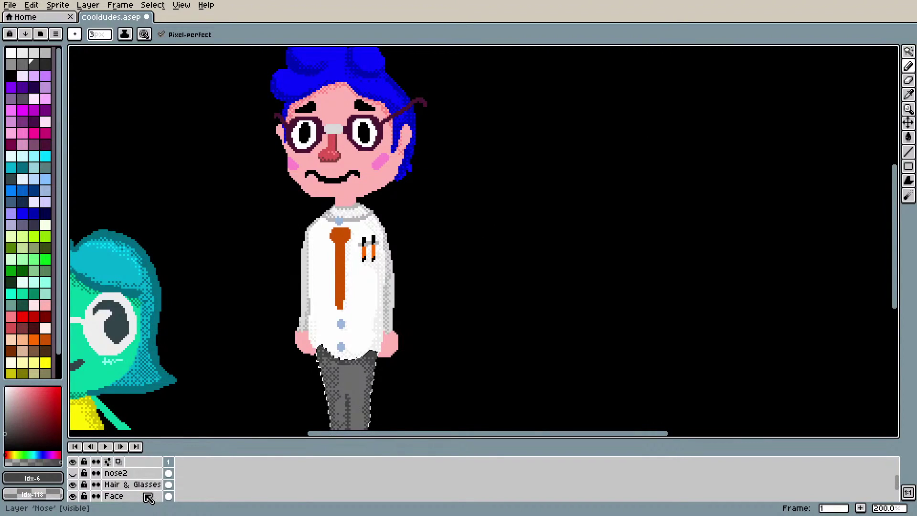
scroll(142, 494, "down", 3)
scroll(142, 489, "up", 2)
left_click(136, 494)
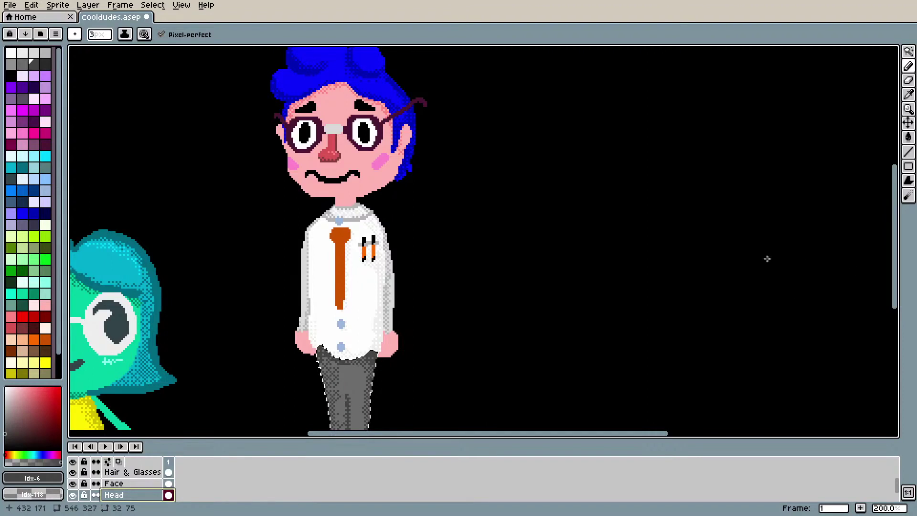
key("ctrl+d")
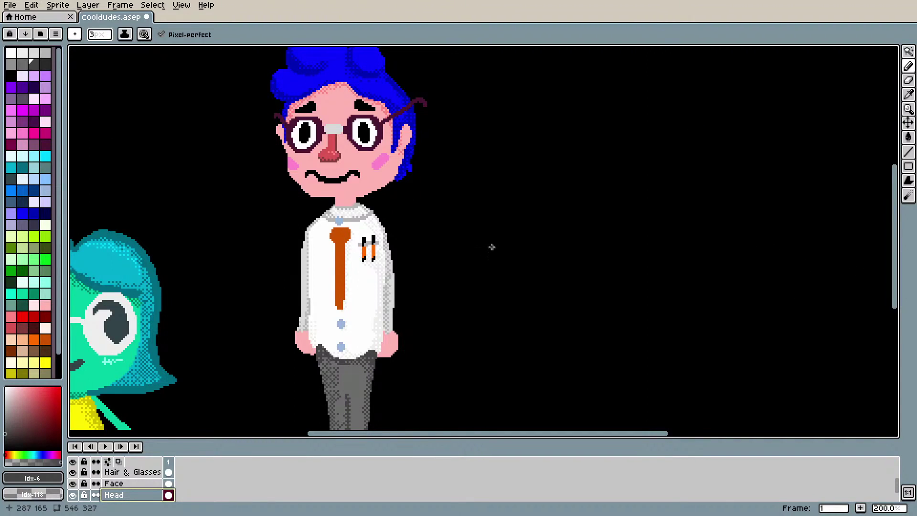
key("e")
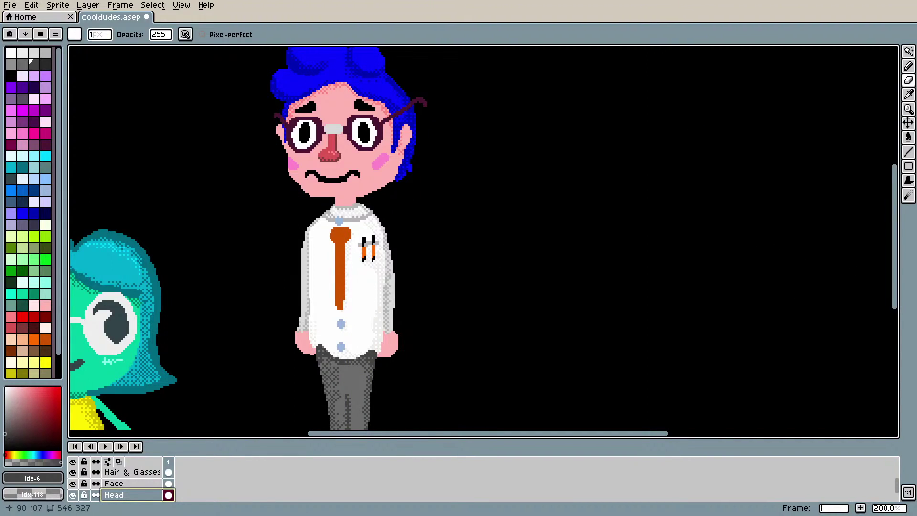
left_click_drag(285, 176, 293, 182)
left_click_drag(311, 196, 313, 198)
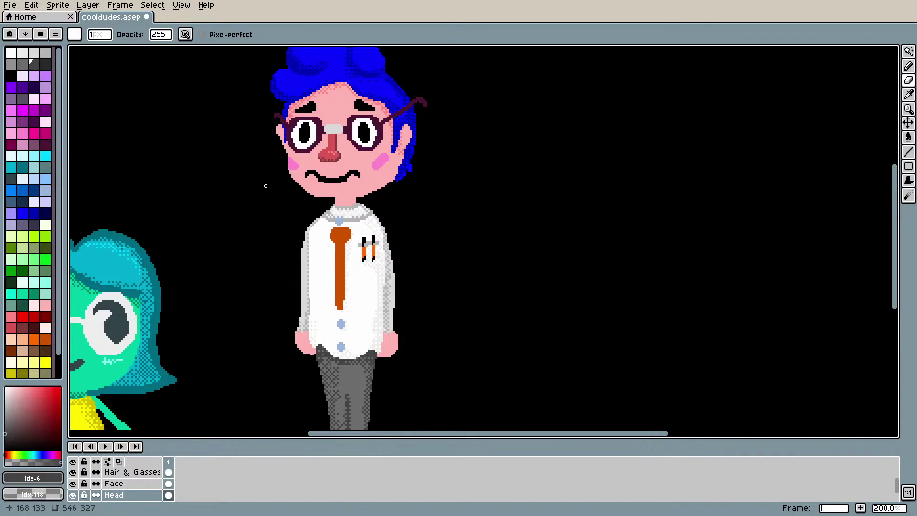
Step: On the Body layer, extend the dark grey dithering across the remaining plain area of the trousers
scroll(260, 148, "down", 4)
scroll(213, 151, "up", 4)
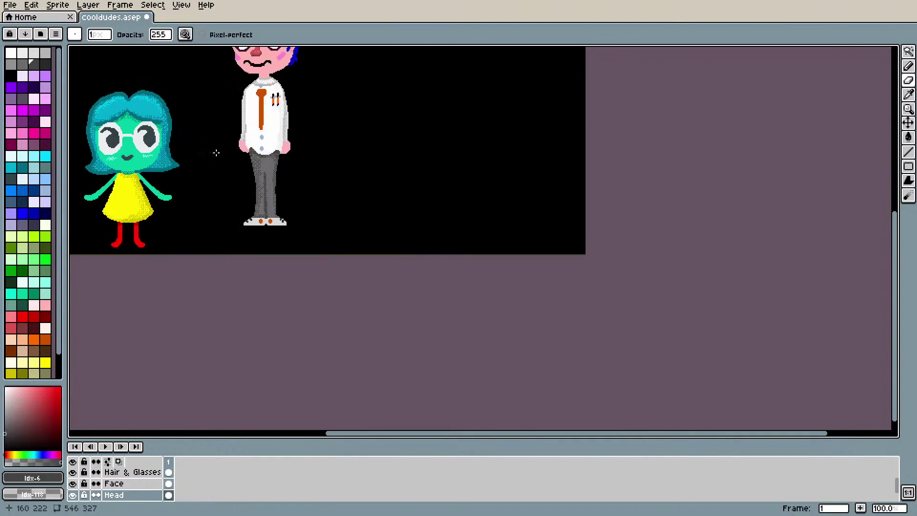
left_click_drag(374, 435, 352, 436)
scroll(148, 475, "down", 2)
scroll(148, 476, "down", 2)
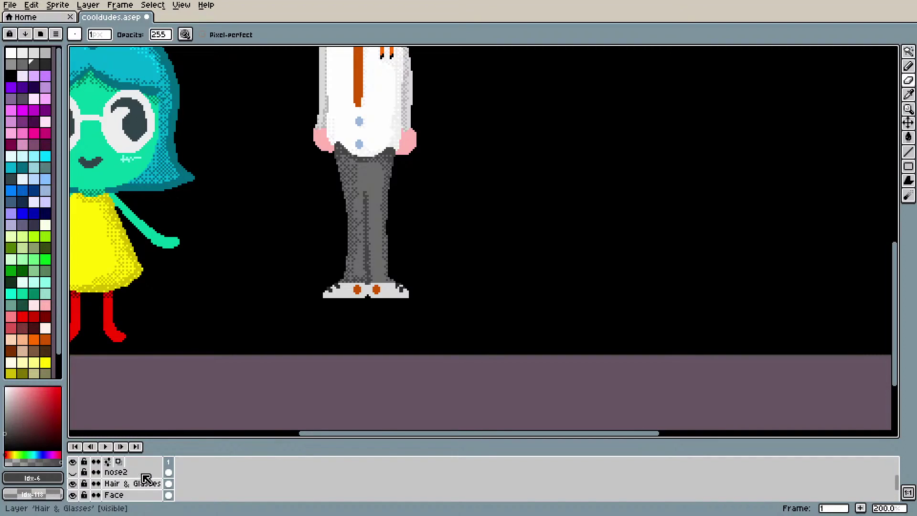
left_click(143, 473)
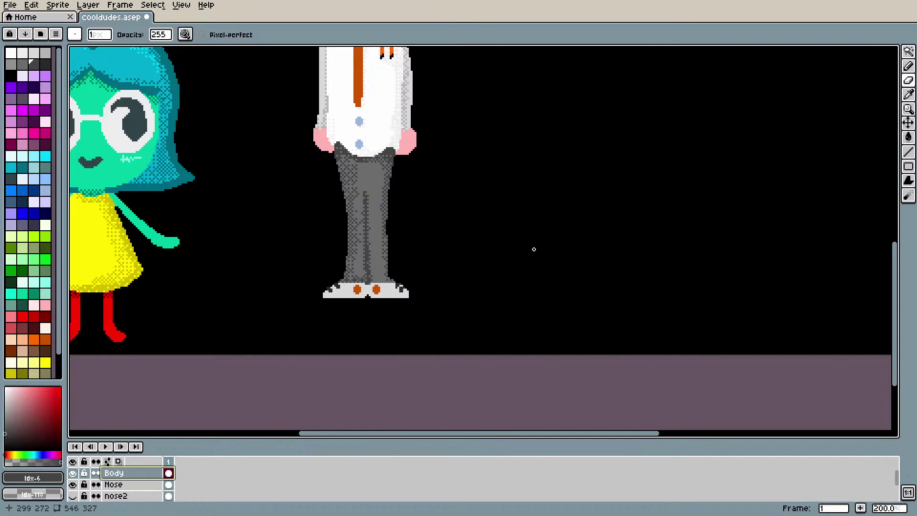
key("b")
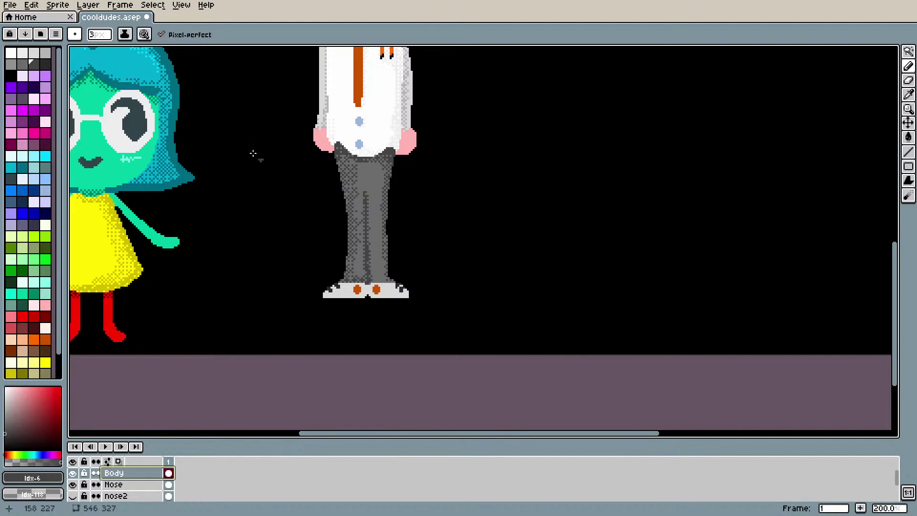
left_click(144, 35)
left_click(356, 169)
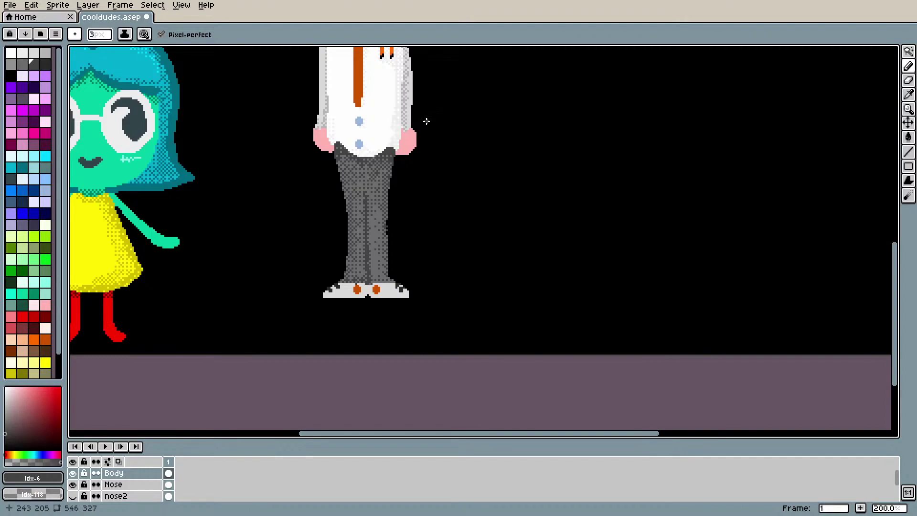
Step: Without the pressure gradient, draw a 1 px sole line in sampled #292929 along the underside of both shoes
scroll(426, 122, "down", 2)
scroll(423, 186, "up", 2)
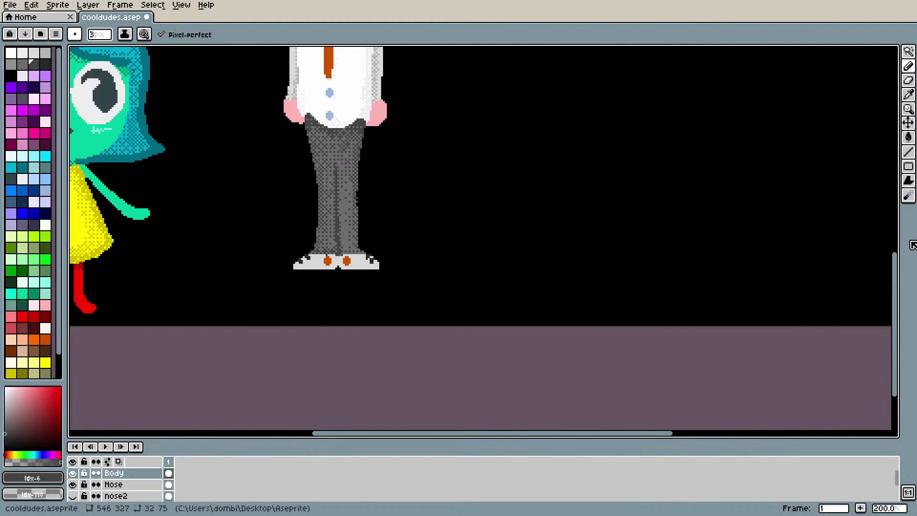
left_click_drag(902, 284, 901, 254)
scroll(401, 358, "up", 2)
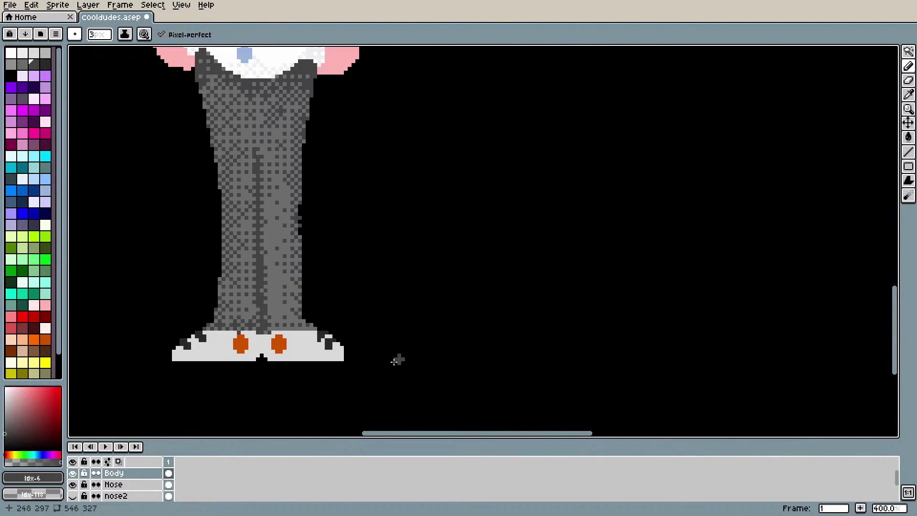
left_click(143, 34)
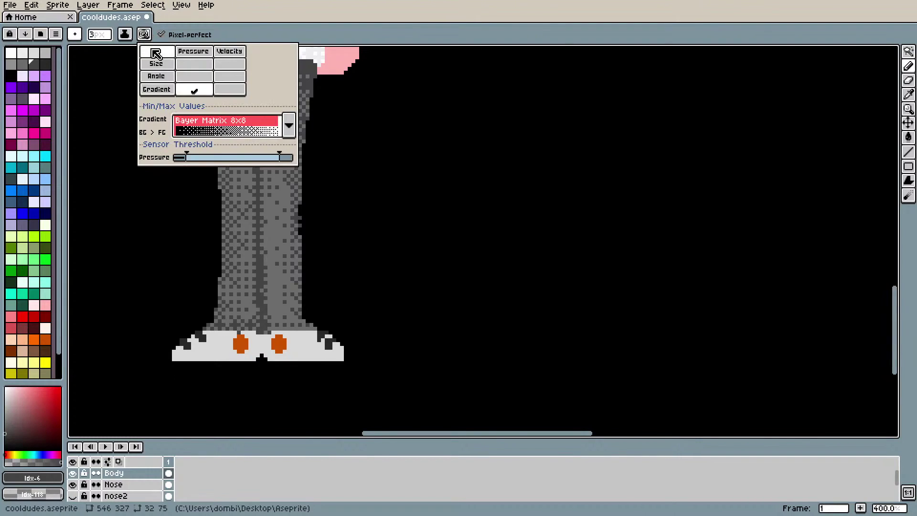
left_click(187, 89)
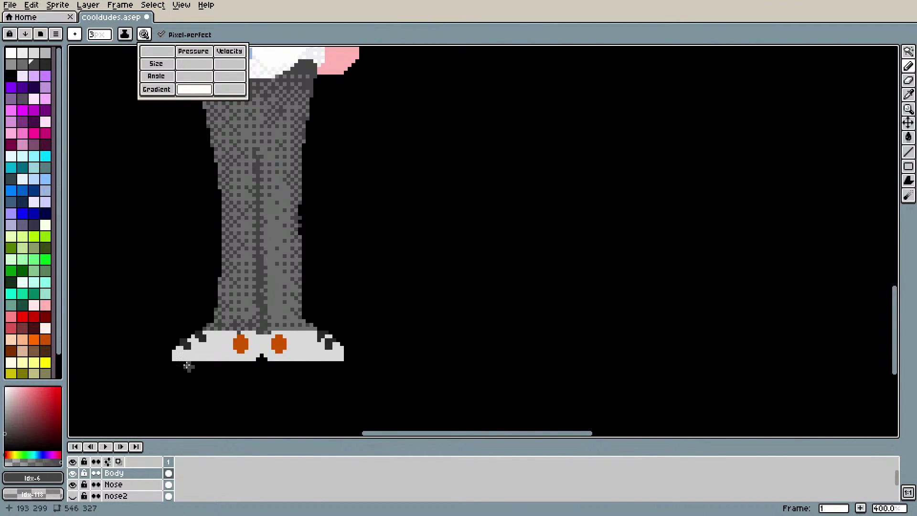
left_click(204, 329, "alt")
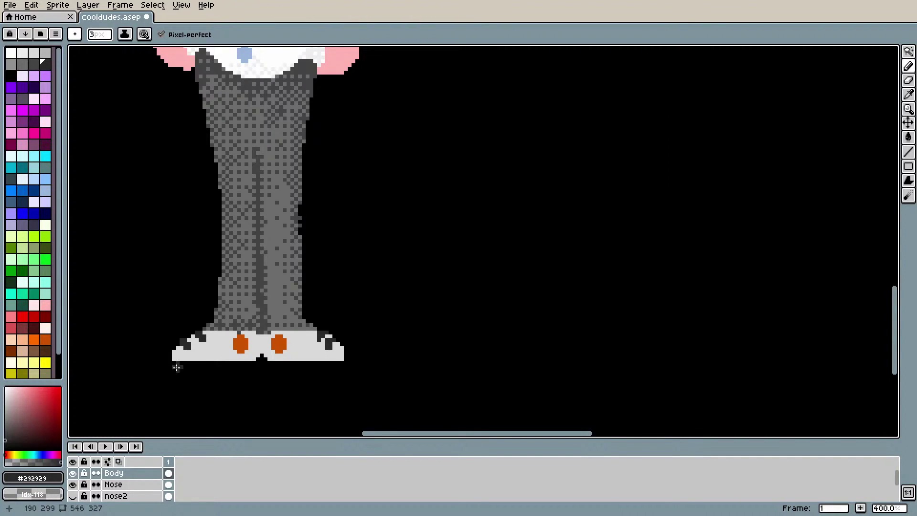
left_click_drag(101, 35, 91, 56)
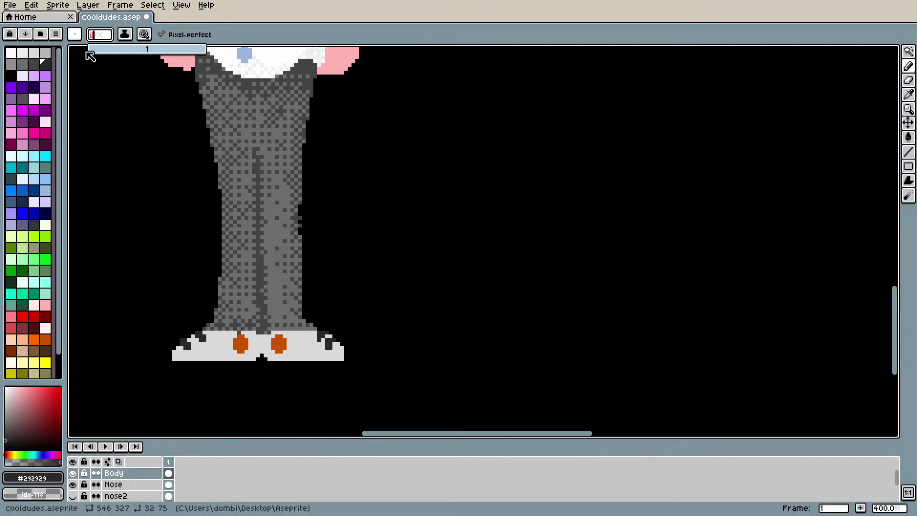
left_click(172, 364)
left_click_drag(182, 364, 342, 363)
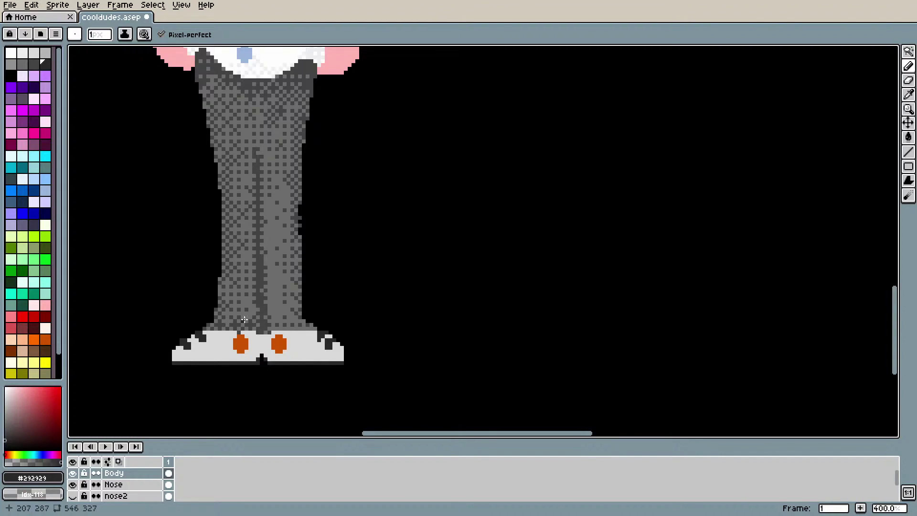
key("e")
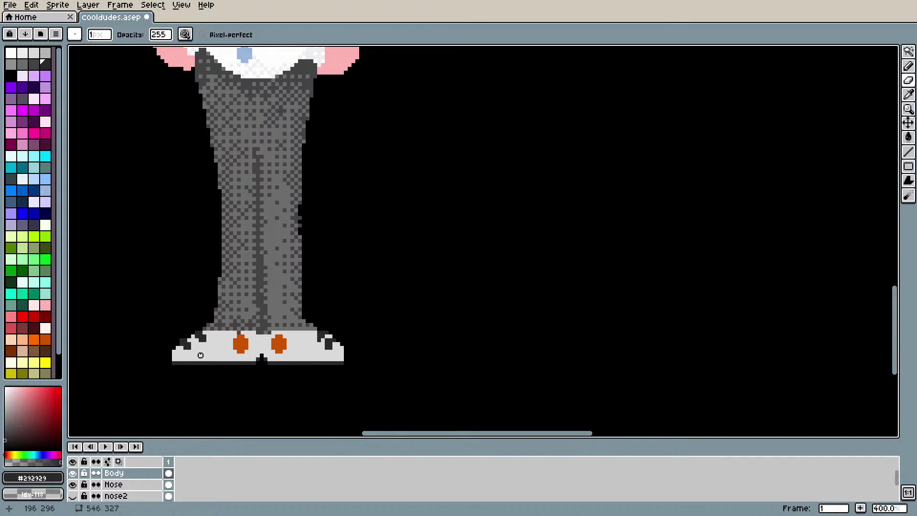
key("i")
left_click(240, 344)
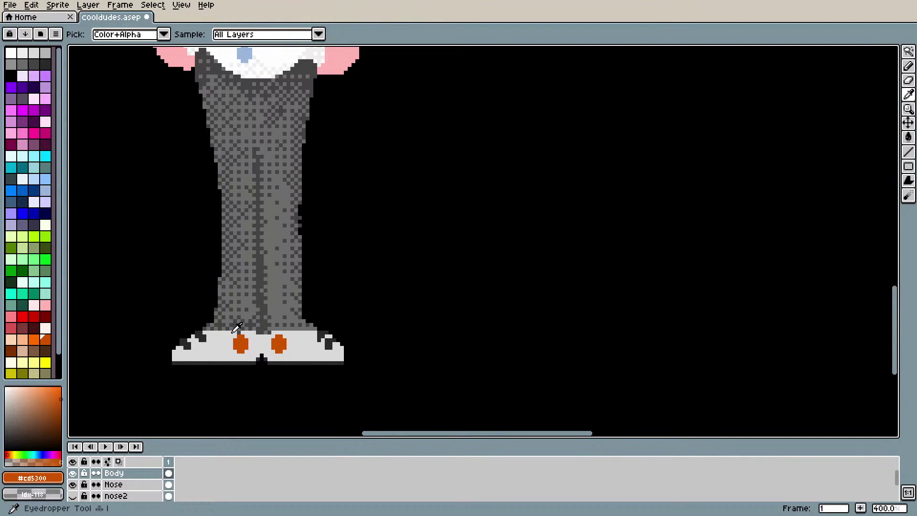
key("b")
key("i")
left_click(231, 337)
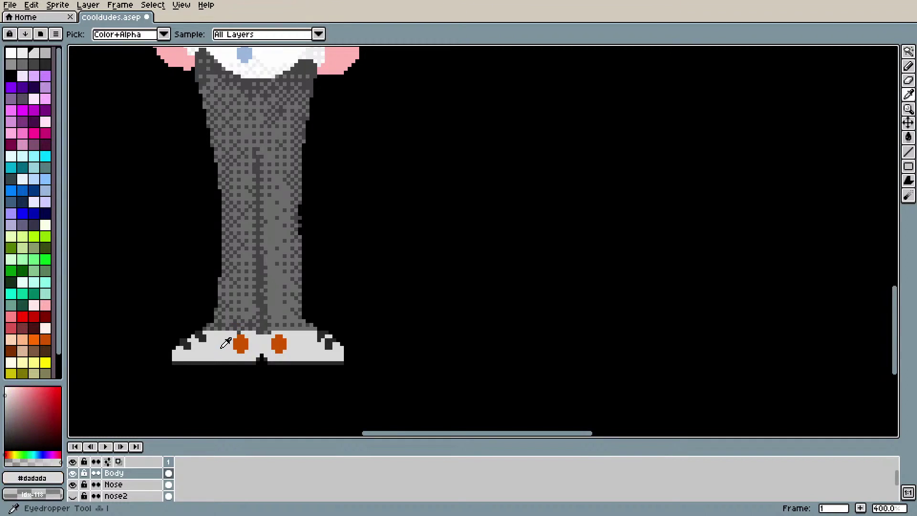
key("b")
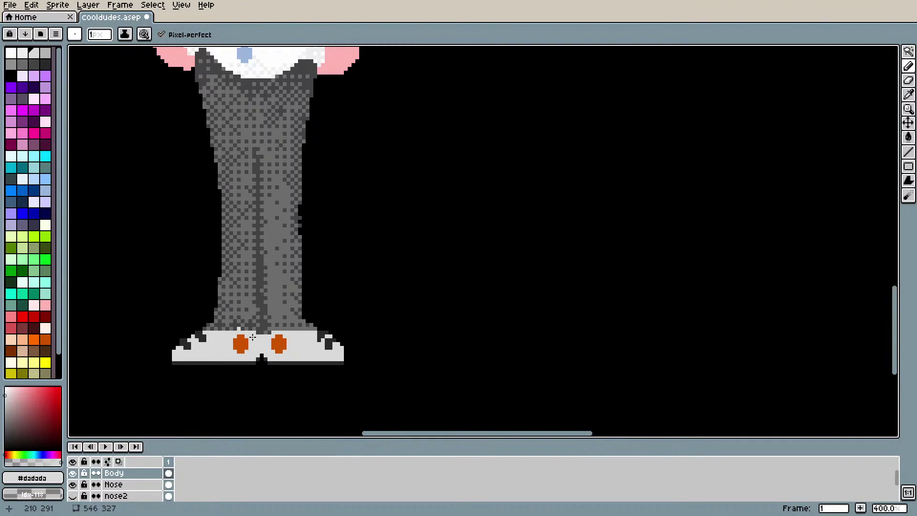
key("v")
key("b")
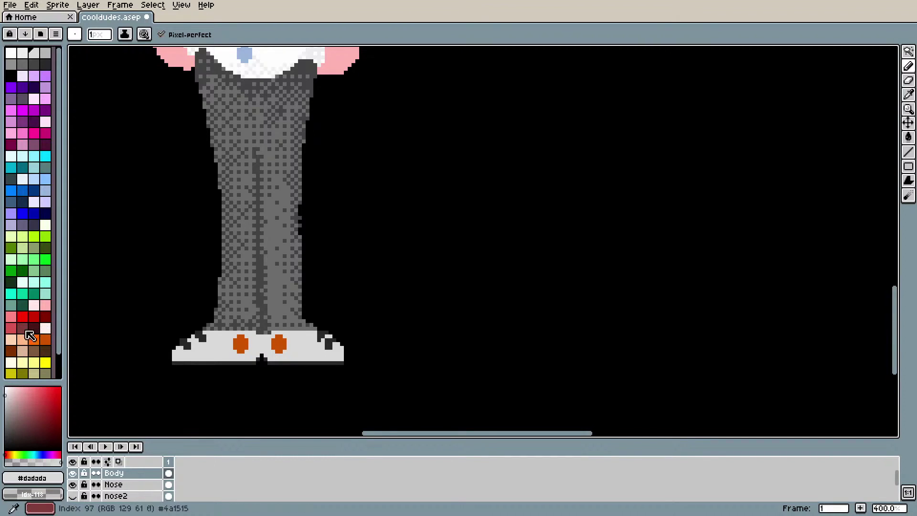
Step: Shade the edges of the orange dots on both shoes with 1 px dark brown (Idx-104) pixels
left_click(11, 351)
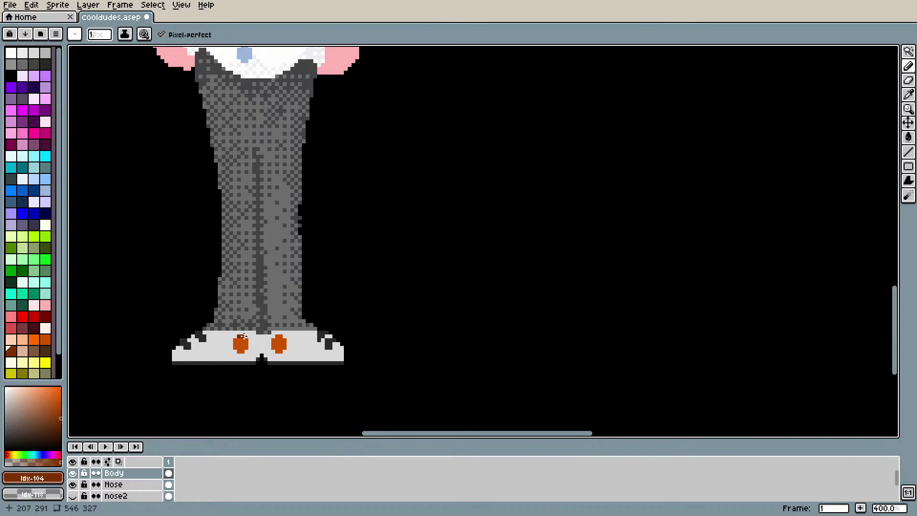
left_click_drag(245, 341, 247, 350)
scroll(273, 324, "down", 4)
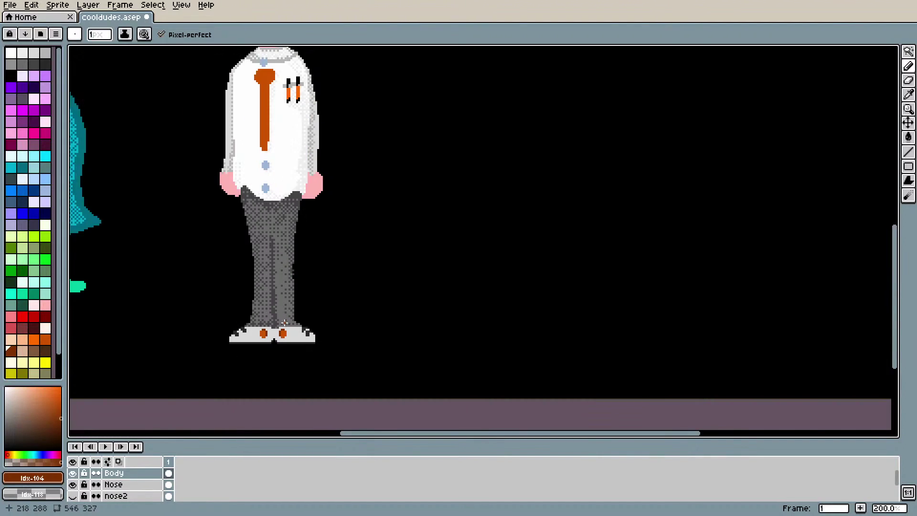
scroll(387, 348, "up", 5)
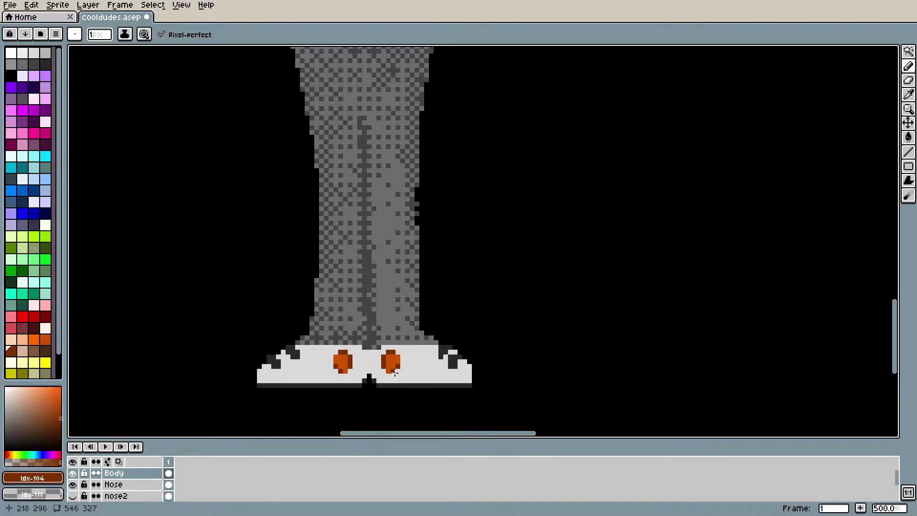
scroll(453, 232, "down", 4)
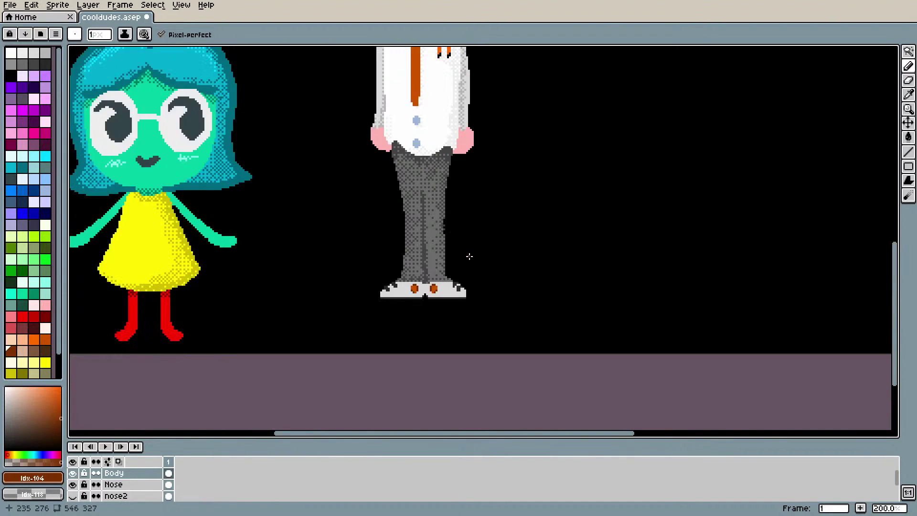
scroll(903, 364, "up", 1)
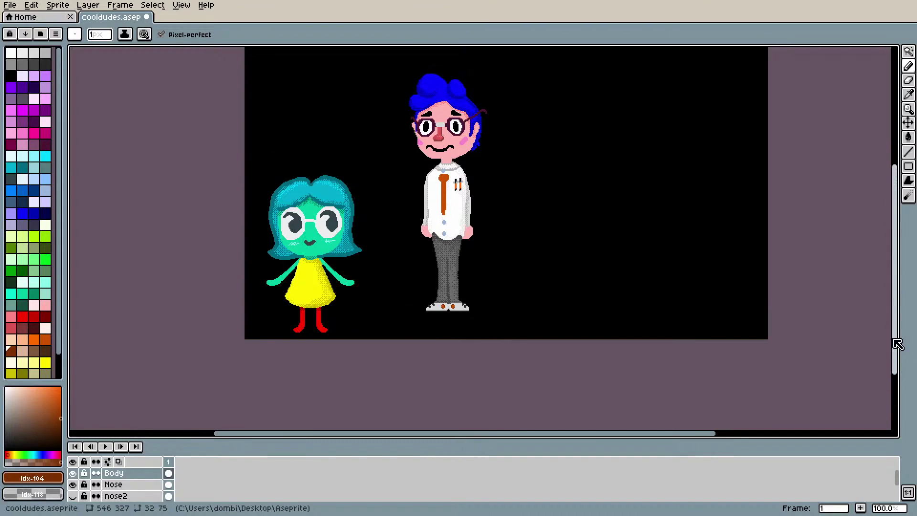
Step: On the details layer, draw a 1 px dark brown shadow line down the right side of the tie and knot
scroll(588, 309, "up", 3)
scroll(552, 323, "down", 2)
scroll(225, 229, "up", 2)
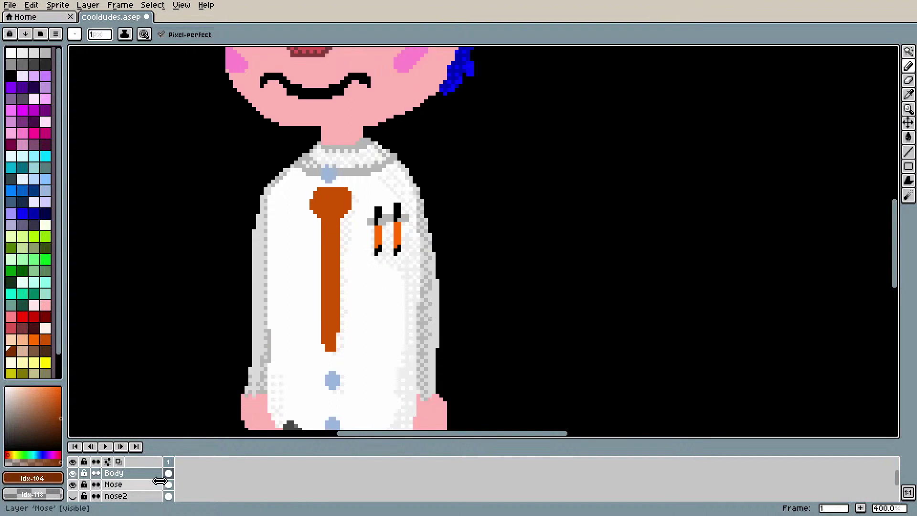
scroll(903, 483, "up", 1)
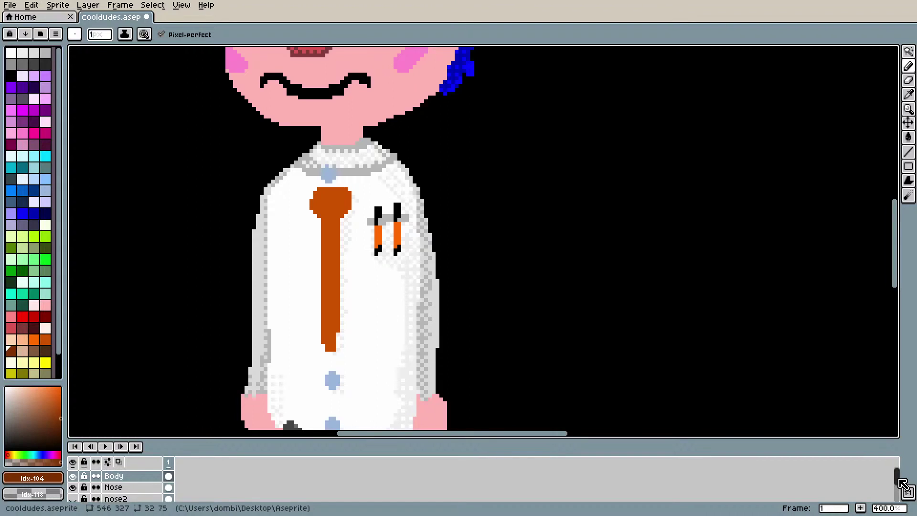
left_click(121, 473)
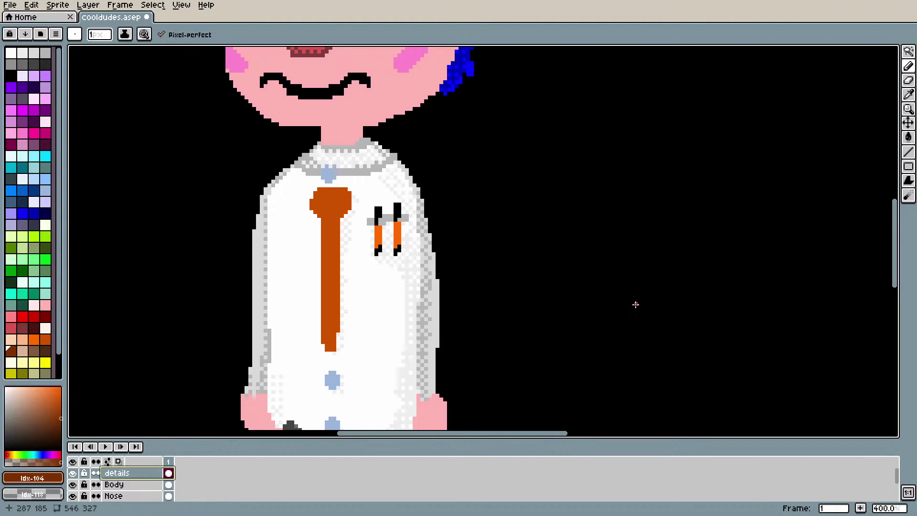
left_click(334, 331)
left_click_drag(335, 338, 338, 222)
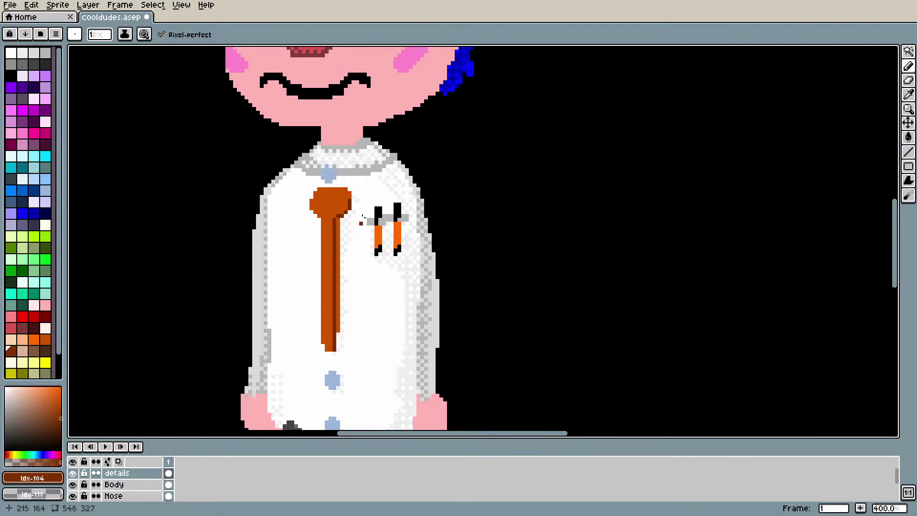
Step: Add a second dark brown line along the tie's outer right edge below the knot, undoing stray strokes
mouse_move(341, 219)
left_mouse_down()
mouse_move(339, 245)
mouse_move(342, 220)
mouse_move(338, 333)
left_mouse_up()
key("ctrl+z")
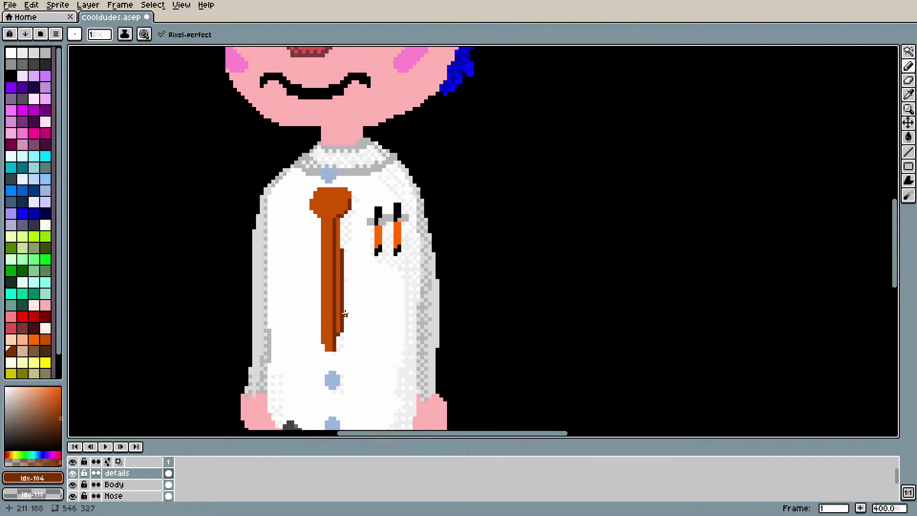
key("ctrl+z")
mouse_move(341, 239)
left_mouse_down()
mouse_move(346, 296)
mouse_move(353, 218)
mouse_move(341, 218)
mouse_move(342, 249)
left_mouse_up()
key("ctrl+z")
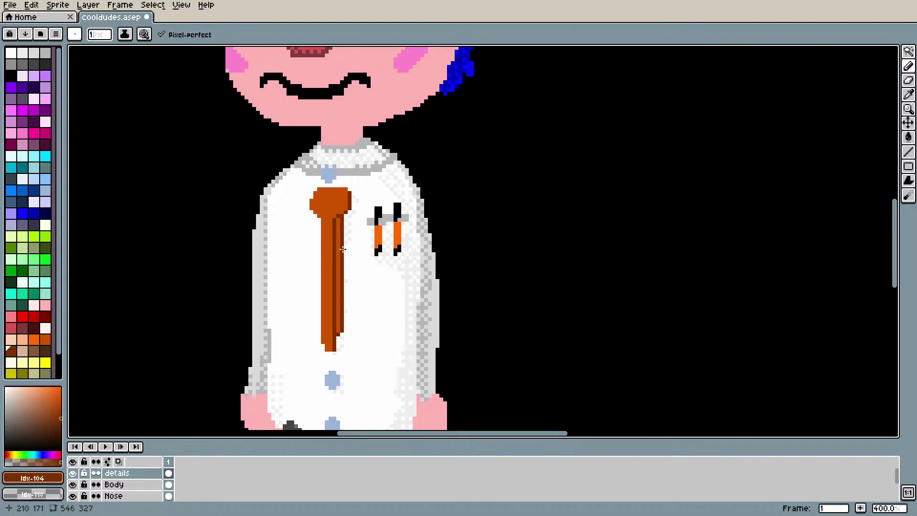
scroll(473, 239, "down", 4)
scroll(473, 239, "up", 3)
scroll(469, 242, "down", 3)
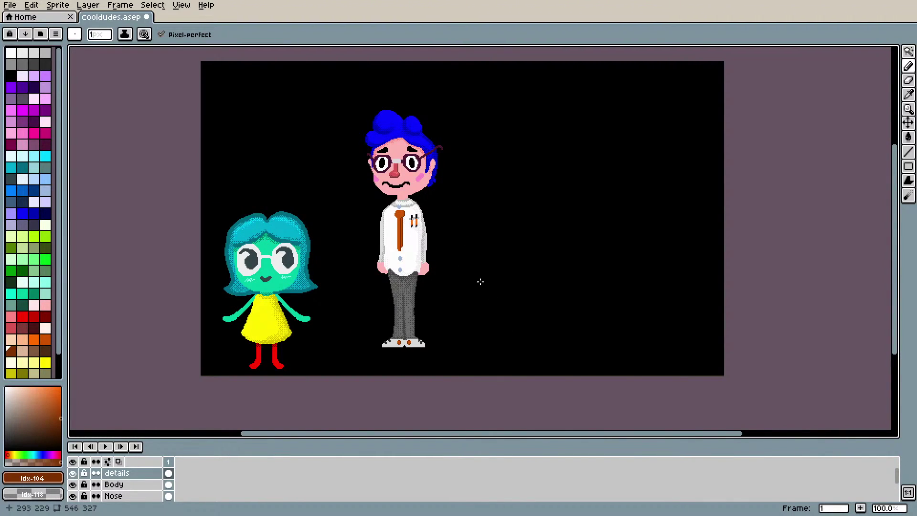
scroll(334, 163, "up", 1)
scroll(447, 207, "up", 1)
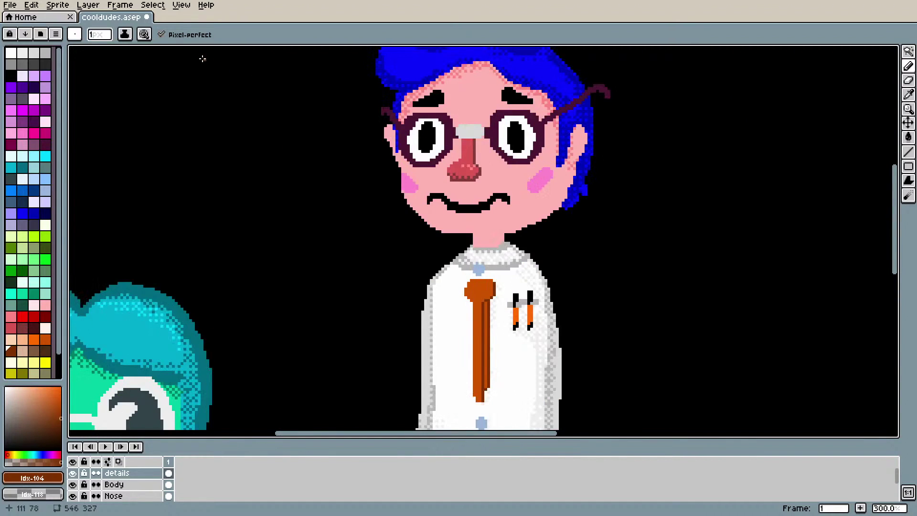
Step: Turn on the Pencil's pressure gradient and dither dark brown shading onto the left side of the tie knot
left_click(144, 33)
left_click(194, 90)
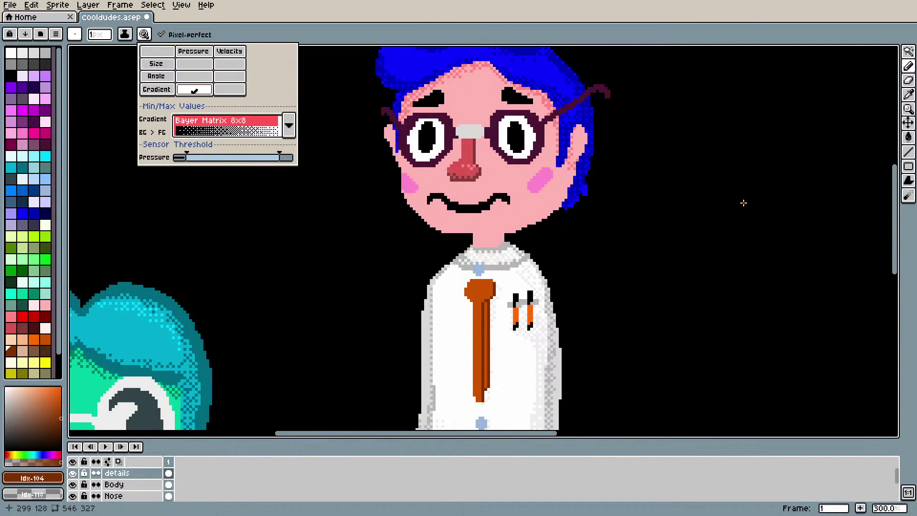
left_click(468, 291)
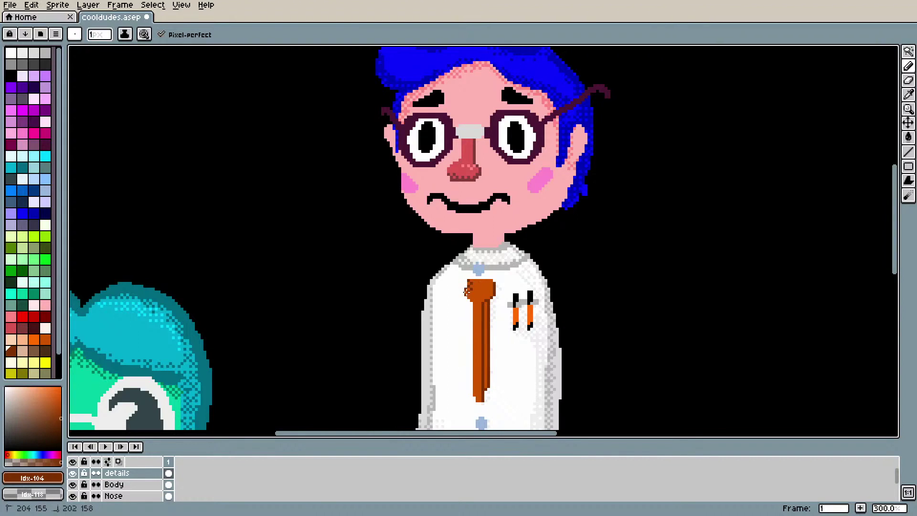
scroll(469, 285, "down", 2)
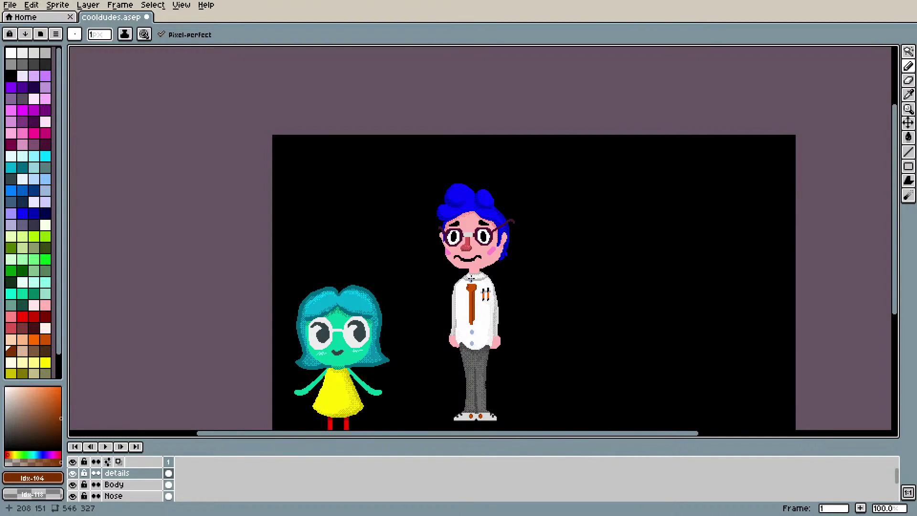
scroll(539, 290, "up", 3)
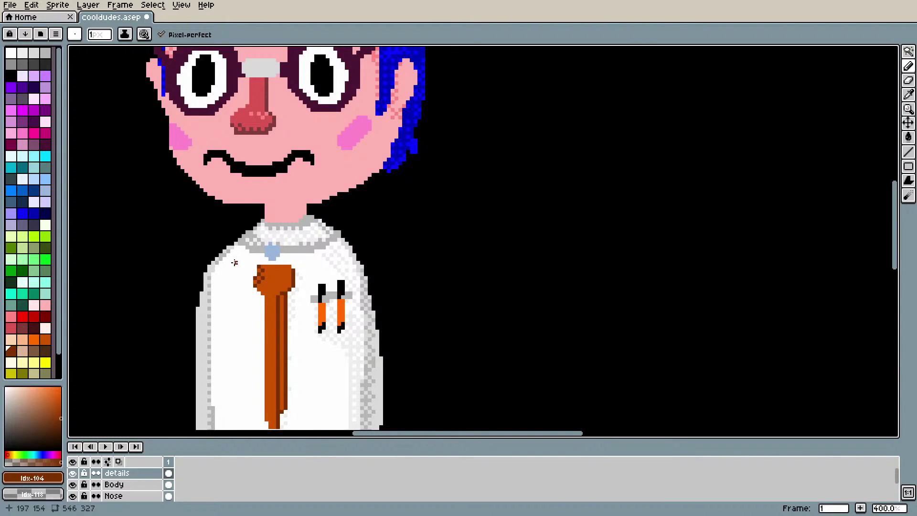
left_click_drag(257, 274, 264, 285)
Step: Sample the tie's #cd5300 orange, turn off the pressure gradient and touch up the left edge of the knot
left_click(278, 283, "alt")
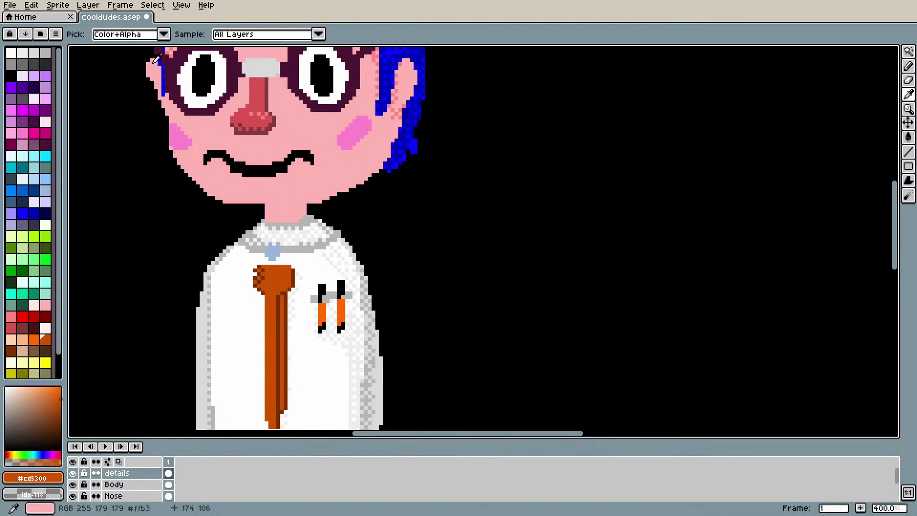
left_click(144, 34)
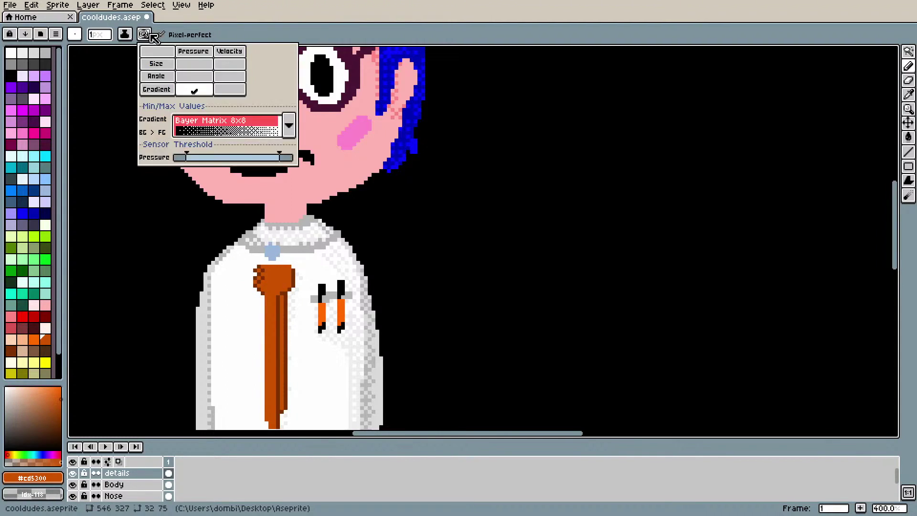
left_click(194, 89)
left_click(257, 278)
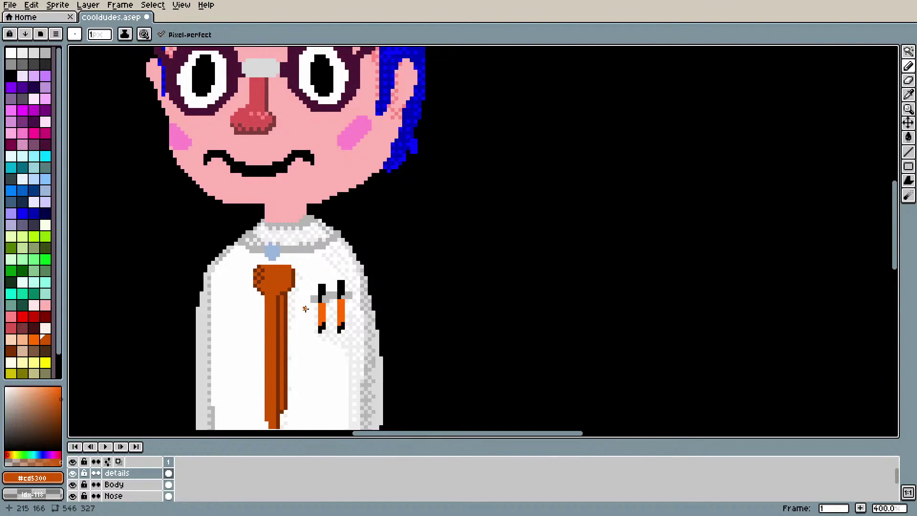
Step: Select the Body layer with the Eraser active and examine the trousers' outline and the whole figure
scroll(308, 307, "down", 4)
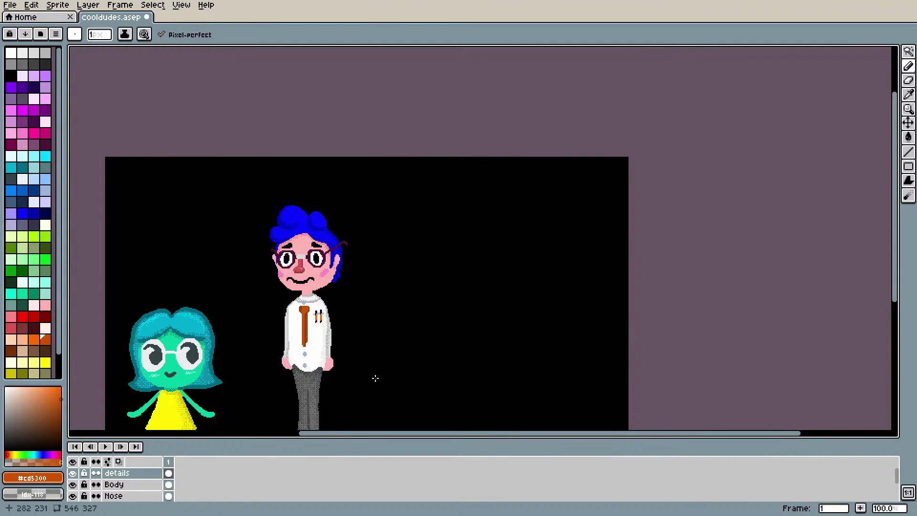
left_click_drag(371, 433, 344, 421)
scroll(353, 421, "up", 4)
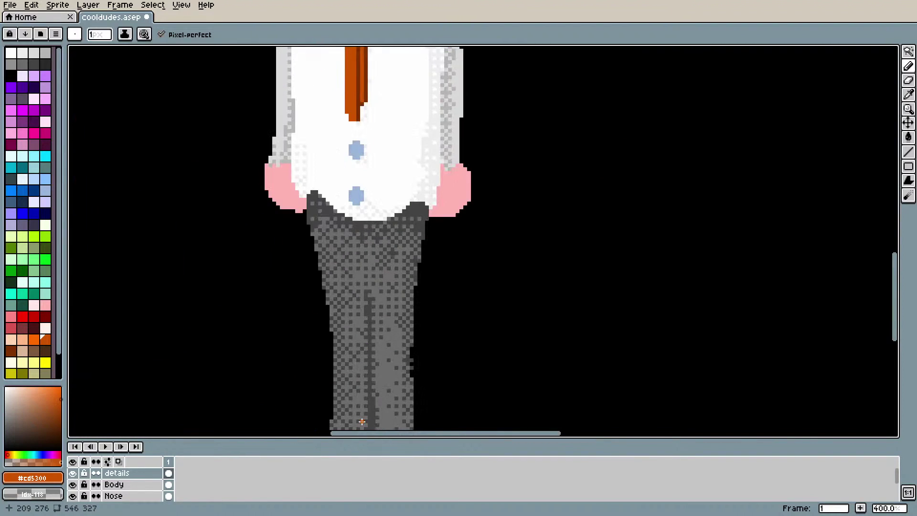
scroll(377, 420, "up", 1)
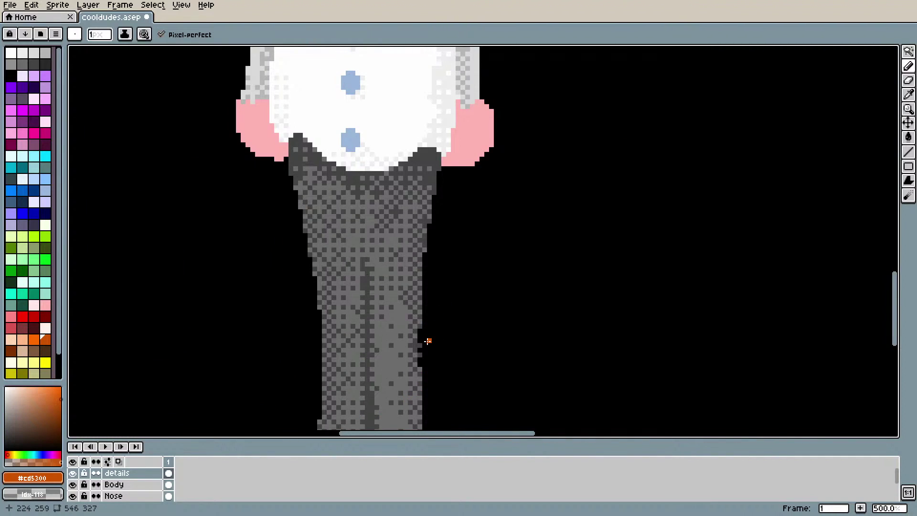
key("e")
left_click(125, 485)
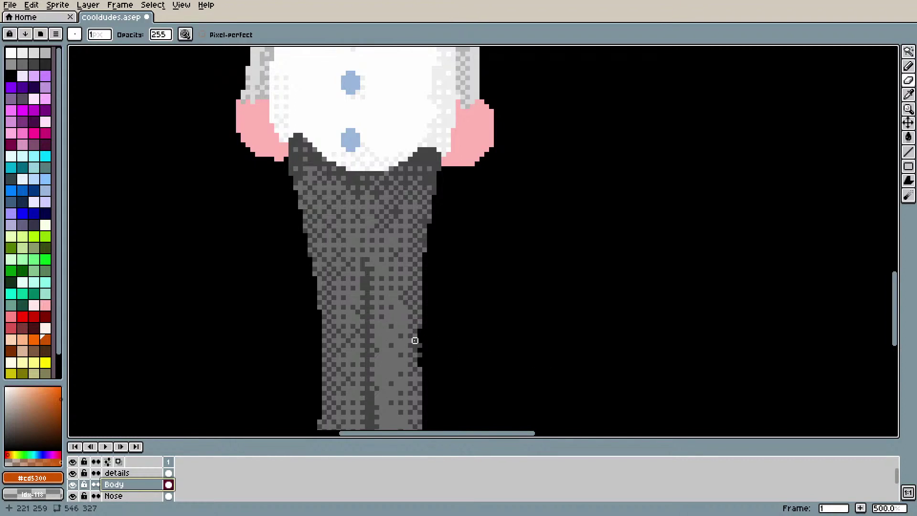
scroll(429, 360, "down", 4)
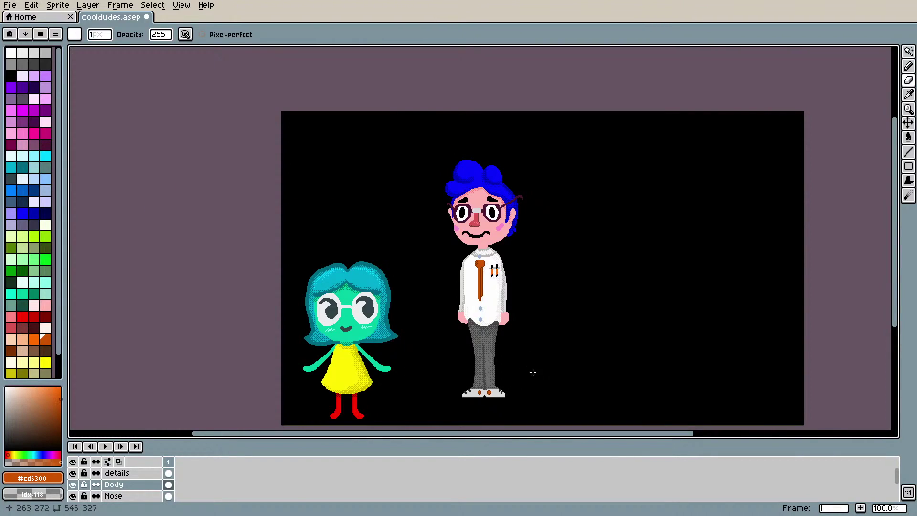
left_click_drag(895, 196, 888, 211)
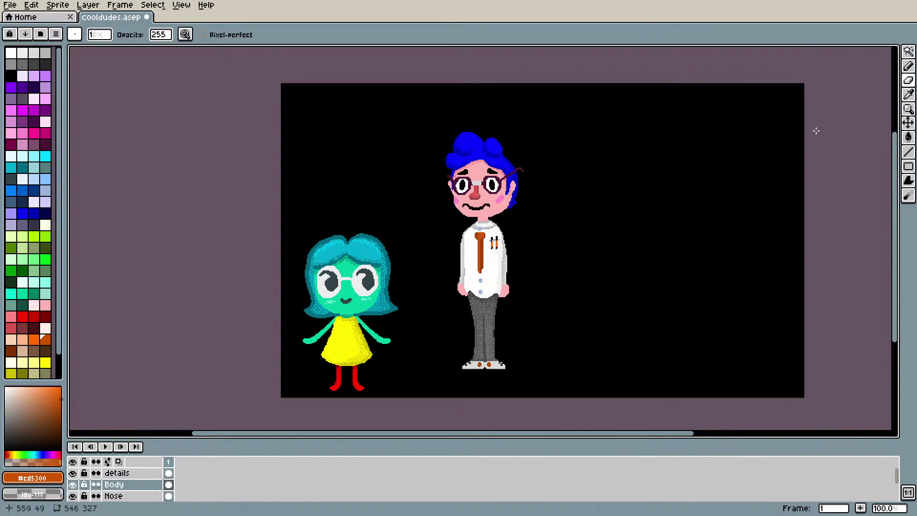
Step: Switch to the Rectangular Marquee, select the character's layers from details down to Head and put them in a new group
left_click(909, 51)
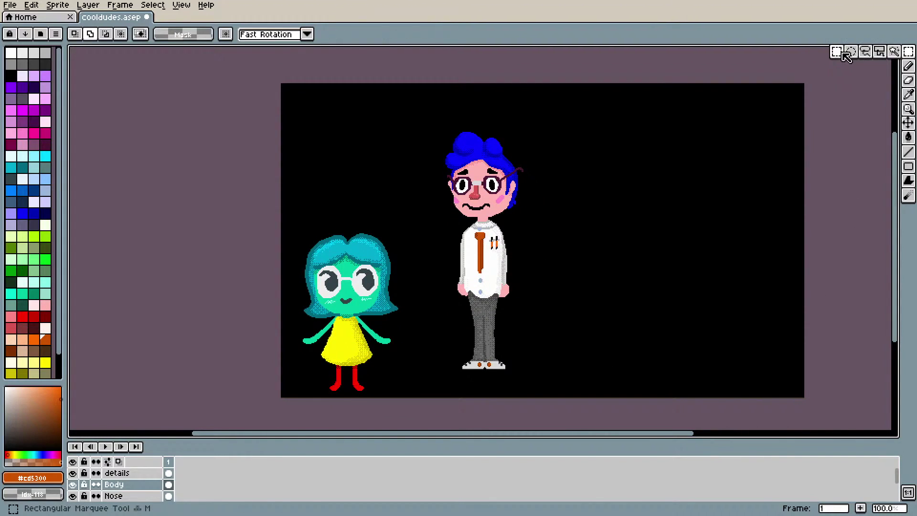
left_click(139, 475)
scroll(143, 485, "down", 5)
scroll(145, 492, "up", 2)
left_click(142, 488)
scroll(142, 487, "up", 2)
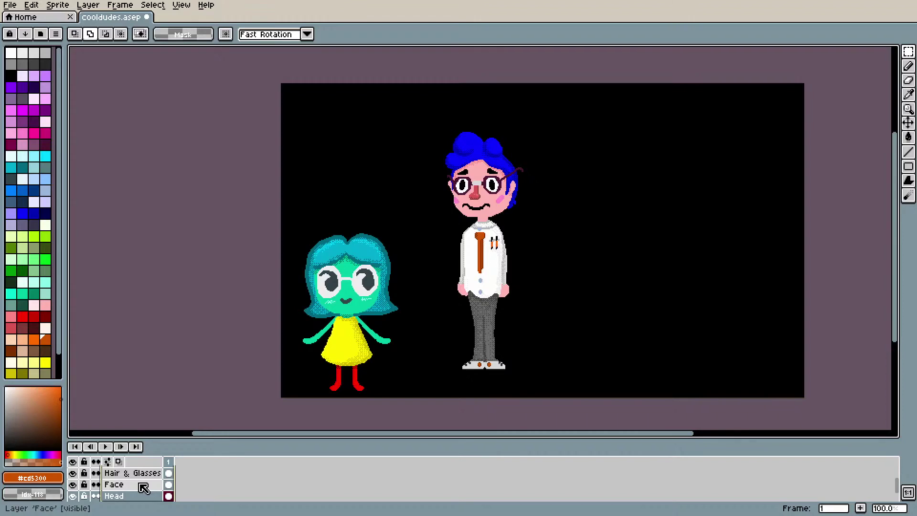
scroll(143, 487, "up", 2)
left_click(143, 483)
scroll(145, 482, "up", 2)
left_click(143, 485)
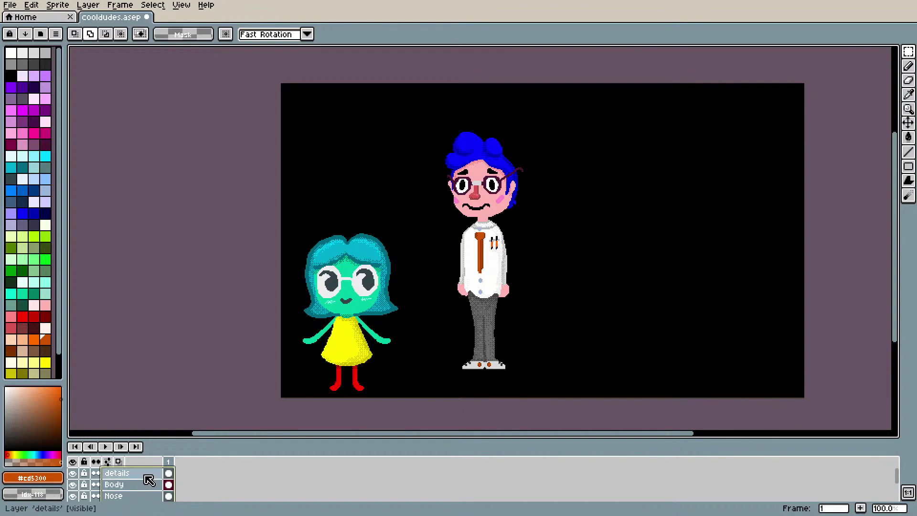
right_click(145, 477)
left_click(199, 434)
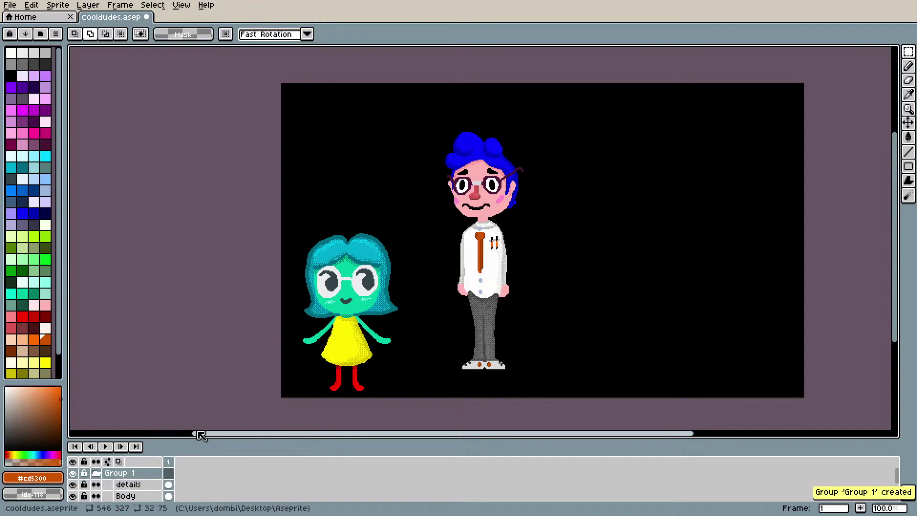
Step: Collapse the new group of the blue-haired man's layers and rename it Jorge
left_click(97, 473)
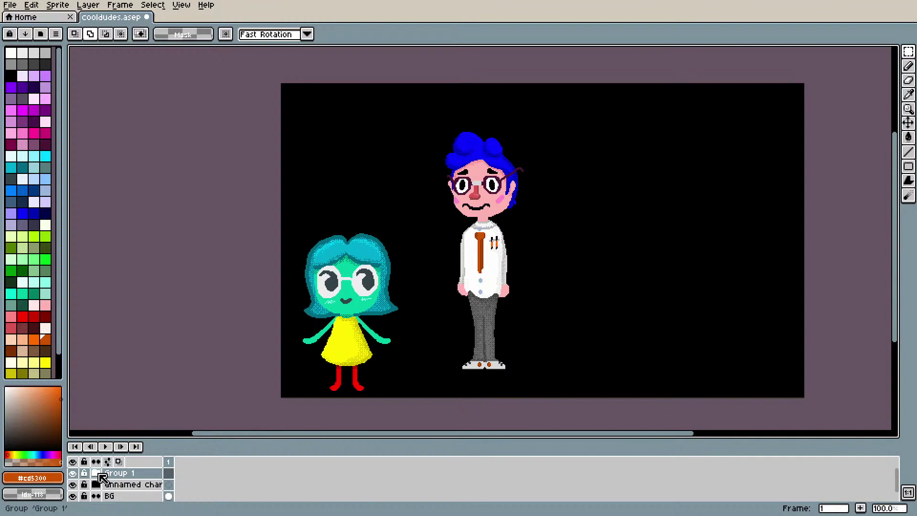
right_click(121, 474)
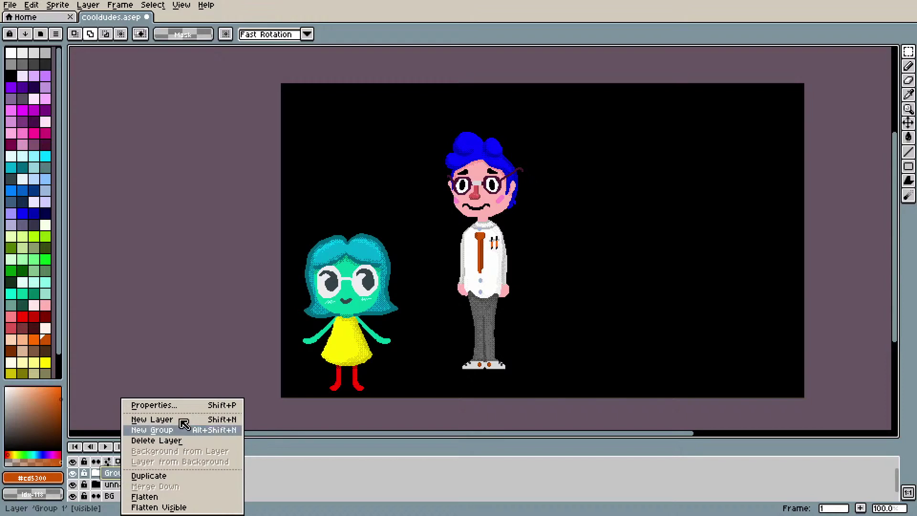
left_click(198, 404)
key("BackSpace")
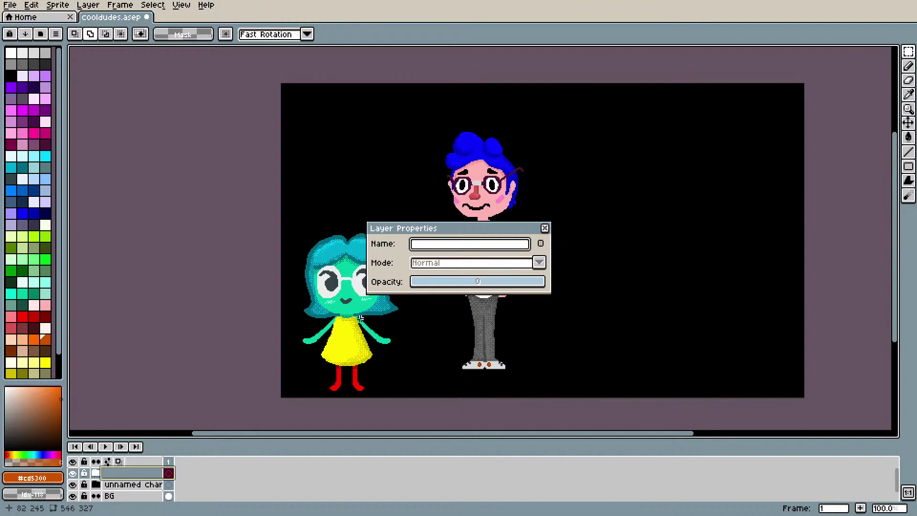
left_click_drag(410, 233, 179, 149)
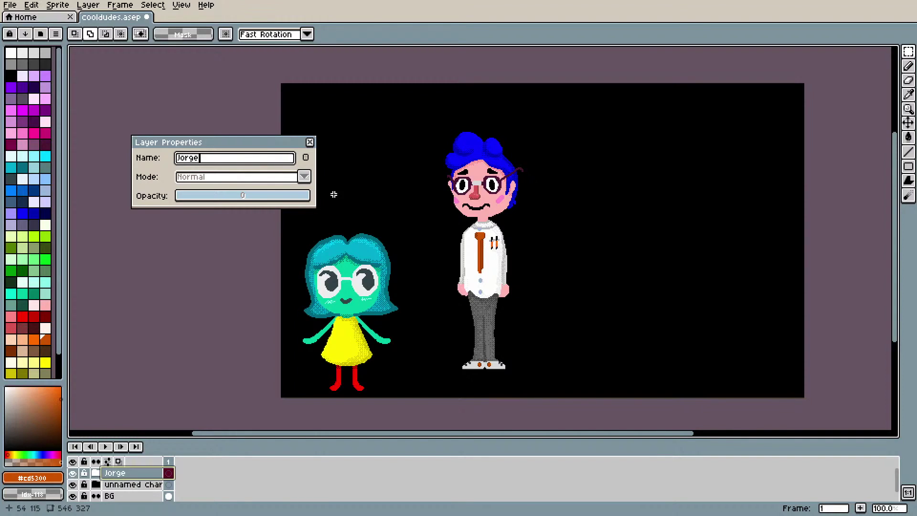
left_click_drag(204, 167, 171, 164)
left_click(206, 162)
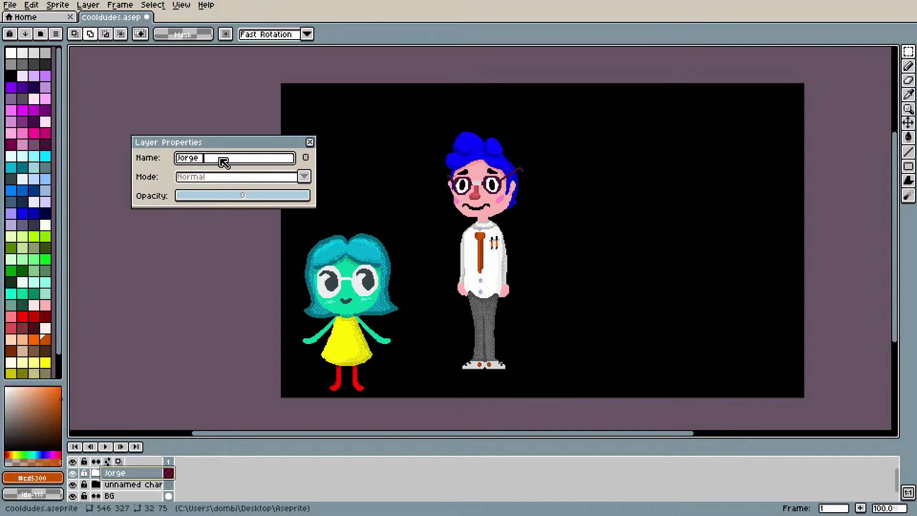
left_click(310, 143)
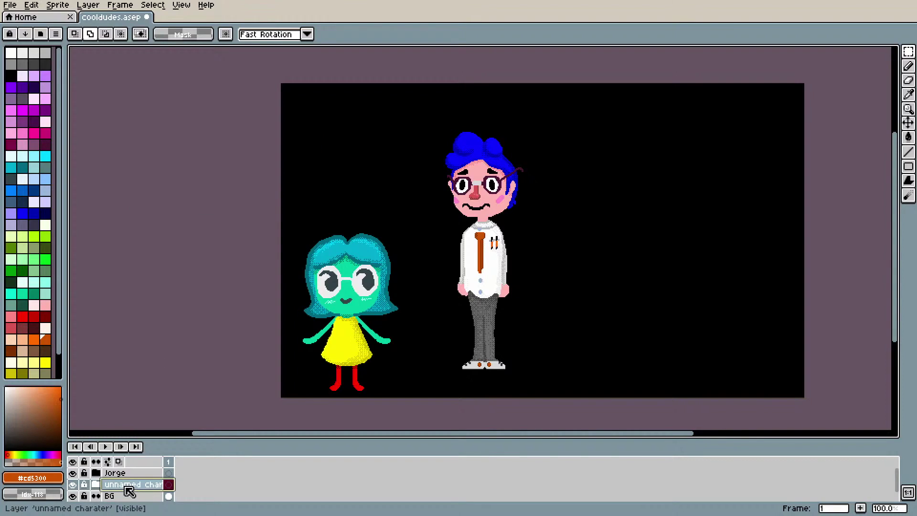
Step: Rename the girl's group, "unnamed charater", as Mimi
right_click(126, 485)
left_click(182, 412)
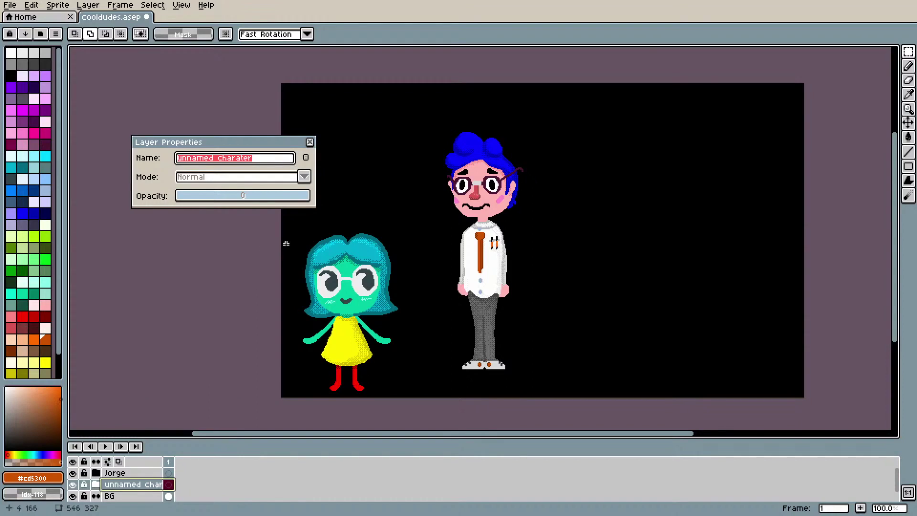
key("BackSpace")
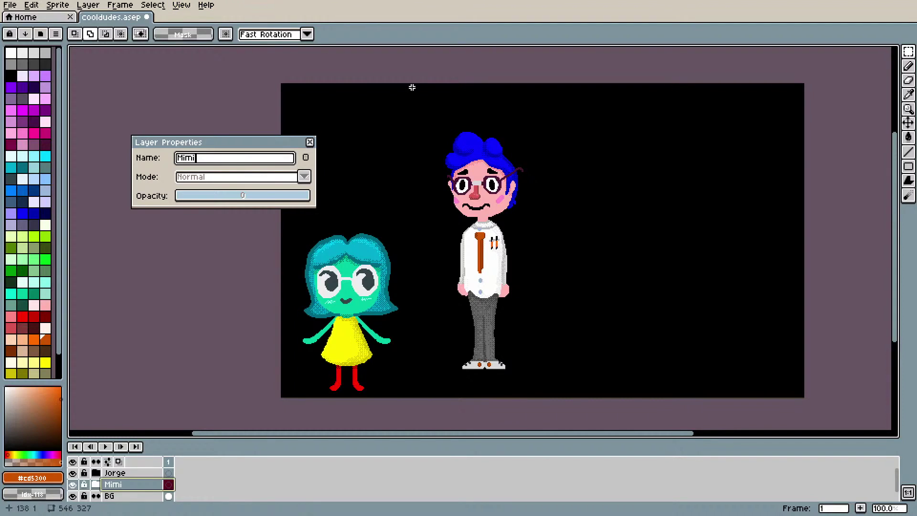
left_click(312, 145)
Step: Move the Jorge group down and left with the Move tool so he stands close beside the girl near the canvas floor
left_click(117, 473)
left_click(908, 123)
left_click_drag(548, 220, 515, 240)
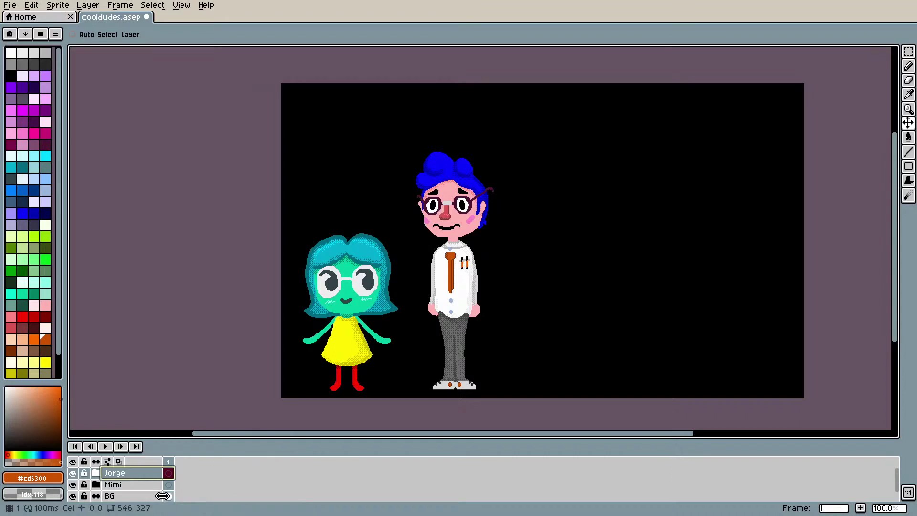
Step: Select the Jorge and Mimi groups together and move both characters right toward the middle of the canvas
left_click(135, 488, "shift")
left_click_drag(428, 270, 551, 271)
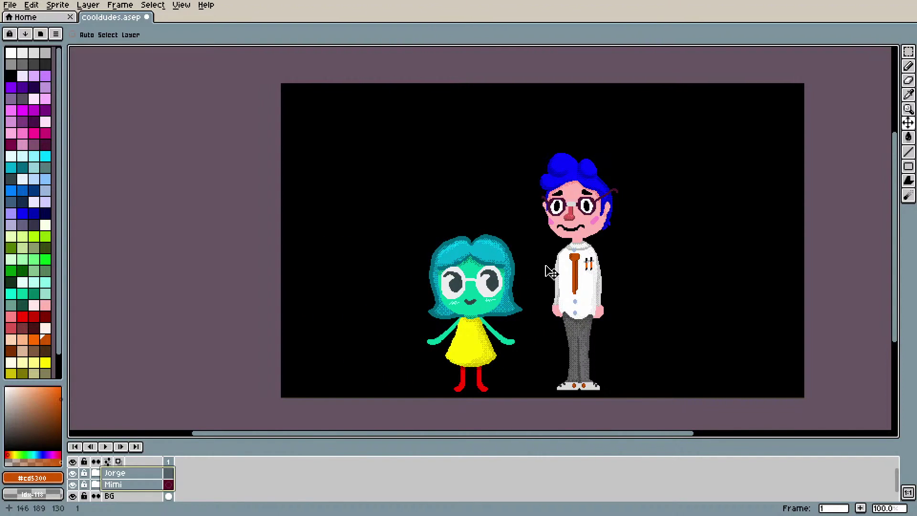
left_click_drag(689, 433, 741, 432)
scroll(659, 381, "up", 1)
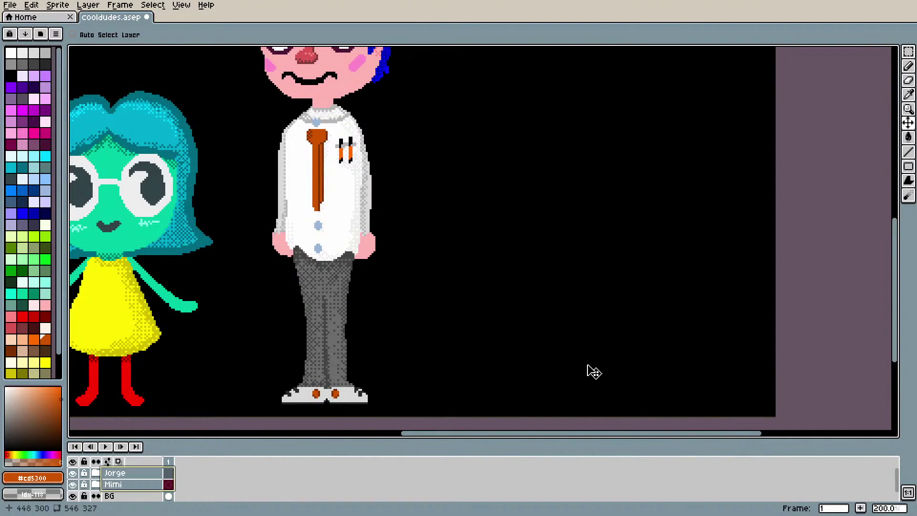
scroll(584, 371, "down", 1)
scroll(509, 345, "down", 2)
scroll(511, 344, "up", 2)
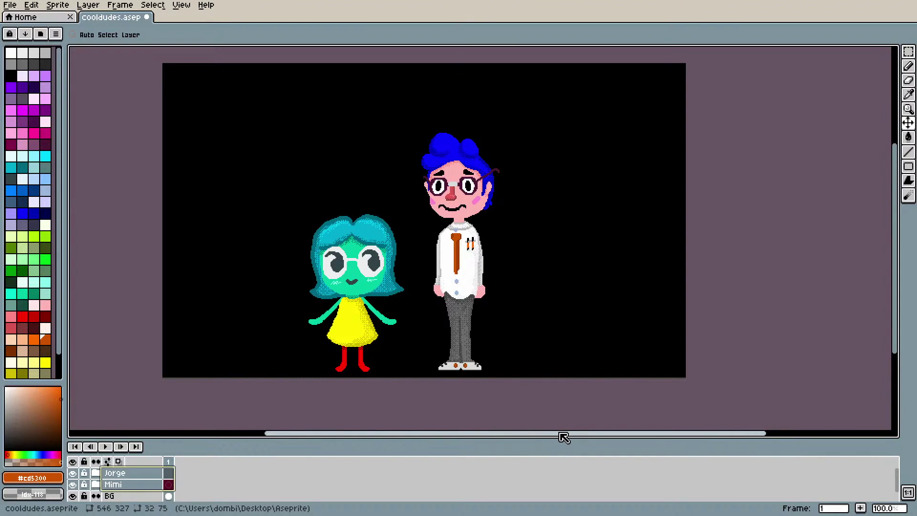
left_click_drag(564, 438, 547, 435)
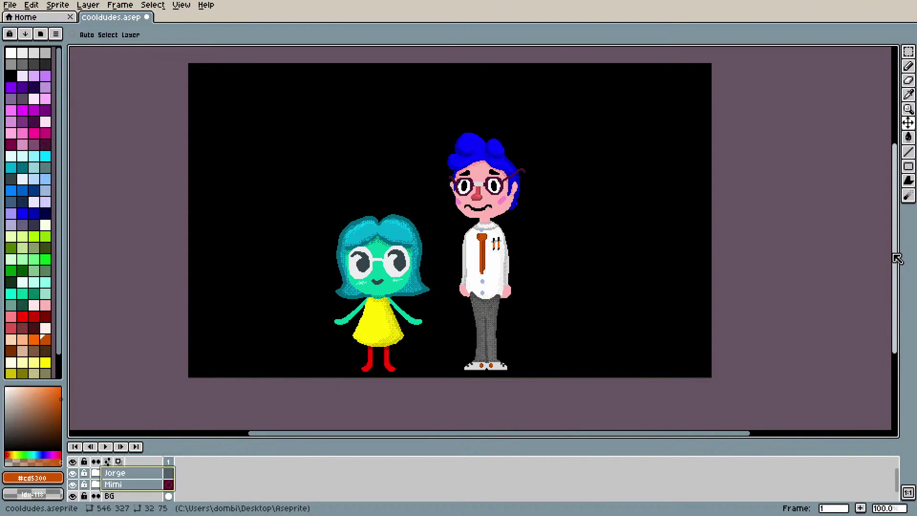
left_click_drag(897, 259, 895, 254)
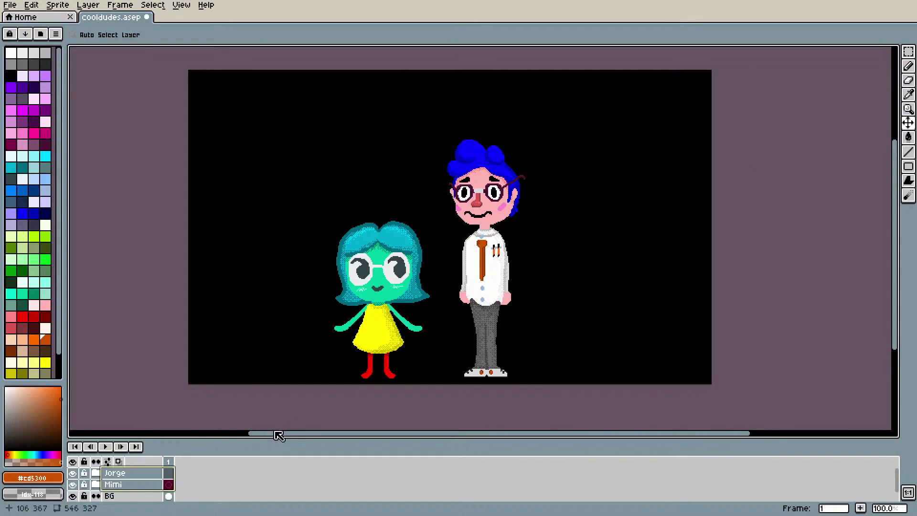
Step: Add a new layer above the Jorge group
left_click(136, 474)
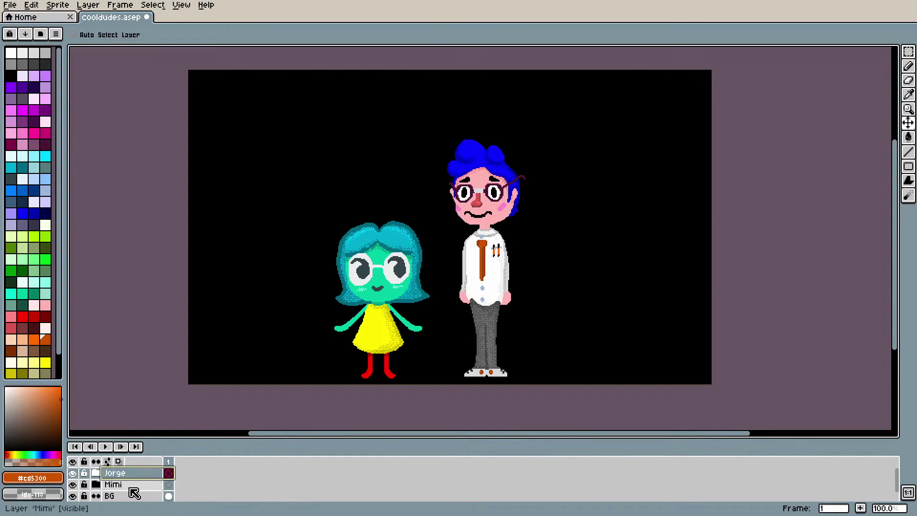
left_click(87, 5)
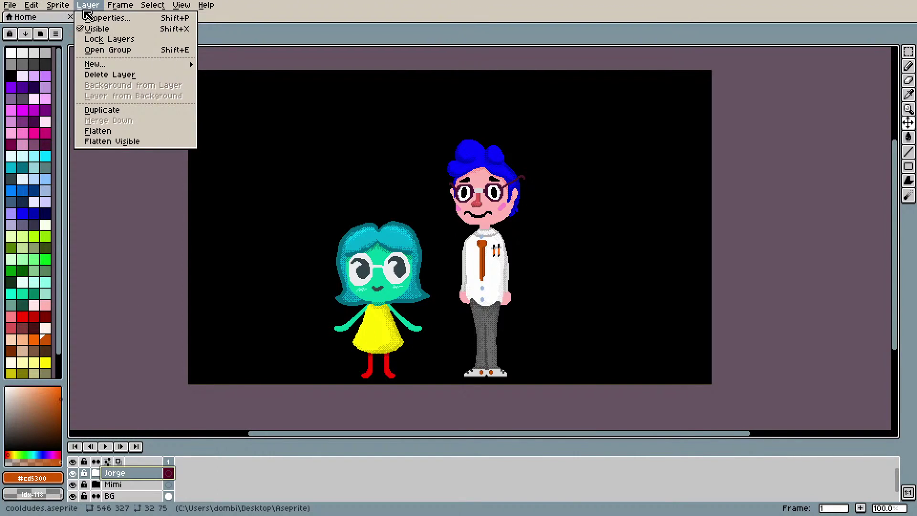
mouse_move(112, 62)
left_click(215, 62)
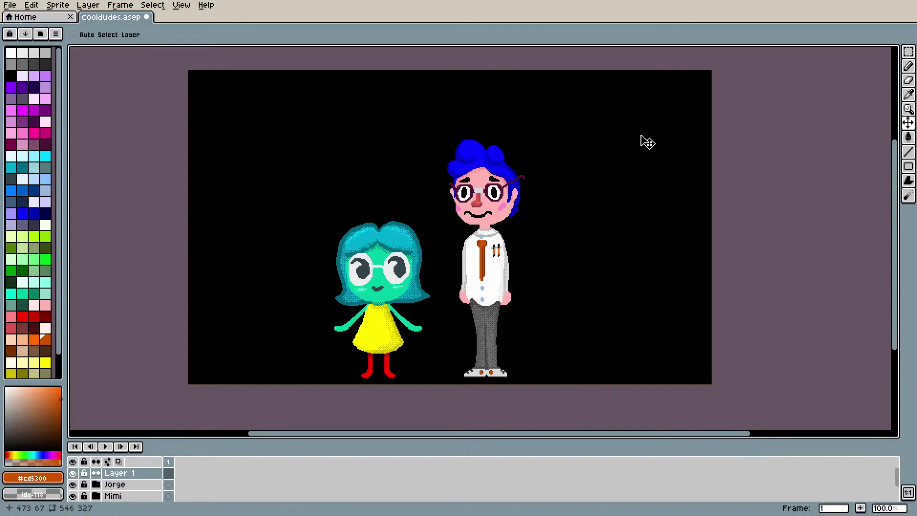
Step: Select the Jorge and Mimi groups together and move both characters back to the left part of the canvas
left_click(138, 487)
left_click(143, 498, "shift")
left_click_drag(489, 292, 377, 287)
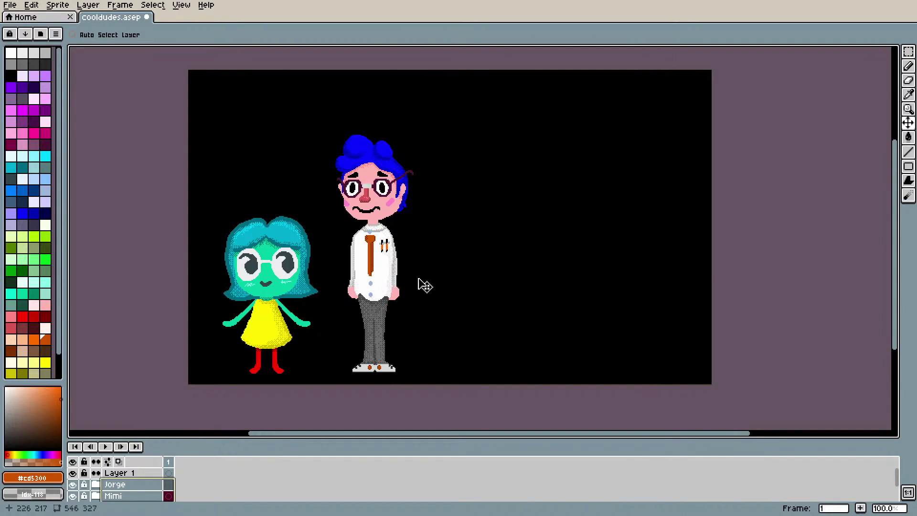
left_click_drag(896, 258, 895, 254)
left_click_drag(385, 436, 446, 394)
scroll(446, 394, "up", 1)
scroll(446, 393, "down", 1)
Step: Select Layer 1, try a small Pencil mark in palette pink (index 30) beside the man, and undo it
key("alt+Up")
key("alt+Up")
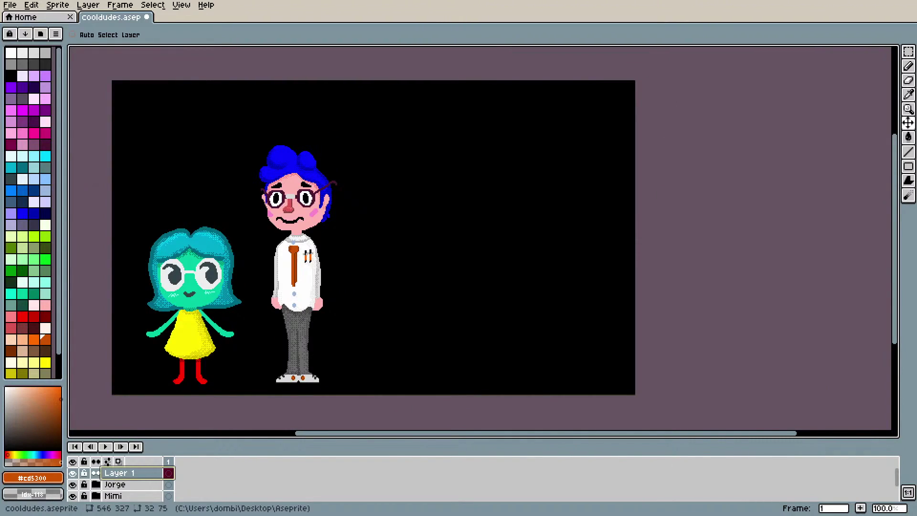
scroll(51, 277, "down", 2)
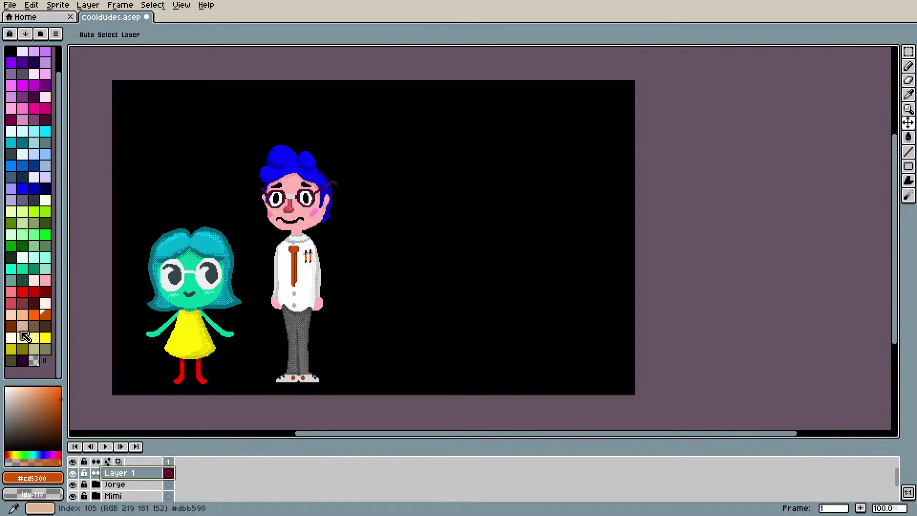
scroll(30, 229, "up", 2)
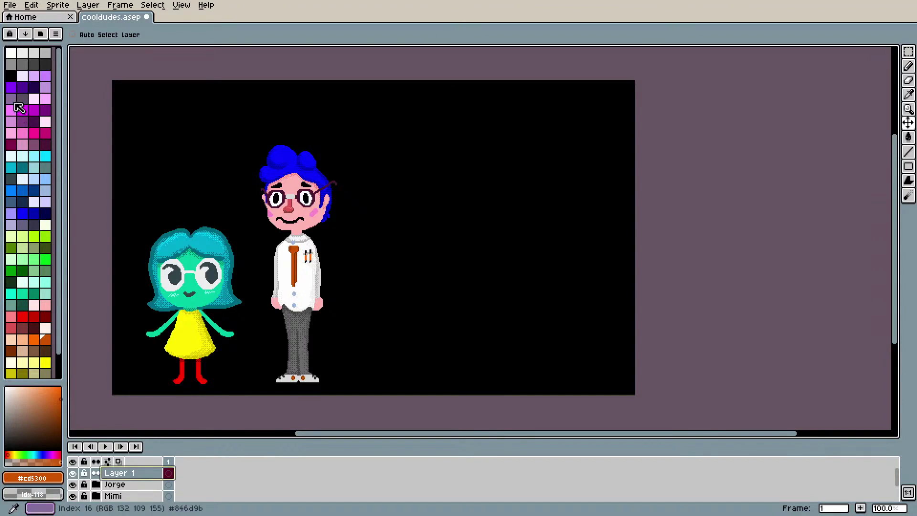
left_click(34, 134)
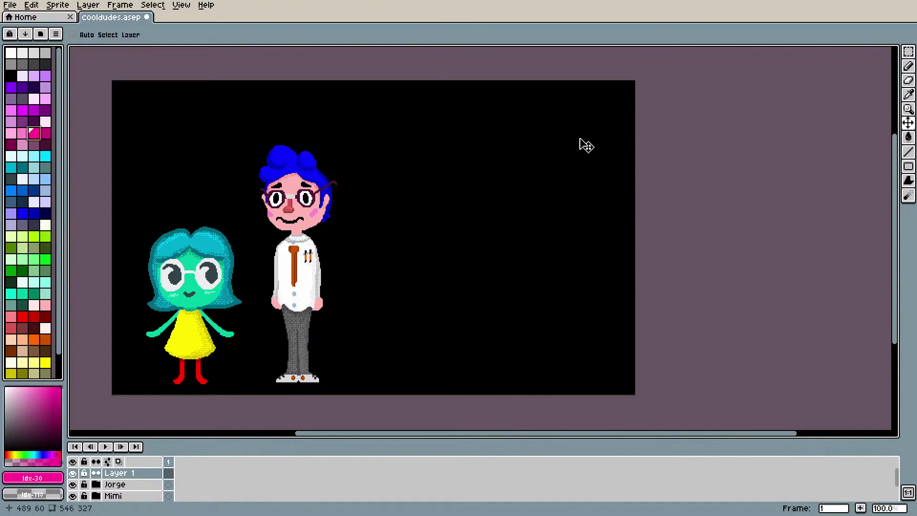
key("b")
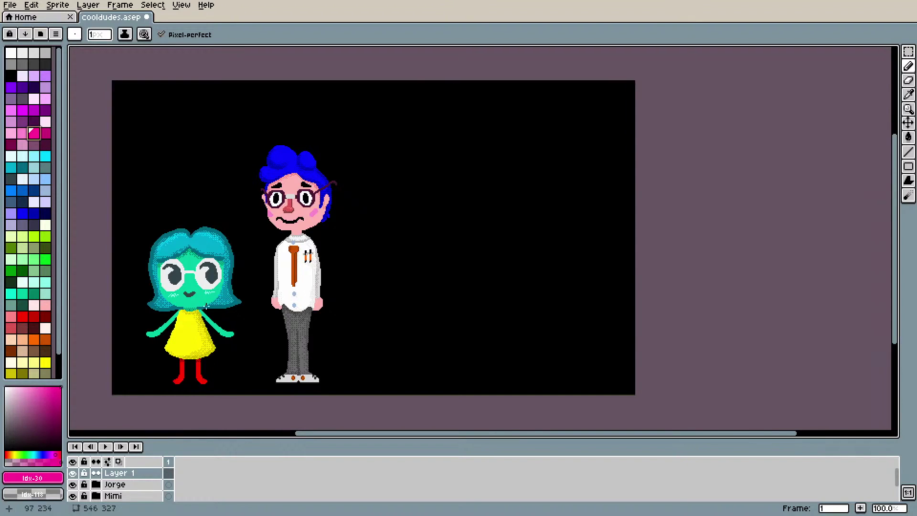
mouse_move(405, 196)
left_mouse_down()
mouse_move(425, 230)
mouse_move(405, 197)
left_mouse_up()
key("ctrl+z")
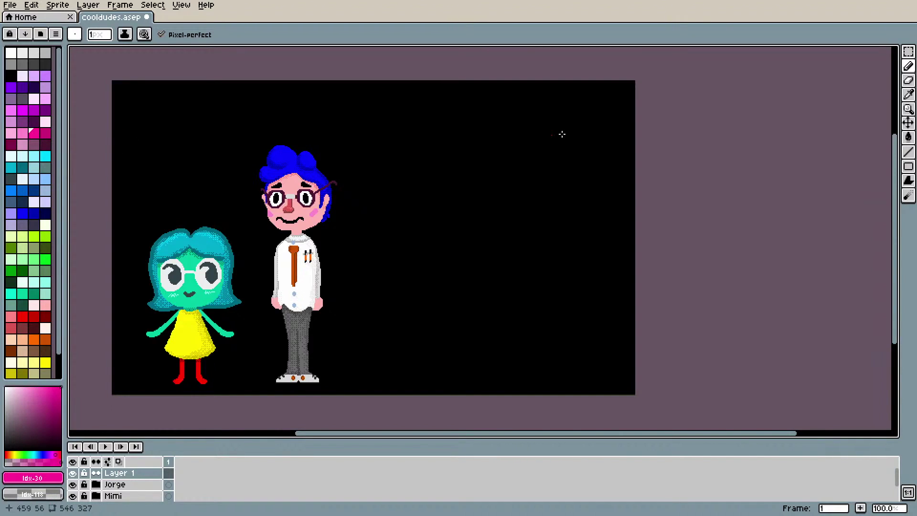
Step: Set the Pencil size to 6 px and let pen pressure control the stroke size instead of the gradient
left_click(98, 35)
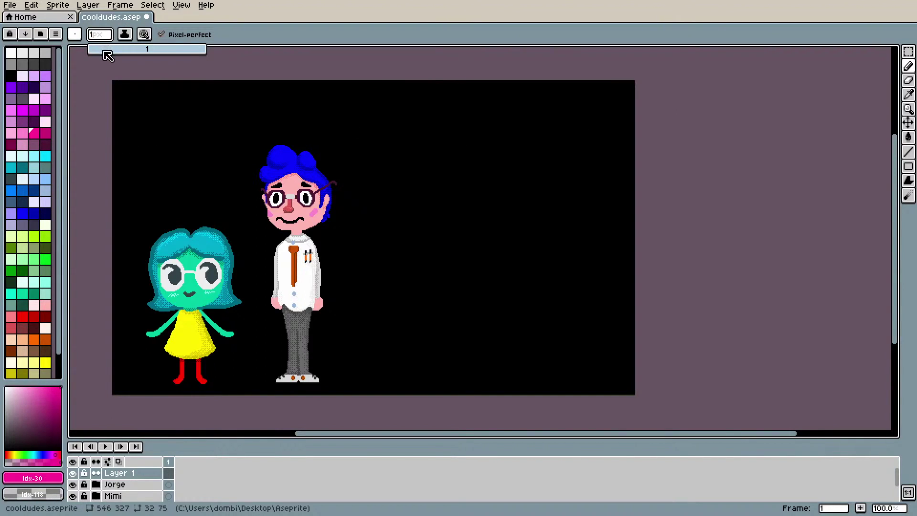
left_click(105, 50)
left_click_drag(109, 51, 105, 51)
left_click(143, 34)
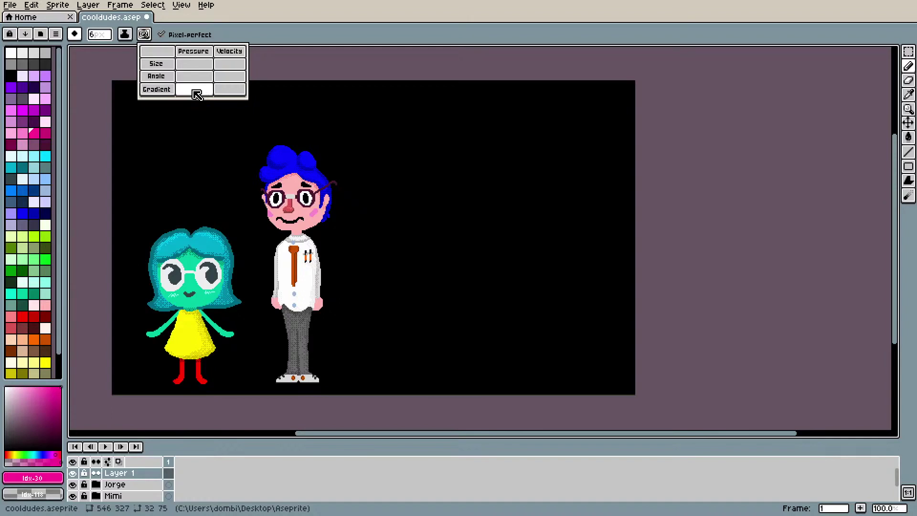
left_click(197, 64)
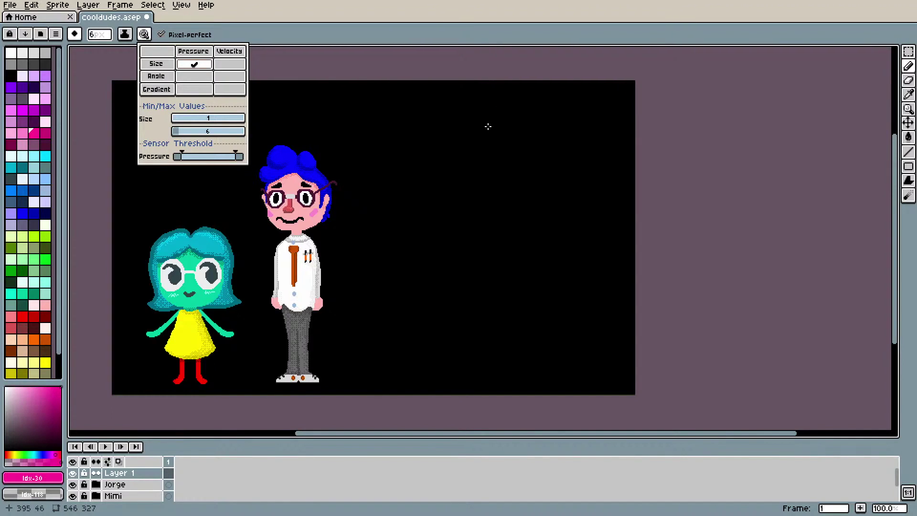
left_click(492, 79)
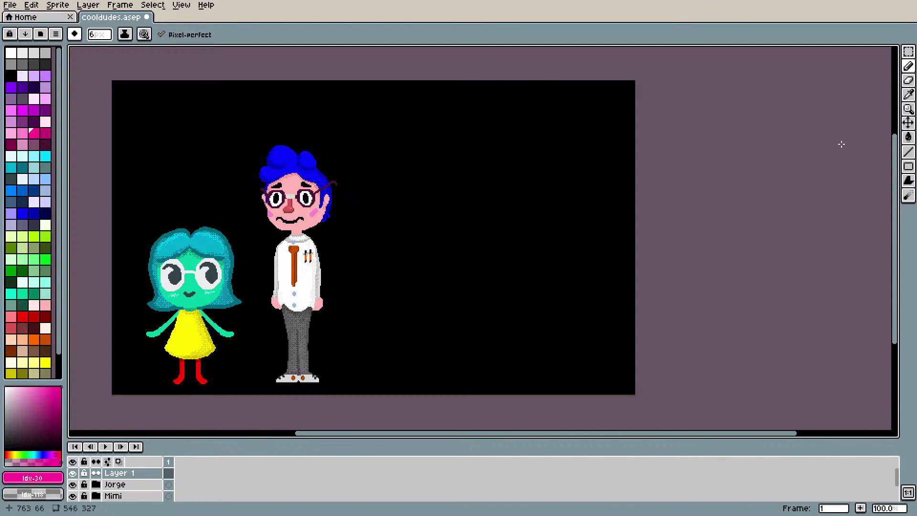
Step: Paint a solid rounded oval in palette orange (index 102) on Layer 1, in the empty area beside the man
scroll(602, 383, "up", 1)
scroll(601, 384, "down", 1)
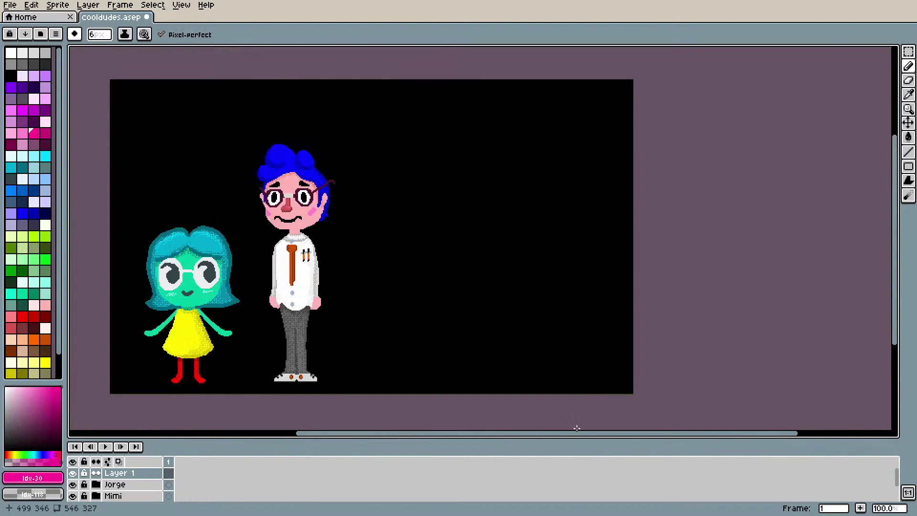
scroll(542, 355, "up", 1)
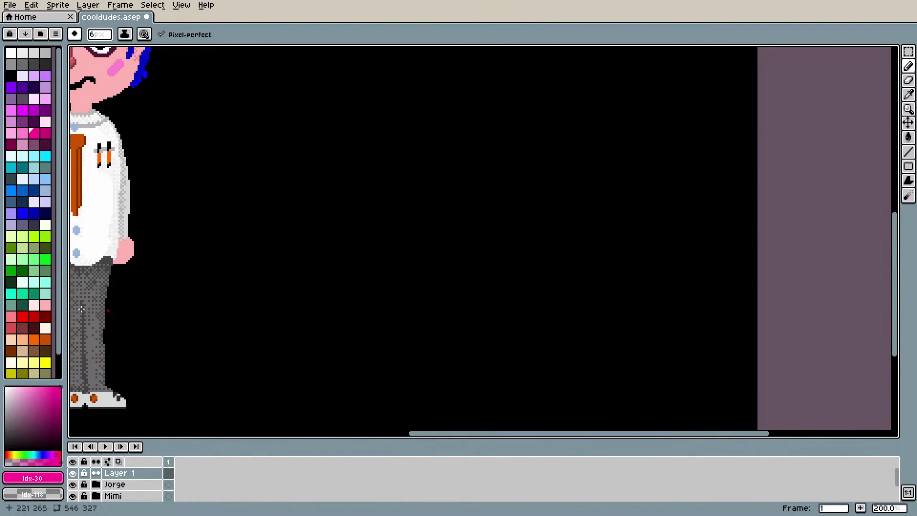
left_click(33, 340)
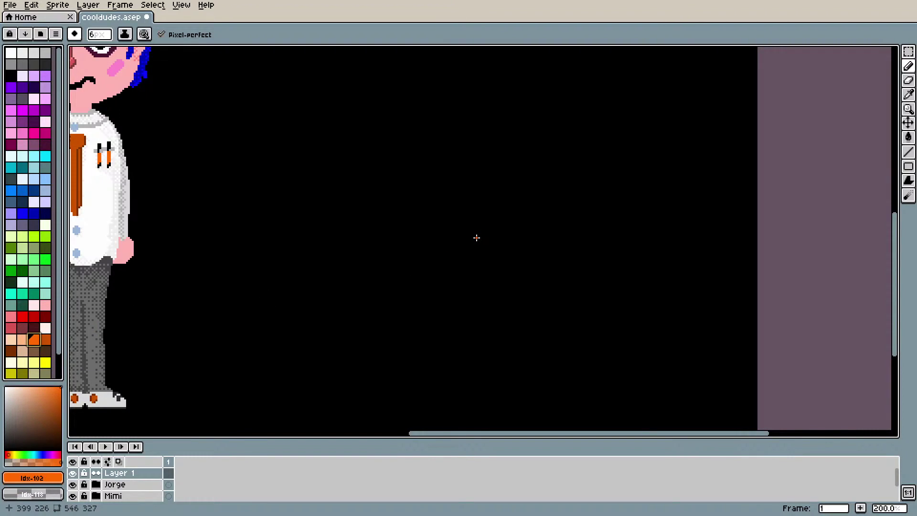
mouse_move(395, 139)
left_mouse_down()
mouse_move(367, 160)
mouse_move(407, 209)
mouse_move(434, 150)
mouse_move(367, 146)
mouse_move(367, 194)
mouse_move(441, 189)
mouse_move(438, 139)
mouse_move(391, 128)
mouse_move(348, 164)
mouse_move(357, 205)
mouse_move(401, 215)
mouse_move(448, 190)
mouse_move(448, 148)
mouse_move(421, 133)
mouse_move(445, 151)
mouse_move(430, 187)
mouse_move(419, 155)
mouse_move(425, 153)
mouse_move(357, 166)
left_mouse_up()
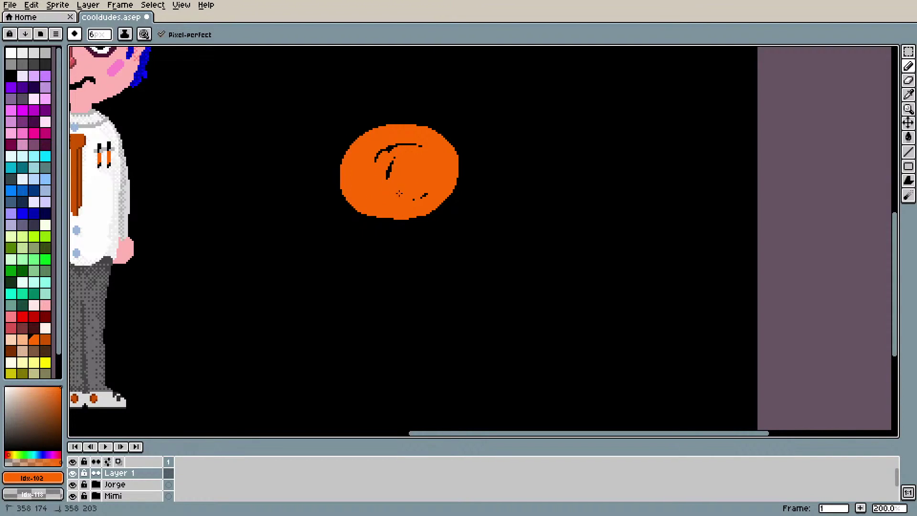
left_click_drag(417, 148, 374, 166)
left_click_drag(387, 126, 354, 142)
mouse_move(342, 182)
left_mouse_down()
mouse_move(346, 201)
mouse_move(385, 219)
mouse_move(407, 219)
mouse_move(446, 193)
left_mouse_up()
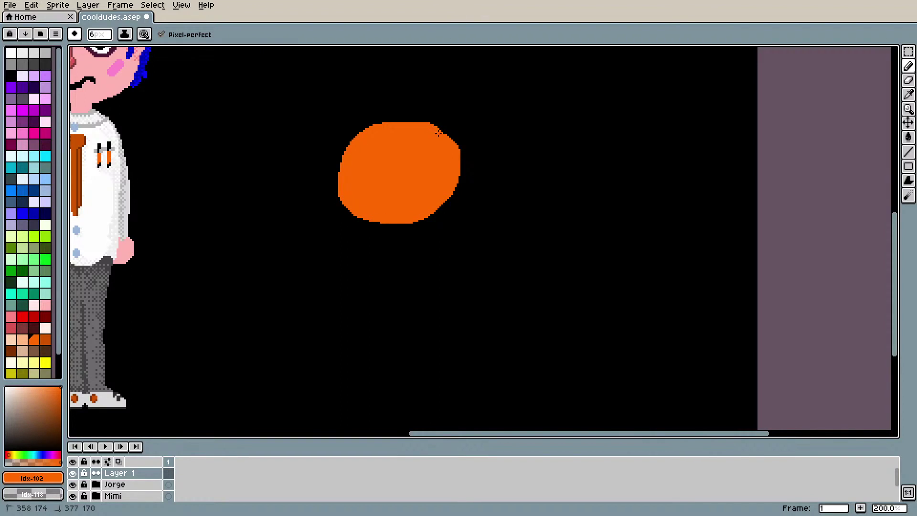
mouse_move(429, 125)
left_mouse_down()
mouse_move(395, 119)
mouse_move(342, 150)
left_mouse_up()
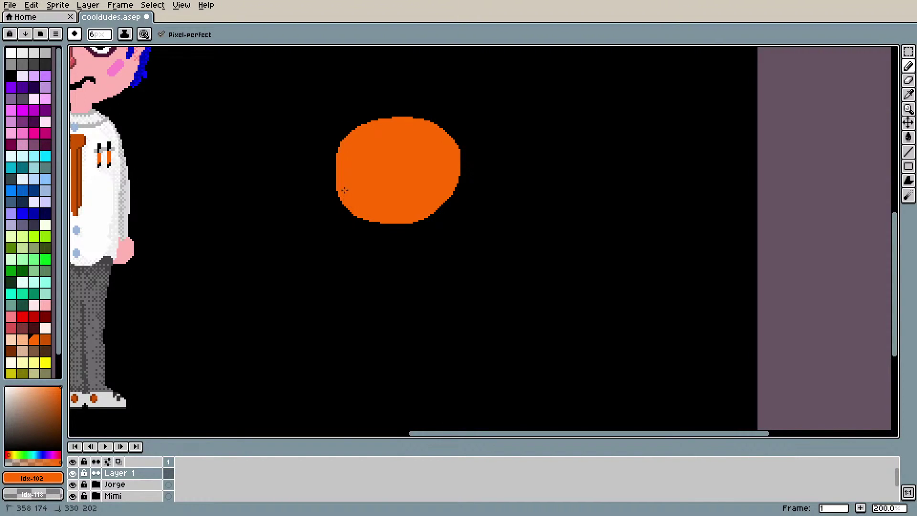
left_click_drag(363, 205, 454, 169)
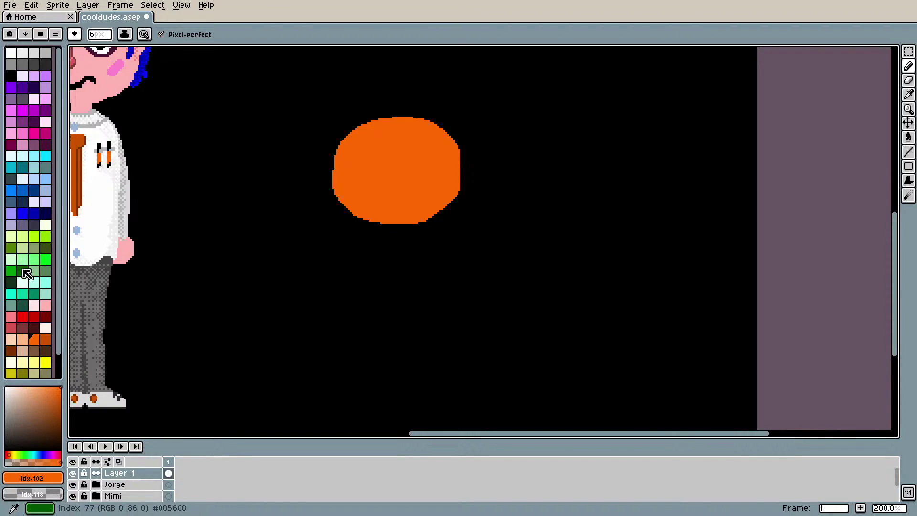
Step: Paint a wavy fringe of dark green hair (index 71) across the top of the orange head
left_click(45, 248)
mouse_move(386, 116)
left_mouse_down()
mouse_move(362, 121)
mouse_move(370, 134)
mouse_move(372, 119)
mouse_move(366, 140)
mouse_move(390, 128)
mouse_move(399, 140)
mouse_move(409, 125)
mouse_move(401, 142)
mouse_move(387, 136)
mouse_move(426, 122)
mouse_move(418, 113)
mouse_move(433, 128)
mouse_move(414, 133)
mouse_move(432, 124)
mouse_move(424, 111)
mouse_move(381, 115)
left_mouse_up()
left_click_drag(372, 125, 418, 128)
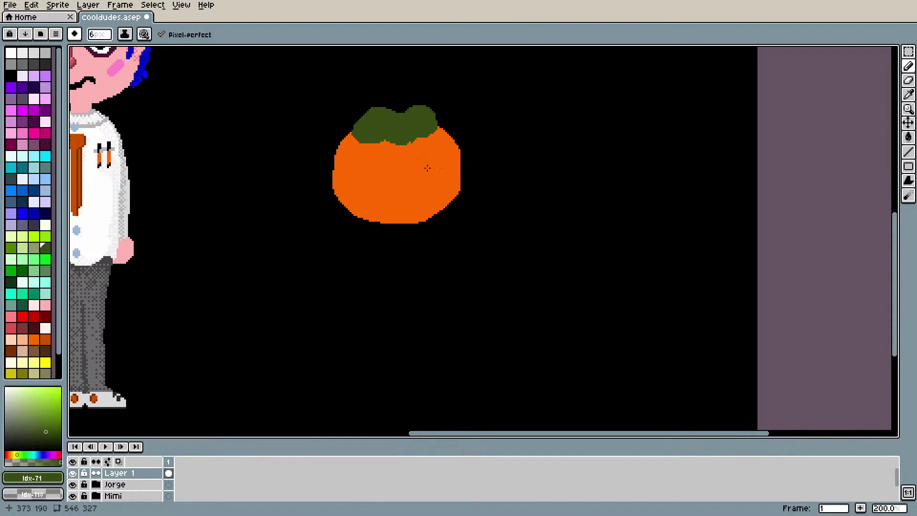
left_click_drag(360, 132, 360, 123)
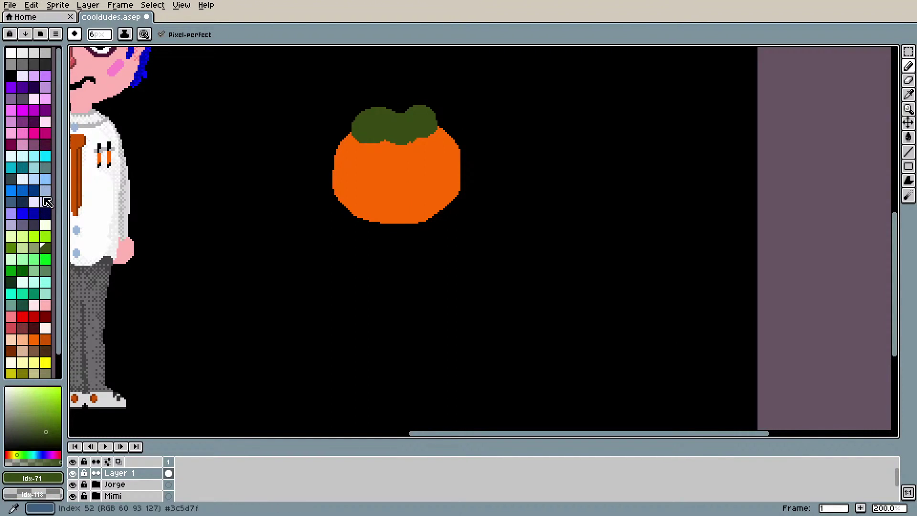
Step: Paint a headphone ear cup in palette grey (index 6) on each side of the orange head
left_click_drag(61, 213, 61, 237)
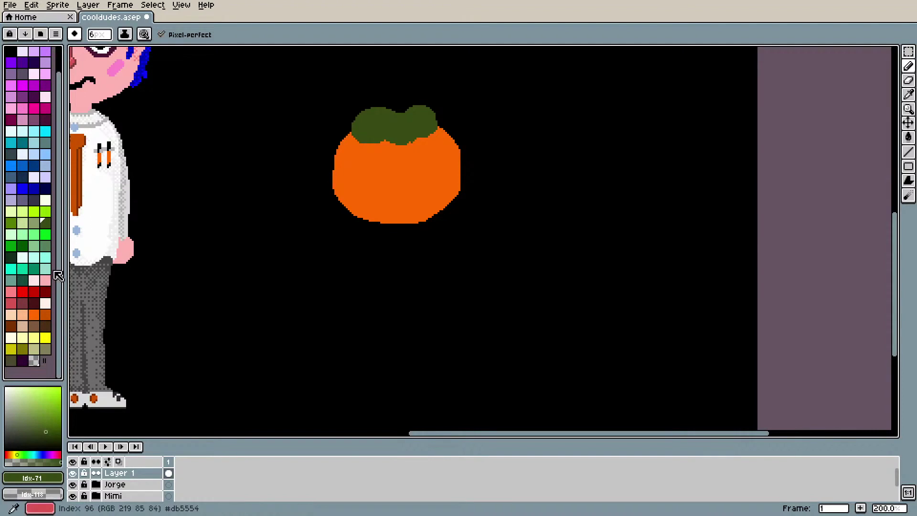
left_click(22, 75)
left_click_drag(60, 224, 61, 199)
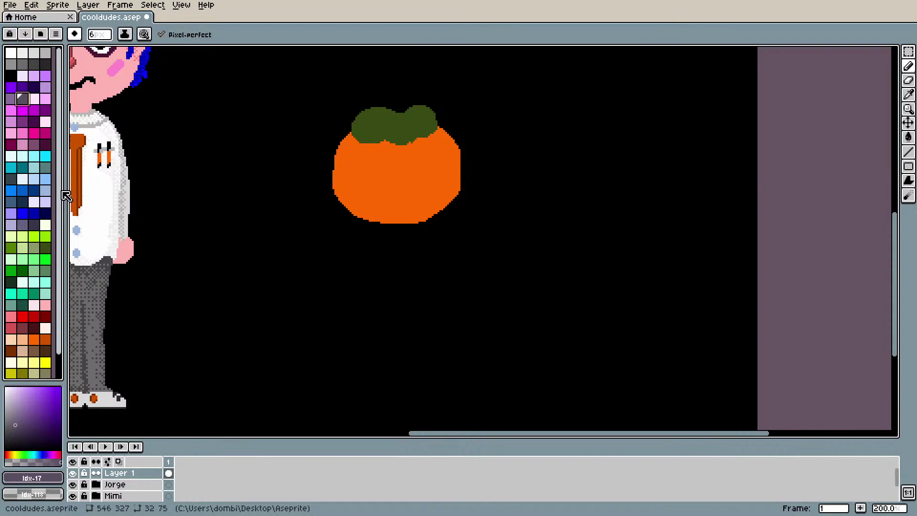
left_click(34, 64)
mouse_move(334, 148)
left_mouse_down()
mouse_move(333, 189)
mouse_move(333, 152)
mouse_move(326, 182)
mouse_move(330, 195)
mouse_move(338, 189)
mouse_move(335, 147)
mouse_move(325, 158)
mouse_move(327, 199)
left_mouse_up()
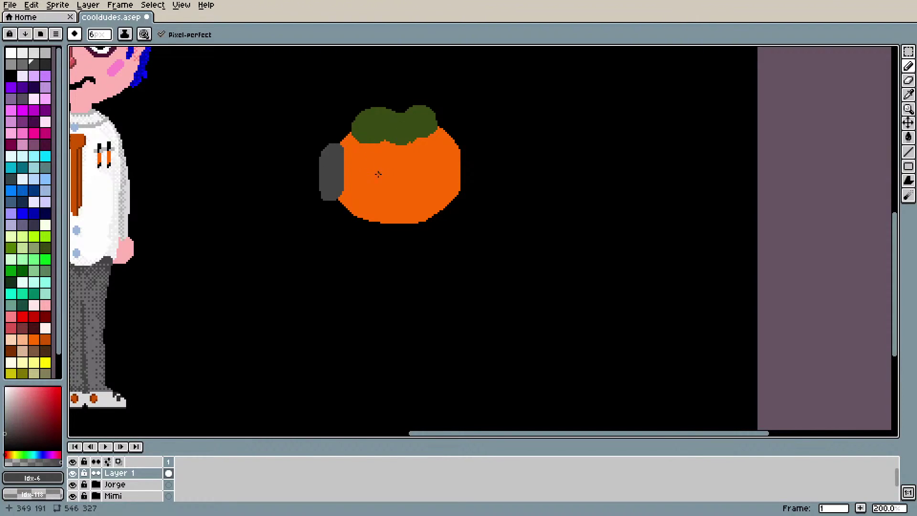
mouse_move(461, 139)
left_mouse_down()
mouse_move(461, 193)
mouse_move(465, 151)
mouse_move(469, 180)
left_mouse_up()
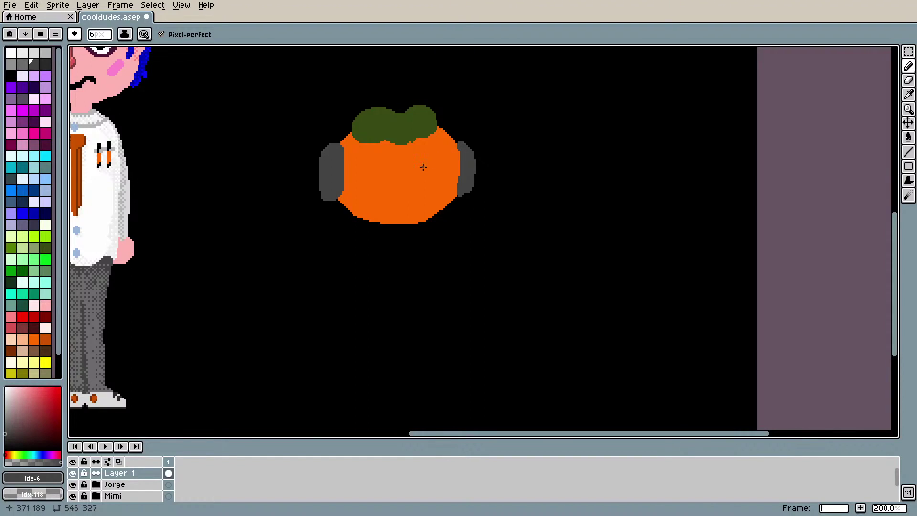
Step: Paint the headphone band in darker grey (index 7), arching over the hair from one ear cup to the other
left_click(43, 65)
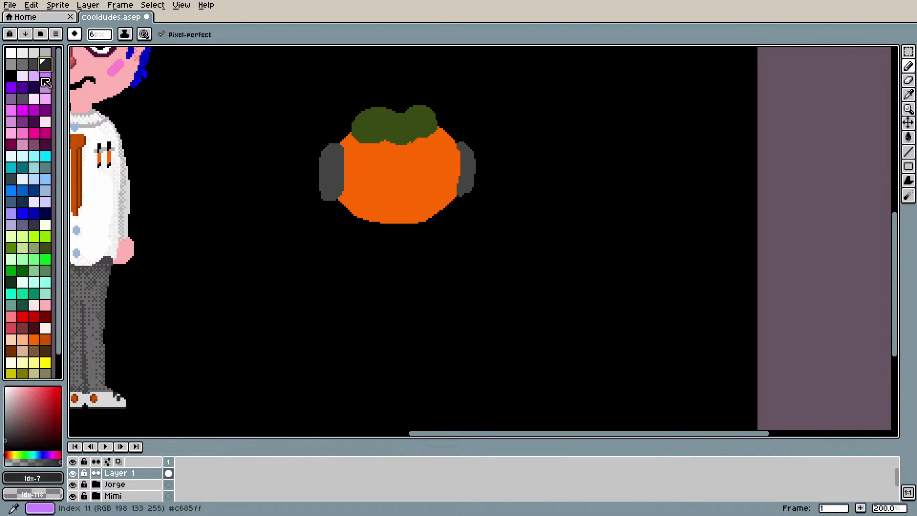
mouse_move(333, 149)
left_mouse_down()
mouse_move(367, 99)
mouse_move(413, 95)
mouse_move(449, 110)
mouse_move(466, 149)
left_mouse_up()
mouse_move(446, 104)
left_mouse_down()
mouse_move(406, 89)
mouse_move(367, 94)
mouse_move(353, 102)
mouse_move(332, 148)
mouse_move(348, 110)
left_mouse_up()
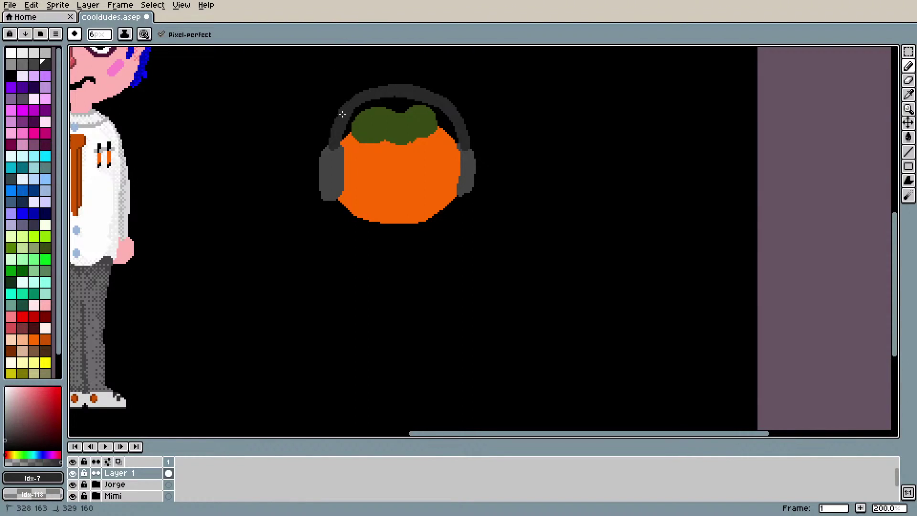
left_click_drag(345, 109, 398, 88)
Step: Extend the hair under the headband in dark green #384a14 and outline rounded curls below both ear cups
left_click(378, 115, "alt")
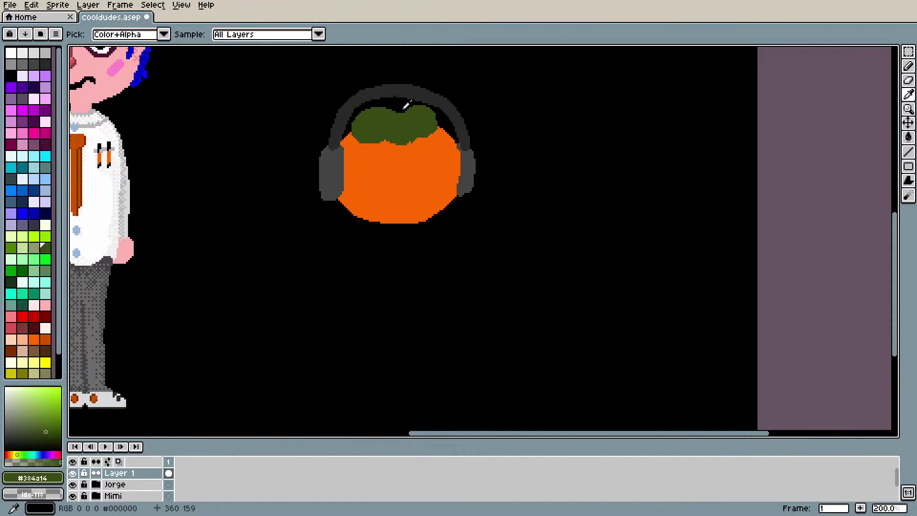
mouse_move(388, 116)
left_mouse_down()
mouse_move(411, 110)
mouse_move(451, 135)
mouse_move(441, 124)
left_mouse_up()
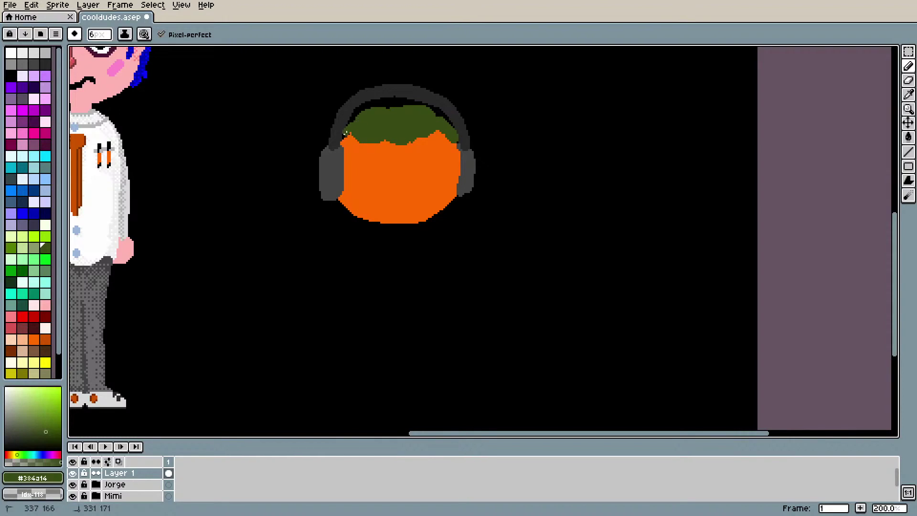
left_click_drag(352, 128, 353, 120)
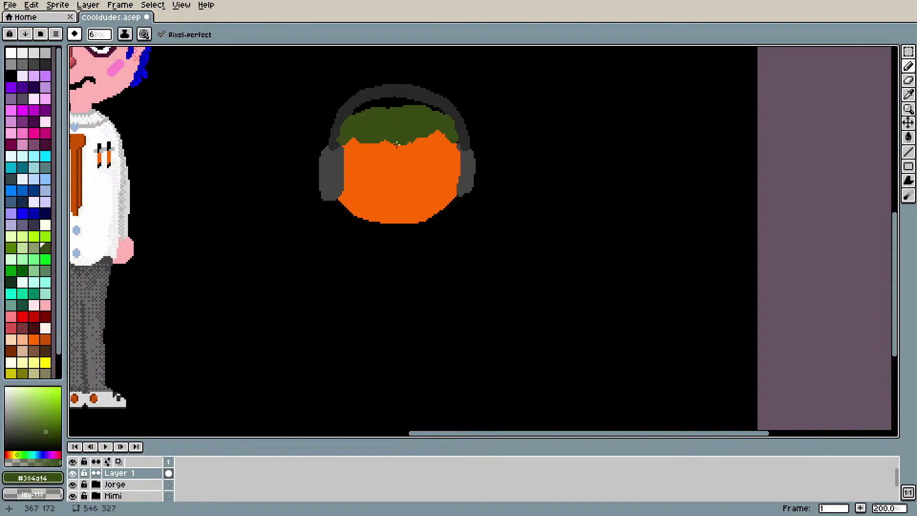
mouse_move(317, 180)
left_mouse_down()
mouse_move(303, 211)
mouse_move(328, 212)
mouse_move(339, 234)
mouse_move(363, 220)
left_mouse_up()
mouse_move(465, 196)
left_mouse_down()
mouse_move(497, 203)
mouse_move(481, 227)
mouse_move(456, 228)
mouse_move(445, 211)
mouse_move(459, 225)
mouse_move(486, 221)
mouse_move(495, 208)
mouse_move(493, 186)
mouse_move(475, 200)
left_mouse_up()
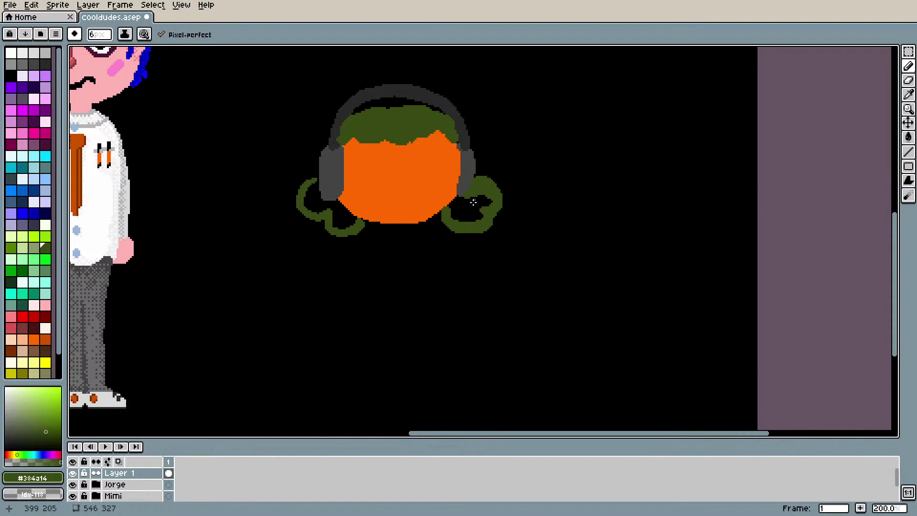
key("g")
left_click(345, 216)
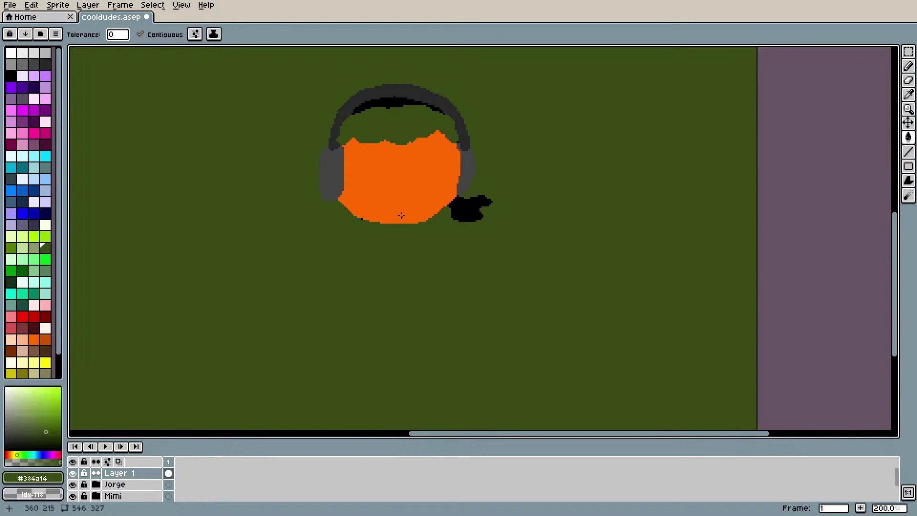
key("ctrl+z")
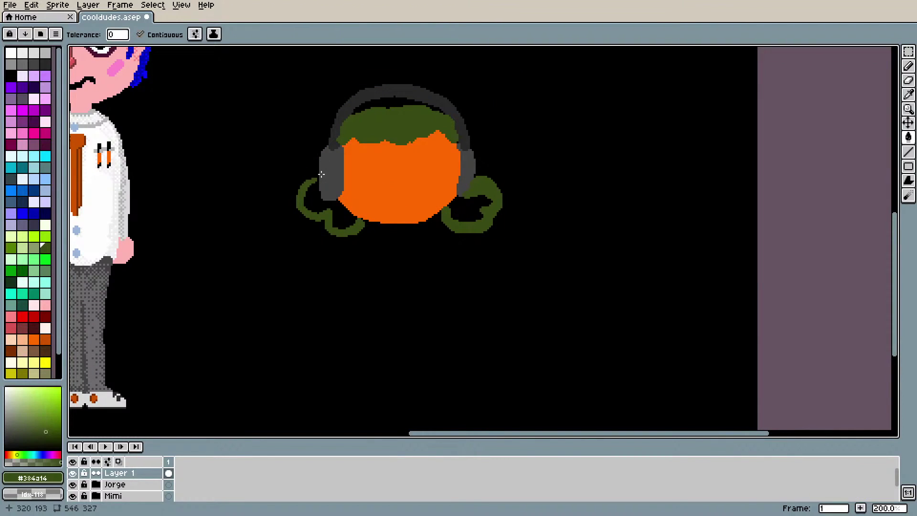
Step: Close the outline of the curls beside the man's side, then fill both curls and the gap under the headband with dark green
key("b")
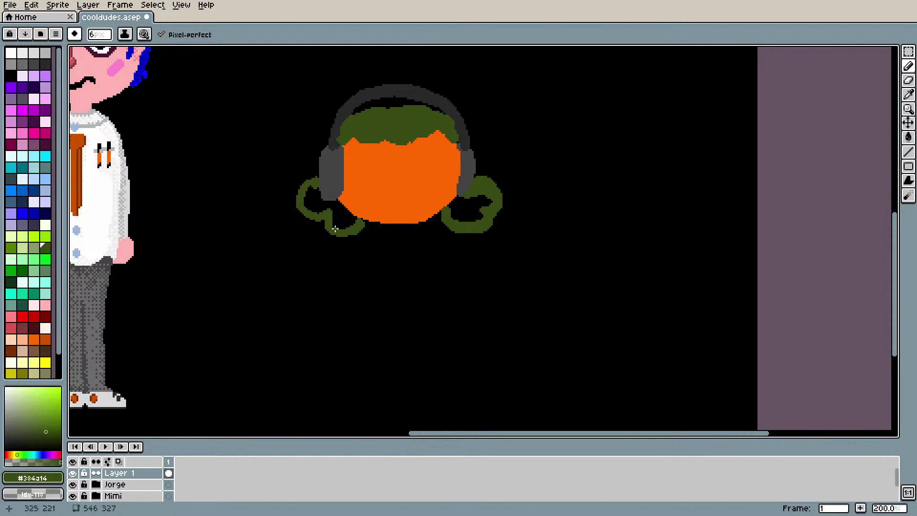
key("g")
left_click(331, 215)
left_click(456, 212)
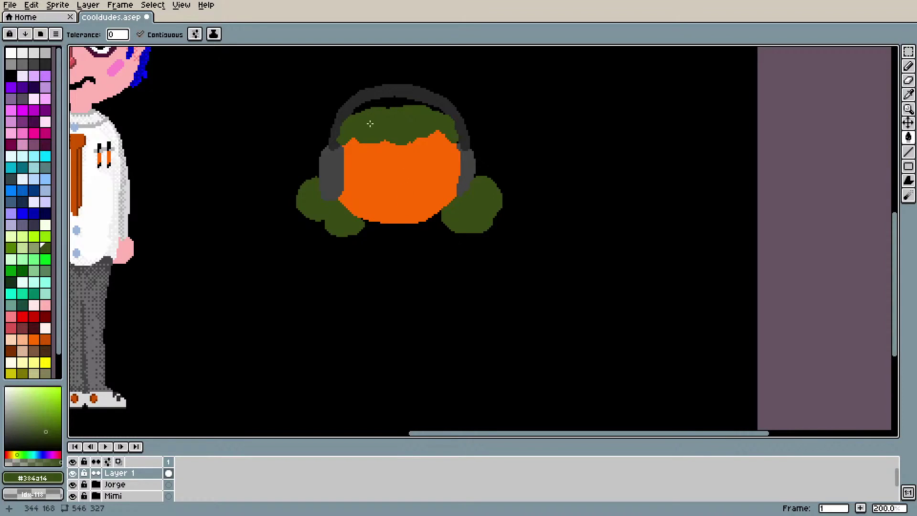
left_click(397, 113)
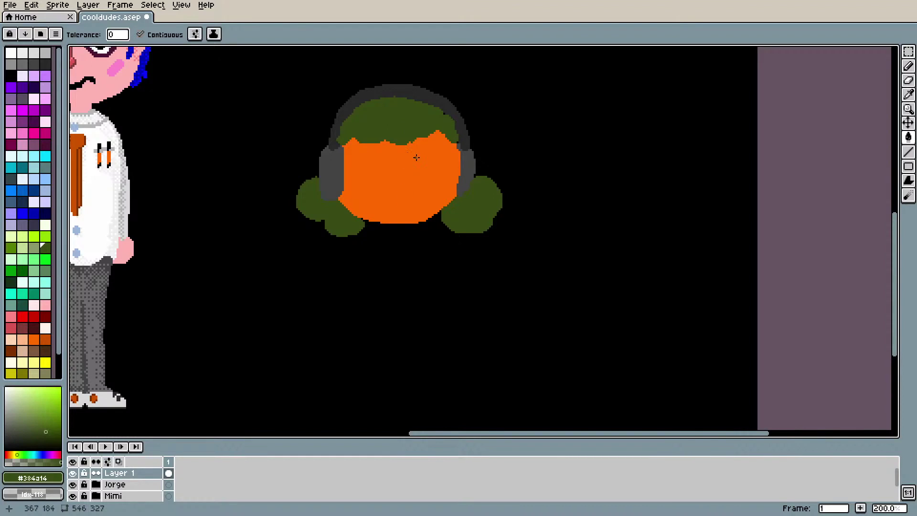
Step: Clean up the lower end of the headband near the larger ear cup with sampled dark grey #292929
key("b")
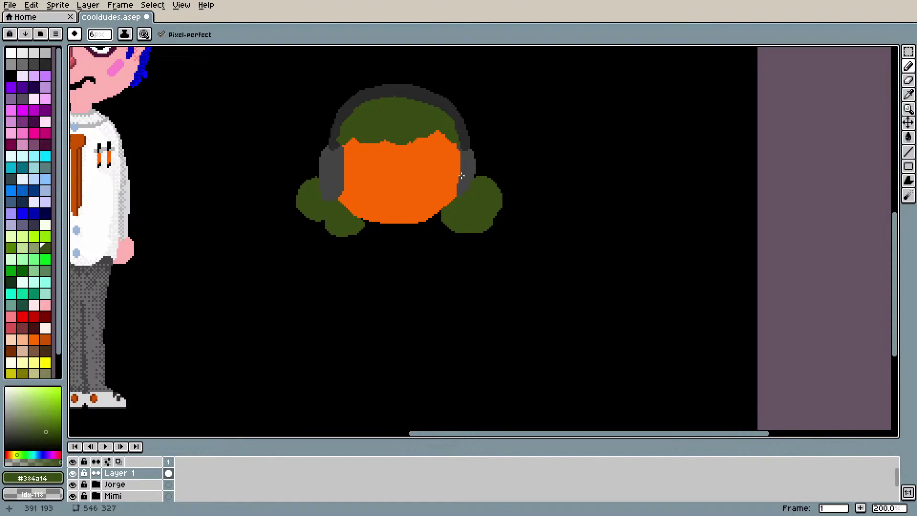
left_click(337, 126, "alt")
left_click_drag(337, 137, 345, 121)
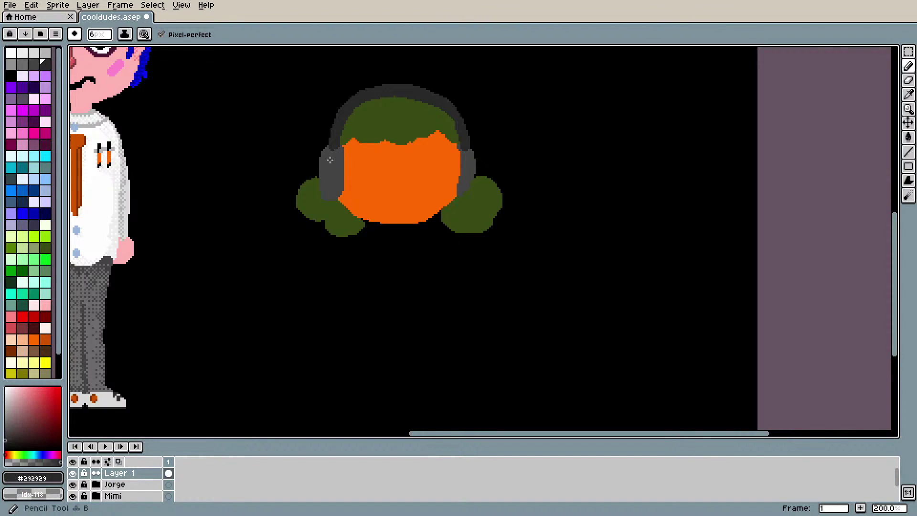
Step: Outline a bumpy mass of hair above the headband in dark green #384a14 and fill it in
left_click(308, 204, "alt")
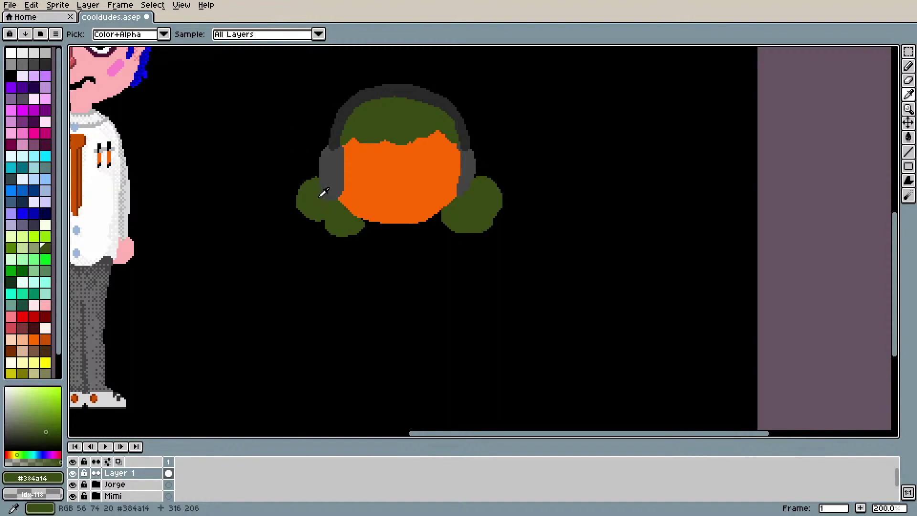
mouse_move(325, 139)
left_mouse_down()
mouse_move(328, 104)
mouse_move(385, 67)
mouse_move(448, 79)
mouse_move(468, 102)
mouse_move(483, 151)
left_mouse_up()
key("g")
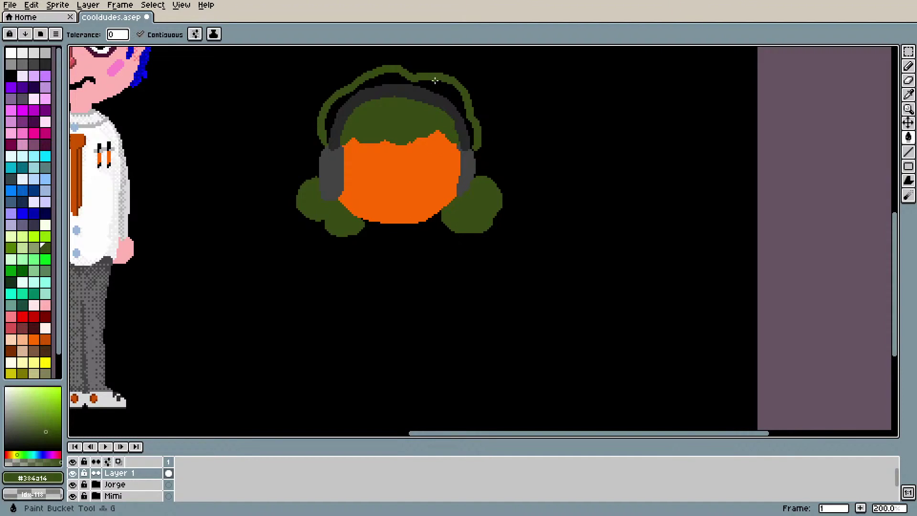
left_click(436, 84)
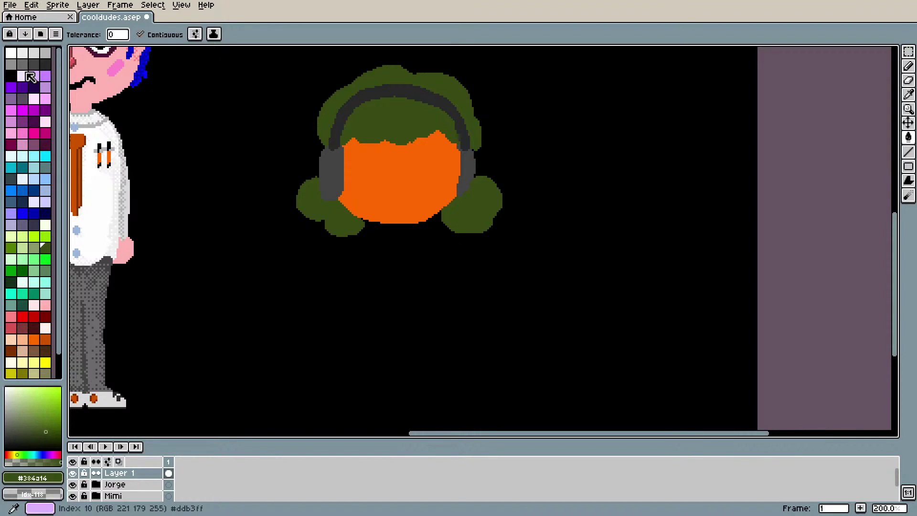
Step: Rim both ear cups in dark grey (index 7) and restore the face edge beside the narrower cup in orange #ff6900
left_click(46, 56)
left_click(47, 64)
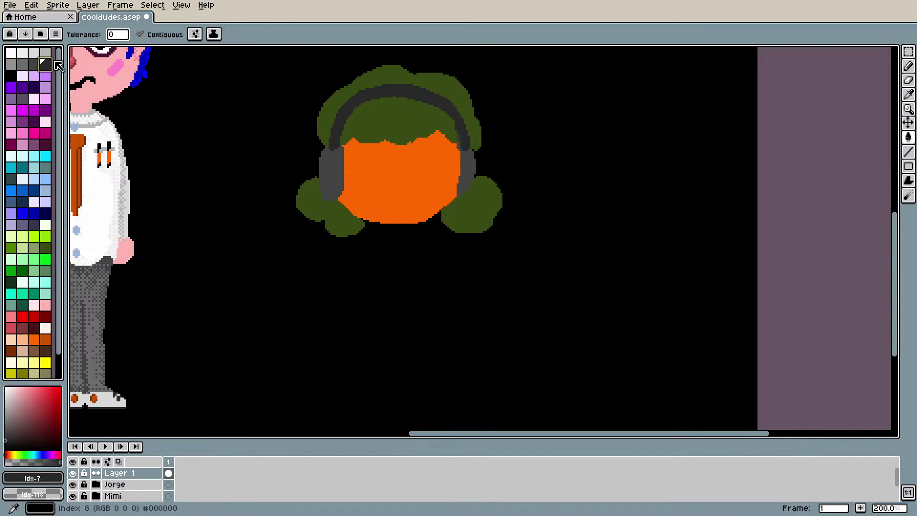
key("b")
left_click_drag(343, 153, 342, 196)
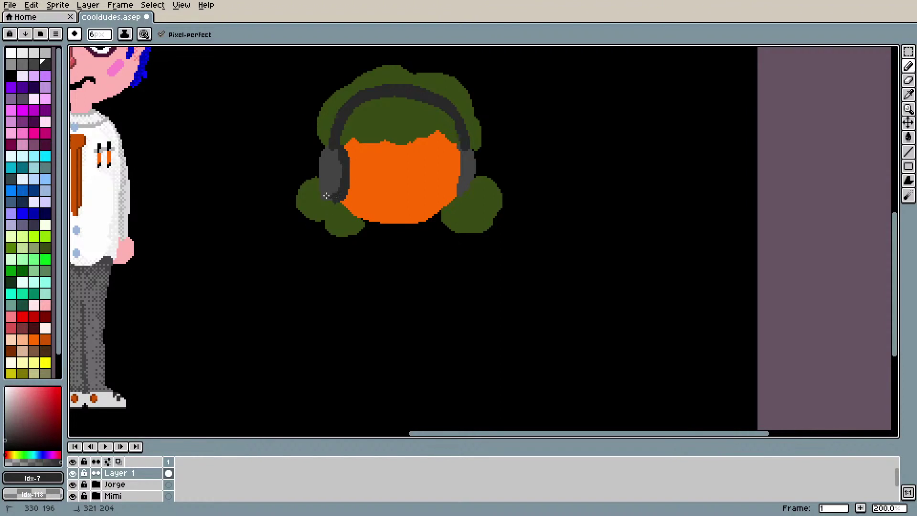
mouse_move(327, 146)
left_mouse_down()
mouse_move(322, 198)
mouse_move(318, 182)
mouse_move(327, 195)
mouse_move(315, 176)
mouse_move(332, 201)
left_mouse_up()
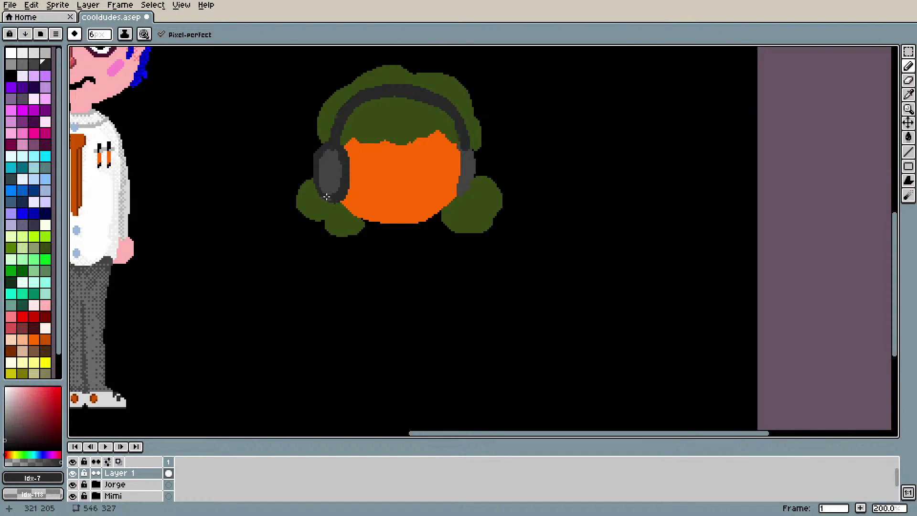
mouse_move(467, 152)
left_mouse_down()
mouse_move(455, 195)
mouse_move(457, 183)
mouse_move(457, 198)
mouse_move(467, 187)
mouse_move(468, 149)
mouse_move(457, 195)
left_mouse_up()
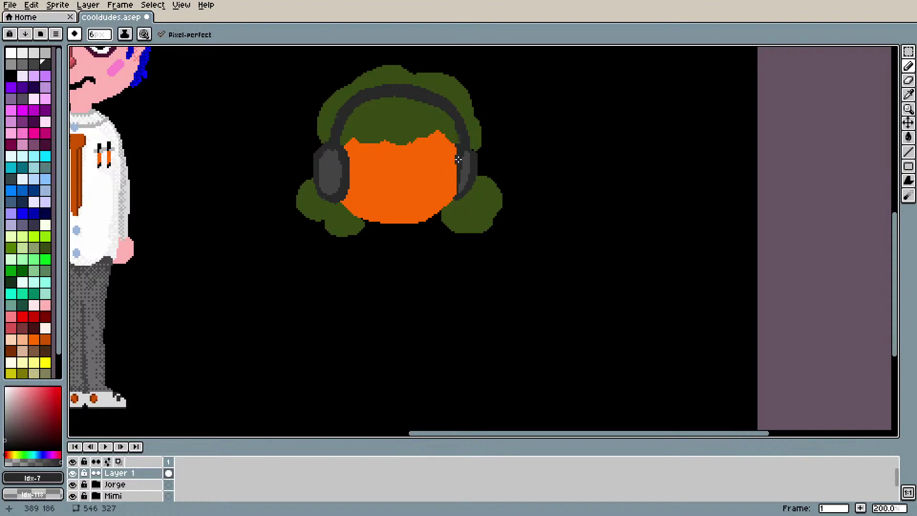
left_click(428, 178, "alt")
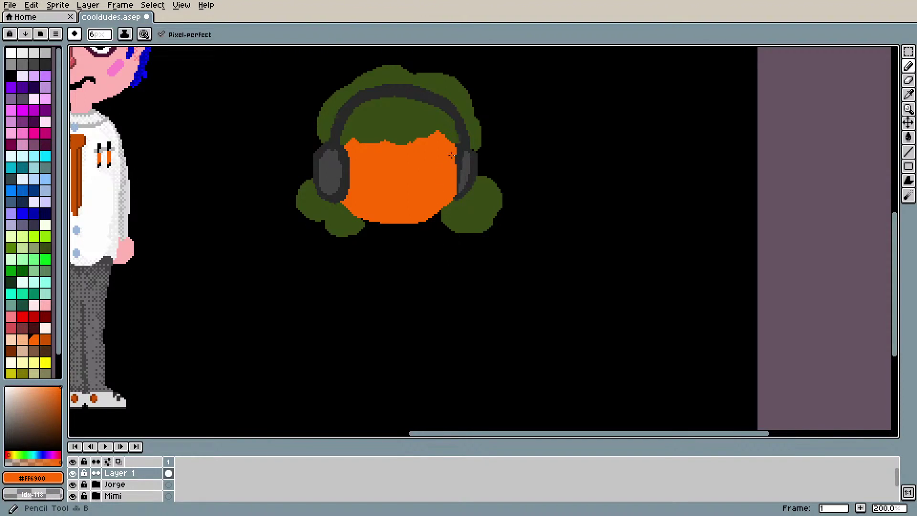
mouse_move(456, 158)
left_mouse_down()
mouse_move(452, 194)
mouse_move(456, 172)
left_mouse_up()
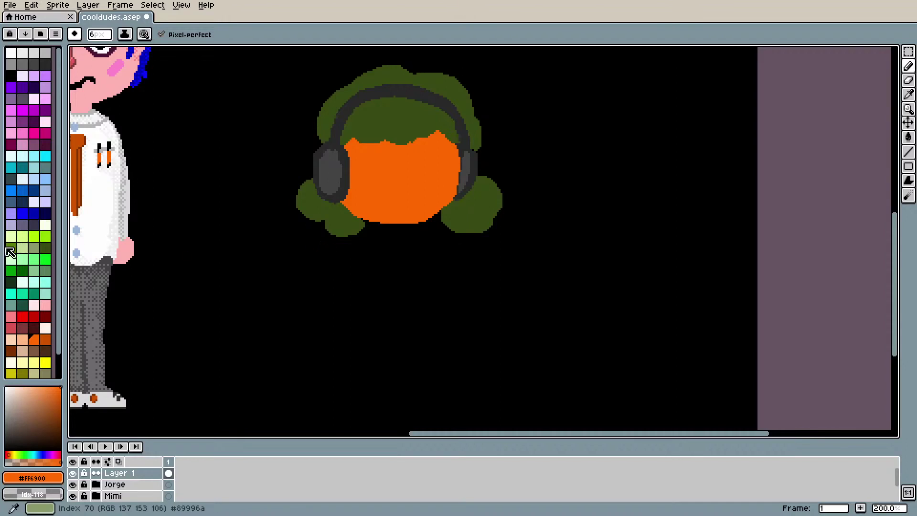
Step: Draw a black (index 8) nose outline with a rounded tip and two slanted closed eyes on the orange face
left_click(10, 75)
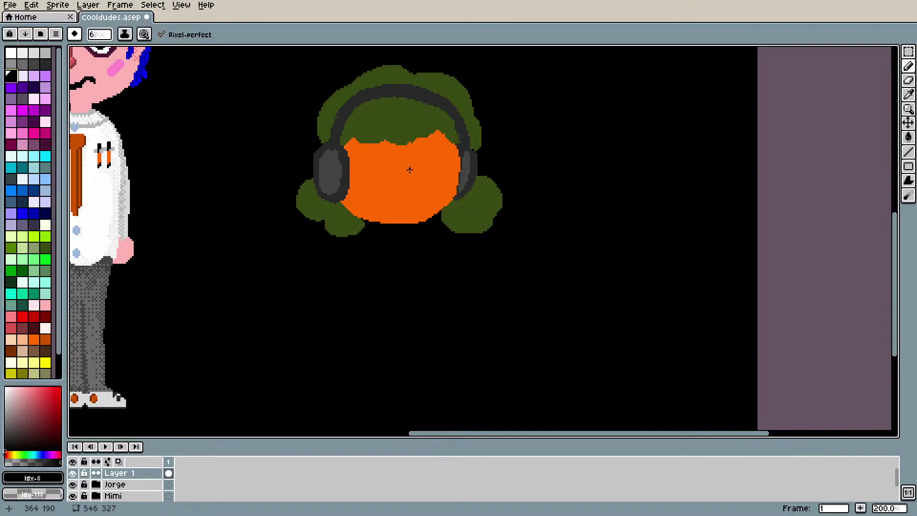
mouse_move(407, 163)
left_mouse_down()
mouse_move(414, 190)
mouse_move(394, 165)
mouse_move(390, 187)
left_mouse_up()
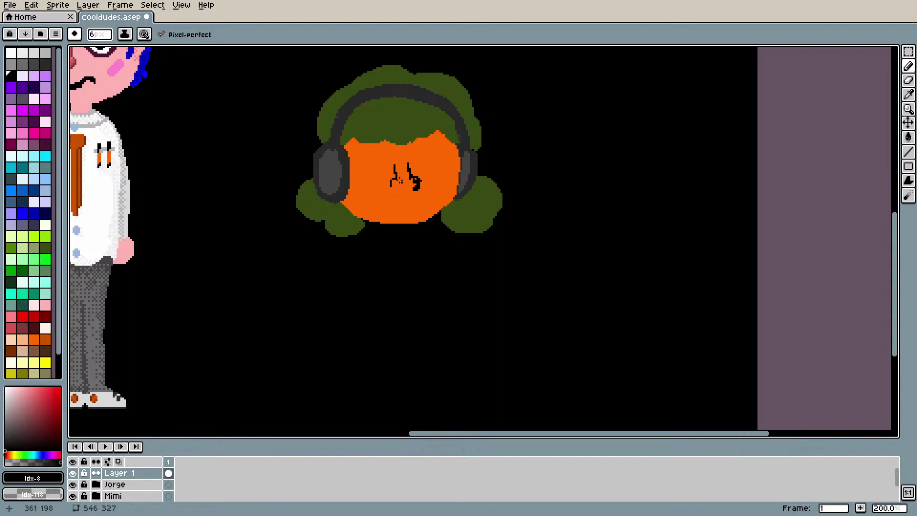
left_click_drag(366, 163, 434, 157)
scroll(399, 172, "up", 3)
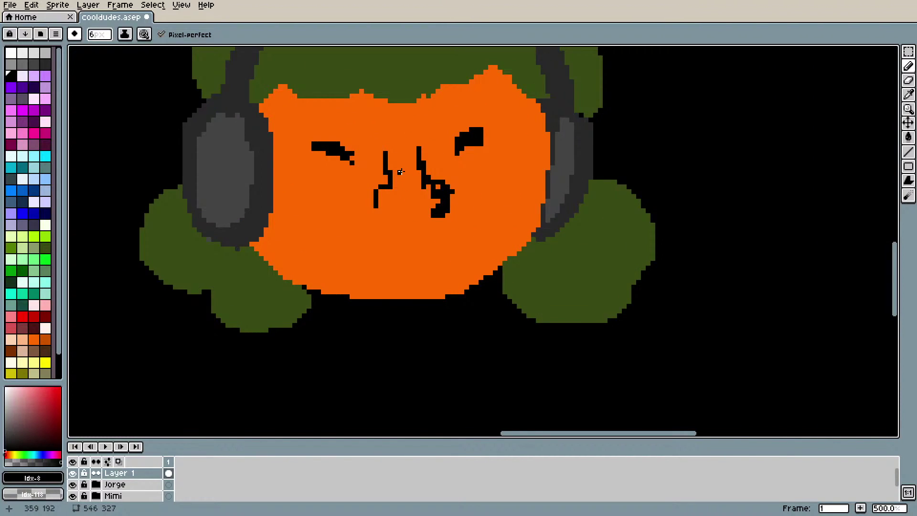
left_click_drag(489, 132, 493, 136)
left_click_drag(341, 141, 310, 151)
mouse_move(376, 208)
left_mouse_down()
mouse_move(412, 222)
mouse_move(402, 217)
mouse_move(446, 211)
left_mouse_up()
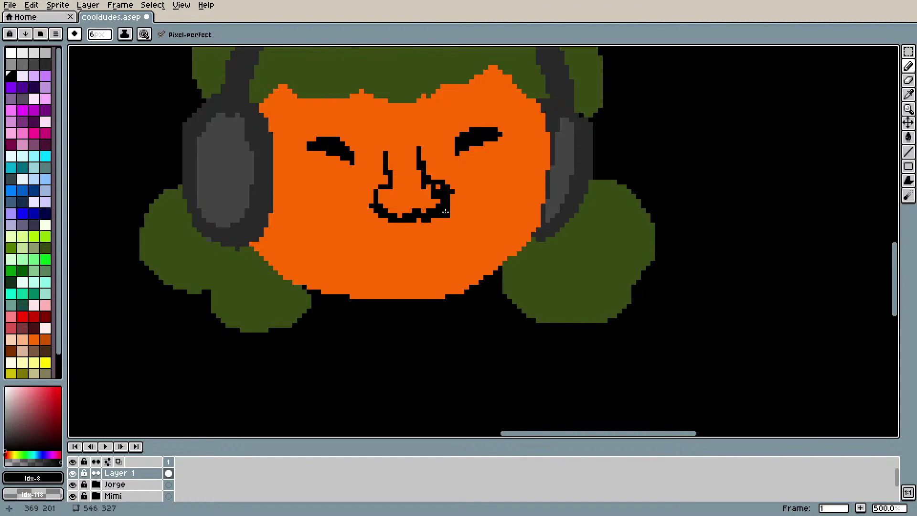
Step: Trim the stray black pixels inside and below the nose tip with sampled orange #ff6900
left_click(410, 196, "alt")
left_click_drag(421, 203, 437, 191)
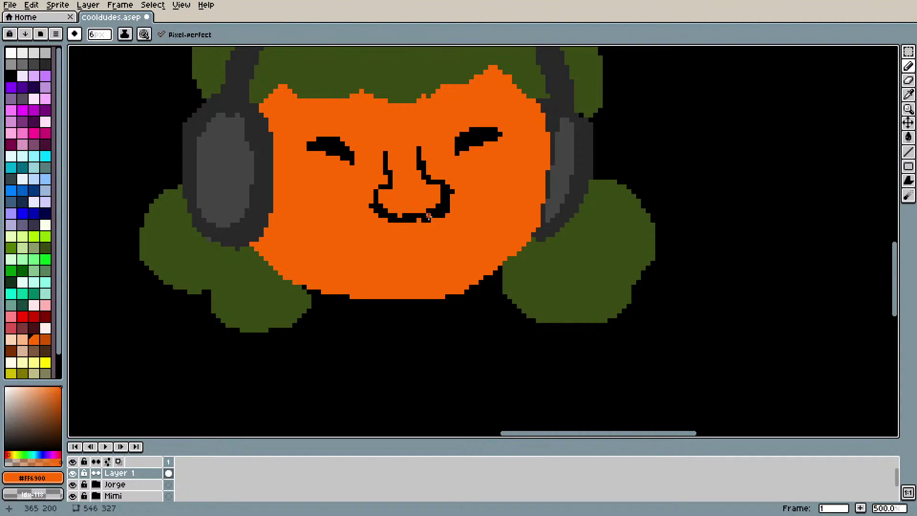
left_click(372, 209)
mouse_move(385, 222)
left_mouse_down()
mouse_move(429, 225)
mouse_move(410, 218)
left_mouse_up()
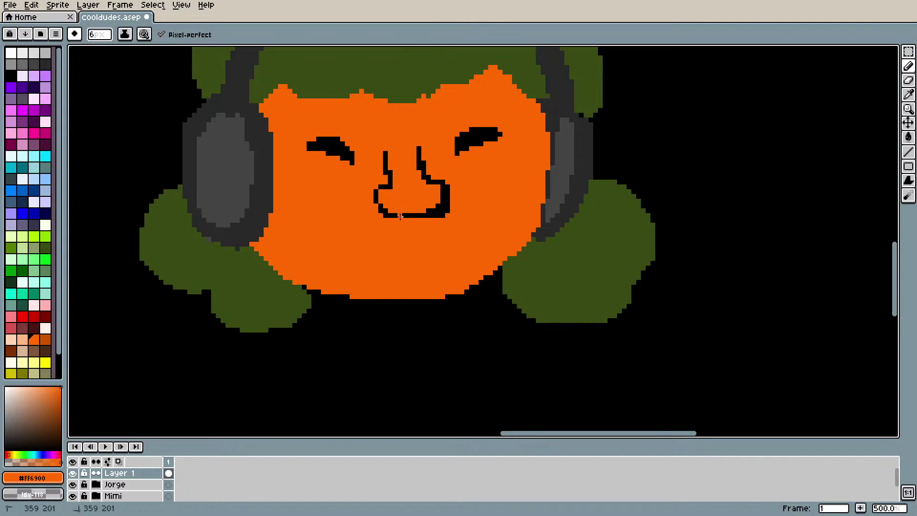
Step: Redraw the underside of the nose in black #000000 to close the gap in its outline
key("i")
left_click(437, 213)
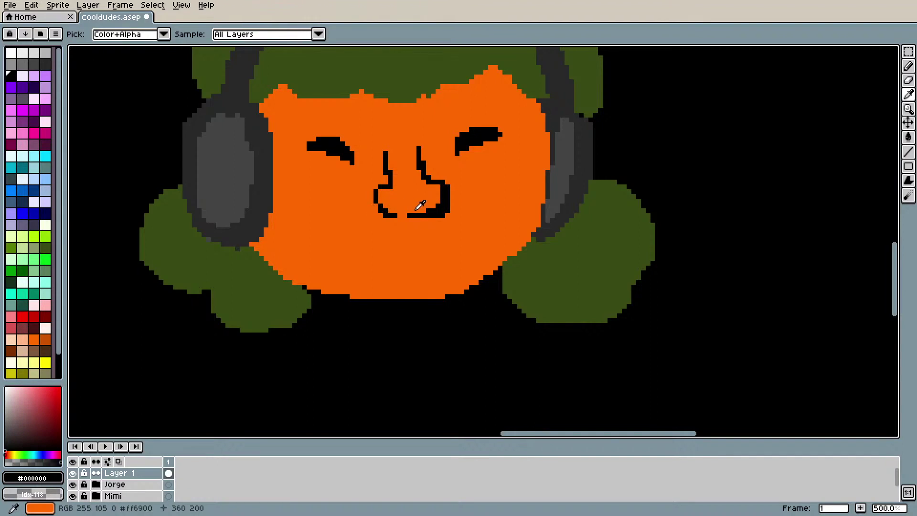
key("b")
left_click_drag(409, 215, 396, 219)
left_click(430, 219)
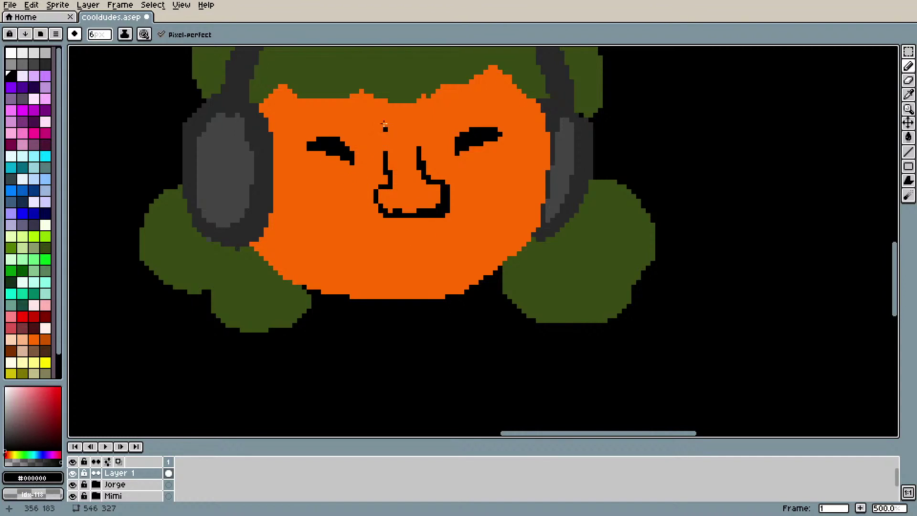
Step: Draw two slanted black eyebrows above the eyes and a thick lopsided smile below the nose
left_click_drag(330, 110, 358, 130)
mouse_move(447, 119)
left_mouse_down()
mouse_move(437, 115)
mouse_move(471, 95)
left_mouse_up()
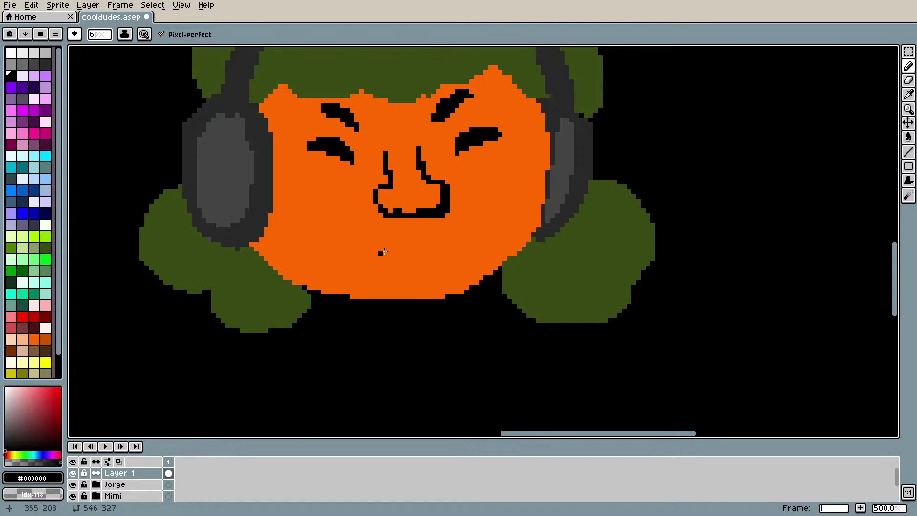
mouse_move(347, 216)
left_mouse_down()
mouse_move(382, 250)
mouse_move(348, 219)
mouse_move(391, 247)
mouse_move(349, 216)
mouse_move(400, 249)
mouse_move(373, 236)
mouse_move(403, 242)
mouse_move(371, 242)
mouse_move(351, 219)
mouse_move(393, 245)
mouse_move(366, 241)
mouse_move(404, 248)
mouse_move(350, 227)
mouse_move(362, 242)
mouse_move(343, 210)
mouse_move(360, 239)
left_mouse_up()
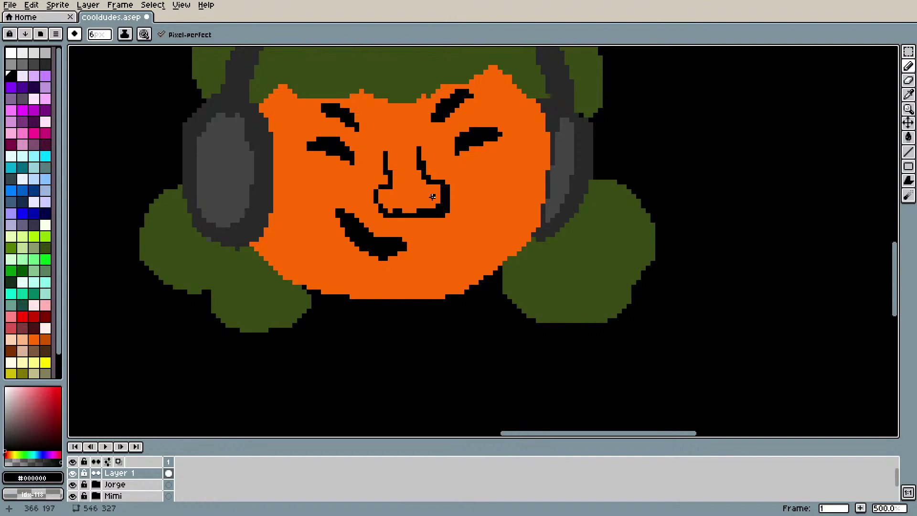
Step: Thicken the black line of the nose bridge on the side of the narrower ear cup
key("i")
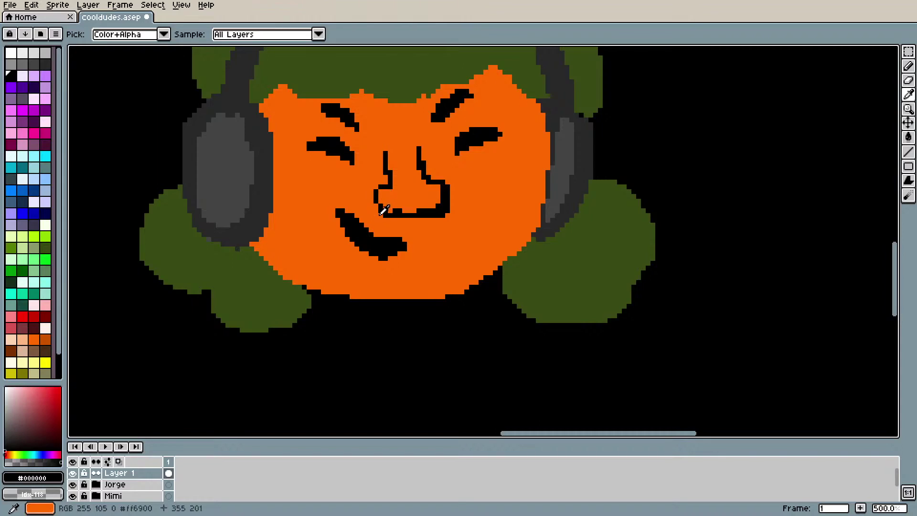
key("b")
left_click(417, 171)
mouse_move(424, 175)
left_mouse_down()
mouse_move(415, 152)
mouse_move(417, 169)
left_mouse_up()
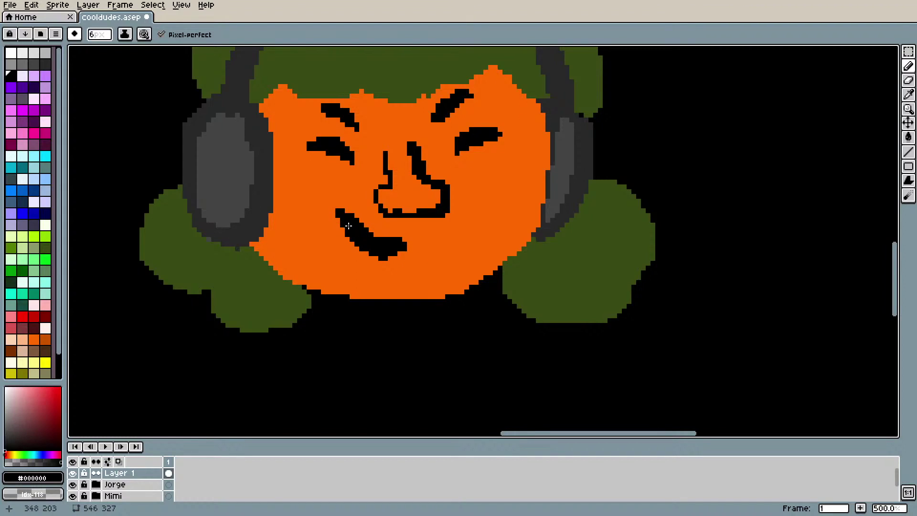
Step: Extend the smile's outer corner in black and clean up the hair and headphone edges along the jaw with their sampled colours
left_click_drag(340, 213, 333, 204)
left_click(275, 286, "alt")
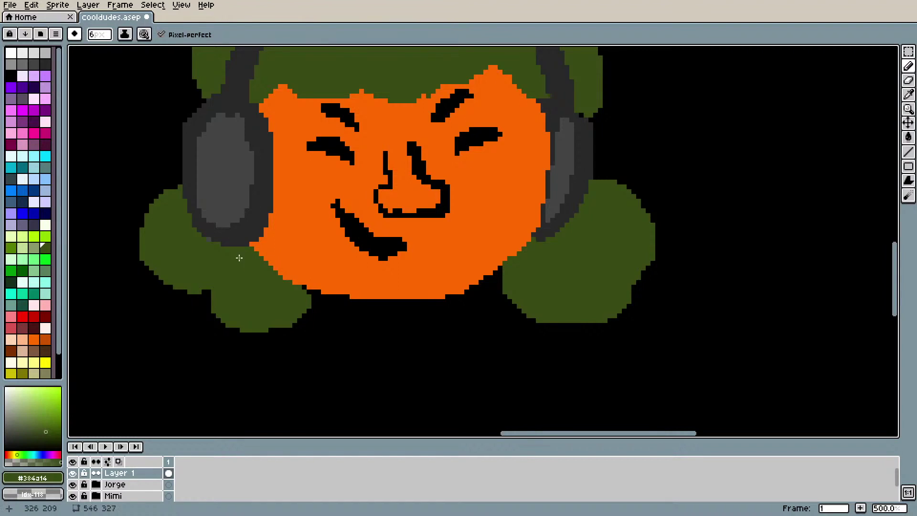
left_click(234, 242, "alt")
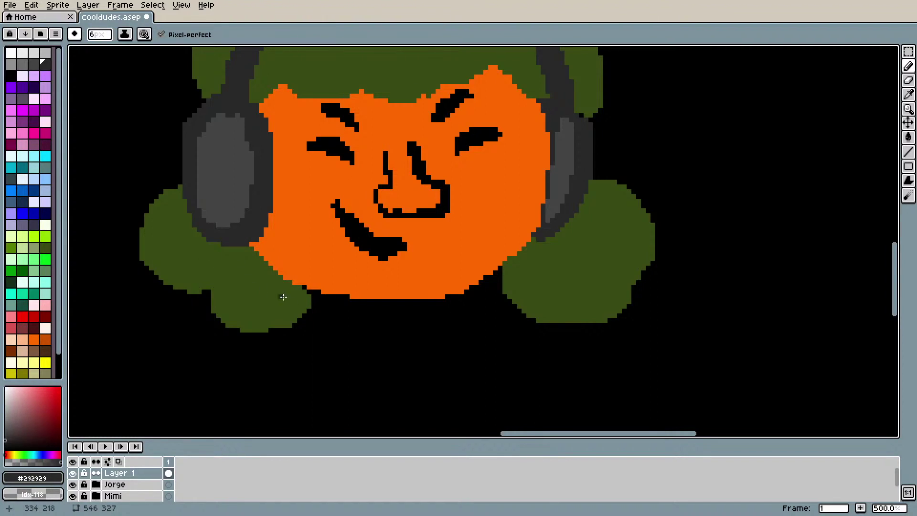
left_click(299, 306, "alt")
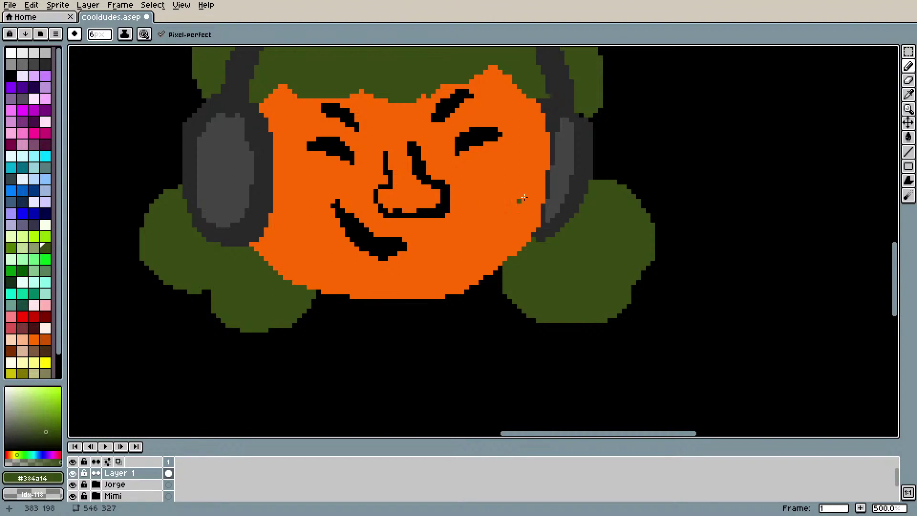
left_click(497, 273)
Step: Refine the lower nose outline with sampled black and the orange skin colour #FF6900
key("i")
left_click(449, 196)
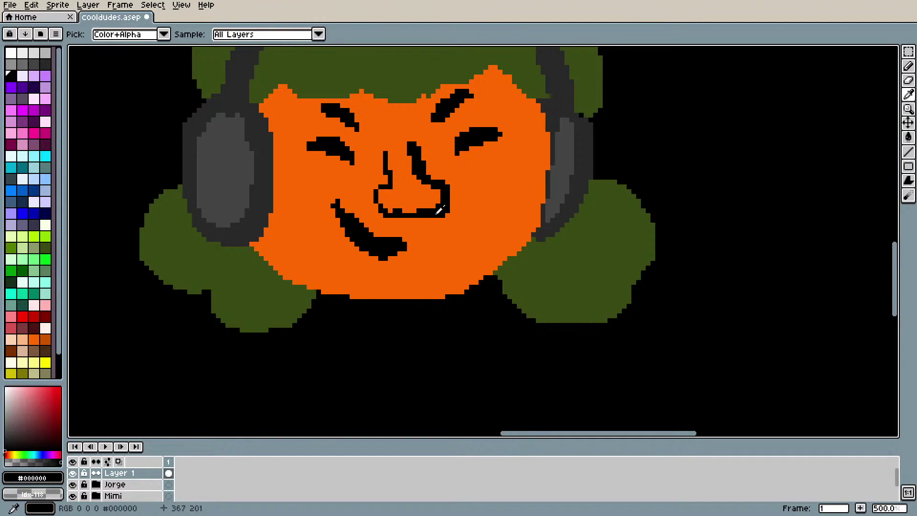
key("b")
left_click(414, 196, "alt")
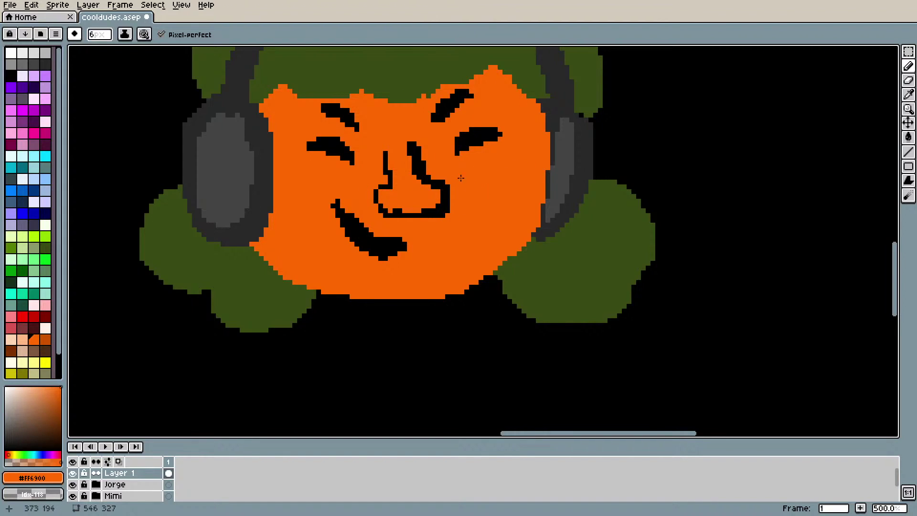
Step: Draw thin black crease lines beside the mouth corner and under both closed eyes
left_click(488, 126, "alt")
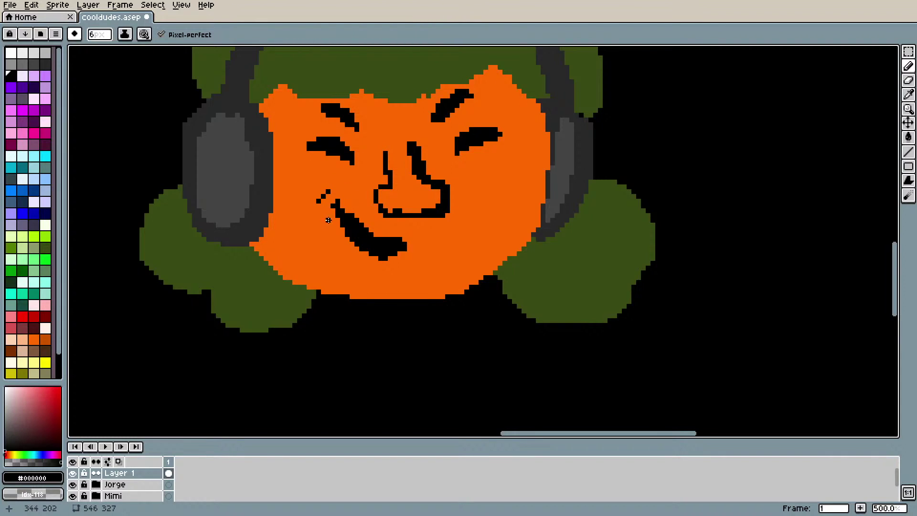
left_click_drag(323, 200, 326, 214)
left_click_drag(313, 173, 344, 167)
left_click_drag(462, 163, 482, 167)
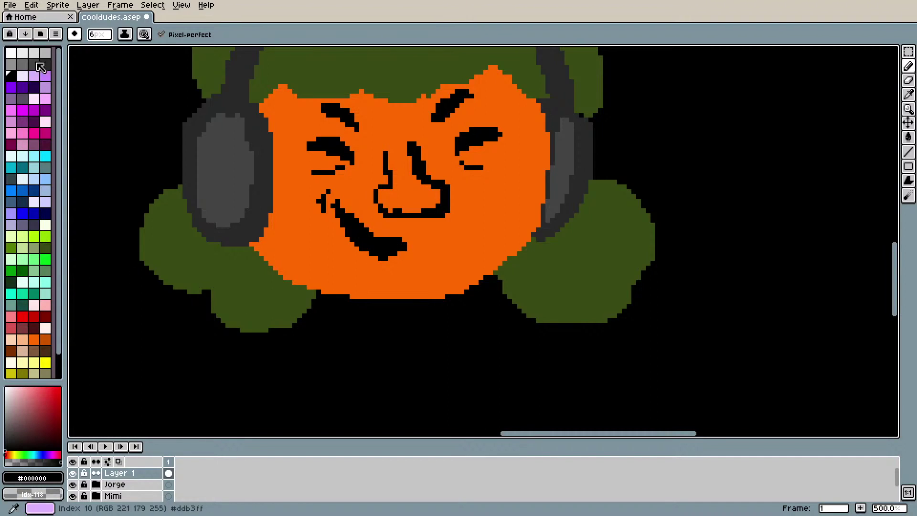
Step: Paint a band of white teeth inside the black smile, undoing the first strokes
left_click(22, 52)
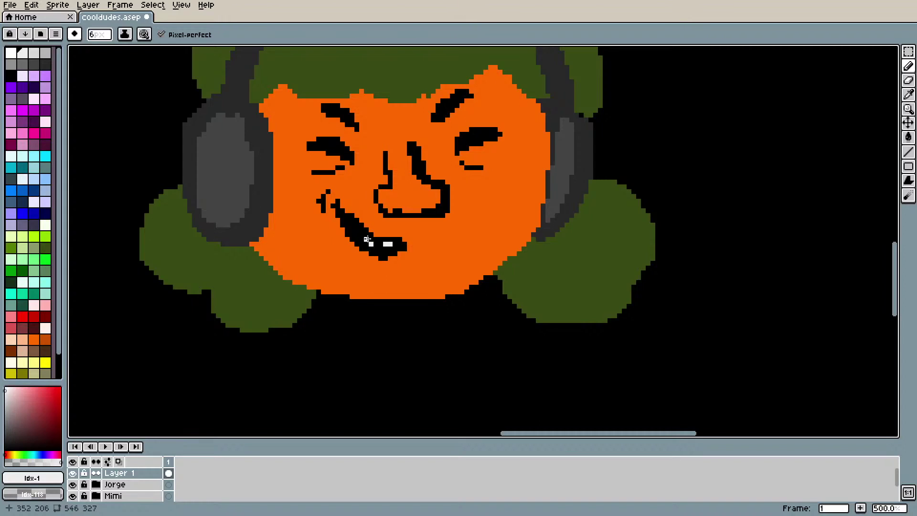
key("ctrl+z")
key("ctrl+z")
key("ctrl+z")
left_click_drag(367, 238, 371, 247)
scroll(371, 311, "down", 2)
scroll(369, 305, "down", 1)
scroll(377, 284, "up", 2)
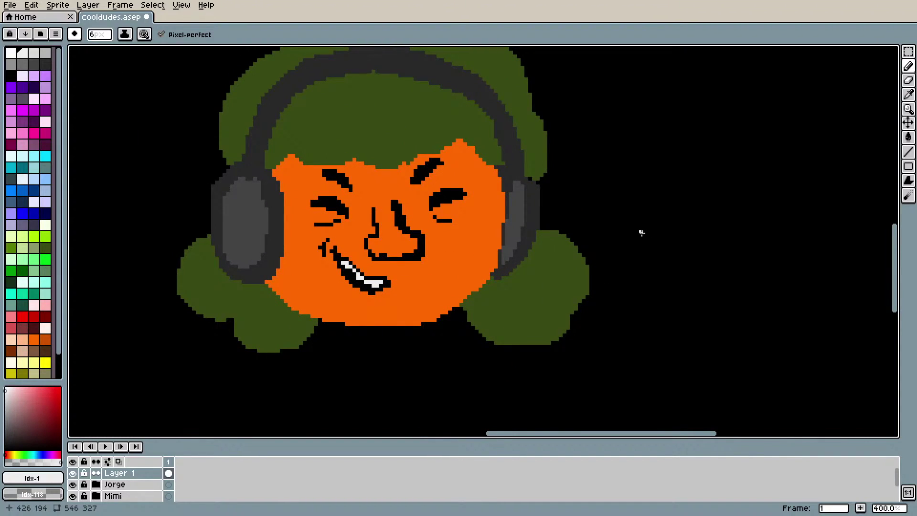
Step: Thicken the side of the nose nearest the smile's raised corner with sampled black
key("i")
left_click(404, 210)
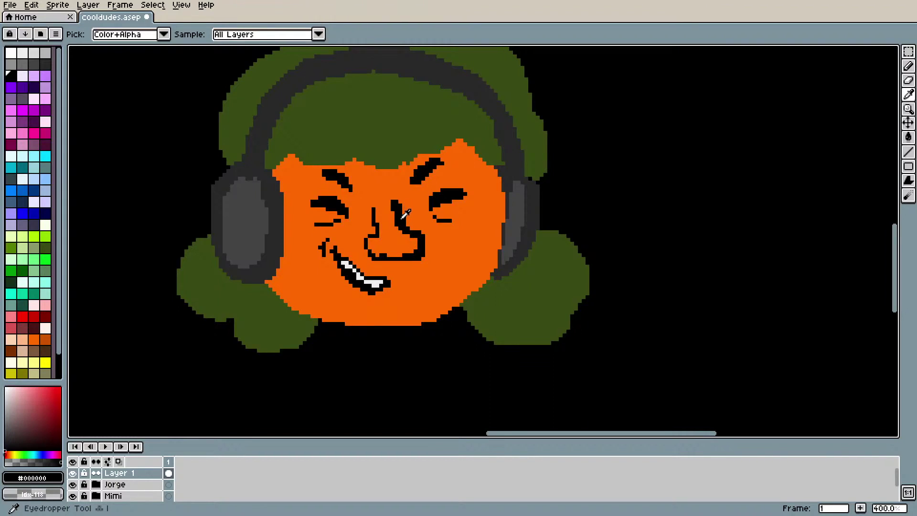
key("b")
mouse_move(373, 207)
left_mouse_down()
mouse_move(367, 239)
mouse_move(379, 259)
mouse_move(357, 252)
left_mouse_up()
key("ctrl")
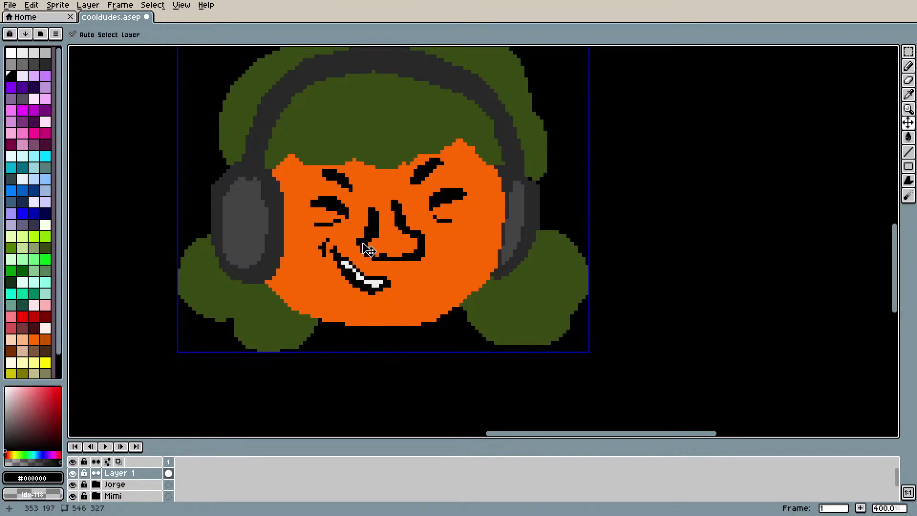
key("ctrl+z")
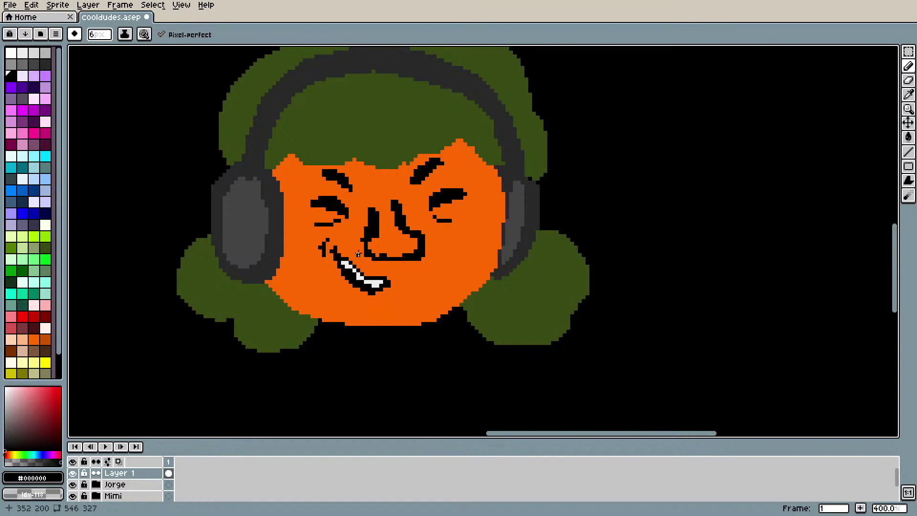
left_click_drag(363, 247, 367, 252)
Step: Draw two short black frown wrinkles between the eyebrows, undoing the unwanted strokes
mouse_move(367, 174)
left_mouse_down()
mouse_move(370, 192)
mouse_move(389, 191)
left_mouse_up()
key("ctrl+z")
key("ctrl+z")
key("ctrl+z")
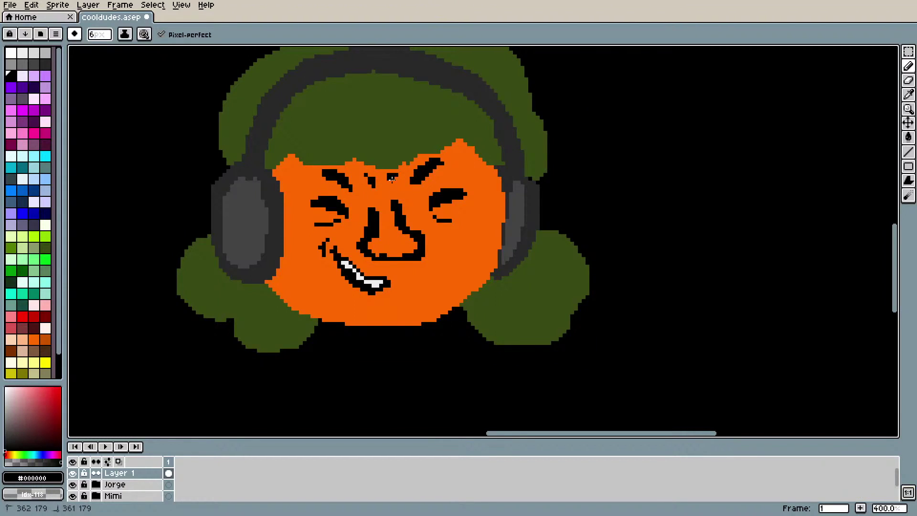
key("ctrl+space")
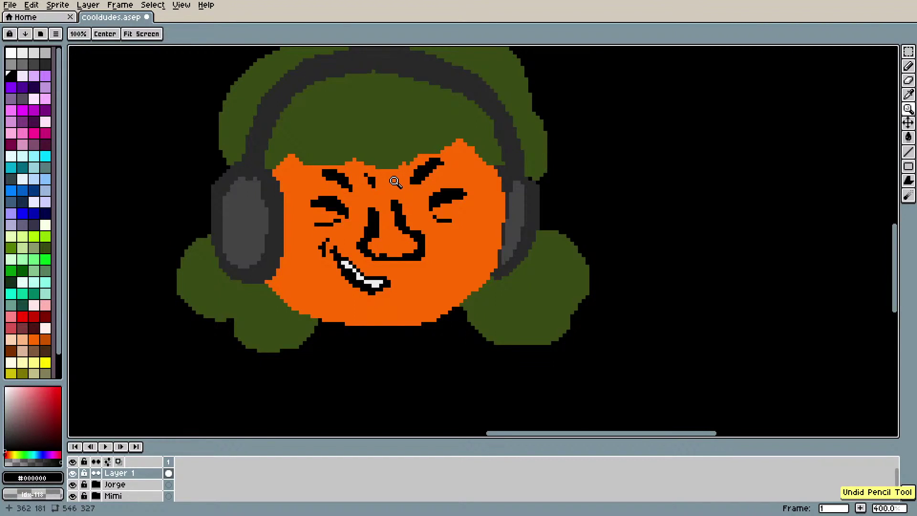
mouse_move(391, 173)
left_mouse_down()
mouse_move(397, 212)
mouse_move(390, 190)
left_mouse_up()
key("ctrl+z")
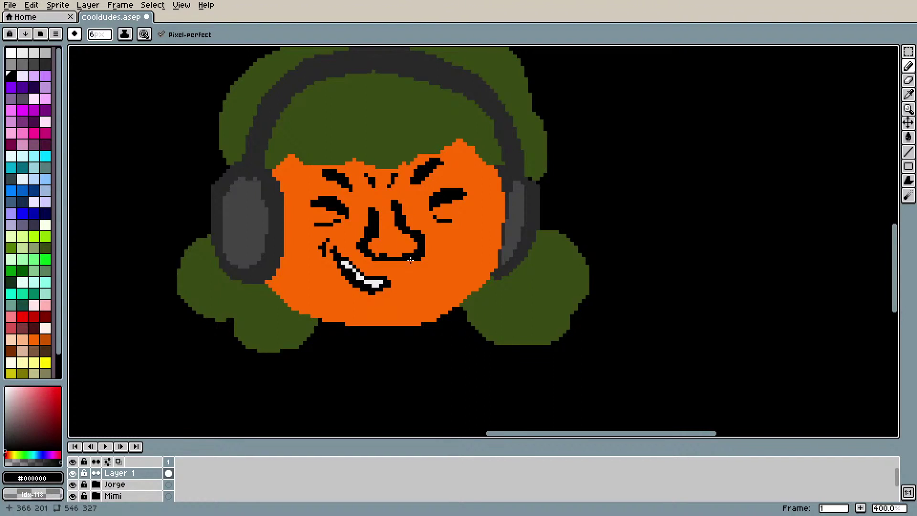
Step: Shade the face's edge from the far headphone cup around the jaw and under the chin in dark brown #7F3100
scroll(392, 225, "down", 2)
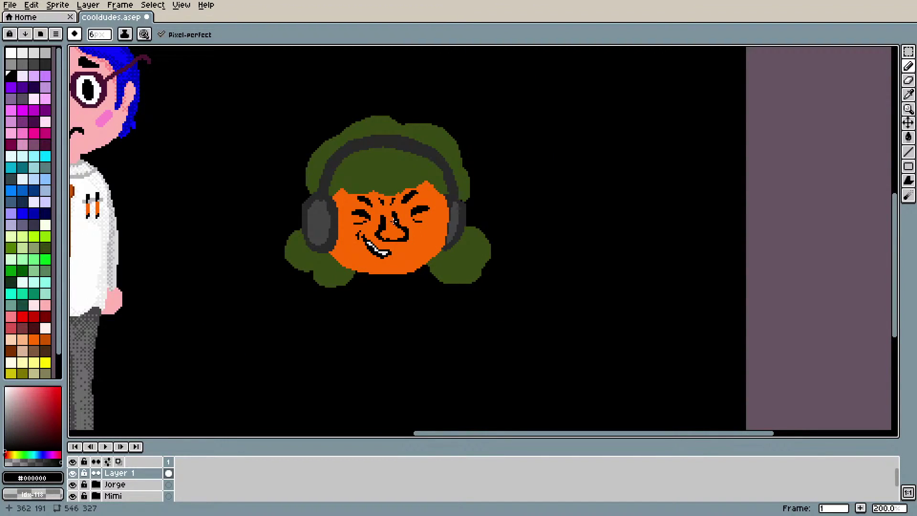
scroll(394, 220, "up", 2)
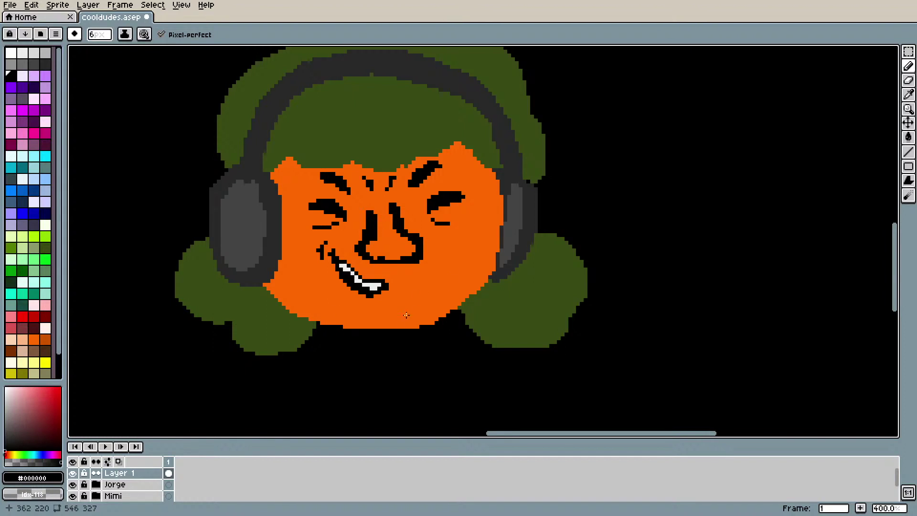
left_click(14, 353)
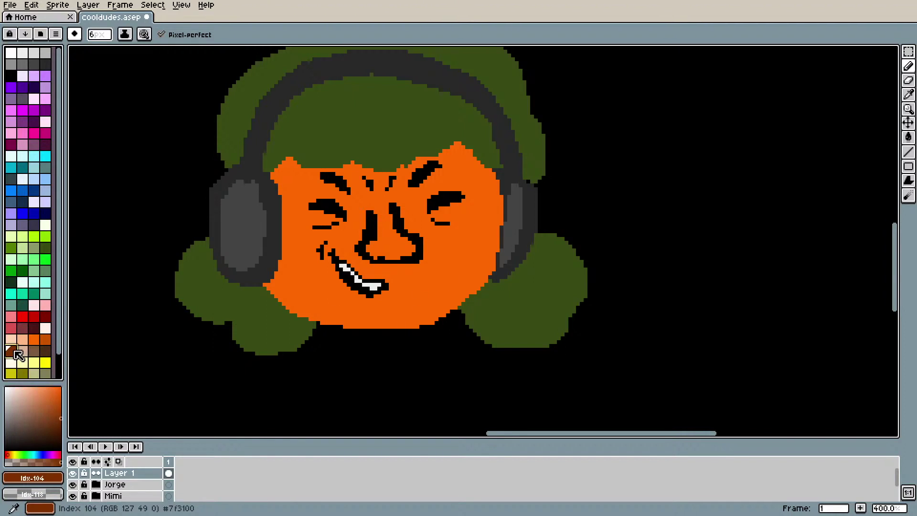
mouse_move(420, 324)
left_mouse_down()
mouse_move(482, 280)
mouse_move(451, 312)
mouse_move(494, 266)
mouse_move(488, 274)
mouse_move(501, 205)
mouse_move(498, 189)
mouse_move(491, 198)
mouse_move(489, 170)
mouse_move(500, 192)
left_mouse_up()
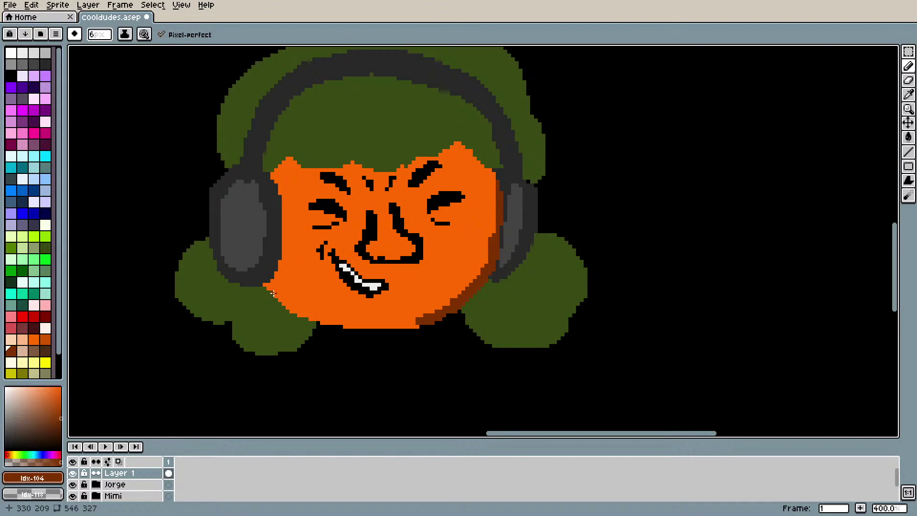
left_click_drag(274, 292, 327, 325)
mouse_move(321, 325)
left_mouse_down()
mouse_move(412, 326)
mouse_move(351, 318)
mouse_move(399, 330)
mouse_move(427, 321)
mouse_move(412, 326)
left_mouse_up()
mouse_move(354, 328)
left_mouse_down()
mouse_move(314, 323)
mouse_move(348, 330)
left_mouse_up()
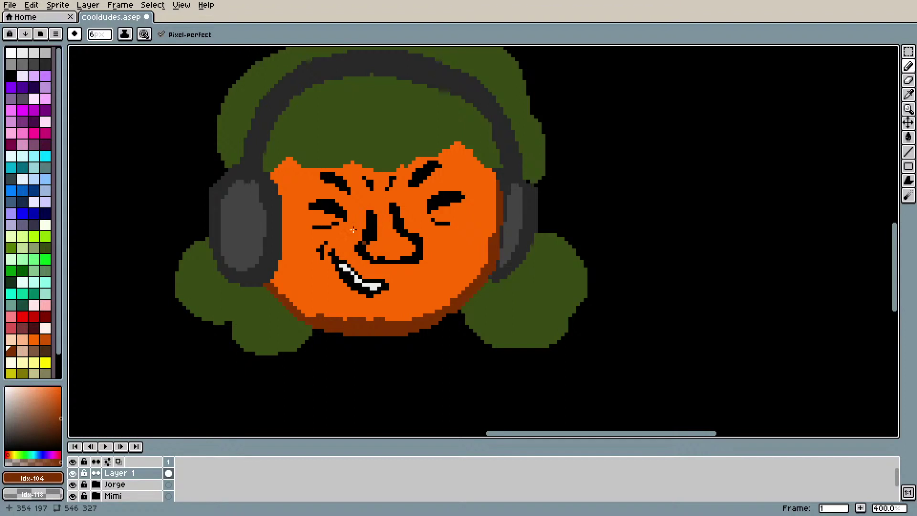
Step: Thin the brown chin shadow by repainting its upper edge with the orange skin colour #FF6900
key("i")
left_click(402, 290)
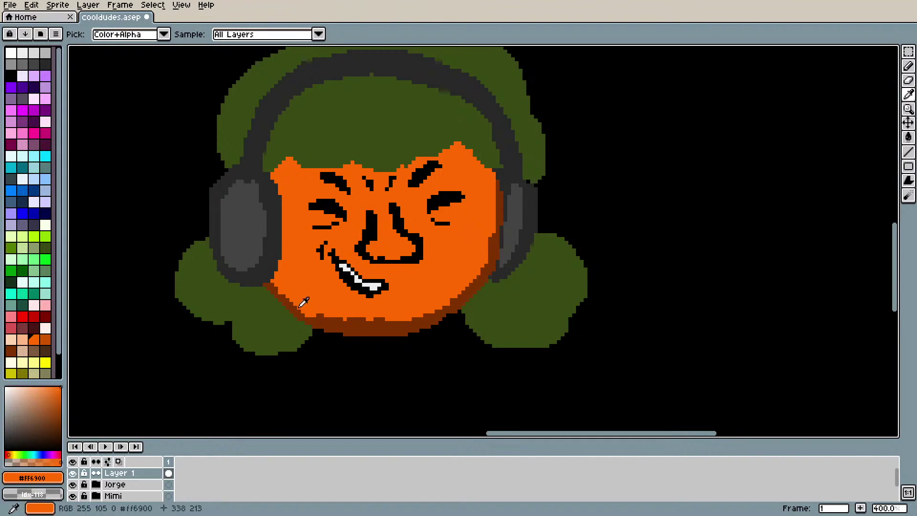
key("b")
mouse_move(316, 315)
left_mouse_down()
mouse_move(389, 321)
mouse_move(371, 321)
left_mouse_up()
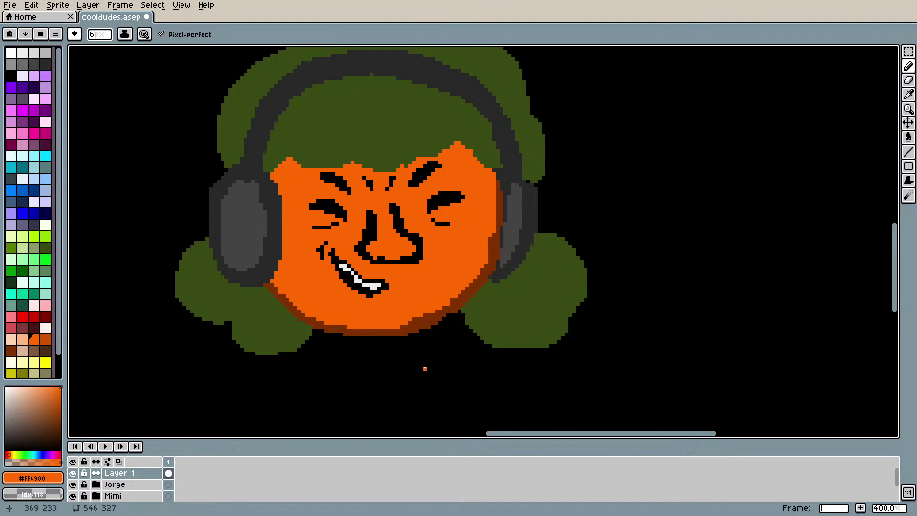
Step: Smooth the hairline above the brows with the dark green sampled from the hair
scroll(432, 351, "down", 2)
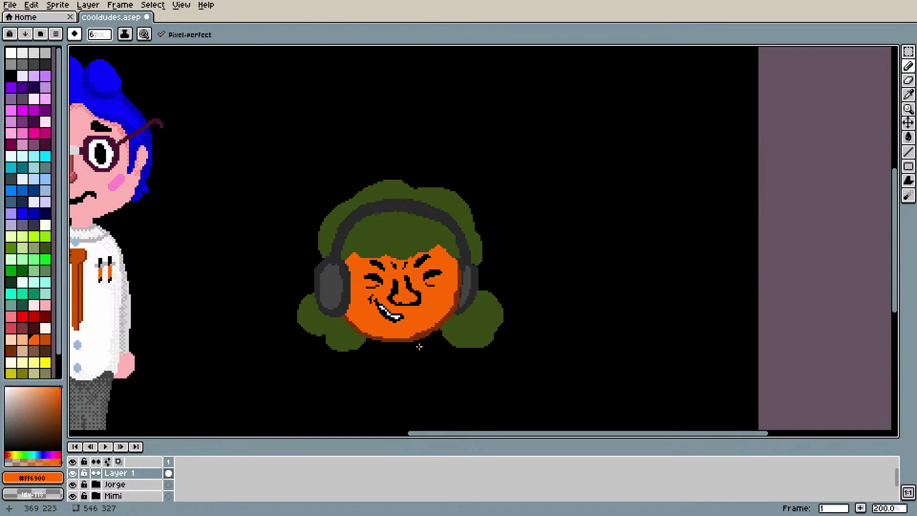
scroll(419, 346, "up", 1)
scroll(419, 337, "up", 1)
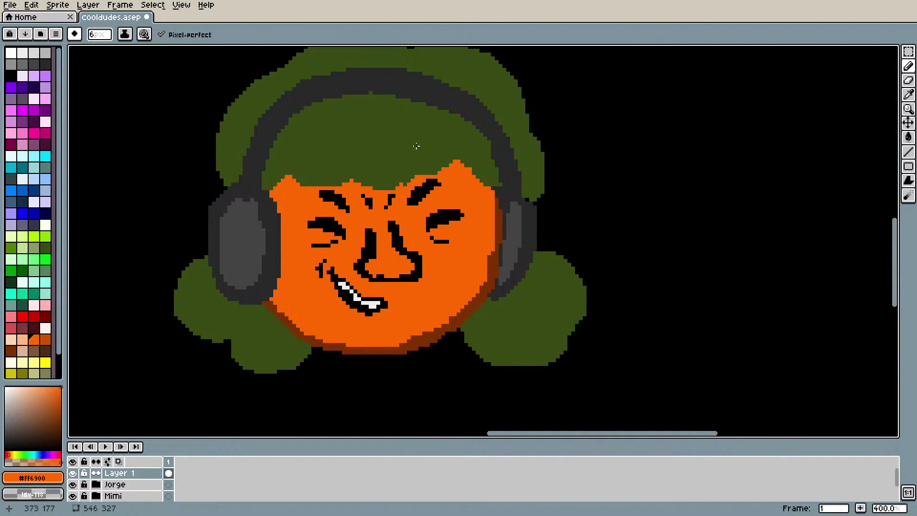
key("i")
left_click(392, 147)
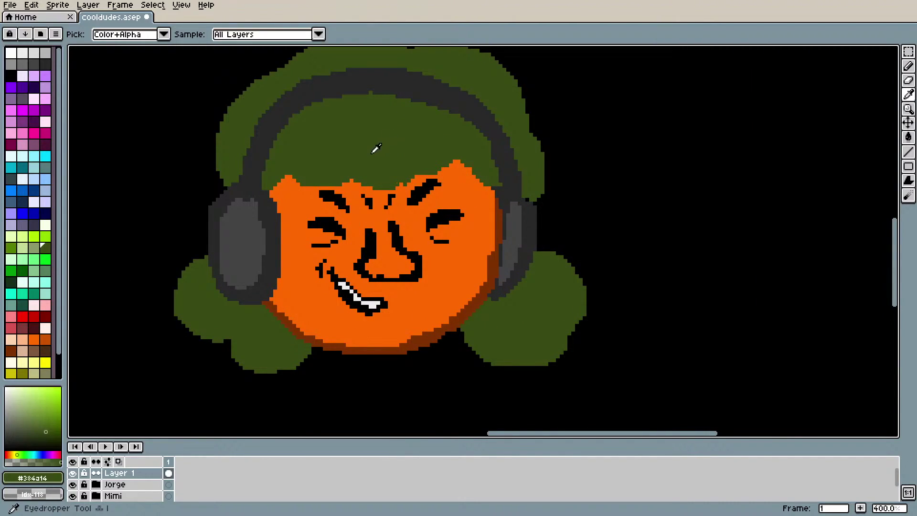
key("b")
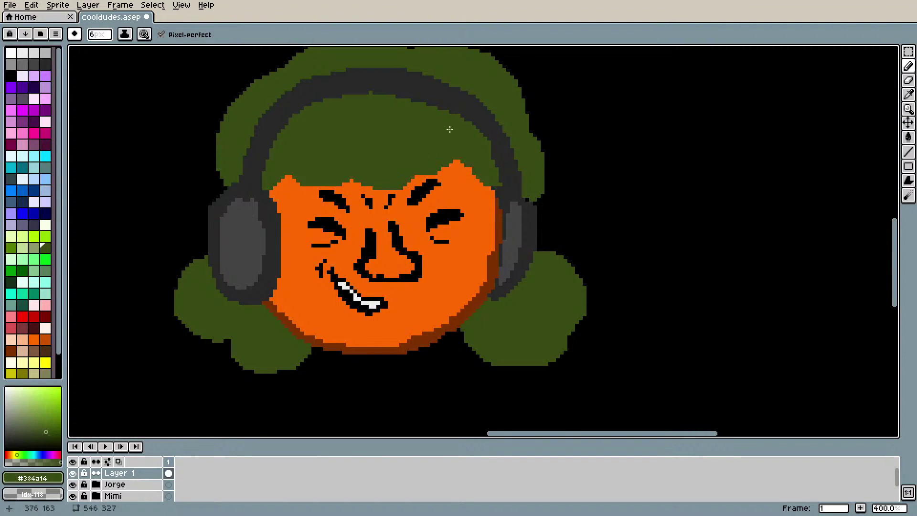
Step: Extend the brown #7F3100 shading up to the hairline beside the far headphone cup and tidy its top with hair green
scroll(725, 231, "down", 2)
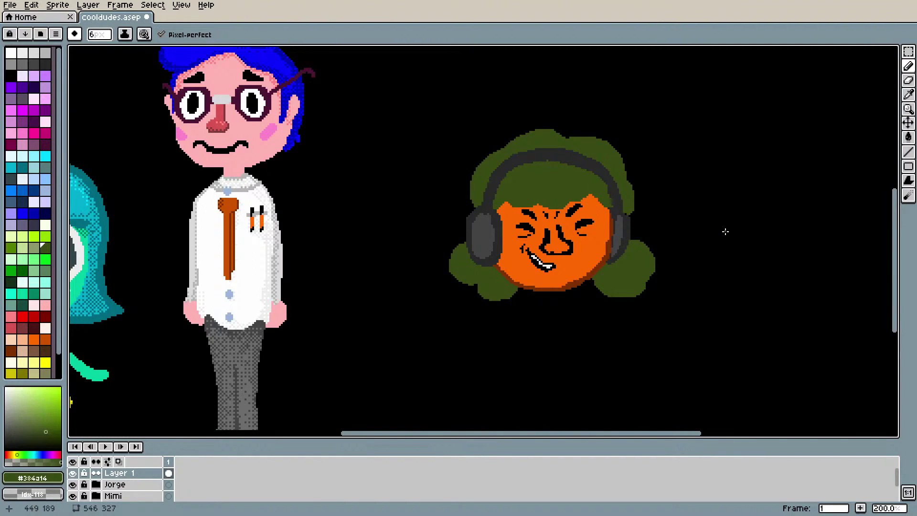
scroll(725, 231, "up", 2)
key("i")
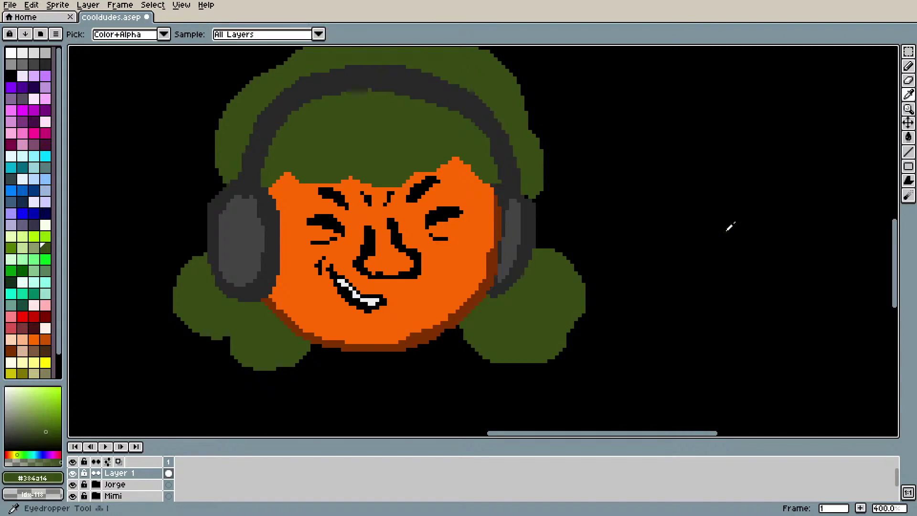
left_click(499, 215)
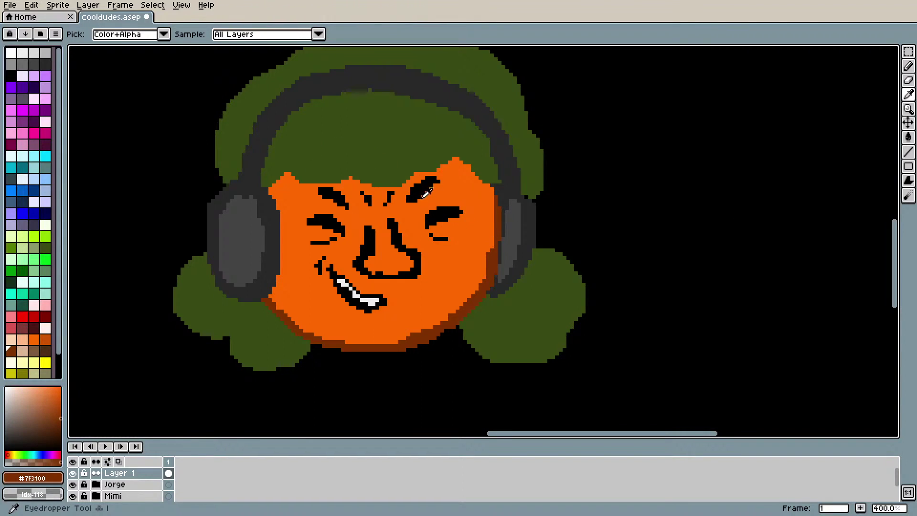
key("b")
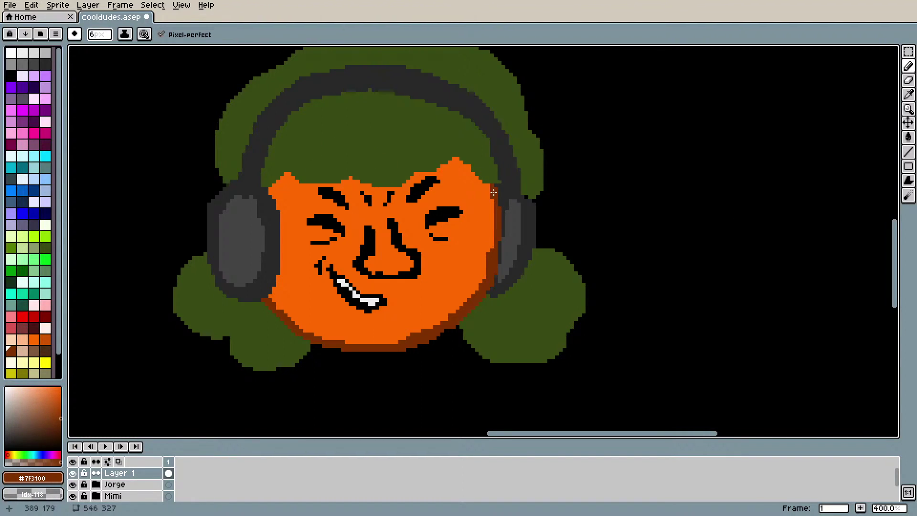
key("i")
left_click(489, 165)
key("b")
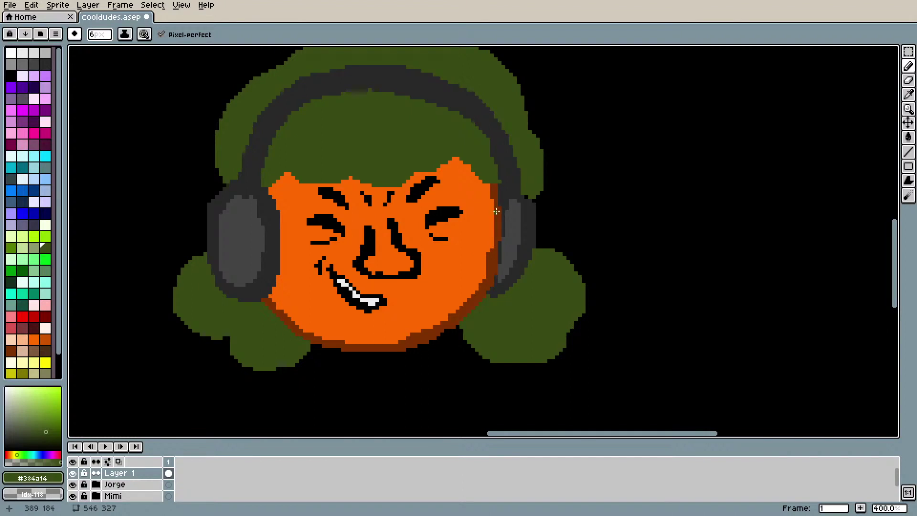
Step: Refine the inner edge of the face shadow beside the far headphone cup with sampled brown #7F3100 and orange #FF6900
key("i")
left_click(493, 191)
key("b")
left_click_drag(492, 200, 497, 224)
key("ctrl+z")
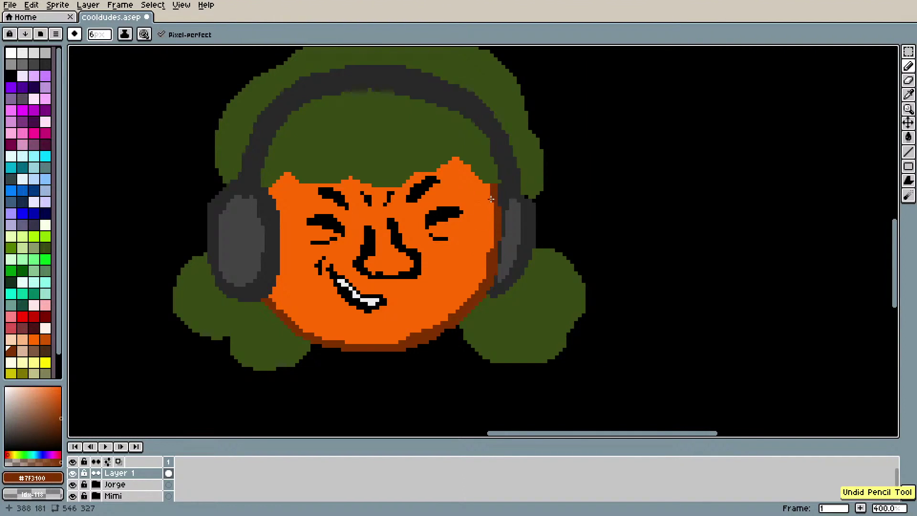
left_click_drag(493, 208, 496, 218)
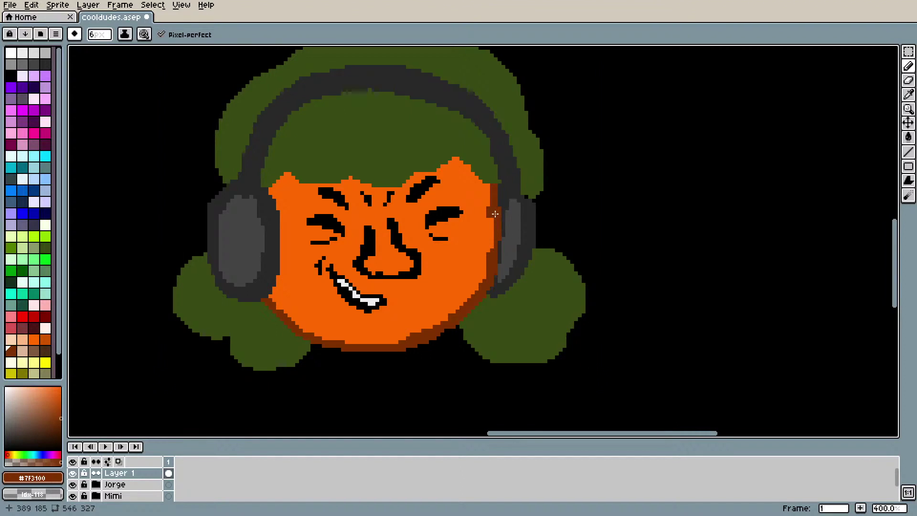
key("i")
left_click(483, 224)
key("b")
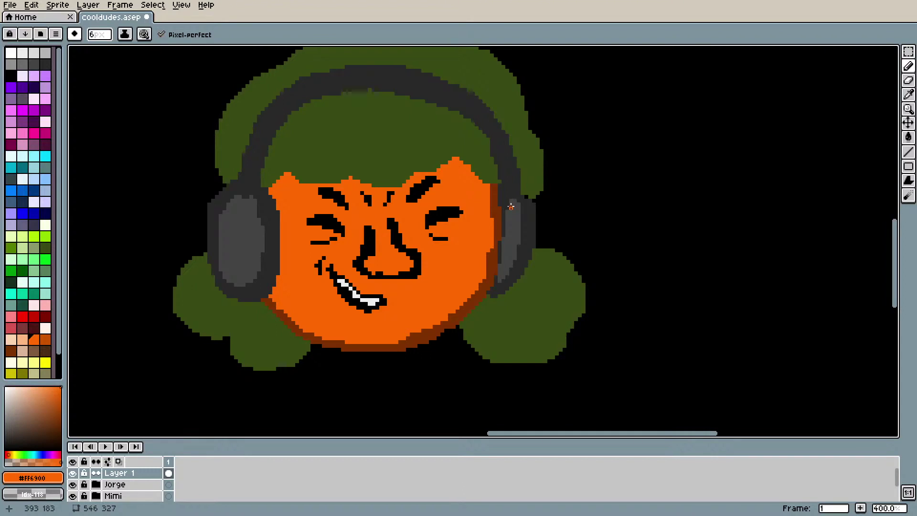
Step: Refine the inner edge of the far headphone cup and band with dark grey #292929 sampled from the headphones
key("i")
left_click(507, 195)
key("b")
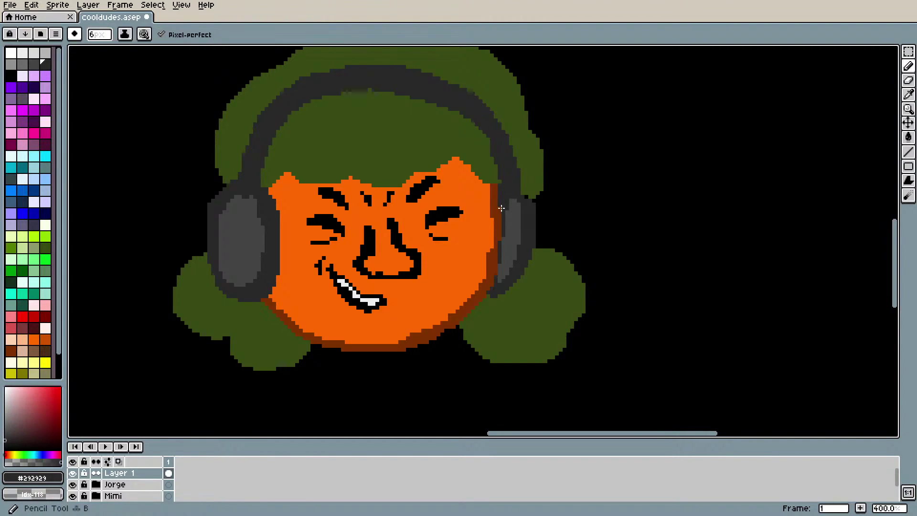
left_click_drag(500, 216, 499, 230)
key("ctrl+z")
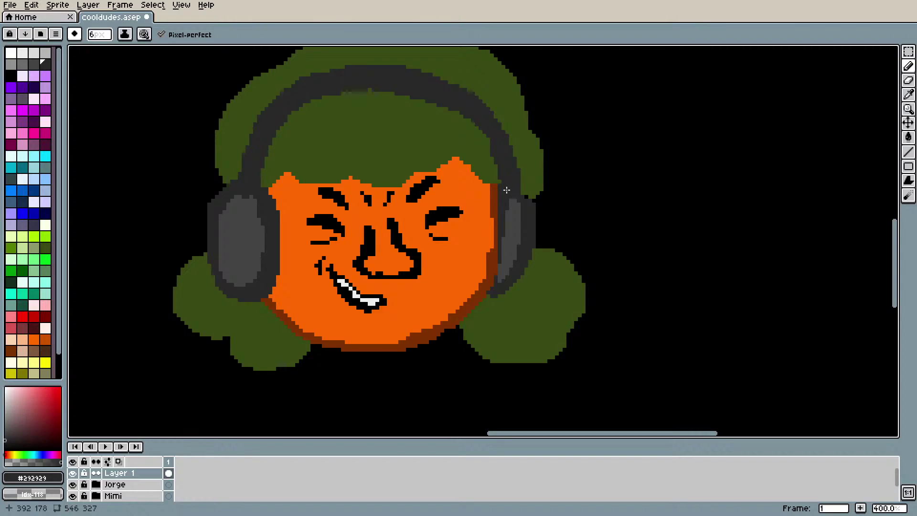
left_click(499, 190)
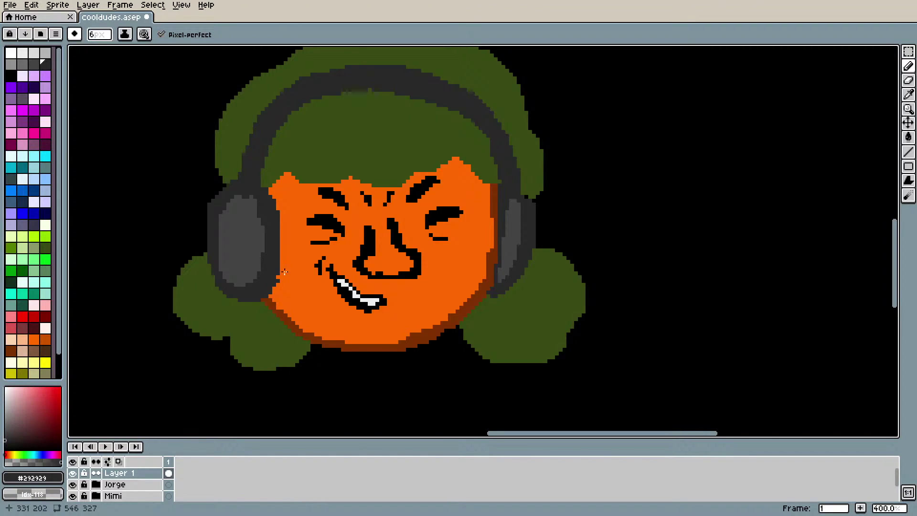
Step: Try extending the chin downward into a long point with sampled orange #FF6900, and undo the strokes
scroll(273, 259, "down", 1)
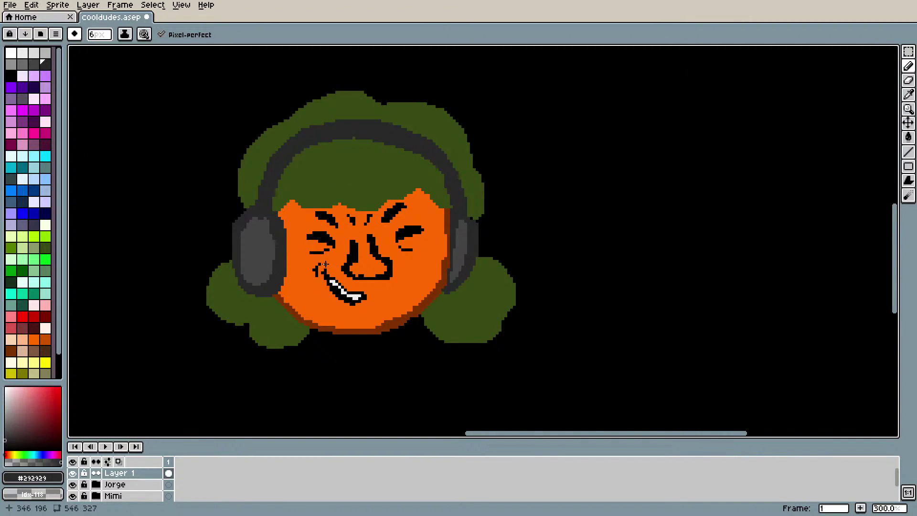
scroll(293, 225, "down", 3)
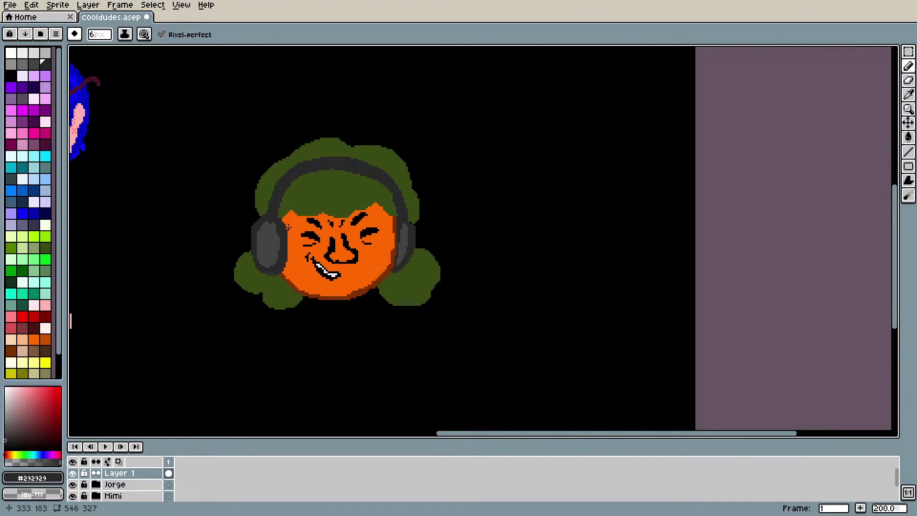
scroll(289, 227, "up", 3)
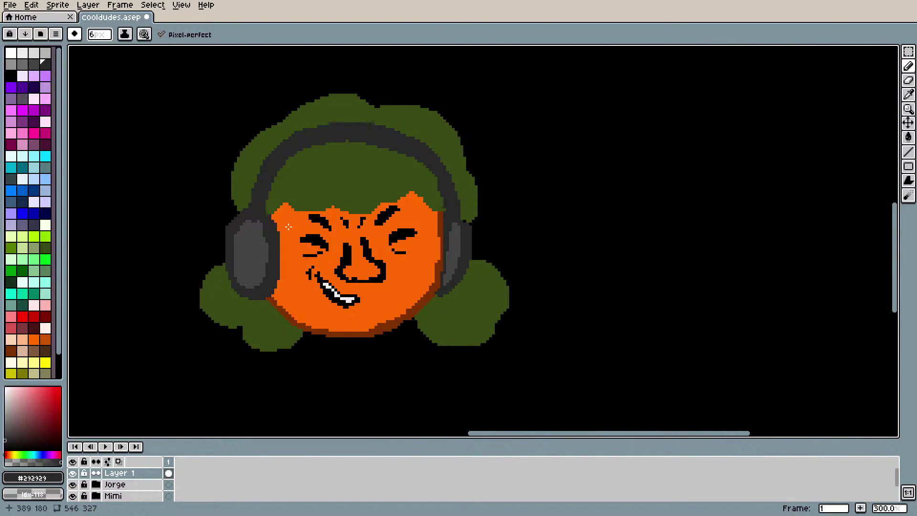
left_click(393, 297)
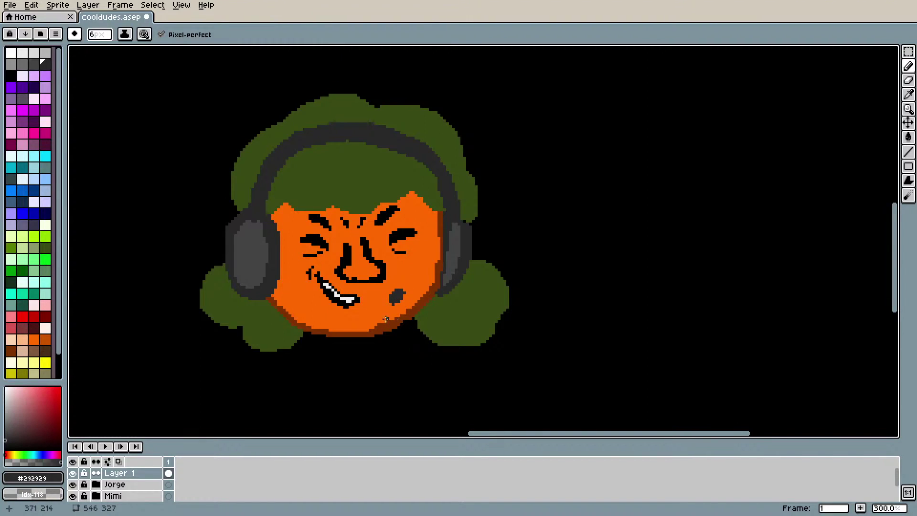
left_click(387, 307, "alt")
left_click(399, 297)
mouse_move(385, 325)
left_mouse_down()
mouse_move(420, 282)
mouse_move(378, 346)
mouse_move(360, 355)
mouse_move(341, 354)
mouse_move(300, 318)
mouse_move(333, 345)
mouse_move(331, 332)
mouse_move(346, 340)
mouse_move(401, 314)
mouse_move(349, 363)
left_mouse_up()
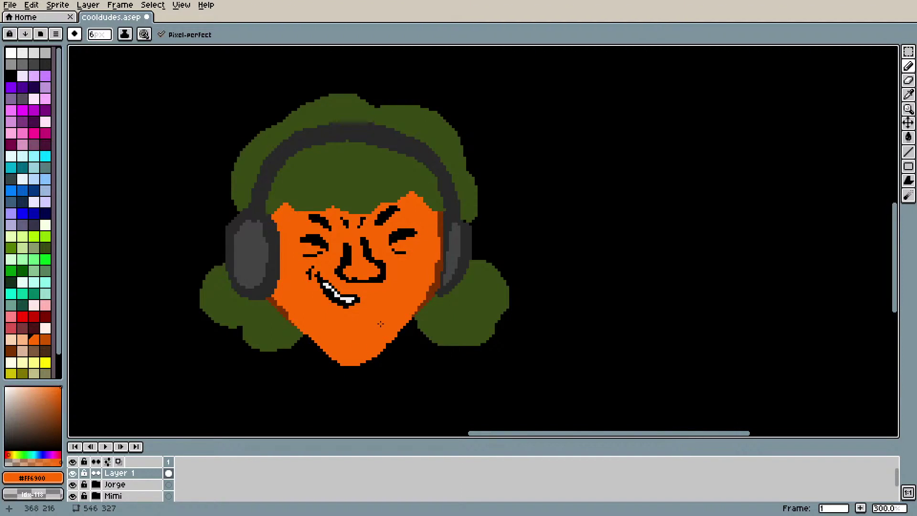
key("ctrl+z")
key("ctrl+z")
key("ctrl+z")
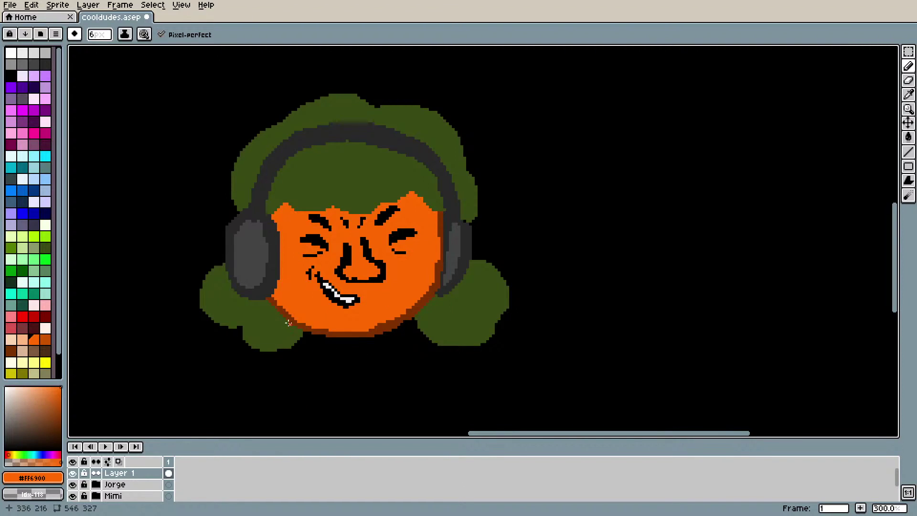
Step: Try a shorter pointed chin in orange #FF6900, compare it with the other characters, and undo it
mouse_move(336, 334)
left_mouse_down()
mouse_move(382, 325)
mouse_move(393, 309)
mouse_move(365, 340)
mouse_move(339, 342)
mouse_move(309, 320)
mouse_move(382, 332)
mouse_move(401, 308)
left_mouse_up()
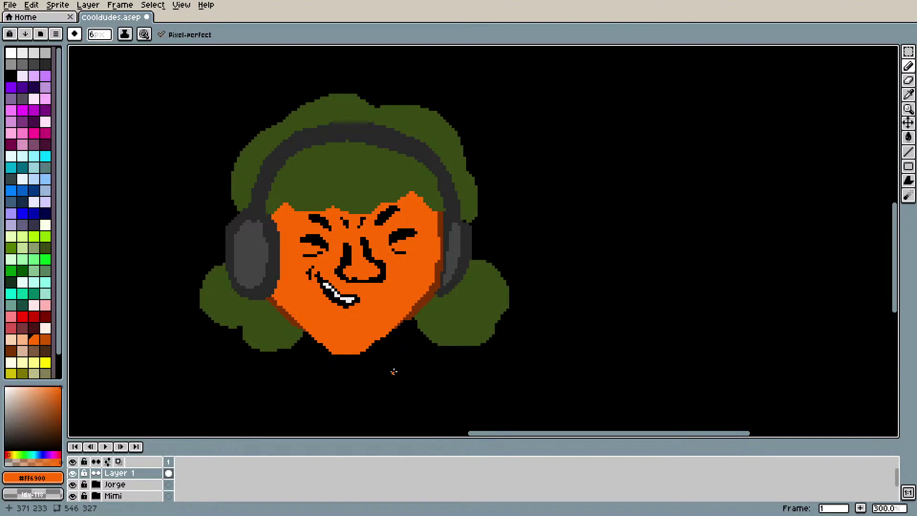
scroll(358, 285, "down", 2)
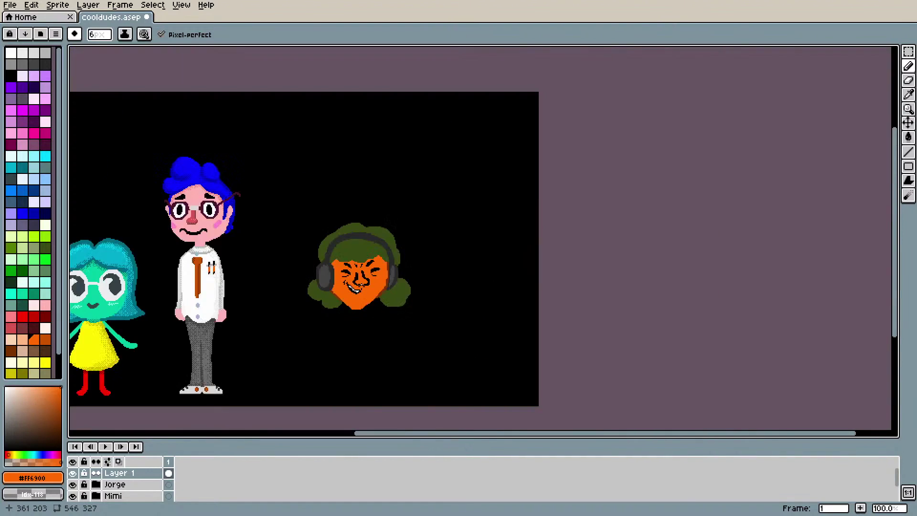
scroll(362, 286, "up", 2)
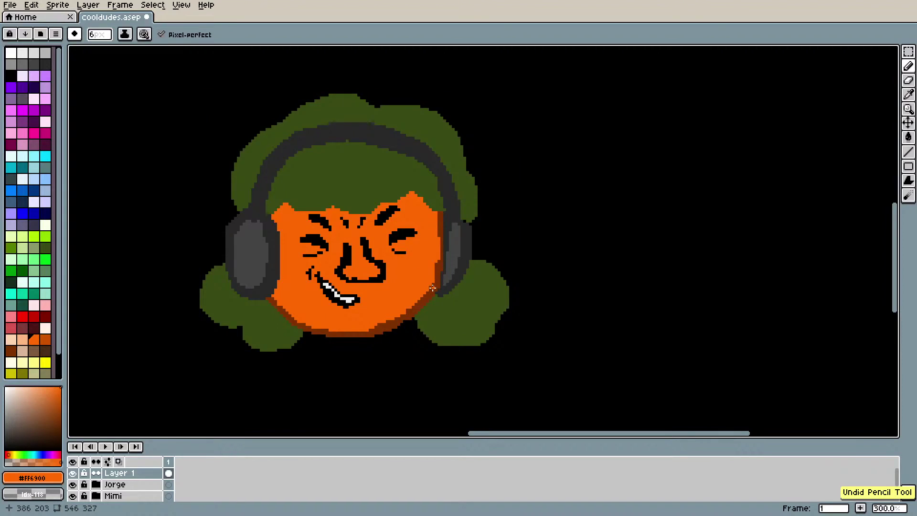
scroll(431, 293, "down", 2)
scroll(431, 293, "up", 2)
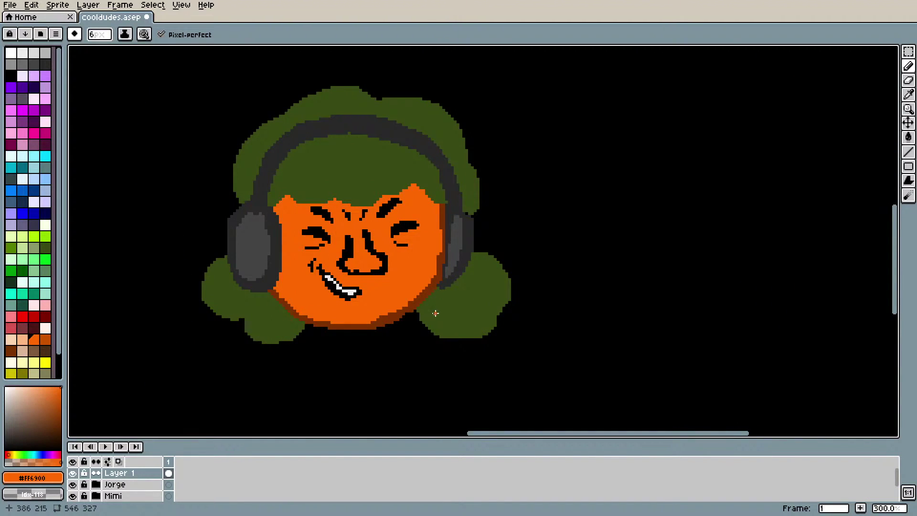
Step: Draw a thin curved stem rising from the top of the hair in sampled hair green #384a14
scroll(447, 254, "down", 1)
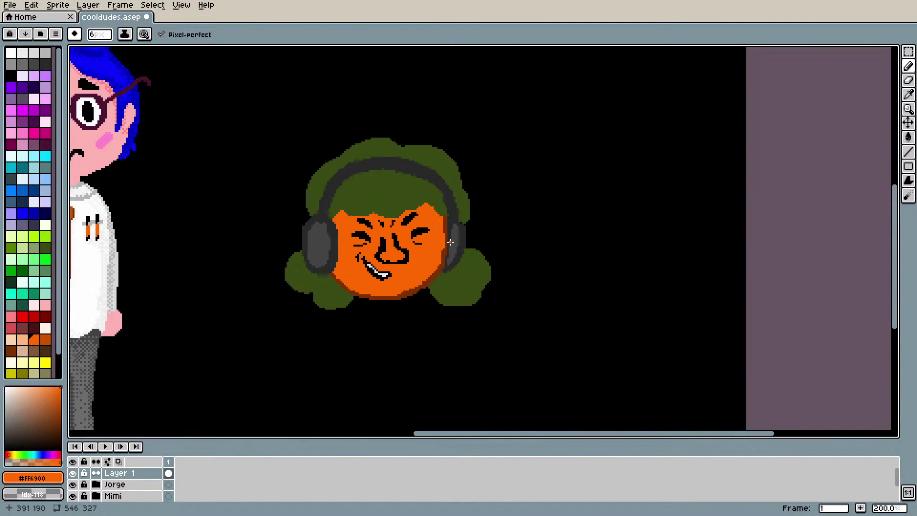
key("i")
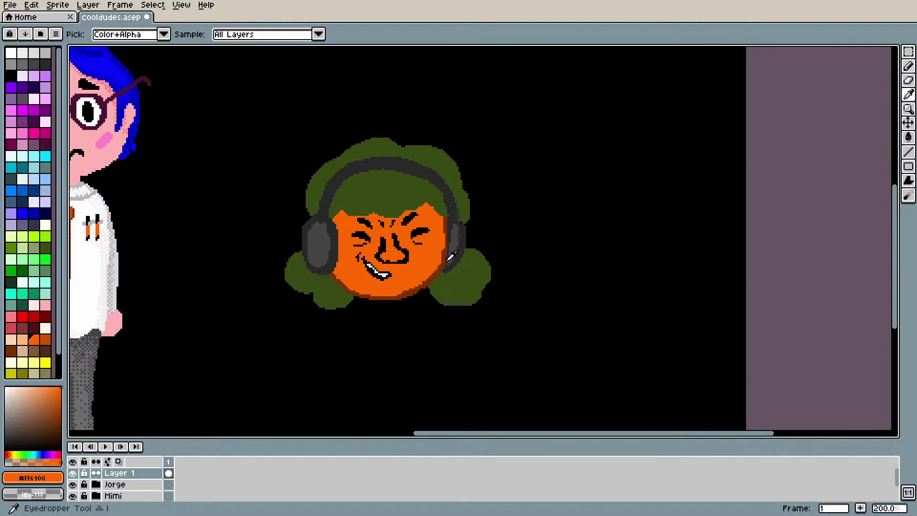
left_click(437, 160)
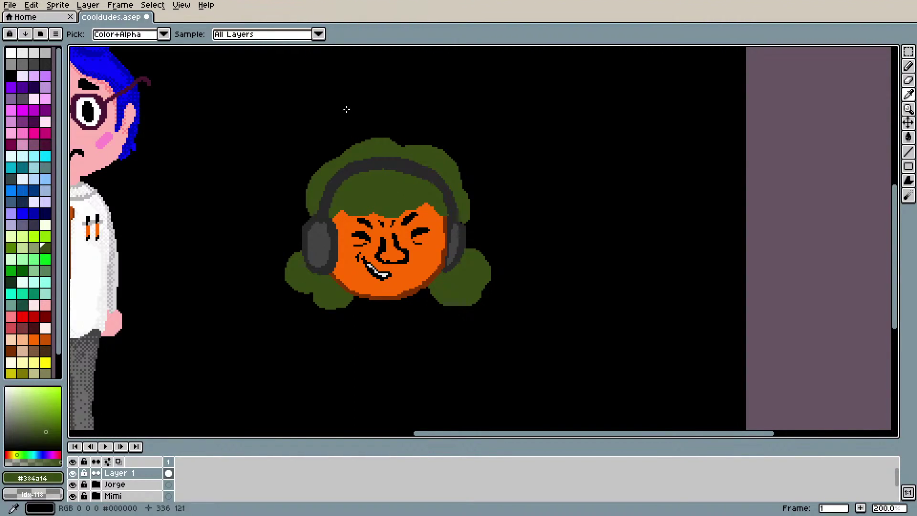
key("b")
mouse_move(385, 136)
left_mouse_down()
mouse_move(409, 109)
mouse_move(397, 137)
mouse_move(412, 102)
mouse_move(397, 141)
mouse_move(420, 104)
mouse_move(415, 98)
mouse_move(403, 111)
left_mouse_up()
key("ctrl+z")
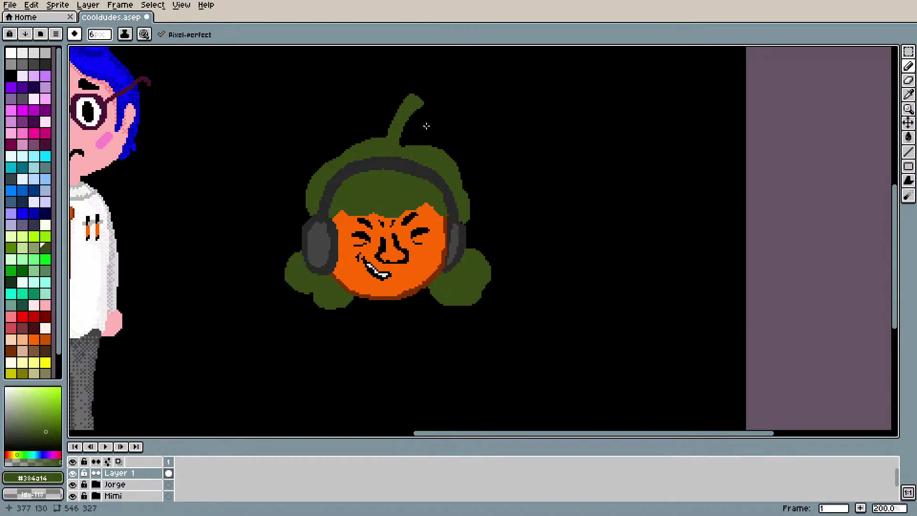
Step: Trim the tip of the hair stem and smooth the hair outline beside its base with the same green
key("e")
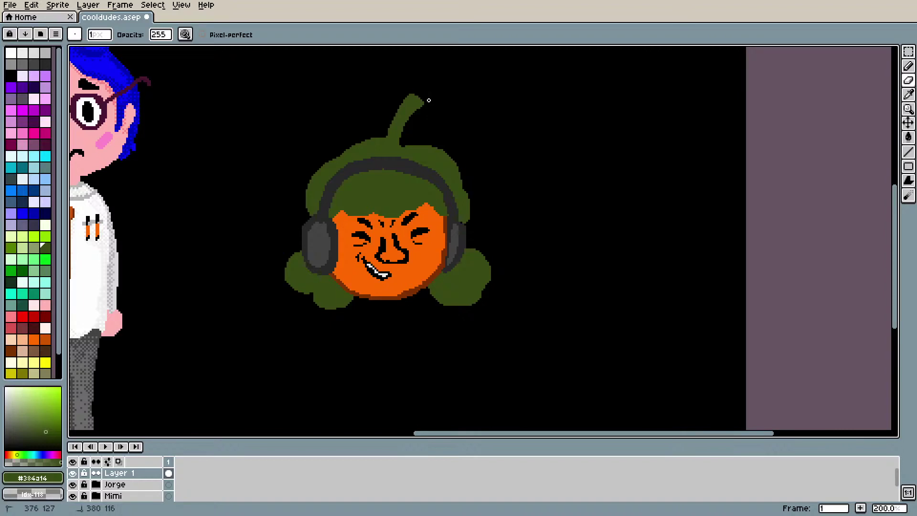
key("alt")
key("b")
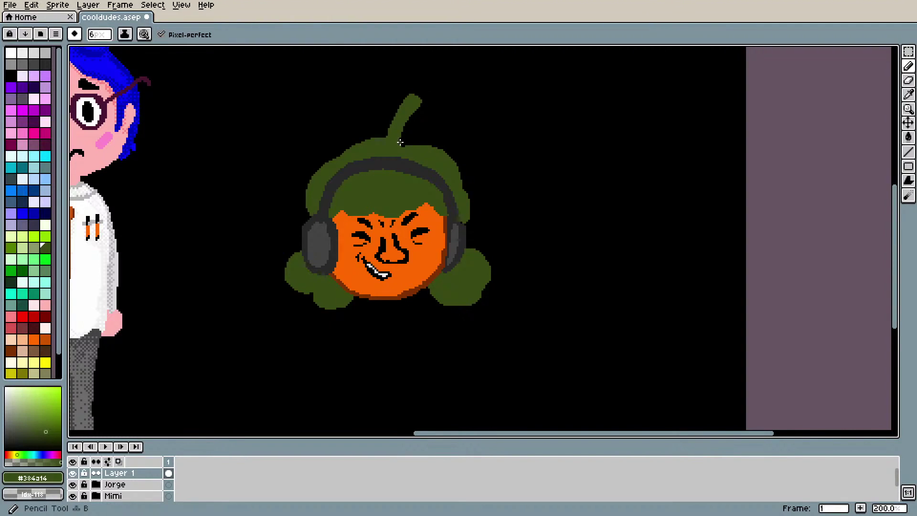
left_click_drag(438, 154, 441, 156)
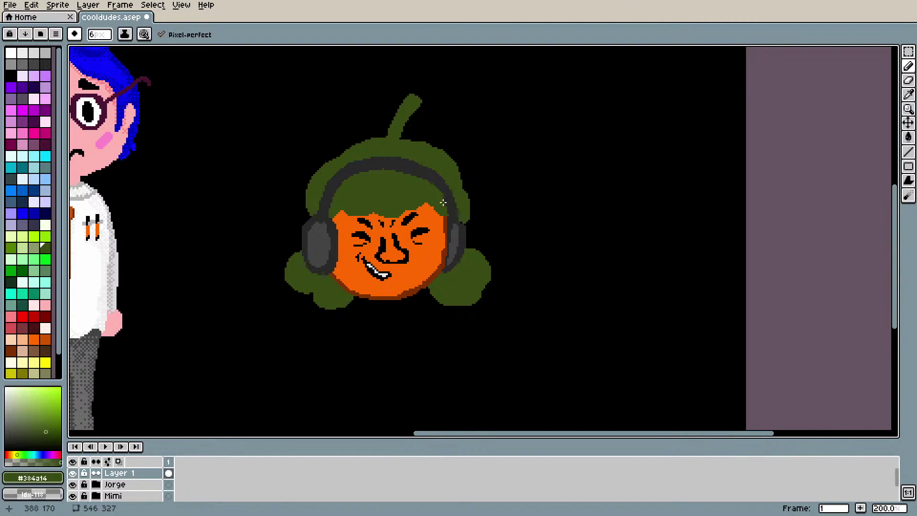
scroll(434, 287, "down", 3)
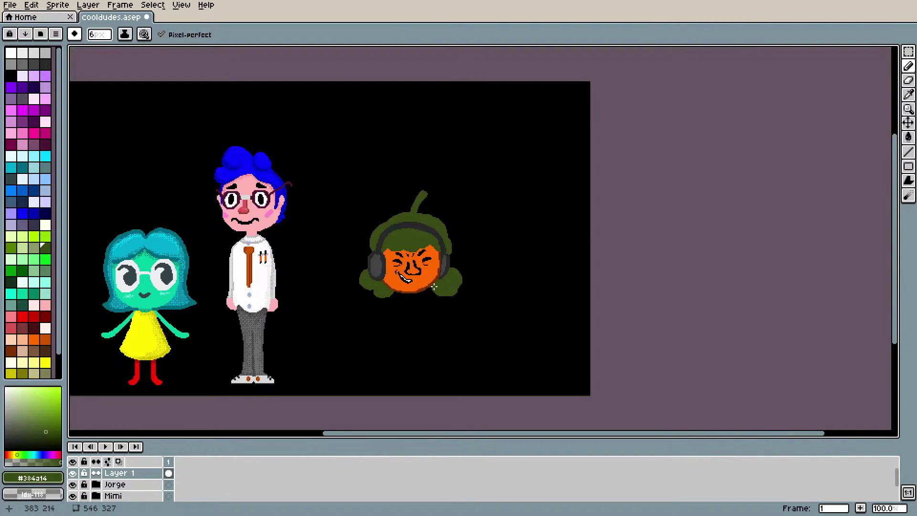
Step: Select all the black facial line work with the Magic Wand in non-contiguous mode, and restore contiguous mode
scroll(433, 293, "up", 4)
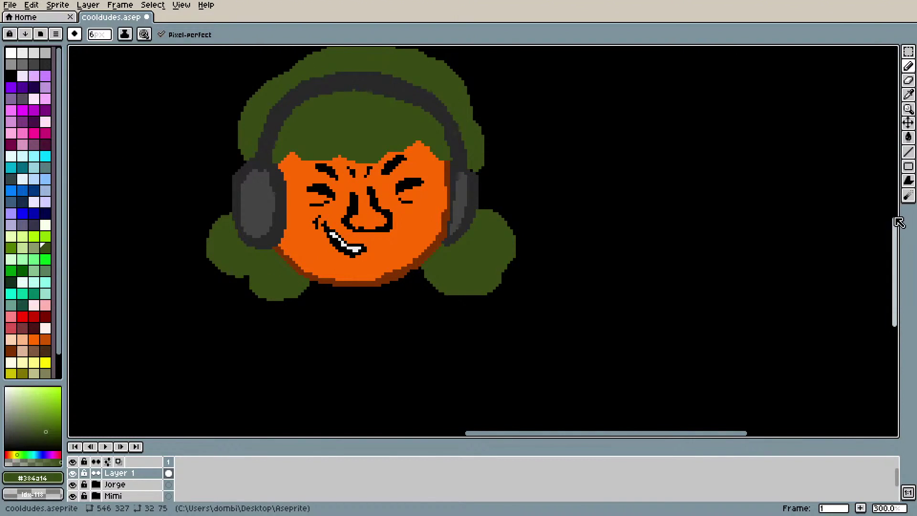
left_click(897, 192)
left_click_drag(898, 192, 897, 232)
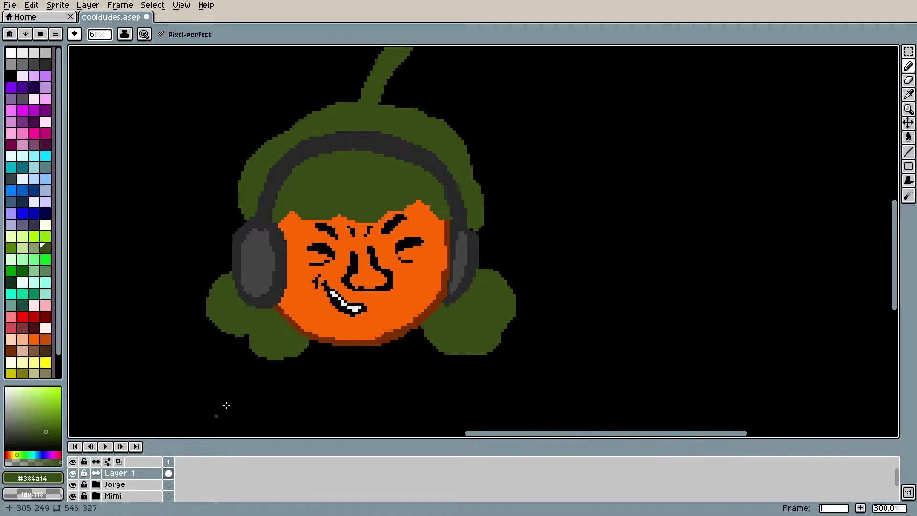
left_click(909, 51)
left_click(894, 51)
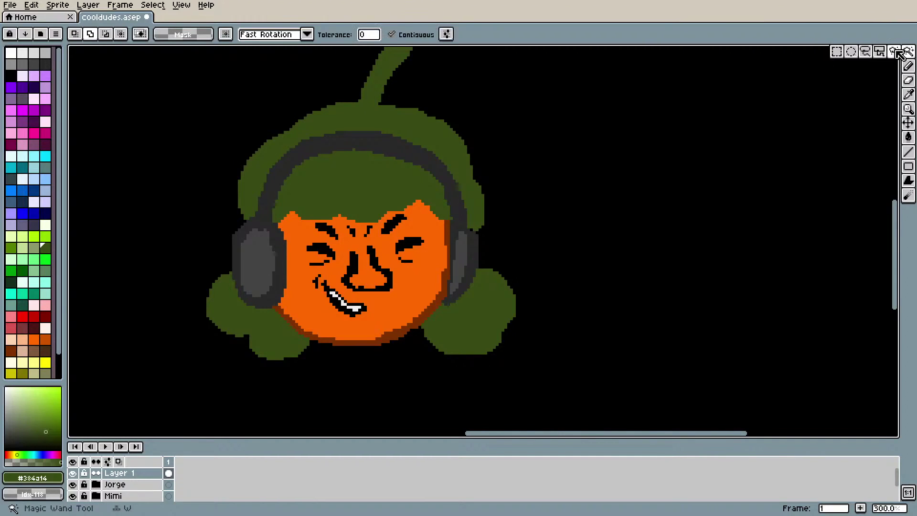
left_click(408, 220)
left_click(367, 229, "shift")
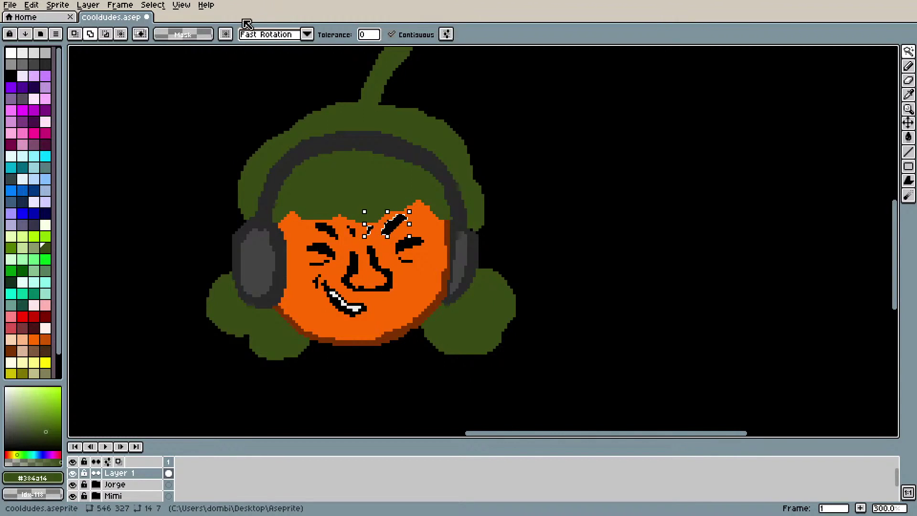
left_click(391, 35)
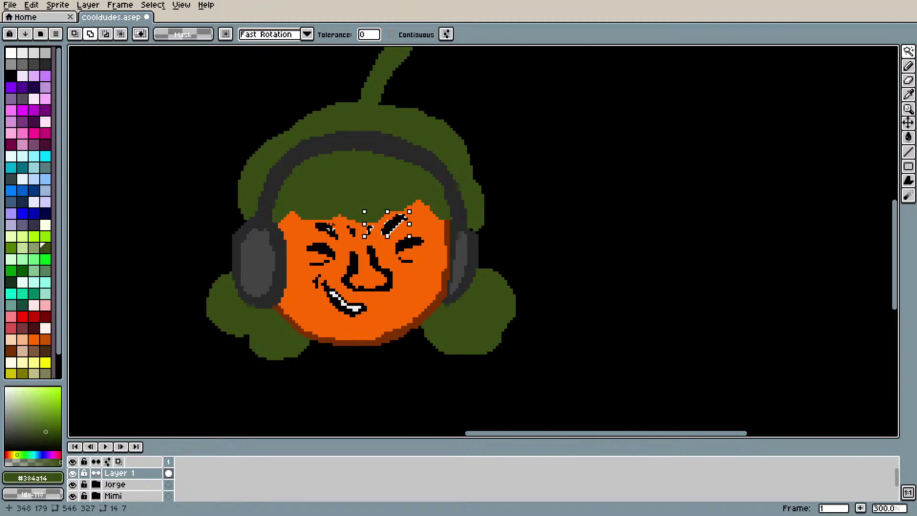
left_click(355, 313)
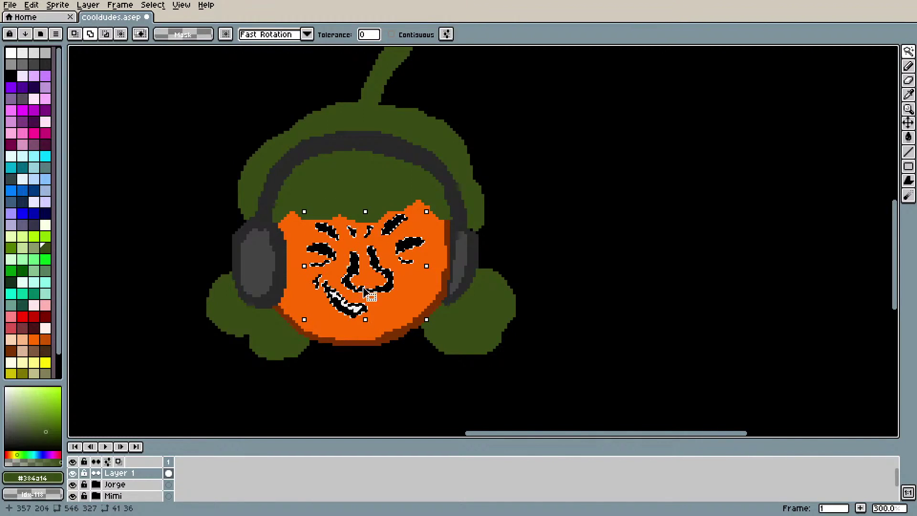
left_click(402, 34)
scroll(352, 310, "up", 9)
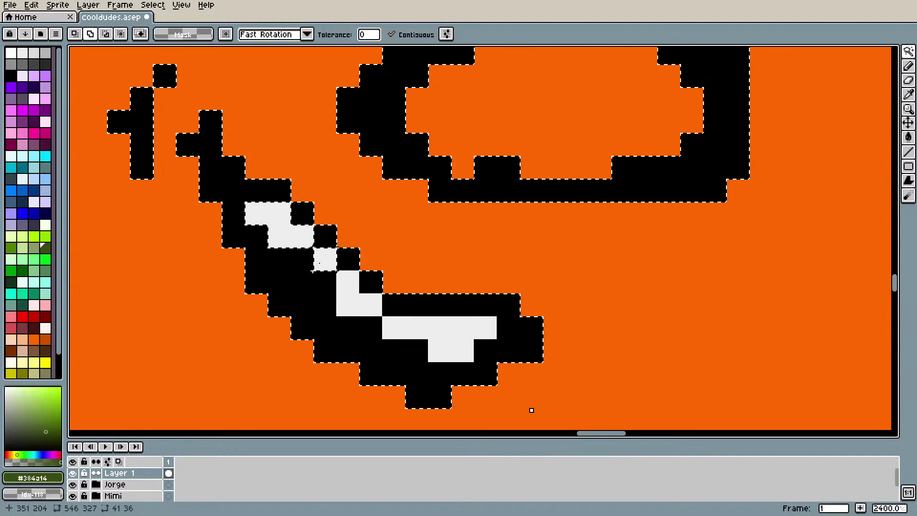
scroll(529, 409, "down", 9)
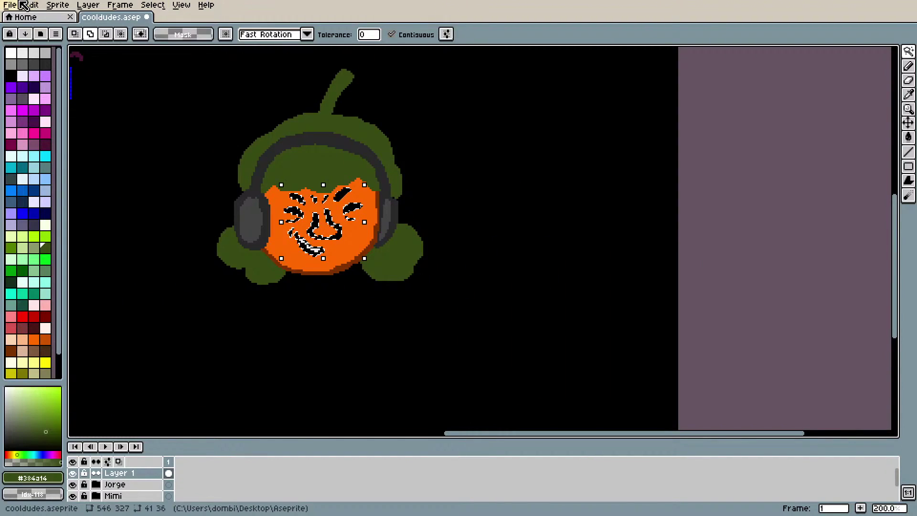
Step: Cut the selected facial lines, paste them as a new layer above Layer 1, and hide that layer
left_click(25, 5)
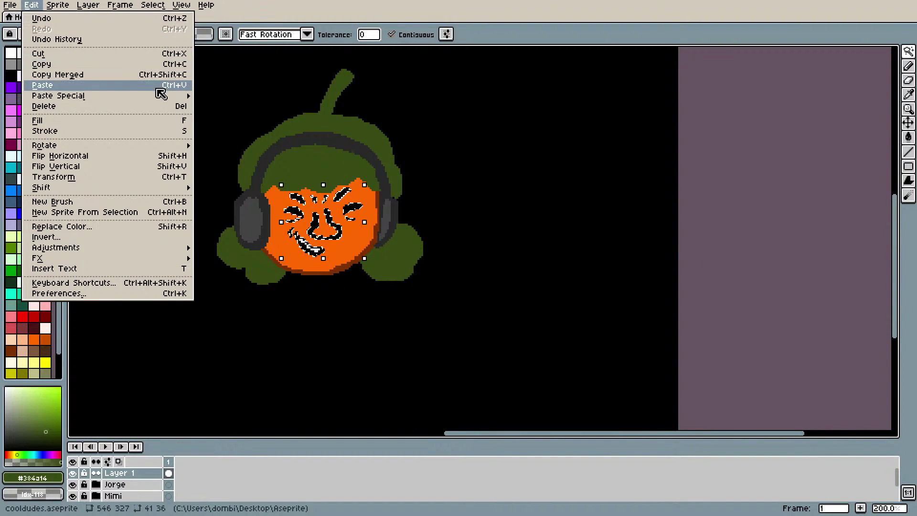
left_click(163, 54)
left_click(32, 5)
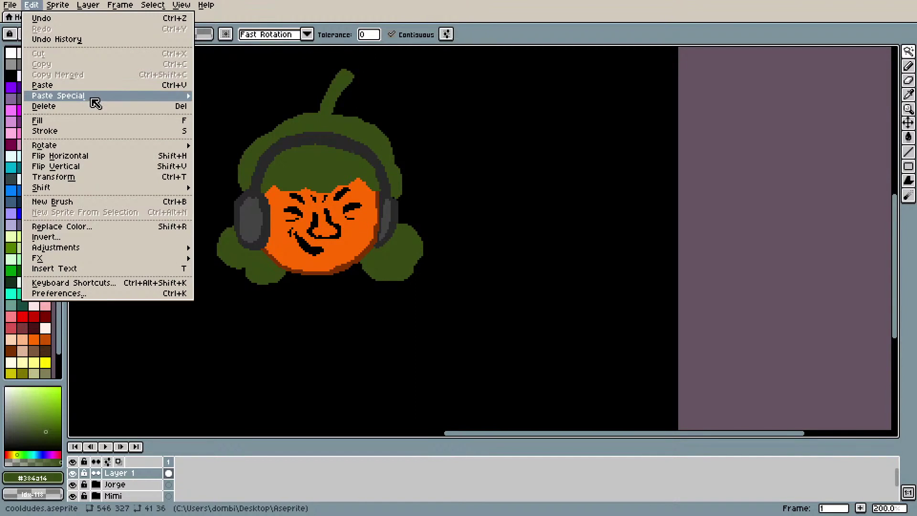
mouse_move(91, 99)
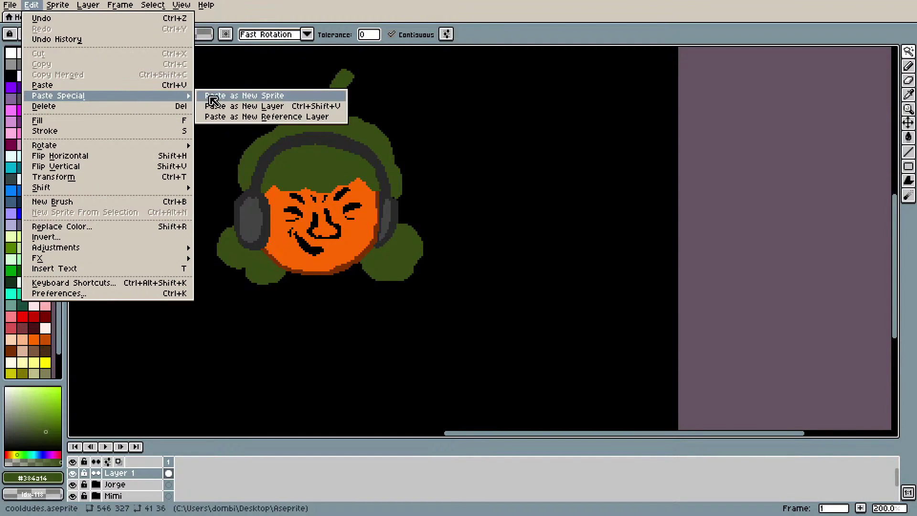
left_click(296, 109)
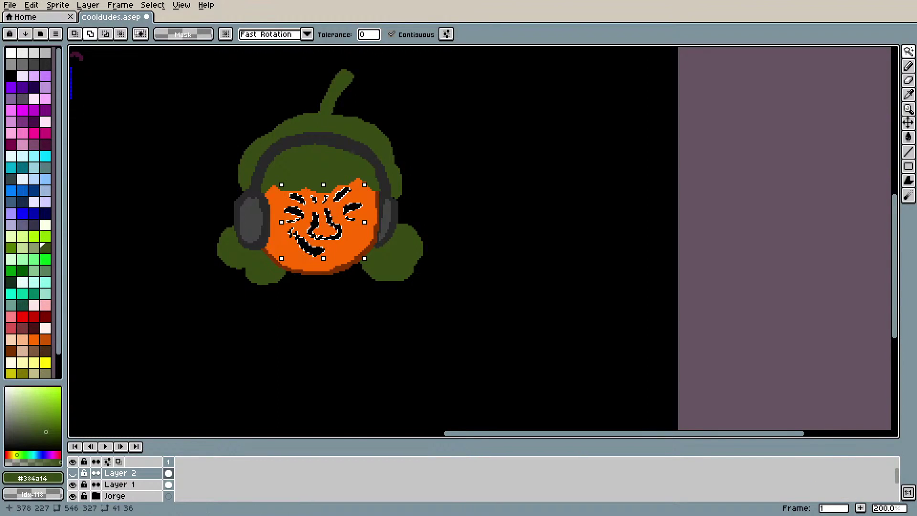
Step: Fill the gaps left under the facial lines on Layer 1 with sampled skin orange #ff6900, and make Layer 2 visible again
scroll(344, 252, "up", 3)
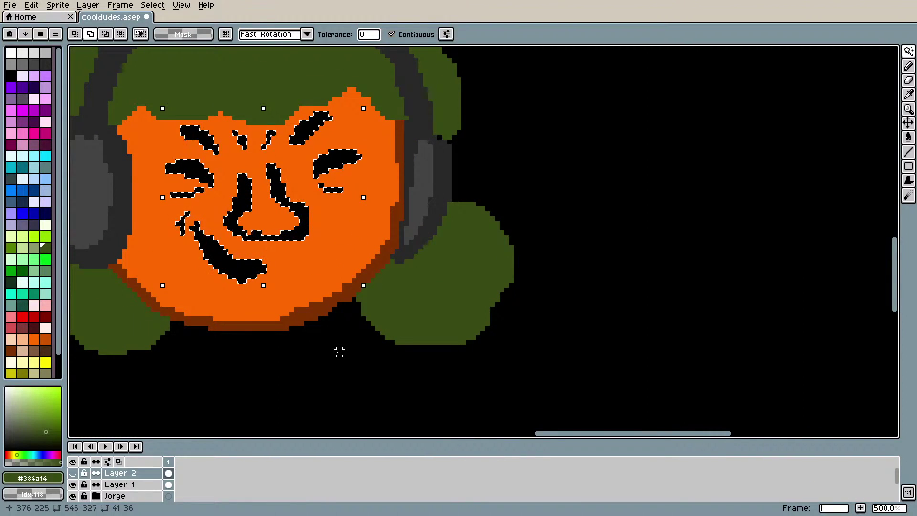
key("ctrl+d")
key("i")
left_click(336, 273)
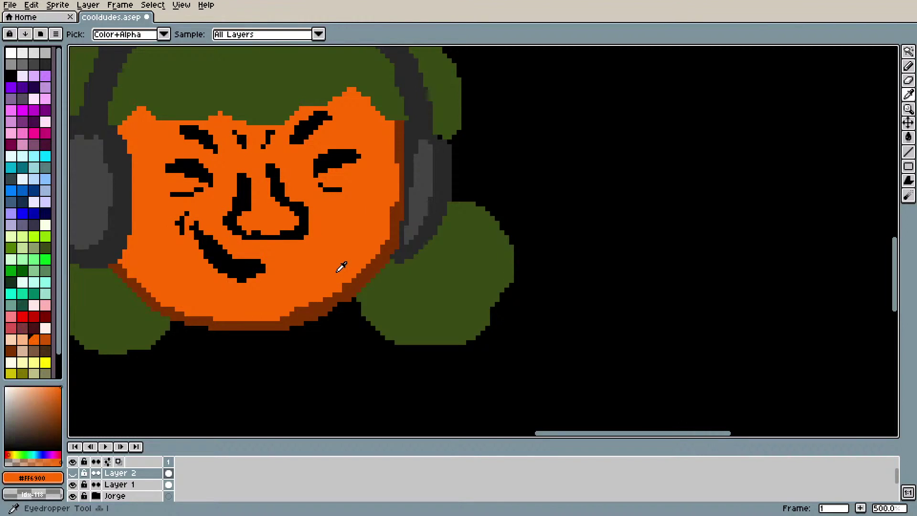
key("b")
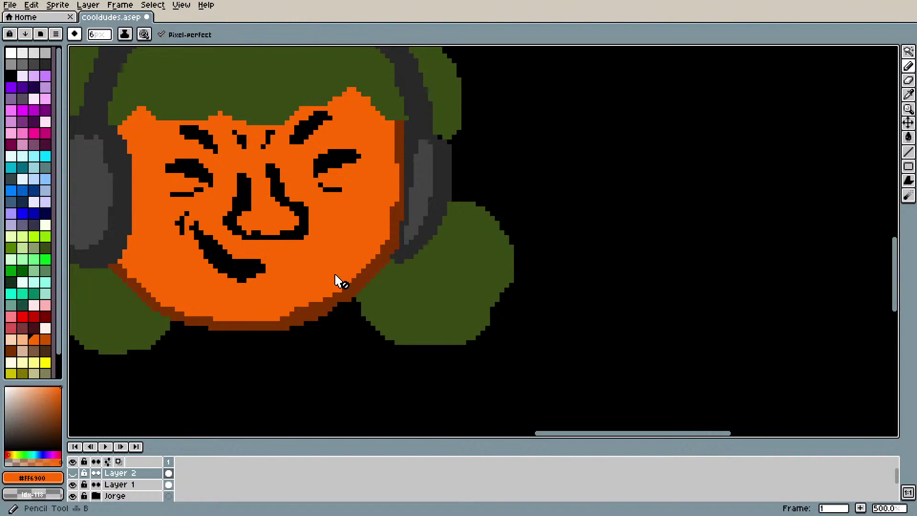
left_click(215, 271)
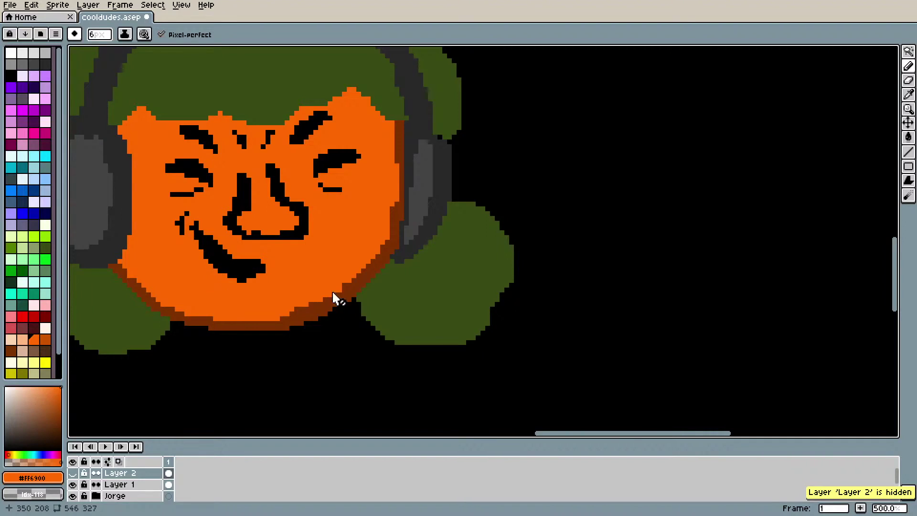
key("ctrl")
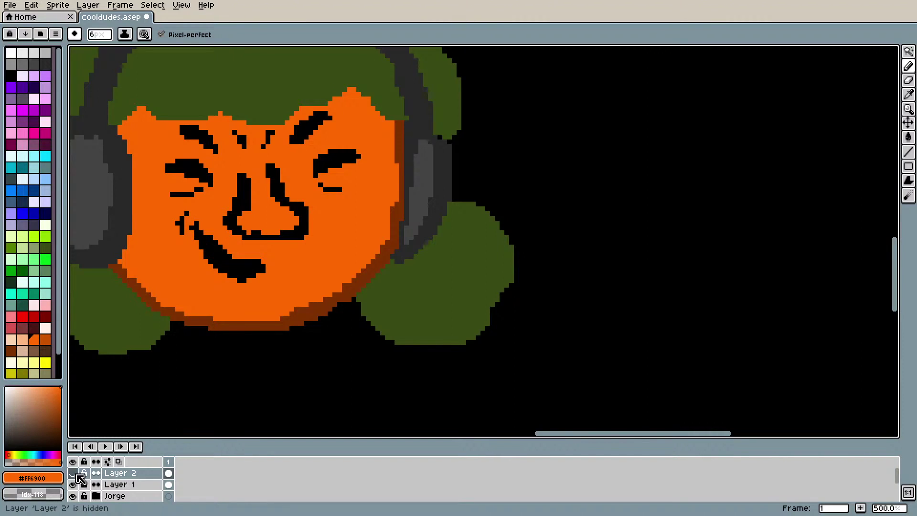
left_click(118, 485)
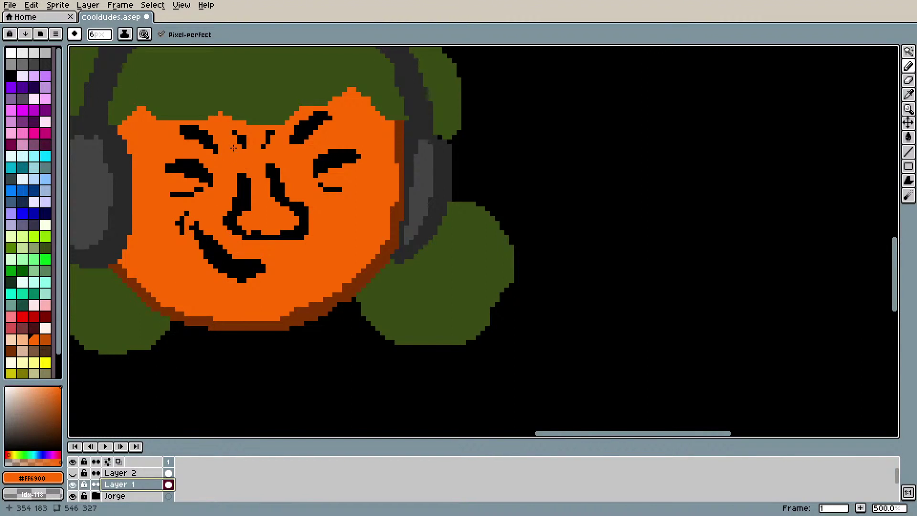
mouse_move(250, 231)
left_mouse_down()
mouse_move(224, 251)
mouse_move(221, 225)
mouse_move(195, 247)
mouse_move(185, 242)
mouse_move(172, 171)
mouse_move(187, 139)
left_mouse_up()
mouse_move(258, 148)
left_mouse_down()
mouse_move(329, 120)
mouse_move(325, 163)
mouse_move(341, 172)
mouse_move(275, 186)
mouse_move(280, 172)
left_mouse_up()
left_click_drag(258, 270, 231, 271)
left_click(72, 473)
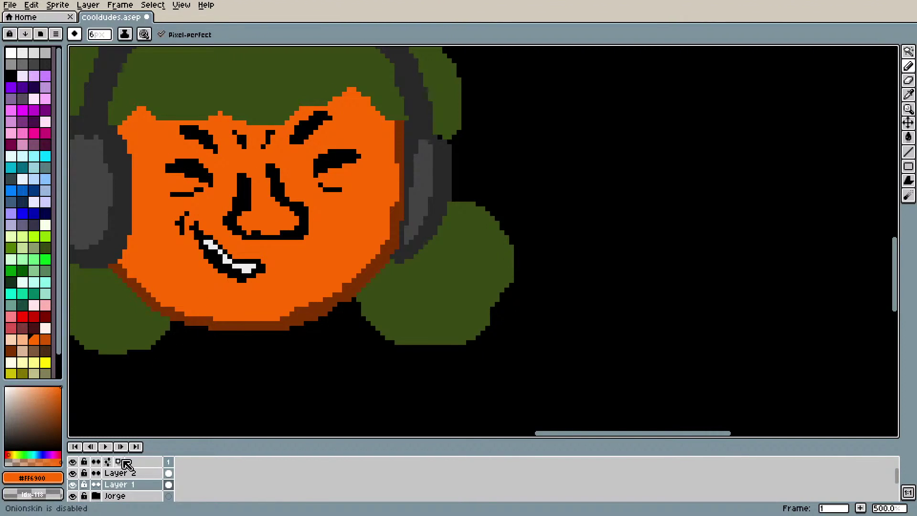
Step: Move the facial lines on Layer 2 straight down by about 3 pixels on the face
left_click(139, 473)
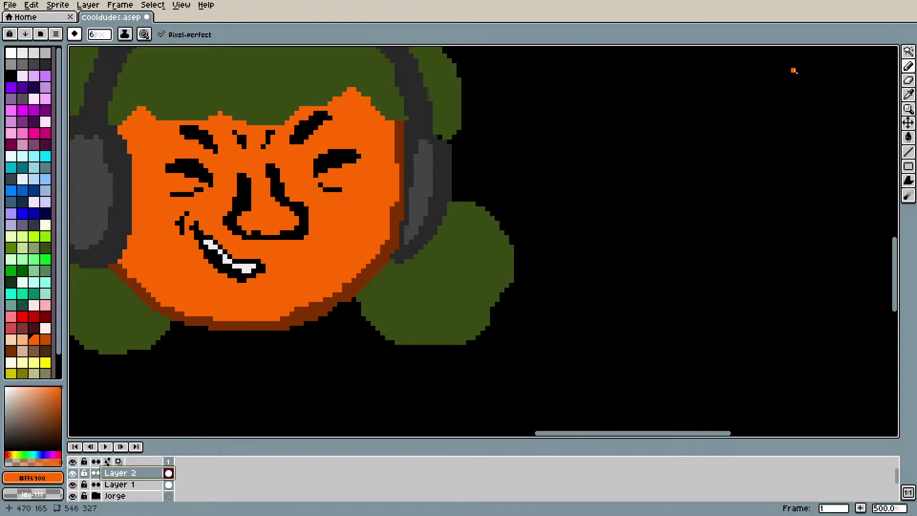
left_click(909, 122)
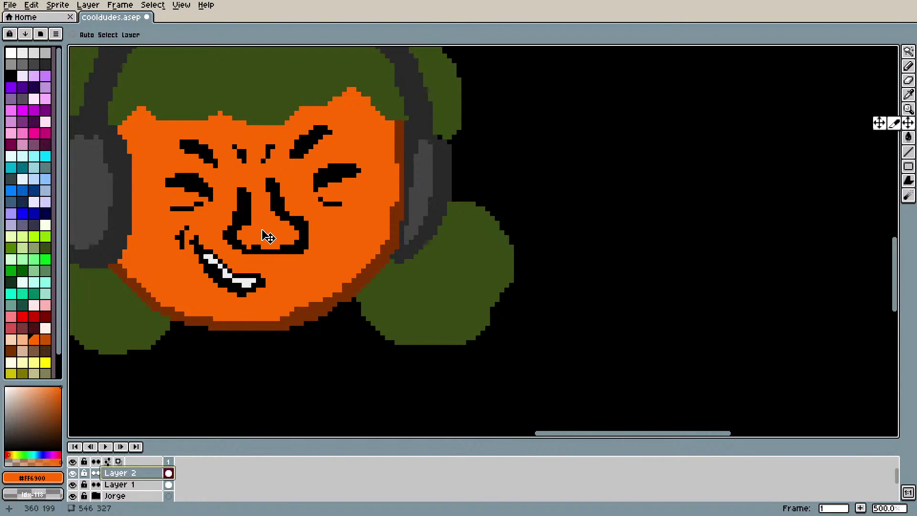
scroll(268, 225, "down", 4)
scroll(255, 218, "up", 1)
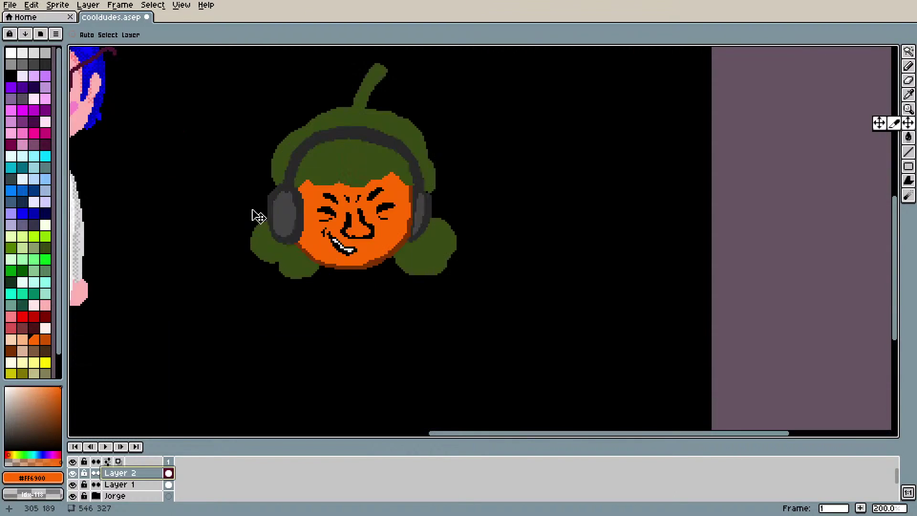
left_click_drag(483, 440, 473, 439)
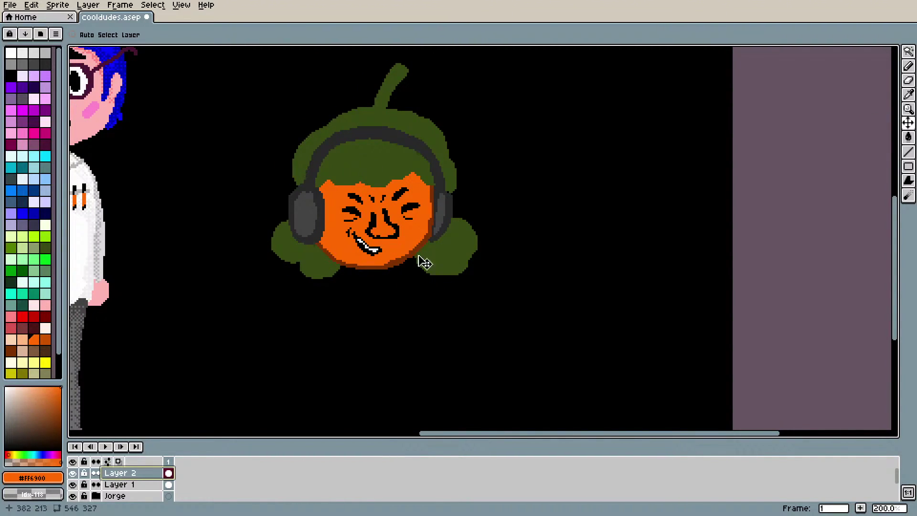
scroll(404, 280, "up", 1)
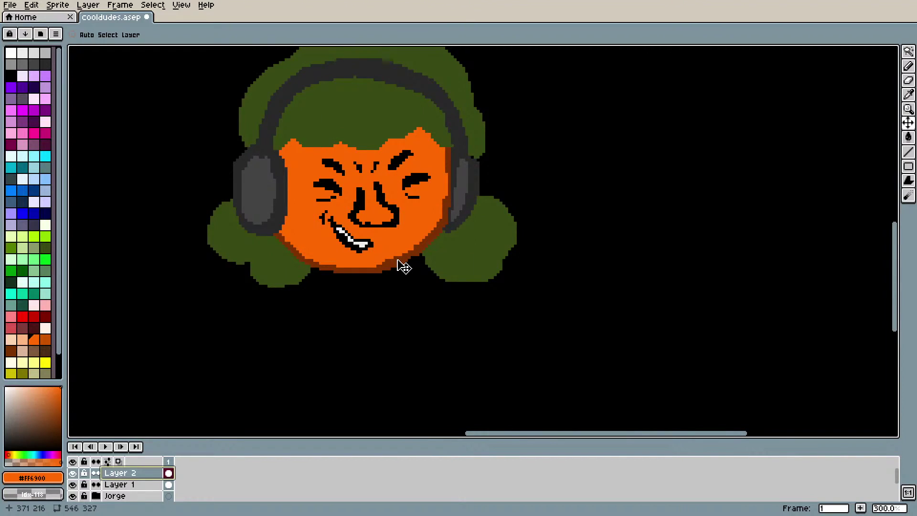
Step: Extend the jaw shadow on Layer 1 along the face's lower-left edge with a straight pencil line in sampled brown #7f3100
left_click(128, 486)
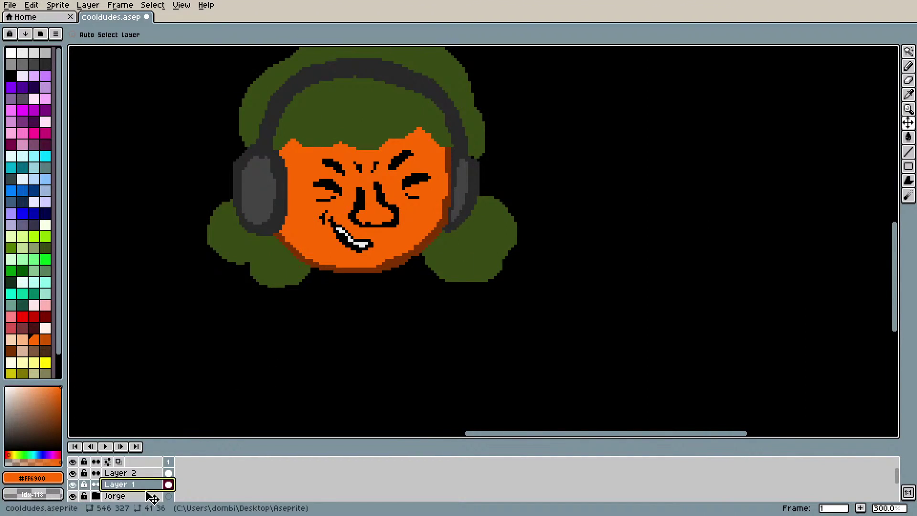
key("b")
left_click(404, 255, "alt")
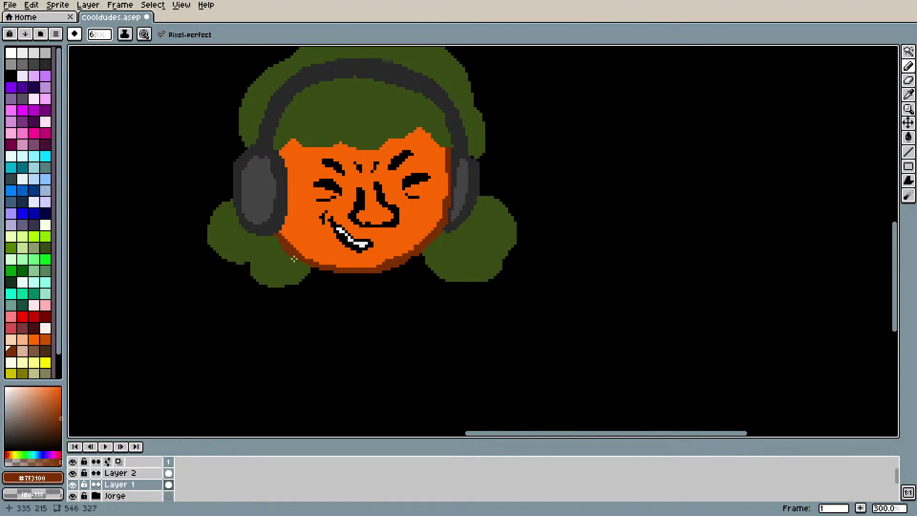
left_click(281, 236)
left_click(283, 235)
left_click(325, 265, "shift")
scroll(425, 259, "down", 2)
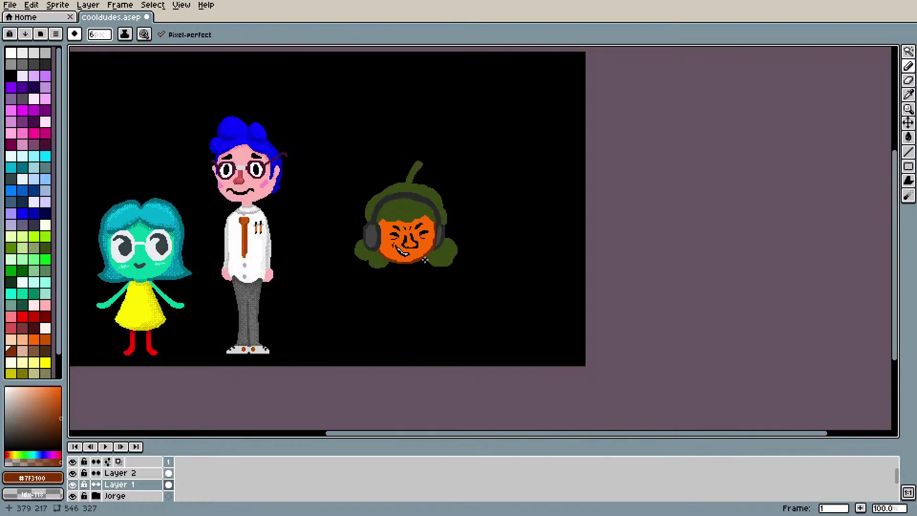
scroll(440, 256, "up", 2)
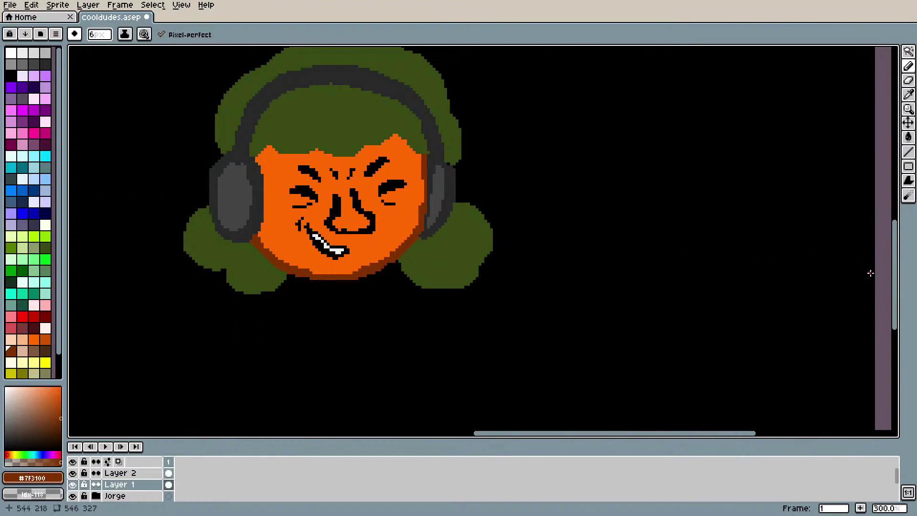
Step: Add a new layer and move it above Layer 2 in the layer stack
left_click_drag(891, 274, 896, 248)
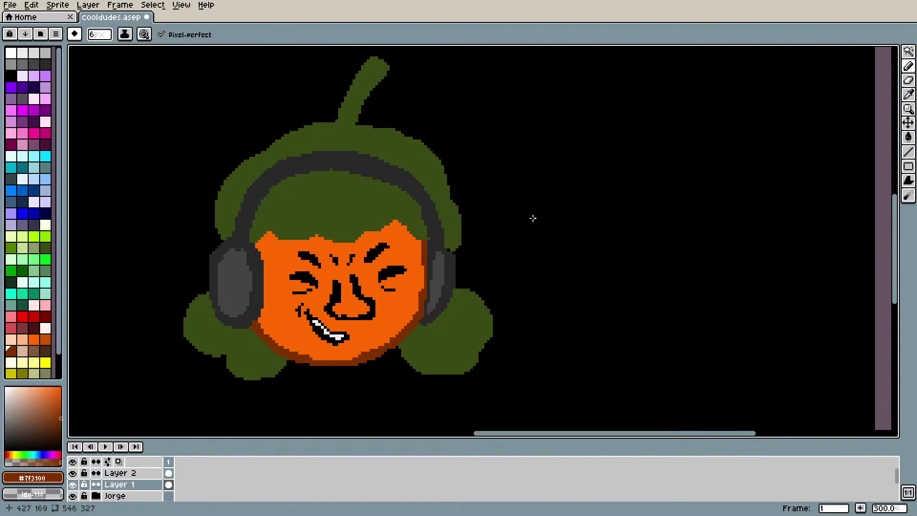
scroll(453, 266, "down", 1)
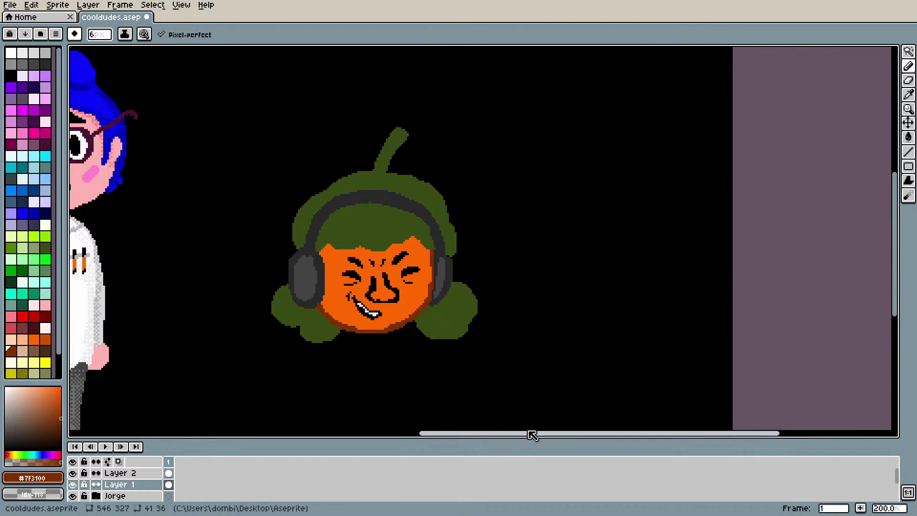
left_click_drag(533, 435, 495, 436)
scroll(486, 401, "down", 1)
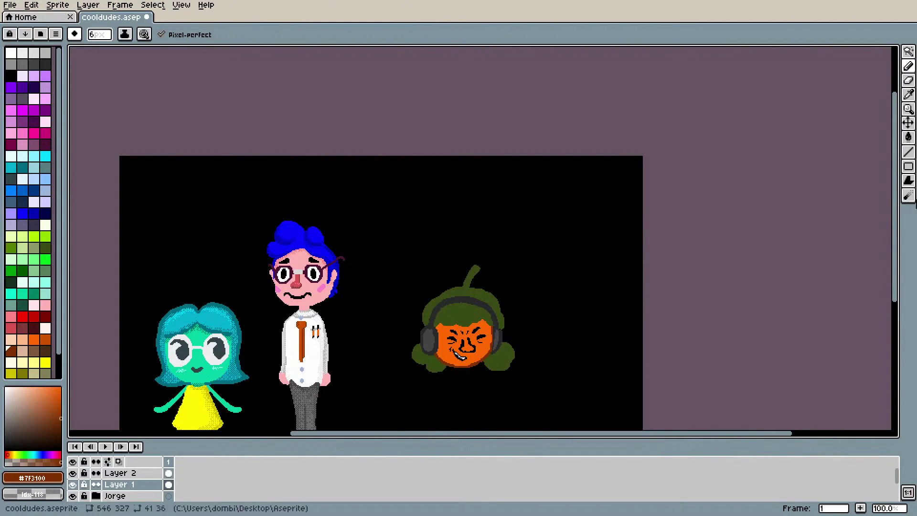
scroll(742, 282, "down", 3)
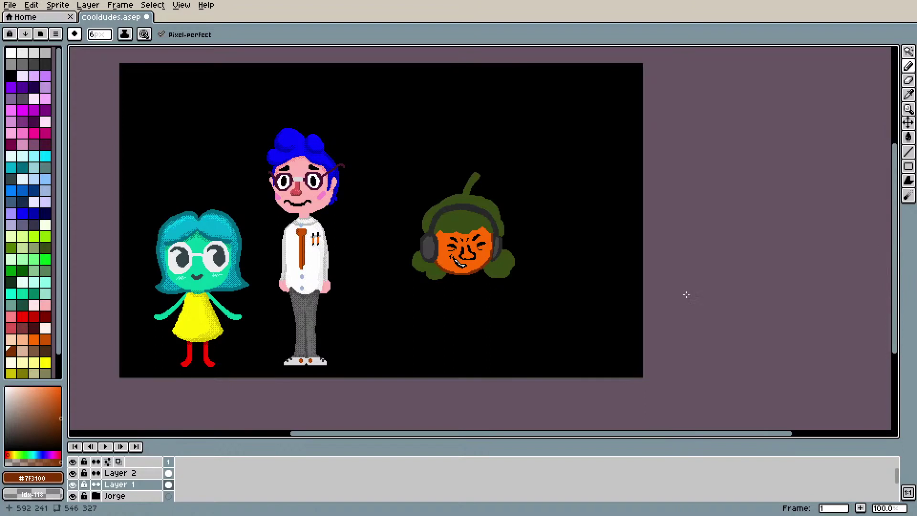
scroll(509, 353, "up", 1)
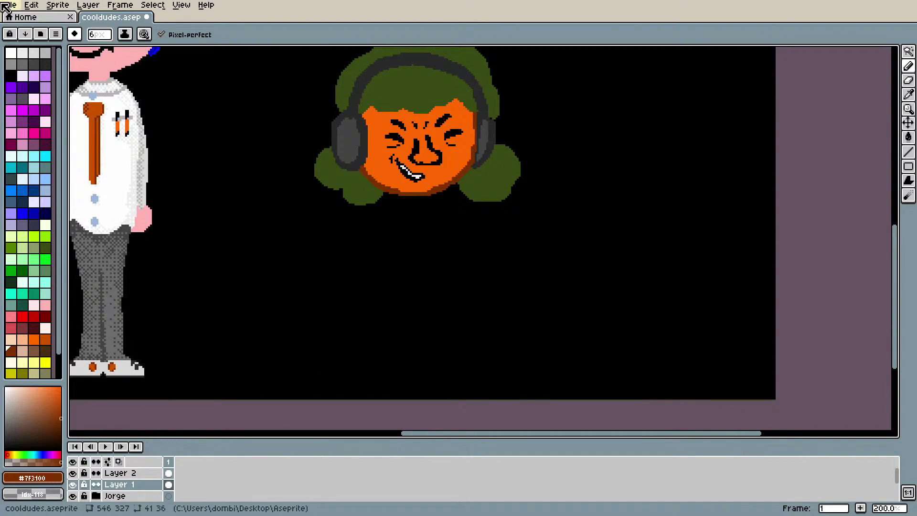
left_click(88, 5)
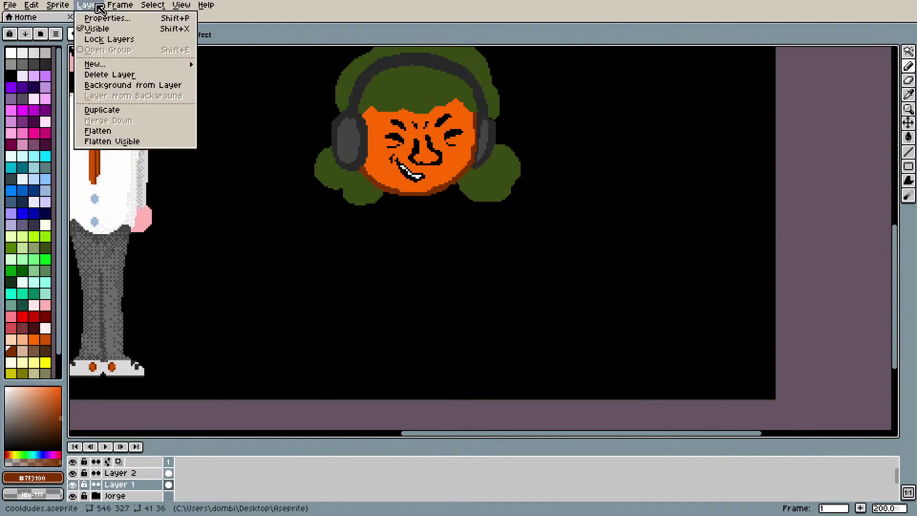
mouse_move(123, 65)
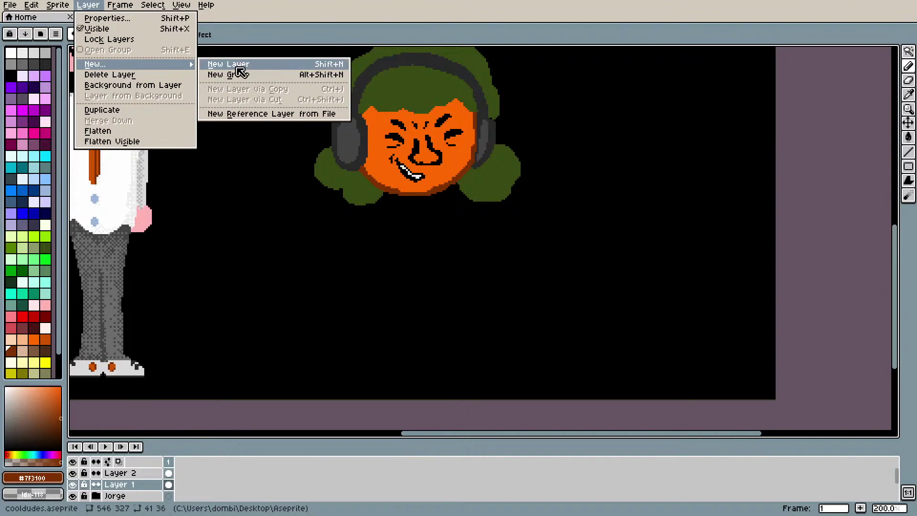
left_click(258, 68)
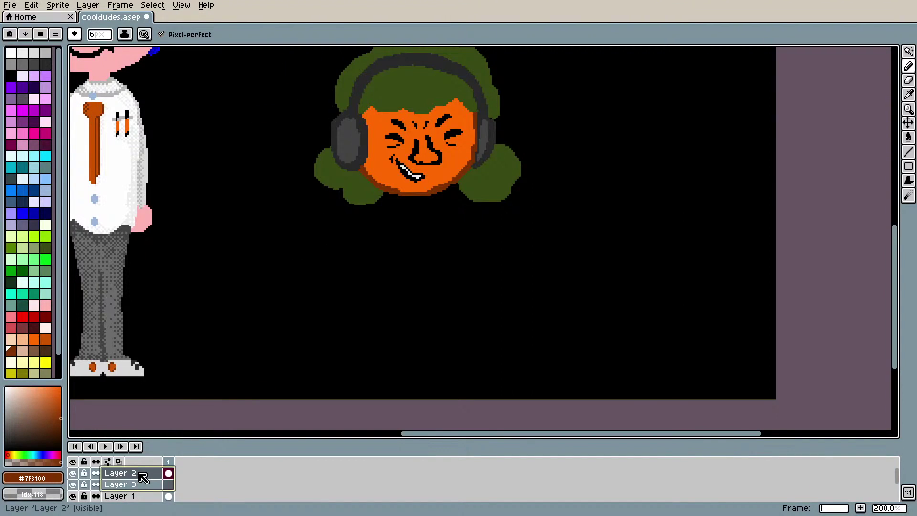
left_click_drag(124, 485, 127, 469)
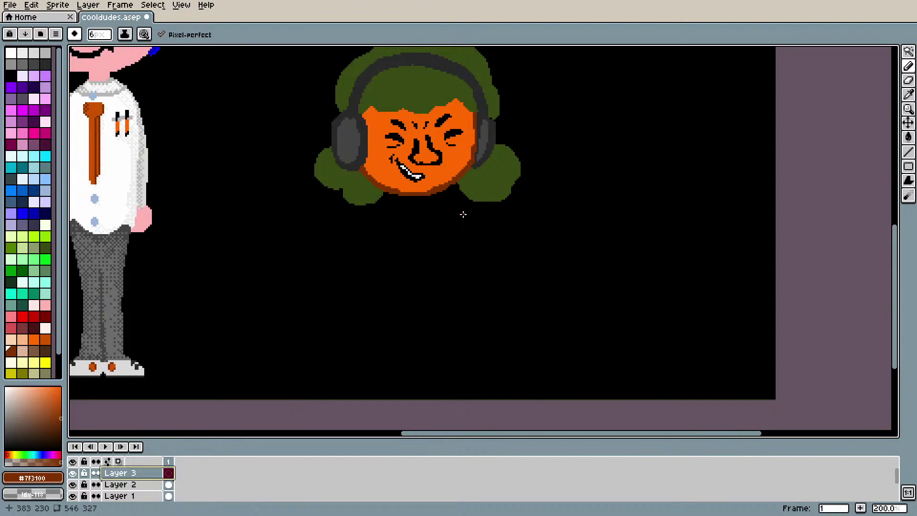
Step: Try filling the new empty layer with dark grey, palette colour 7, and undo the fill
key("b")
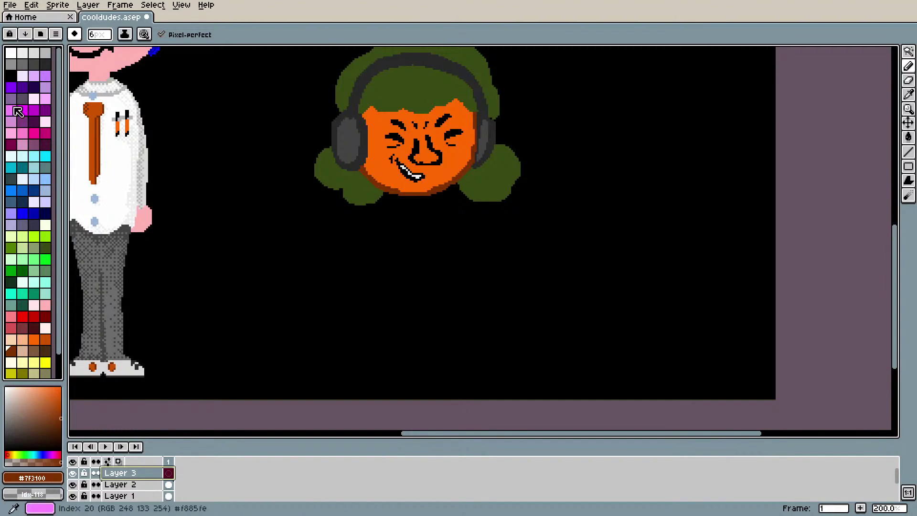
left_click(46, 65)
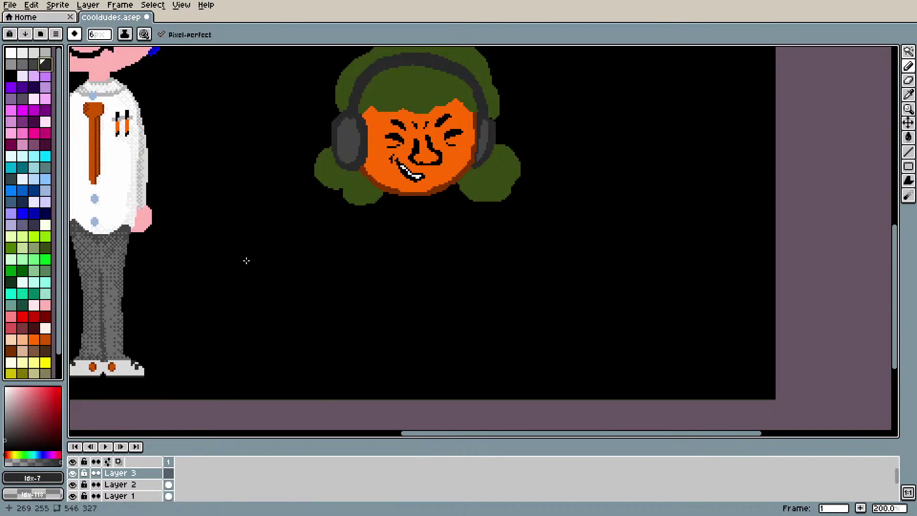
key("g")
left_click(234, 258)
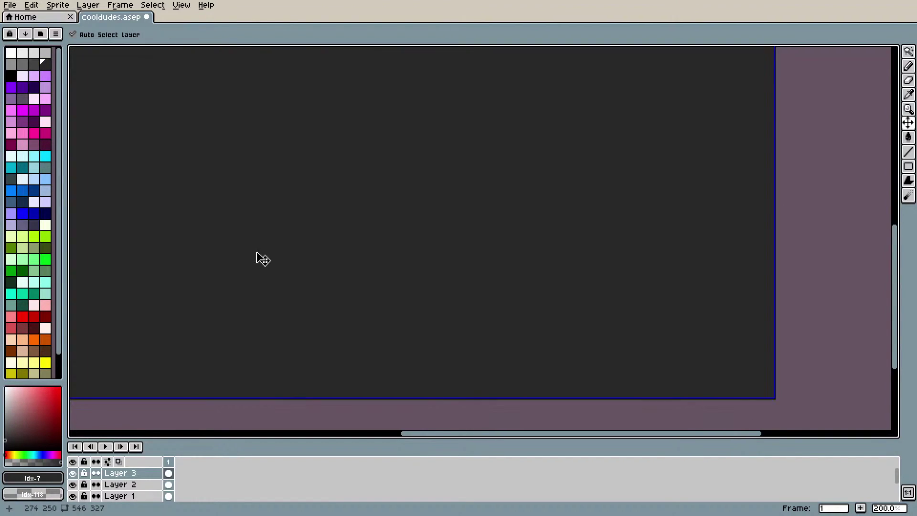
key("ctrl+z")
Step: Select the BG layer and fill the black background with dark purple #330033
scroll(170, 497, "down", 3)
left_click(170, 498)
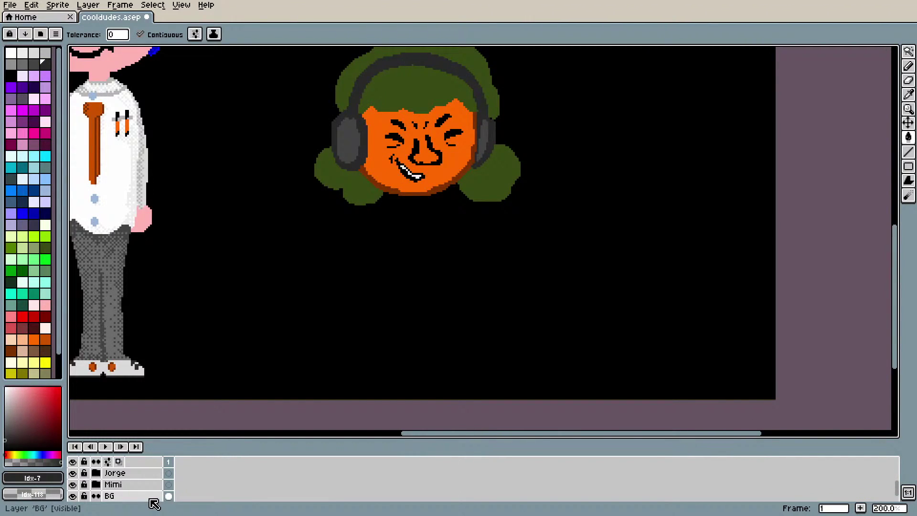
scroll(32, 328, "down", 2)
left_click(23, 361)
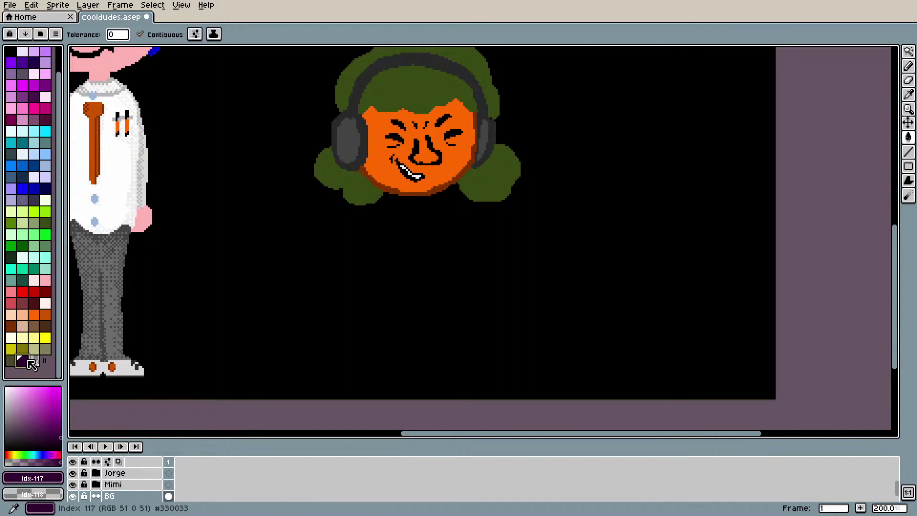
left_click(268, 322)
left_click_drag(420, 434, 272, 435)
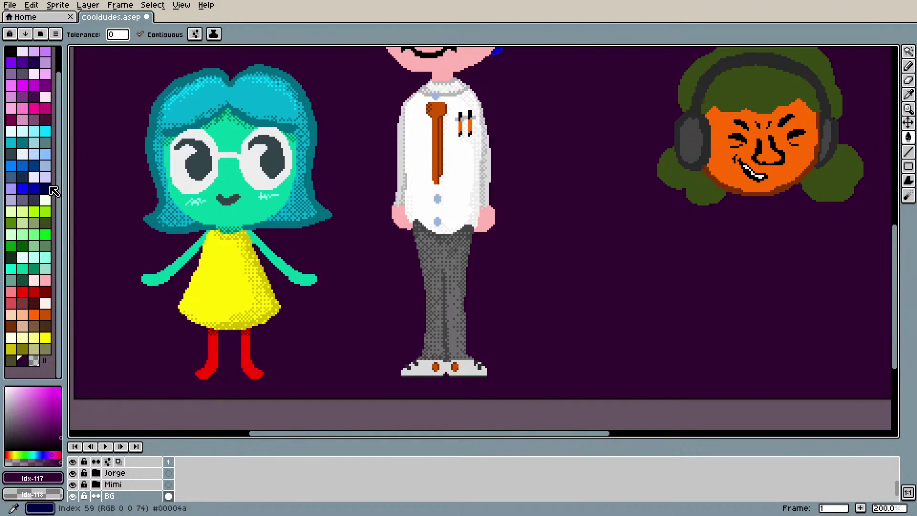
Step: Refill the BG layer's background with dark navy blue, palette colour 53
left_click(23, 177)
left_click(80, 204)
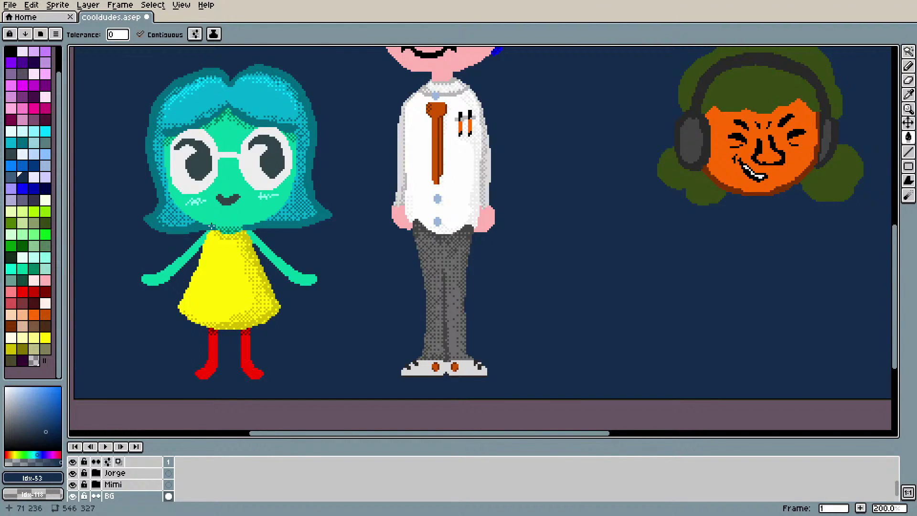
scroll(212, 226, "down", 2)
scroll(212, 226, "up", 1)
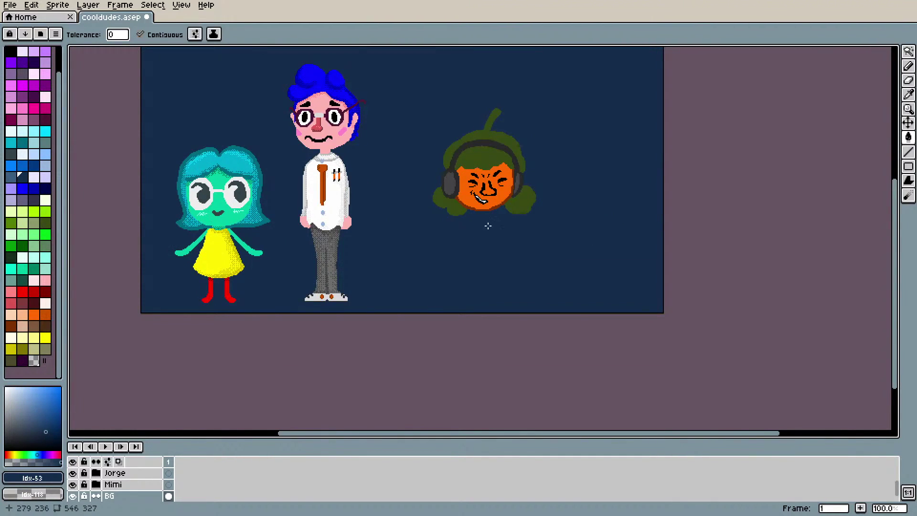
Step: Set up the Pencil tool with black, palette colour 8, for drawing the headphone character's body
scroll(626, 202, "up", 1)
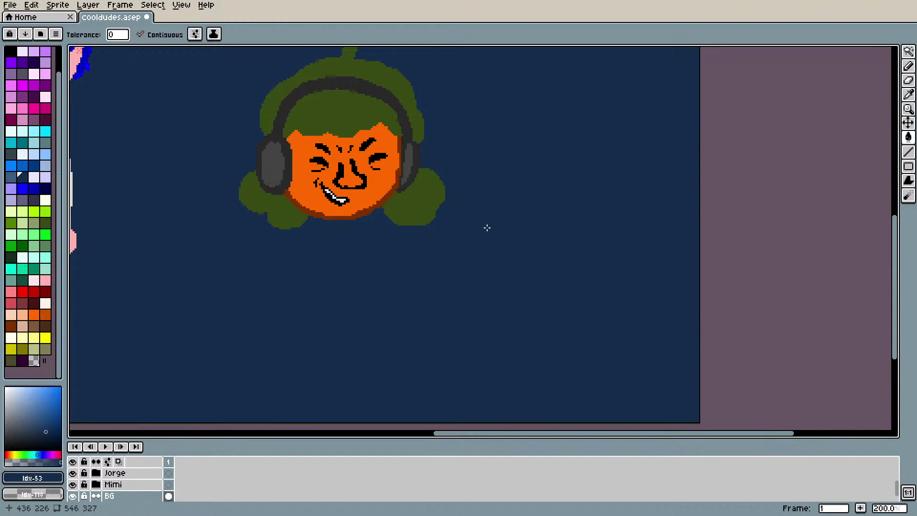
left_click(11, 51)
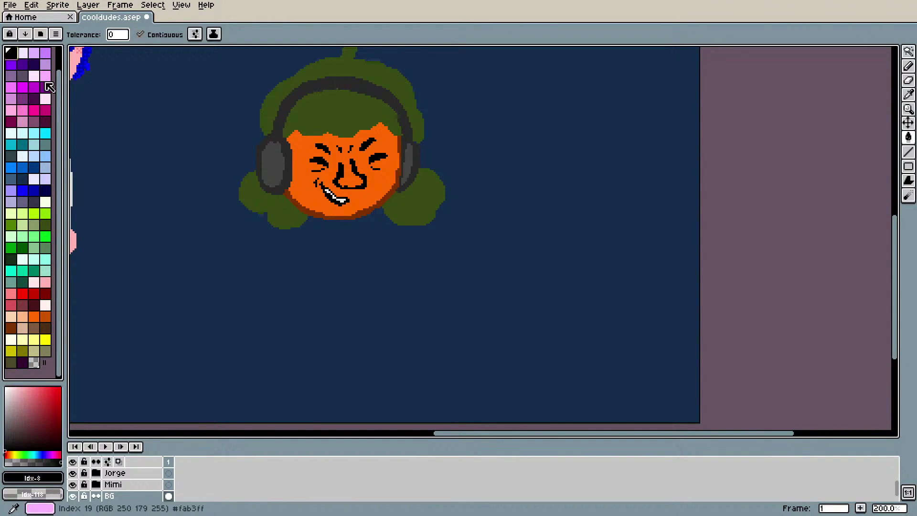
key("b")
left_click_drag(320, 230, 309, 266)
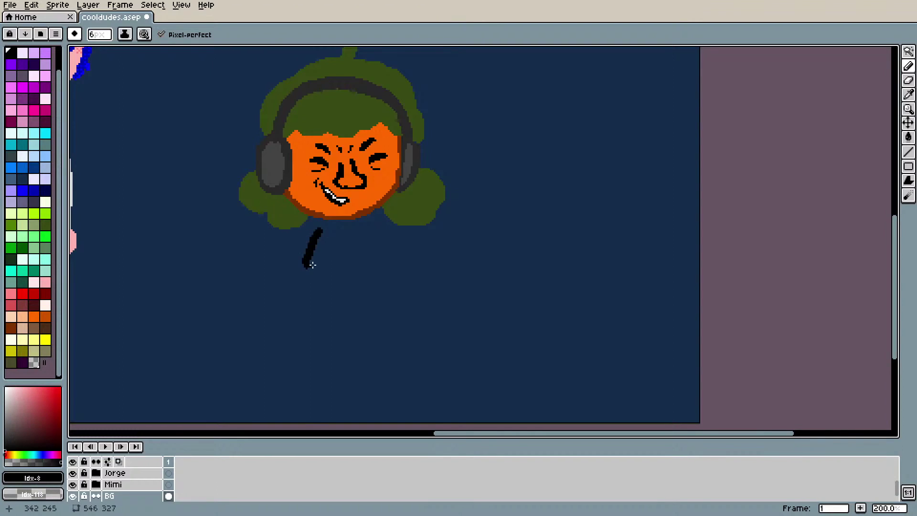
left_click_drag(328, 223, 317, 269)
key("ctrl+z")
key("ctrl+z")
key("ctrl+z")
key("ctrl+z")
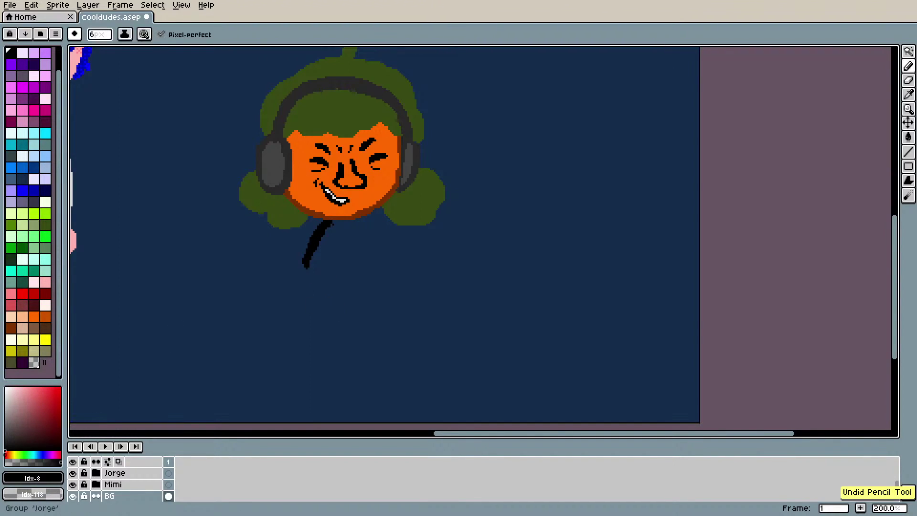
key("ctrl+z")
key("ctrl+z")
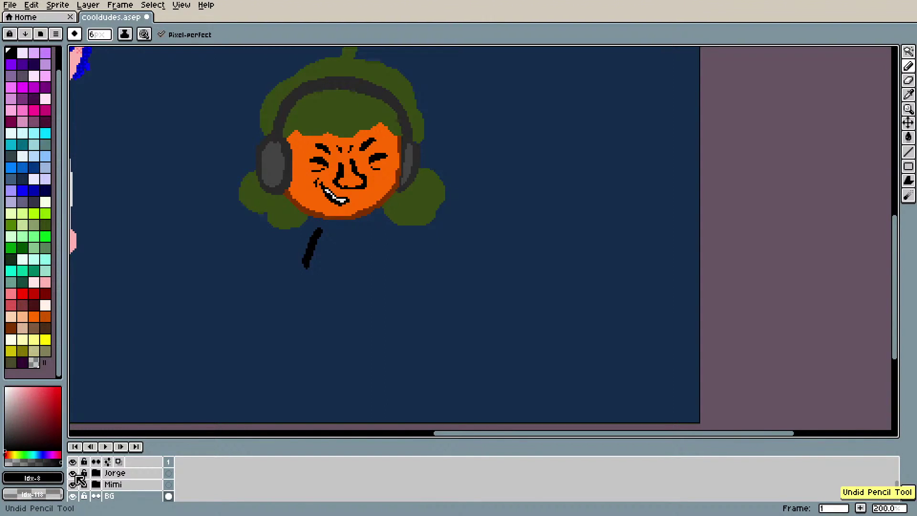
key("ctrl+z")
key("ctrl+z")
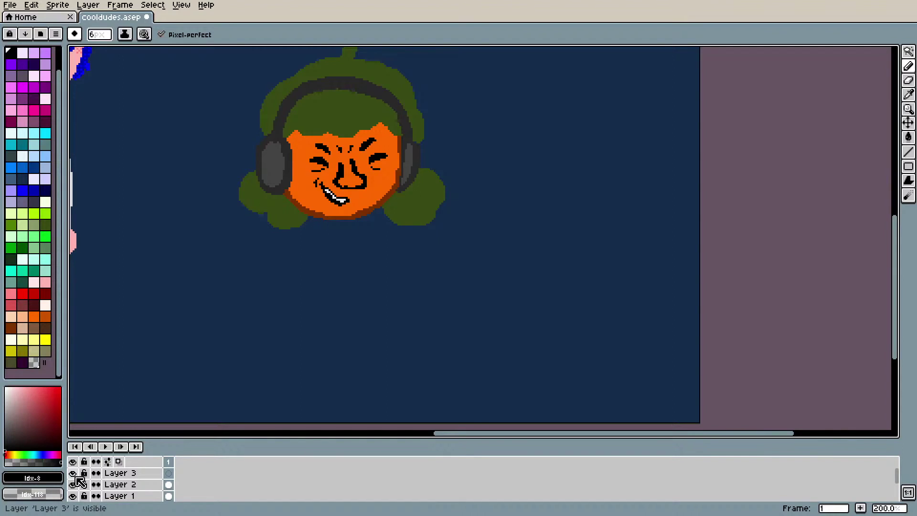
Step: Paint a solid black rounded torso below the orange head on Layer 3
left_click(115, 473)
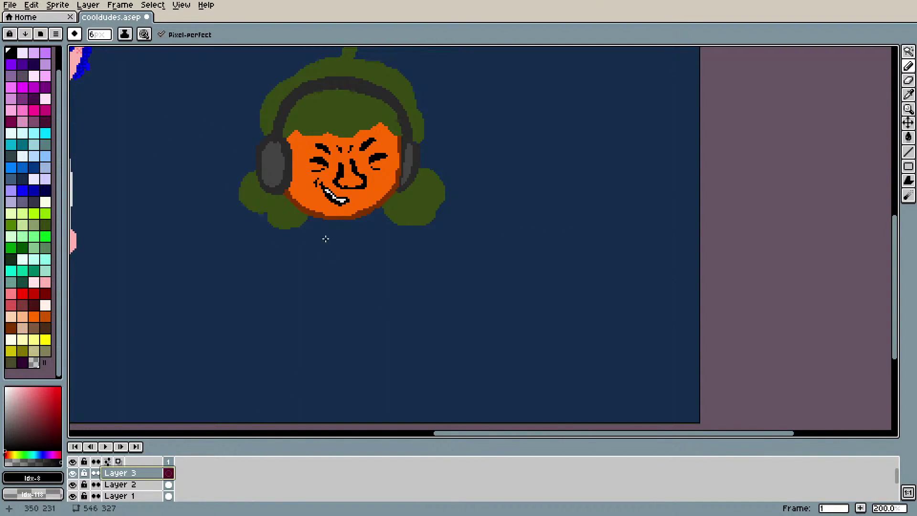
left_click_drag(325, 231, 330, 228)
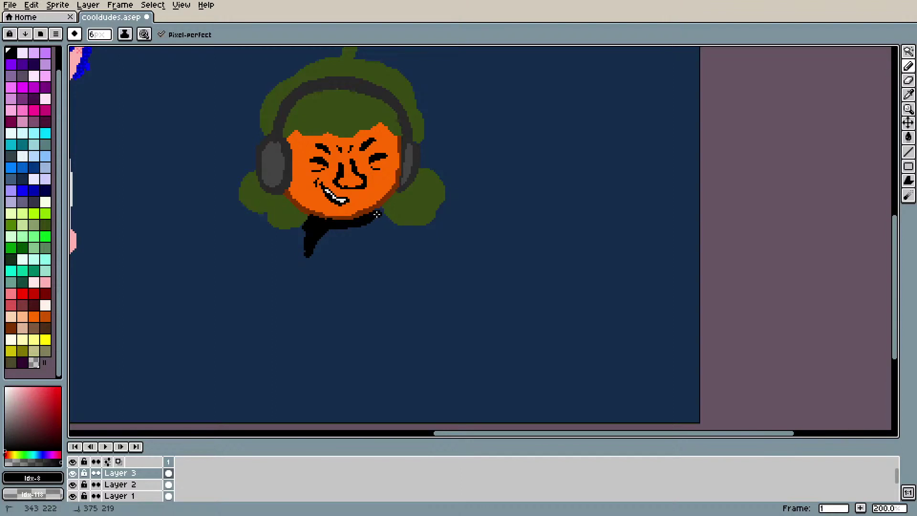
mouse_move(311, 227)
left_mouse_down()
mouse_move(300, 247)
mouse_move(308, 224)
mouse_move(311, 252)
mouse_move(299, 252)
mouse_move(313, 224)
mouse_move(303, 229)
mouse_move(300, 272)
mouse_move(307, 255)
mouse_move(310, 302)
mouse_move(303, 256)
mouse_move(343, 312)
mouse_move(342, 302)
mouse_move(380, 272)
left_mouse_up()
mouse_move(380, 219)
left_mouse_down()
mouse_move(392, 285)
mouse_move(356, 306)
mouse_move(321, 300)
mouse_move(306, 265)
mouse_move(308, 245)
mouse_move(298, 280)
mouse_move(320, 309)
mouse_move(361, 312)
mouse_move(394, 297)
mouse_move(402, 261)
mouse_move(376, 213)
mouse_move(383, 210)
mouse_move(335, 241)
mouse_move(320, 241)
mouse_move(332, 234)
mouse_move(326, 264)
mouse_move(344, 259)
mouse_move(328, 253)
mouse_move(325, 274)
mouse_move(389, 226)
mouse_move(368, 256)
mouse_move(381, 241)
mouse_move(387, 266)
mouse_move(365, 283)
mouse_move(390, 278)
mouse_move(366, 269)
left_mouse_up()
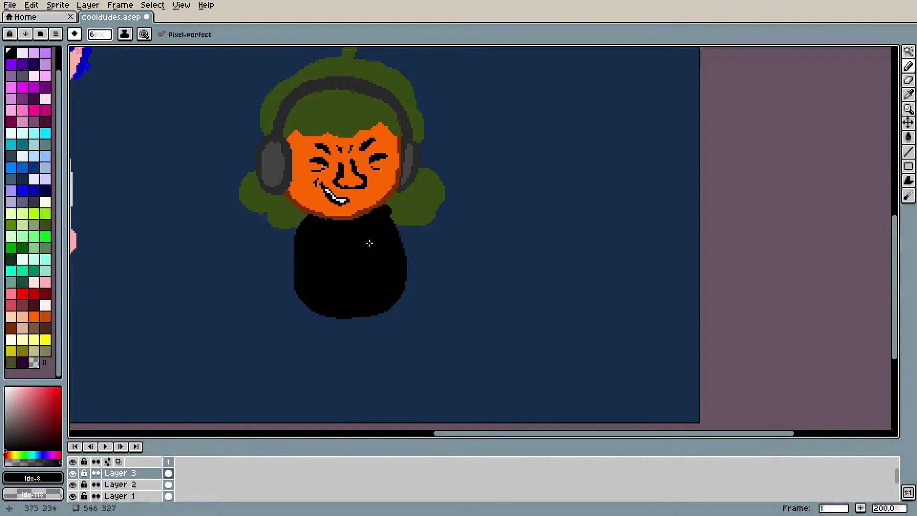
key("l")
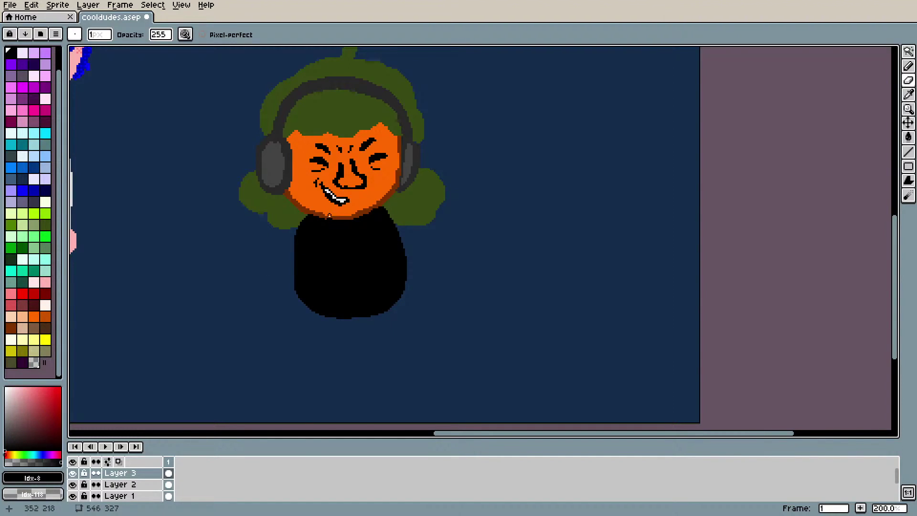
Step: Move Layer 3 below Layer 2 in the layer stack so the torso sits behind the head
left_click_drag(128, 472, 138, 488)
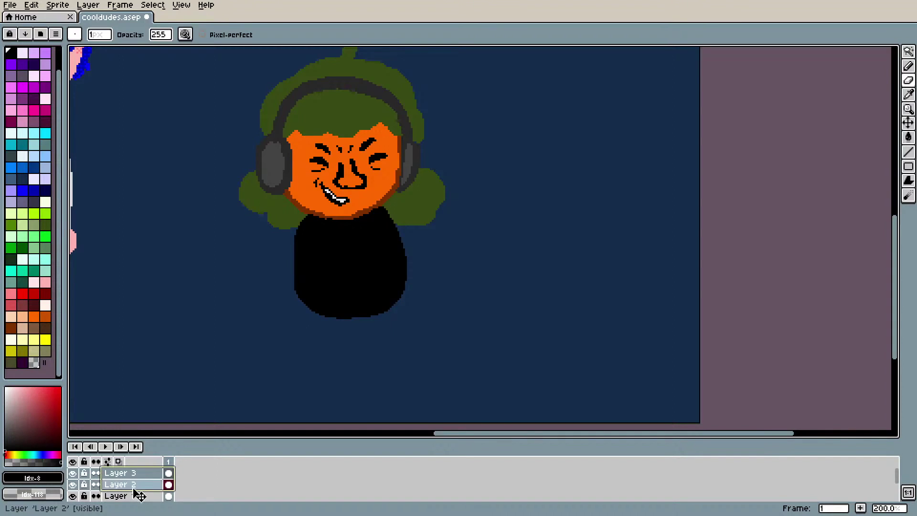
left_click(138, 475)
left_click_drag(119, 486, 135, 497)
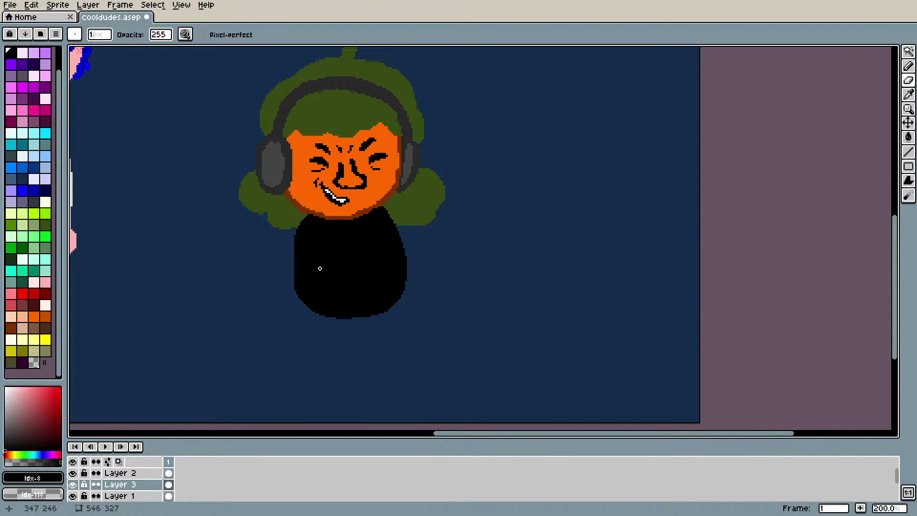
Step: Select the BG layer and save the cooldudes sprite
scroll(321, 269, "down", 2)
scroll(237, 261, "up", 1)
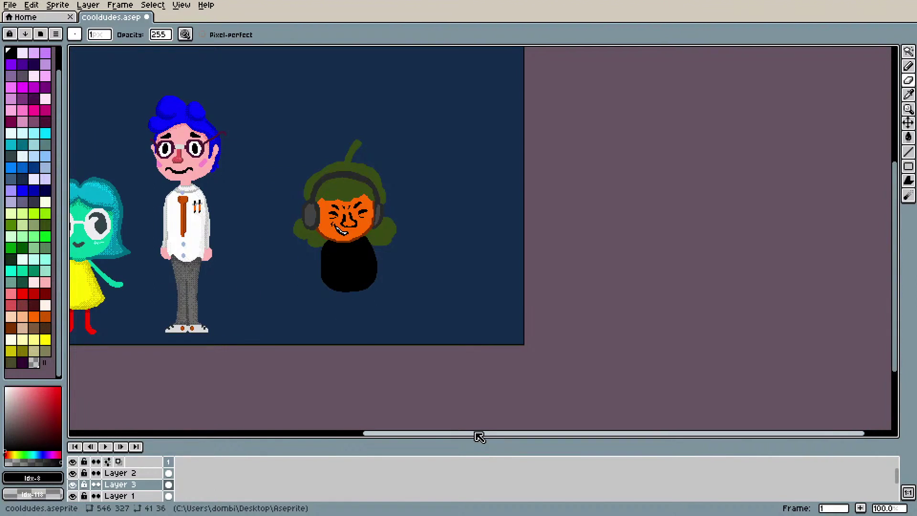
left_click_drag(477, 434, 351, 436)
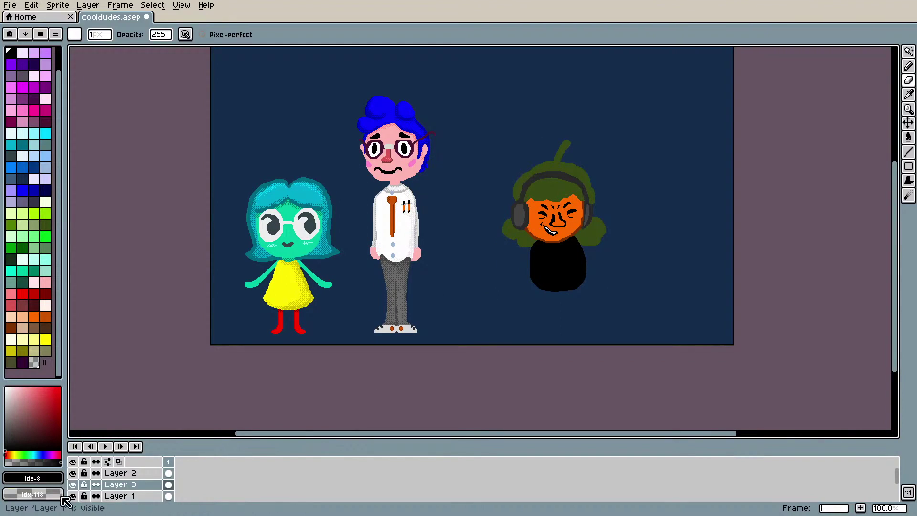
scroll(87, 494, "up", 1)
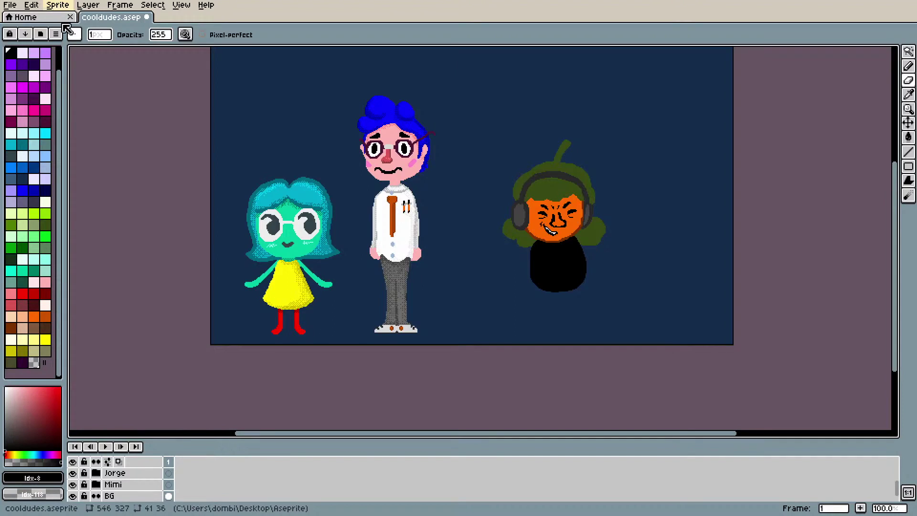
scroll(124, 484, "down", 1)
left_click(129, 485)
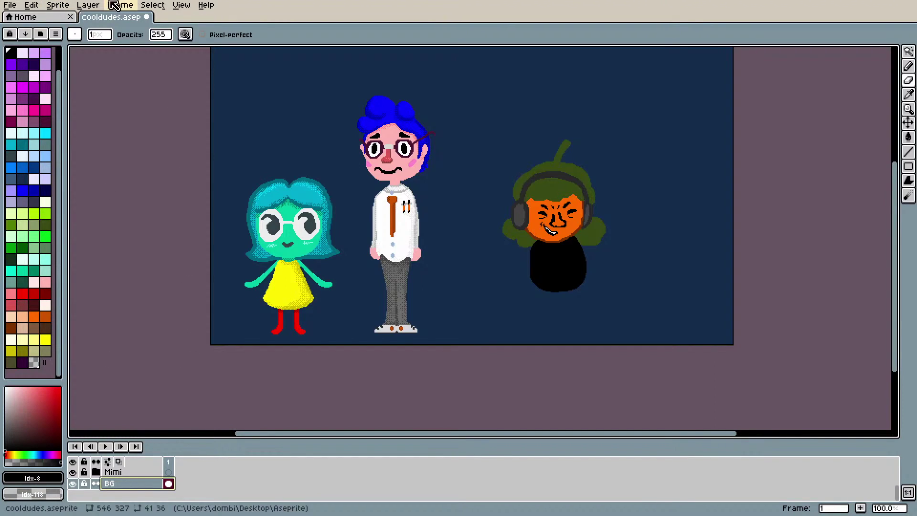
left_click(16, 6)
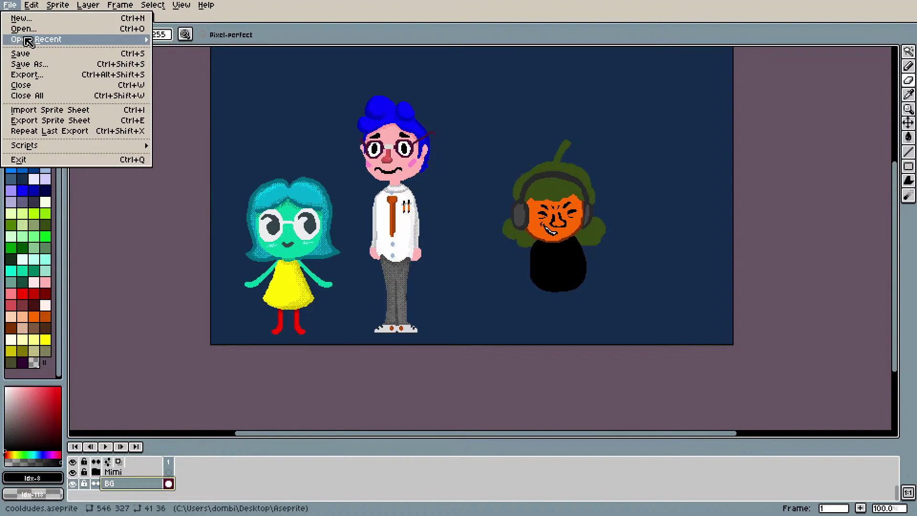
left_click(30, 55)
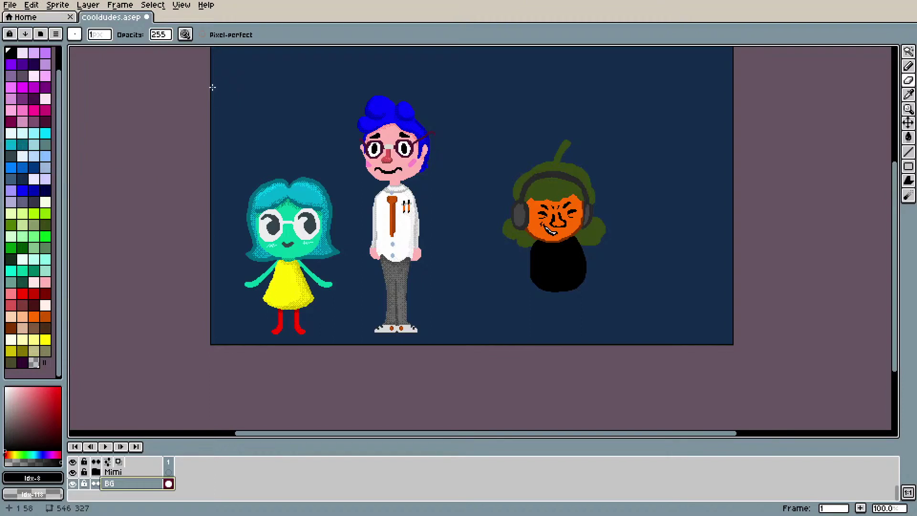
left_click(12, 5)
left_click(28, 54)
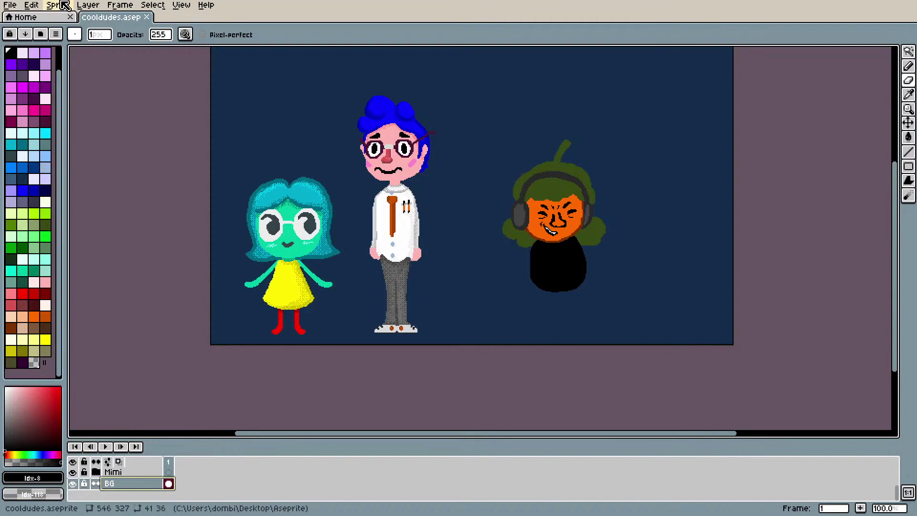
left_click(82, 6)
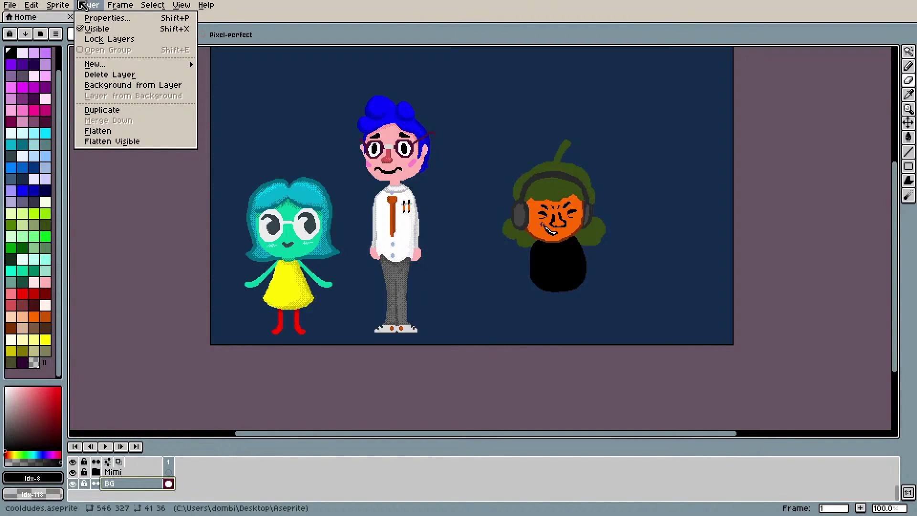
mouse_move(41, 6)
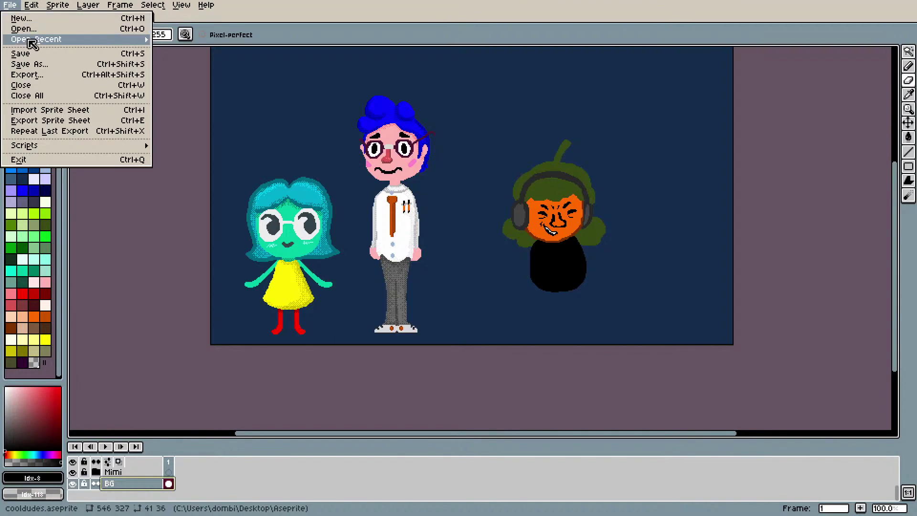
left_click(137, 222)
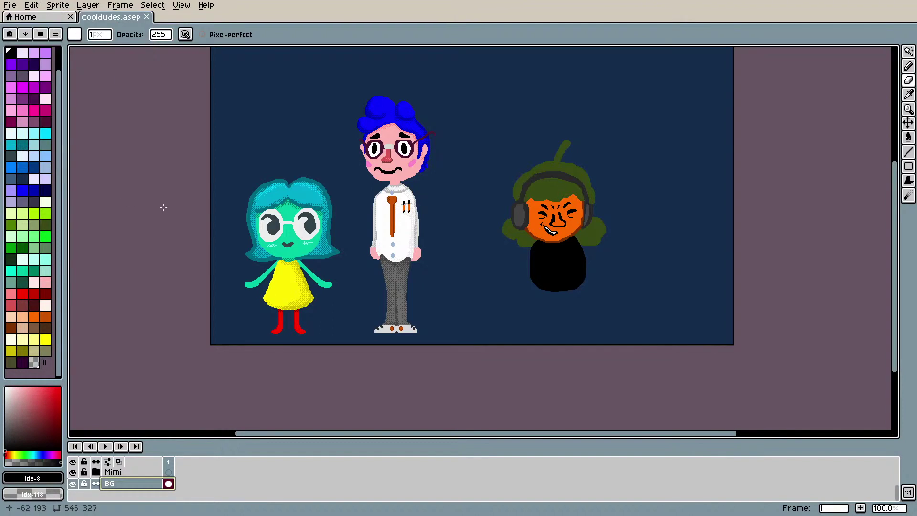
left_click(160, 6)
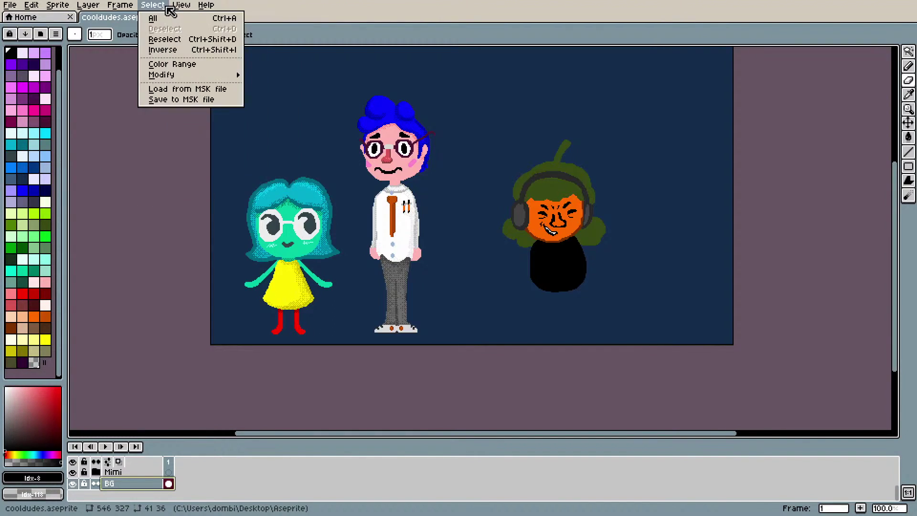
mouse_move(193, 5)
mouse_move(97, 5)
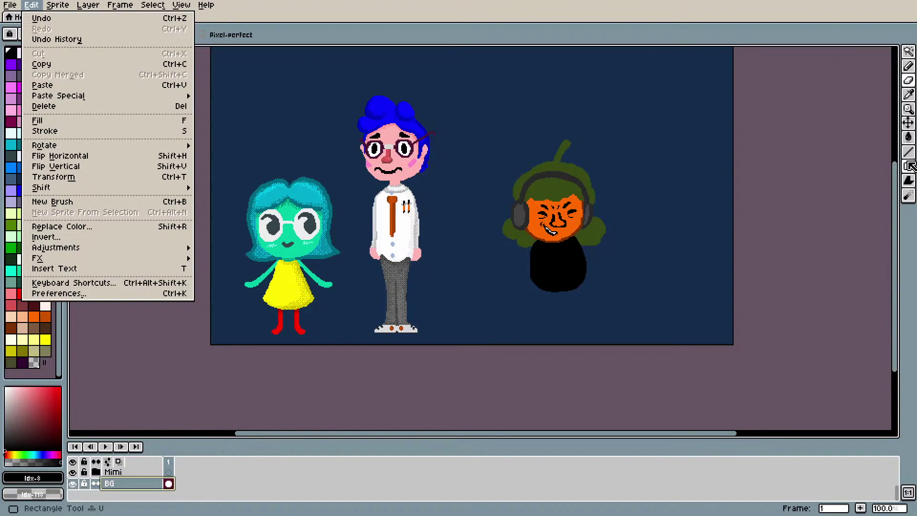
left_click(872, 144)
left_click(31, 5)
mouse_move(10, 6)
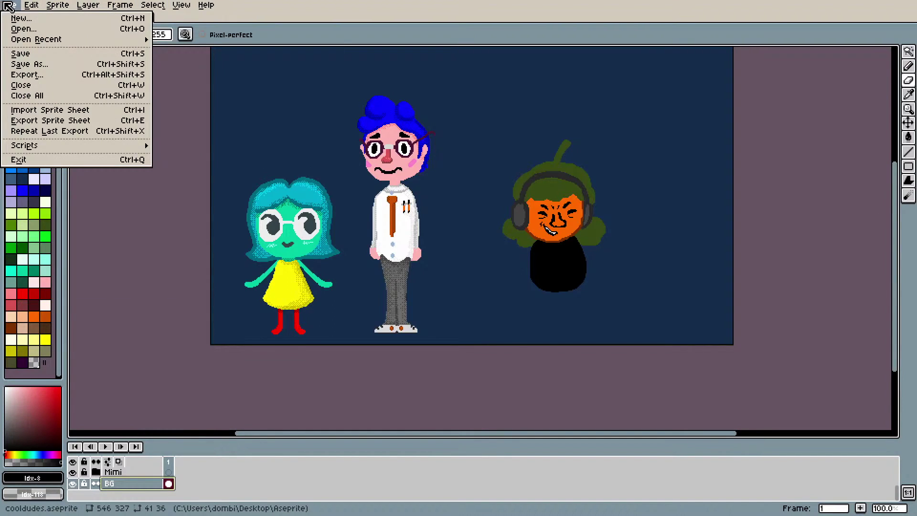
left_click(133, 317)
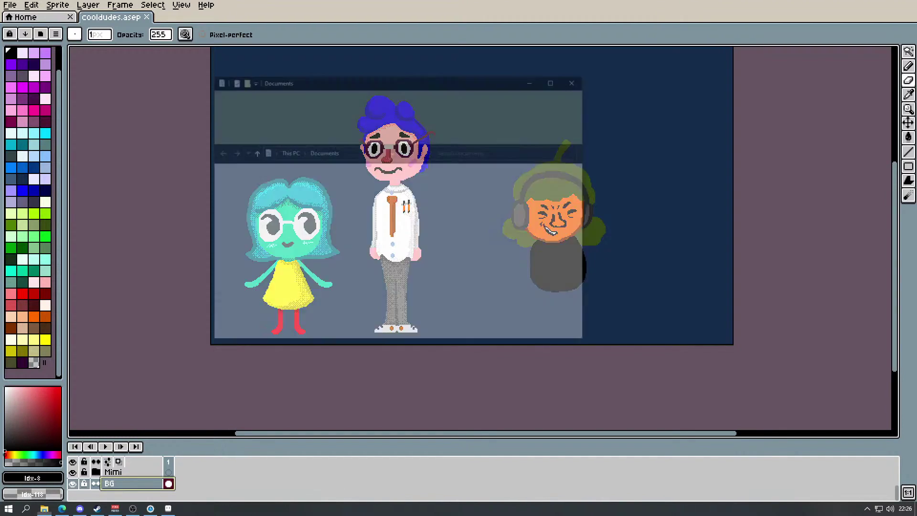
key("super+Down")
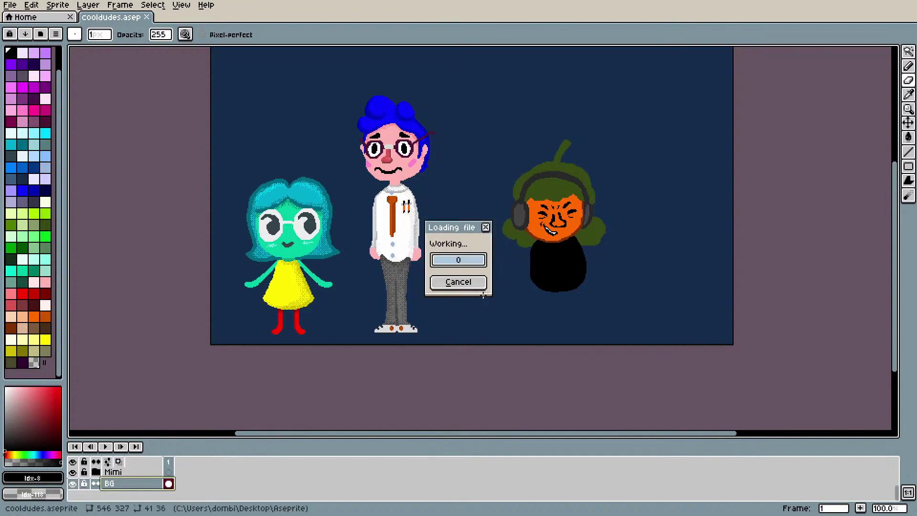
scroll(485, 293, "down", 4)
scroll(504, 289, "up", 1)
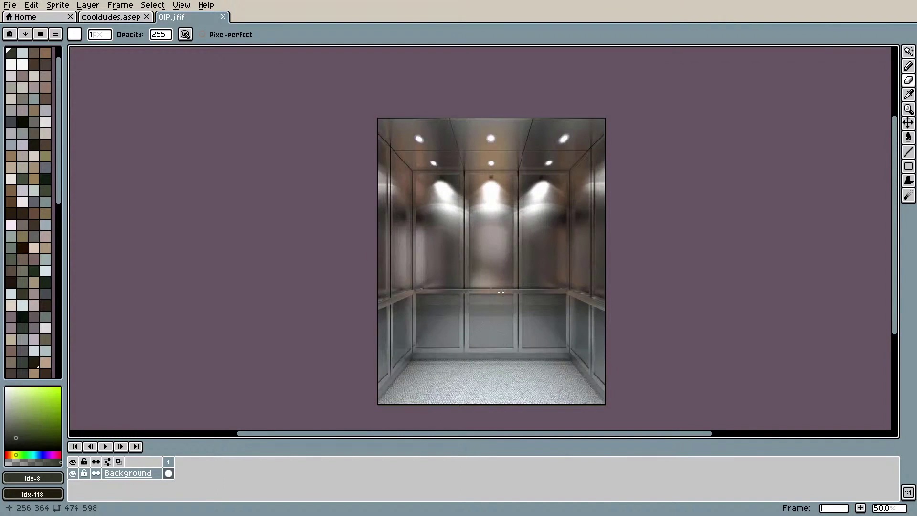
left_click(226, 18)
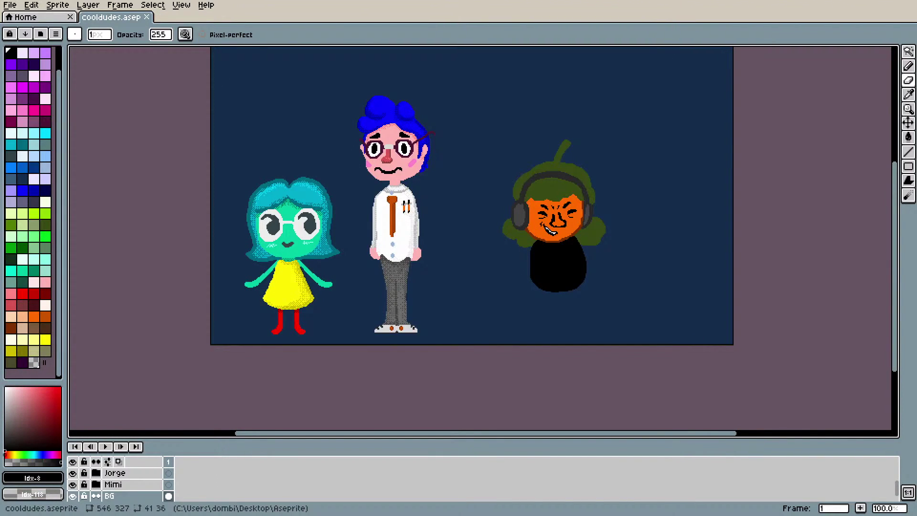
Step: Open the elevator picture OIP.jfif in its own tab and copy the entire image
left_click_drag(439, 168, 468, 164)
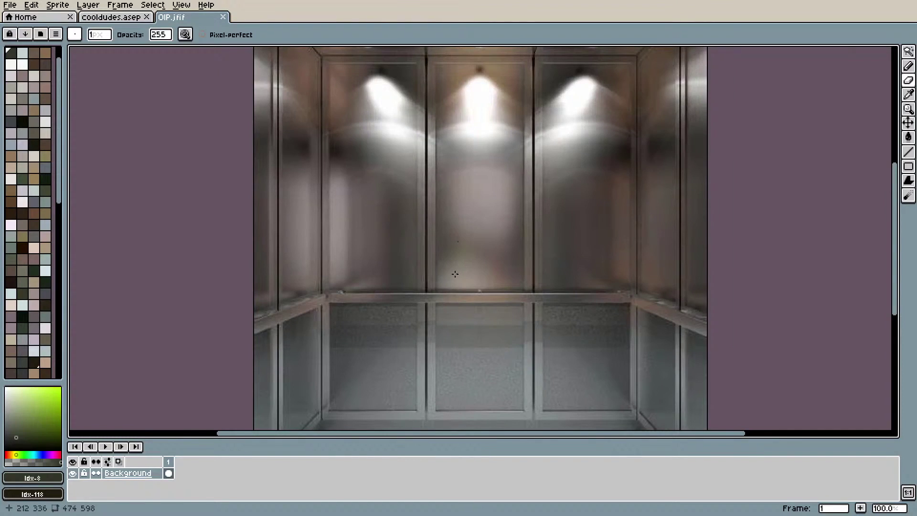
scroll(225, 66, "down", 1)
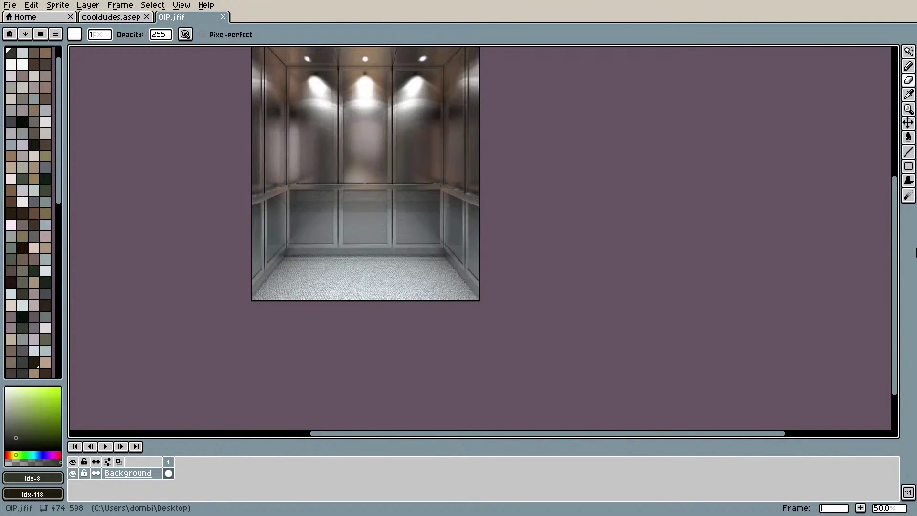
left_click_drag(896, 272, 896, 235)
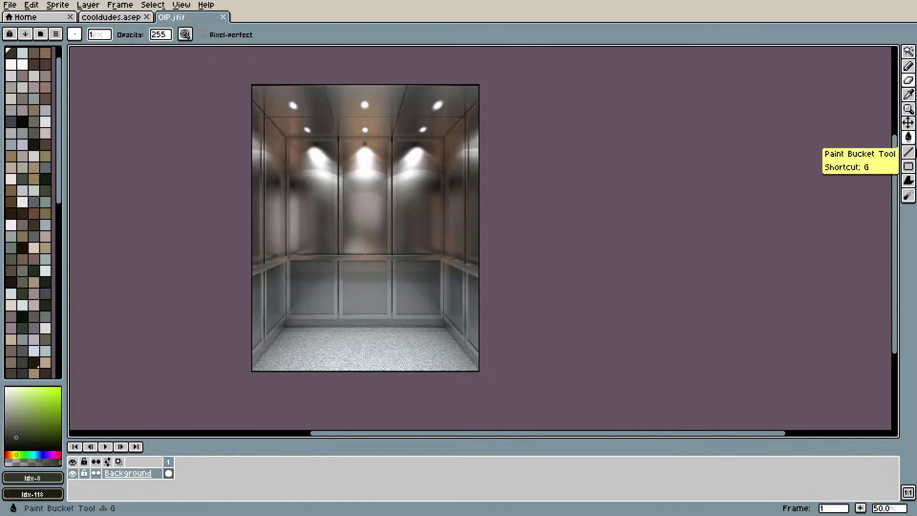
left_click_drag(909, 51, 839, 54)
key("ctrl+a")
key("ctrl+c")
Step: Paste the elevator picture onto the BG layer of cooldudes.asep and scale it to 550 × 331 px to fill the canvas
left_click(111, 17)
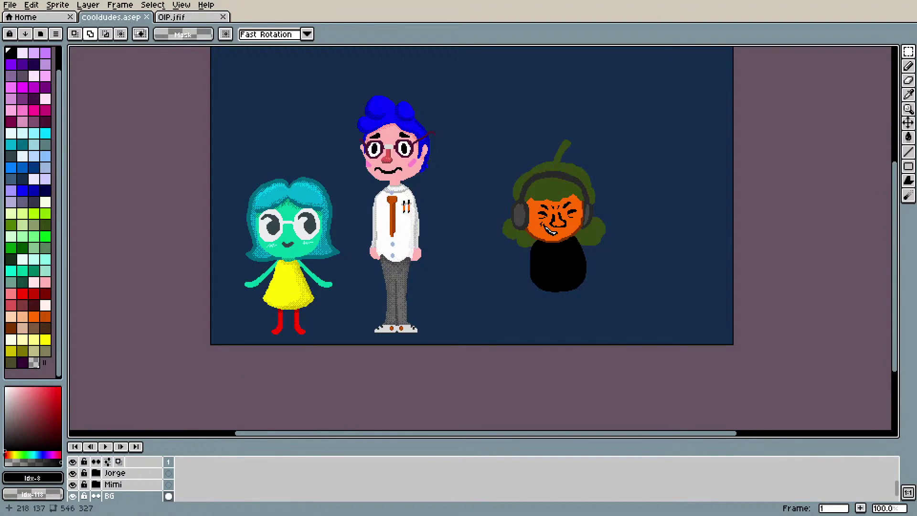
key("ctrl+v")
scroll(578, 250, "down", 2)
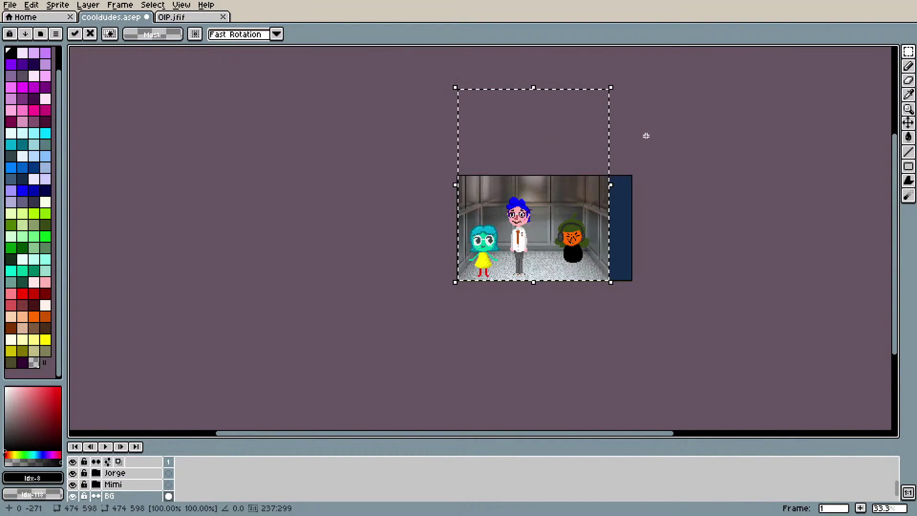
scroll(645, 135, "up", 2)
scroll(540, 129, "down", 1)
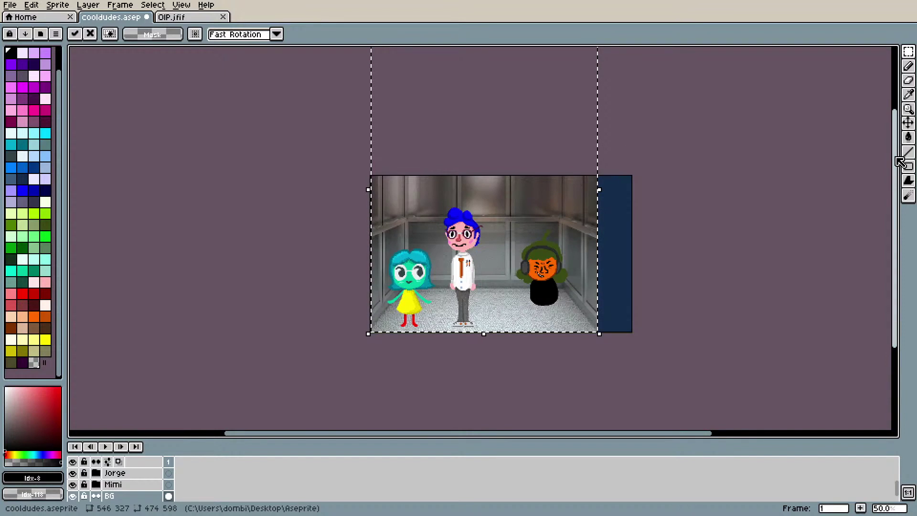
scroll(483, 88, "up", 2)
left_click_drag(482, 87, 484, 215)
left_click_drag(600, 301, 636, 300)
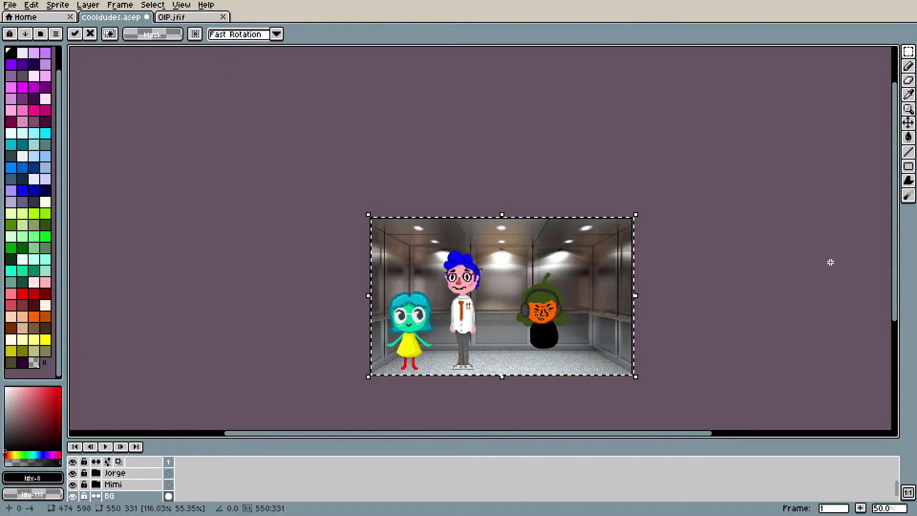
scroll(847, 303, "up", 2)
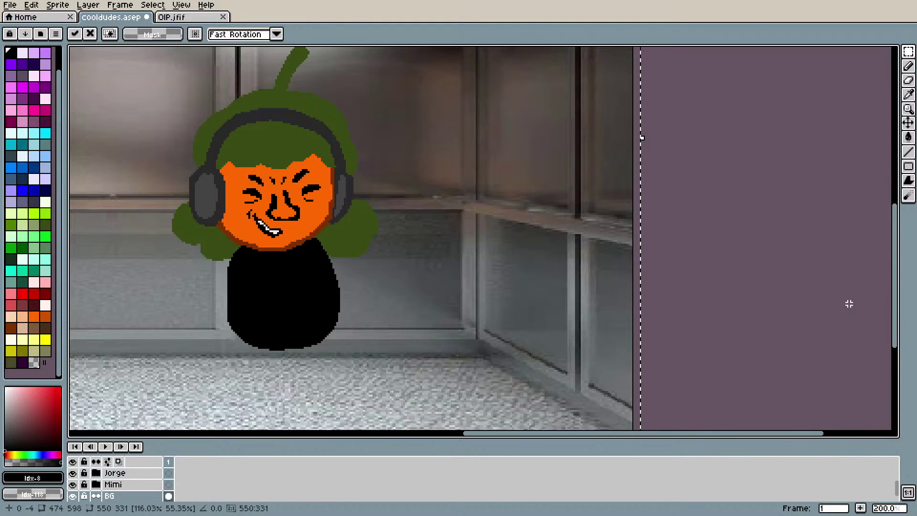
scroll(848, 303, "down", 1)
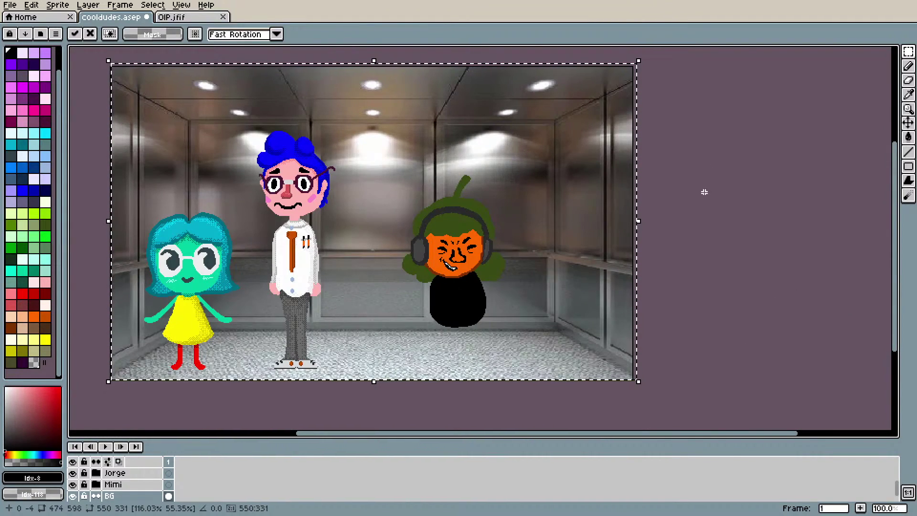
left_click_drag(494, 434, 458, 434)
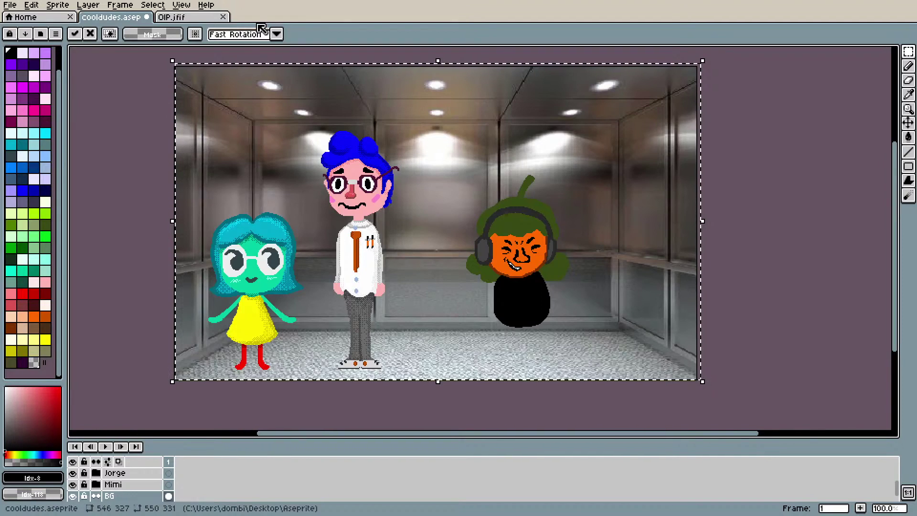
Step: Close OIP.jfif, then widen the pasted elevator picture to 553 px and shift it so it covers the full canvas
left_click(223, 17)
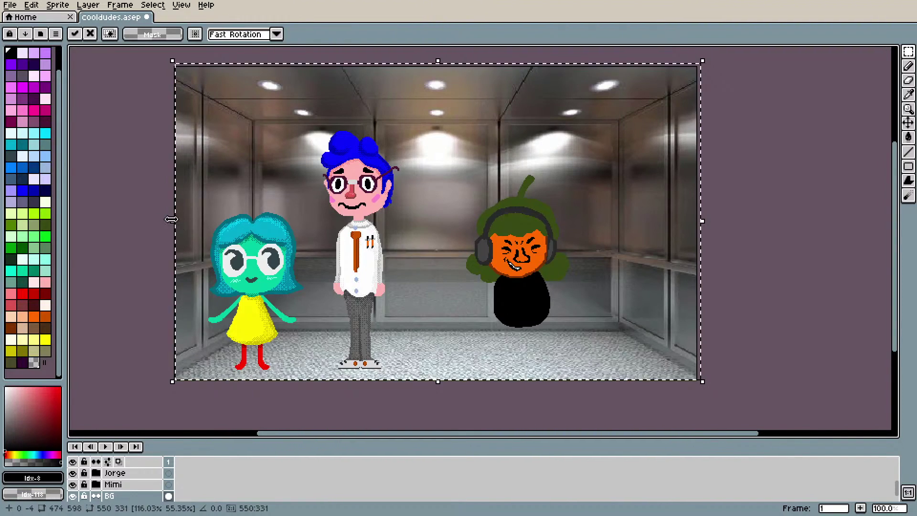
left_click_drag(172, 223, 170, 224)
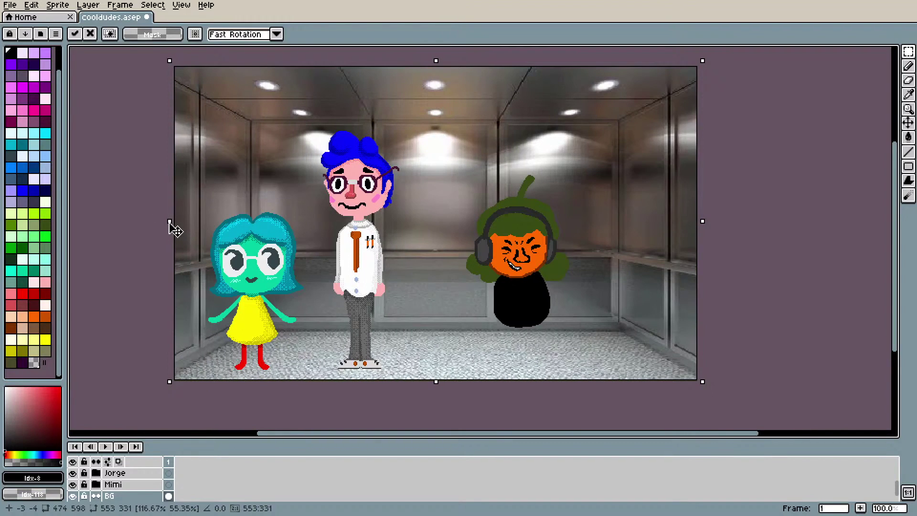
key("Right")
key("Right")
key("Right")
key("Right")
left_click_drag(639, 126, 637, 125)
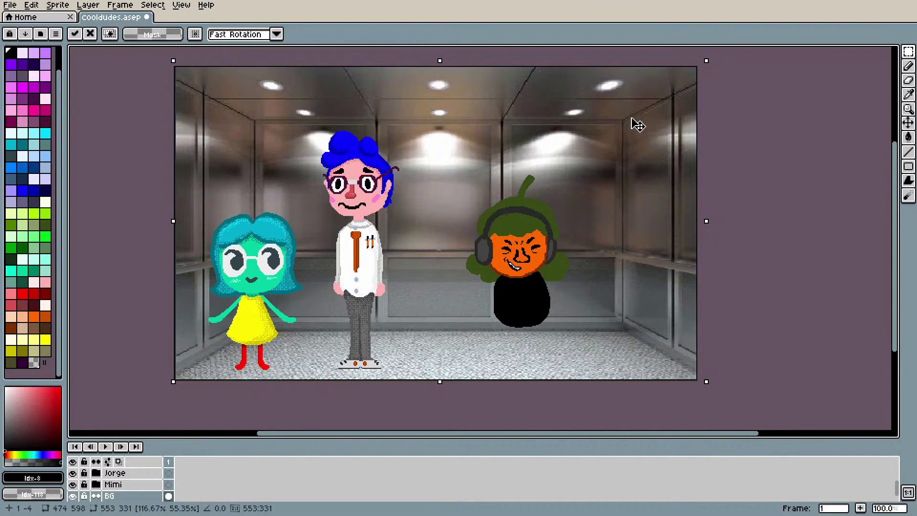
left_click(781, 163)
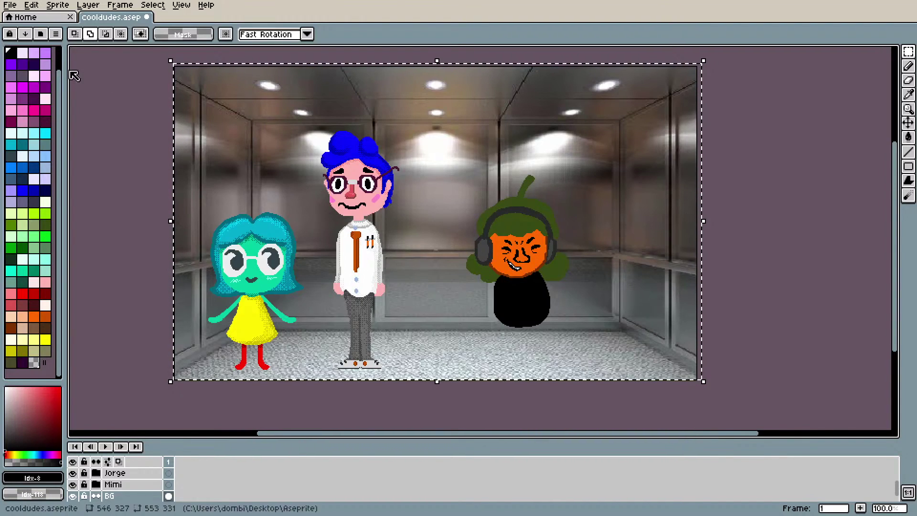
Step: Switch to the Pencil tool and deselect the placed elevator picture
key("b")
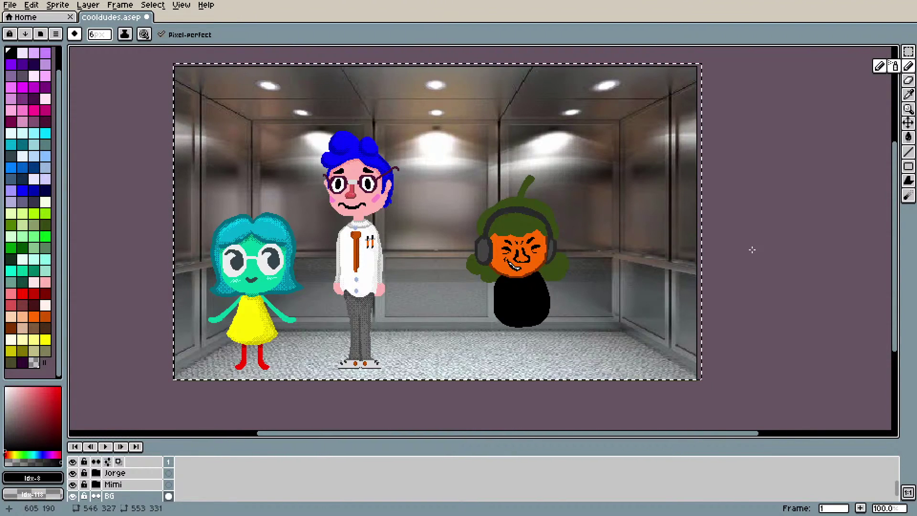
scroll(749, 252, "up", 2)
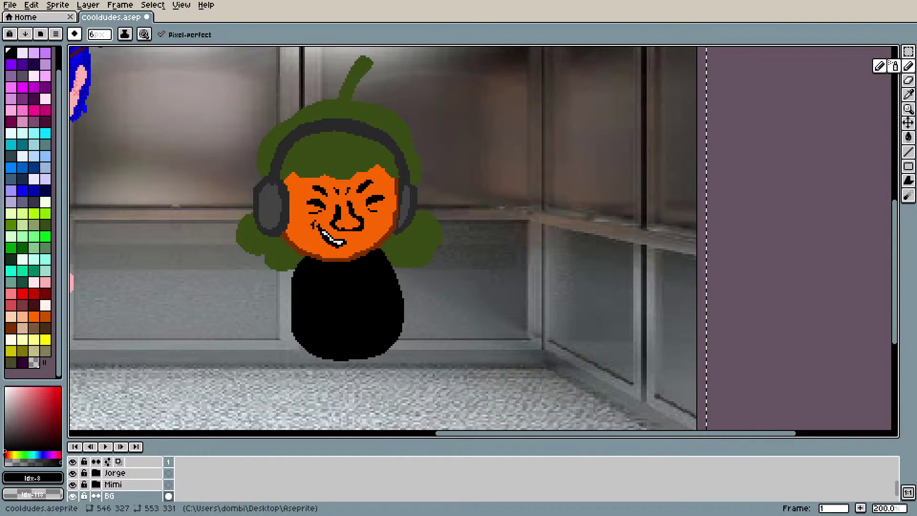
scroll(371, 212, "down", 3)
scroll(291, 165, "up", 1)
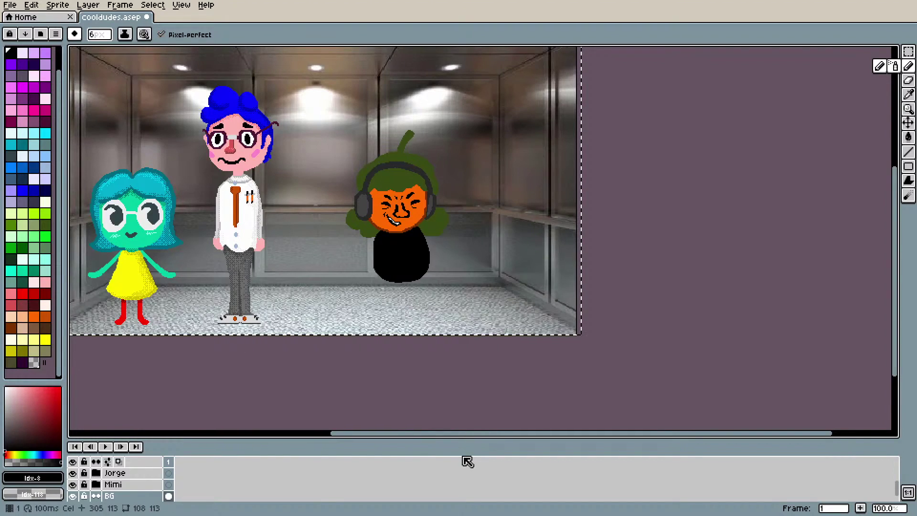
left_click_drag(471, 435, 363, 435)
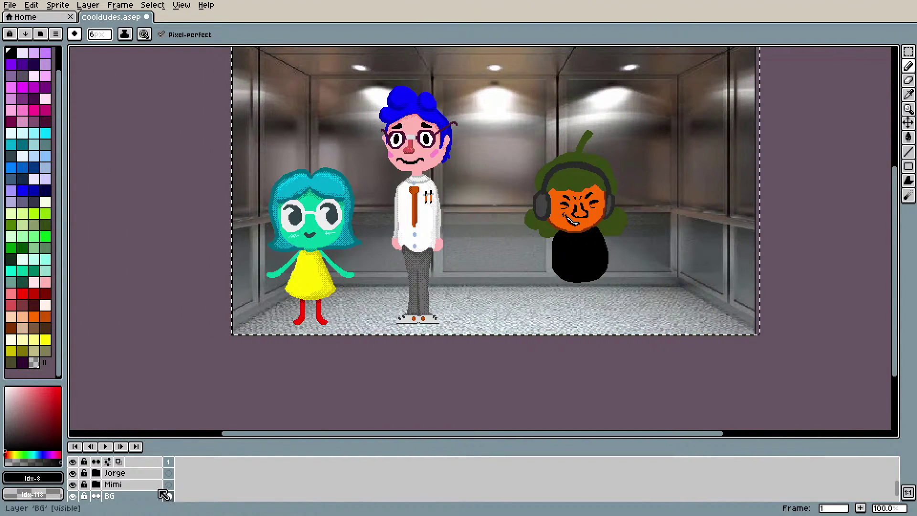
scroll(128, 484, "up", 5)
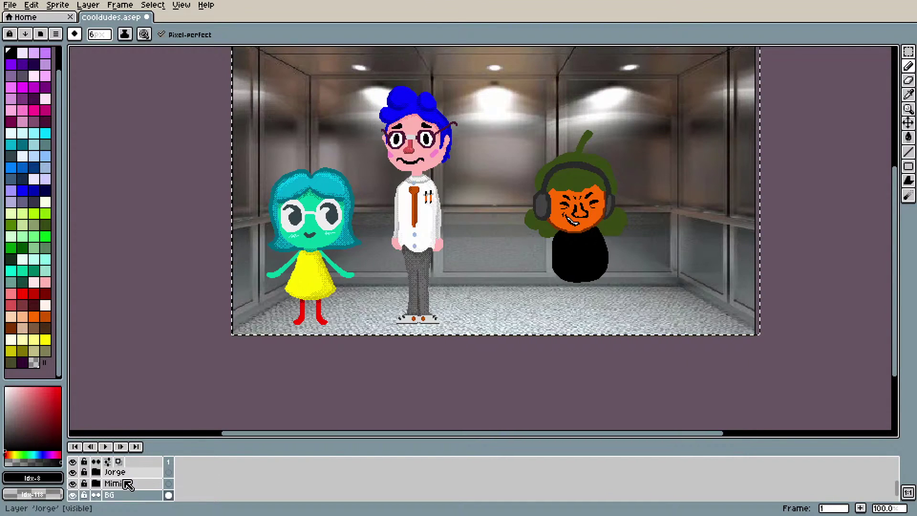
scroll(128, 485, "down", 5)
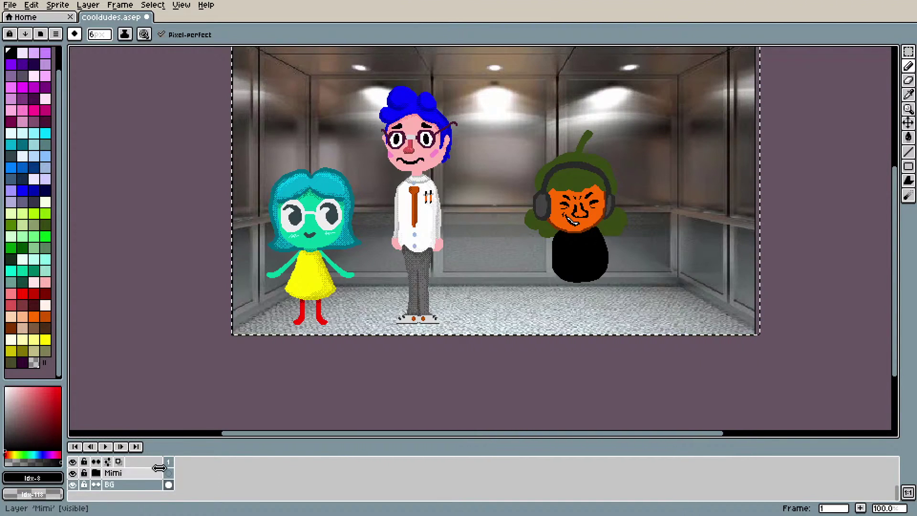
key("ctrl+d")
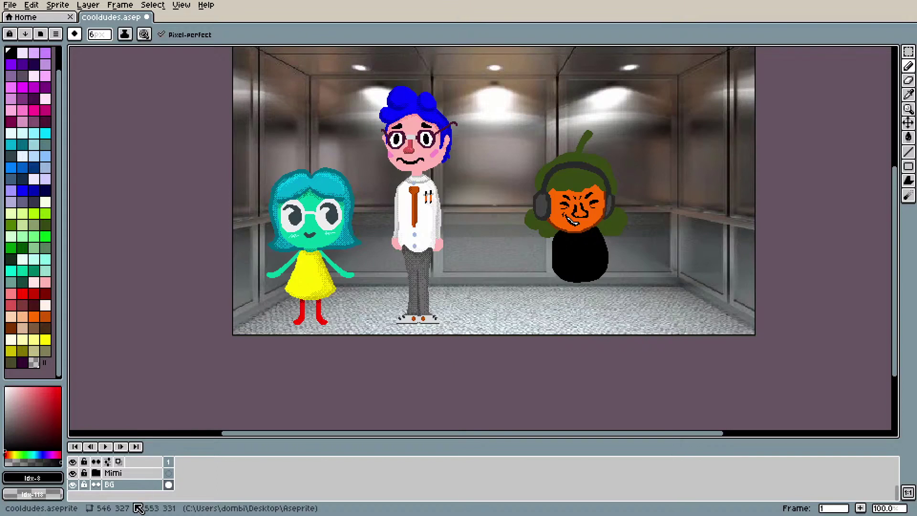
Step: Add a new layer directly above BG and name it "shadows"
left_click(137, 485)
left_click(63, 5)
mouse_move(88, 5)
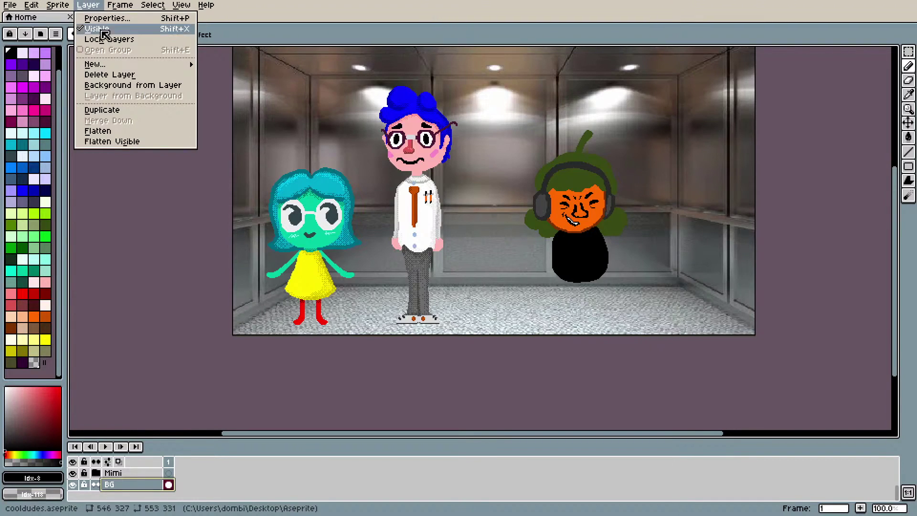
mouse_move(95, 64)
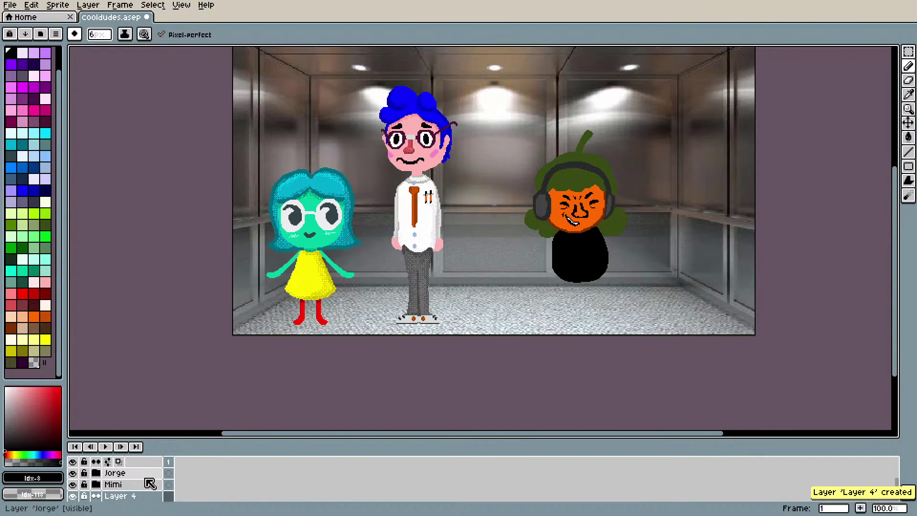
scroll(138, 478, "down", 2)
right_click(131, 473)
left_click(190, 405)
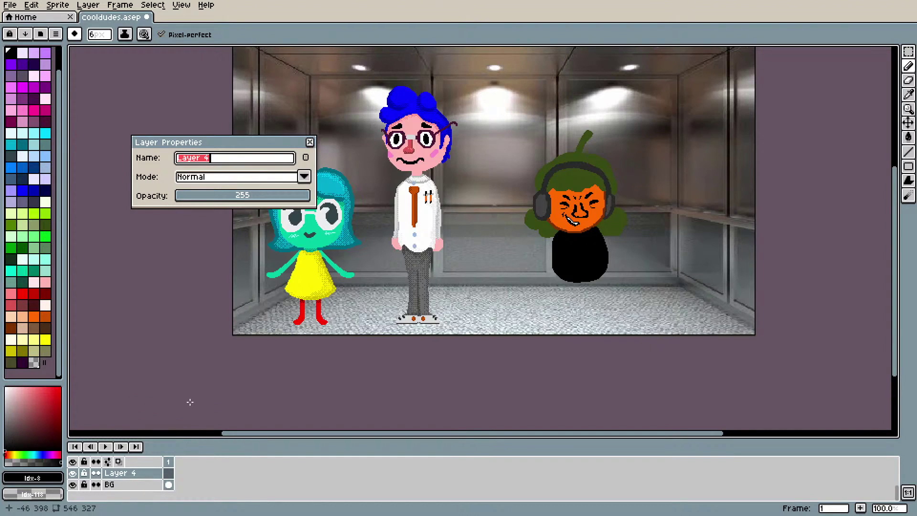
type("S9")
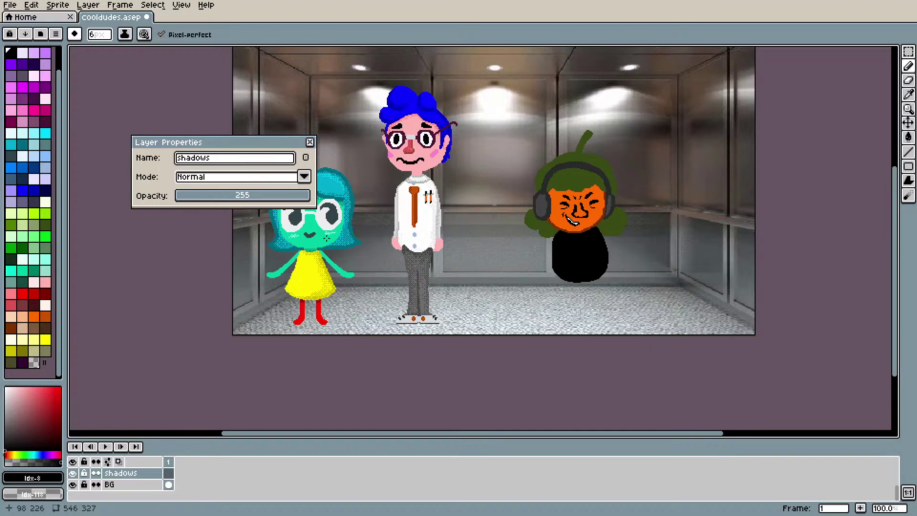
left_click(310, 143)
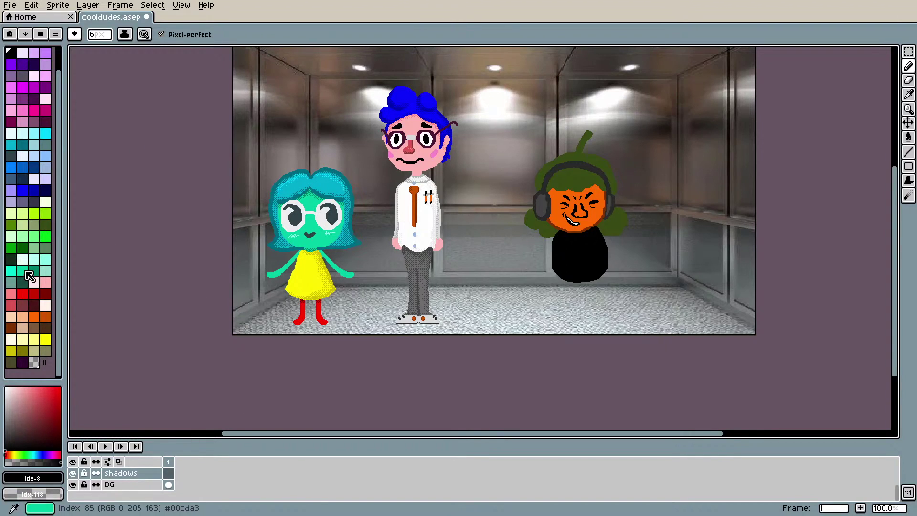
Step: Choose the dark gray palette color Idx-7 and make pen pressure control the brush gradient instead of its size
scroll(32, 201, "up", 2)
left_click(45, 64)
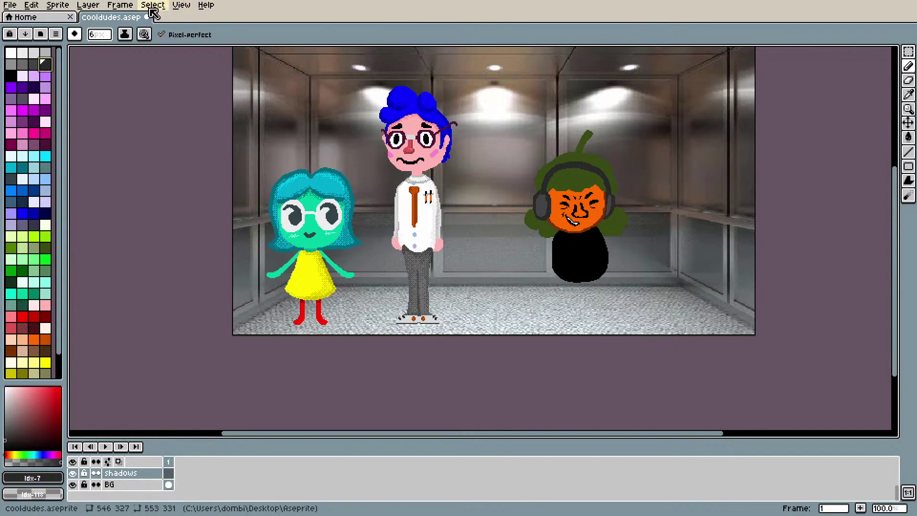
left_click(144, 34)
left_click(193, 89)
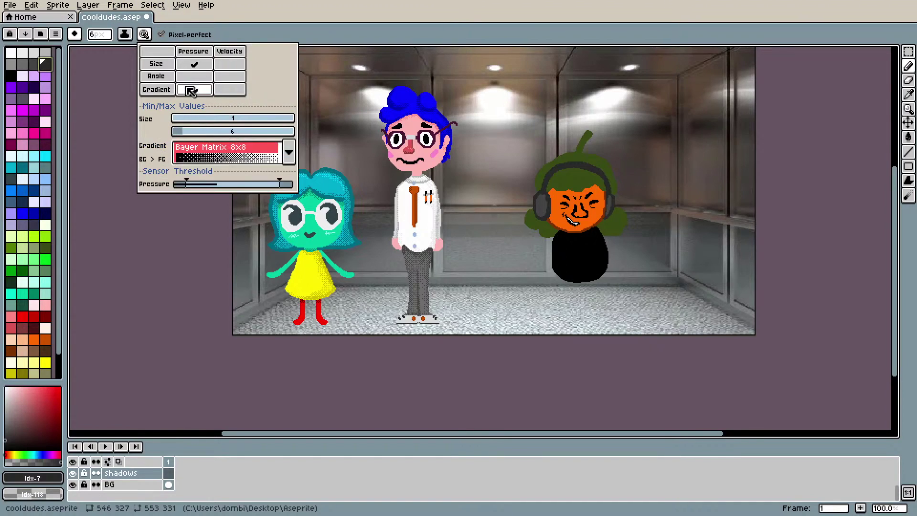
left_click(194, 63)
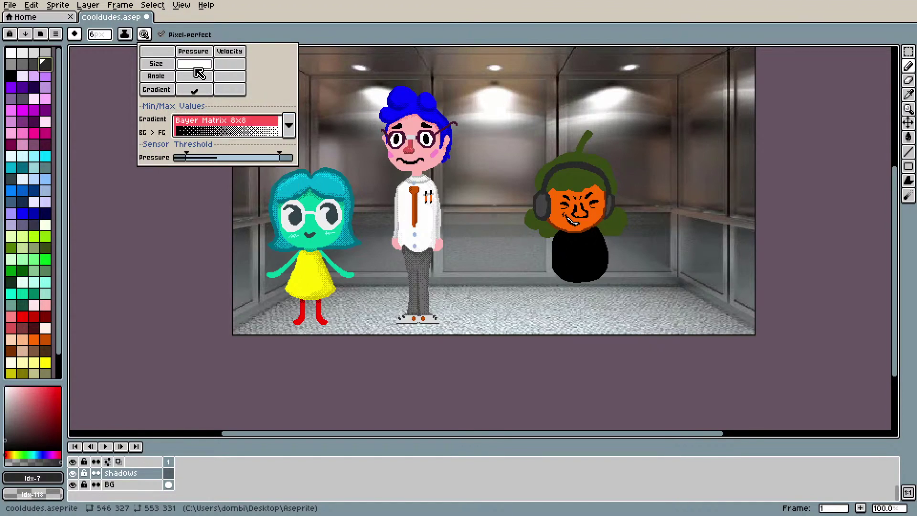
Step: Paint dithered dark oval shadows on the floor under the feet of the teal-haired girl and the blue-haired man
left_click(304, 331)
mouse_move(303, 325)
left_mouse_down()
mouse_move(314, 319)
mouse_move(289, 322)
mouse_move(334, 321)
mouse_move(289, 324)
mouse_move(318, 314)
left_mouse_up()
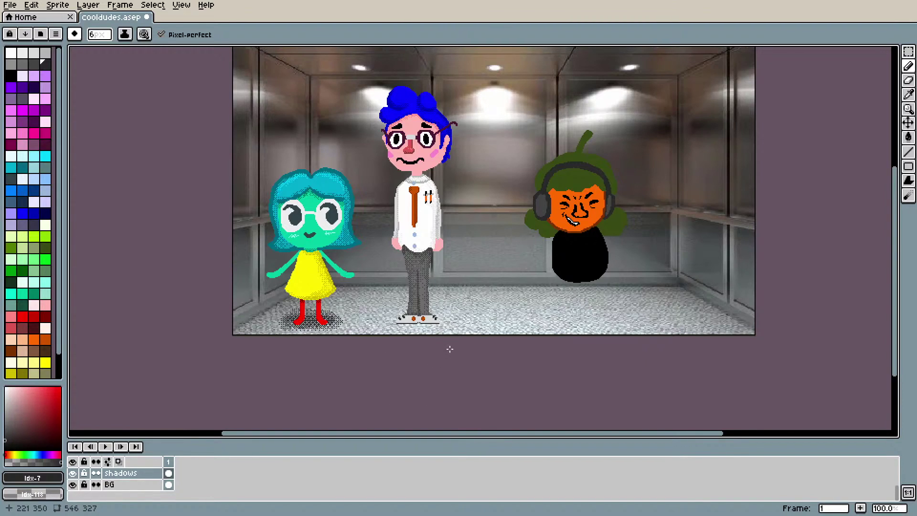
left_click_drag(394, 325, 445, 324)
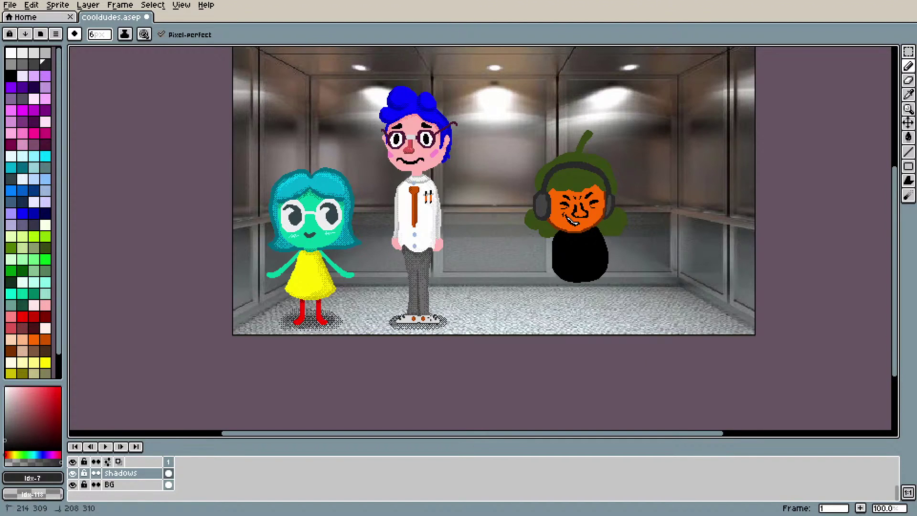
mouse_move(416, 329)
left_mouse_down()
mouse_move(448, 322)
mouse_move(403, 315)
left_mouse_up()
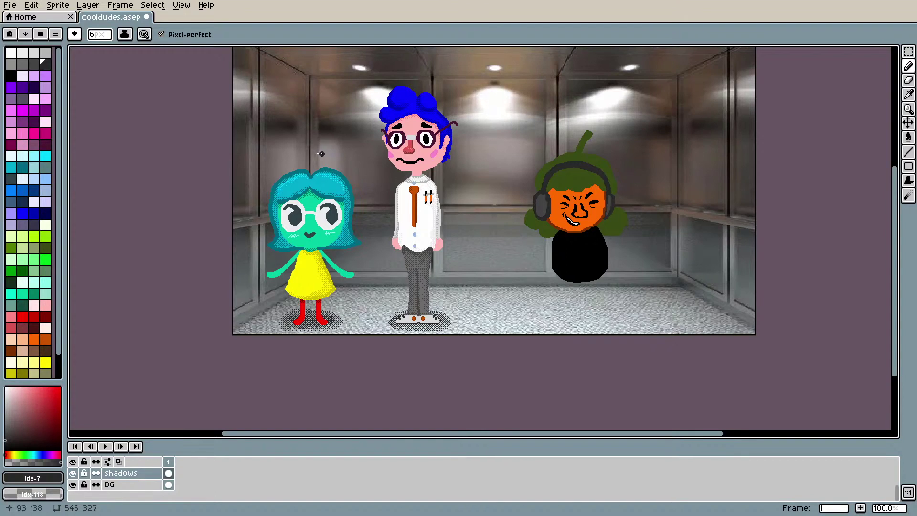
left_click(88, 5)
mouse_move(70, 5)
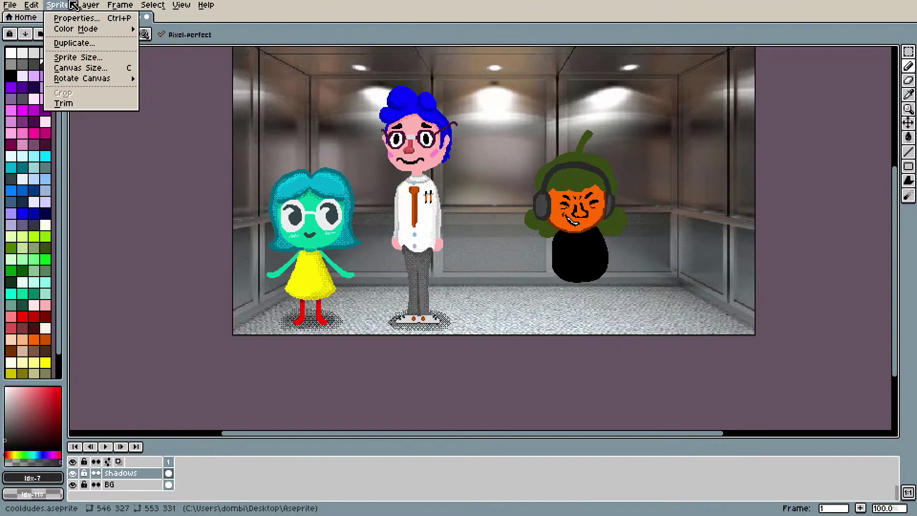
mouse_move(118, 5)
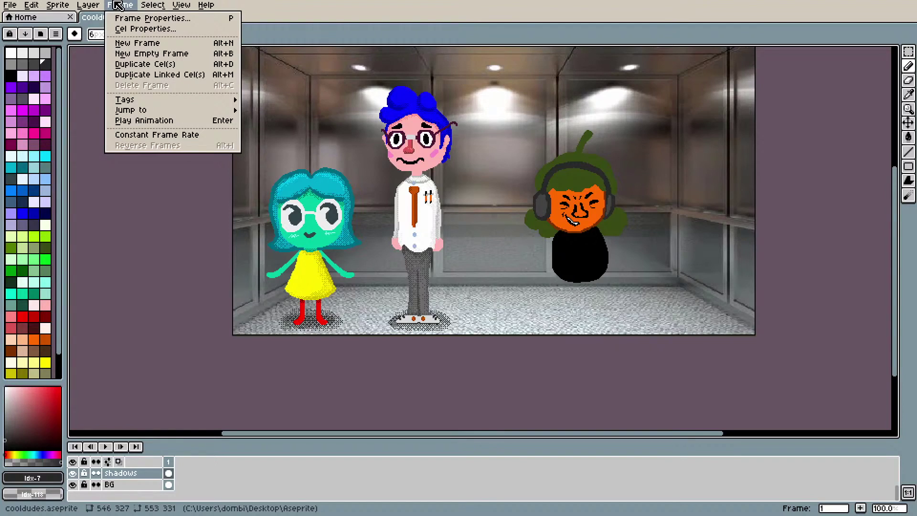
Step: Select all dark shadow pixels on the shadows layer using the Magic Wand with Contiguous turned off
scroll(252, 323, "up", 3)
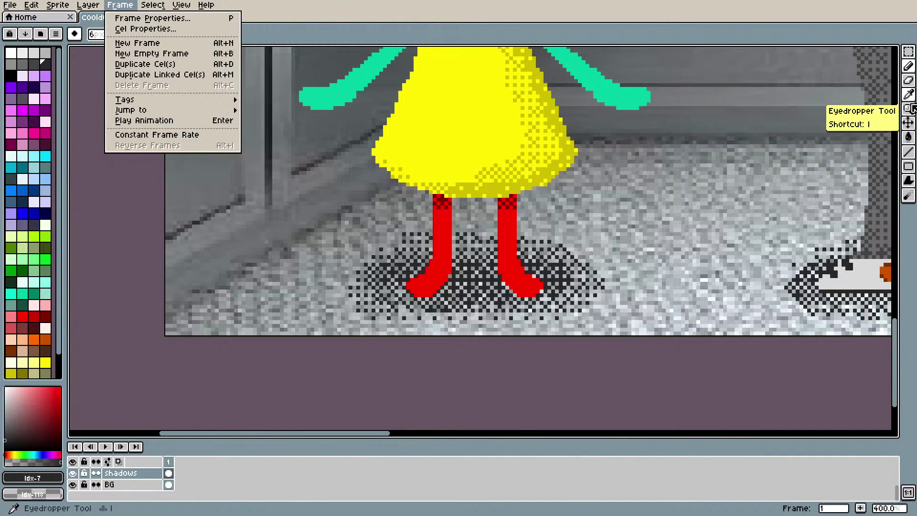
left_click(909, 56)
key("w")
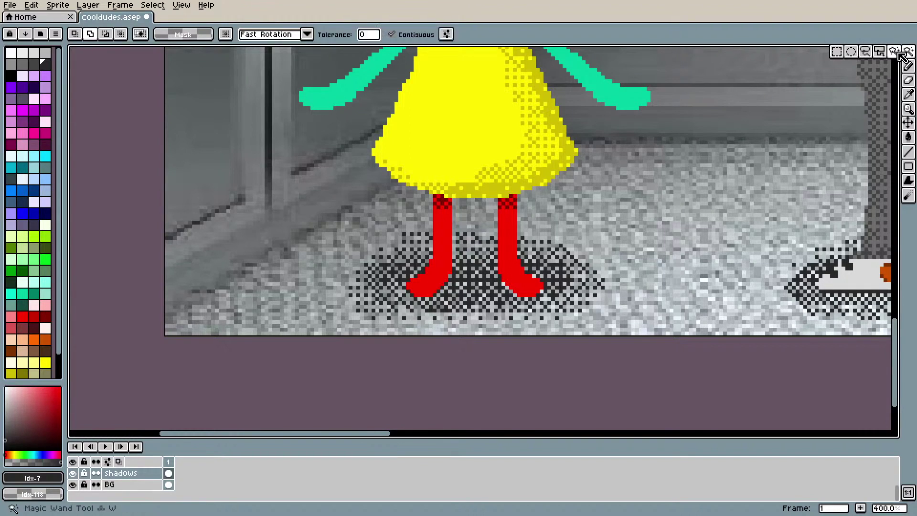
left_click(416, 34)
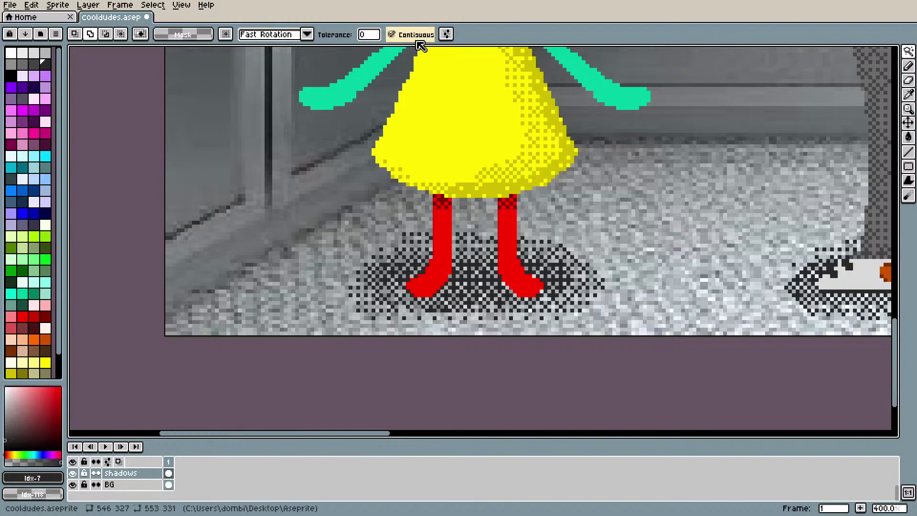
left_click(468, 271)
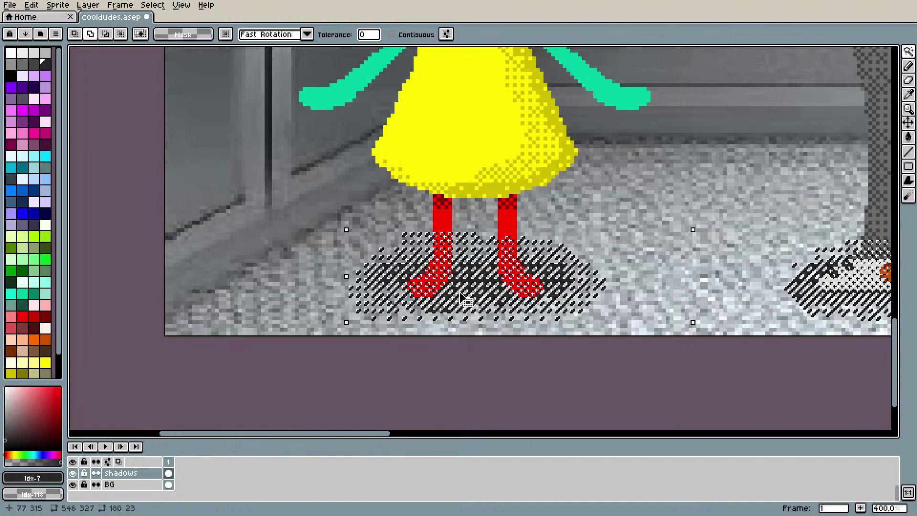
Step: Fill all selected floor shadow pixels with the muted purple palette color Idx-17 using the Paint Bucket with Contiguous off, and deselect
key("g")
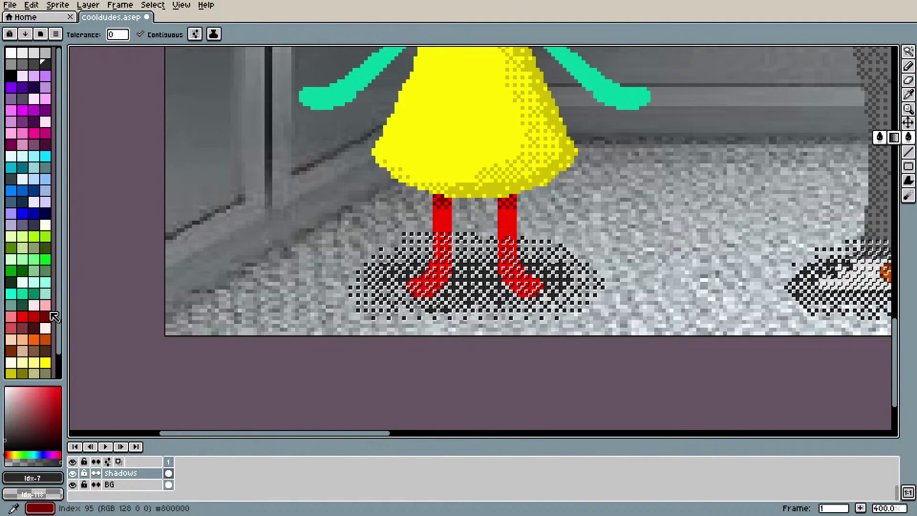
scroll(30, 310, "down", 2)
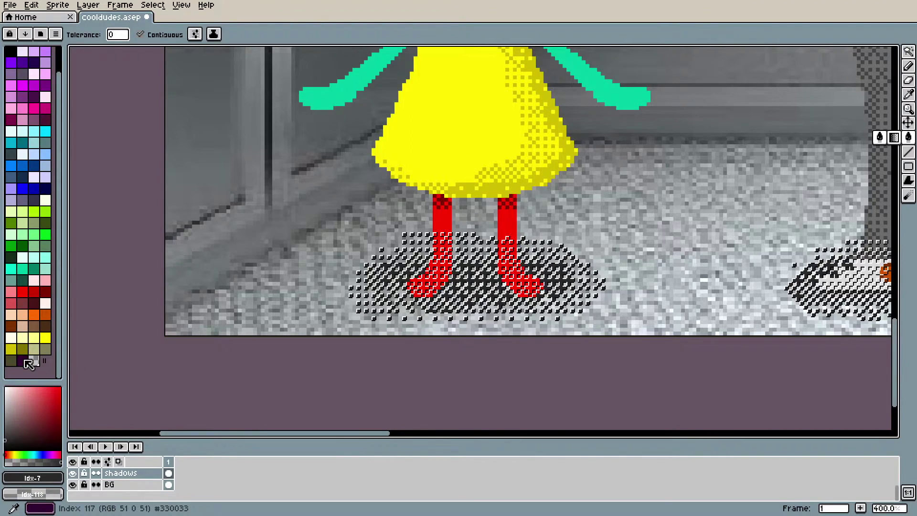
scroll(24, 325, "up", 2)
left_click(21, 99)
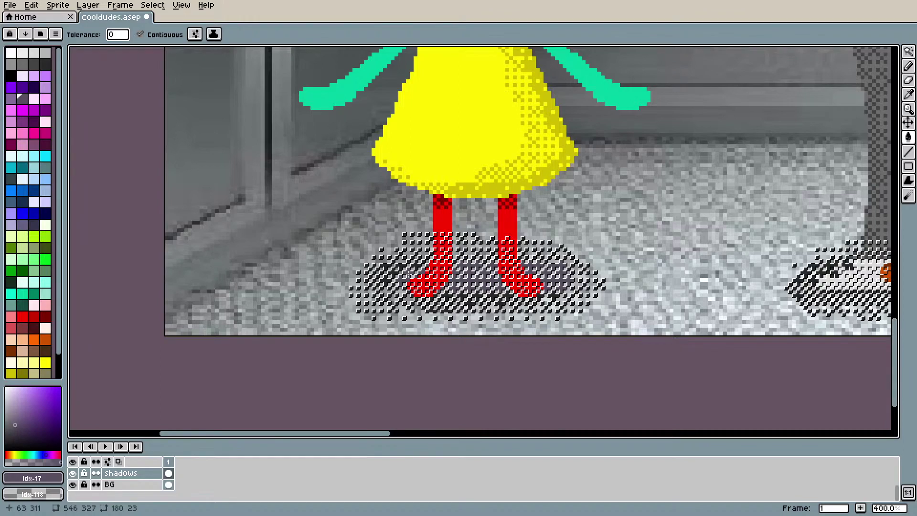
left_click(140, 34)
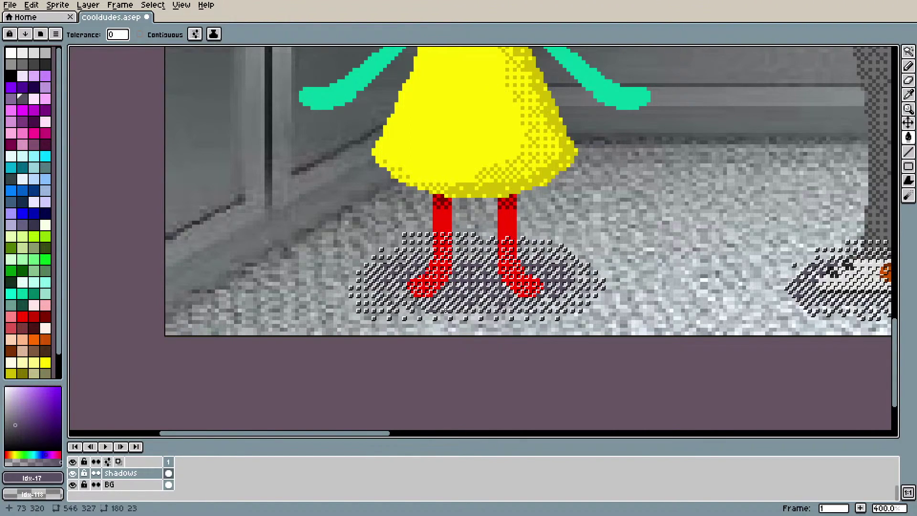
scroll(304, 318, "down", 4)
scroll(315, 320, "up", 3)
scroll(316, 320, "down", 1)
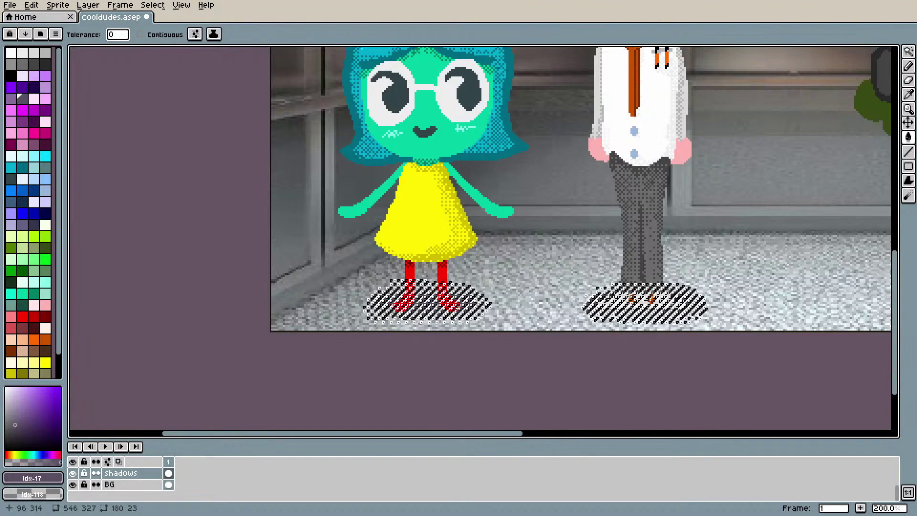
scroll(455, 308, "down", 2)
scroll(456, 309, "up", 2)
scroll(779, 318, "down", 1)
left_click_drag(890, 359, 892, 338)
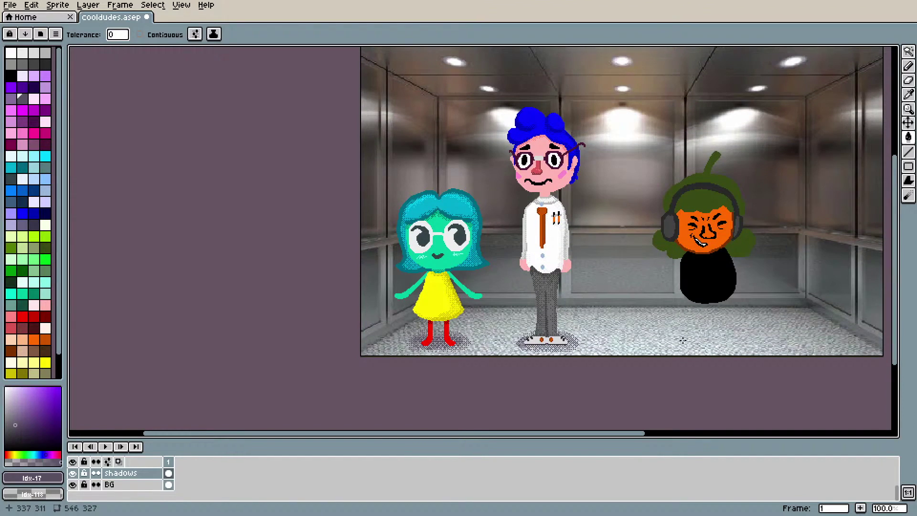
Step: Choose the palette color Idx-6 and paint darker dithered centers into the floor shadows of the teal-haired girl and the blue-haired man
left_click(210, 129, "alt")
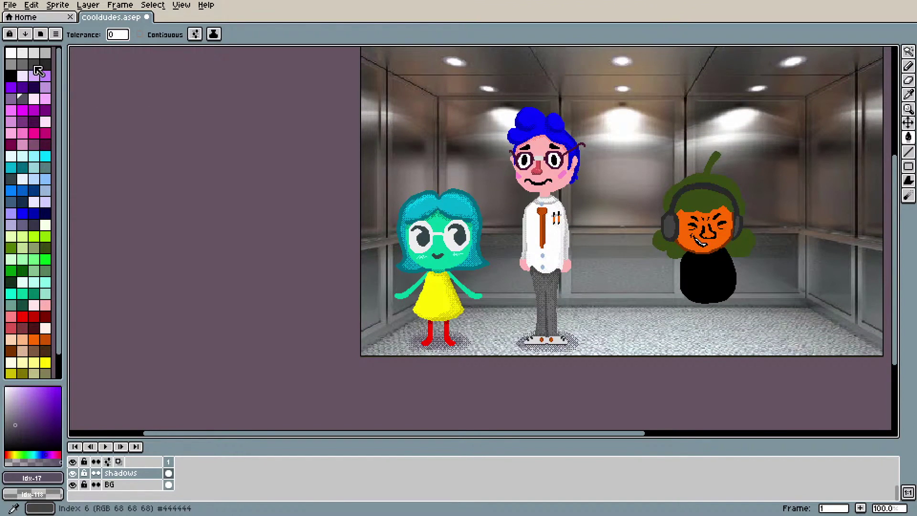
key("b")
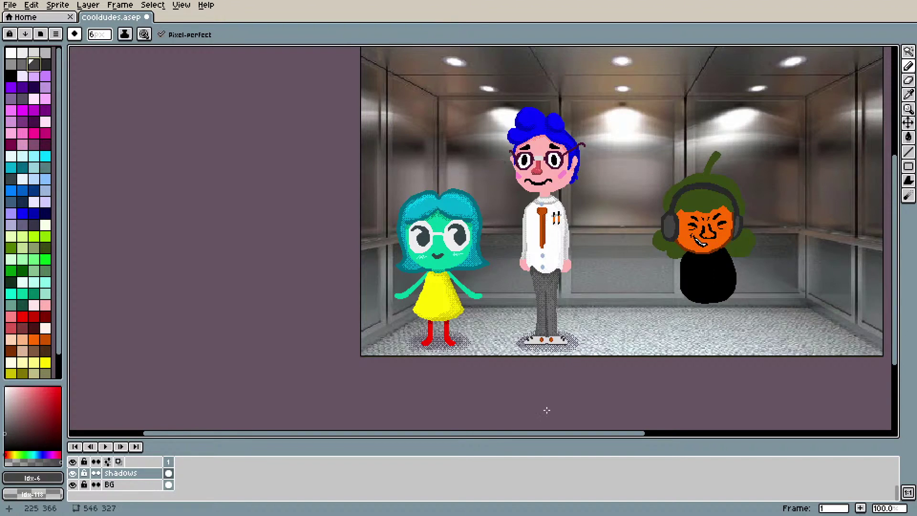
key("ctrl")
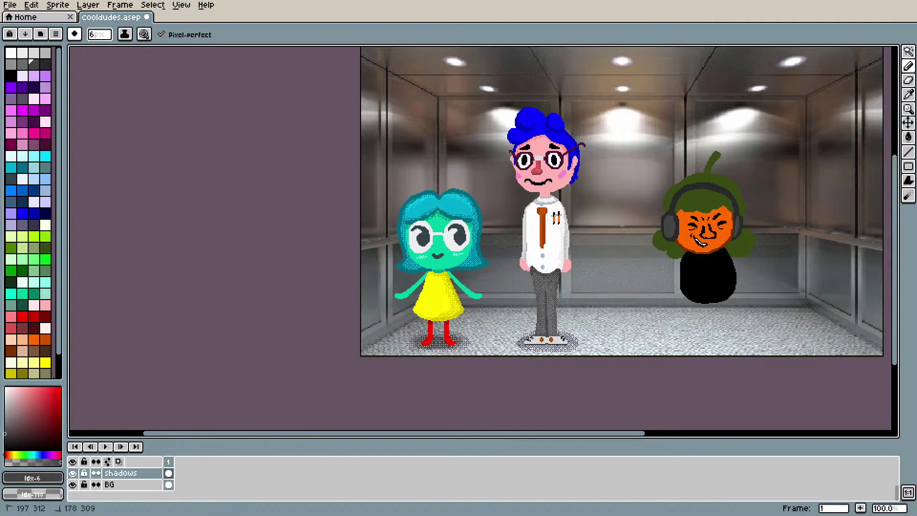
left_click_drag(552, 341, 551, 343)
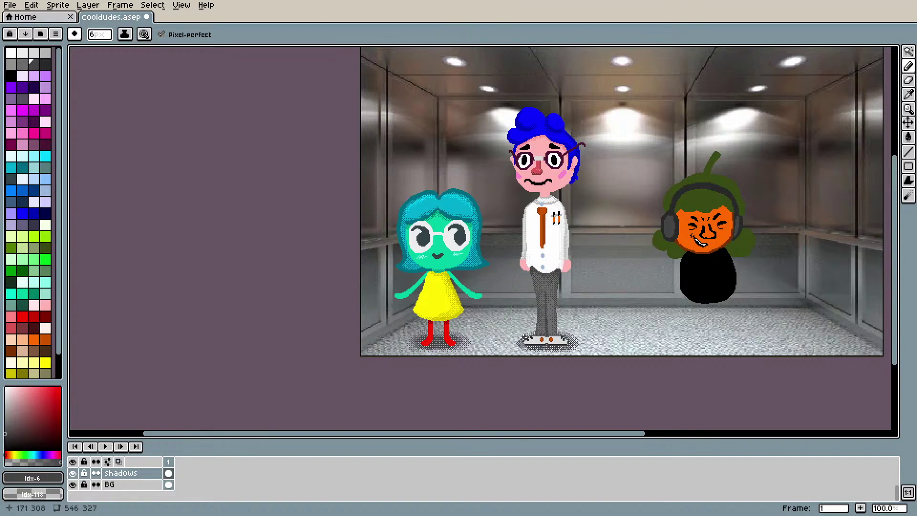
Step: Sample the muted purple #595063 from the blue-haired man's shadow and touch up the floor shadows with the 6 px Pencil
key("i")
left_click(530, 338)
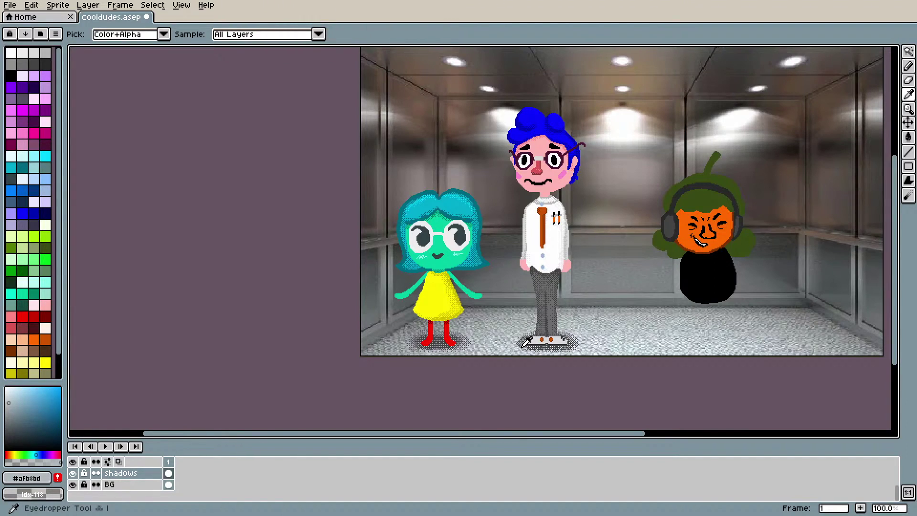
left_click(527, 341)
left_click(527, 341)
left_click(526, 341)
left_click(525, 341)
left_click(525, 340)
left_click(524, 341)
left_click(524, 341)
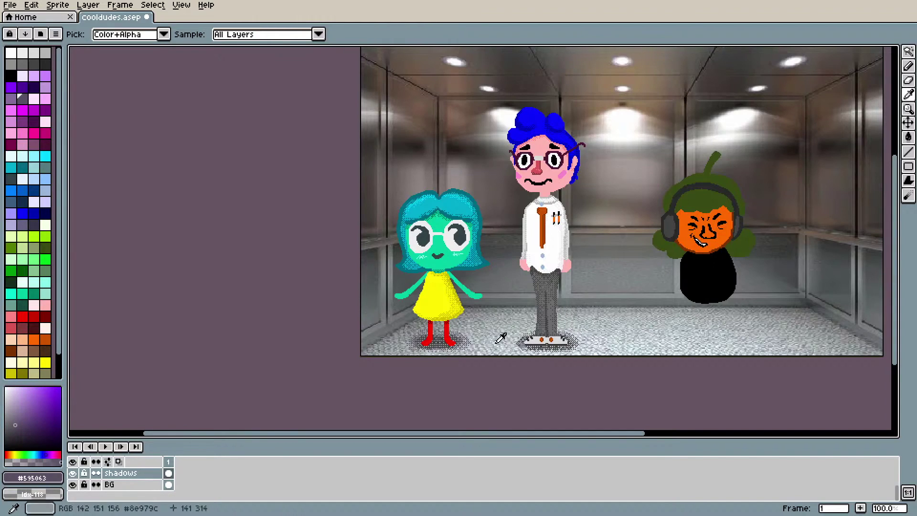
key("b")
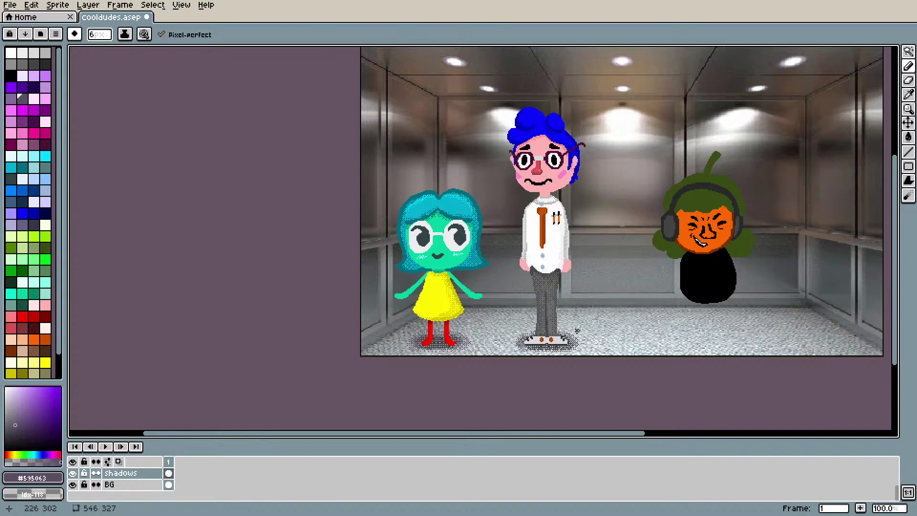
left_click_drag(429, 352, 439, 353)
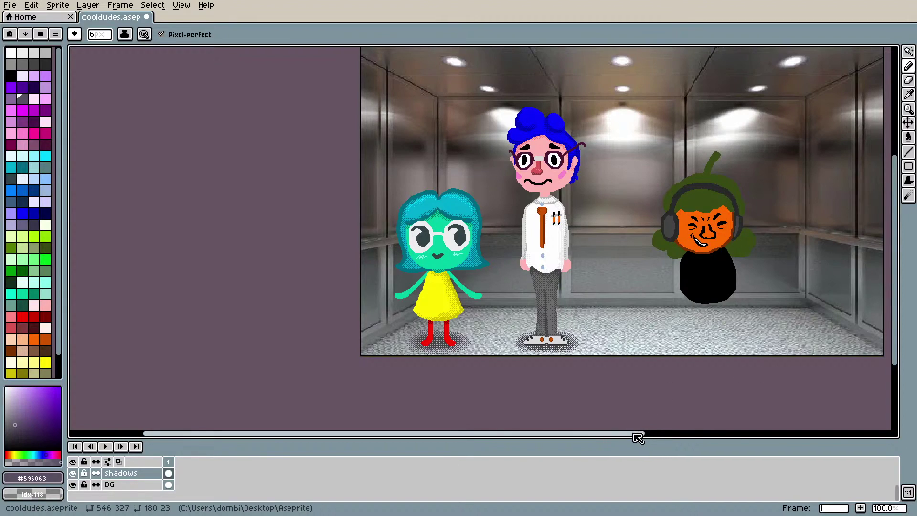
Step: Sample the dark gray #292929 from the headphones of the orange-faced character for use with the Pencil
left_click_drag(630, 429, 762, 433)
scroll(684, 367, "up", 1)
scroll(683, 368, "down", 1)
left_click_drag(579, 432, 557, 436)
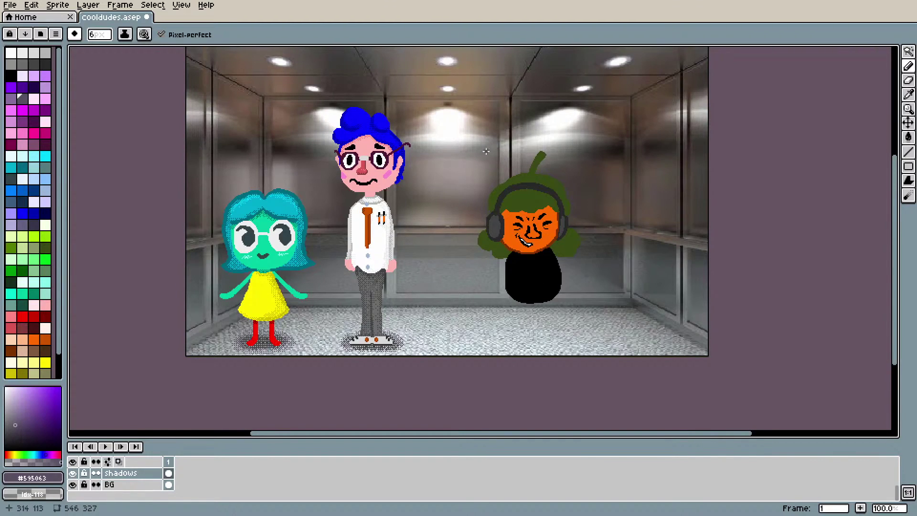
scroll(557, 355, "up", 2)
left_click_drag(896, 342, 896, 293)
scroll(827, 252, "down", 1)
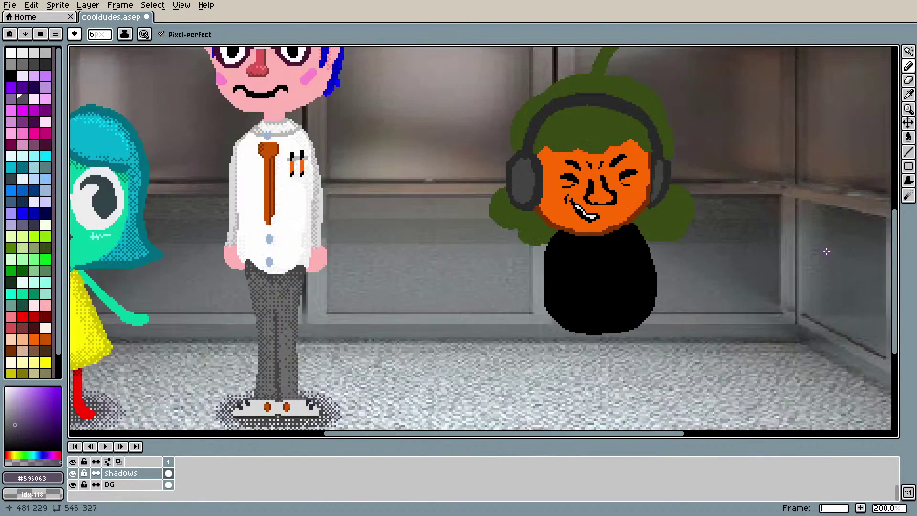
left_click_drag(897, 340, 897, 329)
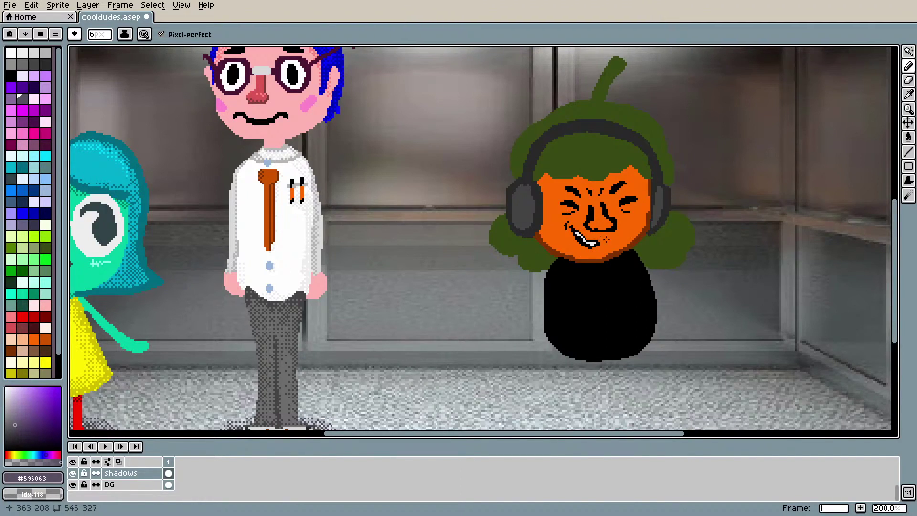
key("i")
left_click(660, 184)
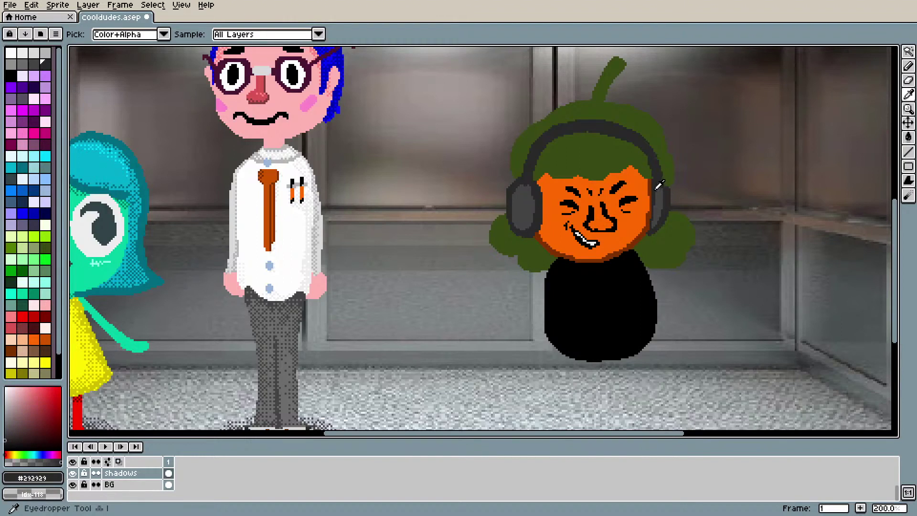
key("b")
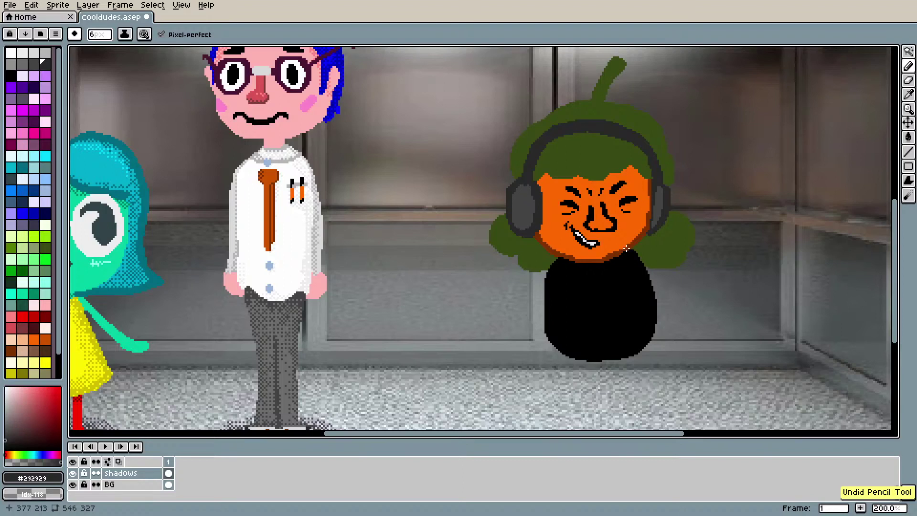
Step: Check what Layer 3 contains by toggling its visibility, and make Layer 1 the active layer for editing the headphones
scroll(118, 492, "up", 2)
scroll(118, 493, "up", 2)
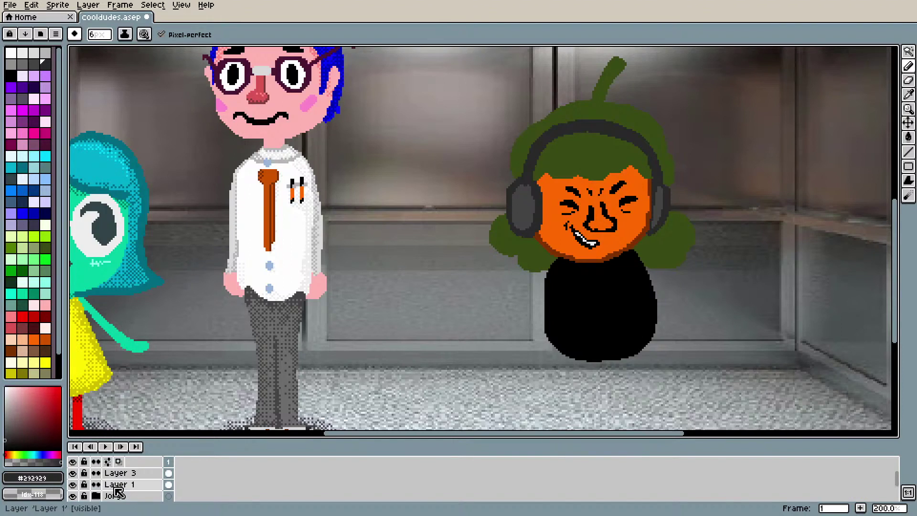
left_click(88, 473)
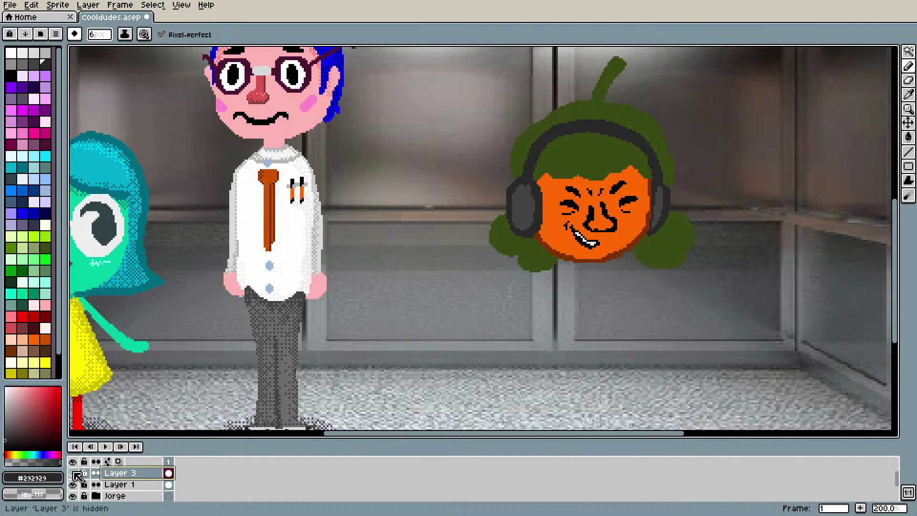
left_click(95, 486)
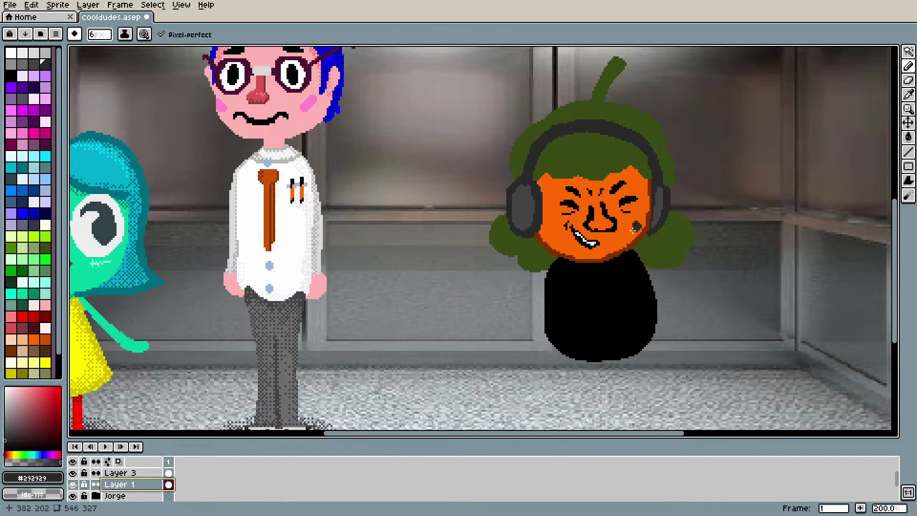
Step: Set the Pencil size to 3 px and make pen pressure control the brush size instead of the gradient
left_click(103, 34)
left_click(94, 49)
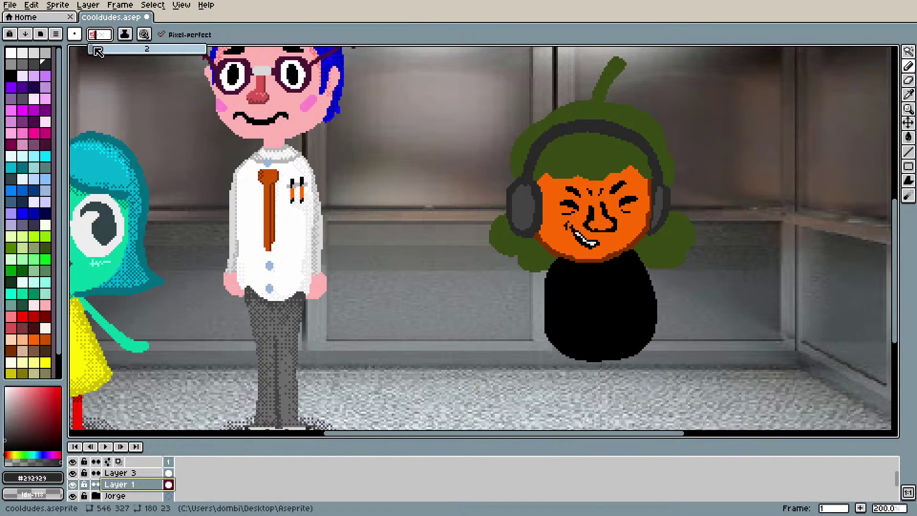
left_click(97, 49)
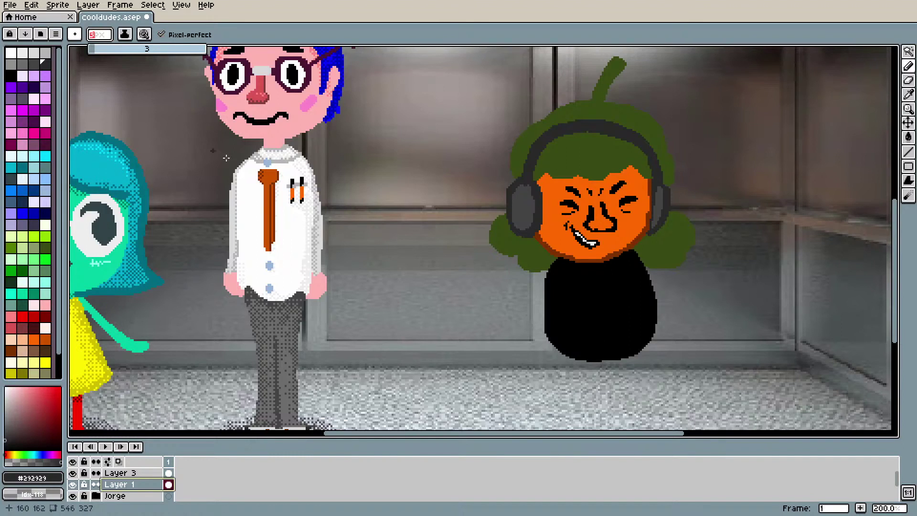
left_click(653, 183)
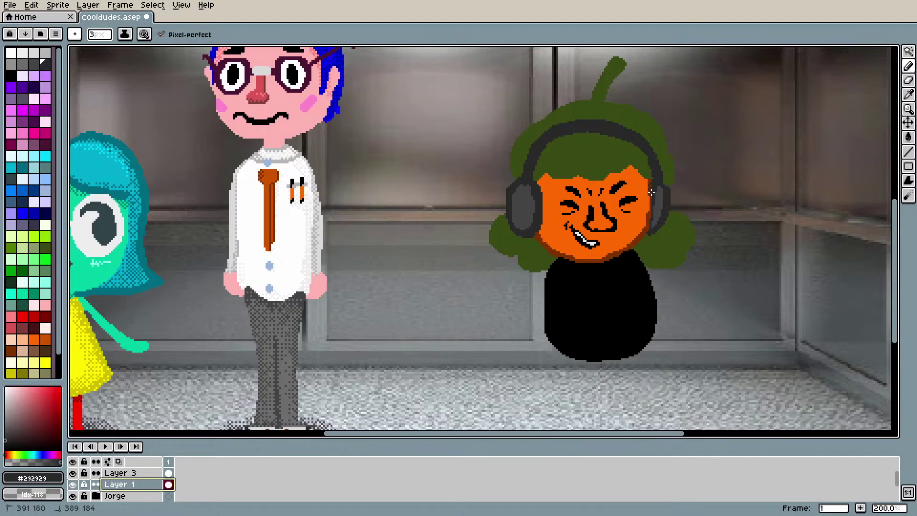
key("ctrl+z")
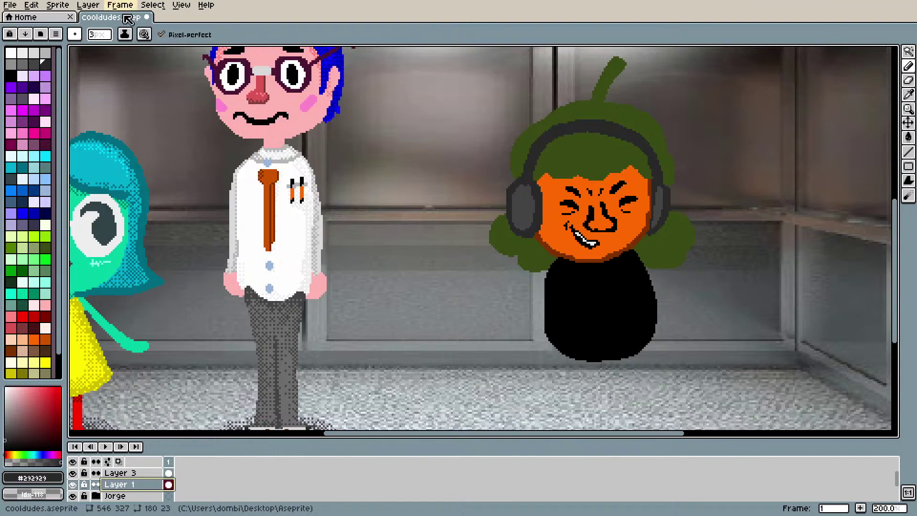
left_click(143, 34)
left_click(195, 89)
left_click(194, 63)
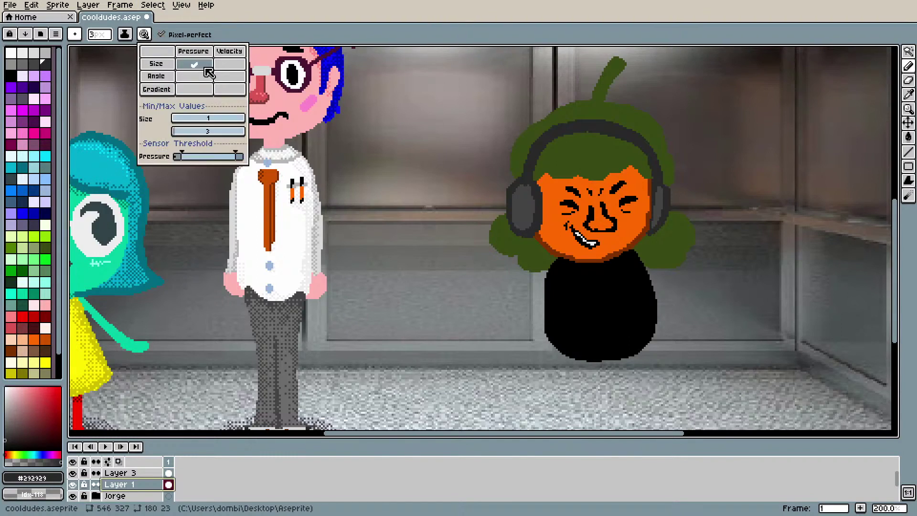
left_click(818, 10)
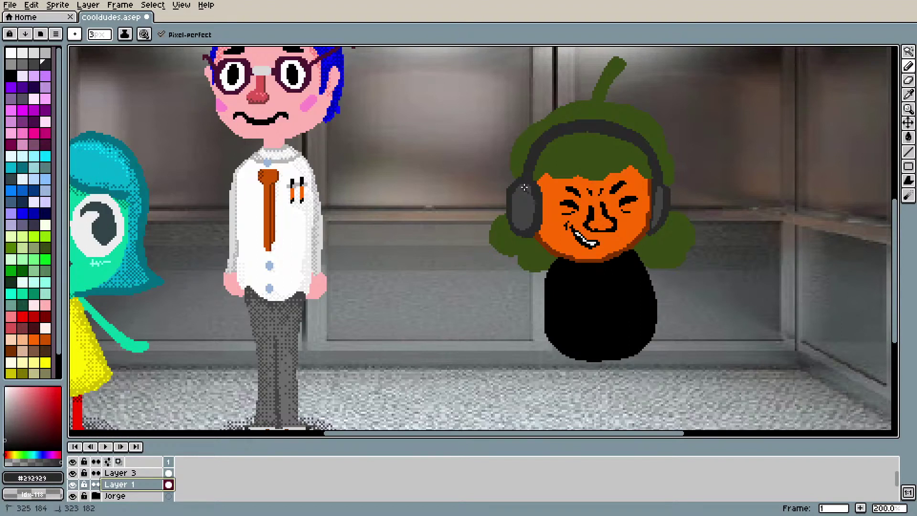
Step: Touch up the gray face of the headphones' left ear cup with its sampled #444444, and sample the right cup's dark rim color
key("i")
left_click(522, 217)
key("b")
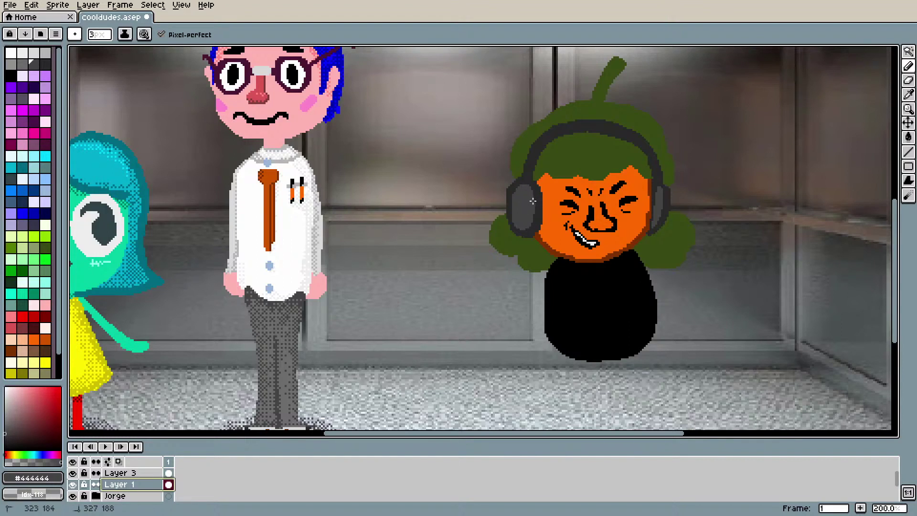
left_click_drag(533, 219, 532, 220)
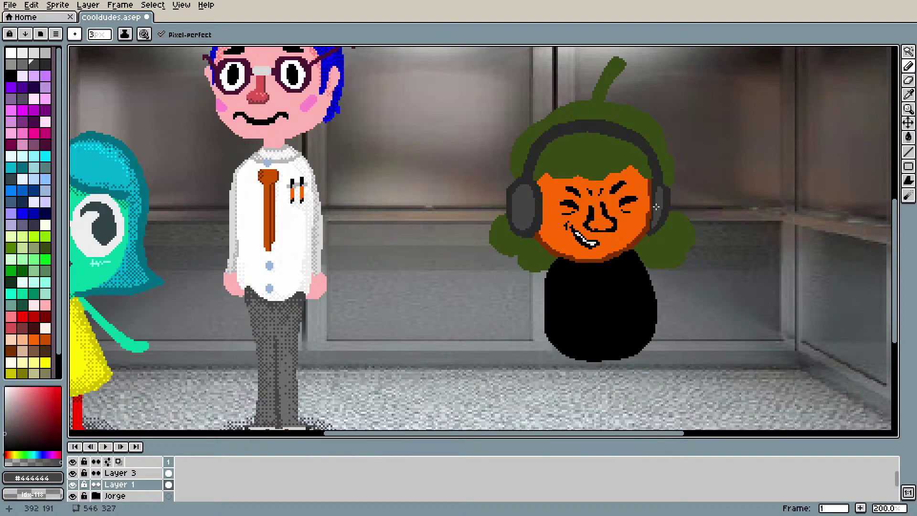
key("i")
left_click(660, 184)
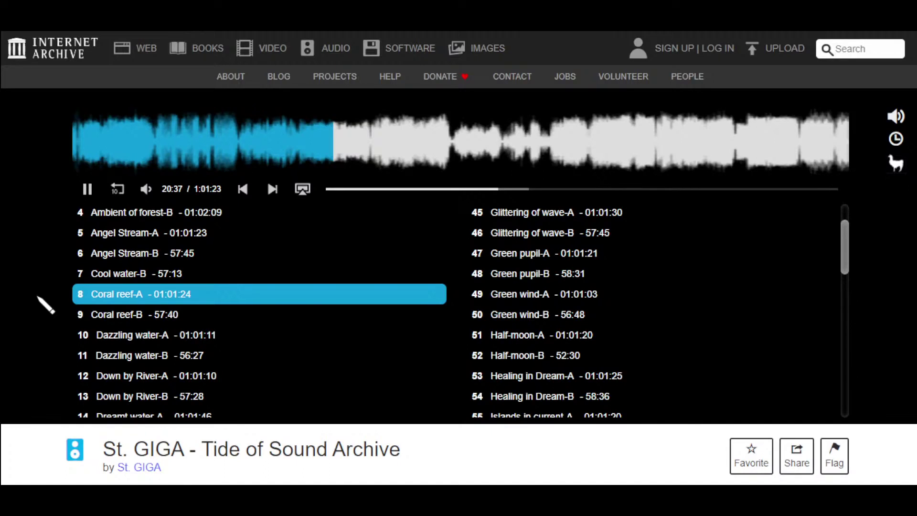
Step: On the Internet Archive page, browse the St. GIGA track list and highlight the words "Tide of Sound Archive" in the title
scroll(392, 296, "down", 3)
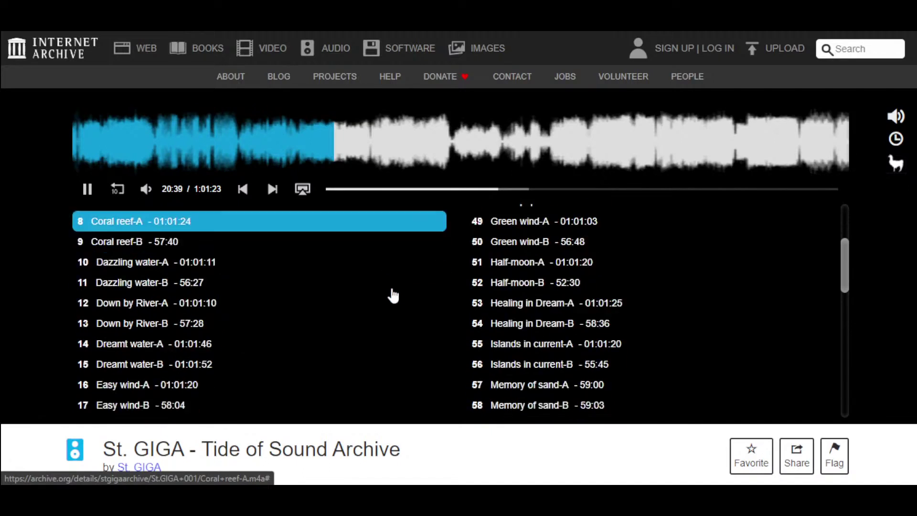
scroll(393, 296, "down", 3)
scroll(393, 295, "up", 4)
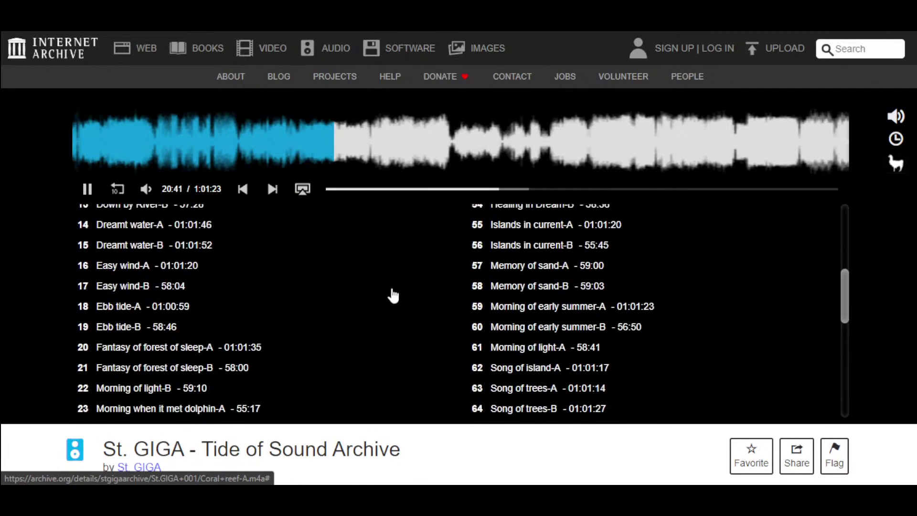
scroll(393, 296, "up", 3)
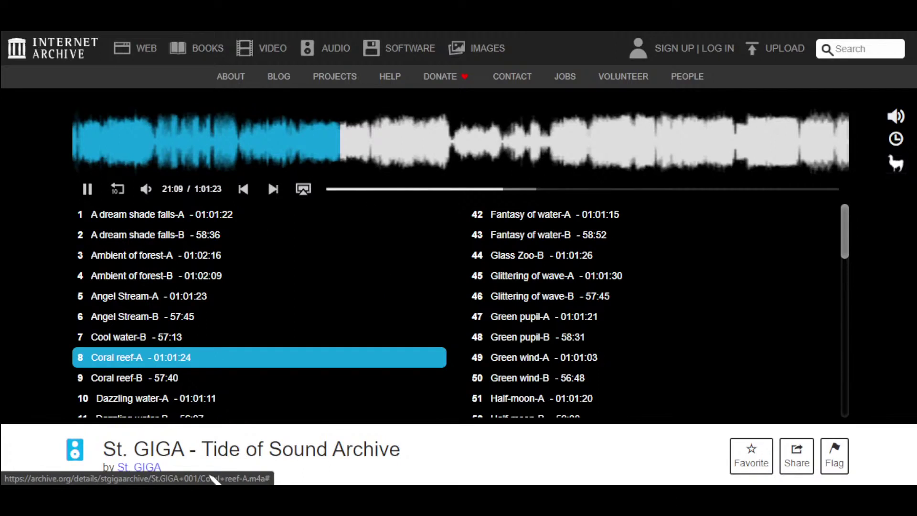
left_click_drag(201, 439, 414, 463)
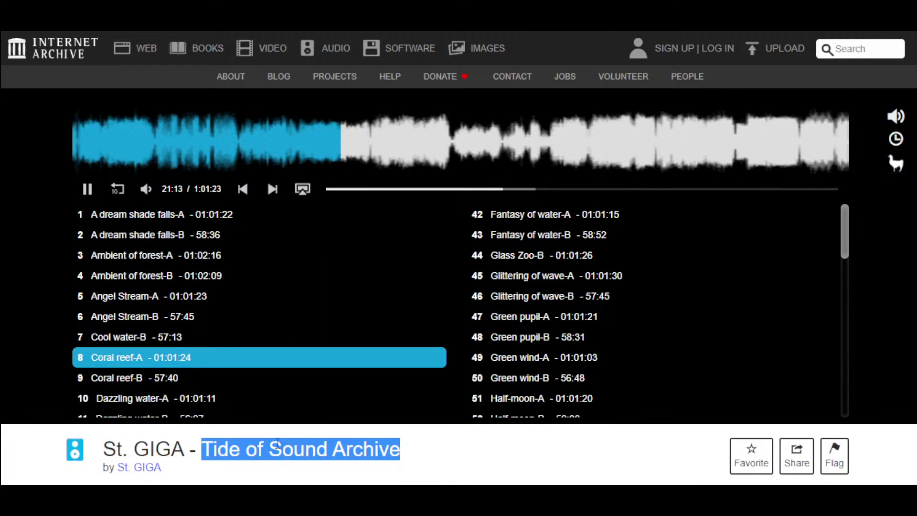
Step: On the Internet Archive page, highlight the word "Tide" in the title and browse the St. GIGA track list
left_click(251, 444)
left_click_drag(241, 450, 202, 452)
scroll(248, 354, "down", 3)
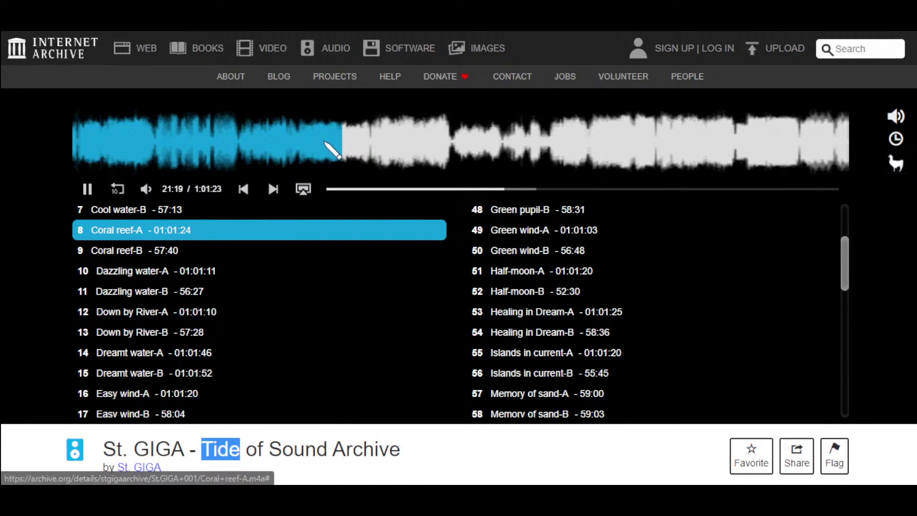
scroll(388, 308, "down", 3)
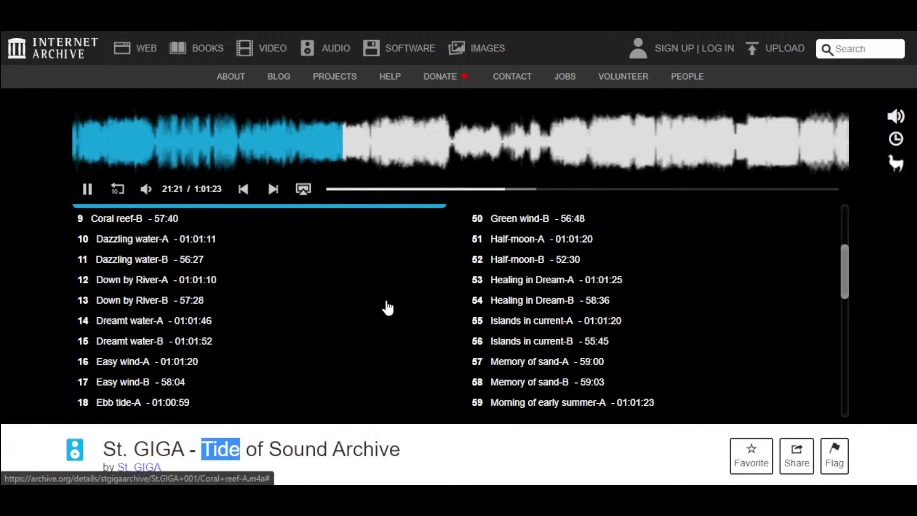
scroll(388, 307, "up", 3)
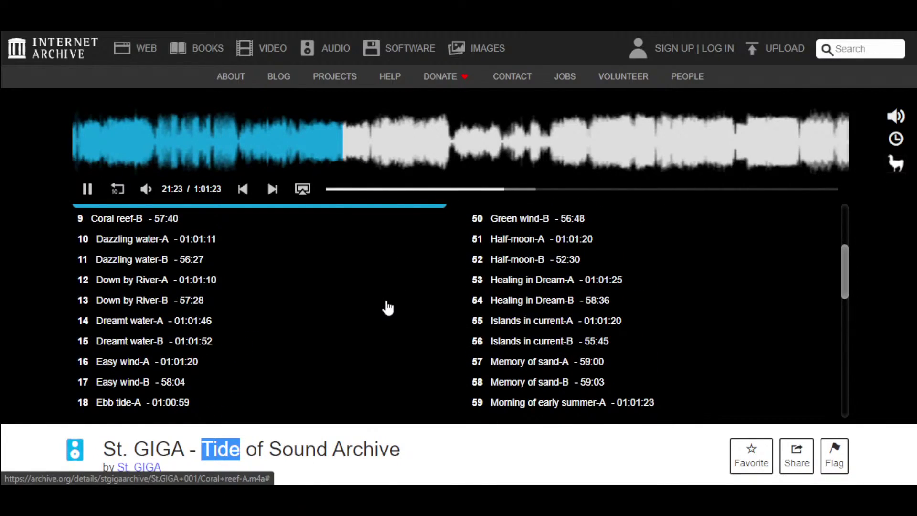
scroll(388, 307, "up", 2)
scroll(388, 307, "down", 5)
scroll(388, 307, "up", 3)
scroll(388, 307, "up", 3)
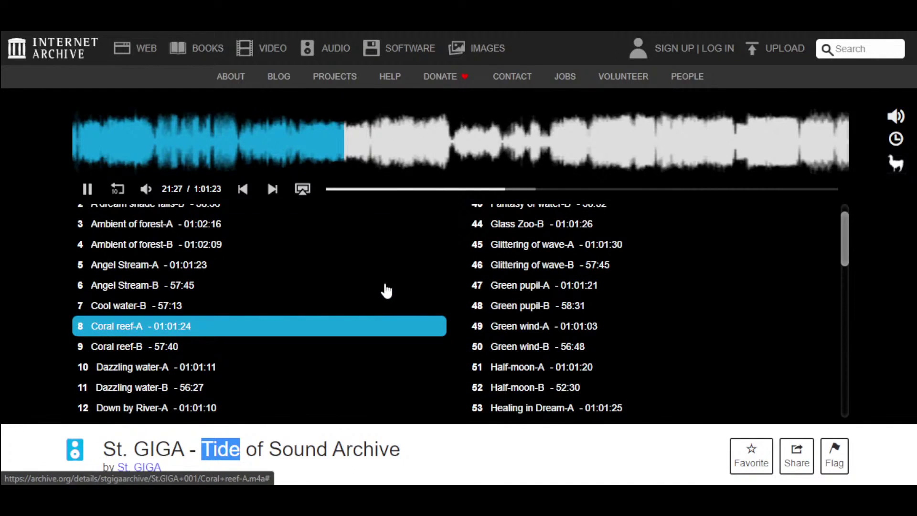
scroll(385, 291, "down", 2)
scroll(385, 291, "down", 8)
scroll(382, 304, "up", 2)
scroll(382, 304, "up", 4)
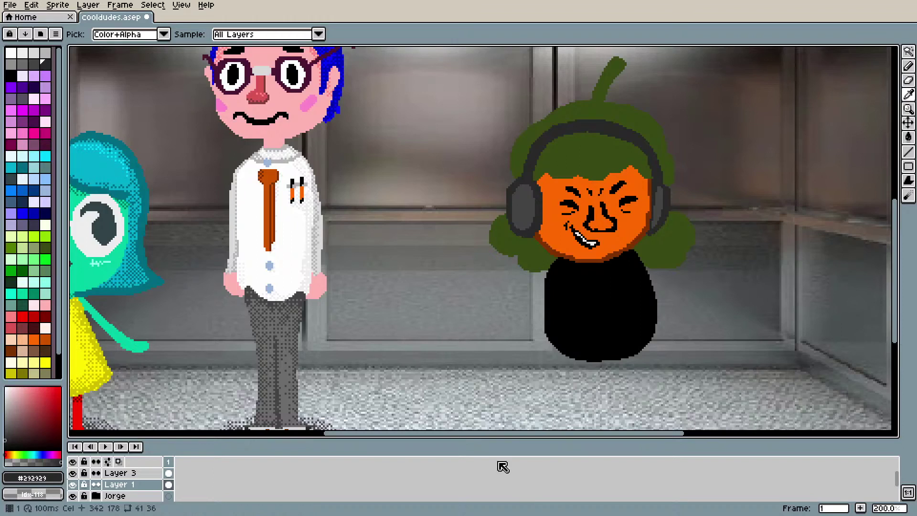
Step: Back in Aseprite, add an extra entry 119 at the end of the palette, trying dark grays as the foreground color
scroll(506, 267, "down", 1)
scroll(508, 266, "up", 1)
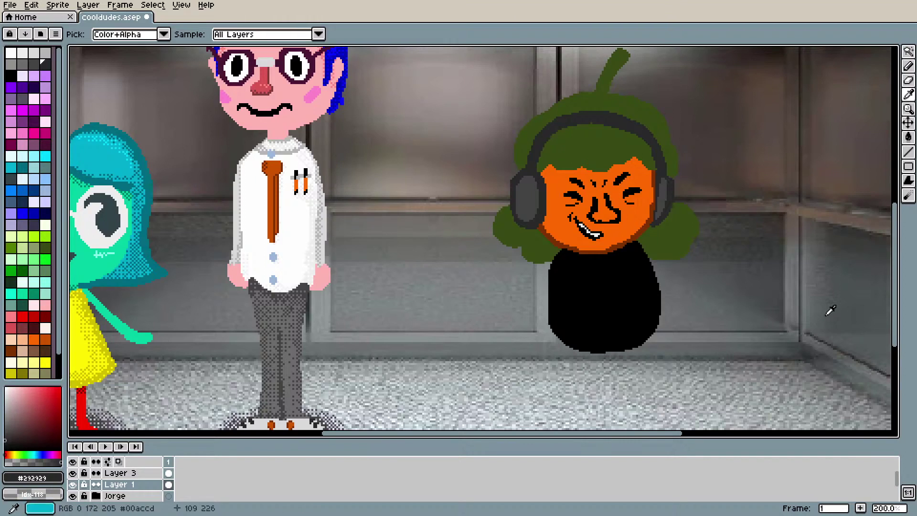
scroll(29, 211, "down", 2)
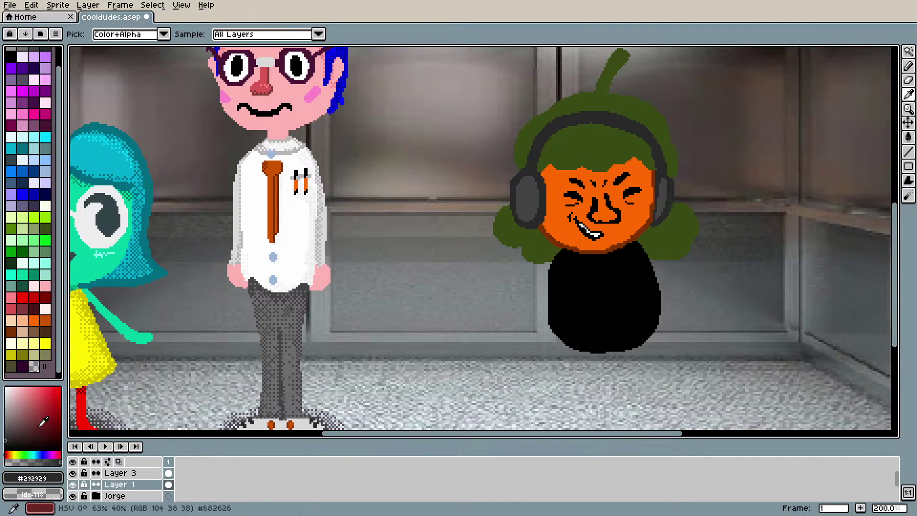
left_click(10, 442)
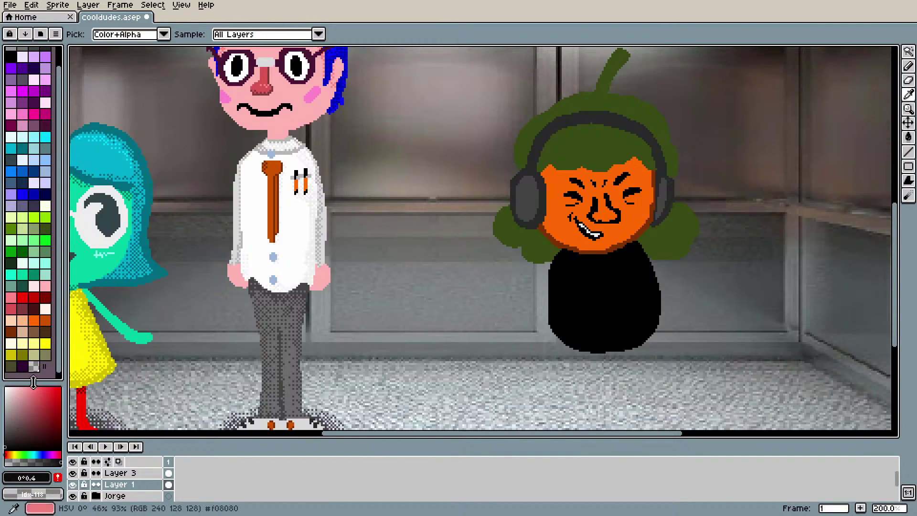
mouse_move(61, 320)
left_mouse_down()
mouse_move(60, 263)
mouse_move(61, 319)
left_mouse_up()
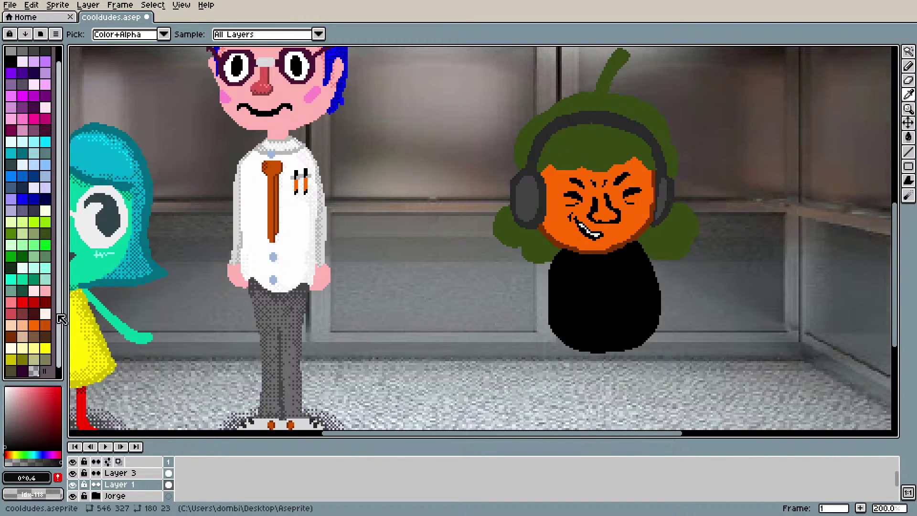
left_click(42, 377)
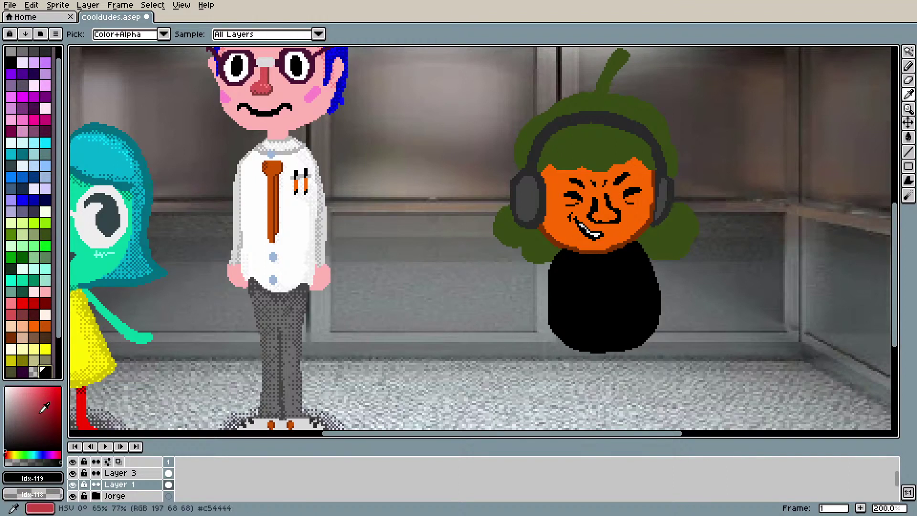
left_click(6, 442)
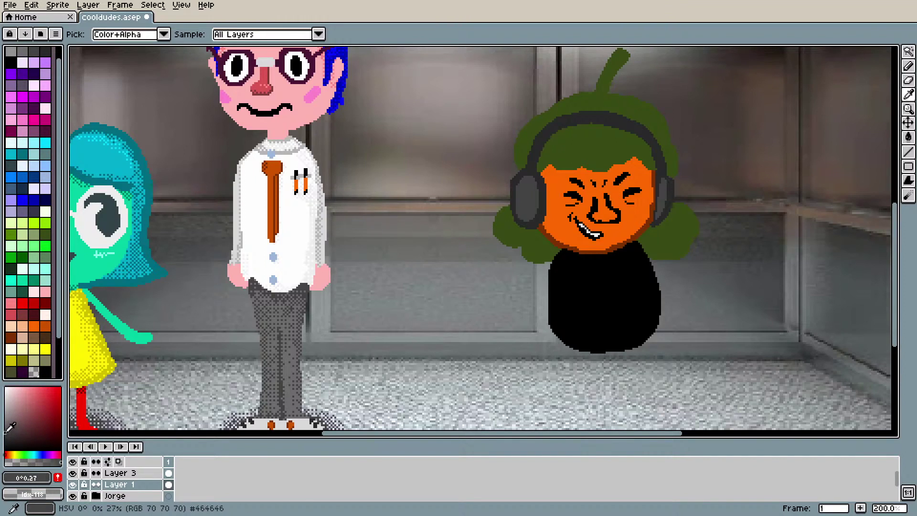
left_click(47, 373)
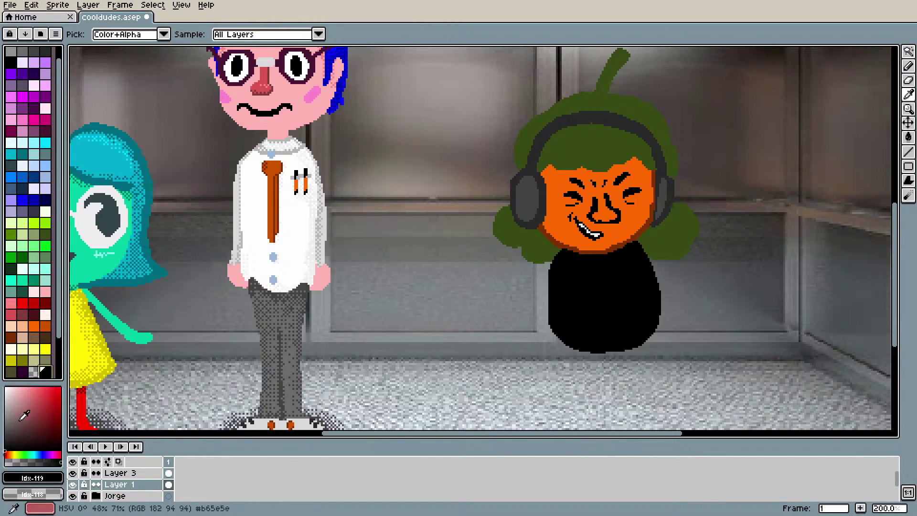
Step: Turn on palette editing and set palette entry 119 to a near-black gray
left_click(25, 418)
left_click_drag(34, 428, 7, 439)
left_click(55, 34)
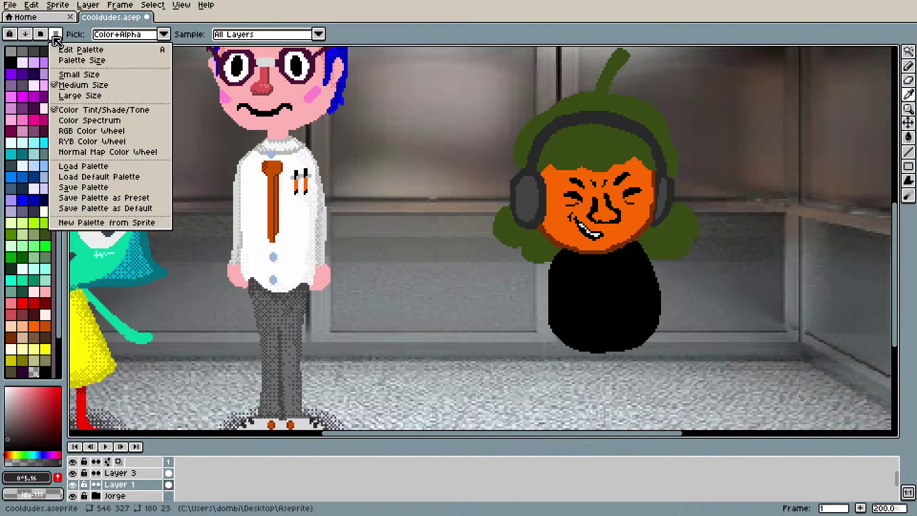
left_click(91, 50)
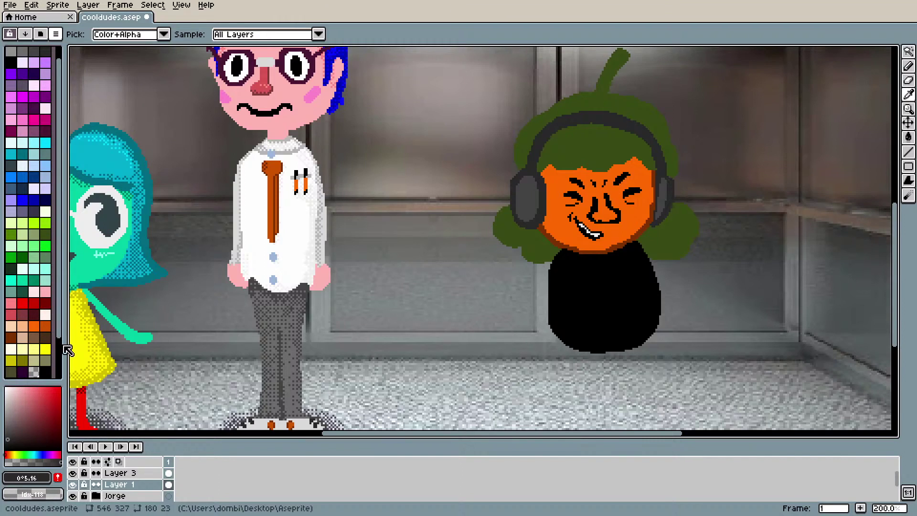
left_click(7, 436)
left_click_drag(7, 437, 7, 444)
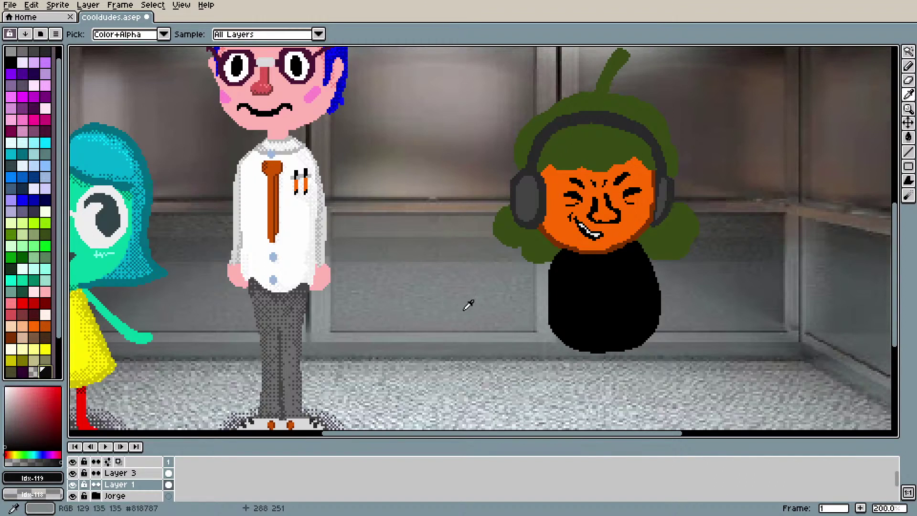
Step: Try to fill the orange-faced character's black body with palette color 119 on Layer 1, and undo the fill
key("g")
left_click(579, 293)
key("ctrl+z")
left_click(121, 473)
left_click(140, 35)
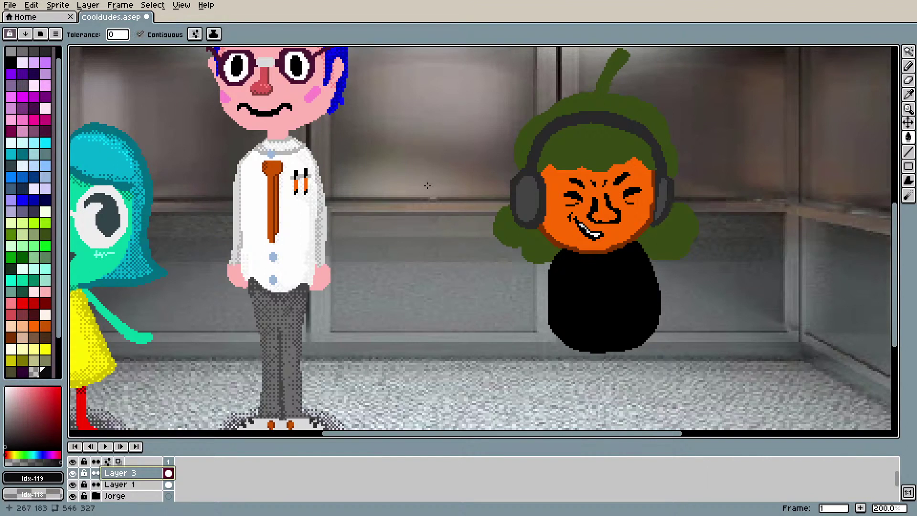
left_click(121, 485)
left_click(618, 307)
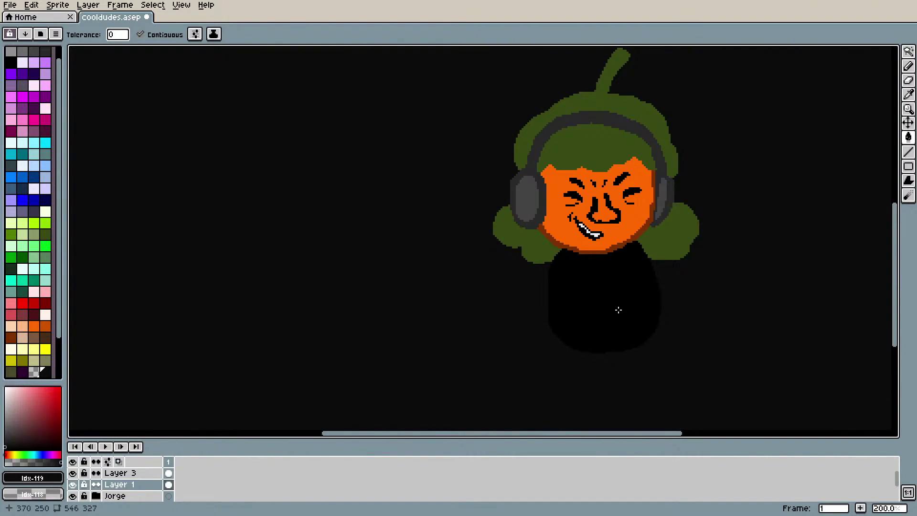
key("ctrl+z")
Step: On Layer 3, fill the orange-faced character's body with near-black palette color 119, and choose palette color 8, black, for the Pencil
left_click(167, 472)
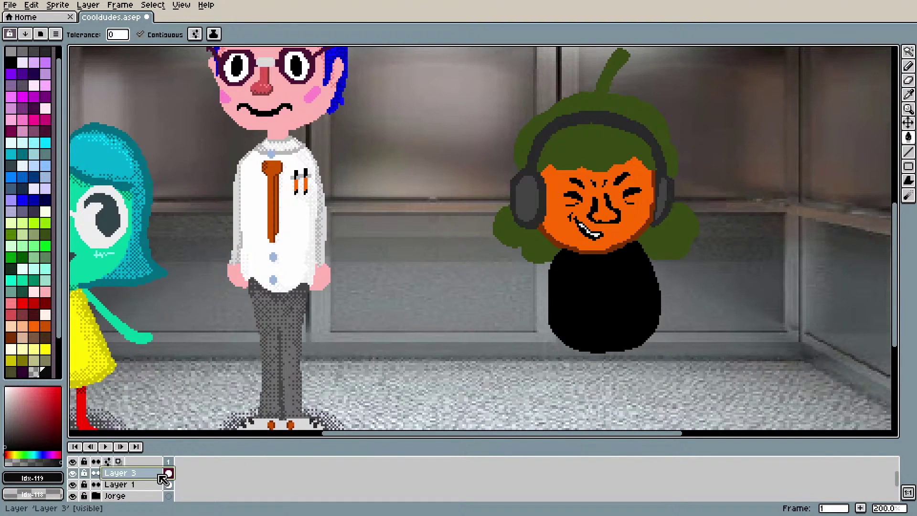
left_click(573, 294)
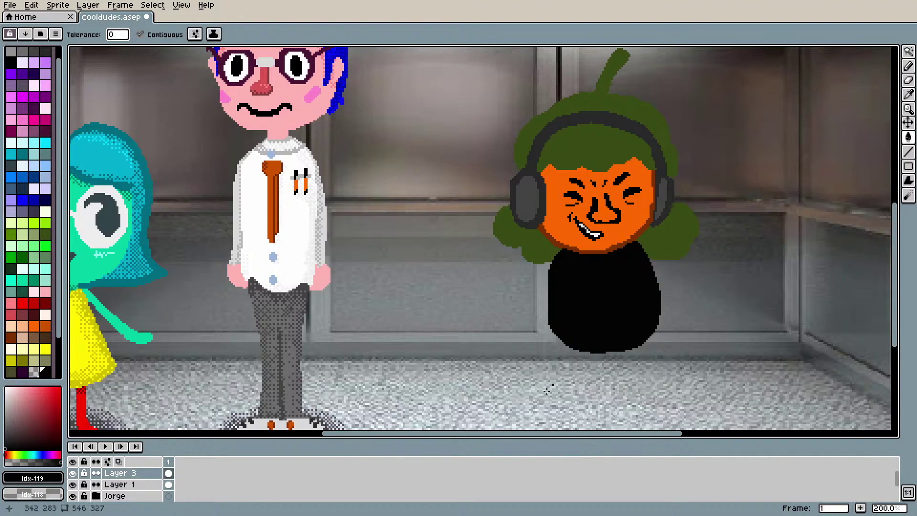
left_click(11, 62)
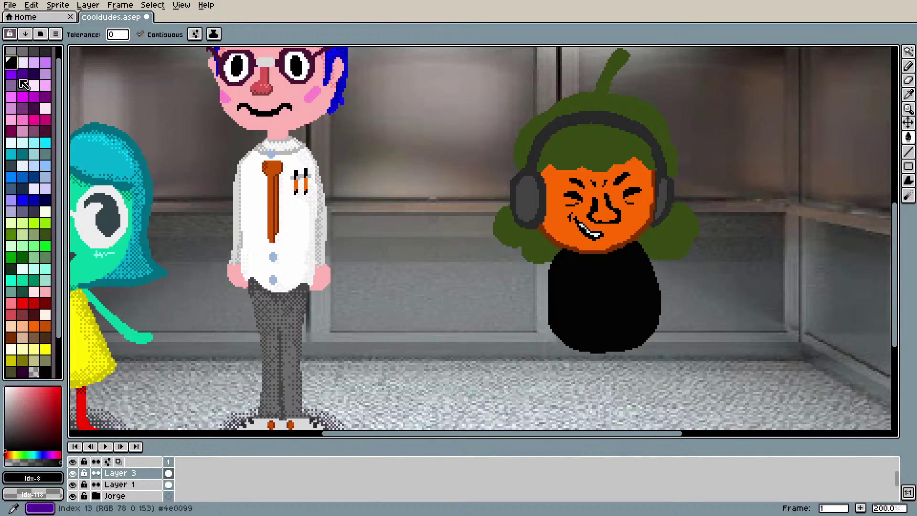
key("b")
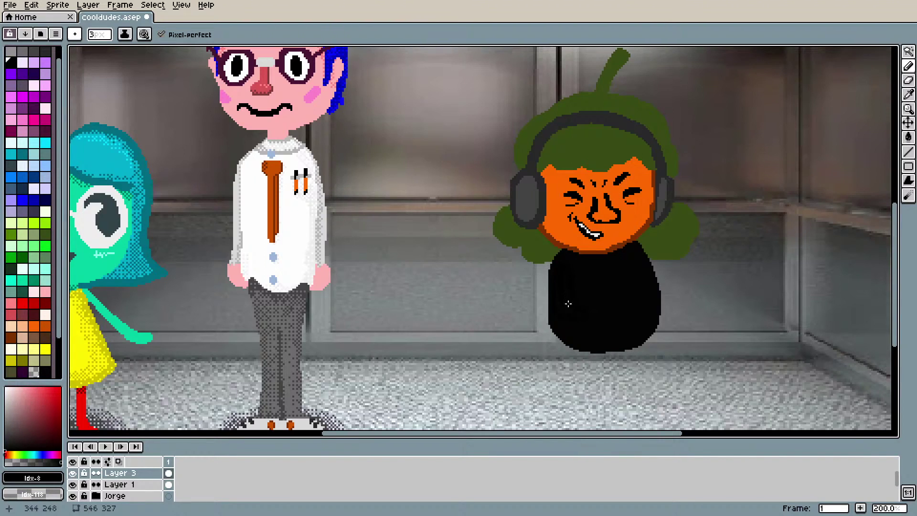
key("ctrl+z")
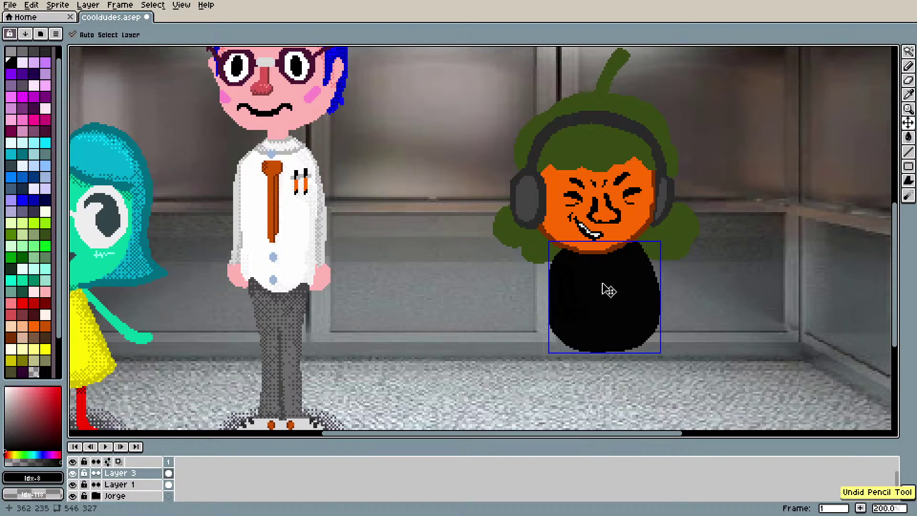
key("ctrl+z")
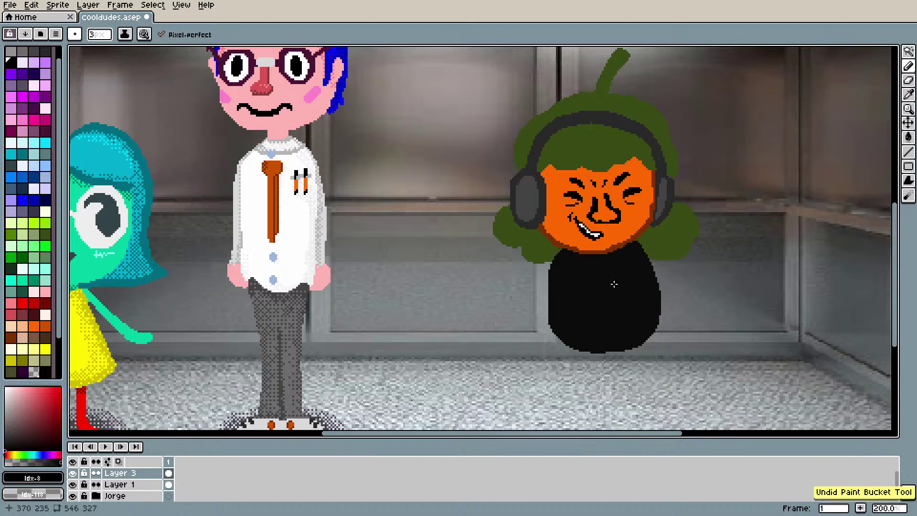
left_click(31, 5)
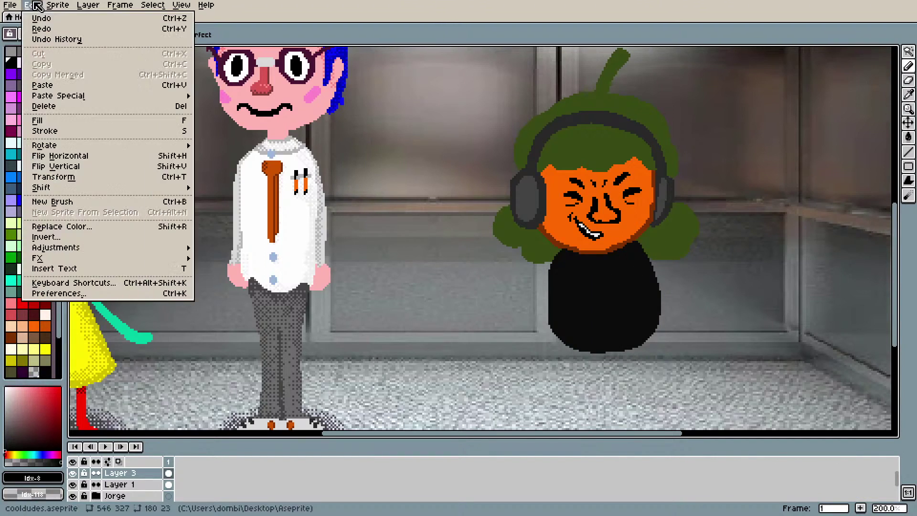
left_click(49, 30)
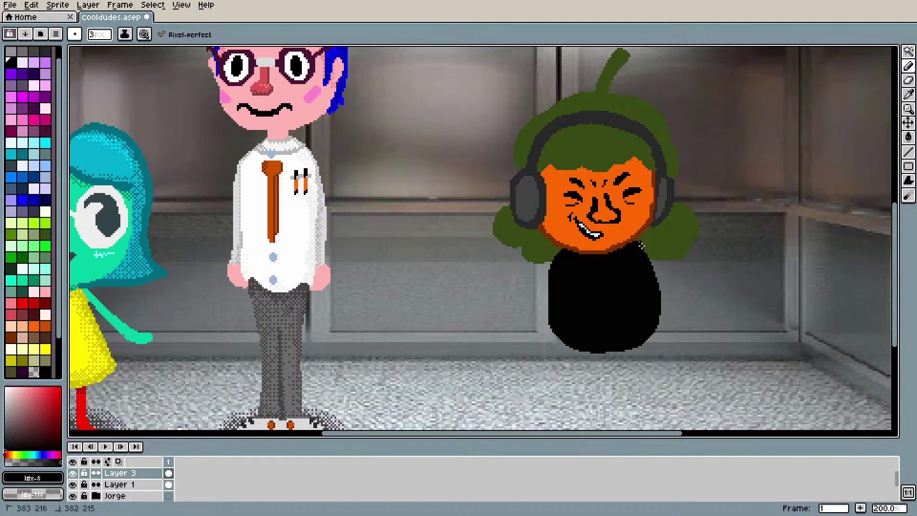
Step: Paint black shoulders onto both sides of the orange-faced character's body, just below the face and hair
left_click_drag(650, 263, 656, 279)
mouse_move(550, 249)
left_mouse_down()
mouse_move(549, 266)
mouse_move(562, 252)
left_mouse_up()
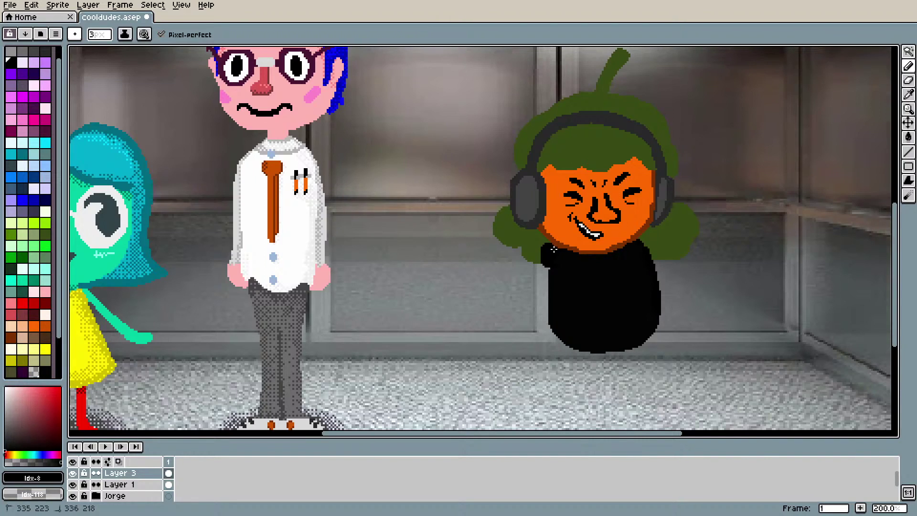
left_click_drag(549, 256, 541, 256)
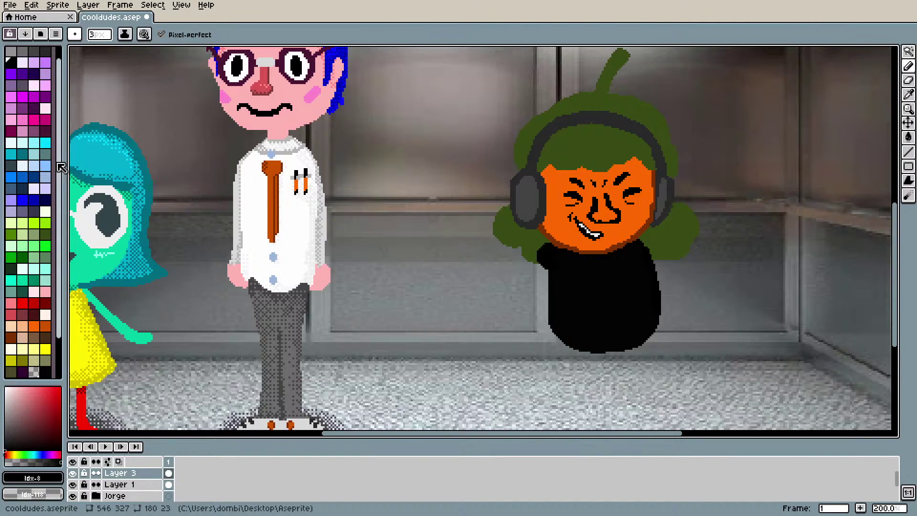
Step: Try enlarging the palette with extra black entries, restore its size, and look through the palette options
left_click_drag(62, 172, 61, 230)
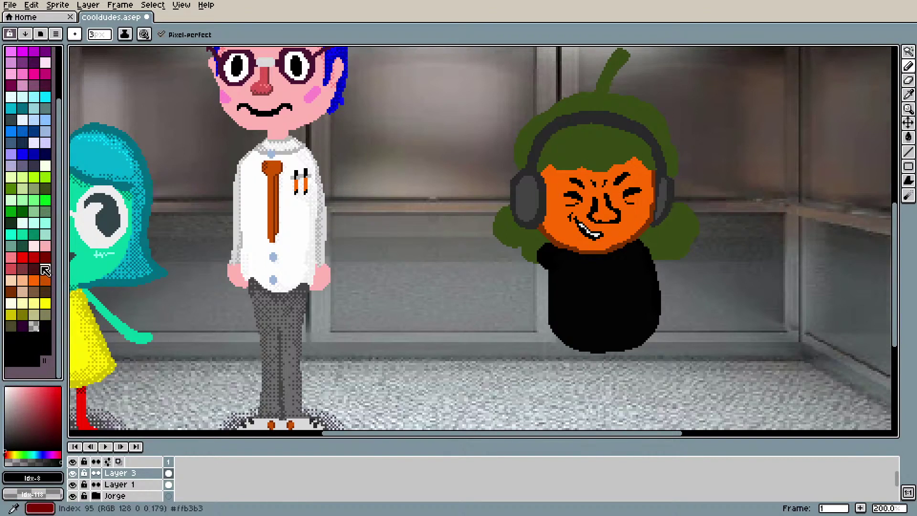
left_click(63, 36)
left_click(64, 36)
left_click_drag(62, 139, 59, 164)
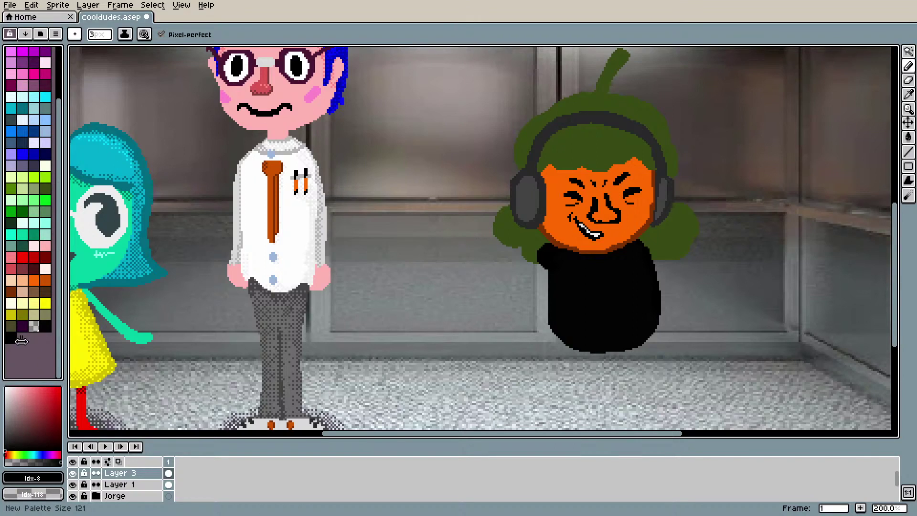
scroll(46, 80, "up", 3)
left_click(55, 34)
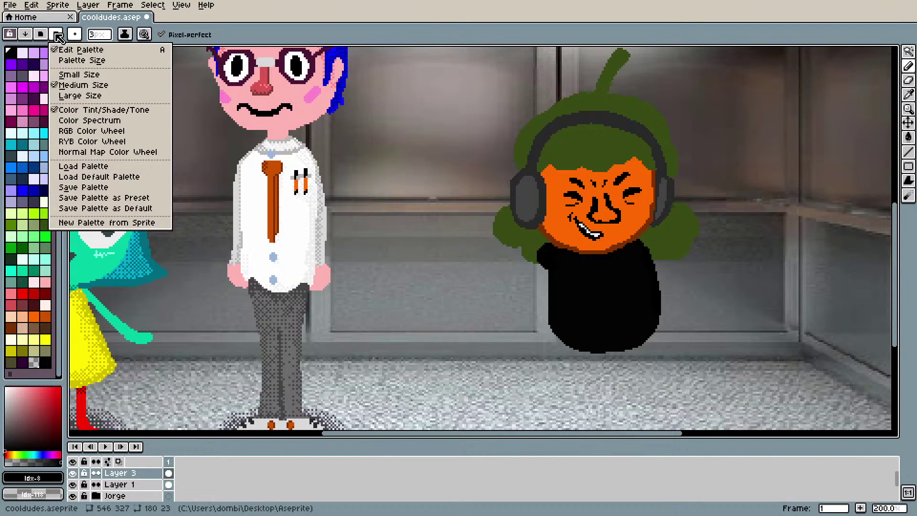
left_click(274, 34)
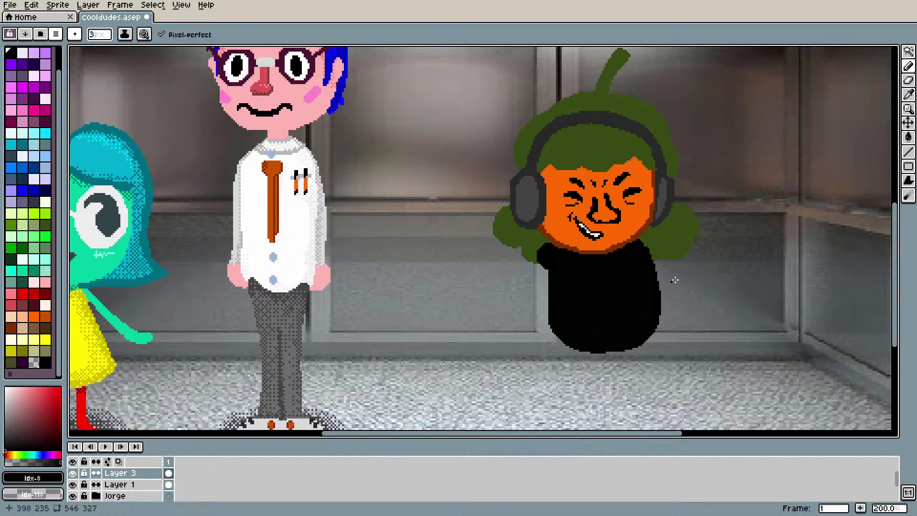
Step: Try a first leg stroke below the character's body in the sampled #000000, and undo it
scroll(897, 303, "down", 5)
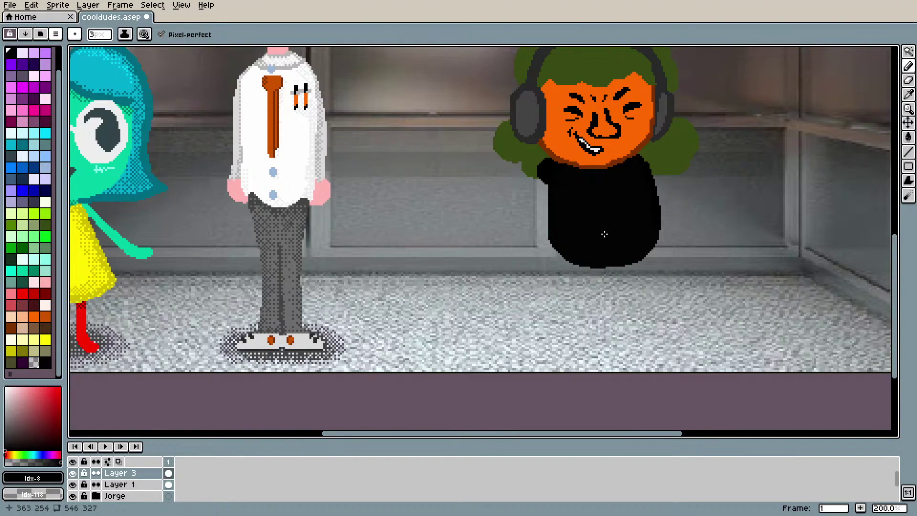
left_click(548, 173, "alt")
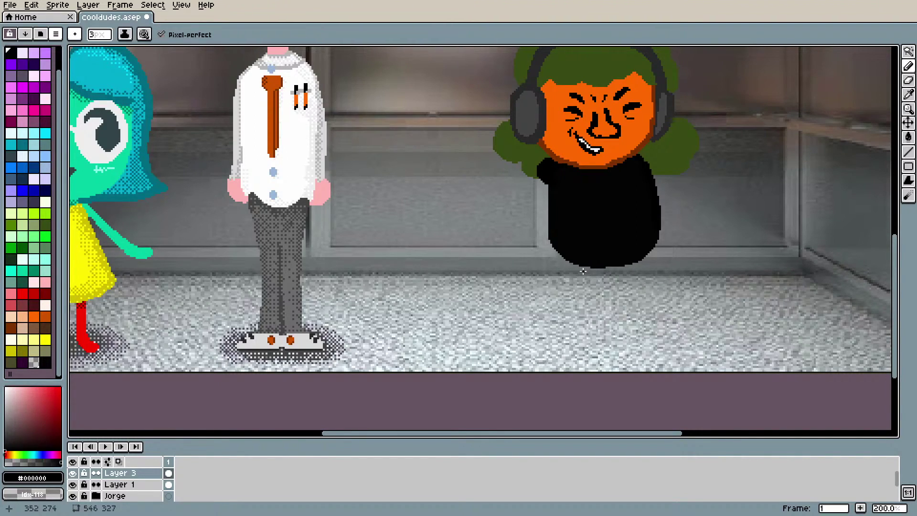
left_click_drag(581, 265, 579, 295)
key("ctrl+z")
Step: Sample the body's #040404 and draw two short legs with small feet under the orange-faced character's body
key("i")
left_click(593, 228)
key("b")
mouse_move(579, 266)
left_mouse_down()
mouse_move(571, 302)
mouse_move(571, 239)
mouse_move(567, 299)
left_mouse_up()
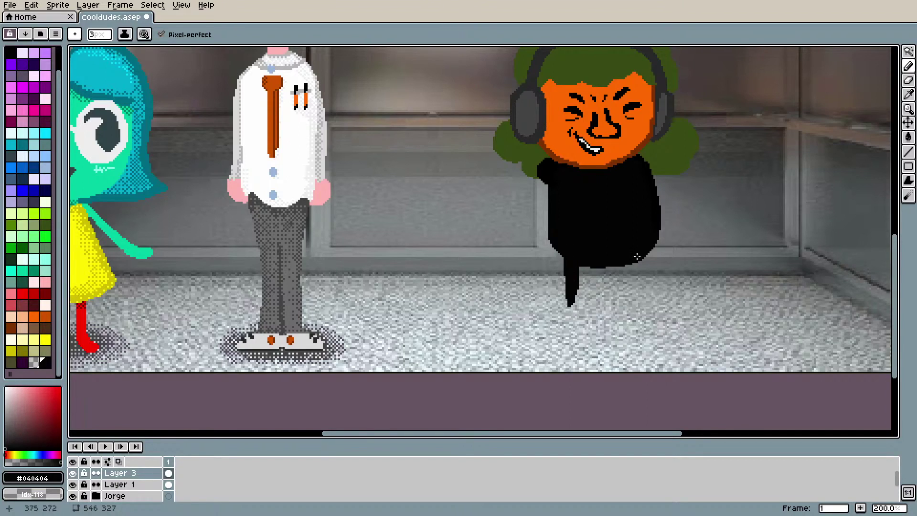
mouse_move(639, 263)
left_mouse_down()
mouse_move(638, 286)
mouse_move(639, 244)
mouse_move(642, 298)
mouse_move(631, 250)
mouse_move(638, 300)
mouse_move(628, 281)
mouse_move(623, 302)
left_mouse_up()
left_click_drag(632, 271, 636, 295)
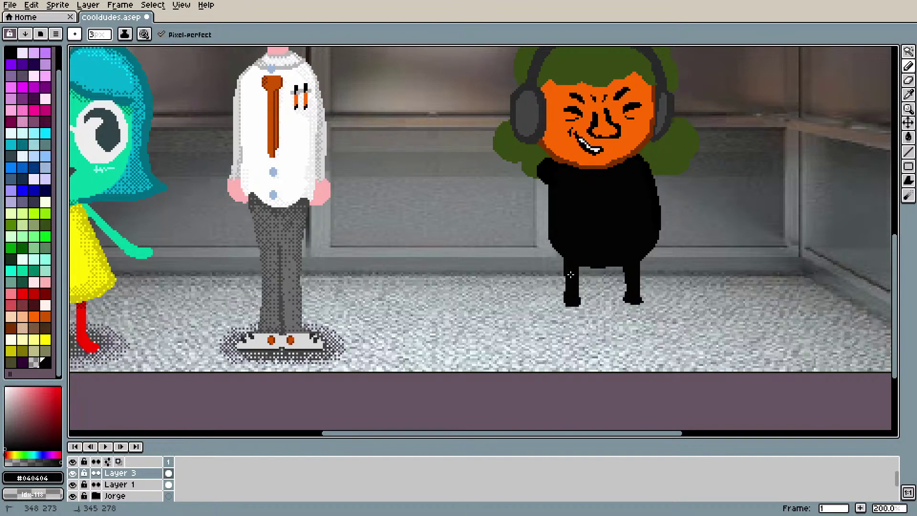
Step: Fill out the orange-faced character's foot on the outer leg and even out the body's lower edge between the legs
left_click_drag(630, 301, 639, 299)
key("l")
left_click_drag(601, 267, 601, 268)
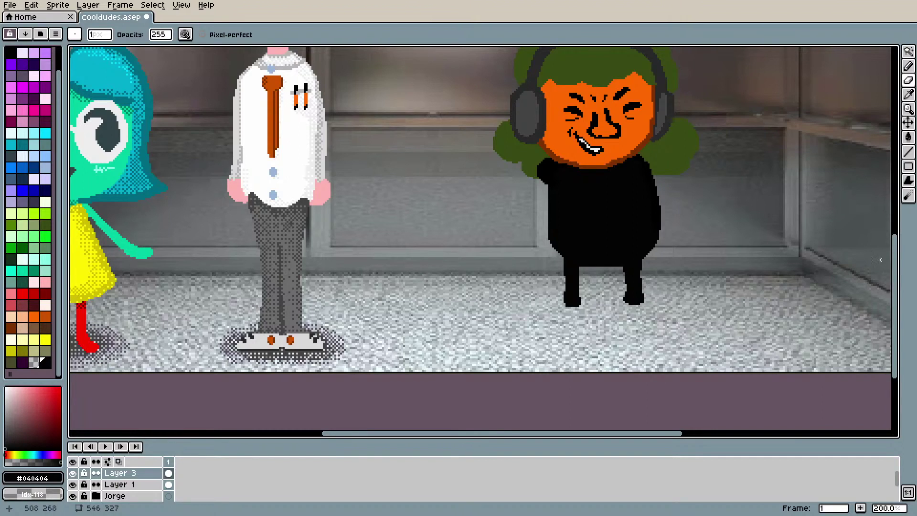
Step: Draw a thin bent black arm from the character's shoulder back to the waist, leaving a gap beside the body
left_click_drag(895, 257, 895, 251)
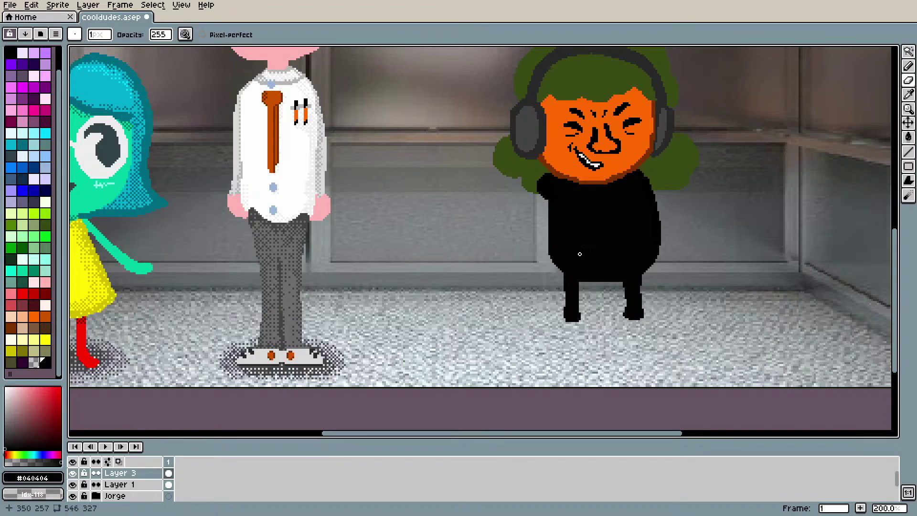
key("i")
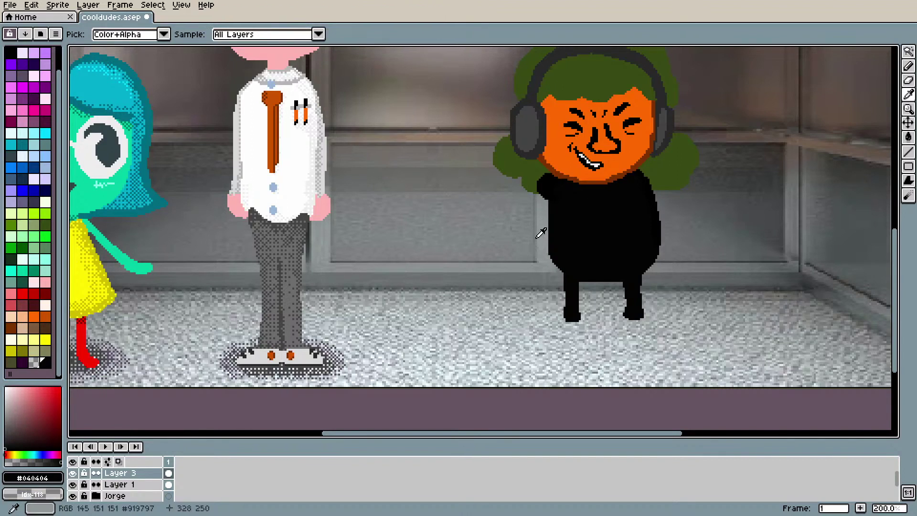
key("b")
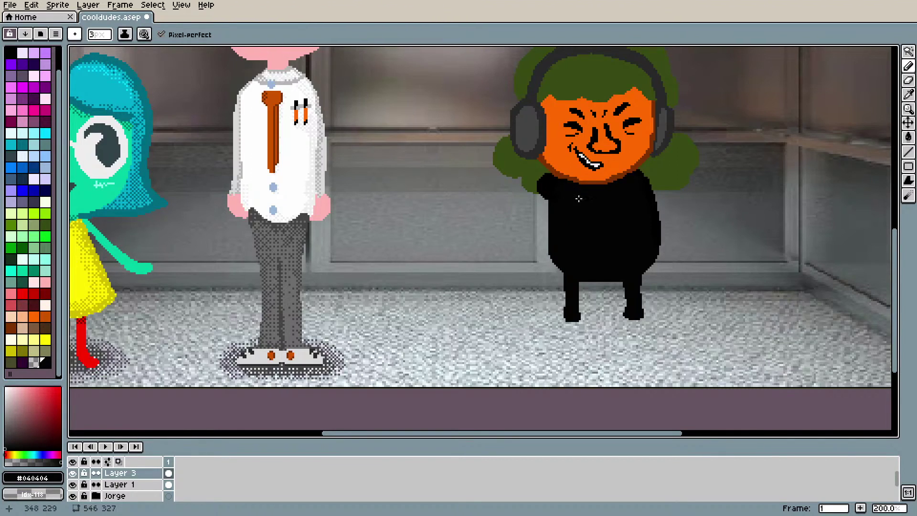
scroll(798, 260, "up", 2)
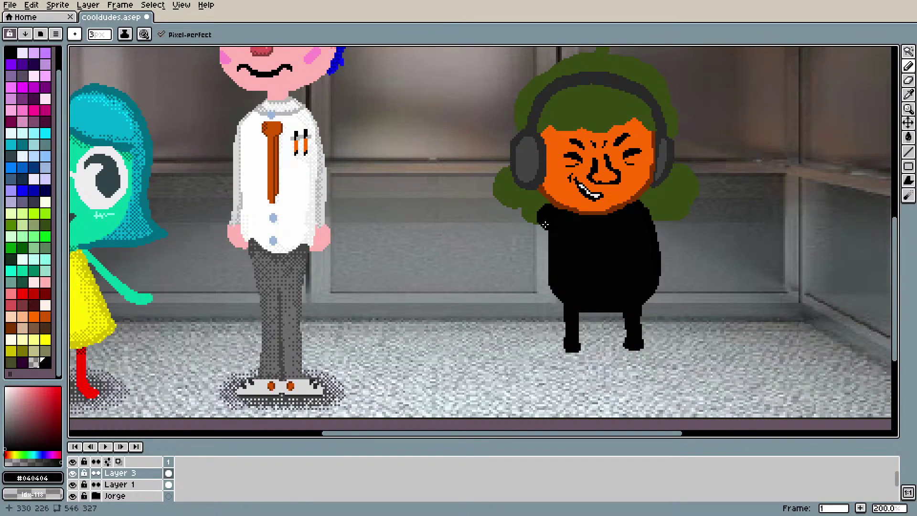
mouse_move(540, 229)
left_mouse_down()
mouse_move(532, 256)
mouse_move(550, 276)
left_mouse_up()
left_click_drag(538, 244, 552, 282)
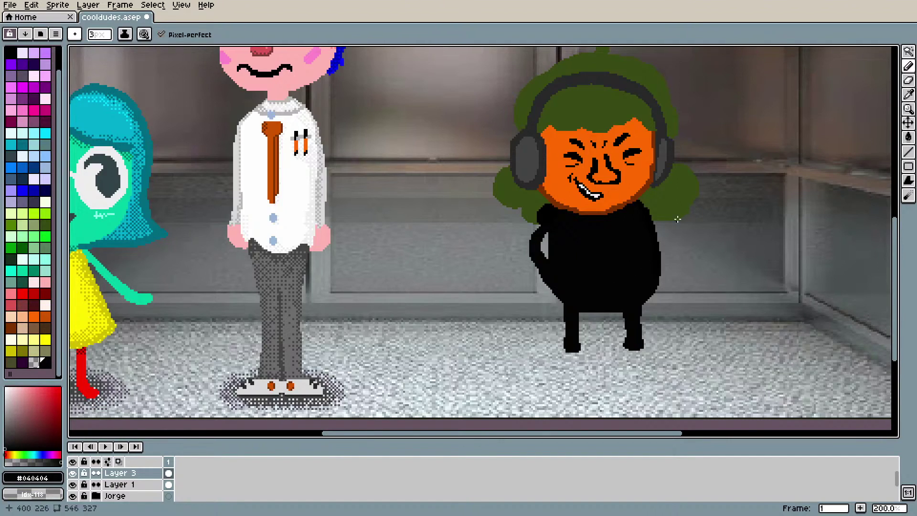
left_click(909, 94)
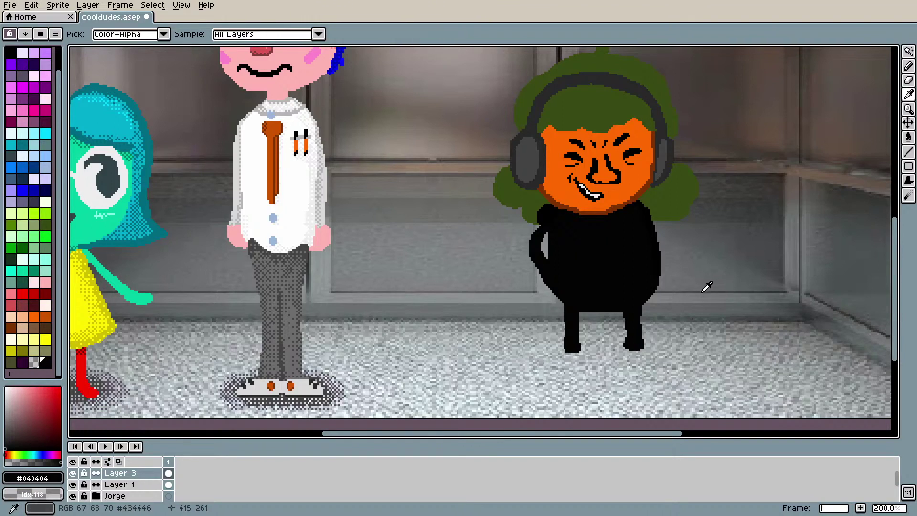
left_click(383, 305)
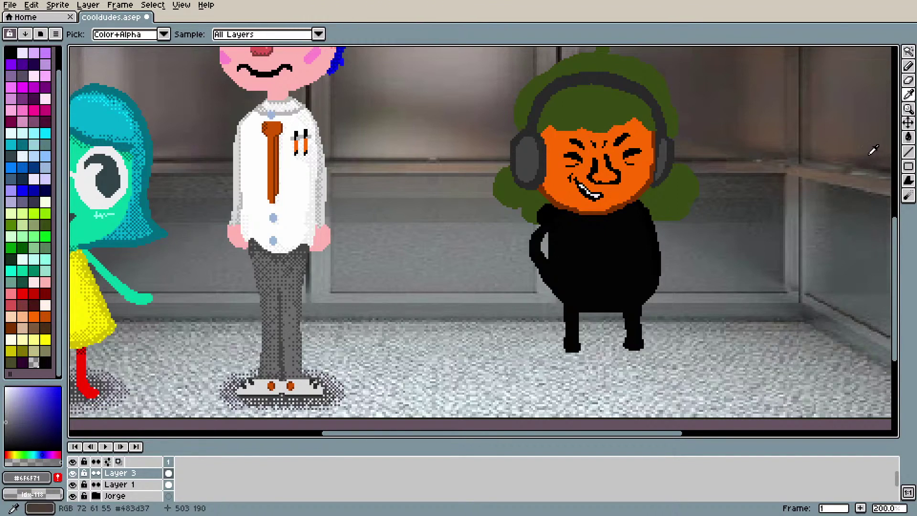
left_click_drag(902, 243, 902, 208)
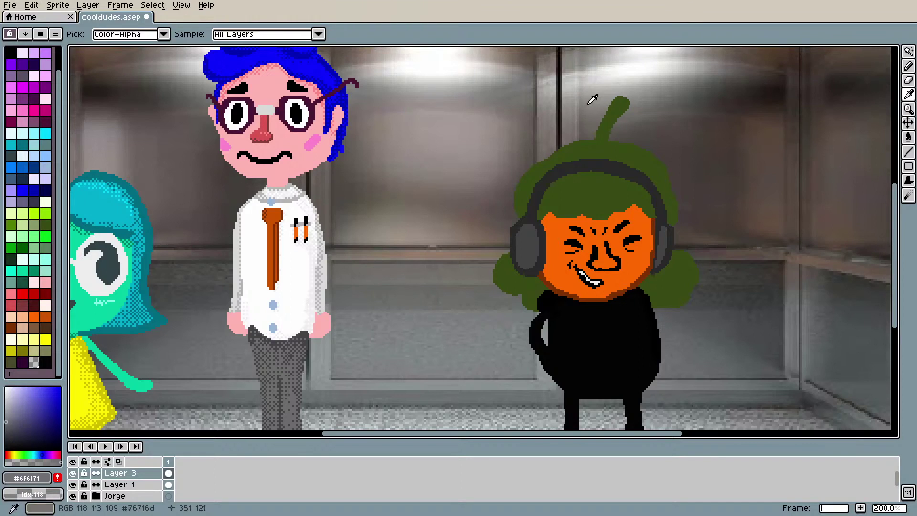
left_click(727, 185)
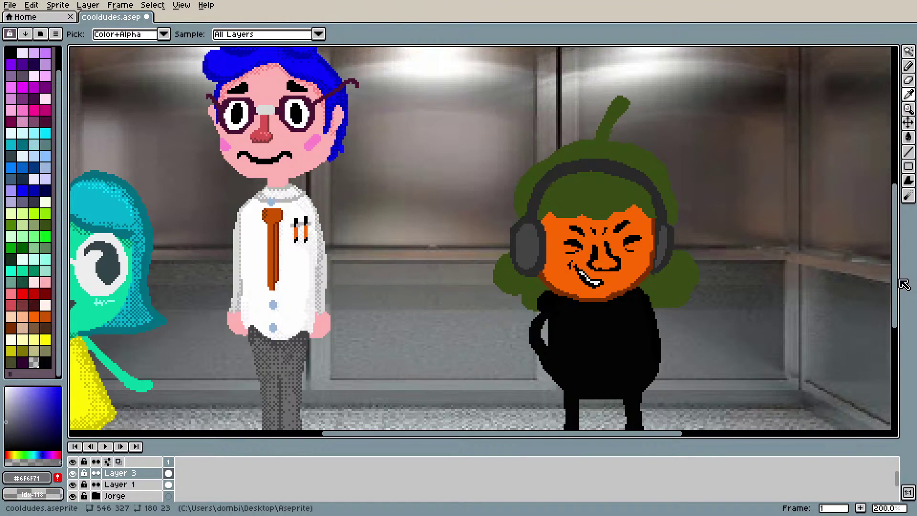
left_click_drag(897, 286, 898, 306)
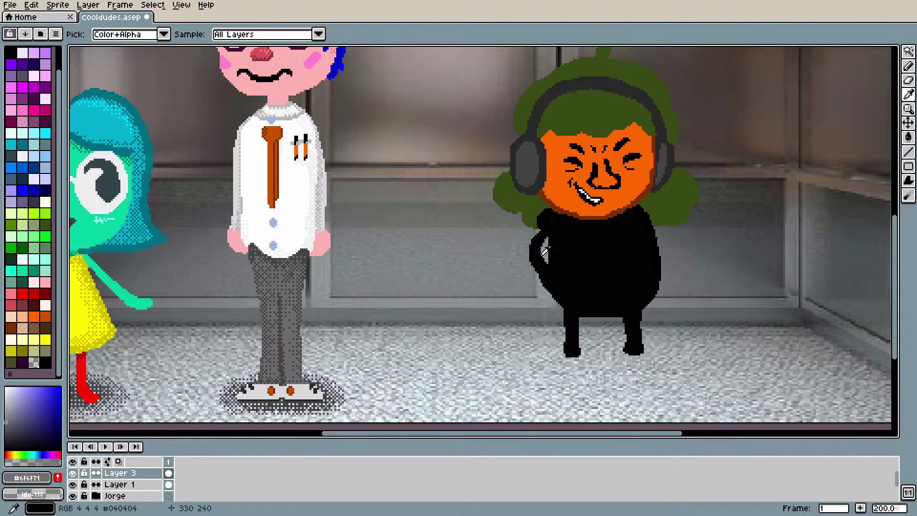
left_click(603, 239)
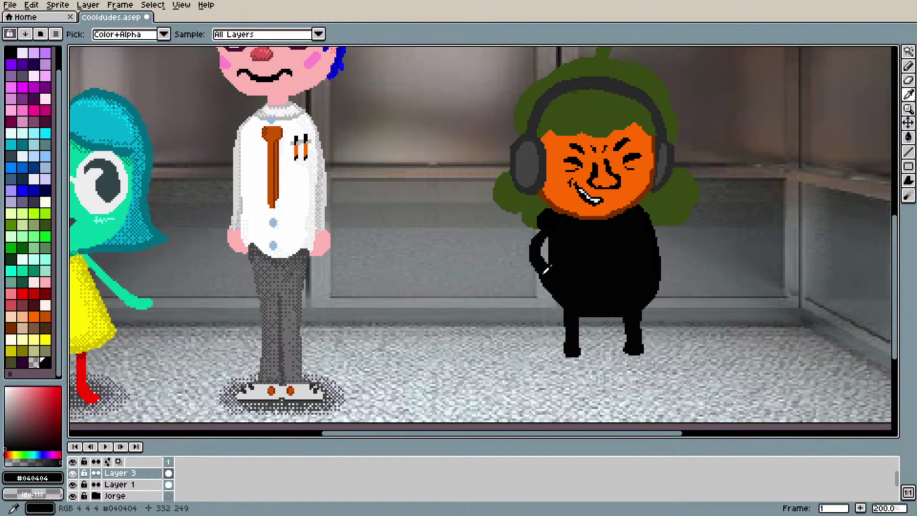
key("b")
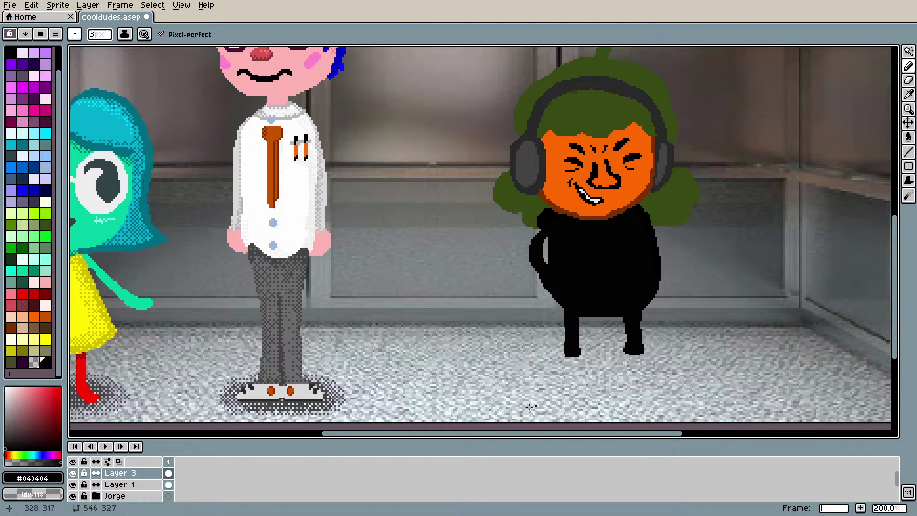
Step: Try painting a white shoe over the character's foot in the #FEFEFE sampled from the neighbour's shirt, and undo it
left_click(297, 209, "alt")
mouse_move(562, 354)
left_mouse_down()
mouse_move(582, 353)
mouse_move(596, 367)
mouse_move(561, 356)
mouse_move(591, 367)
mouse_move(527, 323)
mouse_move(570, 349)
mouse_move(551, 363)
mouse_move(583, 364)
mouse_move(576, 347)
mouse_move(555, 357)
mouse_move(577, 352)
left_mouse_up()
key("ctrl+z")
key("ctrl+z")
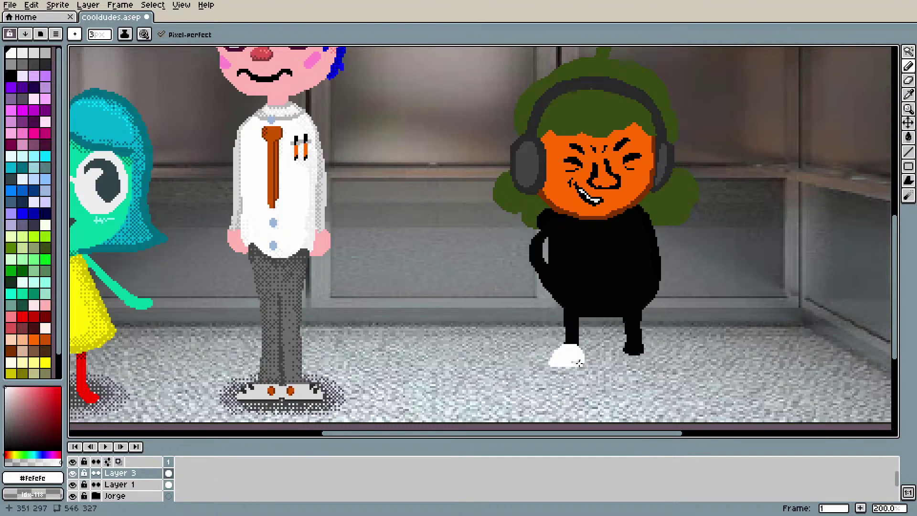
key("ctrl+z")
key("ctrl+z")
key("ctrl+z")
key("ctrl+z")
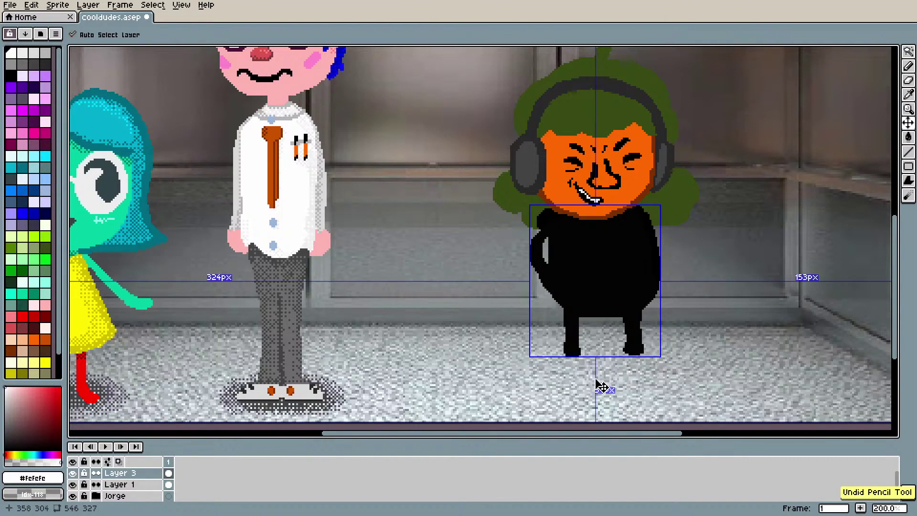
Step: Sample the body's #040404 and enlarge both of the character's feet into black shoes pointing outward
left_click(554, 337, "alt")
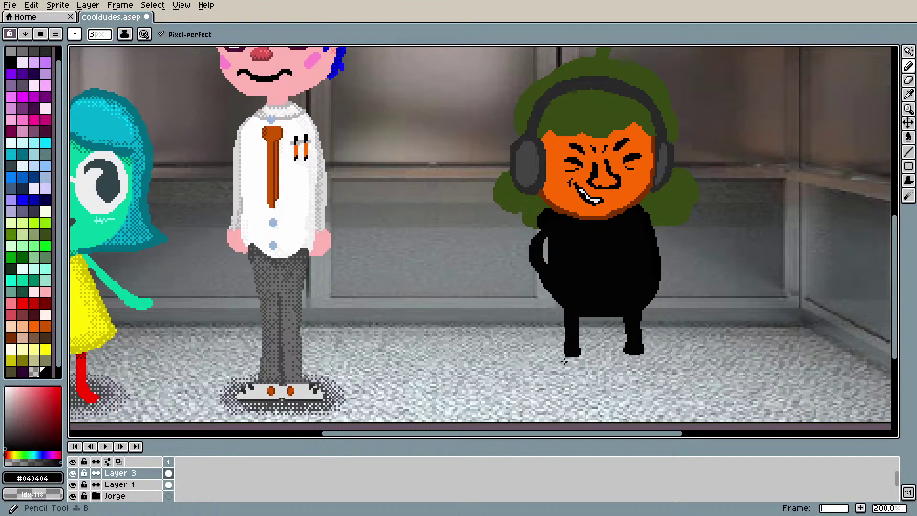
mouse_move(568, 348)
left_mouse_down()
mouse_move(554, 359)
mouse_move(578, 355)
left_mouse_up()
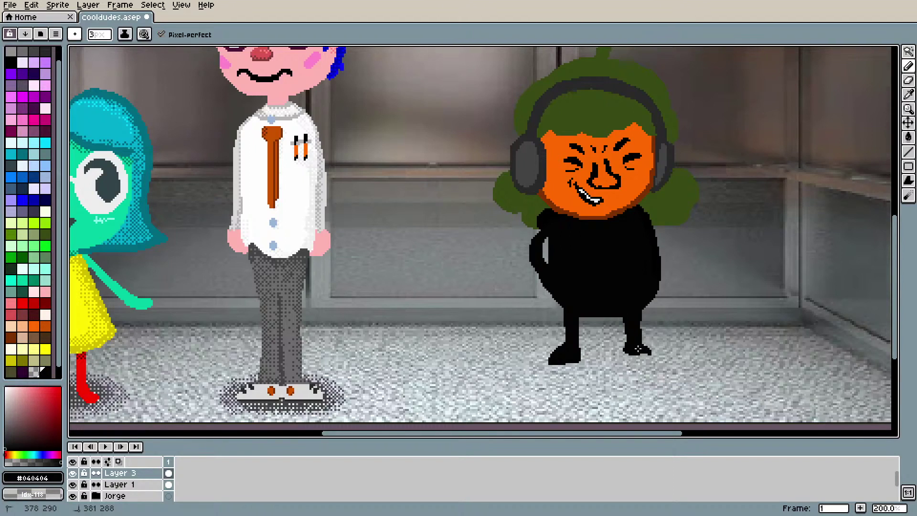
left_click_drag(660, 359, 629, 358)
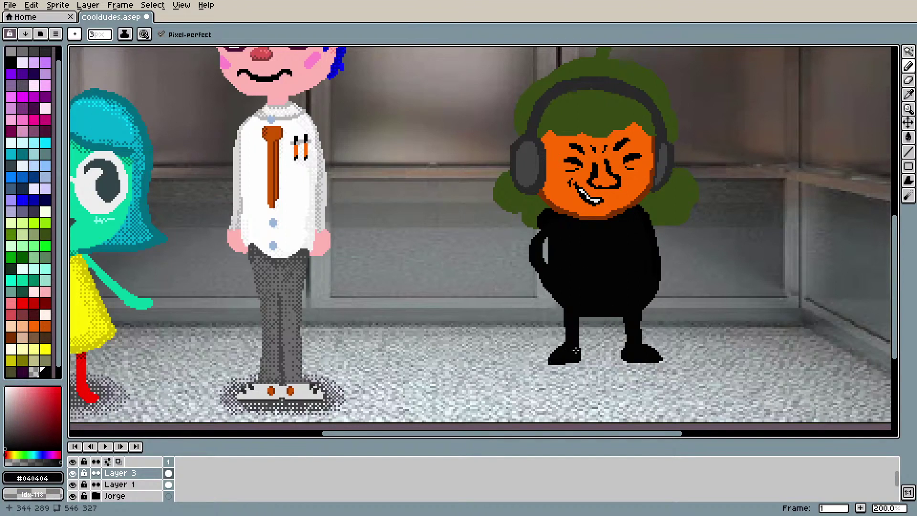
left_click_drag(570, 360, 568, 360)
mouse_move(576, 349)
left_mouse_down()
mouse_move(578, 362)
mouse_move(546, 361)
mouse_move(557, 355)
left_mouse_up()
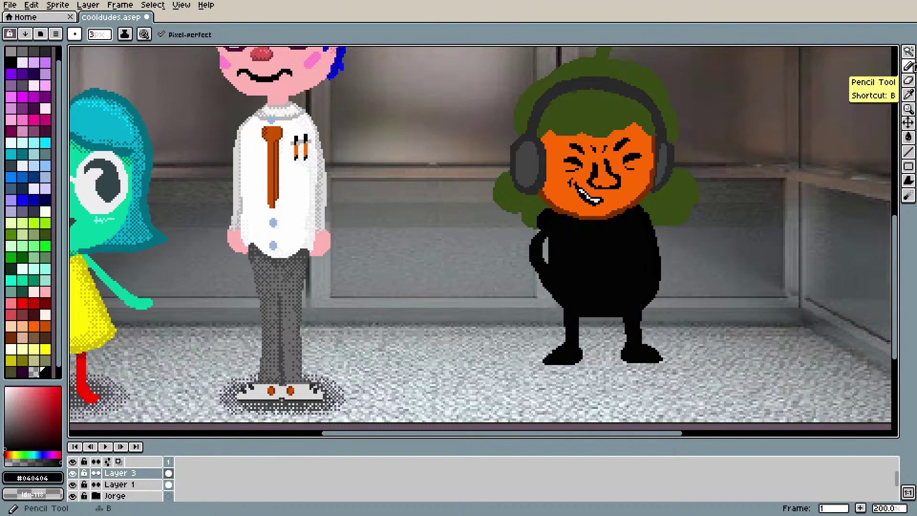
Step: Select the lower leg and shoe beneath the character's bent arm with the rectangular marquee and delete them
left_click(910, 52)
left_click(836, 52)
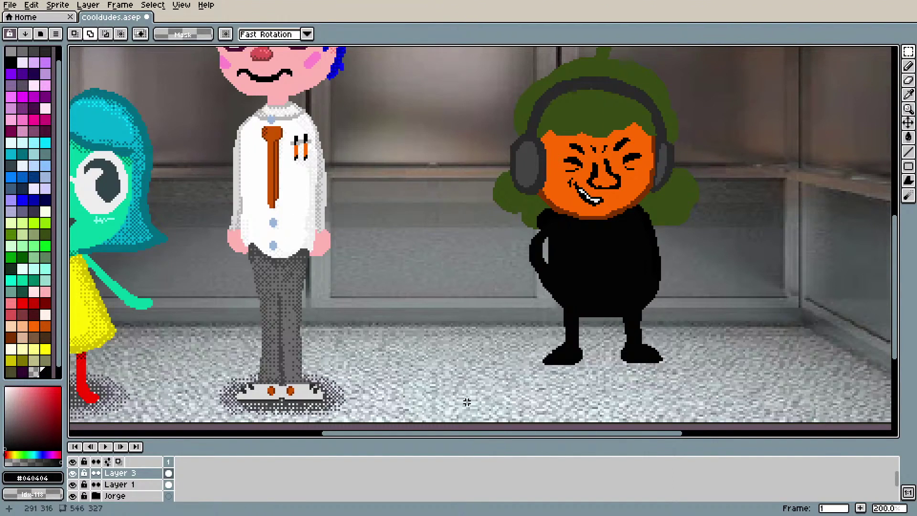
left_click_drag(530, 322, 597, 386)
key("Delete")
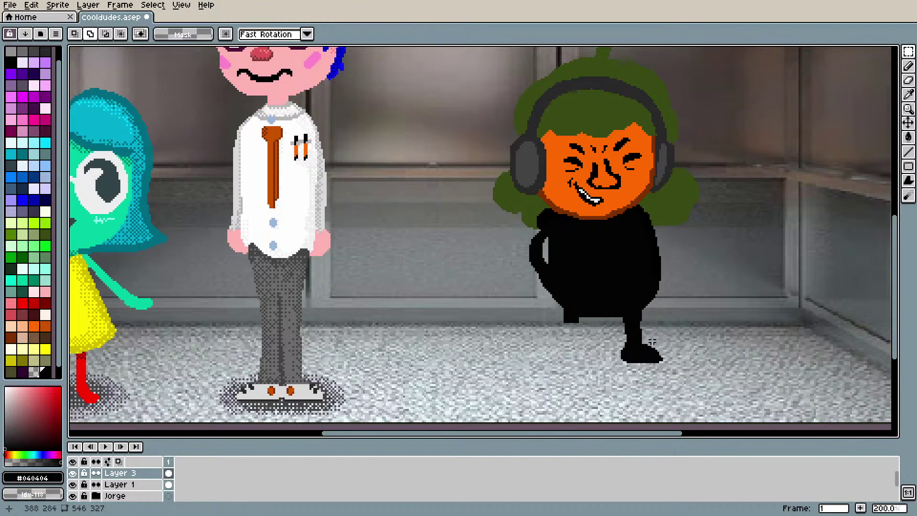
Step: Duplicate the remaining lower leg and shoe, mirror the copy horizontally, and place it under the cut-off leg
left_click_drag(607, 324, 687, 380)
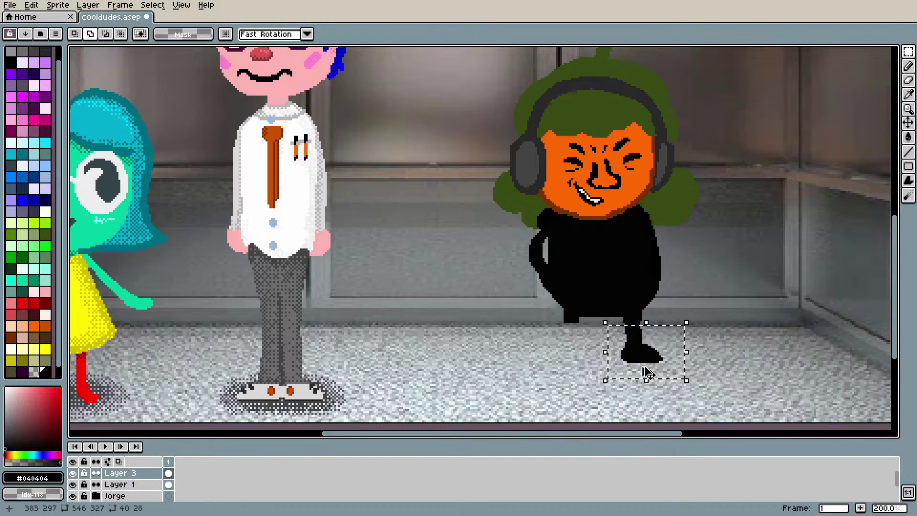
left_click(646, 371)
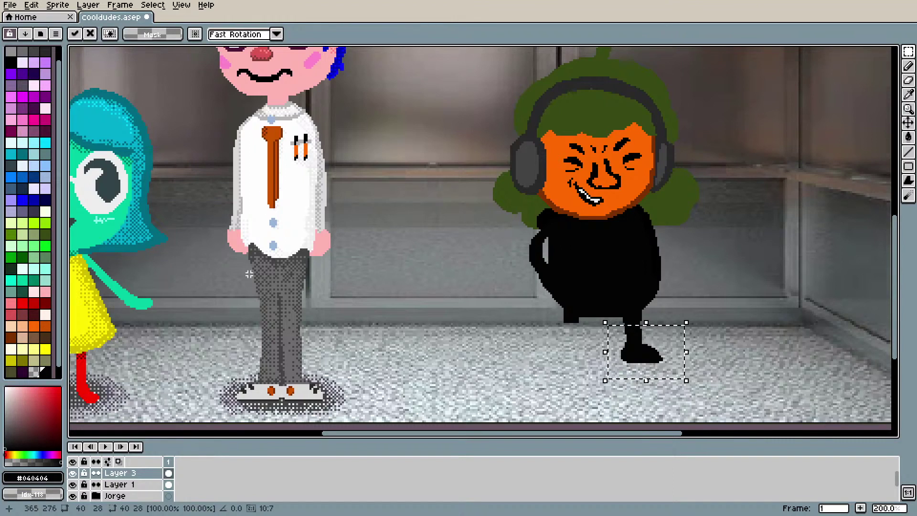
left_click(31, 4)
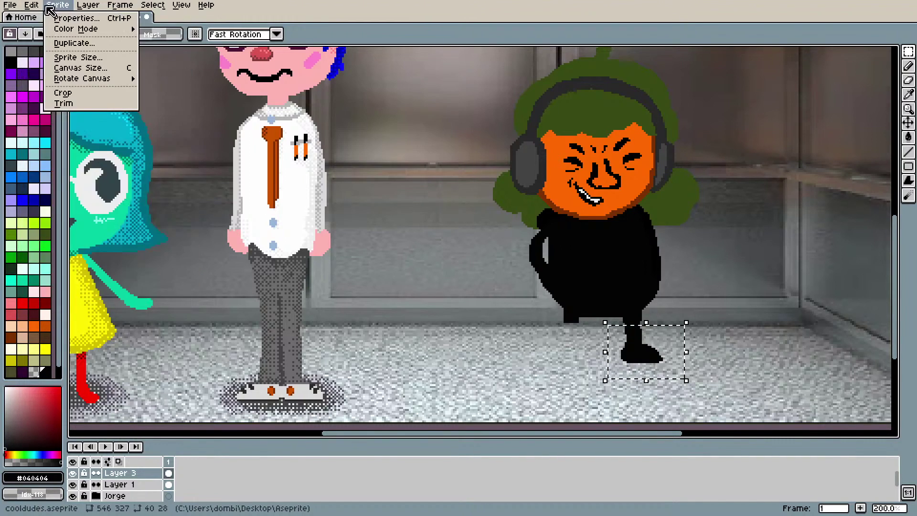
left_click(102, 158)
left_click_drag(645, 348, 575, 346)
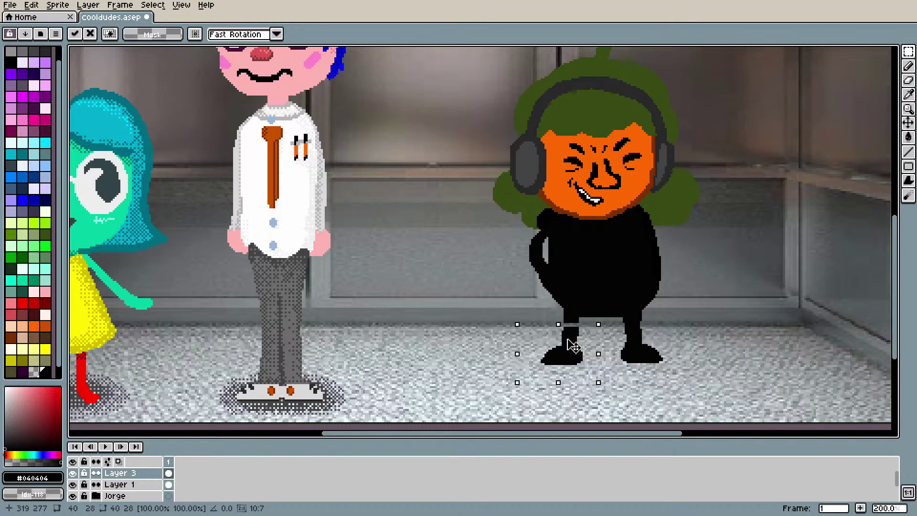
left_click(559, 399)
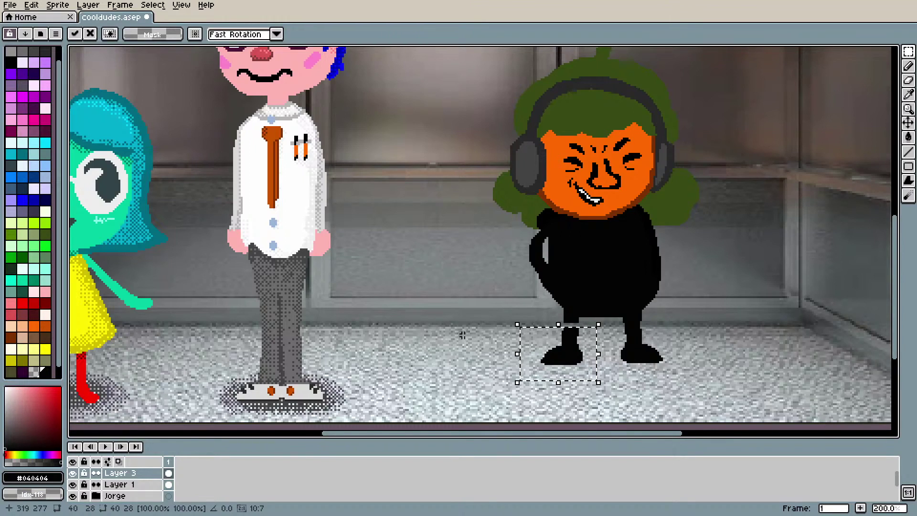
key("ctrl+d")
key("b")
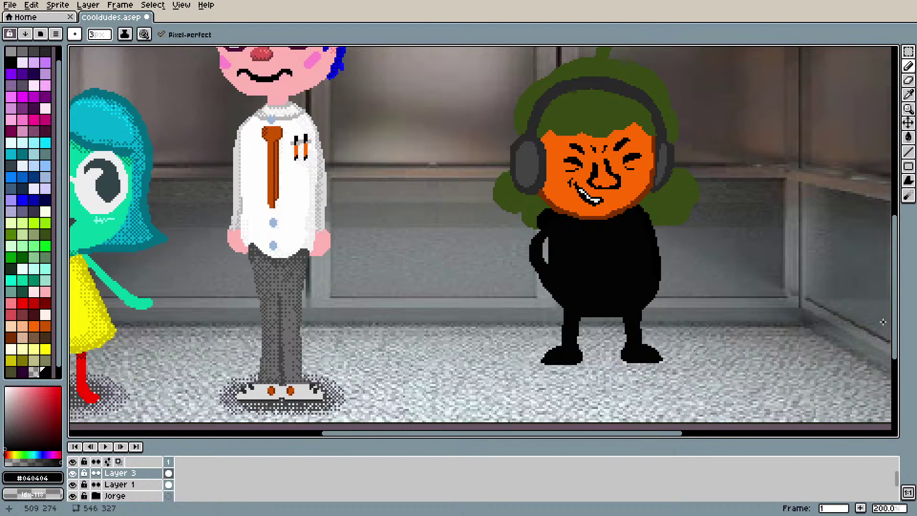
Step: Draw two short hoodie strings on the character's chest in the dark grey palette colour Idx-7
mouse_move(889, 323)
left_mouse_down()
mouse_move(894, 286)
mouse_move(896, 321)
left_mouse_up()
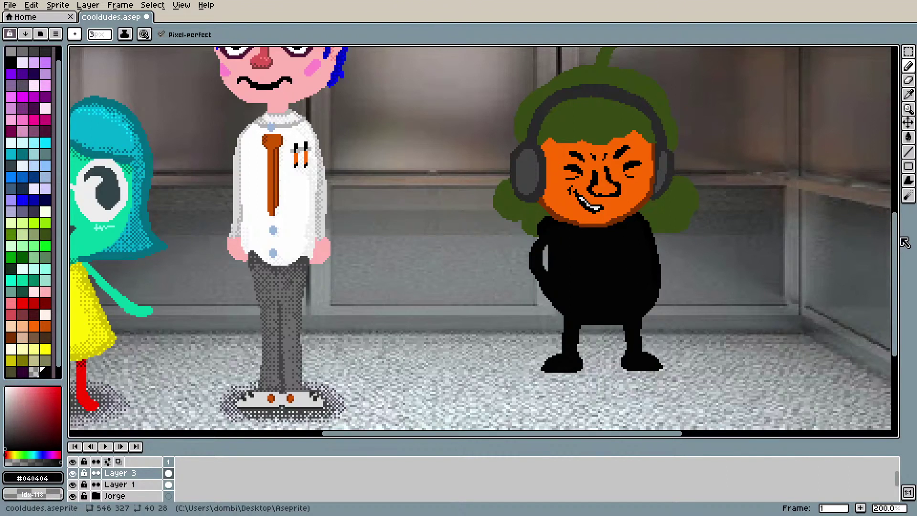
mouse_move(901, 256)
left_mouse_down()
mouse_move(903, 225)
mouse_move(907, 248)
mouse_move(888, 248)
left_mouse_up()
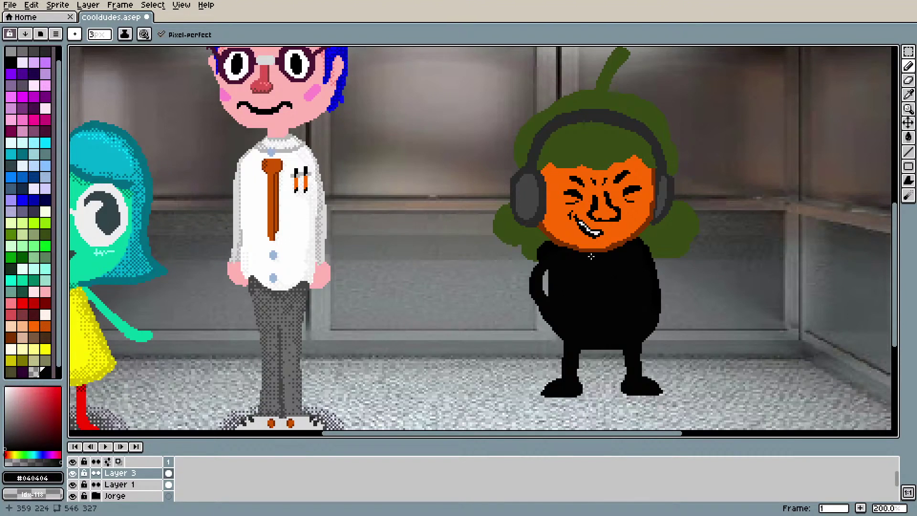
left_click(45, 51)
mouse_move(584, 259)
left_mouse_down()
mouse_move(587, 286)
mouse_move(588, 273)
mouse_move(609, 261)
mouse_move(617, 288)
left_mouse_up()
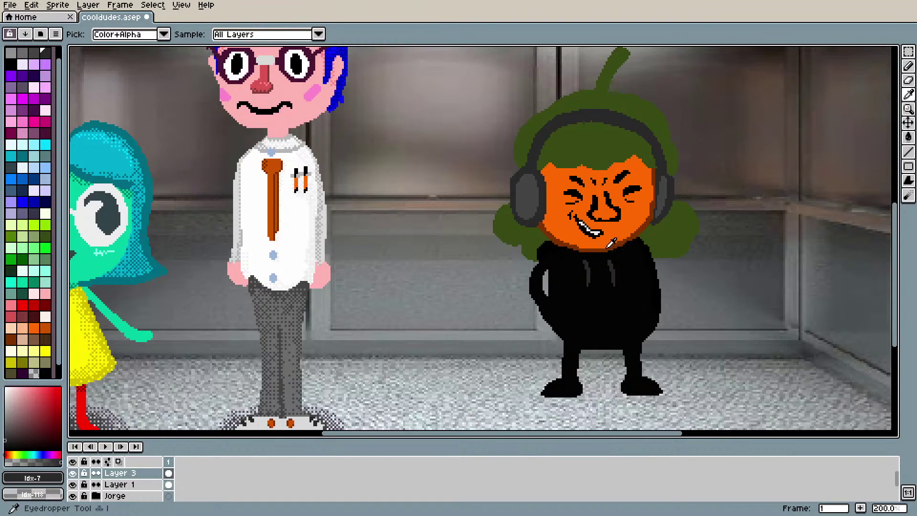
Step: Try pencil work around the character's neckline in the face outline's sampled #7F3100, and undo it
left_click(613, 247, "alt")
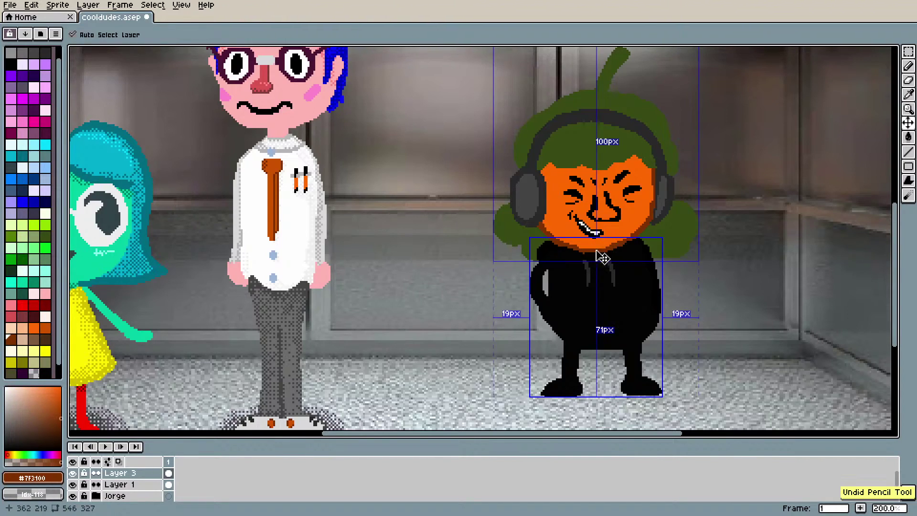
left_click(580, 232)
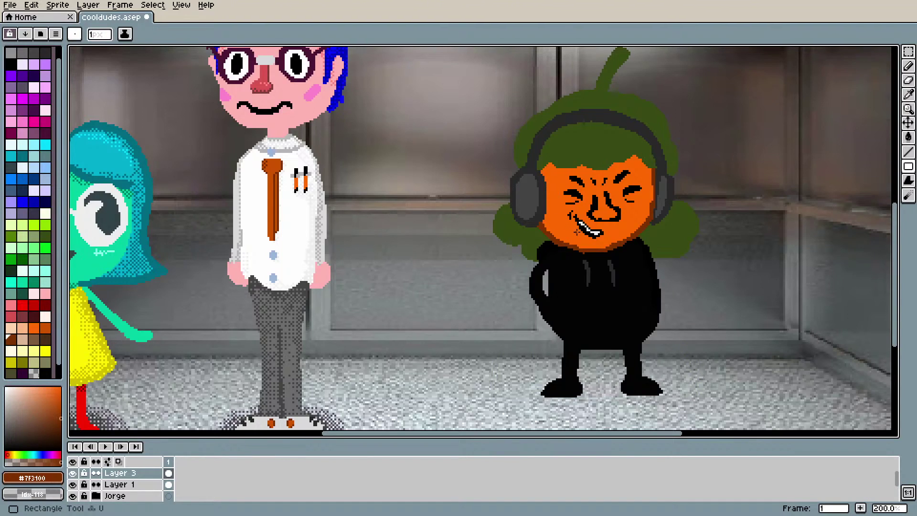
key("ctrl+z")
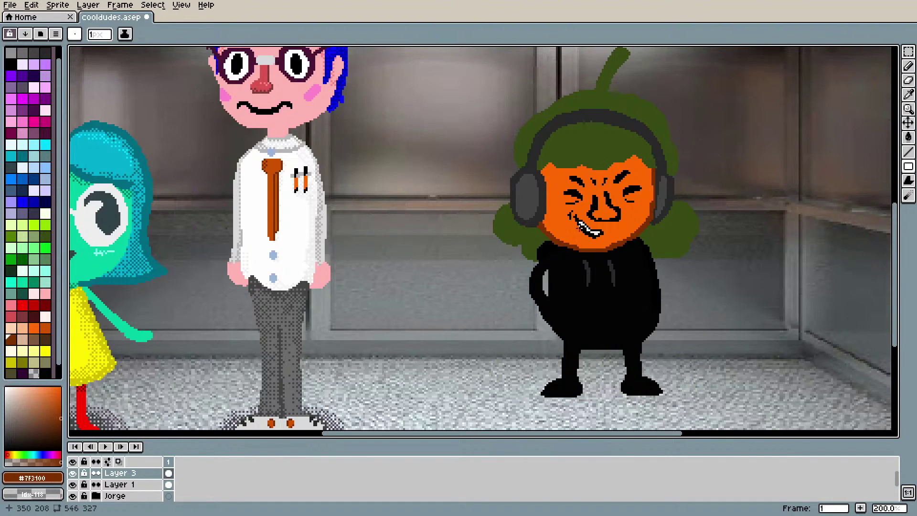
Step: Choose the white palette colour Idx-1, try a pencil stroke at the character's neckline, and undo the stroke
key("i")
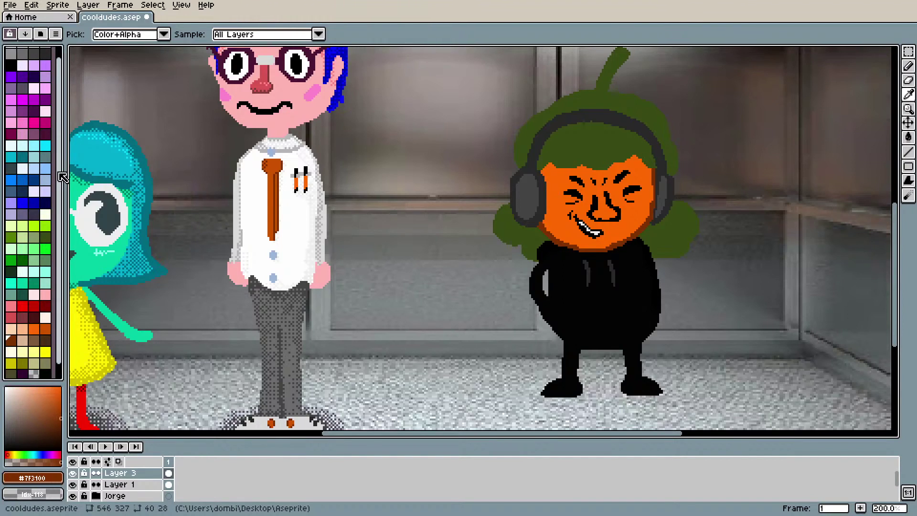
scroll(48, 191, "up", 1)
left_click(330, 270)
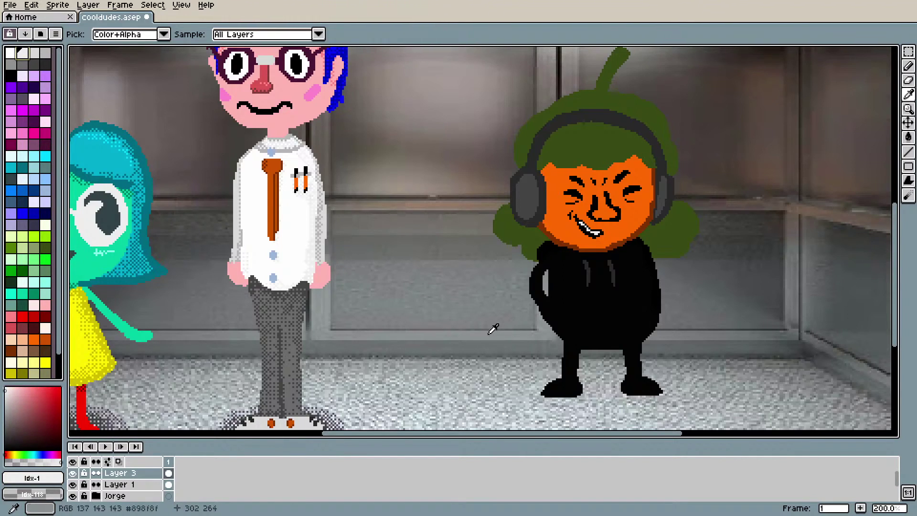
key("b")
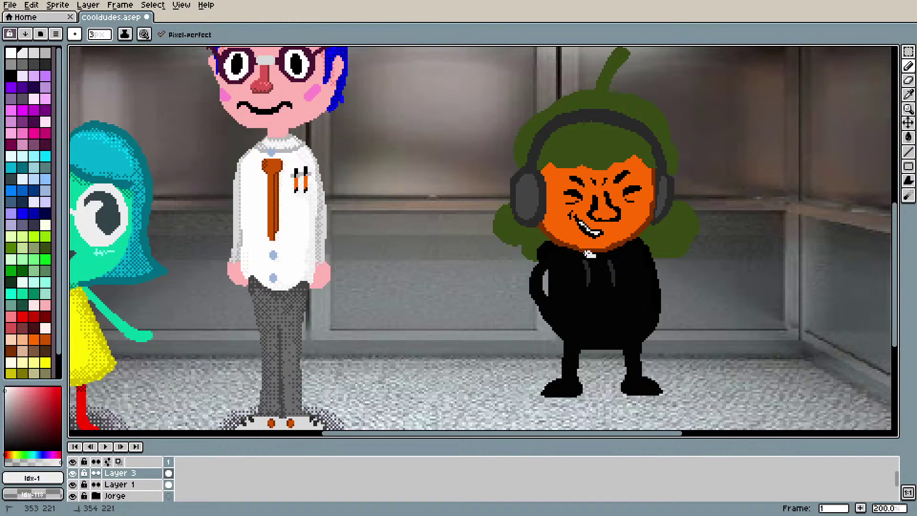
key("v")
key("b")
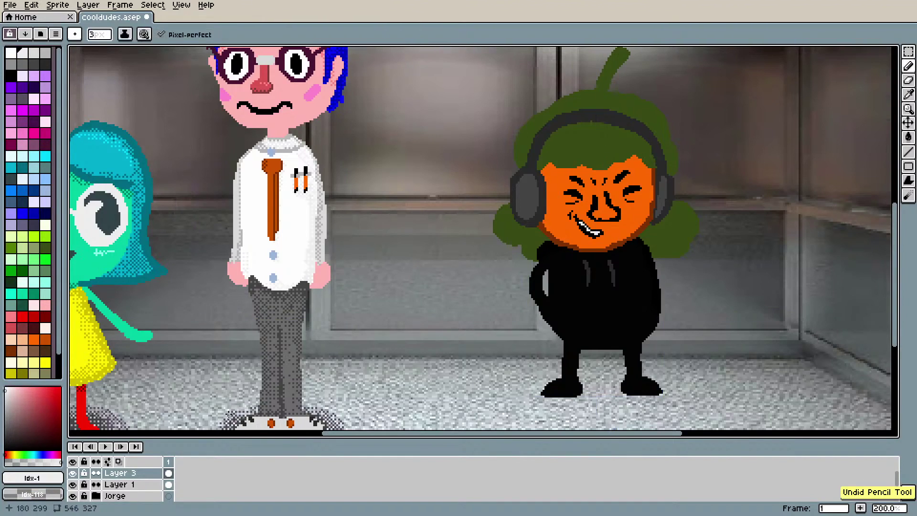
Step: Move Layer 3 below Layer 1 in the layer stack, checking Layer 1's visibility, and make Layer 3 active
left_click(119, 484)
left_click(74, 485)
left_click(72, 485)
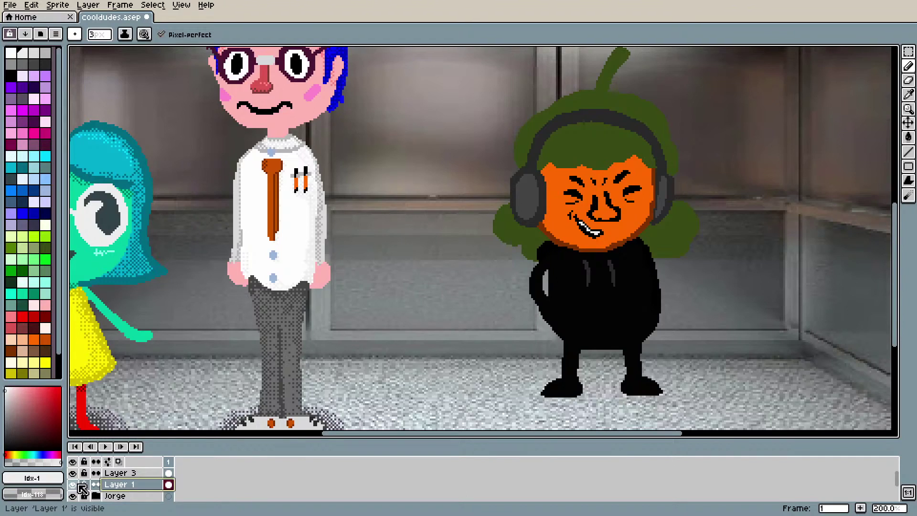
left_click_drag(117, 486, 118, 472)
left_click(73, 485)
left_click(73, 485)
left_click(155, 487)
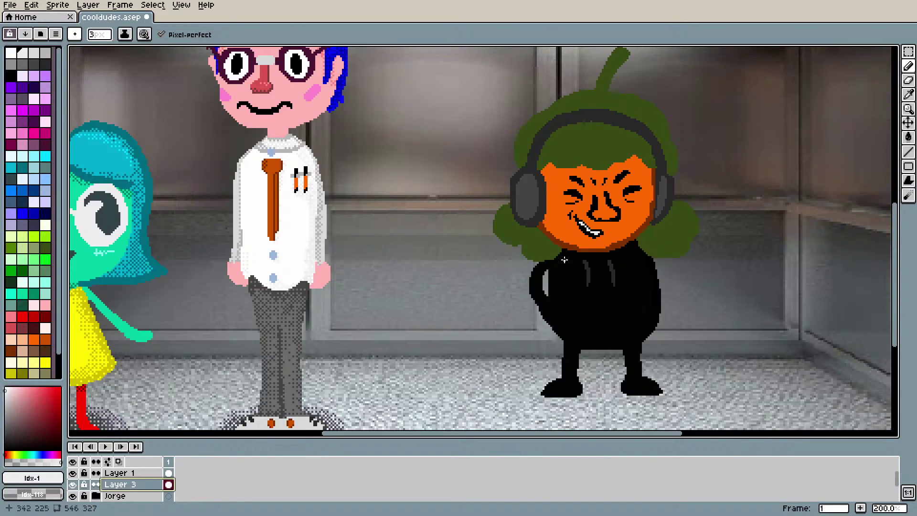
Step: Paint a white Idx-1 collar on Layer 3 between the character's chin and the black hoodie with the 3 px pencil
left_click_drag(585, 256, 583, 249)
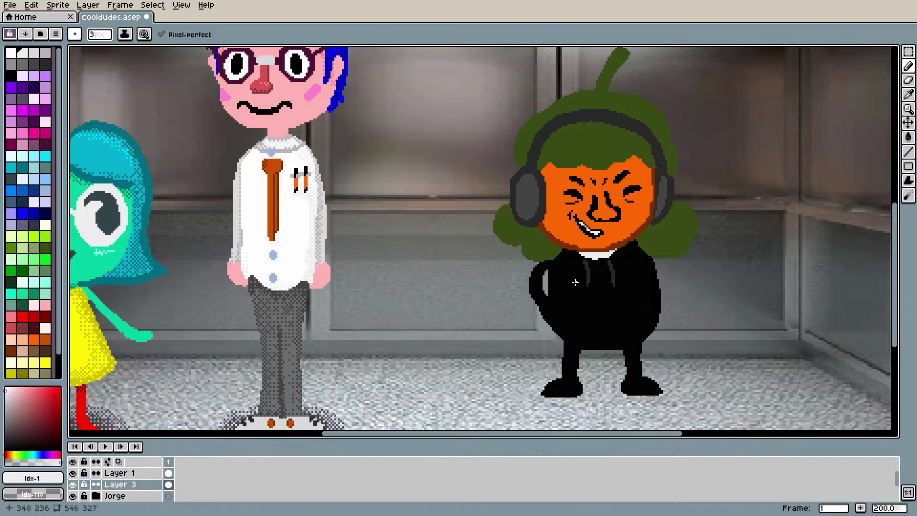
left_click(591, 255)
left_click_drag(603, 256, 605, 256)
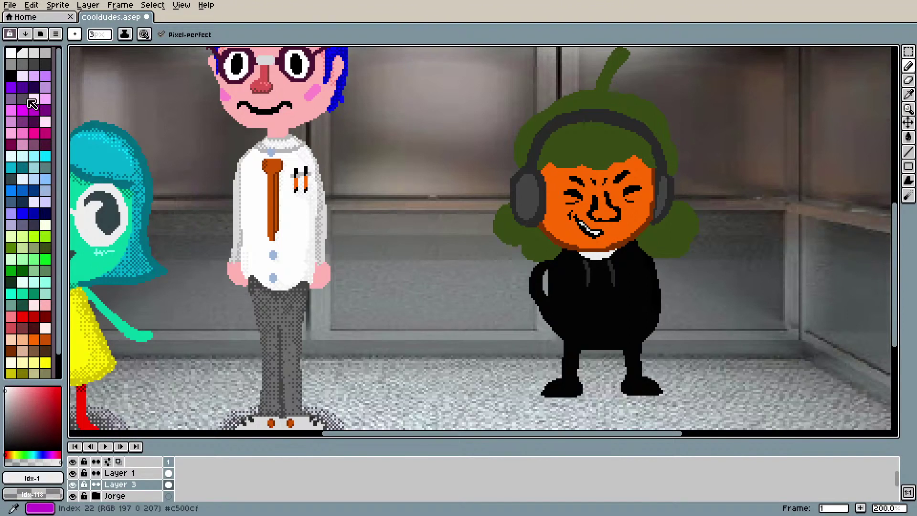
Step: Try the grey palette colours Idx-3 and Idx-4 for the collar with the Paint Bucket, and return it to white Idx-1
left_click(50, 49)
key("g")
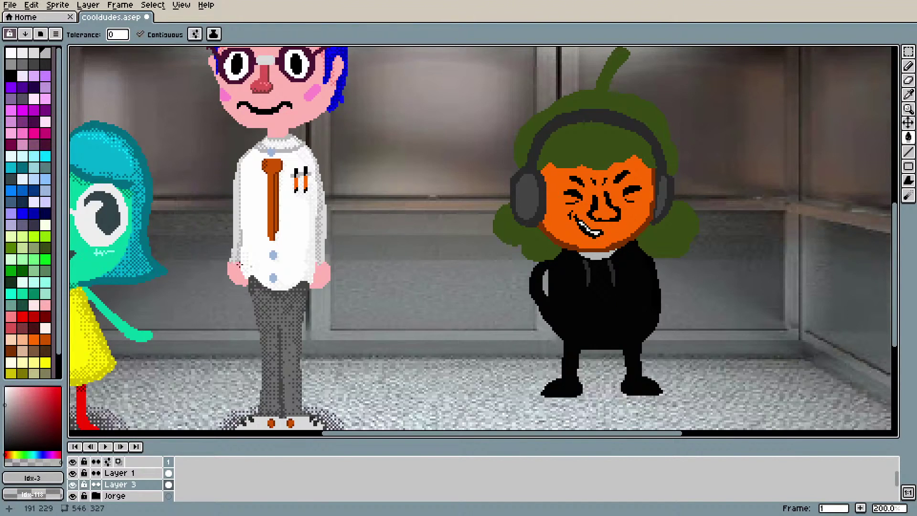
left_click(11, 64)
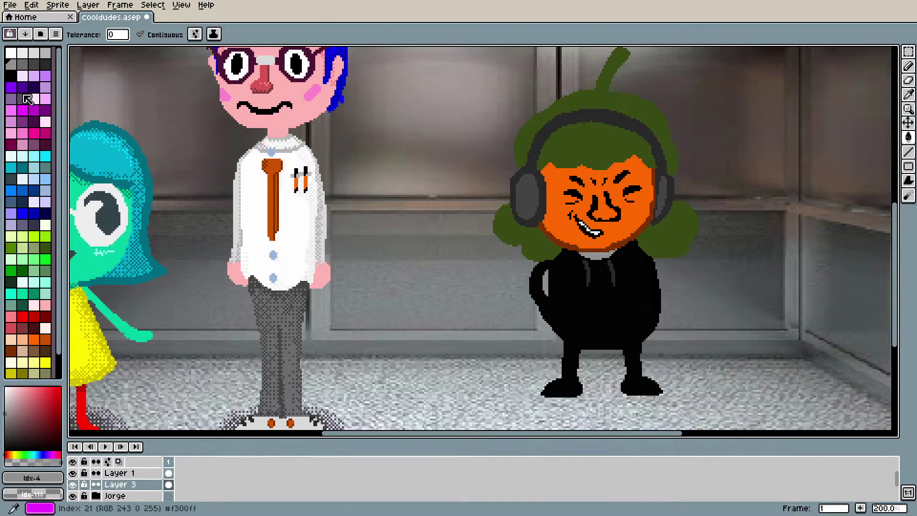
left_click(23, 52)
left_click(603, 264)
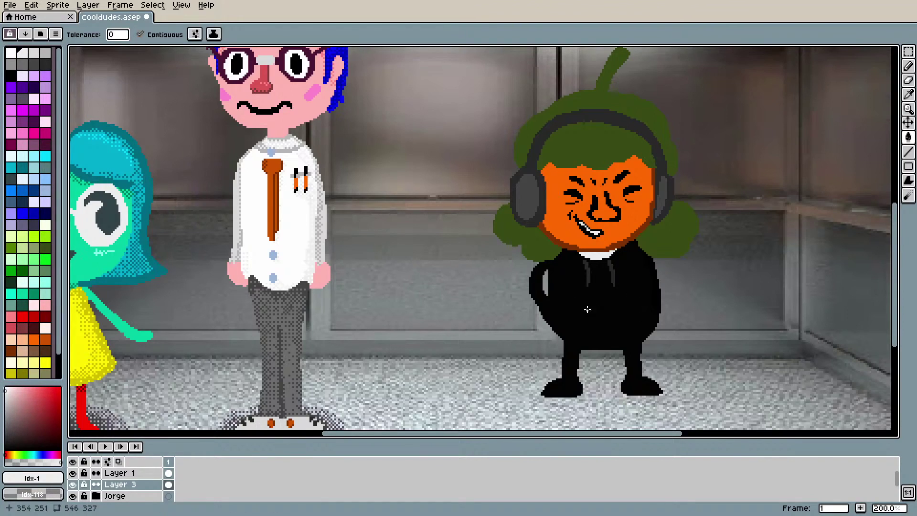
Step: Retouch the hoodie strings in their sampled #292929 and the collar around them in its sampled #EEEEEE
key("i")
left_click(614, 268)
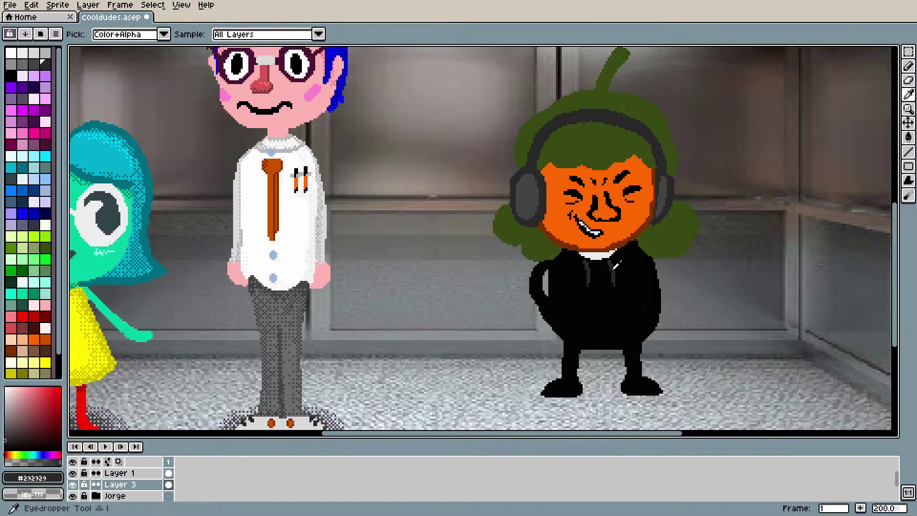
key("b")
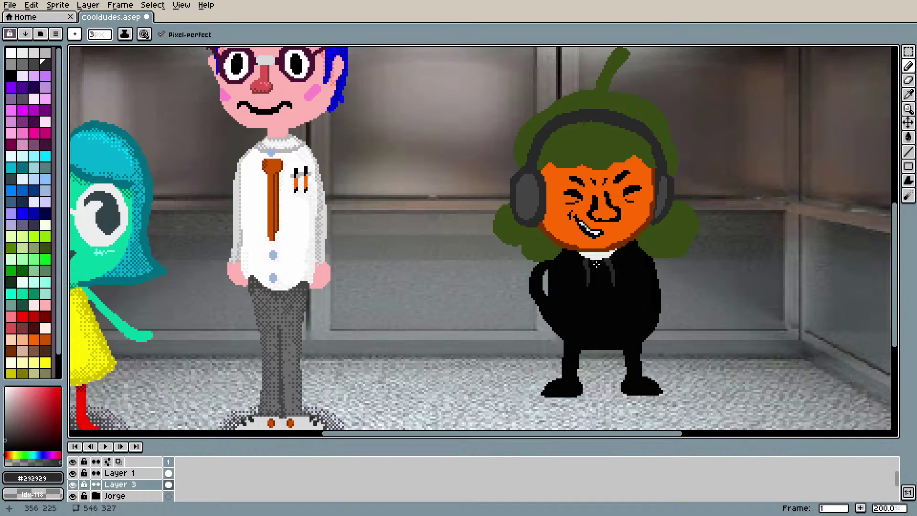
key("i")
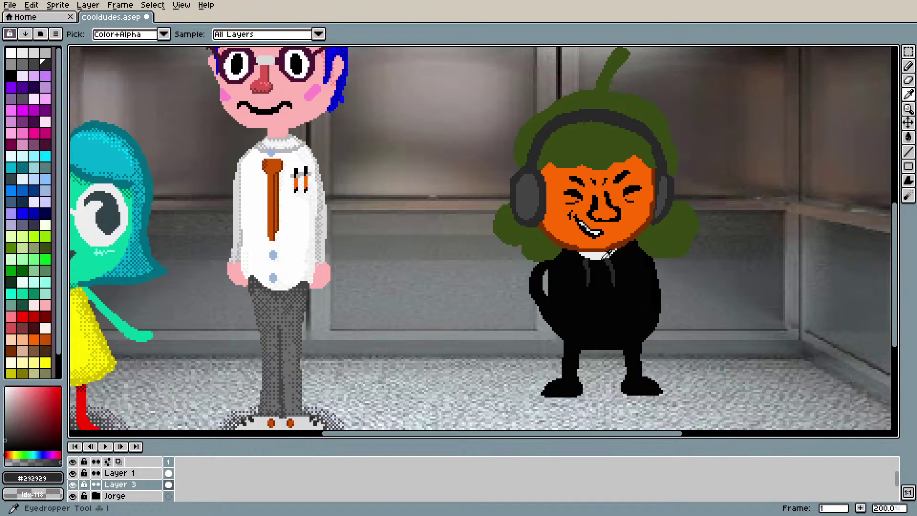
left_click(611, 269)
key("b")
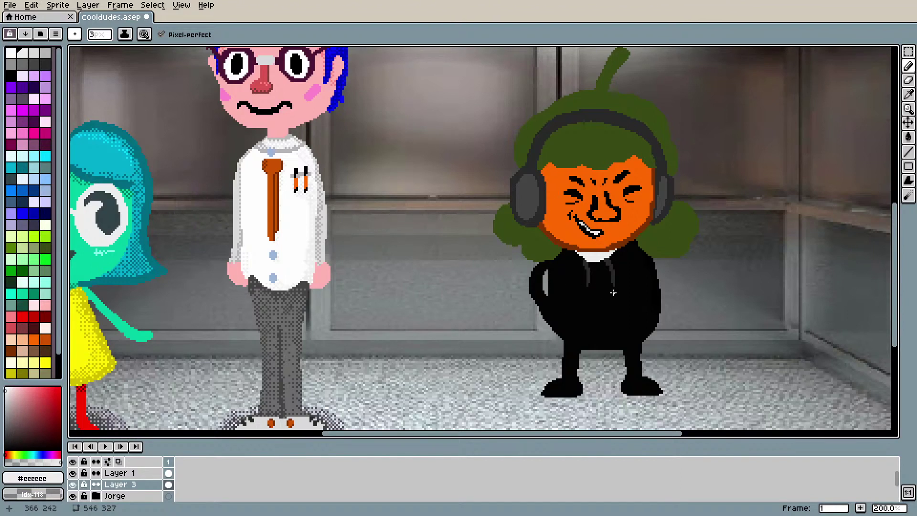
Step: Move Layer 3 back above Layer 1 and erase the collar pixels covering the chin outline with the 1 px eraser
left_click_drag(134, 485, 148, 468)
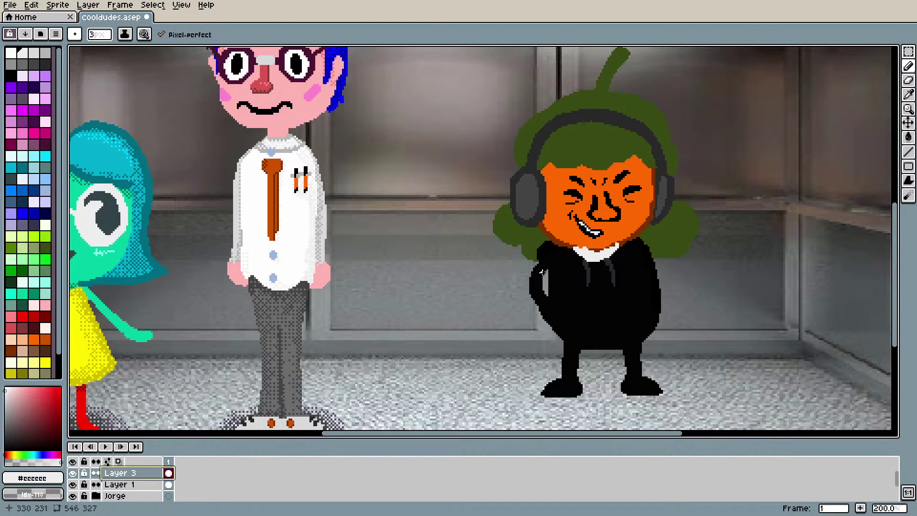
key("e")
left_click_drag(583, 247, 614, 248)
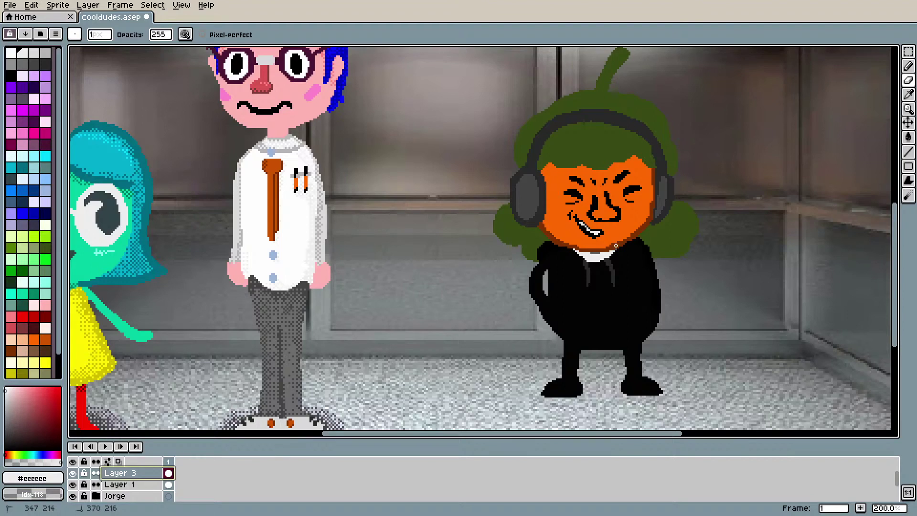
Step: Touch up the white collar beneath the chin with the 3 px pencil in #EEEEEE
key("i")
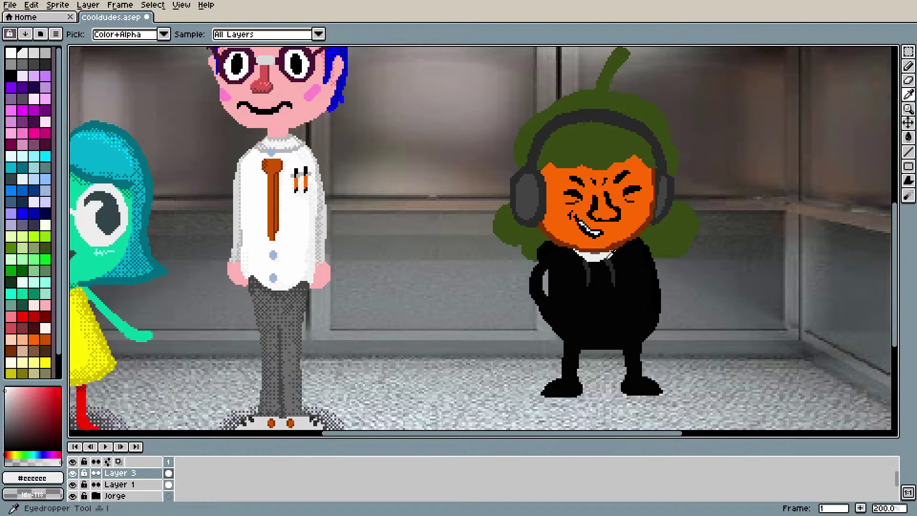
key("b")
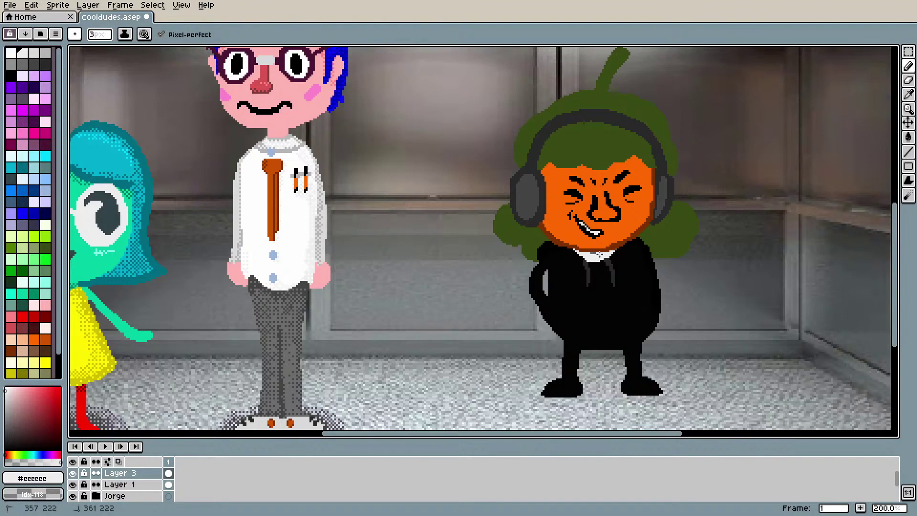
key("ctrl")
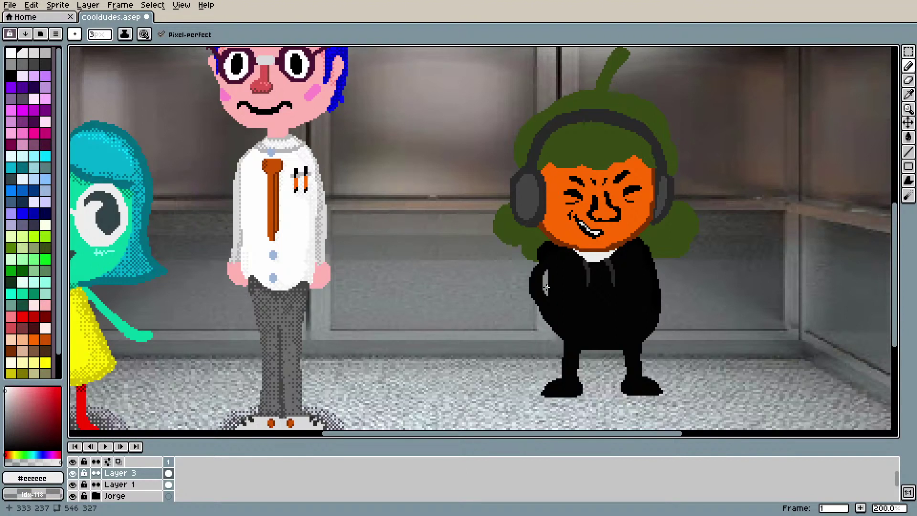
Step: Retouch the hair along the headphone band on Layer 1 with the pencil in the hair's sampled green #384A14
left_click_drag(325, 434, 417, 436)
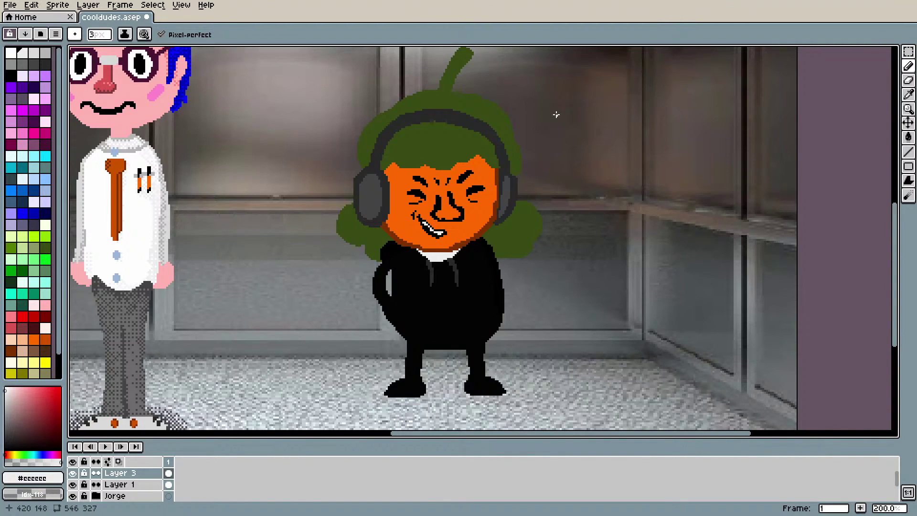
left_click(73, 473)
left_click(72, 473)
left_click(73, 484)
left_click(72, 484)
left_click(129, 485)
key("i")
left_click(440, 145)
key("b")
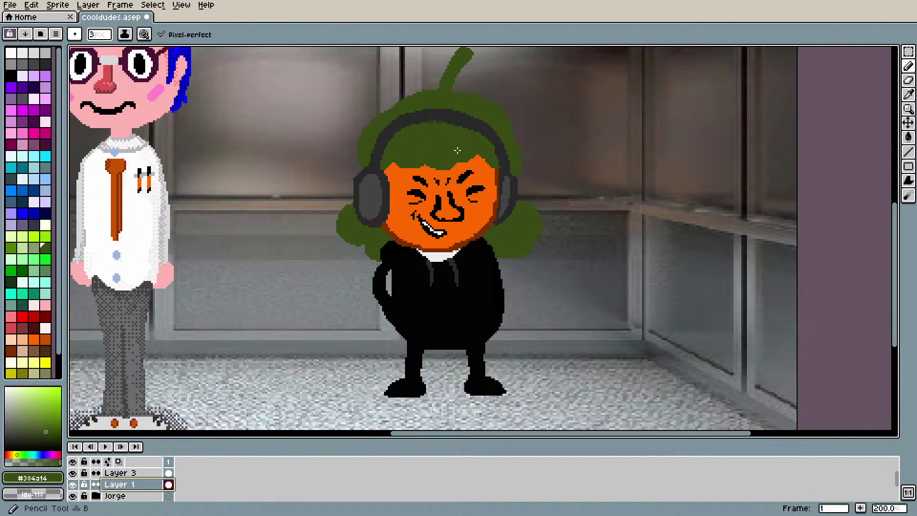
left_click(428, 123)
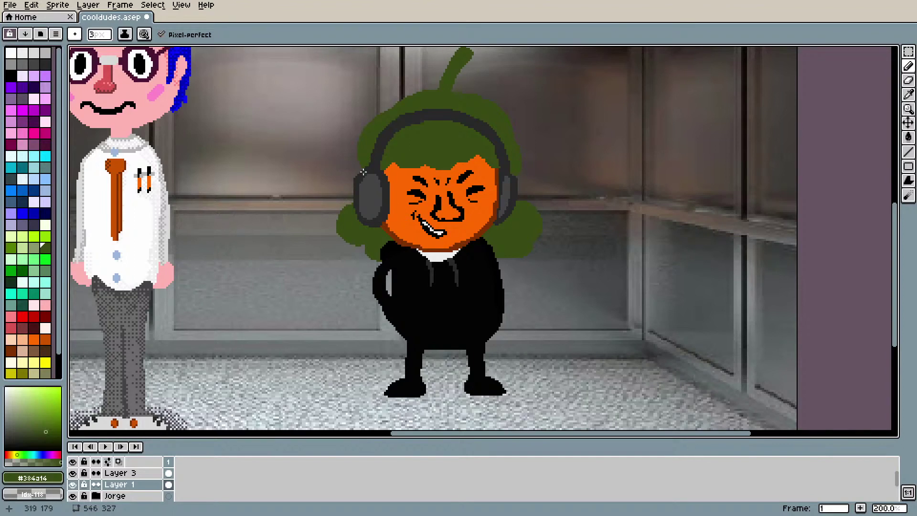
key("e")
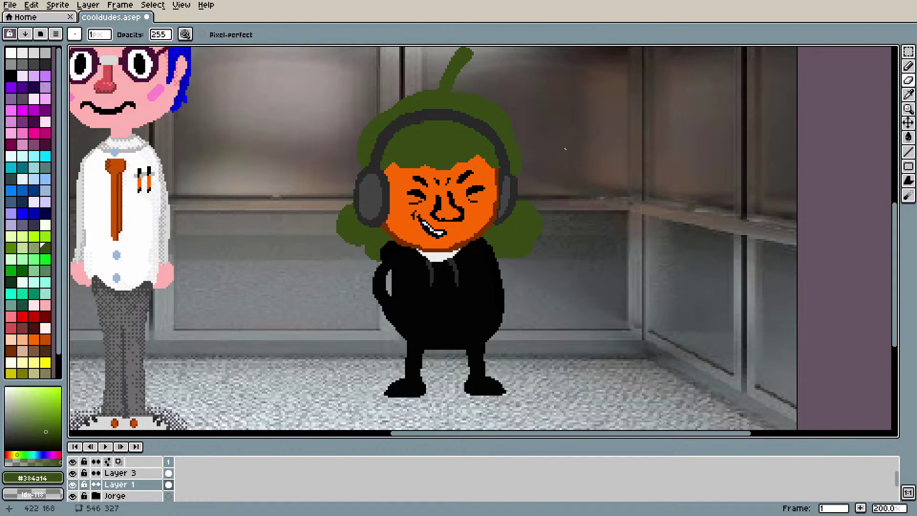
Step: Select the character's orange face area on Layer 1 with the Magic Wand
mouse_move(896, 218)
left_mouse_down()
mouse_move(896, 202)
mouse_move(896, 215)
left_mouse_up()
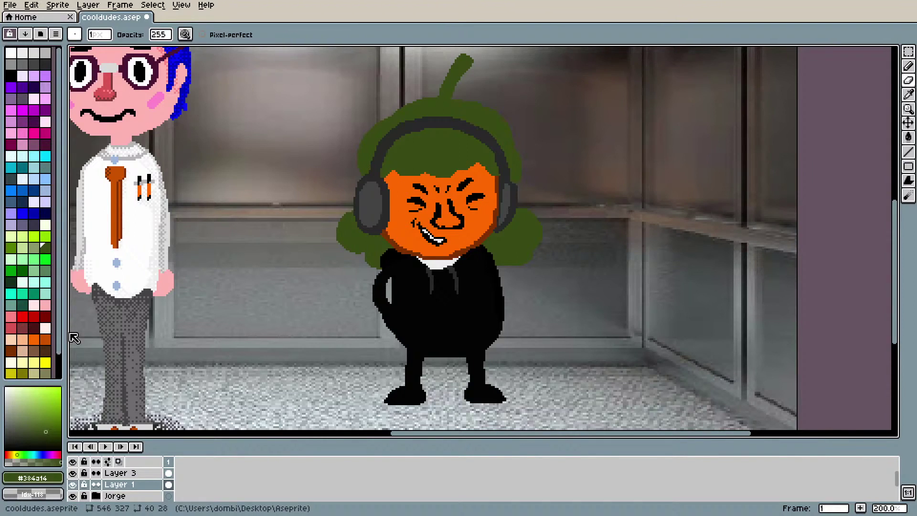
left_click(908, 52)
left_click(895, 52)
left_click(399, 224)
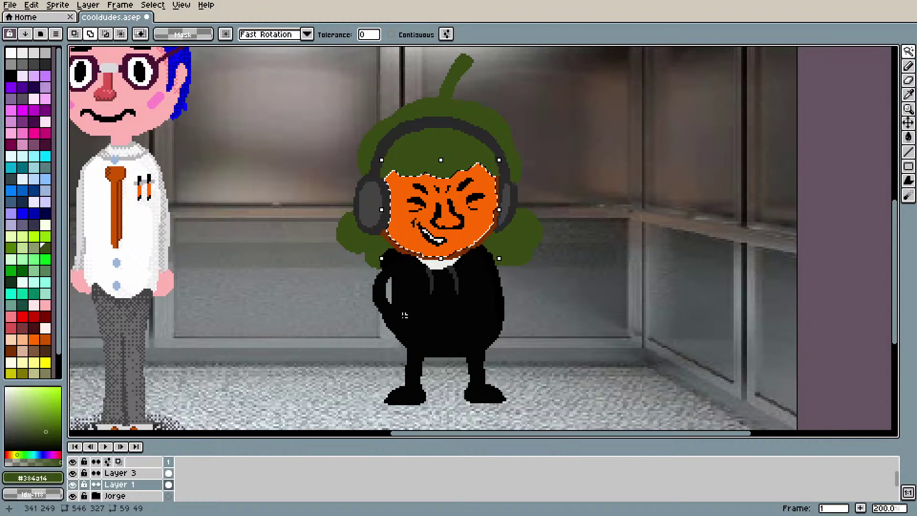
Step: Dither a forehead highlight in pale orange Idx-101, using pencil dynamics with a pressure-driven Bayer Matrix 8x8 gradient
key("i")
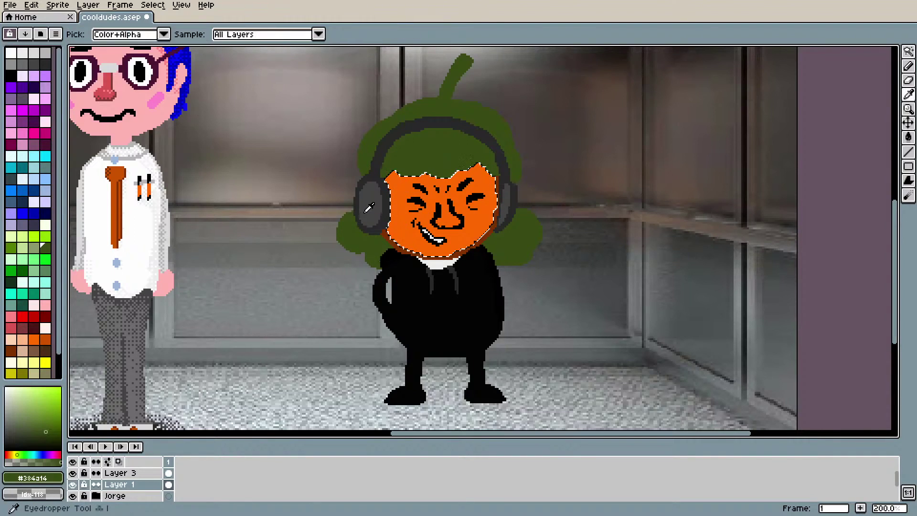
left_click(403, 224)
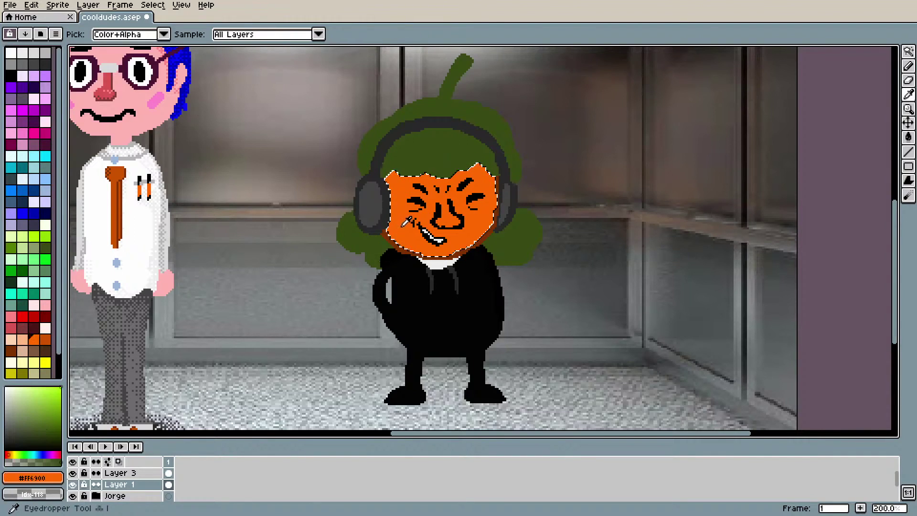
left_click(25, 341)
key("b")
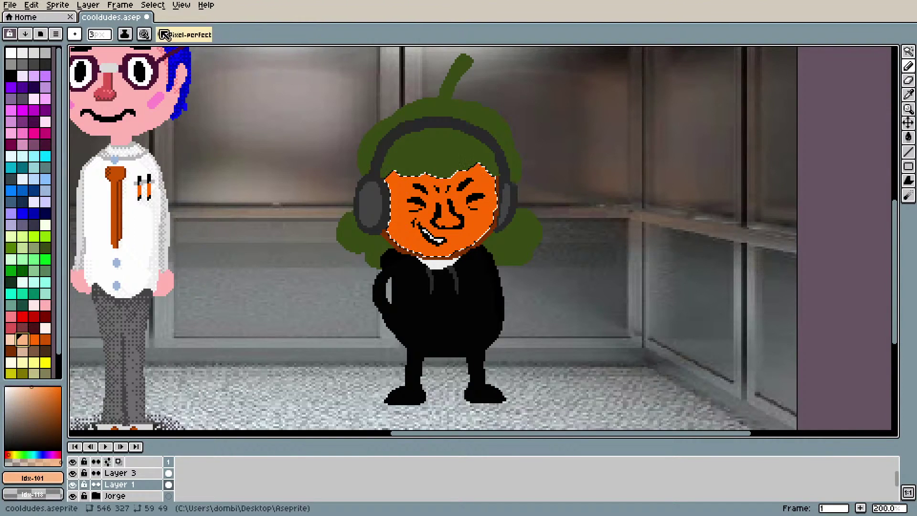
left_click(144, 34)
left_click(193, 63)
left_click(193, 90)
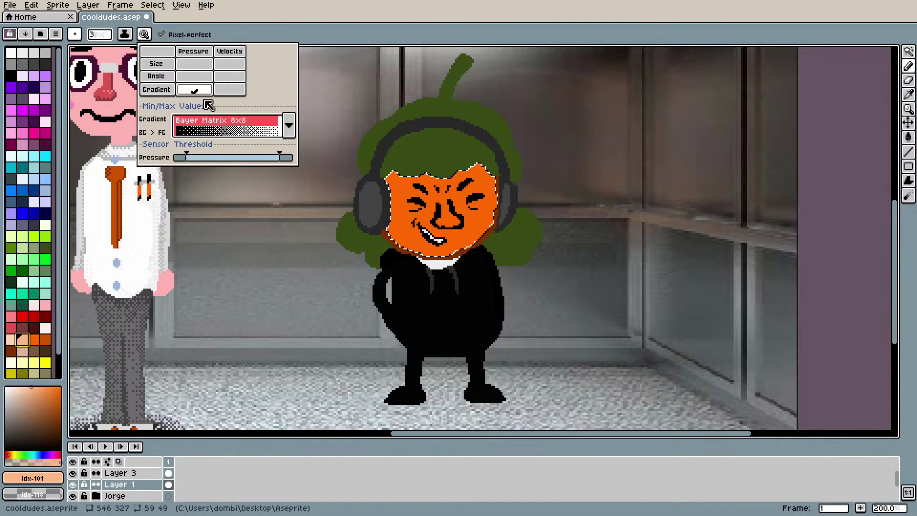
left_click(312, 288)
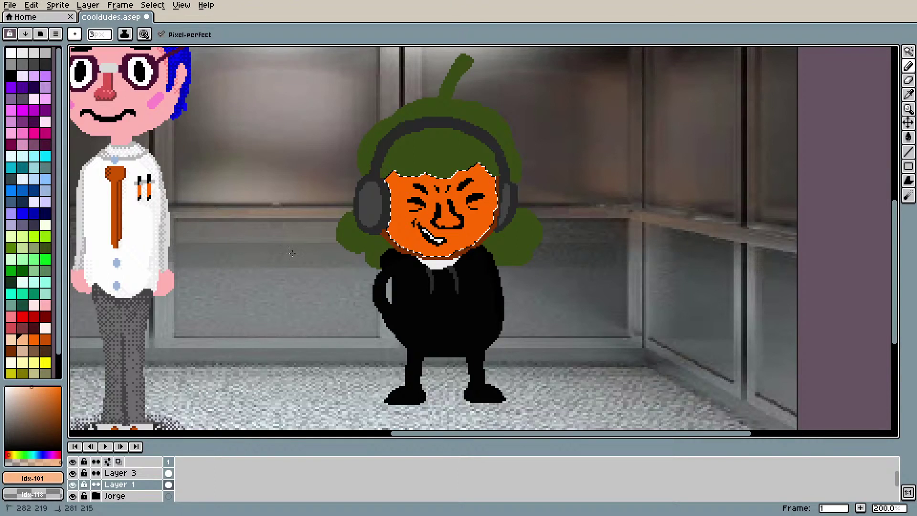
mouse_move(394, 178)
left_mouse_down()
mouse_move(412, 188)
mouse_move(405, 185)
left_mouse_up()
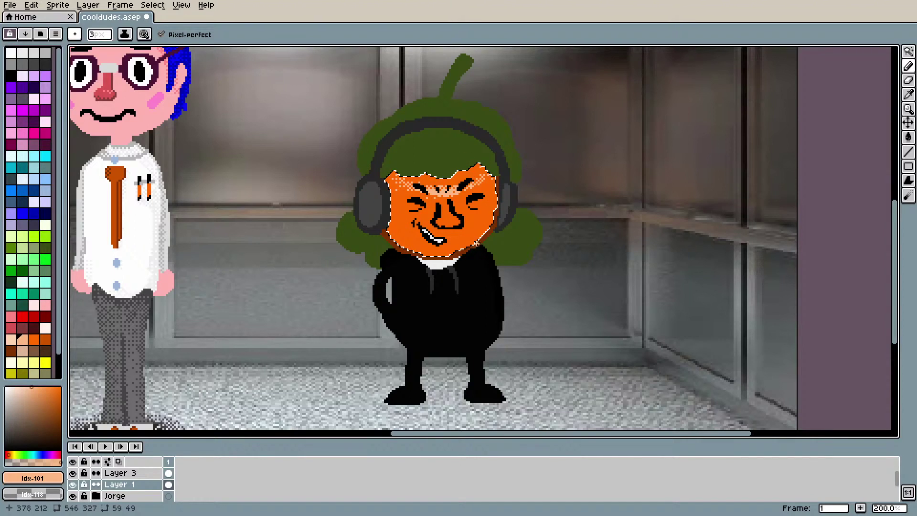
Step: Dither shadows along the edges of the selected face and around the nose in the outline's sampled #7F3100
key("i")
left_click(492, 232)
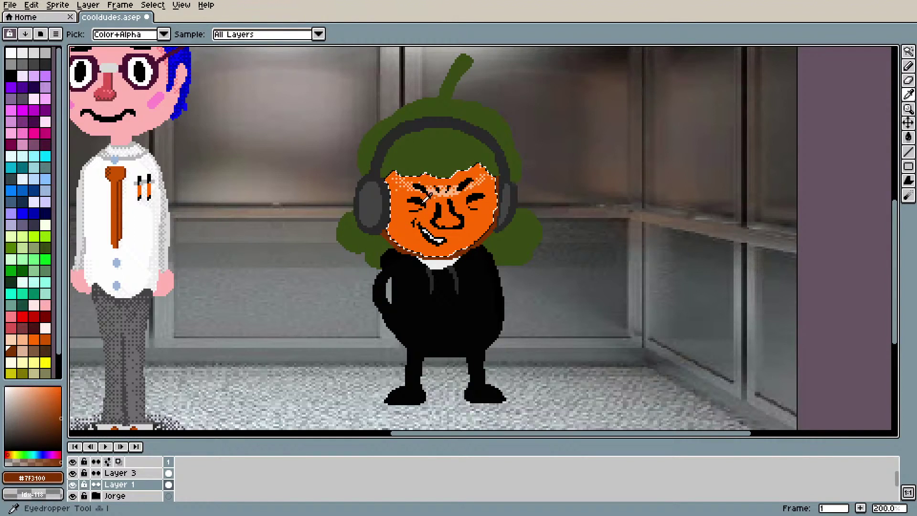
key("b")
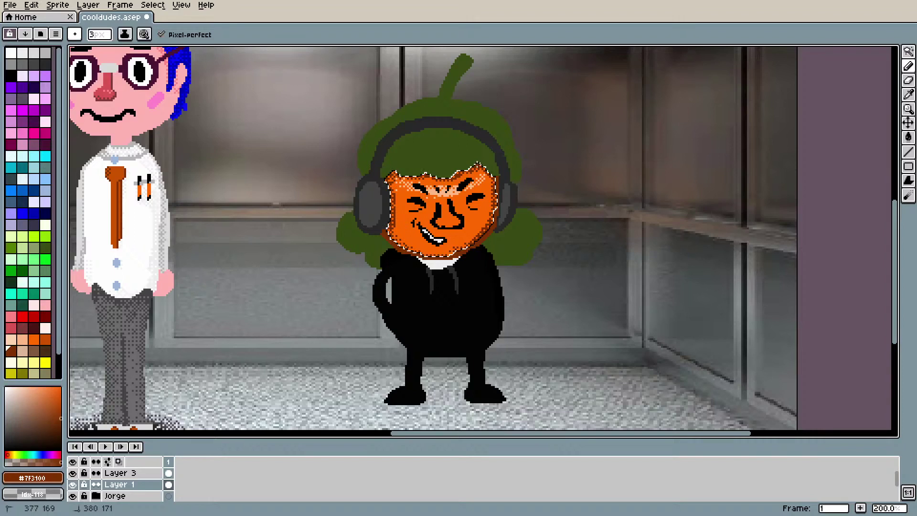
mouse_move(490, 171)
left_mouse_down()
mouse_move(495, 185)
mouse_move(453, 192)
mouse_move(438, 222)
left_mouse_up()
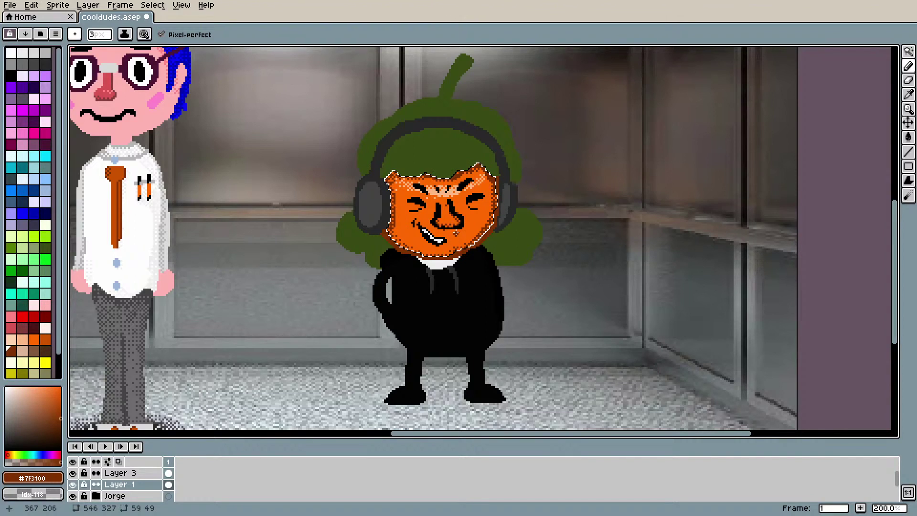
Step: Clean up the dithered shading around the nose with the face's sampled orange #FF6900
left_click(443, 227, "alt")
left_click_drag(439, 226, 444, 236)
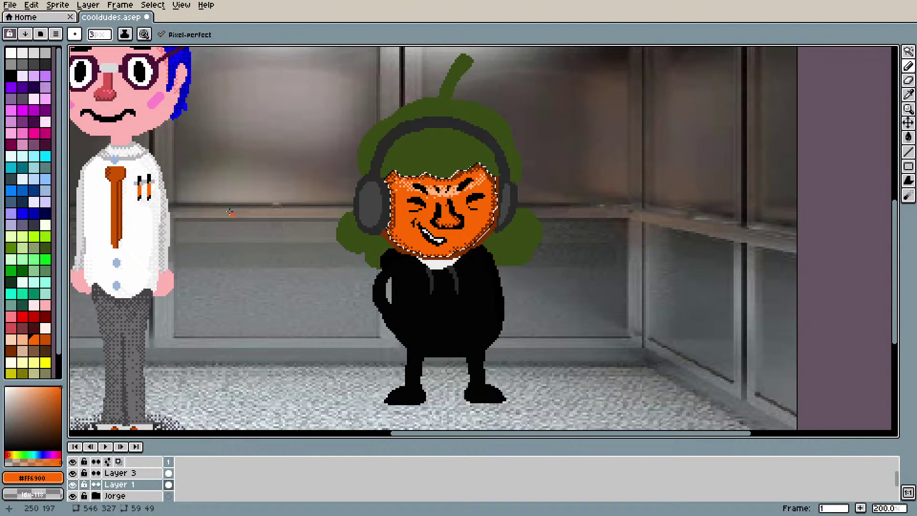
Step: Select the green hair on Layer 1 with the Magic Wand and dither shadows along its edges in dark green Idx-80
left_click(909, 51)
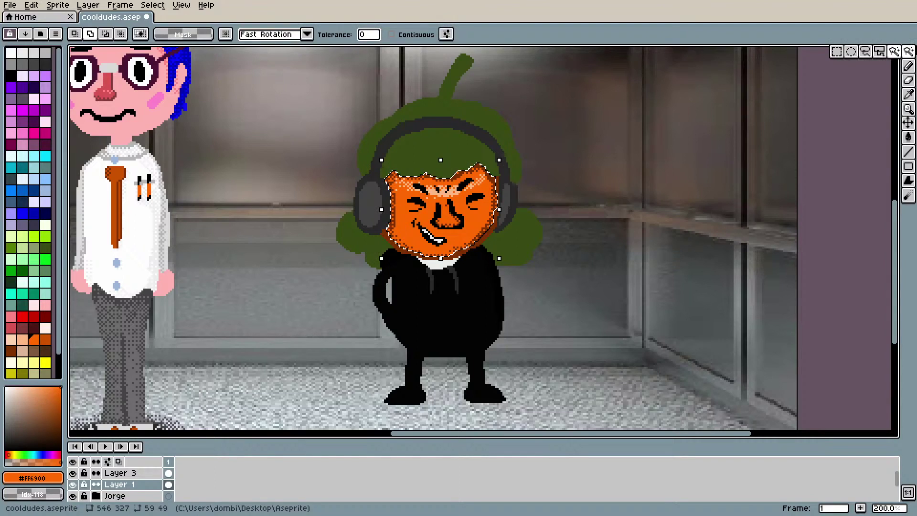
left_click(451, 146)
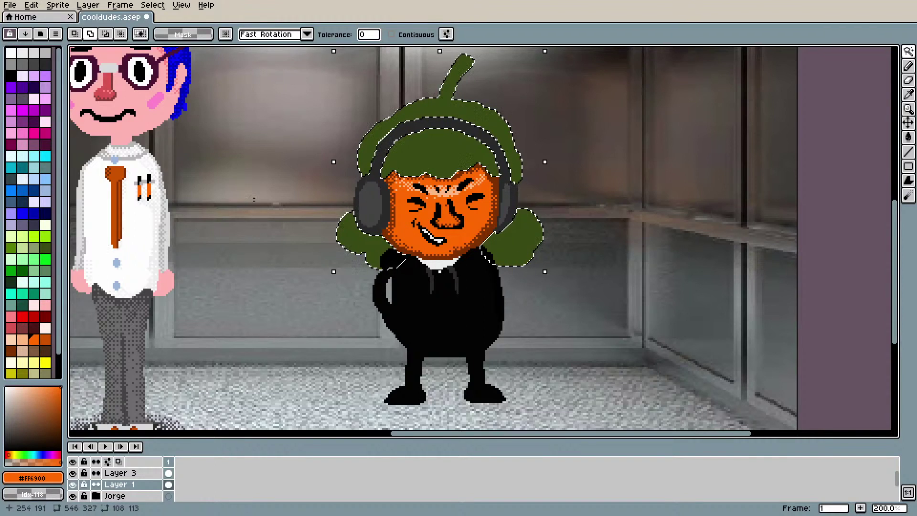
key("i")
left_click(476, 166)
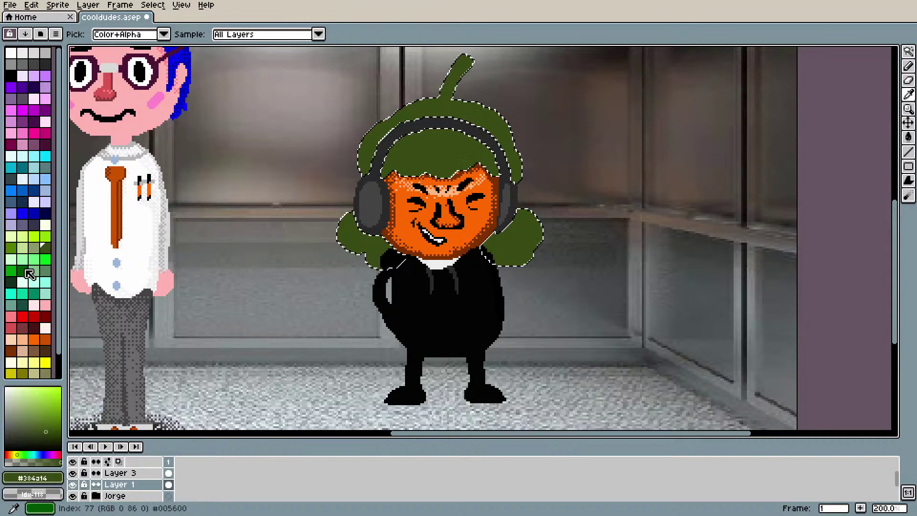
left_click(15, 283)
key("b")
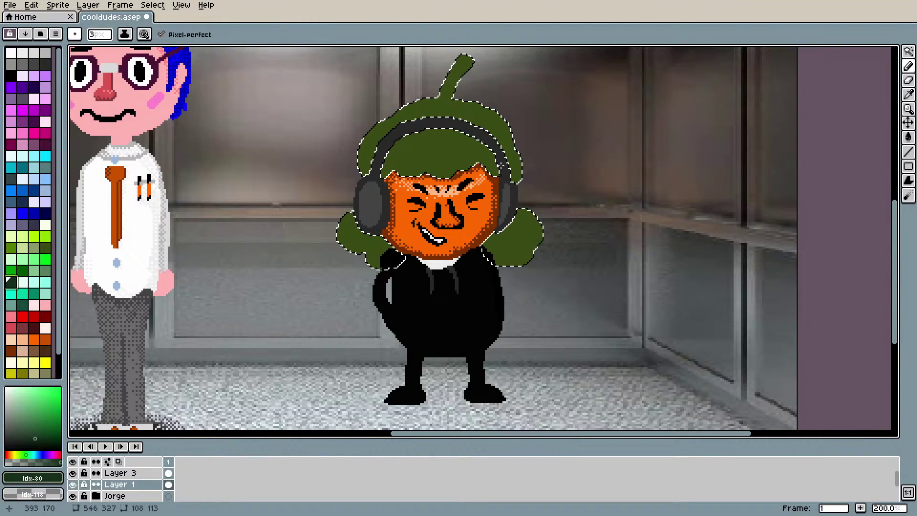
left_click_drag(517, 169, 510, 158)
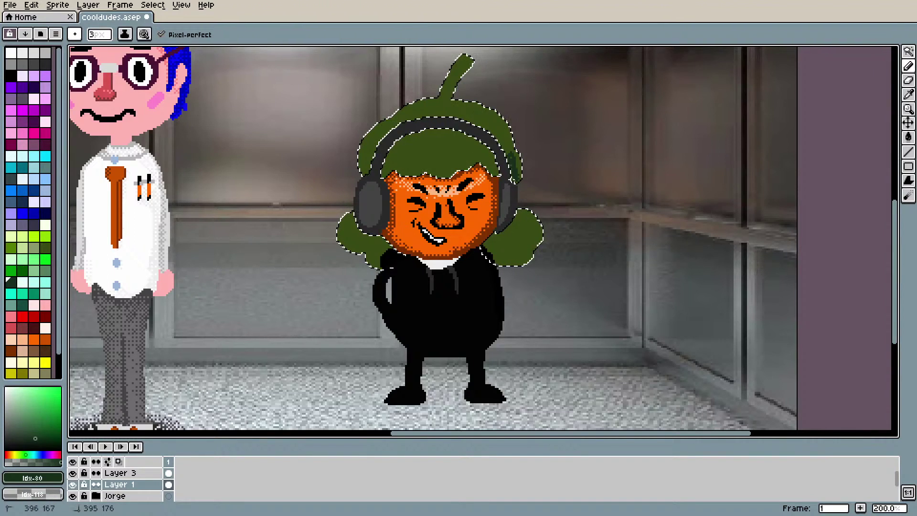
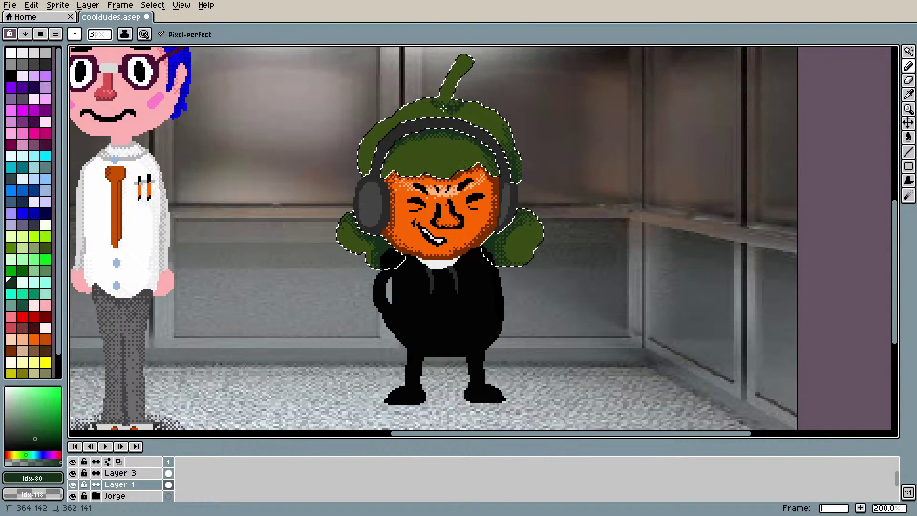
Step: Undo the dark strokes at the stem's base and redo them as dithered Idx-80 shading, extending the shadows along the fringe's lower edge
key("ctrl+z")
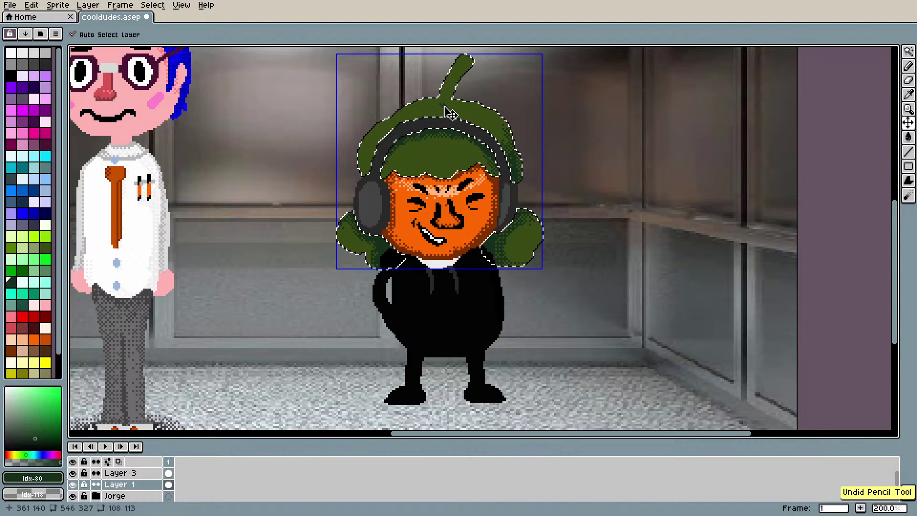
key("b")
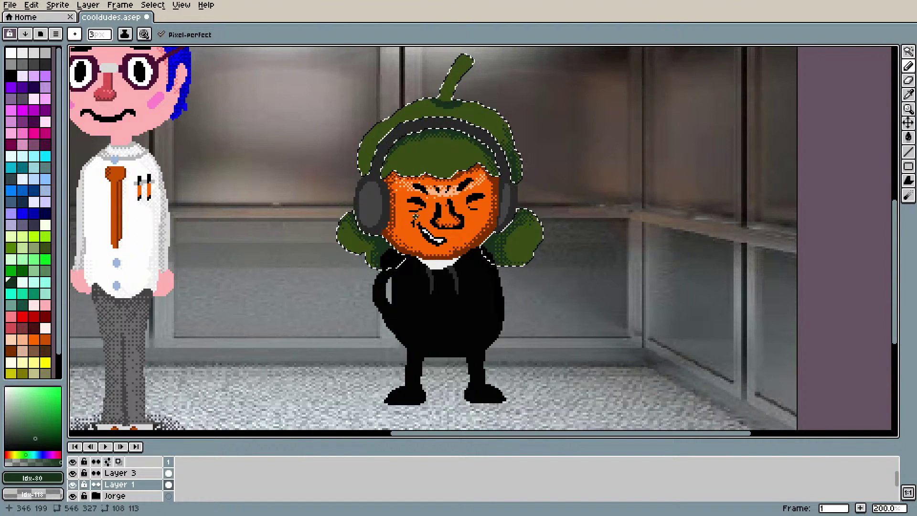
key("ctrl+z")
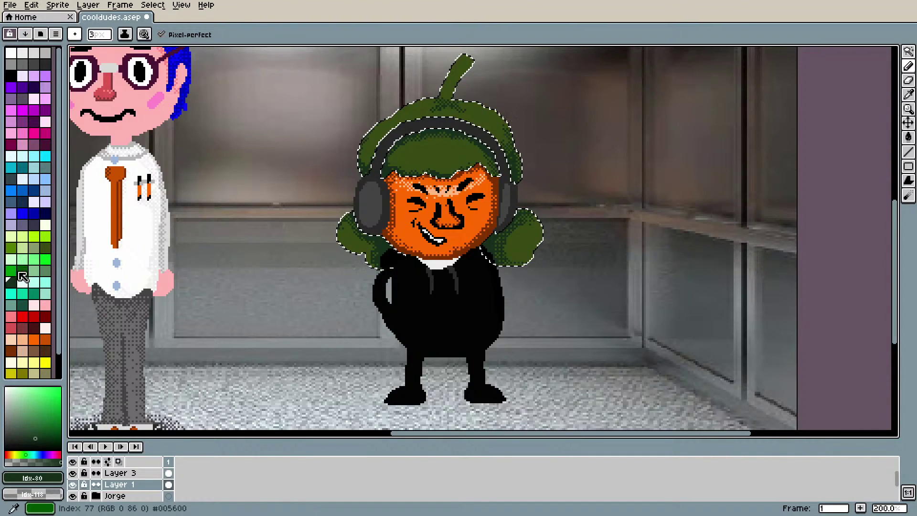
Step: Dither highlights along the outer hair above the headphone band in the brighter palette green Idx-68
key("i")
left_click(430, 168)
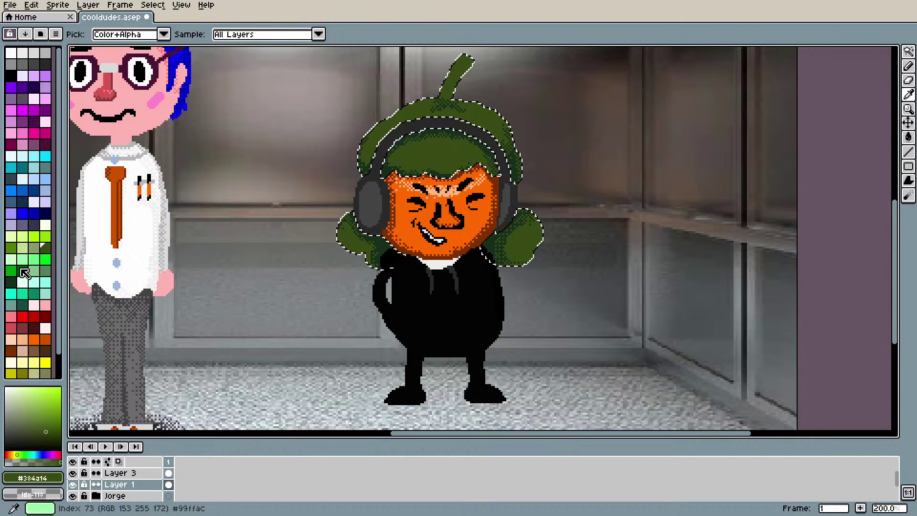
left_click(10, 249)
key("b")
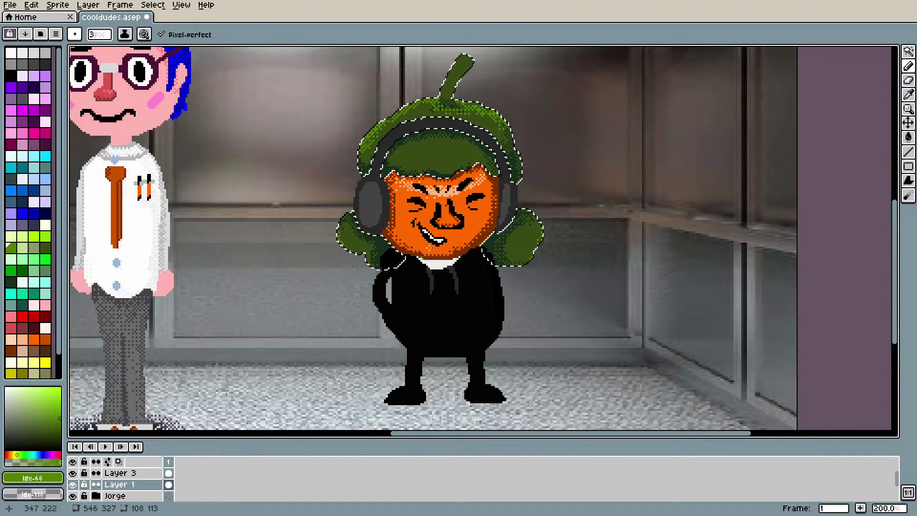
Step: Try a highlight on the fringe in Idx-68, undo it, and redo it as an even, sparse dither across the fringe
left_click_drag(418, 163, 465, 169)
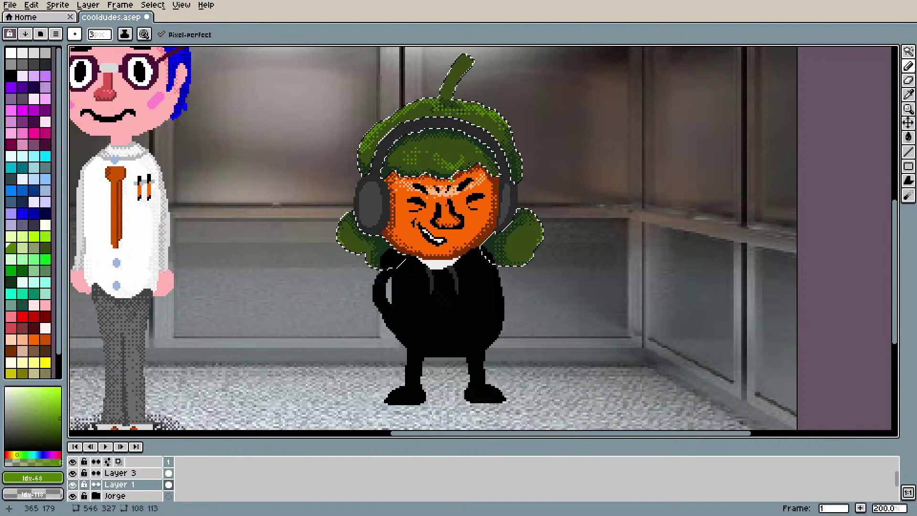
scroll(324, 284, "down", 3)
scroll(396, 262, "up", 3)
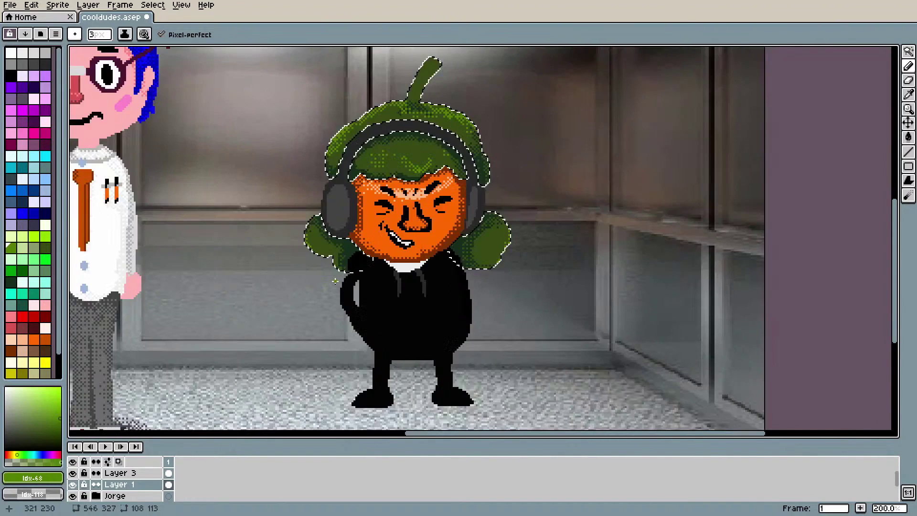
key("v")
key("ctrl+z")
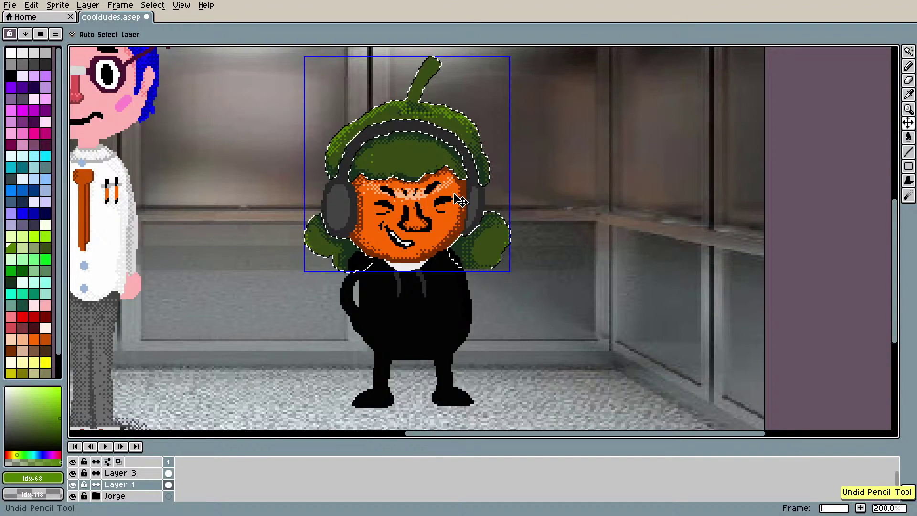
key("b")
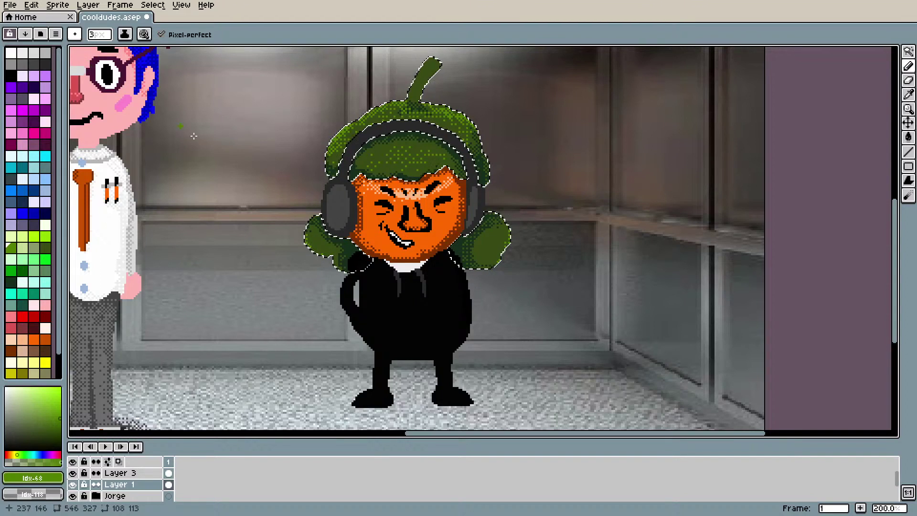
Step: Select the white collar on Layer 3 with the Magic Wand and dither its shading in greys Idx-3 and Idx-4
left_click(909, 51)
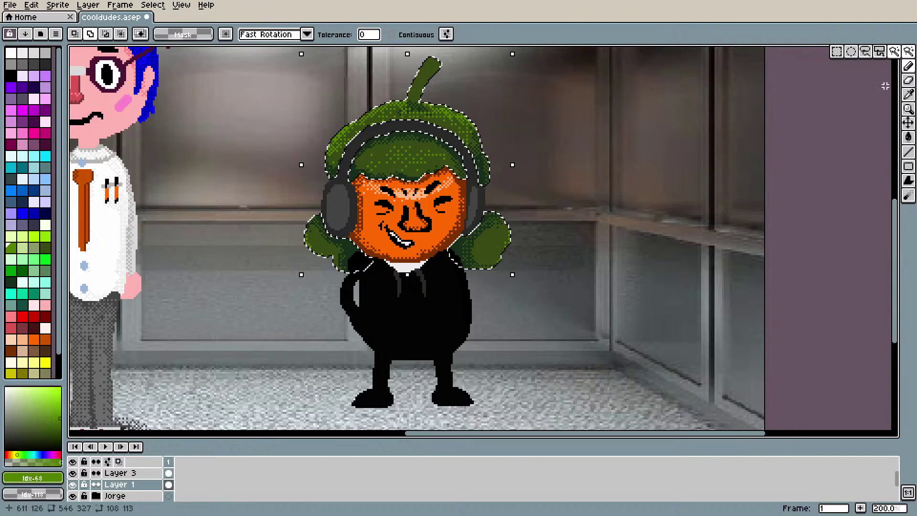
left_click(408, 269)
left_click(120, 473)
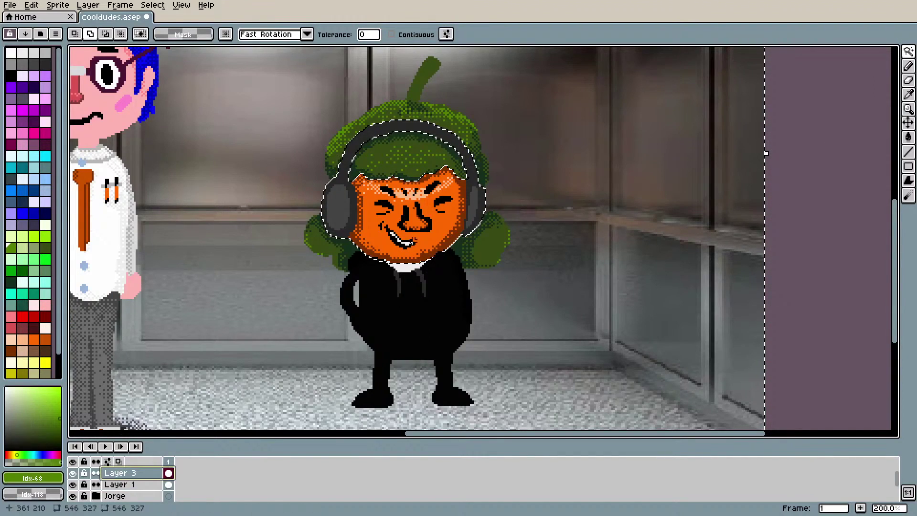
key("ctrl+t")
left_click(412, 277)
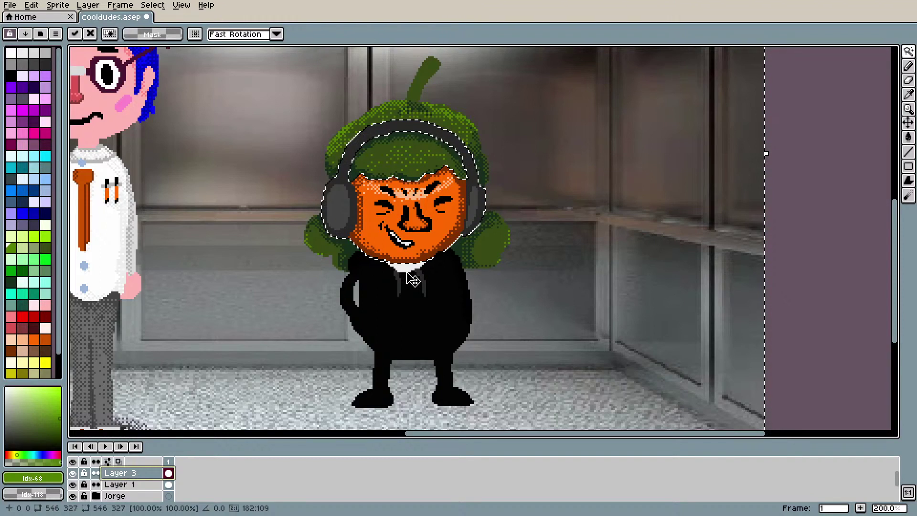
left_click(45, 52)
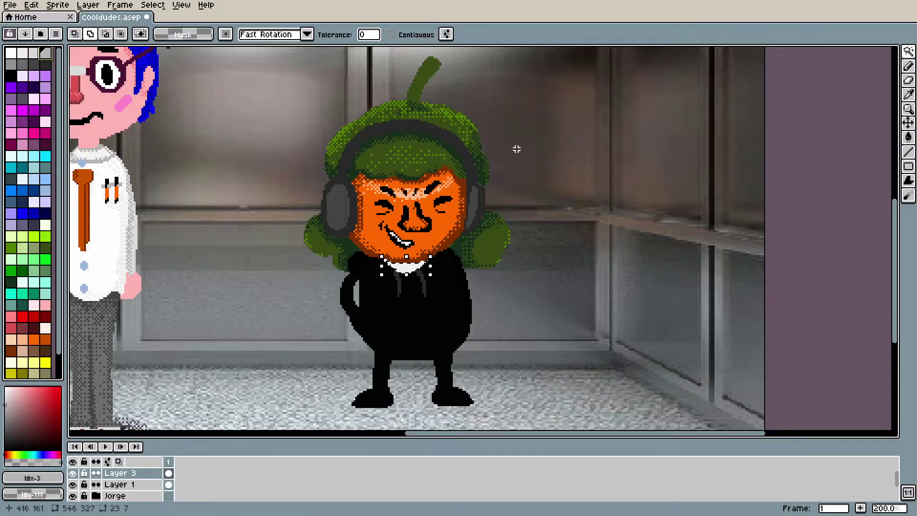
key("b")
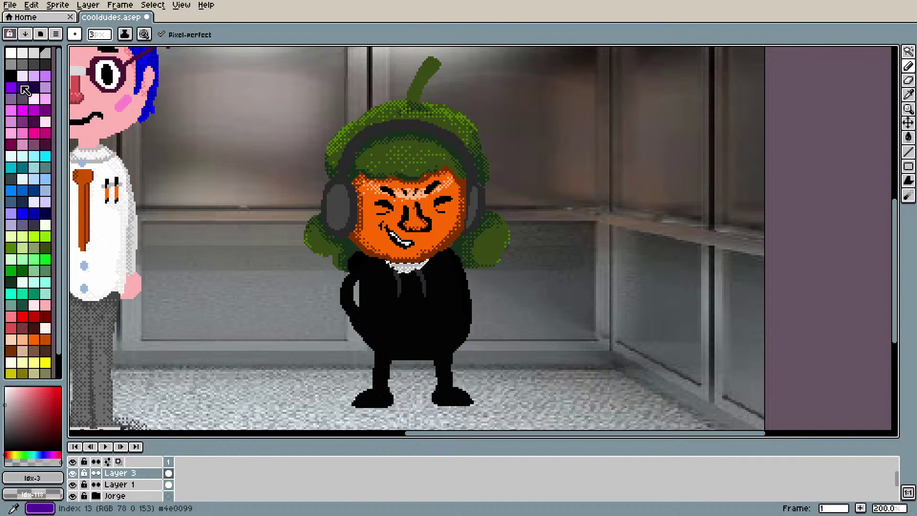
key("]")
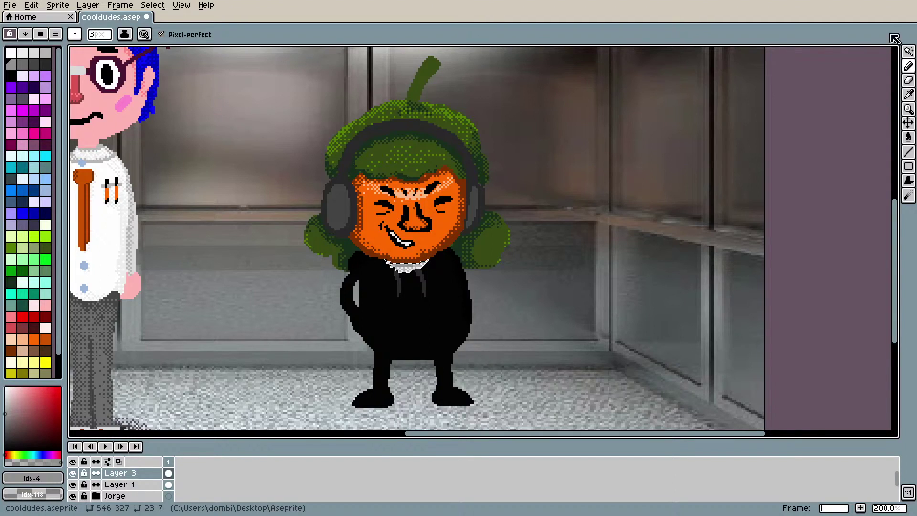
Step: Trim the hoodie's right side and shoulder on Layer 3 with the 1 px Eraser, undoing the unwanted strokes
left_click(909, 66)
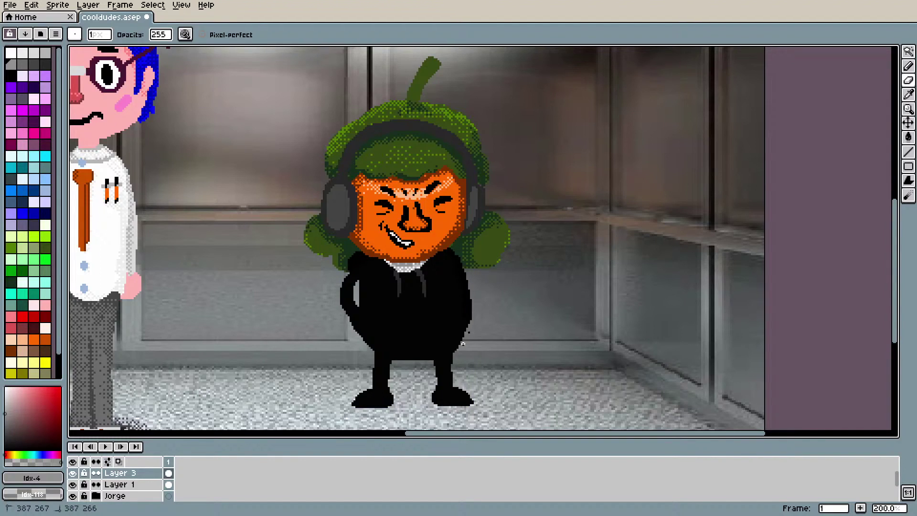
key("ctrl+z")
key("ctrl+z")
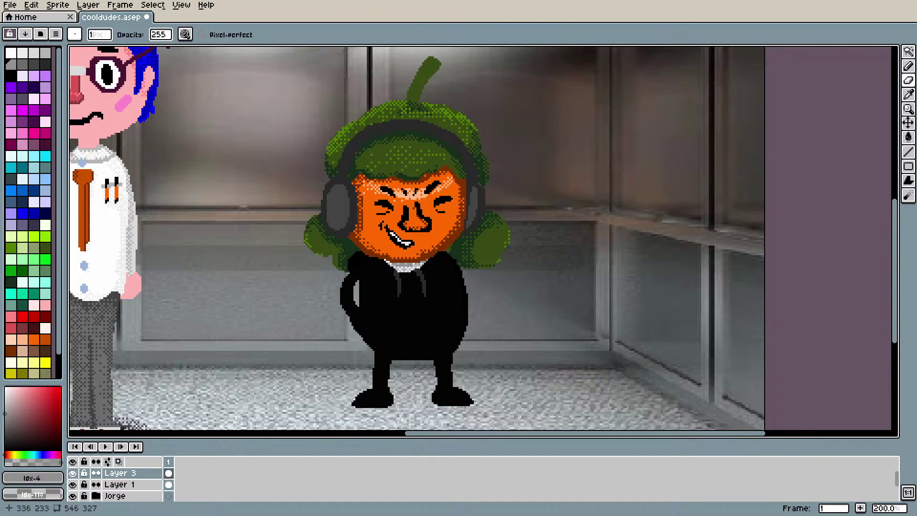
key("i")
left_click(462, 245)
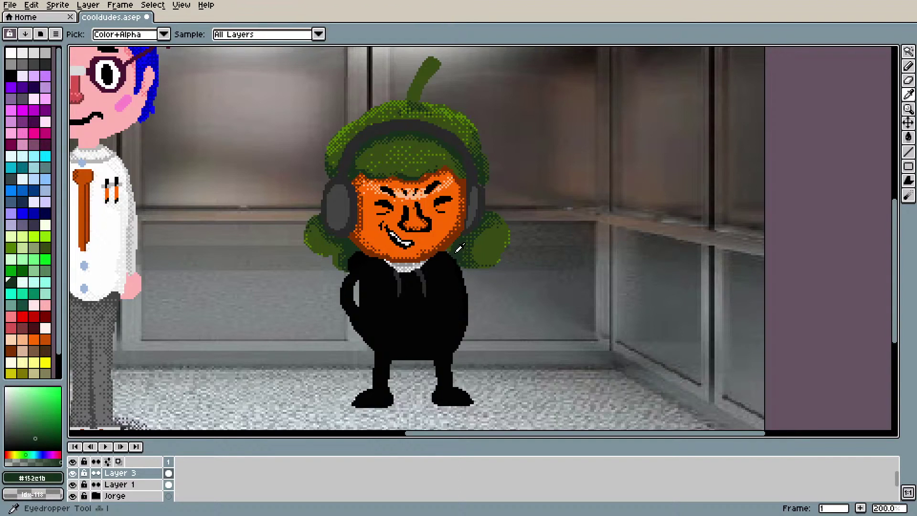
key("b")
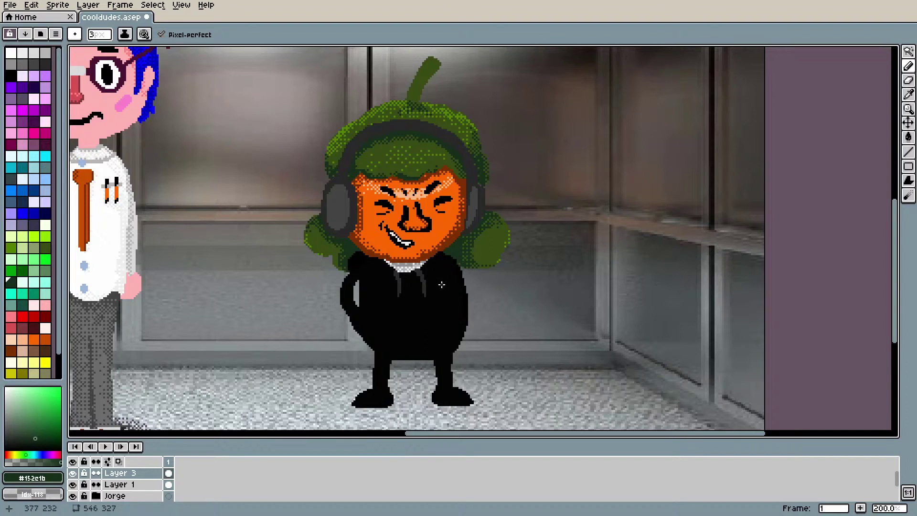
key("e")
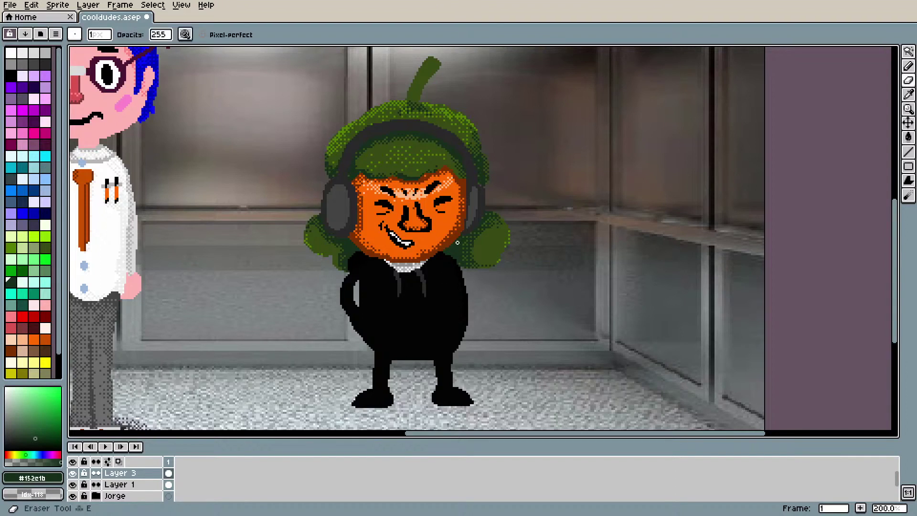
Step: Sample the hoodie's black #040404 and extend the palette by one new entry, Idx-120
key("i")
left_click(444, 268)
key("b")
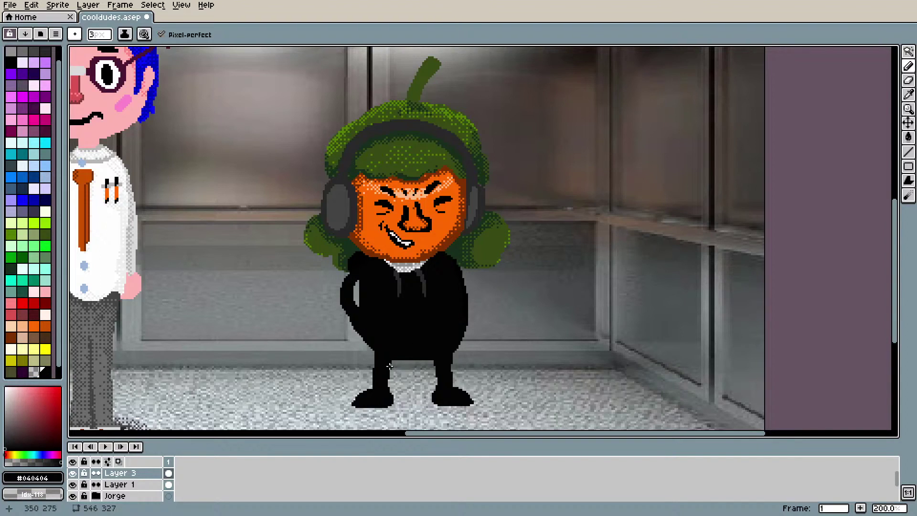
key("i")
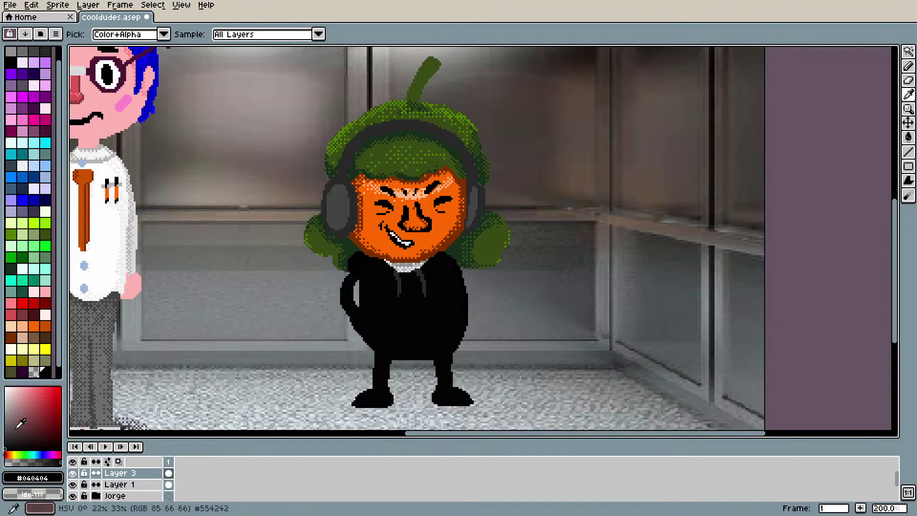
left_click(10, 443)
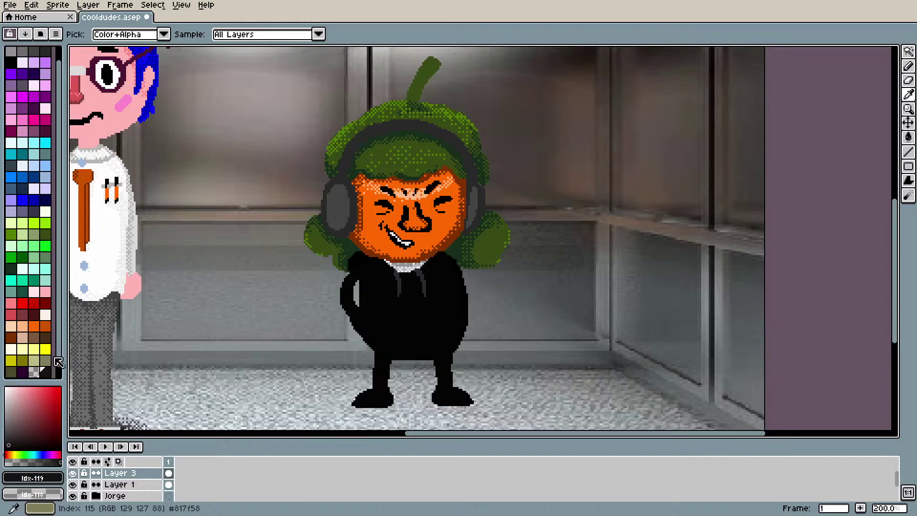
scroll(57, 369, "down", 1)
left_click(444, 315)
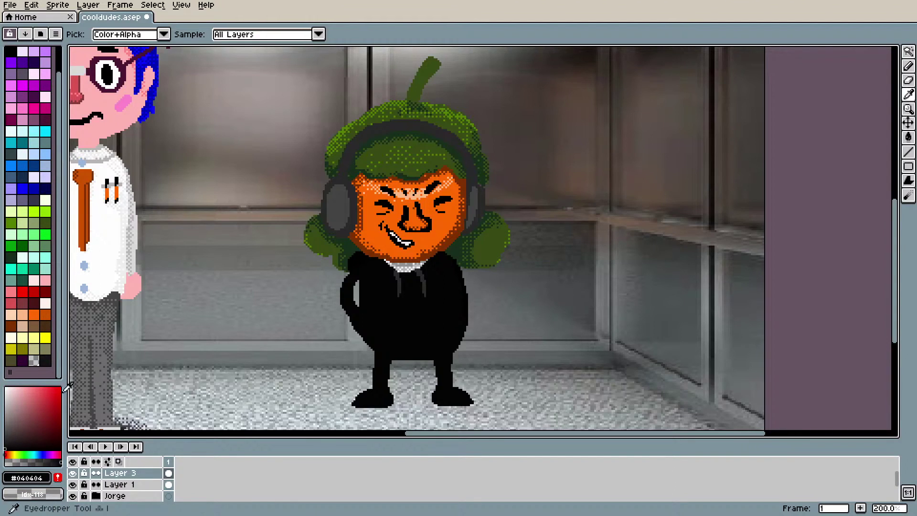
left_click_drag(10, 372, 7, 376)
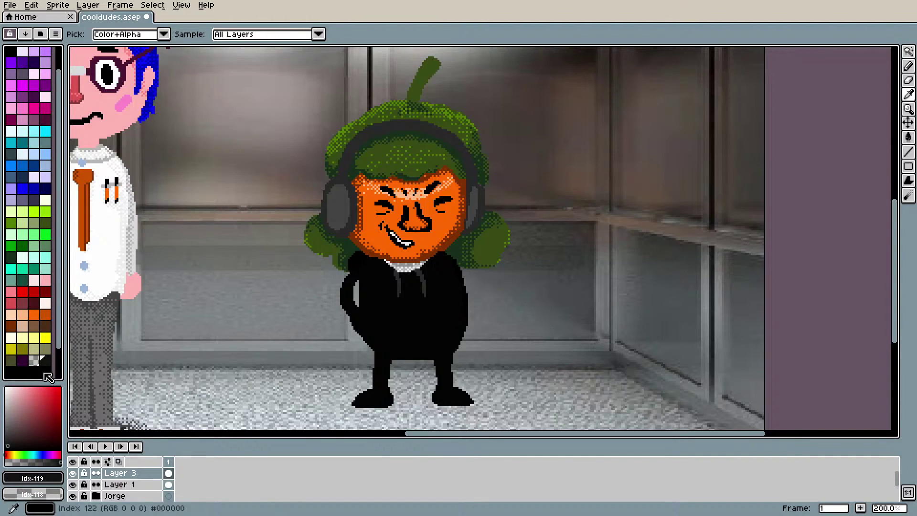
scroll(29, 344, "down", 3)
left_click(10, 337)
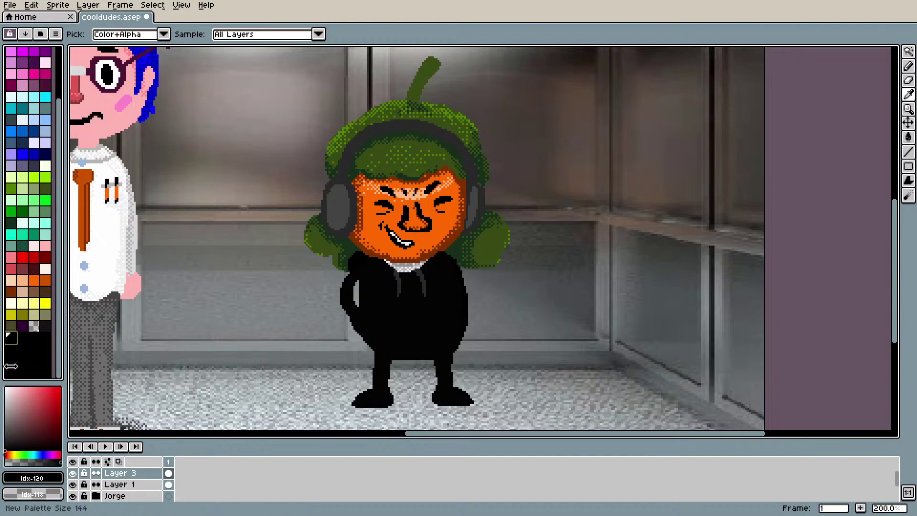
scroll(34, 363, "up", 2)
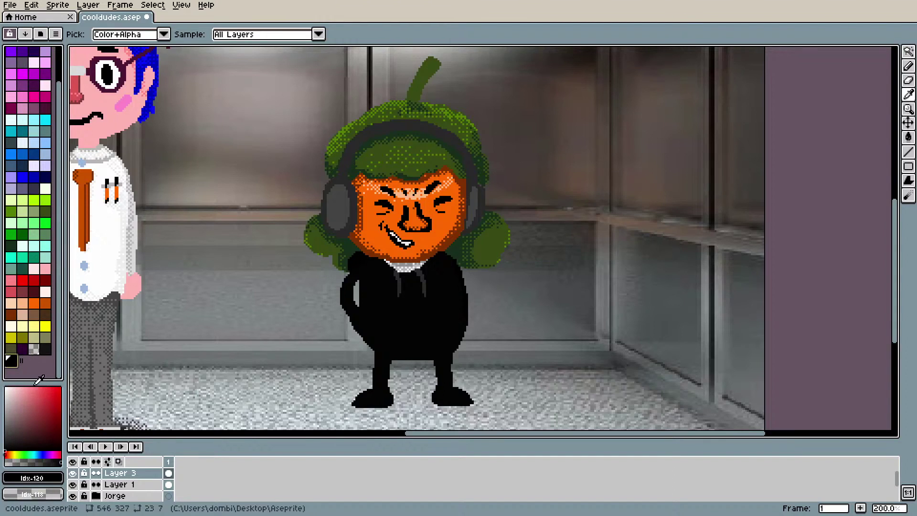
Step: Lighten the new Idx-120 near-black slightly and dither it with the pencil on the hoodie's left sleeve and side
left_click(5, 445)
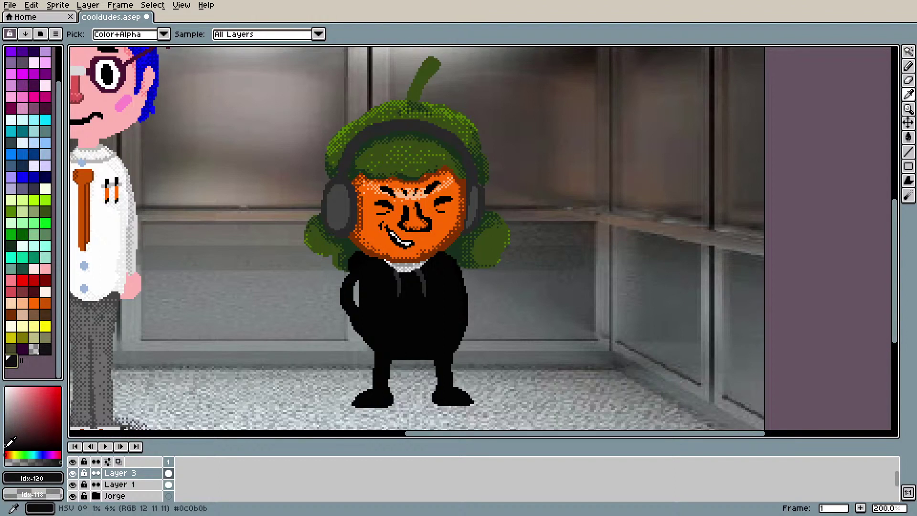
key("b")
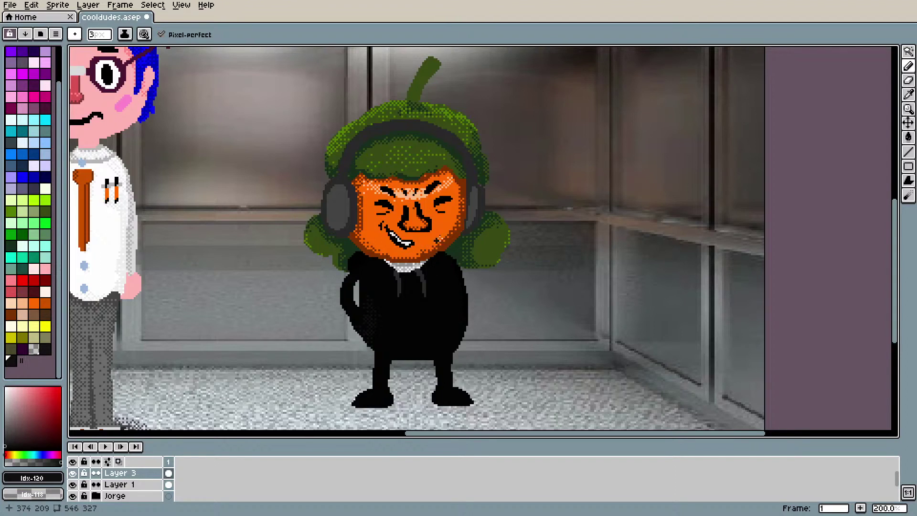
Step: Sample the face's orange #FF6900 as the pencil colour
left_click(437, 231, "alt")
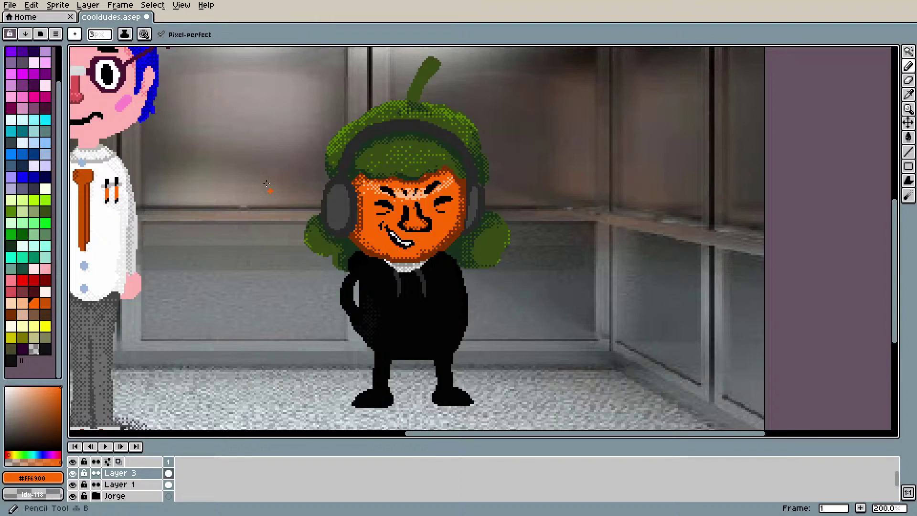
Step: Paint a small orange (#FF6900) hand at the hip, where the bent arm meets the black torso, with the 3 px pencil
left_click(144, 34)
left_click(195, 90)
left_click(200, 90)
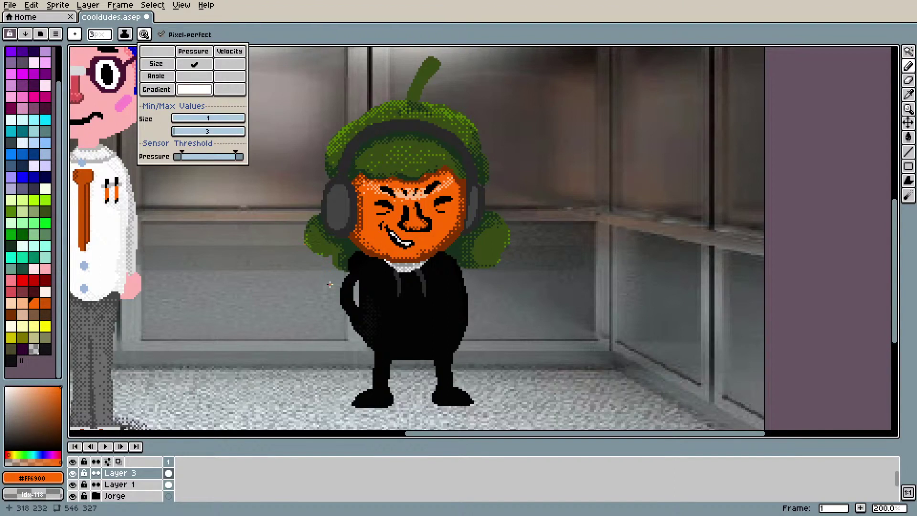
mouse_move(359, 316)
left_mouse_down()
mouse_move(363, 336)
mouse_move(362, 309)
left_mouse_up()
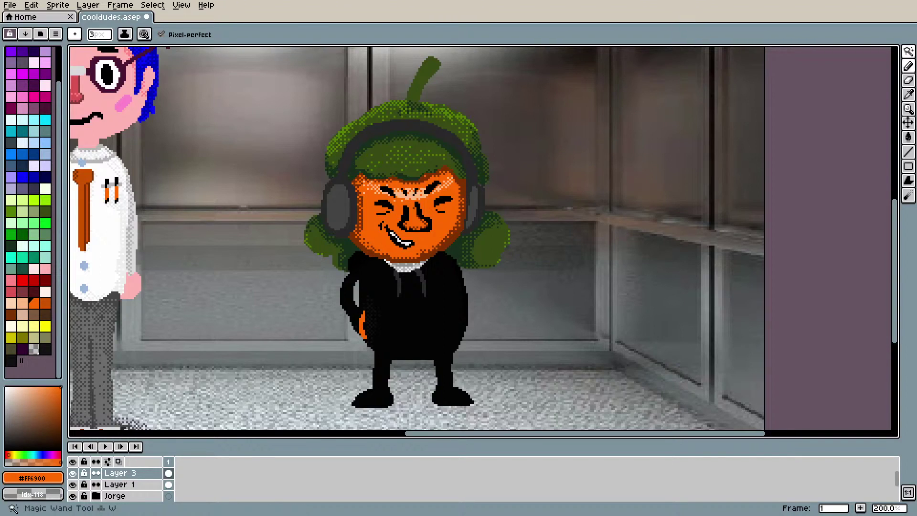
Step: Shade the inner side of the orange hand with dark brown (#7F3100), and return to orange (#FF6900) for the pencil
key("i")
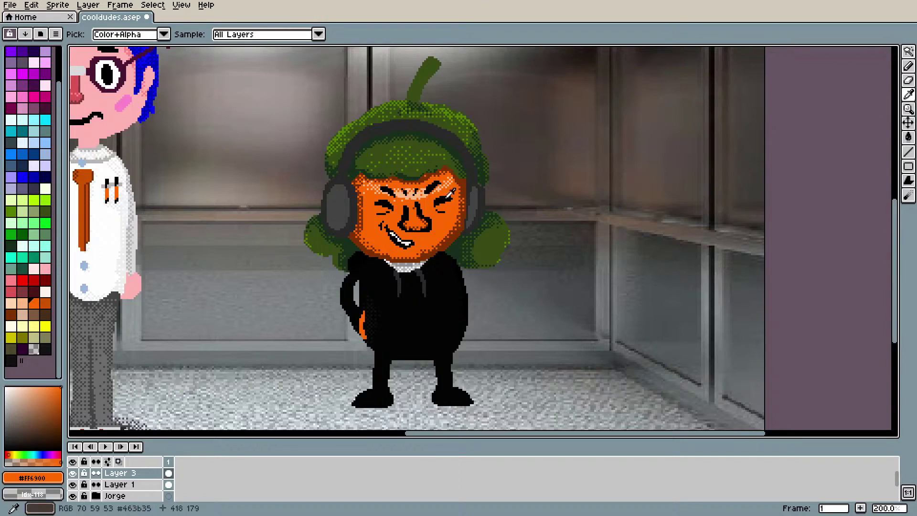
left_click(372, 252)
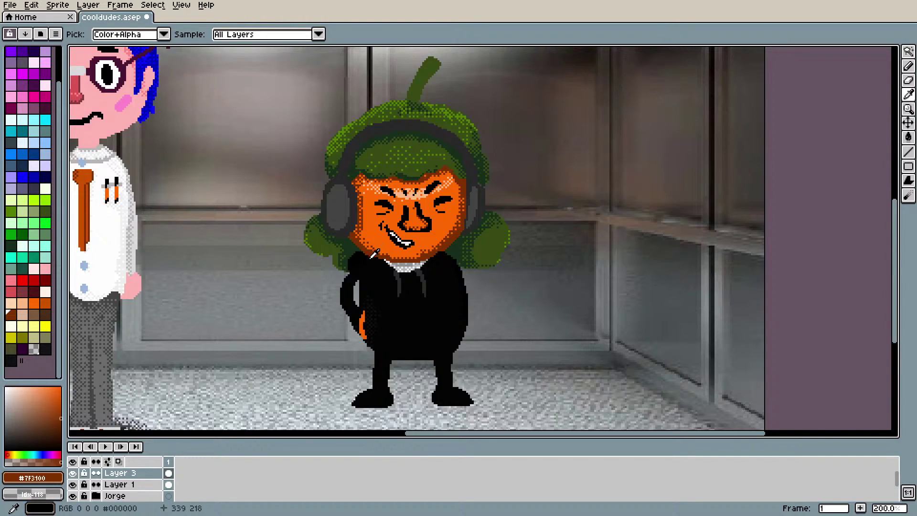
key("b")
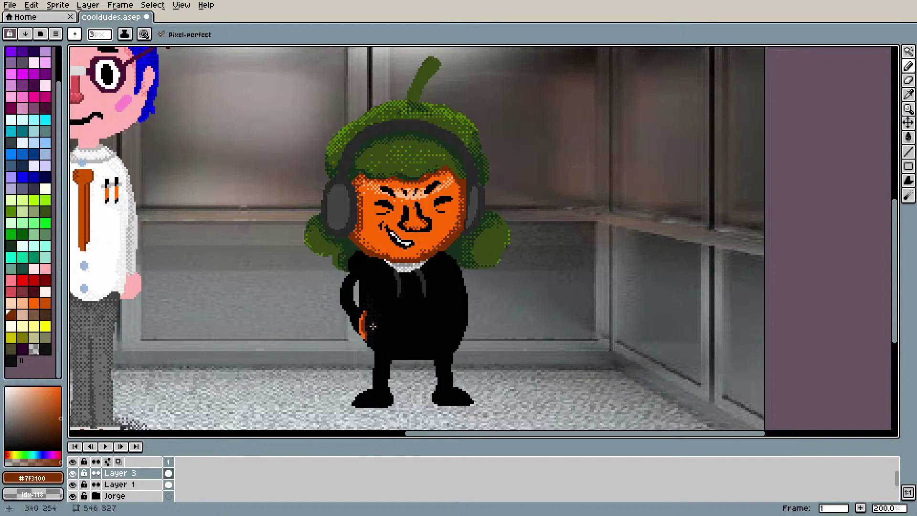
key("i")
left_click(362, 326)
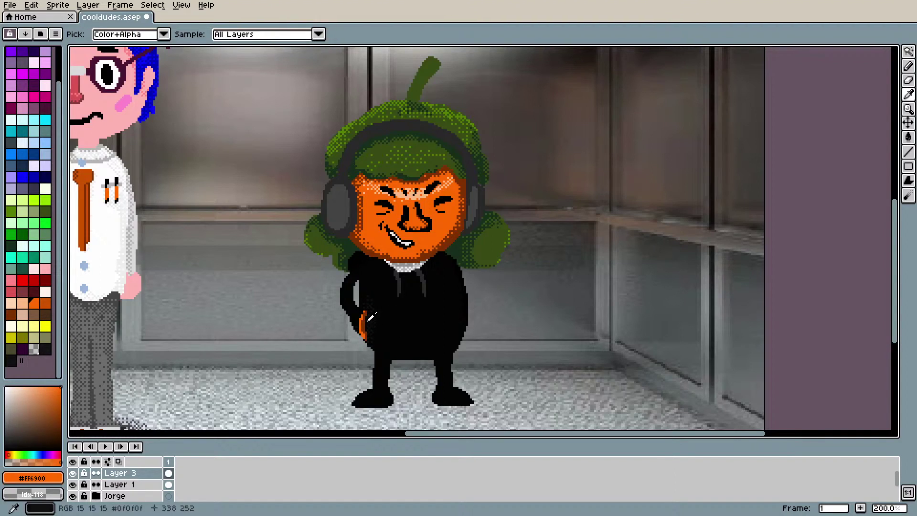
key("b")
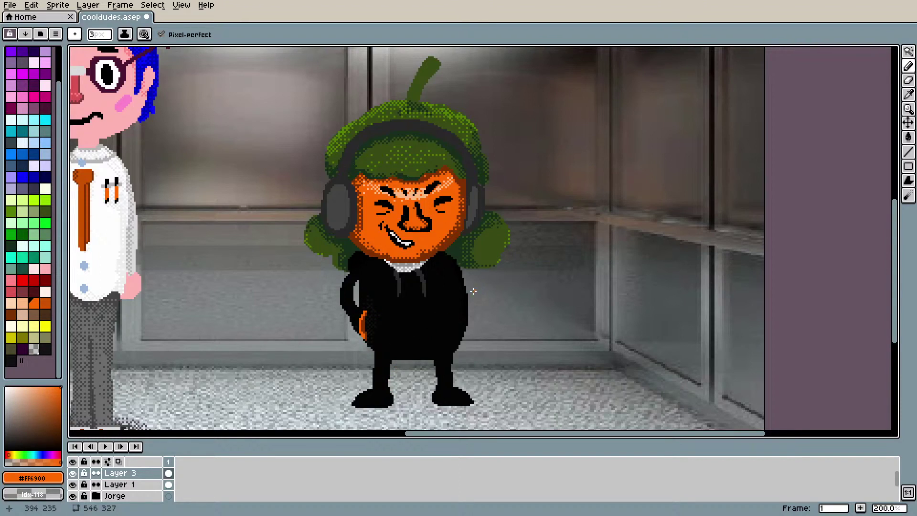
Step: Try to paint a second orange hand on the torso's opposite edge
mouse_move(464, 323)
left_mouse_down()
mouse_move(464, 336)
mouse_move(463, 319)
left_mouse_up()
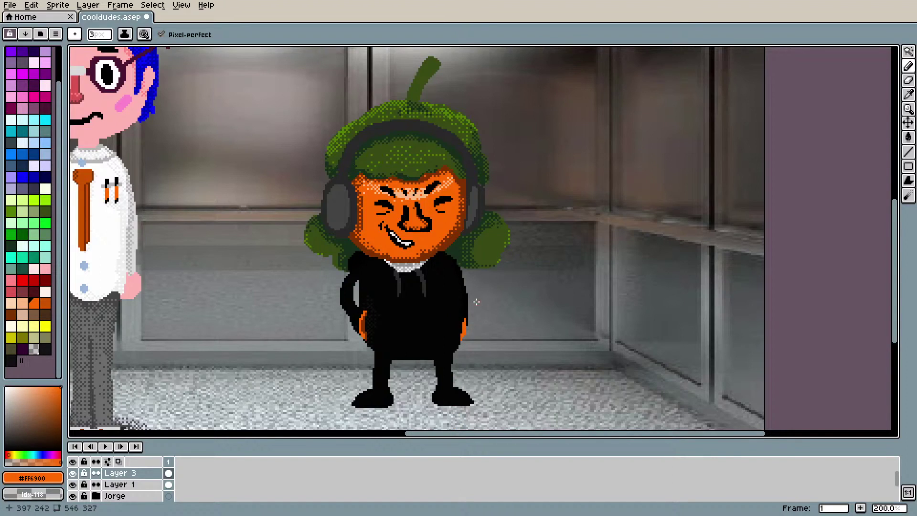
key("ctrl+z")
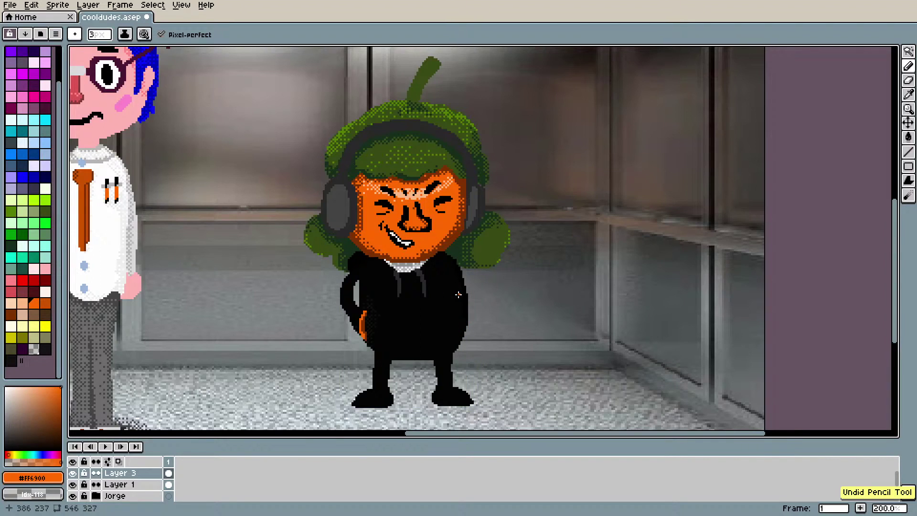
Step: Paint a tilted light grey rectangle on the lower torso, on the side opposite the orange hand
scroll(511, 282, "up", 2)
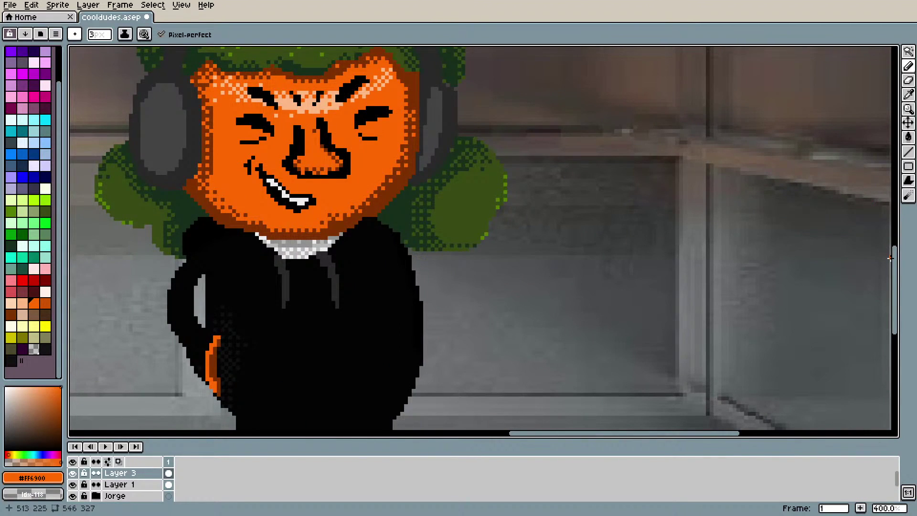
left_click_drag(891, 258, 892, 282)
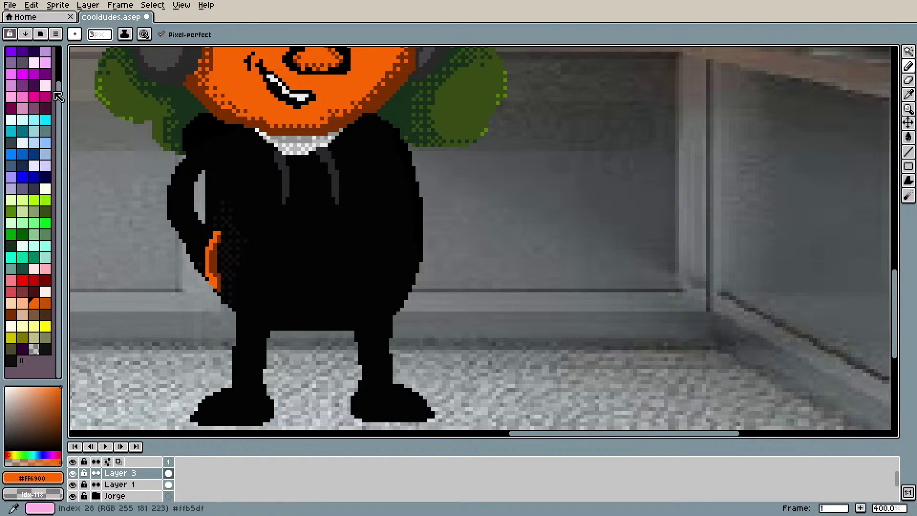
scroll(29, 96, "up", 3)
left_click(22, 77)
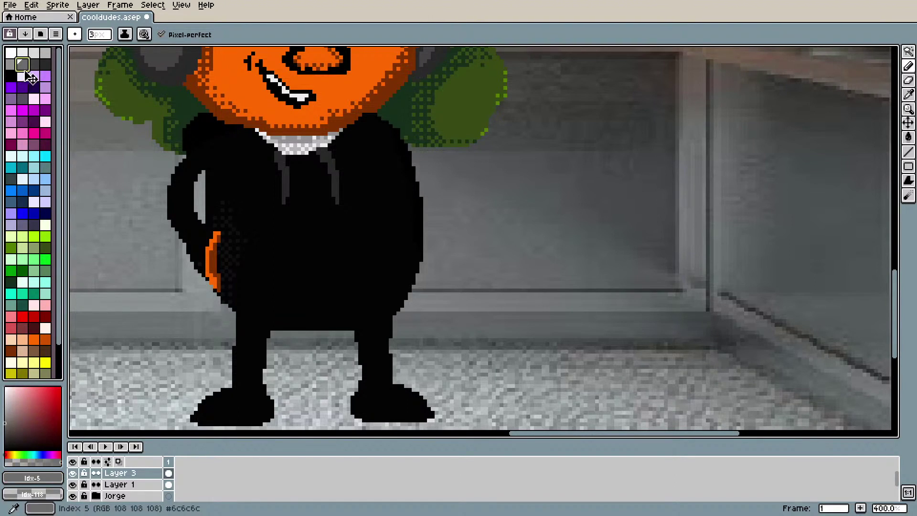
left_click(34, 52)
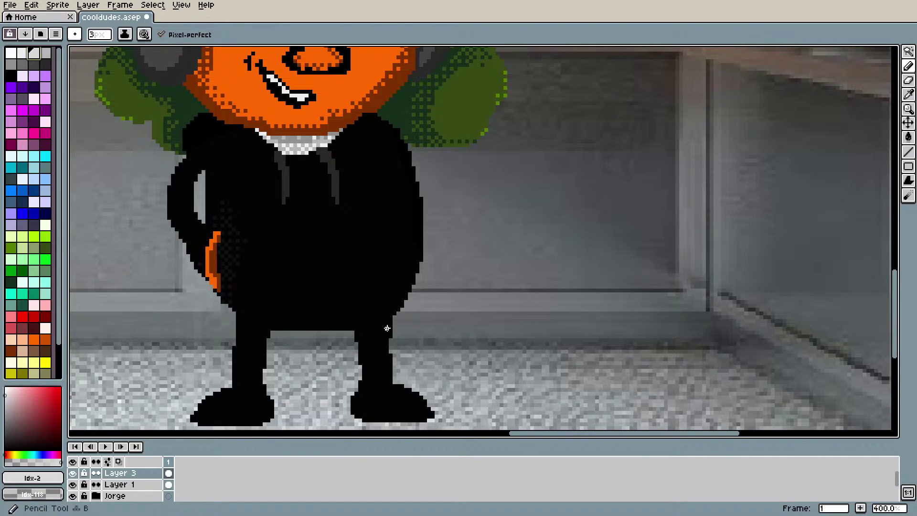
left_click_drag(363, 257, 387, 288)
mouse_move(362, 258)
left_mouse_down()
mouse_move(378, 235)
mouse_move(373, 244)
mouse_move(378, 236)
mouse_move(395, 260)
mouse_move(378, 235)
mouse_move(404, 270)
mouse_move(391, 289)
mouse_move(399, 270)
mouse_move(389, 282)
mouse_move(377, 255)
mouse_move(378, 264)
mouse_move(390, 260)
mouse_move(371, 252)
mouse_move(374, 242)
mouse_move(358, 261)
left_mouse_up()
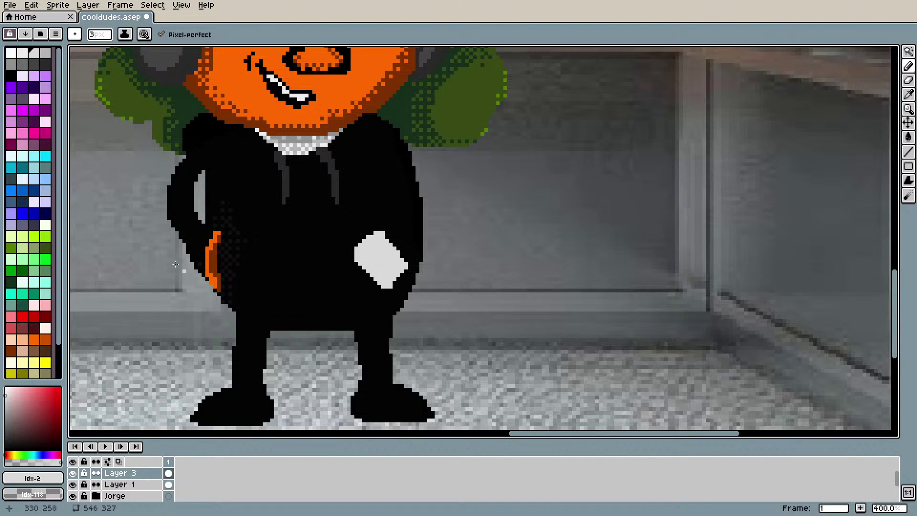
Step: Recolour the tilted rectangle with the Paint Bucket, trying pale blue (index 51) and medium blue (index 49)
left_click(45, 190)
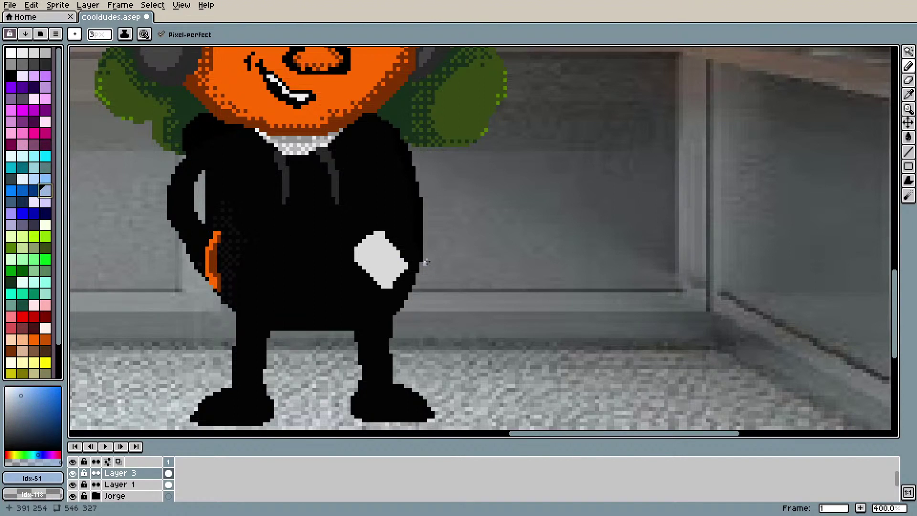
key("g")
left_click(389, 260)
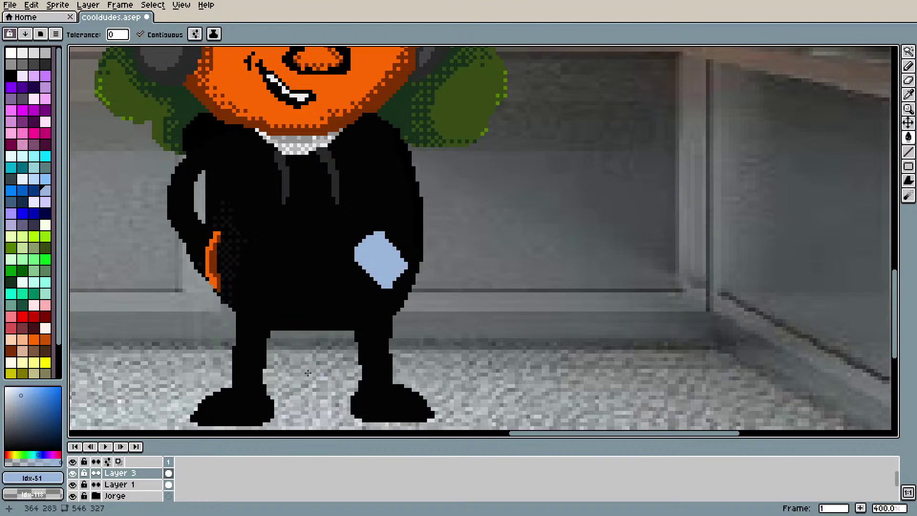
left_click(23, 190)
left_click(390, 264)
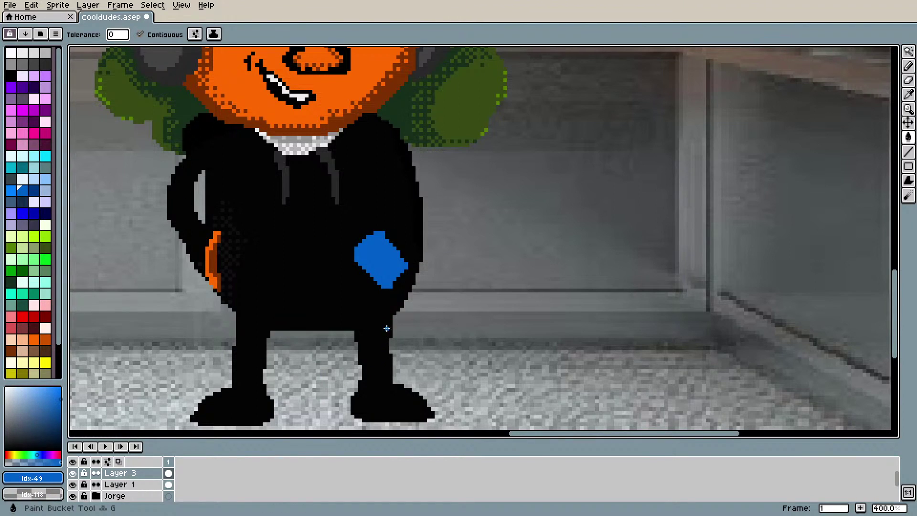
Step: Paint a grey (#919191) strip along the blue rectangle's upper edge and tidy the outlines of both colours
left_click(23, 53)
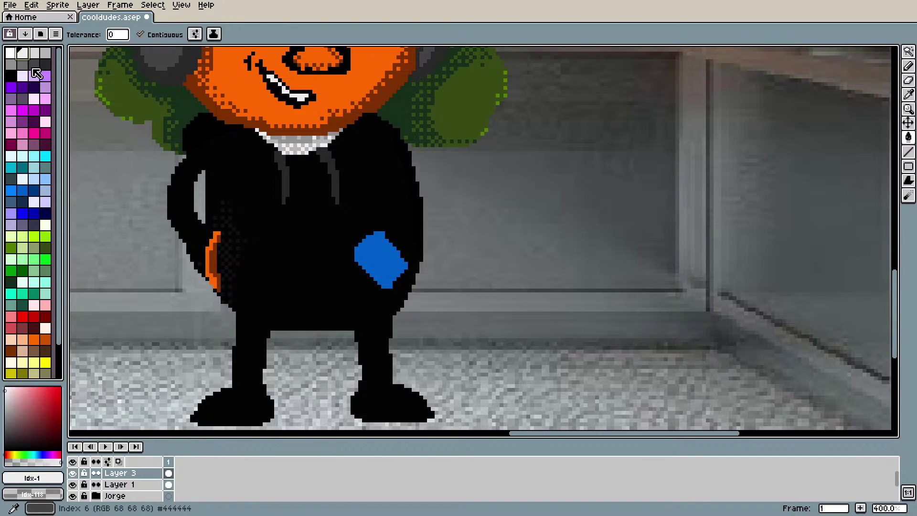
left_click(20, 65)
key("b")
mouse_move(382, 243)
left_mouse_down()
mouse_move(409, 267)
mouse_move(384, 230)
mouse_move(376, 235)
left_mouse_up()
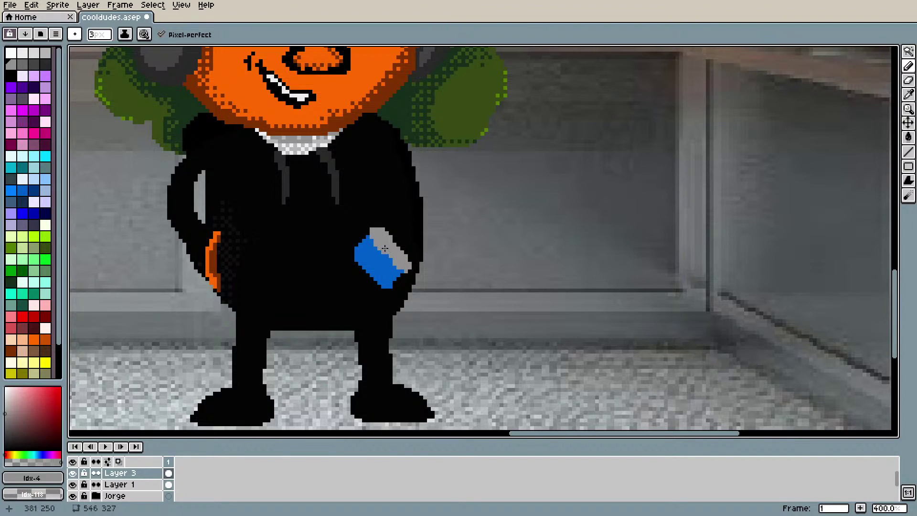
left_click(364, 261, "alt")
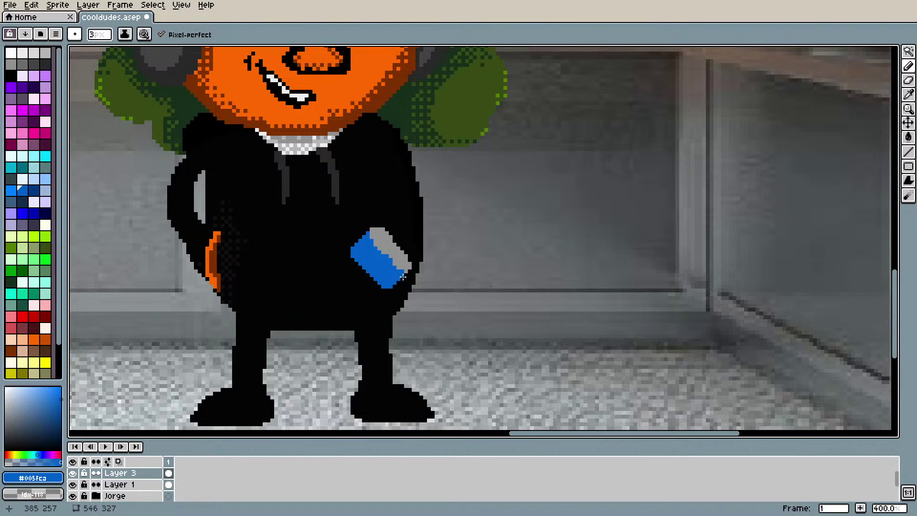
left_click(383, 244, "alt")
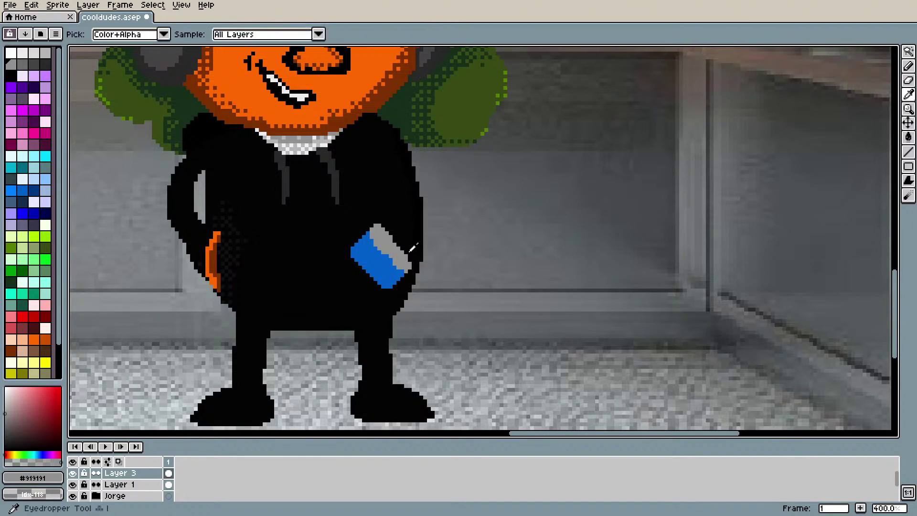
left_click(379, 254, "alt")
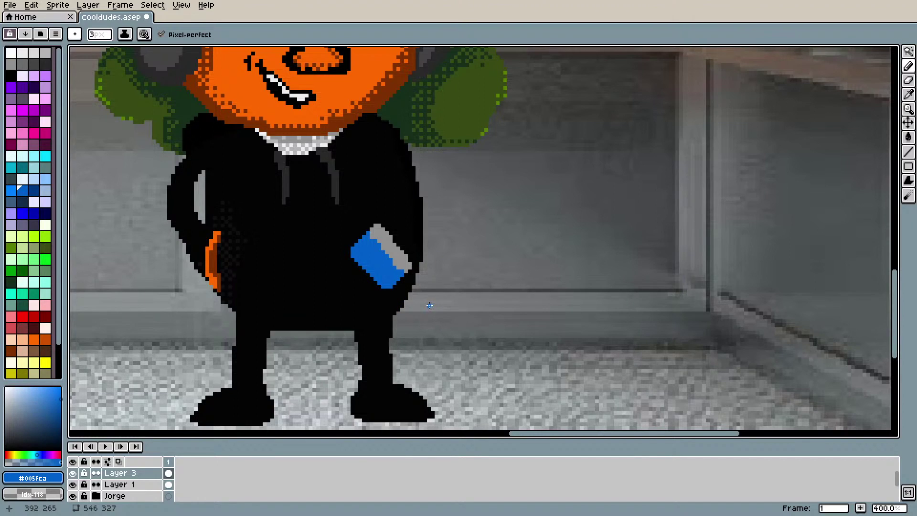
Step: Remove the blue and grey shape by filling both parts with the torso's near-black (#040404)
left_click(388, 197, "alt")
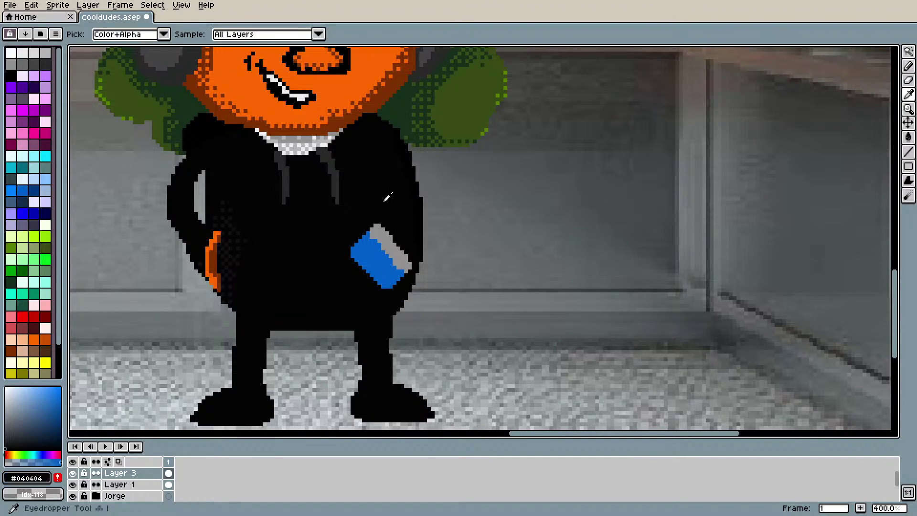
key("g")
left_click(376, 258)
left_click(391, 255)
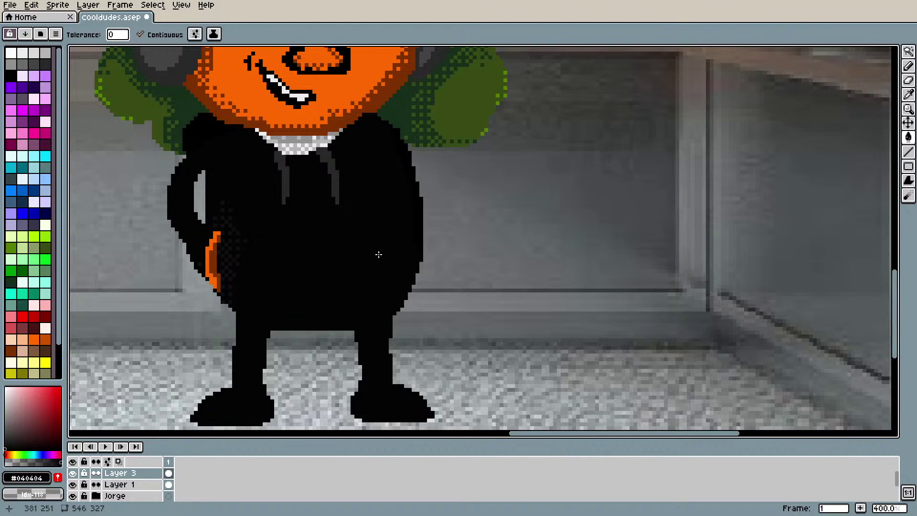
Step: Paint a tilted dark blue (#003781) rectangle on the lower torso with a dark grey (index 7) window in its centre
left_click(23, 191)
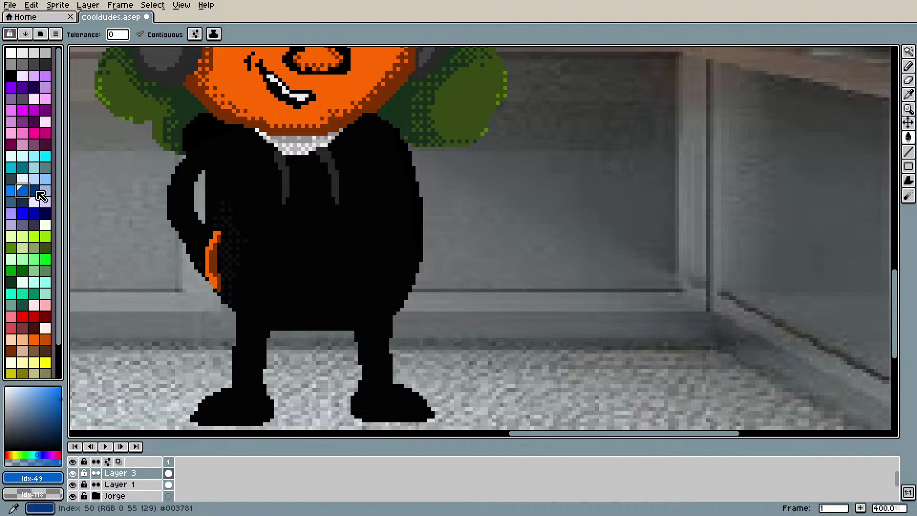
left_click(34, 191)
key("b")
mouse_move(349, 270)
left_mouse_down()
mouse_move(389, 252)
mouse_move(352, 266)
mouse_move(368, 261)
mouse_move(351, 273)
mouse_move(357, 286)
mouse_move(350, 278)
mouse_move(367, 298)
mouse_move(357, 299)
mouse_move(387, 287)
mouse_move(367, 301)
mouse_move(396, 284)
mouse_move(395, 262)
mouse_move(402, 280)
mouse_move(397, 264)
mouse_move(395, 278)
mouse_move(369, 265)
mouse_move(356, 276)
mouse_move(376, 265)
mouse_move(361, 288)
mouse_move(368, 294)
mouse_move(389, 272)
left_mouse_up()
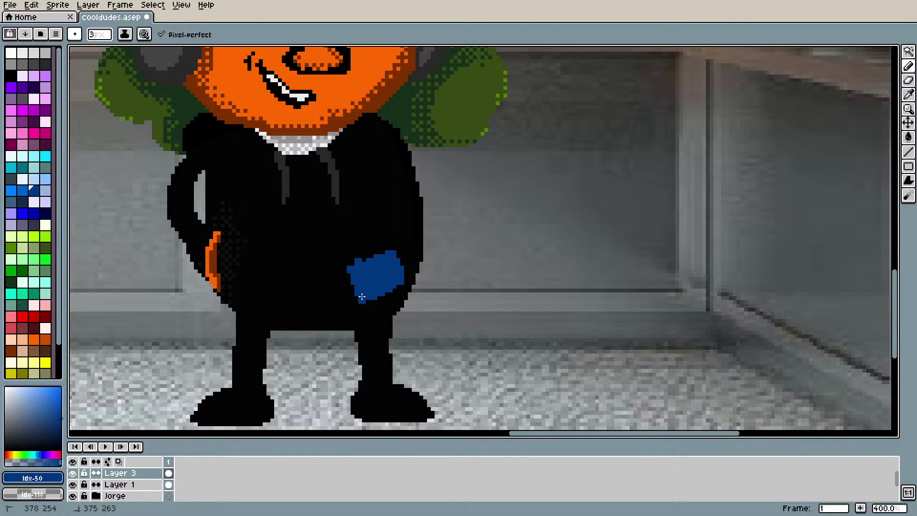
left_click(46, 63)
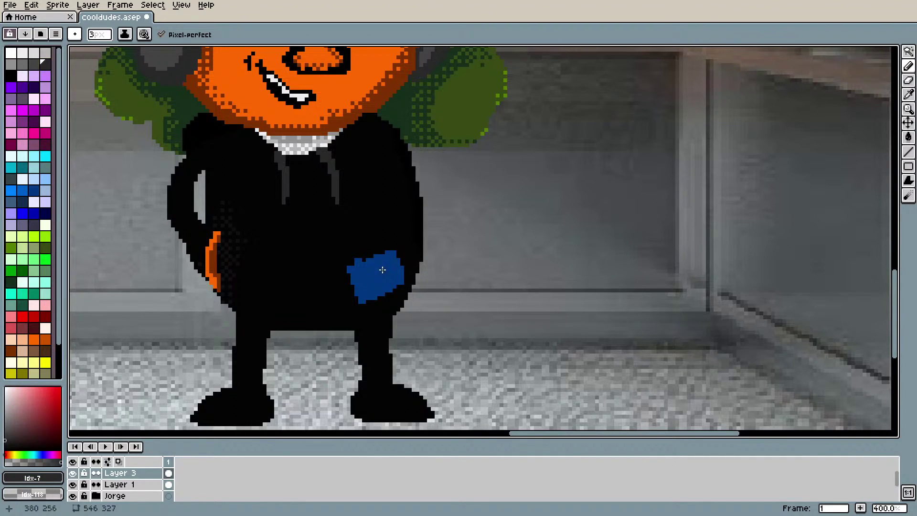
left_click_drag(377, 273, 373, 289)
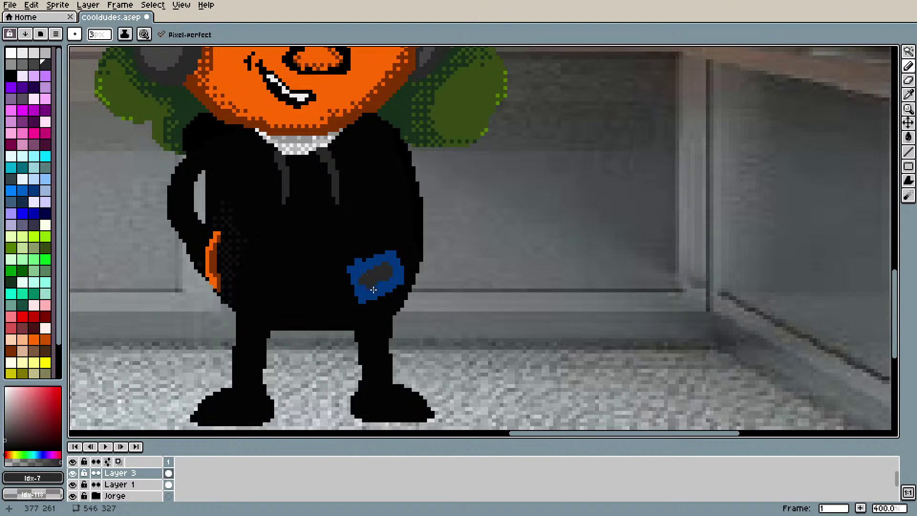
Step: Paint a grey (index 4) strip along the upper edge of the dark blue rectangle
left_click(43, 55)
left_click(11, 67)
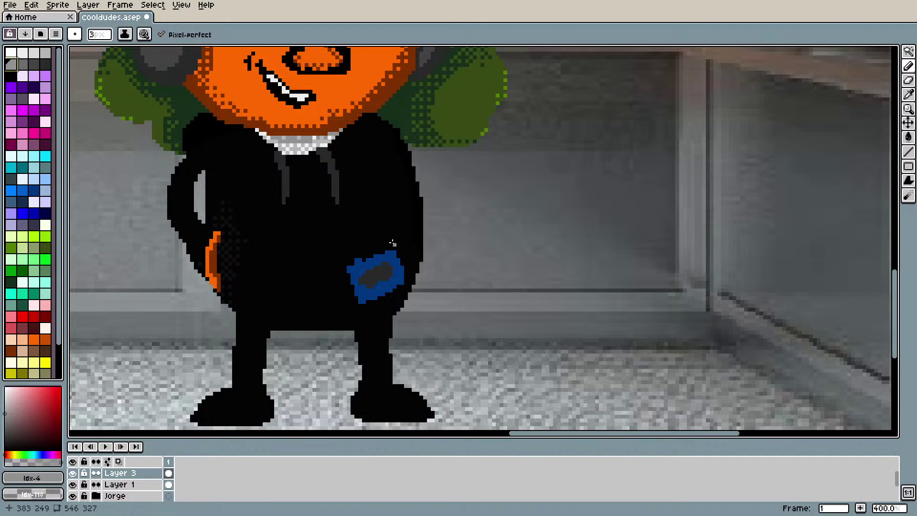
left_click_drag(353, 266, 386, 248)
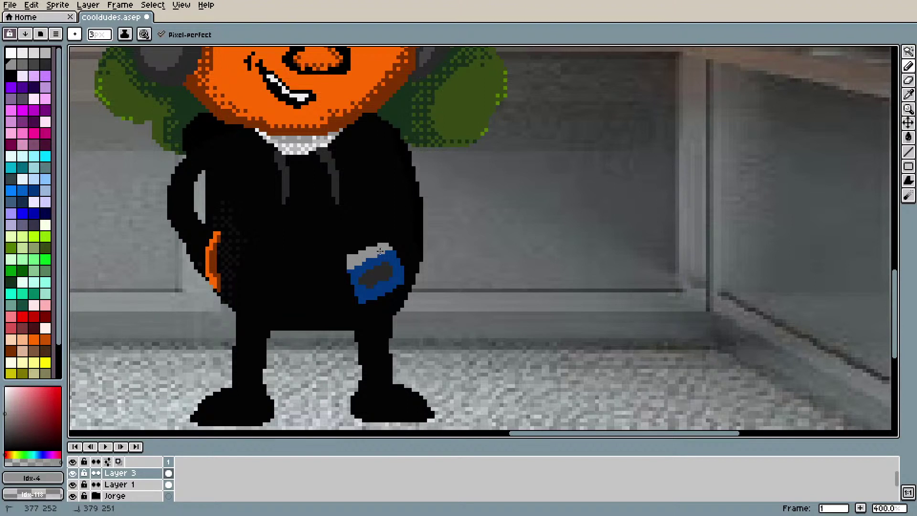
left_click_drag(391, 249, 391, 250)
left_click(392, 252)
Step: Paint two near-black (index 119) spots inside the dark grey window of the blue rectangle
left_click(238, 174, "alt")
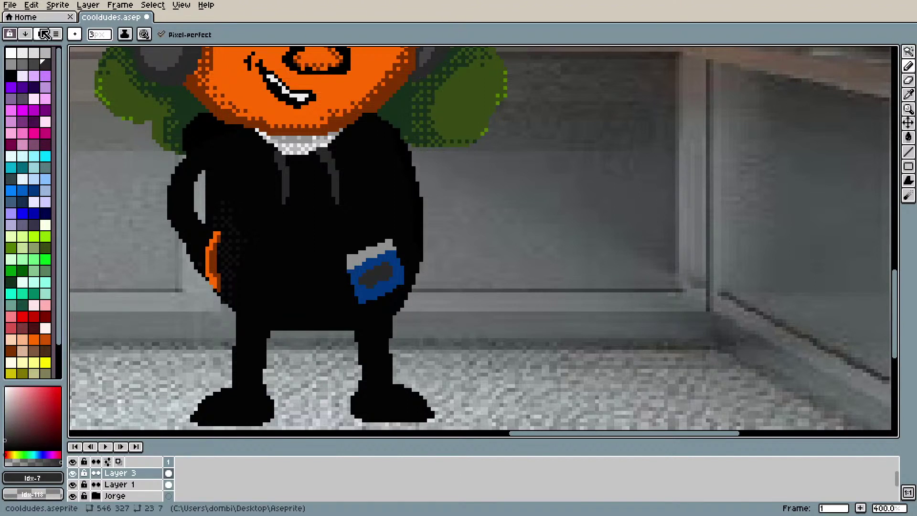
left_click_drag(59, 309, 59, 350)
left_click(47, 357)
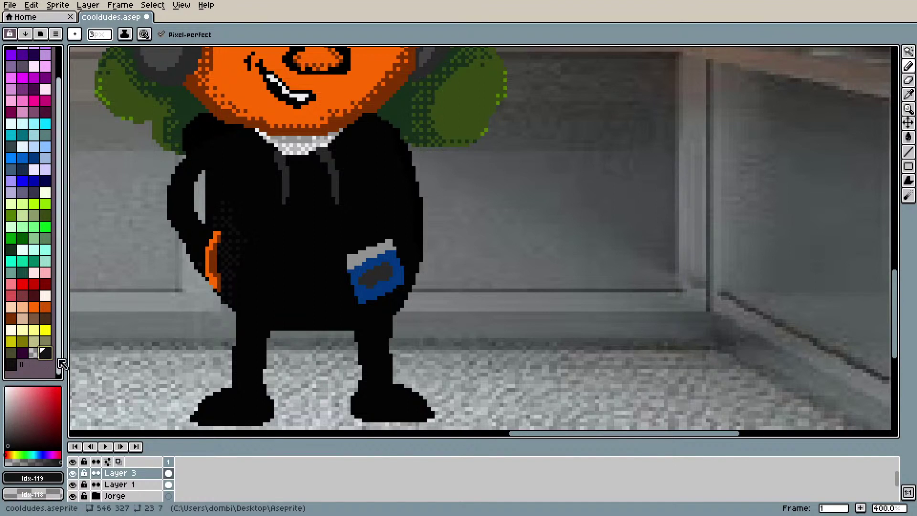
mouse_move(368, 277)
left_mouse_down()
mouse_move(374, 284)
mouse_move(386, 269)
left_mouse_up()
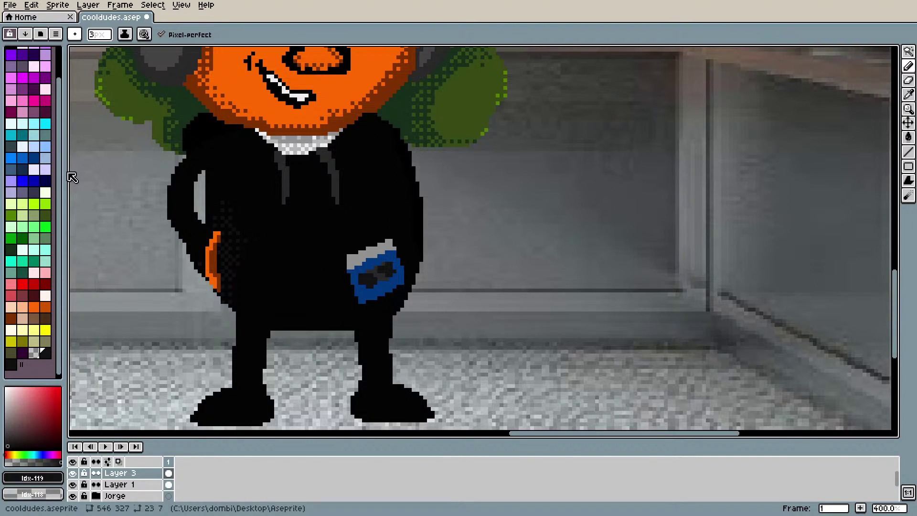
Step: Add a medium blue (index 49) highlight along the left edge of the dark blue rectangle
key("i")
left_click(350, 278)
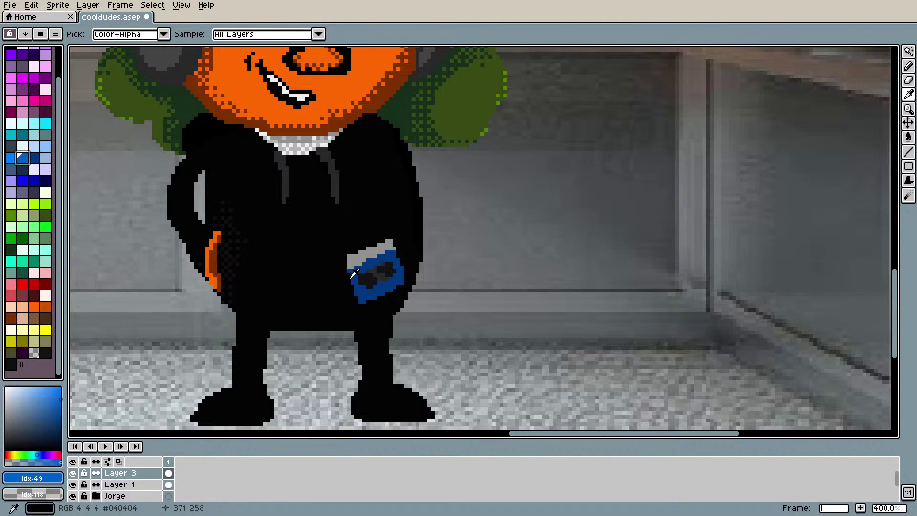
key("b")
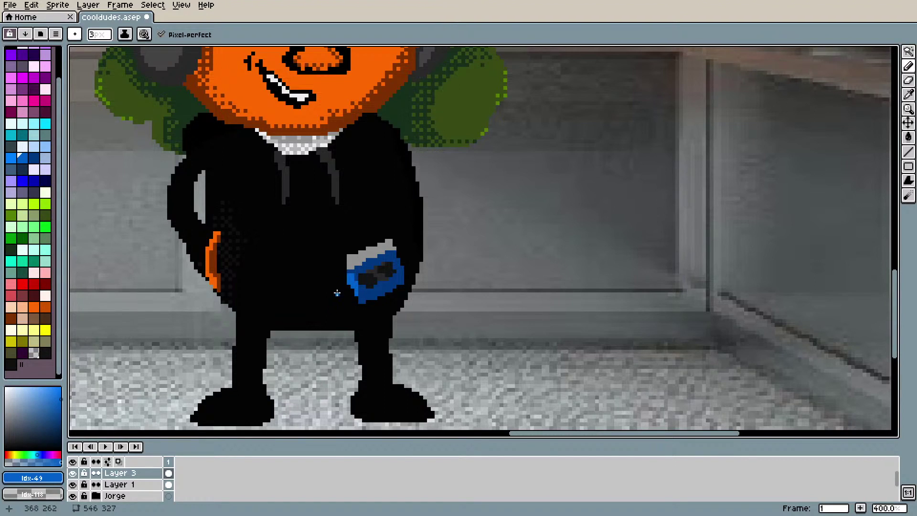
Step: Undo the last strokes of the medium blue highlight on the blue rectangle and trim its upper end
key("ctrl+z")
key("ctrl+z")
key("ctrl+z")
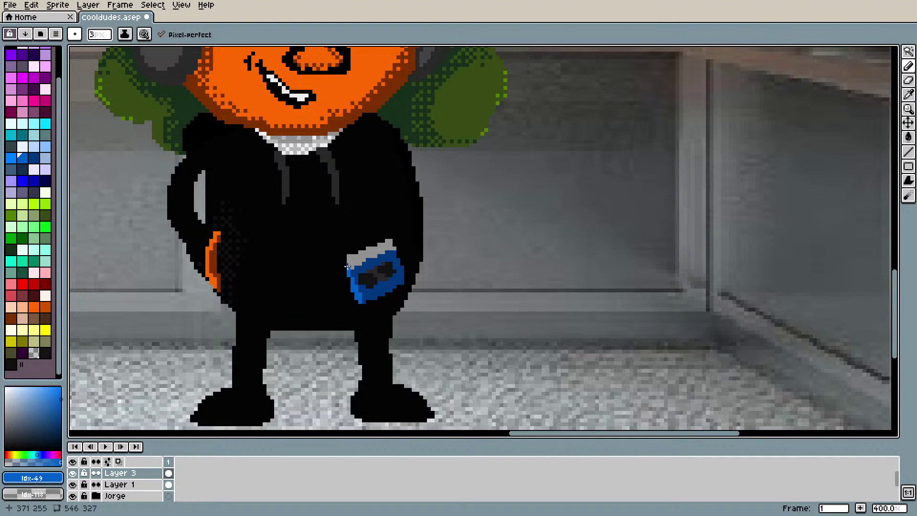
left_click(351, 268, "alt")
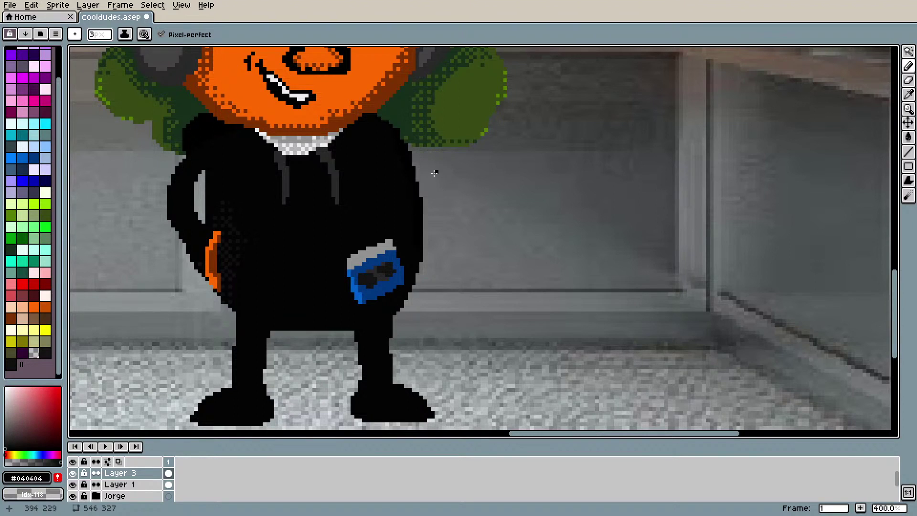
Step: Choose near-black (index 119) as the drawing colour for the Pencil tool
scroll(890, 285, "up", 5)
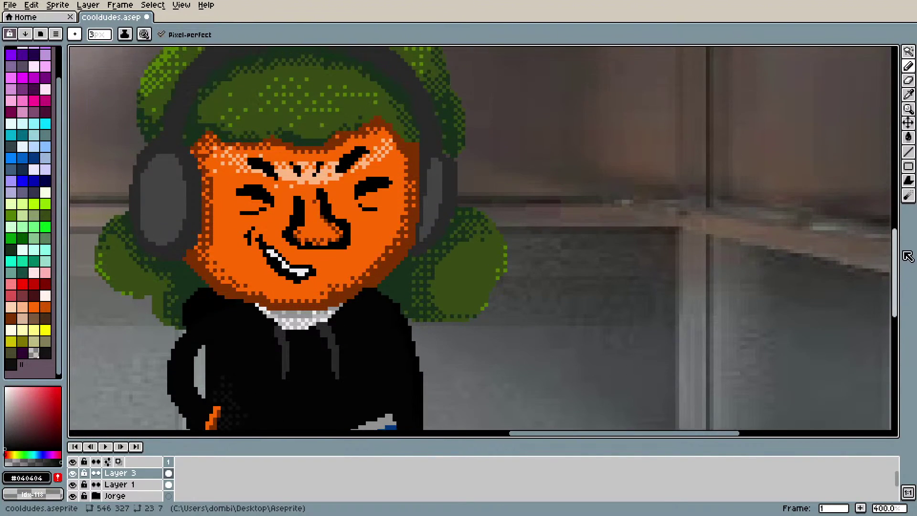
scroll(764, 287, "down", 3)
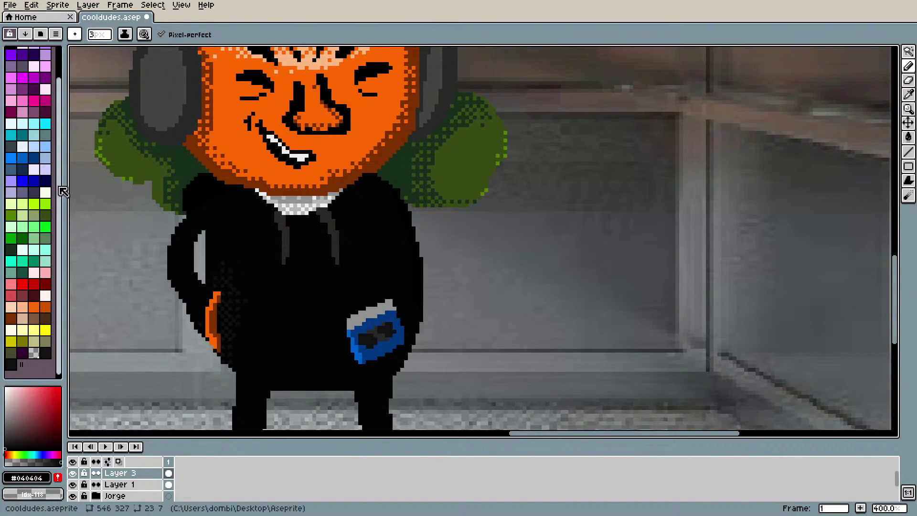
scroll(59, 189, "up", 2)
scroll(62, 165, "up", 1)
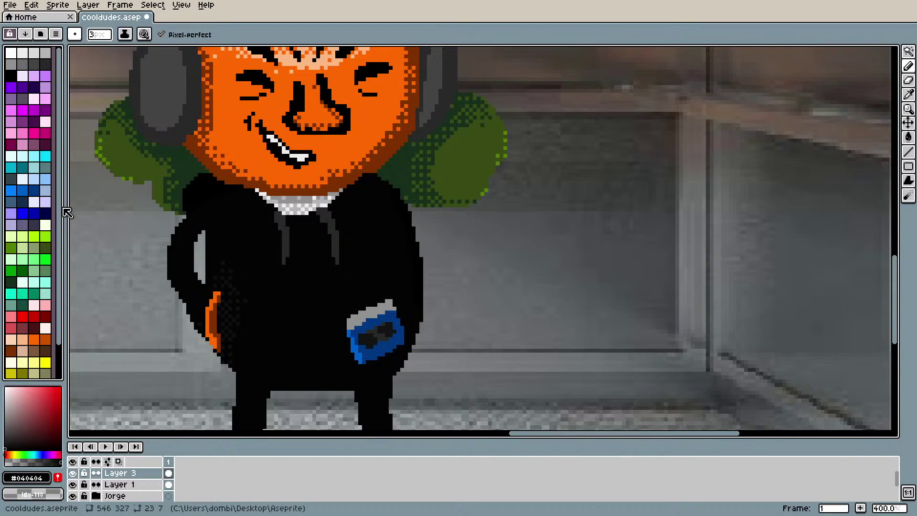
left_click_drag(62, 229, 67, 210)
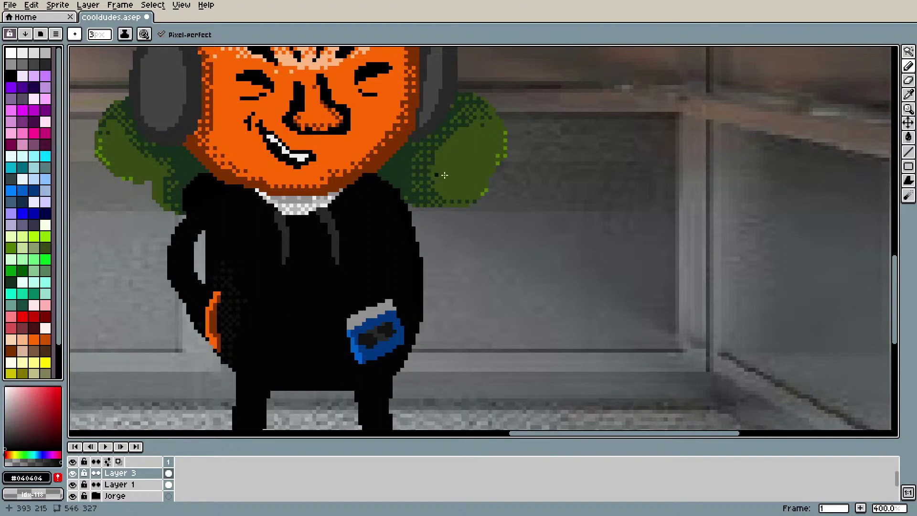
key("i")
left_click(437, 111)
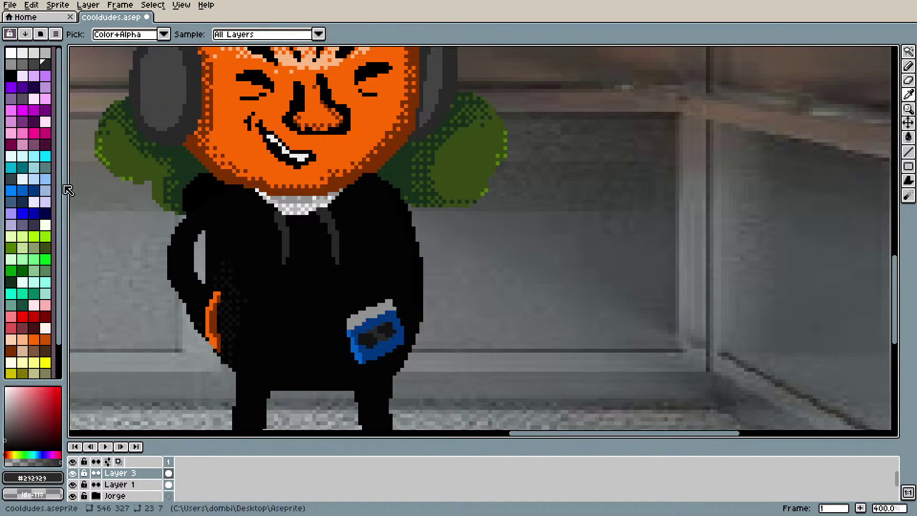
scroll(62, 295, "down", 3)
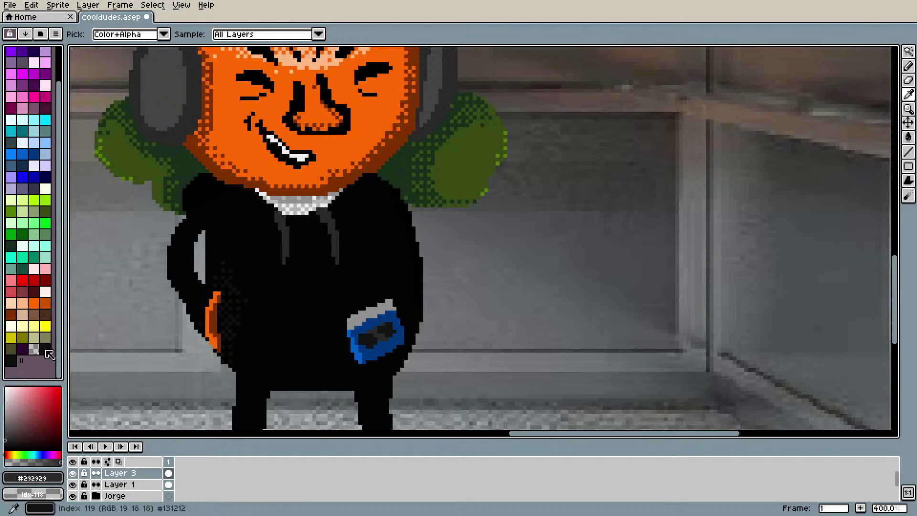
left_click(45, 348)
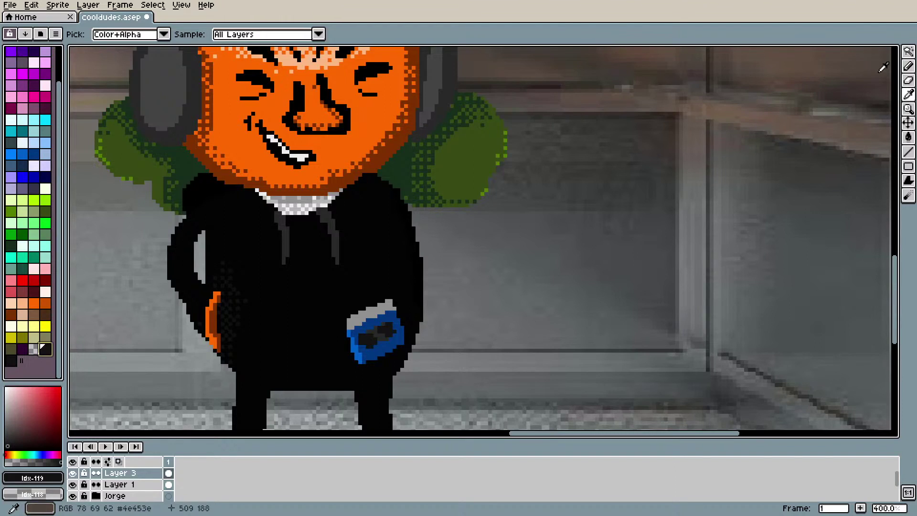
left_click(909, 66)
Step: Try to draw a widely looping near-black cord from the right-hand headphone down to the blue rectangle
mouse_move(428, 133)
left_mouse_down()
mouse_move(426, 157)
mouse_move(470, 184)
mouse_move(479, 213)
mouse_move(459, 227)
mouse_move(471, 206)
mouse_move(490, 226)
mouse_move(484, 254)
mouse_move(463, 257)
mouse_move(484, 240)
mouse_move(494, 261)
mouse_move(480, 288)
mouse_move(452, 294)
mouse_move(473, 281)
mouse_move(483, 305)
mouse_move(461, 329)
mouse_move(435, 315)
mouse_move(457, 320)
mouse_move(450, 338)
mouse_move(399, 330)
left_mouse_up()
left_click_drag(890, 262, 899, 263)
mouse_move(896, 266)
left_mouse_down()
mouse_move(900, 241)
mouse_move(896, 272)
left_mouse_up()
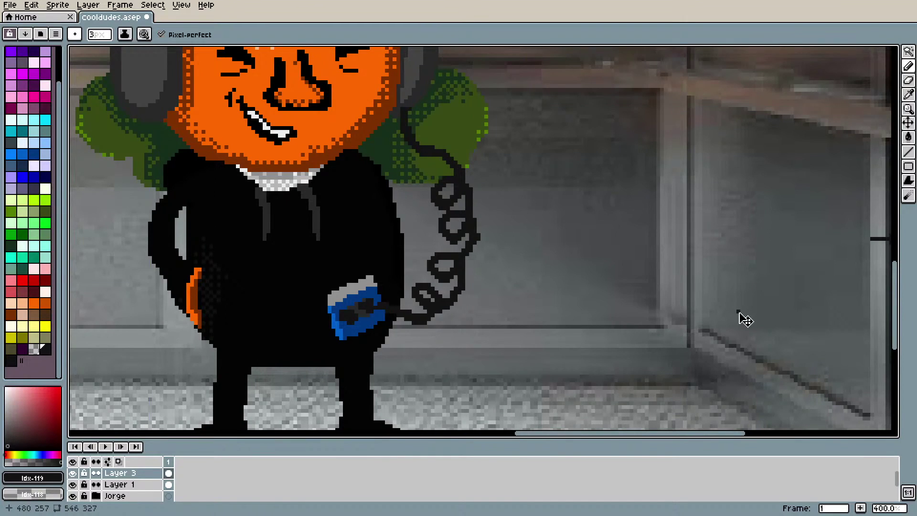
key("ctrl+z")
key("ctrl+z")
key("ctrl+z")
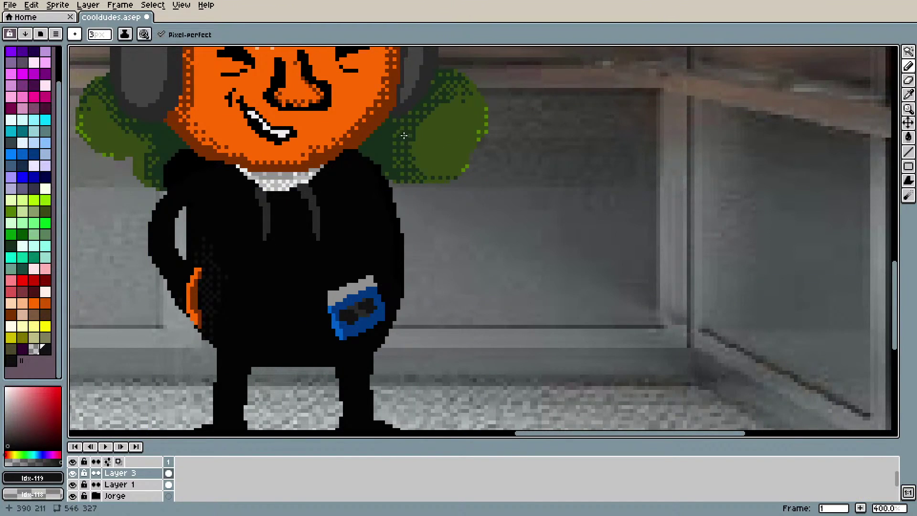
Step: Draw a tightly coiled near-black (index 119) cord close to the torso, from the right-hand headphone to the blue rectangle
mouse_move(410, 110)
left_mouse_down()
mouse_move(404, 144)
mouse_move(418, 131)
mouse_move(401, 146)
mouse_move(419, 165)
mouse_move(429, 155)
mouse_move(413, 166)
mouse_move(415, 185)
mouse_move(441, 187)
mouse_move(422, 189)
mouse_move(416, 213)
mouse_move(436, 216)
mouse_move(421, 215)
mouse_move(421, 235)
mouse_move(439, 247)
mouse_move(421, 237)
mouse_move(420, 261)
mouse_move(434, 266)
mouse_move(414, 255)
mouse_move(408, 277)
mouse_move(424, 297)
mouse_move(404, 280)
mouse_move(388, 311)
left_mouse_up()
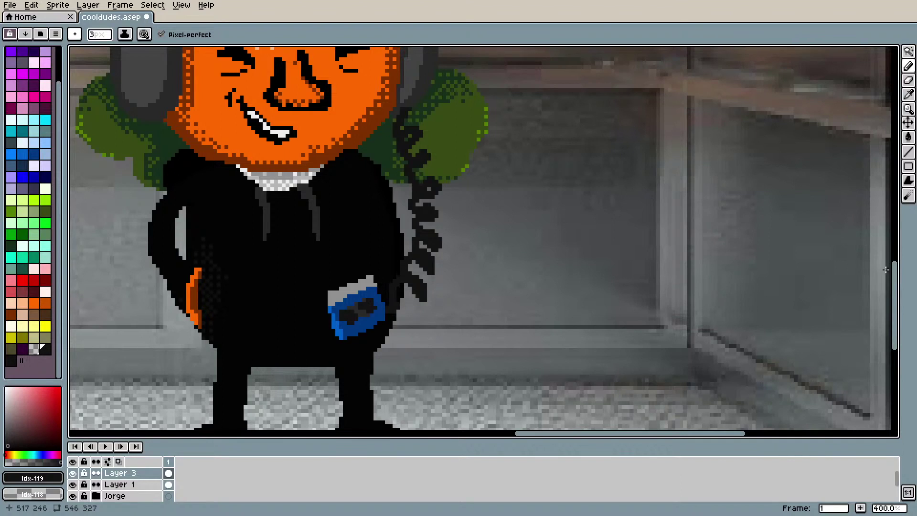
scroll(884, 241, "up", 3)
scroll(767, 240, "down", 3)
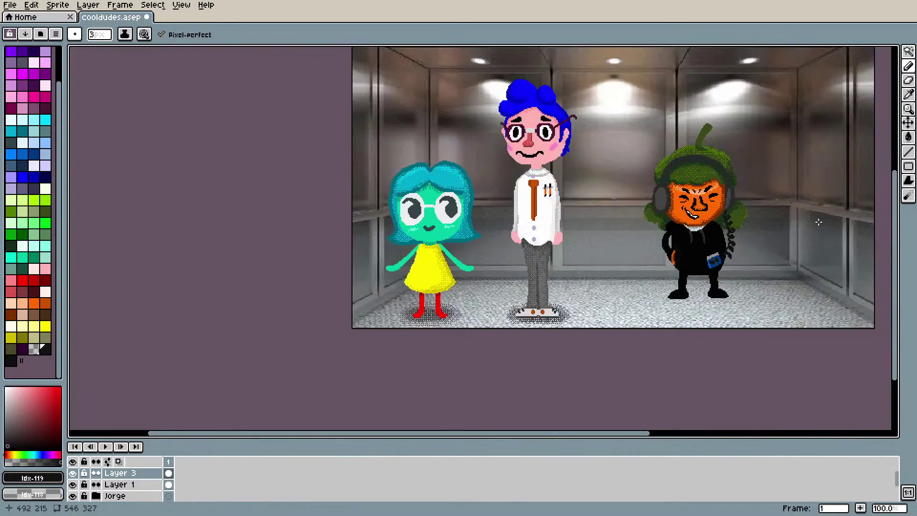
scroll(821, 264, "up", 2)
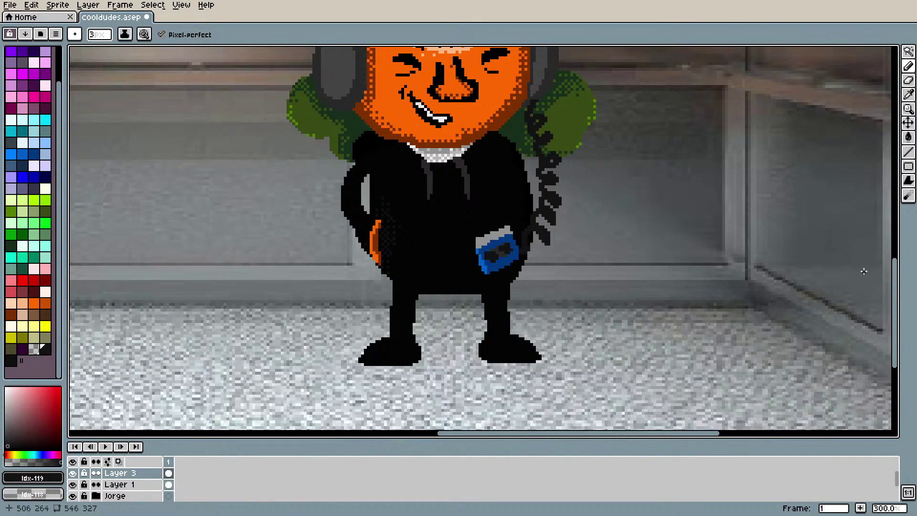
scroll(820, 282, "up", 2)
scroll(821, 297, "up", 1)
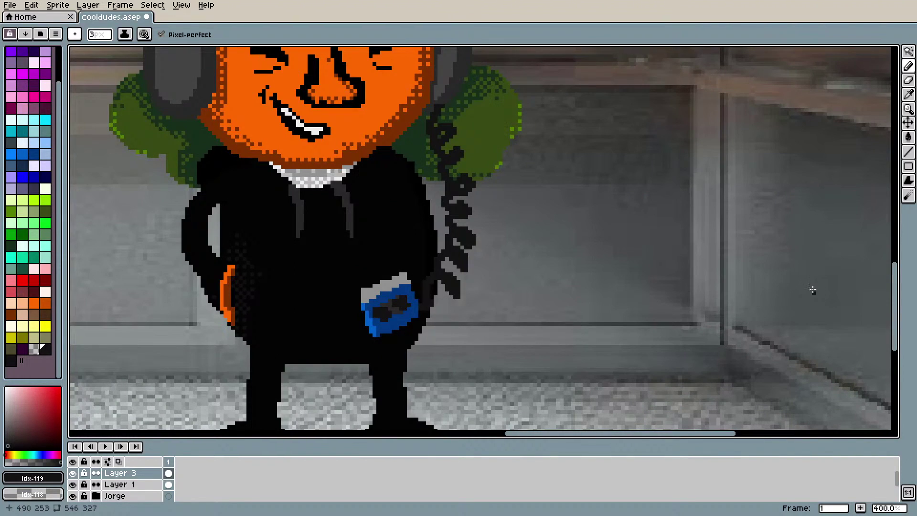
scroll(446, 236, "up", 1)
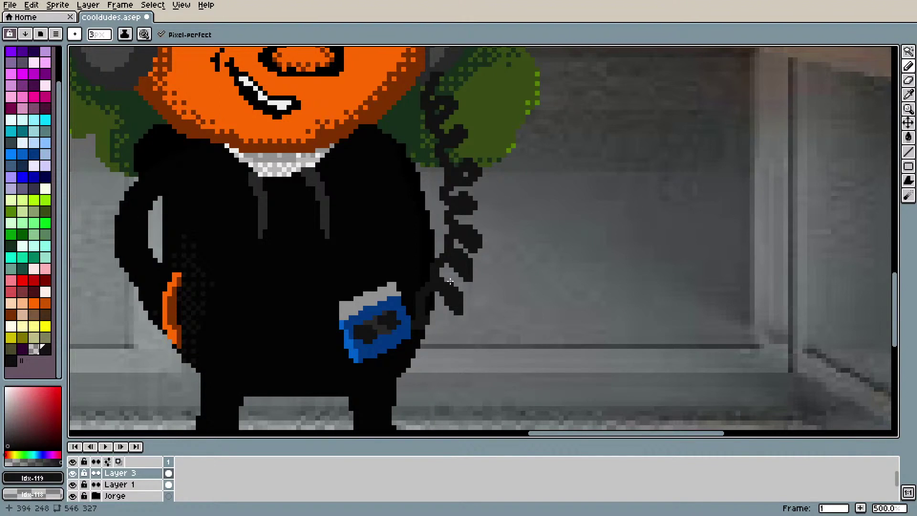
Step: Try to clean up the lowest loops of the coiled cord with the Eraser
left_click_drag(457, 309, 477, 276)
key("b")
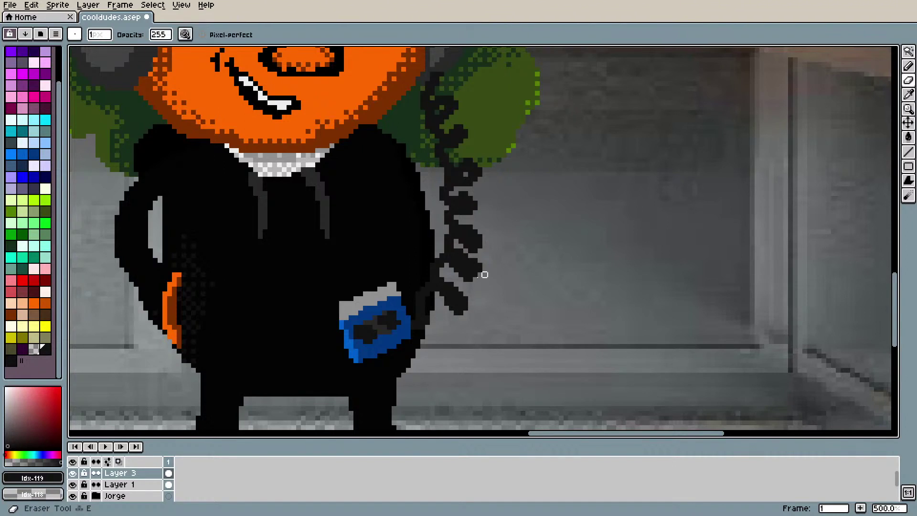
key("ctrl+z")
key("ctrl+z")
key("ctrl+z")
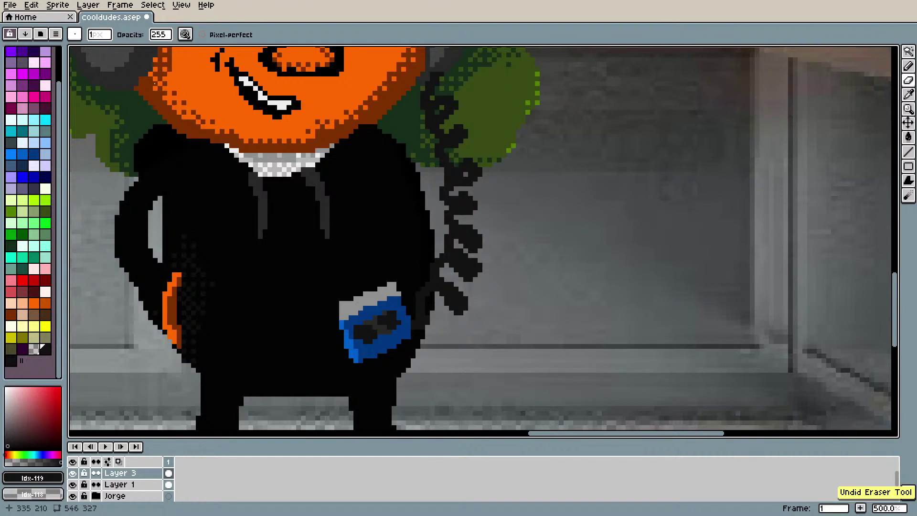
Step: Erase small holes inside the loops of the coiled cord with a 1 px eraser
left_click(75, 34)
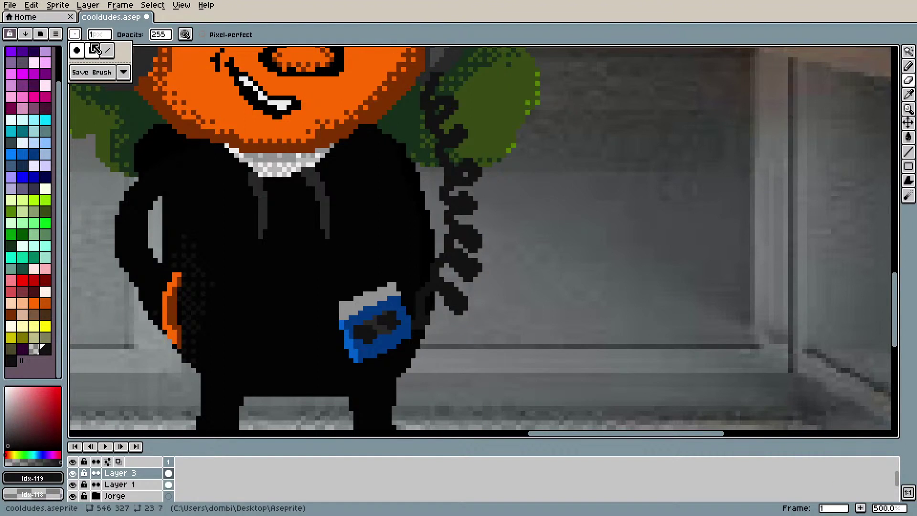
left_click(456, 303)
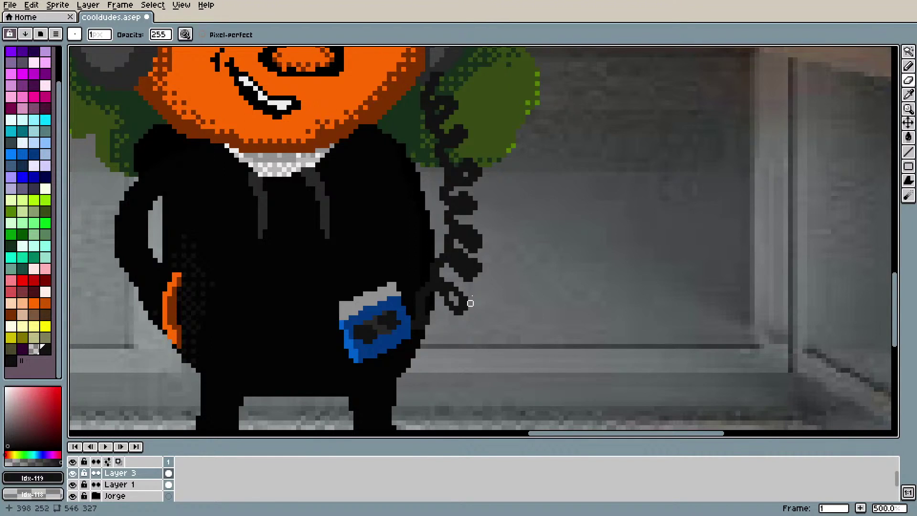
key("ctrl+z")
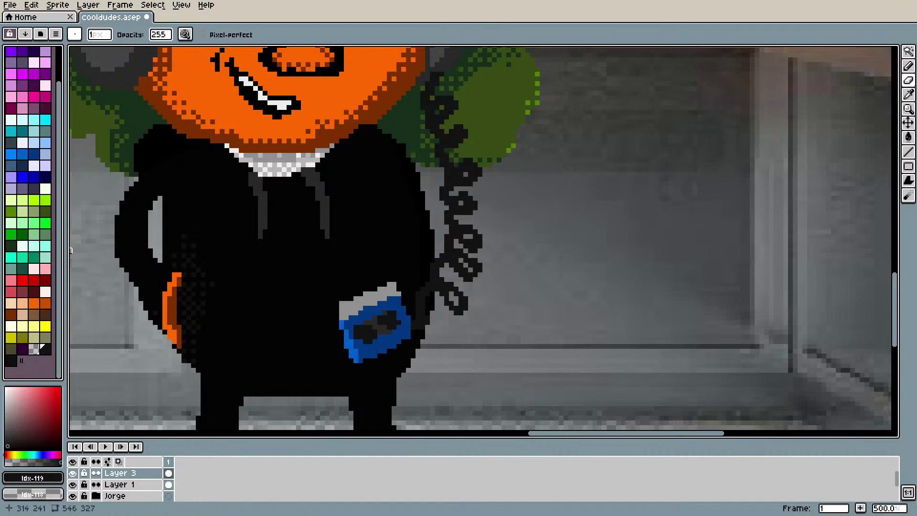
Step: Try red (index 94), dark maroon (index 98) and dark red (index 95) as fill colours for the coiled cord
left_click(33, 280)
key("g")
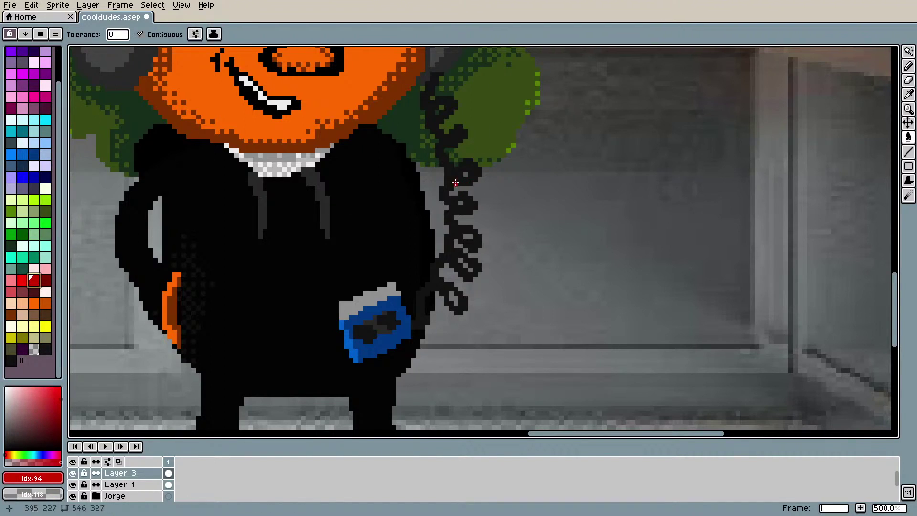
left_click(457, 183)
left_click(34, 292)
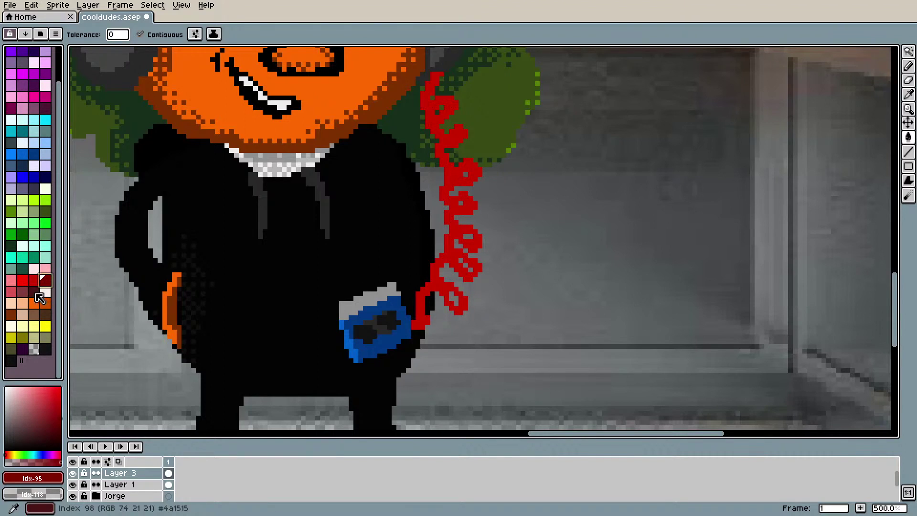
left_click(455, 211)
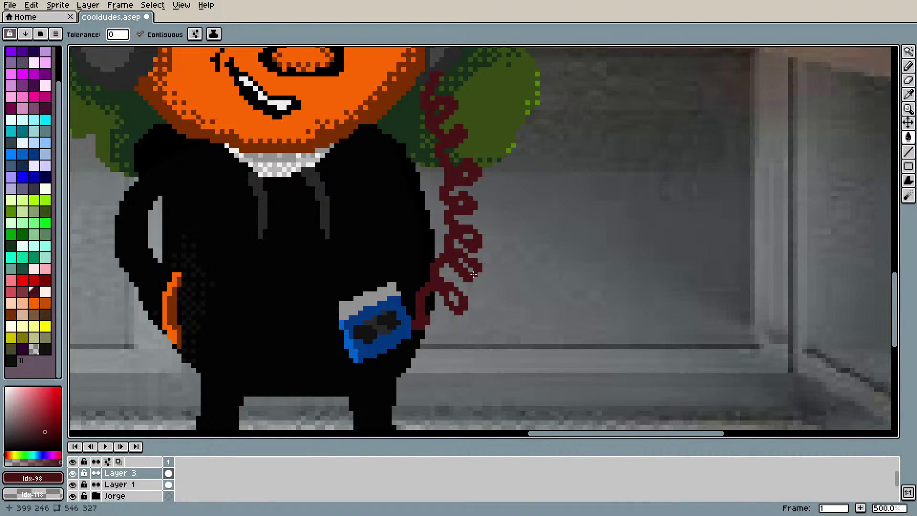
left_click(47, 282)
left_click(444, 260)
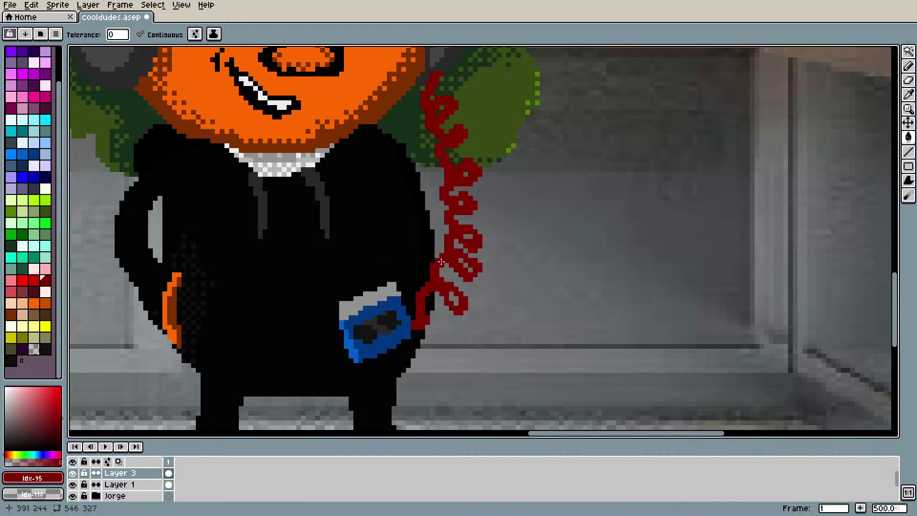
Step: Fill the coiled cord with dark magenta (index 32) and check it against the whole character
scroll(343, 220, "down", 1)
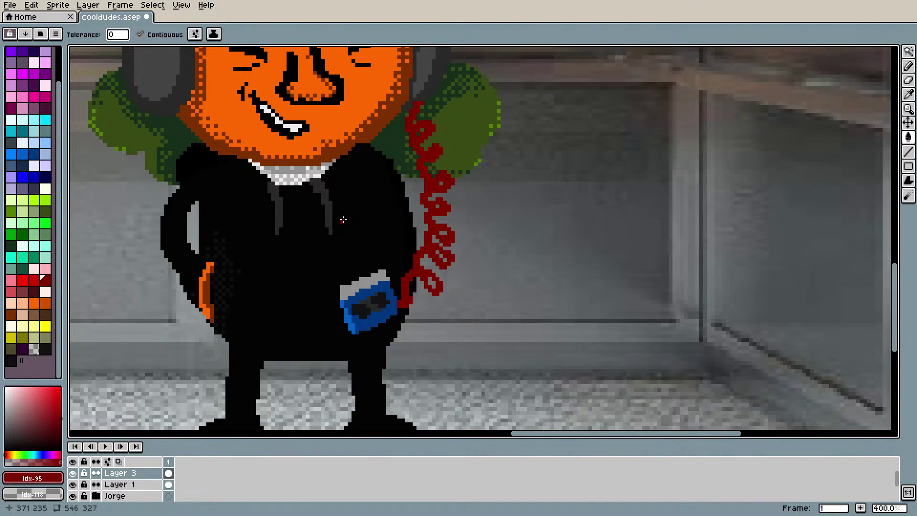
scroll(343, 220, "down", 2)
scroll(343, 220, "up", 1)
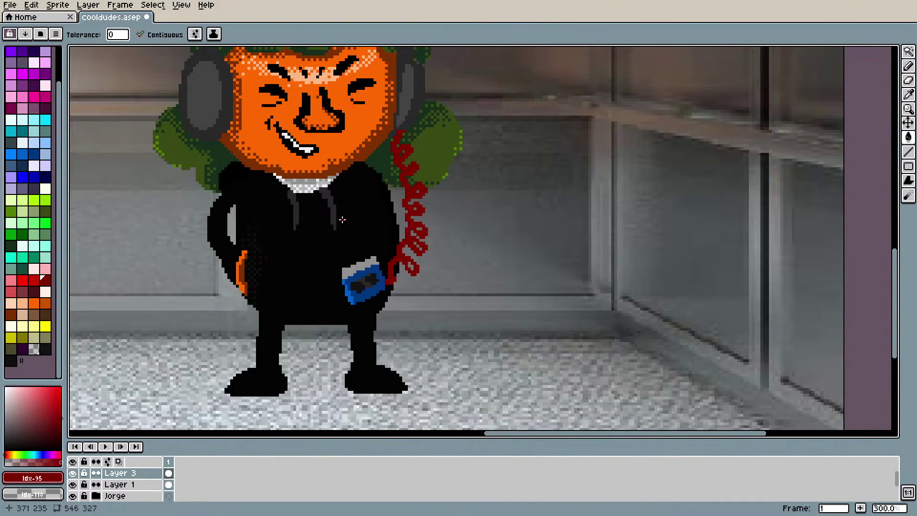
scroll(61, 138, "up", 2)
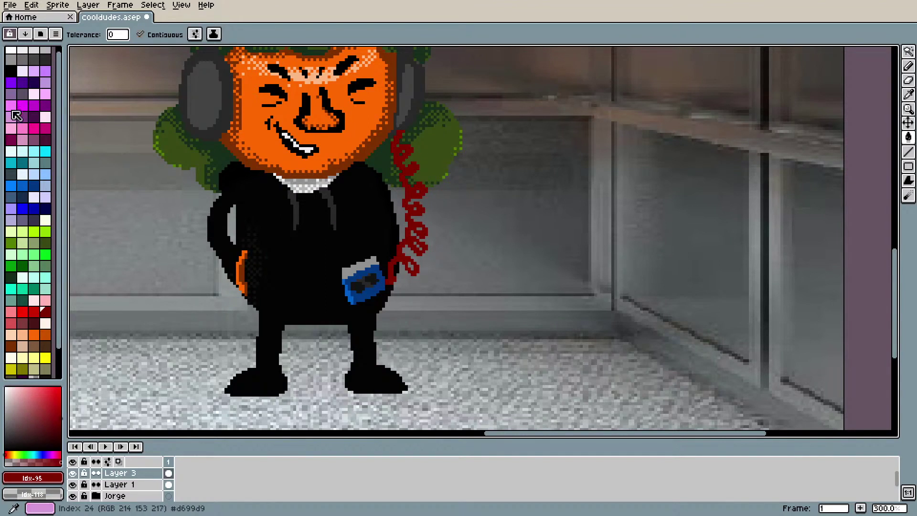
left_click(11, 139)
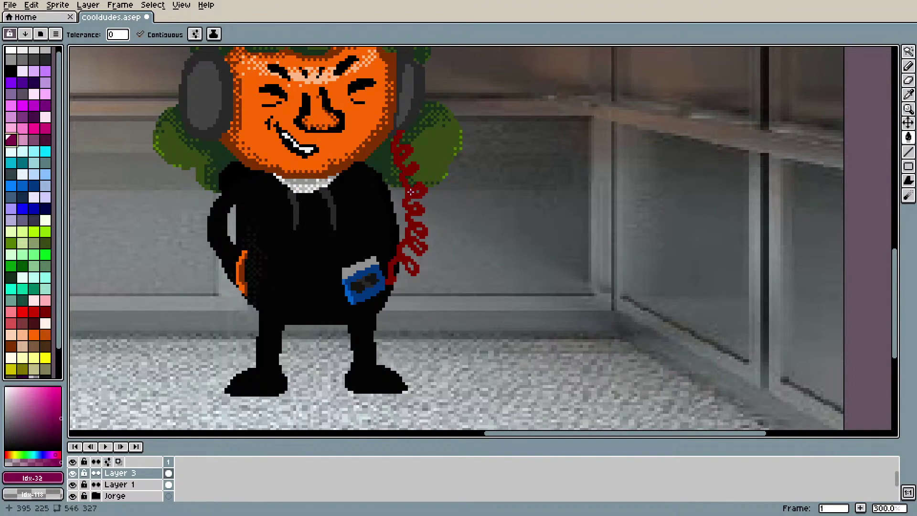
left_click(411, 192)
scroll(466, 228, "down", 3)
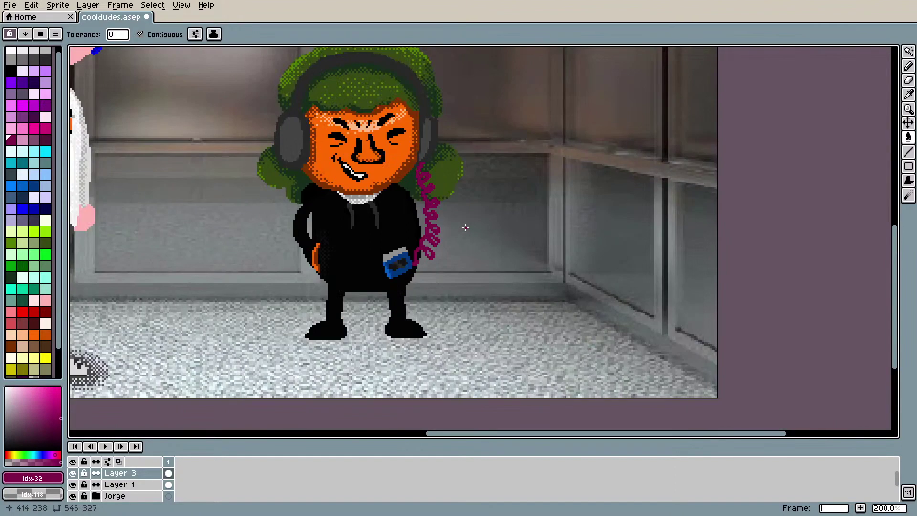
scroll(465, 227, "up", 3)
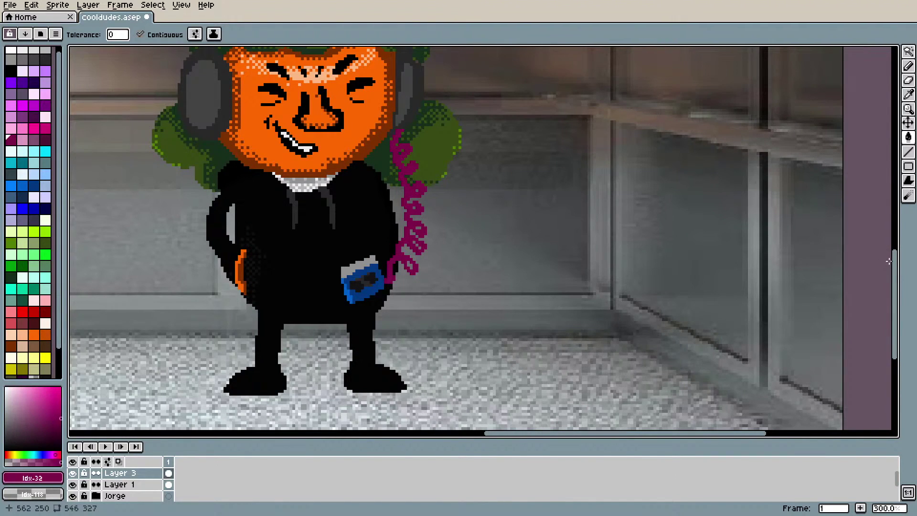
Step: Fill the coiled cord with dark purple (index 117)
left_click_drag(895, 260, 896, 255)
scroll(57, 315, "down", 2)
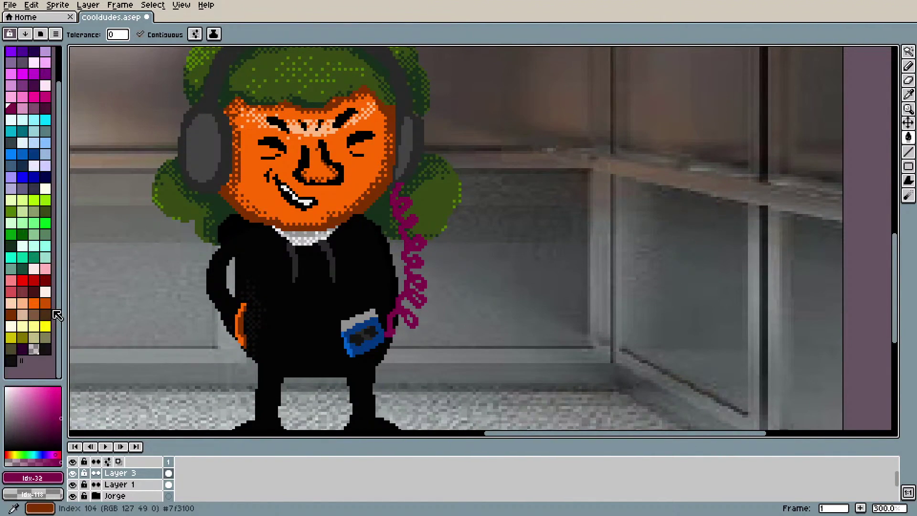
left_click(31, 350)
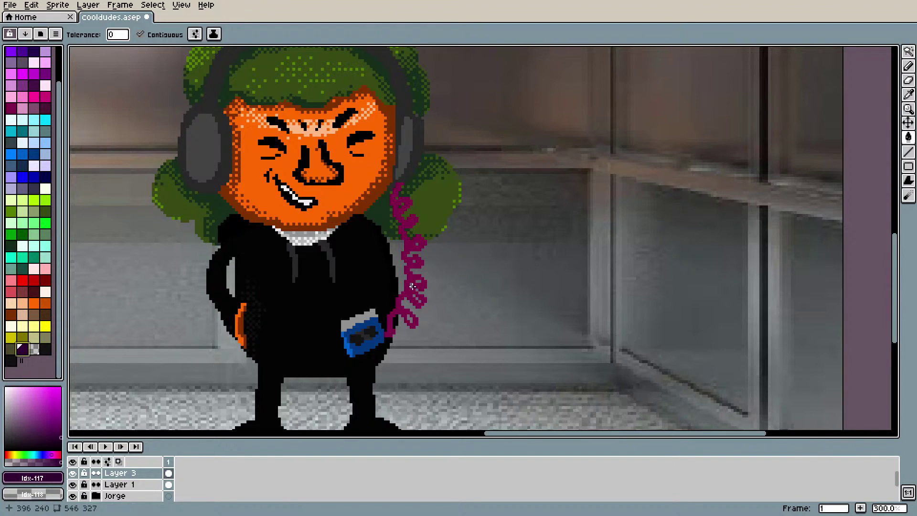
left_click(413, 286)
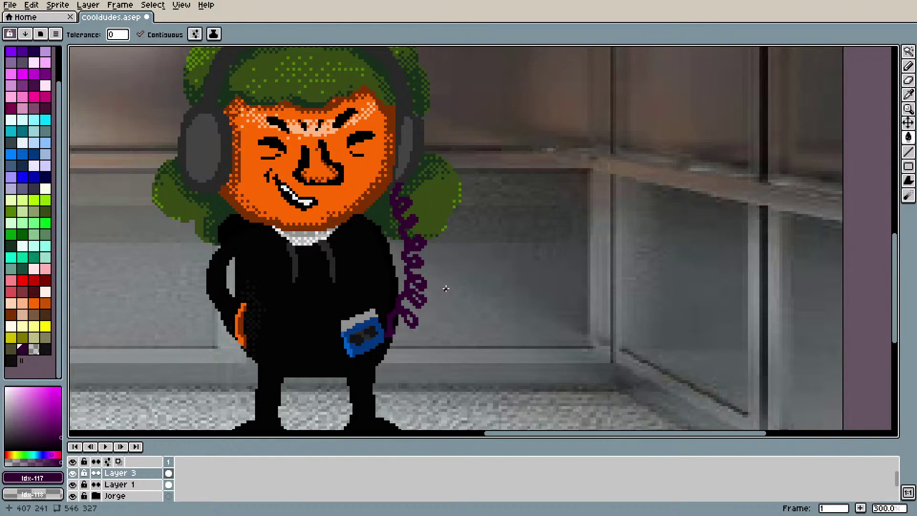
scroll(446, 288, "down", 1)
scroll(445, 288, "up", 1)
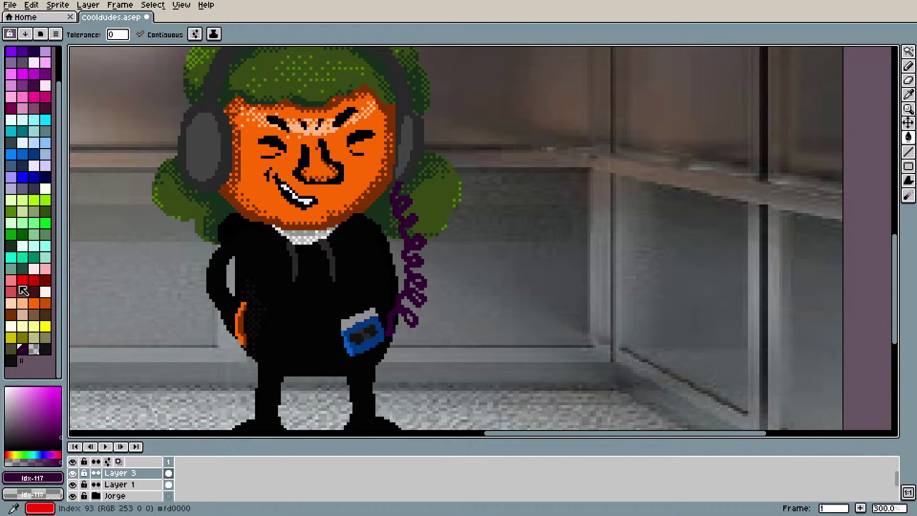
Step: Try hot pink (index 30), dark magenta (index 32) and magenta (index 31) as fill colours for the coiled cord
scroll(26, 287, "up", 3)
left_click(34, 132)
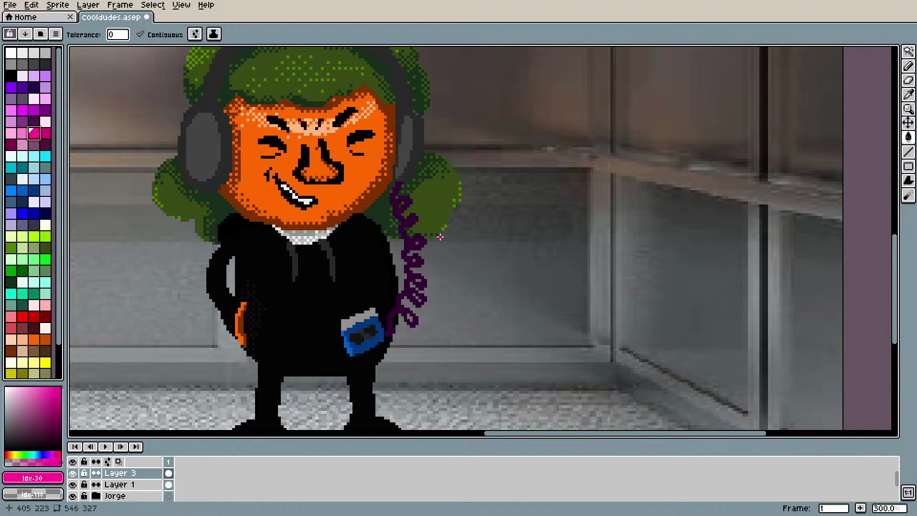
left_click(410, 243)
scroll(412, 243, "down", 1)
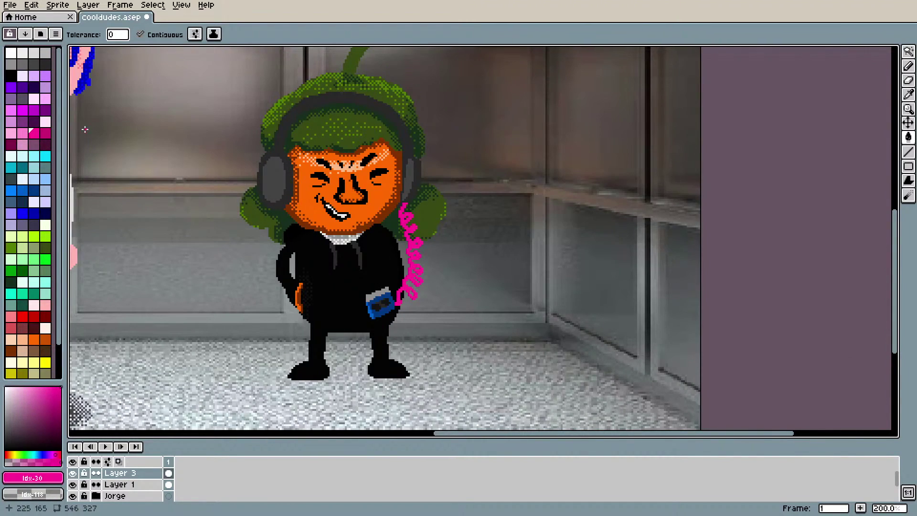
left_click(11, 144)
left_click(409, 242)
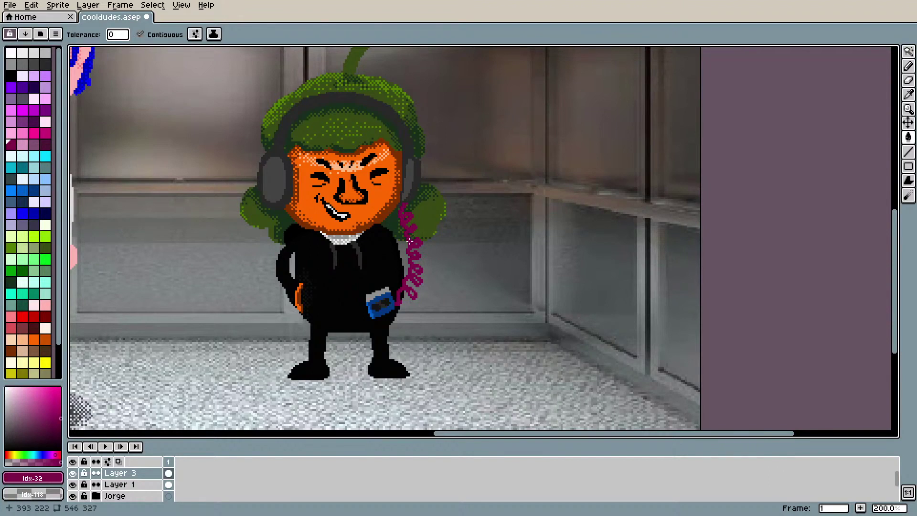
left_click(45, 133)
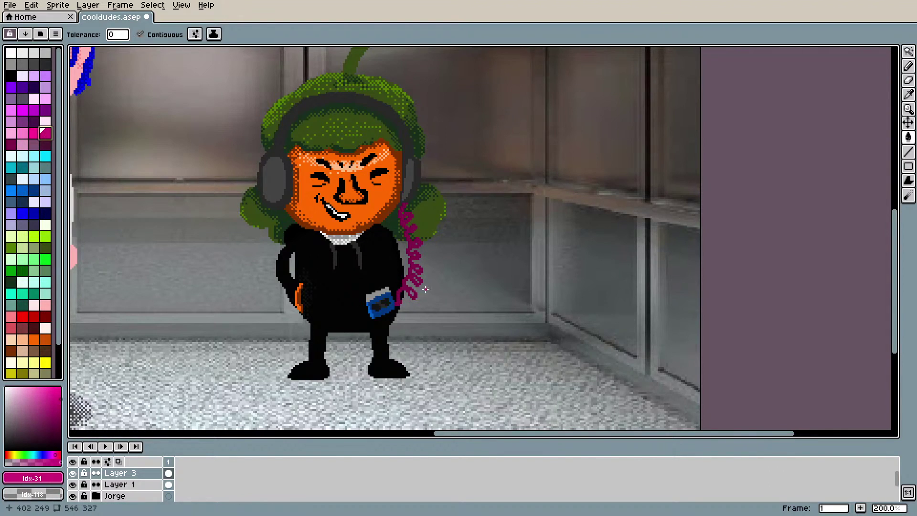
left_click(413, 235)
scroll(351, 337, "down", 4)
scroll(352, 329, "up", 4)
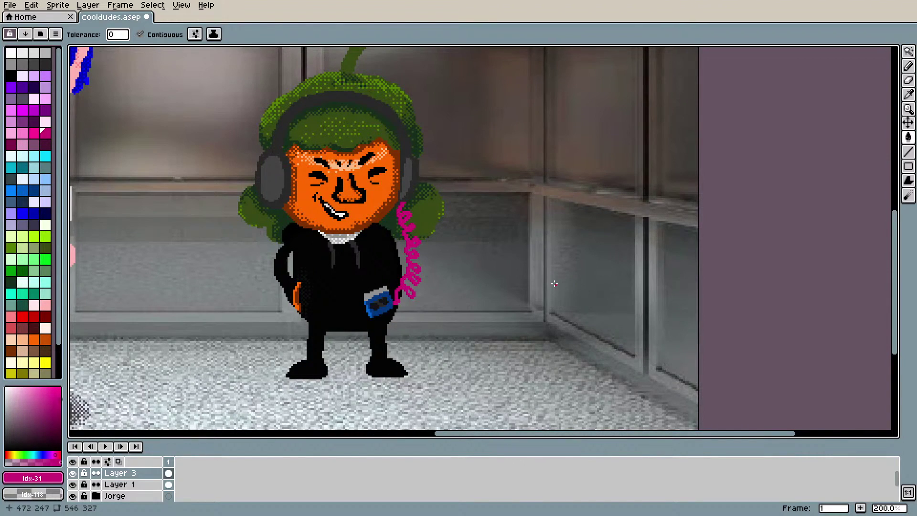
scroll(530, 275, "up", 1)
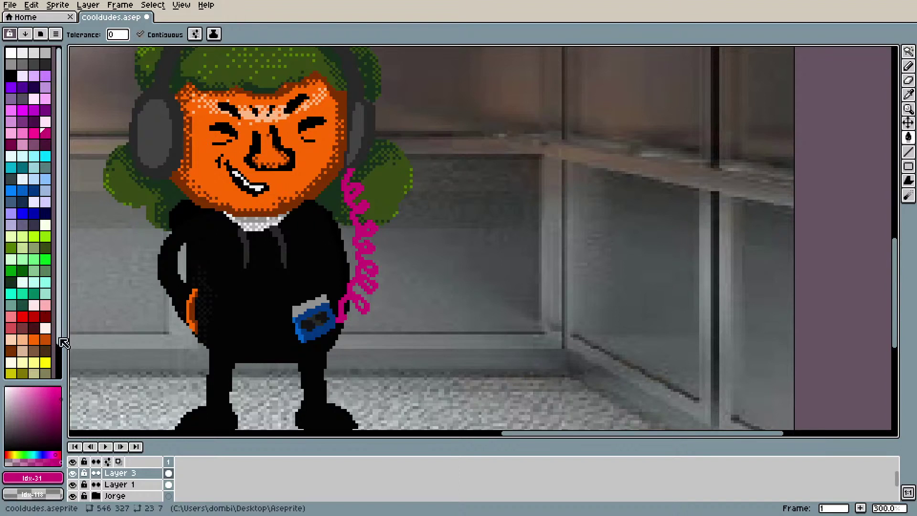
Step: Try yellow (index 112) and olive (index 113) as fill colours for the coiled cord
left_click(11, 372)
left_click(369, 260)
scroll(368, 260, "down", 1)
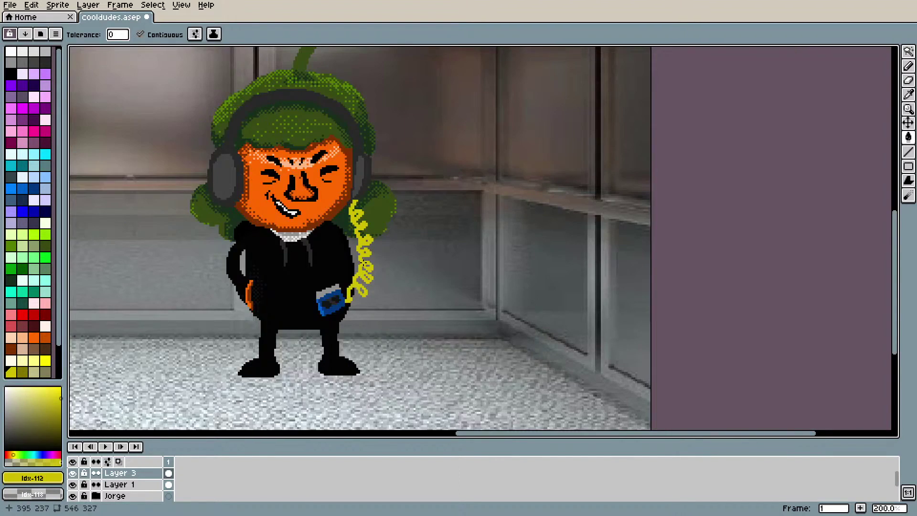
key("bracketright")
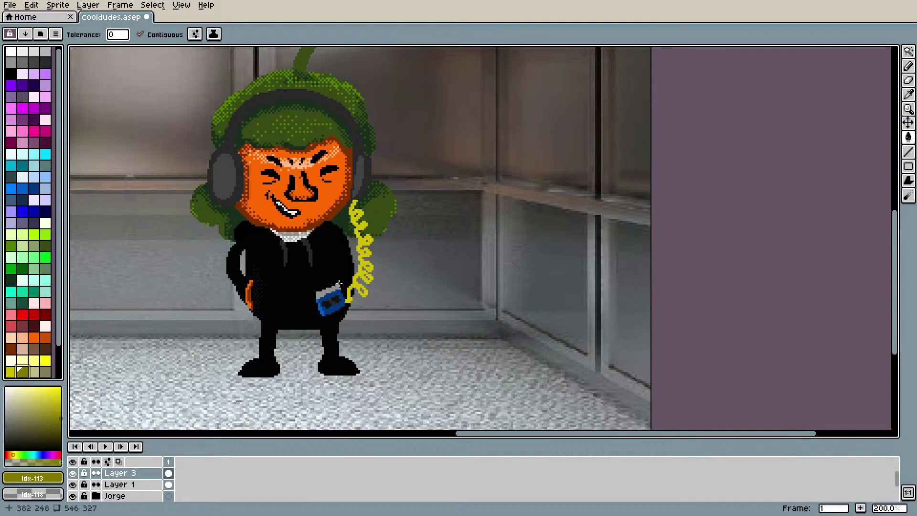
left_click(350, 286)
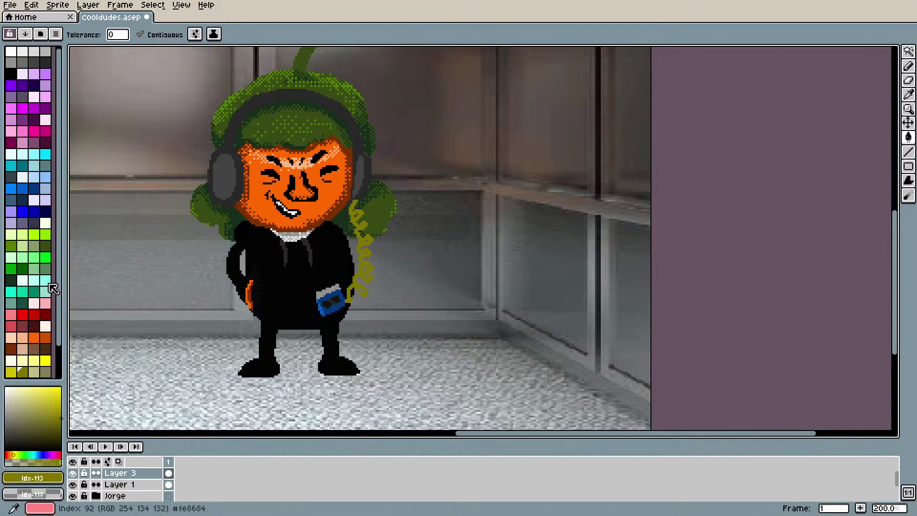
Step: Fill the coiled cord with dark magenta (index 32) again
left_click(11, 145)
left_click(361, 259)
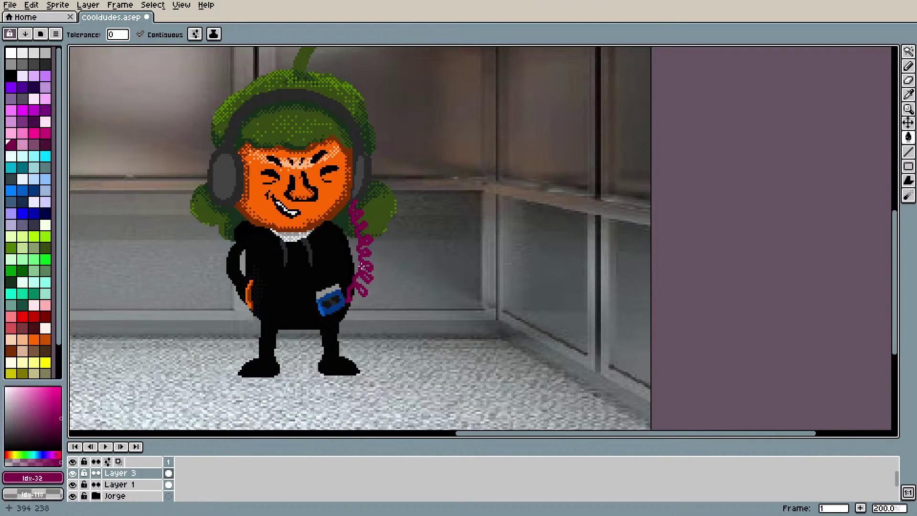
scroll(389, 304, "down", 1)
Step: Extend the outer end of the cassette player's grey top slightly and trim it with black sampled from the torso
scroll(385, 304, "up", 4)
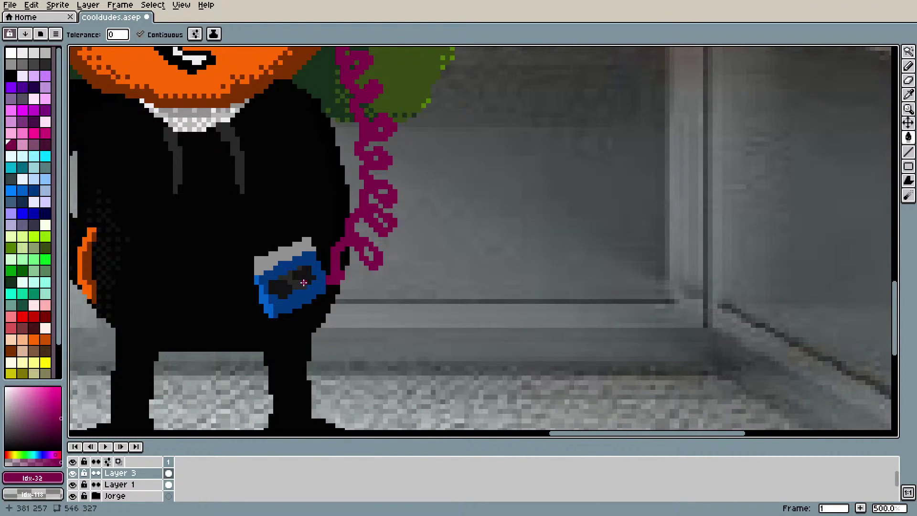
key("i")
left_click(277, 264)
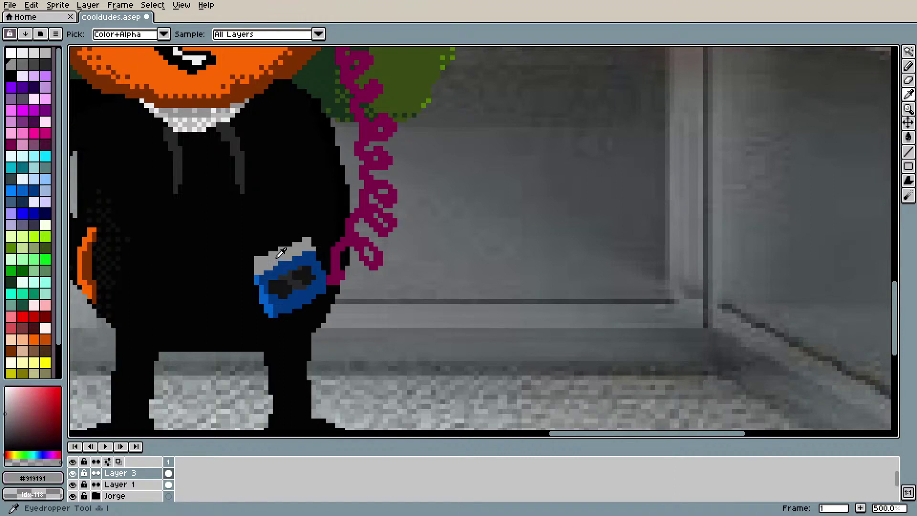
key("b")
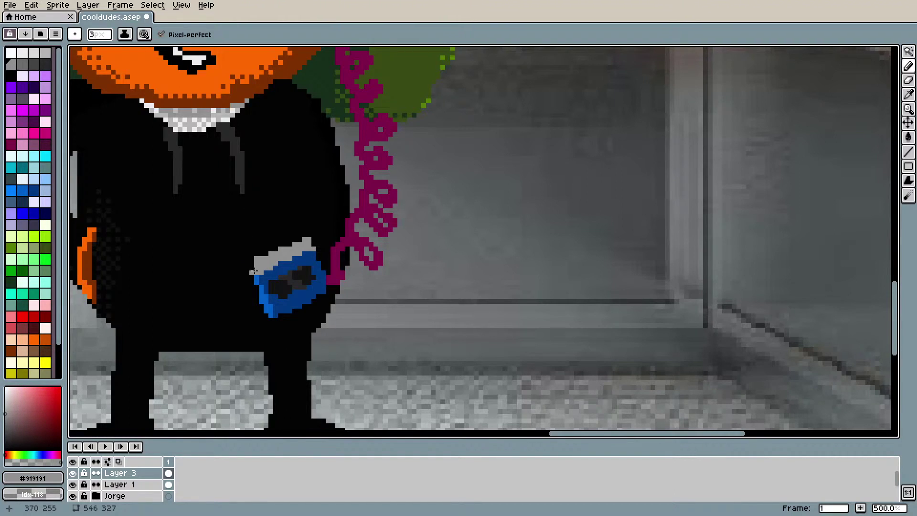
mouse_move(249, 266)
left_mouse_down()
mouse_move(253, 271)
mouse_move(239, 263)
mouse_move(243, 274)
left_mouse_up()
key("e")
key("ctrl+z")
key("i")
left_click(254, 251)
key("b")
left_click_drag(244, 270, 244, 258)
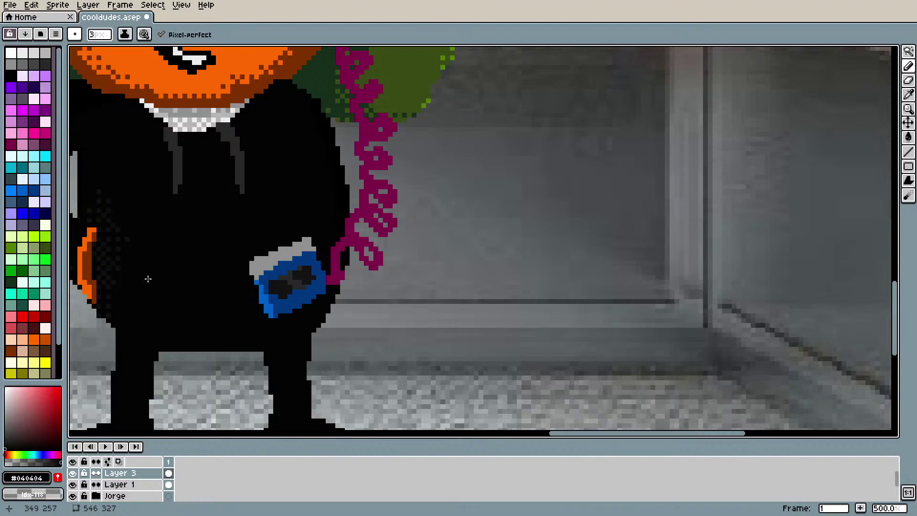
Step: Add light grey highlights to the cassette player's two reels and widen its outer side edge with the sampled bright blue
left_click(276, 287, "alt")
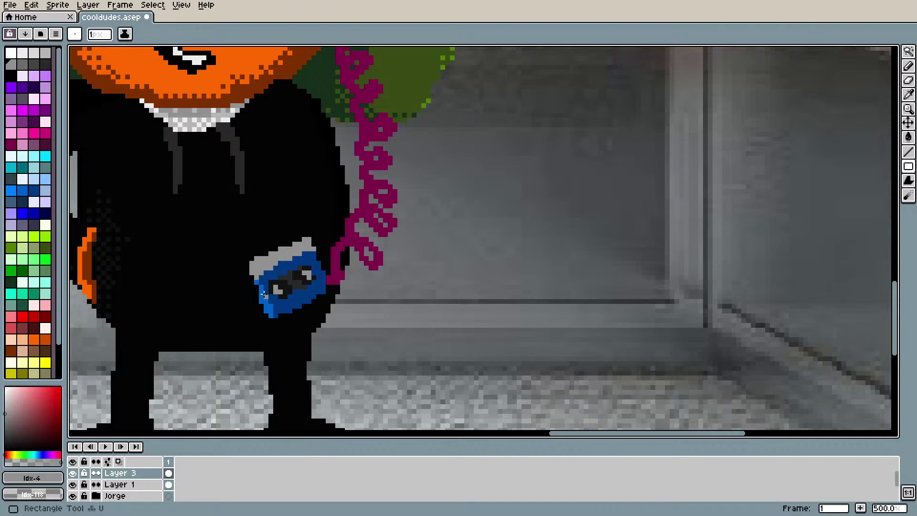
key("i")
left_click(268, 296)
key("b")
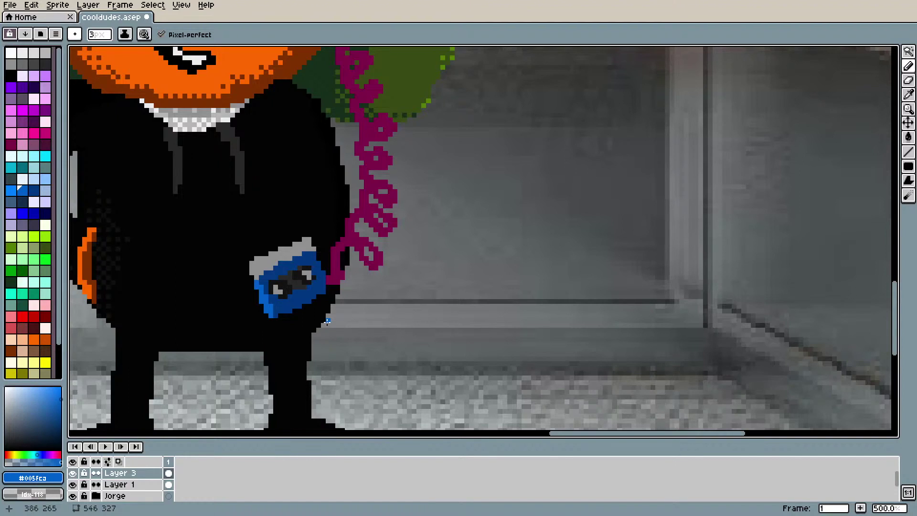
Step: Shade the cassette player's grey top with darker grey (index 5) and draw a near-black (index 7) strip along its upper edge
left_click(11, 64)
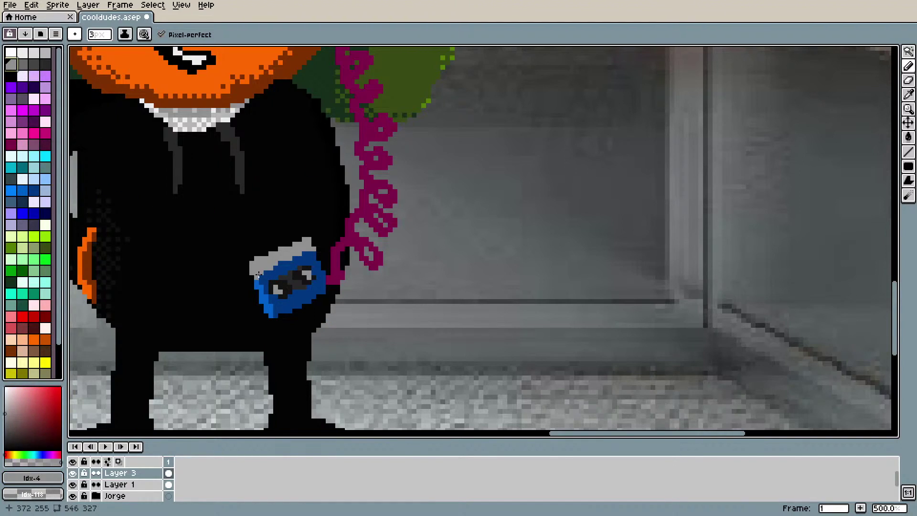
left_click(23, 64)
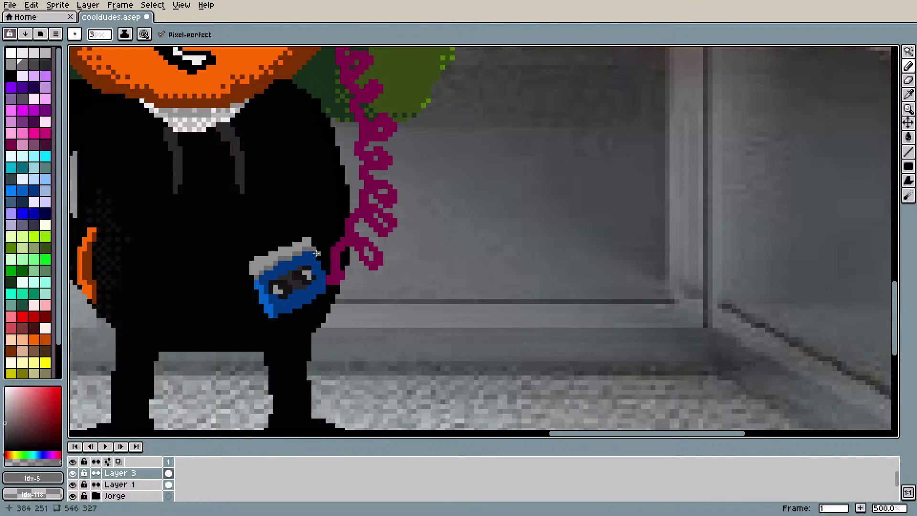
left_click(46, 64)
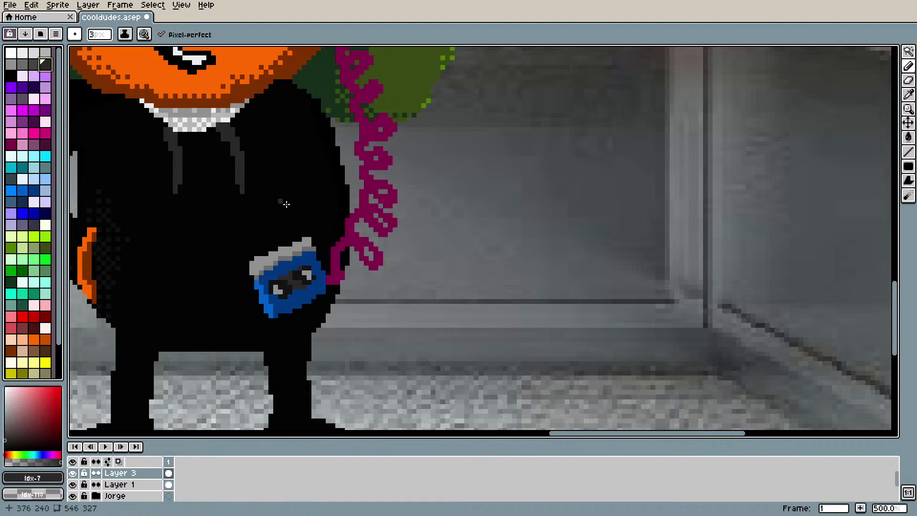
left_click_drag(257, 263, 268, 252)
key("ctrl+z")
key("ctrl+z")
left_click_drag(263, 258, 266, 264)
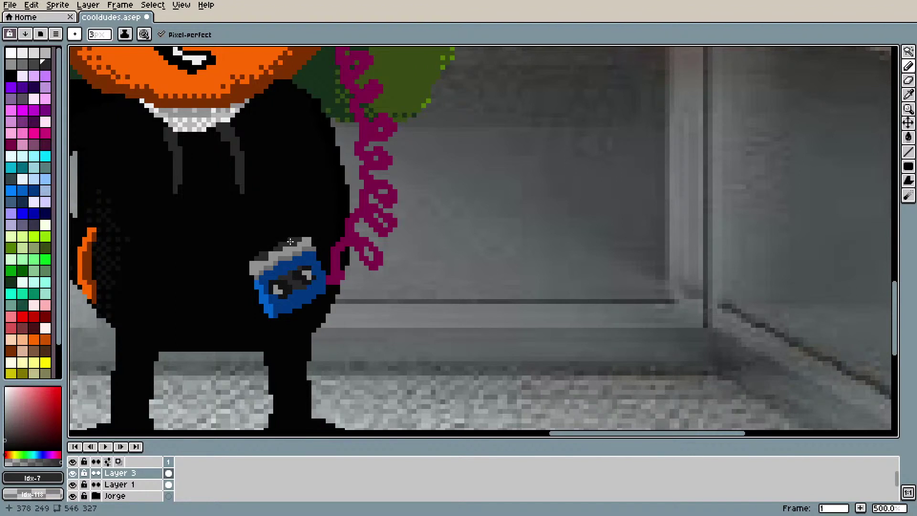
Step: Choose dark plum (index 35) as the drawing colour and select the coiled cord with the Magic Wand
scroll(133, 236, "down", 3)
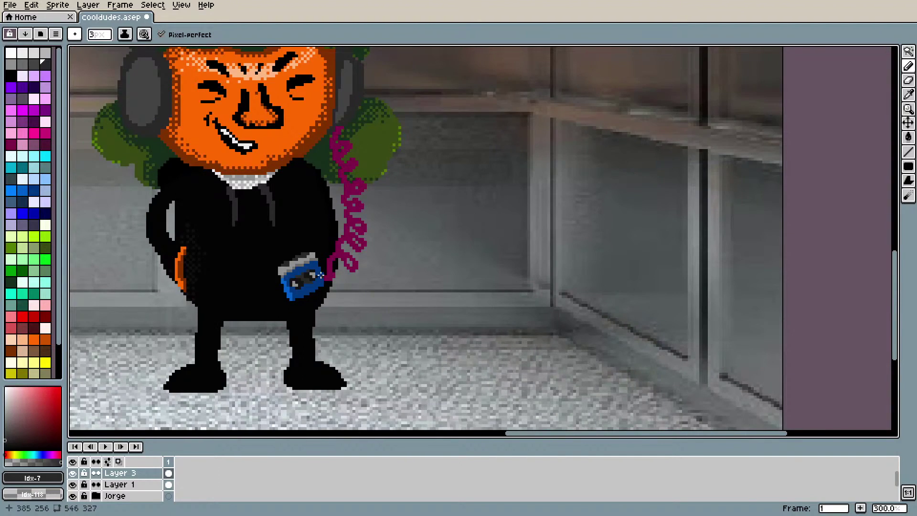
scroll(287, 239, "up", 2)
left_click_drag(576, 438, 523, 432)
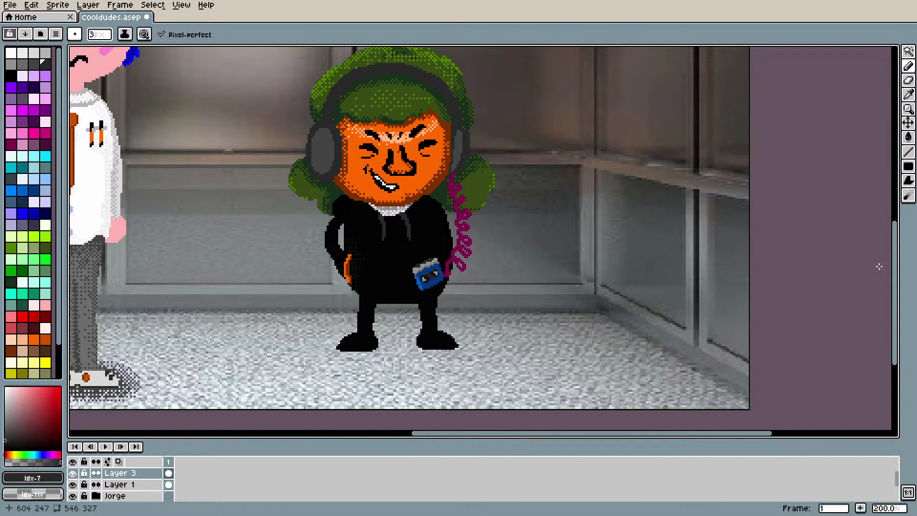
mouse_move(901, 308)
left_mouse_down()
mouse_move(896, 281)
mouse_move(898, 309)
left_mouse_up()
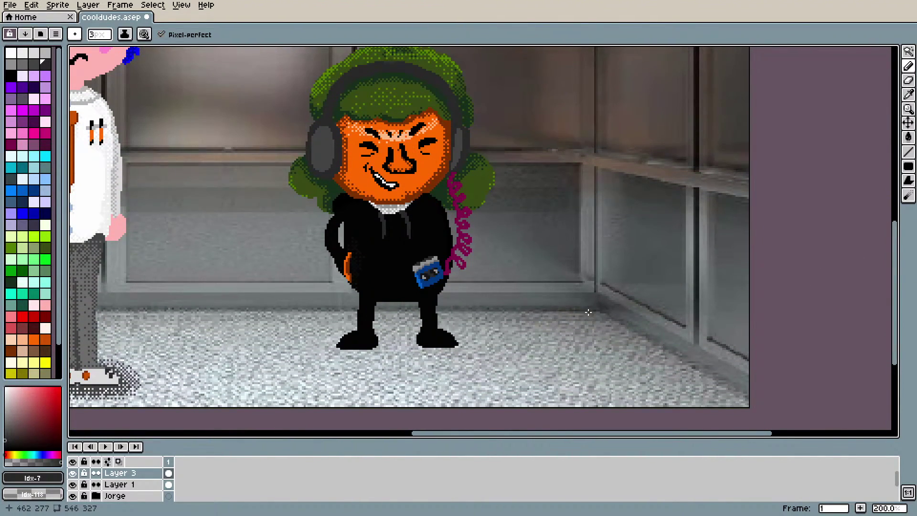
scroll(588, 312, "up", 1)
key("i")
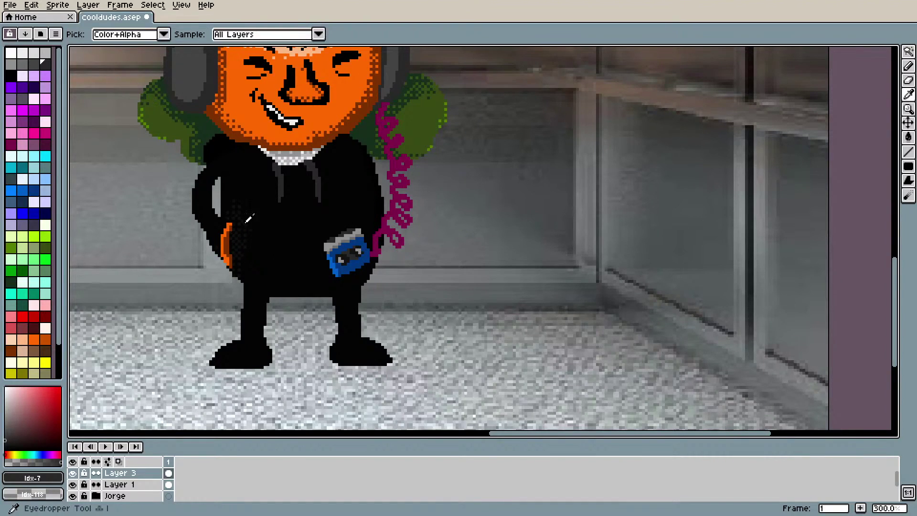
left_click(242, 207)
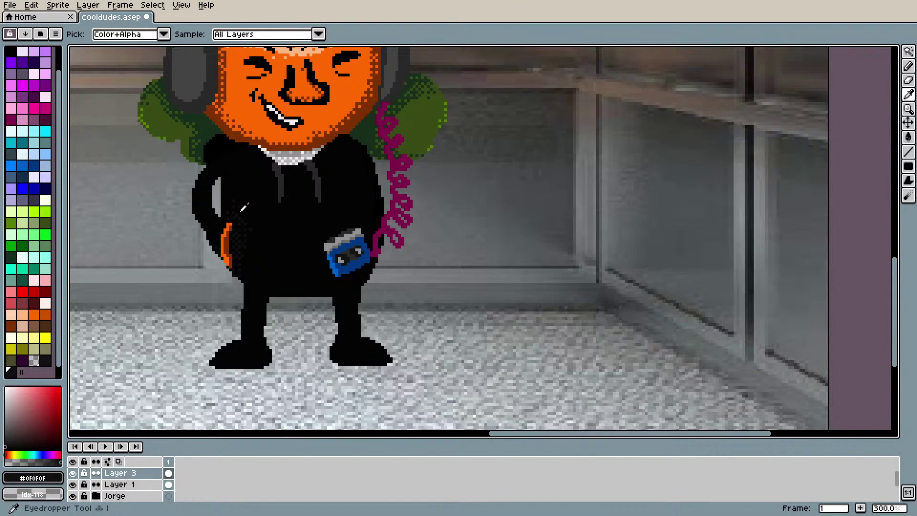
left_click(395, 210)
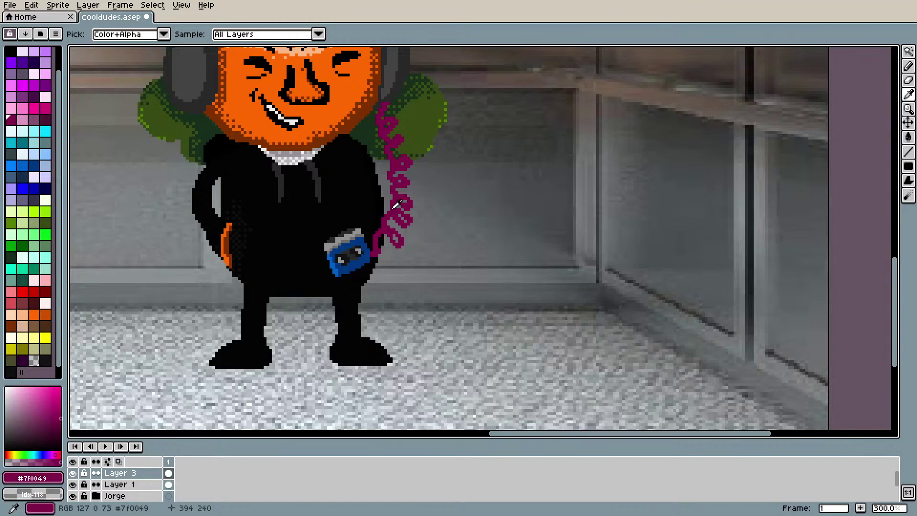
left_click(46, 121)
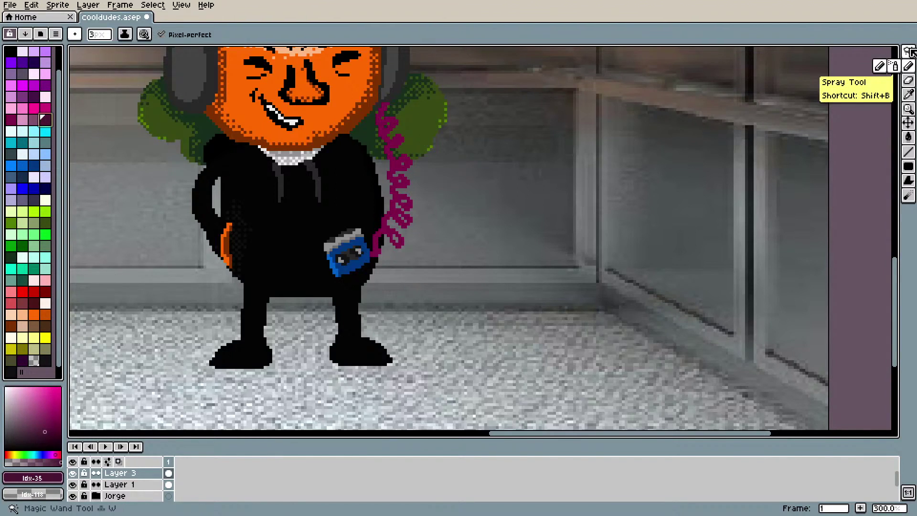
left_click(909, 51)
left_click(399, 176)
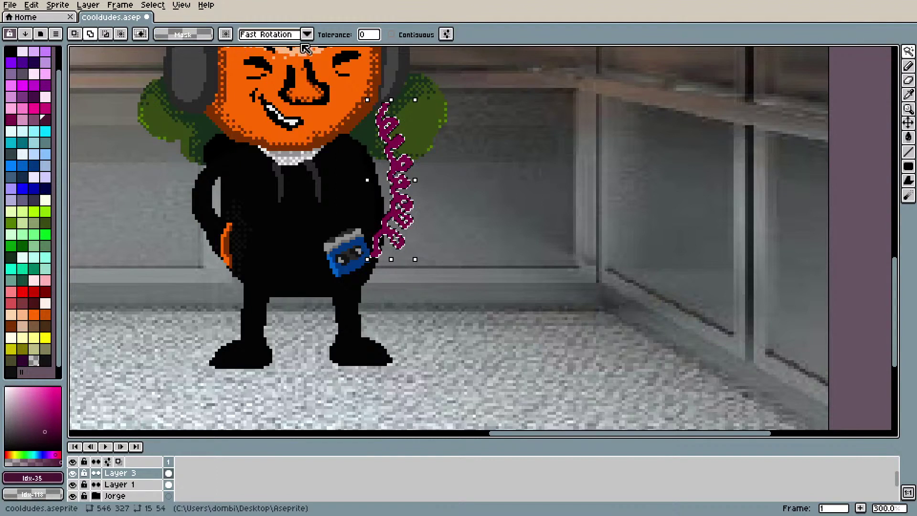
Step: Set the Pencil dynamics so that pressure controls the Bayer Matrix 8x8 gradient instead of the brush size
left_click(910, 68)
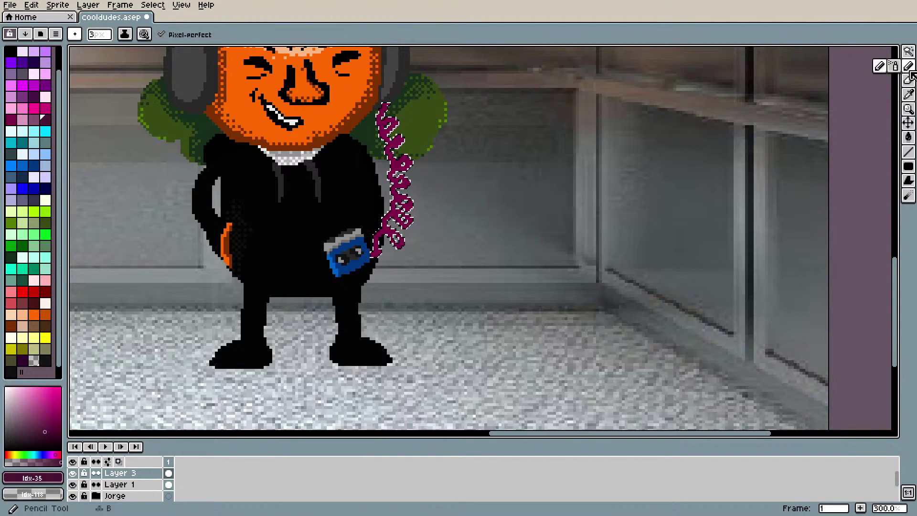
left_click(144, 33)
left_click(194, 90)
left_click(201, 64)
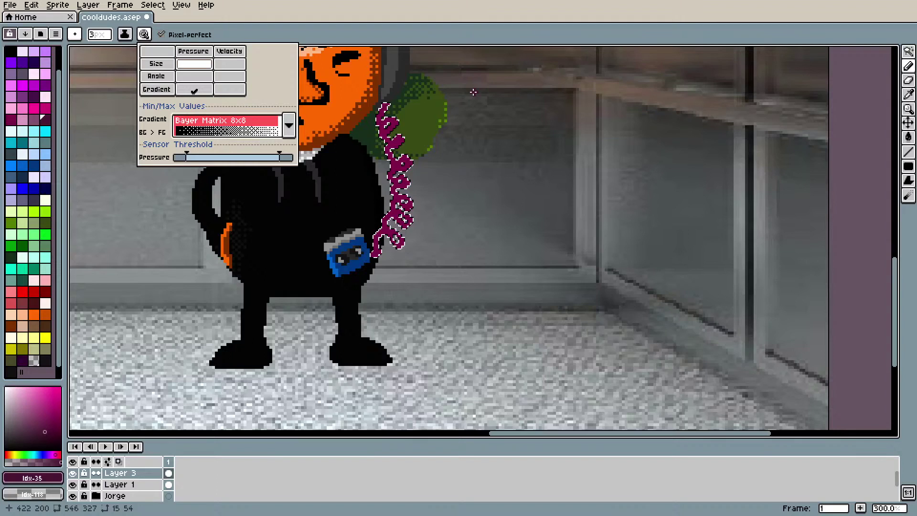
key("Escape")
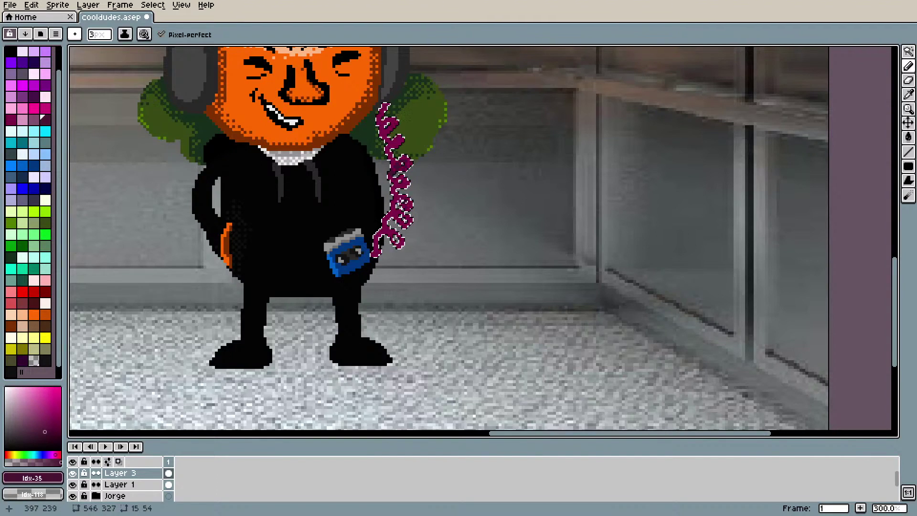
Step: Undo the last pencil stroke on the cord and restore the cord's selection
key("v")
key("ctrl+z")
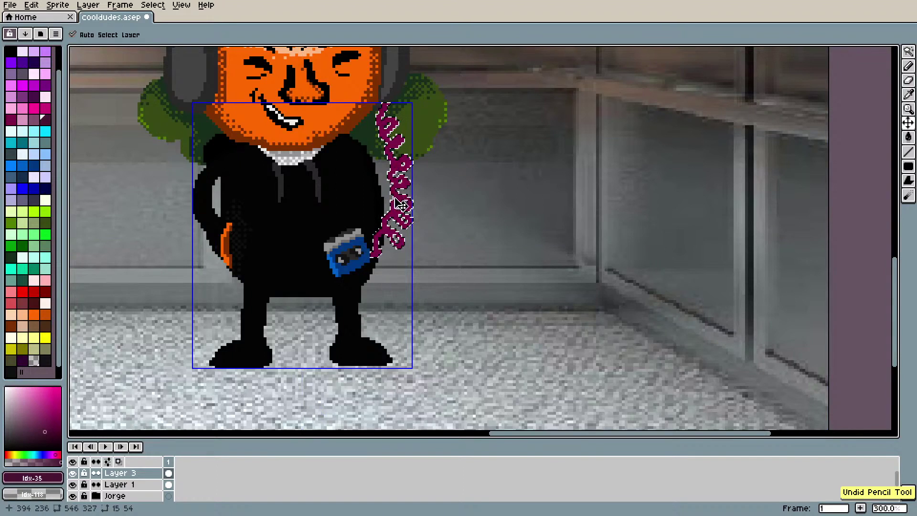
key("ctrl+z")
key("b")
left_click(40, 6)
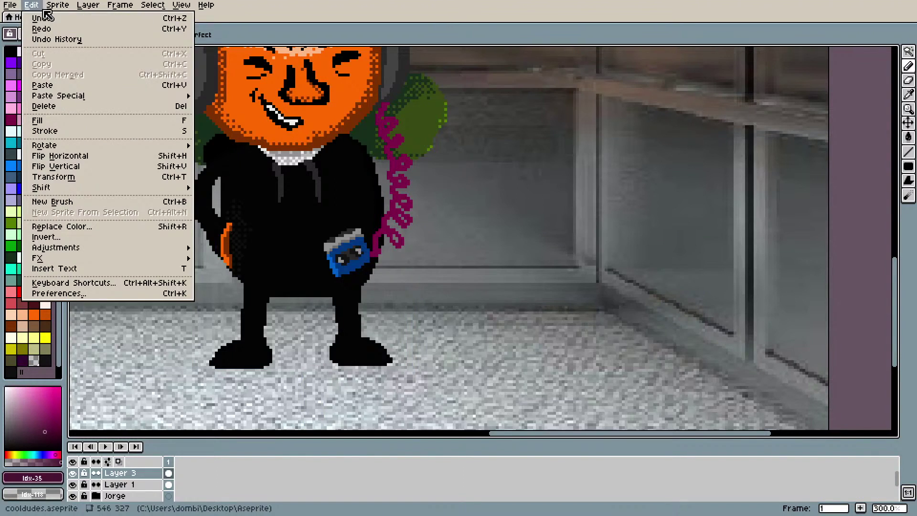
left_click(54, 30)
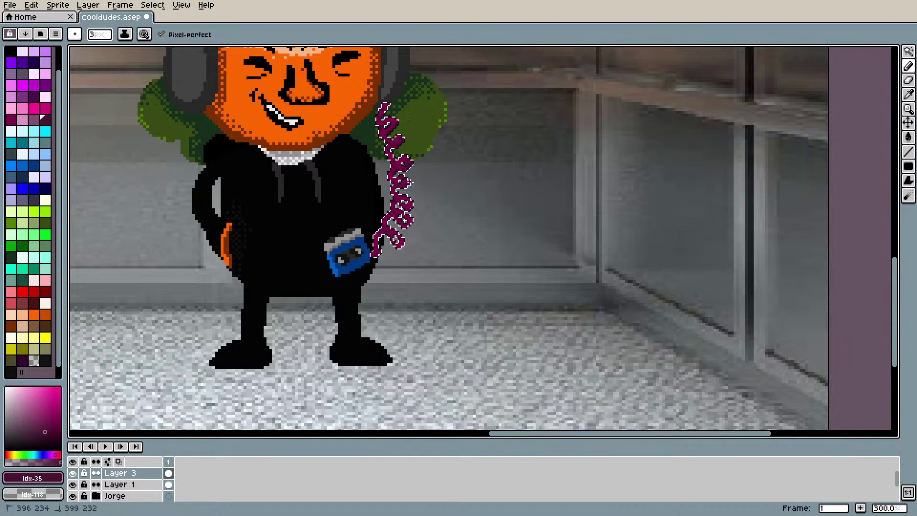
Step: Paint dithered dark plum (index 35) shading on the lower loops of the selected coiled cord
left_click(409, 218)
left_click(410, 216)
left_click(412, 198)
left_click(415, 204)
left_click(410, 210)
left_click(403, 221)
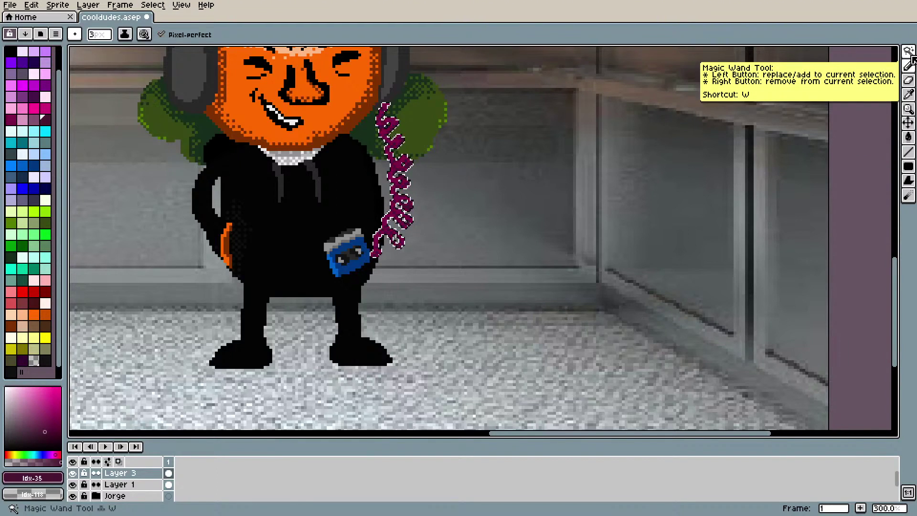
Step: Deselect the coiled cord and sample near-black #0F0F0F from the jacket's dithered shading beside the orange hand
scroll(600, 196, "down", 1)
left_click_drag(897, 266, 897, 236)
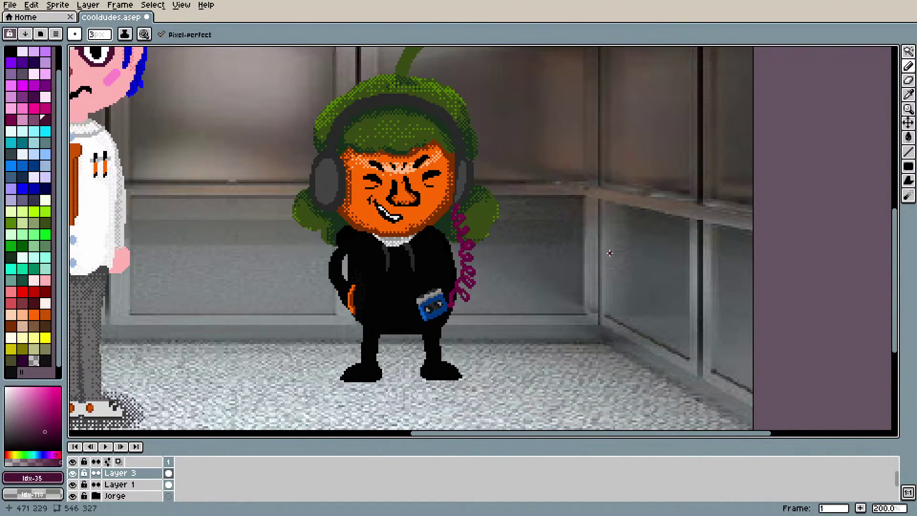
scroll(610, 253, "up", 1)
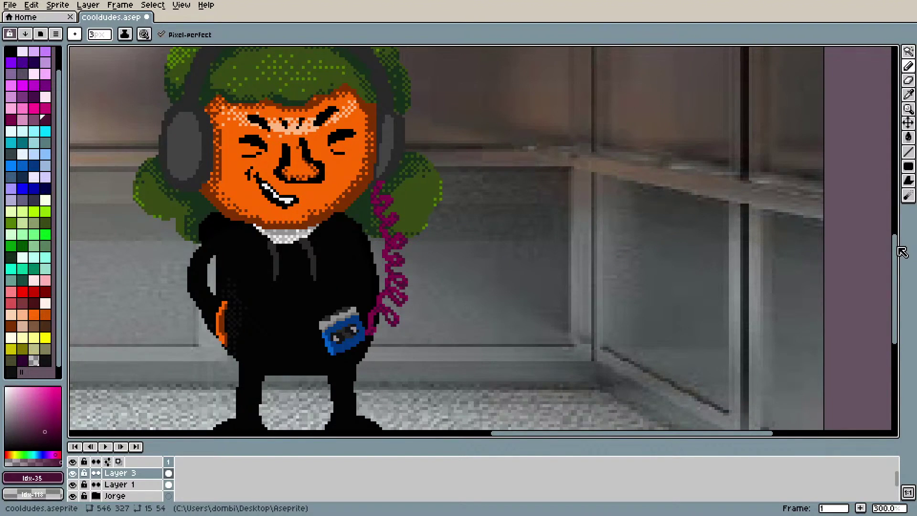
left_click_drag(898, 253, 898, 267)
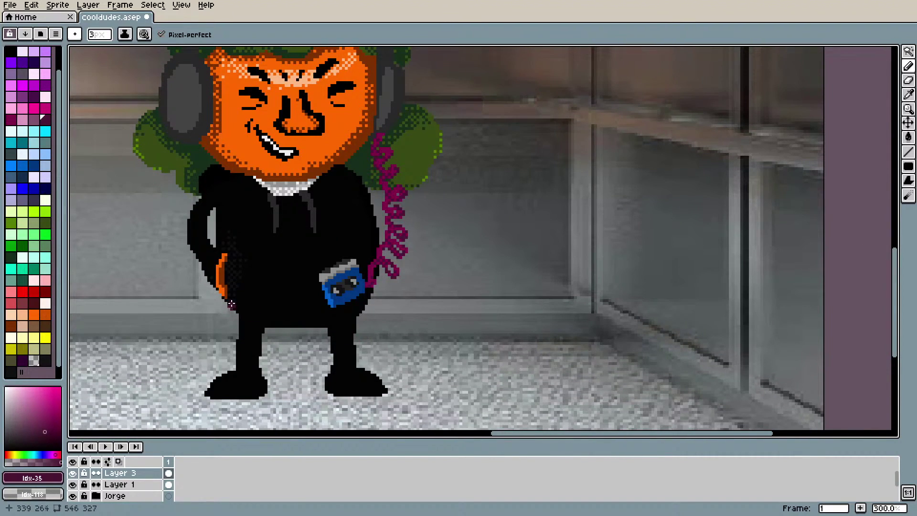
key("i")
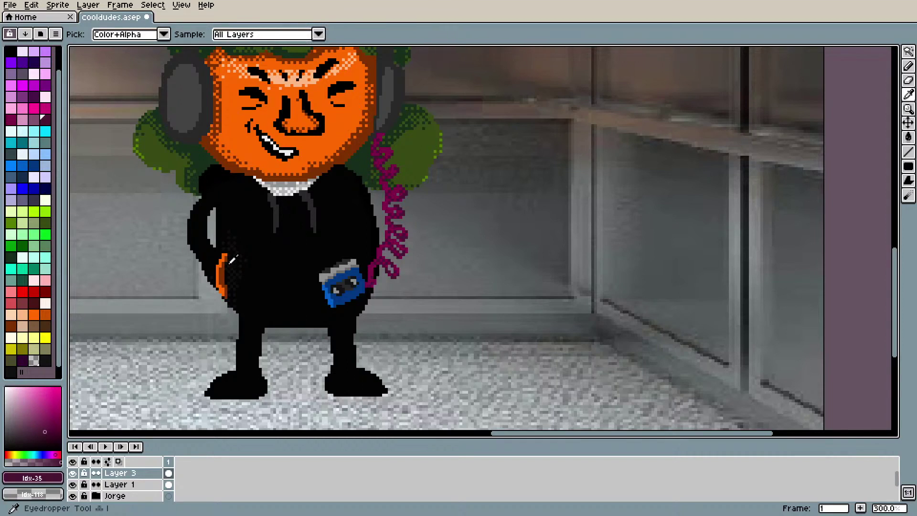
left_click(230, 263)
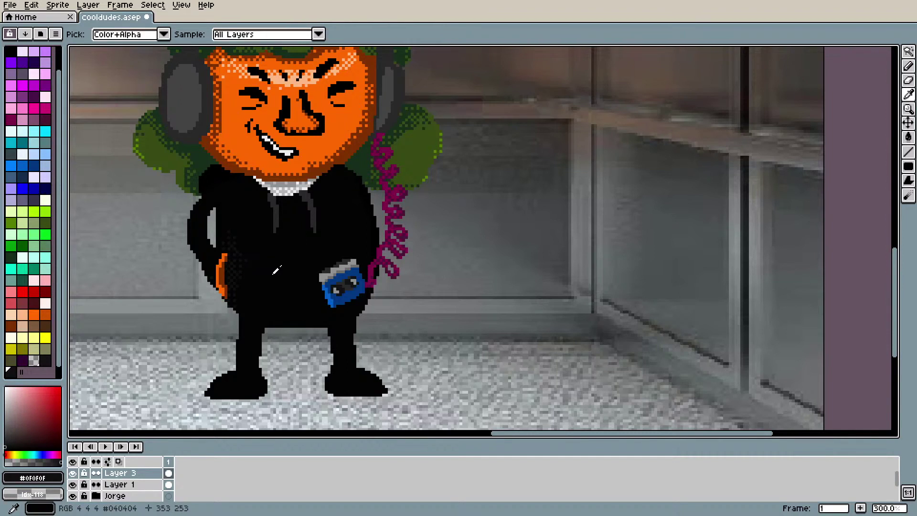
Step: Select the character's black jacket, legs and shoes with the Magic Wand
key("g")
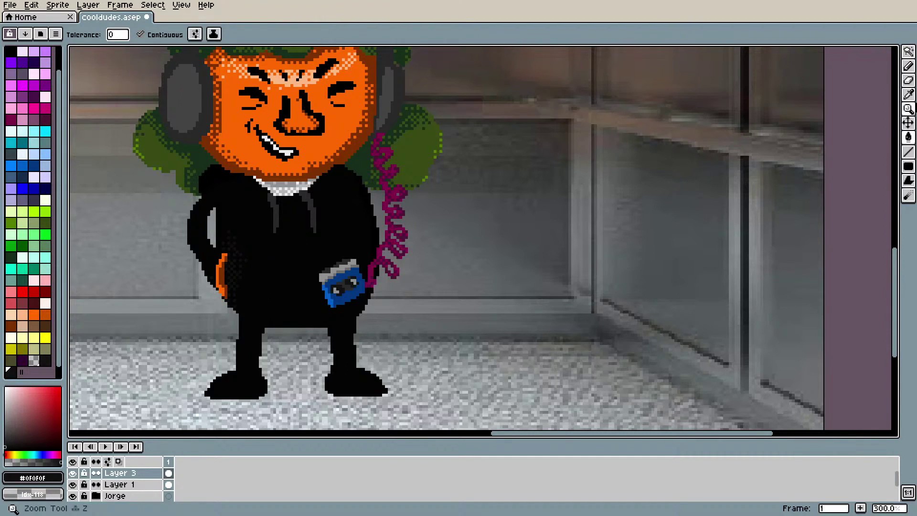
left_click(908, 51)
left_click(321, 283)
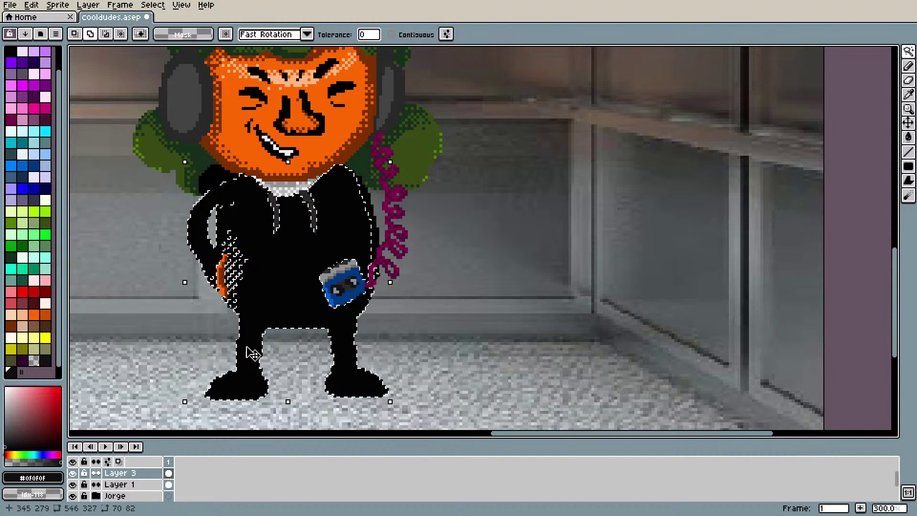
Step: Paint dithered #0F0F0F shading over the selected legs, shoes and jacket with the Pencil, and deselect
key("b")
mouse_move(246, 341)
left_mouse_down()
mouse_move(246, 369)
mouse_move(242, 344)
mouse_move(262, 373)
mouse_move(242, 370)
mouse_move(268, 374)
mouse_move(251, 357)
mouse_move(254, 369)
mouse_move(251, 332)
mouse_move(240, 323)
mouse_move(252, 345)
left_mouse_up()
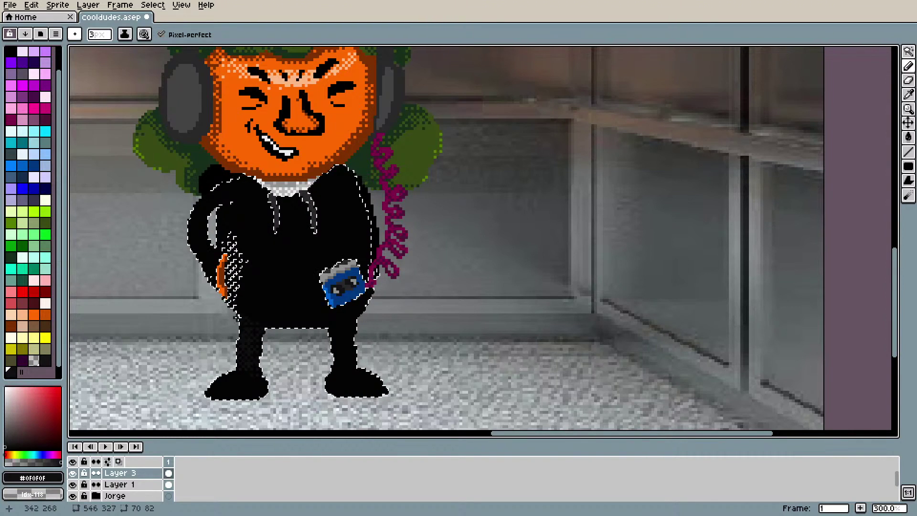
left_click_drag(349, 333, 335, 365)
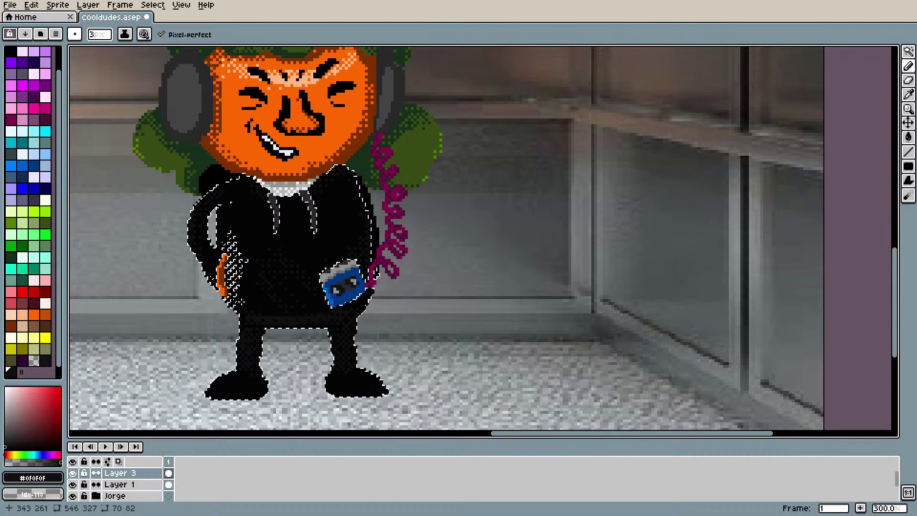
key("ctrl+d")
Step: Sample pure black (#000000) from the jacket as the Pencil's drawing colour
scroll(289, 305, "down", 2)
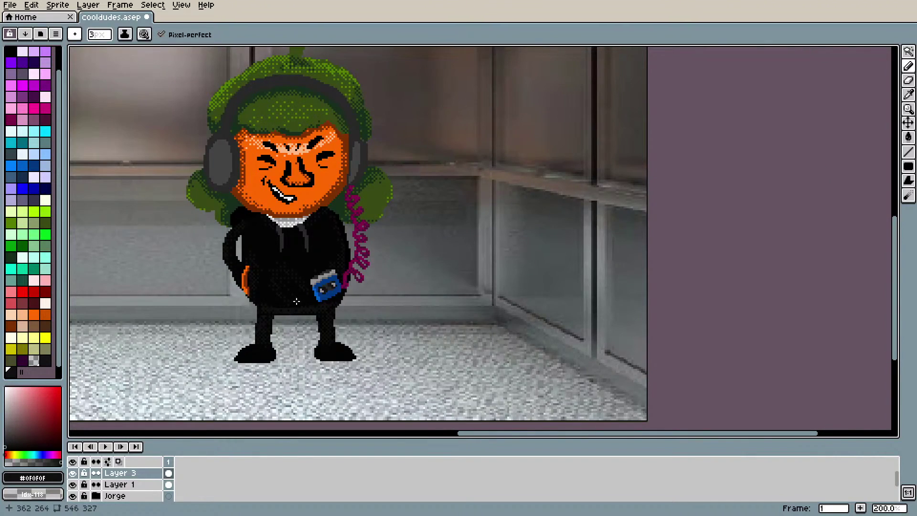
scroll(289, 305, "up", 1)
scroll(315, 297, "up", 1)
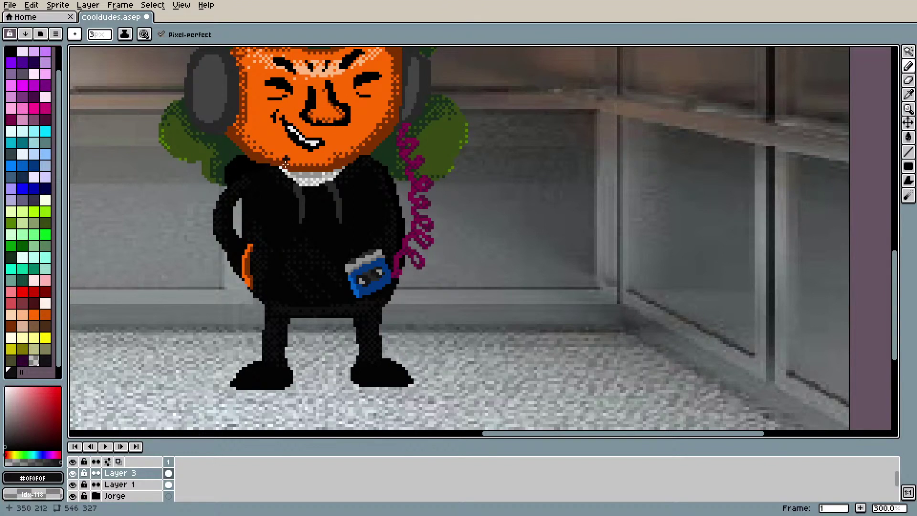
key("i")
left_click(259, 211)
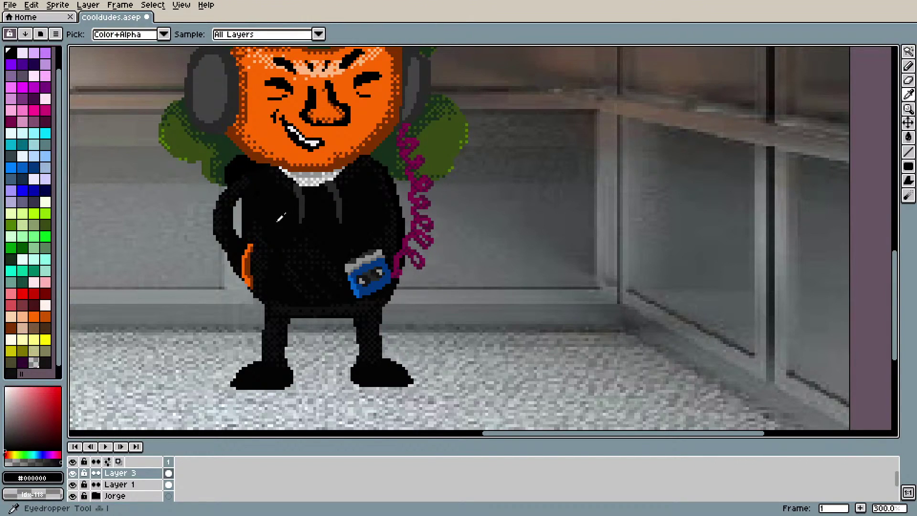
key("b")
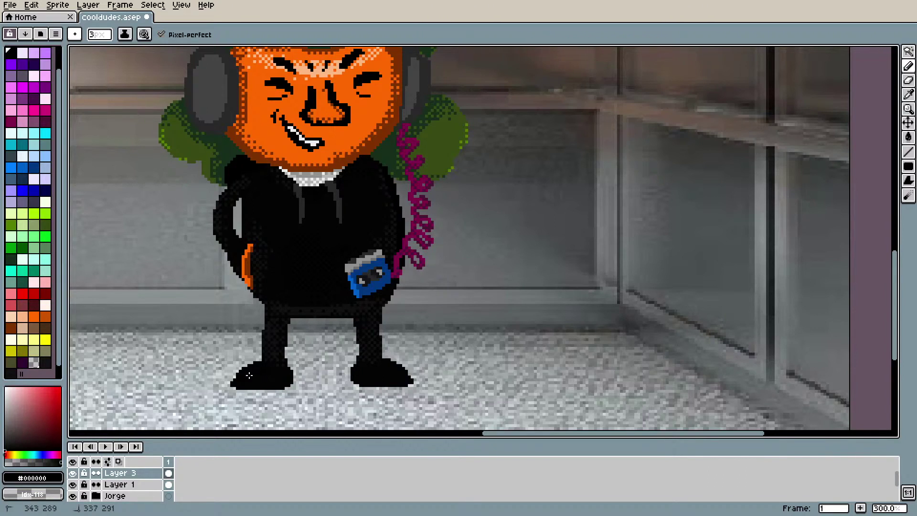
Step: Paint black with the Pencil over the dithered shading on the shoes, torso and shoulders
mouse_move(380, 365)
left_mouse_down()
mouse_move(373, 378)
mouse_move(390, 368)
left_mouse_up()
mouse_move(282, 283)
left_mouse_down()
mouse_move(289, 211)
mouse_move(309, 237)
left_mouse_up()
left_click_drag(380, 211, 381, 164)
left_click_drag(270, 249, 256, 179)
scroll(344, 206, "down", 1)
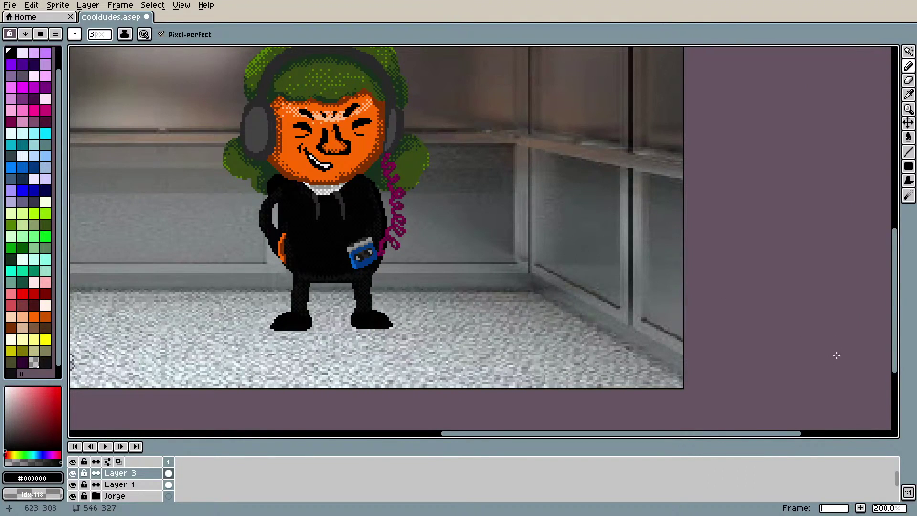
mouse_move(894, 346)
left_mouse_down()
mouse_move(895, 311)
mouse_move(892, 344)
left_mouse_up()
Step: Undo the recent pencil shading on the shoes and torso, and drop the restored body selection
key("ctrl+z")
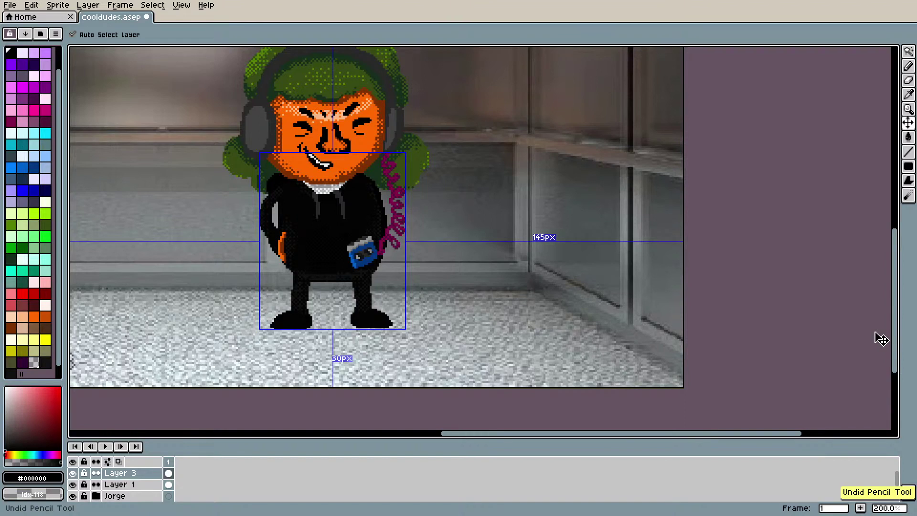
key("ctrl+h")
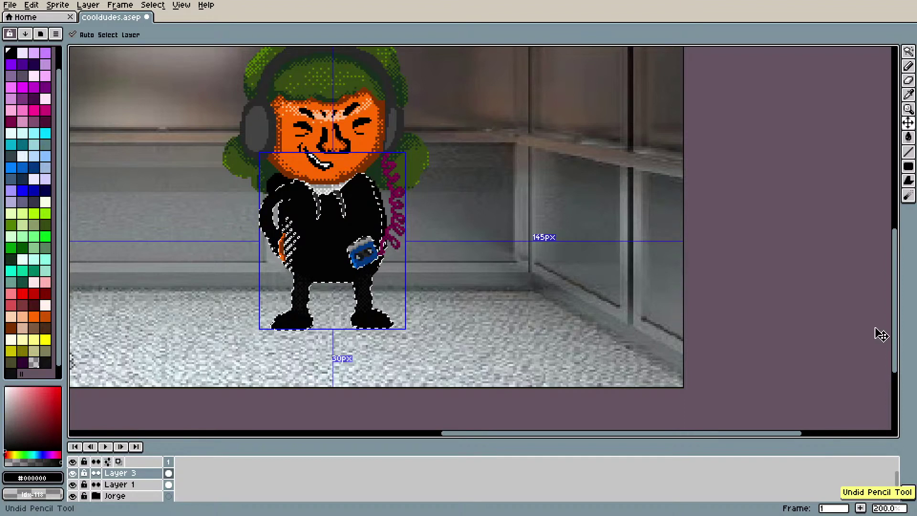
key("b")
key("ctrl+d")
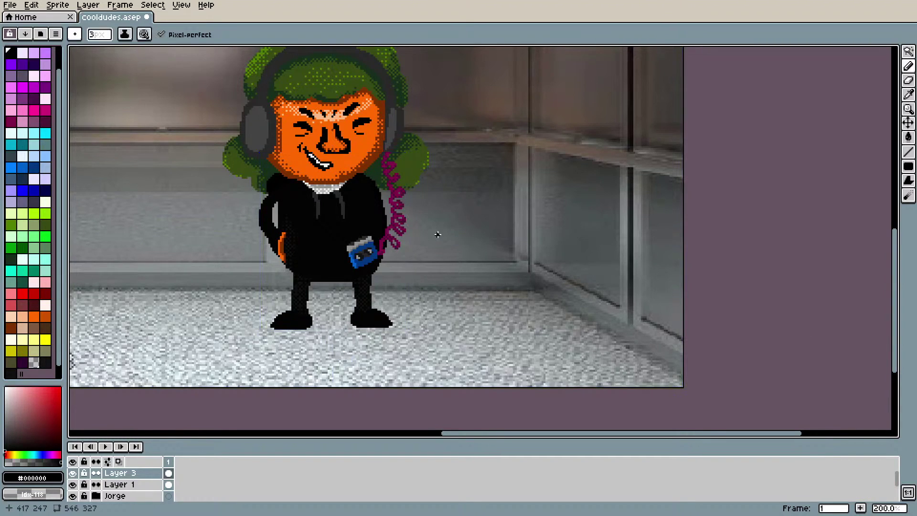
Step: Select the near-black dither pixels on the legs and jacket with the Magic Wand
scroll(462, 238, "down", 1)
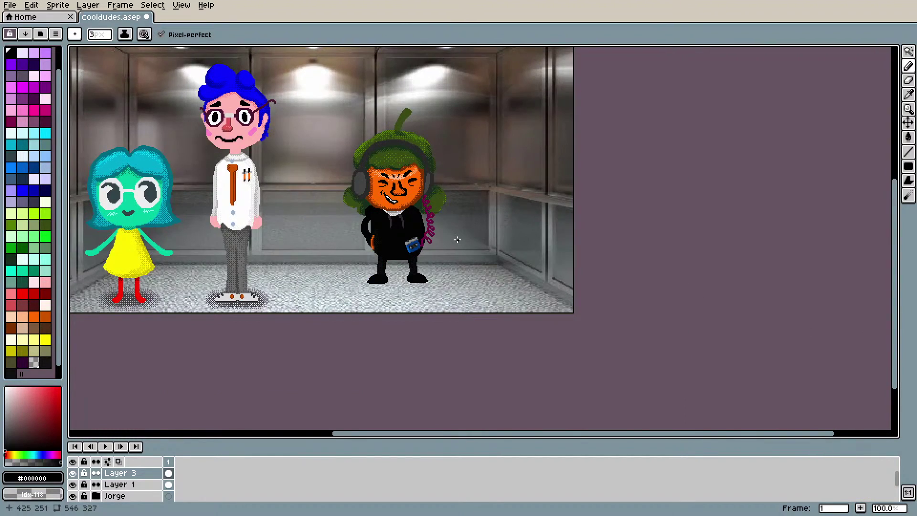
scroll(458, 239, "up", 1)
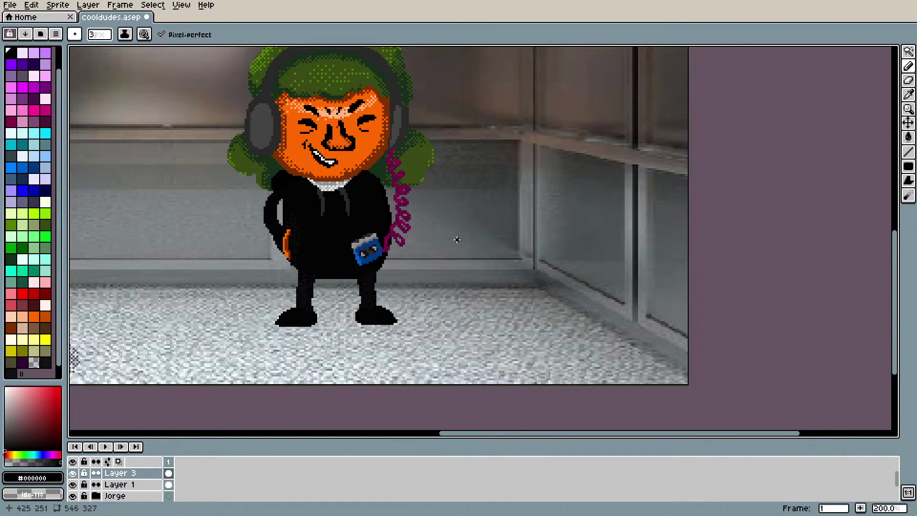
scroll(452, 240, "up", 1)
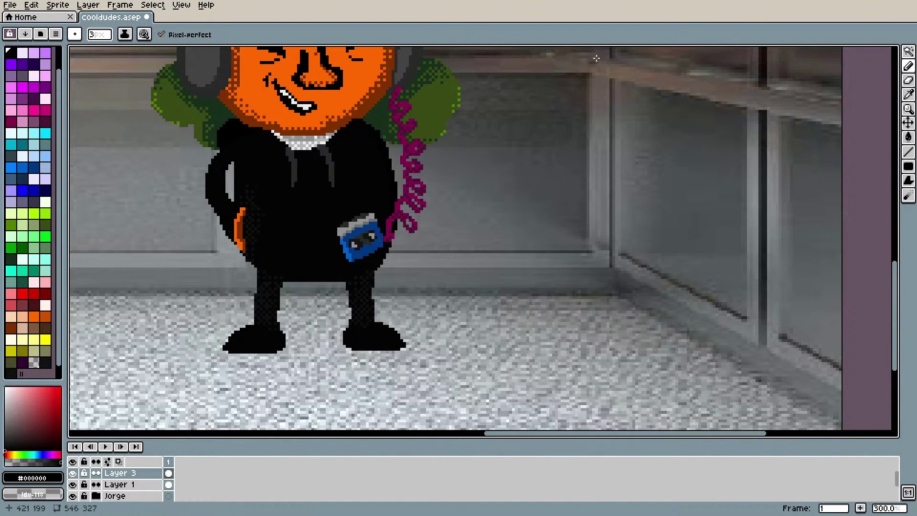
key("w")
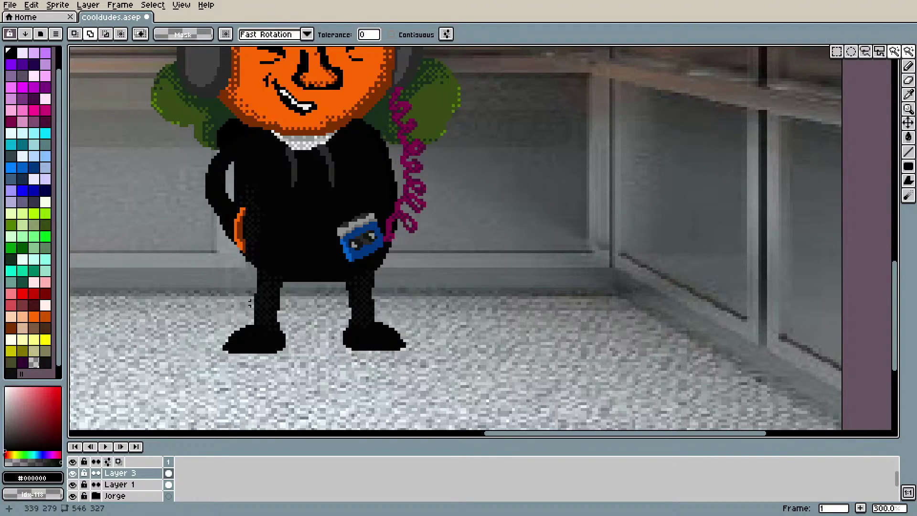
left_click(274, 313)
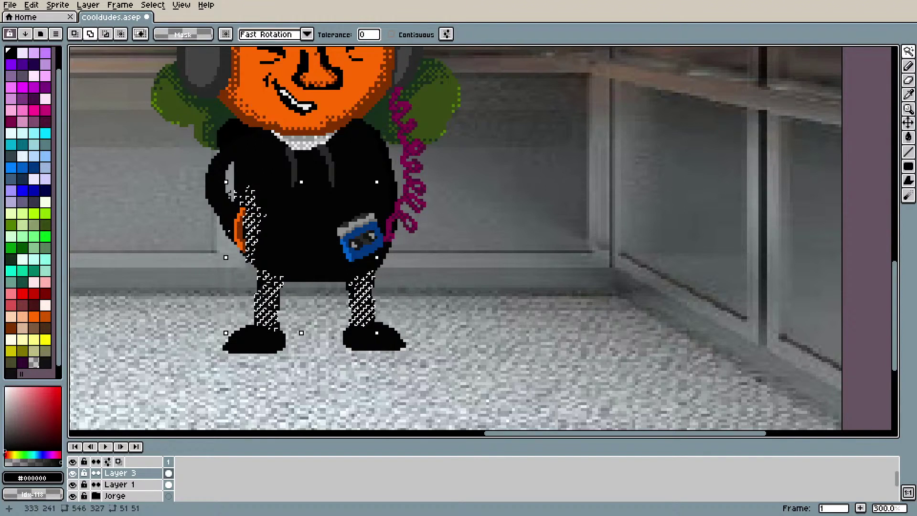
Step: Undo the accidental transformation and subtract the jacket's dither from the selection with the Rectangular Marquee, keeping only the legs
left_click(106, 35)
left_click(301, 289)
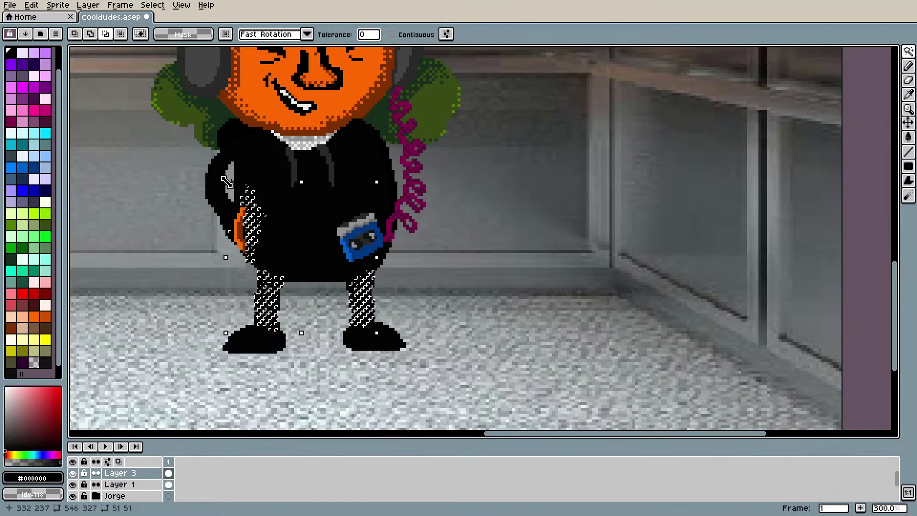
left_click_drag(226, 182, 242, 230)
key("ctrl+z")
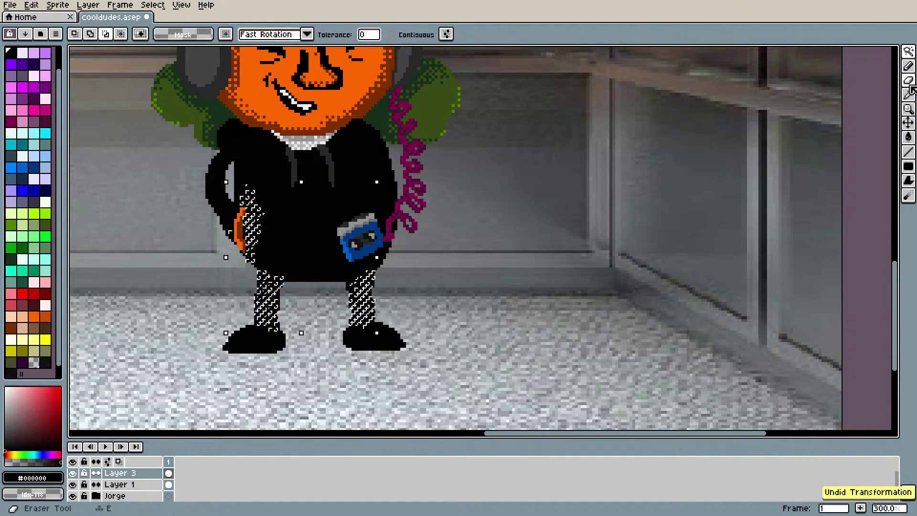
left_click(909, 53)
left_click(839, 53)
left_click_drag(192, 163, 309, 268)
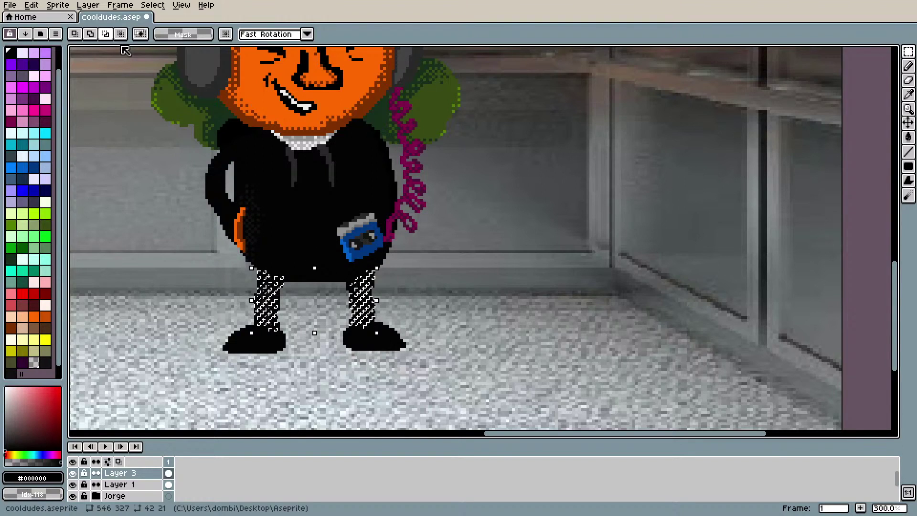
Step: Fill the selected dither pixels on both legs with black (#000000) with Contiguous off, and deselect
left_click(93, 34)
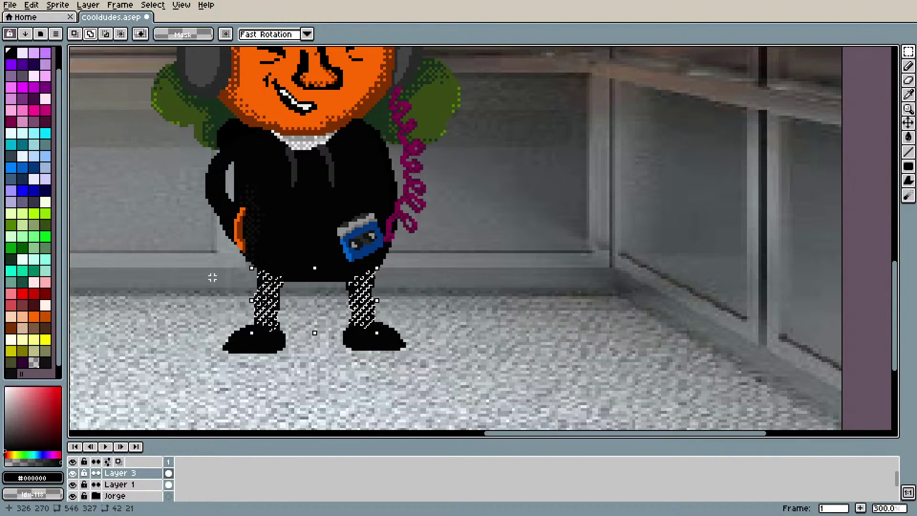
scroll(211, 273, "up", 2)
key("w")
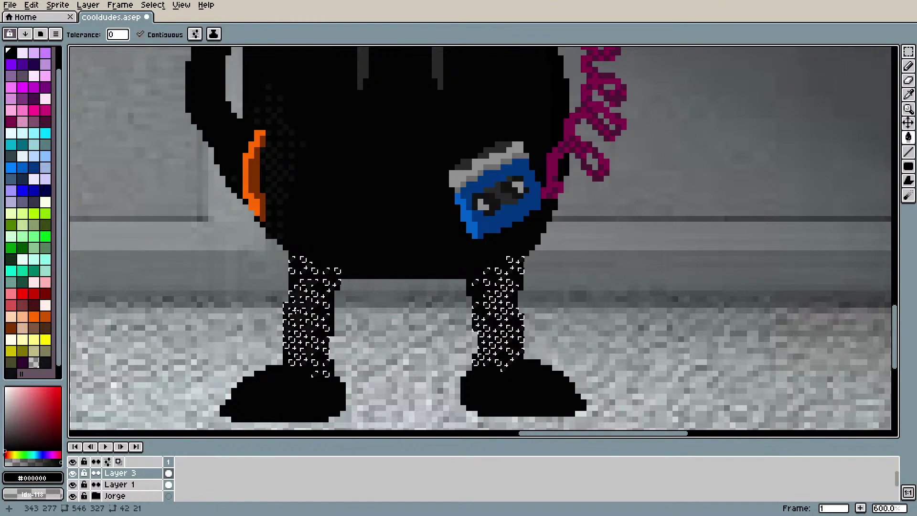
key("v")
key("w")
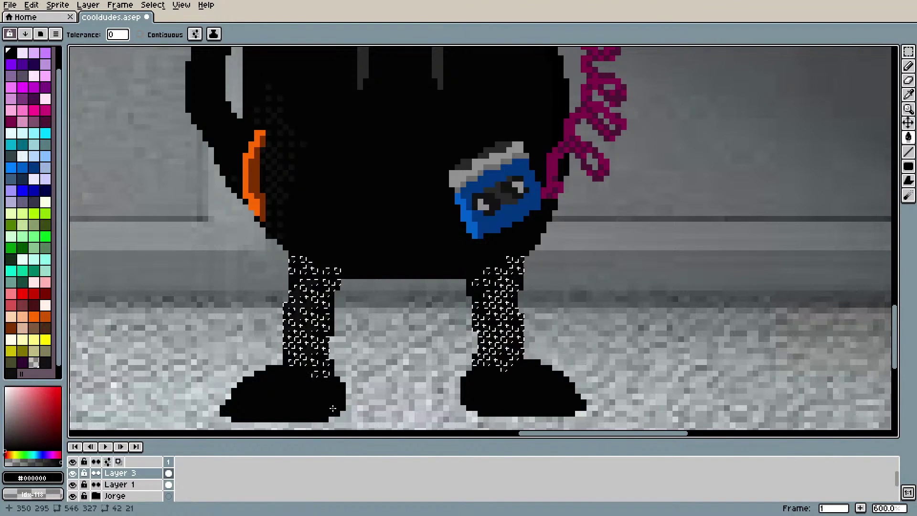
scroll(325, 361, "down", 3)
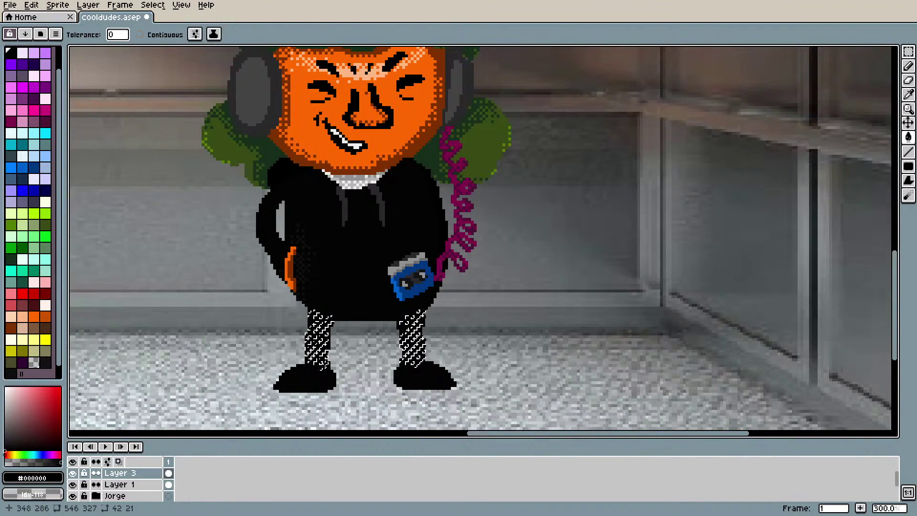
scroll(315, 375, "up", 2)
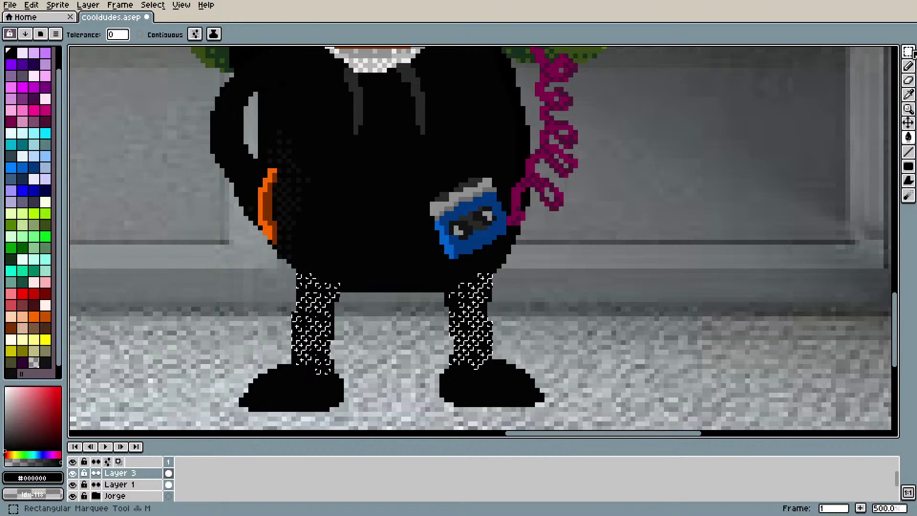
left_click(908, 52)
key("ctrl+d")
scroll(722, 185, "down", 1)
scroll(723, 186, "down", 1)
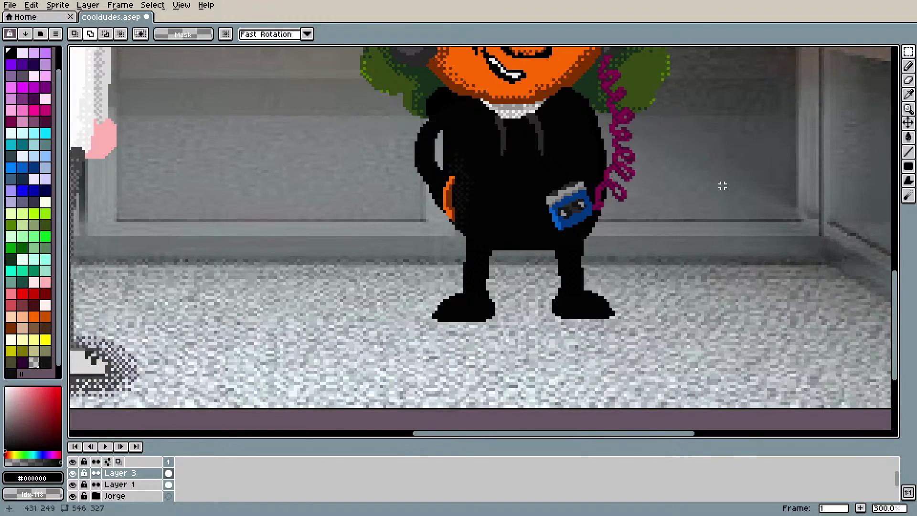
Step: Try to erase a narrow vertical slit between the torso and the arm above the cassette player
left_click_drag(897, 277, 888, 247)
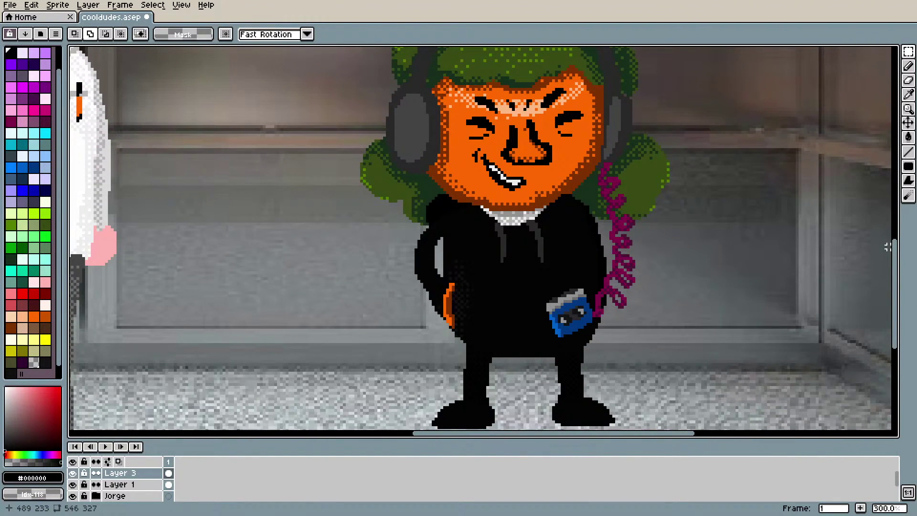
key("b")
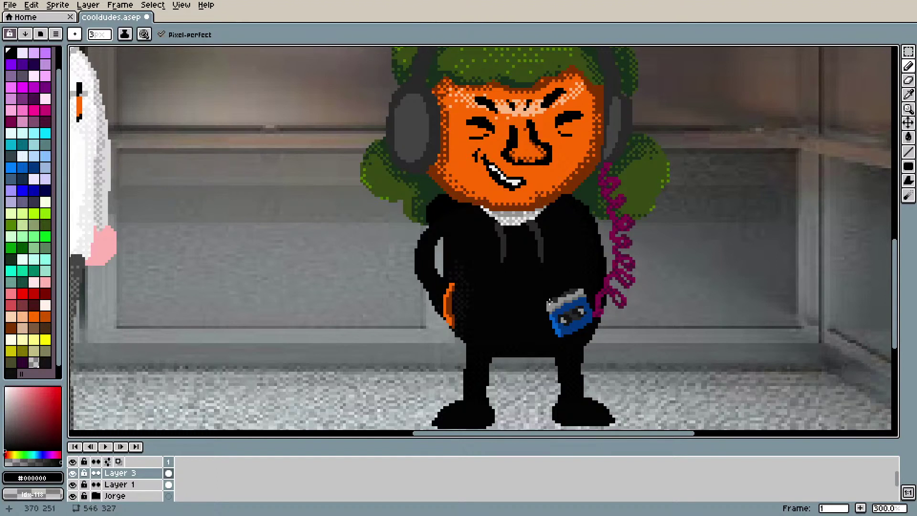
key("e")
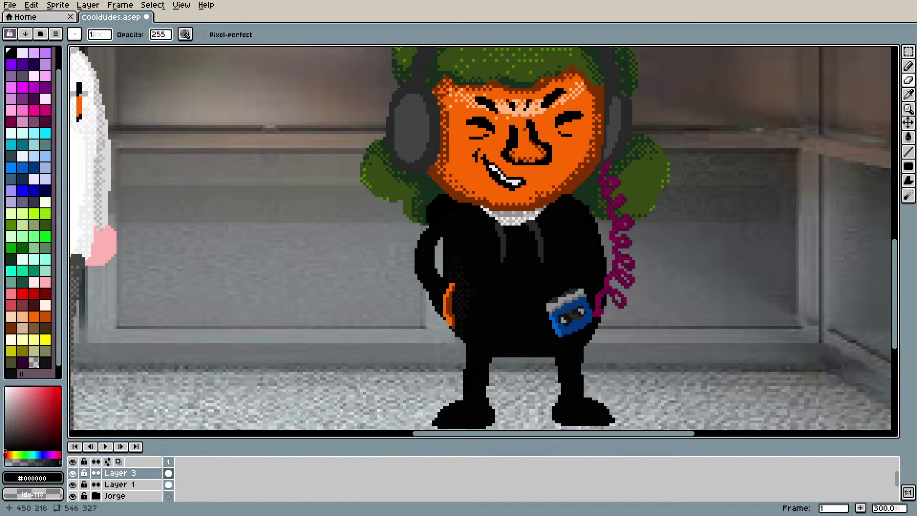
left_click_drag(583, 232, 585, 279)
key("v")
key("ctrl+z")
key("ctrl+z")
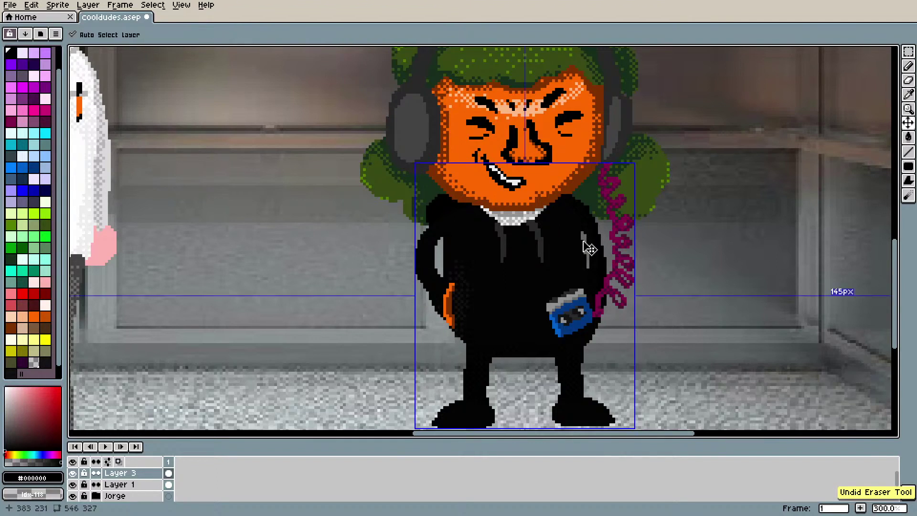
Step: Erase a thin curved slit between the torso and the arm above the cassette player with the 1 px Eraser
key("b")
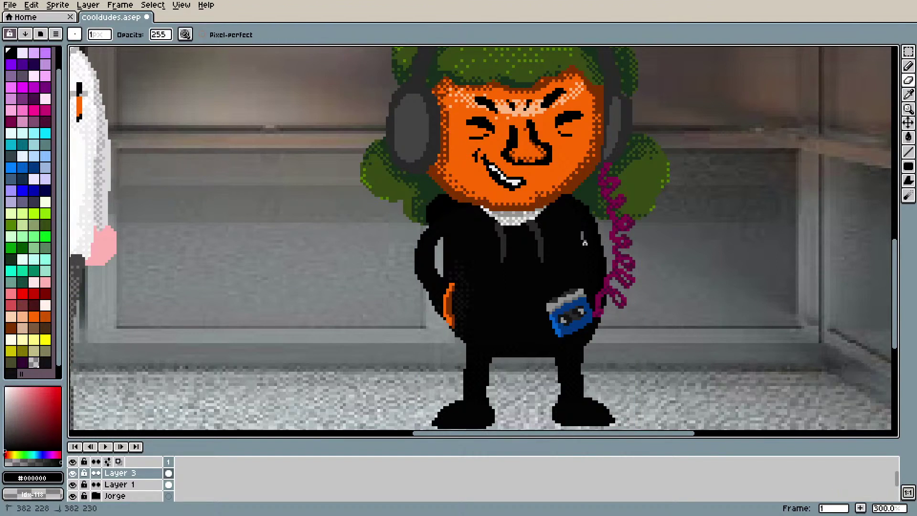
left_click_drag(578, 226, 588, 277)
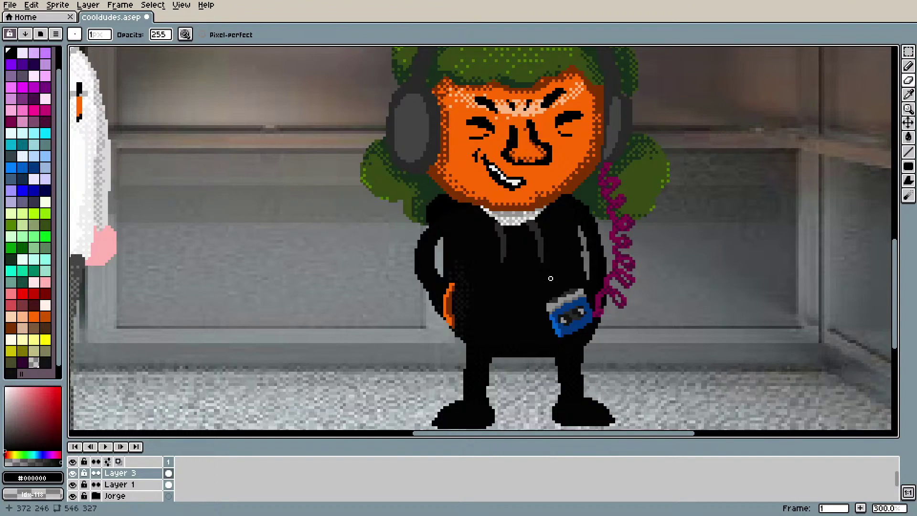
scroll(550, 279, "down", 1)
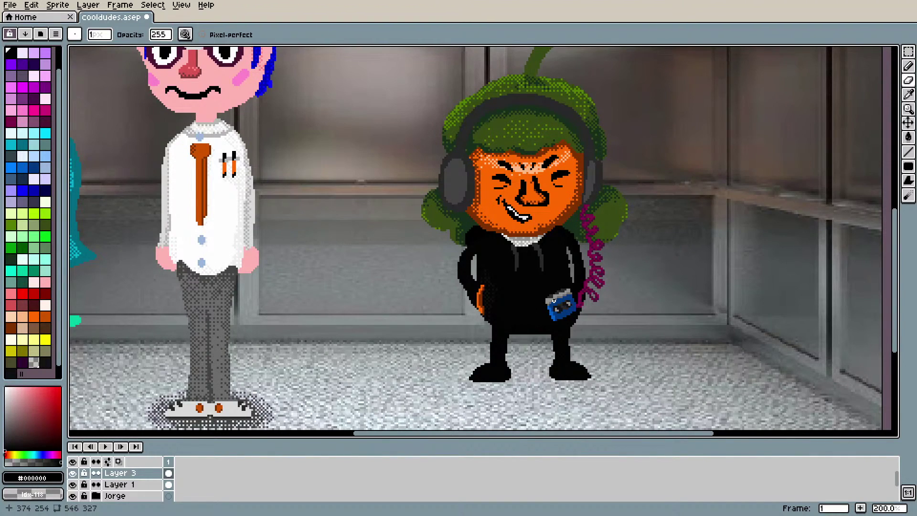
scroll(554, 301, "up", 2)
scroll(553, 300, "up", 1)
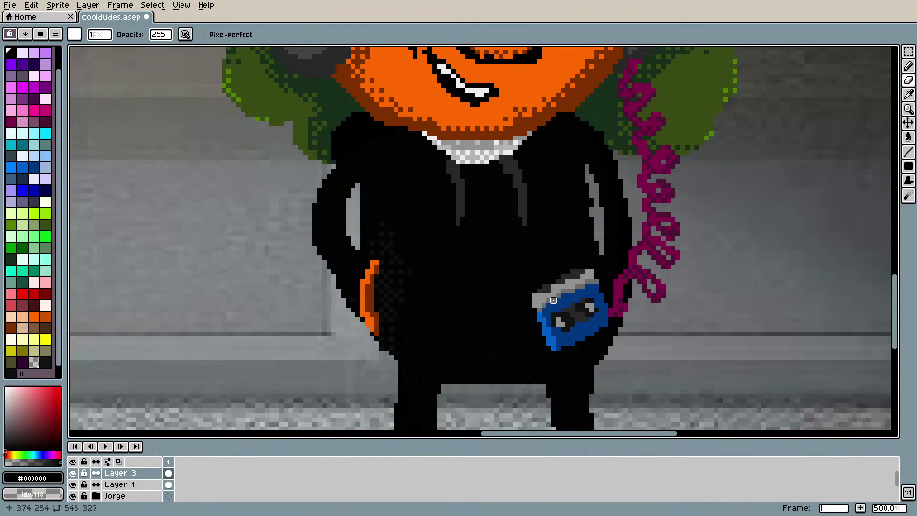
left_click_drag(595, 203, 596, 222)
key("ctrl+z")
Step: Sample the jacket's near-black #040404 and paint over the upper end of the arm slit with the Pencil
key("i")
scroll(602, 169, "up", 1)
left_click(595, 177)
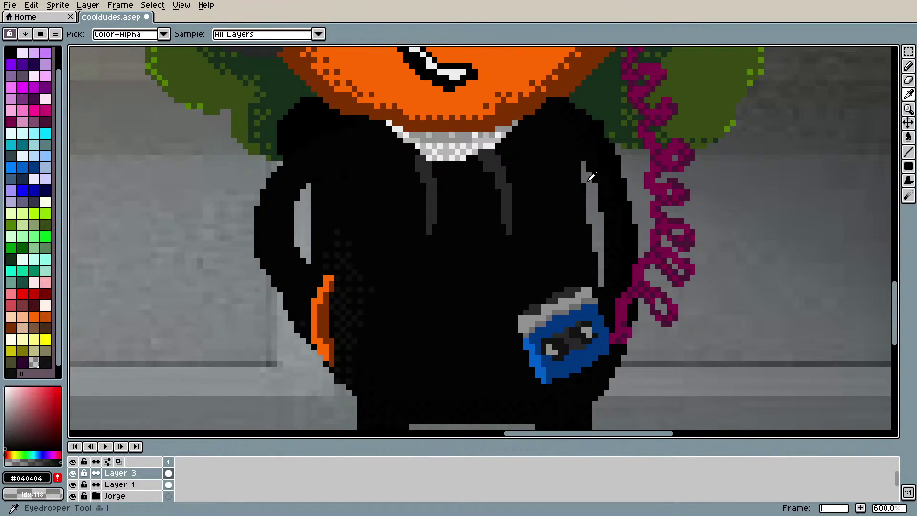
key("b")
left_click_drag(582, 162, 589, 176)
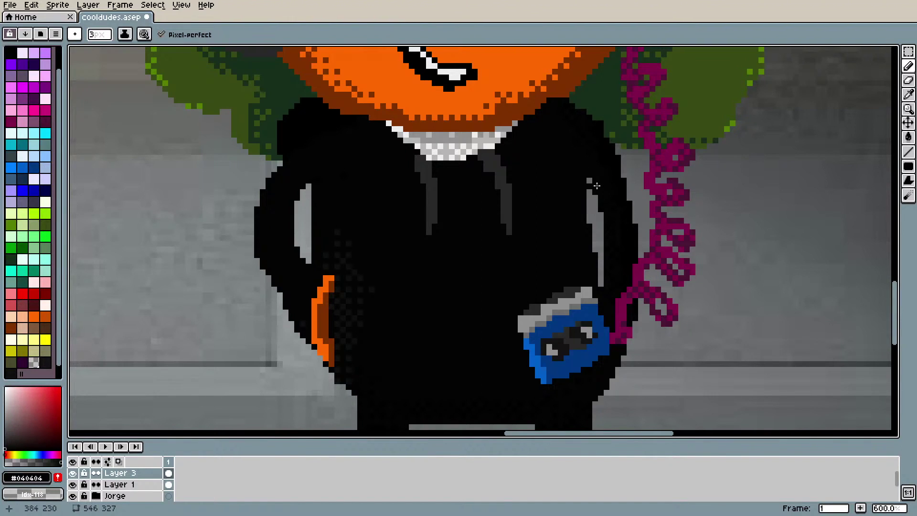
left_click(591, 191)
left_click(595, 195)
Step: Undo the last pencil dab, adjust the Pencil's pressure dynamics, and narrow the middle of the arm slit with #040404
left_click(606, 216)
key("ctrl+z")
left_click(143, 34)
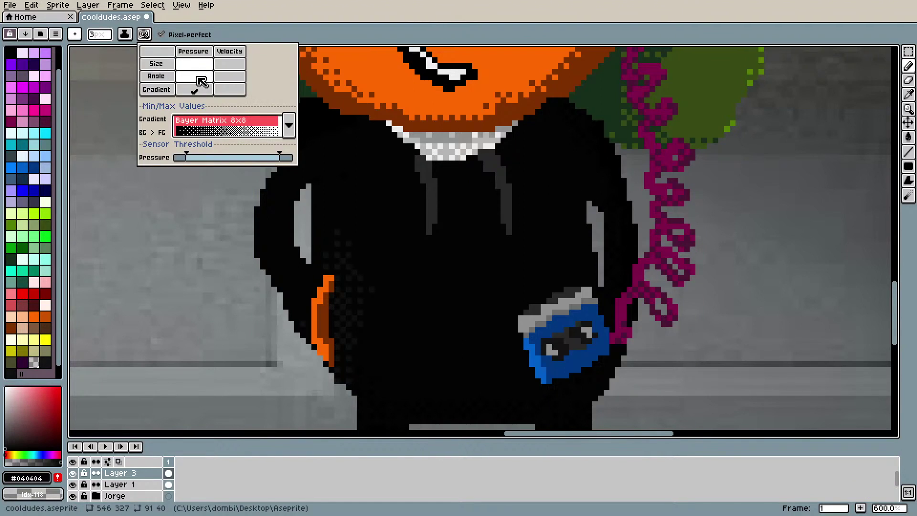
left_click(194, 76)
left_click(603, 221)
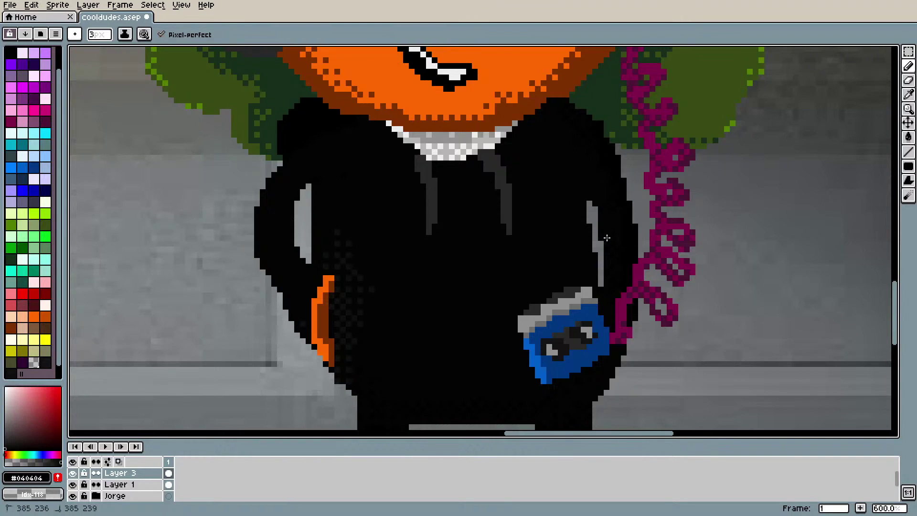
Step: Erase pixels to extend the arm slit's upper end toward the shoulder, and set the Pencil size to 2 px
scroll(614, 235, "down", 4)
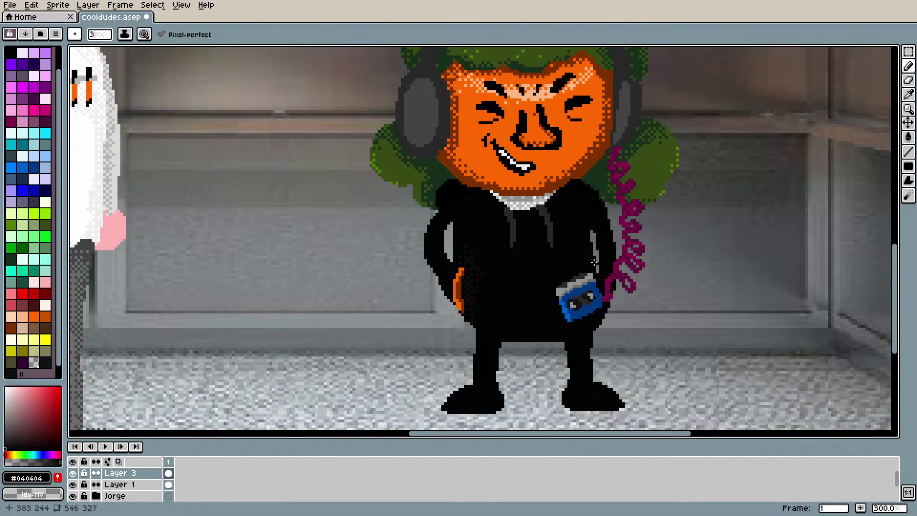
scroll(813, 313, "up", 3)
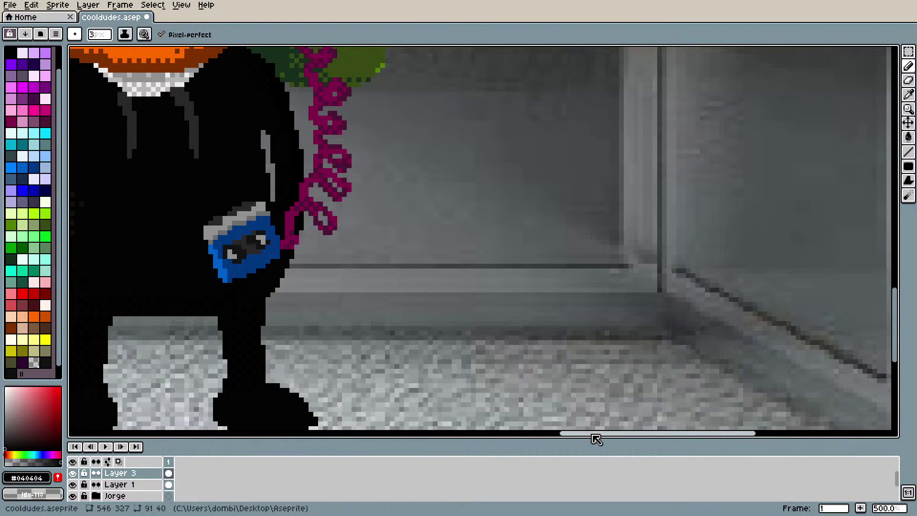
left_click_drag(595, 433, 522, 427)
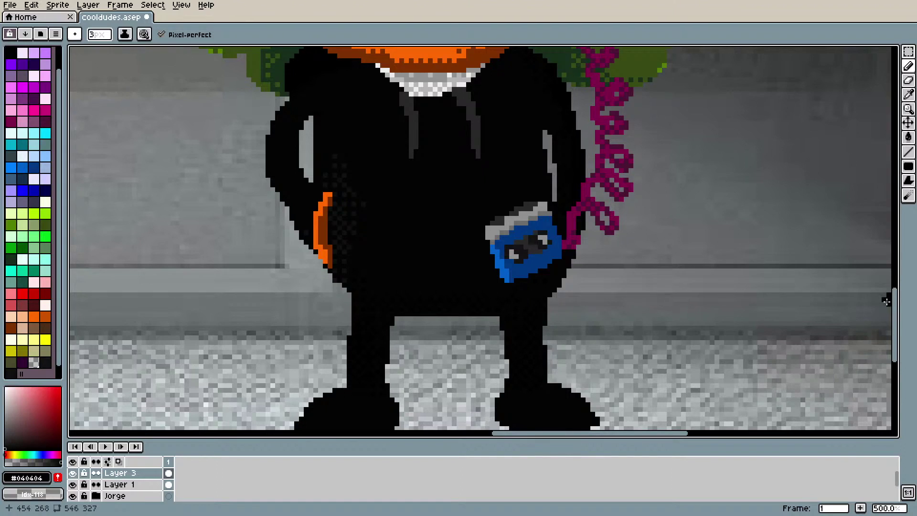
left_click_drag(895, 302, 900, 280)
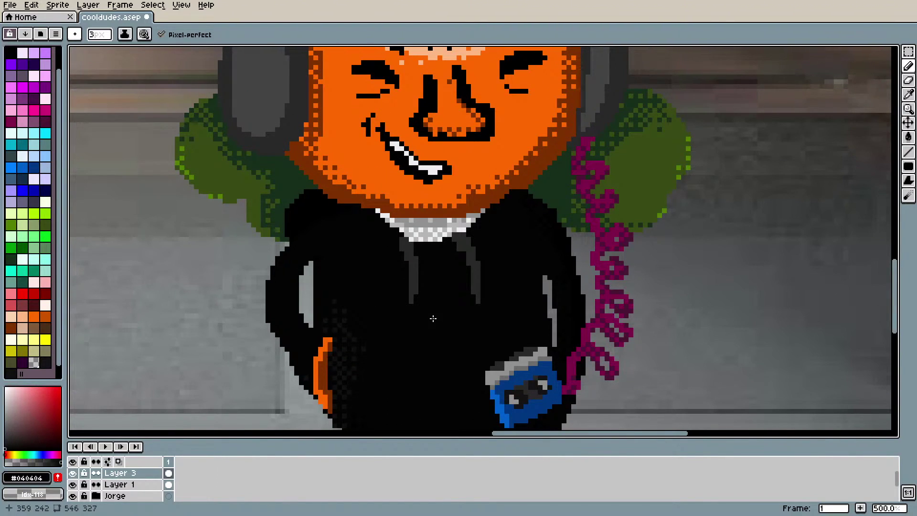
key("e")
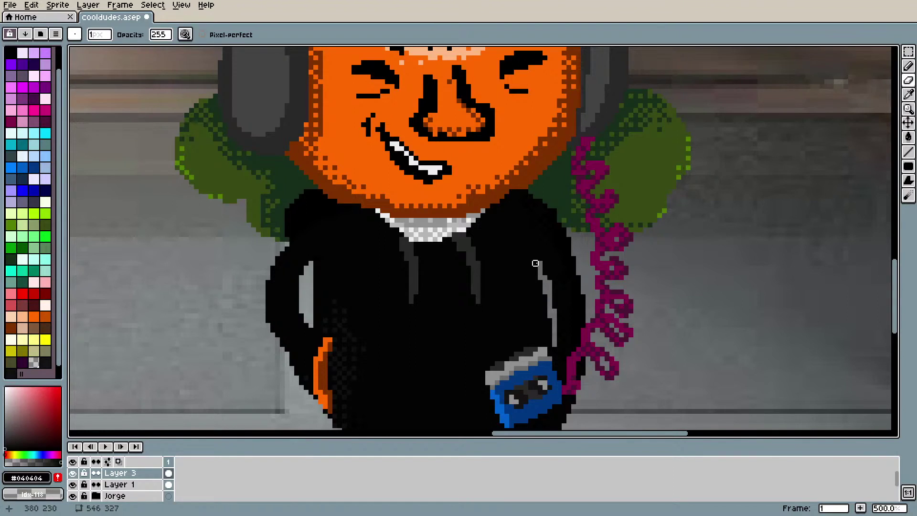
left_click(531, 253)
key("i")
key("b")
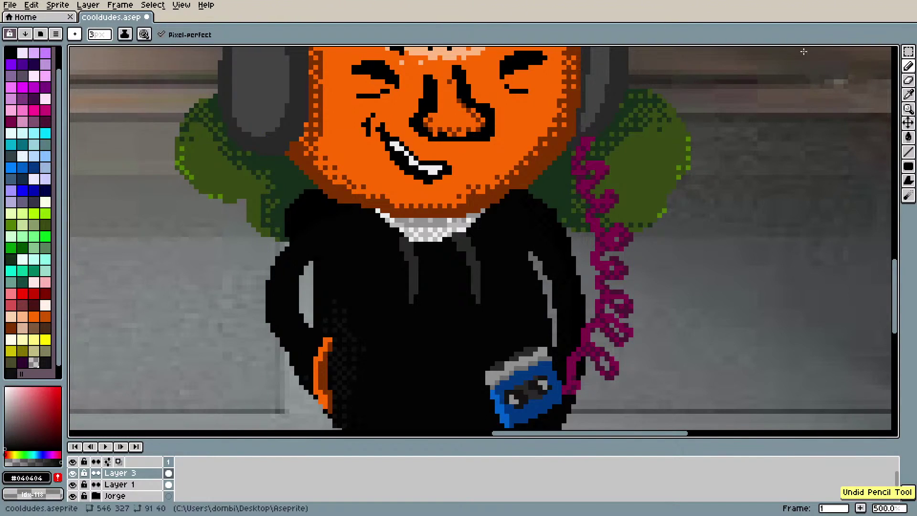
left_click(107, 39)
type("2")
key("Return")
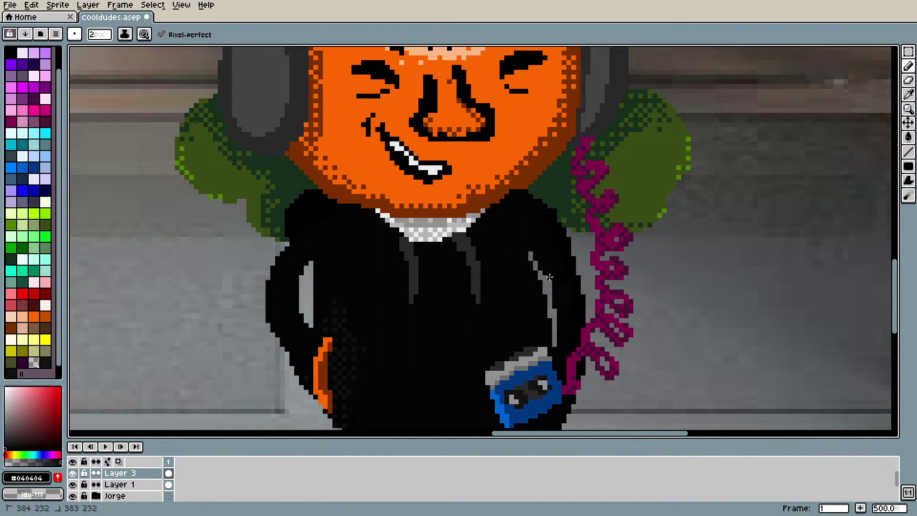
Step: Try to thin the arm slit with 2 px Pencil strokes in #040404 and reconnect its broken middle with the Eraser
left_click_drag(551, 283, 562, 320)
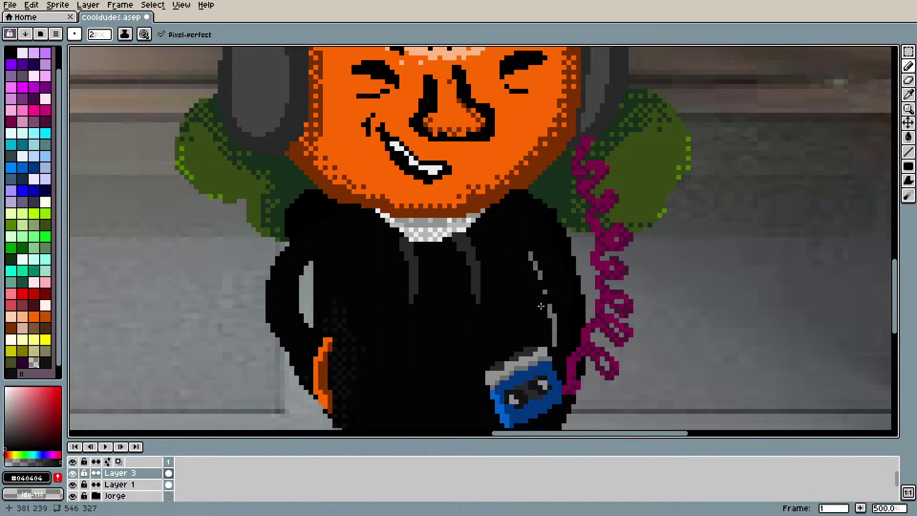
key("e")
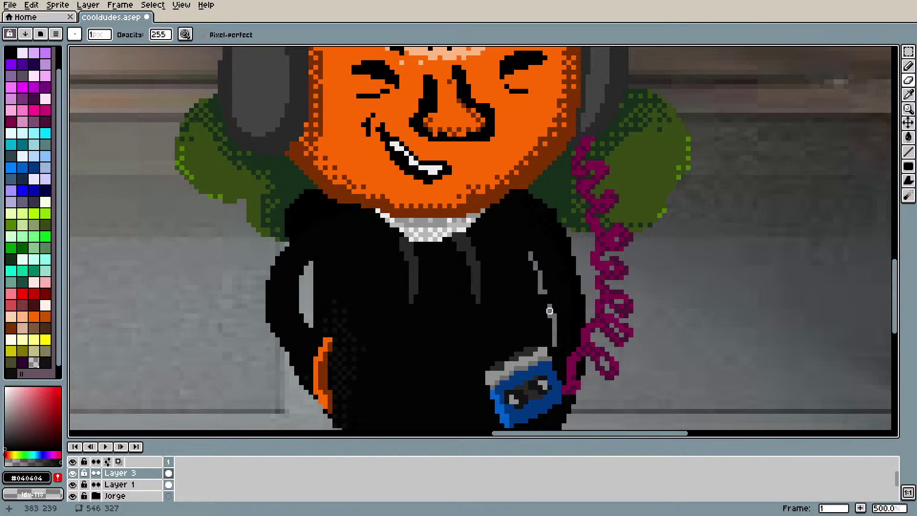
left_click_drag(550, 311, 554, 330)
key("i")
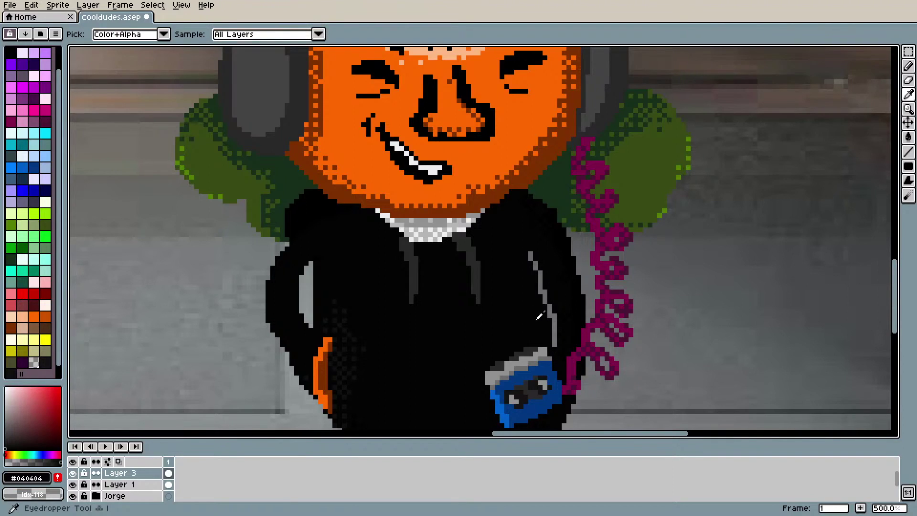
key("b")
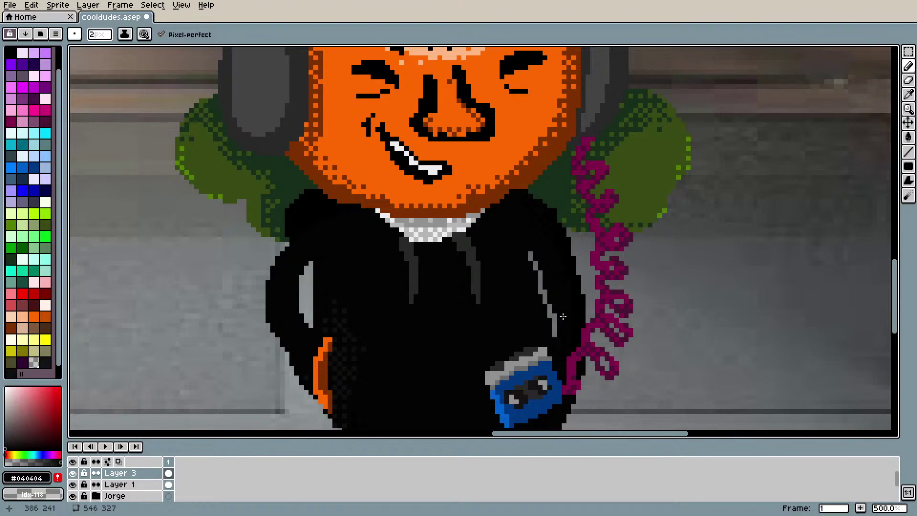
left_click_drag(560, 313, 556, 335)
Step: Undo the recent pencil and eraser touch-ups on the arm slit
scroll(587, 249, "down", 3)
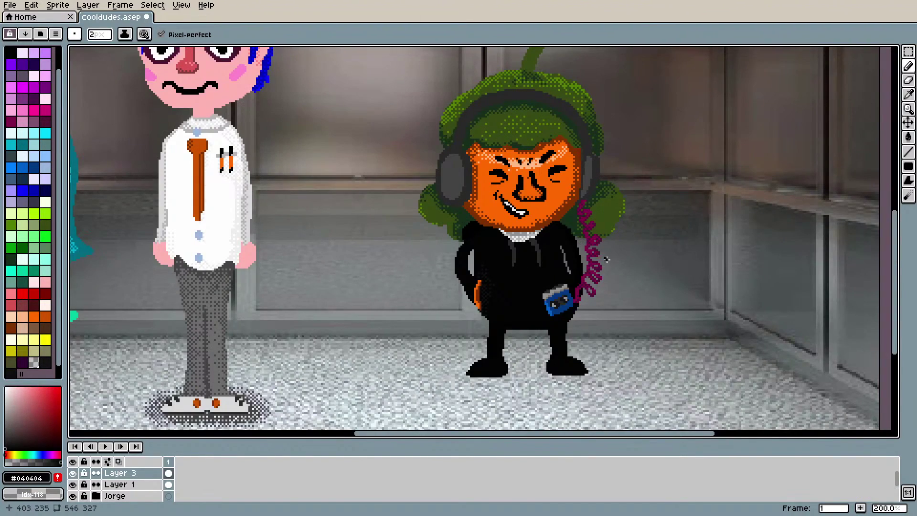
scroll(605, 261, "up", 3)
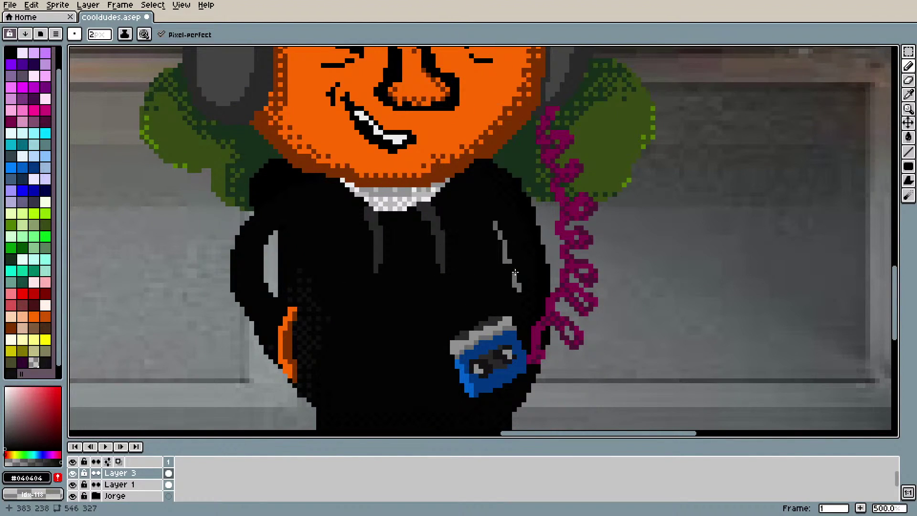
scroll(500, 379, "down", 3)
mouse_move(493, 435)
left_mouse_down()
mouse_move(474, 435)
mouse_move(509, 436)
left_mouse_up()
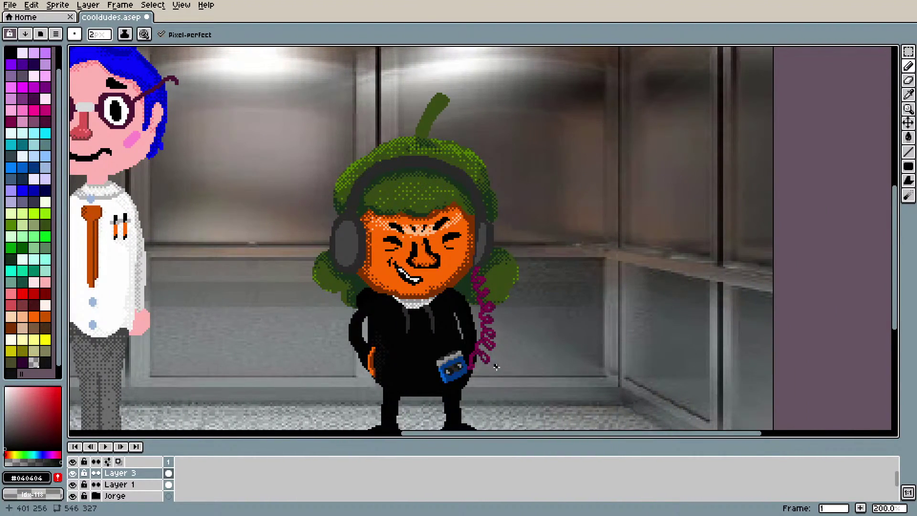
scroll(496, 367, "up", 1)
key("ctrl+z")
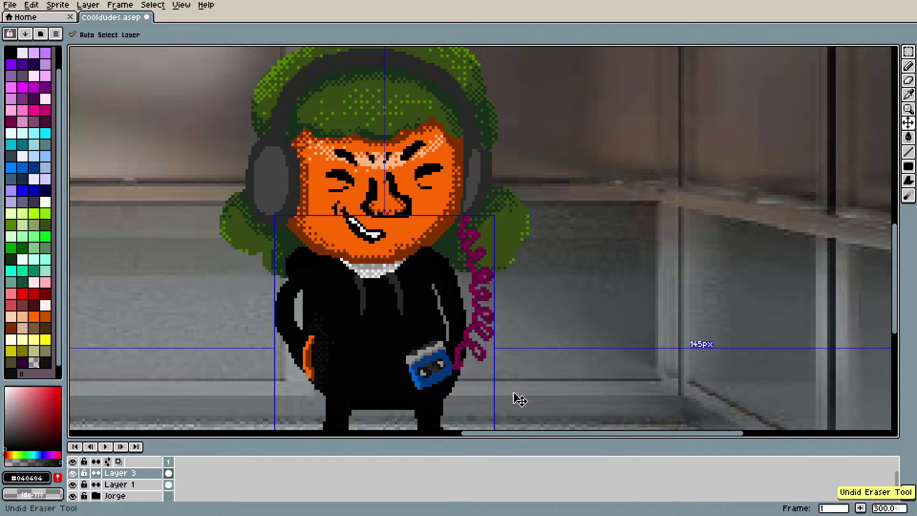
key("ctrl+z")
key("ctrl+z")
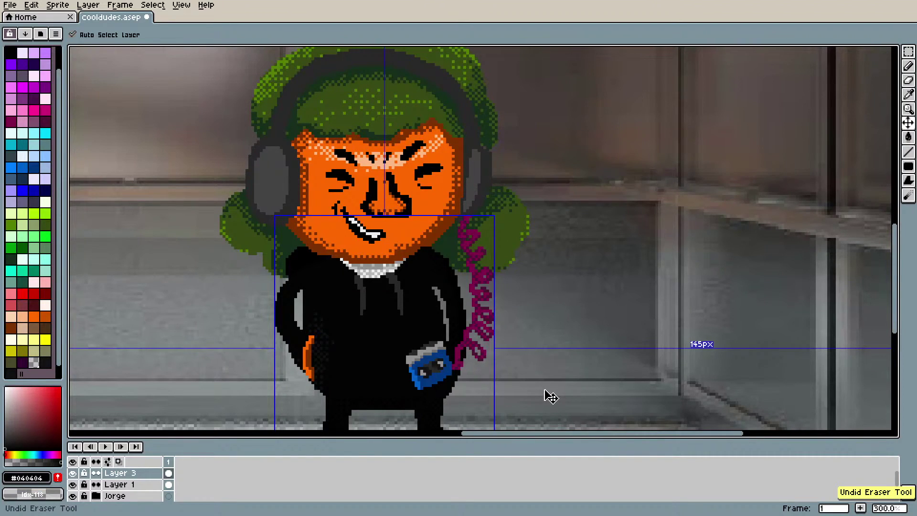
Step: Shorten the lower end of the arm slit above the cassette player with the 2 px Pencil in #040404
key("b")
scroll(551, 396, "down", 1)
scroll(559, 411, "down", 1)
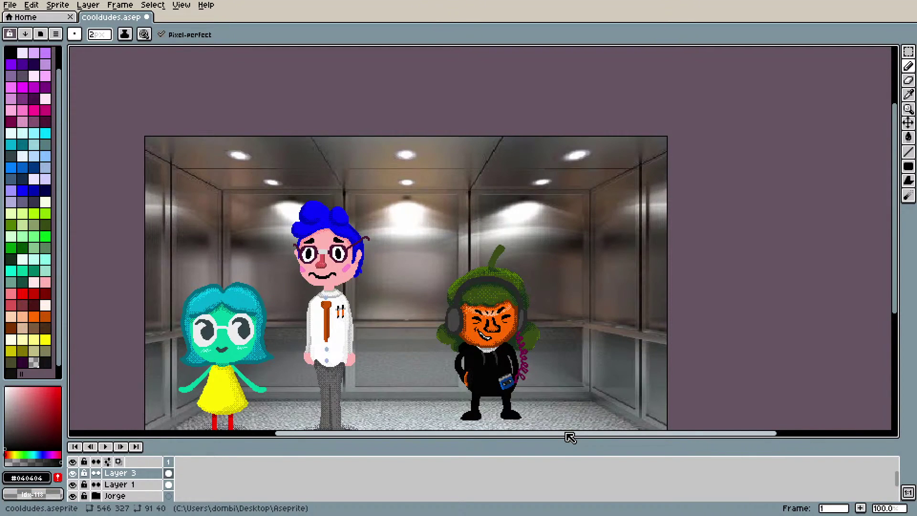
left_click_drag(561, 436, 537, 436)
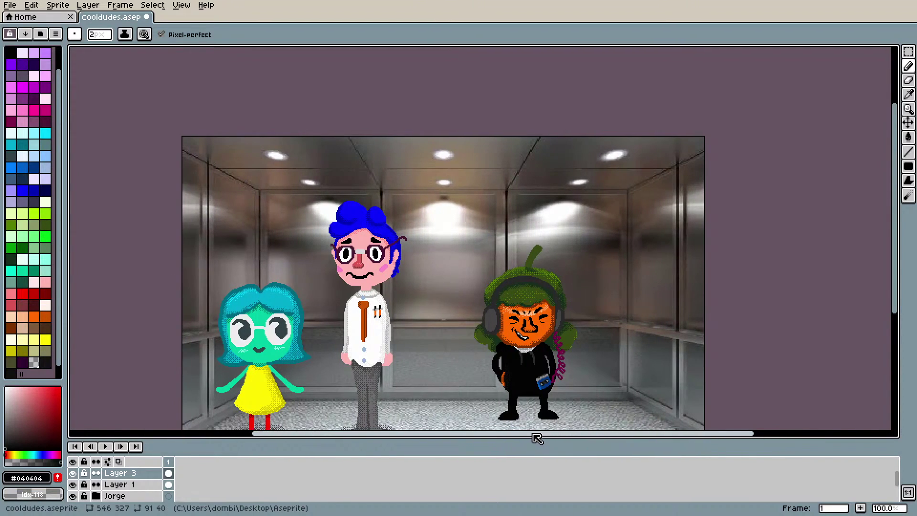
left_click_drag(897, 306, 896, 329)
scroll(638, 415, "up", 2)
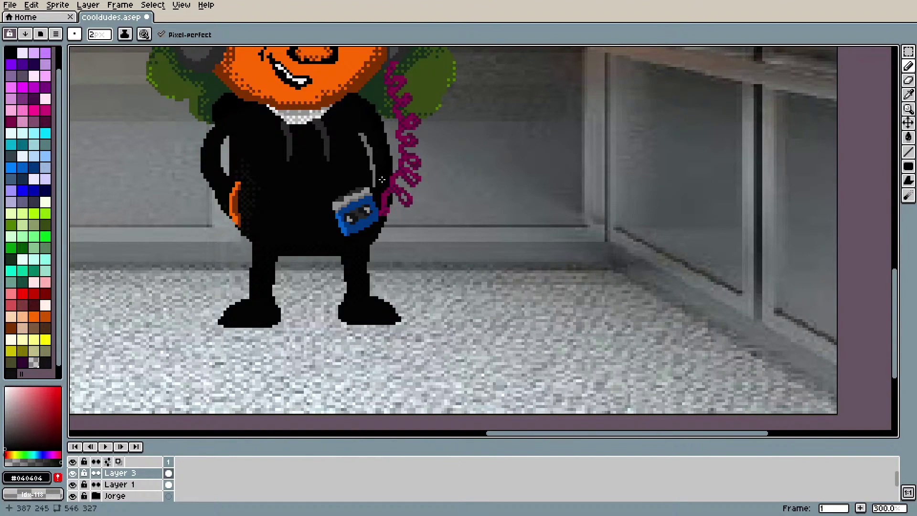
key("i")
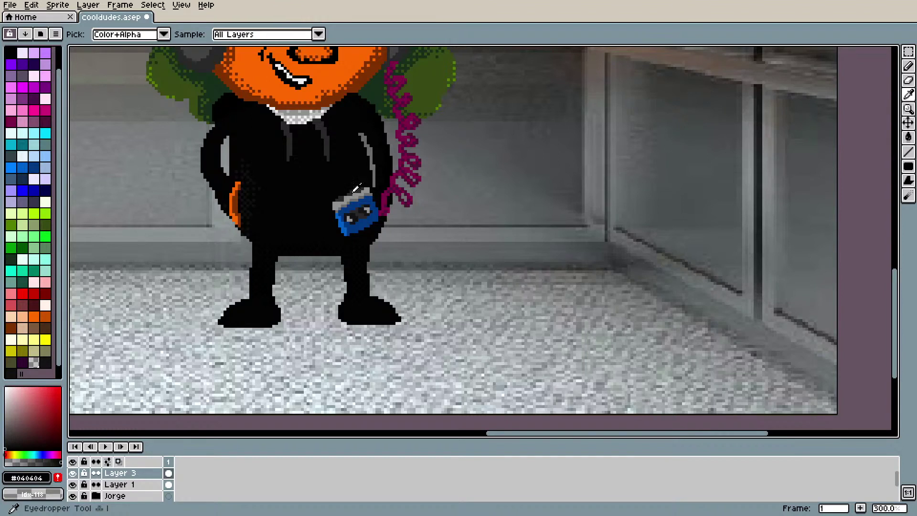
key("b")
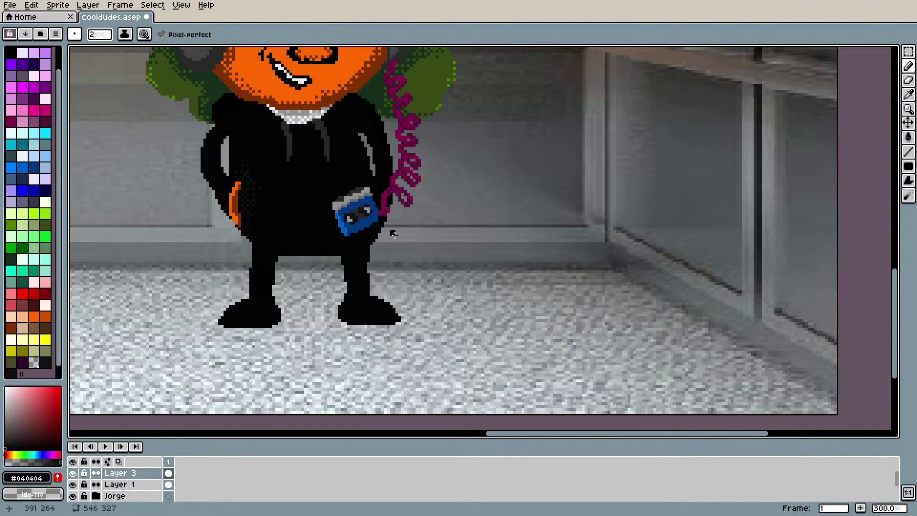
scroll(394, 232, "down", 1)
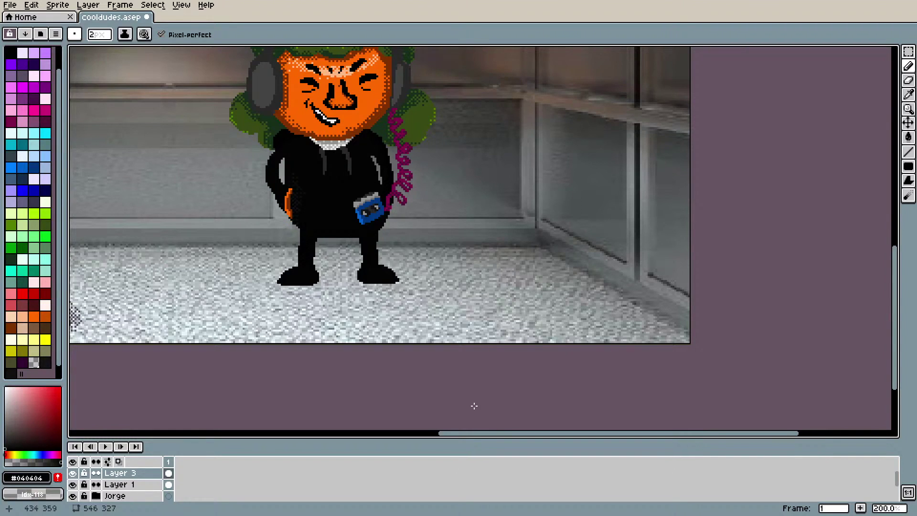
scroll(400, 212, "up", 3)
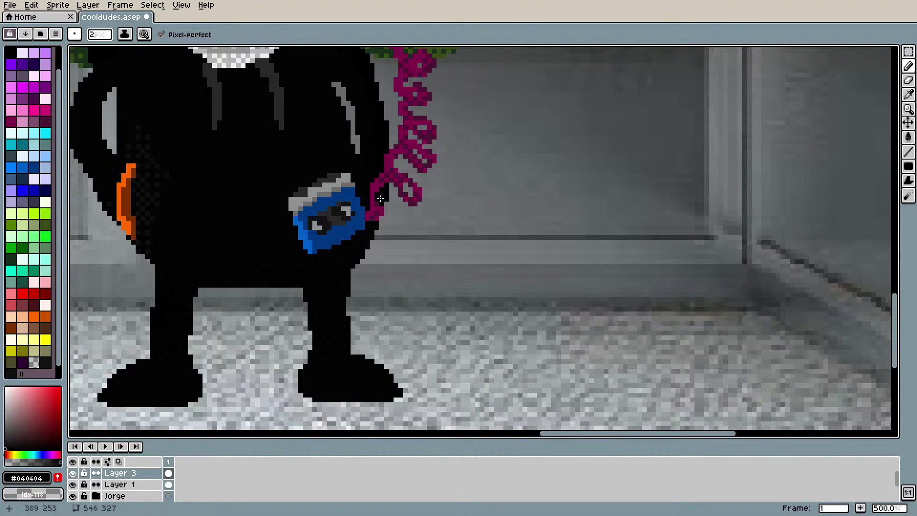
Step: Draw the hand's shaded parts around the cassette player with a 1 px Pencil in the other hand's brown, #7F3100
key("i")
left_click(134, 209)
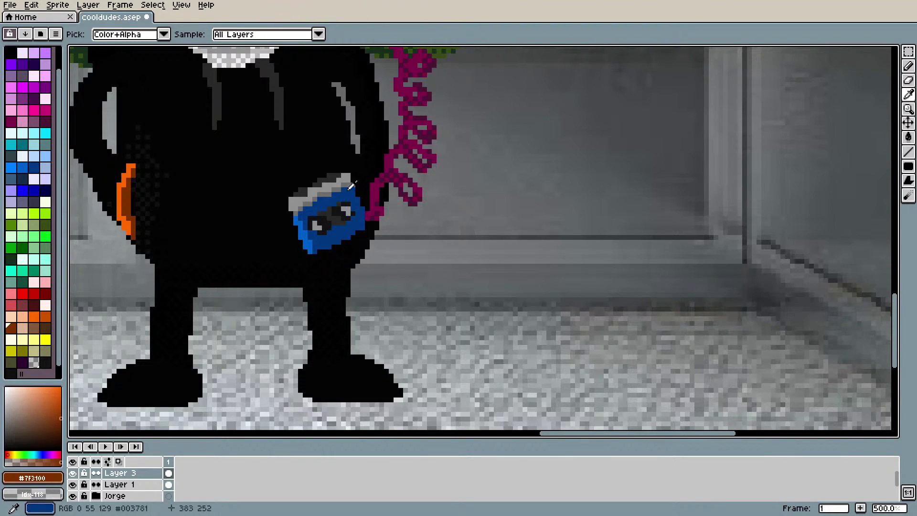
key("b")
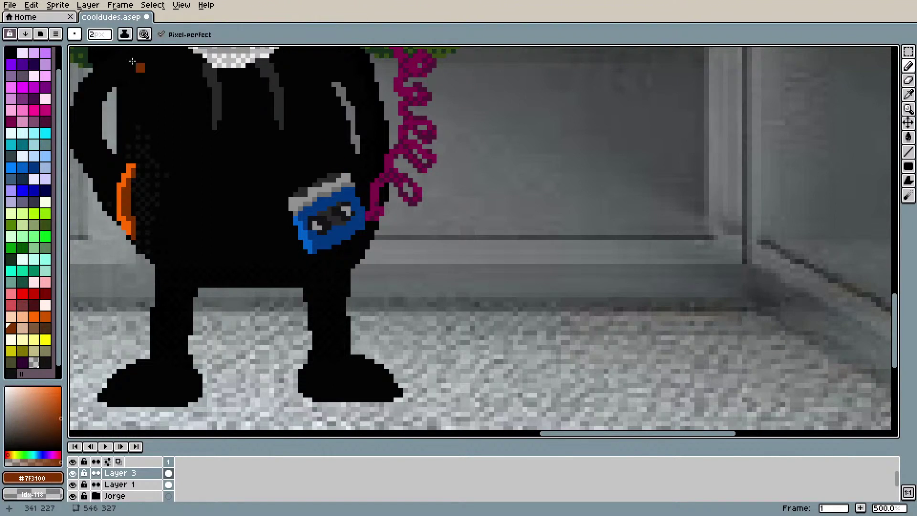
left_click(103, 35)
left_click_drag(105, 48, 92, 49)
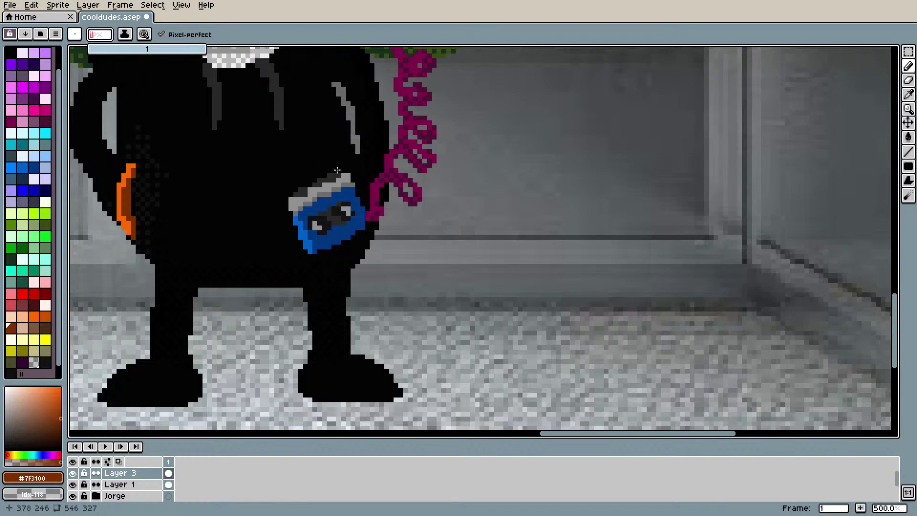
left_click_drag(363, 176, 368, 179)
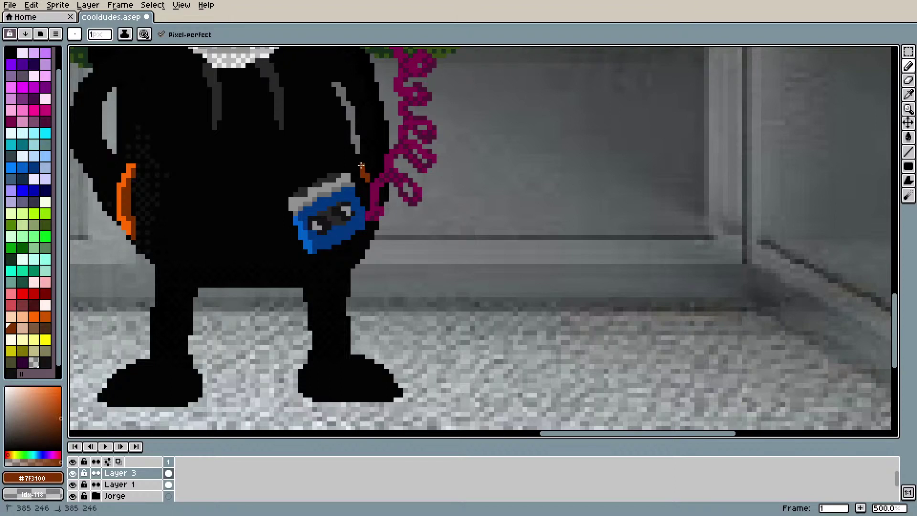
left_click(381, 189)
Step: Add a highlight to the upper edge of the hand beside the cassette player in the other hand's orange, #FF6900
key("i")
left_click(130, 167)
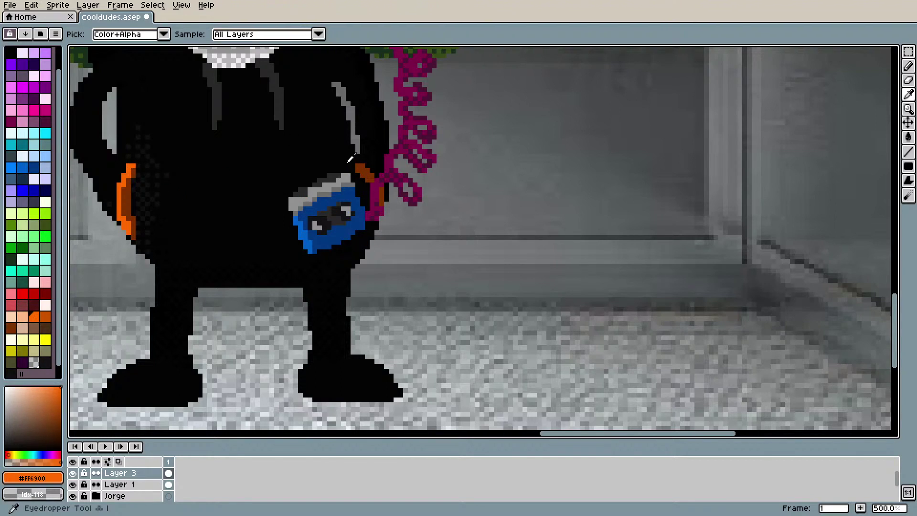
key("b")
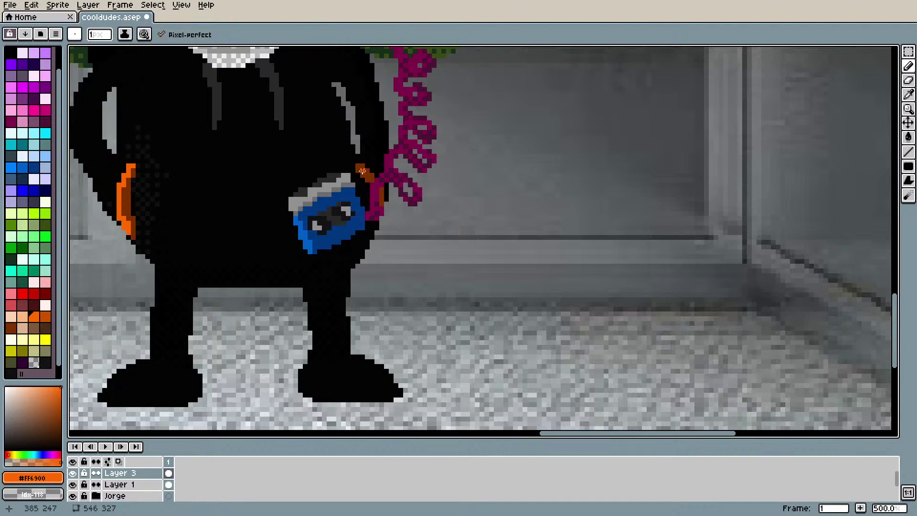
left_click(359, 166)
Step: Paint grey #6C6C6C tips on both hoodie drawstrings and touch up where they meet the strings with #292929
scroll(360, 172, "down", 2)
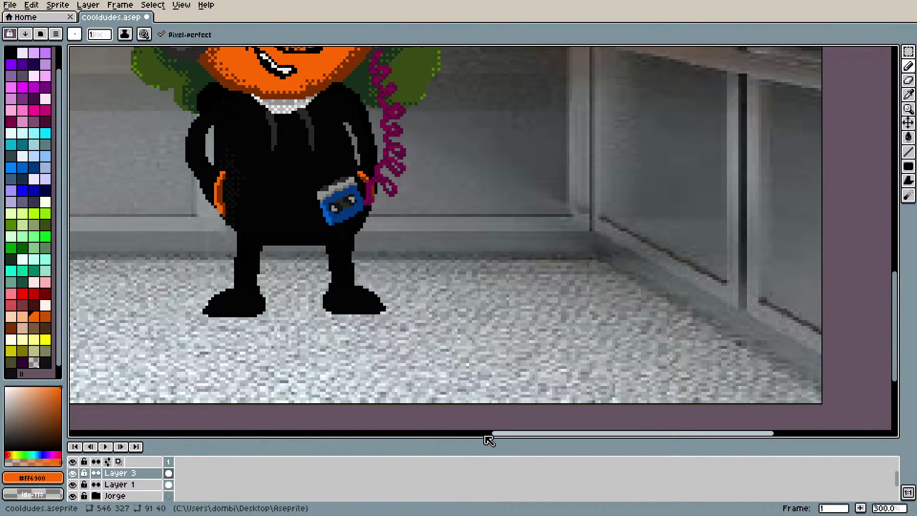
left_click_drag(516, 434, 446, 433)
scroll(524, 215, "down", 2)
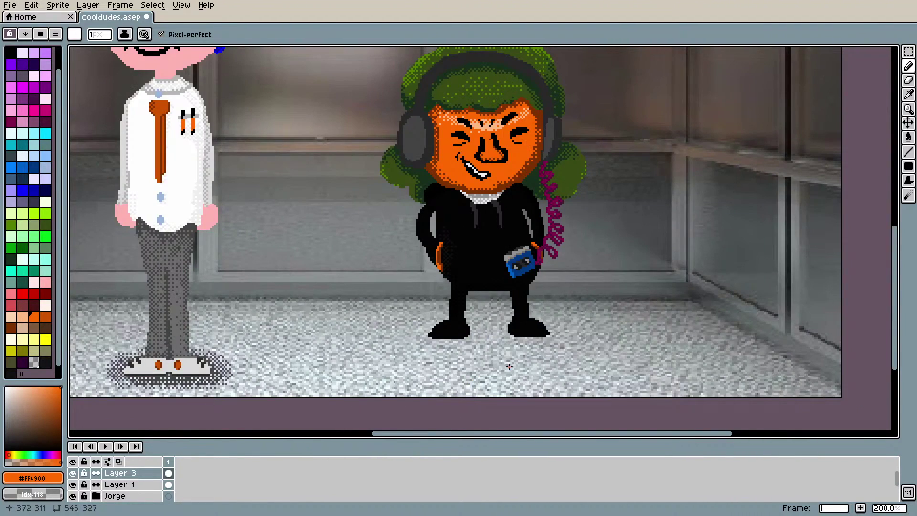
scroll(524, 215, "up", 3)
scroll(524, 215, "up", 1)
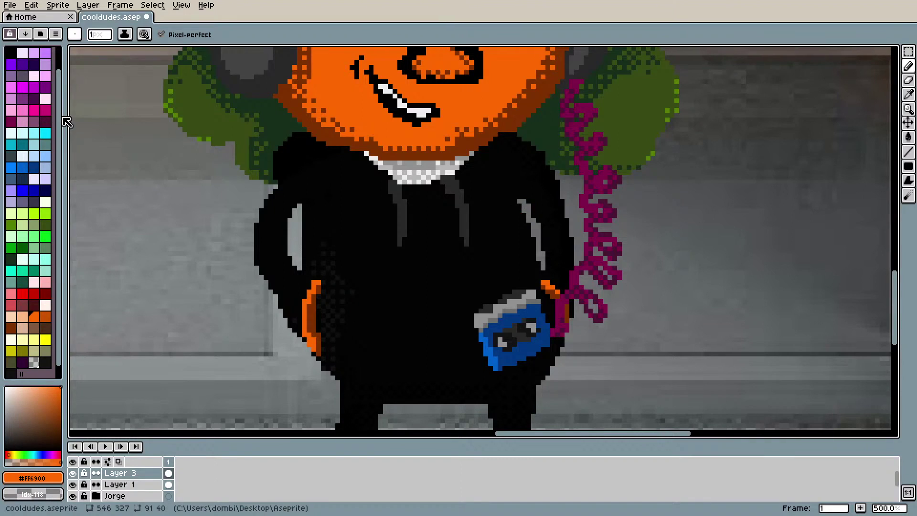
scroll(63, 100, "up", 2)
key("i")
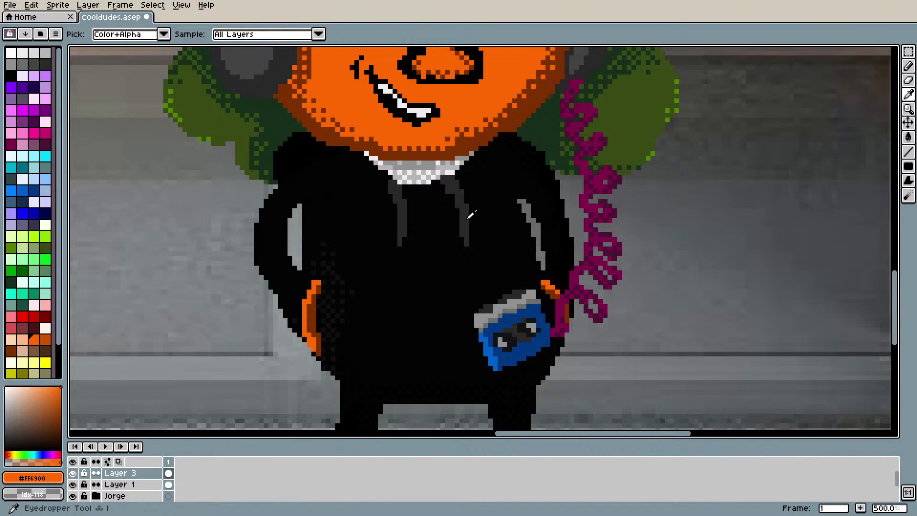
left_click(469, 211)
left_click(10, 64)
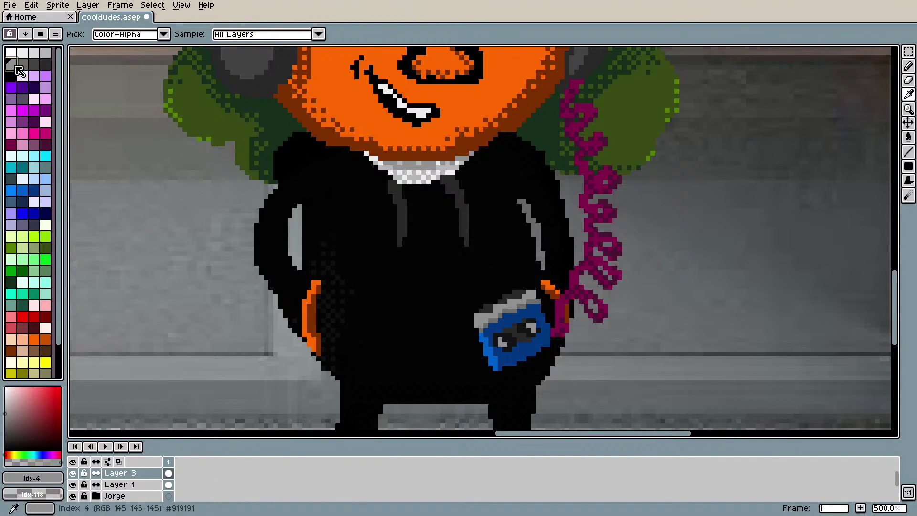
left_click(24, 64)
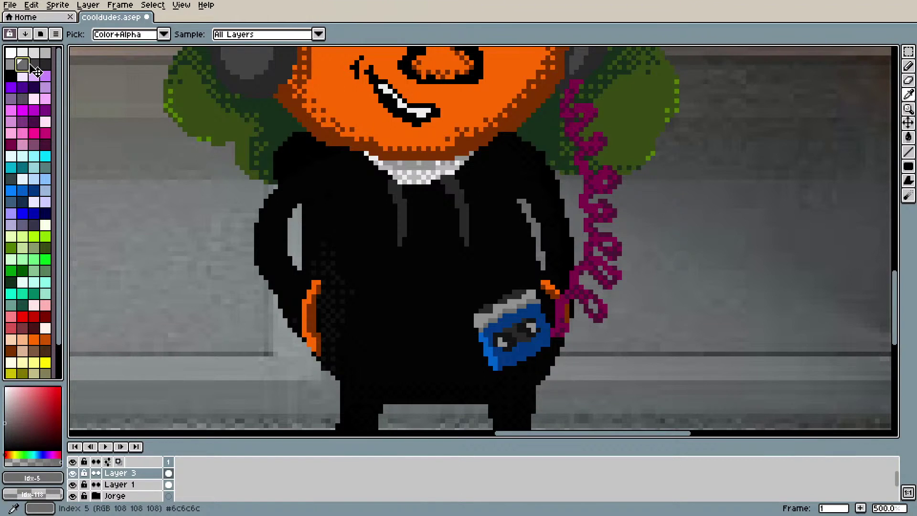
key("b")
left_click_drag(399, 239, 398, 249)
left_click_drag(462, 243, 462, 248)
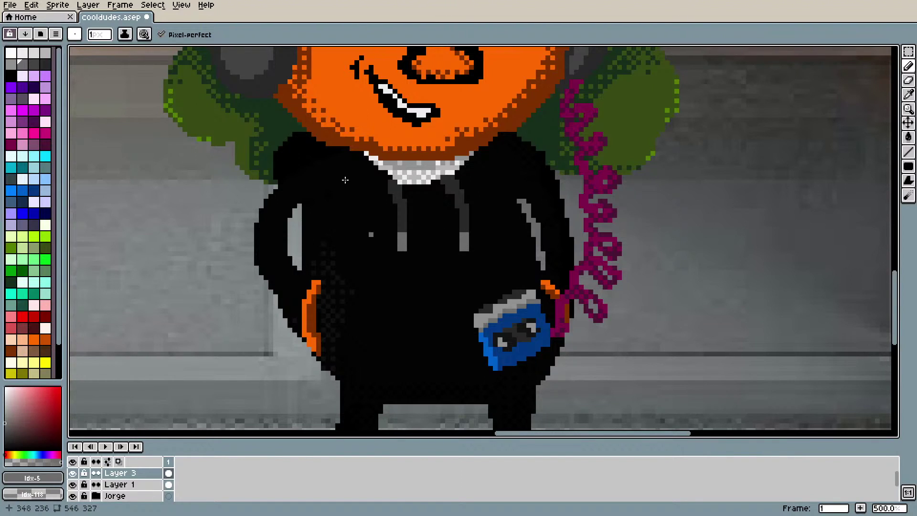
left_click(404, 222, "alt")
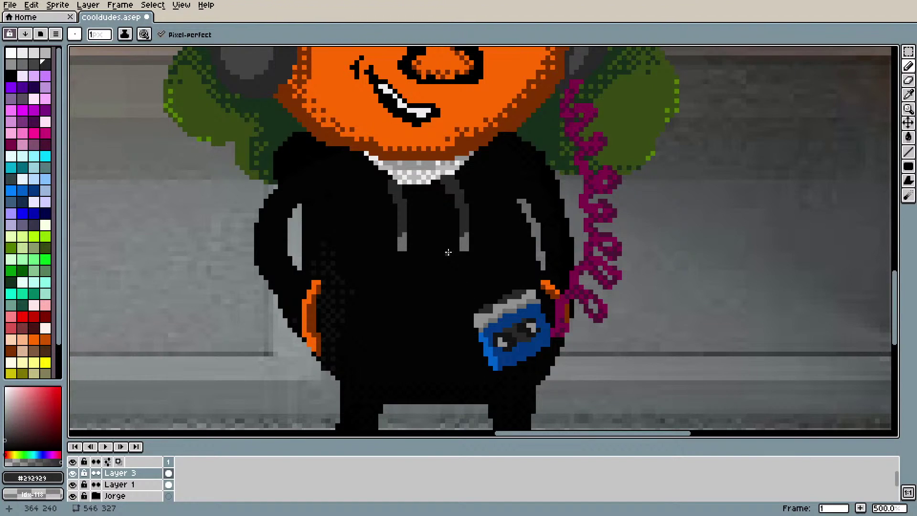
Step: Try a Paint Bucket fill on the outfit with near-black palette colour 120, then undo the fill
scroll(449, 217, "down", 3)
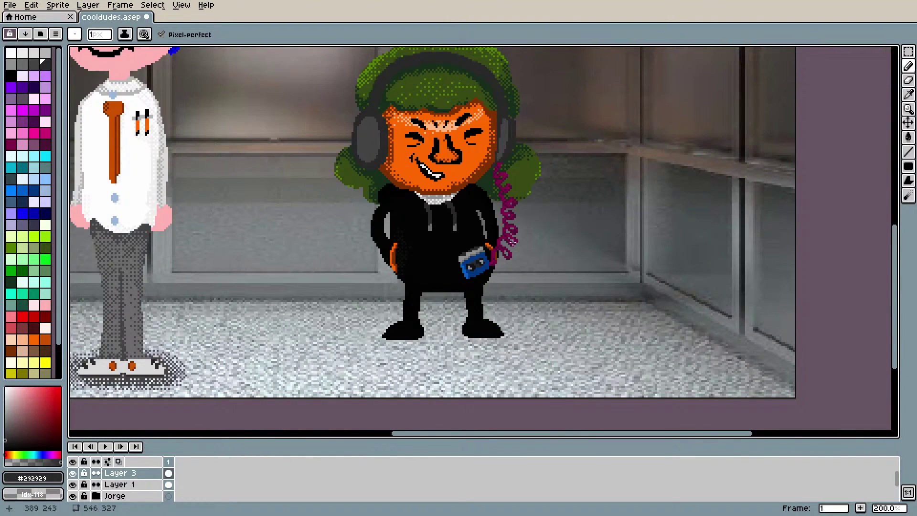
scroll(537, 247, "down", 1)
scroll(537, 248, "up", 3)
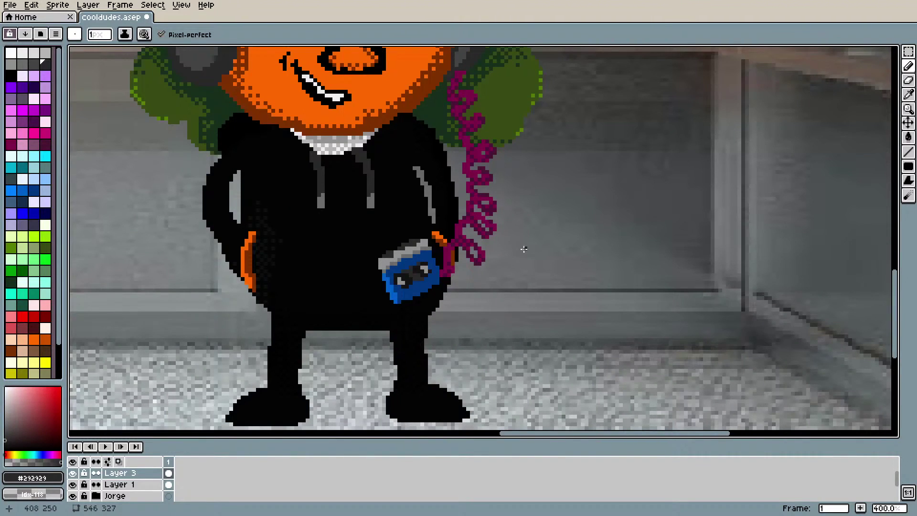
scroll(36, 241, "down", 2)
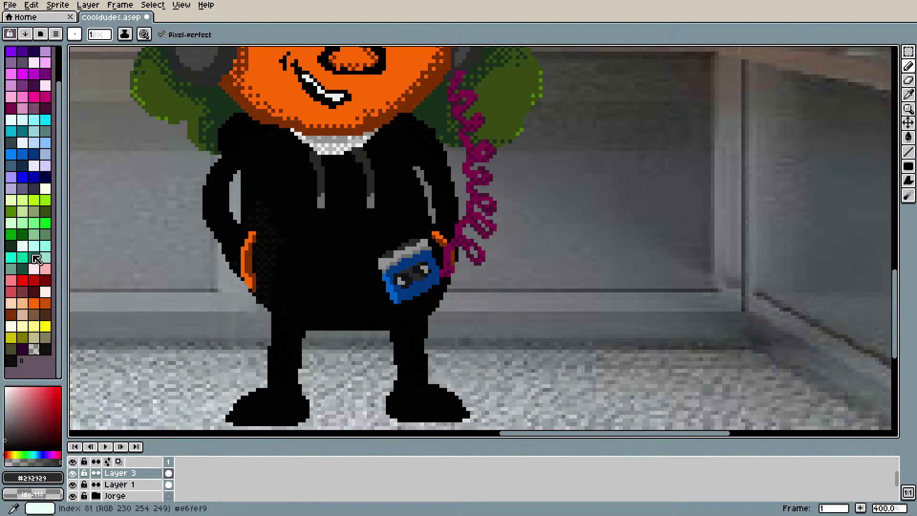
left_click(13, 364)
key("g")
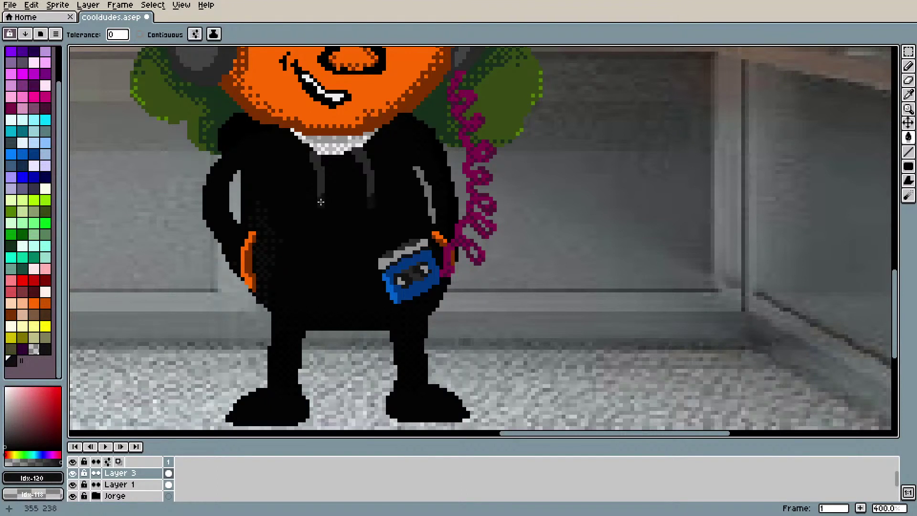
scroll(565, 250, "down", 2)
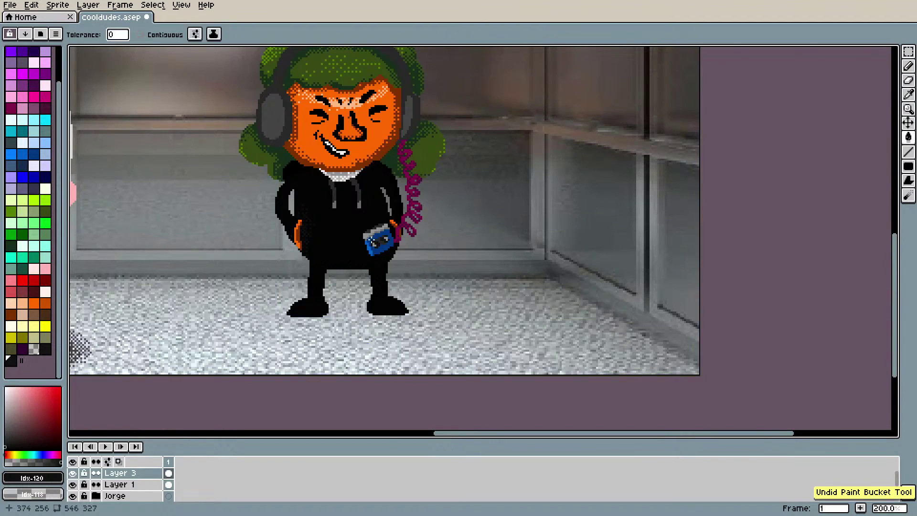
Step: Turn on contiguous filling for the Paint Bucket and review the character within the whole elevator scene
scroll(372, 239, "up", 3)
left_click(140, 35)
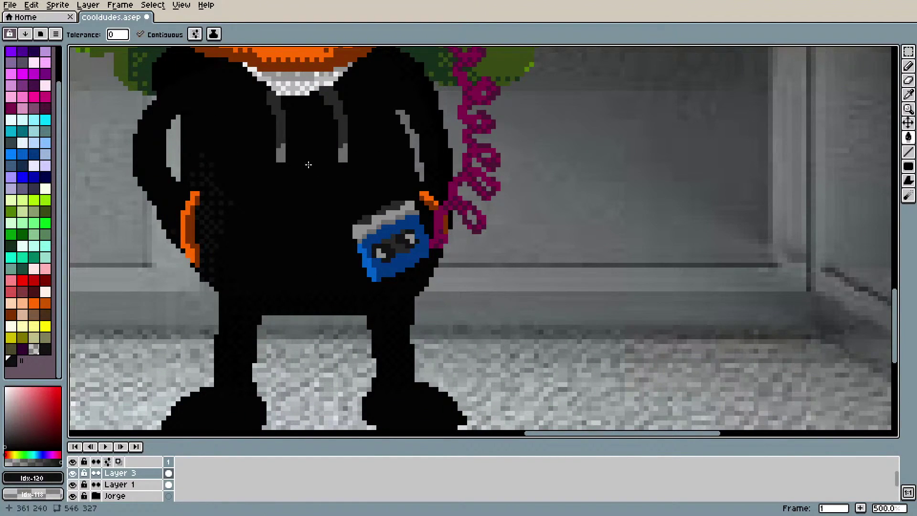
scroll(344, 154, "down", 3)
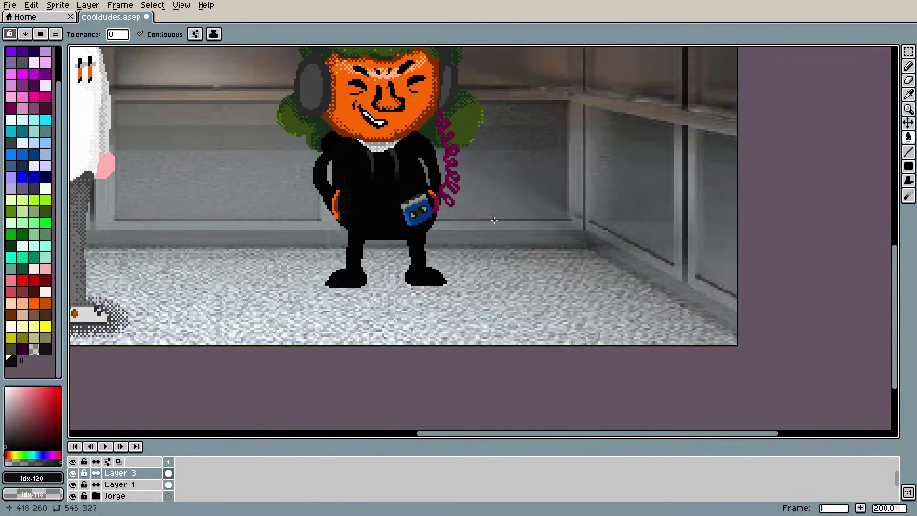
left_click_drag(426, 433, 324, 404)
scroll(331, 385, "down", 2)
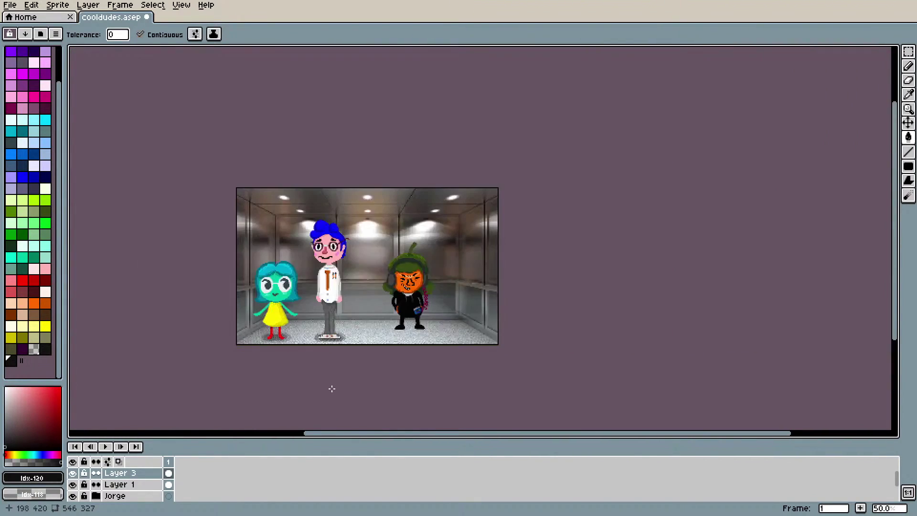
scroll(334, 388, "up", 1)
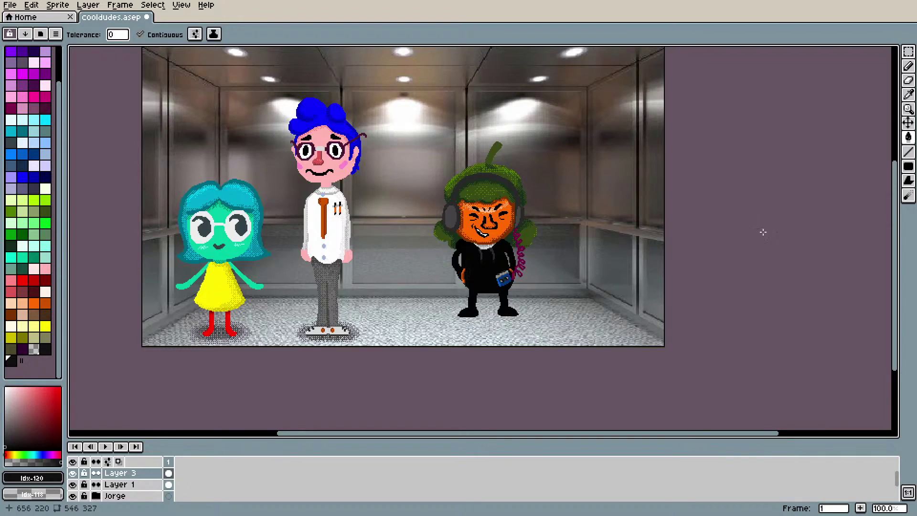
scroll(531, 275, "up", 2)
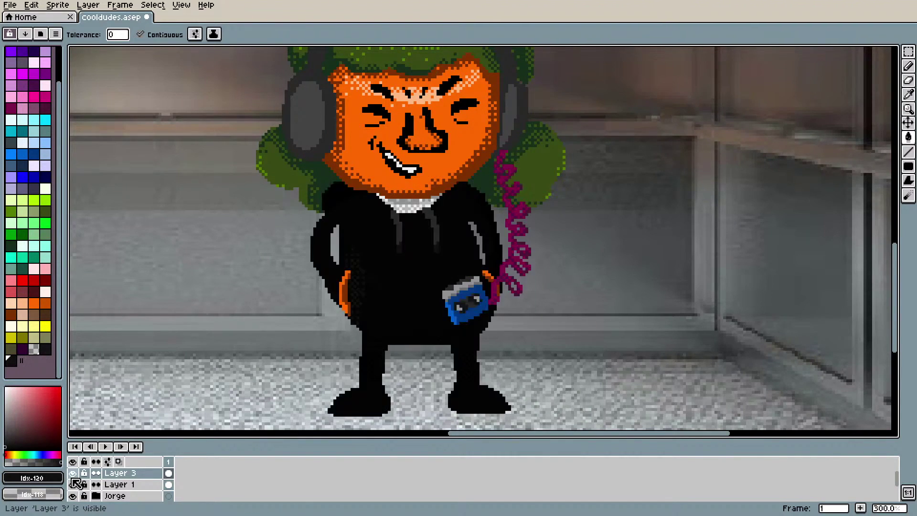
Step: Erase pixels from the top of the shoulder near the cord and patch the gap with the hair's sampled dark green
key("b")
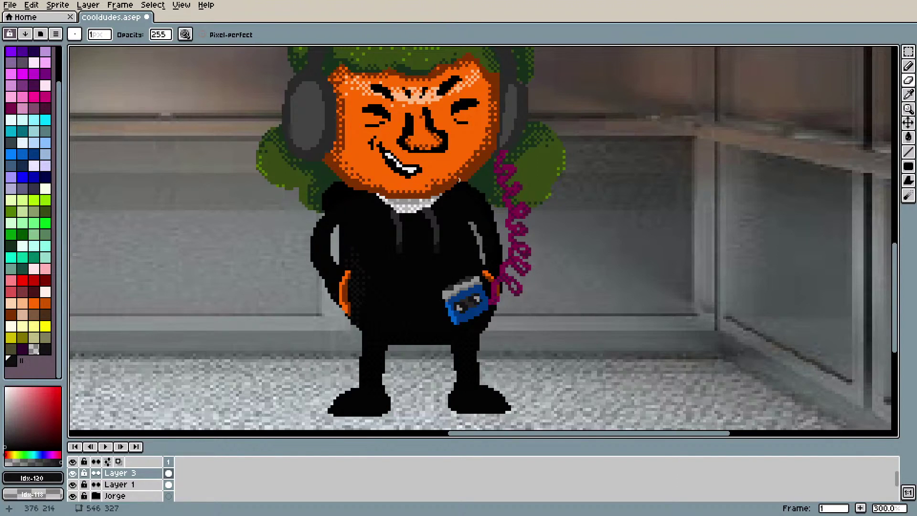
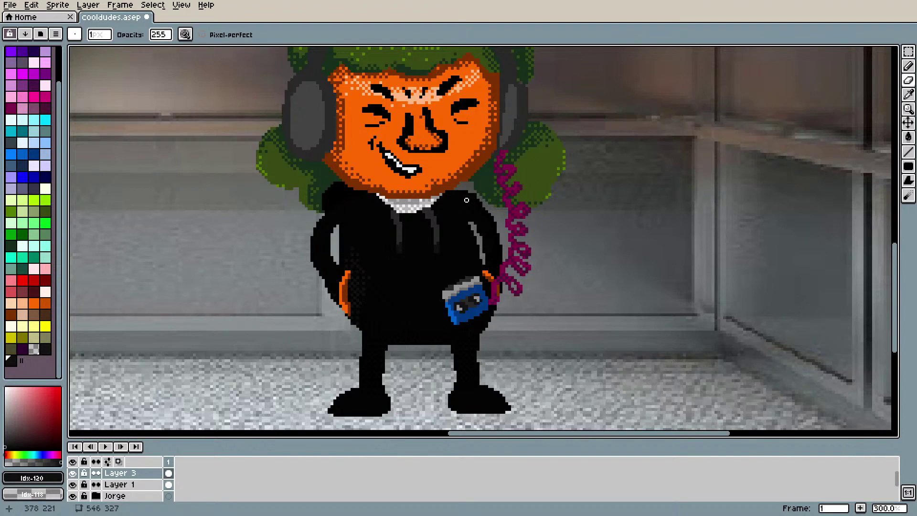
key("i")
left_click(478, 181)
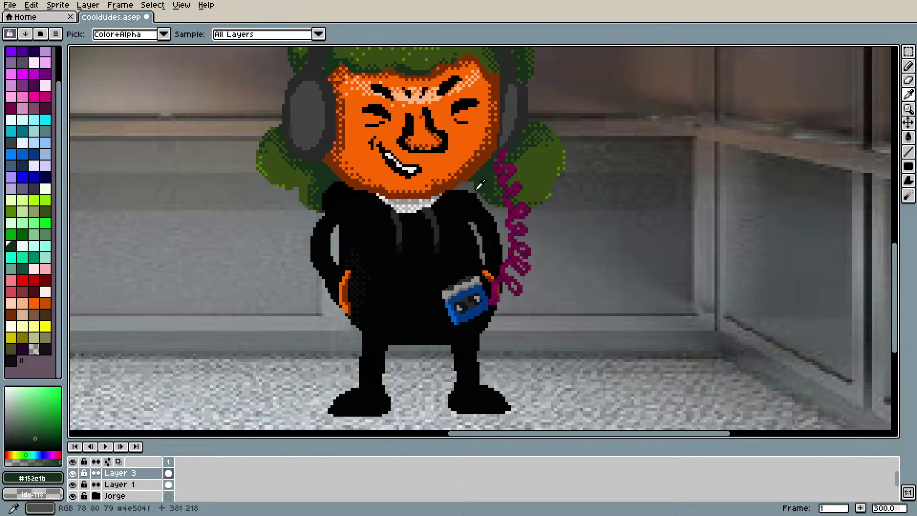
key("b")
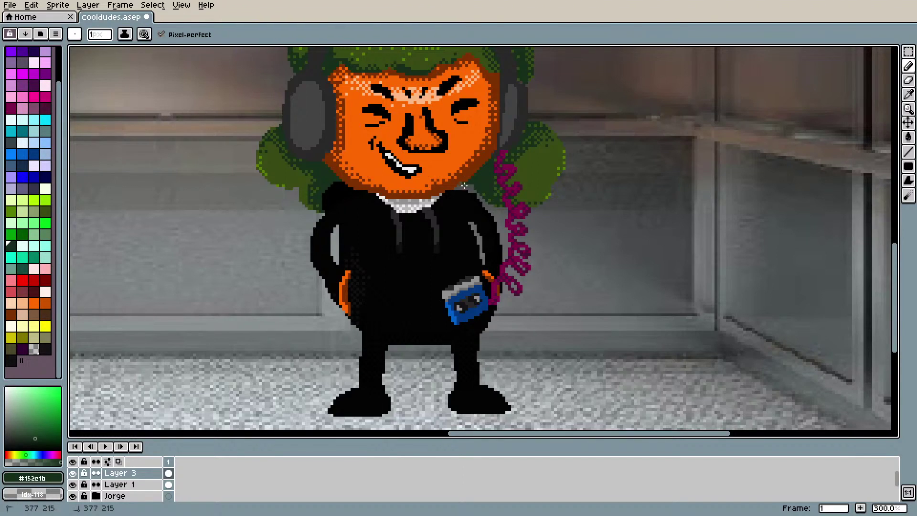
mouse_move(466, 183)
left_mouse_down()
mouse_move(483, 184)
mouse_move(476, 188)
left_mouse_up()
key("ctrl+z")
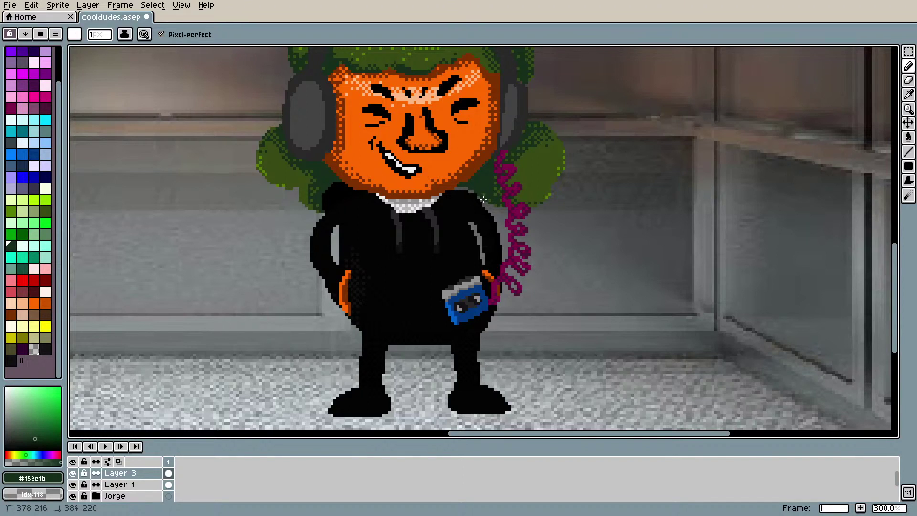
Step: Refine the shoulder's upper edge below the face with another 1 px Pencil stroke in dark green
scroll(514, 203, "down", 1)
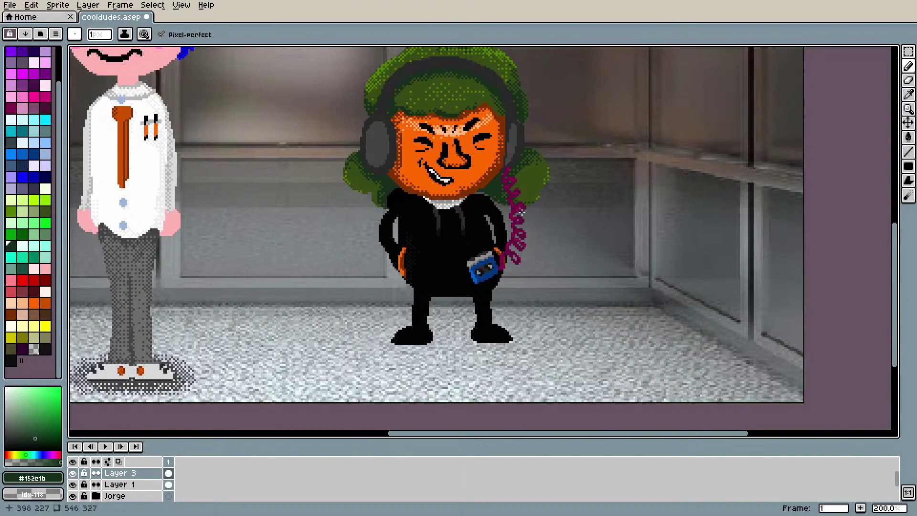
scroll(522, 212, "up", 1)
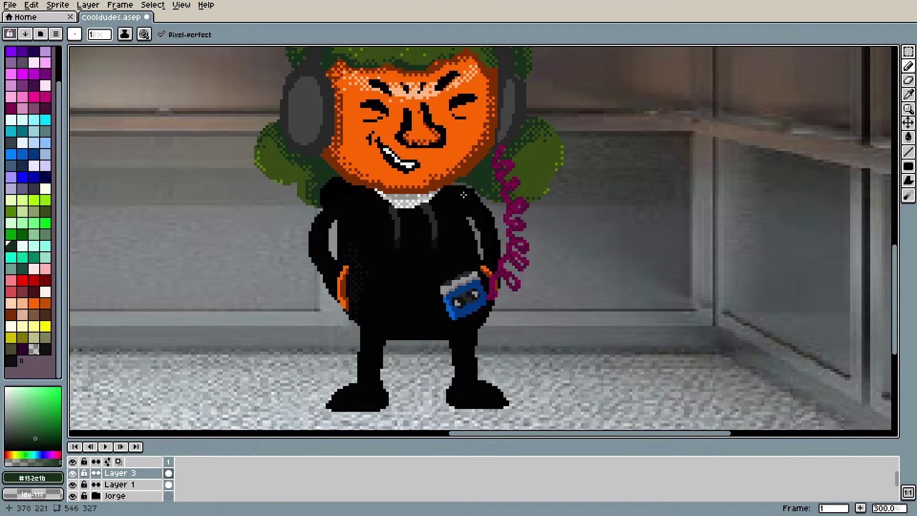
left_click_drag(455, 185, 471, 187)
scroll(504, 198, "down", 1)
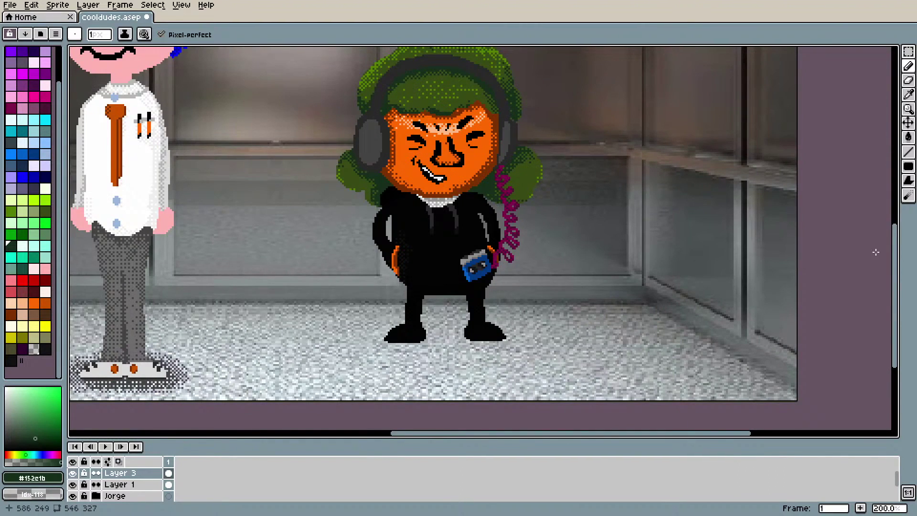
scroll(876, 250, "up", 2)
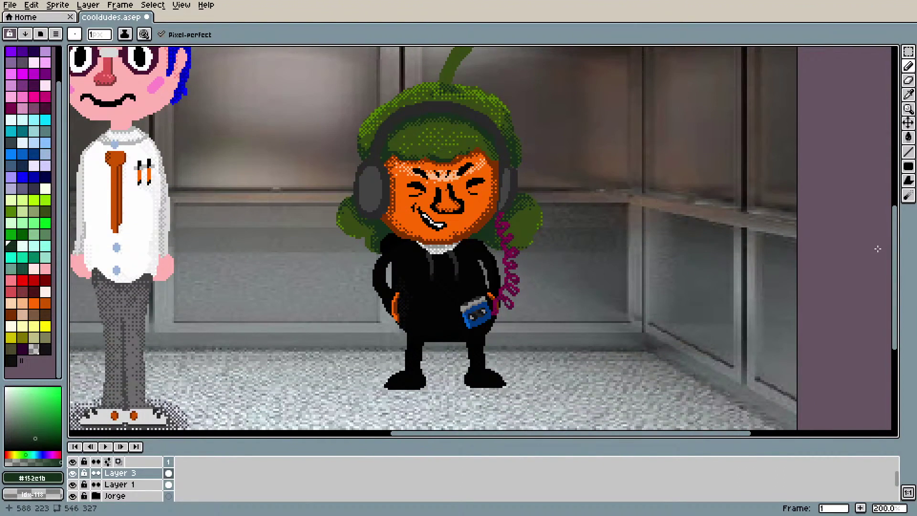
scroll(551, 249, "up", 2)
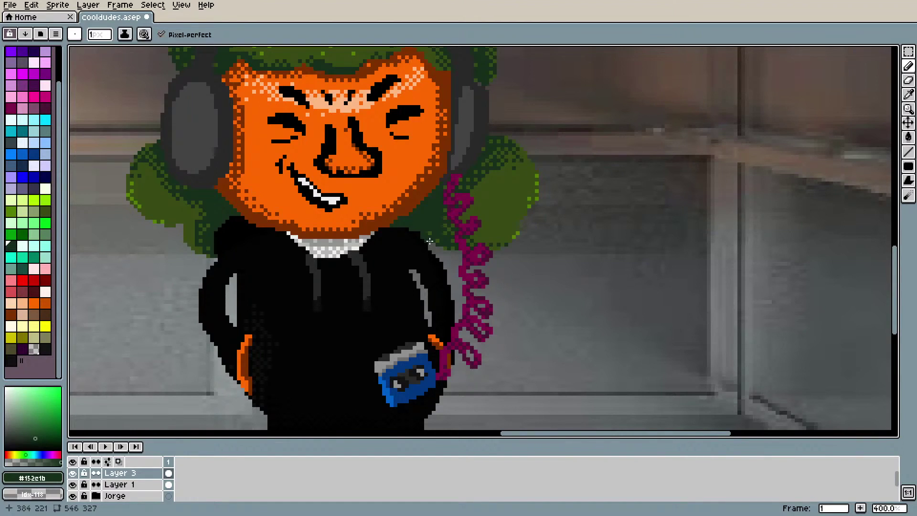
scroll(471, 250, "down", 1)
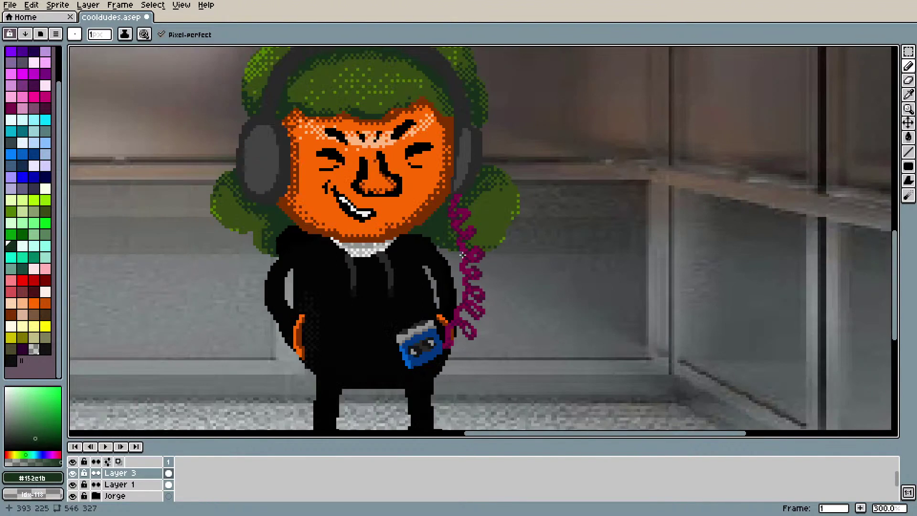
Step: Select the black outfit on Layer 3 with the Magic Wand at tolerance 0
mouse_move(897, 264)
left_mouse_down()
mouse_move(897, 238)
mouse_move(892, 263)
left_mouse_up()
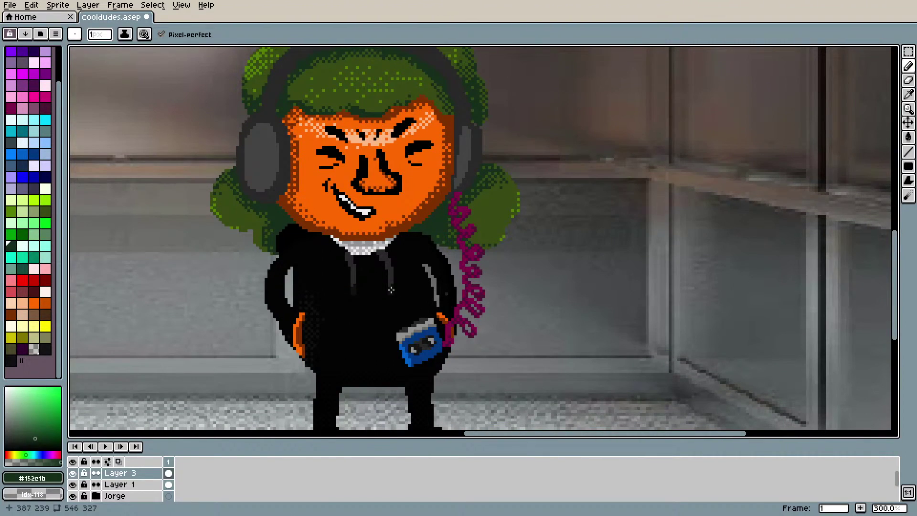
scroll(362, 217, "down", 2)
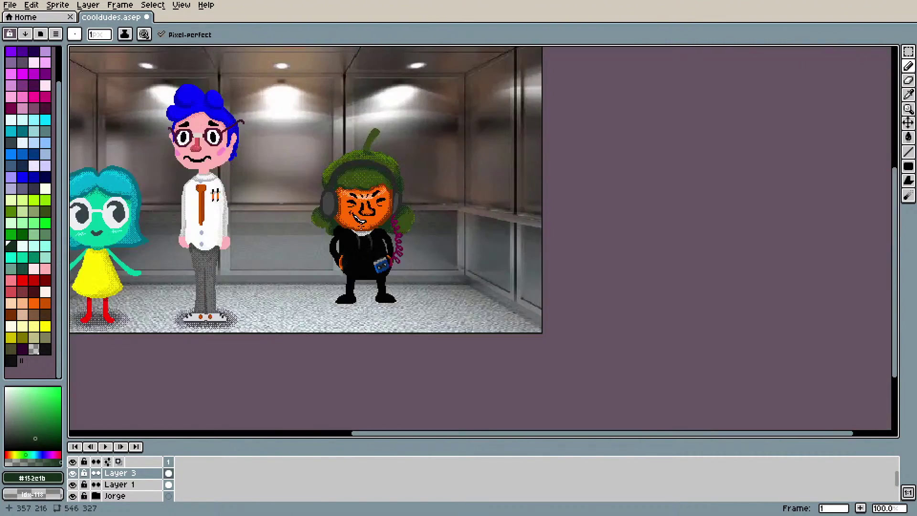
scroll(321, 269, "up", 2)
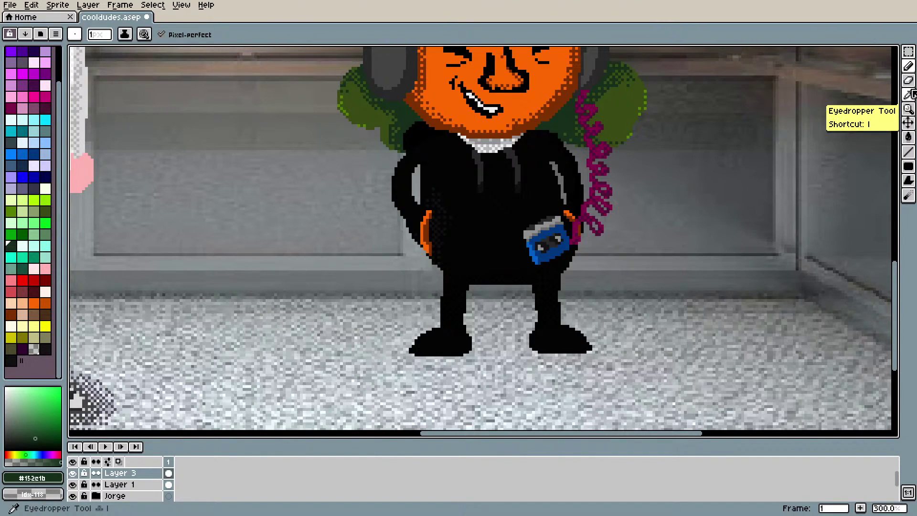
key("m")
key("shift+q")
key("w")
left_click(507, 165)
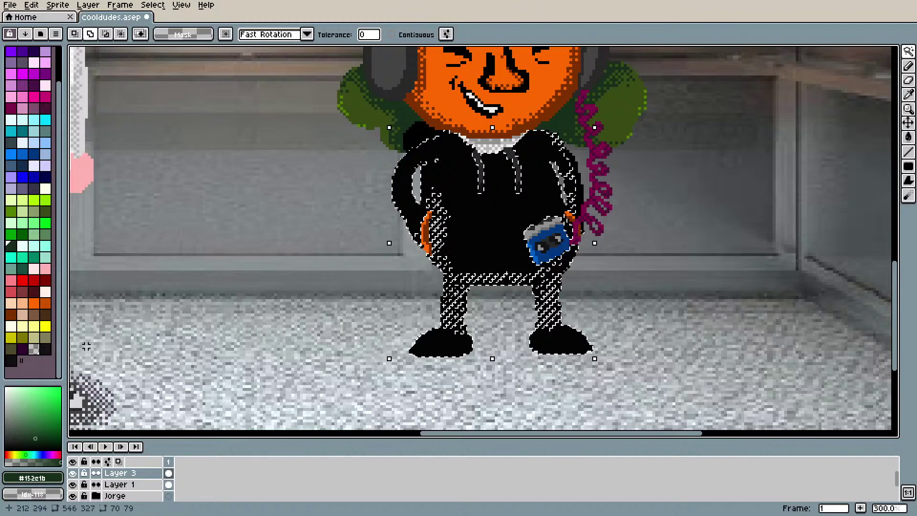
Step: Fill the selected outfit with near-black #0c0c0c using the Paint Bucket and clear the selection
key("i")
left_click(484, 218)
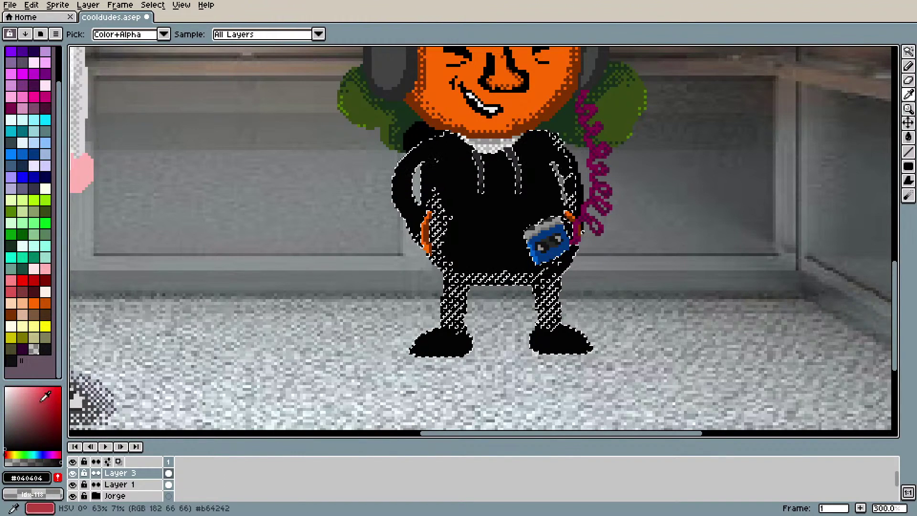
left_click(9, 442)
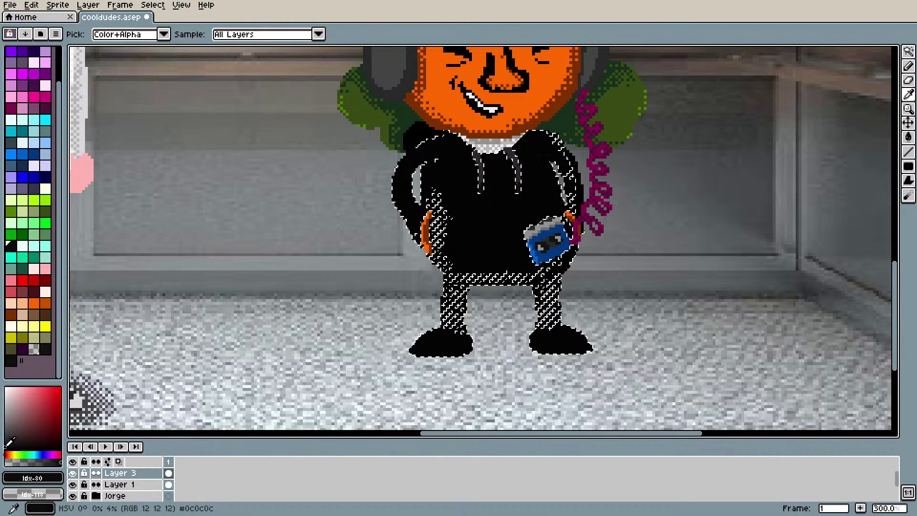
key("g")
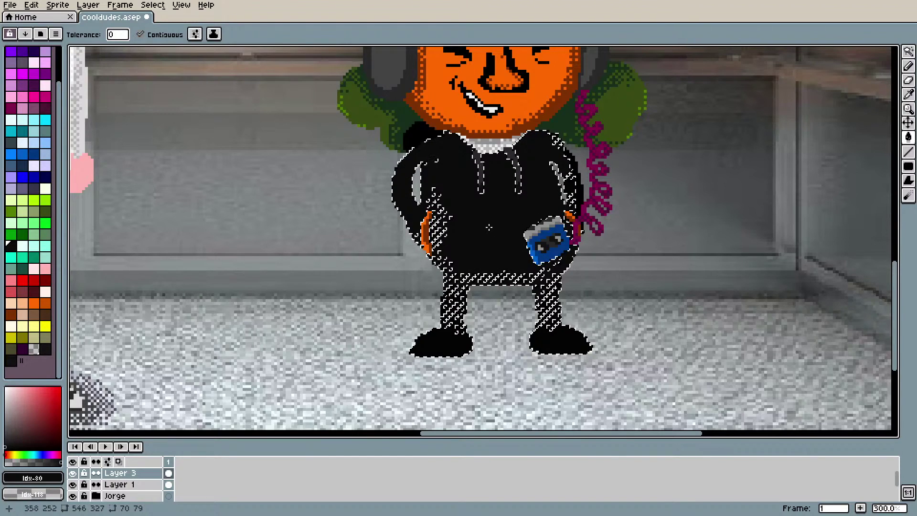
scroll(489, 227, "down", 1)
left_click(120, 485)
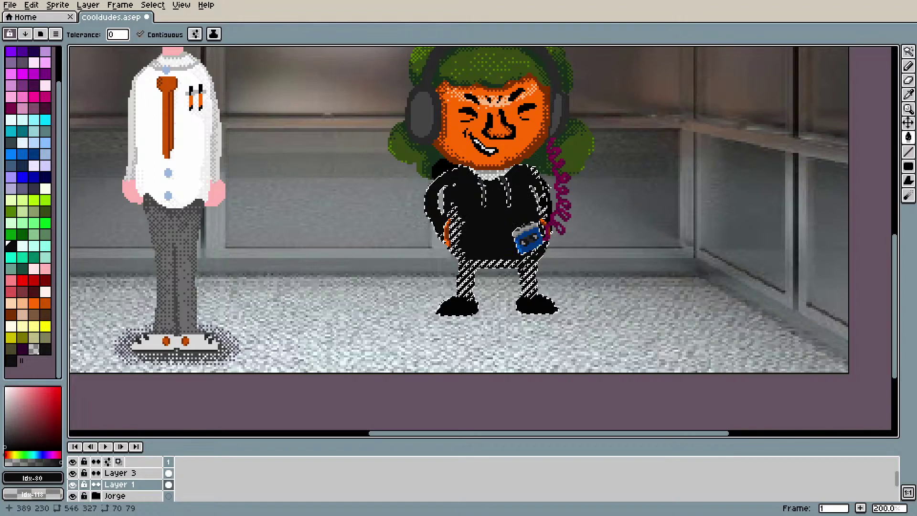
key("ctrl+d")
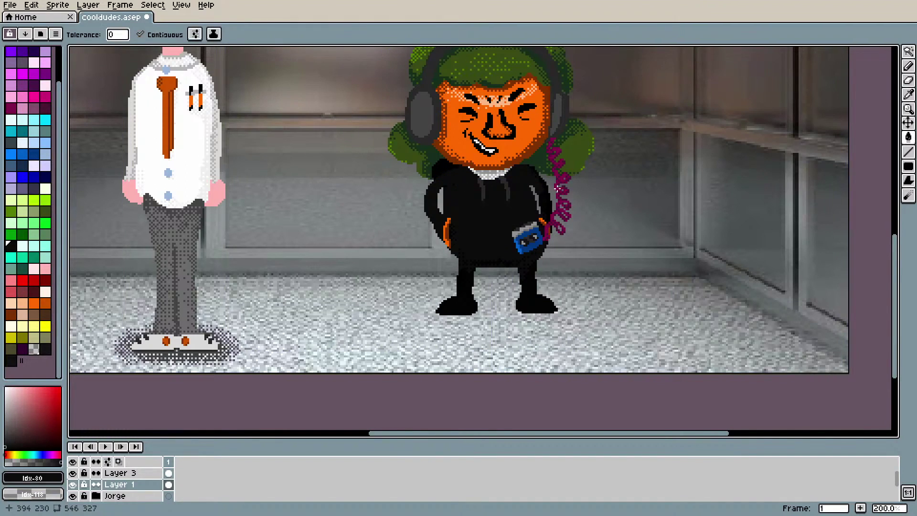
Step: Try a Paint Bucket fill beside the character's arm on Layer 1, and undo the fill
left_click(546, 188)
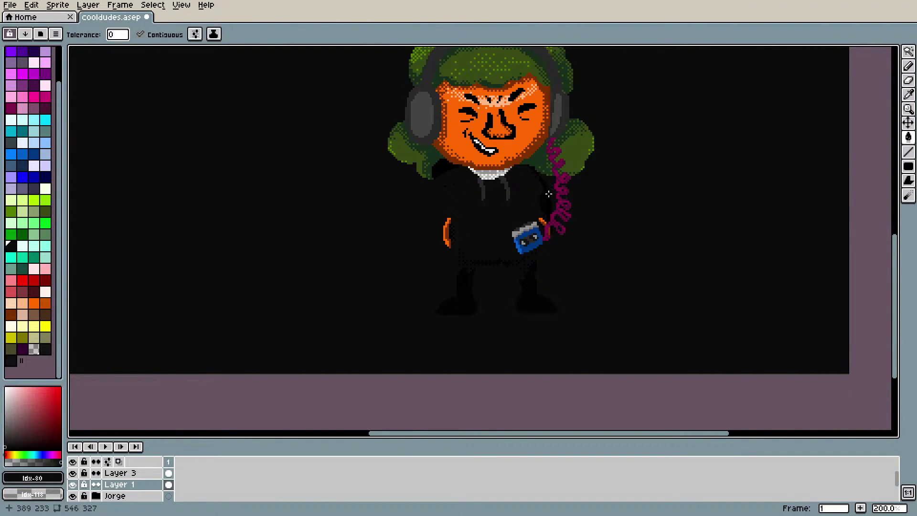
key("v")
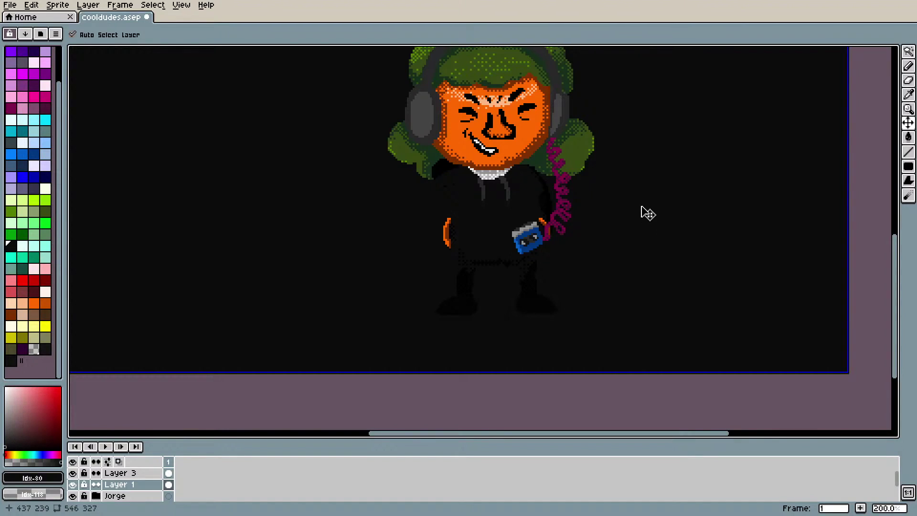
key("ctrl+z")
key("g")
Step: Select Layers 1, 2 and 3 together and move the orange-faced character about 58 px right and 15 px down
scroll(645, 212, "down", 1)
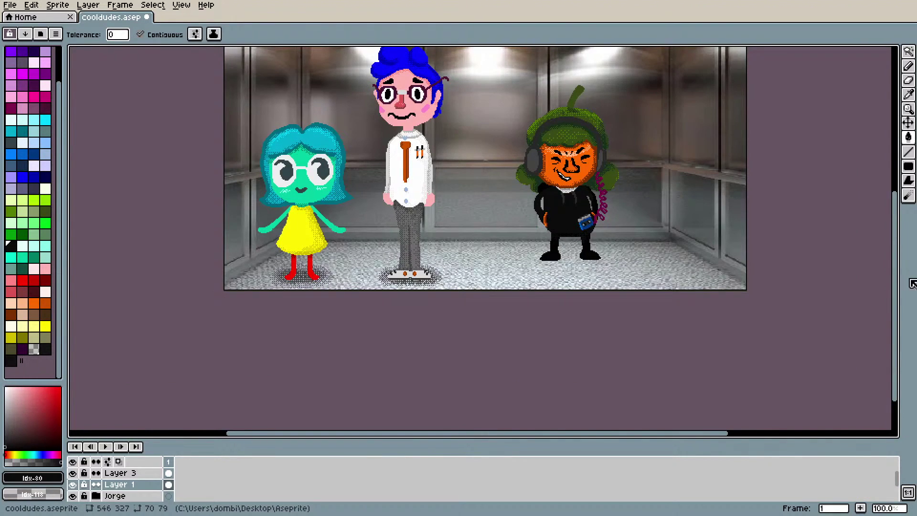
left_click_drag(898, 302, 900, 270)
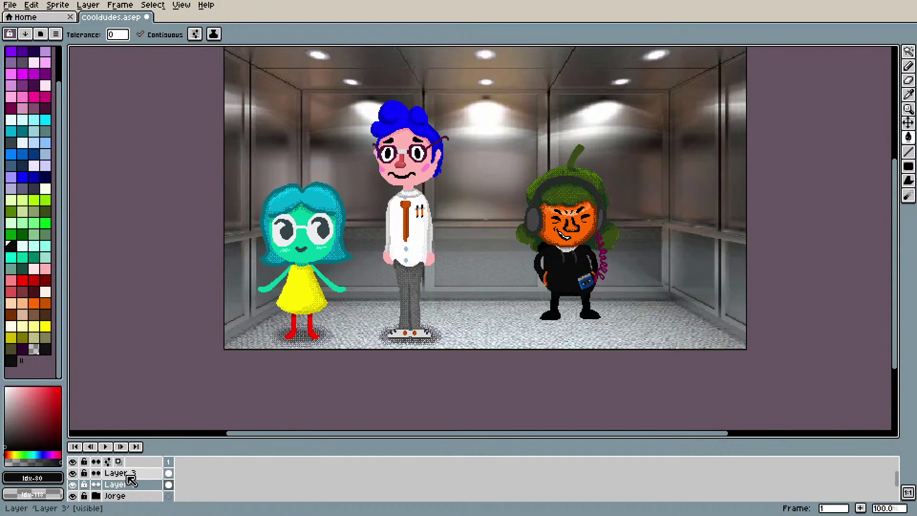
scroll(134, 480, "up", 1)
left_click_drag(139, 475, 136, 497)
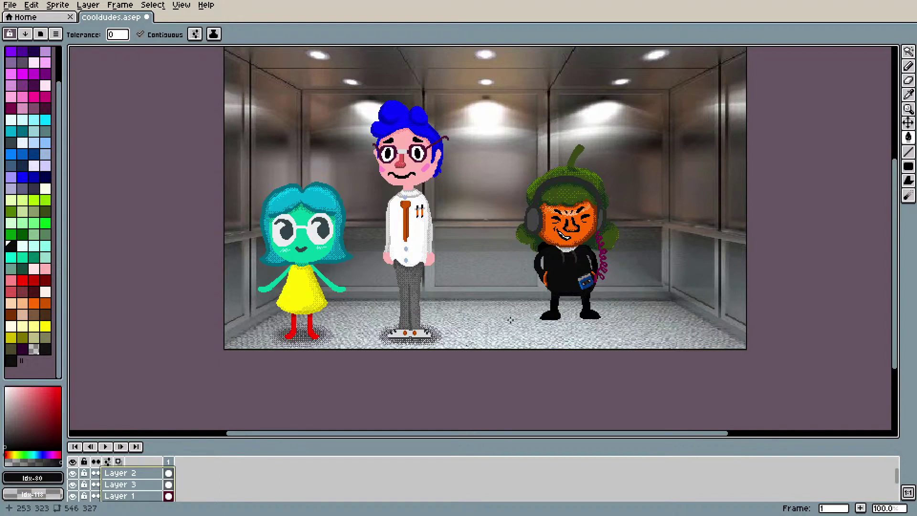
left_click(909, 123)
left_click_drag(576, 274, 620, 280)
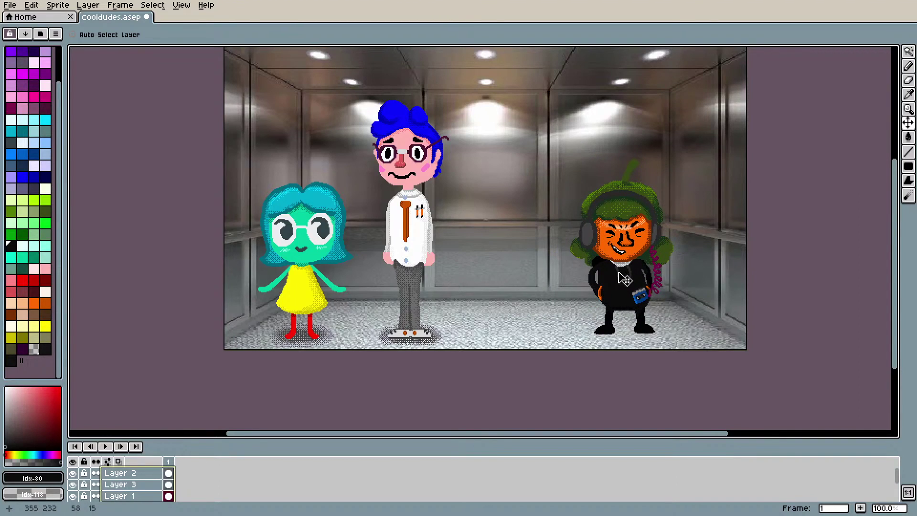
Step: Move the Jorge group right to the elevator's centre and the Mimi group about 33 px right and 3 px up
scroll(124, 485, "down", 2)
left_click(137, 492)
left_click_drag(399, 259, 471, 252)
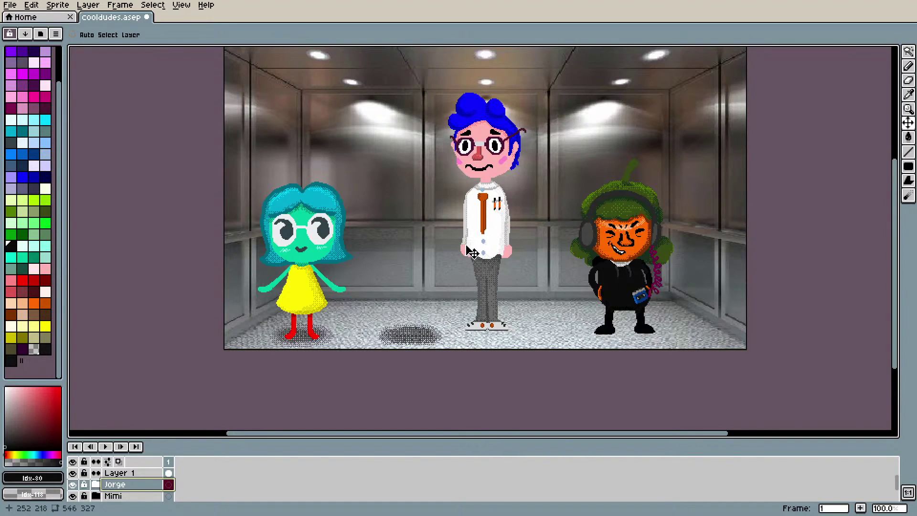
left_click(113, 496)
left_click_drag(336, 262, 359, 264)
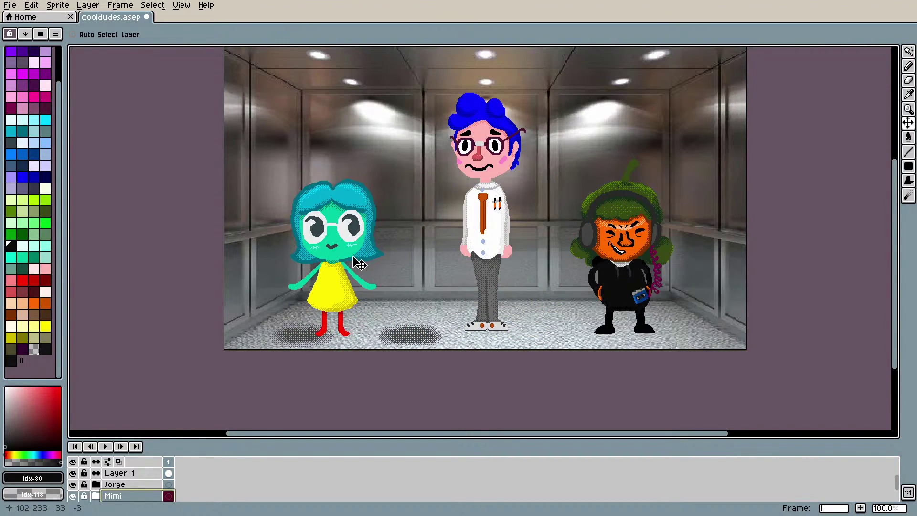
Step: Shift the Jorge group back left so the blue-haired character stands slightly left of the elevator's centre
left_click(117, 485)
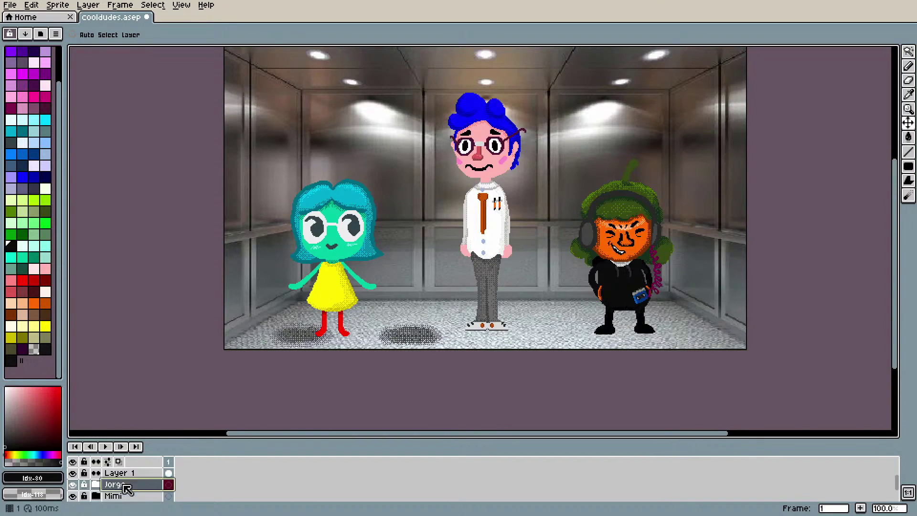
left_click_drag(606, 234, 569, 237)
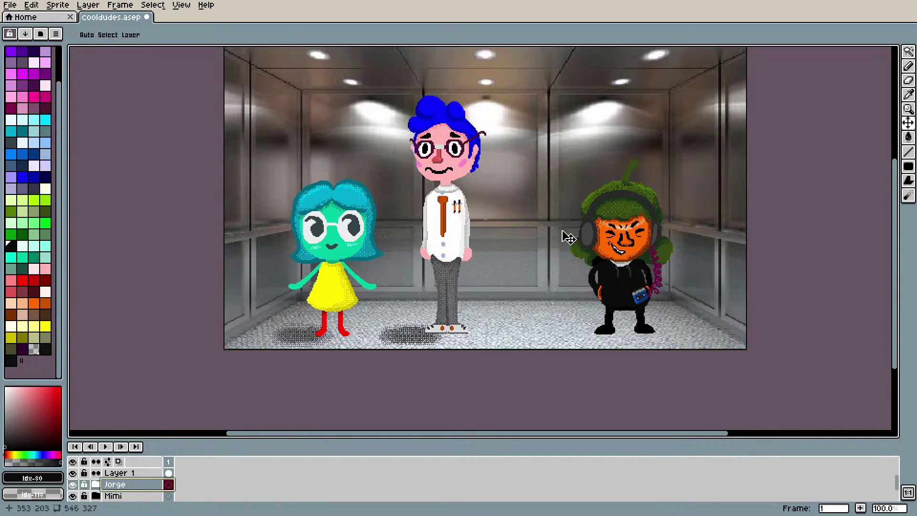
left_click_drag(411, 236, 416, 237)
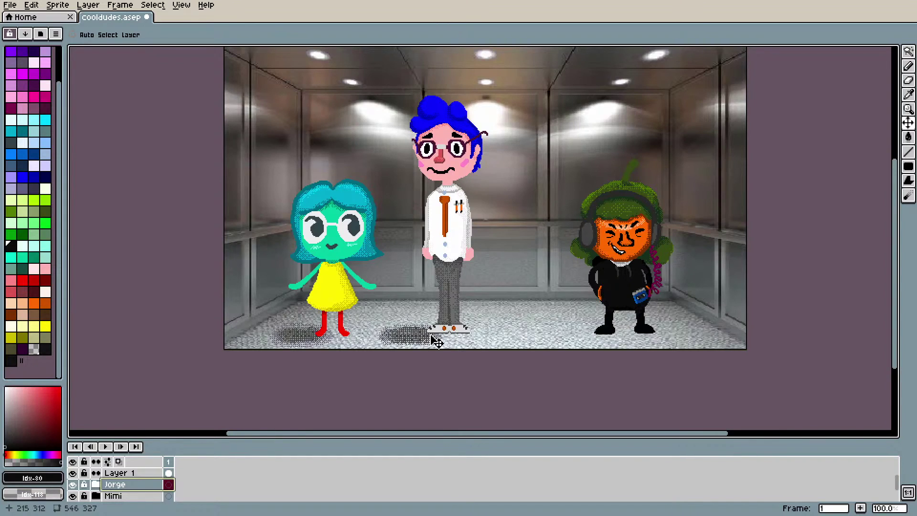
Step: Move the shadows layer right so both shadows sit under the feet of the teal-haired and blue-haired characters
scroll(119, 491, "down", 1)
left_click(119, 496)
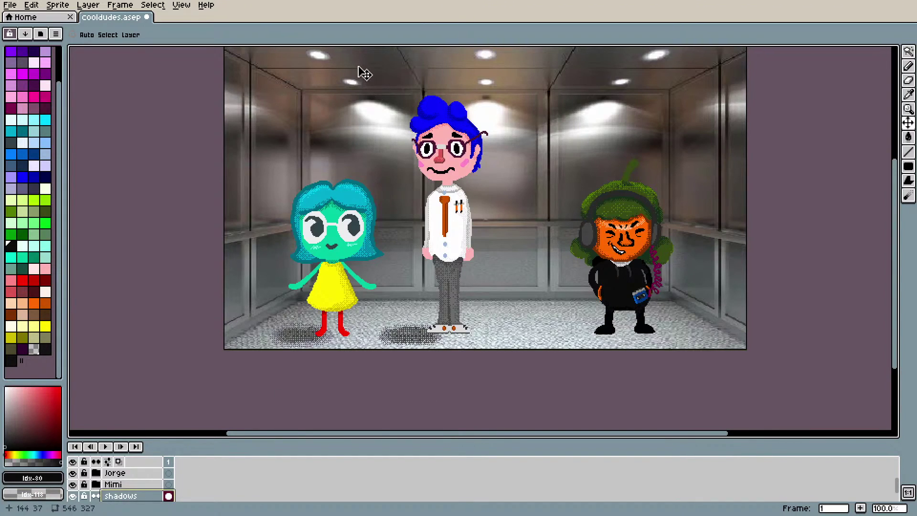
left_click_drag(373, 295, 410, 294)
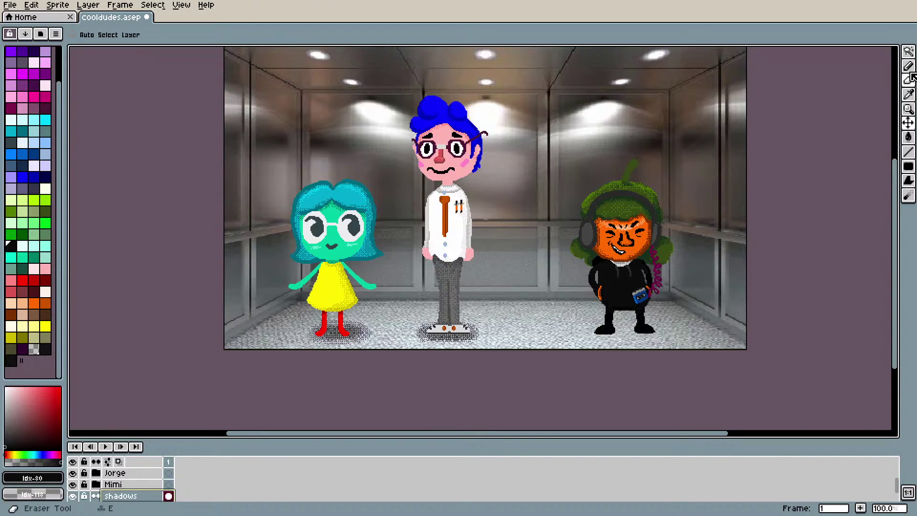
Step: Copy the teal-haired character's shadow with a rectangular selection and place the copy under the orange-faced character
left_click(910, 53)
left_click(836, 52)
left_click_drag(289, 306, 369, 350)
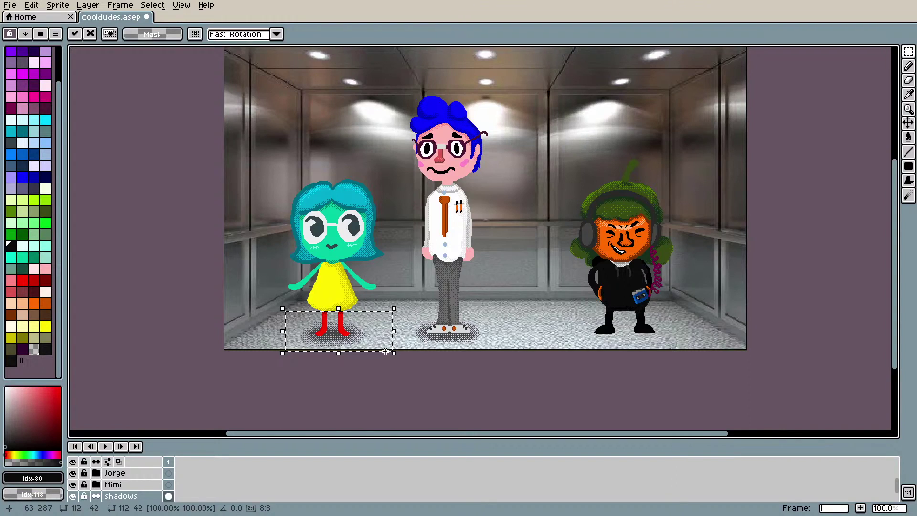
key("Return")
left_click_drag(364, 344, 656, 342)
Step: Stretch the copied shadow selection under the orange-faced character to 174 by 45 px and apply the transformation
left_click_drag(693, 330, 698, 329)
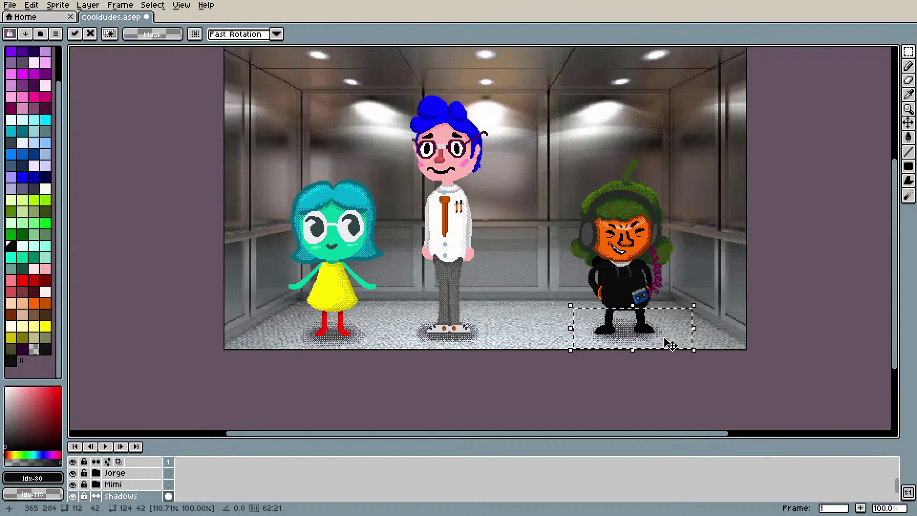
left_click_drag(580, 332, 562, 340)
left_click_drag(702, 325, 716, 334)
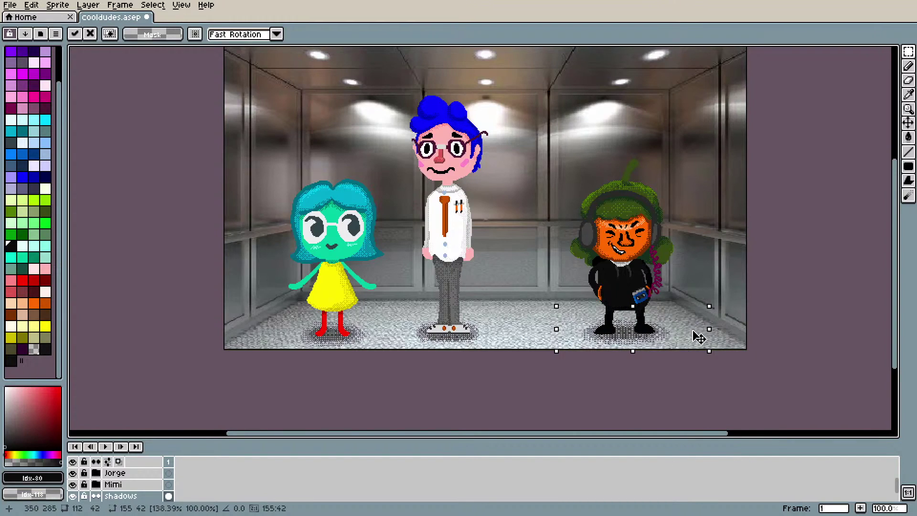
left_click_drag(633, 305, 633, 304)
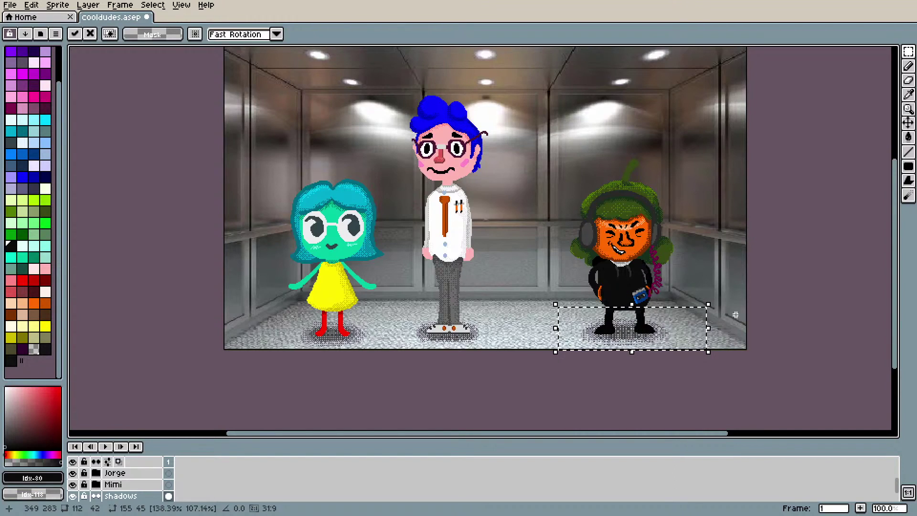
mouse_move(708, 327)
left_mouse_down()
mouse_move(733, 328)
mouse_move(694, 333)
left_mouse_up()
key("Return")
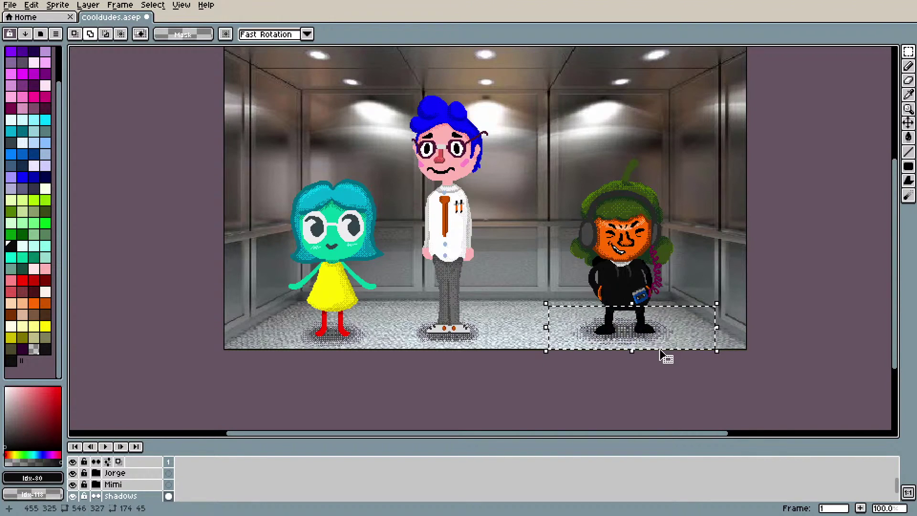
Step: Delete the stretched shadow copy from beneath the orange-faced character
left_click(707, 363)
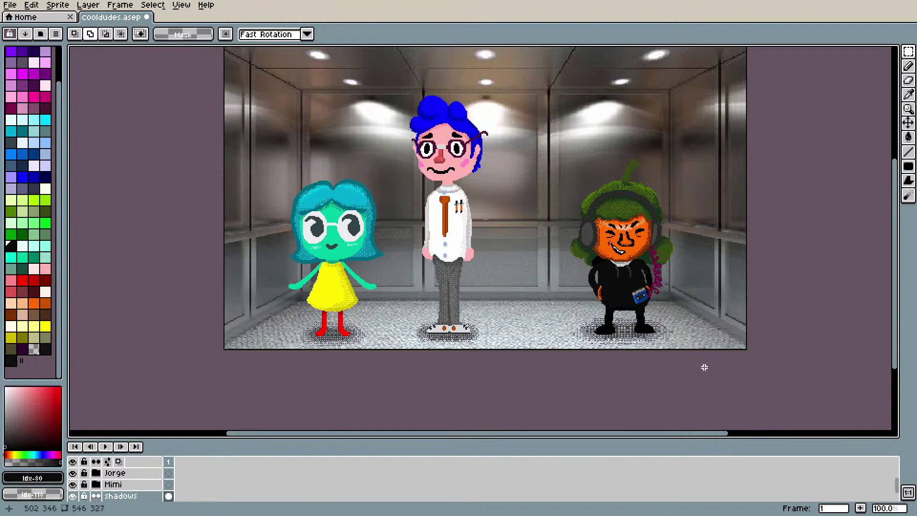
mouse_move(554, 304)
left_mouse_down()
mouse_move(773, 422)
mouse_move(748, 414)
left_mouse_up()
key("Delete")
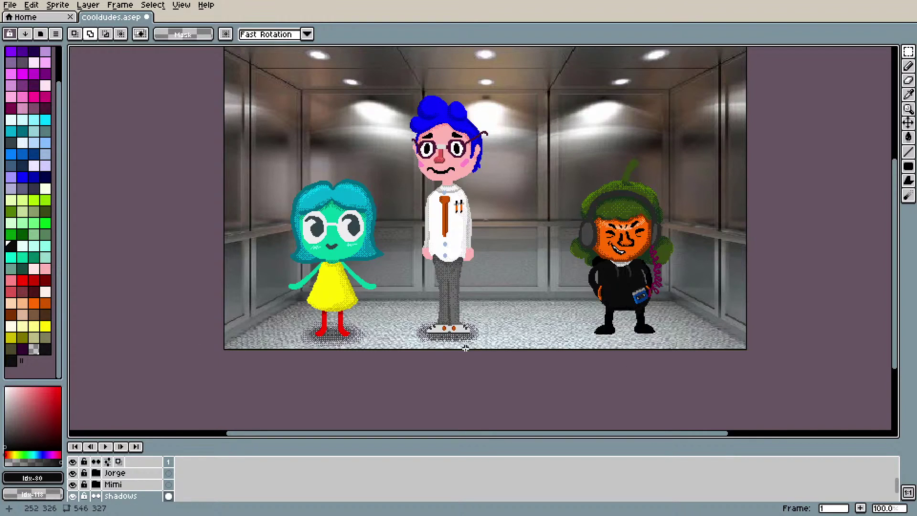
Step: Sample grey-purple #595063 from the teal-haired character's shadow for drawing the orange-faced character's shadow
scroll(284, 325, "up", 3)
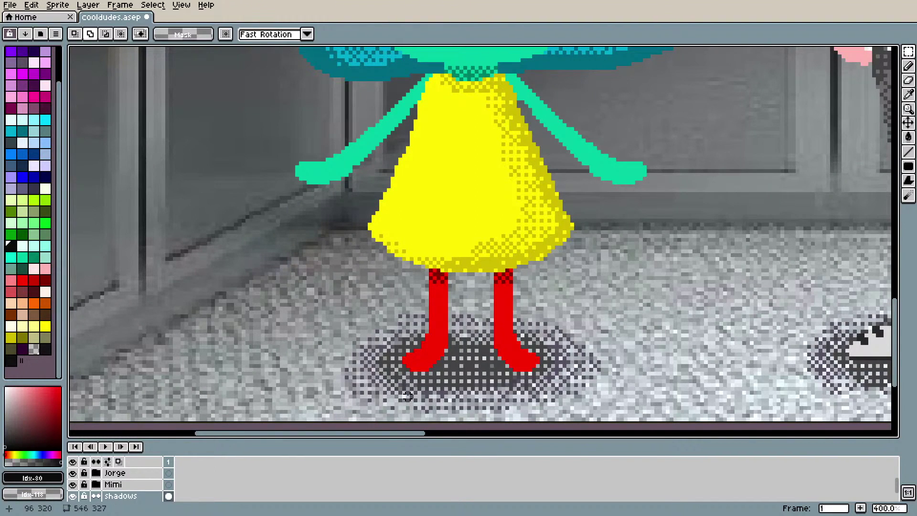
key("i")
left_click(407, 396)
scroll(407, 395, "down", 4)
scroll(627, 362, "up", 2)
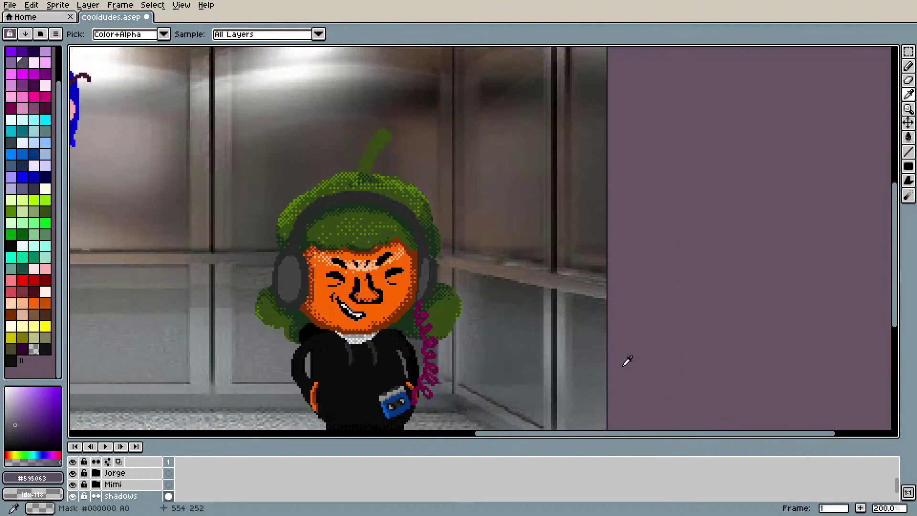
scroll(217, 362, "down", 2)
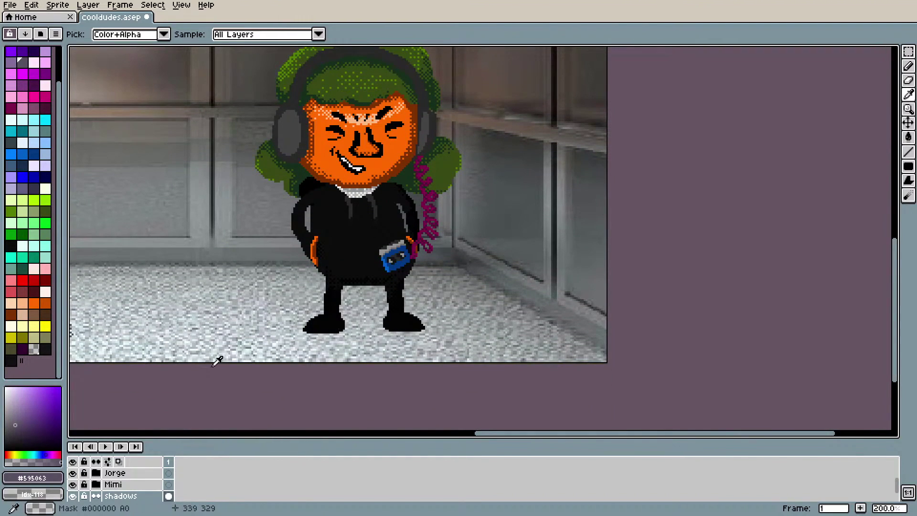
Step: Set the Pencil's dynamics to a pressure-controlled gradient using the Bayer Matrix 8x8 dithering pattern
key("b")
left_click(143, 34)
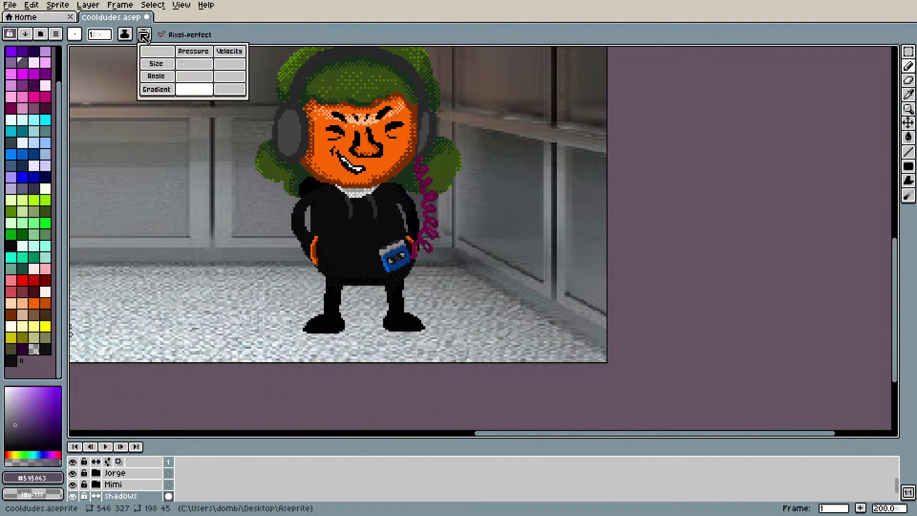
left_click(195, 78)
left_click(200, 79)
left_click(211, 89)
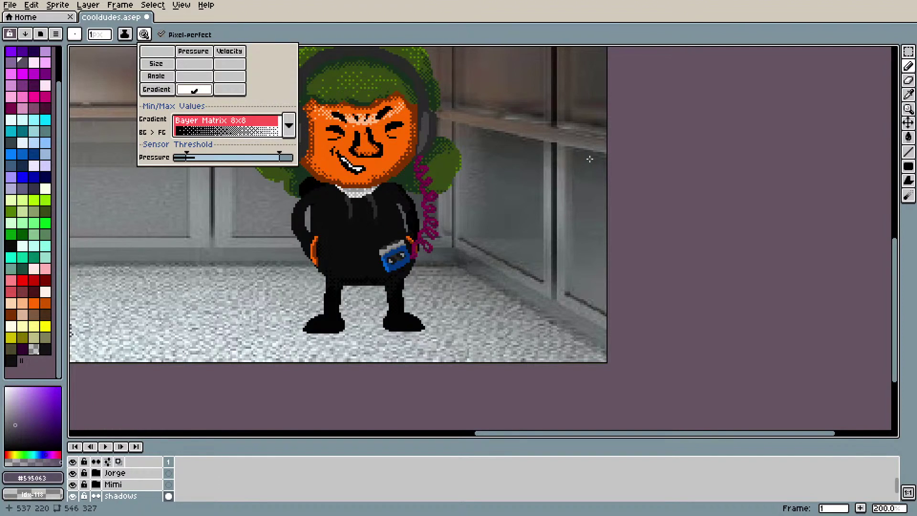
Step: Set the Pencil size to 4 px and paint an oval grey-purple dithered shadow beneath and around the orange-faced character's shoes
left_click(344, 327)
mouse_move(344, 326)
left_mouse_down()
mouse_move(364, 326)
mouse_move(330, 325)
mouse_move(396, 321)
mouse_move(345, 328)
left_mouse_up()
mouse_move(99, 34)
left_mouse_down()
mouse_move(91, 51)
mouse_move(102, 53)
left_mouse_up()
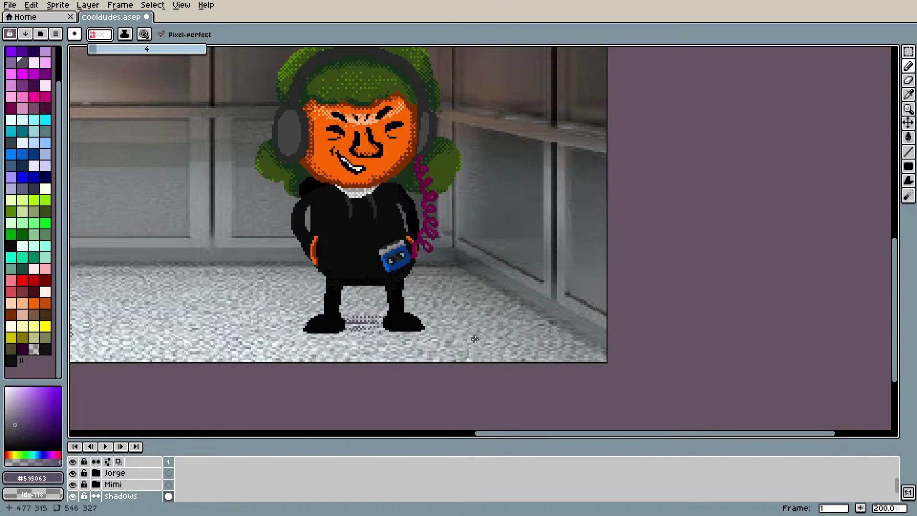
mouse_move(351, 336)
left_mouse_down()
mouse_move(353, 325)
mouse_move(308, 322)
mouse_move(399, 324)
mouse_move(363, 333)
mouse_move(415, 321)
mouse_move(377, 313)
mouse_move(388, 313)
mouse_move(422, 334)
mouse_move(409, 324)
left_mouse_up()
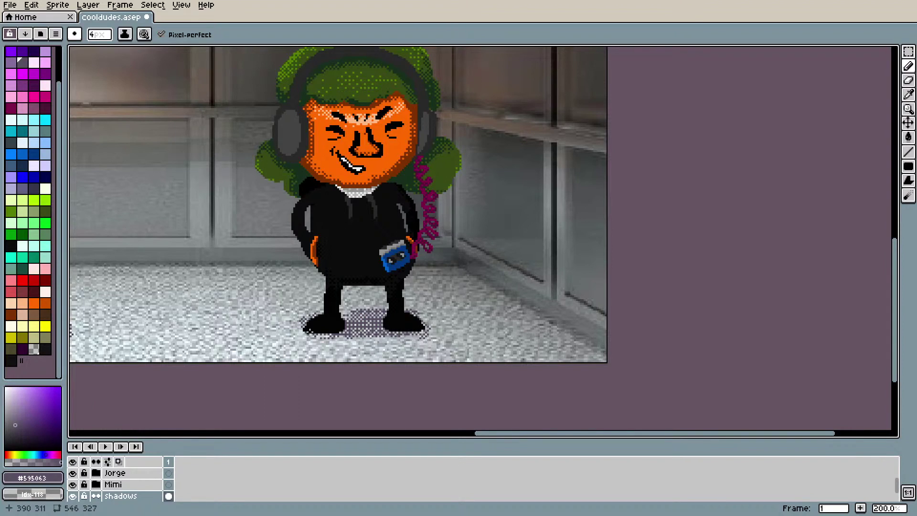
mouse_move(330, 320)
left_mouse_down()
mouse_move(306, 332)
mouse_move(311, 340)
mouse_move(319, 327)
left_mouse_up()
mouse_move(372, 334)
left_mouse_down()
mouse_move(407, 339)
mouse_move(378, 336)
mouse_move(385, 329)
left_mouse_up()
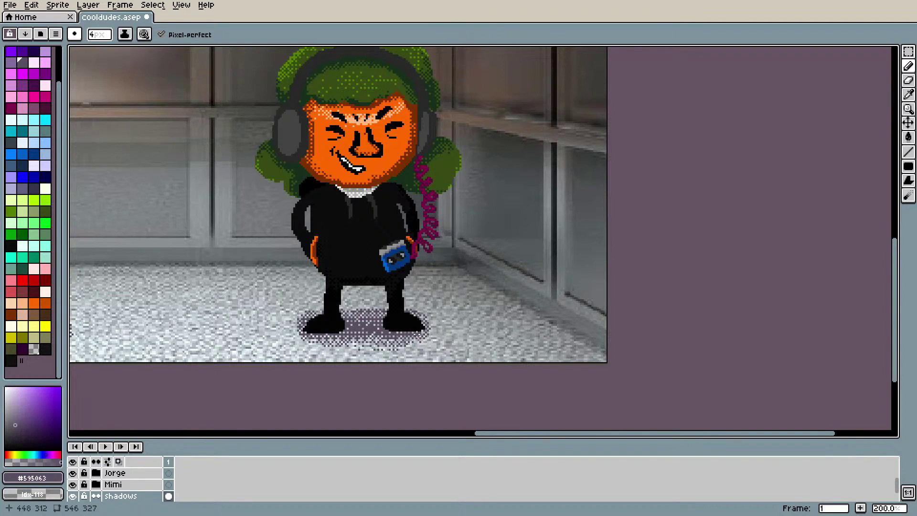
left_click_drag(436, 329, 425, 340)
mouse_move(300, 320)
left_mouse_down()
mouse_move(330, 346)
mouse_move(410, 340)
left_mouse_up()
left_click_drag(294, 325, 317, 323)
left_click_drag(435, 334, 433, 337)
Step: Sample dark grey #444444 from the middle character's shadow and darken the centre of the orange-faced character's shadow, undoing the surplus strokes
left_click_drag(515, 433, 338, 434)
key("i")
left_click(430, 334)
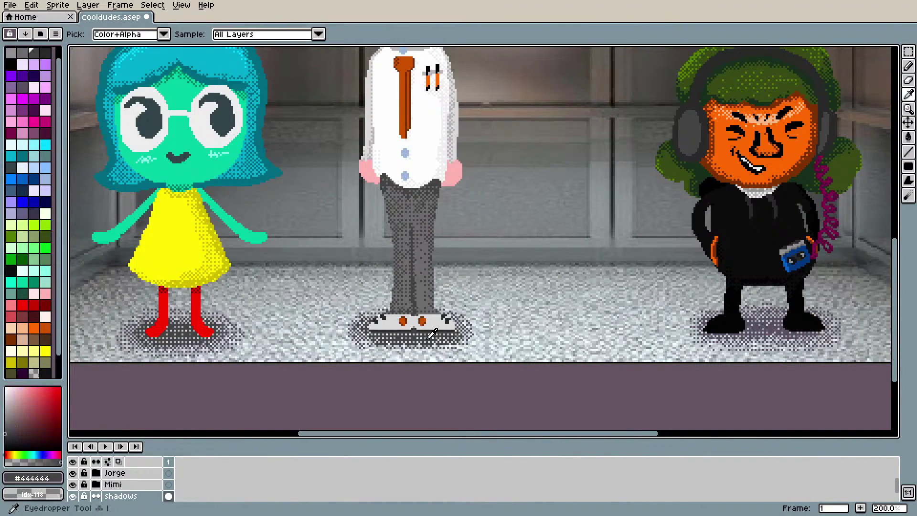
key("b")
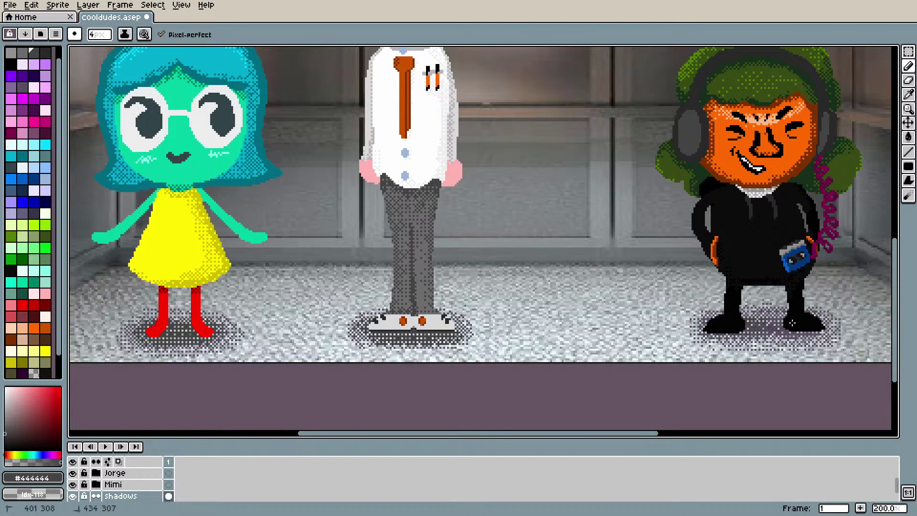
left_click_drag(821, 328, 790, 328)
left_click_drag(766, 324, 789, 318)
key("ctrl+z")
key("ctrl+z")
key("ctrl+z")
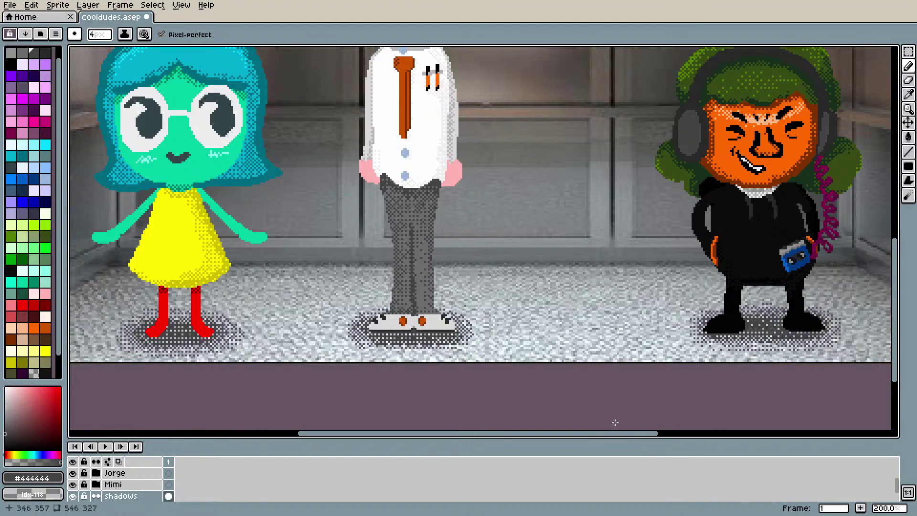
Step: Examine the three floor shadows and the overall elevator scene, including the orange-faced character's head and stem
left_click_drag(653, 433, 744, 434)
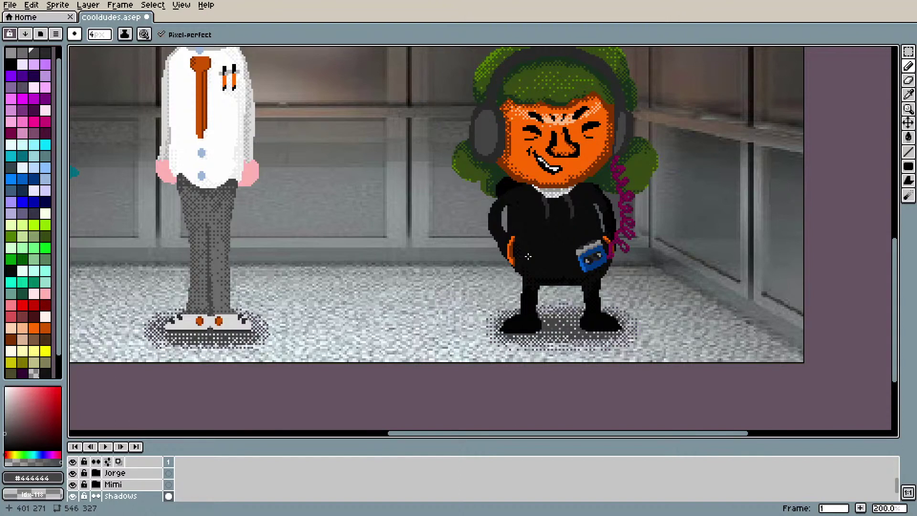
scroll(528, 258, "down", 4)
scroll(528, 258, "up", 4)
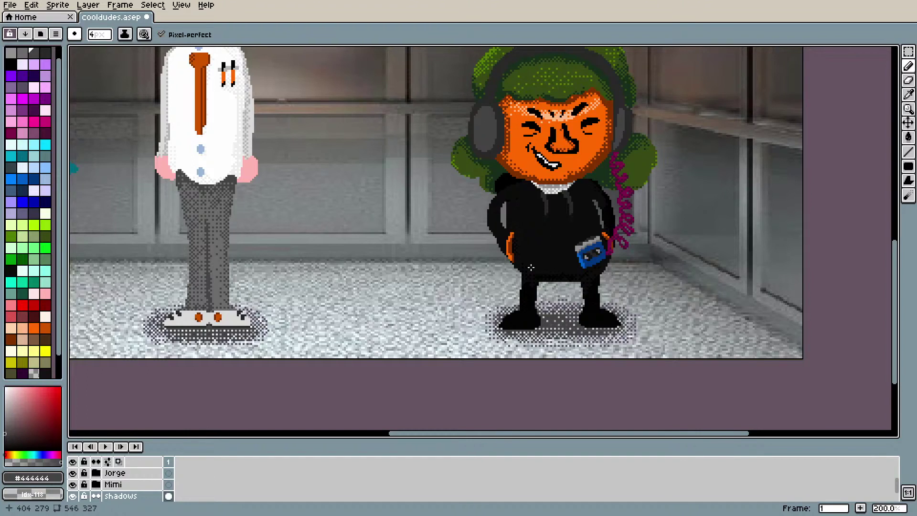
scroll(531, 267, "down", 2)
scroll(807, 308, "up", 1)
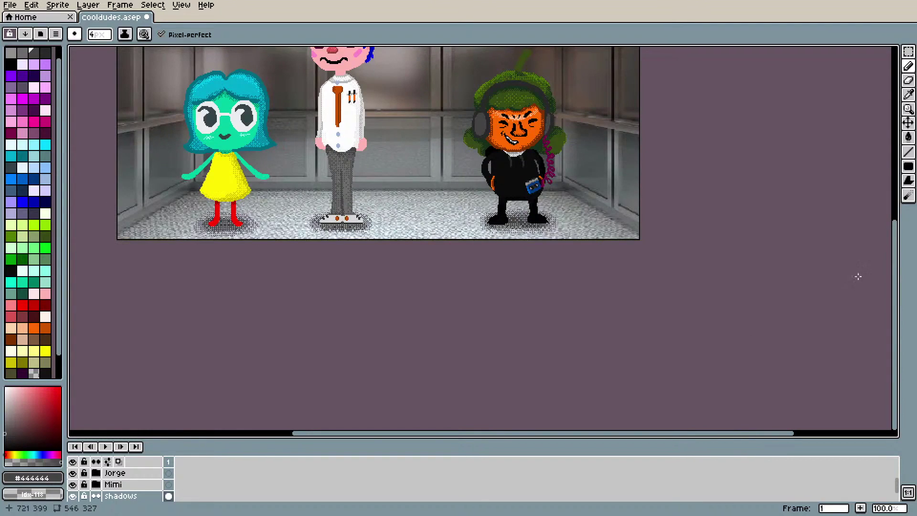
left_click_drag(895, 258, 883, 196)
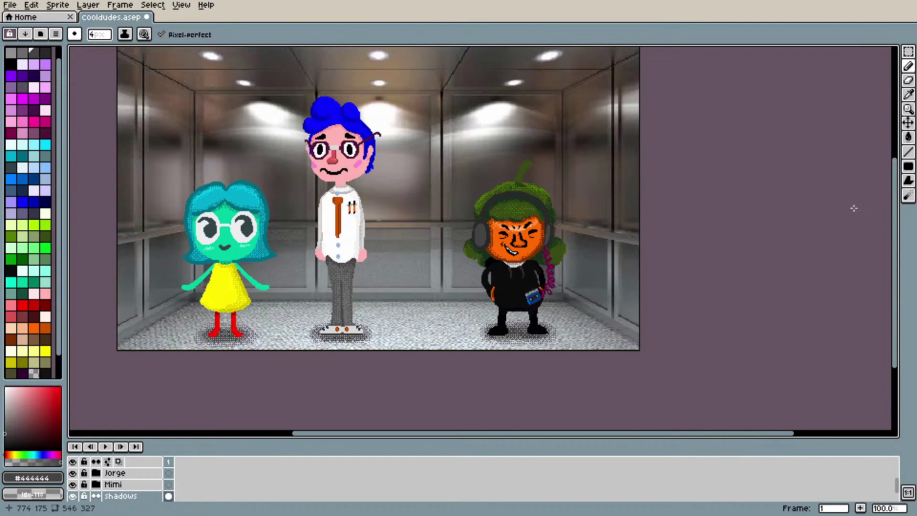
scroll(561, 158, "up", 1)
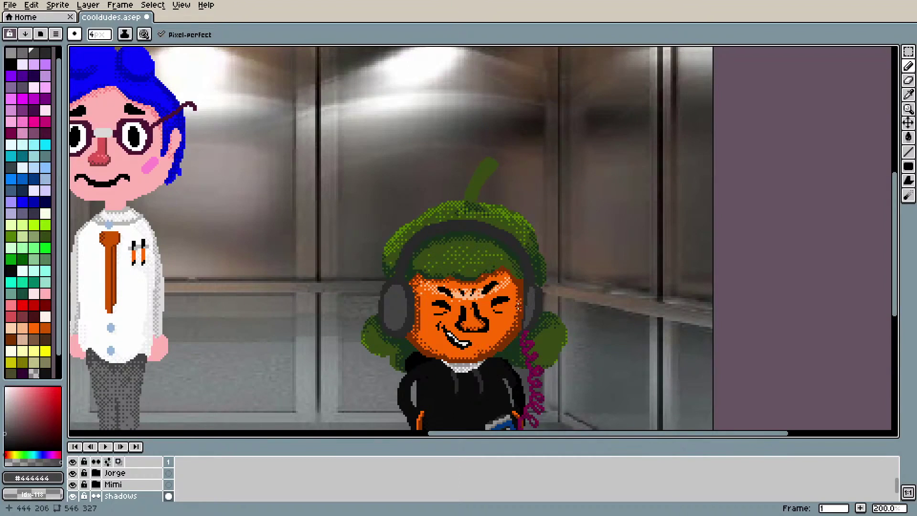
scroll(90, 485, "up", 3)
Step: Toggle layer visibility to identify the layer holding the orange-faced character's green hair and stem, and make Layer 1 active
left_click(72, 484)
left_click(72, 485)
left_click(72, 473)
left_click(72, 473)
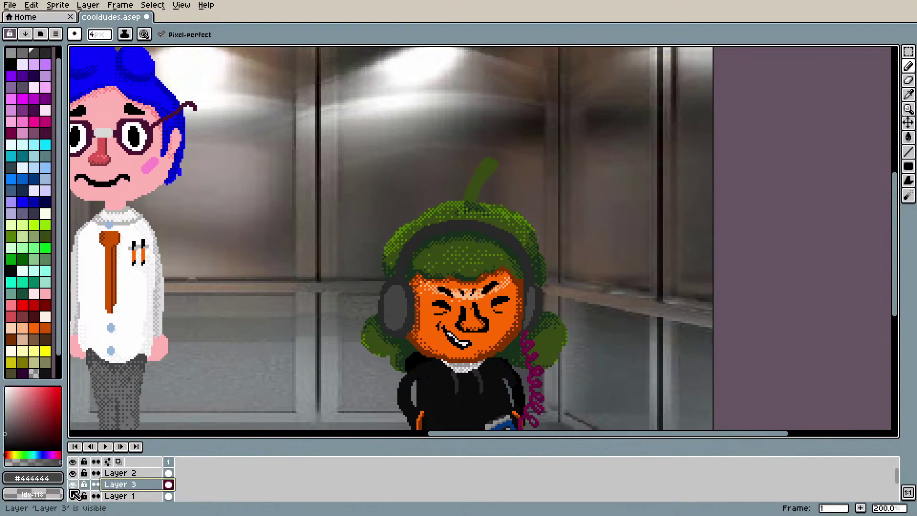
left_click(117, 496)
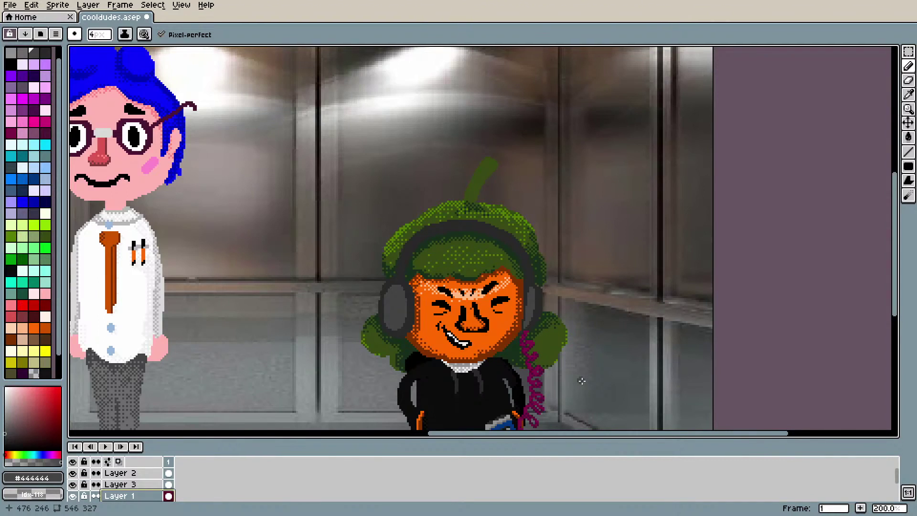
Step: Choose the grey-green palette colour with index 79, set the Pencil to 3 px and shade the stem's left edge with dithering
left_click(45, 236)
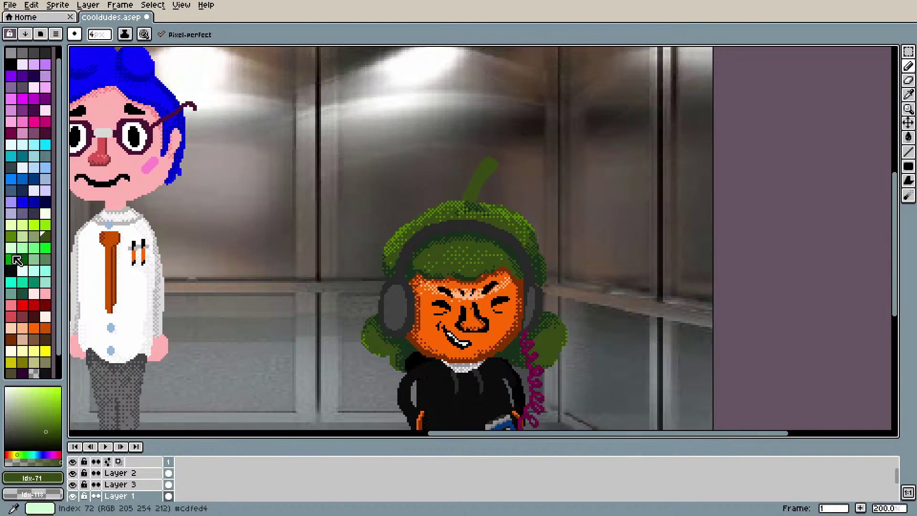
left_click(45, 258)
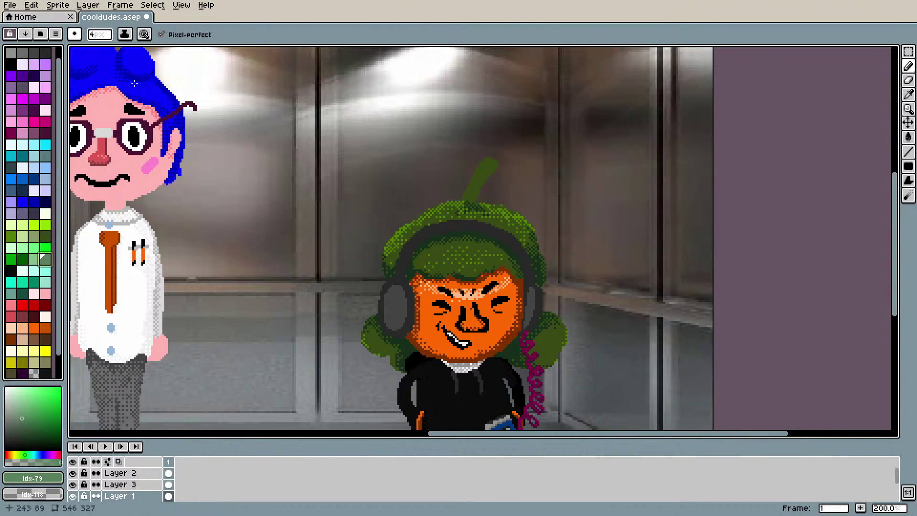
left_click(126, 35)
left_click(102, 34)
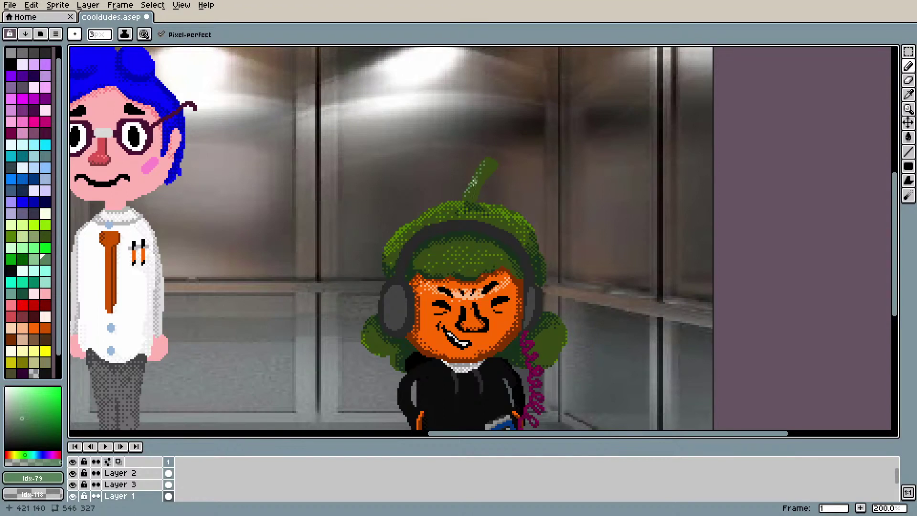
left_click_drag(466, 191, 474, 177)
left_click_drag(483, 165, 464, 194)
scroll(501, 159, "up", 3)
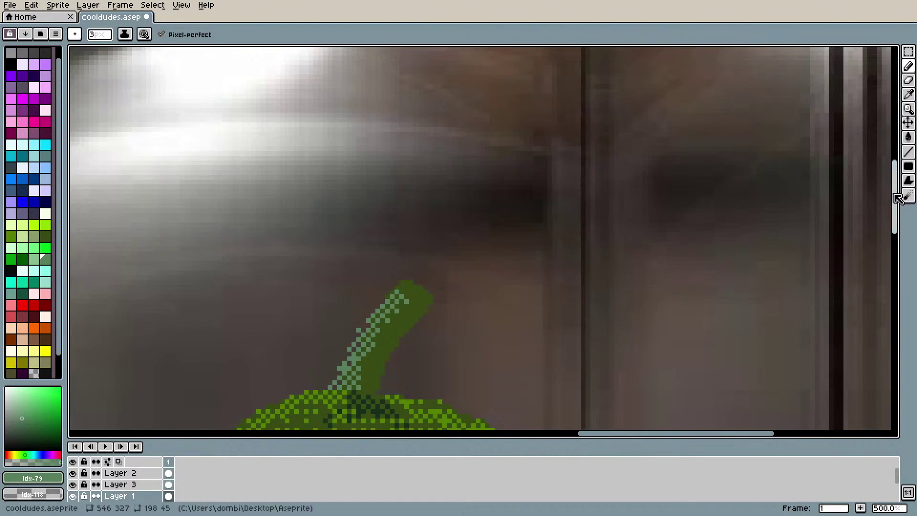
key("ctrl+z")
left_click_drag(897, 202, 887, 221)
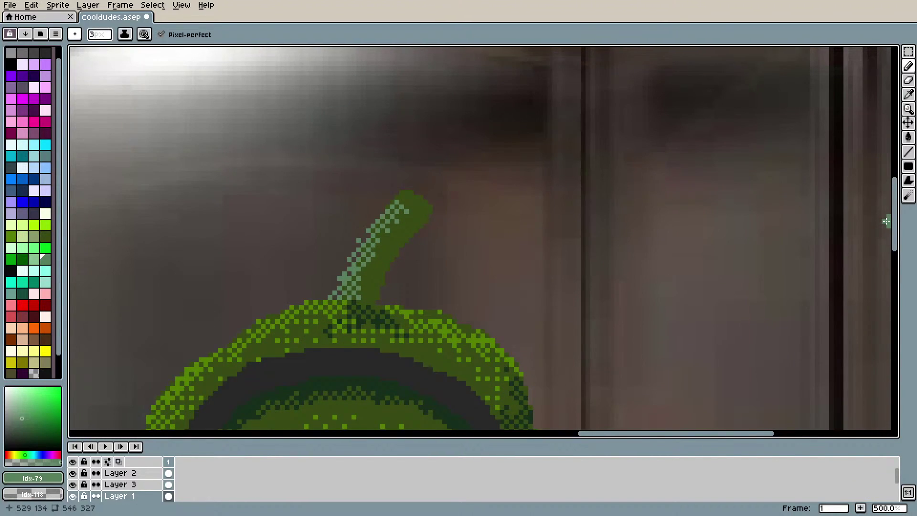
Step: Try to fill the gap beside the stem's dithered edge with the stem's own dark green, and undo the fill
key("i")
left_click(381, 263)
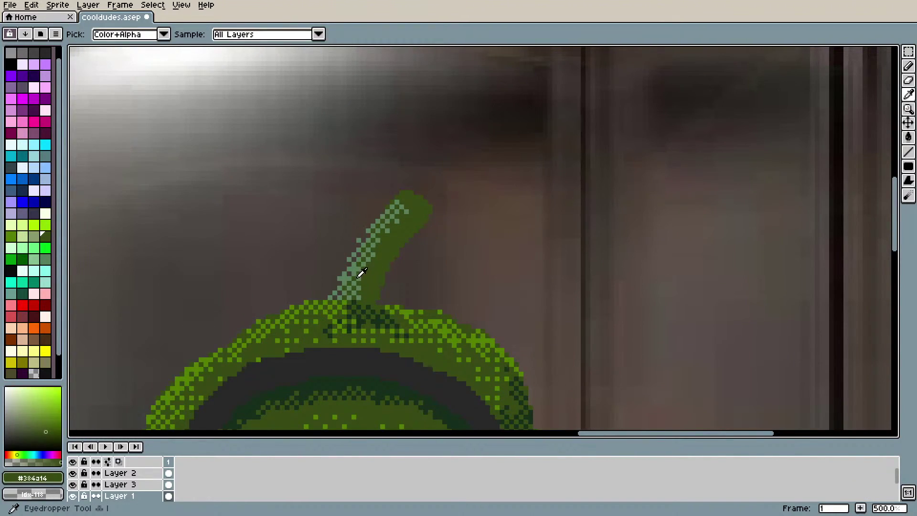
key("g")
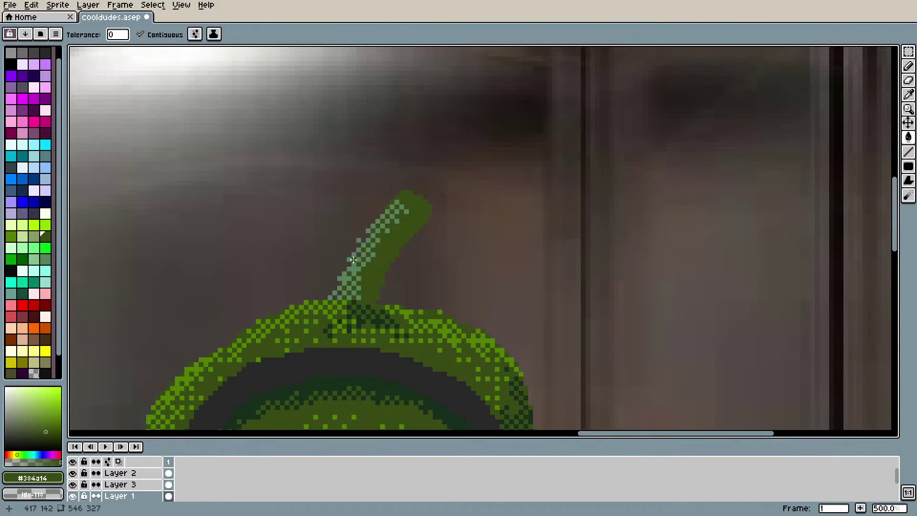
left_click(366, 239)
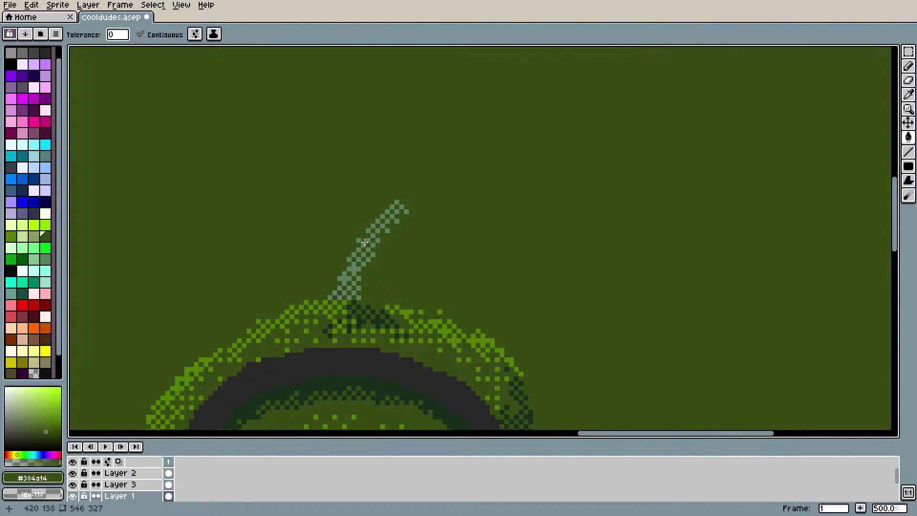
key("ctrl+z")
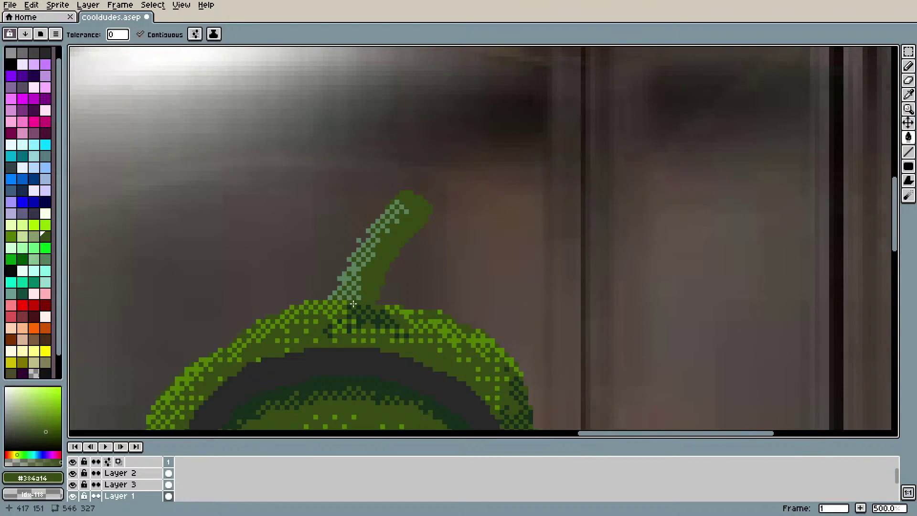
Step: Erase the stray grey-green pixels outside the stem's left edge with the 1 px Eraser
key("e")
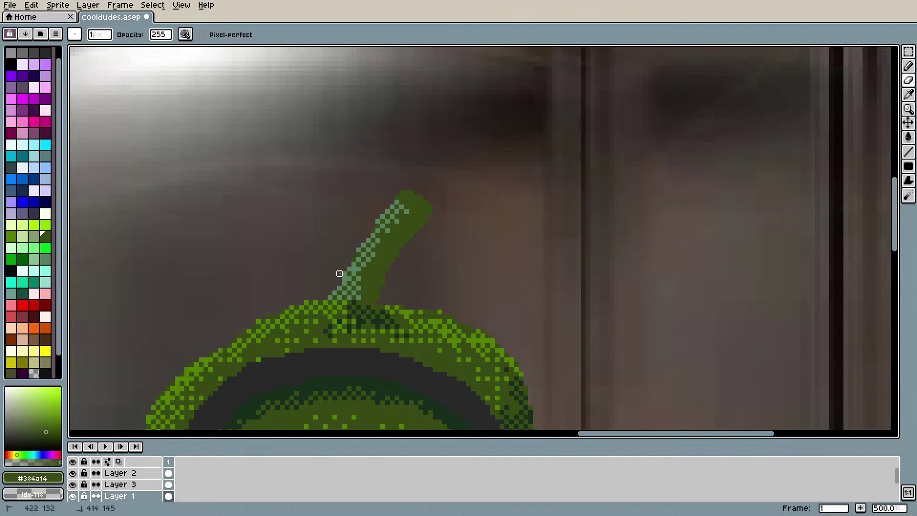
scroll(316, 283, "down", 4)
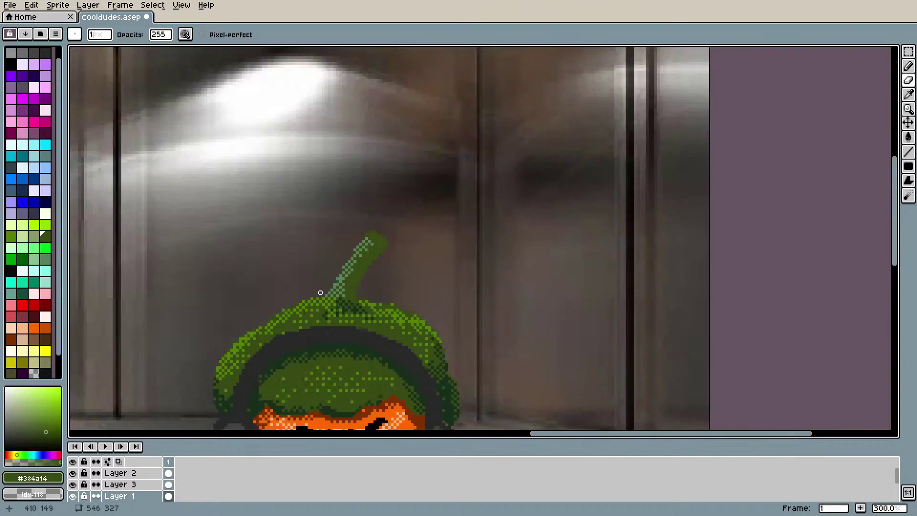
left_click_drag(460, 438, 433, 438)
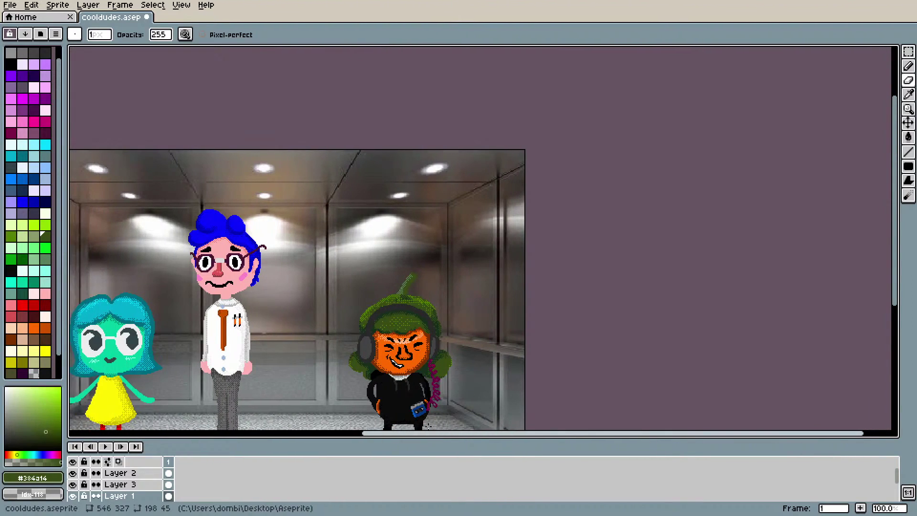
Step: Try filling the stem with the bright green palette colour with index 68, and undo the fill
scroll(440, 376, "up", 3)
left_click_drag(904, 274, 903, 207)
scroll(37, 268, "down", 2)
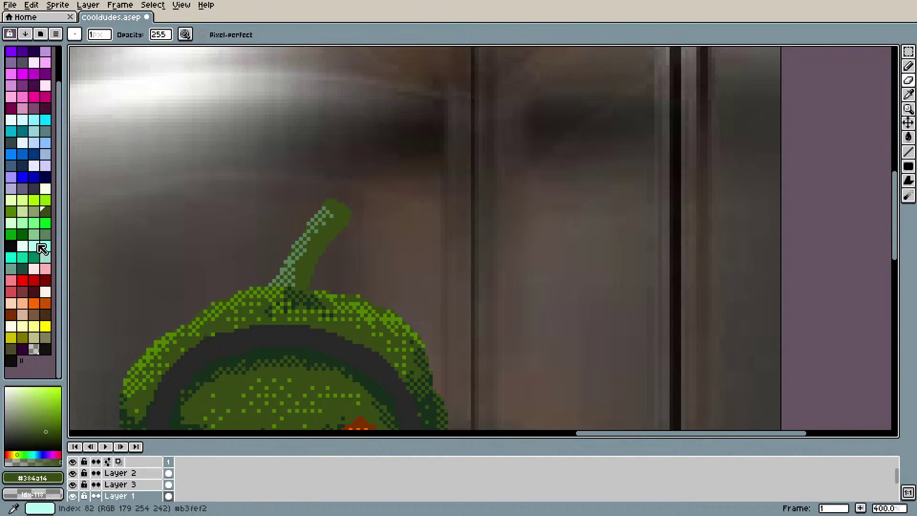
left_click(13, 214)
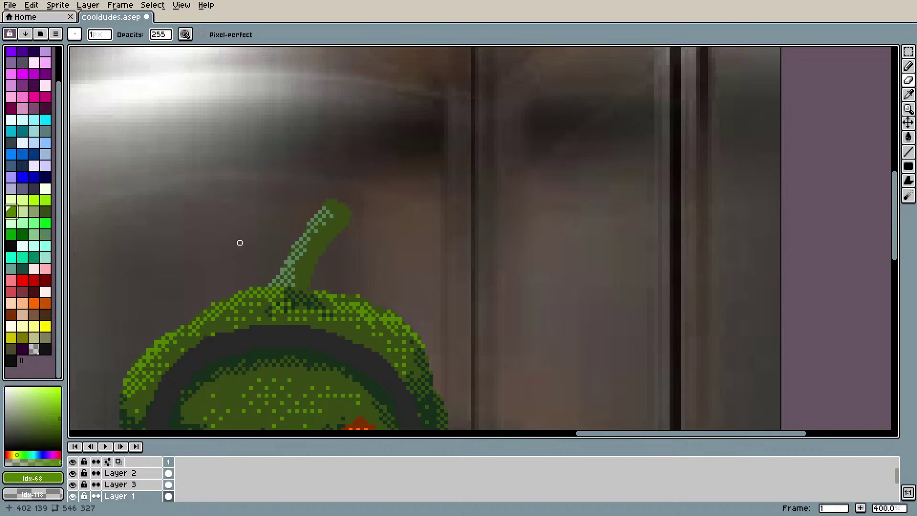
key("g")
left_click(305, 269)
scroll(305, 269, "down", 5)
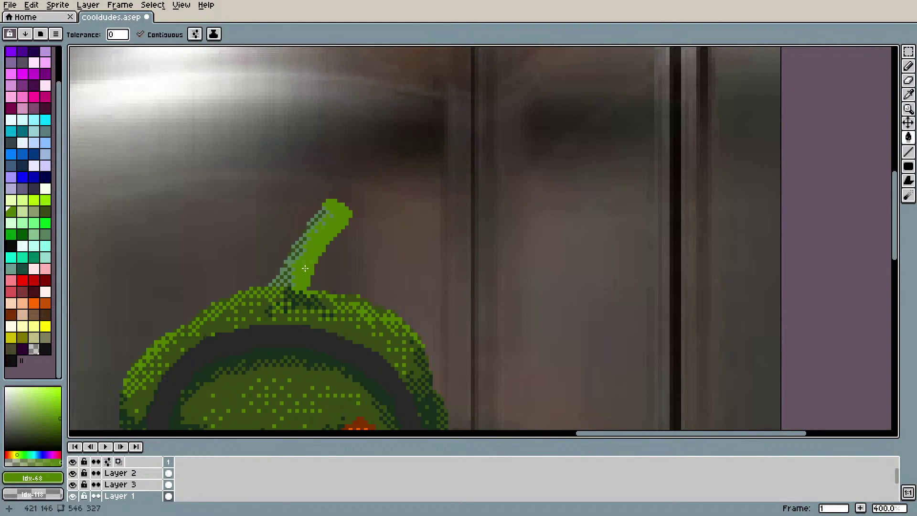
scroll(346, 357, "up", 4)
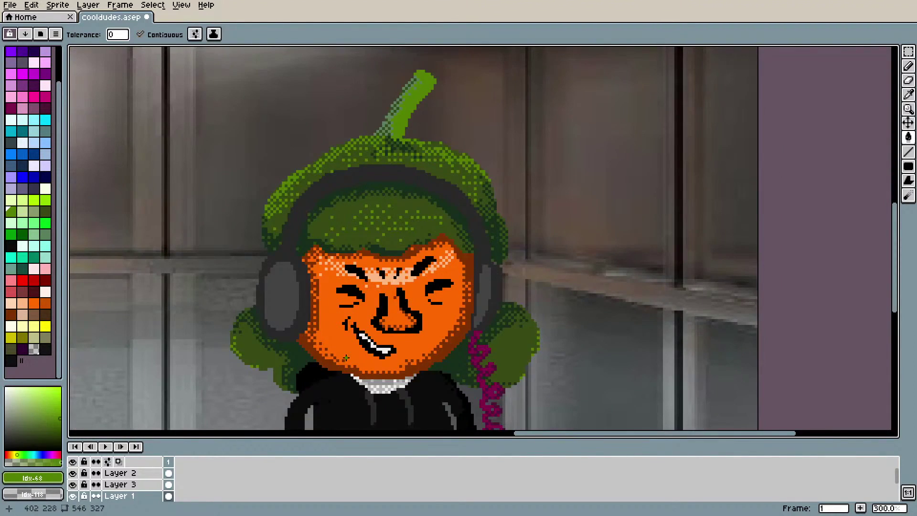
key("ctrl+z")
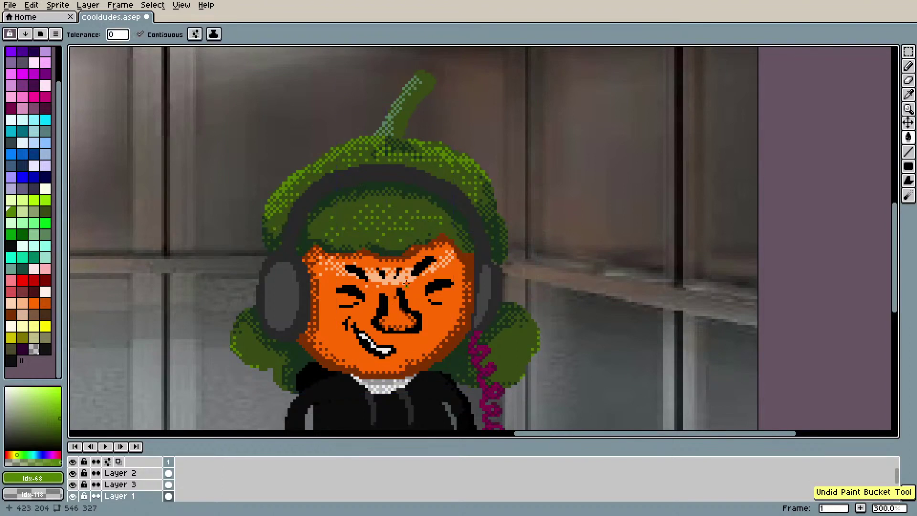
Step: Sample the darkest green at the stem's base, select the stem's grey-green pixels with the Magic Wand, fill them with it and deselect
key("i")
left_click(402, 142)
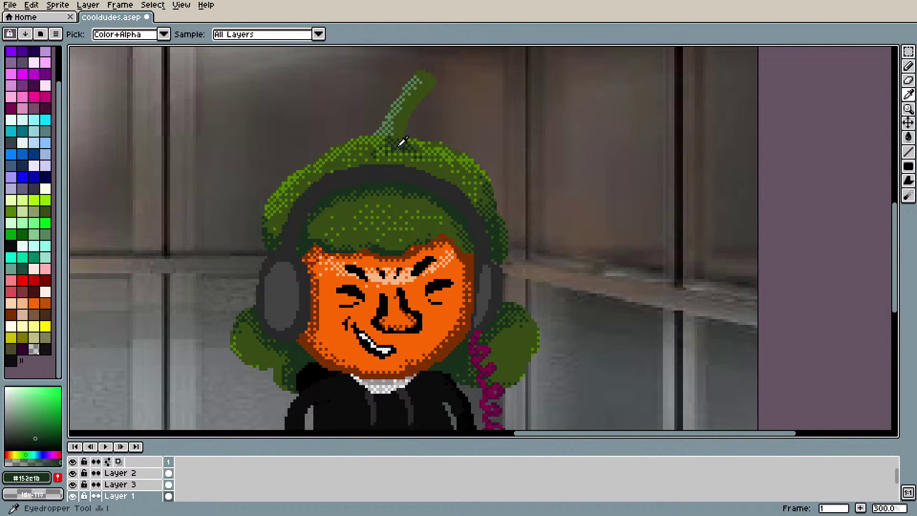
key("w")
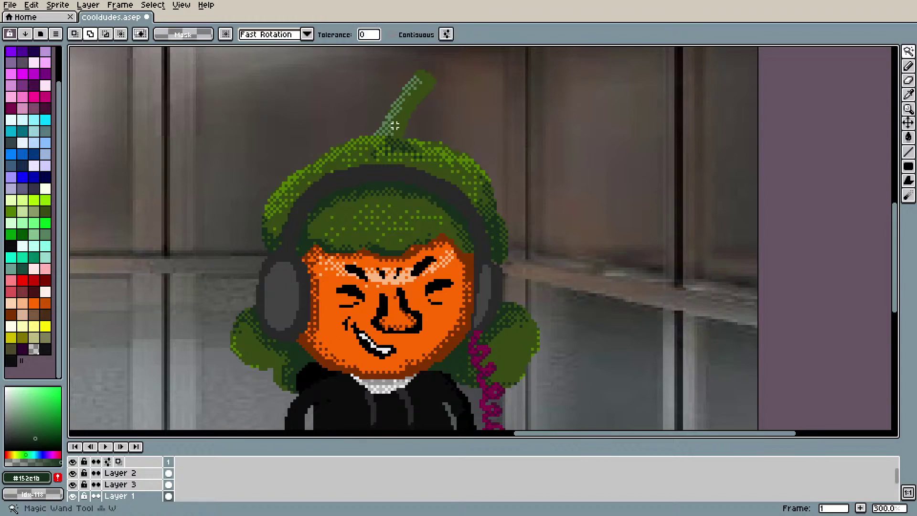
left_click(389, 119)
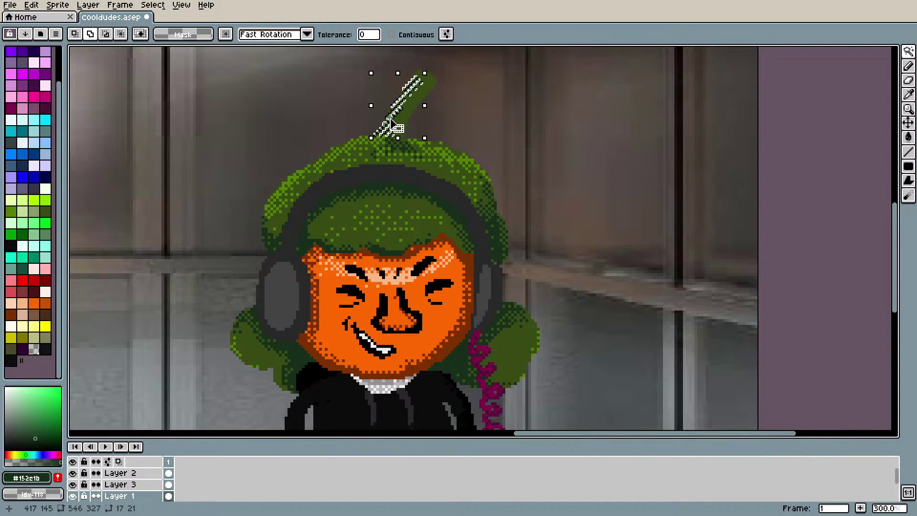
key("g")
left_click(140, 35)
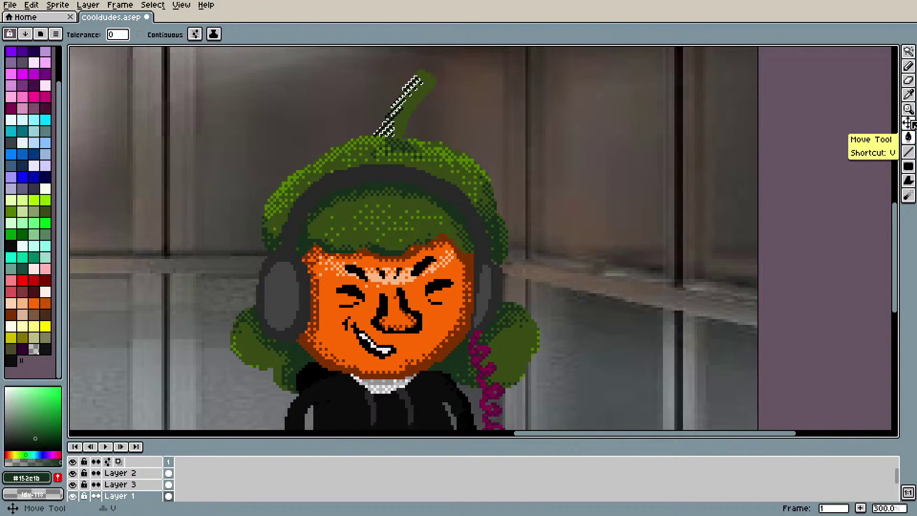
key("ctrl+d")
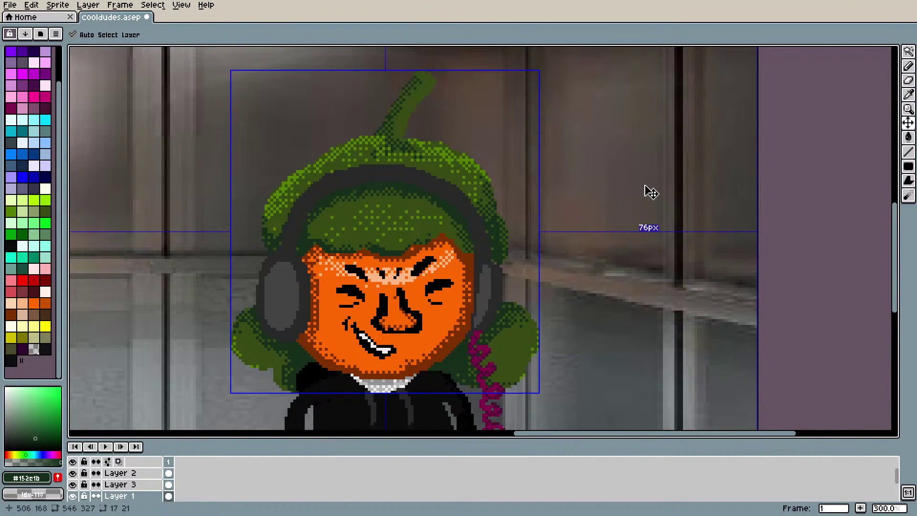
Step: Examine the whole elevator scene, checking all three characters and their dithered floor shadows
key("1")
key("2")
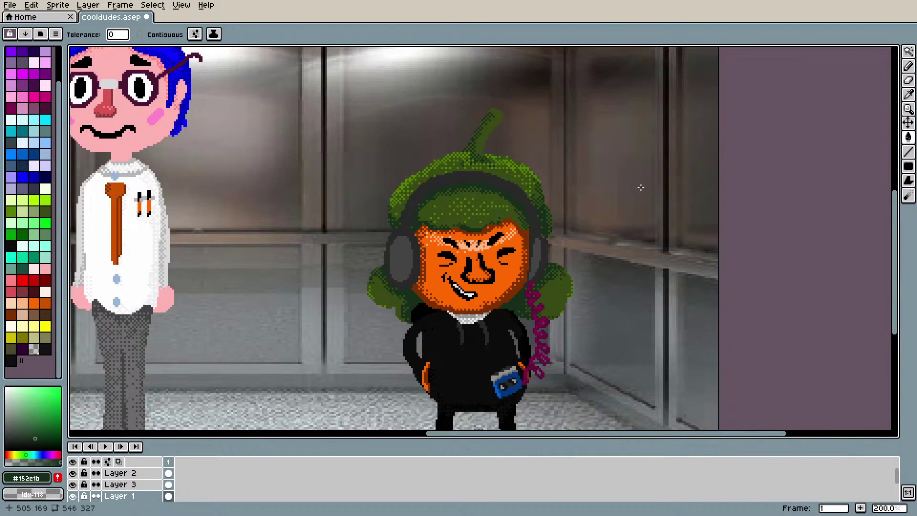
mouse_move(901, 225)
left_mouse_down()
mouse_move(901, 257)
mouse_move(901, 238)
left_mouse_up()
scroll(388, 163, "down", 2)
key("1")
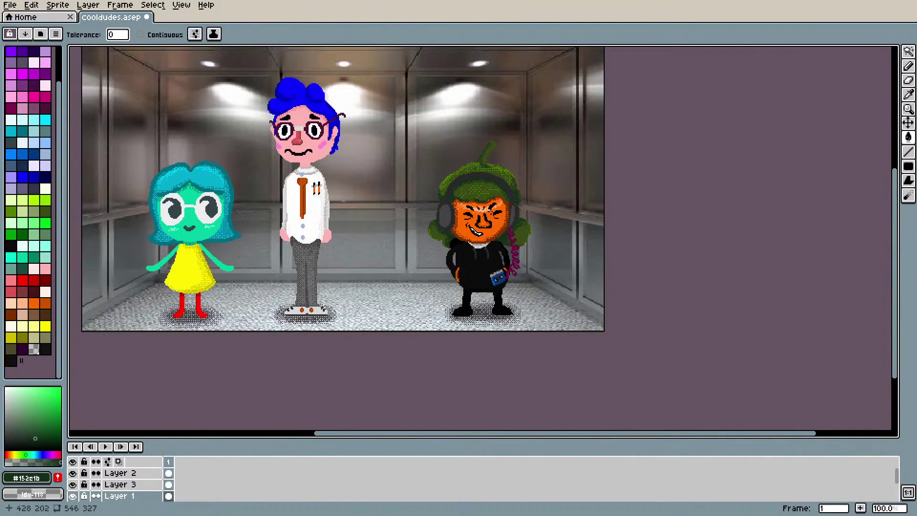
left_click_drag(362, 434, 279, 434)
scroll(309, 334, "up", 2)
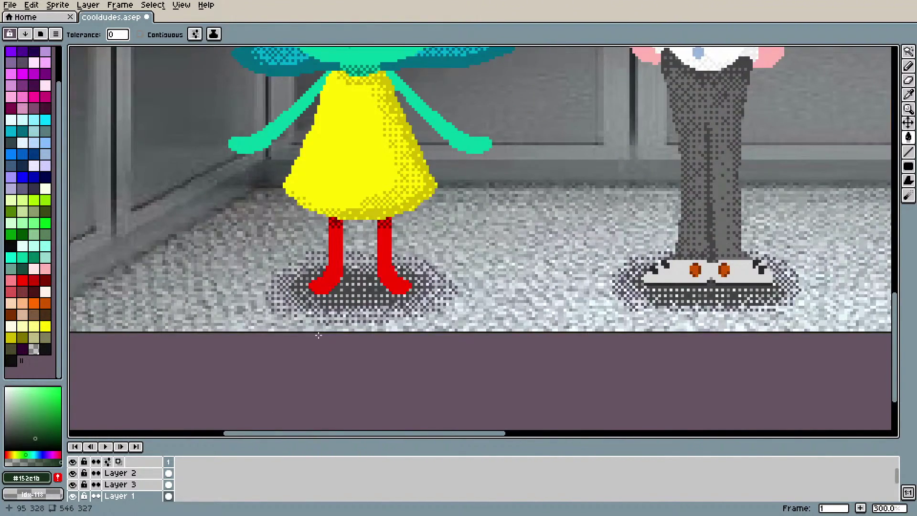
scroll(309, 334, "down", 1)
left_click_drag(901, 293, 902, 252)
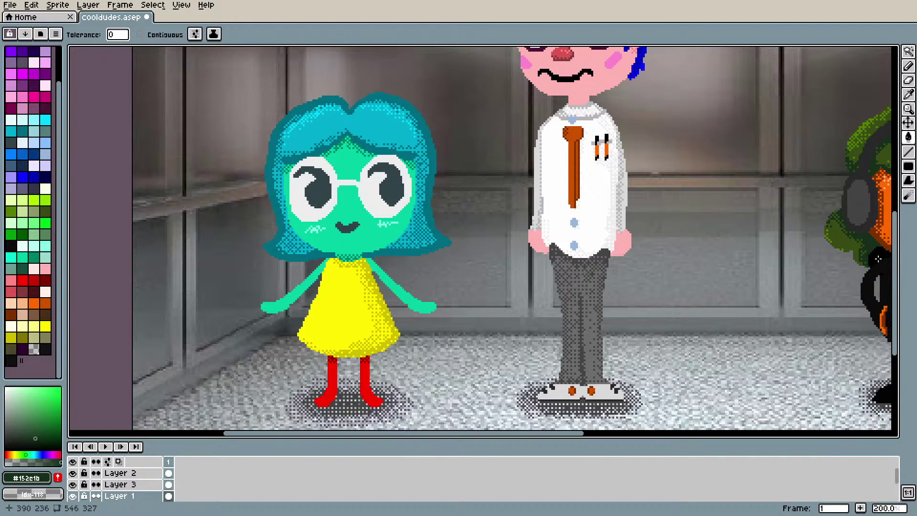
left_click_drag(497, 434, 546, 435)
scroll(547, 435, "down", 4)
scroll(546, 436, "up", 4)
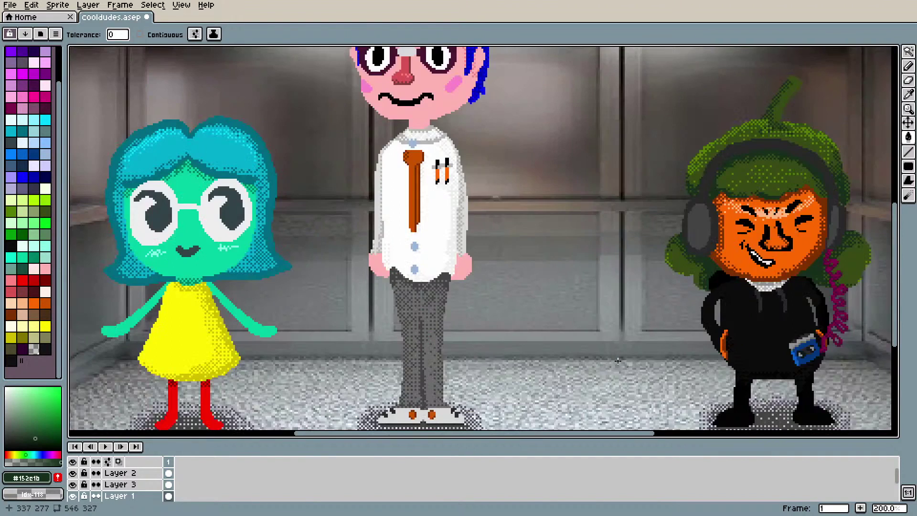
left_click_drag(904, 285, 904, 239)
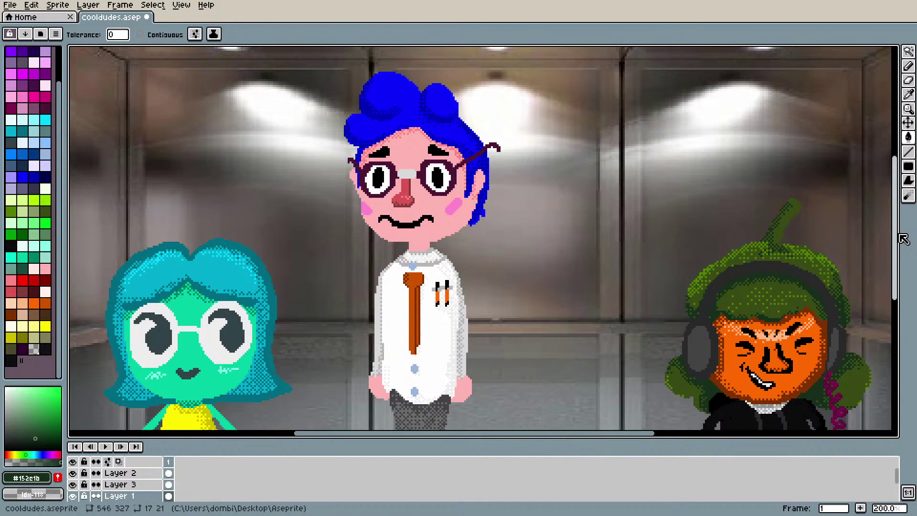
left_click_drag(904, 239, 899, 246)
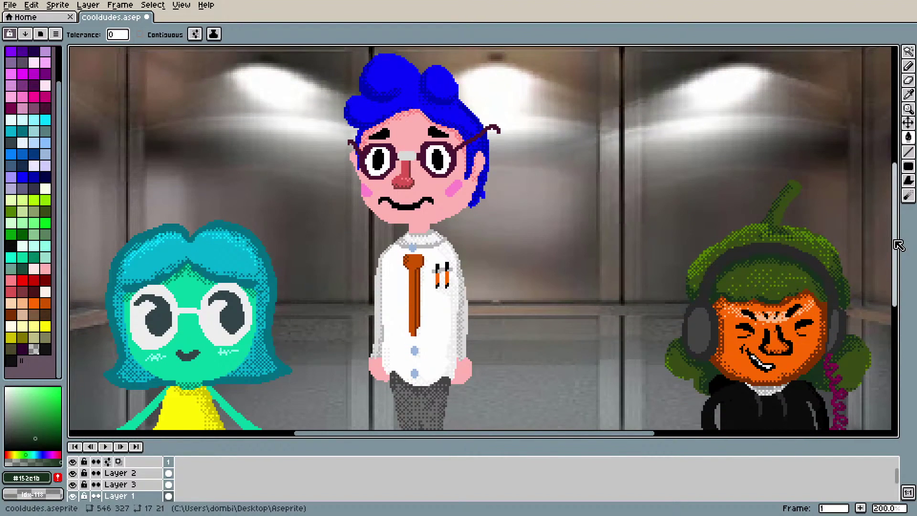
mouse_move(899, 246)
left_mouse_down()
mouse_move(897, 275)
mouse_move(896, 240)
mouse_move(890, 270)
mouse_move(888, 239)
left_mouse_up()
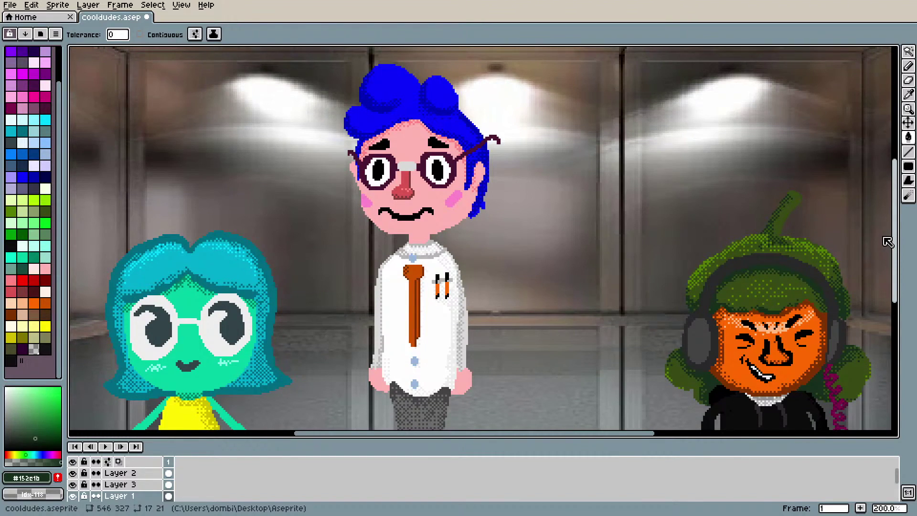
scroll(888, 242, "down", 3)
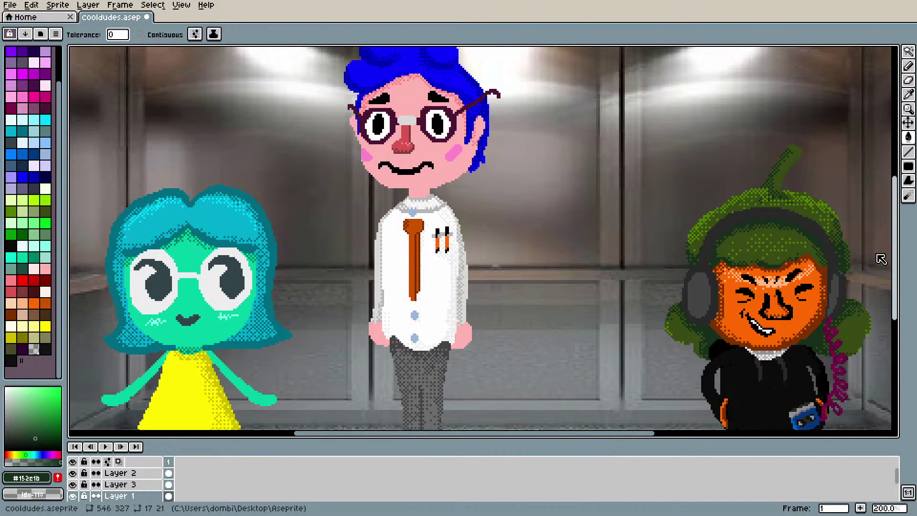
scroll(882, 259, "up", 2)
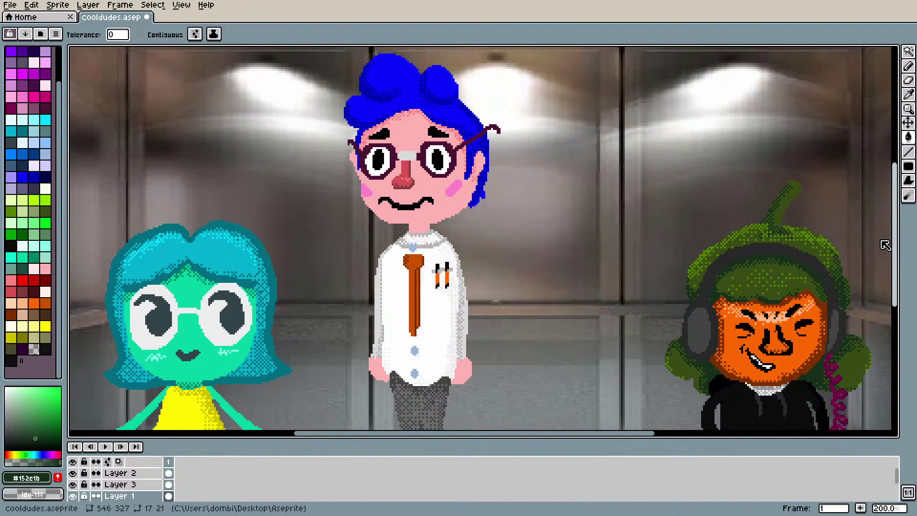
scroll(885, 245, "up", 1)
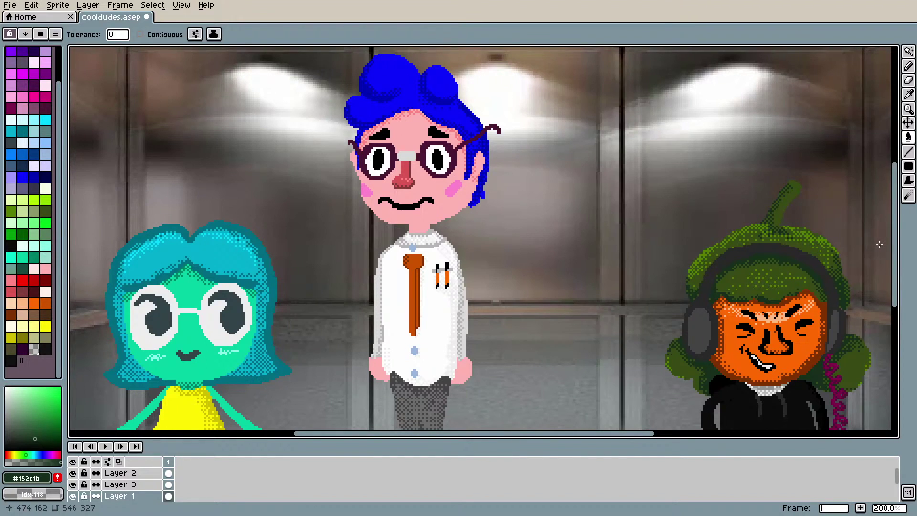
Step: Examine the orange-faced character from the shaded stem down to the floor shadow
left_click_drag(545, 437, 680, 402)
scroll(680, 403, "down", 1)
left_click_drag(898, 210, 898, 247)
scroll(897, 217, "up", 1)
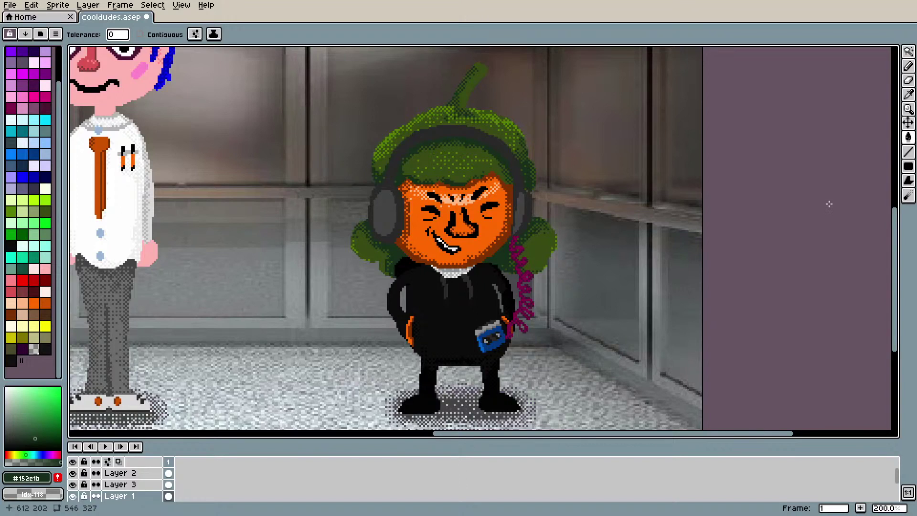
scroll(747, 258, "down", 1)
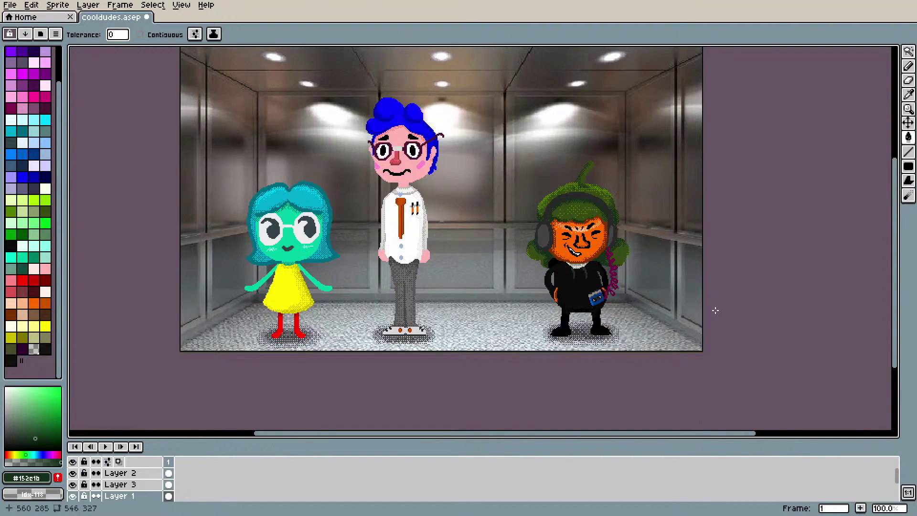
scroll(715, 311, "up", 1)
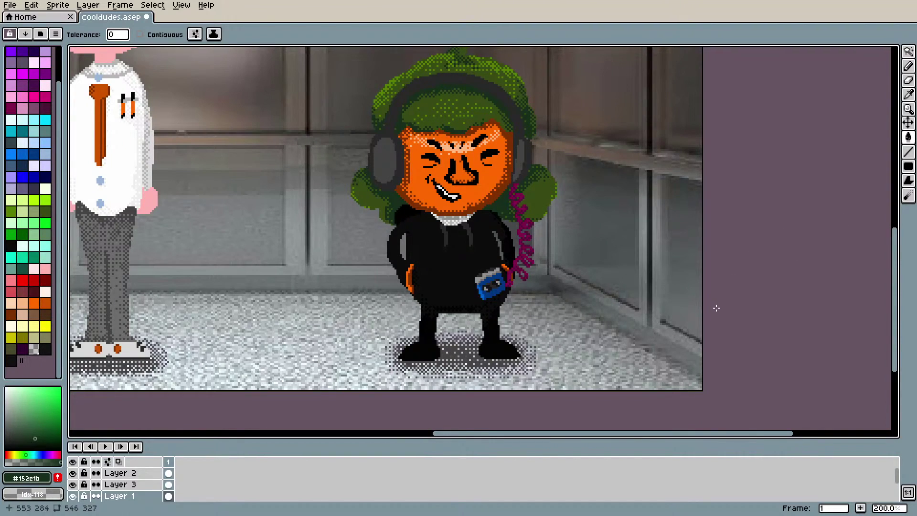
left_click_drag(895, 311, 900, 298)
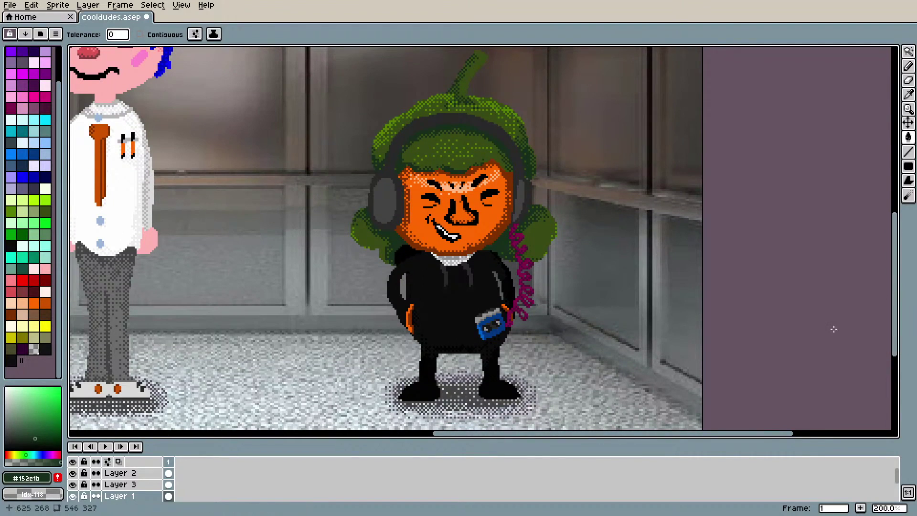
mouse_move(682, 438)
left_mouse_down()
mouse_move(606, 430)
mouse_move(669, 432)
left_mouse_up()
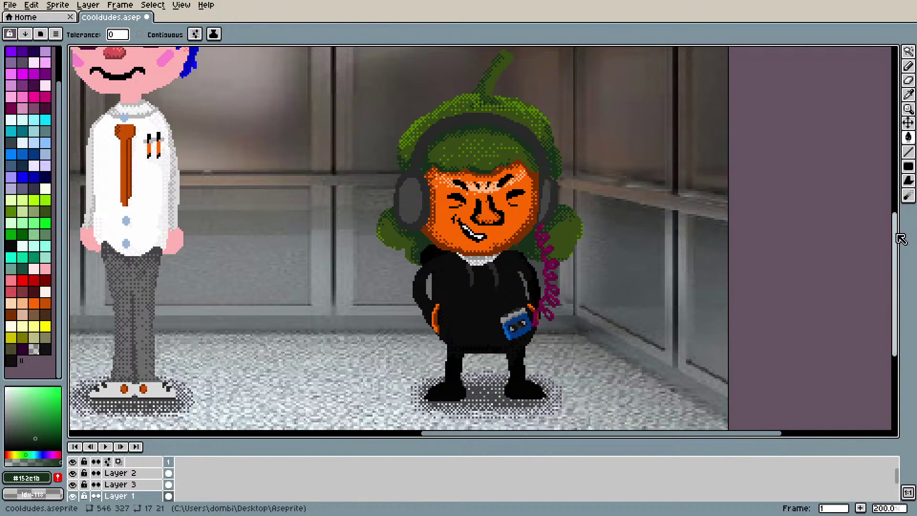
scroll(904, 233, "up", 3)
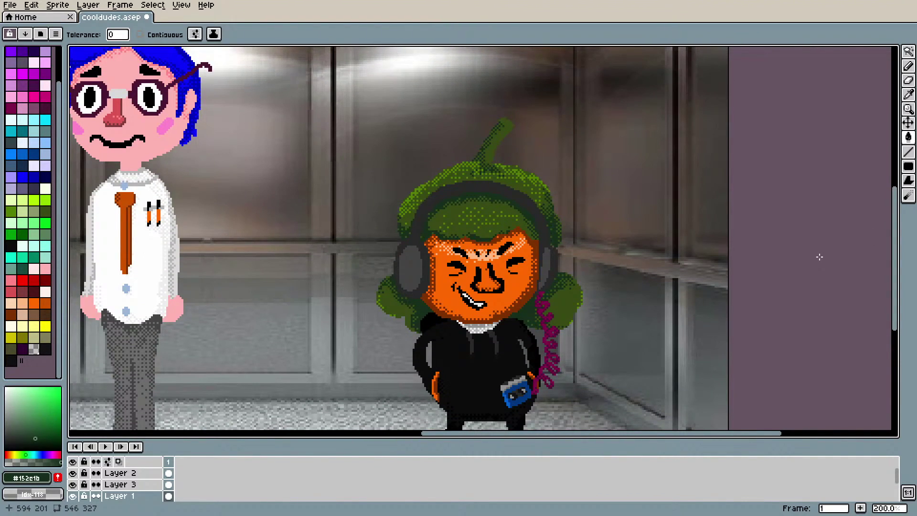
Step: Choose the white palette colour with index 1, try a Pencil stroke to the right of the stem and undo it
scroll(48, 103, "up", 3)
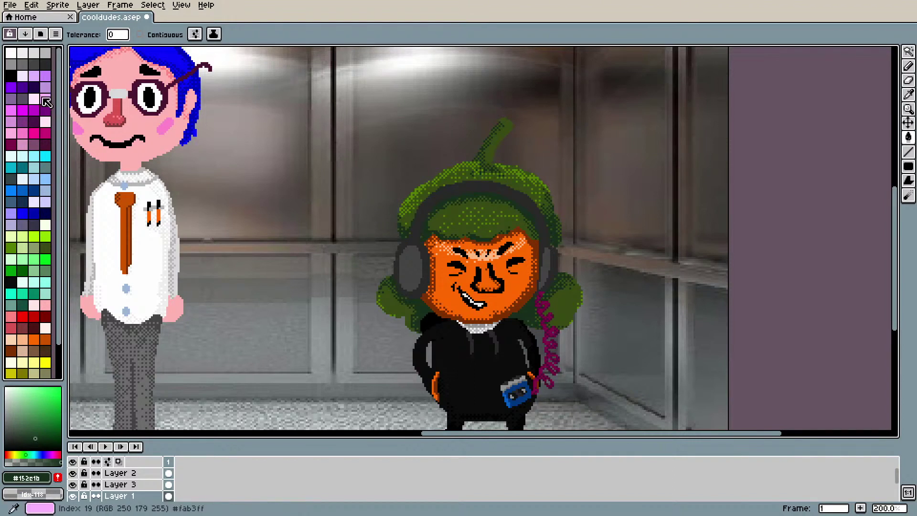
left_click(22, 52)
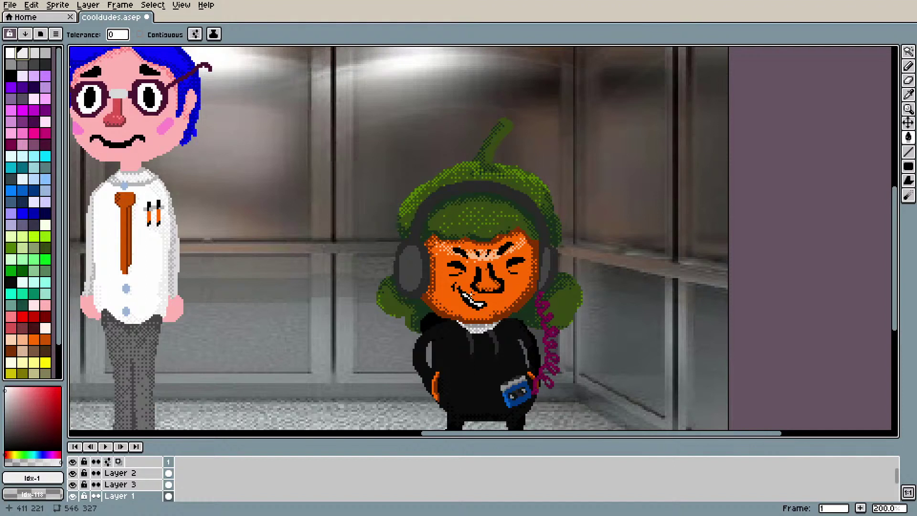
key("b")
left_click_drag(553, 135, 555, 171)
key("ctrl+z")
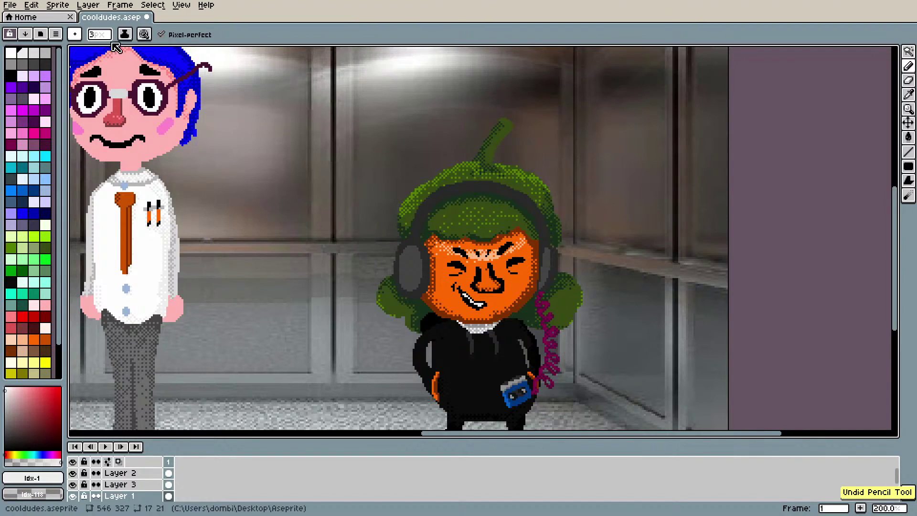
Step: Make the 3 px Pencil's size follow pressure and draw a white beamed pair of music notes to the right of the stem
left_click(144, 34)
left_click(195, 90)
left_click(193, 64)
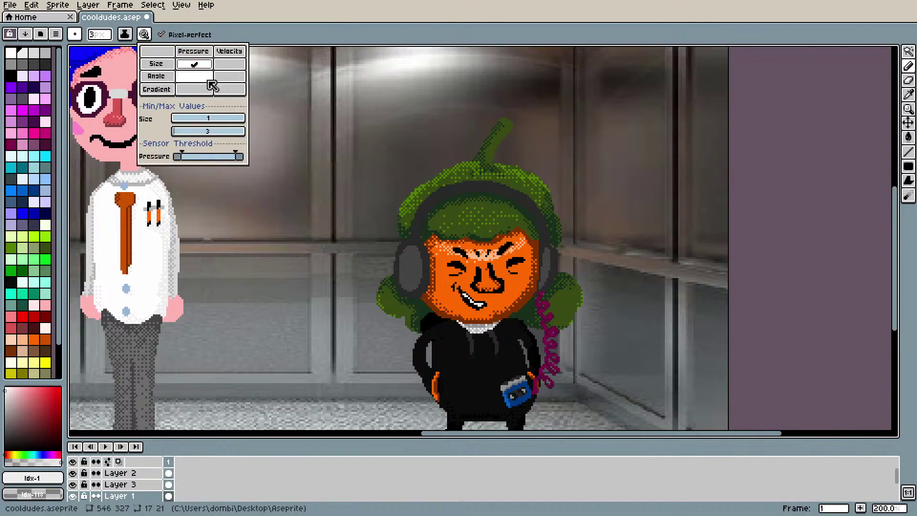
left_click(565, 154)
mouse_move(565, 172)
left_mouse_down()
mouse_move(563, 142)
mouse_move(566, 175)
mouse_move(565, 163)
mouse_move(574, 170)
mouse_move(564, 143)
mouse_move(582, 136)
mouse_move(597, 163)
left_mouse_up()
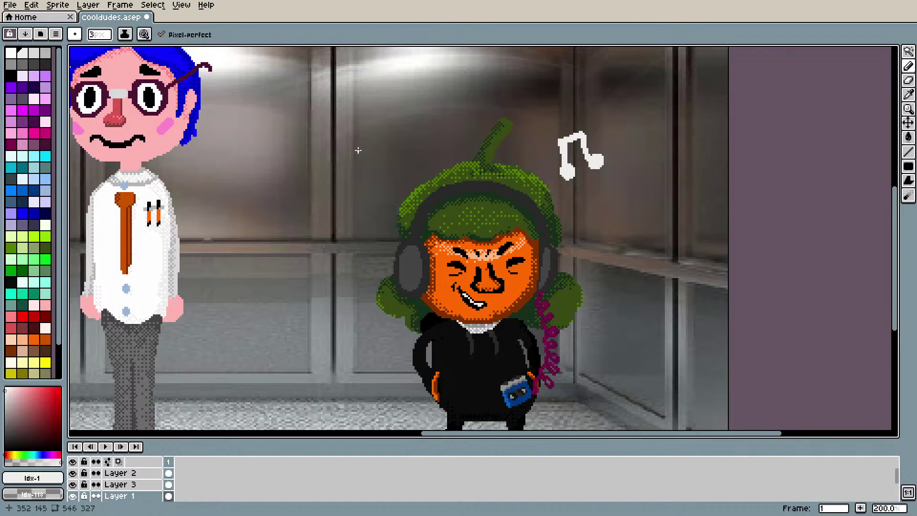
Step: Try several versions of a single white music note to the left of the stem, undoing each attempt
mouse_move(382, 129)
left_mouse_down()
mouse_move(375, 167)
mouse_move(383, 164)
left_mouse_up()
key("ctrl+z")
key("ctrl+z")
key("ctrl+z")
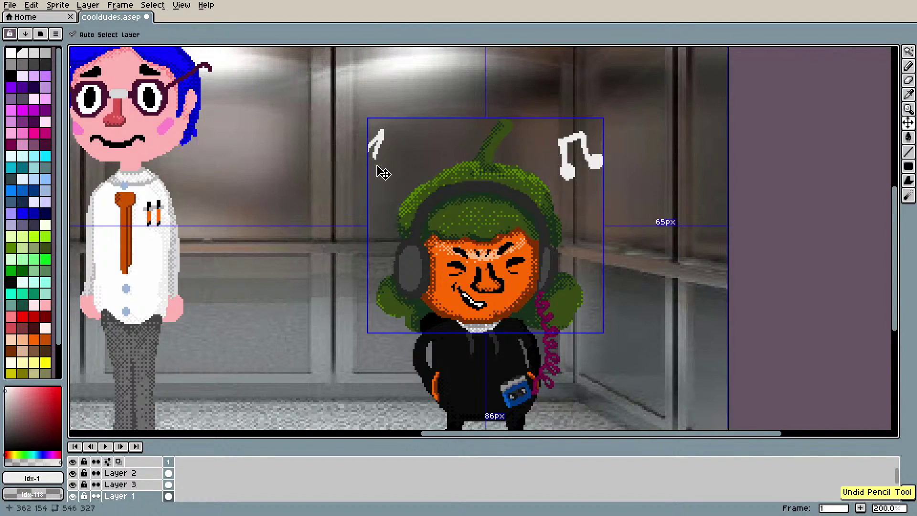
left_click_drag(375, 172, 378, 164)
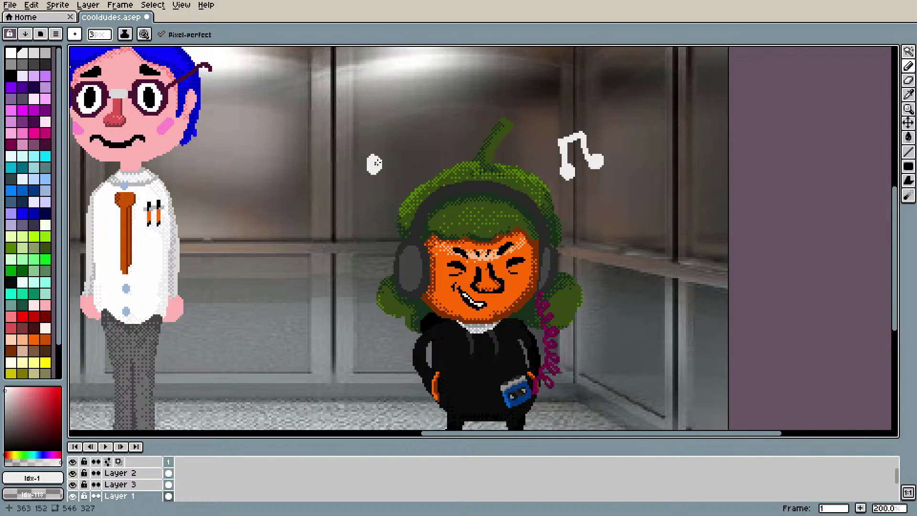
key("ctrl+z")
left_click_drag(370, 134, 386, 136)
key("ctrl+z")
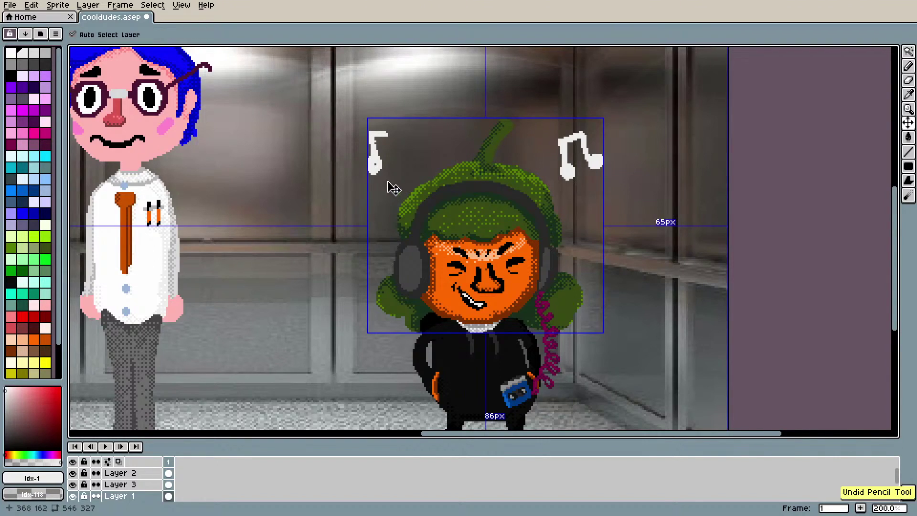
key("ctrl+z")
key("ctrl+z")
Step: Draw a small single white music note with a short flag above the orange-faced character, left of the stem
mouse_move(384, 139)
left_mouse_down()
mouse_move(398, 140)
mouse_move(382, 165)
left_mouse_up()
key("ctrl+z")
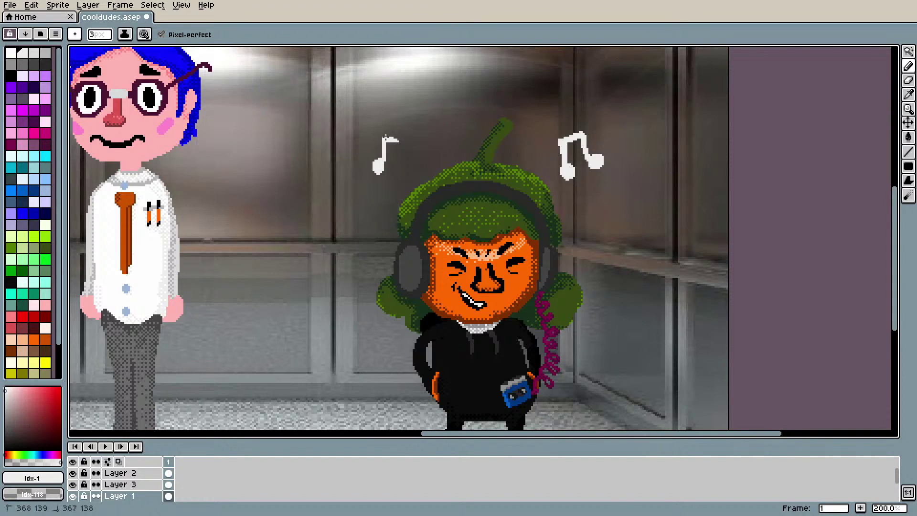
key("e")
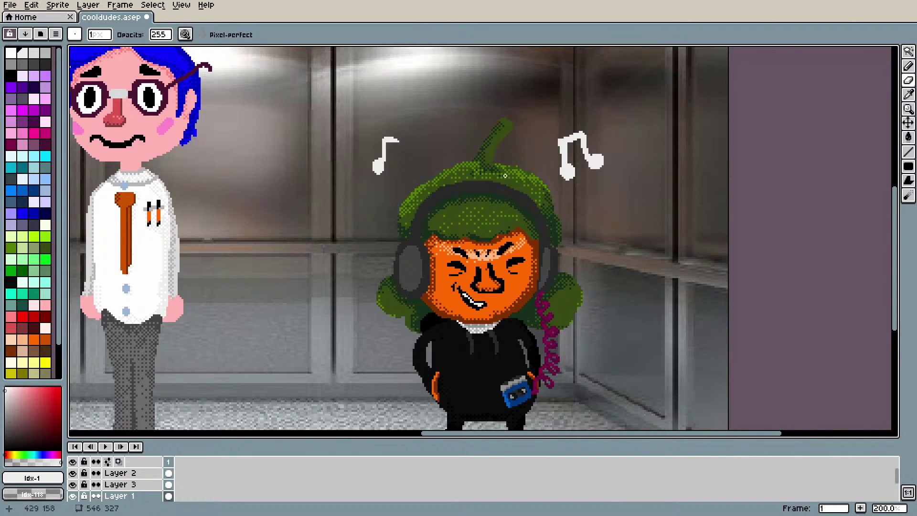
Step: Sample the #eeeeee white from the beamed notes and enlarge the single note's head with the 3 px Pencil
key("i")
left_click(597, 156)
key("b")
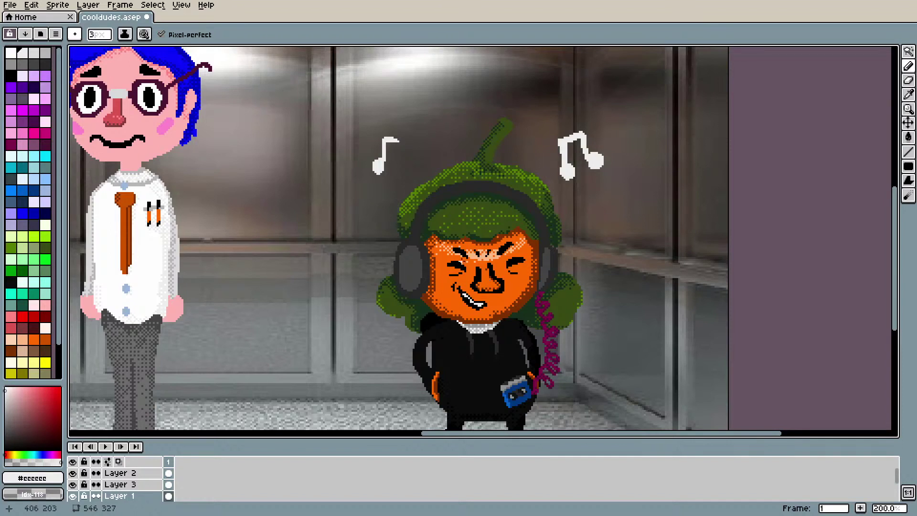
scroll(900, 226, "up", 2)
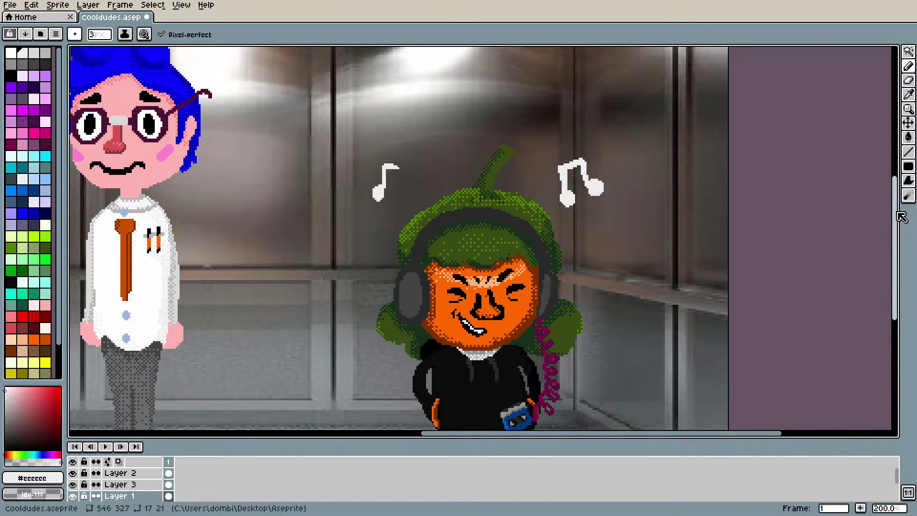
left_click_drag(563, 203, 563, 210)
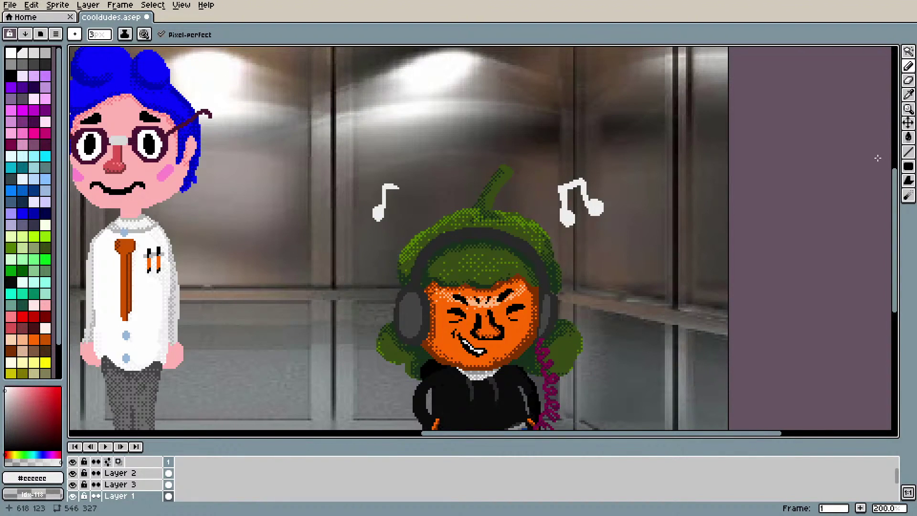
scroll(896, 216, "down", 2)
scroll(896, 216, "down", 2)
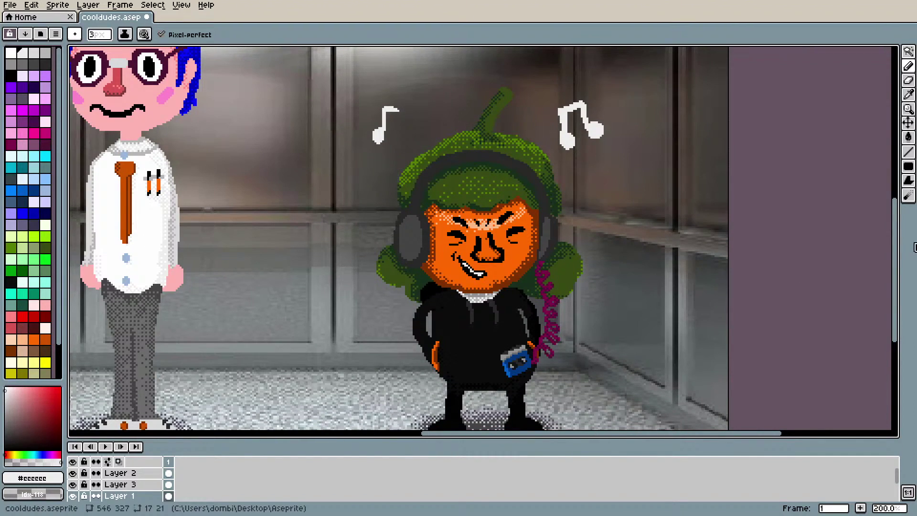
scroll(889, 239, "up", 4)
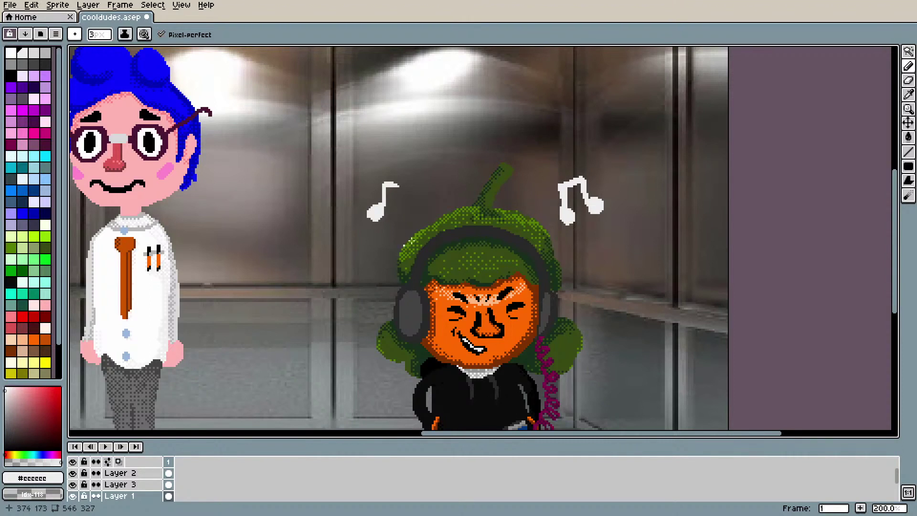
Step: Select the single music note with a rectangular marquee and move it right of the stem, just above the beamed pair
key("m")
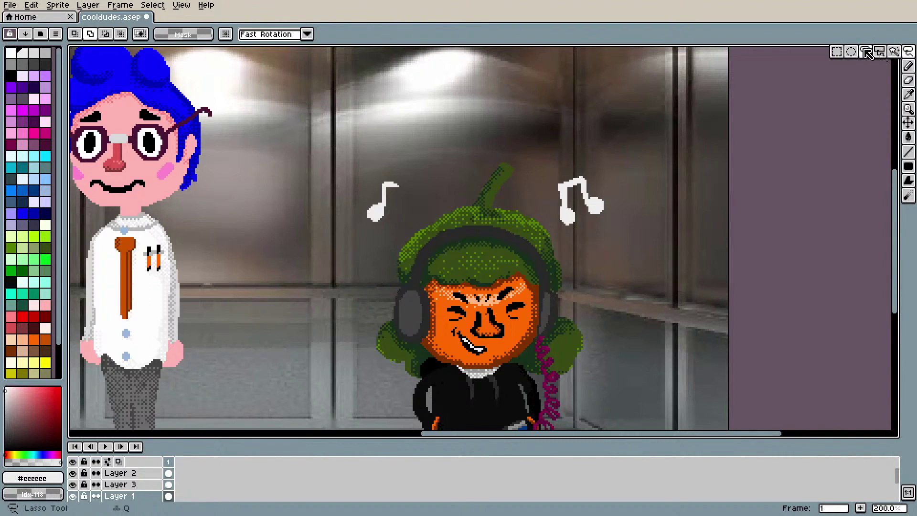
left_click_drag(344, 168, 416, 236)
mouse_move(394, 207)
left_mouse_down()
mouse_move(411, 191)
mouse_move(550, 169)
left_mouse_up()
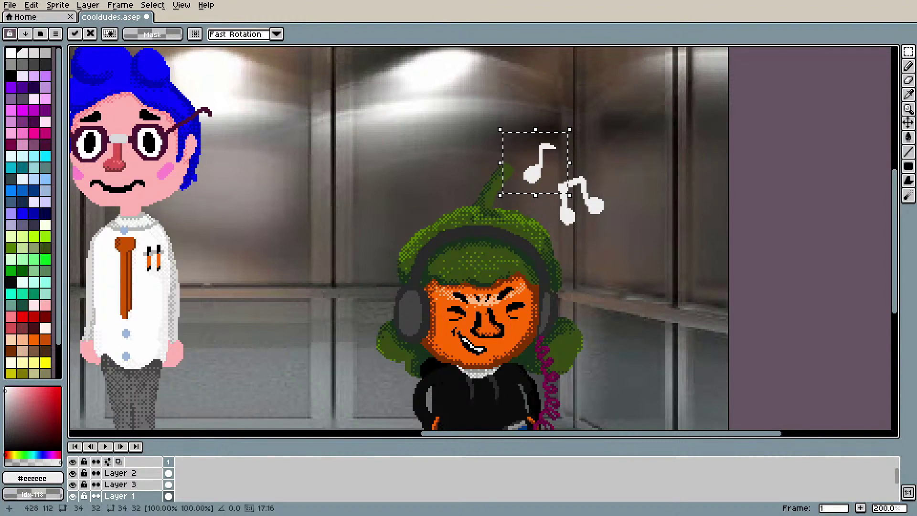
scroll(908, 274, "down", 3)
scroll(908, 273, "up", 2)
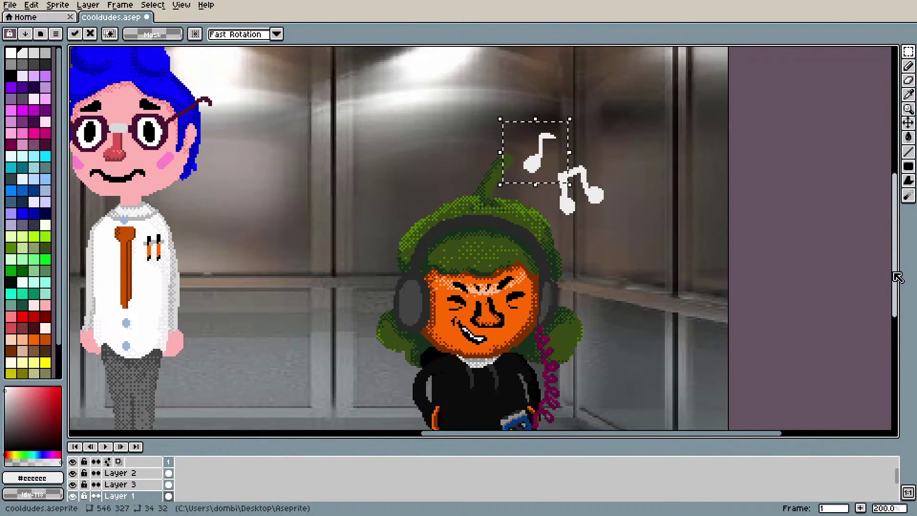
Step: Recolour all the music notes lavender #a299ff with the Paint Bucket
left_click(11, 214)
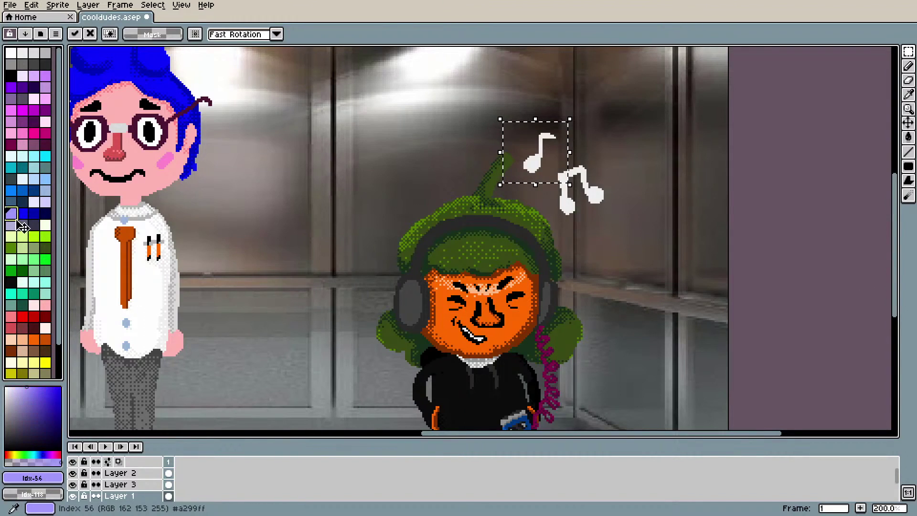
key("g")
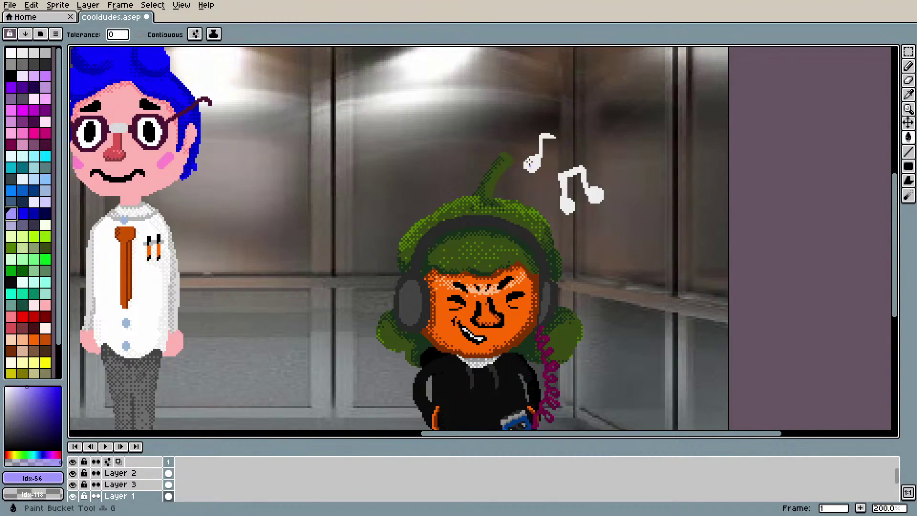
left_click(533, 162)
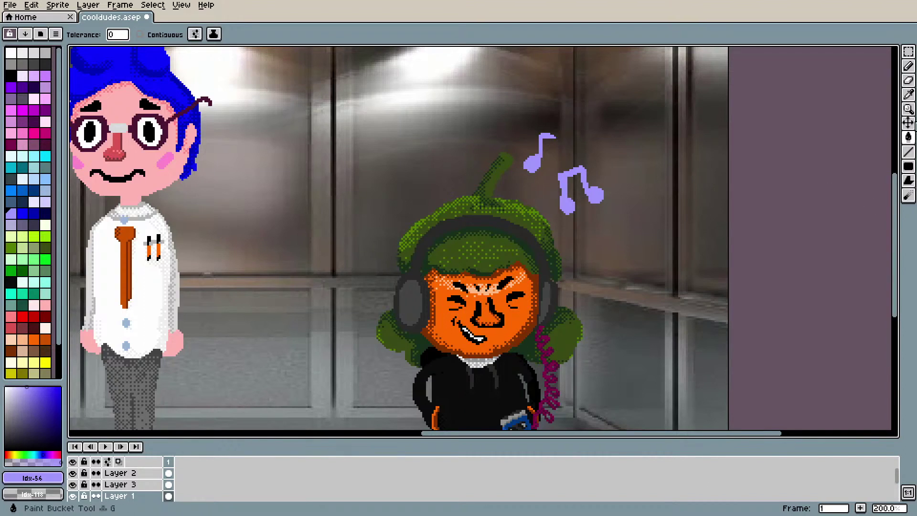
scroll(743, 143, "down", 1)
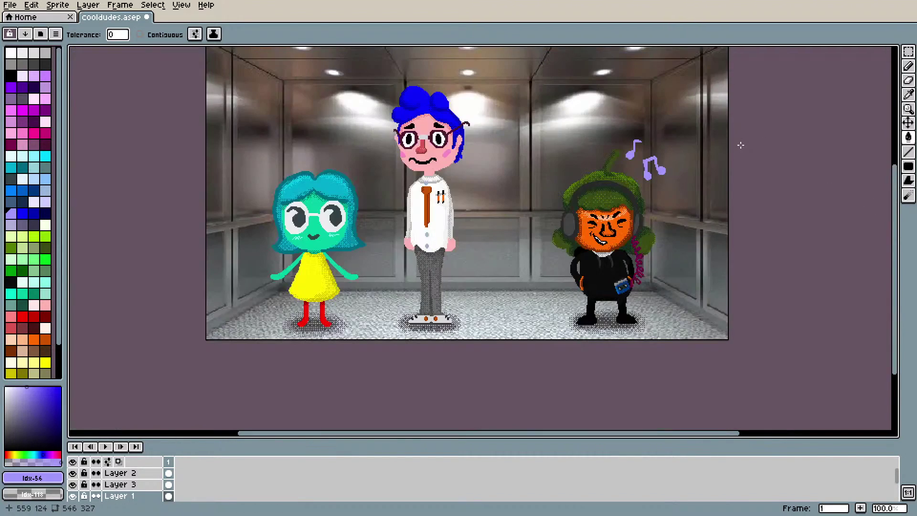
scroll(751, 178, "up", 1)
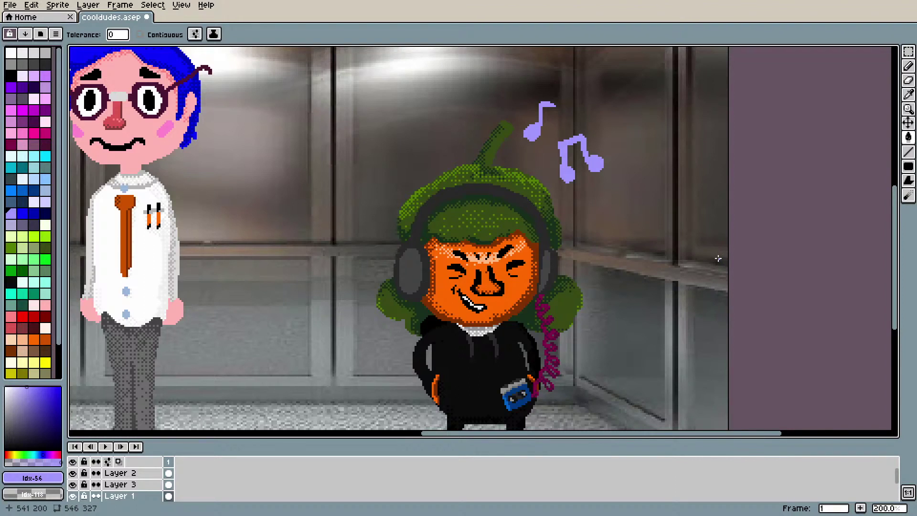
Step: Sample the notes' colour and thicken the left stem and left head of the beamed pair with the 3 px Pencil
key("i")
left_click(531, 134)
key("b")
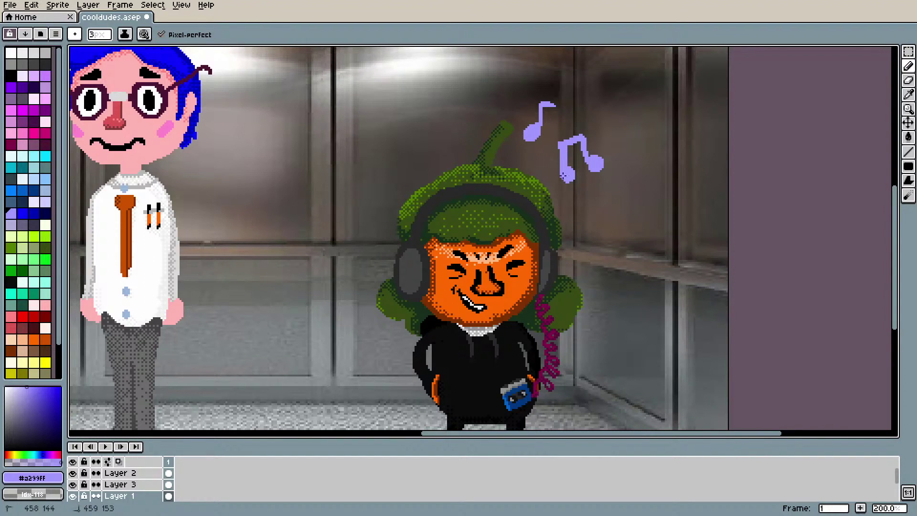
left_click_drag(557, 149, 555, 157)
left_click_drag(576, 169, 573, 176)
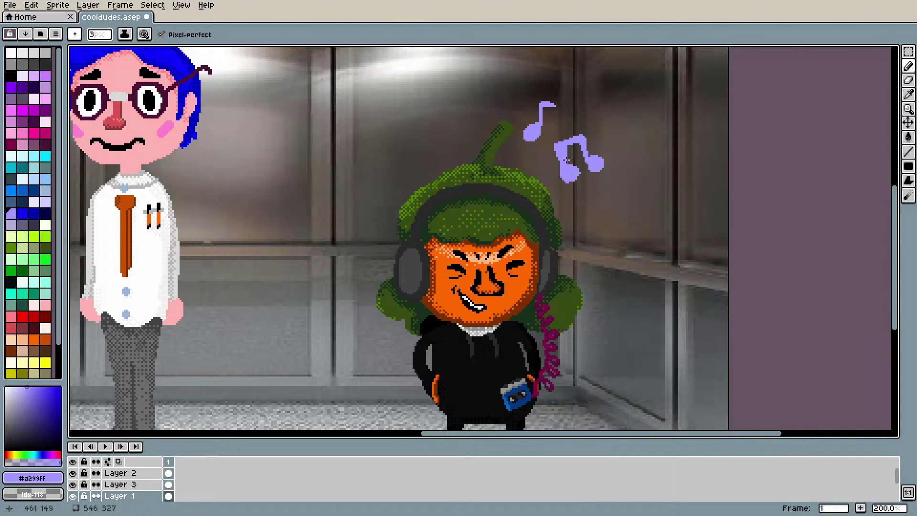
Step: Clean up the inner edges of the beamed notes' left stem and head with the 1 px Eraser
key("e")
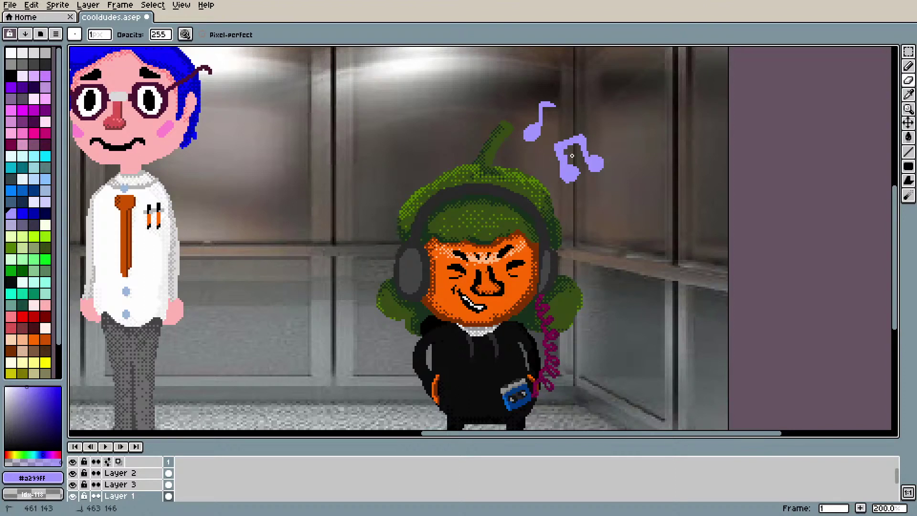
left_click_drag(566, 156, 574, 154)
left_click(578, 165)
left_click_drag(582, 167, 581, 171)
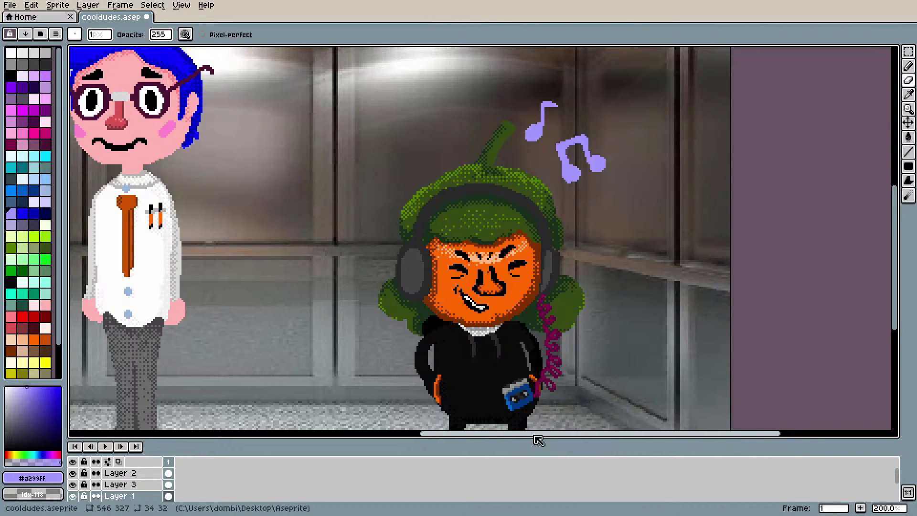
Step: Recolour all the music notes bright cyan, palette index 39, with the Paint Bucket
scroll(452, 436, "down", 2)
left_click_drag(900, 197, 899, 221)
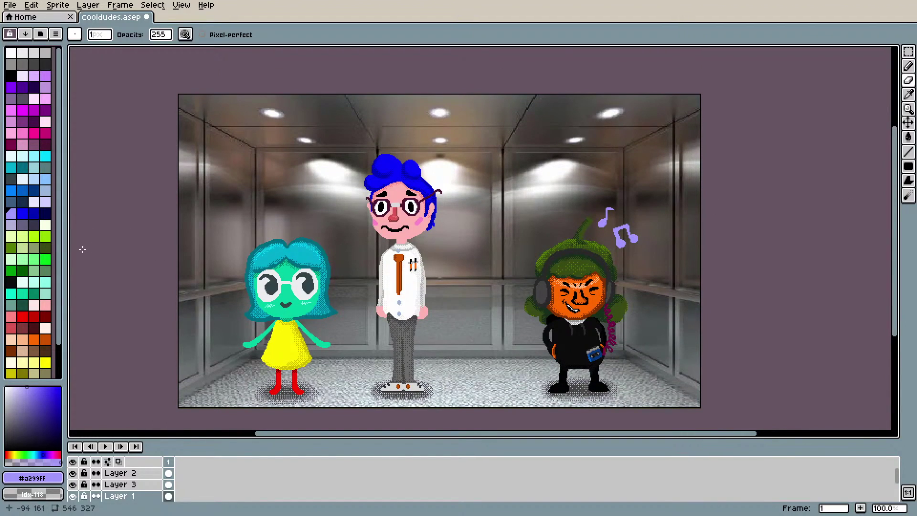
left_click(45, 156)
key("g")
left_click(623, 231)
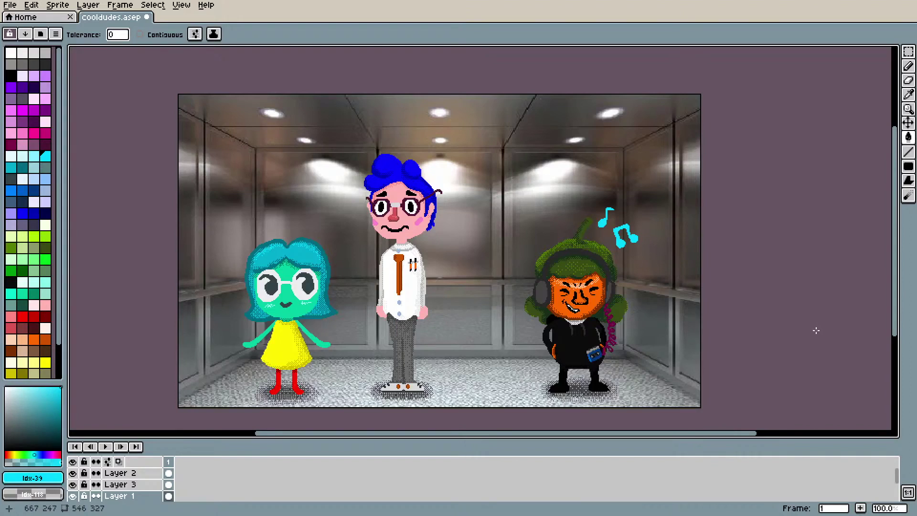
Step: Fill all the music notes with the bright yellow of palette index 111
scroll(22, 225, "down", 2)
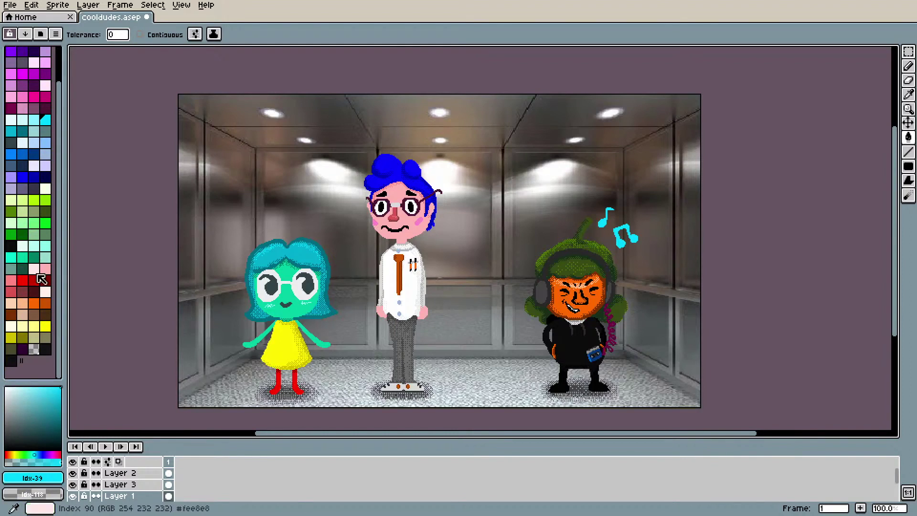
left_click(45, 328)
left_click(632, 239)
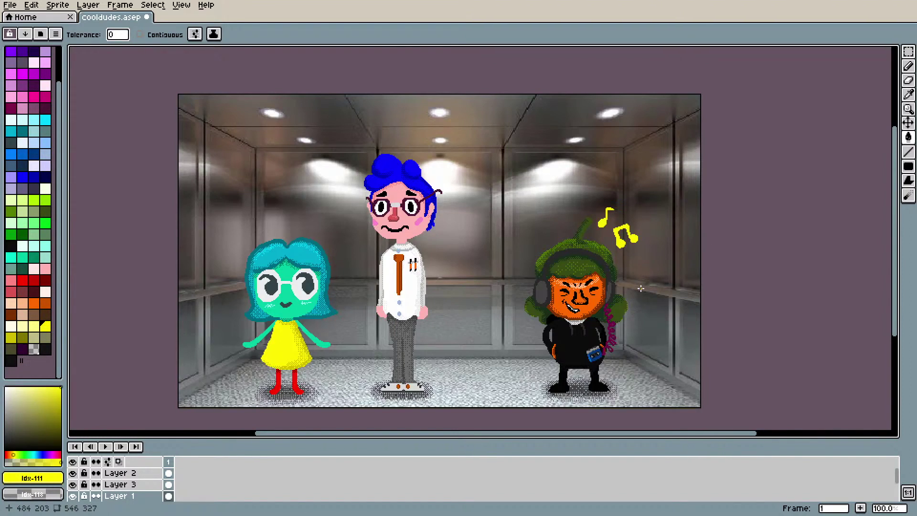
Step: Try the paler yellow #fff783 on the music notes and refill them with the bright yellow of palette index 111
left_click(33, 328)
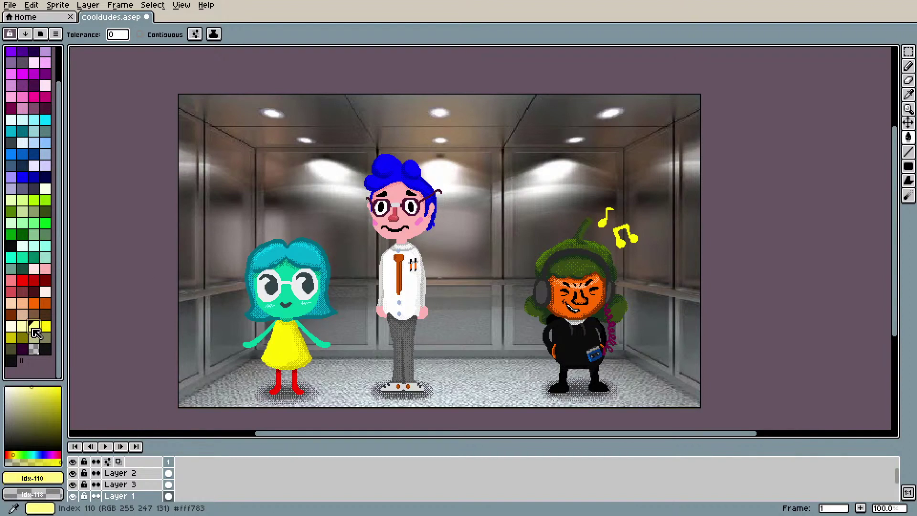
left_click(625, 245)
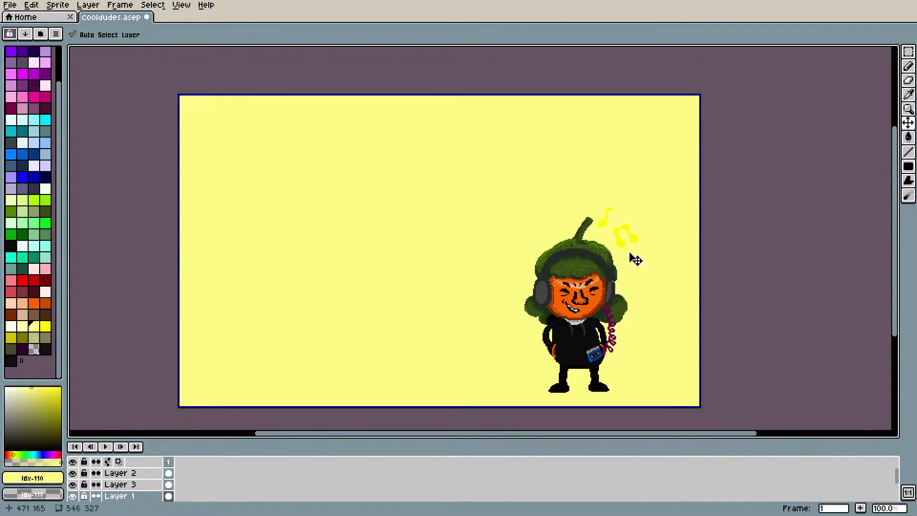
key("ctrl+z")
left_click(623, 243)
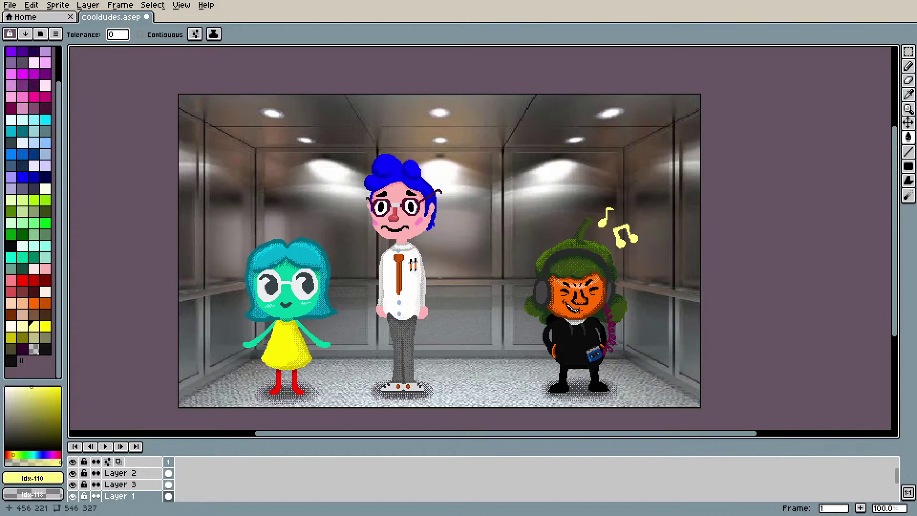
left_click(46, 327)
left_click(624, 246)
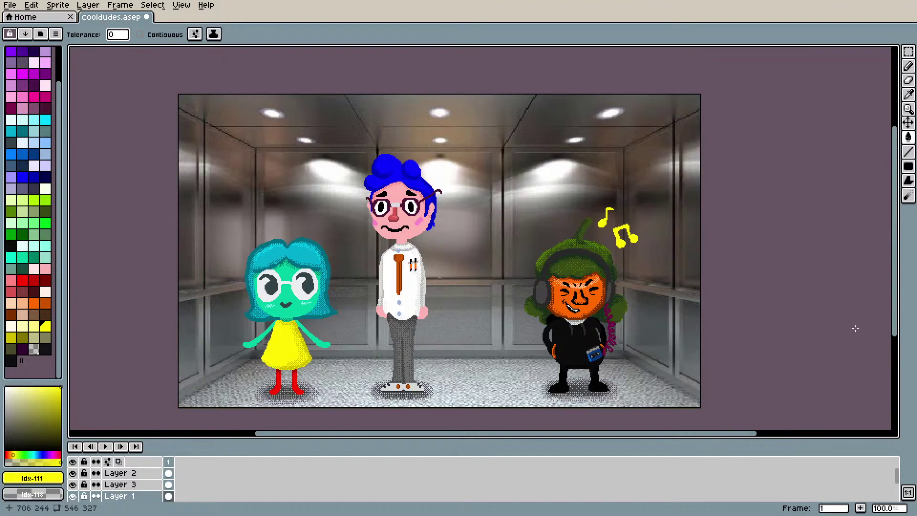
Step: Try a pale yellow #fff783 highlight along the beamed notes' left stem with the pressure-sensitive 3 px Pencil and undo it
scroll(735, 241, "up", 3)
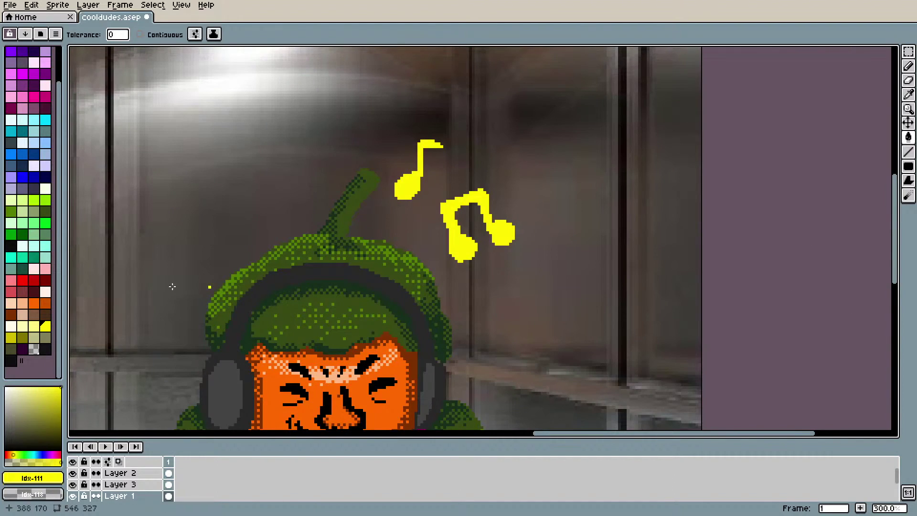
left_click(34, 326)
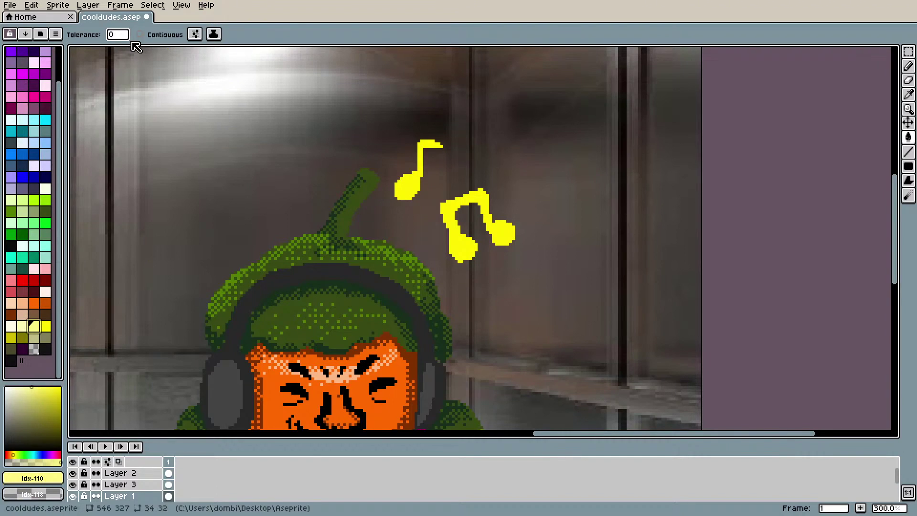
left_click(909, 68)
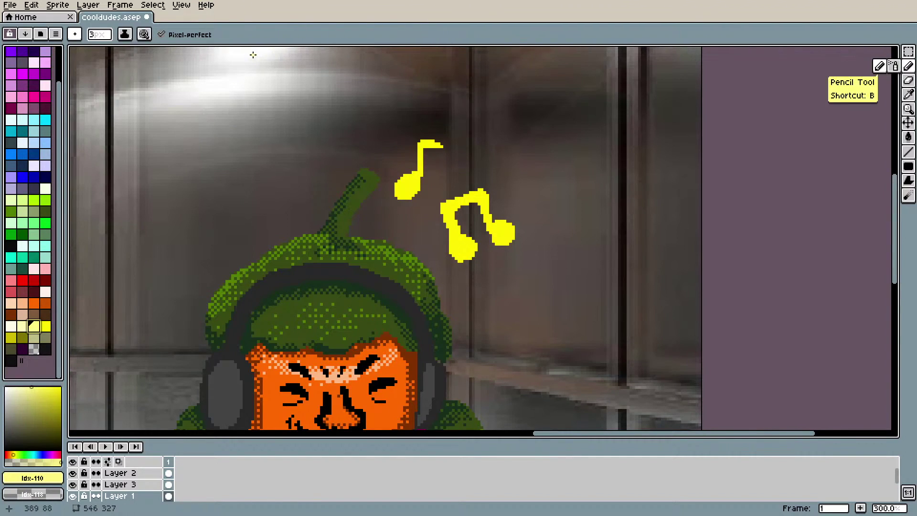
left_click(144, 34)
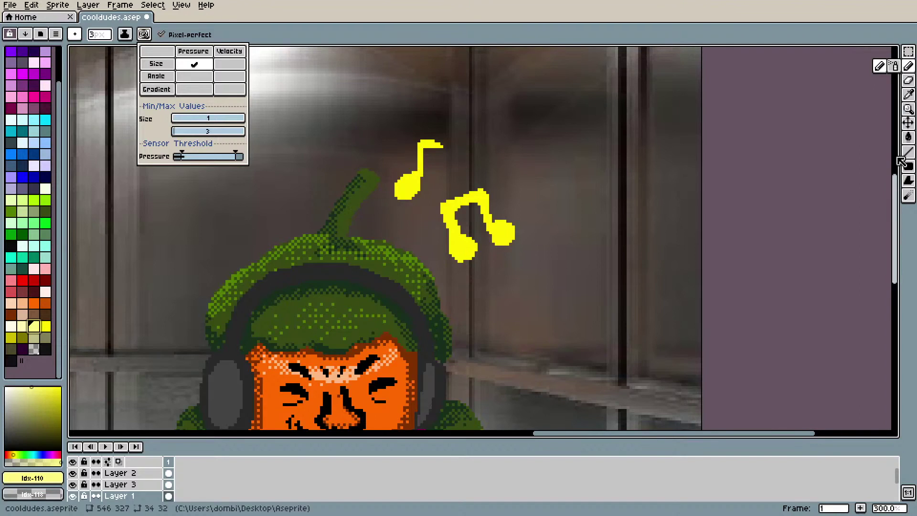
left_click_drag(896, 188, 899, 175)
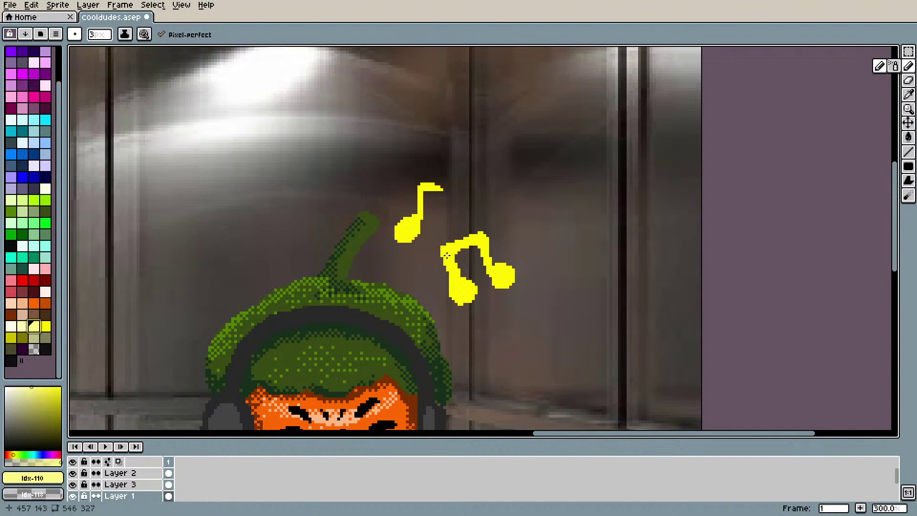
left_click_drag(447, 263, 452, 281)
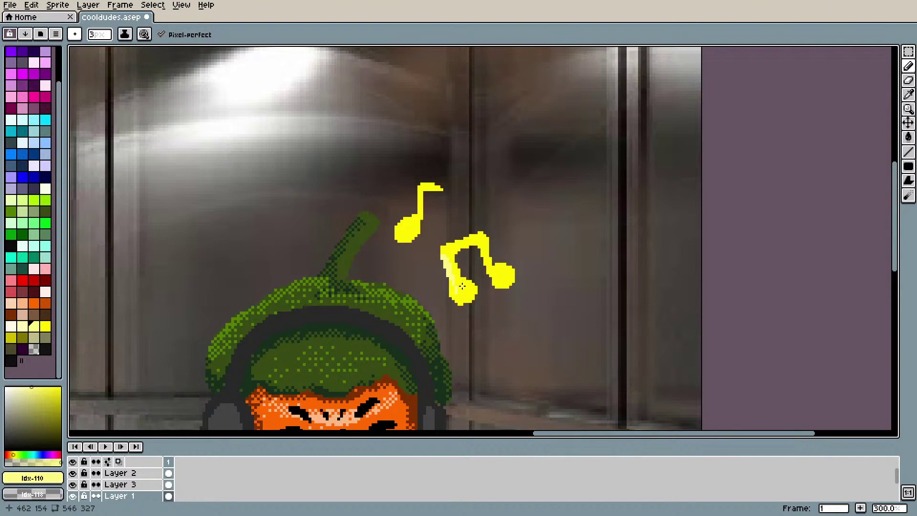
key("ctrl+z")
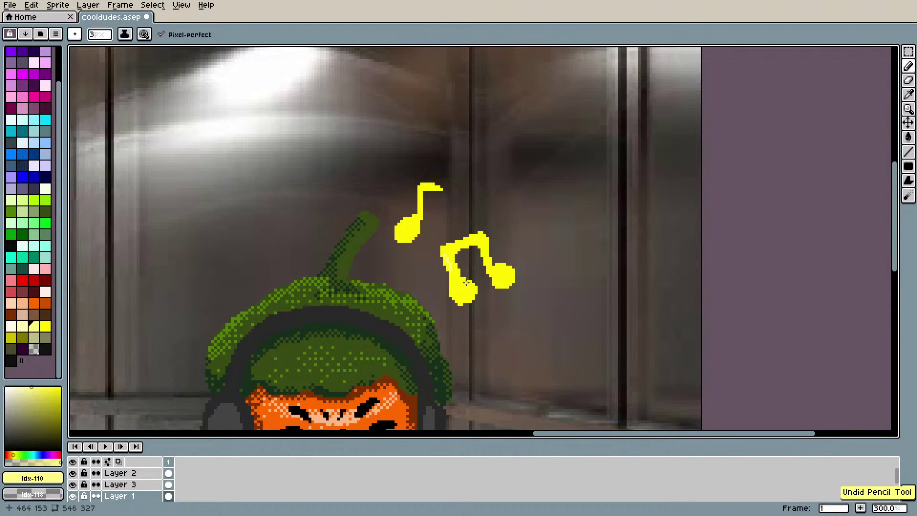
Step: Try pale yellow highlights on both heads, the right stem and the beam of the paired notes with the 3 px Pencil
left_click_drag(463, 278, 472, 301)
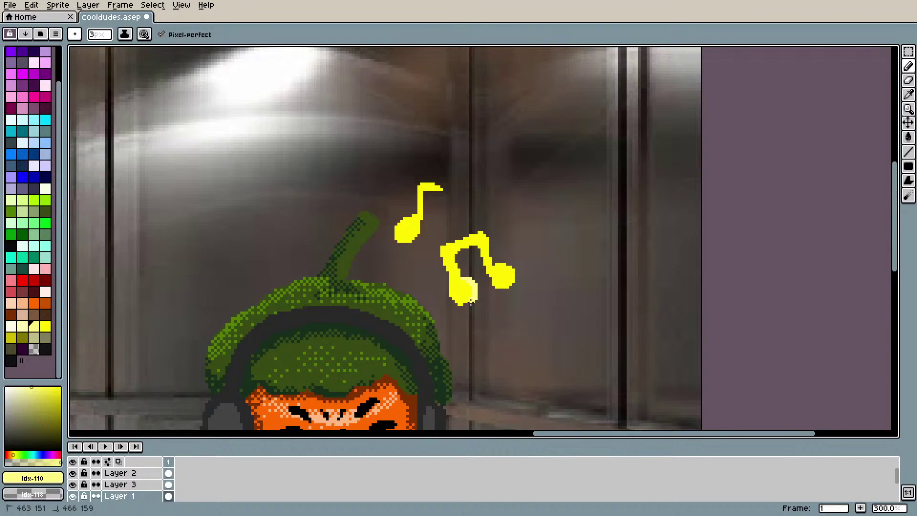
left_click(467, 302)
mouse_move(497, 263)
left_mouse_down()
mouse_move(512, 267)
mouse_move(502, 287)
left_mouse_up()
left_click_drag(485, 243, 478, 240)
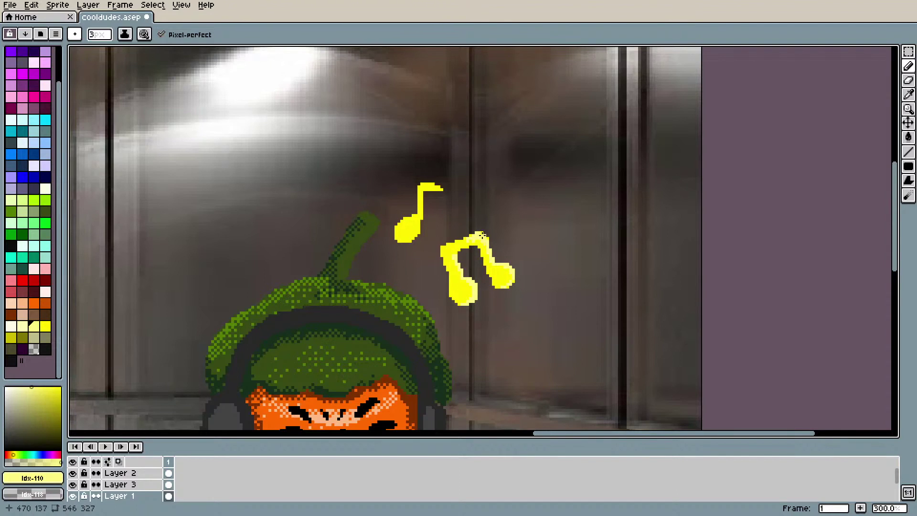
left_click_drag(478, 240, 470, 242)
left_click(454, 244)
Step: Undo the pale yellow highlight strokes on the beamed notes
scroll(463, 247, "down", 2)
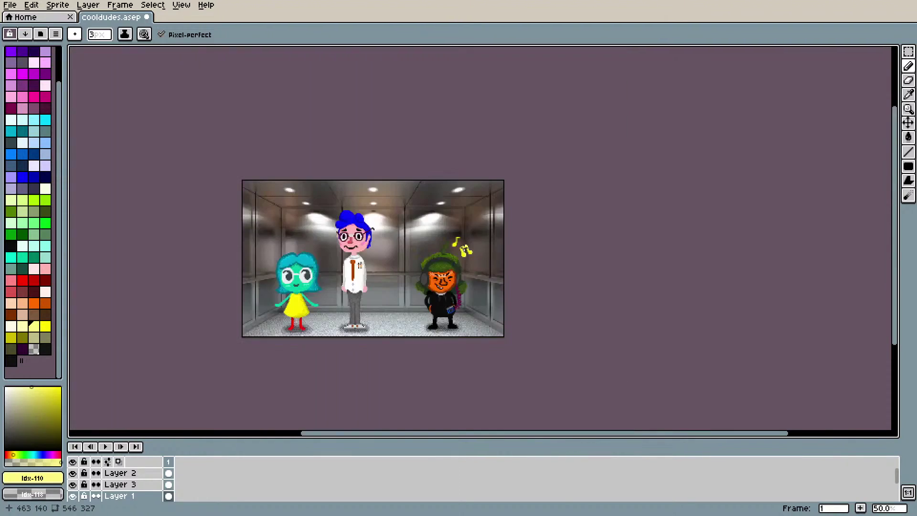
scroll(464, 247, "up", 1)
key("ctrl+z")
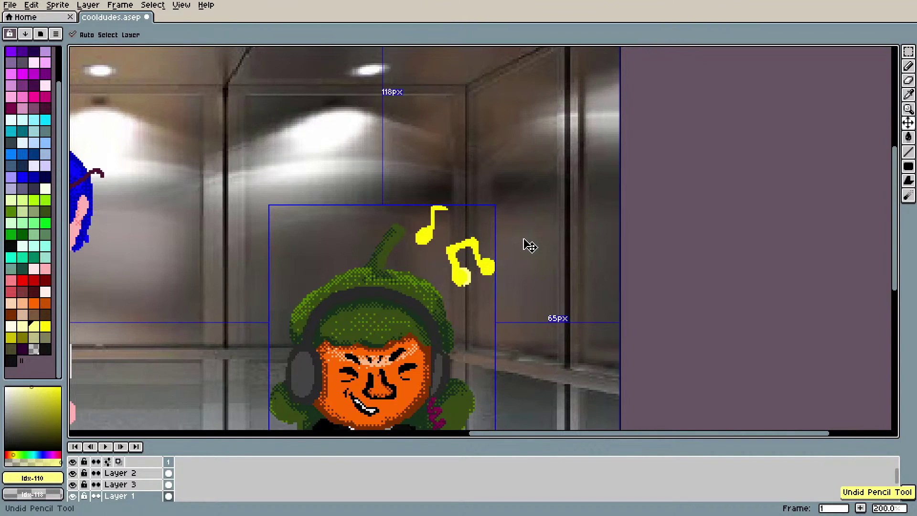
key("b")
scroll(531, 244, "down", 1)
scroll(547, 238, "down", 1)
scroll(625, 308, "up", 1)
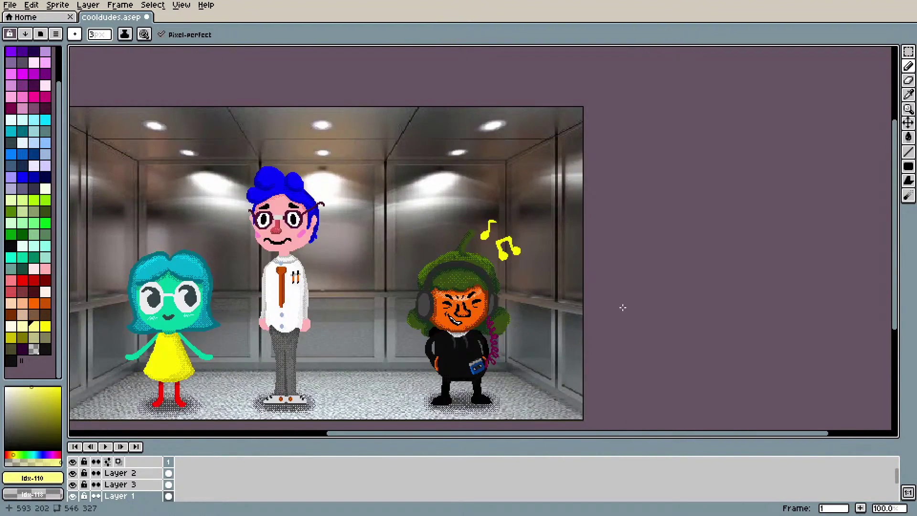
Step: Centre the whole elevator scene in view and save the sprite with Save As
left_click_drag(542, 435, 464, 434)
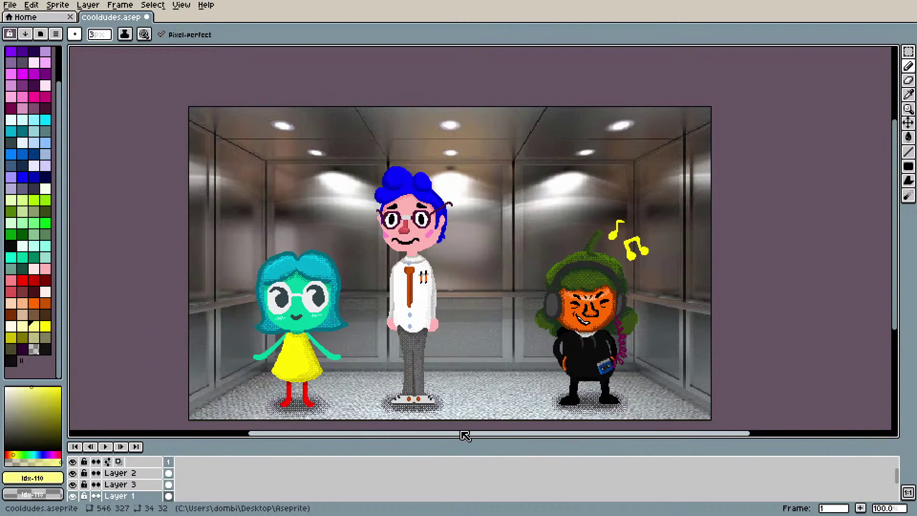
left_click(10, 5)
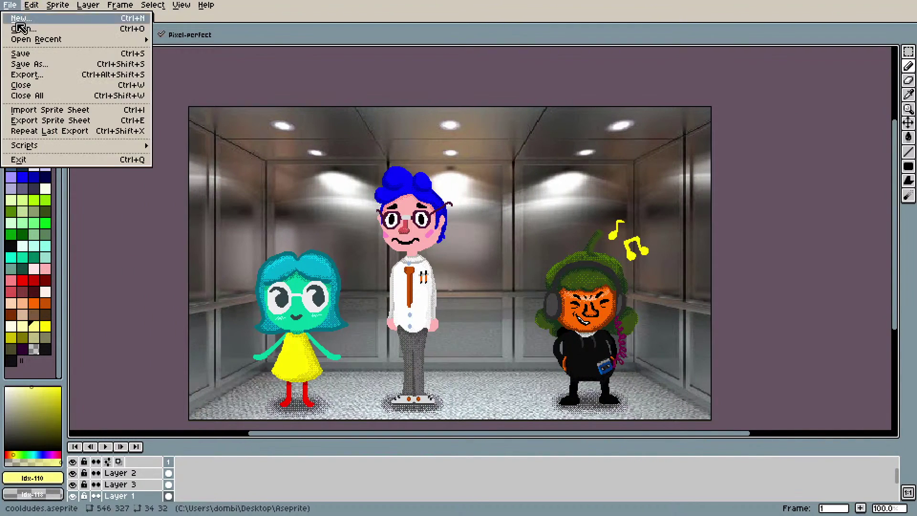
left_click(37, 62)
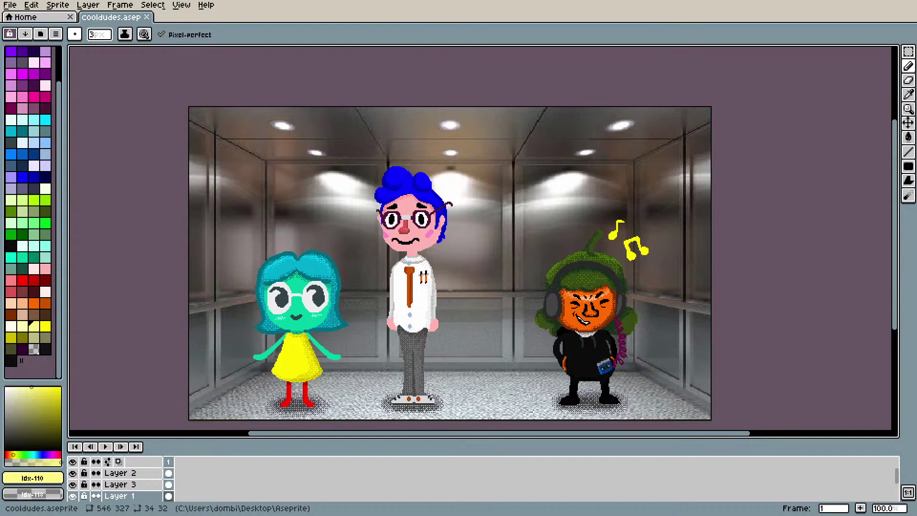
left_click_drag(900, 216, 900, 234)
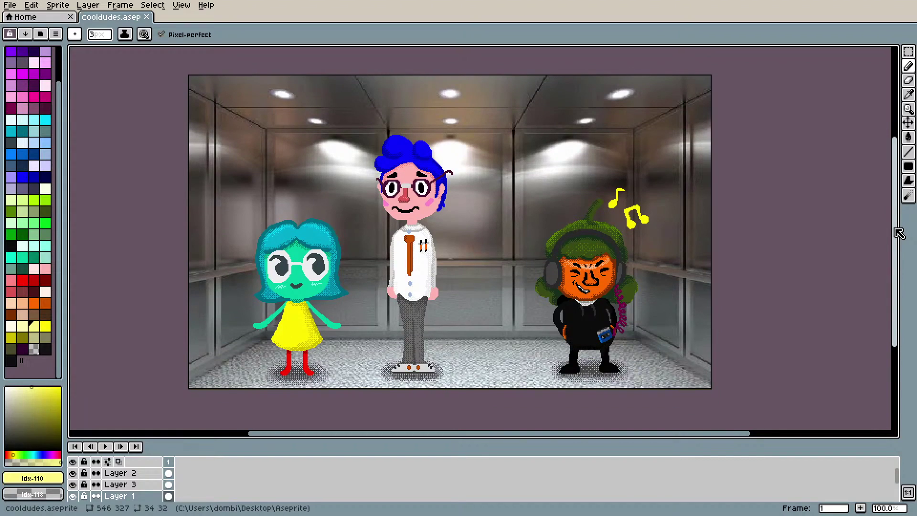